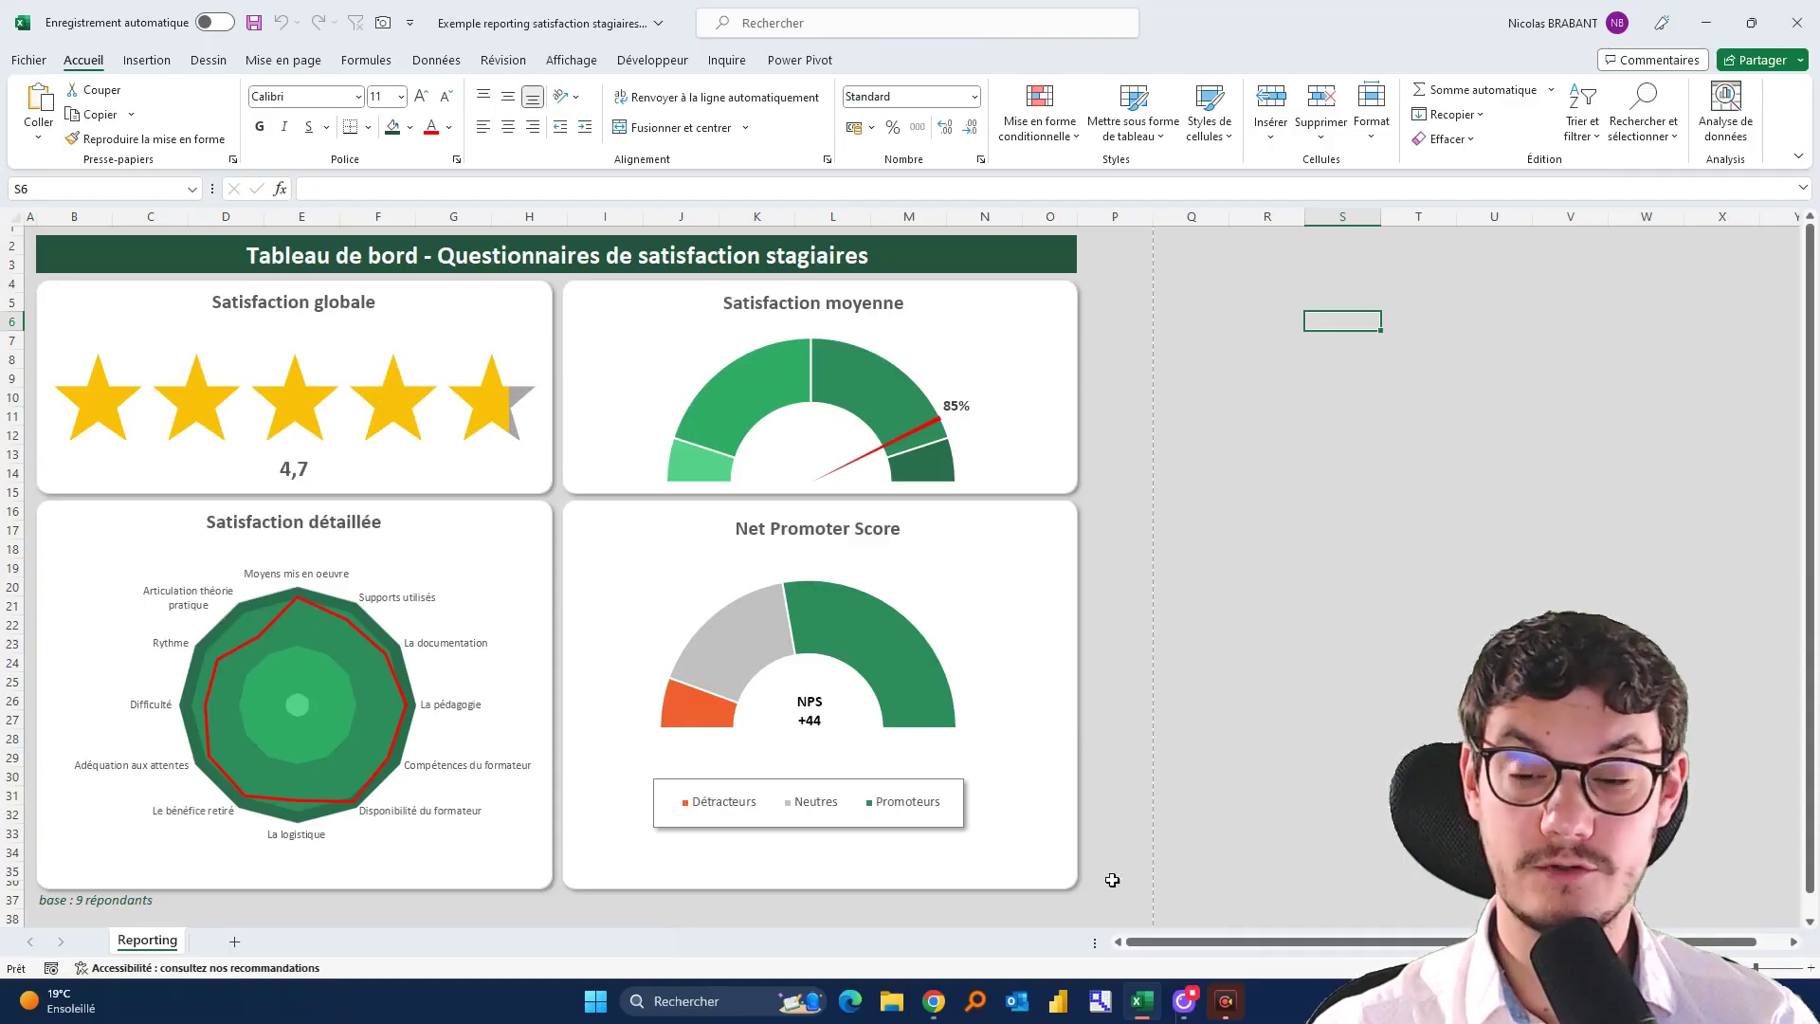
# Bring the Google Forms questionnaire 'Copie de Questionnaire satisfaction fin de formation' to the front from the taskbar
pyautogui.moveTo(934, 1002)
pyautogui.click(918, 910)
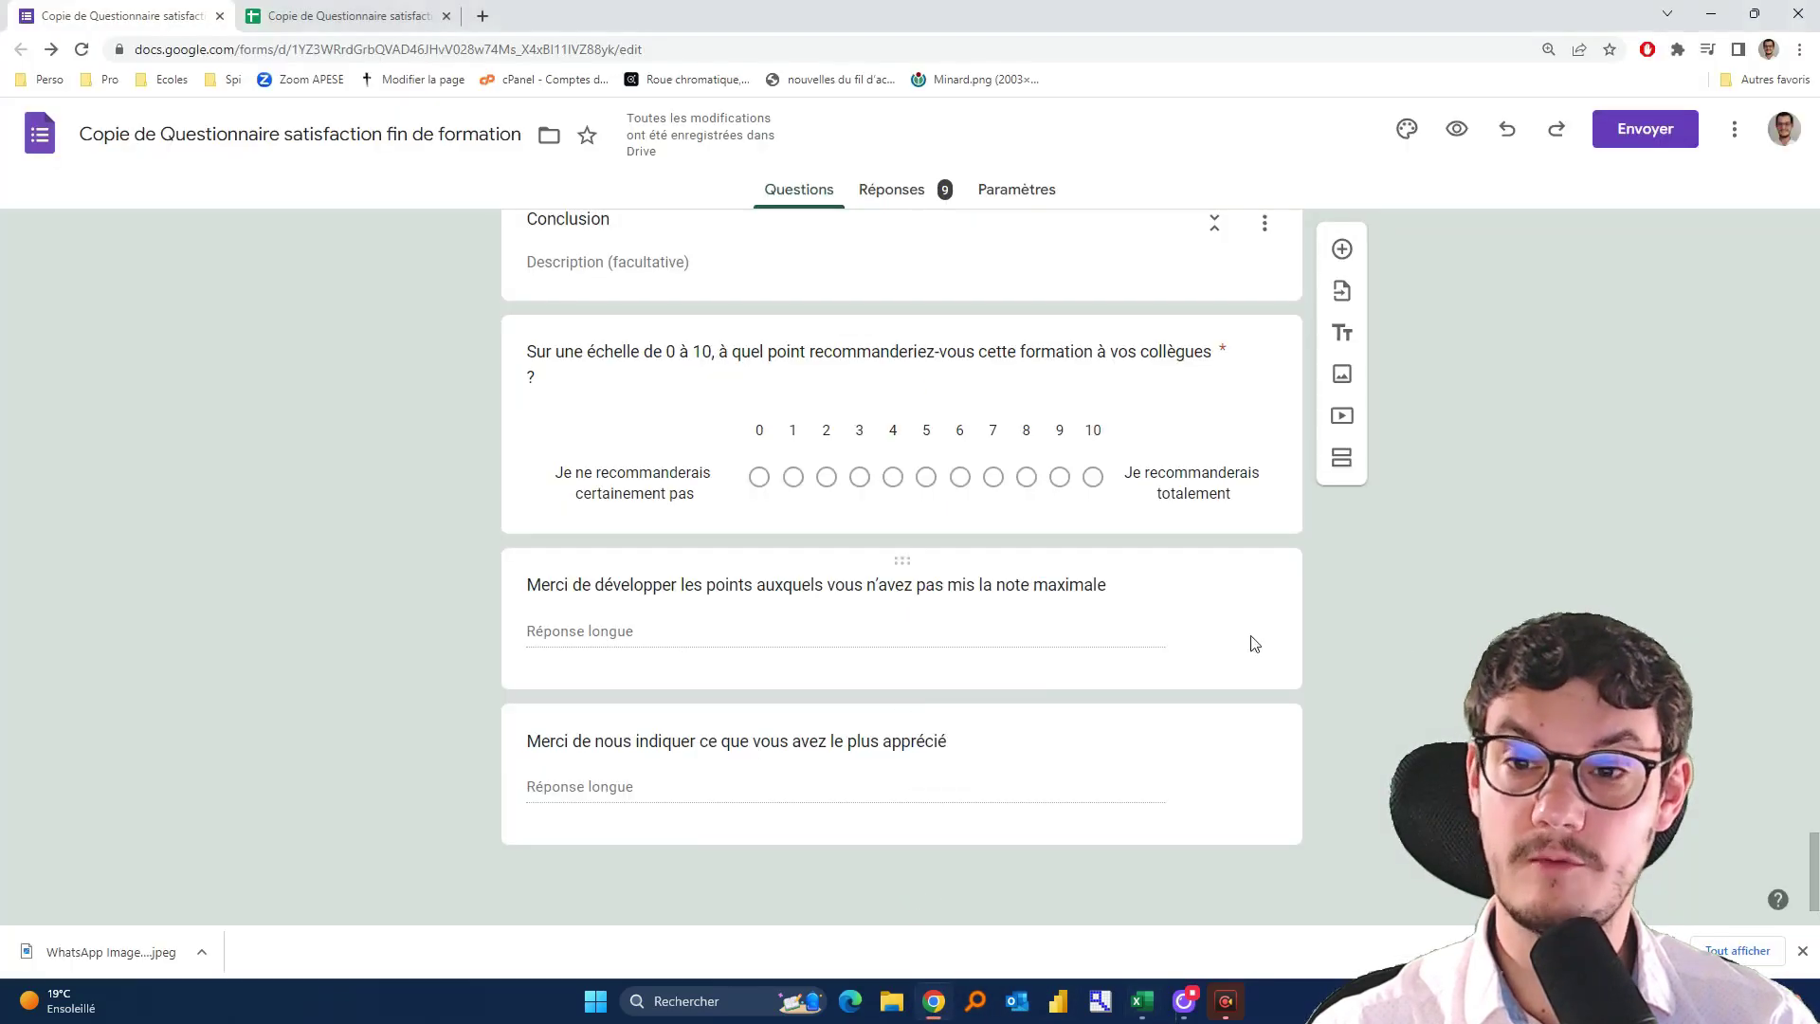
pyautogui.scroll(20, 1247, 638)
pyautogui.scroll(5, 1466, 729)
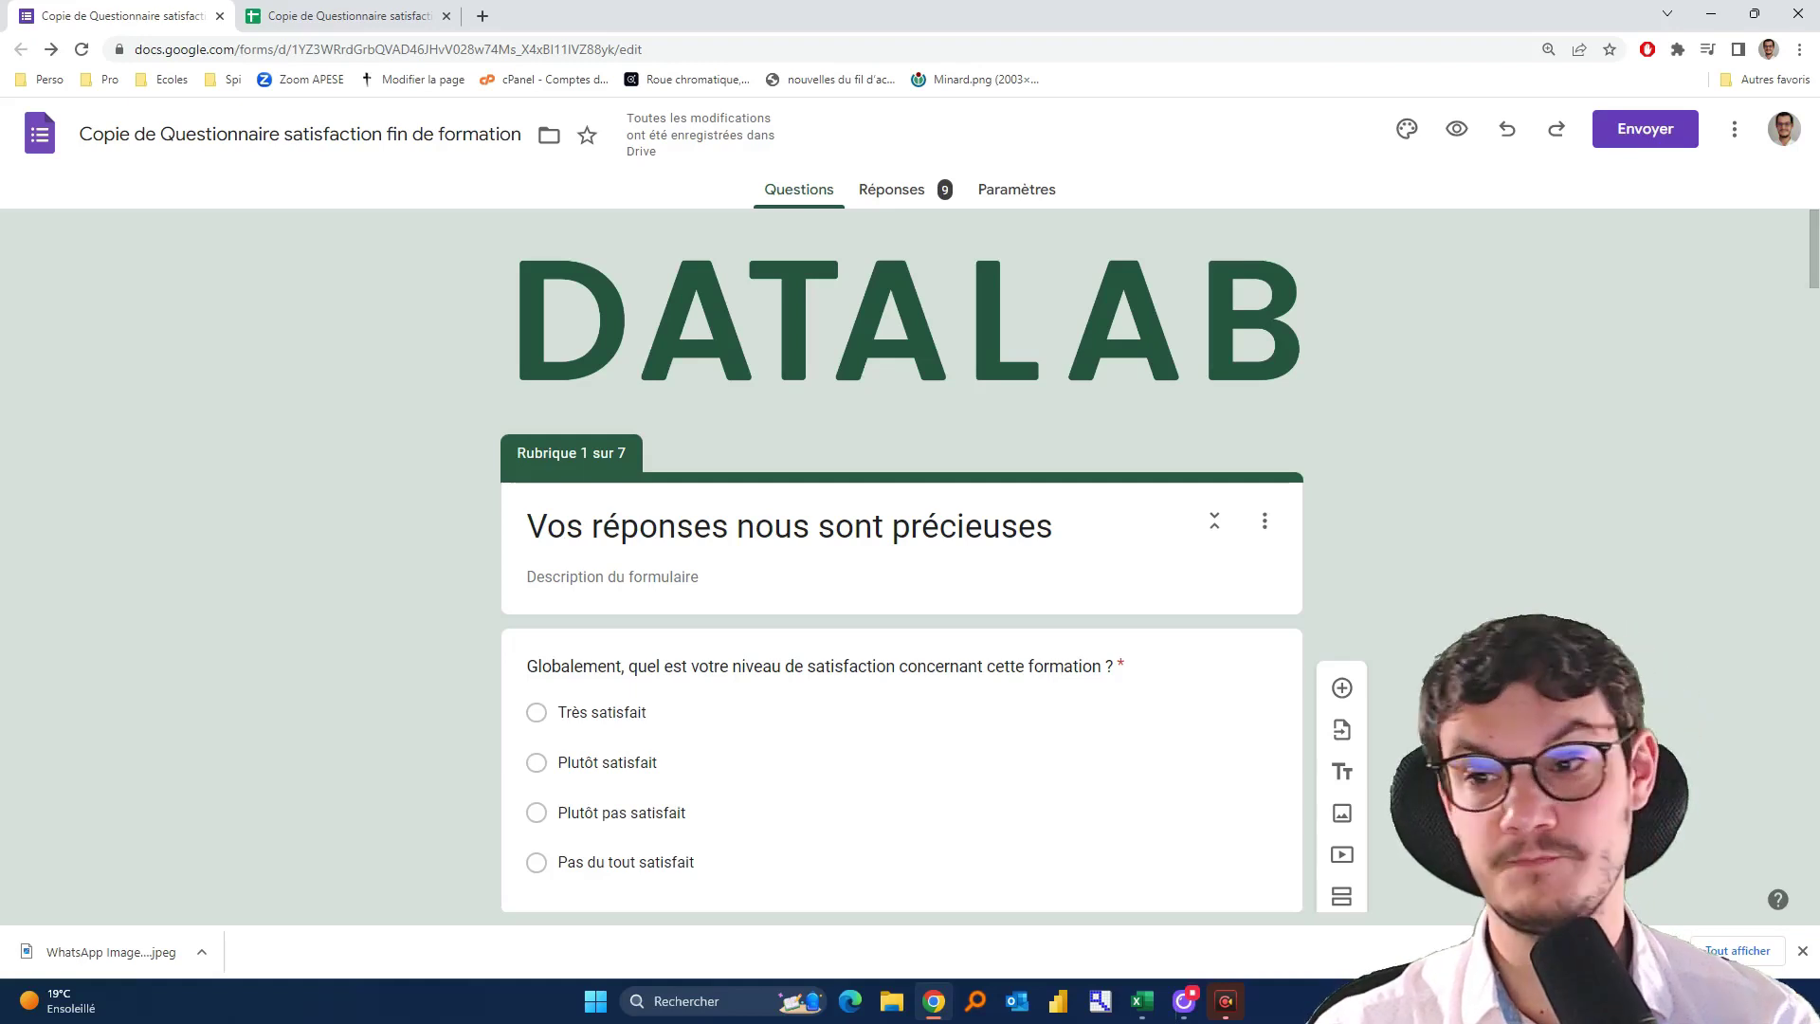
pyautogui.scroll(-2, 1460, 732)
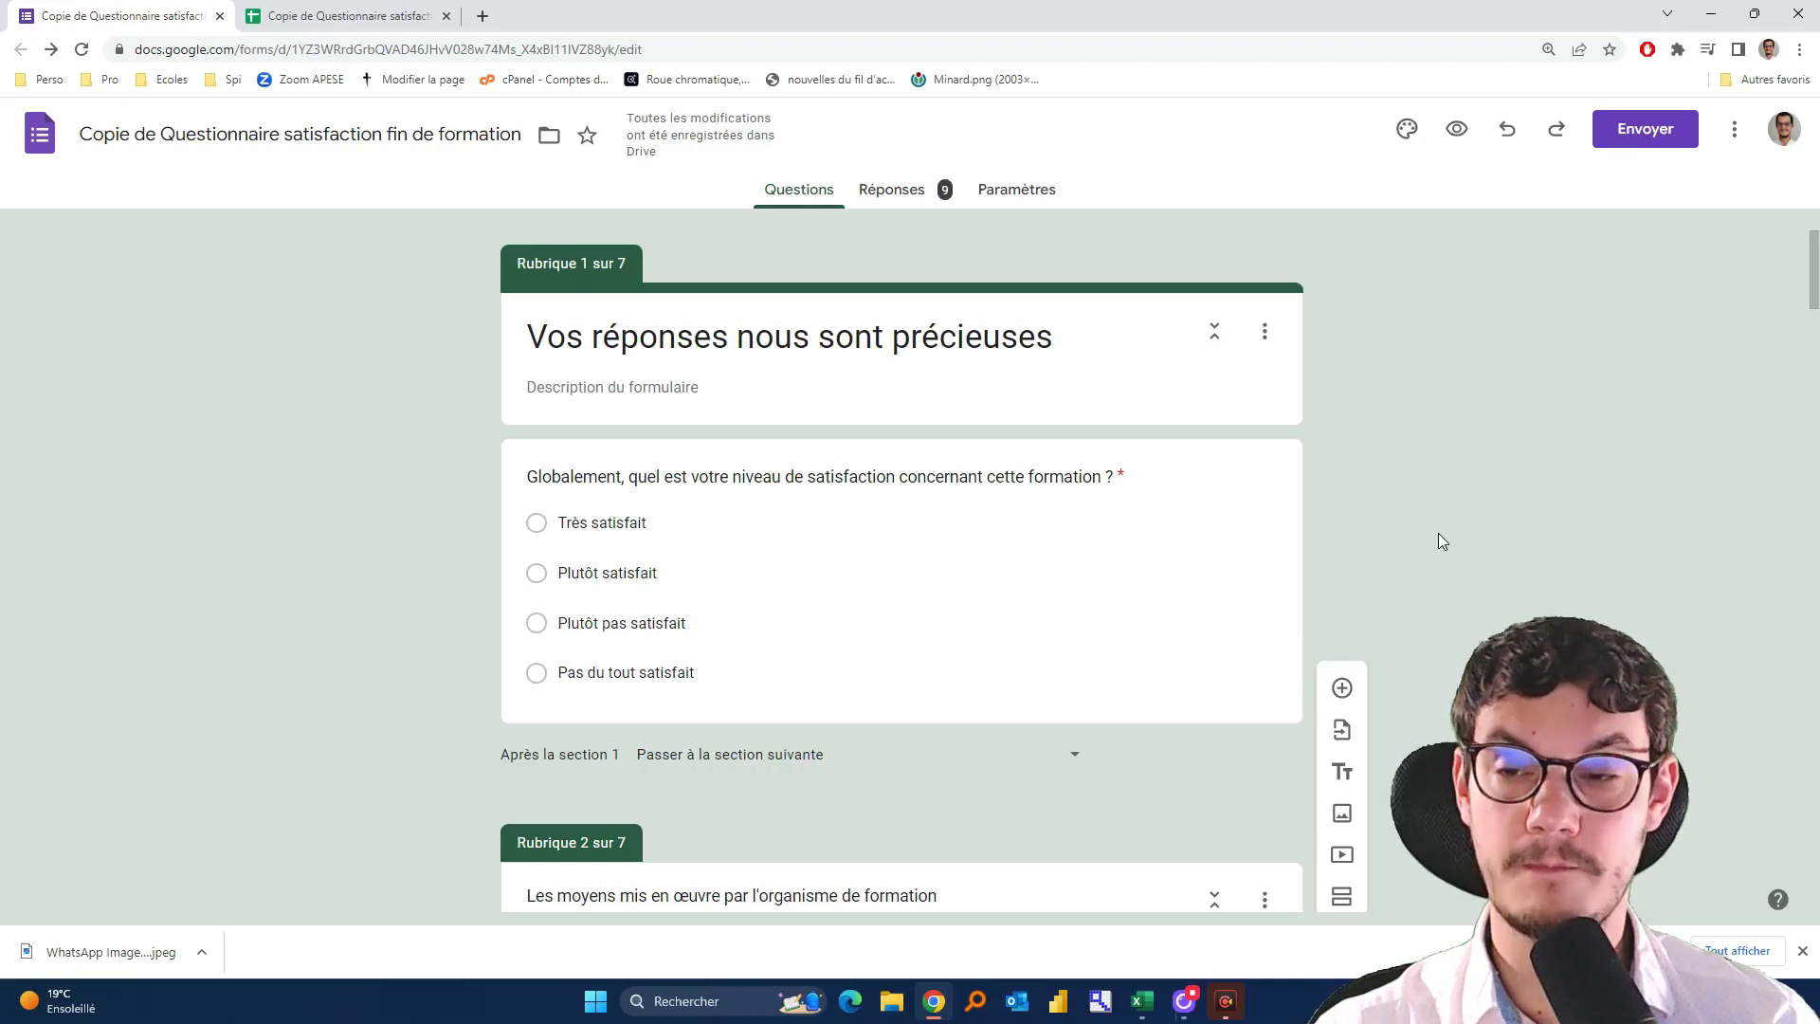
pyautogui.scroll(-6, 1436, 533)
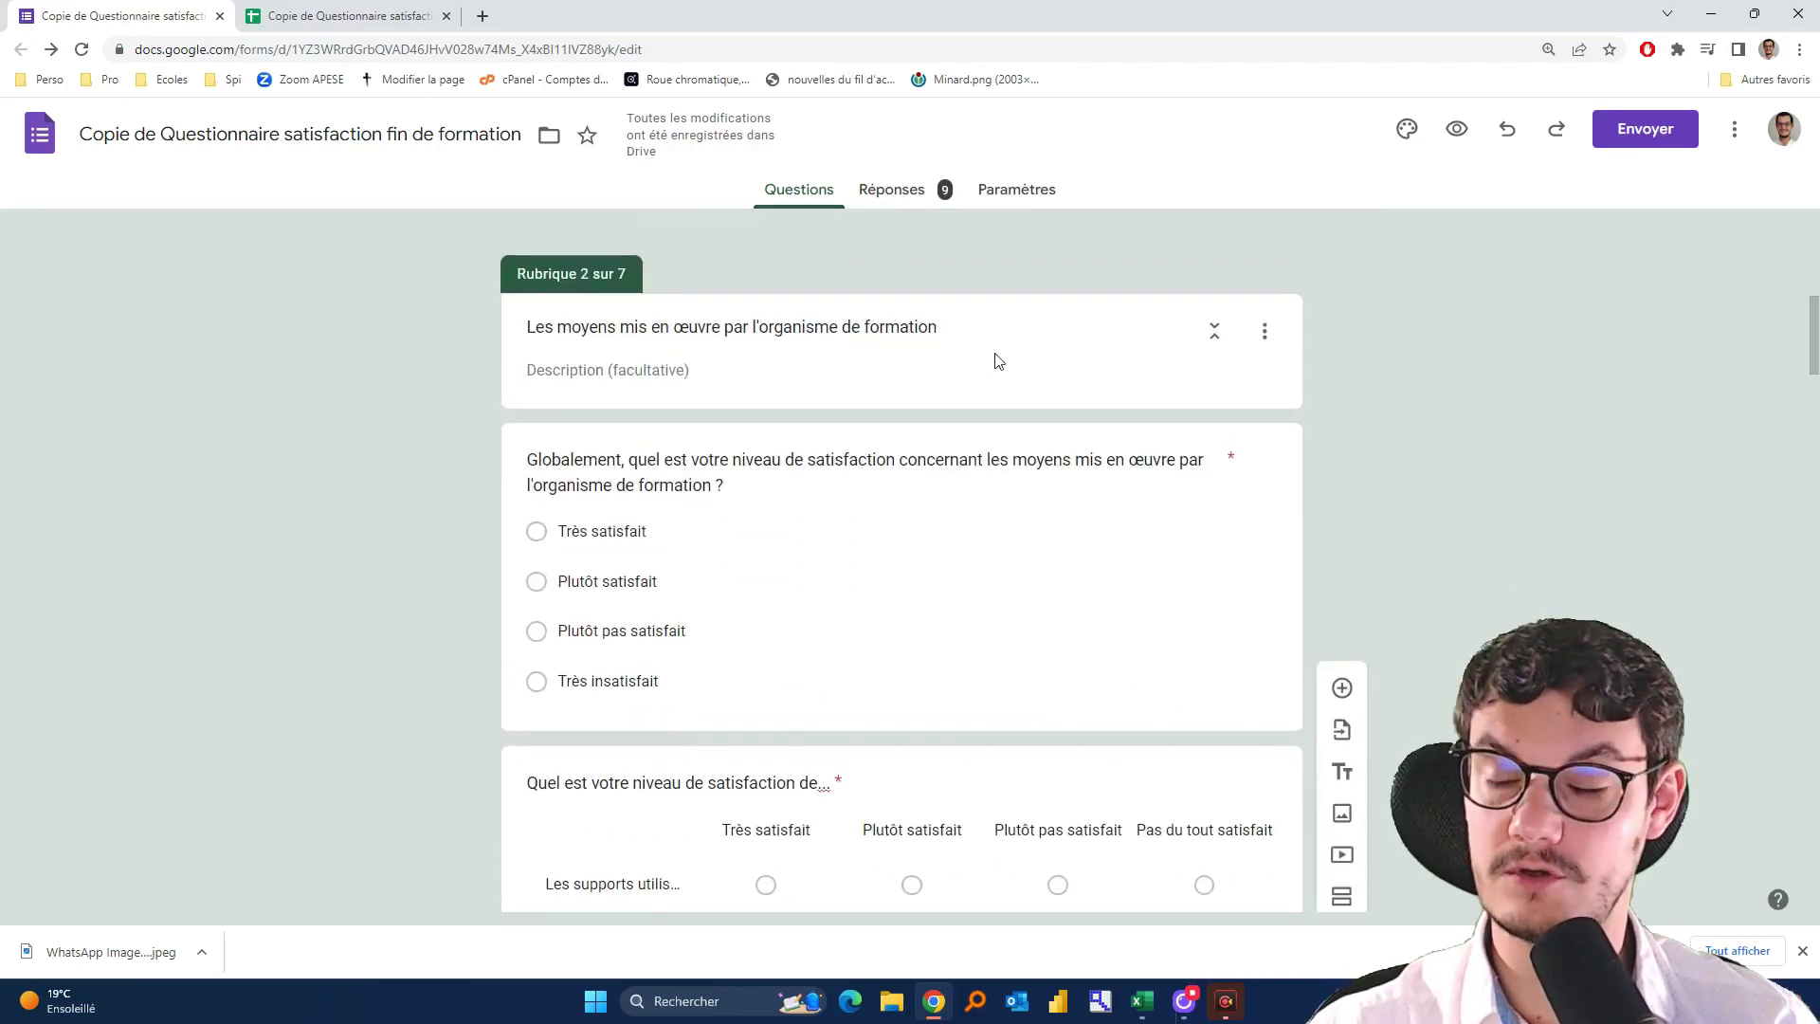
pyautogui.scroll(-2, 1471, 375)
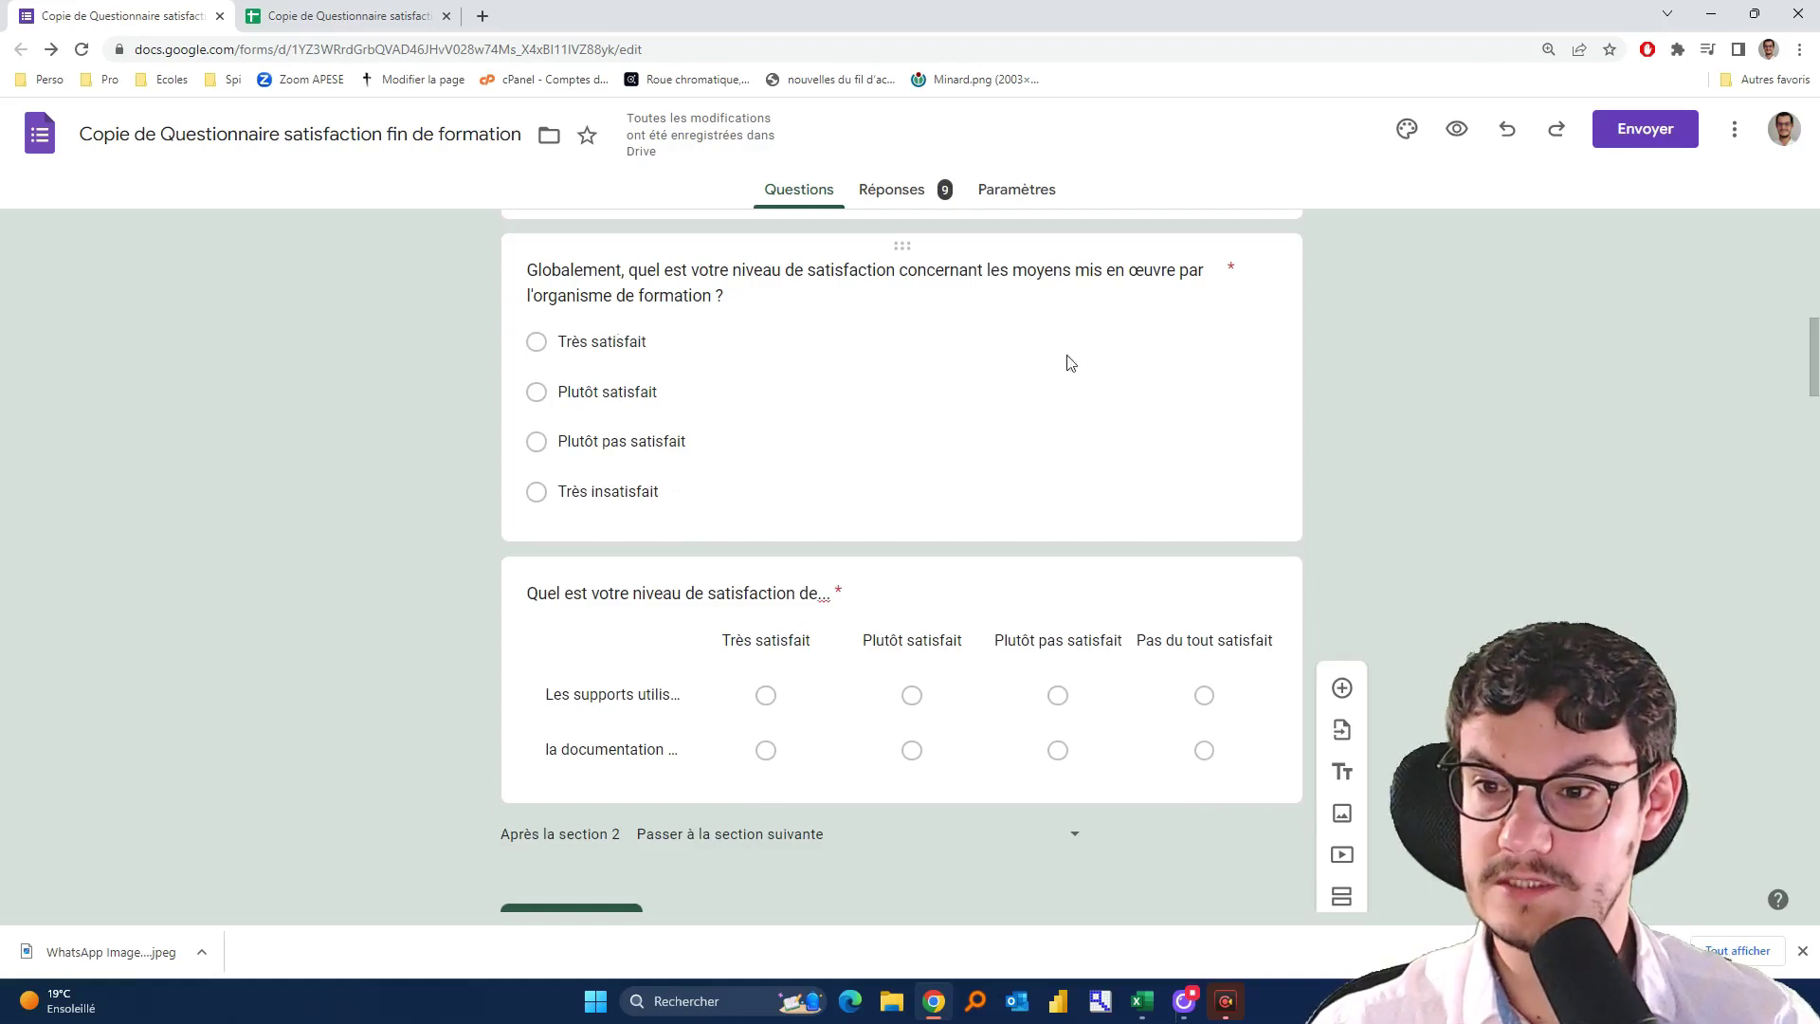
pyautogui.scroll(-2, 1070, 363)
pyautogui.click(635, 511)
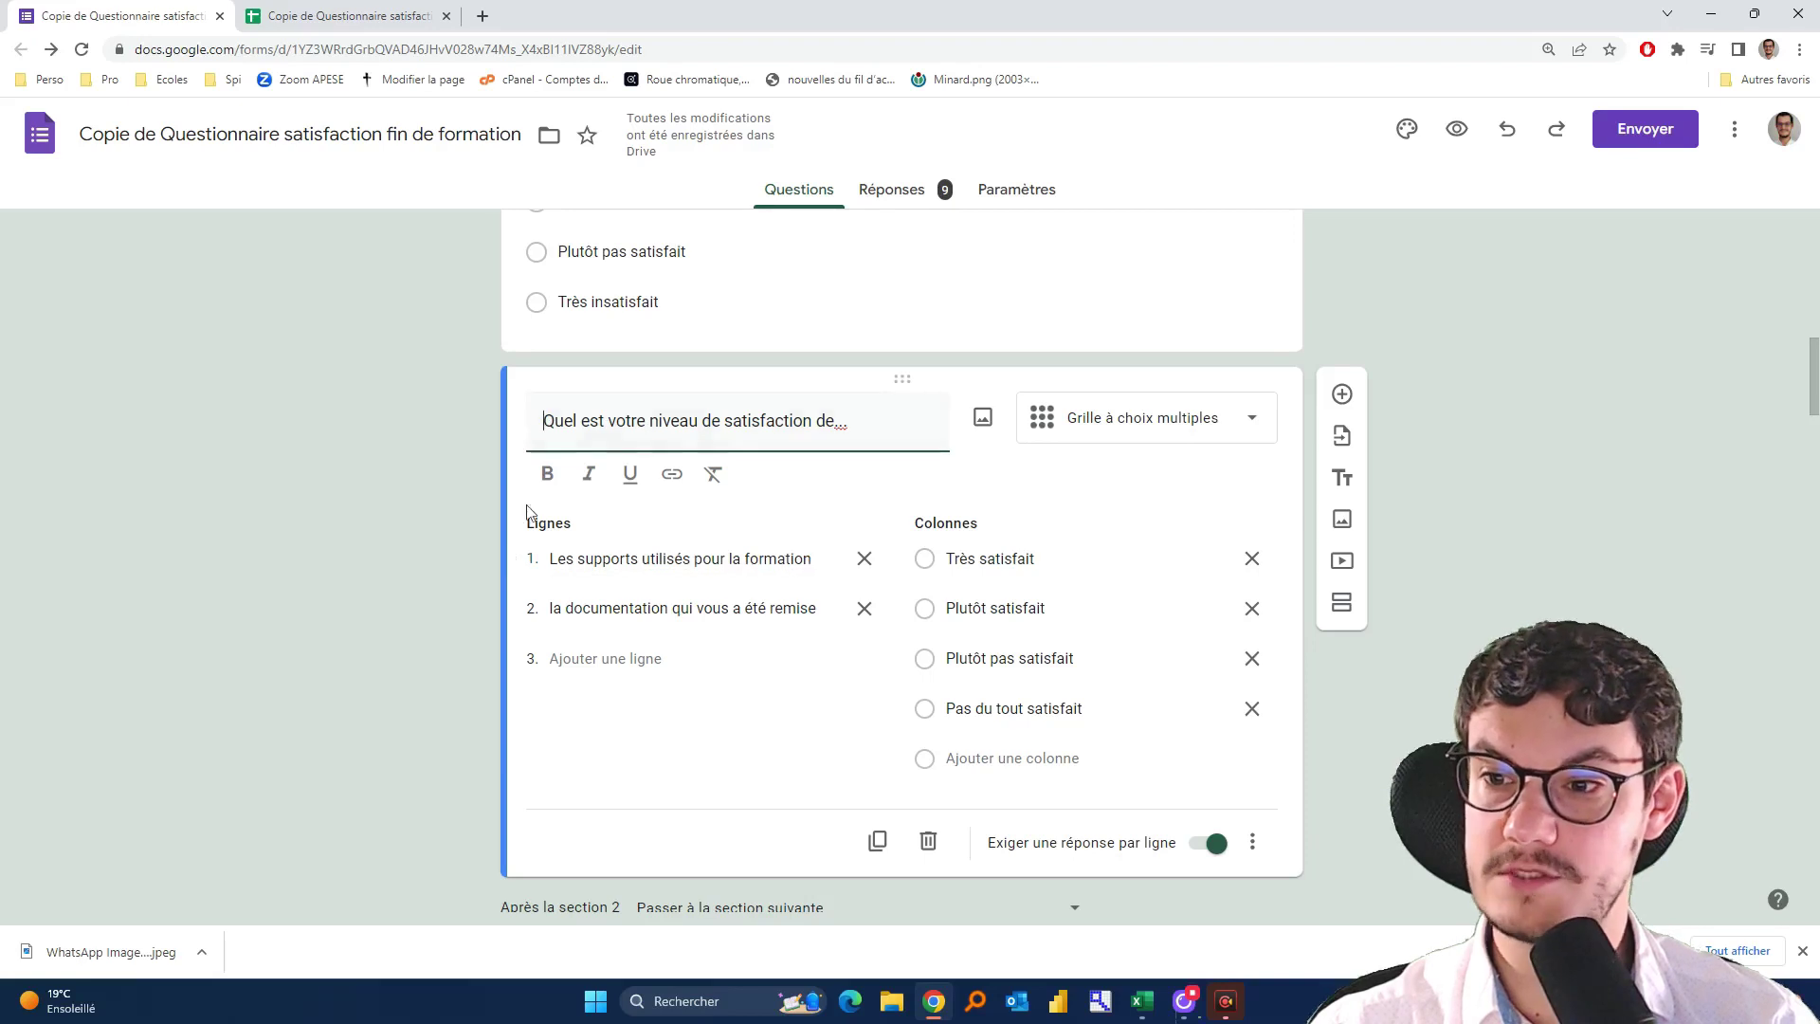
pyautogui.click(1526, 578)
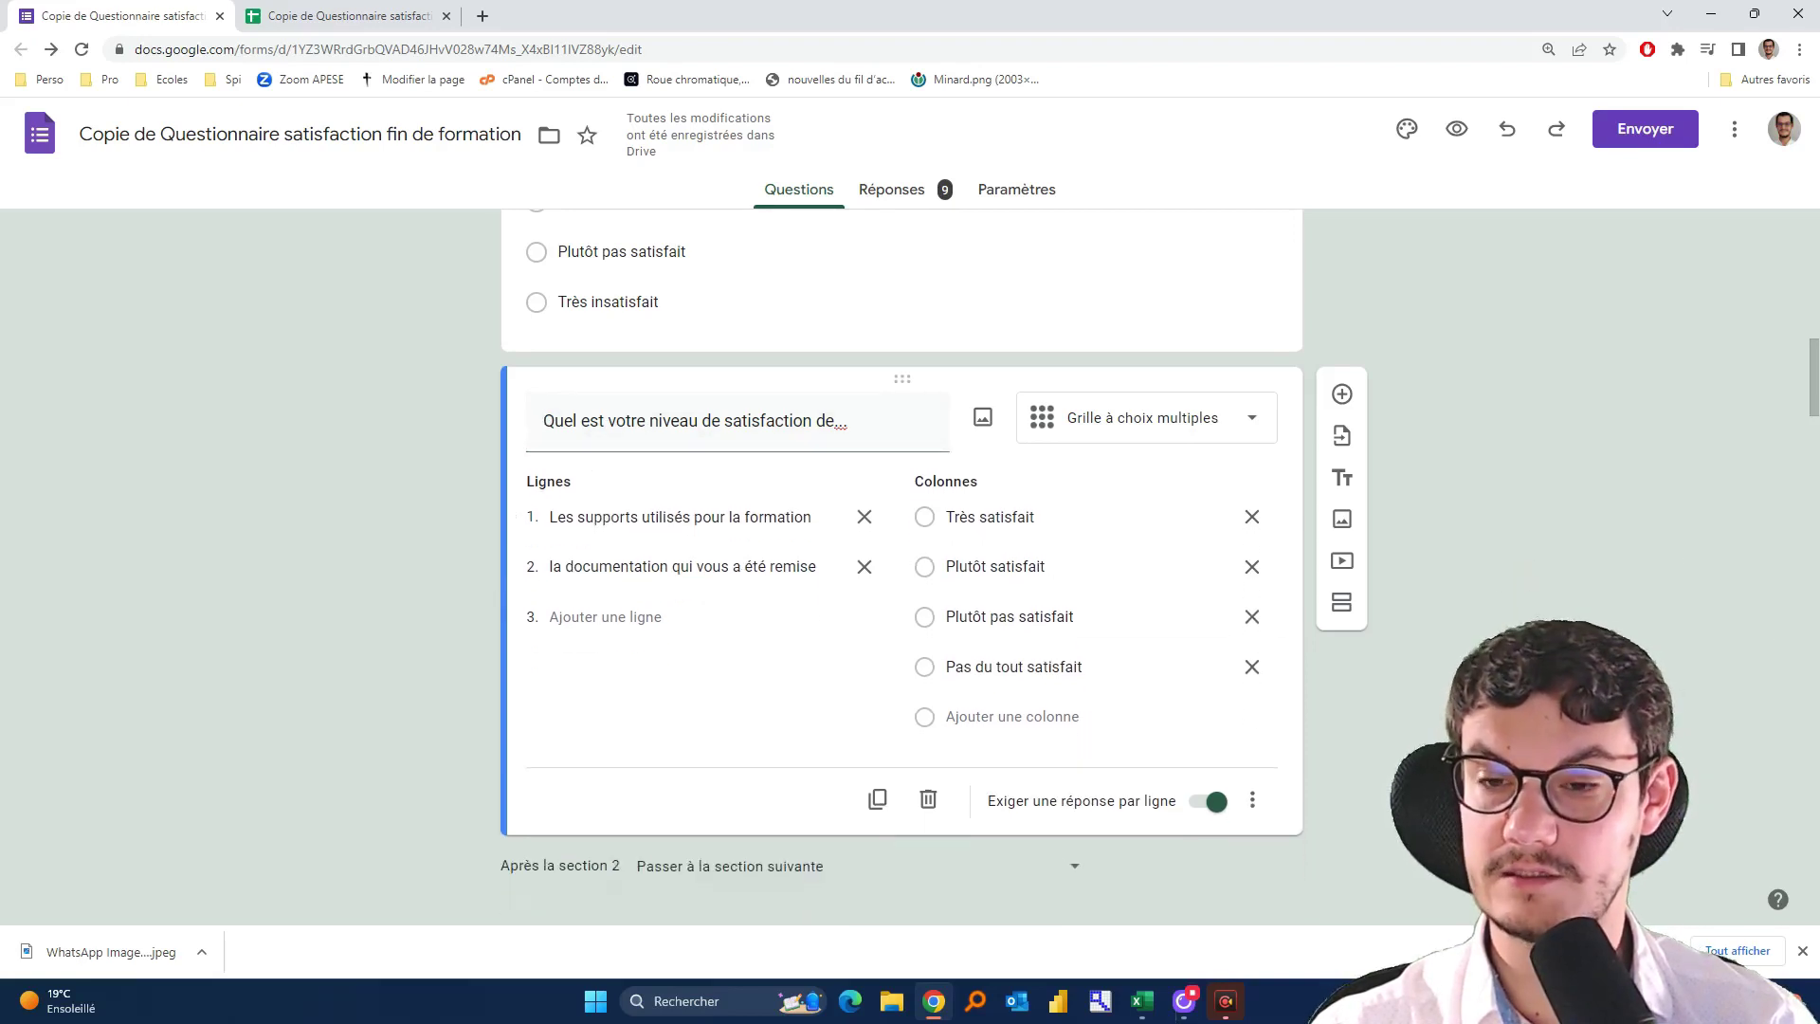
pyautogui.scroll(-6, 1492, 583)
pyautogui.scroll(-2, 1492, 582)
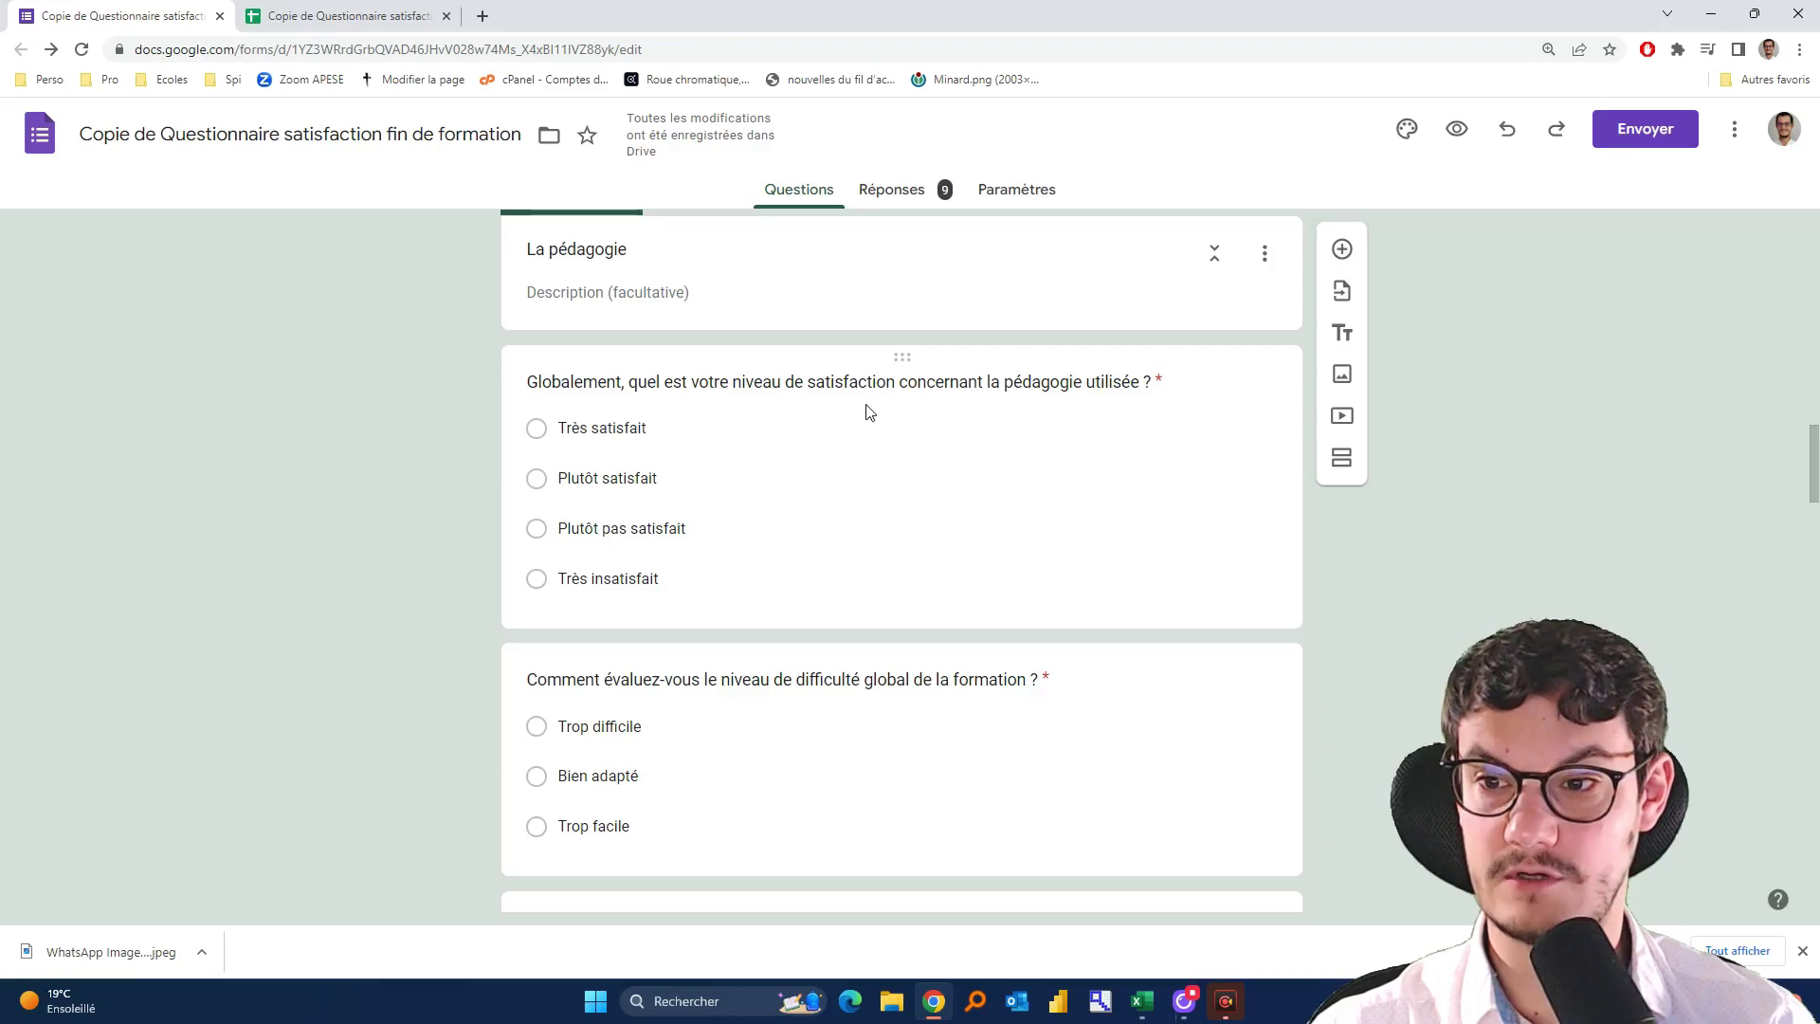
# Scroll through the remaining questionnaire sections down to Conclusion, then return to the Excel dashboard
pyautogui.scroll(-2, 866, 410)
pyautogui.scroll(2, 487, 503)
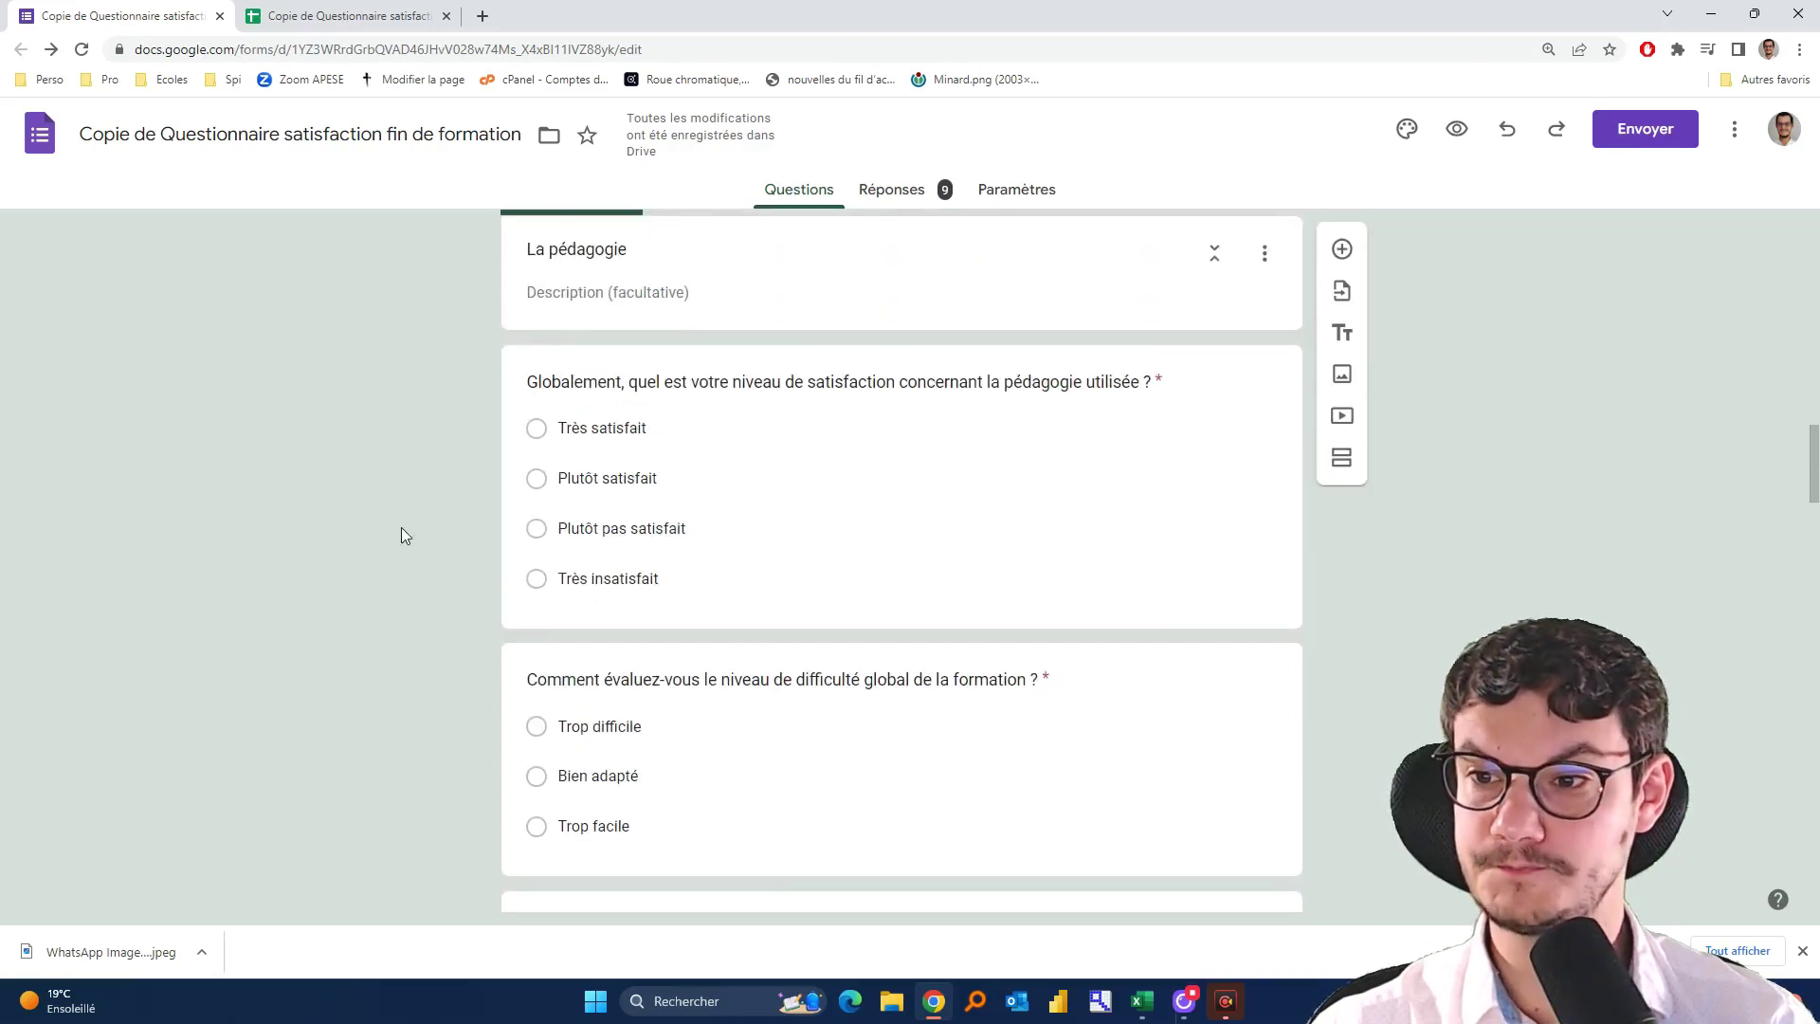
pyautogui.scroll(-4, 401, 527)
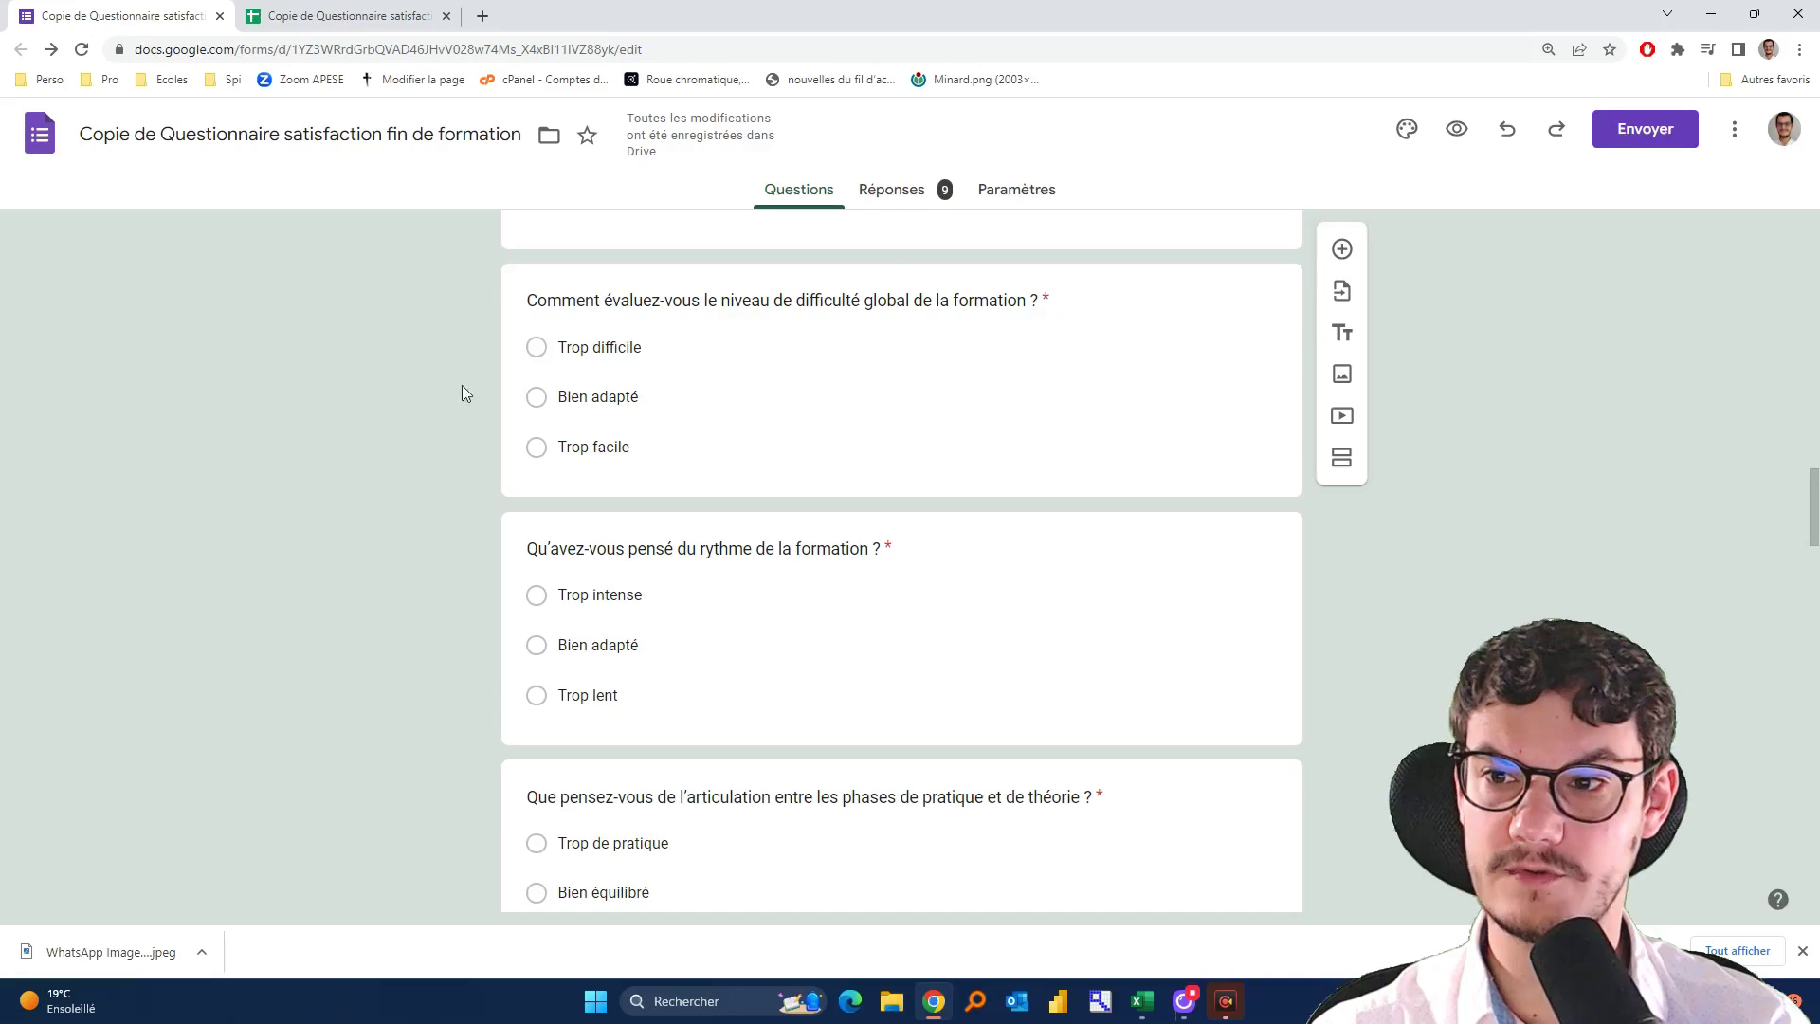
pyautogui.scroll(-2, 555, 471)
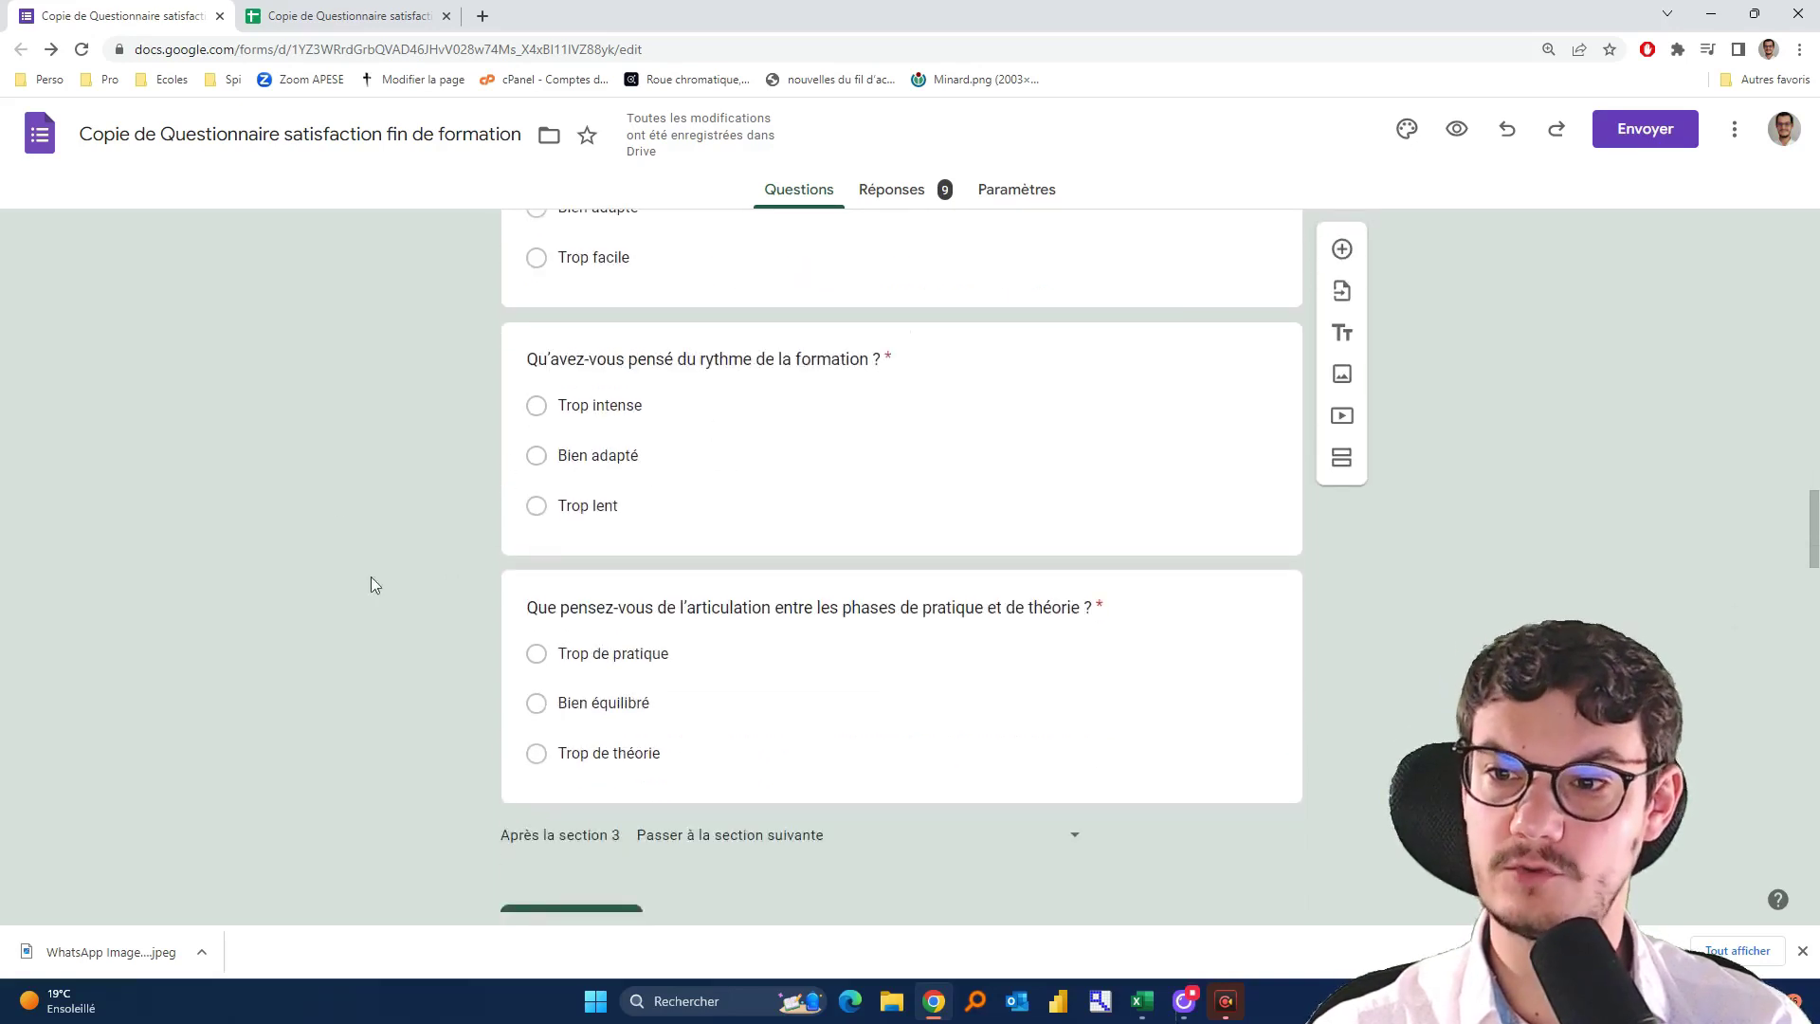
pyautogui.scroll(-2, 371, 580)
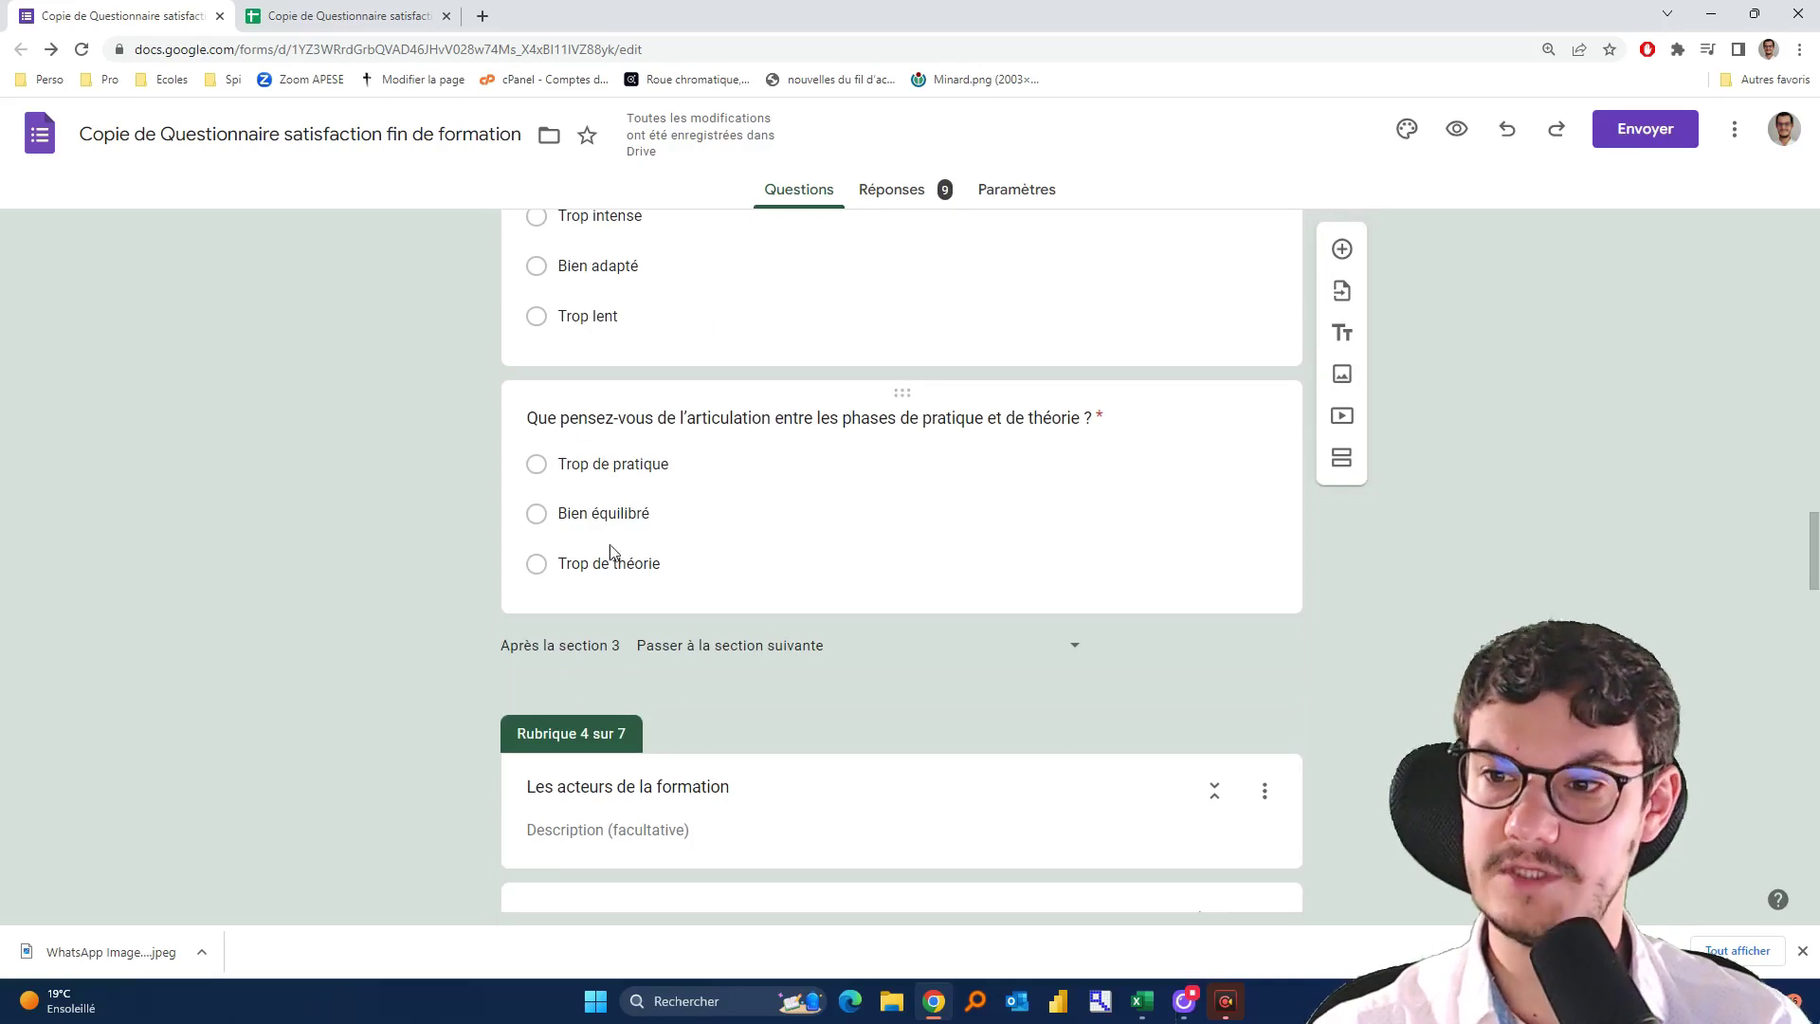
pyautogui.scroll(-4, 300, 607)
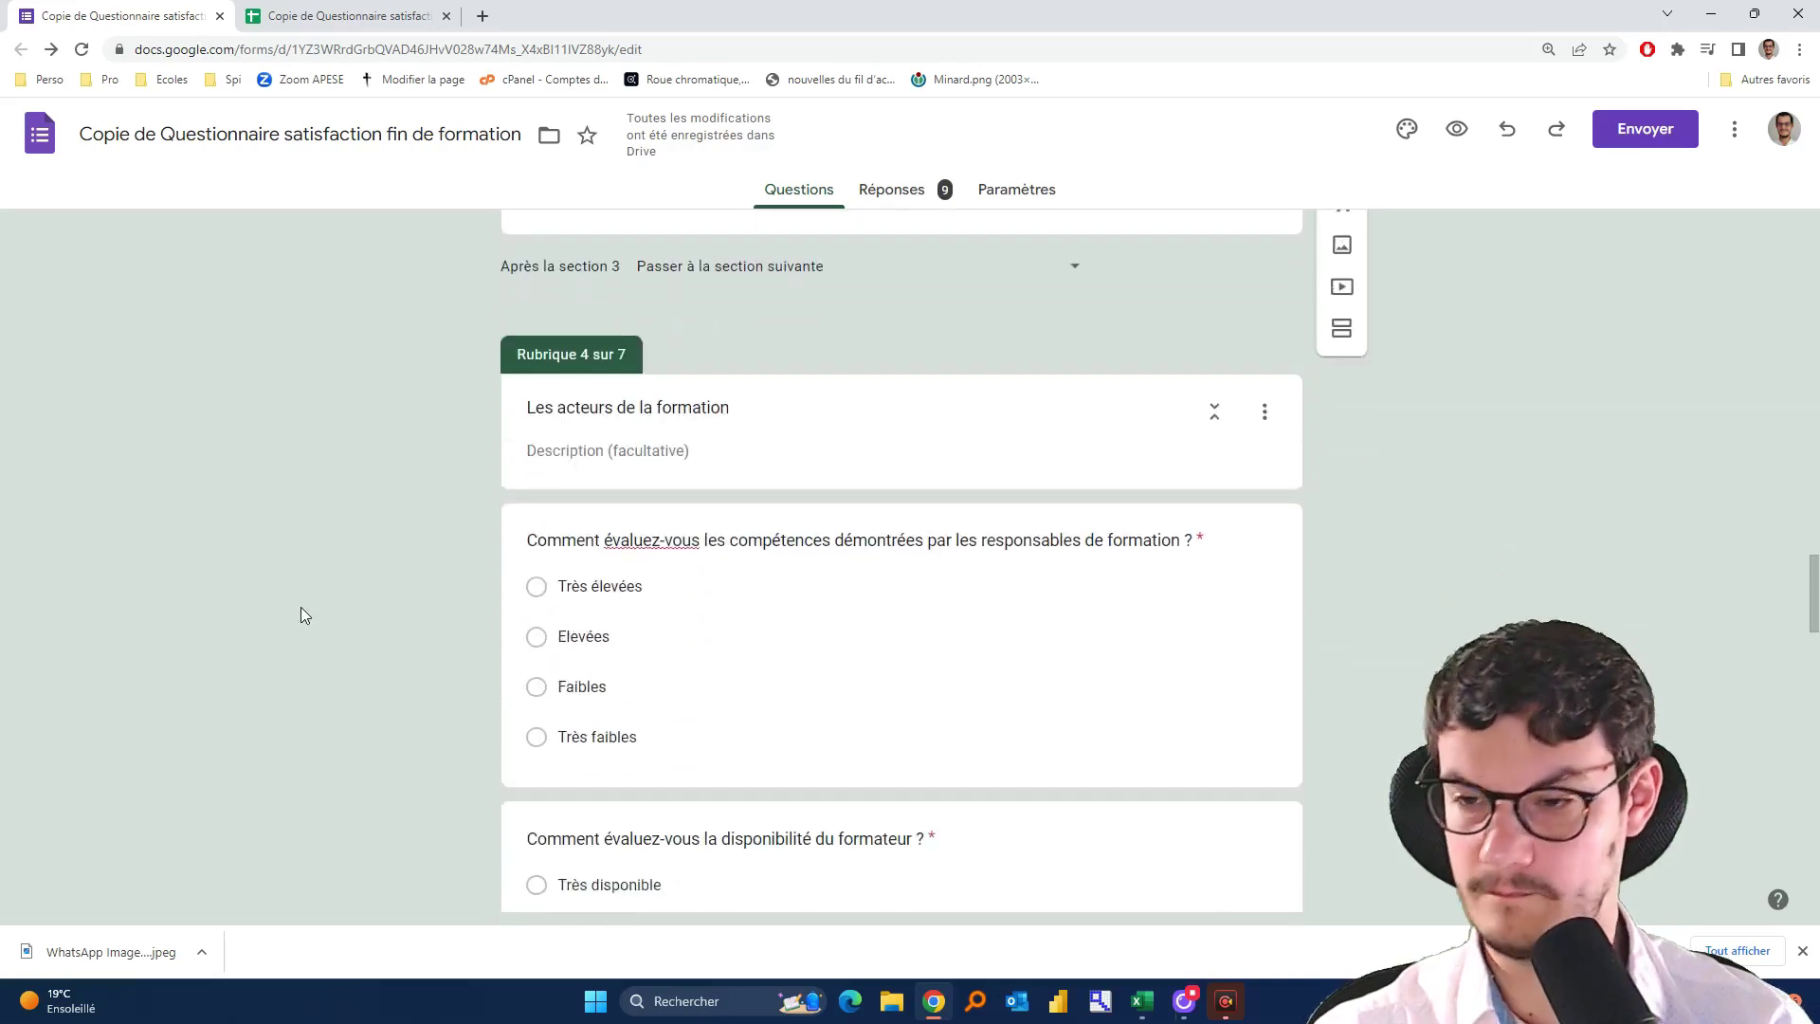
pyautogui.scroll(-2, 304, 616)
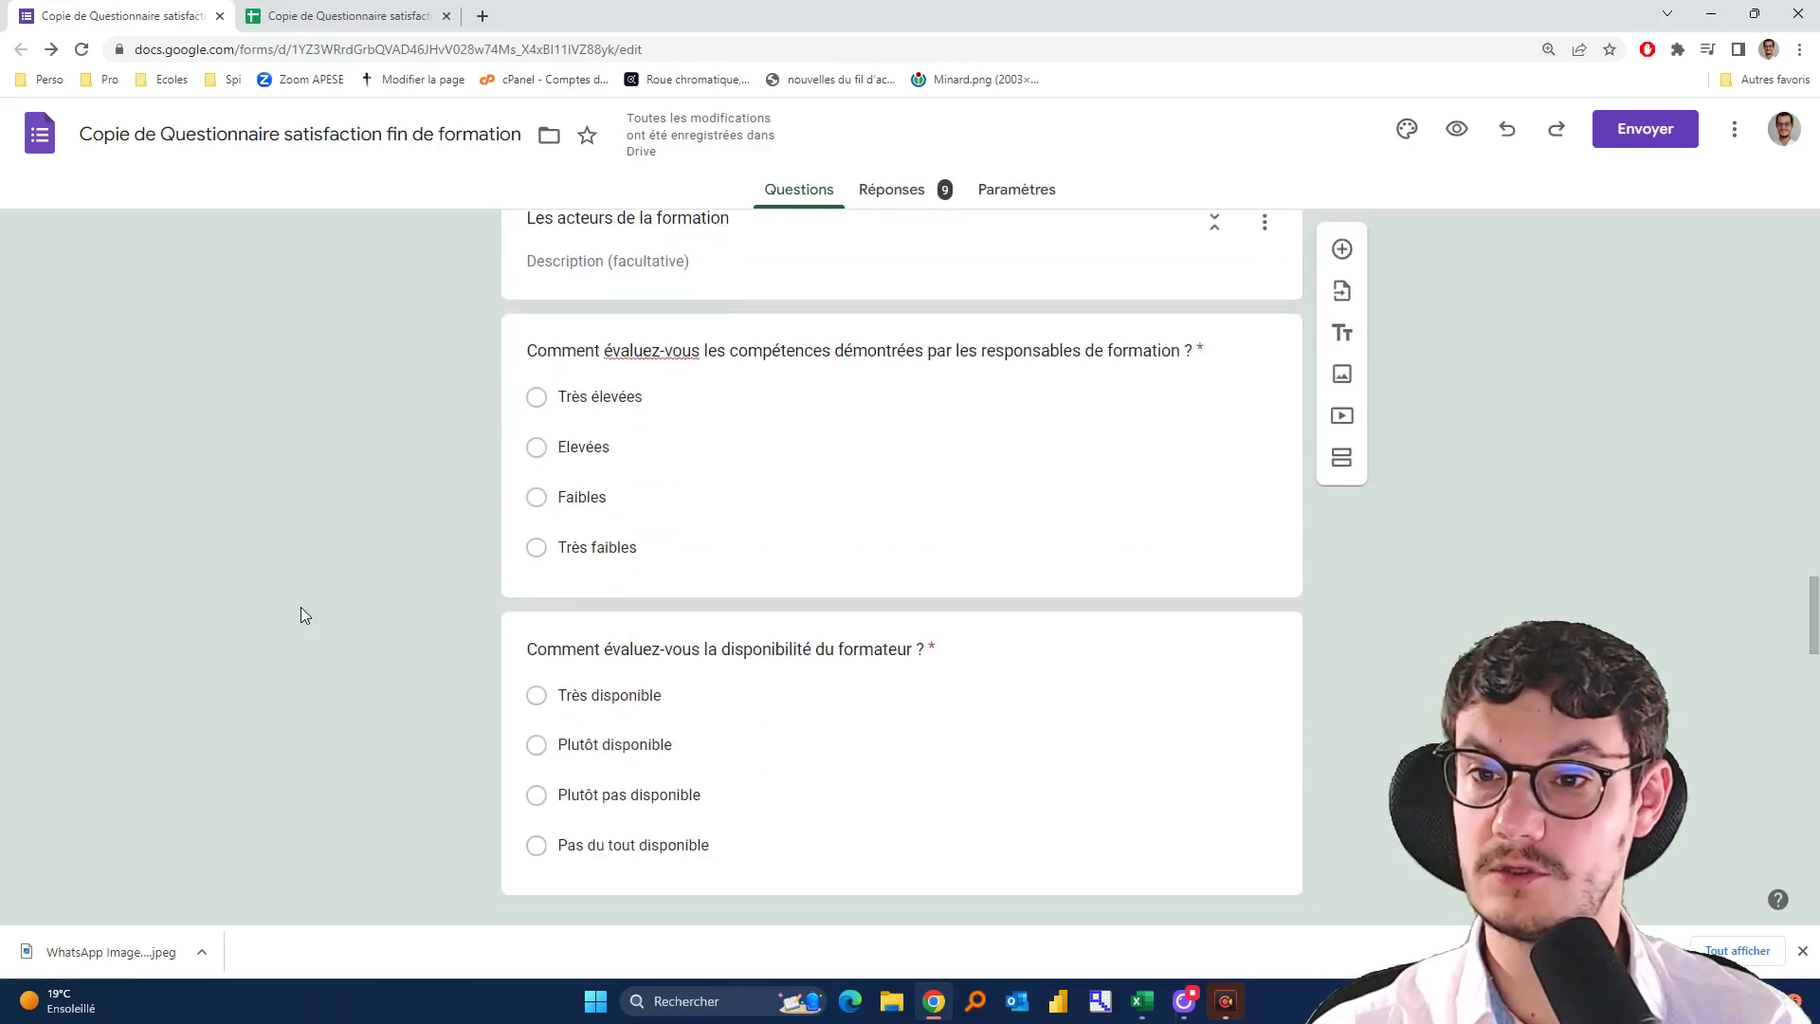
pyautogui.scroll(-2, 408, 470)
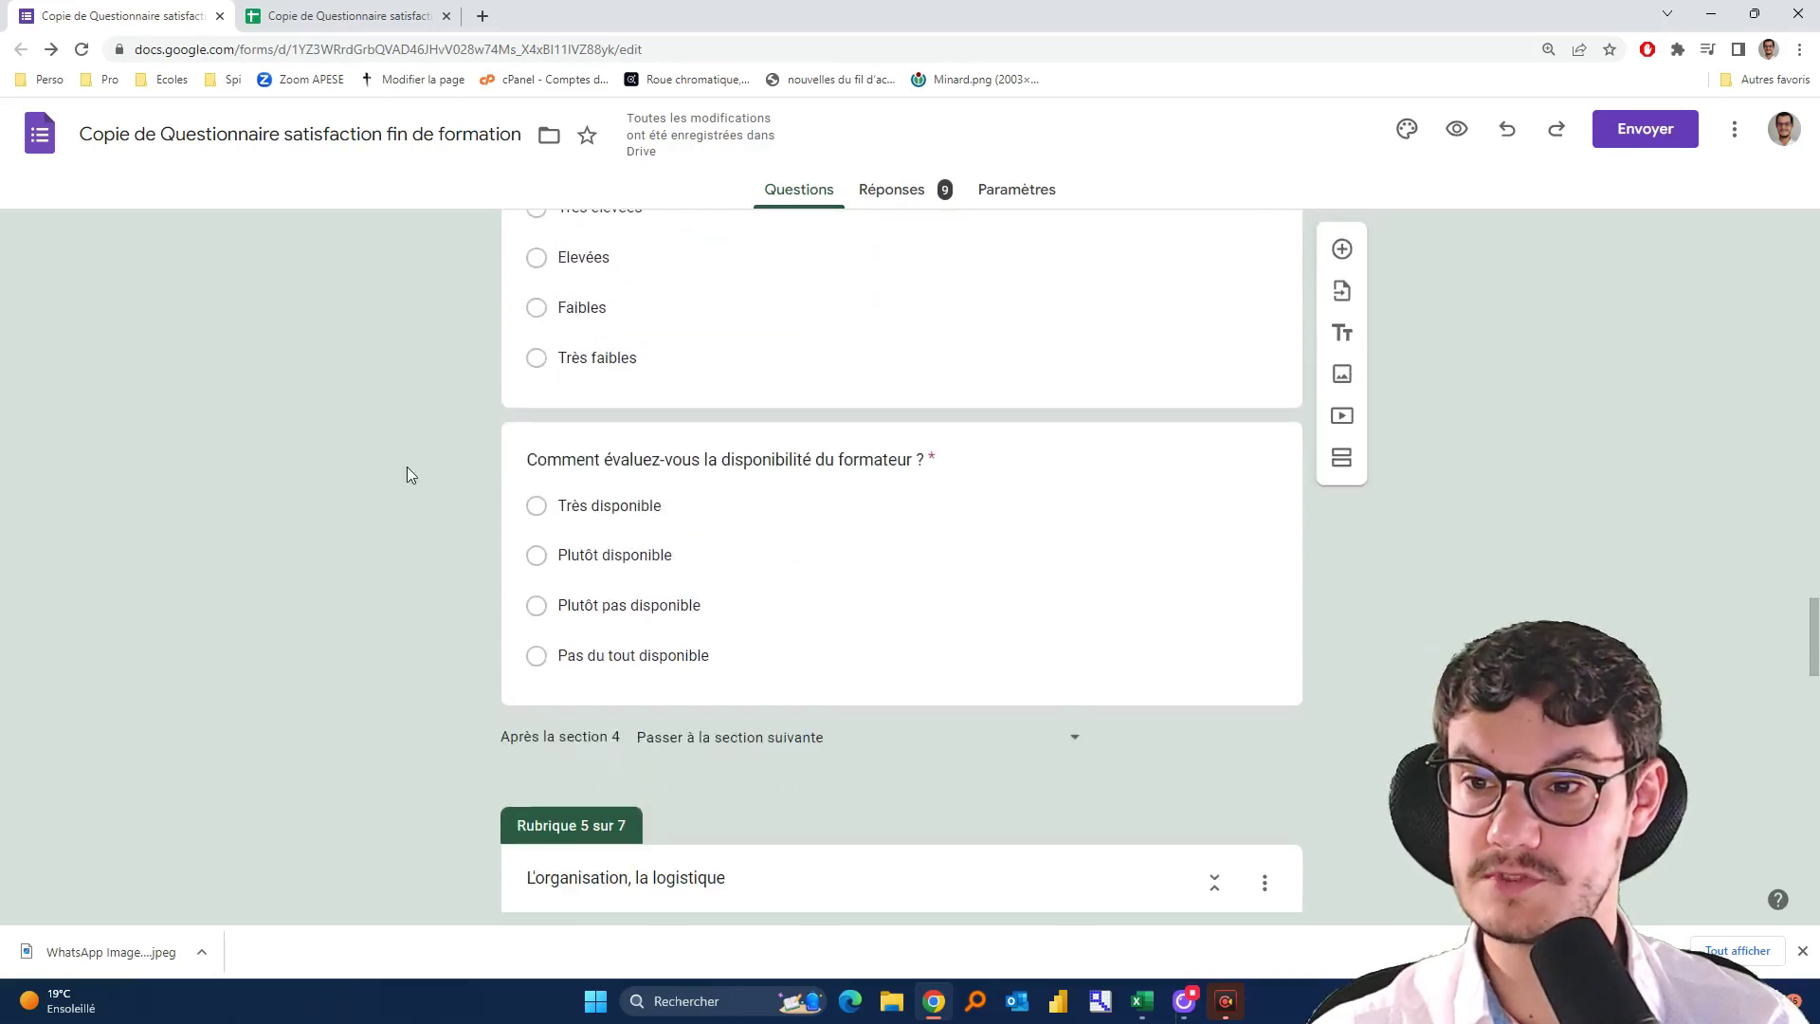
pyautogui.scroll(-6, 407, 473)
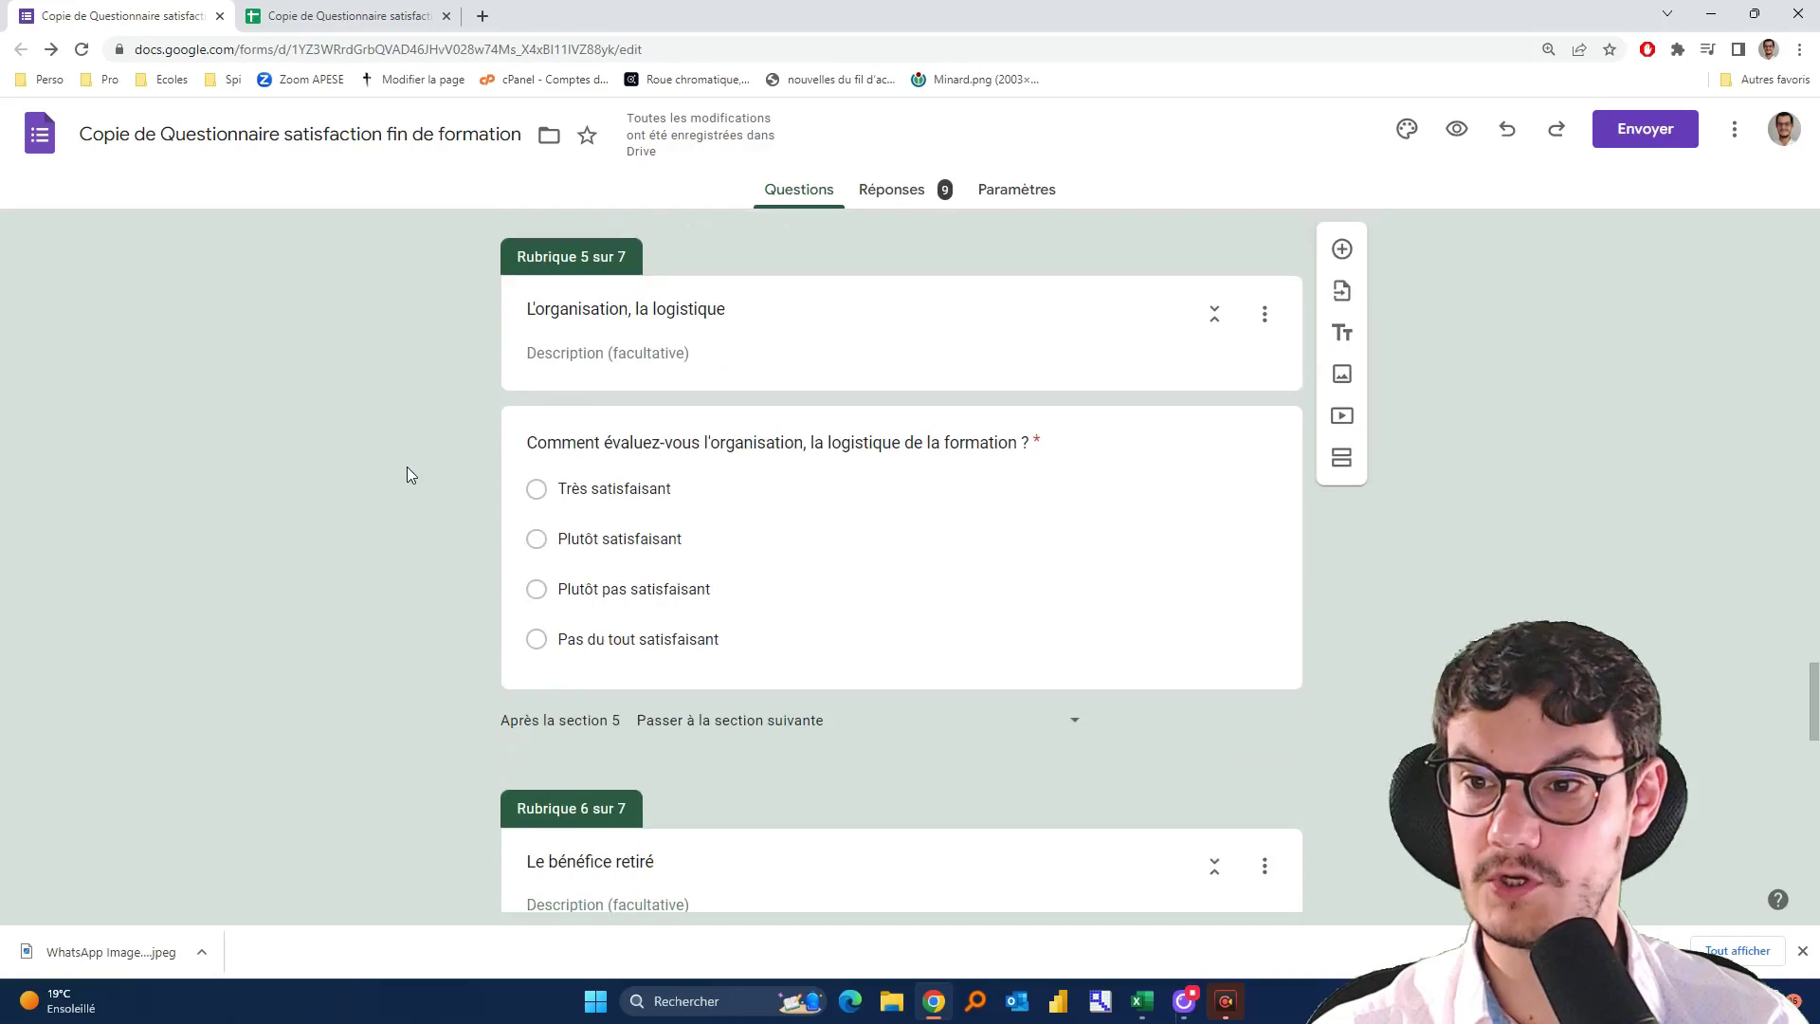
pyautogui.scroll(-6, 407, 474)
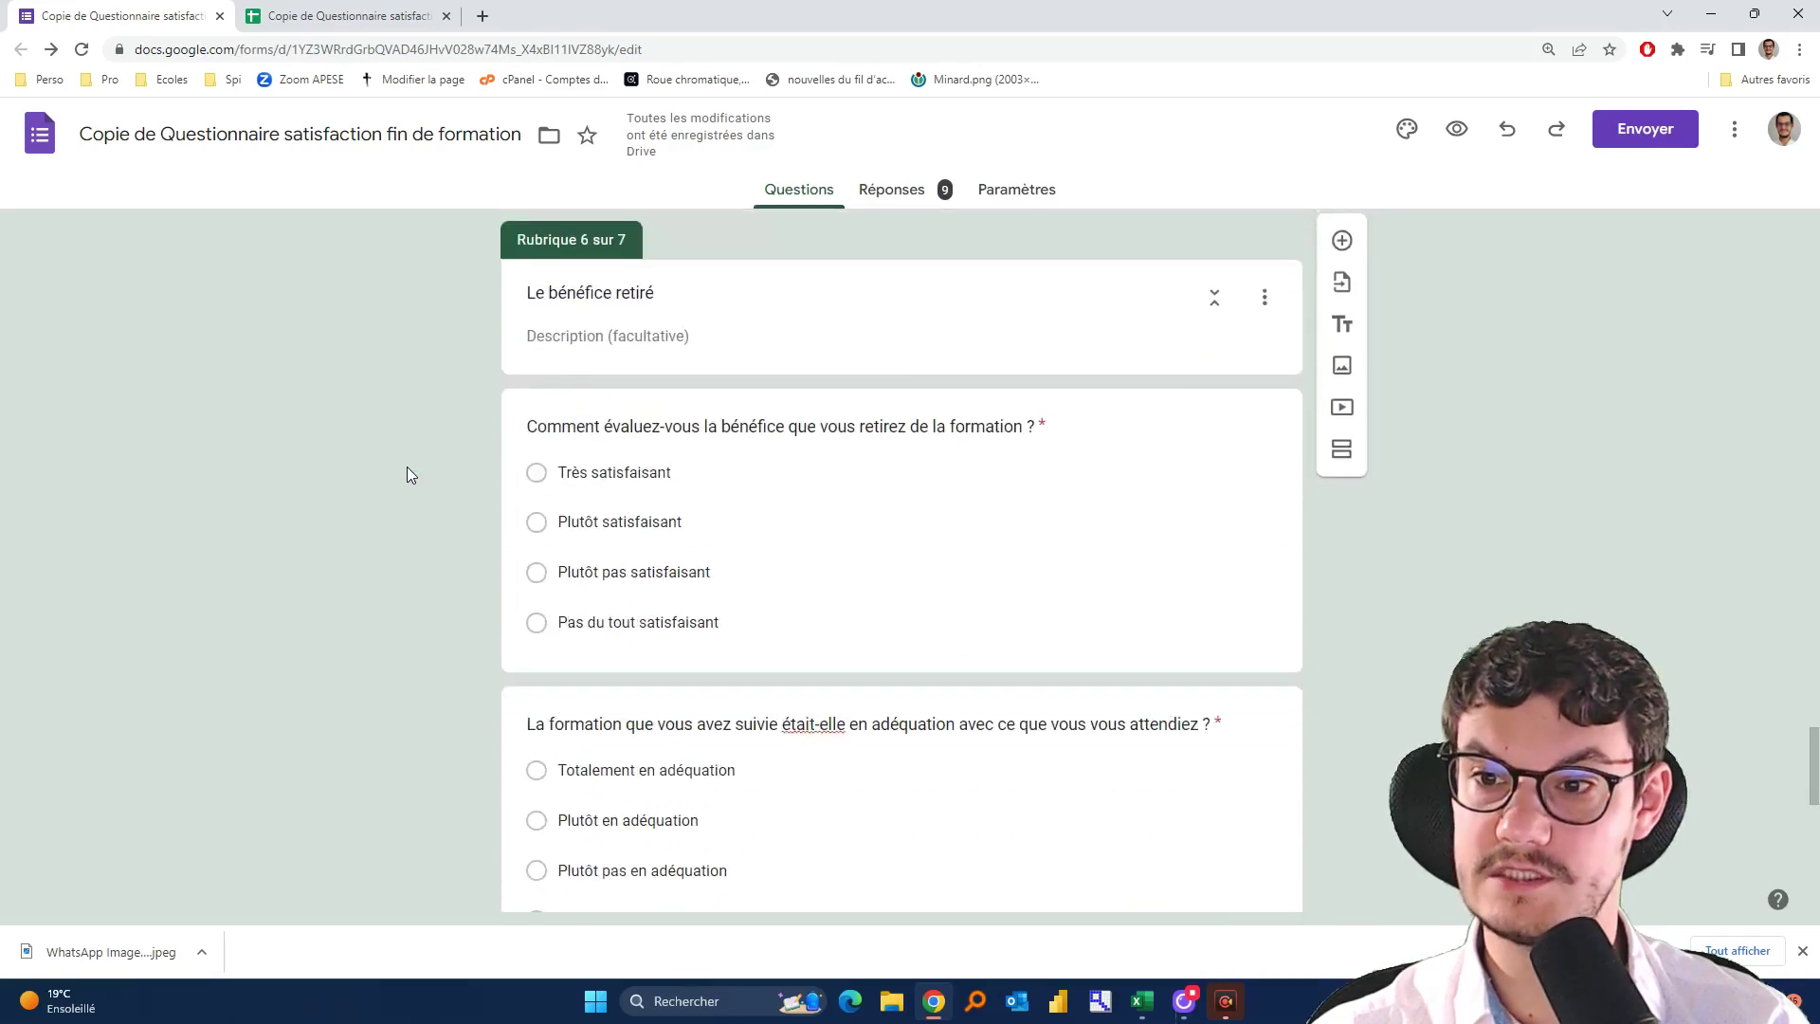
pyautogui.scroll(-2, 407, 474)
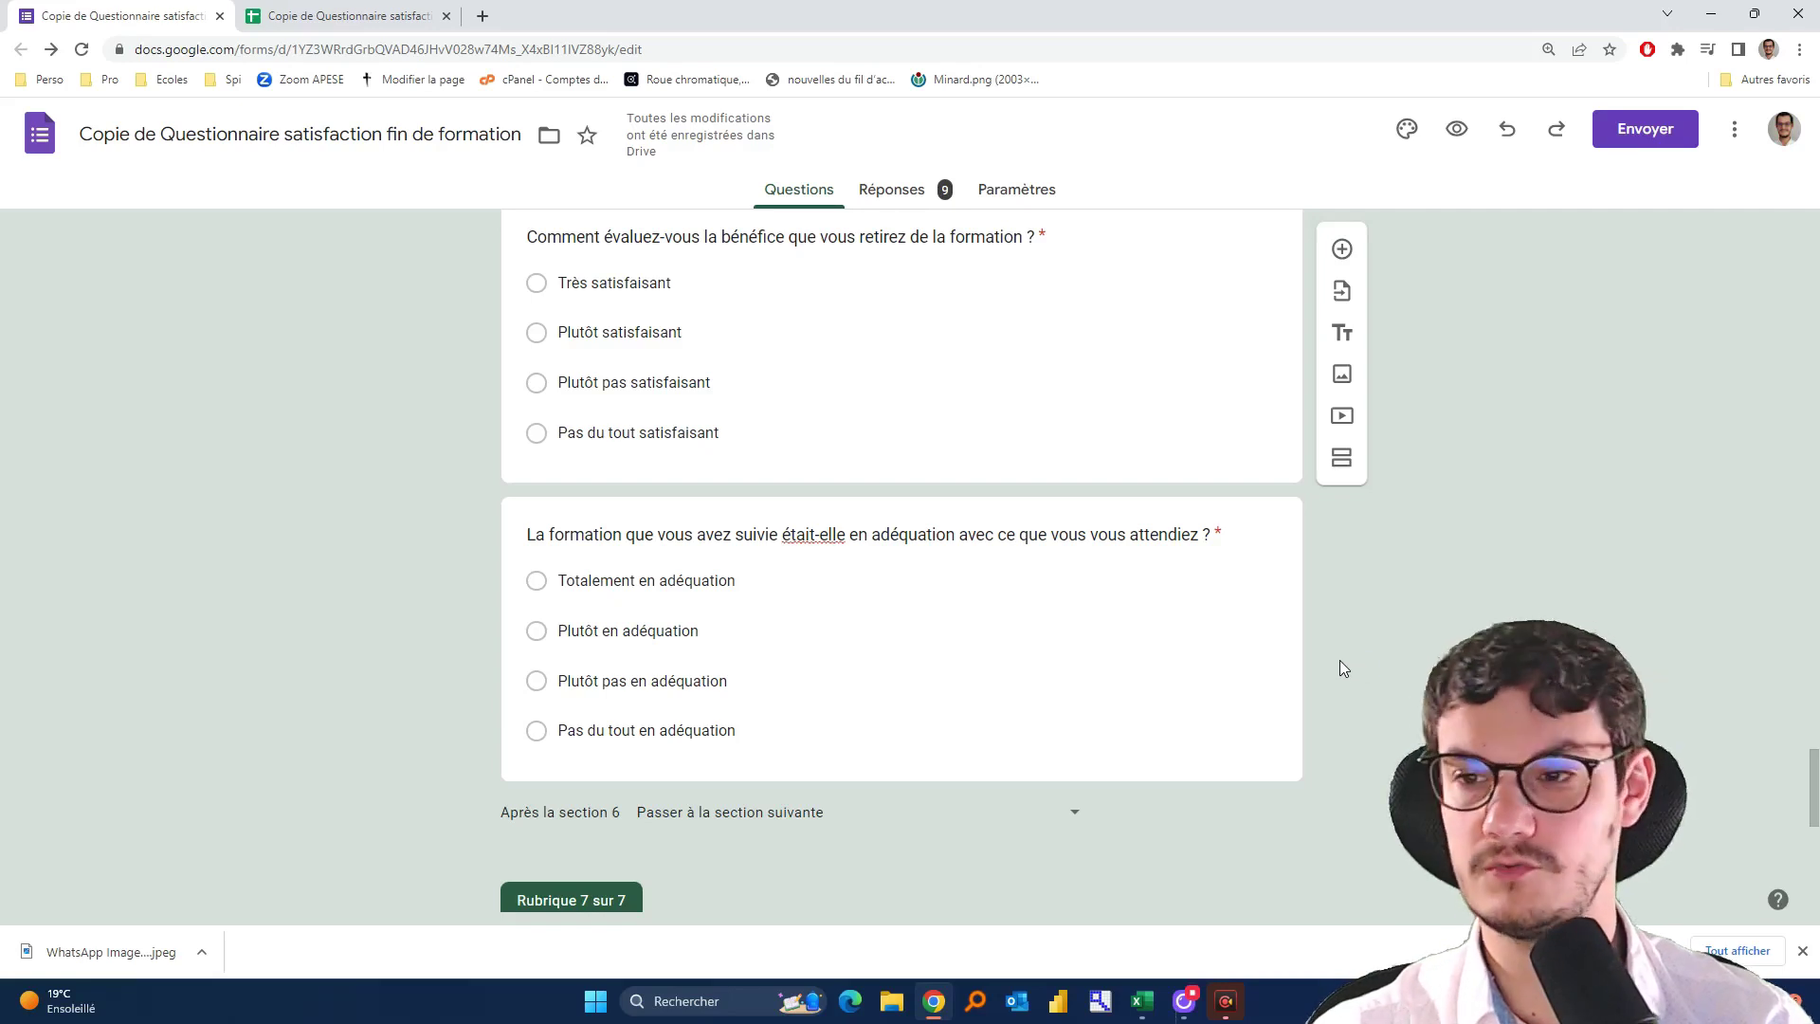
pyautogui.scroll(-3, 1297, 679)
pyautogui.scroll(-4, 1293, 679)
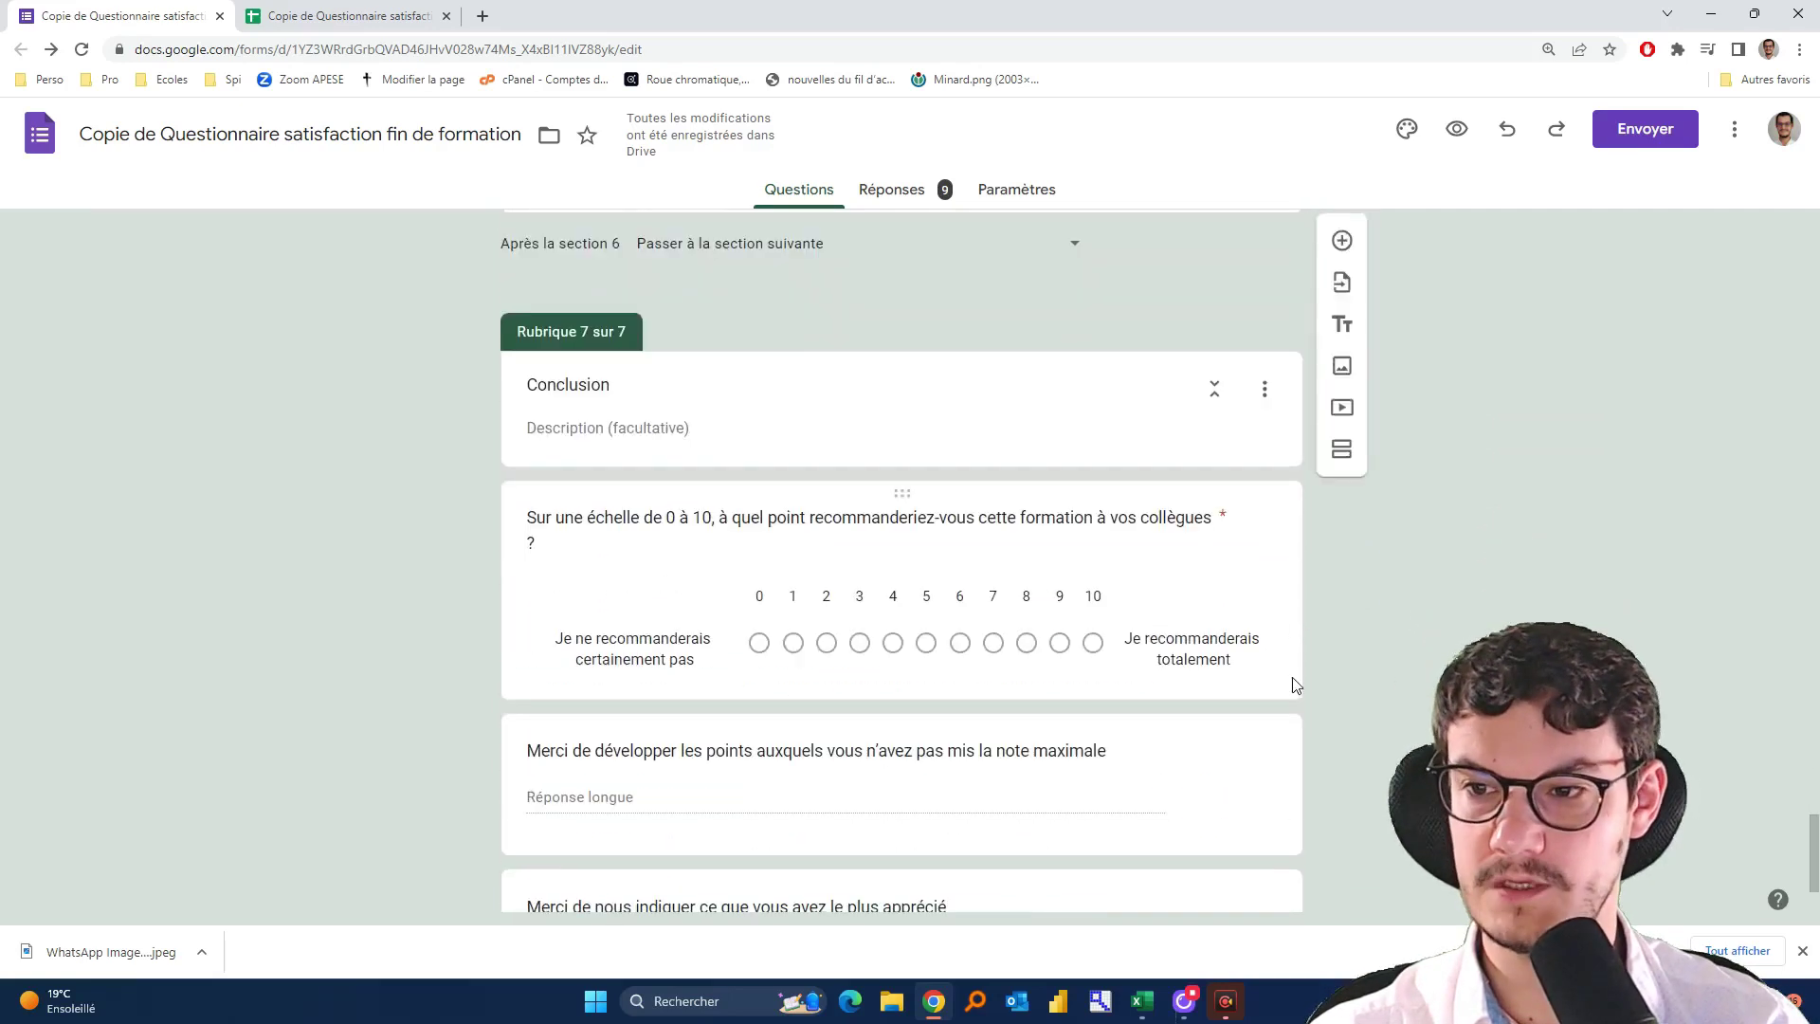
pyautogui.scroll(2, 1291, 684)
pyautogui.scroll(-2, 1288, 685)
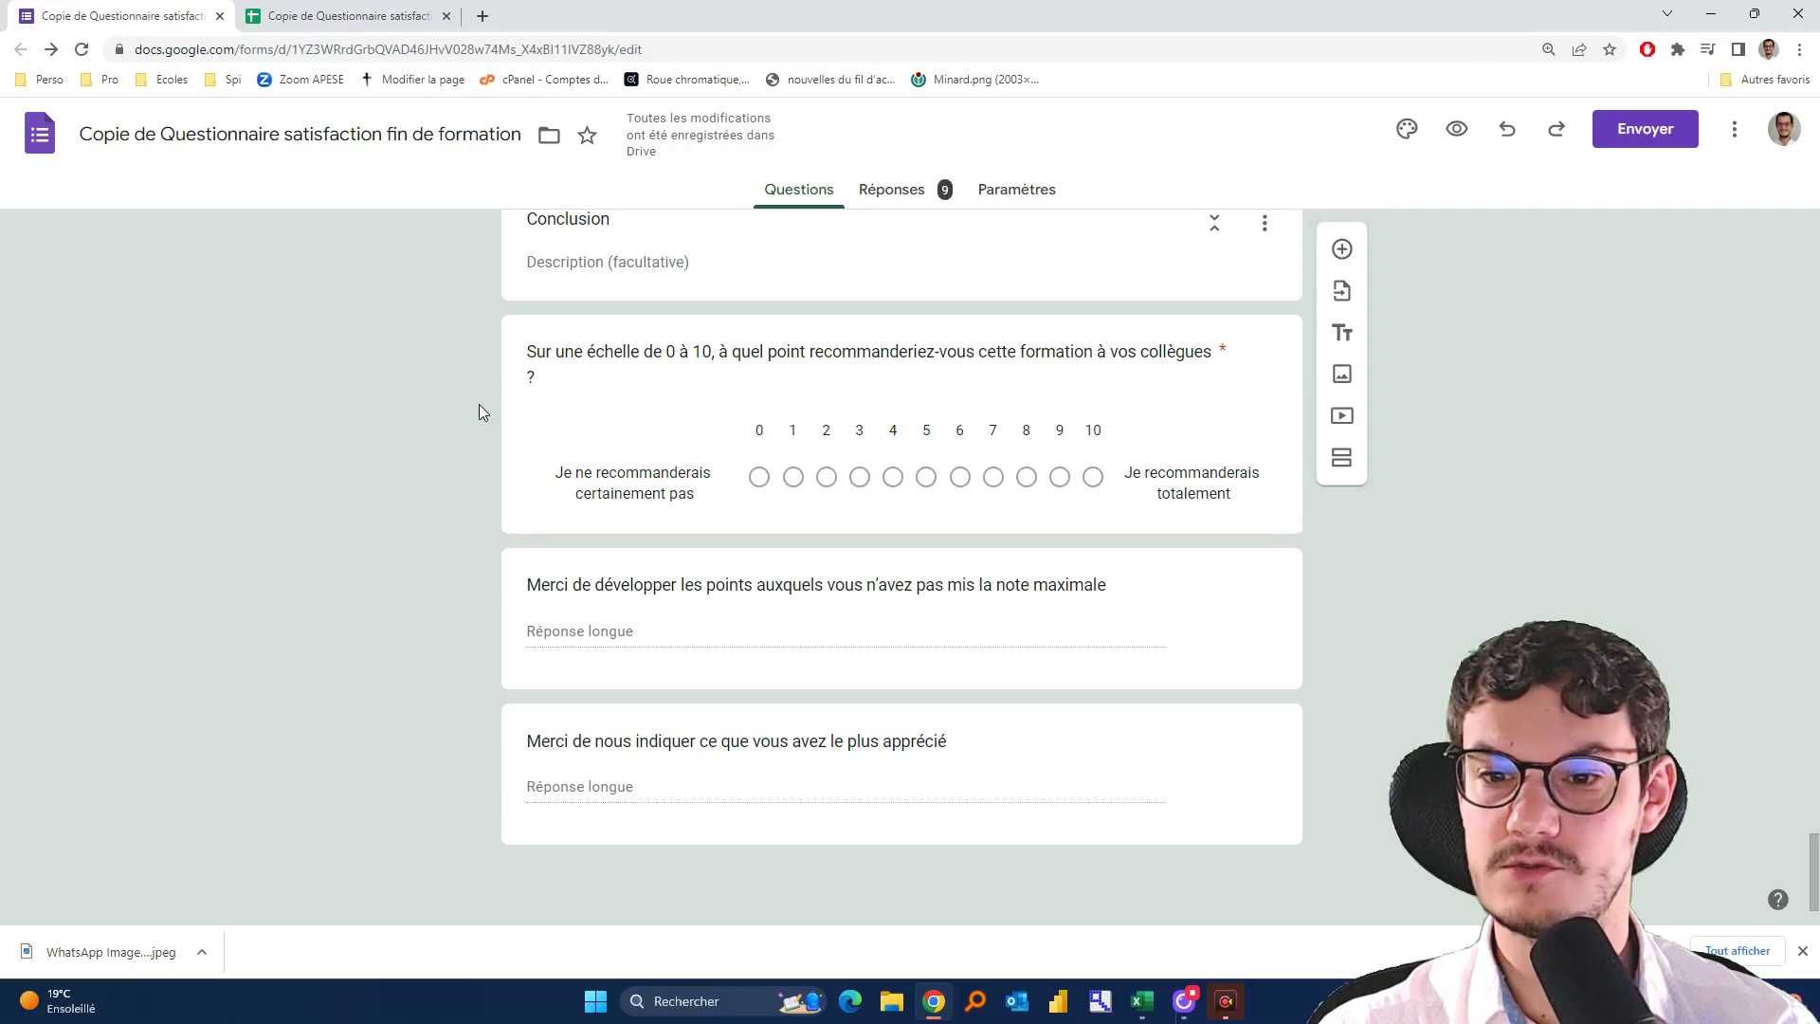
pyautogui.click(1136, 1011)
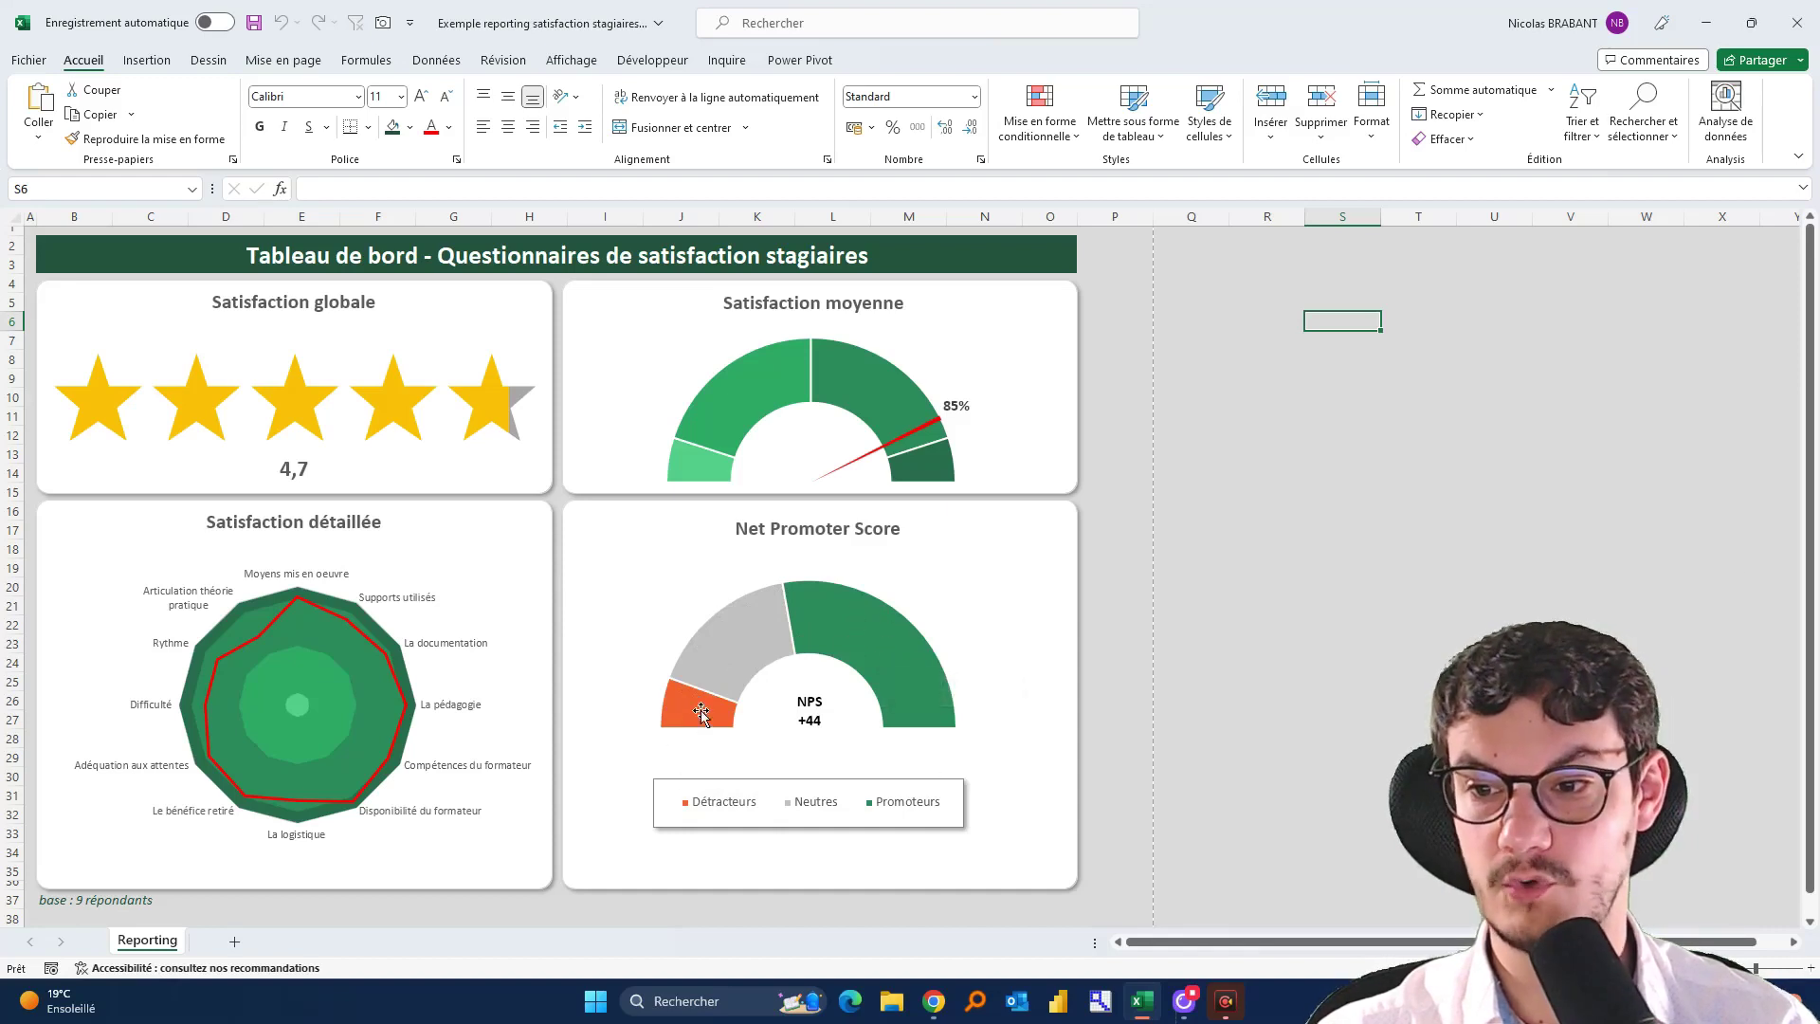
# Switch from Excel back to the Google Forms questionnaire with Alt+Tab
pyautogui.hotkey('alt', 'Tab')
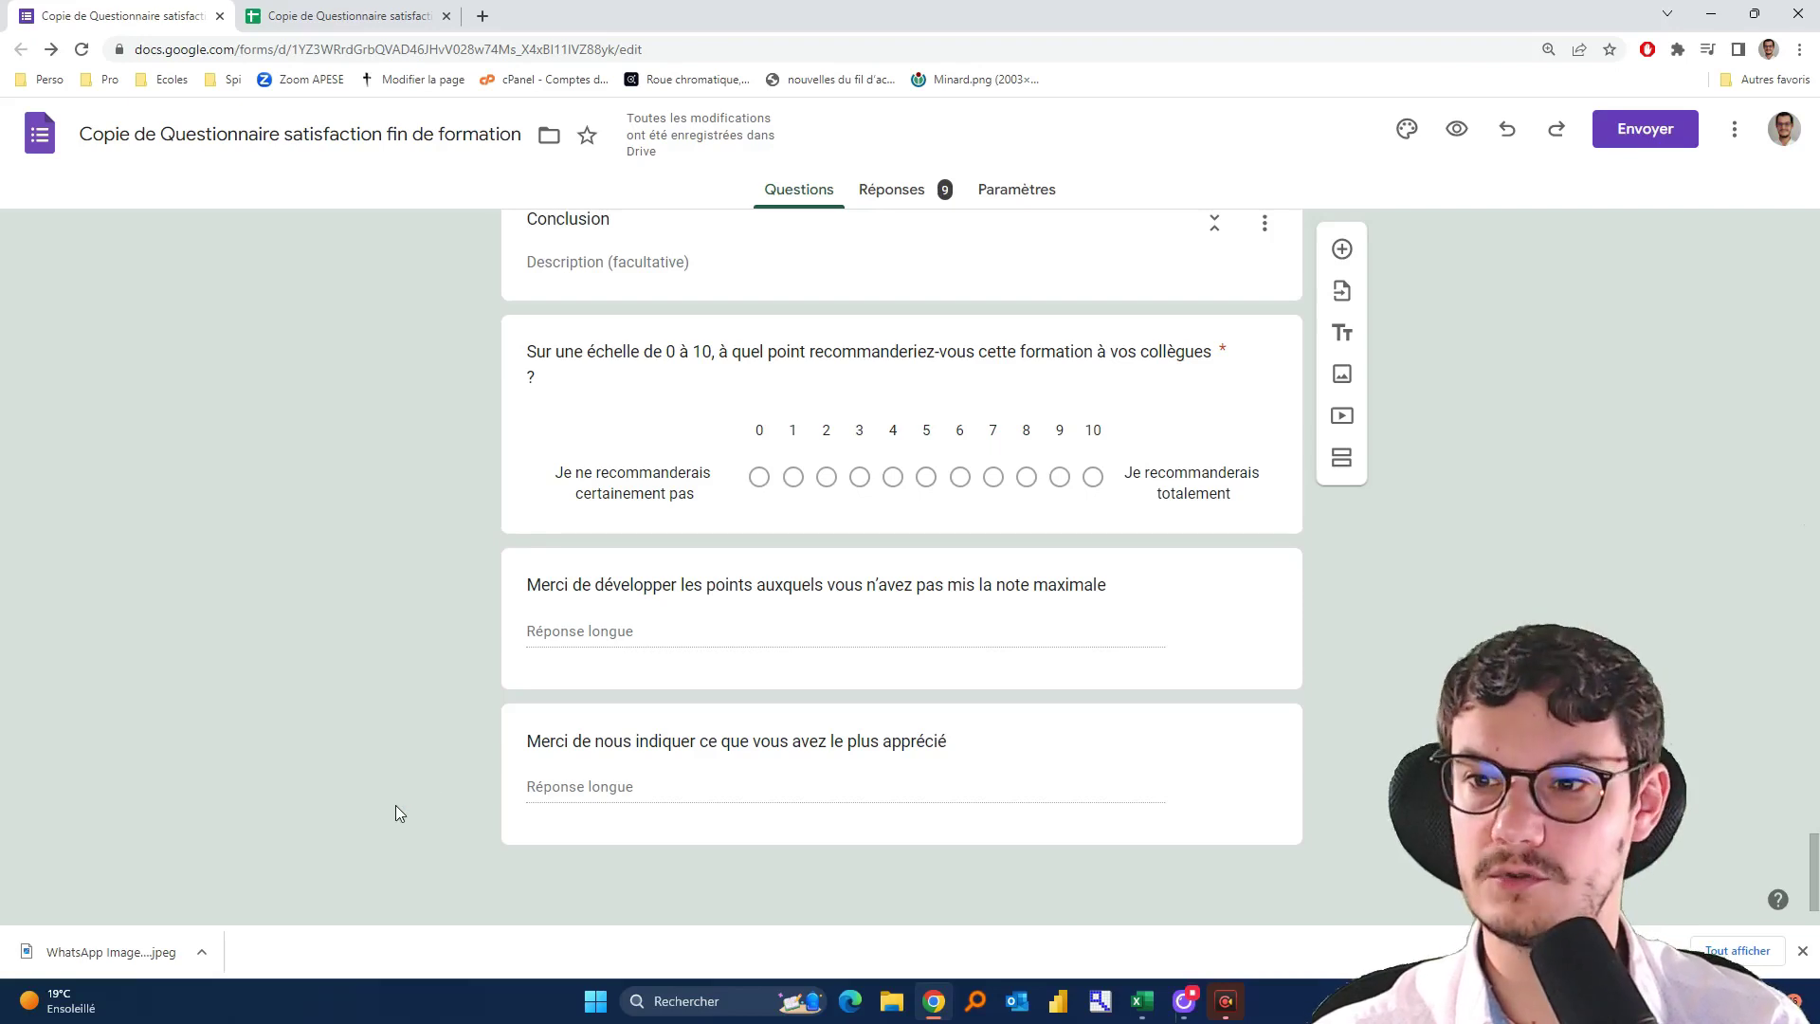
# Show the form's 9 collected responses in the per-question Réponses view
pyautogui.scroll(20, 282, 622)
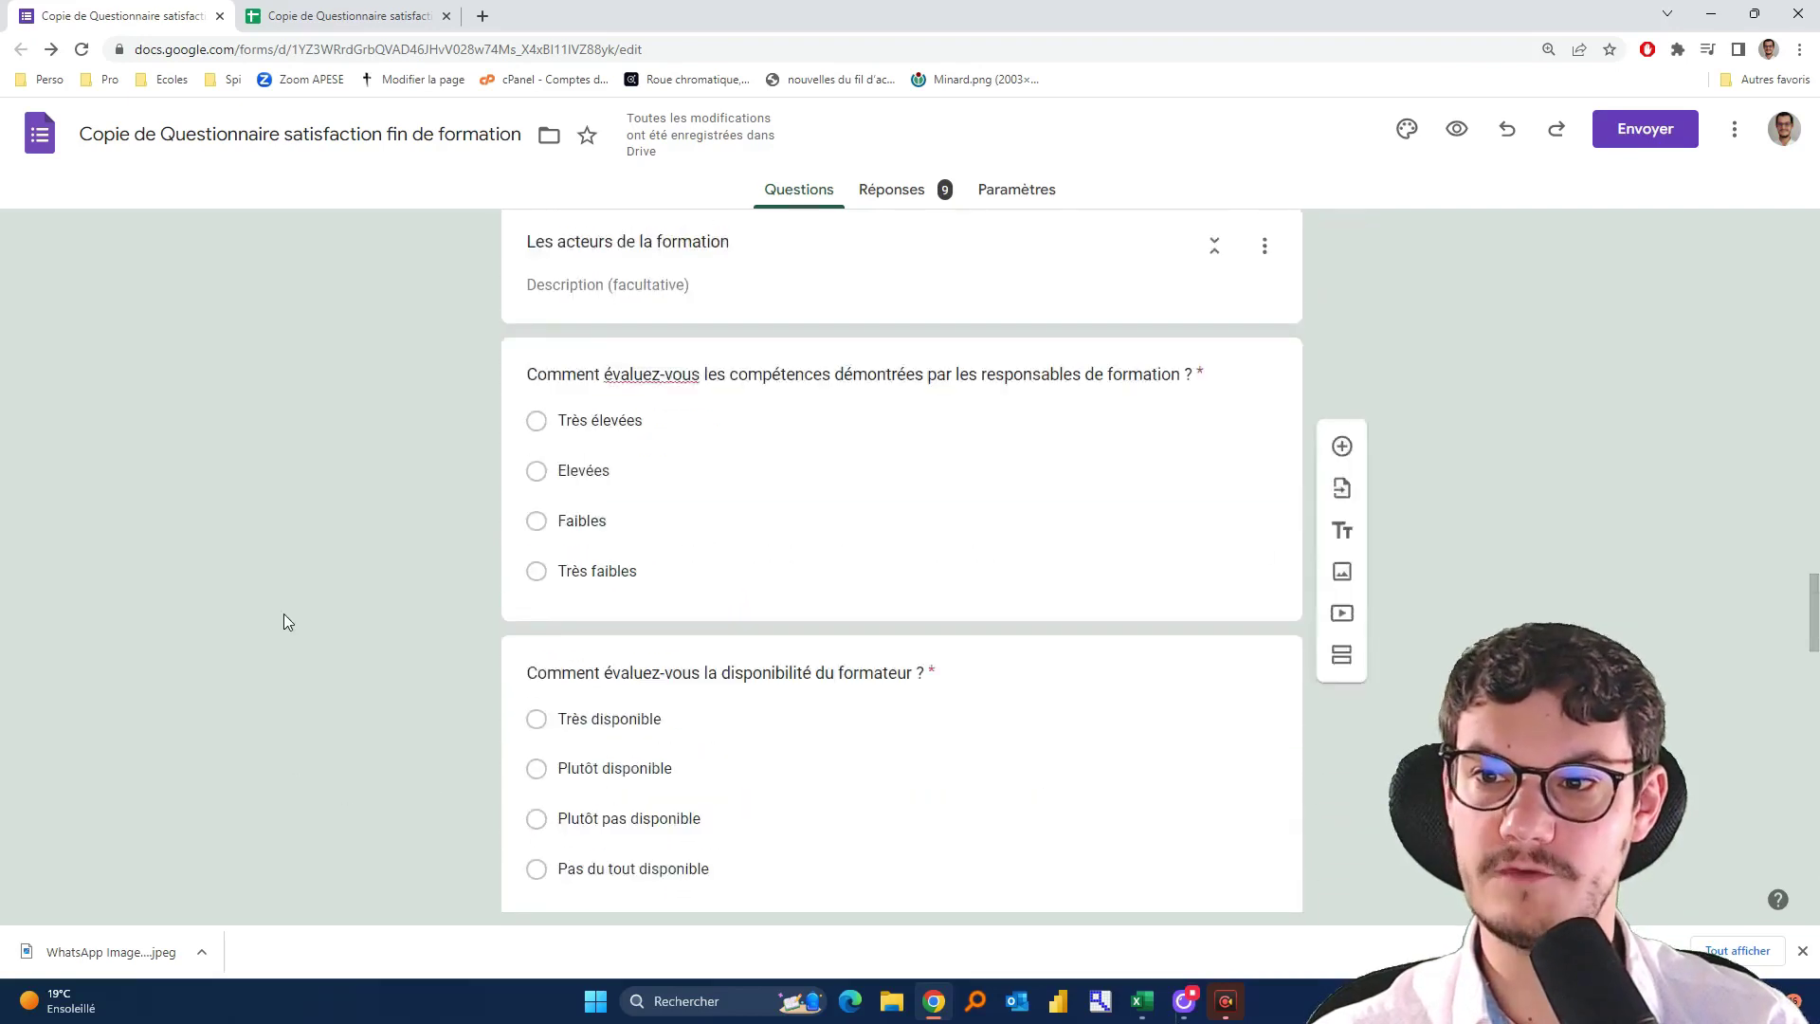
pyautogui.scroll(-2, 237, 621)
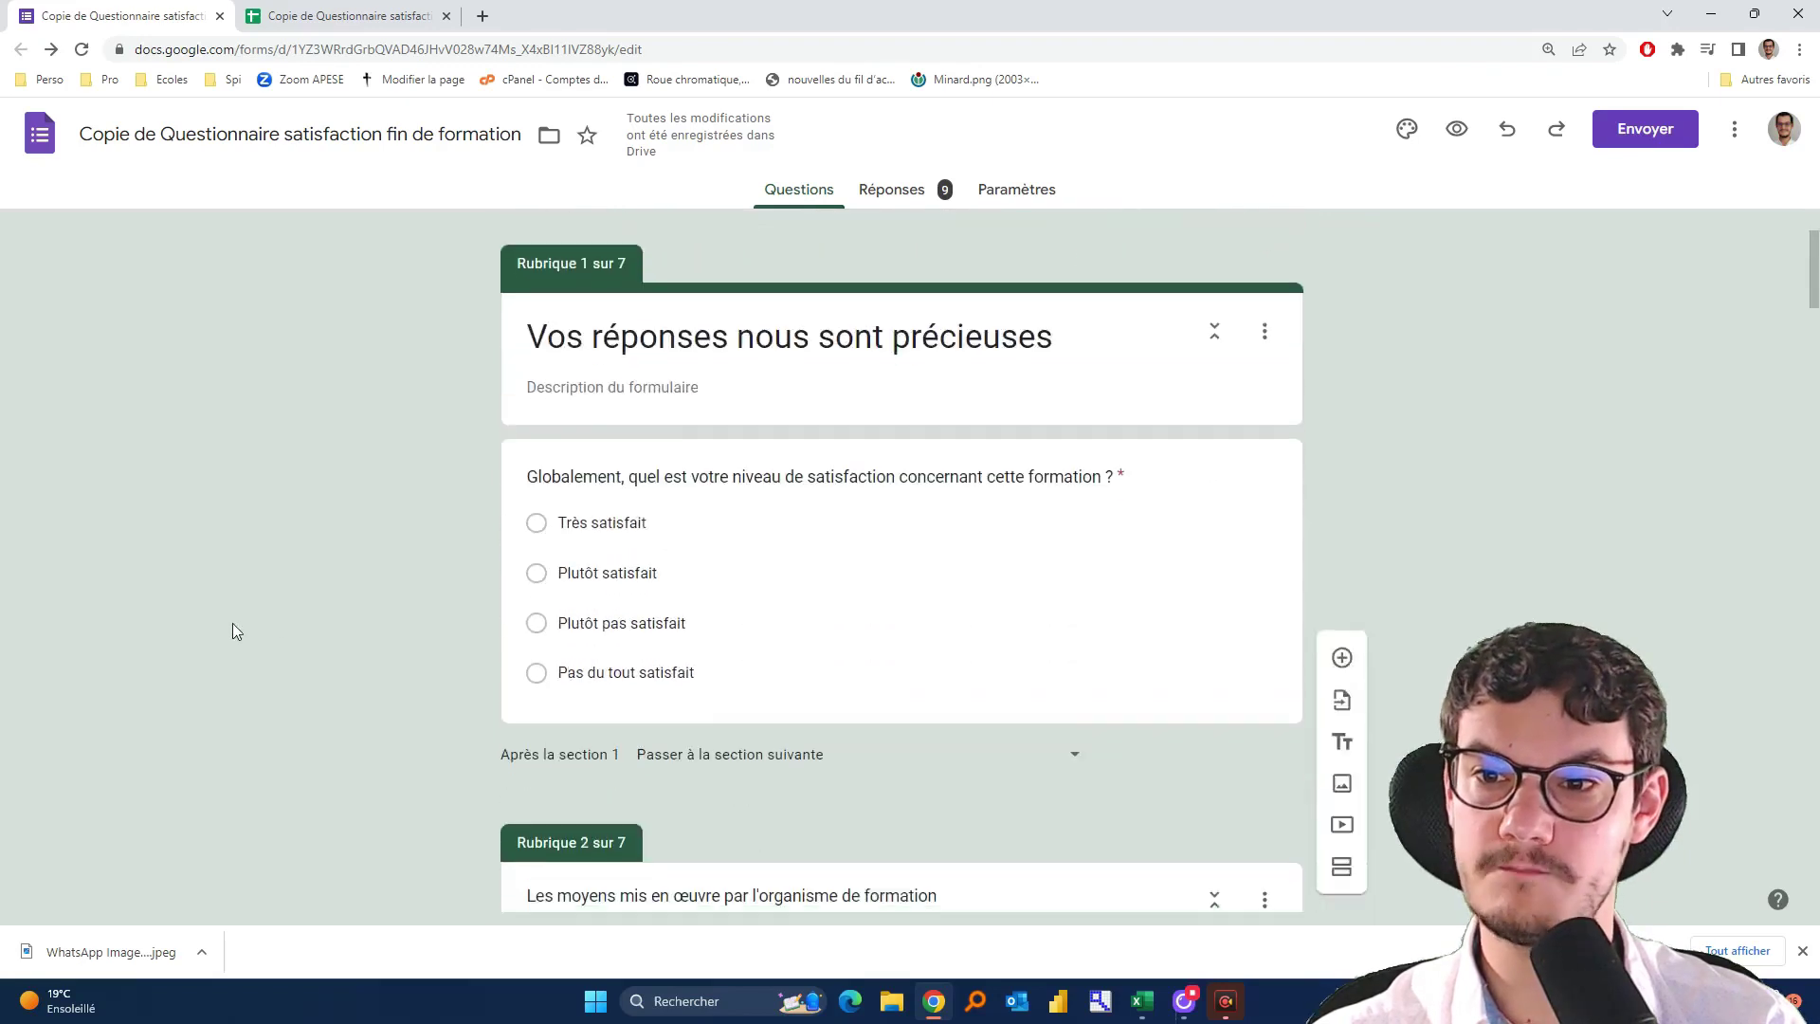
pyautogui.click(881, 196)
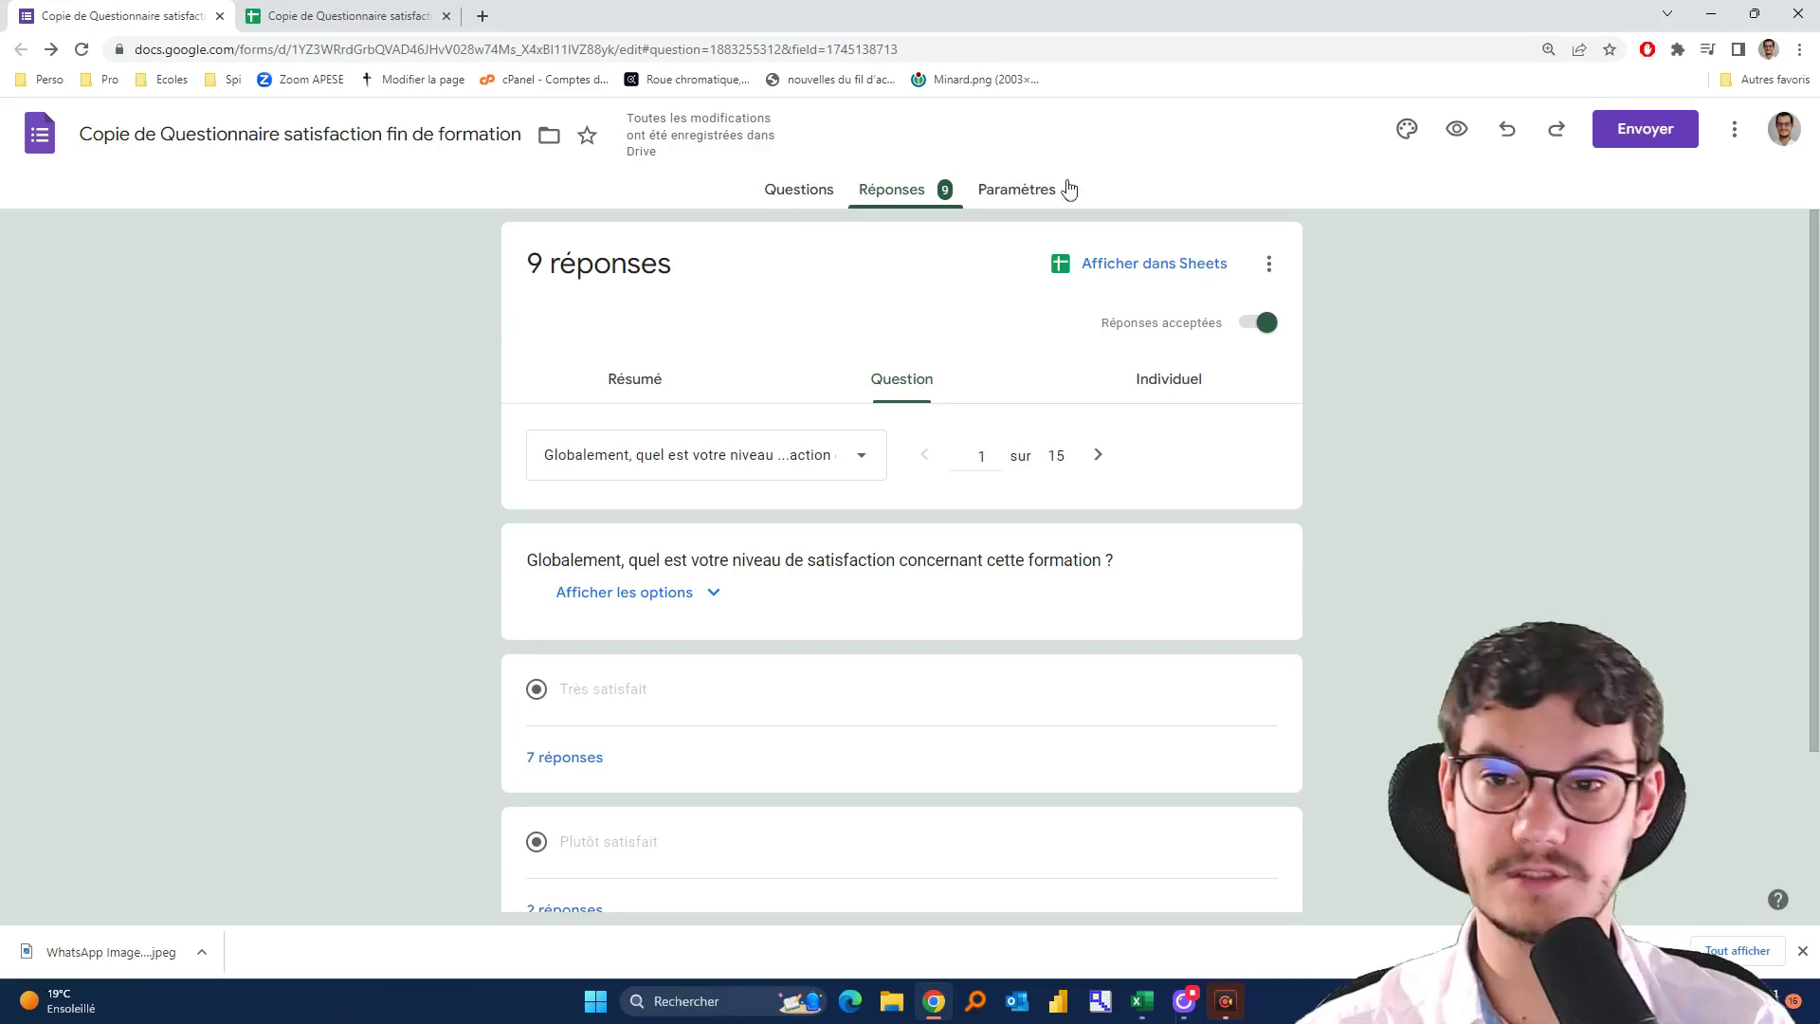
pyautogui.click(1135, 268)
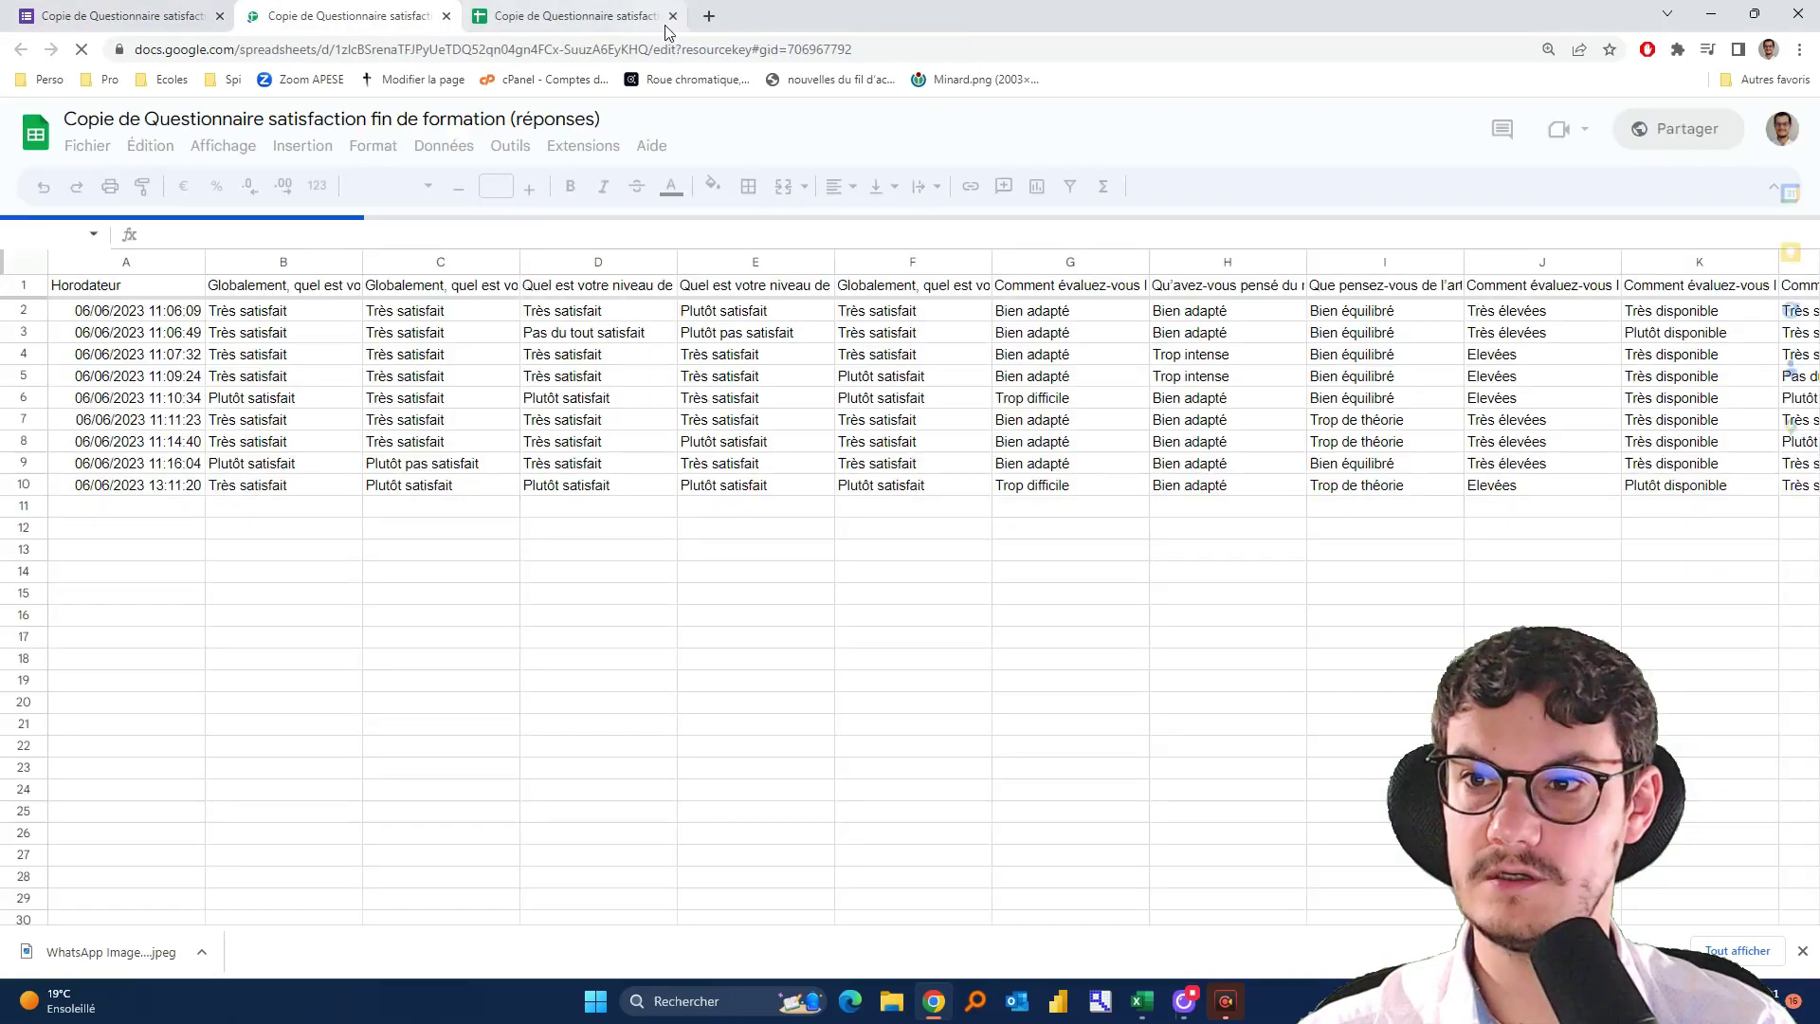
pyautogui.click(673, 16)
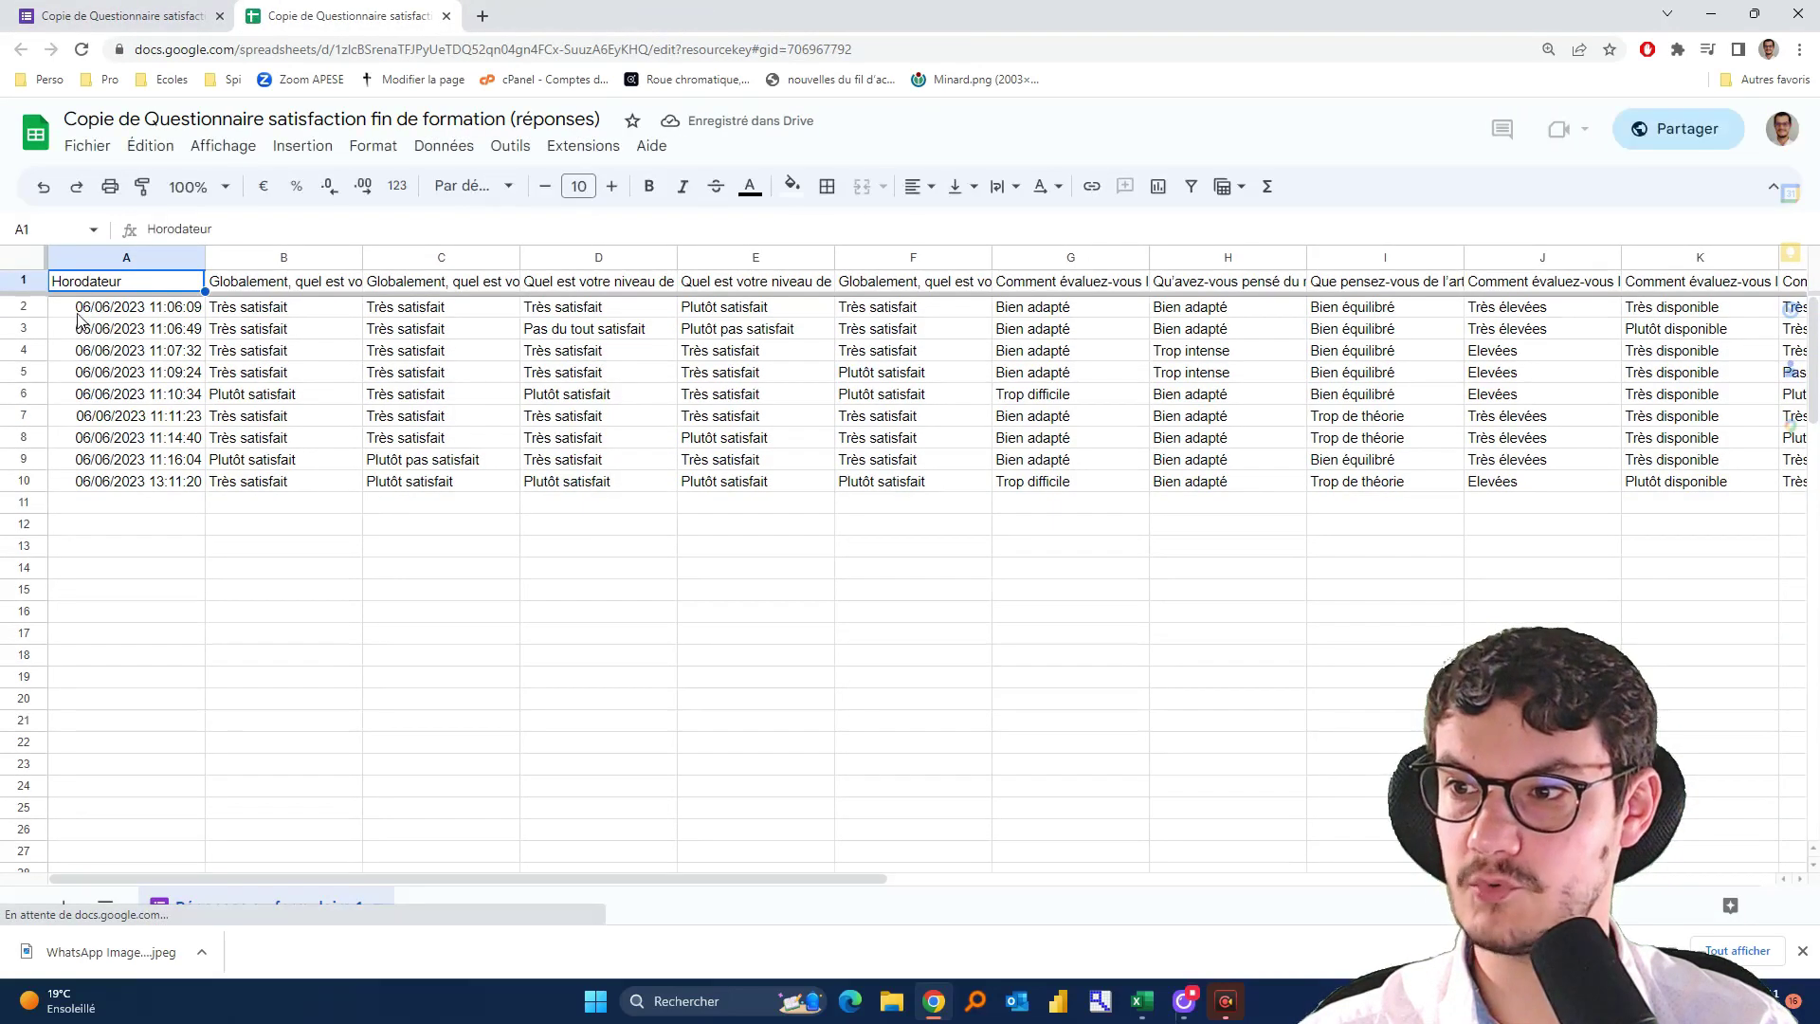
pyautogui.moveTo(85, 306); pyautogui.dragTo(108, 471)
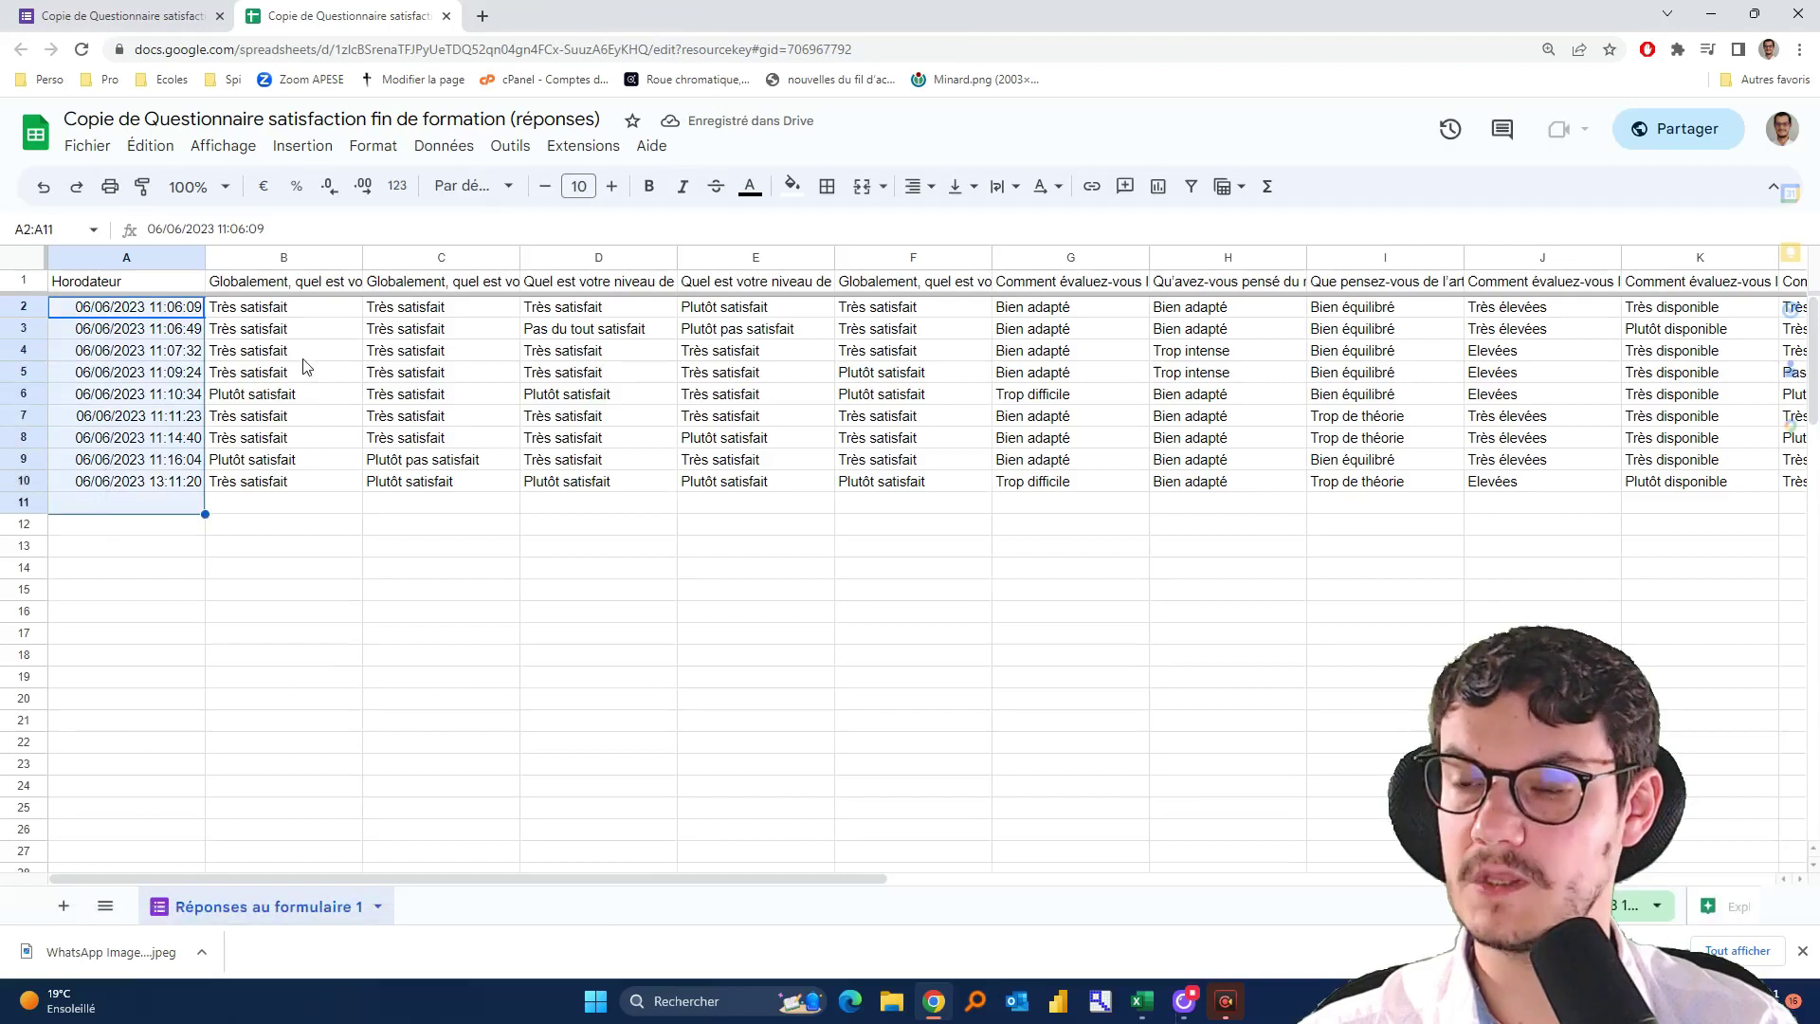
pyautogui.moveTo(249, 323); pyautogui.dragTo(436, 393)
pyautogui.moveTo(1599, 443); pyautogui.dragTo(1597, 442)
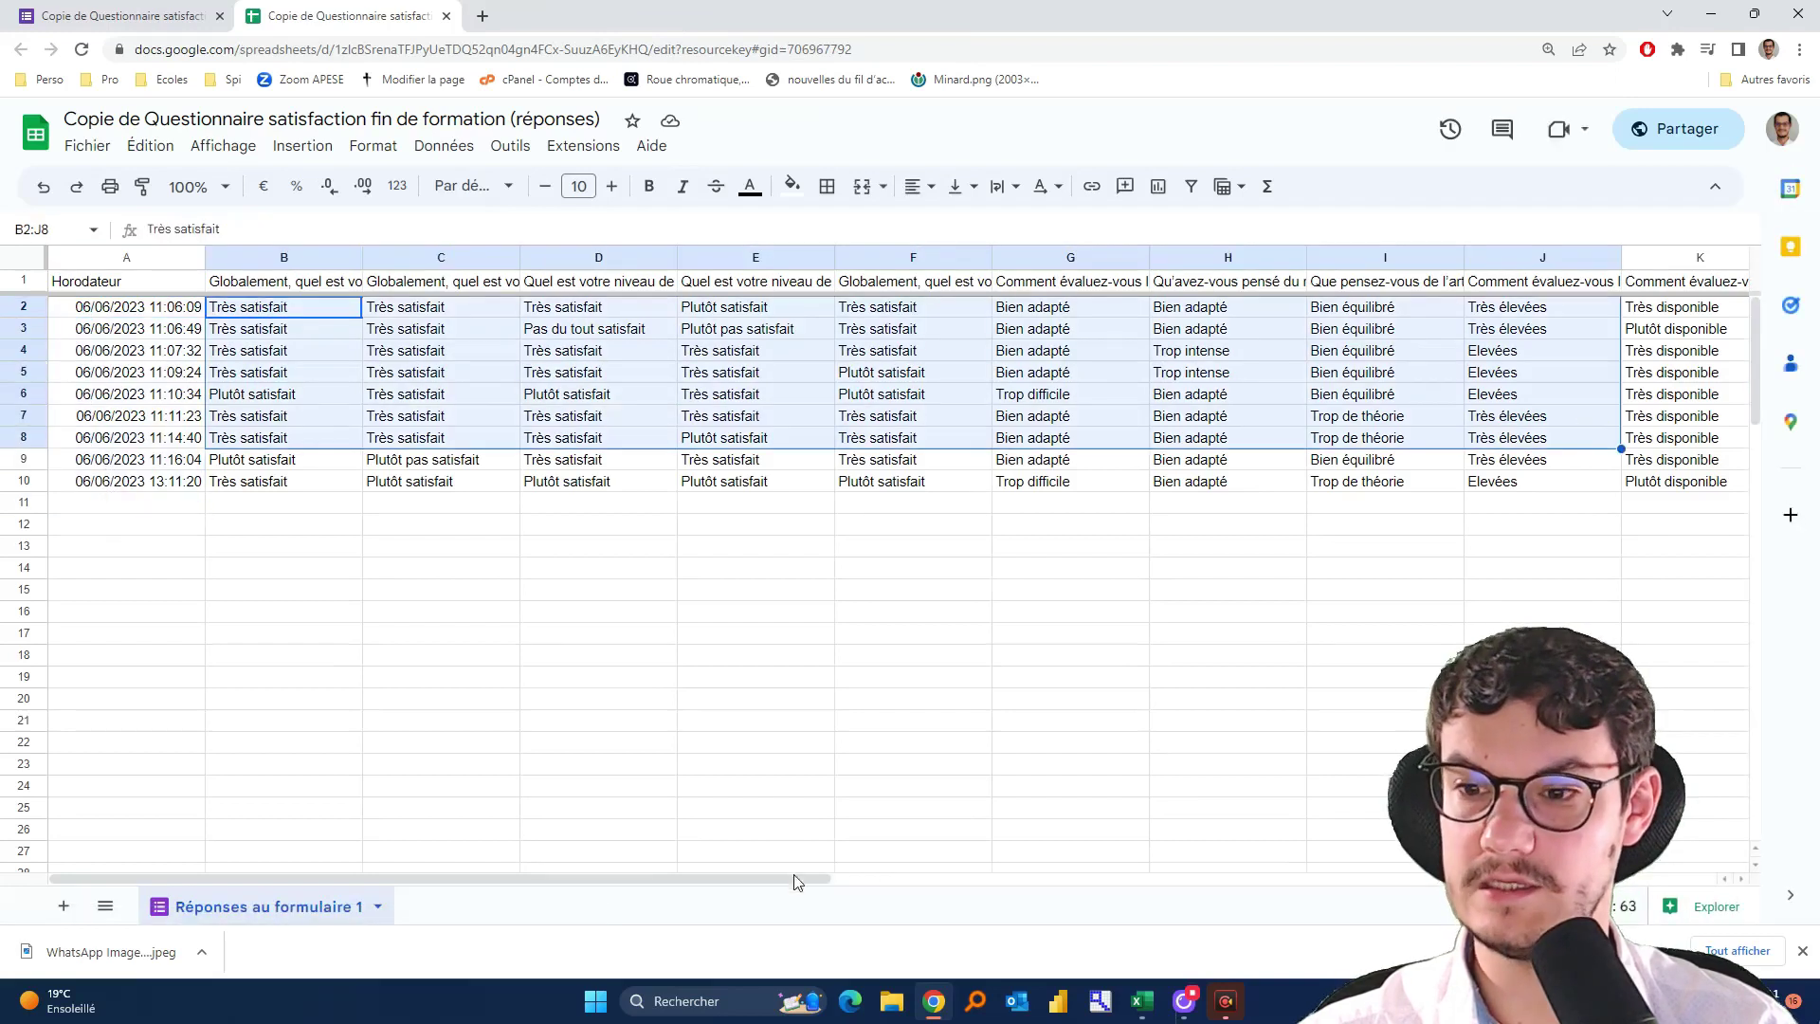
pyautogui.click(963, 877)
pyautogui.moveTo(1636, 894); pyautogui.dragTo(288, 917)
pyautogui.click(471, 593)
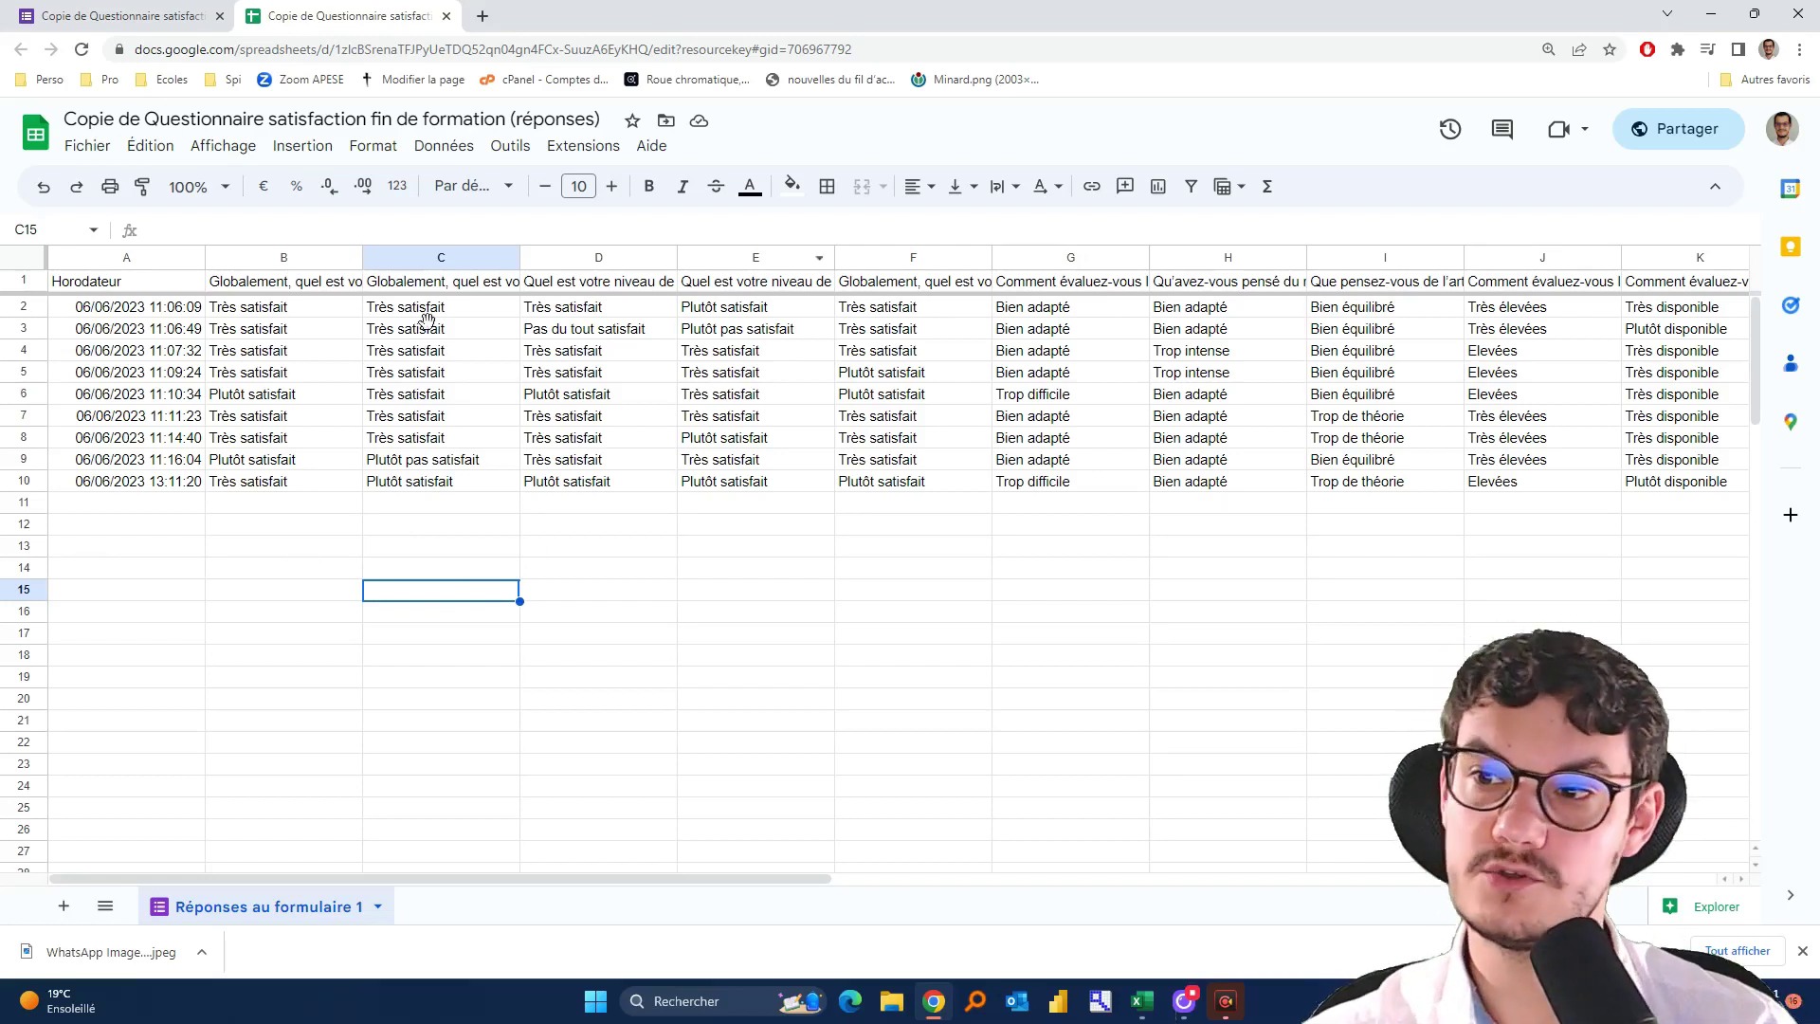
# Share the sheet as Lecteur with 'Tous les utilisateurs qui ont le lien', copy the link, return to Excel
pyautogui.click(1692, 139)
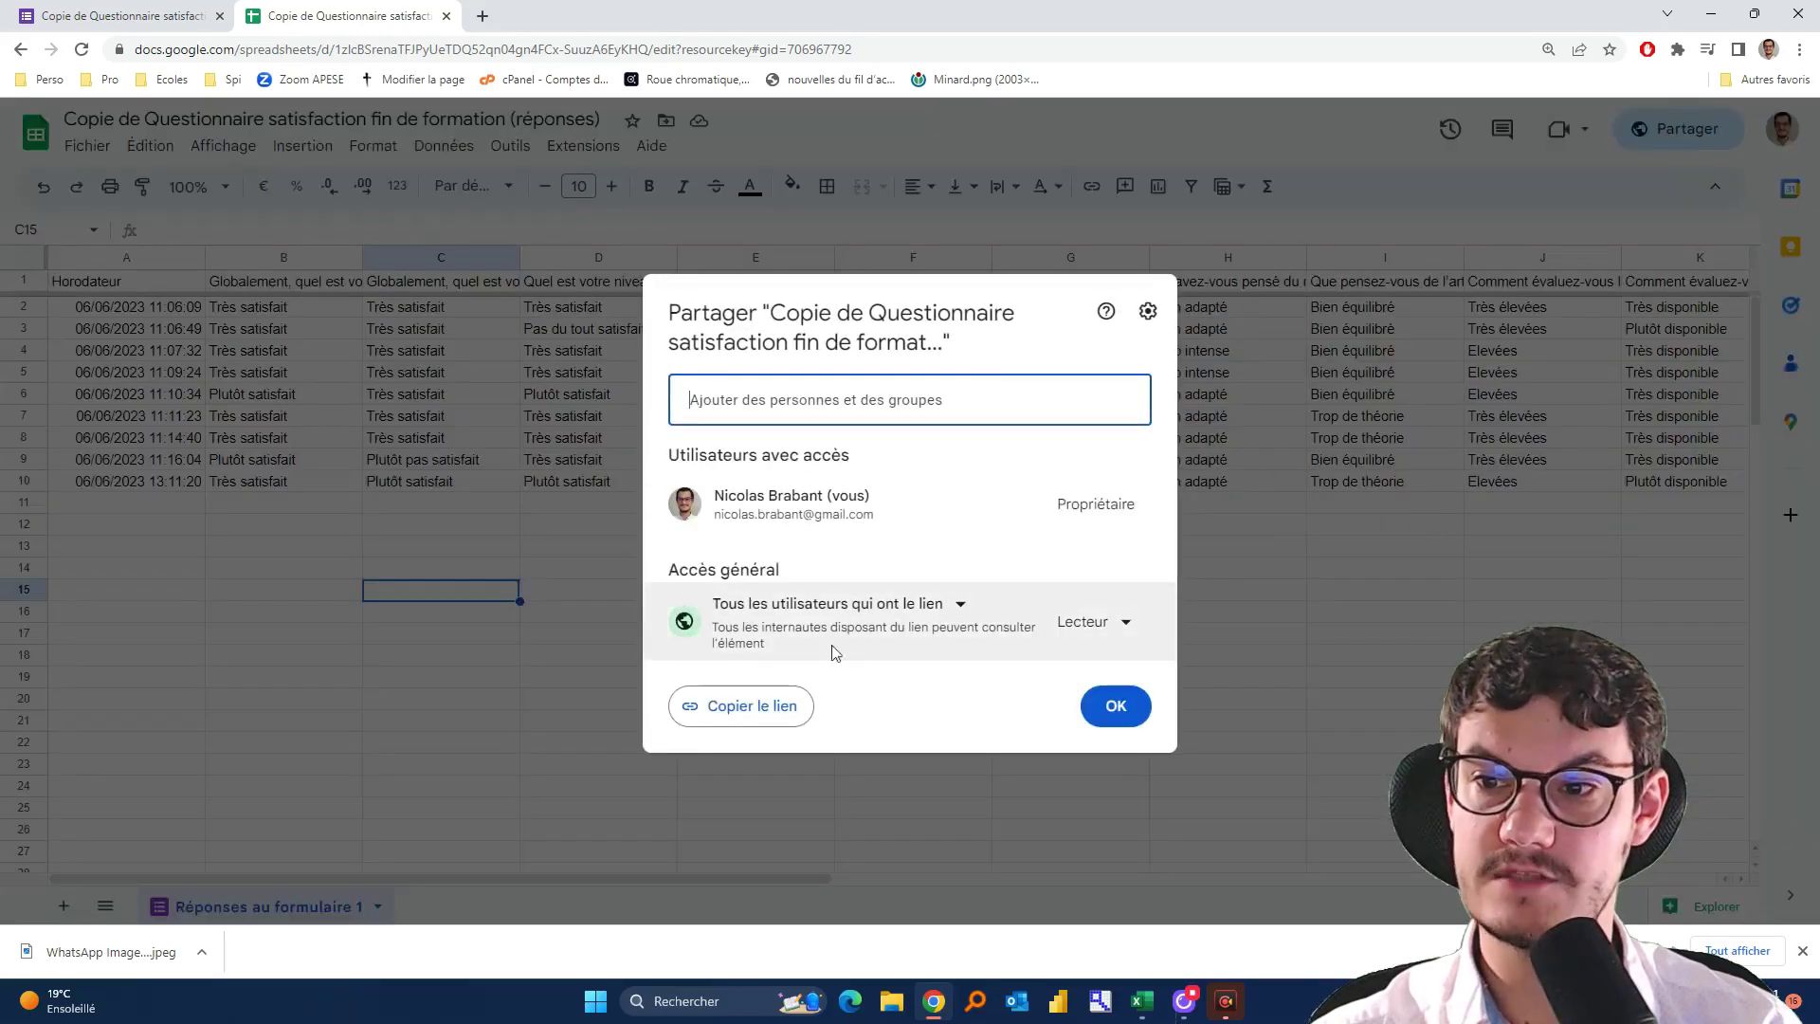
pyautogui.click(683, 618)
pyautogui.click(963, 608)
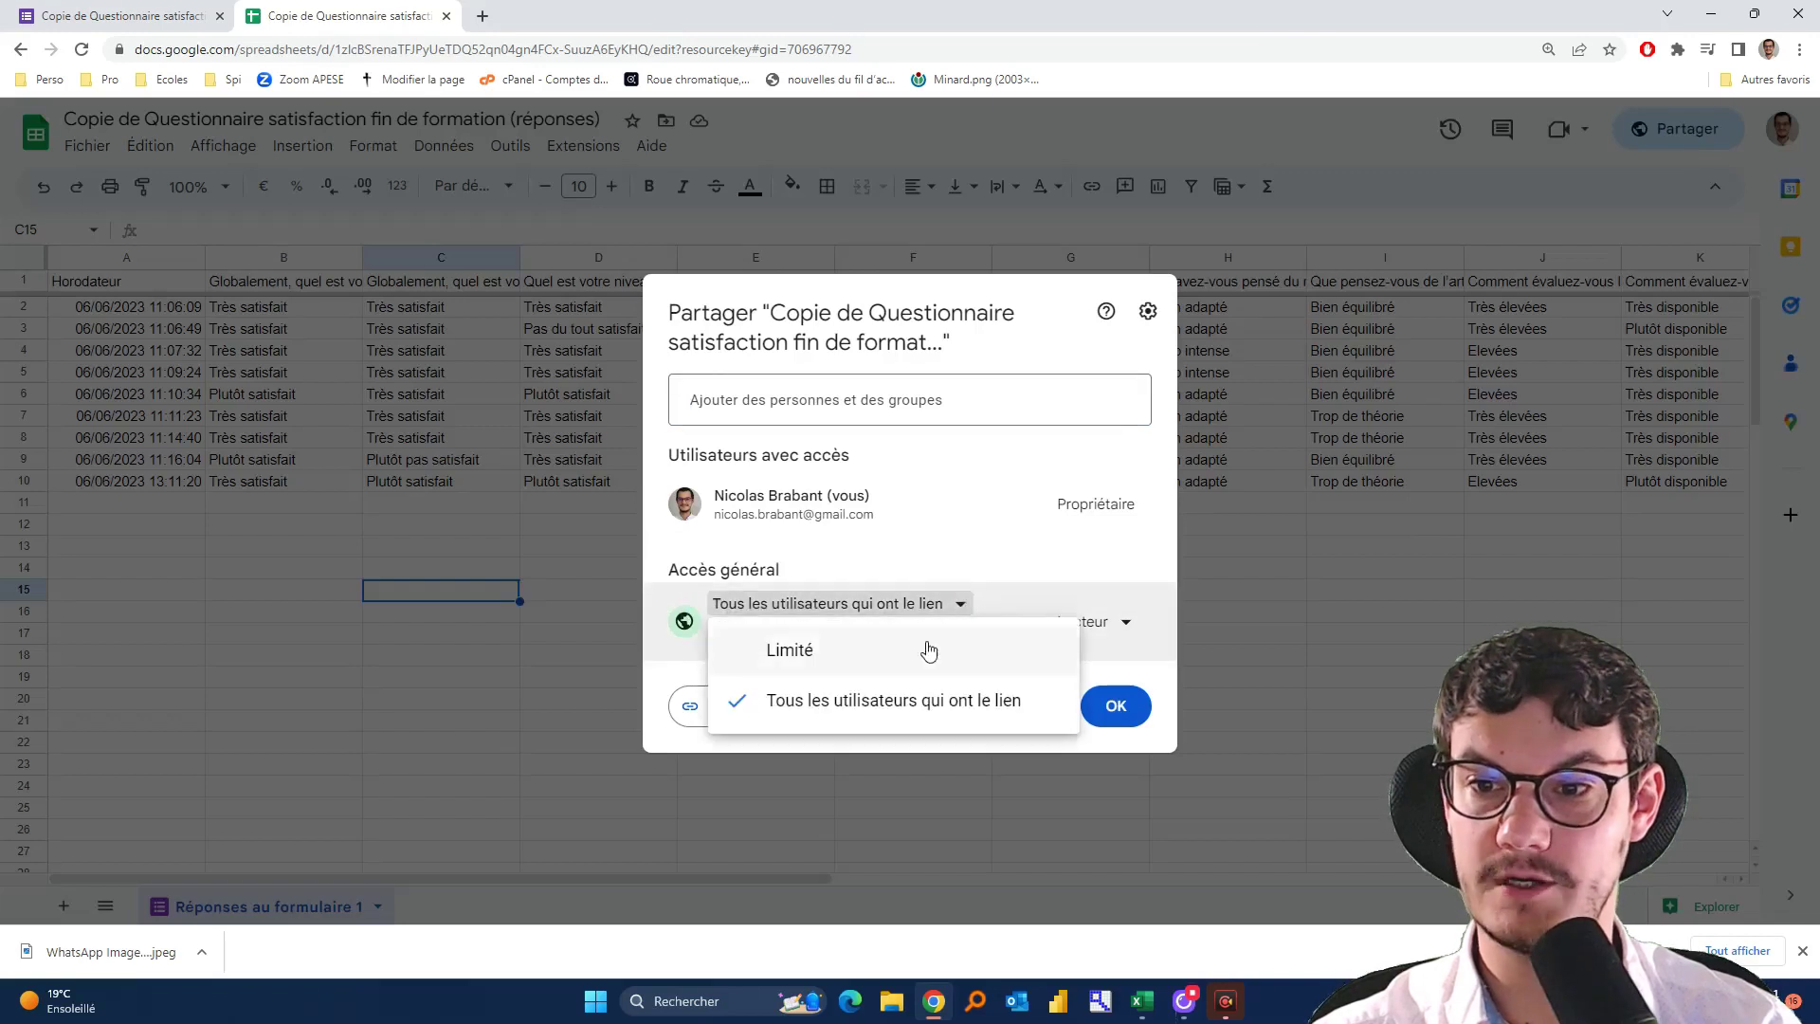
pyautogui.click(910, 651)
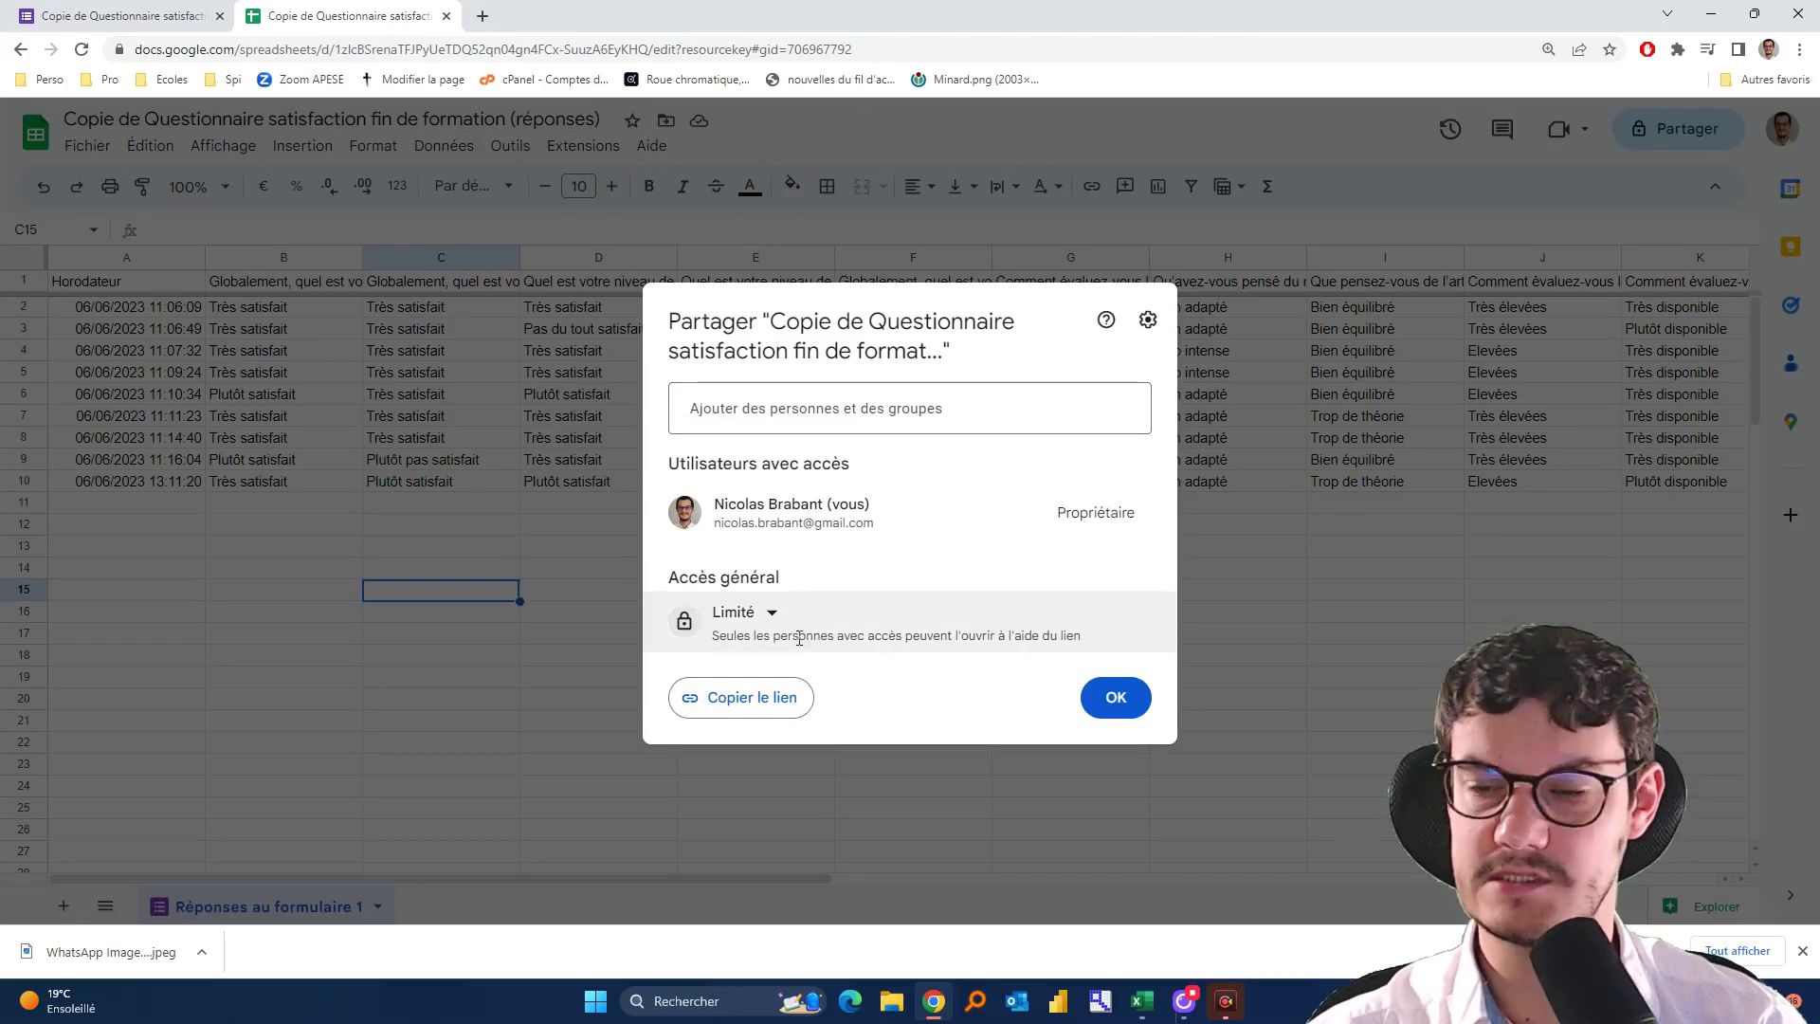
pyautogui.click(769, 614)
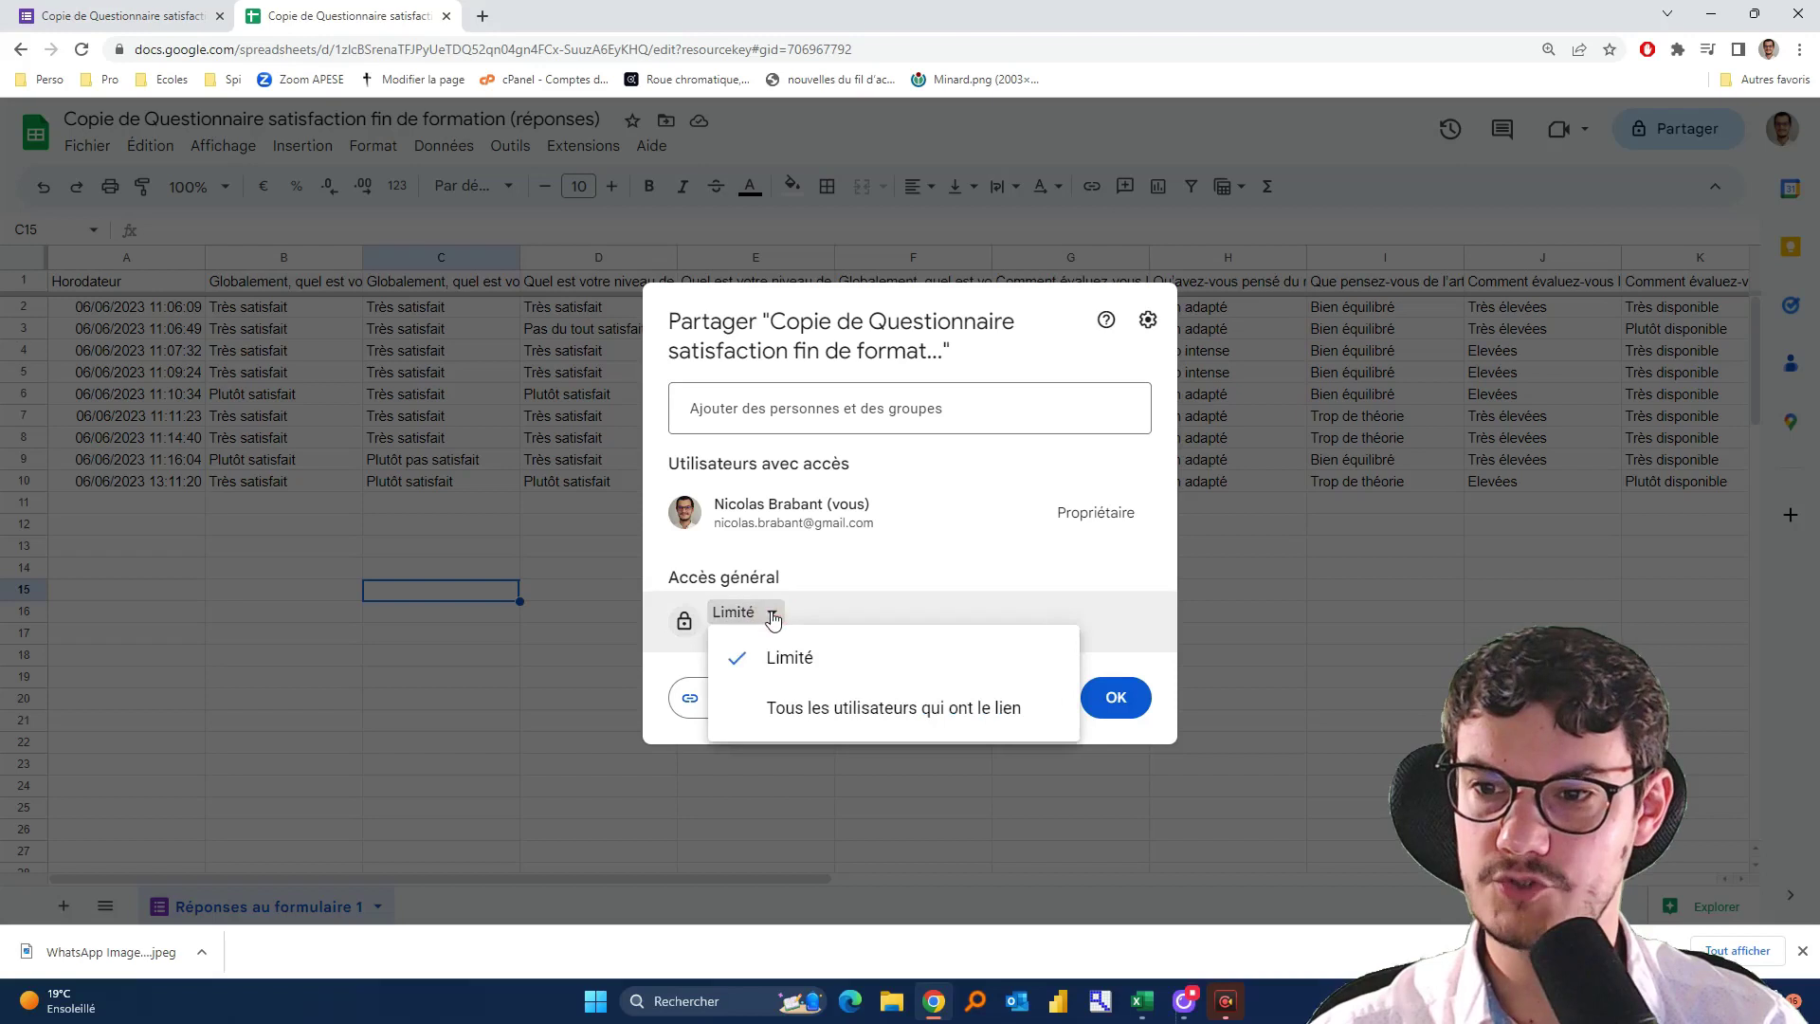
pyautogui.click(738, 706)
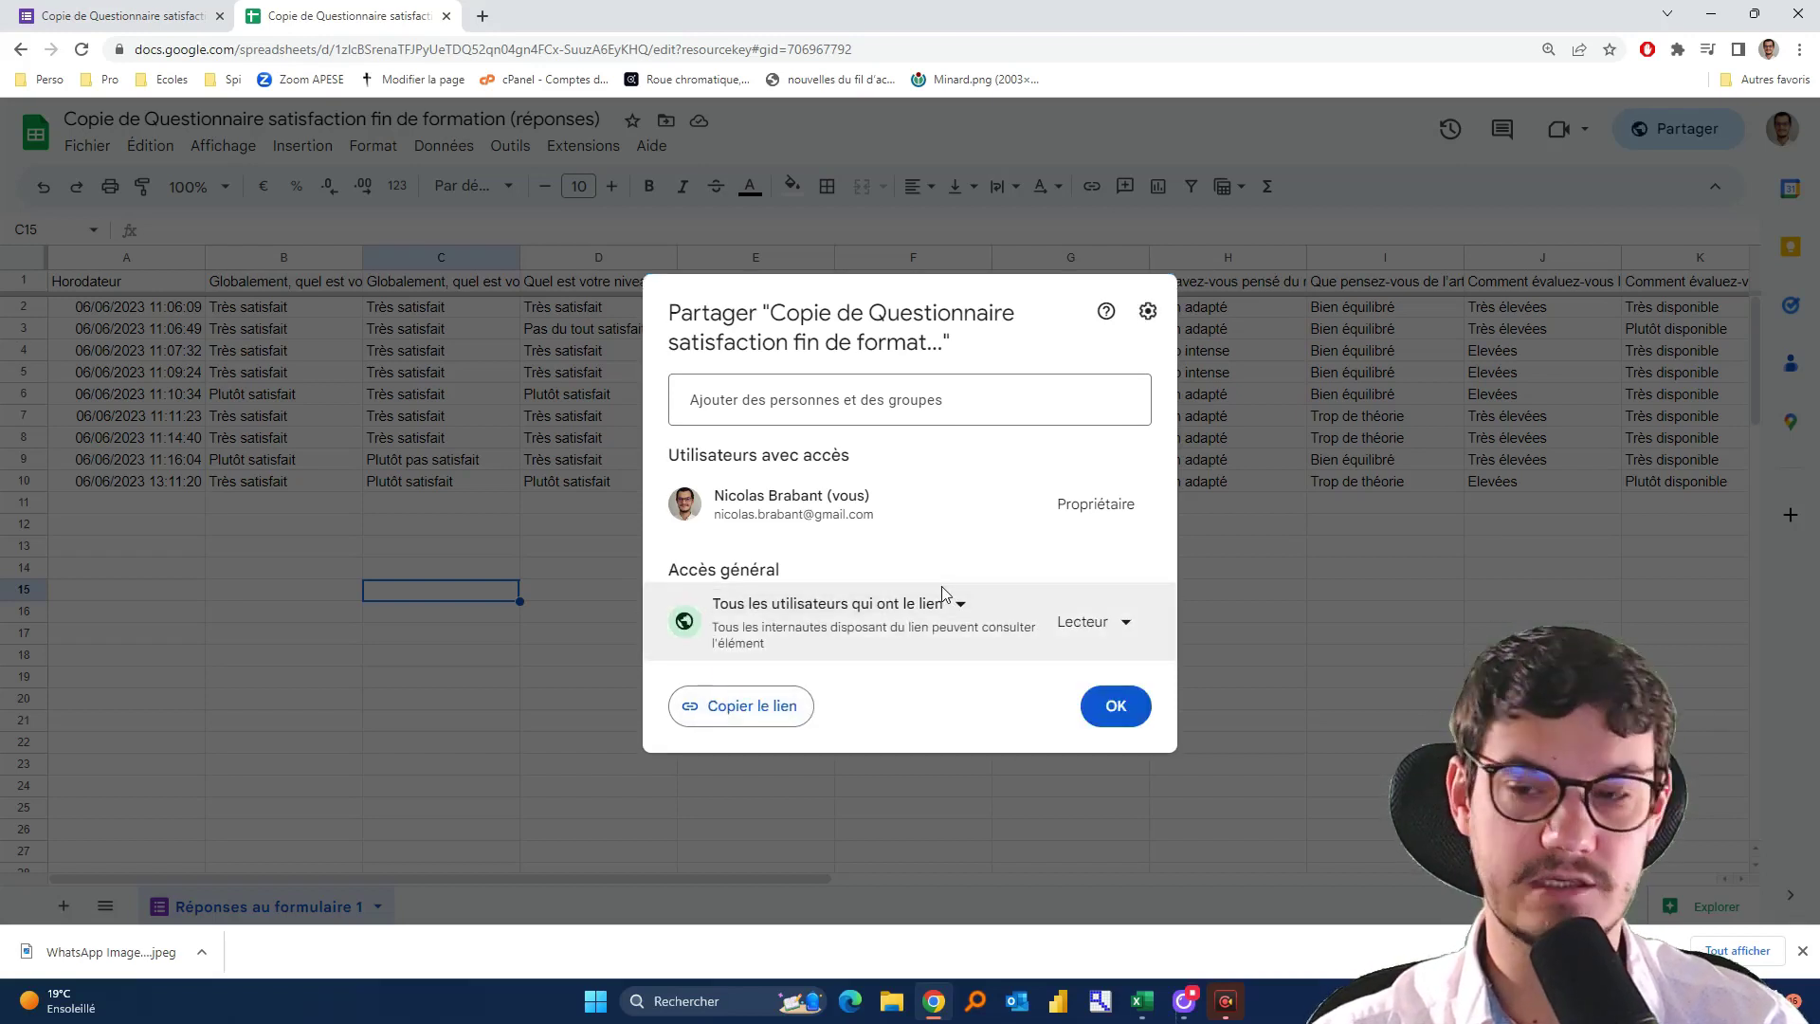
pyautogui.click(744, 717)
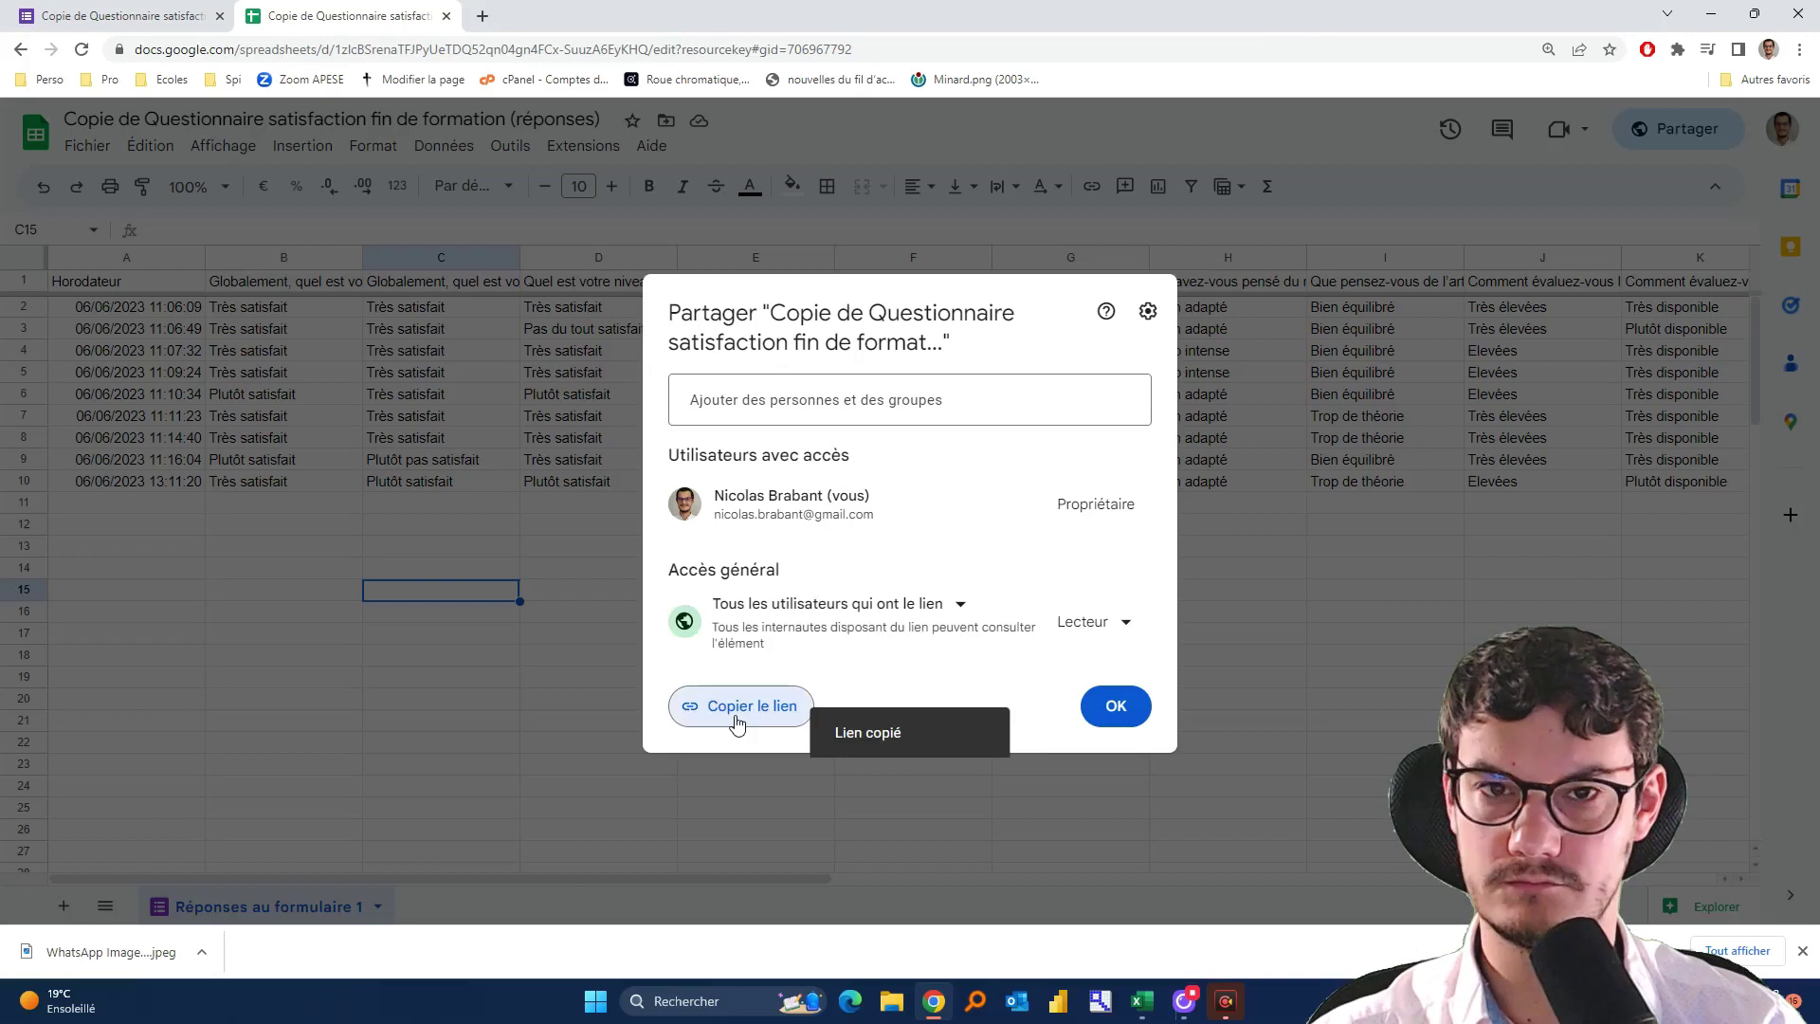
pyautogui.click(1145, 1003)
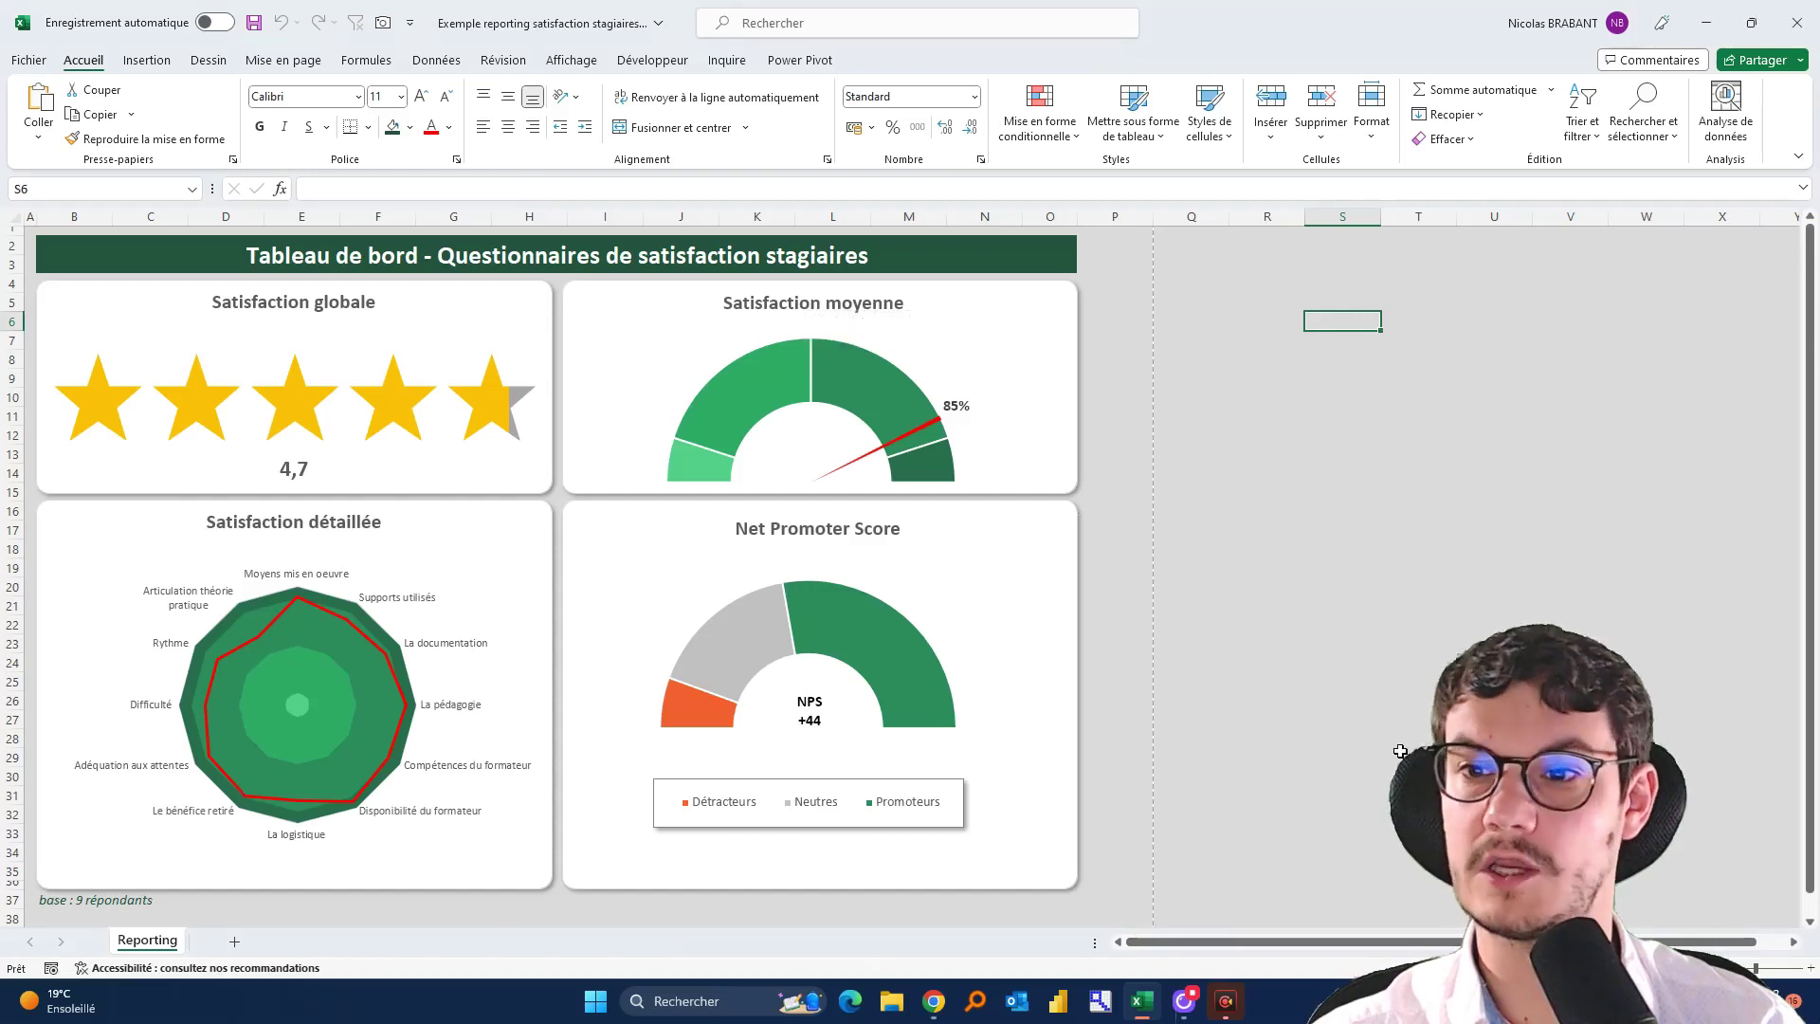
# Create the new blank workbook Classeur6 and show the Données tab's import options
pyautogui.click(1349, 686)
pyautogui.hotkey('ctrl', 'n')
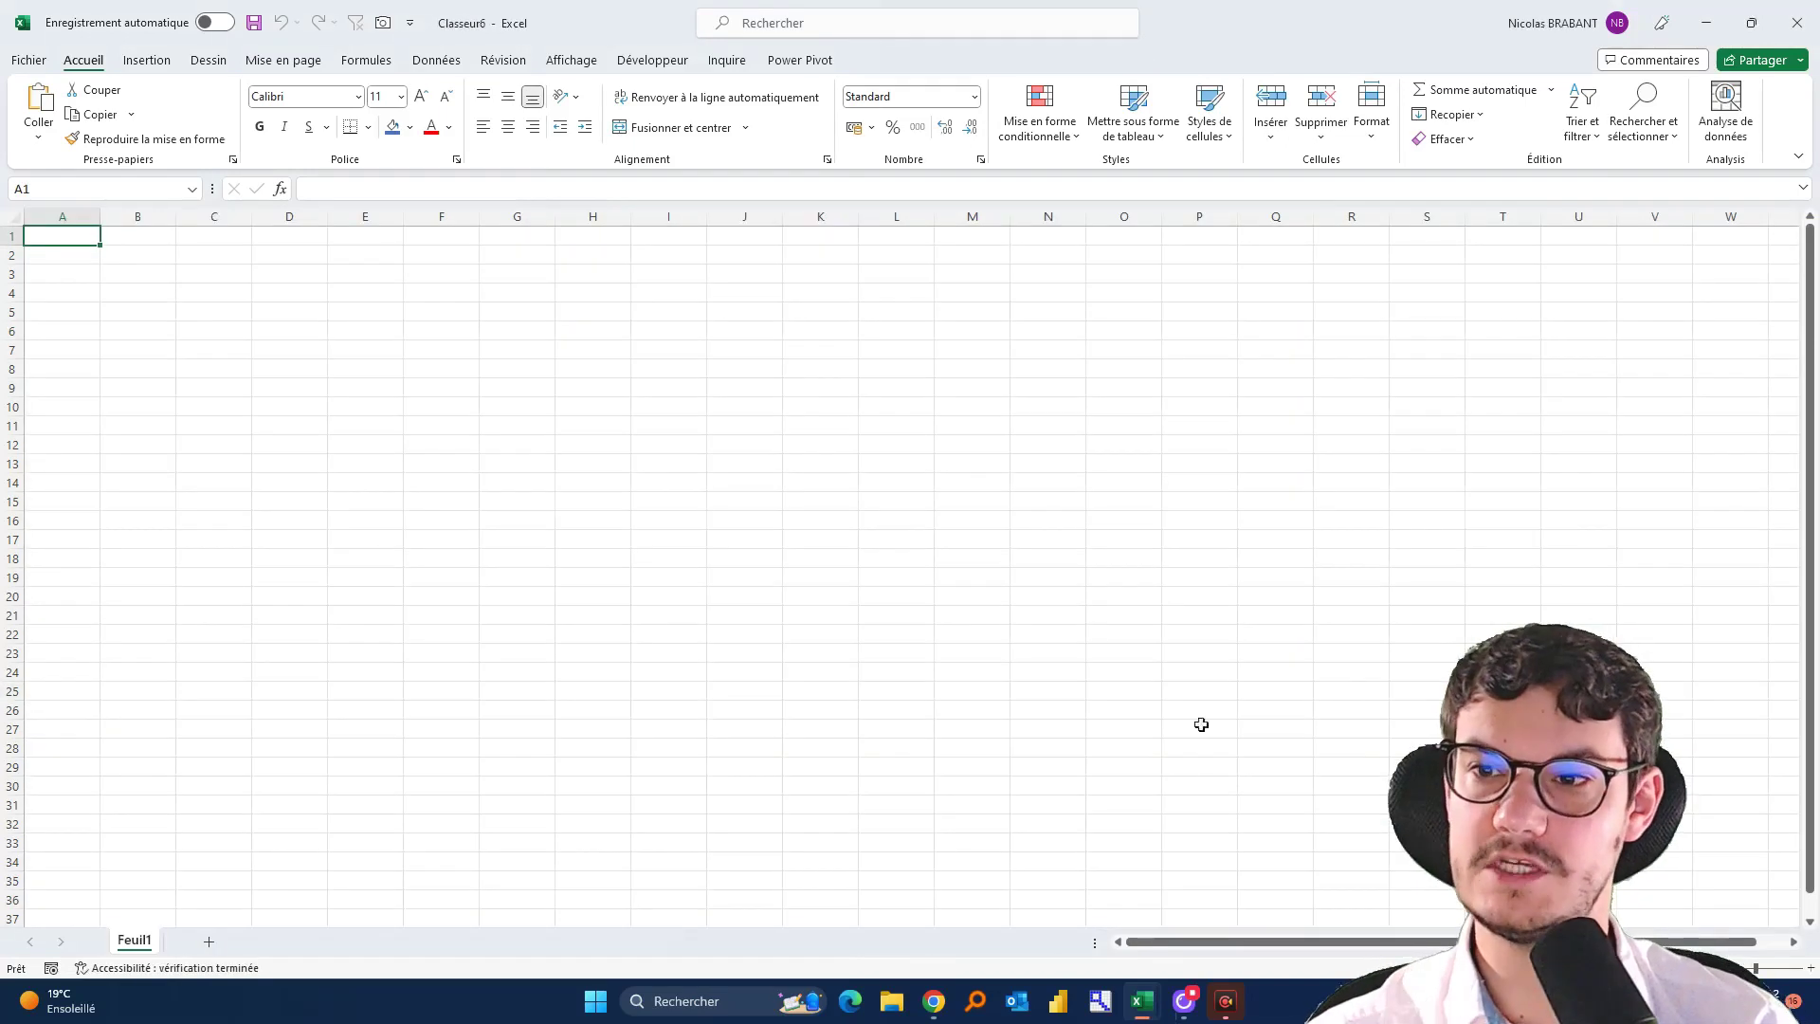
pyautogui.scroll(8, 483, 512)
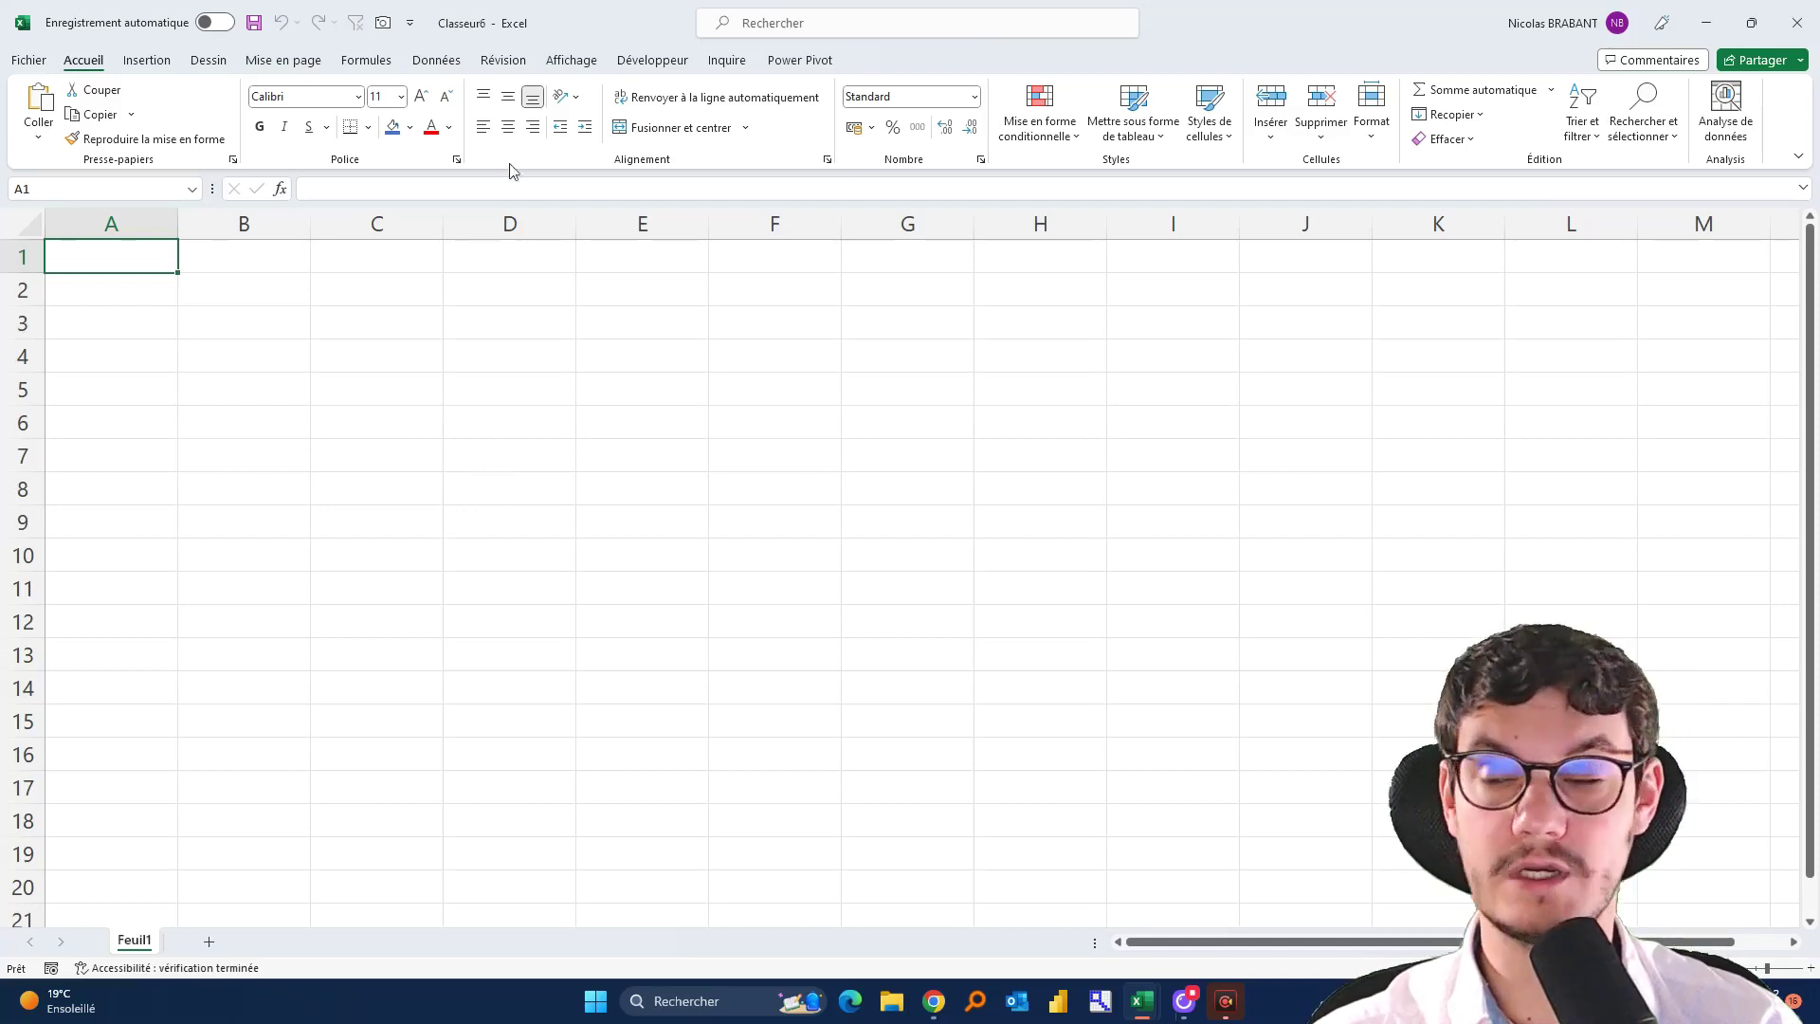
pyautogui.click(453, 62)
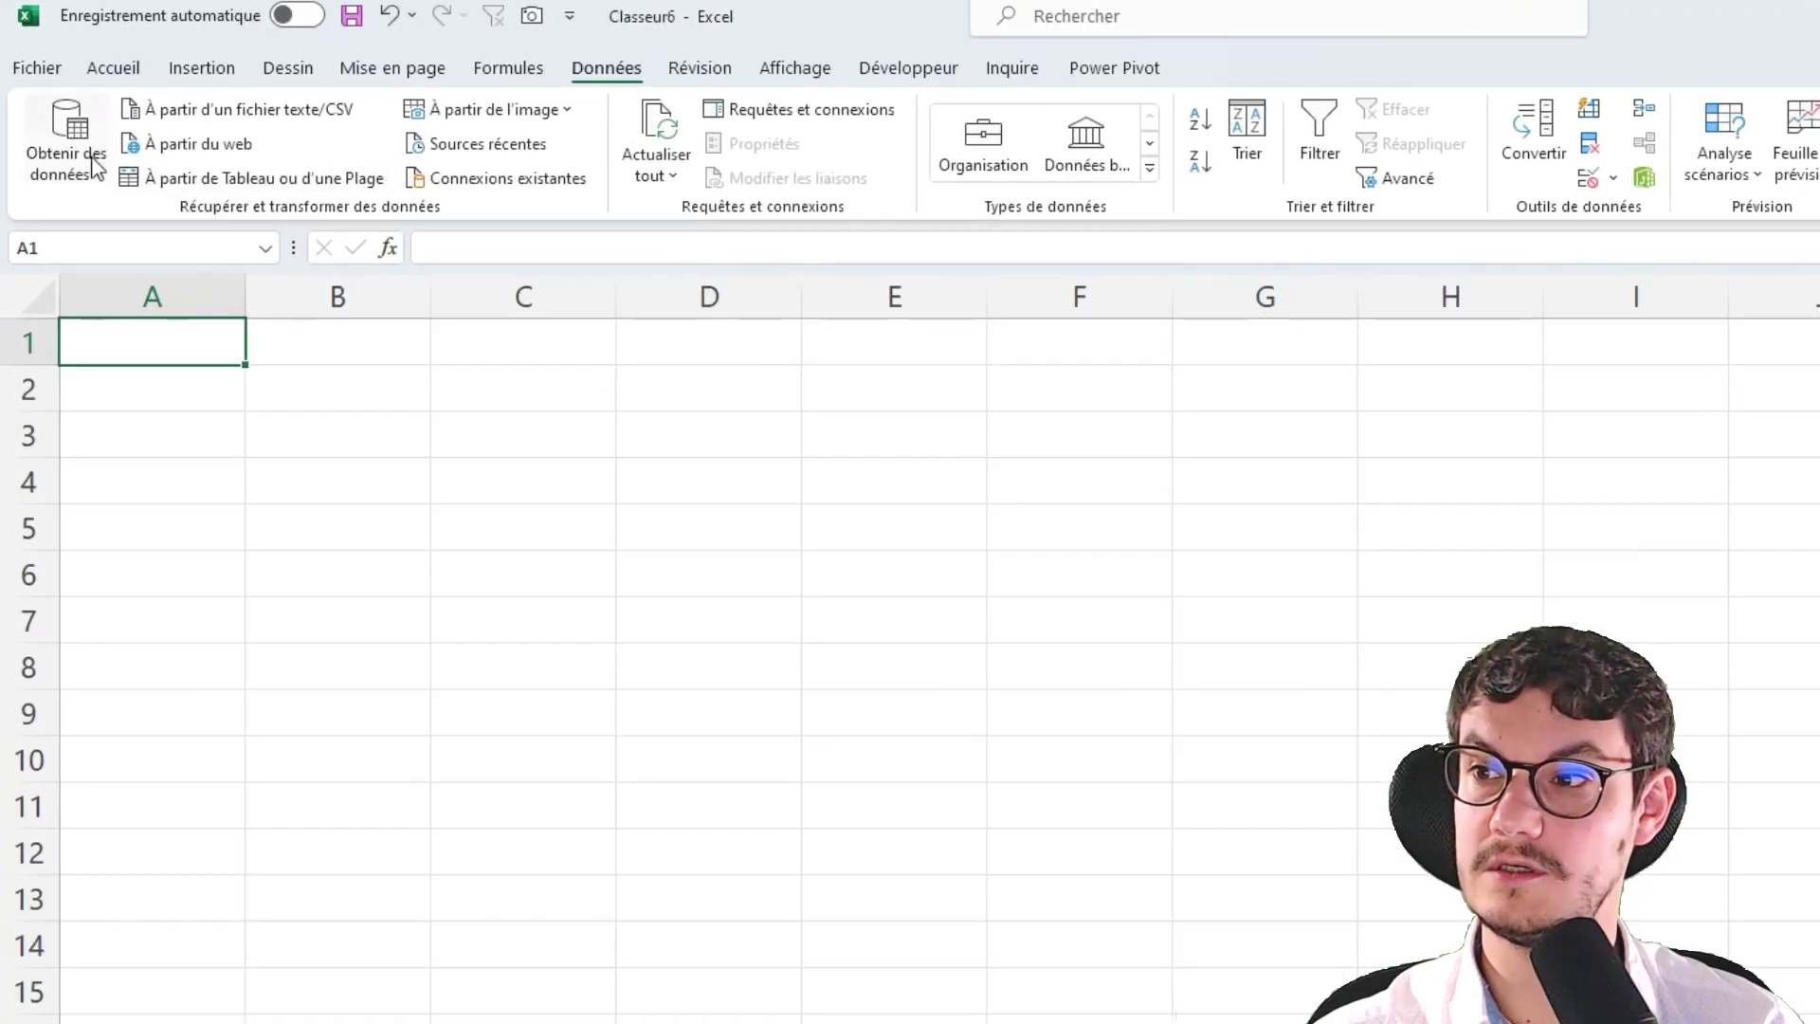
# Choose Obtenir des données > À partir d'autres sources > À partir du web
pyautogui.click(96, 149)
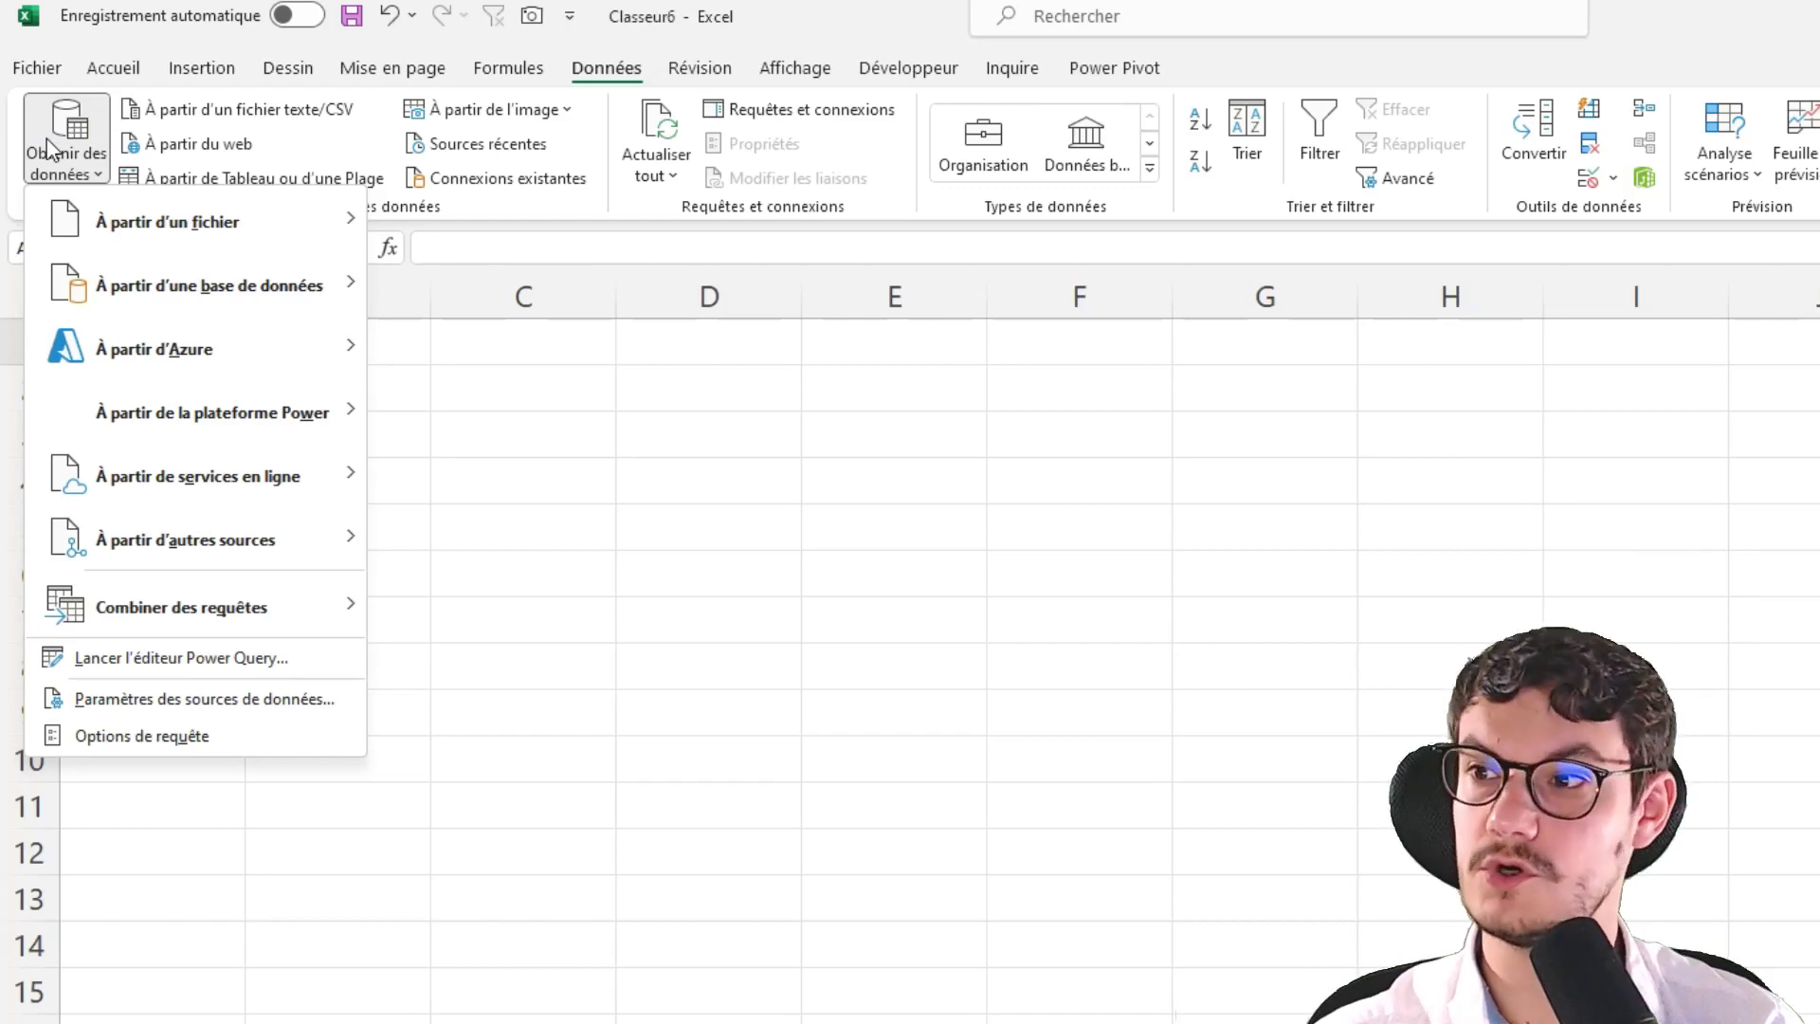
pyautogui.moveTo(212, 532)
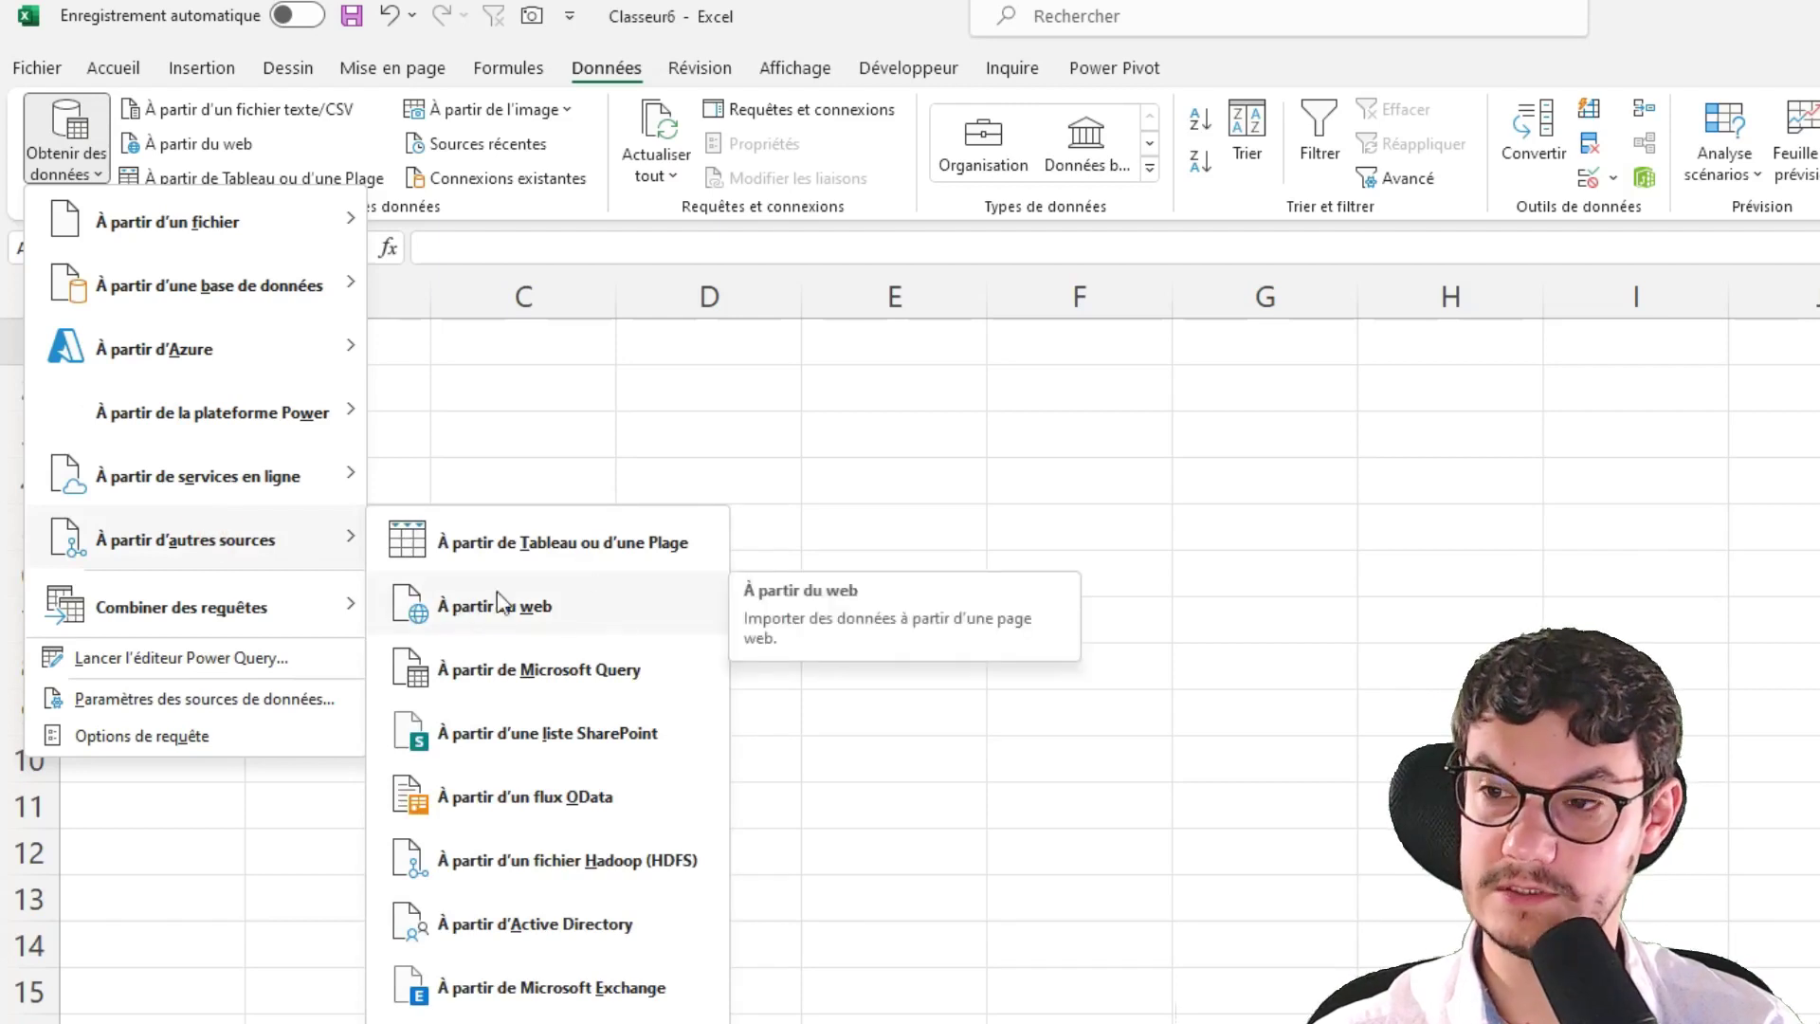
pyautogui.click(585, 611)
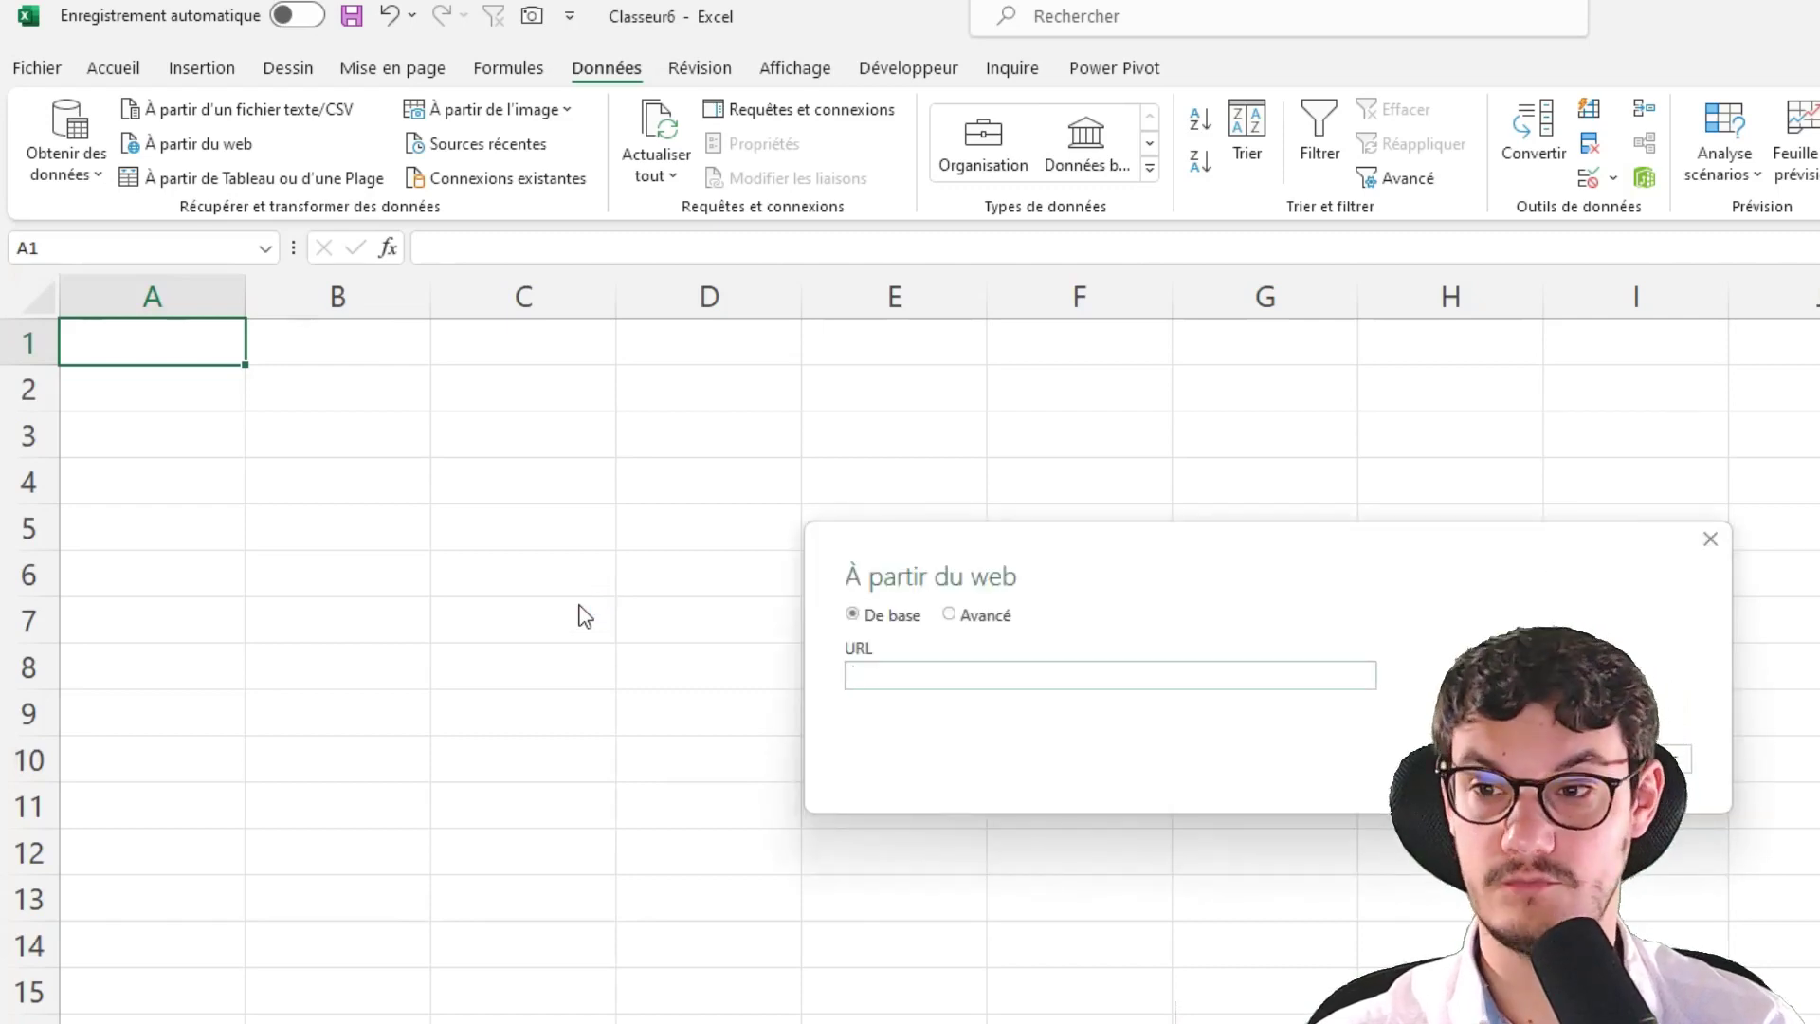
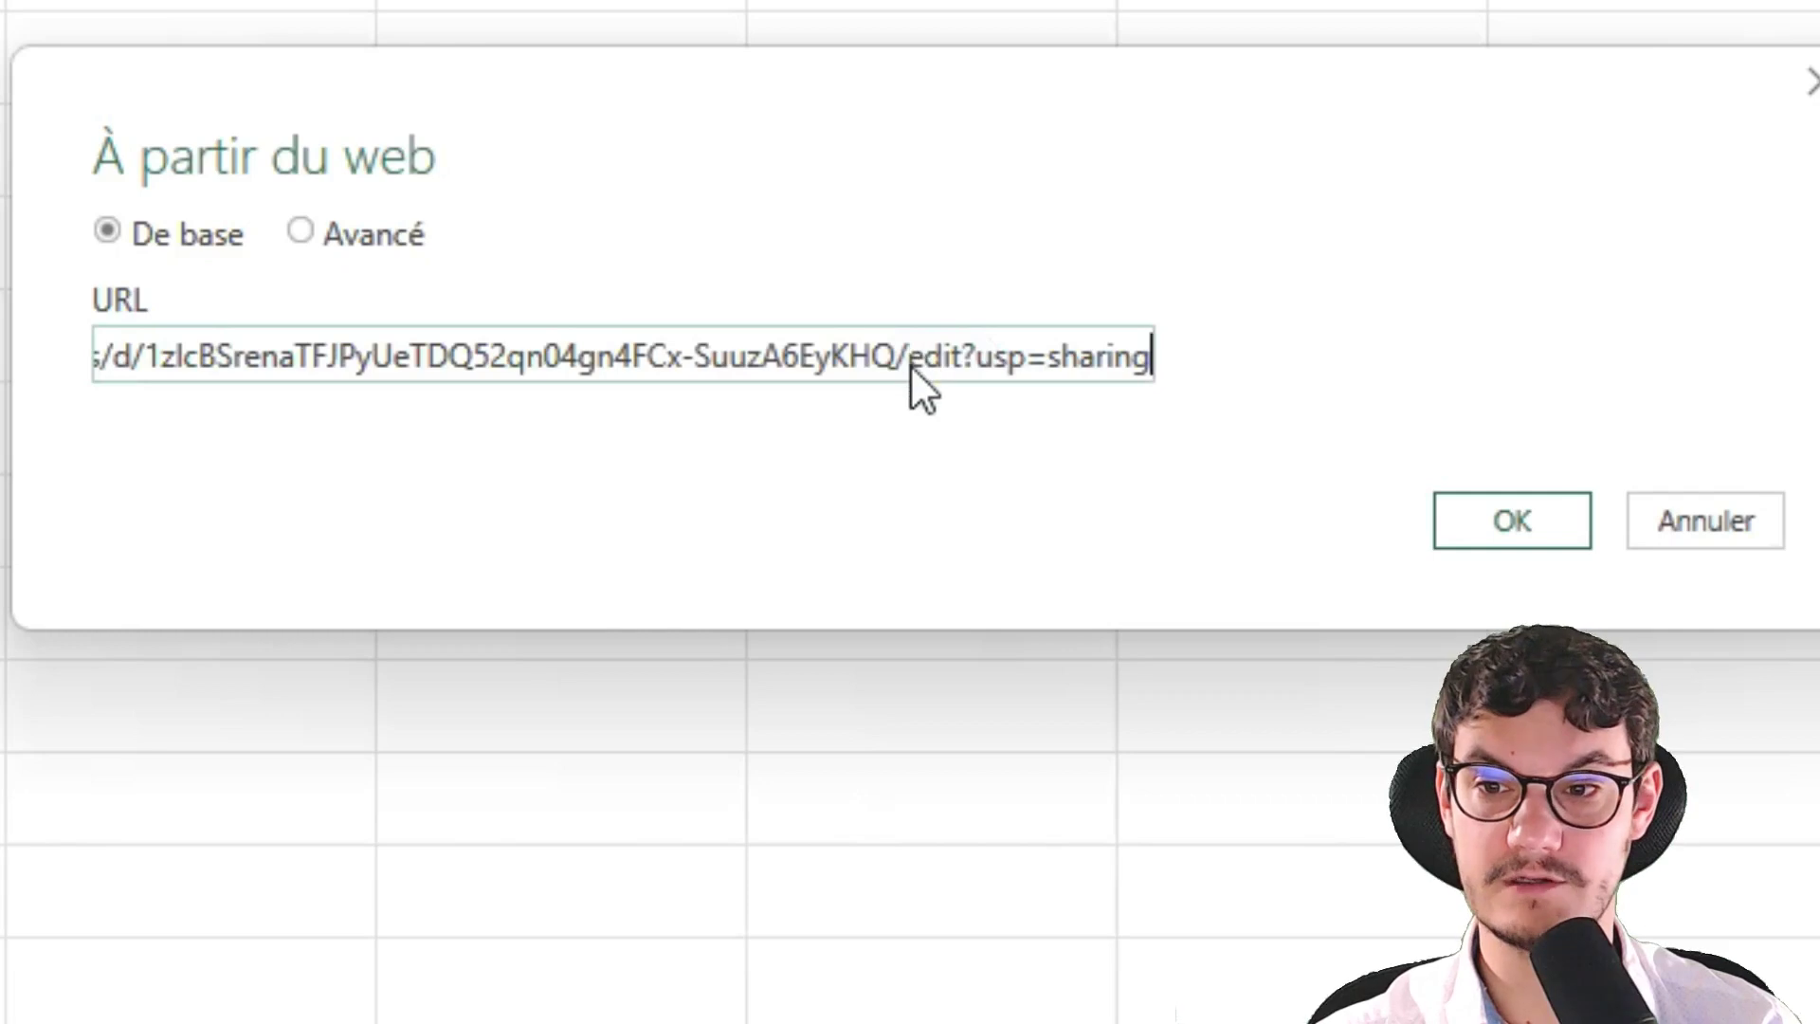
# Paste the Google Sheets link, replace 'edit?usp=sharing' with 'export', and confirm the connection
pyautogui.moveTo(912, 371); pyautogui.dragTo(1261, 417)
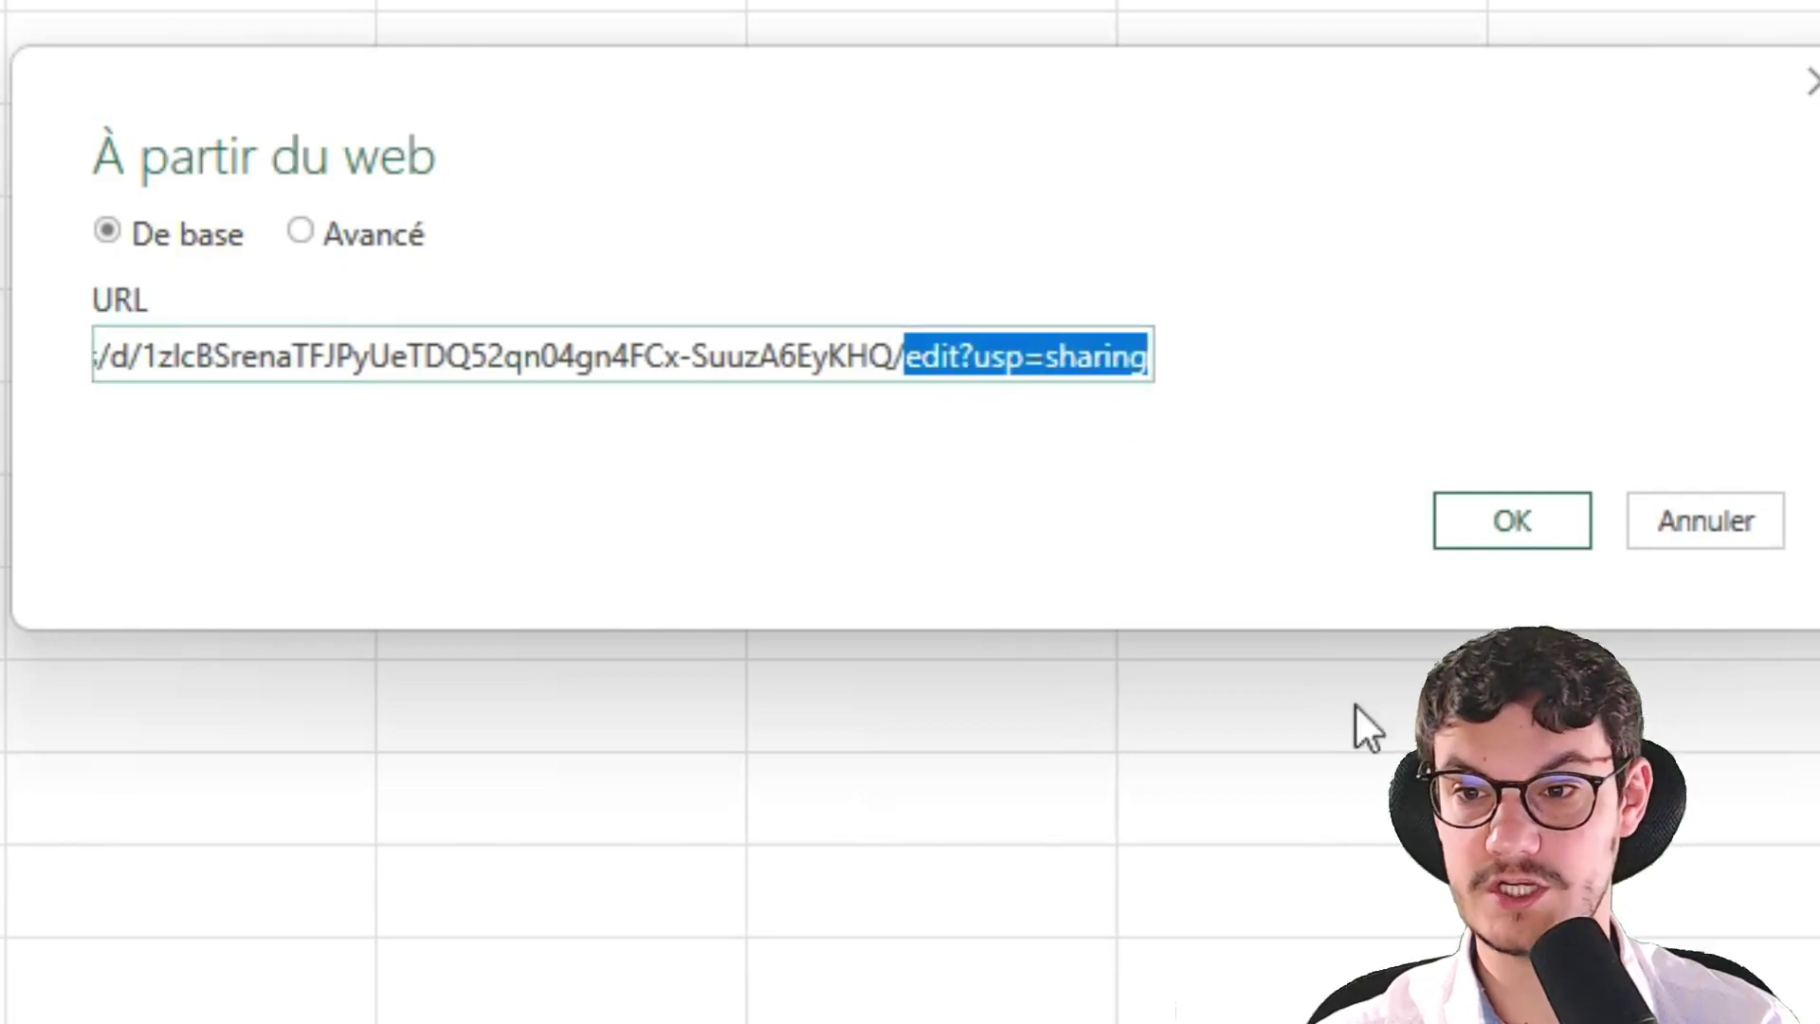
pyautogui.press('BackSpace')
pyautogui.write('export')
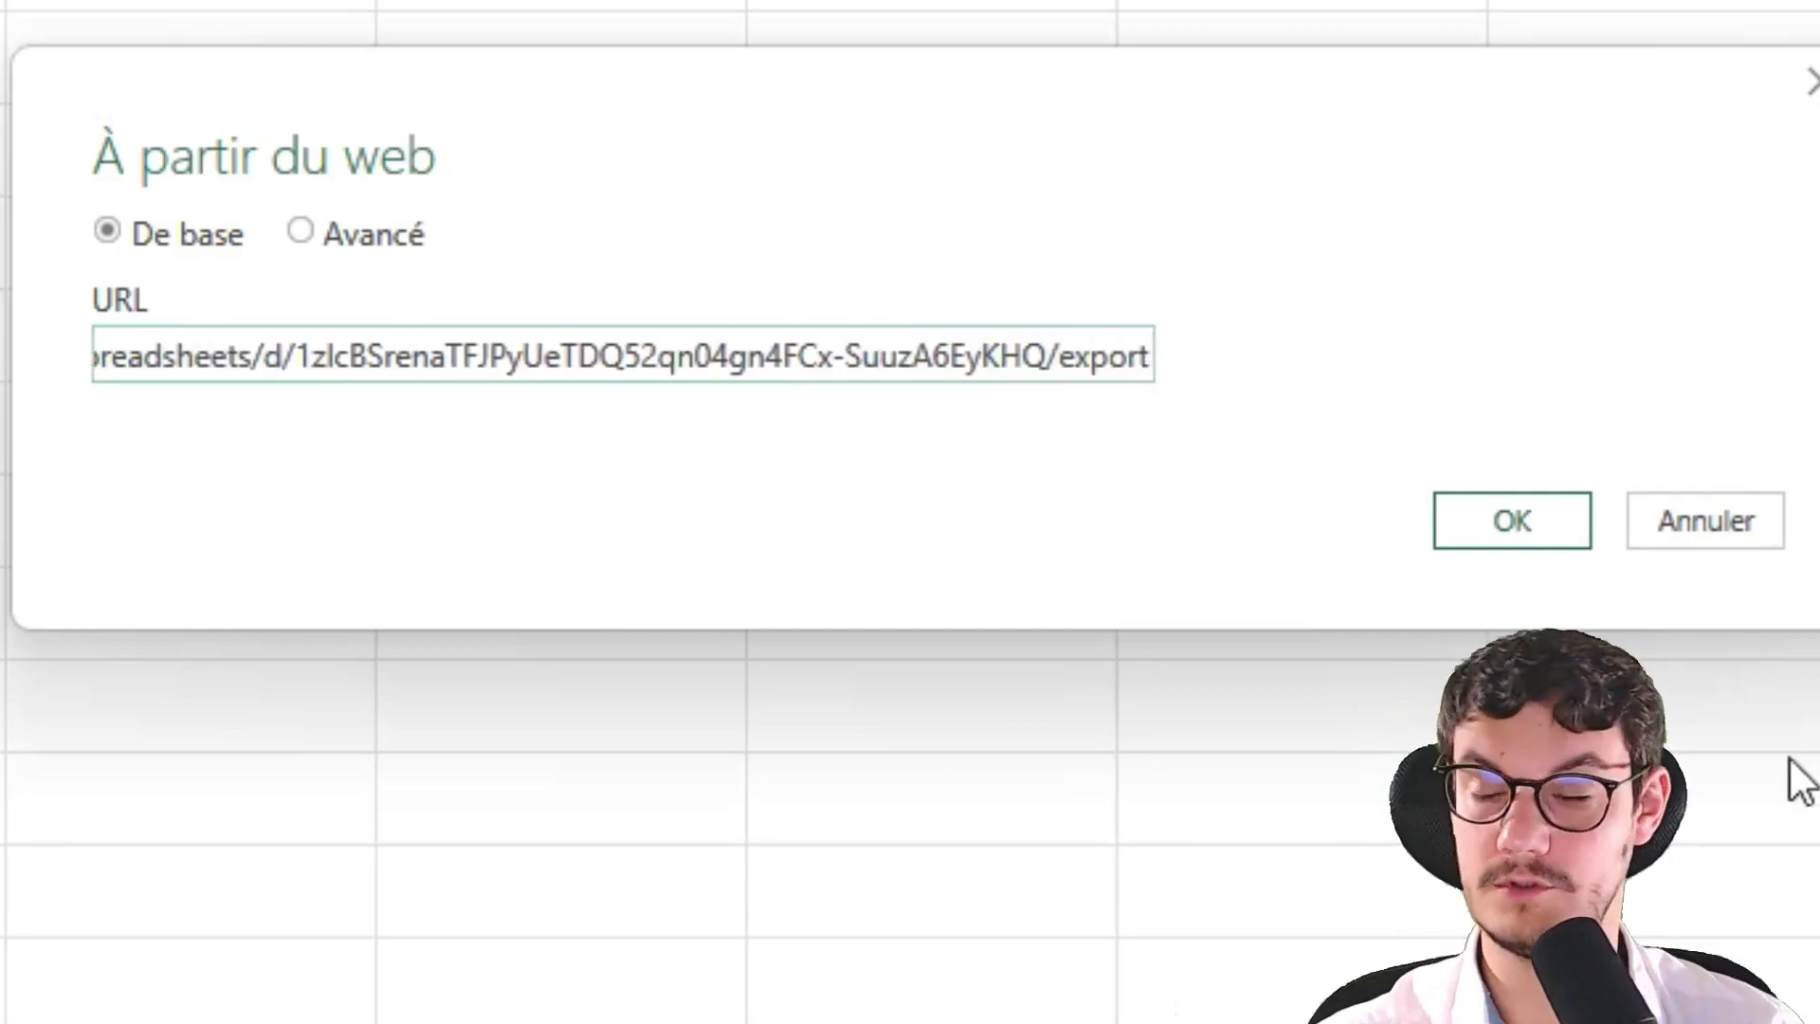
pyautogui.click(1524, 514)
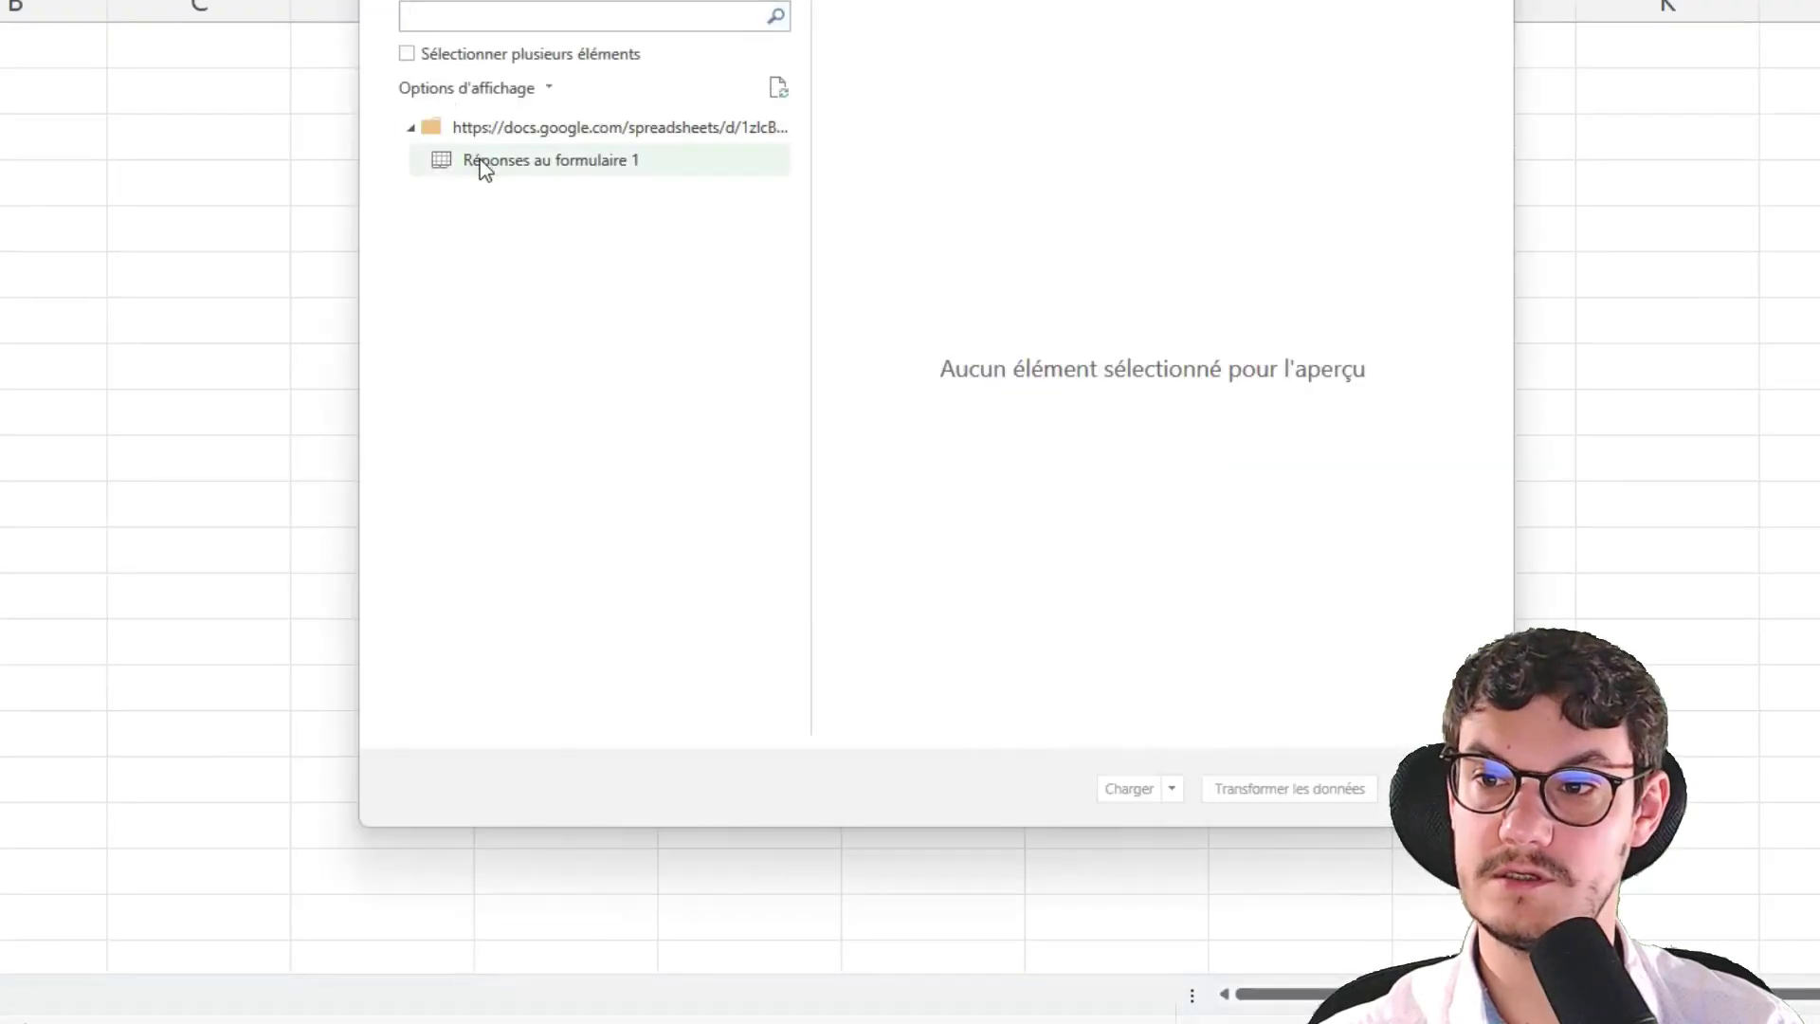
# Preview 'Réponses au formulaire 1' in the Navigator and load it via Transformer les données
pyautogui.click(480, 163)
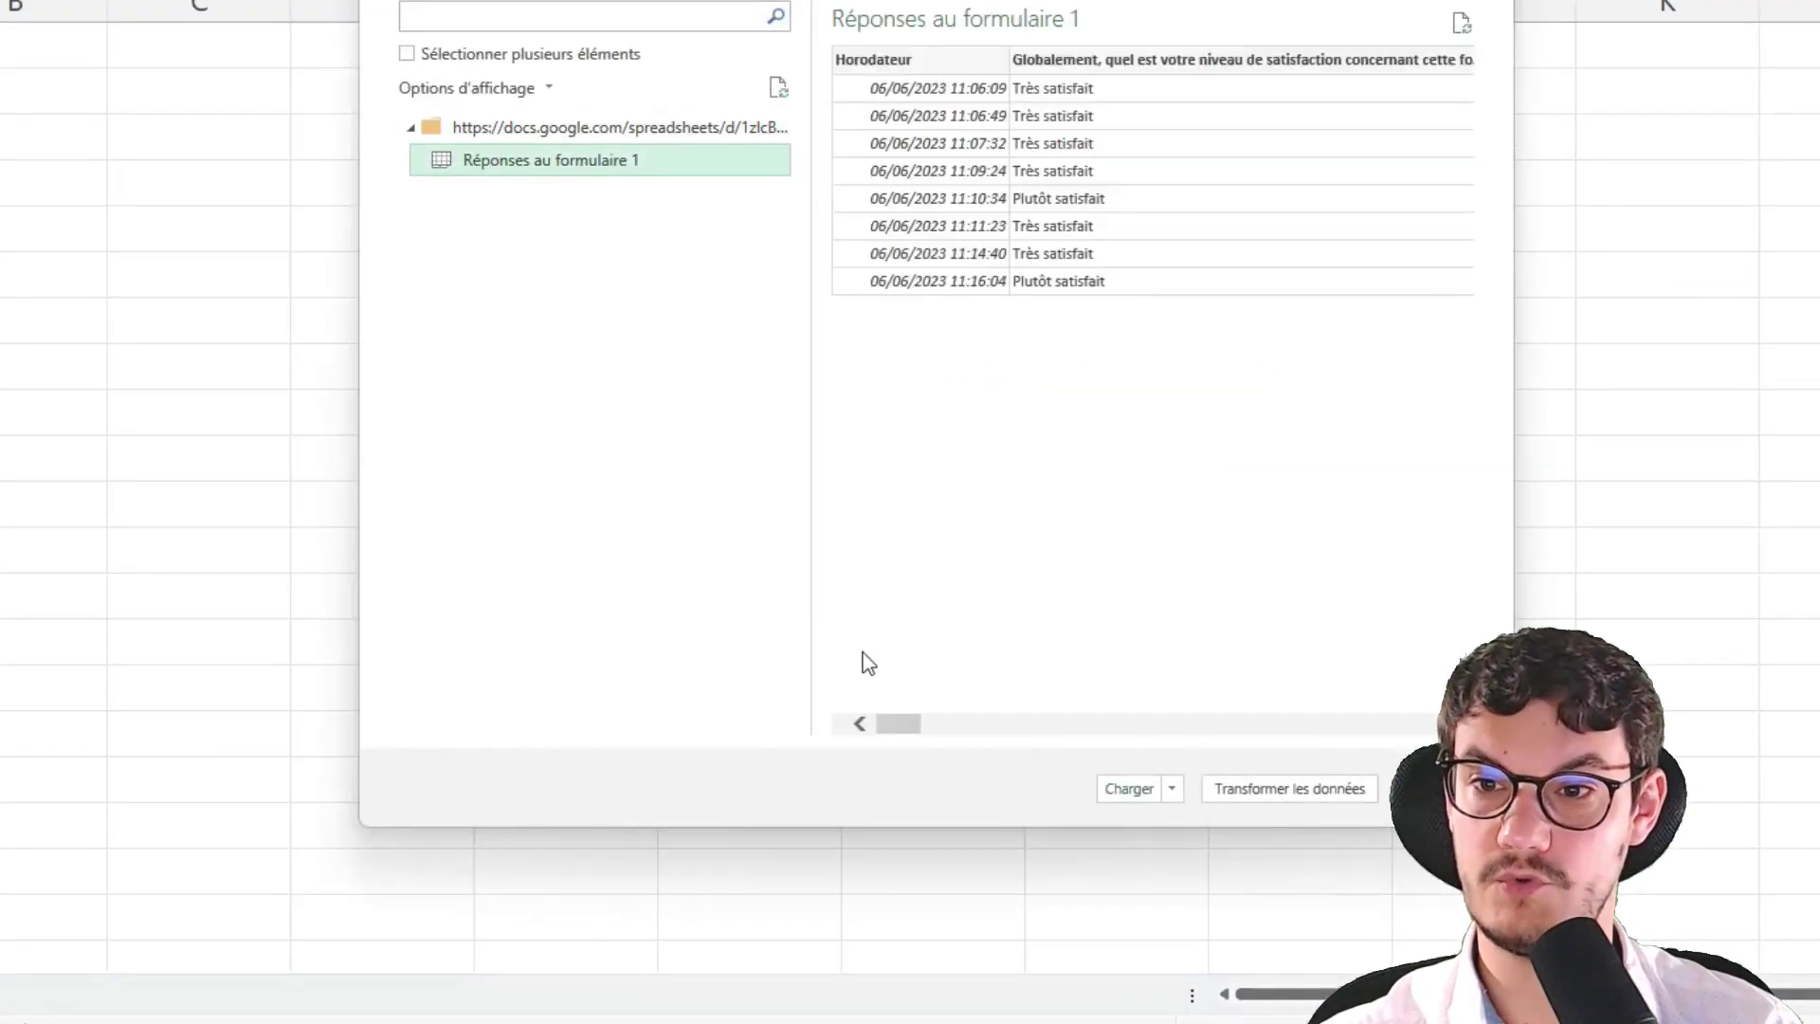
pyautogui.moveTo(897, 723); pyautogui.dragTo(812, 756)
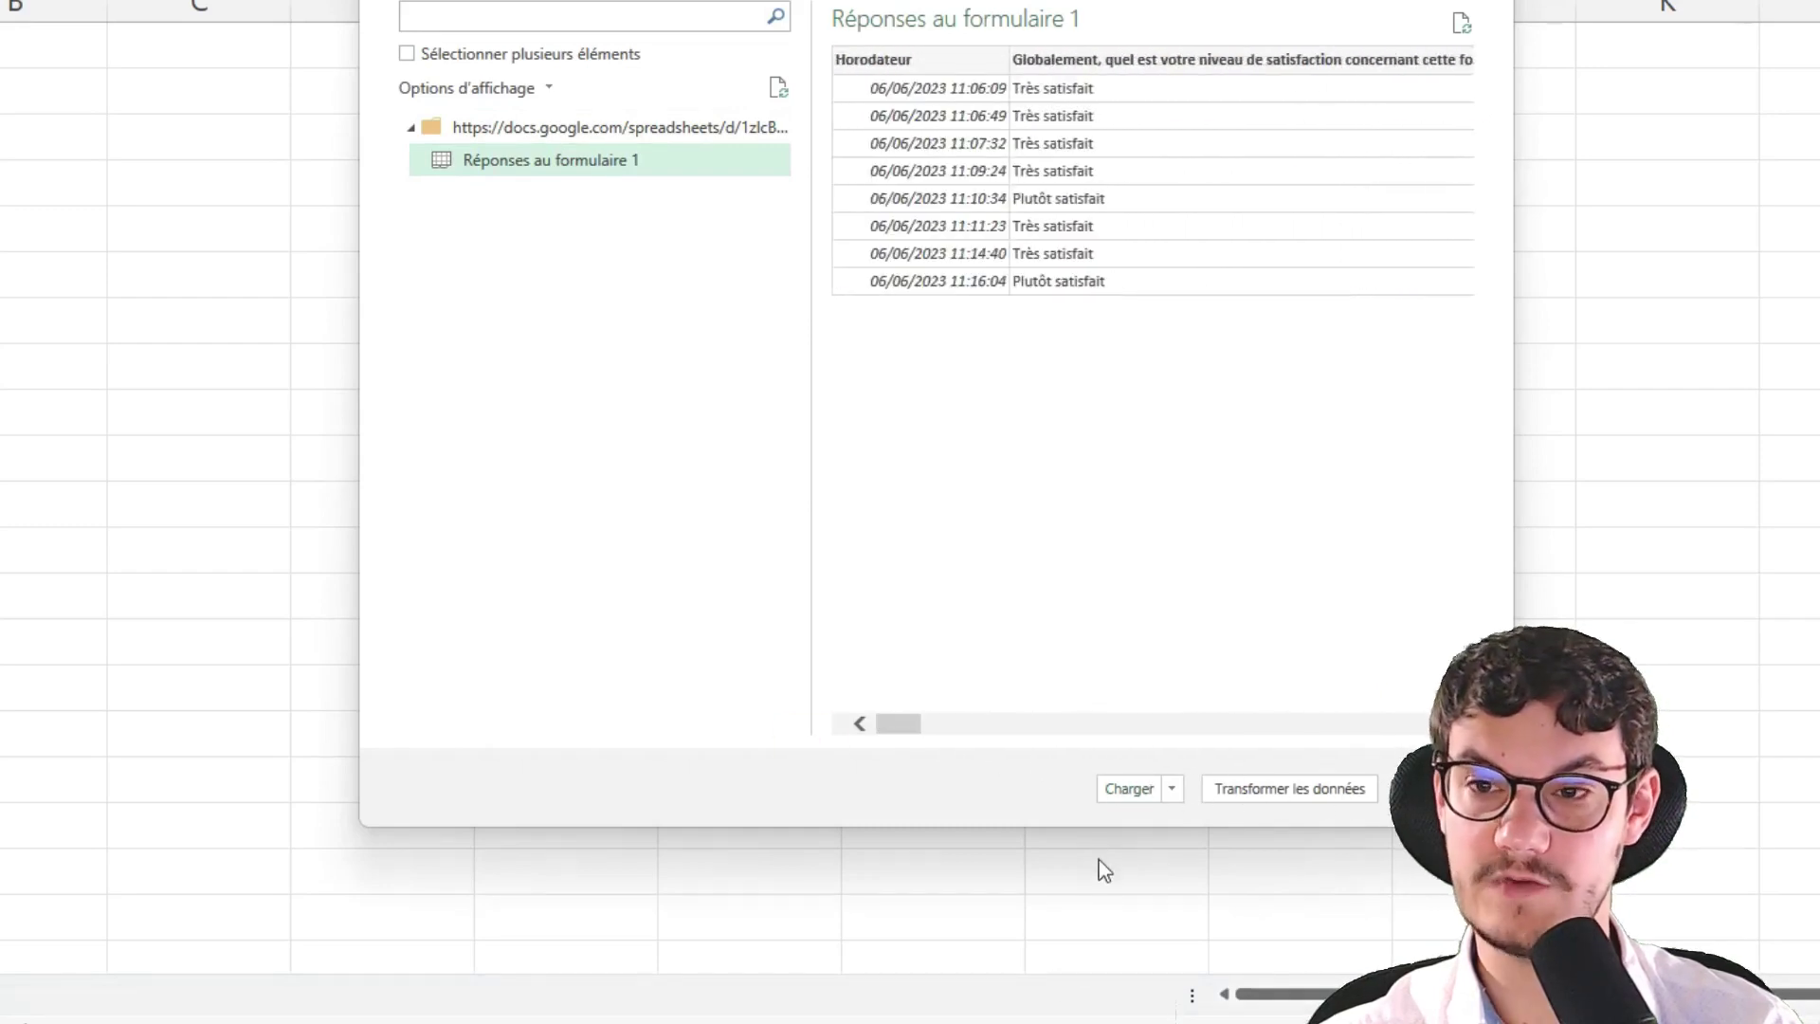
pyautogui.click(1293, 789)
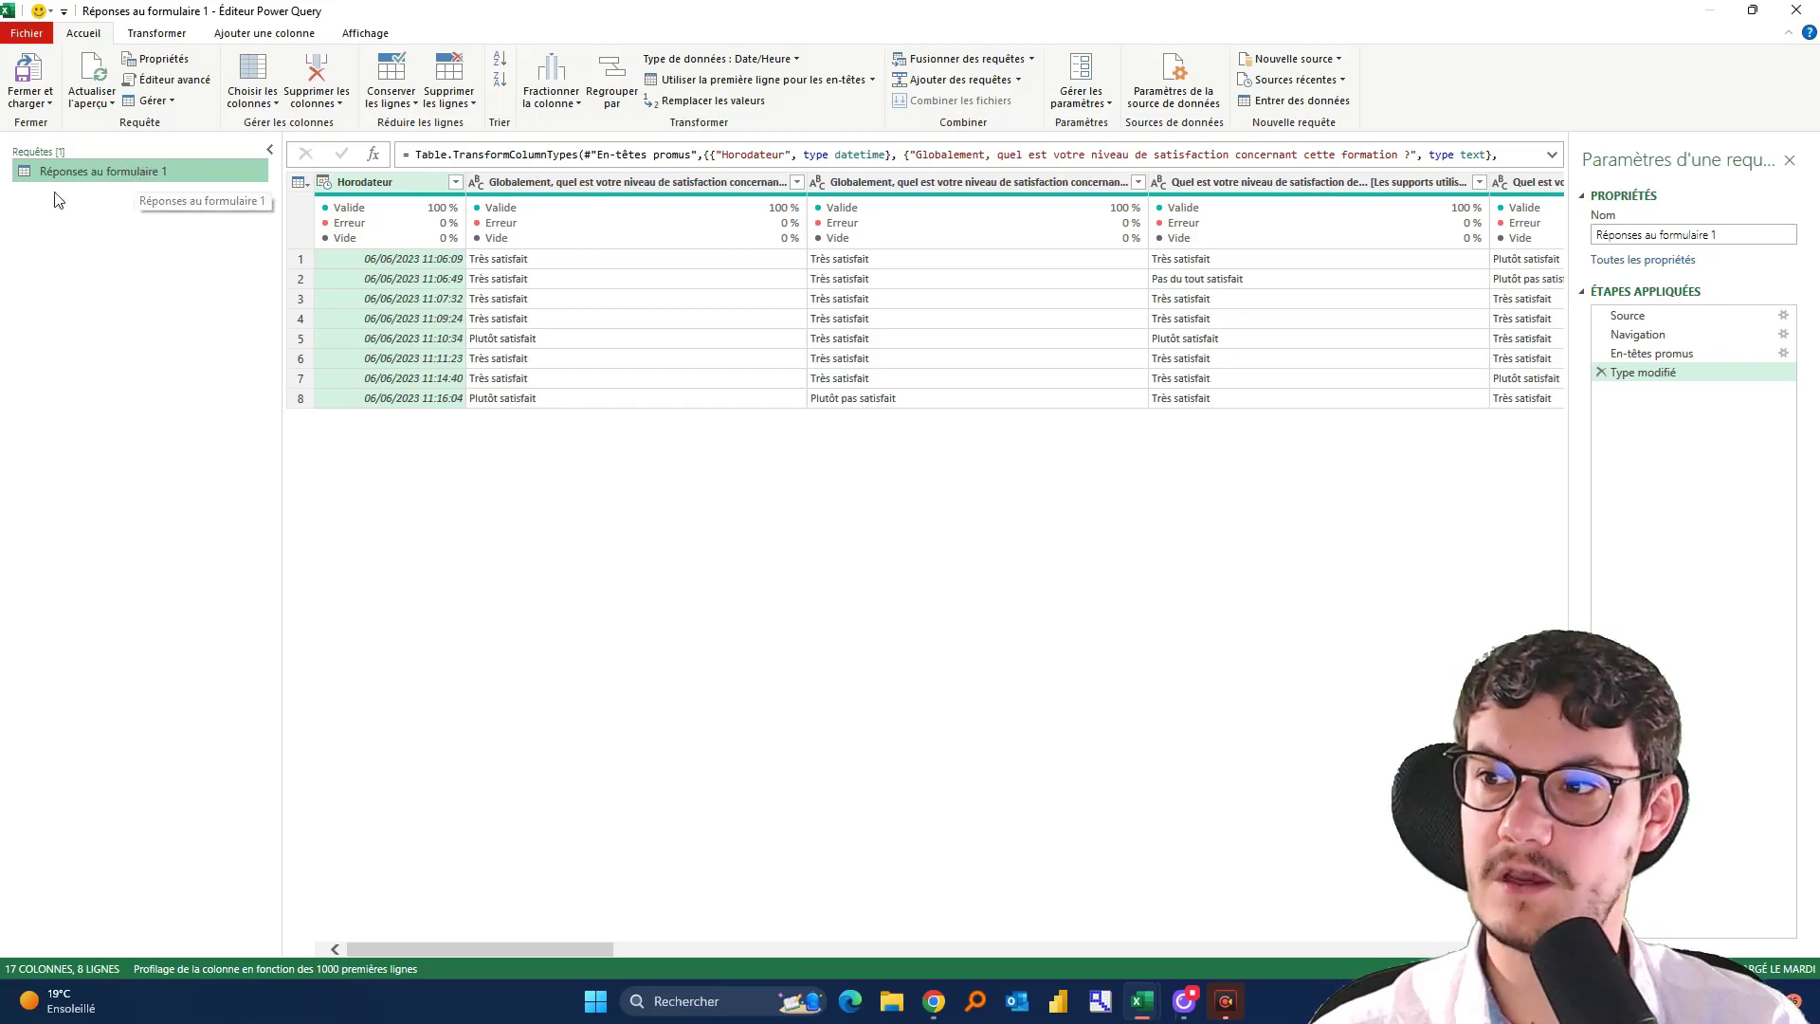
# Create a new query referencing 'Réponses au formulaire 1'
pyautogui.rightClick(82, 168)
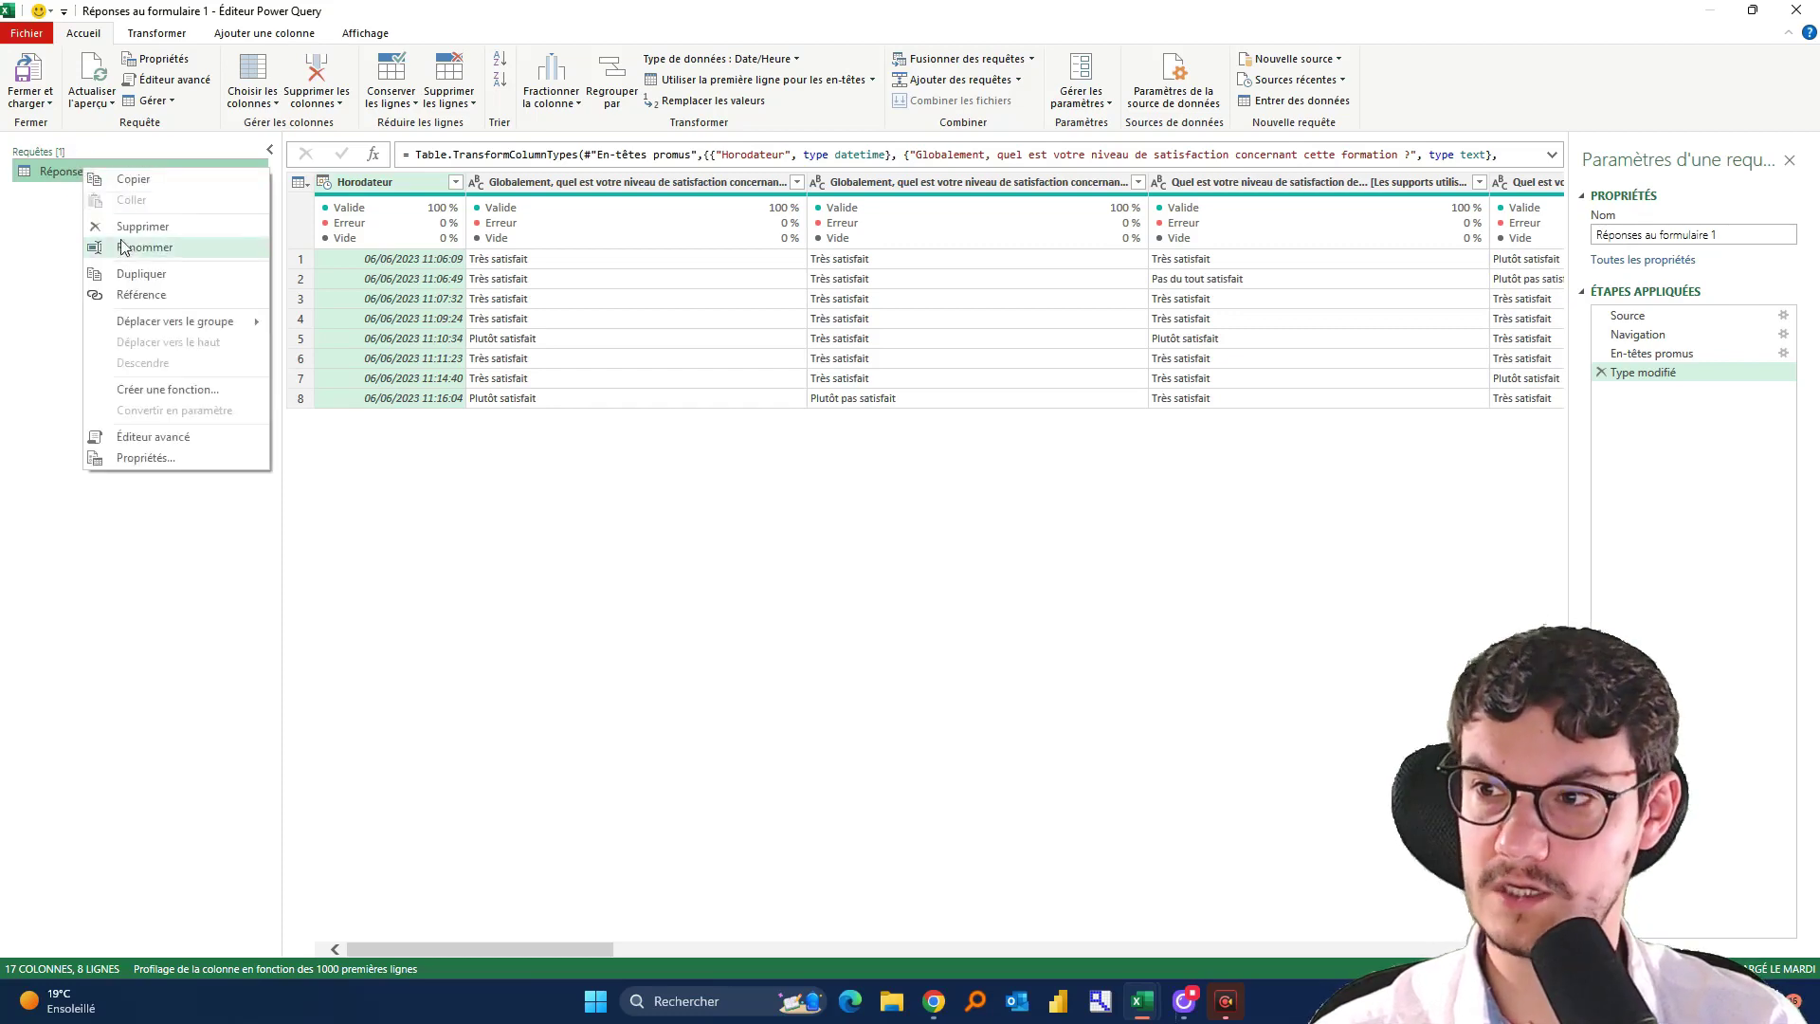
pyautogui.click(123, 295)
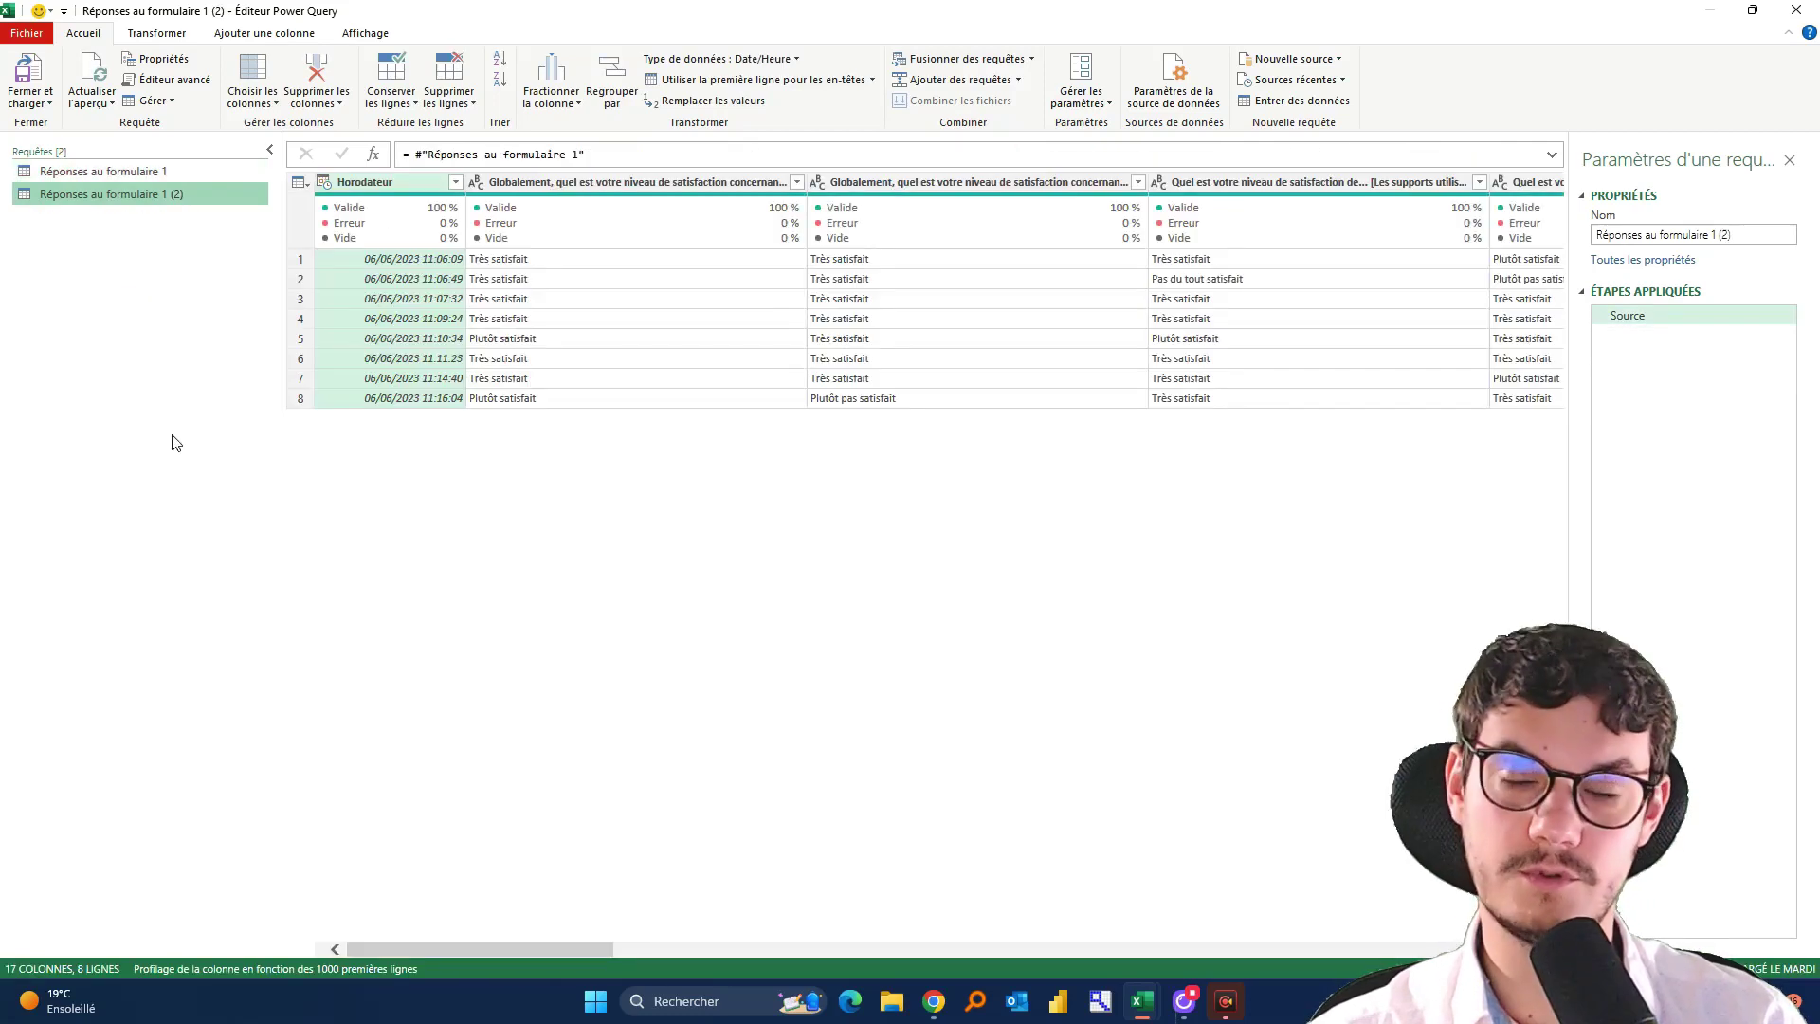
pyautogui.click(162, 169)
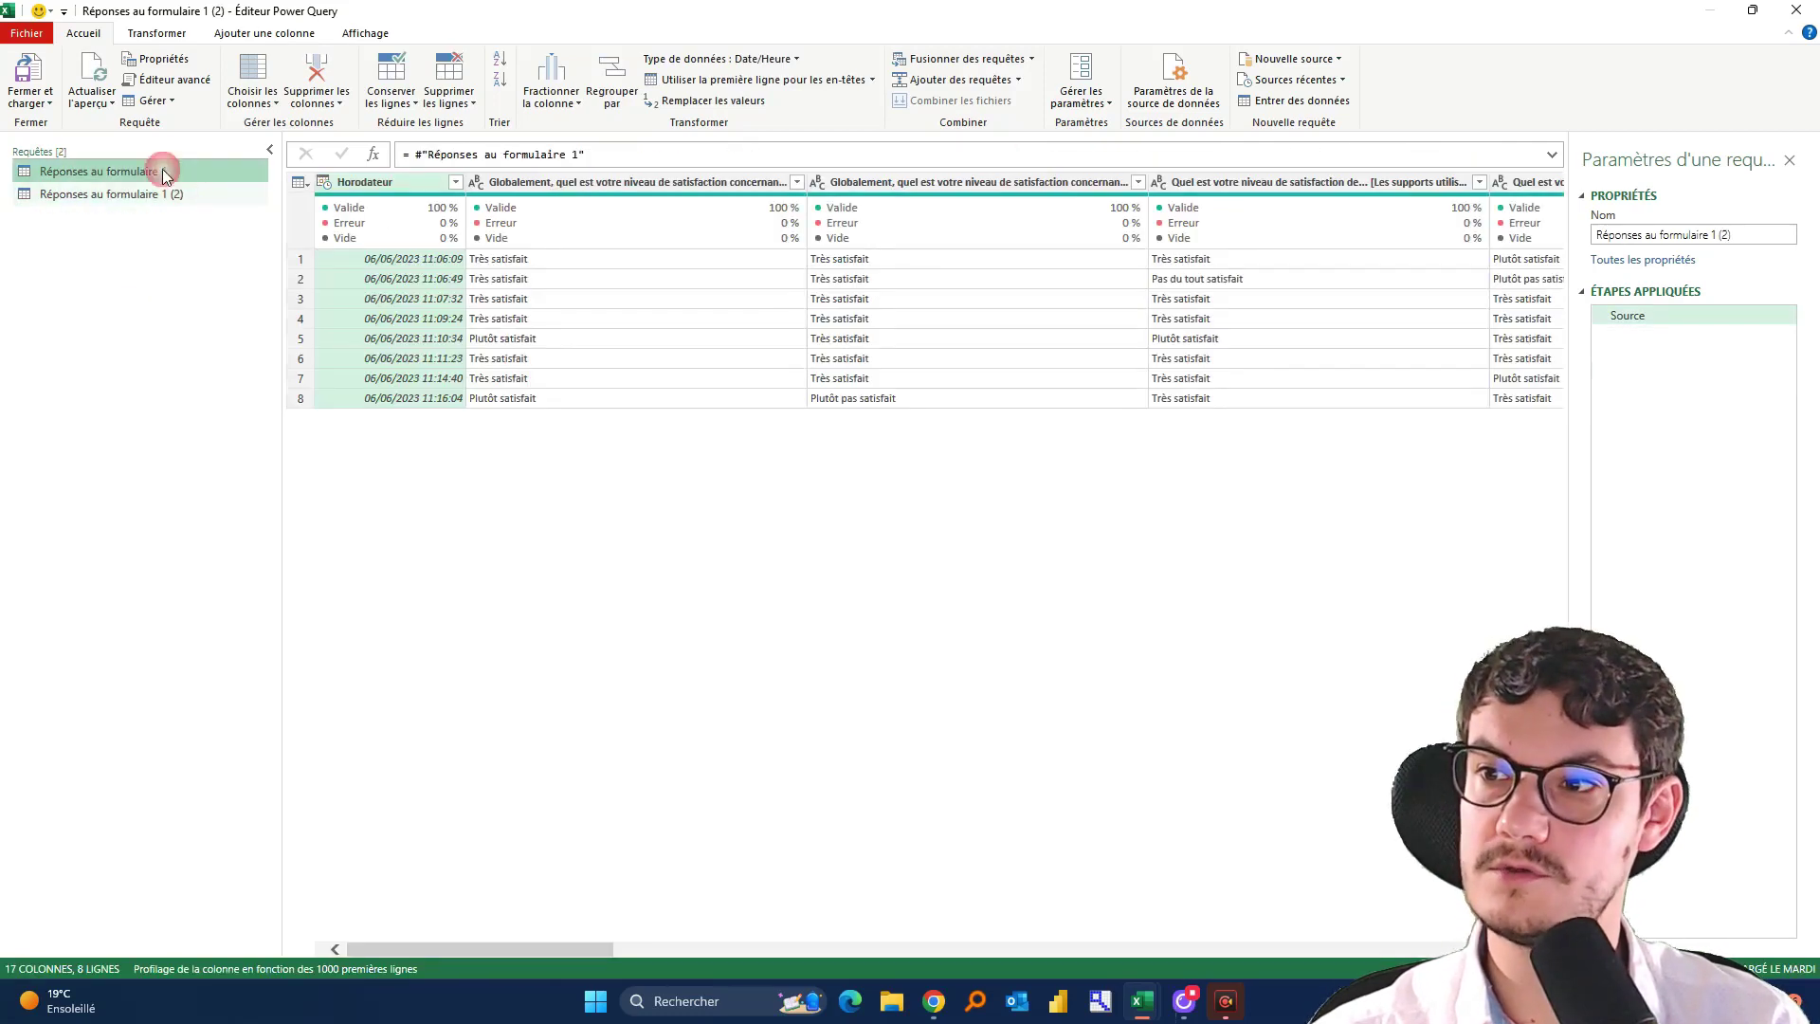
pyautogui.click(133, 194)
# Rename the new referencing query to 'Réponses scorées'
pyautogui.rightClick(127, 195)
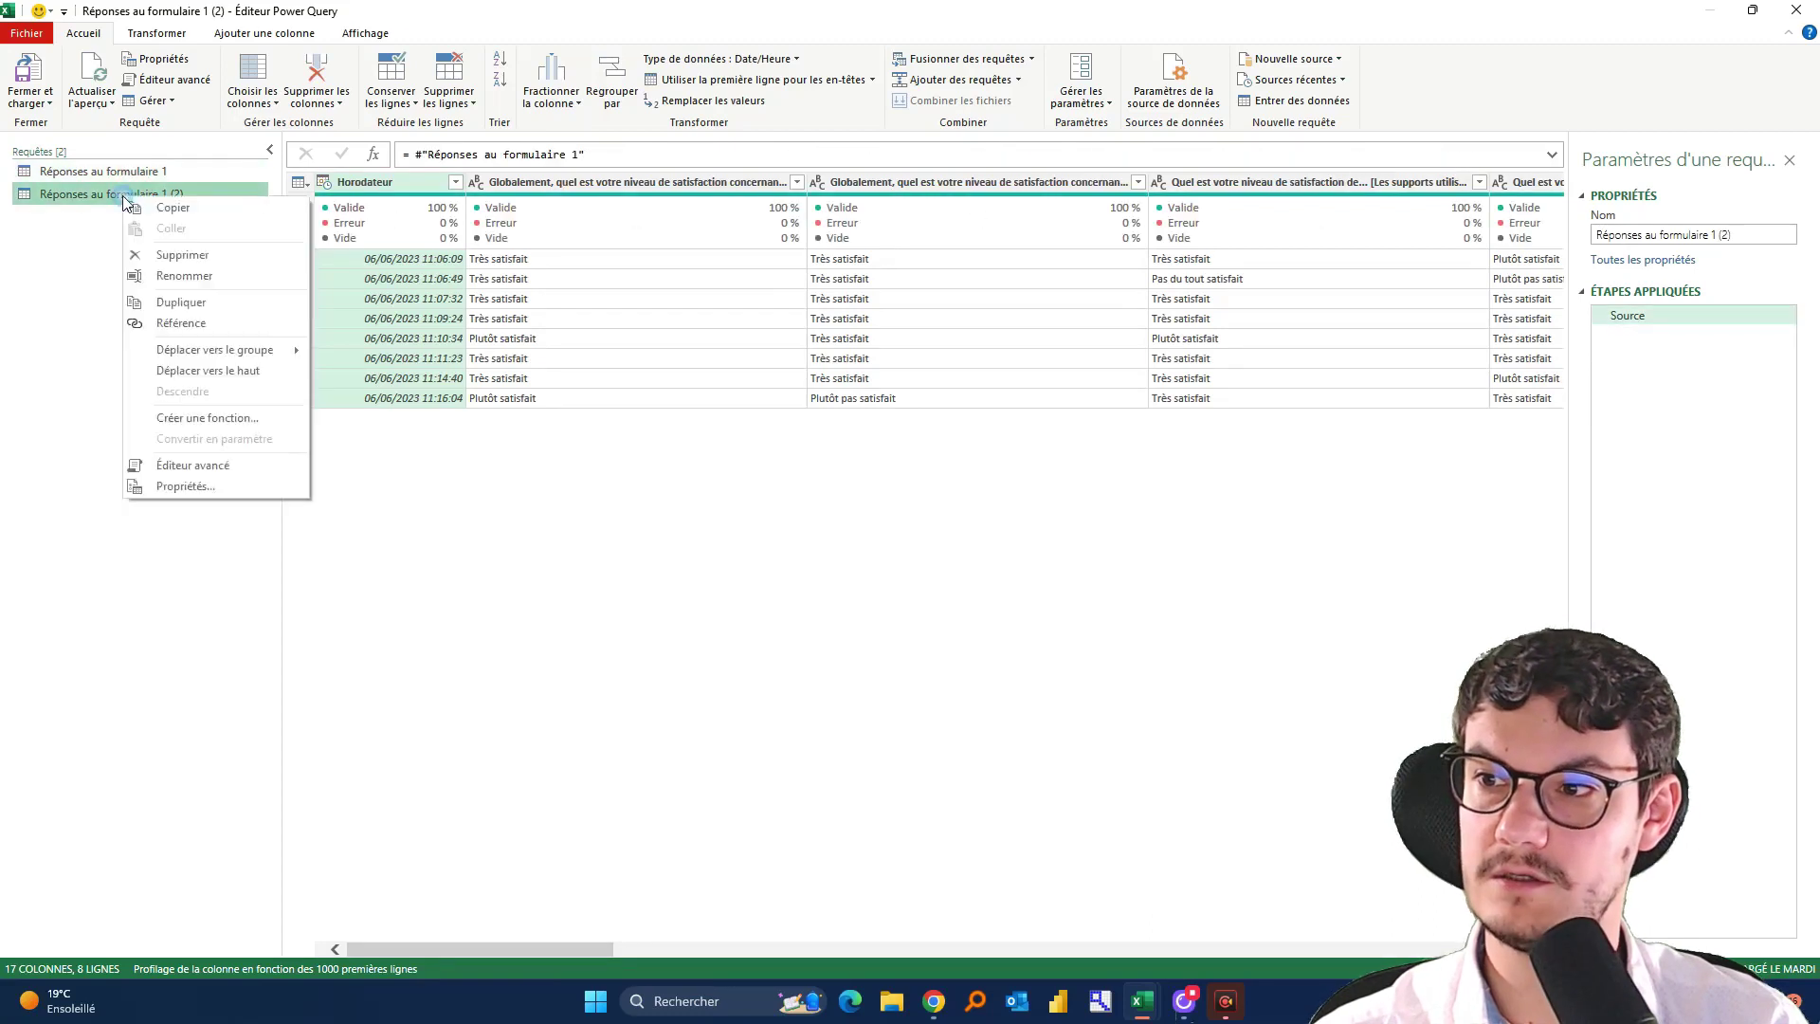
pyautogui.click(142, 275)
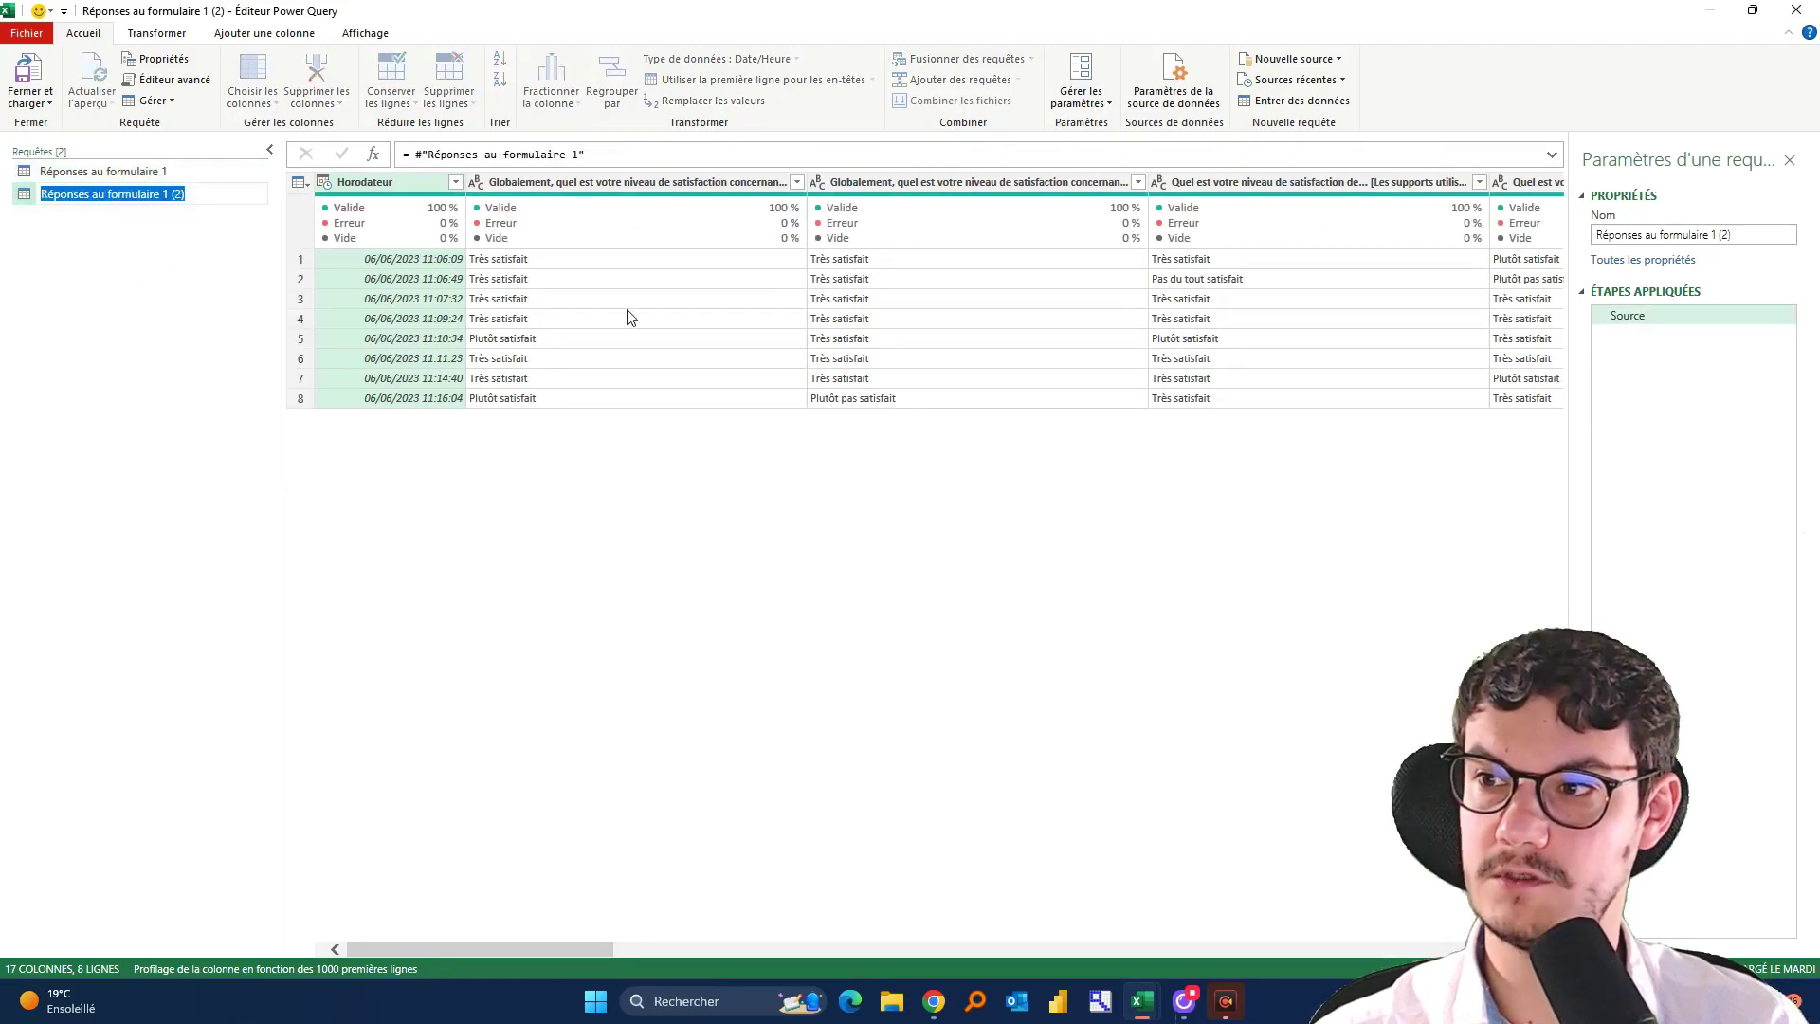
pyautogui.write('Réponses ')
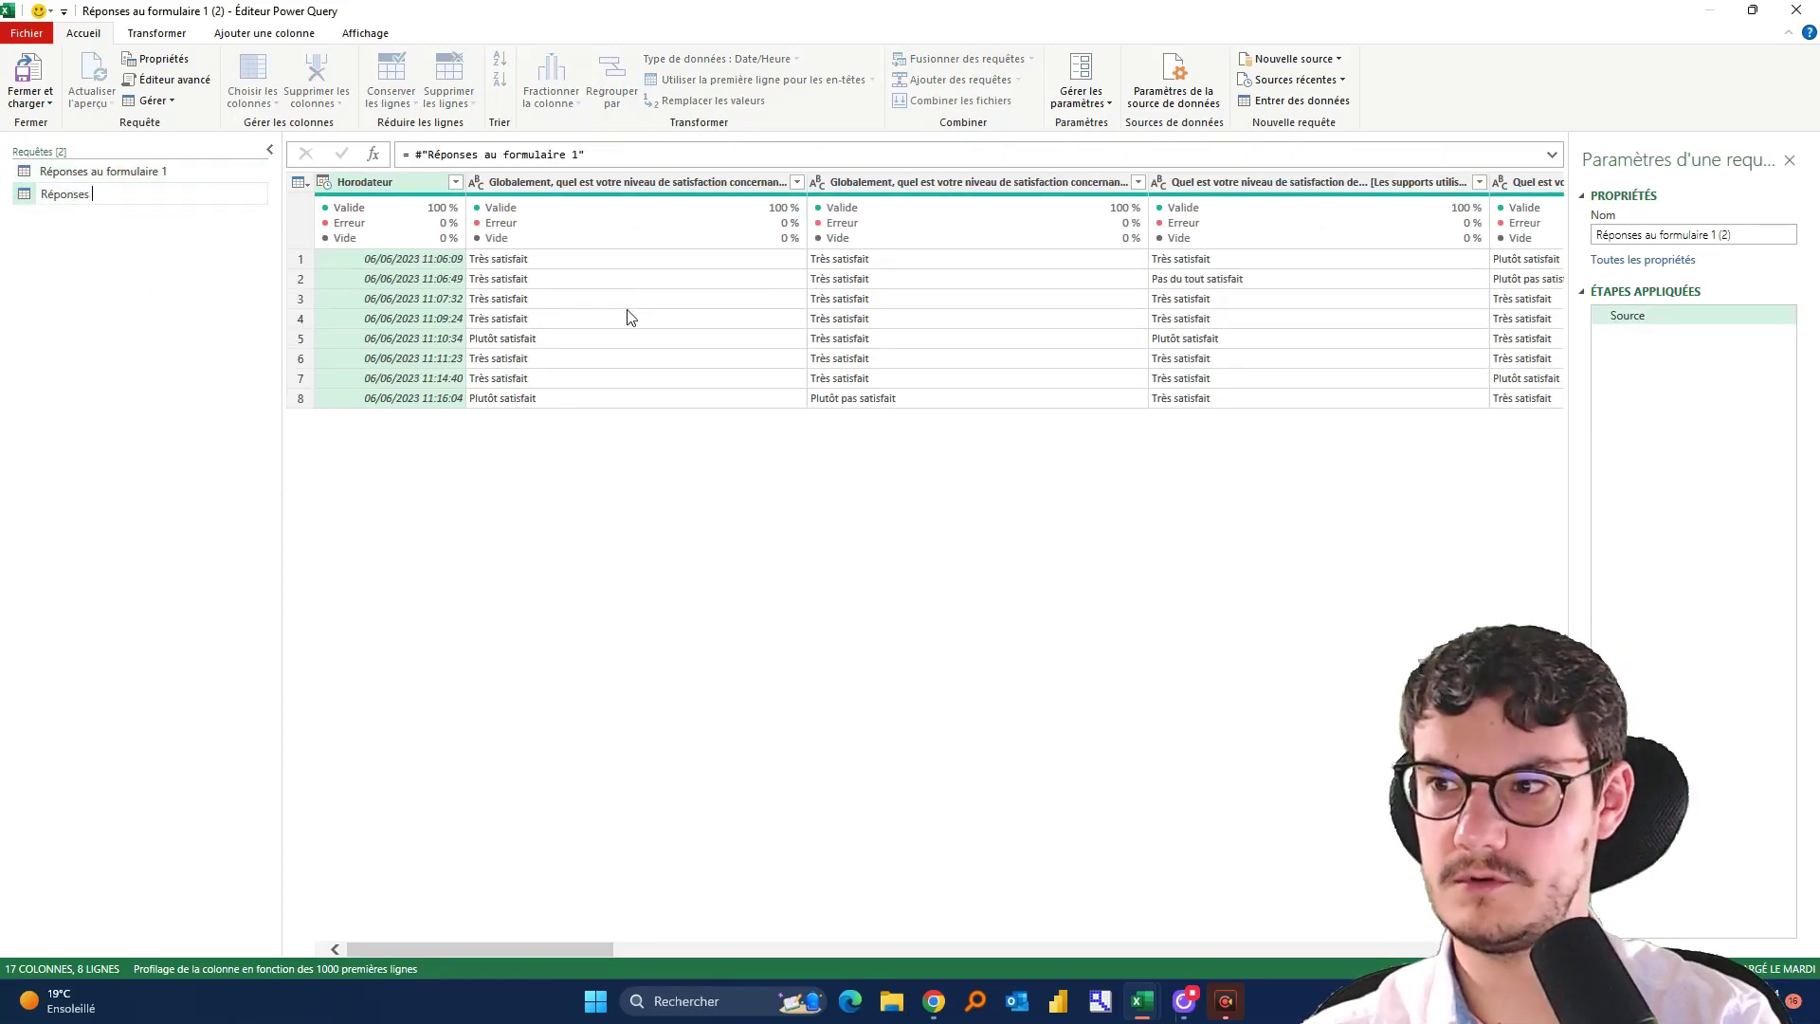
pyautogui.write('scorées')
pyautogui.press('Return')
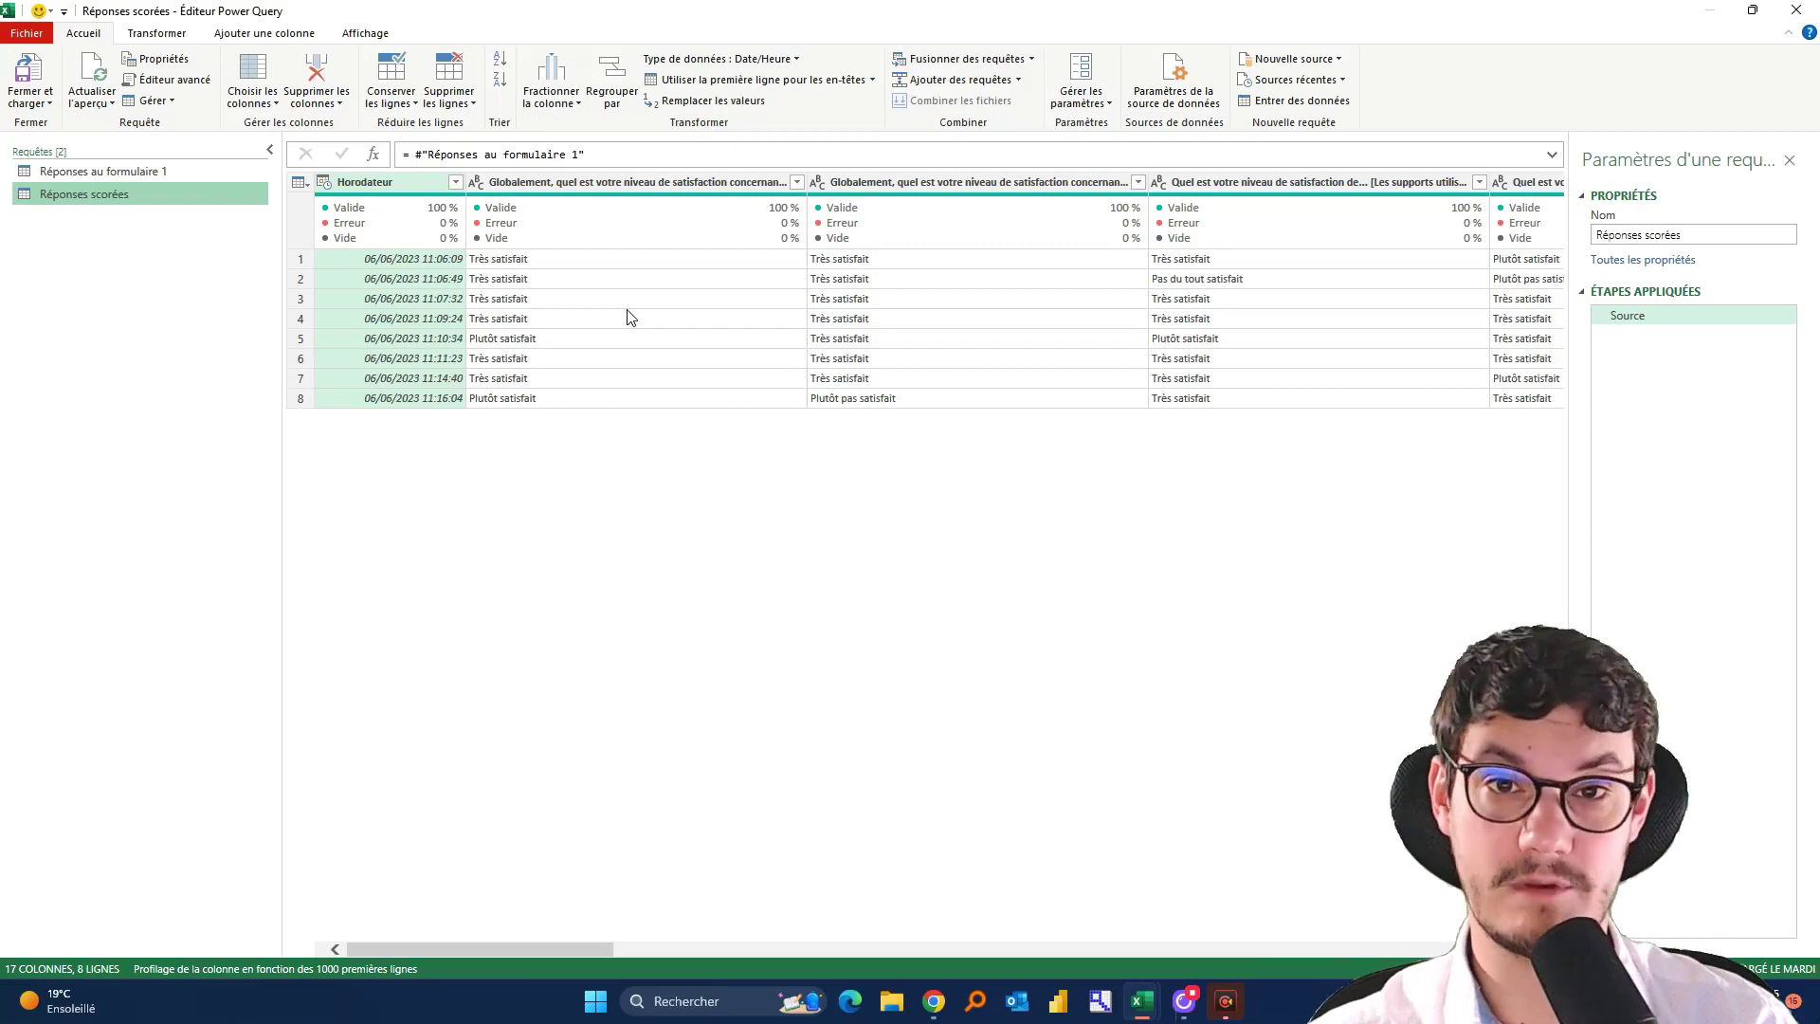
# Select the overall-satisfaction question column in Réponses scorées and begin a new conditional column
pyautogui.click(577, 184)
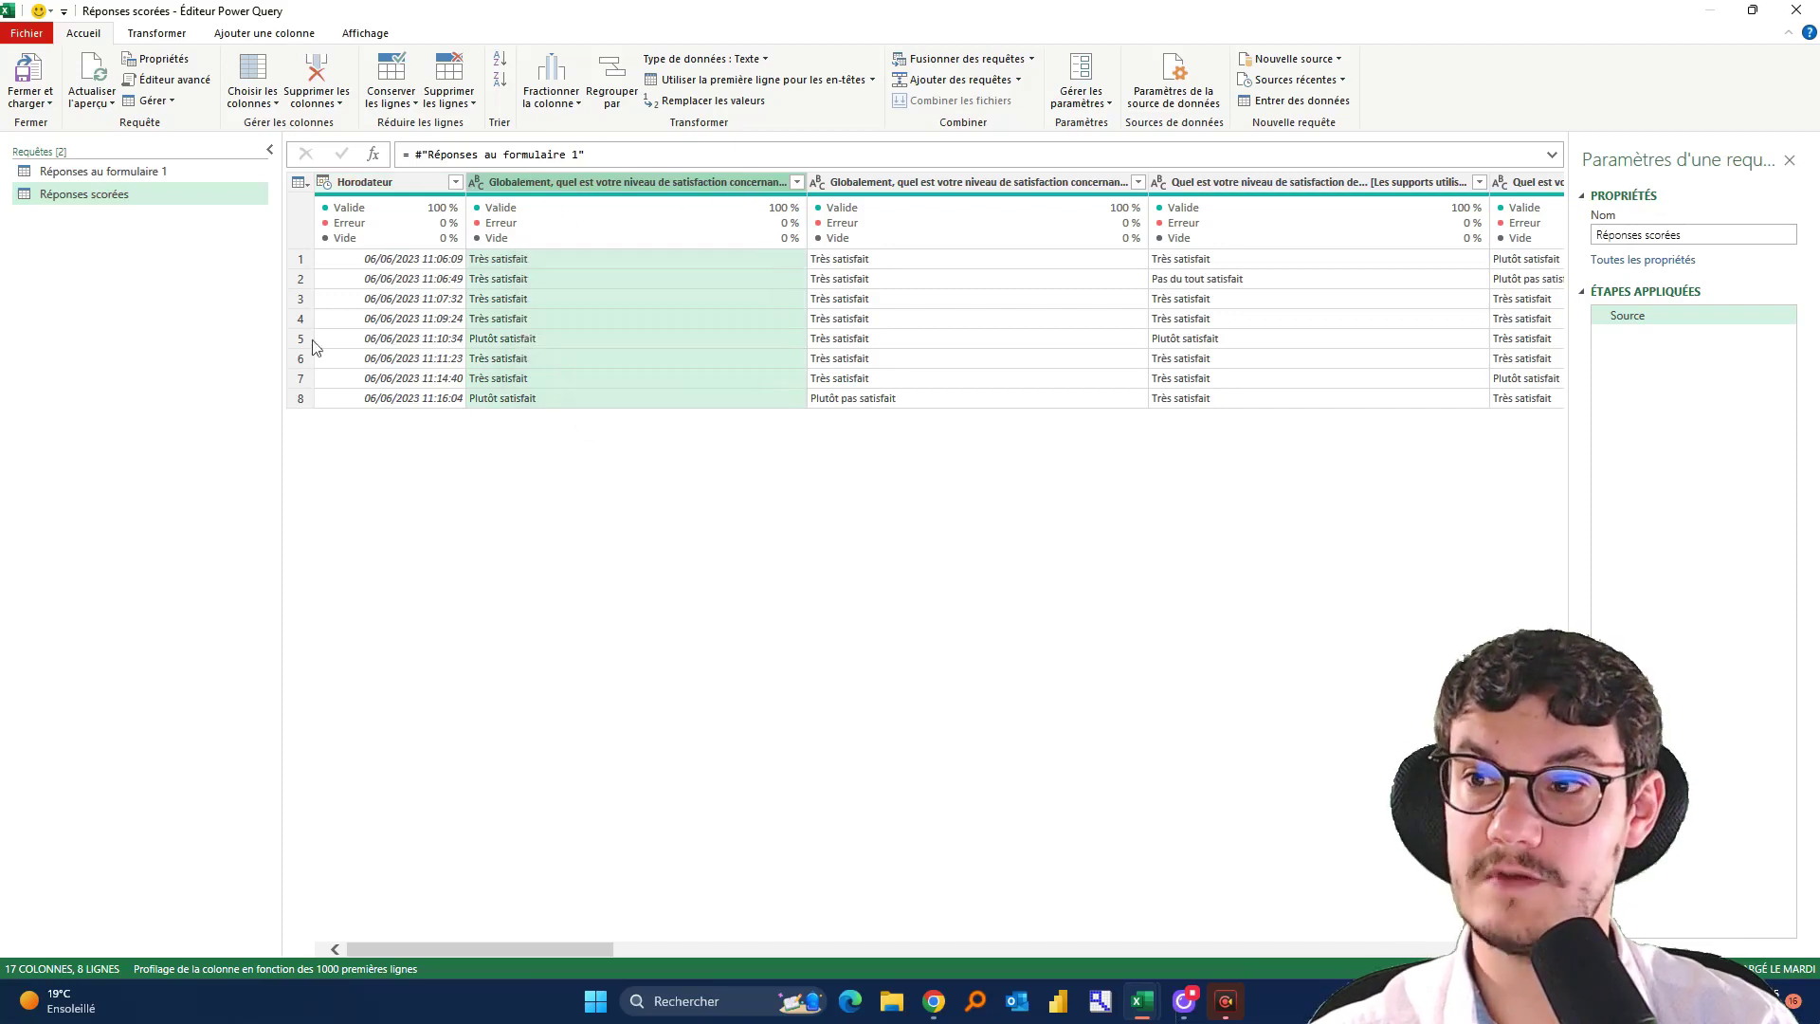
pyautogui.click(264, 33)
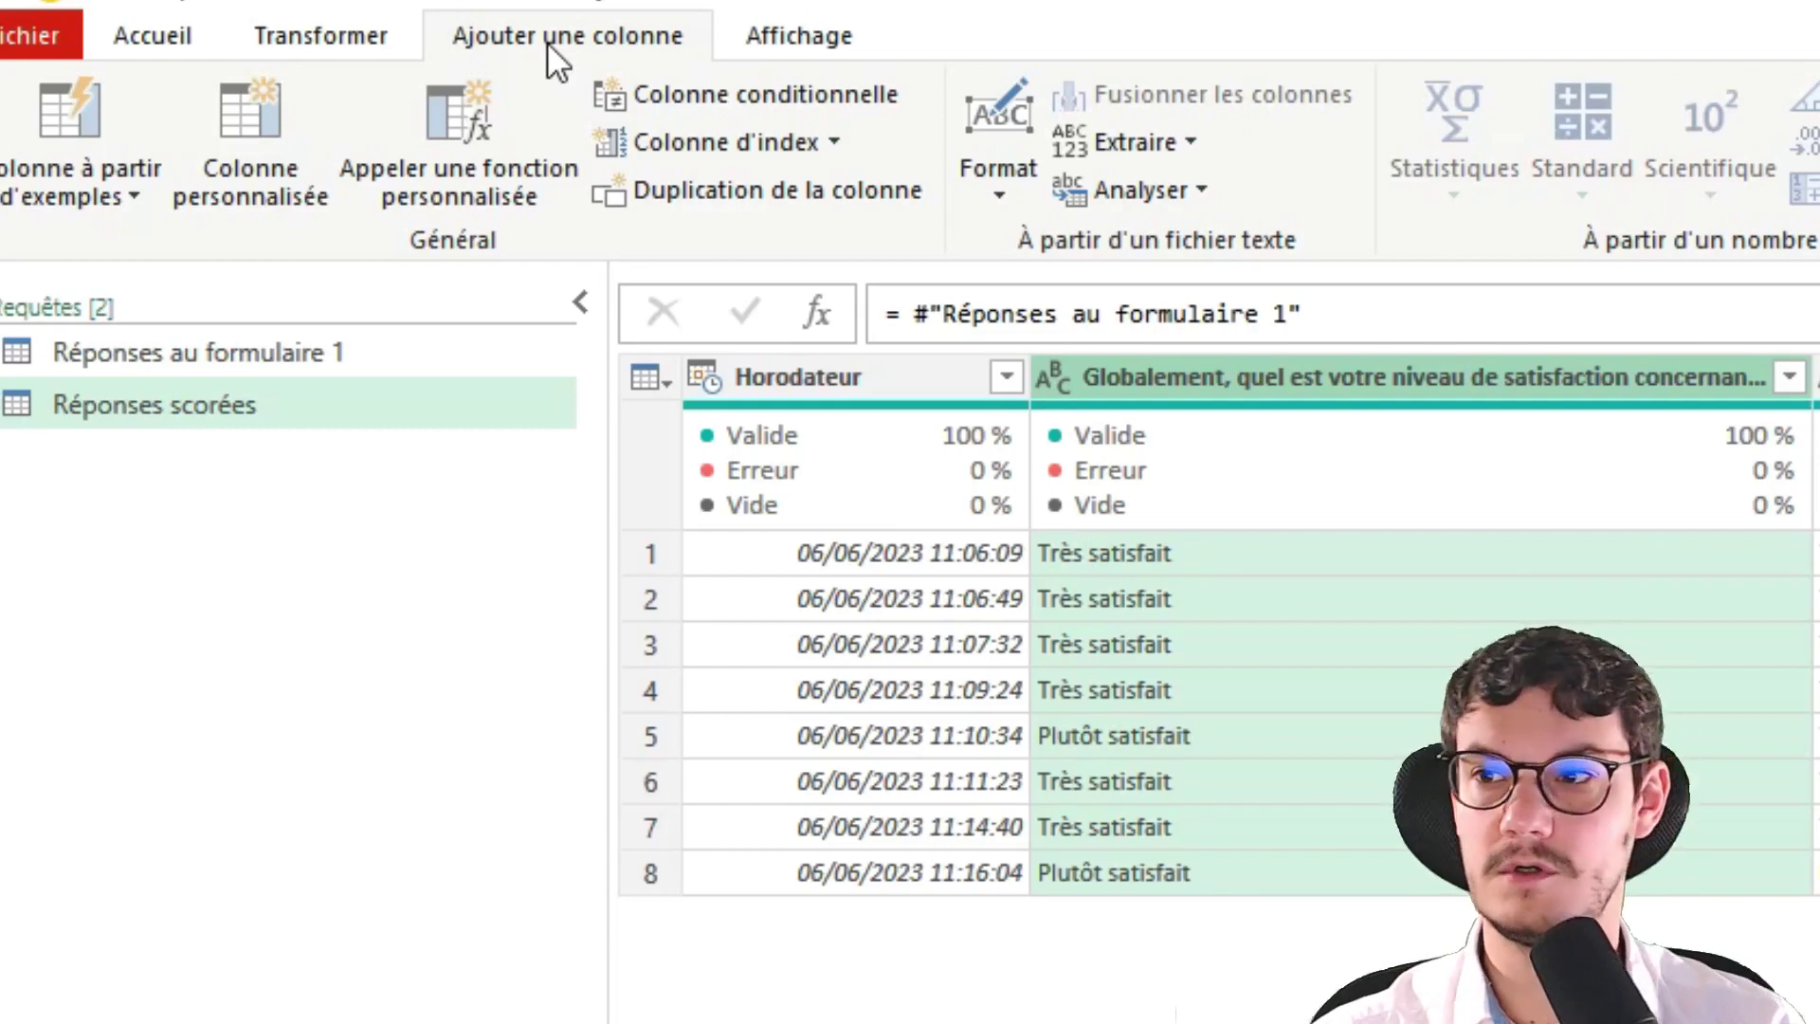
pyautogui.click(691, 105)
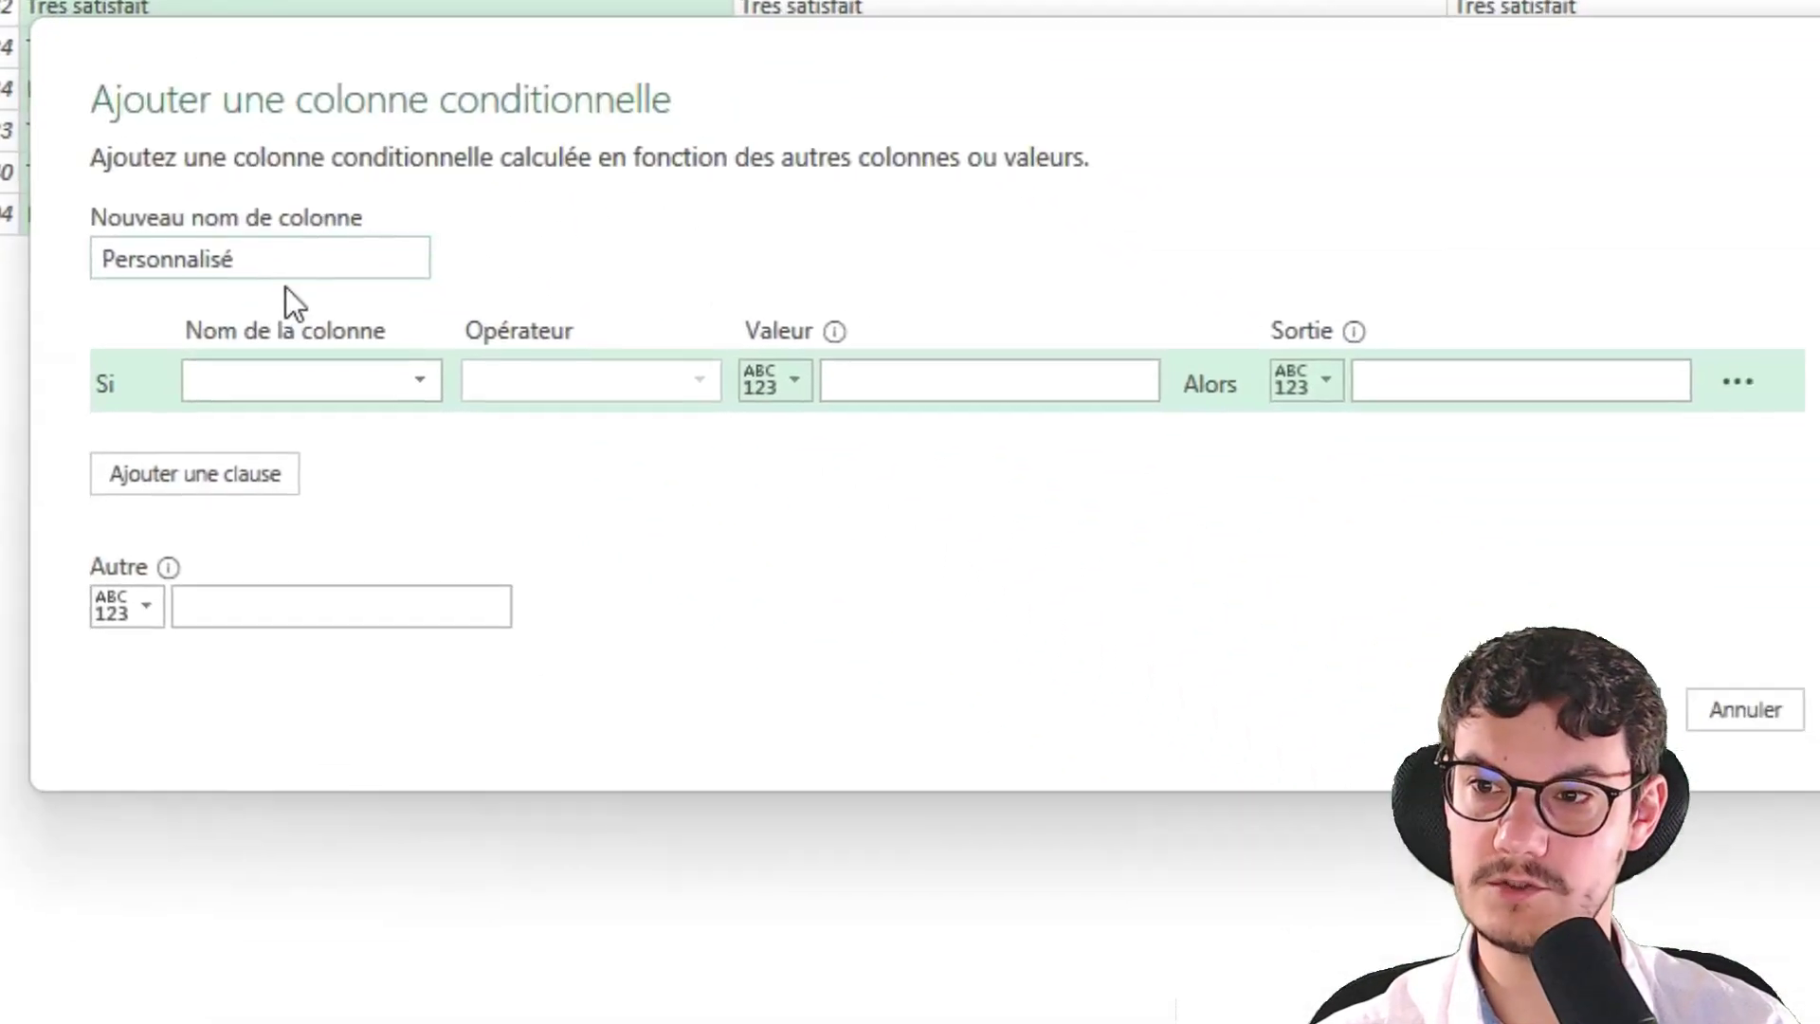
# Name the column 'Satisfaction globale' with the rule: overall question equals Très satisfait gives 1
pyautogui.doubleClick(1043, 739)
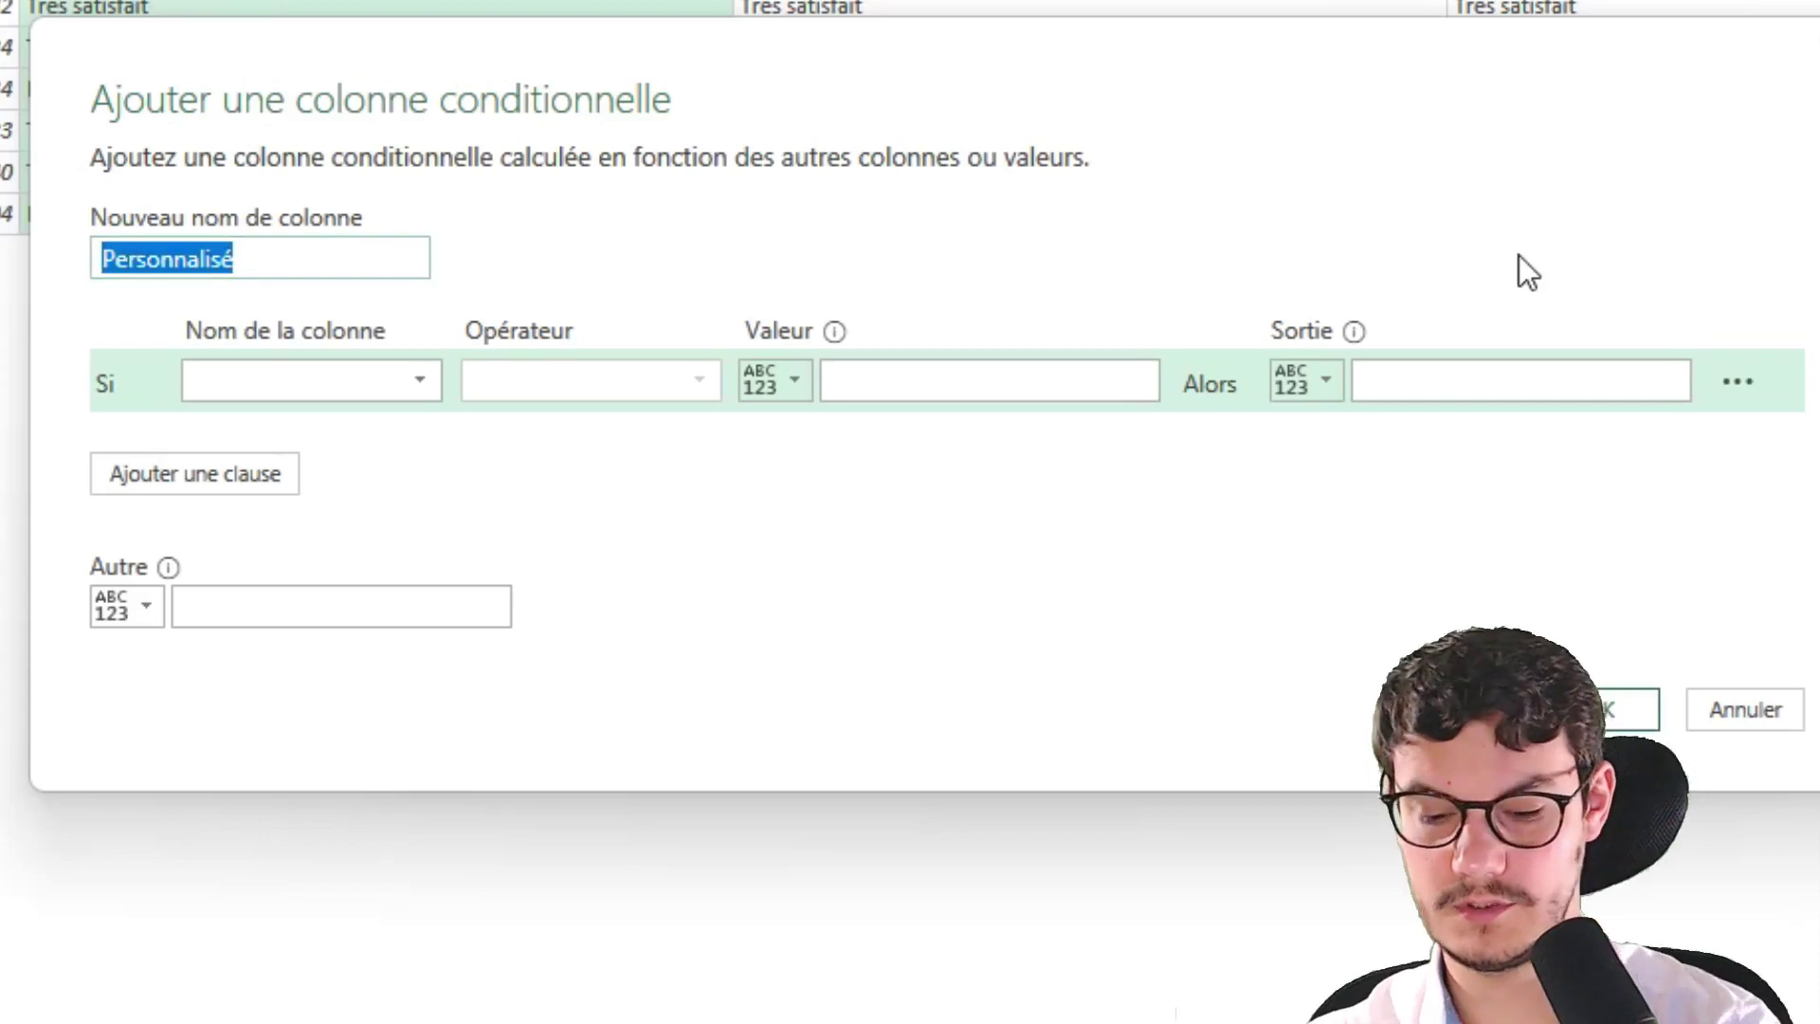
pyautogui.write('Satisfac')
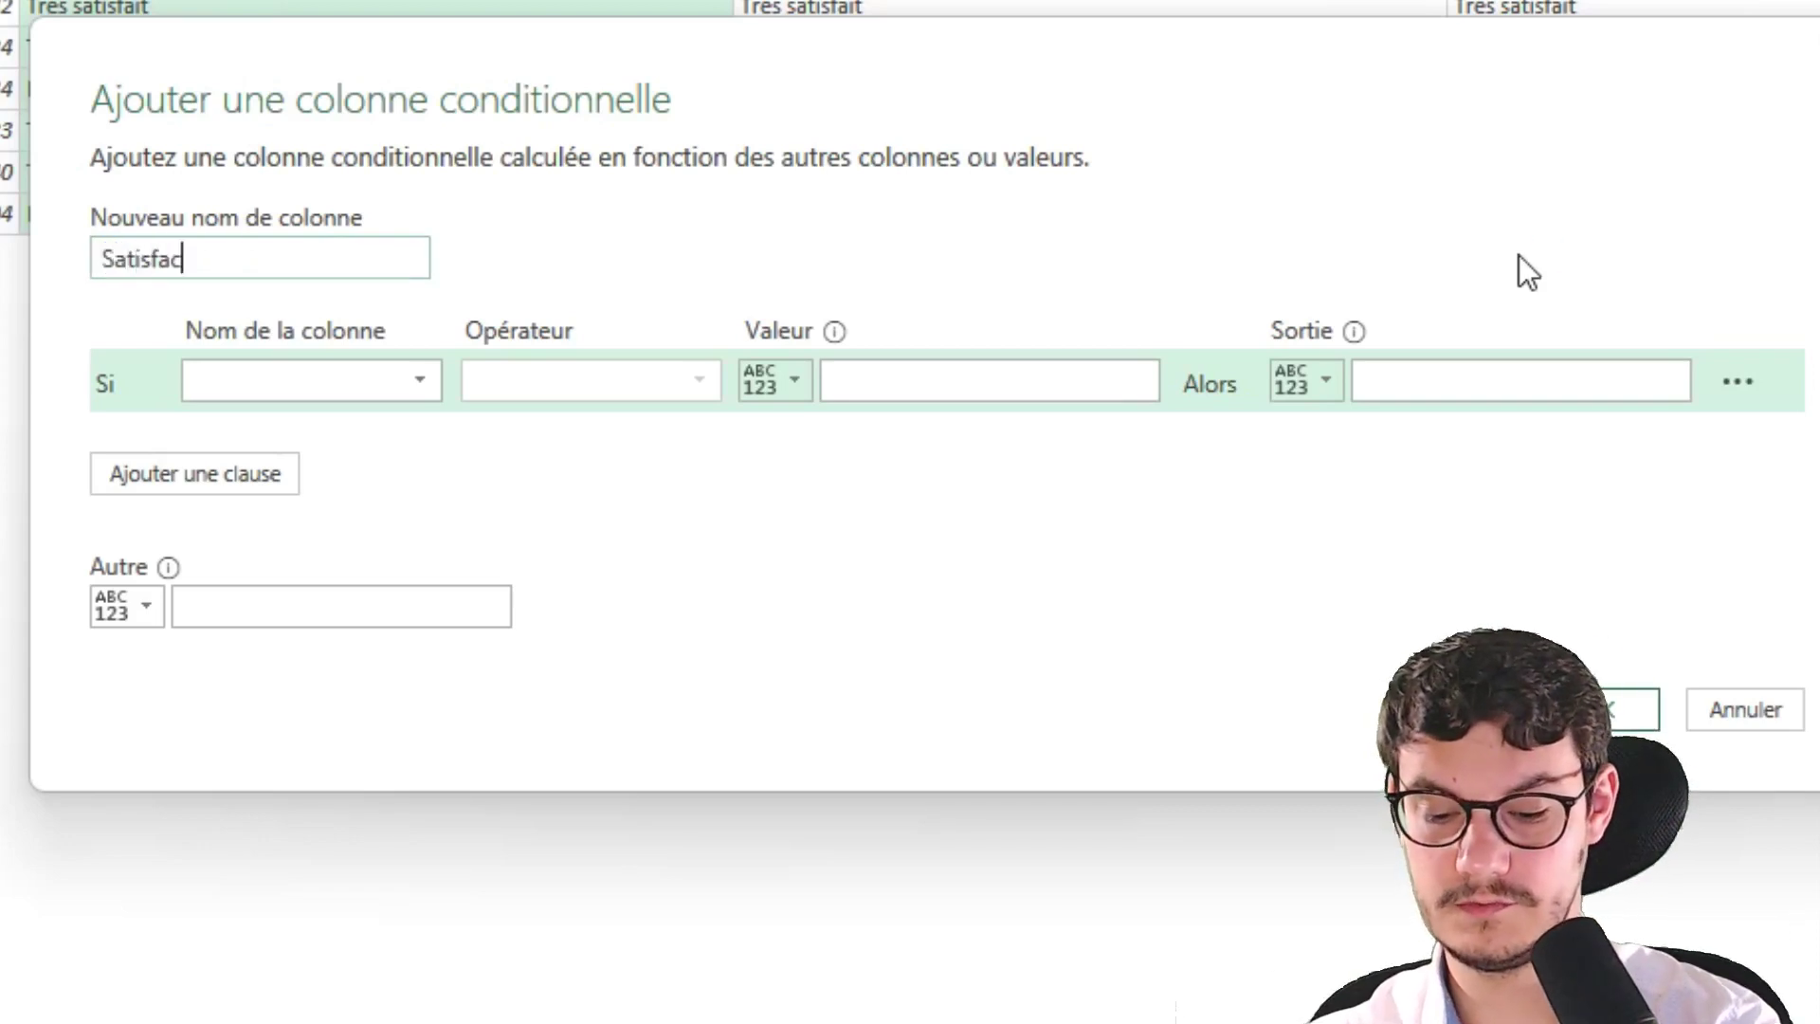
pyautogui.write('tion globale')
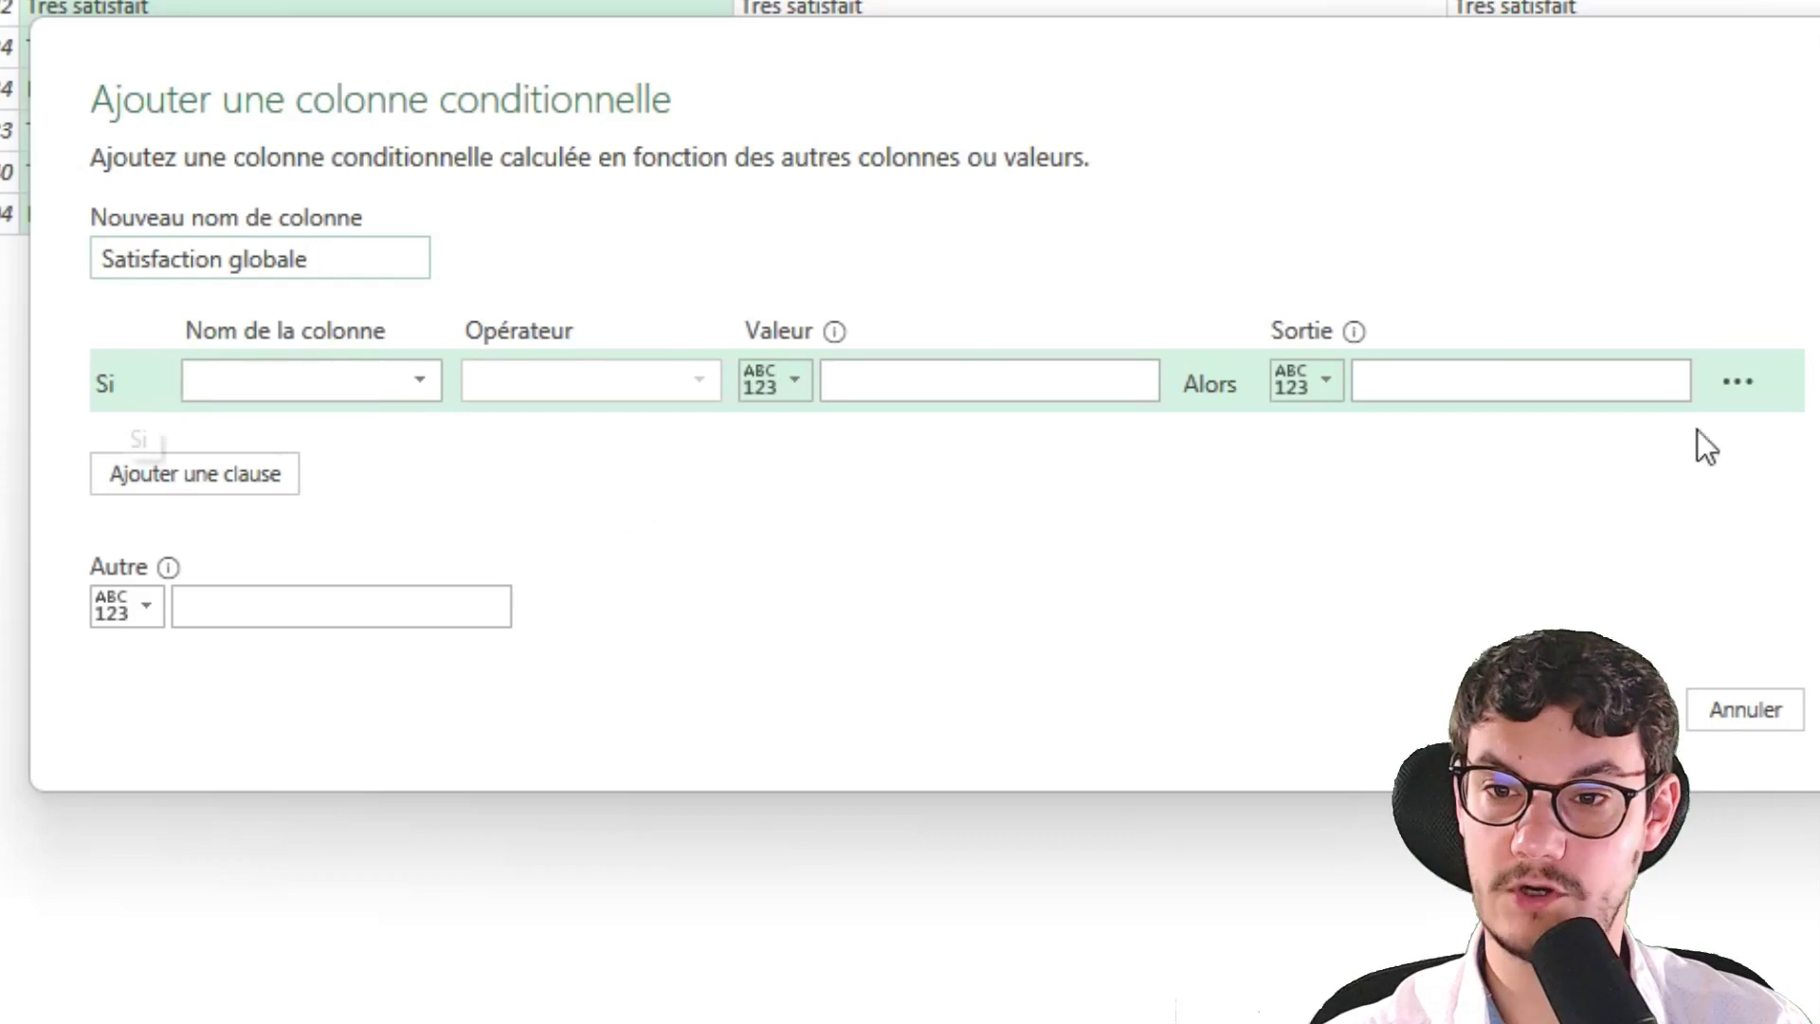
pyautogui.click(268, 366)
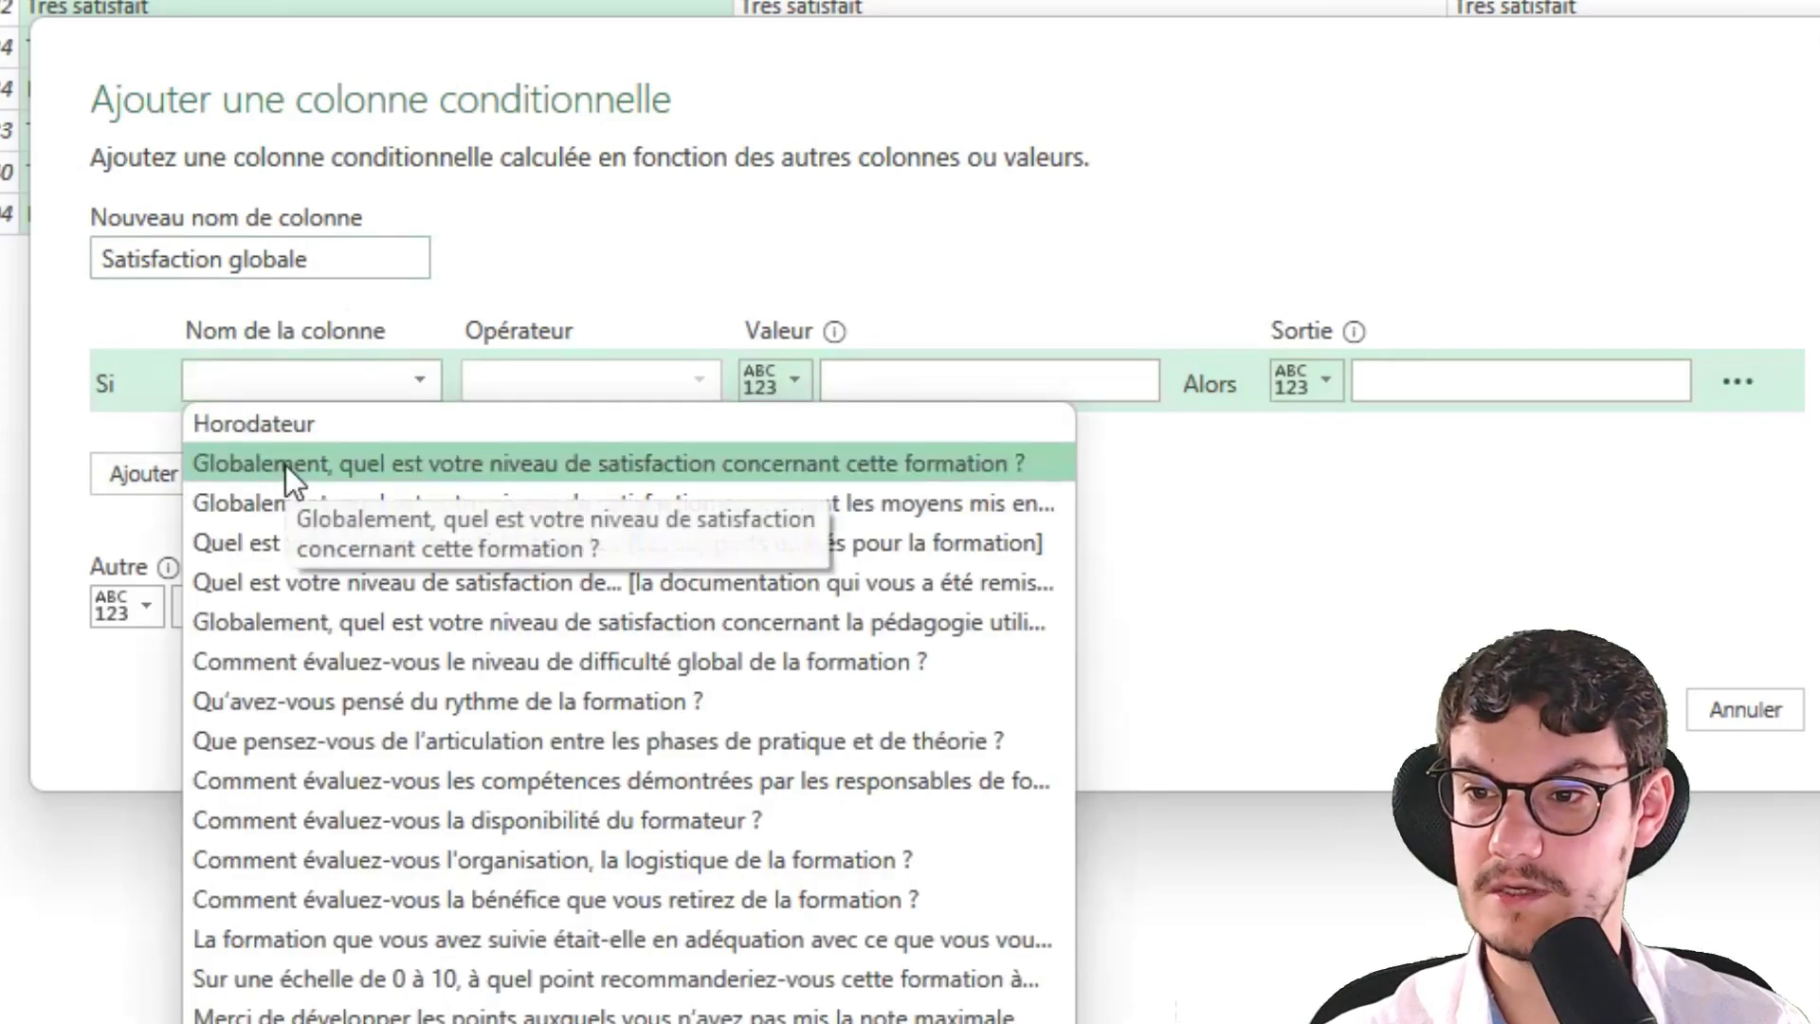
pyautogui.click(286, 464)
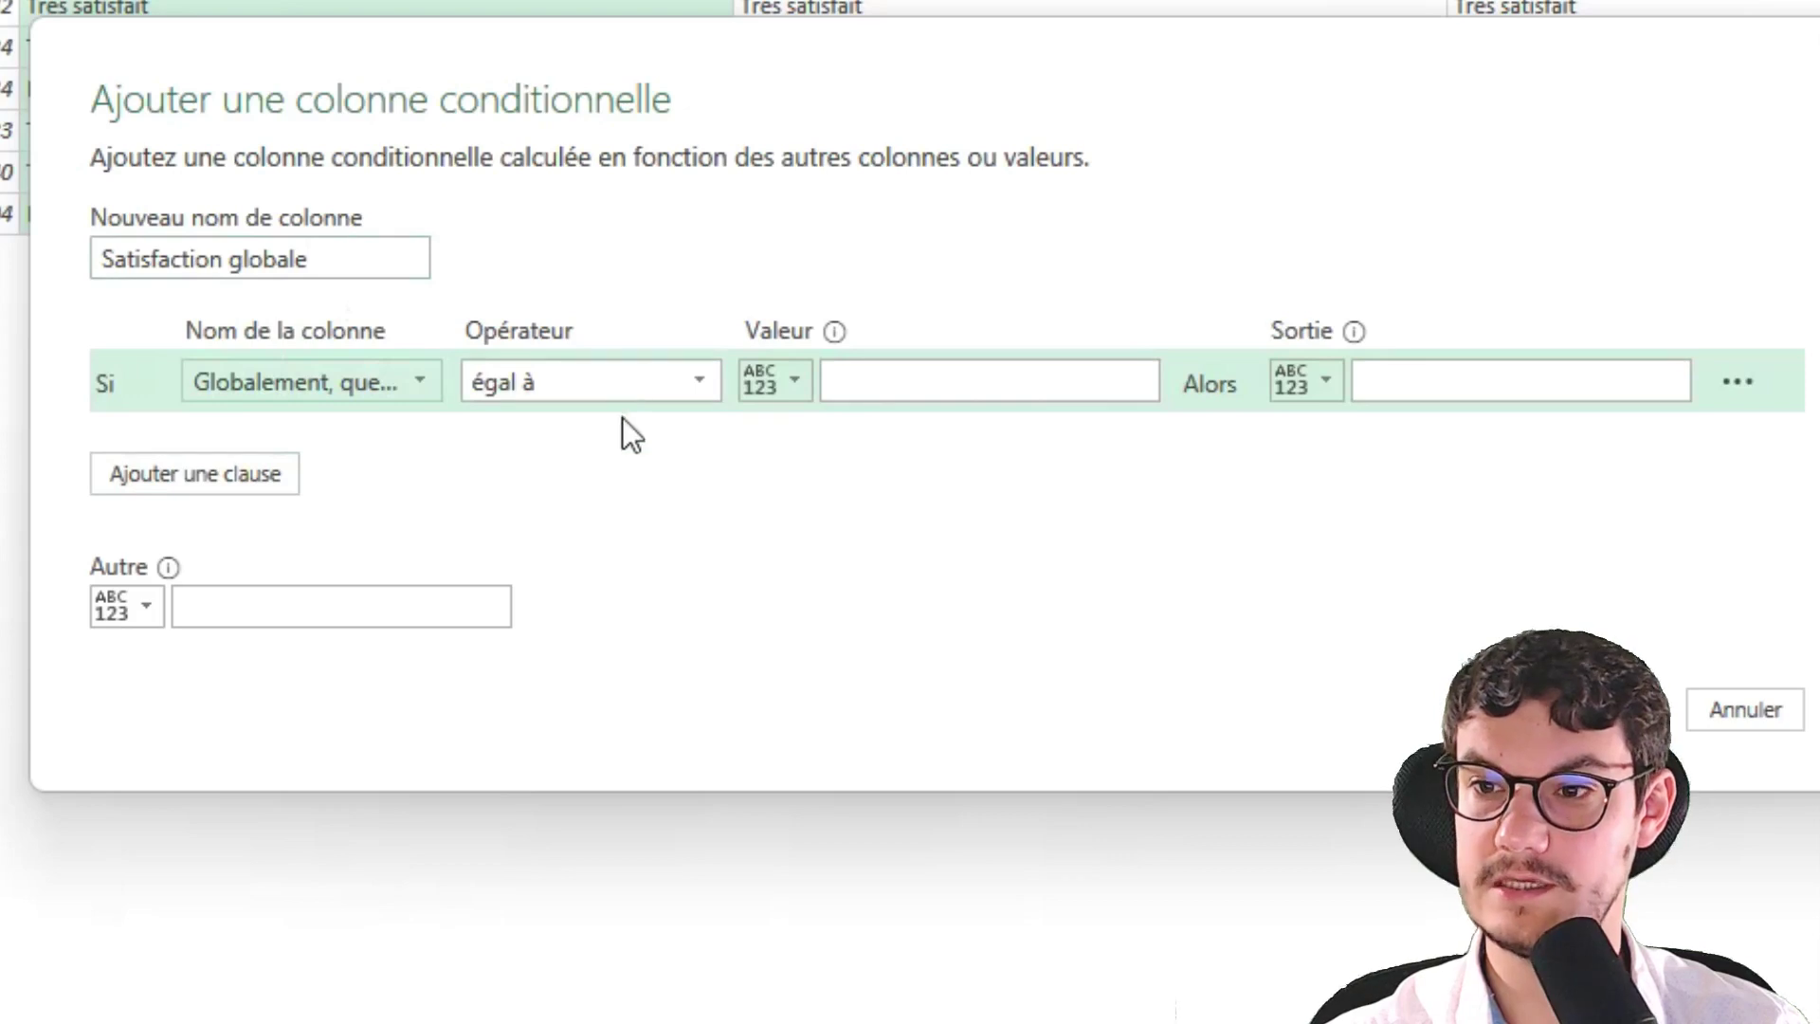
pyautogui.click(865, 382)
pyautogui.write('T')
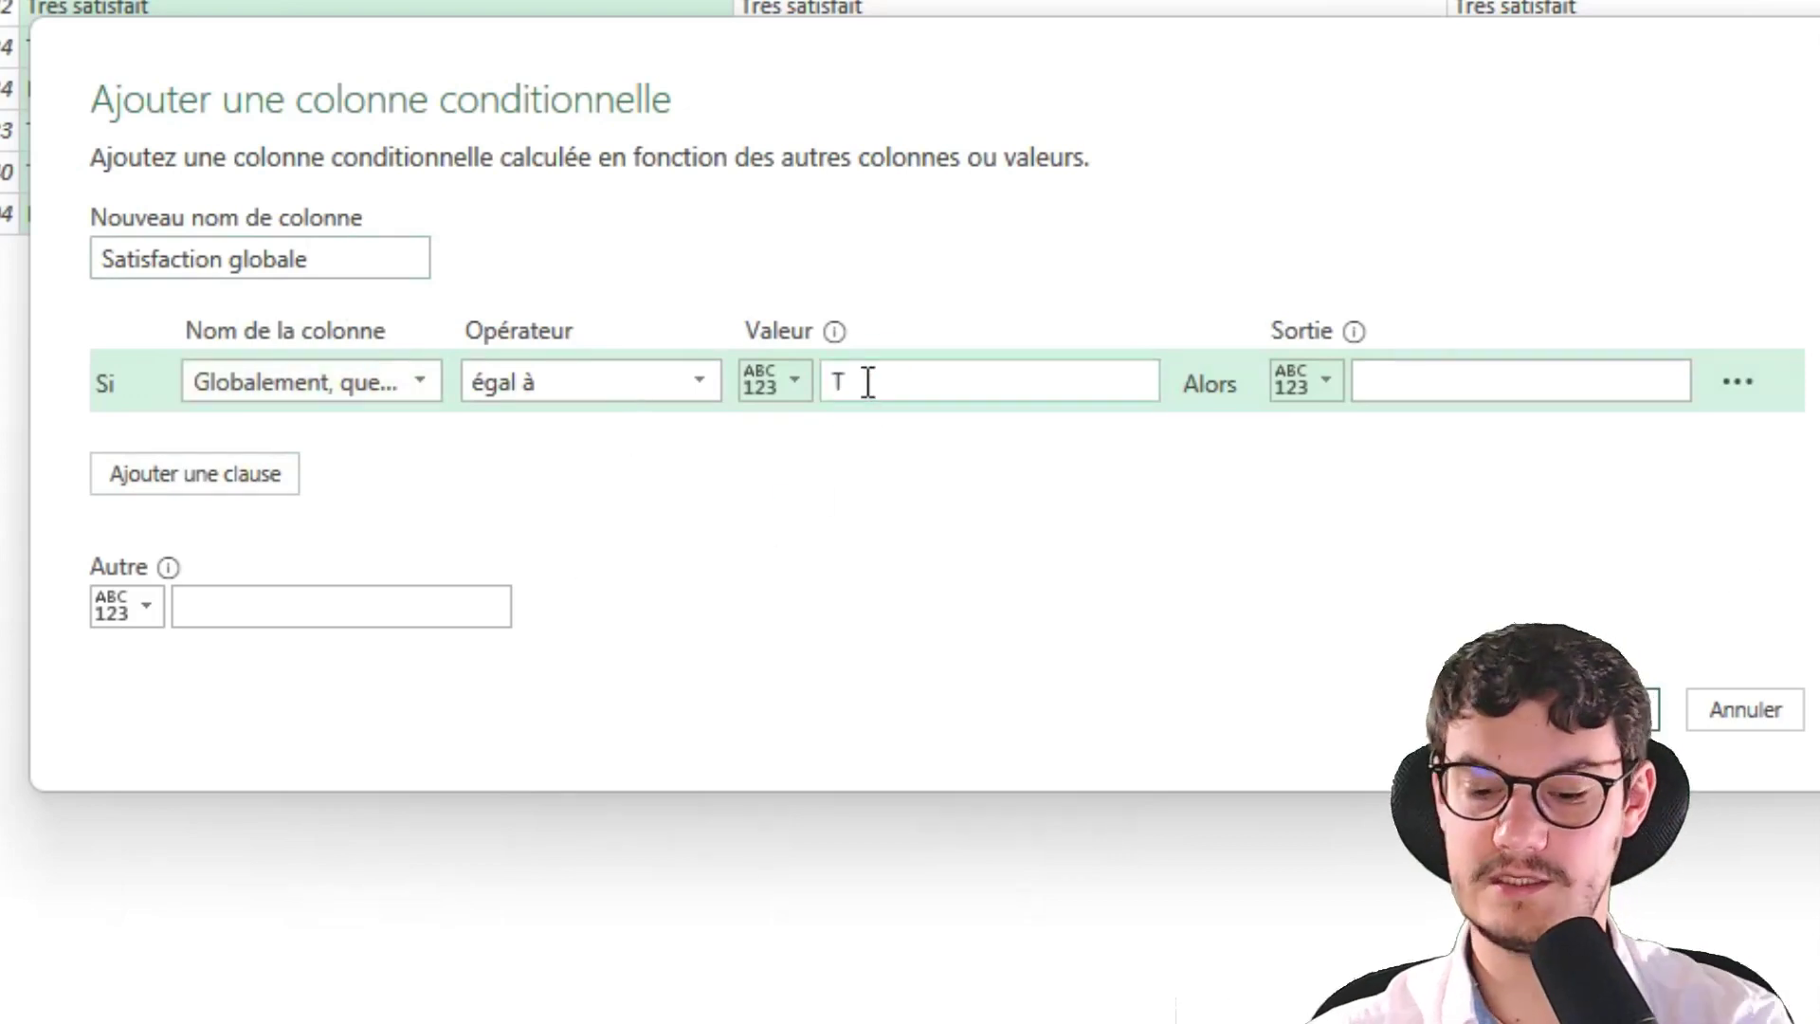
pyautogui.write('rès satisfait')
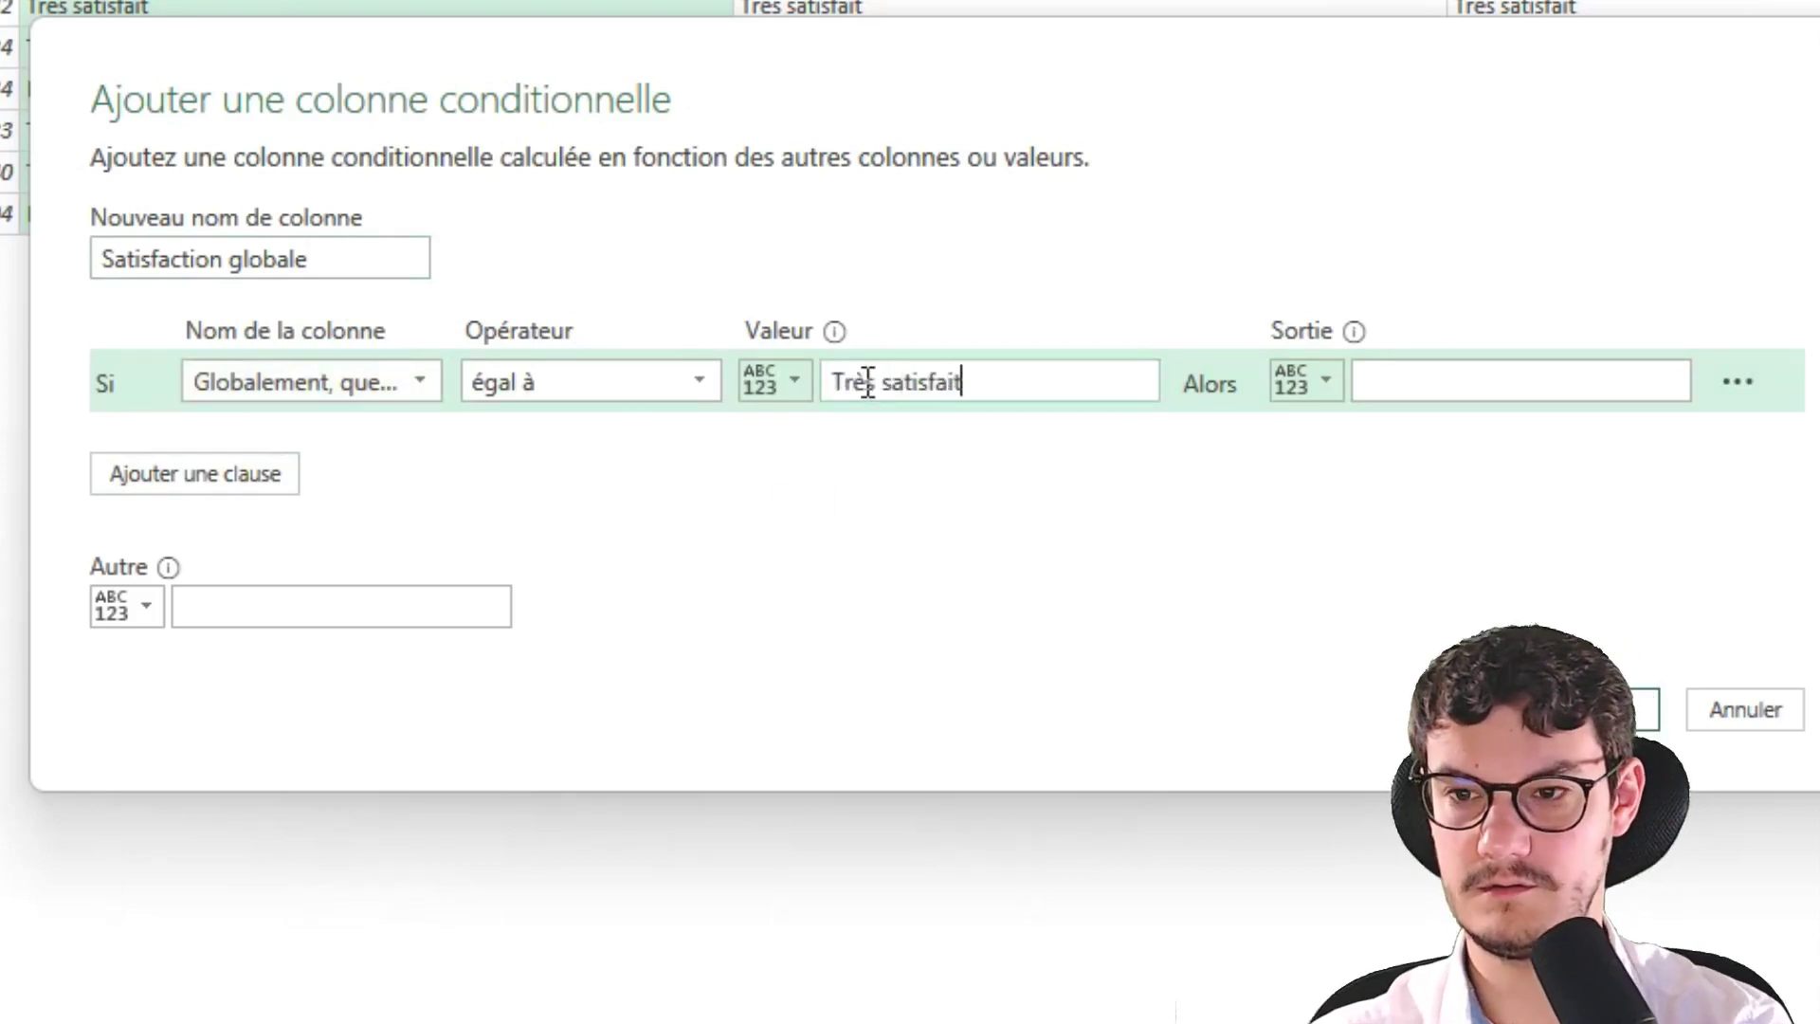
pyautogui.click(1414, 374)
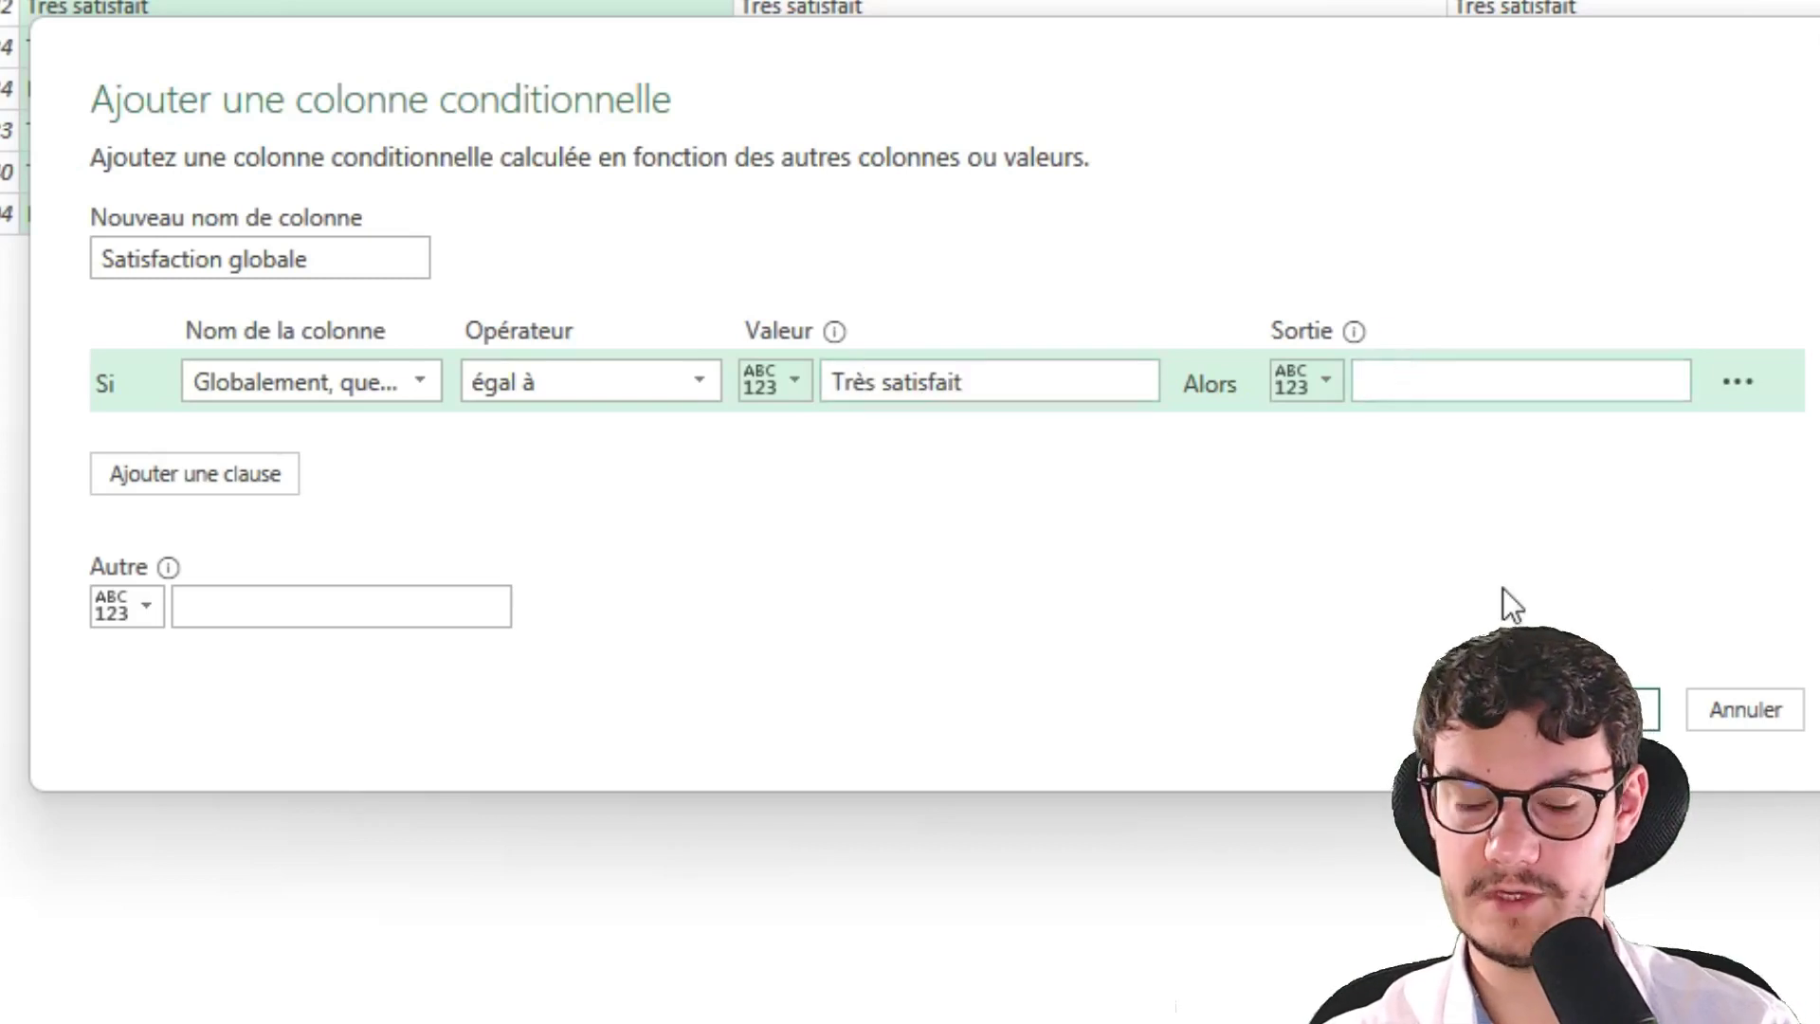
pyautogui.write('1')
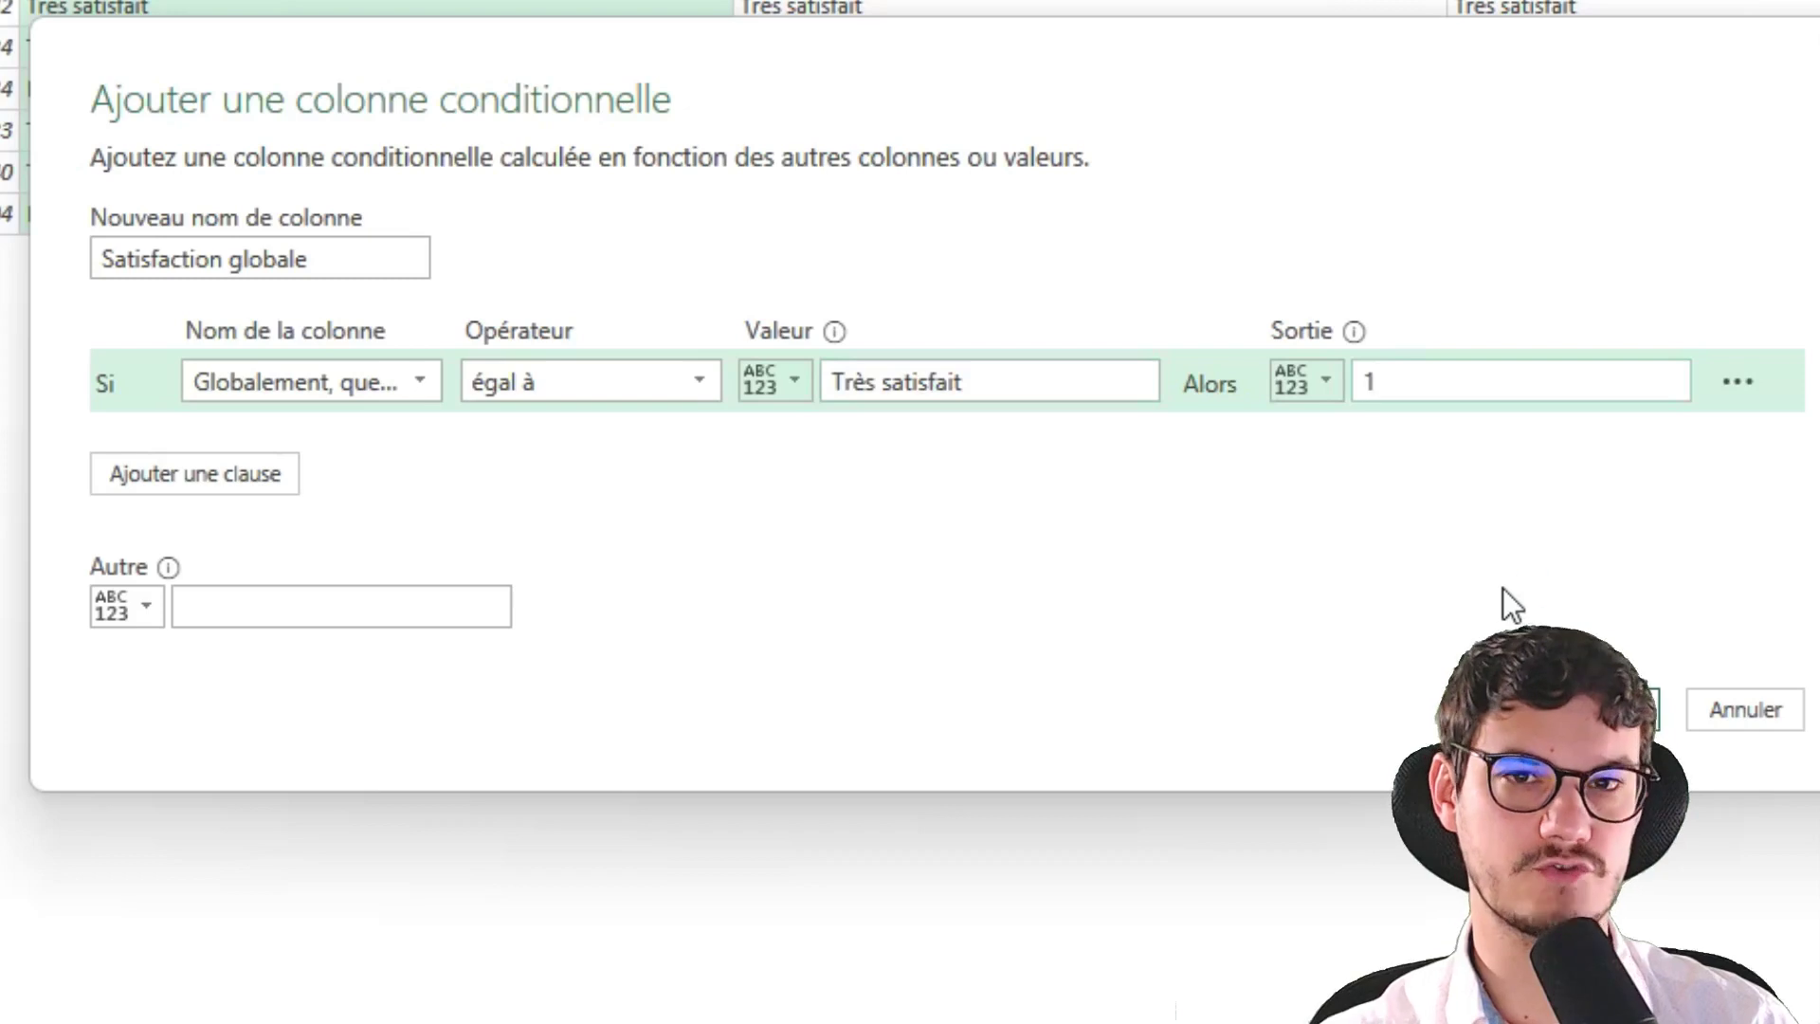
# Add a second rule testing the same overall question, then switch to the browser window
pyautogui.click(209, 474)
pyautogui.click(218, 438)
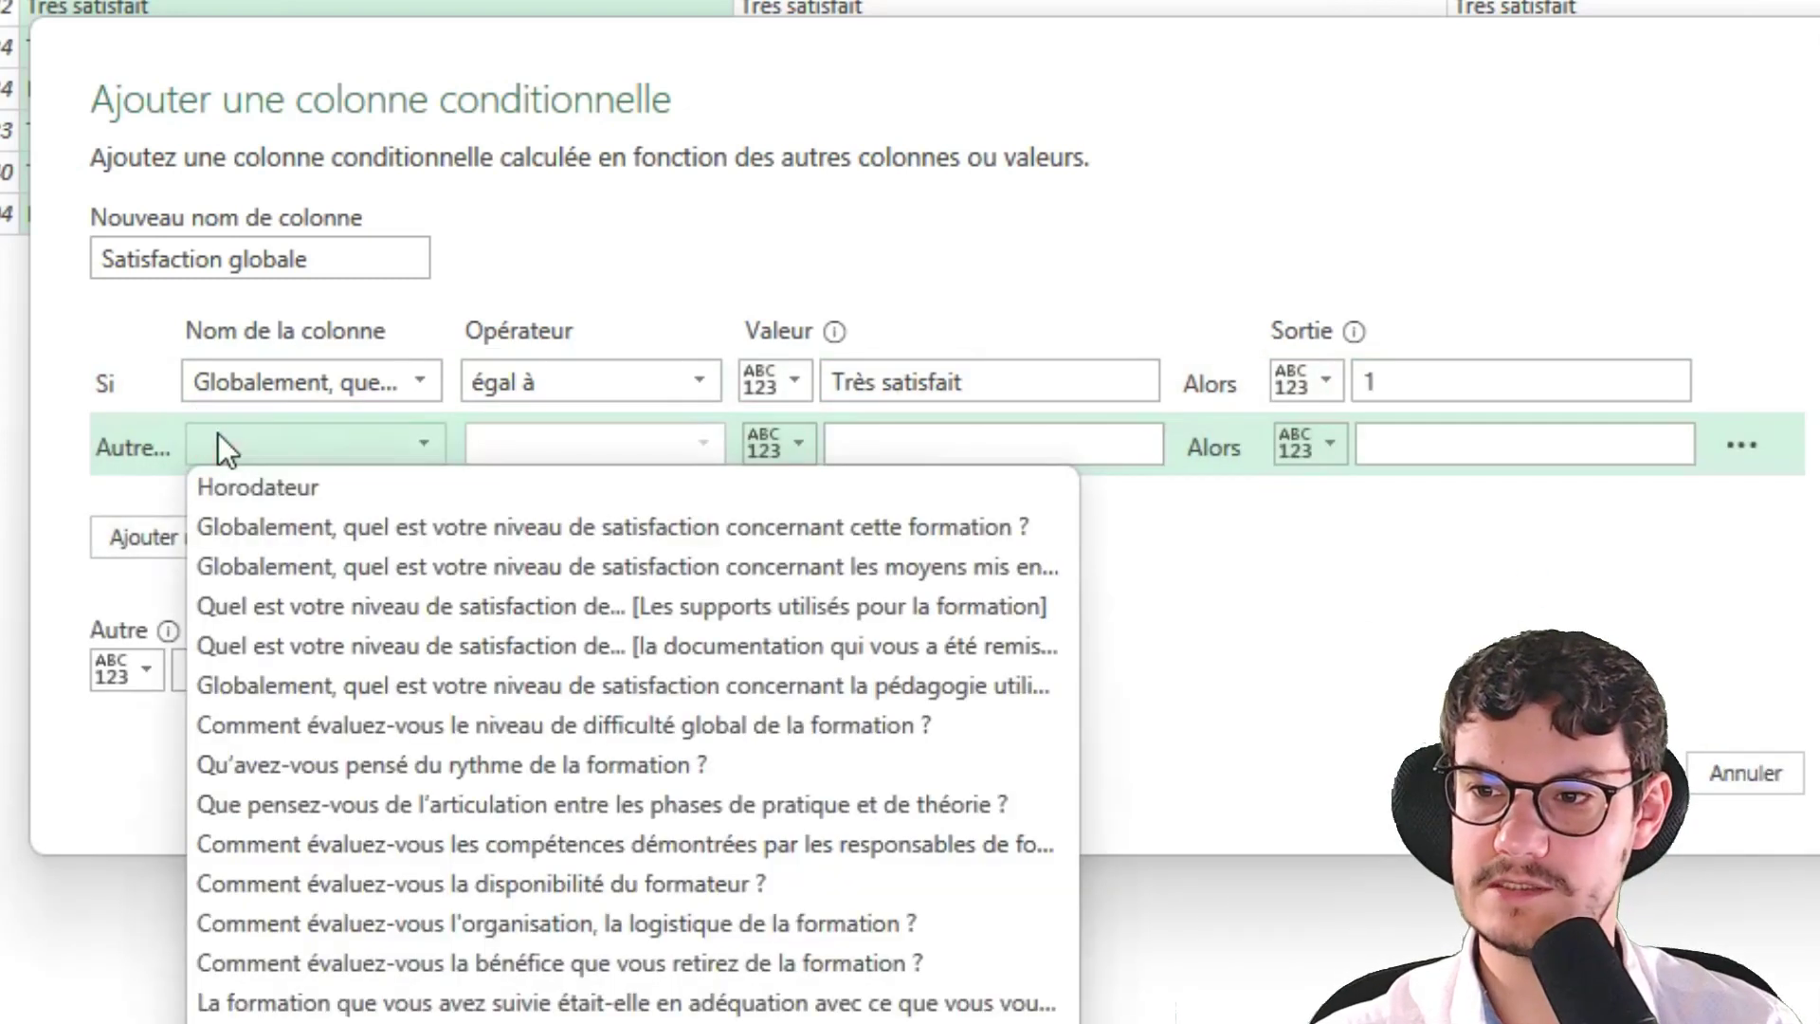
pyautogui.click(275, 526)
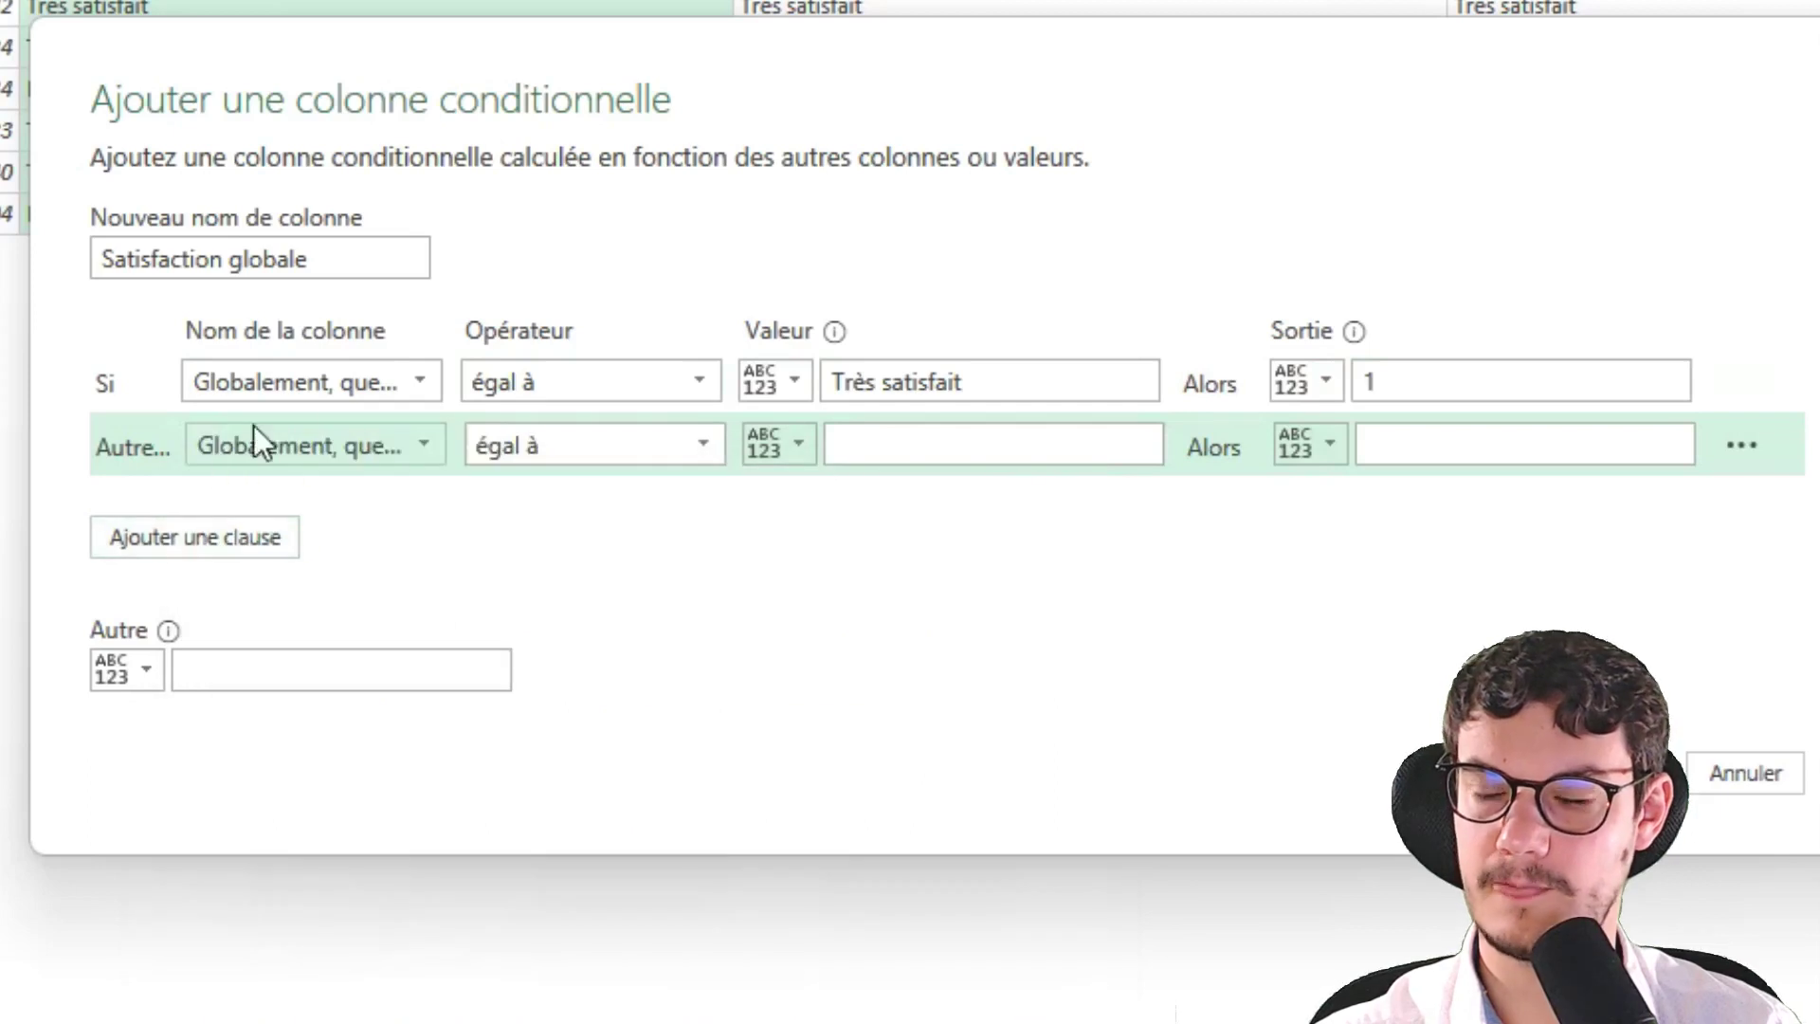
pyautogui.click(903, 441)
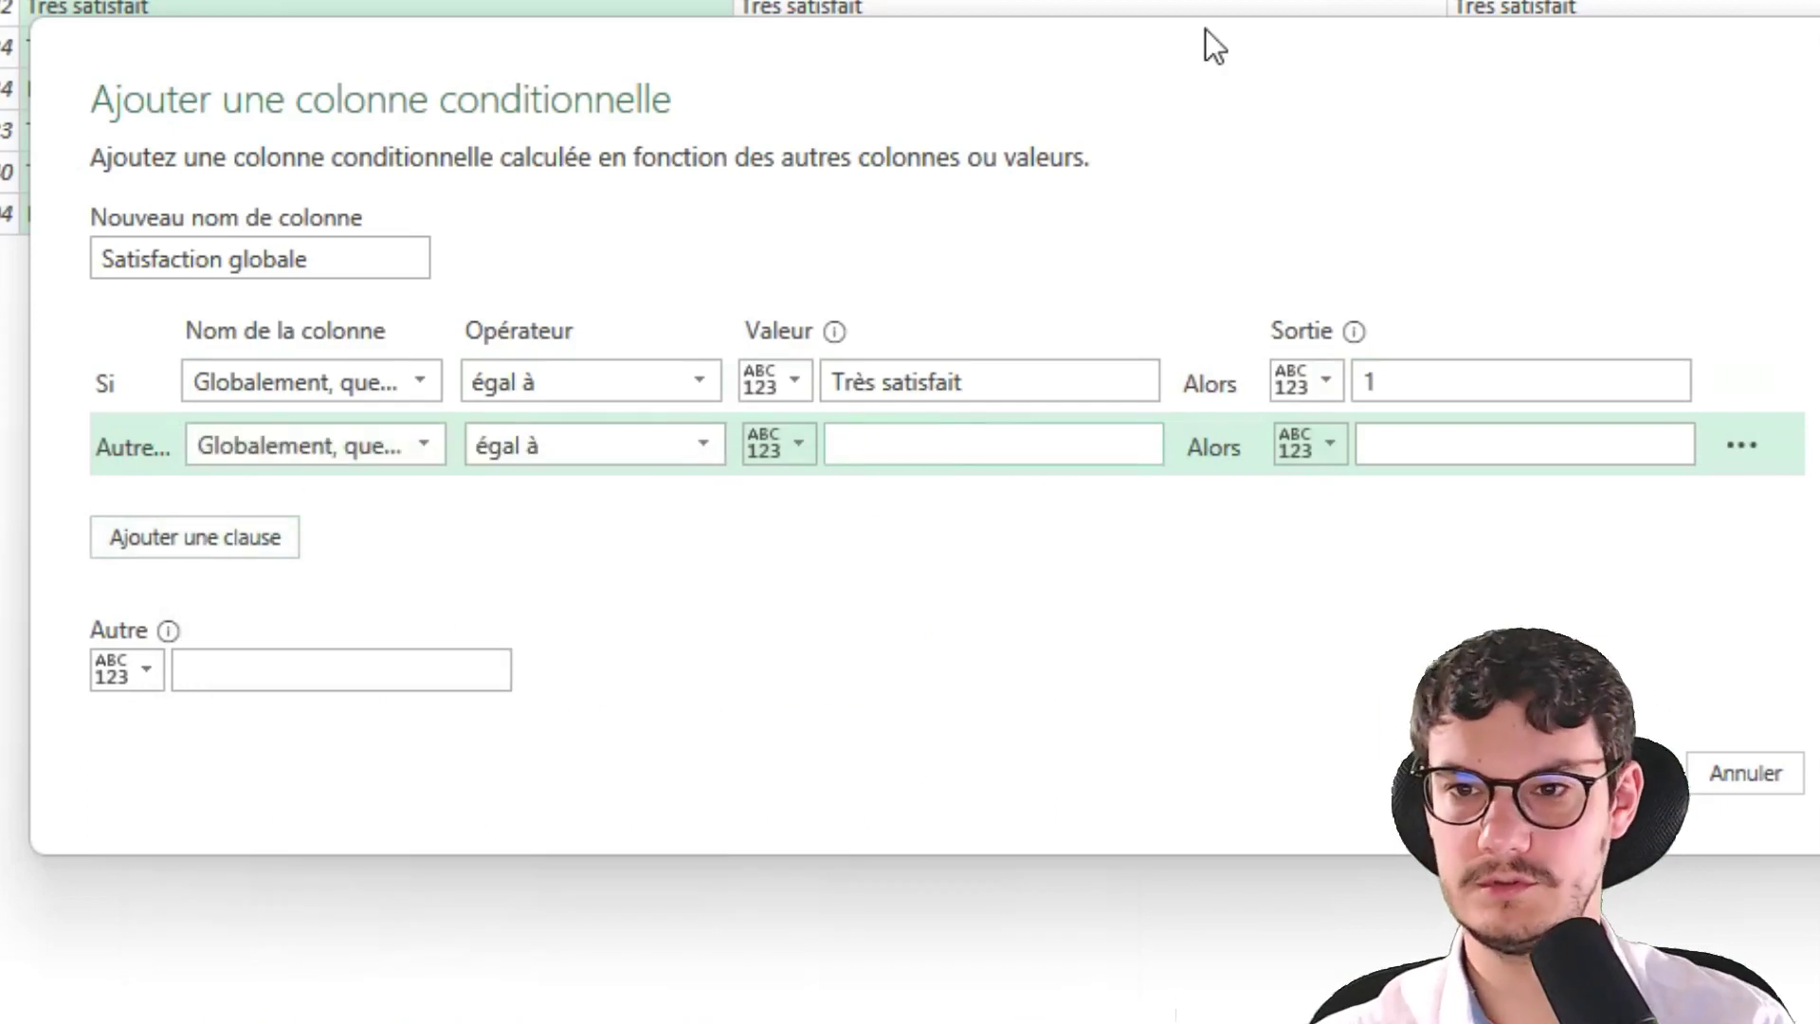
pyautogui.hotkey('alt', 'Tab')
pyautogui.hotkey('alt', 'Tab')
pyautogui.hotkey('alt', 'Tab')
pyautogui.click(1241, 182)
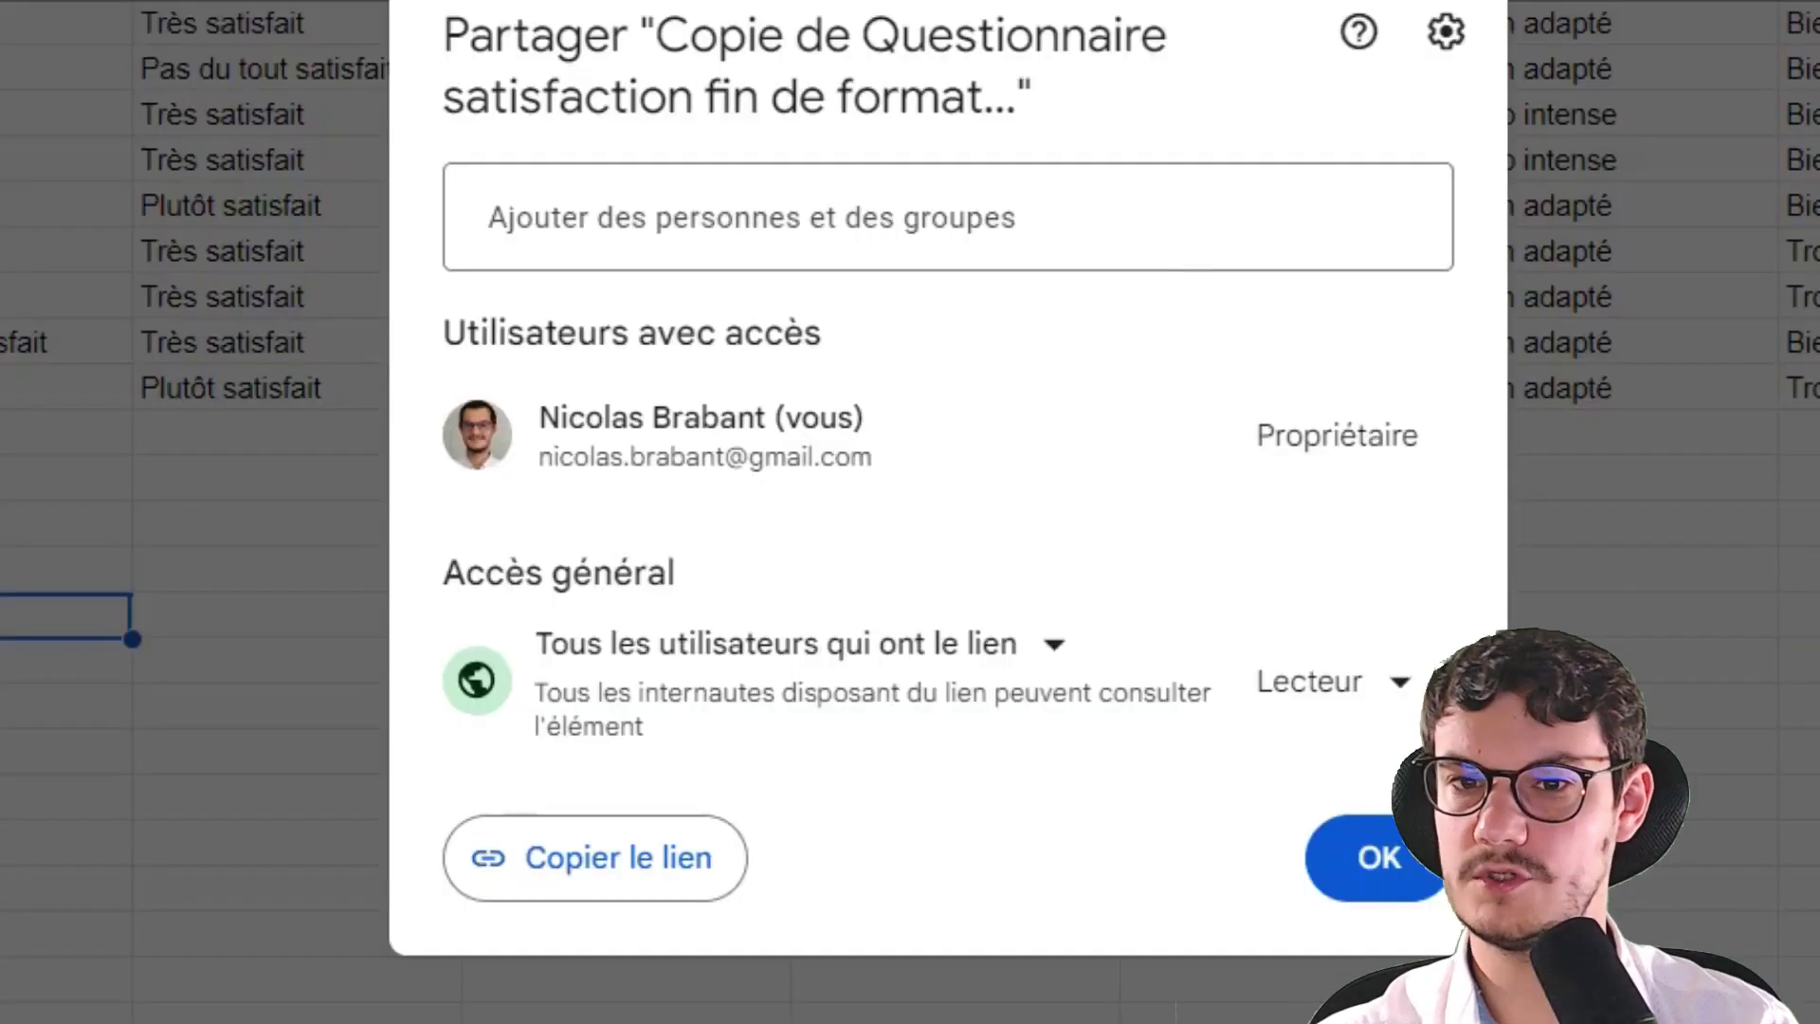
# Close the Google Sheets sharing dialog and return to the form's responses
pyautogui.click(594, 858)
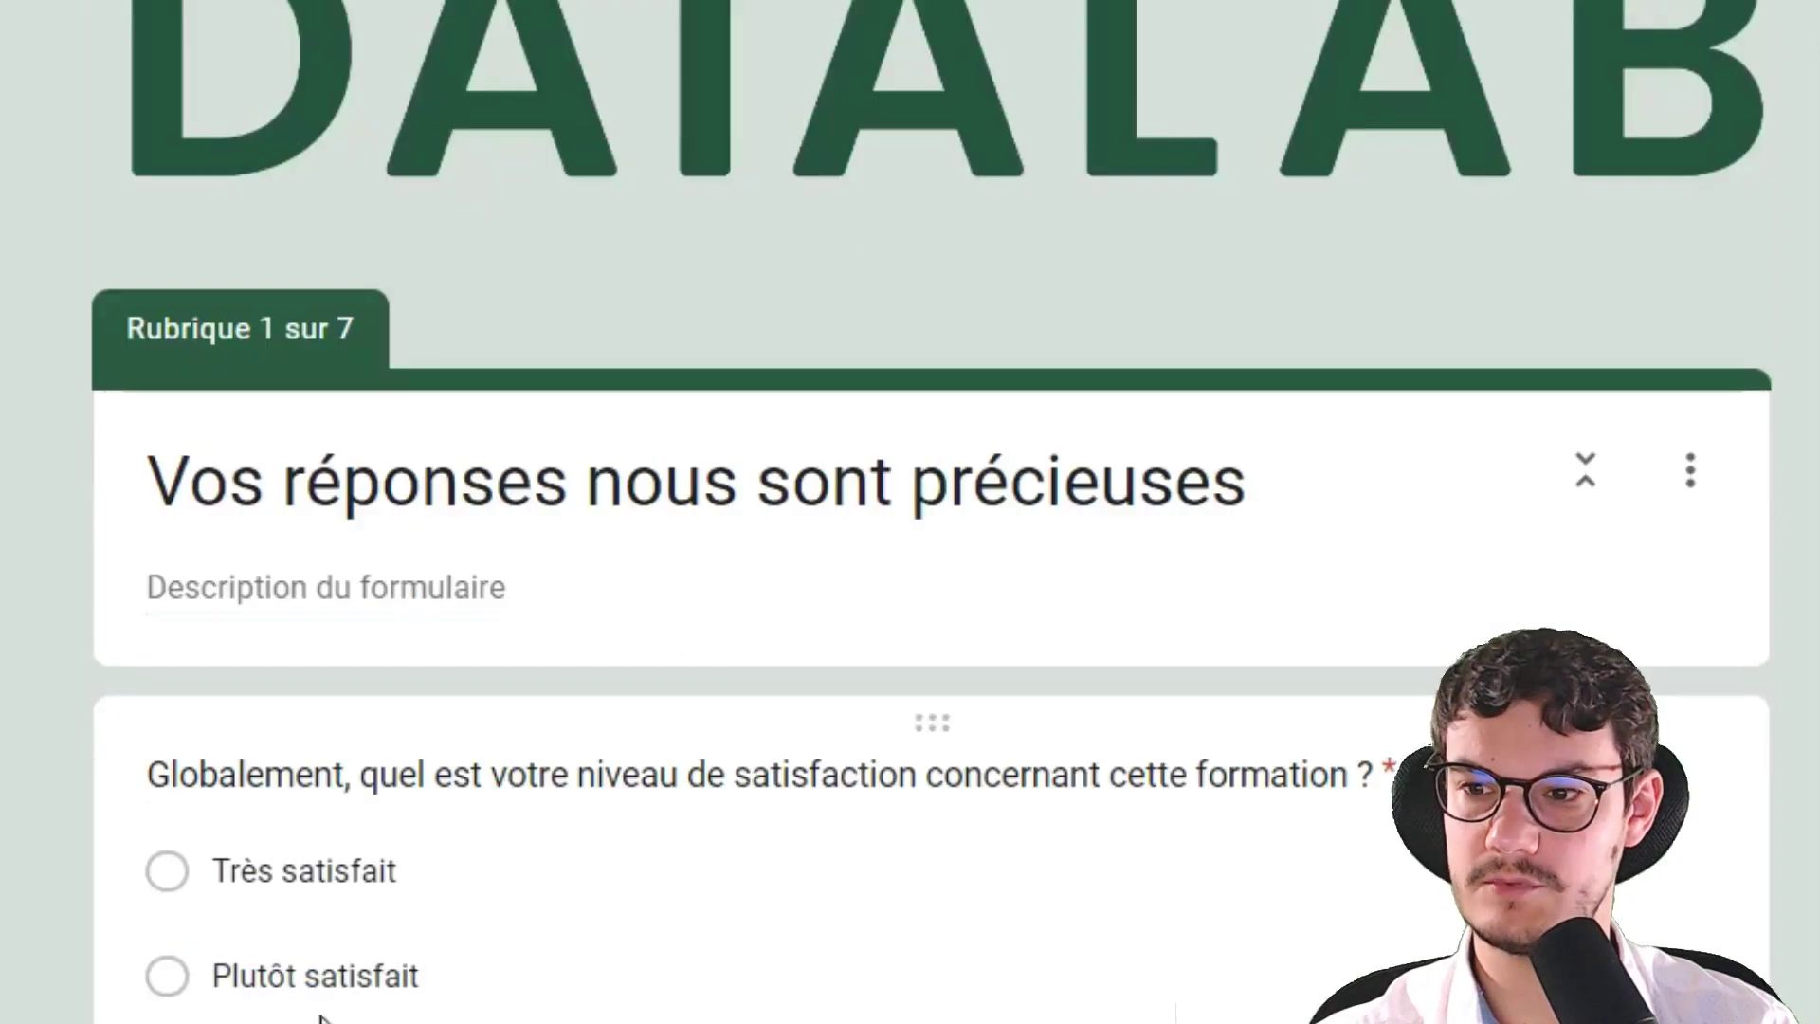
pyautogui.click(388, 962)
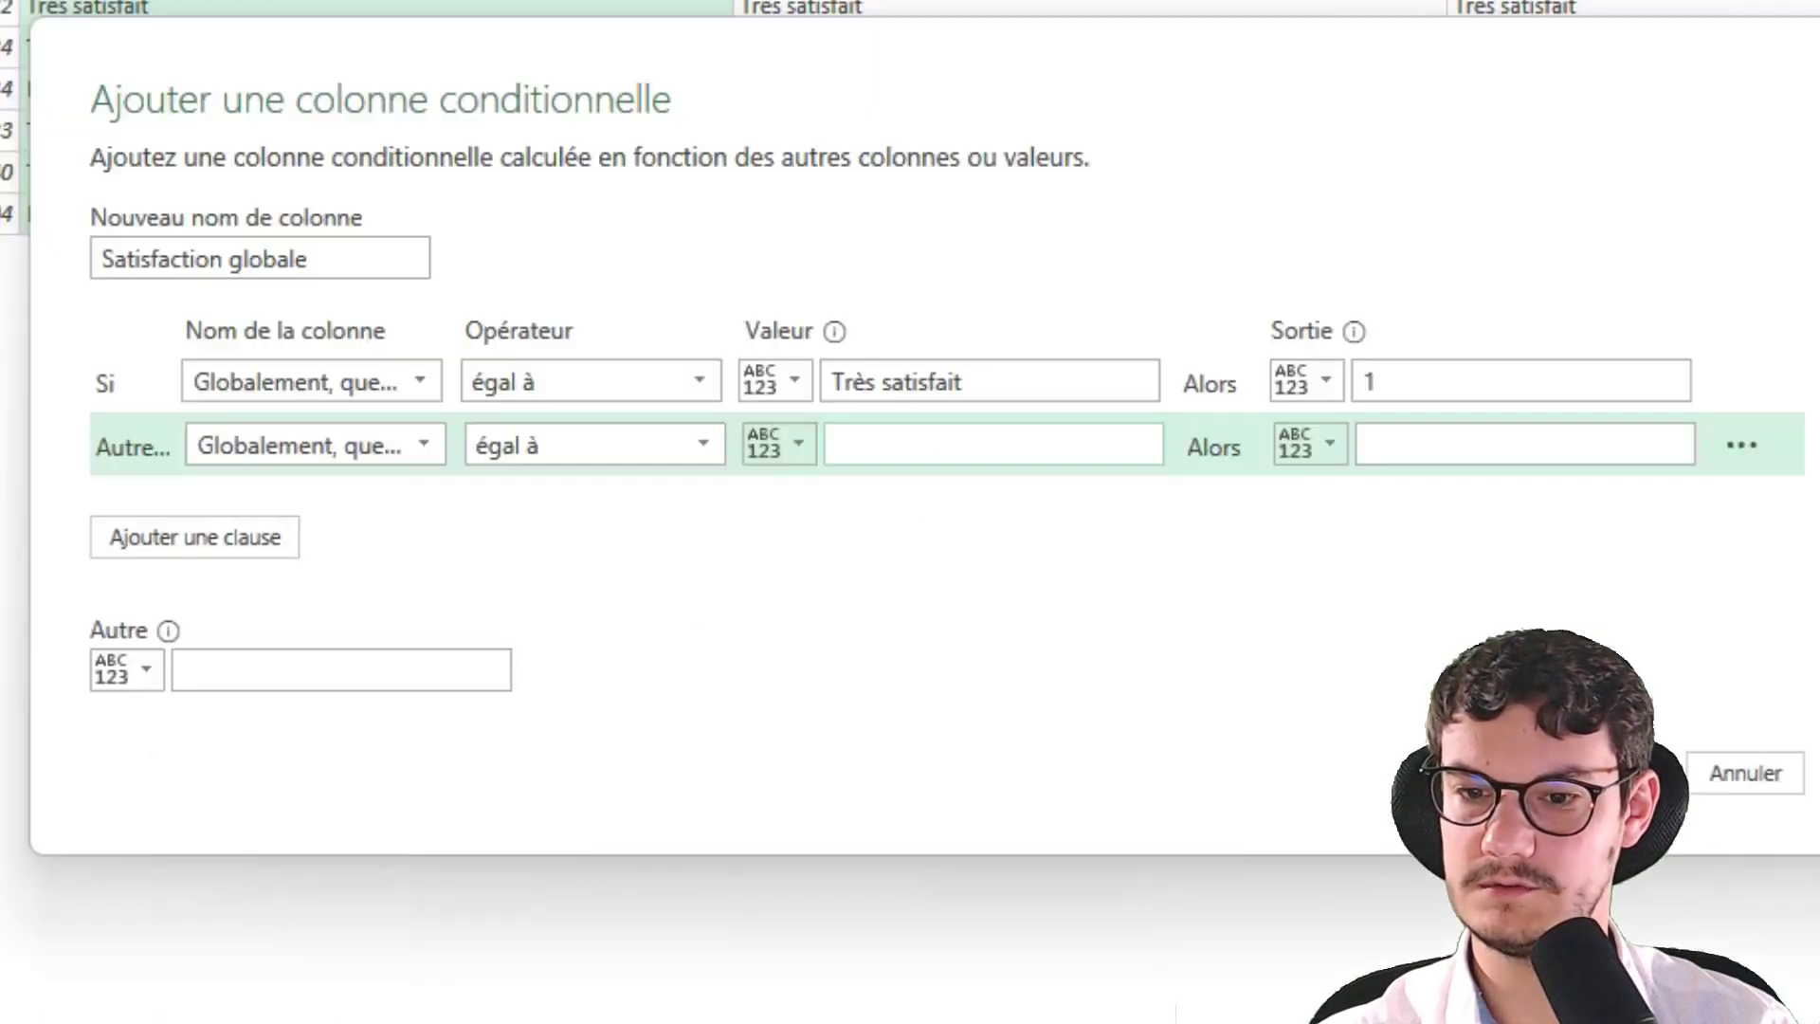
# Make the second rule map Plutôt satisfait to 0.7
pyautogui.click(1008, 445)
pyautogui.write('Plutôt satisfait')
pyautogui.click(1486, 438)
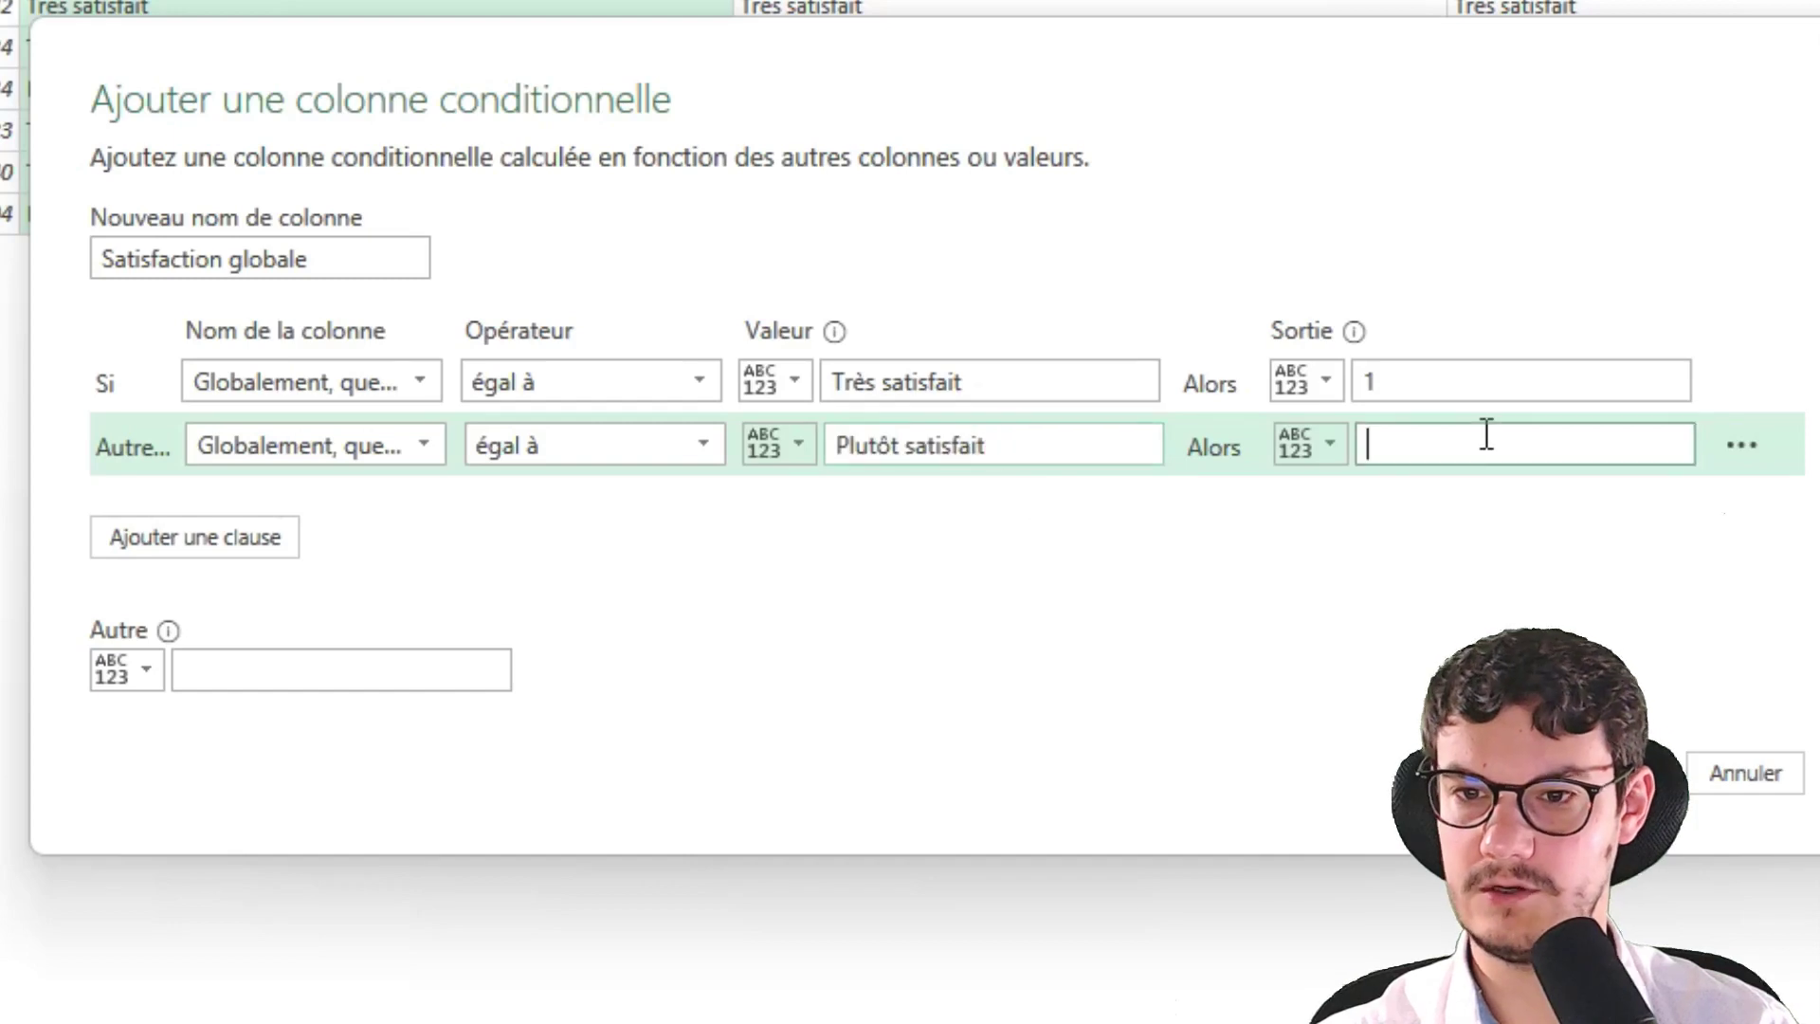
pyautogui.write('0.7')
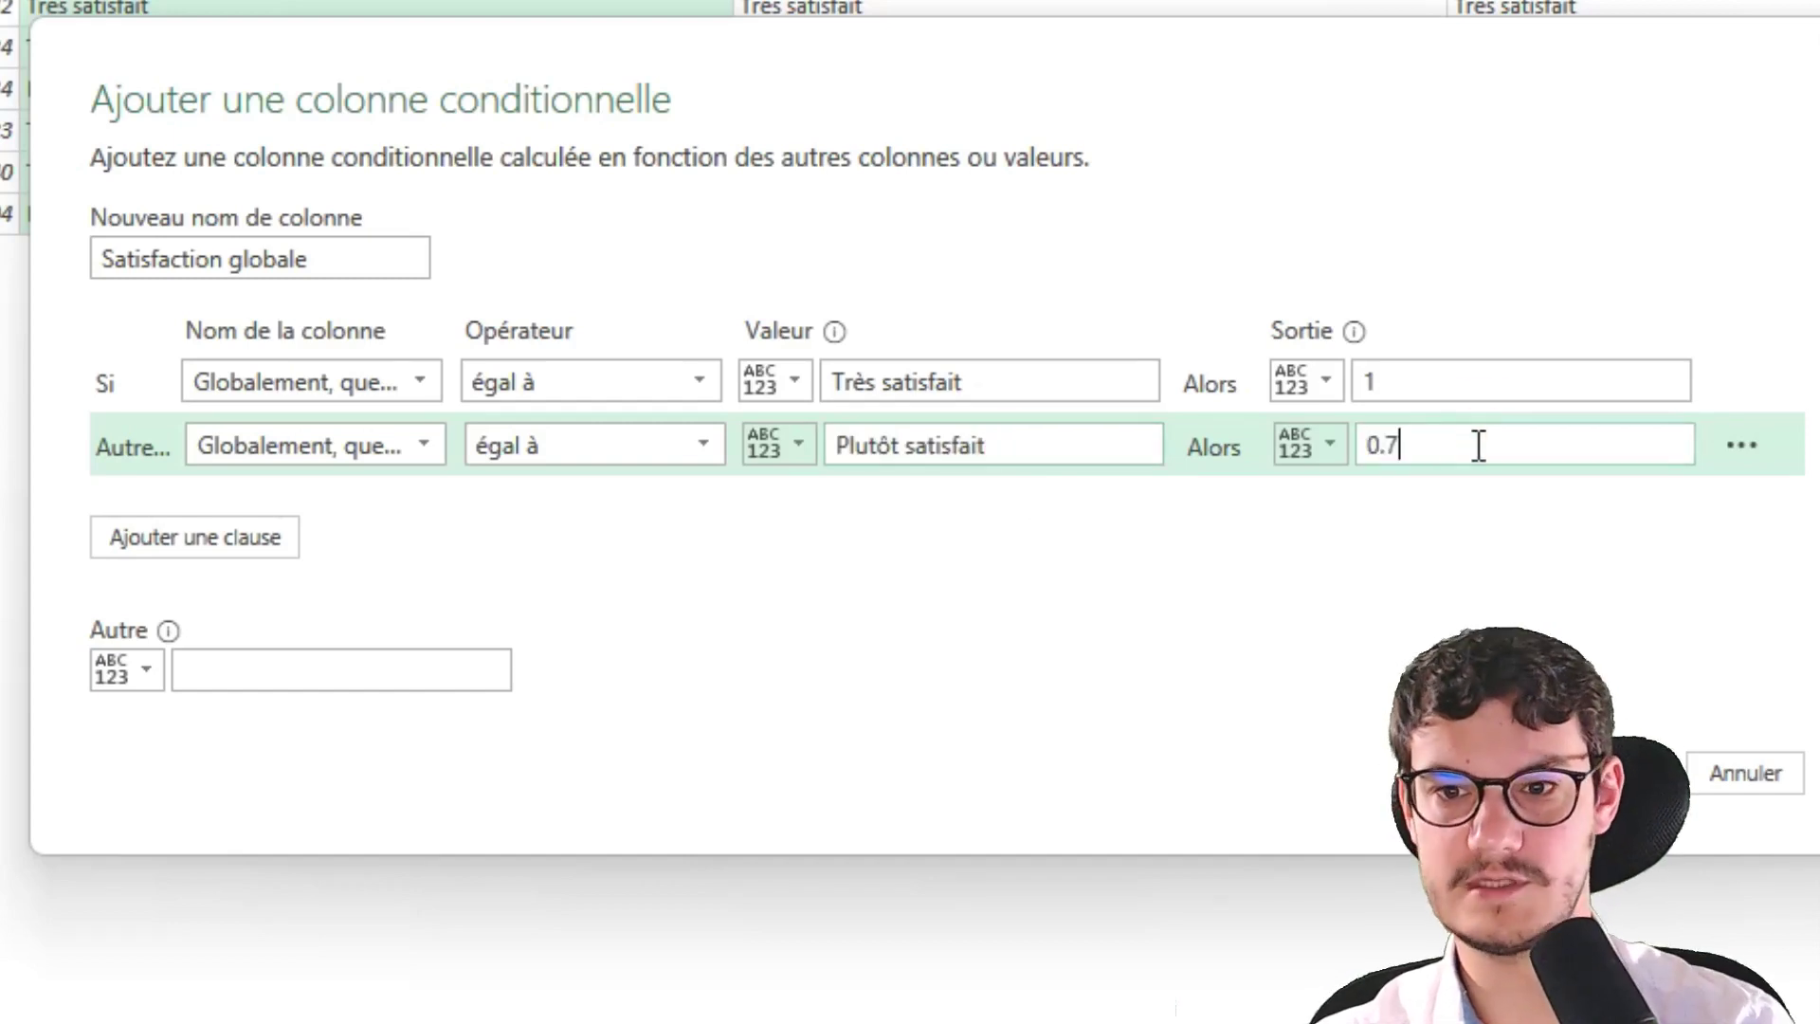
# Add a third rule mapping Plutôt pas satisfait to 0.4, with 0 for any other answer
pyautogui.click(142, 550)
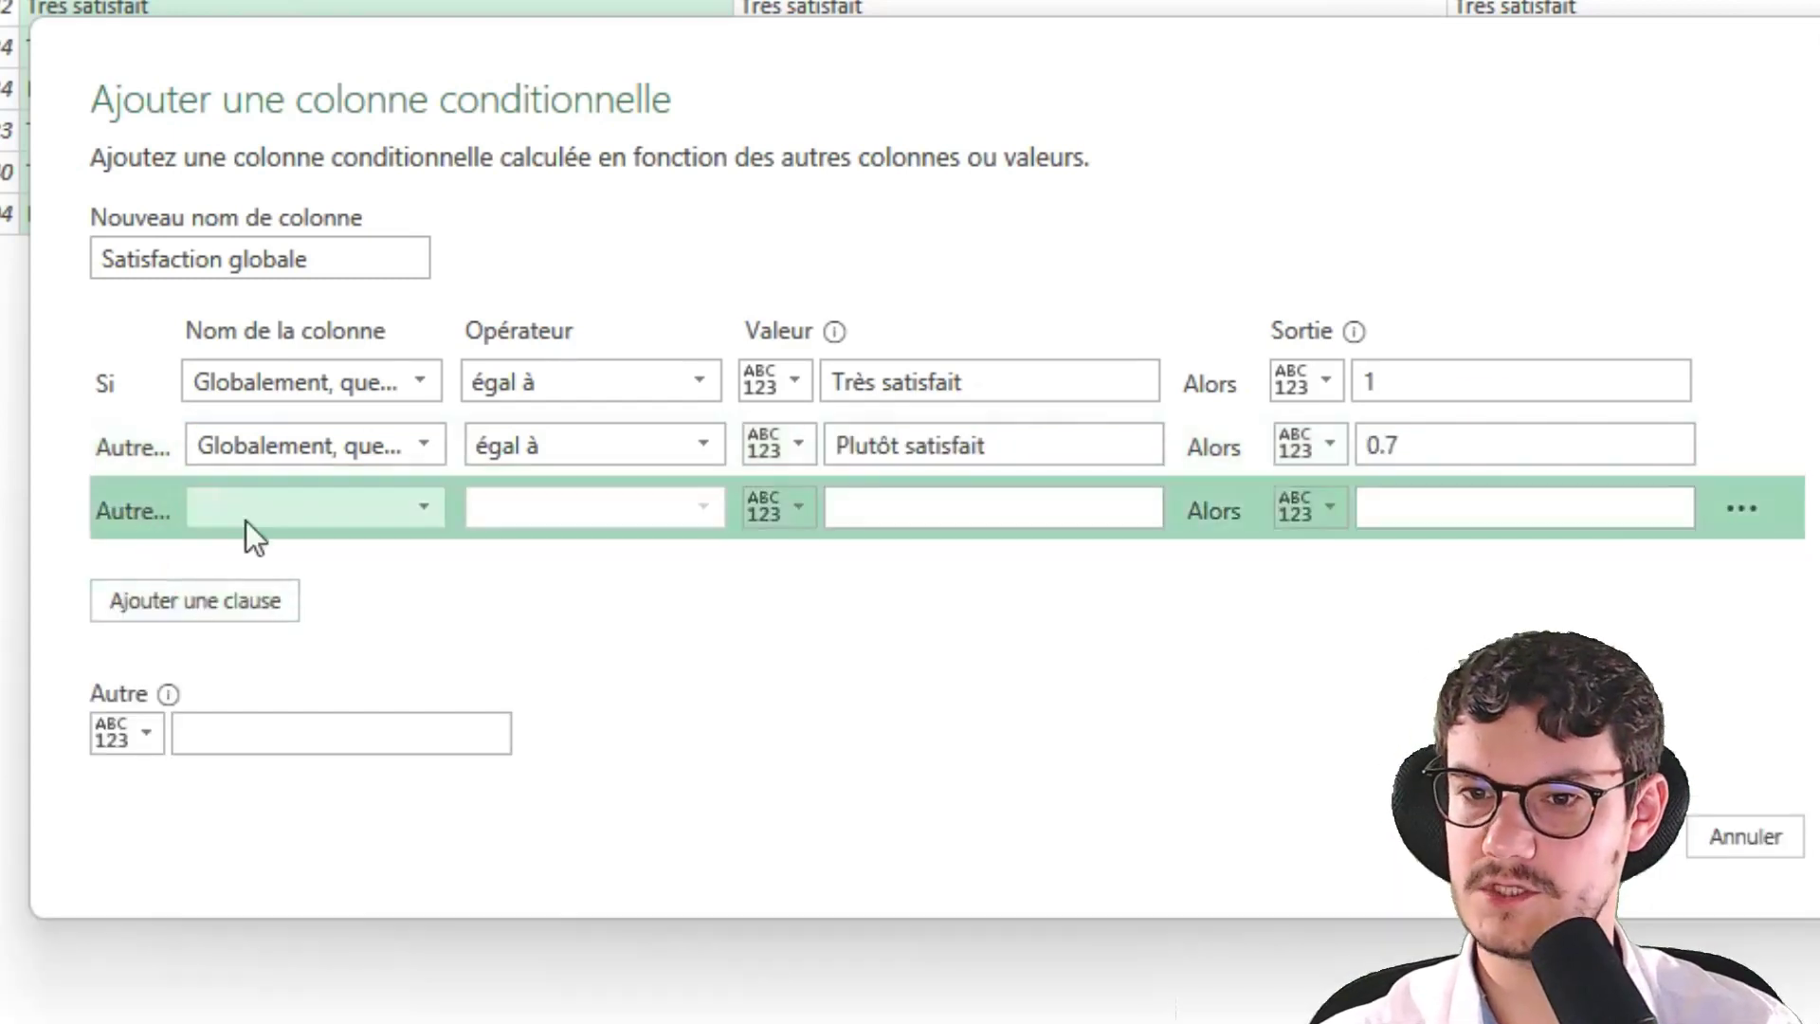
pyautogui.click(251, 512)
pyautogui.click(269, 600)
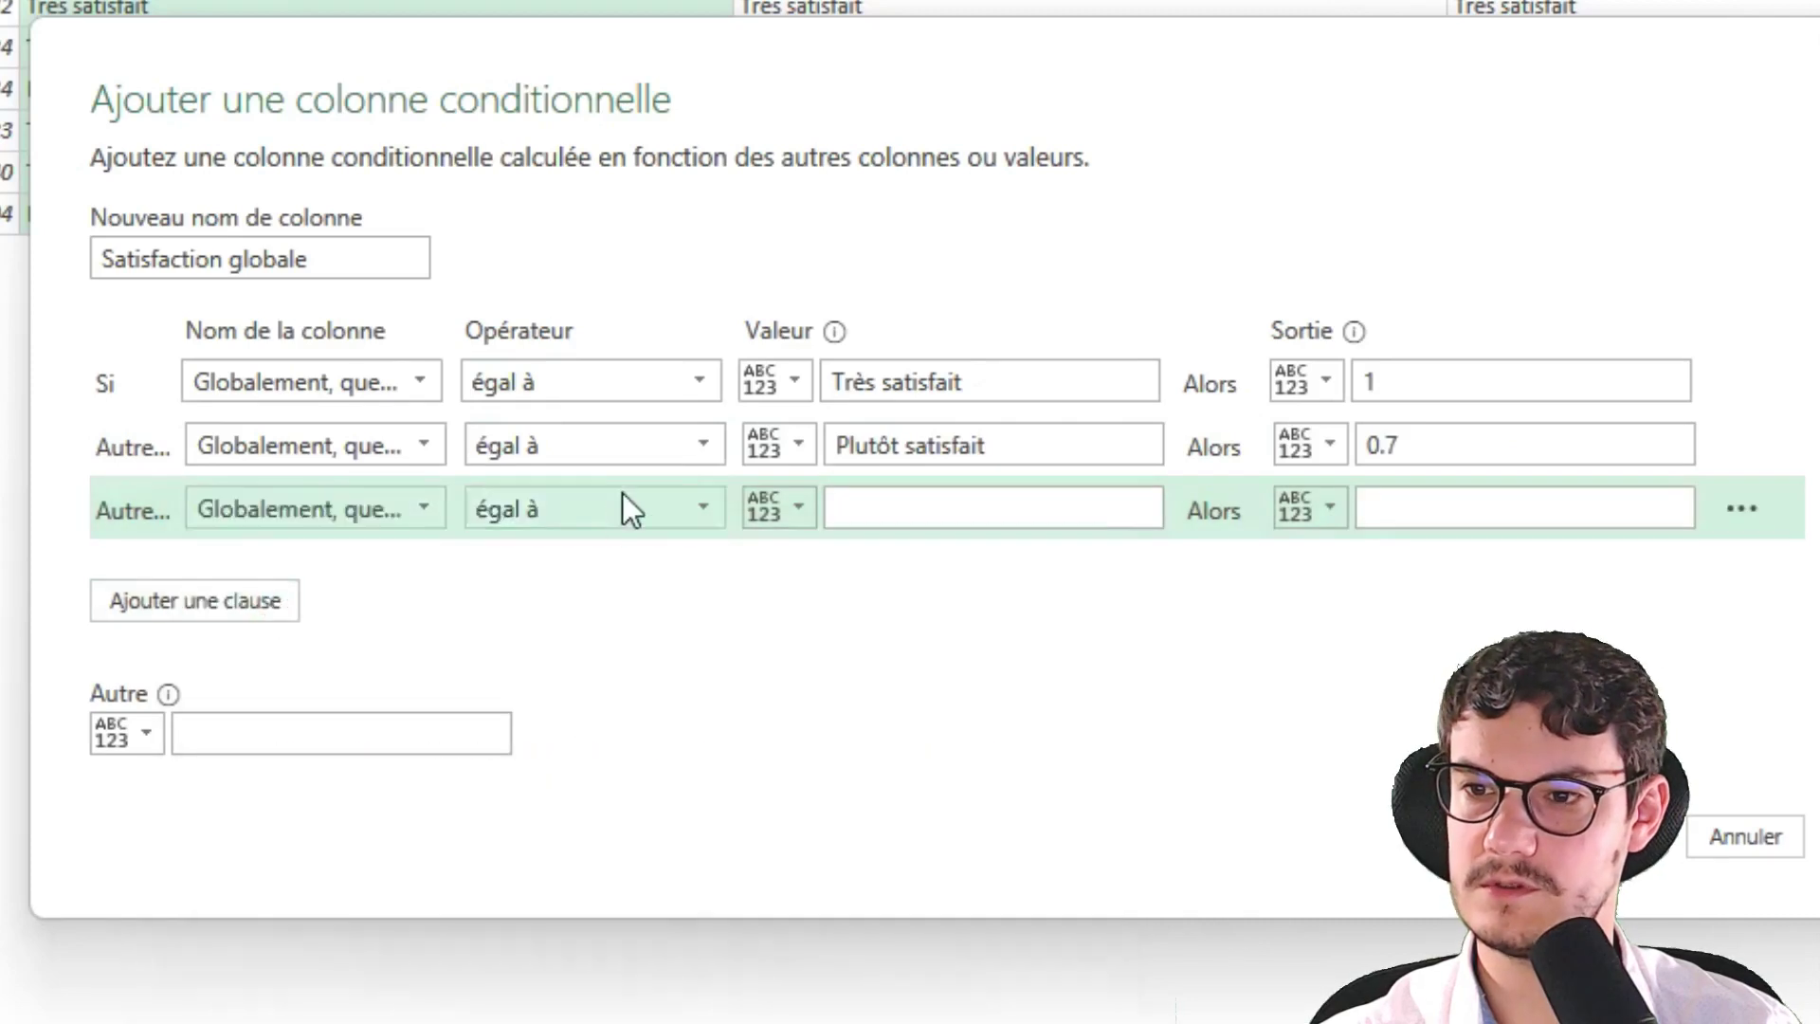
pyautogui.click(909, 513)
pyautogui.write('Plutôt satisfait')
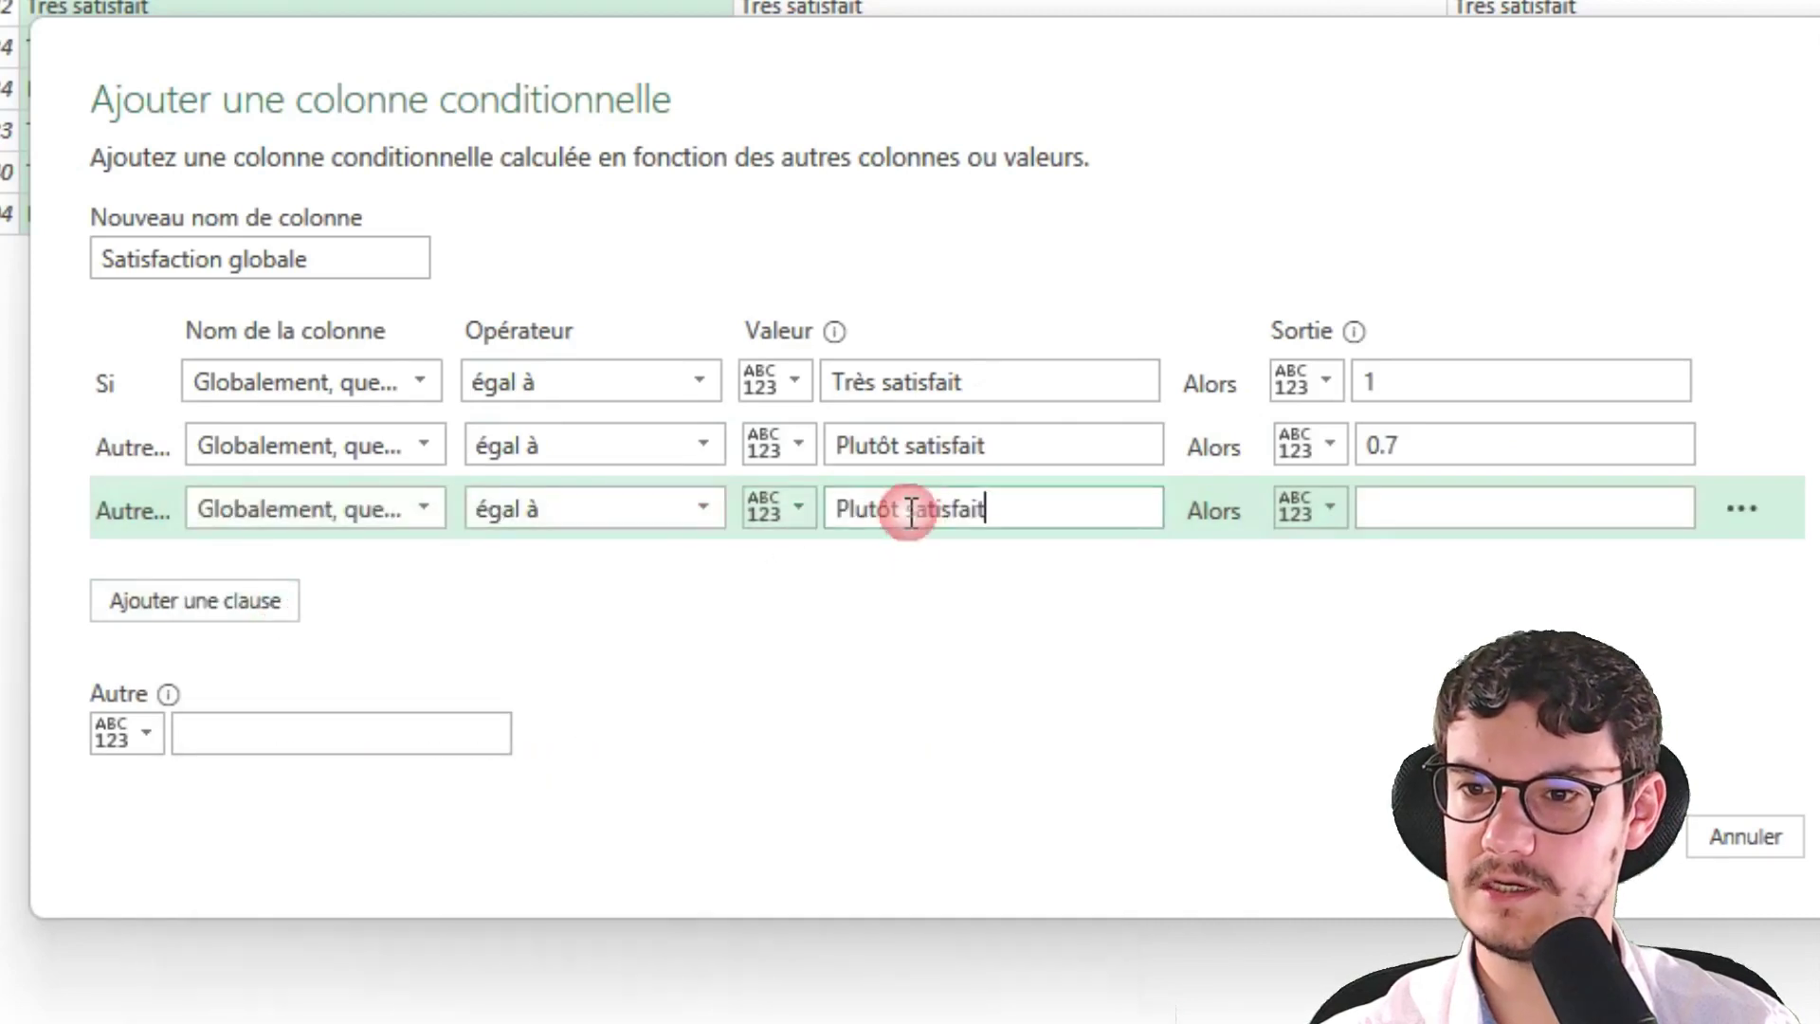
pyautogui.click(909, 513)
pyautogui.write('pas')
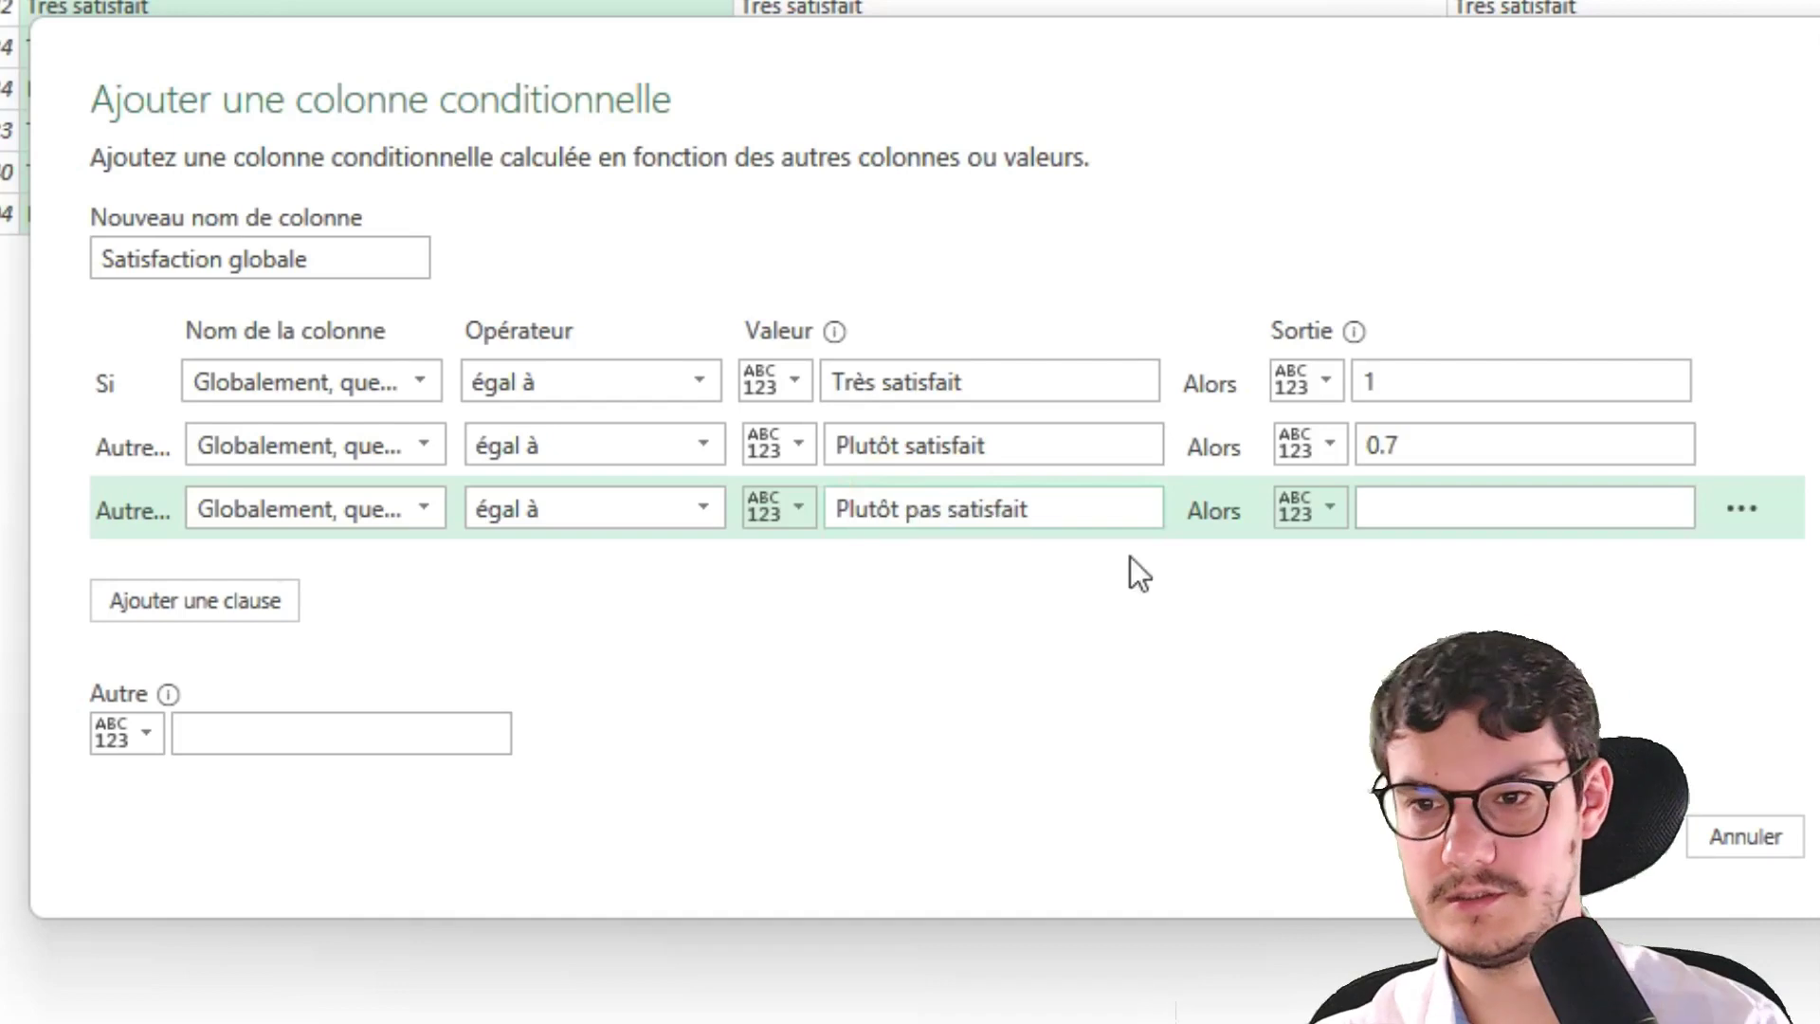
pyautogui.click(1377, 508)
pyautogui.write('0.4')
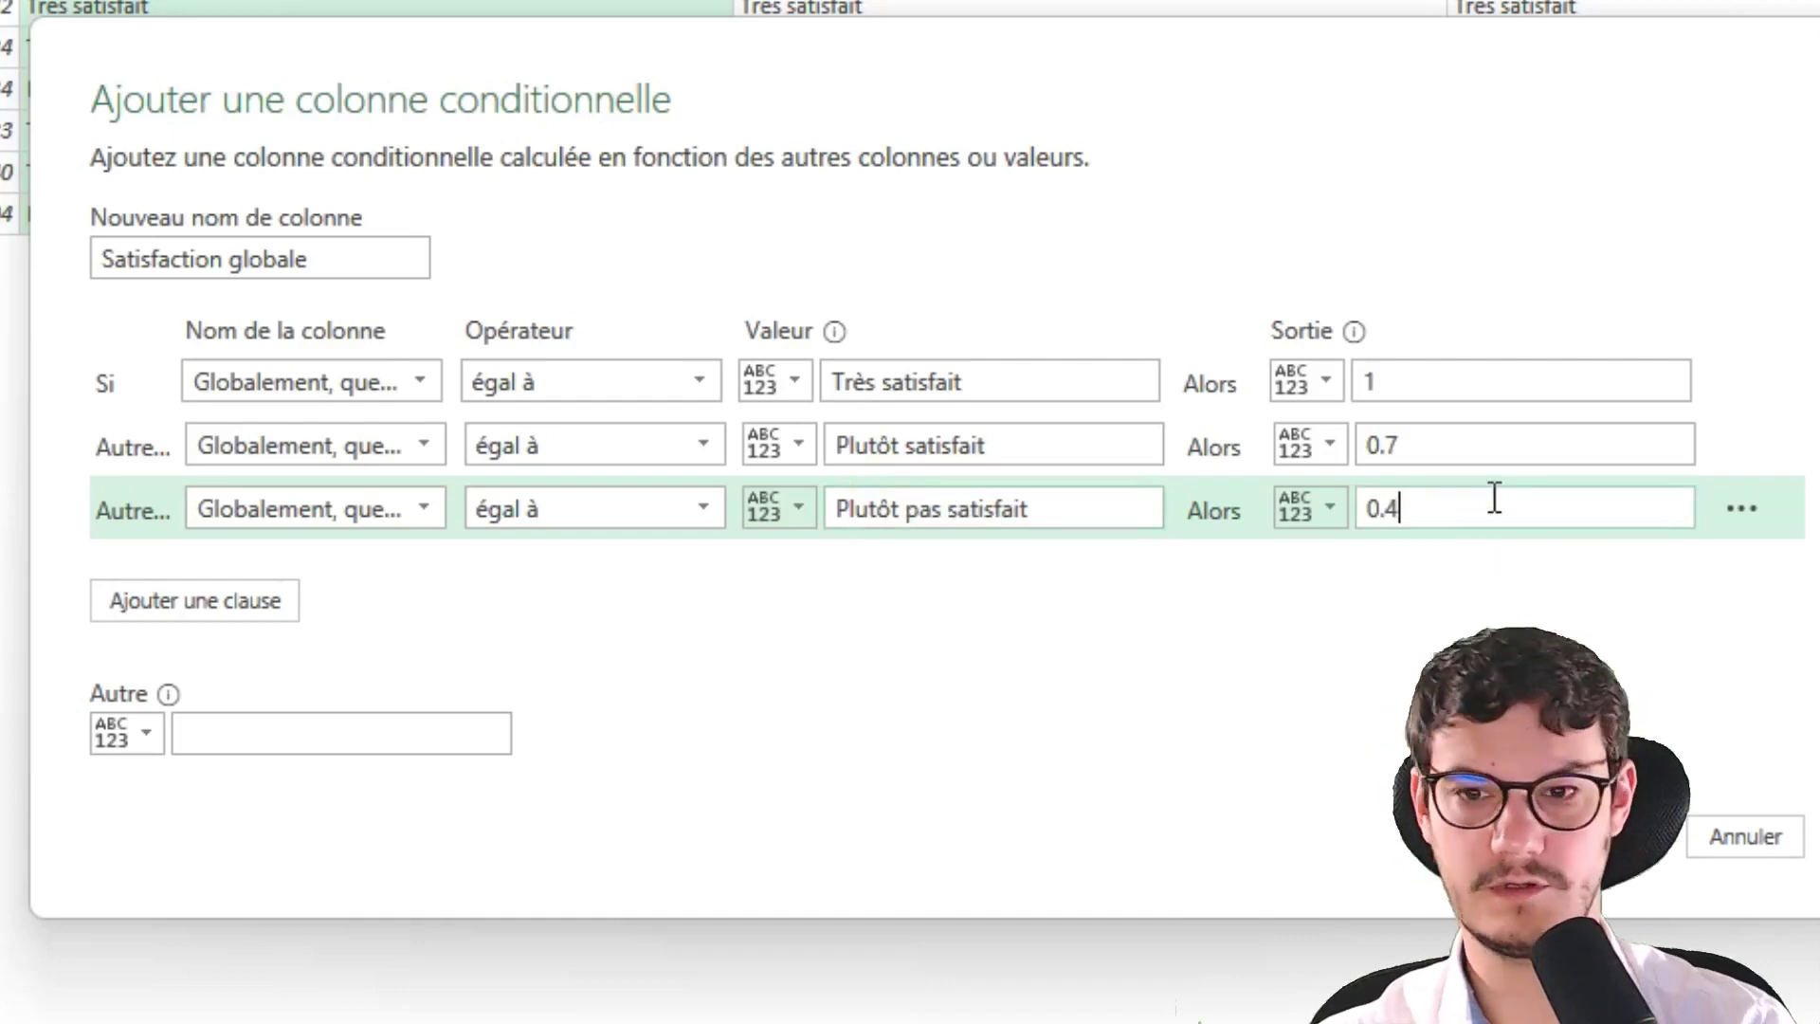
pyautogui.click(289, 748)
pyautogui.write('0')
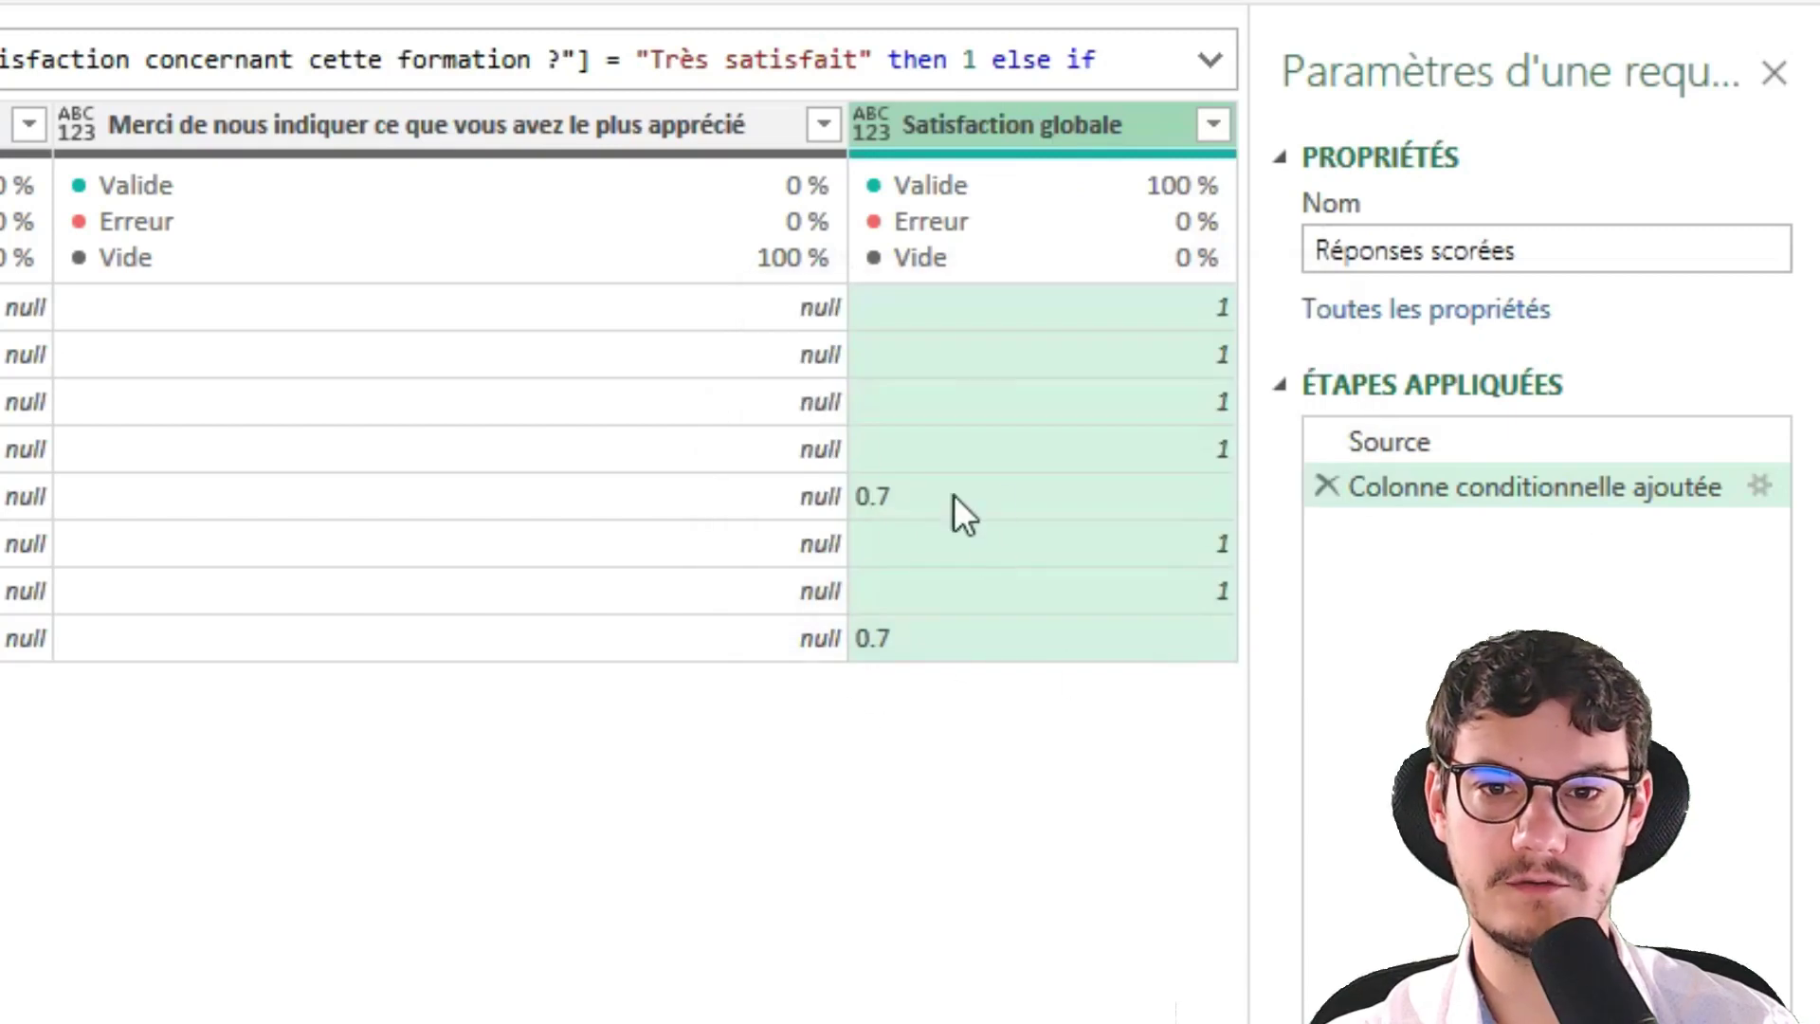
# Reopen the Satisfaction globale step and correct the scores to 0,7 and 0,4
pyautogui.click(1769, 480)
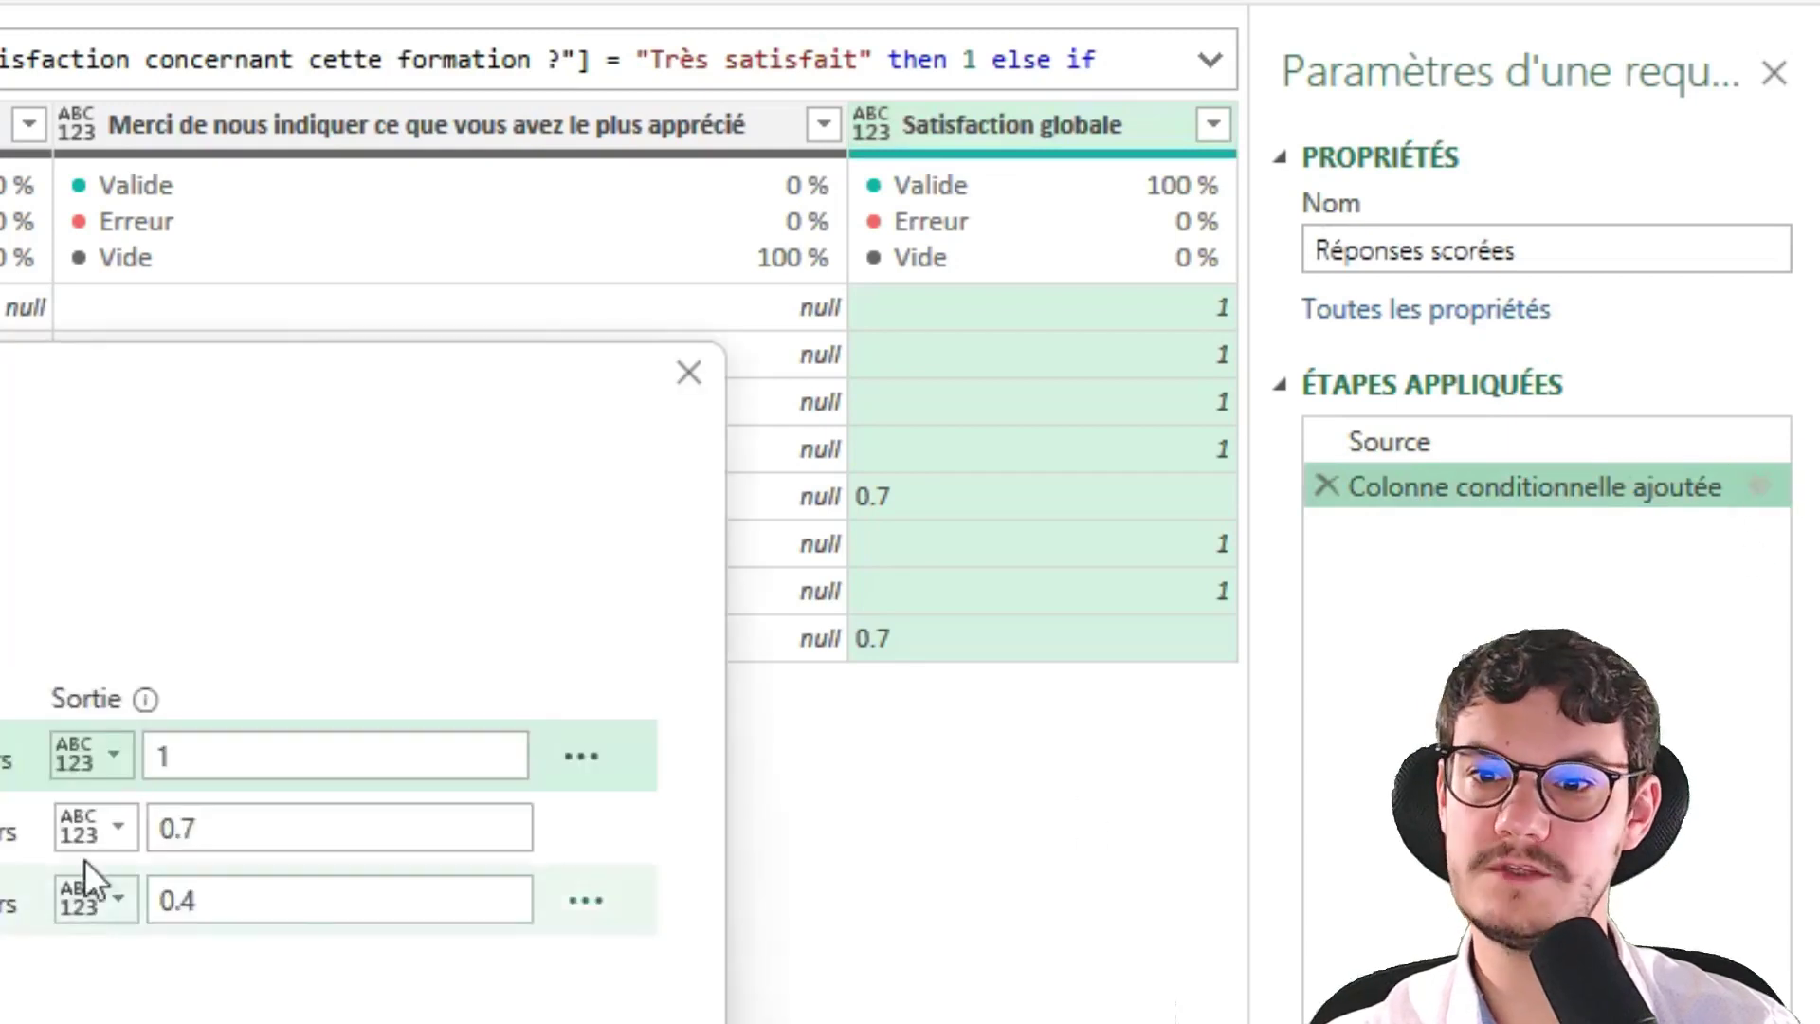
pyautogui.click(192, 824)
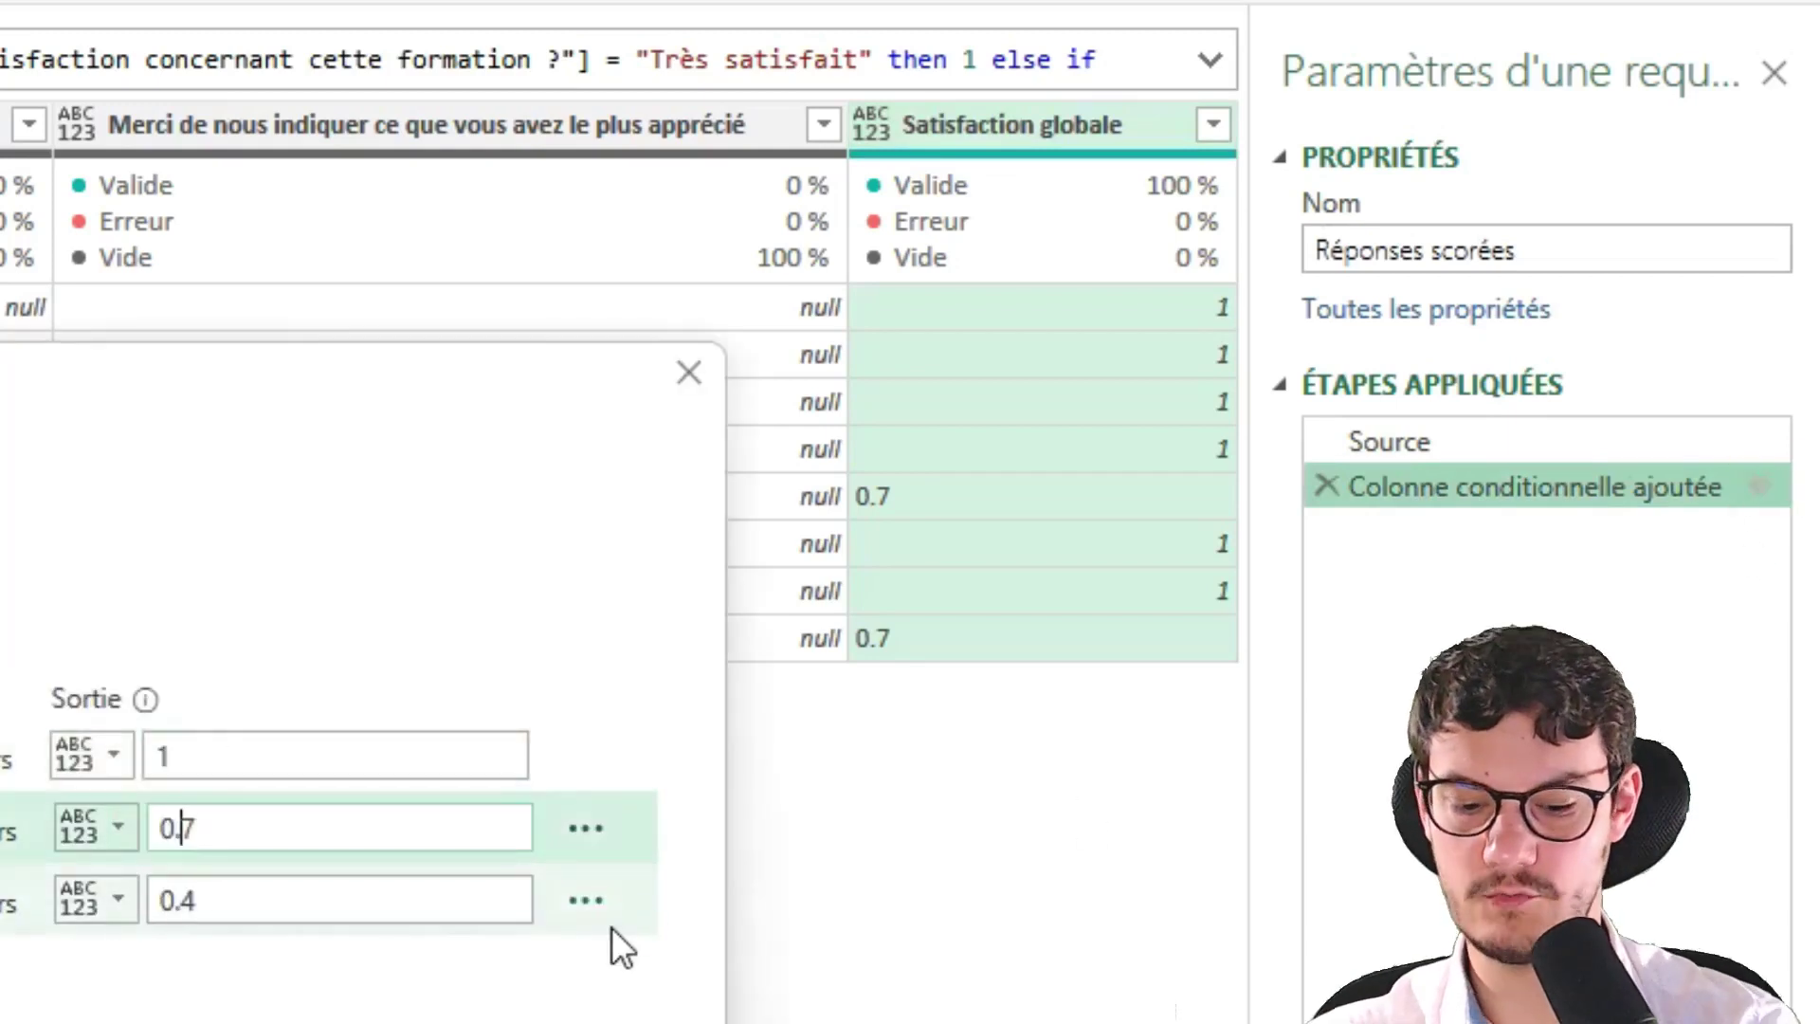
pyautogui.click(186, 903)
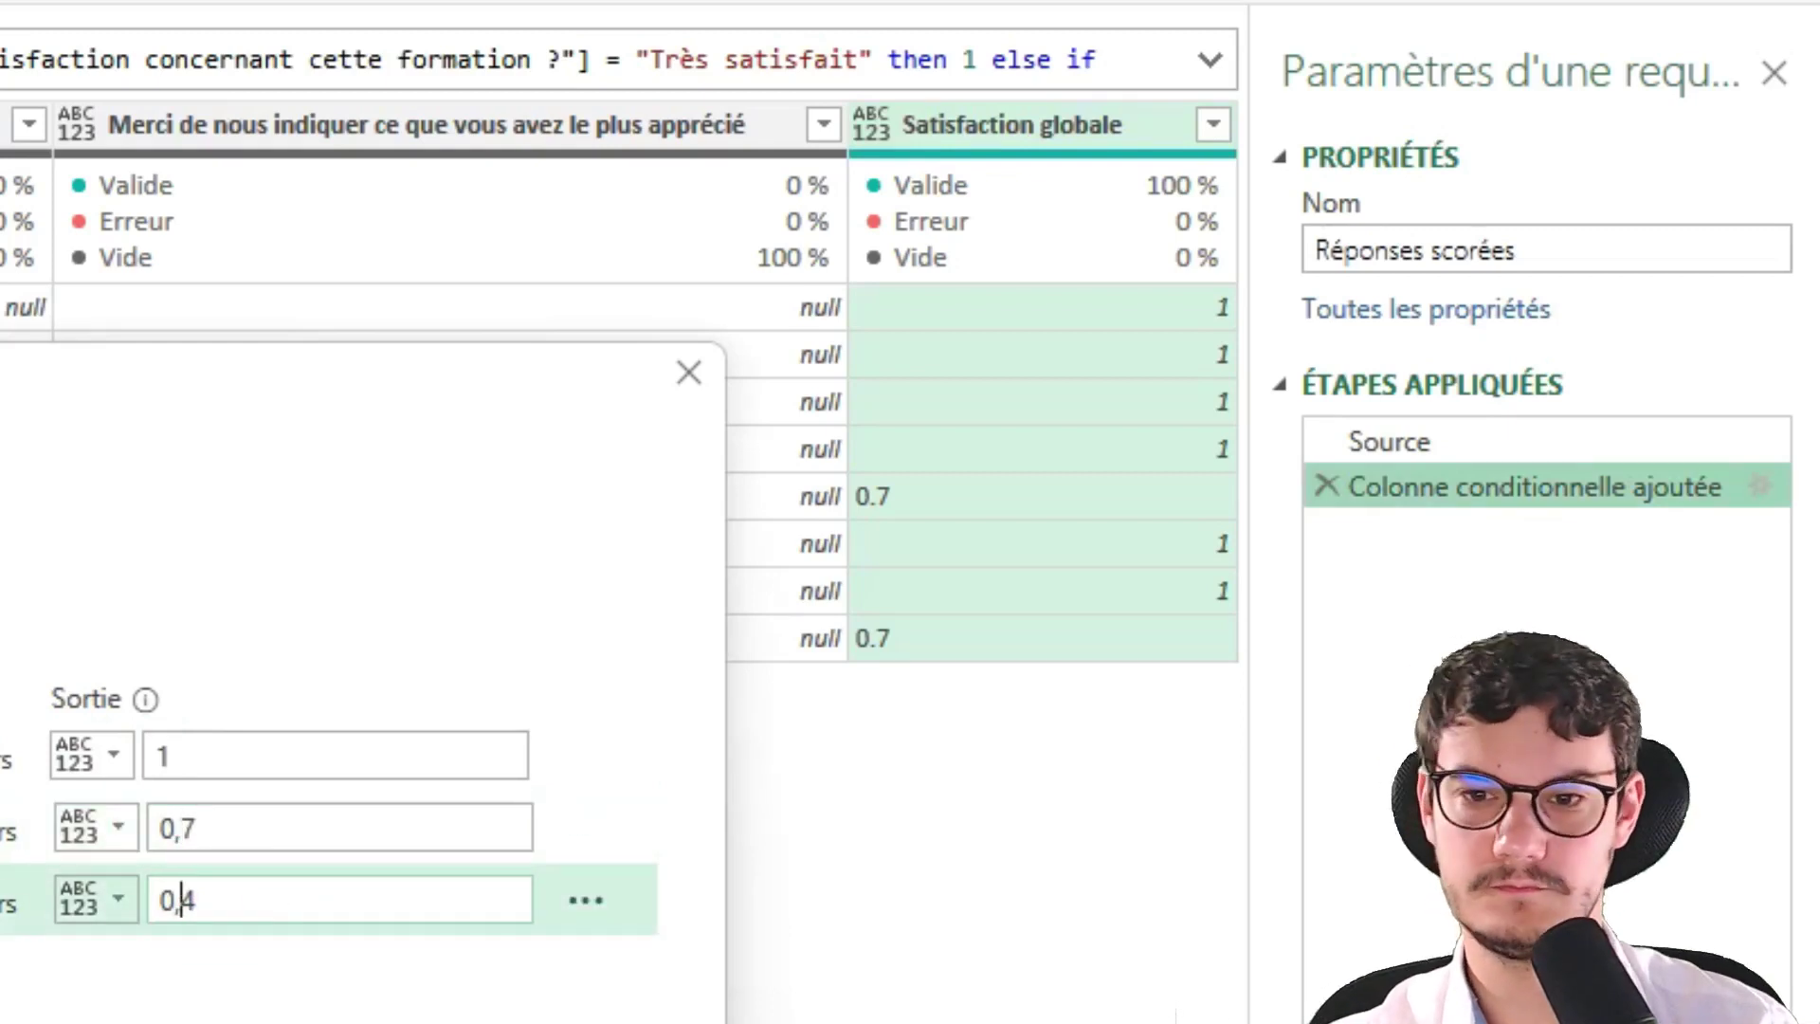
pyautogui.press('Return')
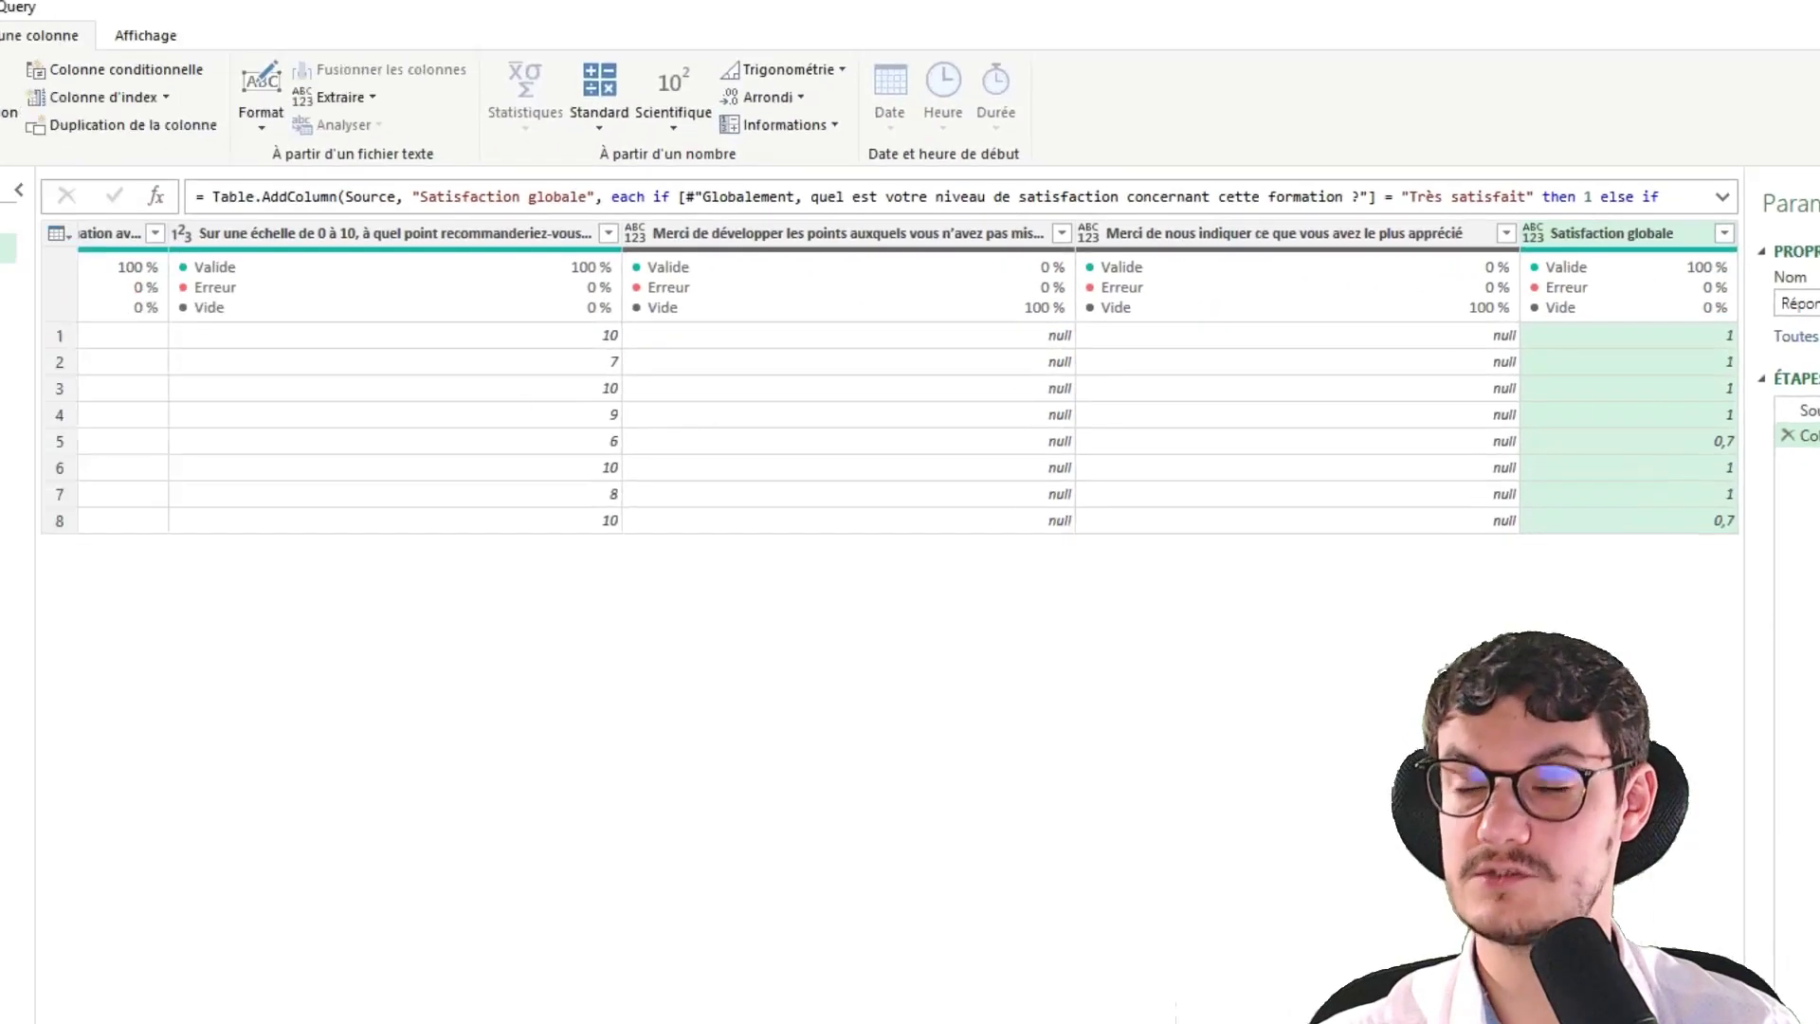
# Start a conditional column named 'Moyens mis en' based on the means satisfaction question
pyautogui.click(138, 79)
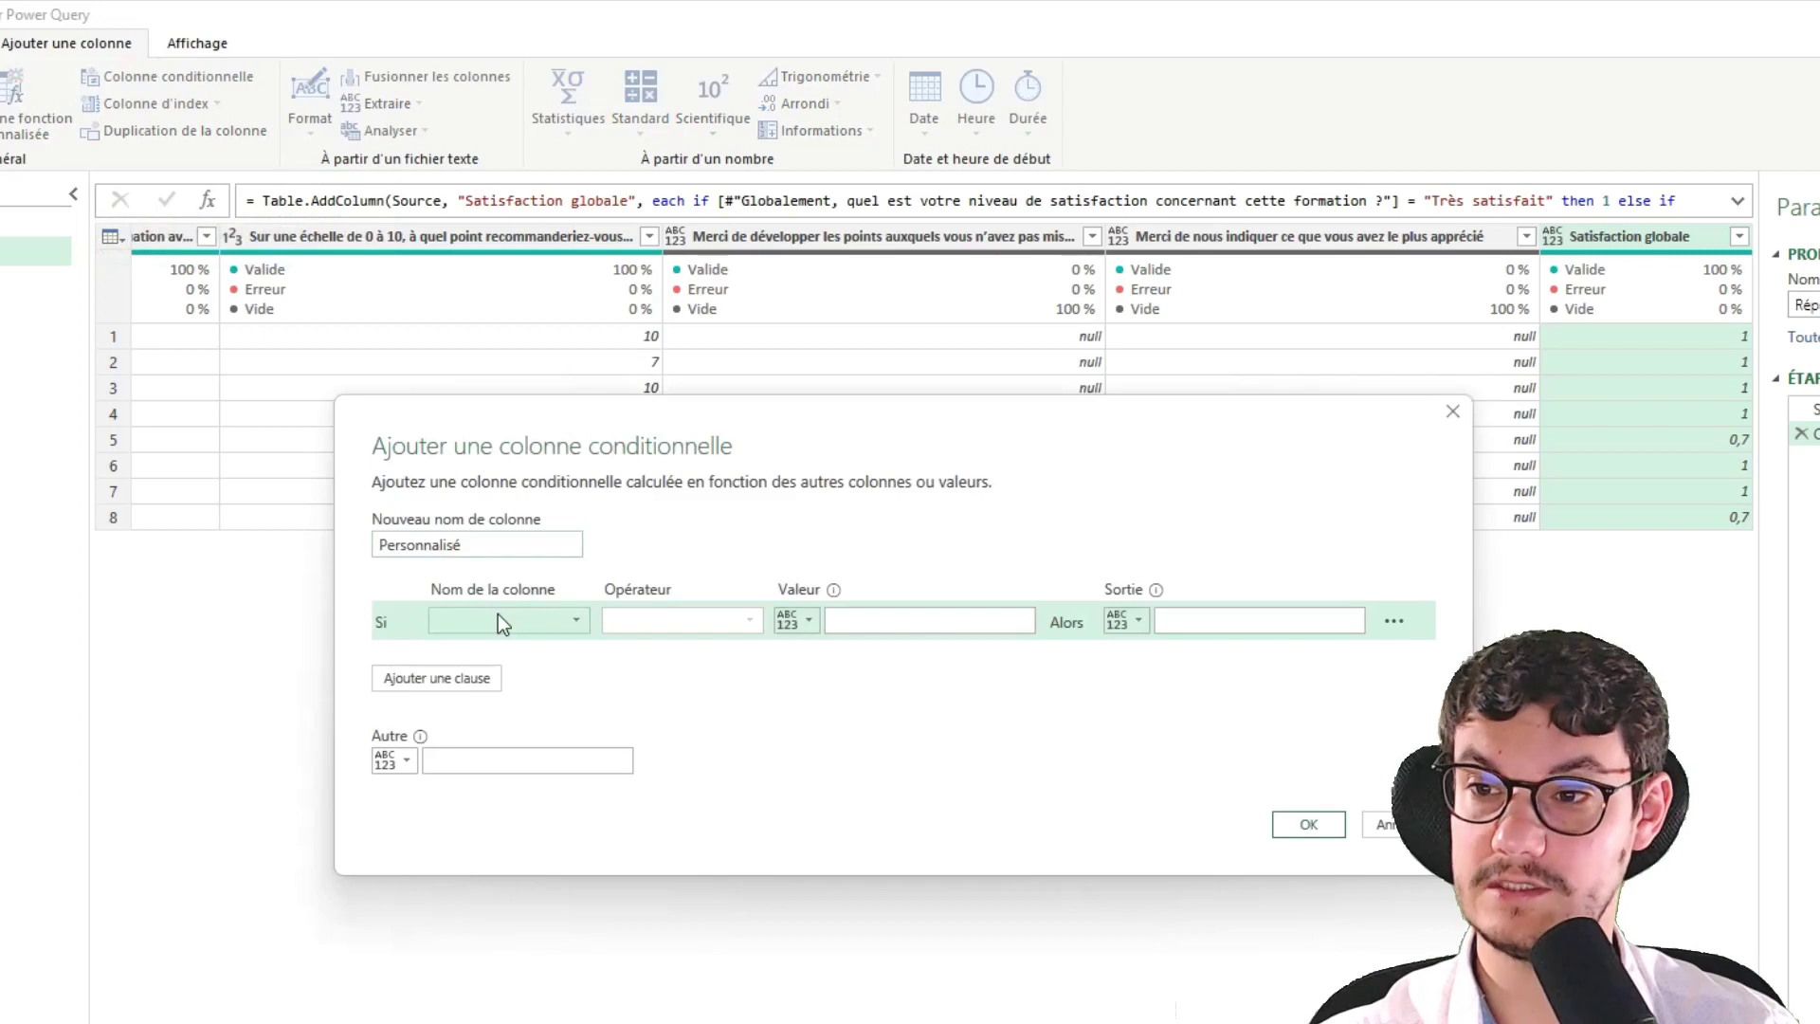
pyautogui.click(498, 618)
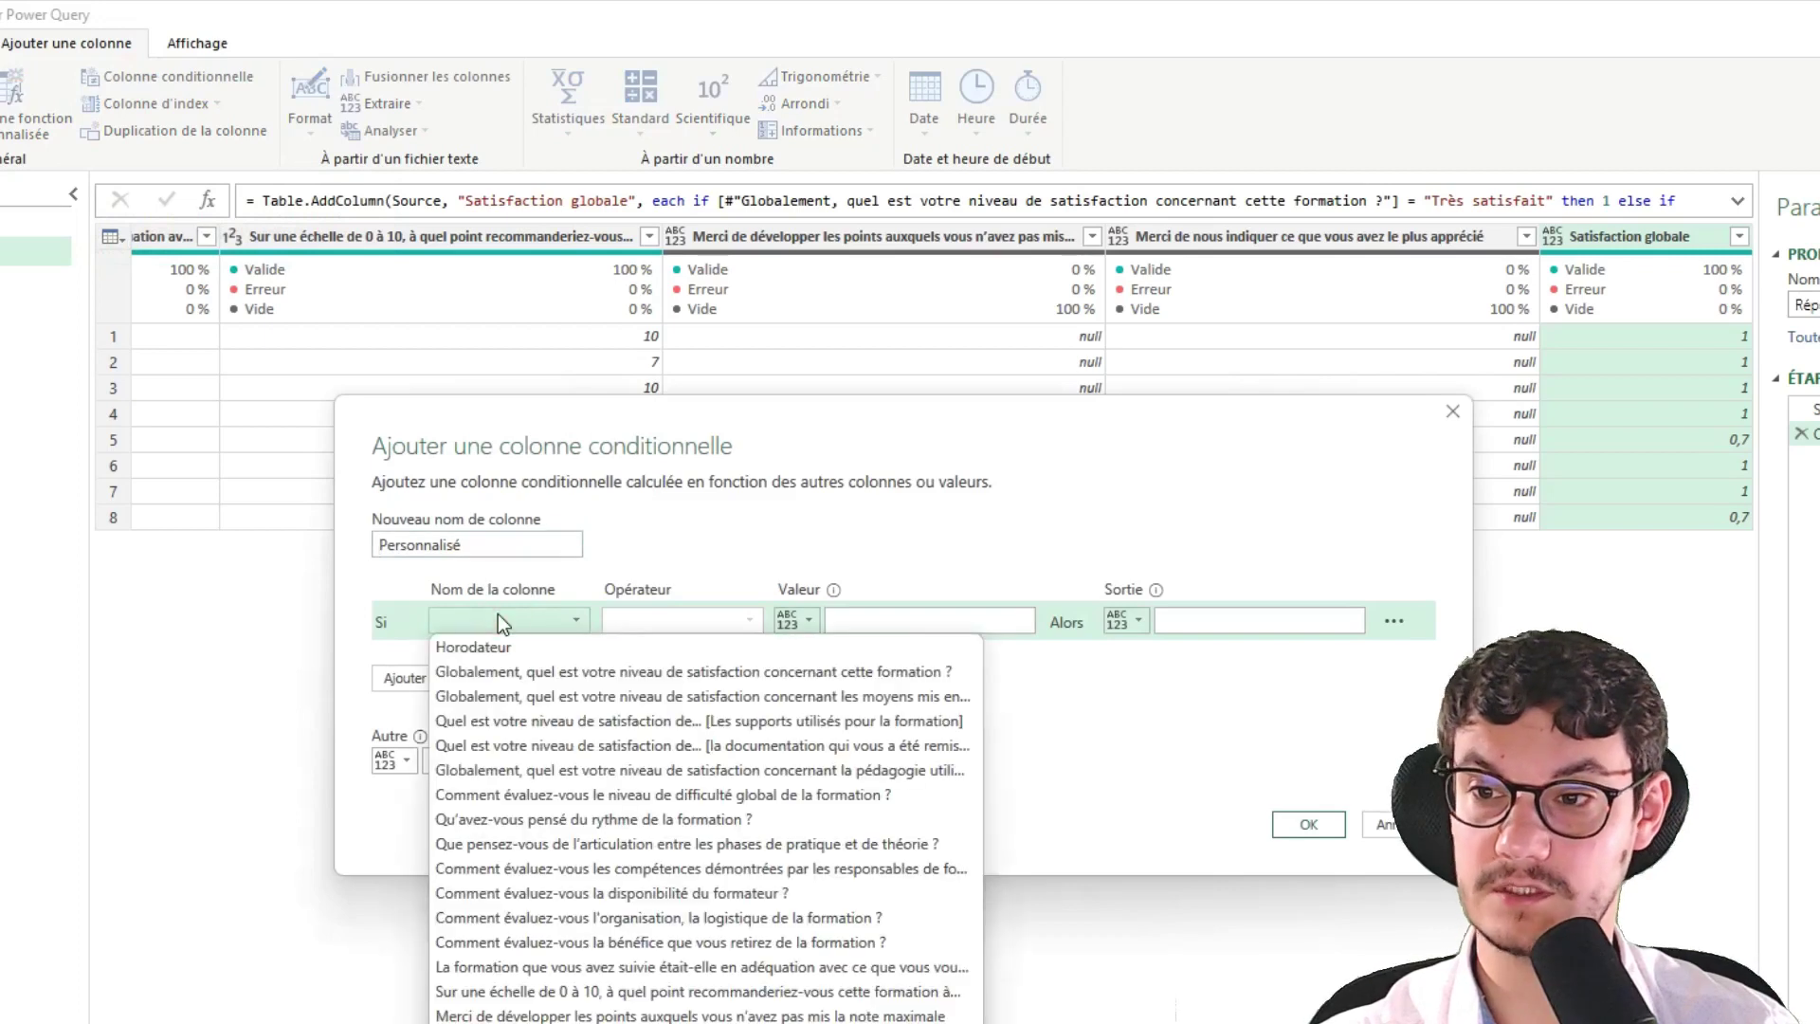
pyautogui.click(464, 697)
pyautogui.moveTo(534, 545); pyautogui.dragTo(306, 545)
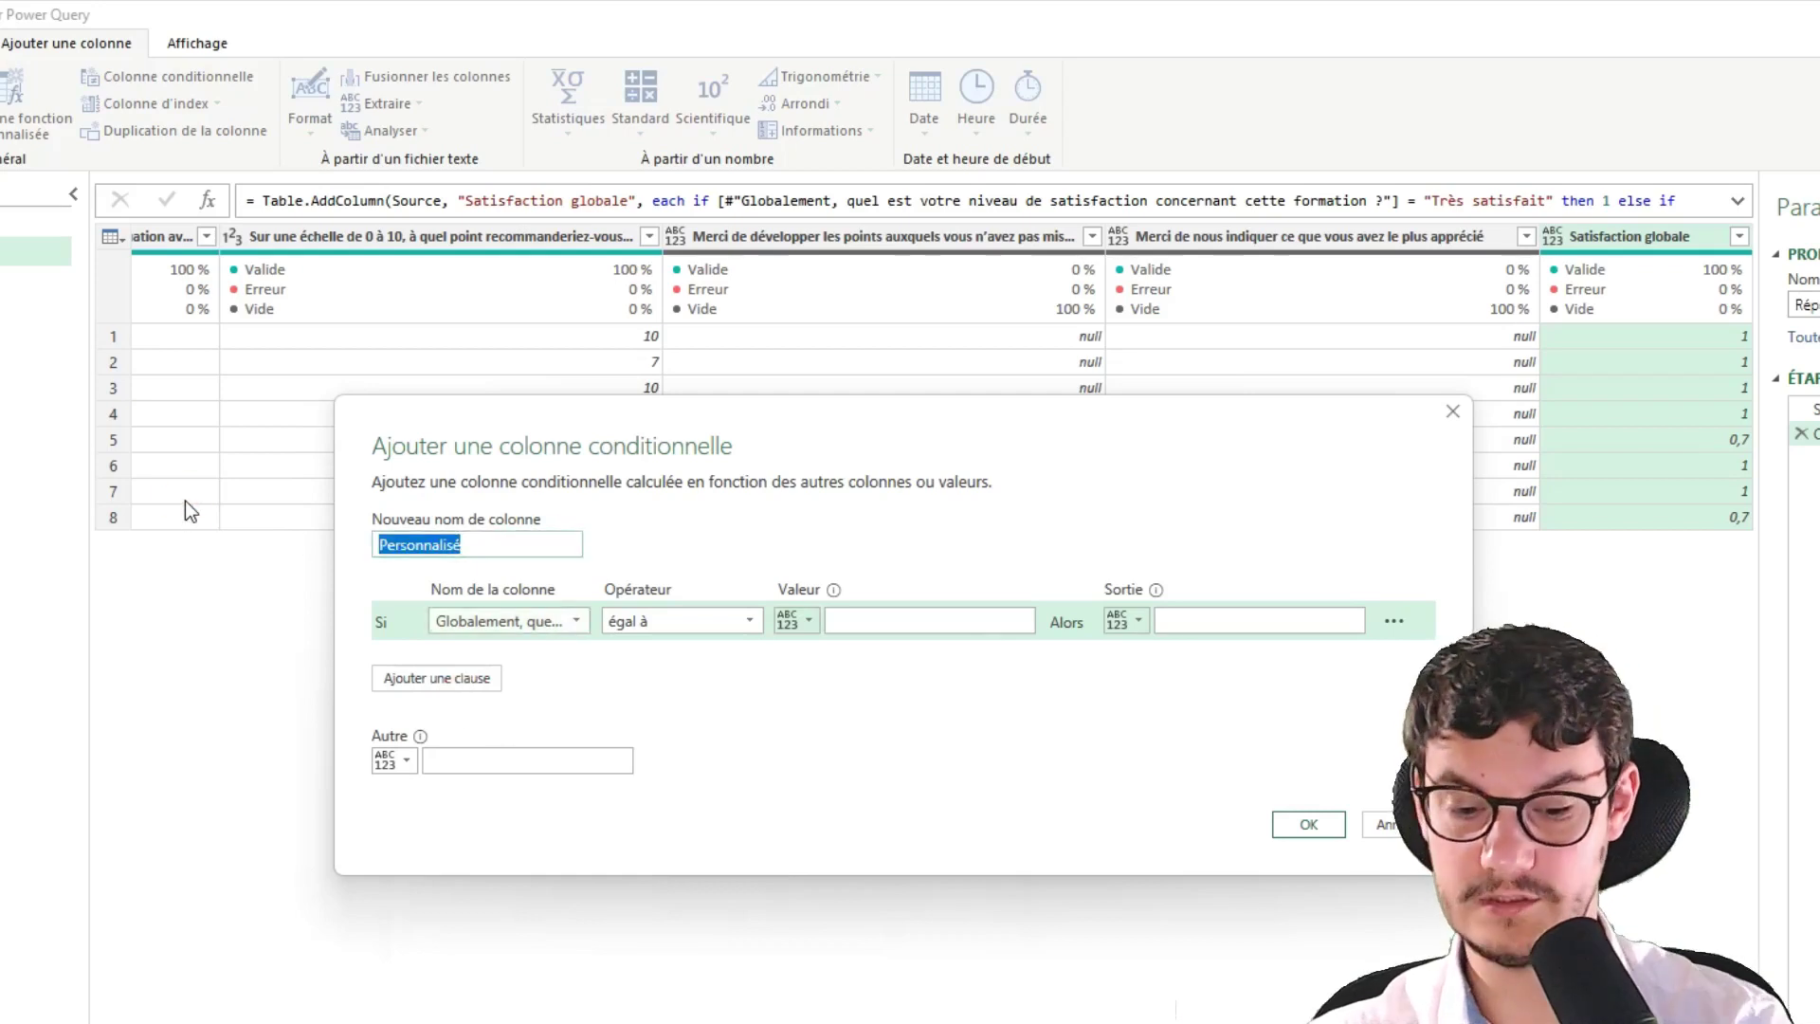
pyautogui.write('Moyens mis en oeuvre')
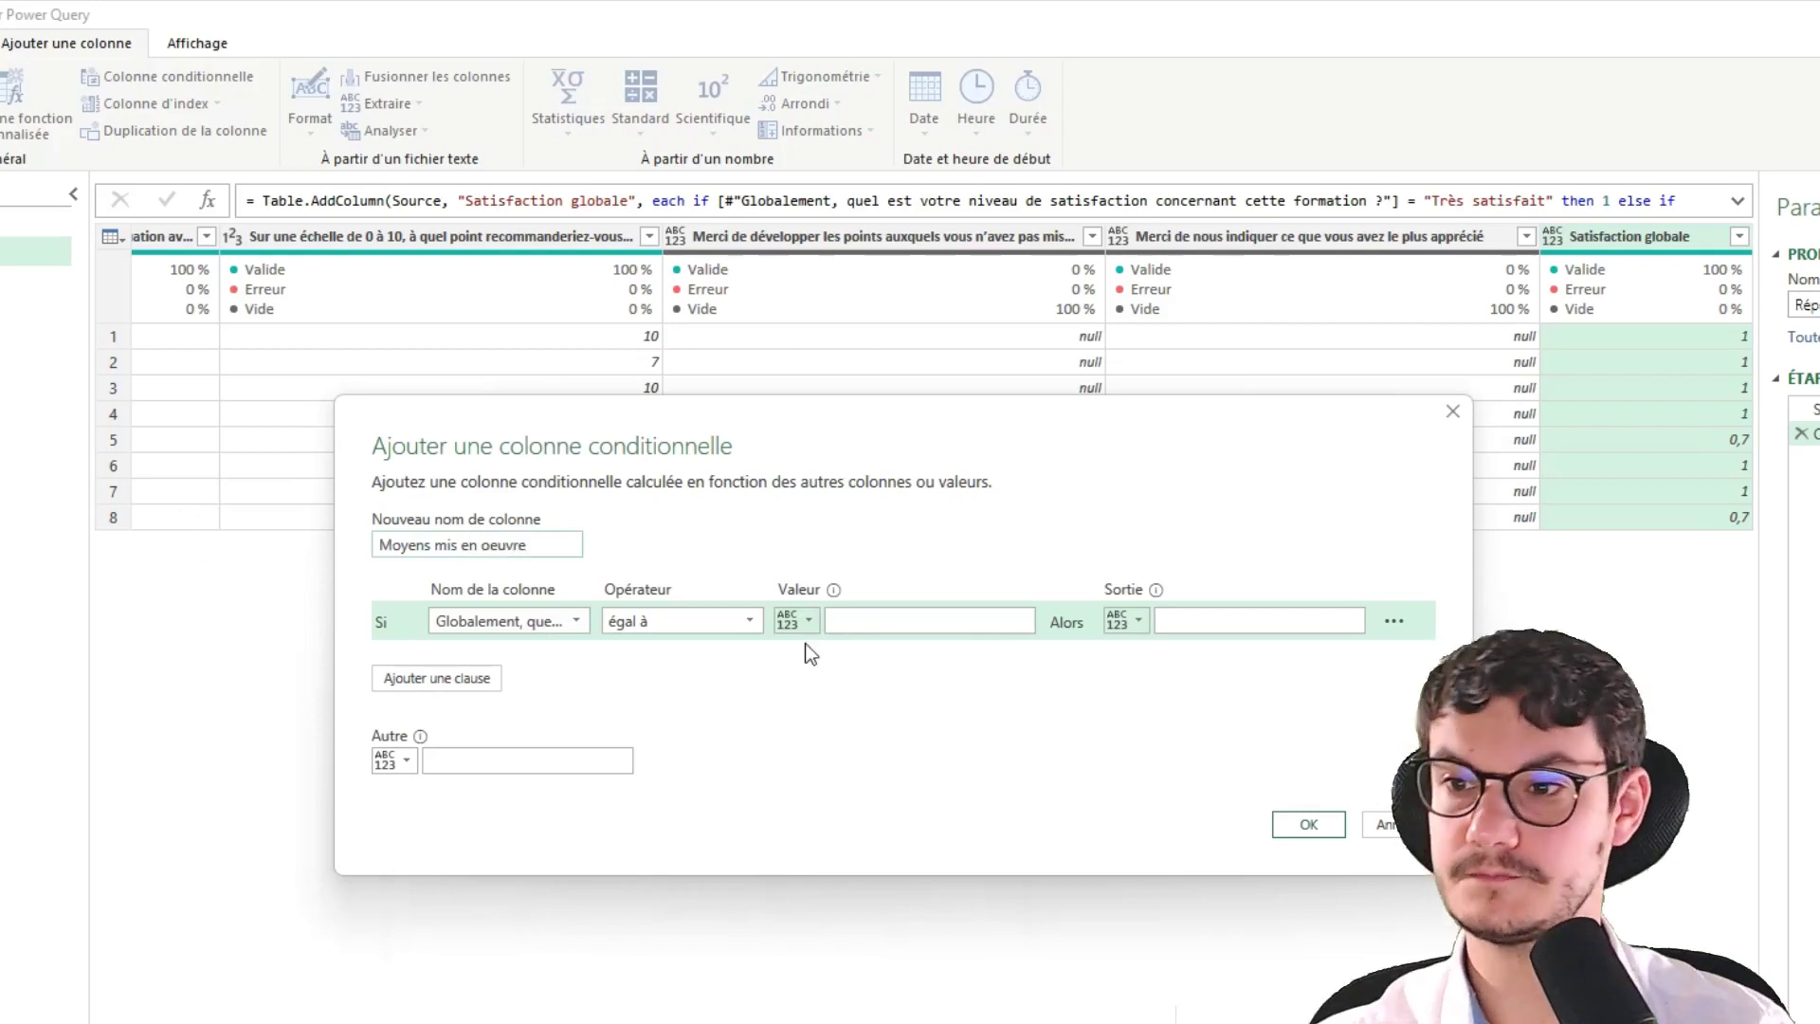
# Copy 'Très satisfait' from the form as the first condition's value, scoring it 1
pyautogui.click(834, 620)
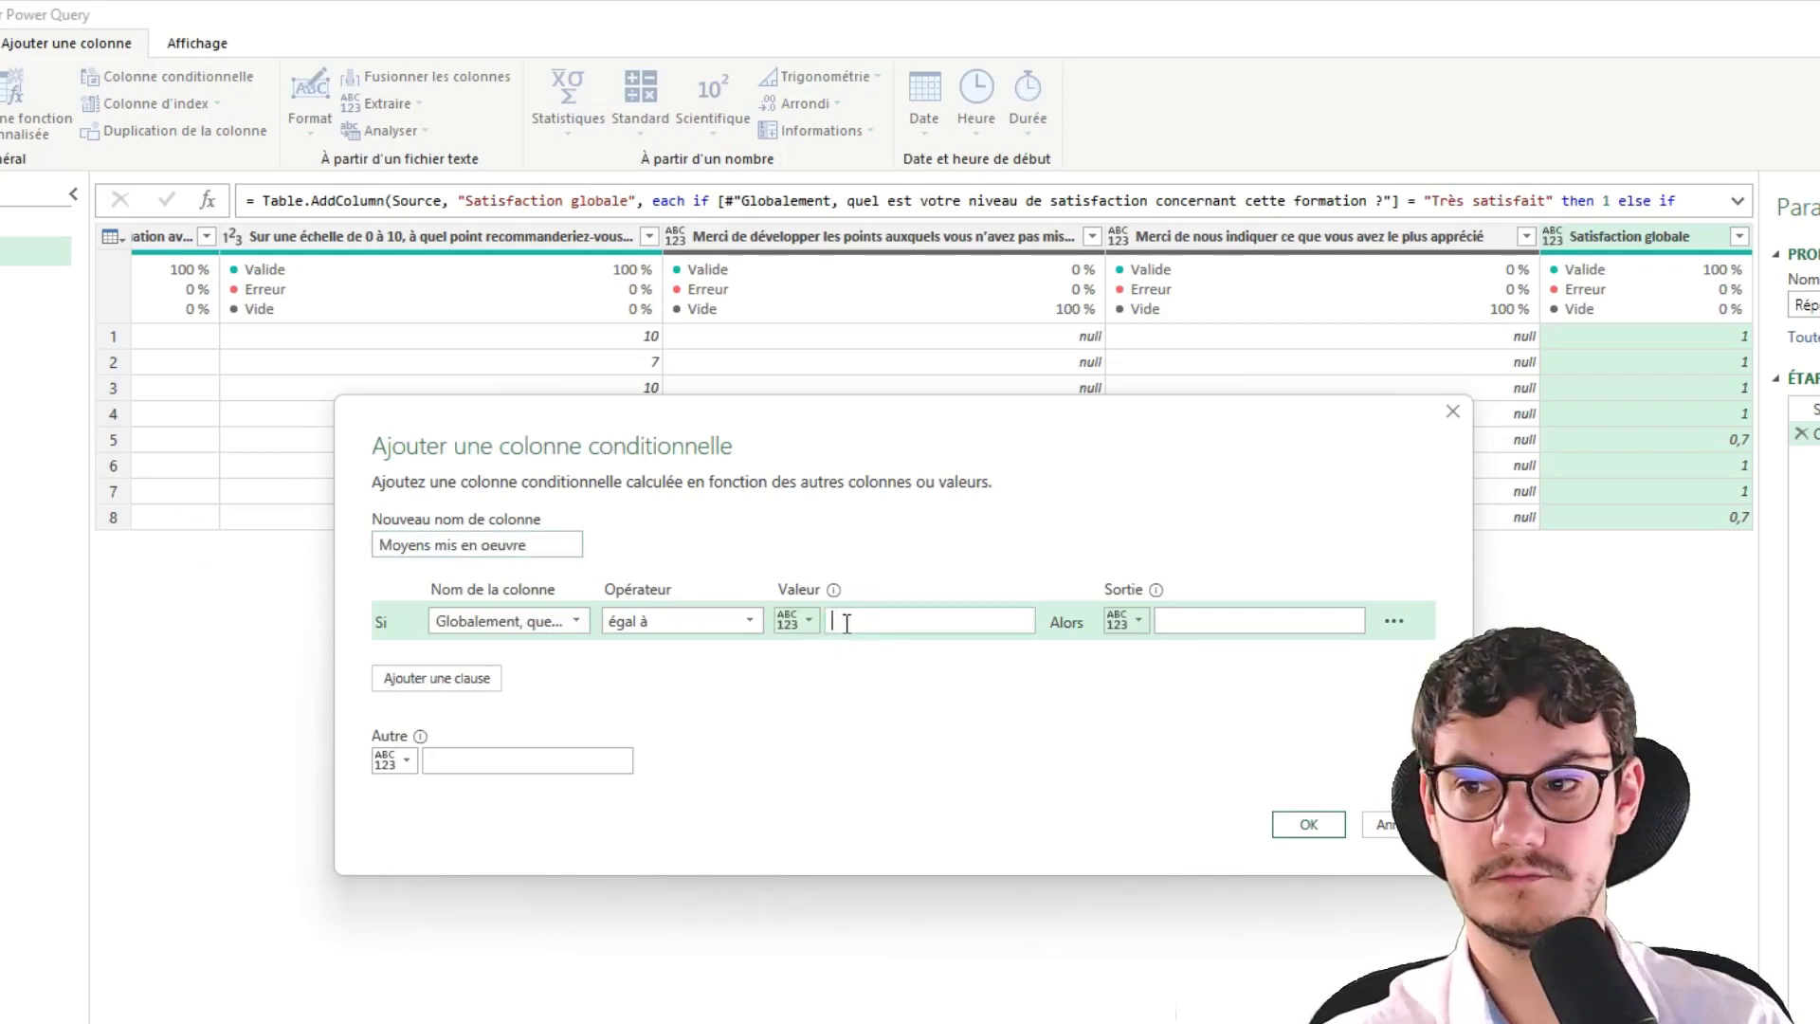
pyautogui.press('super+Tab')
pyautogui.click(845, 624)
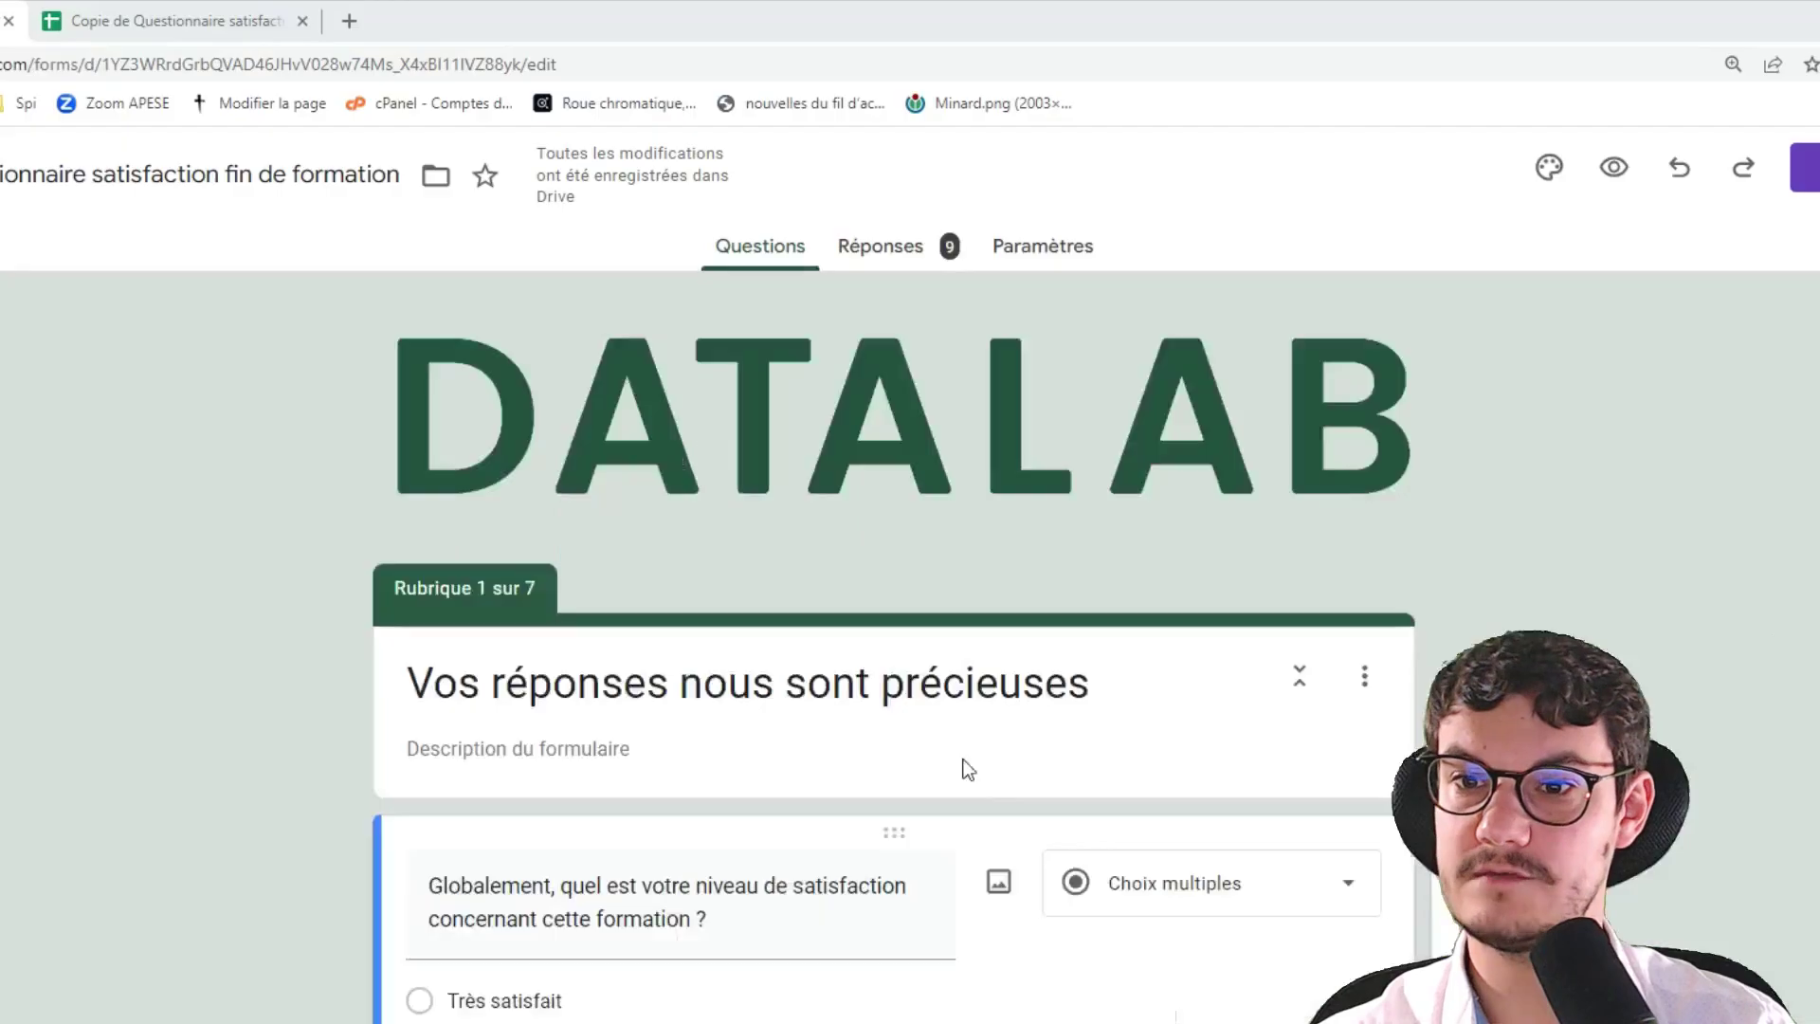
pyautogui.scroll(-5, 753, 629)
pyautogui.scroll(-6, 754, 628)
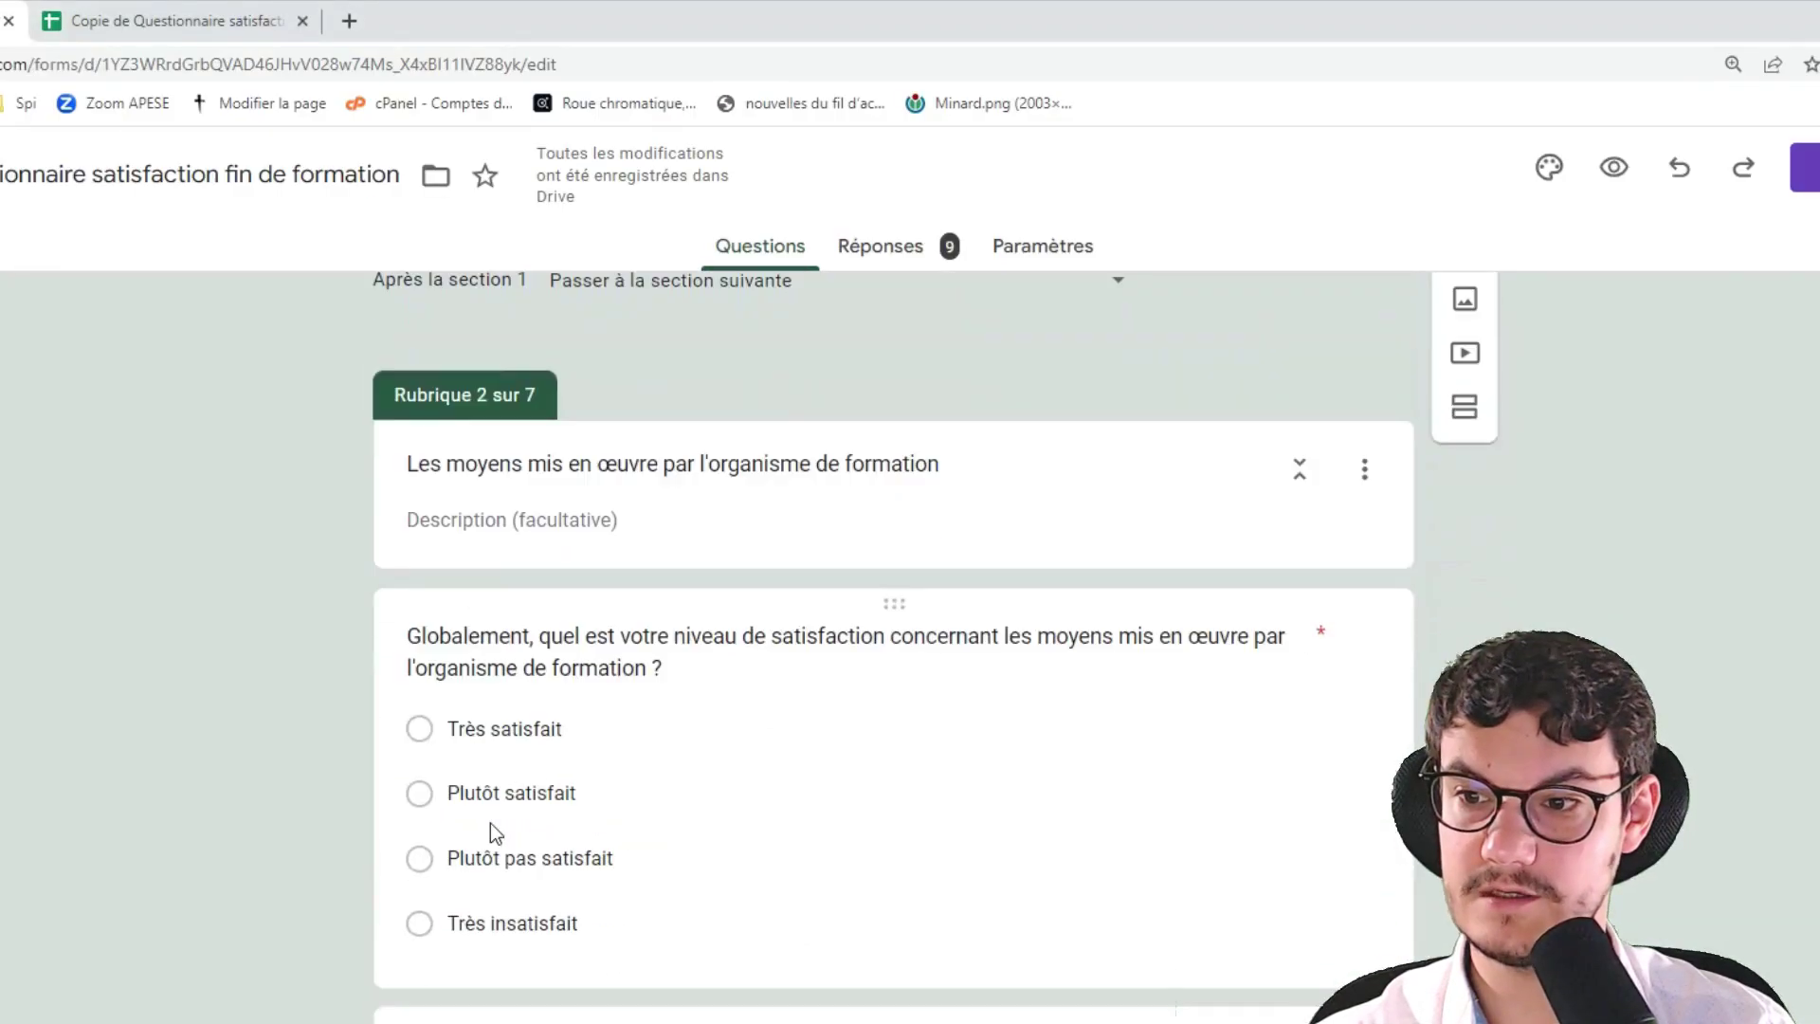
pyautogui.click(555, 669)
pyautogui.hotkey('ctrl', 'c')
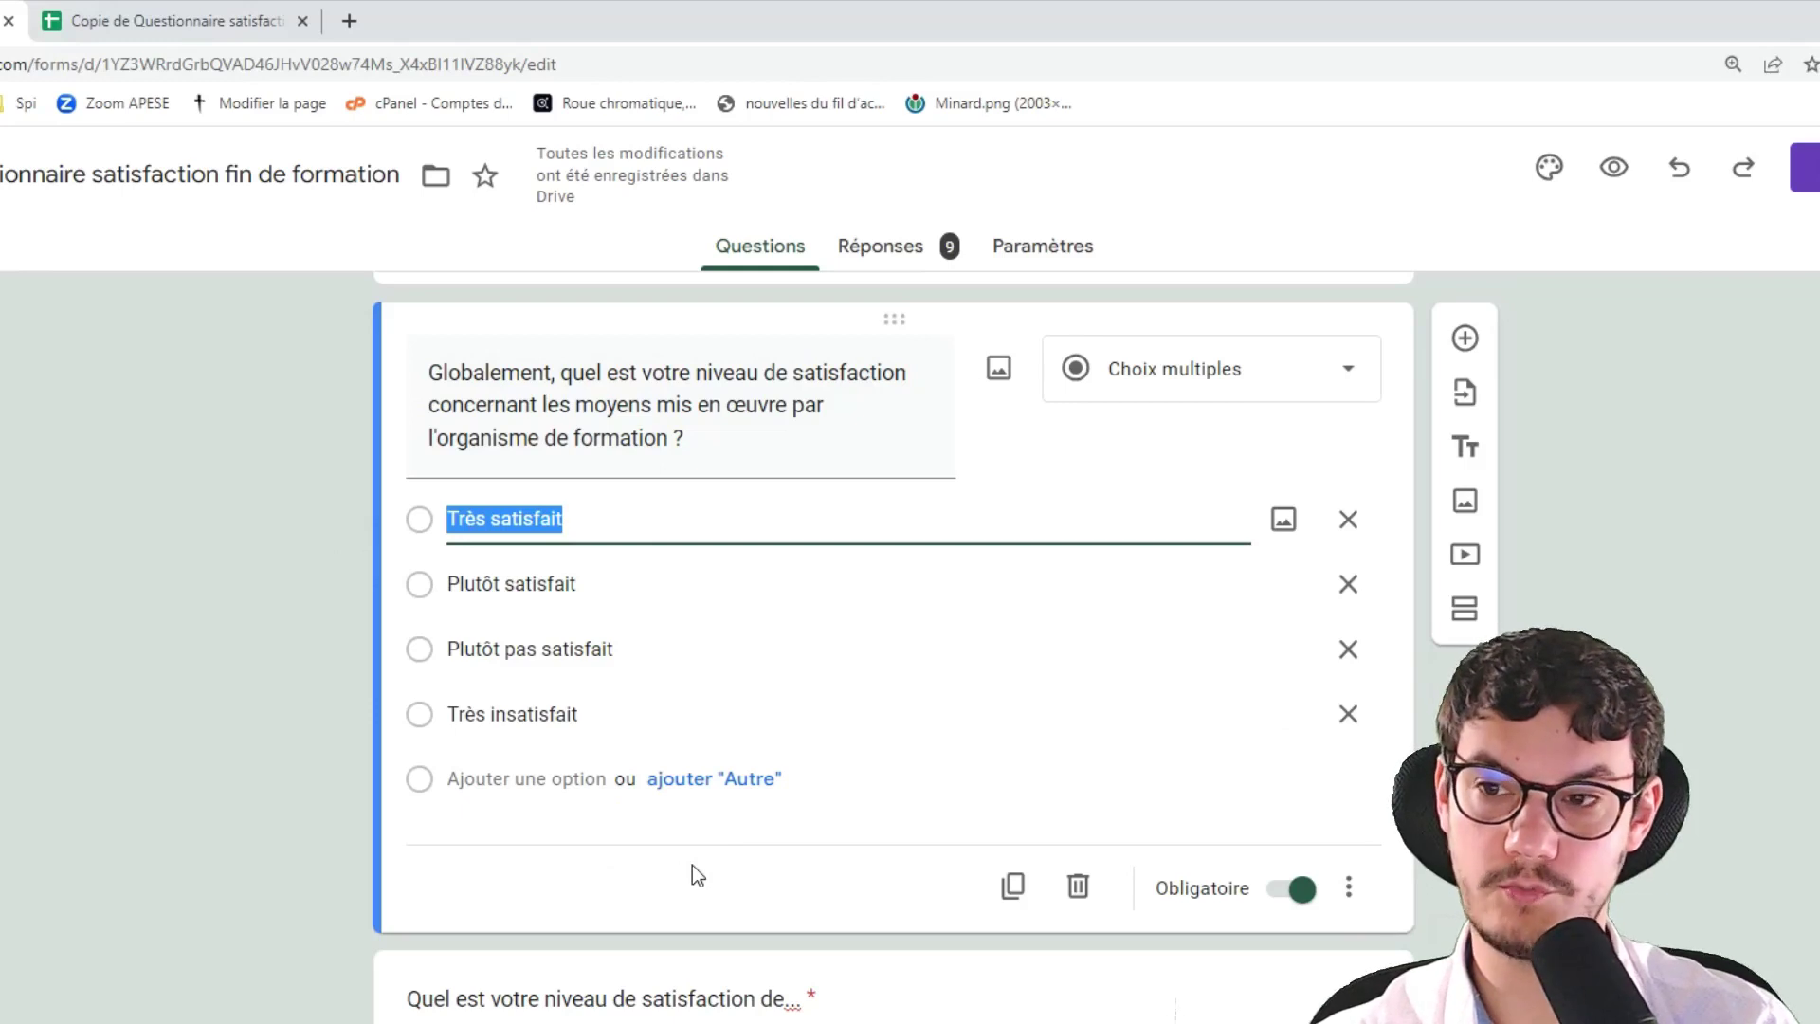
pyautogui.hotkey('alt', 'Tab')
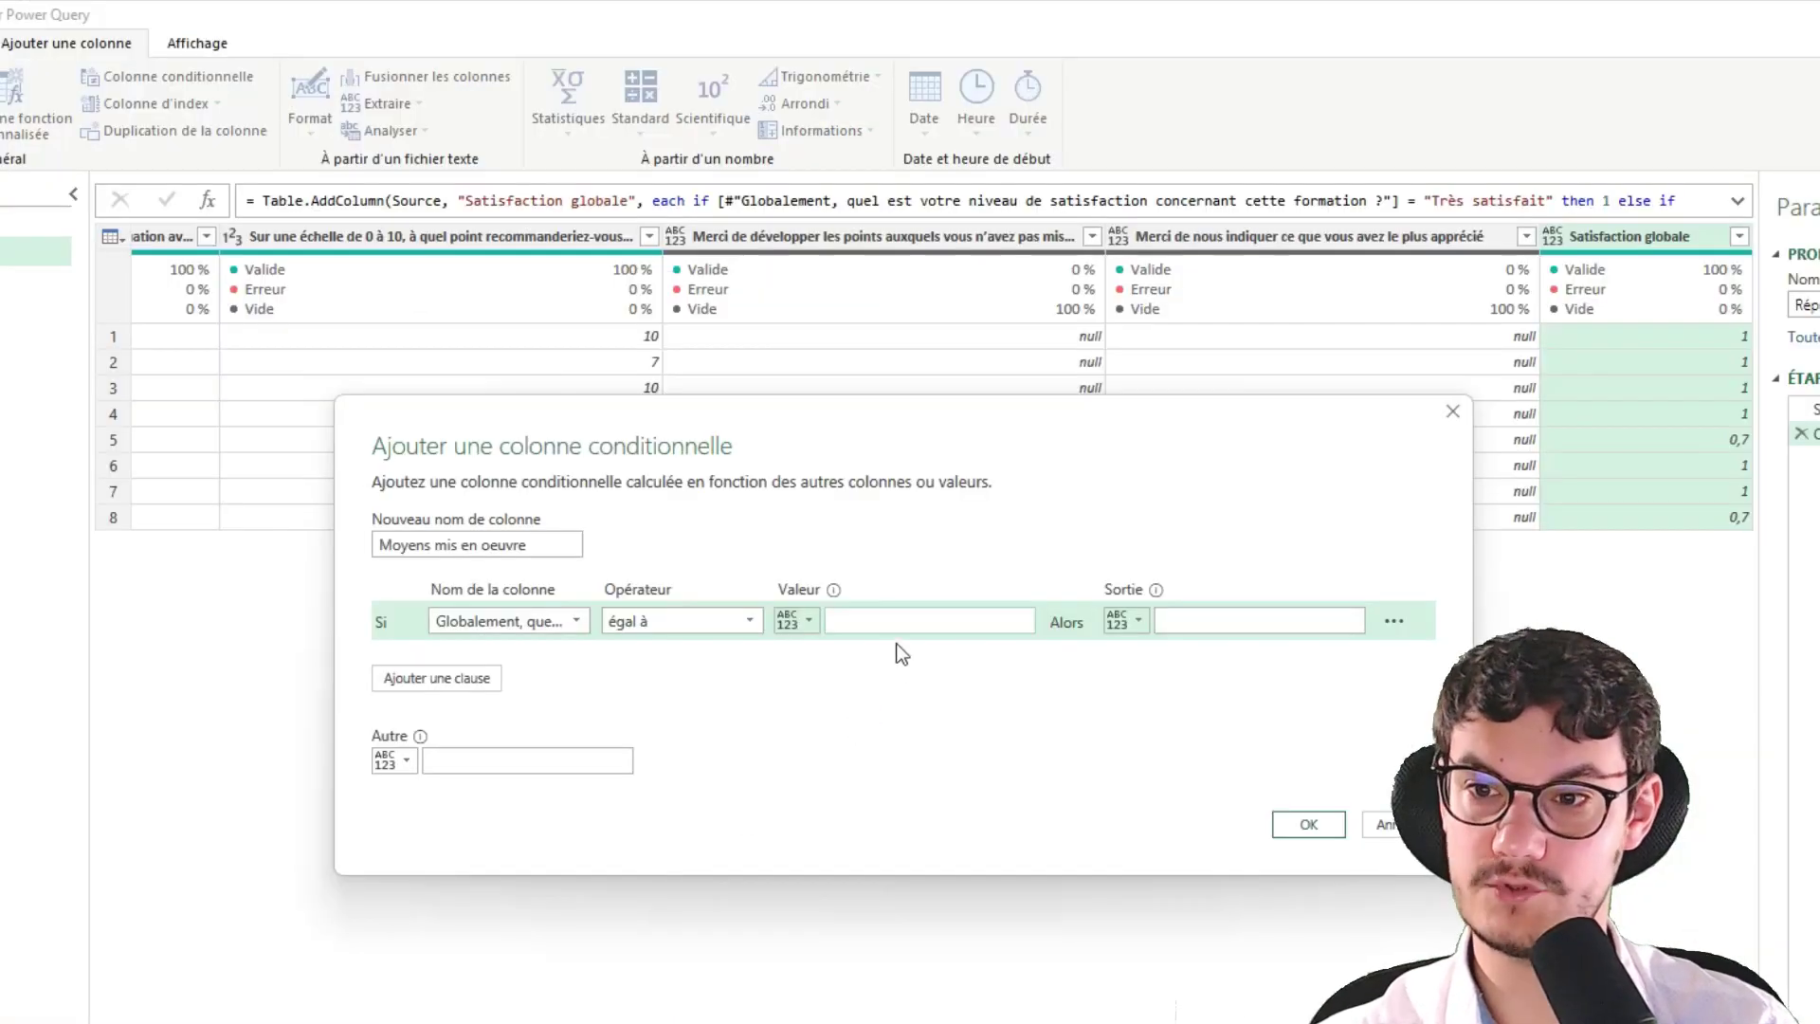
pyautogui.click(901, 621)
pyautogui.hotkey('ctrl', 'v')
pyautogui.click(1166, 620)
pyautogui.write('1')
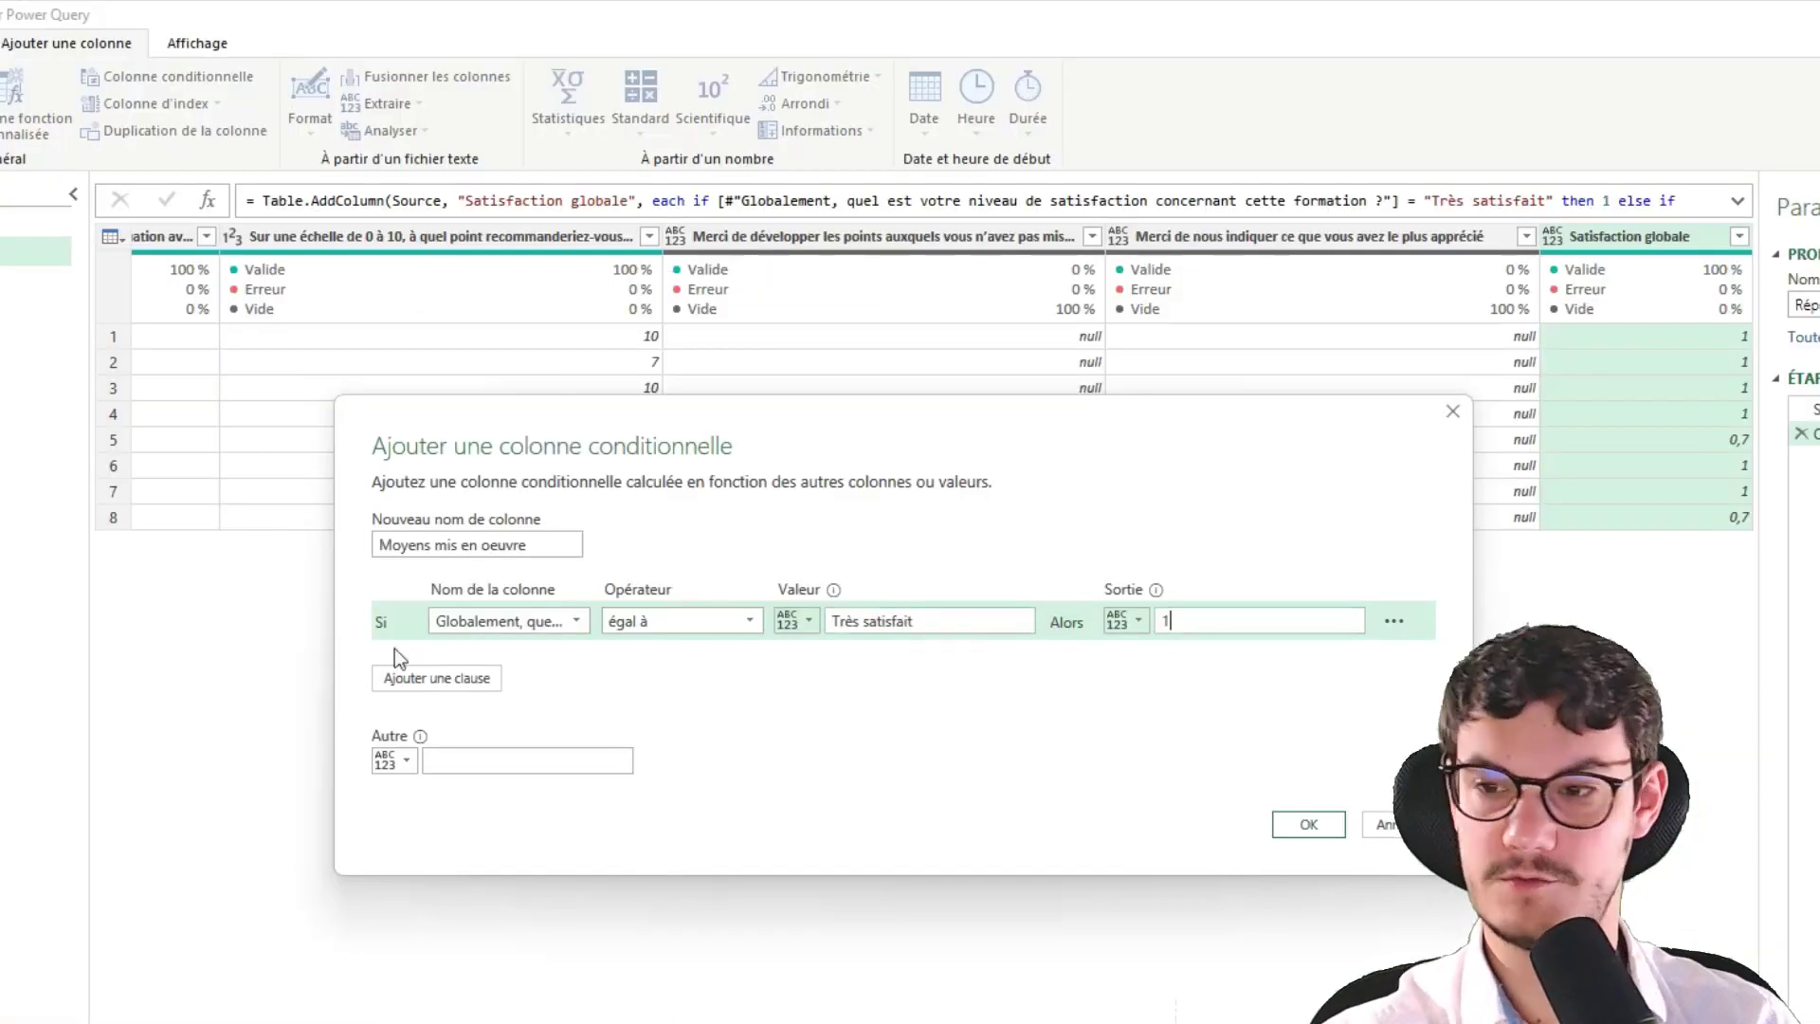
# Add second and third conditions, both testing the same means question
pyautogui.click(406, 683)
pyautogui.click(444, 715)
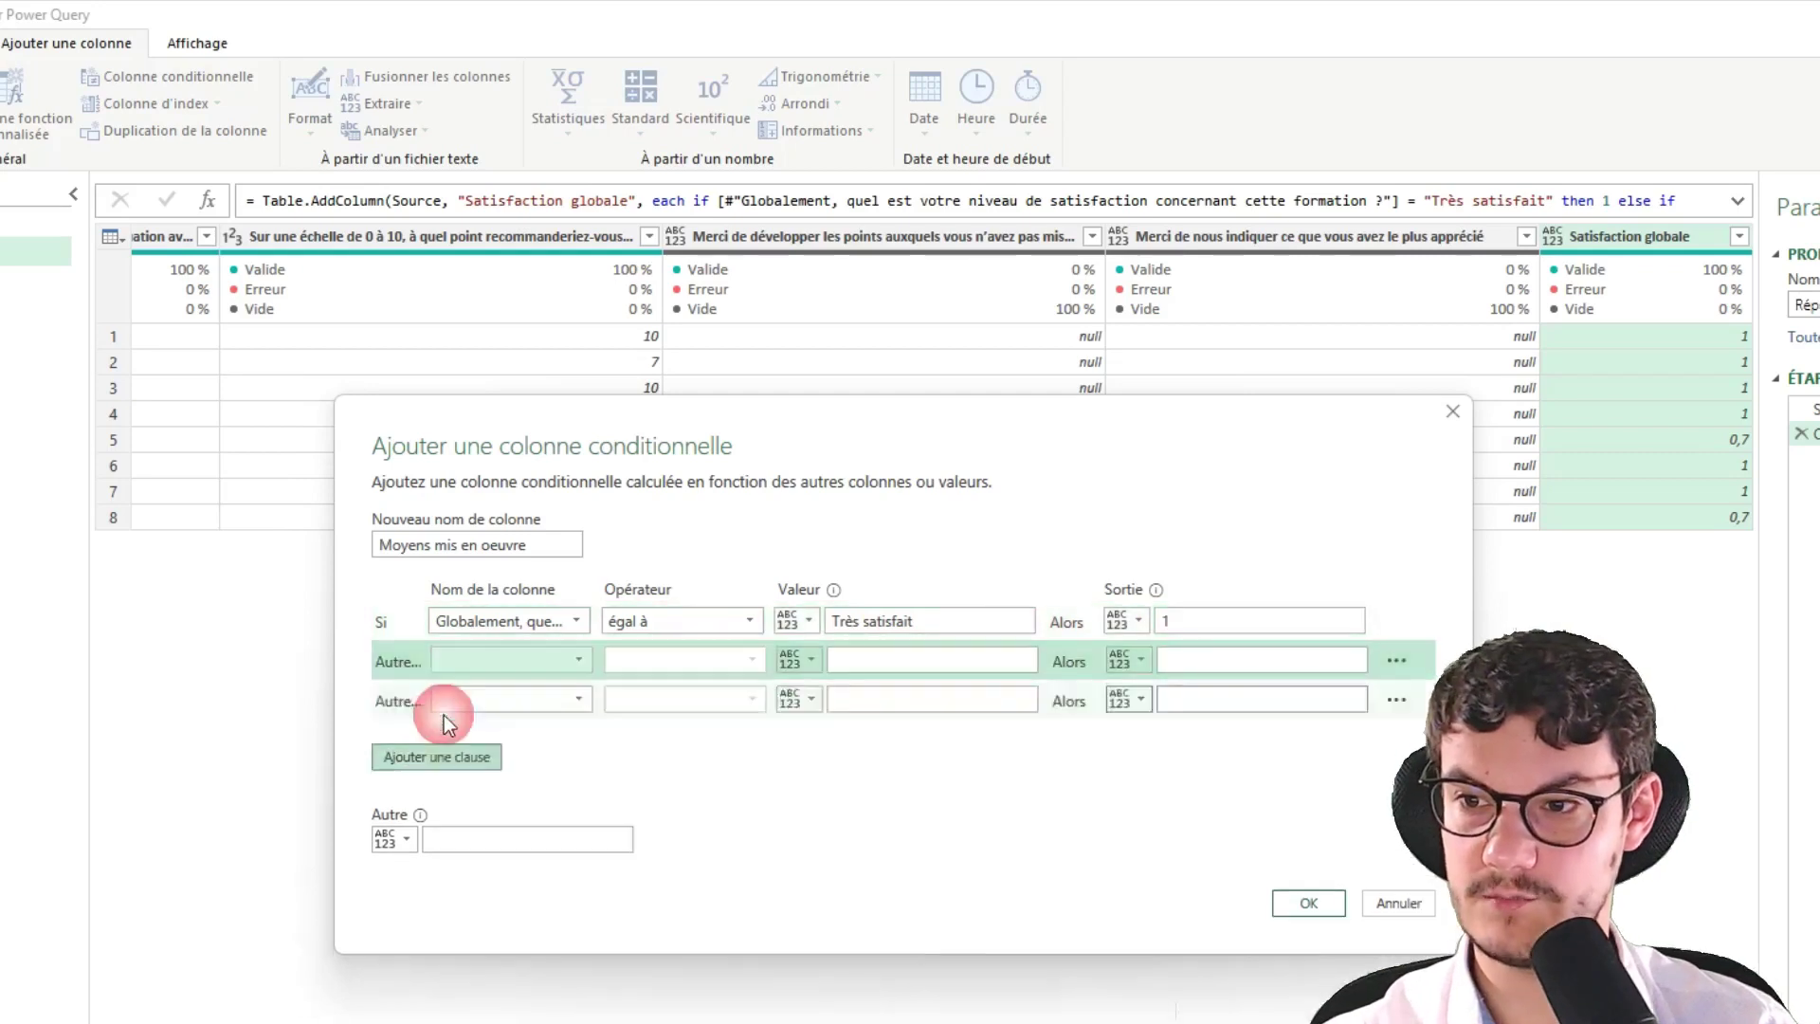
pyautogui.click(537, 660)
pyautogui.click(544, 730)
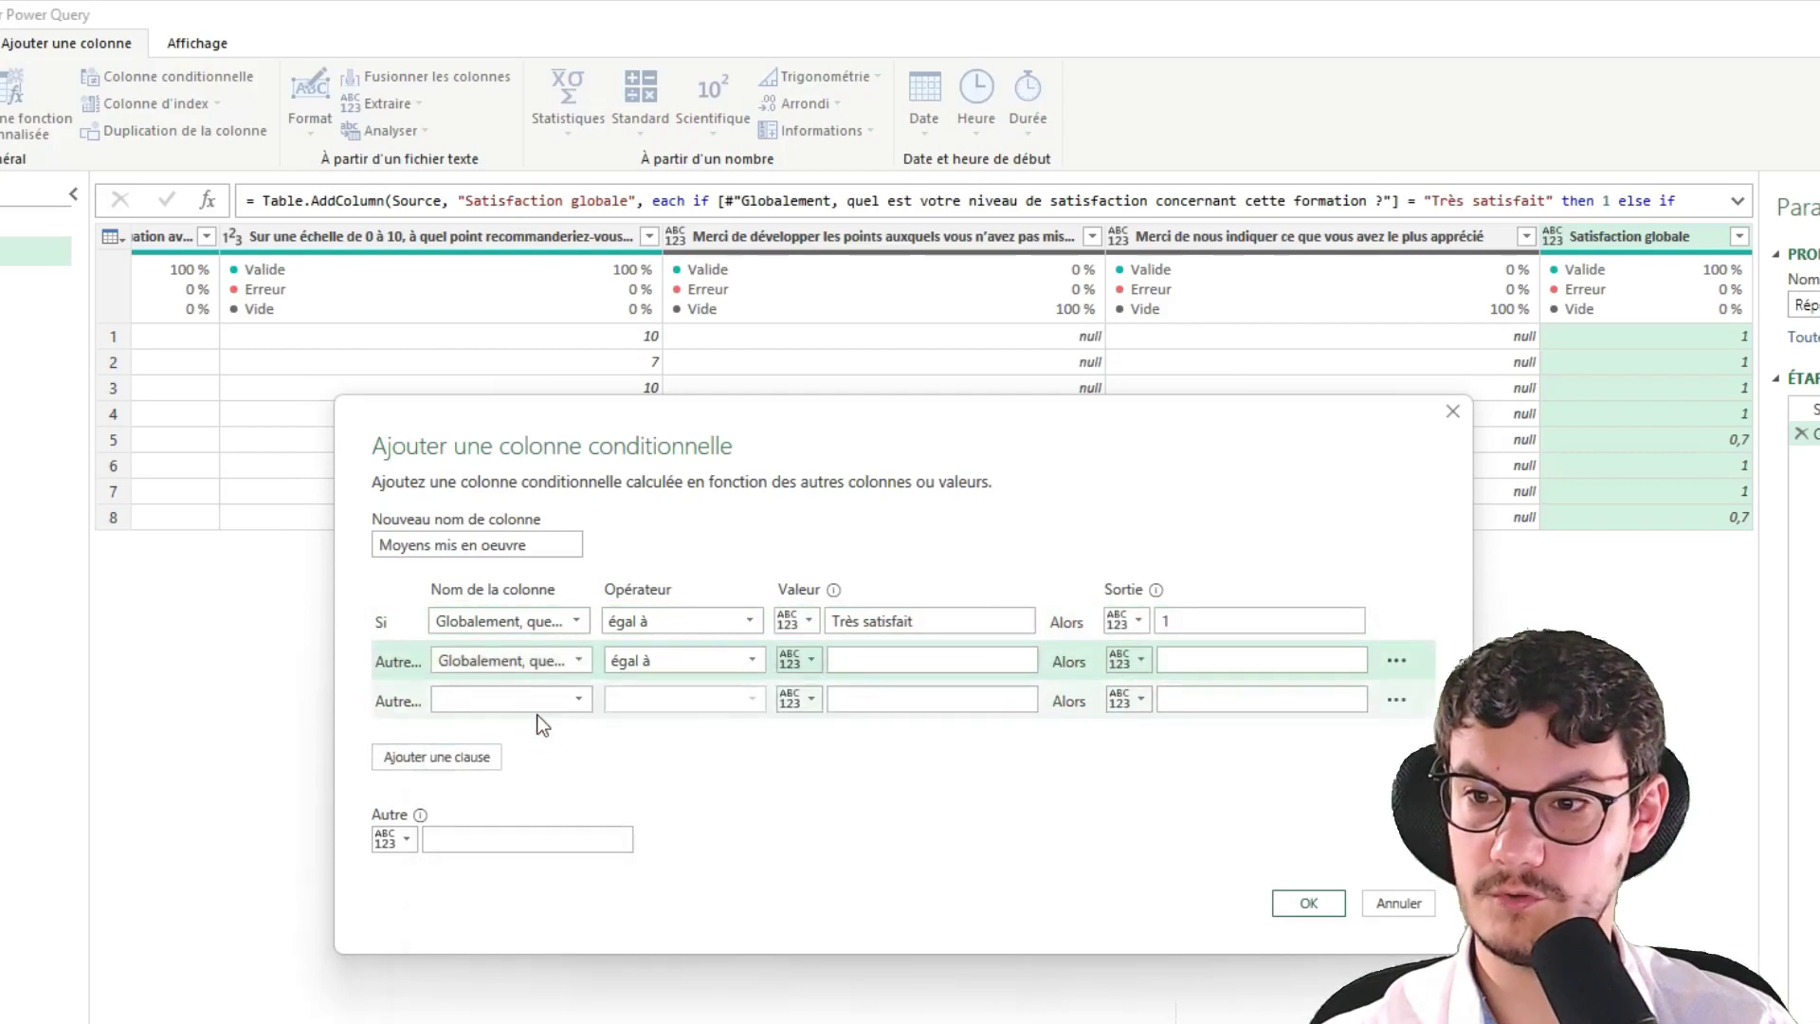
pyautogui.click(548, 707)
pyautogui.click(551, 777)
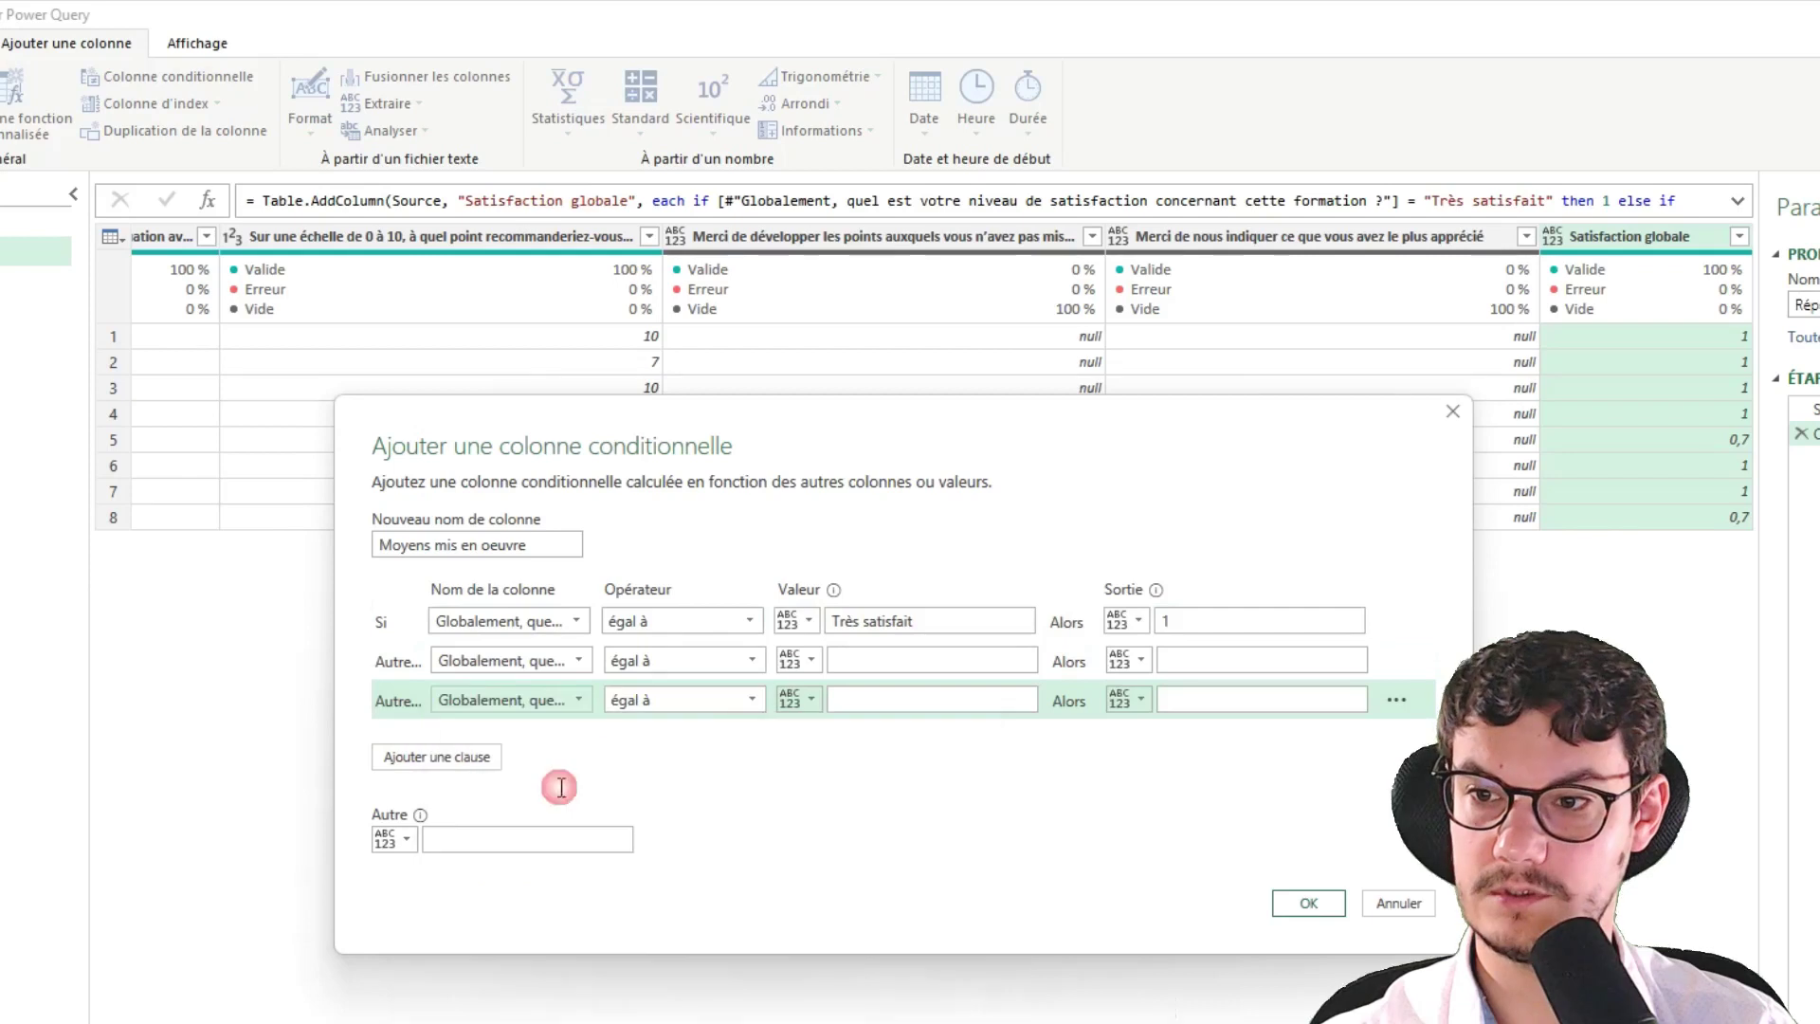
# Paste 'Plutôt satisfait' and 'Plutôt pas satisfait' from the form as the second and third values
pyautogui.hotkey('alt', 'Tab')
pyautogui.tripleClick(537, 581)
pyautogui.hotkey('ctrl', 'c')
pyautogui.hotkey('alt', 'Tab')
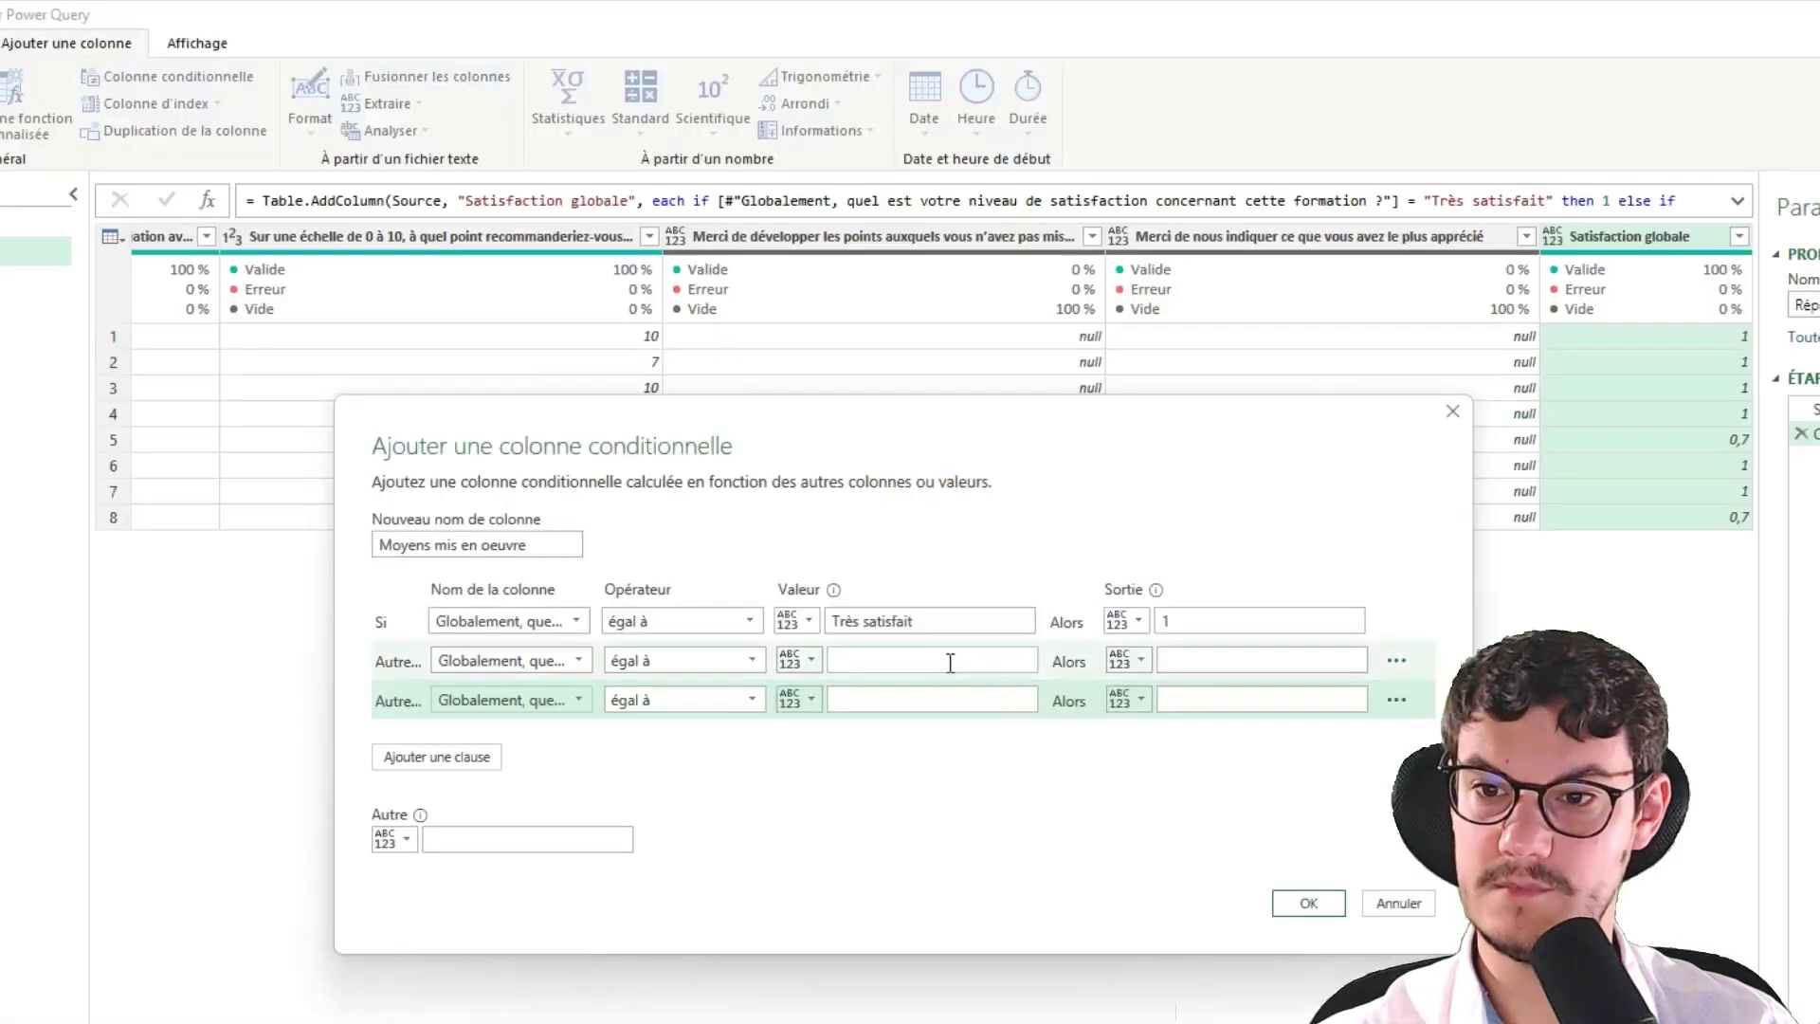
pyautogui.click(947, 651)
pyautogui.hotkey('ctrl', 'v')
pyautogui.hotkey('alt', 'Tab')
pyautogui.tripleClick(674, 650)
pyautogui.hotkey('ctrl', 'c')
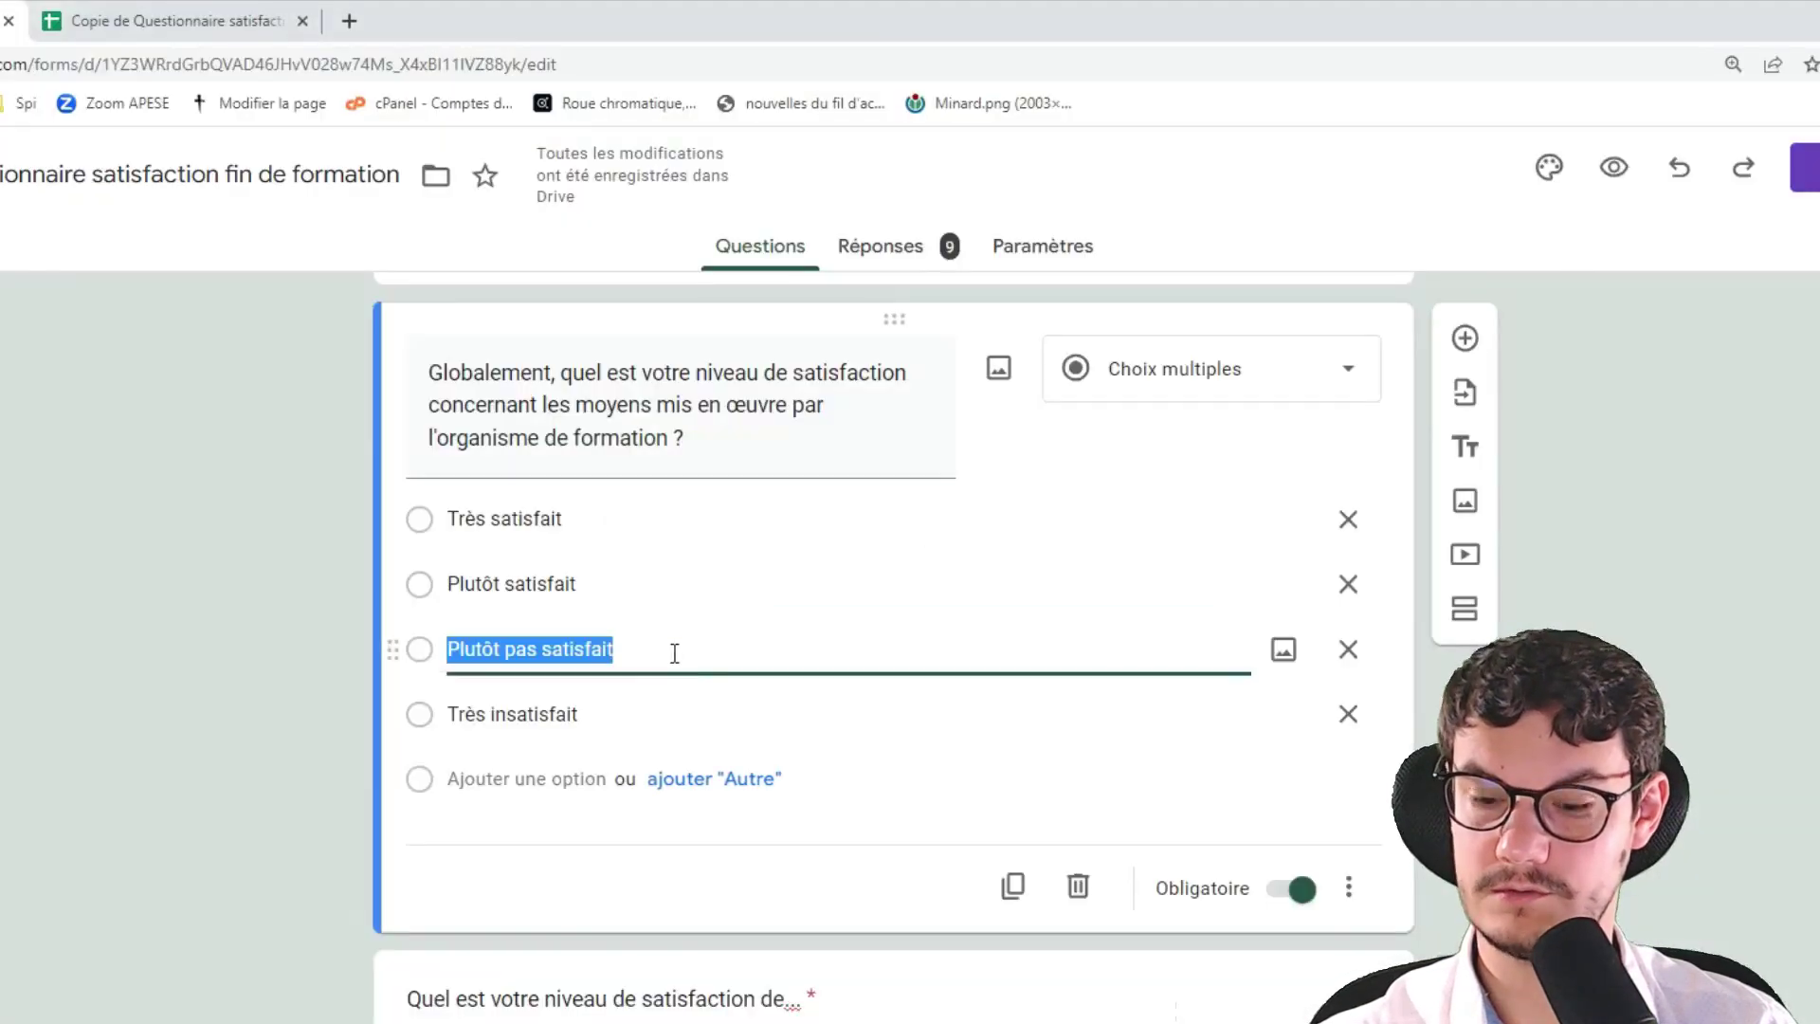
pyautogui.hotkey('alt', 'Tab')
pyautogui.click(840, 700)
pyautogui.hotkey('ctrl', 'v')
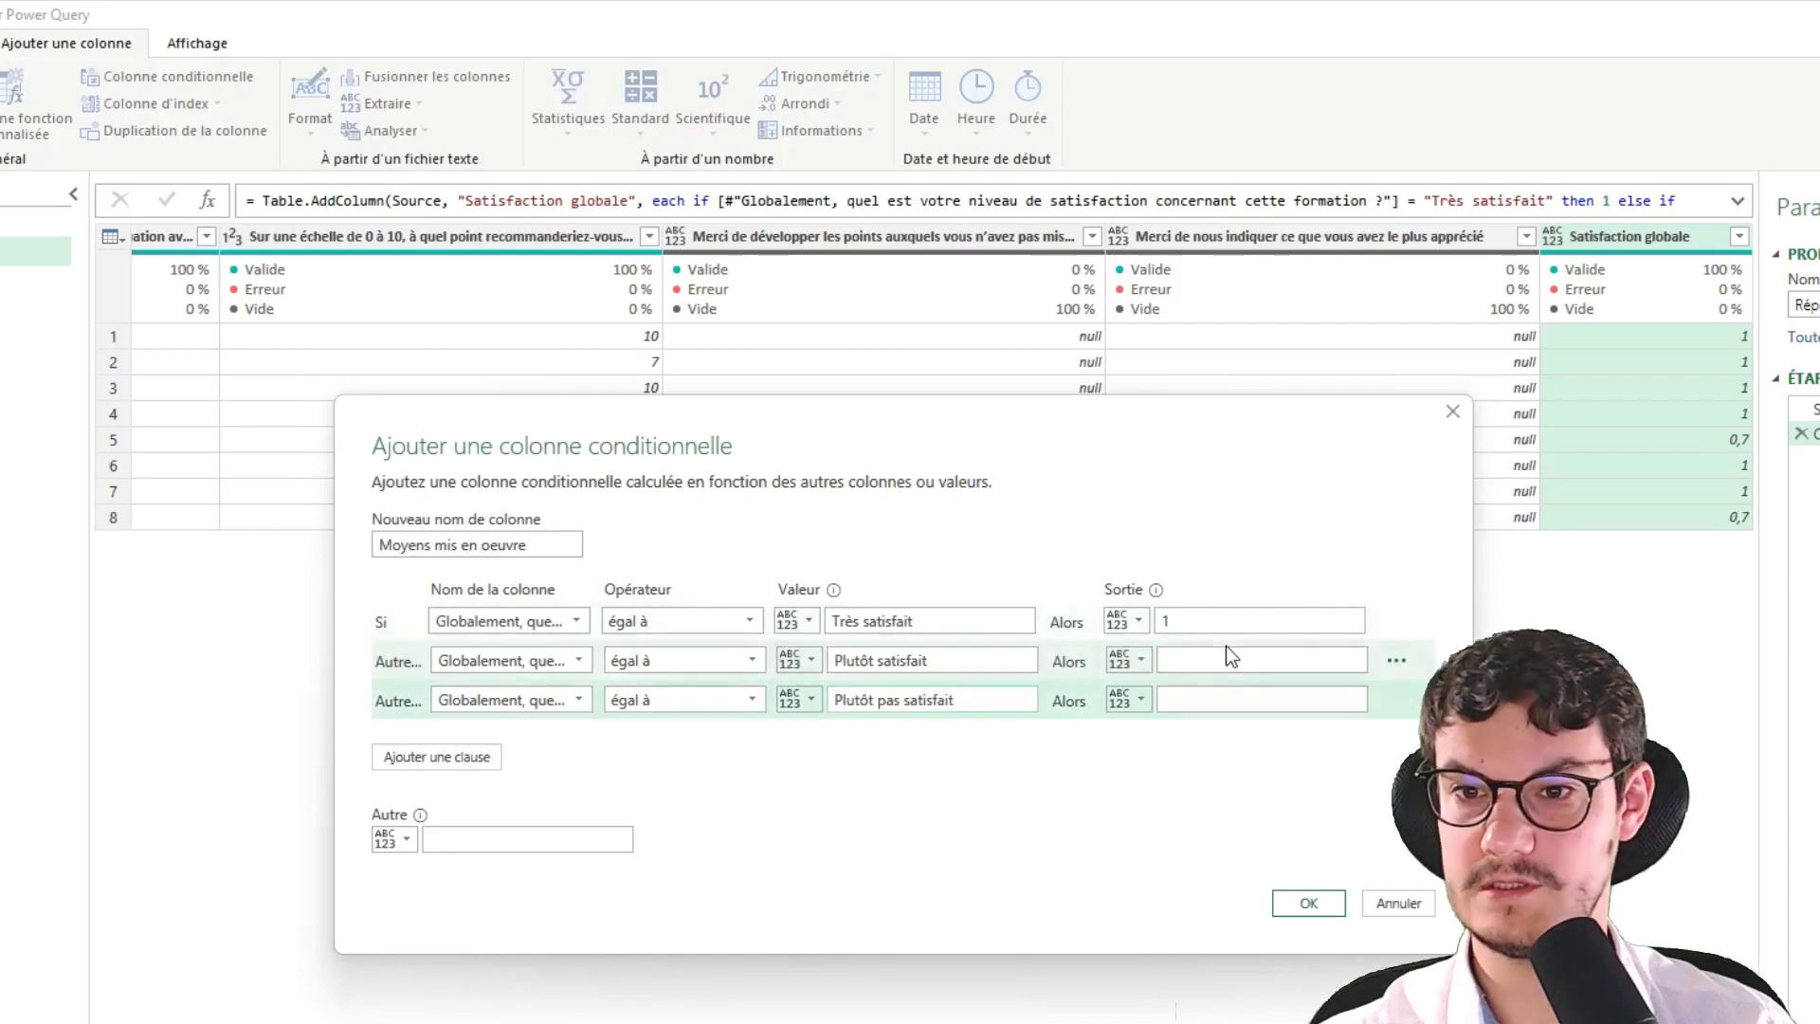
# Score those conditions 0,7 and 0,4 with a fallback of 0, and create the column
pyautogui.click(1226, 654)
pyautogui.write('0,7')
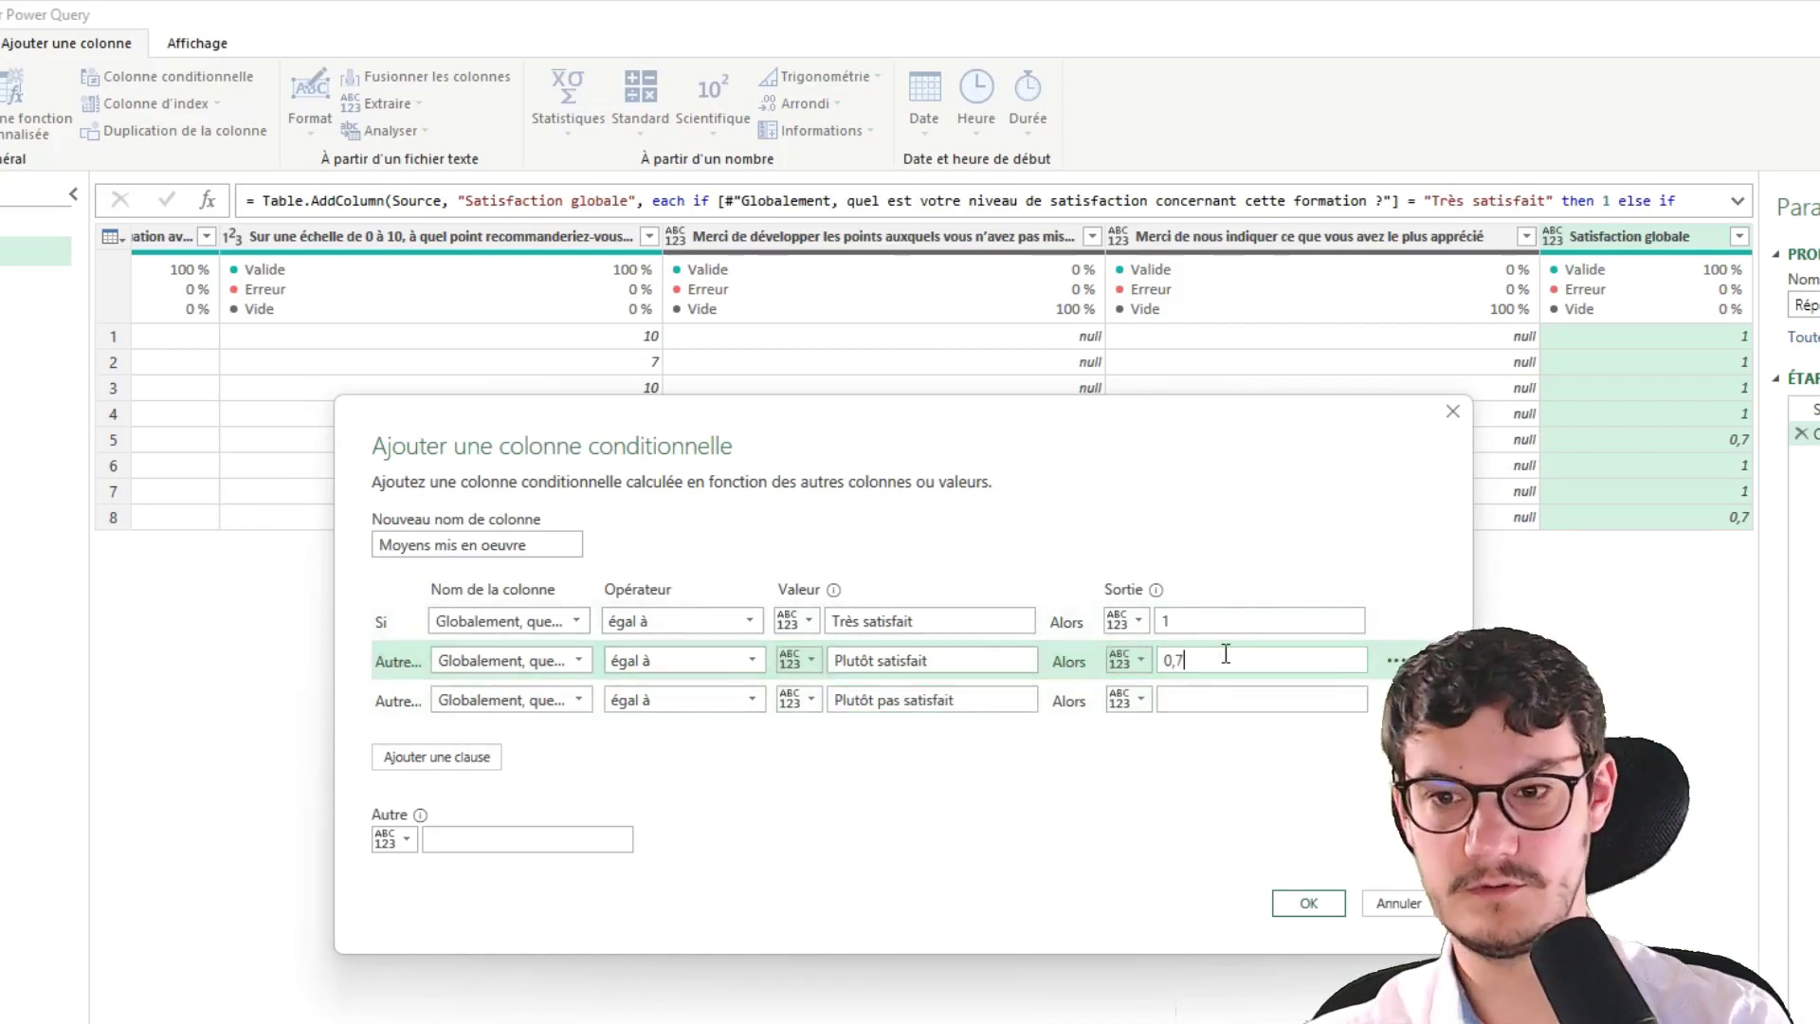
pyautogui.click(1253, 698)
pyautogui.write('0,4')
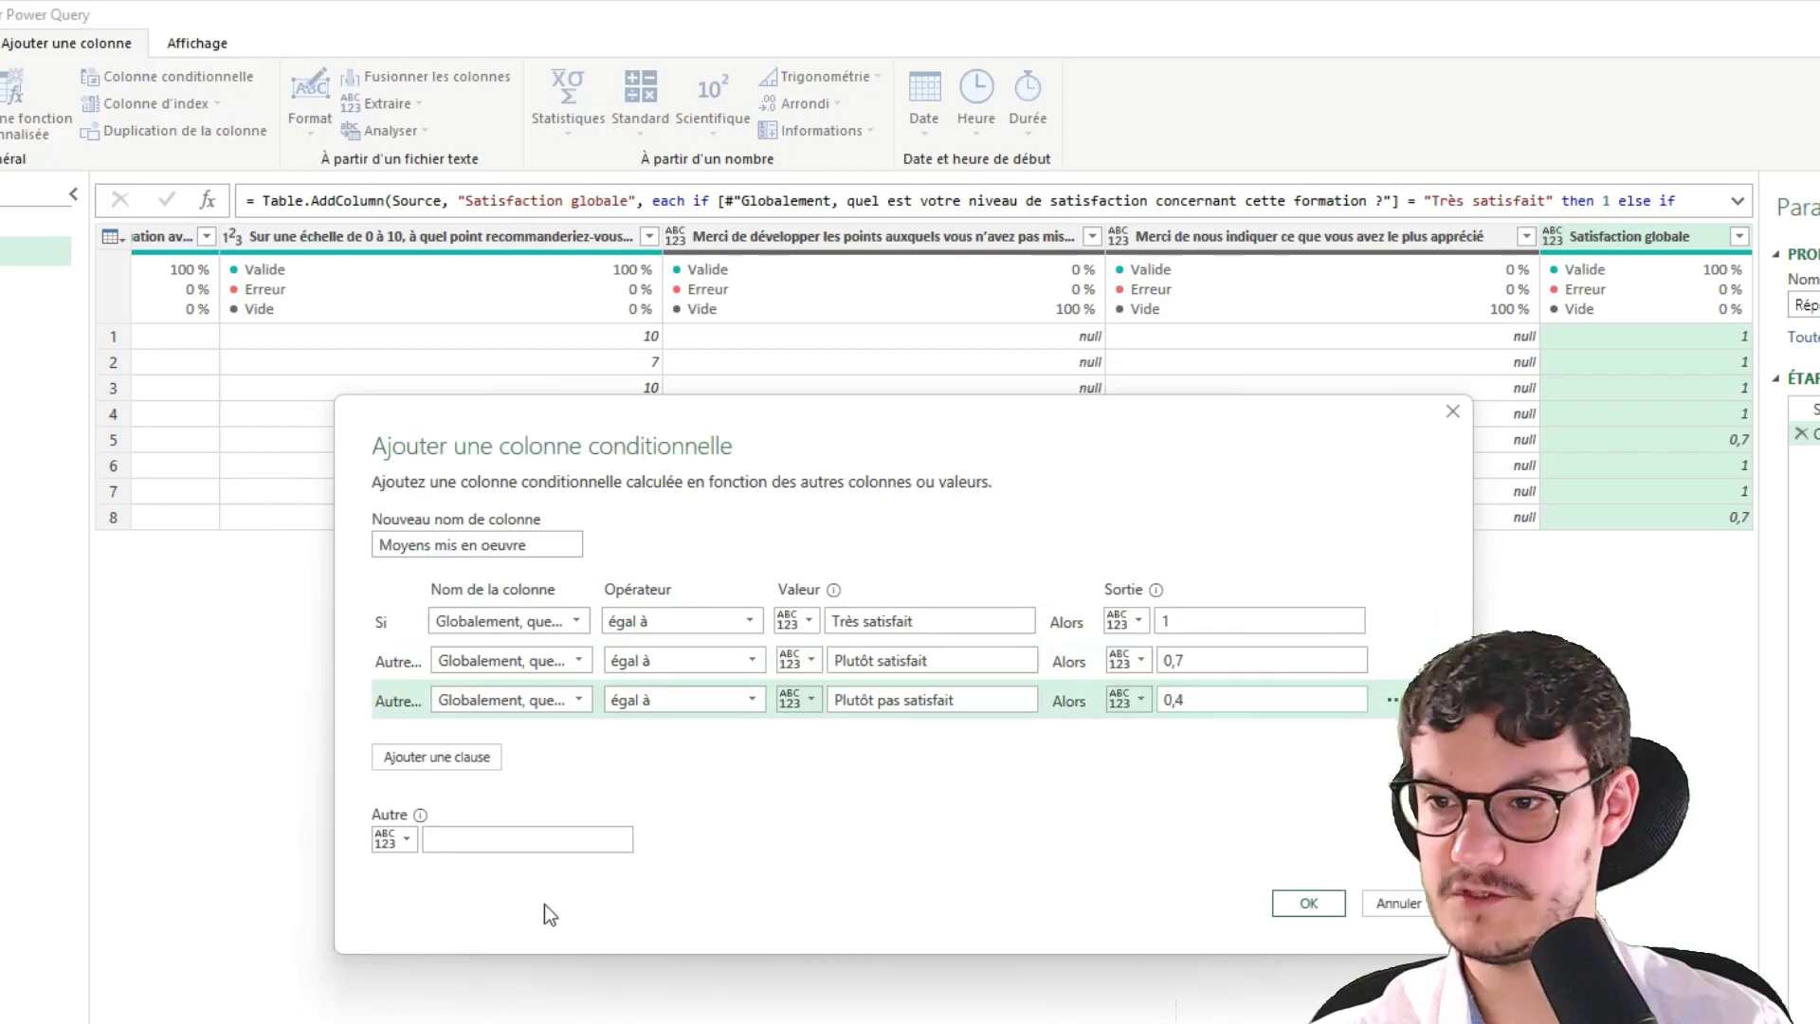
pyautogui.click(550, 841)
pyautogui.write('0')
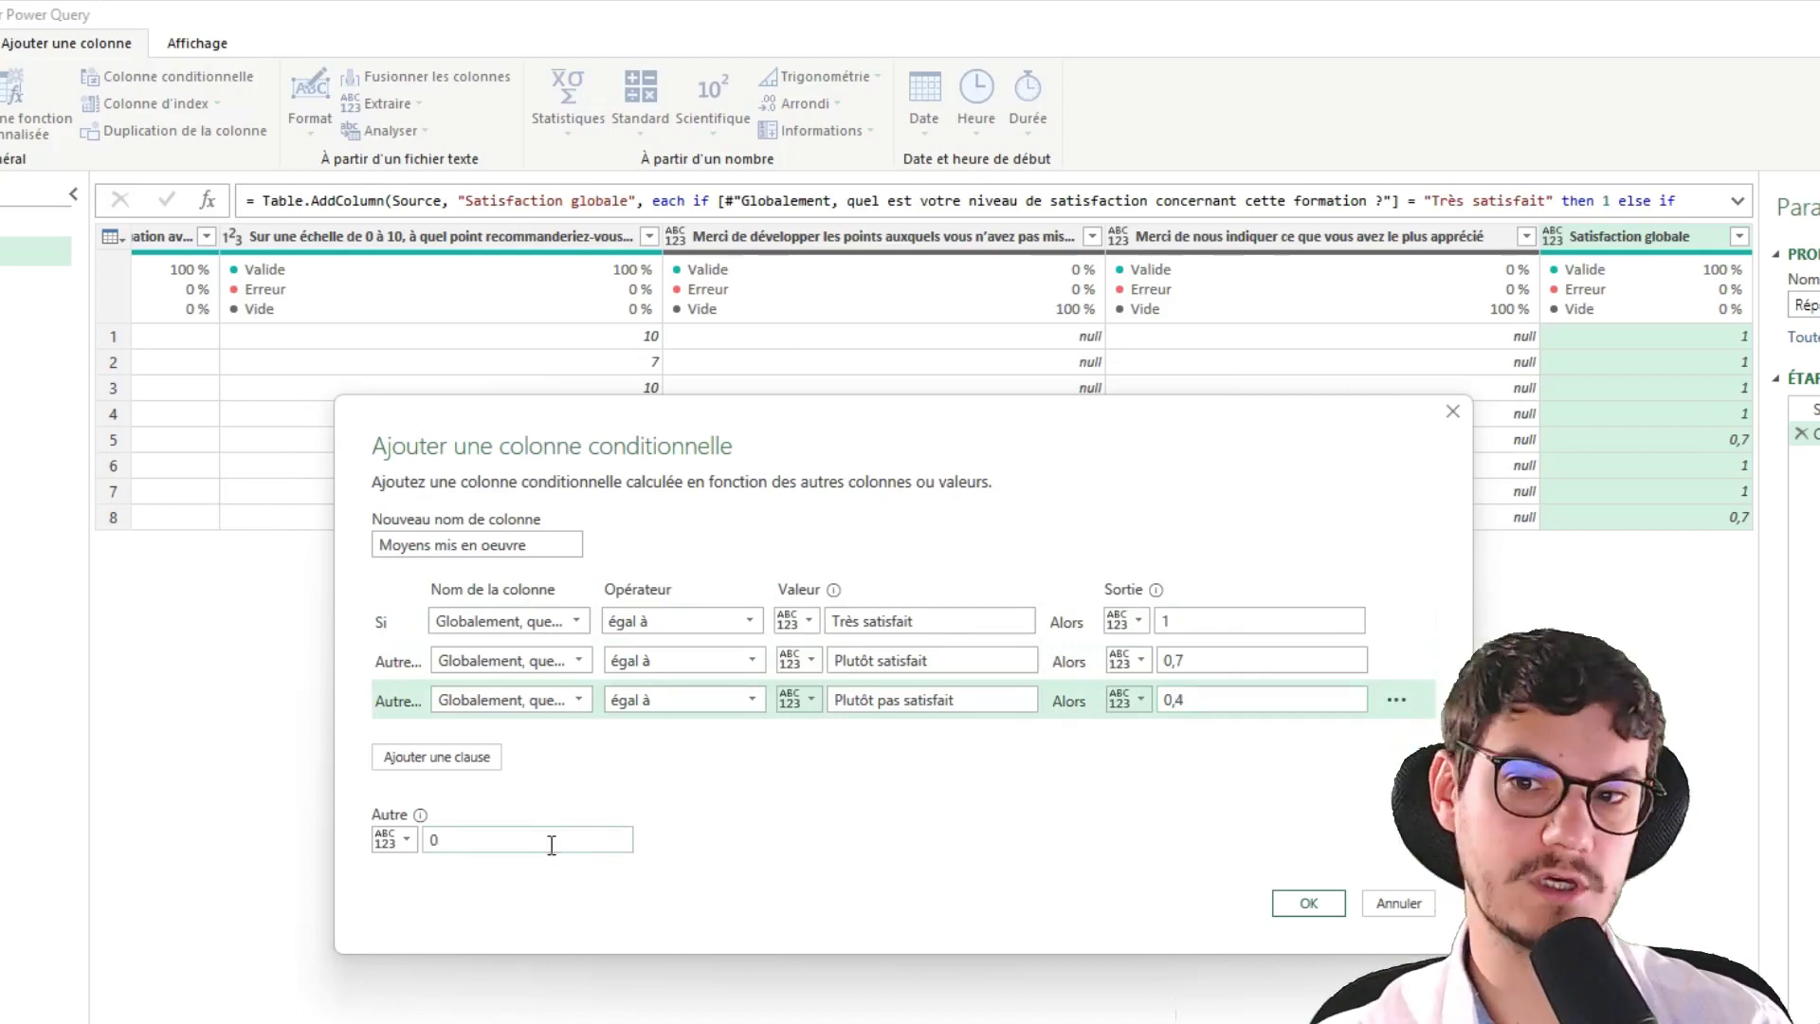
pyautogui.click(1310, 904)
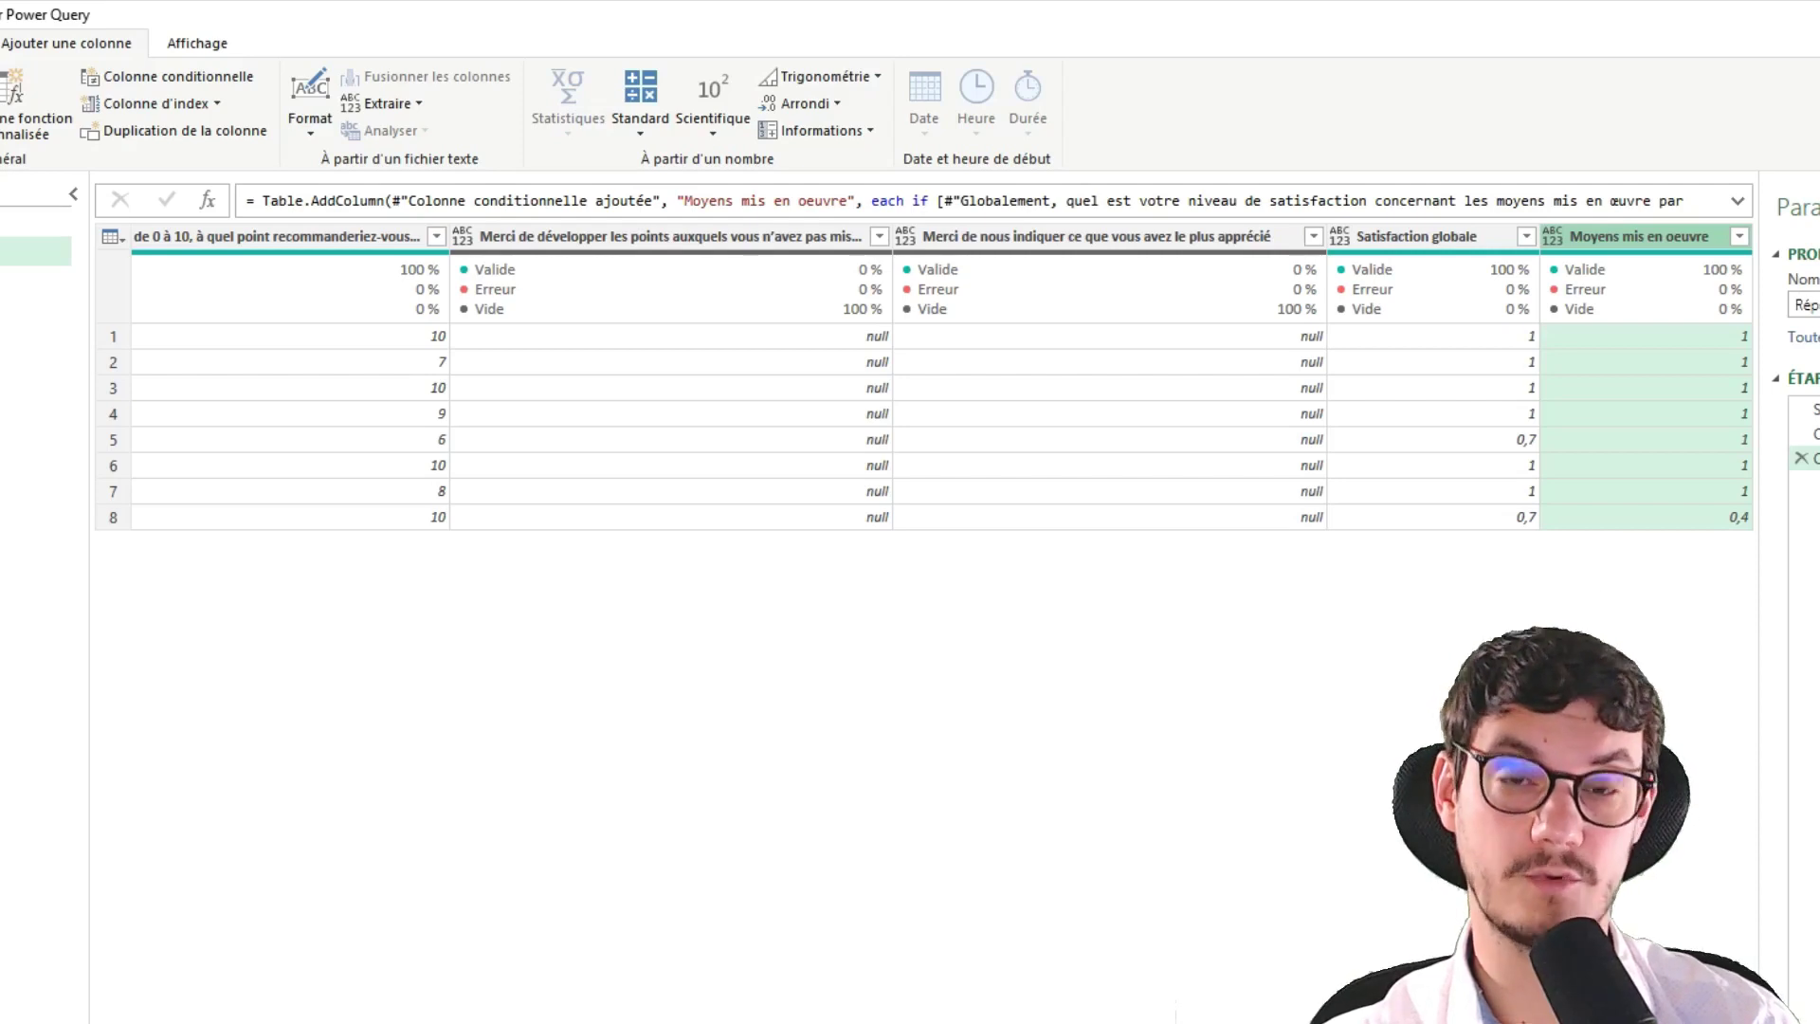
# Create scored columns for the remaining questions through 'Adéquation aux attentes', then recheck the last one unchanged
pyautogui.hotkey('alt', 'Tab')
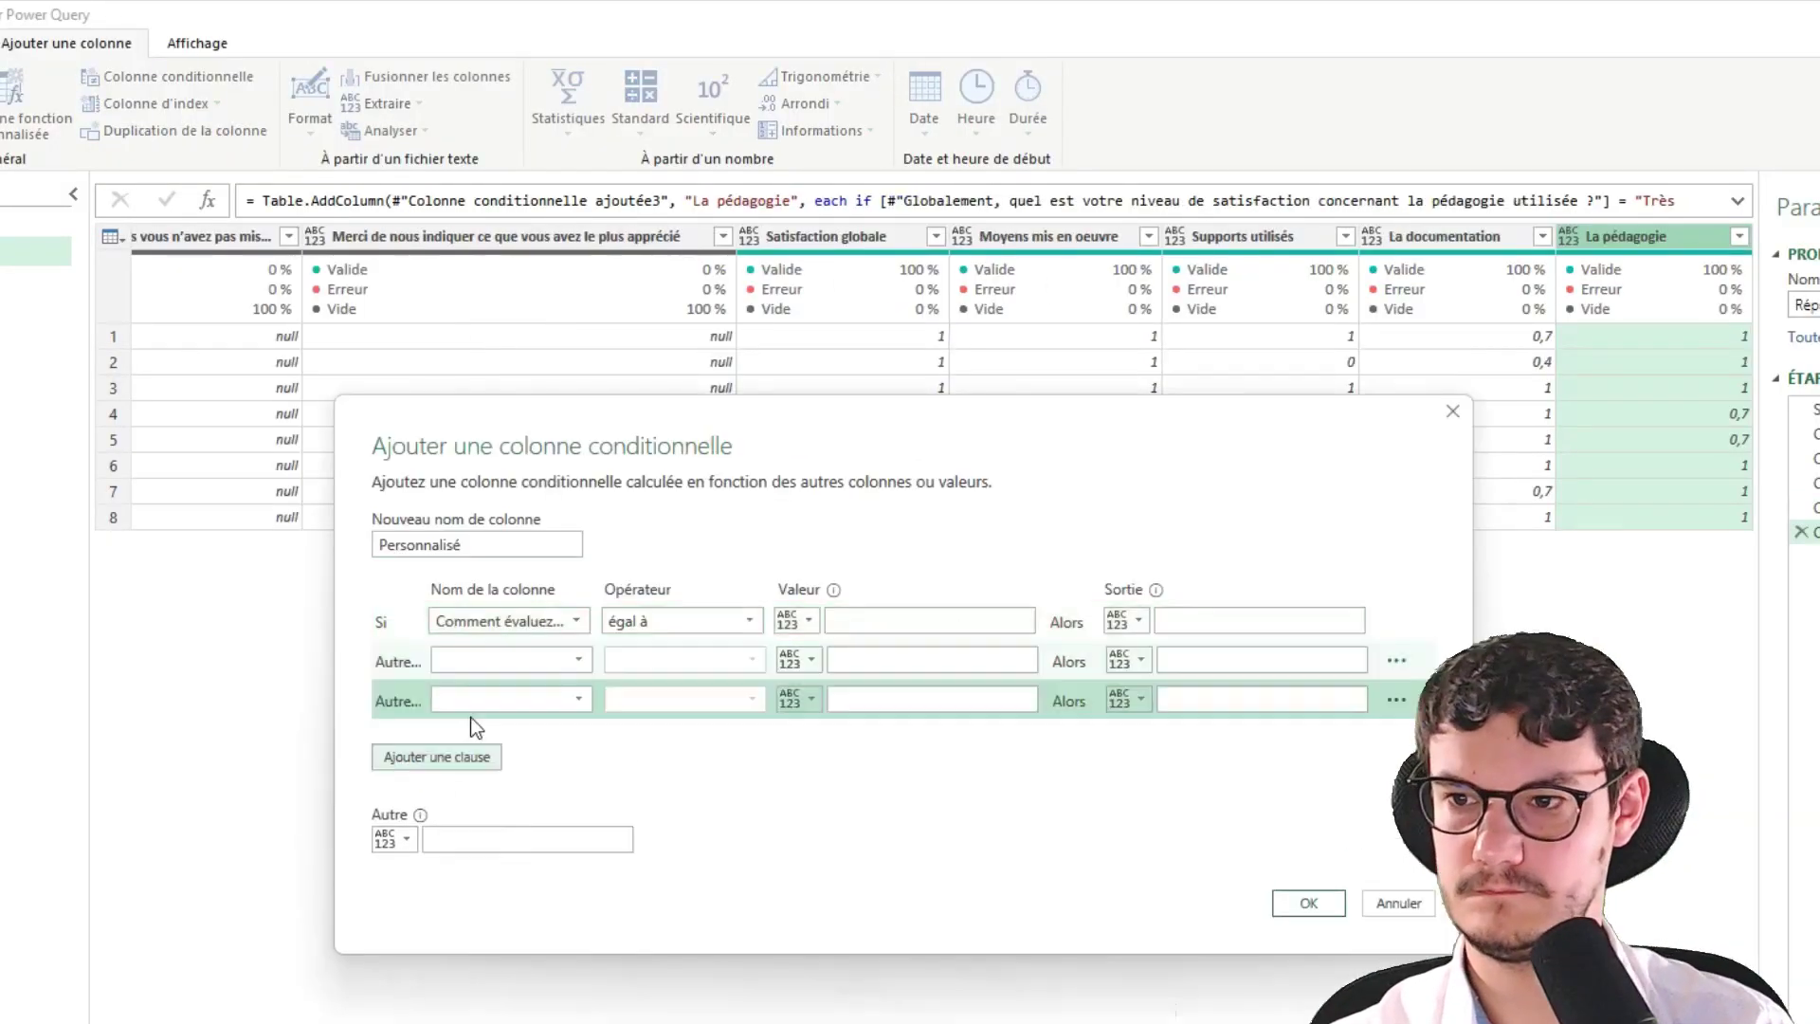
pyautogui.click(528, 661)
pyautogui.click(531, 908)
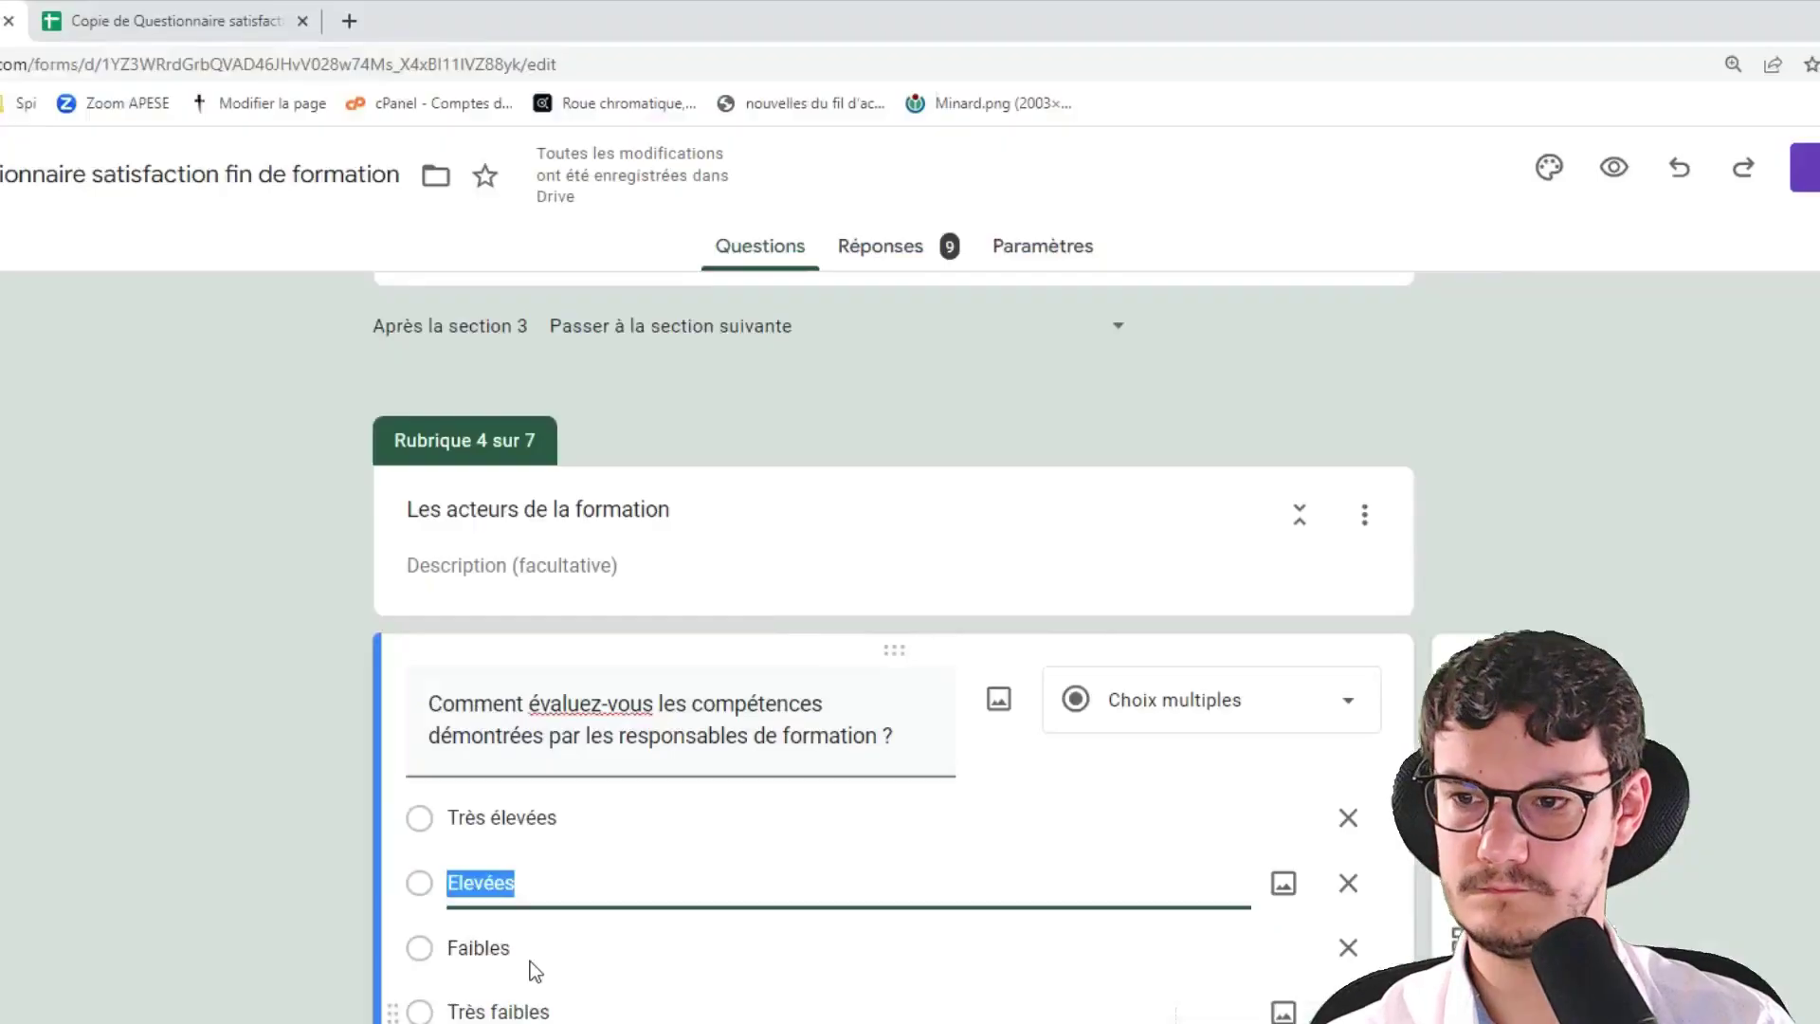
pyautogui.click(1308, 903)
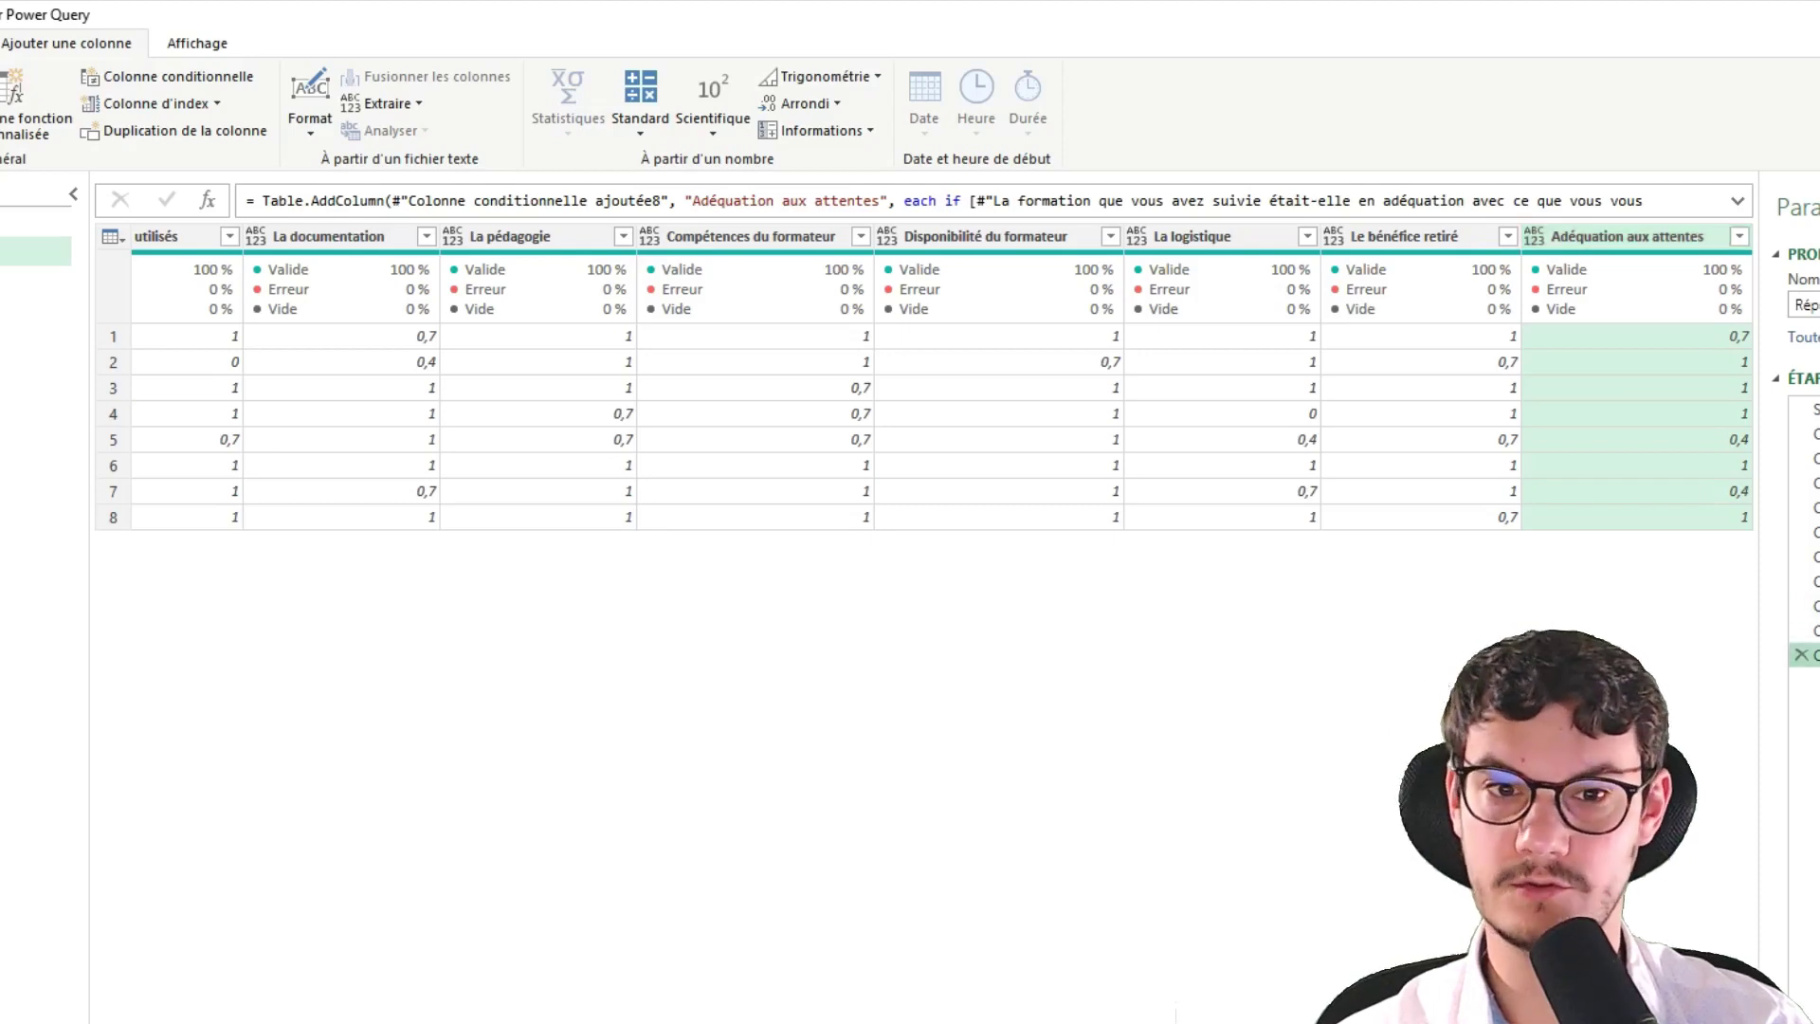
pyautogui.click(1812, 659)
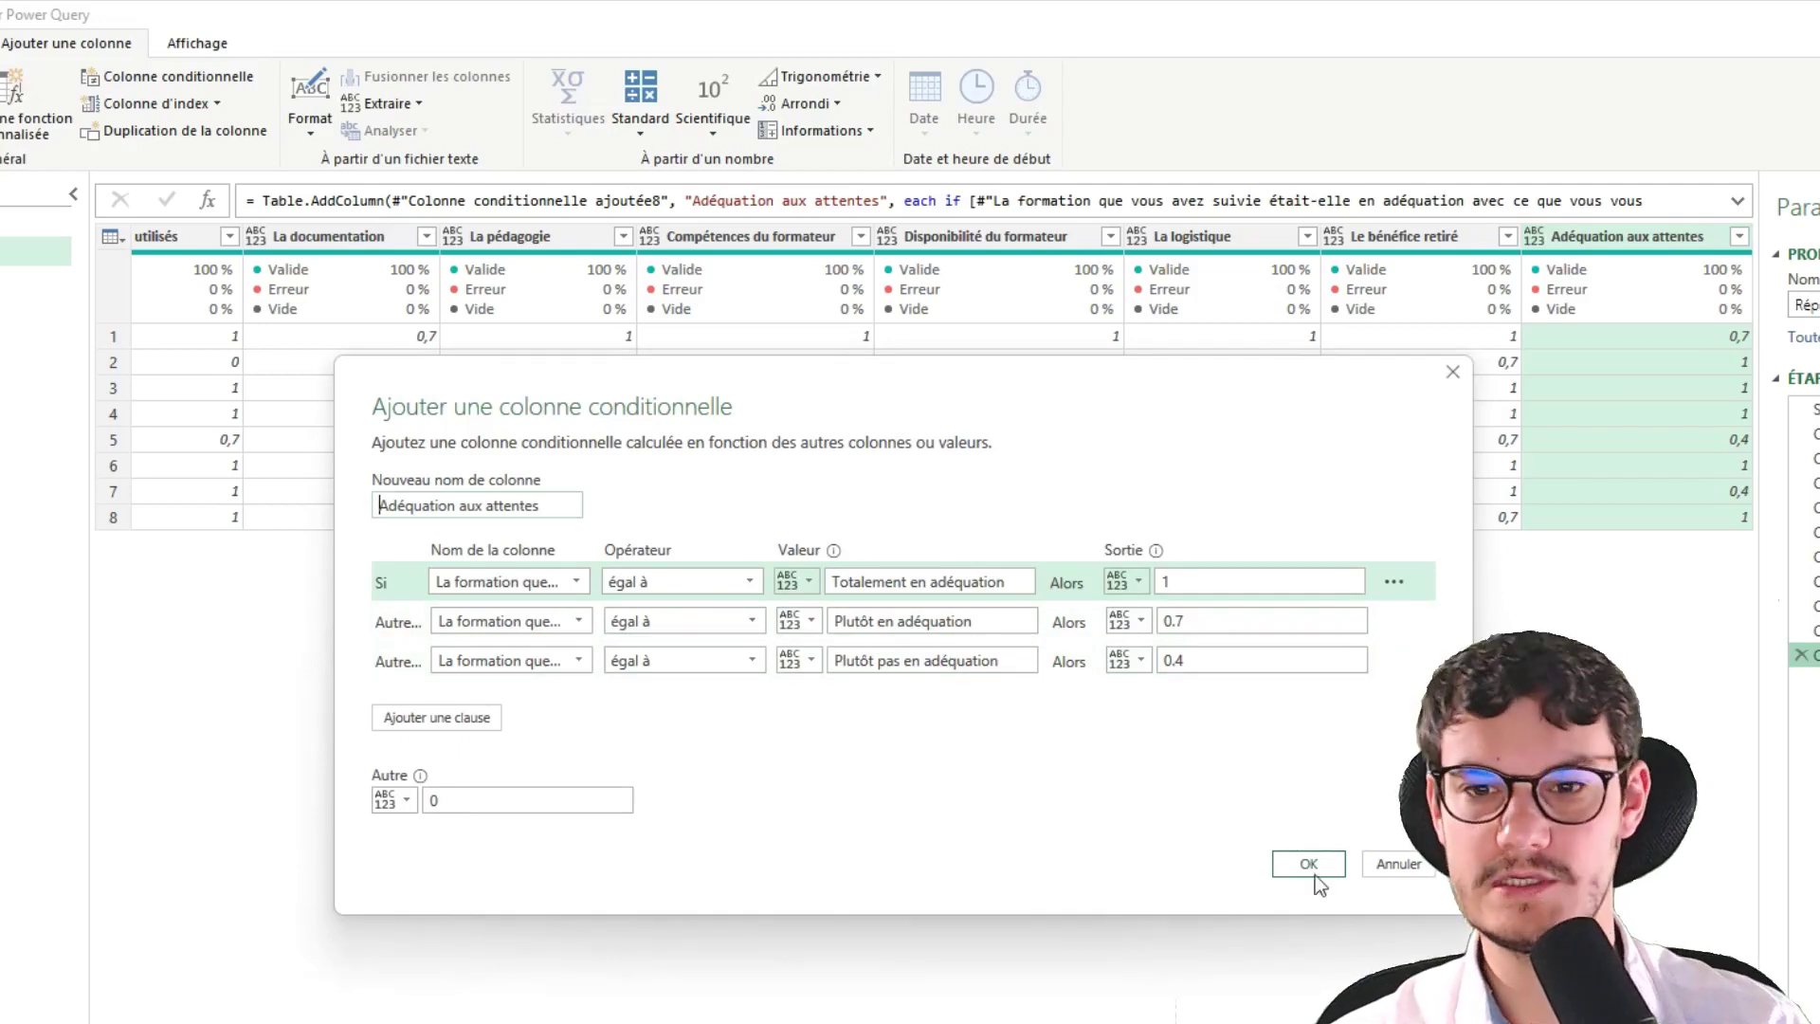
pyautogui.click(1393, 872)
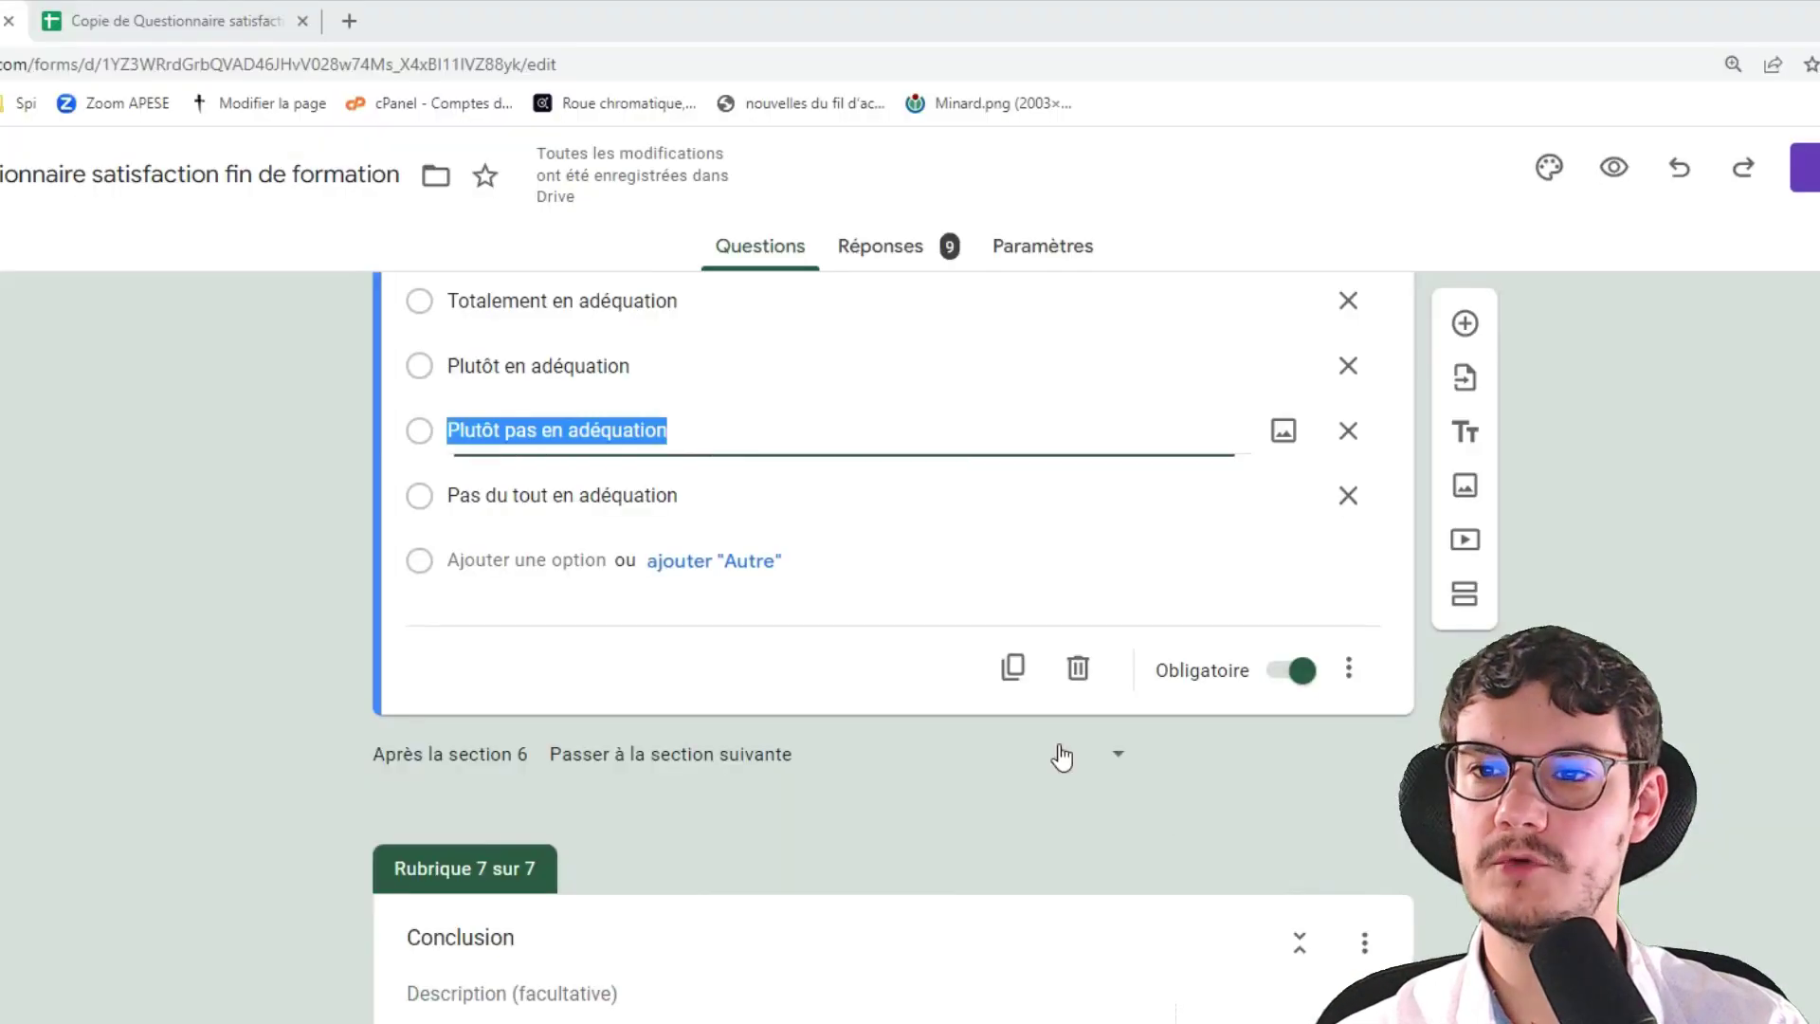
# Scroll the form up to the difficulty and rhythm questions
pyautogui.scroll(10, 1052, 756)
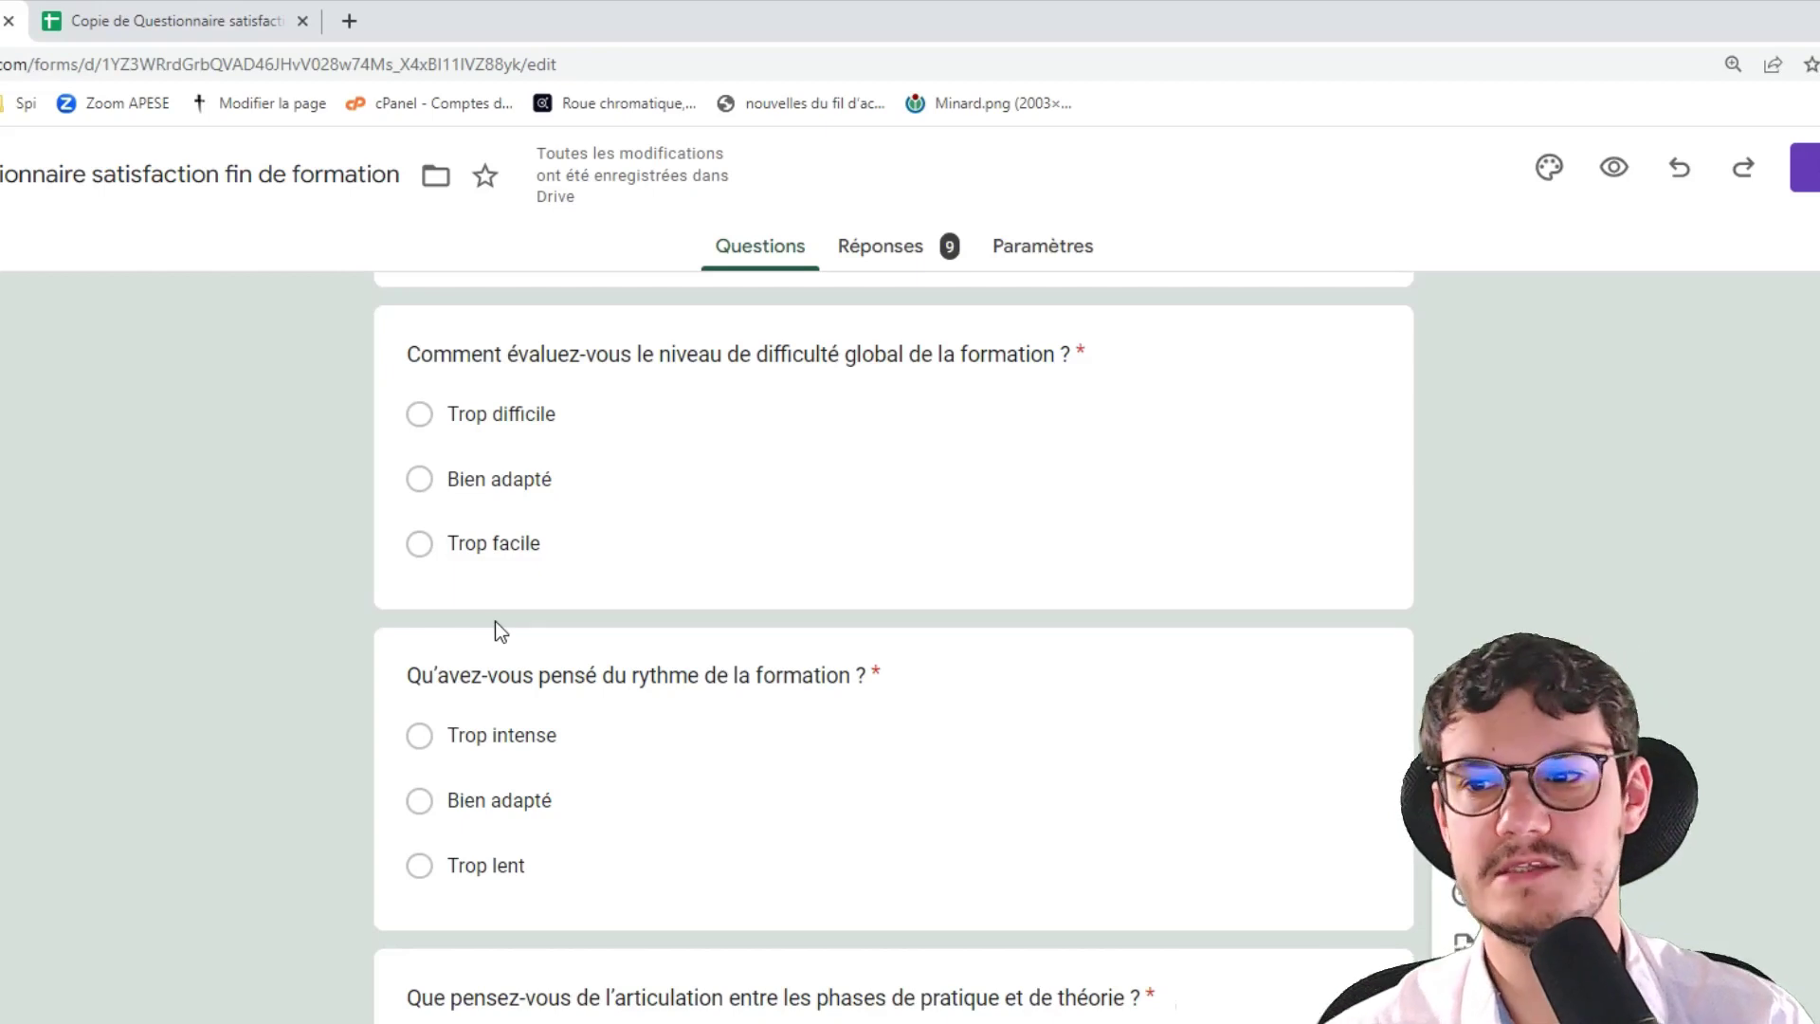
# Start a conditional column named 'Difficulté' testing the difficulty question
pyautogui.hotkey('alt', 'Tab')
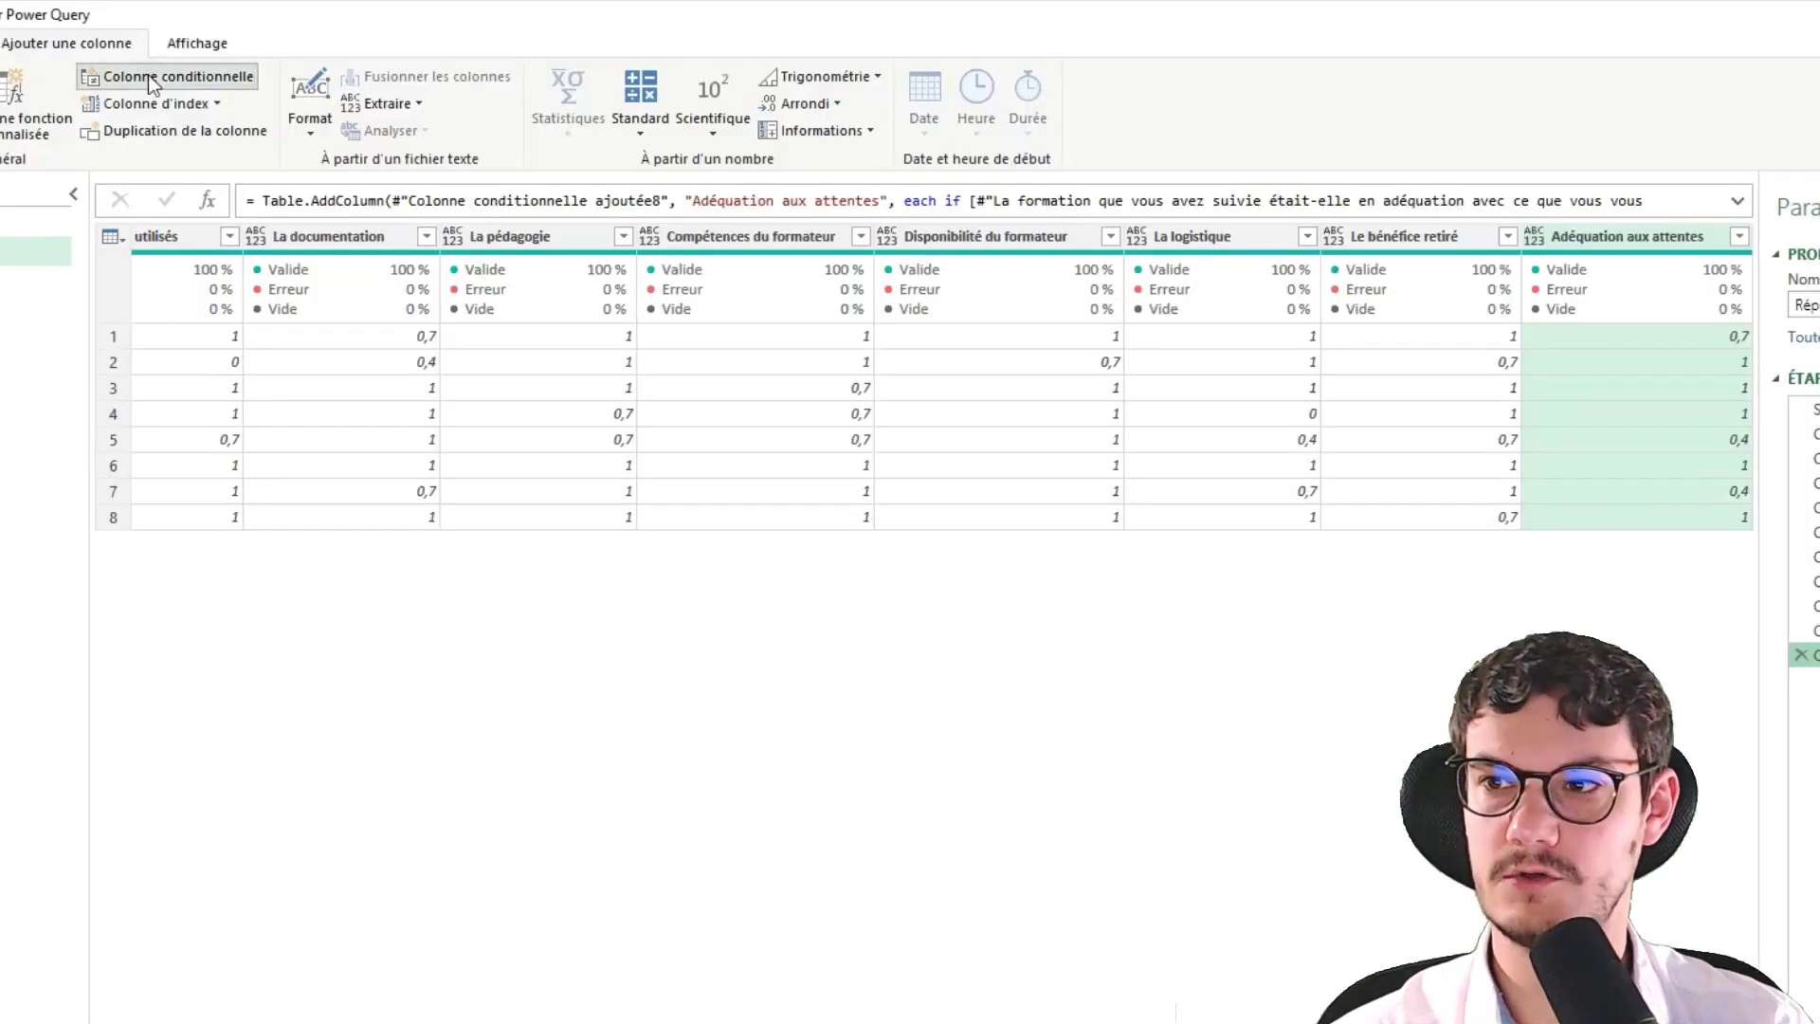
pyautogui.click(148, 76)
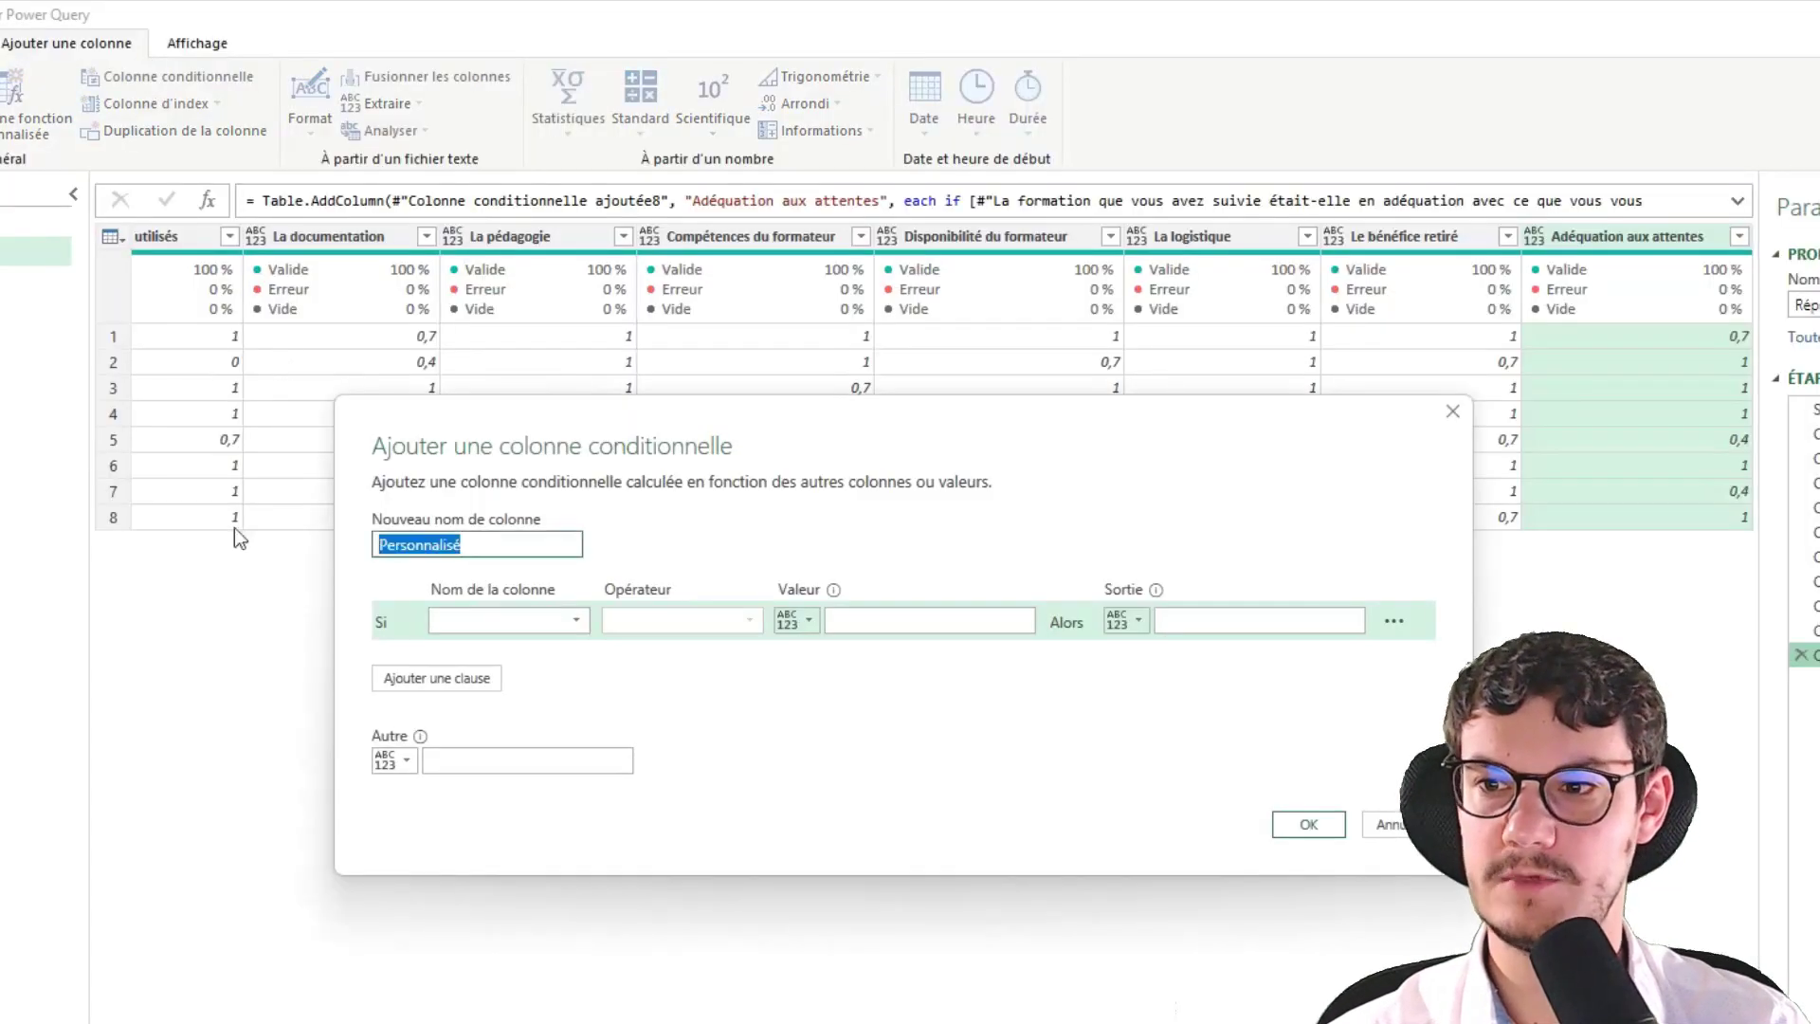
pyautogui.write('Difficult')
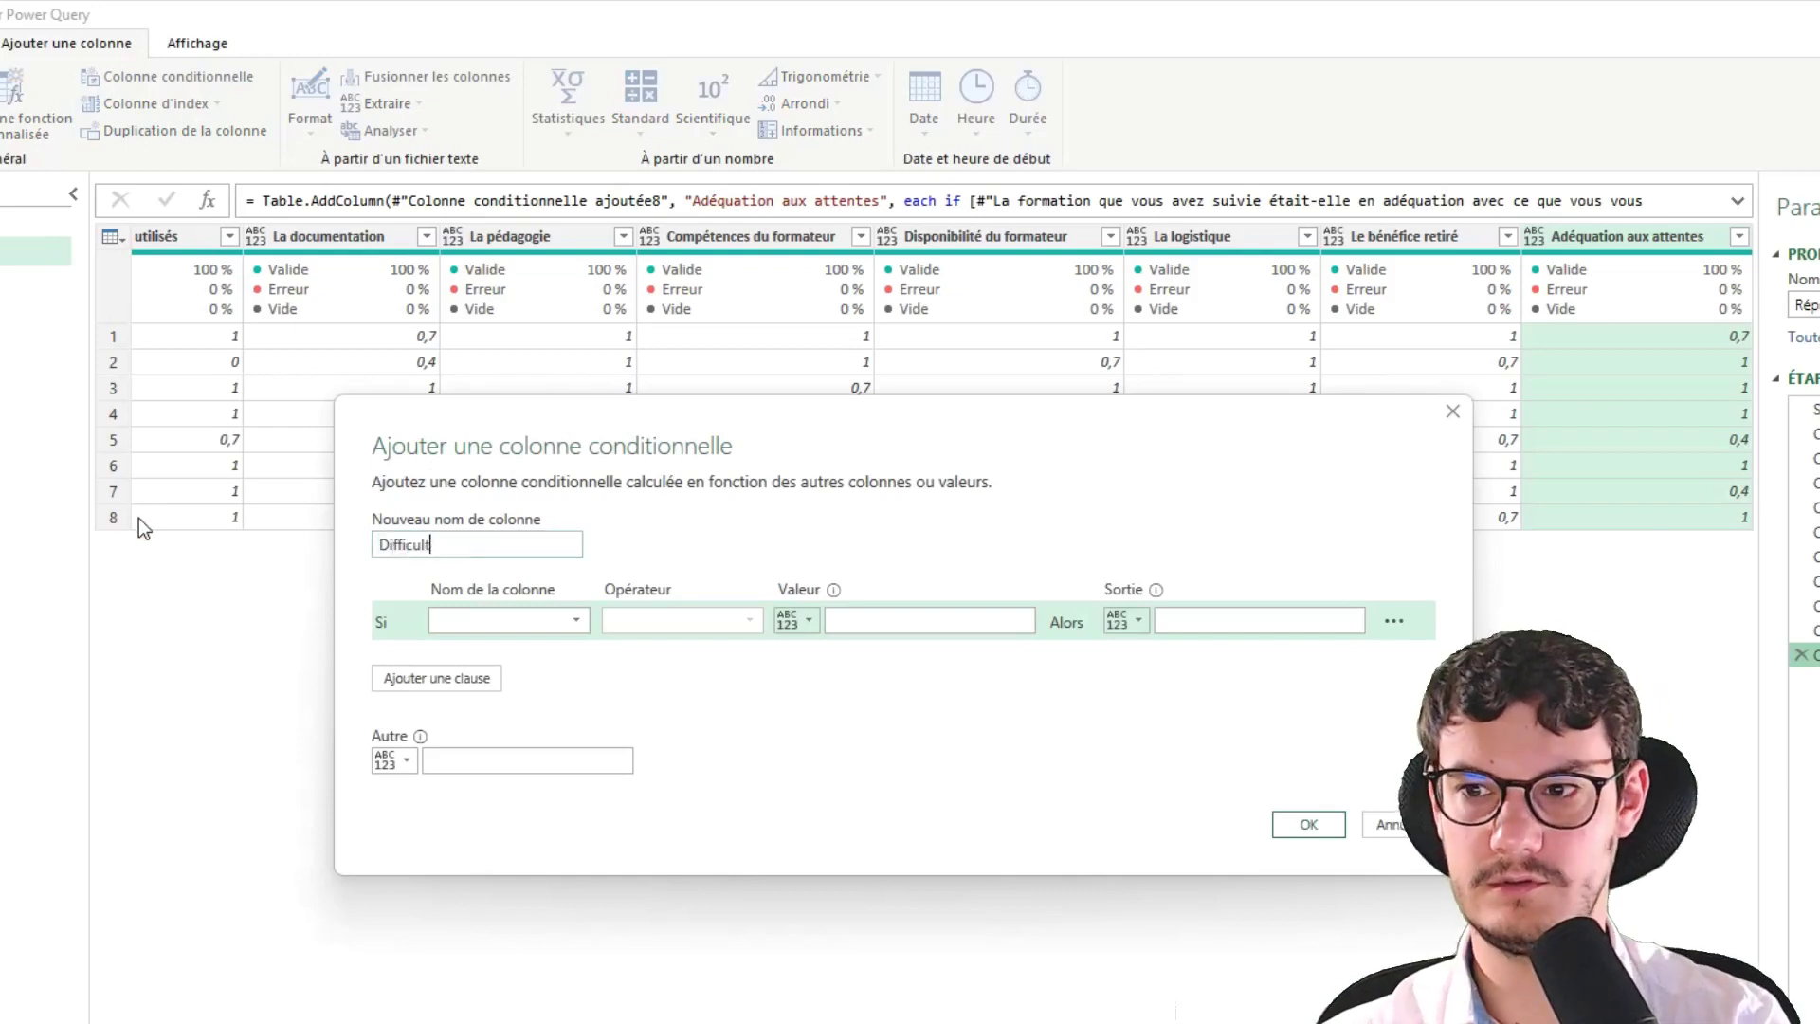
pyautogui.write('é')
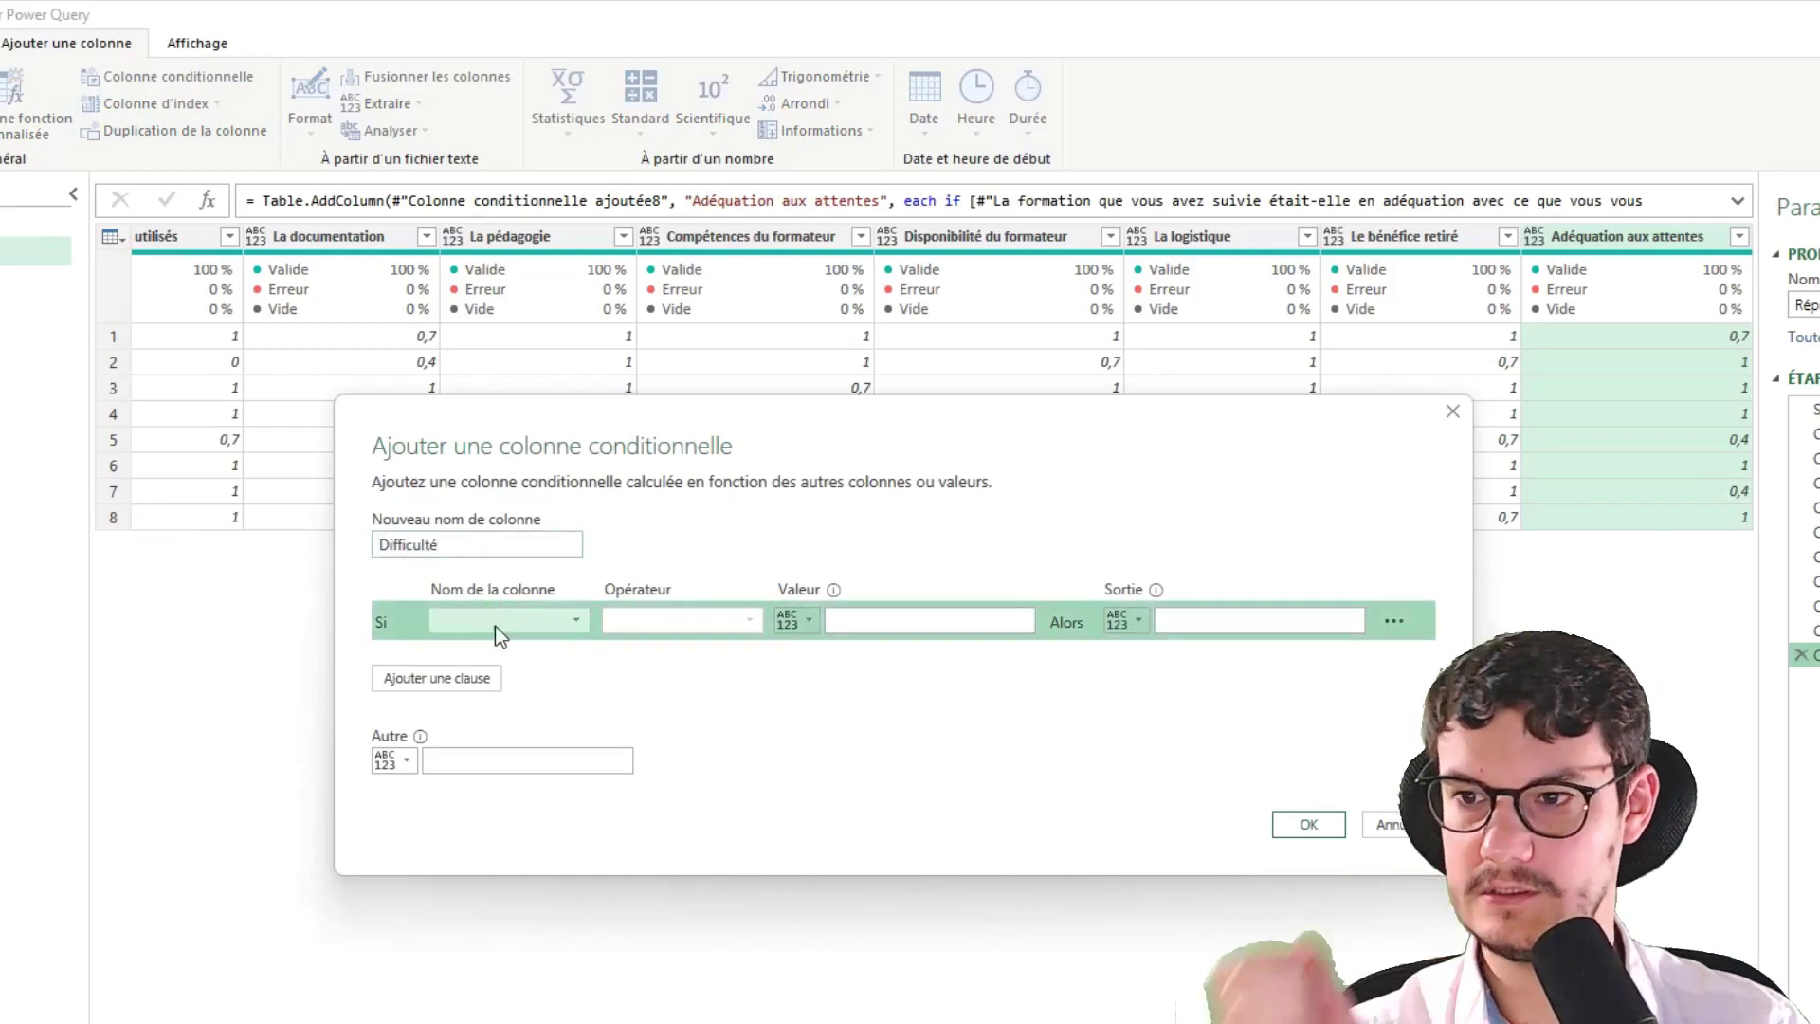
pyautogui.click(495, 624)
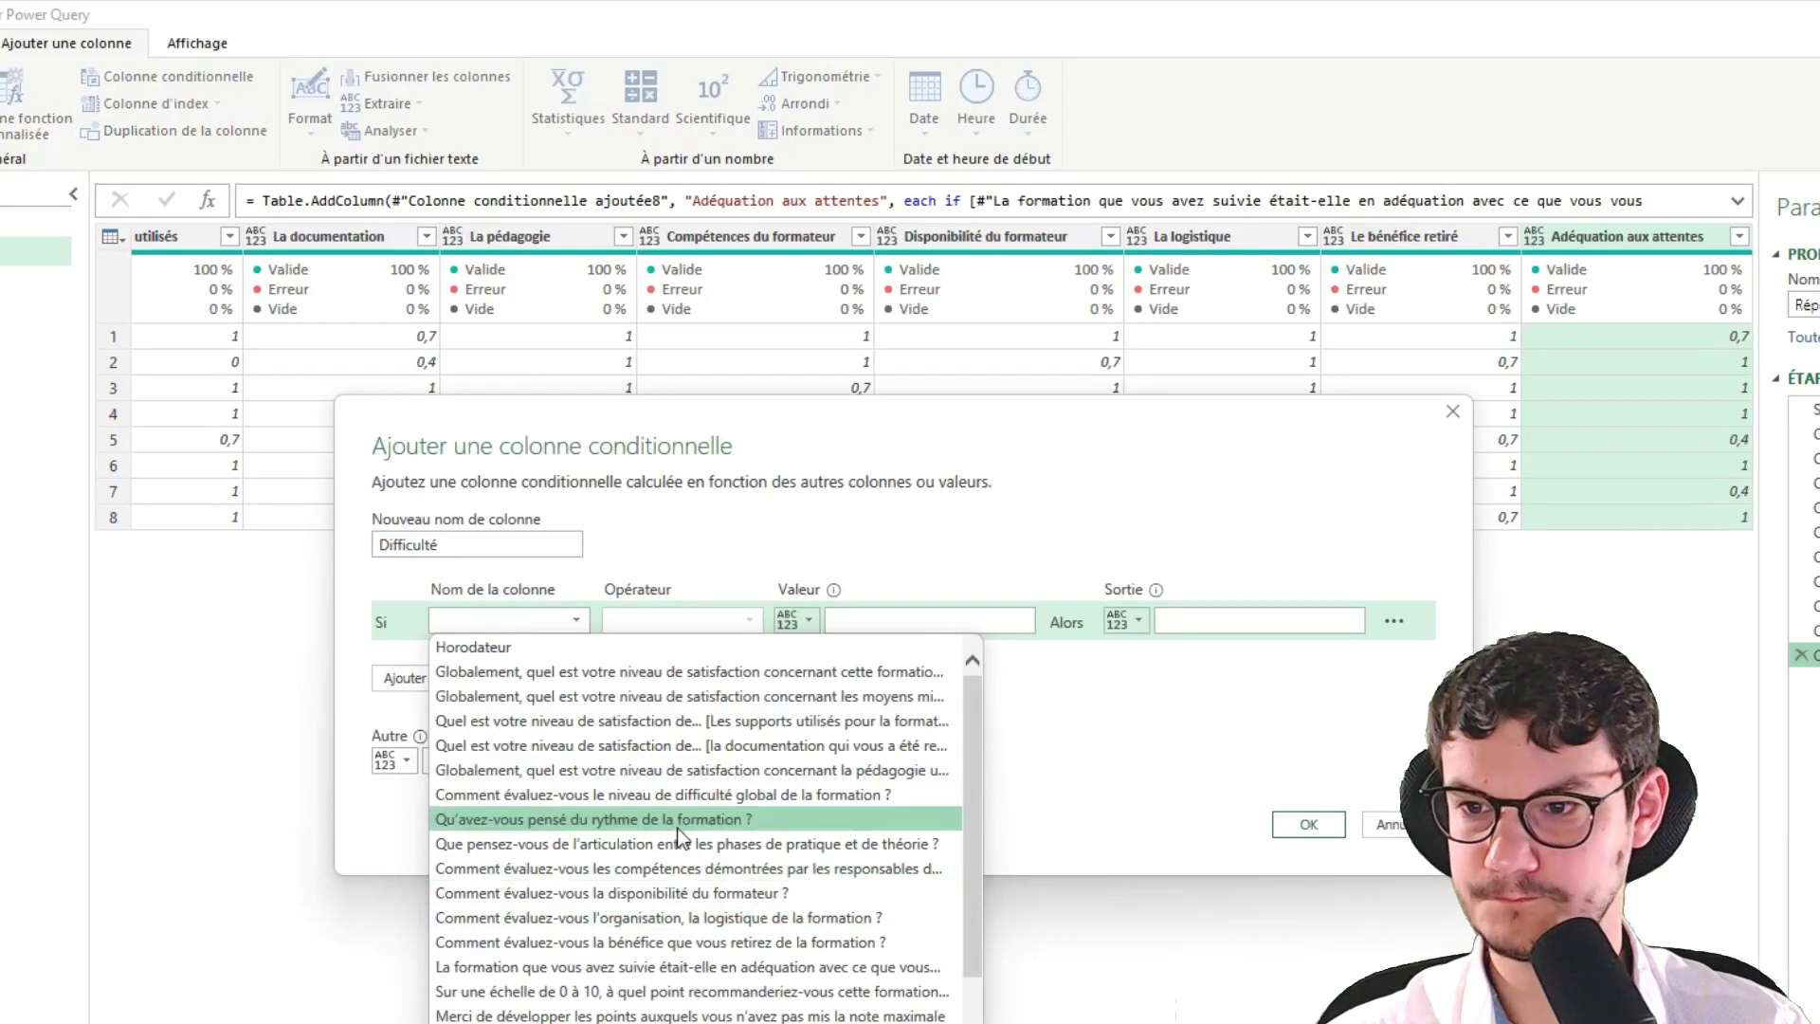
pyautogui.click(679, 796)
# Use 'Bien adapté' from the questionnaire as the match value, 0 otherwise, and create Difficulté
pyautogui.hotkey('alt', 'Tab')
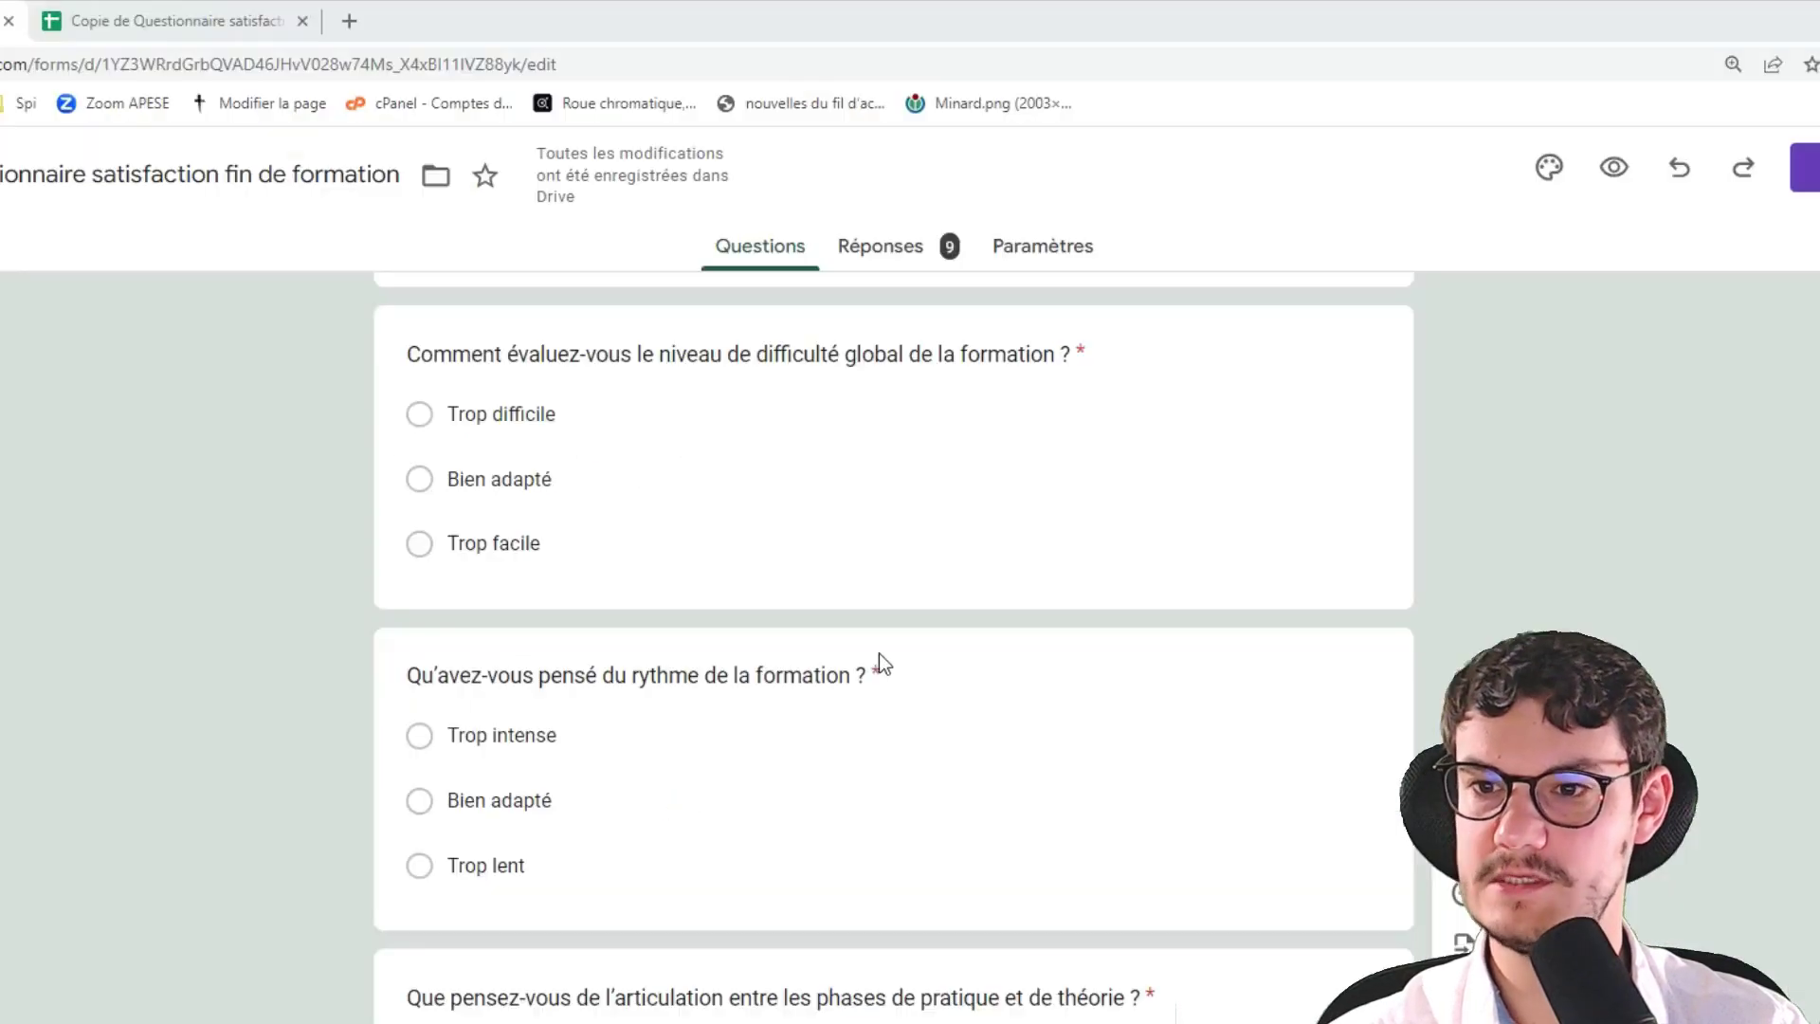
pyautogui.click(472, 469)
pyautogui.hotkey('ctrl', 'c')
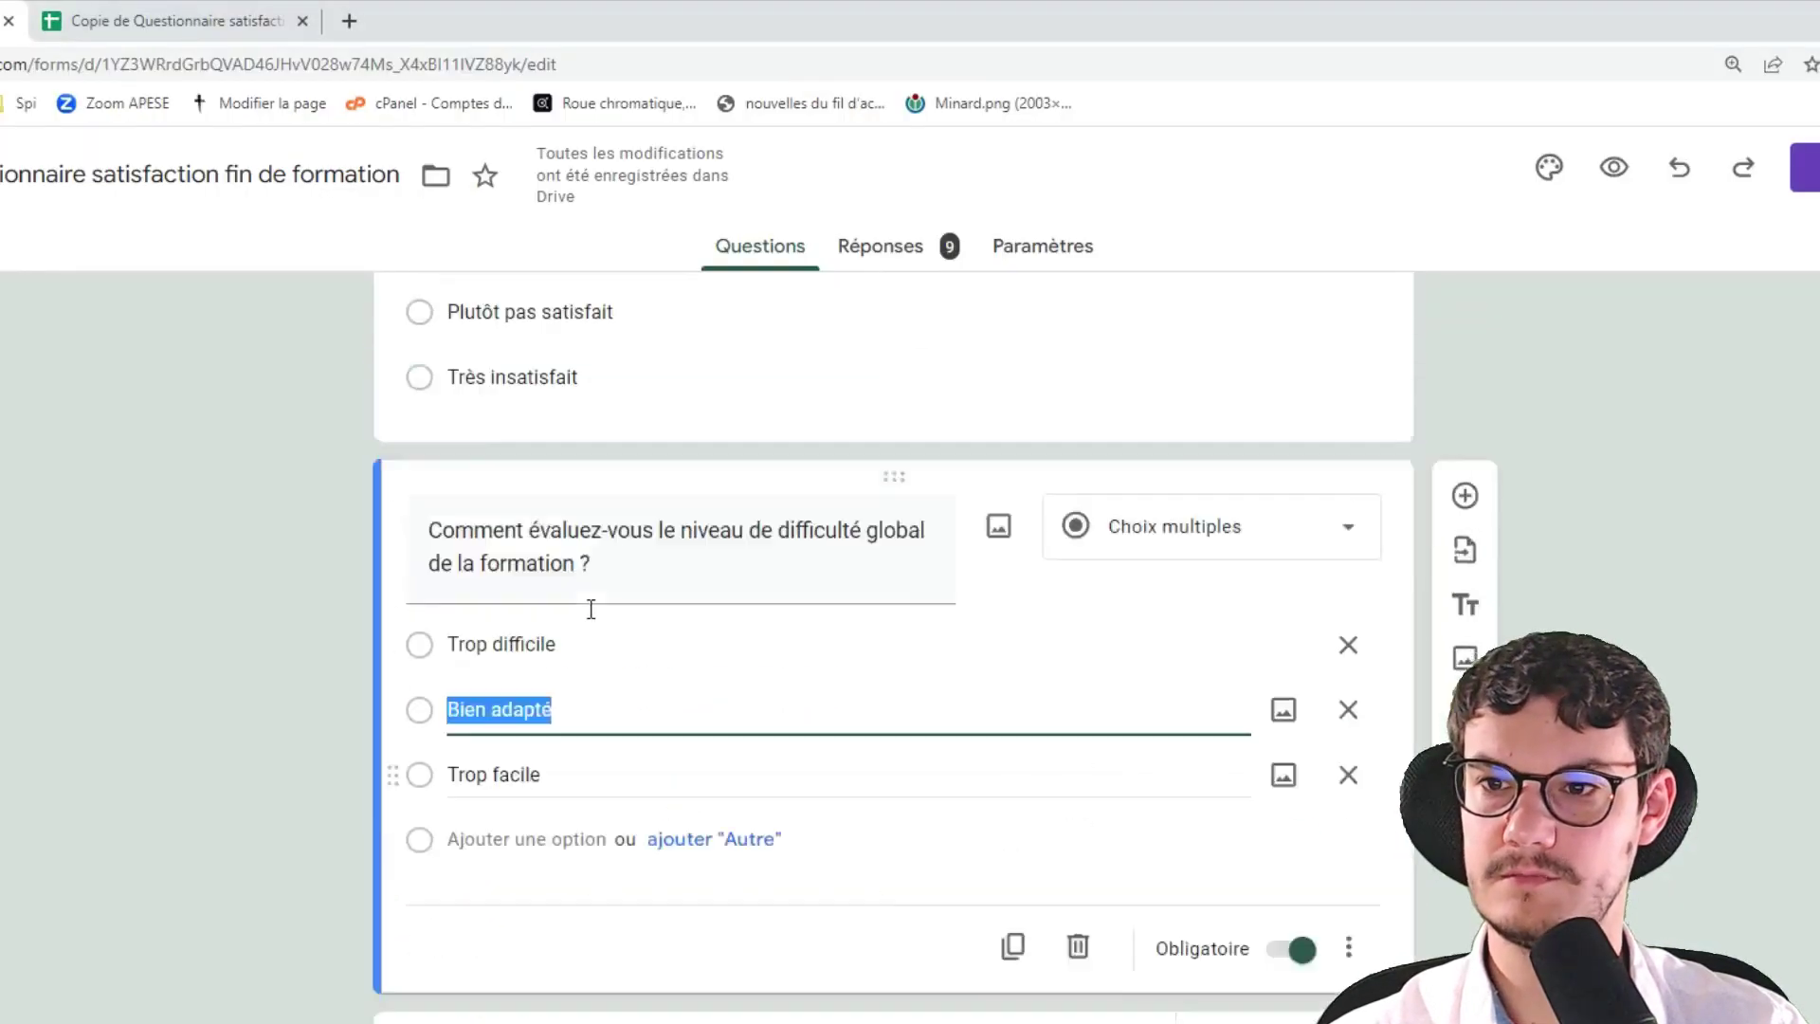
pyautogui.hotkey('alt', 'Tab')
pyautogui.click(891, 621)
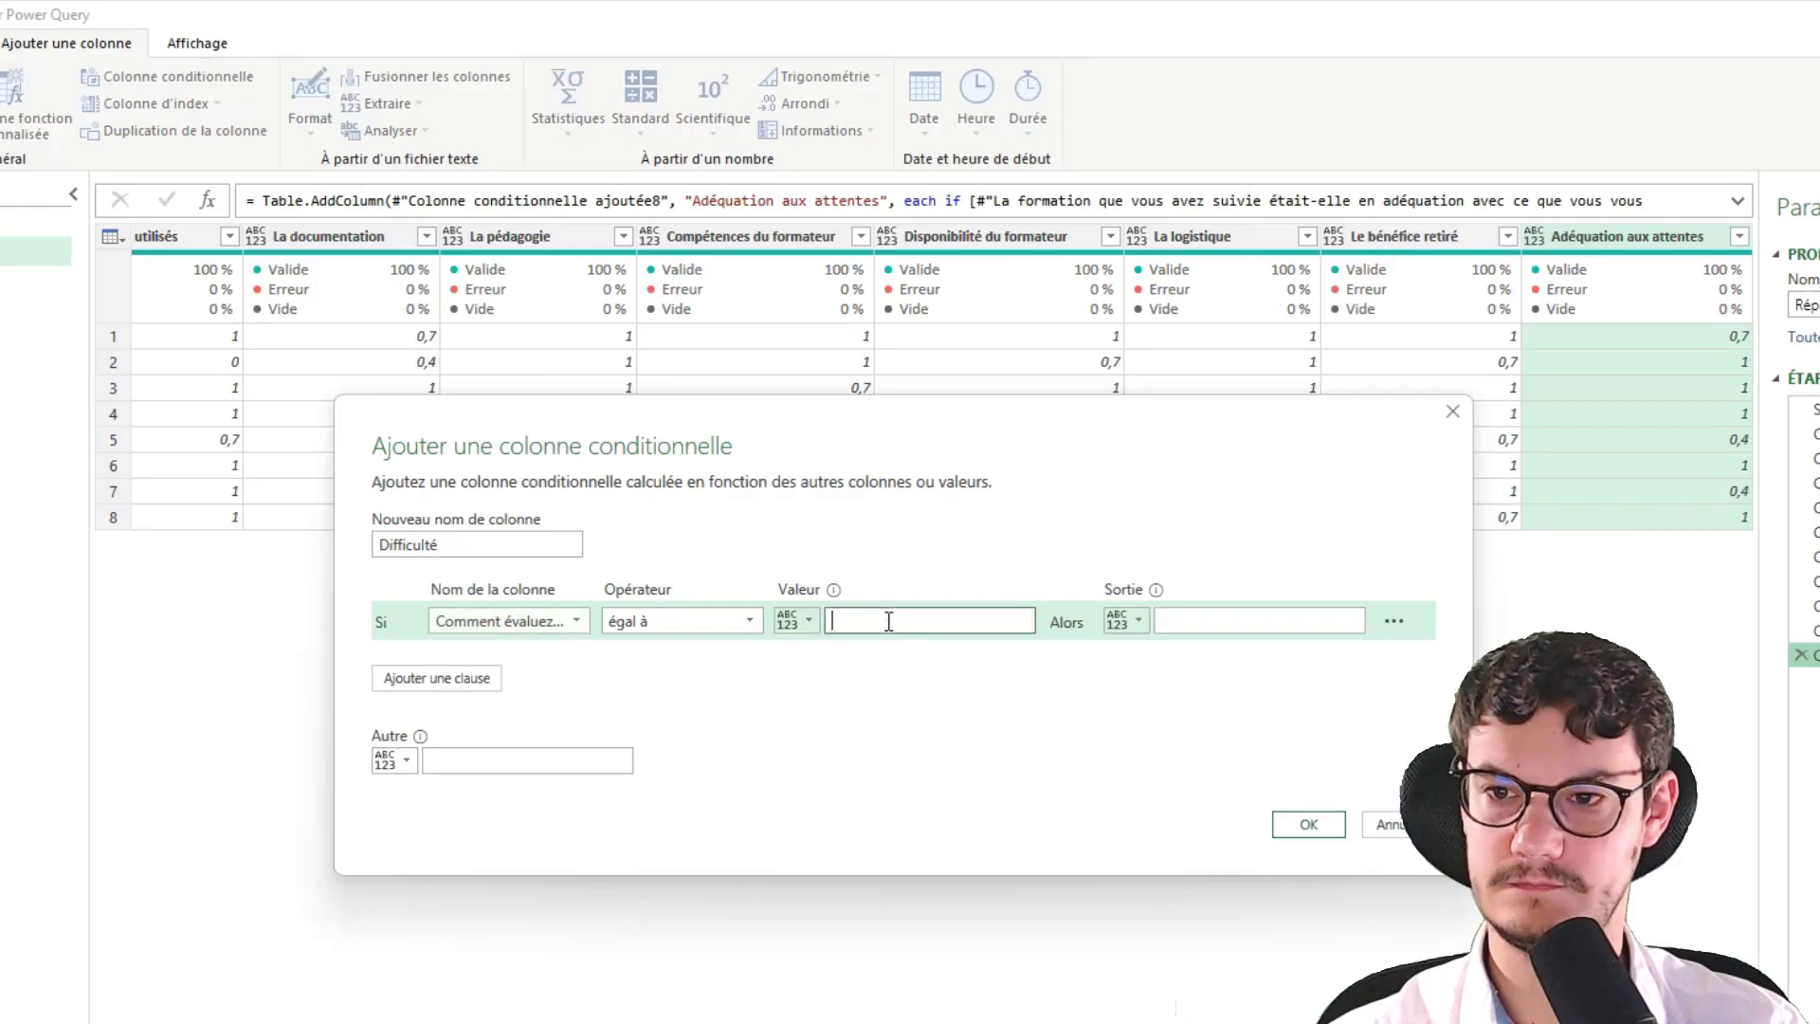
pyautogui.hotkey('ctrl', 'v')
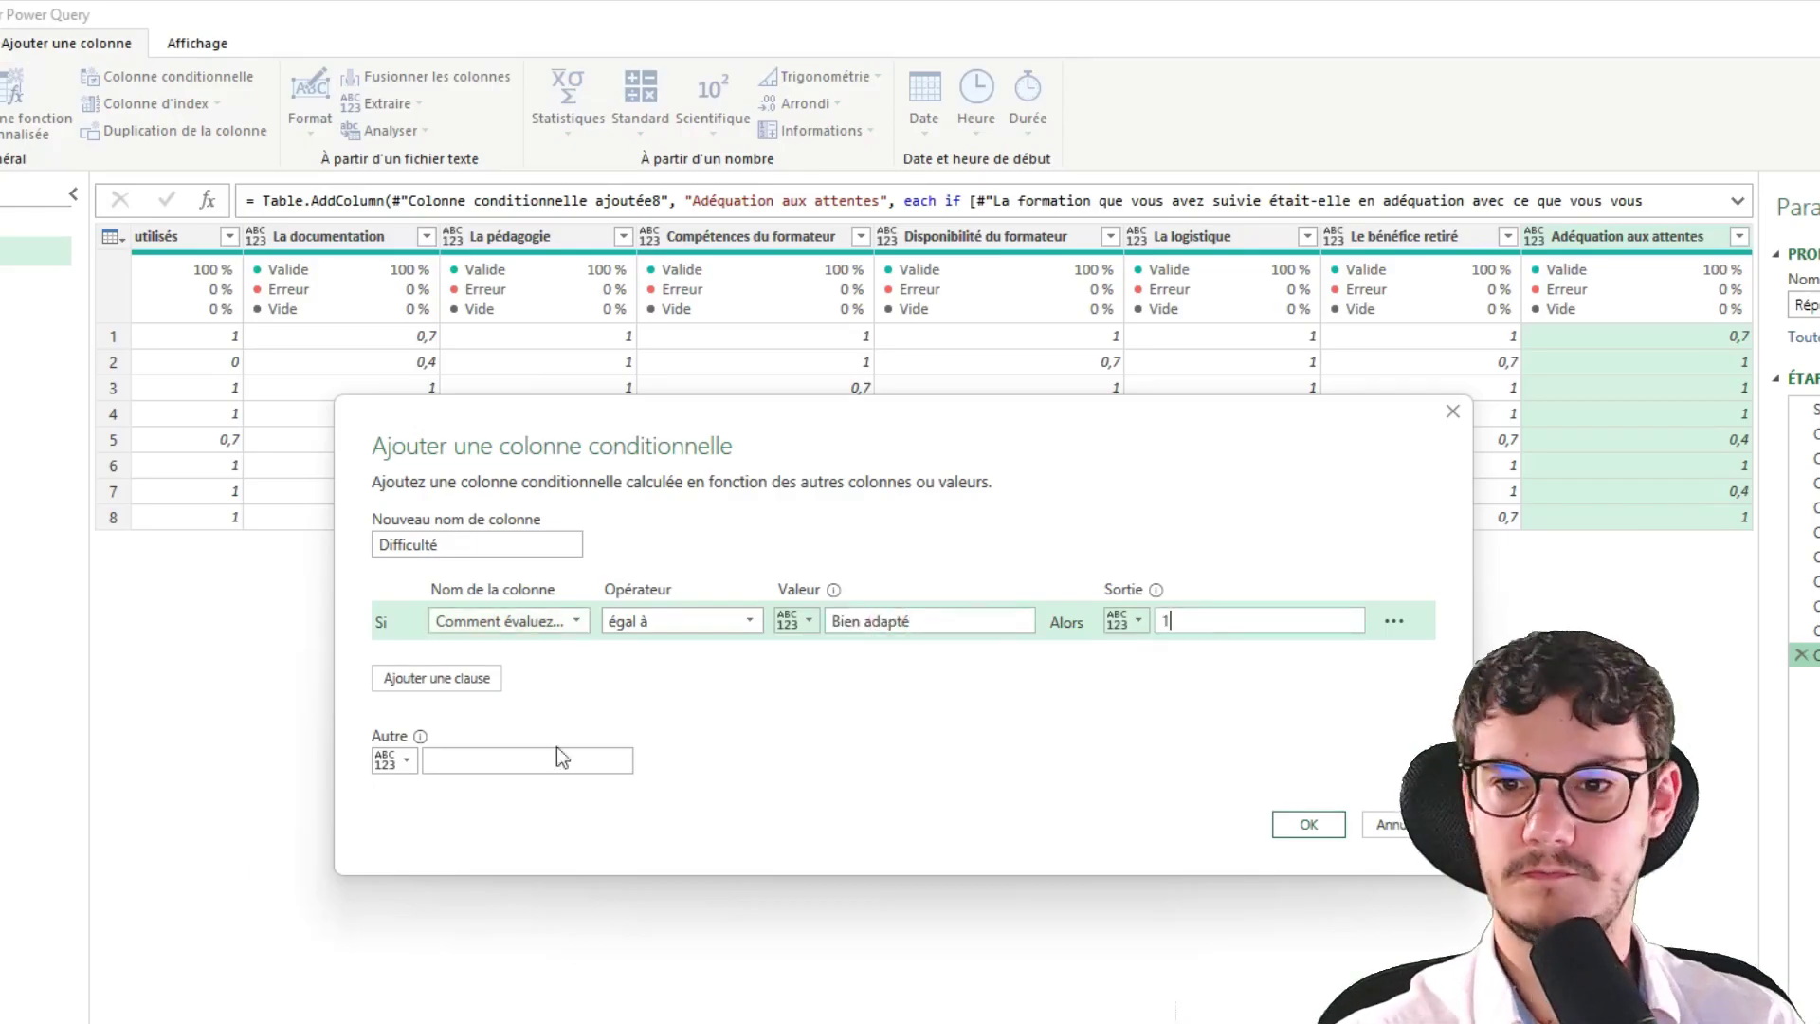
pyautogui.click(563, 759)
pyautogui.write('0')
pyautogui.click(1287, 825)
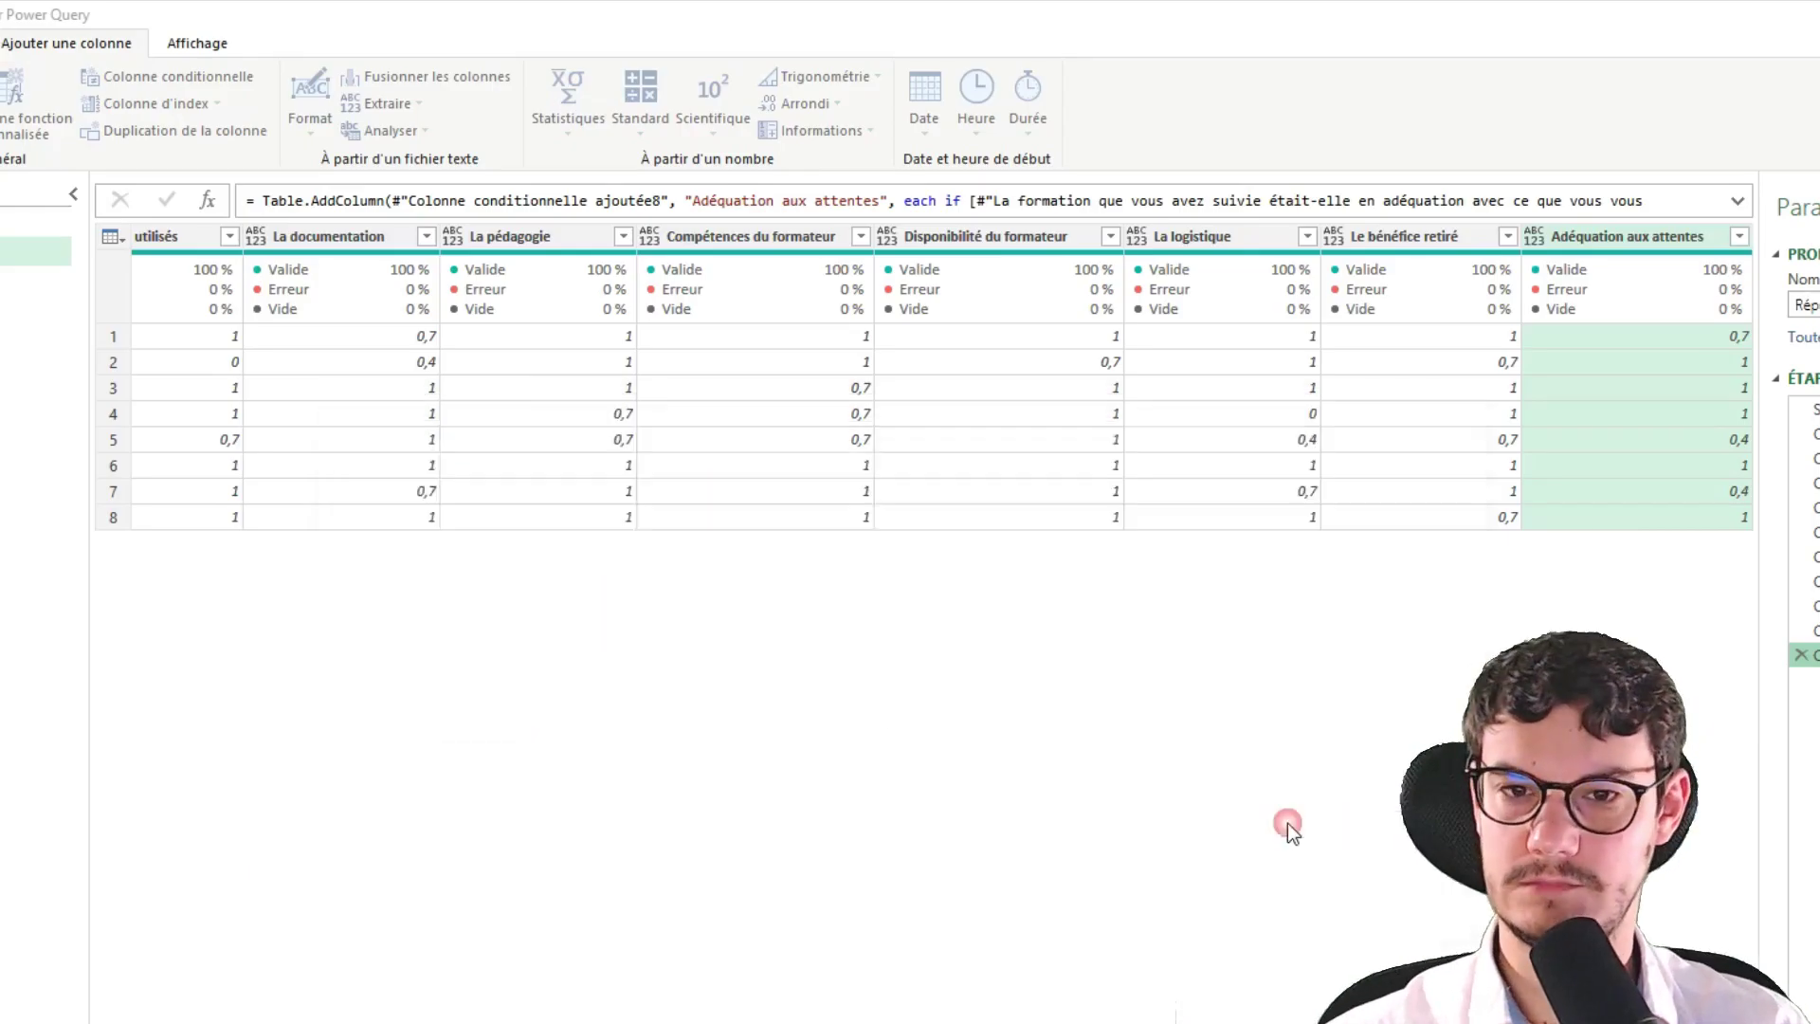
# Begin another conditional column and open its source column list
pyautogui.click(189, 47)
pyautogui.click(47, 42)
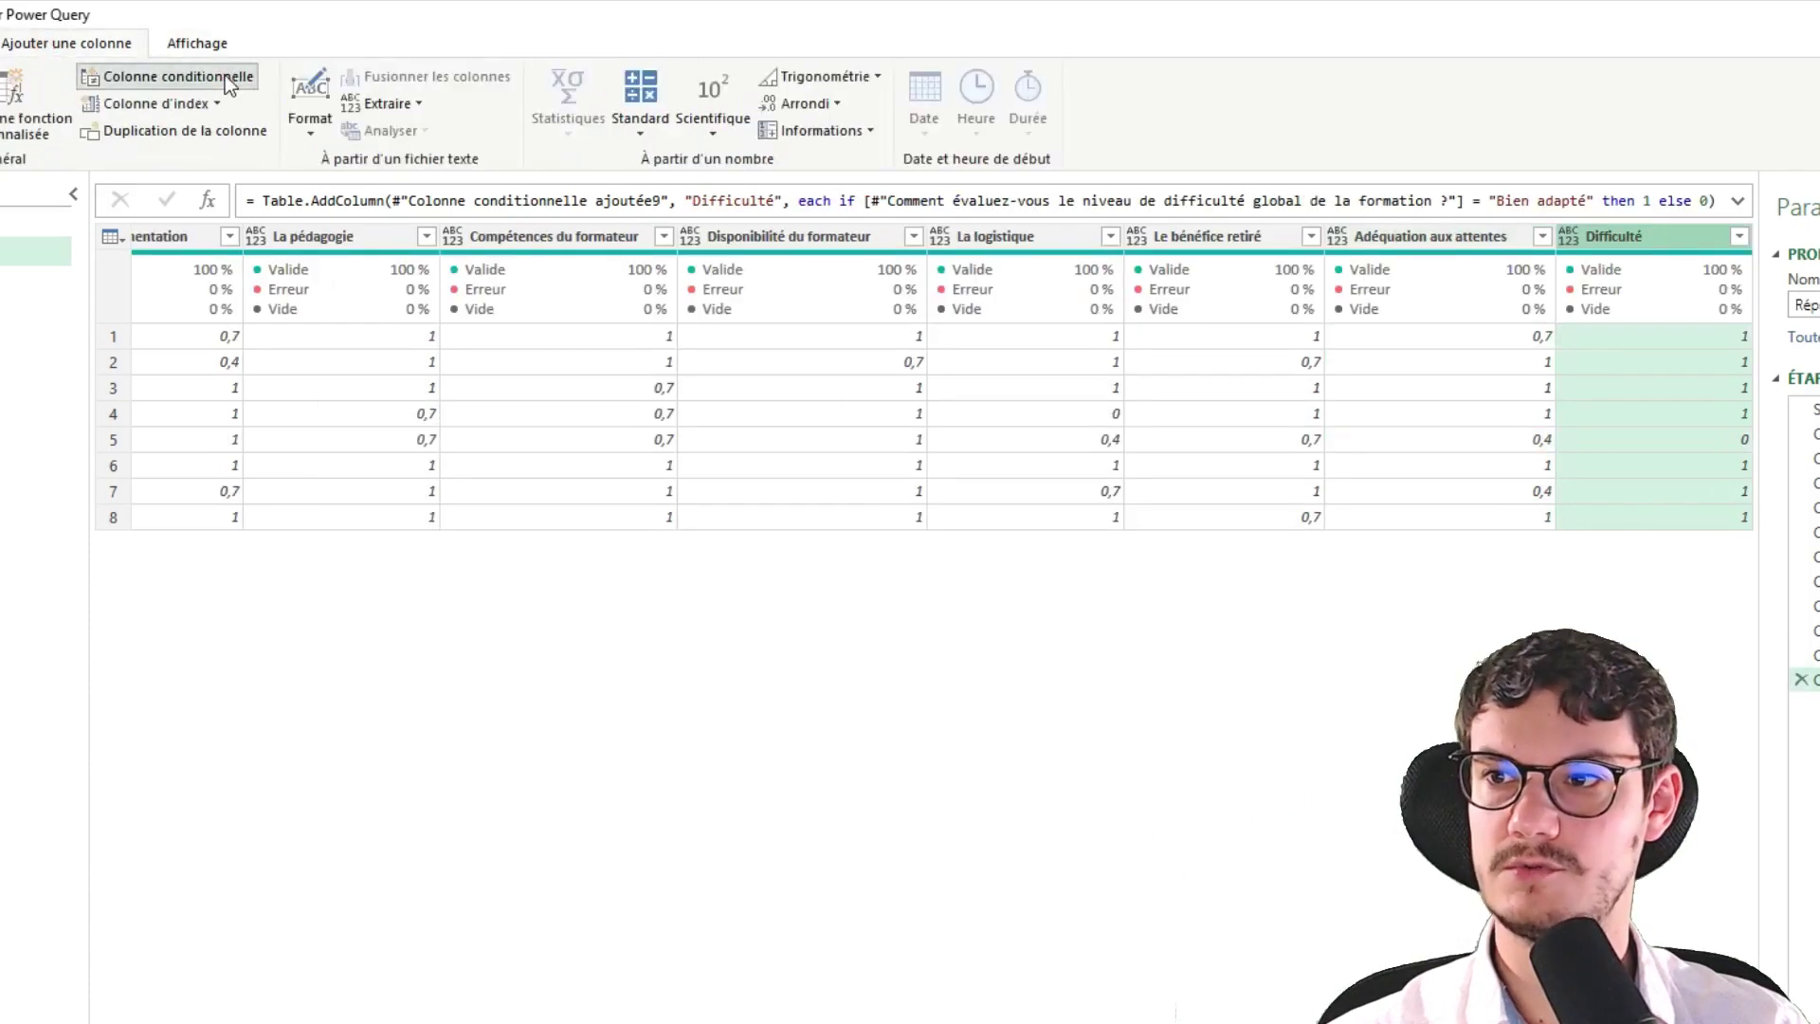
pyautogui.click(548, 629)
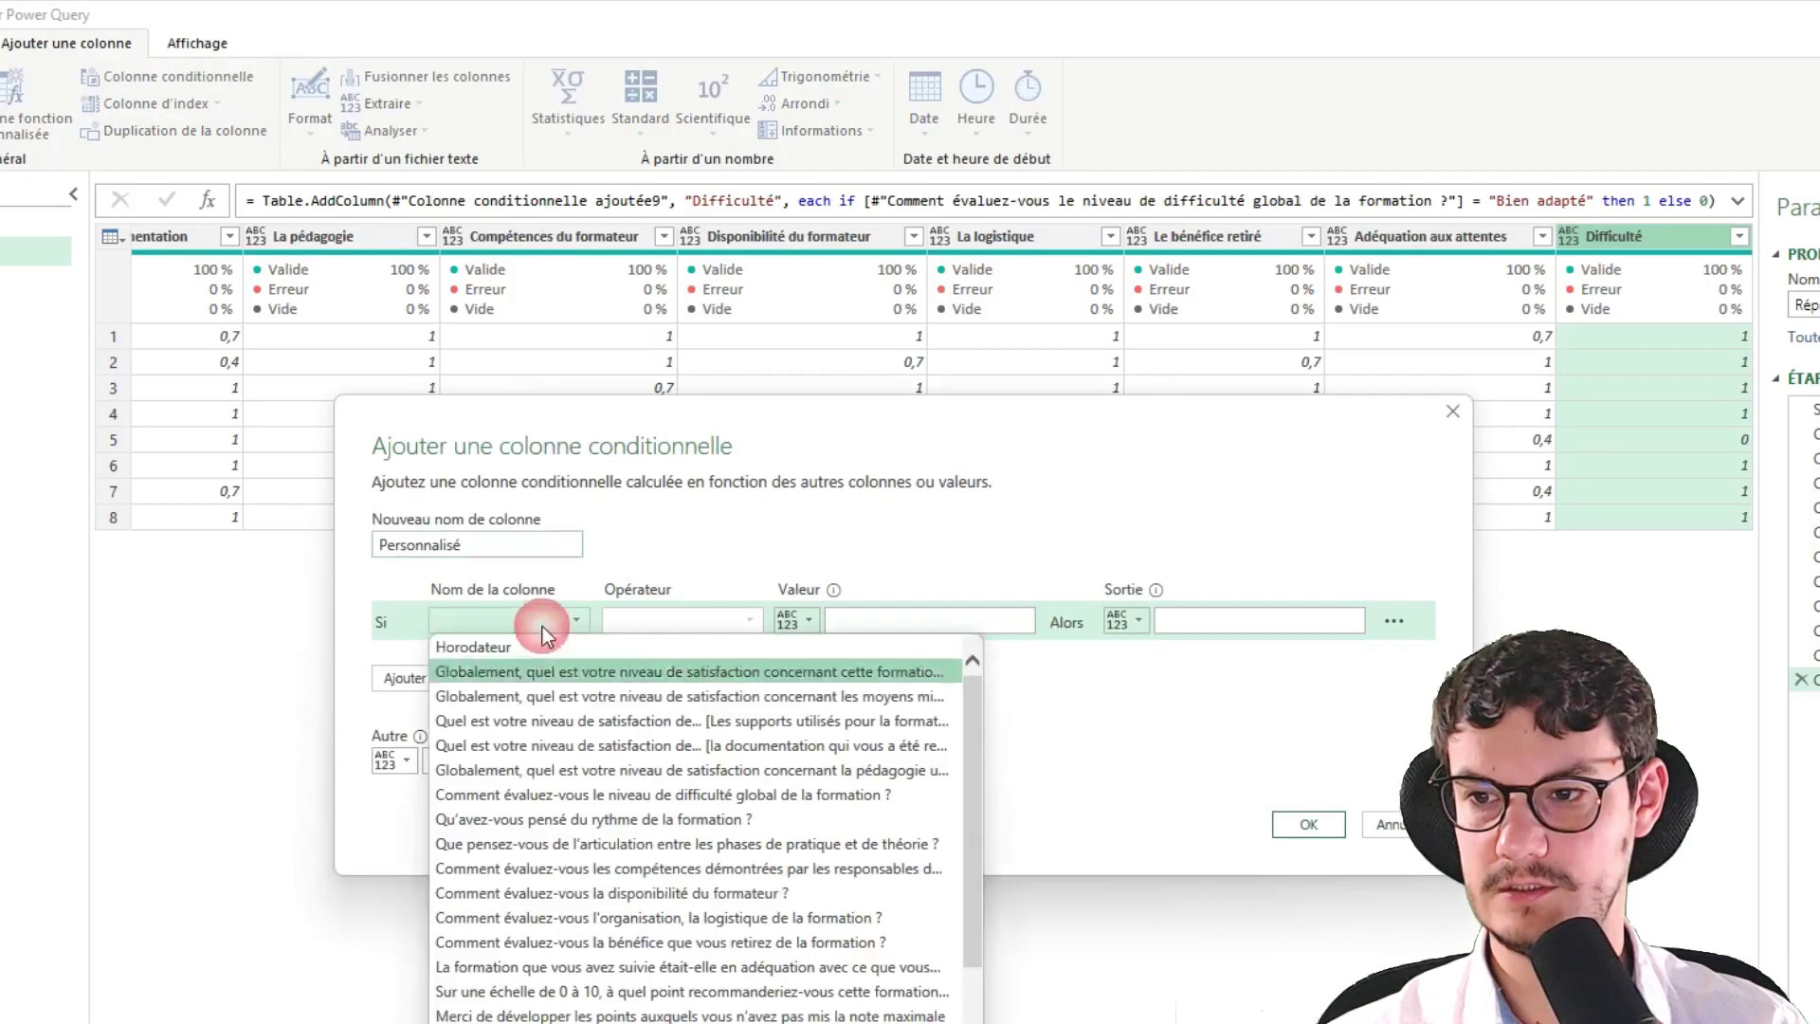
# Create a 'Rythme' column testing the rhythm question for 'Bien adapté'
pyautogui.click(703, 819)
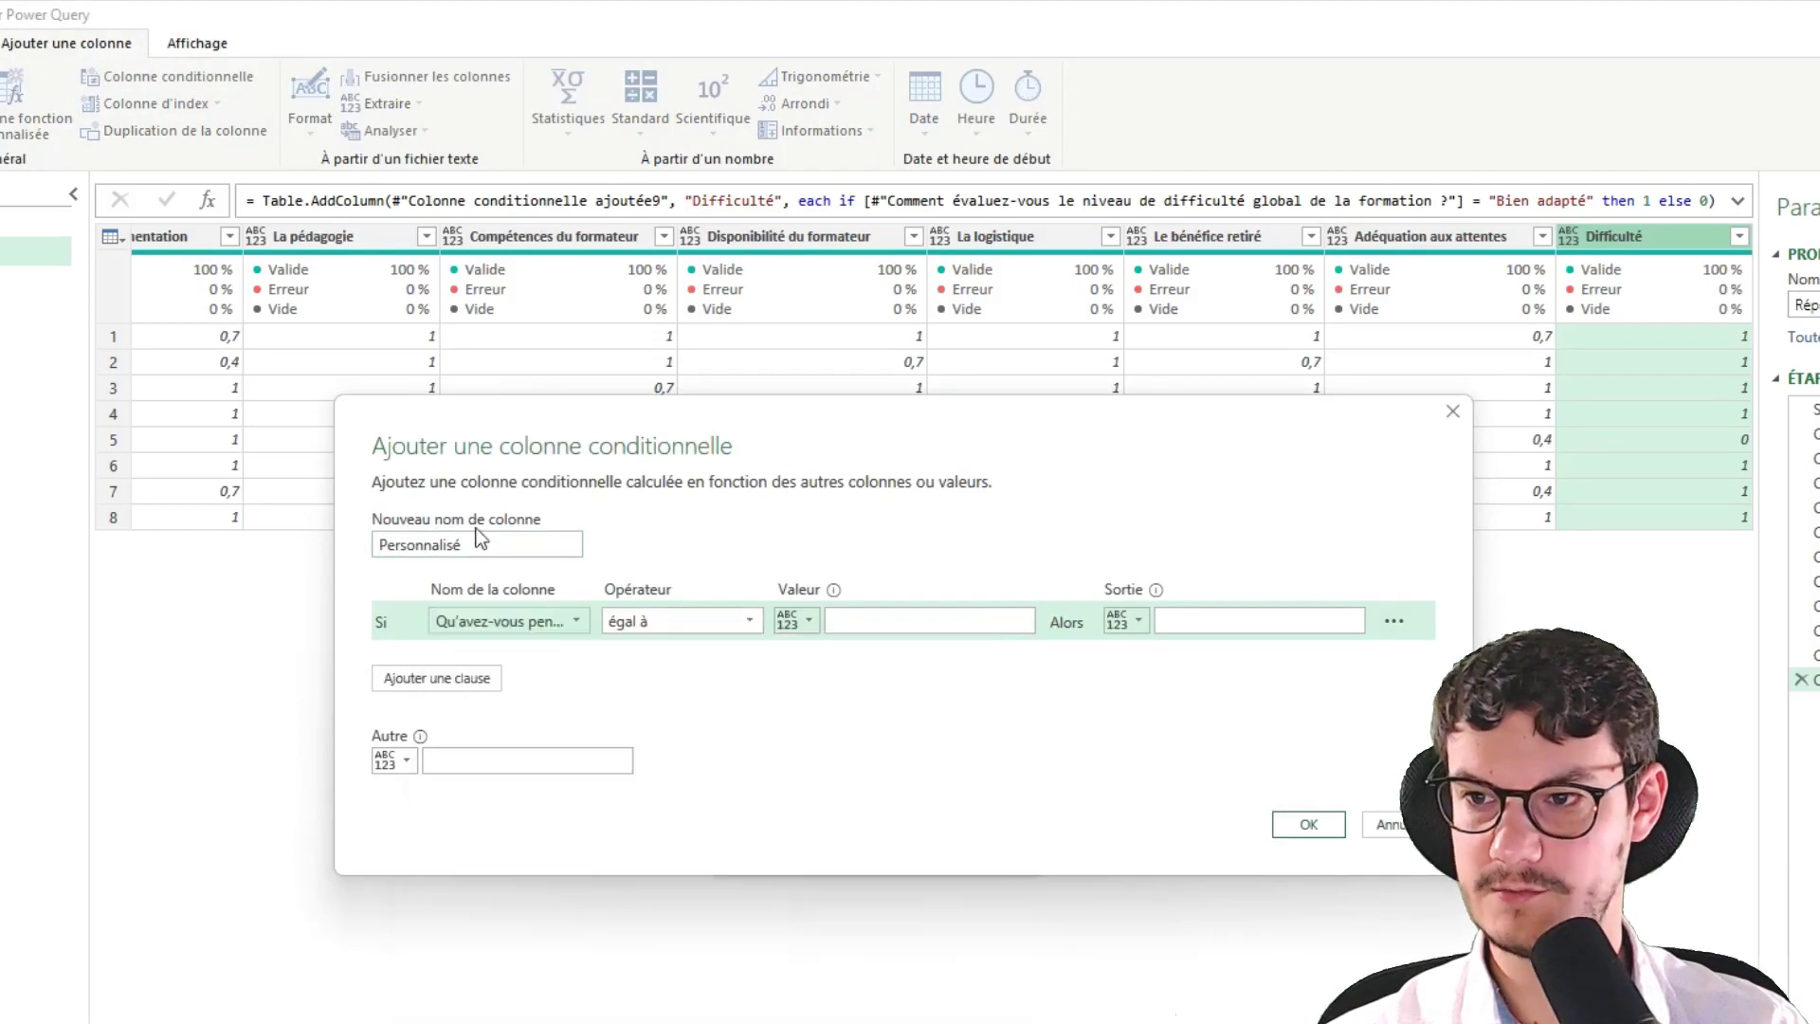
pyautogui.doubleClick(474, 545)
pyautogui.write('Rythme')
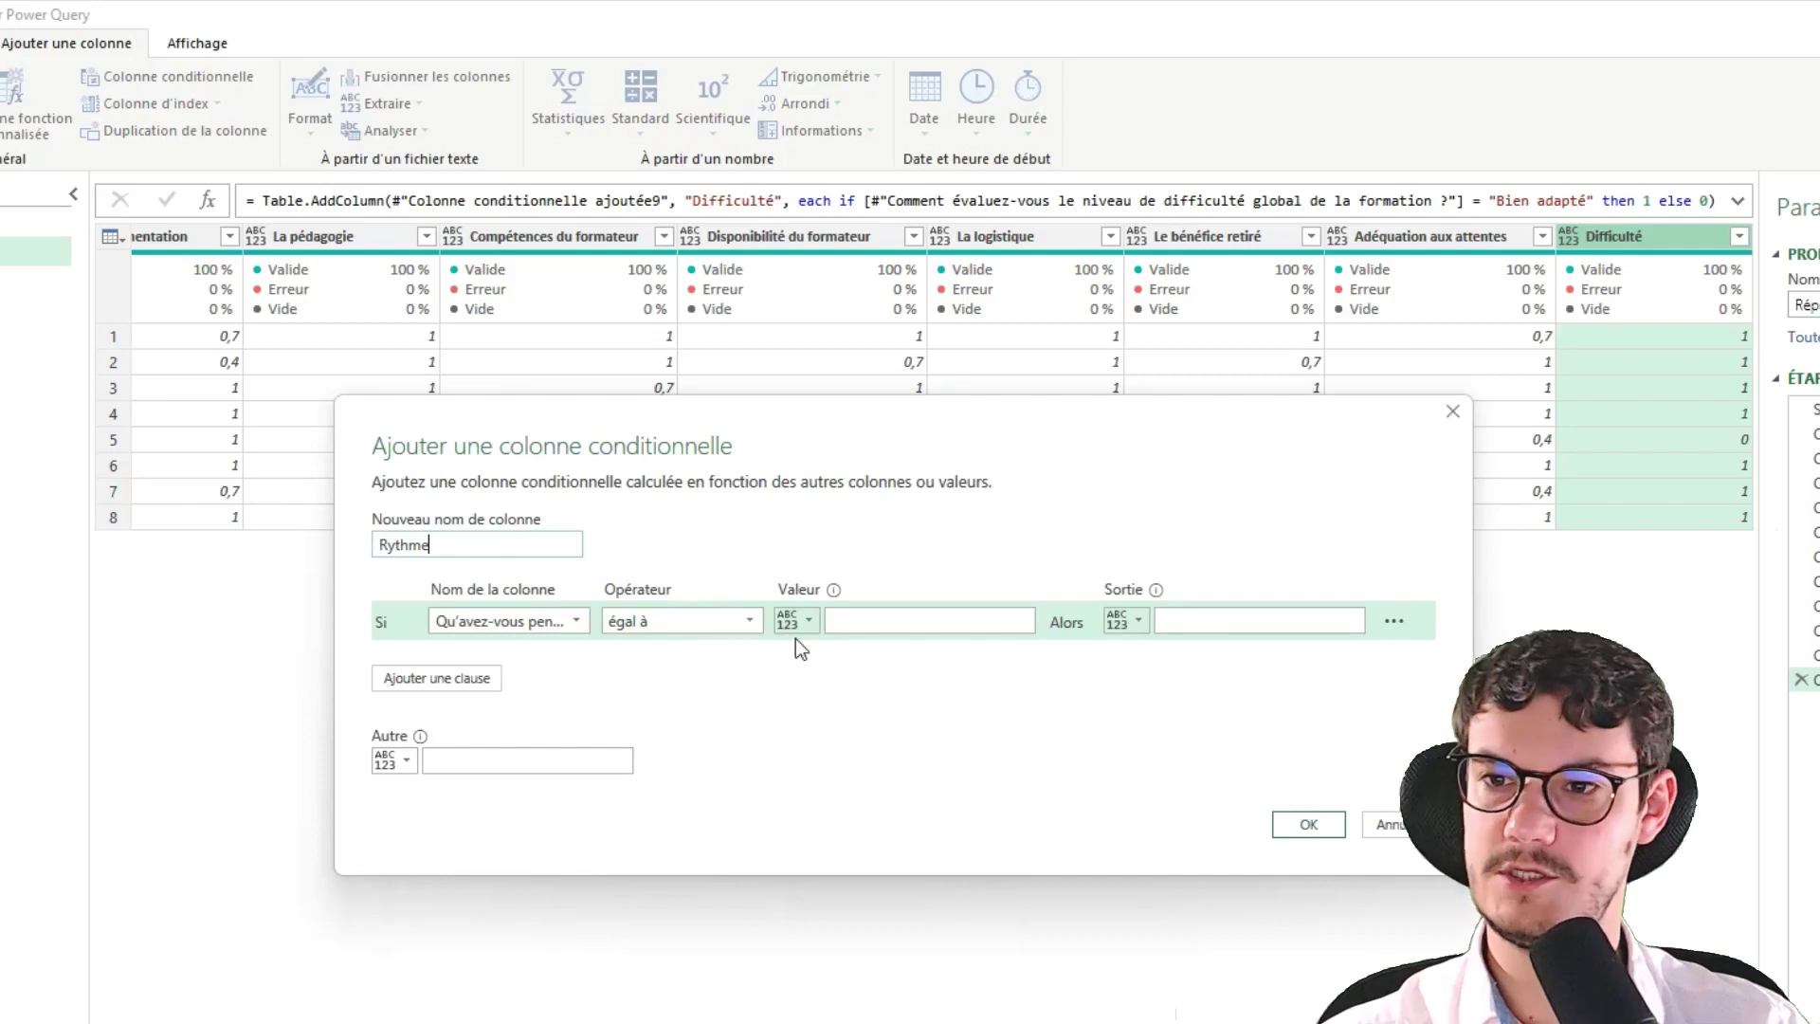
pyautogui.hotkey('alt', 'Tab')
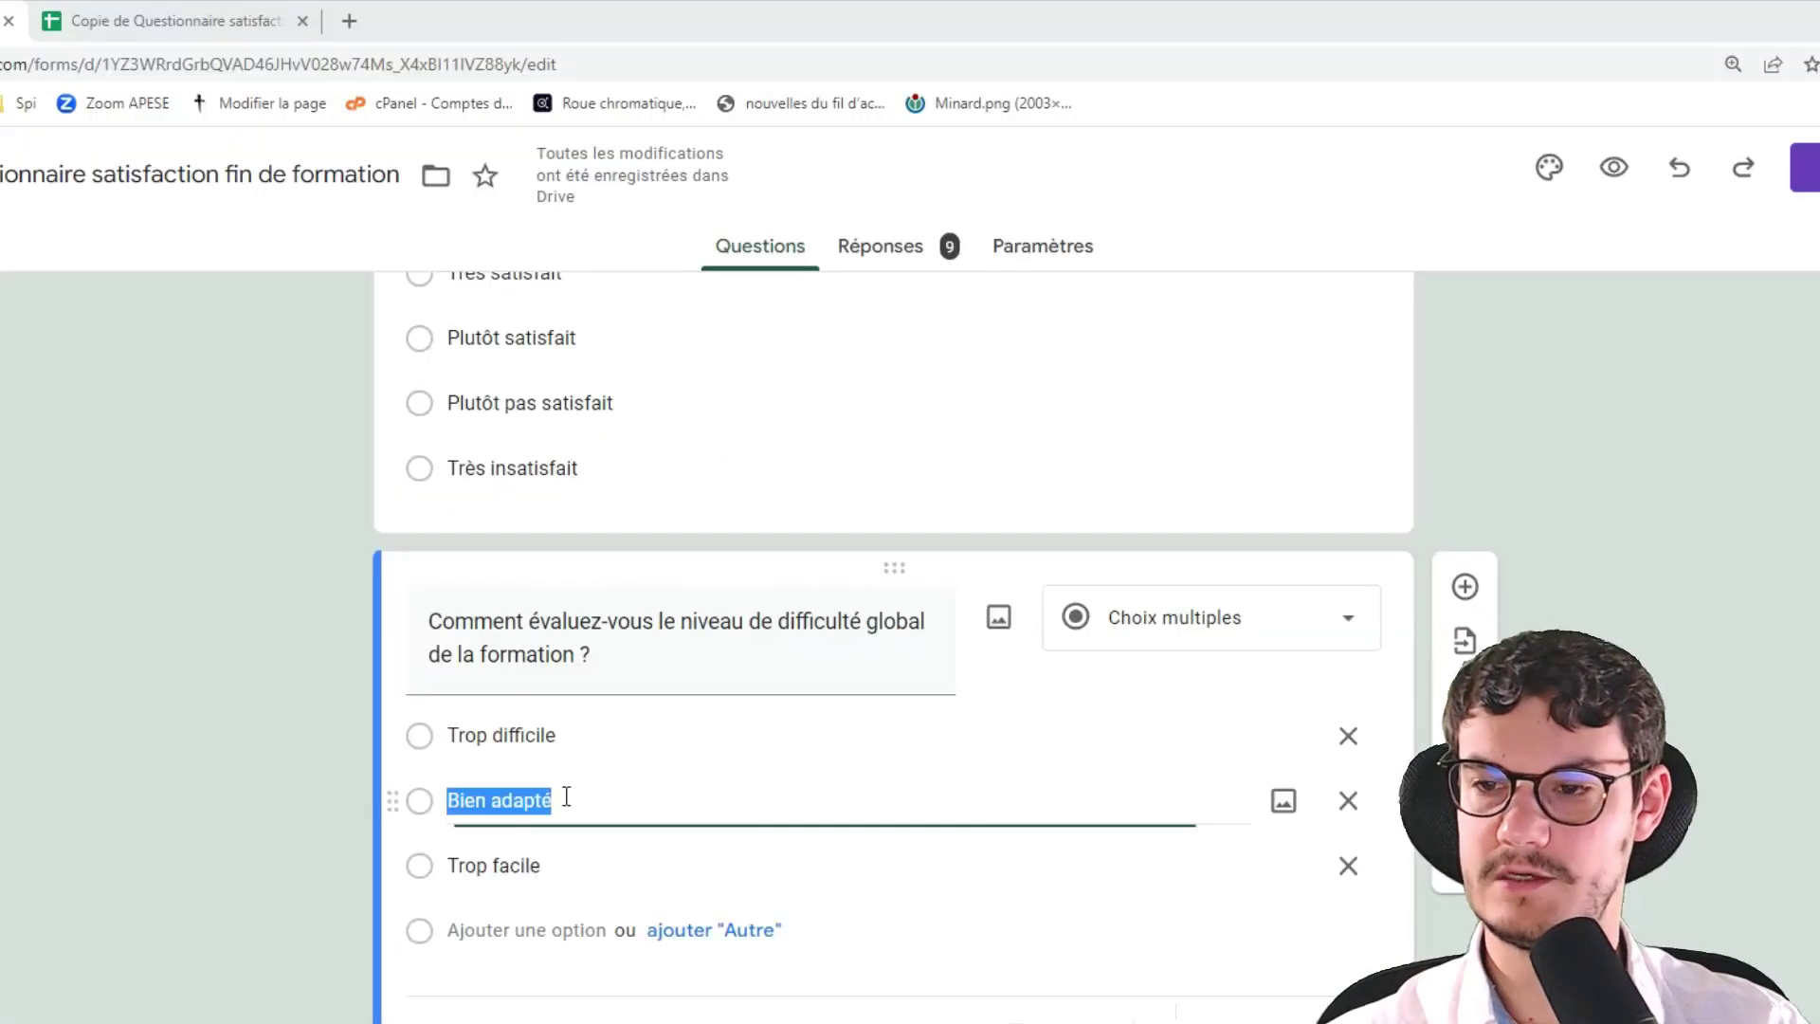
pyautogui.scroll(-4, 565, 797)
pyautogui.click(549, 778)
pyautogui.hotkey('ctrl', 'c')
pyautogui.hotkey('alt', 'Tab')
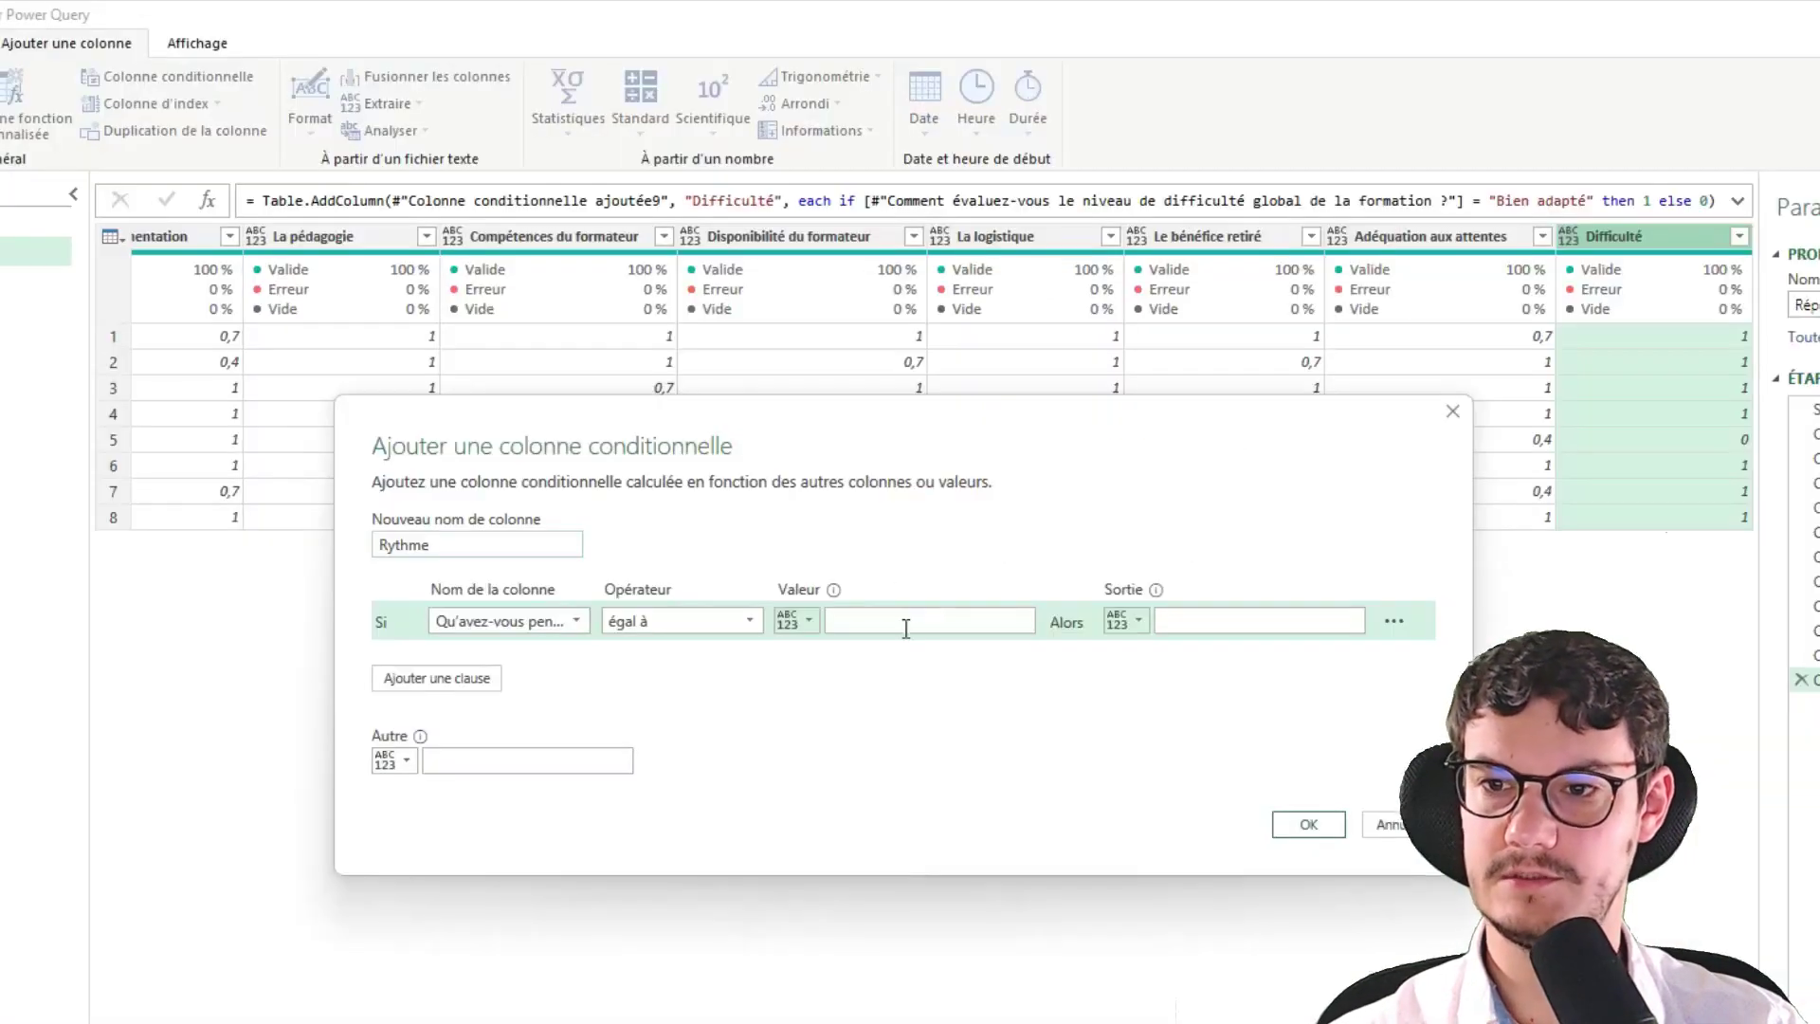
pyautogui.click(906, 630)
pyautogui.hotkey('ctrl', 'v')
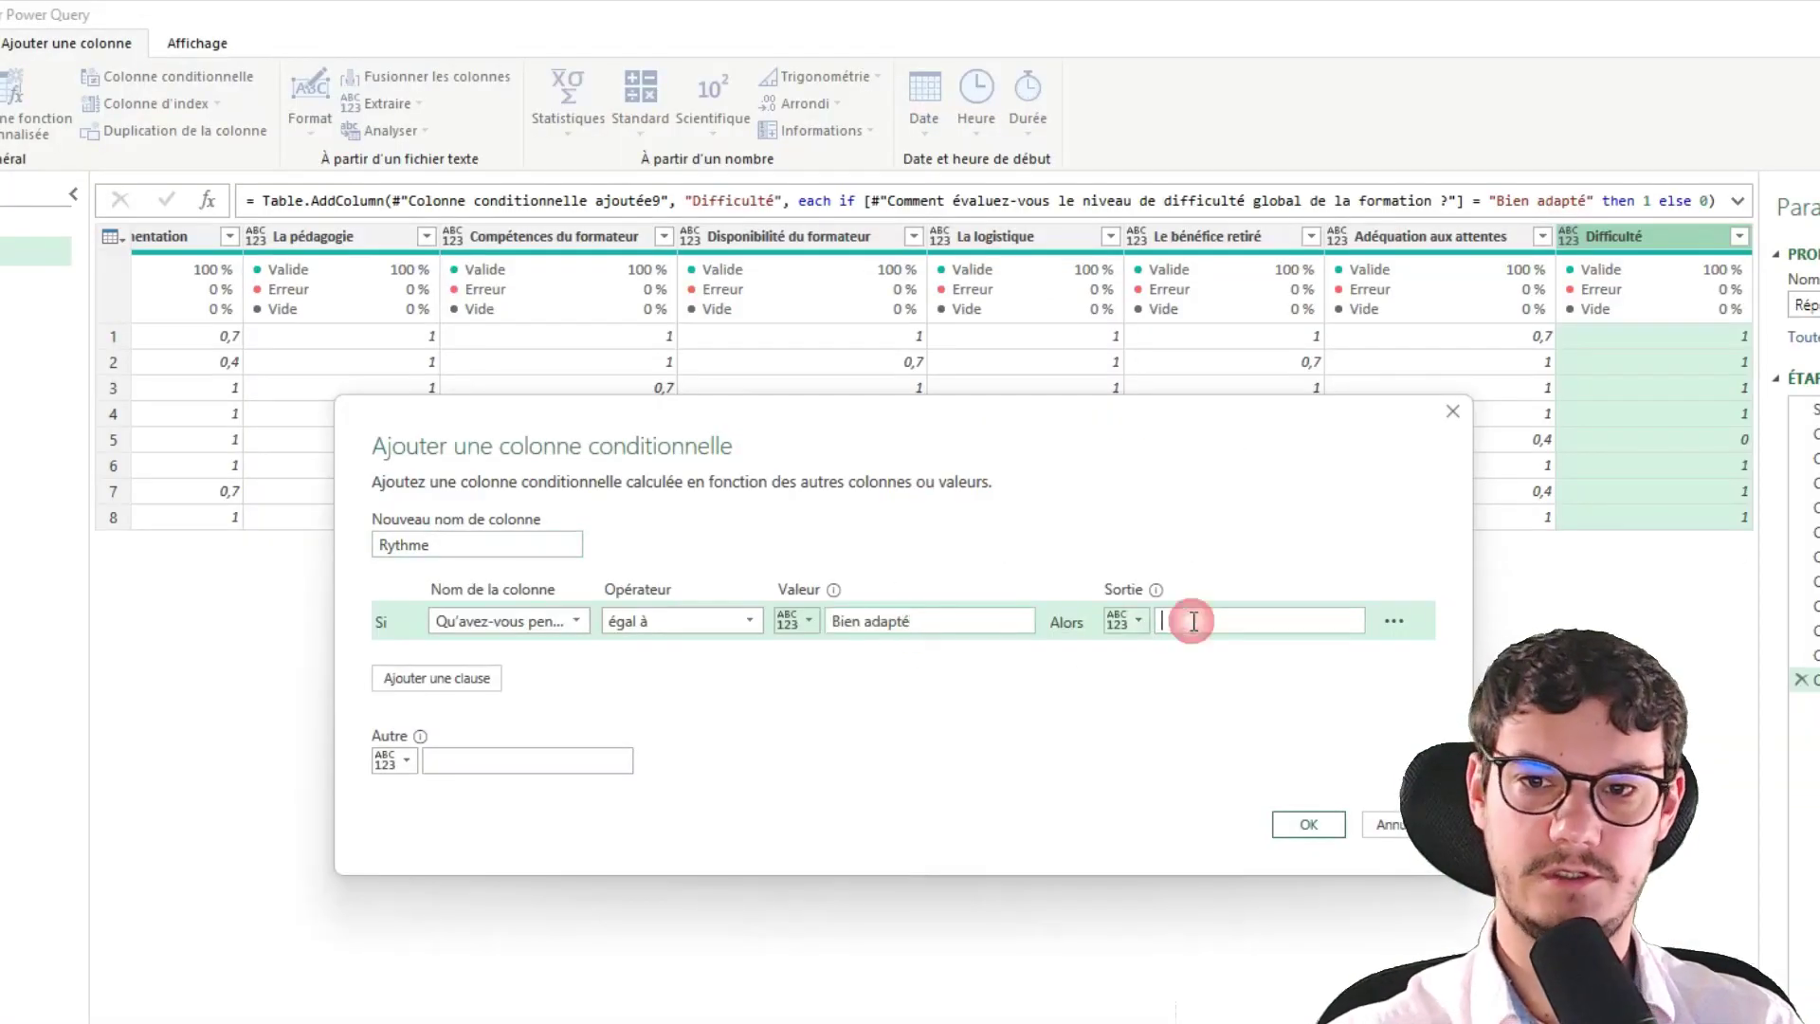
pyautogui.click(1308, 823)
# Create an 'Articulation théorie pratique' column testing the theory/practice question for 'Bien équilibré'
pyautogui.click(158, 80)
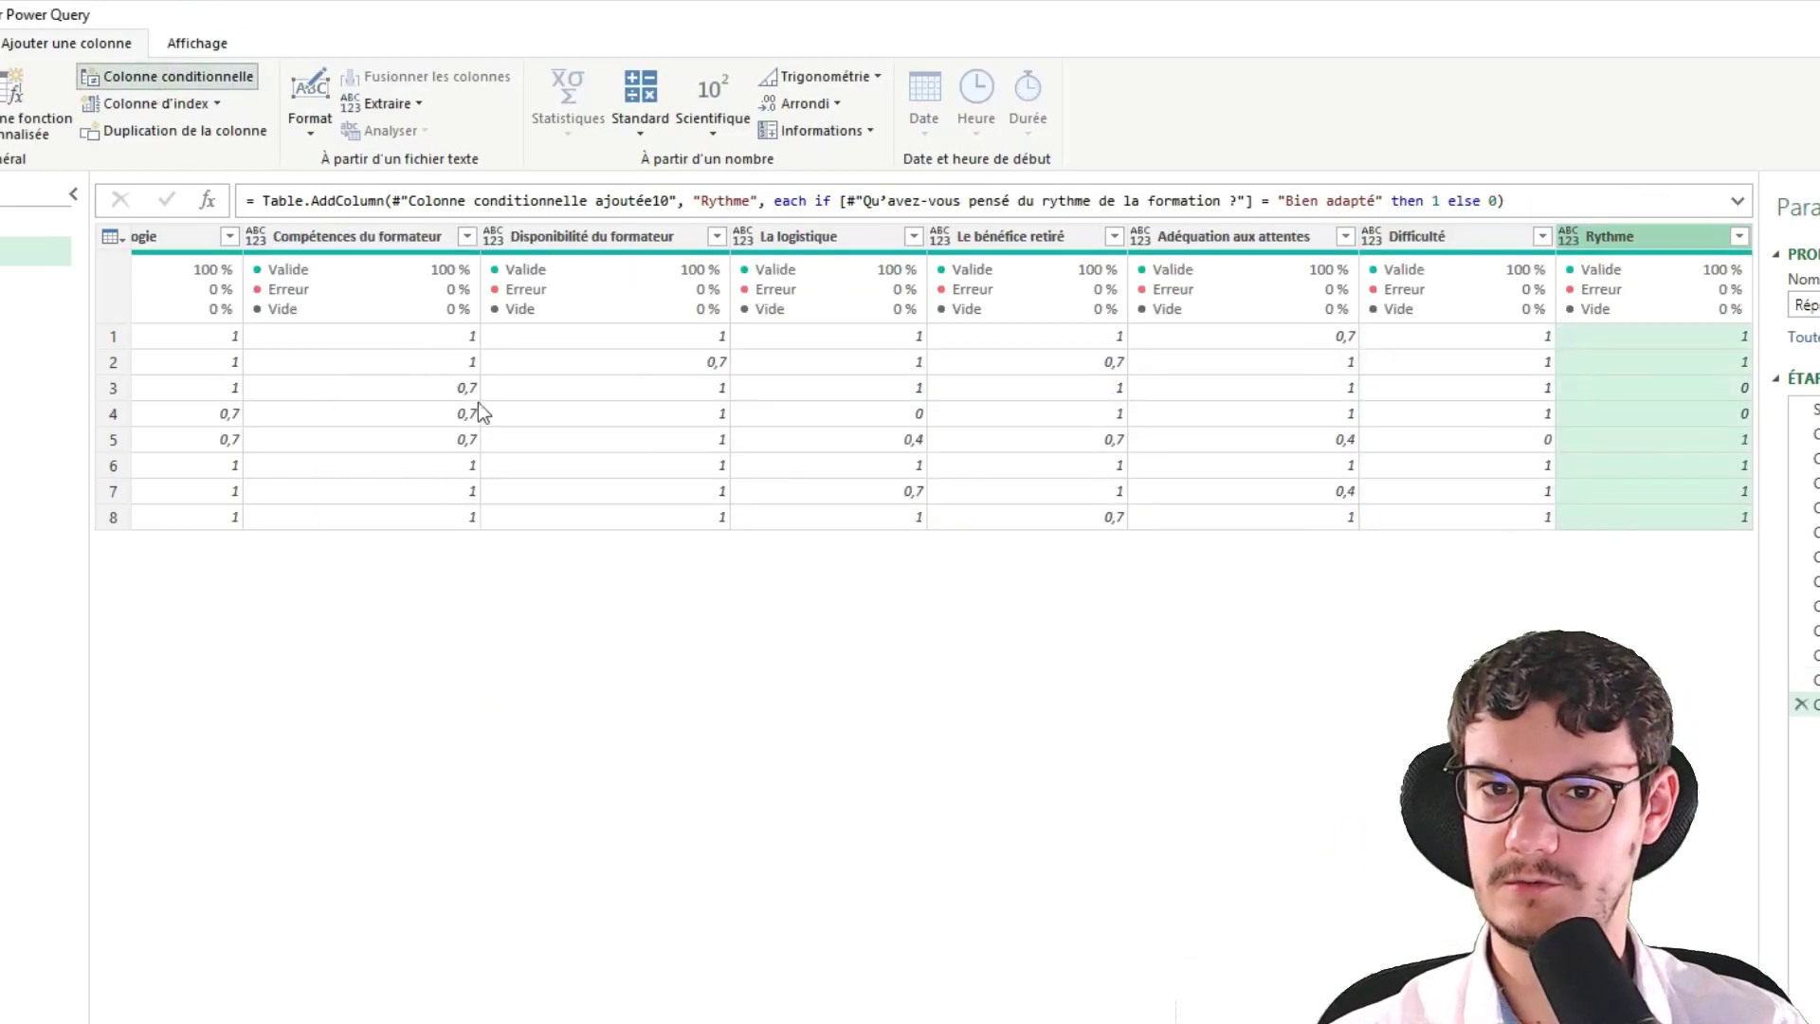
pyautogui.click(534, 624)
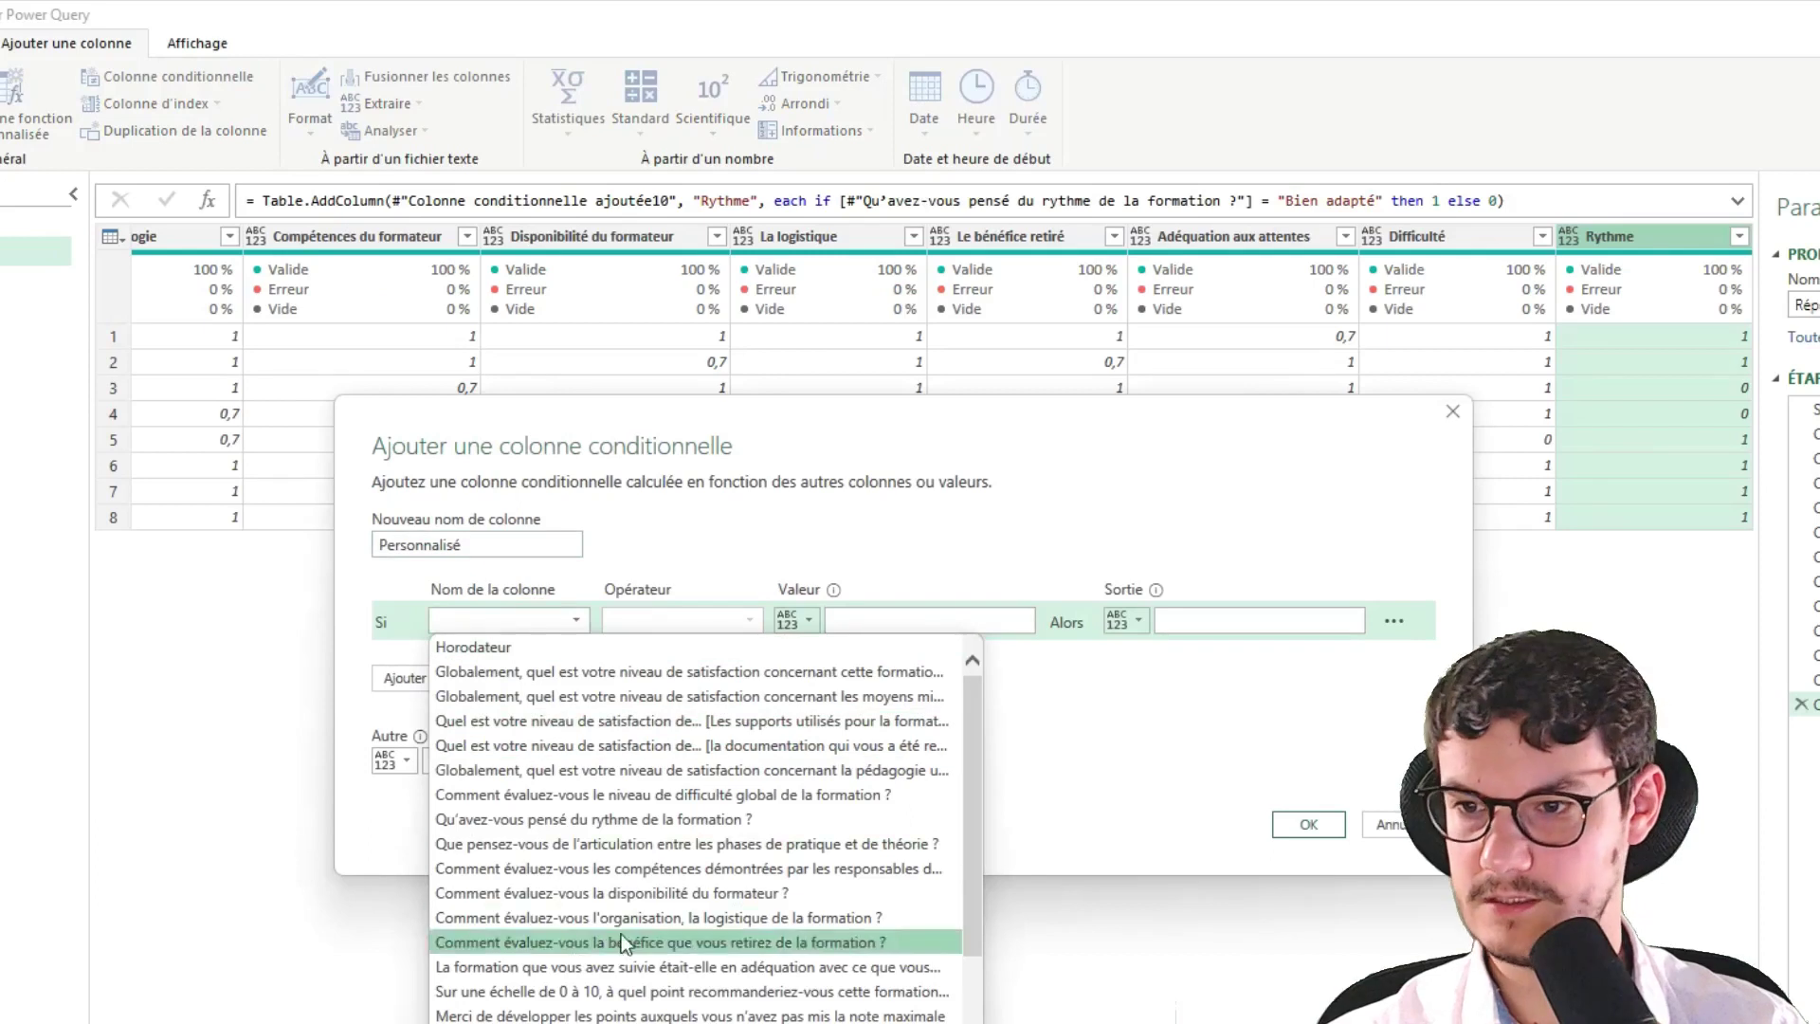
pyautogui.click(708, 844)
pyautogui.doubleClick(492, 545)
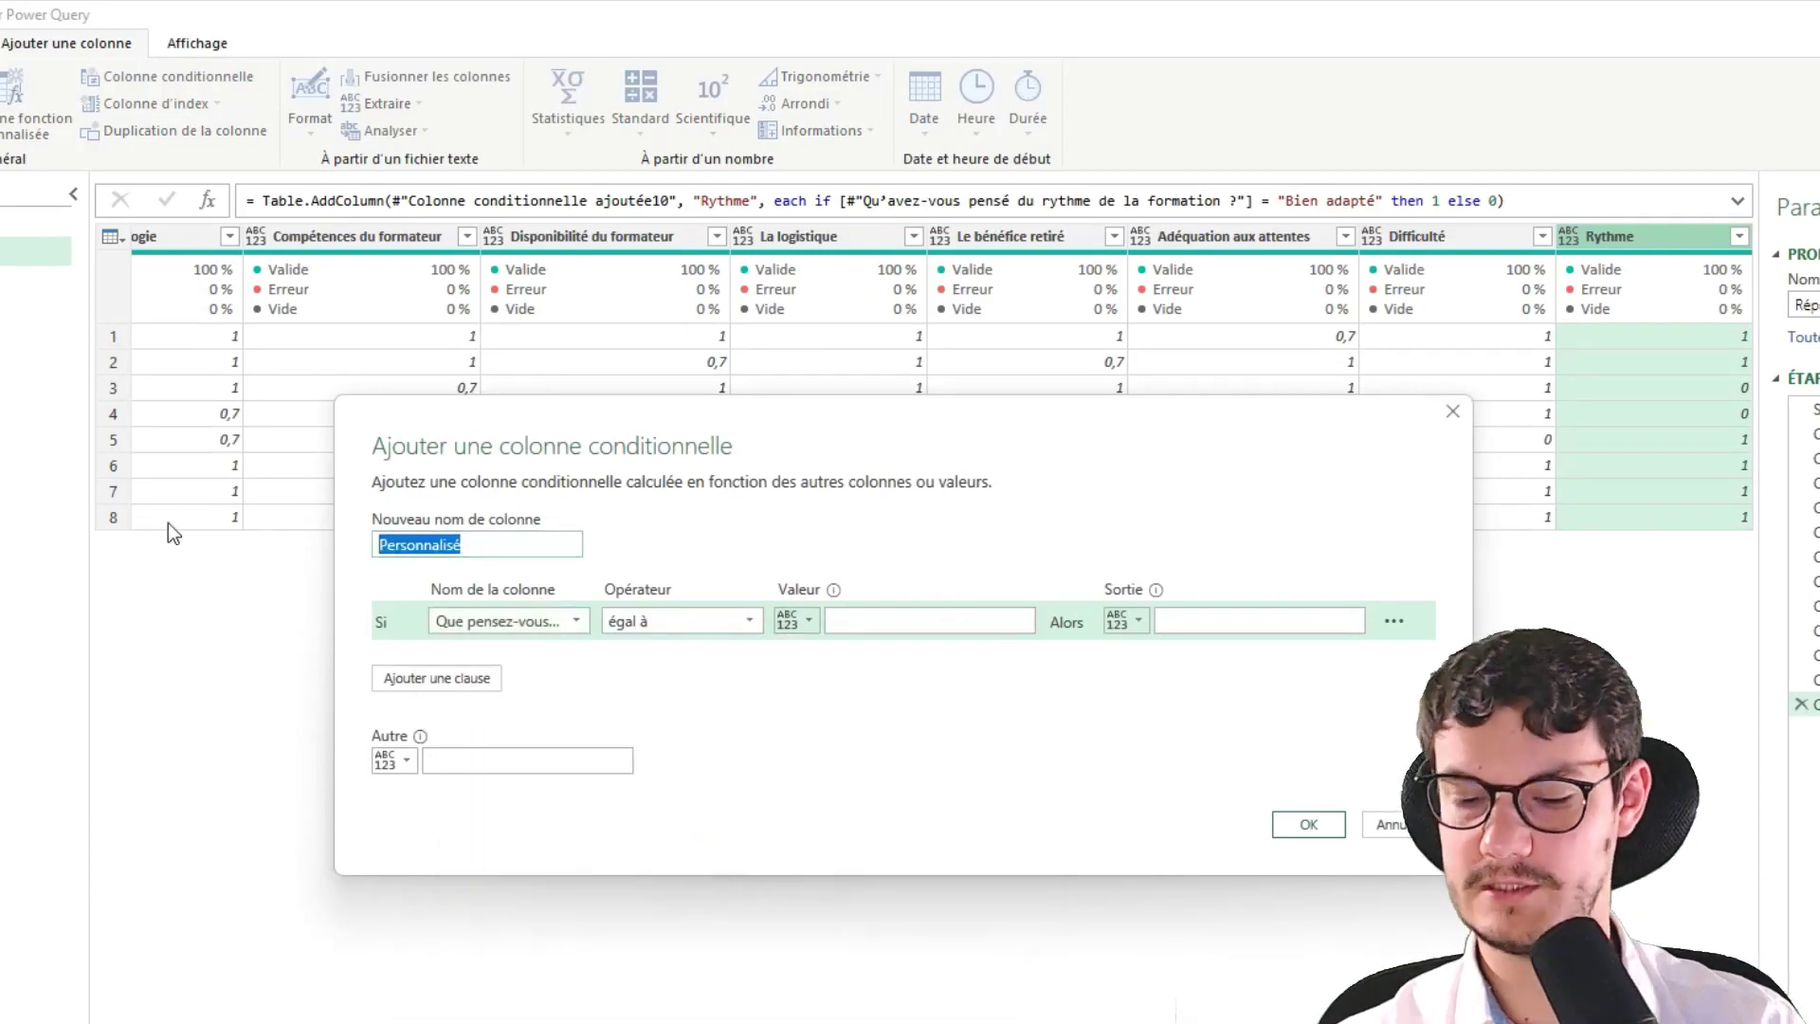
pyautogui.write('Articulation théorie p')
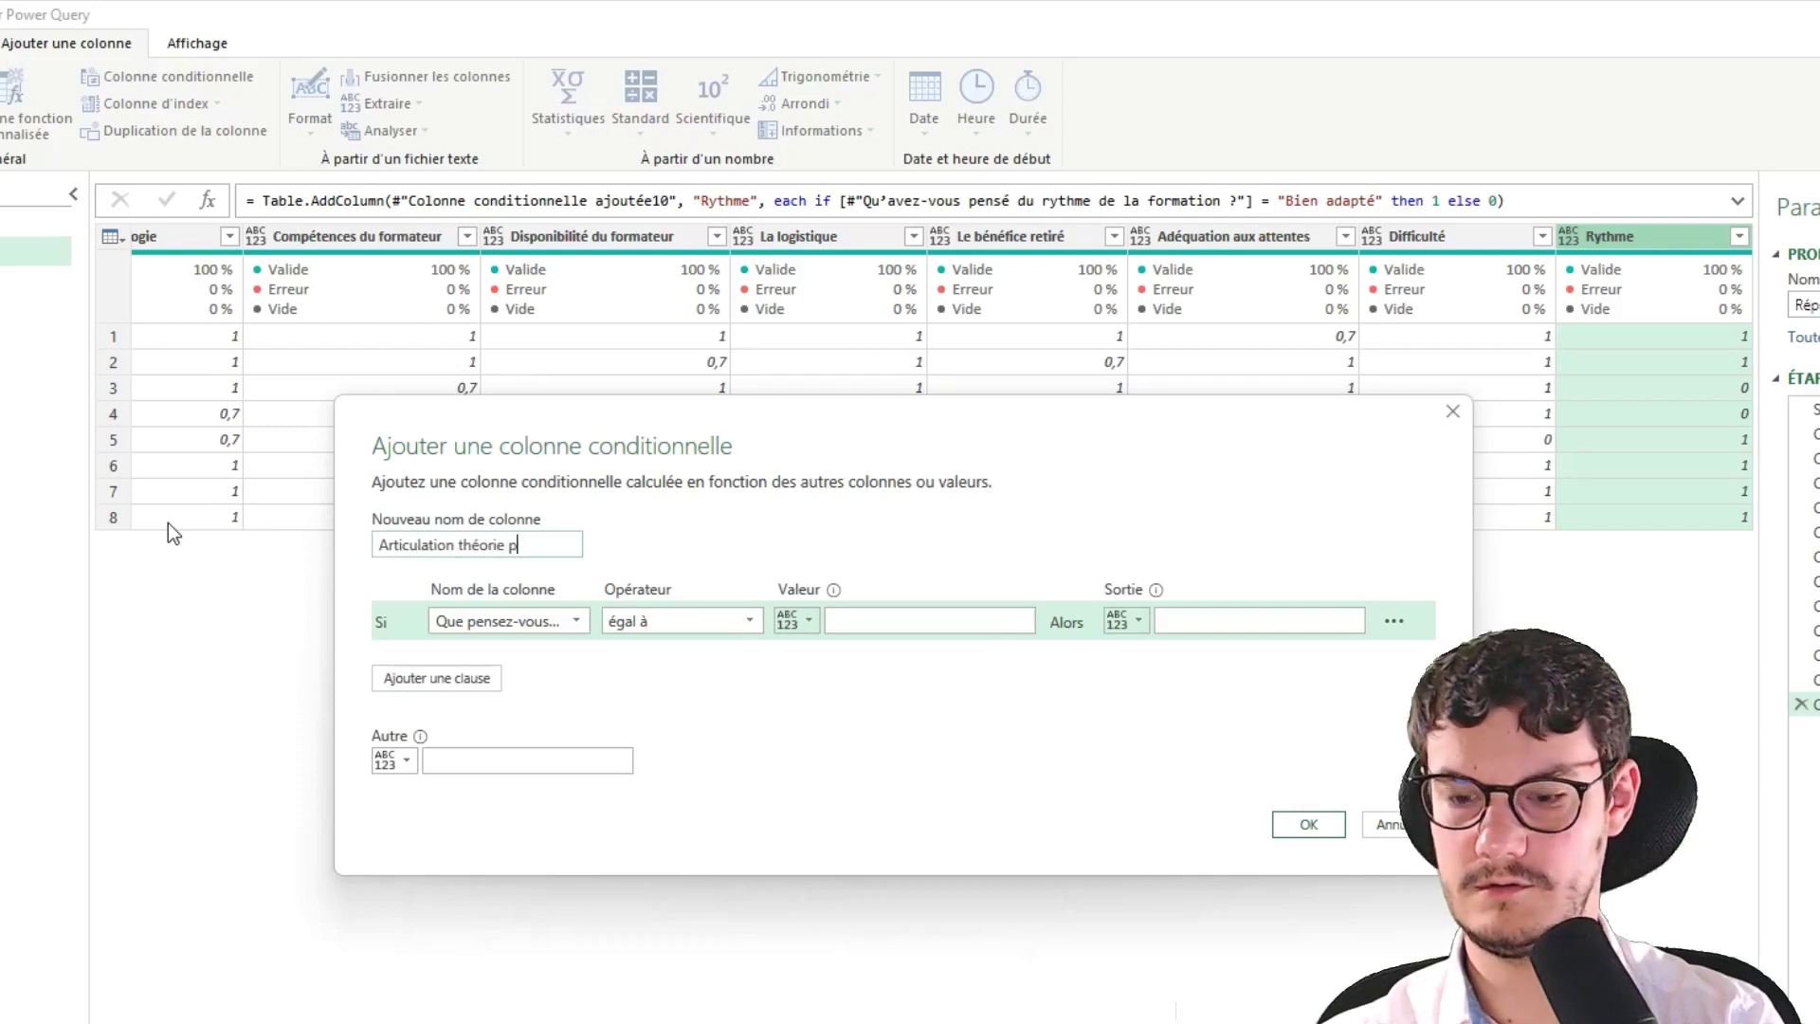
pyautogui.write('ratique')
pyautogui.hotkey('alt', 'Tab')
pyautogui.scroll(-3, 737, 611)
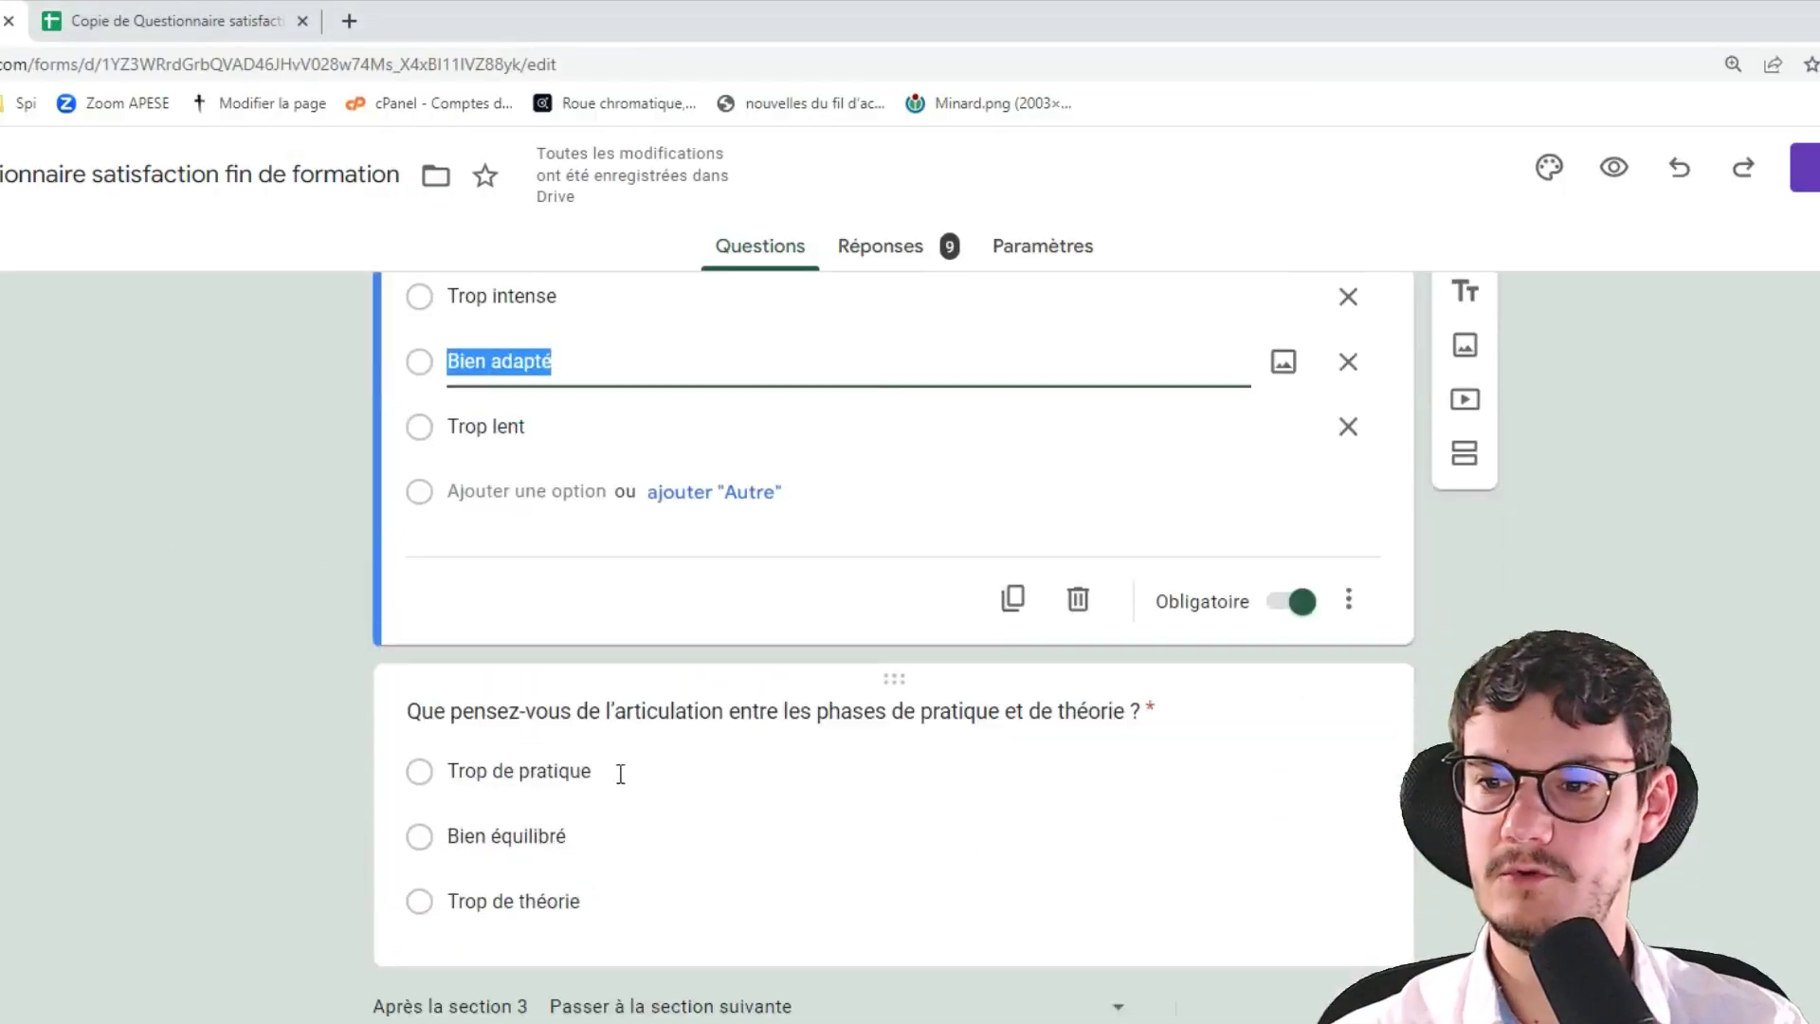
pyautogui.click(553, 818)
pyautogui.hotkey('alt', 'Tab')
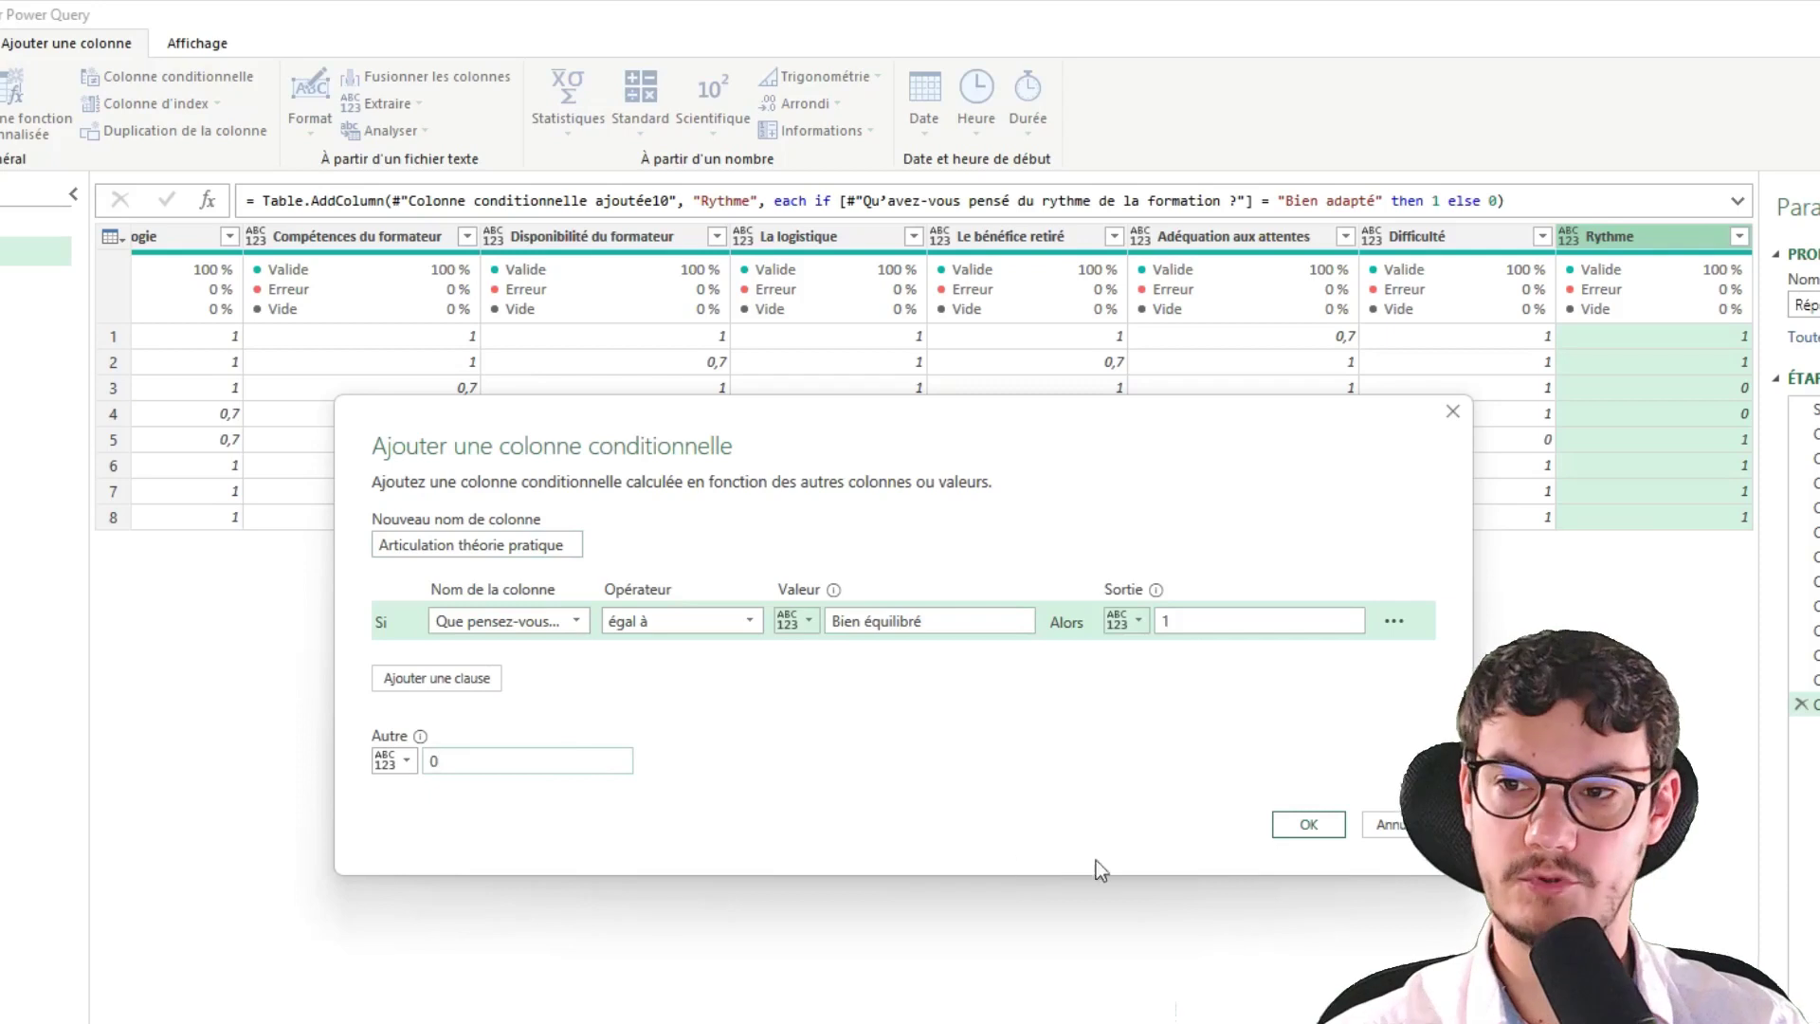
pyautogui.click(1287, 823)
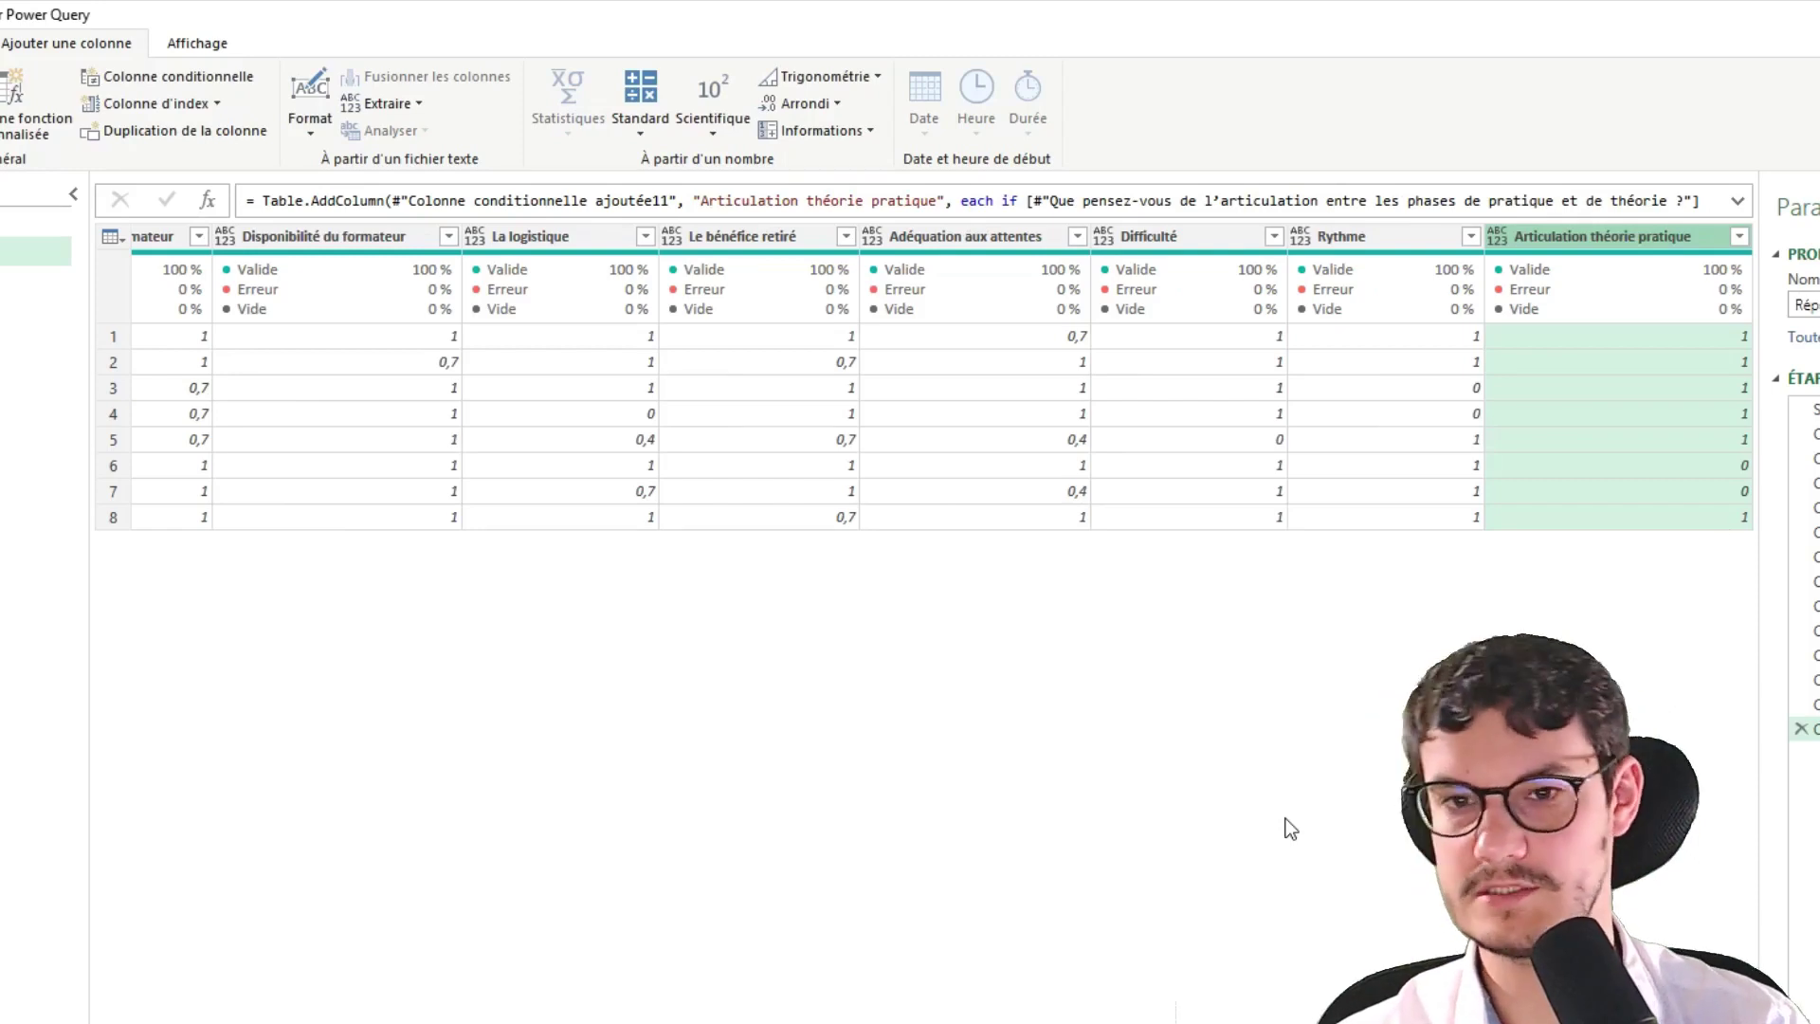
pyautogui.hotkey('alt', 'Tab')
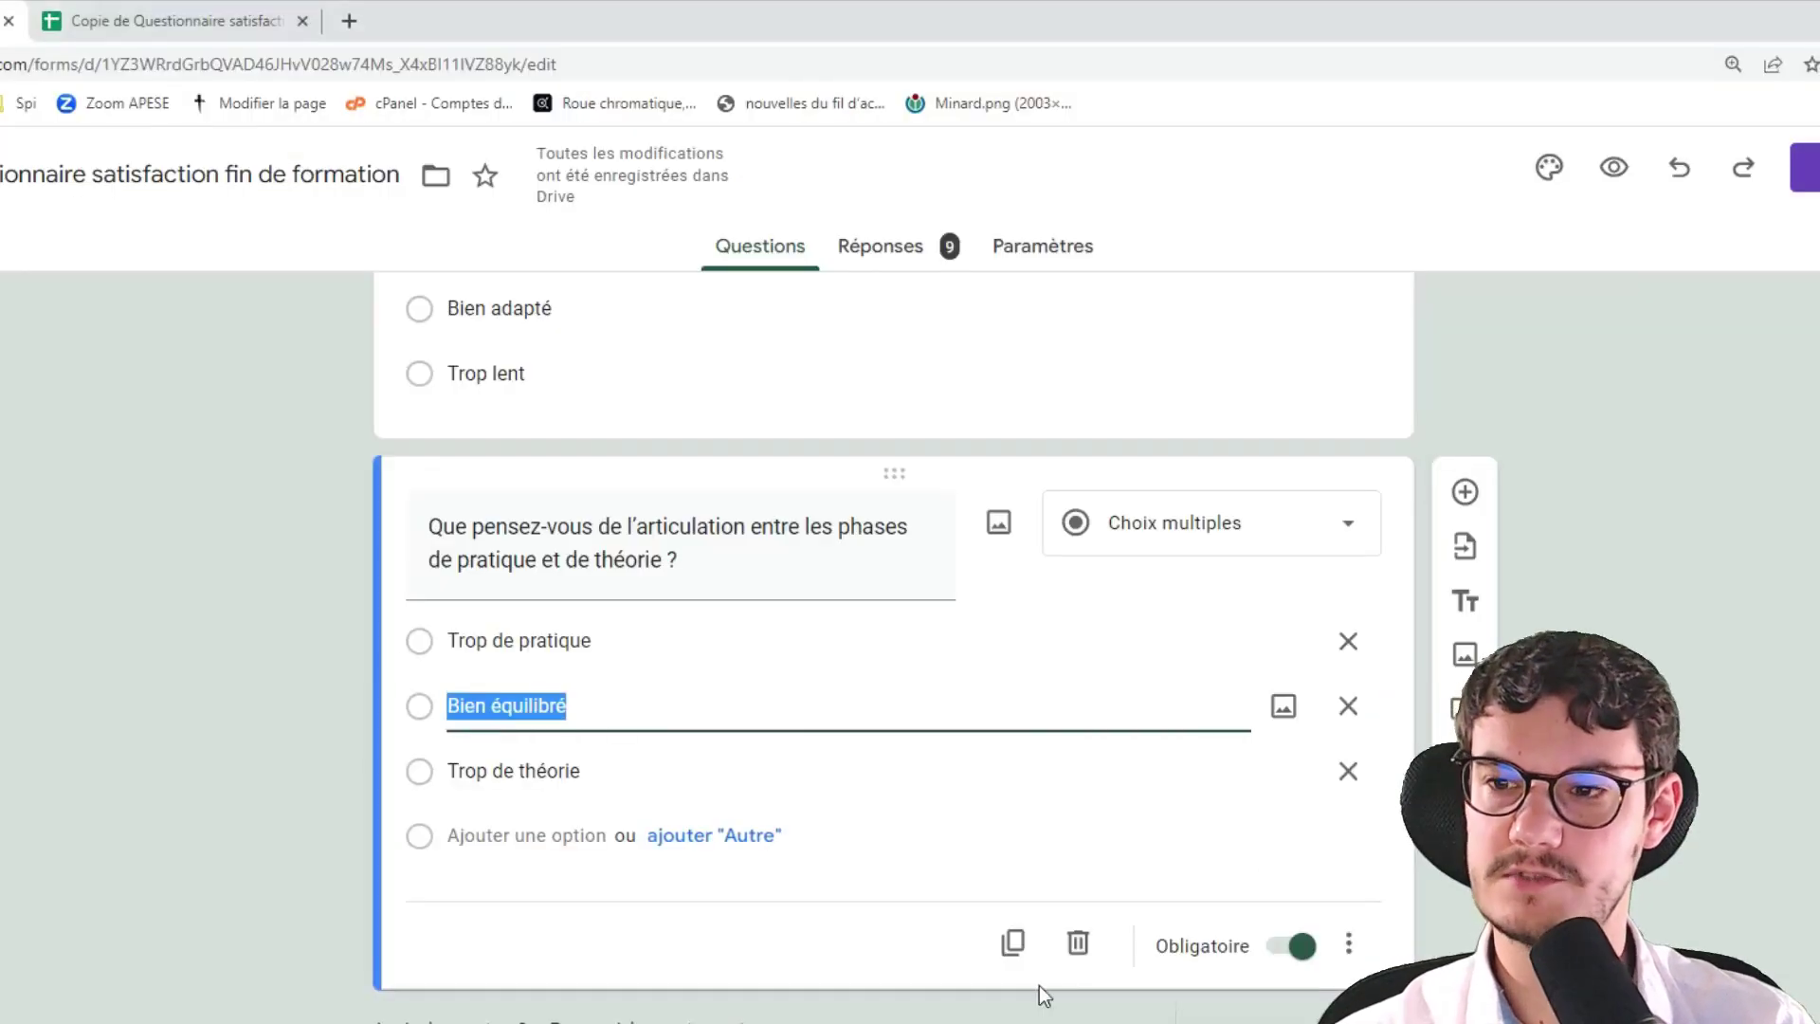
pyautogui.scroll(-13, 1040, 986)
pyautogui.scroll(-20, 1040, 986)
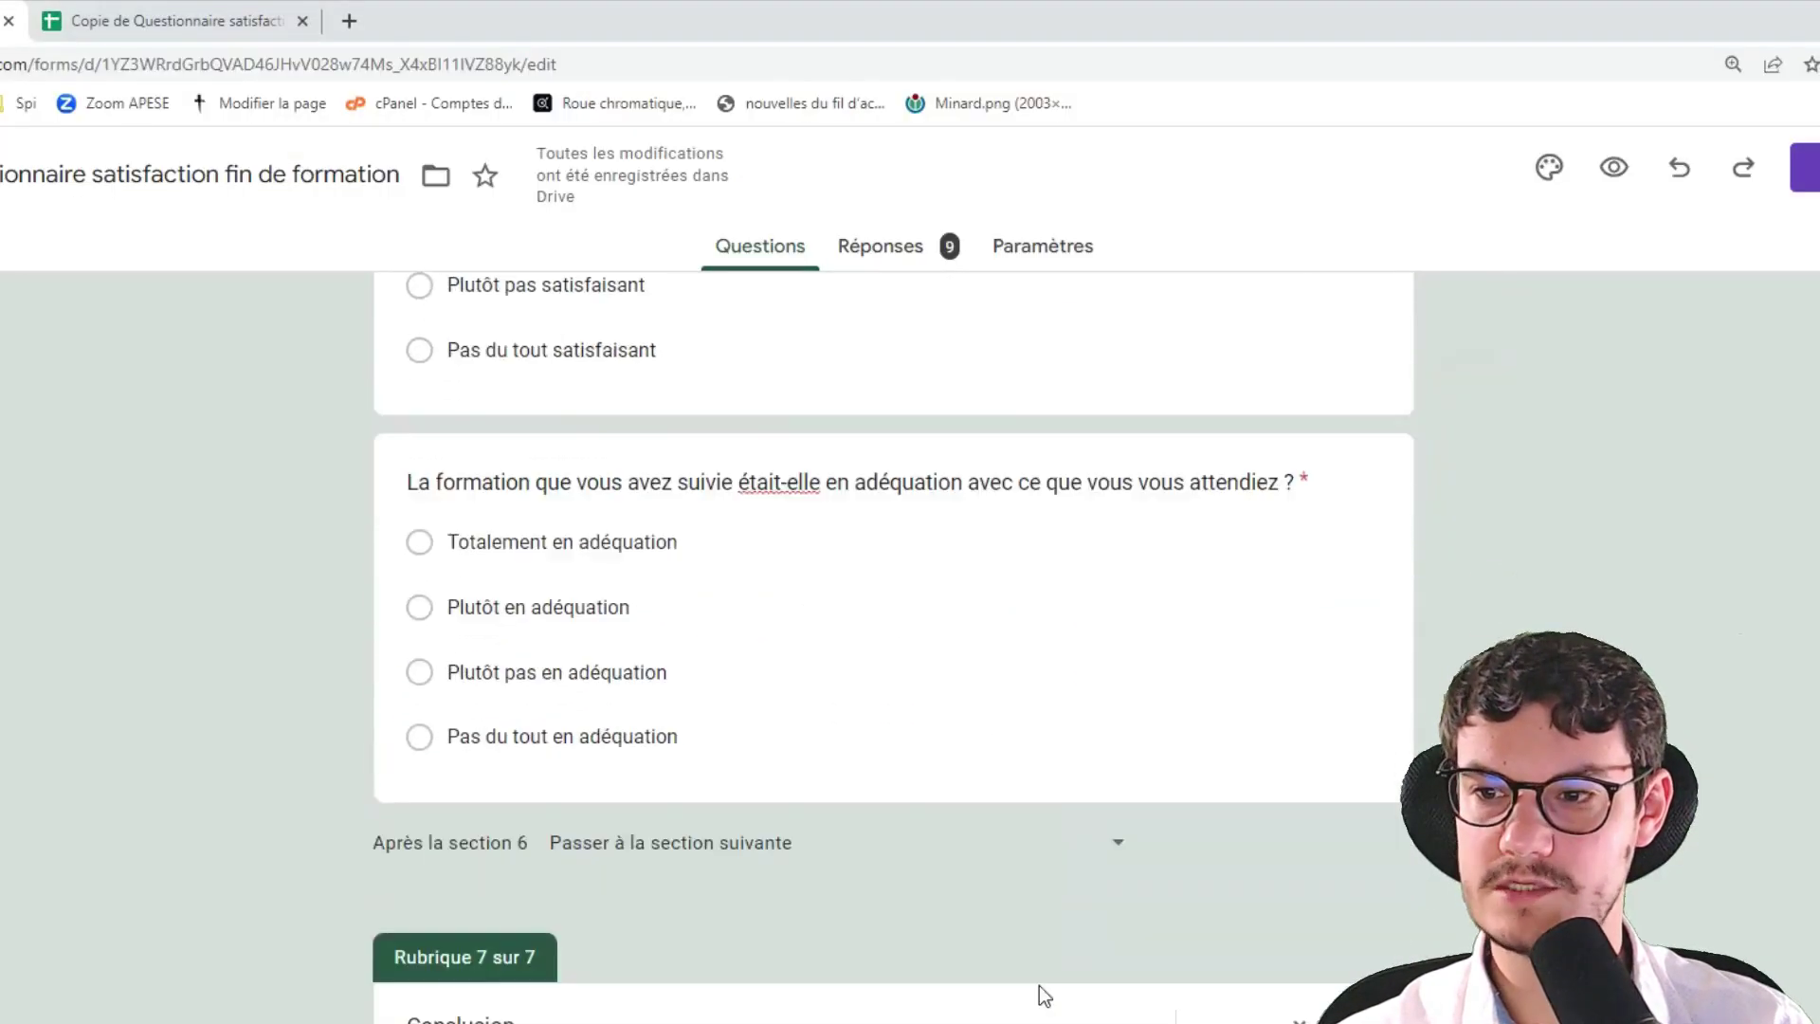
pyautogui.scroll(-2, 1039, 986)
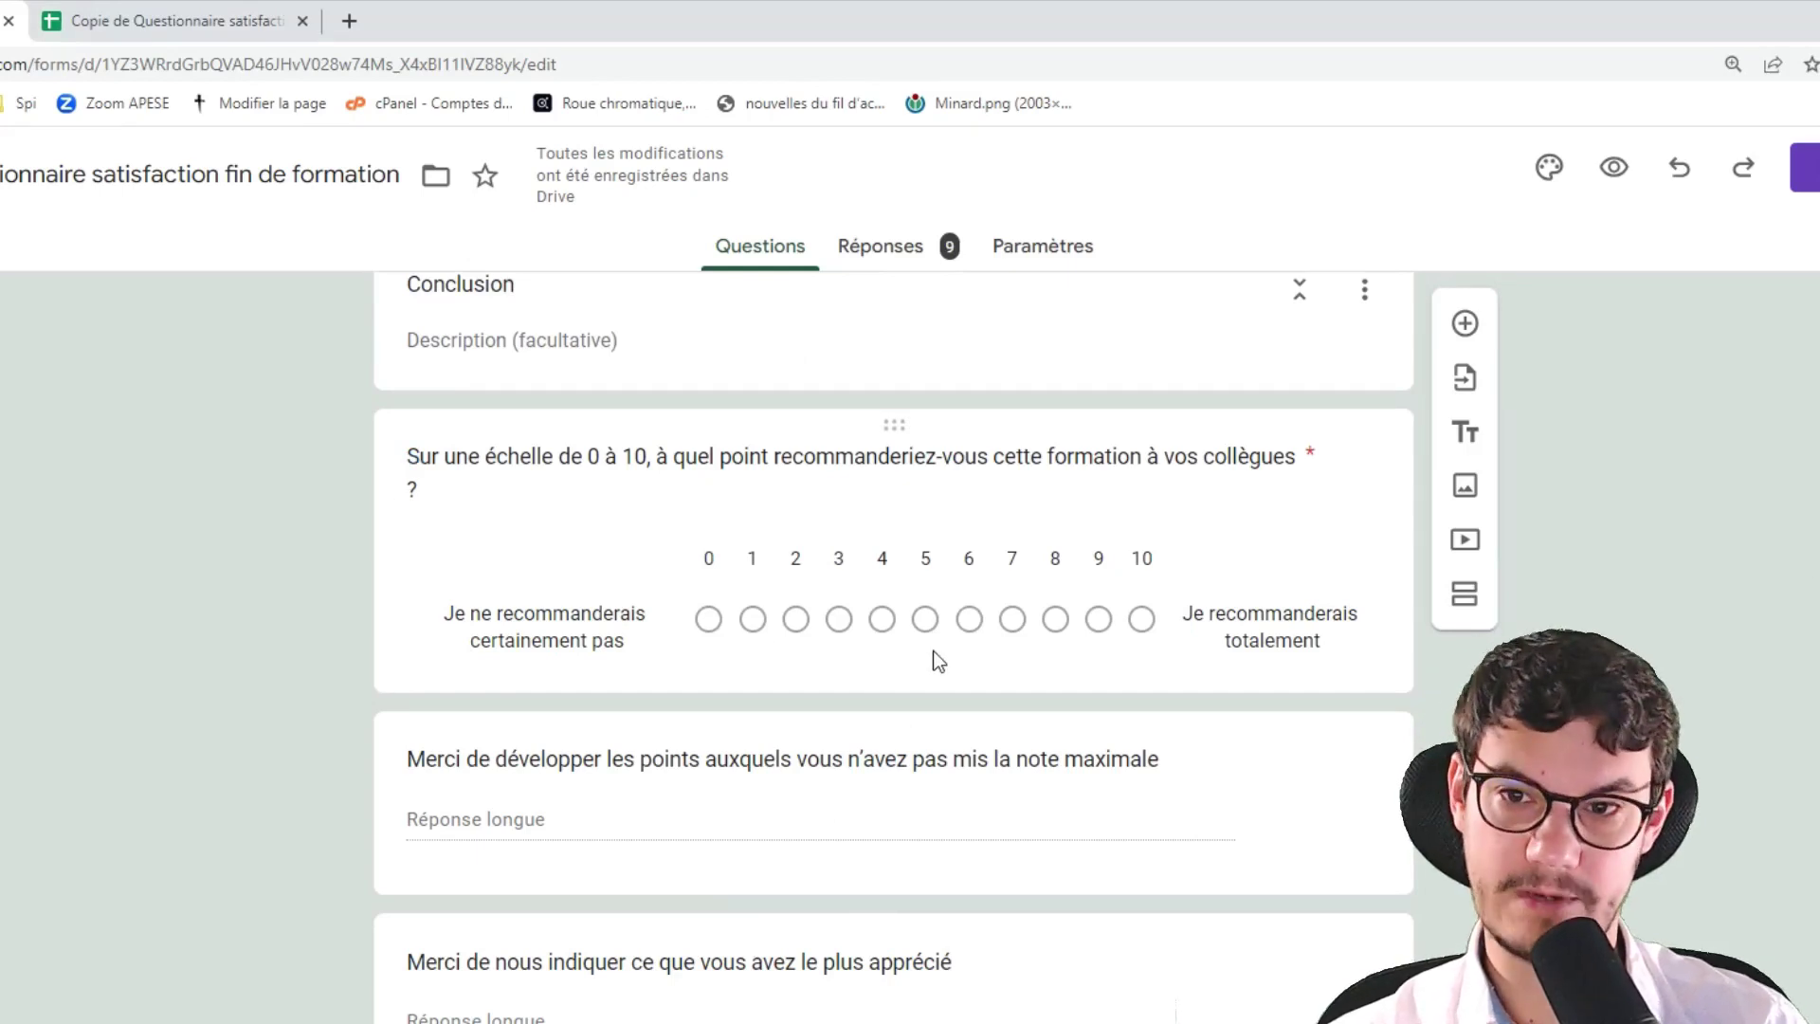
pyautogui.click(972, 622)
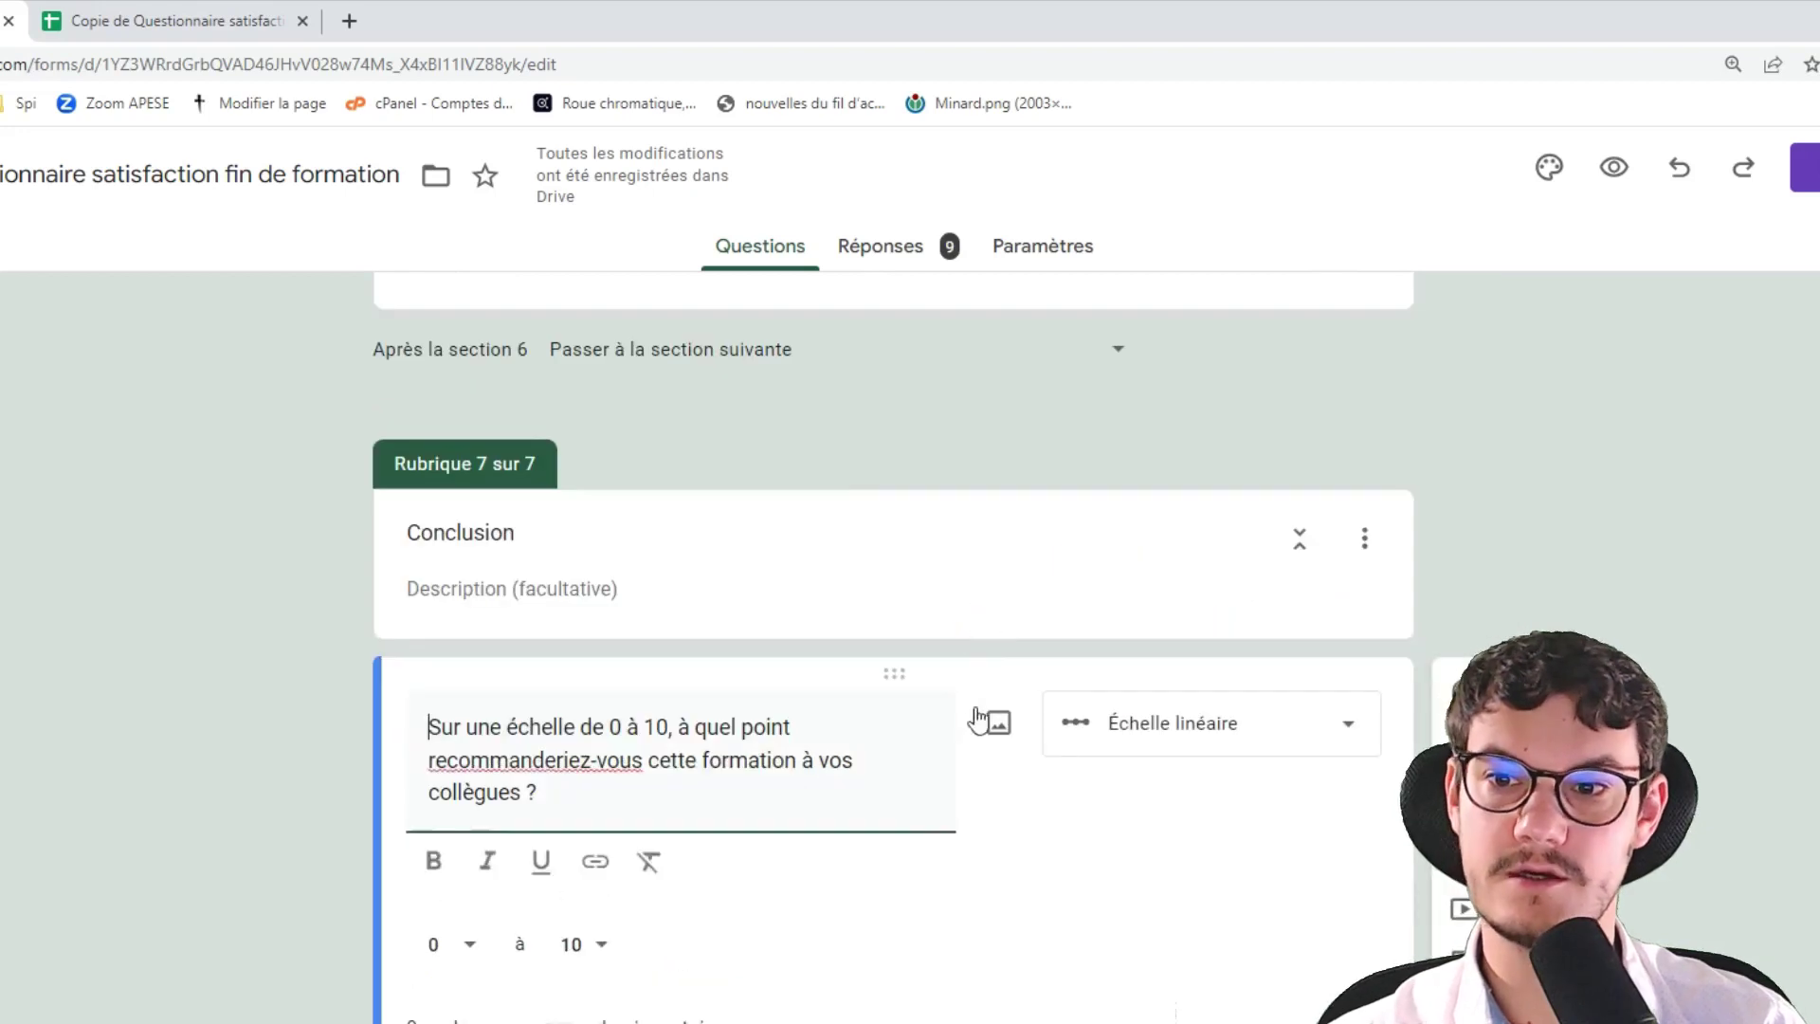
pyautogui.click(1733, 554)
pyautogui.scroll(-4, 1733, 554)
pyautogui.scroll(2, 1650, 607)
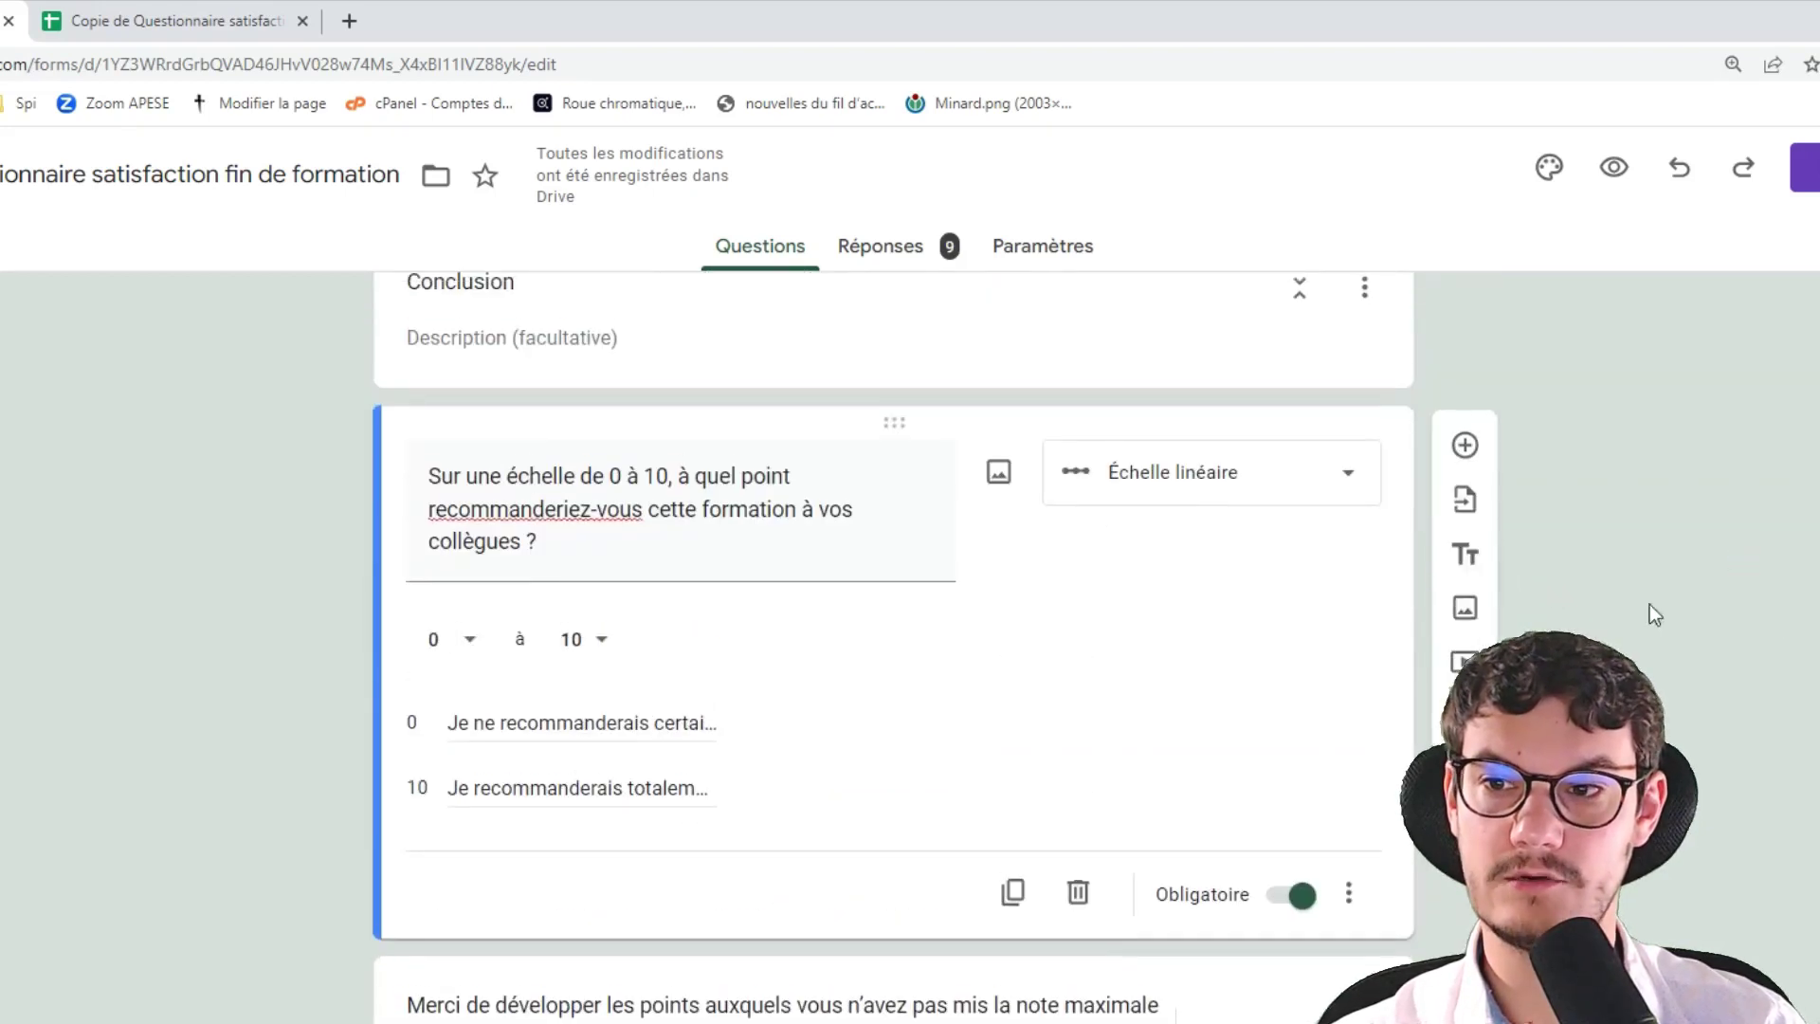
pyautogui.click(1771, 582)
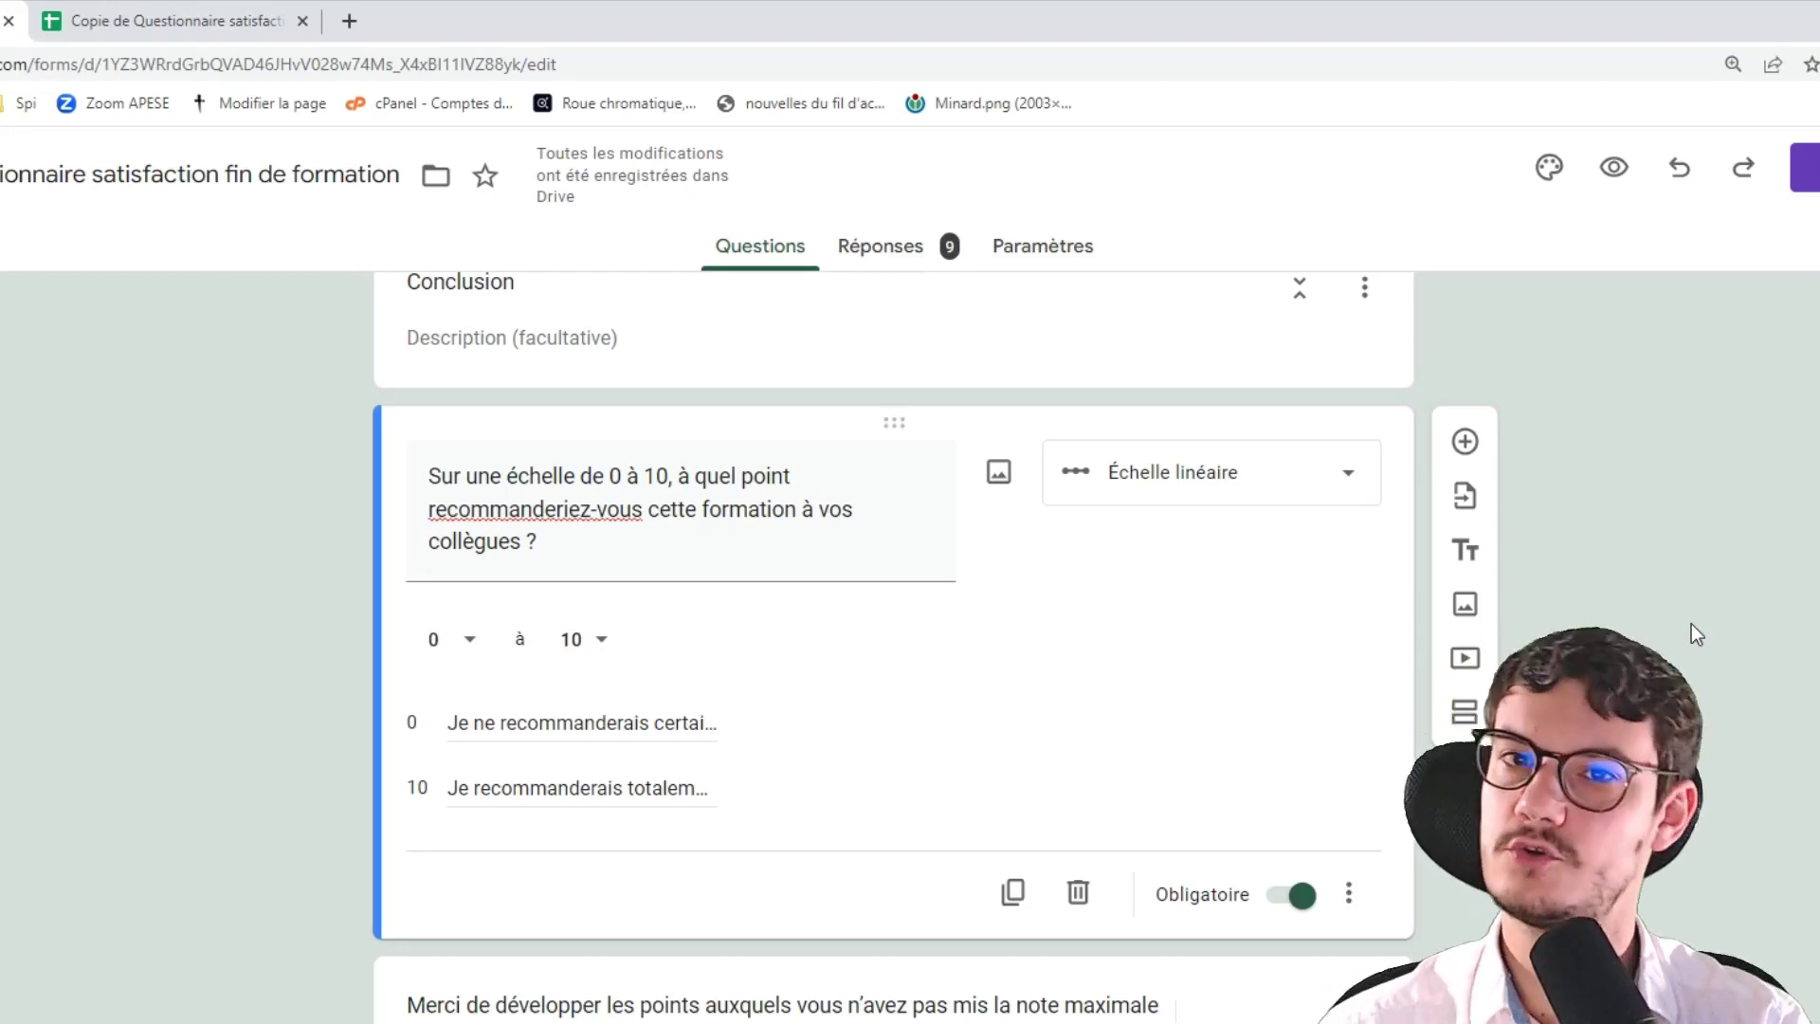
pyautogui.hotkey('alt', 'Tab')
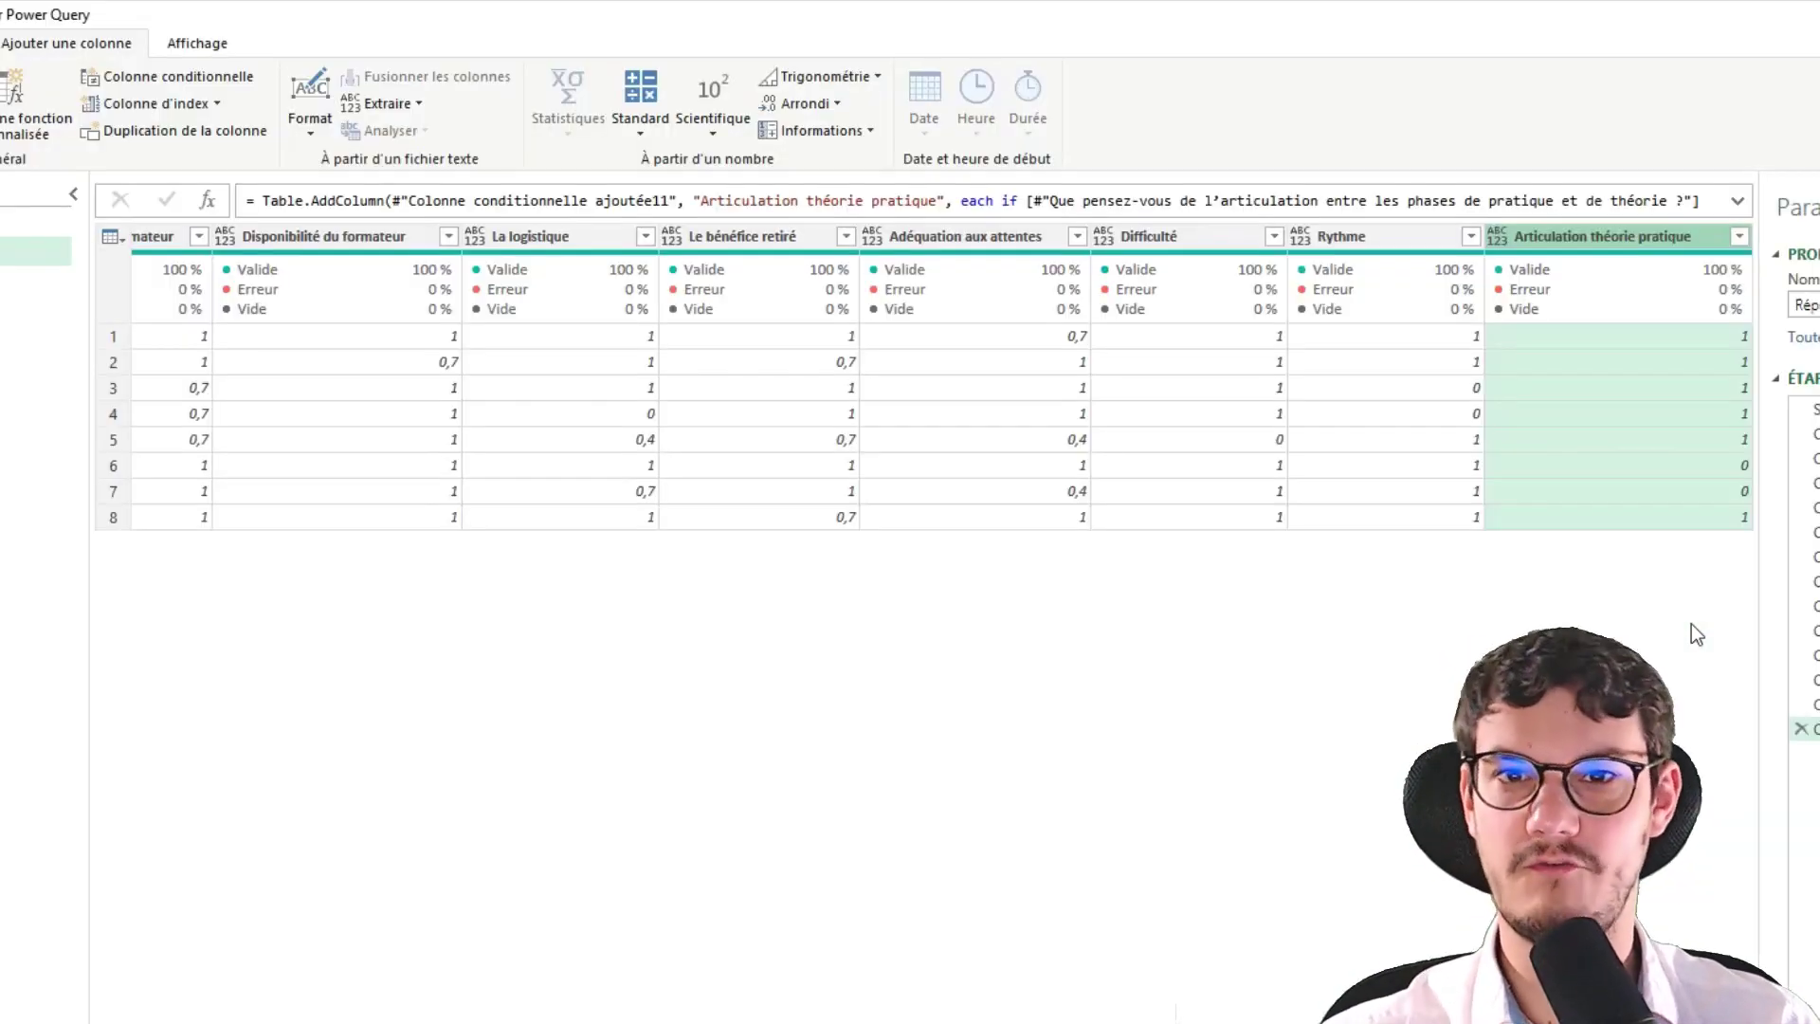
# Start a conditional column named NPS that labels recommendation scores ≥ 9 as Promoteurs
pyautogui.click(155, 72)
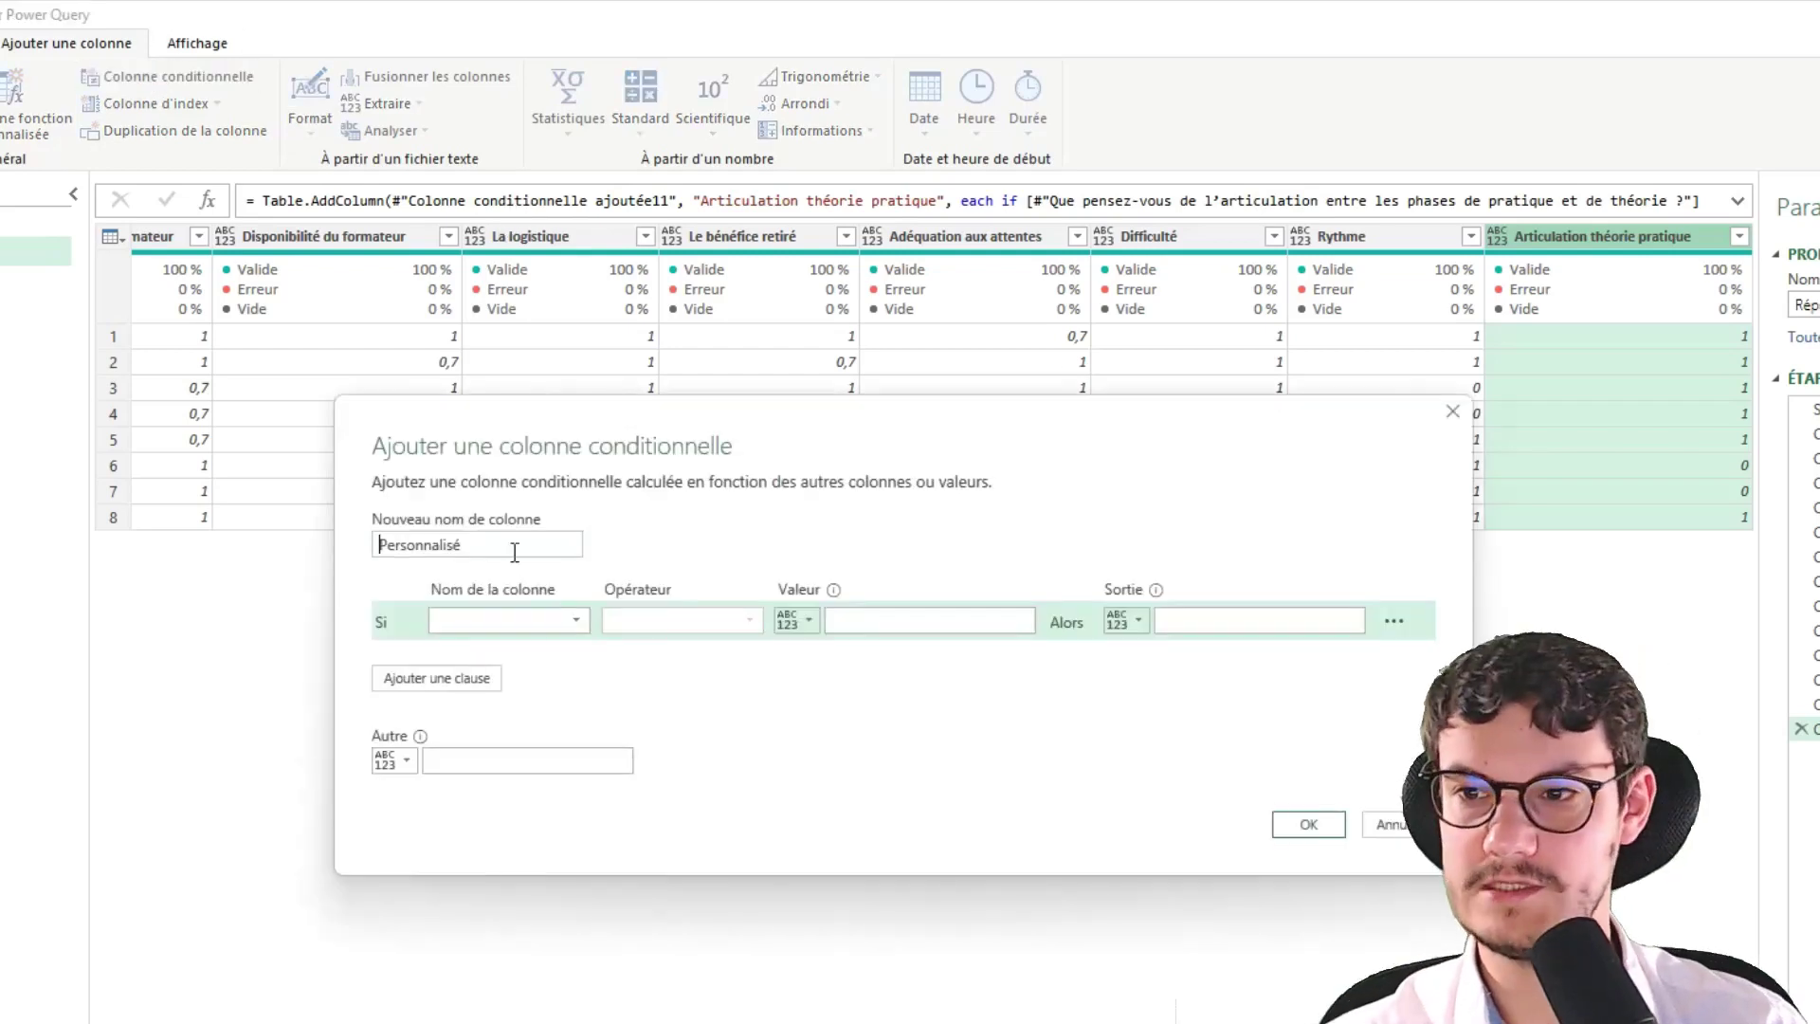
pyautogui.write('N')
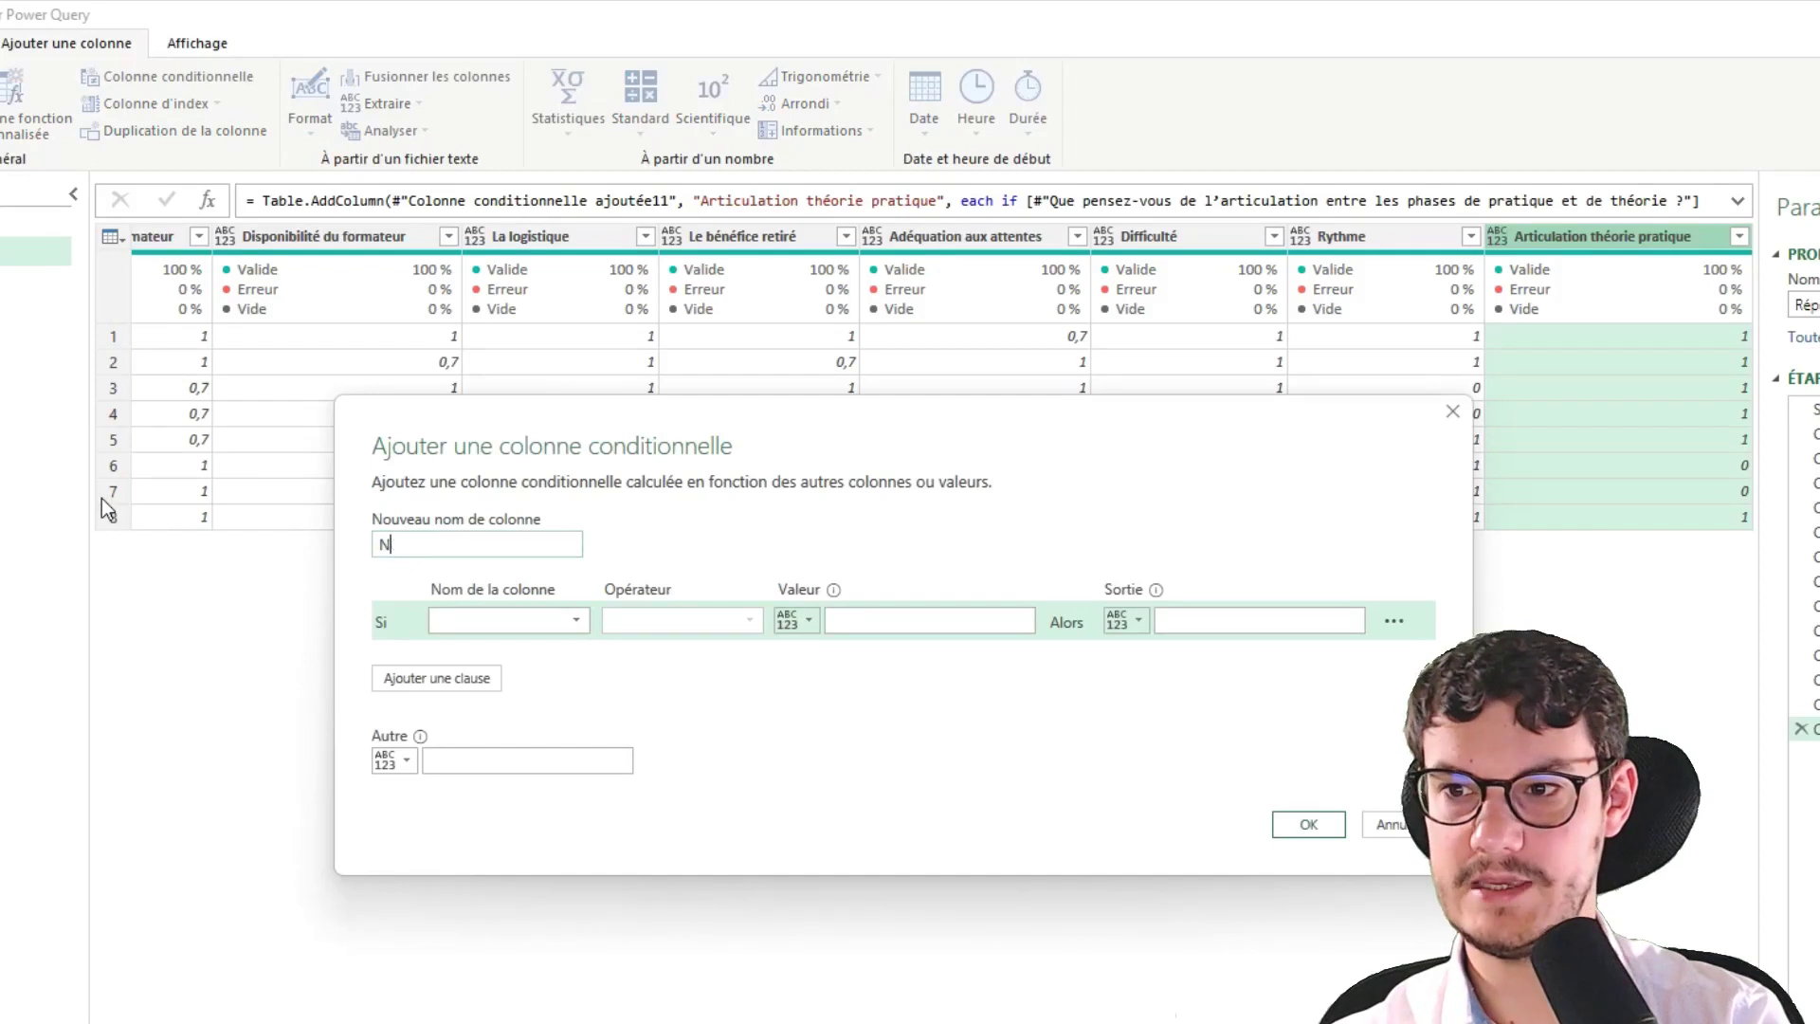
pyautogui.write('PS')
pyautogui.click(539, 622)
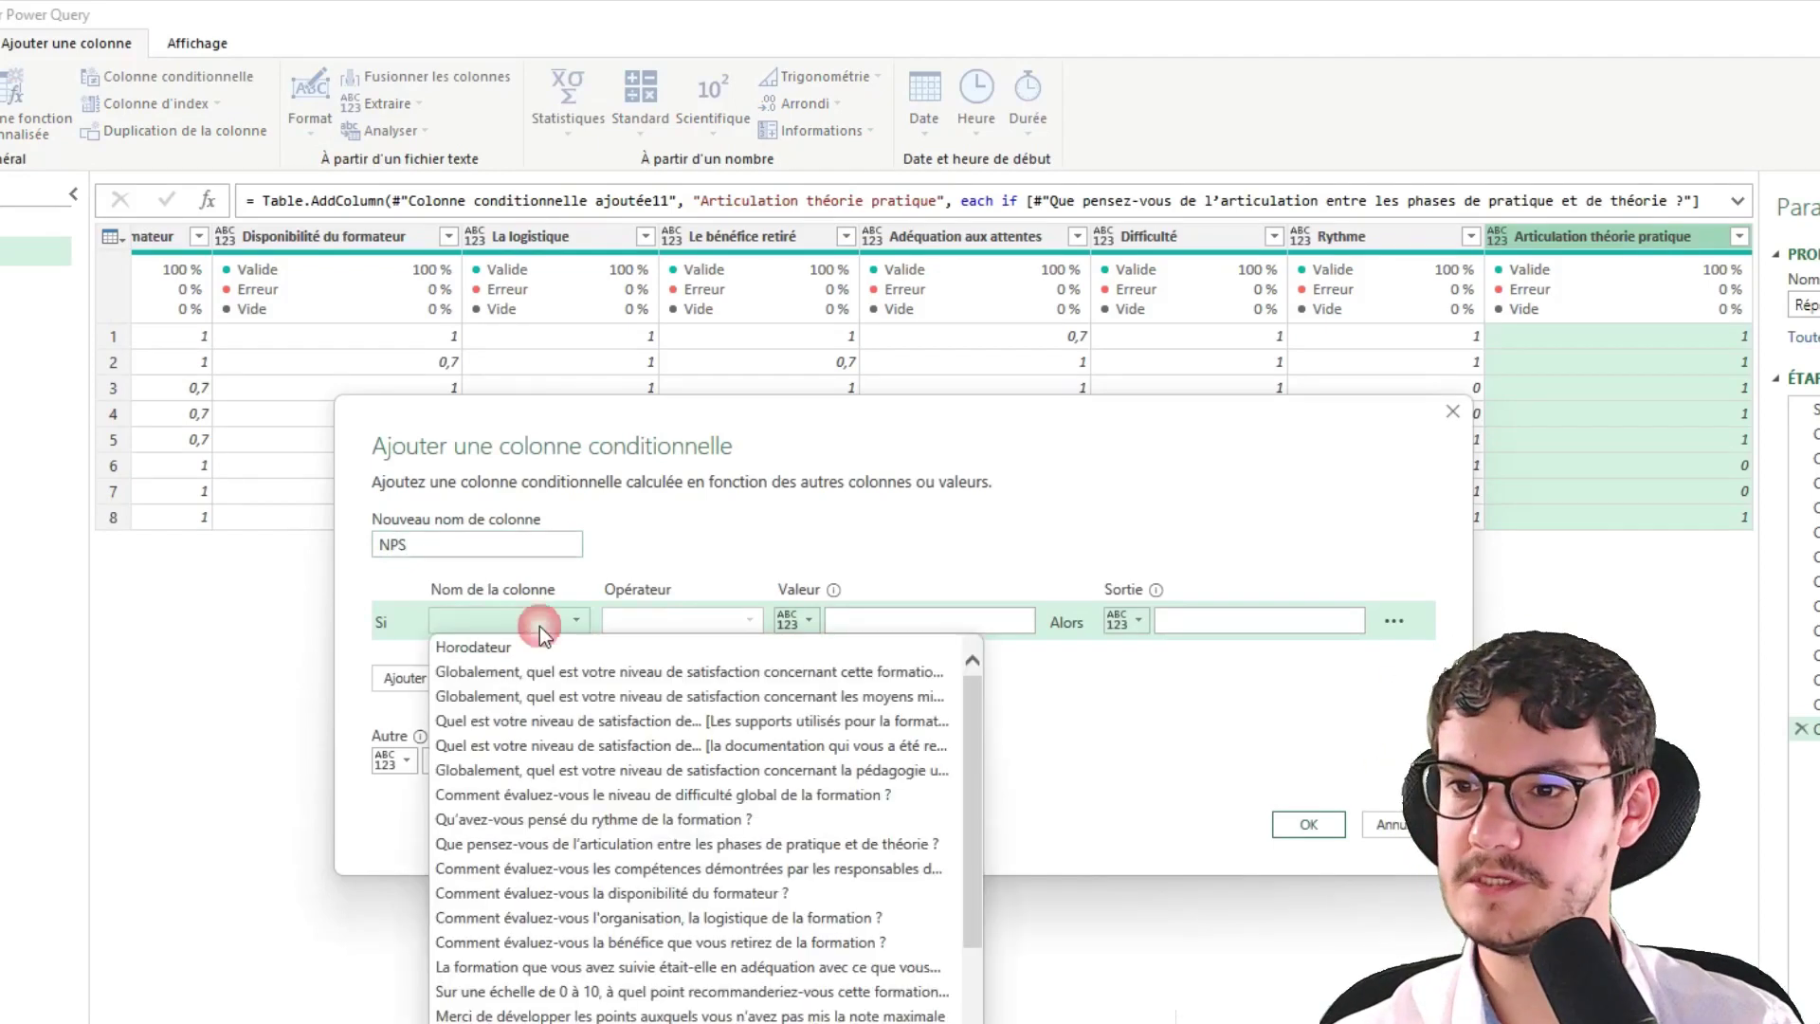
pyautogui.scroll(-3, 632, 1018)
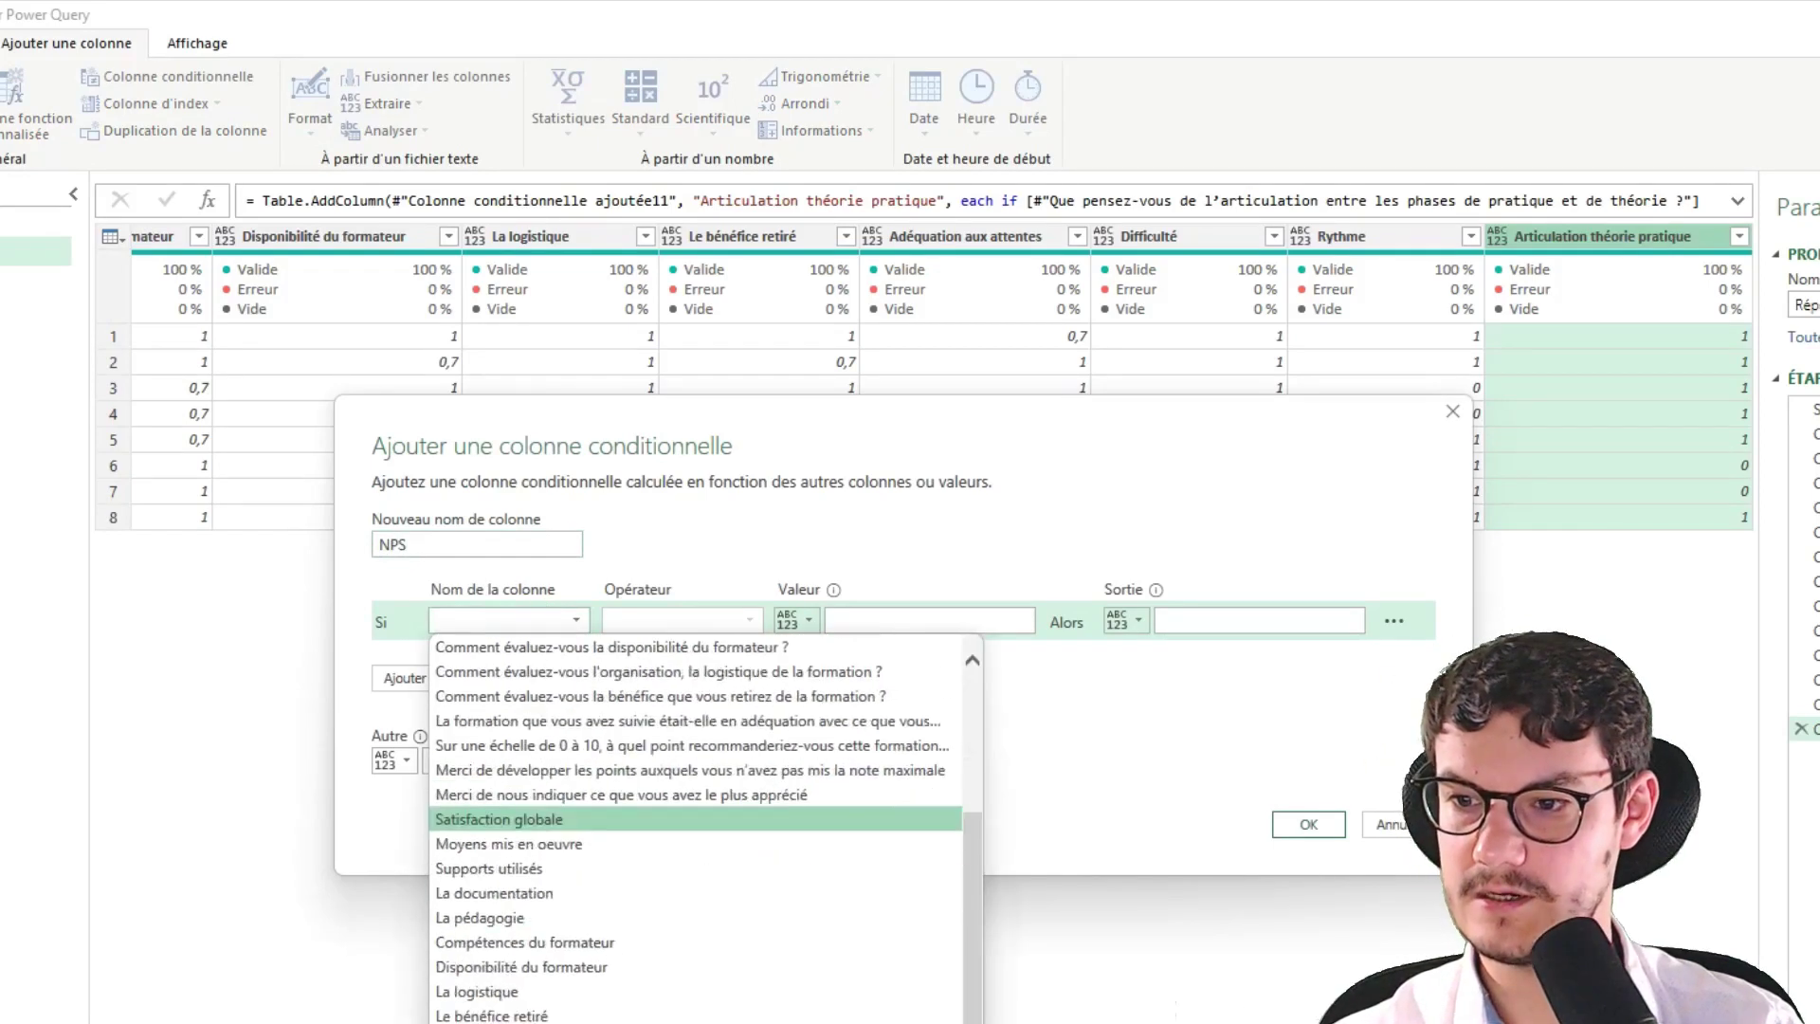
pyautogui.scroll(3, 632, 1020)
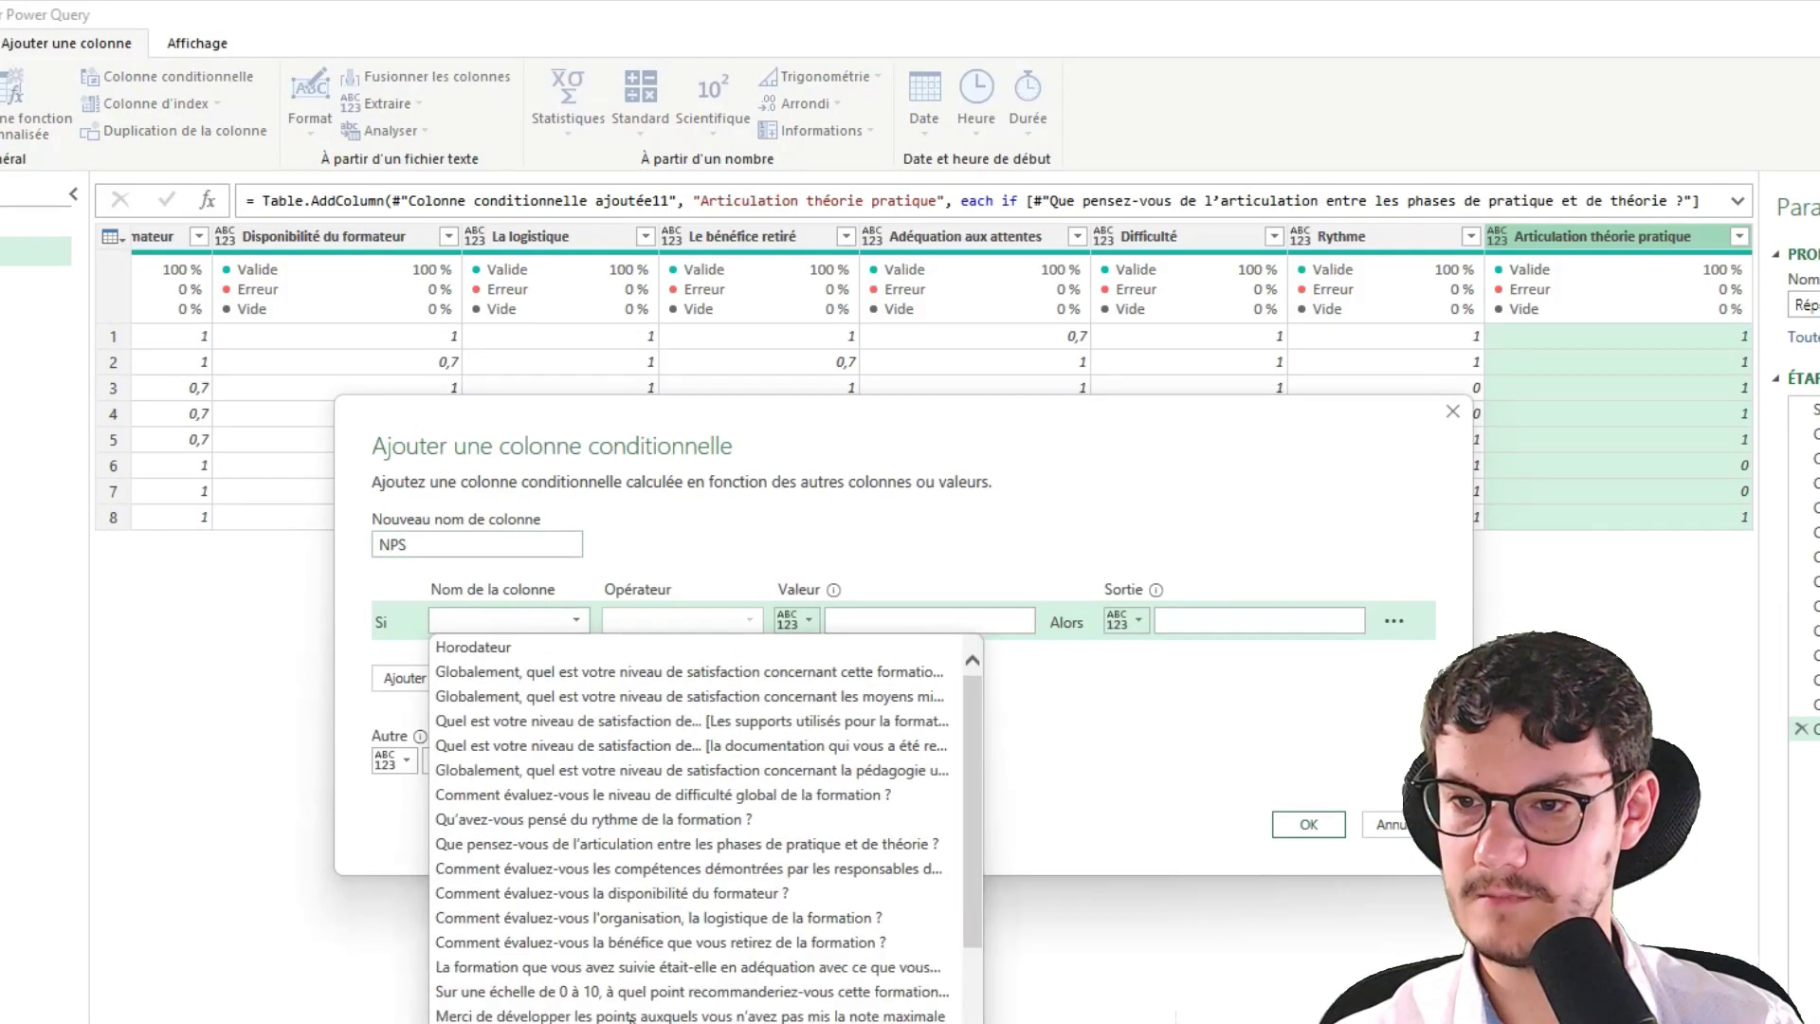
pyautogui.click(601, 992)
pyautogui.click(684, 620)
pyautogui.click(673, 718)
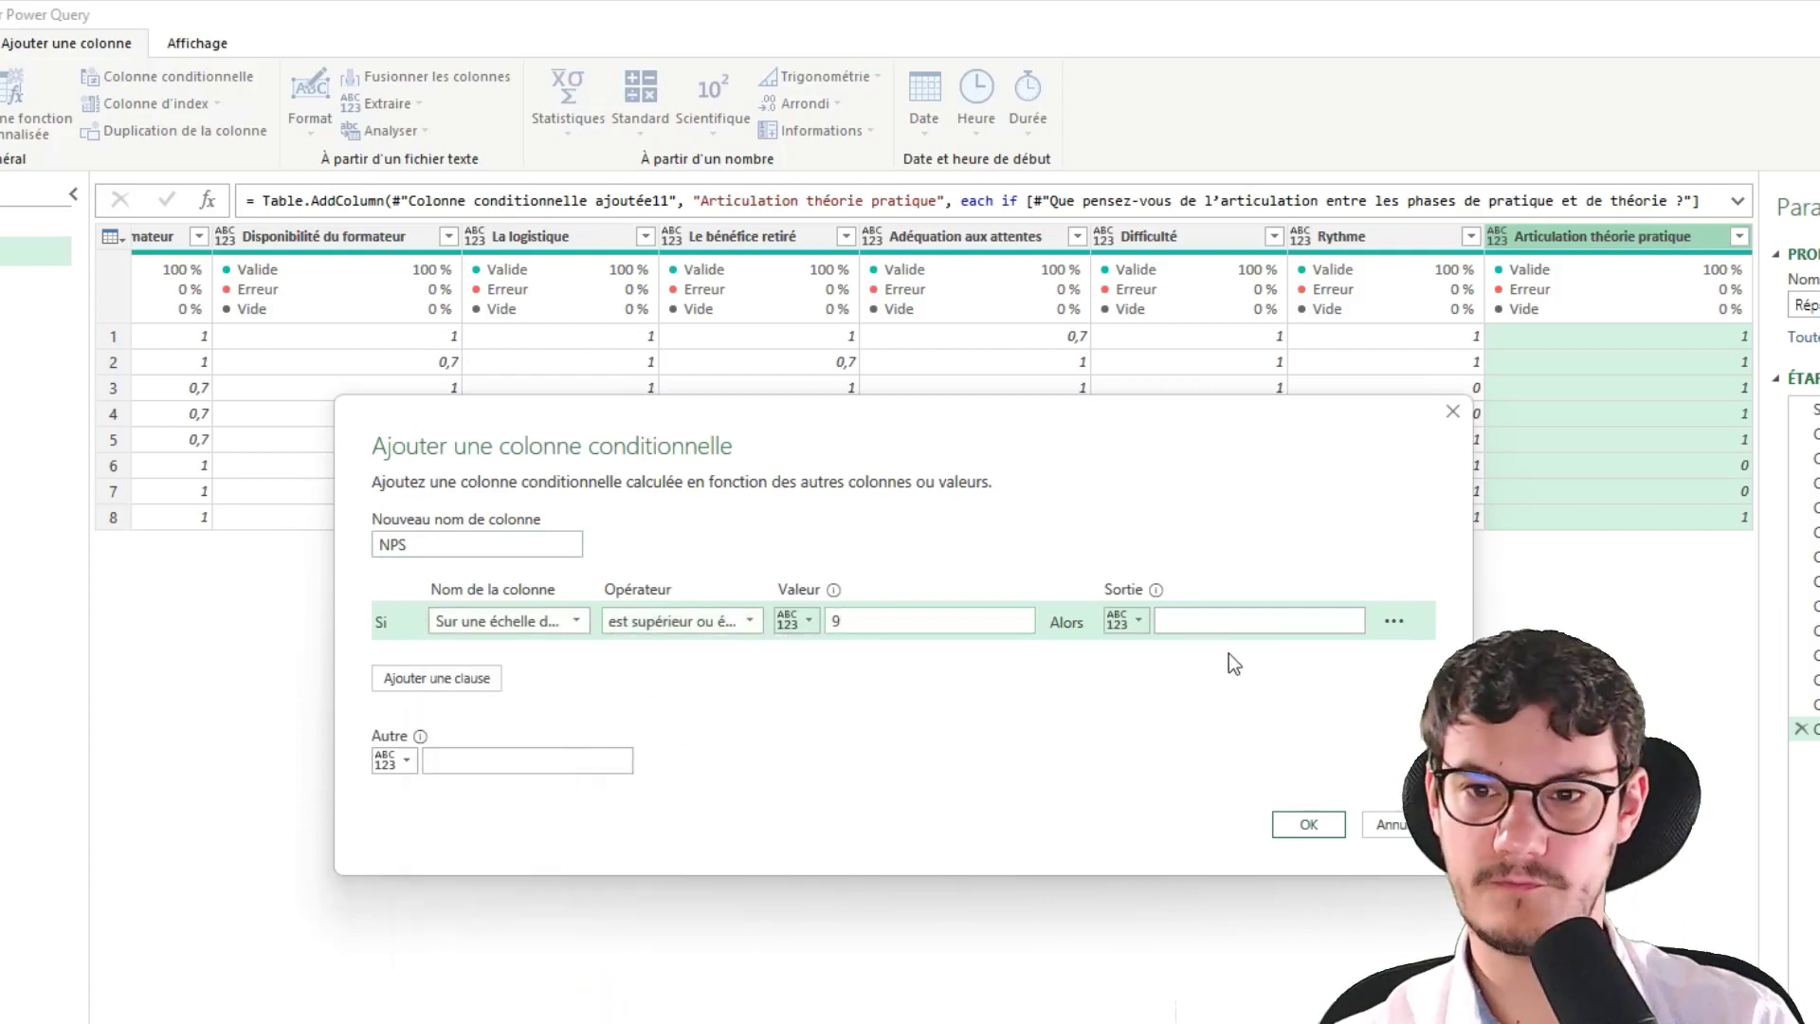
pyautogui.click(1234, 620)
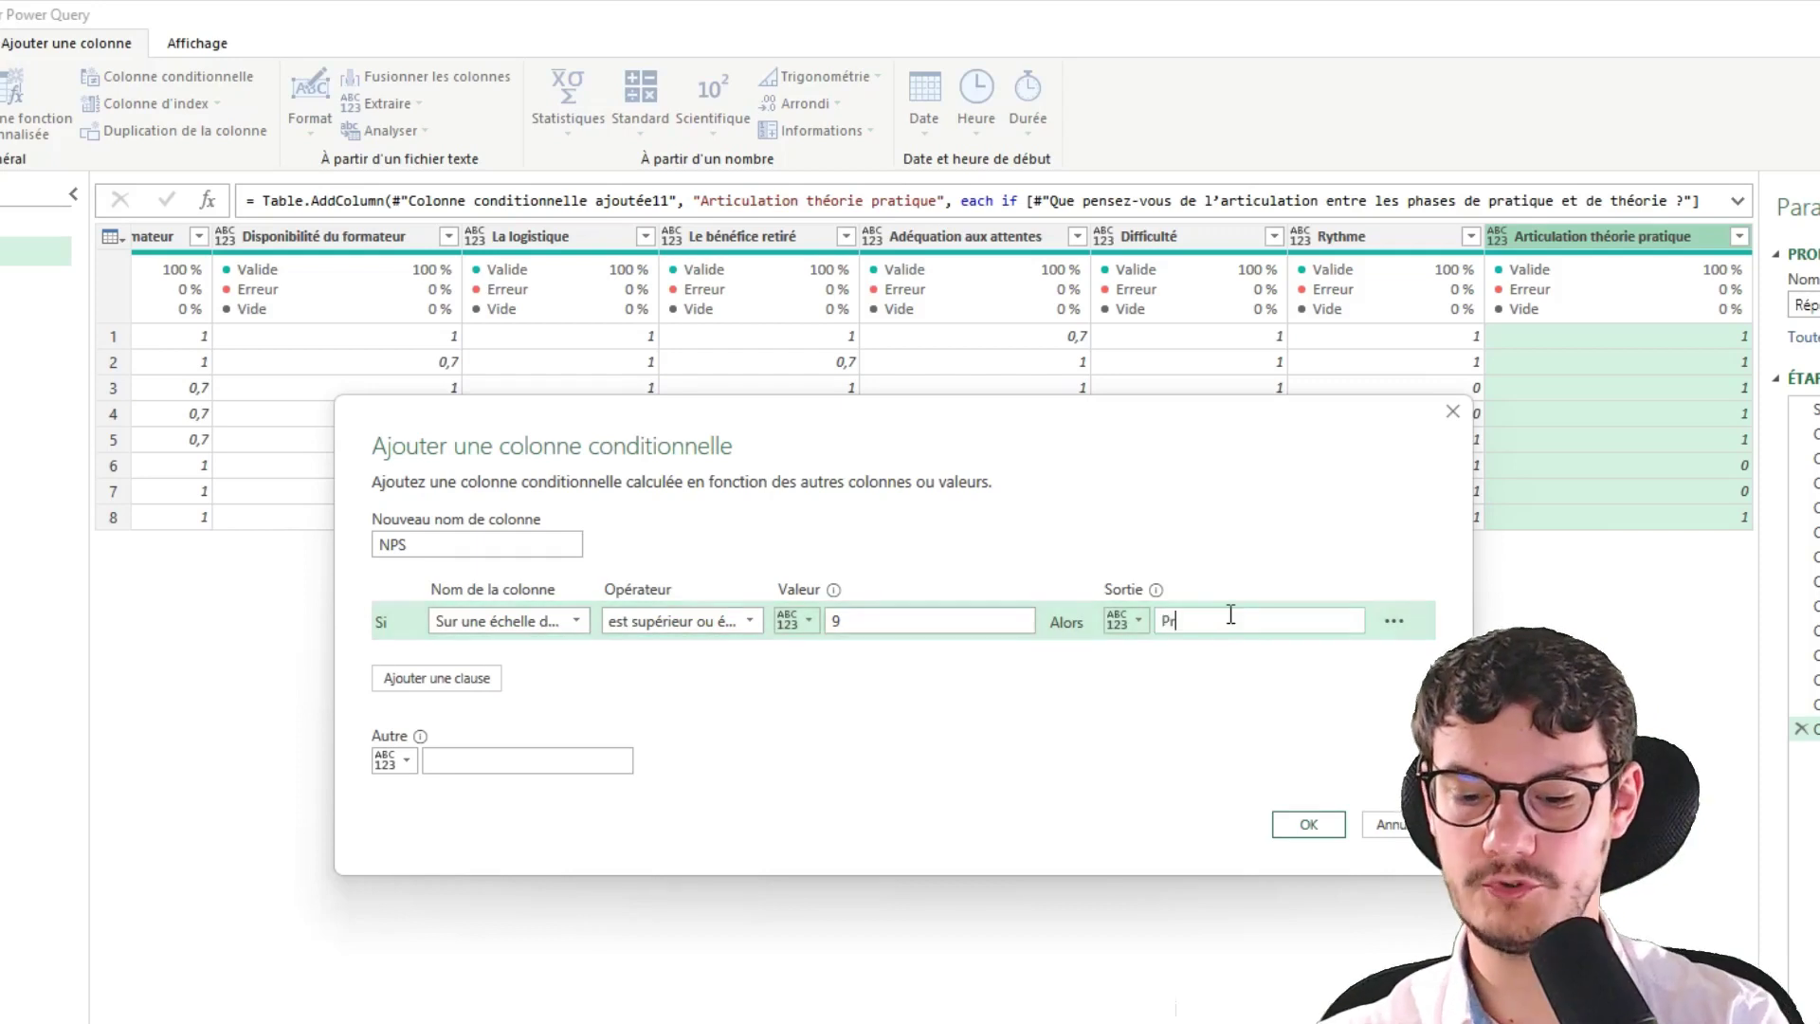
pyautogui.write('Promoter')
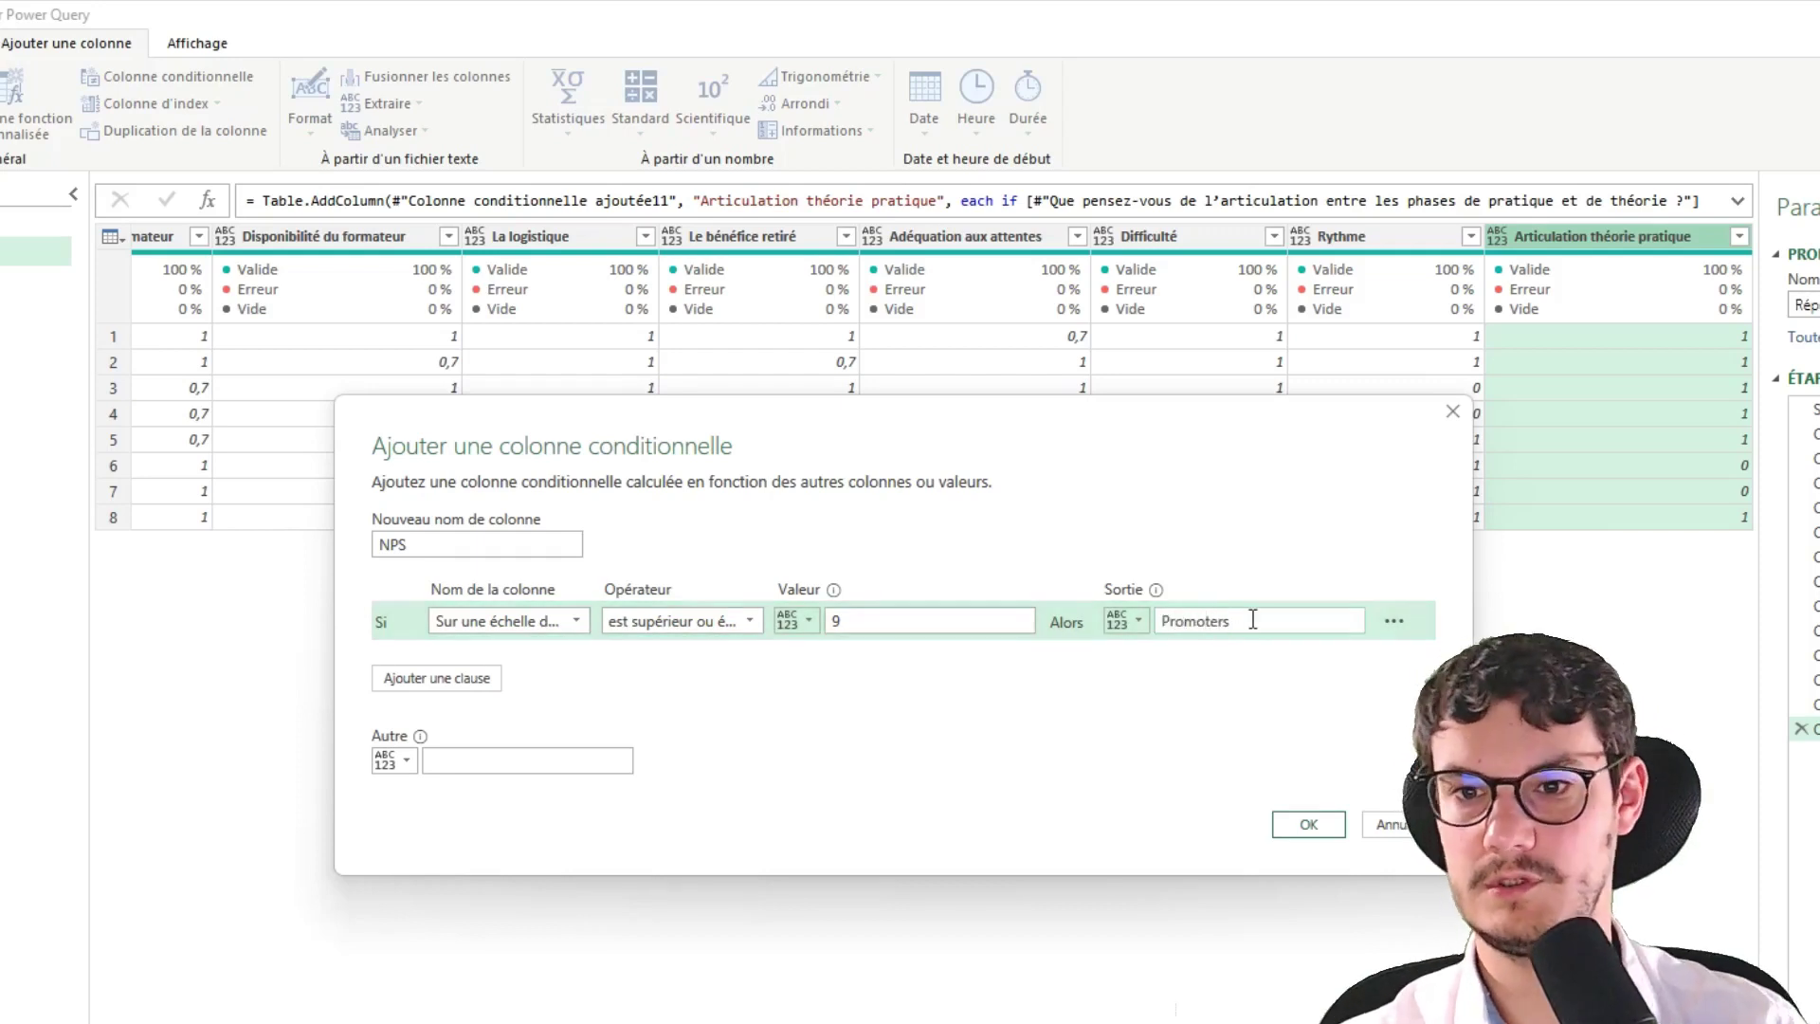
pyautogui.press('BackSpace')
pyautogui.write('urs')
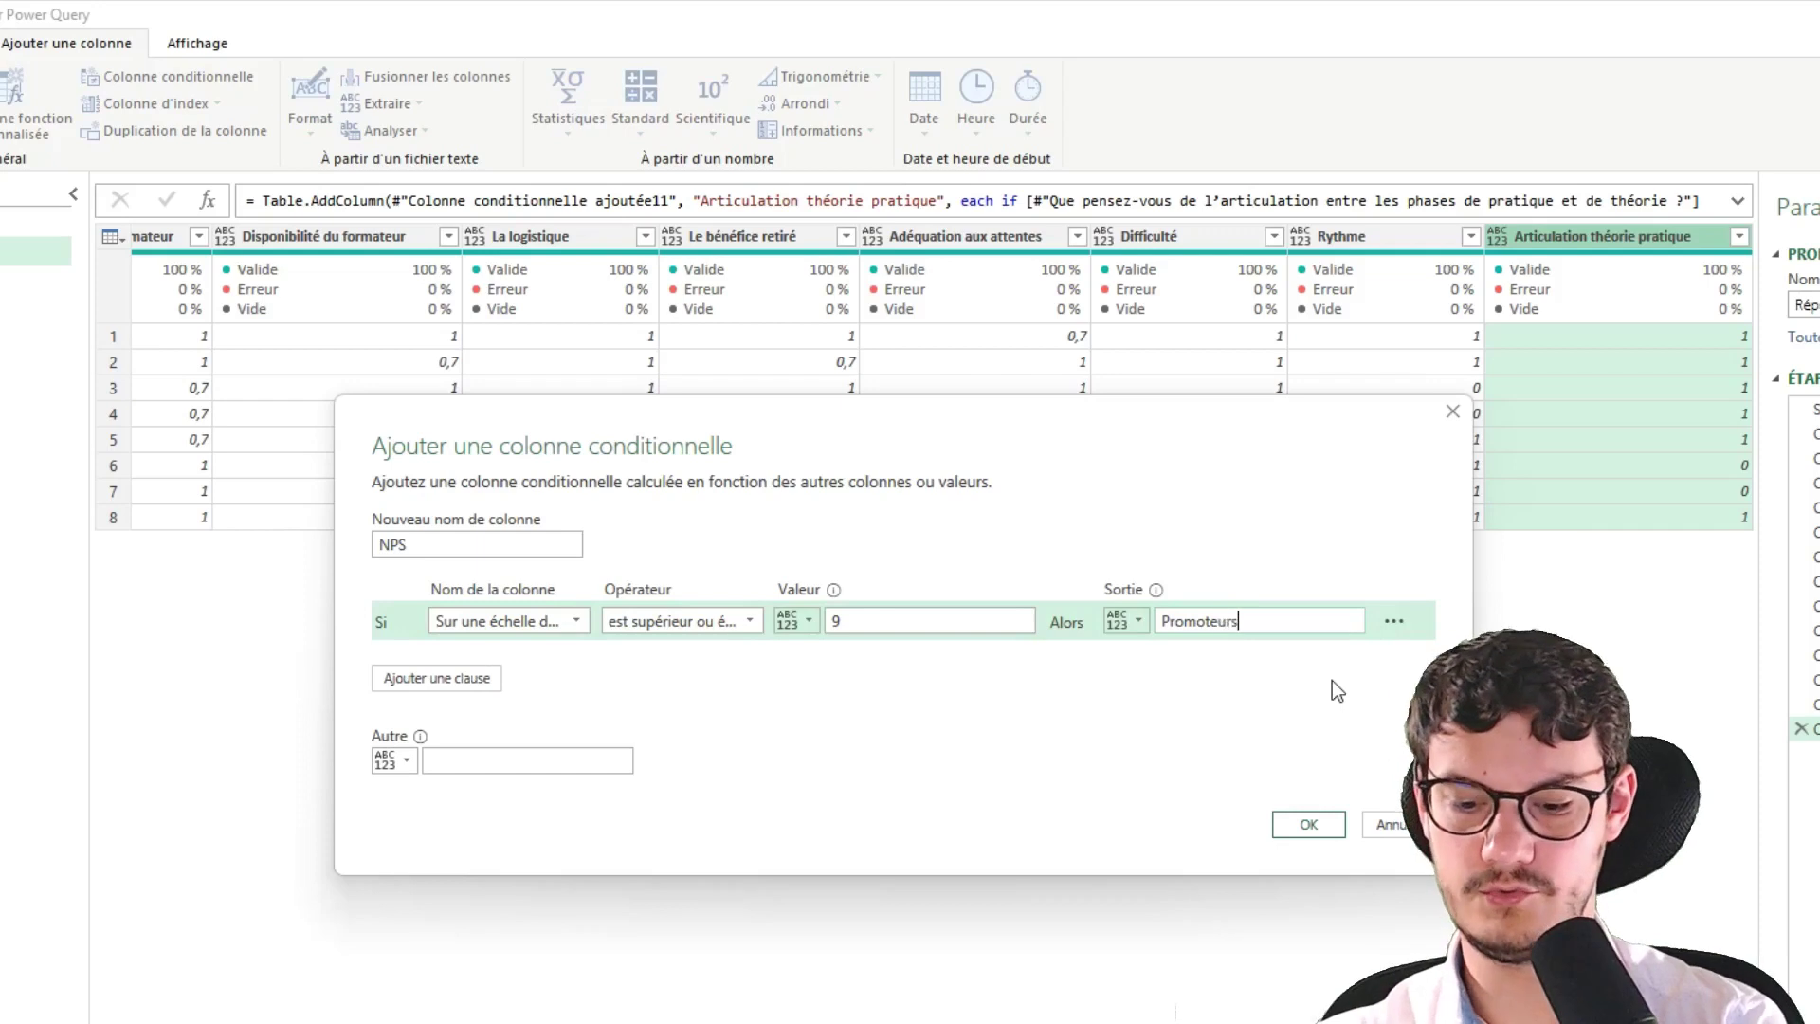
# Add a ≥ 7 Neutres condition and a Détracteurs fallback, then create the NPS column
pyautogui.click(461, 687)
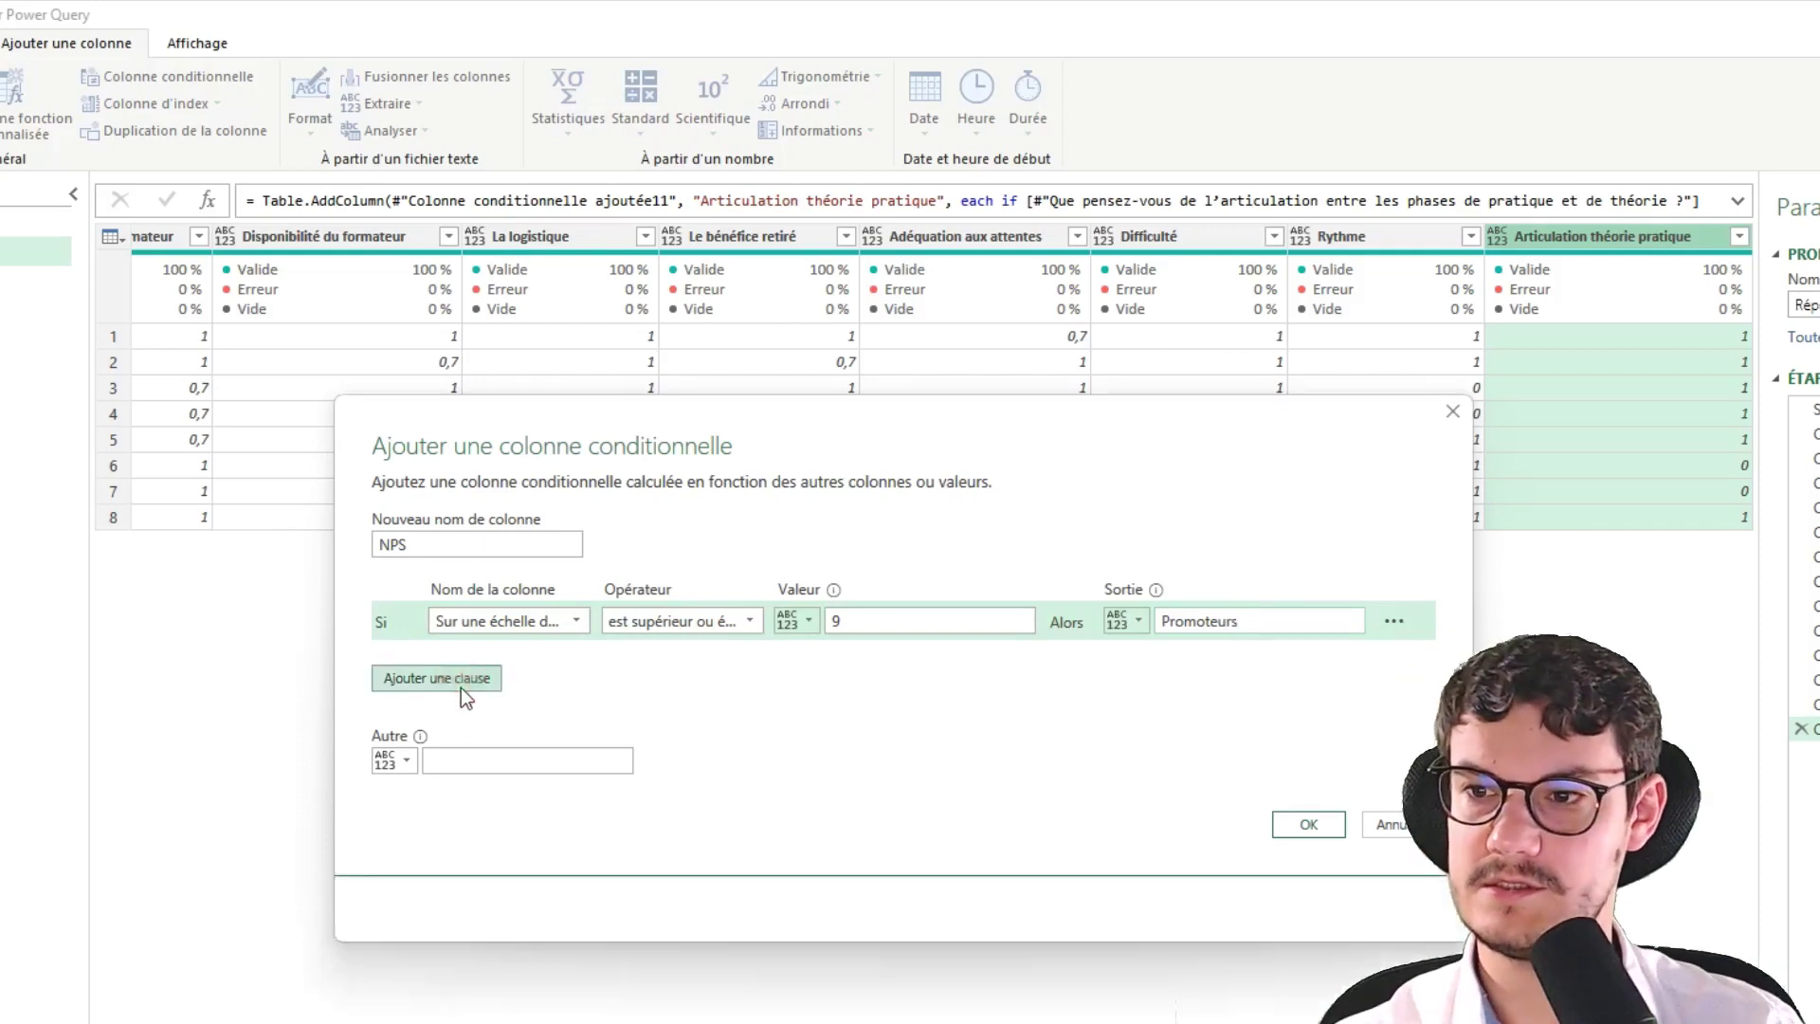
pyautogui.click(476, 669)
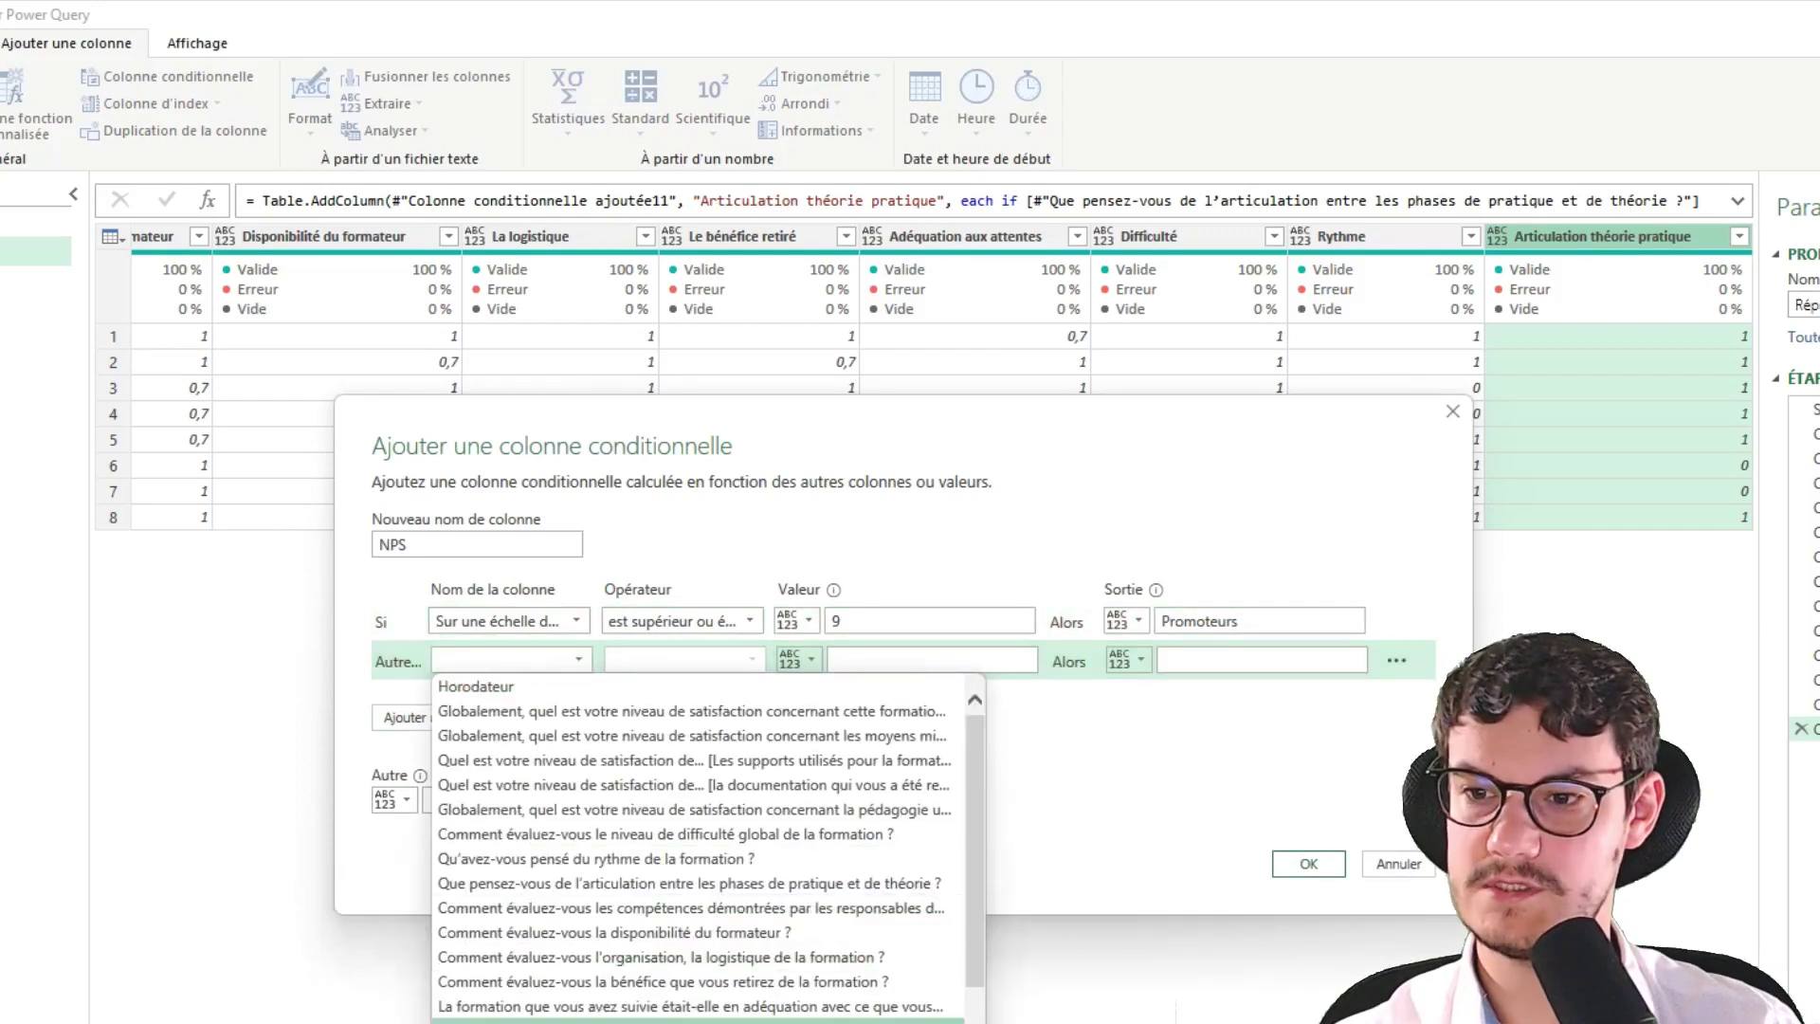
pyautogui.click(569, 1019)
pyautogui.click(675, 661)
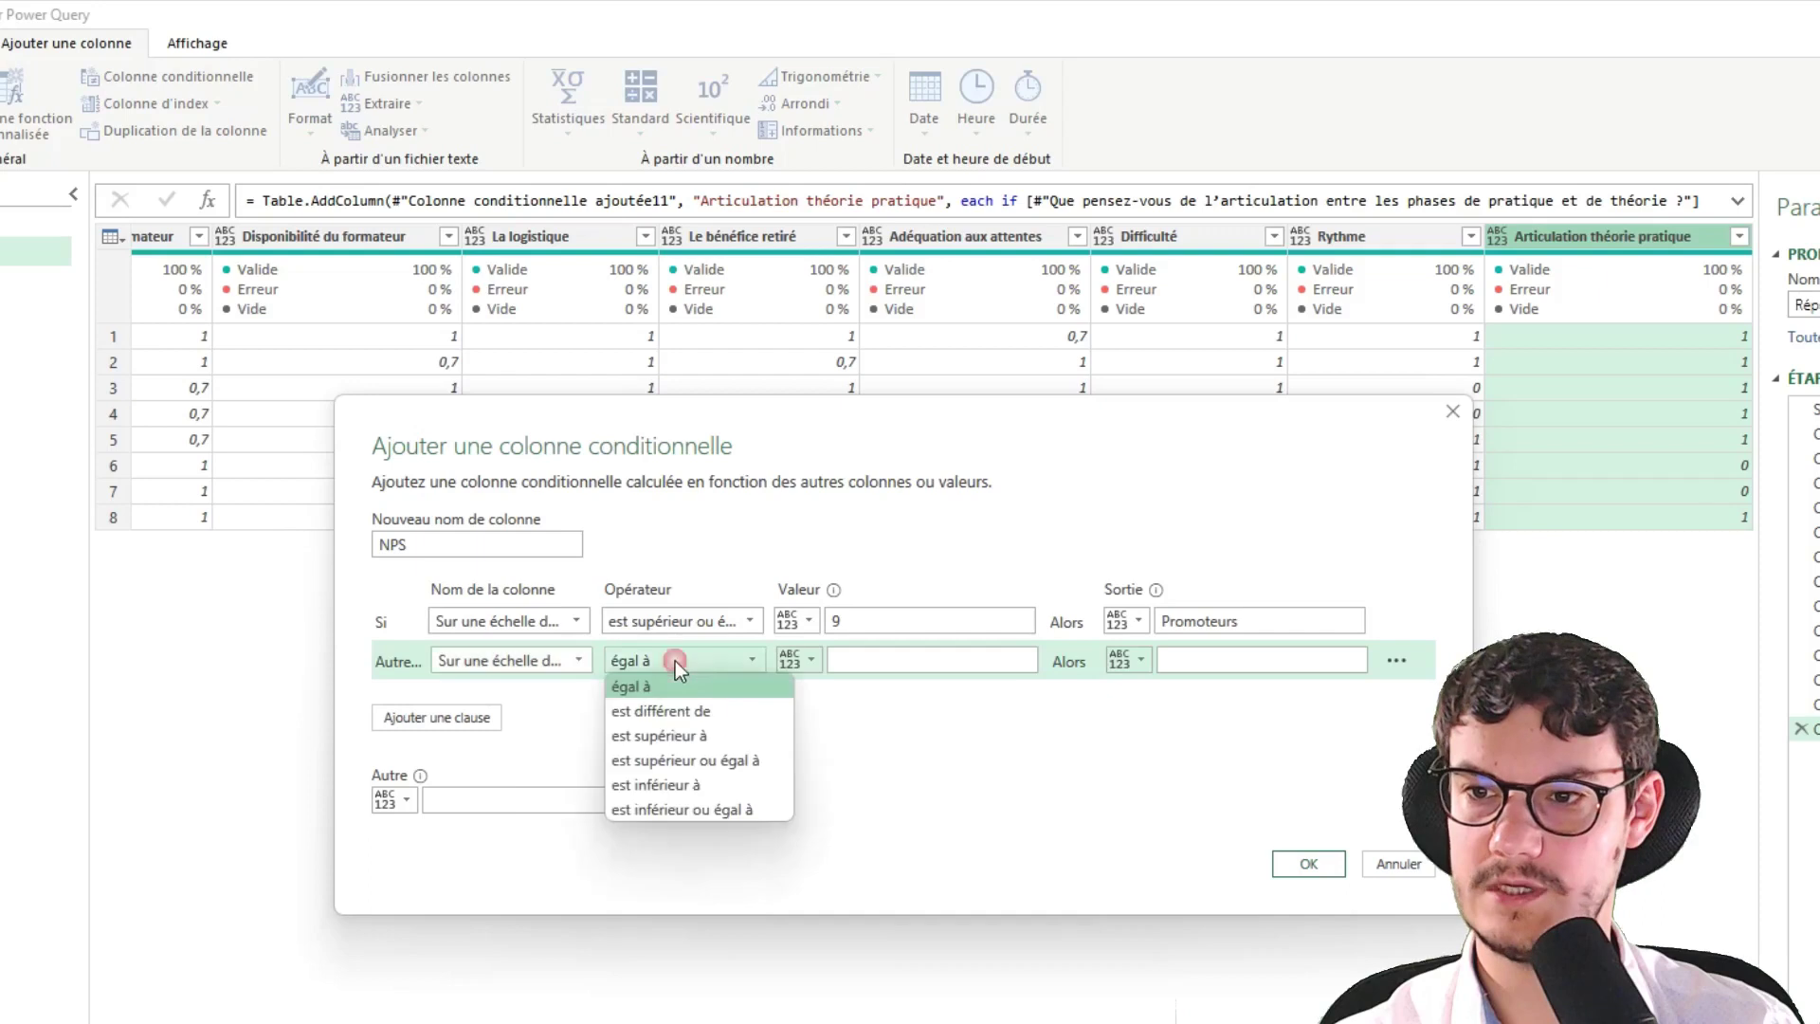
pyautogui.click(713, 761)
pyautogui.click(884, 658)
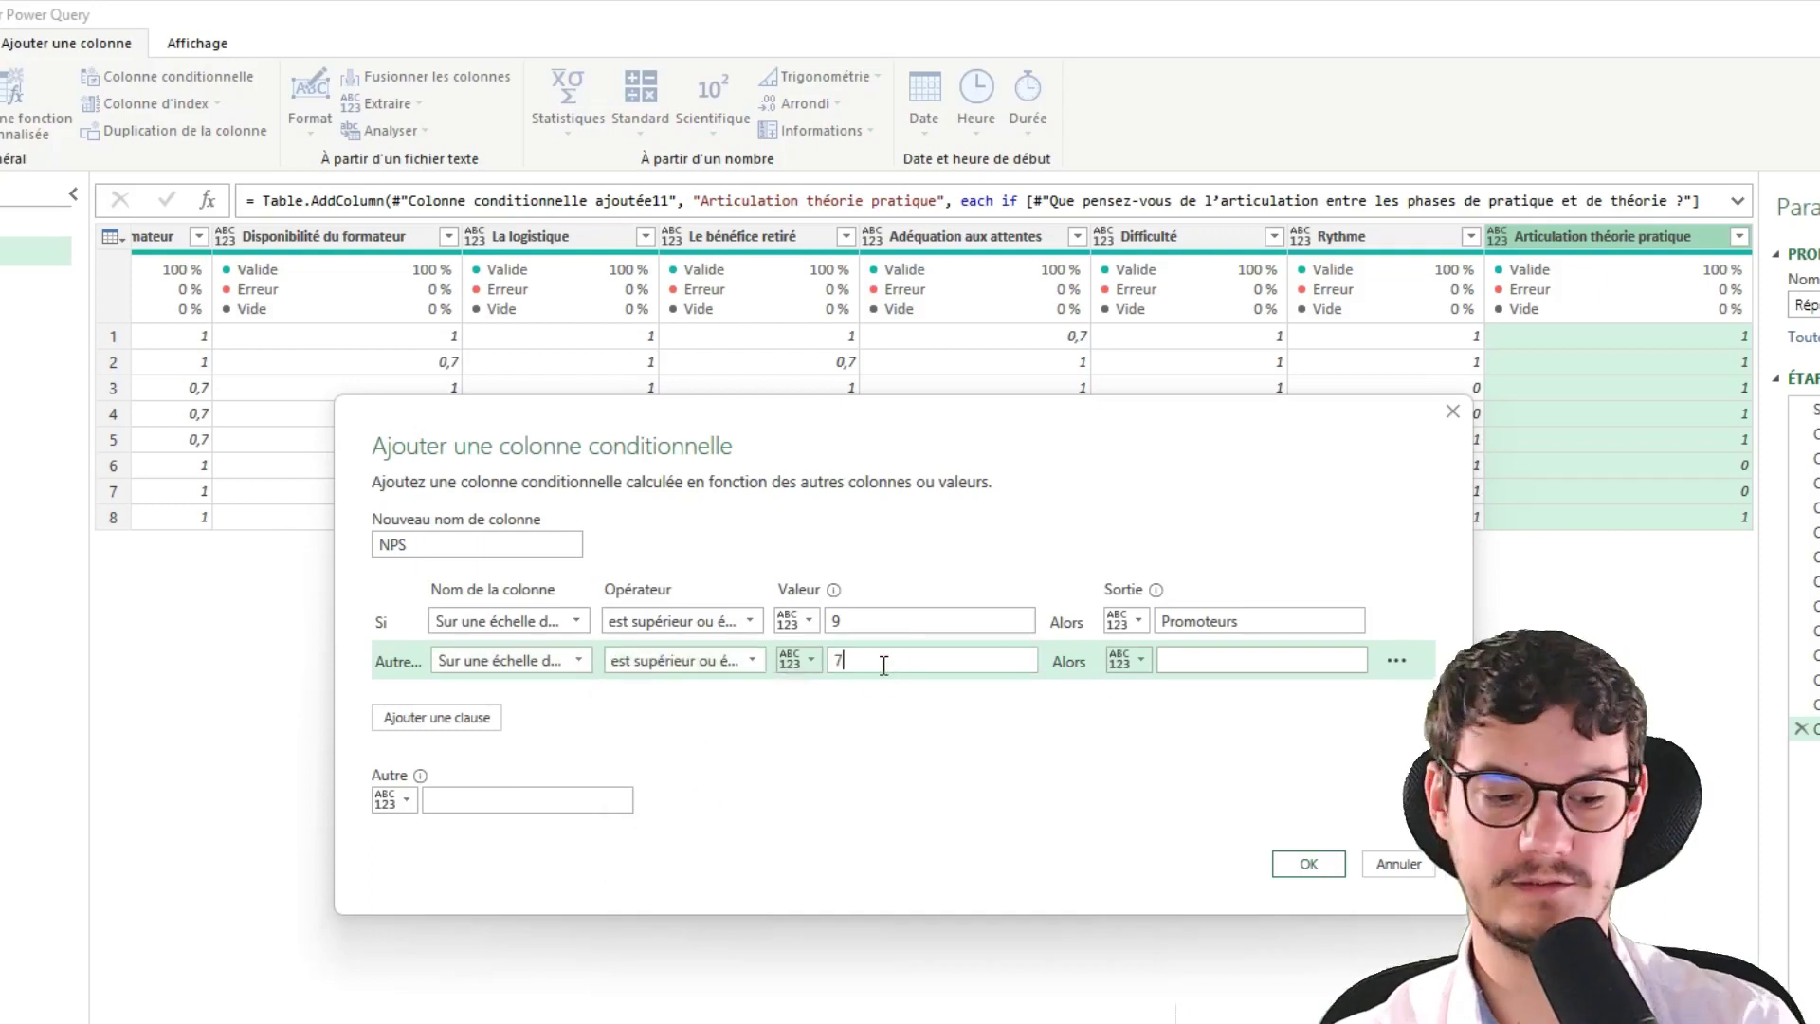
pyautogui.write('7')
pyautogui.click(1215, 658)
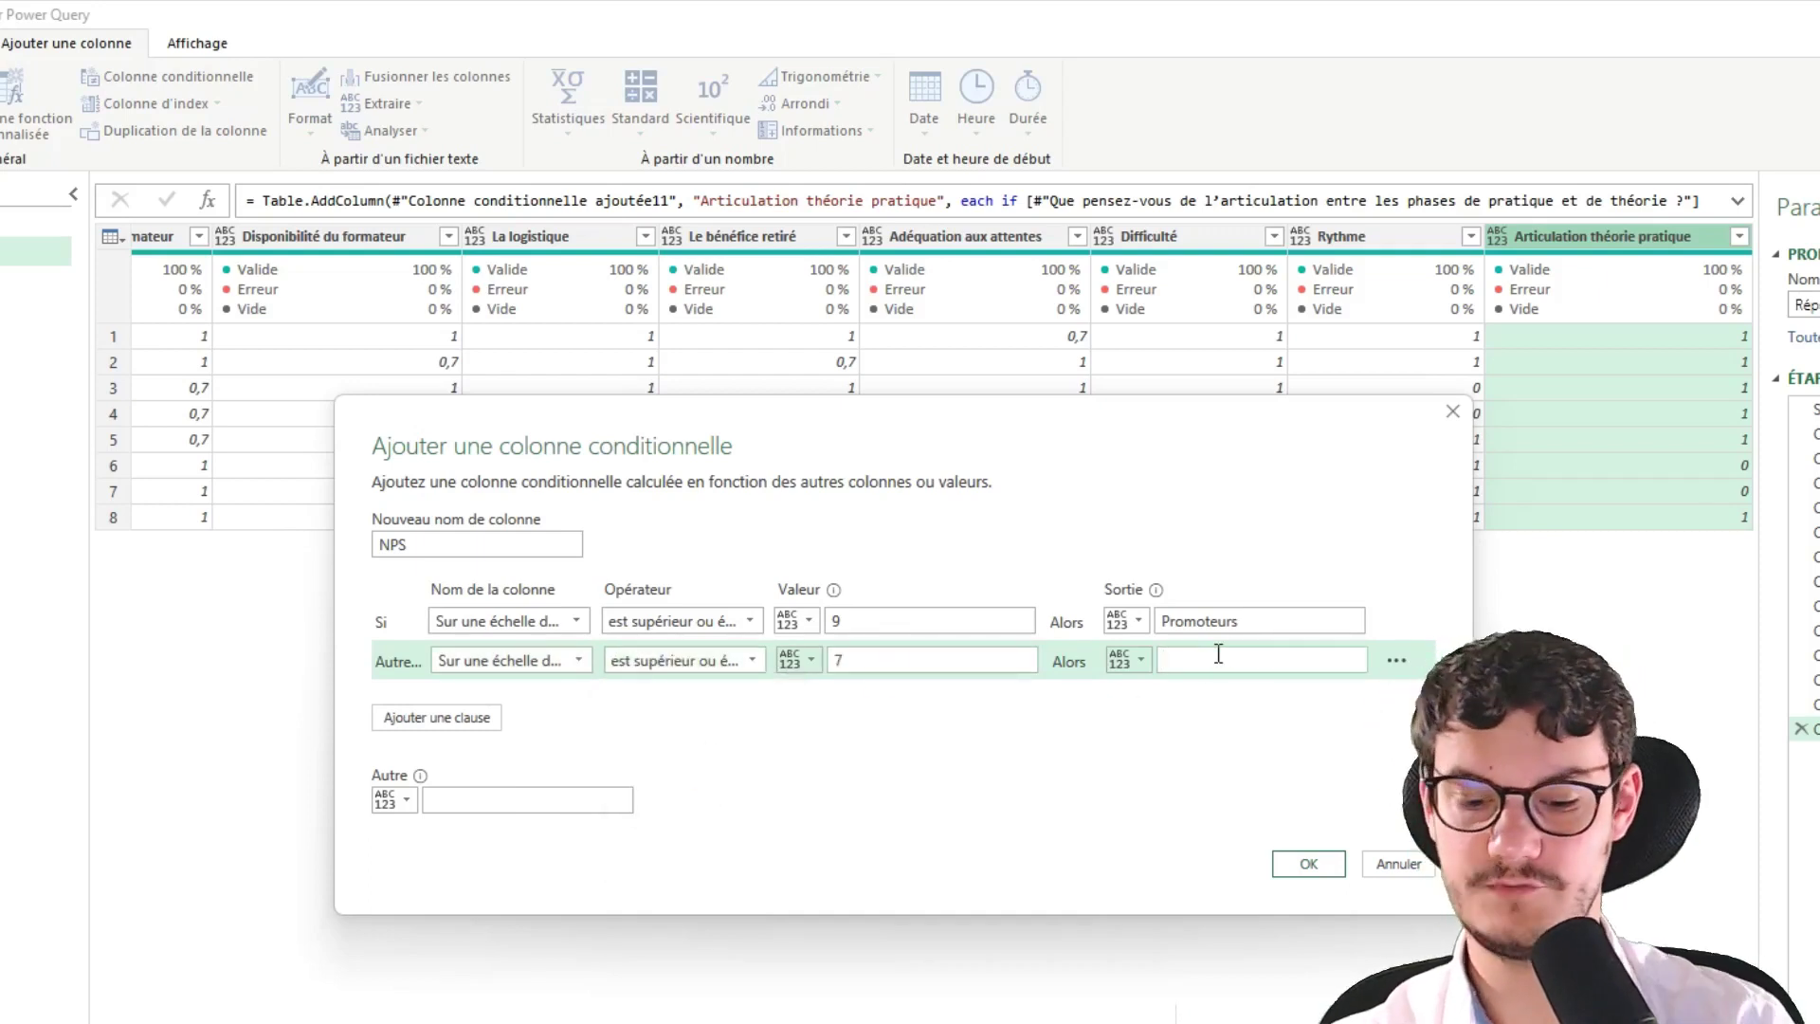
pyautogui.write('Neutres')
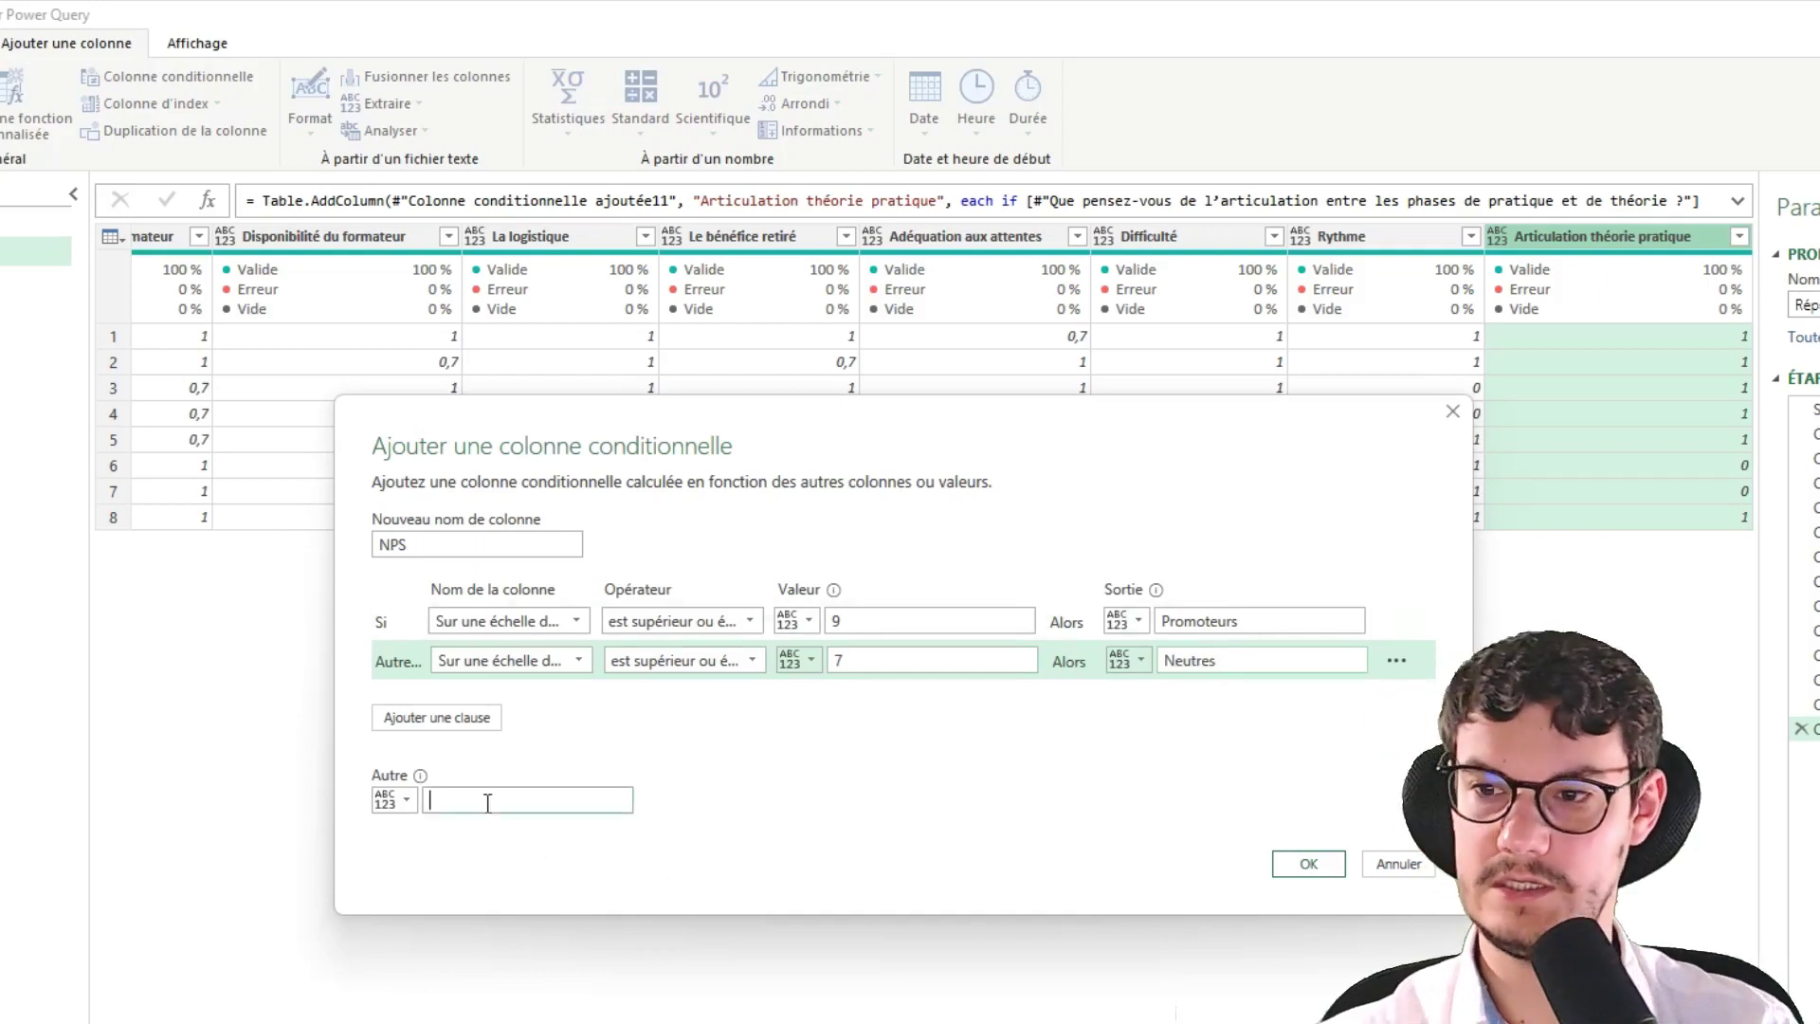
pyautogui.click(488, 801)
pyautogui.write('0')
pyautogui.write('étracteurs')
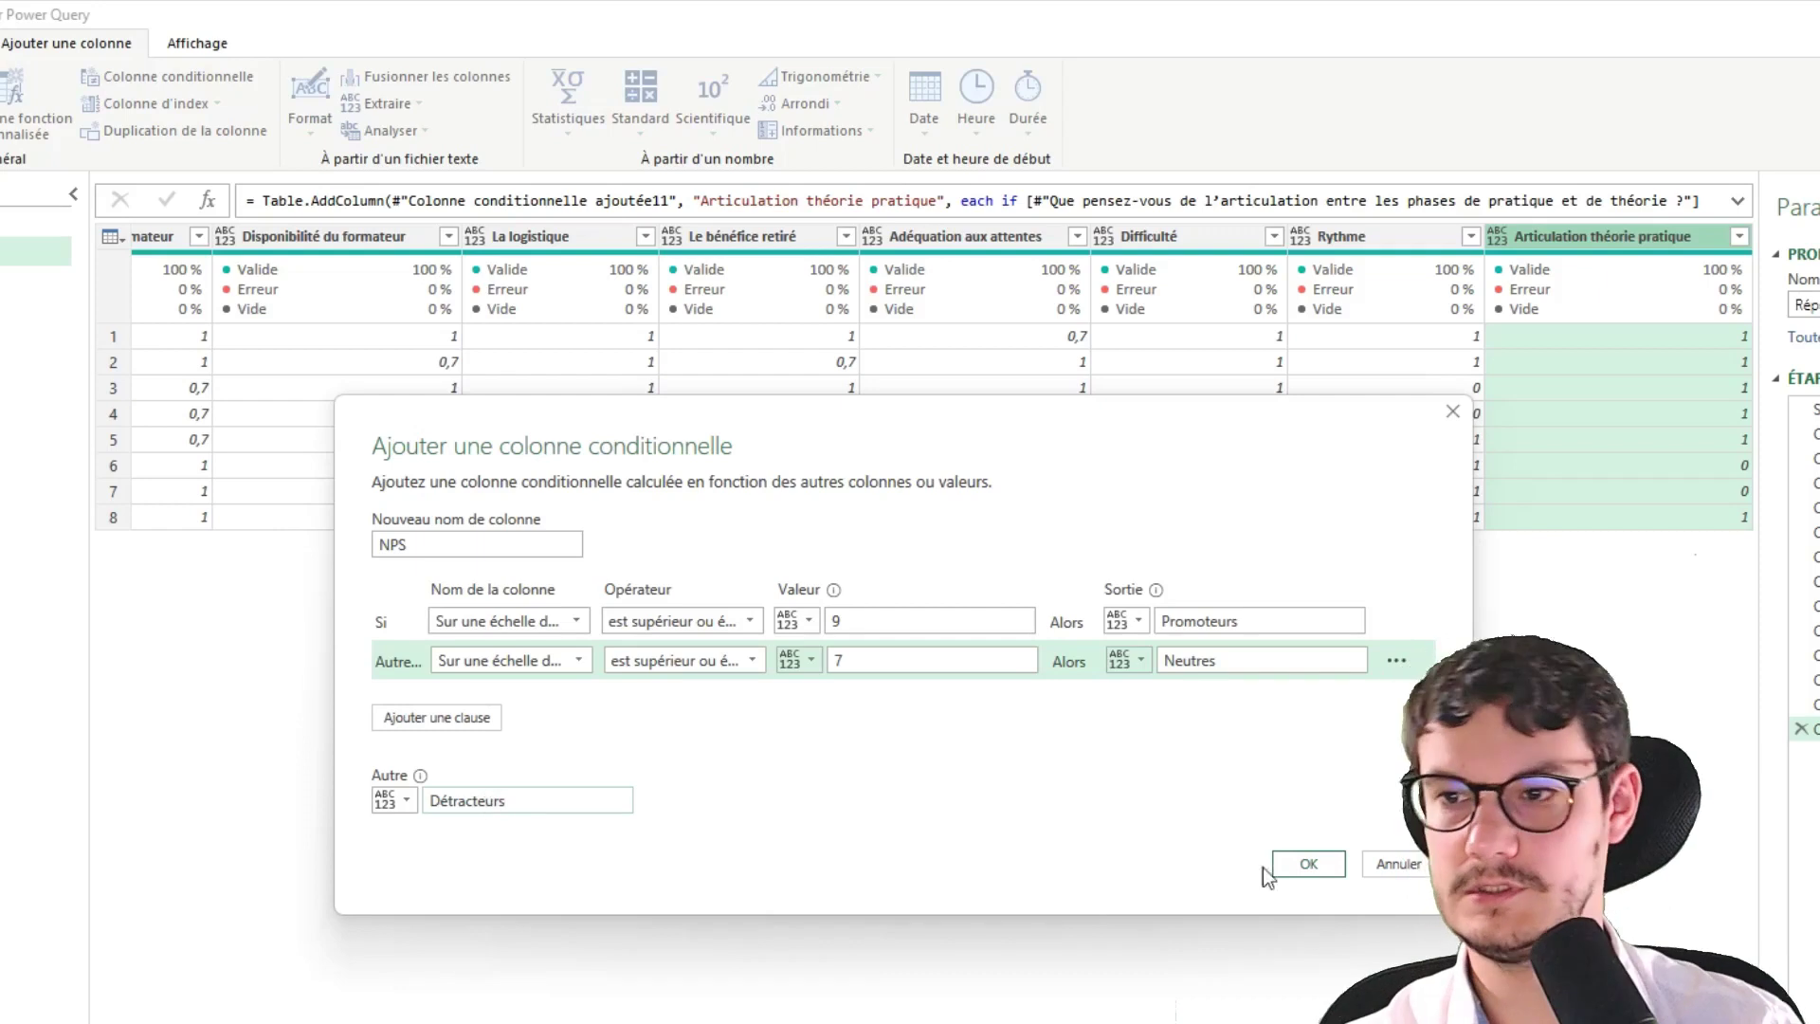
pyautogui.click(1309, 864)
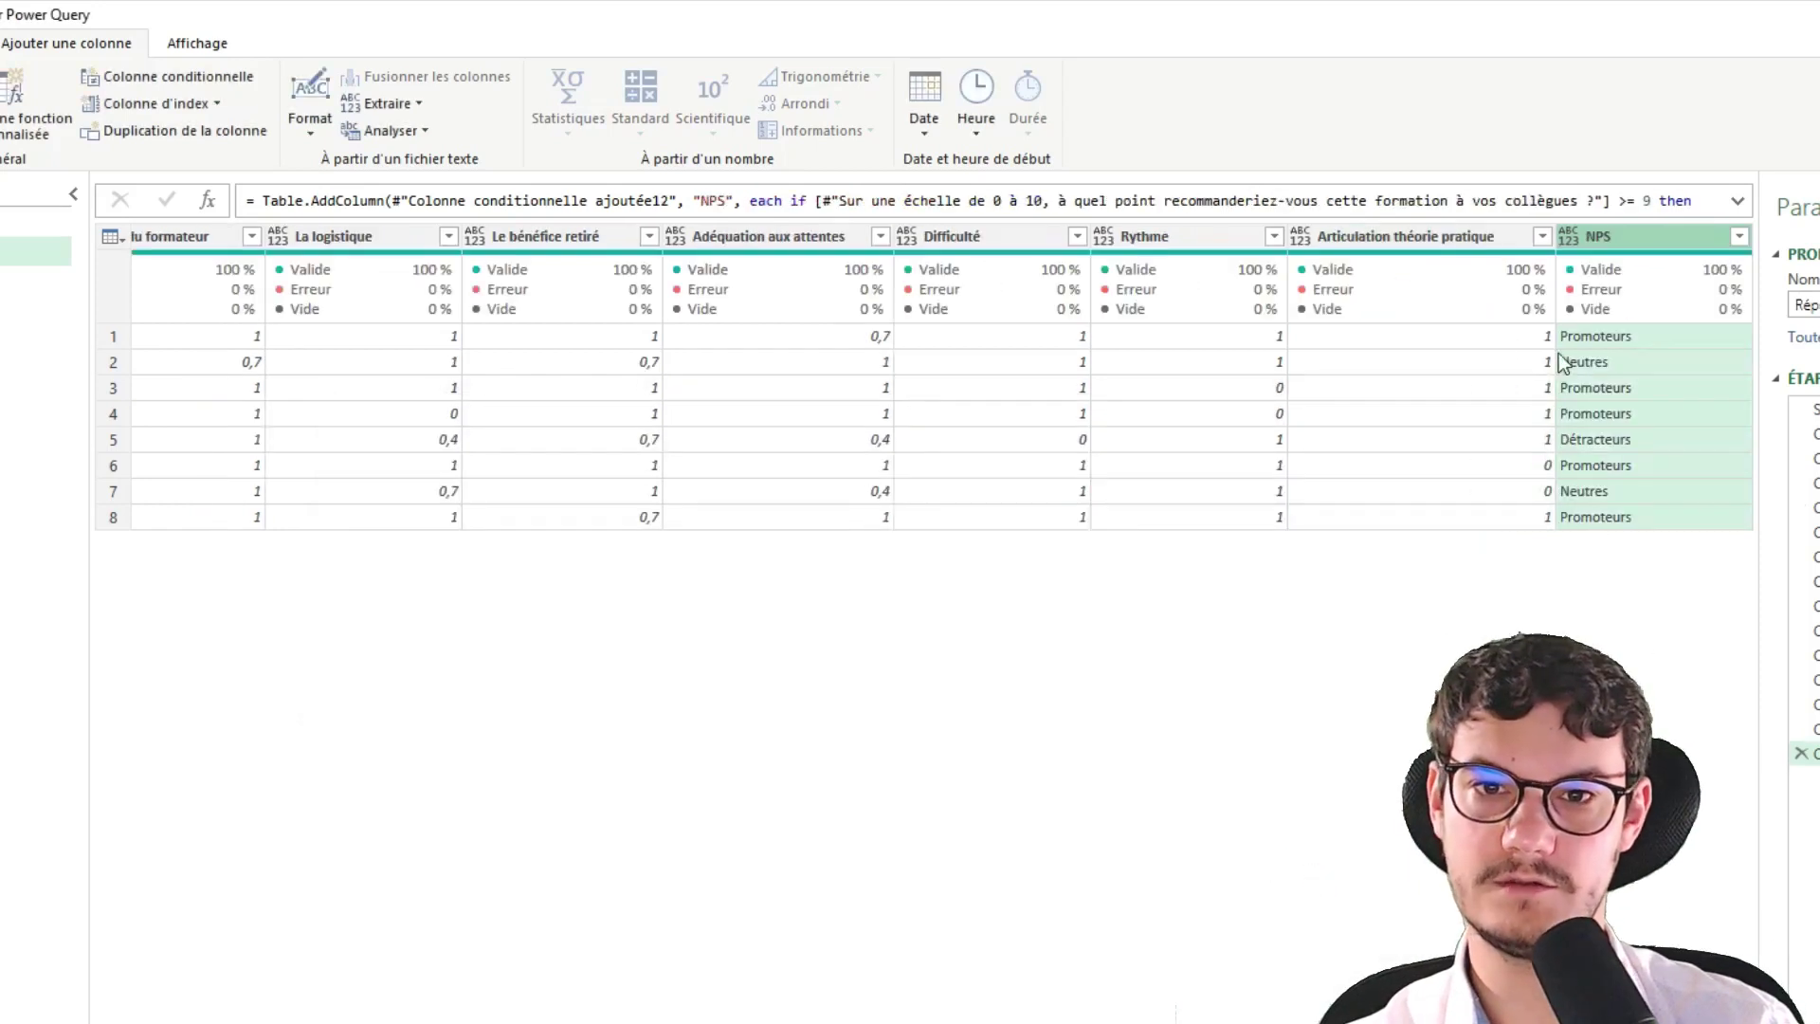
# Select the respondent classed Détracteurs to inspect that row
pyautogui.click(1615, 444)
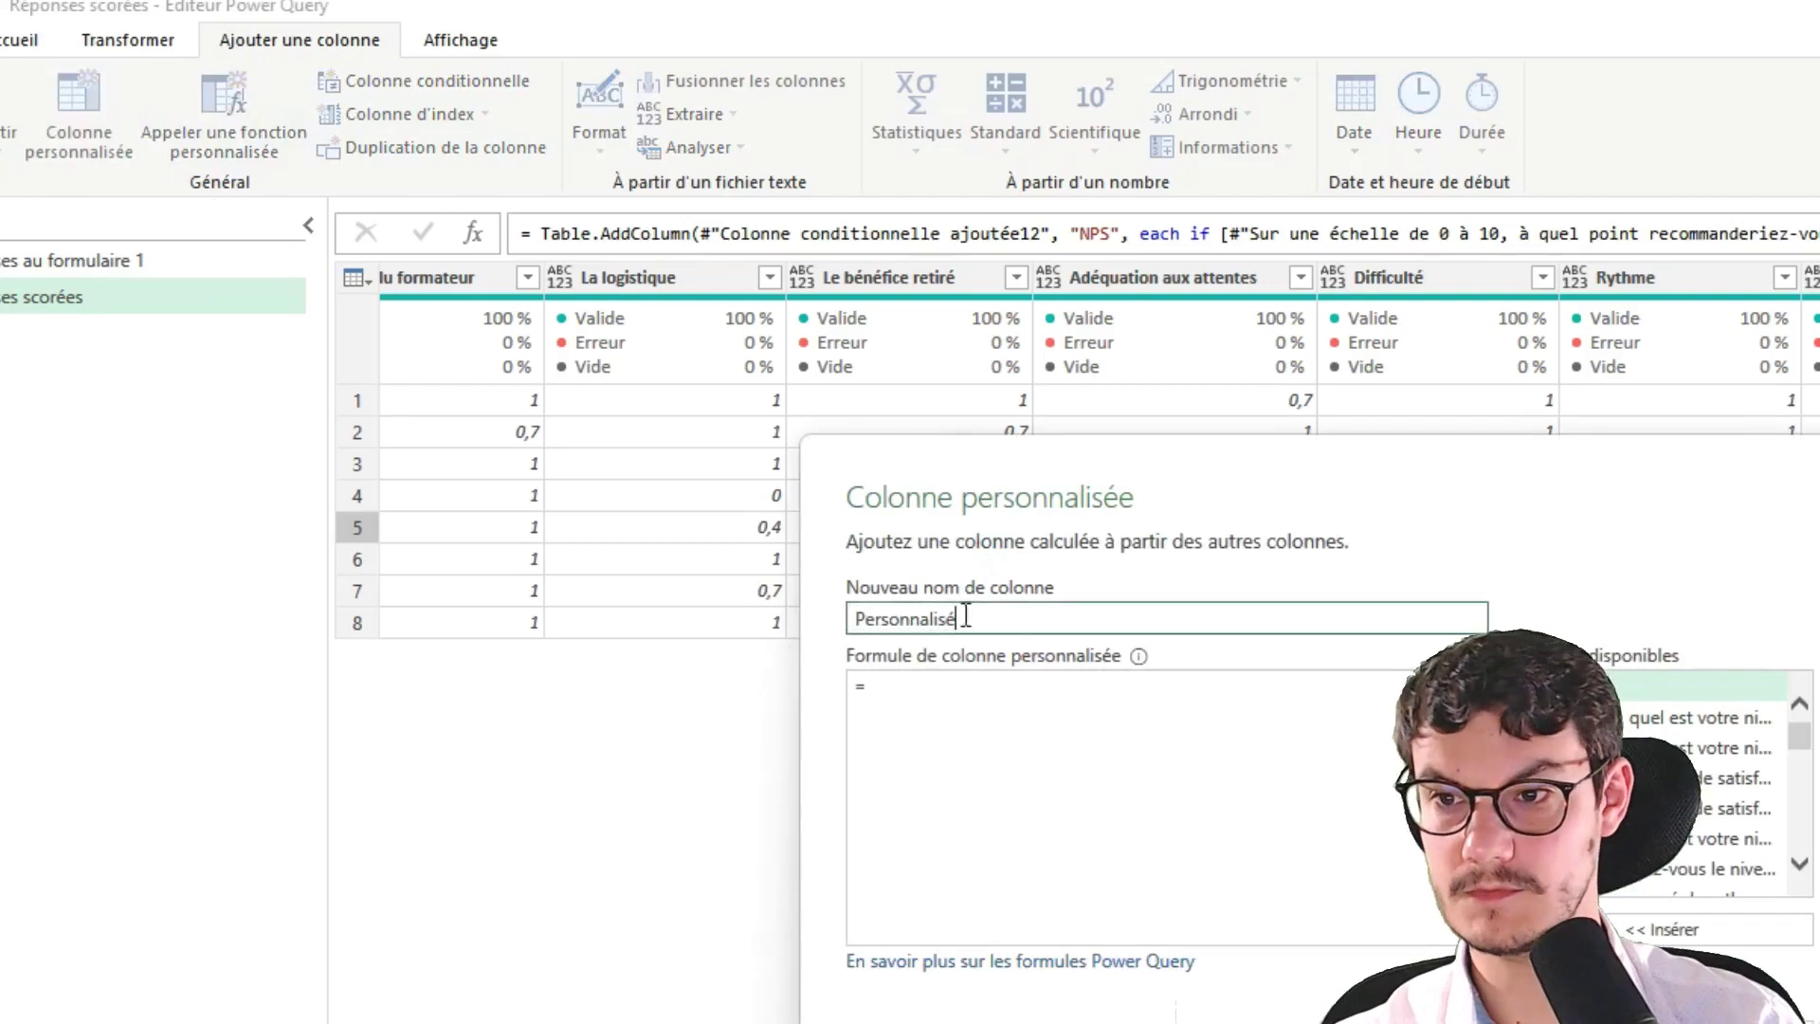
# Name the custom column 'Satisfaction moyenne' and start a List.Average({}) formula
pyautogui.moveTo(966, 618); pyautogui.dragTo(612, 612)
pyautogui.write('Satisfa')
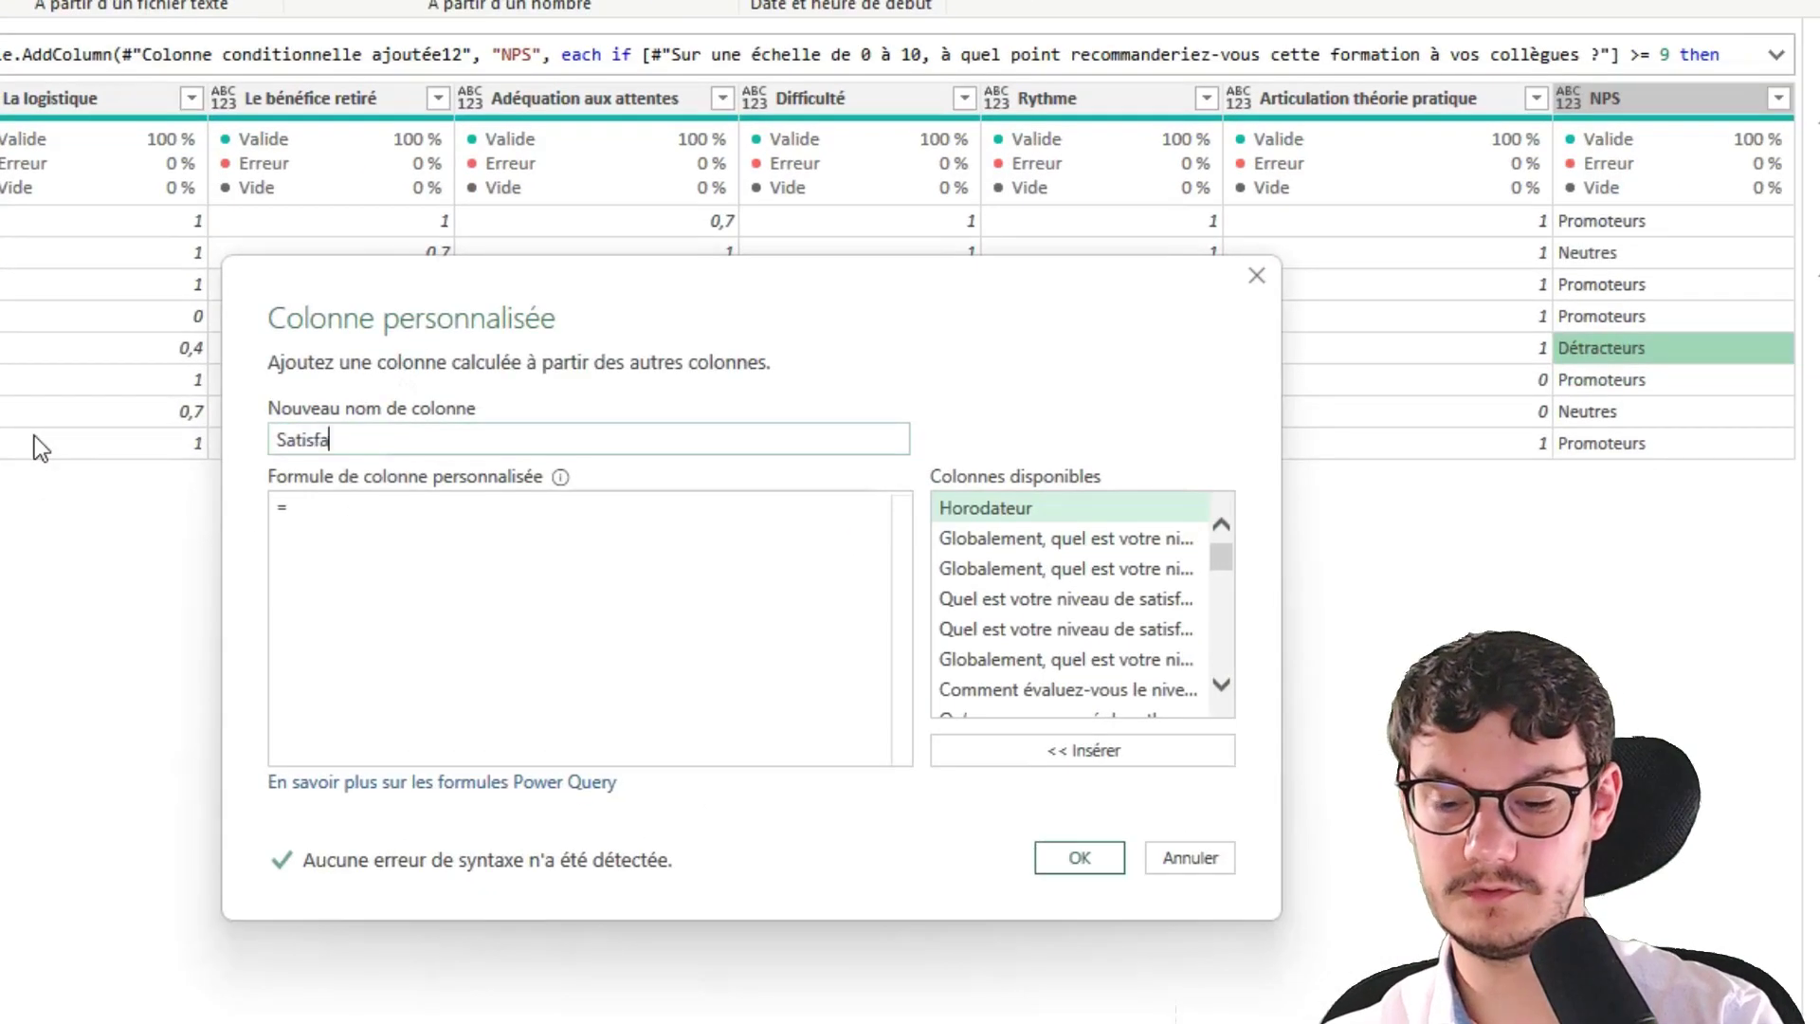
pyautogui.write('ction moyenne')
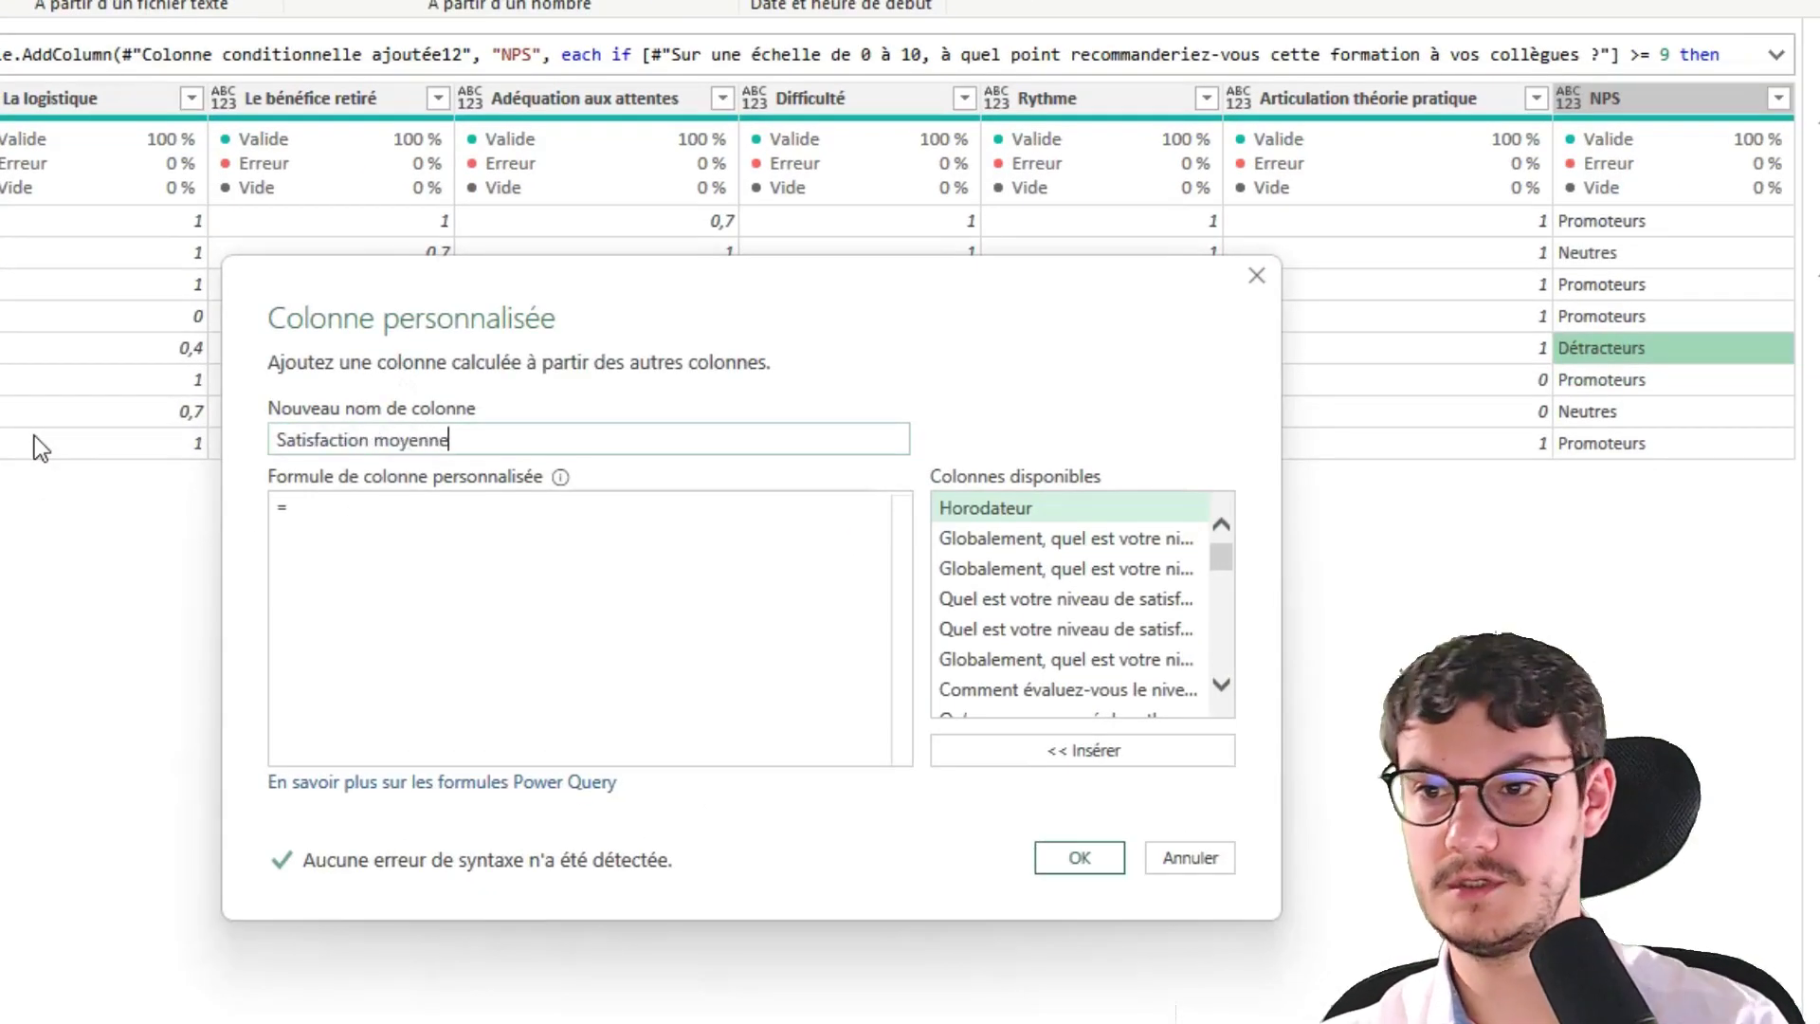
pyautogui.click(547, 526)
pyautogui.write('list.')
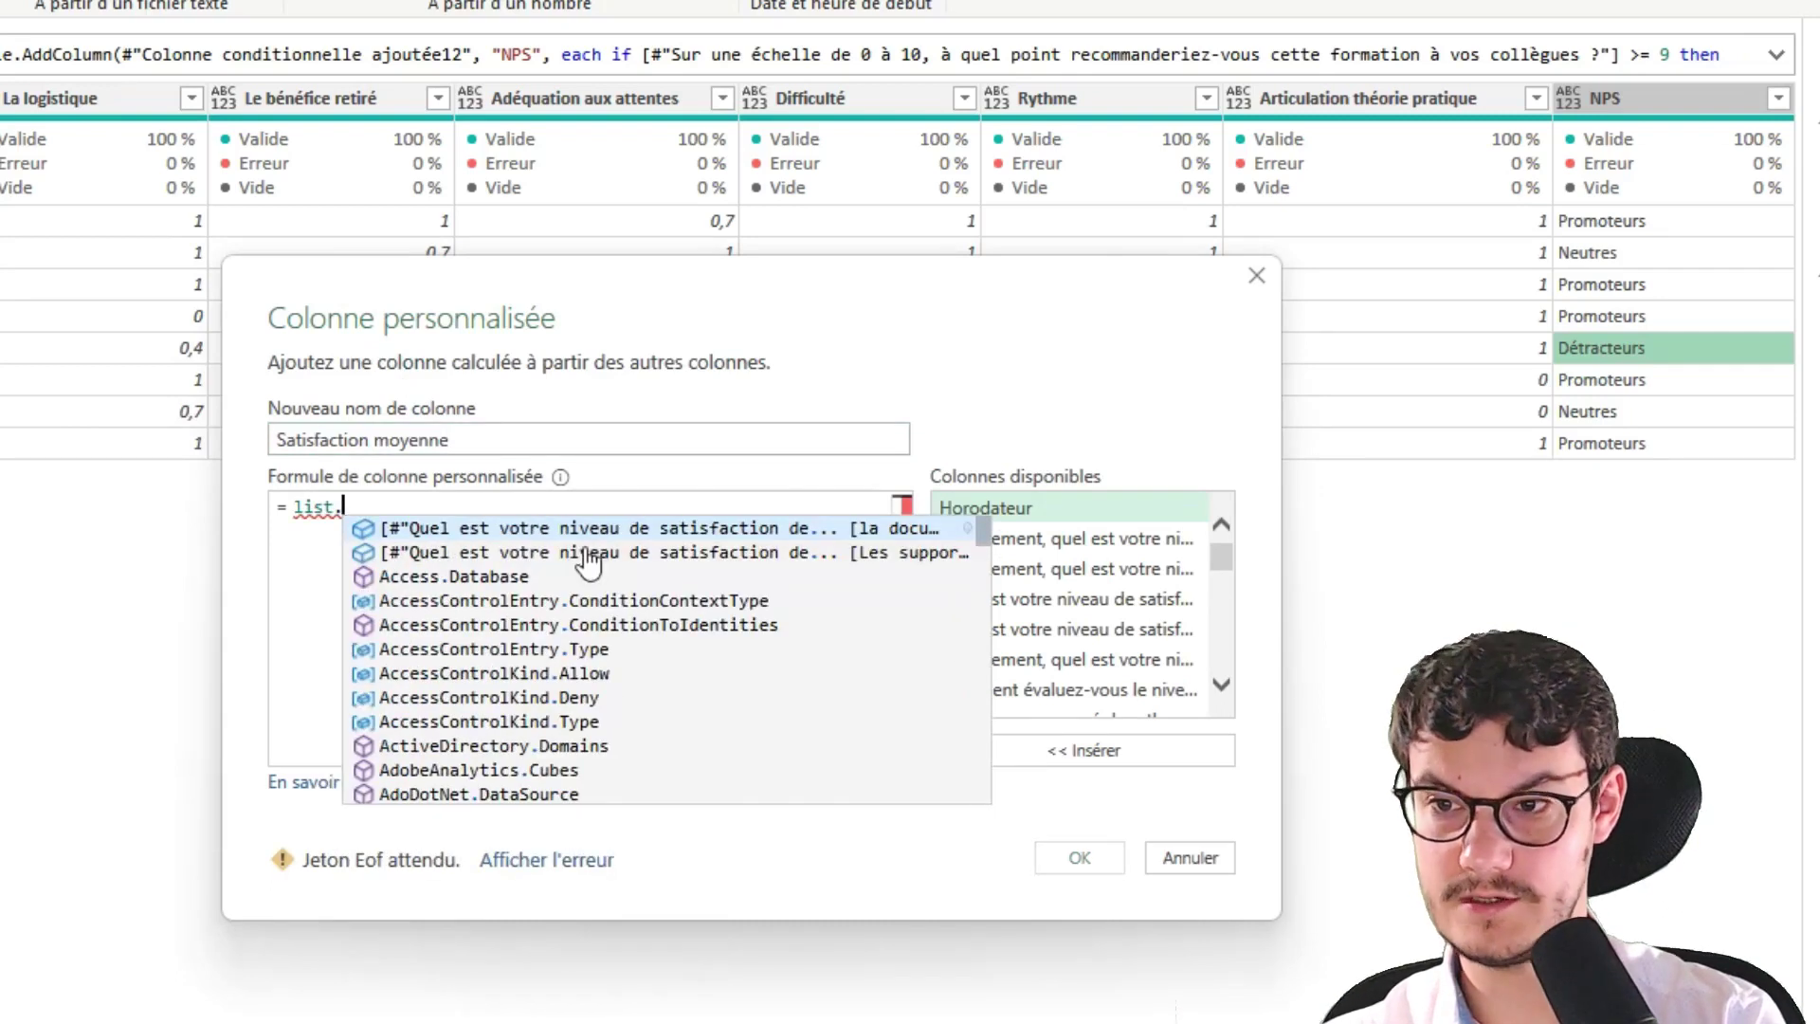
pyautogui.press('BackSpace')
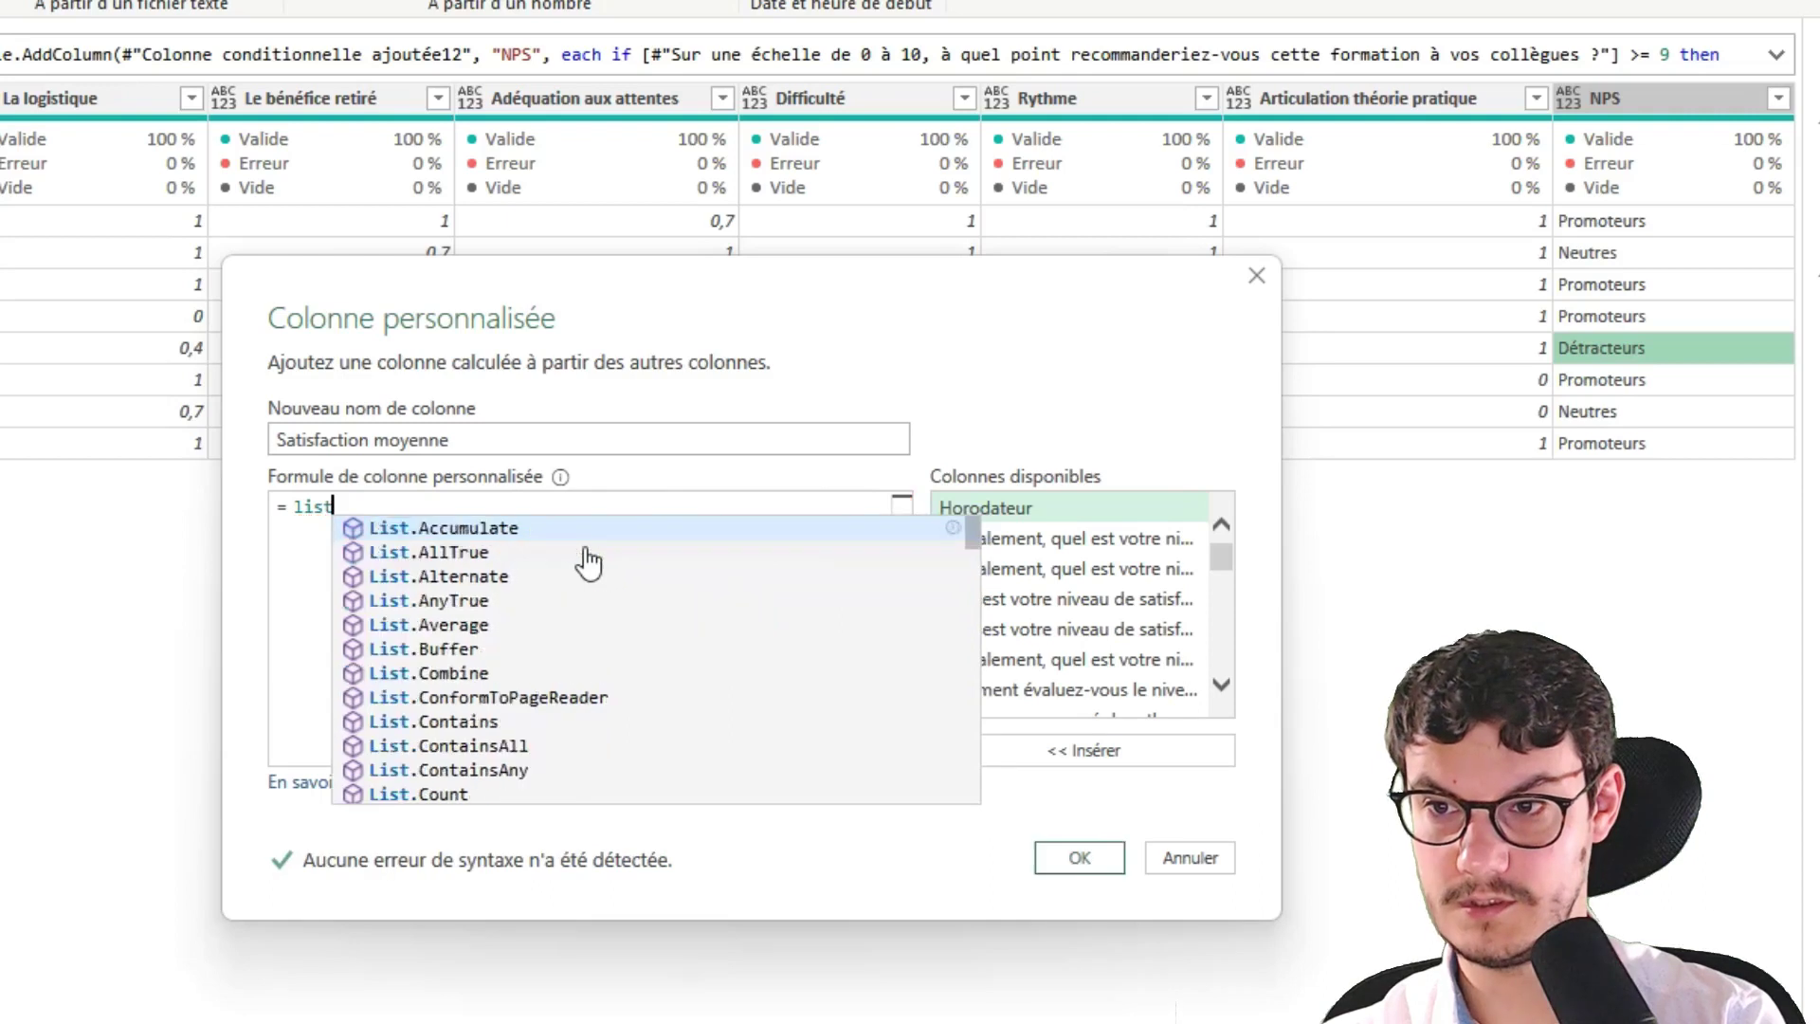
pyautogui.click(429, 624)
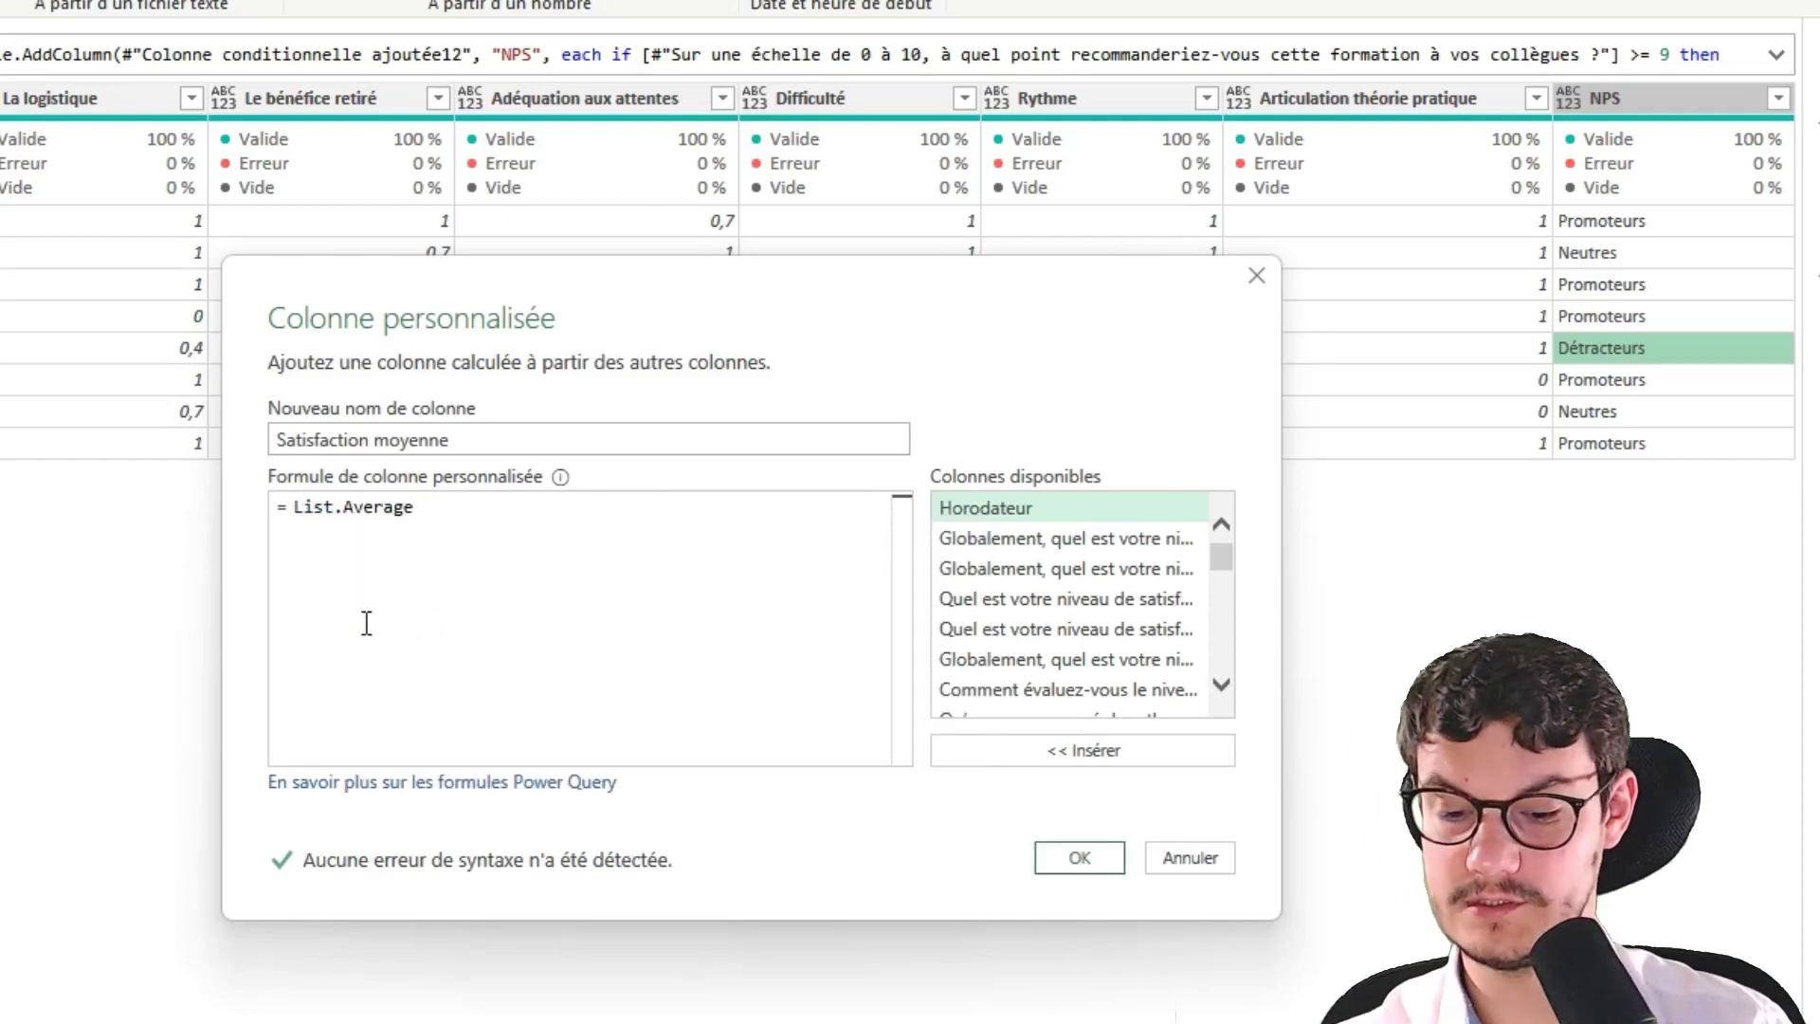
pyautogui.write('()')
pyautogui.press('Left')
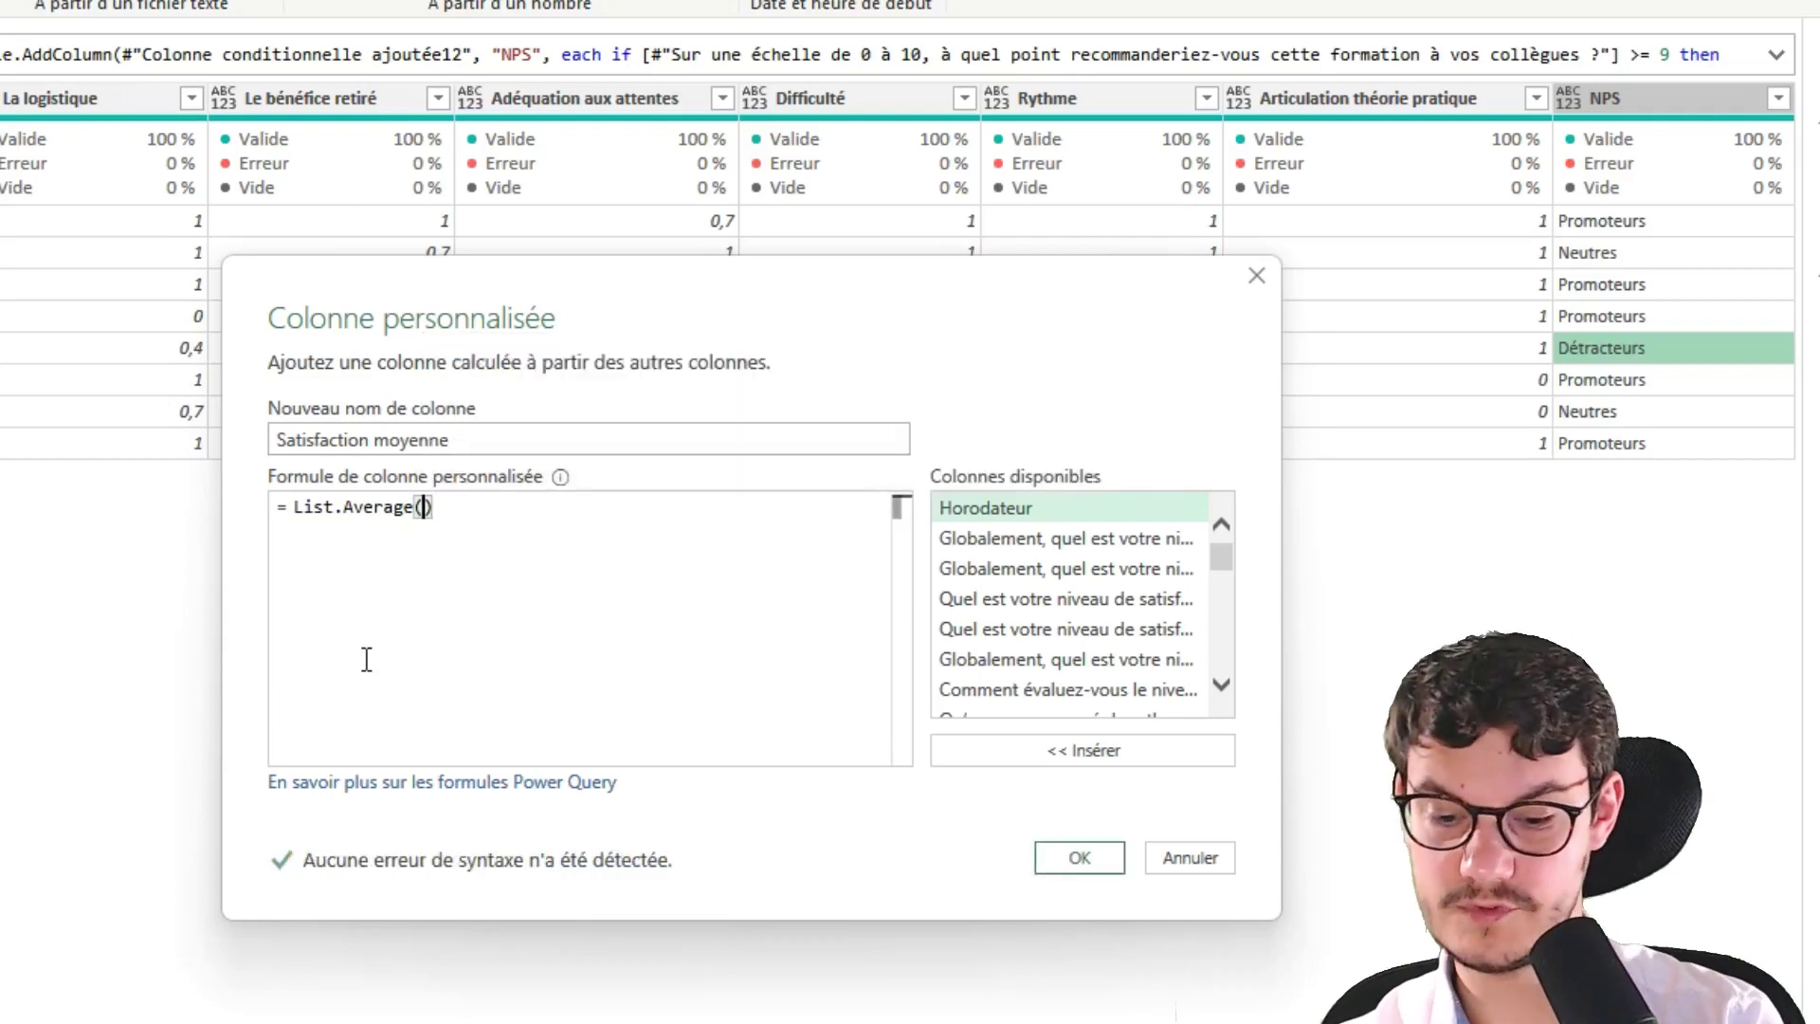
pyautogui.write('{}')
pyautogui.press('Left')
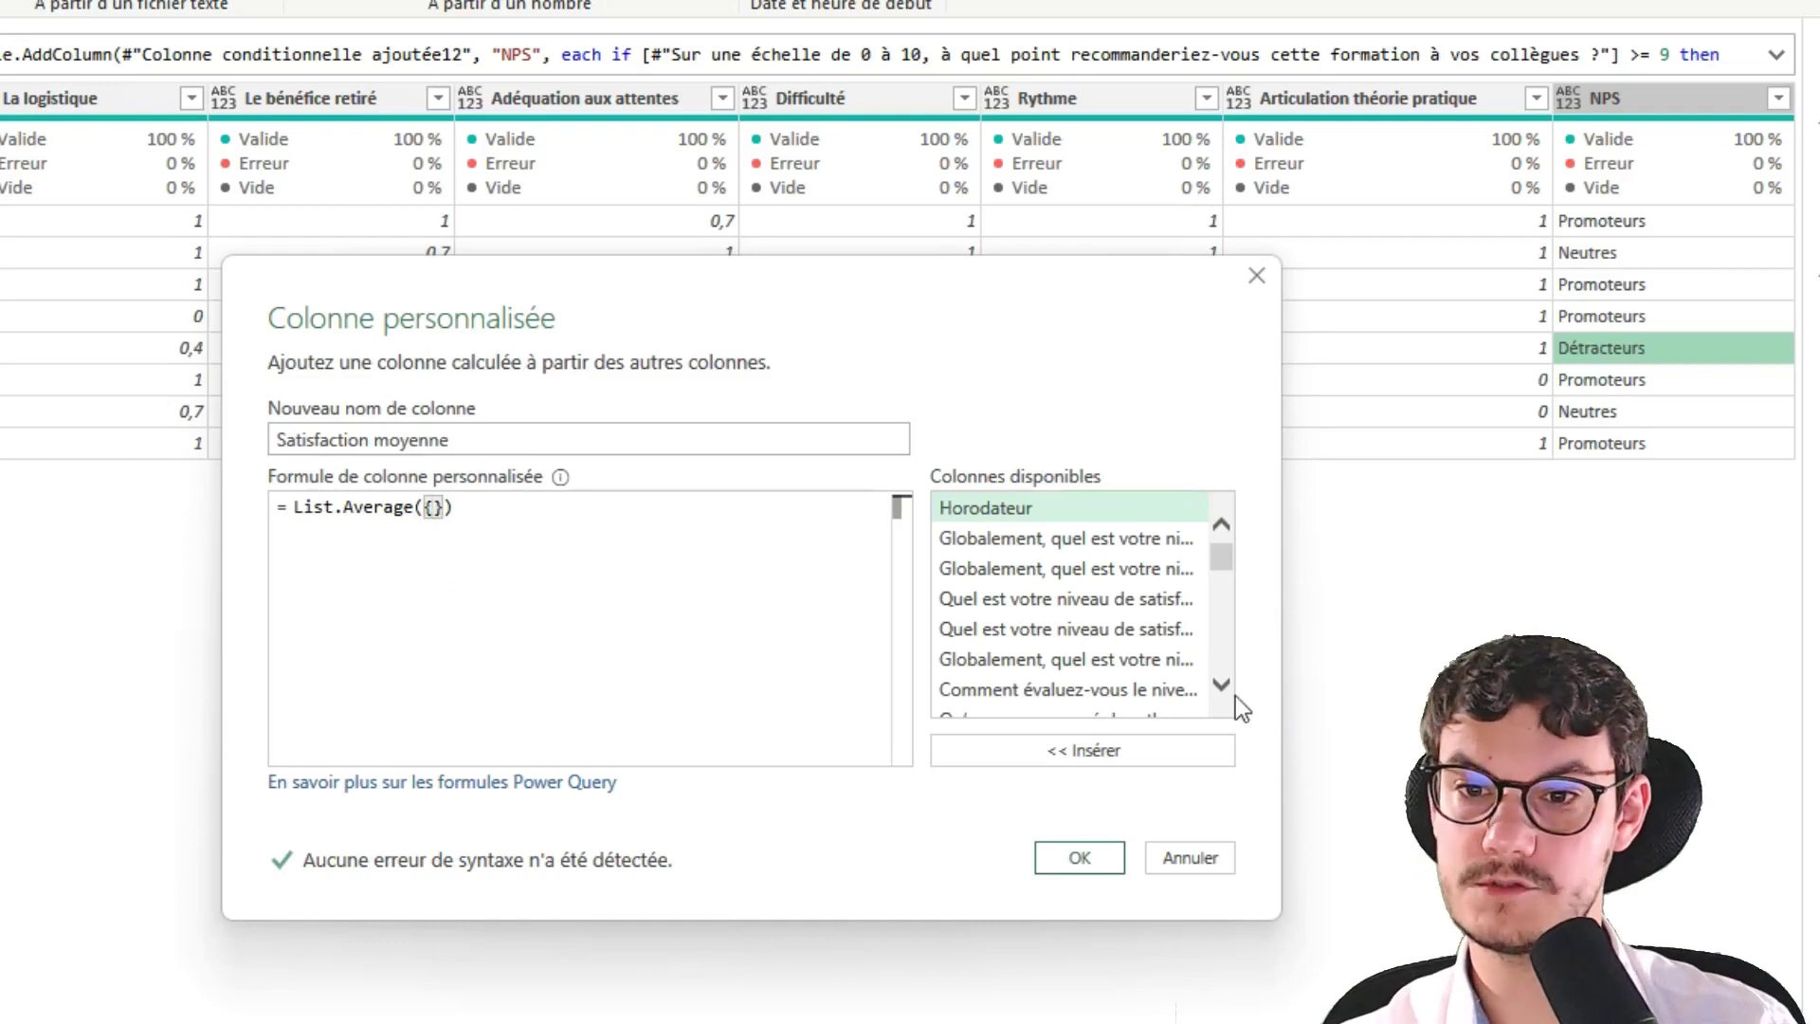
pyautogui.click(1218, 679)
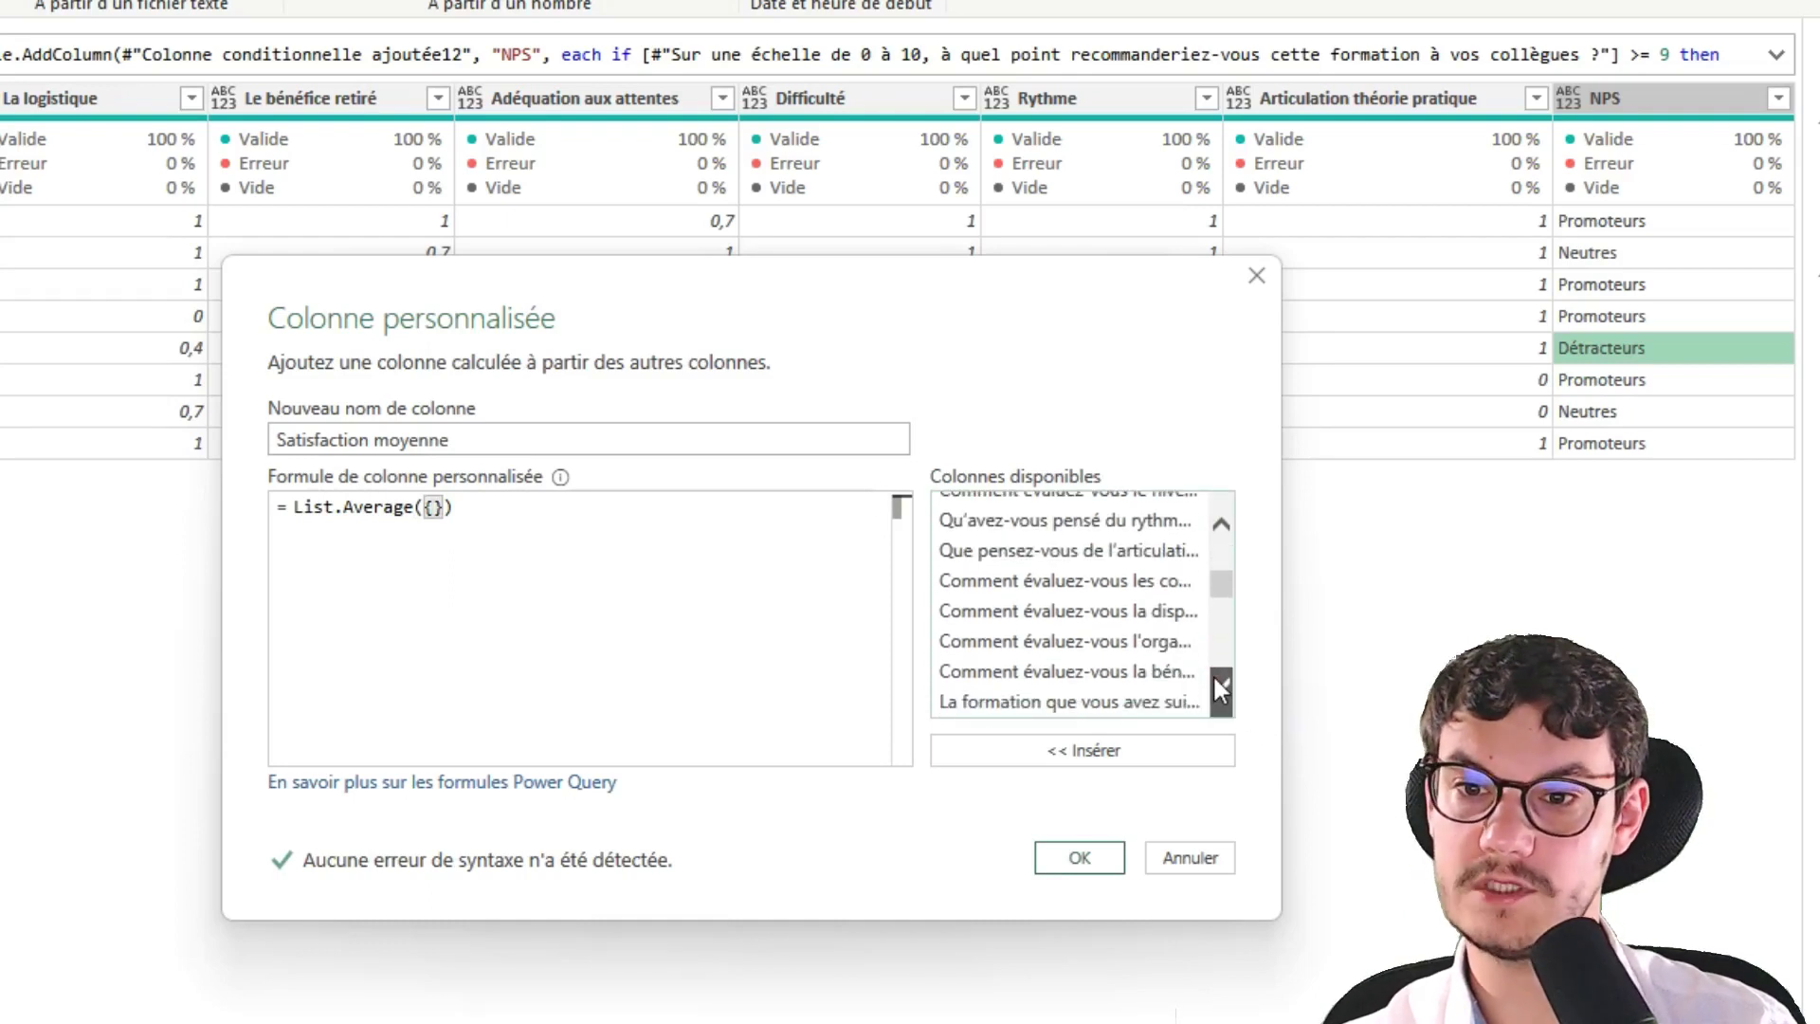
pyautogui.moveTo(1215, 675); pyautogui.dragTo(1209, 679)
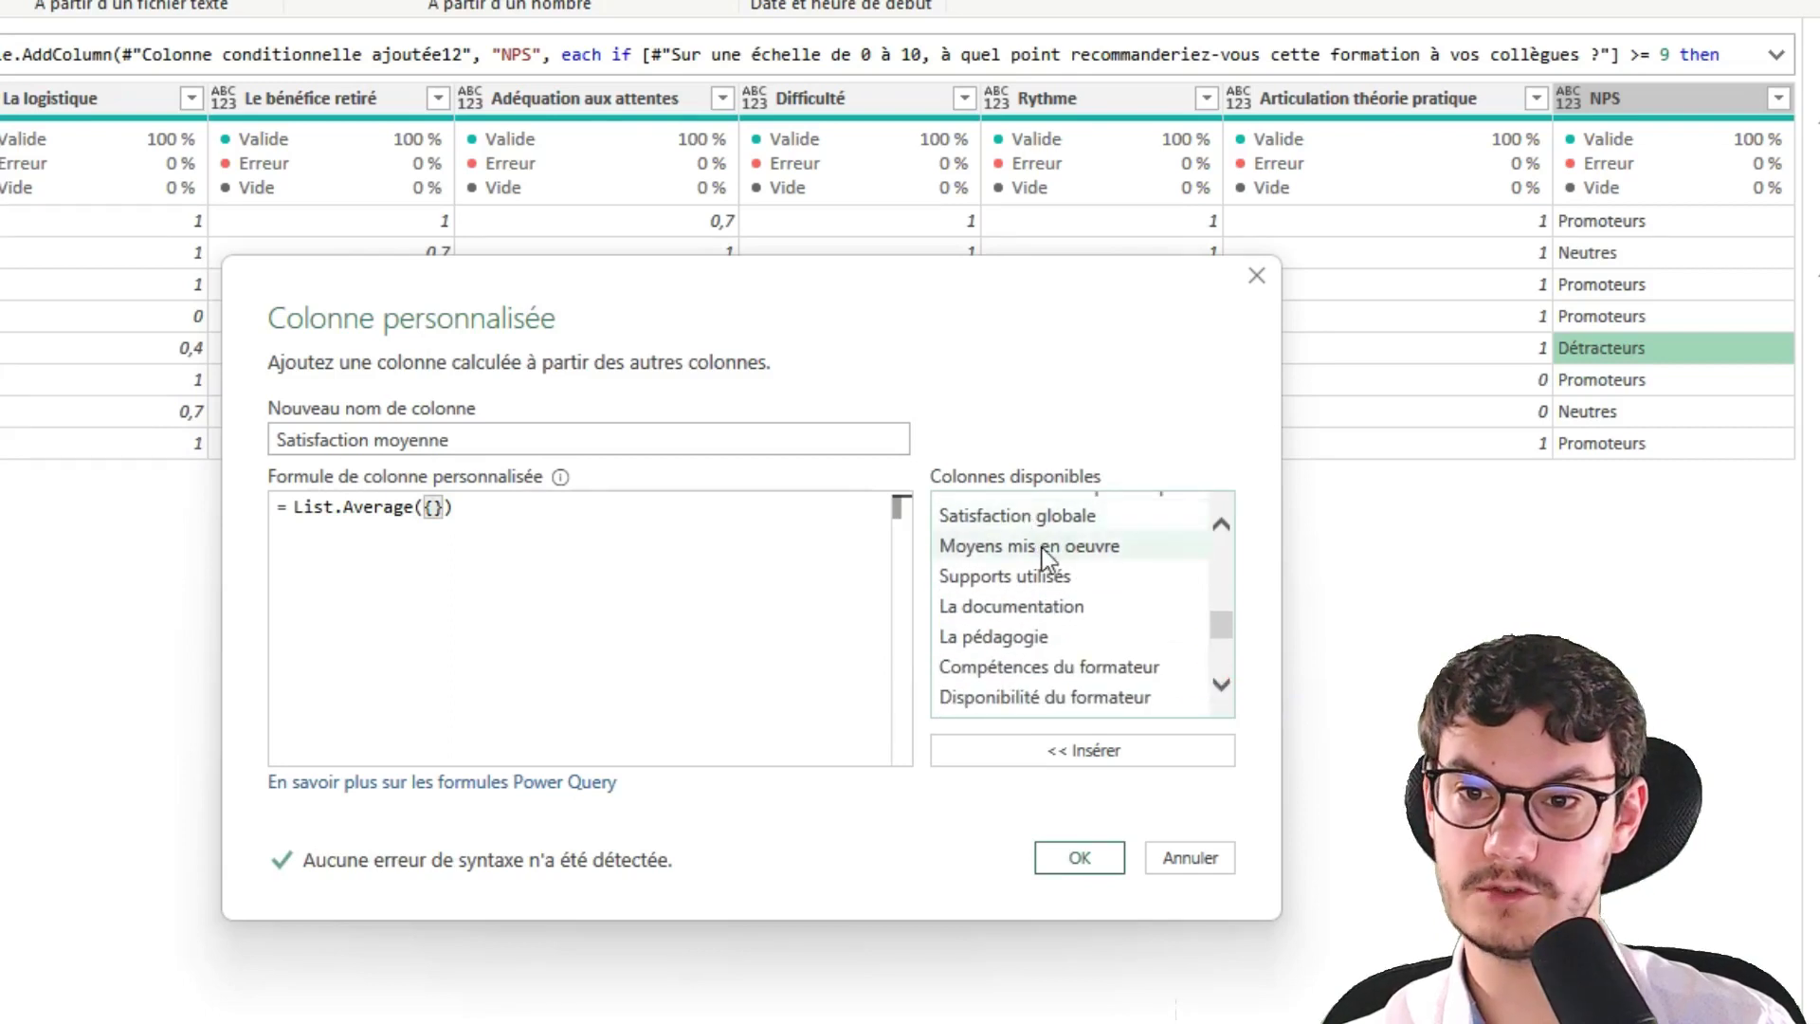
# Average Moyens mis en oeuvre, Supports utilisés, La documentation, La pédagogie and both formateur columns
pyautogui.doubleClick(1042, 548)
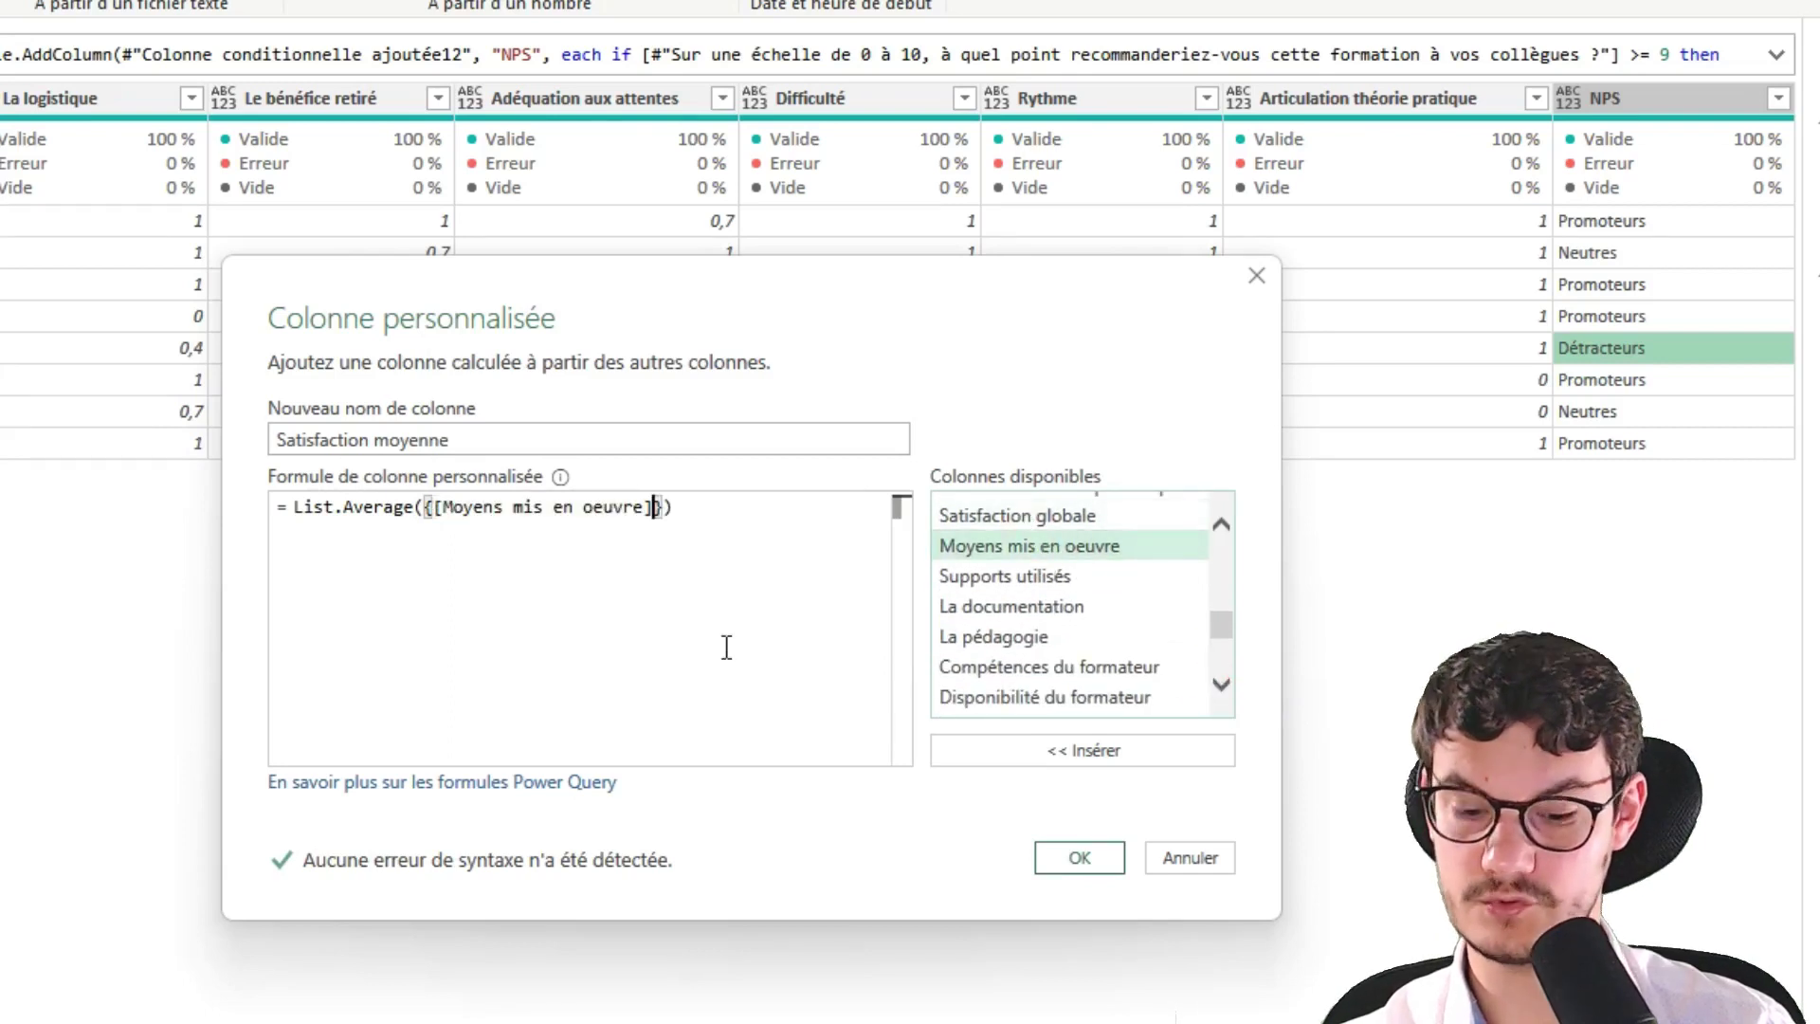
pyautogui.write(',')
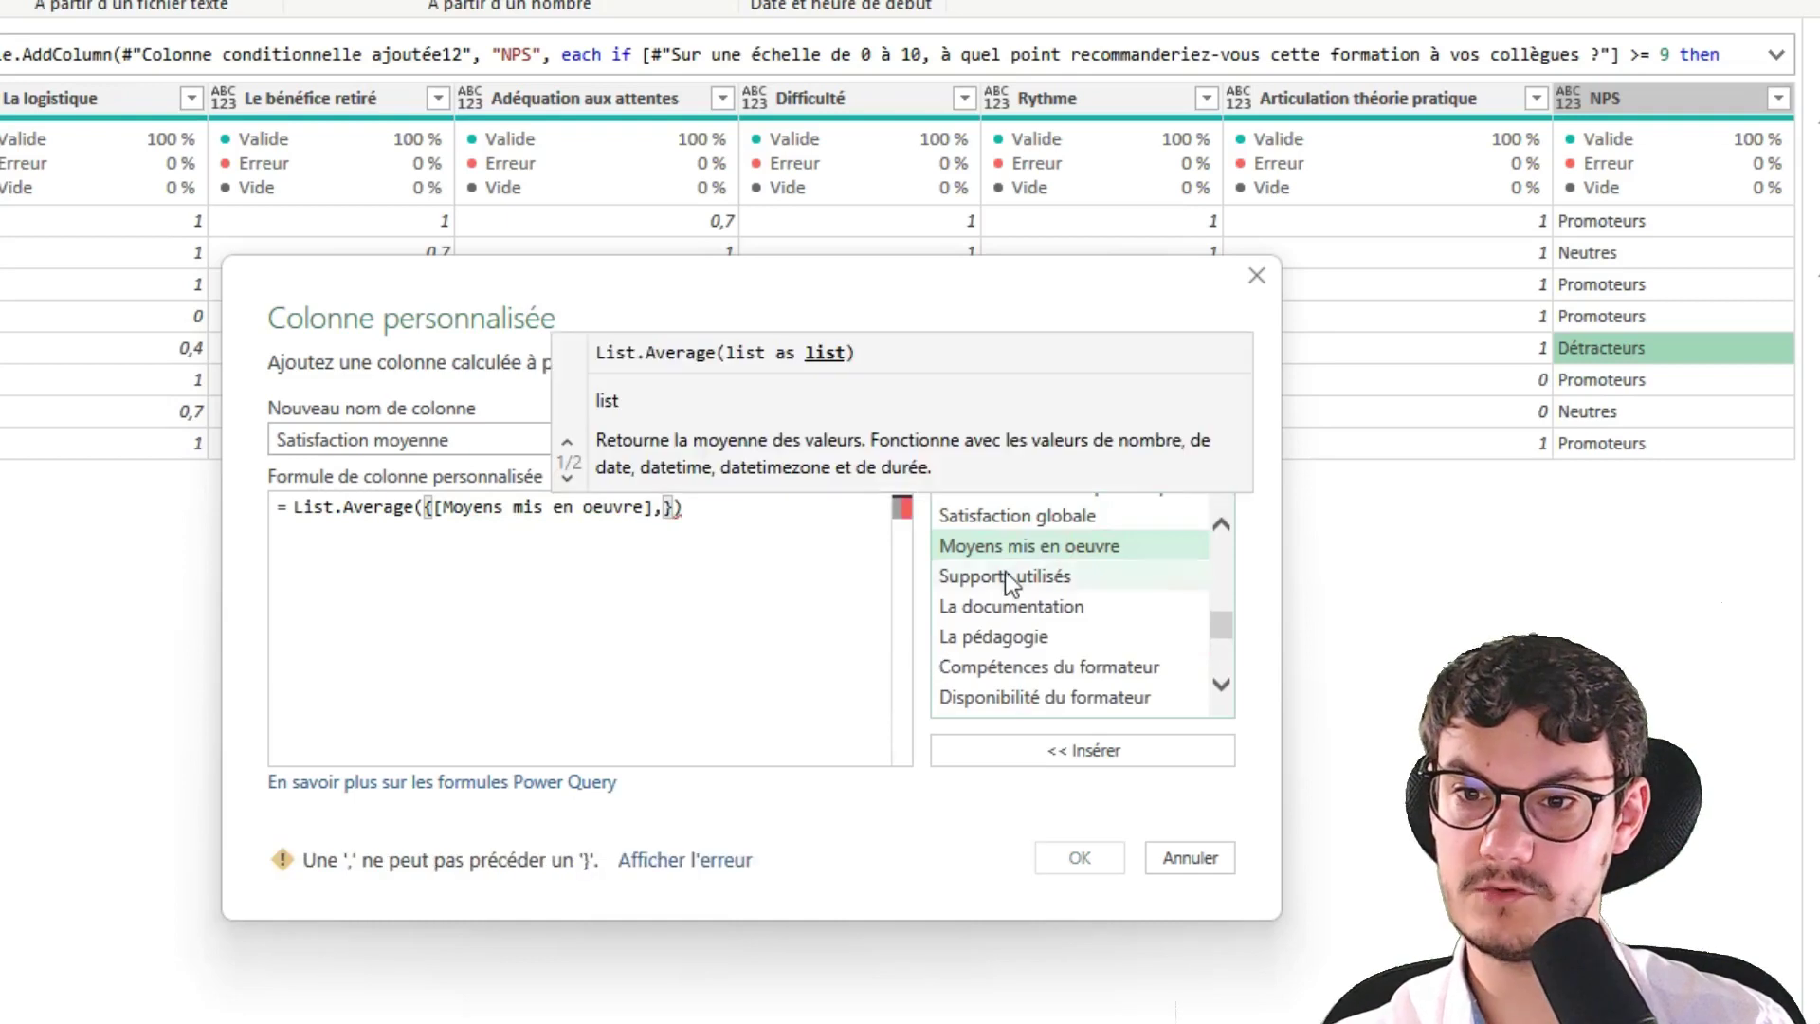
pyautogui.doubleClick(1007, 575)
pyautogui.write(',')
pyautogui.doubleClick(1002, 609)
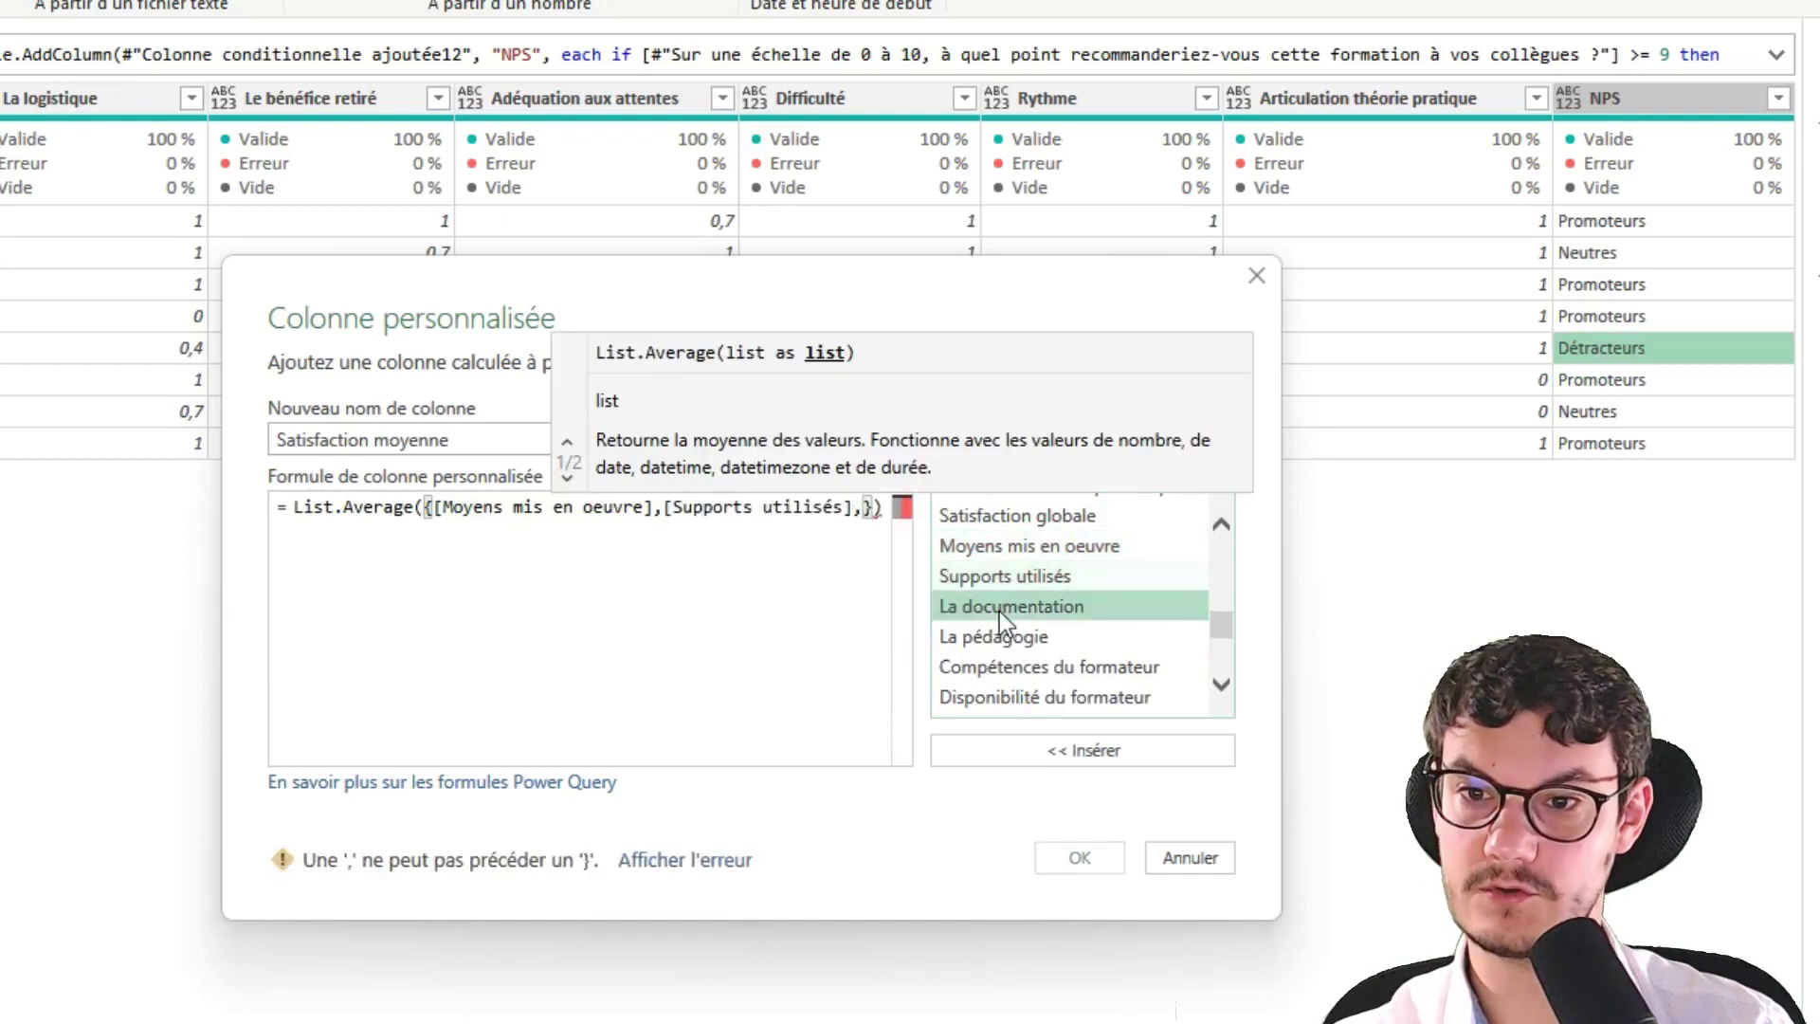
pyautogui.write(',')
pyautogui.doubleClick(1005, 649)
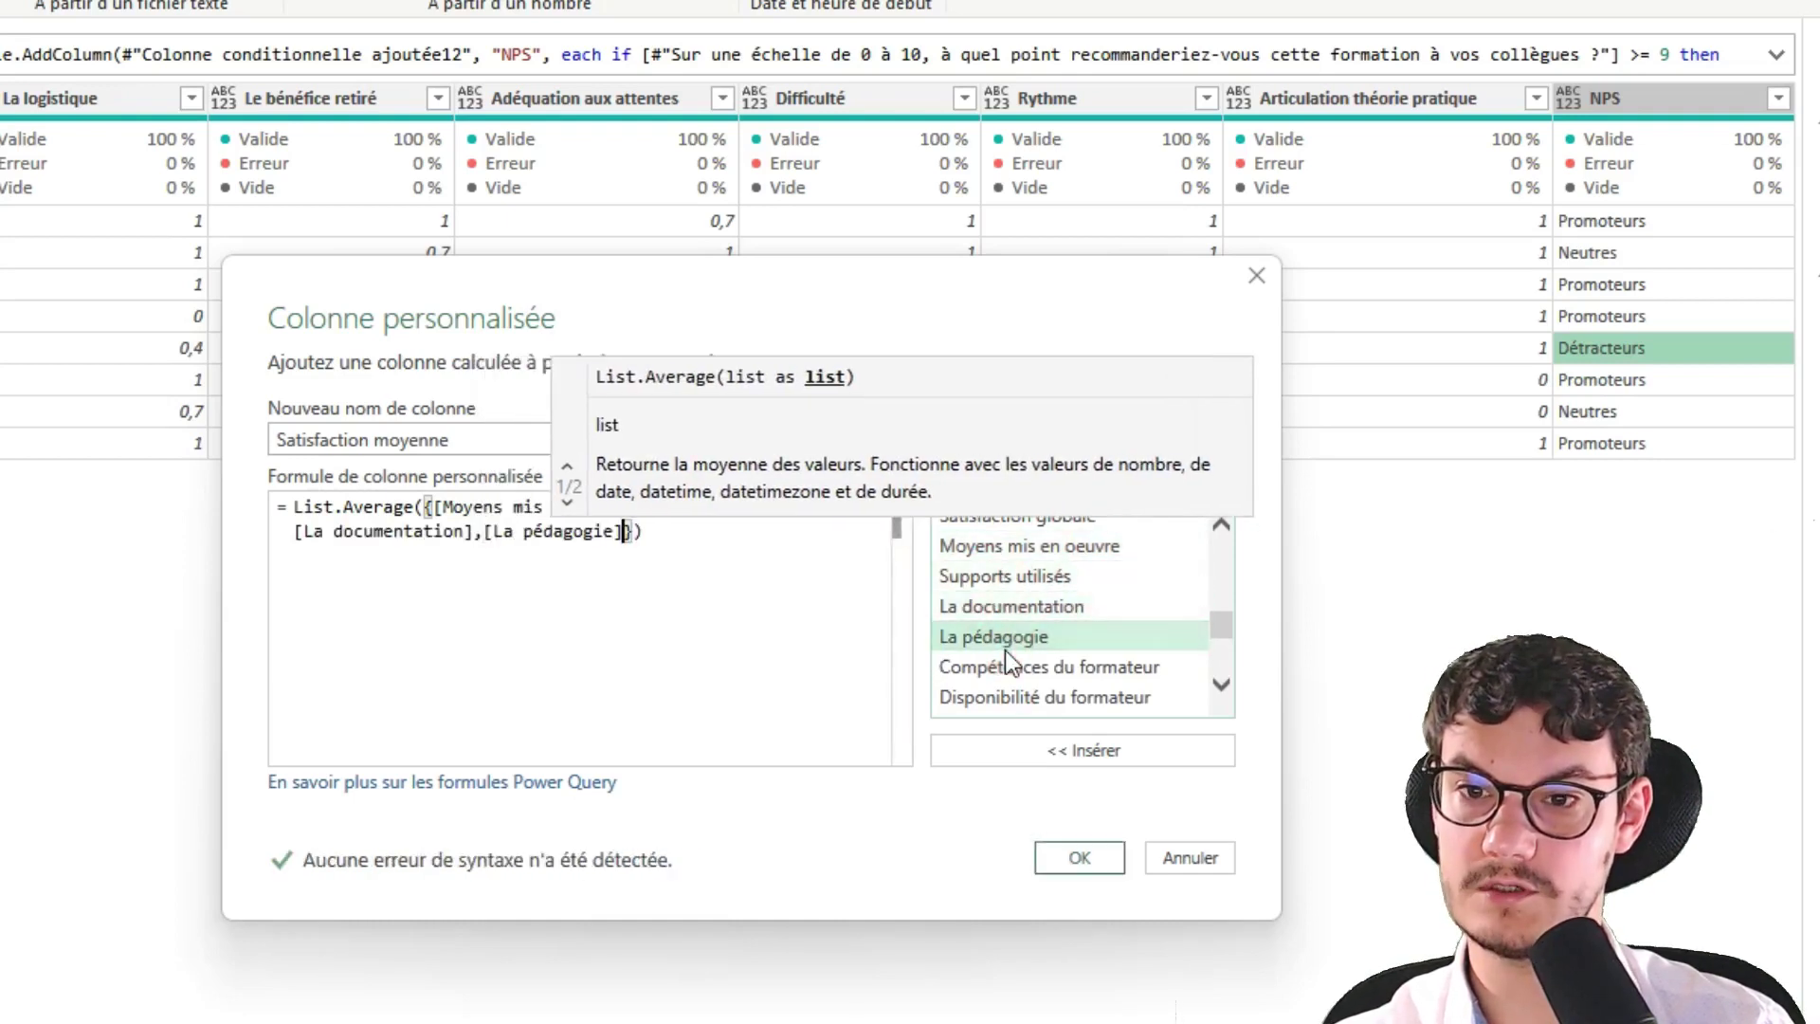
pyautogui.write(',')
pyautogui.click(1021, 669)
pyautogui.doubleClick(1022, 671)
pyautogui.write(',')
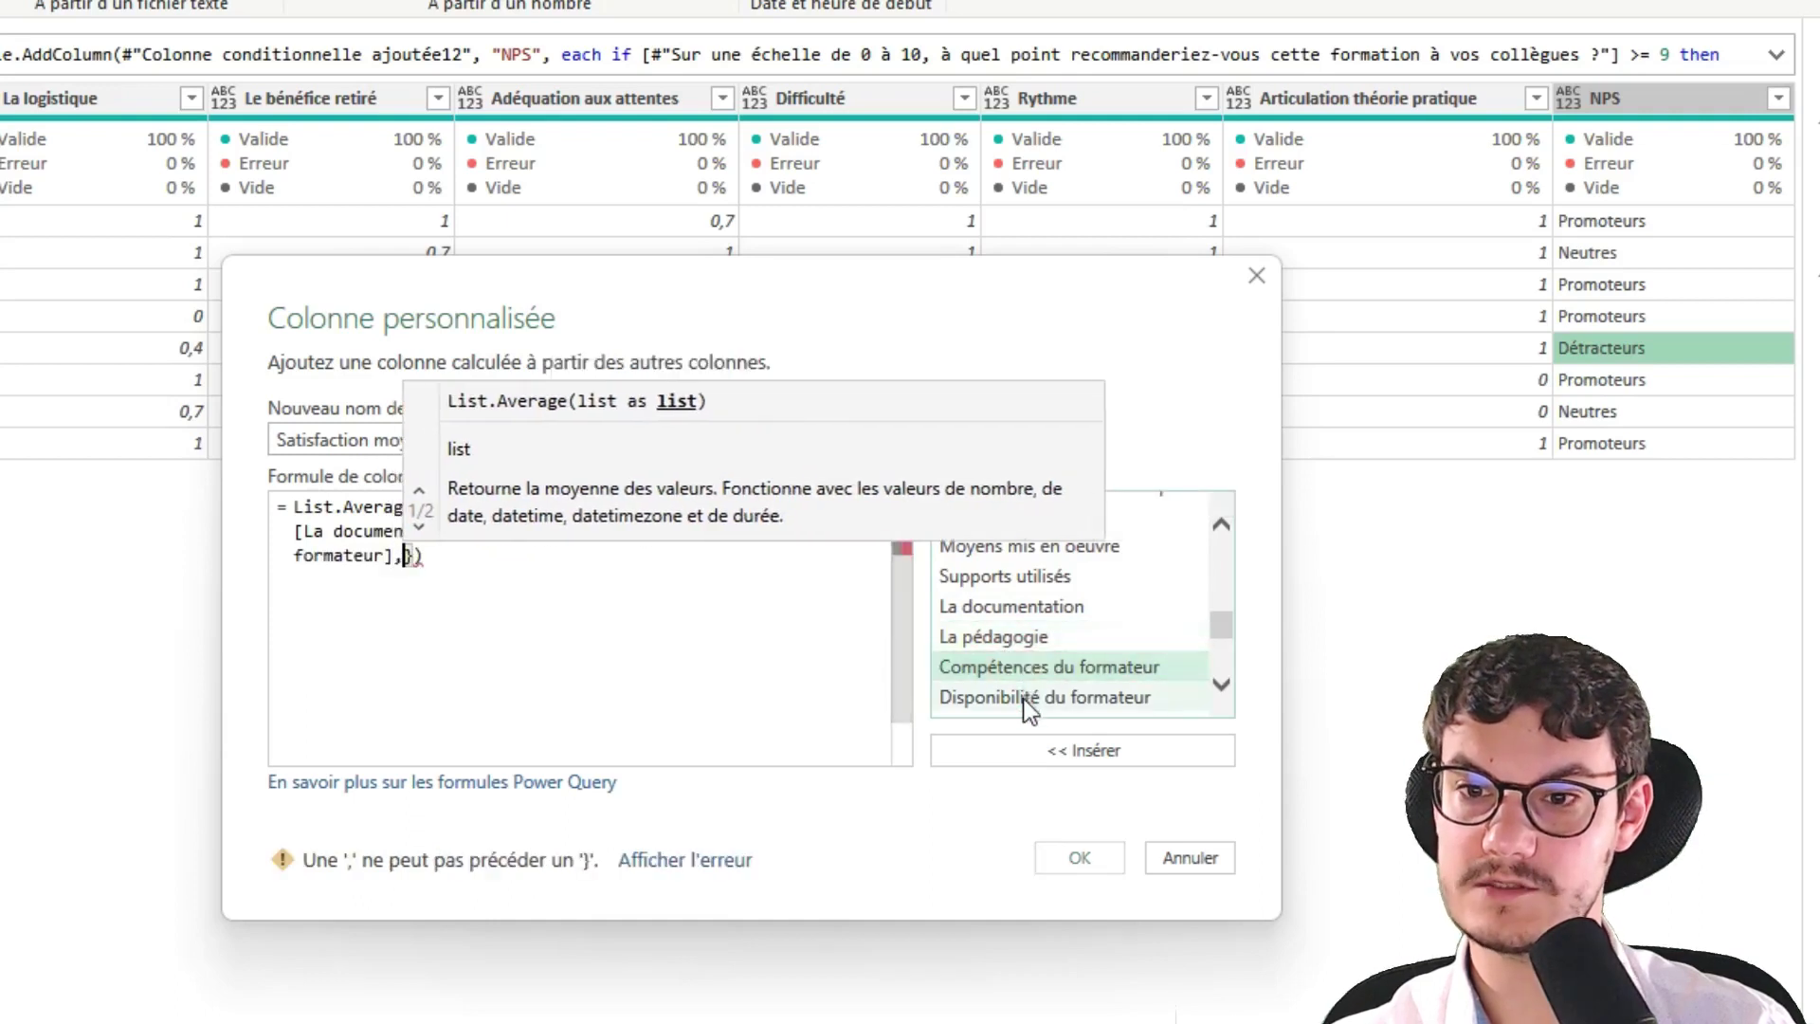
pyautogui.doubleClick(1022, 698)
# Add La logistique, Le bénéfice retiré, Adéquation aux attentes, Rythme and Articulation théorie pratique, then confirm
pyautogui.scroll(-6, 1223, 692)
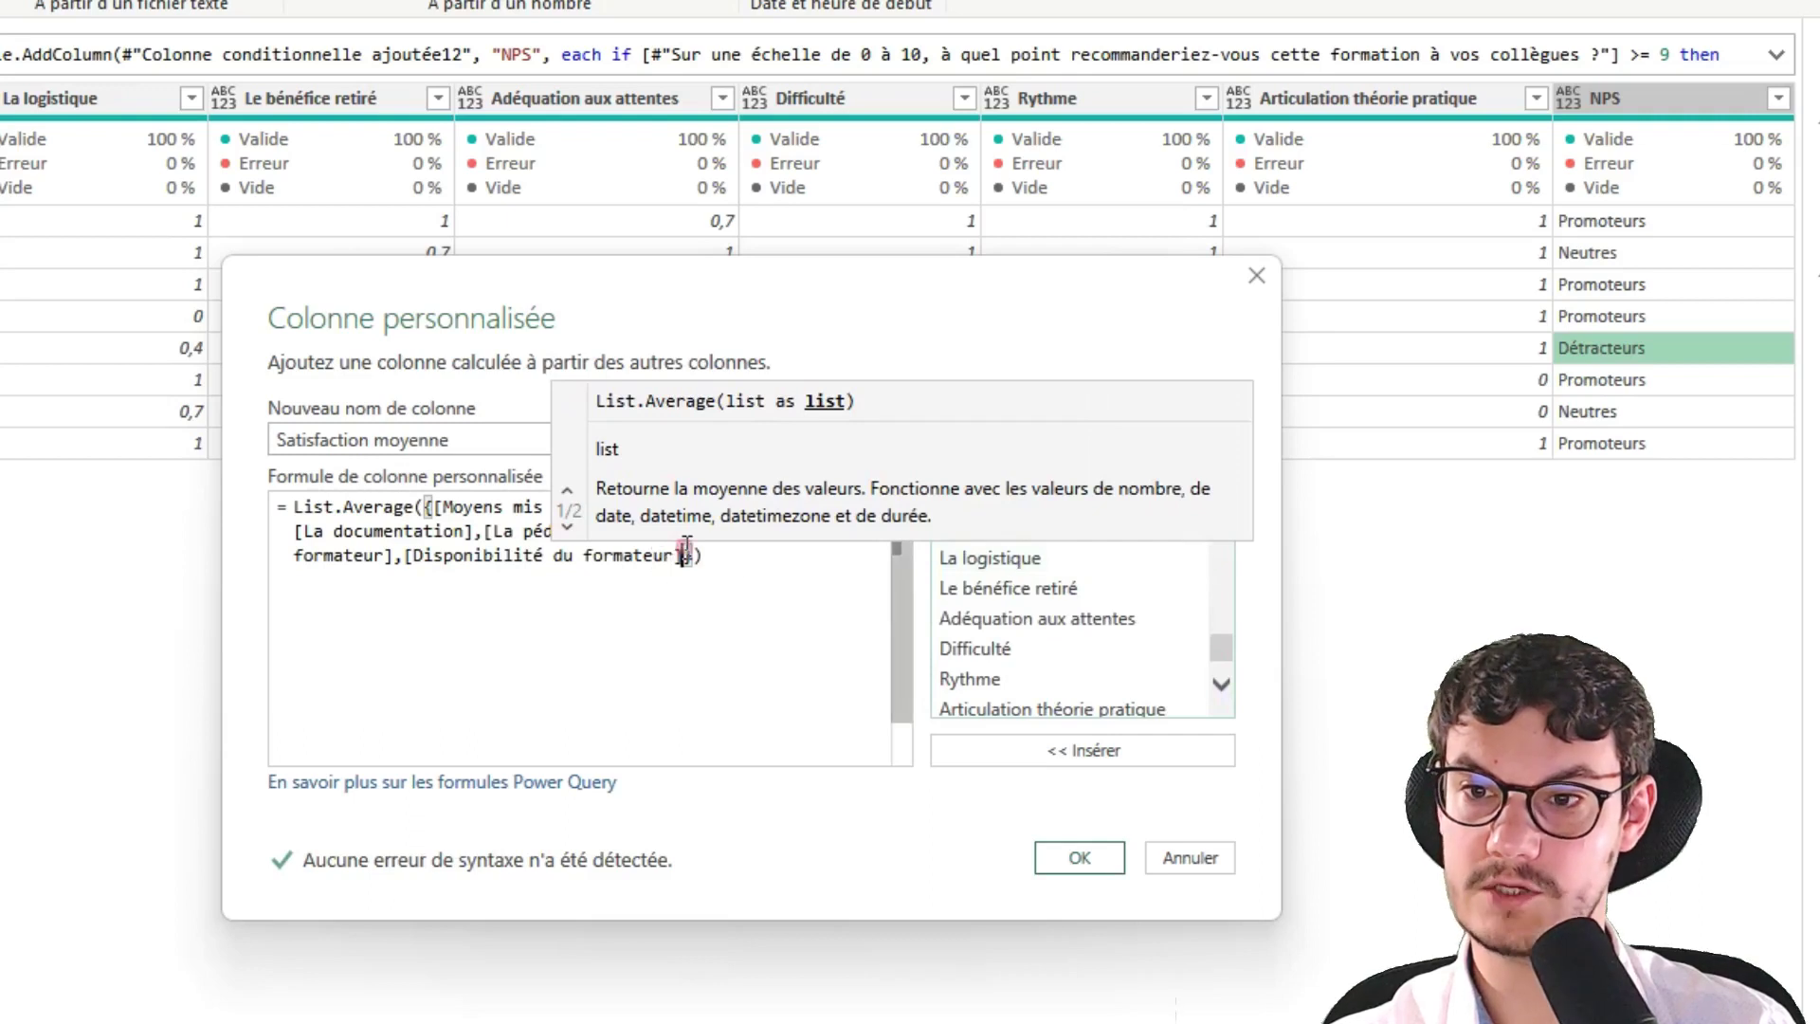
pyautogui.write(',')
pyautogui.doubleClick(971, 557)
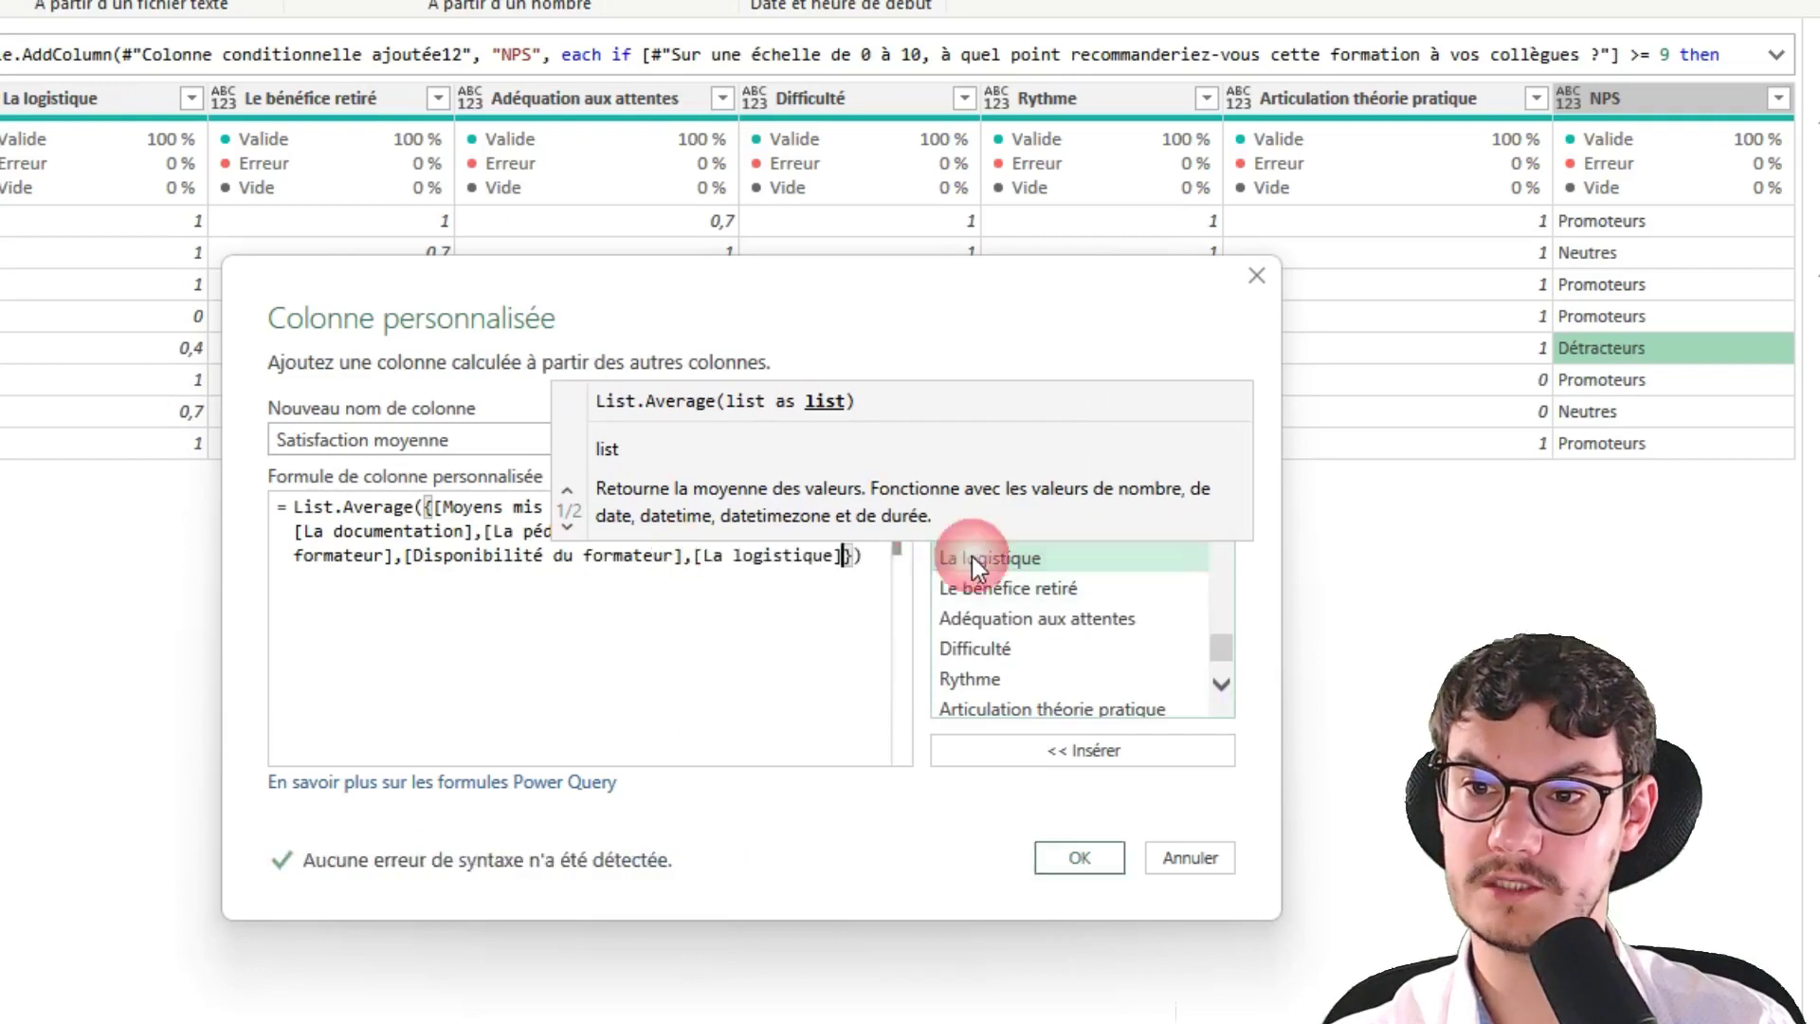
pyautogui.write(',')
pyautogui.doubleClick(969, 590)
pyautogui.write(',')
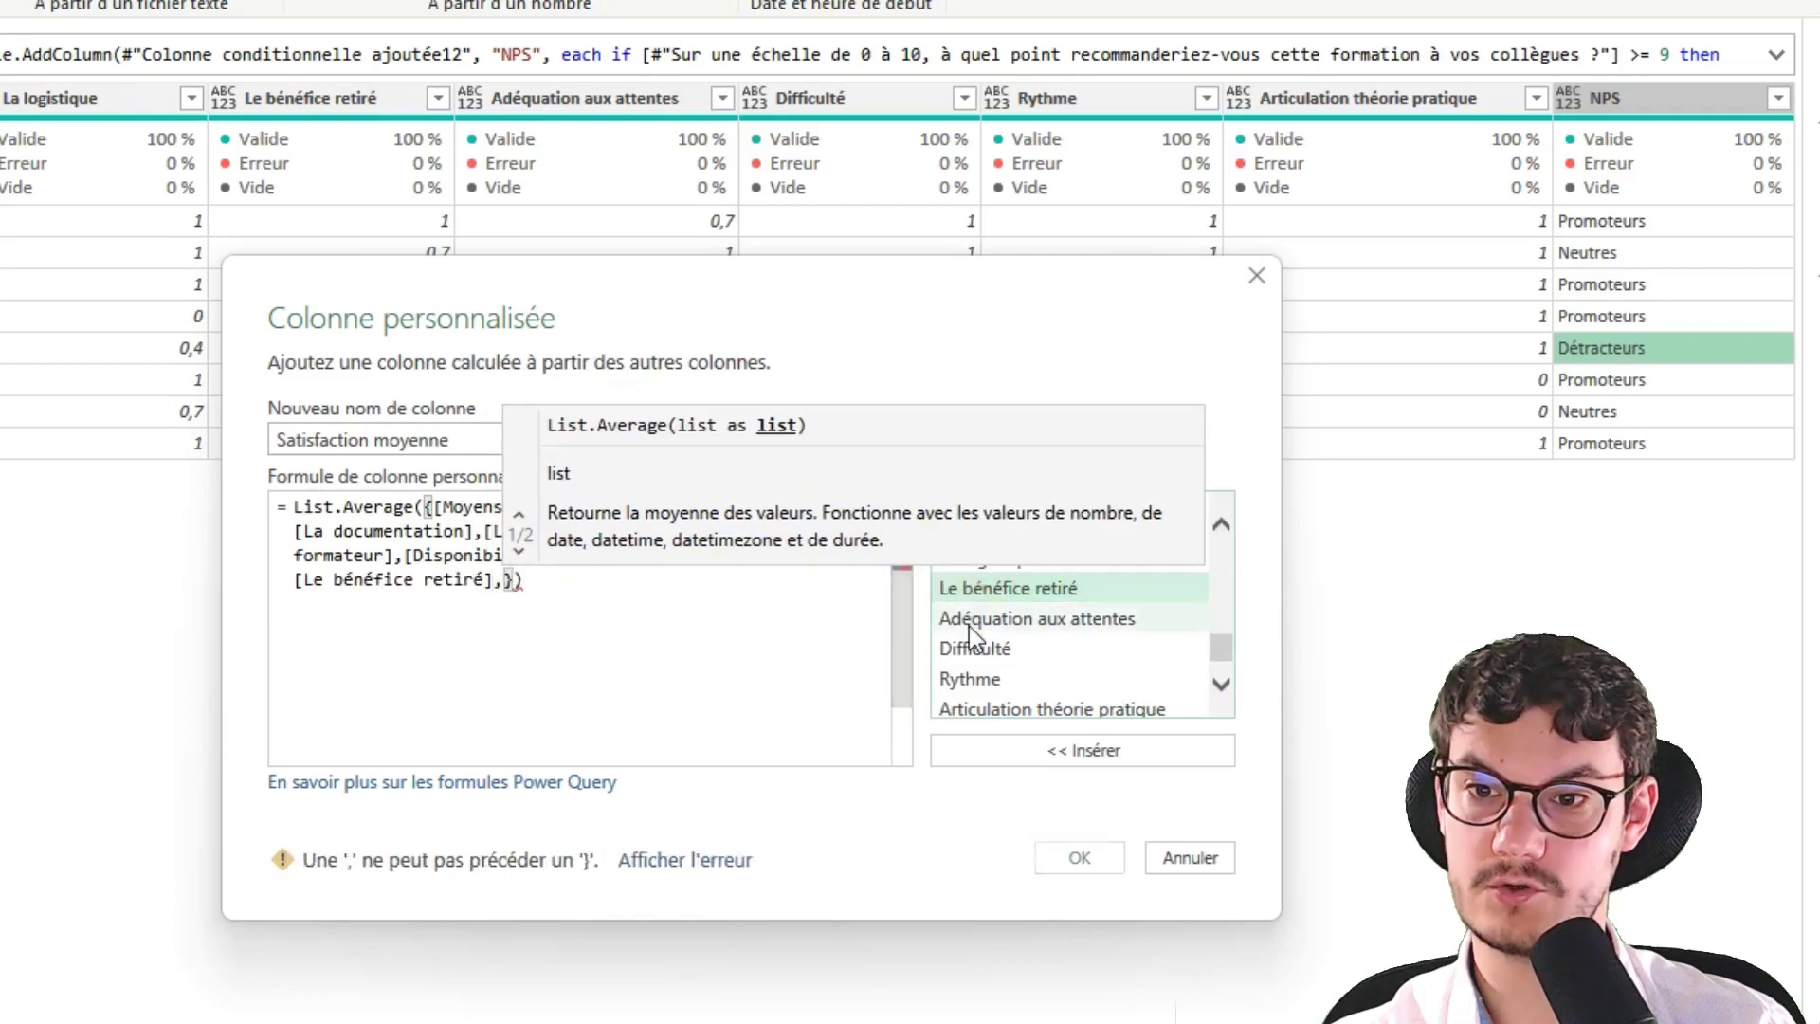
pyautogui.doubleClick(969, 621)
pyautogui.write(',')
pyautogui.write(',')
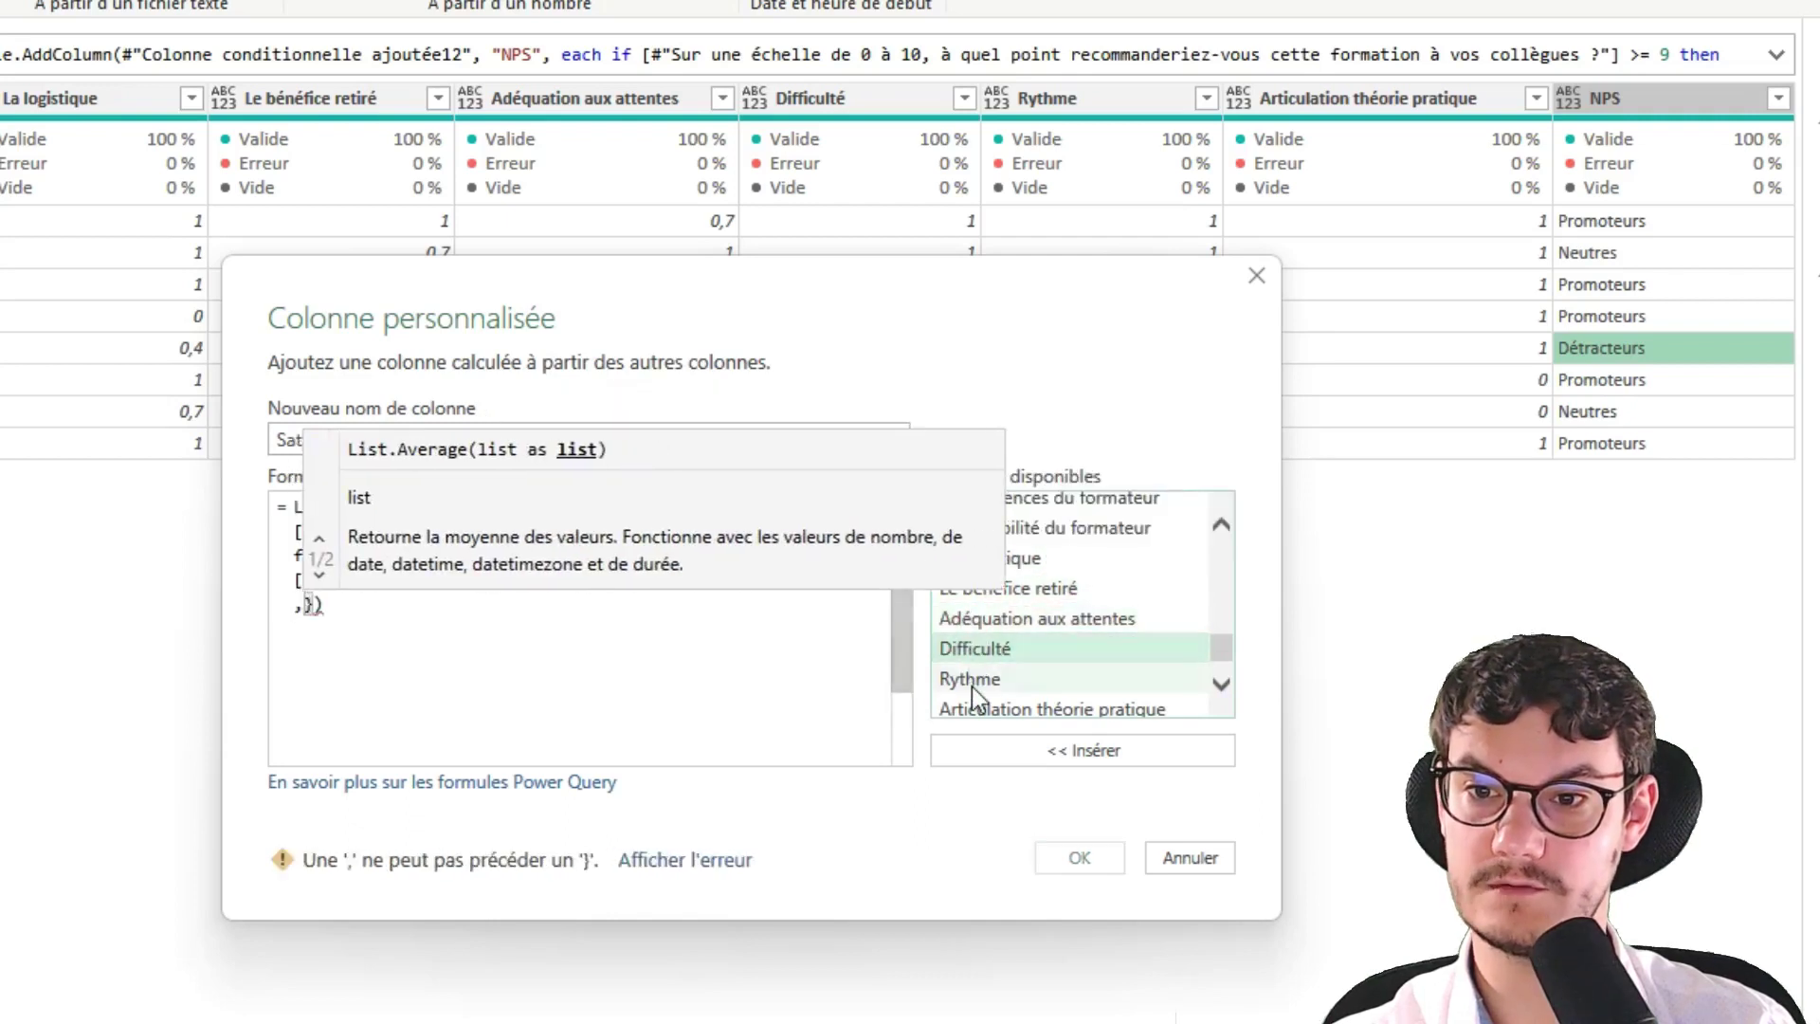
pyautogui.doubleClick(970, 687)
pyautogui.write(',')
pyautogui.doubleClick(1005, 706)
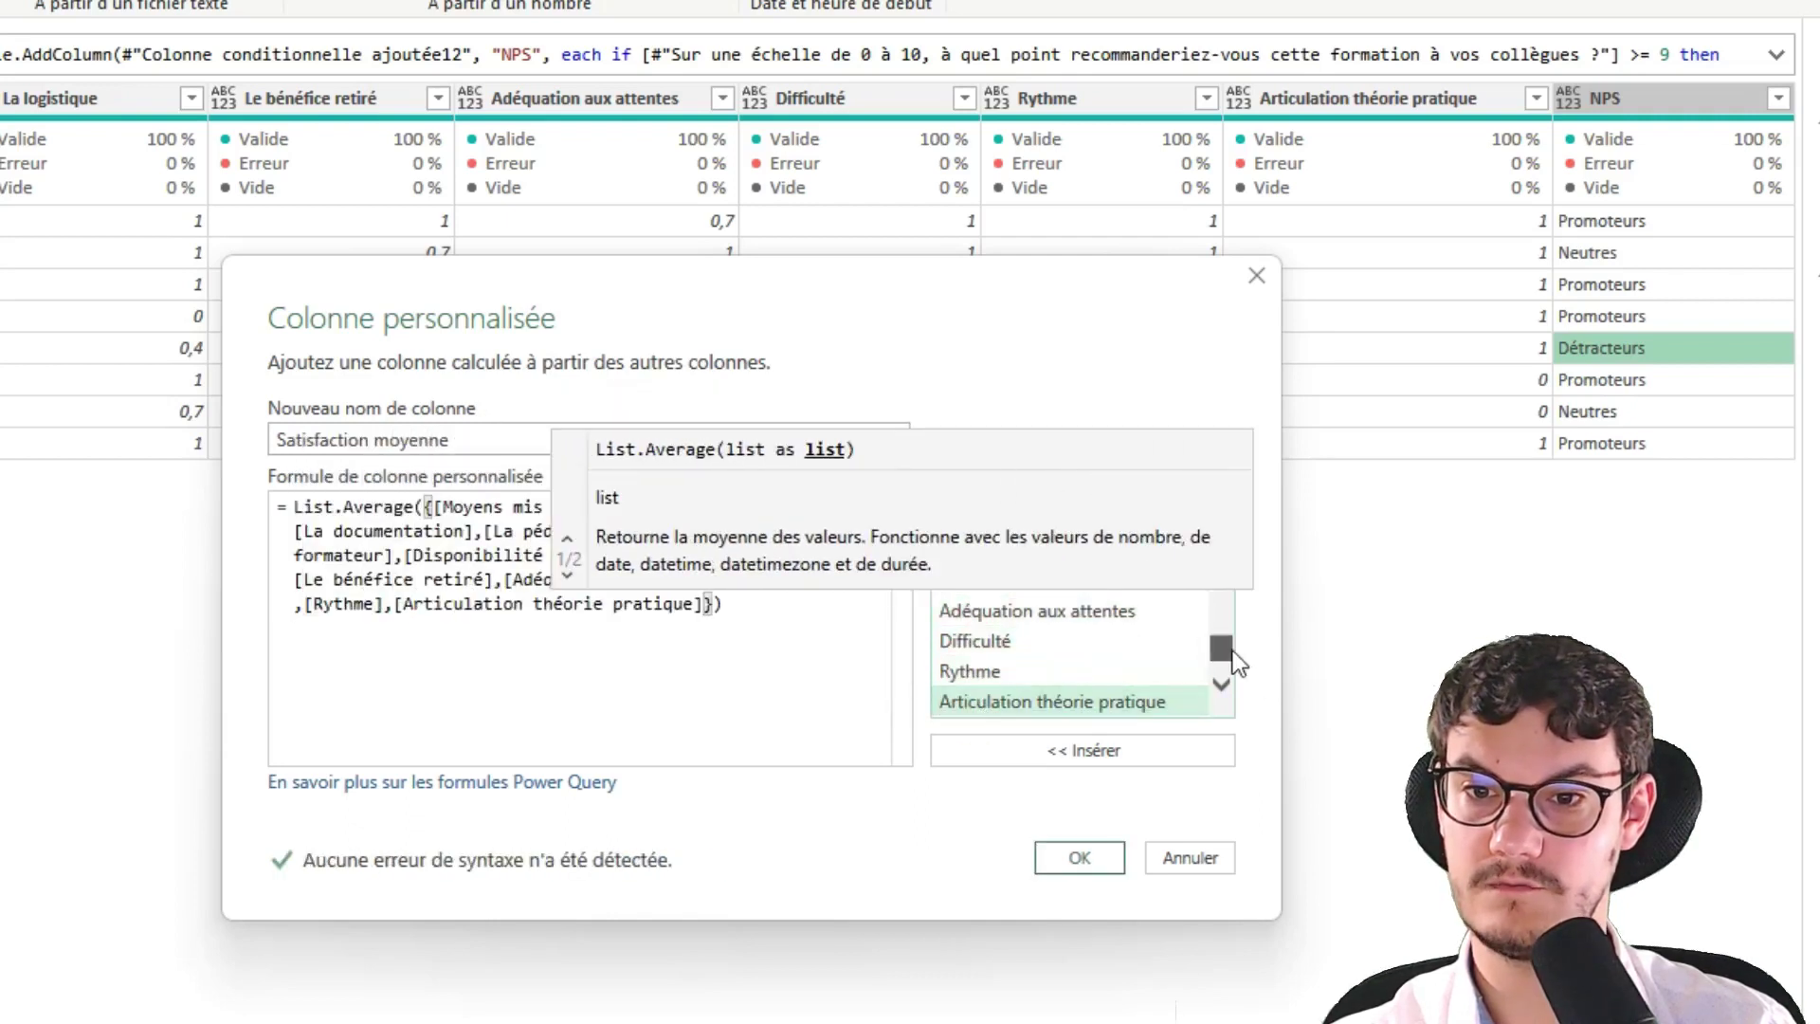
pyautogui.scroll(-1, 1233, 660)
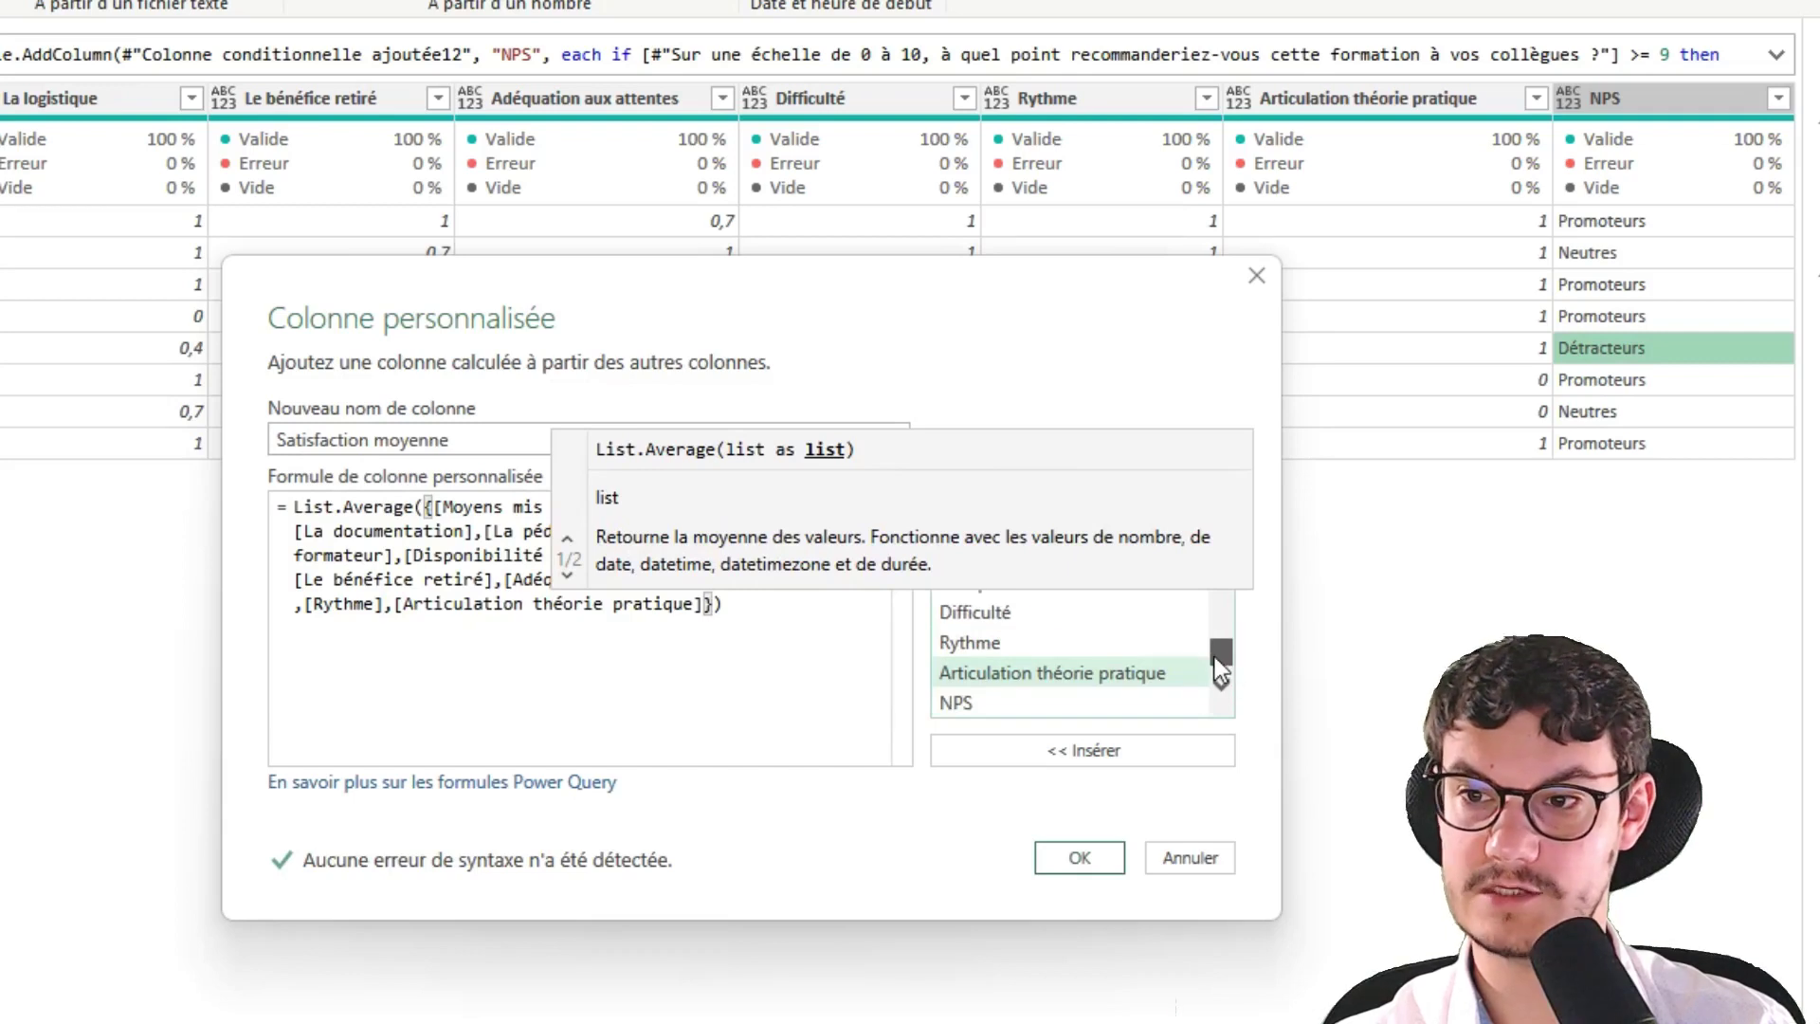
pyautogui.scroll(1, 1215, 657)
pyautogui.click(362, 509)
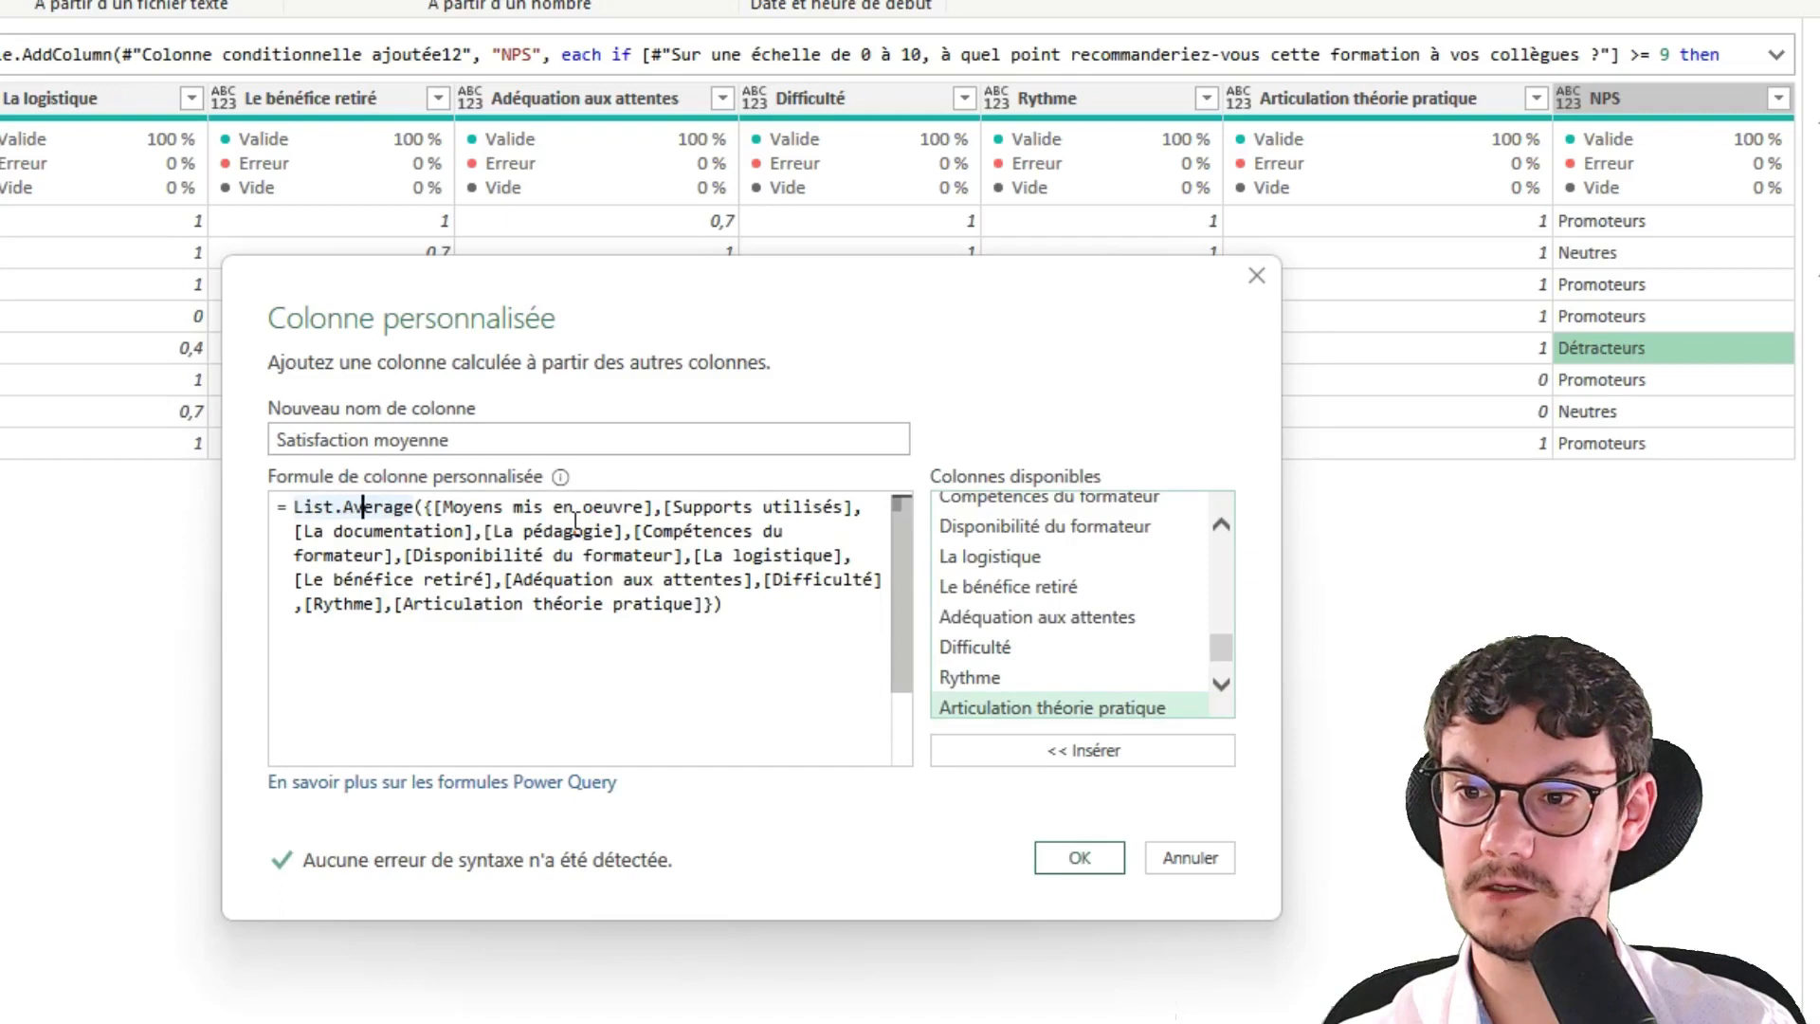
pyautogui.click(1055, 871)
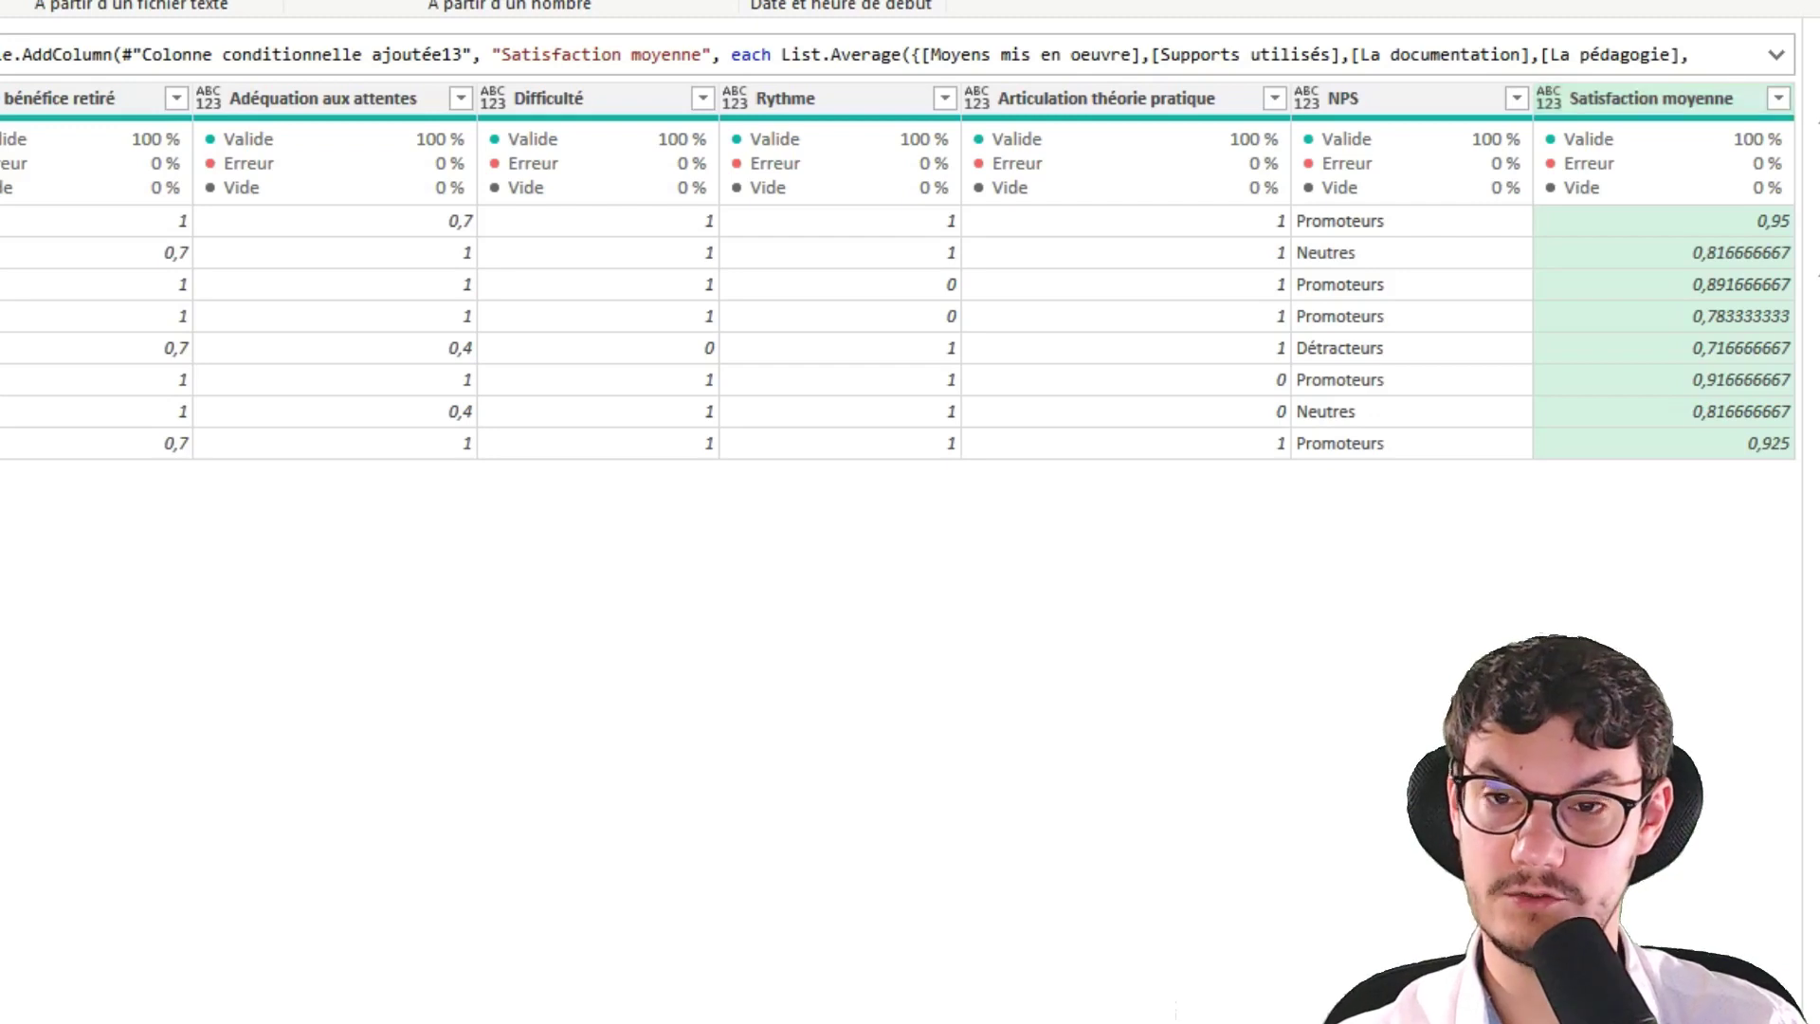
# Delete the original question columns from the first 'Globalement…' through the last comment column
pyautogui.hscroll(-20, 899, 270)
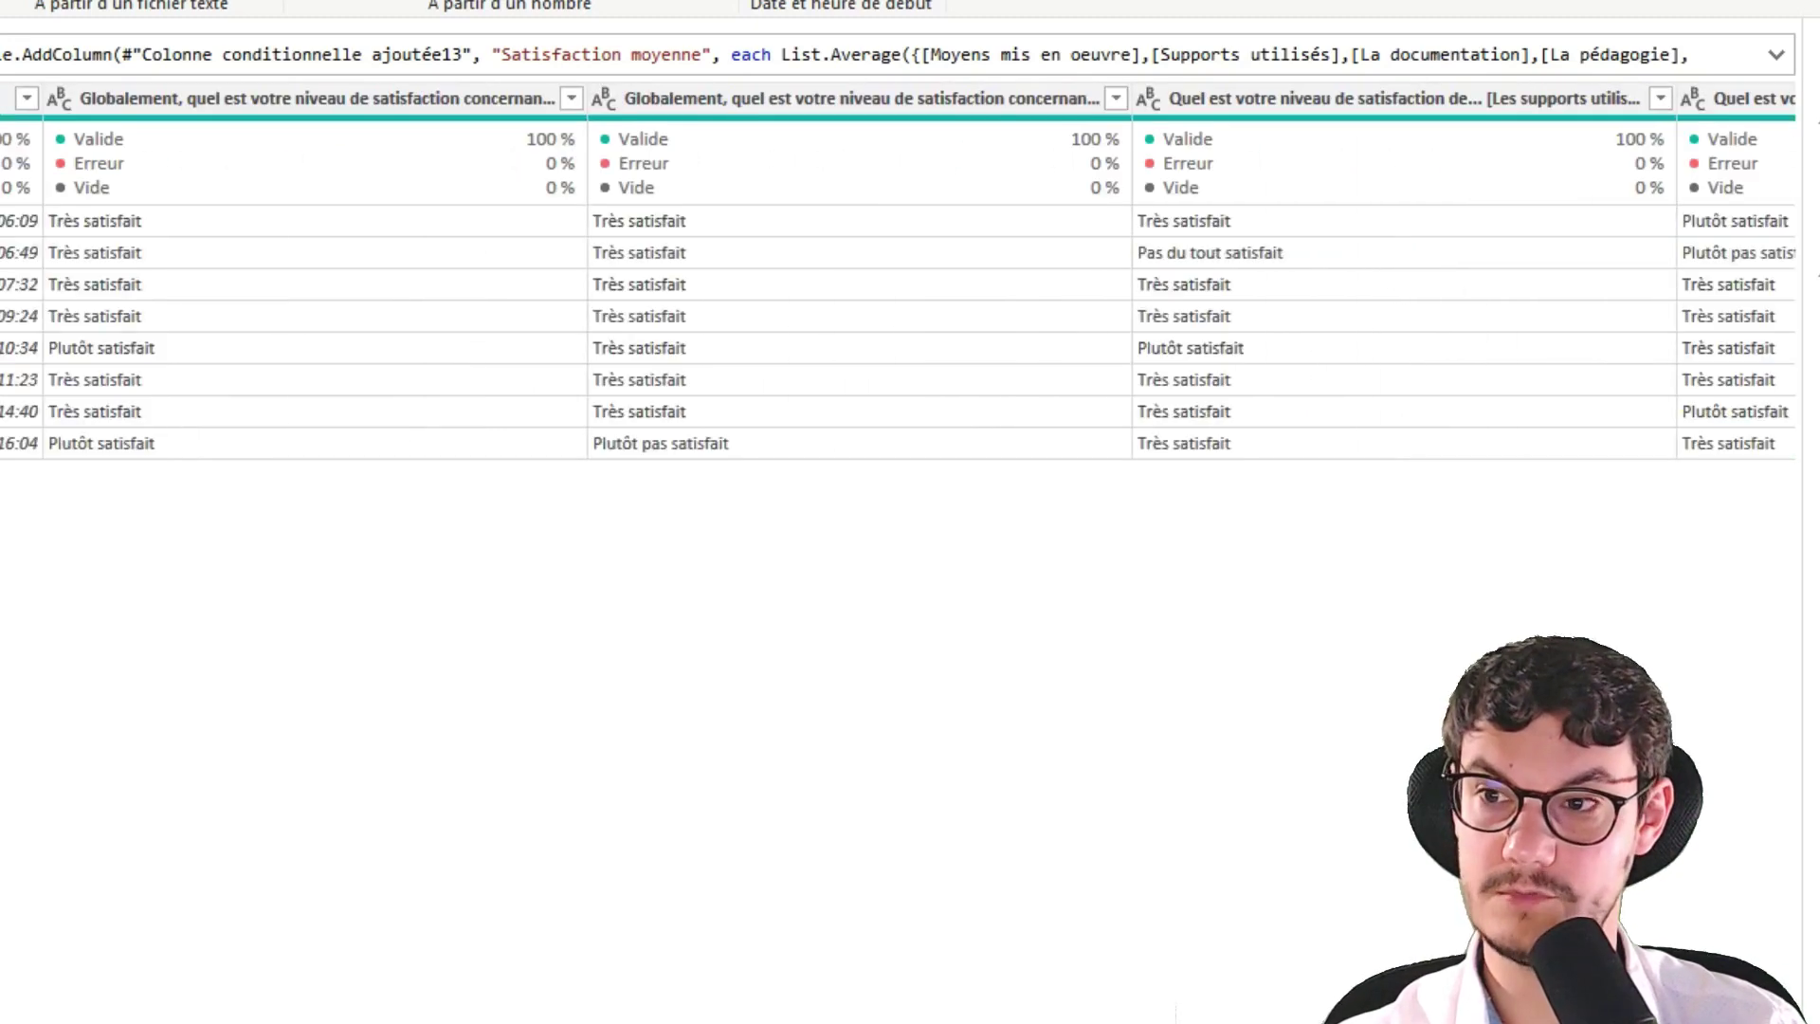
pyautogui.click(182, 103)
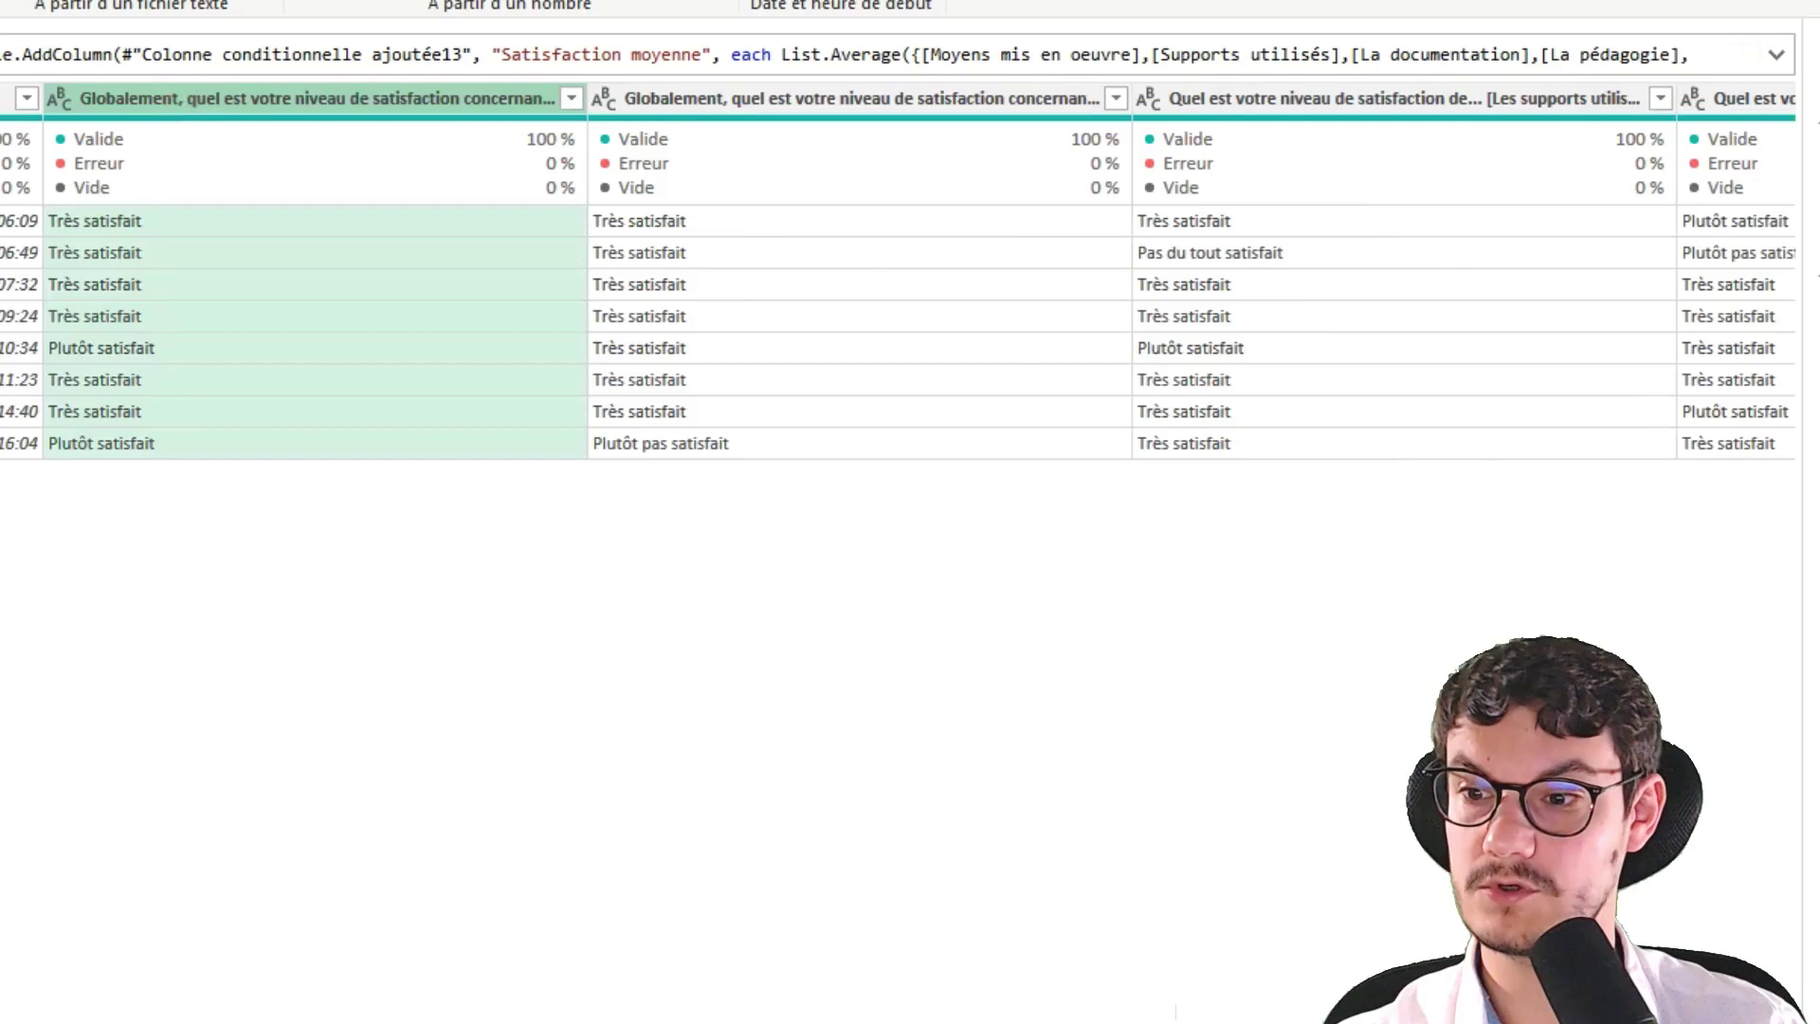
pyautogui.hscroll(20, 899, 270)
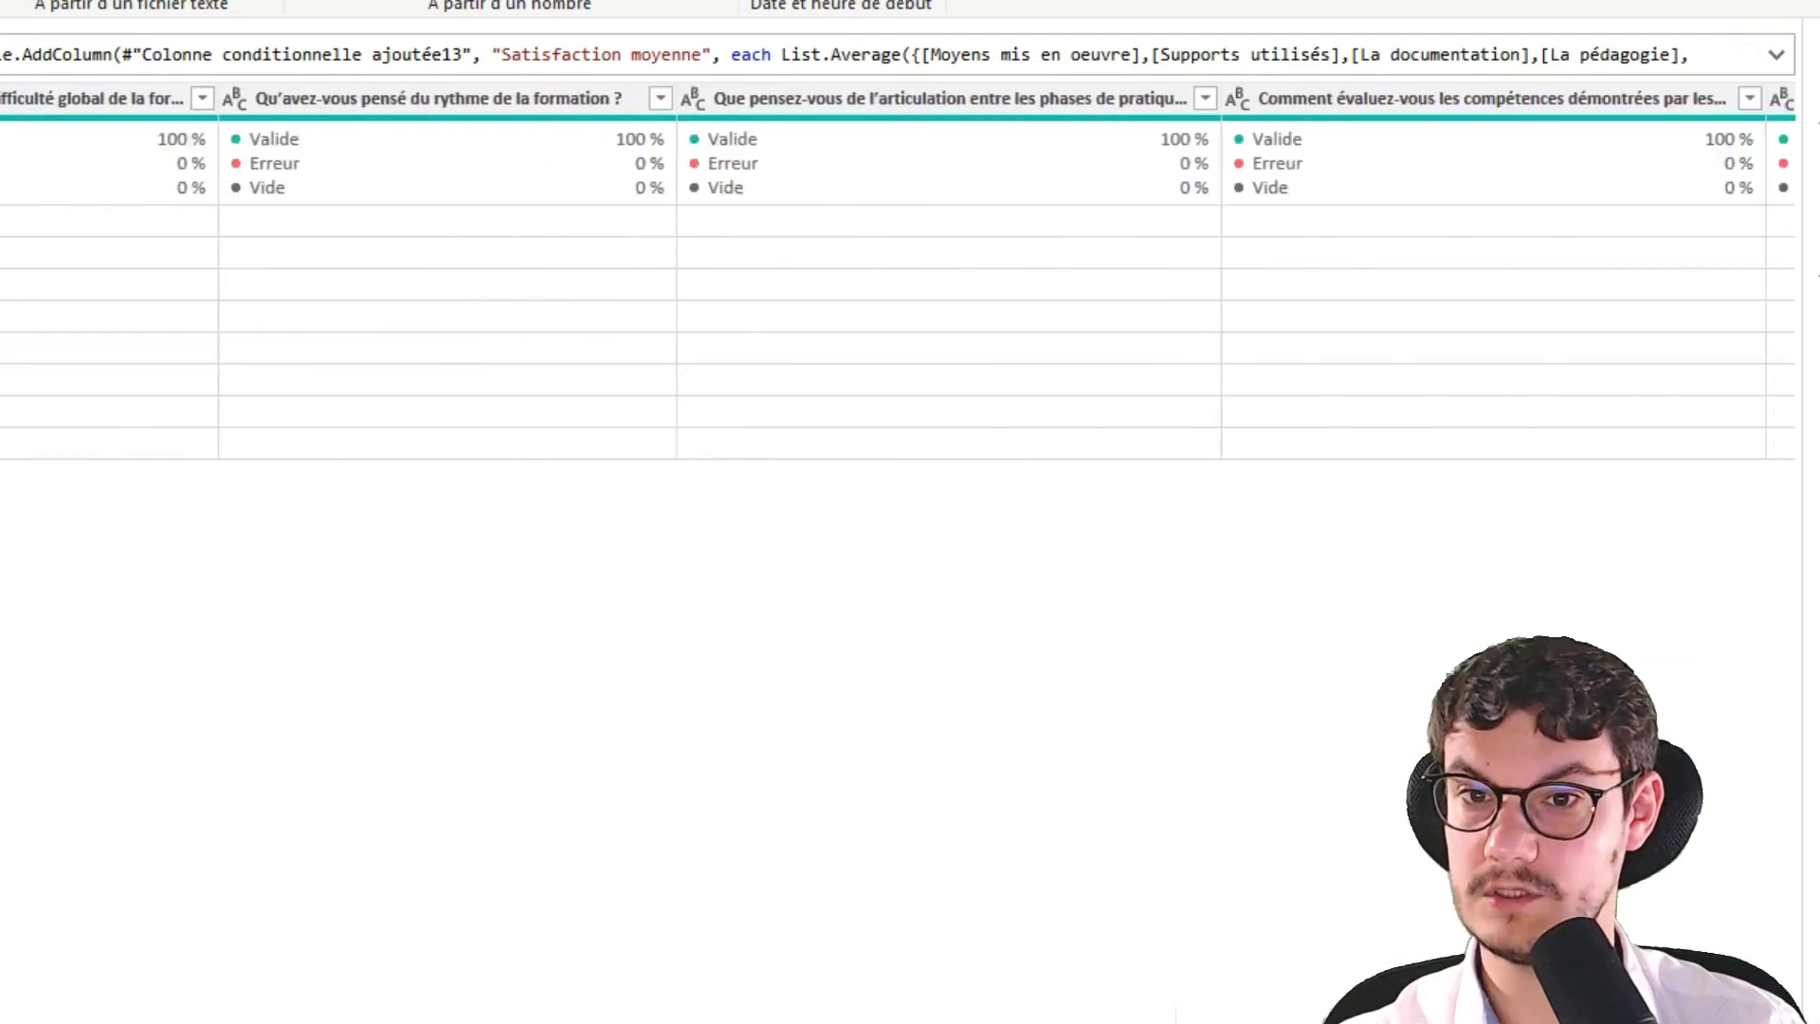
pyautogui.hscroll(20, 898, 270)
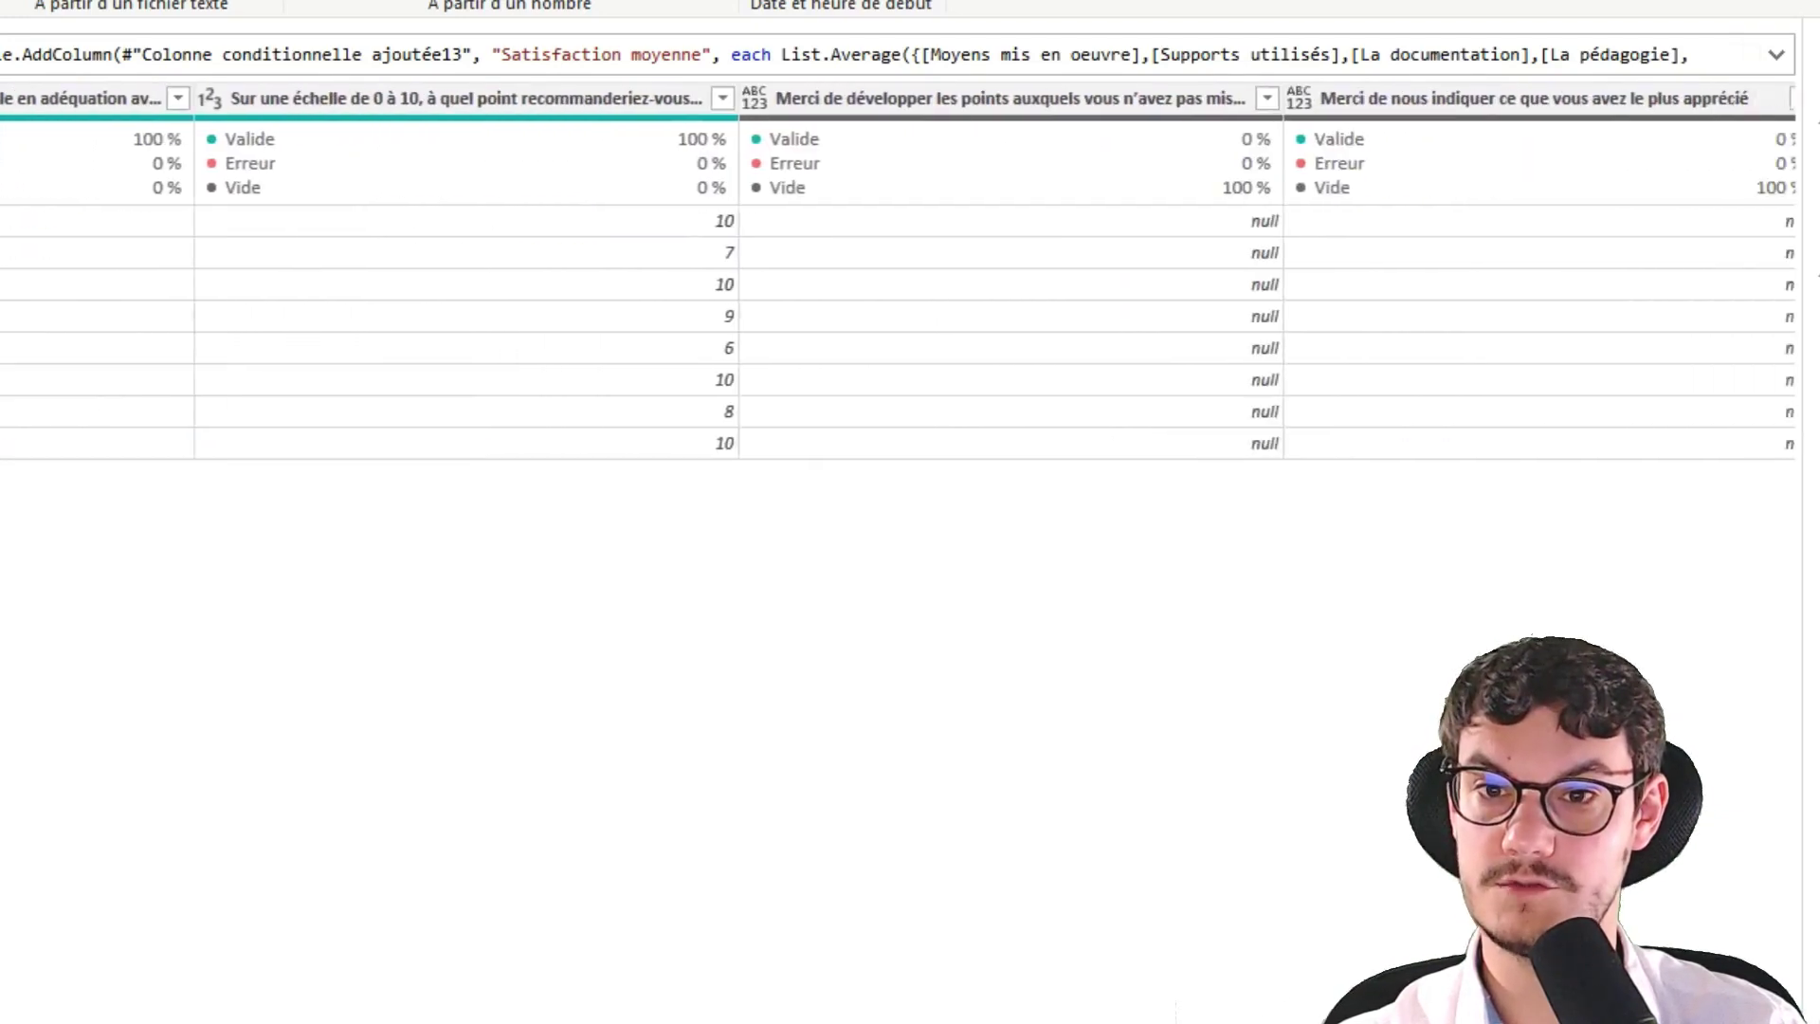
pyautogui.hscroll(5, 899, 270)
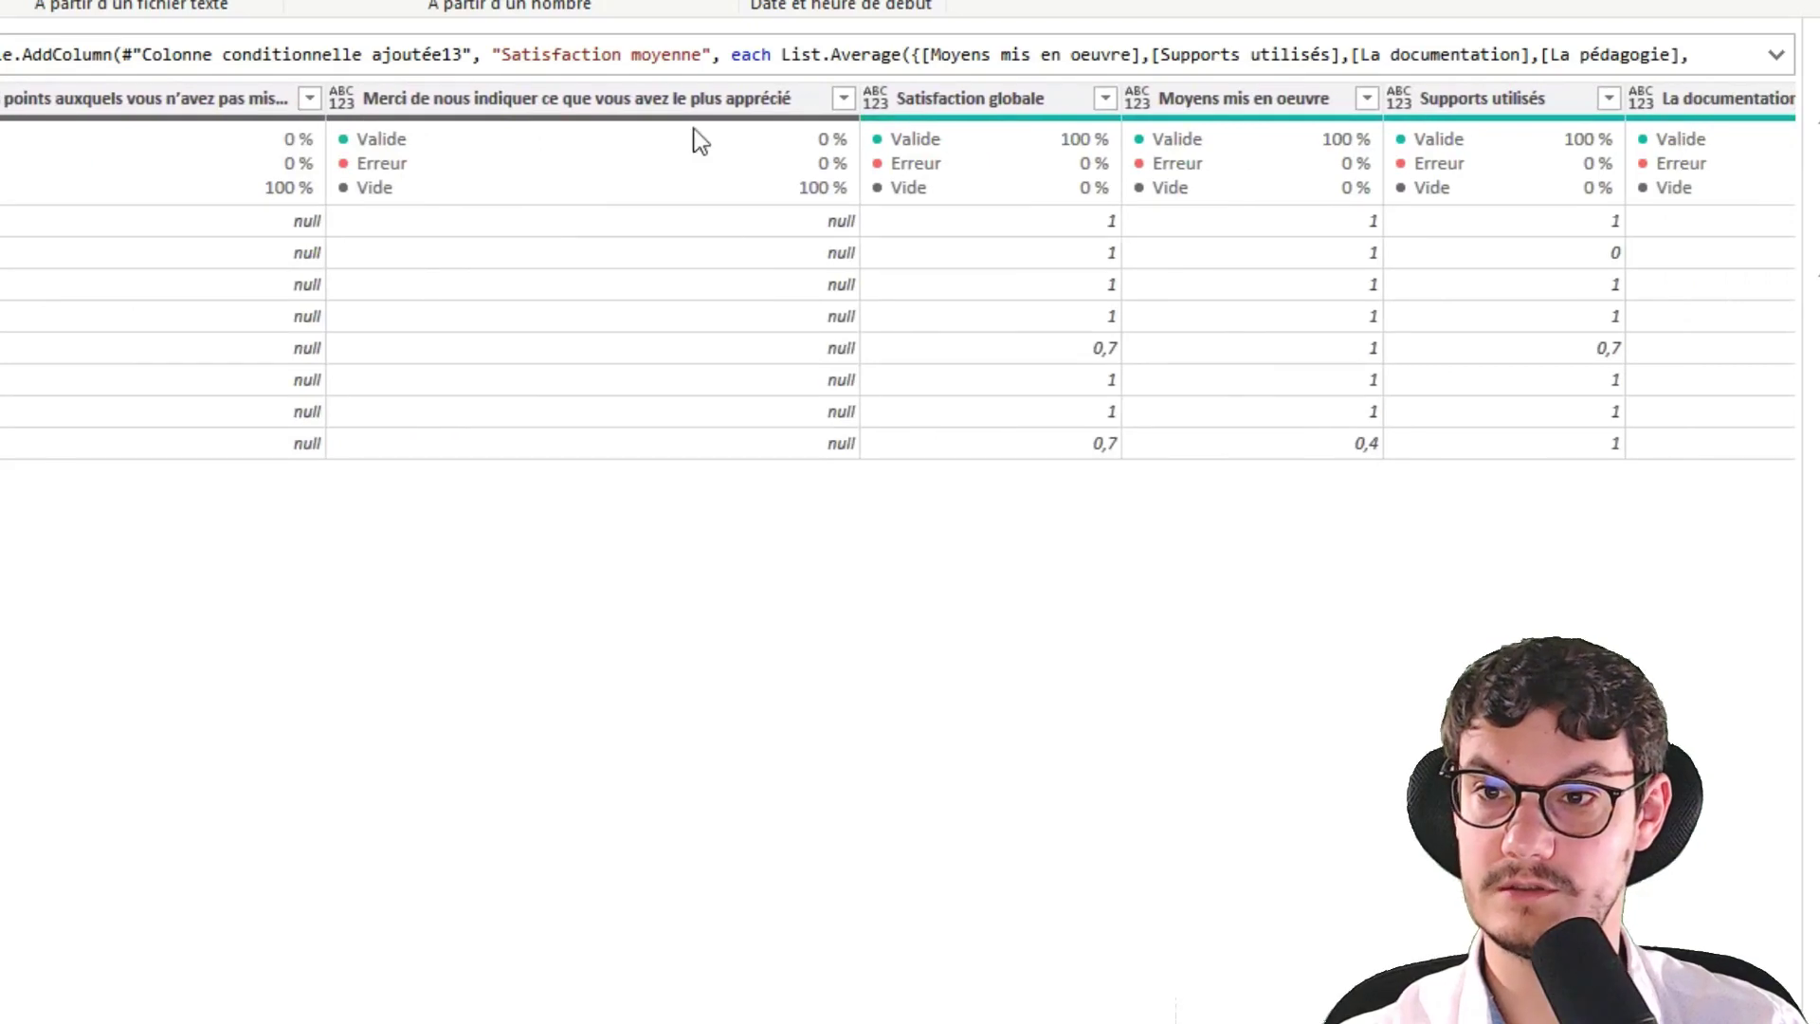
pyautogui.keyDown('shift'); pyautogui.click(689, 99); pyautogui.keyUp('shift')
pyautogui.rightClick(685, 104)
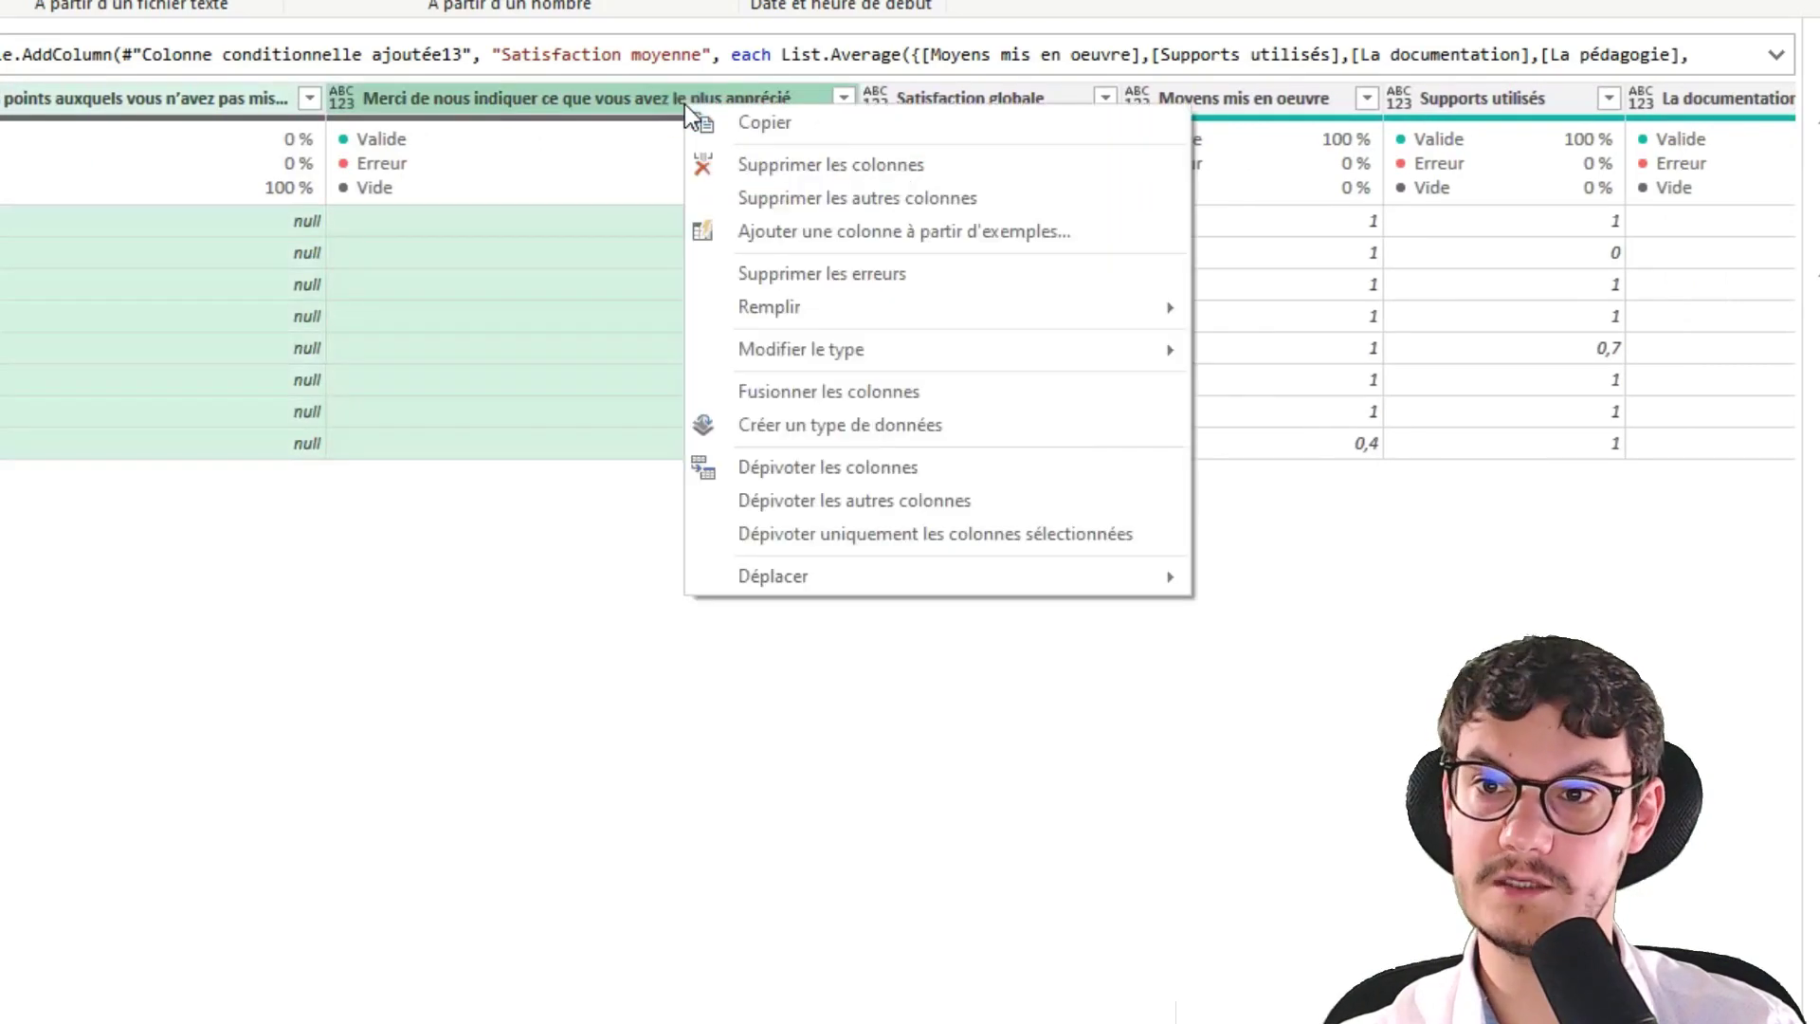
pyautogui.click(765, 170)
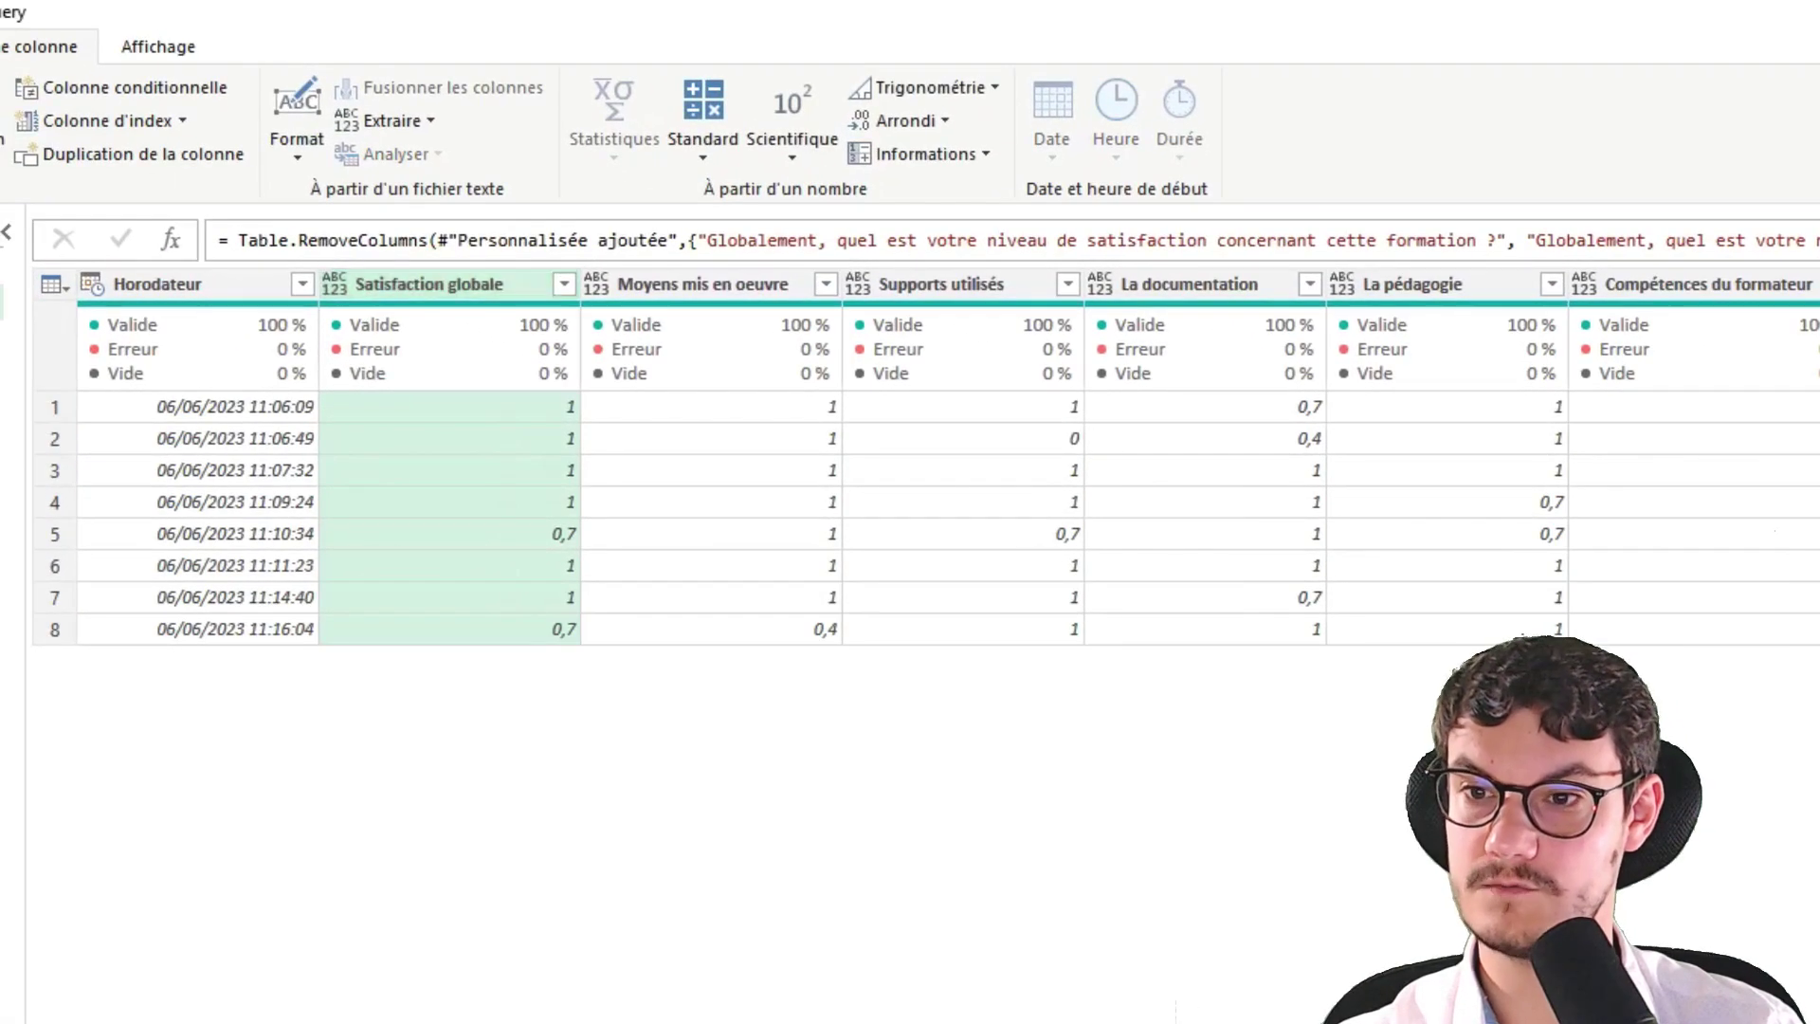
# Set the scored satisfaction columns, through Articulation théorie pratique, to the Pourcentage data type
pyautogui.hscroll(10, 948, 455)
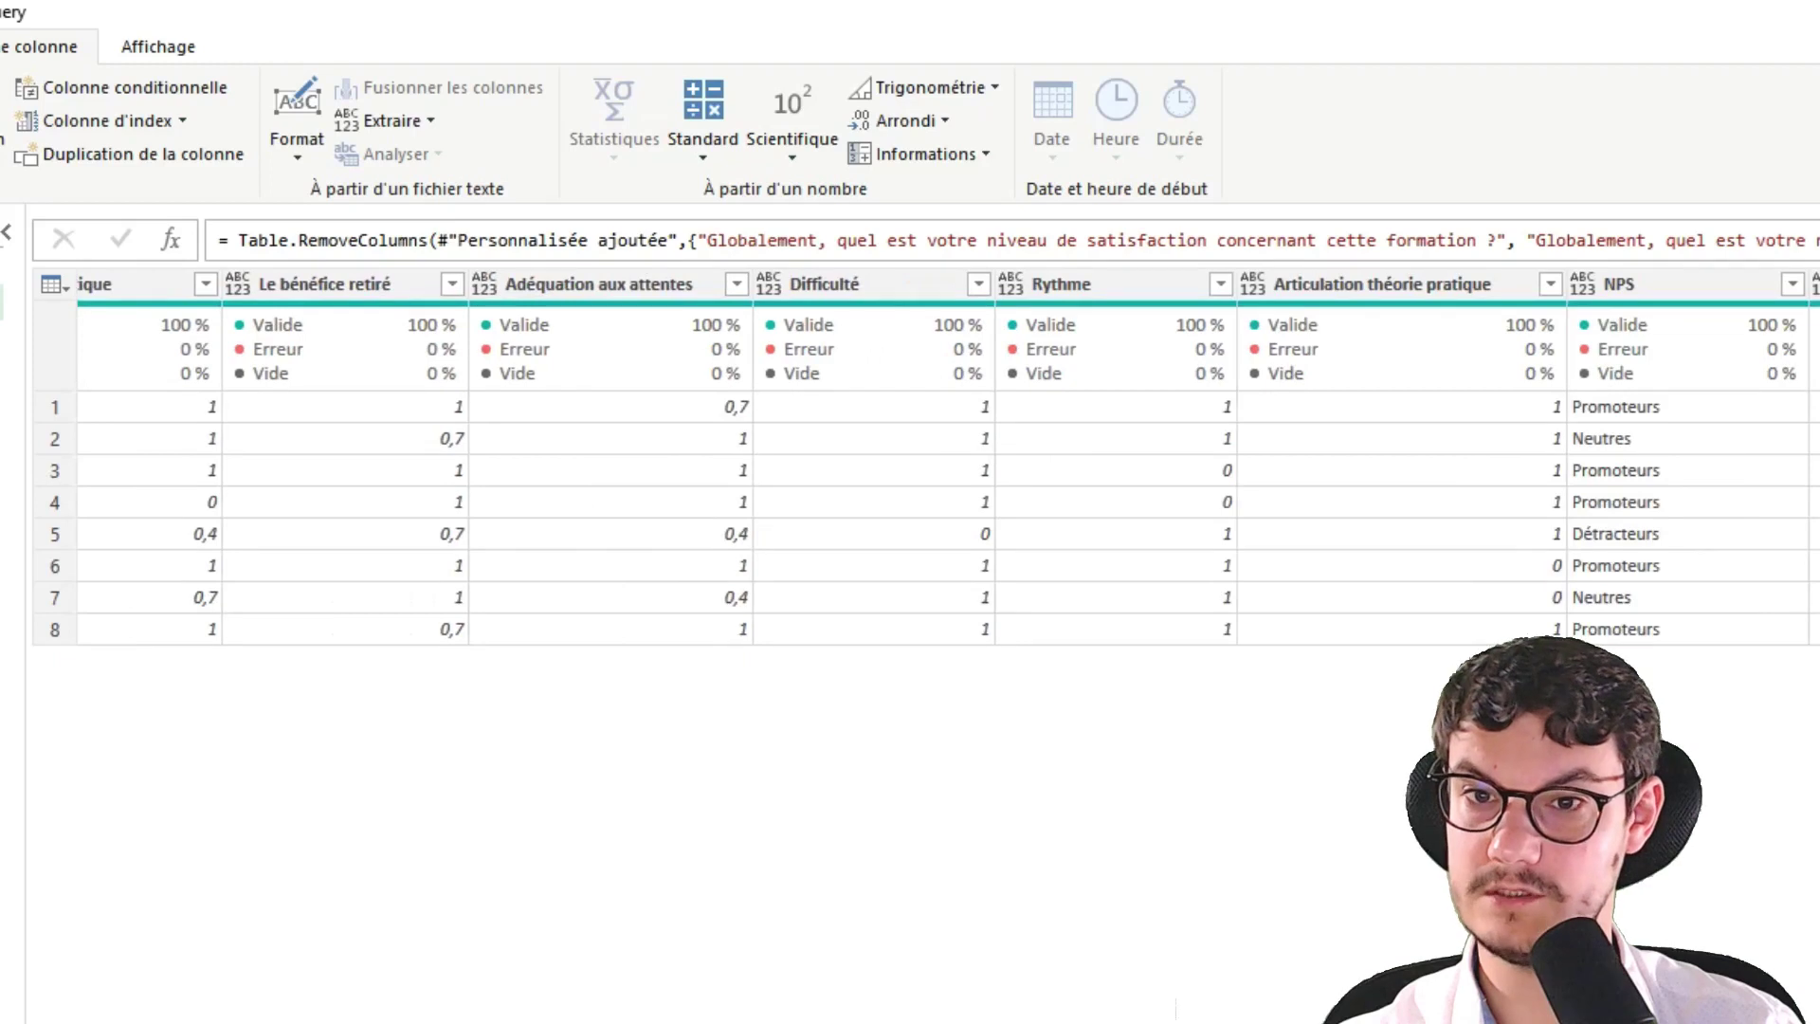
pyautogui.keyDown('shift'); pyautogui.click(1493, 284); pyautogui.keyUp('shift')
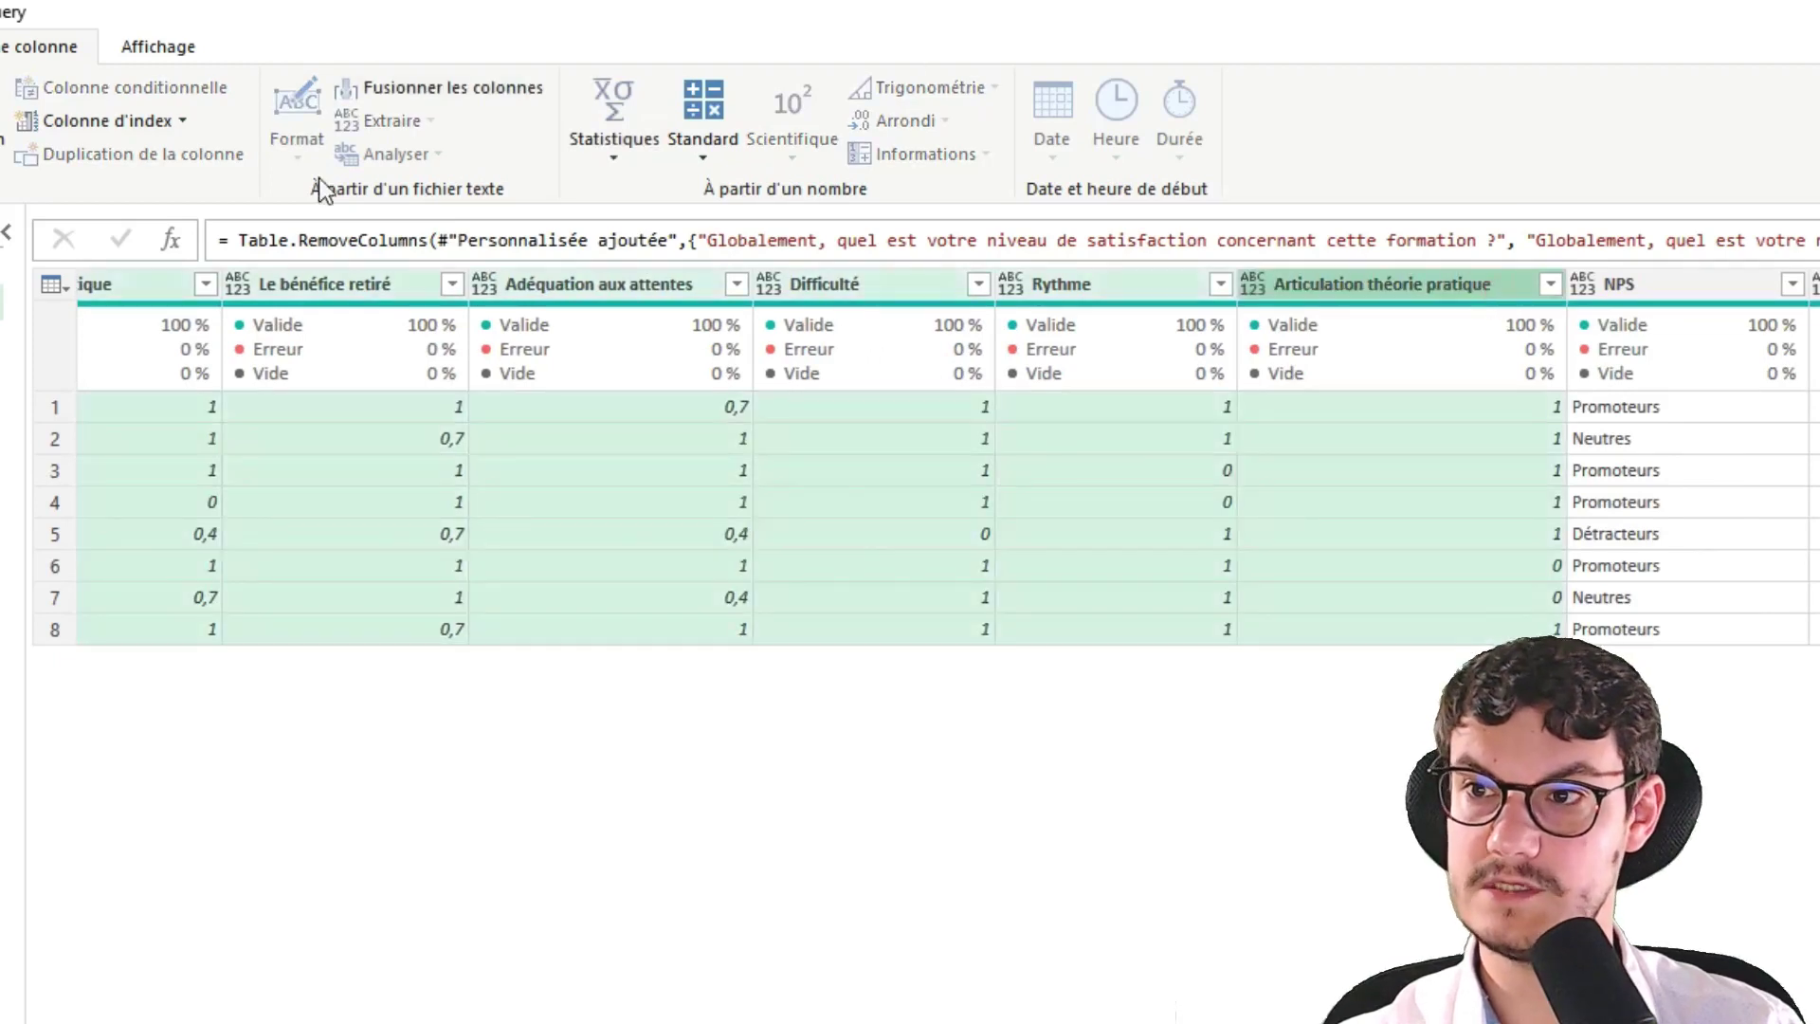
pyautogui.click(0, 47)
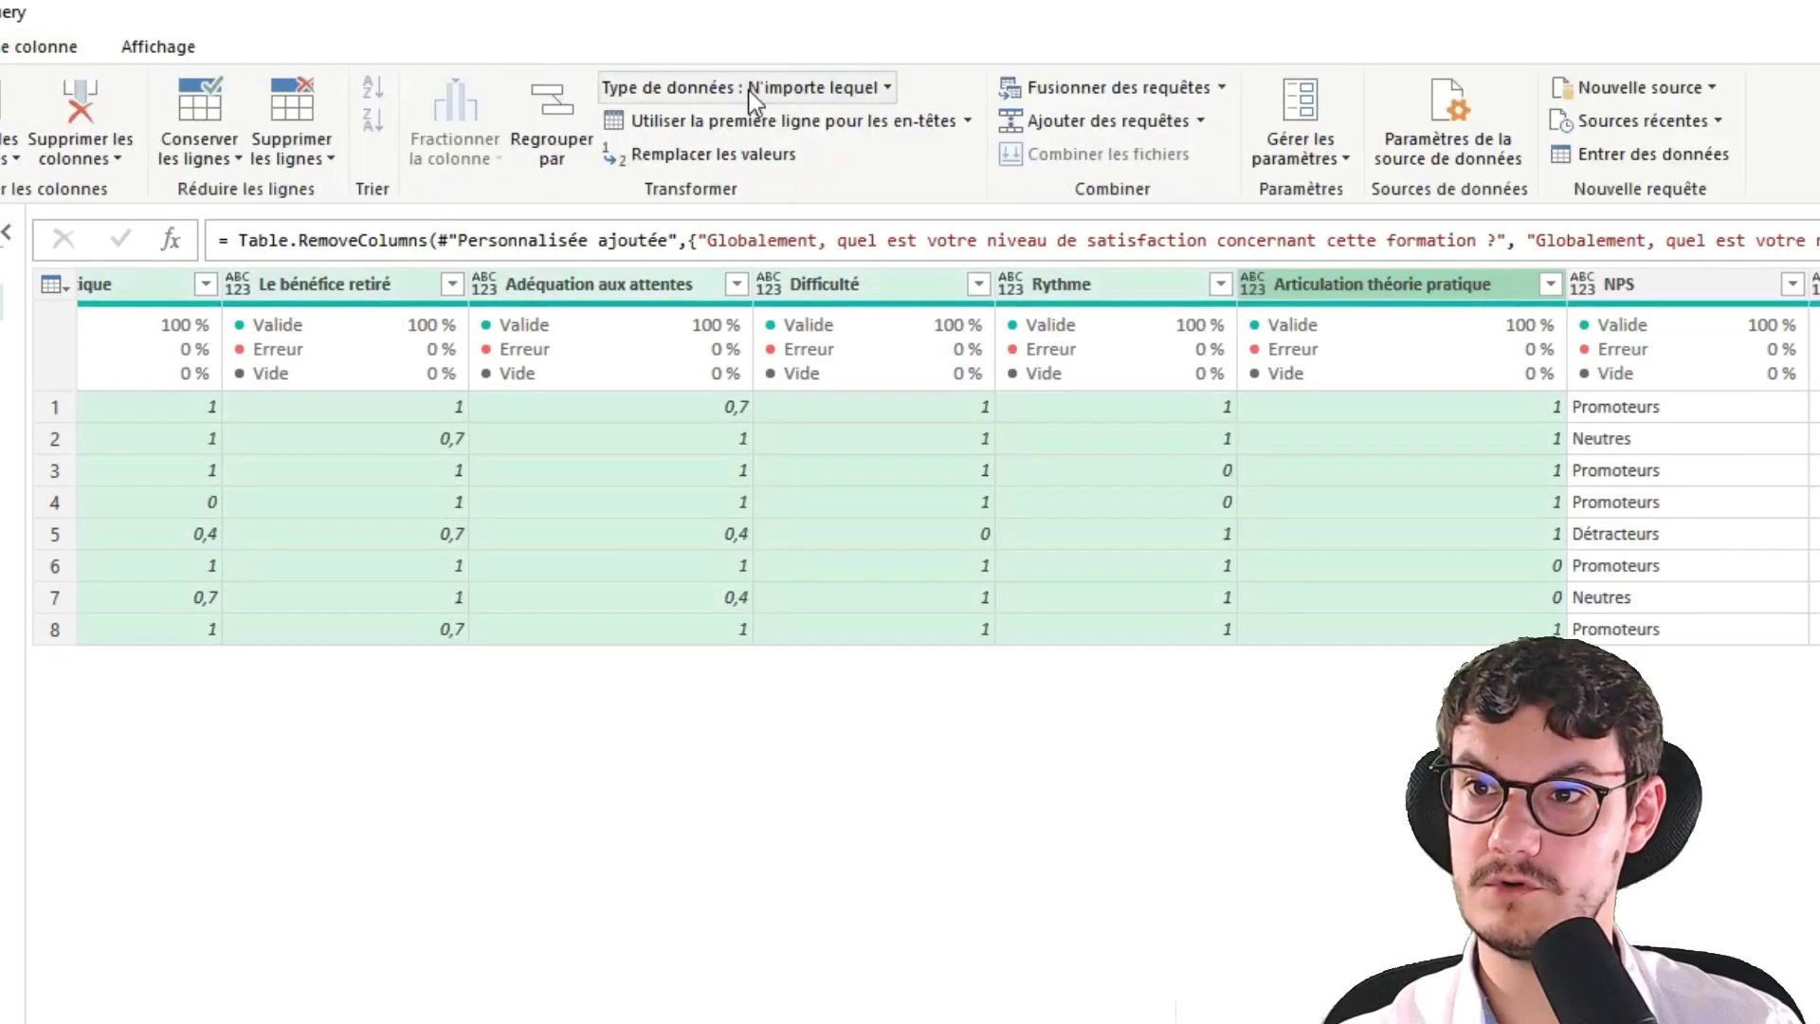
pyautogui.click(799, 91)
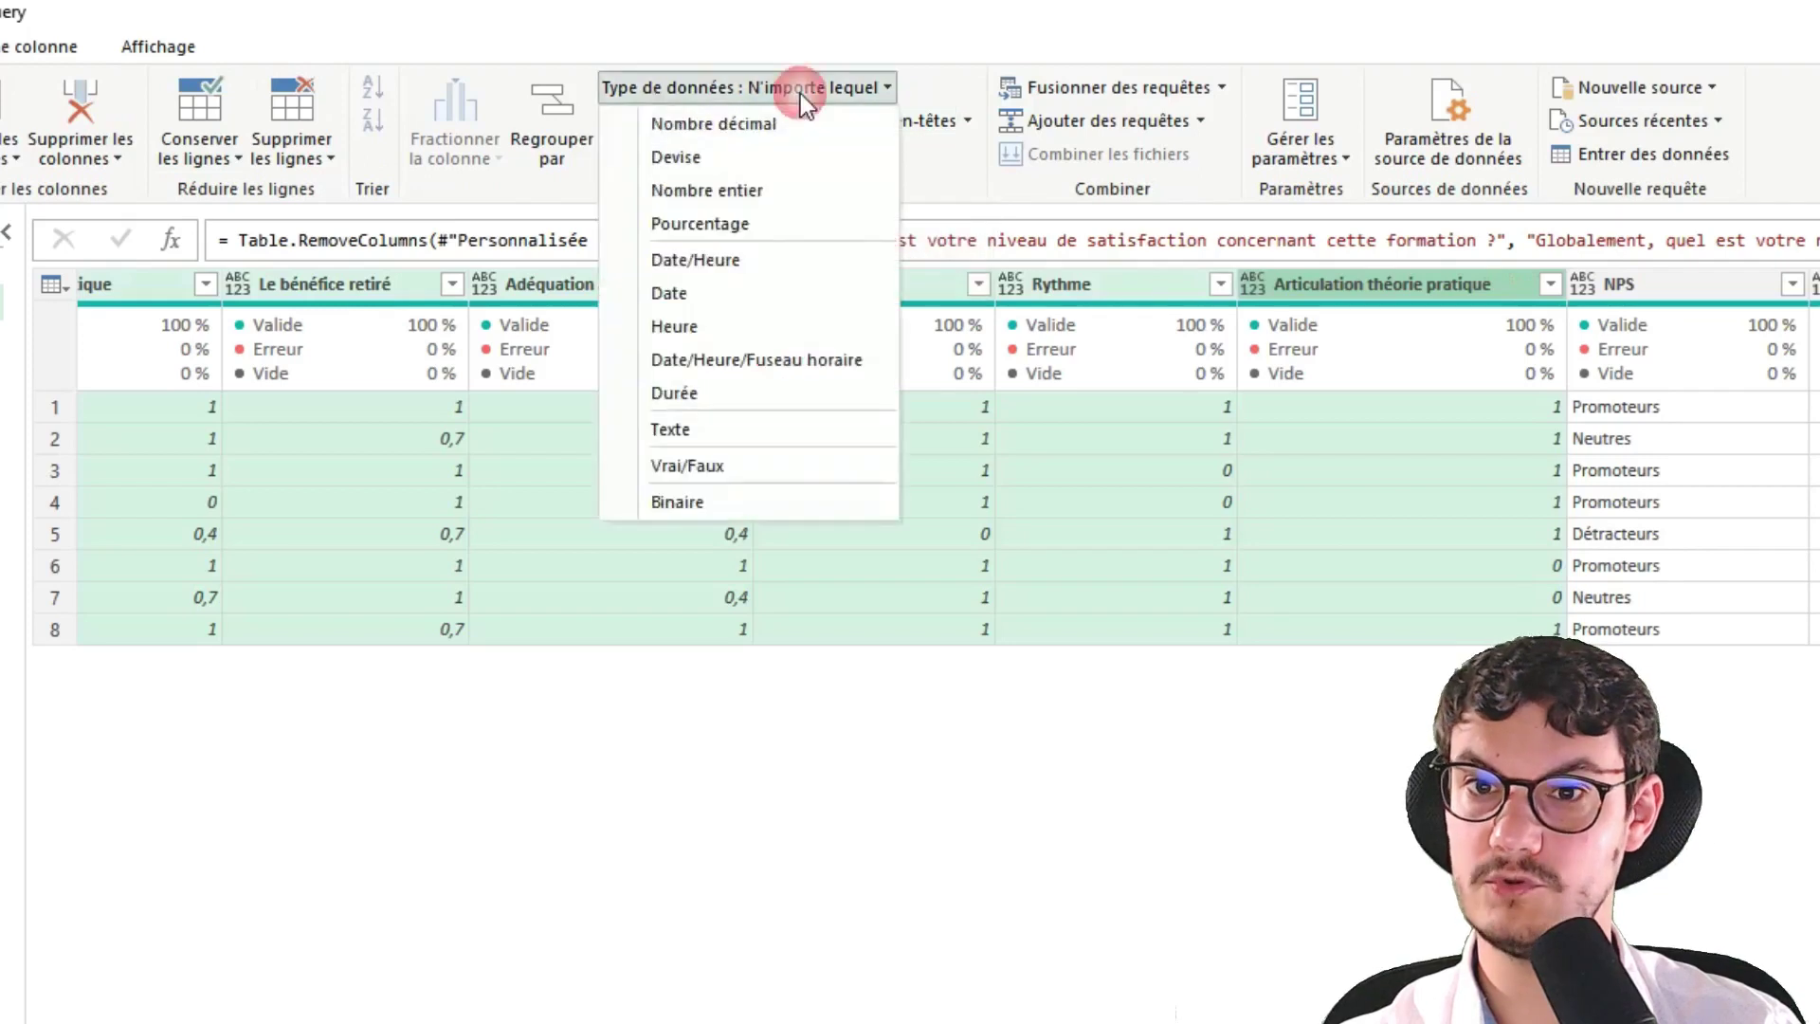
pyautogui.click(763, 225)
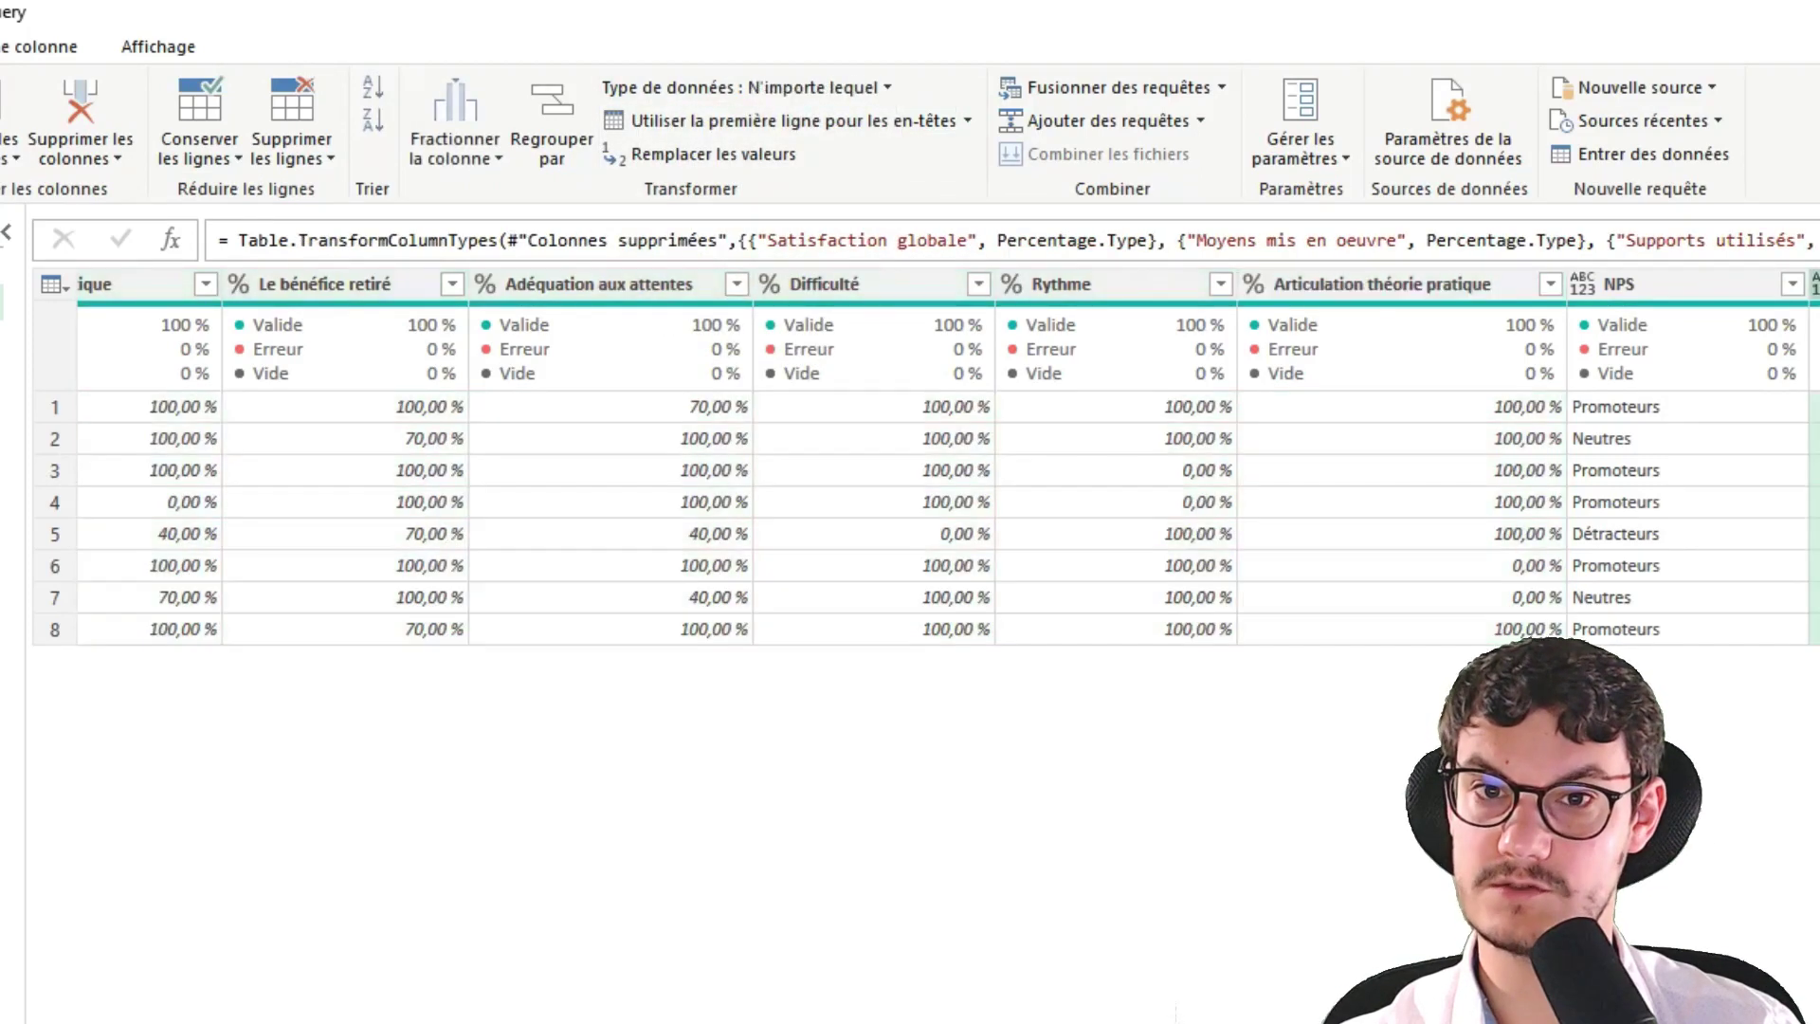
pyautogui.click(828, 92)
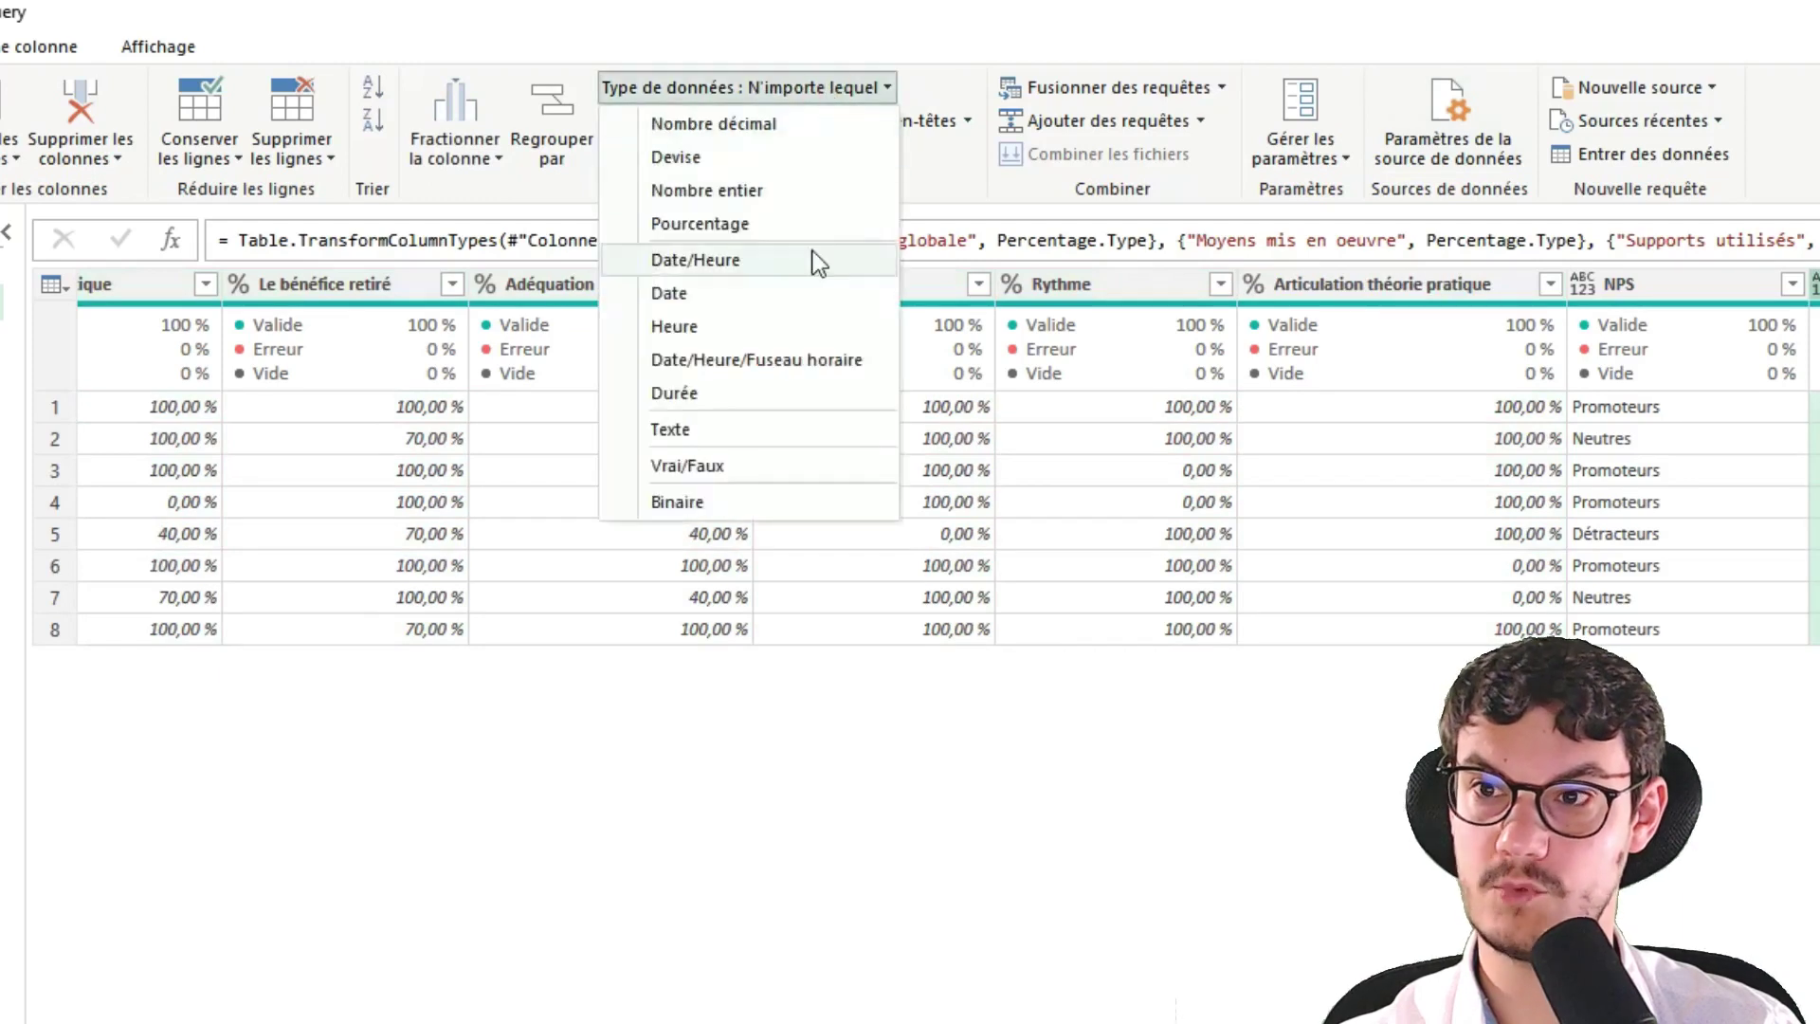
pyautogui.click(798, 224)
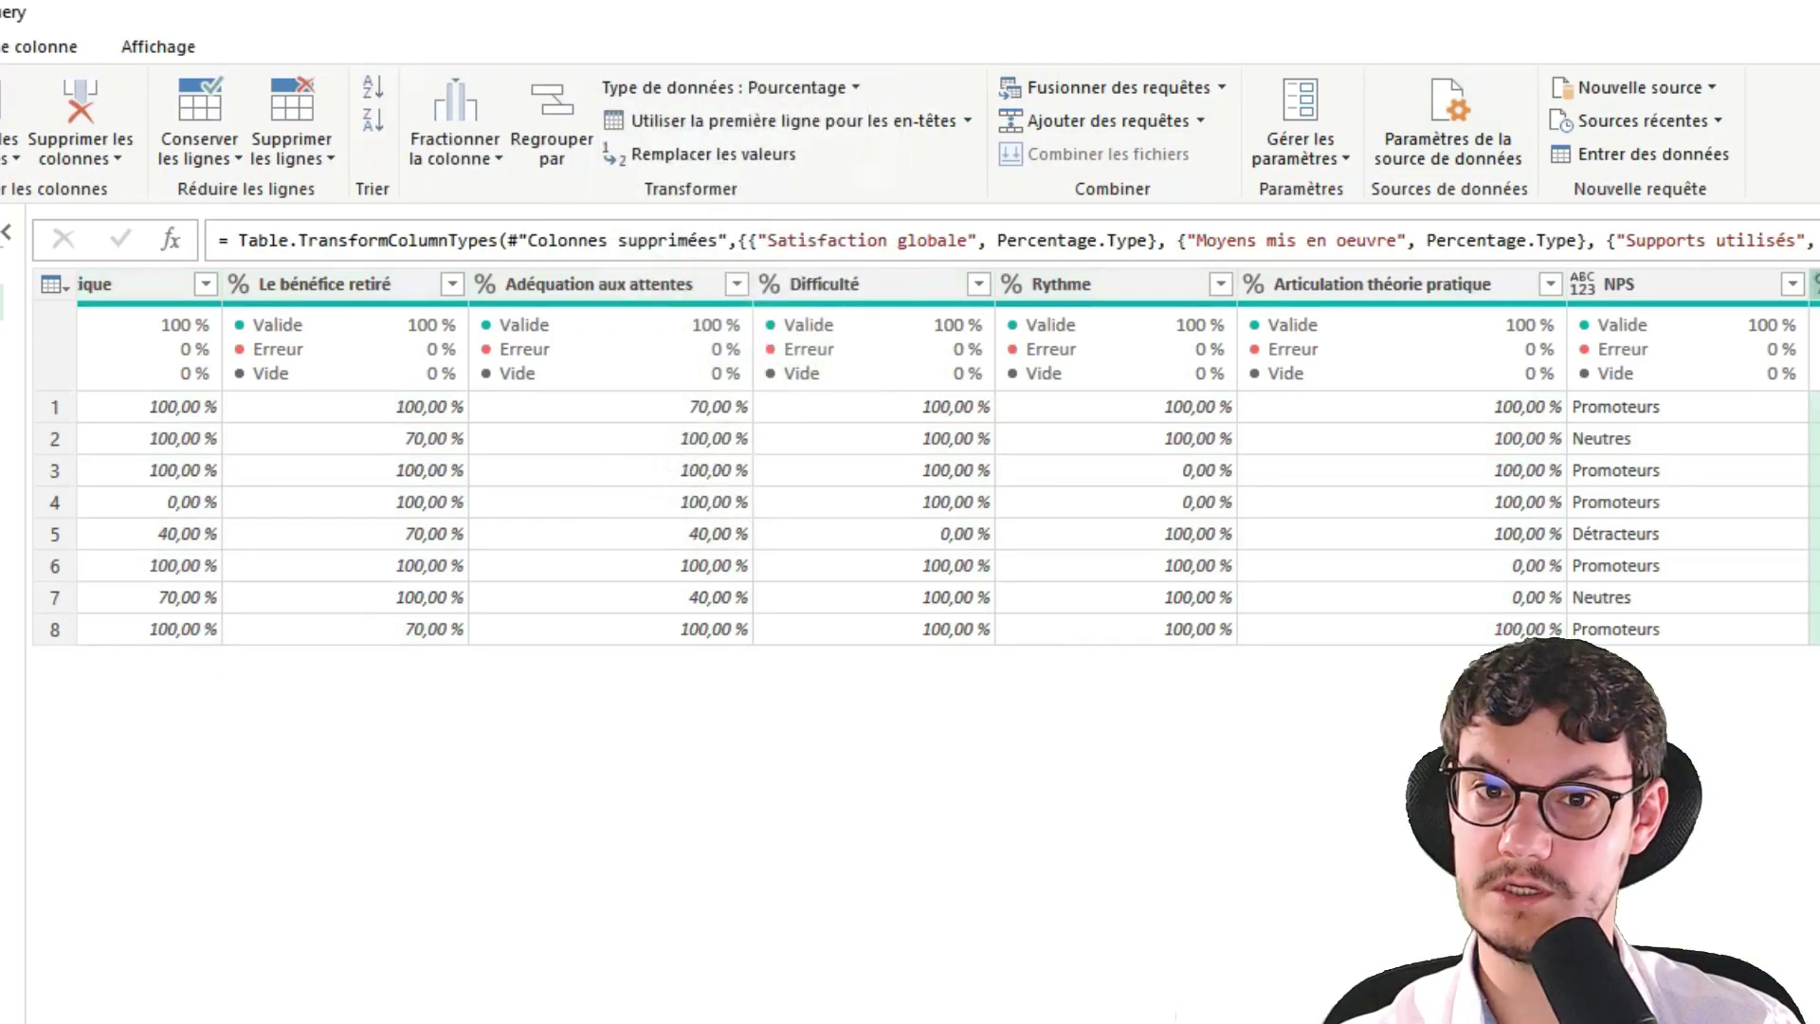
# Review the original form responses query, then return to the Réponses scorées query
pyautogui.hscroll(-15, 948, 458)
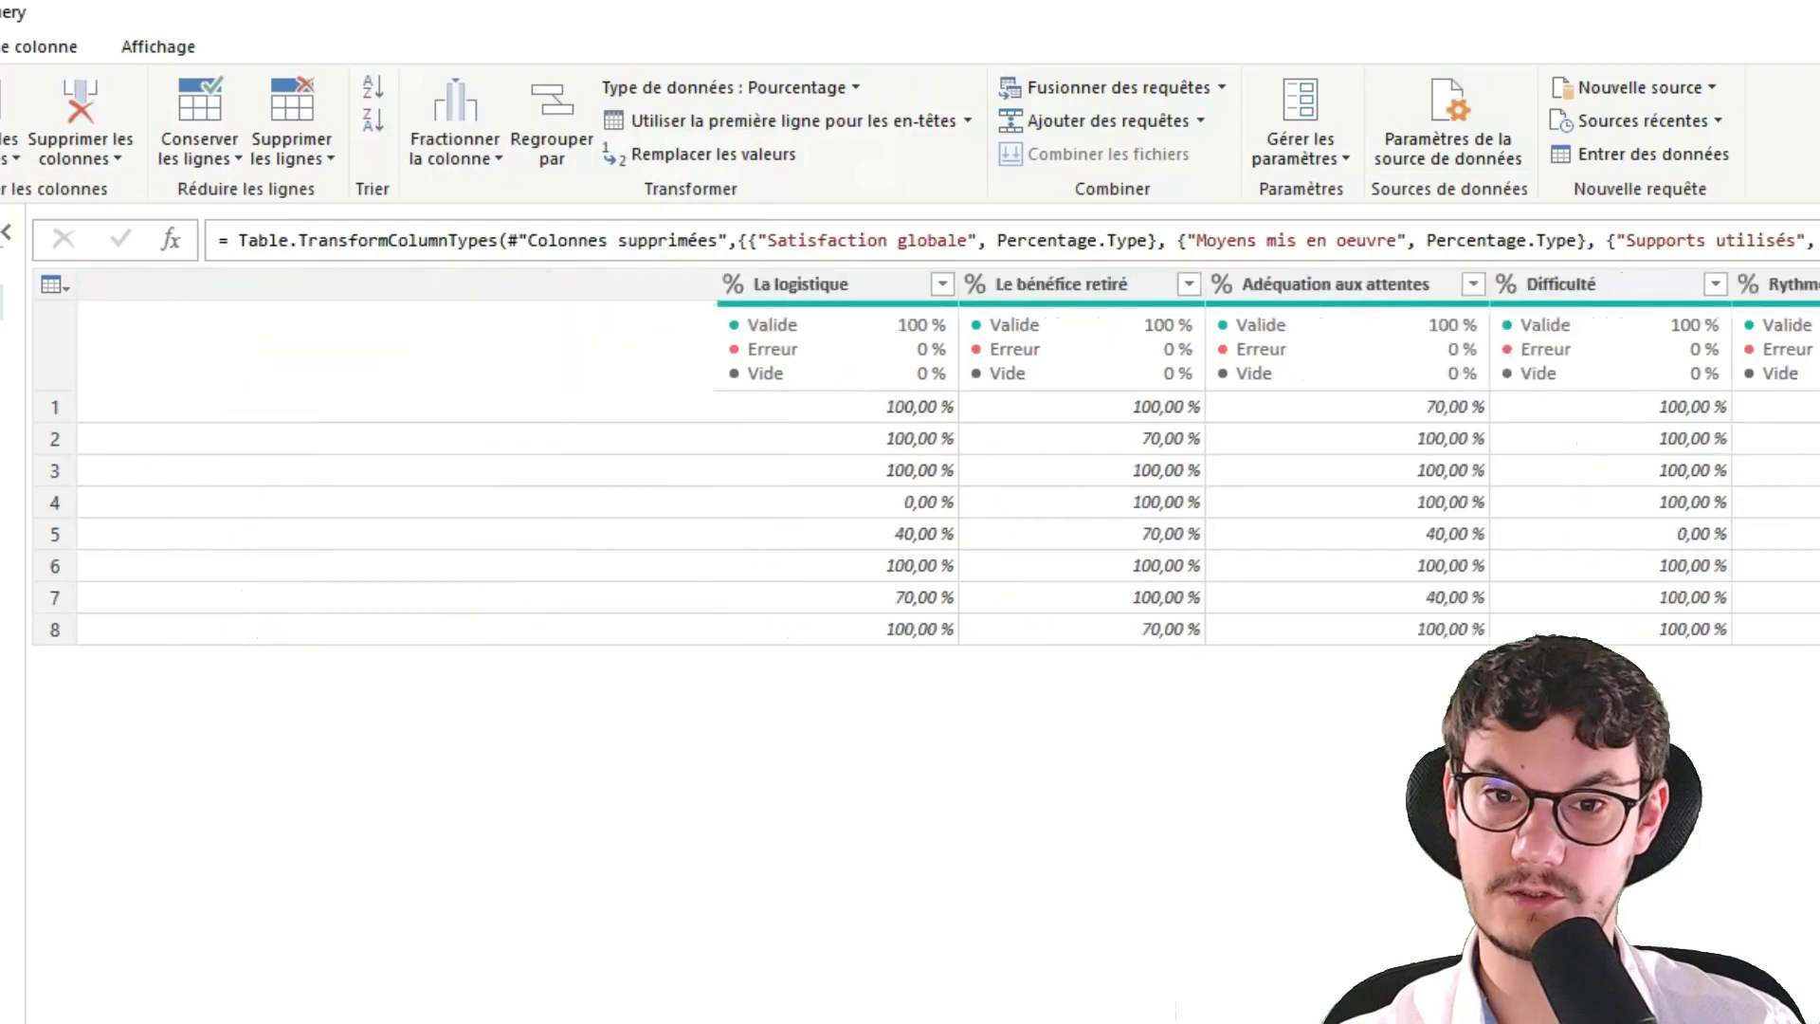
pyautogui.hscroll(1, 948, 458)
pyautogui.hscroll(15, 948, 458)
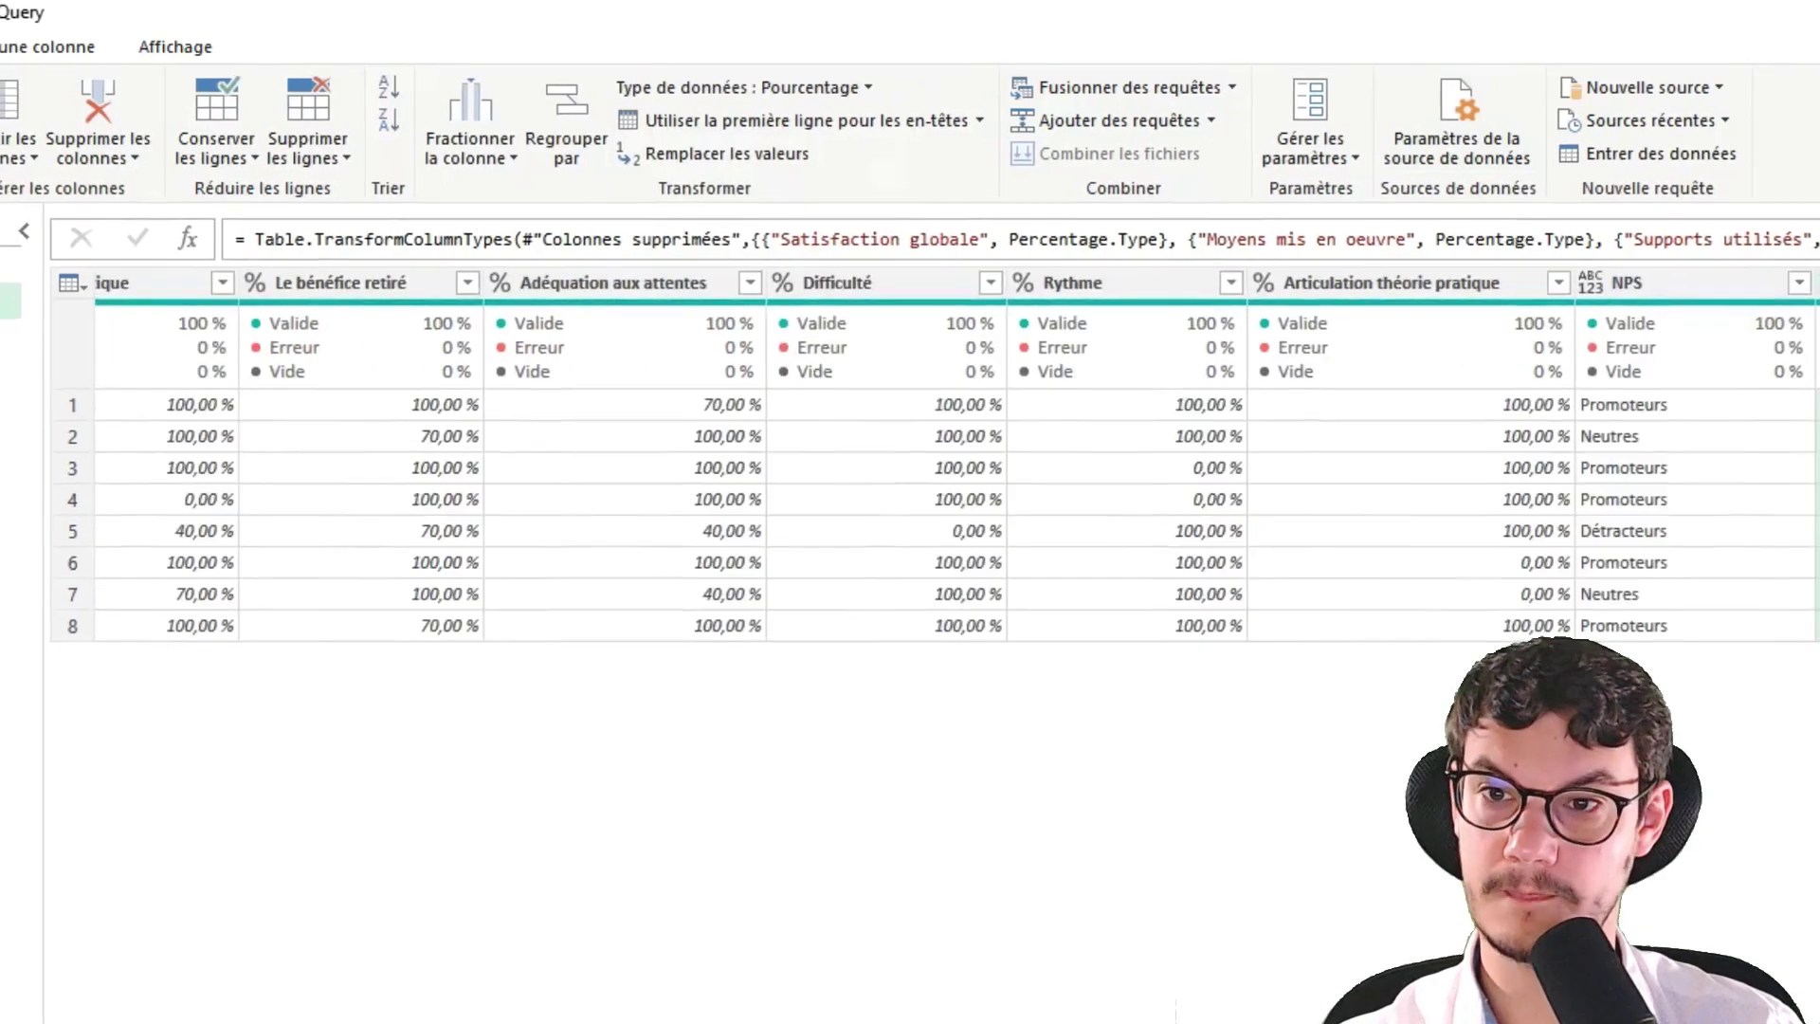
pyautogui.hscroll(-15, 948, 458)
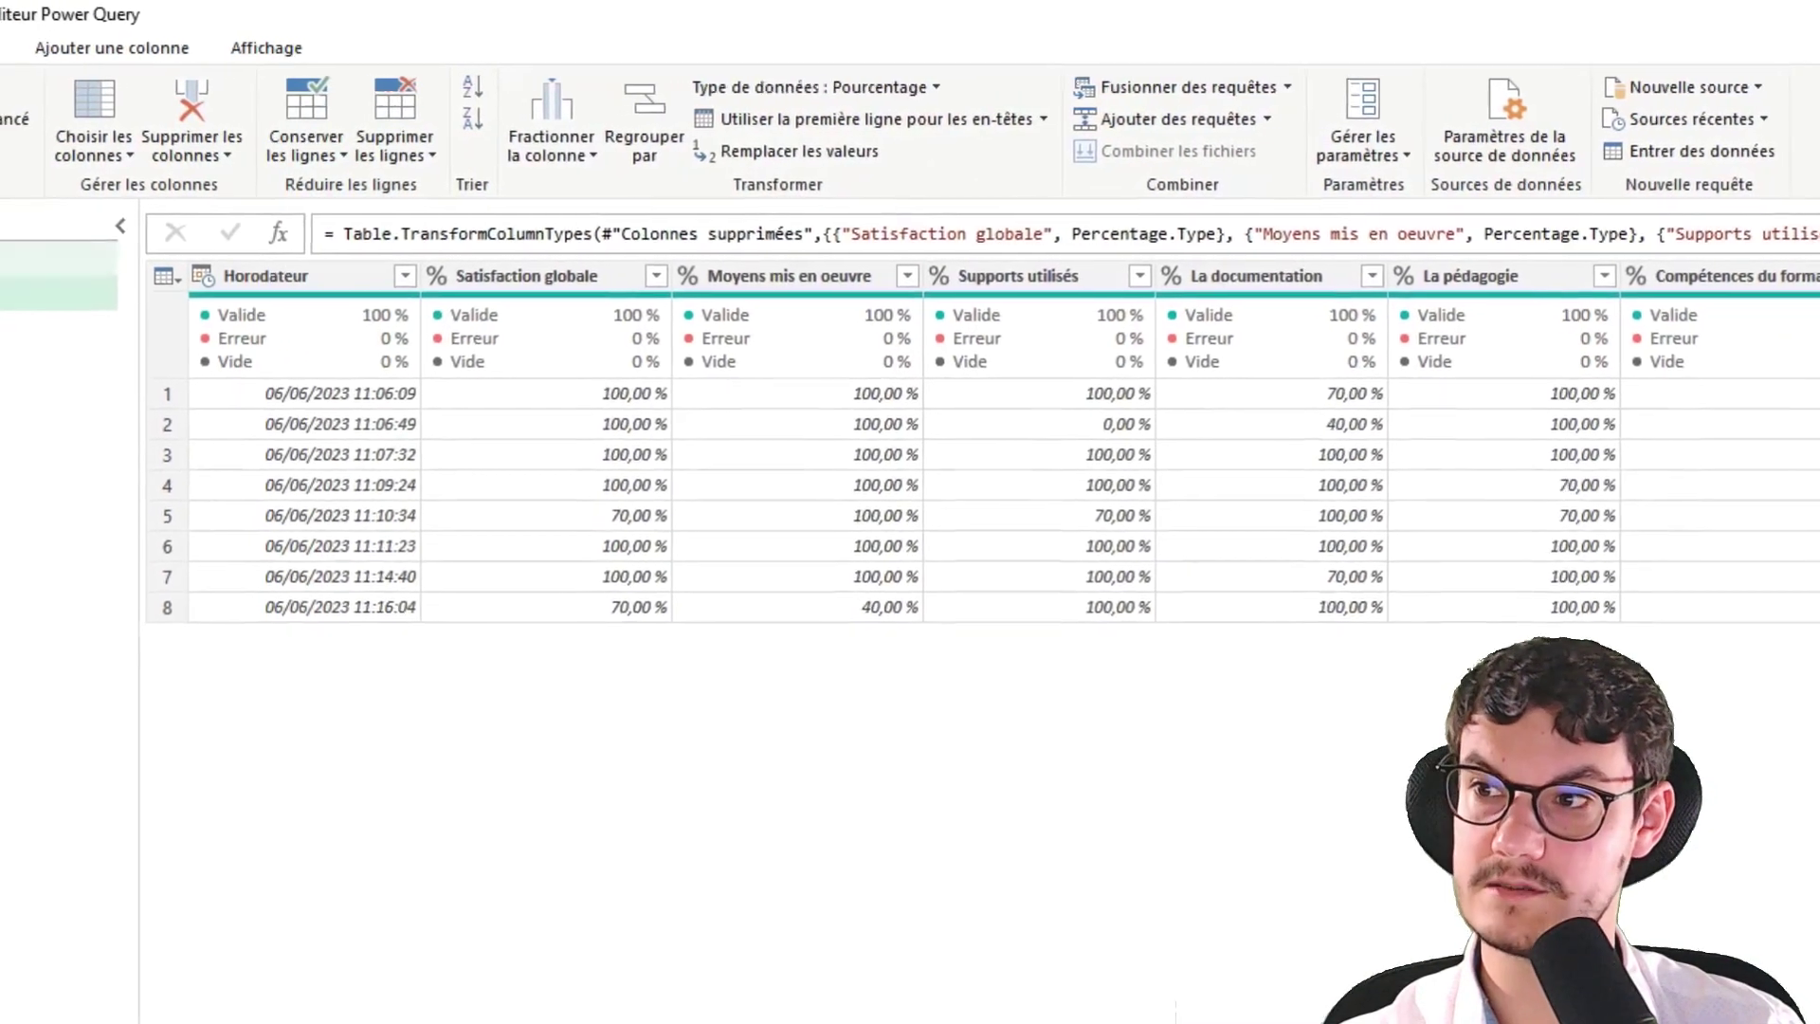
pyautogui.click(19, 260)
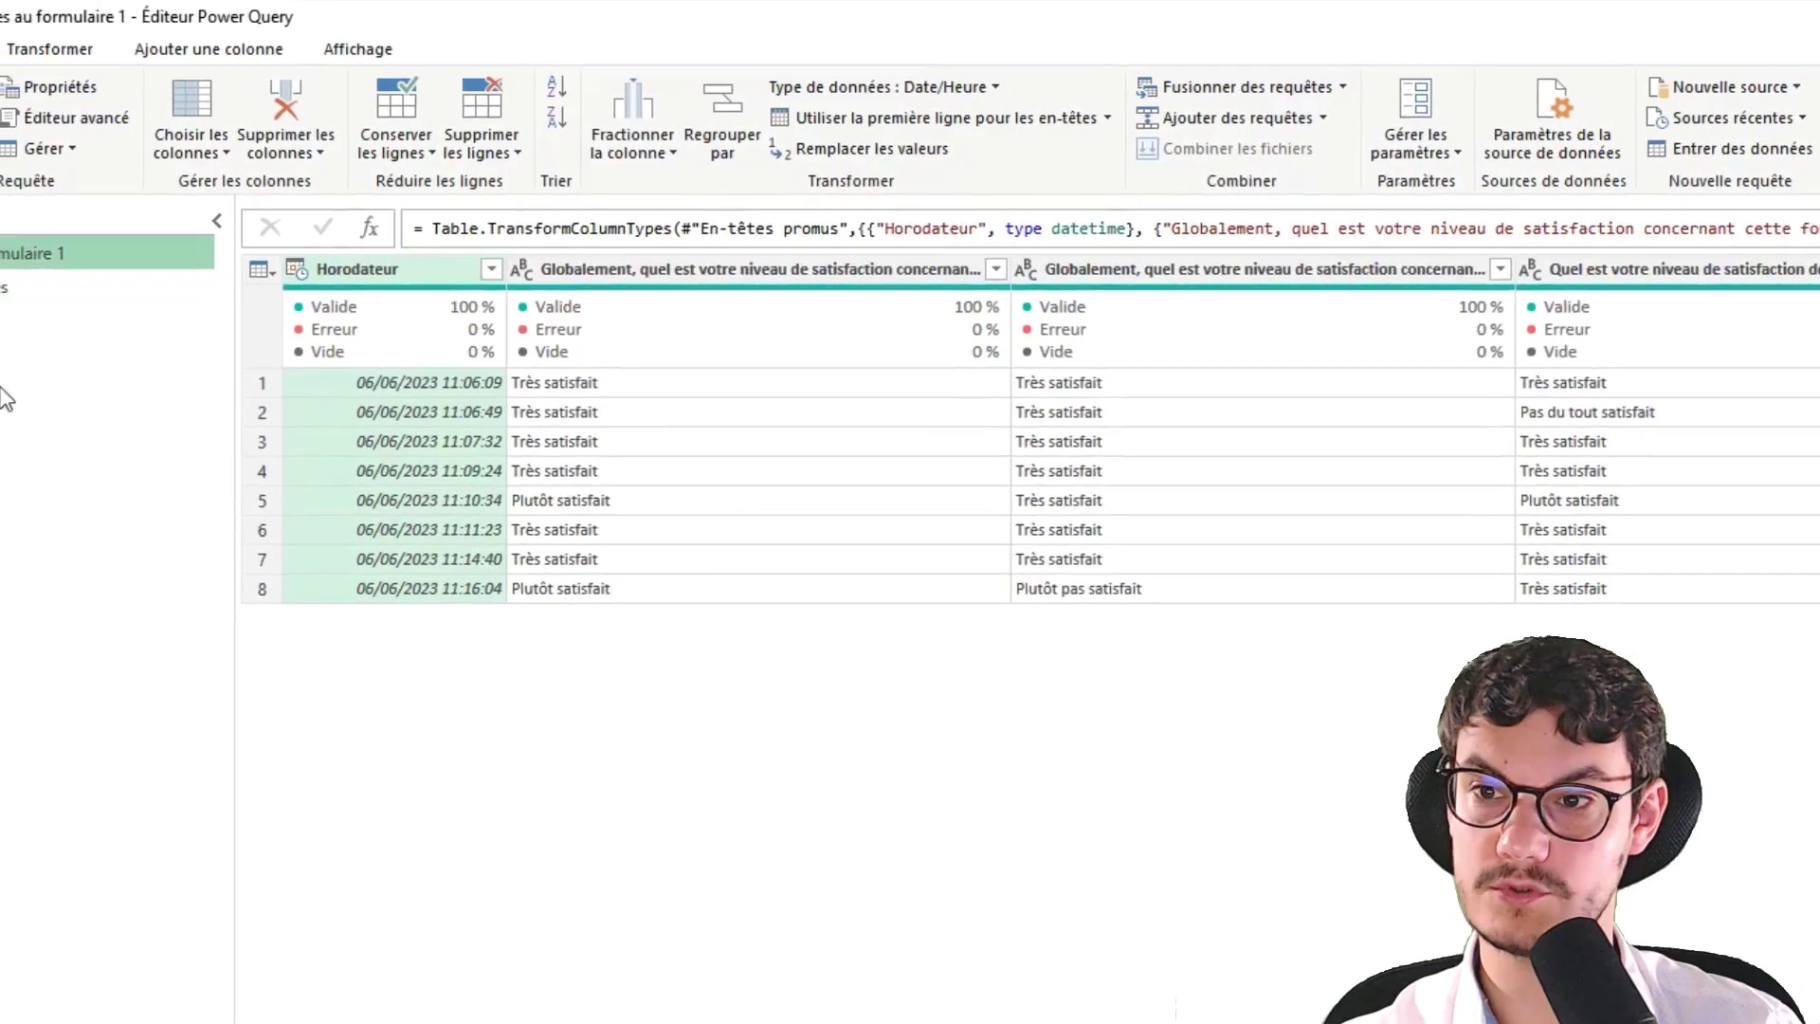
pyautogui.click(7, 287)
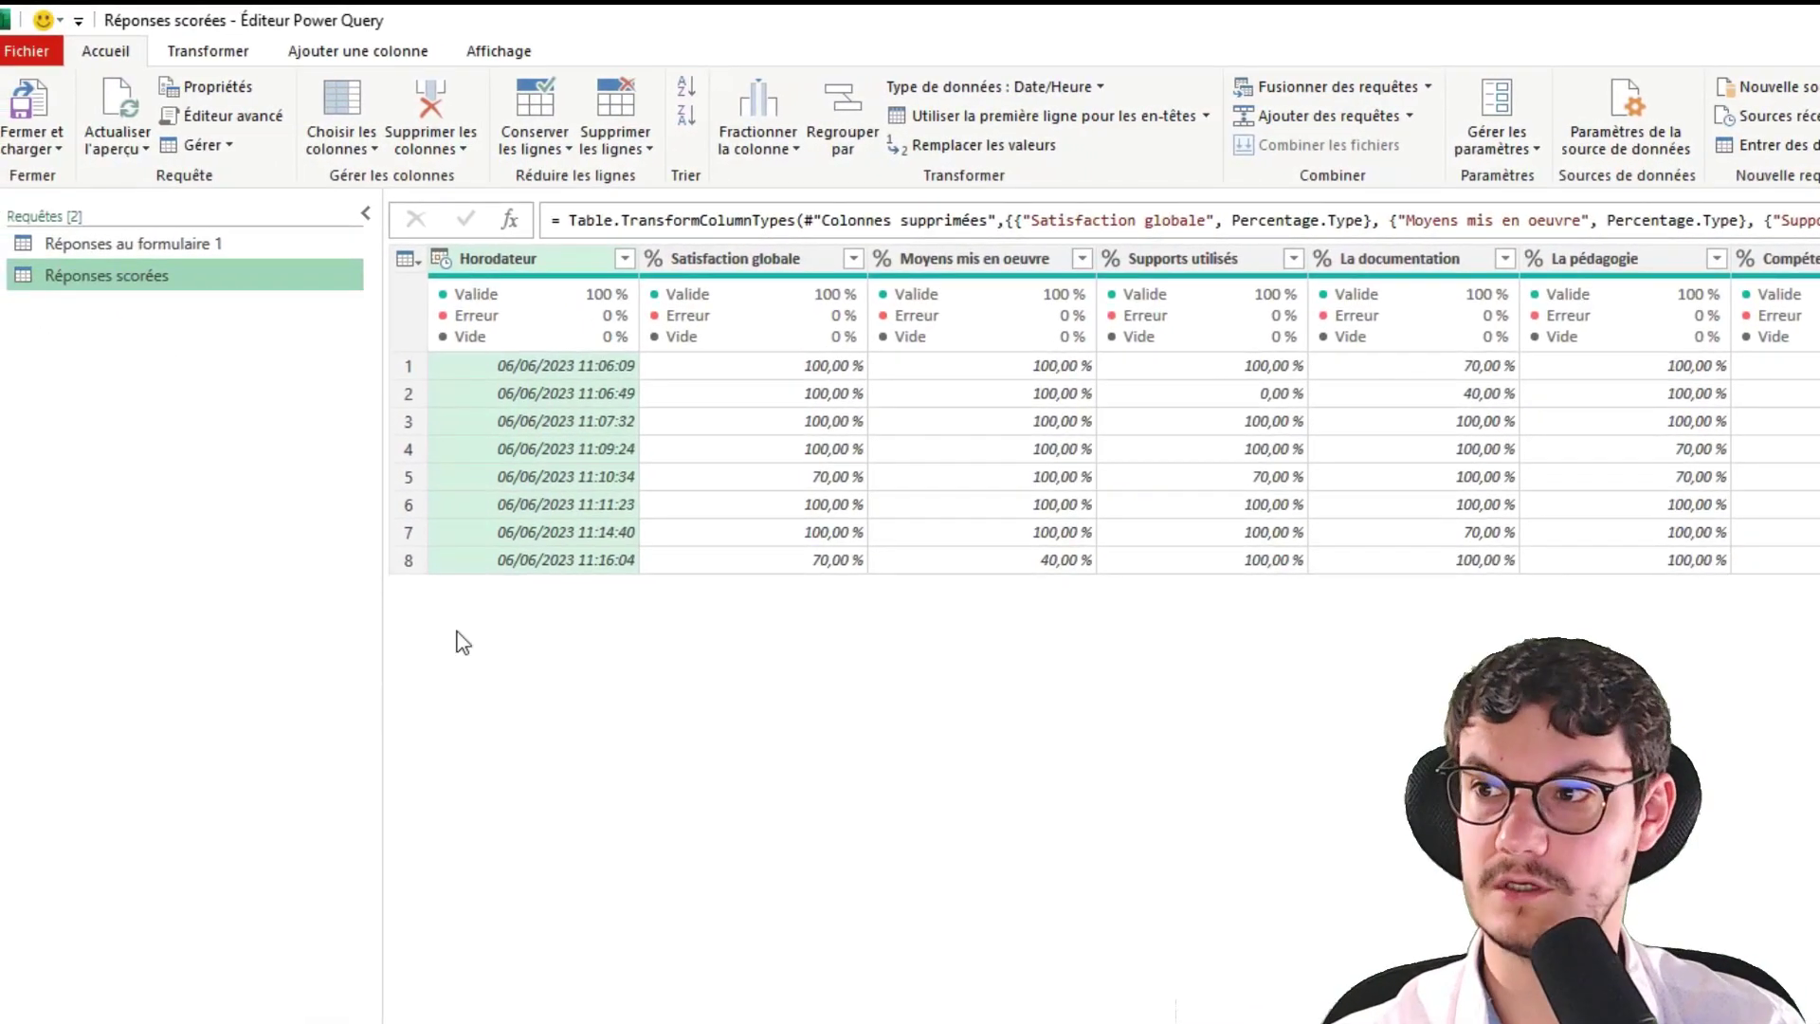
# Close and load the queries into the workbook and inspect the raw form responses sheet
pyautogui.click(20, 115)
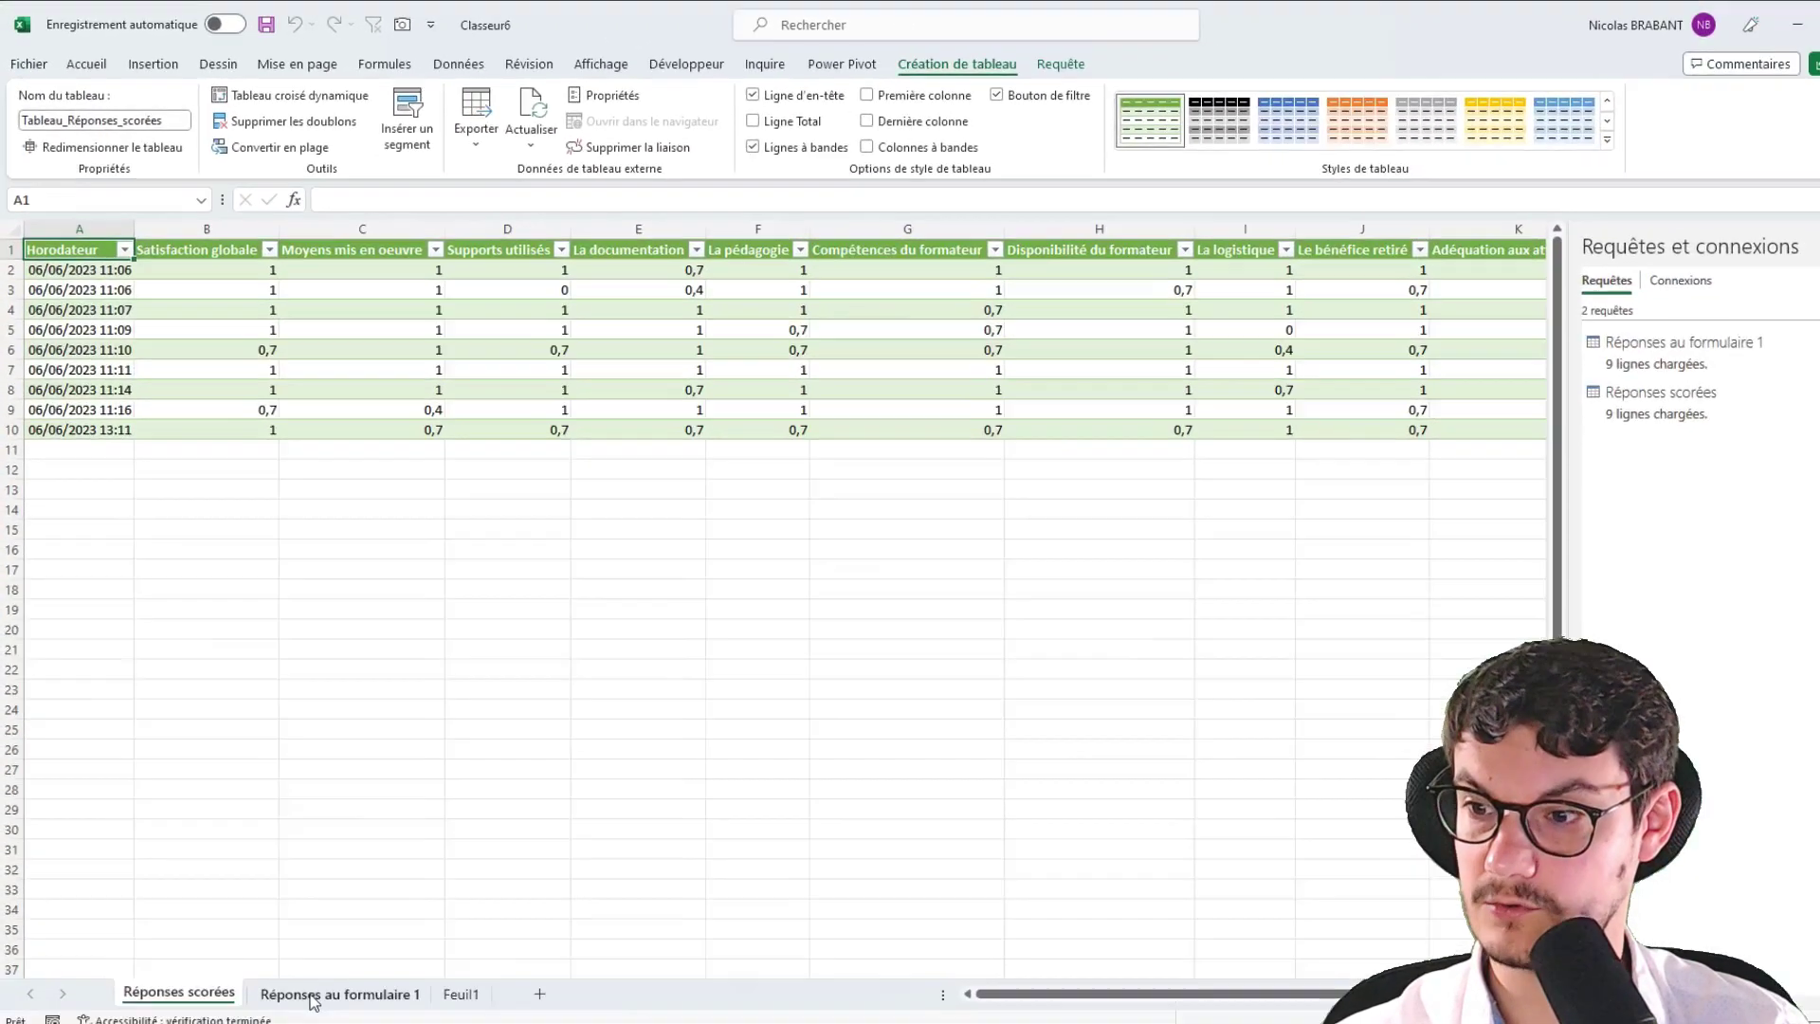
pyautogui.click(313, 998)
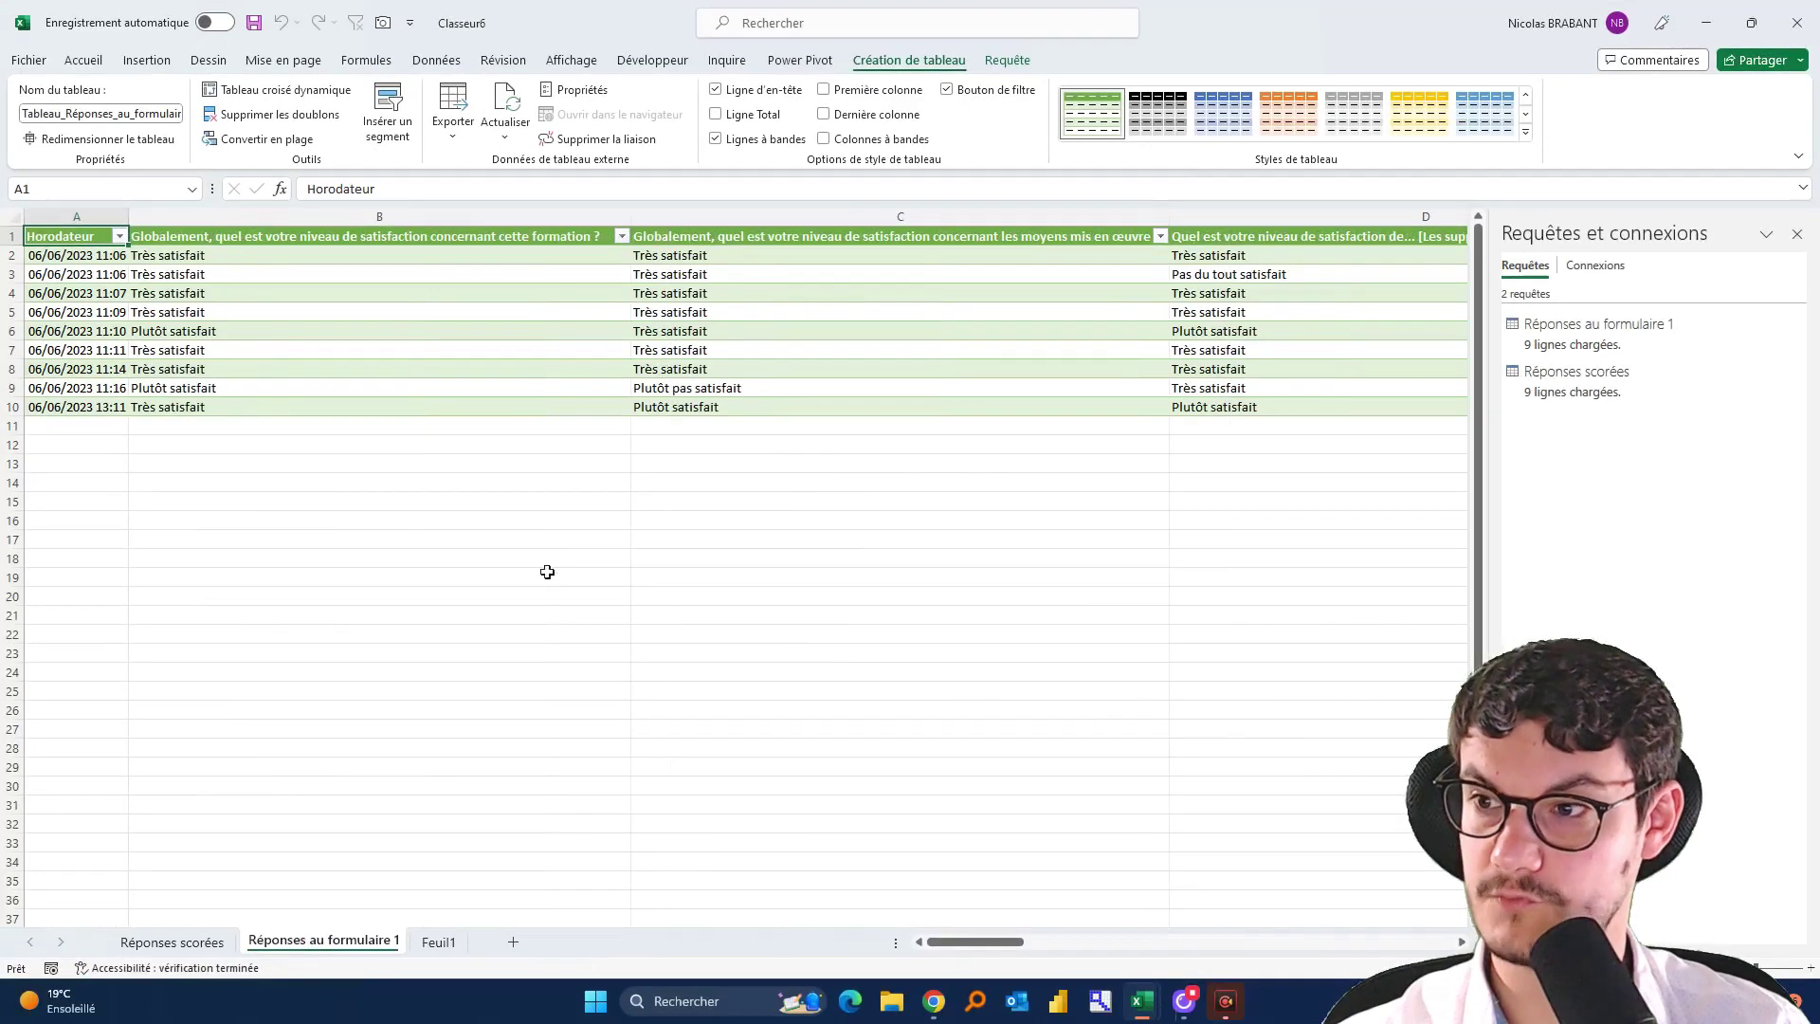
pyautogui.moveTo(972, 941); pyautogui.dragTo(1437, 934)
pyautogui.moveTo(797, 261)
pyautogui.mouseDown()
pyautogui.moveTo(1182, 350)
pyautogui.moveTo(1207, 407)
pyautogui.mouseUp()
pyautogui.moveTo(1405, 942); pyautogui.dragTo(617, 952)
# Inspect the NPS categories in column O of the Réponses scorées sheet
pyautogui.click(189, 948)
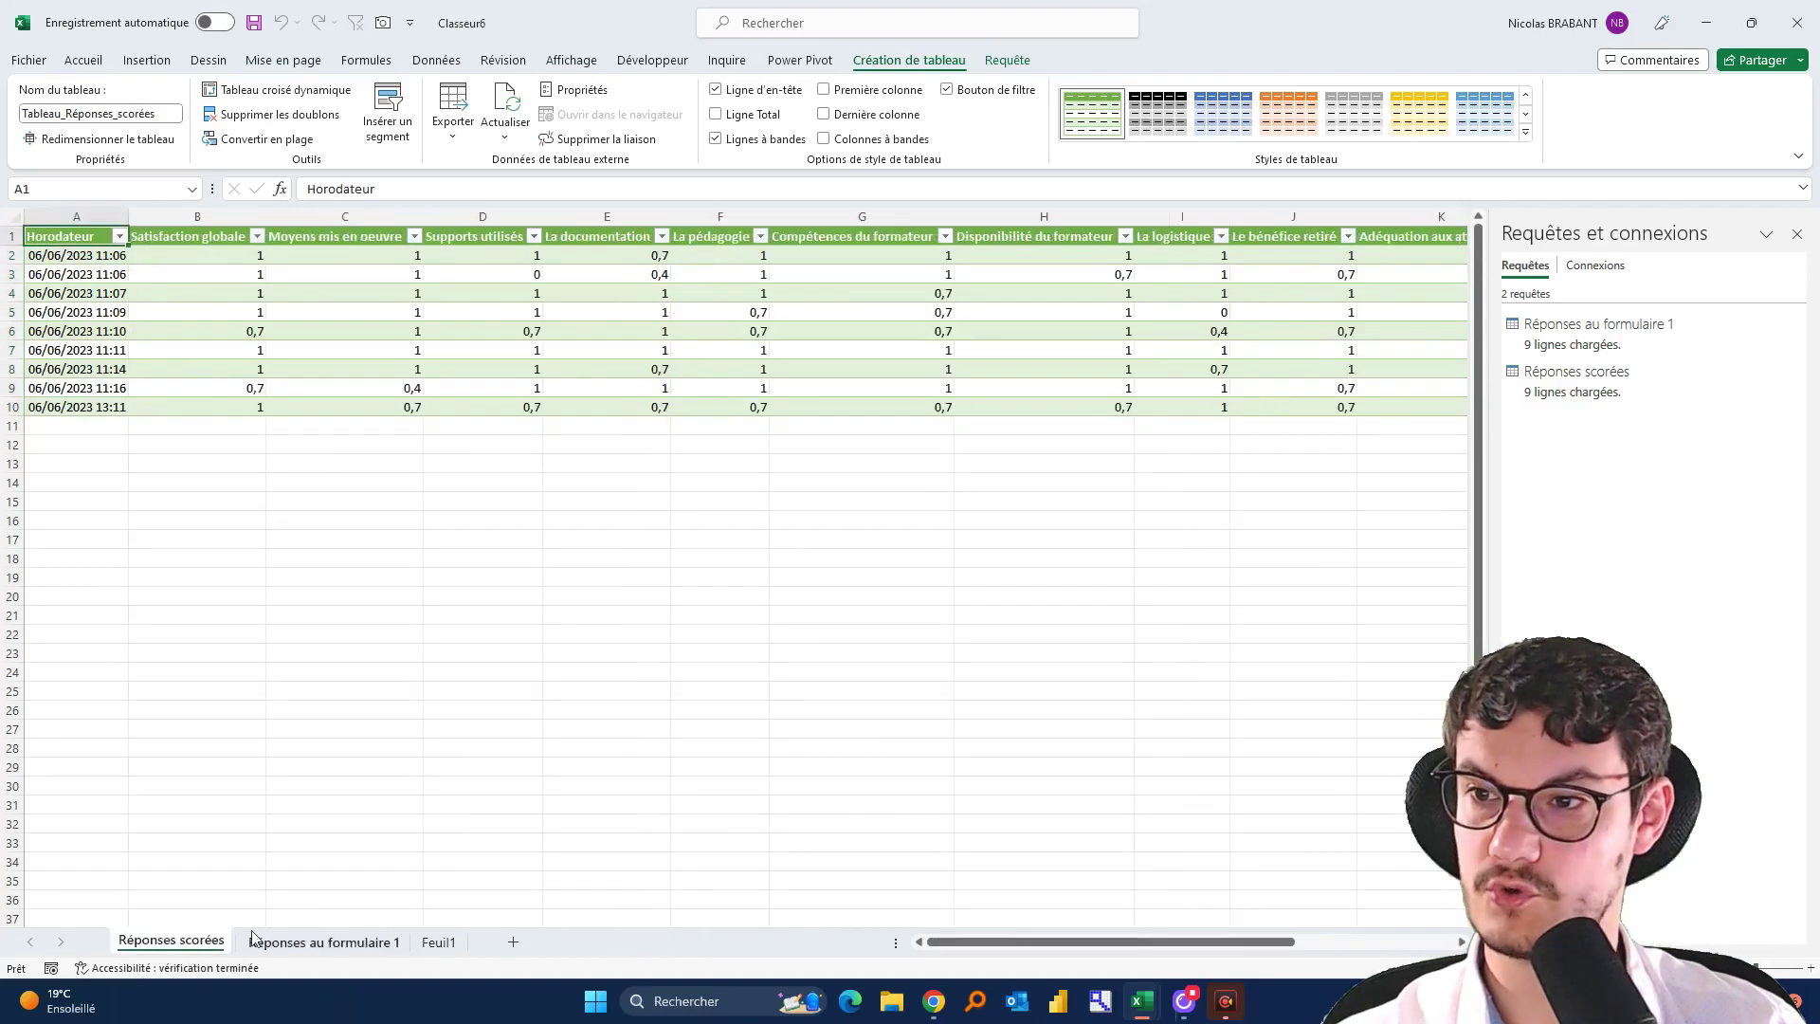
pyautogui.moveTo(1065, 948); pyautogui.dragTo(1222, 946)
pyautogui.click(1279, 254)
pyautogui.moveTo(1279, 254); pyautogui.dragTo(1270, 409)
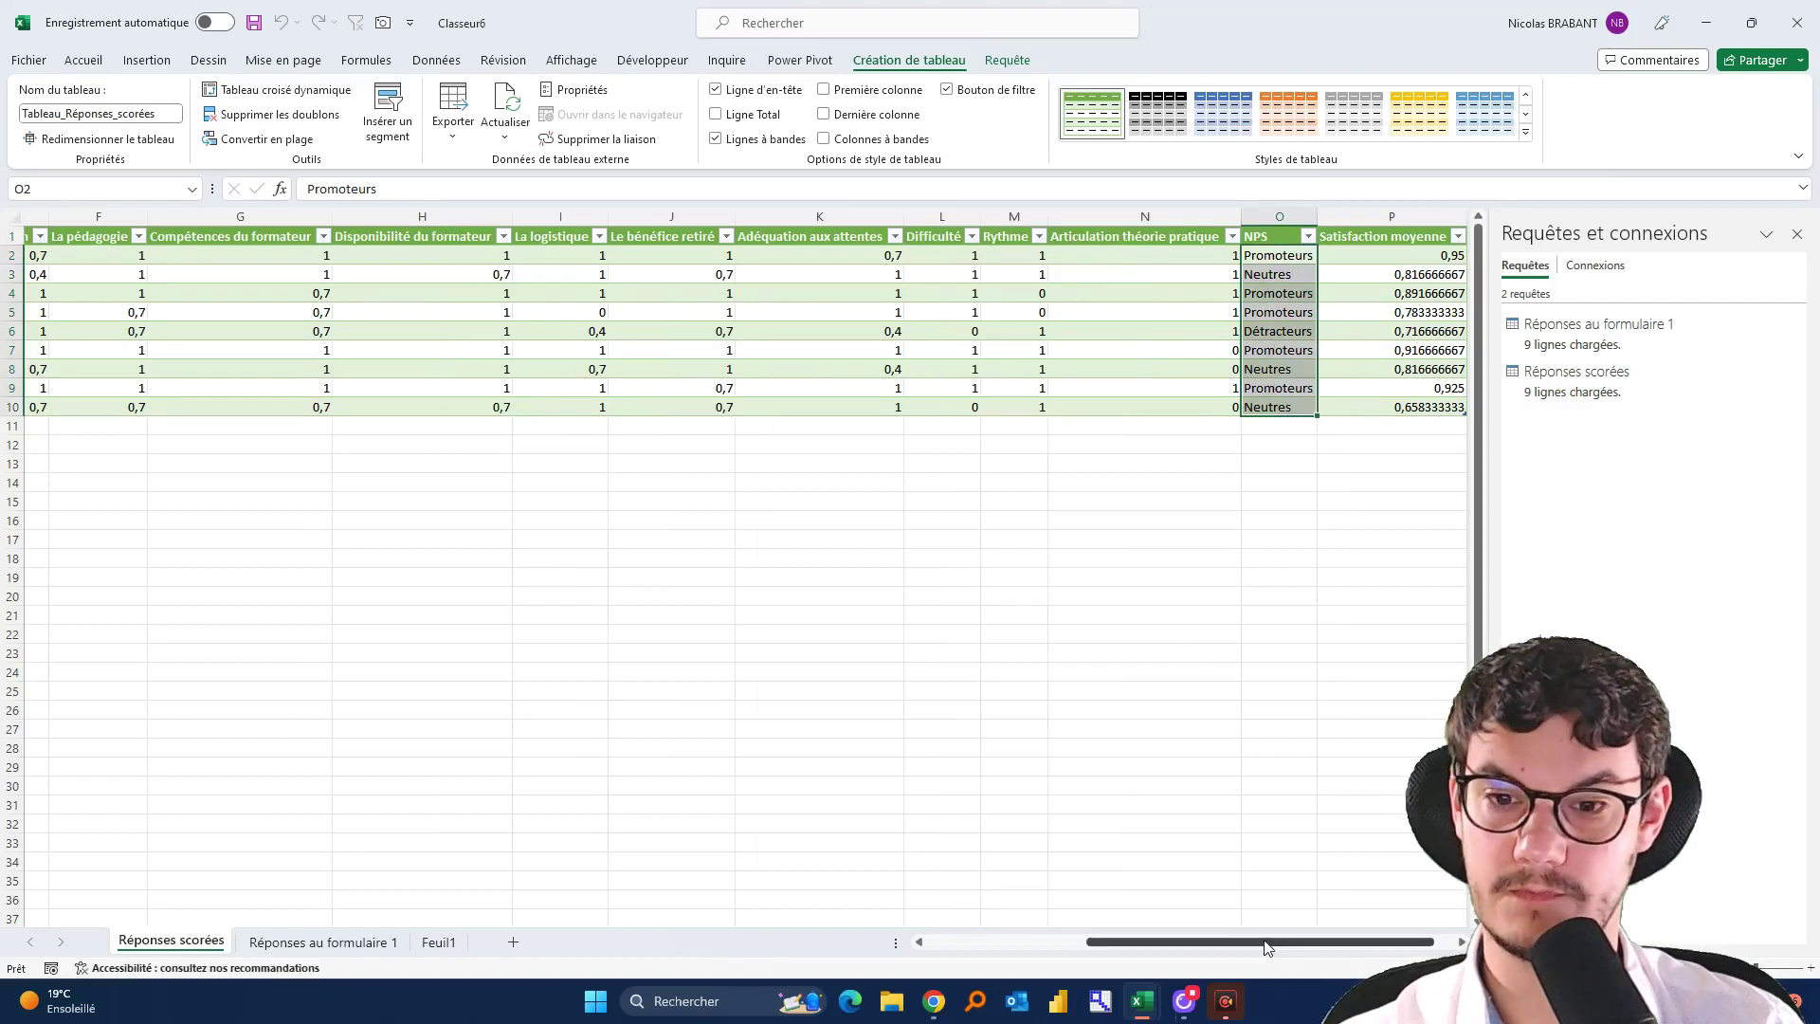
pyautogui.moveTo(1233, 941); pyautogui.dragTo(831, 950)
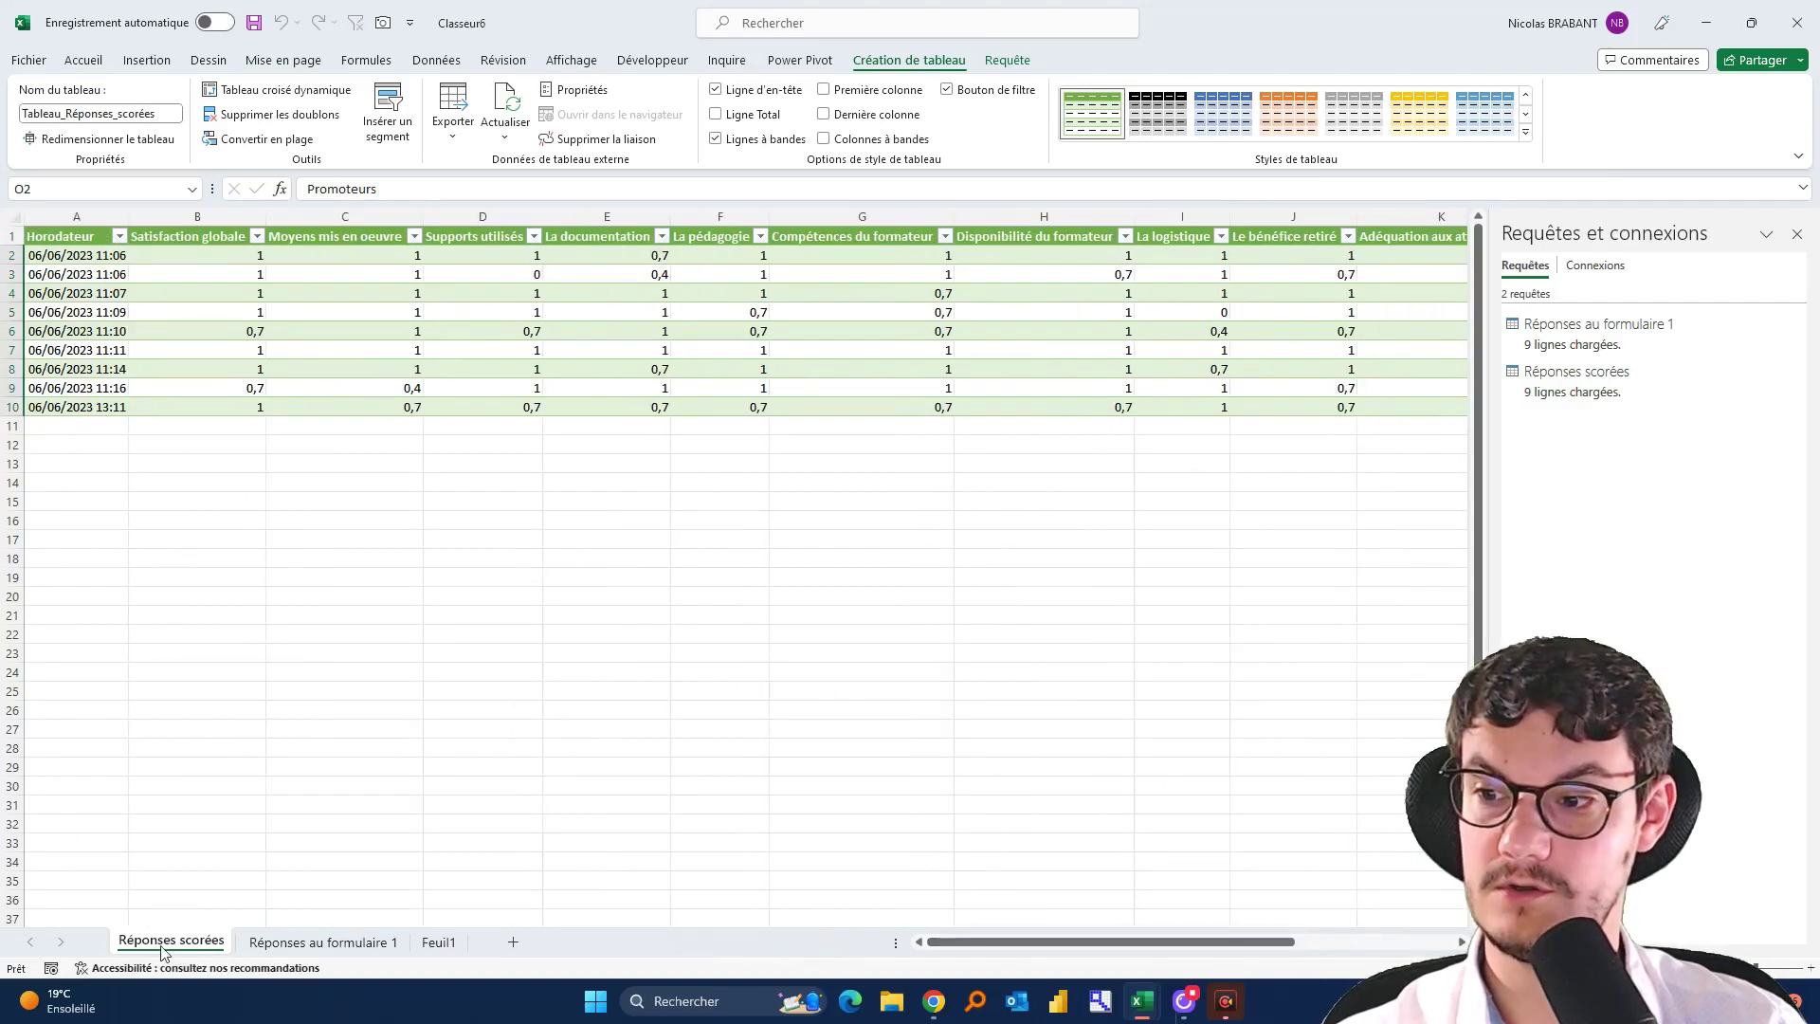
# Move Réponses scorées after Réponses au formulaire 1 and switch to the example reporting workbook
pyautogui.moveTo(162, 953); pyautogui.dragTo(429, 937)
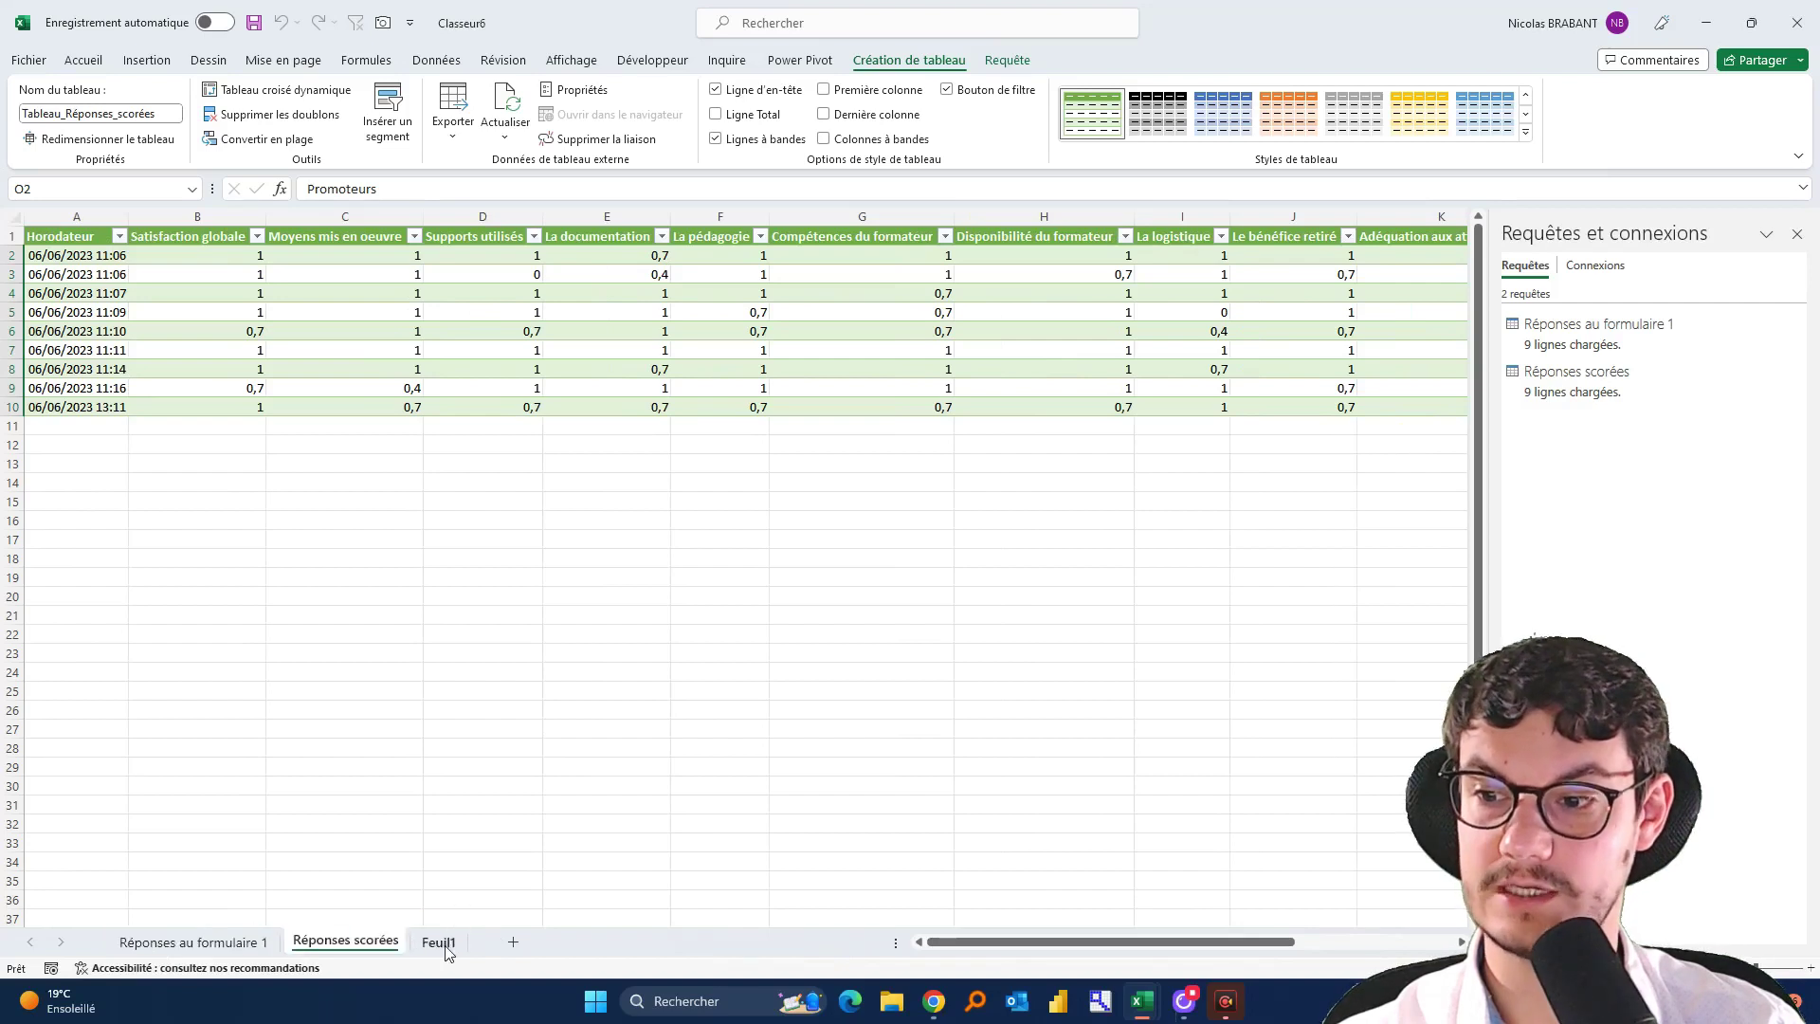
pyautogui.click(712, 731)
pyautogui.hotkey('alt', 'Tab')
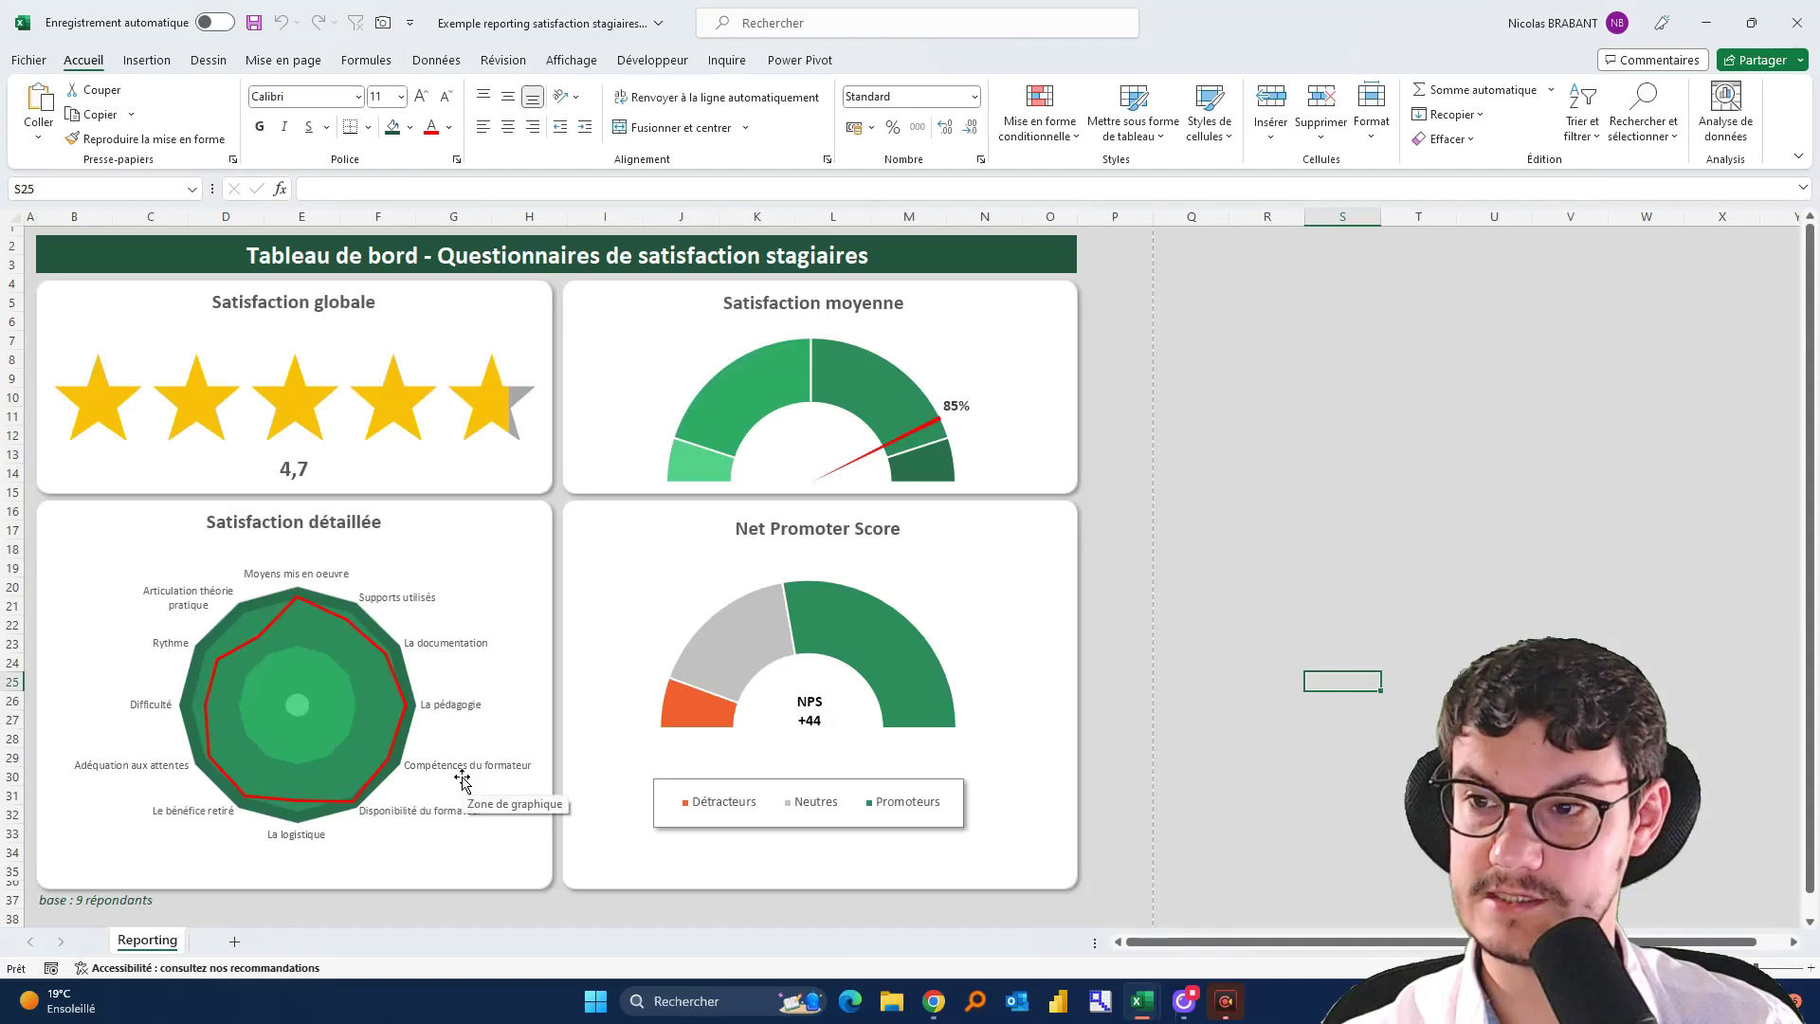
# Switch back to Classeur6 and select a cell inside the Réponses scorées table
pyautogui.hotkey('alt', 'Tab')
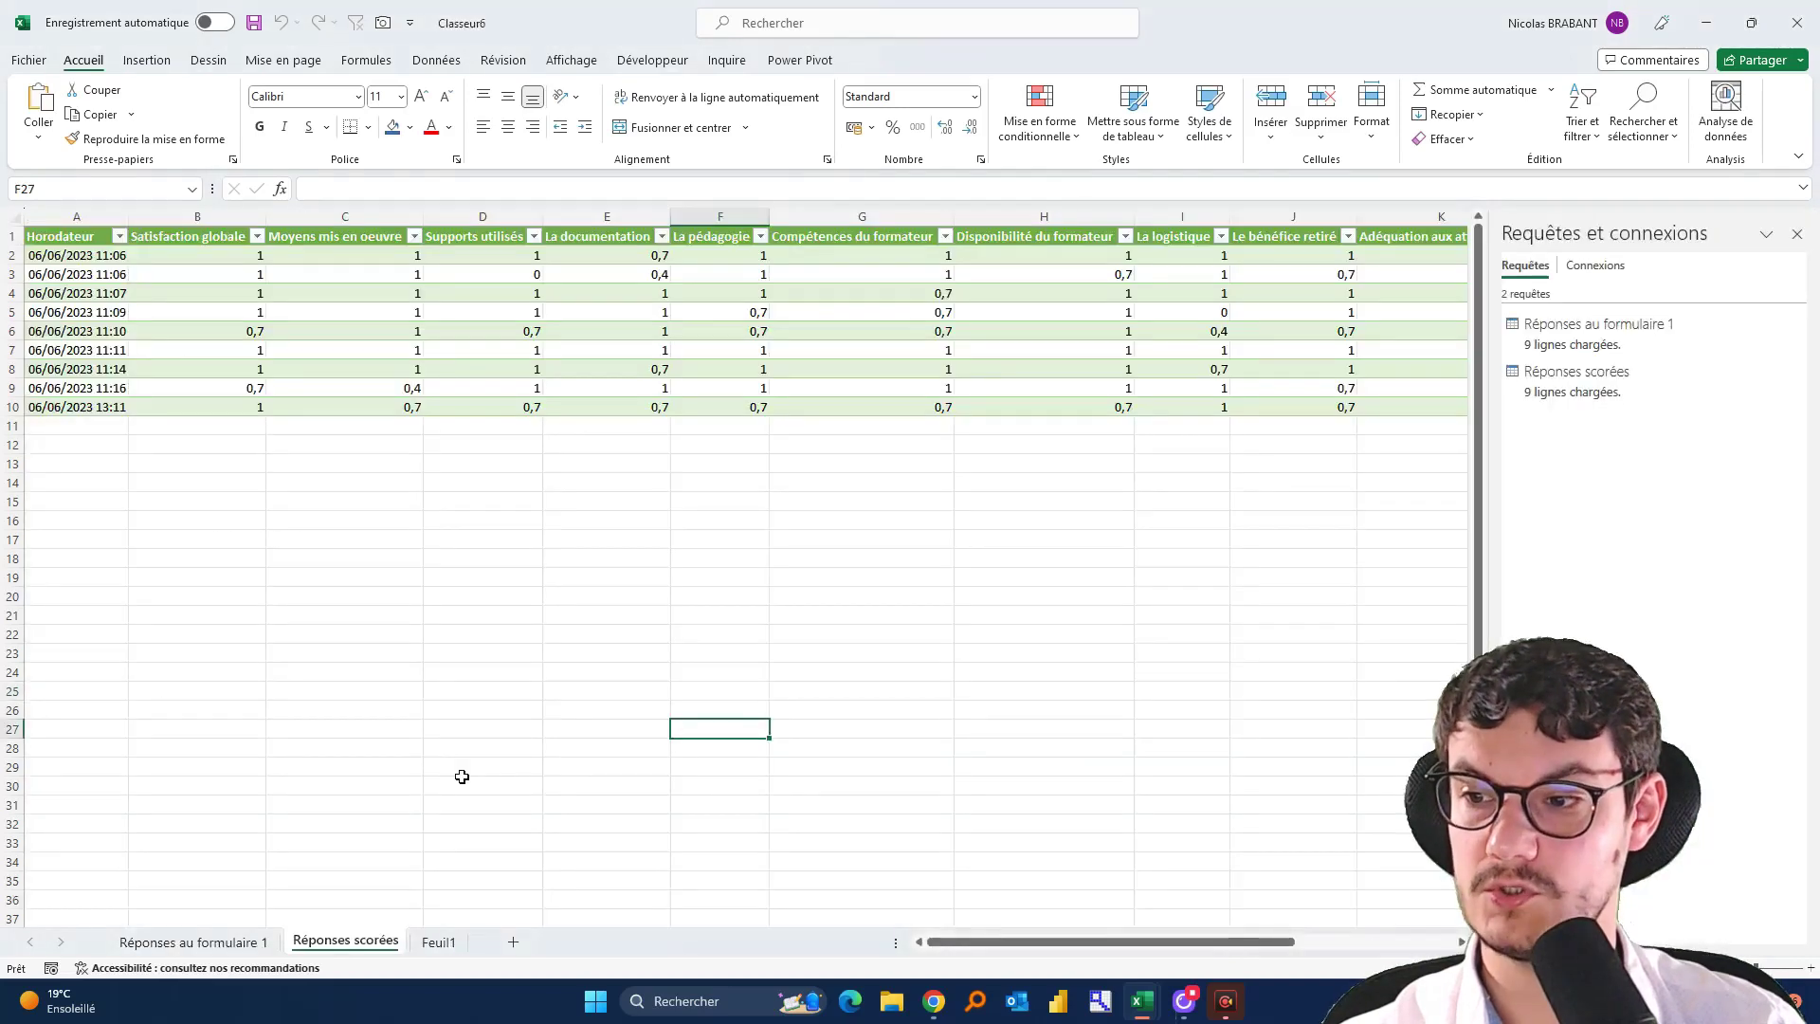
pyautogui.click(278, 319)
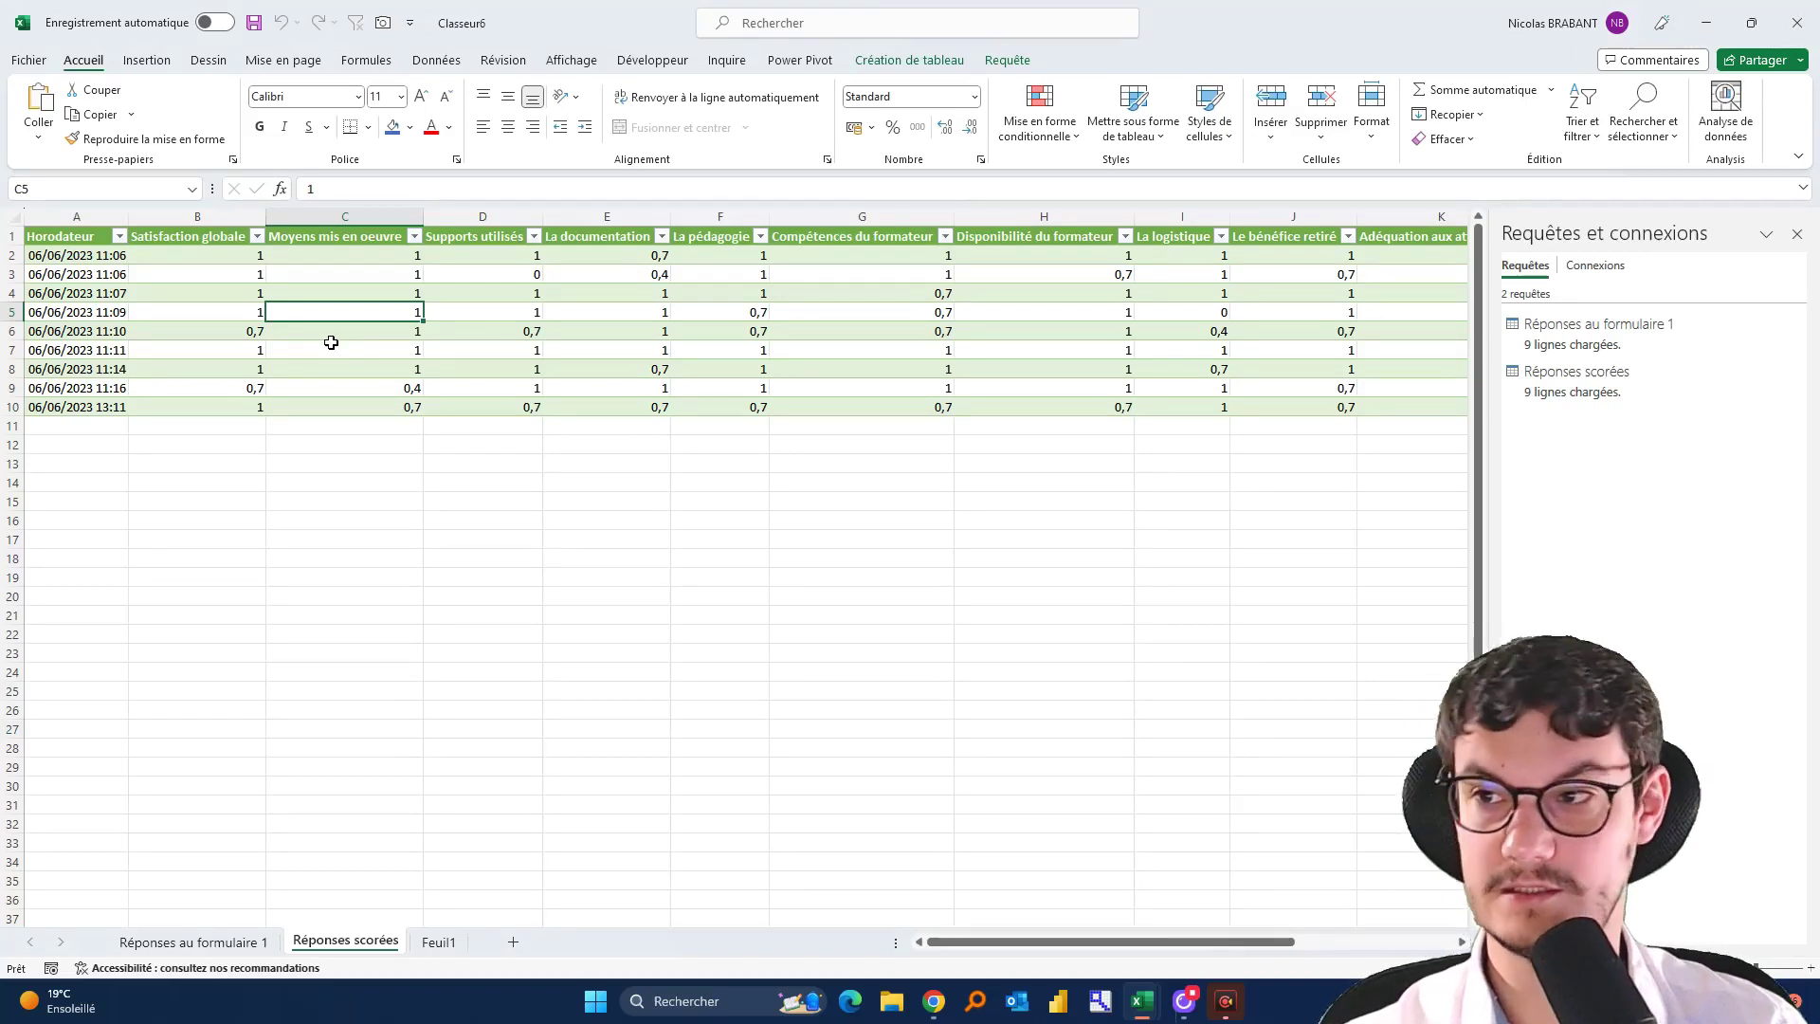
pyautogui.click(131, 60)
# Insert a pivot table from Réponses scorées on a new sheet and rename that sheet TCD
pyautogui.click(69, 102)
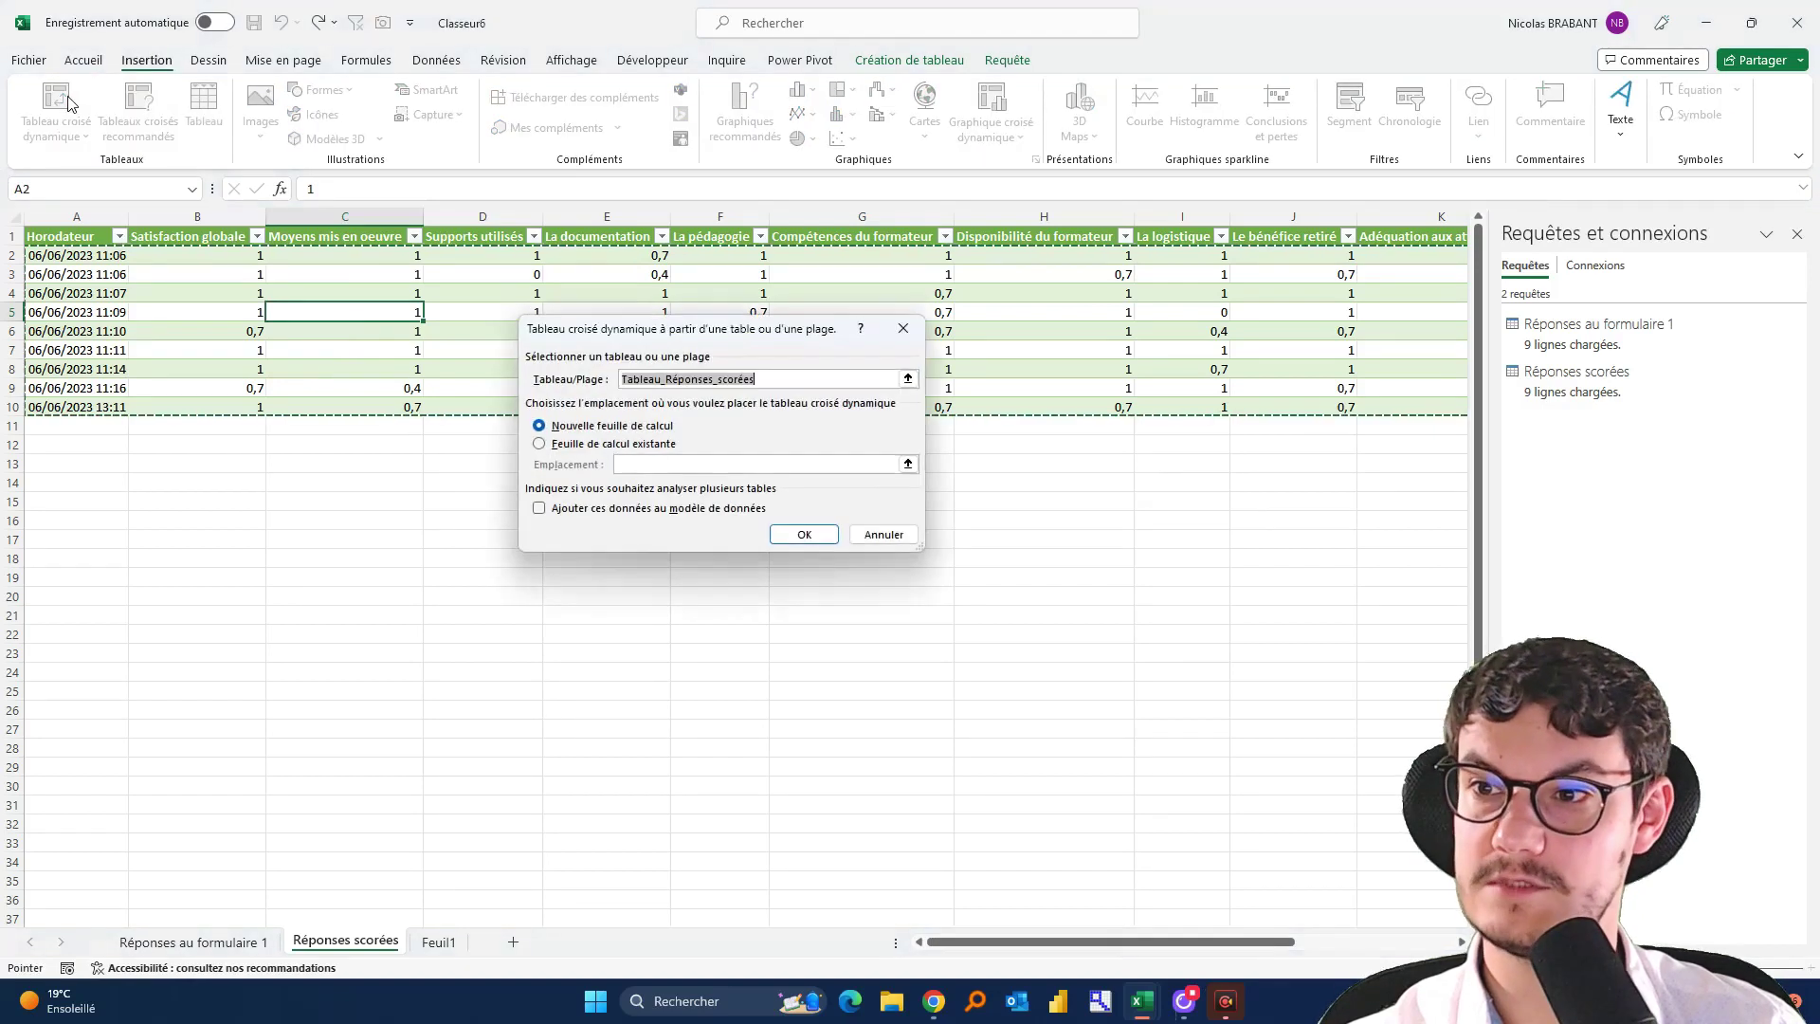
pyautogui.click(796, 530)
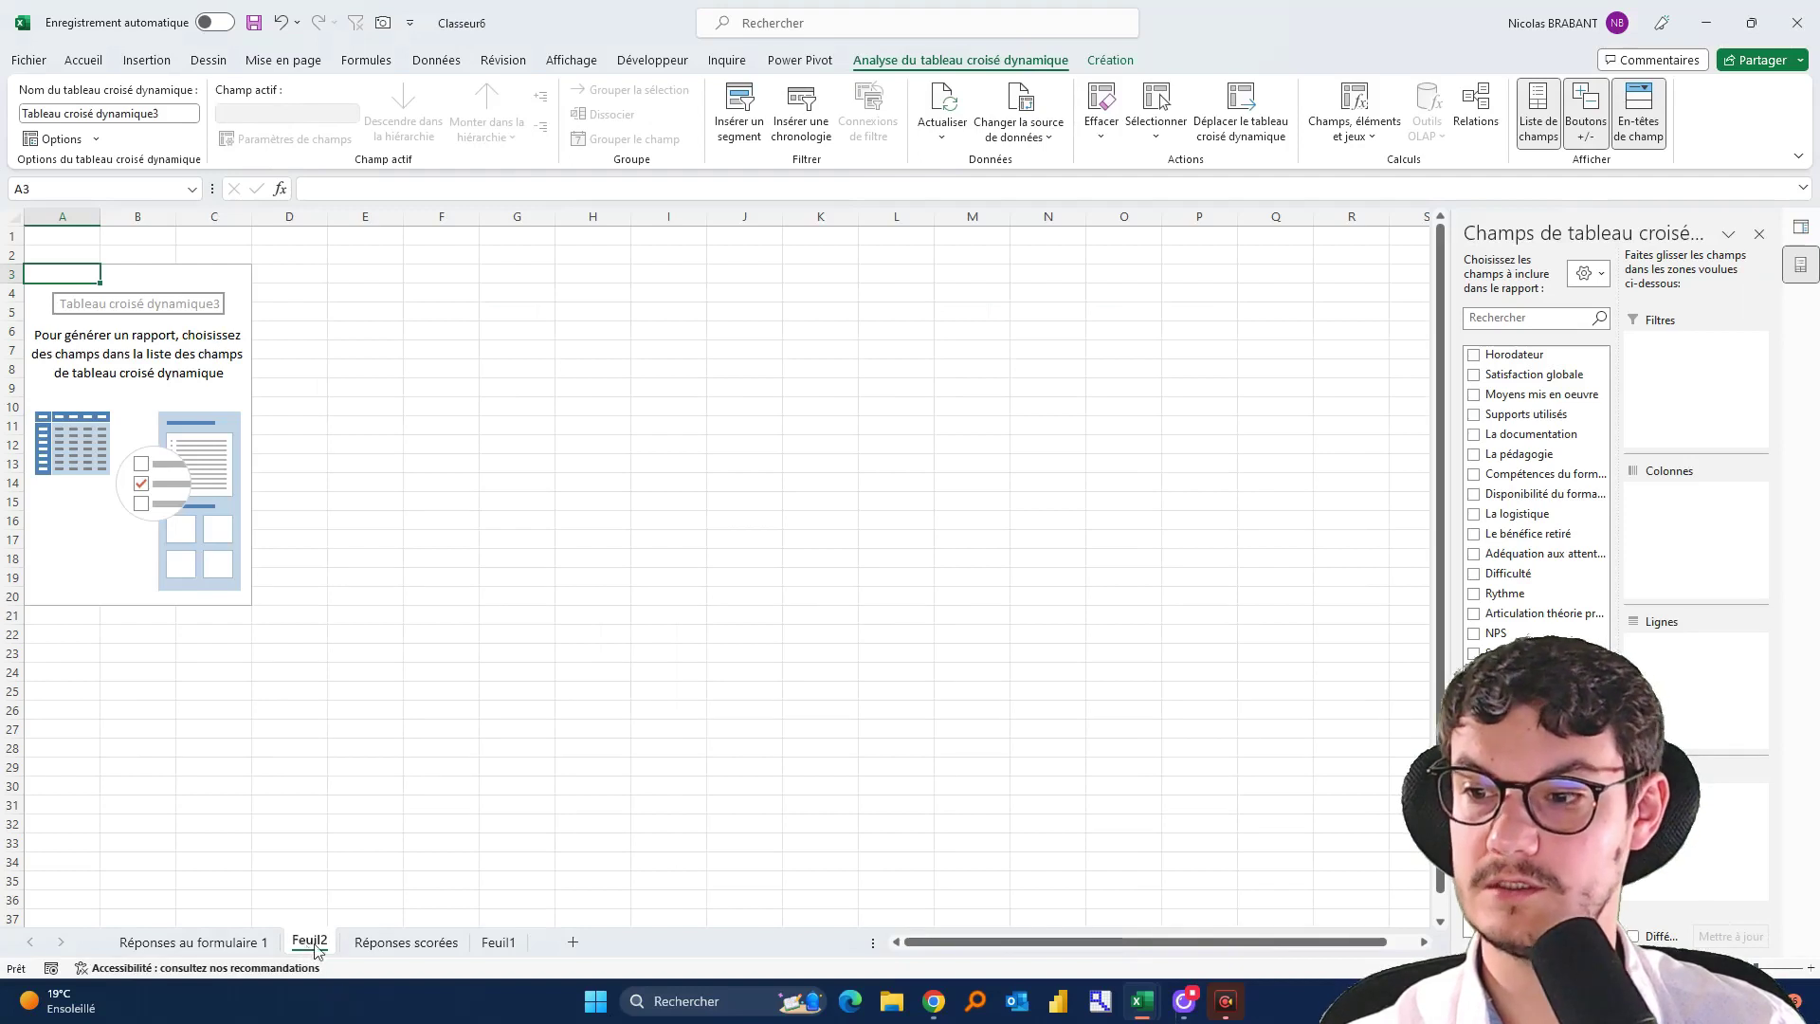
pyautogui.moveTo(506, 953); pyautogui.dragTo(504, 948)
pyautogui.rightClick(439, 942)
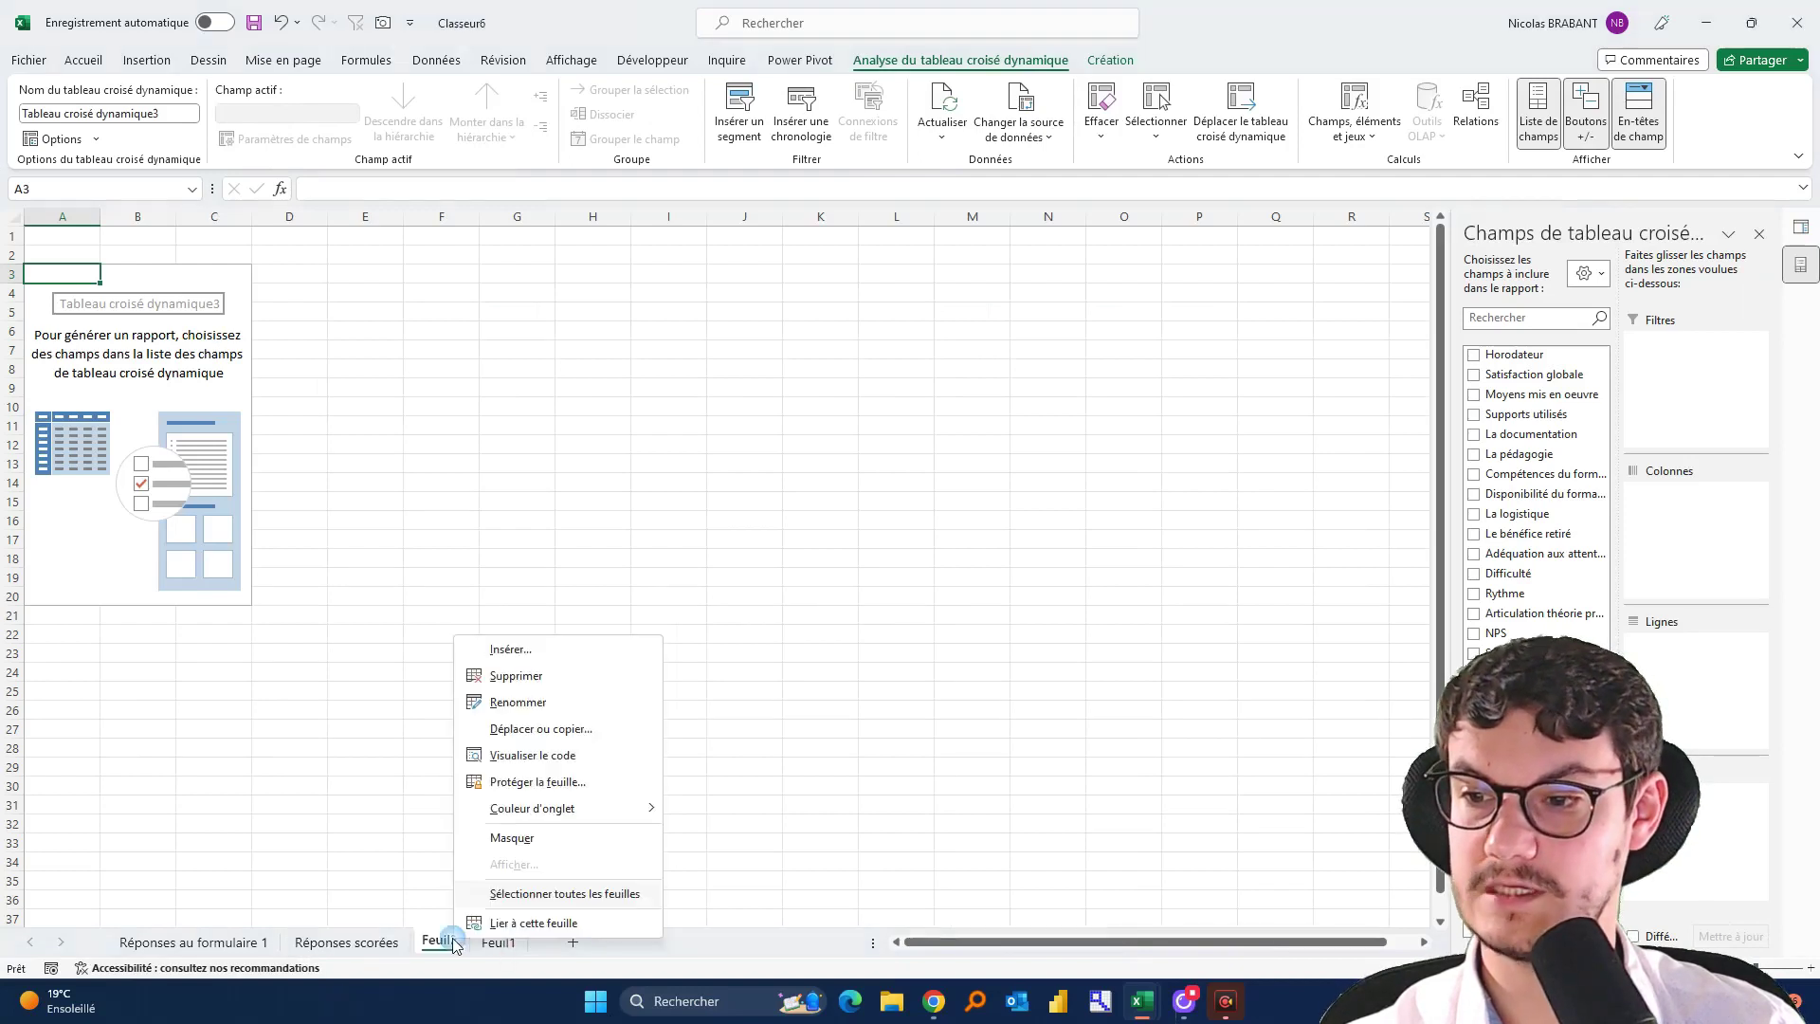
pyautogui.click(555, 703)
pyautogui.write('TCD')
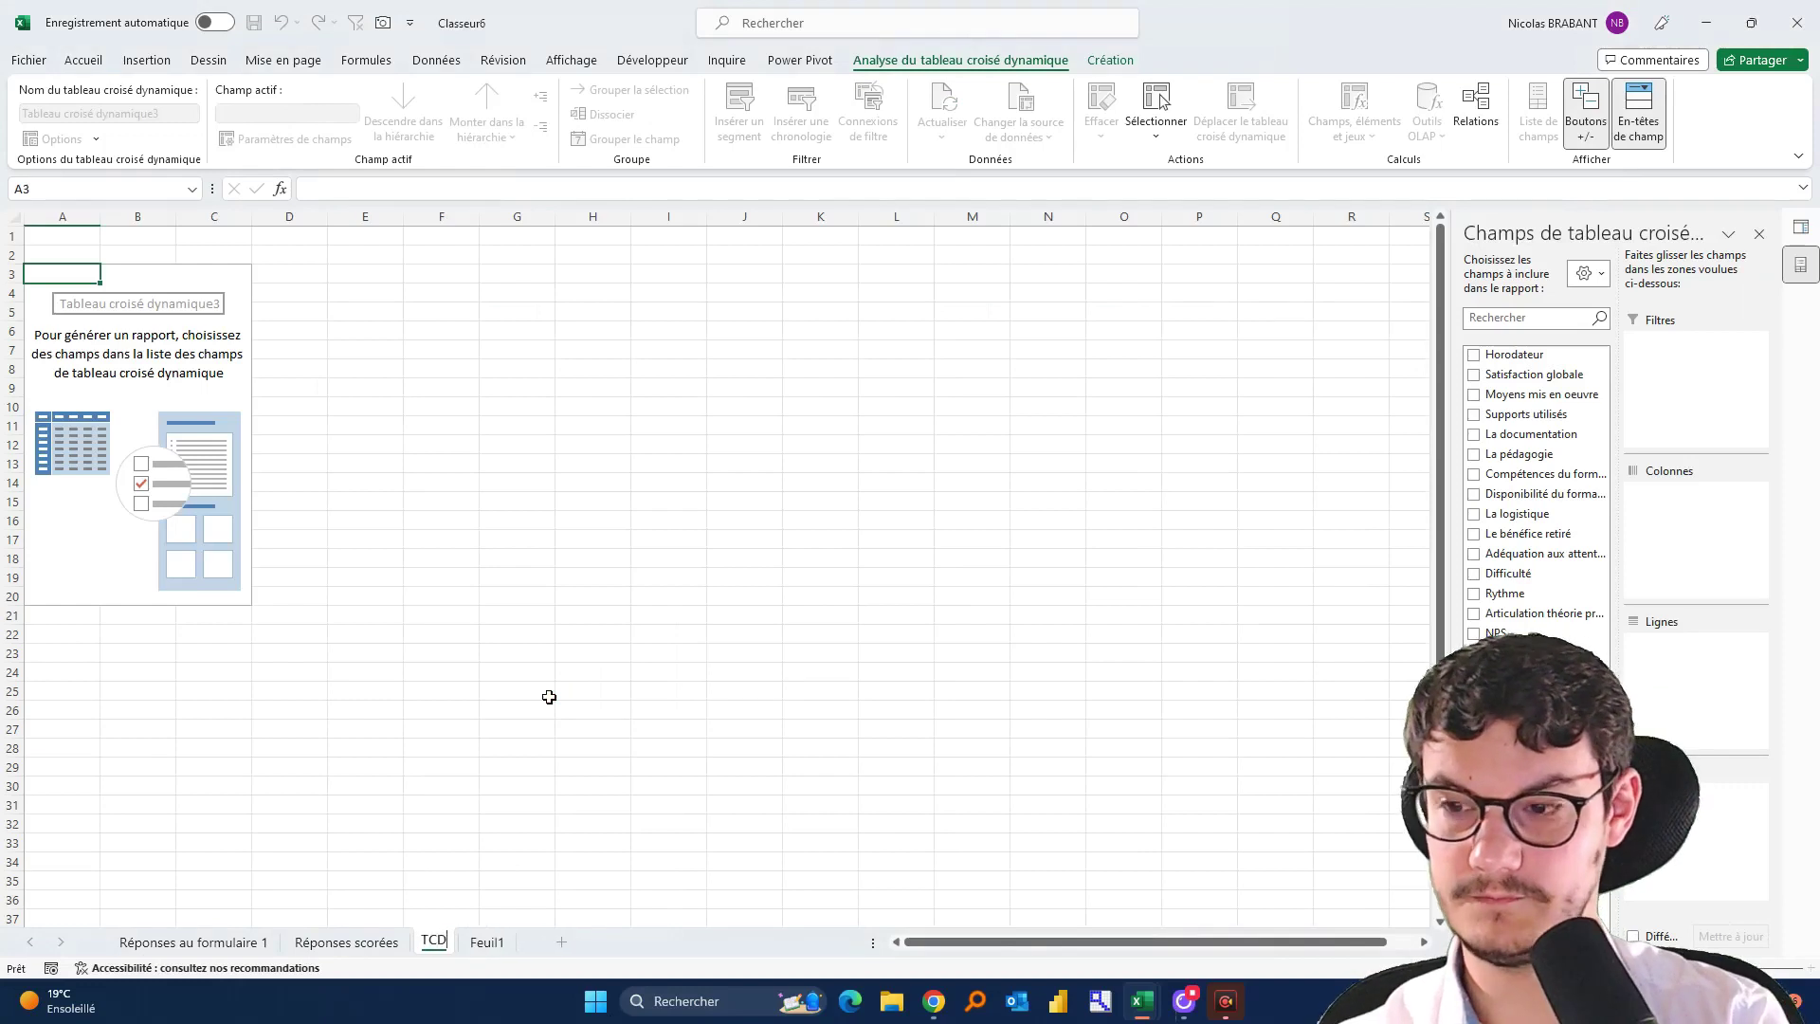
pyautogui.press('Return')
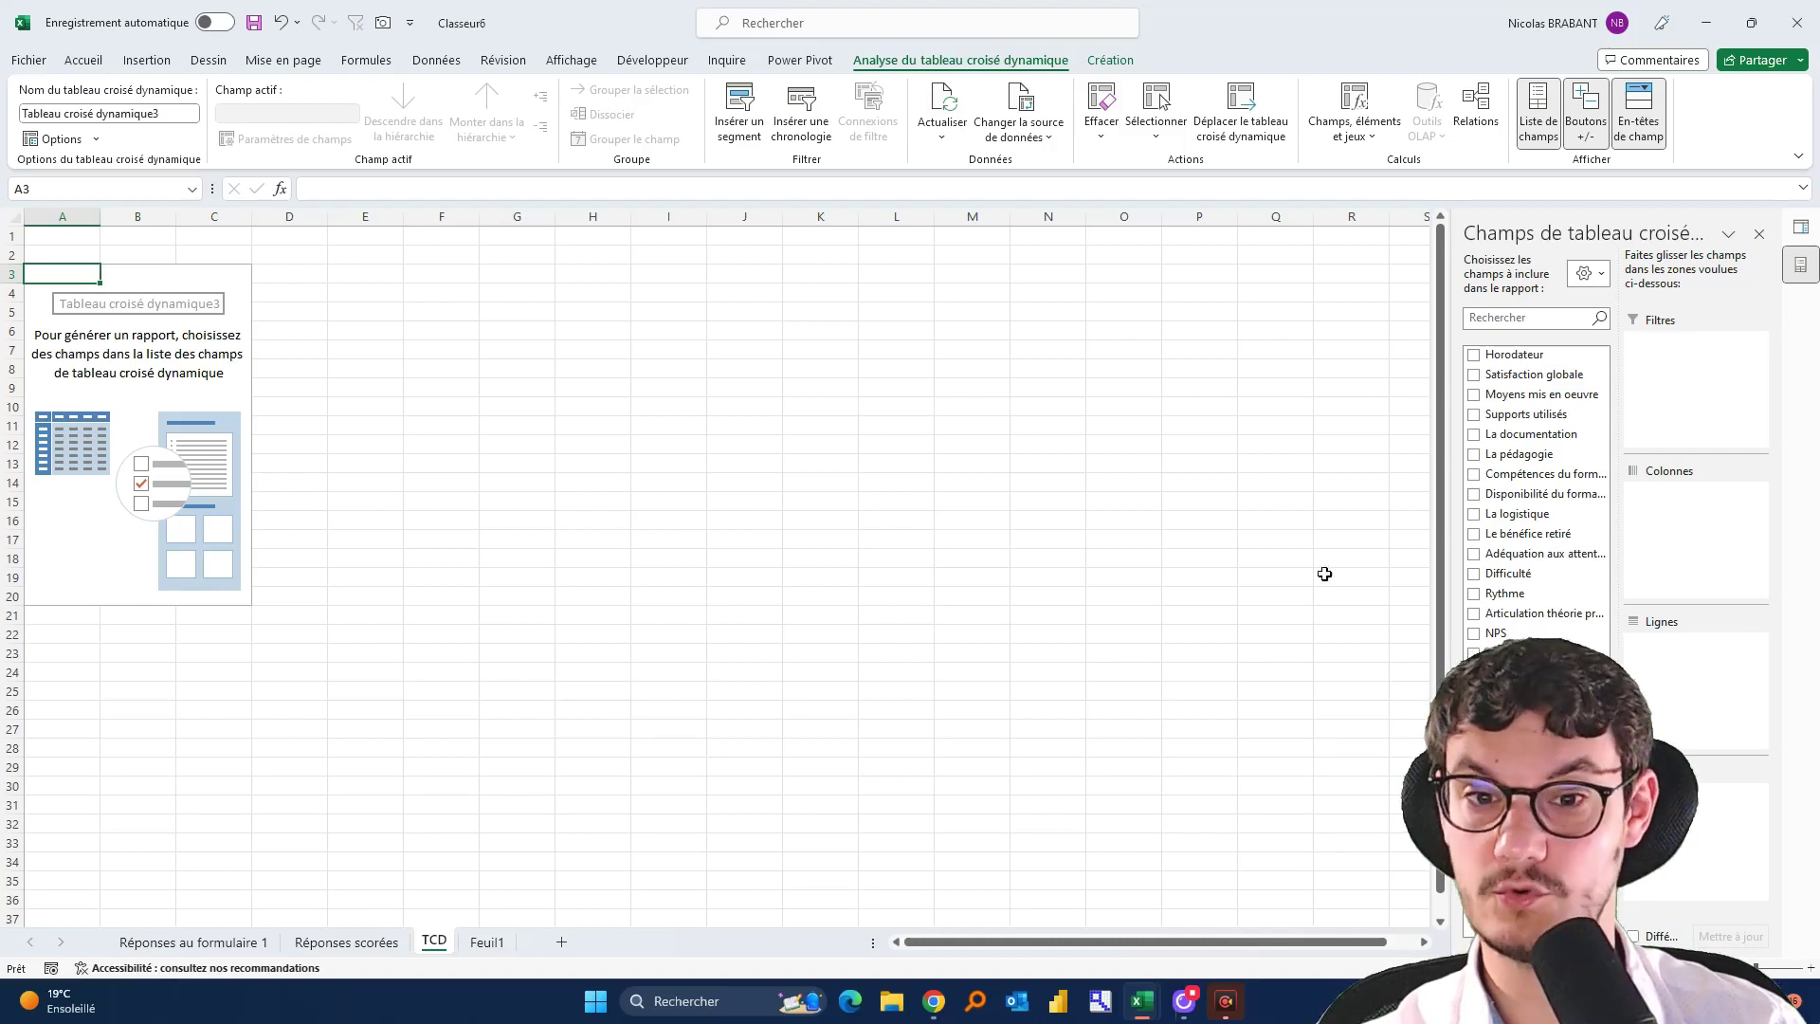
# Add Satisfaction globale to the pivot values and summarize it by Moyenne, giving 0,93333333
pyautogui.moveTo(1541, 381); pyautogui.dragTo(1633, 794)
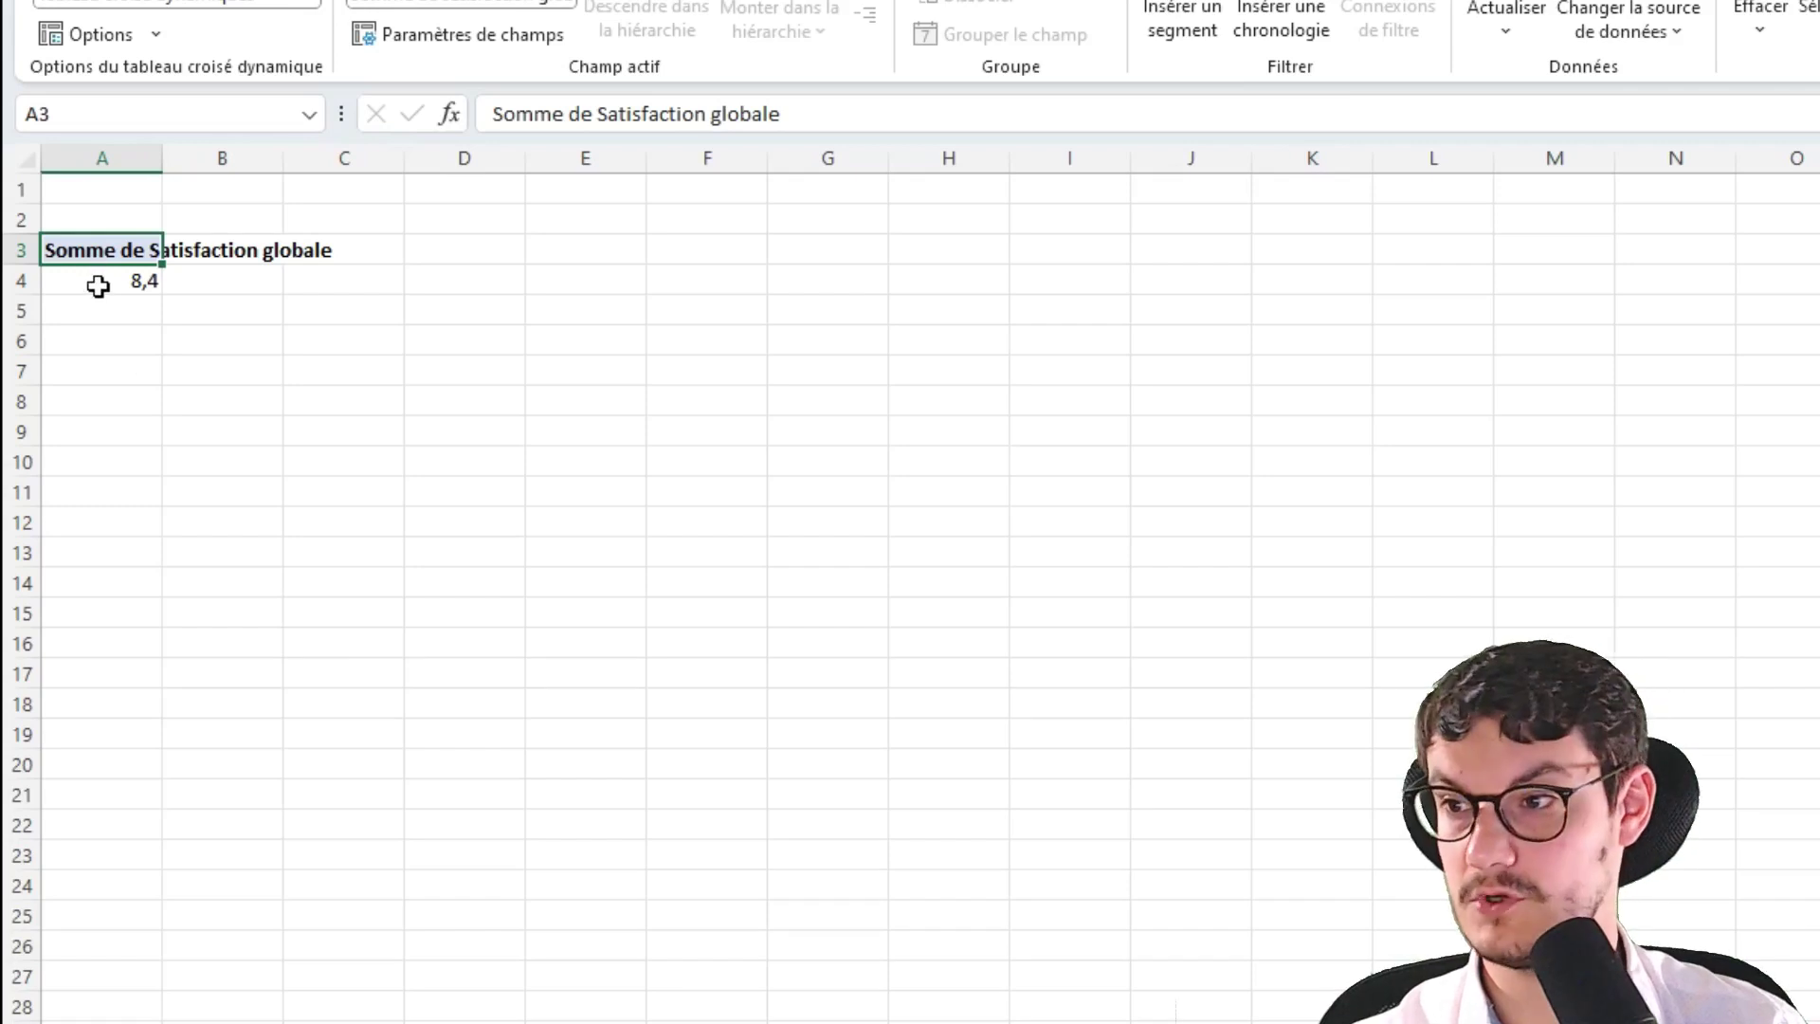
pyautogui.rightClick(100, 281)
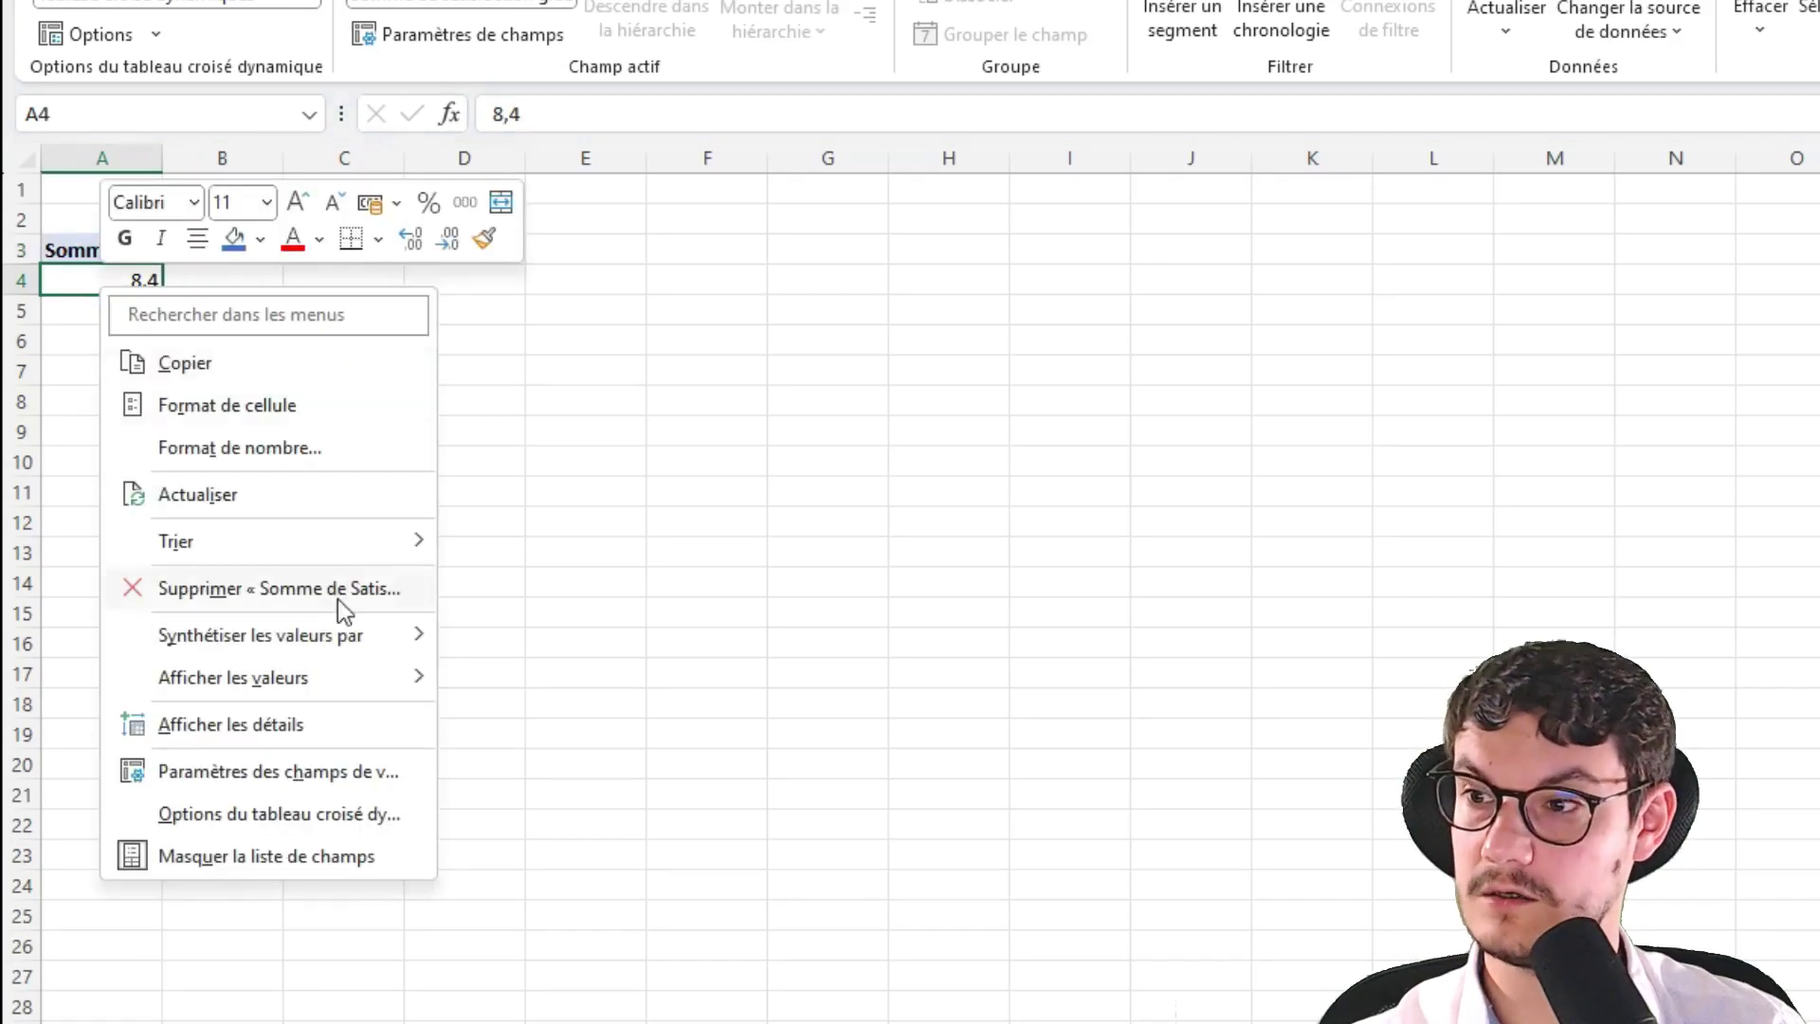
pyautogui.moveTo(347, 634)
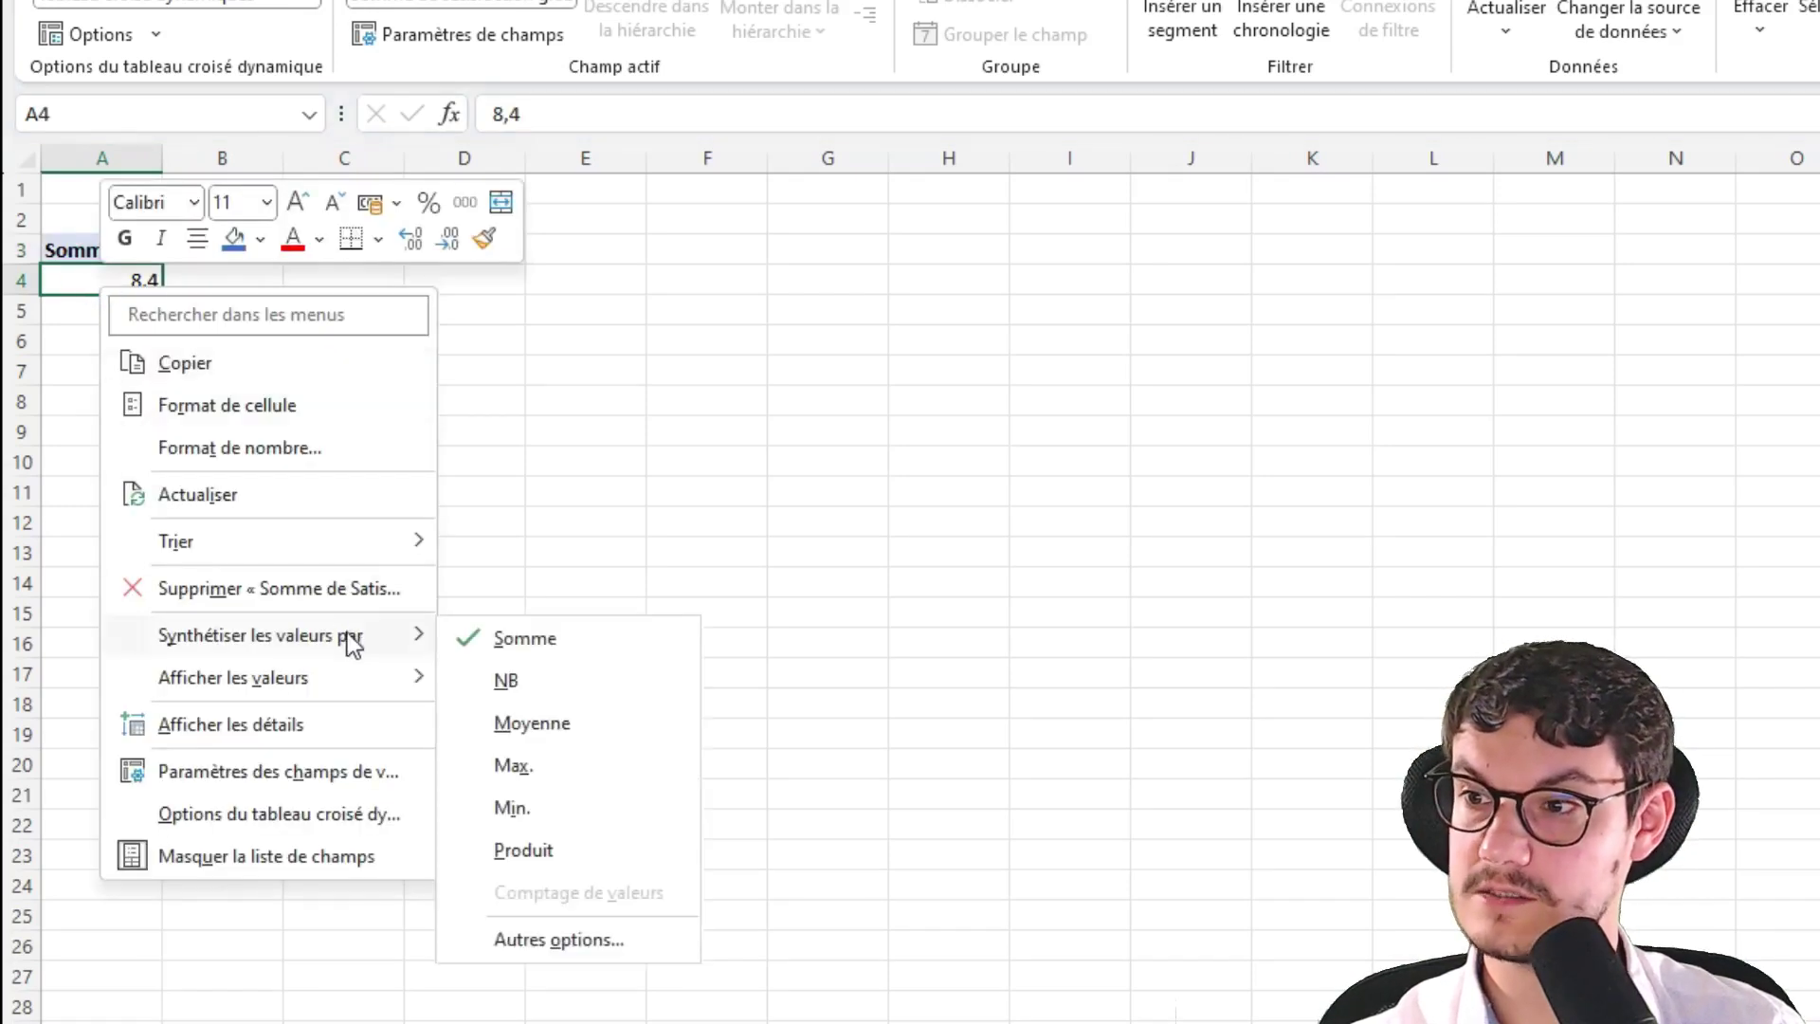
pyautogui.click(538, 725)
pyautogui.scroll(10, 248, 459)
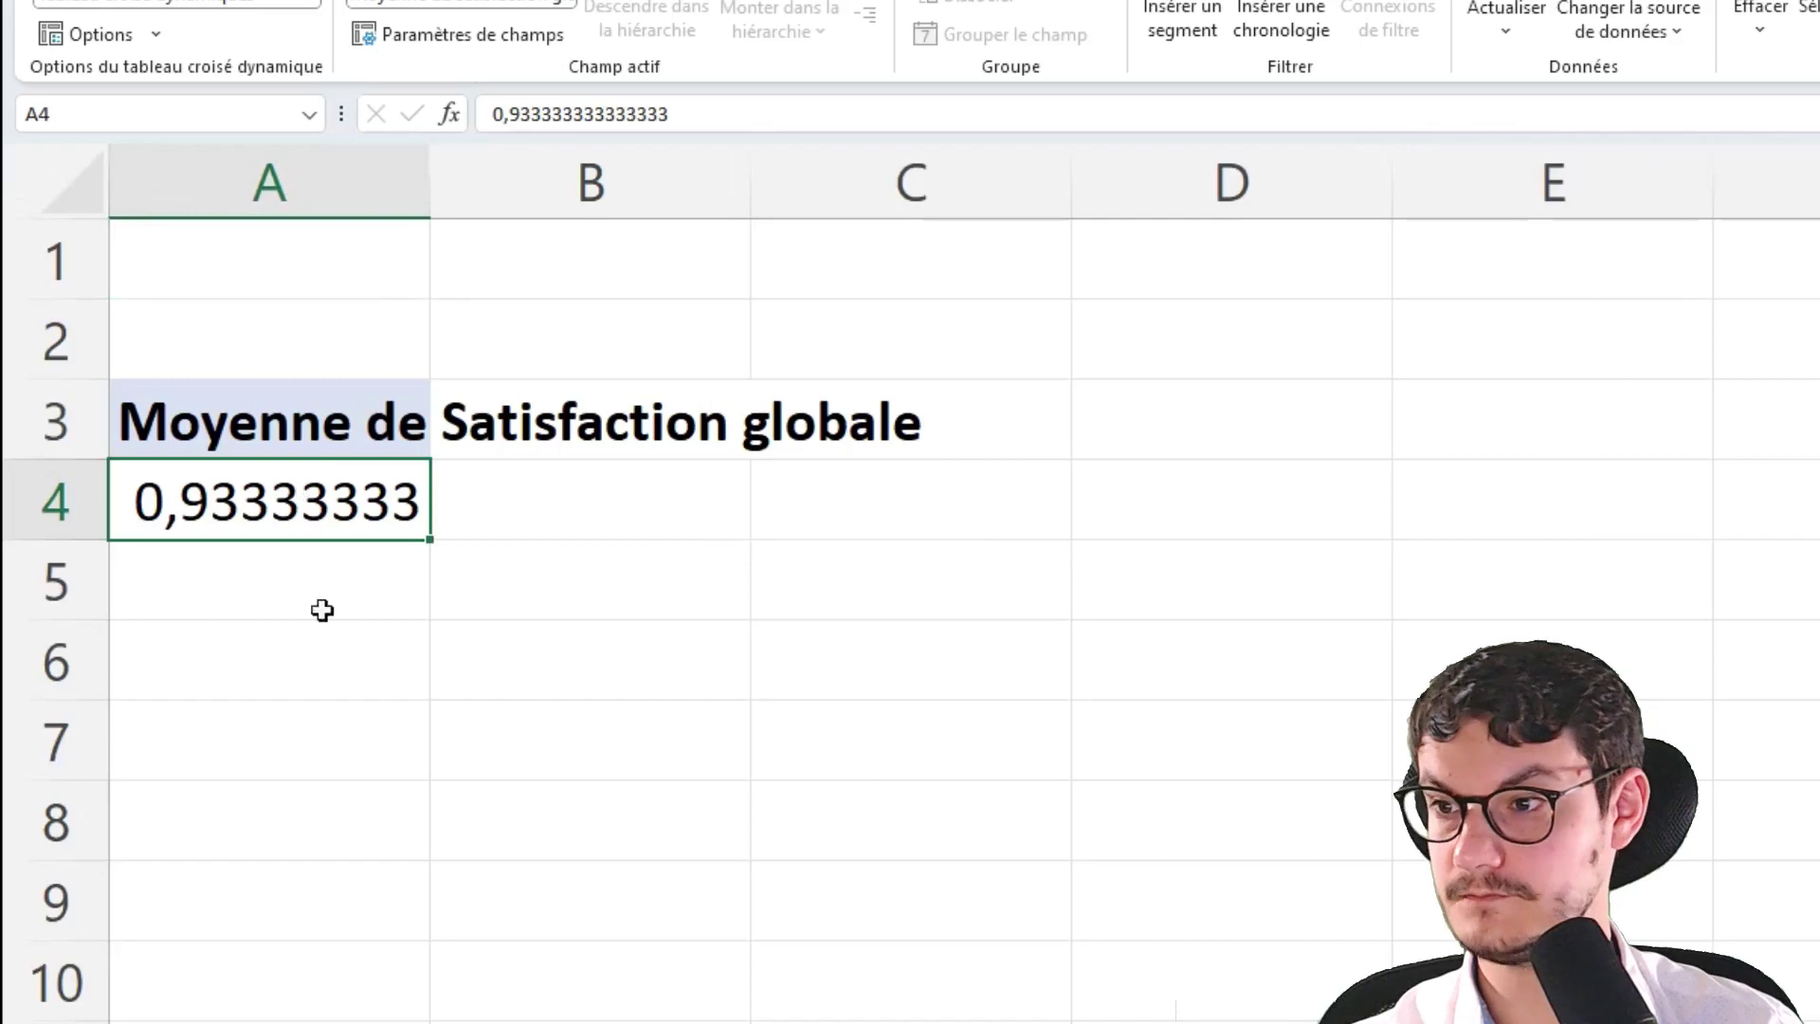
pyautogui.click(903, 989)
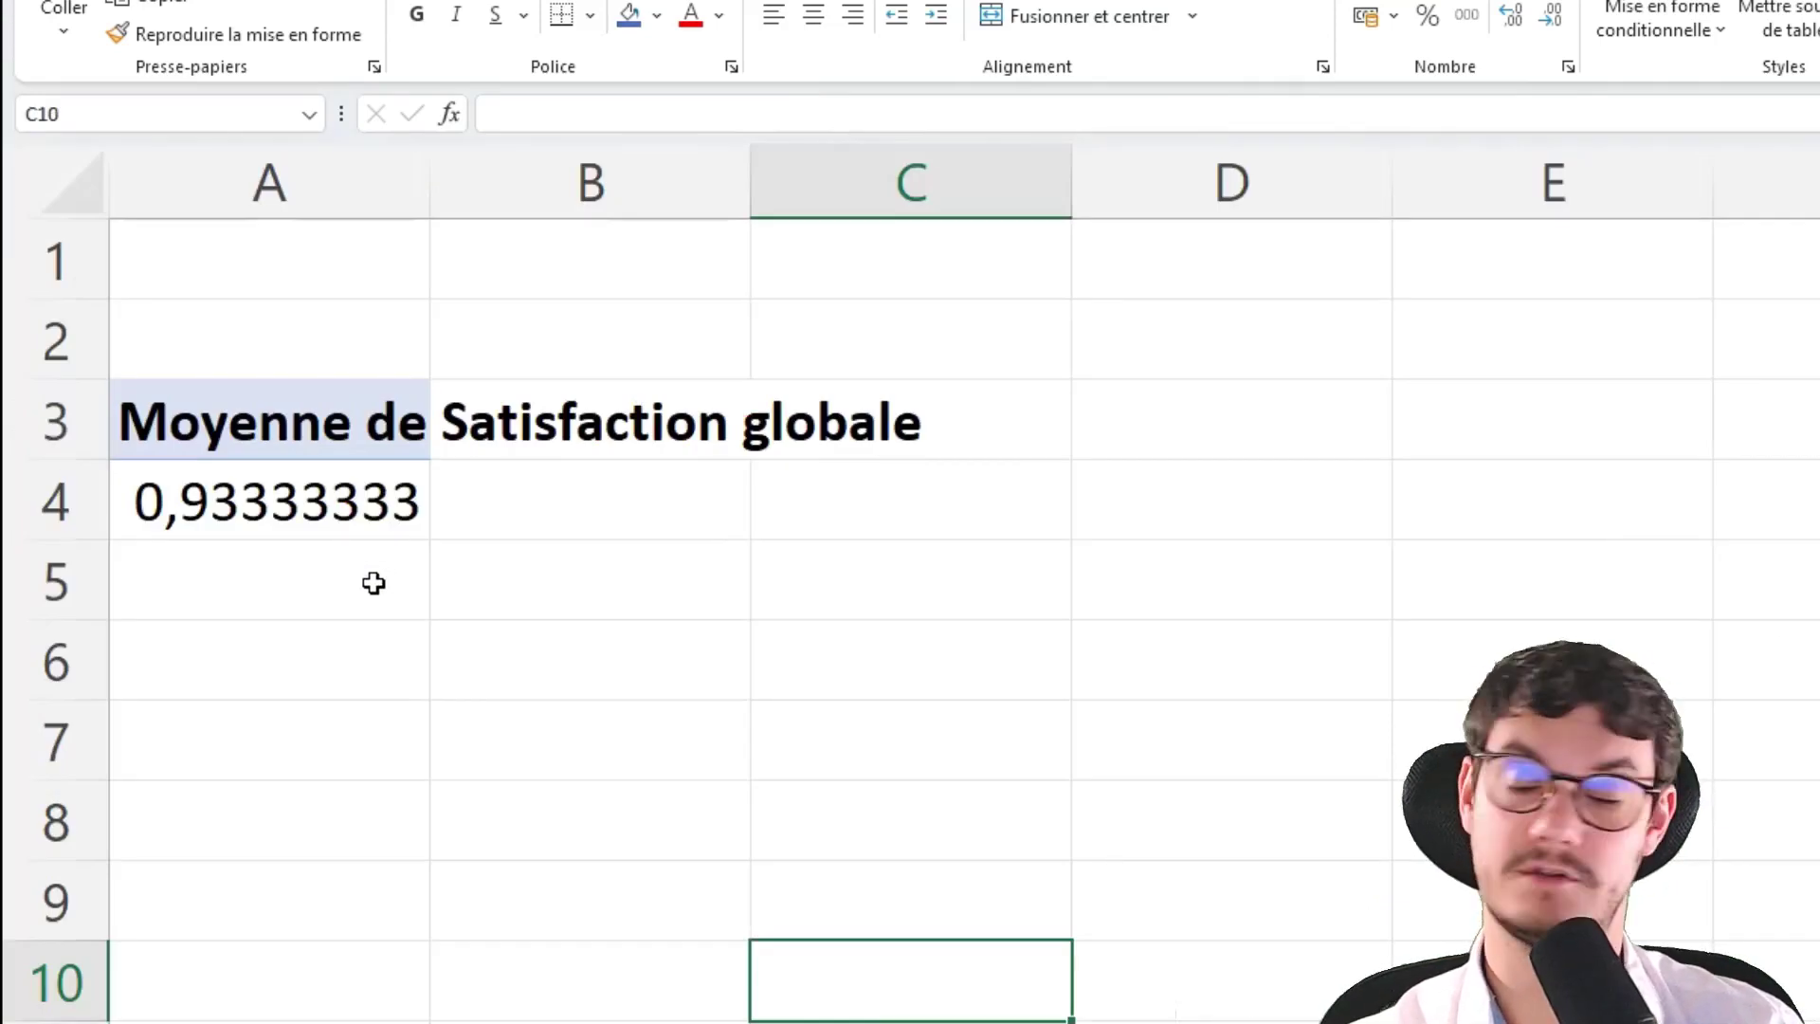
# Label A6 'Etoiles (coloré)' and widen column A to fit it
pyautogui.click(344, 648)
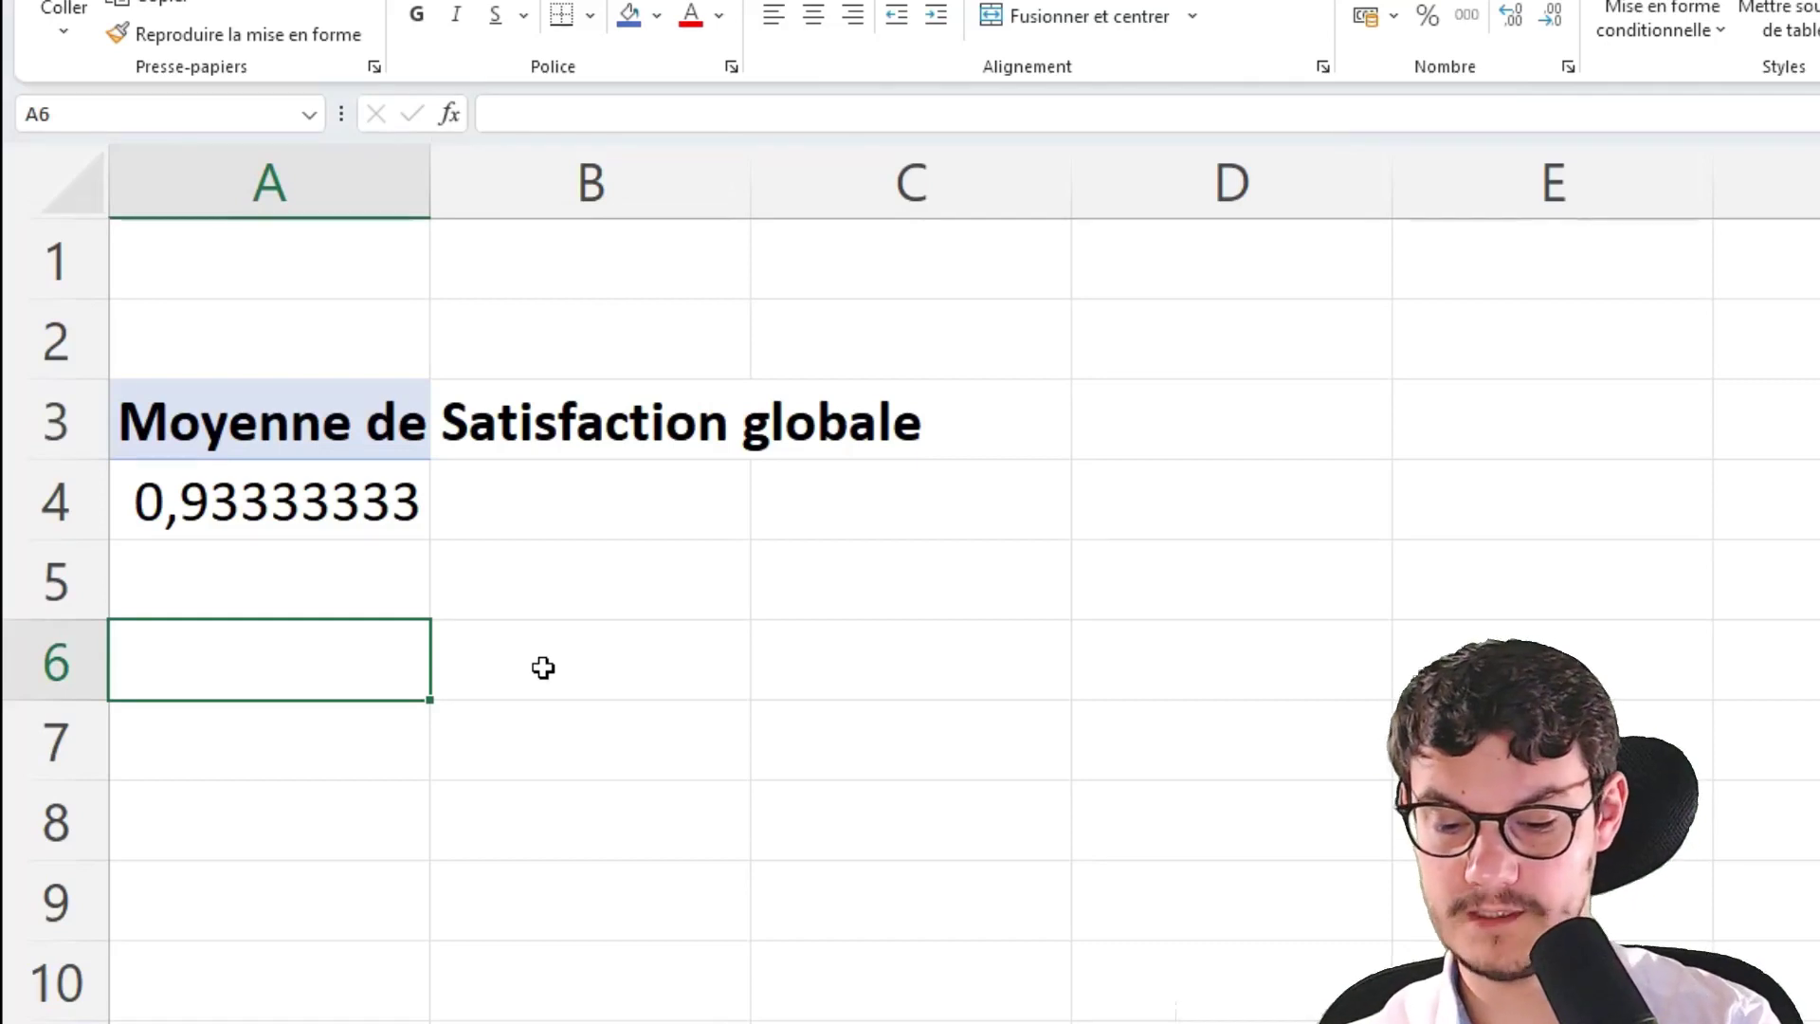
pyautogui.write('Etoiles (co')
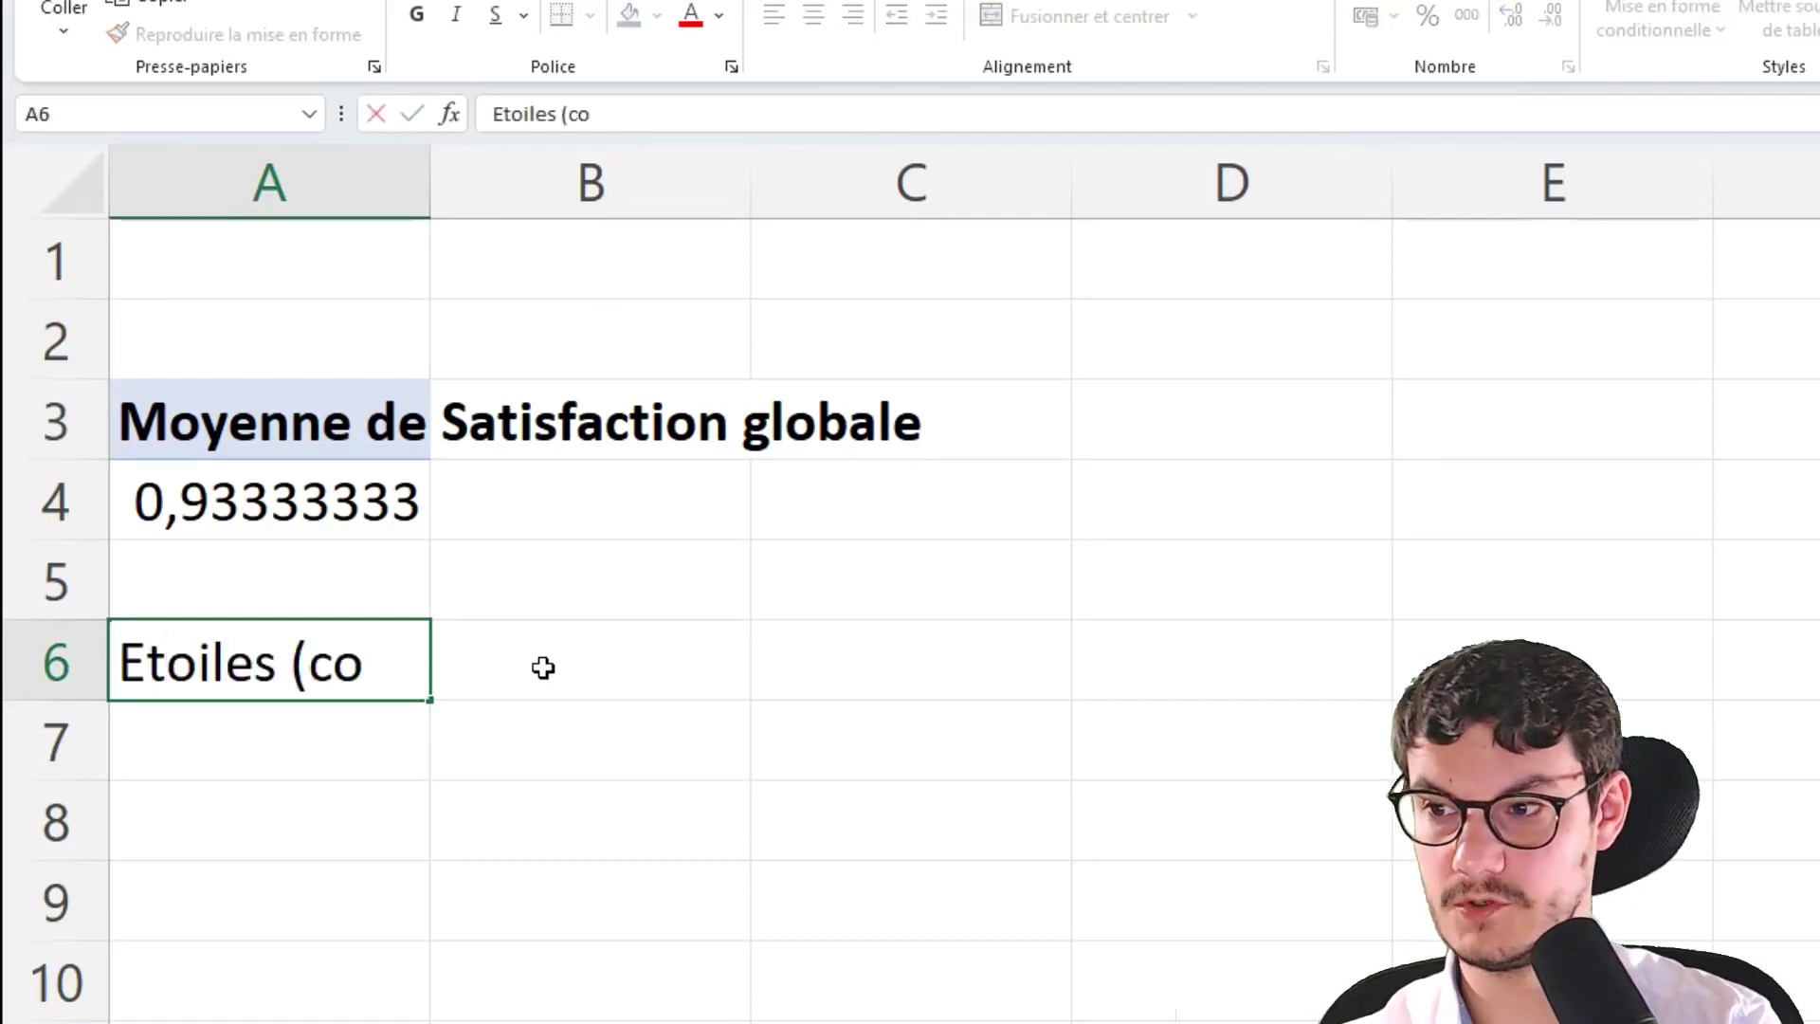
pyautogui.write('loté')
pyautogui.press('BackSpace')
pyautogui.press('BackSpace')
pyautogui.write('ré)')
pyautogui.press('Return')
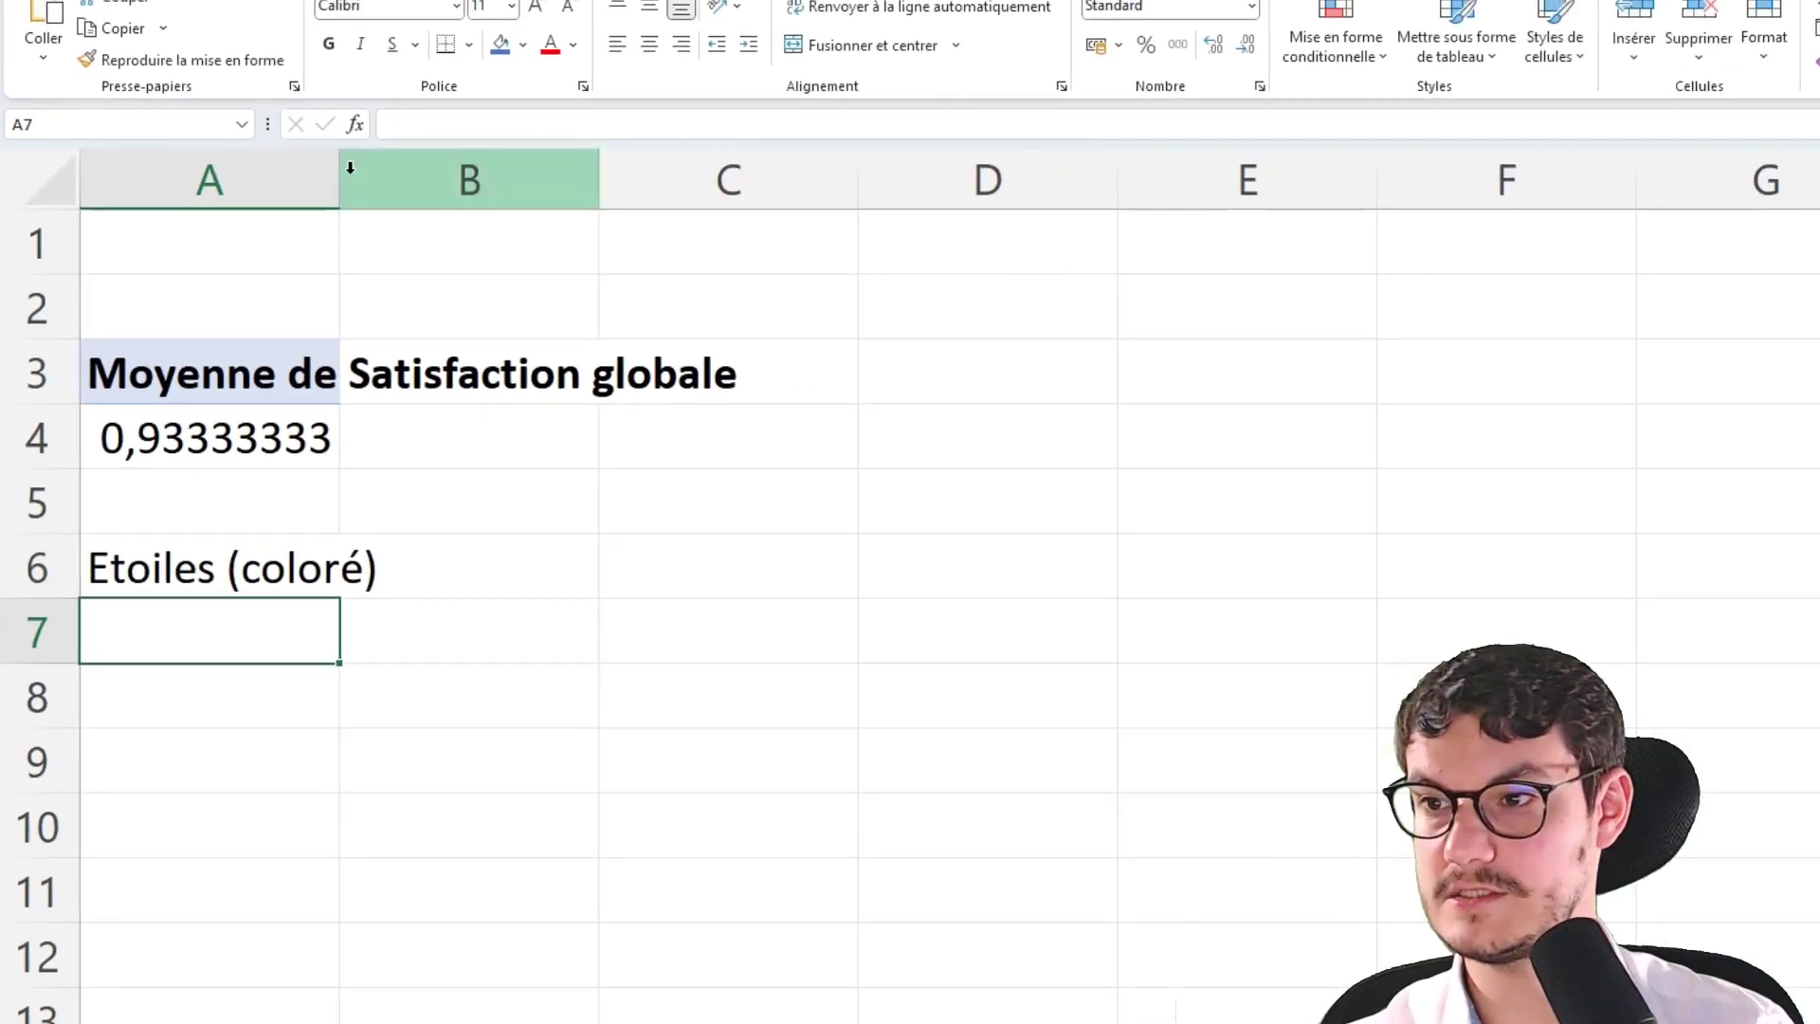
pyautogui.click(349, 168)
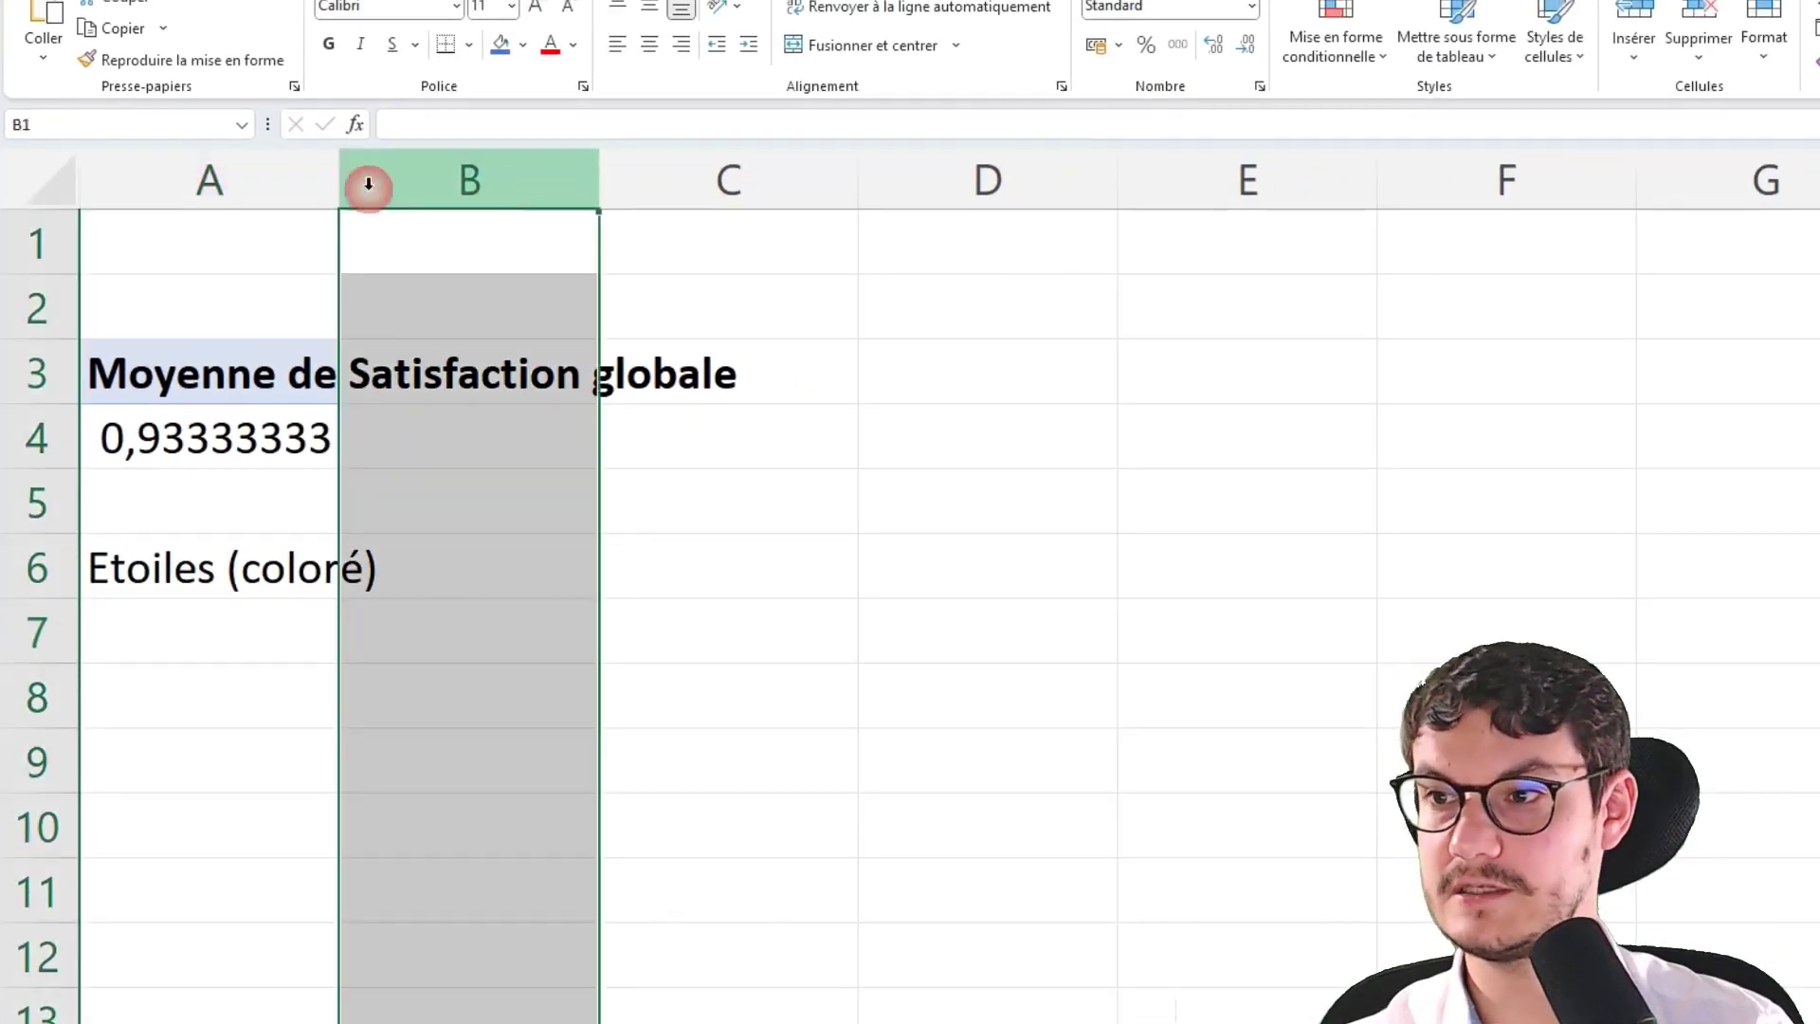
pyautogui.moveTo(347, 168); pyautogui.dragTo(406, 169)
# In B6, convert the pivot's average satisfaction into stars with the formula pivot value /20*100
pyautogui.click(487, 590)
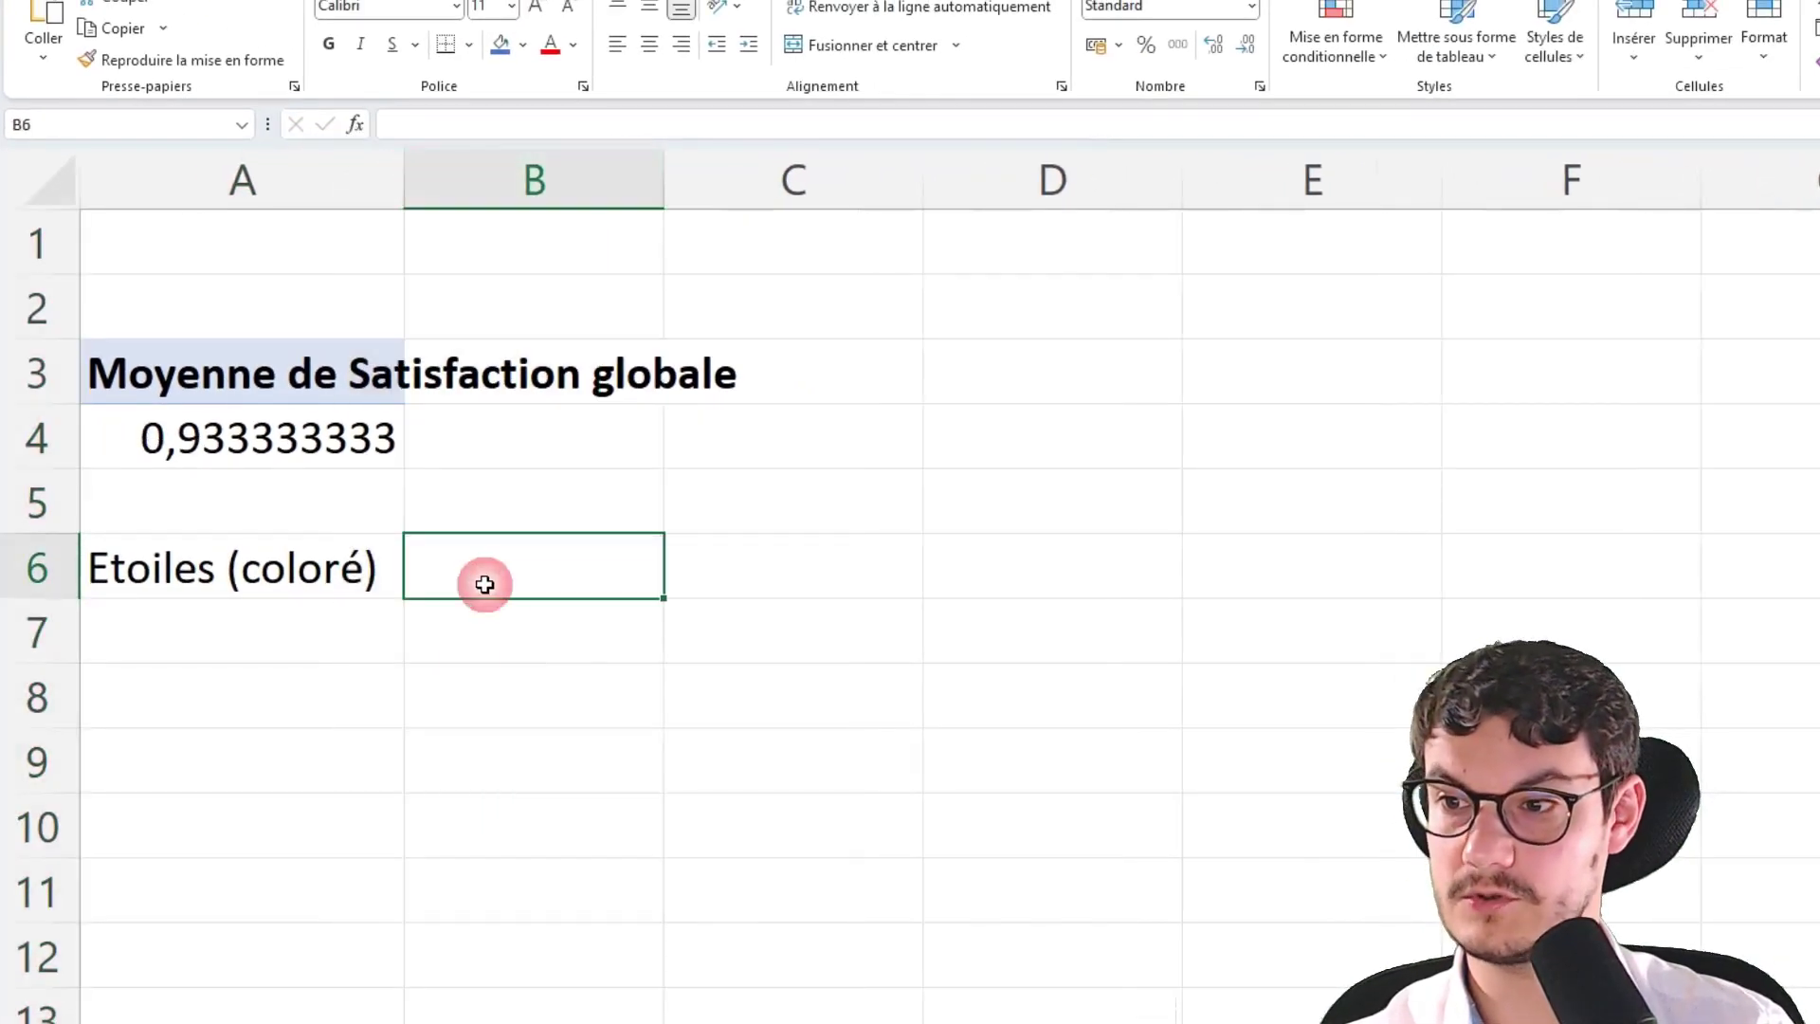
pyautogui.write('=')
pyautogui.click(325, 452)
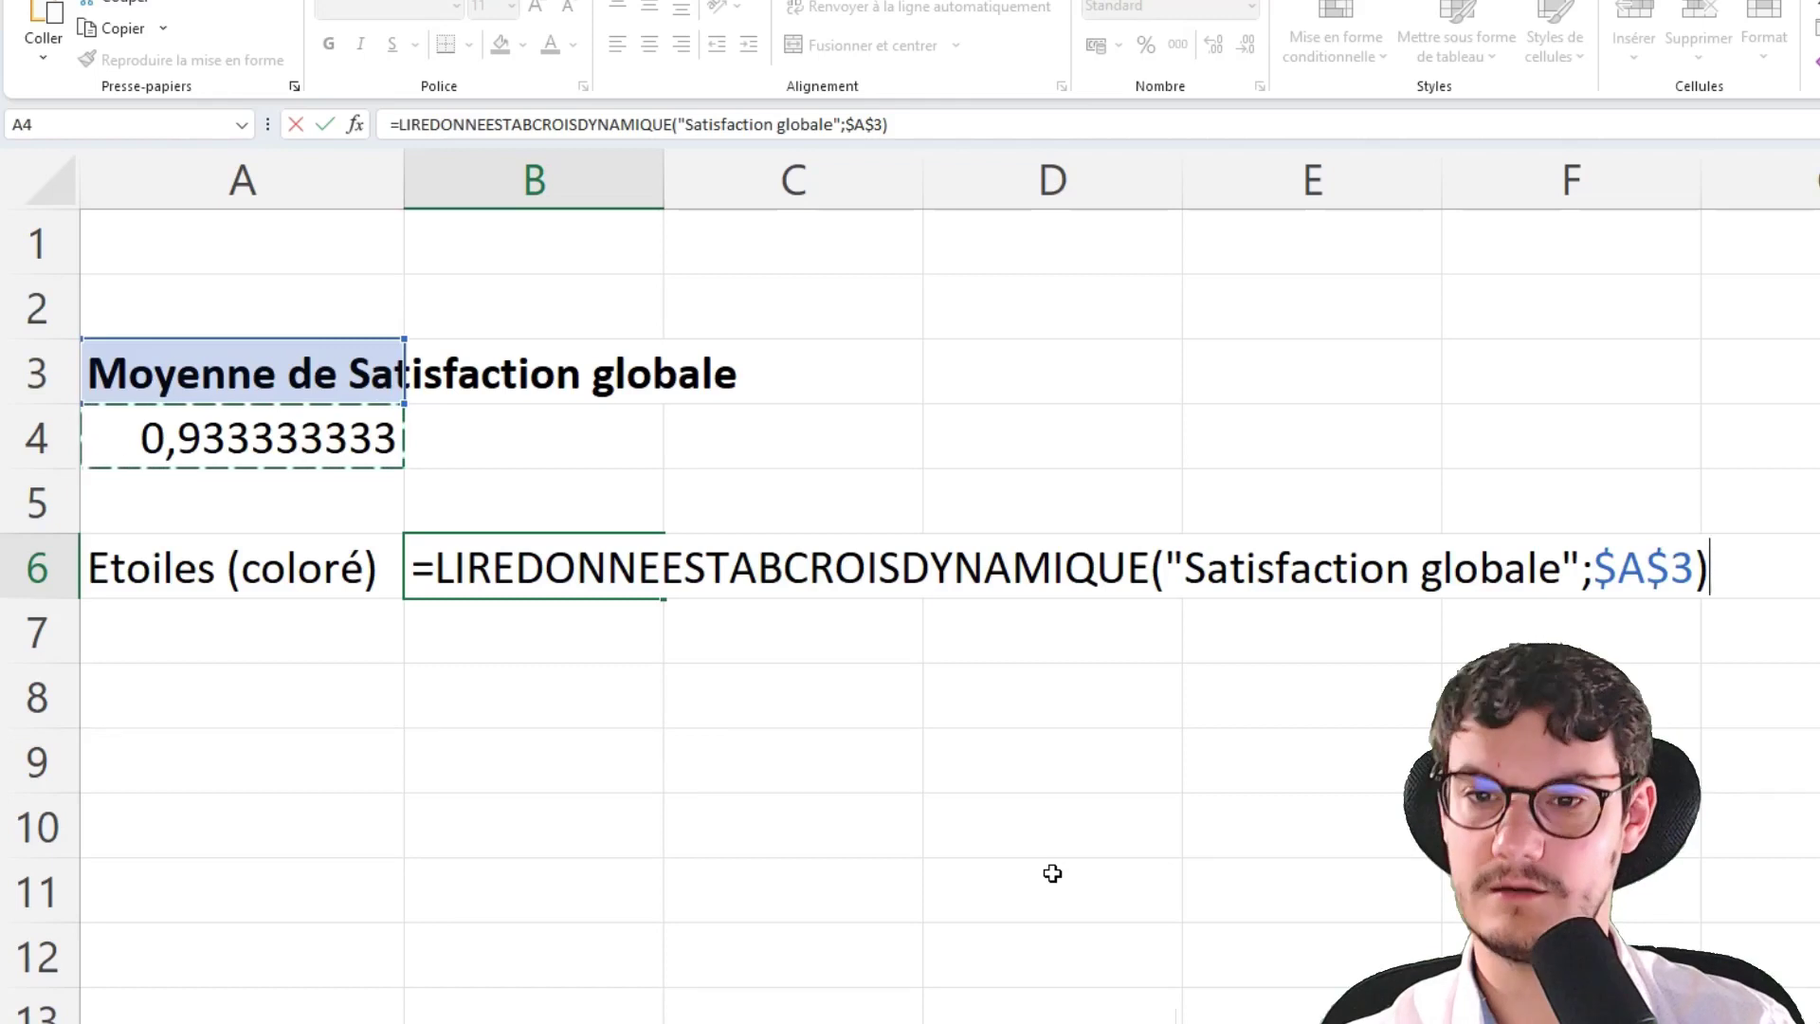
pyautogui.write('/20')
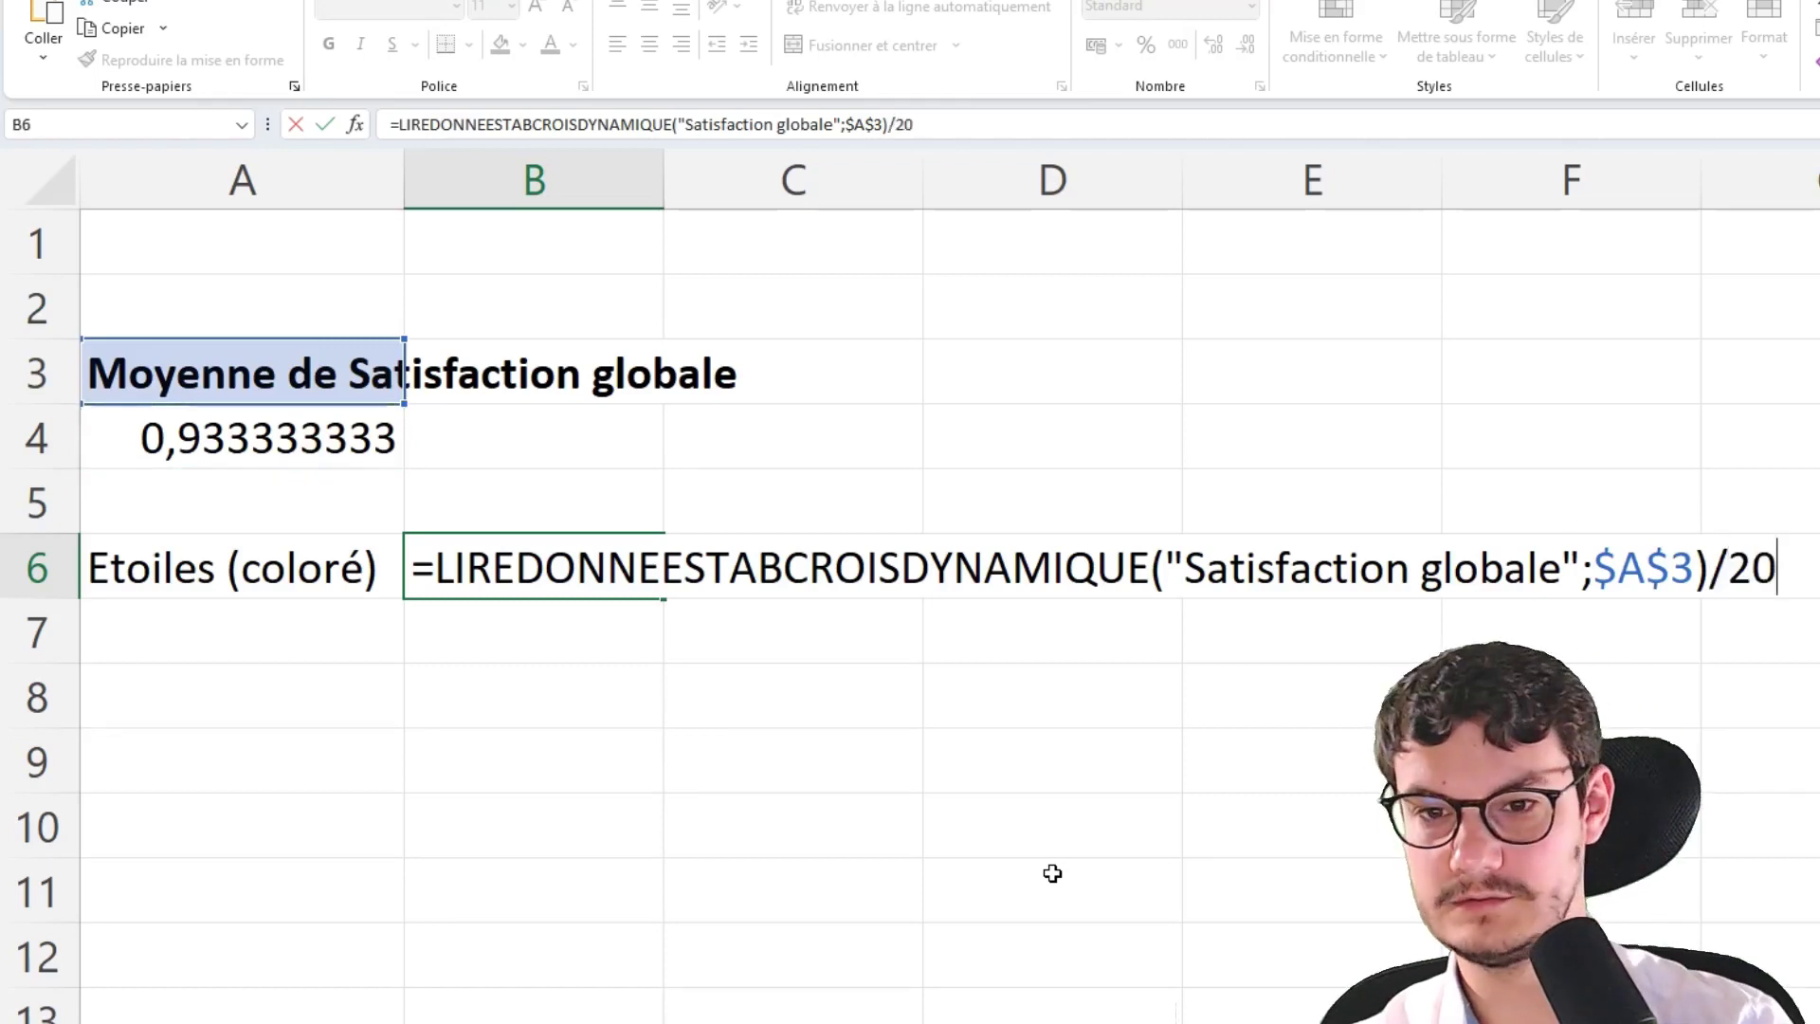
pyautogui.press('Return')
pyautogui.click(465, 574)
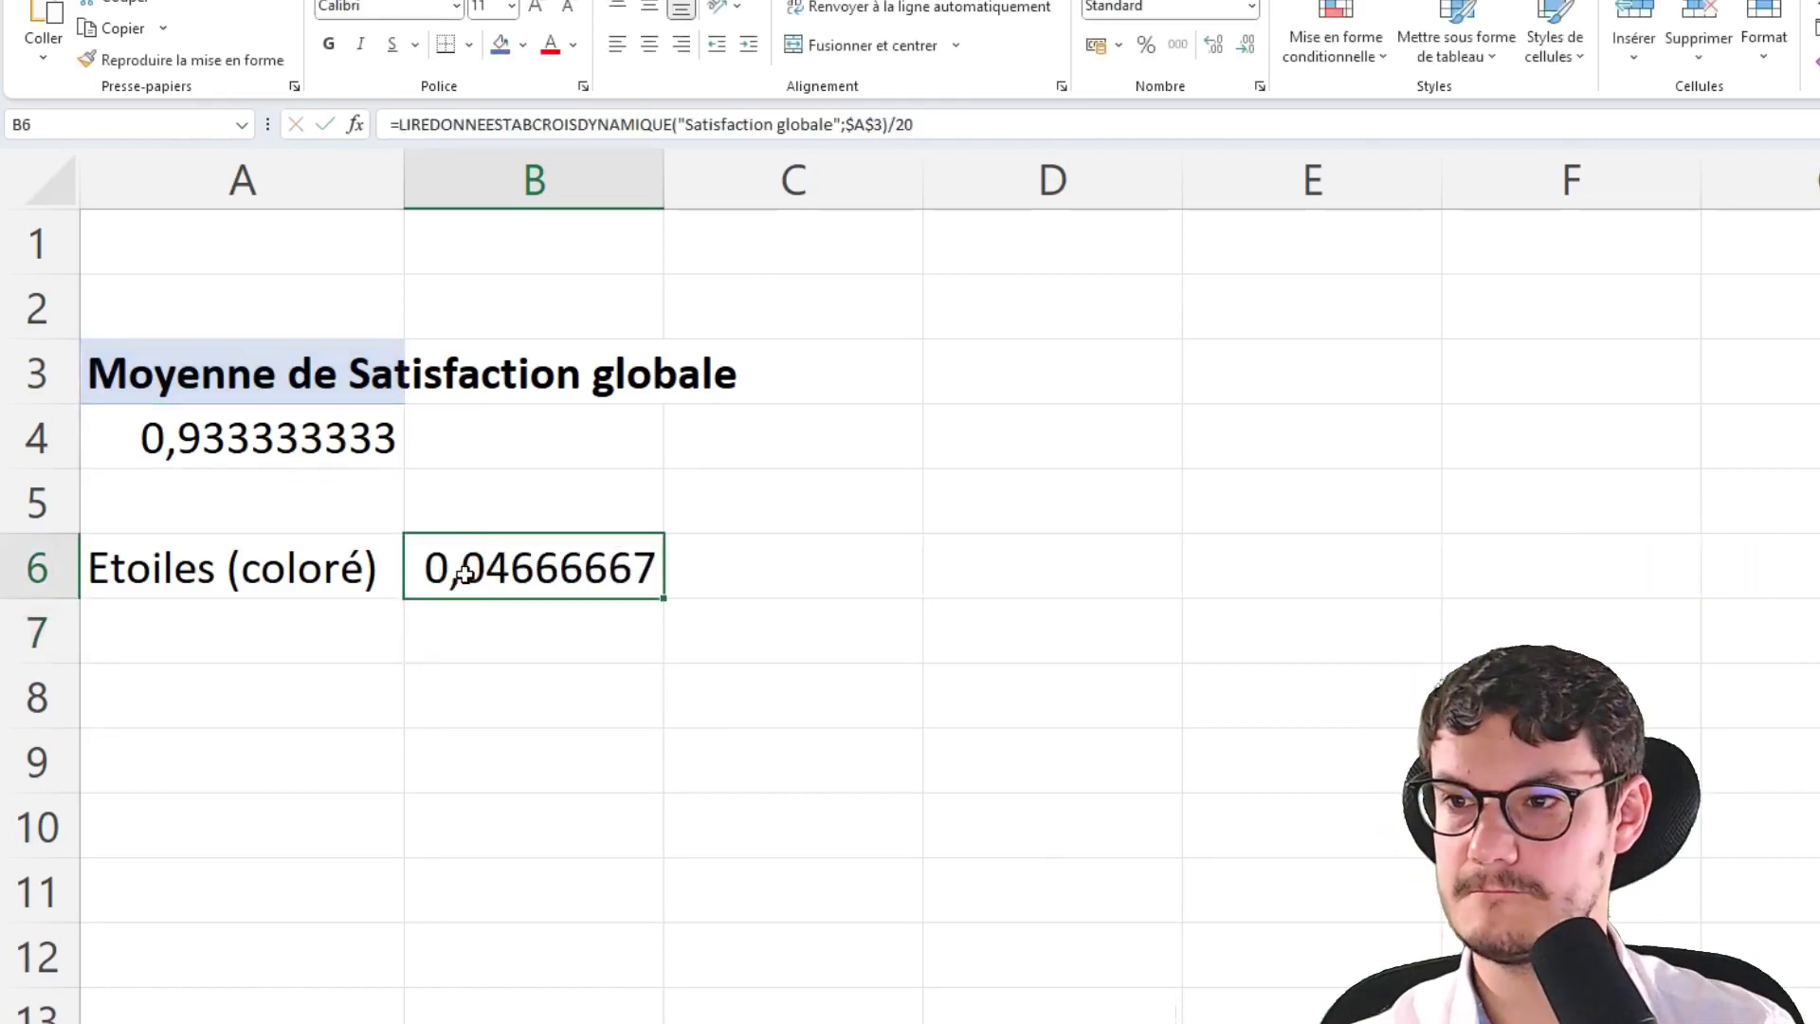
pyautogui.click(921, 135)
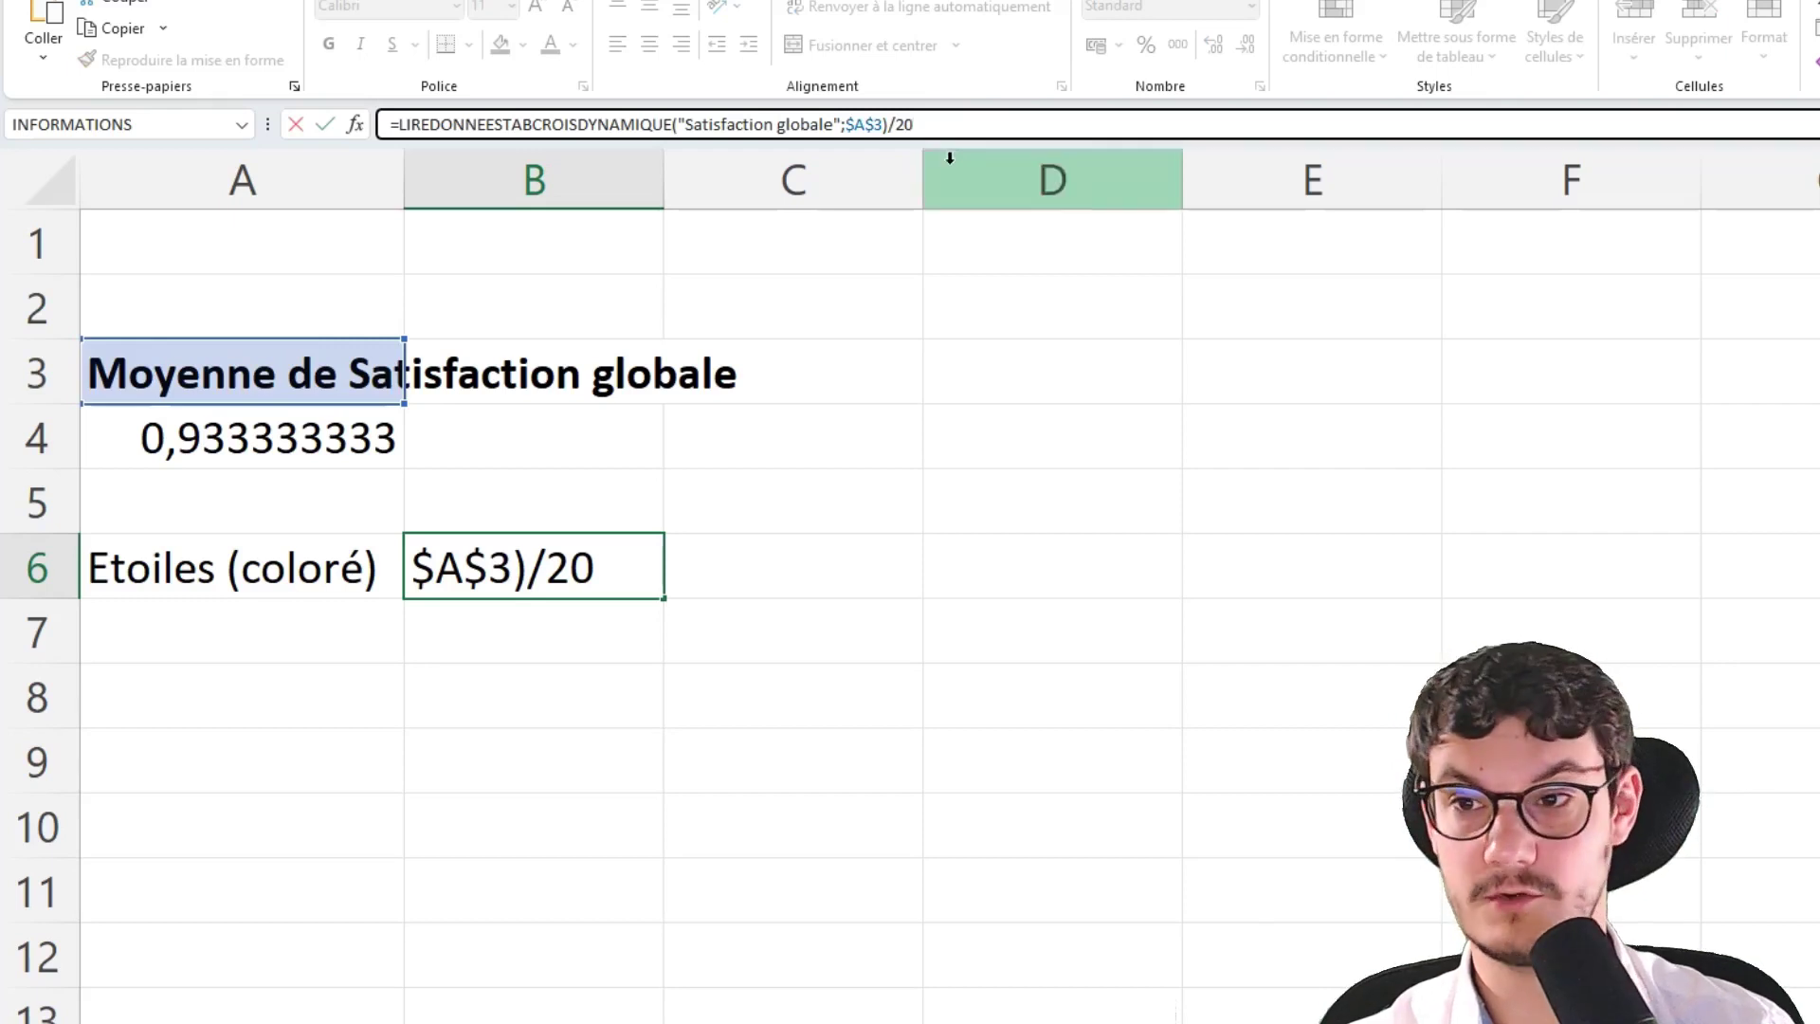
pyautogui.write('*100')
pyautogui.press('Return')
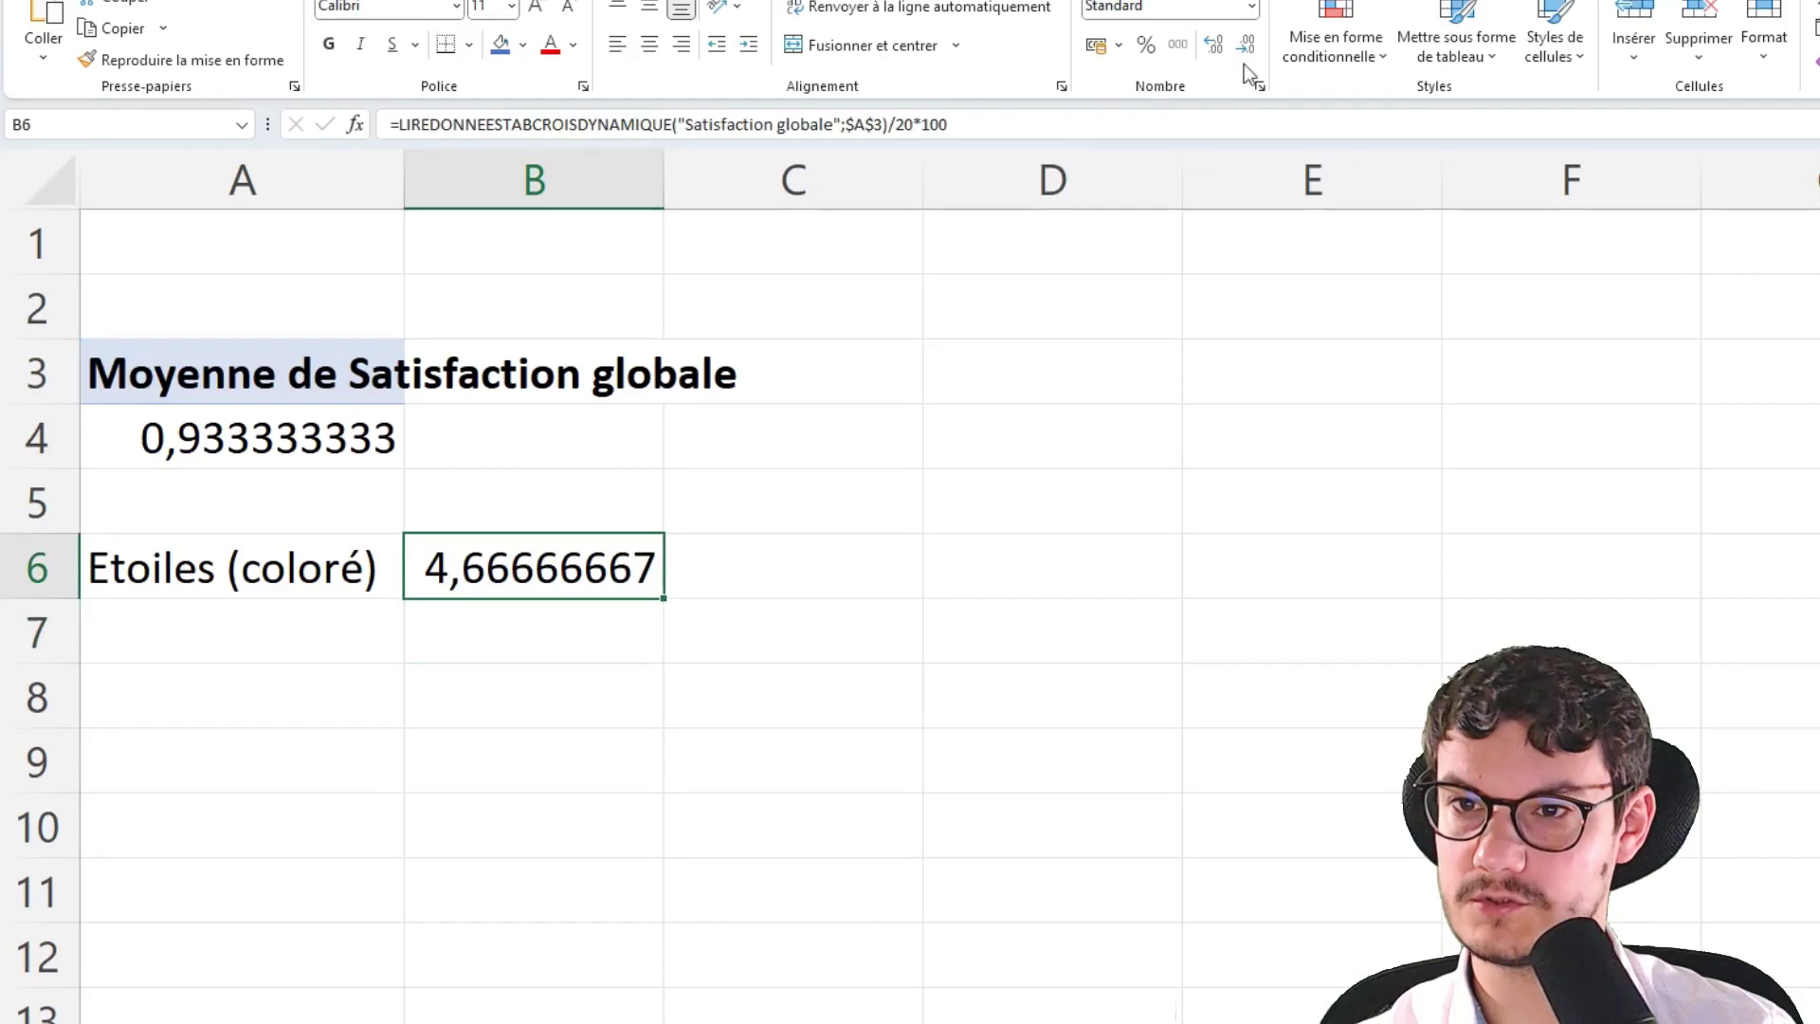
# Reduce B6 to one decimal so it shows 4,7, then review its formula unchanged
pyautogui.click(1244, 44)
pyautogui.click(1244, 44)
pyautogui.click(1244, 44)
pyautogui.click(1243, 43)
pyautogui.click(1244, 43)
pyautogui.click(1244, 44)
pyautogui.click(1243, 44)
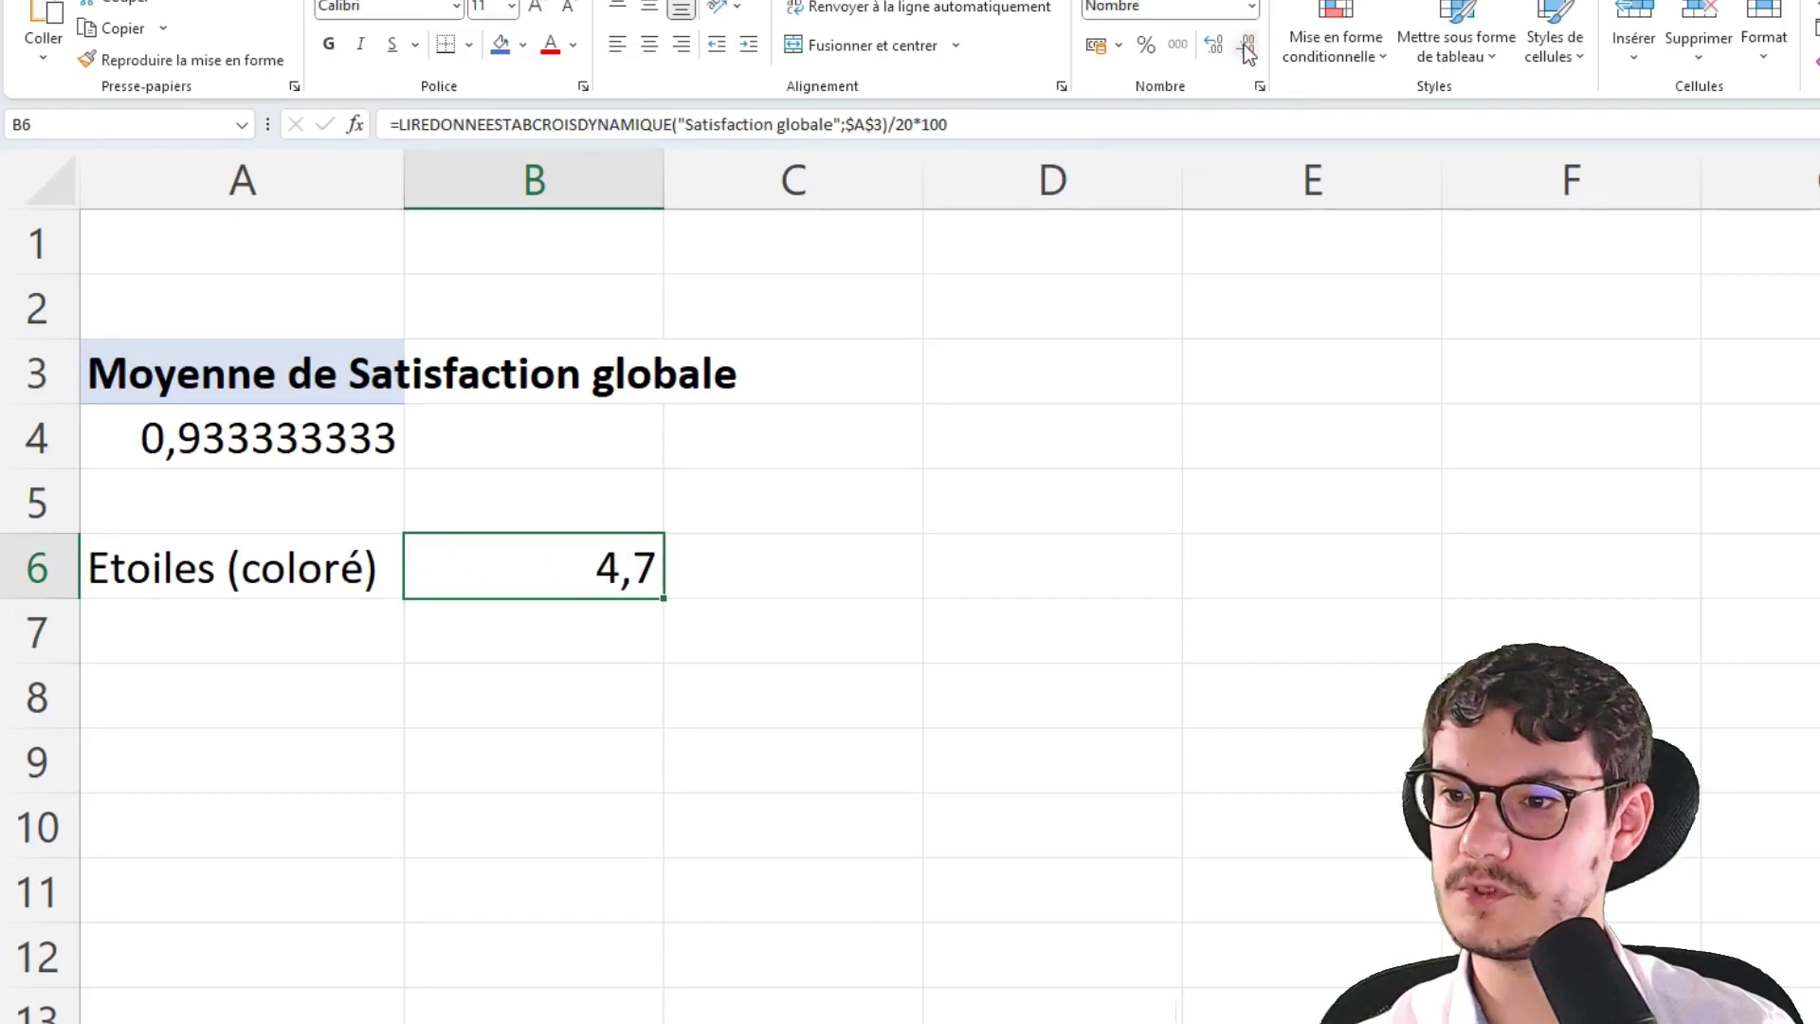
pyautogui.doubleClick(575, 566)
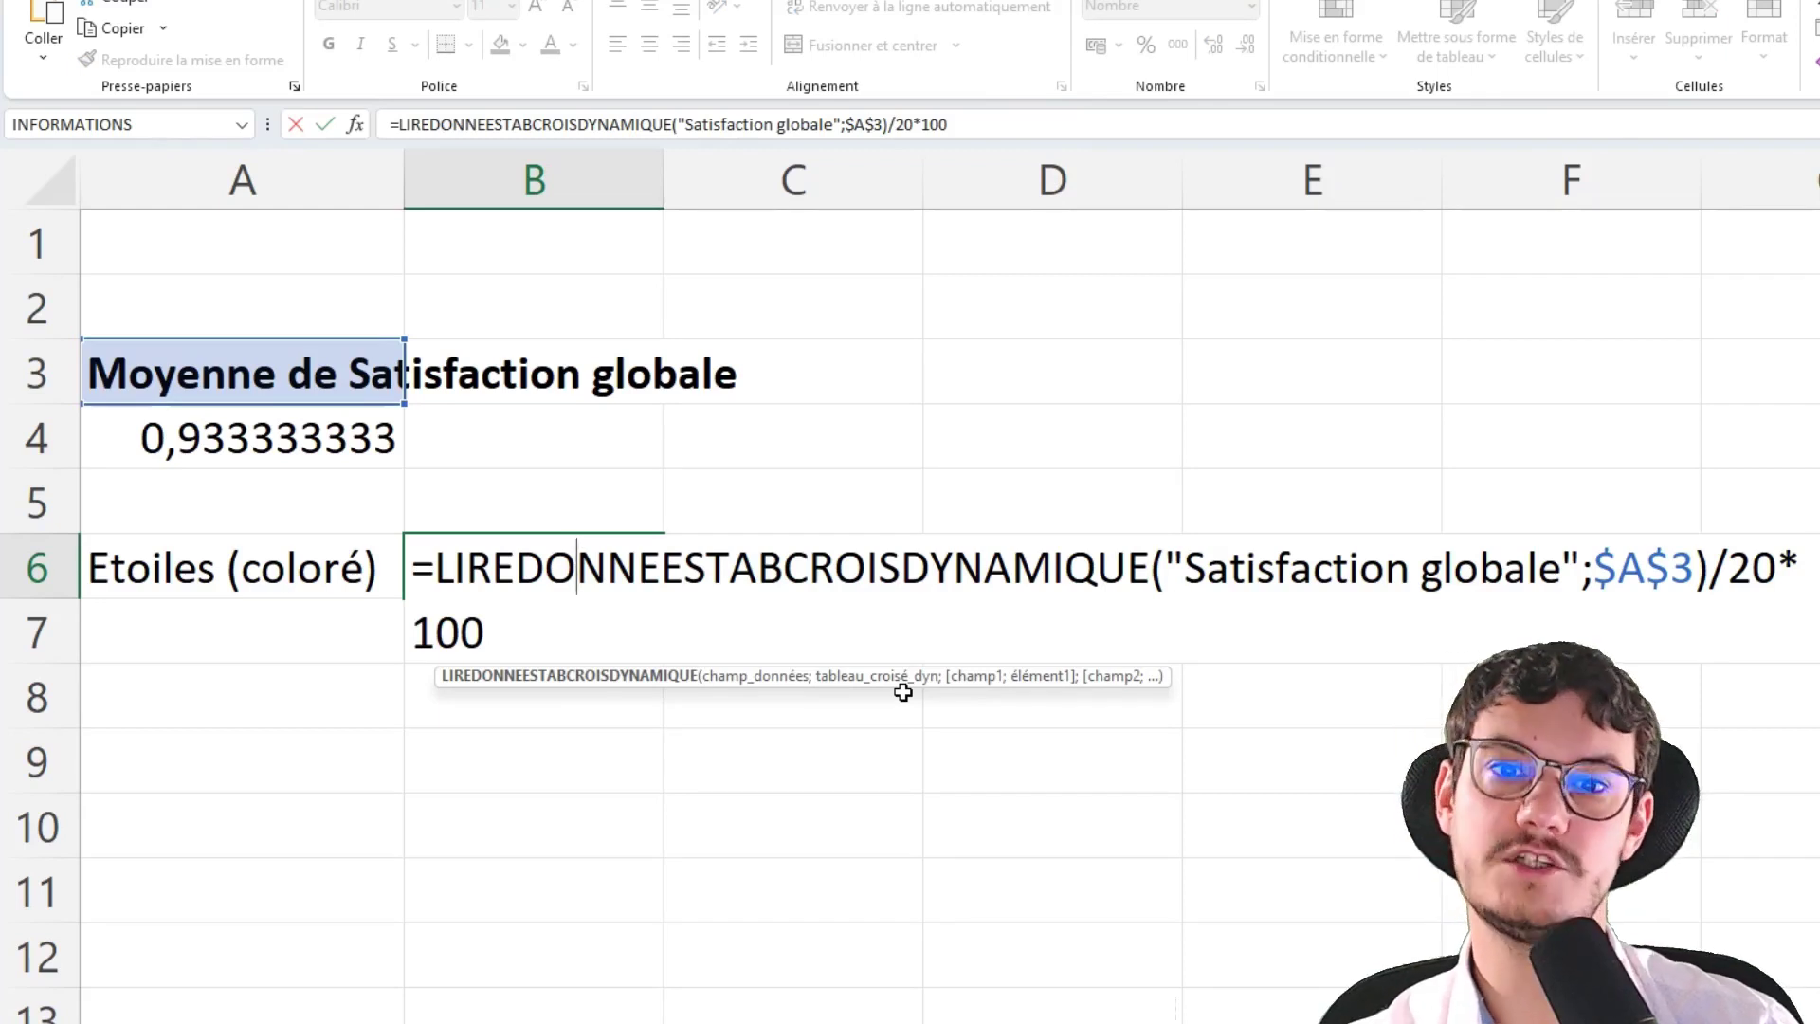
pyautogui.press('Escape')
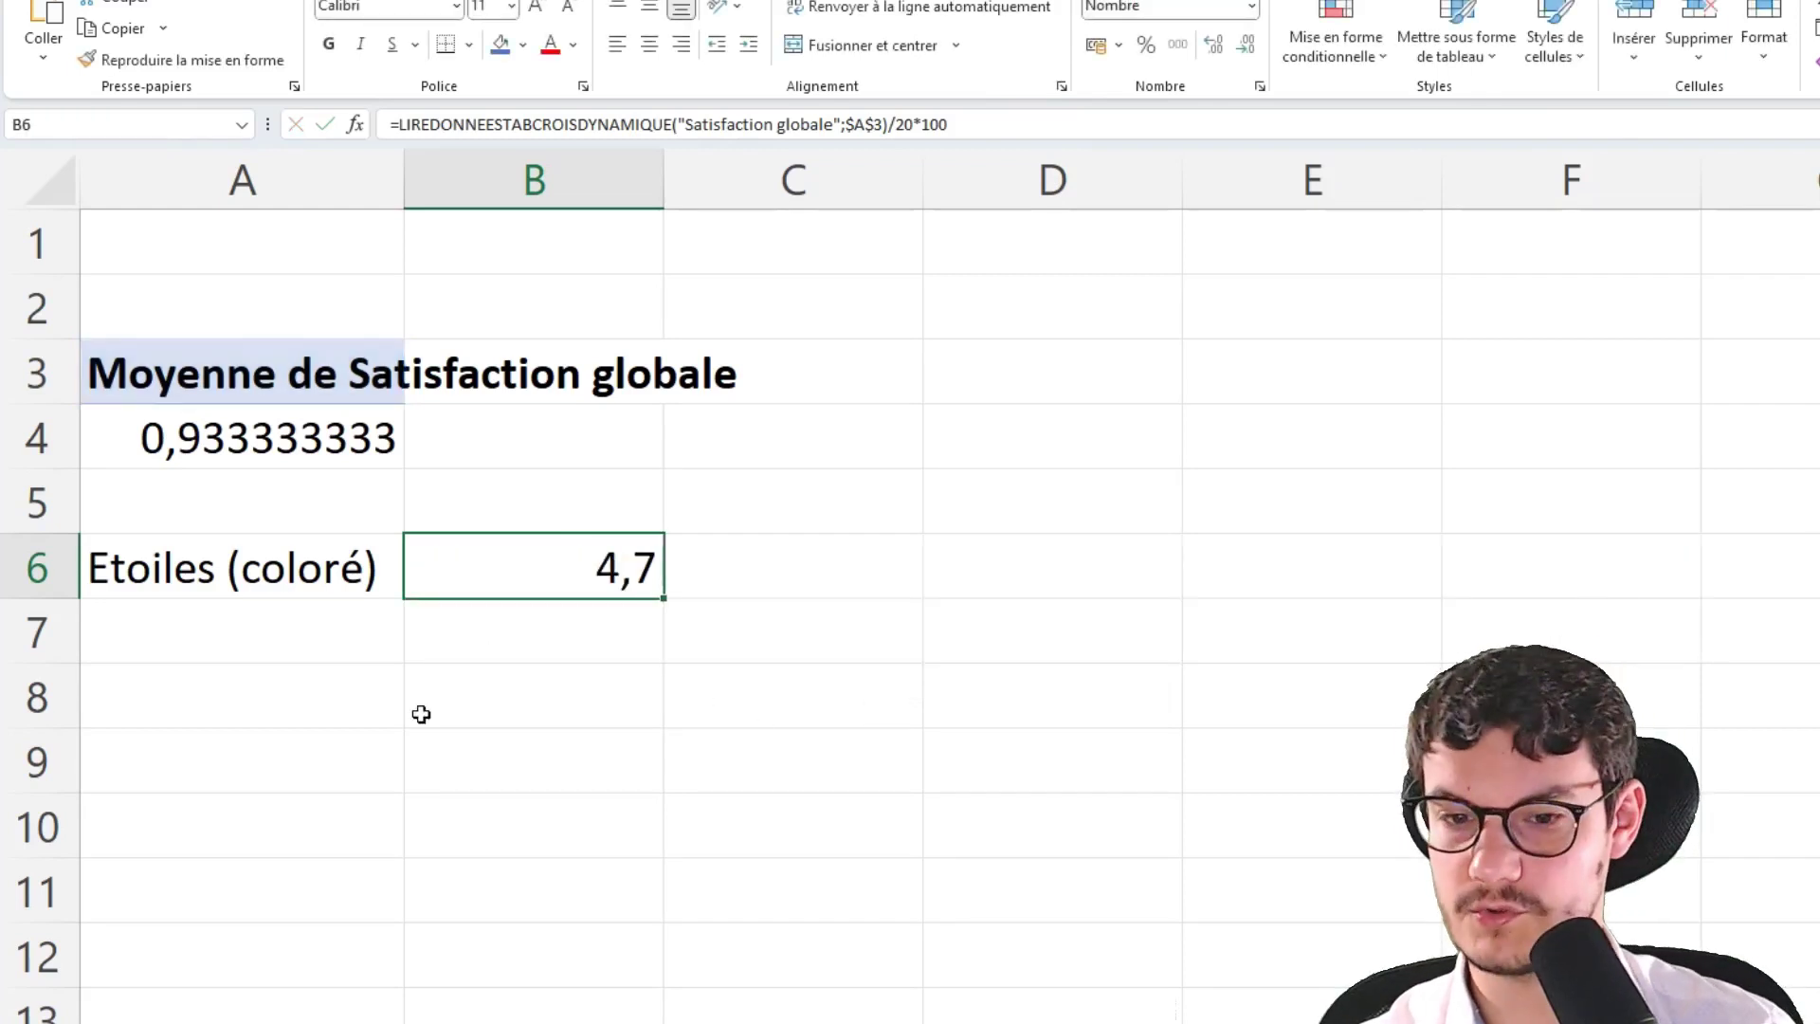
pyautogui.click(173, 625)
# Label A7 'Etoiles (grises)' and enter =5-B6 in B7 for the remaining 0,3 stars
pyautogui.write('Etoi')
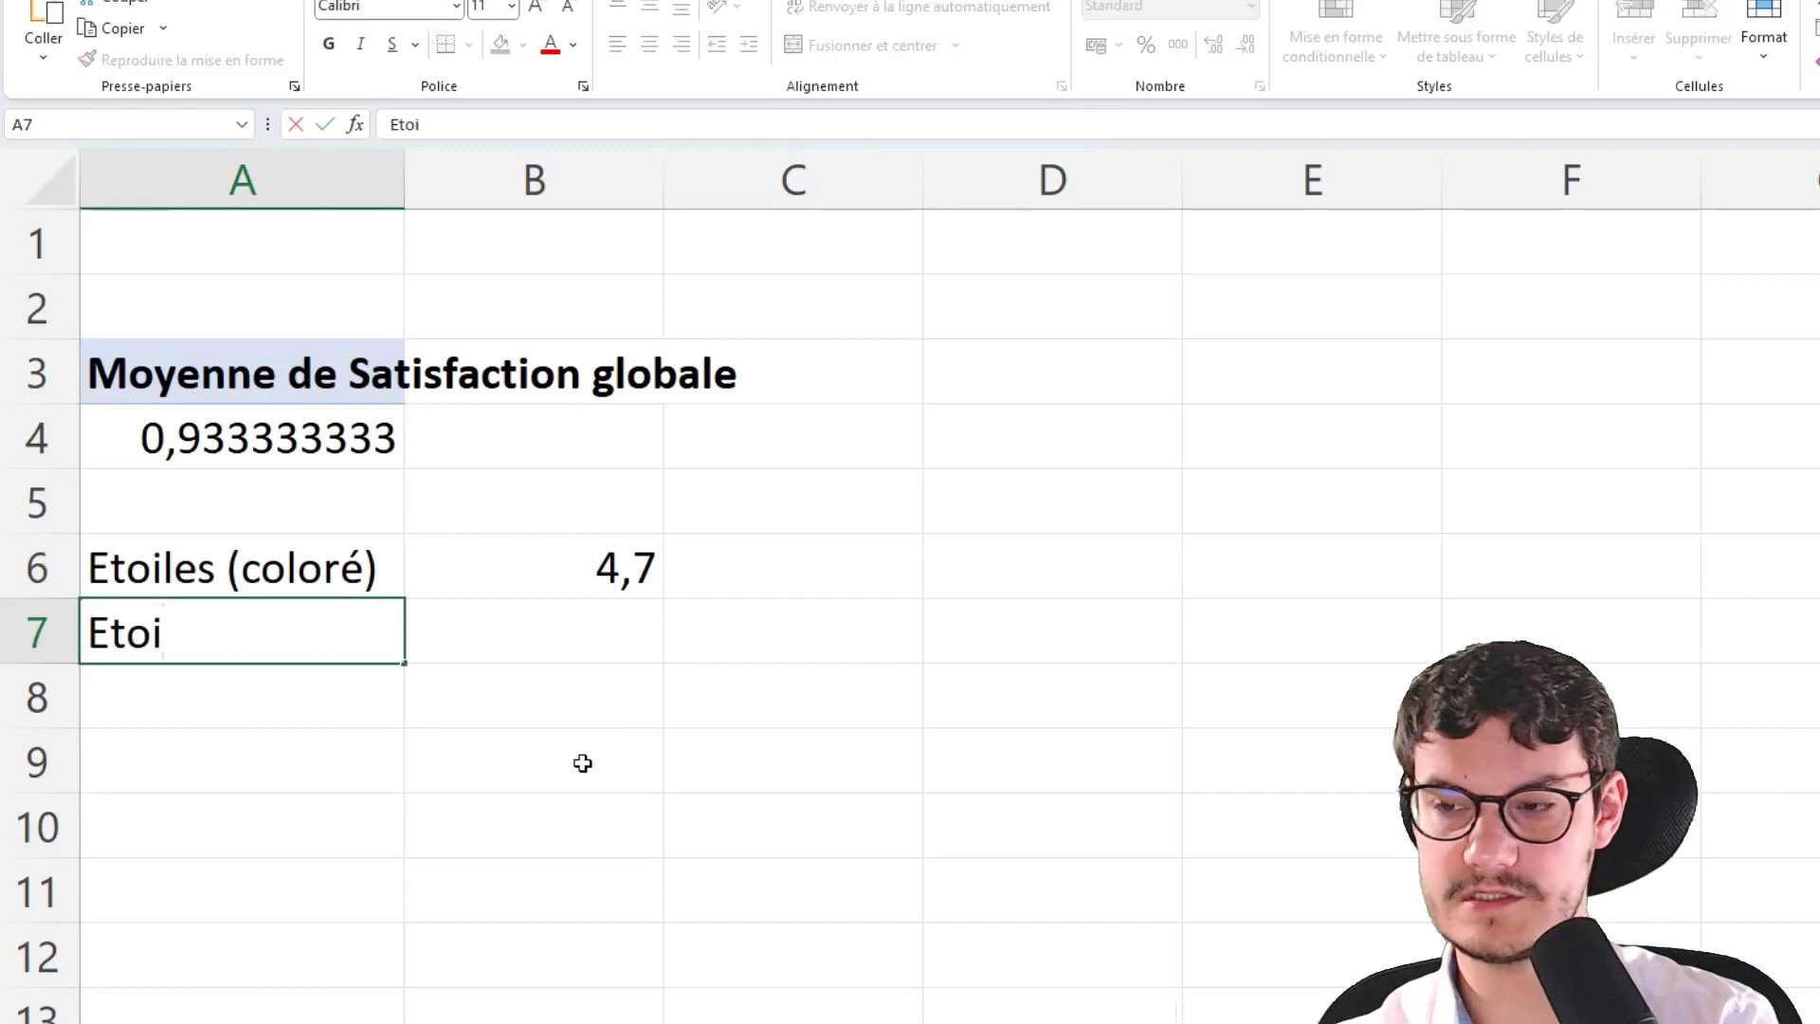
pyautogui.write('les (gri')
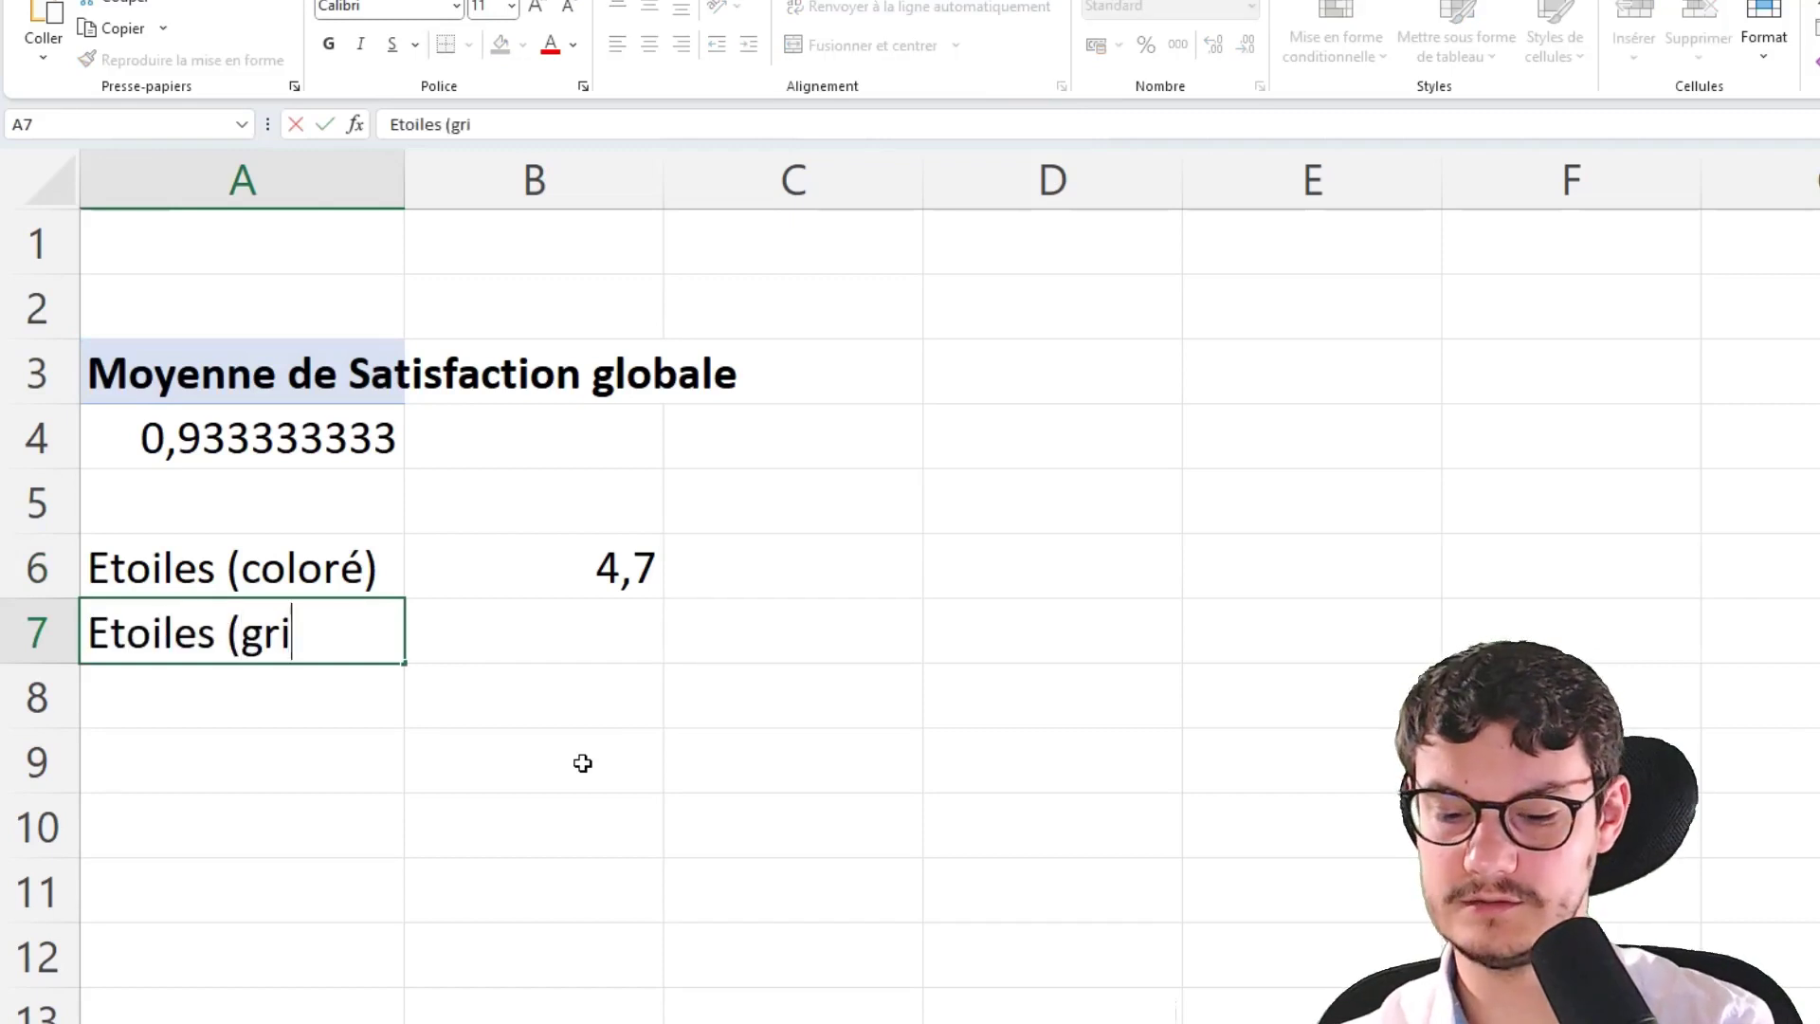
pyautogui.write('ses)')
pyautogui.press('Tab')
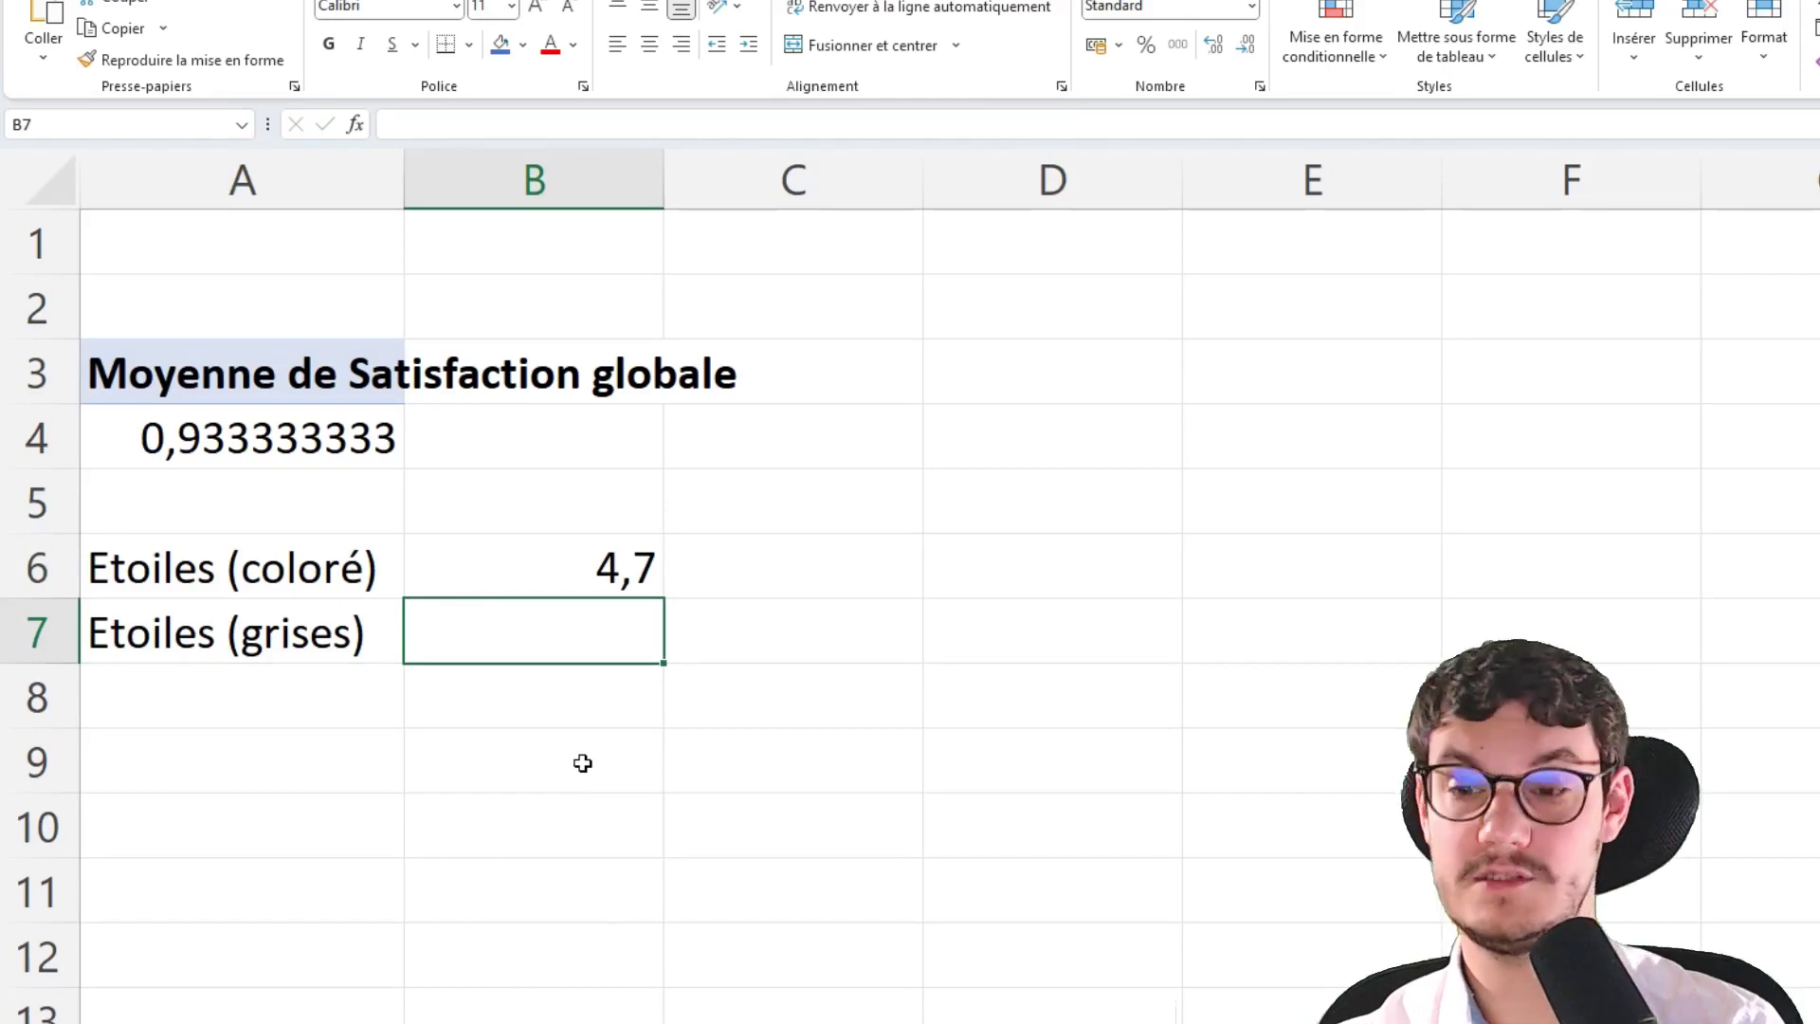
pyautogui.write('=5-')
pyautogui.press('Up')
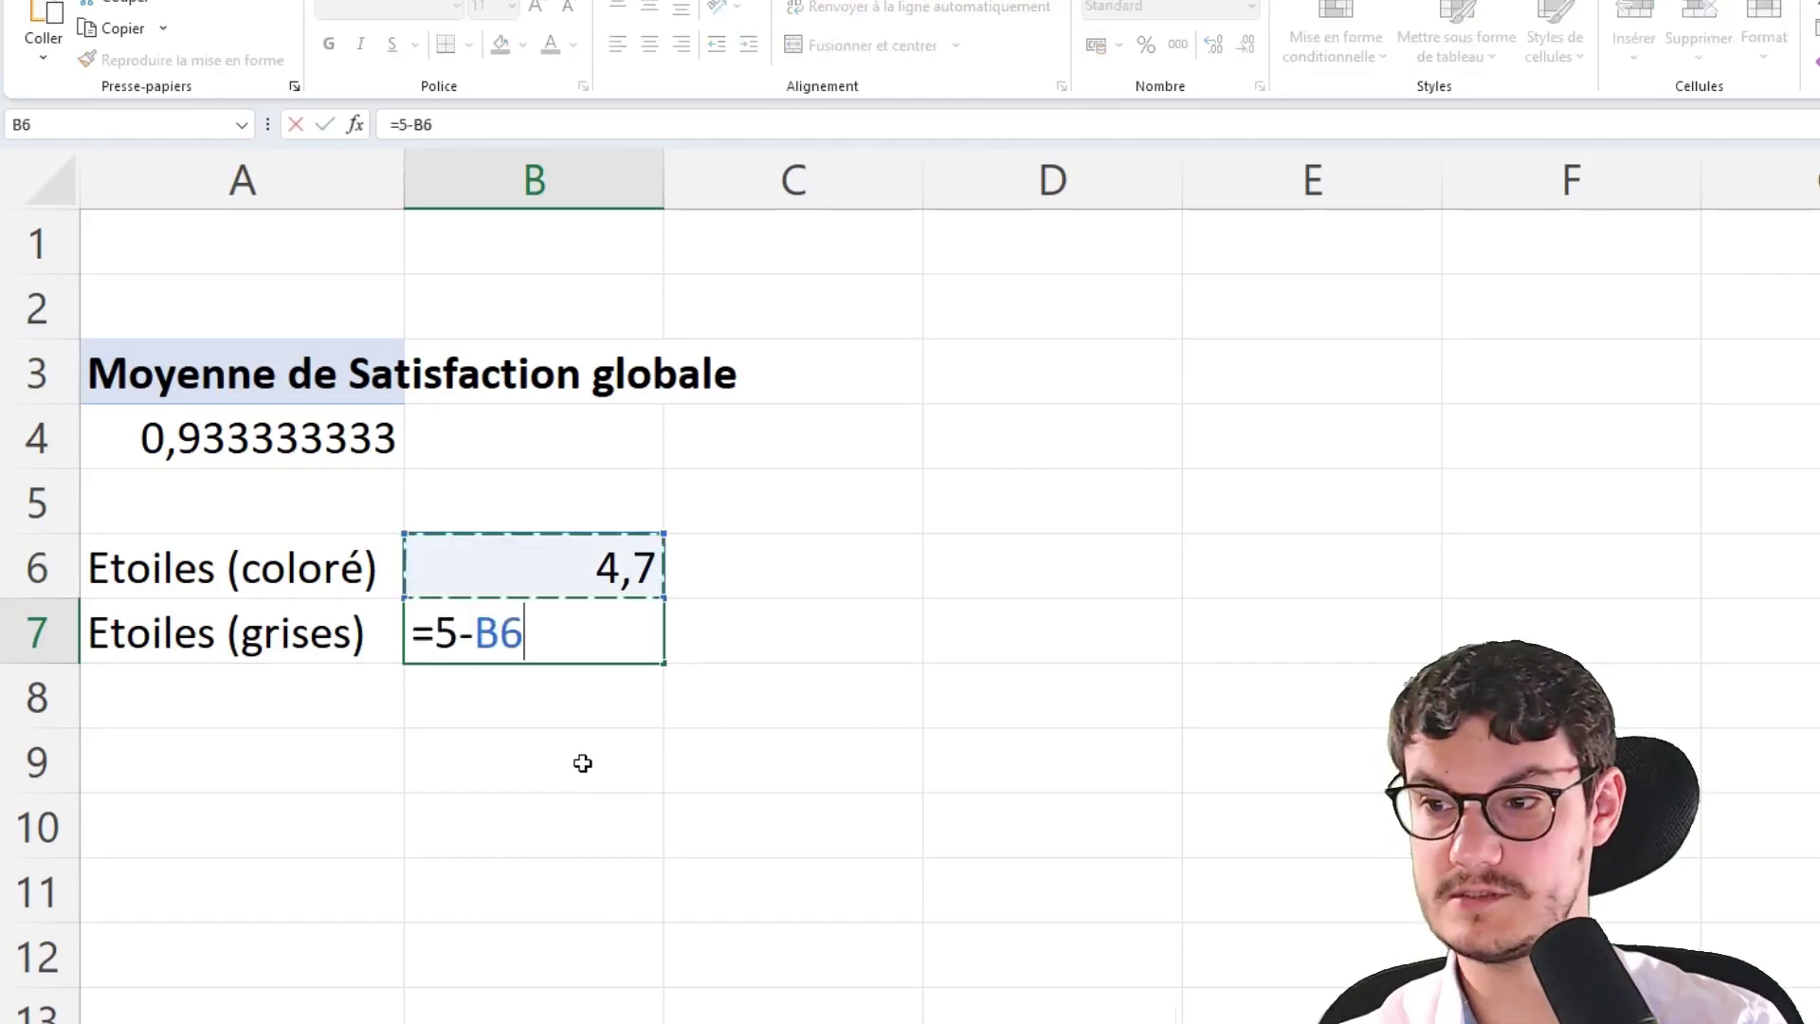
pyautogui.press('Return')
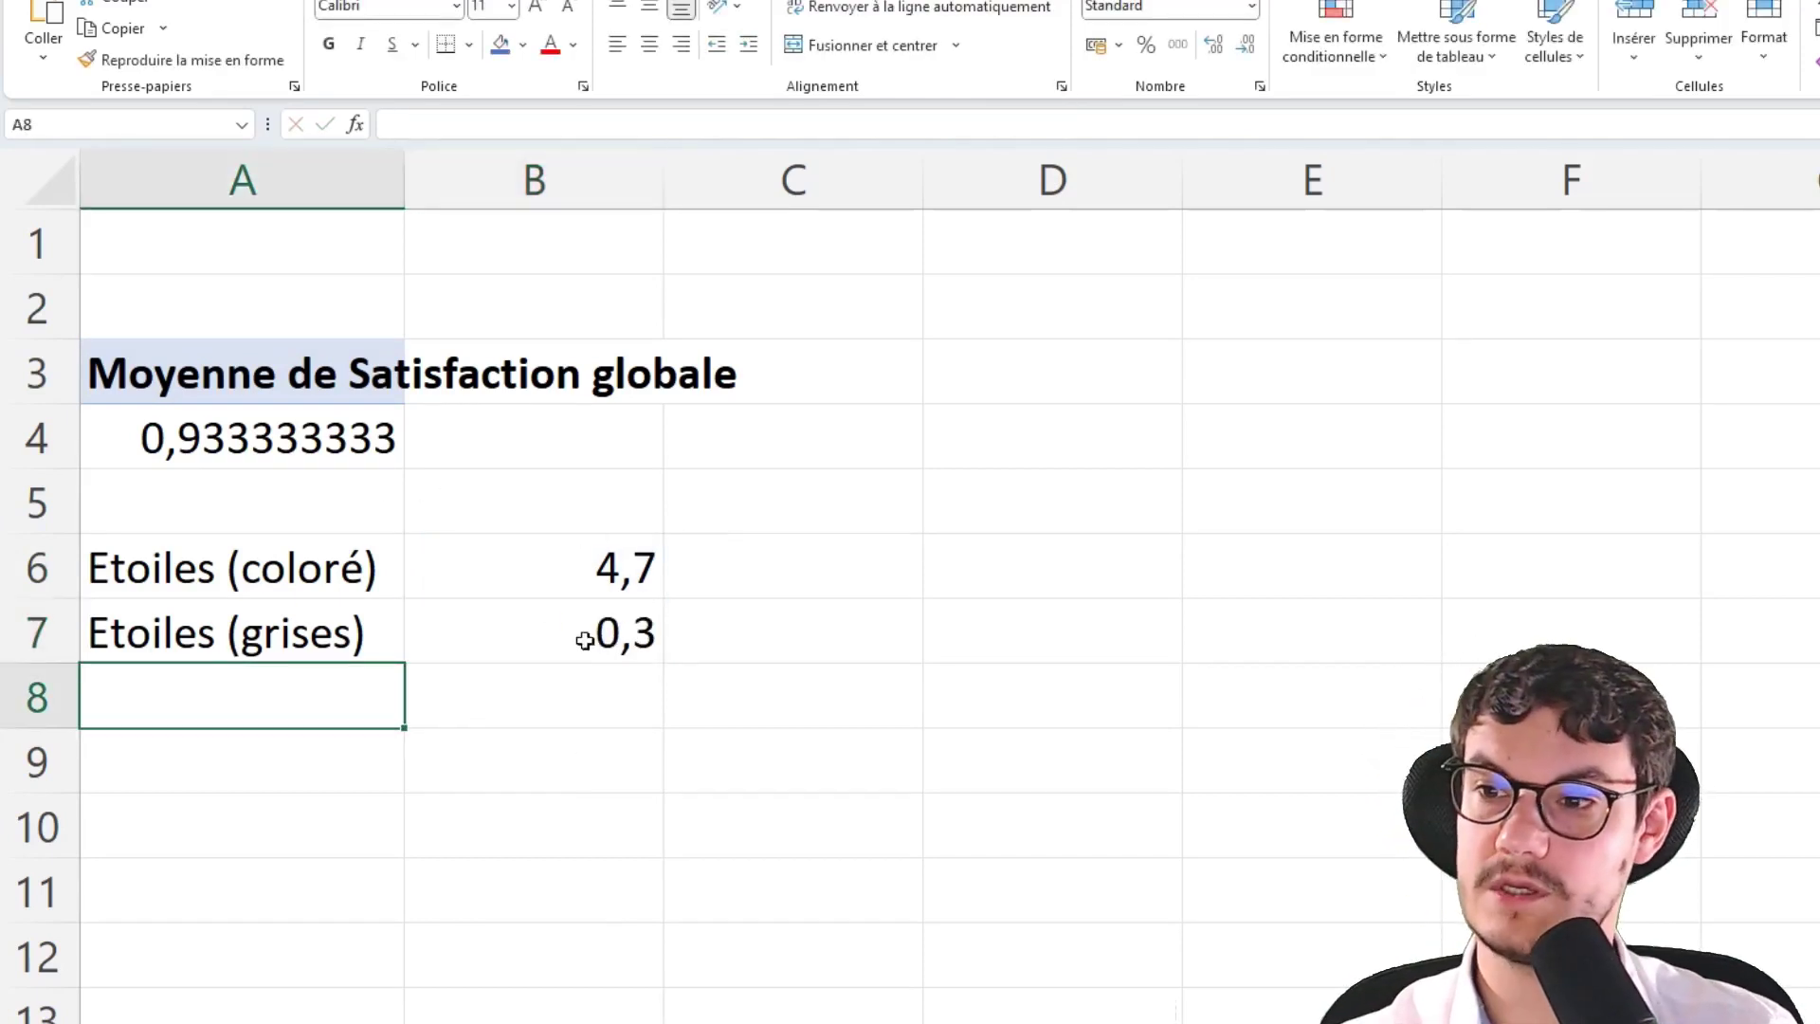
# Check the B6 and B7 star formulas, then bring up the finished dashboard example
pyautogui.click(587, 580)
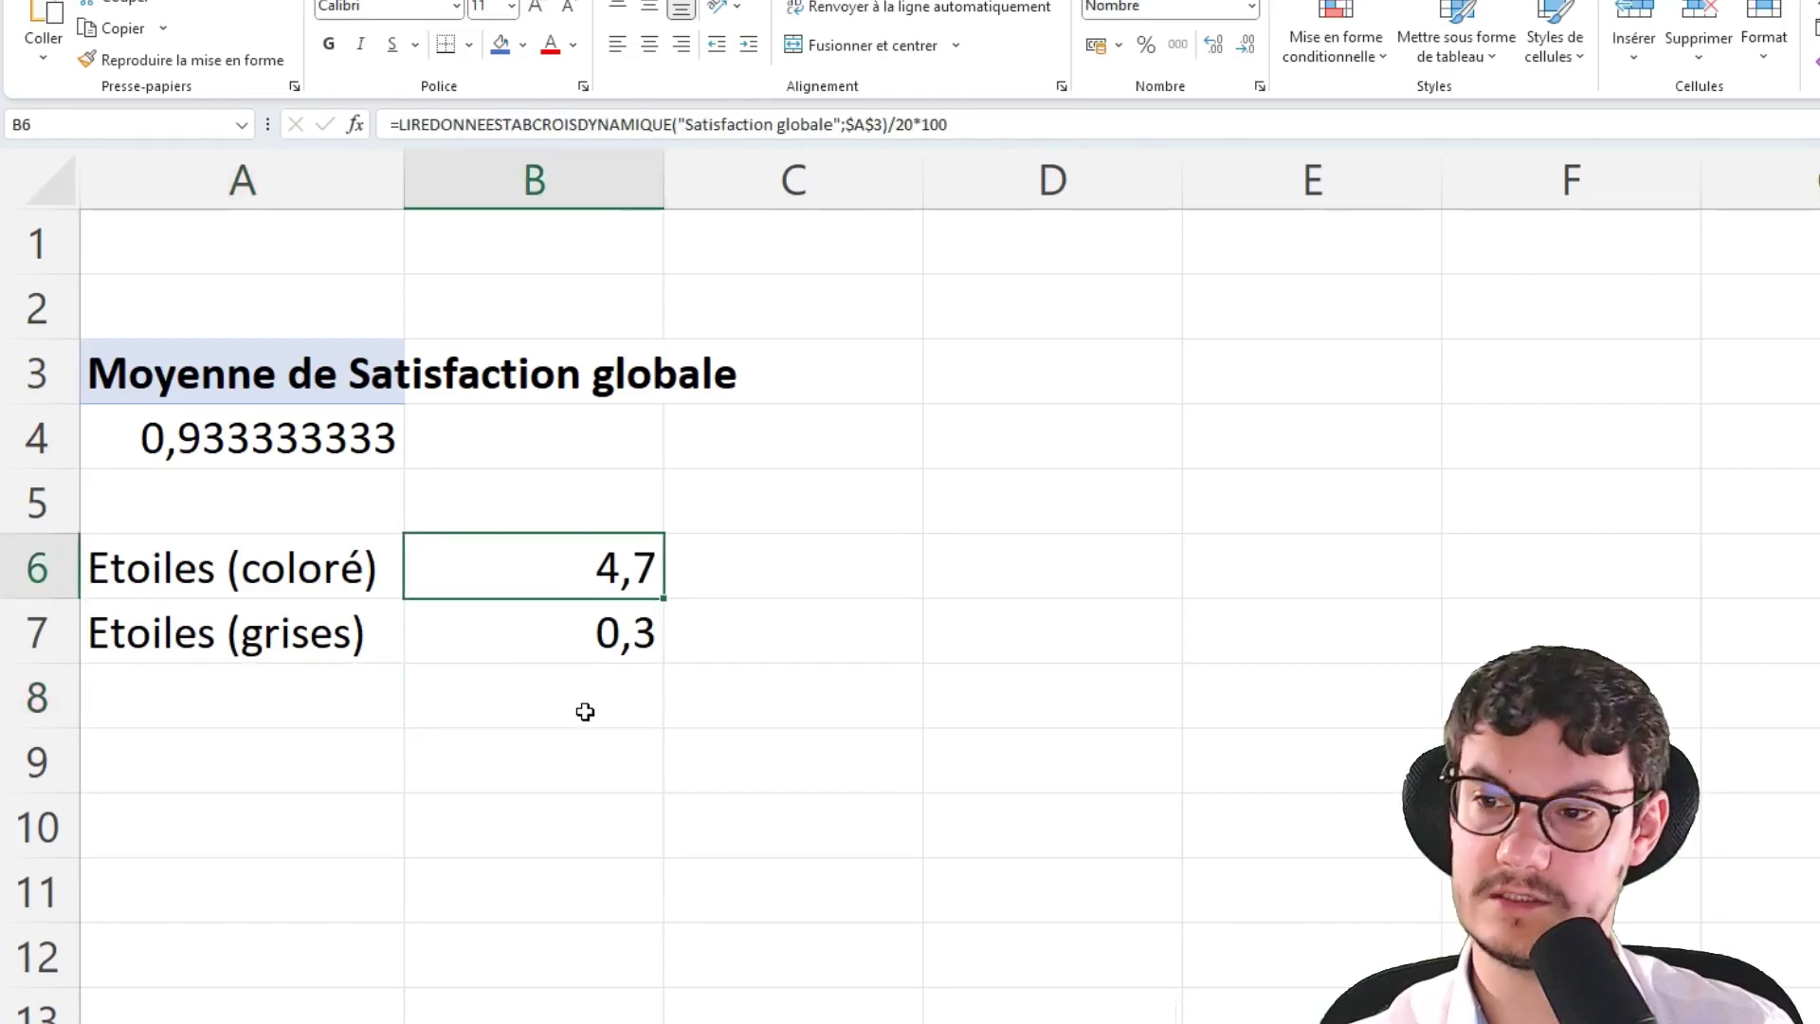
pyautogui.click(531, 613)
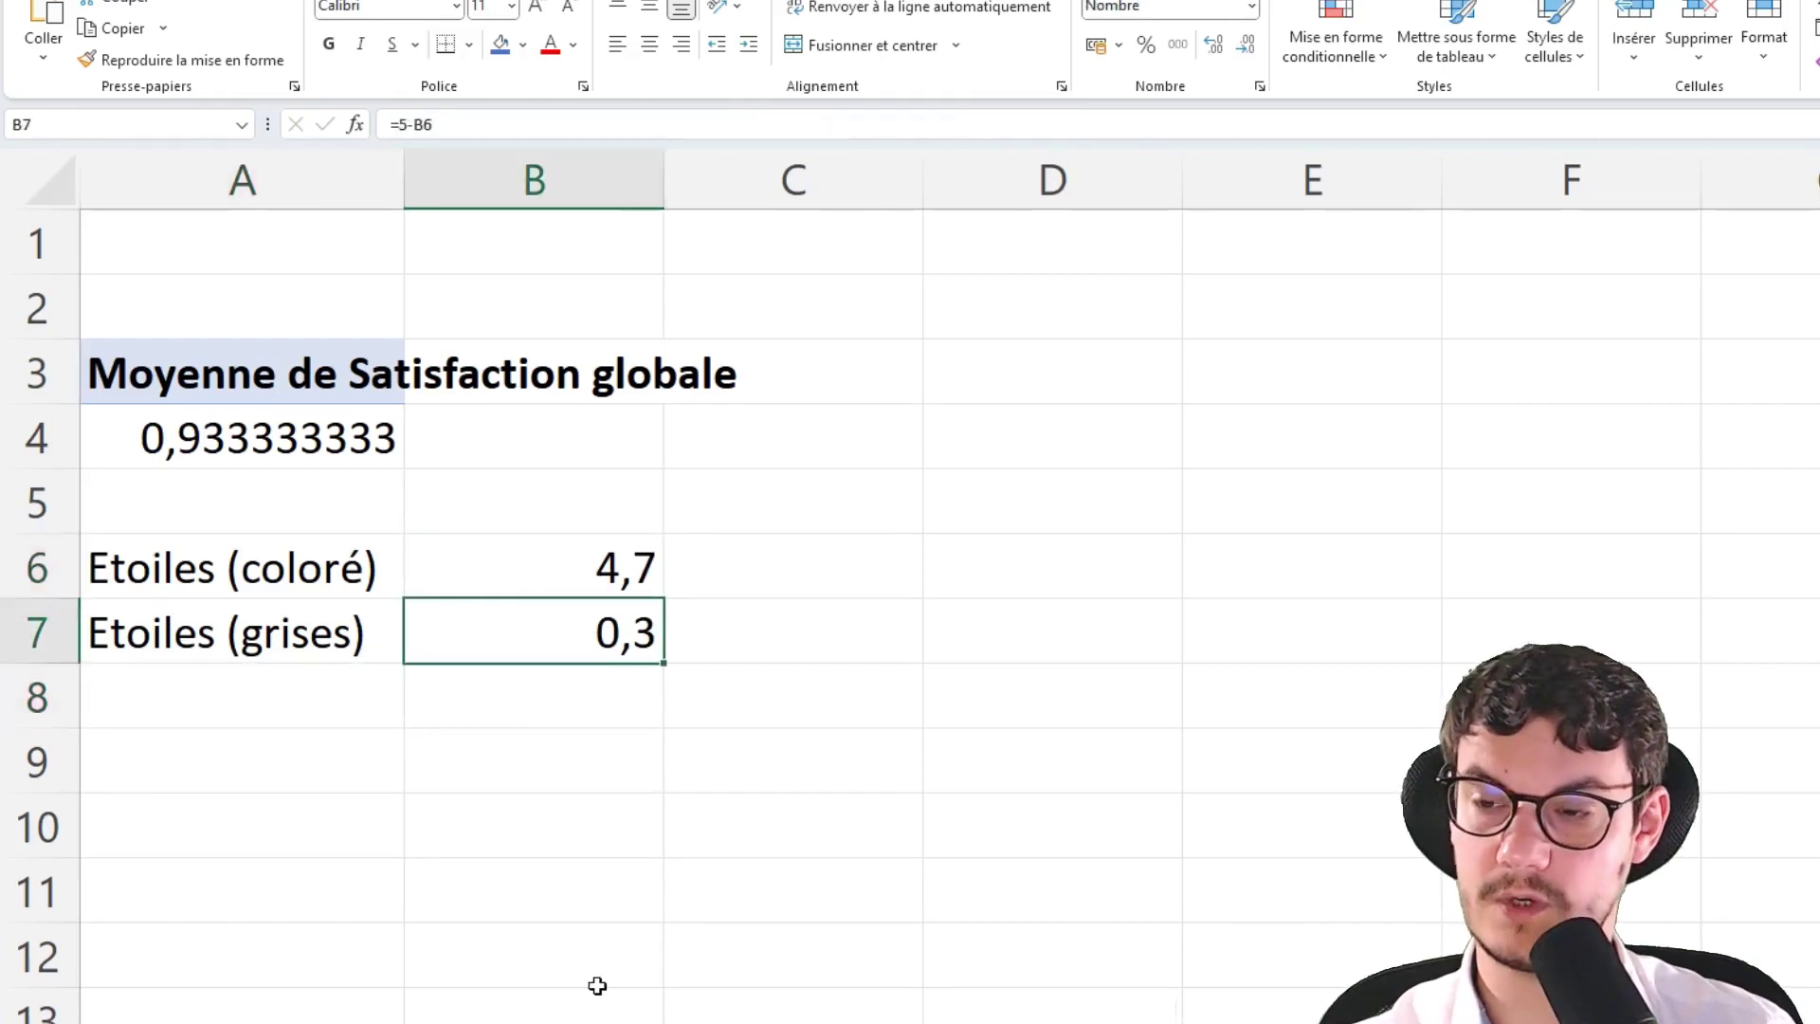
pyautogui.click(218, 831)
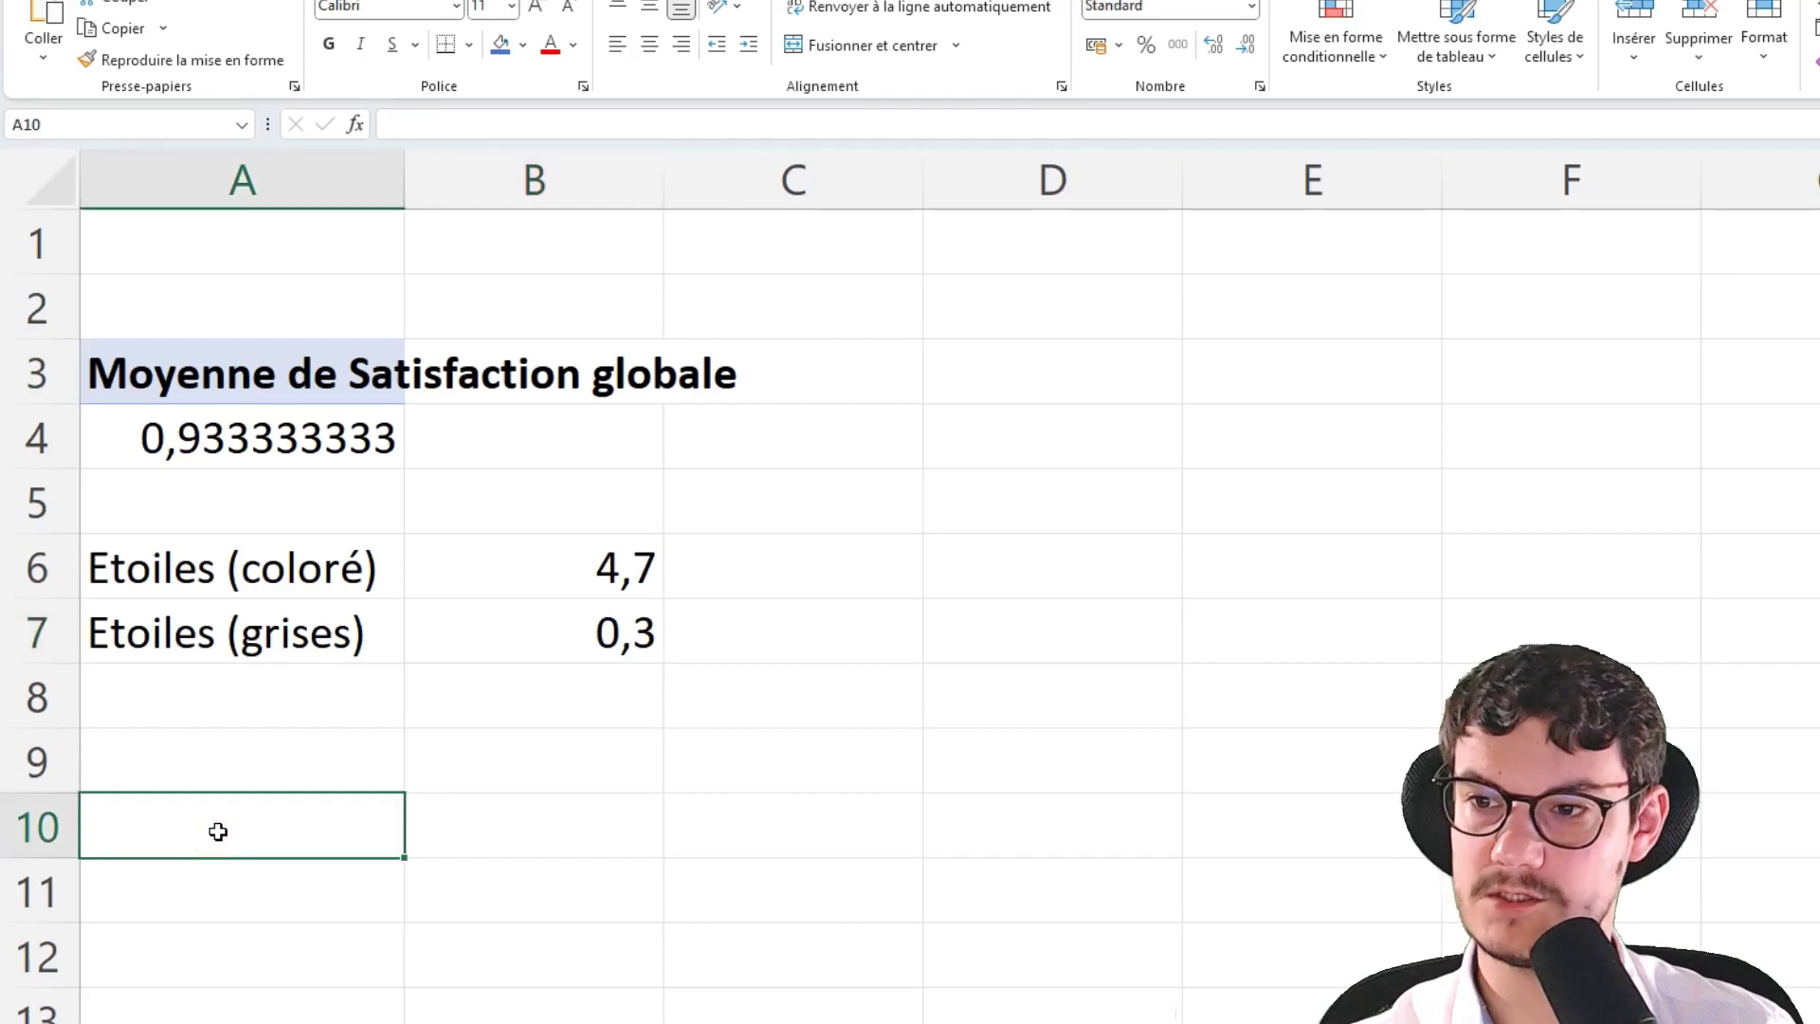
pyautogui.click(759, 1020)
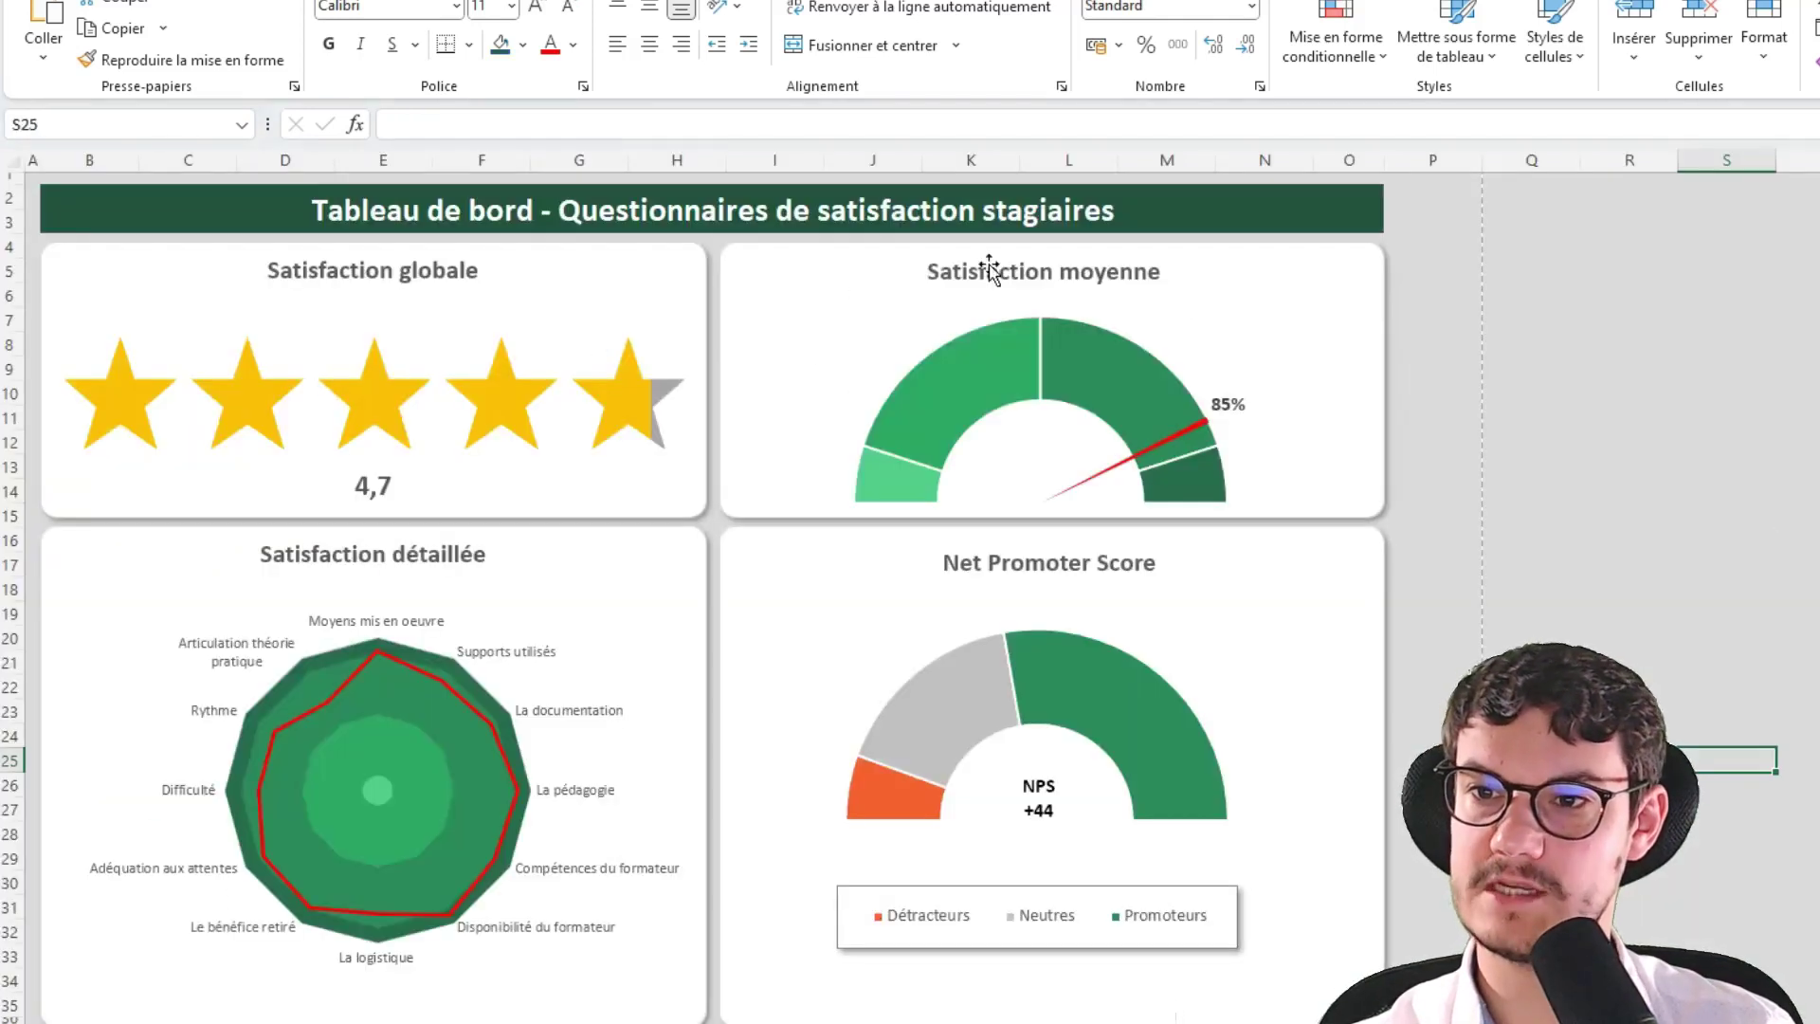
# Leave the example dashboard (4,7 stars, 85%, NPS +44) and return to the TCD workbook
pyautogui.moveTo(1043, 365)
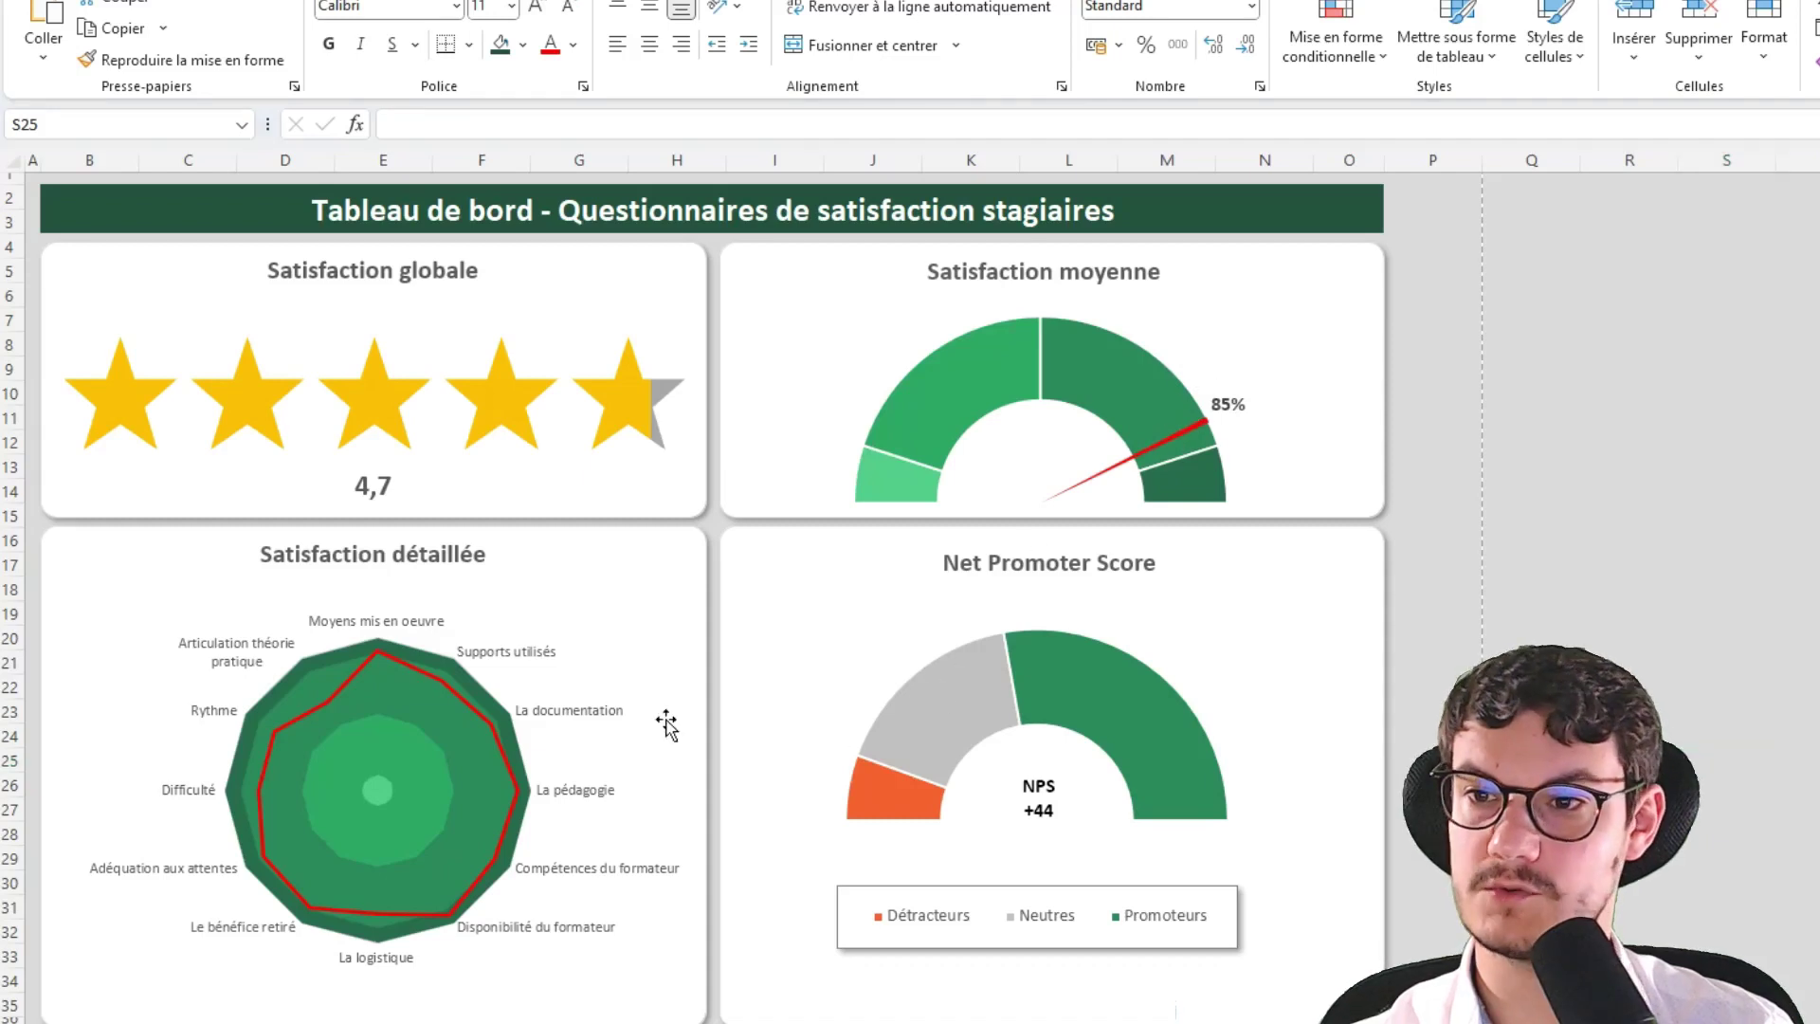
pyautogui.hotkey('alt', 'Tab')
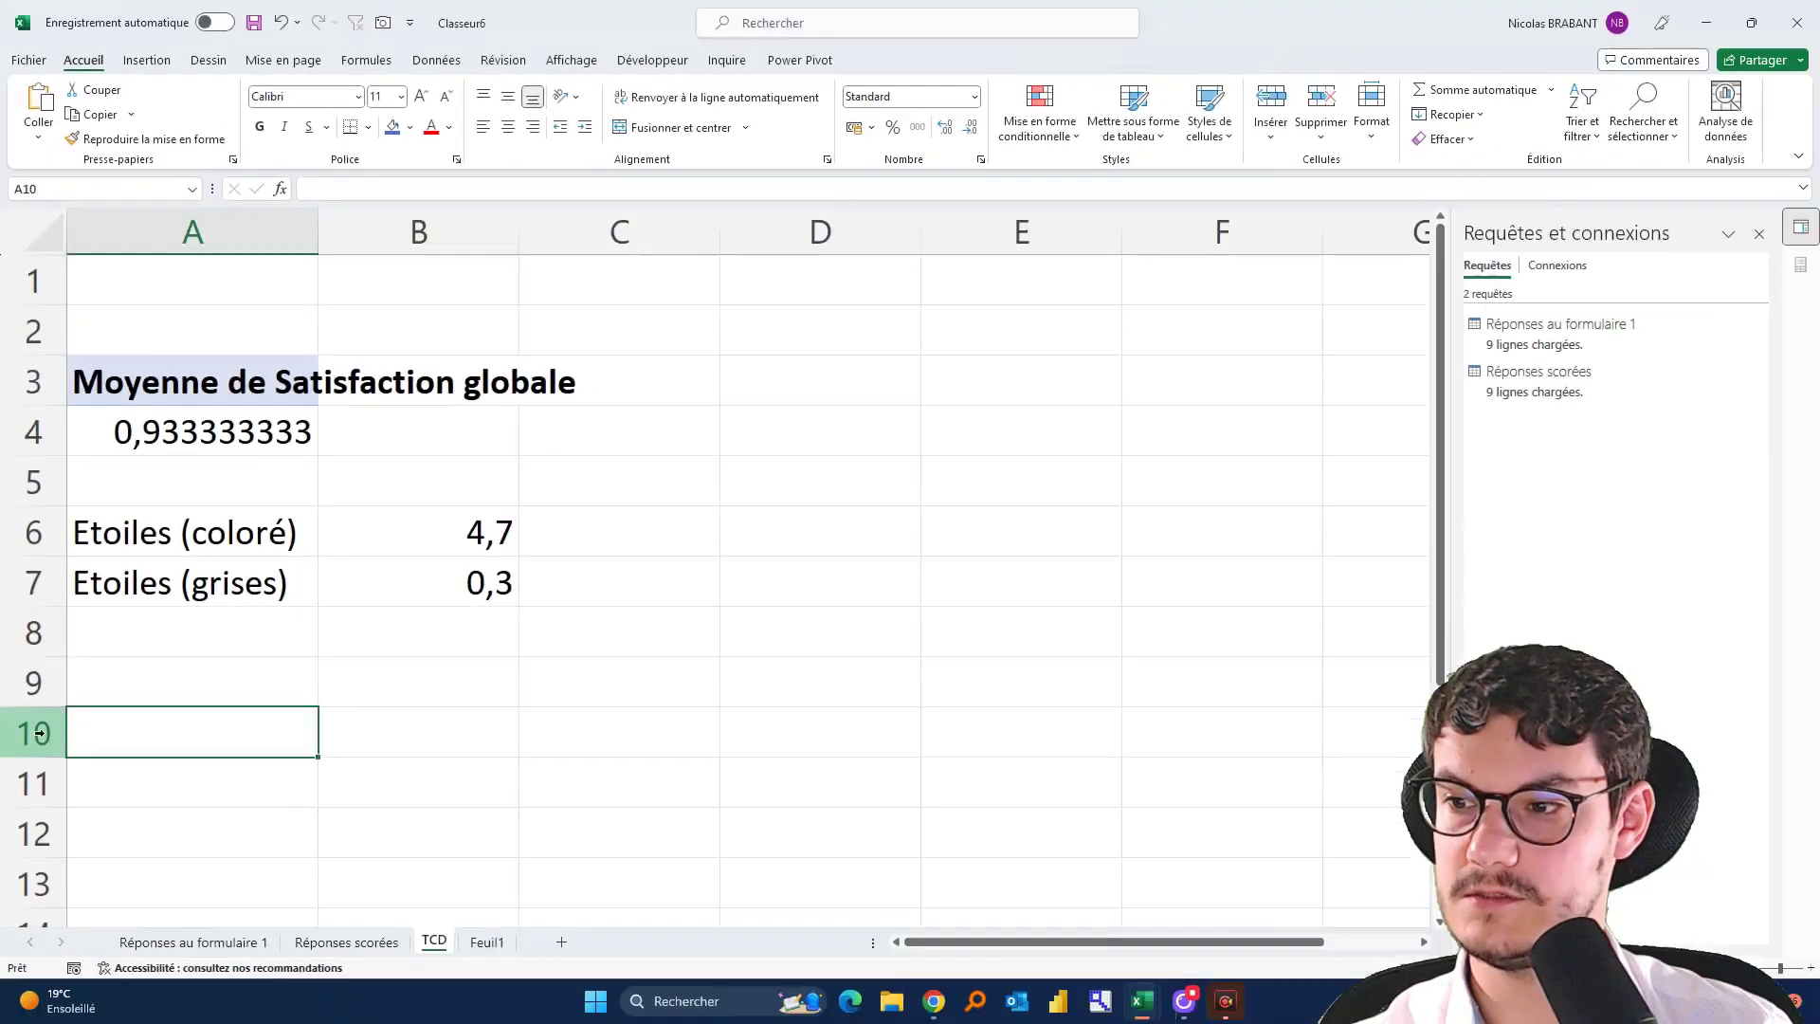
# Fill the whole of row 10 on TCD with blue as a divider band
pyautogui.click(28, 817)
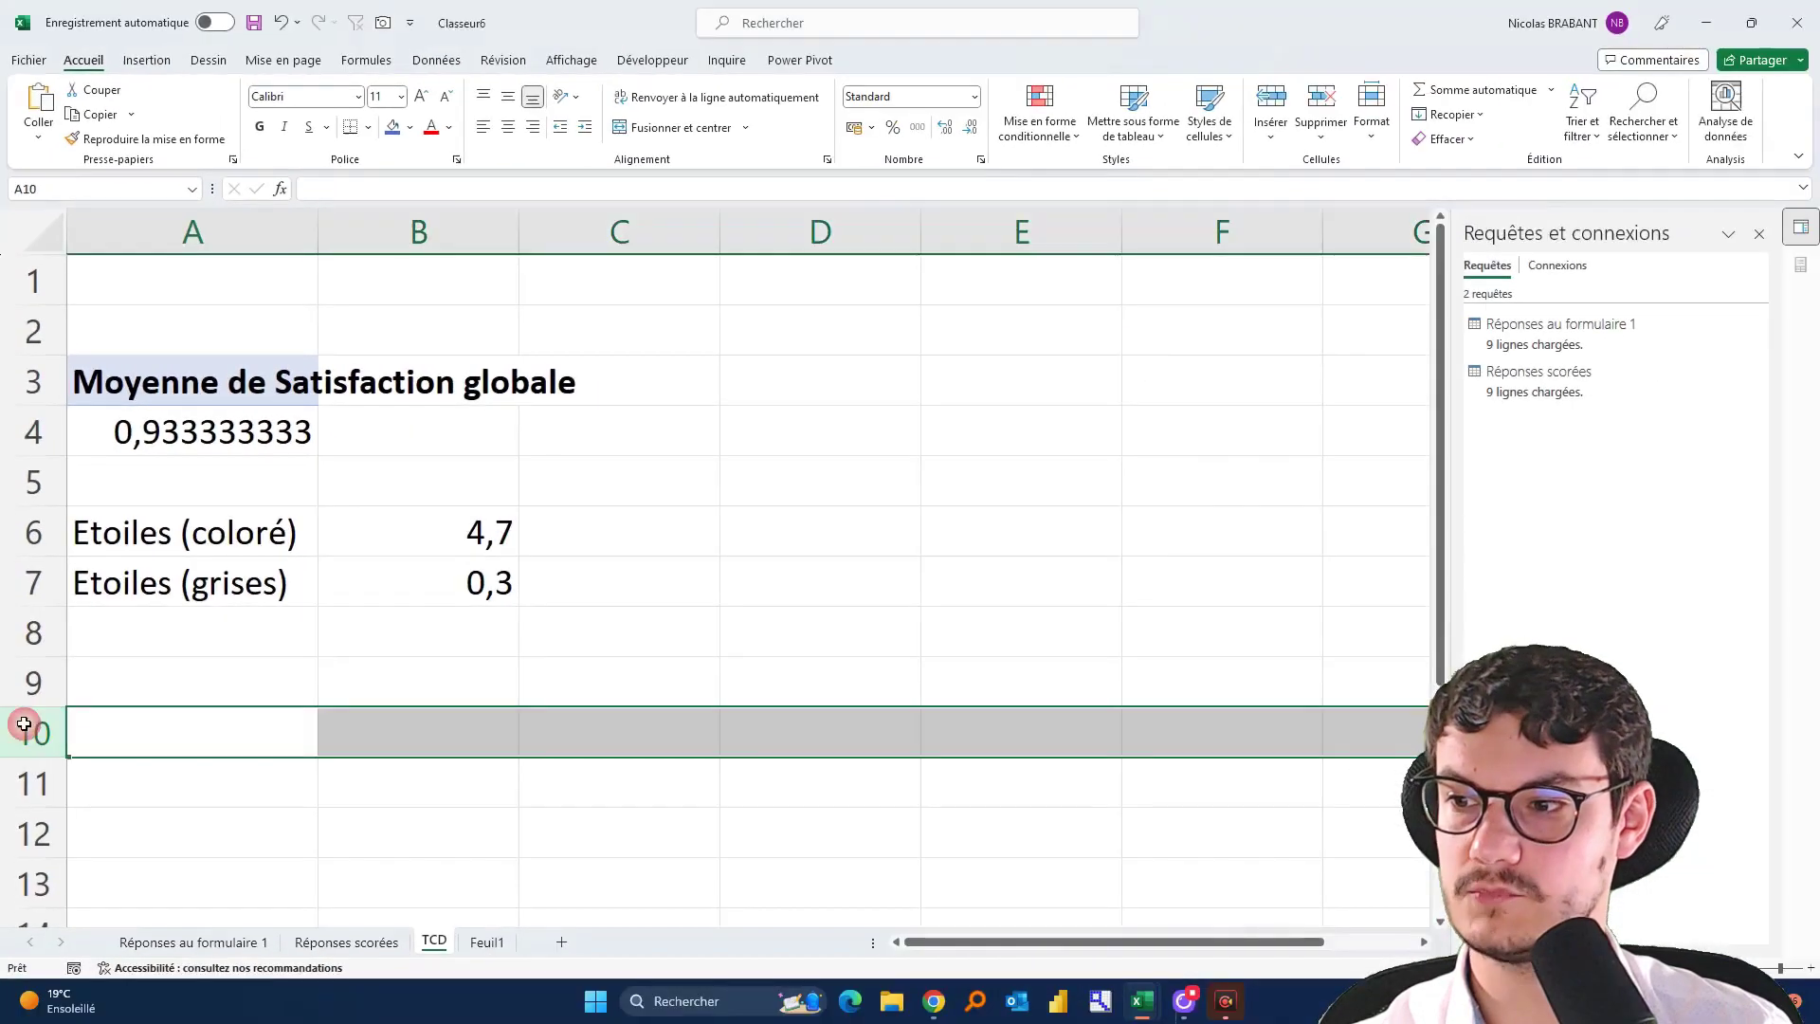
pyautogui.click(392, 127)
pyautogui.click(749, 520)
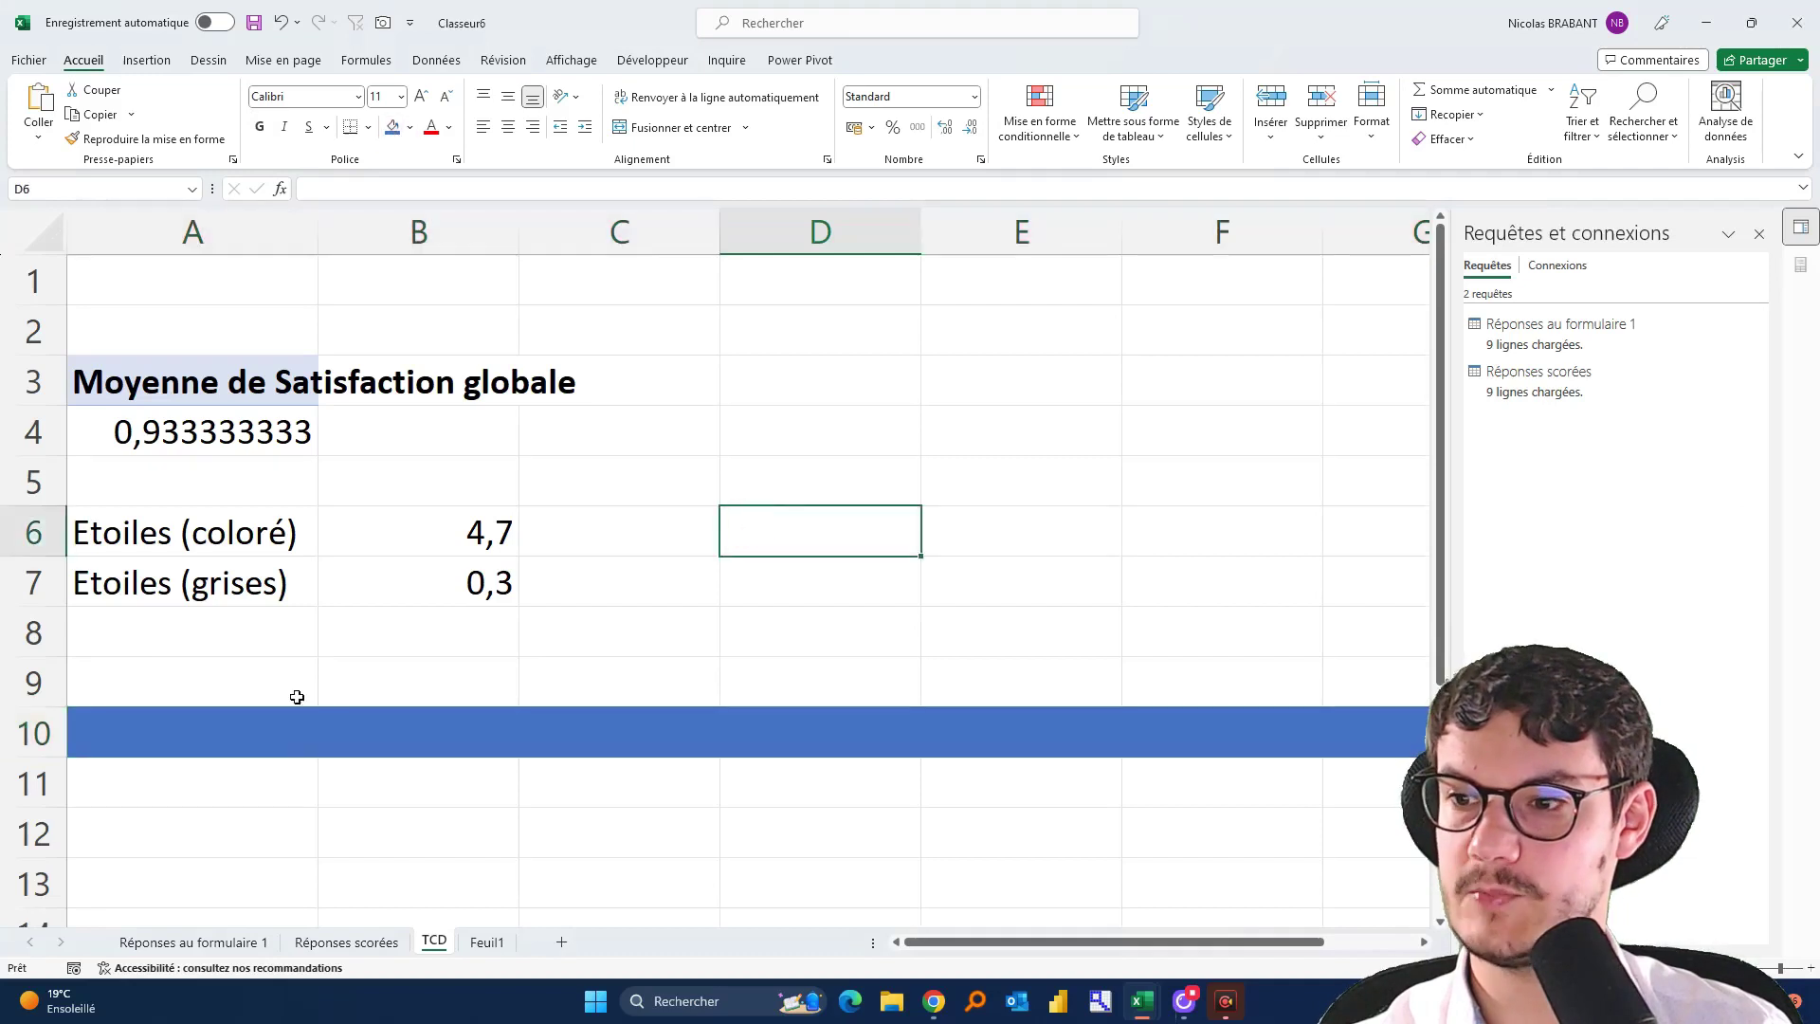
pyautogui.click(185, 844)
# Browse the Réponses and TCD sheets, then bring up options for the Réponses scorées tab
pyautogui.scroll(-2, 179, 841)
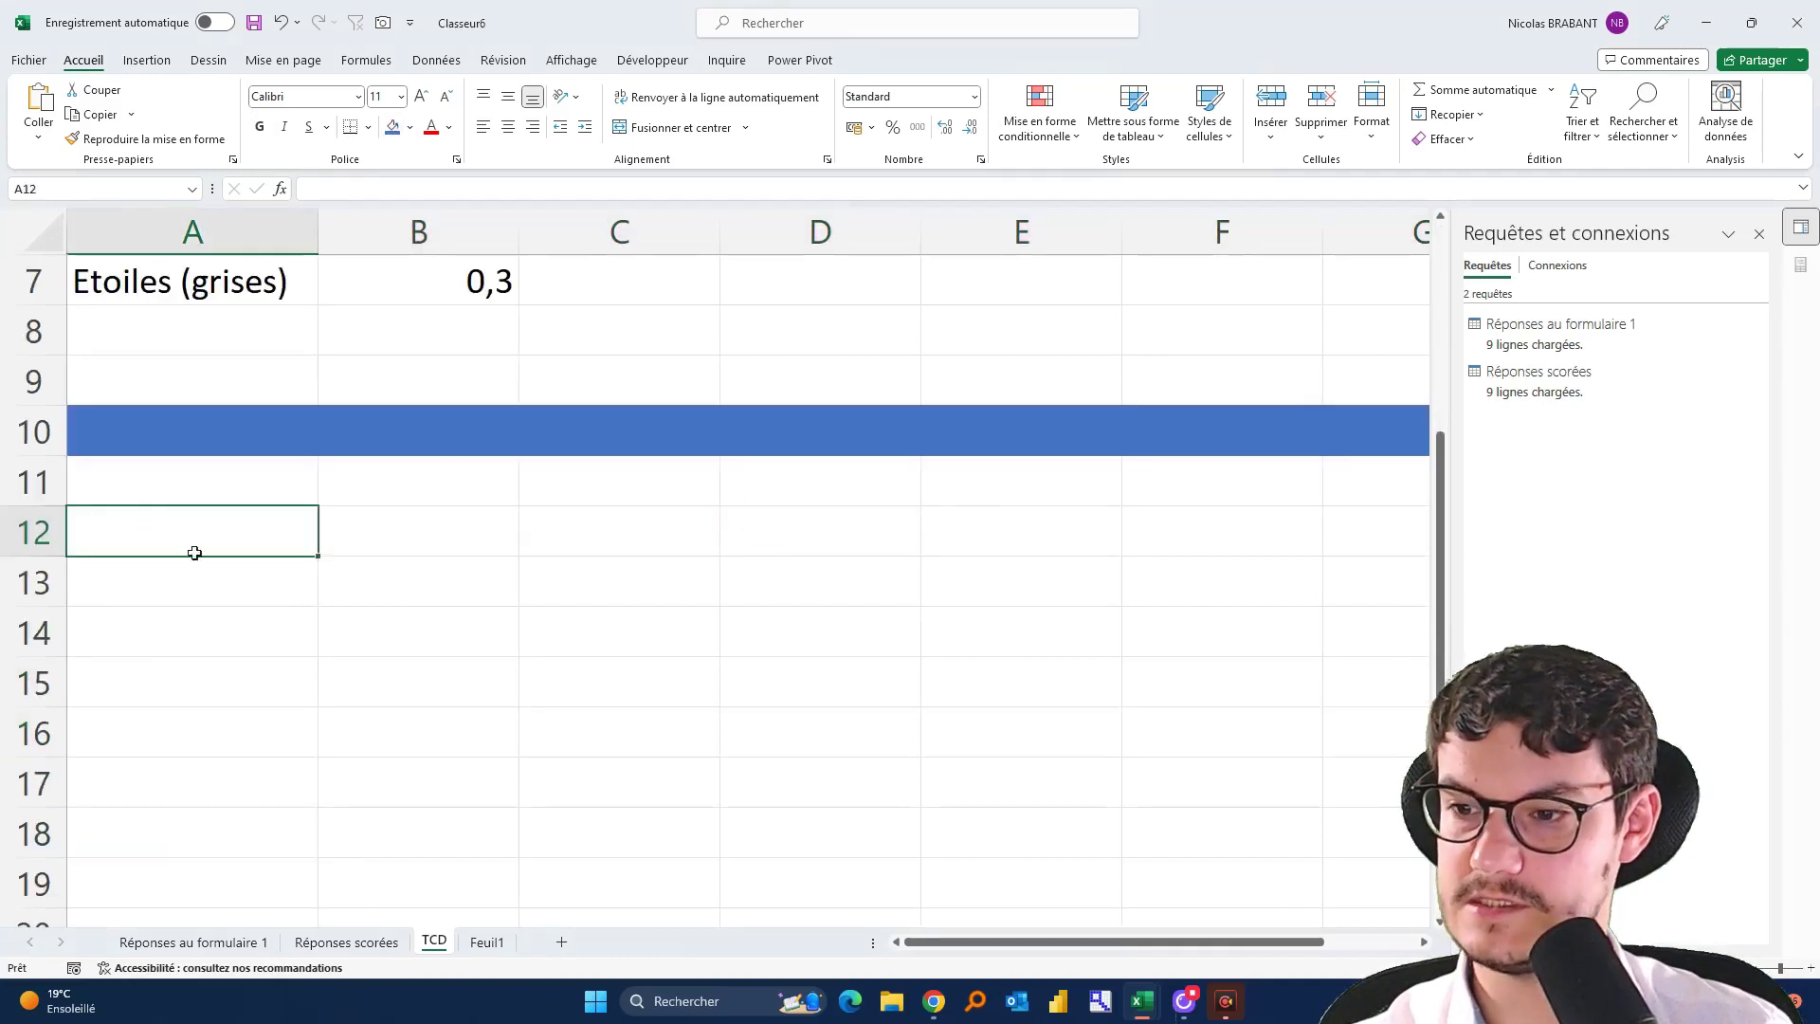
pyautogui.click(160, 943)
pyautogui.click(365, 943)
pyautogui.click(436, 941)
pyautogui.click(213, 942)
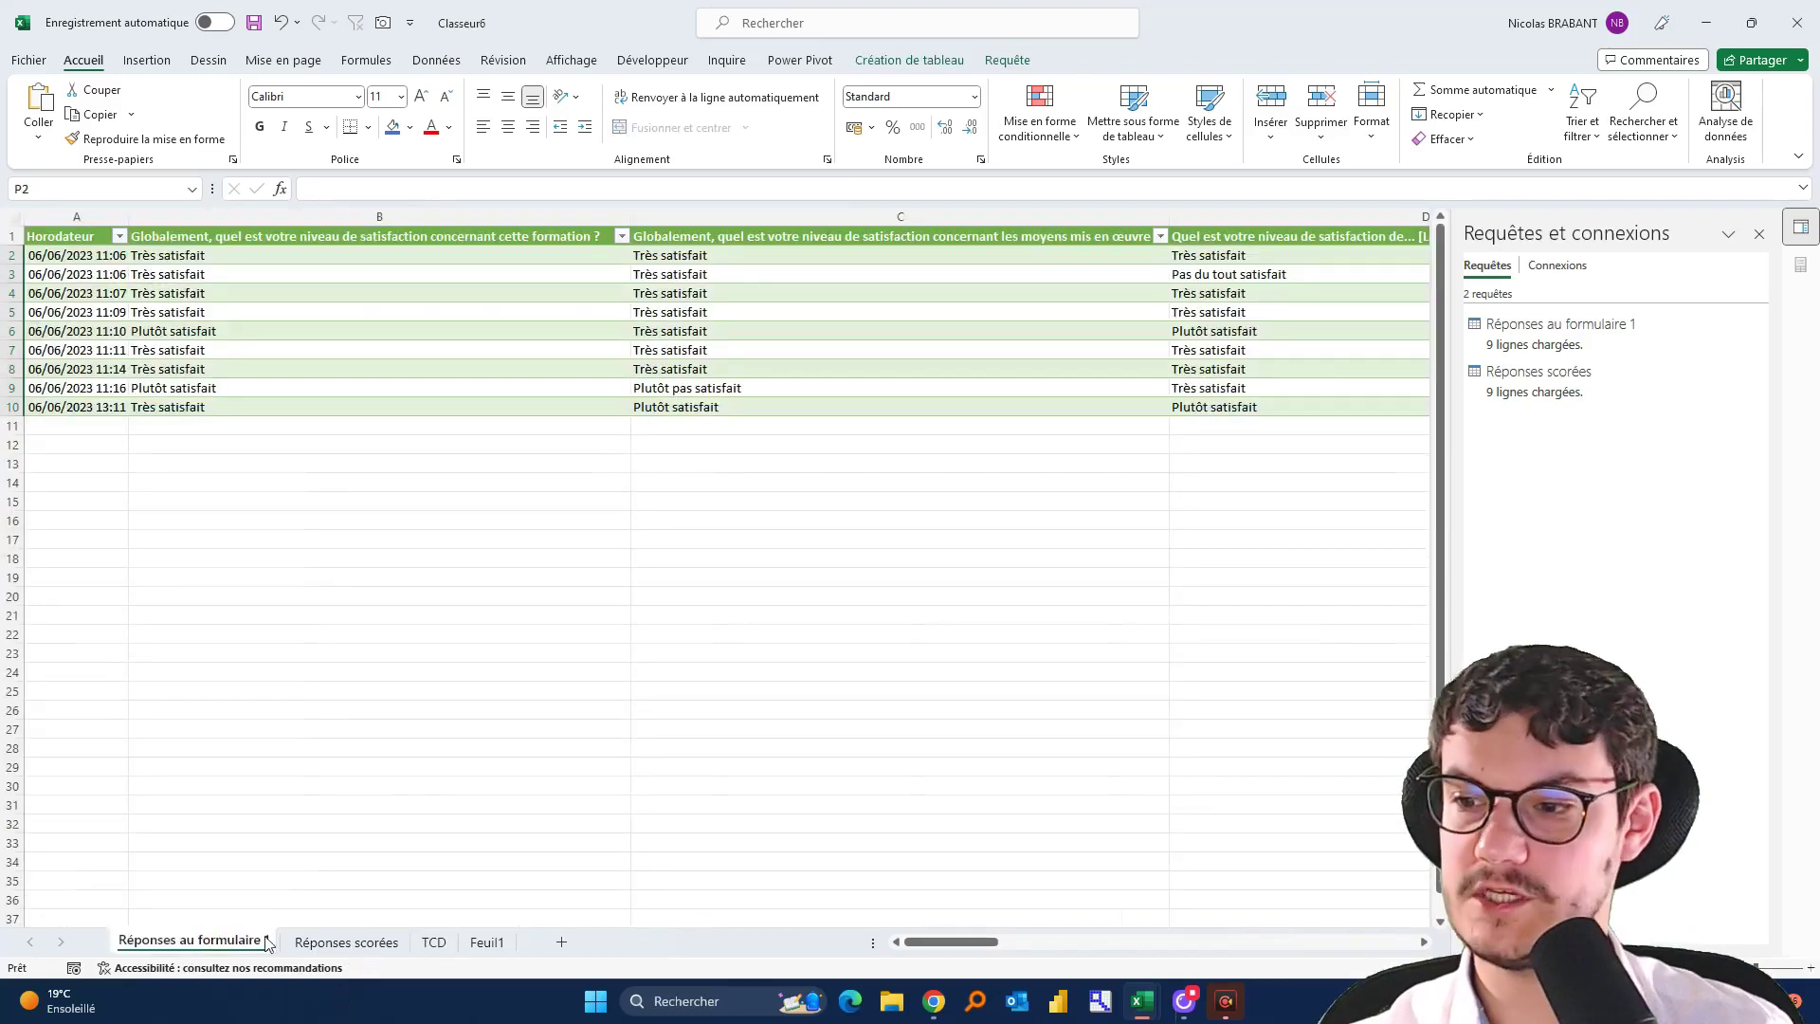
pyautogui.rightClick(304, 942)
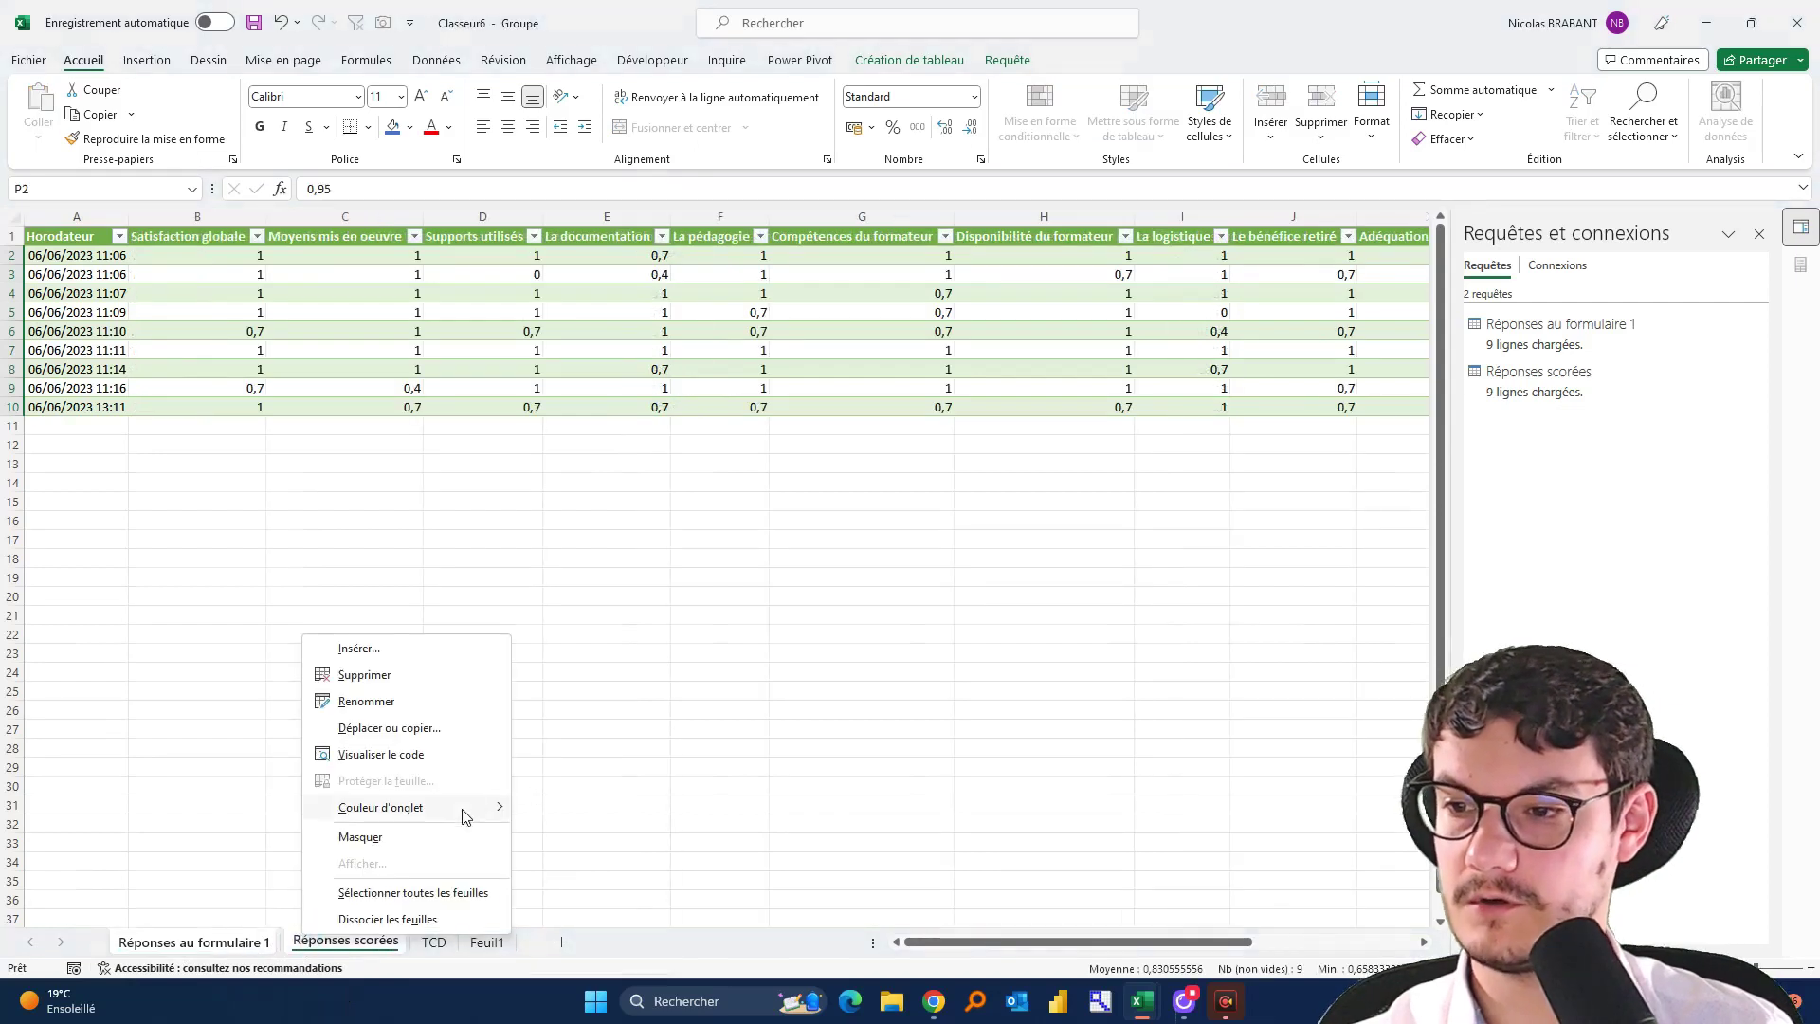
# Colour the grouped source sheet tabs purple and review the Réponses sheets
pyautogui.moveTo(465, 816)
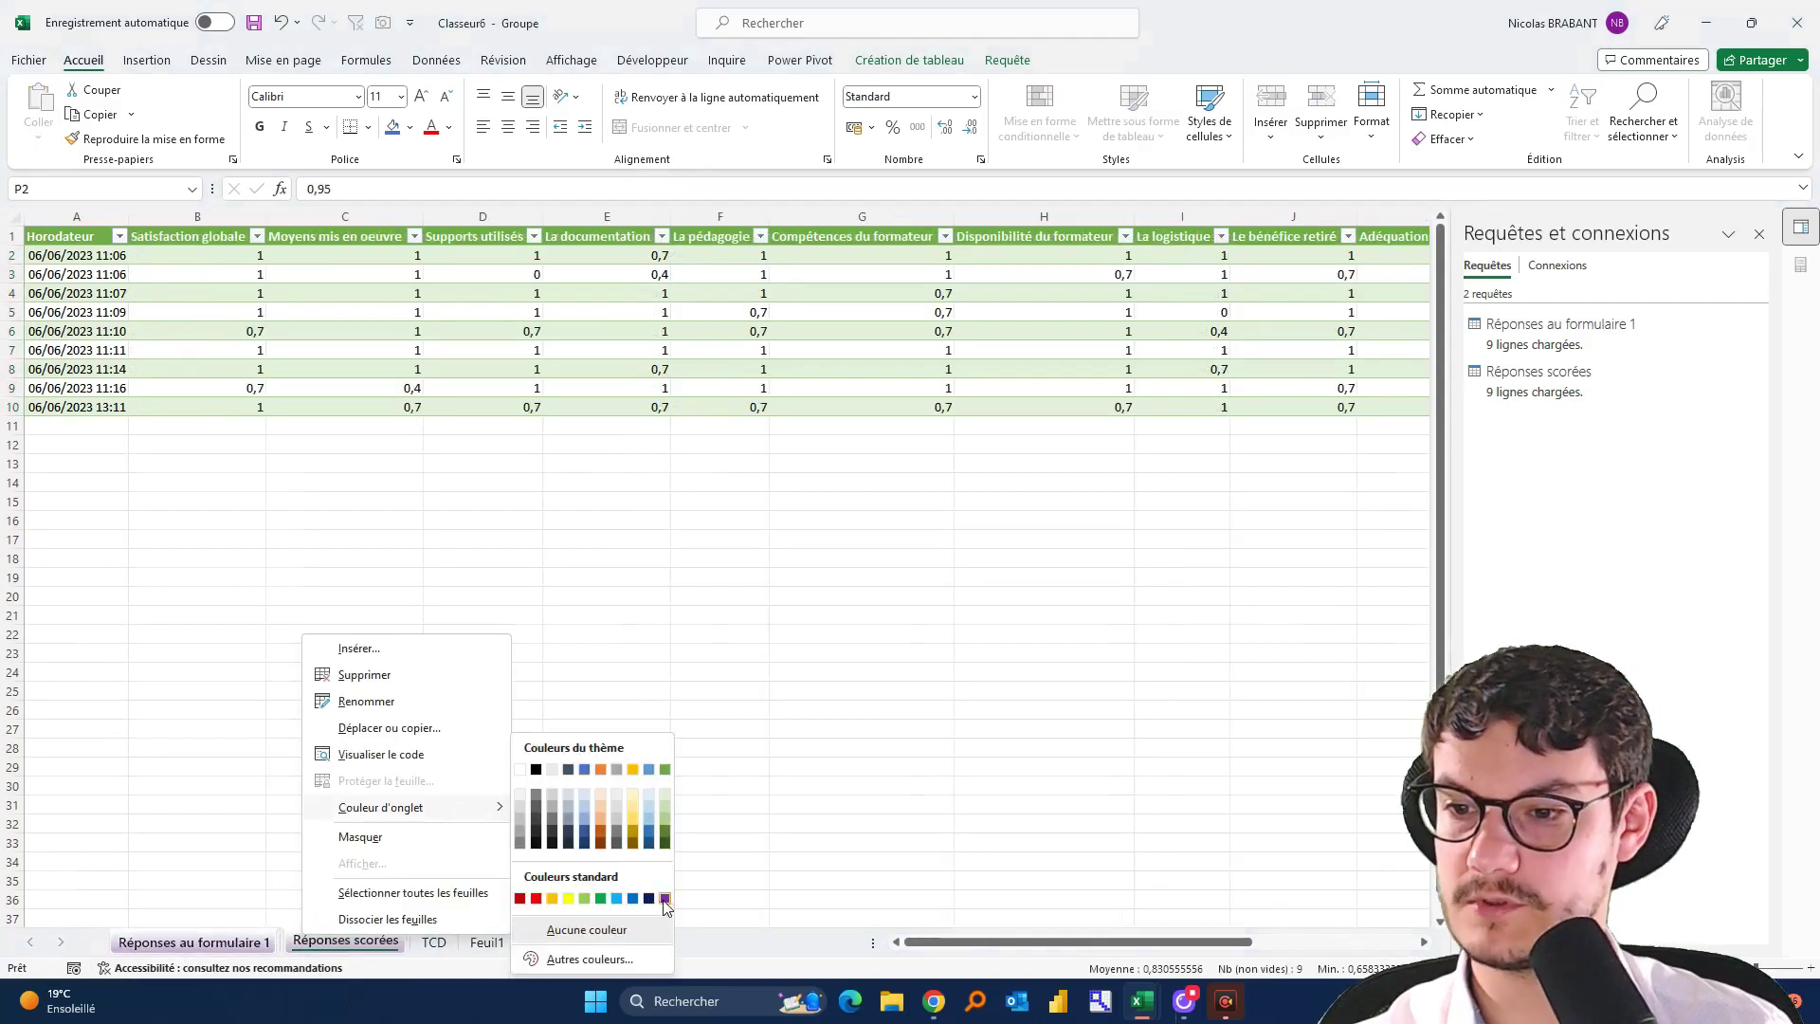
pyautogui.click(665, 898)
pyautogui.click(434, 942)
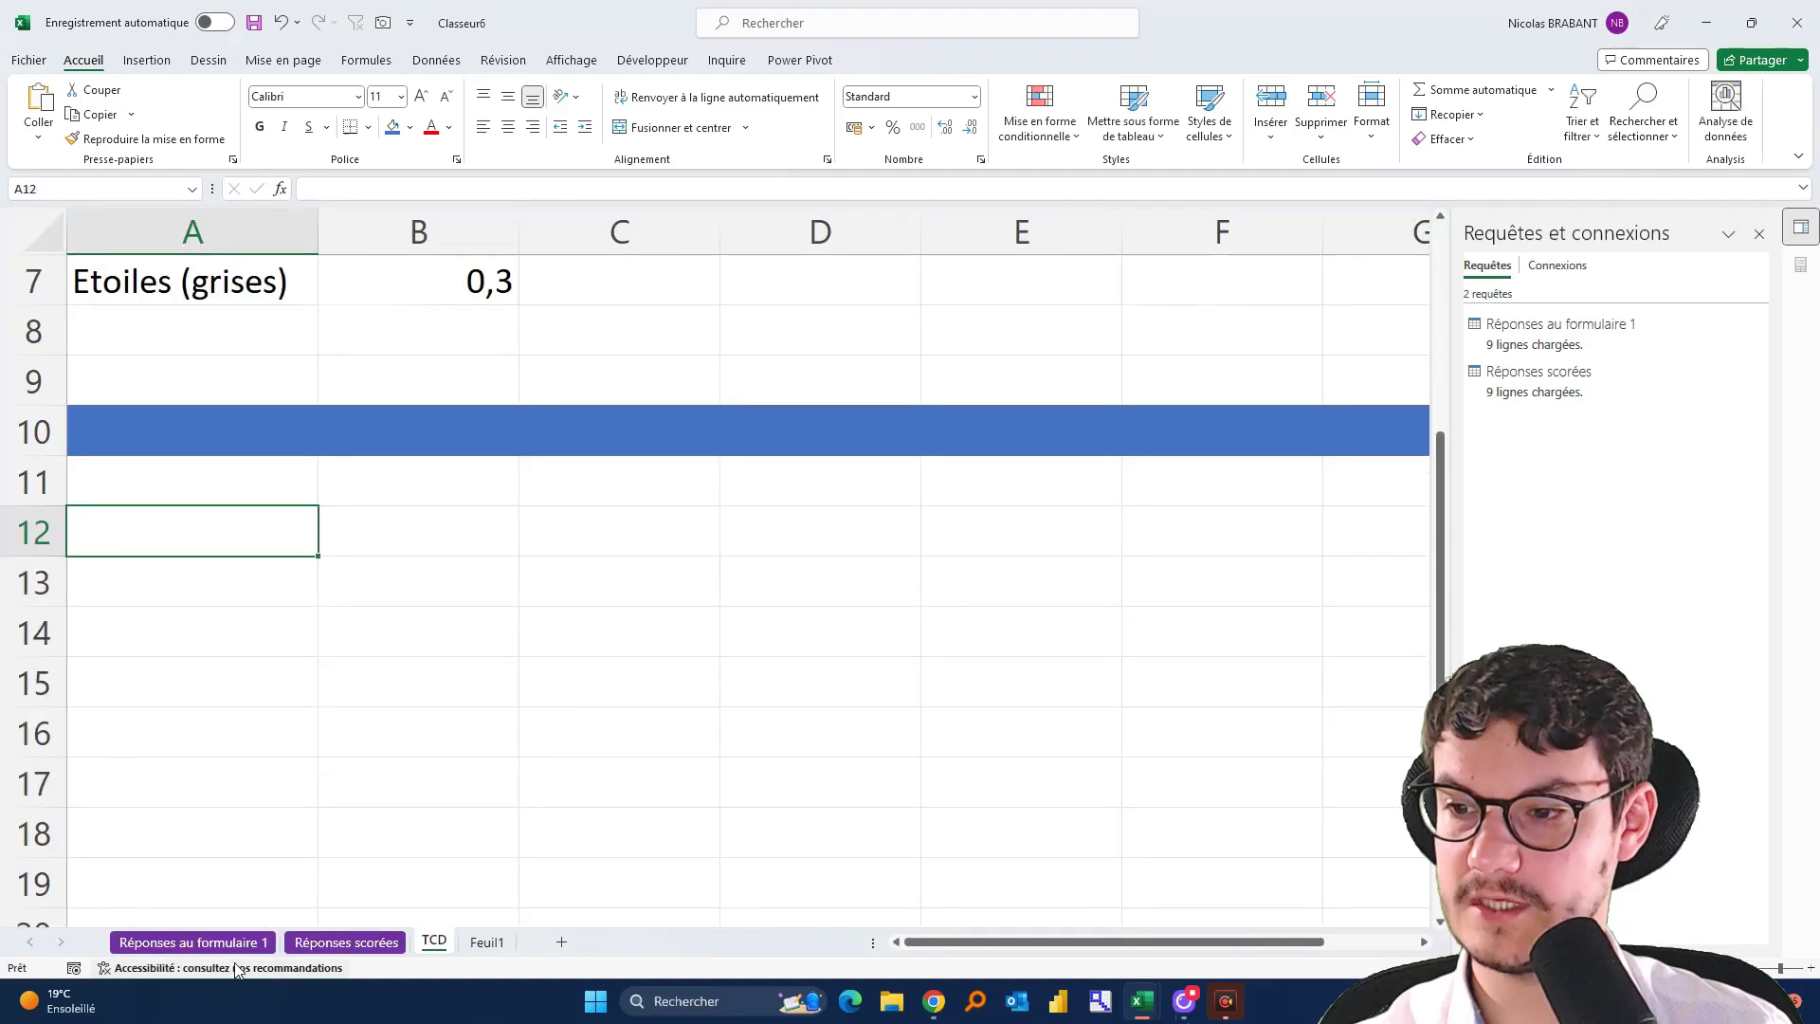
pyautogui.click(182, 942)
pyautogui.click(321, 941)
pyautogui.click(216, 943)
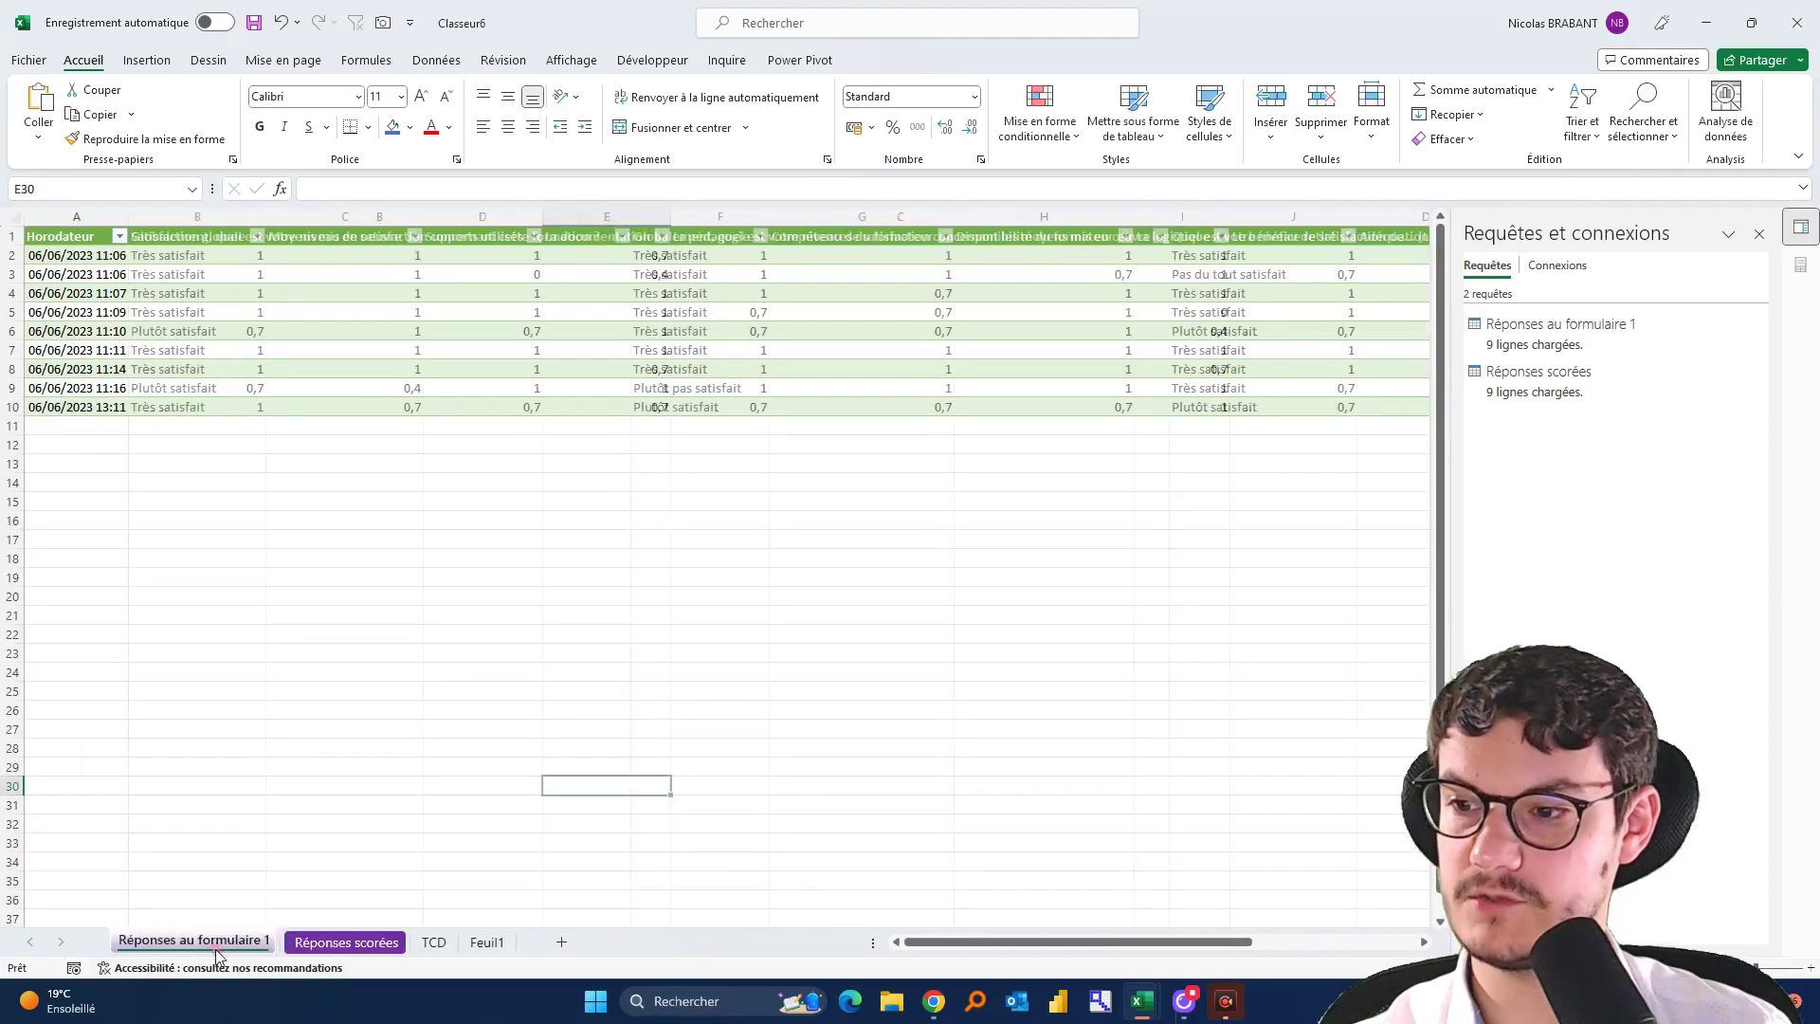
pyautogui.click(358, 941)
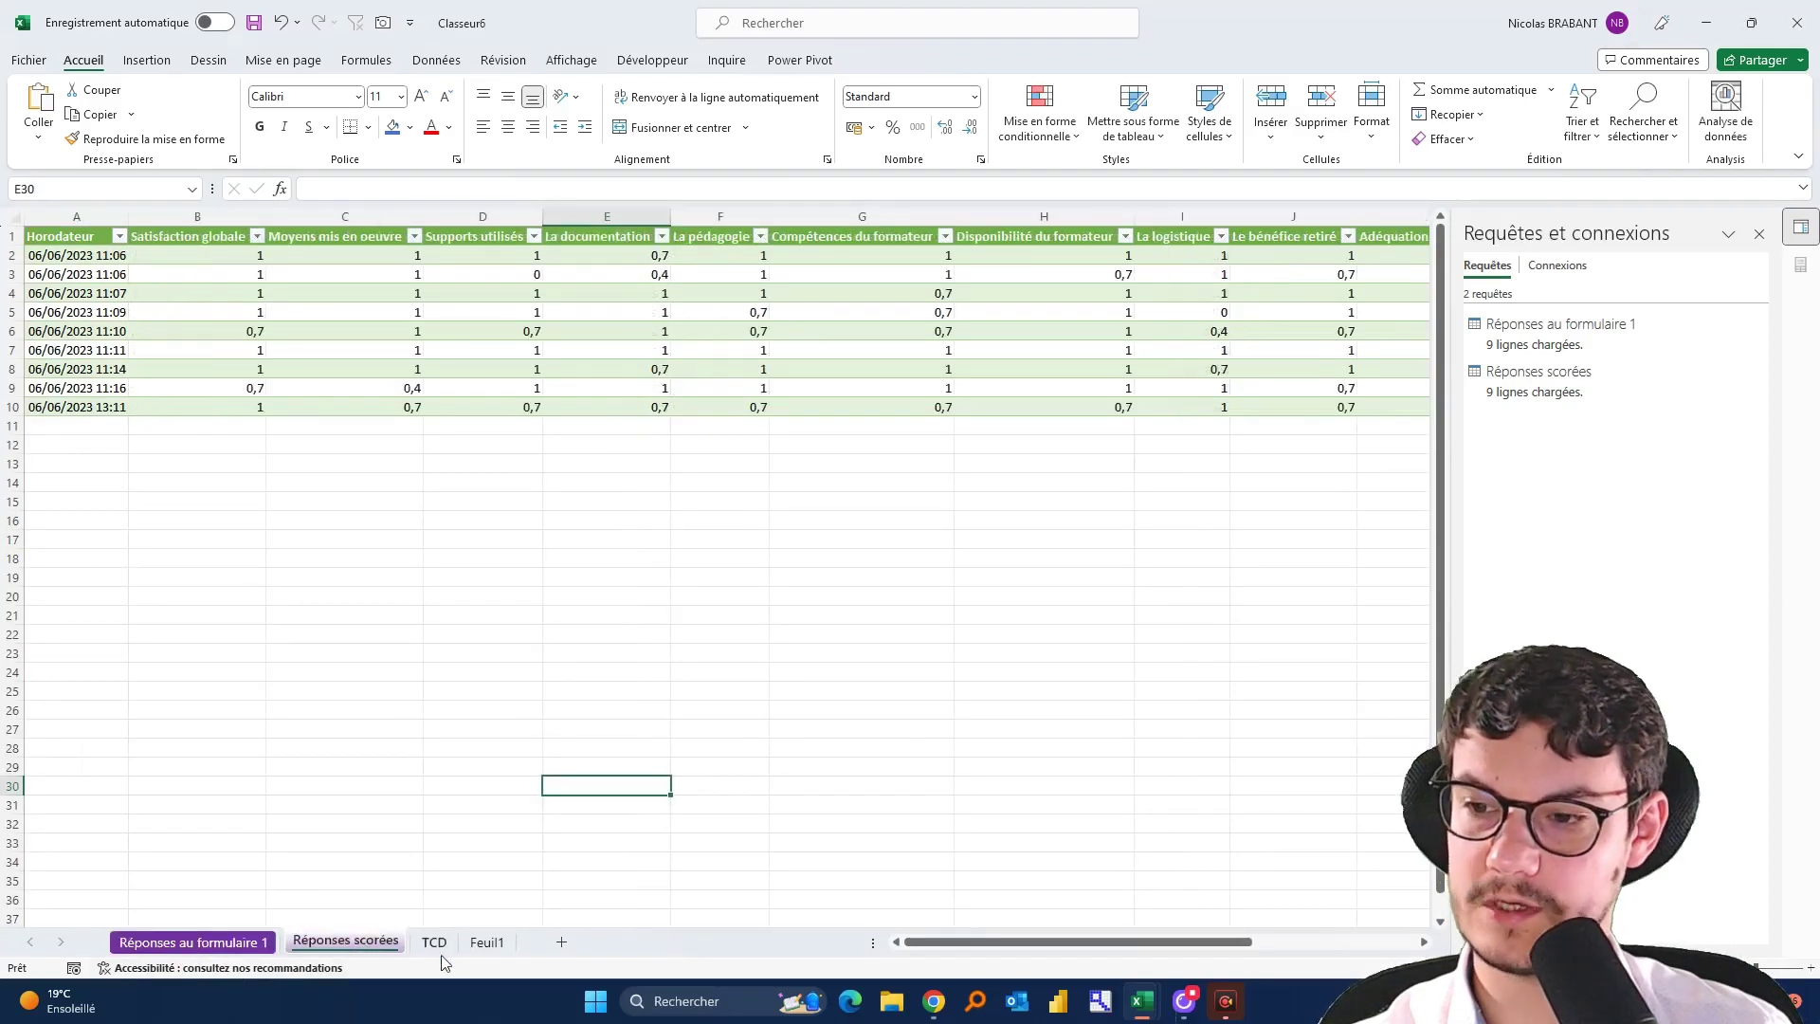
# Colour the TCD sheet tab yellow
pyautogui.rightClick(436, 943)
pyautogui.moveTo(615, 828)
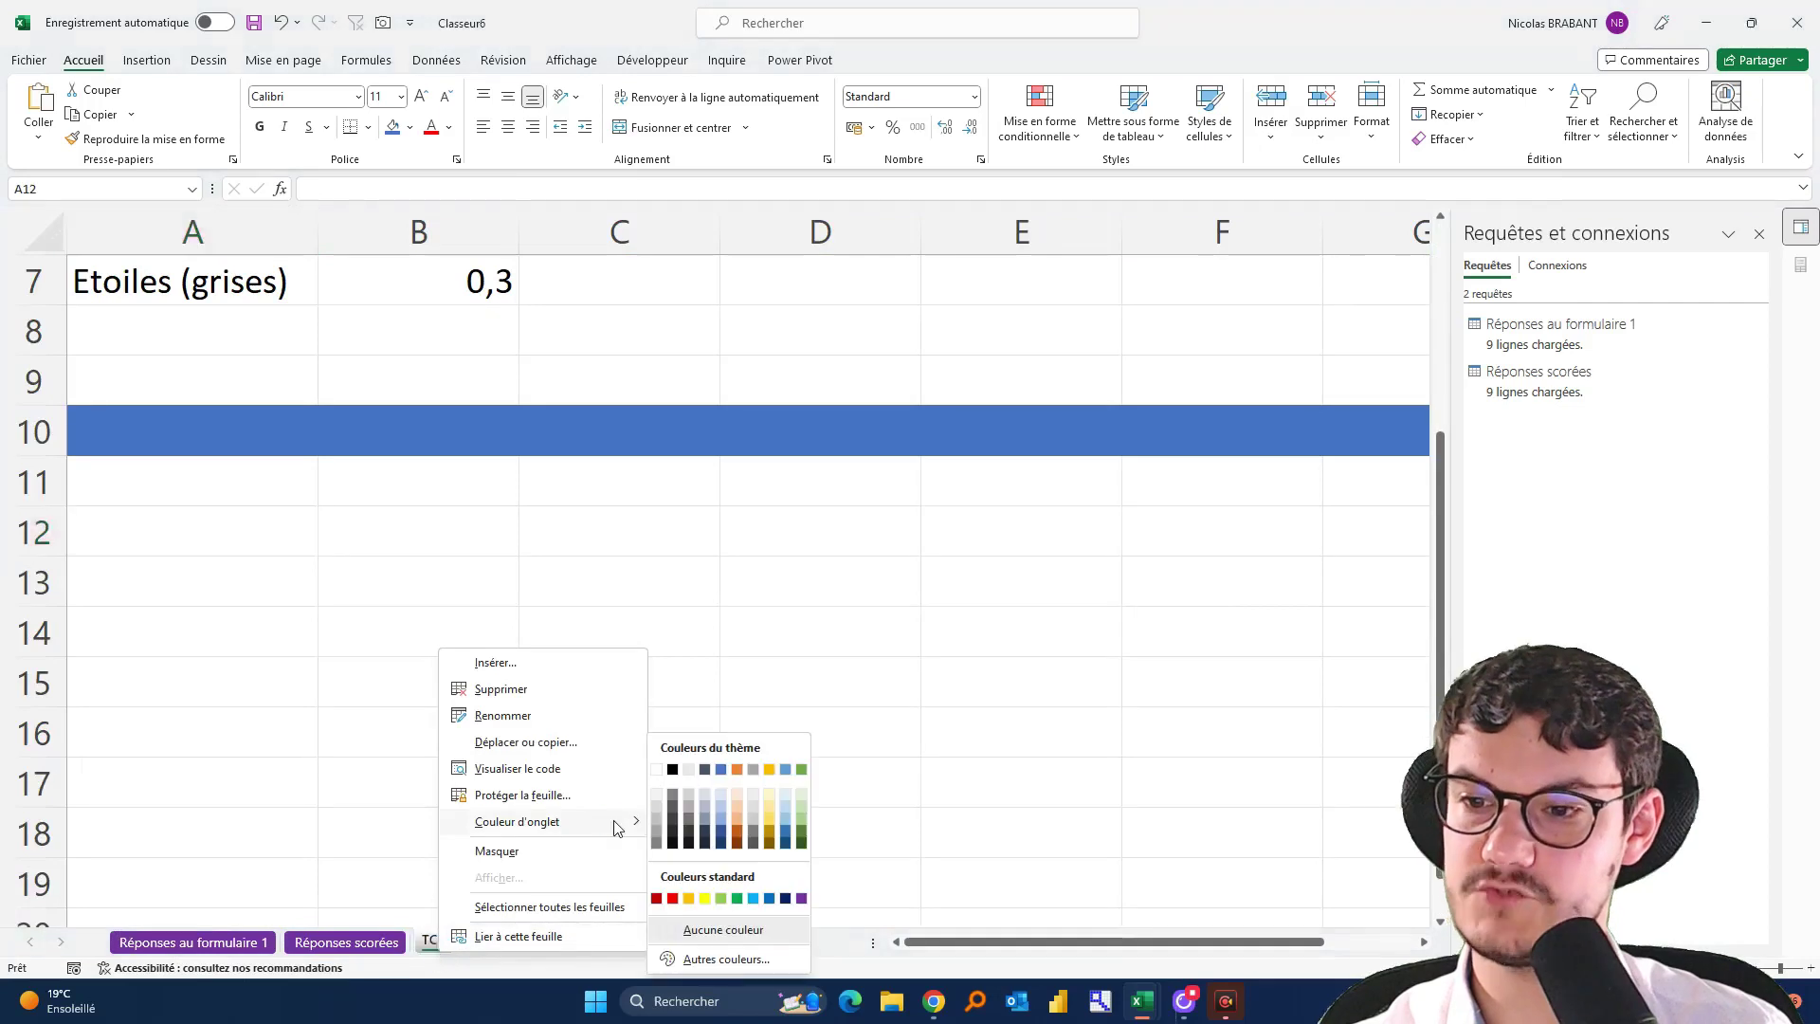
pyautogui.click(704, 898)
pyautogui.click(487, 941)
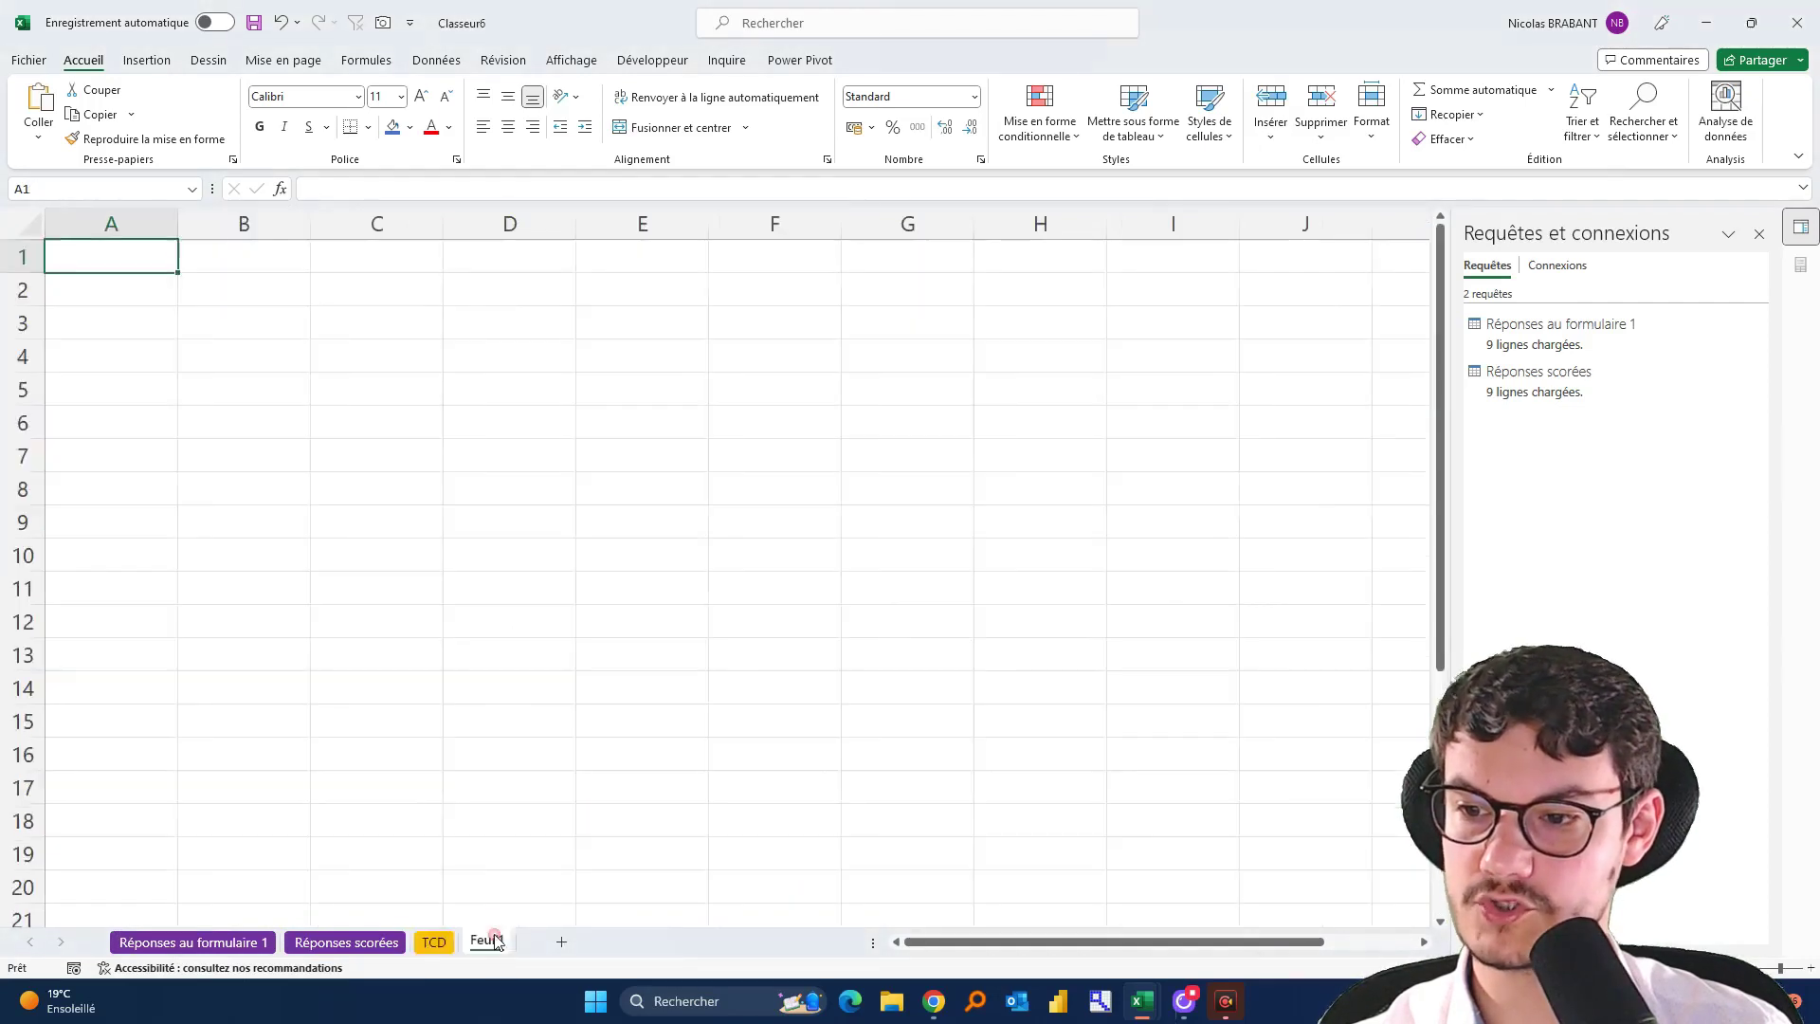
pyautogui.click(431, 938)
pyautogui.scroll(2, 322, 541)
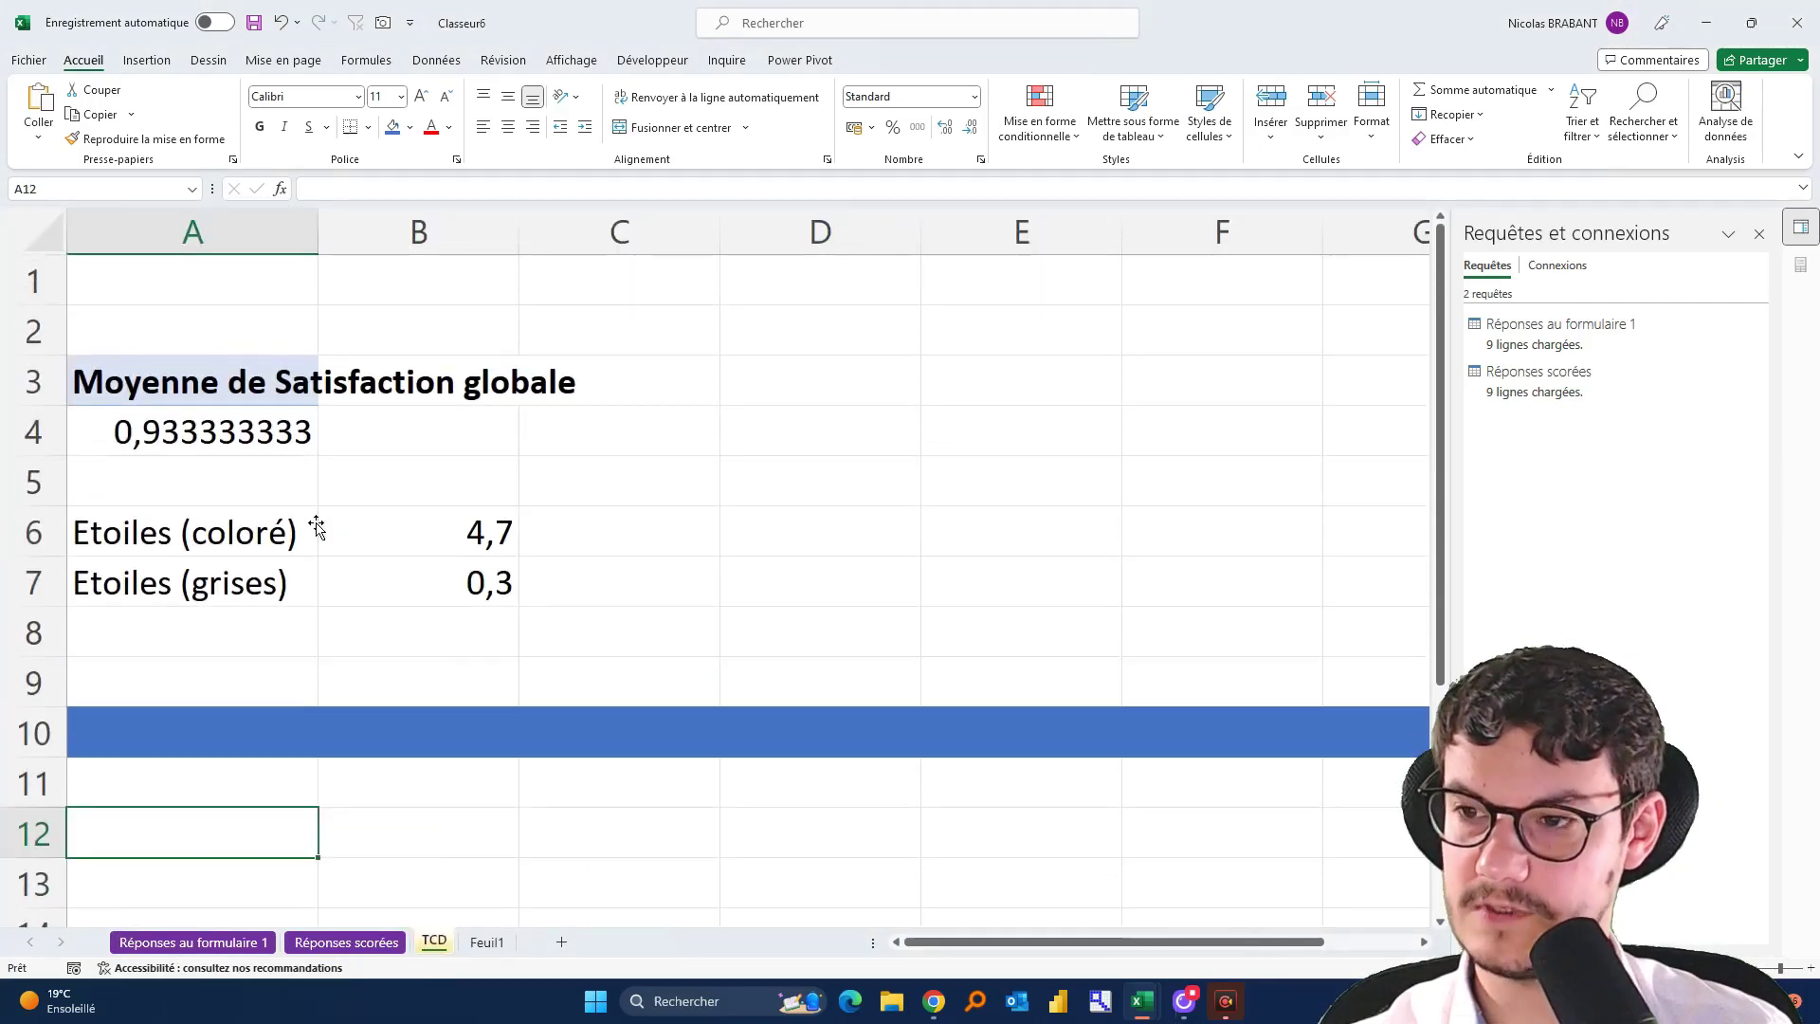
# Rename the Feuil1 sheet to 'Reporting'
pyautogui.rightClick(503, 952)
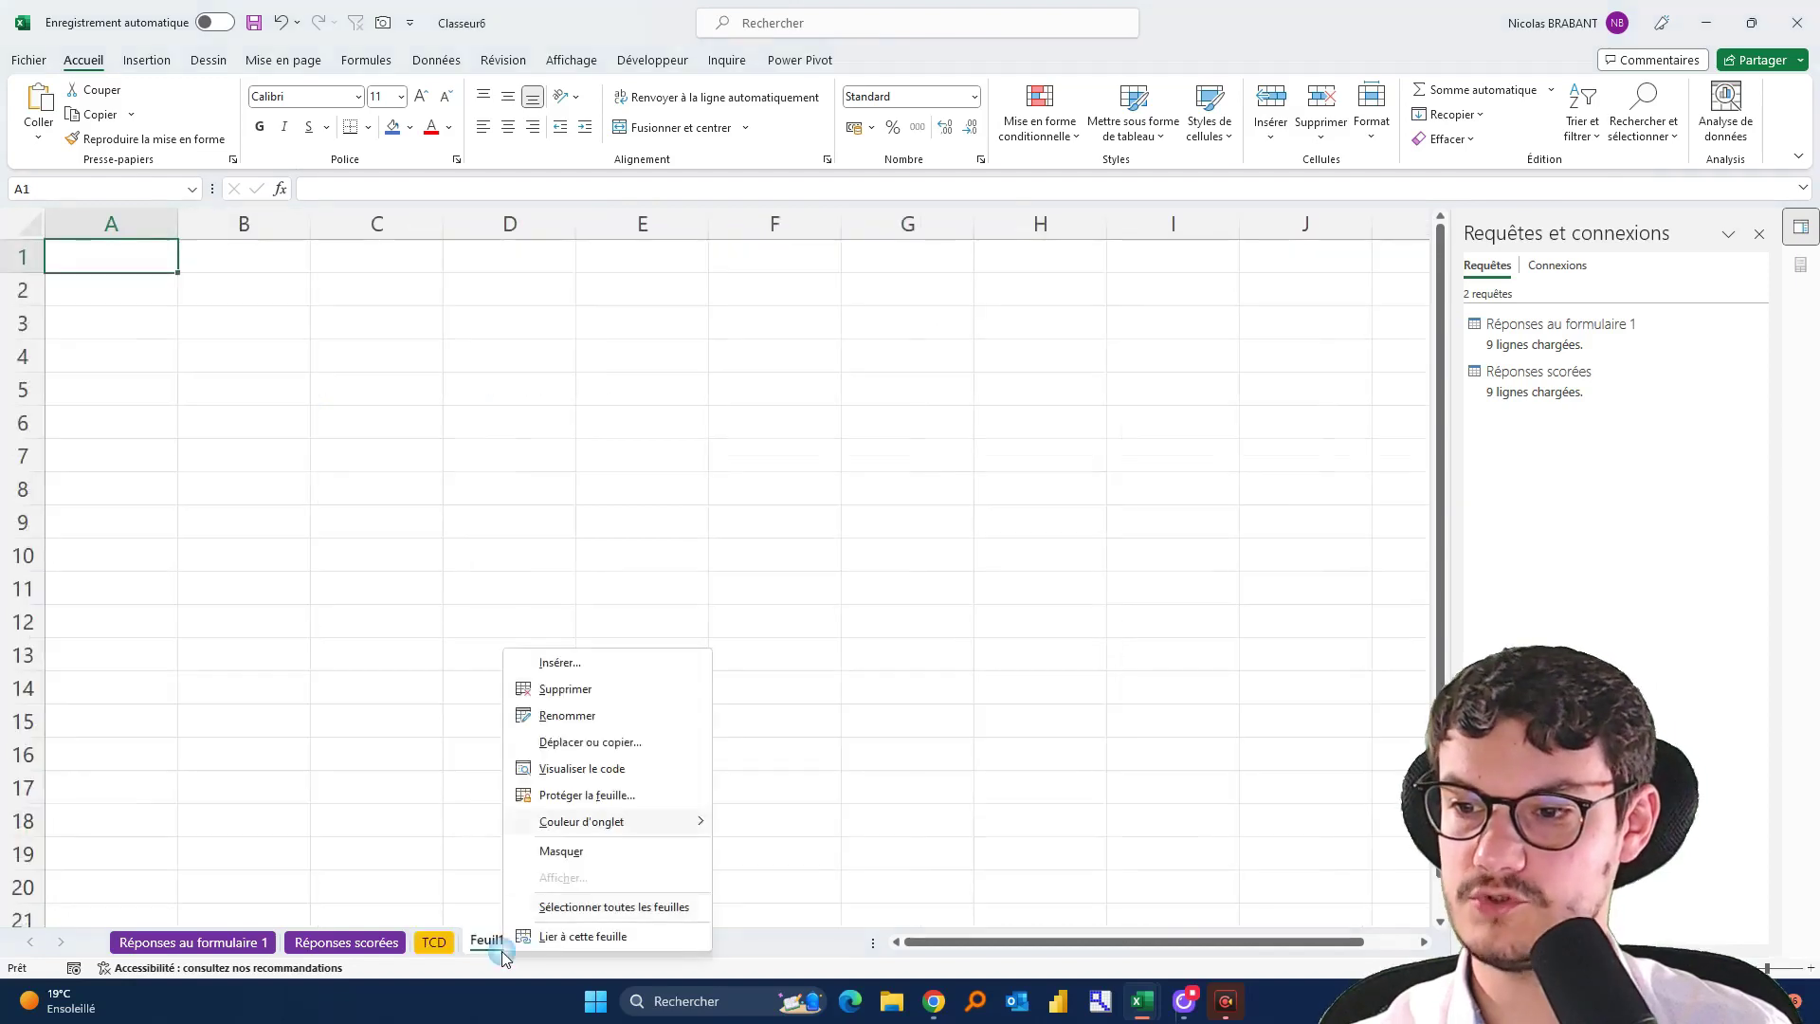
pyautogui.click(599, 713)
pyautogui.write('Reporting')
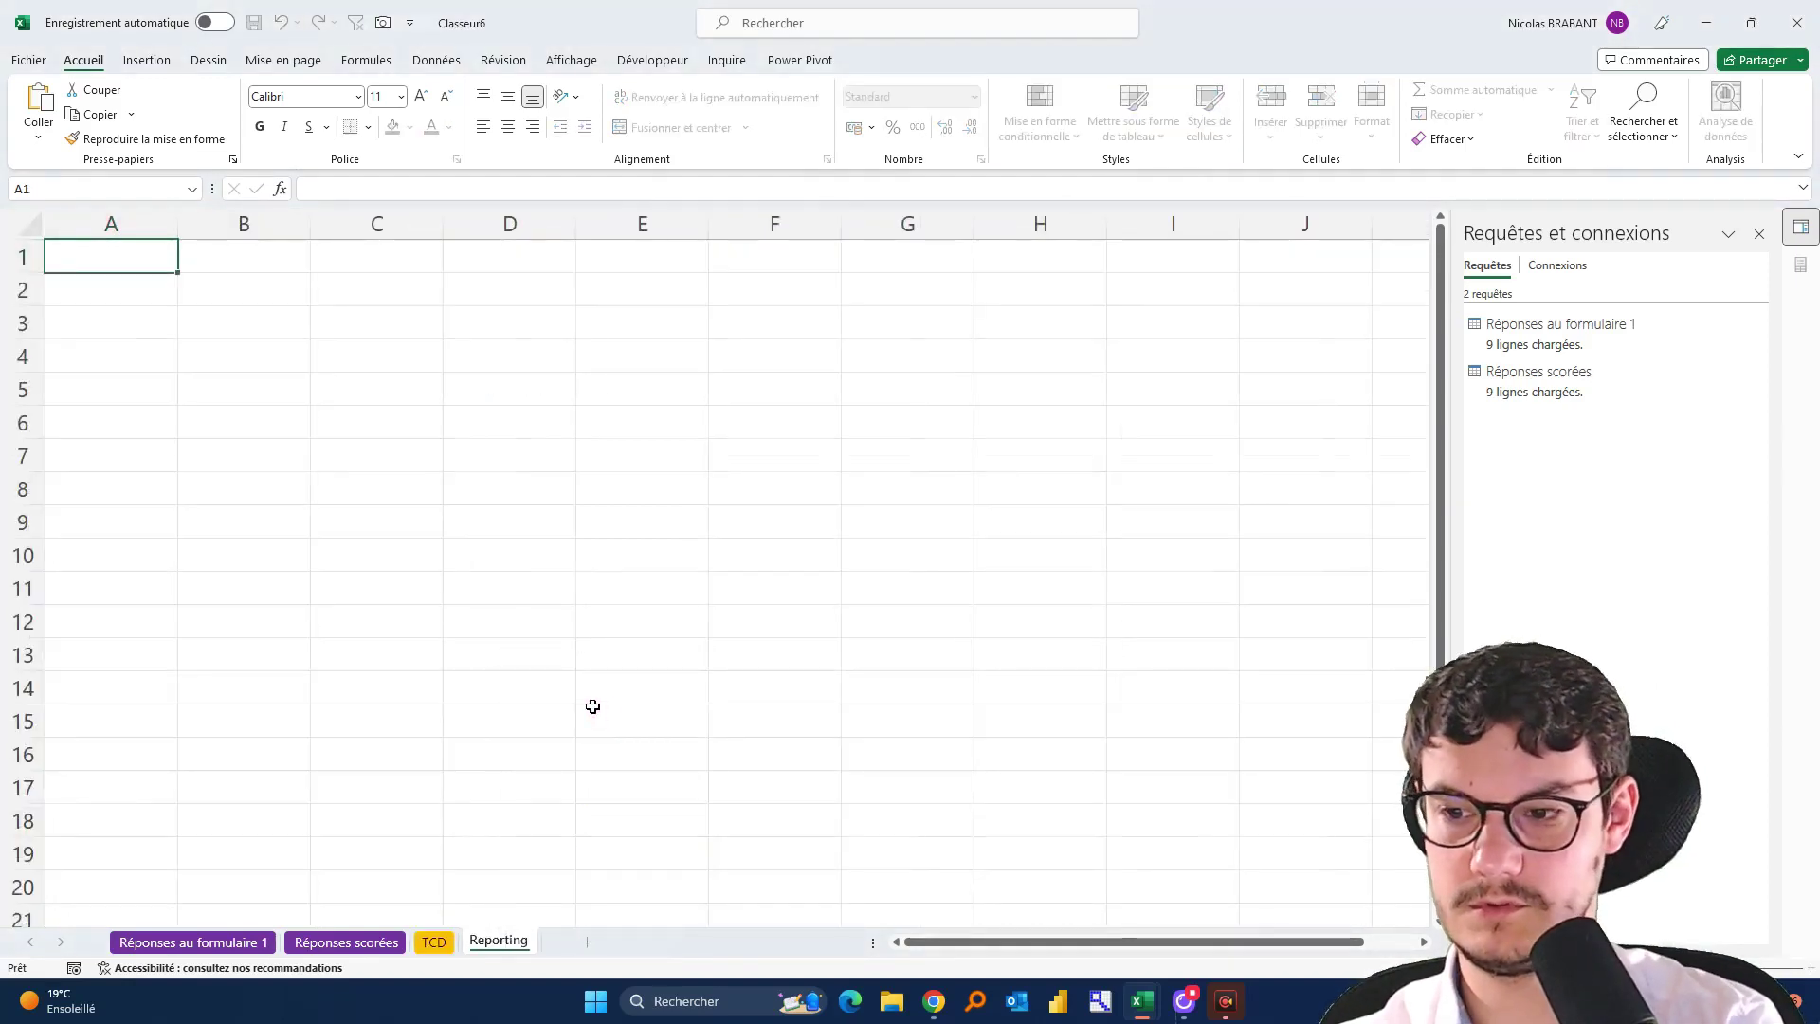
pyautogui.press('Return')
# Give the Reporting sheet tab a light green colour
pyautogui.rightClick(531, 944)
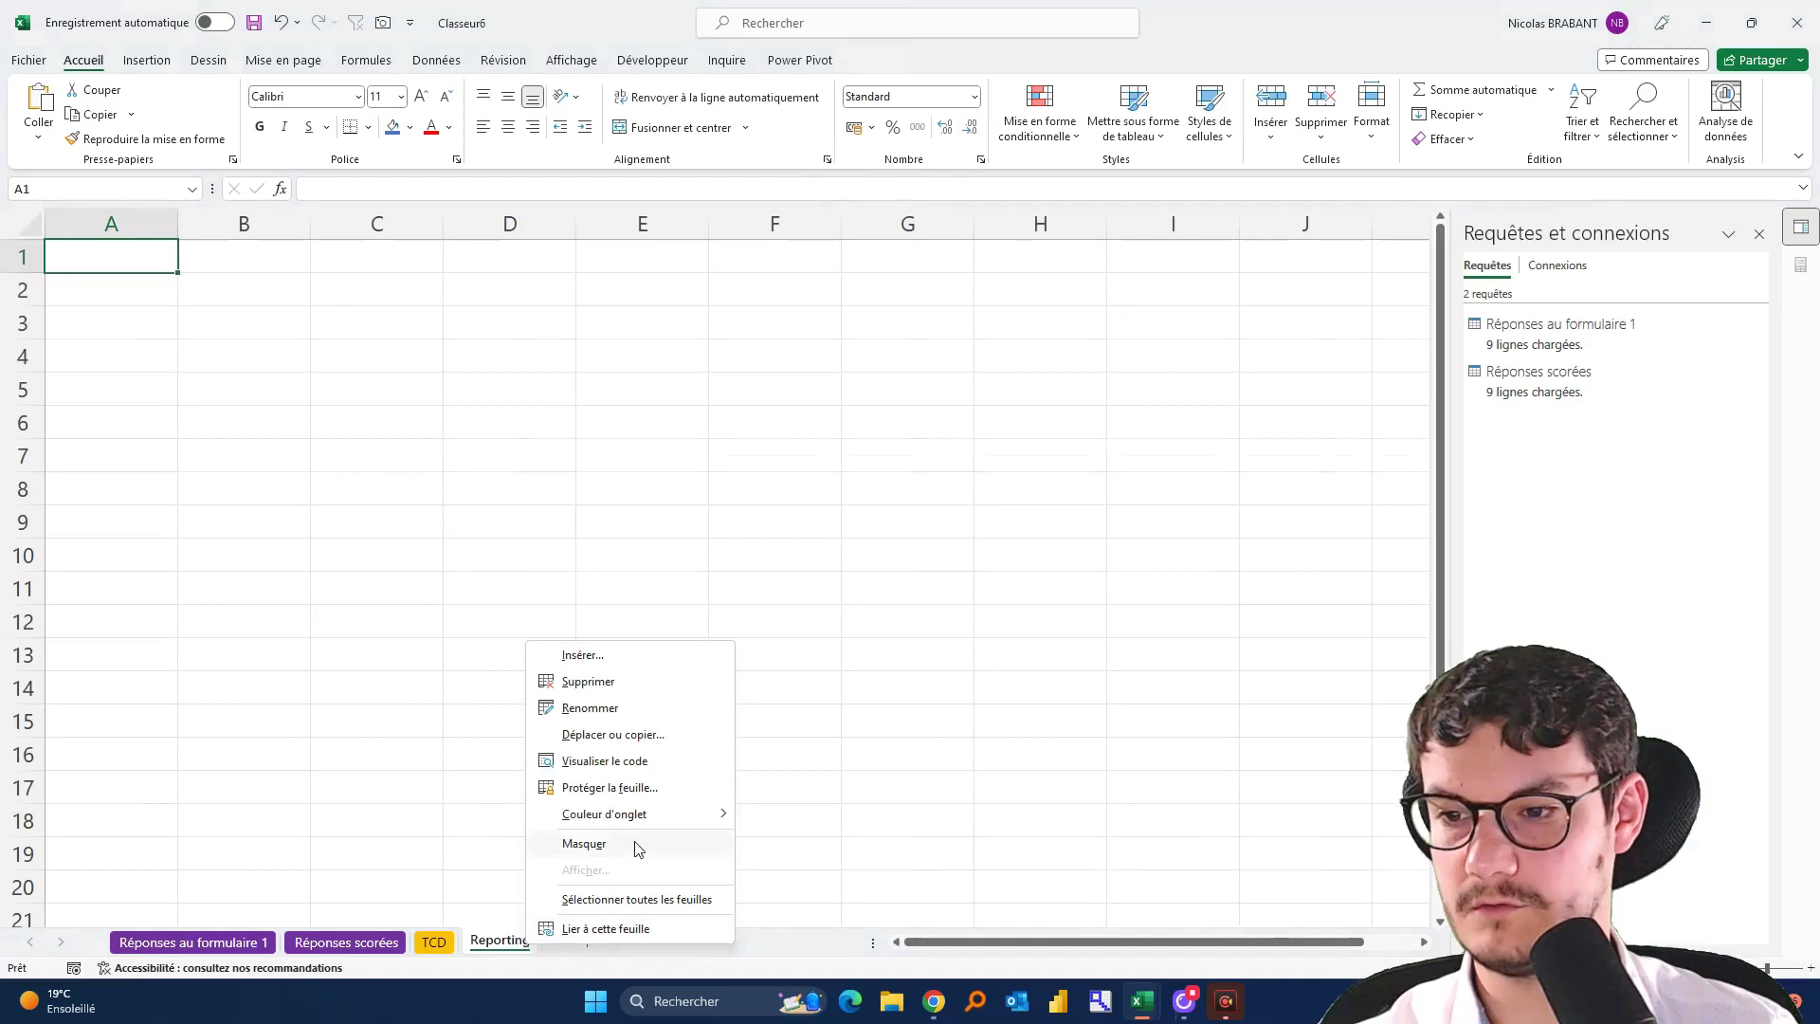
pyautogui.moveTo(650, 825)
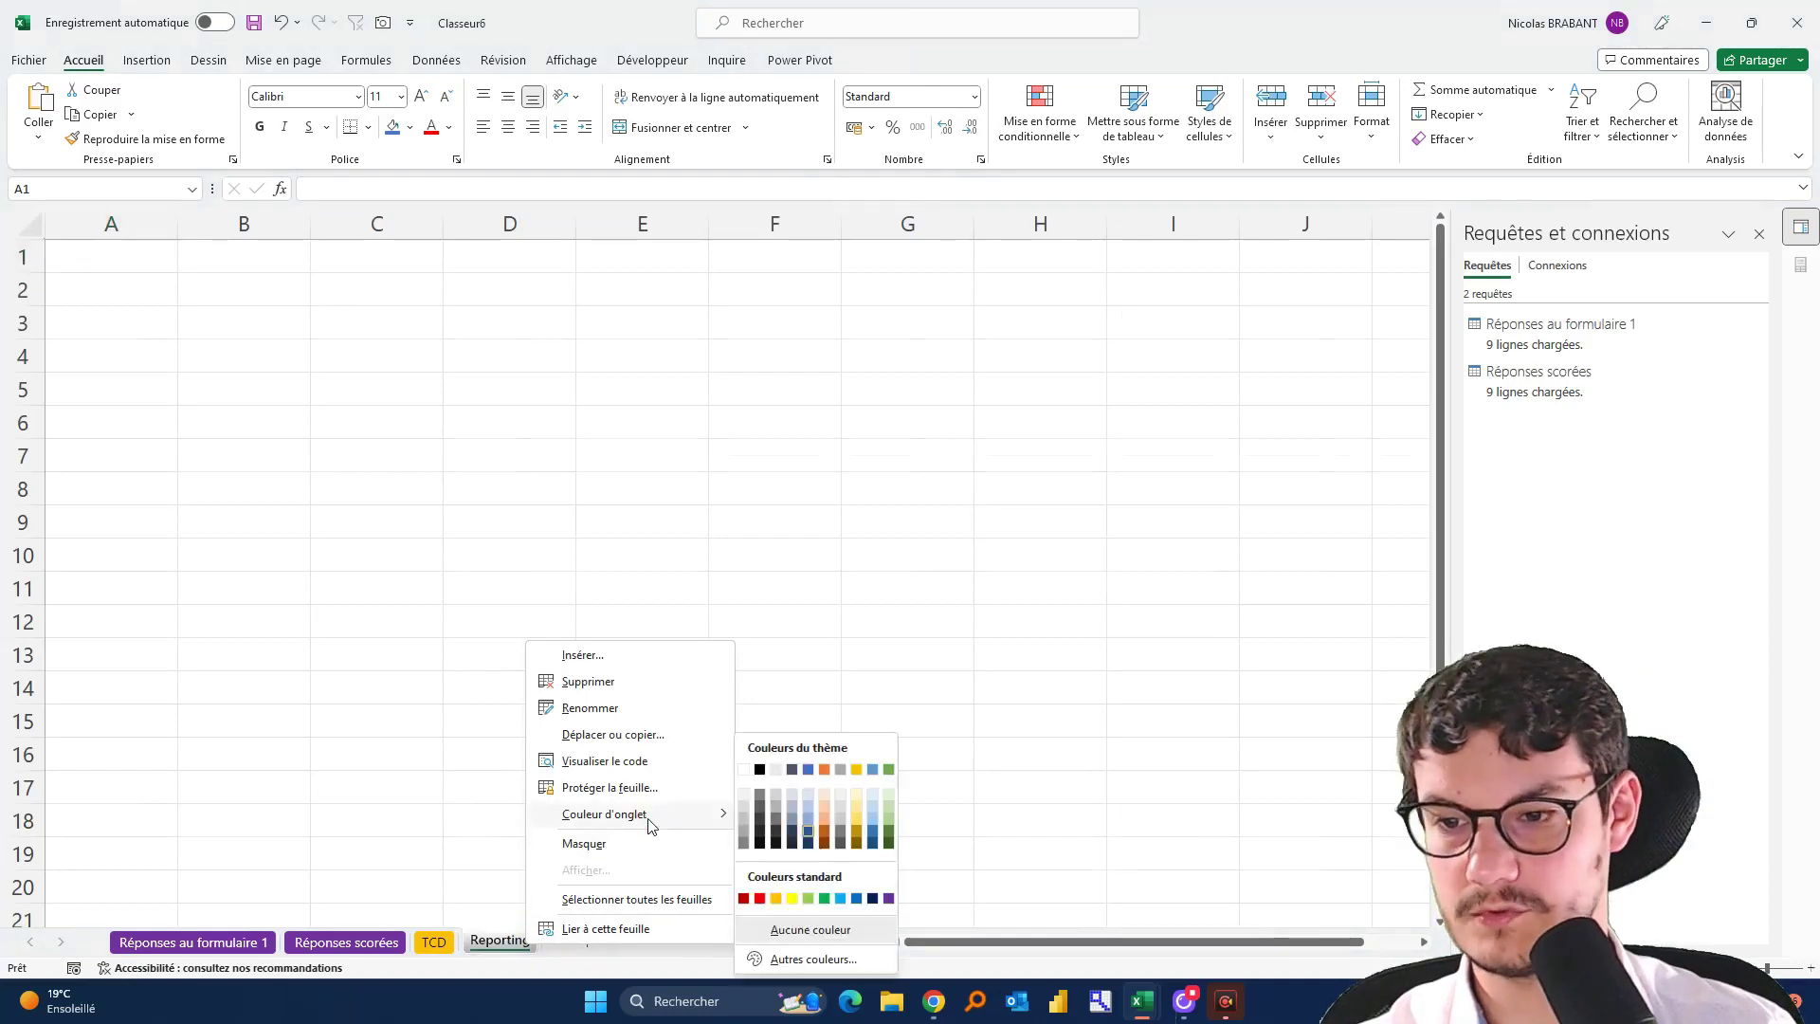
pyautogui.click(806, 897)
pyautogui.click(451, 941)
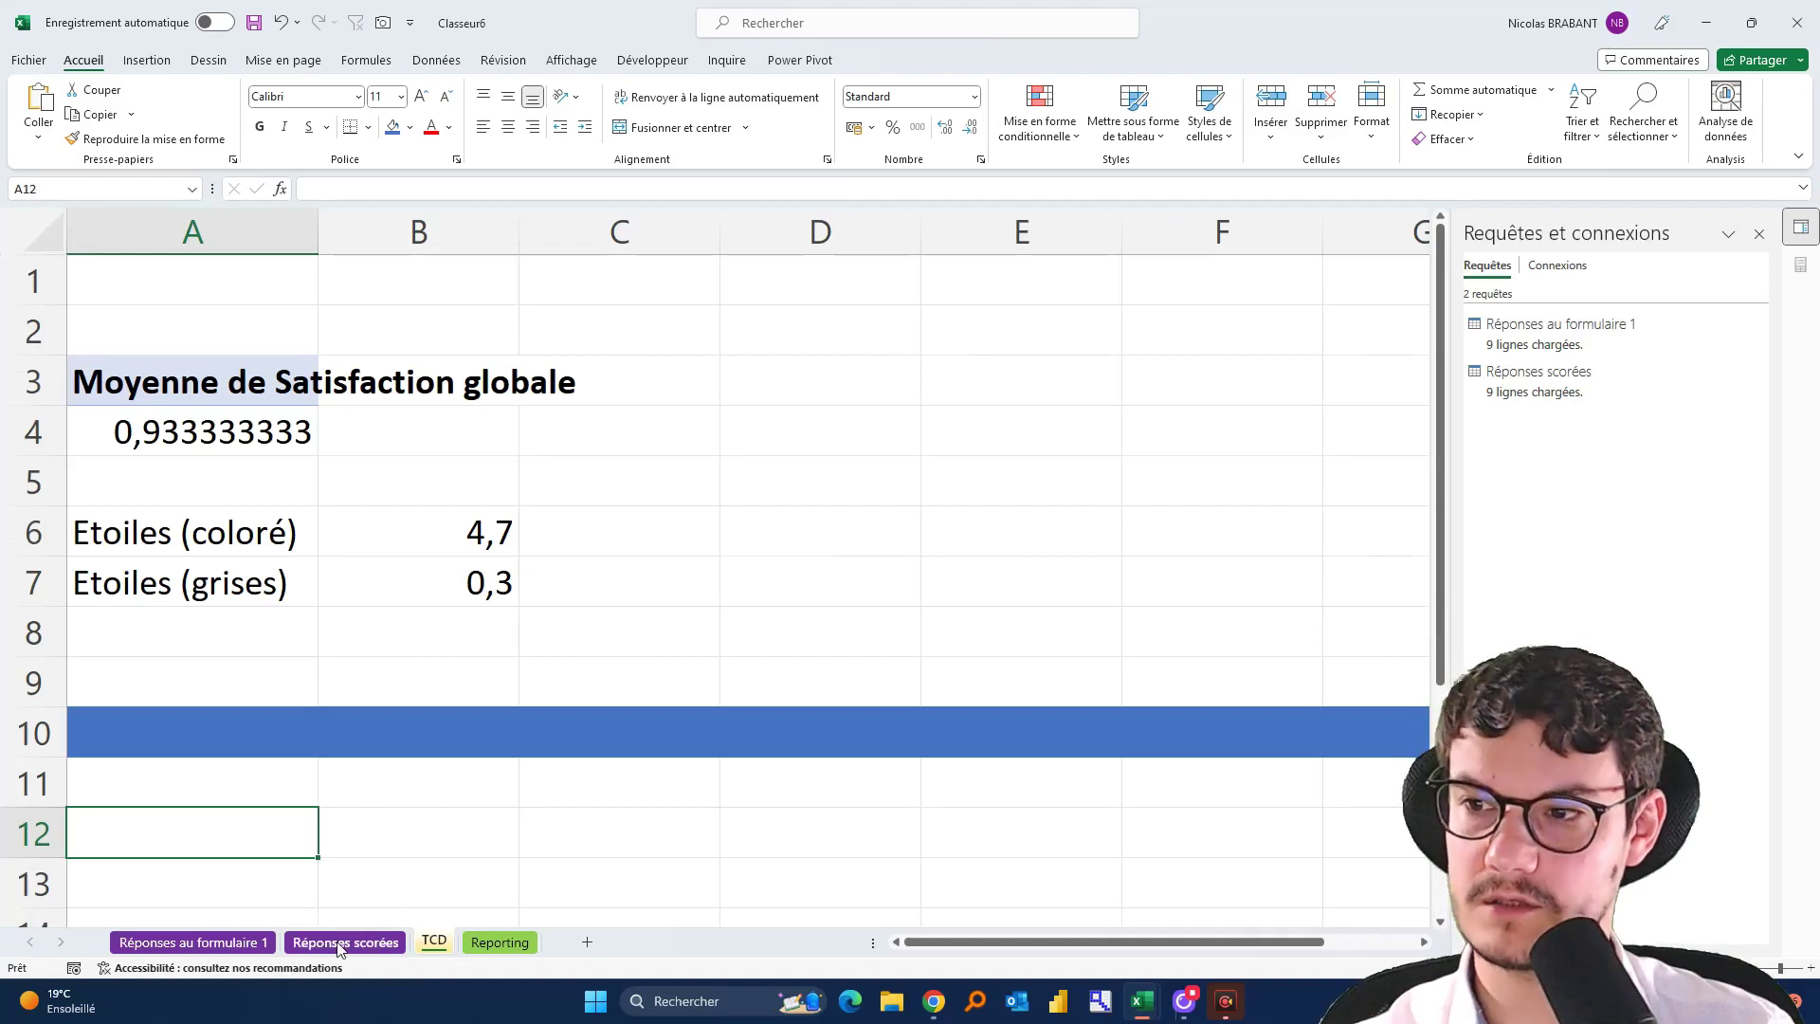
# Select a cell inside the scored responses table on the Réponses scorées sheet
pyautogui.click(339, 947)
pyautogui.click(315, 259)
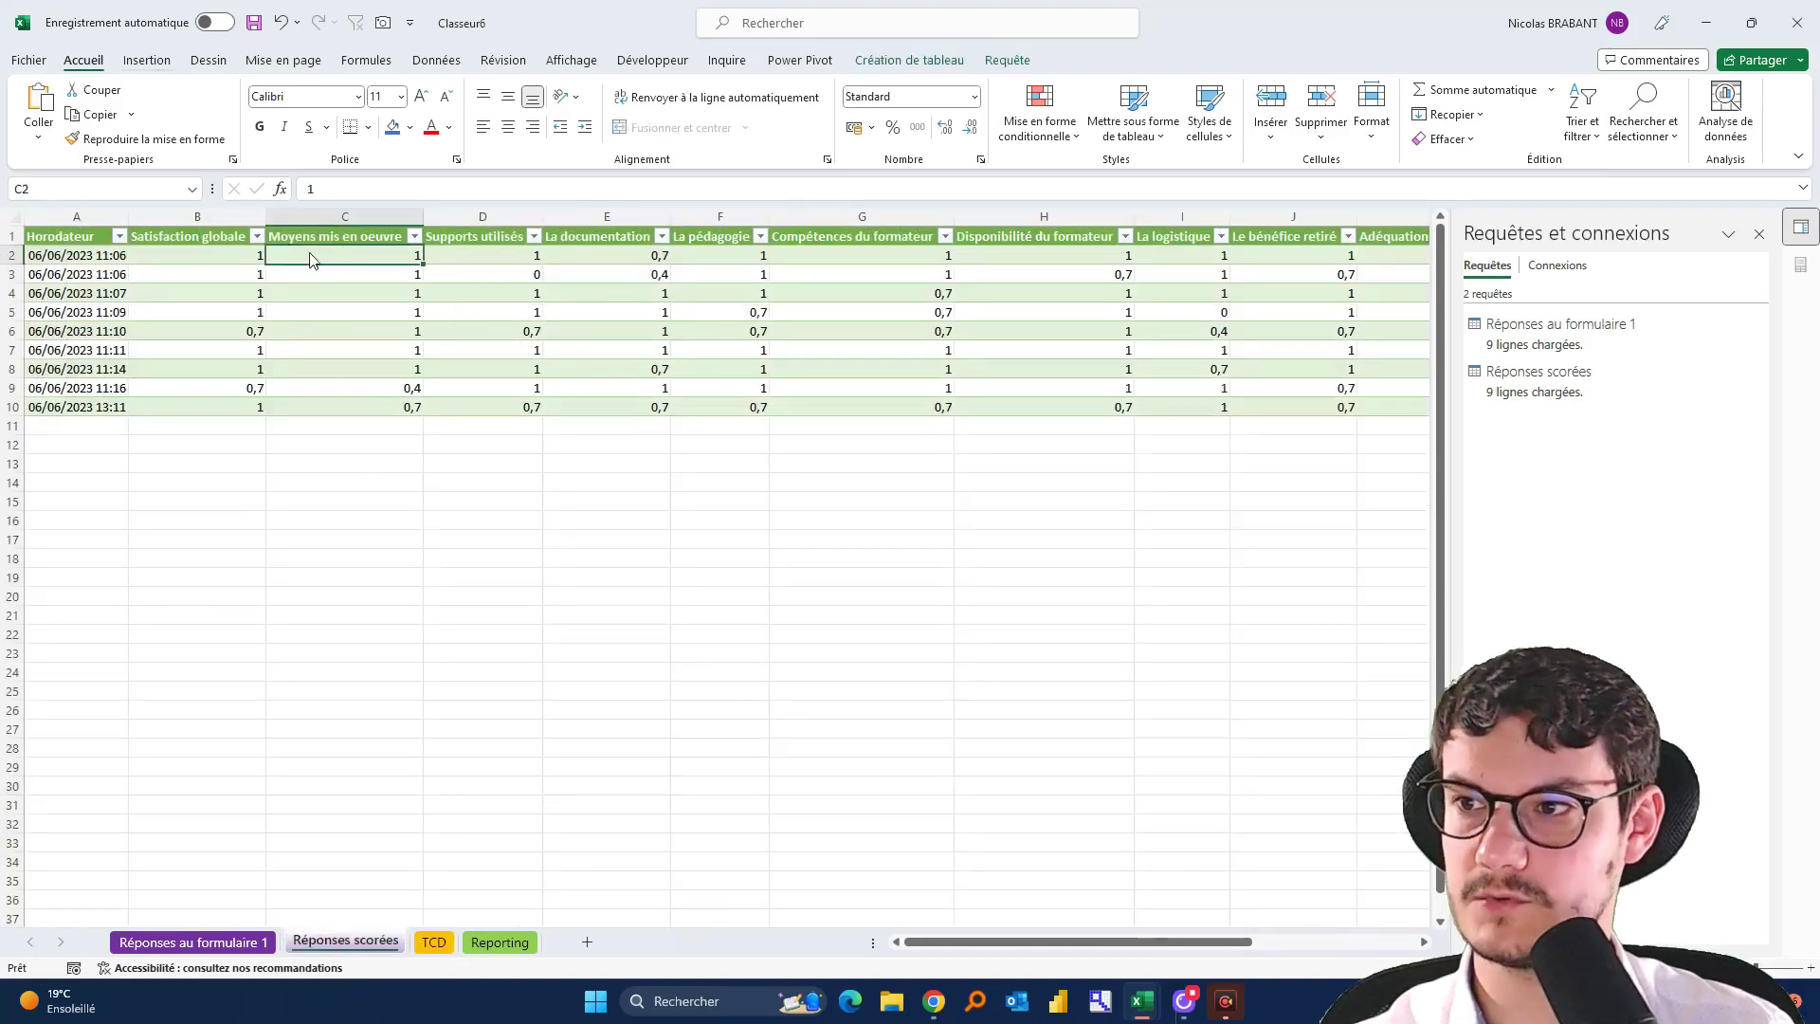
pyautogui.click(151, 61)
# Insert a pivot table of the scored responses at TCD!$A$13 with Satisfaction moyenne in Valeurs
pyautogui.click(57, 102)
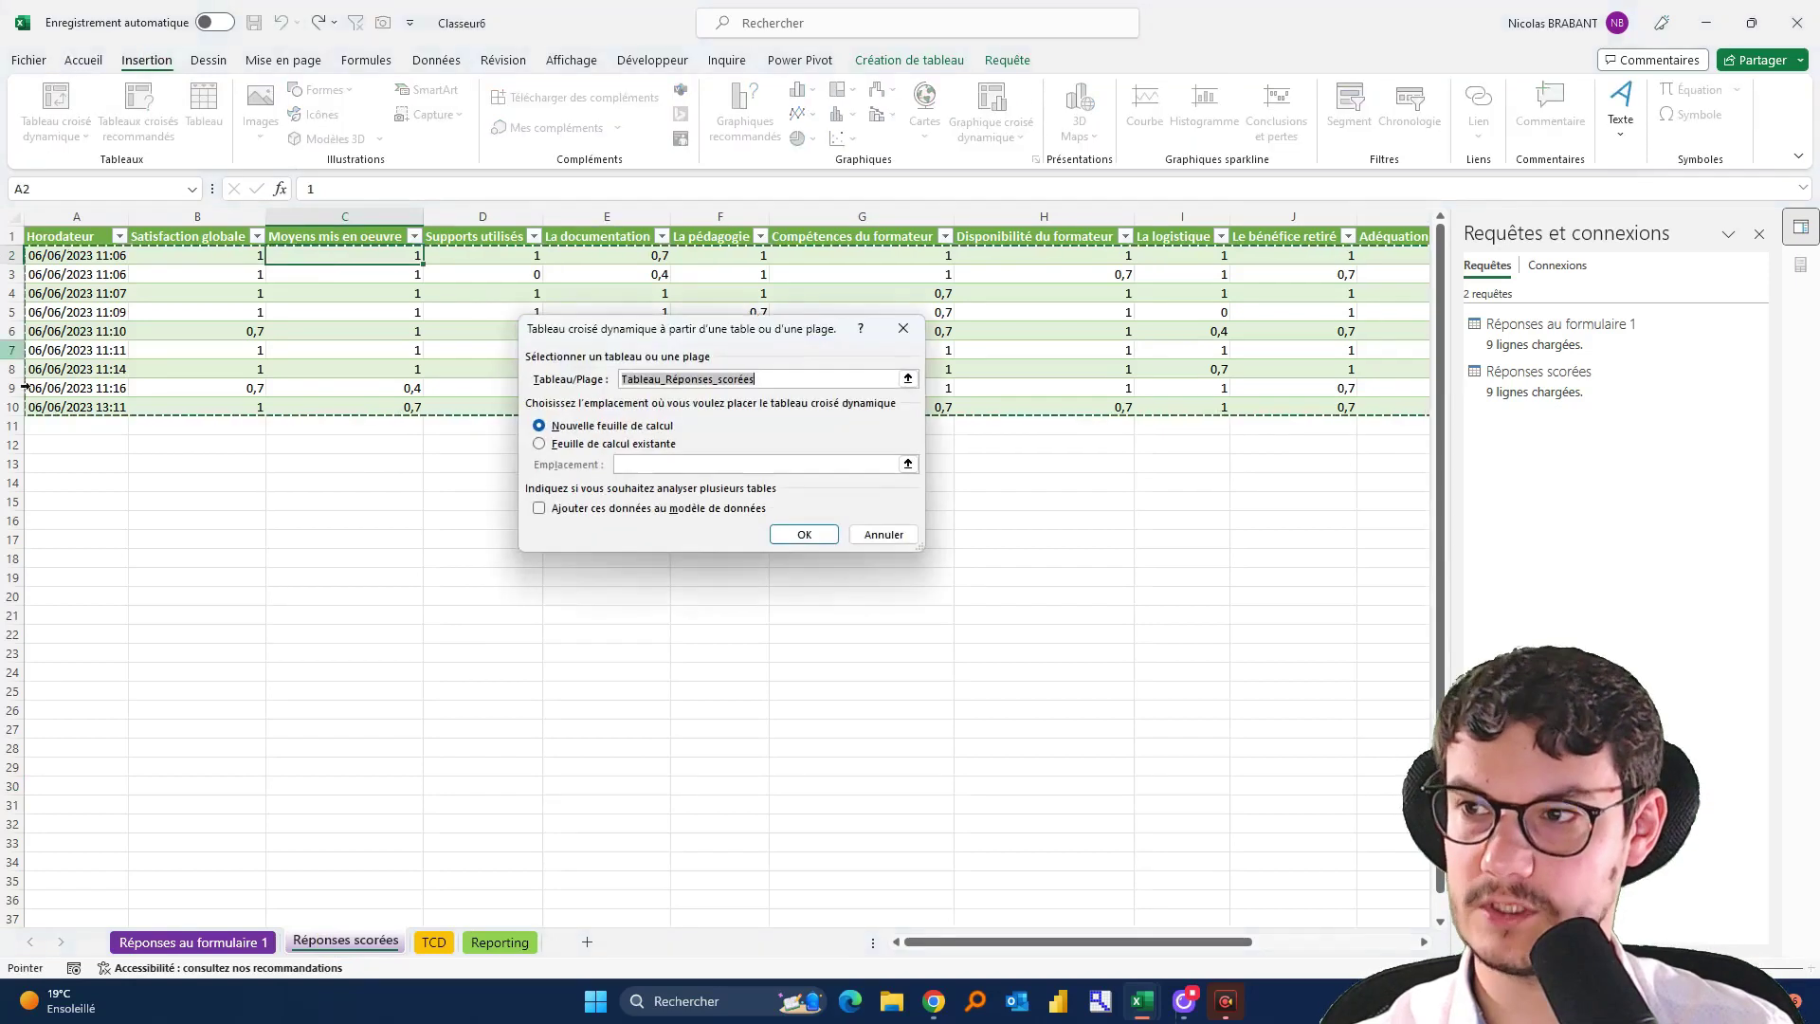
pyautogui.click(566, 446)
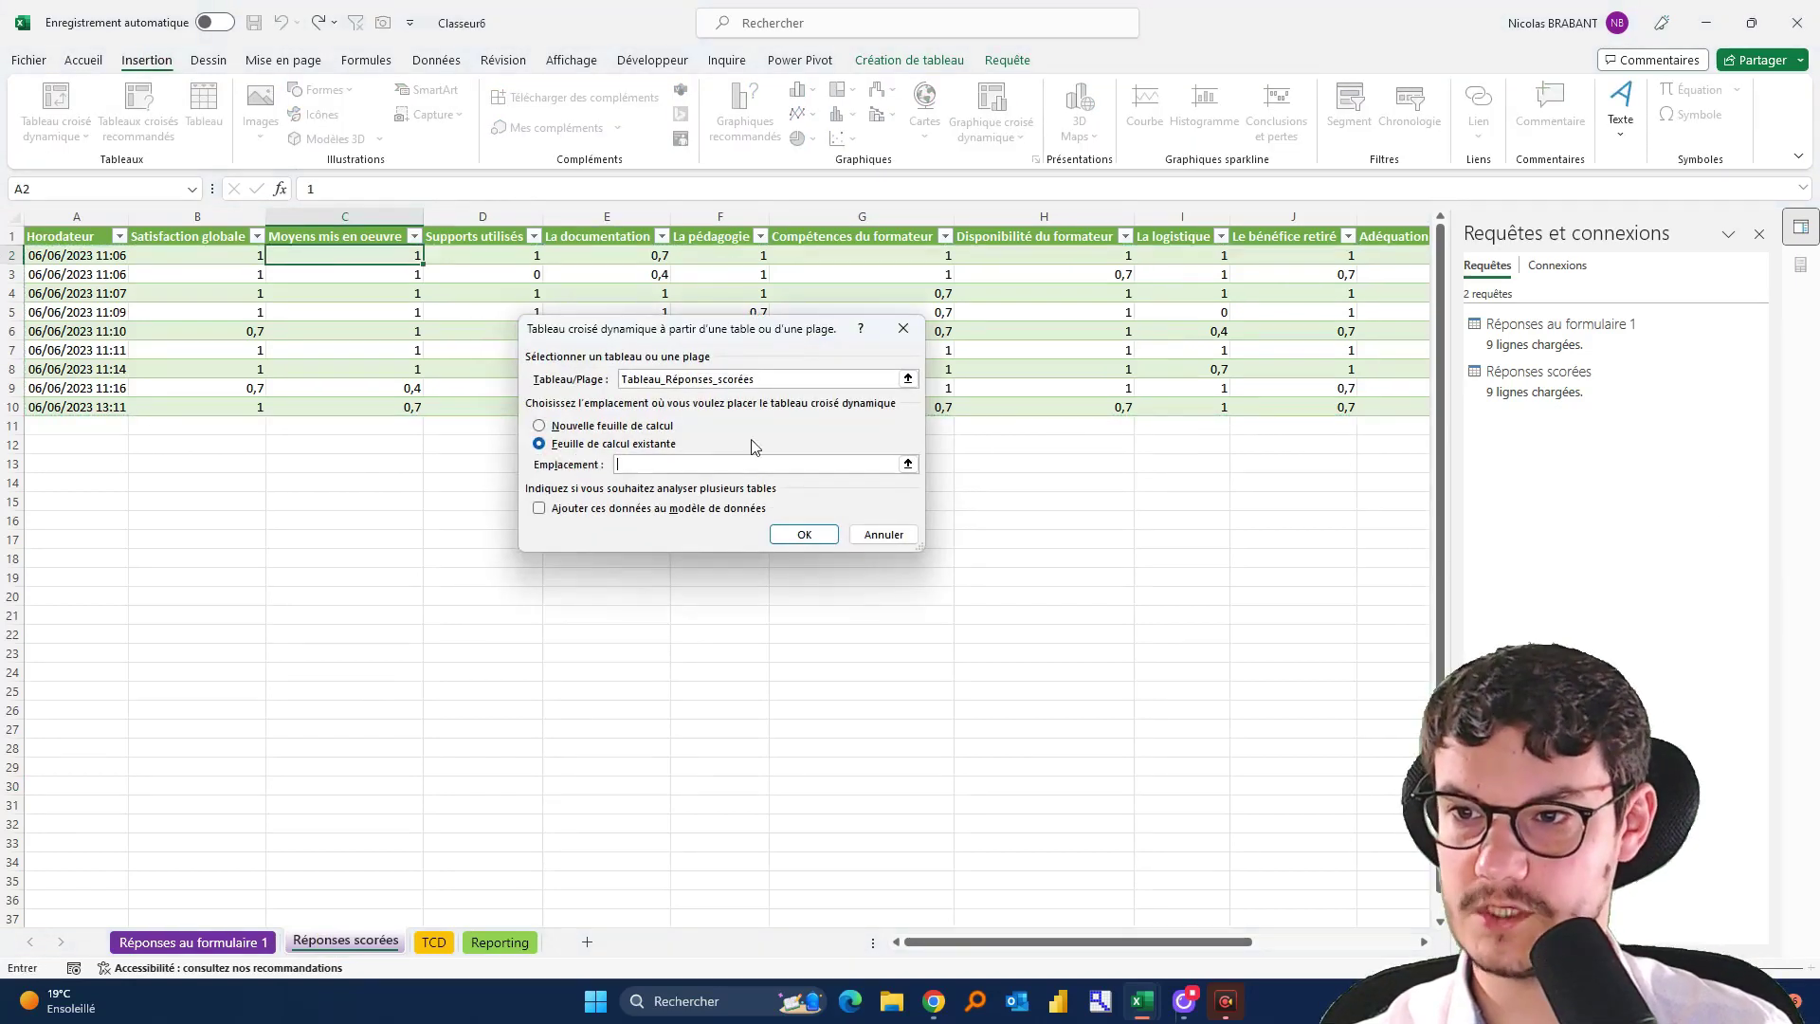
pyautogui.click(907, 464)
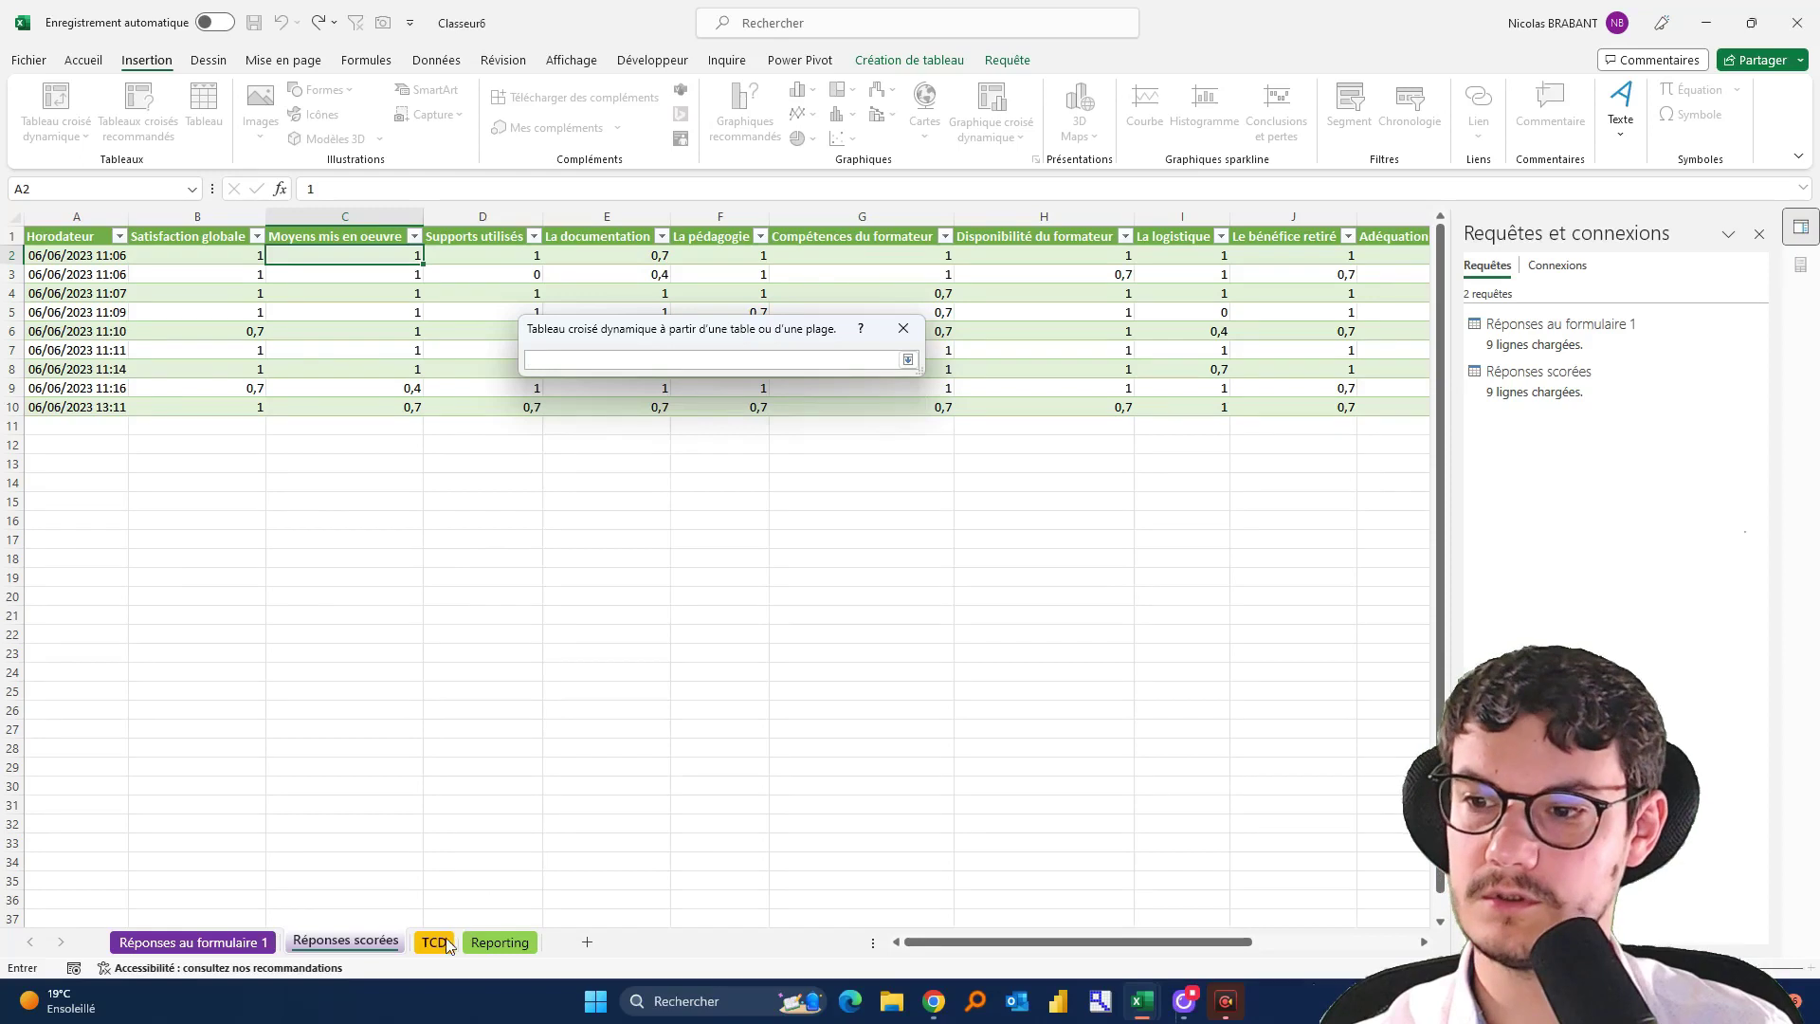
pyautogui.click(438, 943)
pyautogui.click(163, 867)
pyautogui.scroll(-2, 163, 868)
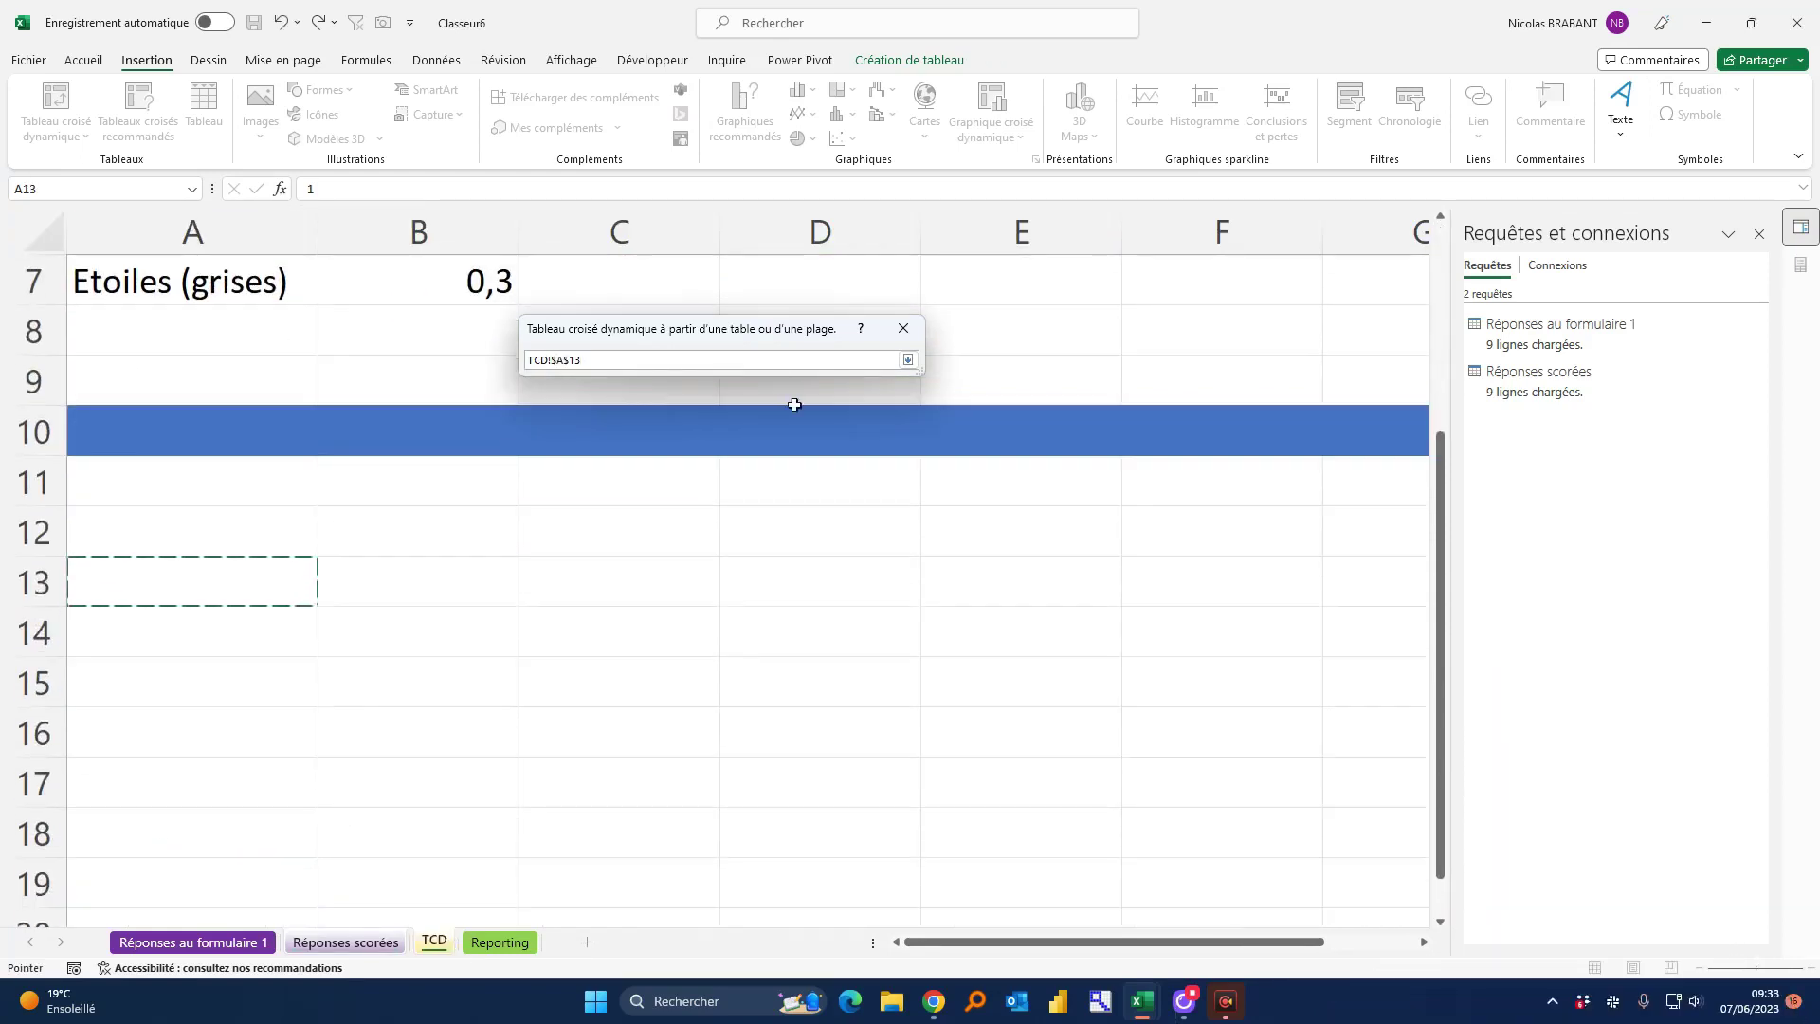
pyautogui.click(909, 360)
pyautogui.click(819, 530)
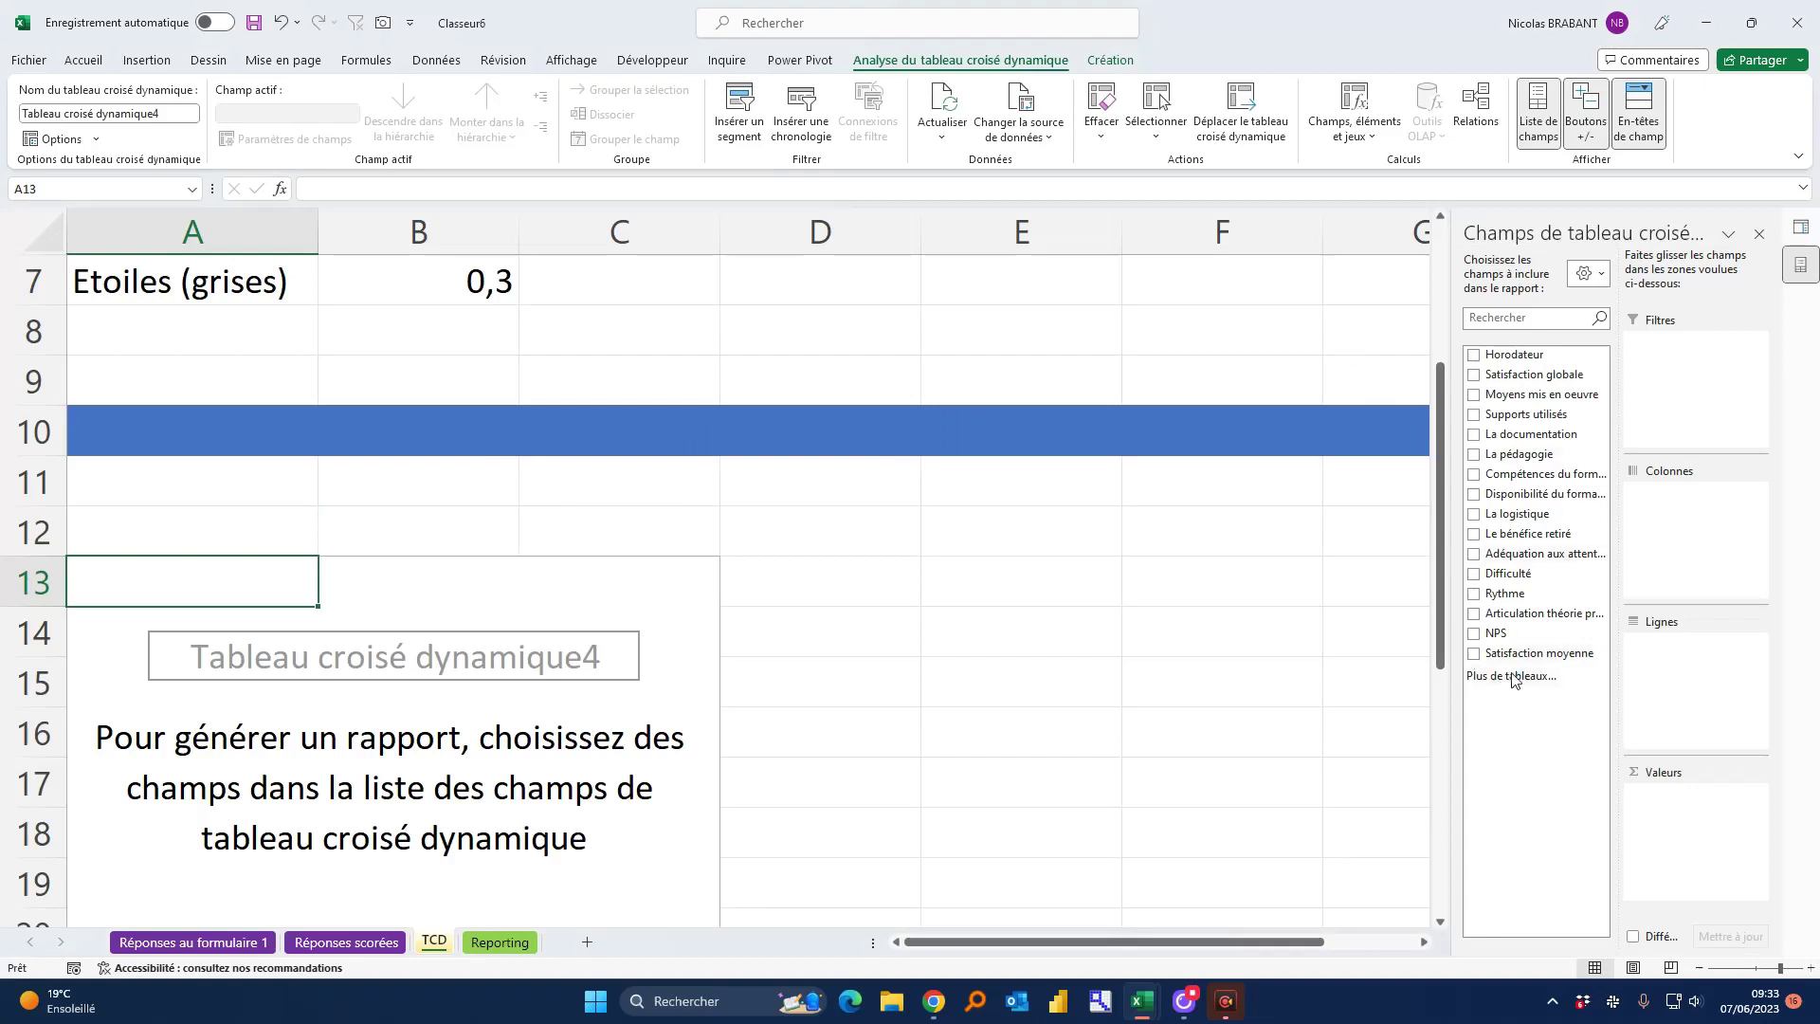
pyautogui.moveTo(1697, 804); pyautogui.dragTo(1694, 795)
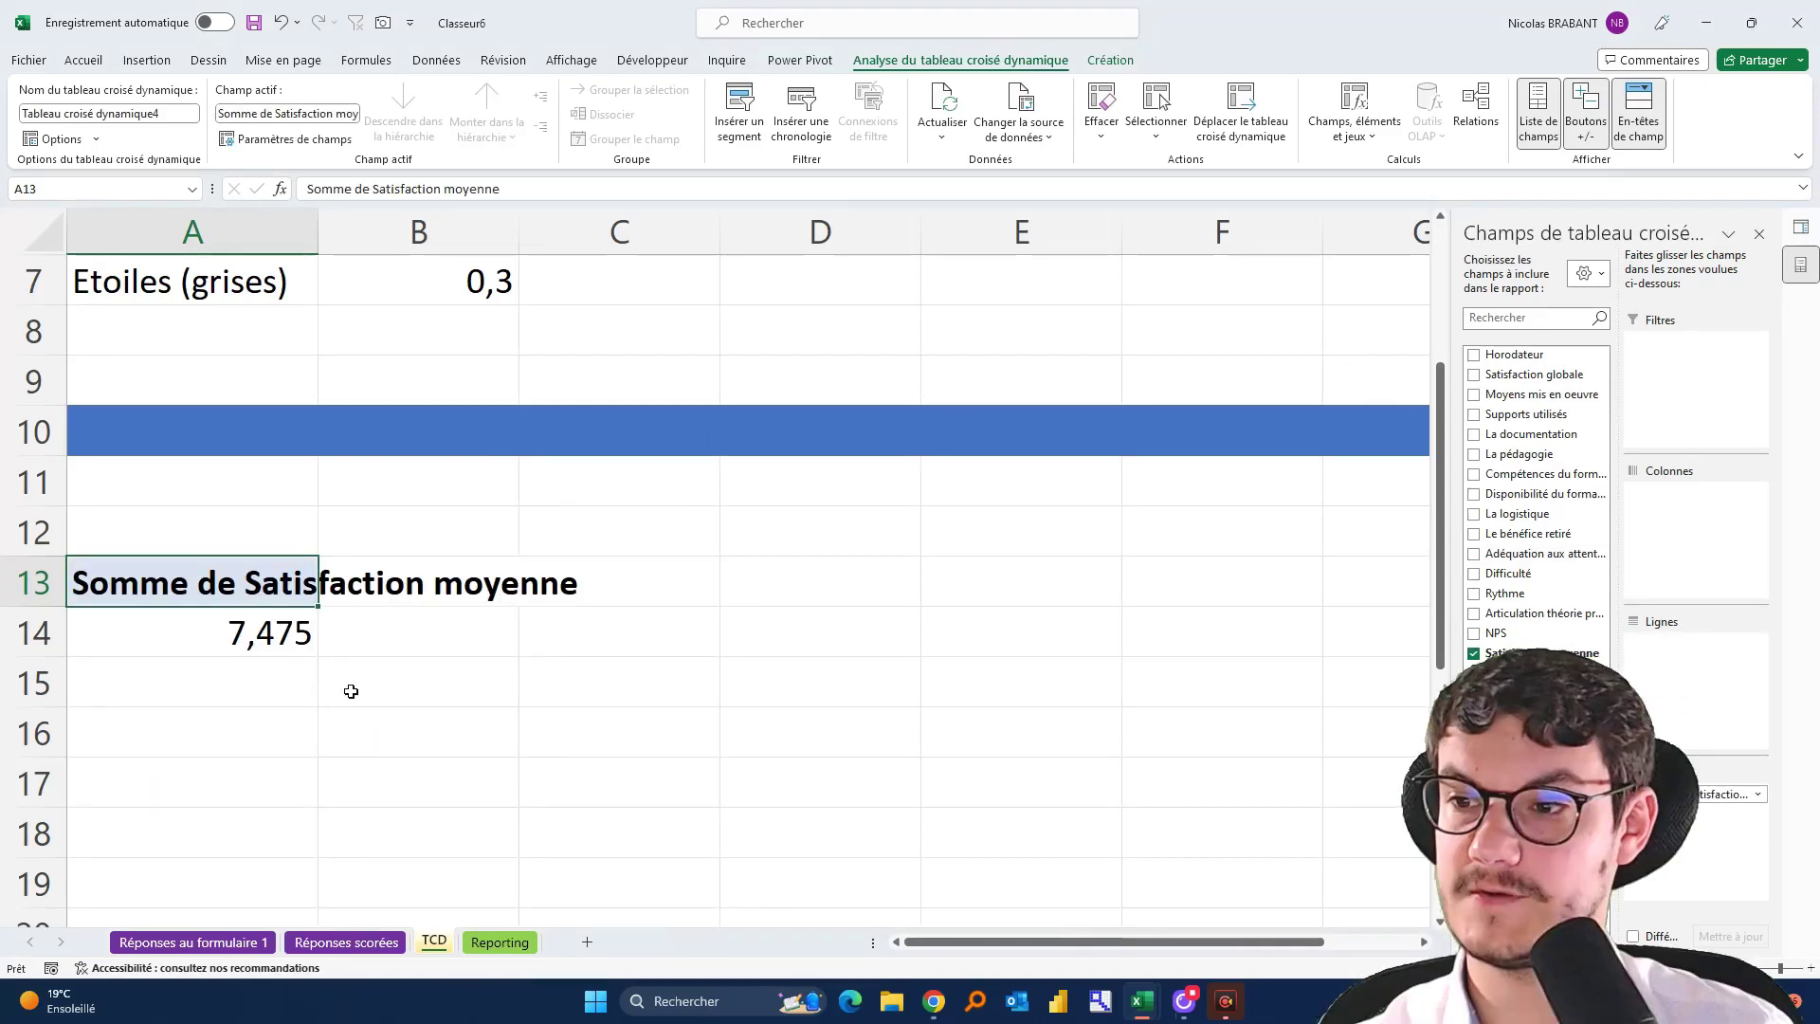
# Make the A14 pivot value average Satisfaction moyenne and format it as Pourcentage
pyautogui.rightClick(252, 633)
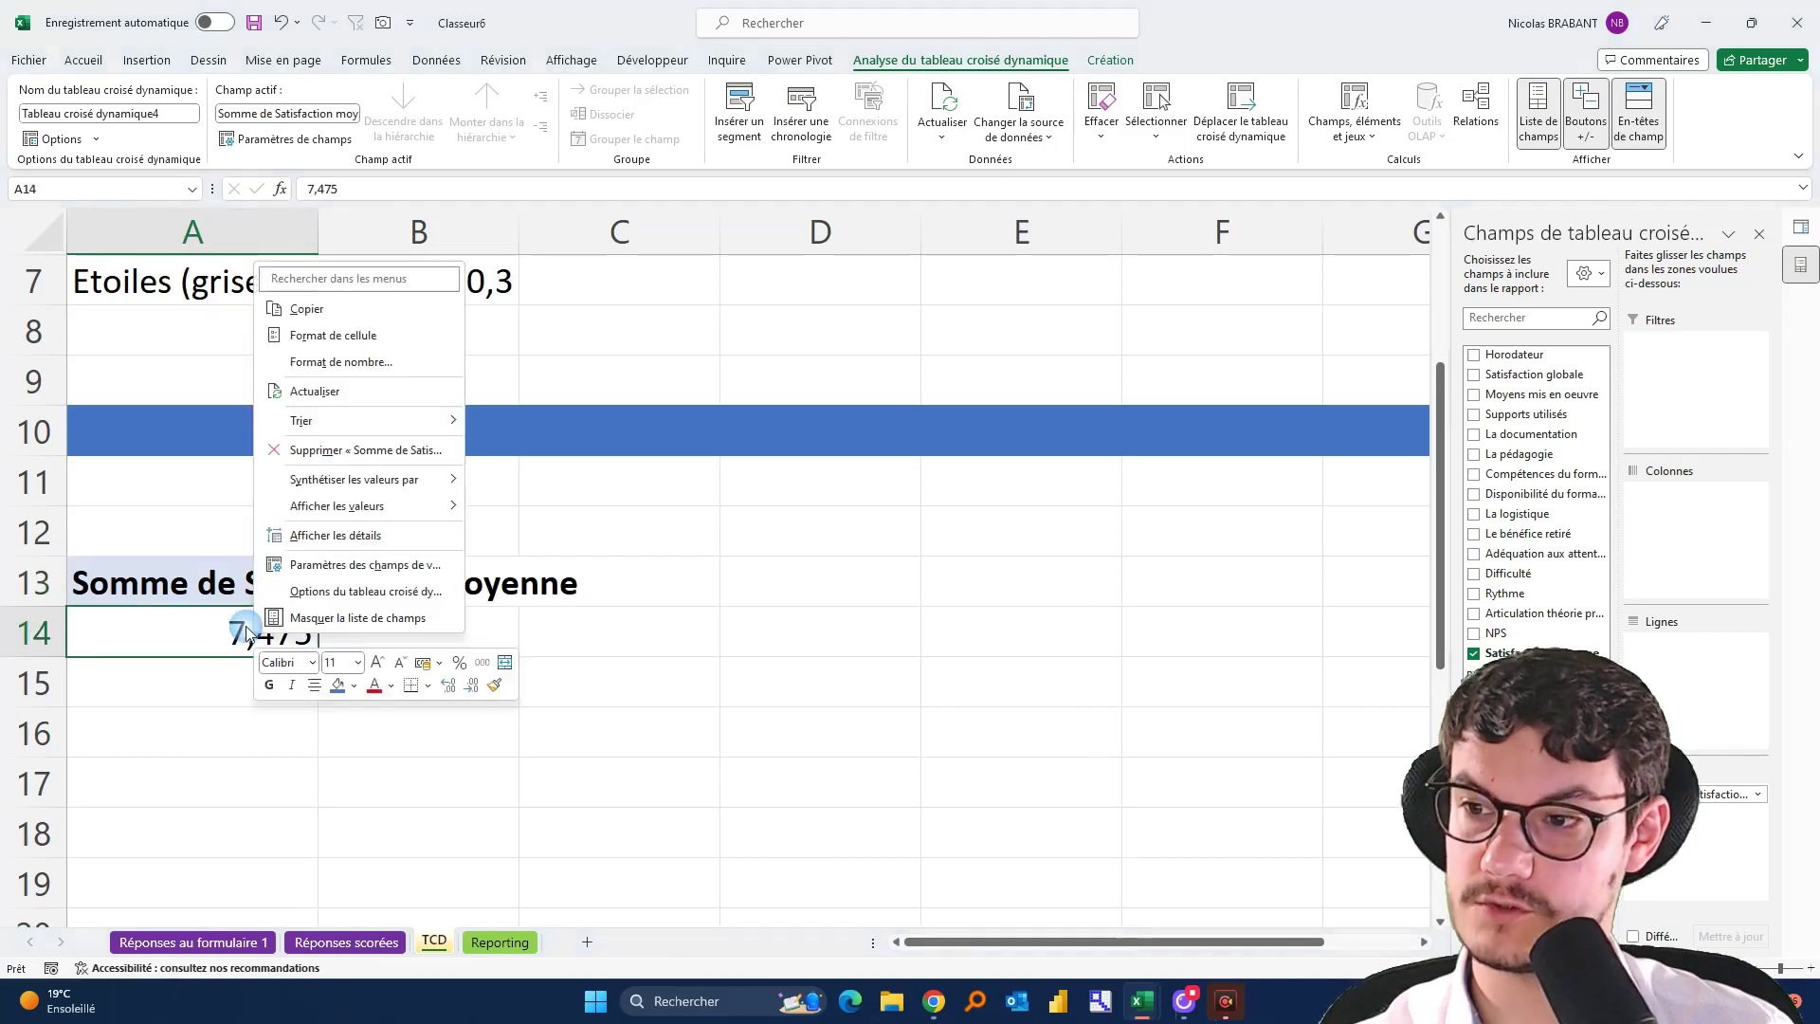
pyautogui.moveTo(399, 479)
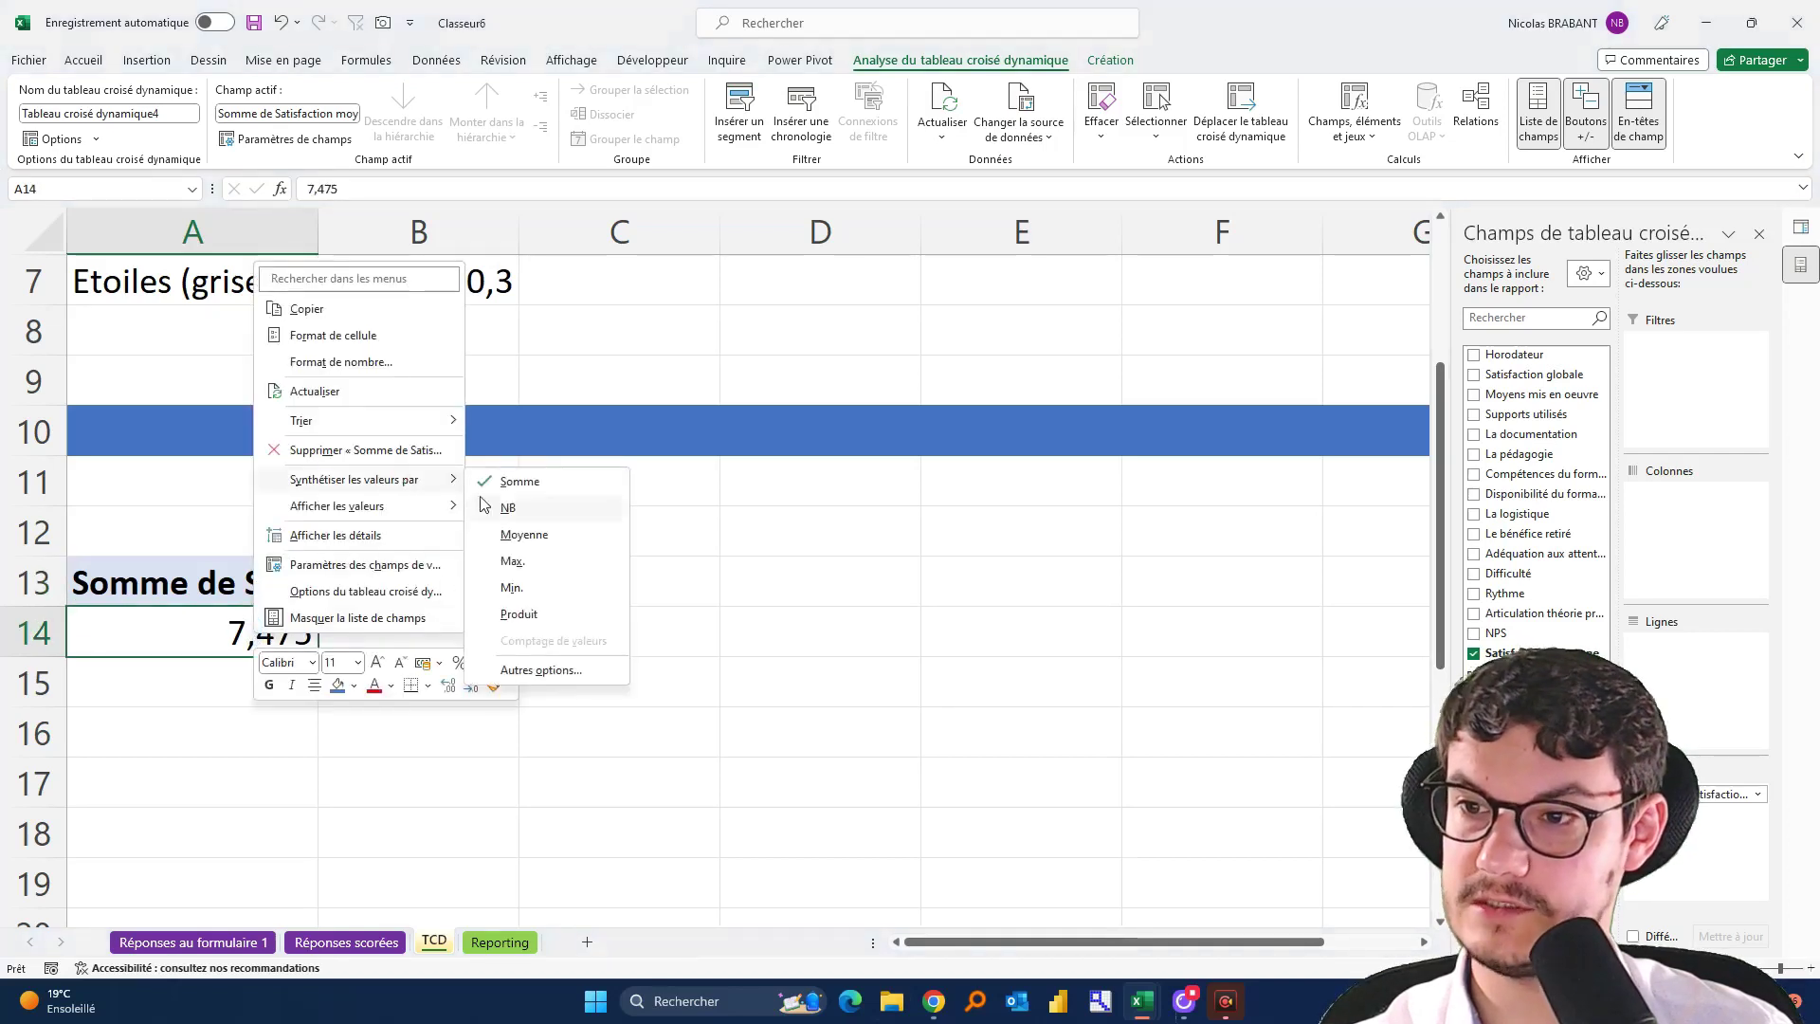
pyautogui.click(524, 535)
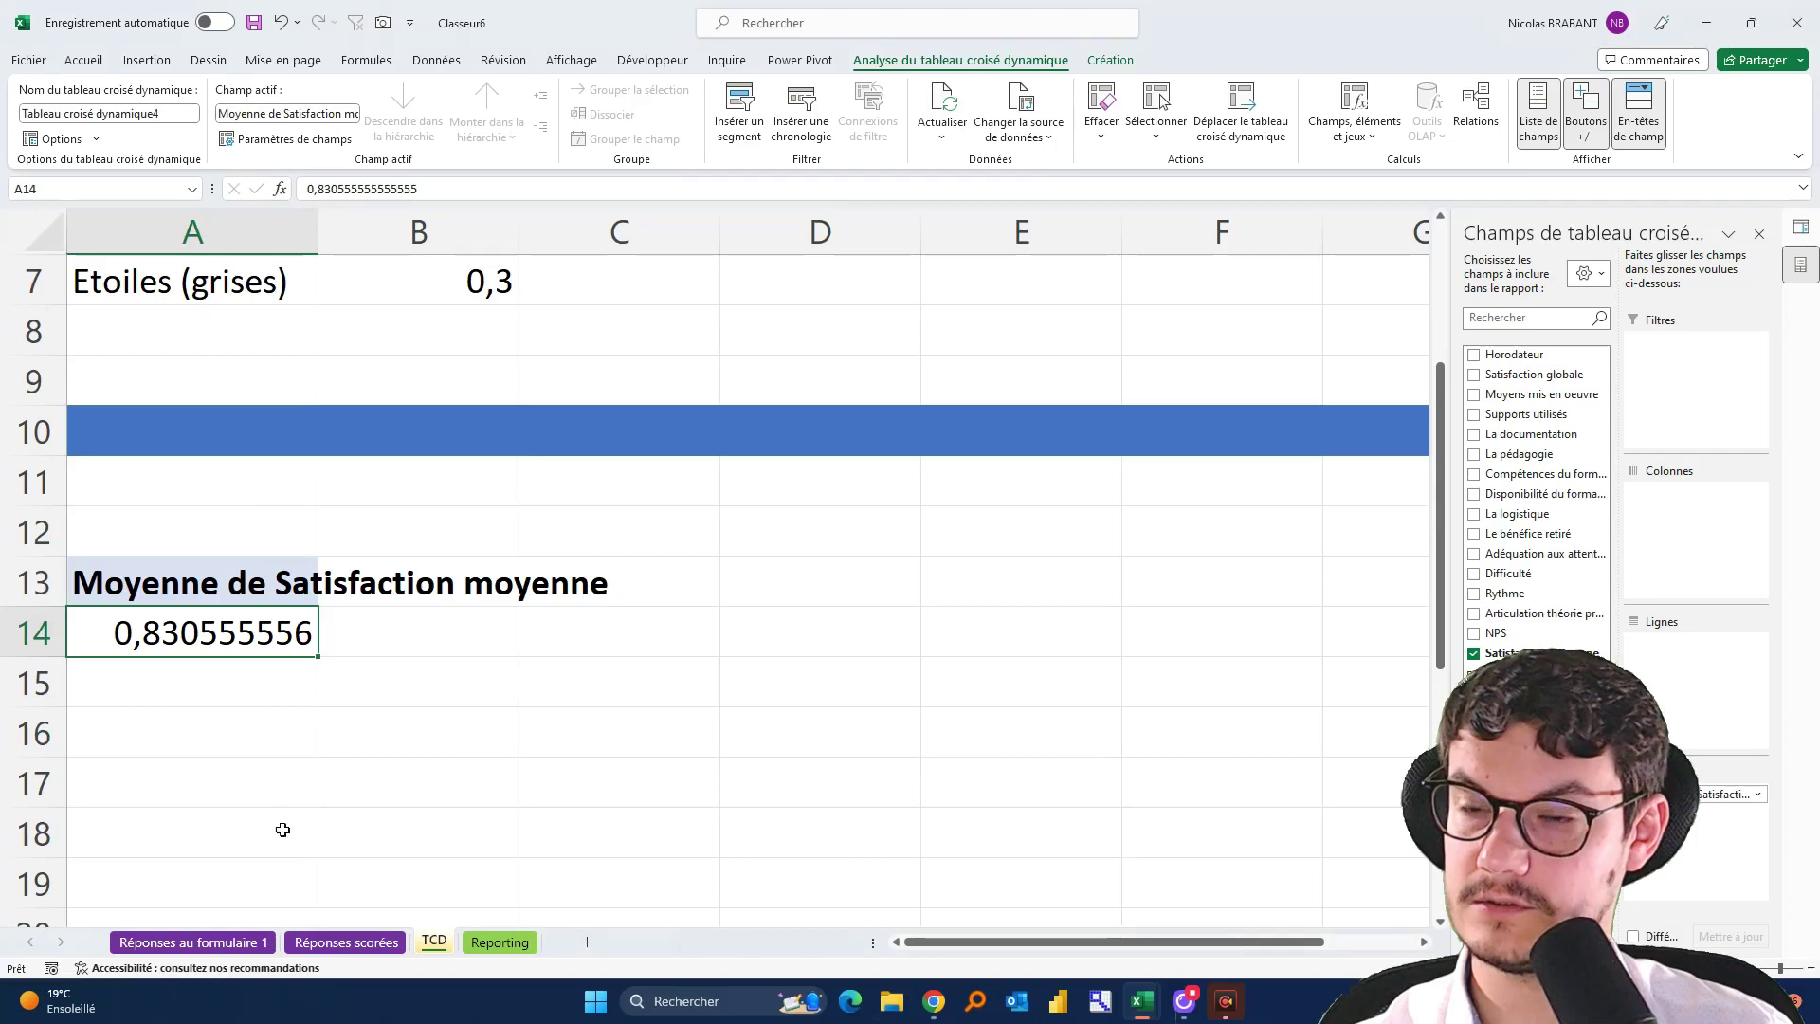
pyautogui.rightClick(249, 638)
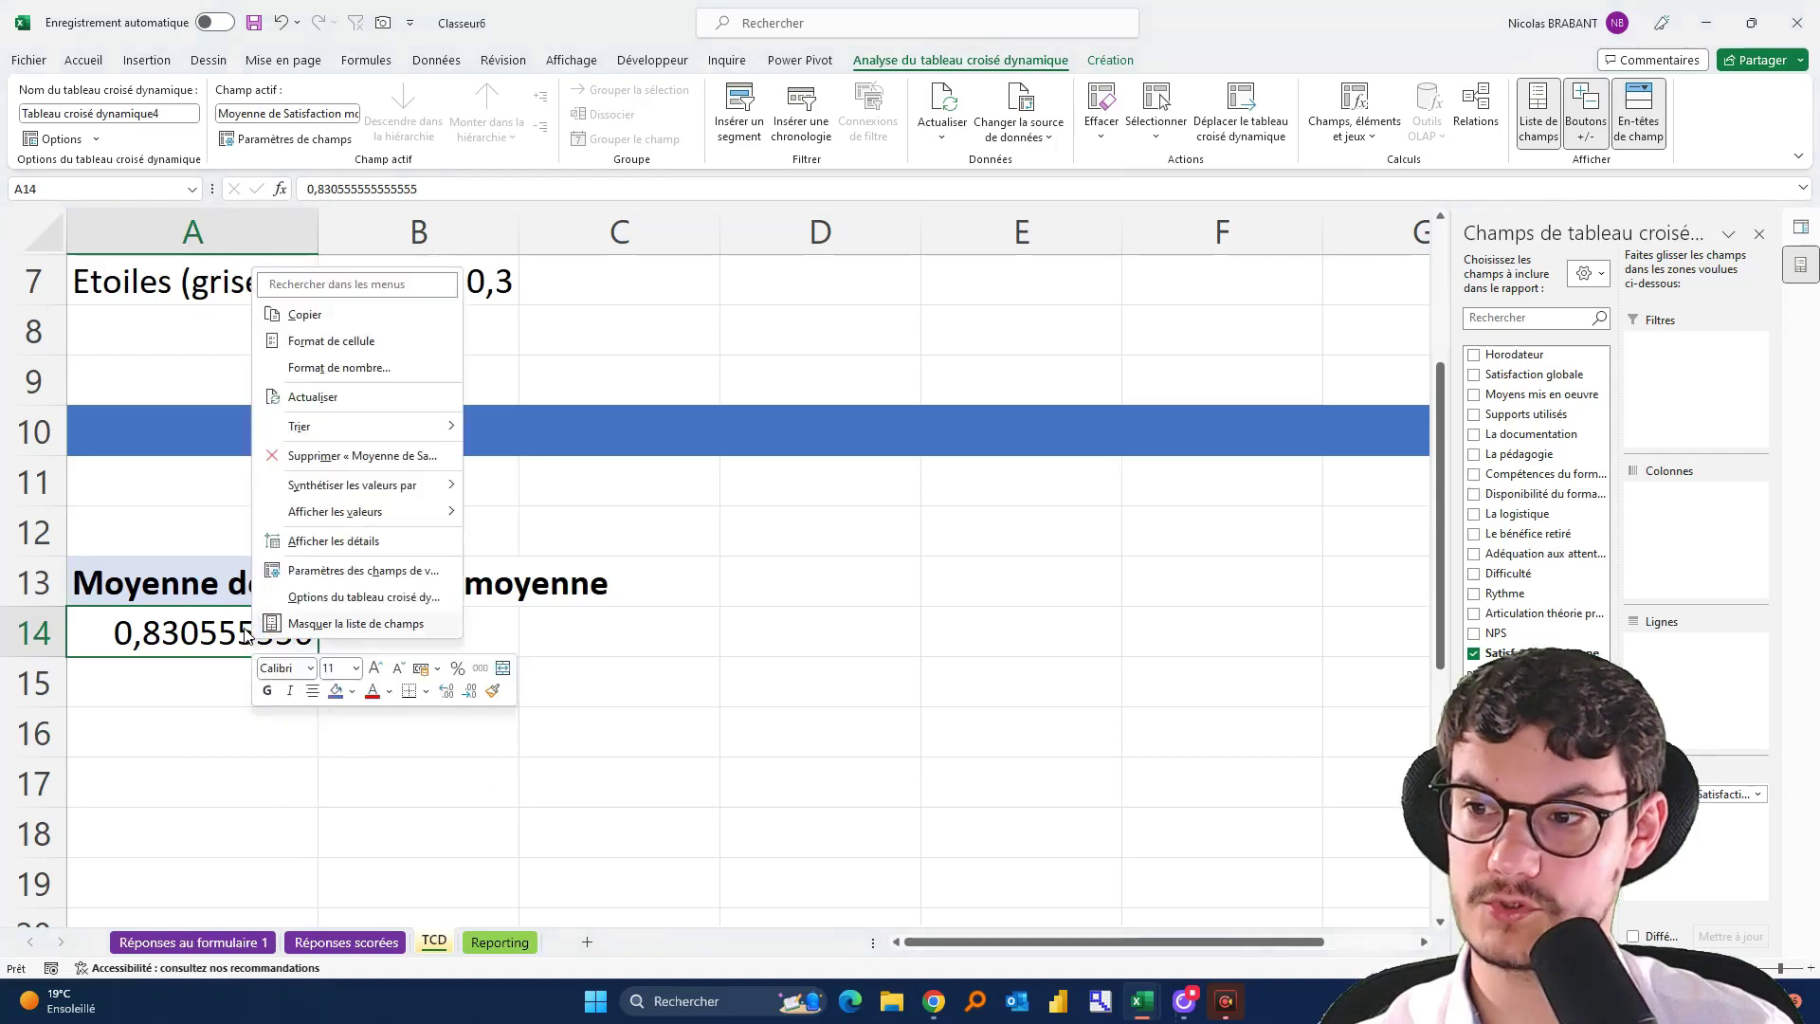
pyautogui.click(365, 369)
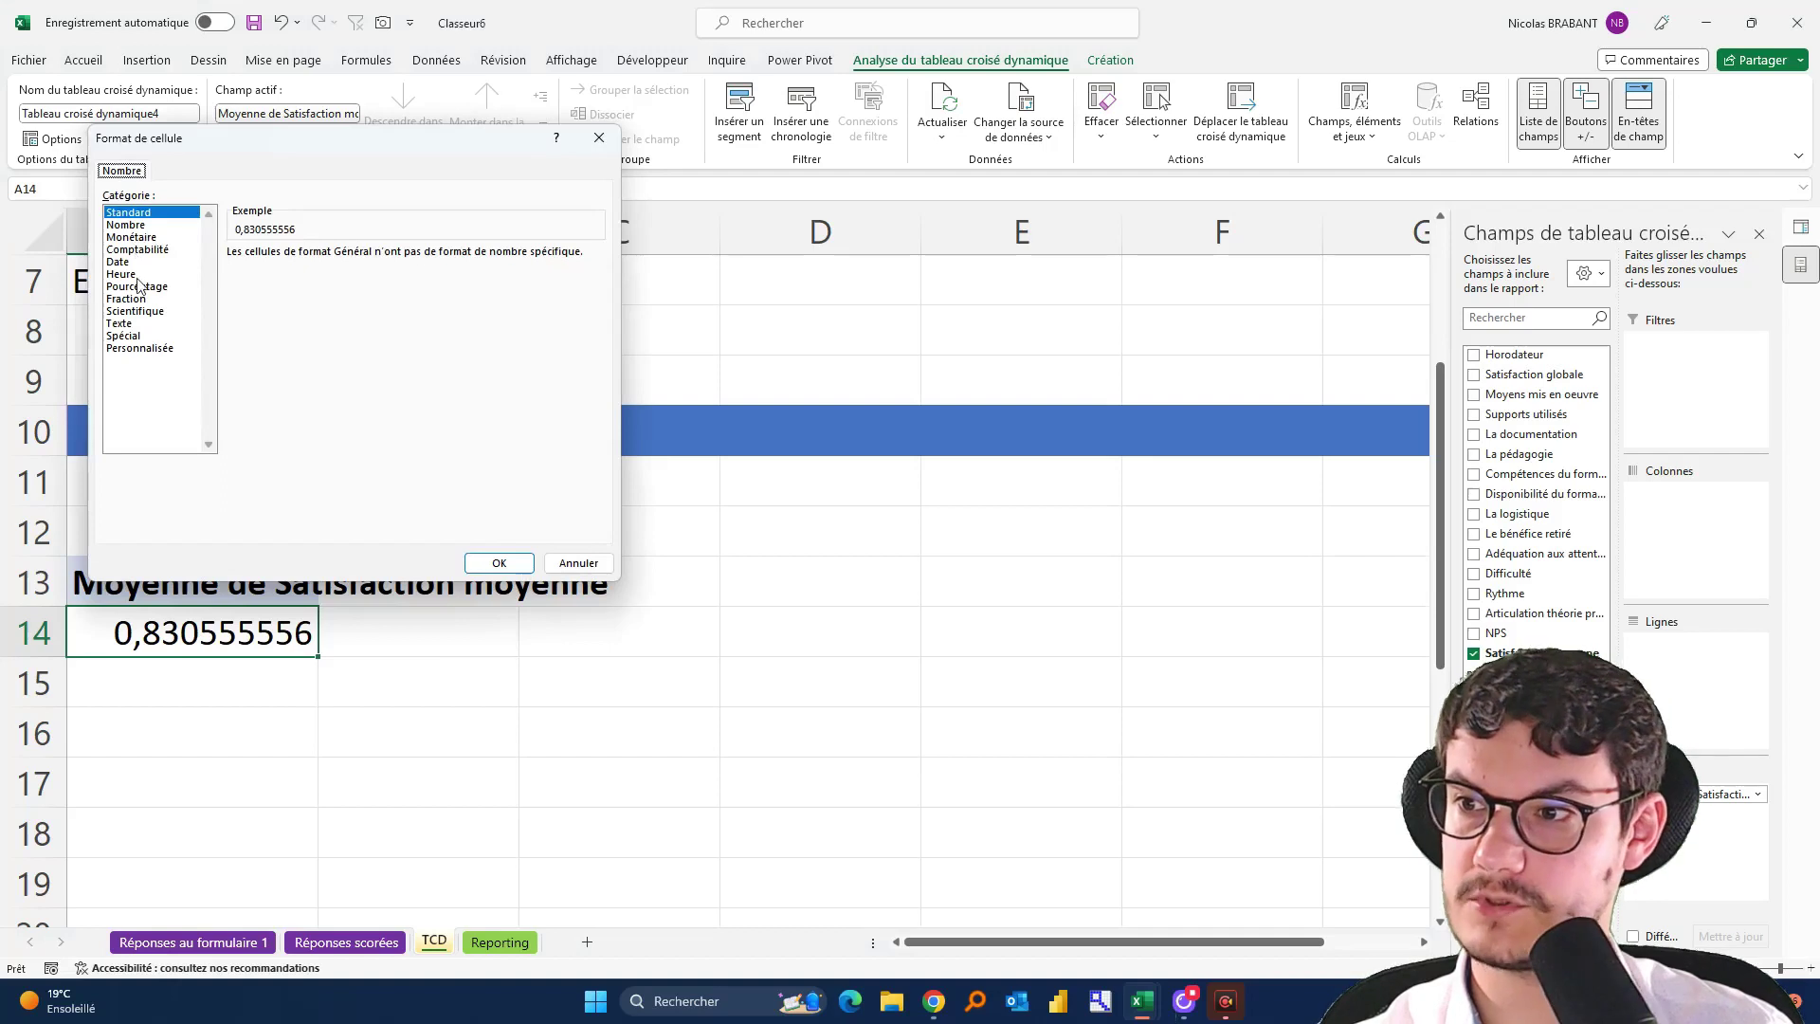
pyautogui.click(141, 286)
pyautogui.click(498, 563)
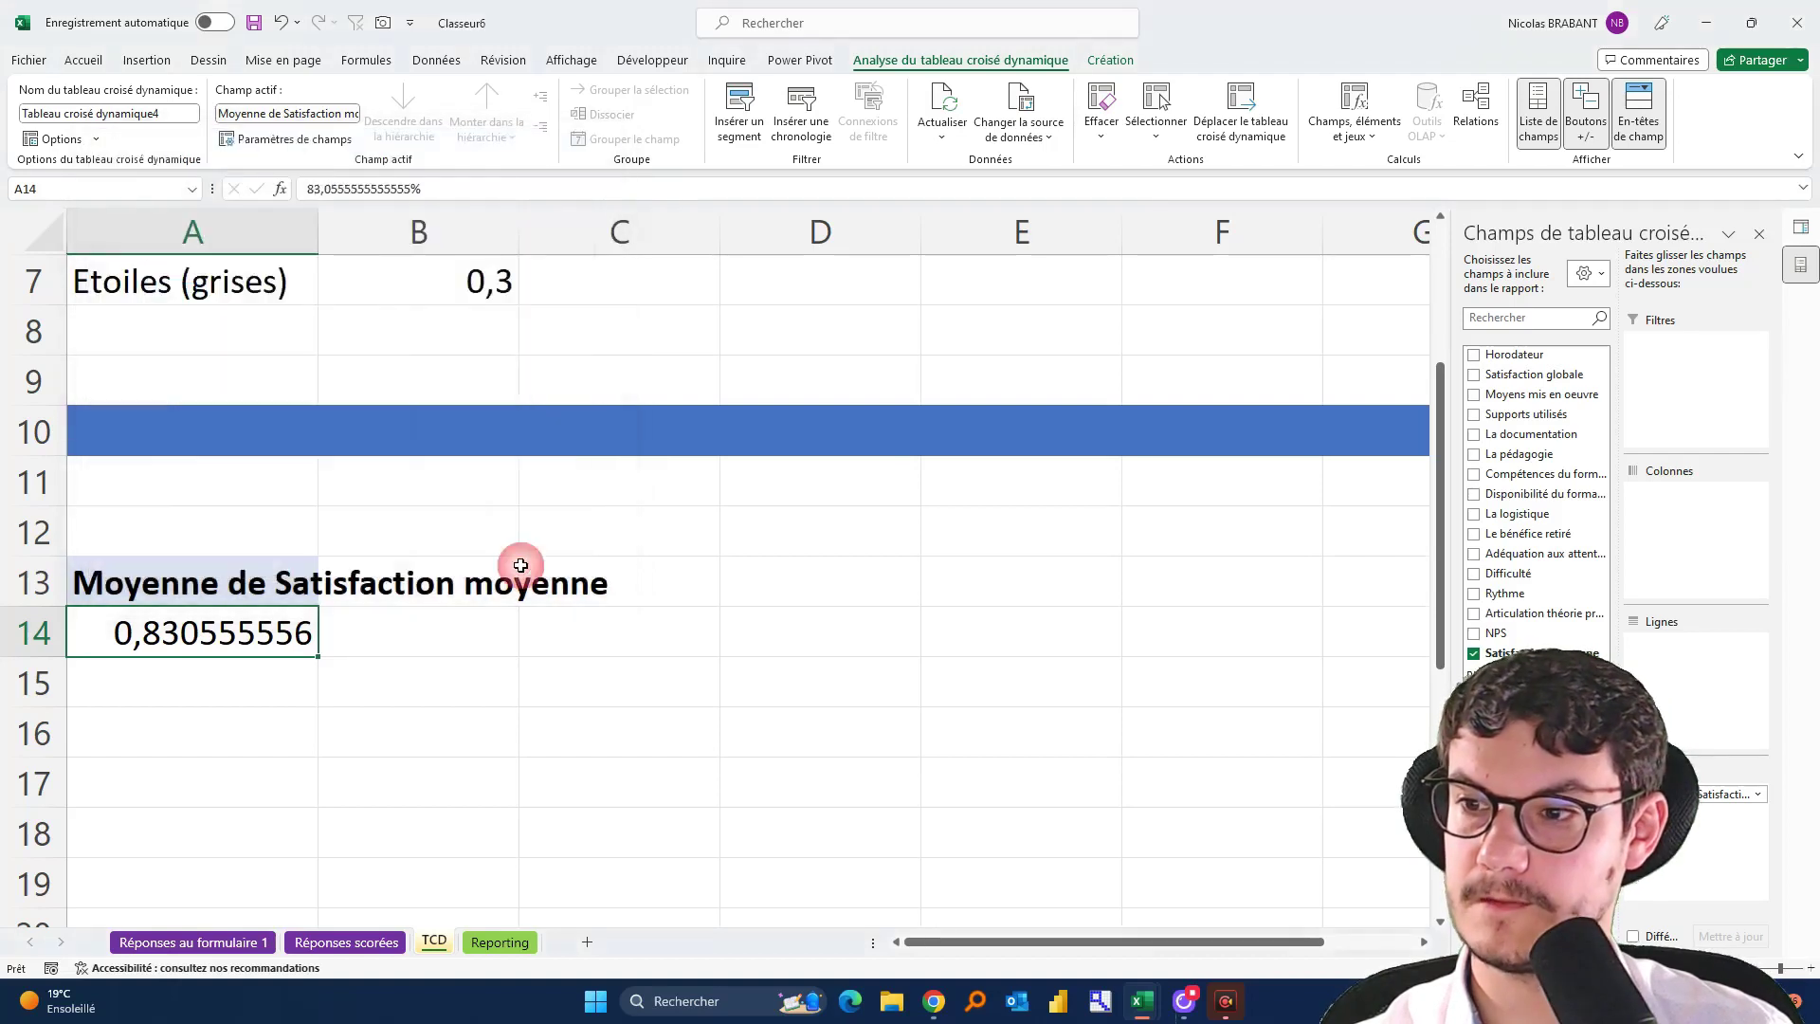
# Format the global satisfaction average in A4 as Pourcentage
pyautogui.scroll(2, 401, 655)
pyautogui.rightClick(220, 419)
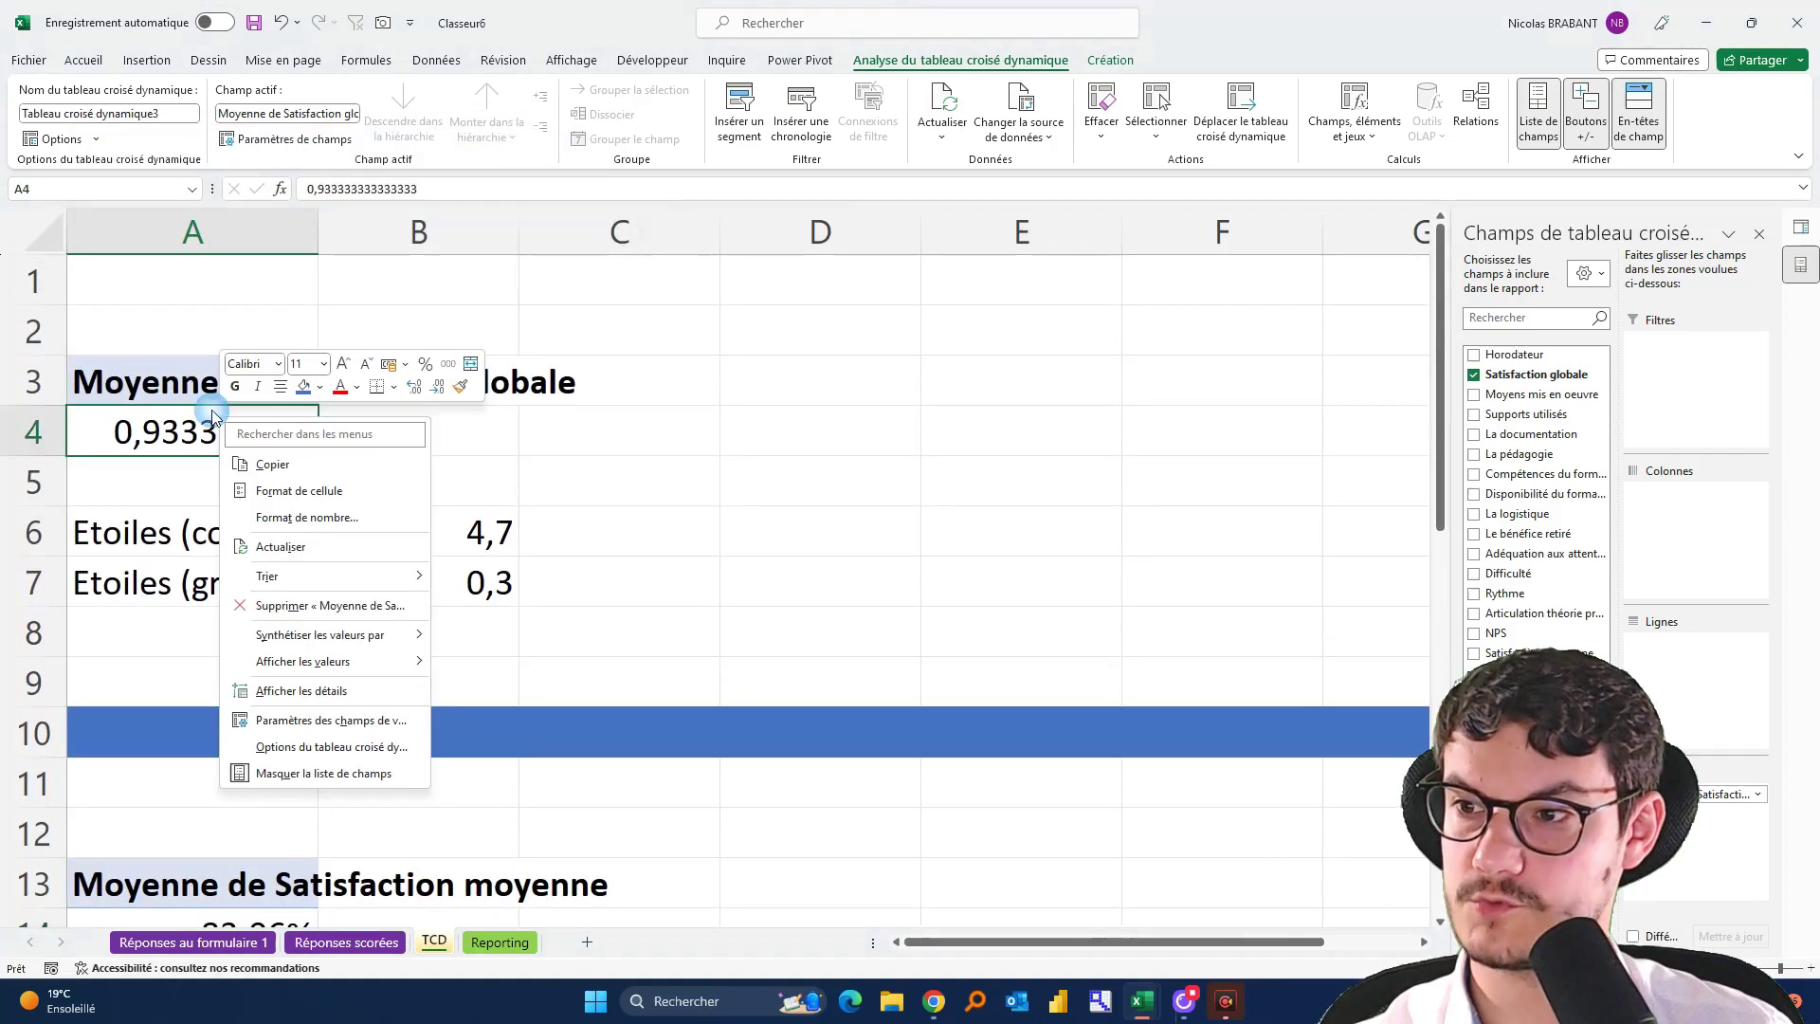
pyautogui.click(278, 517)
pyautogui.click(104, 431)
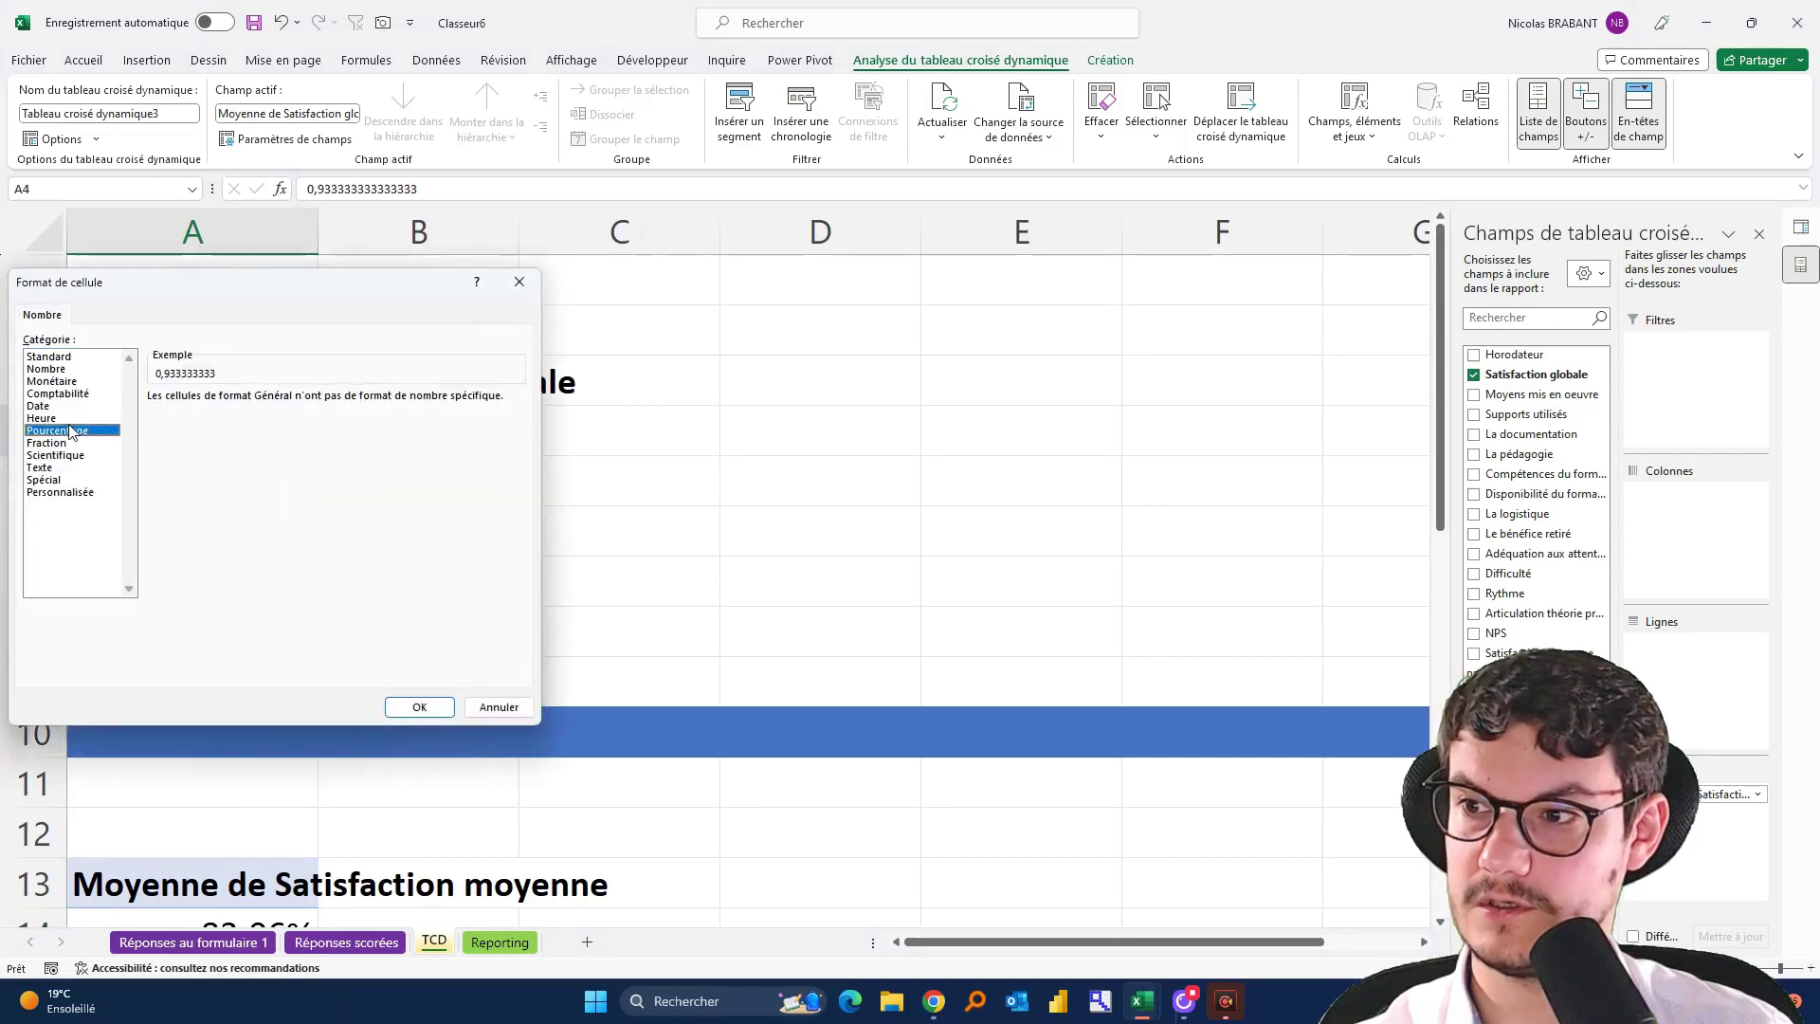
pyautogui.click(407, 709)
# Verify the 93,33% value in A4 and the 83,06% average in A14
pyautogui.click(680, 532)
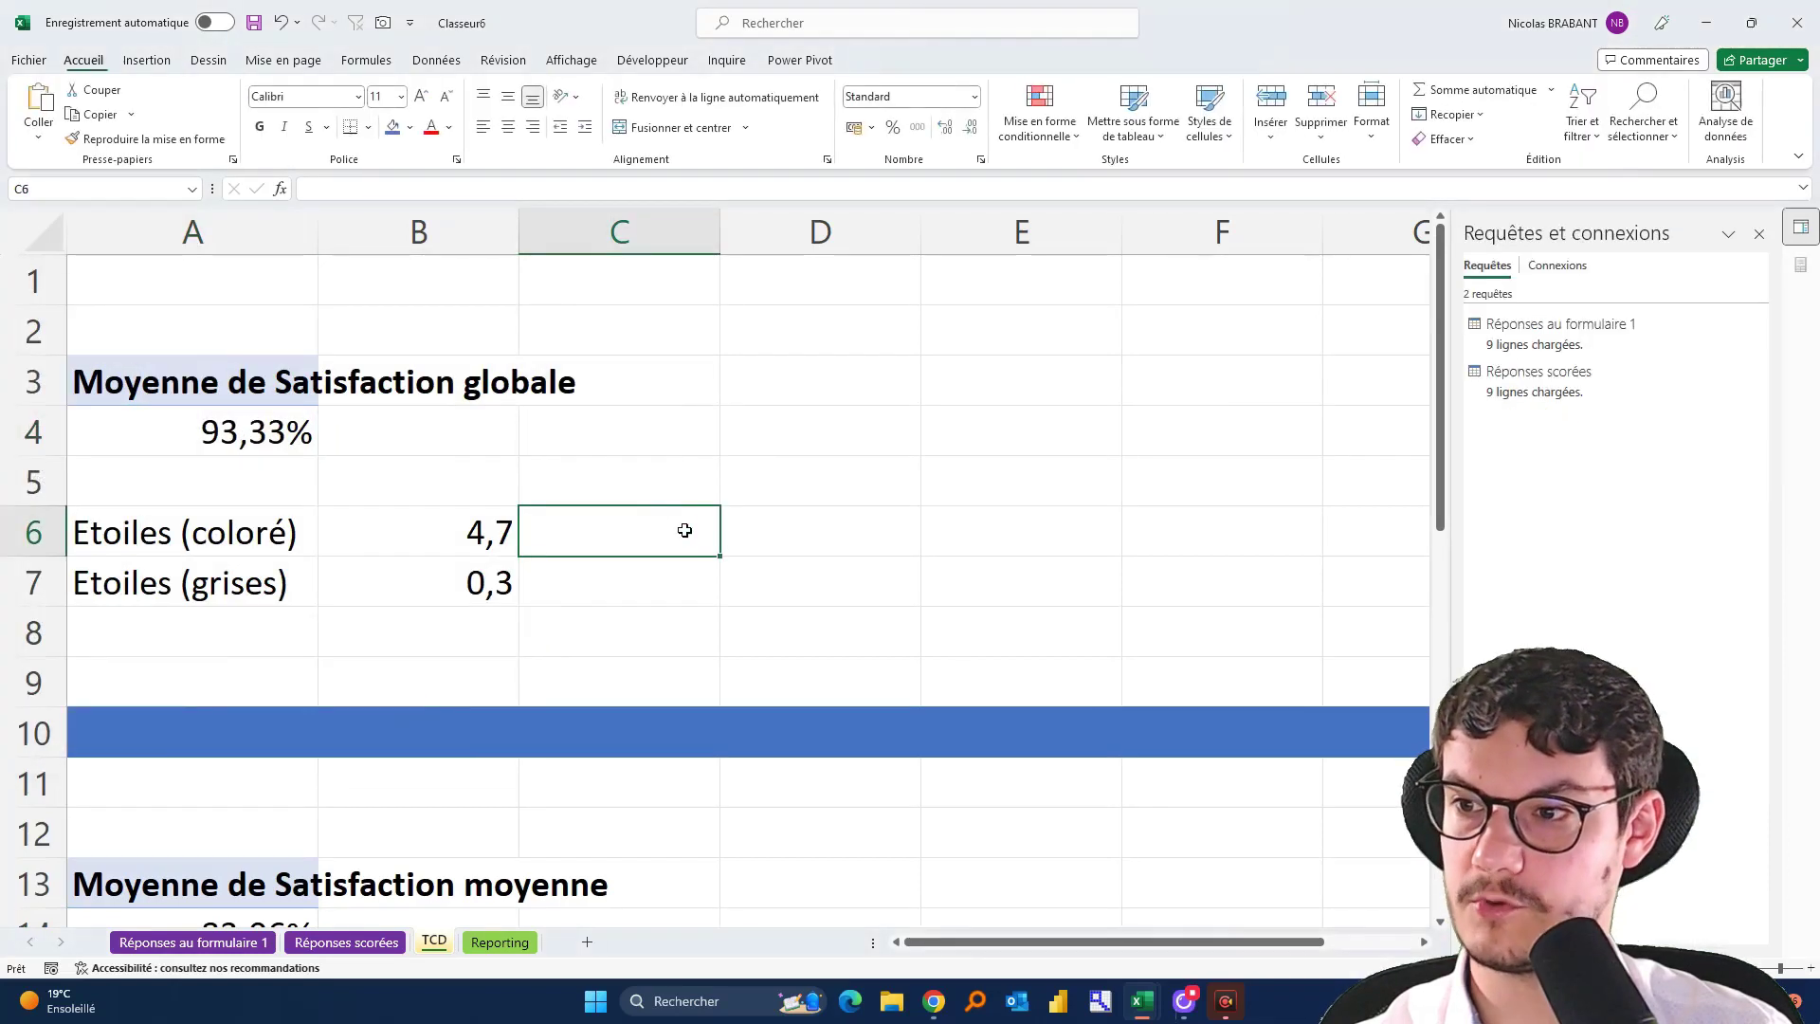
pyautogui.scroll(-2, 680, 534)
pyautogui.click(216, 674)
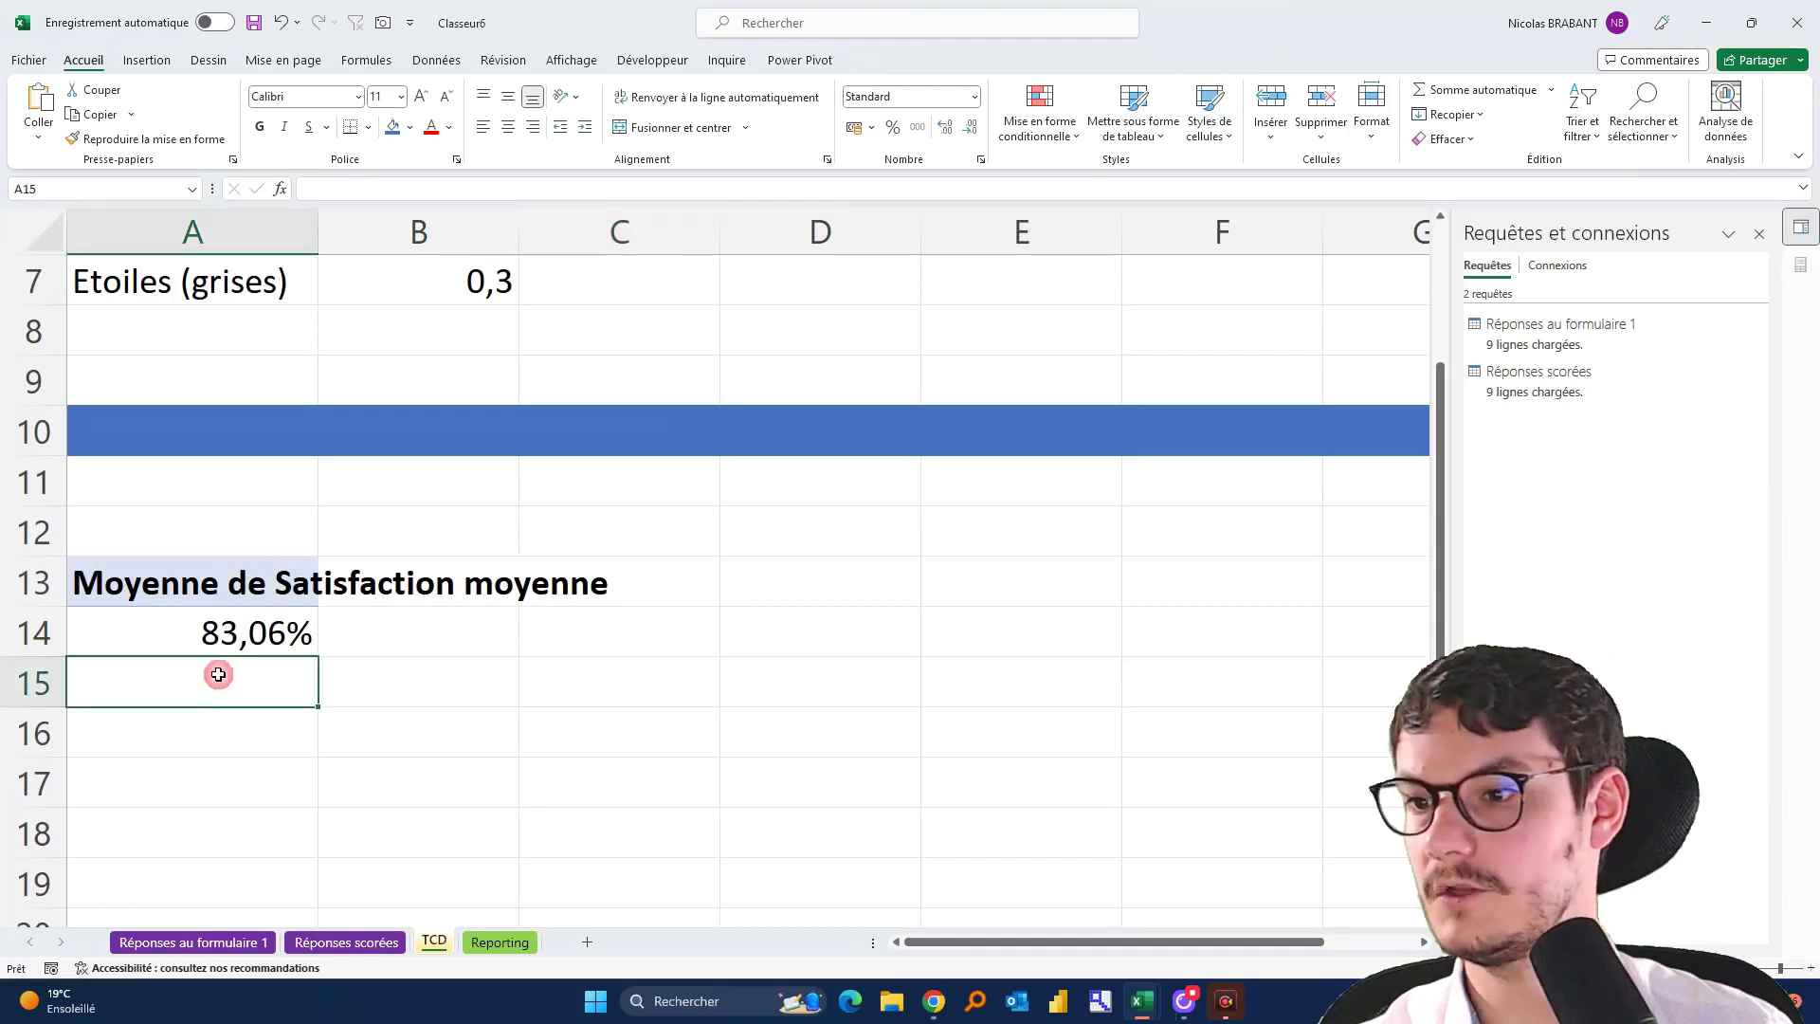
pyautogui.click(215, 633)
pyautogui.scroll(2, 208, 481)
pyautogui.click(208, 432)
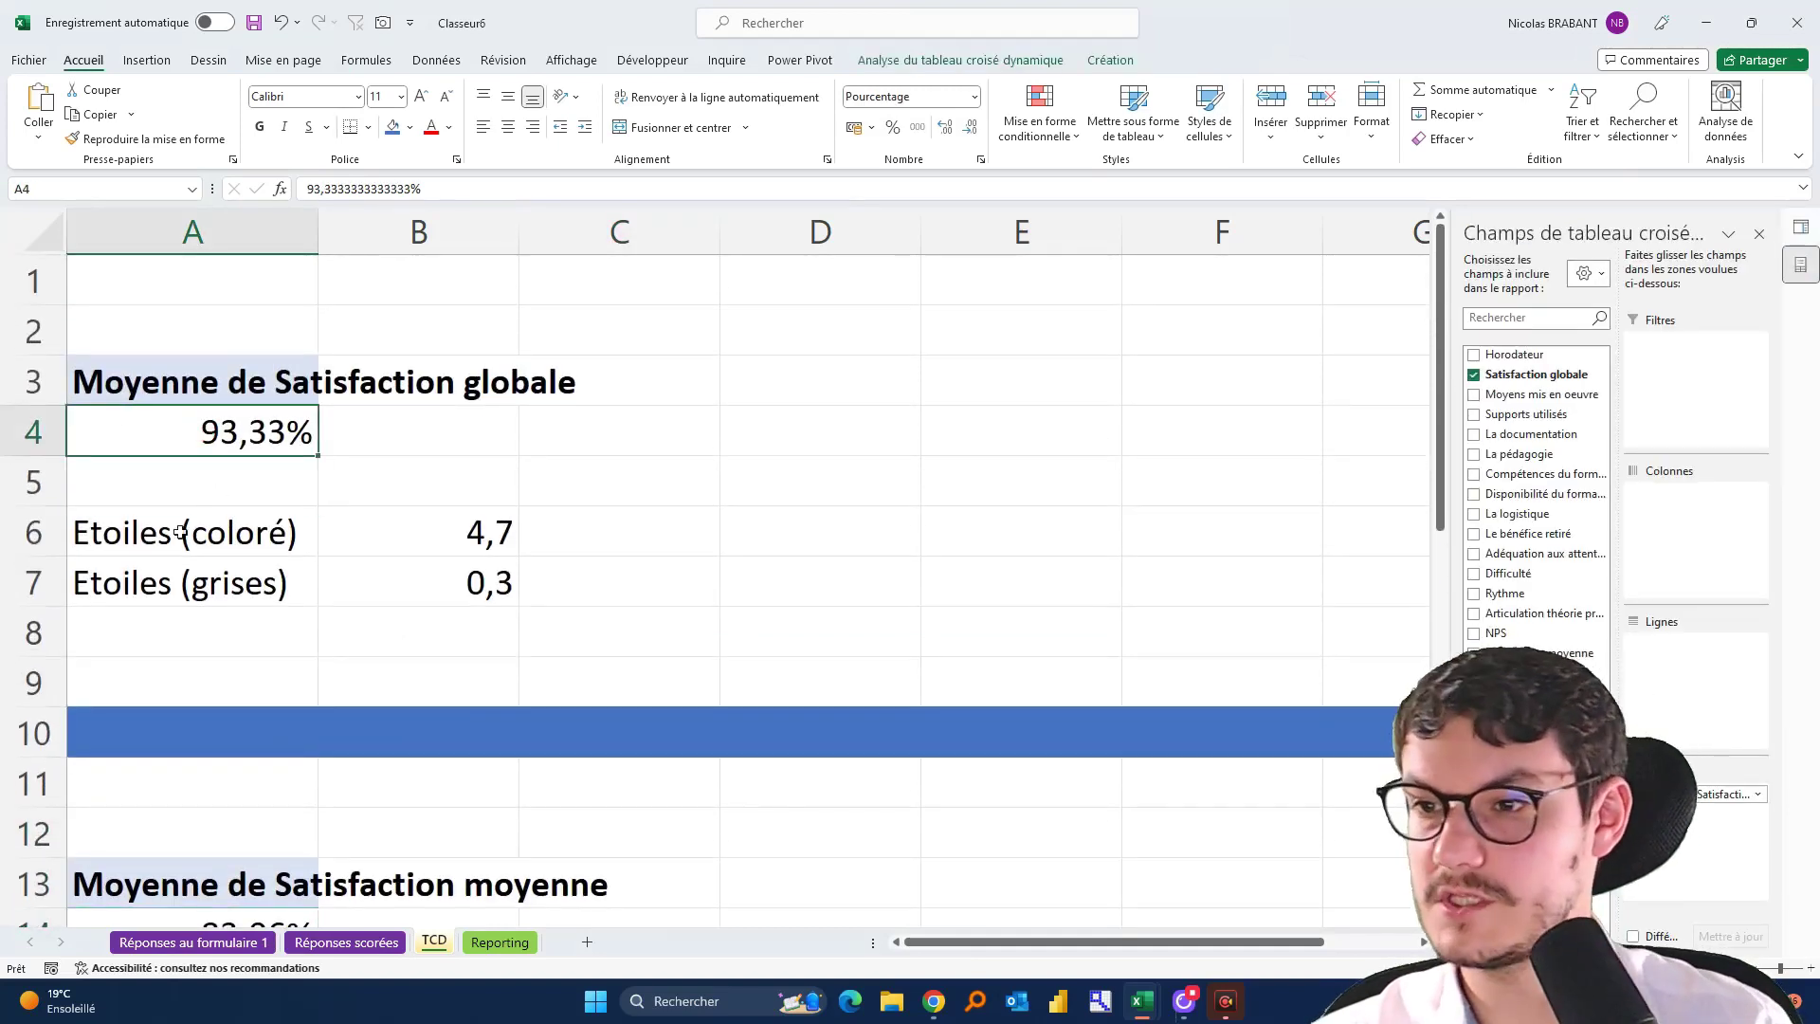
pyautogui.scroll(-2, 235, 497)
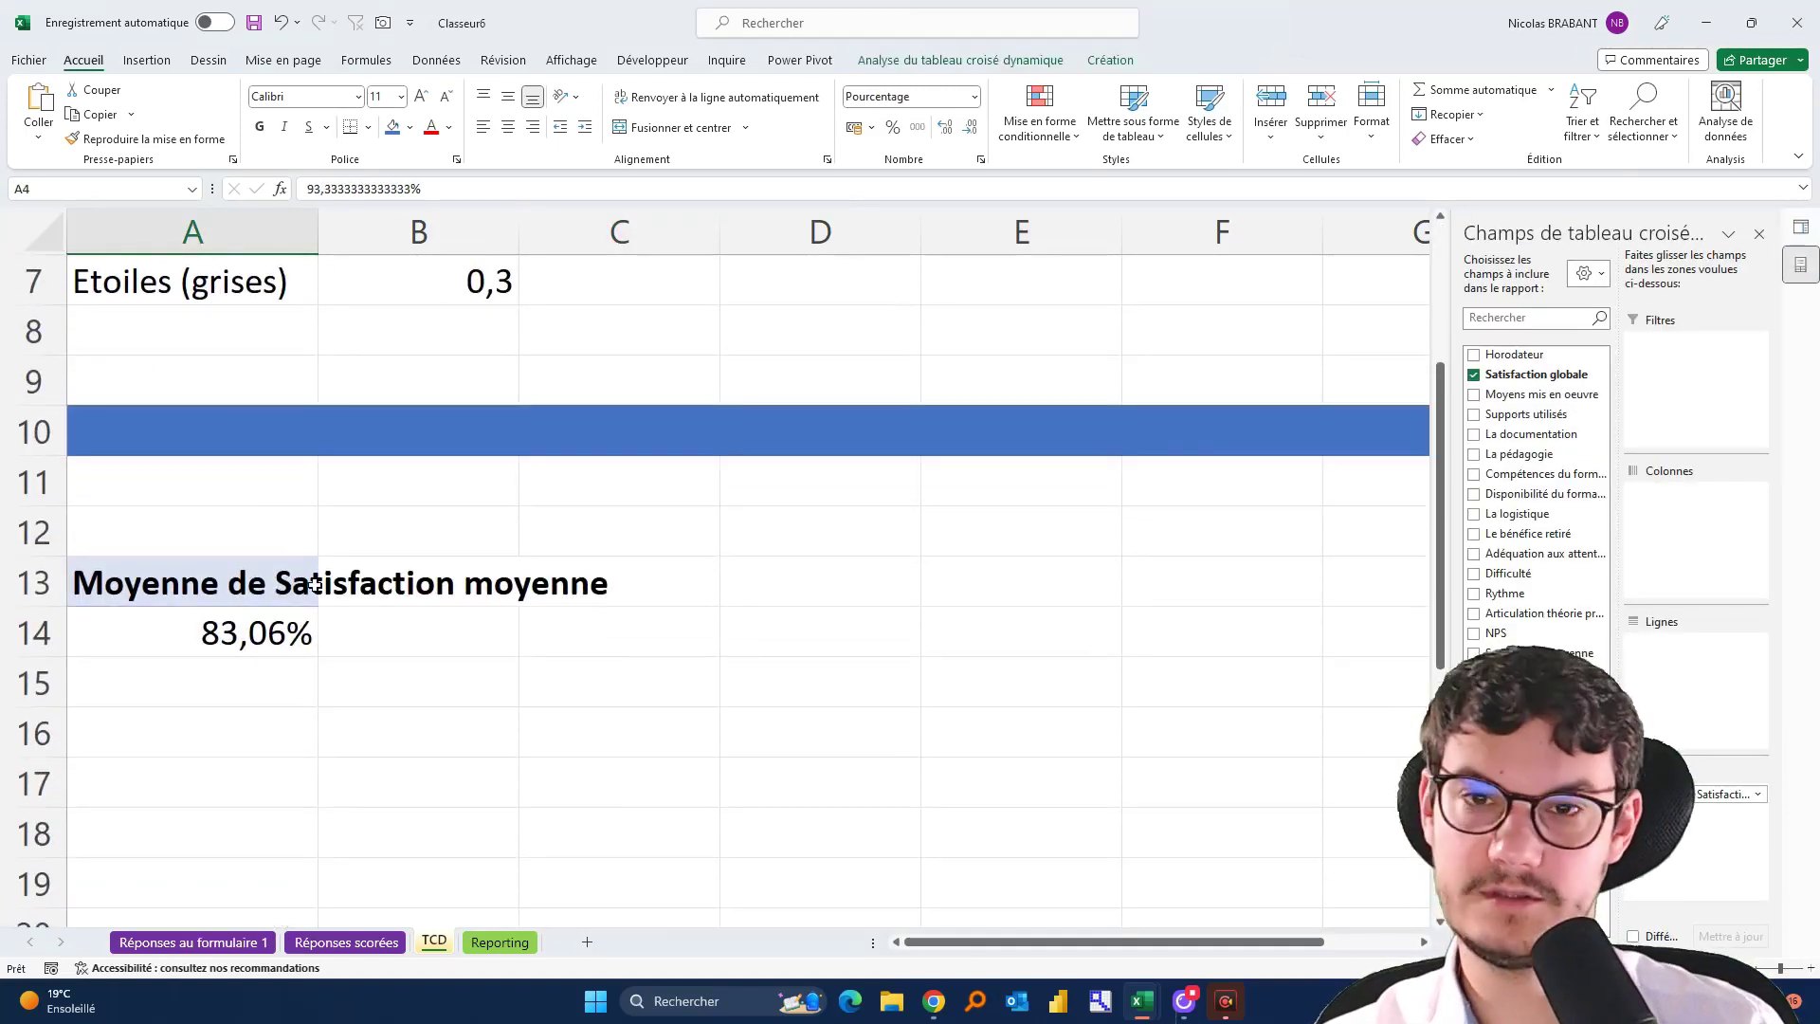
pyautogui.scroll(2, 265, 619)
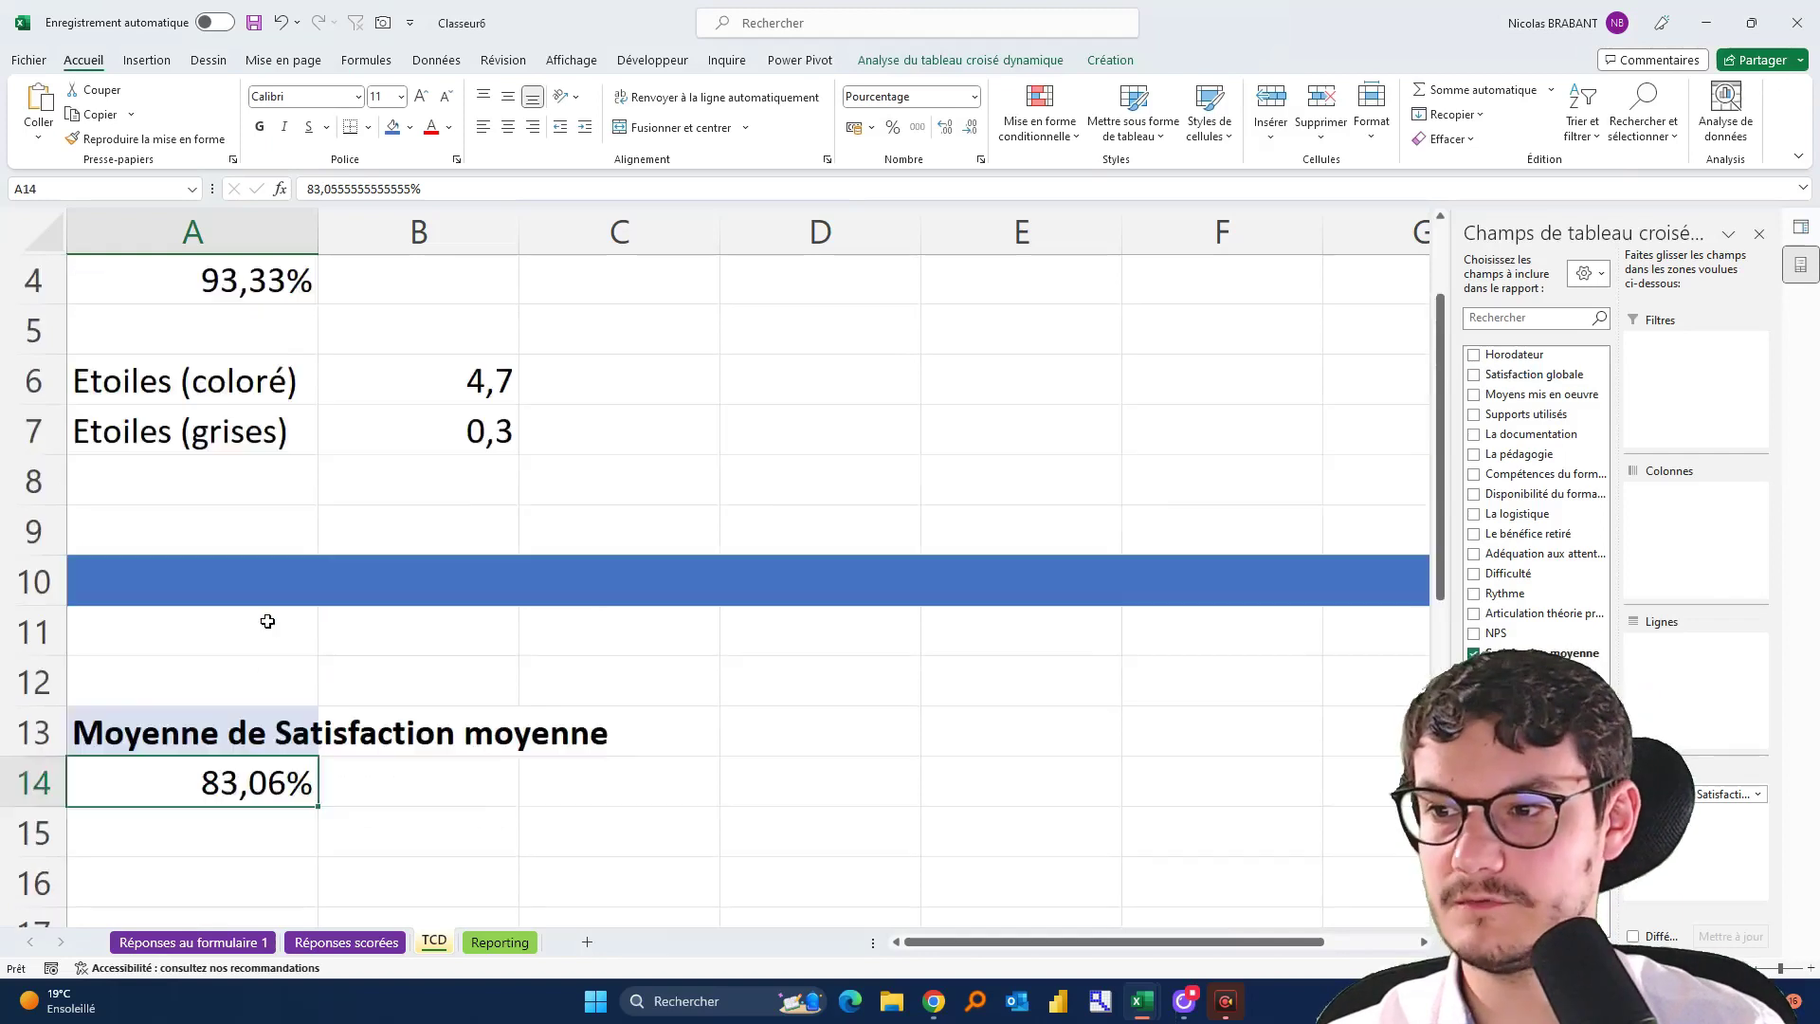
pyautogui.click(241, 421)
pyautogui.scroll(-2, 241, 421)
pyautogui.click(219, 636)
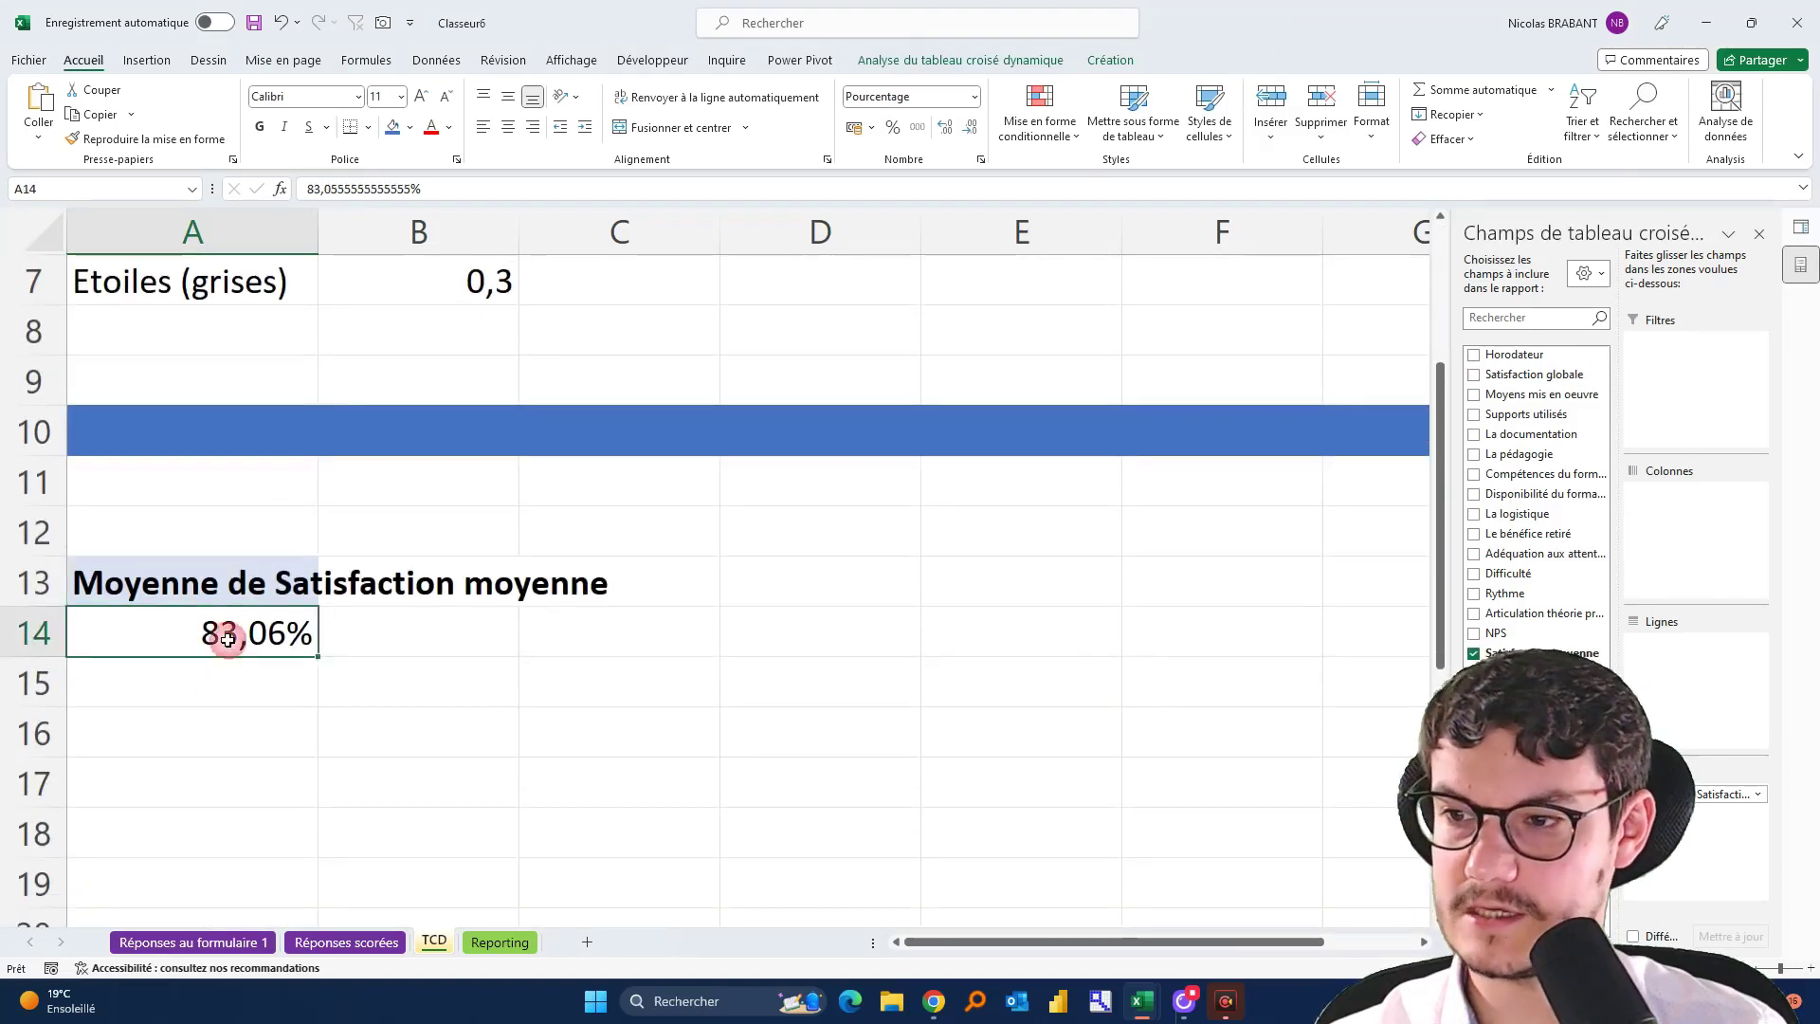
pyautogui.click(269, 765)
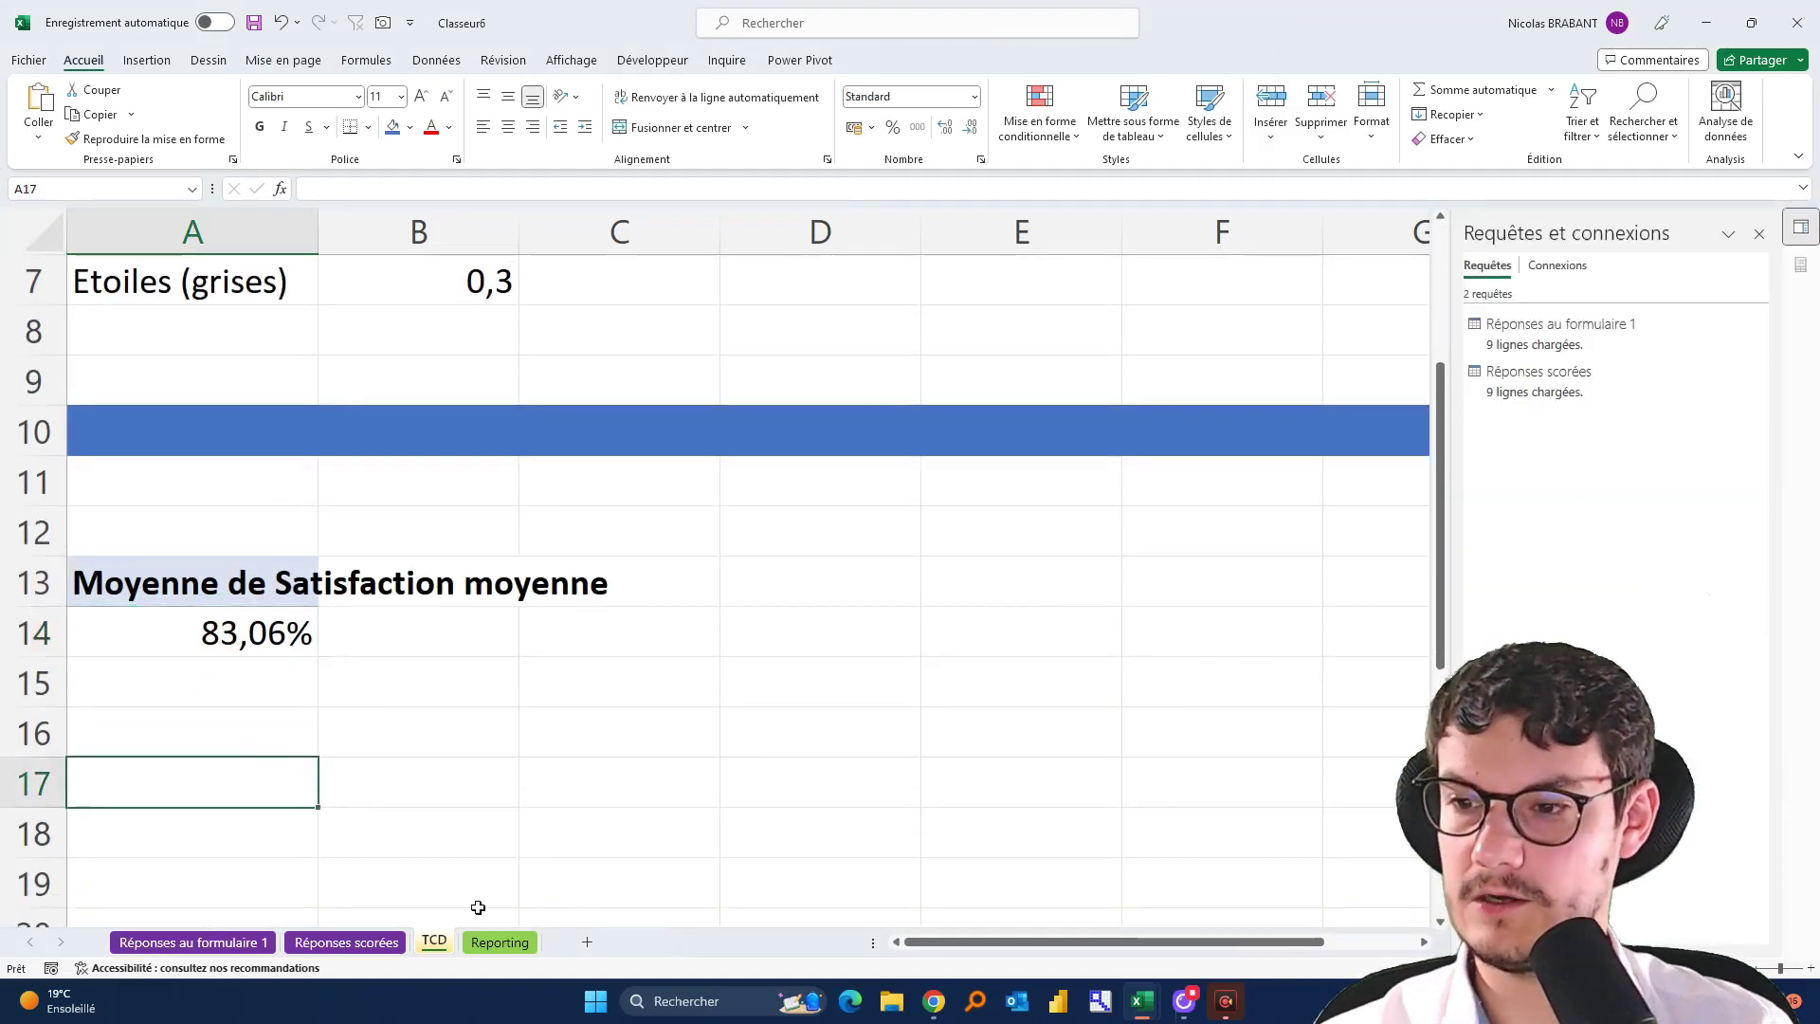
# Glance at the Reporting sheet, then bring up the example satisfaction dashboard workbook
pyautogui.click(502, 942)
pyautogui.click(431, 940)
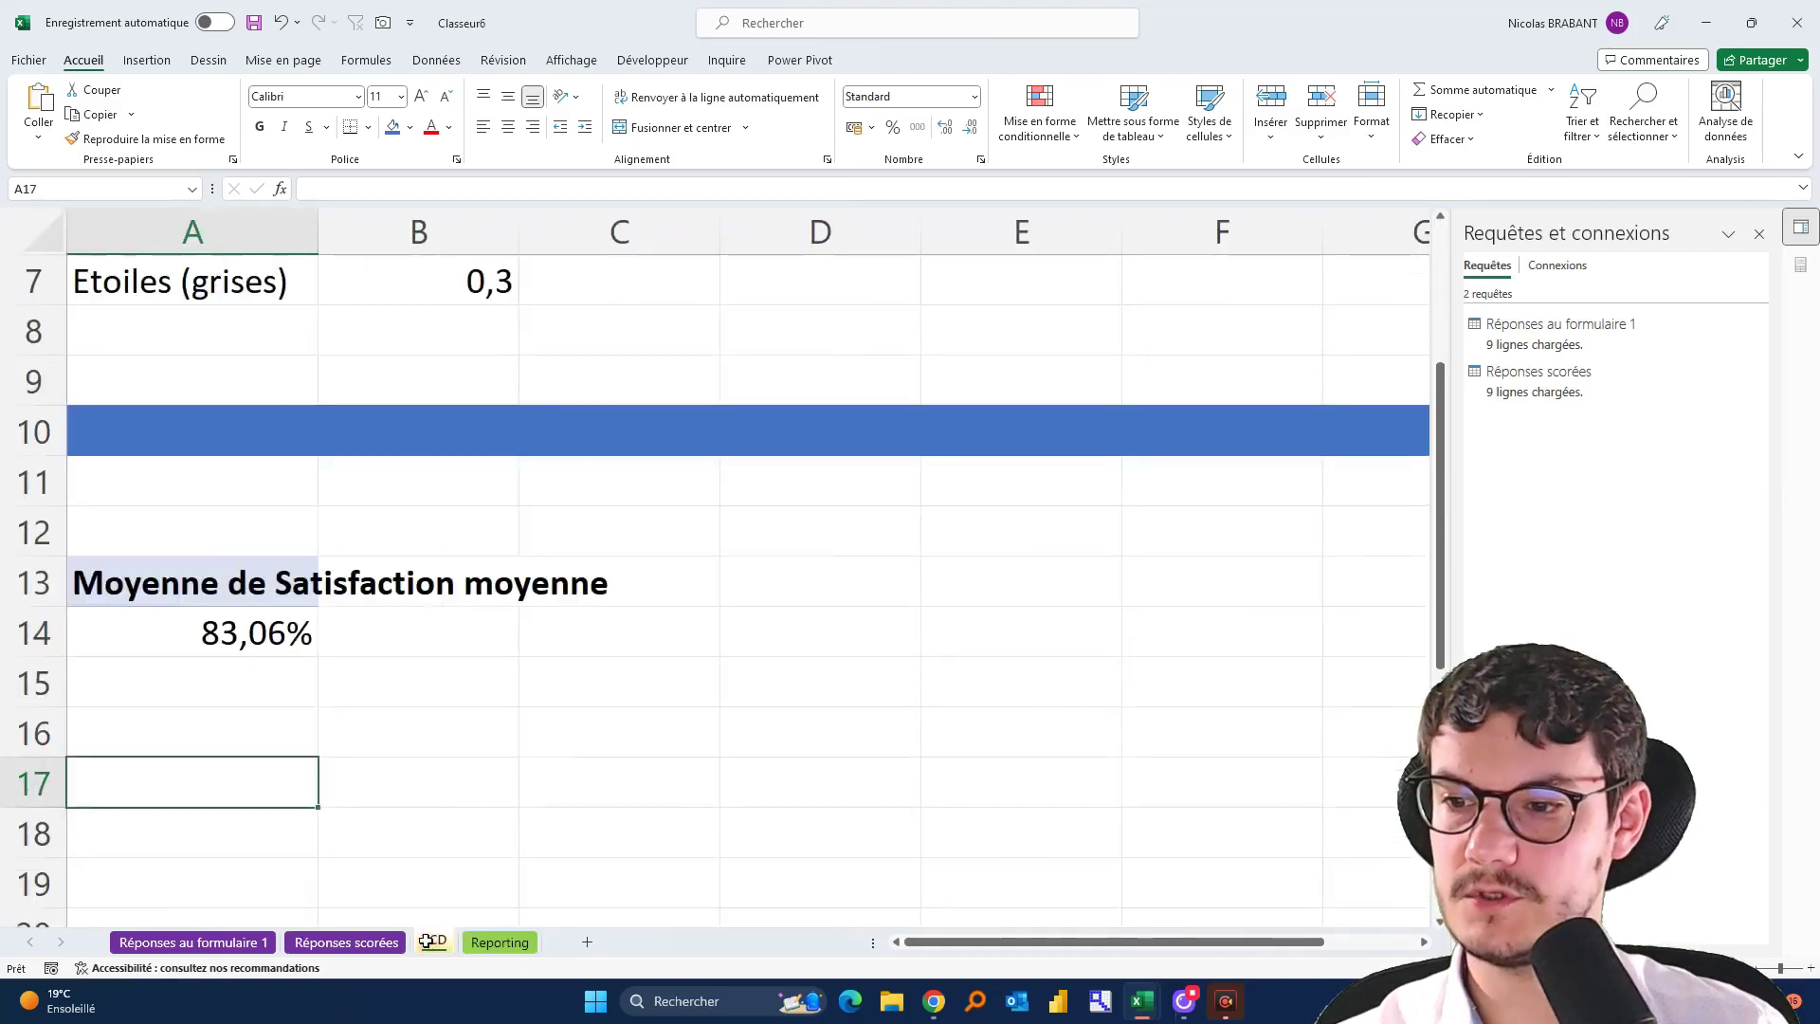
pyautogui.hotkey('alt', 'Tab')
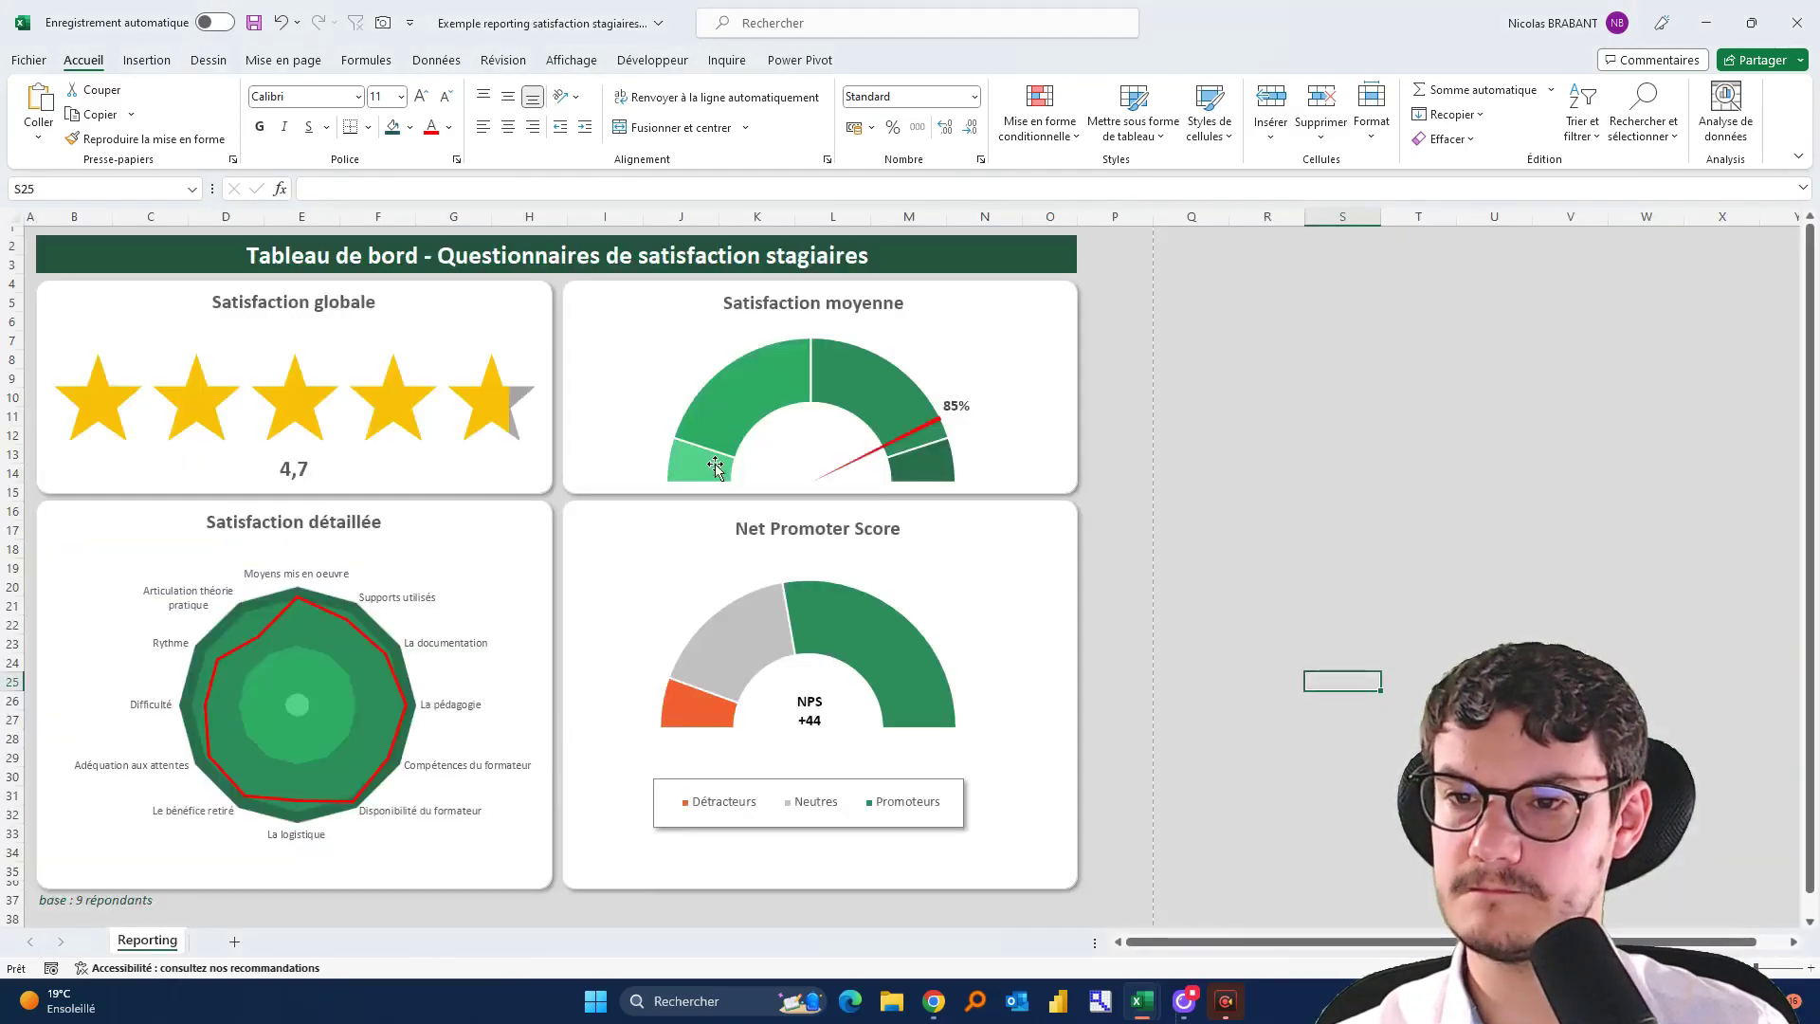
pyautogui.moveTo(720, 466)
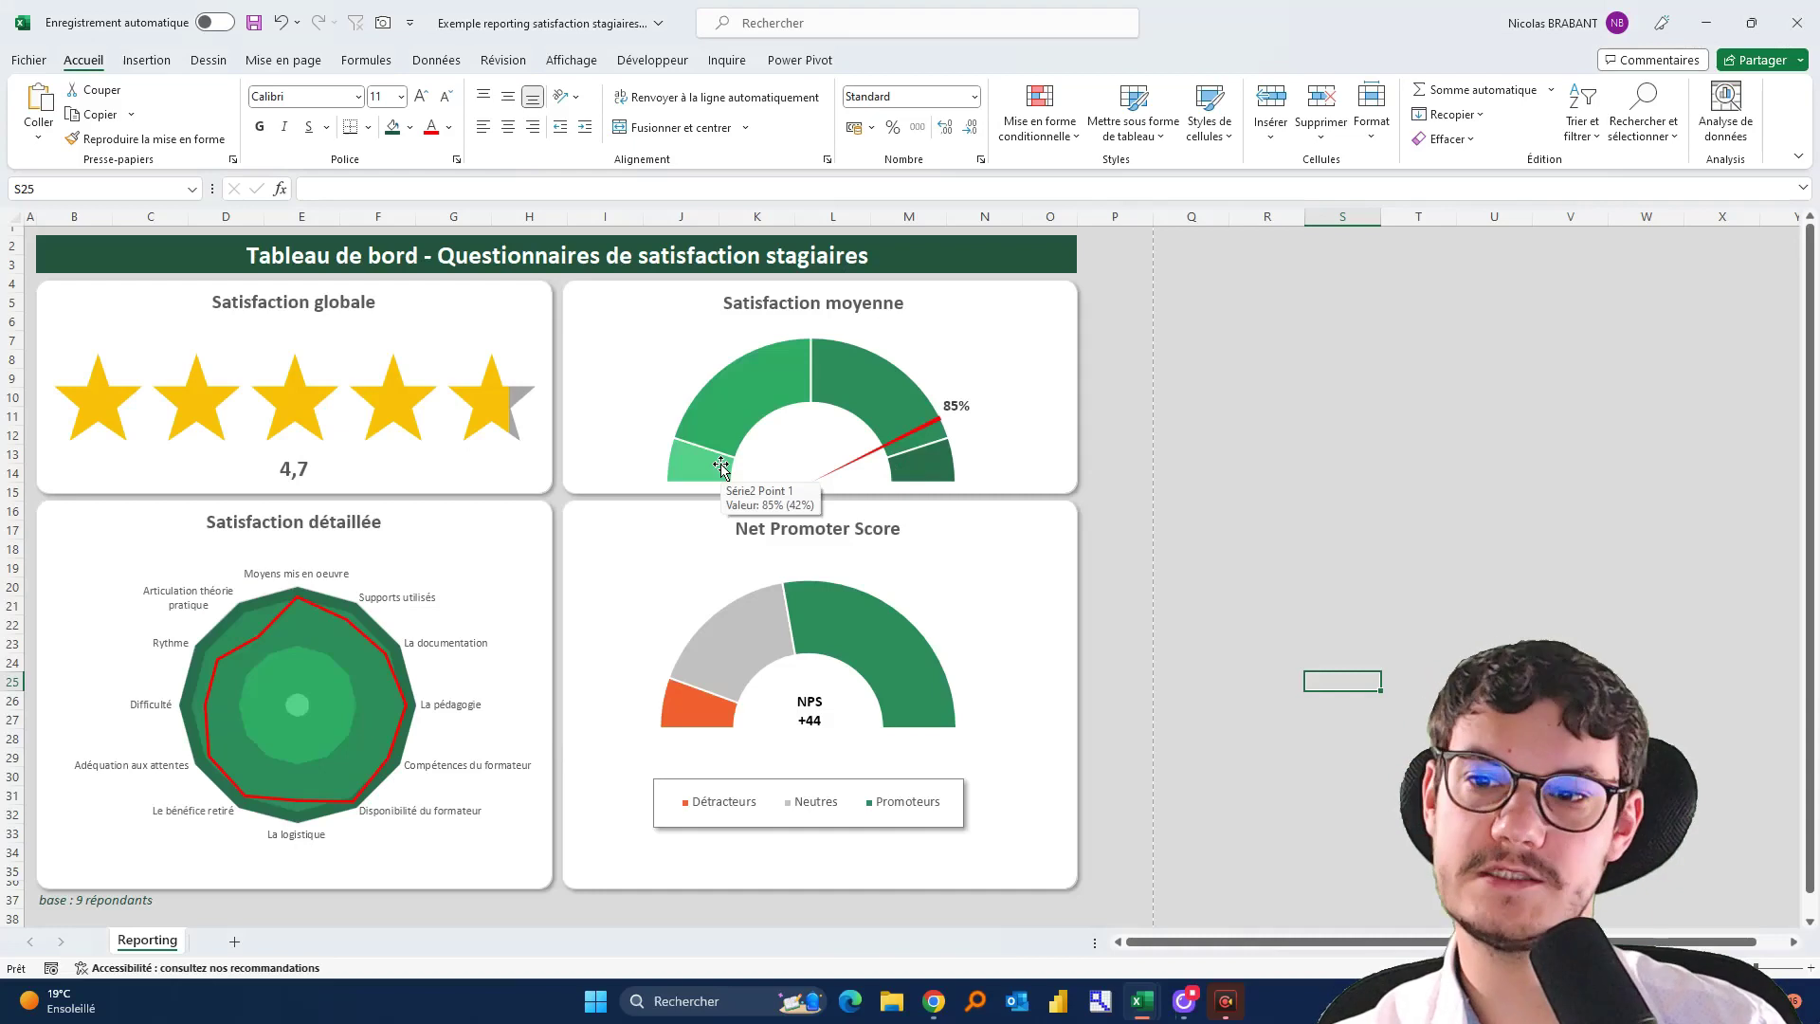
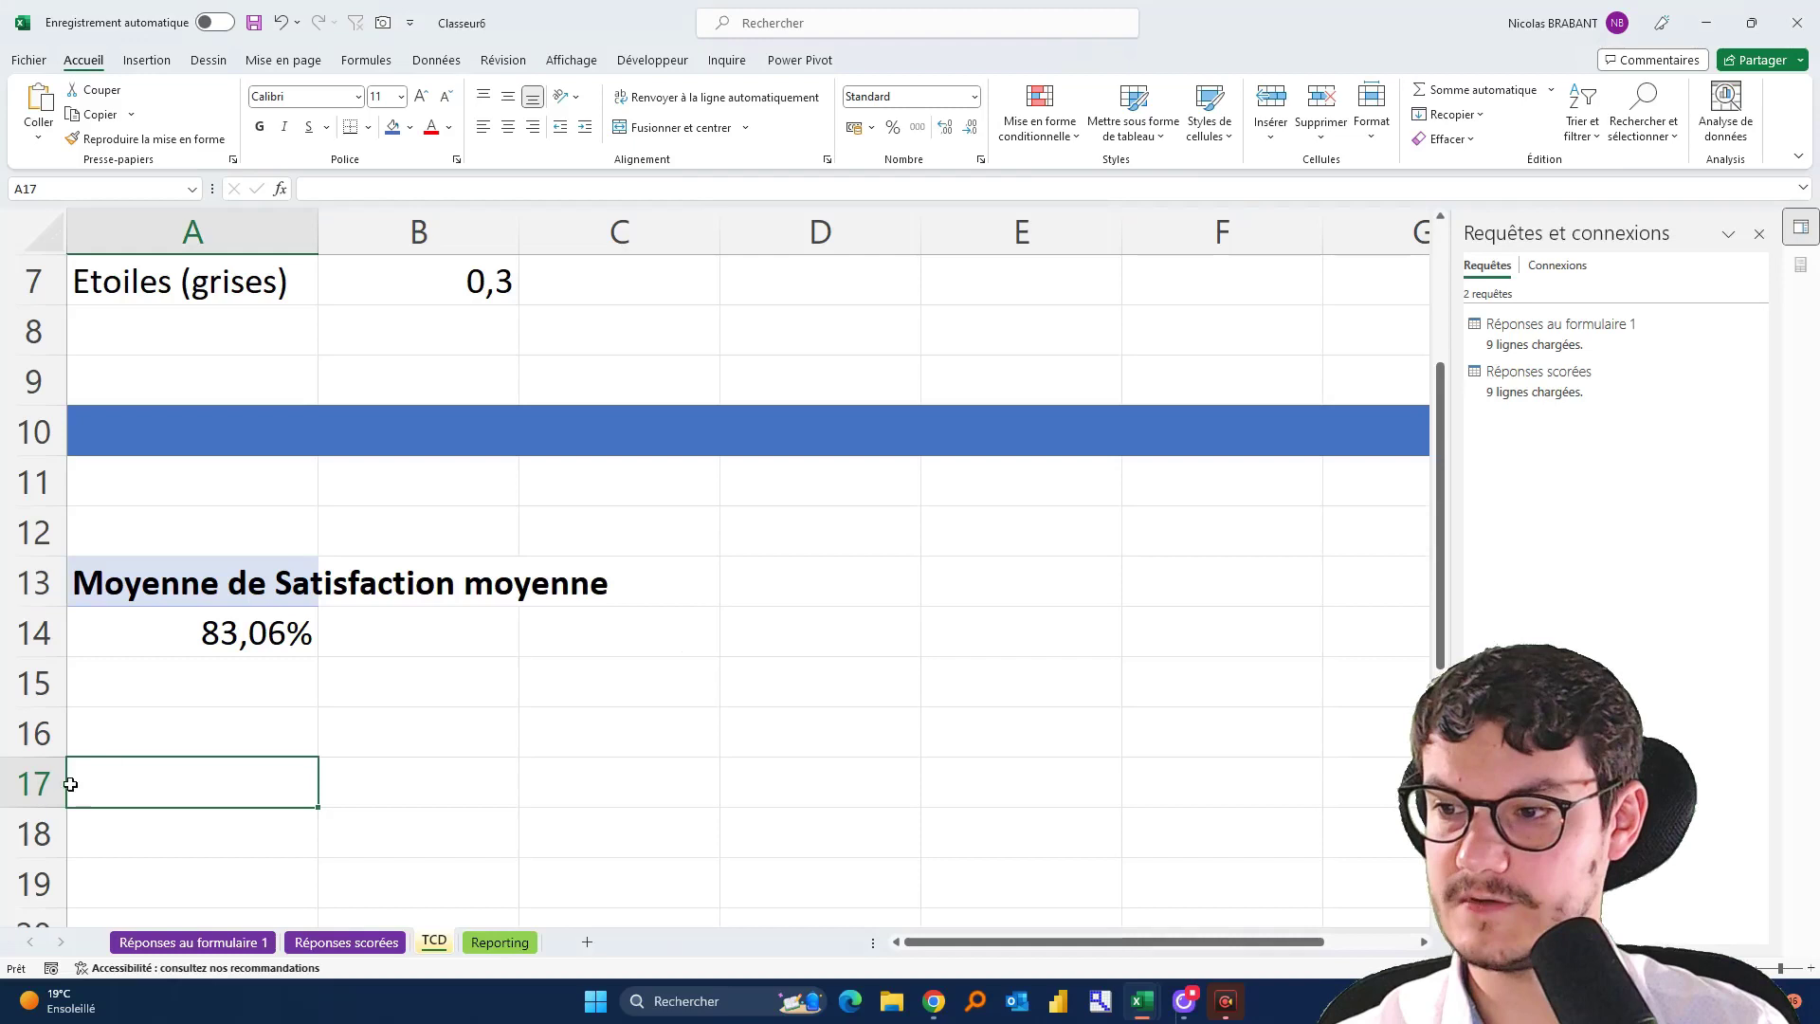
# Fill row 17 with blue, then undo the blue fill
pyautogui.click(60, 784)
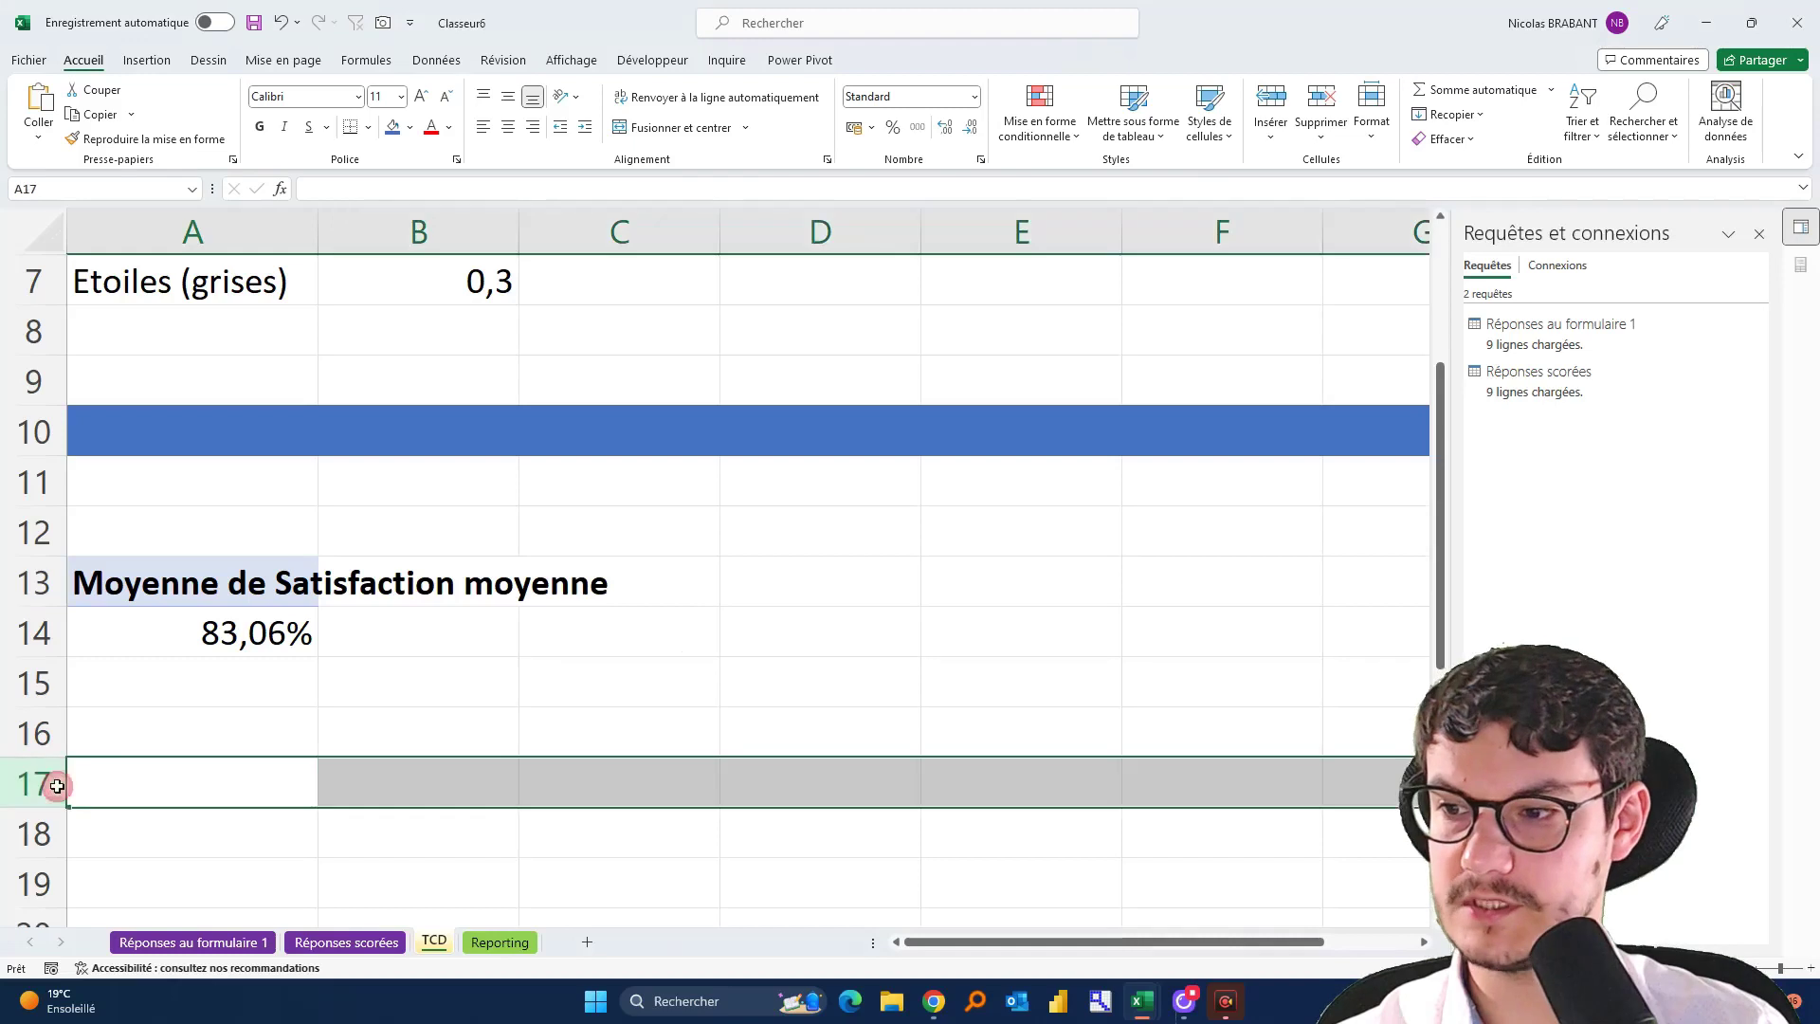
pyautogui.click(392, 126)
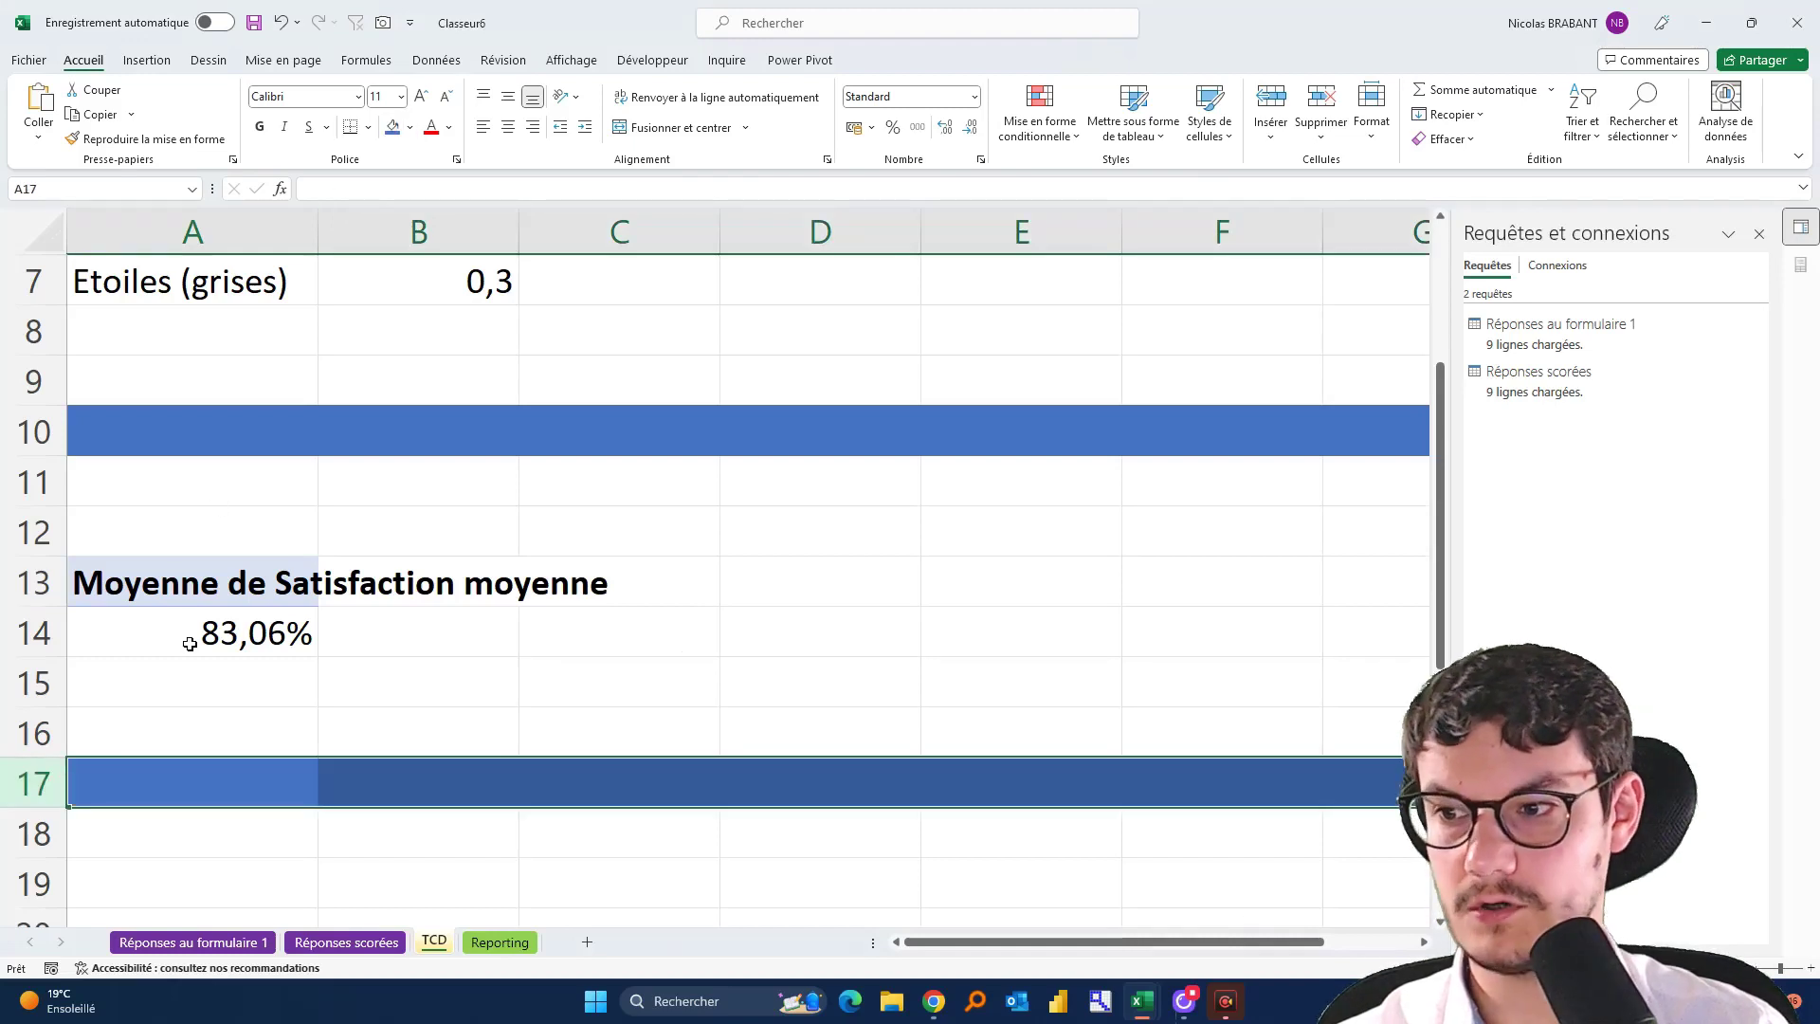
pyautogui.click(235, 777)
pyautogui.scroll(-2, 232, 776)
pyautogui.scroll(2, 232, 776)
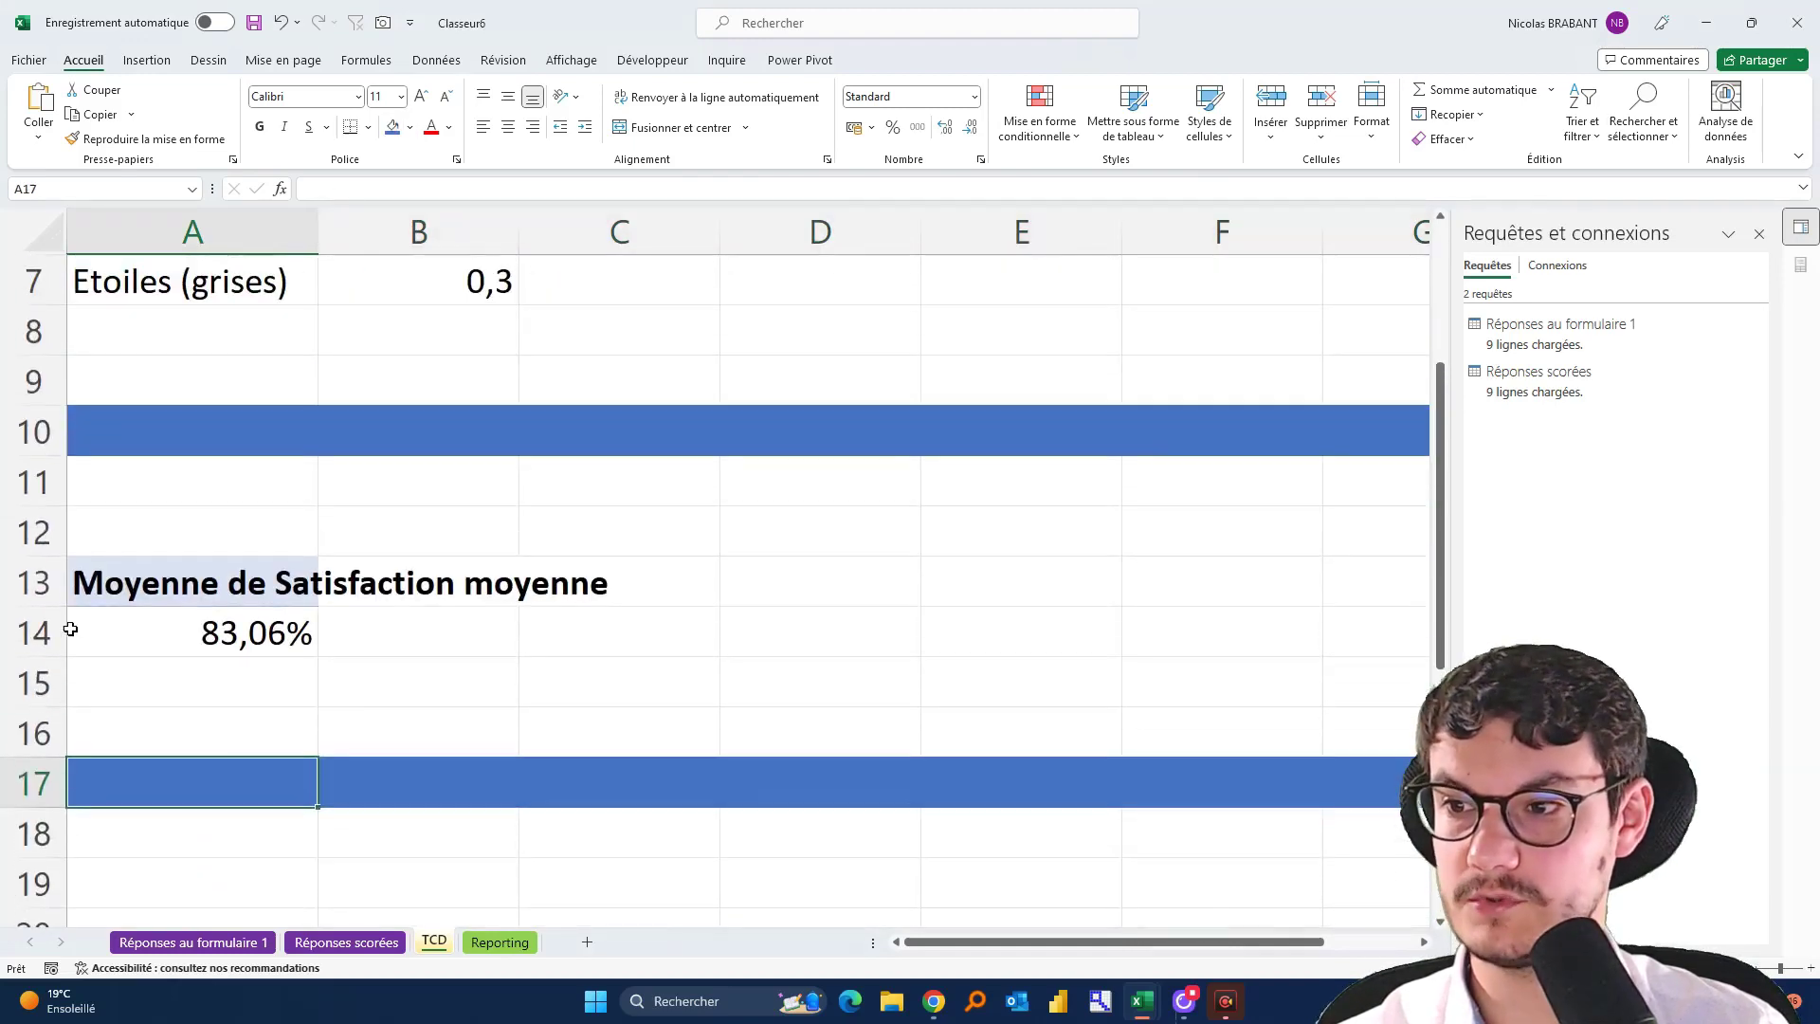
pyautogui.moveTo(43, 709); pyautogui.dragTo(56, 912)
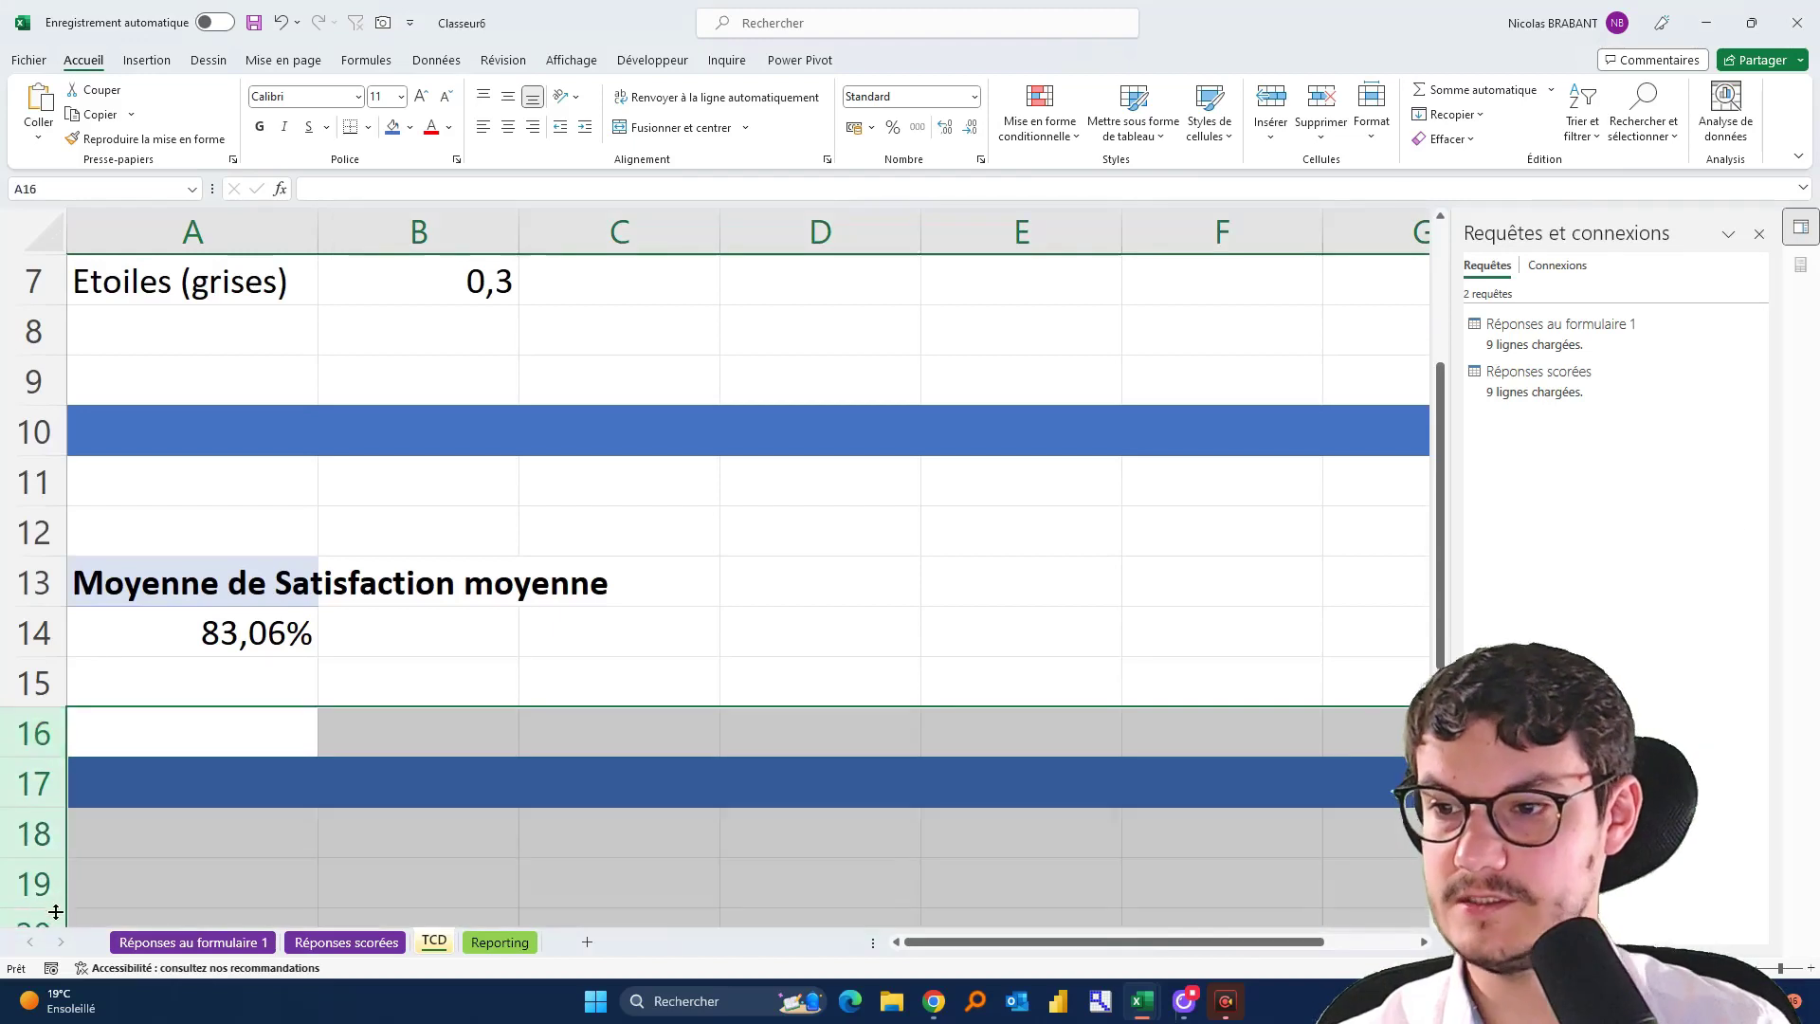
pyautogui.hotkey('ctrl', '-')
pyautogui.click(528, 635)
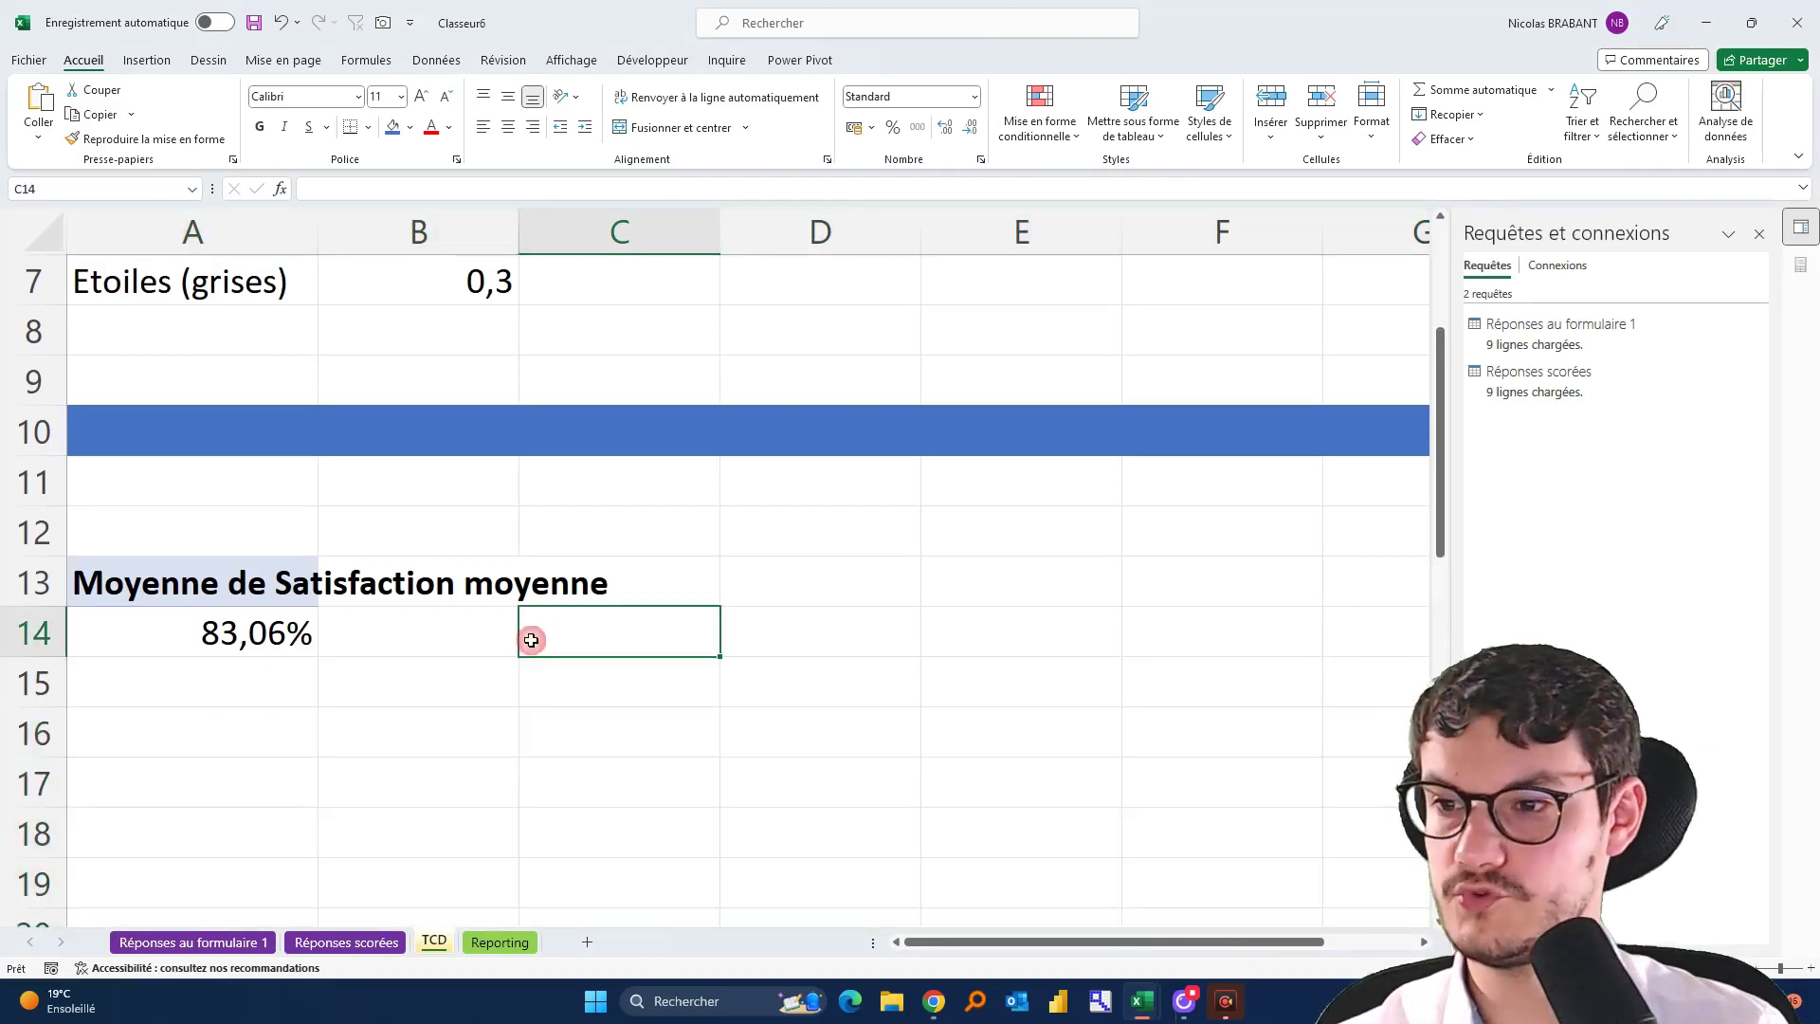
# Select cell A29 on the TCD sheet, then go to the Réponses scorées sheet
pyautogui.scroll(-2, 301, 415)
pyautogui.scroll(-4, 302, 414)
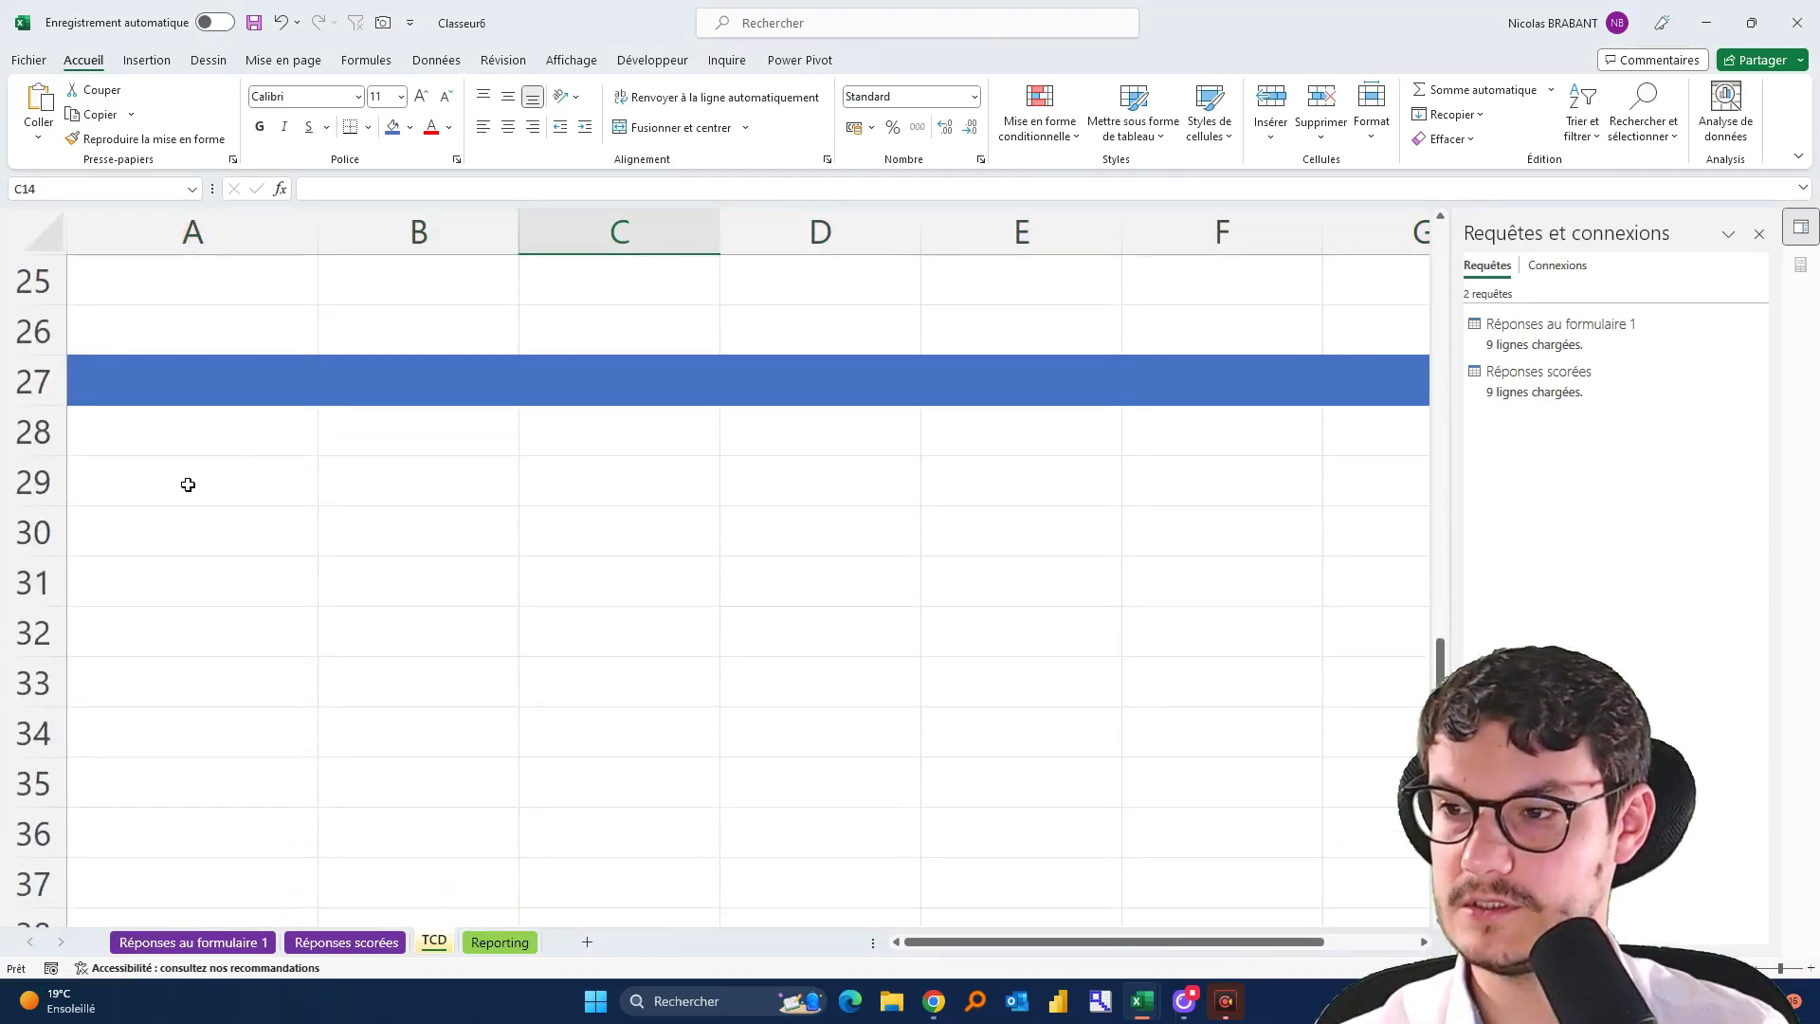
pyautogui.click(188, 484)
pyautogui.click(349, 942)
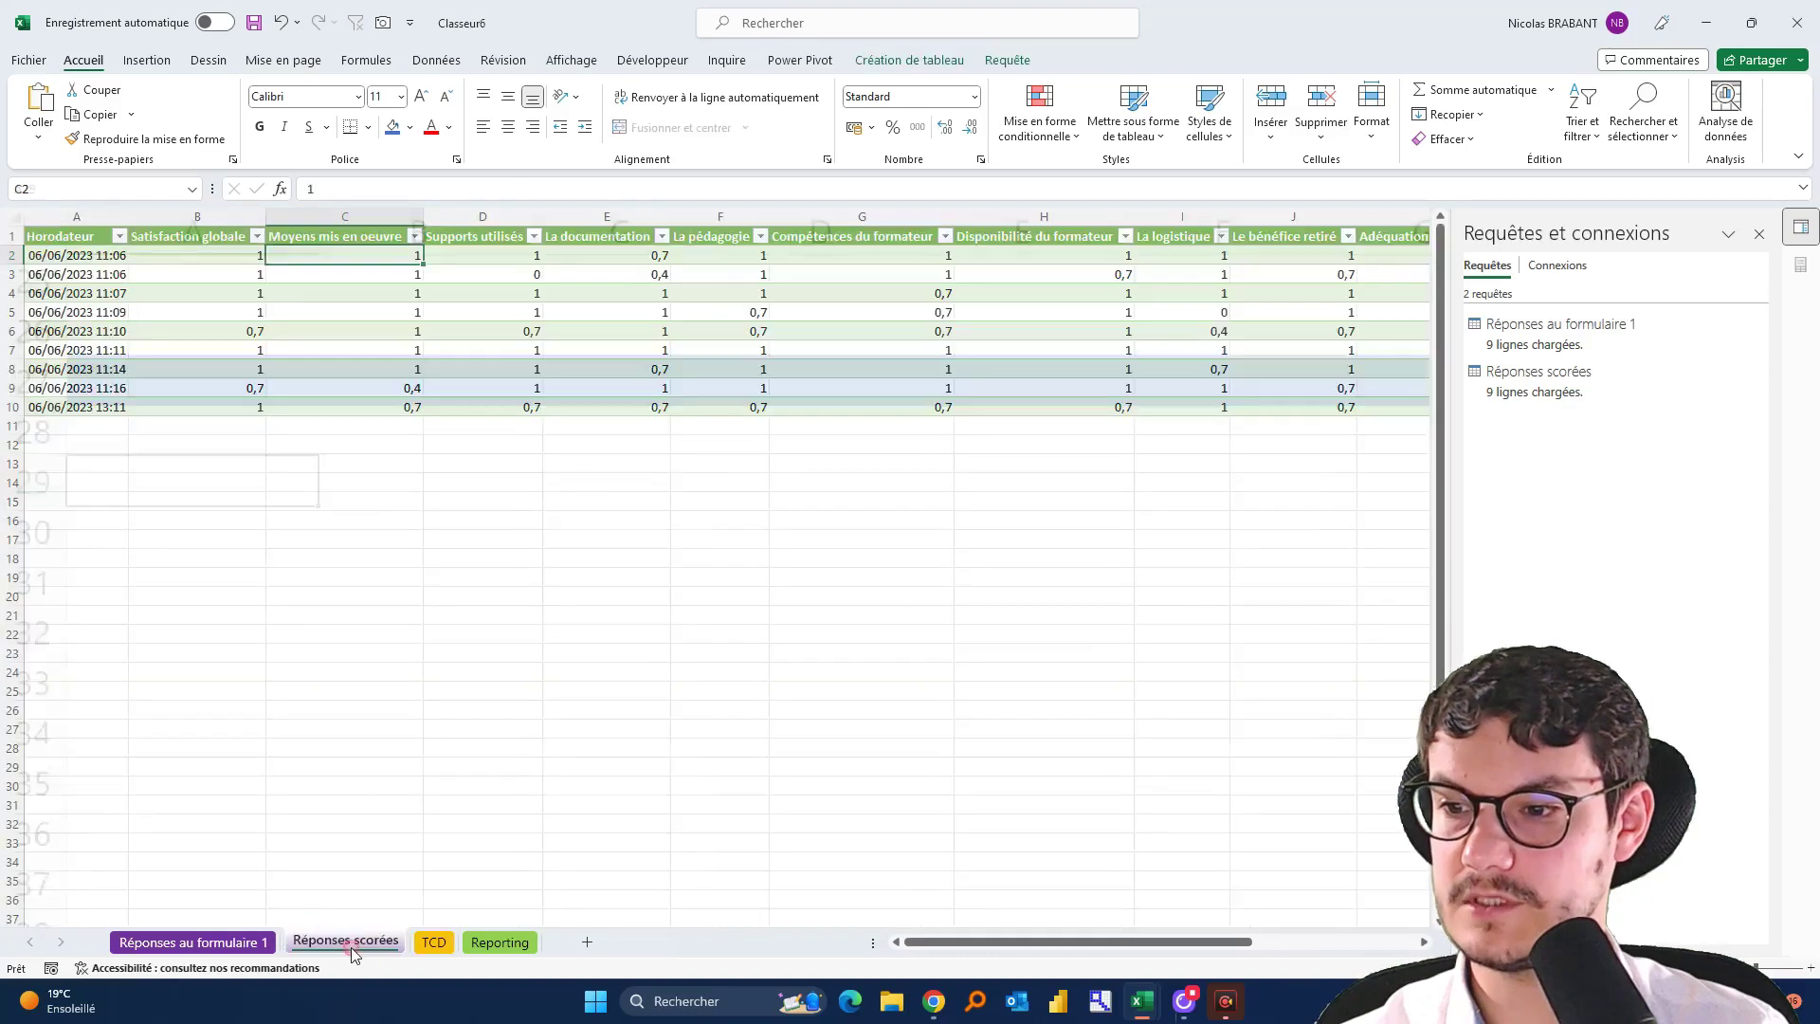
# Insert a pivot table from the scored responses table on the existing TCD sheet at A29
pyautogui.click(147, 60)
pyautogui.click(56, 104)
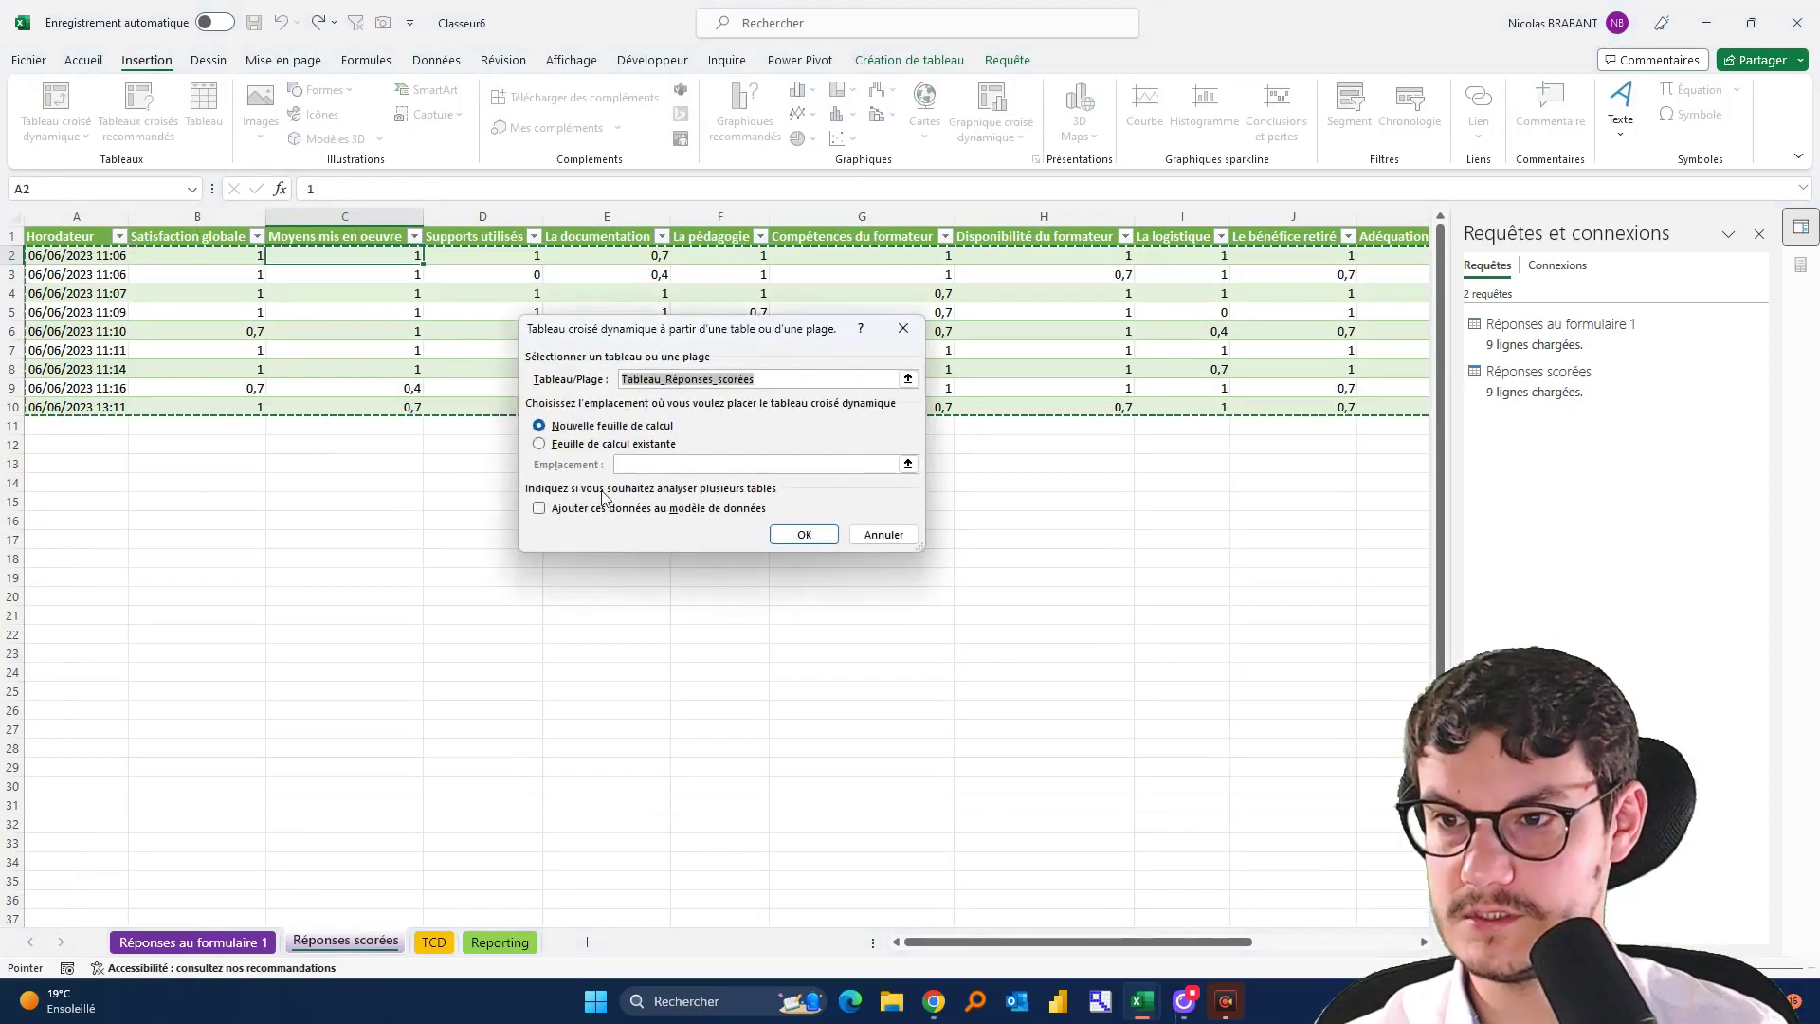
pyautogui.click(539, 444)
pyautogui.click(907, 463)
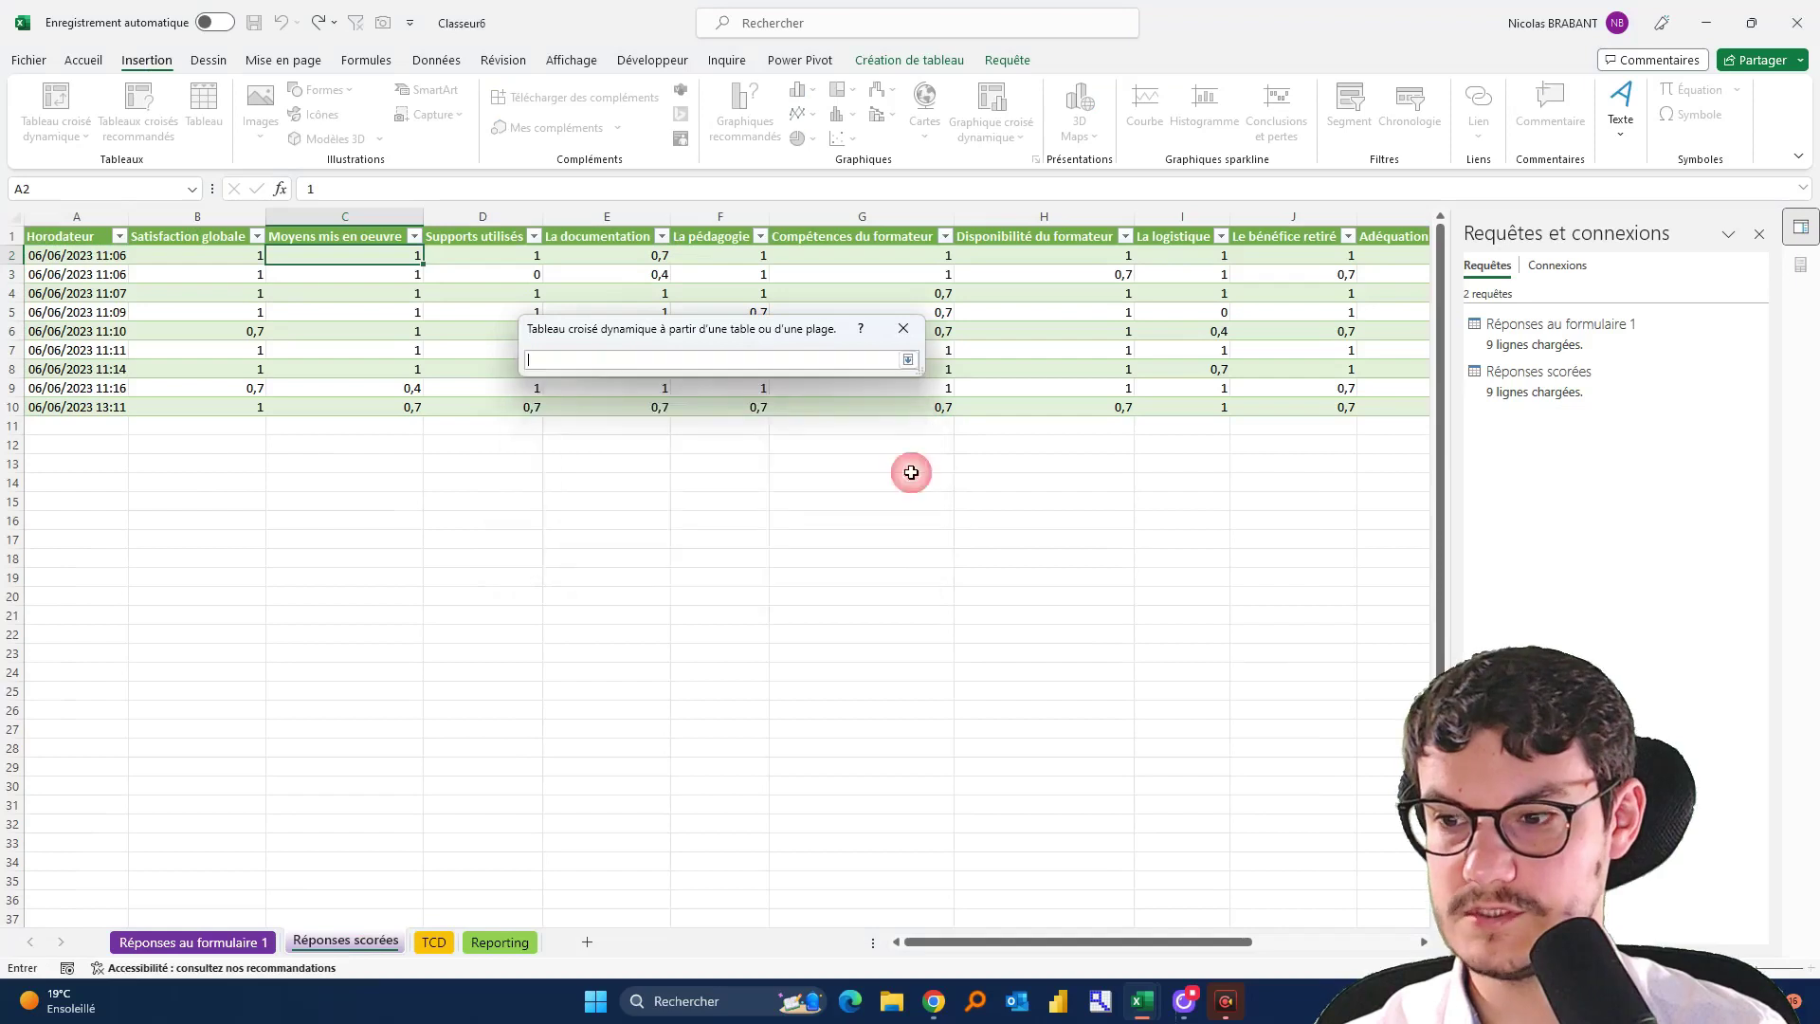
pyautogui.click(433, 943)
pyautogui.click(158, 481)
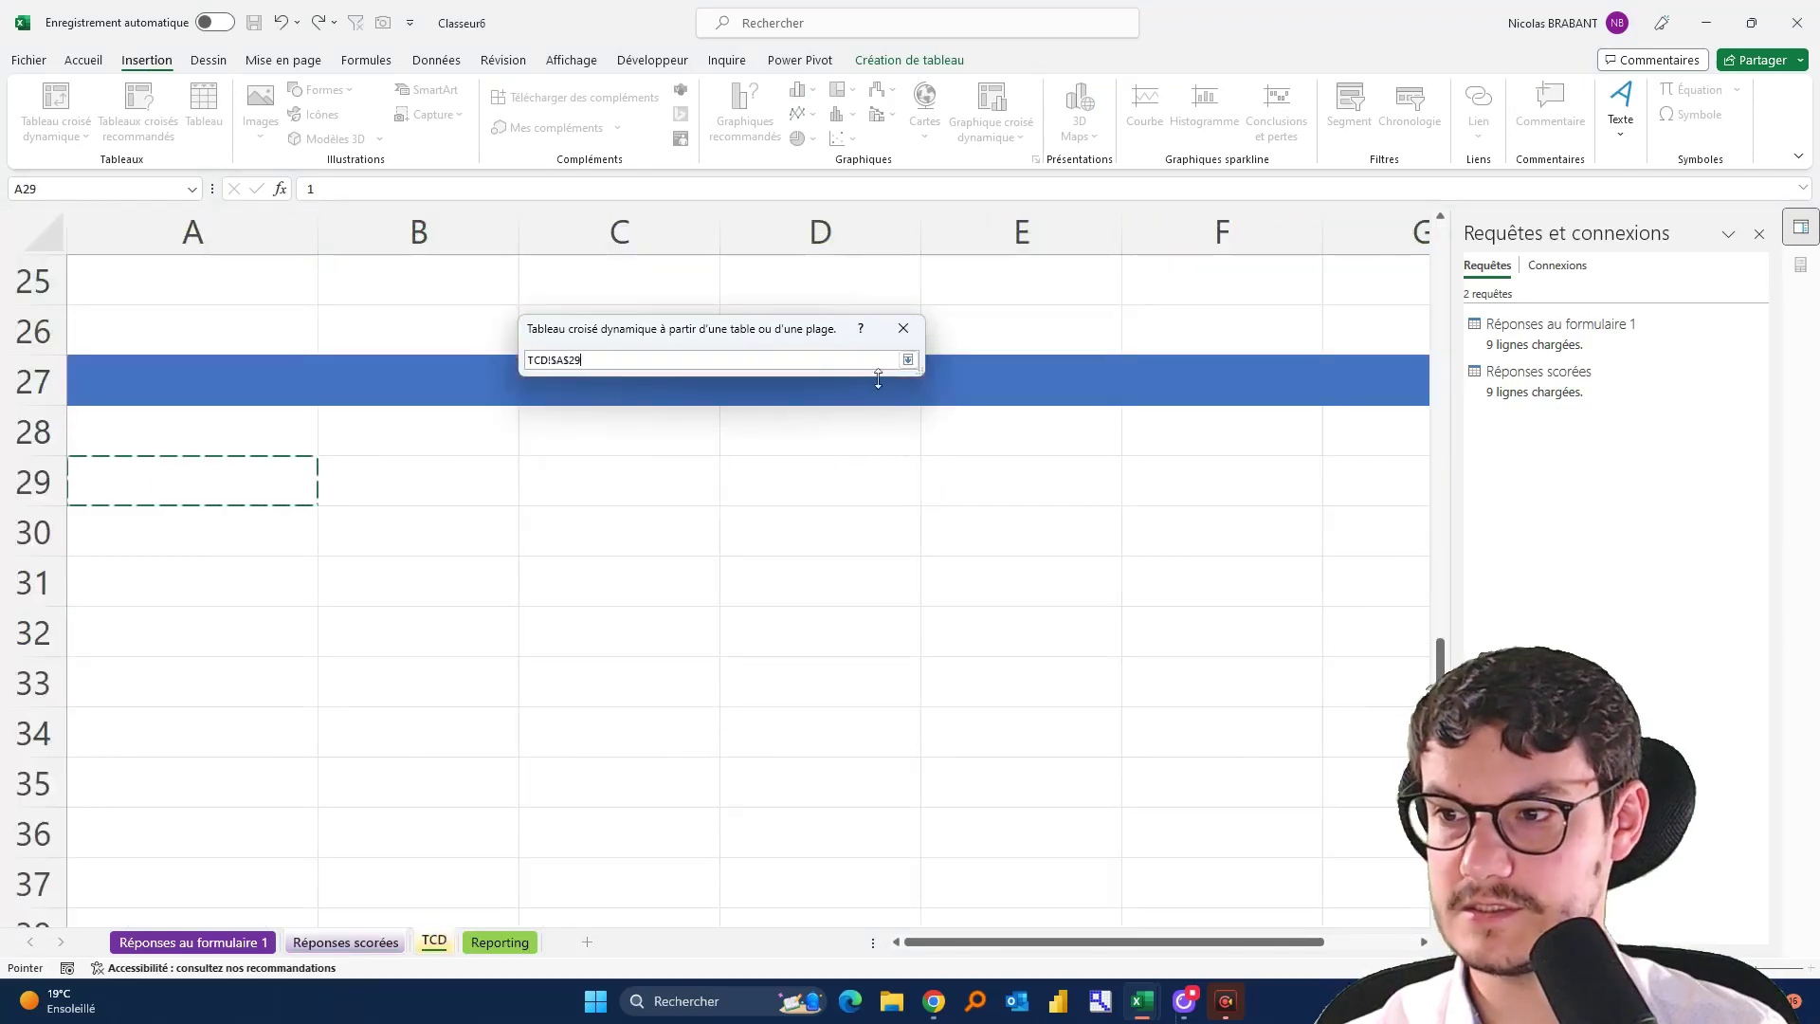
pyautogui.click(907, 359)
pyautogui.click(802, 532)
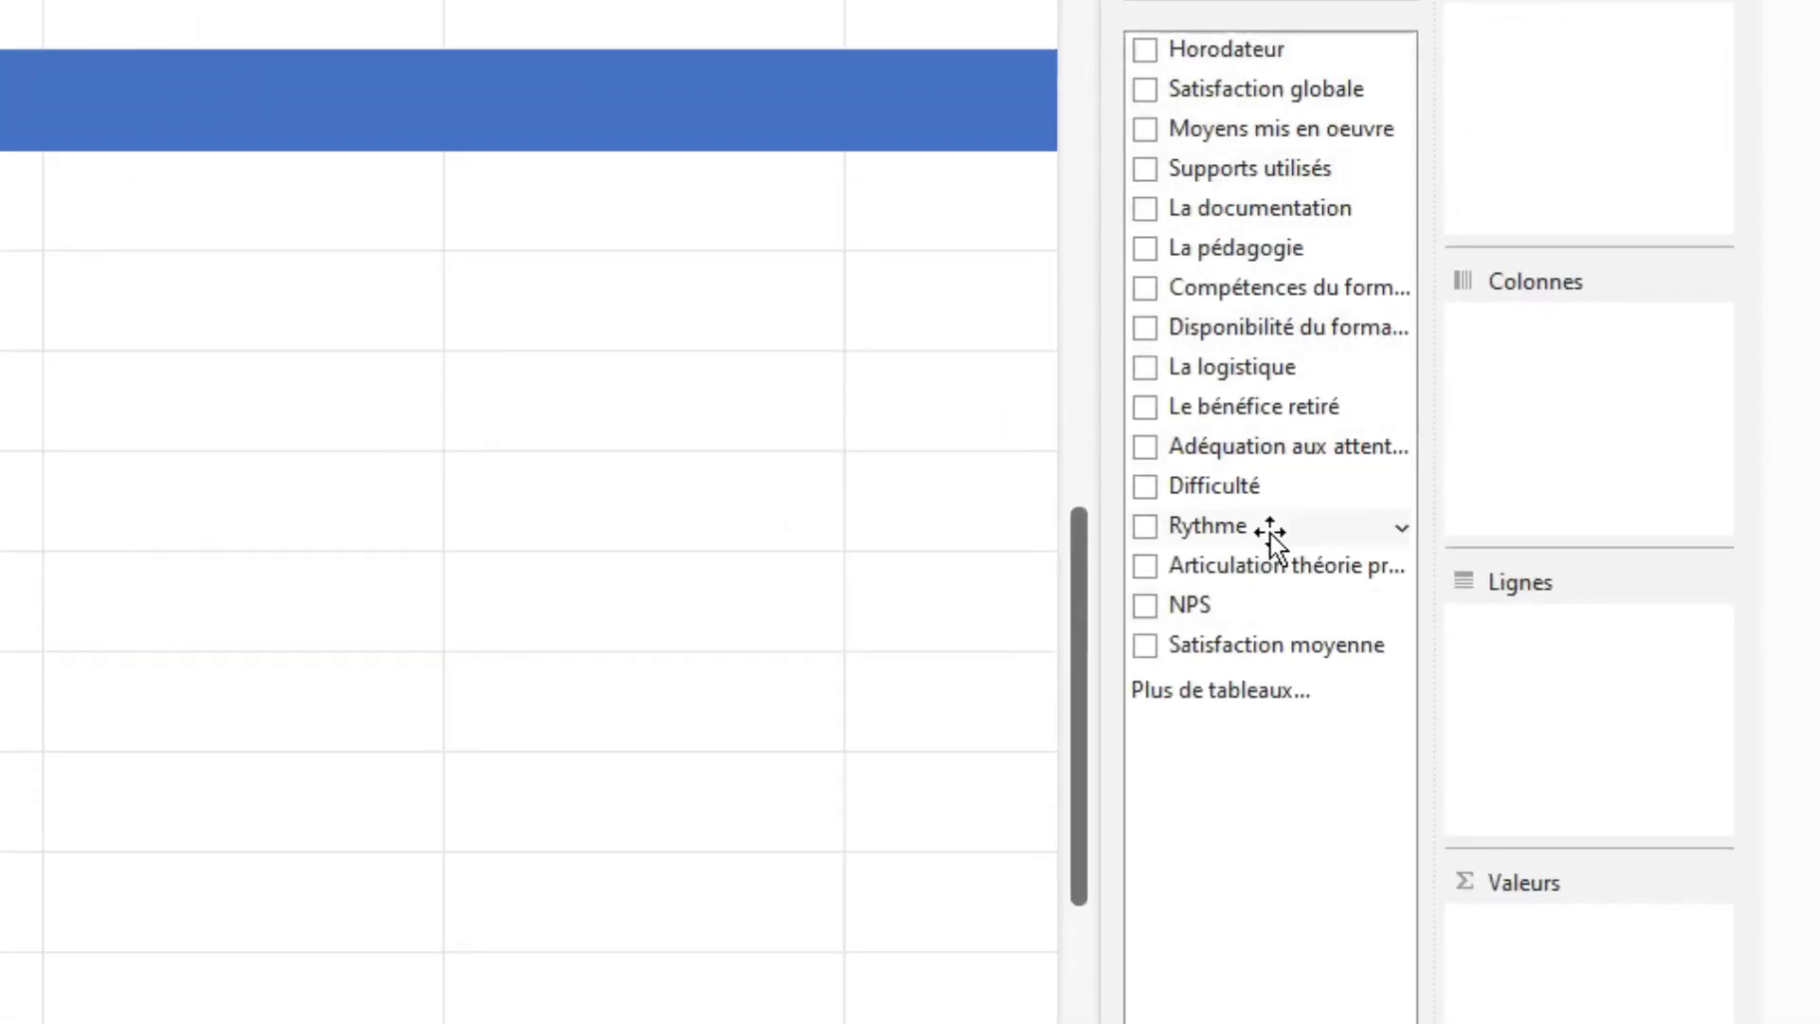
# Add Moyens mis en oeuvre through La logistique to the pivot's summed values
pyautogui.moveTo(1221, 133); pyautogui.dragTo(1447, 942)
pyautogui.moveTo(1275, 167); pyautogui.dragTo(1488, 995)
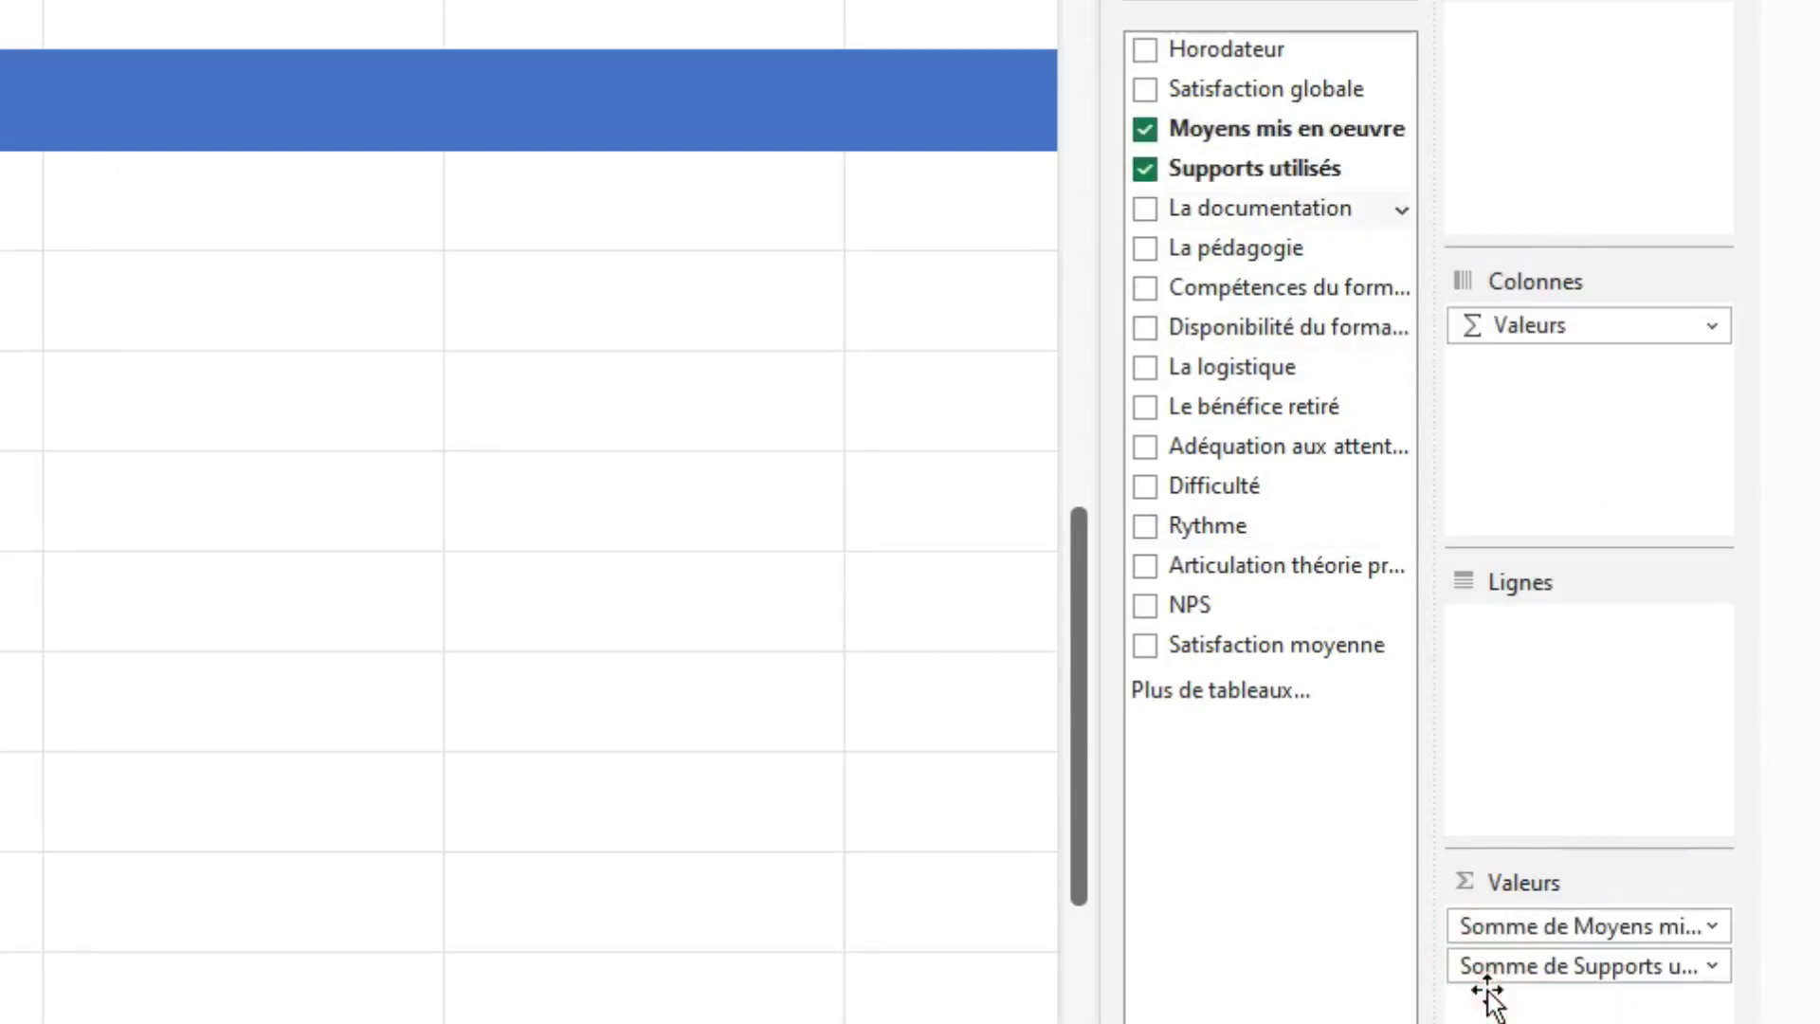
pyautogui.moveTo(1270, 209); pyautogui.dragTo(1517, 1007)
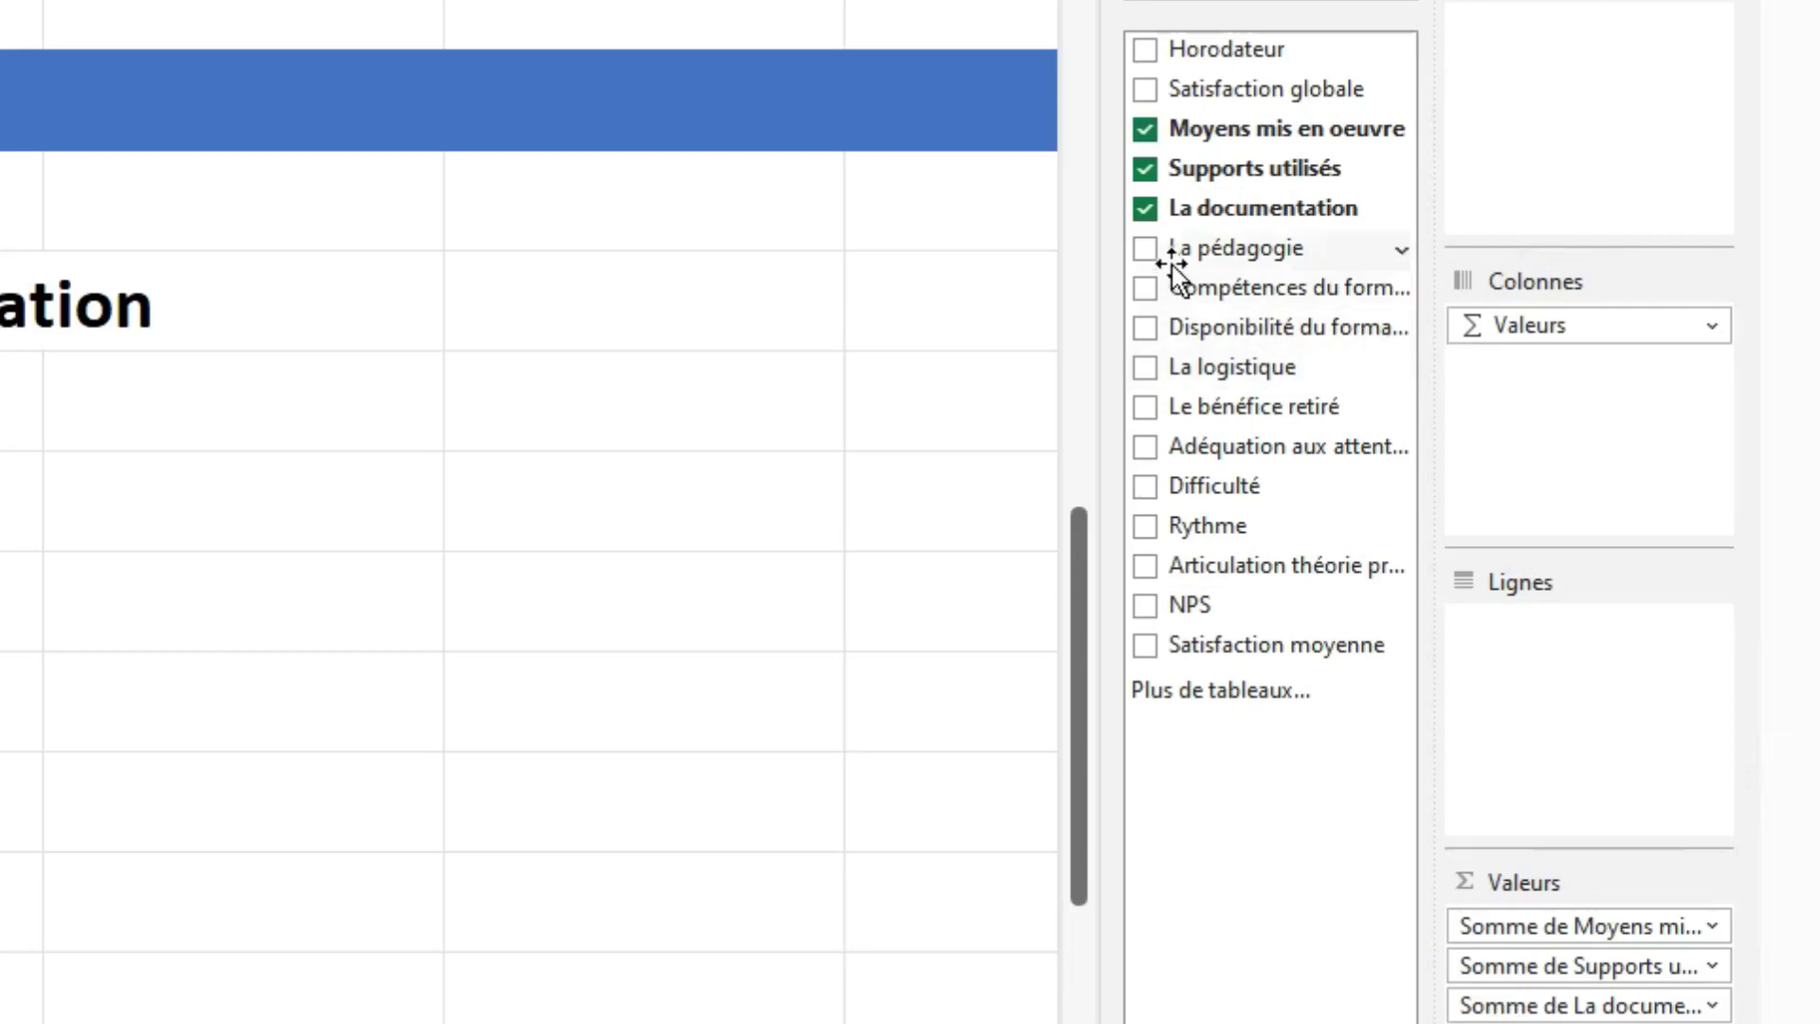
pyautogui.click(1144, 249)
pyautogui.click(1145, 288)
pyautogui.click(1145, 327)
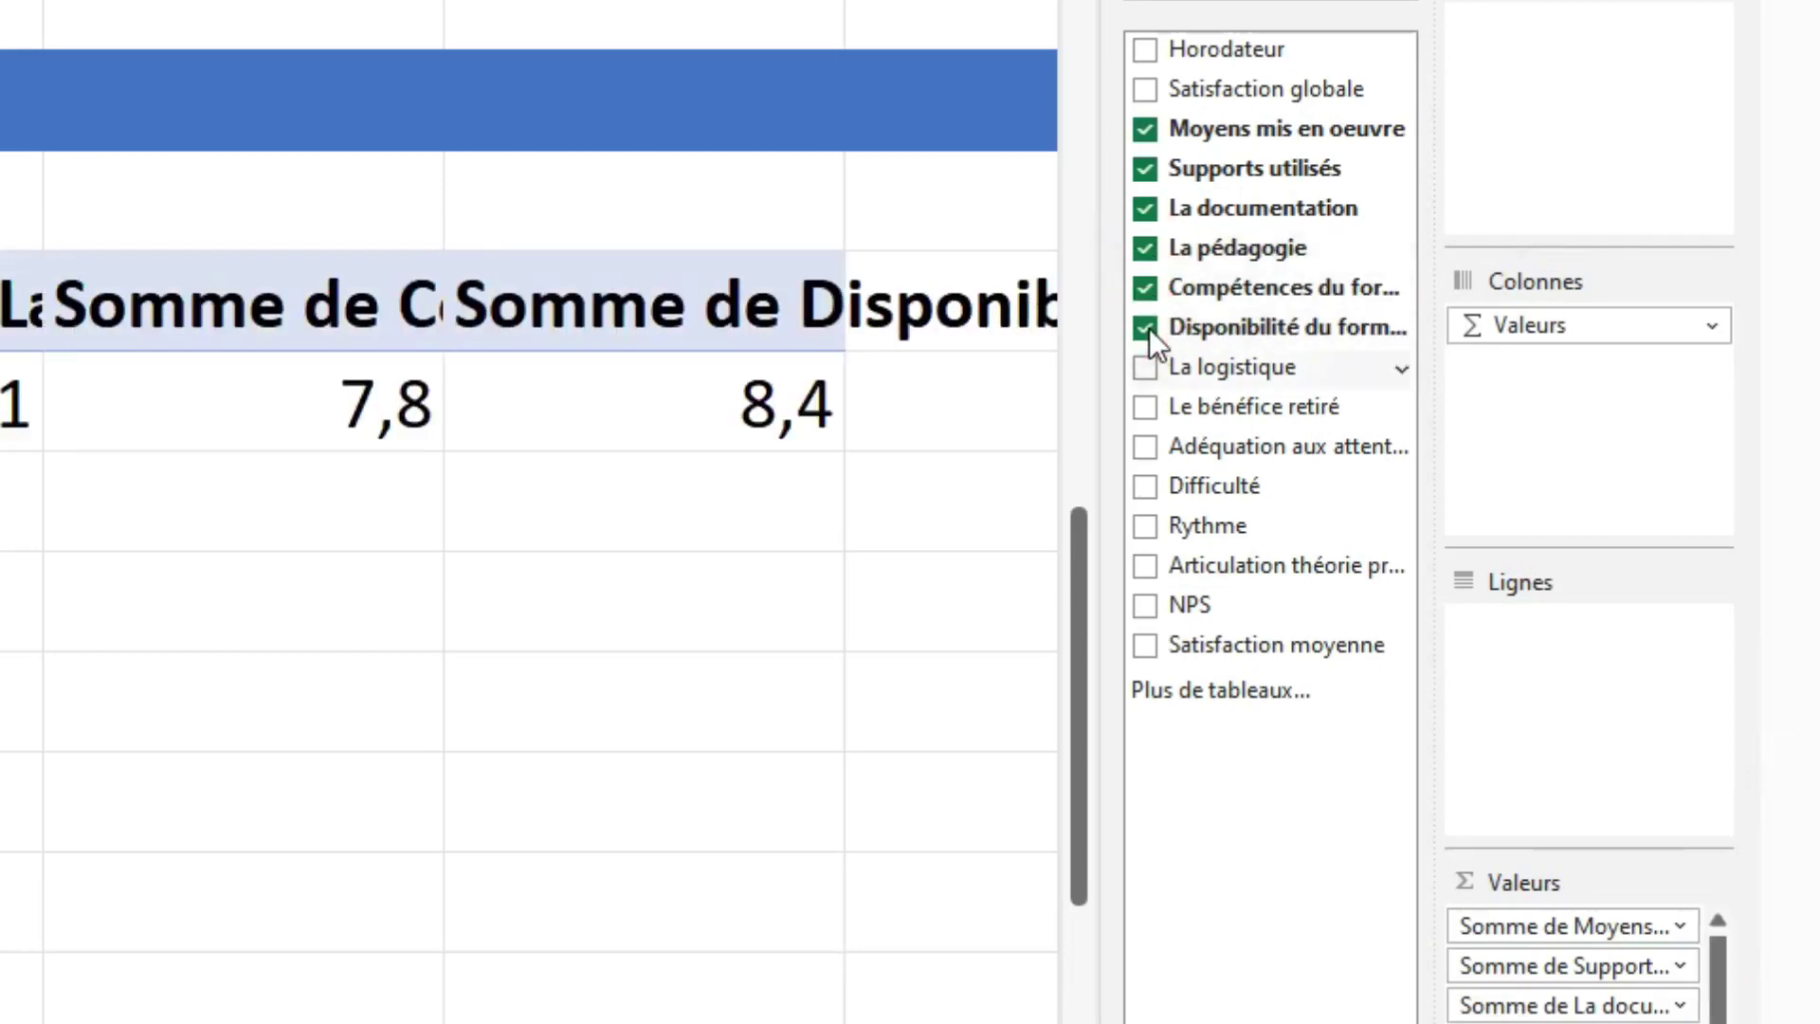
pyautogui.click(1145, 366)
# Add Le bénéfice retiré through Articulation théorie pratique, then move Σ Valeurs to Lignes
pyautogui.click(1146, 408)
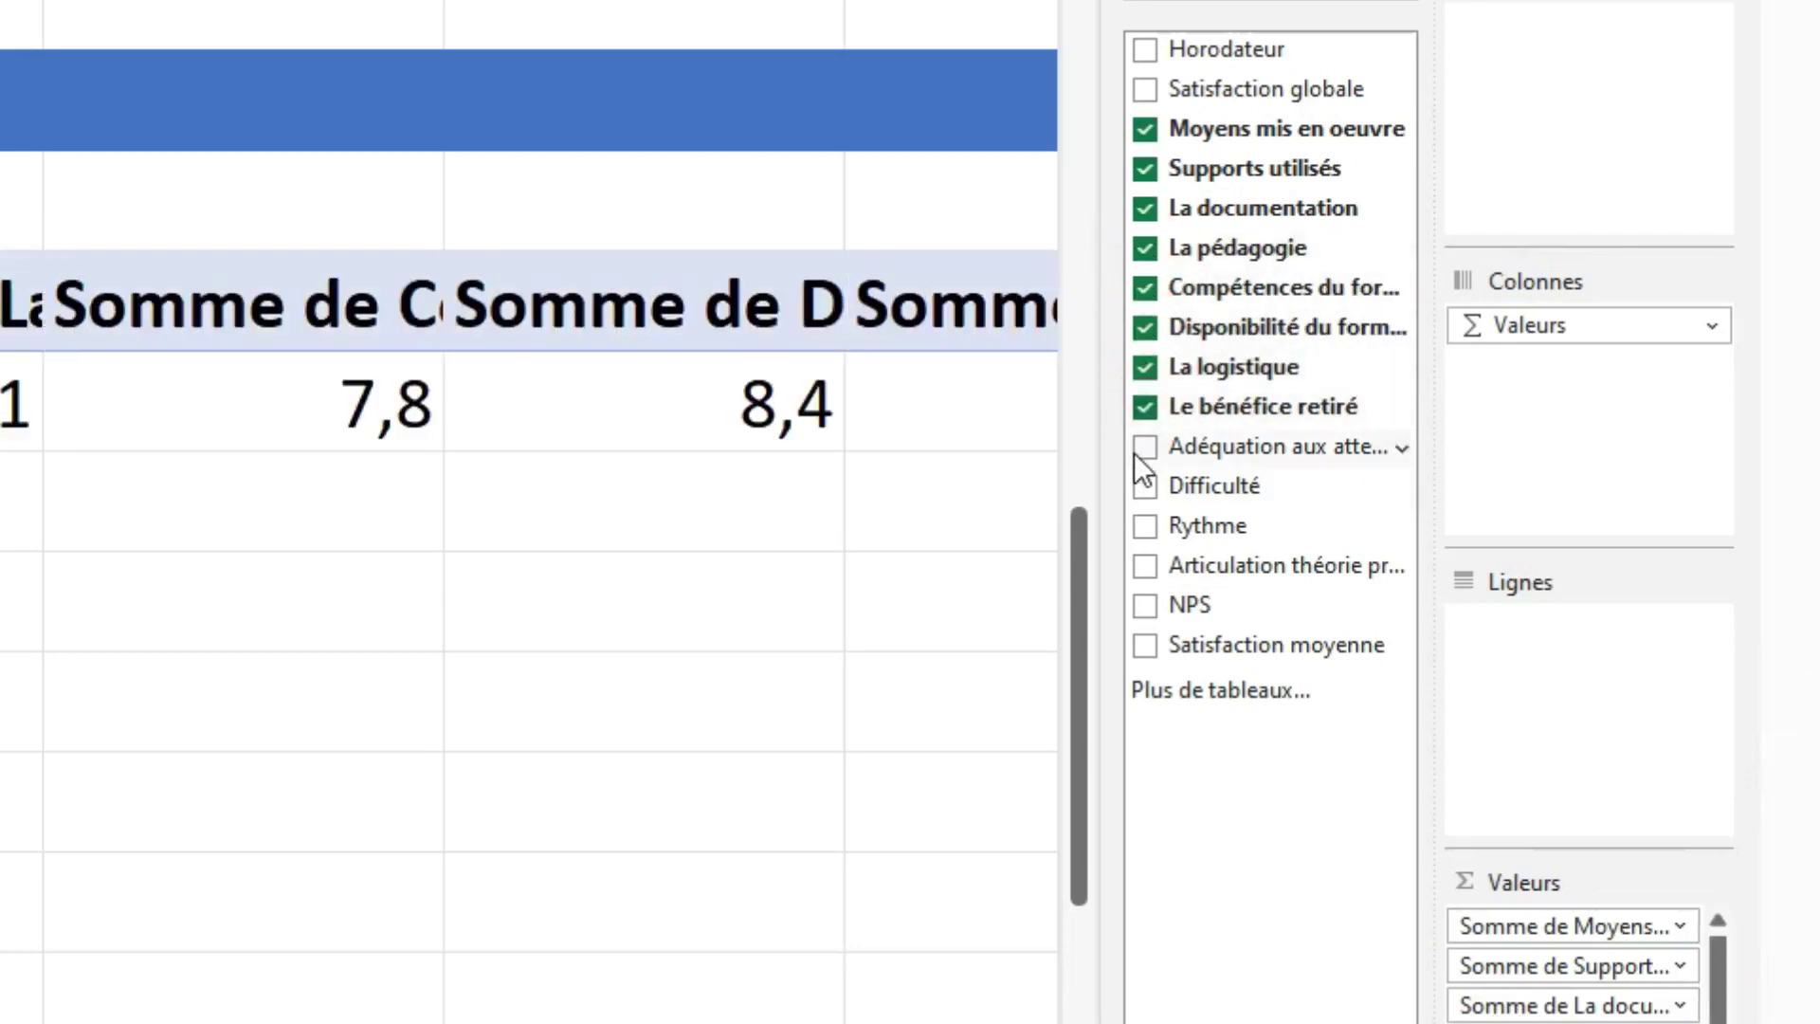
pyautogui.click(1144, 447)
pyautogui.click(1145, 487)
pyautogui.click(1147, 527)
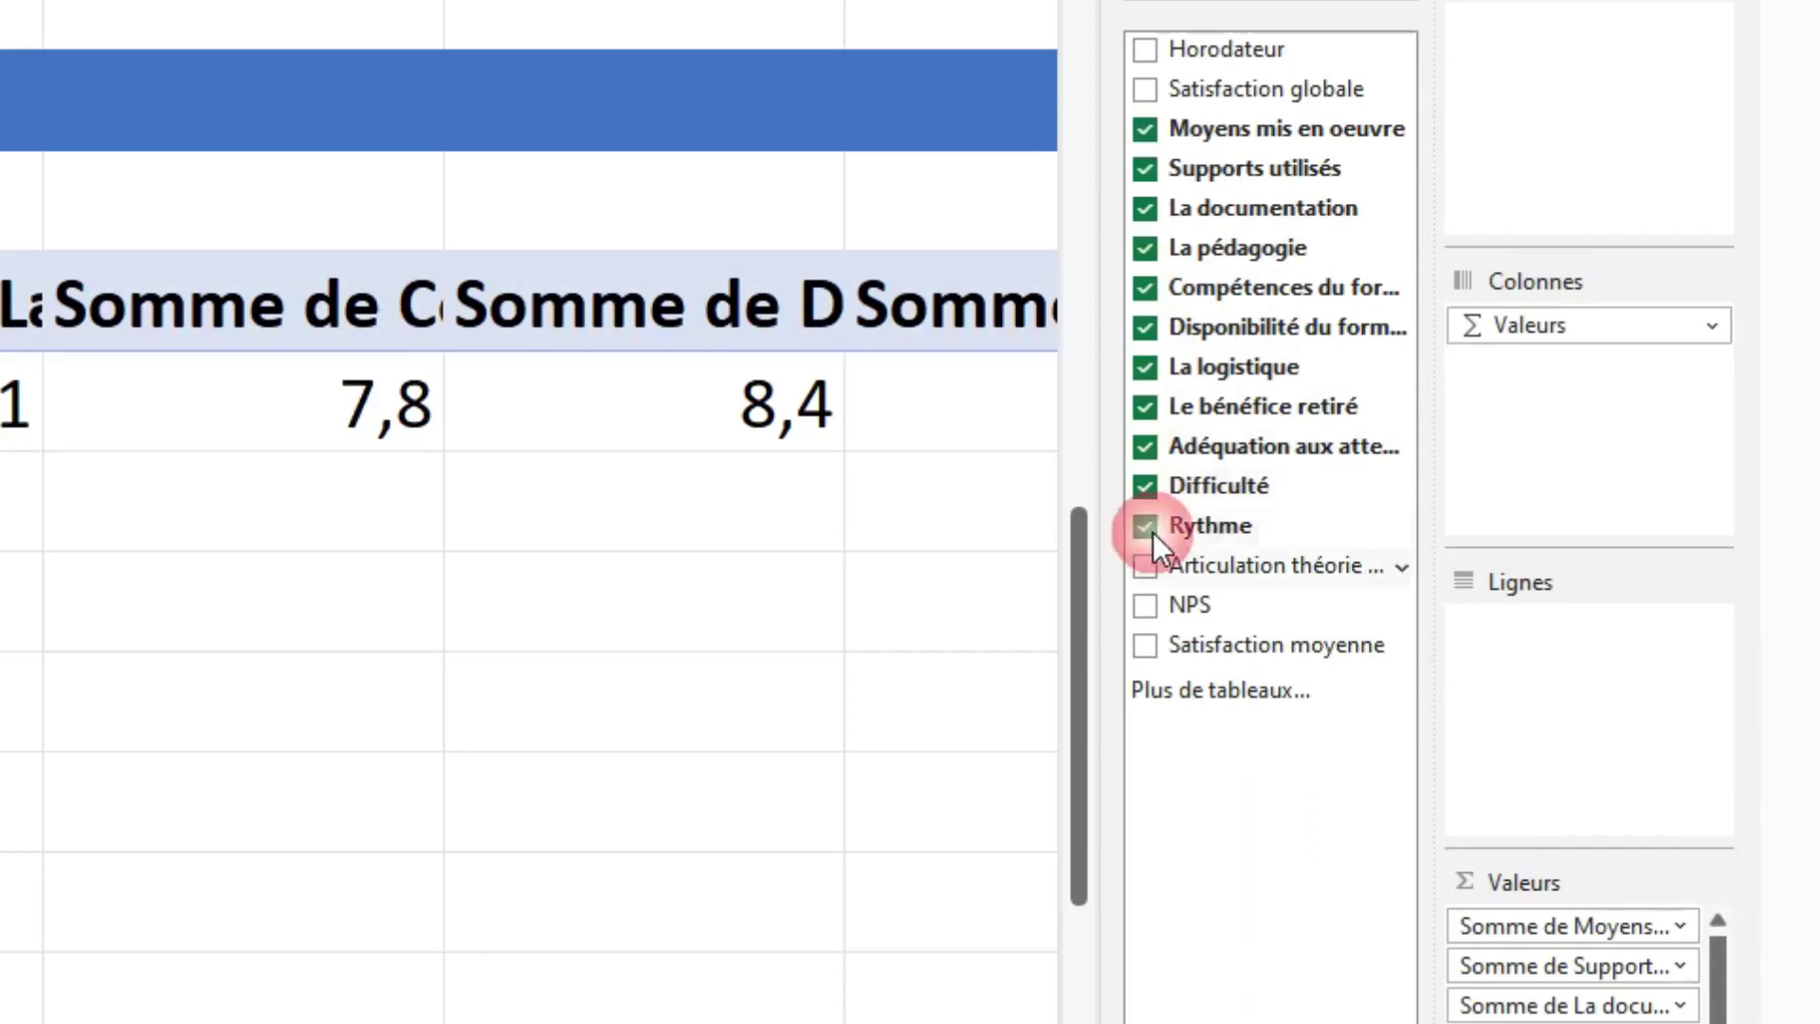
pyautogui.click(1147, 569)
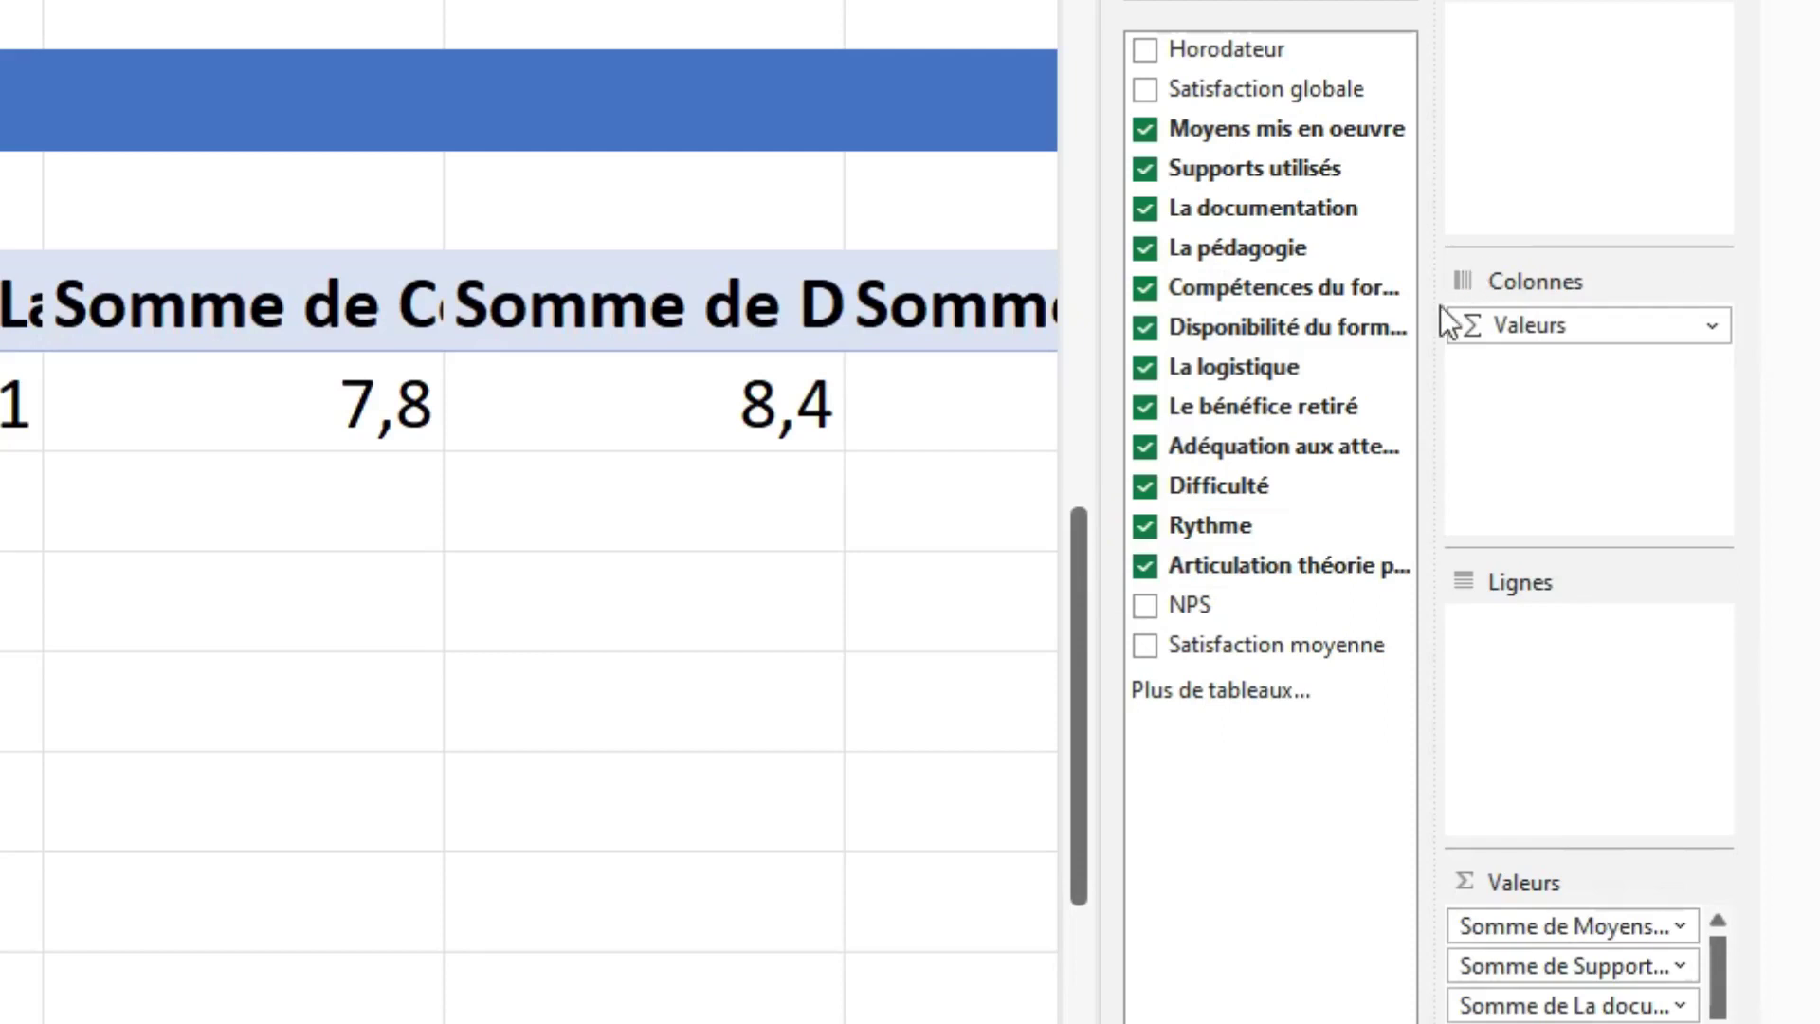
pyautogui.moveTo(1666, 308); pyautogui.dragTo(1579, 680)
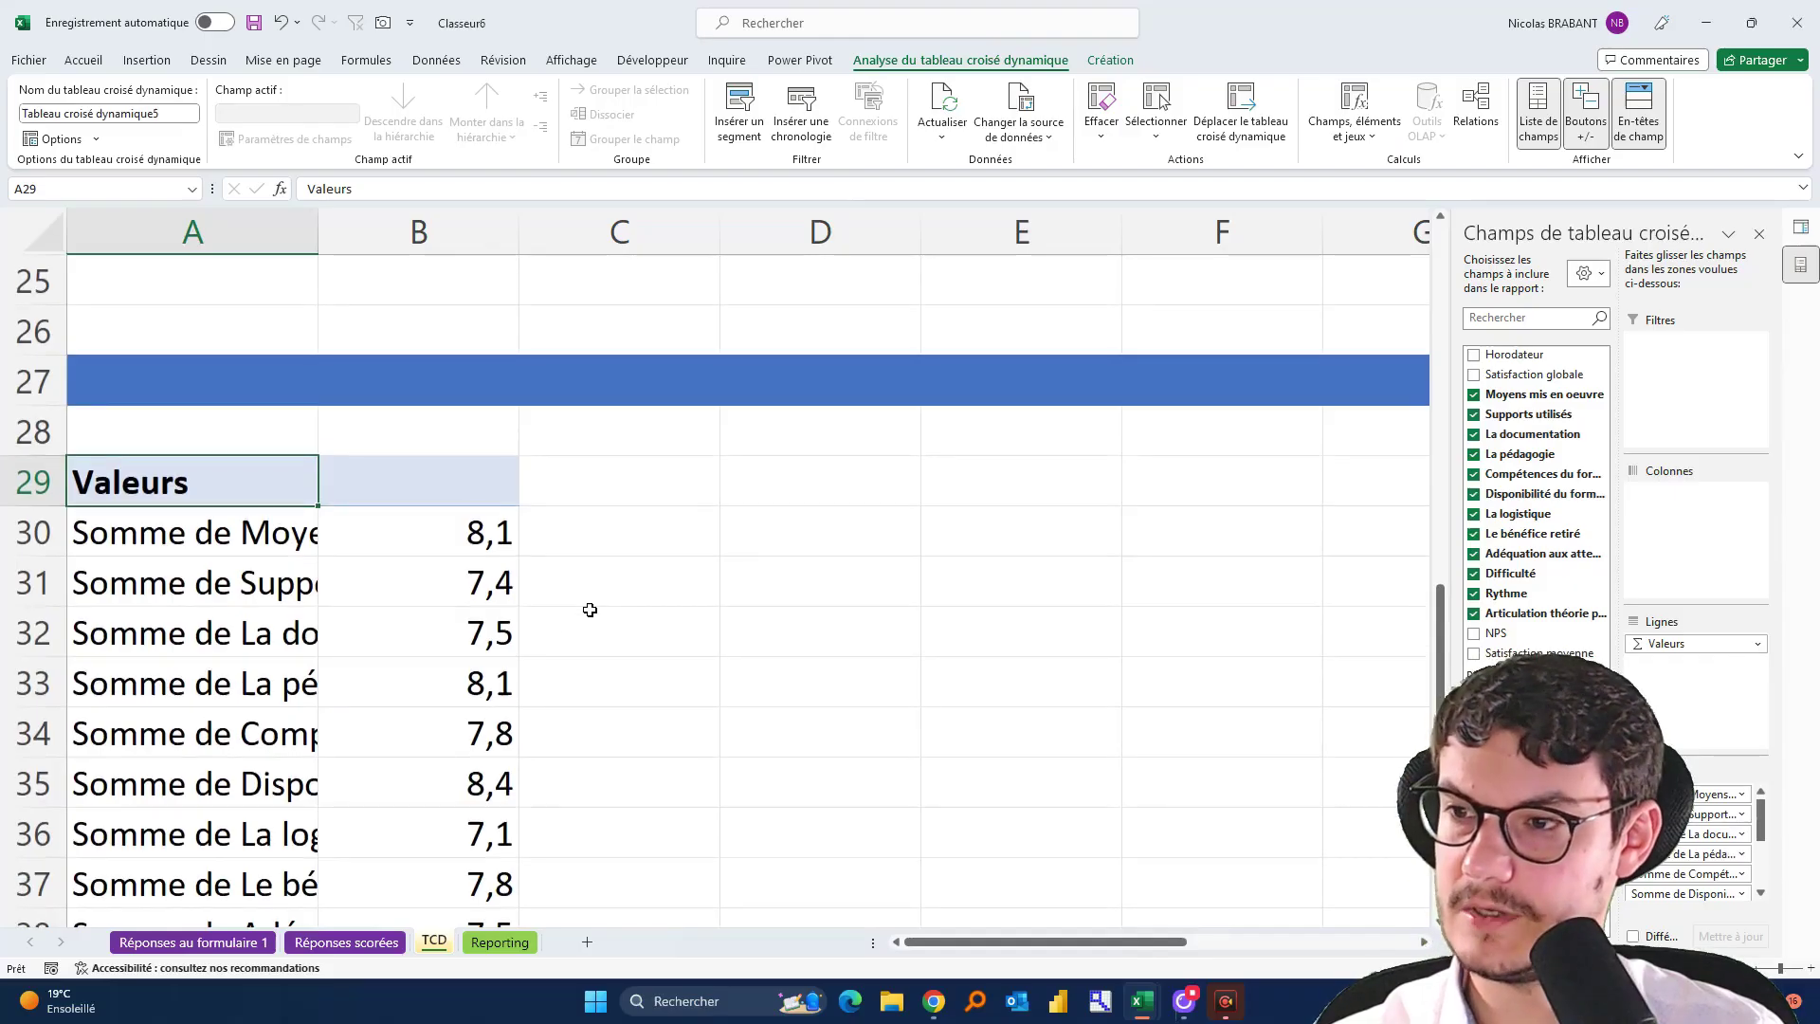
# Summarise Moyens mis en oeuvre, Supports utilisés and La documentation by Moyenne
pyautogui.click(421, 532)
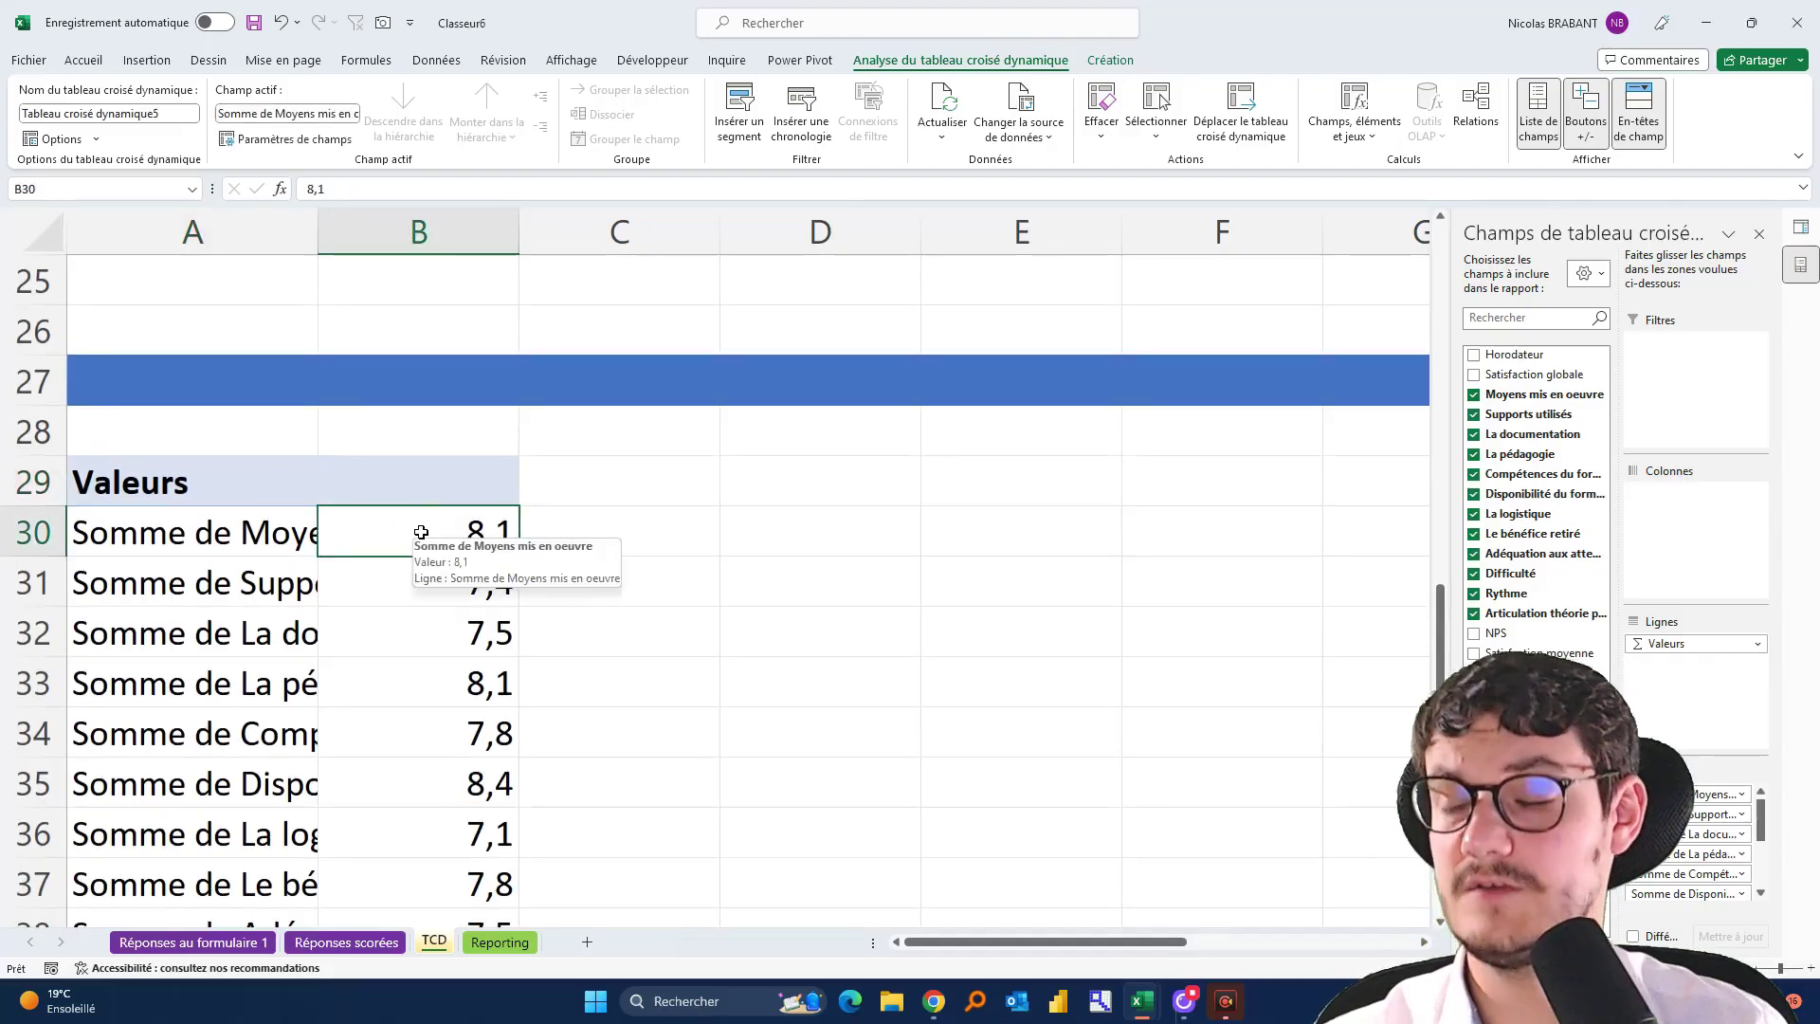
pyautogui.rightClick(421, 532)
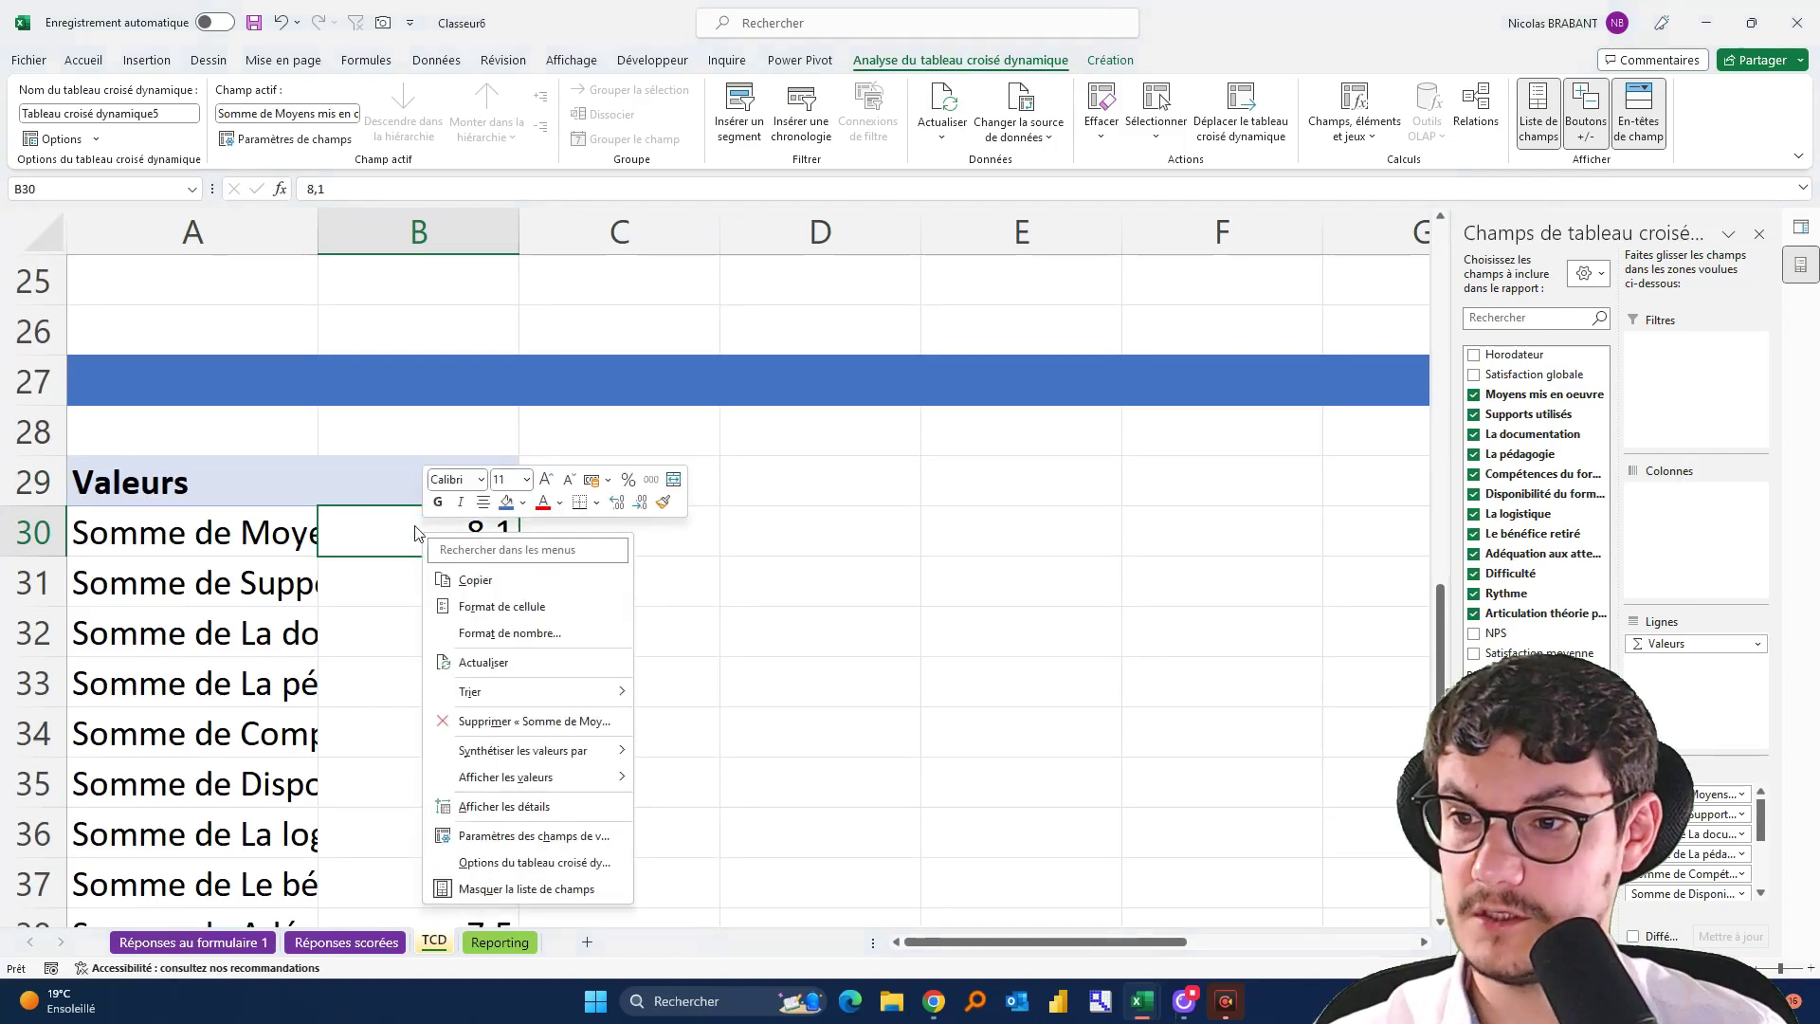
pyautogui.moveTo(572, 756)
pyautogui.click(693, 805)
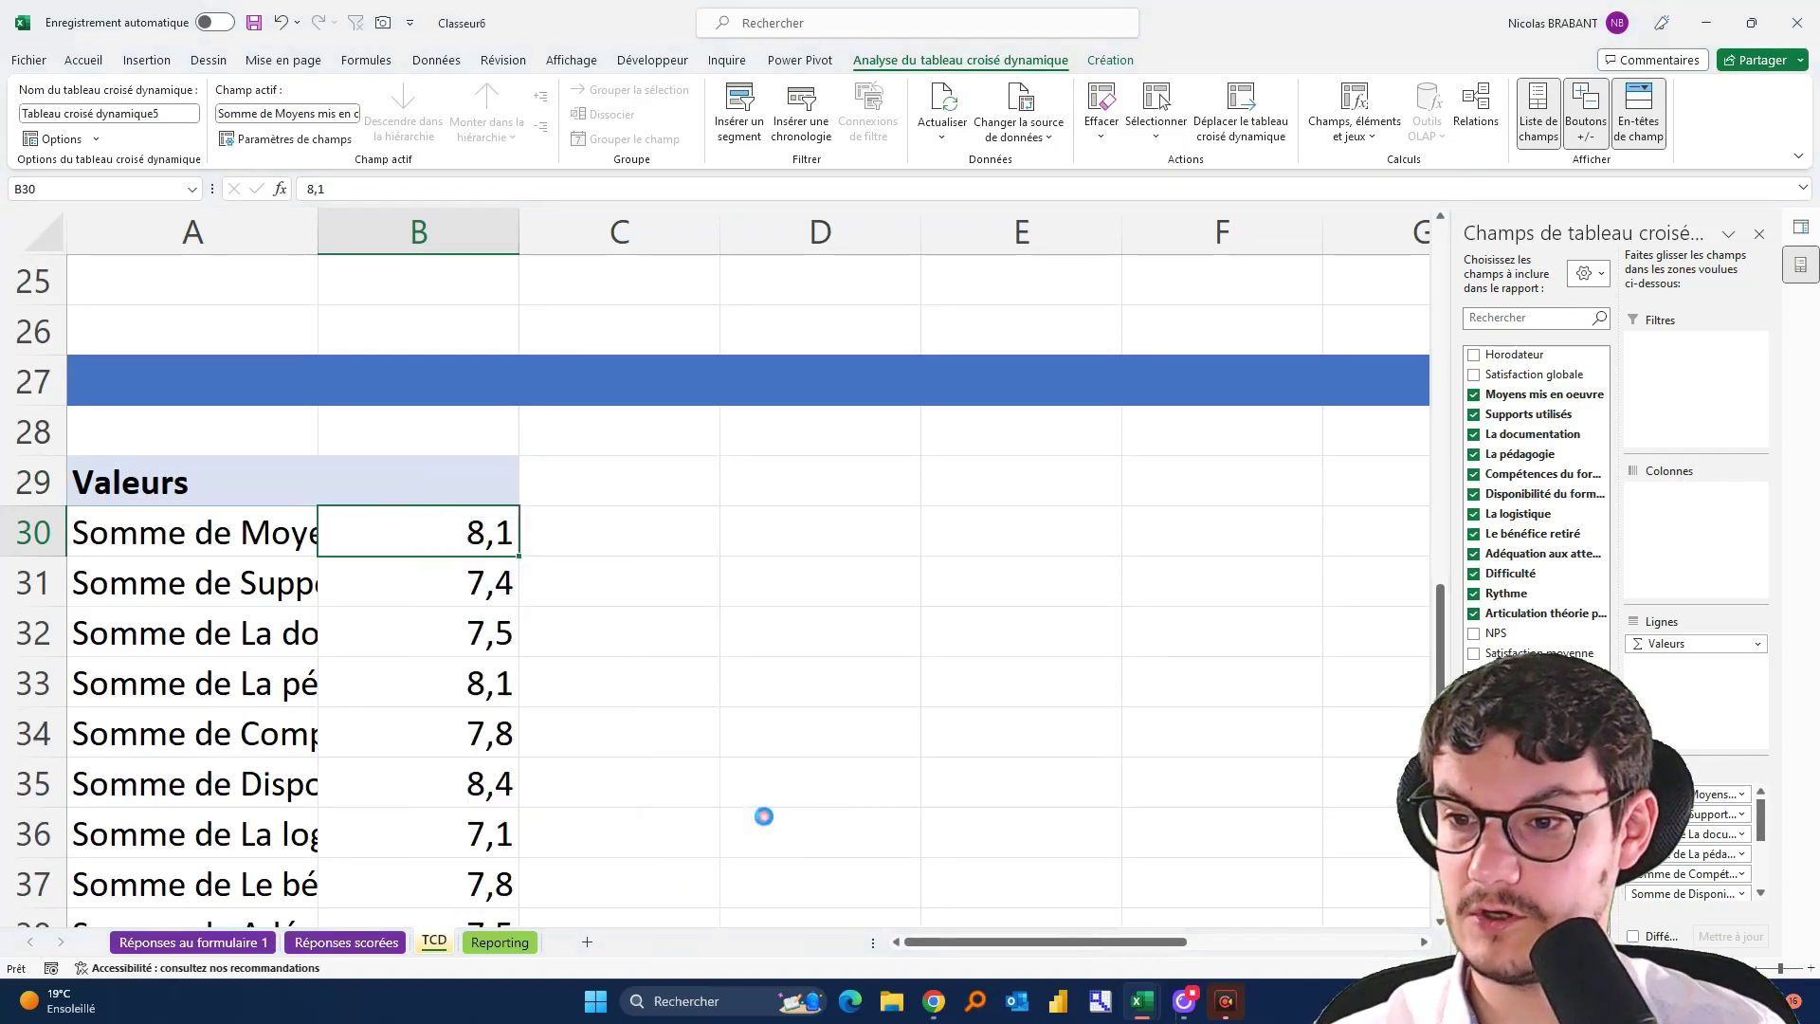
pyautogui.rightClick(487, 583)
pyautogui.moveTo(651, 802)
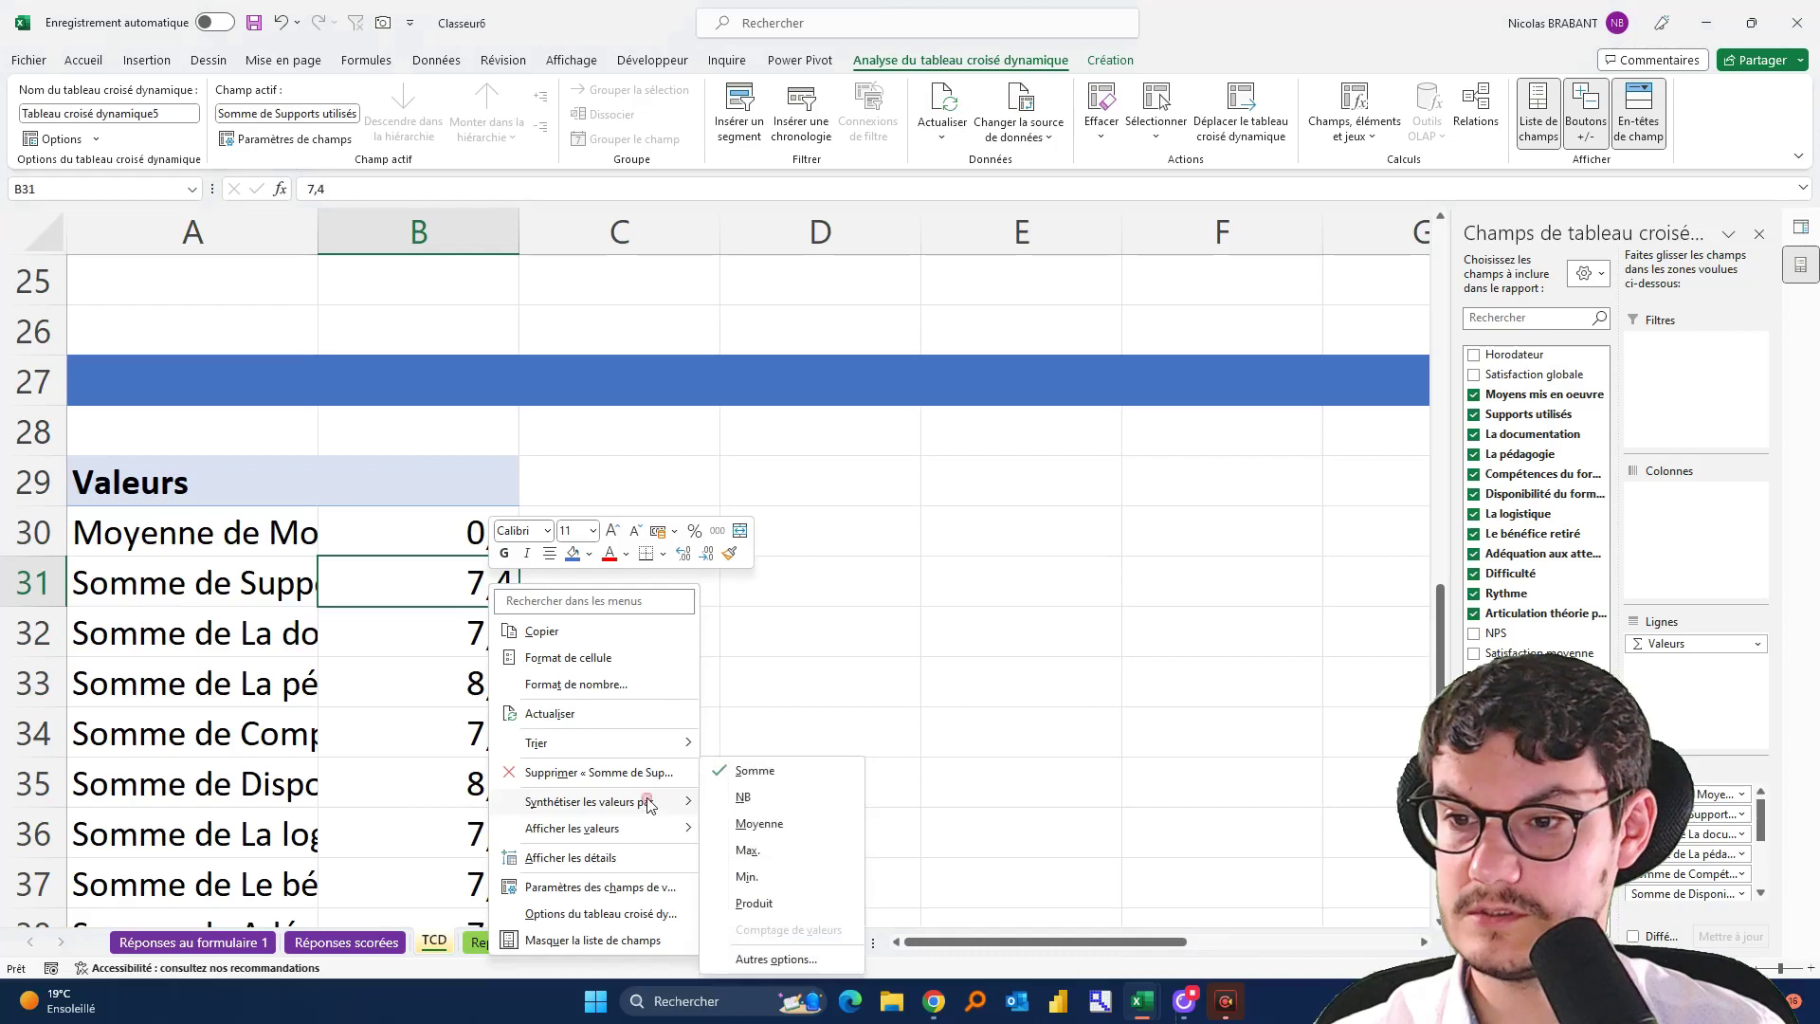
pyautogui.click(755, 827)
pyautogui.rightClick(466, 636)
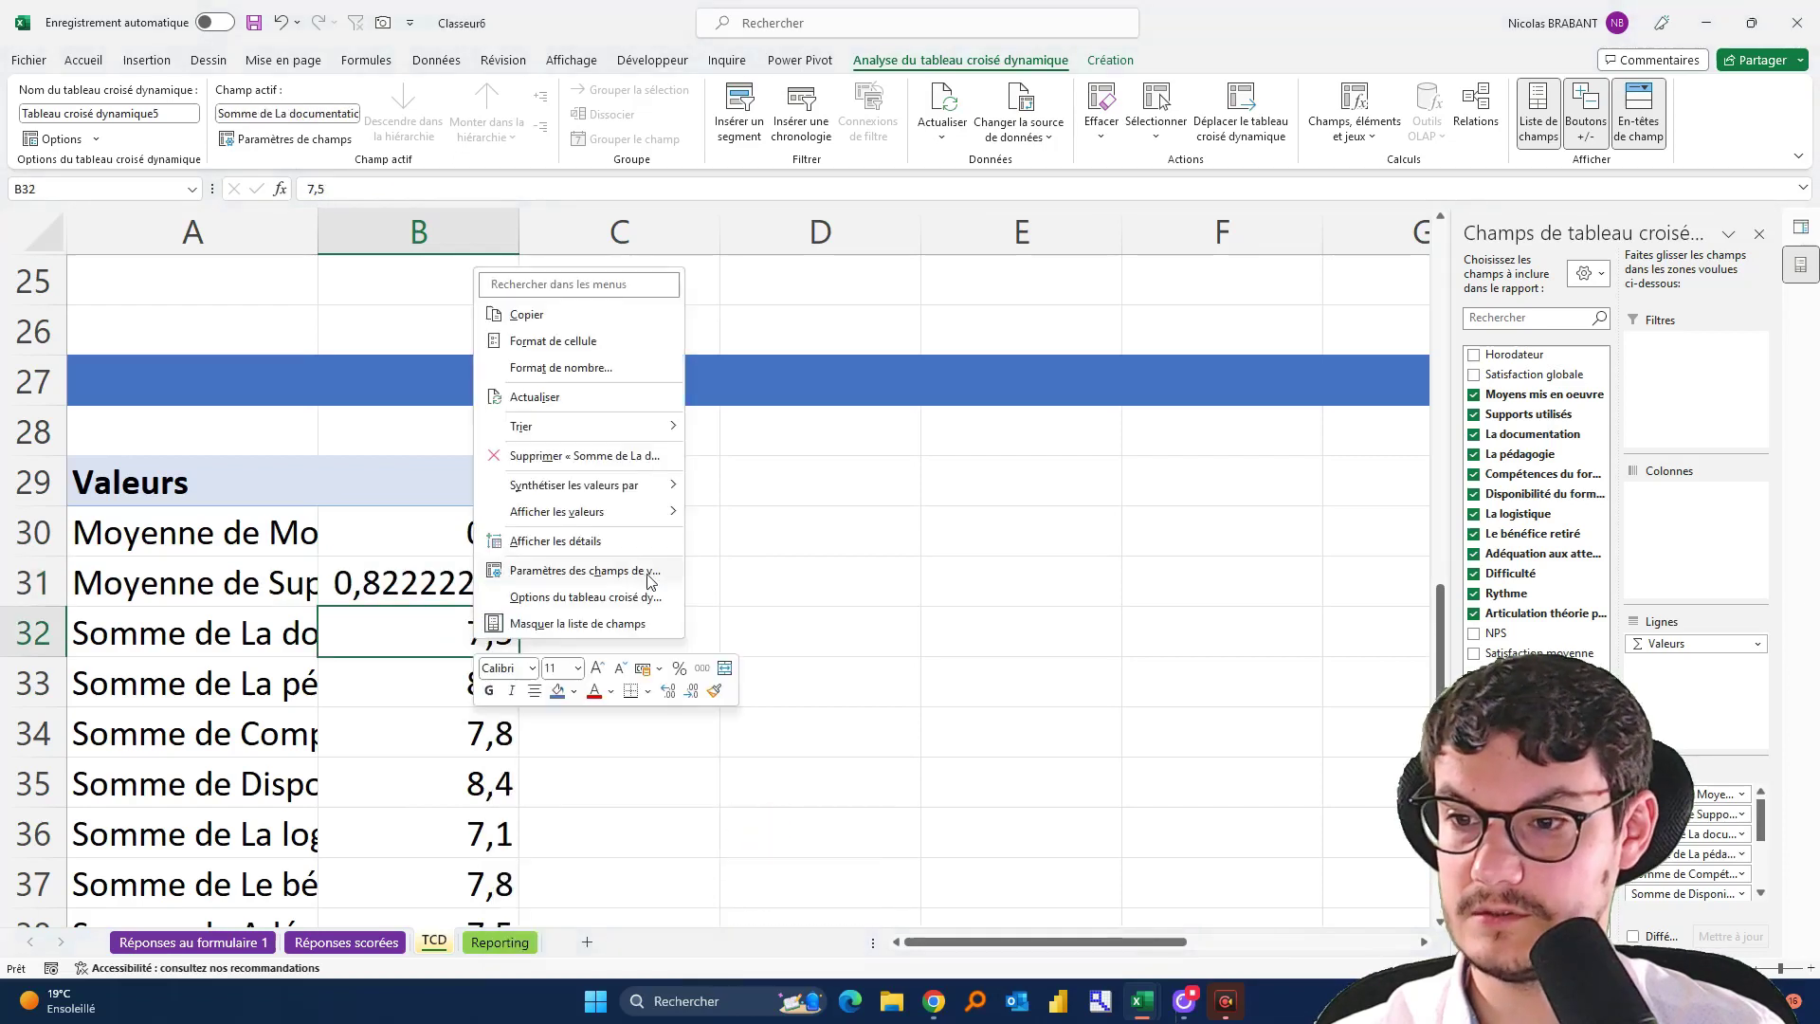
pyautogui.moveTo(640, 487)
pyautogui.click(752, 539)
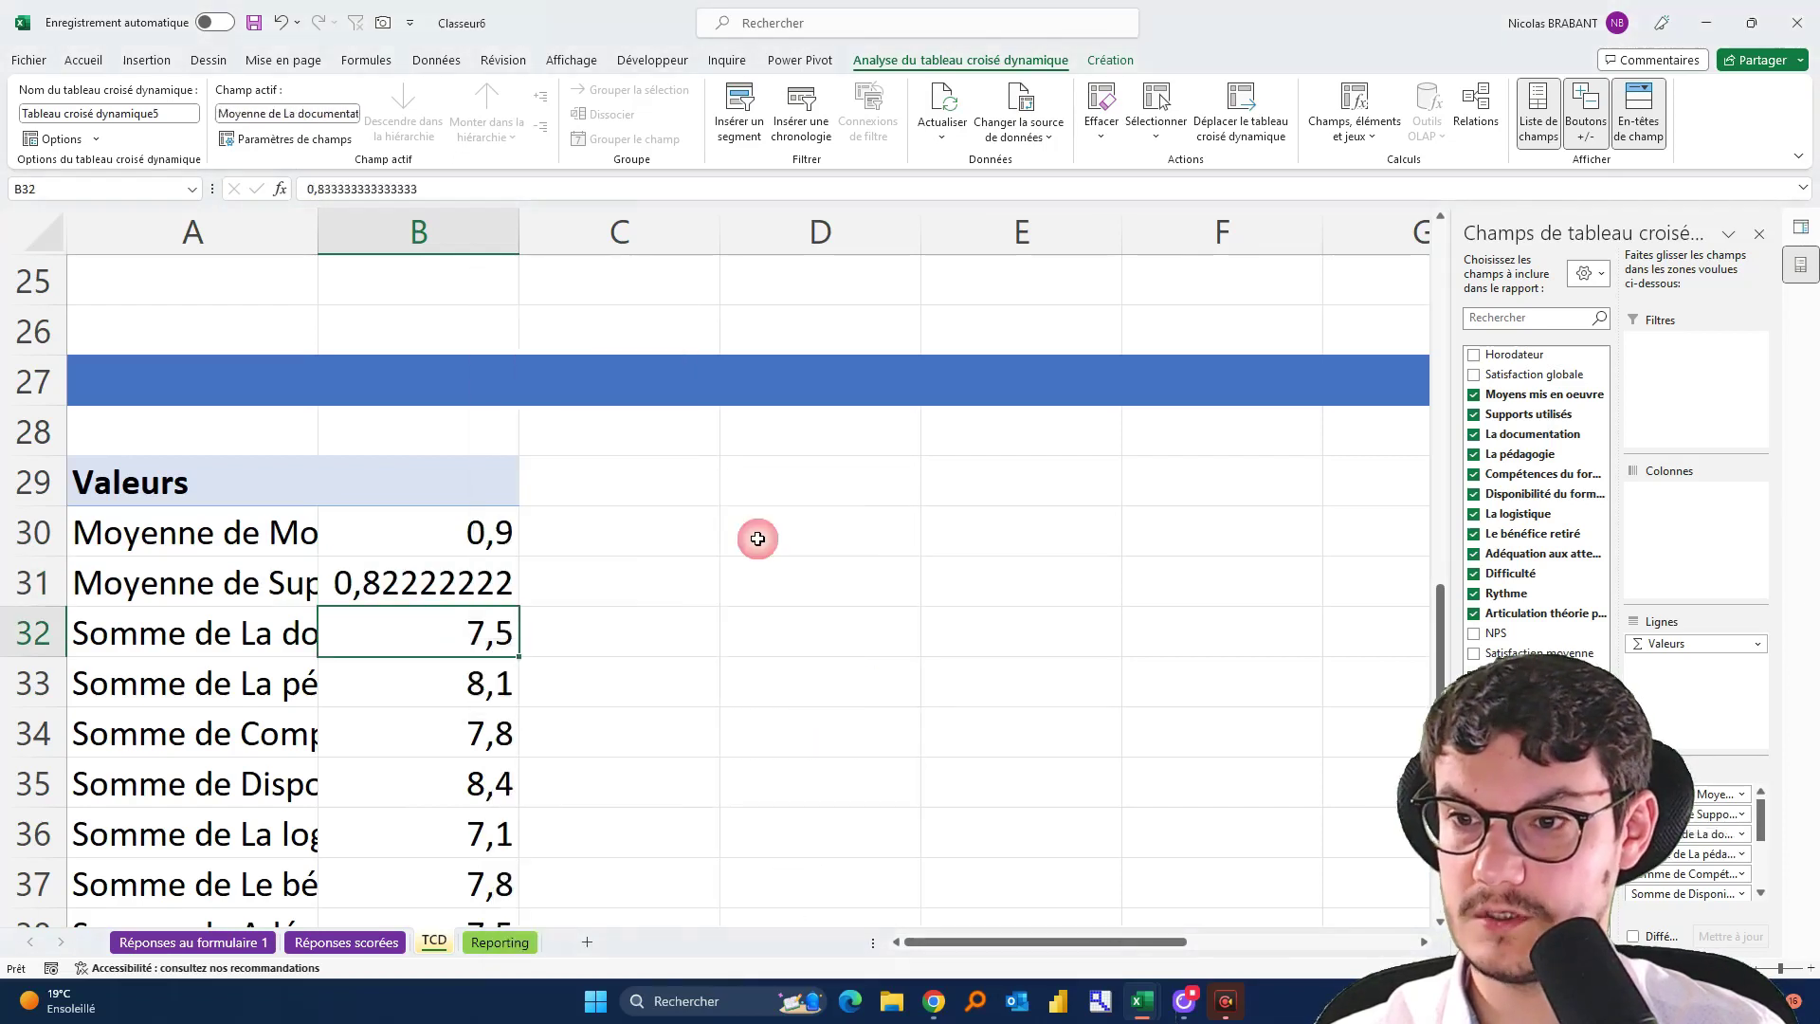
# Summarise La pédagogie, Compétences du formateur and Disponibilité du formateur by Moyenne
pyautogui.rightClick(429, 677)
pyautogui.moveTo(608, 521)
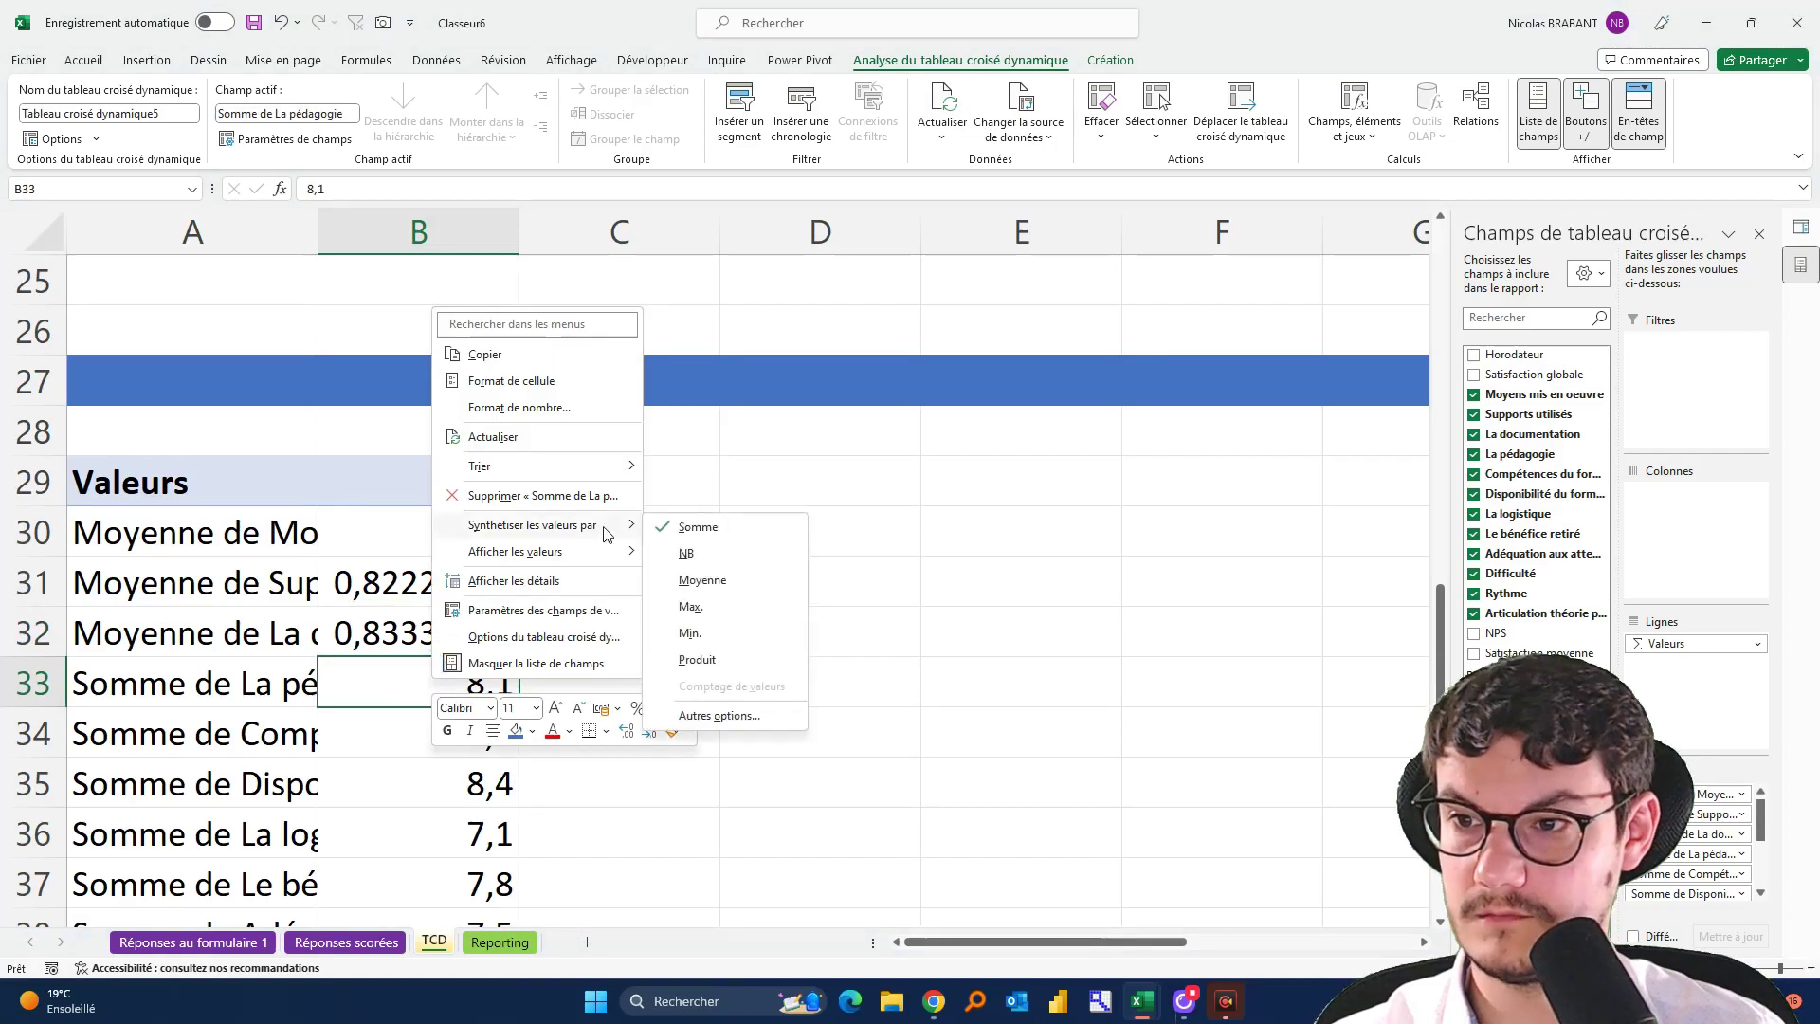
pyautogui.click(736, 581)
pyautogui.rightClick(431, 713)
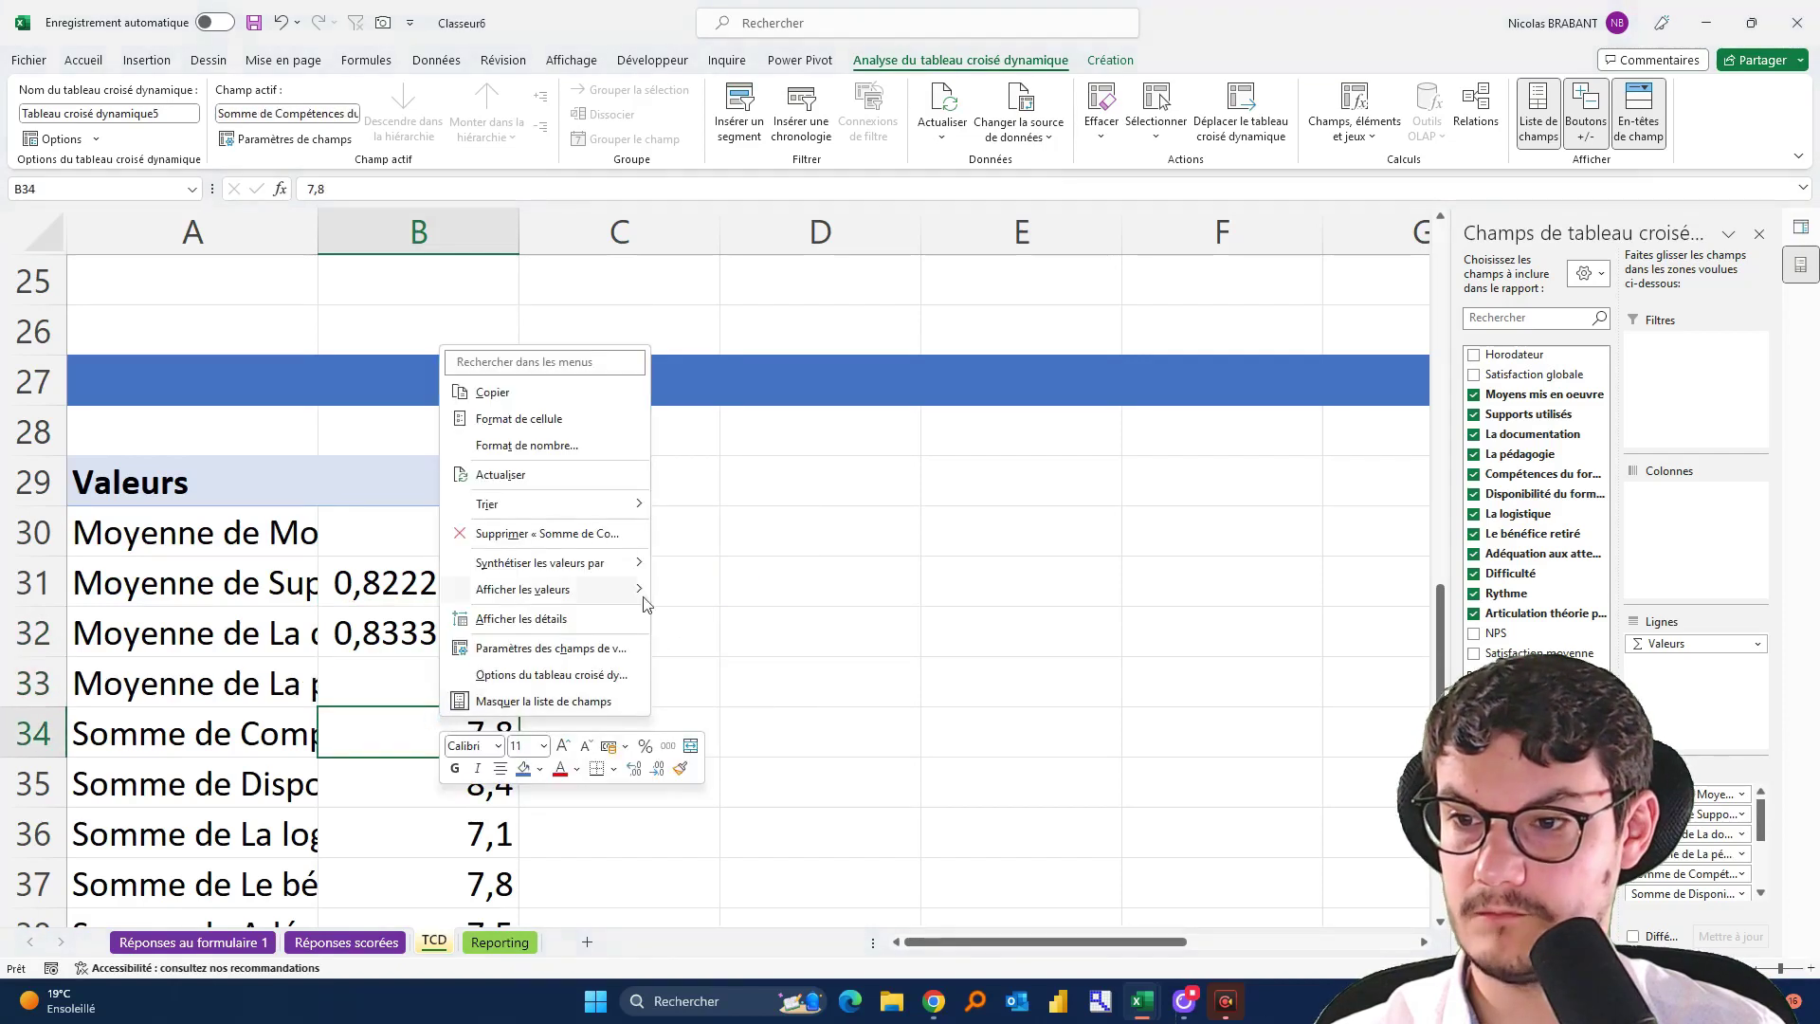
pyautogui.moveTo(616, 563)
pyautogui.click(725, 625)
pyautogui.scroll(-2, 518, 585)
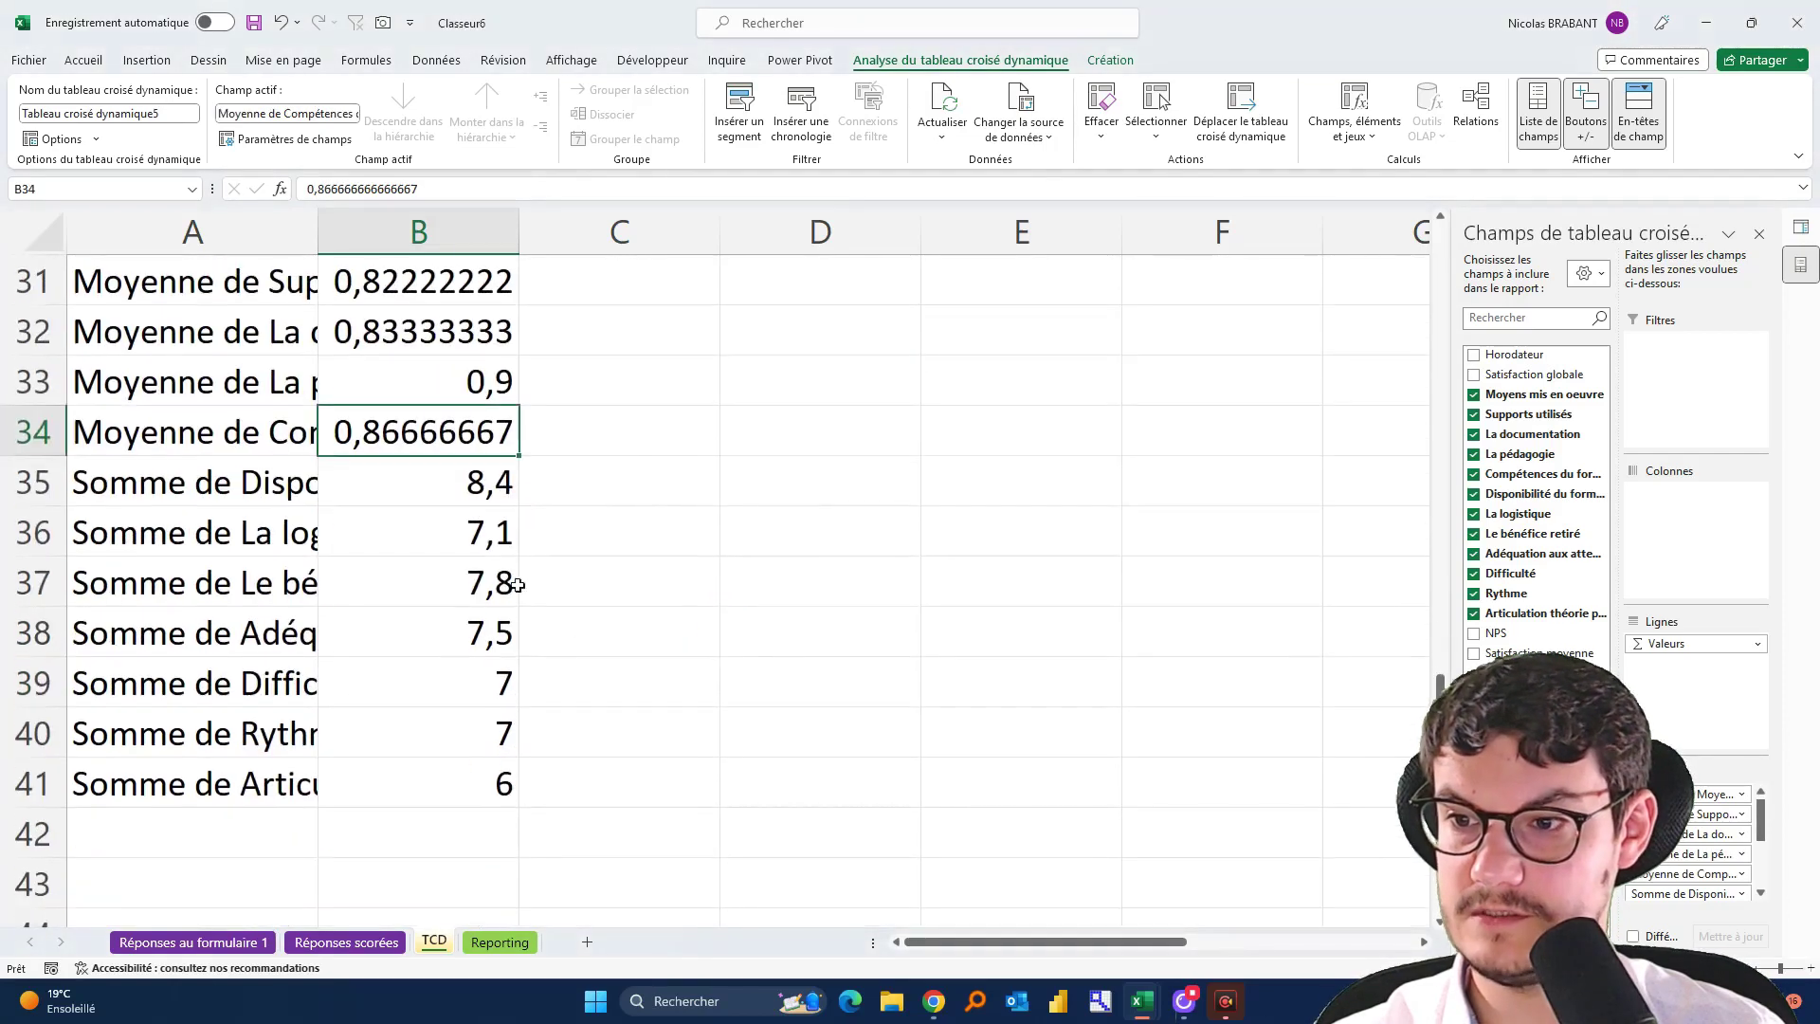
pyautogui.rightClick(454, 486)
pyautogui.moveTo(634, 703)
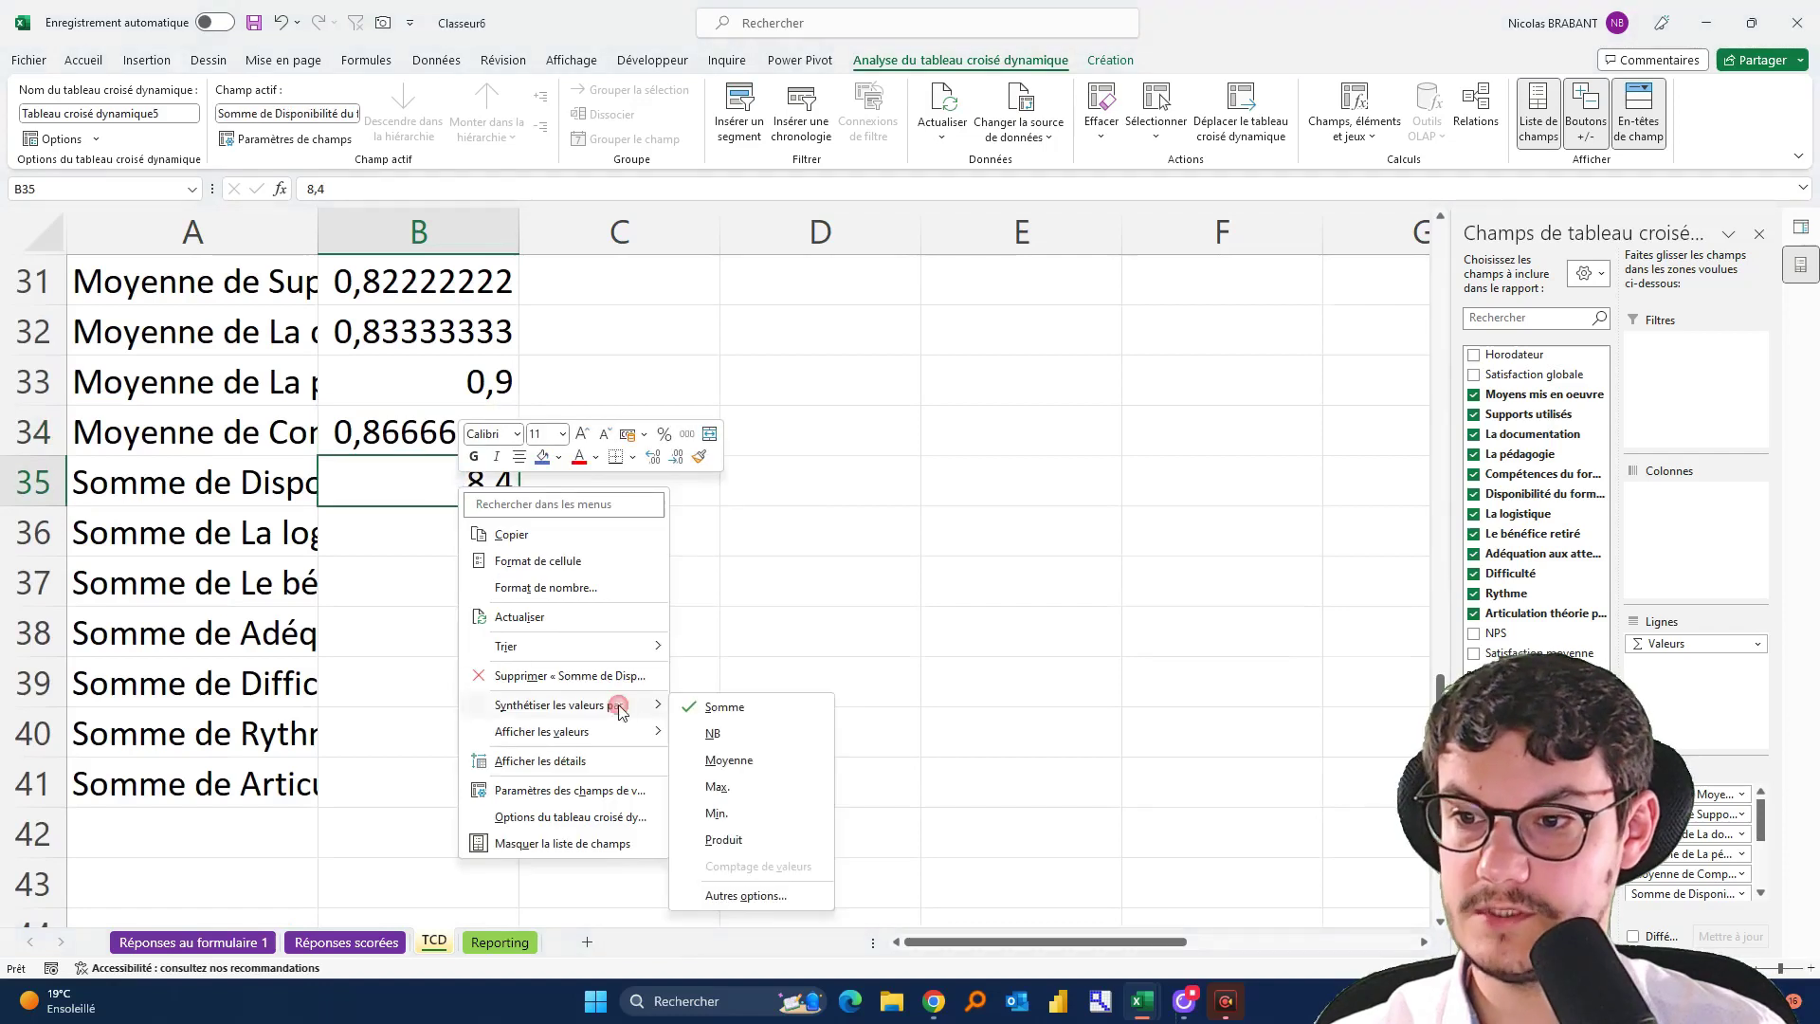
pyautogui.click(735, 763)
# Summarise La logistique, Le bénéfice retiré and Adéquation aux attentes by Moyenne
pyautogui.rightClick(479, 520)
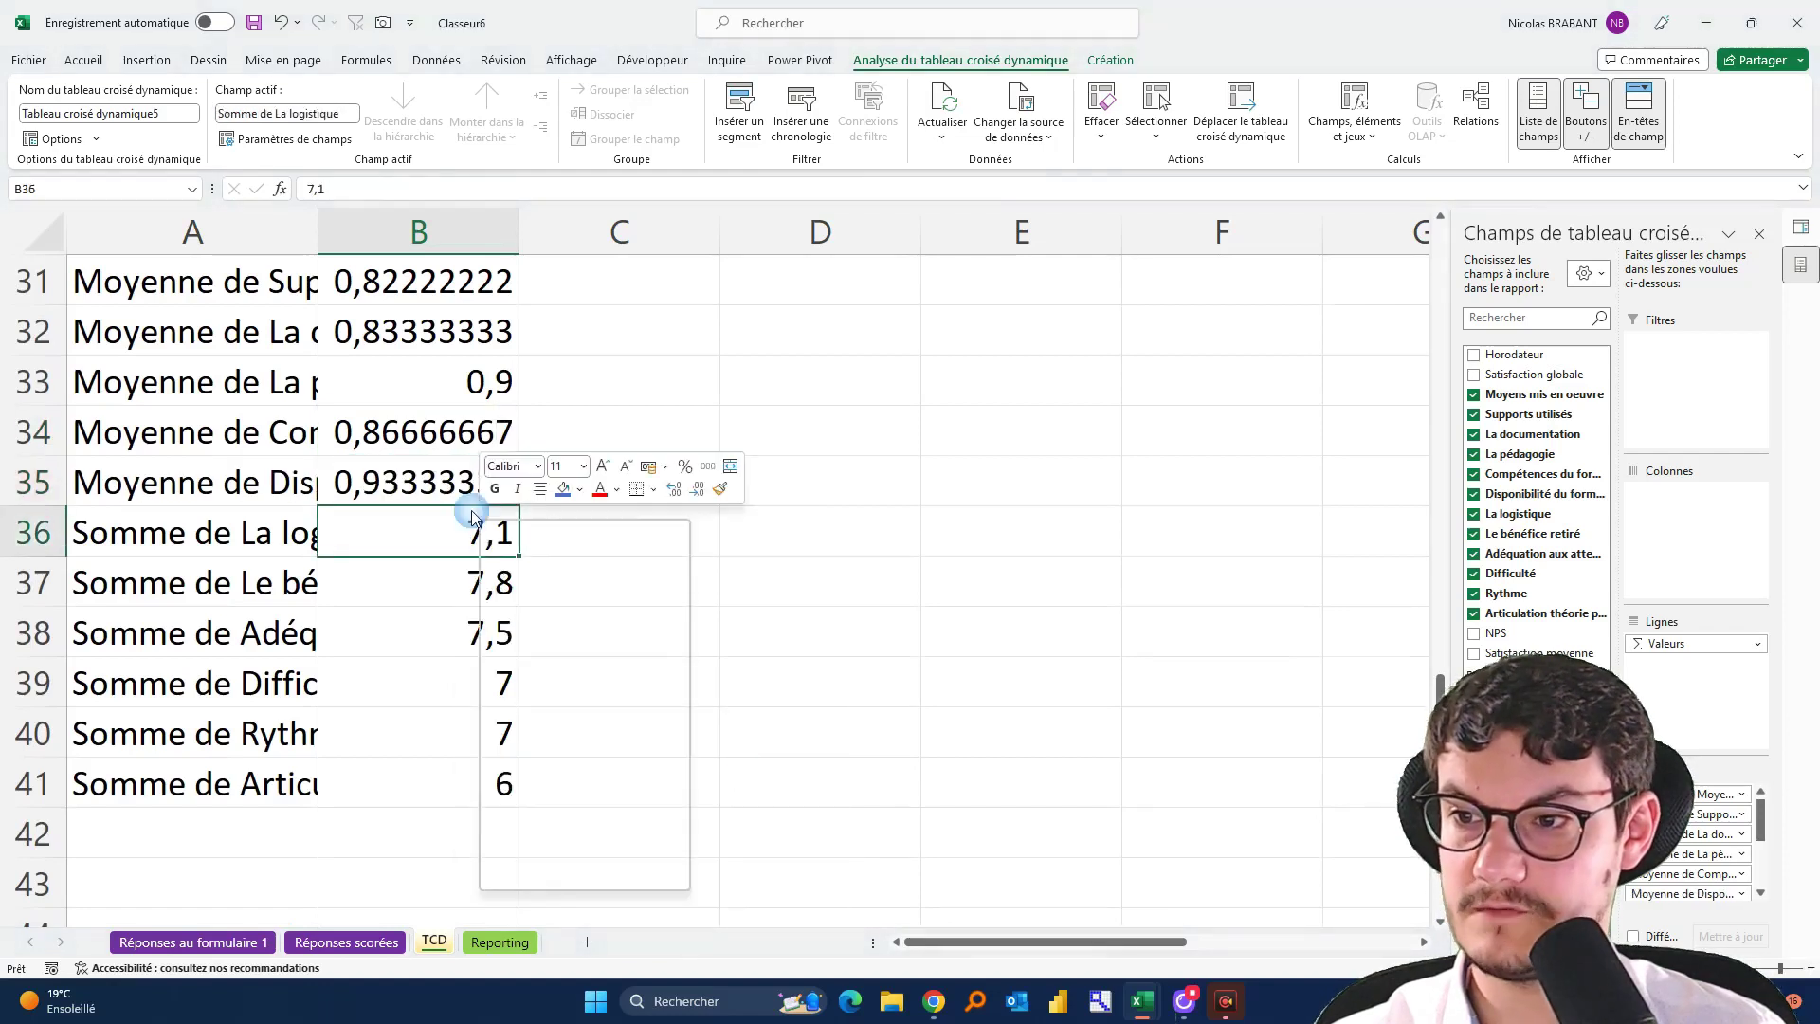
pyautogui.moveTo(658, 736)
pyautogui.click(749, 795)
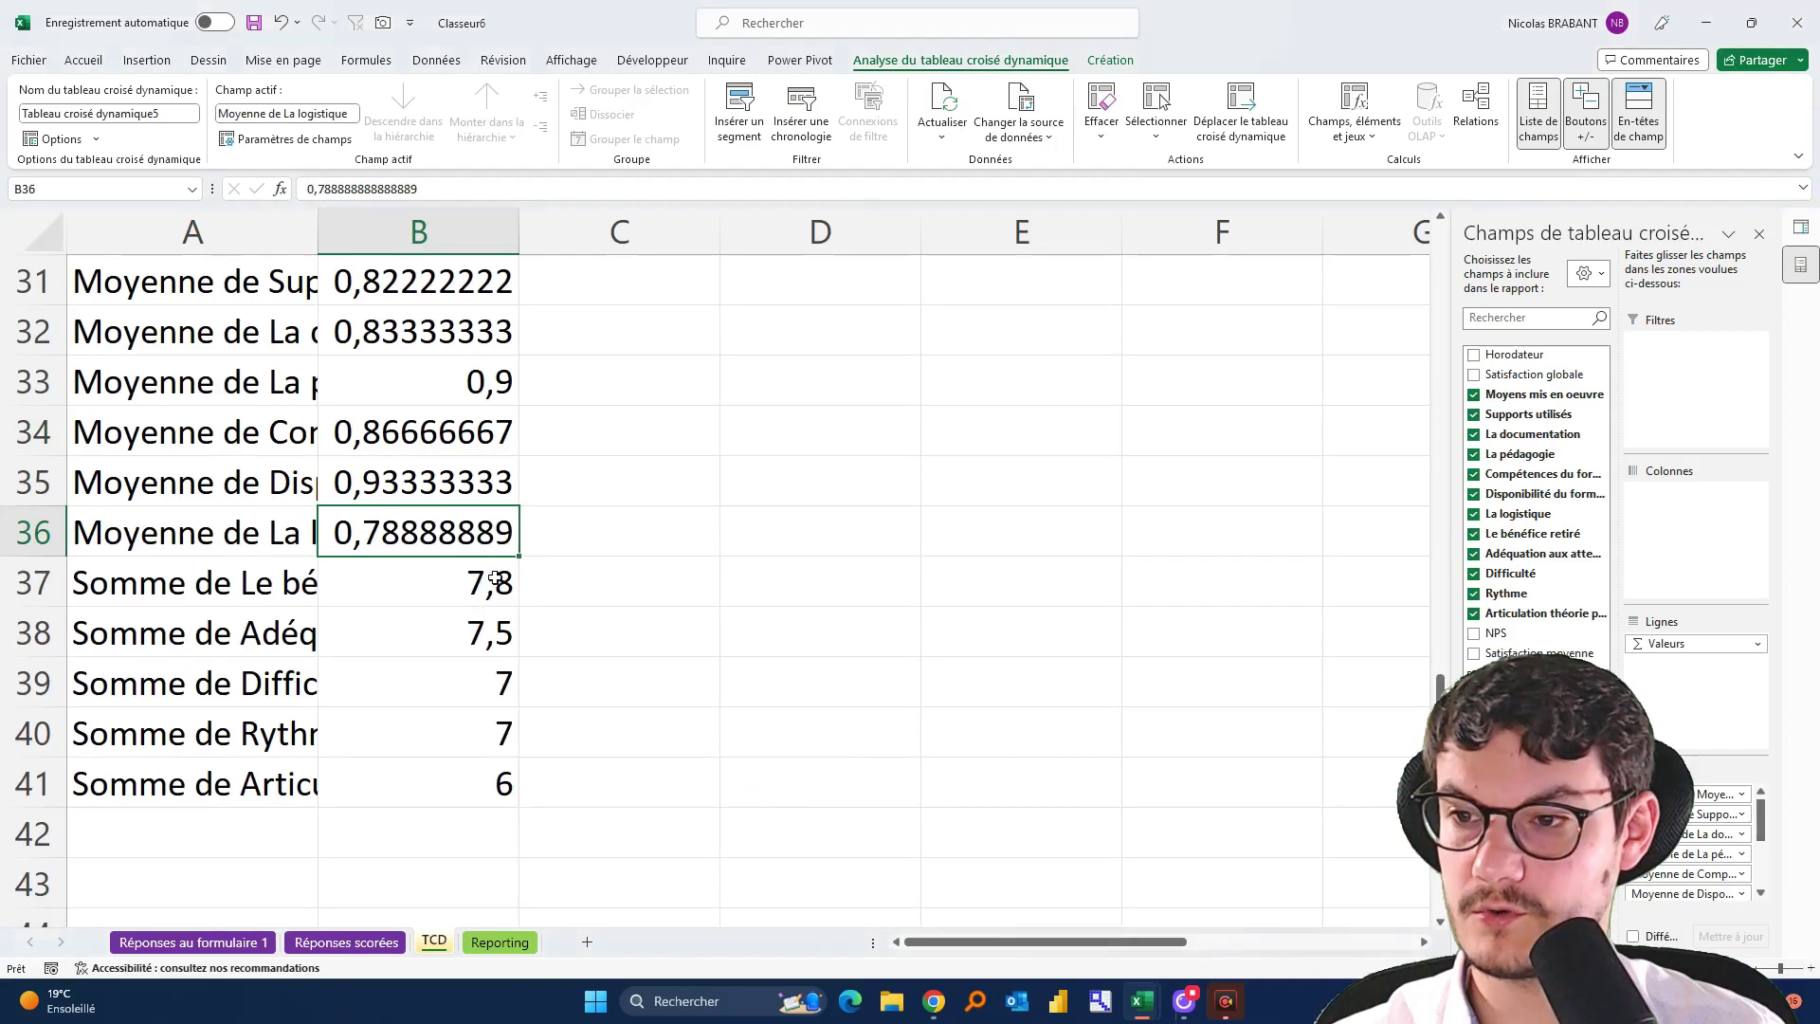
pyautogui.rightClick(489, 583)
pyautogui.moveTo(671, 804)
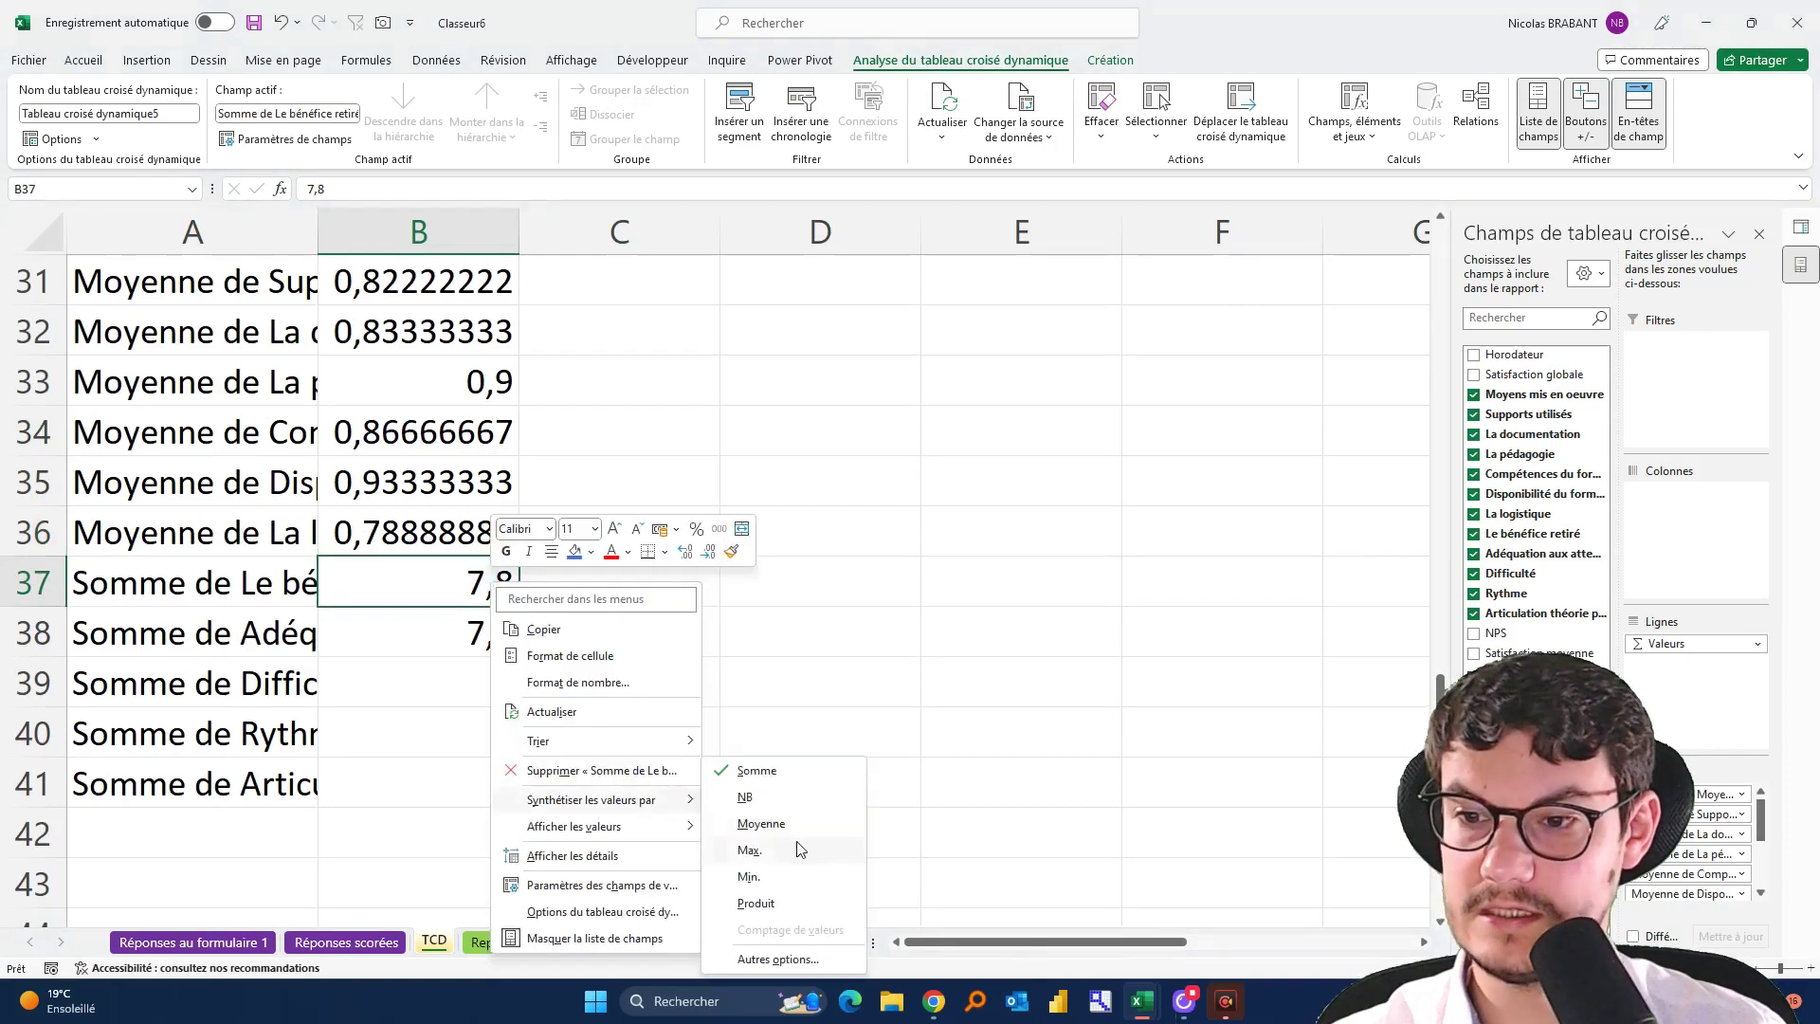
pyautogui.click(770, 825)
pyautogui.rightClick(503, 632)
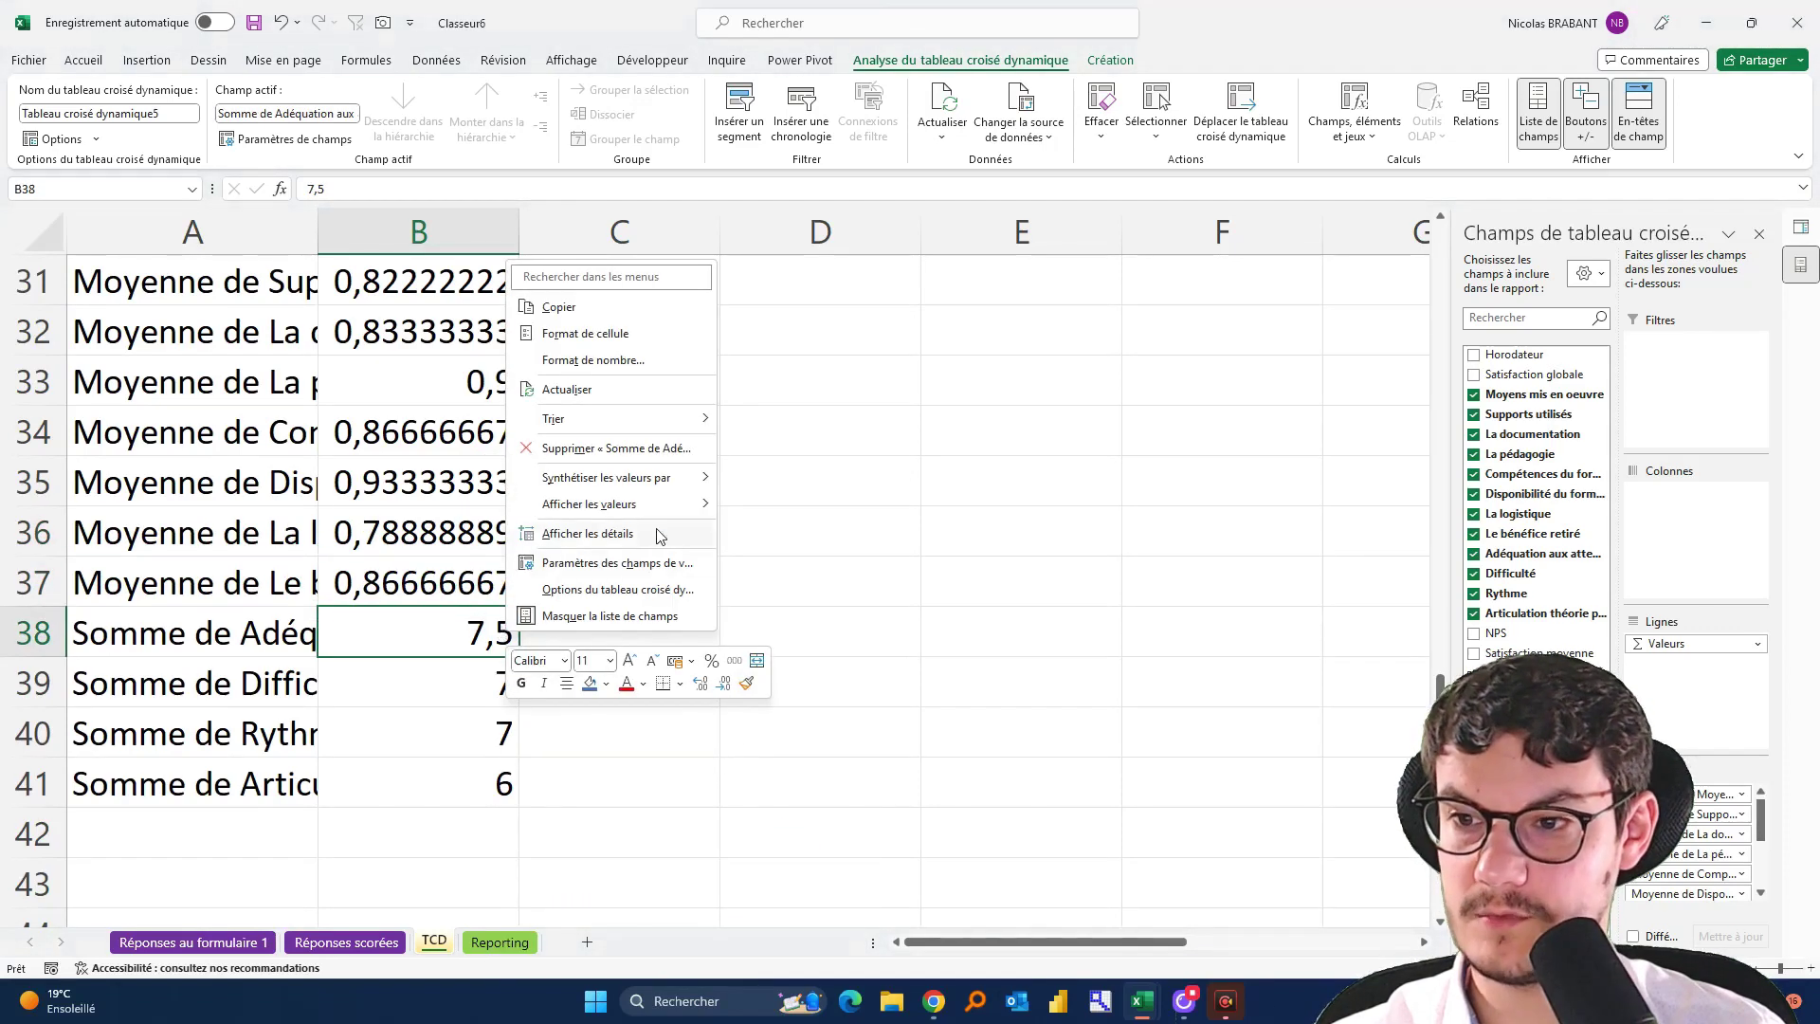
pyautogui.moveTo(659, 477)
pyautogui.click(799, 536)
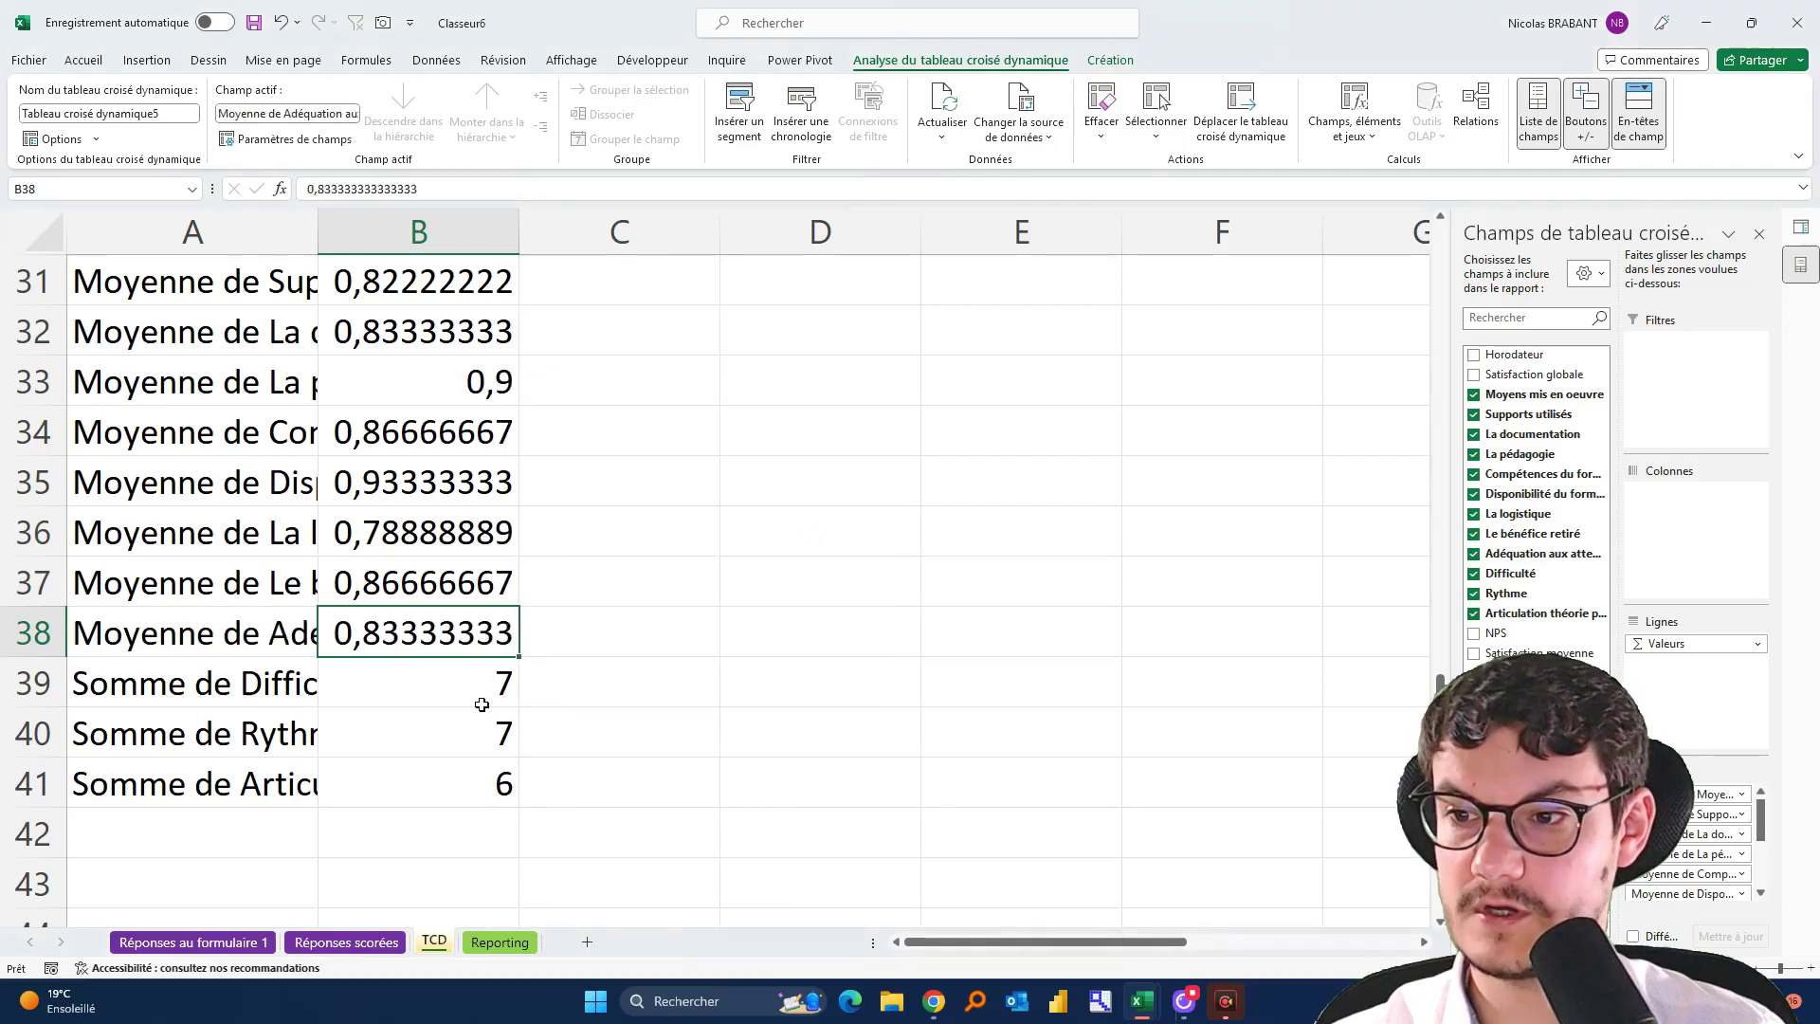
# Summarise Difficulté, Rythme and Articulation théorie pratique by Moyenne, then check B41
pyautogui.rightClick(468, 682)
pyautogui.moveTo(654, 533)
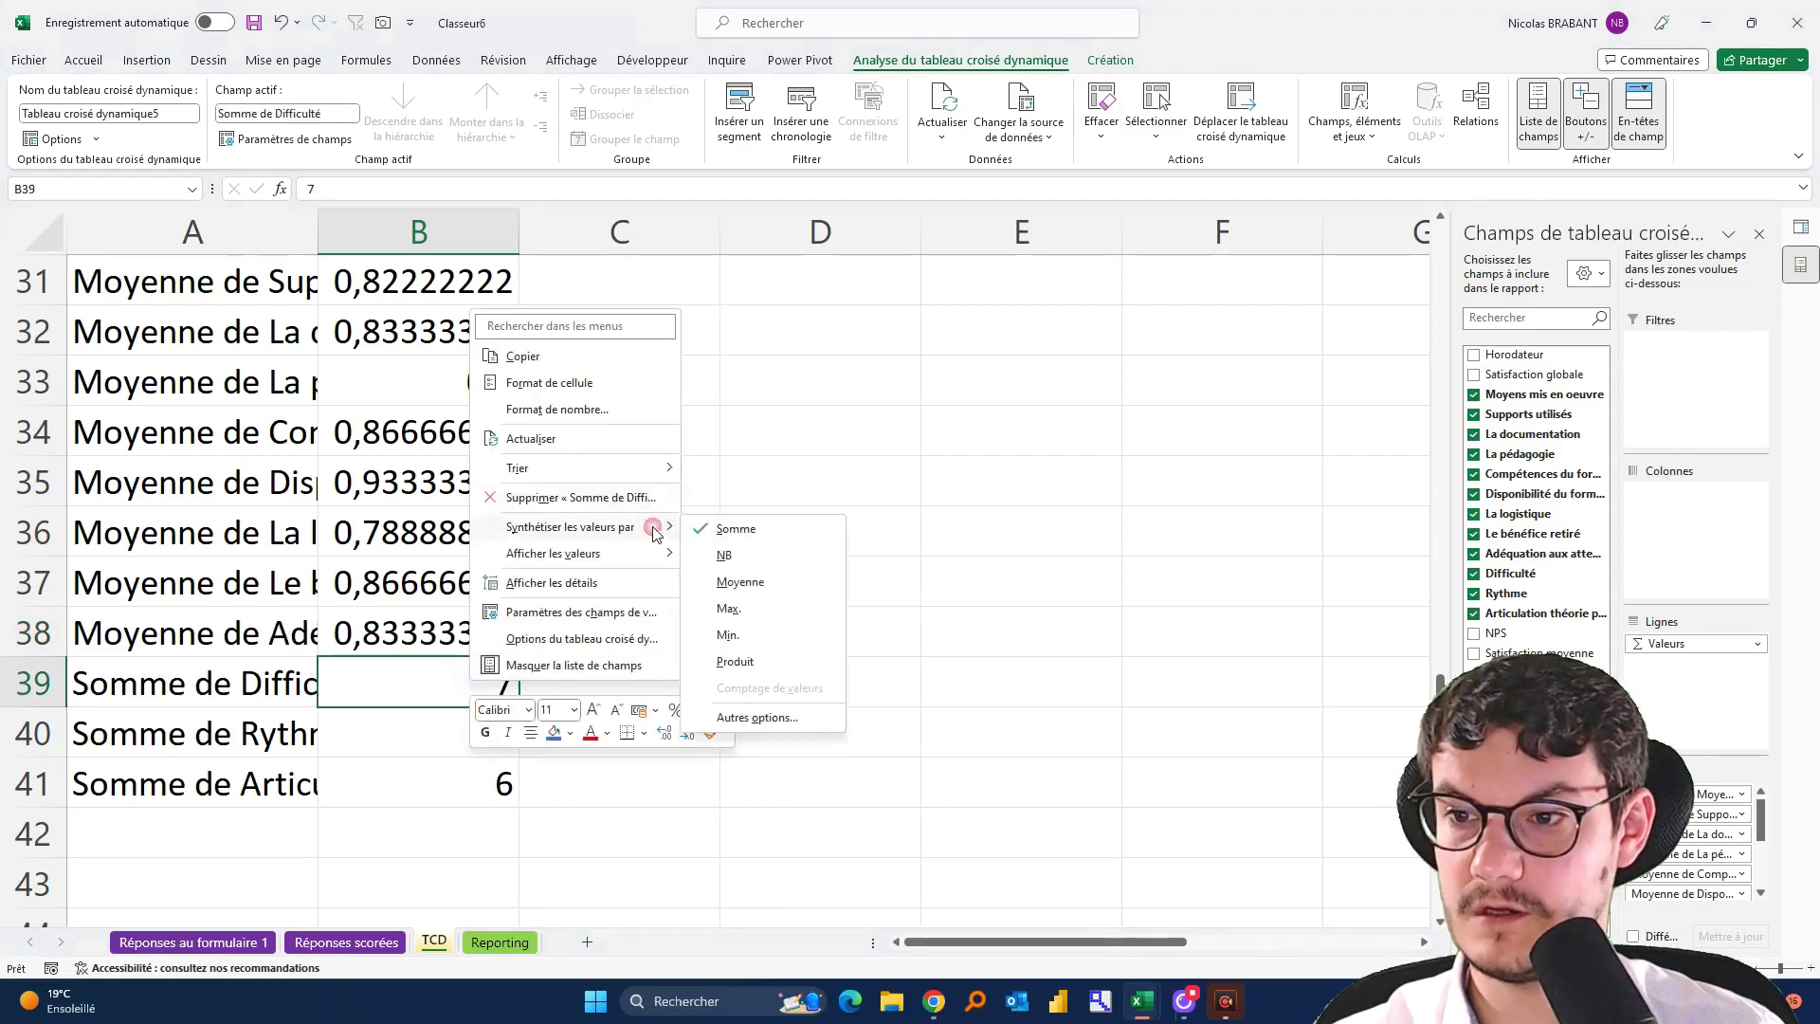
pyautogui.click(787, 582)
pyautogui.rightClick(443, 736)
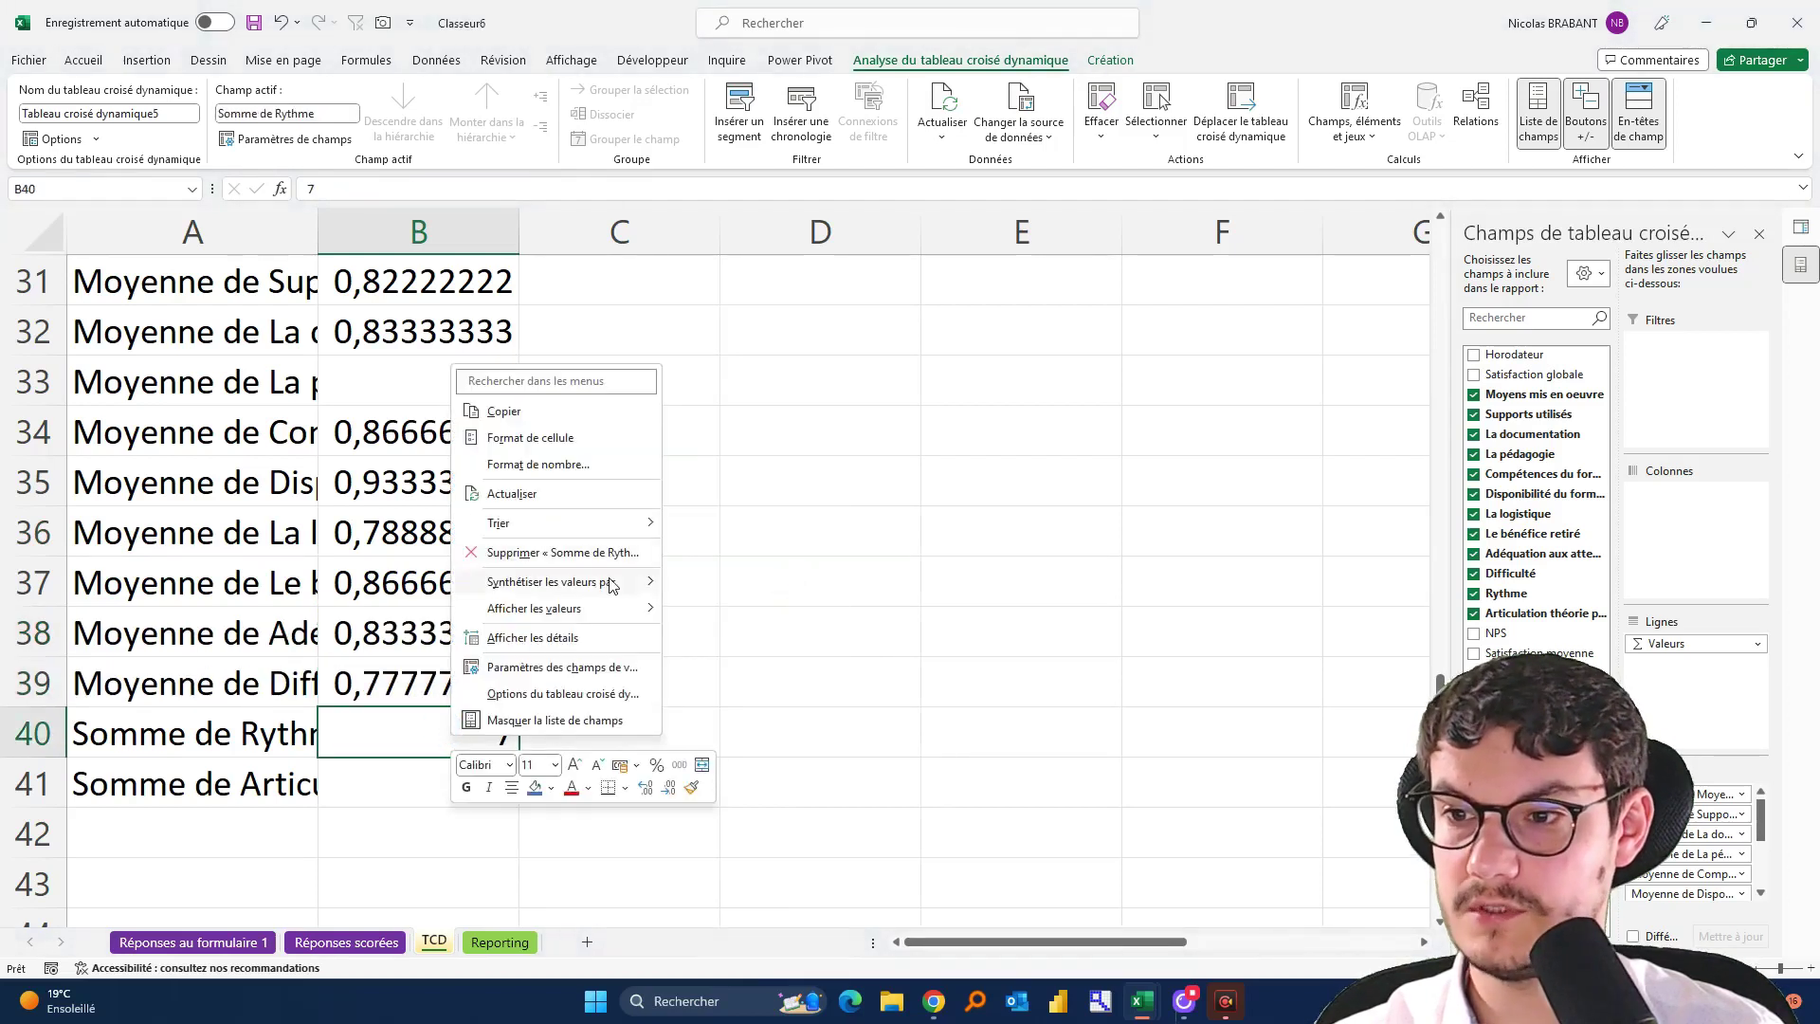
pyautogui.moveTo(609, 581)
pyautogui.click(771, 652)
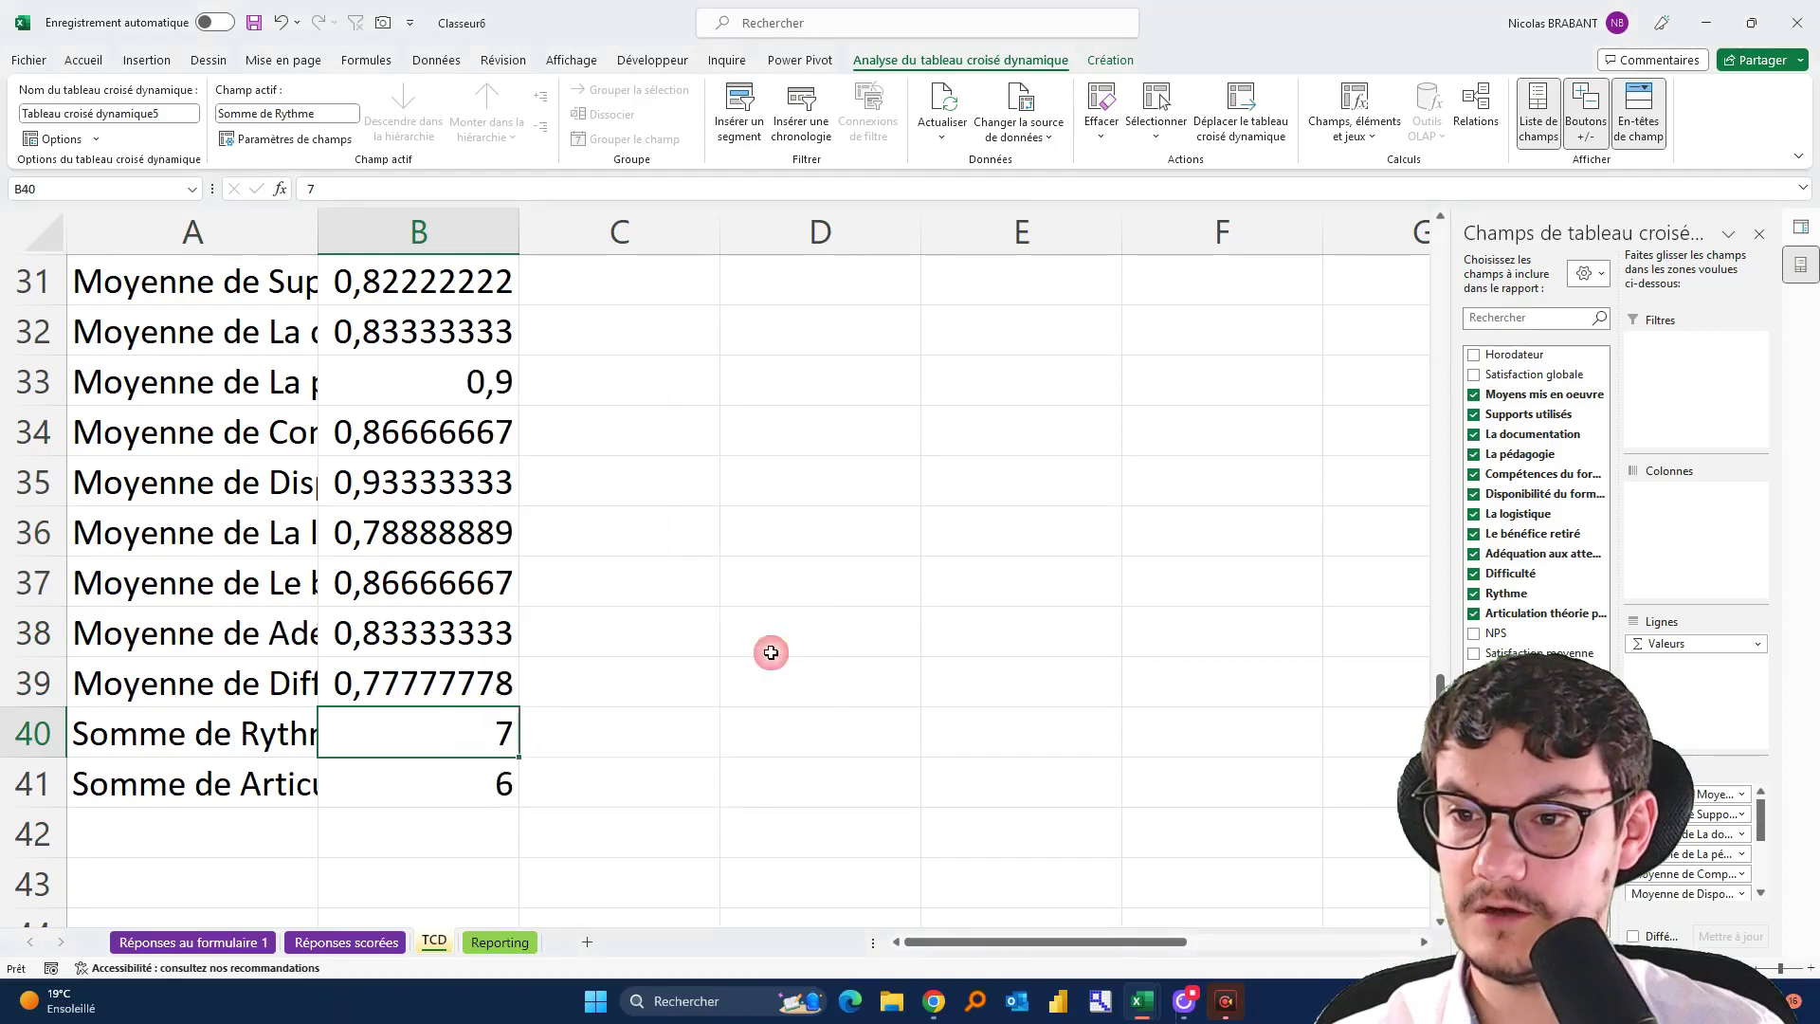
pyautogui.rightClick(474, 779)
pyautogui.moveTo(641, 633)
pyautogui.click(742, 683)
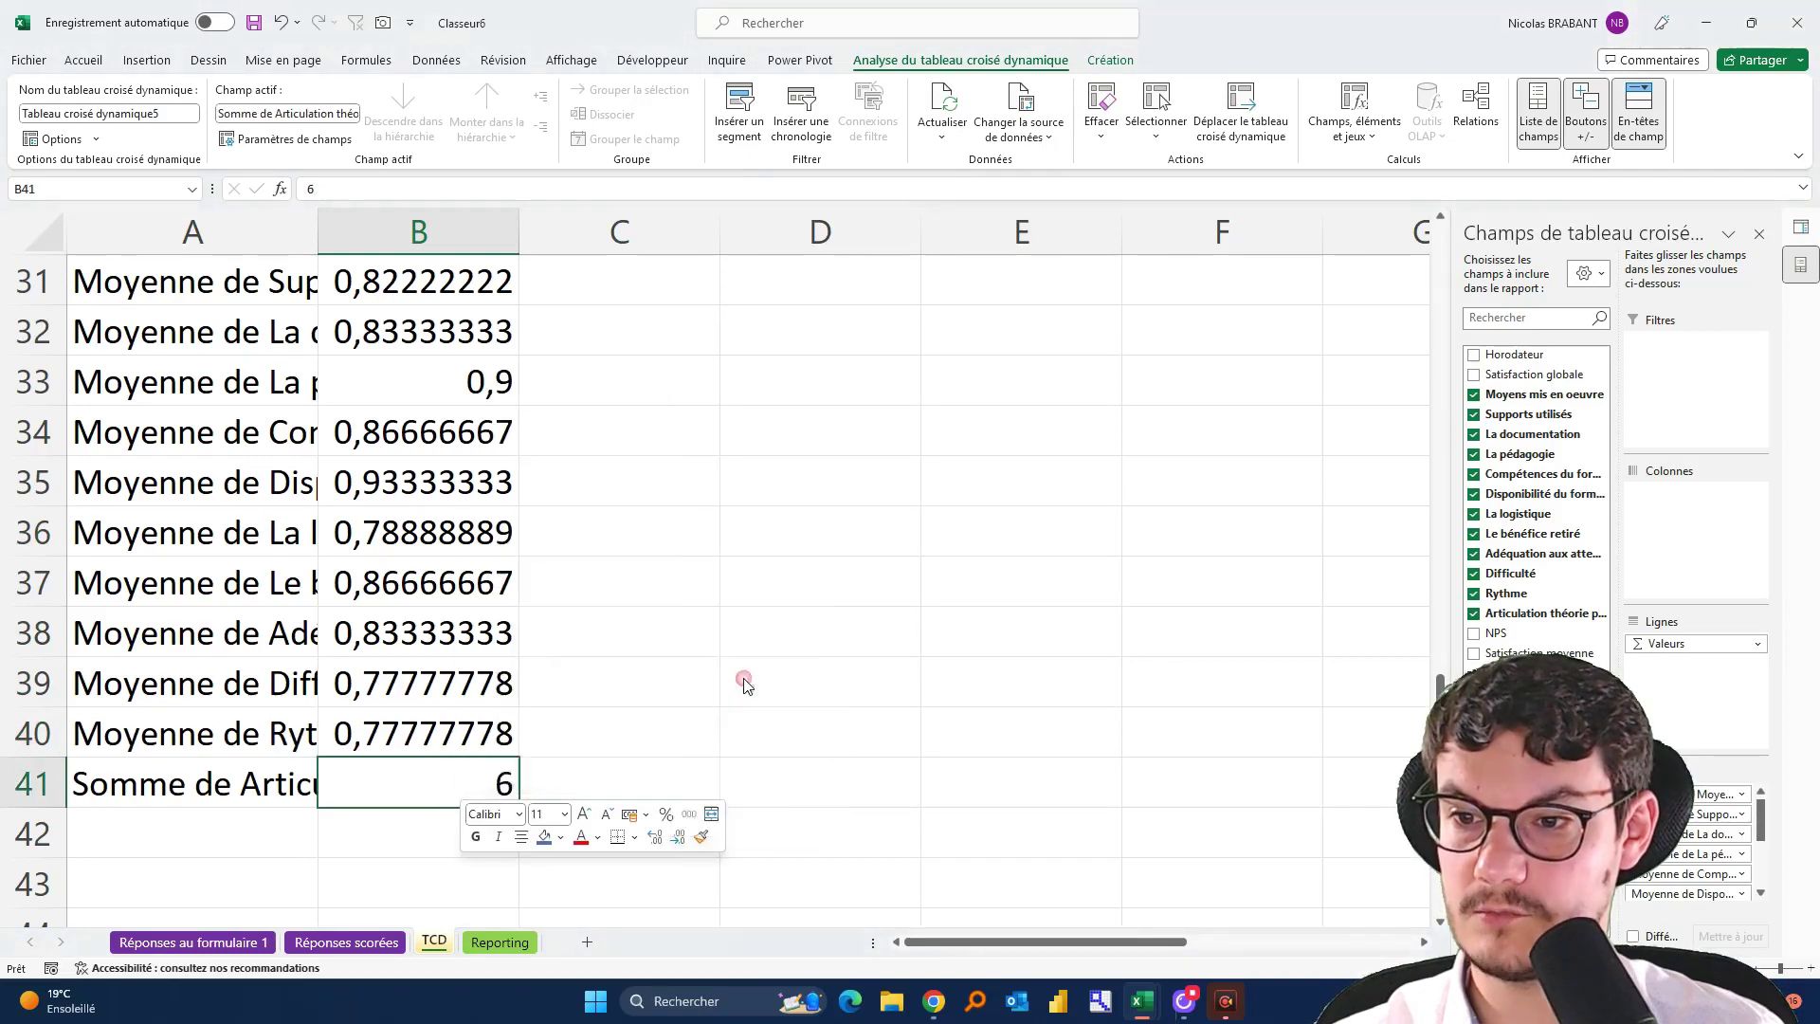
pyautogui.click(951, 683)
pyautogui.scroll(2, 577, 593)
pyautogui.scroll(-2, 457, 503)
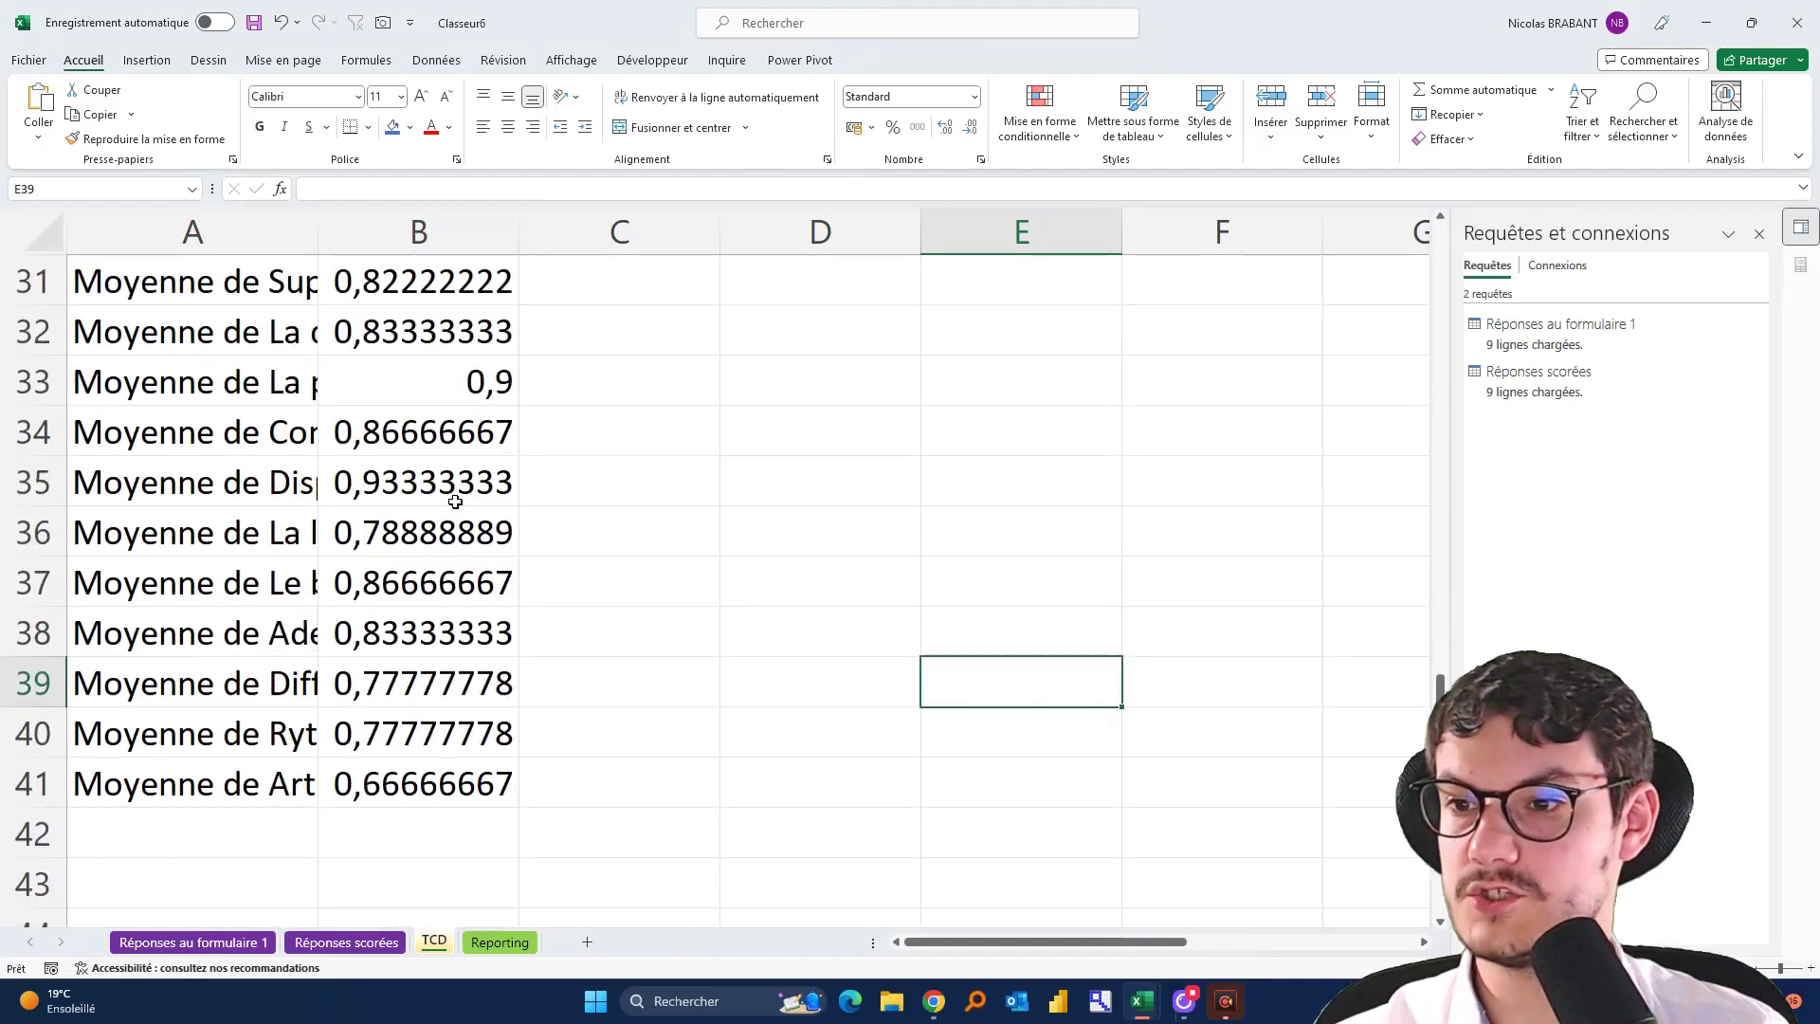
pyautogui.click(456, 779)
pyautogui.scroll(2, 445, 616)
# Format the averages B30:B41 as percentages with one decimal
pyautogui.keyDown('shift'); pyautogui.click(423, 532); pyautogui.keyUp('shift')
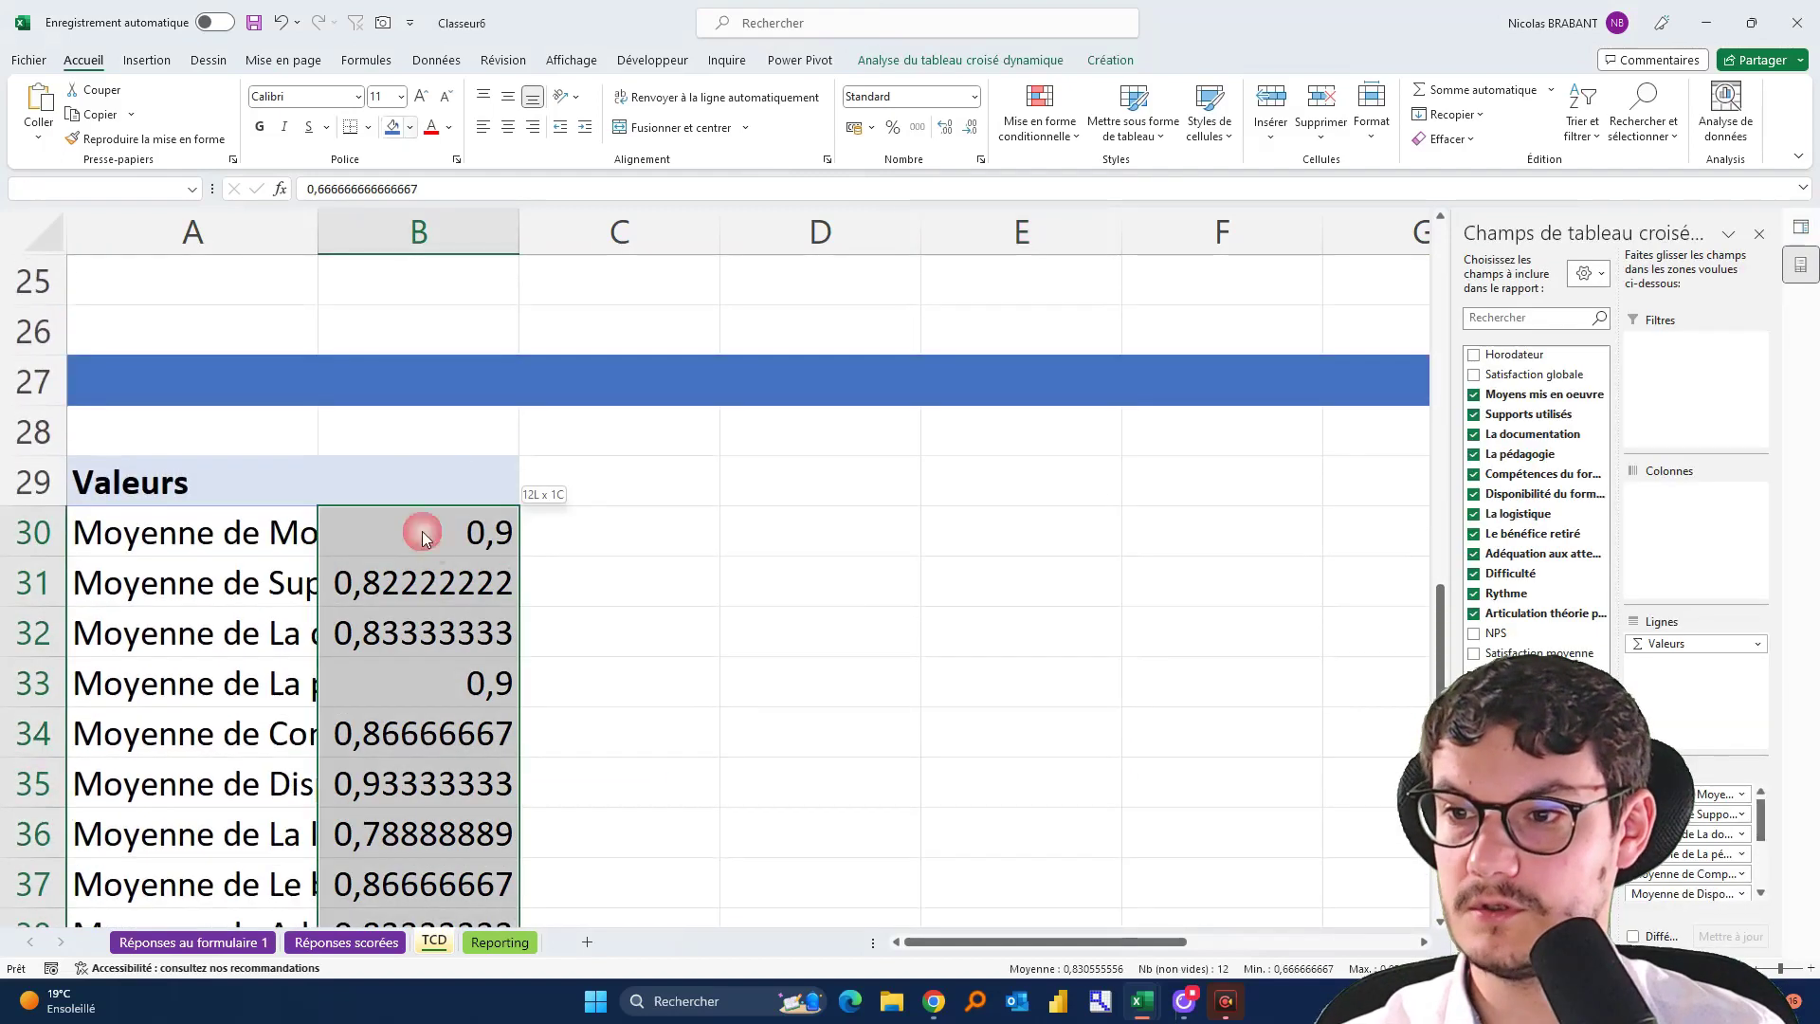
pyautogui.click(892, 127)
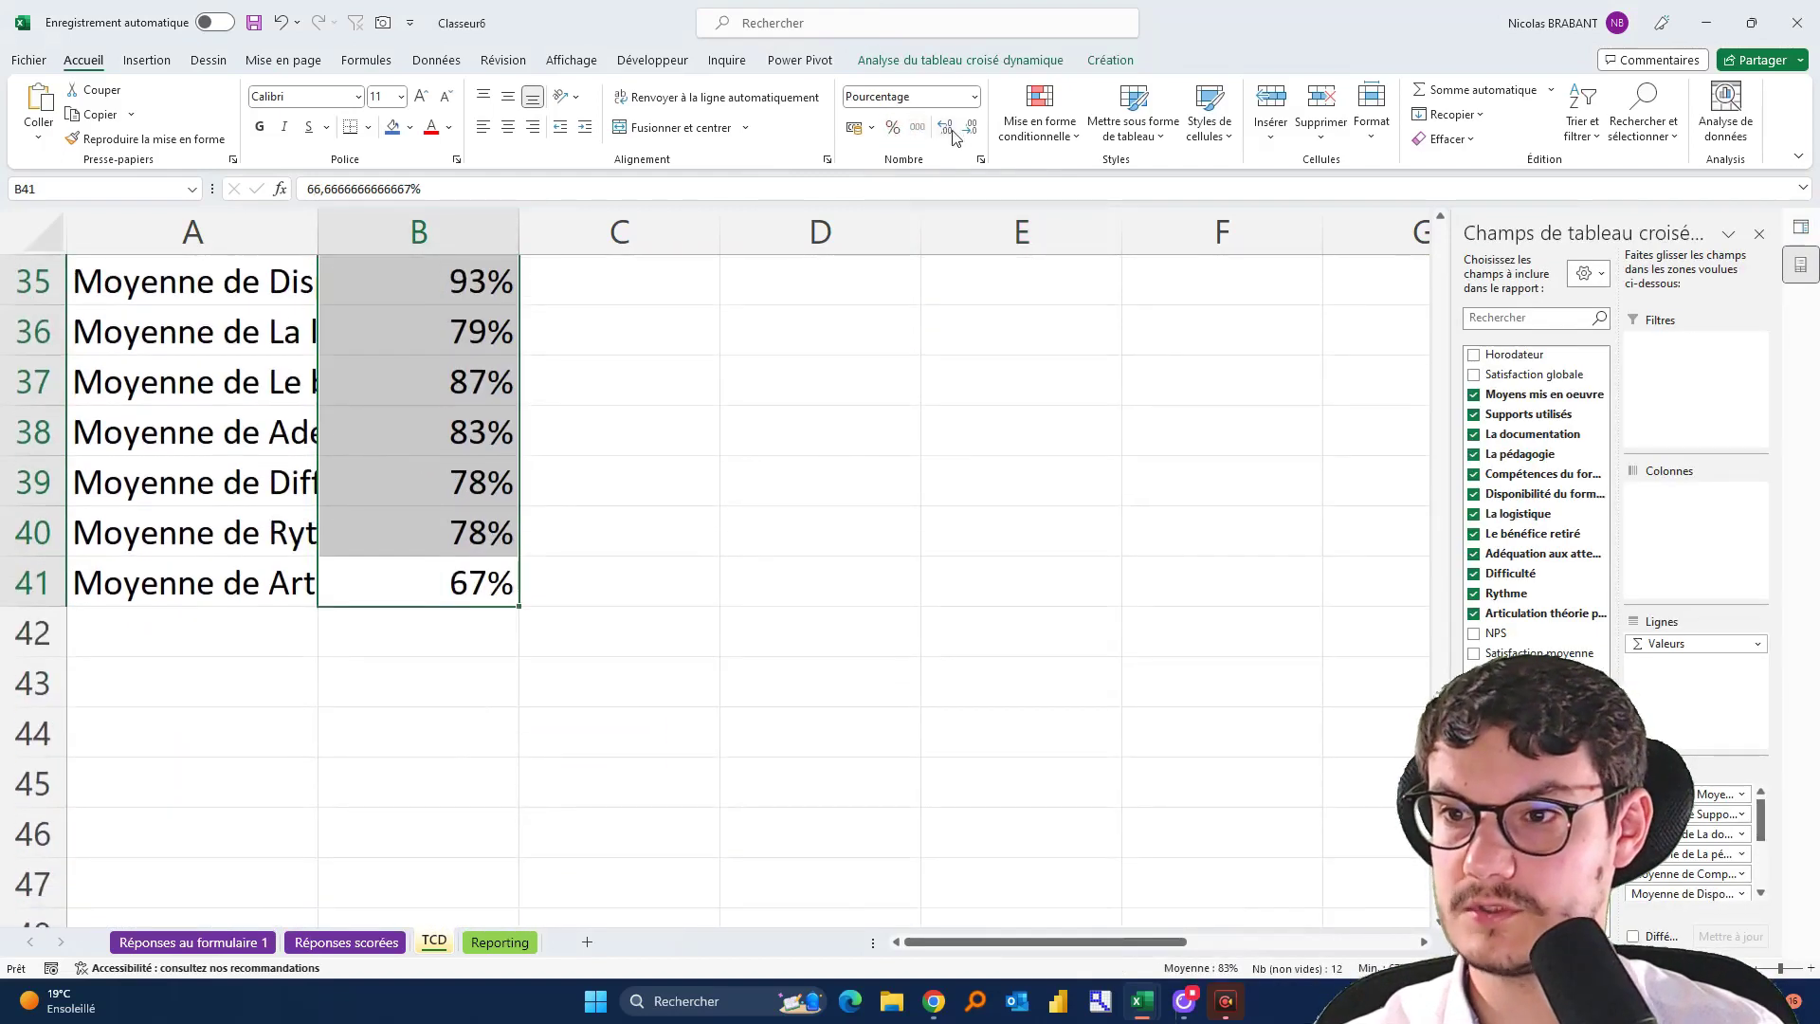
pyautogui.click(947, 130)
pyautogui.scroll(2, 474, 408)
# Rename the A30 label to 'Moyens mis en œuvre', dropping the 'Moyenne de' prefix
pyautogui.click(249, 329)
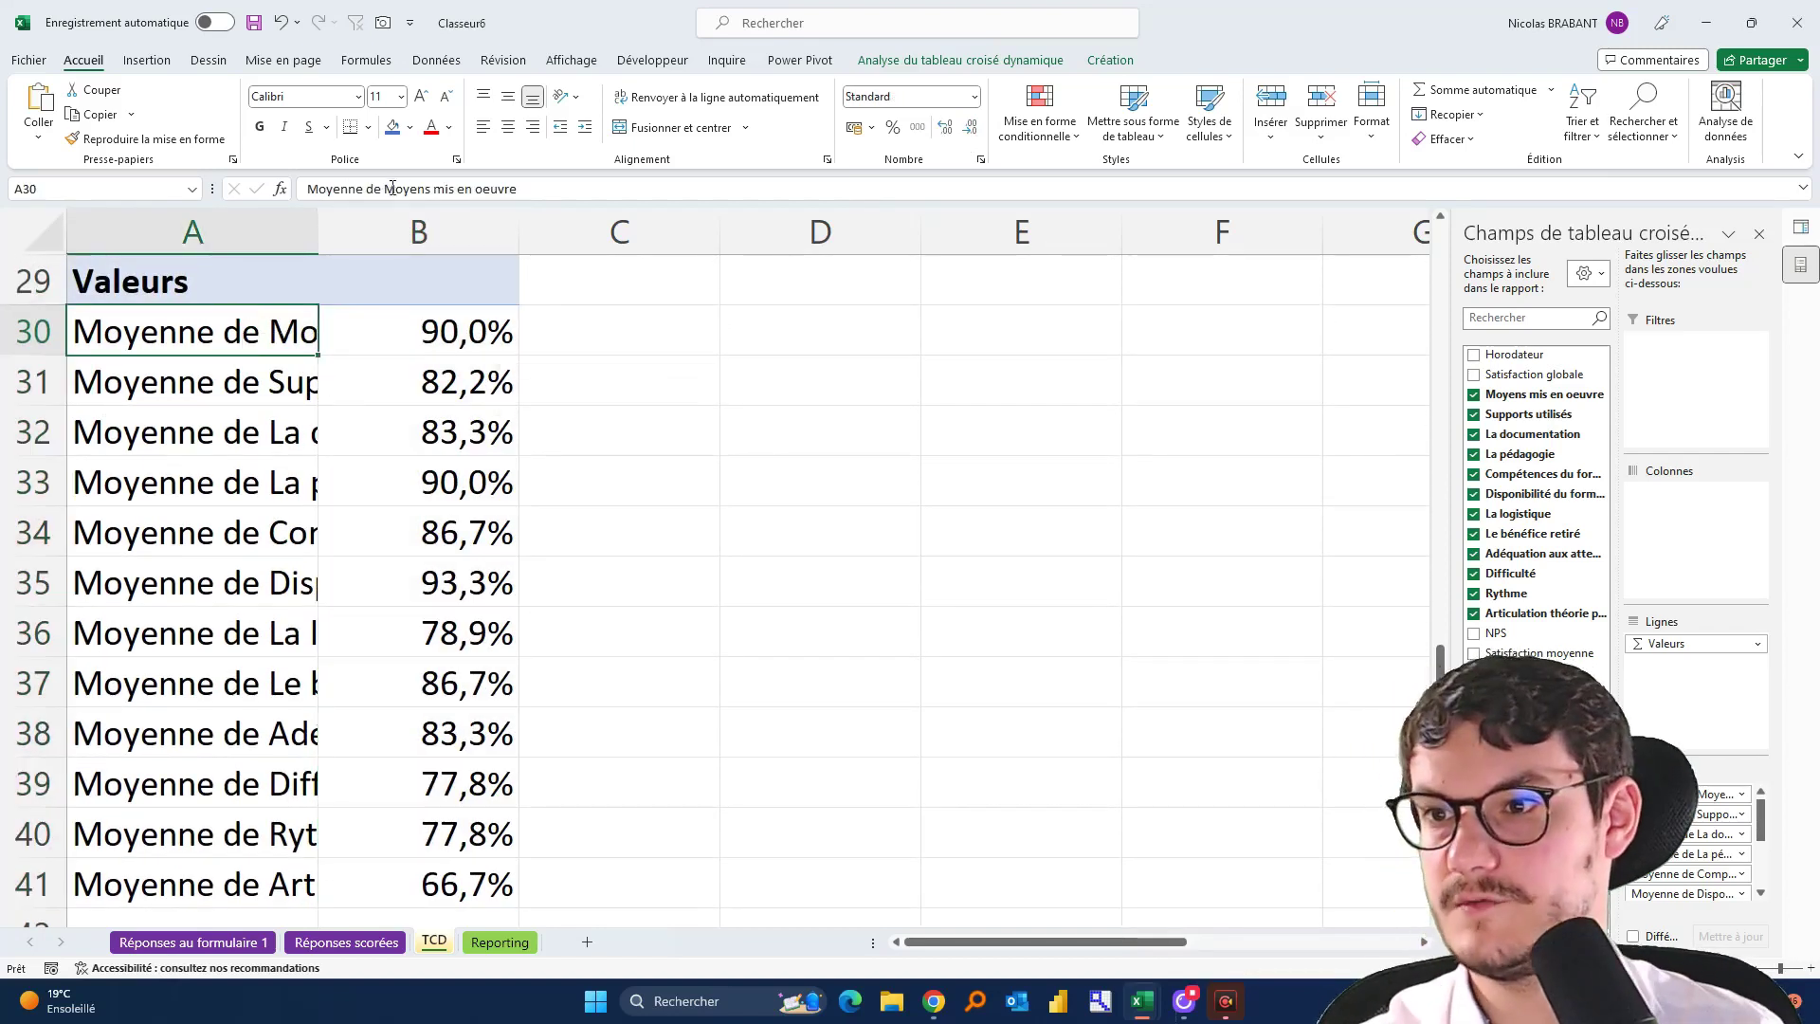
pyautogui.moveTo(385, 186); pyautogui.dragTo(96, 128)
pyautogui.press('BackSpace')
pyautogui.press('Return')
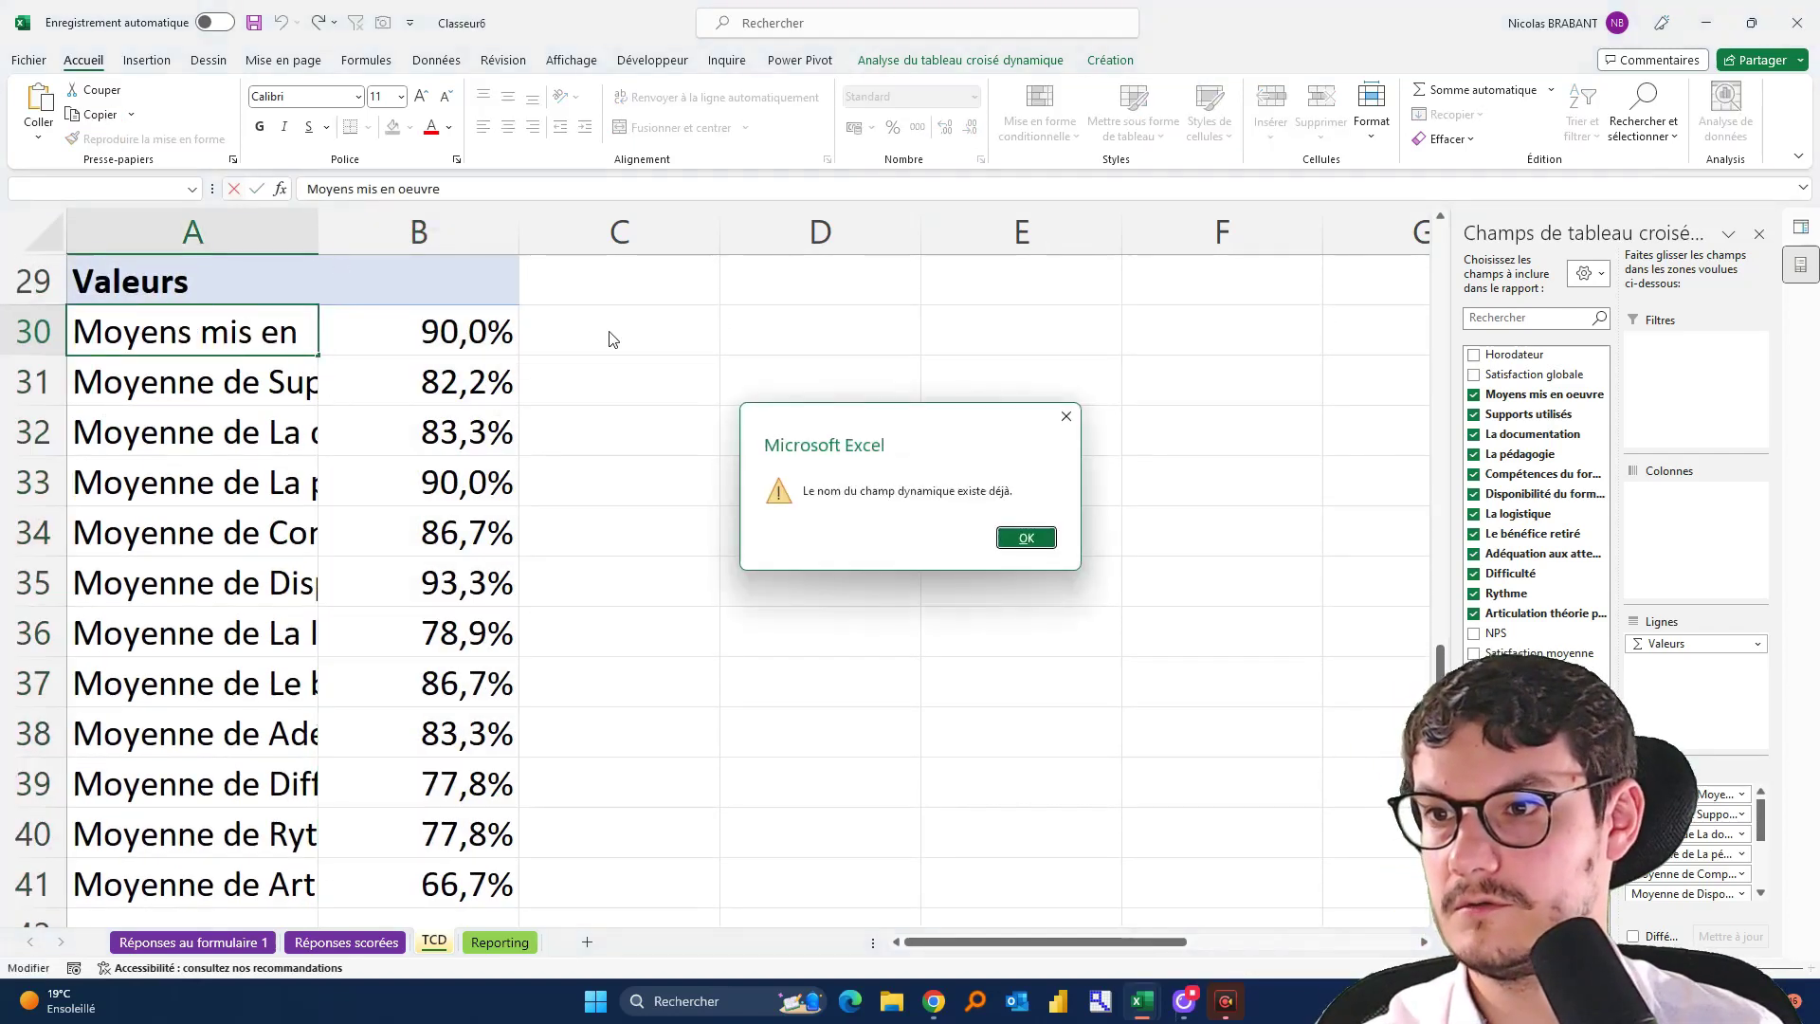
pyautogui.press('Return')
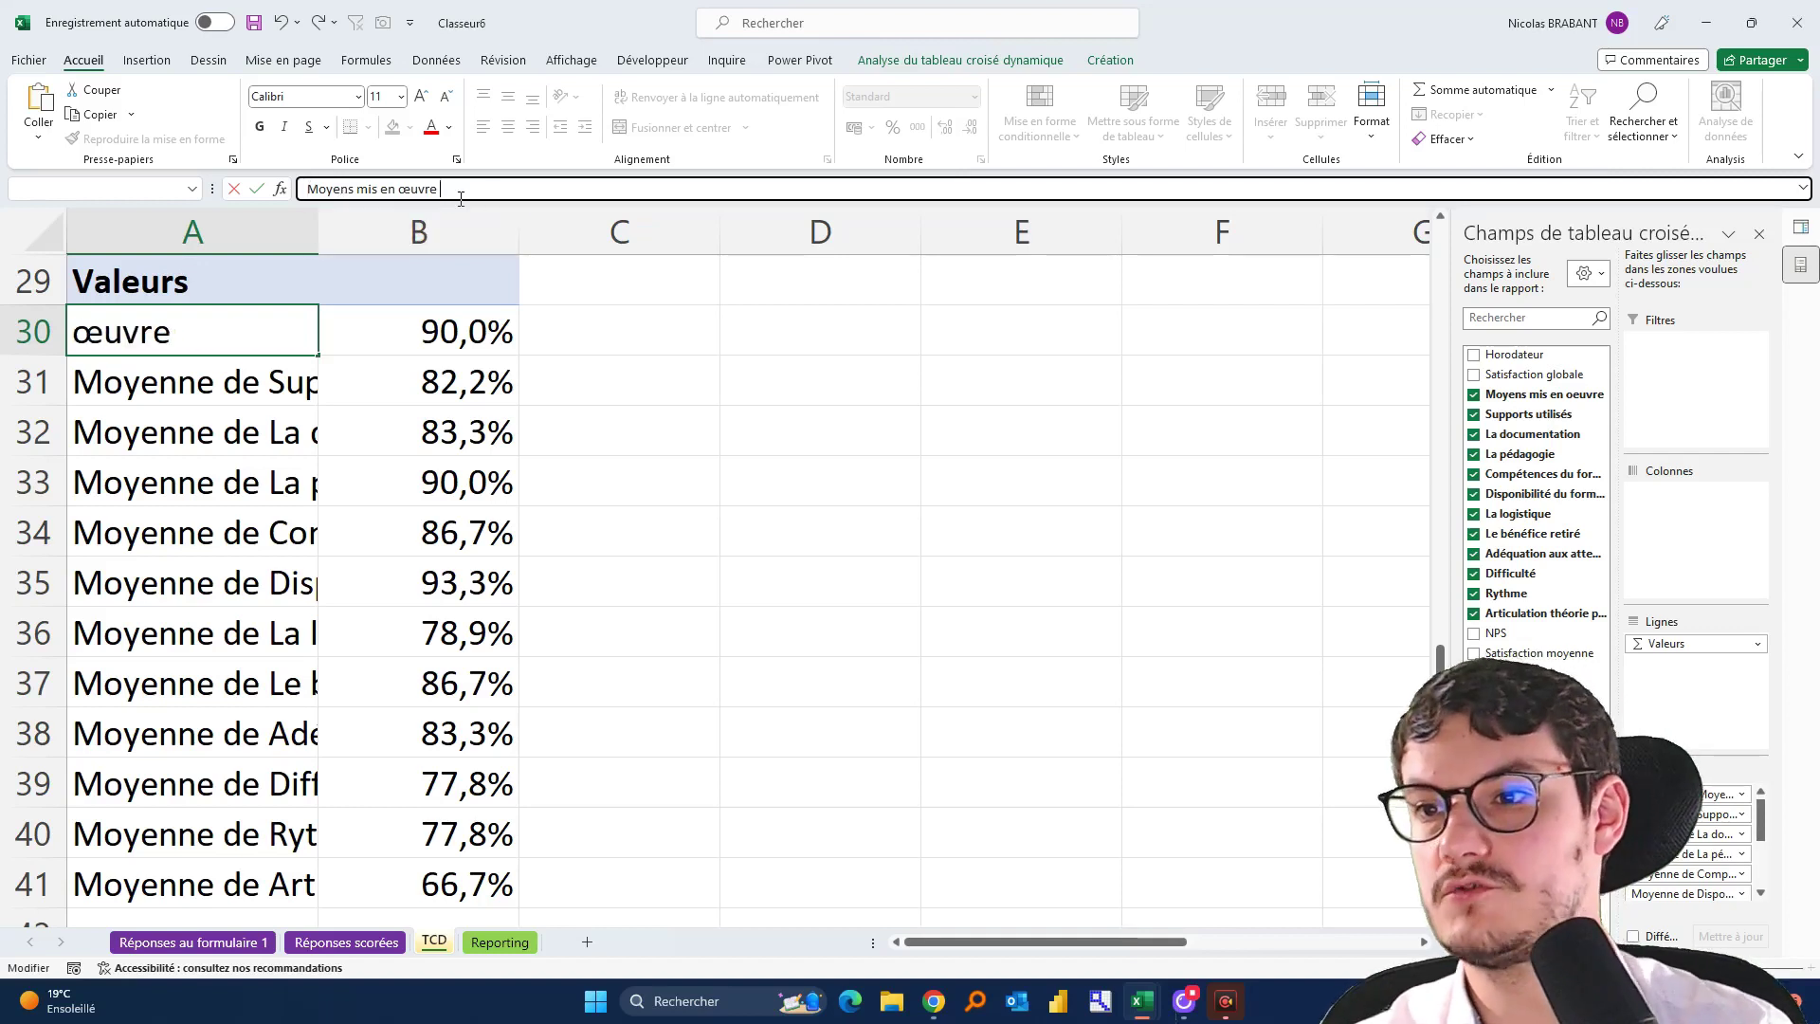
pyautogui.press('Return')
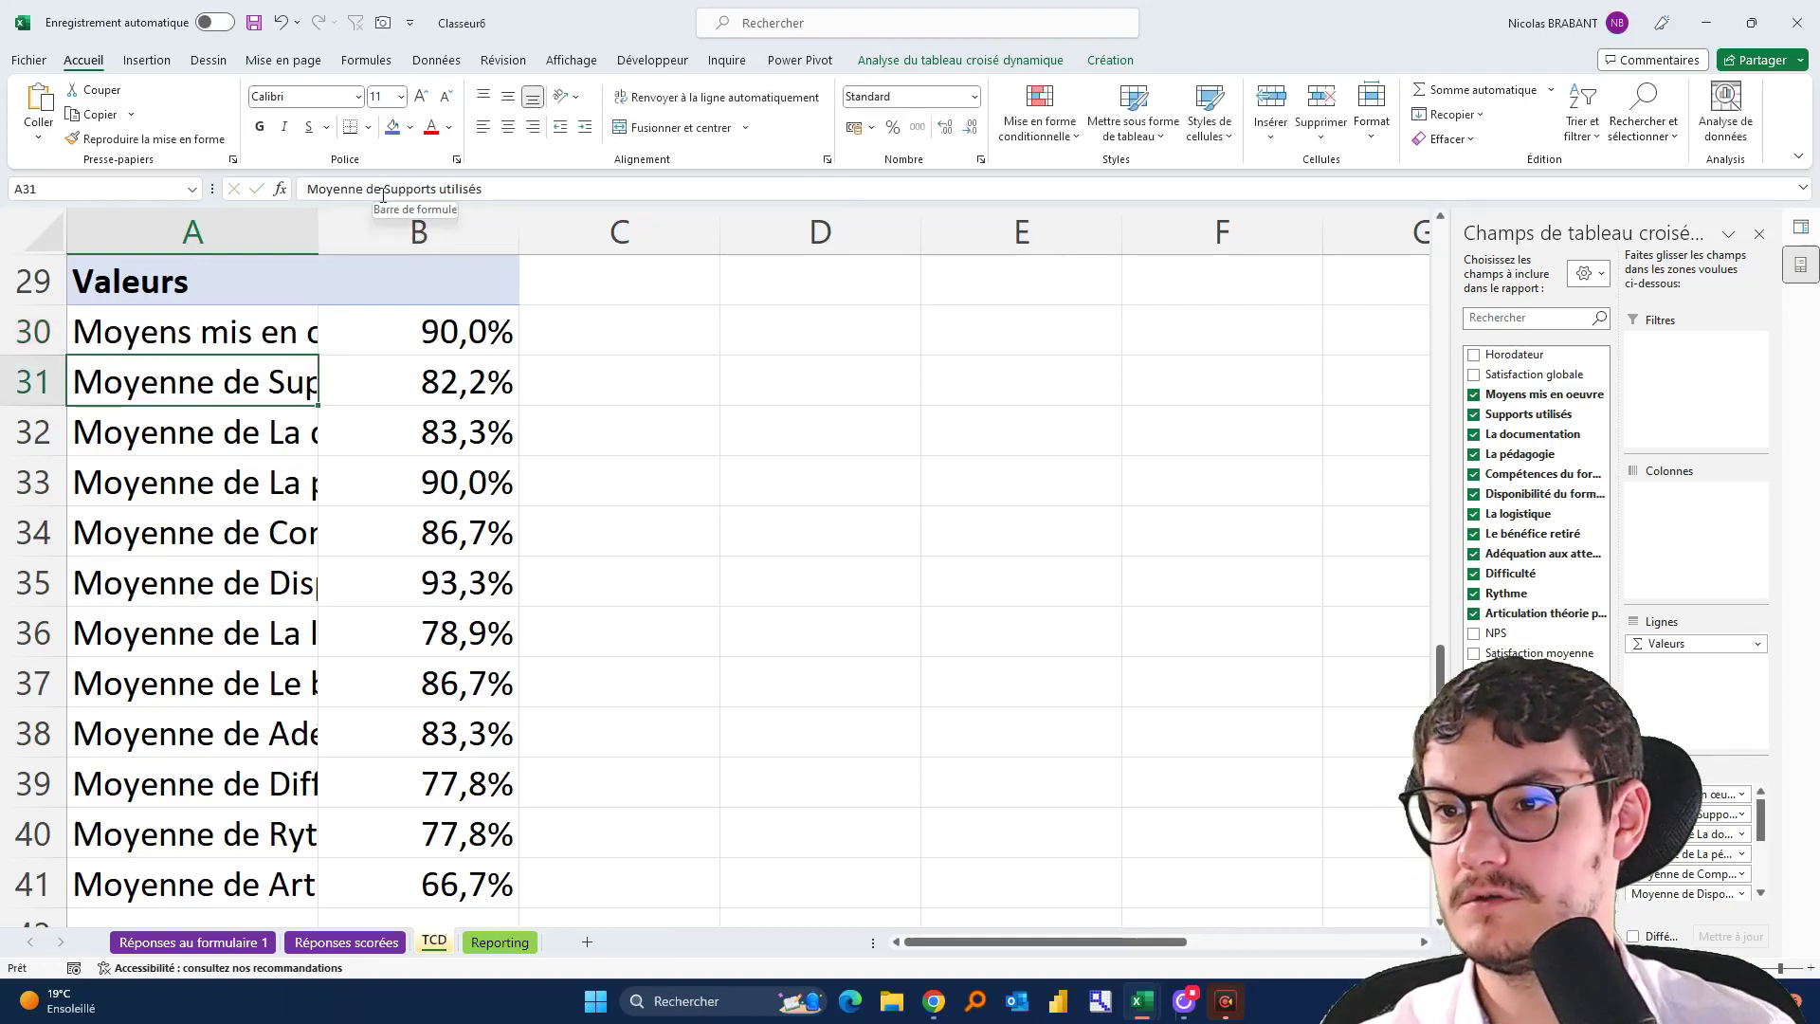
# Strip 'Moyenne de' from Supports utilisés, La documentation and La pédagogie labels
pyautogui.moveTo(383, 197); pyautogui.dragTo(168, 150)
pyautogui.press('BackSpace')
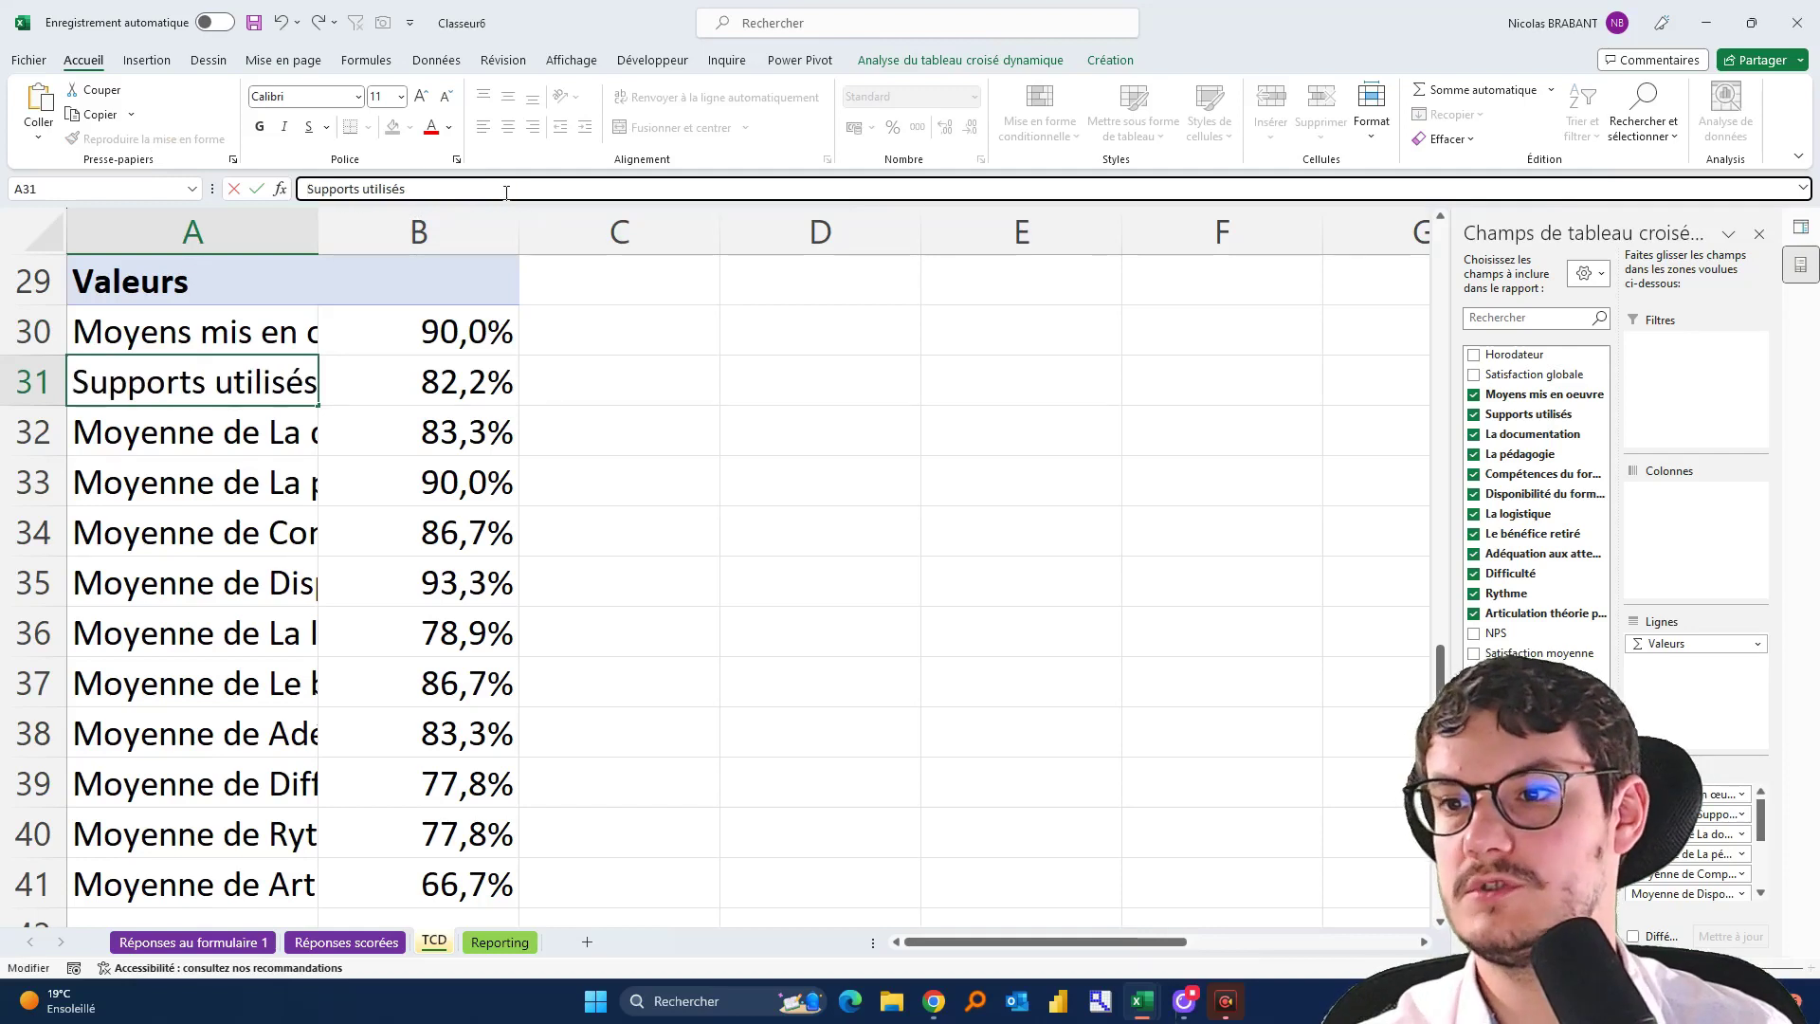
pyautogui.press('Return')
pyautogui.moveTo(383, 189); pyautogui.dragTo(305, 190)
pyautogui.press('BackSpace')
pyautogui.press('Return')
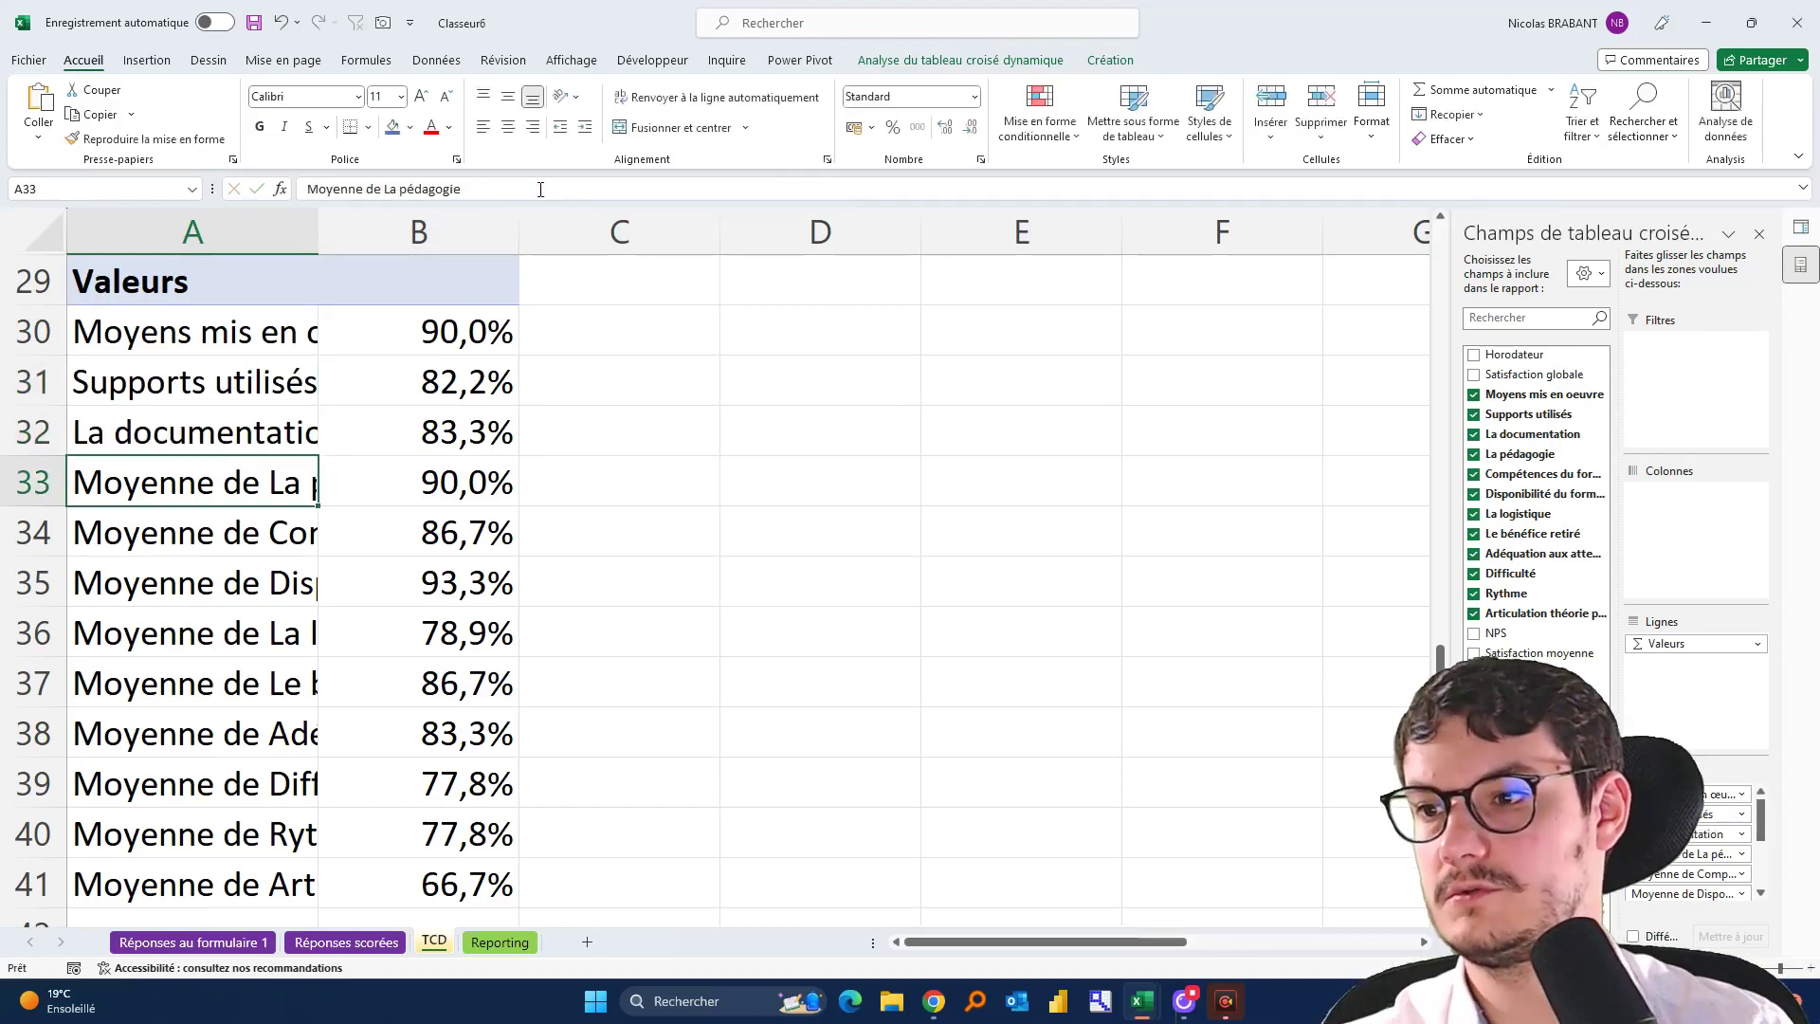
pyautogui.moveTo(383, 190); pyautogui.dragTo(306, 190)
pyautogui.press('BackSpace')
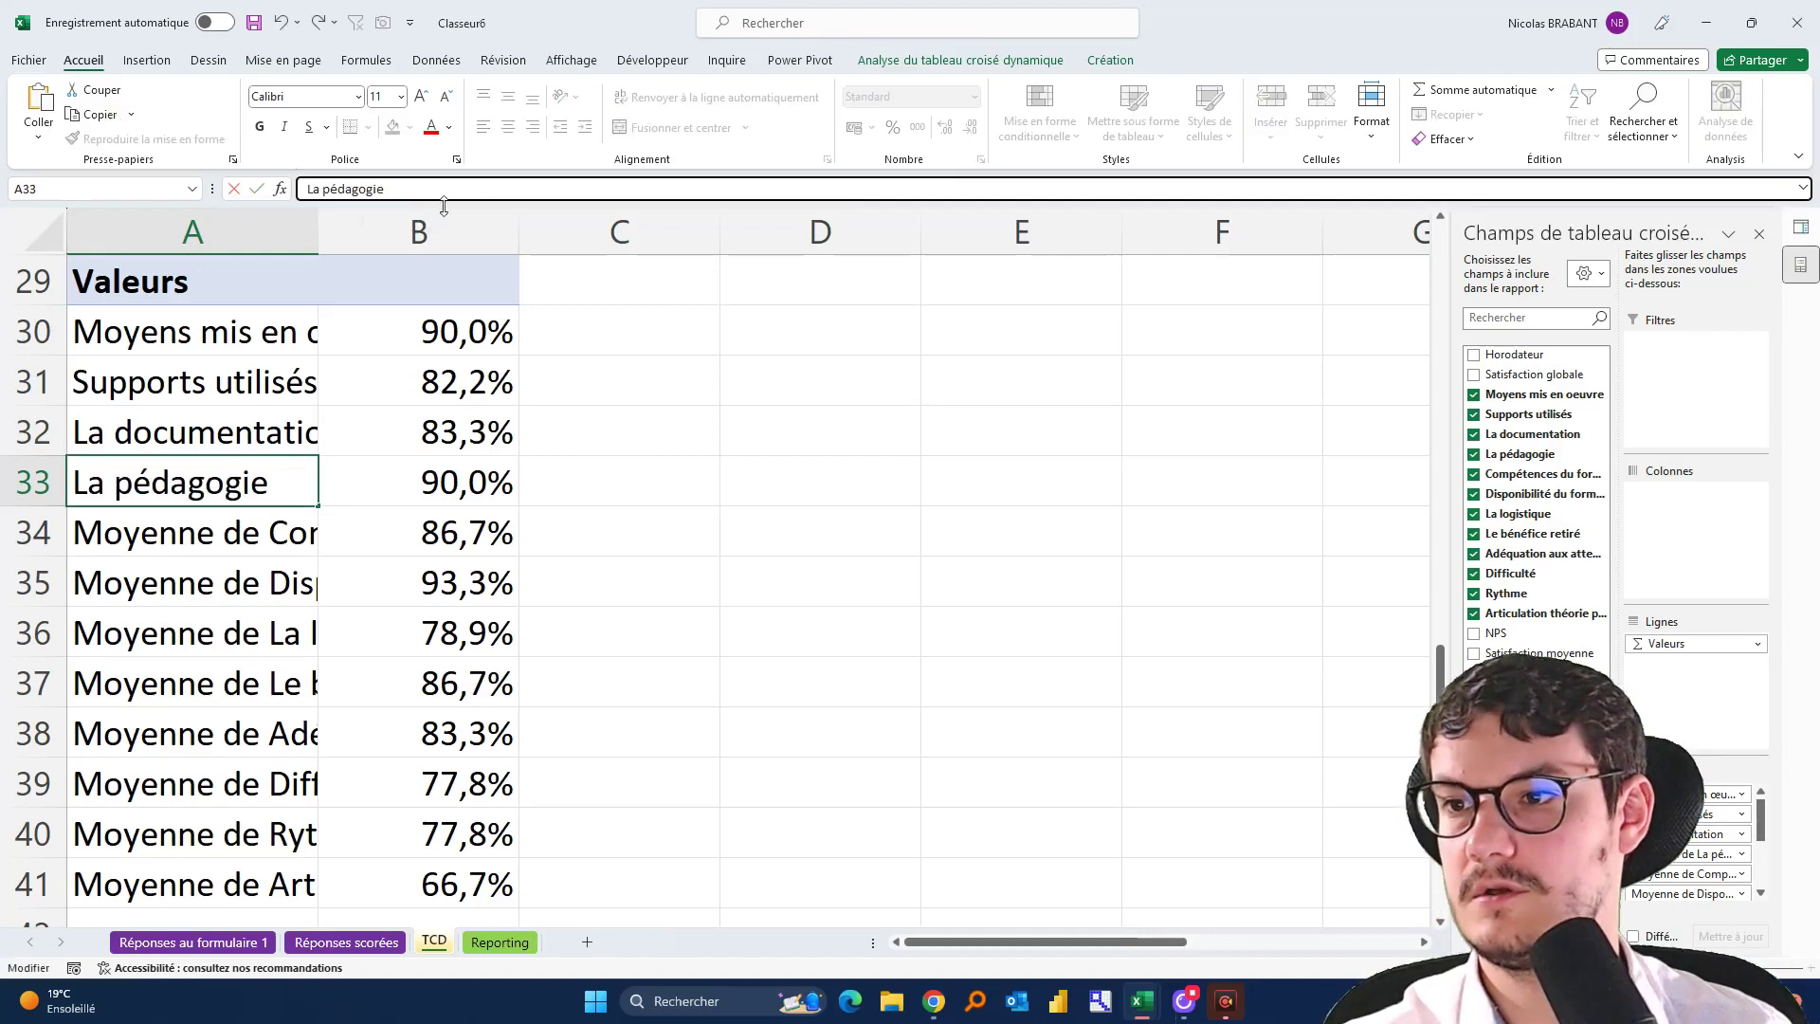
pyautogui.press('Return')
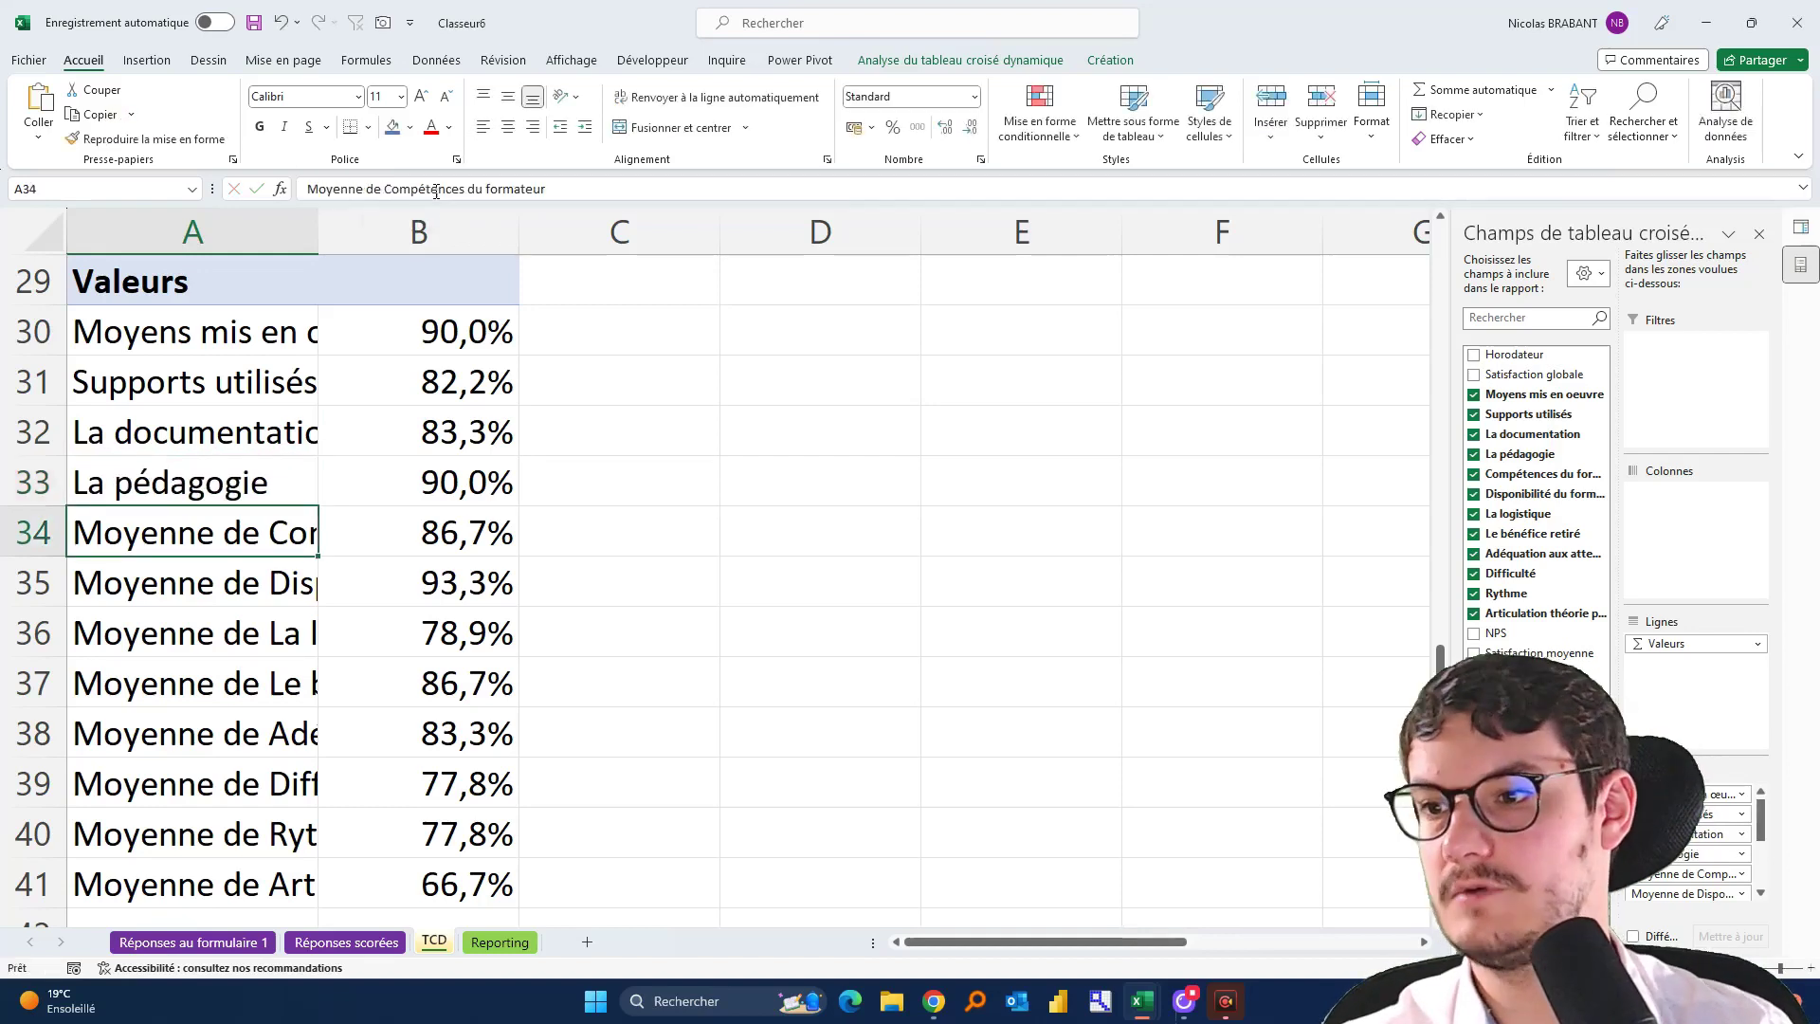
# Strip 'Moyenne de' from Compétences du formateur, Disponibilité du formateur and La logistique labels
pyautogui.moveTo(383, 190); pyautogui.dragTo(306, 190)
pyautogui.press('BackSpace')
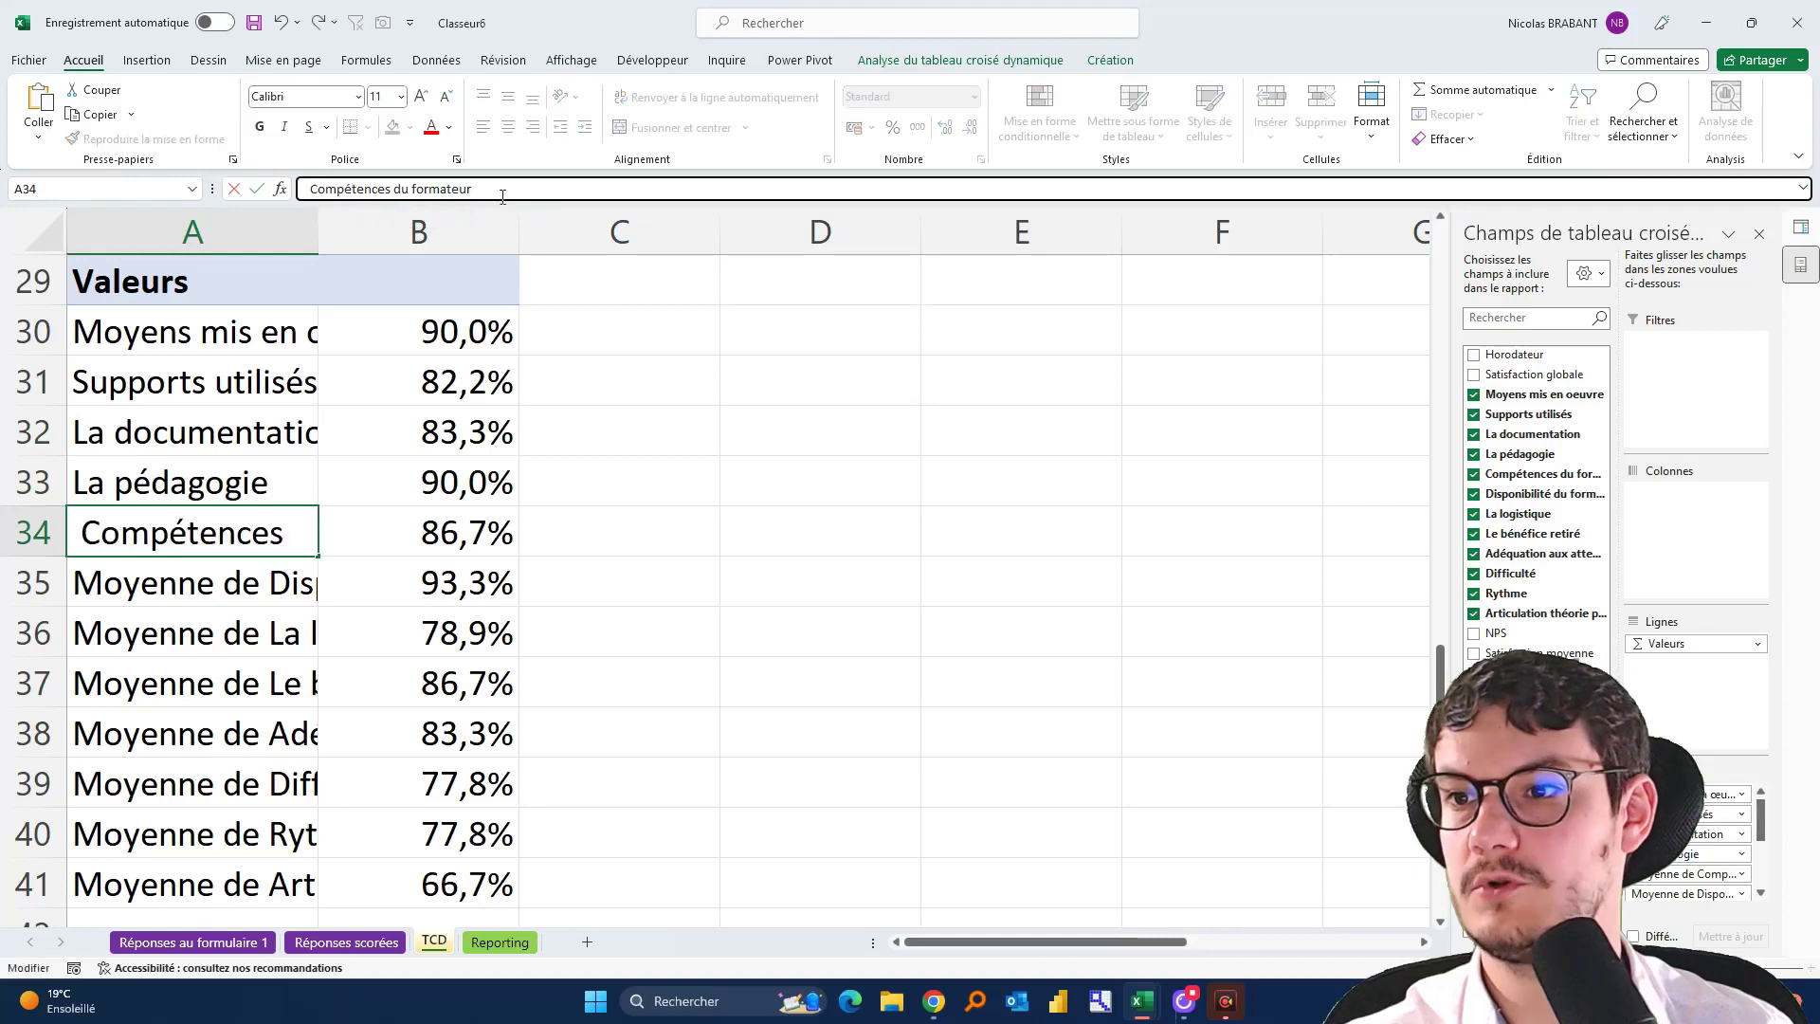
pyautogui.press('Return')
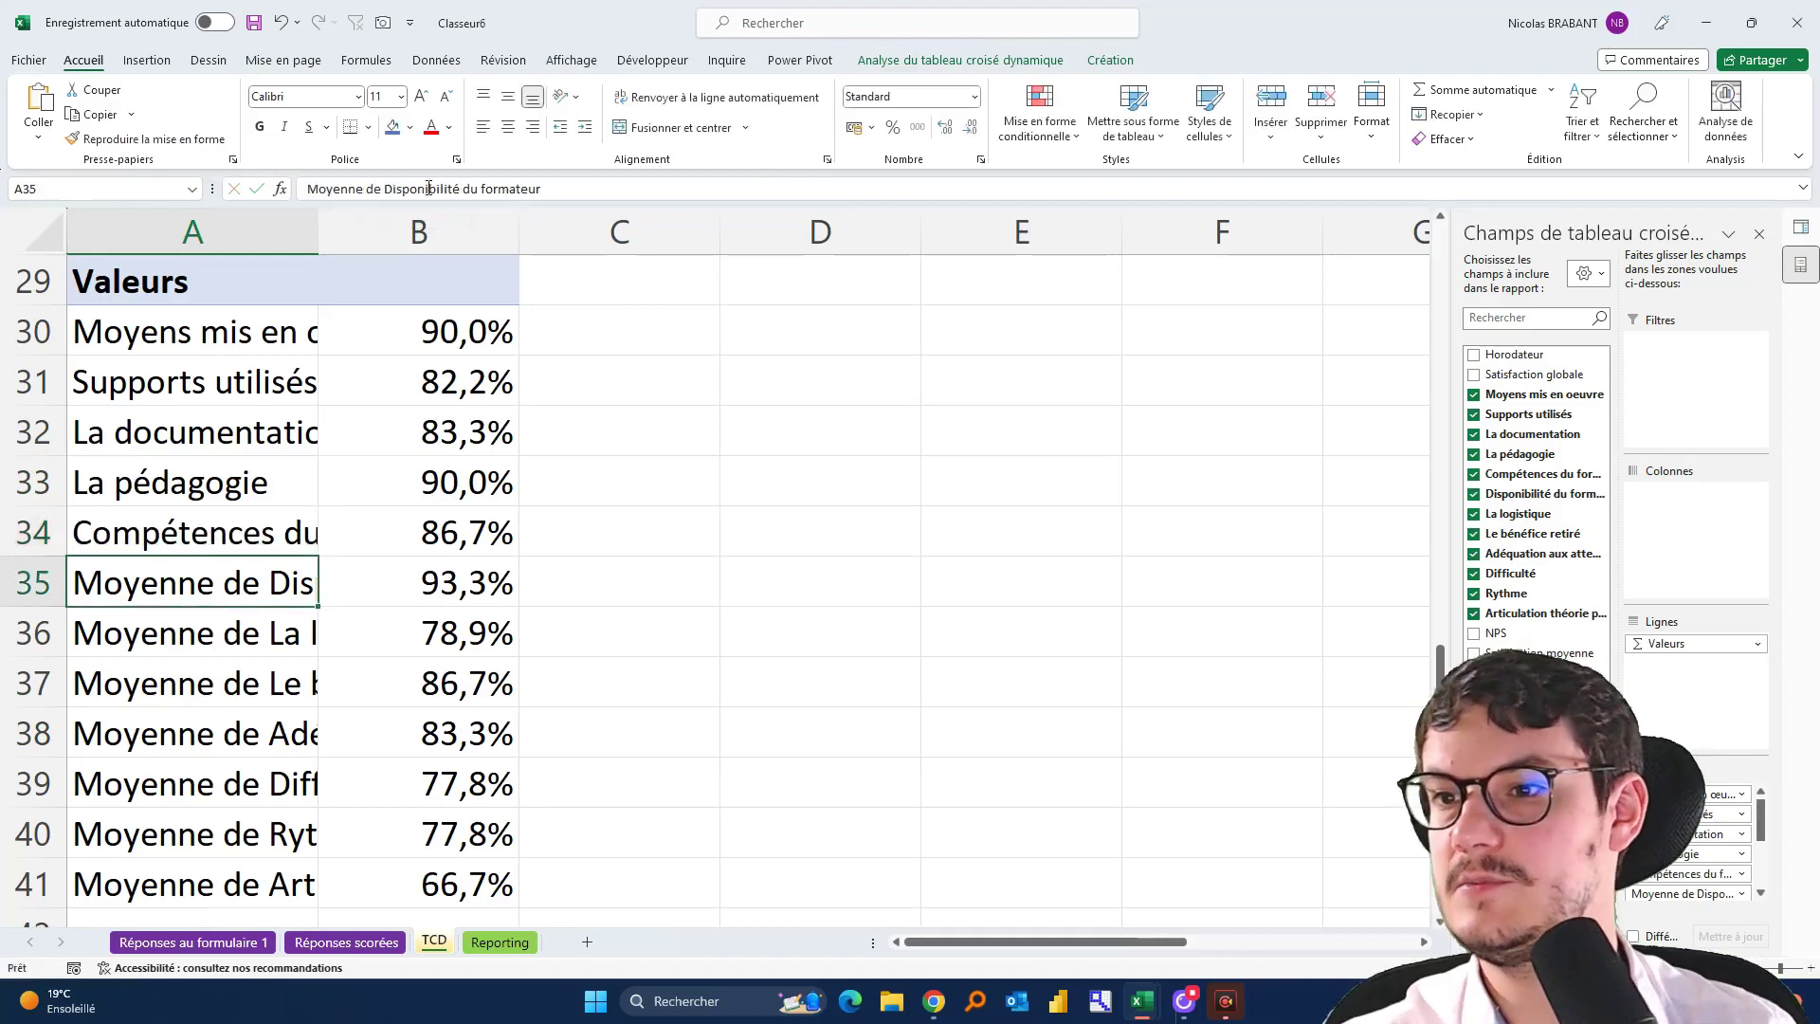
pyautogui.moveTo(383, 189); pyautogui.dragTo(305, 190)
pyautogui.press('BackSpace')
pyautogui.click(497, 187)
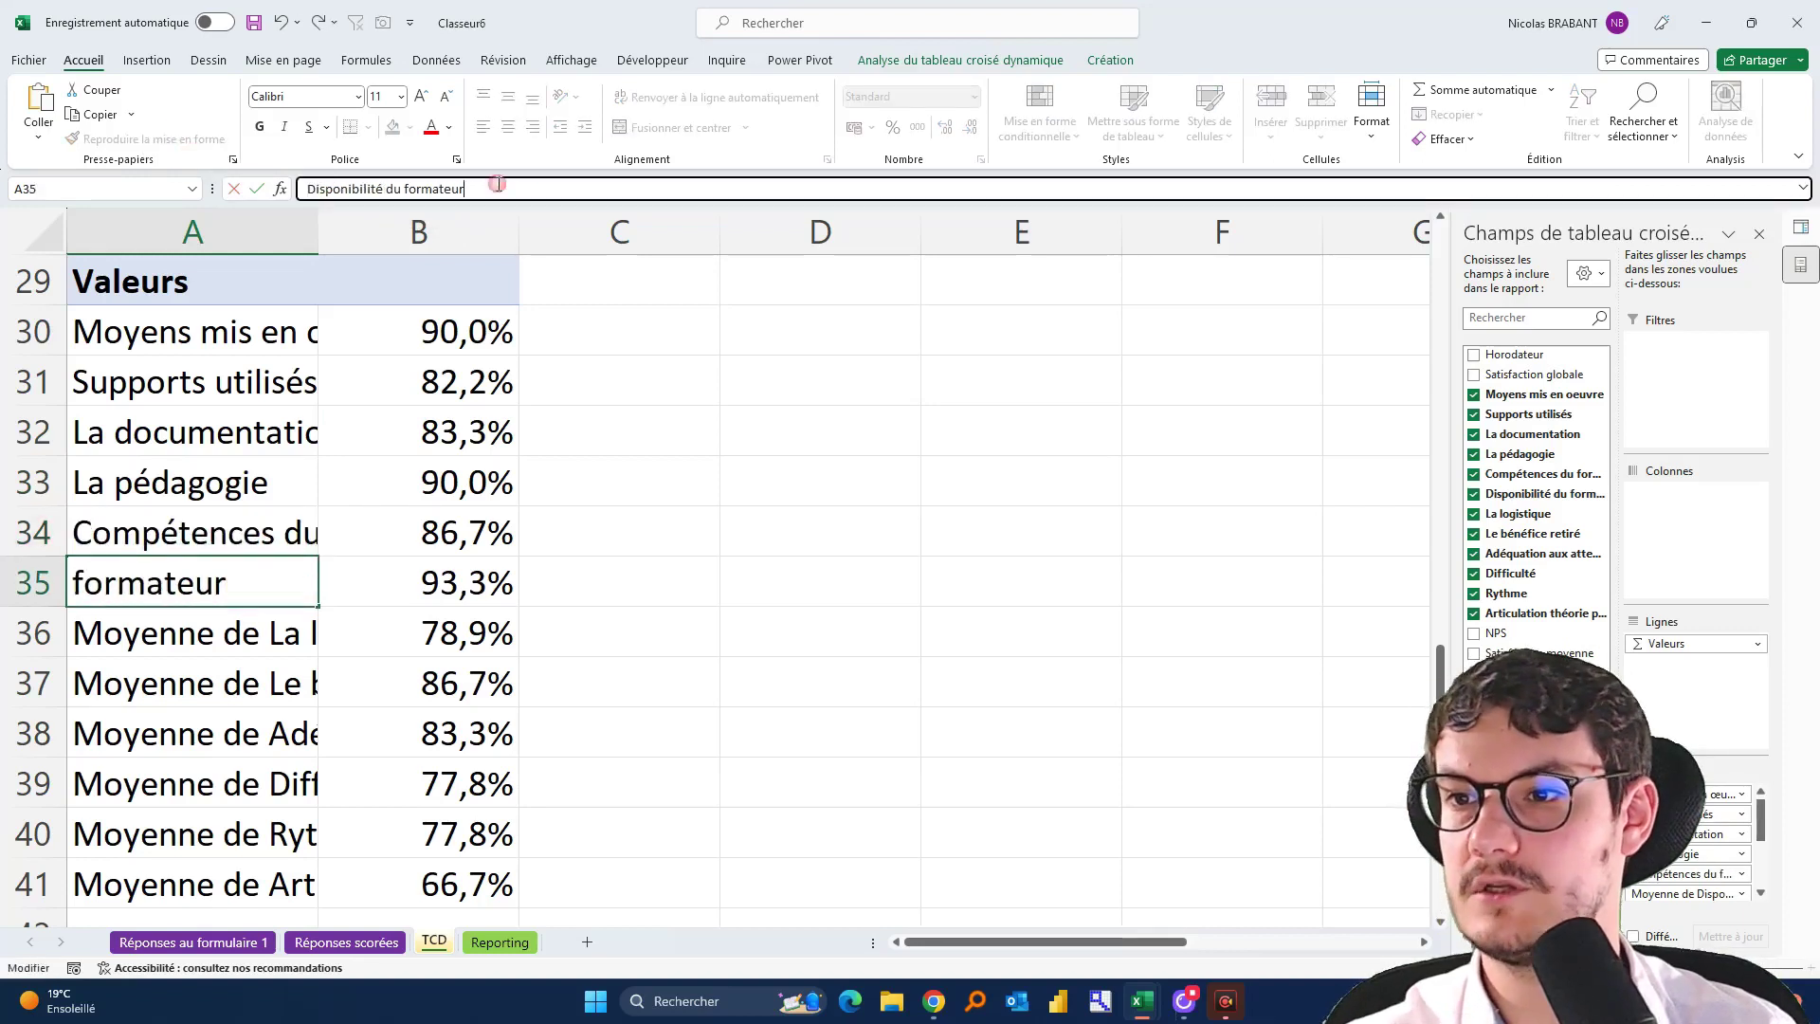
pyautogui.press('Return')
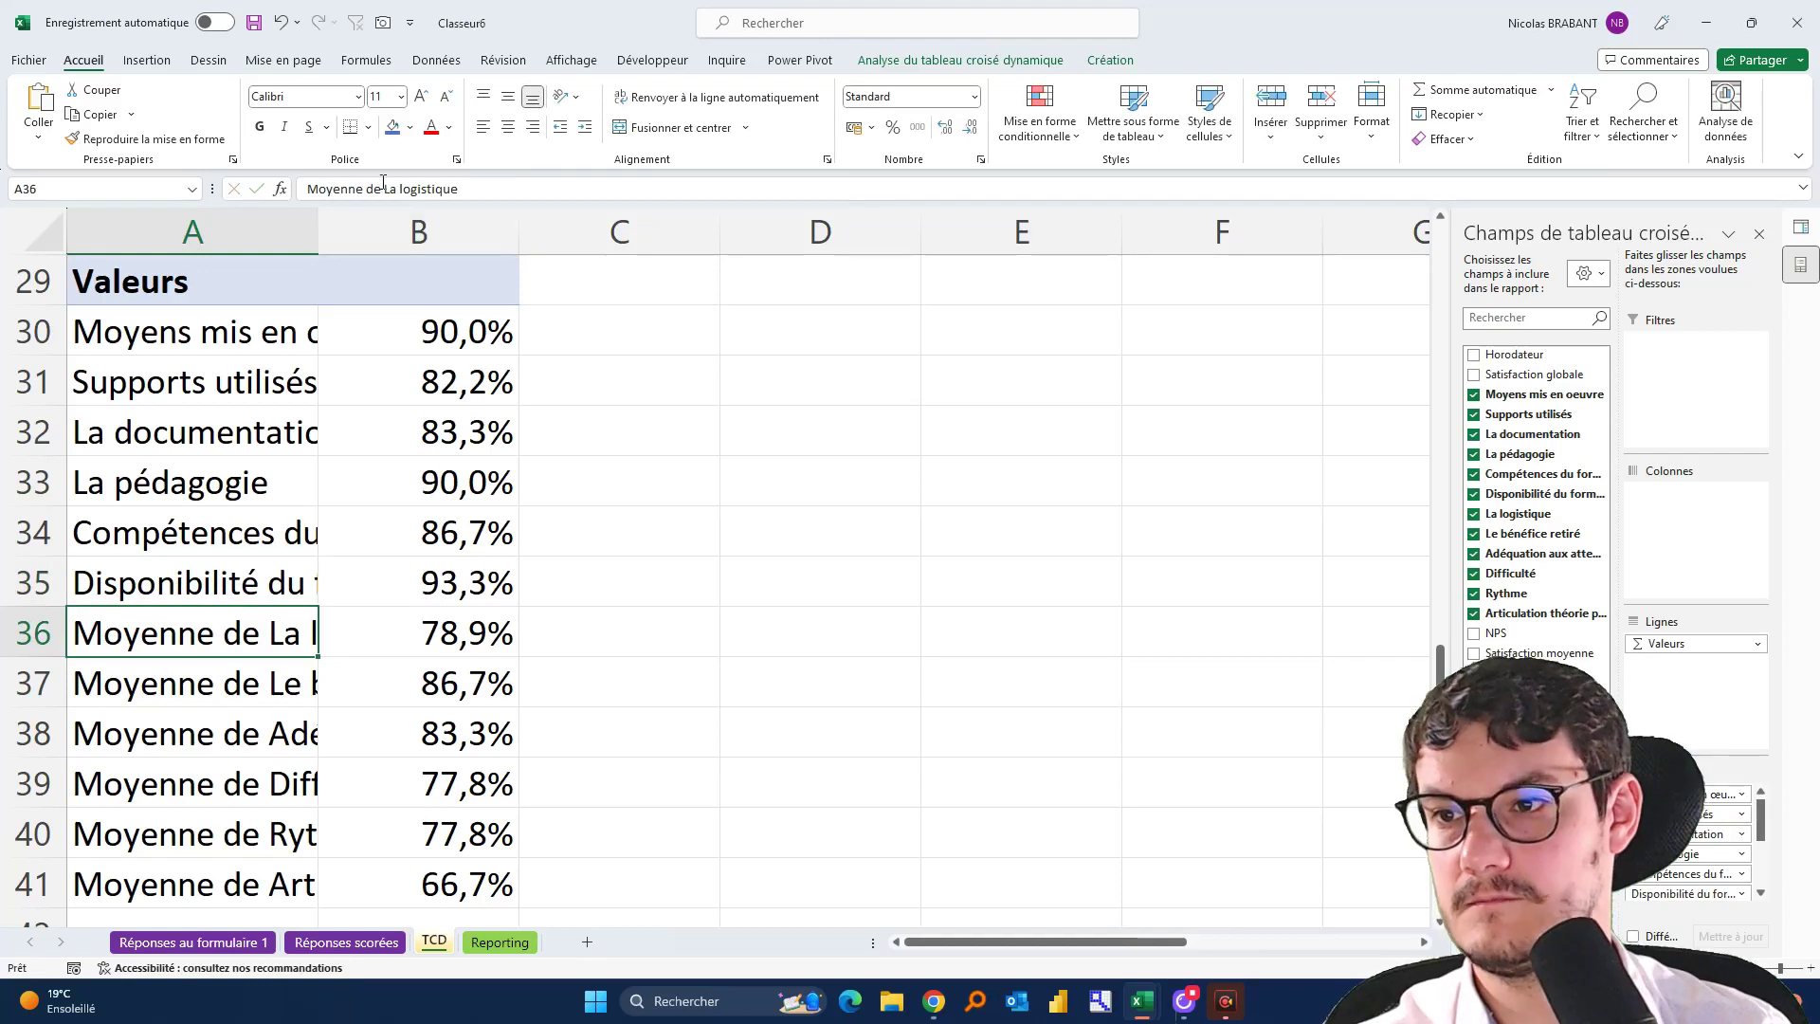
pyautogui.moveTo(383, 189); pyautogui.dragTo(305, 189)
pyautogui.press('BackSpace')
pyautogui.press('Return')
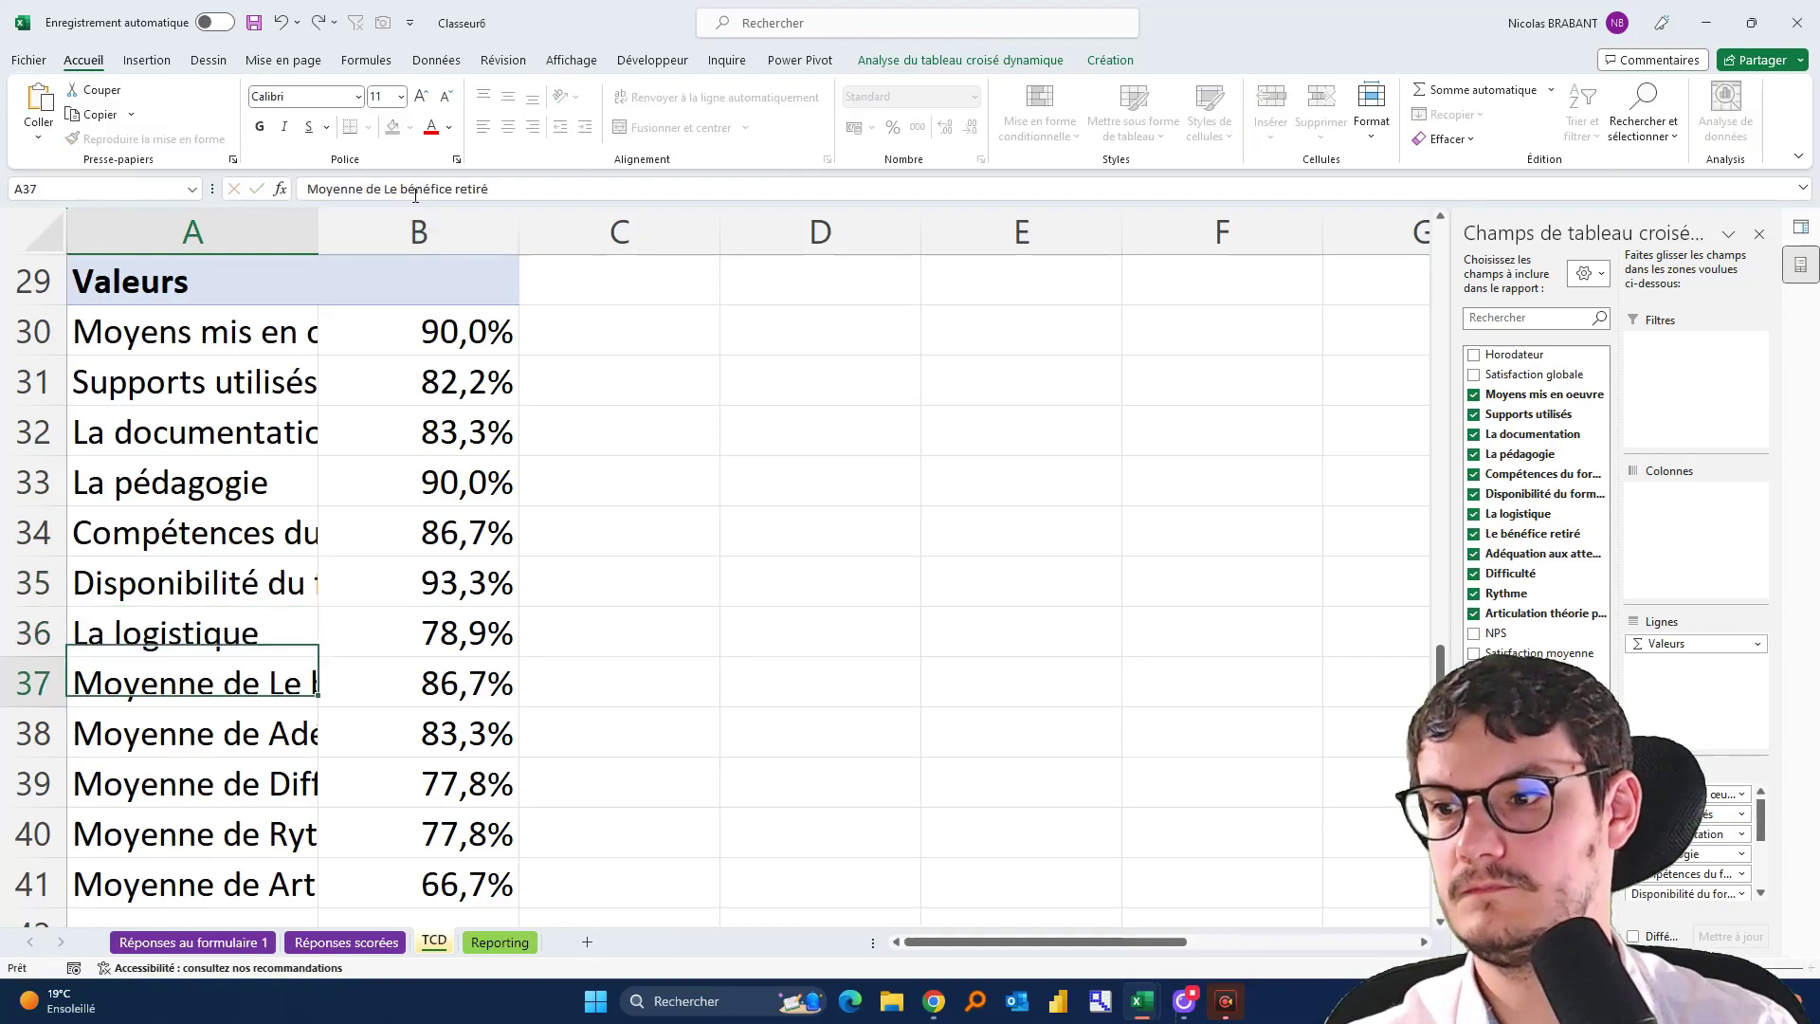
# Strip 'Moyenne de' from Le bénéfice retiré, Adéquation aux attentes and Difficulté labels
pyautogui.moveTo(386, 190); pyautogui.dragTo(306, 189)
pyautogui.press('BackSpace')
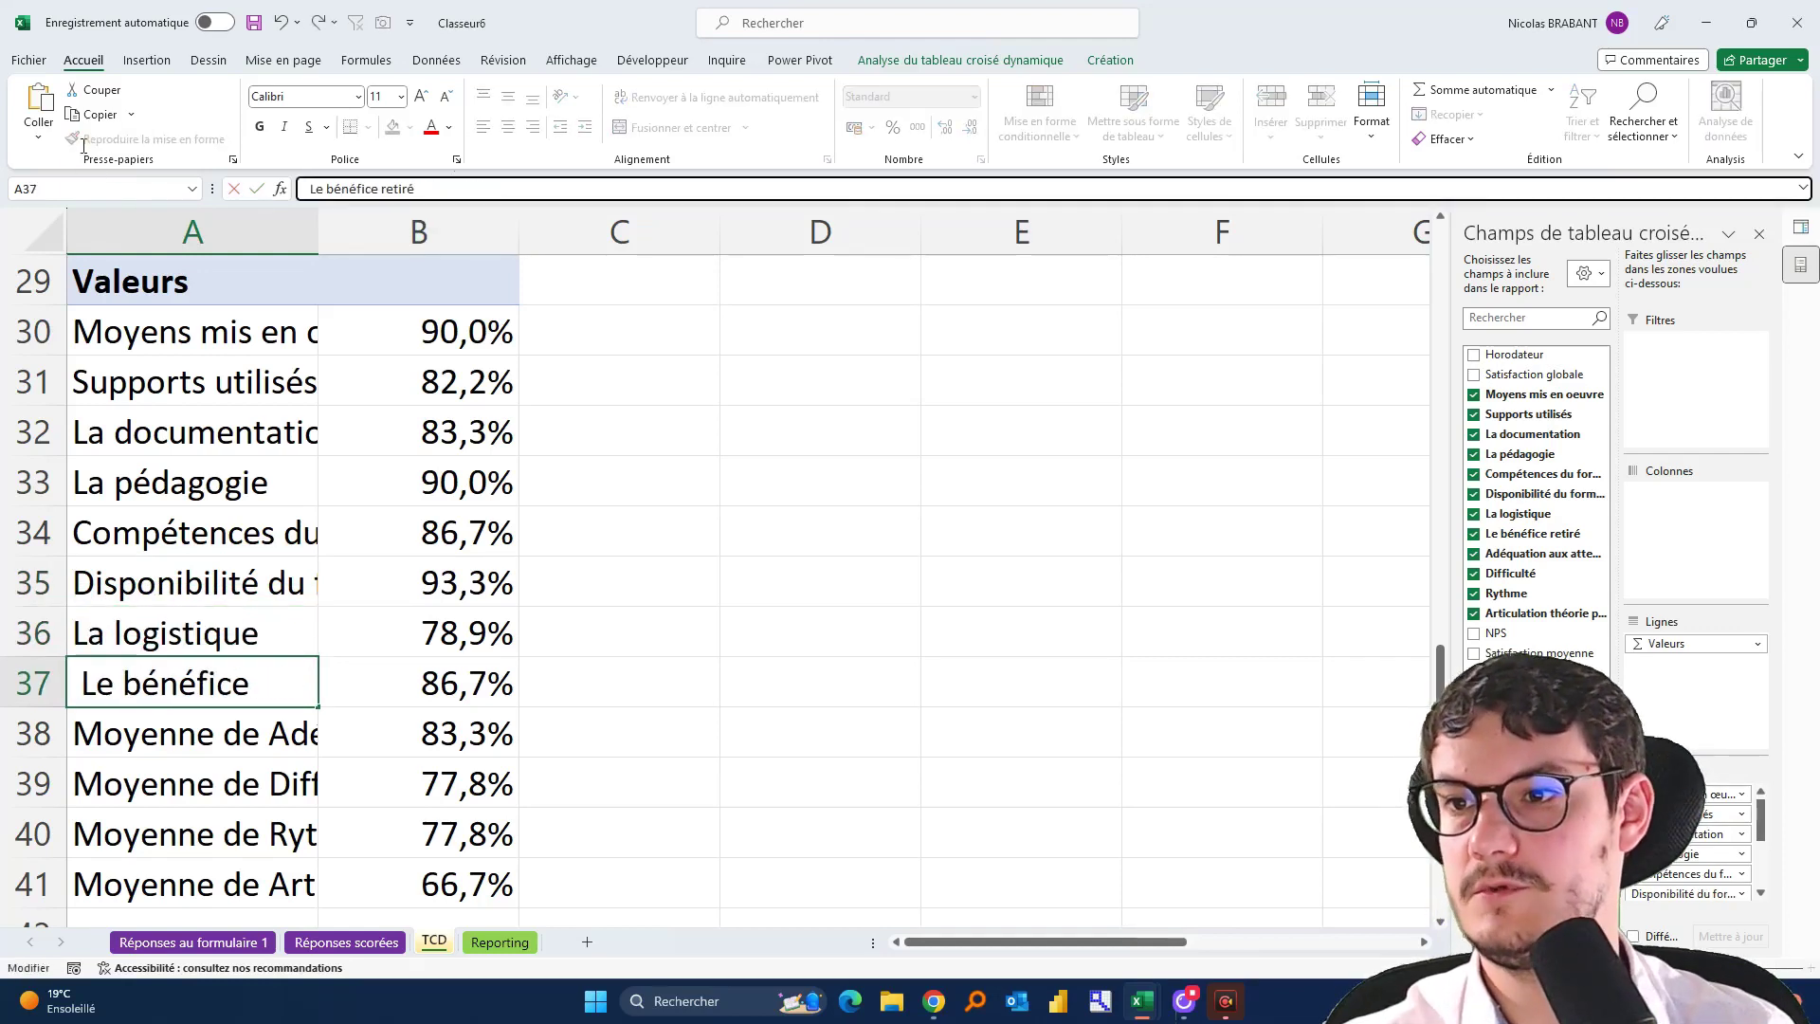
pyautogui.press('Return')
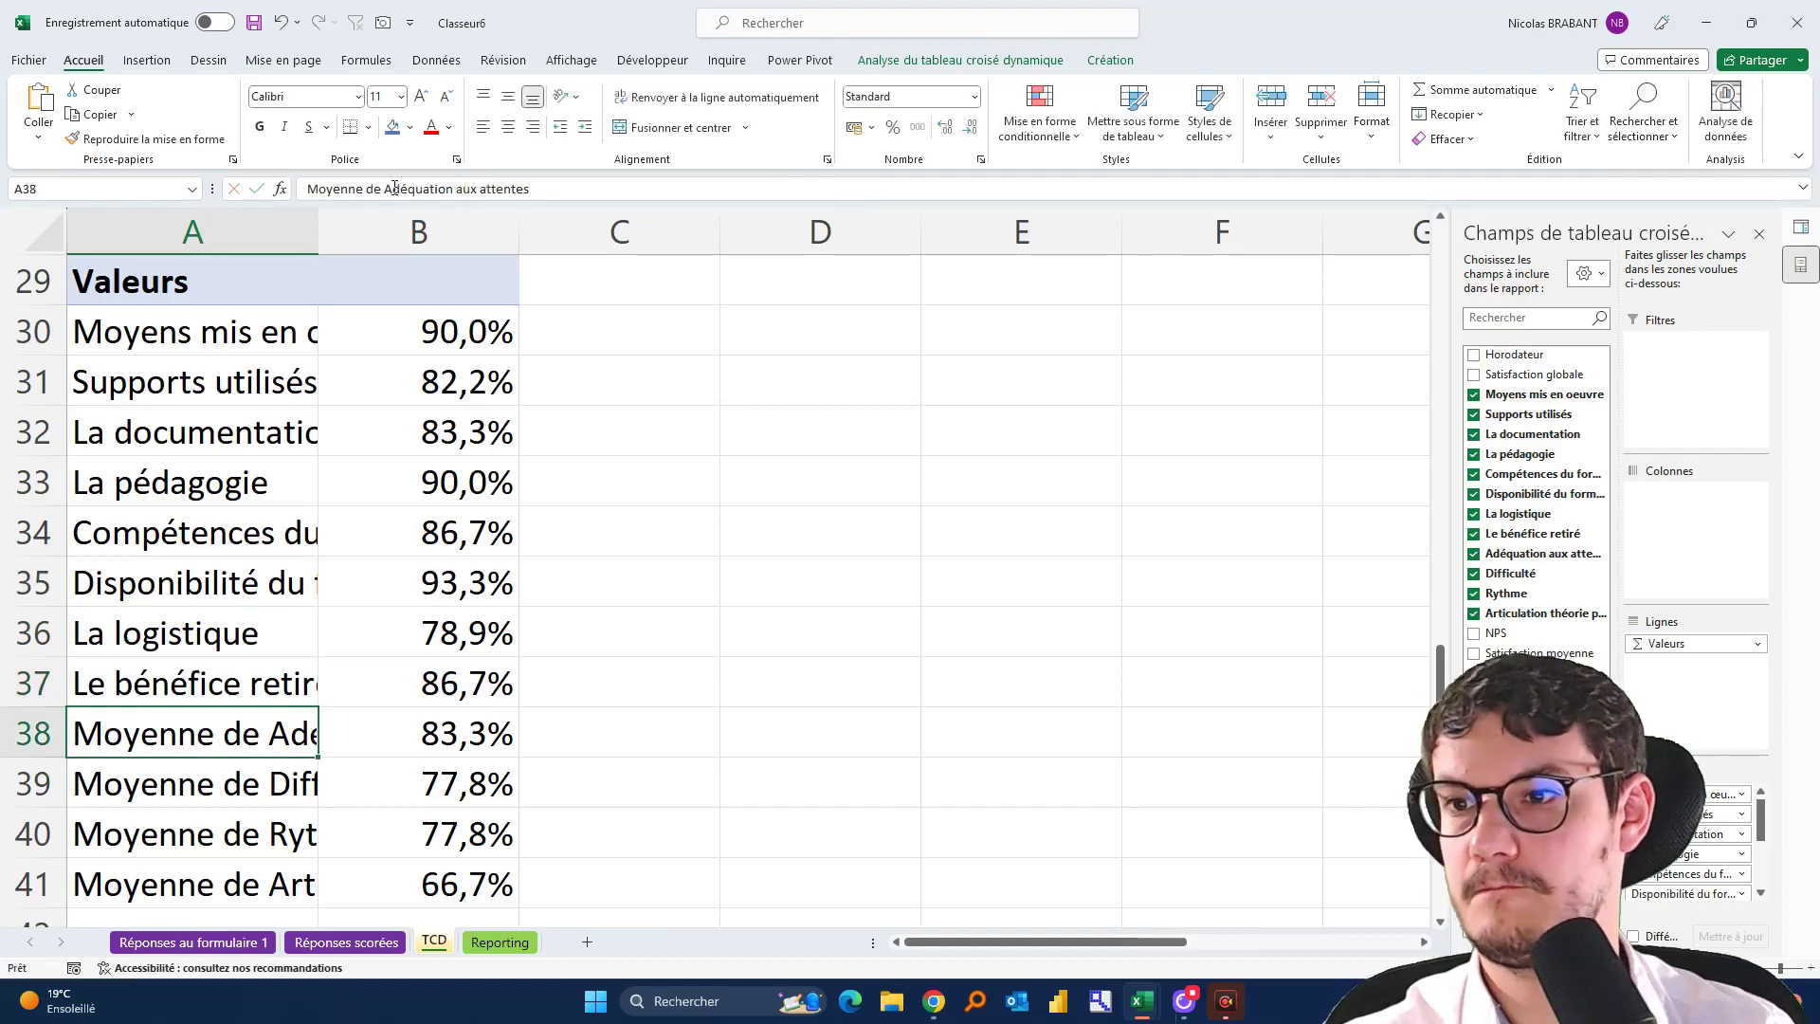
pyautogui.moveTo(384, 189); pyautogui.dragTo(305, 189)
pyautogui.press('BackSpace')
pyautogui.click(476, 186)
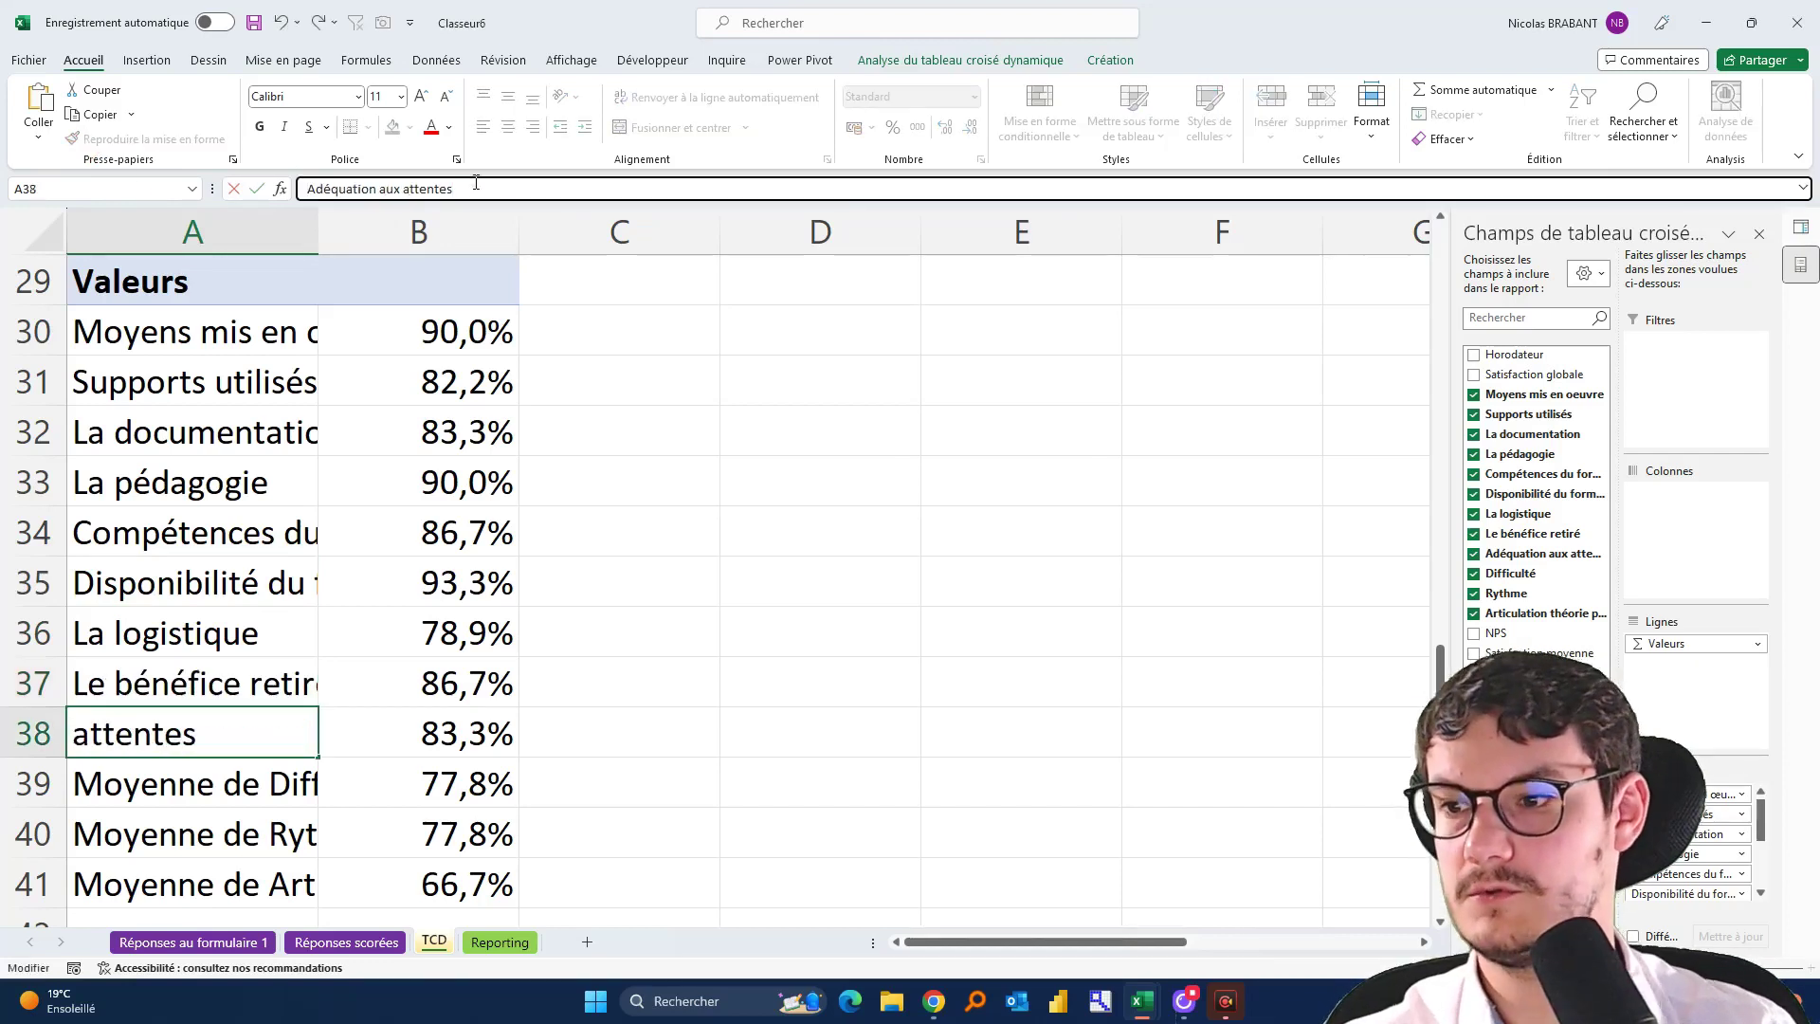
pyautogui.press('Return')
pyautogui.moveTo(387, 189); pyautogui.dragTo(306, 188)
pyautogui.press('BackSpace')
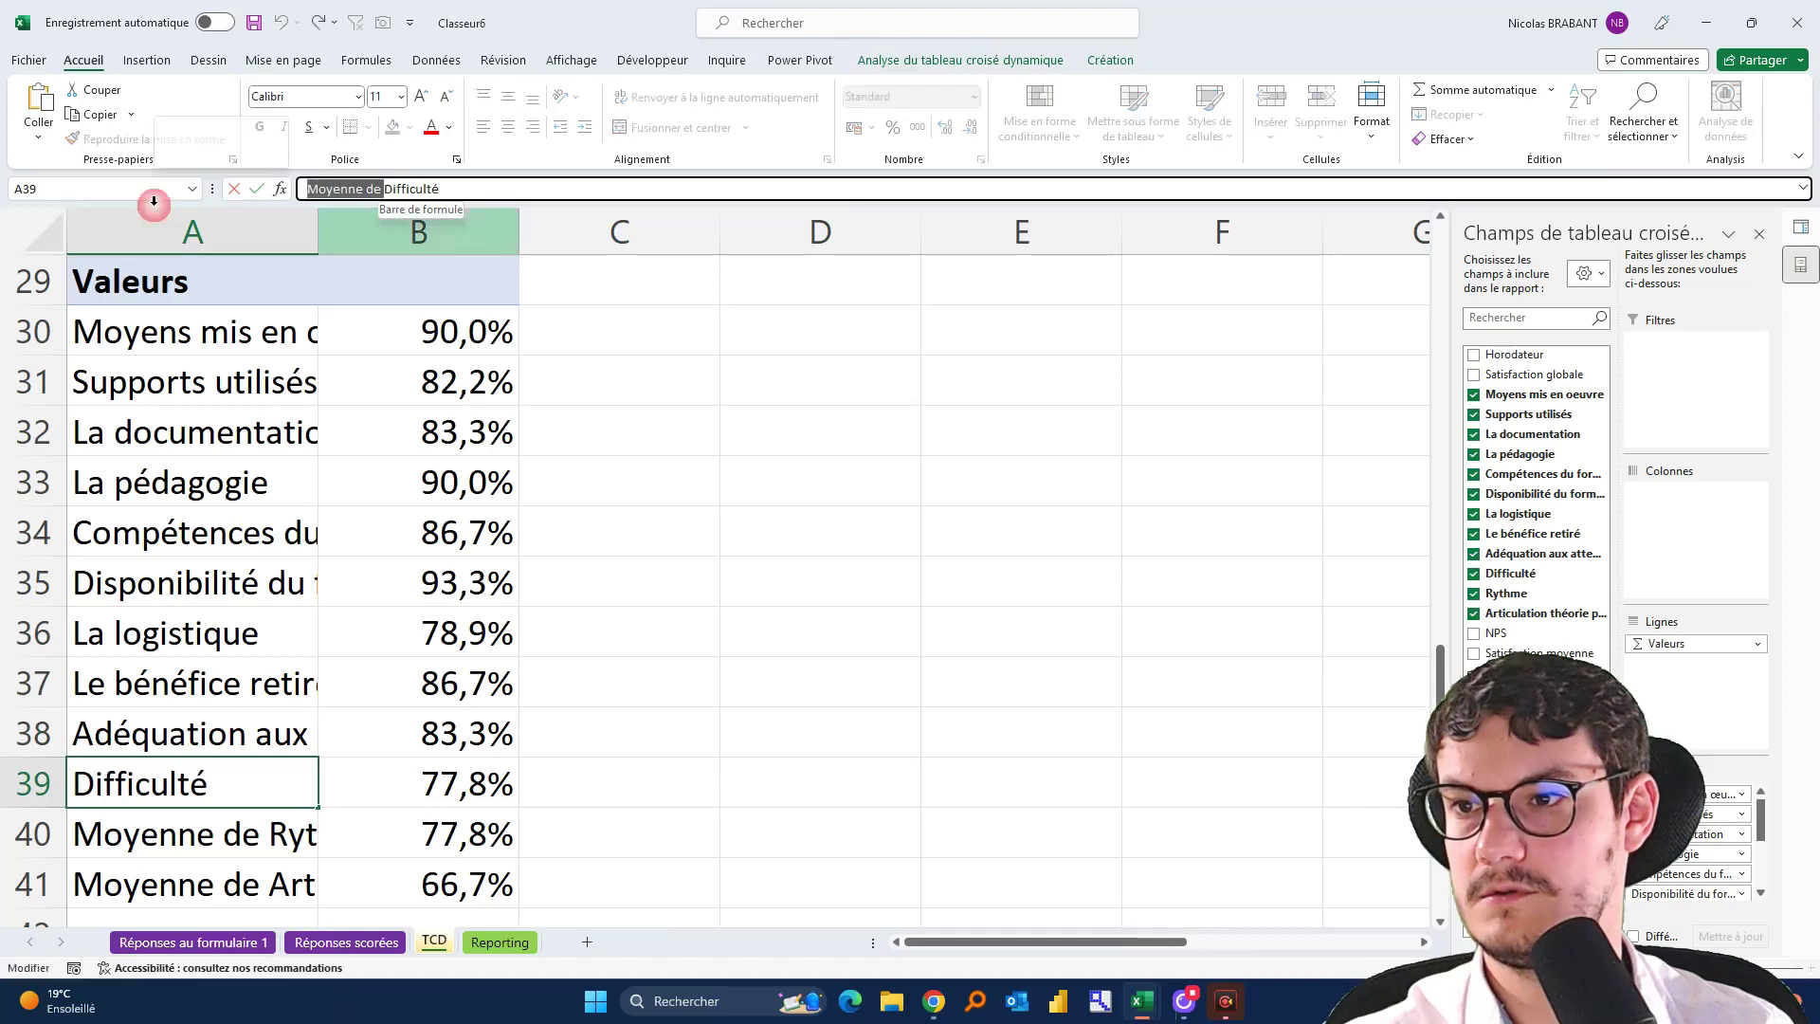
pyautogui.click(394, 189)
pyautogui.press('Return')
# Strip 'Moyenne de' from the Rythme and Articulation théorie pratique labels
pyautogui.click(391, 188)
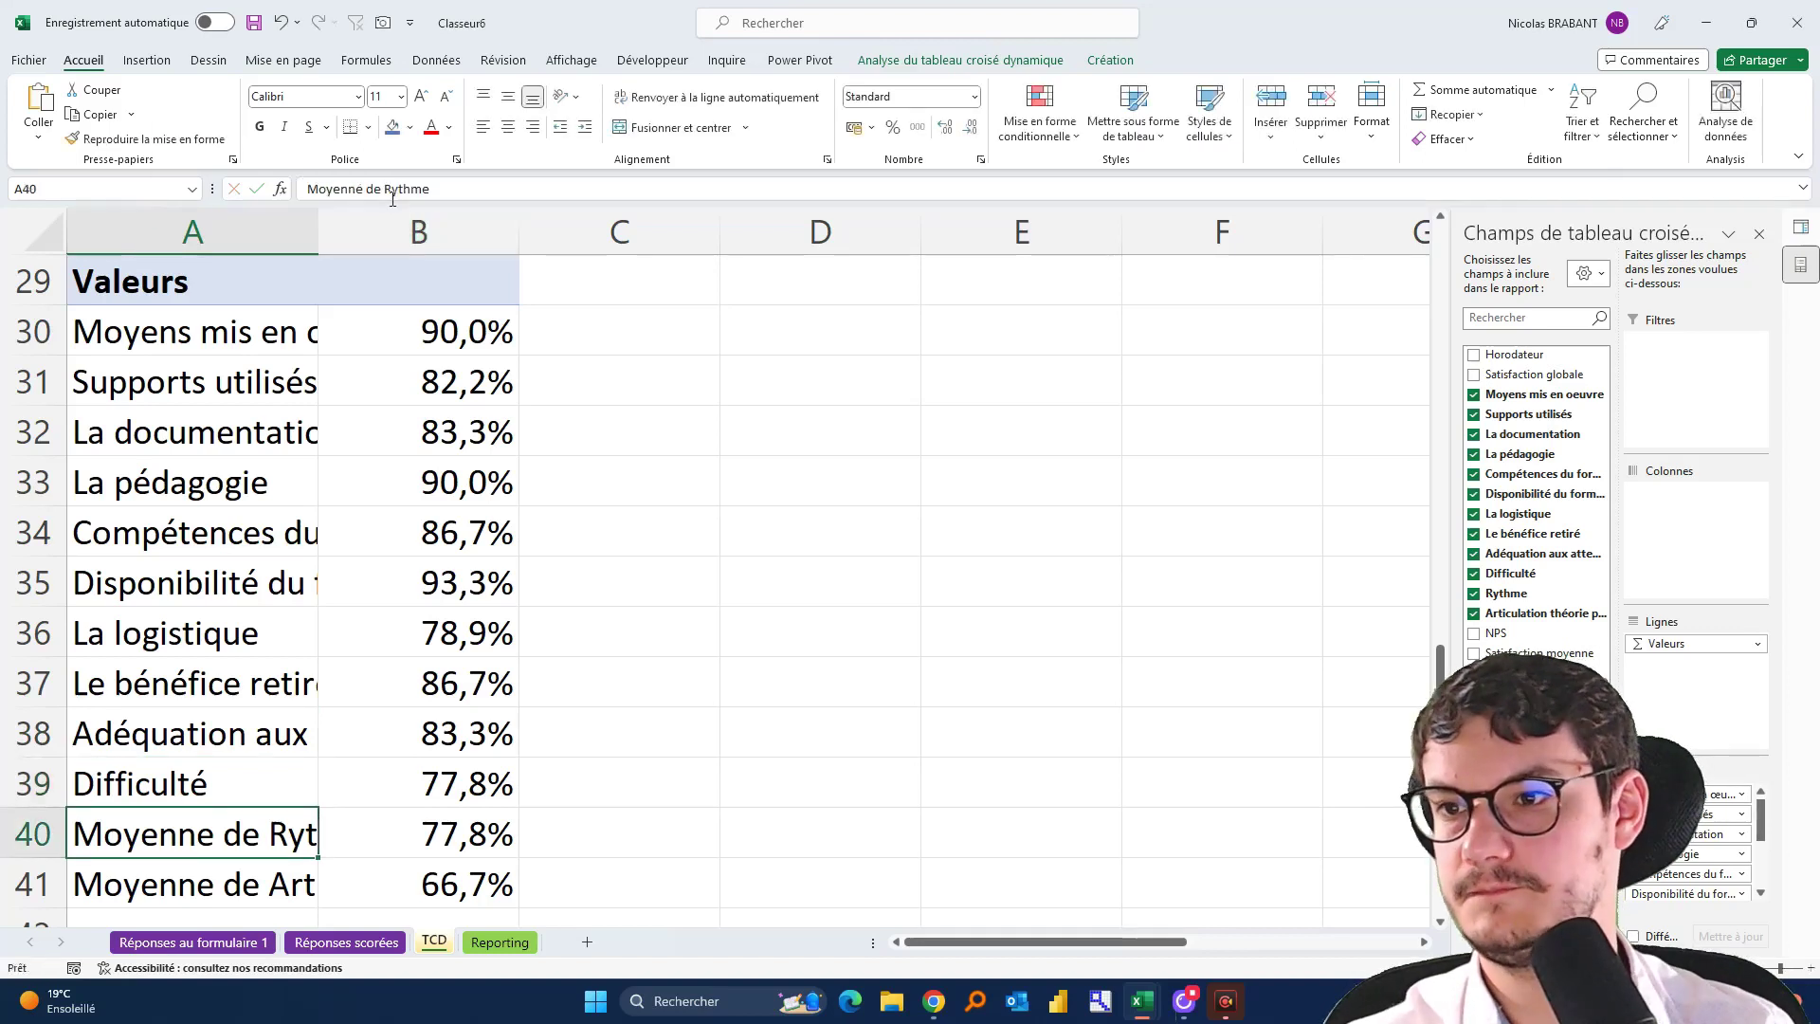
pyautogui.moveTo(392, 189); pyautogui.dragTo(213, 195)
pyautogui.press('BackSpace')
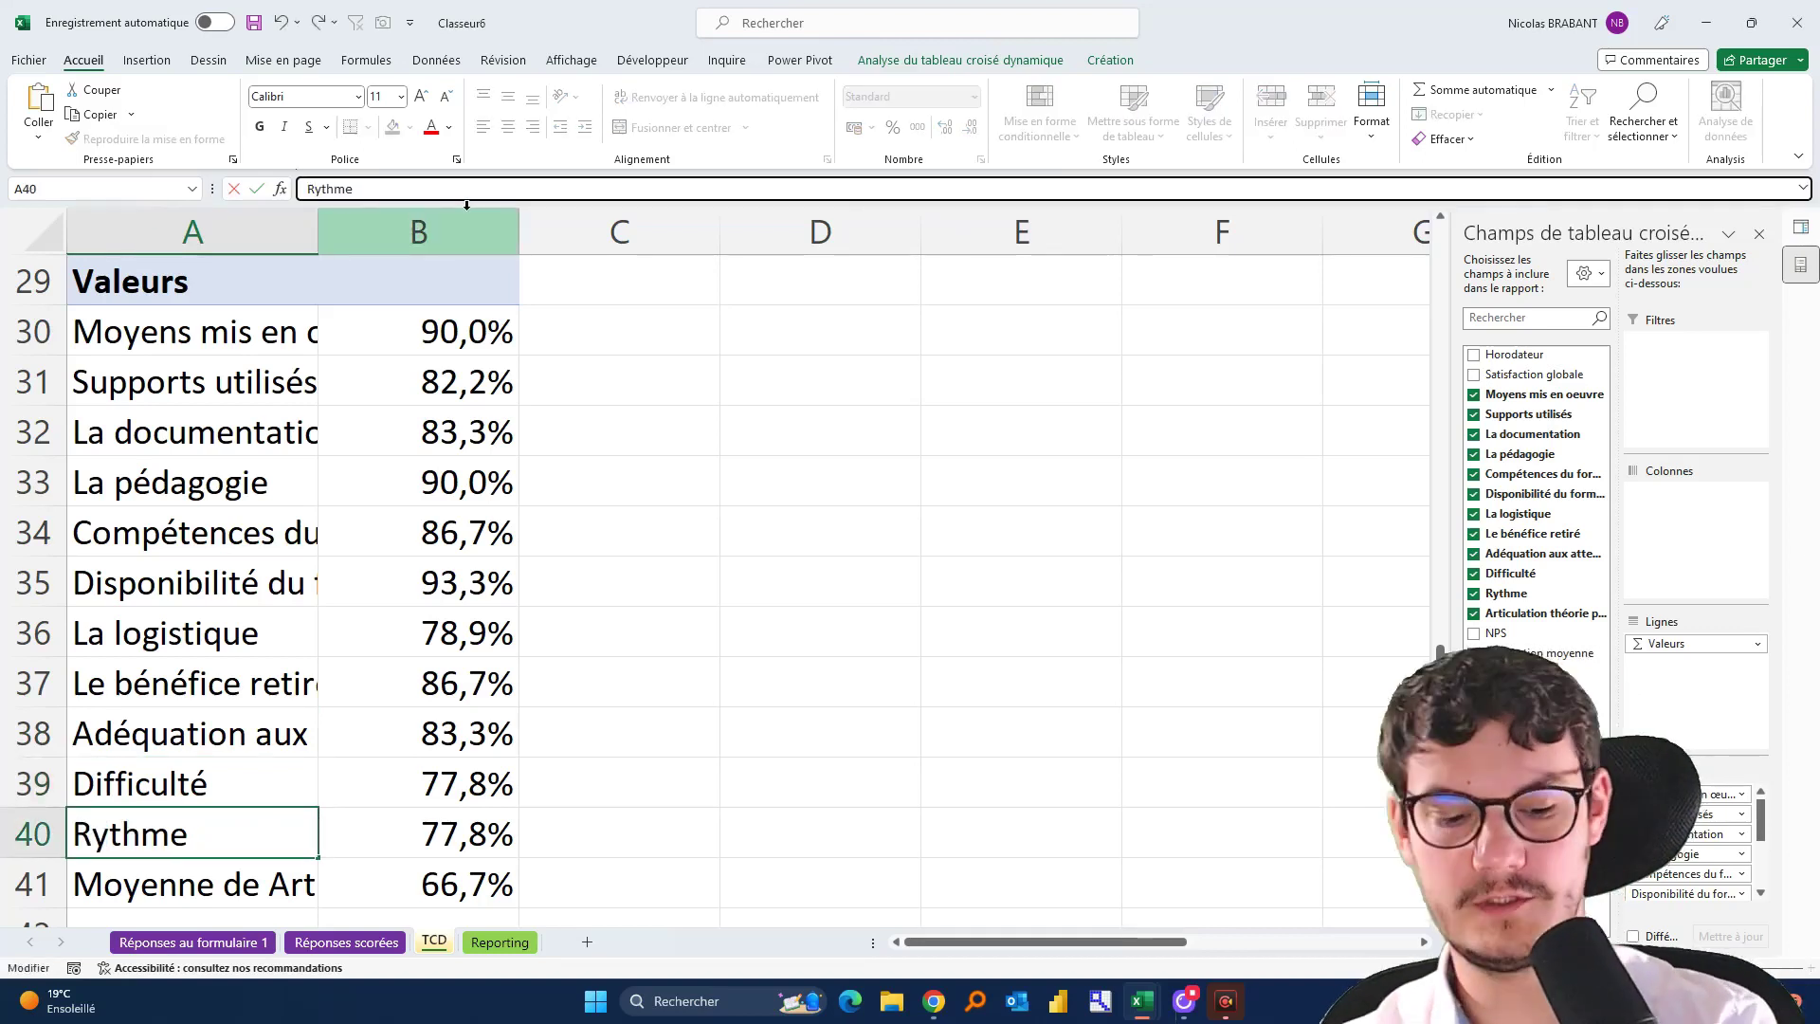
pyautogui.press('Return')
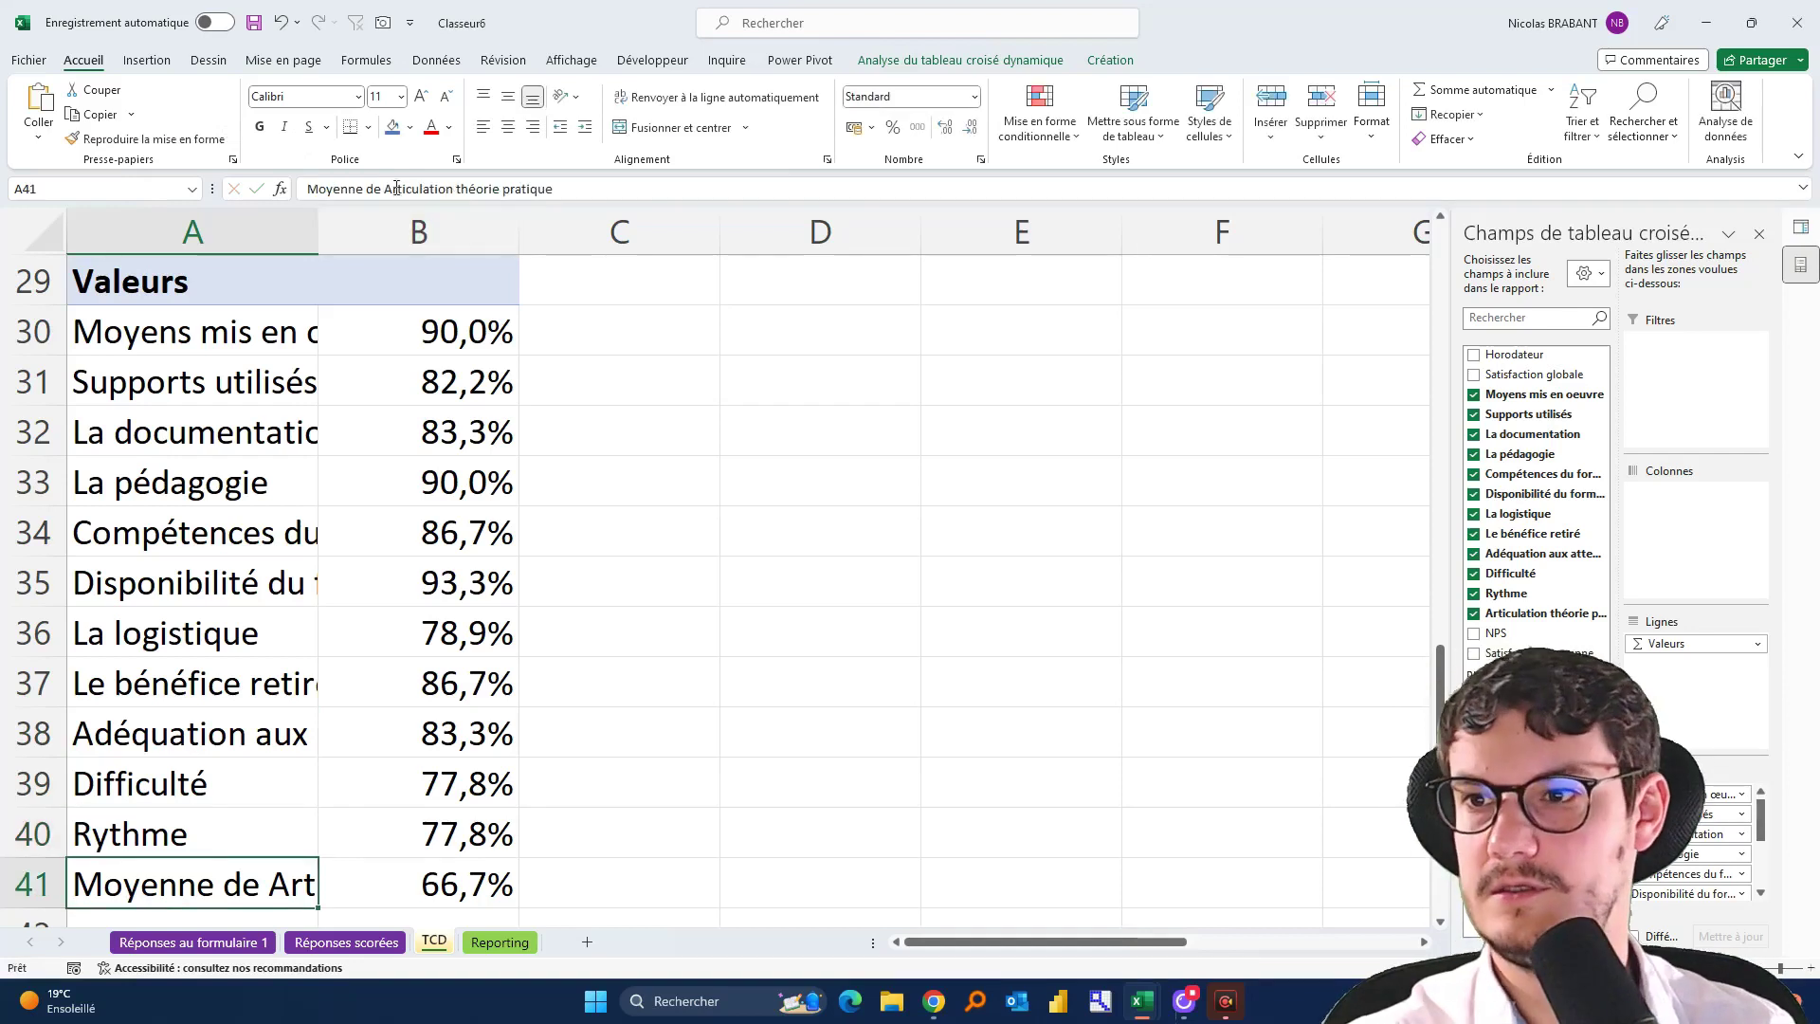
pyautogui.moveTo(392, 188); pyautogui.dragTo(305, 190)
pyautogui.press('BackSpace')
pyautogui.click(516, 182)
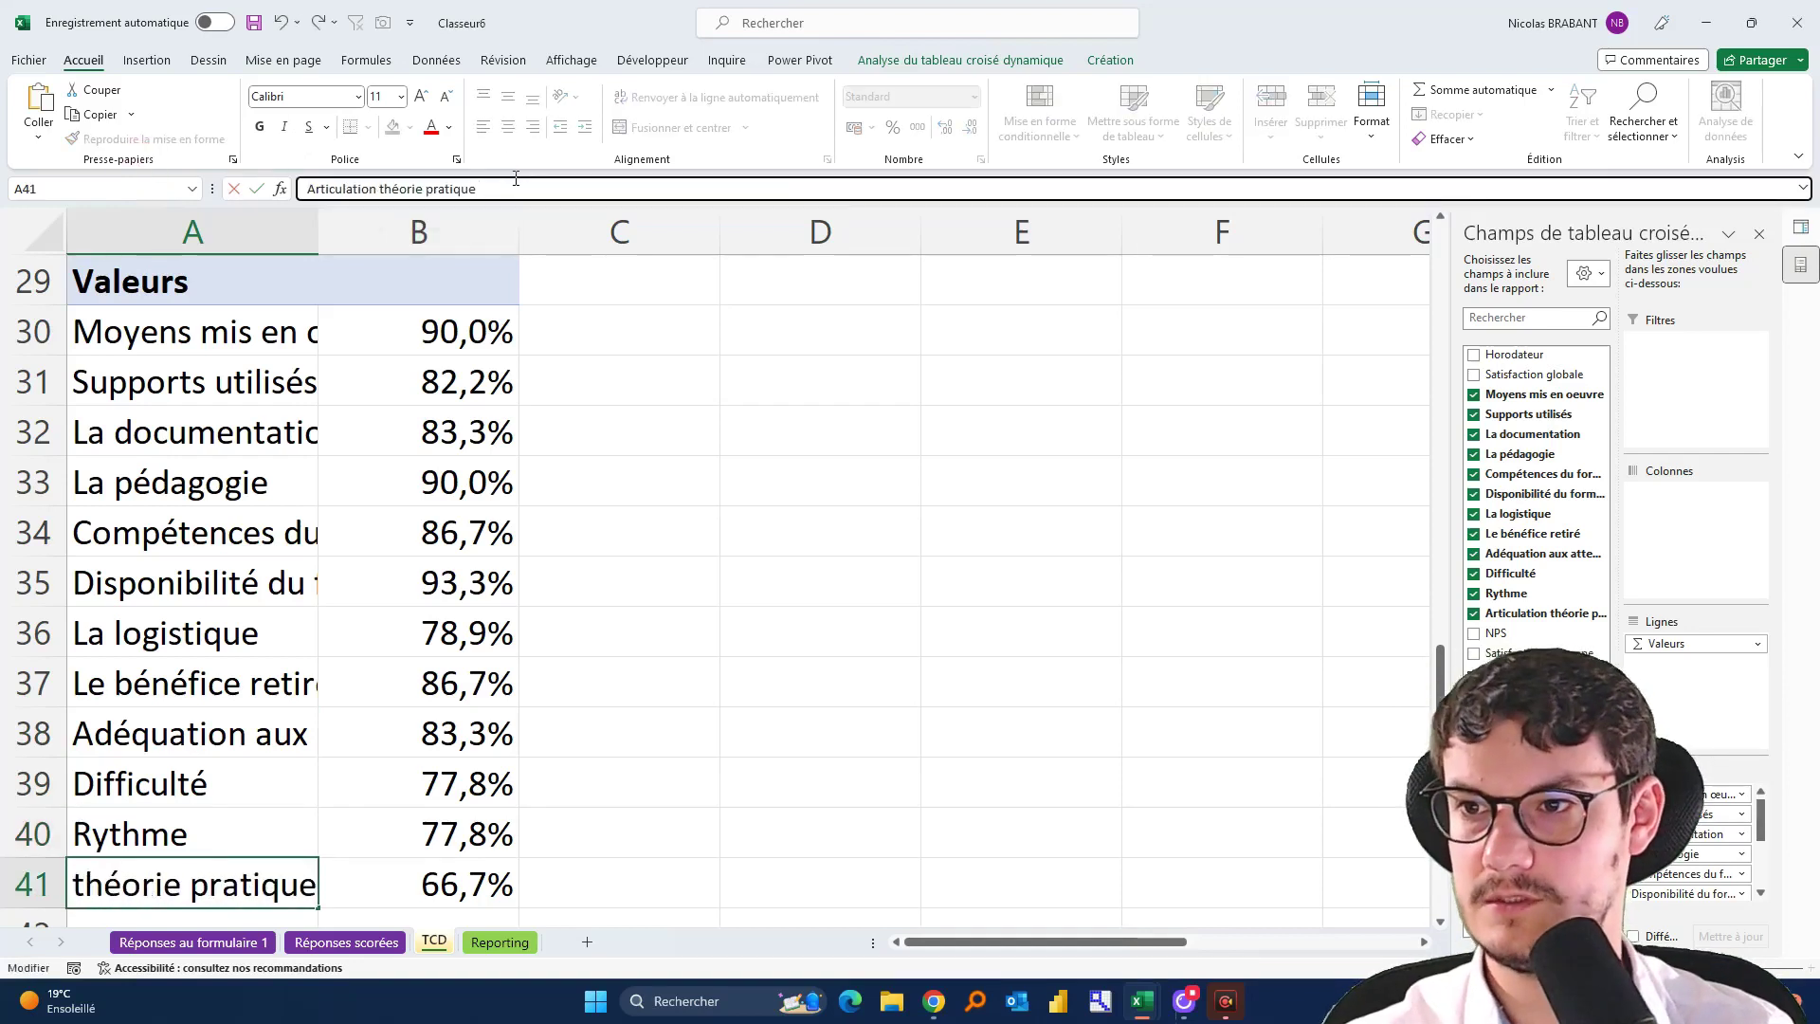
pyautogui.press('Return')
# Shade row 44 of the TCD sheet blue as a separator band
pyautogui.scroll(2, 674, 503)
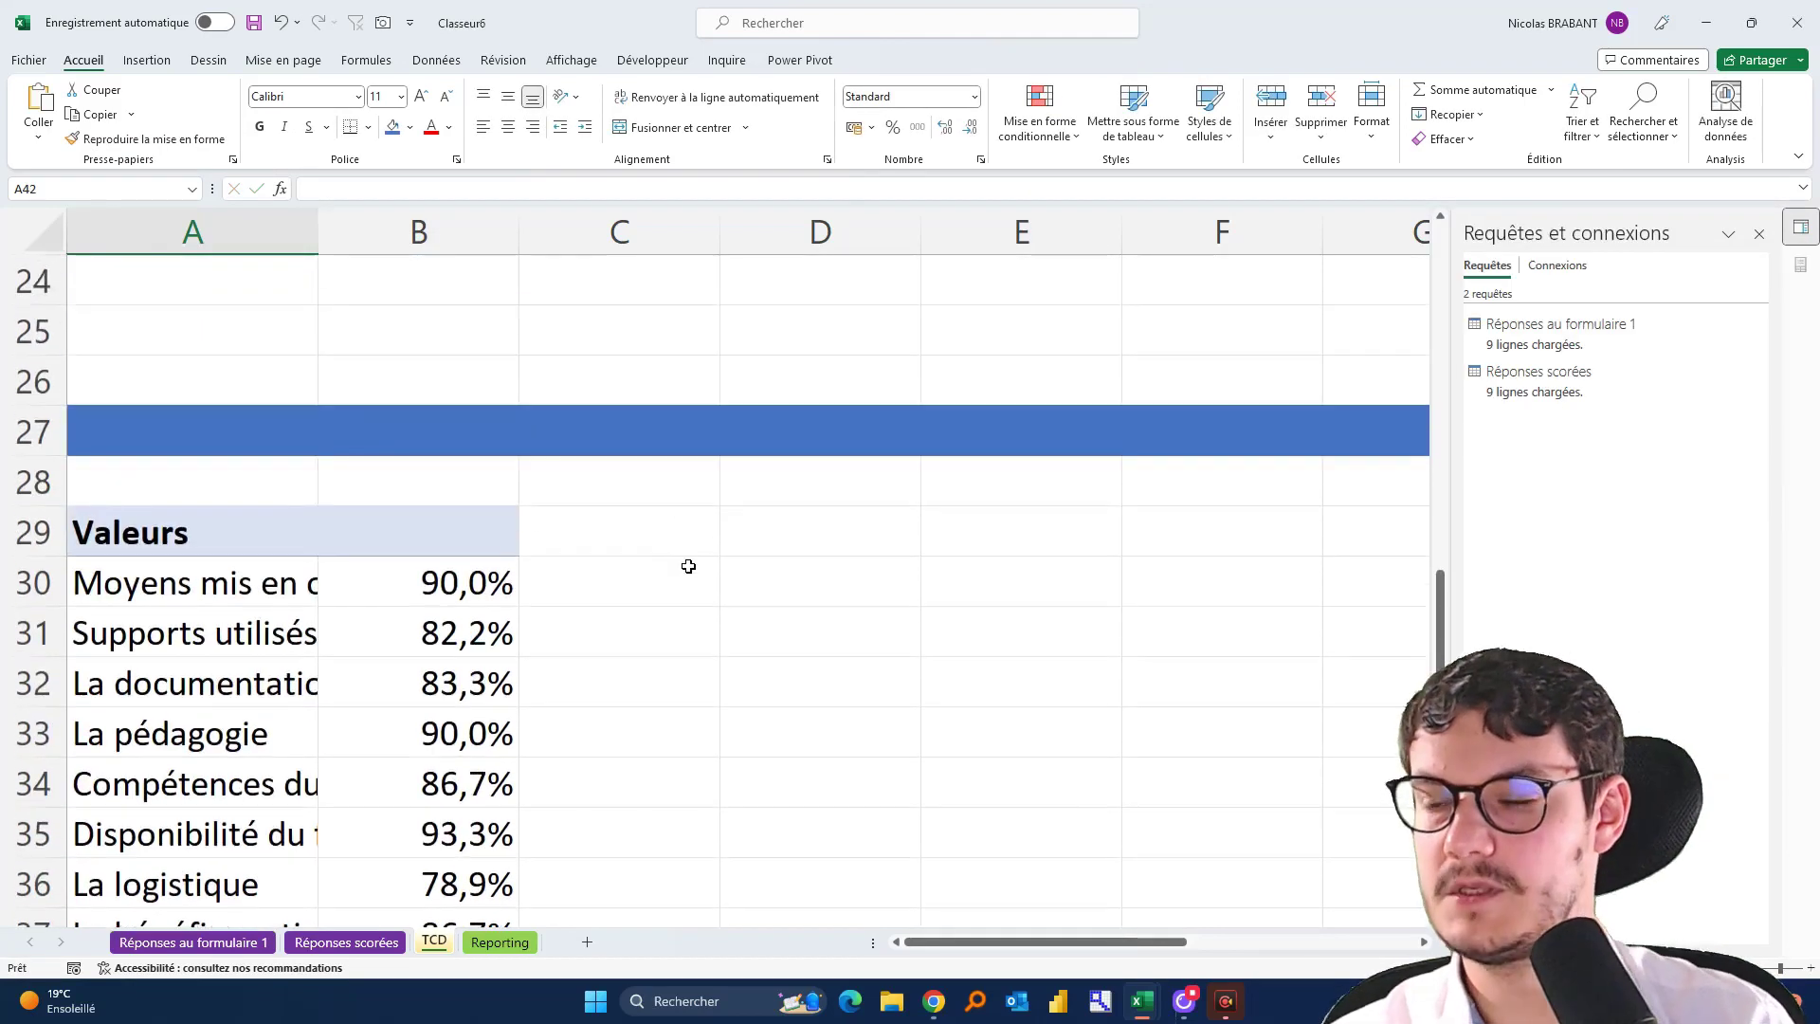
pyautogui.scroll(-2, 688, 566)
pyautogui.scroll(-1, 813, 519)
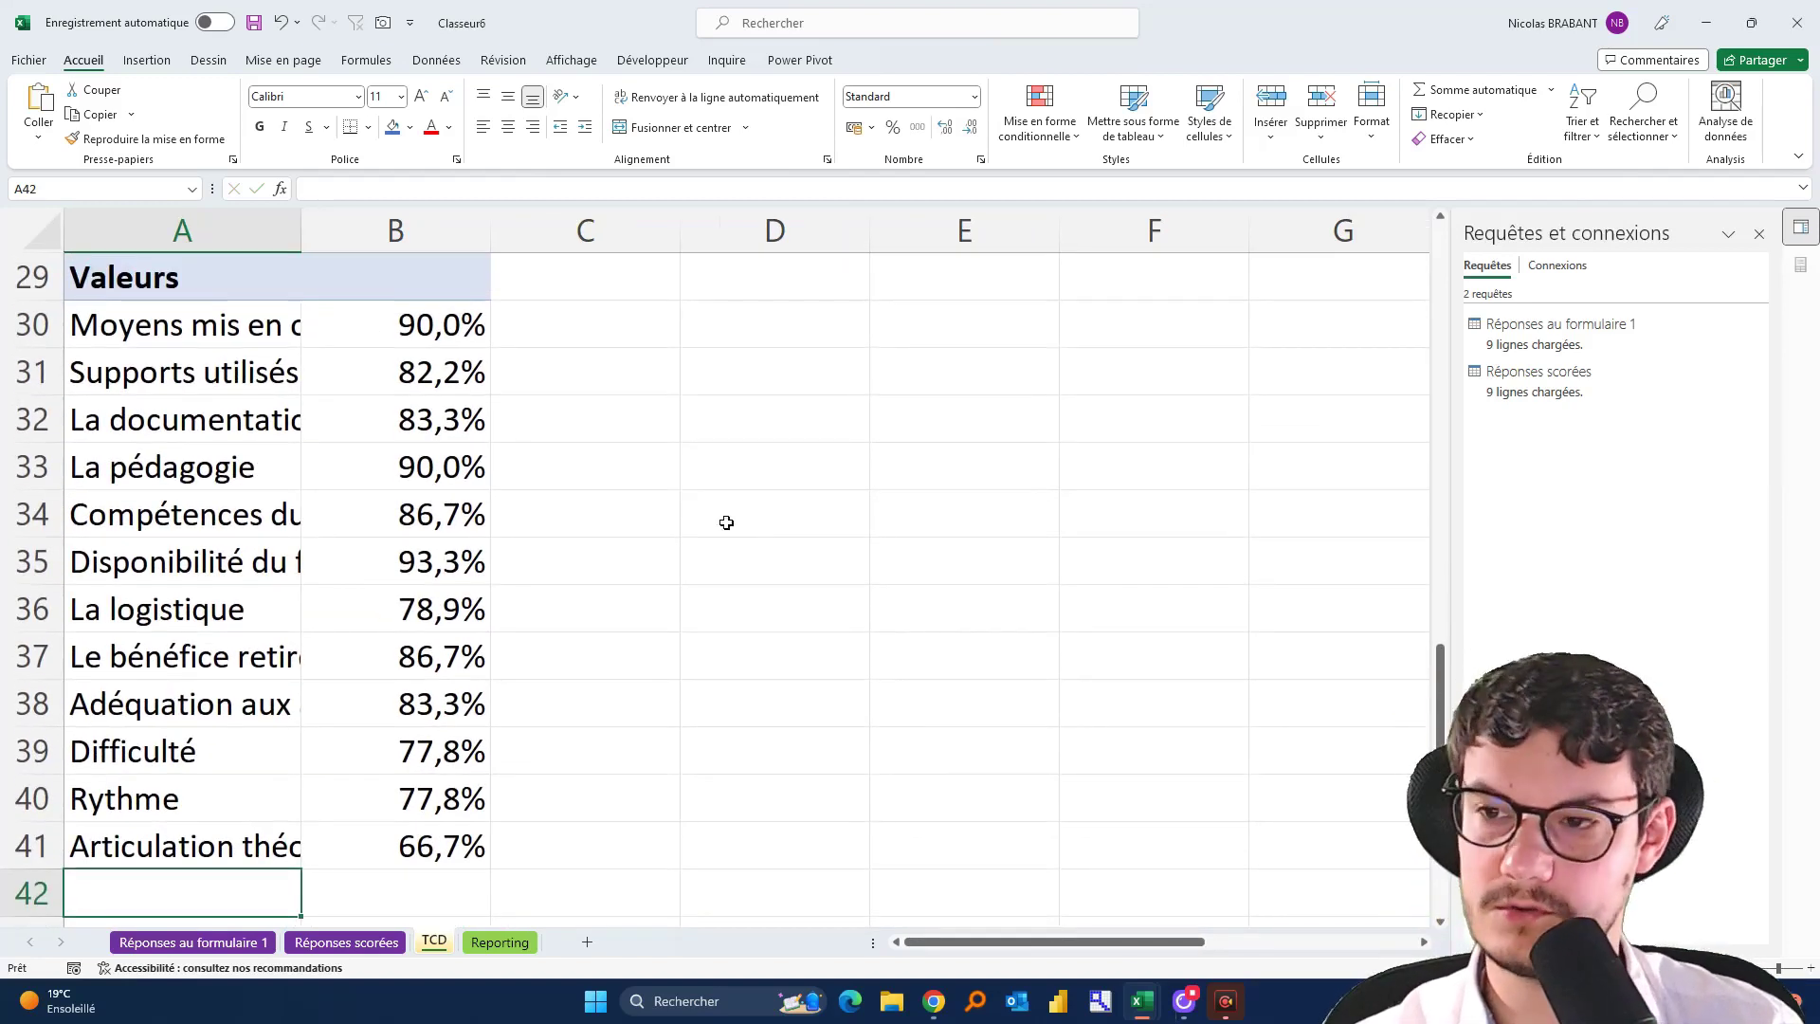
pyautogui.click(749, 504)
pyautogui.scroll(-4, 748, 503)
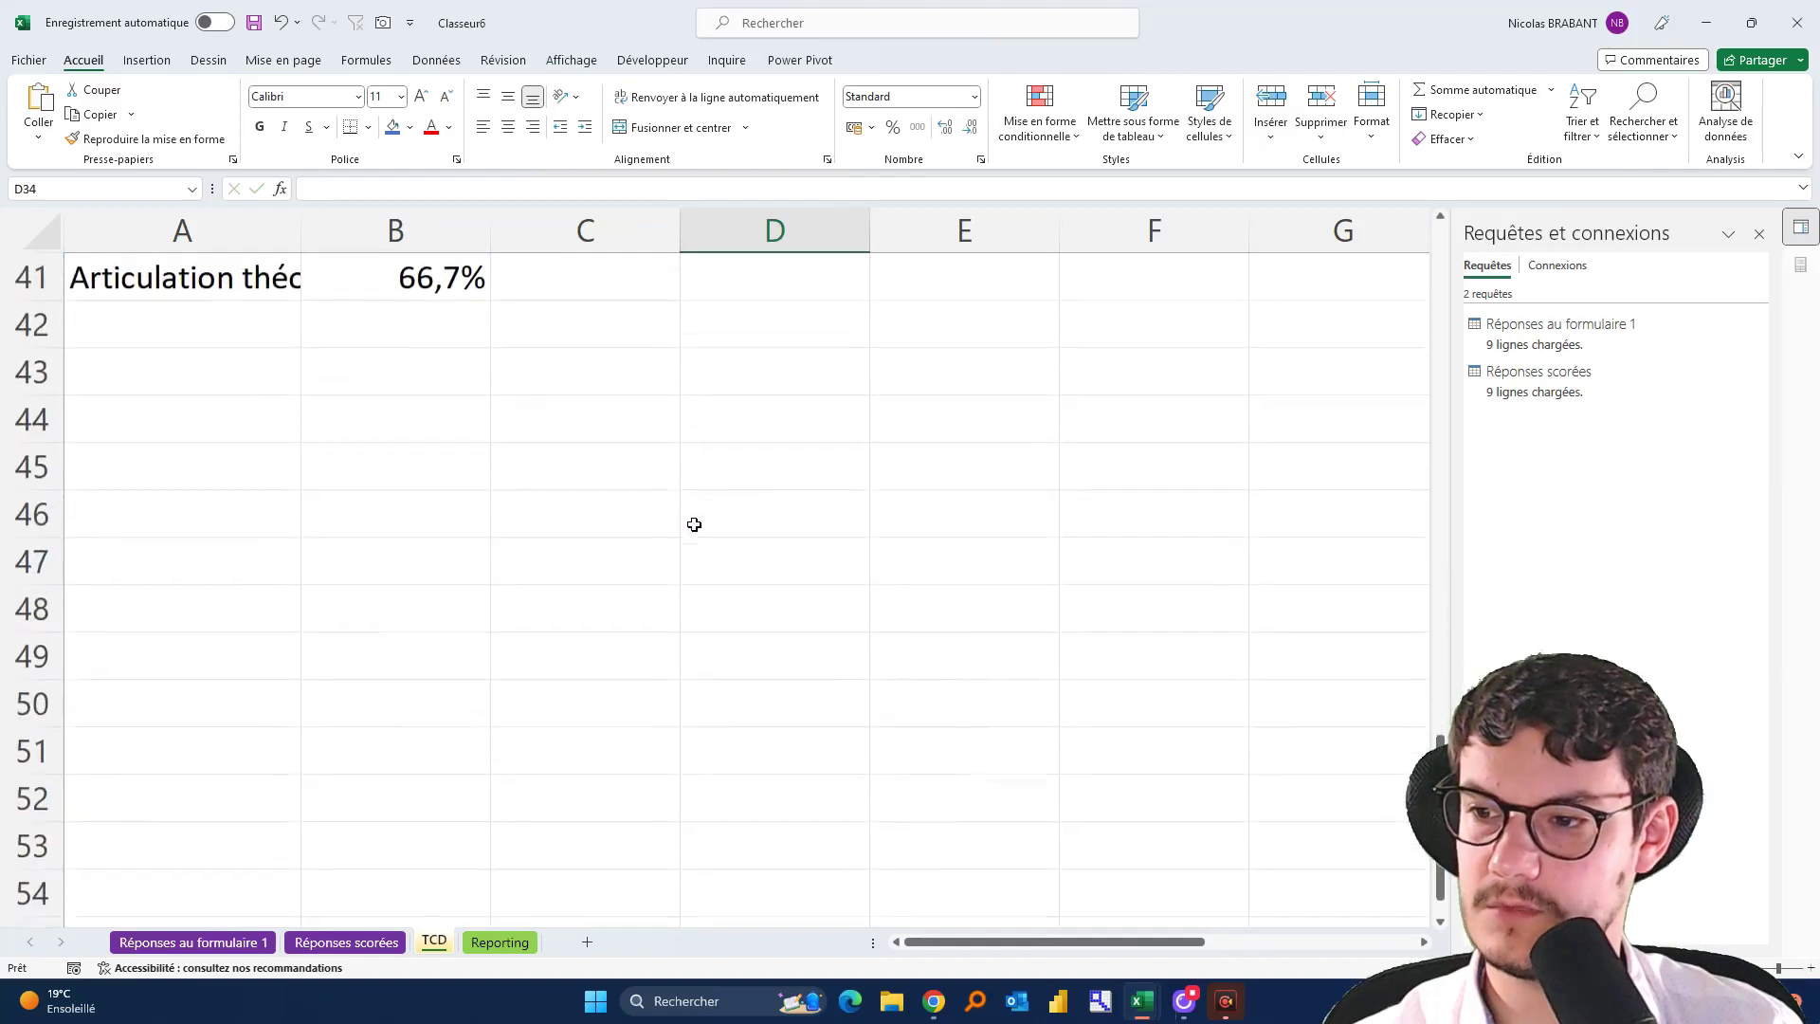
pyautogui.click(33, 418)
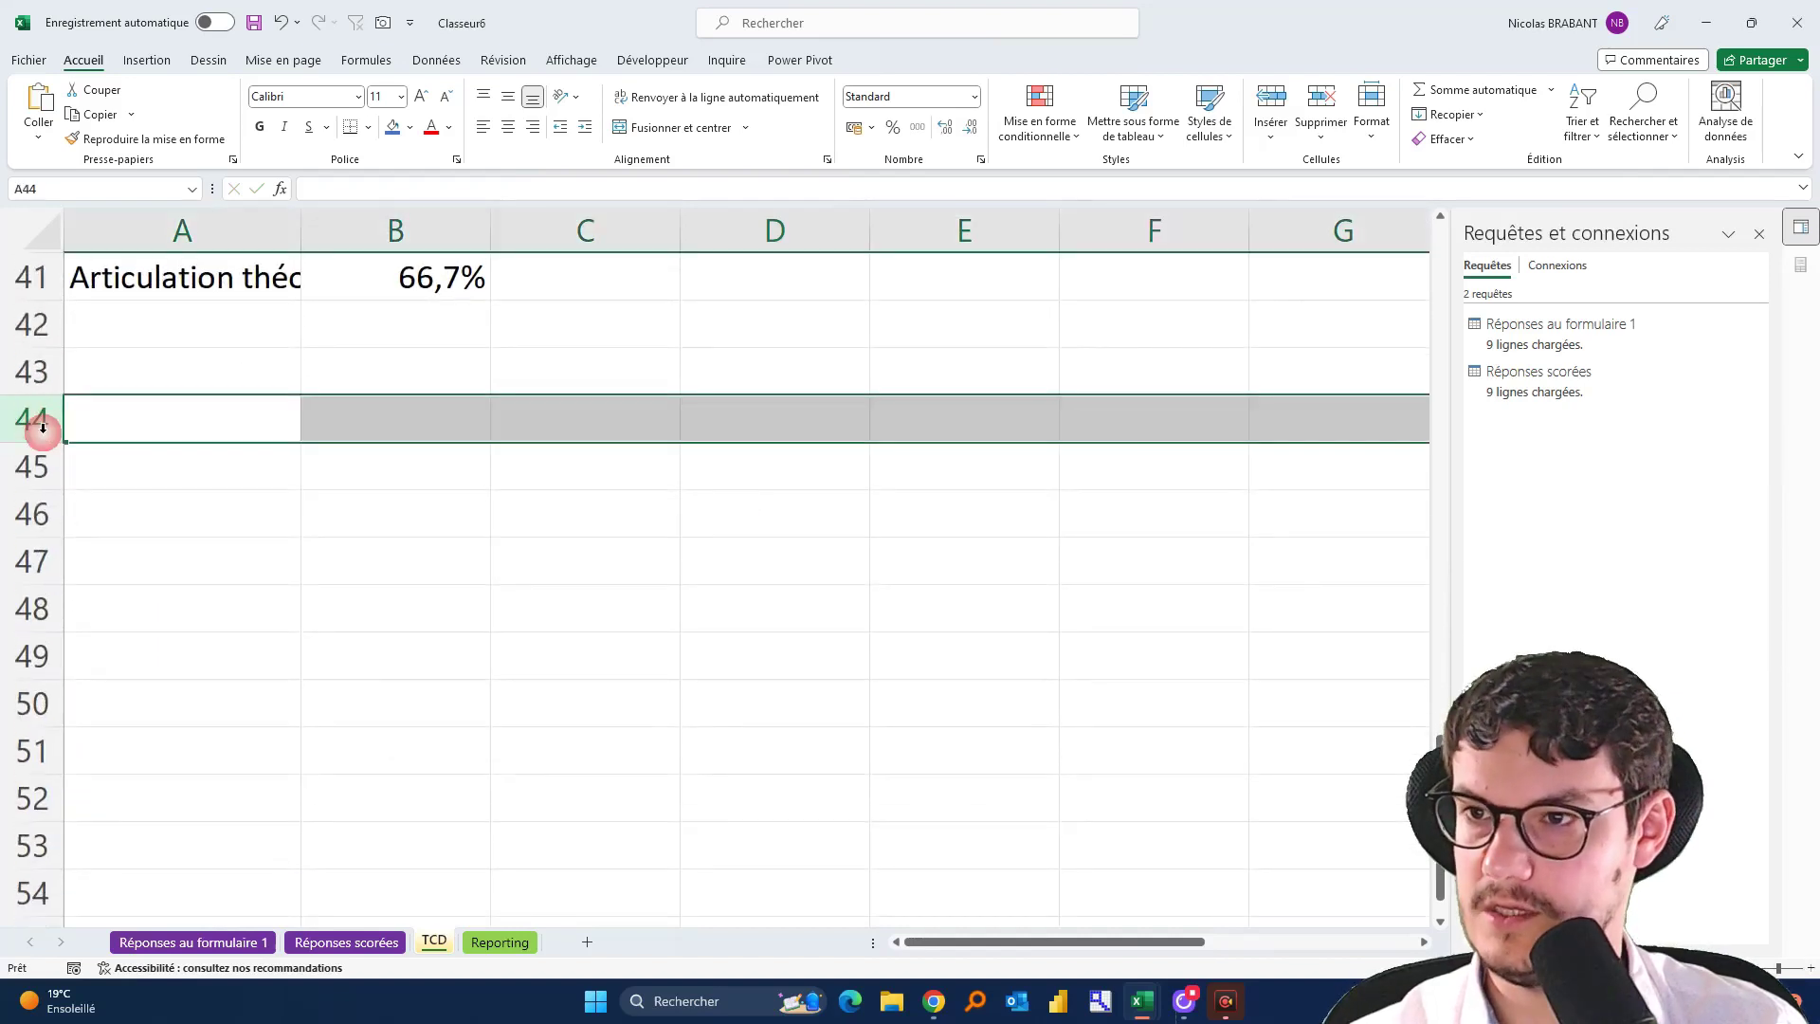
pyautogui.click(391, 126)
pyautogui.click(187, 487)
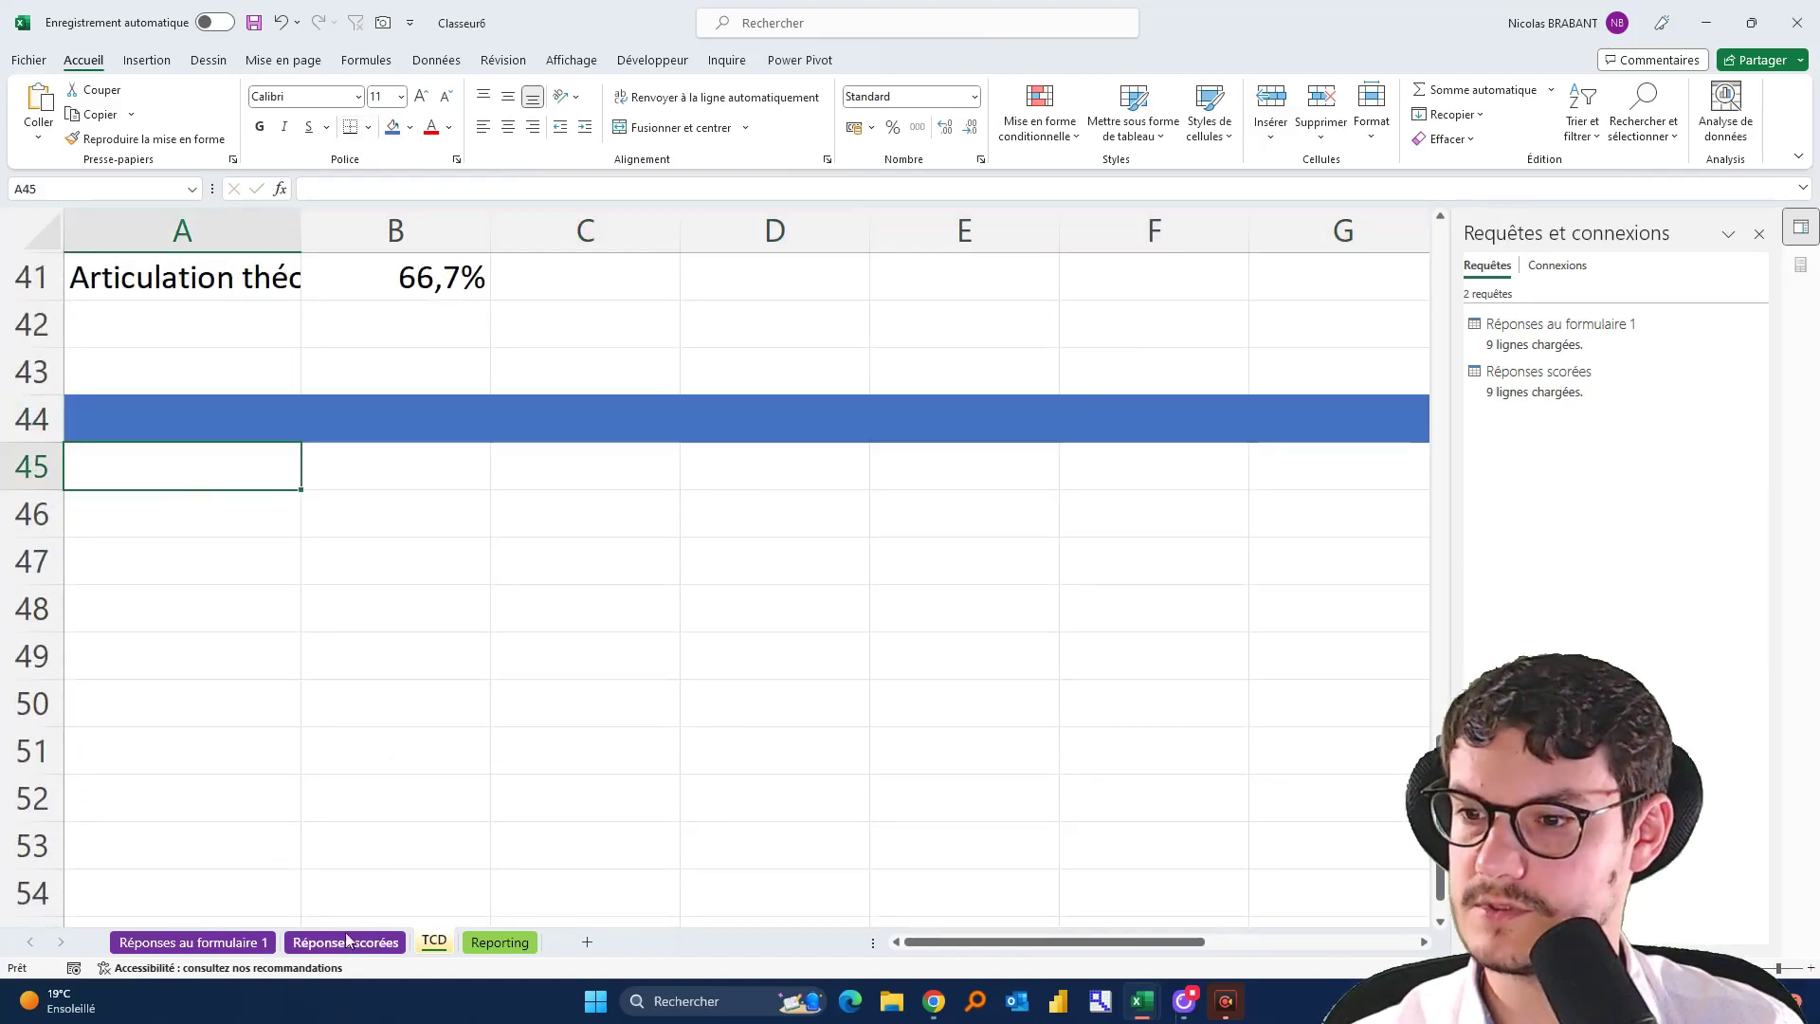
# Insert a pivot table from Réponses scorées at location TCD!$A$46
pyautogui.click(352, 952)
pyautogui.click(145, 60)
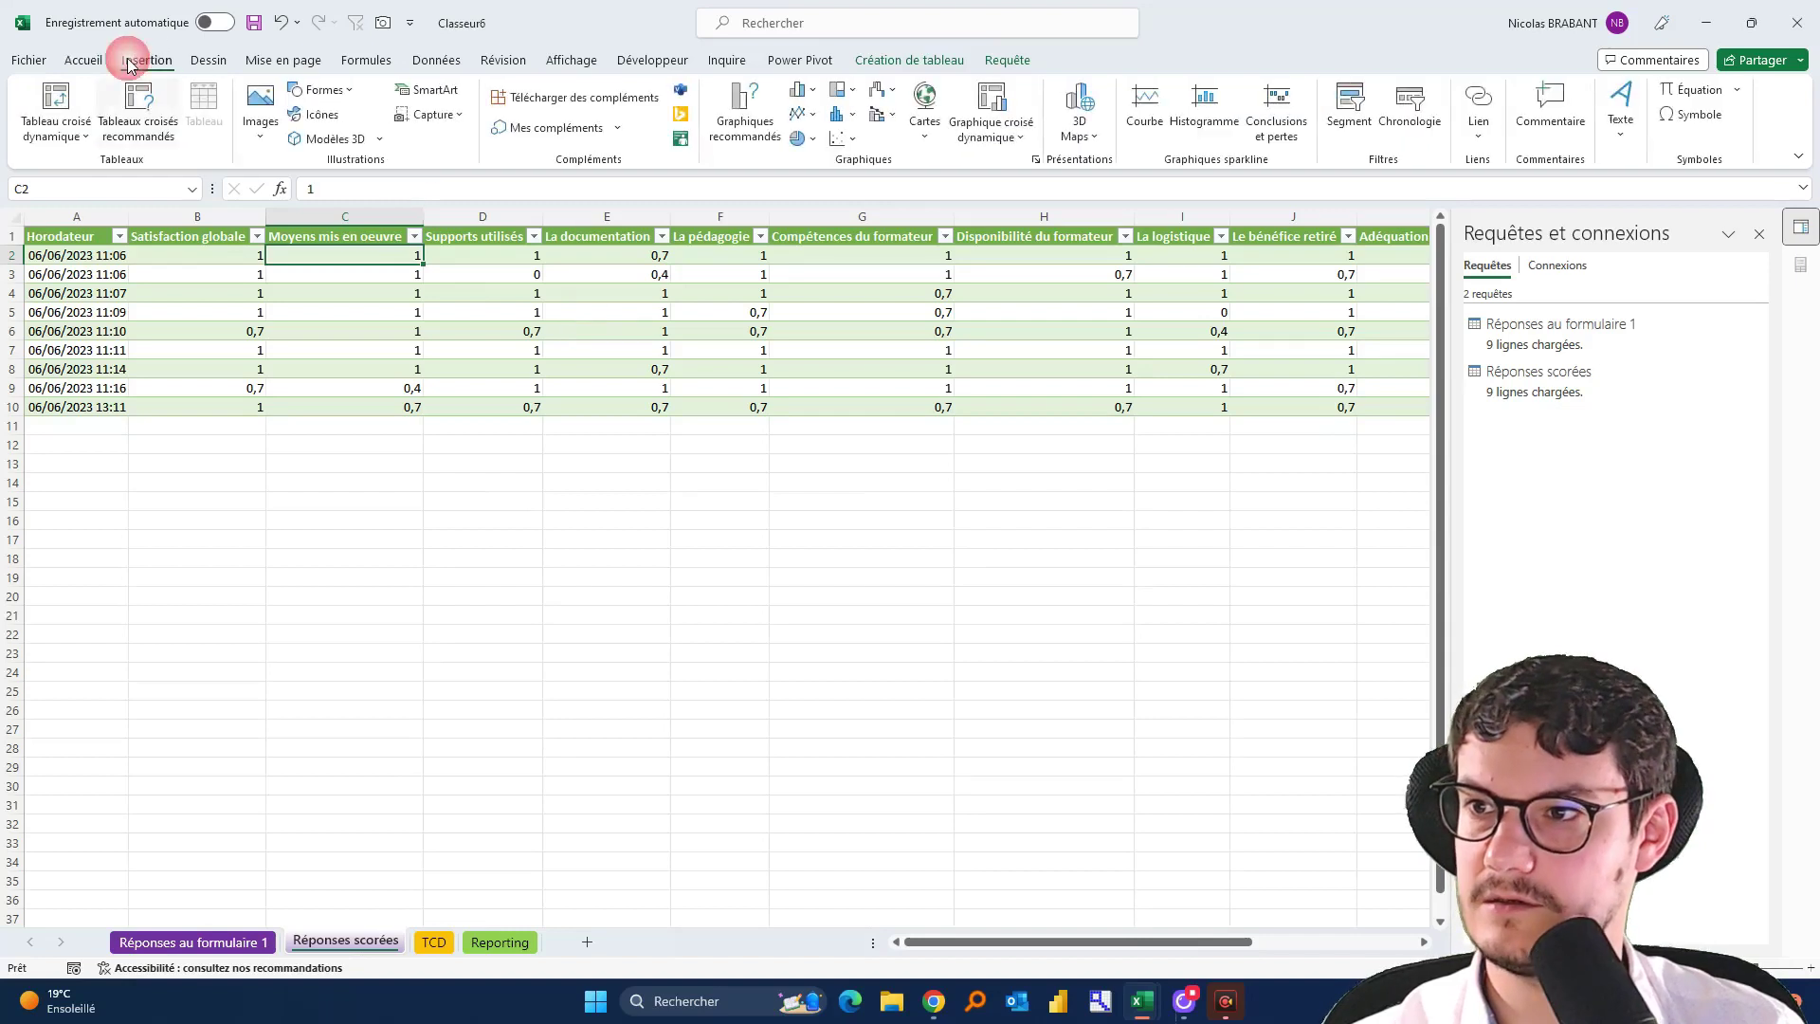
pyautogui.click(69, 107)
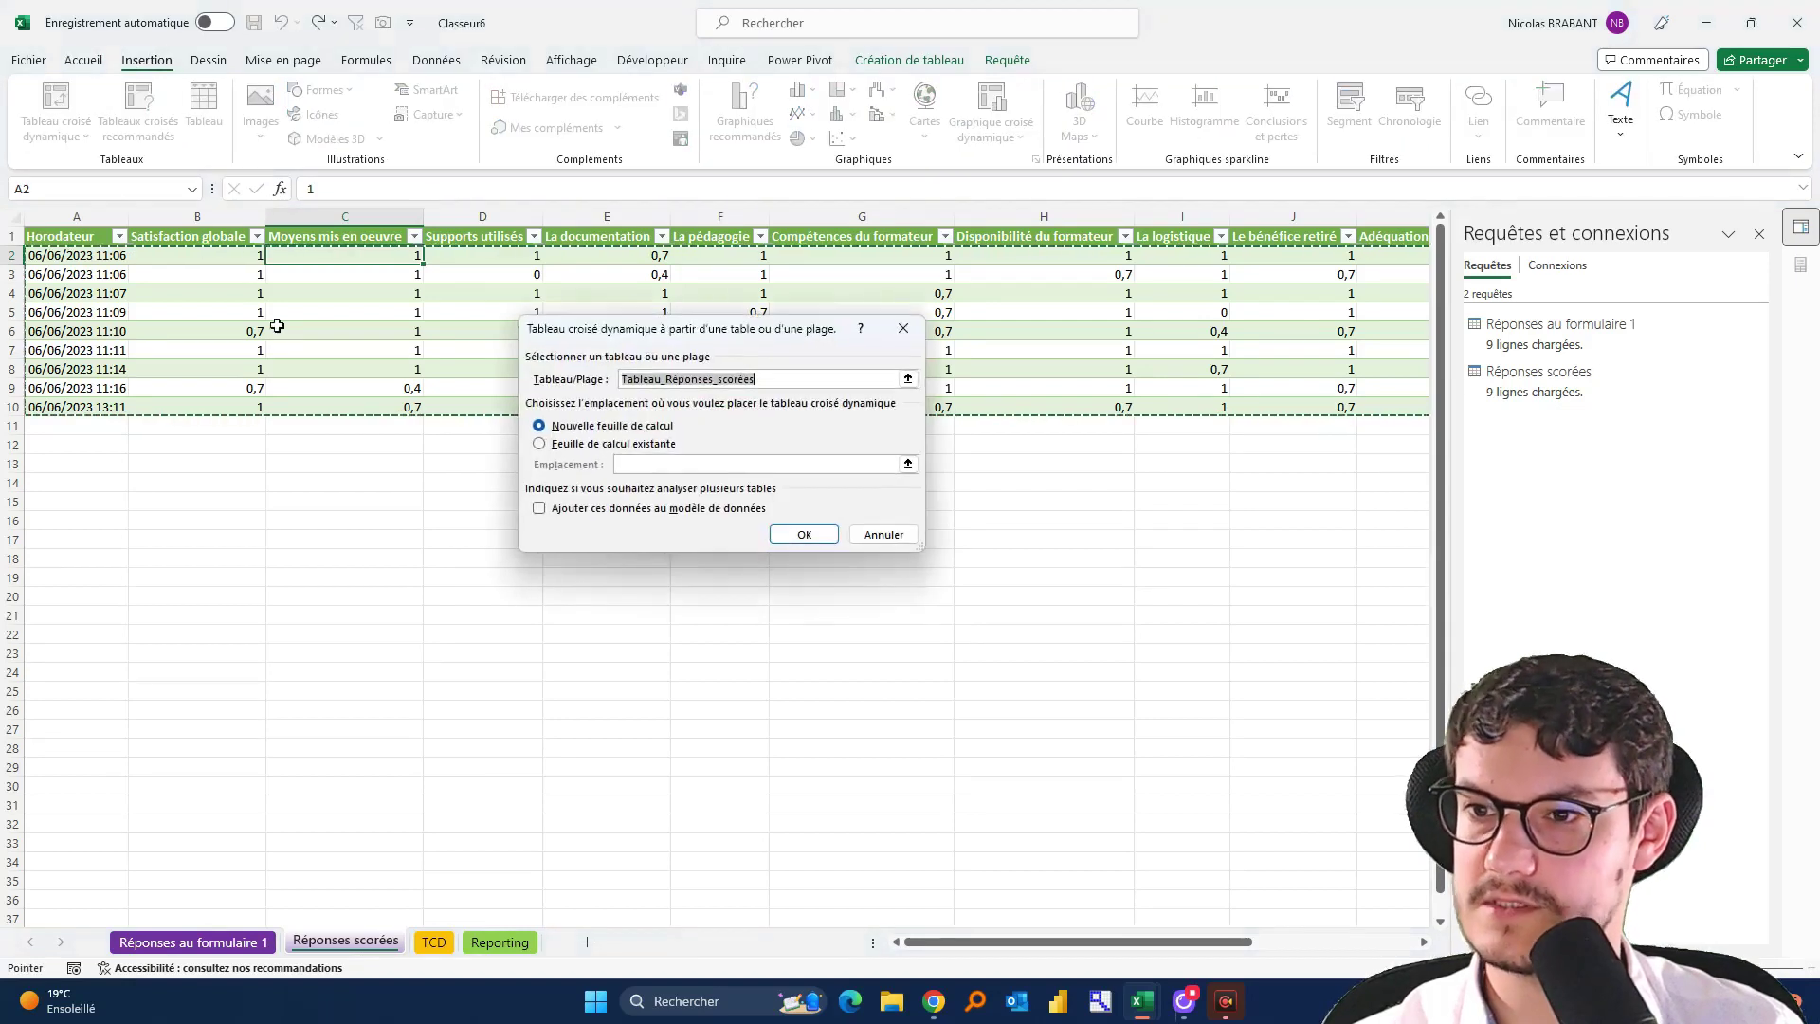
pyautogui.click(650, 446)
pyautogui.click(908, 464)
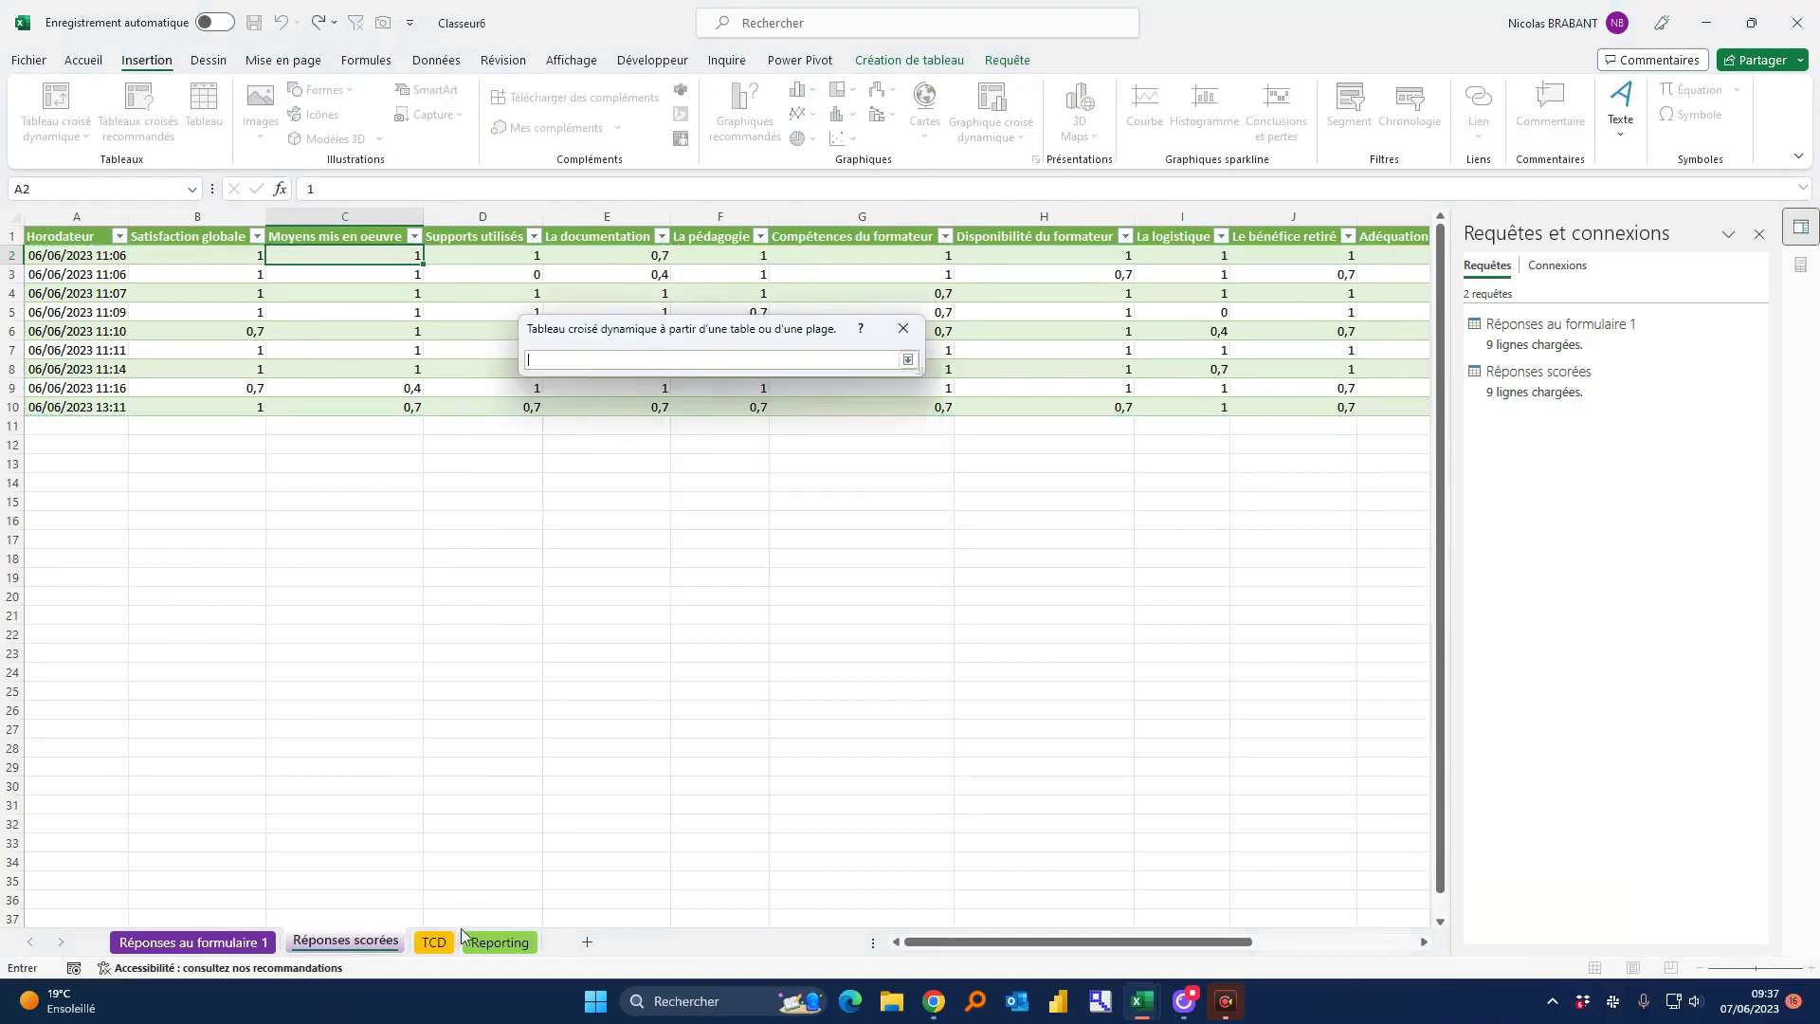
pyautogui.click(434, 941)
pyautogui.click(171, 513)
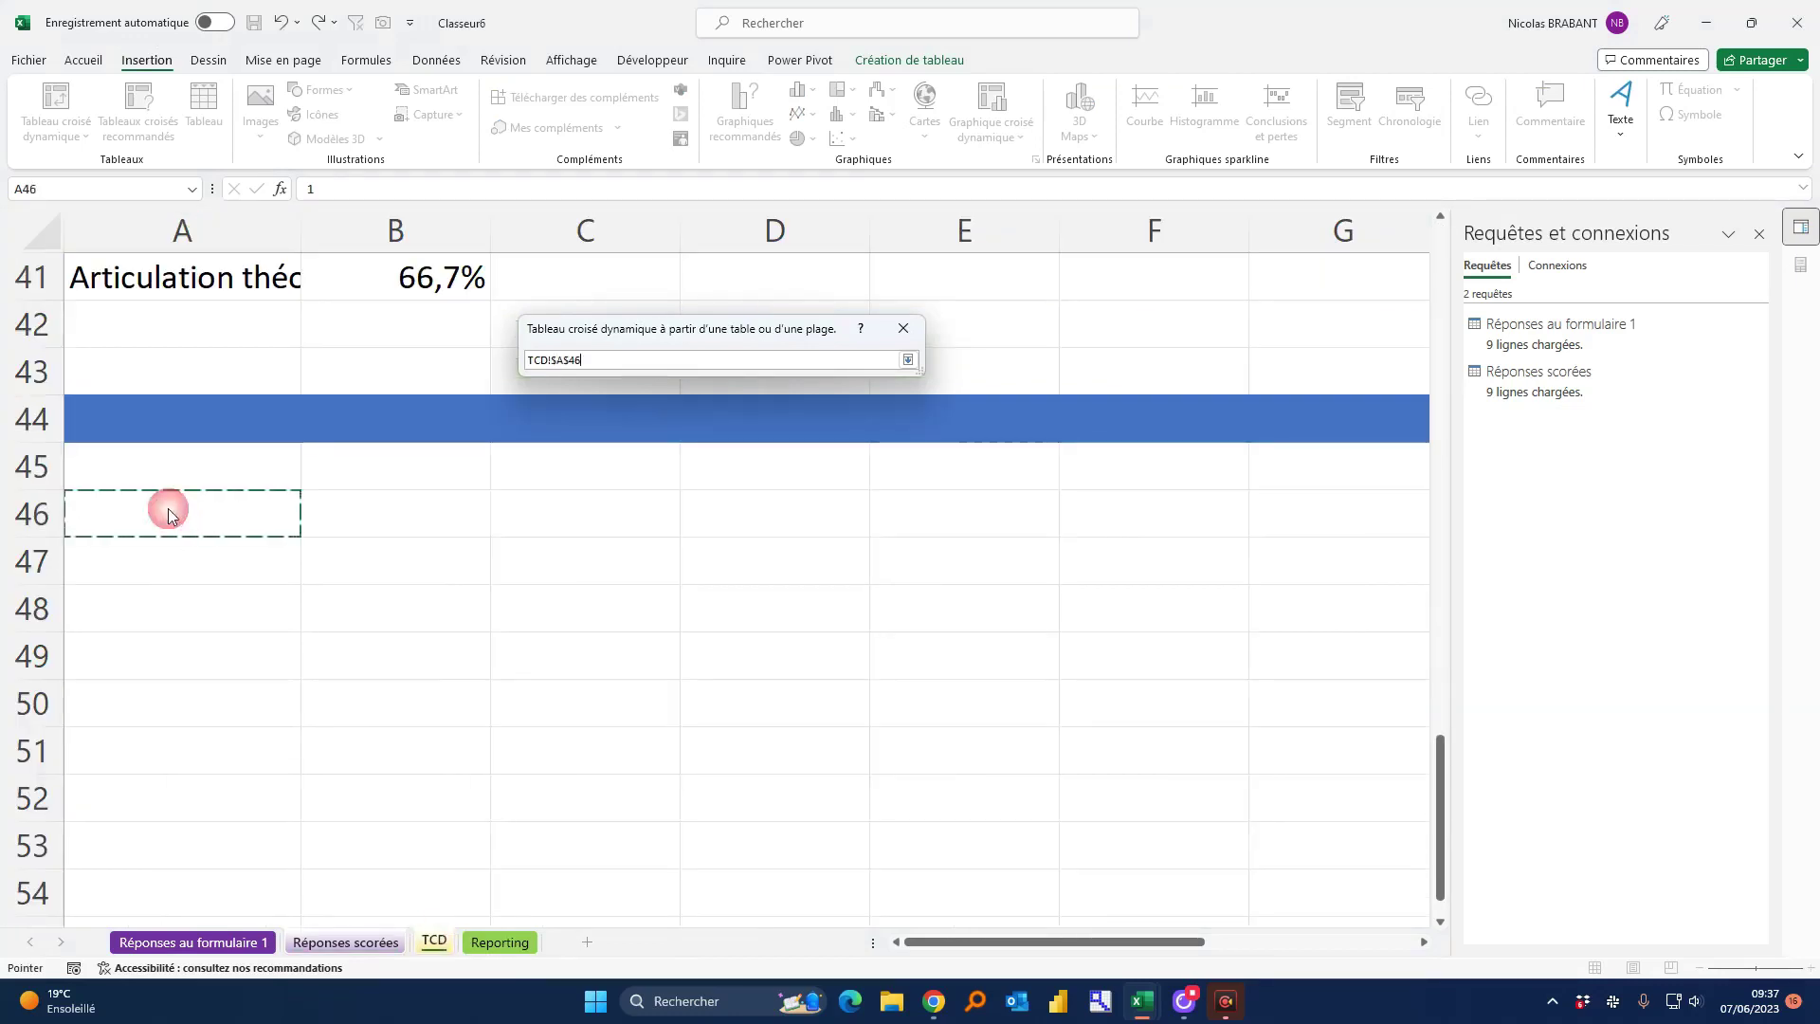
pyautogui.click(907, 359)
pyautogui.click(813, 532)
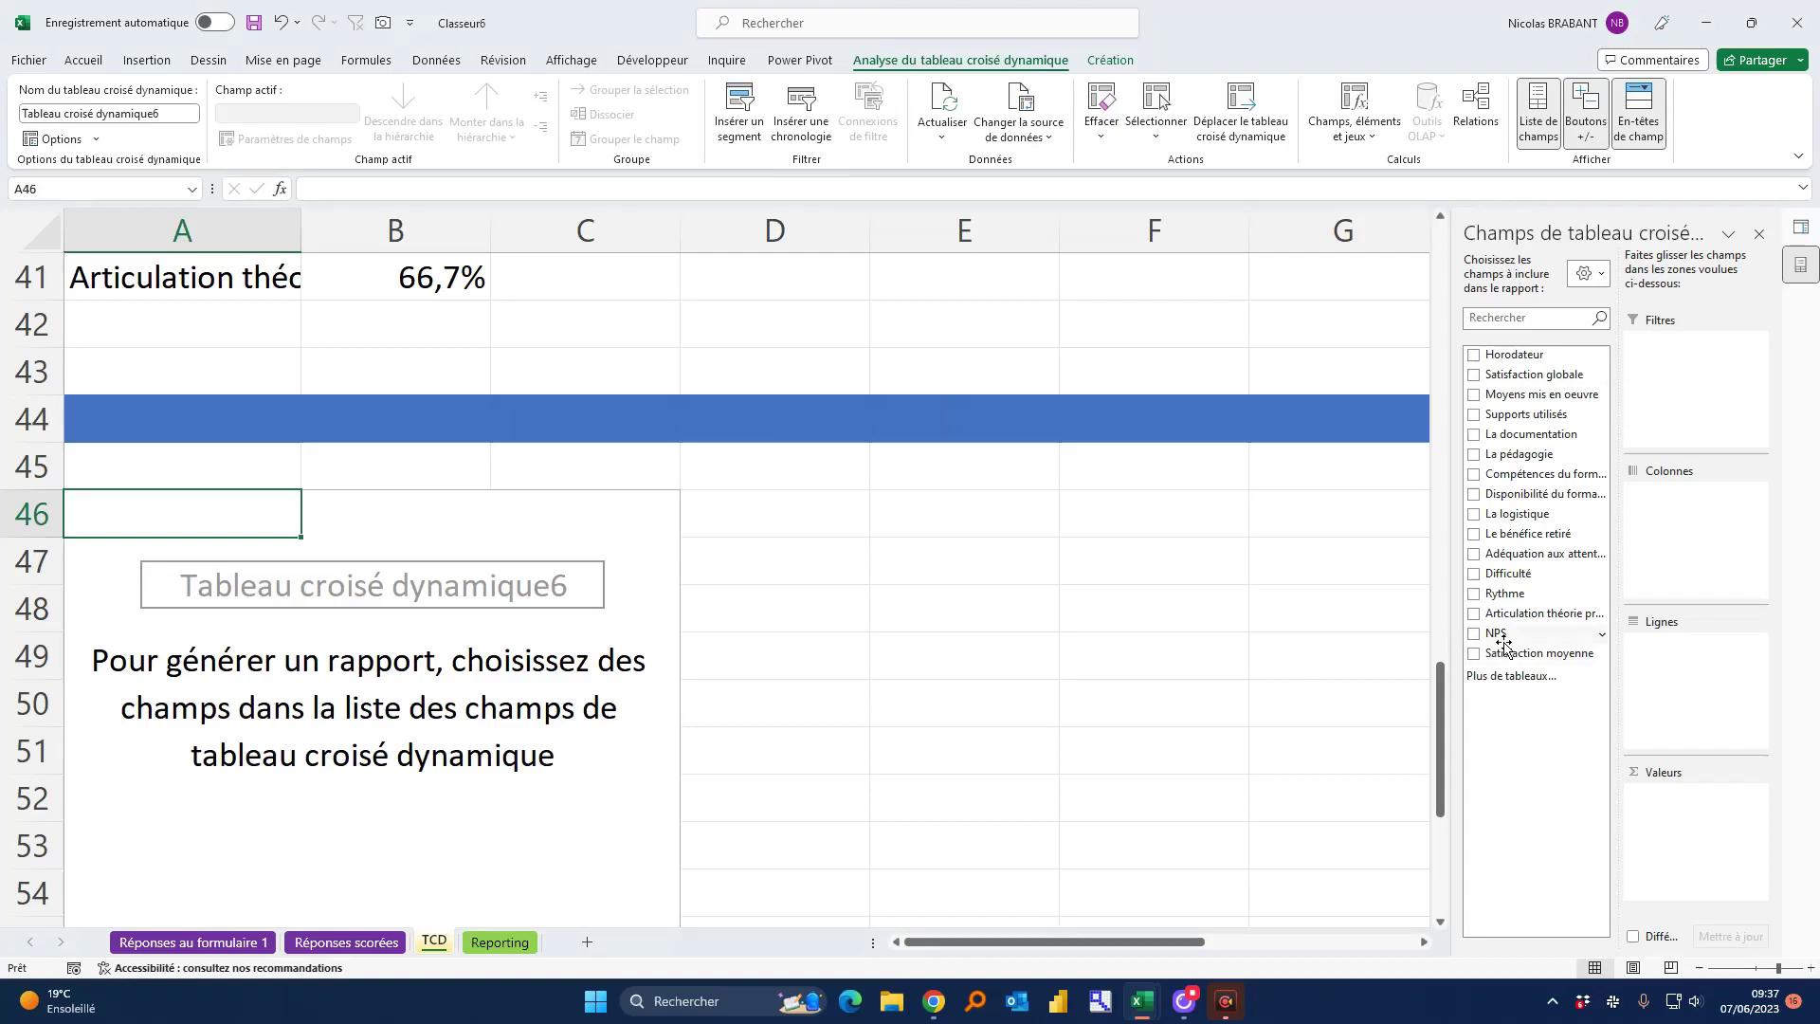
# Add NPS as pivot rows and as Nombre de NPS: Détracteurs 1, Neutres 3, Promoteurs 5
pyautogui.moveTo(1505, 645); pyautogui.dragTo(1697, 677)
pyautogui.moveTo(223, 562); pyautogui.dragTo(224, 652)
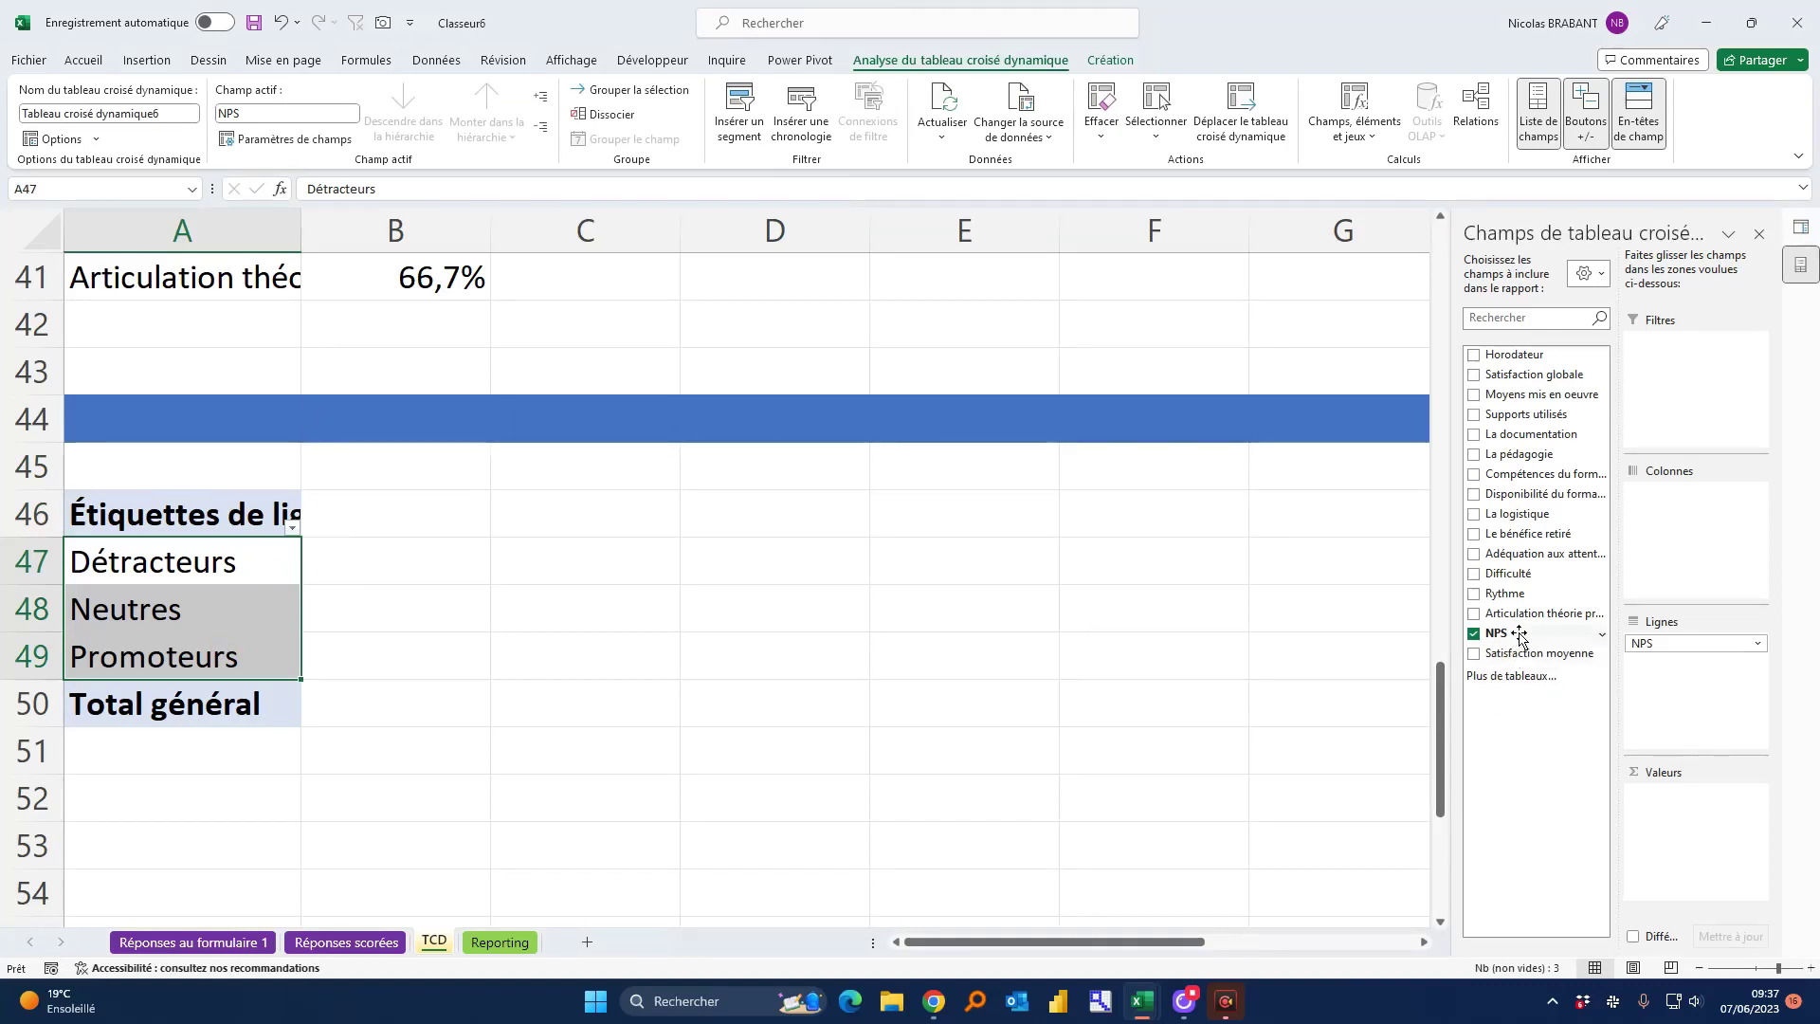
pyautogui.moveTo(1520, 637); pyautogui.dragTo(1706, 823)
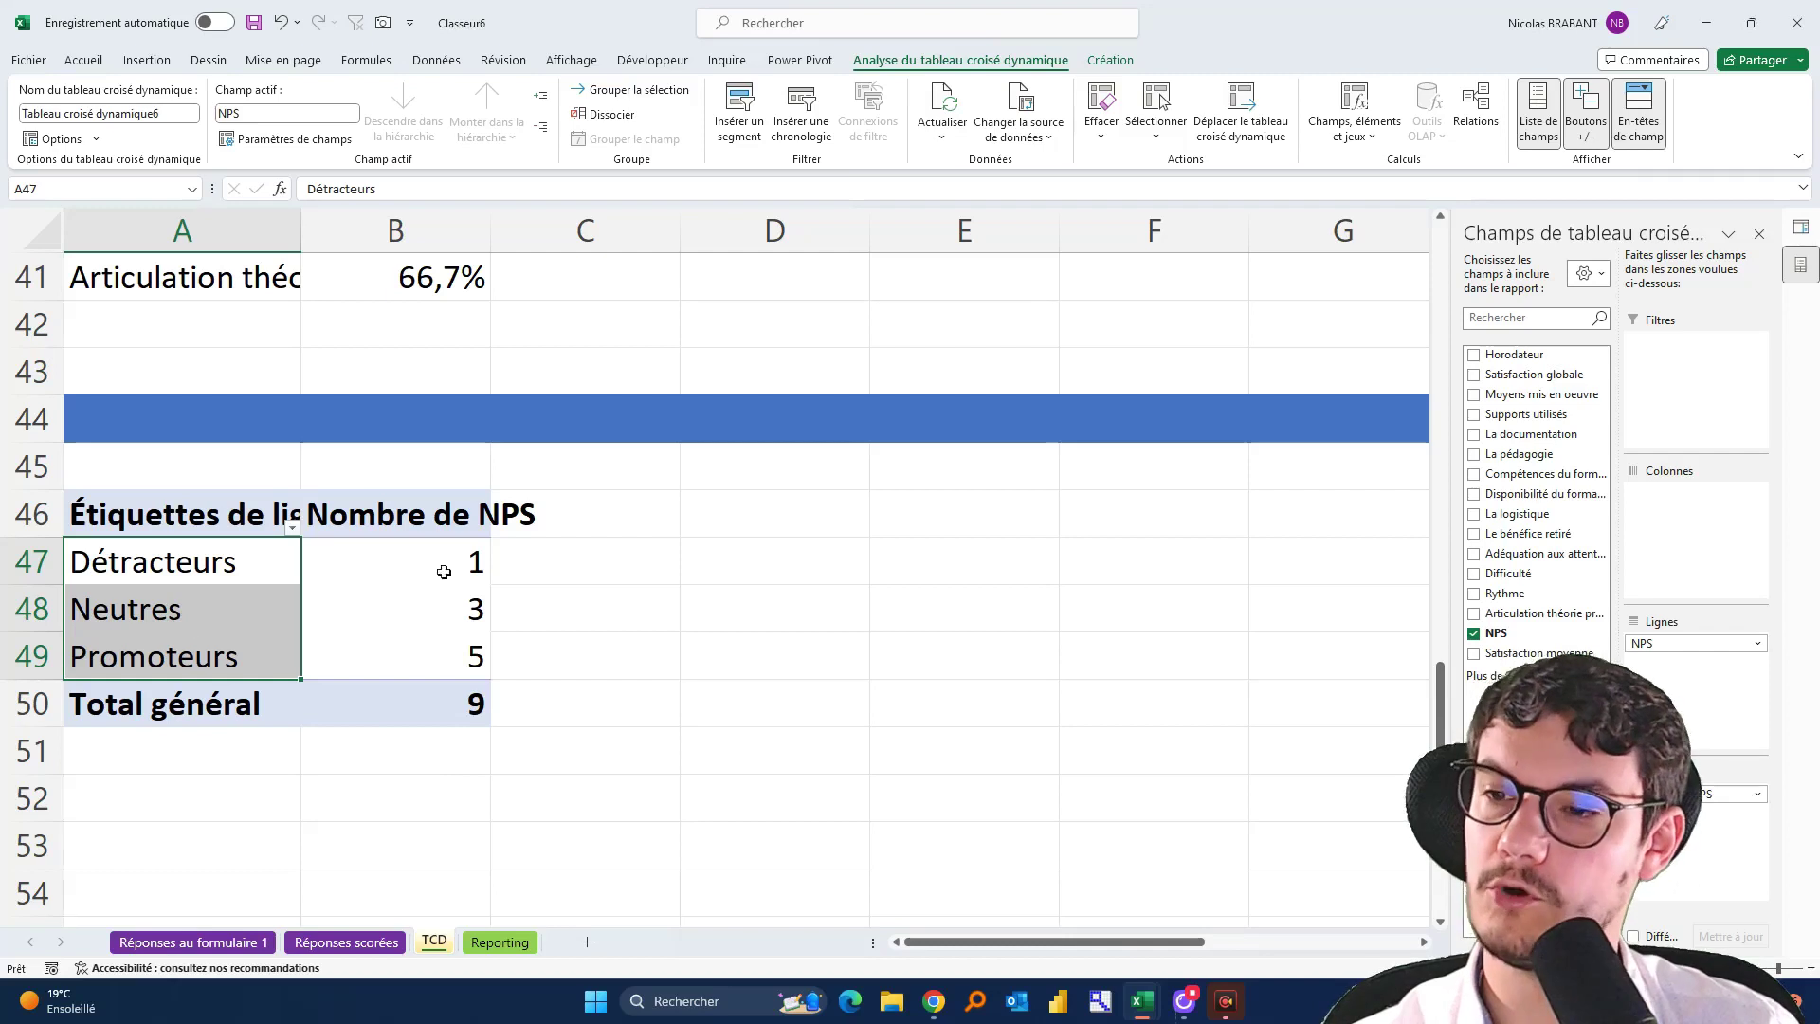
pyautogui.moveTo(444, 572); pyautogui.dragTo(313, 654)
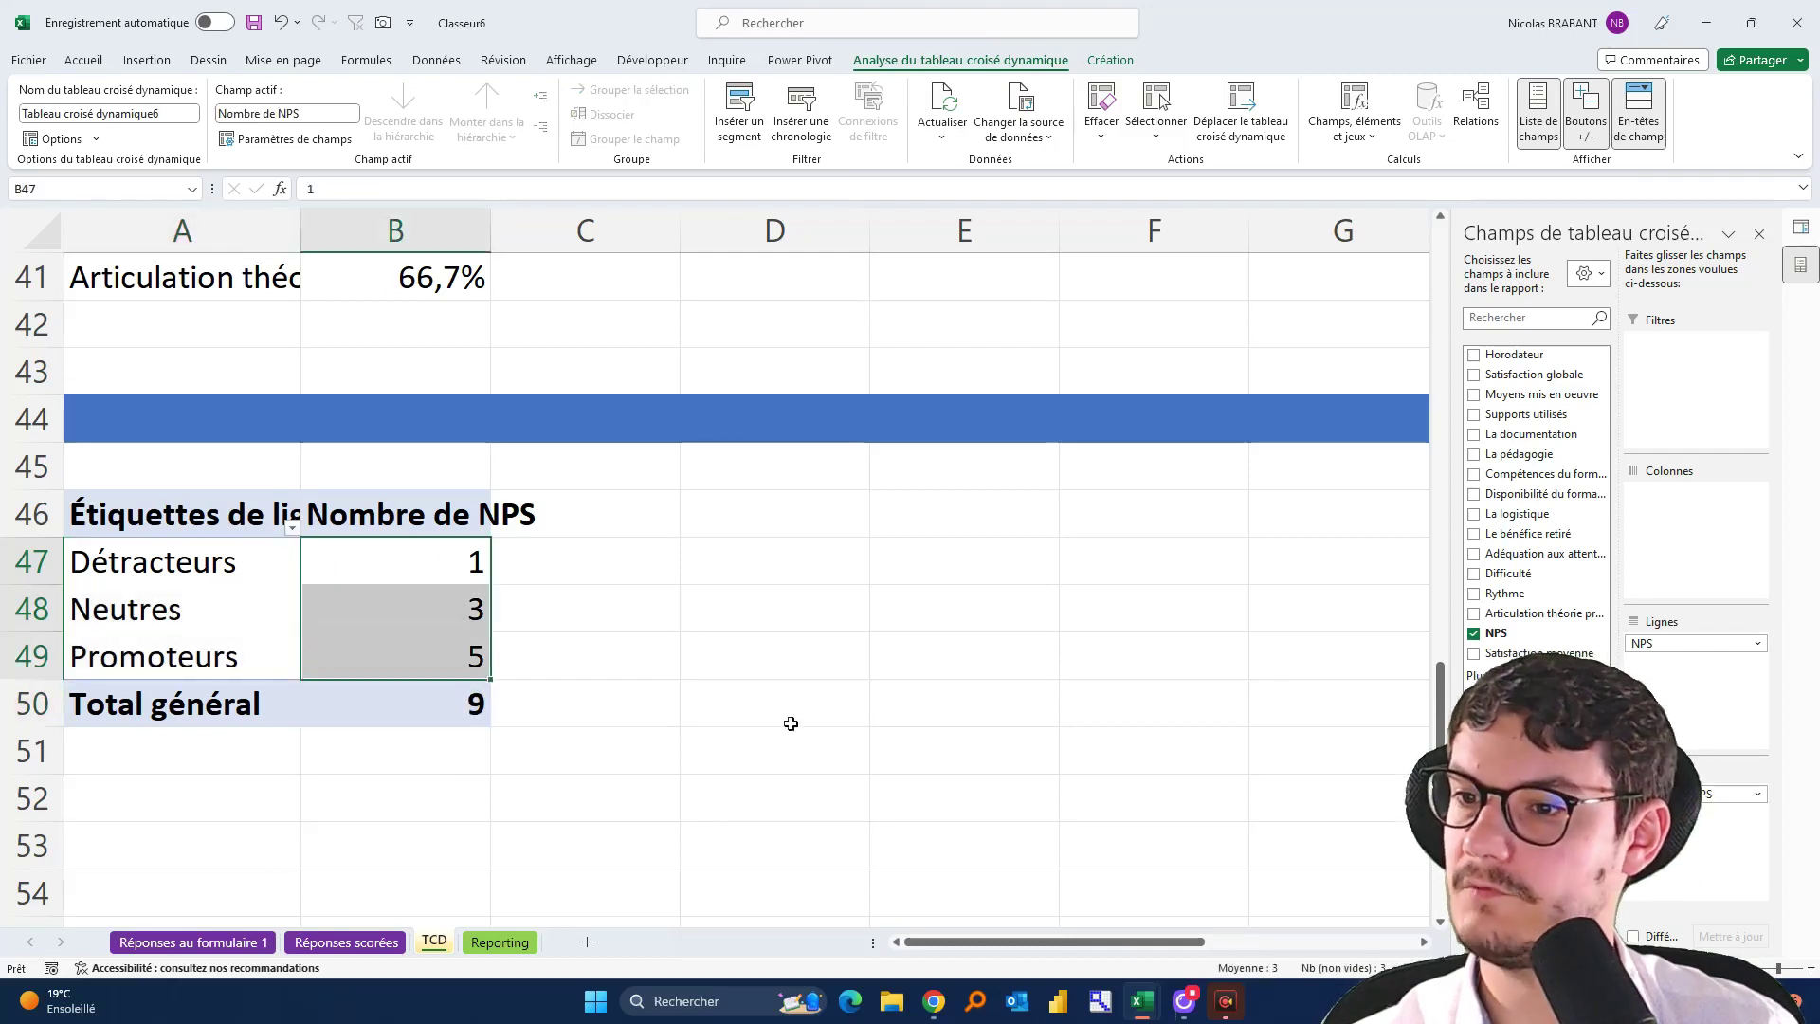
pyautogui.click(442, 570)
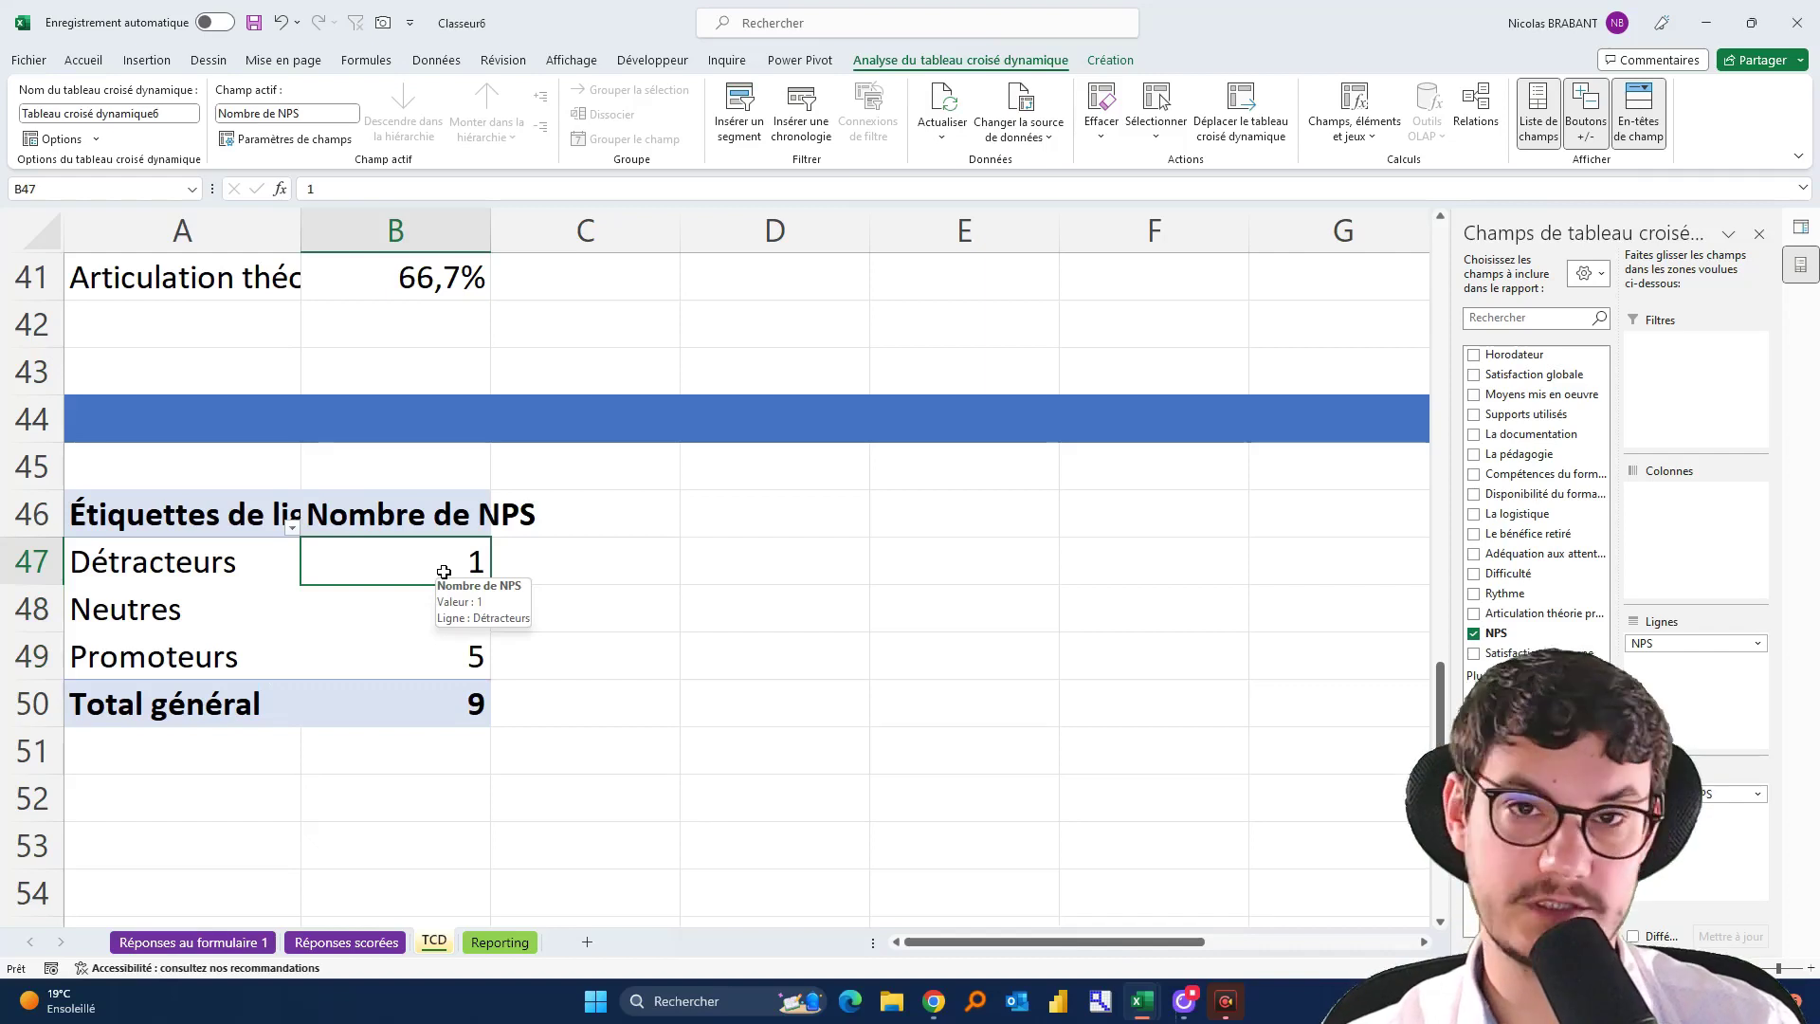
# Show the NPS counts as percentages of the grand total (% du total général)
pyautogui.rightClick(440, 567)
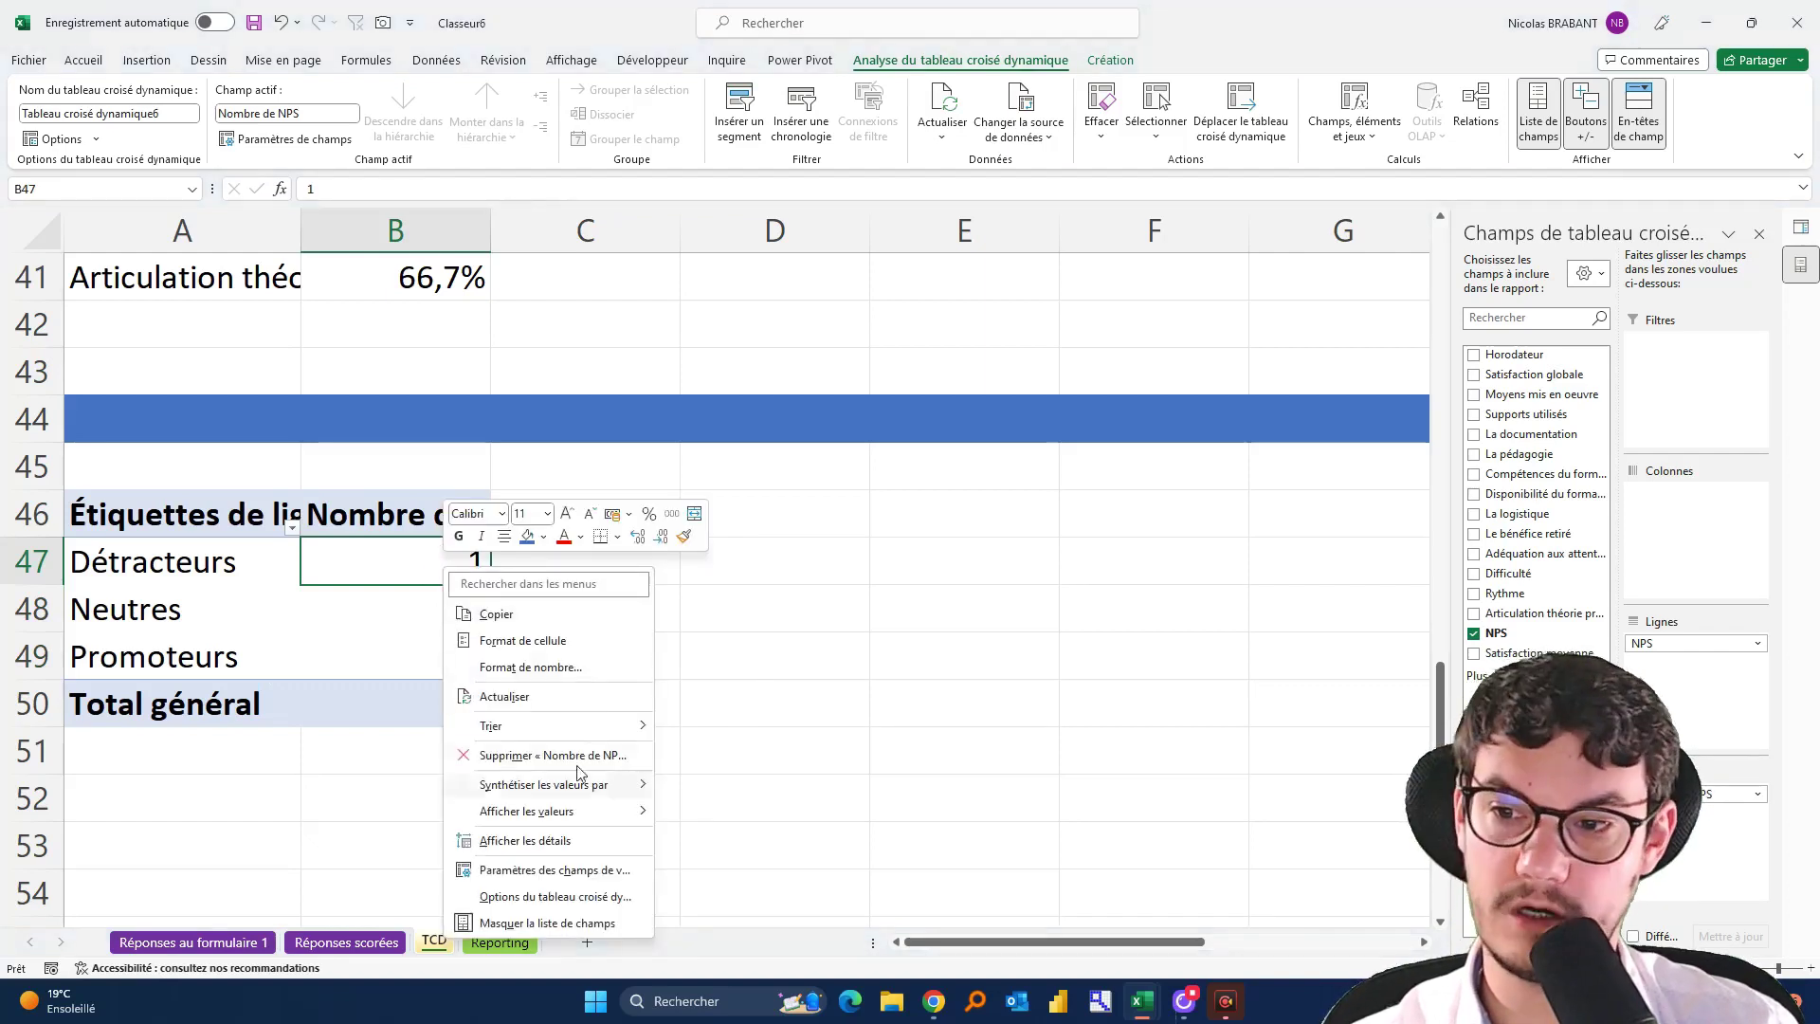
pyautogui.moveTo(580, 812)
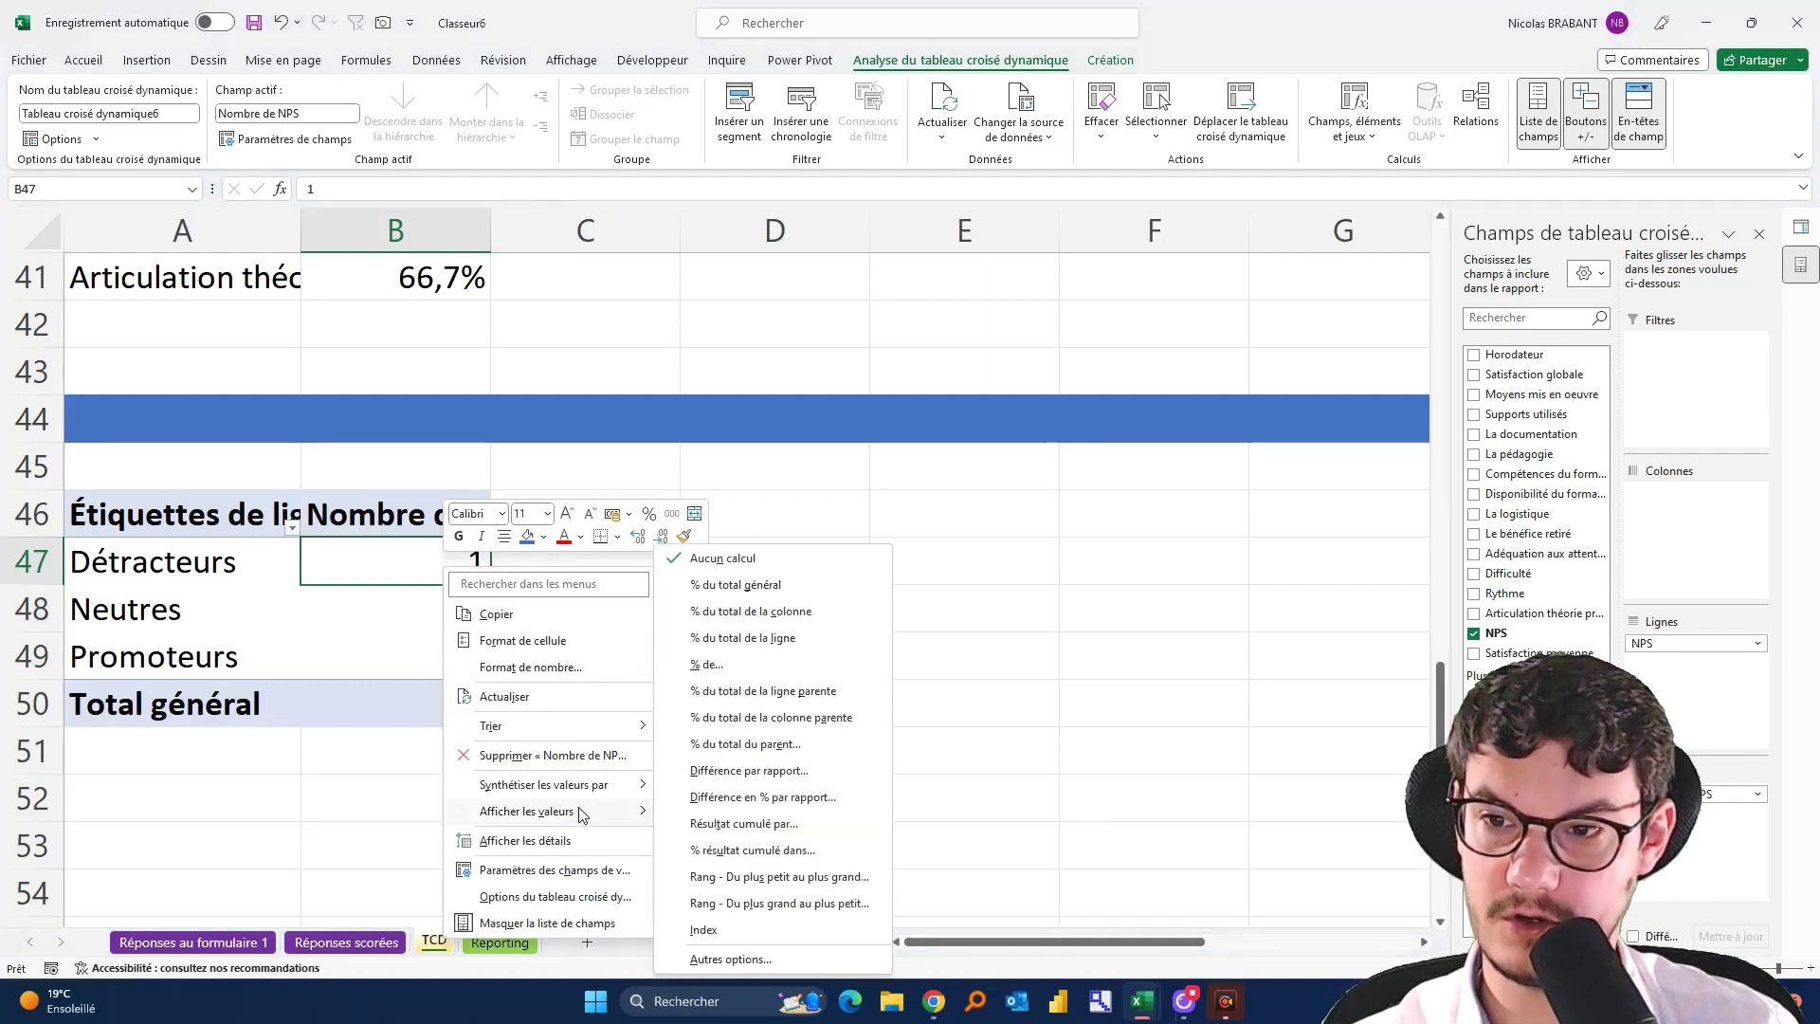
pyautogui.click(789, 588)
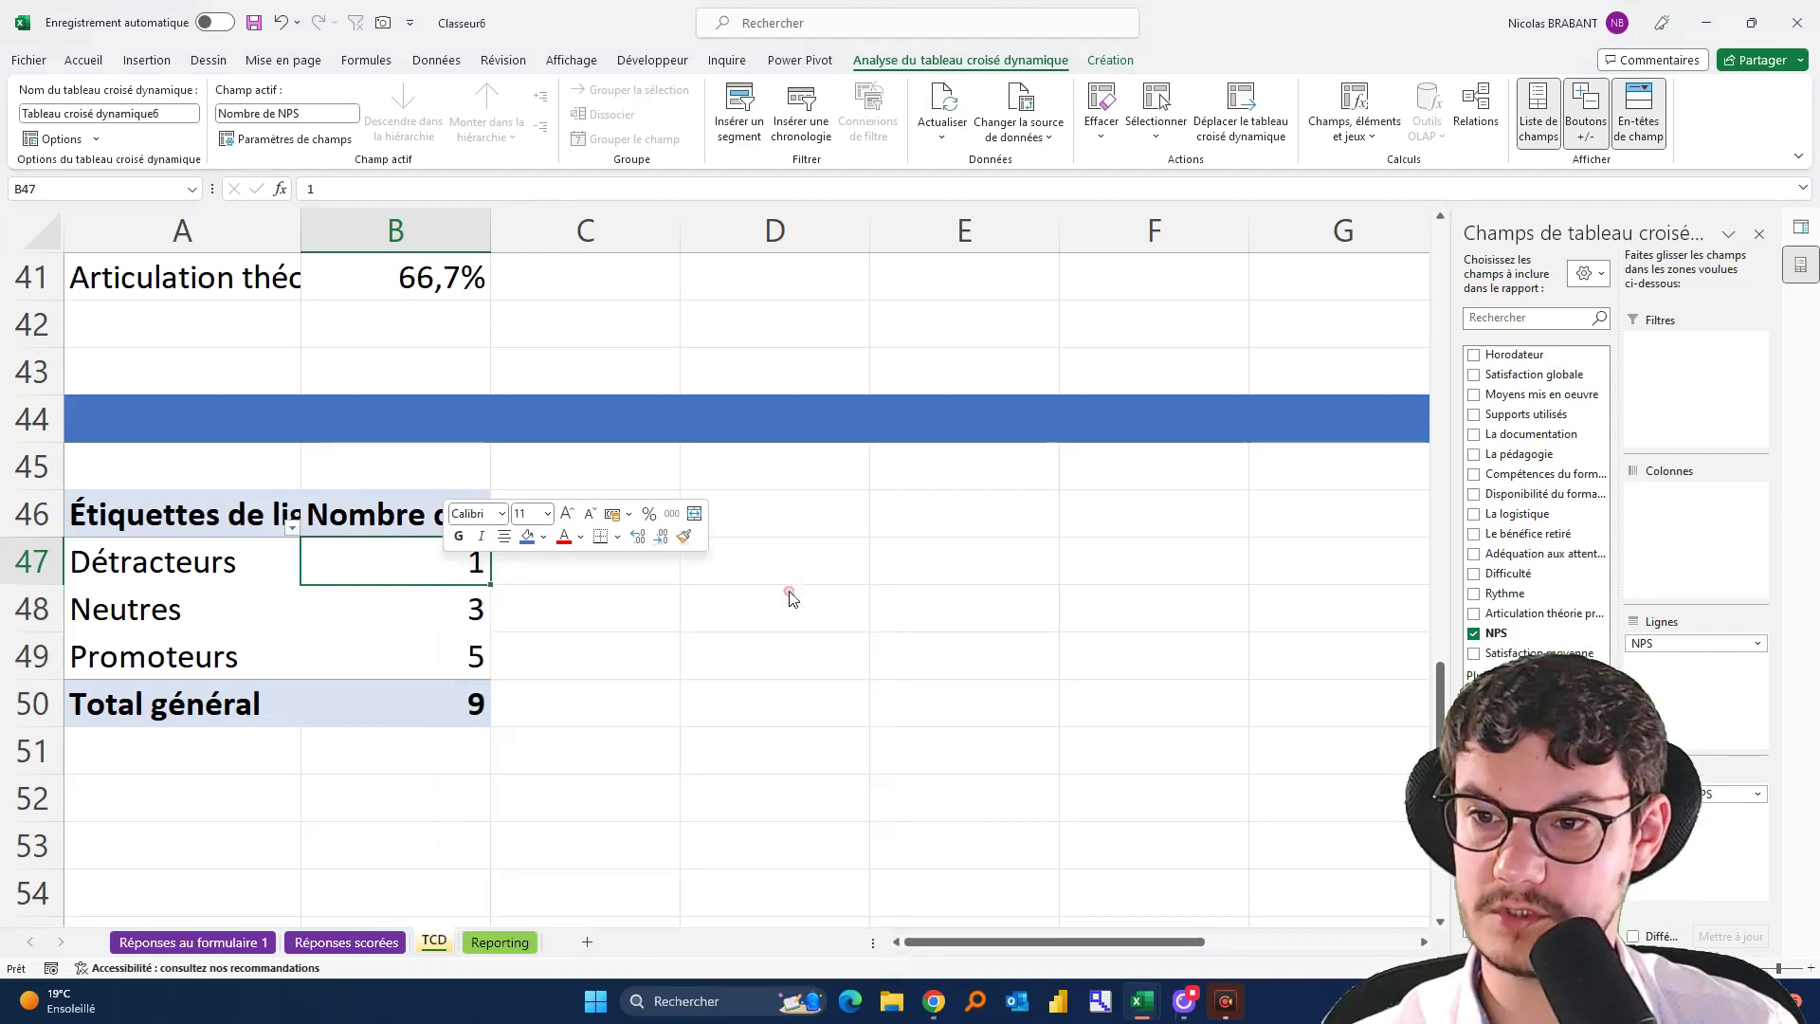
pyautogui.click(127, 661)
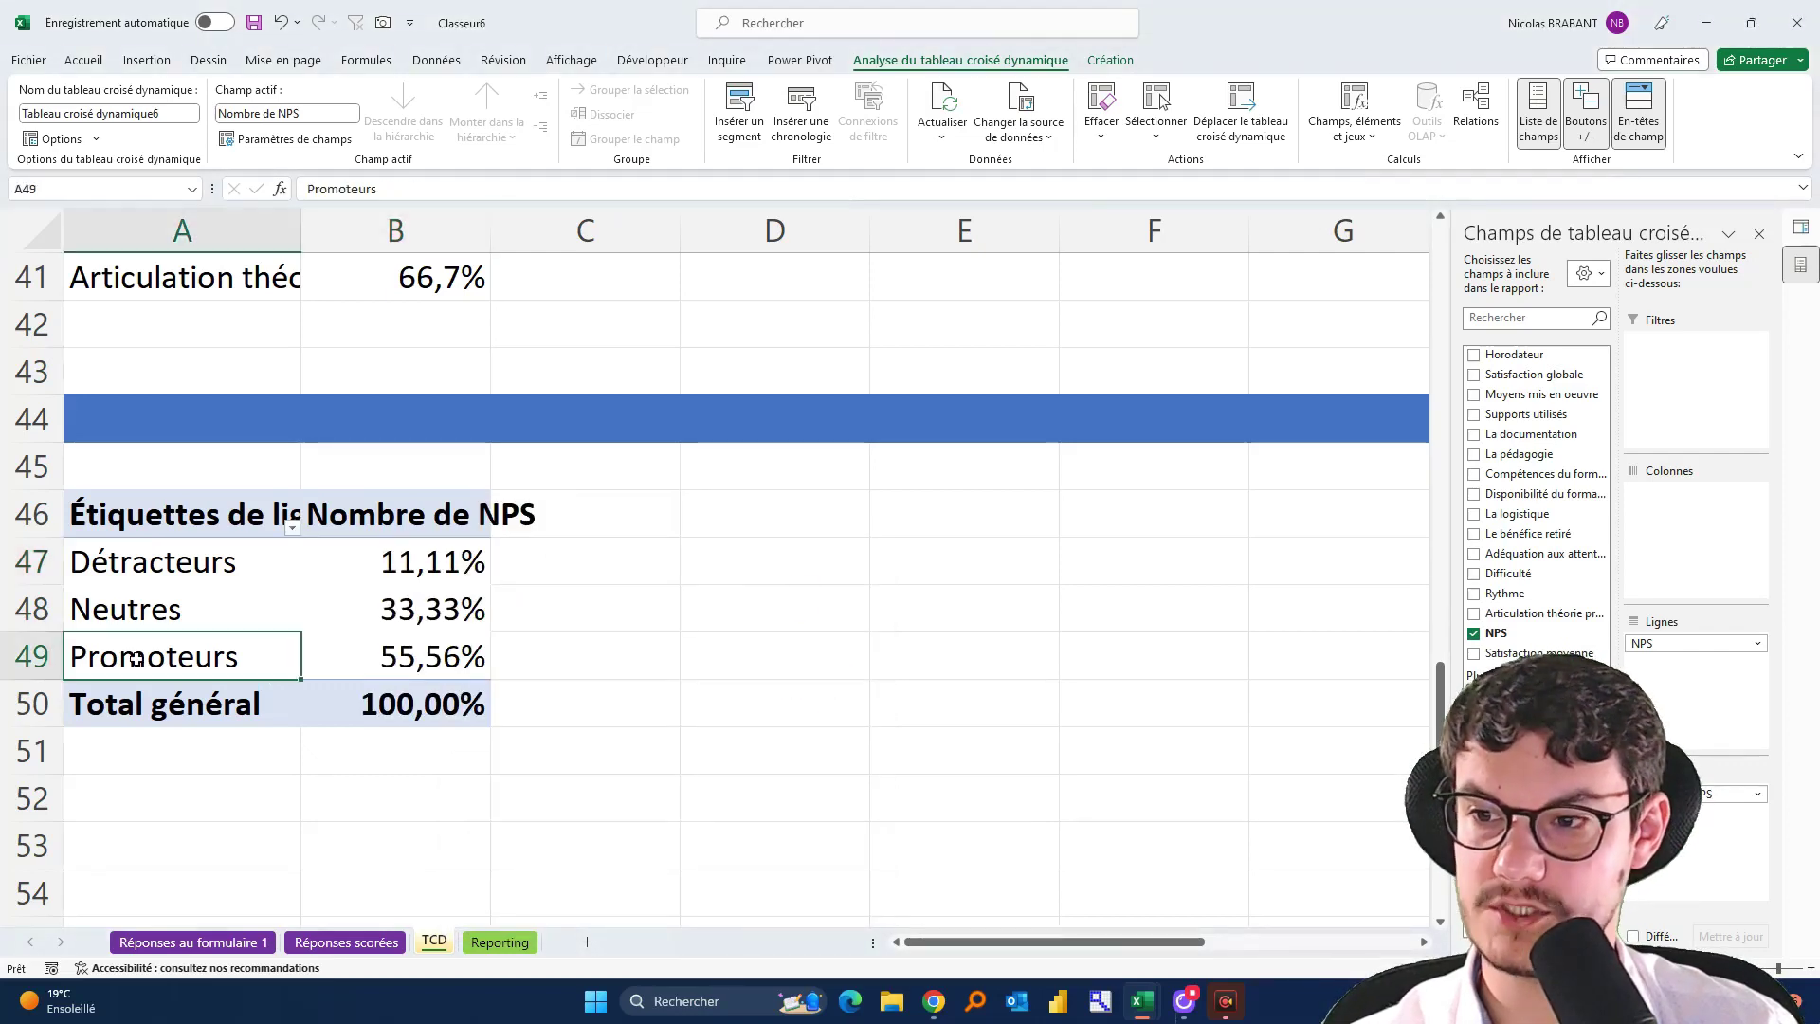
pyautogui.hotkey('shift', 'Right')
pyautogui.moveTo(129, 610); pyautogui.dragTo(353, 616)
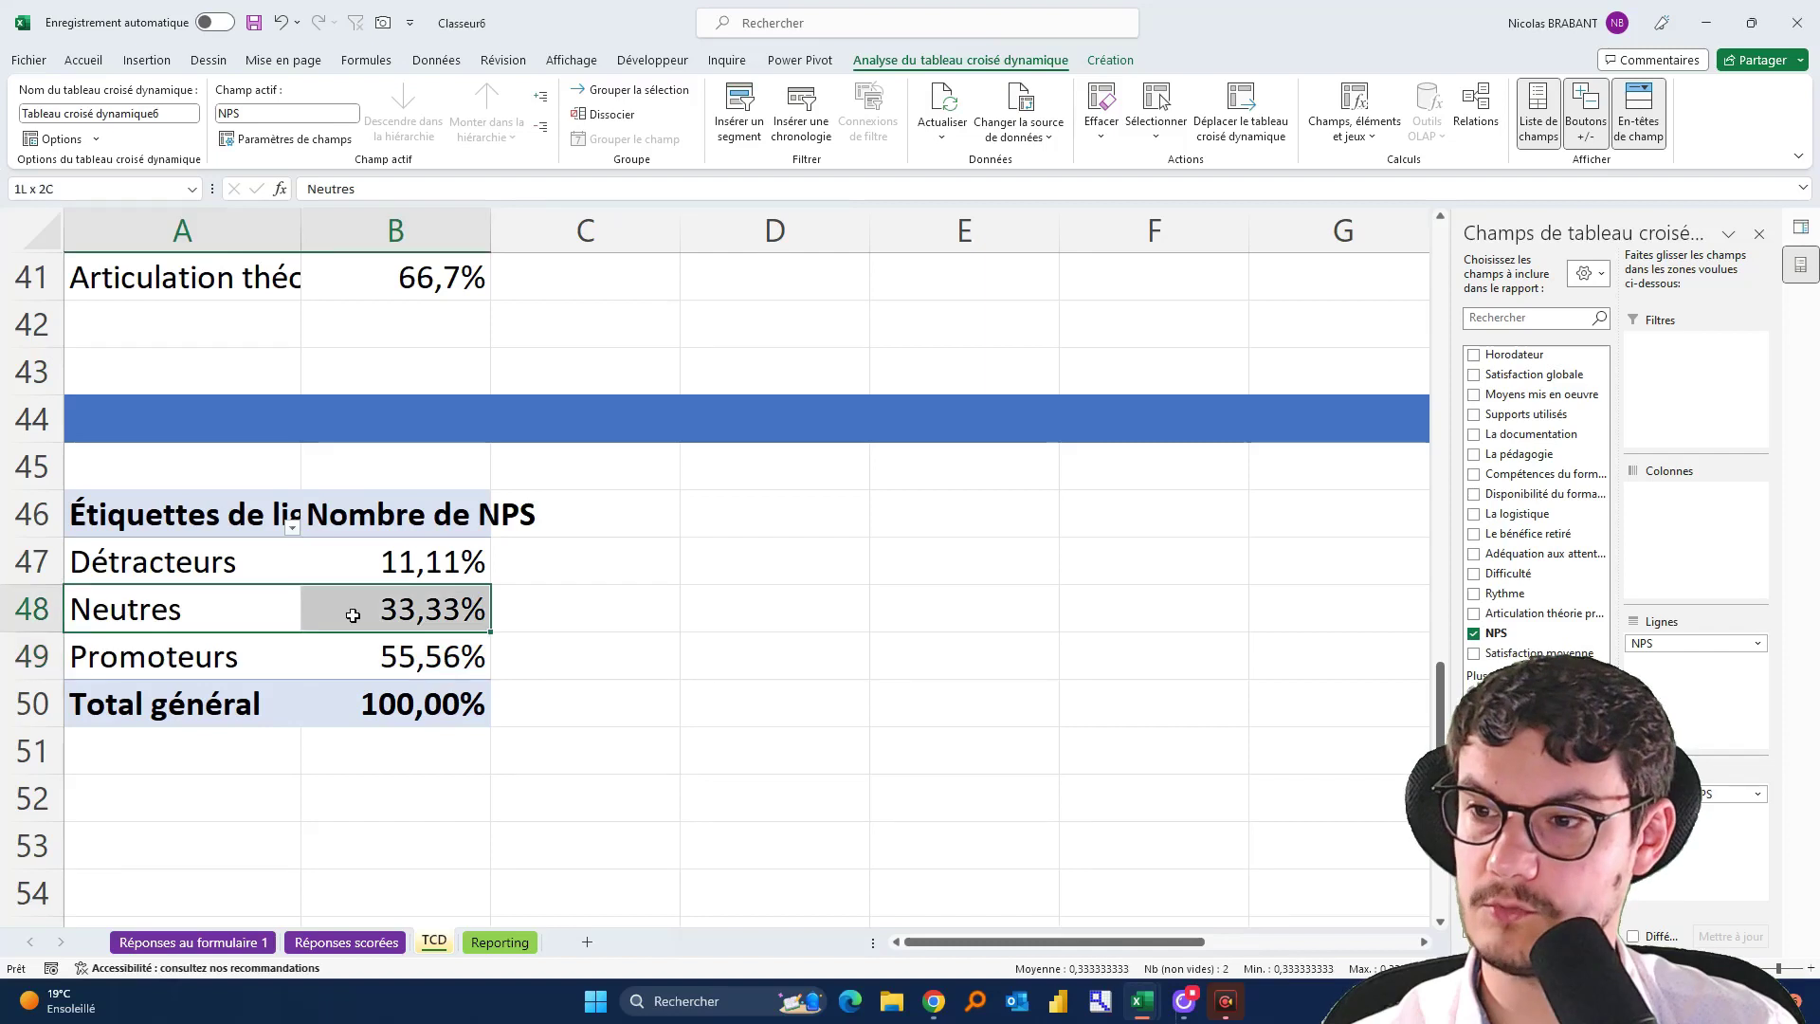
pyautogui.moveTo(188, 570); pyautogui.dragTo(418, 566)
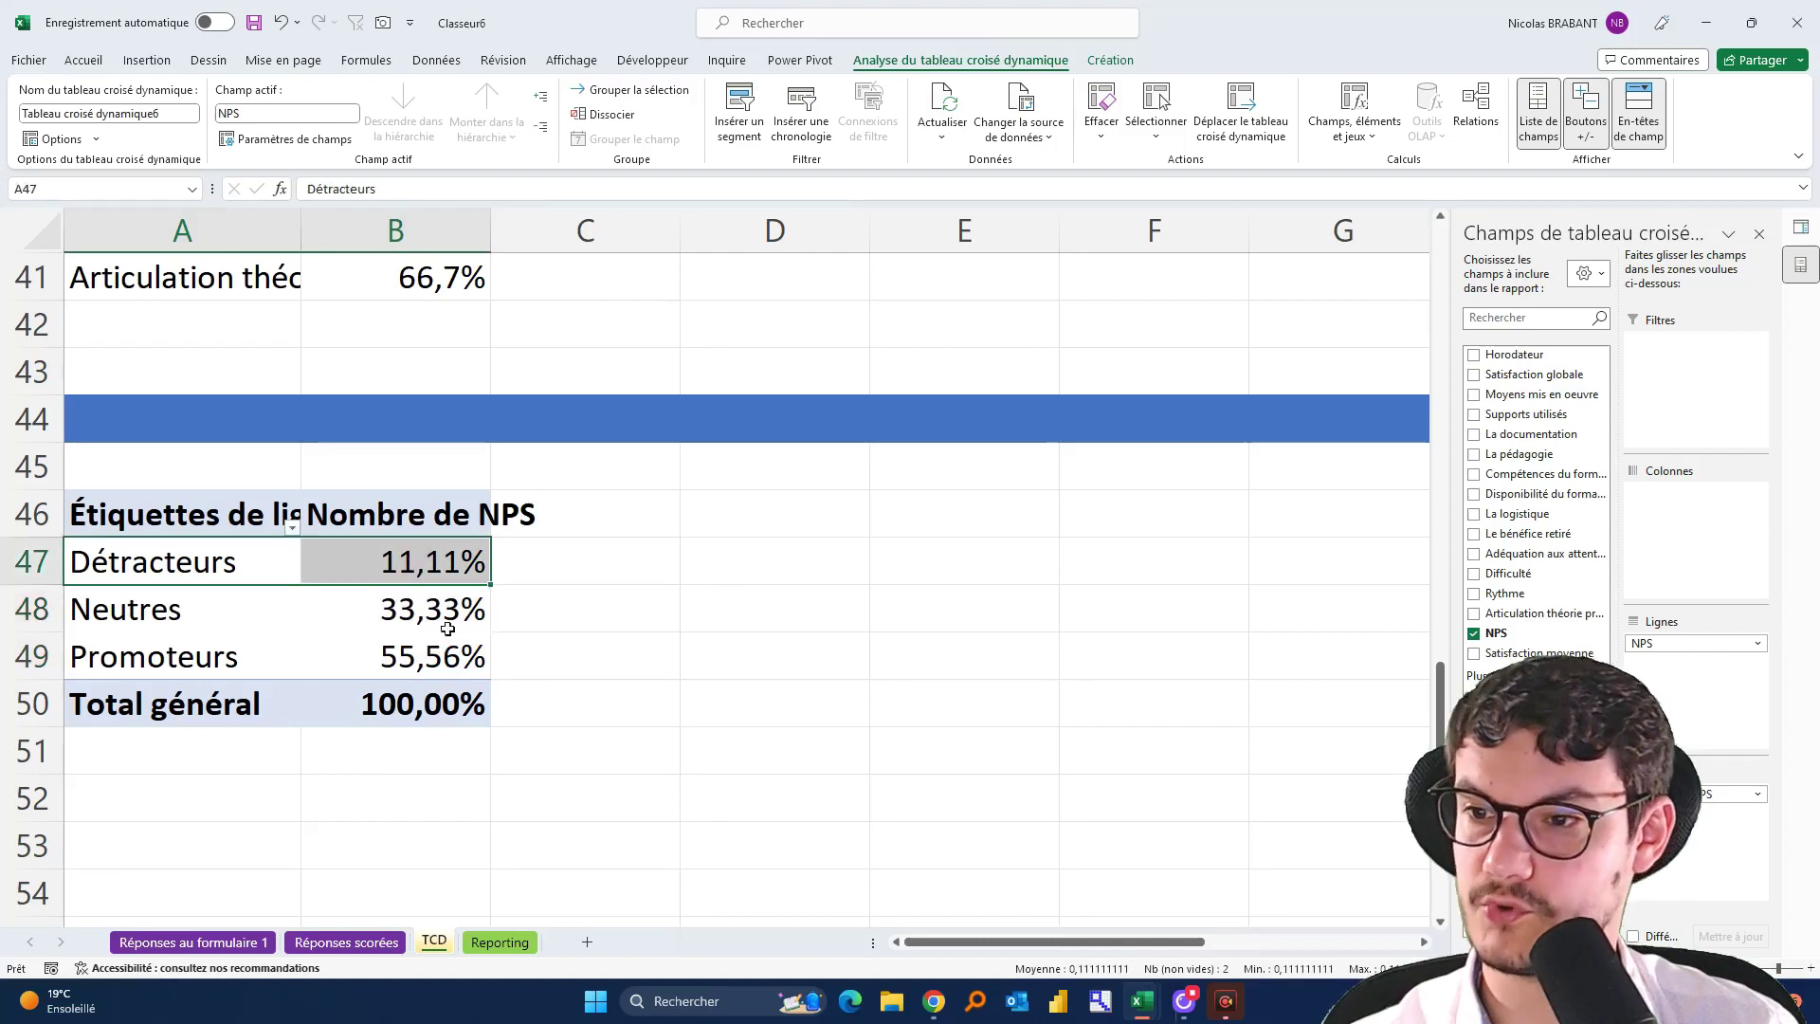
pyautogui.click(424, 570)
# Format the percentages with 0 decimals: 11%, 33%, 56% and 100%
pyautogui.rightClick(421, 570)
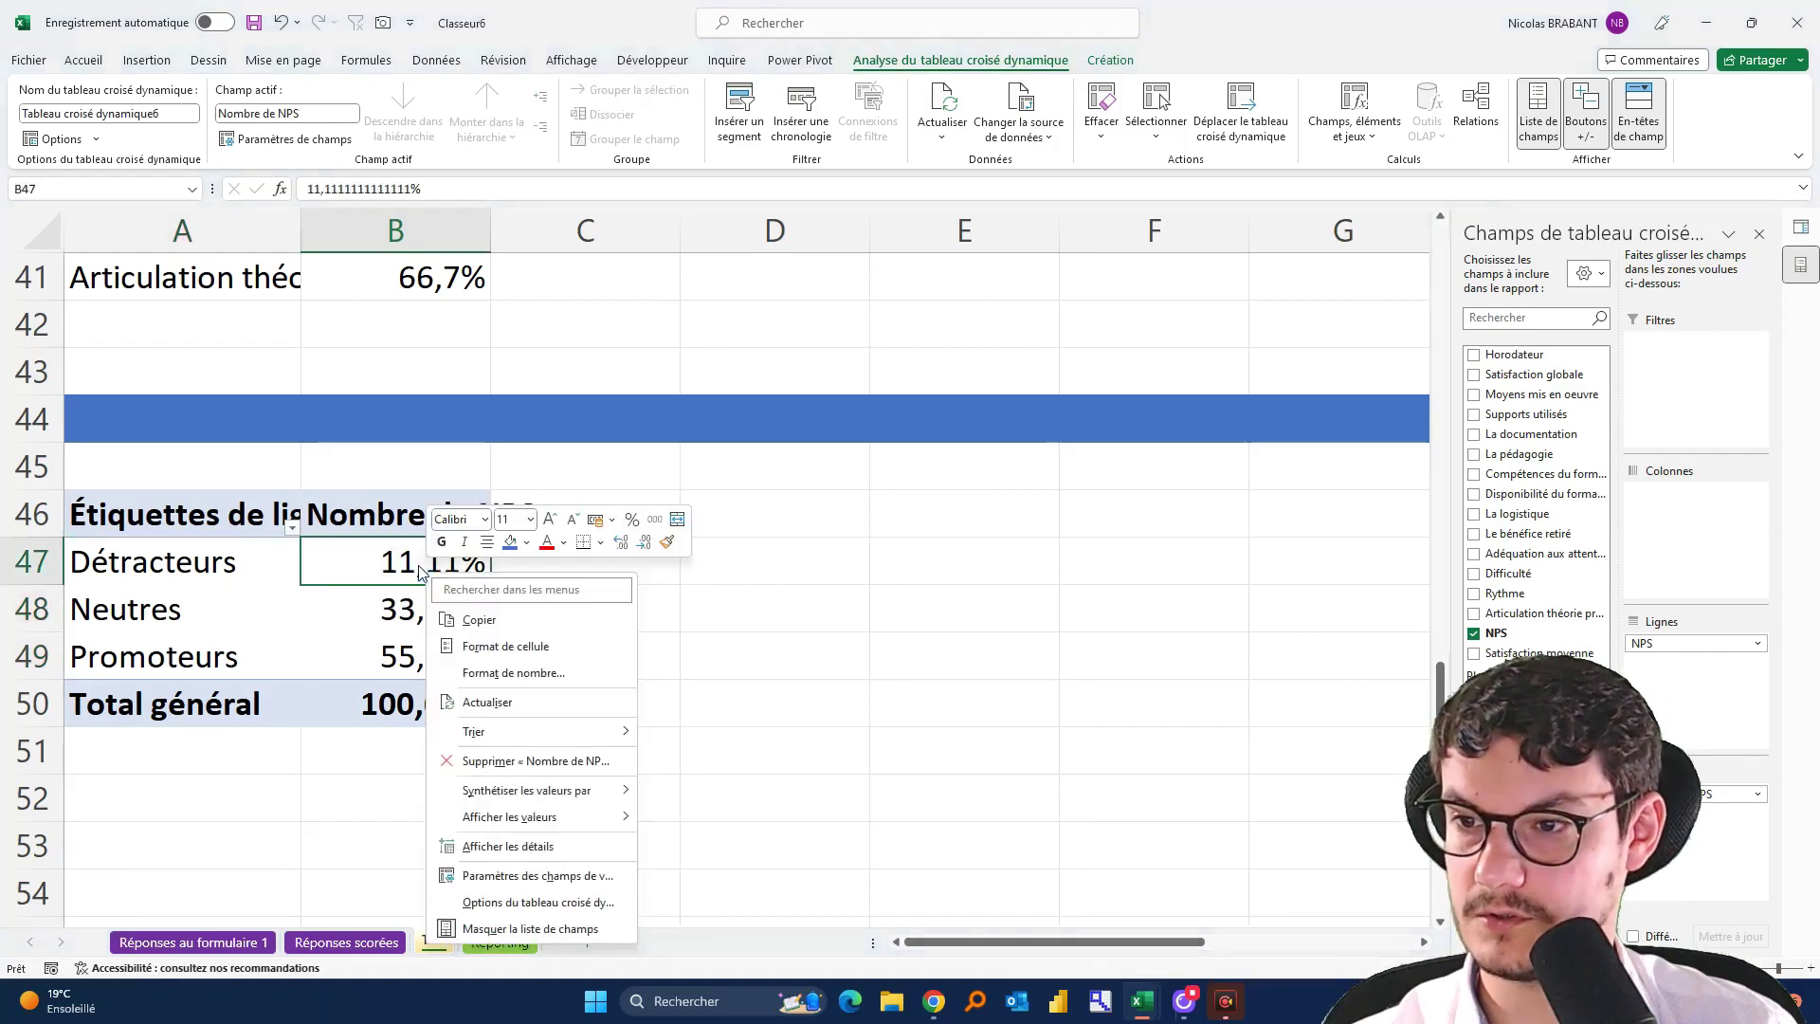
pyautogui.click(557, 675)
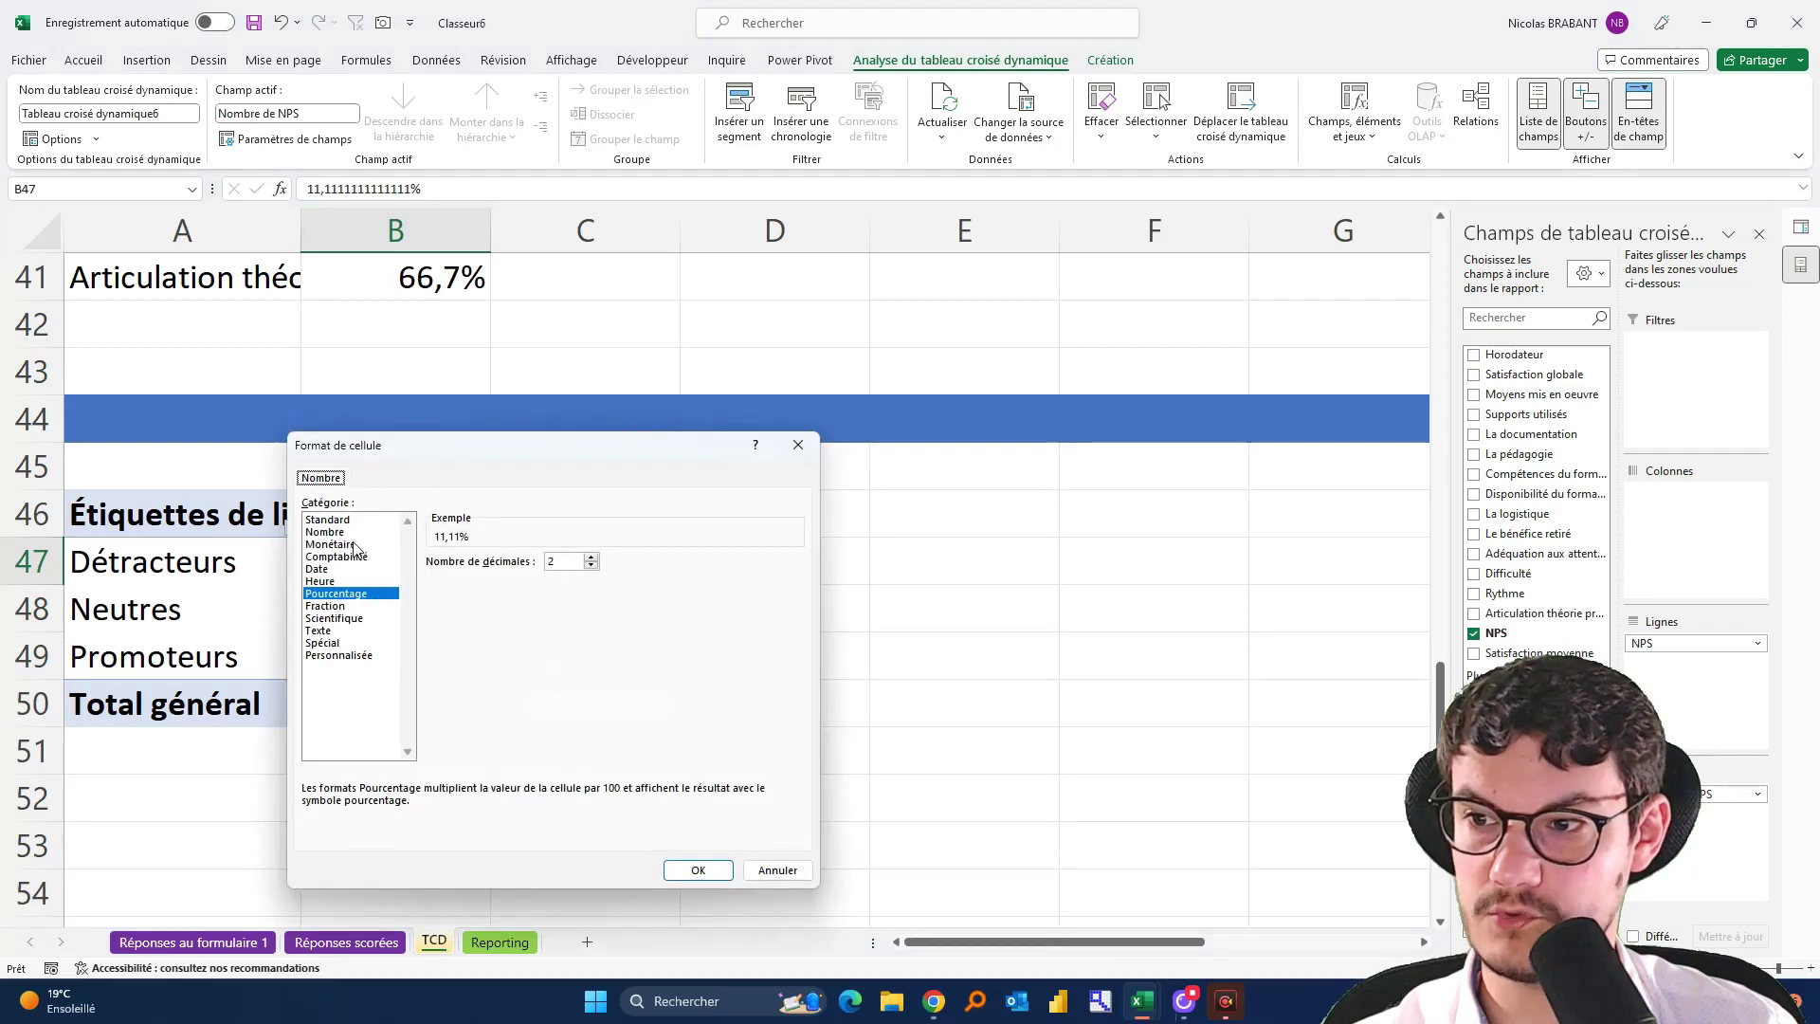
pyautogui.click(591, 566)
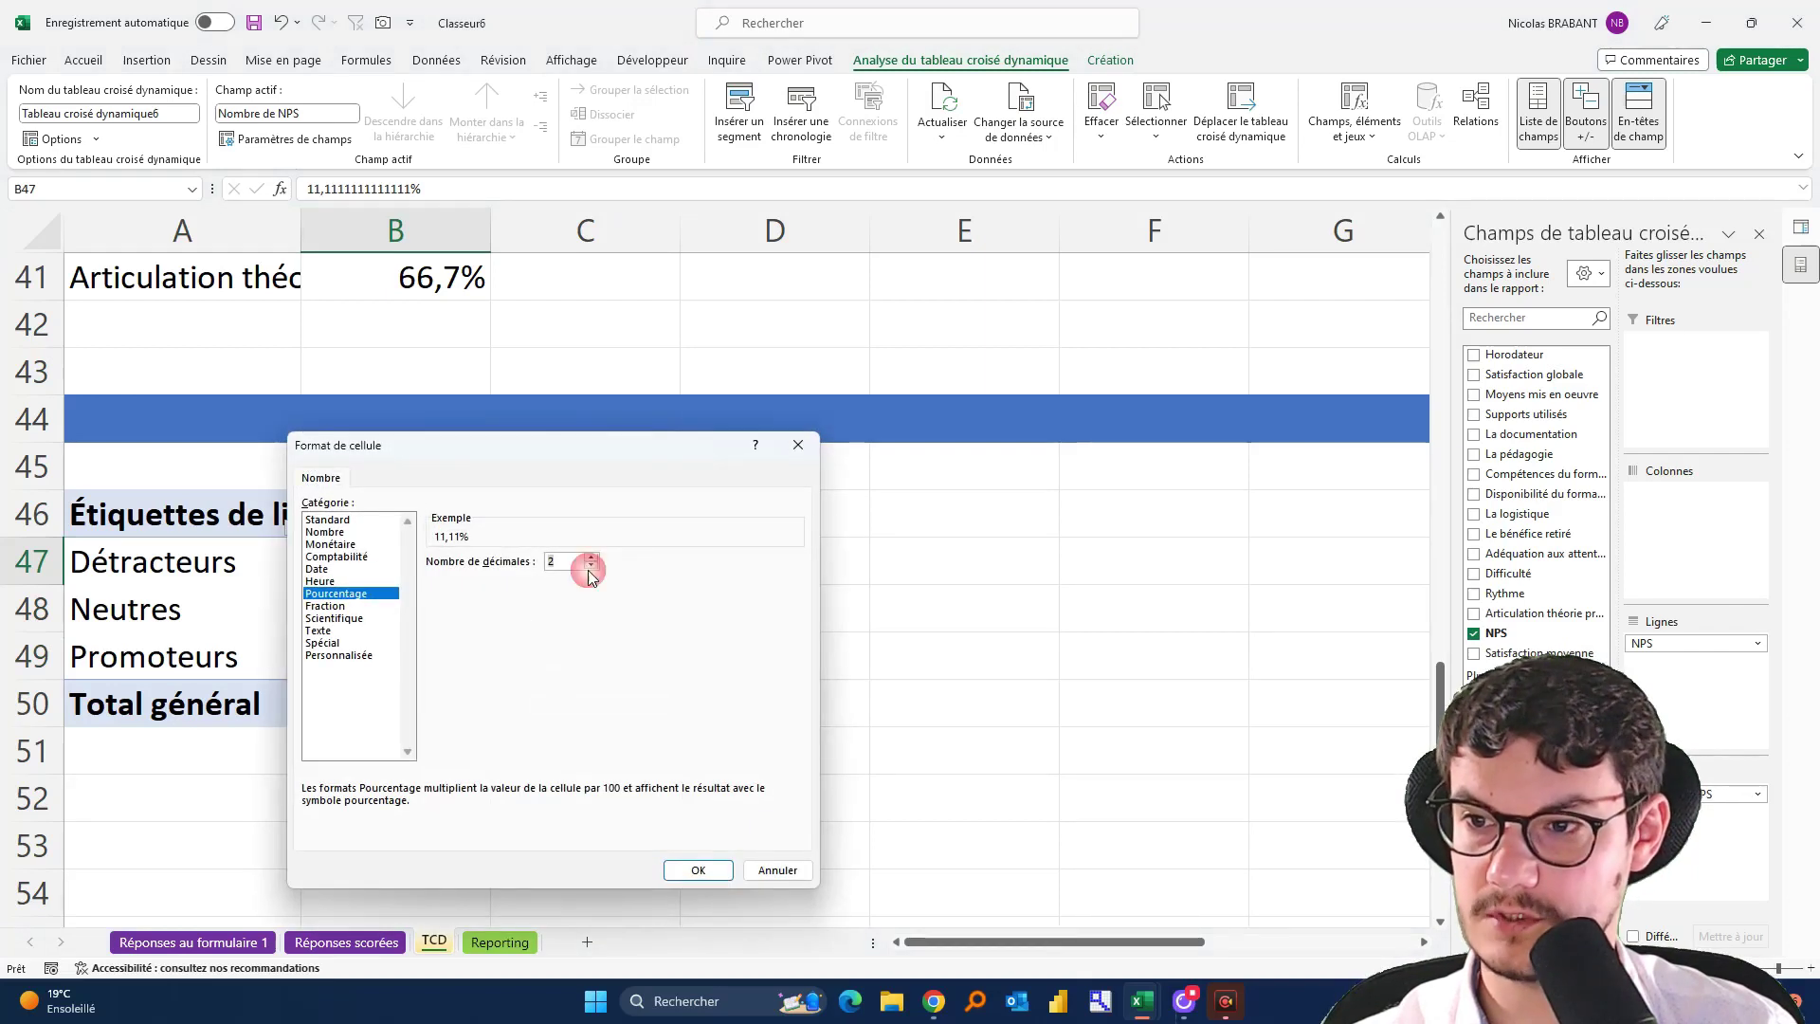
pyautogui.click(593, 567)
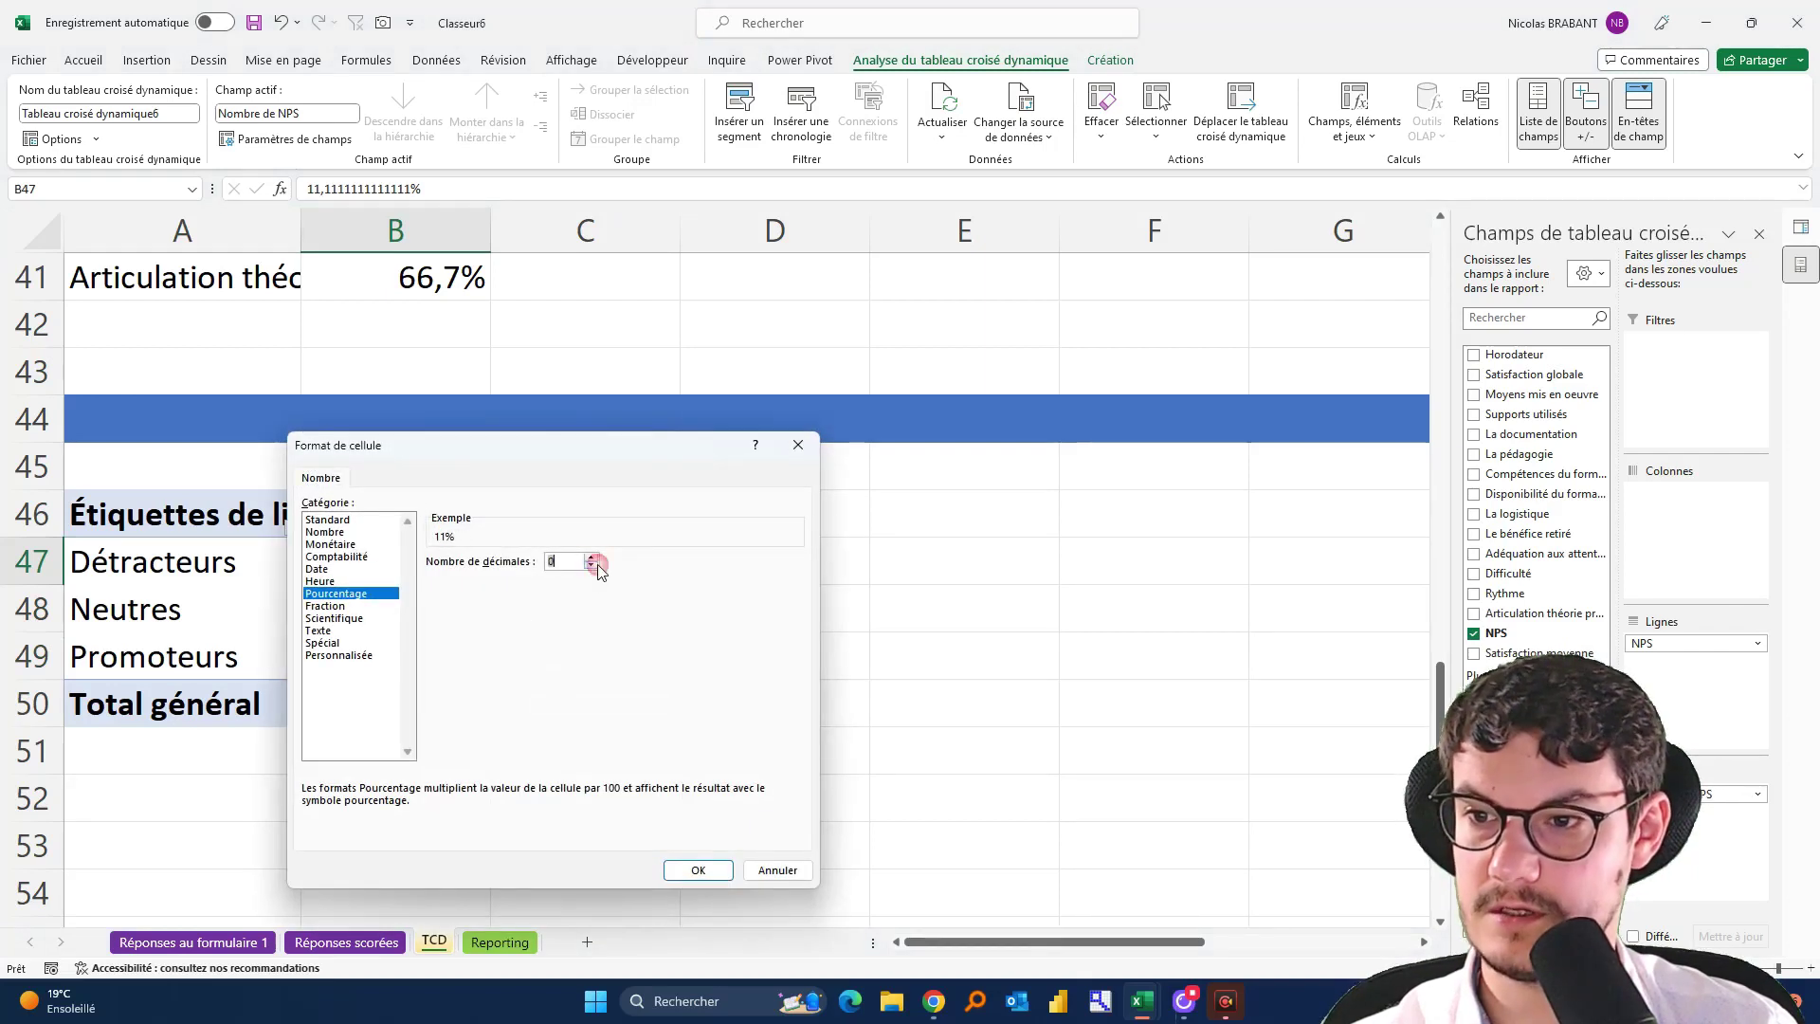
pyautogui.click(698, 870)
pyautogui.click(937, 564)
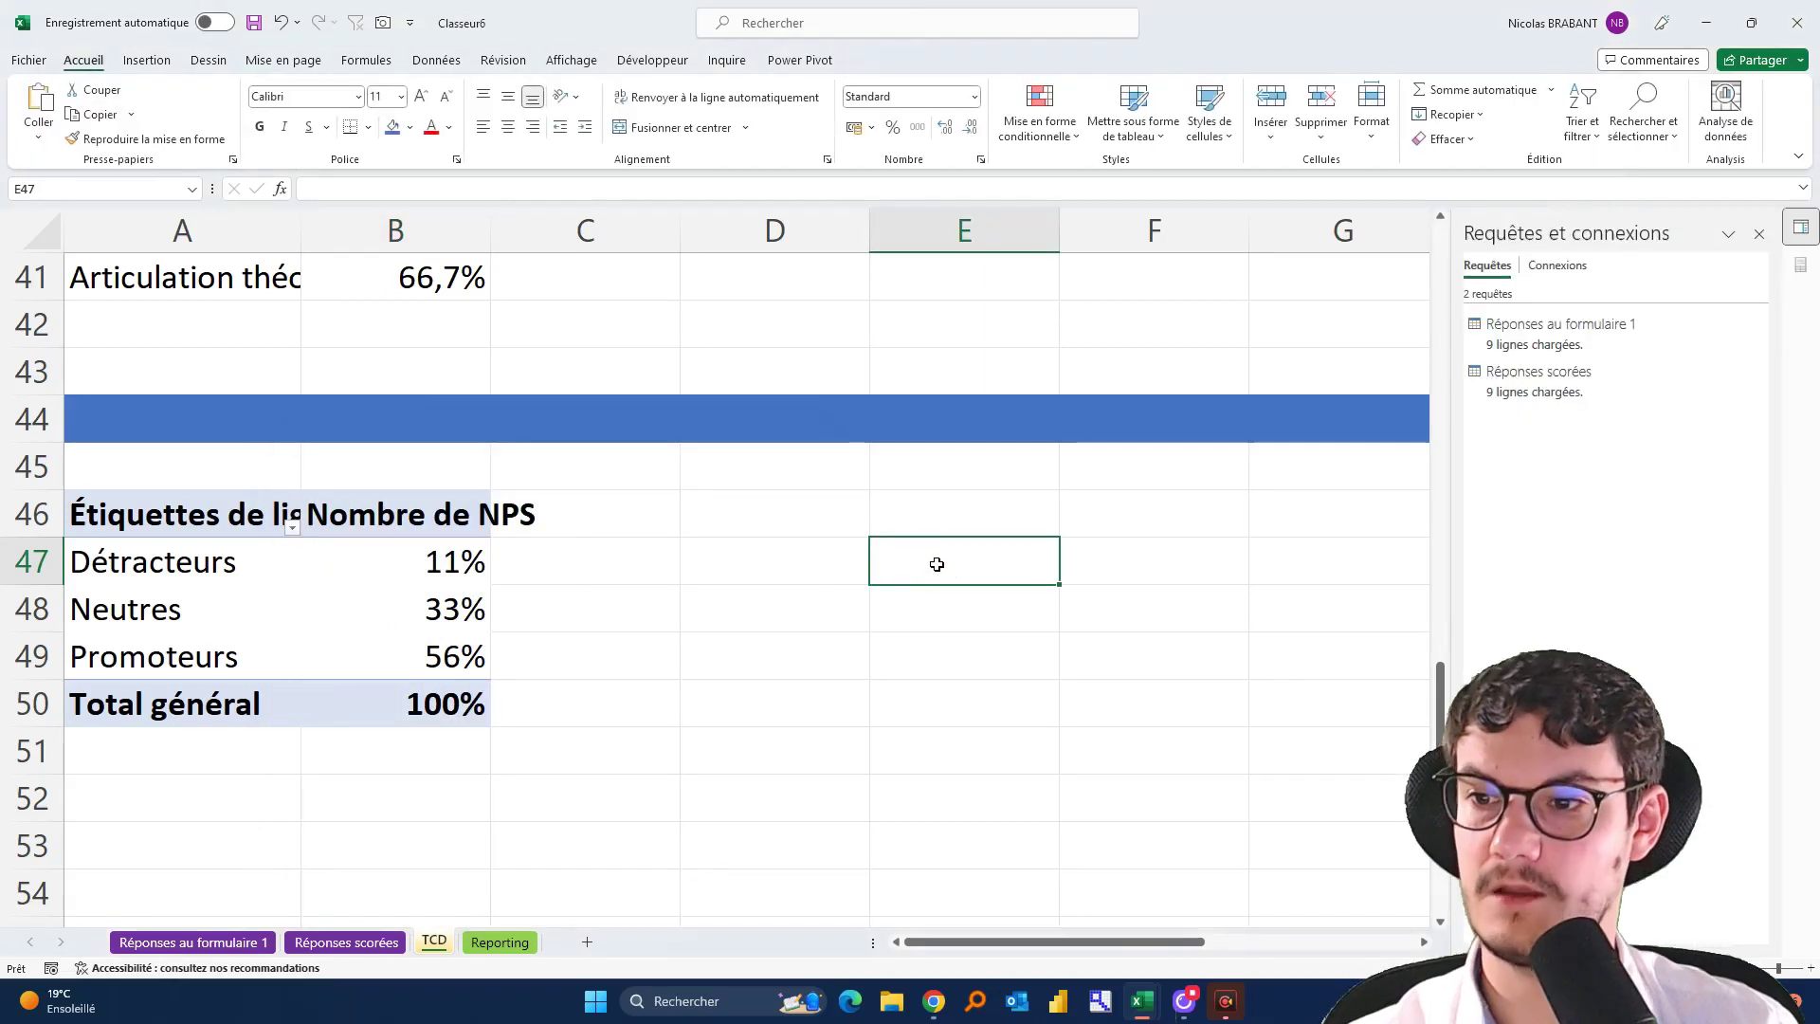
# Review the TCD sheet, then bring up the finished example dashboard workbook
pyautogui.scroll(13, 937, 564)
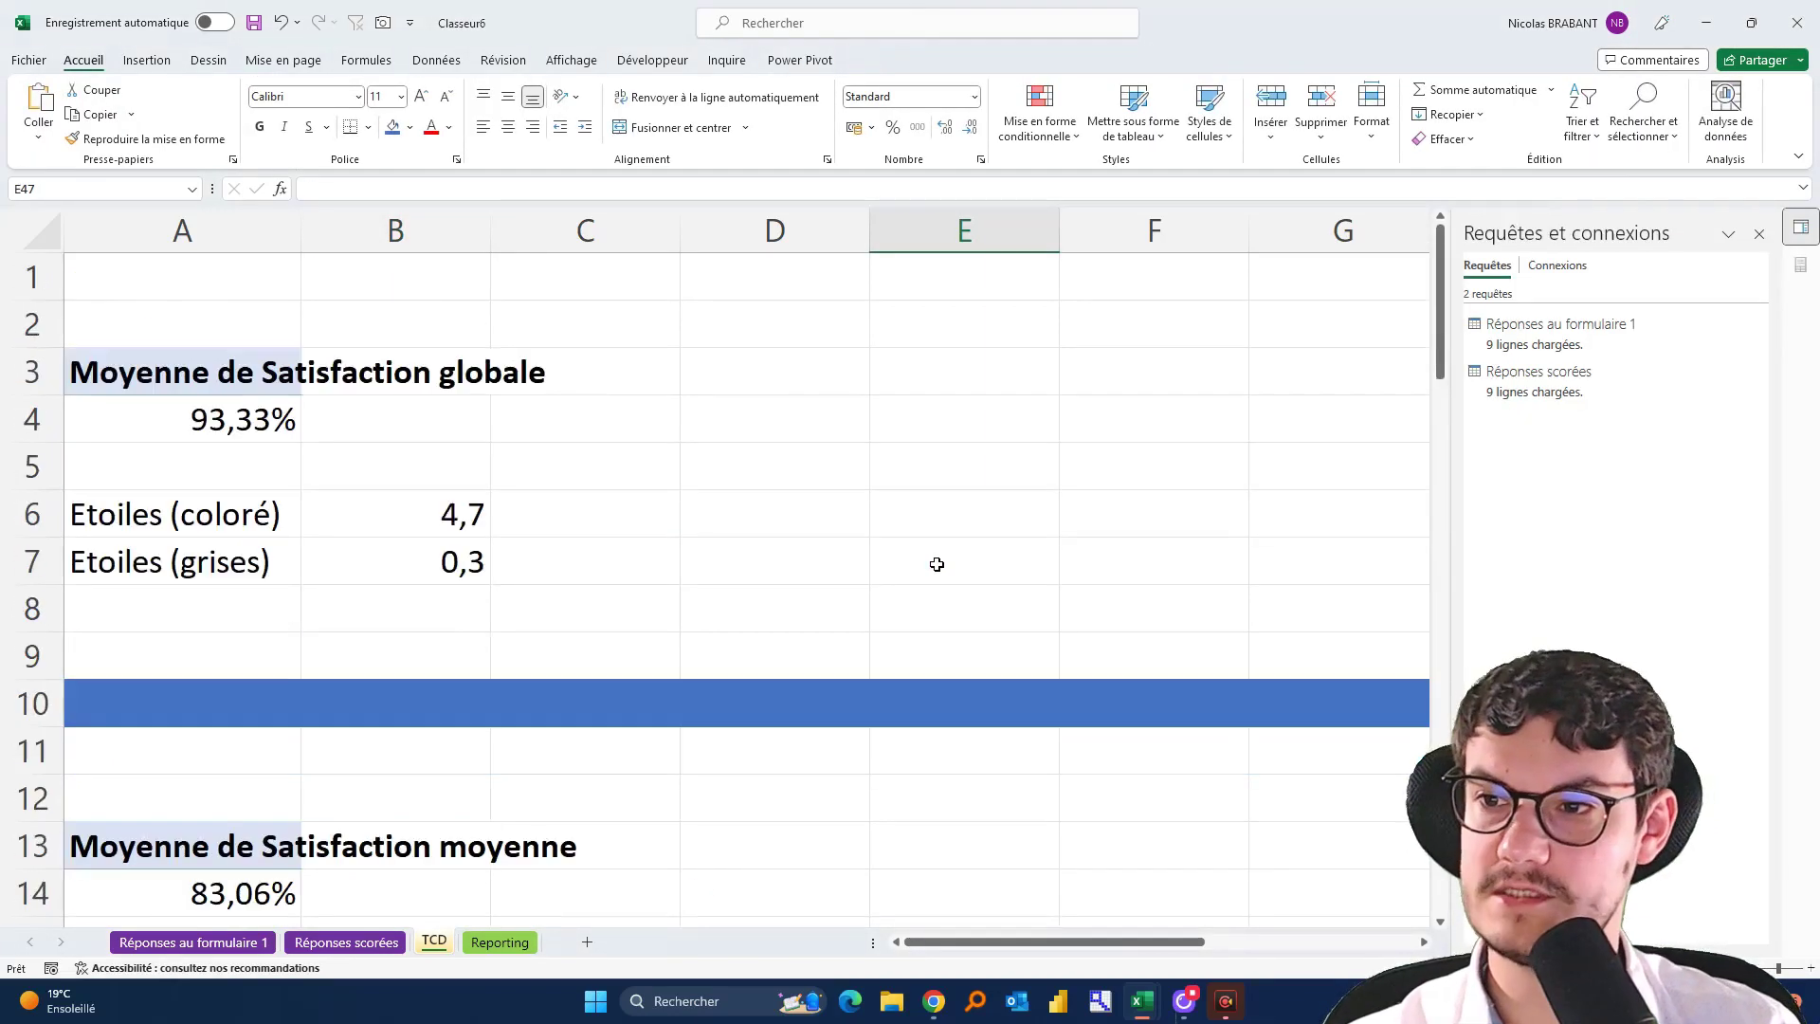
pyautogui.keyDown('ctrl'); pyautogui.scroll(-3, 937, 564); pyautogui.keyUp('ctrl')
pyautogui.scroll(-15, 601, 595)
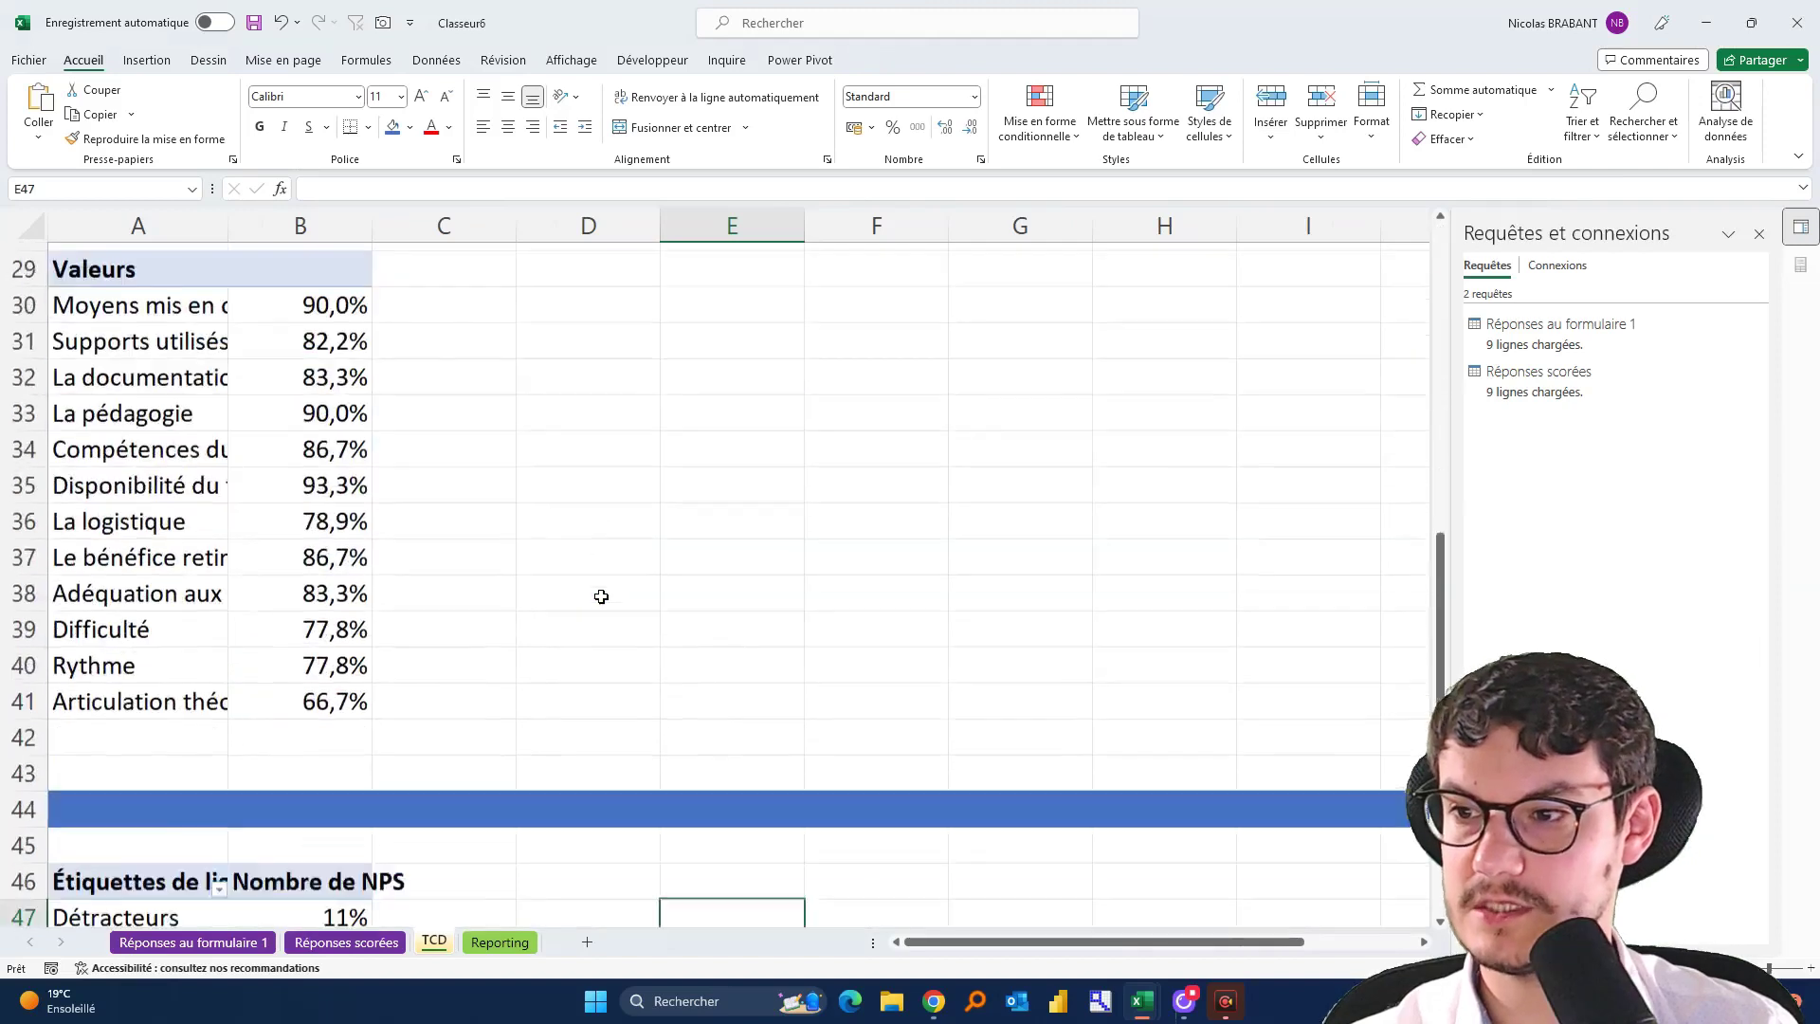
pyautogui.scroll(15, 601, 595)
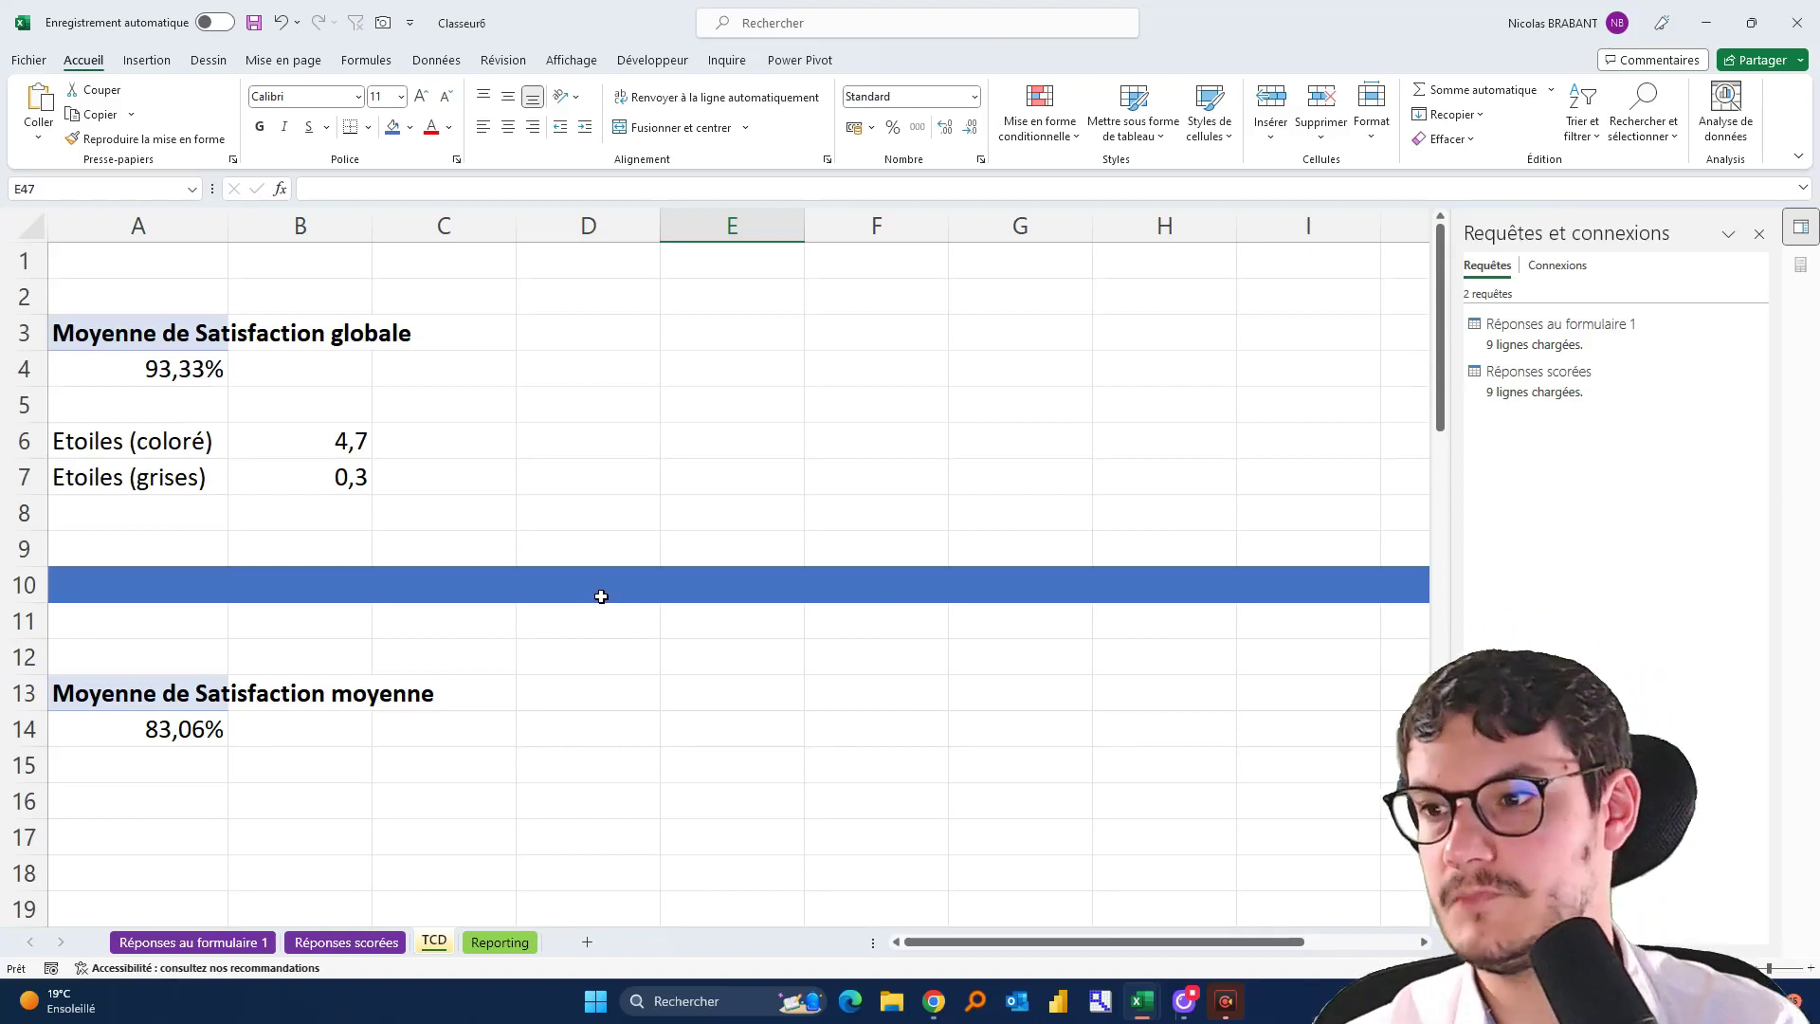
pyautogui.hotkey('alt', 'Tab')
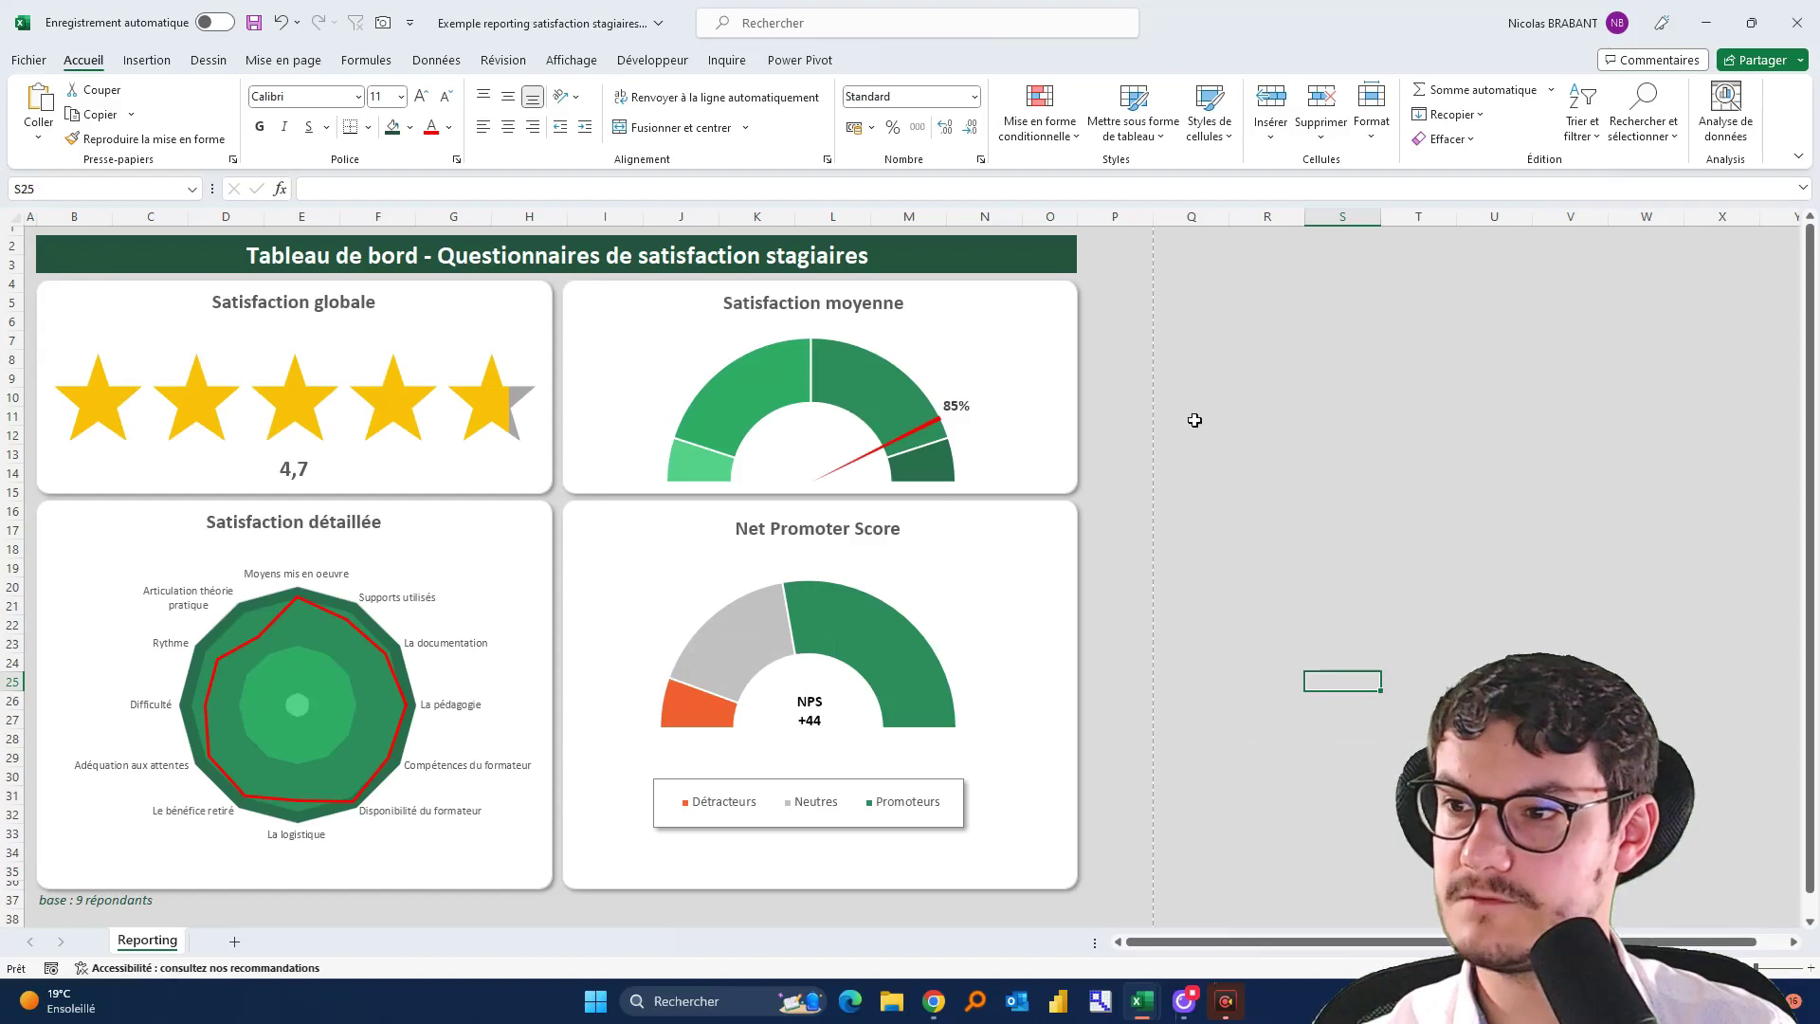
# Look over the Réponses au formulaire 1 and TCD sheets, ending on the empty Reporting sheet
pyautogui.click(1330, 377)
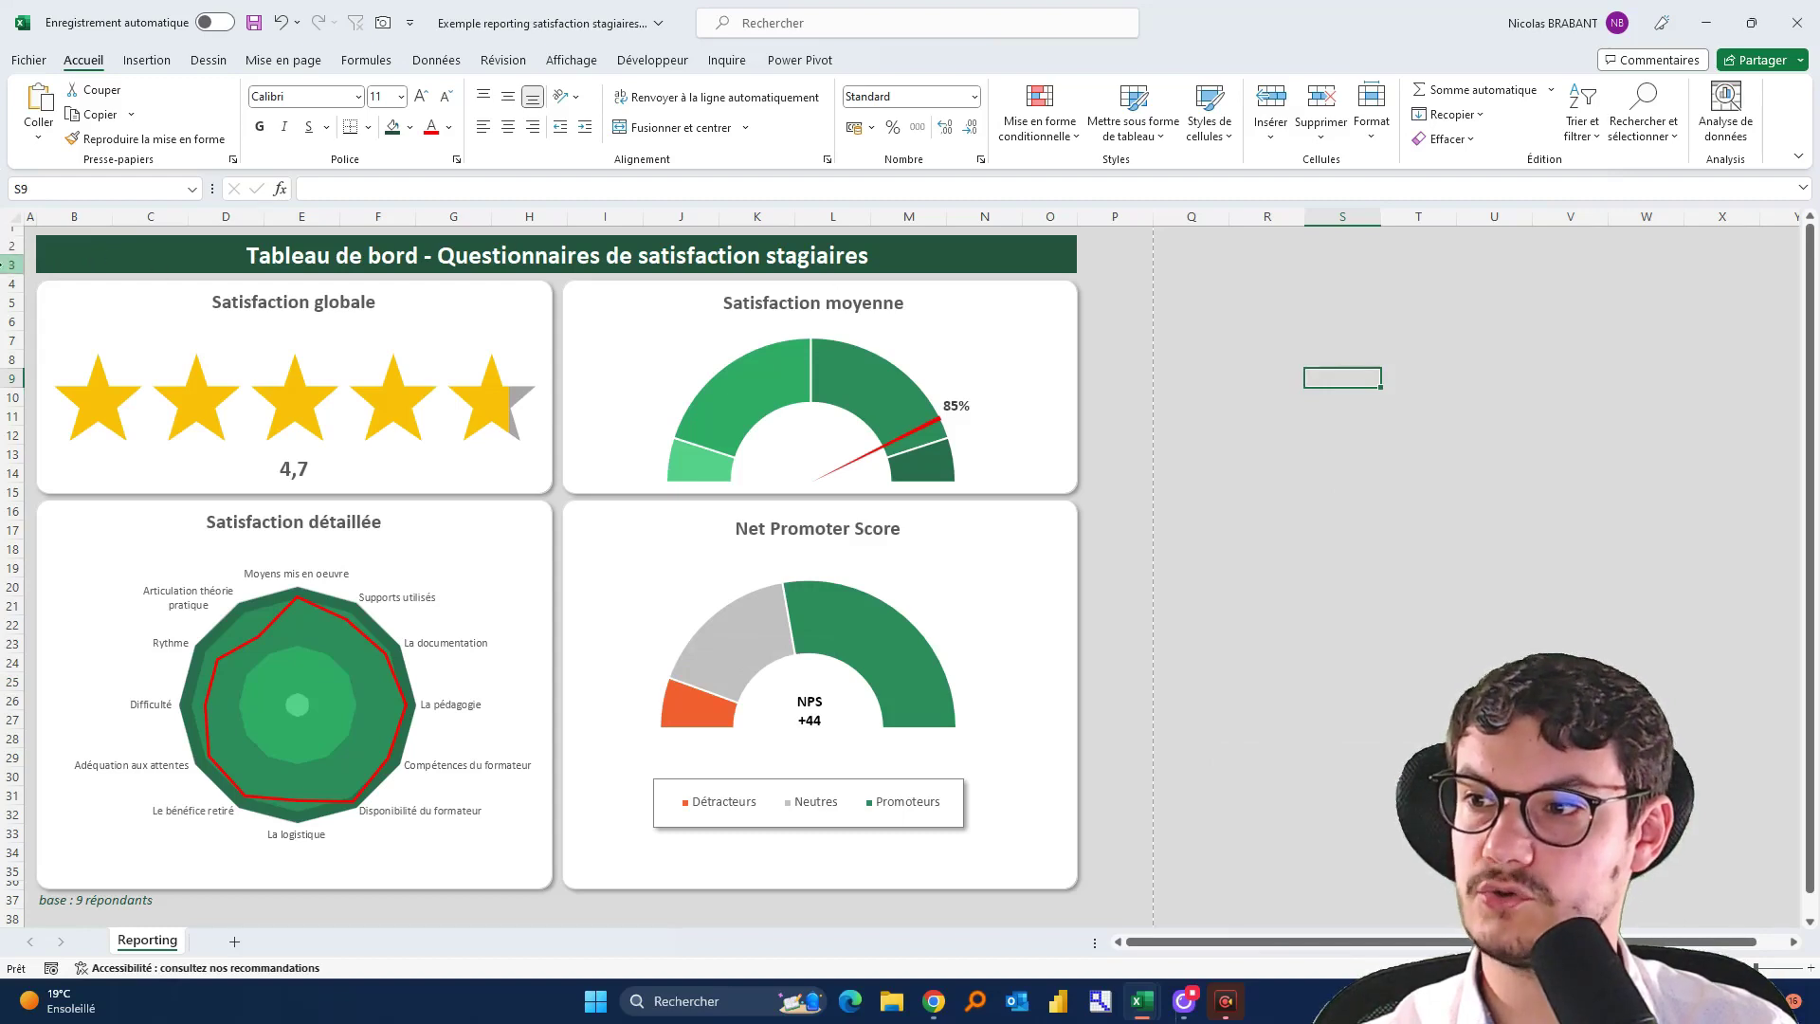
pyautogui.click(110, 259)
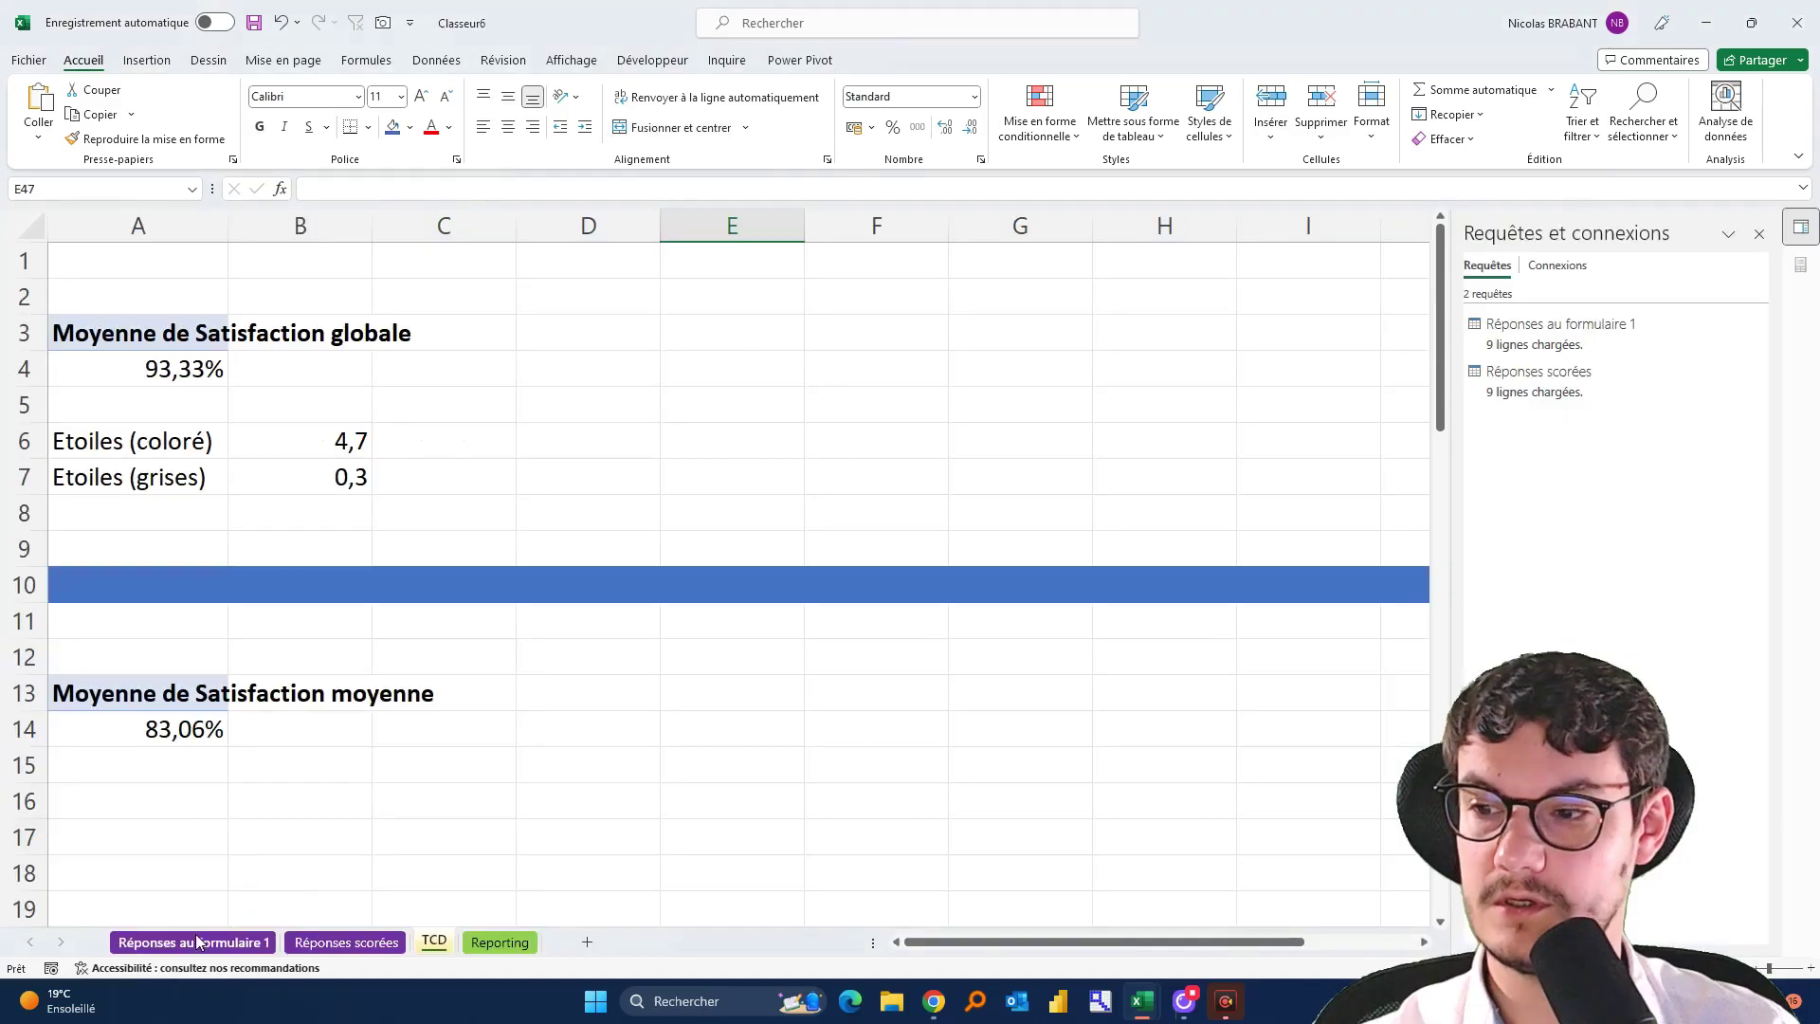
pyautogui.click(199, 941)
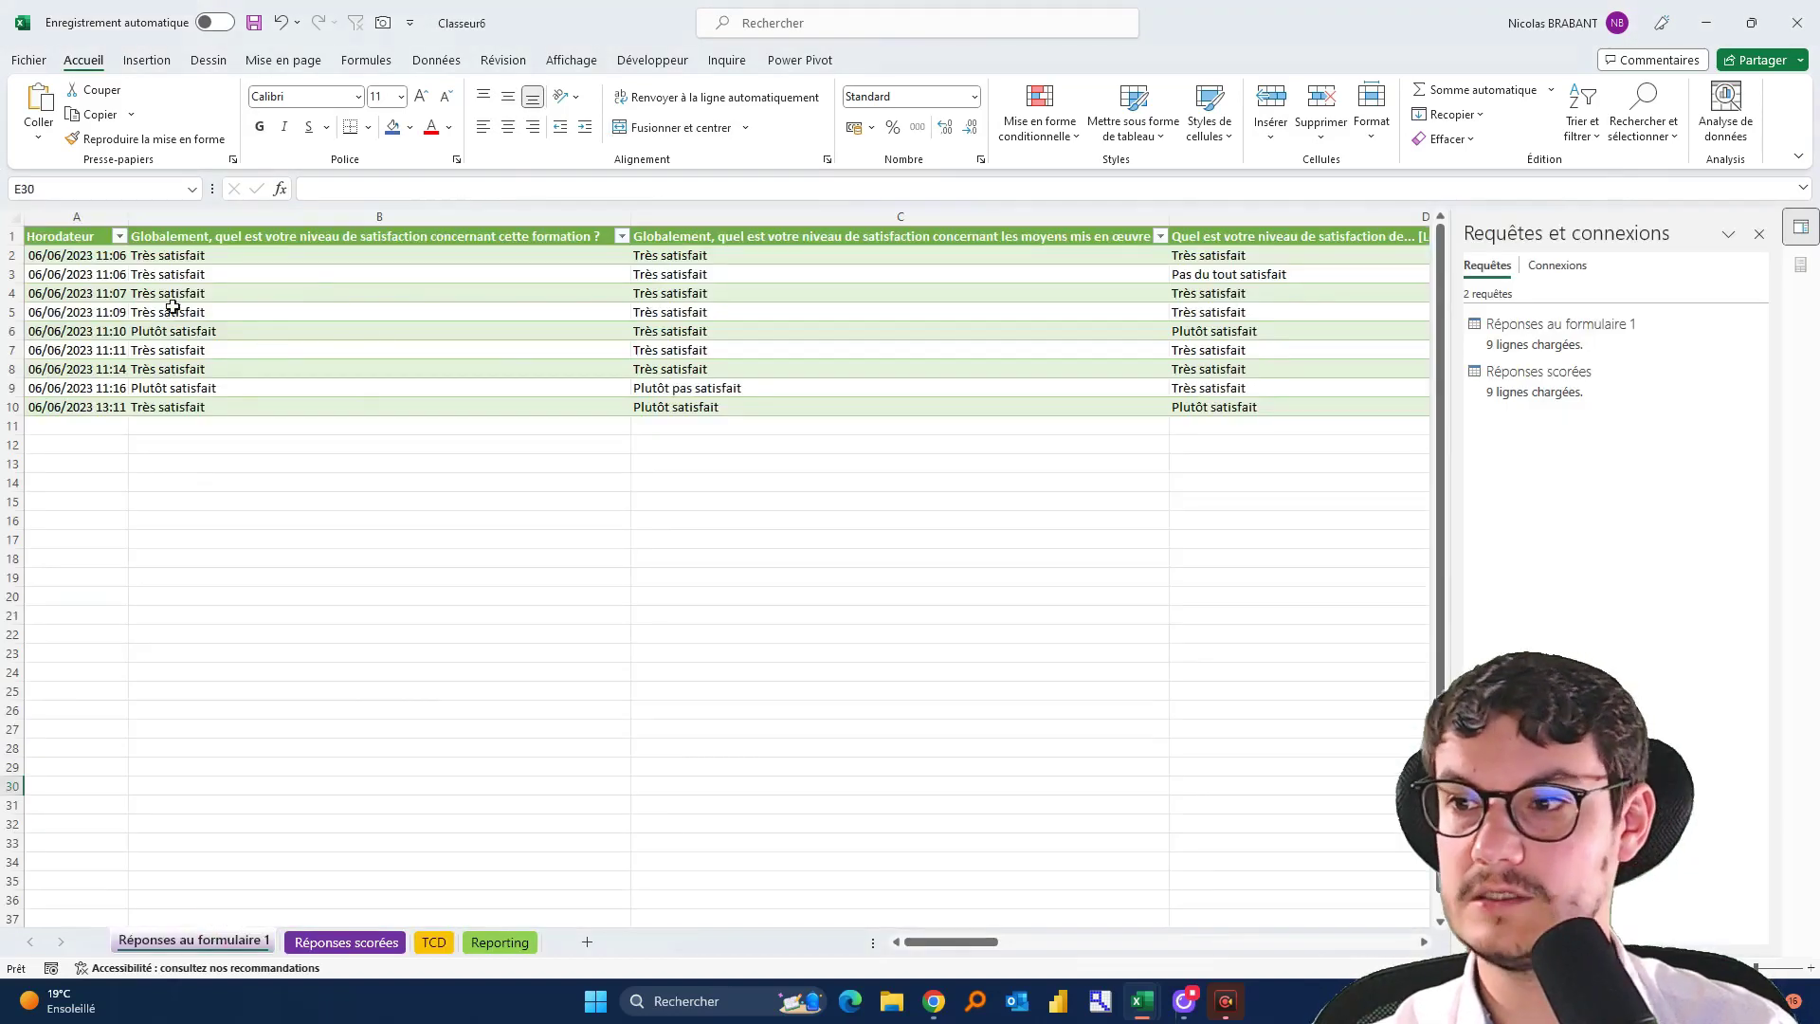
pyautogui.click(444, 941)
pyautogui.click(517, 948)
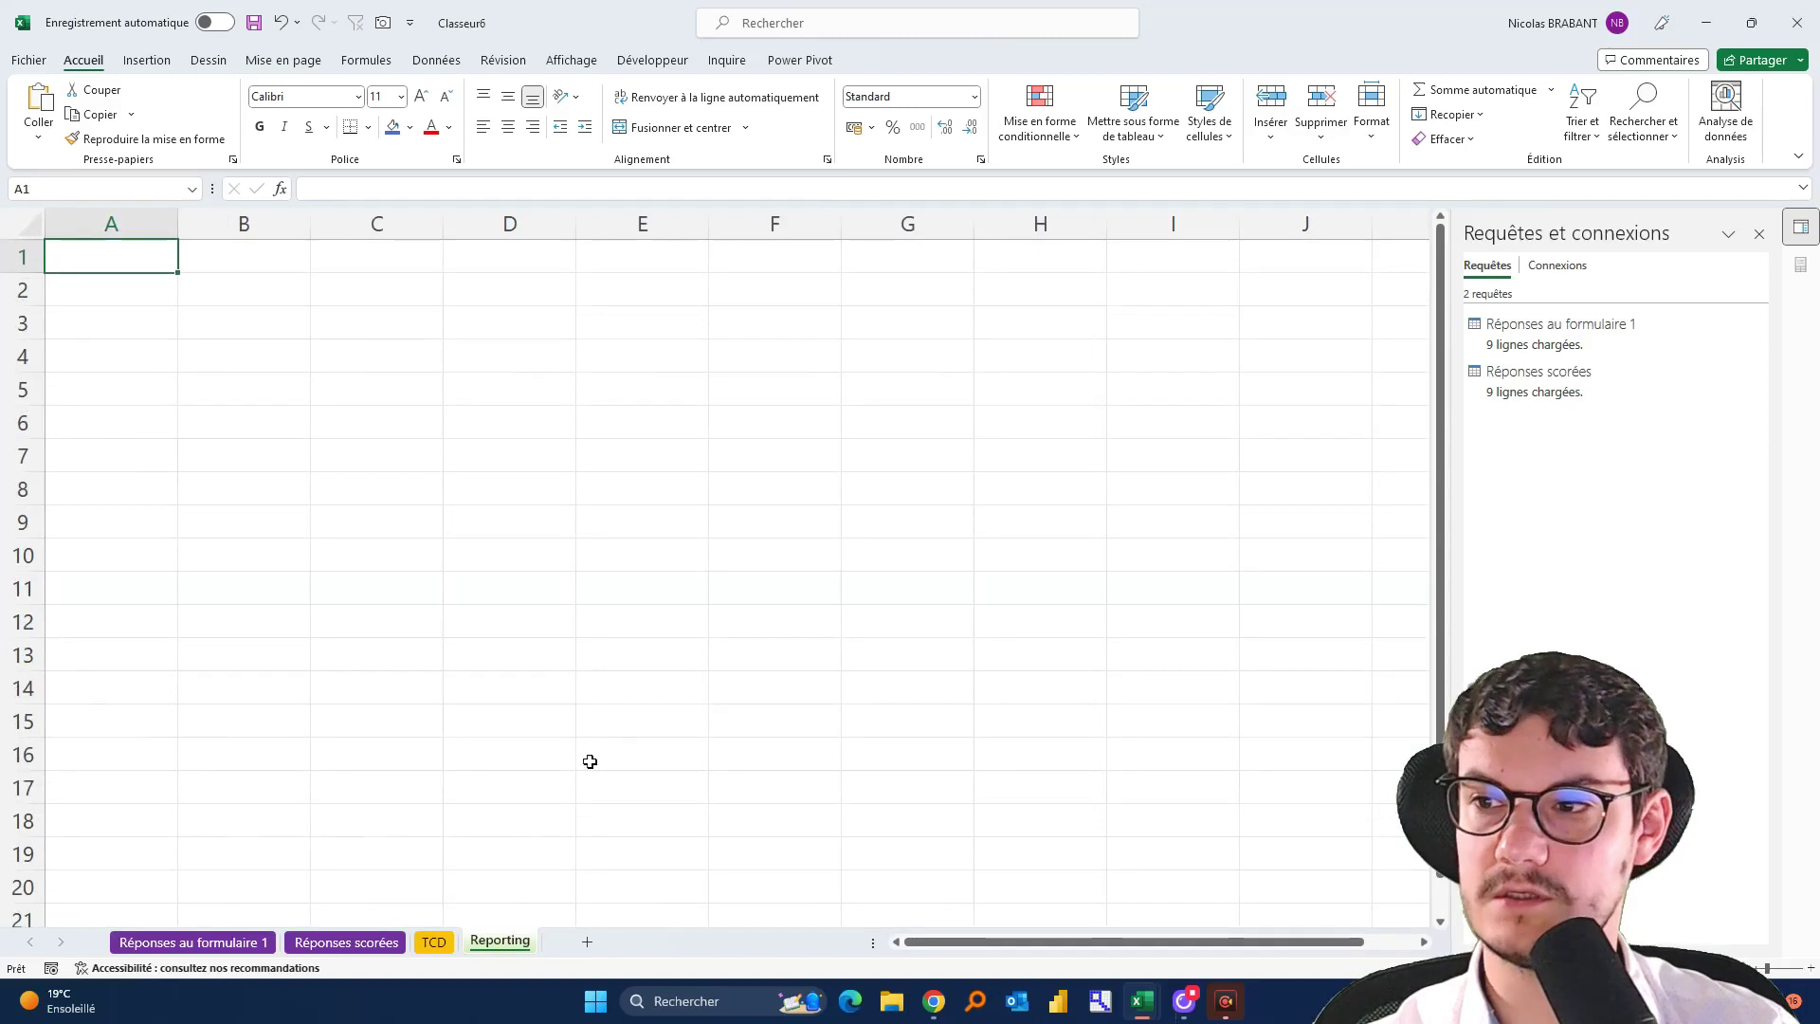
# Inspect the example dashboard's title, star chart, gauge, NPS chart and radar chart
pyautogui.hotkey('alt', 'Tab')
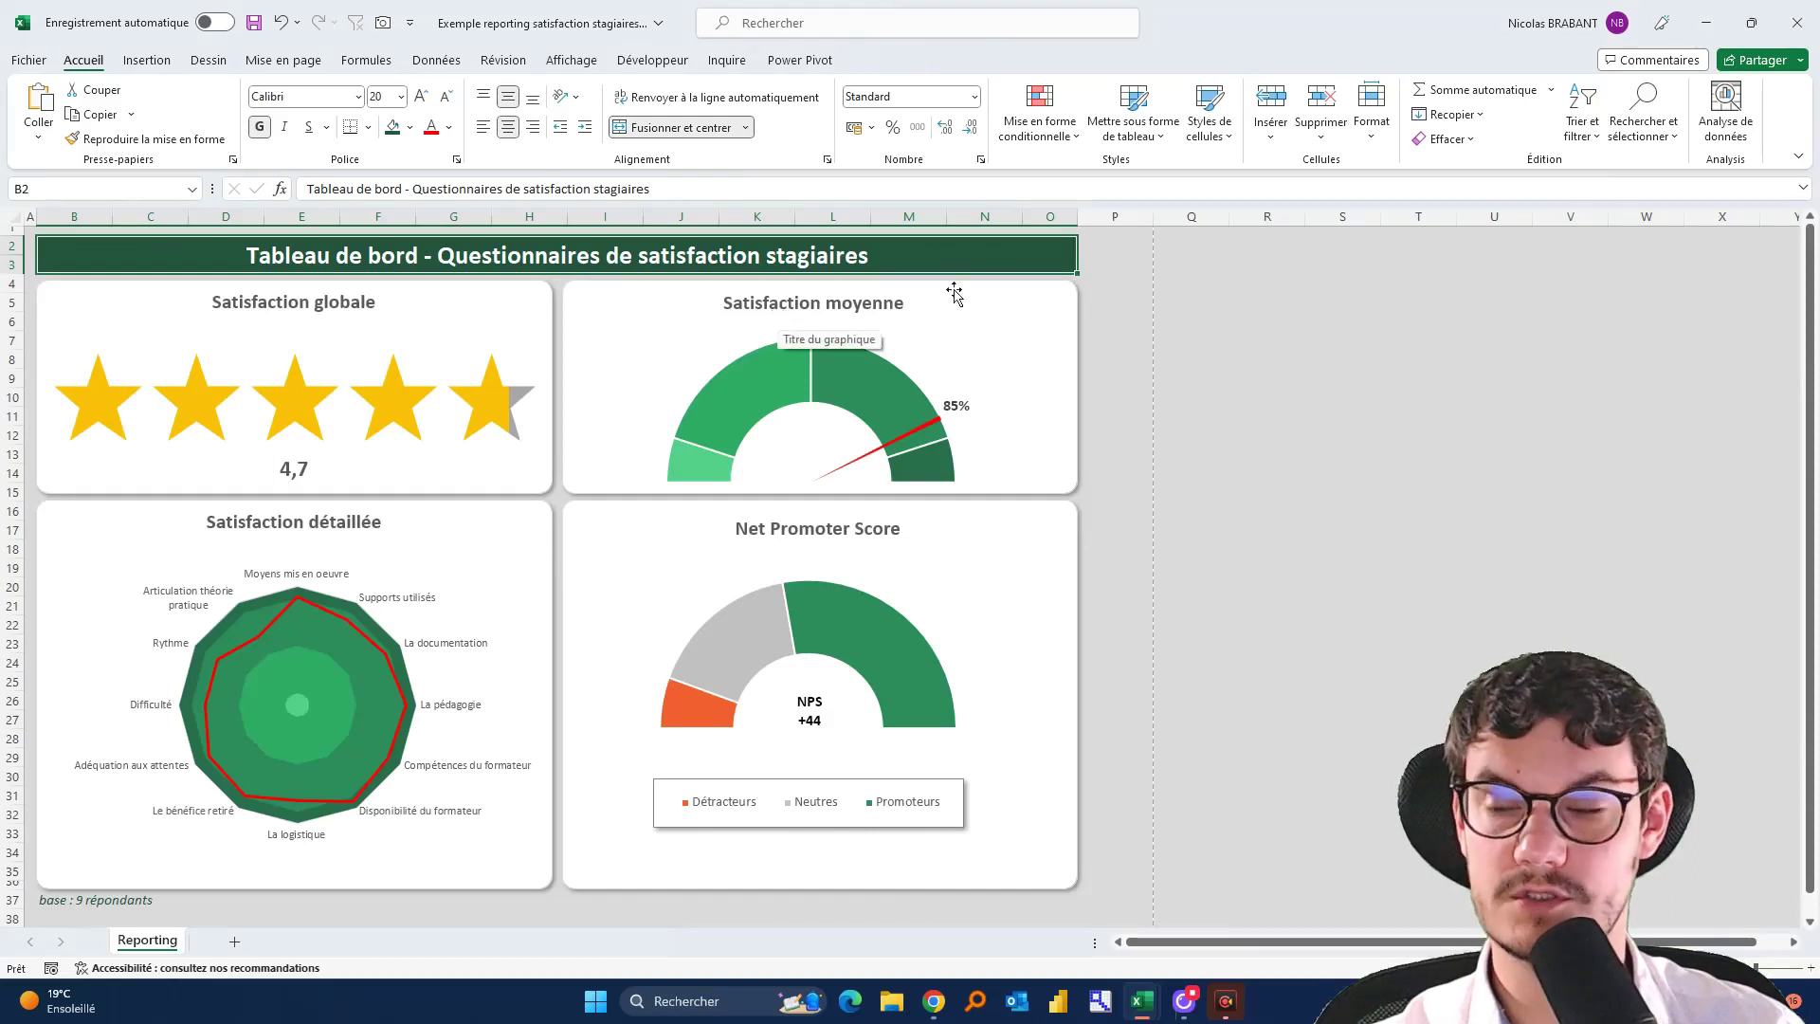
pyautogui.click(1403, 398)
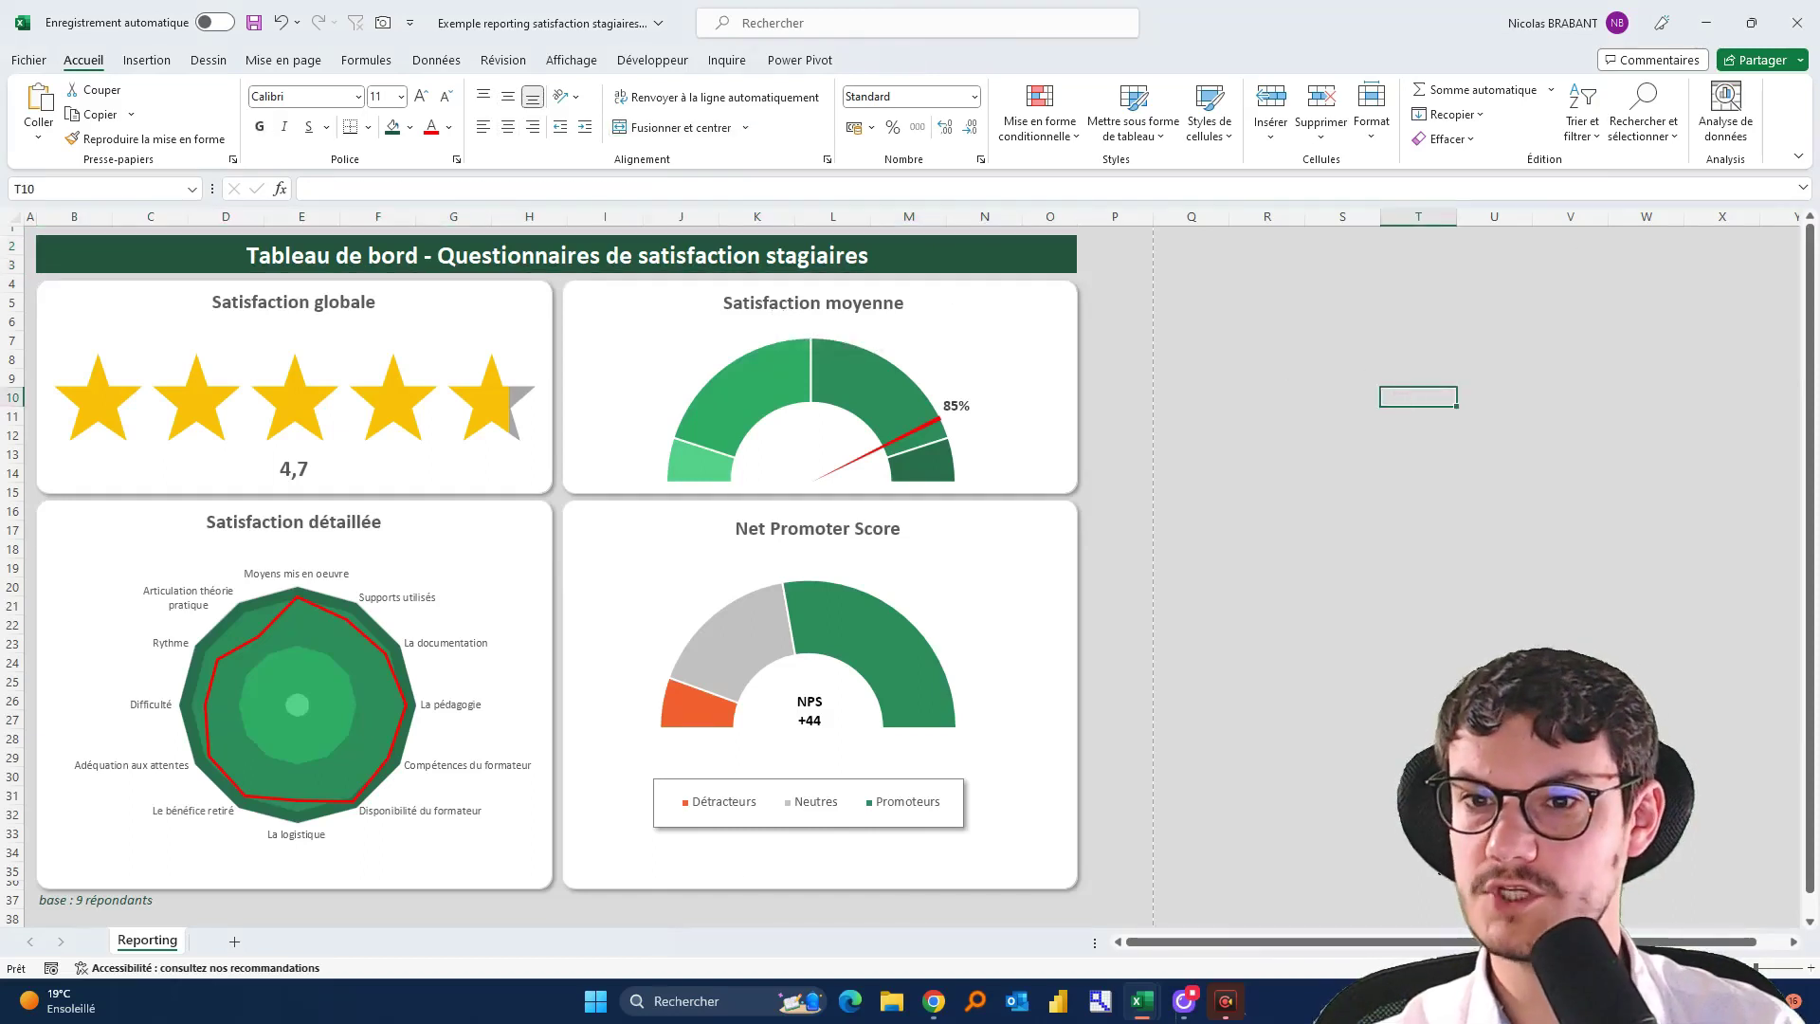
pyautogui.click(114, 254)
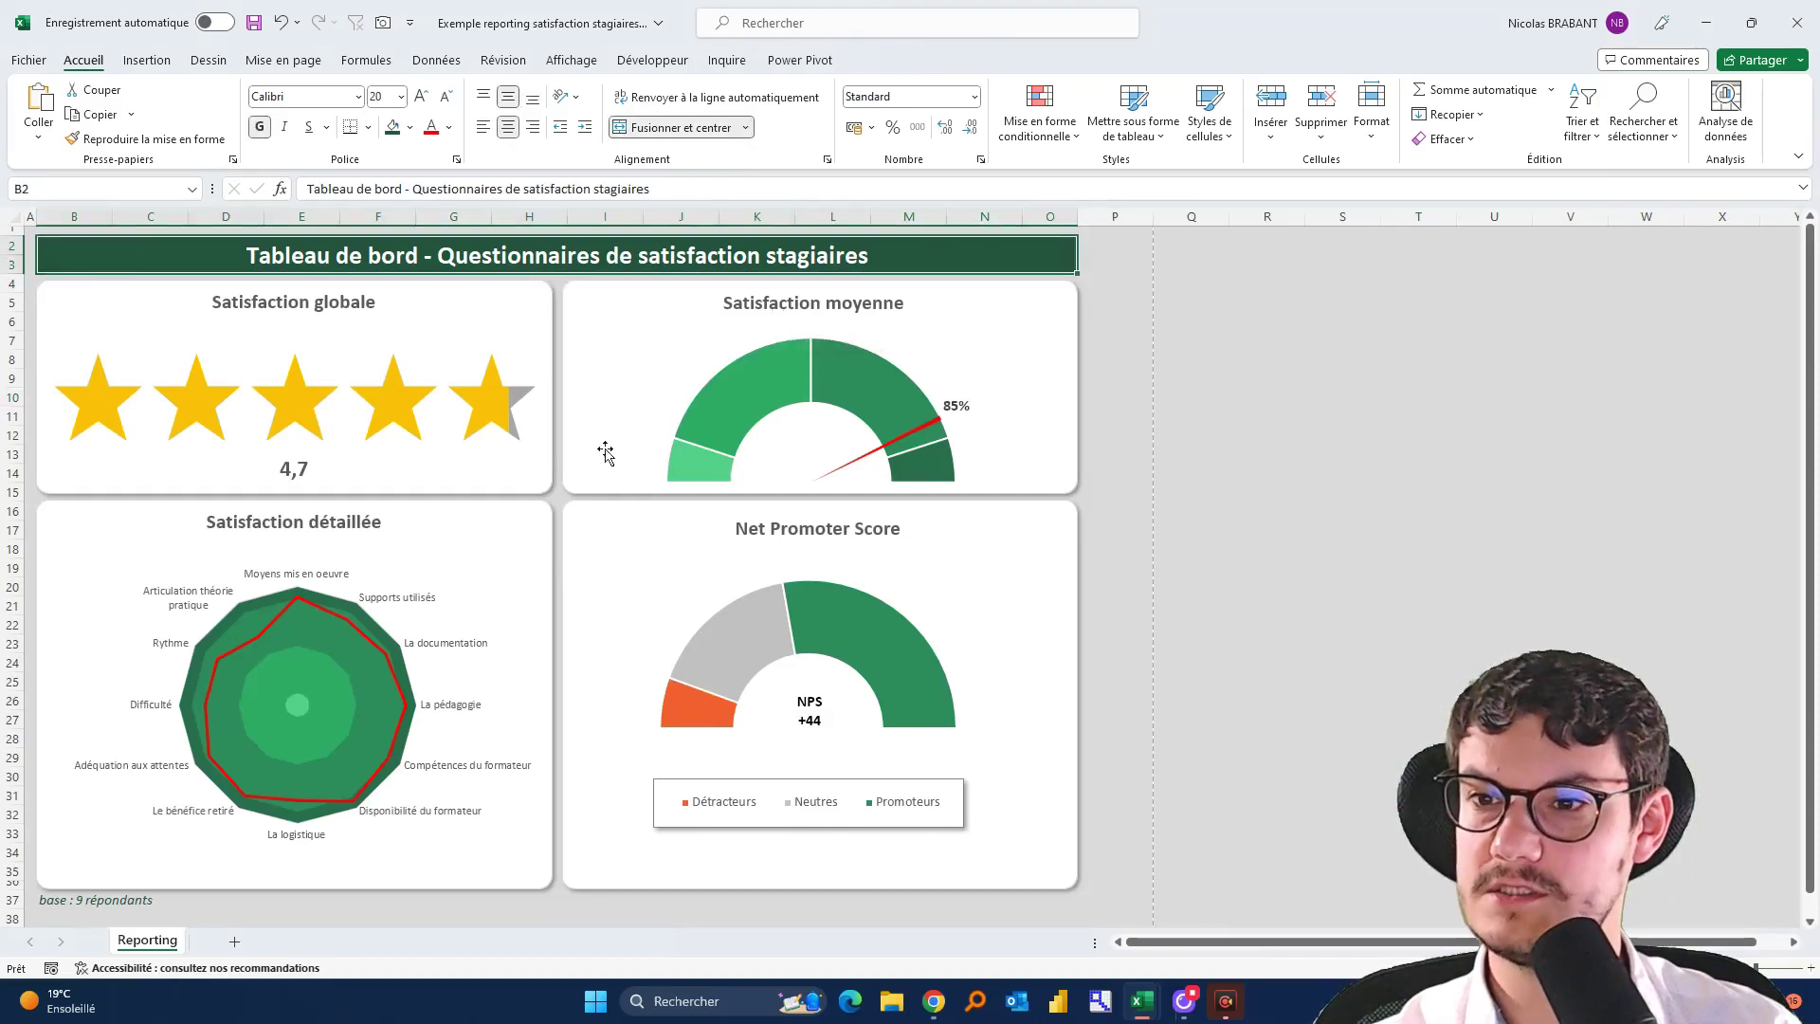
pyautogui.click(520, 299)
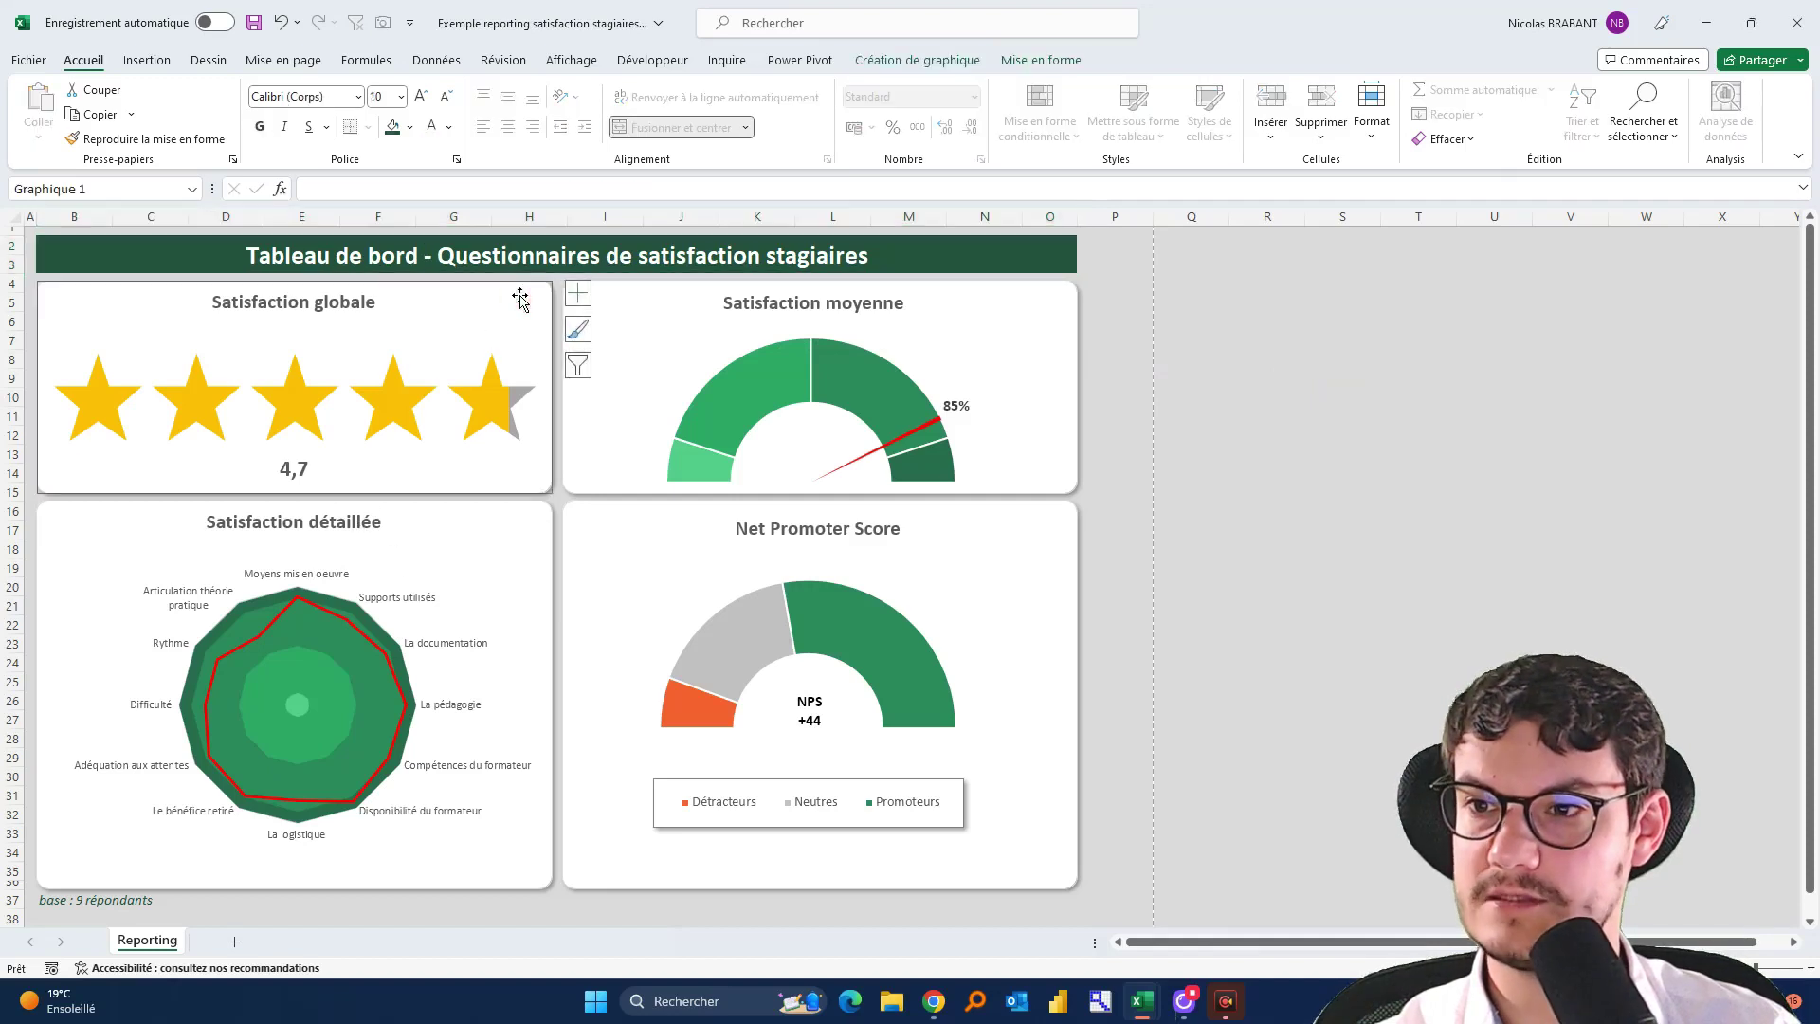
pyautogui.click(629, 309)
pyautogui.click(601, 528)
pyautogui.click(492, 516)
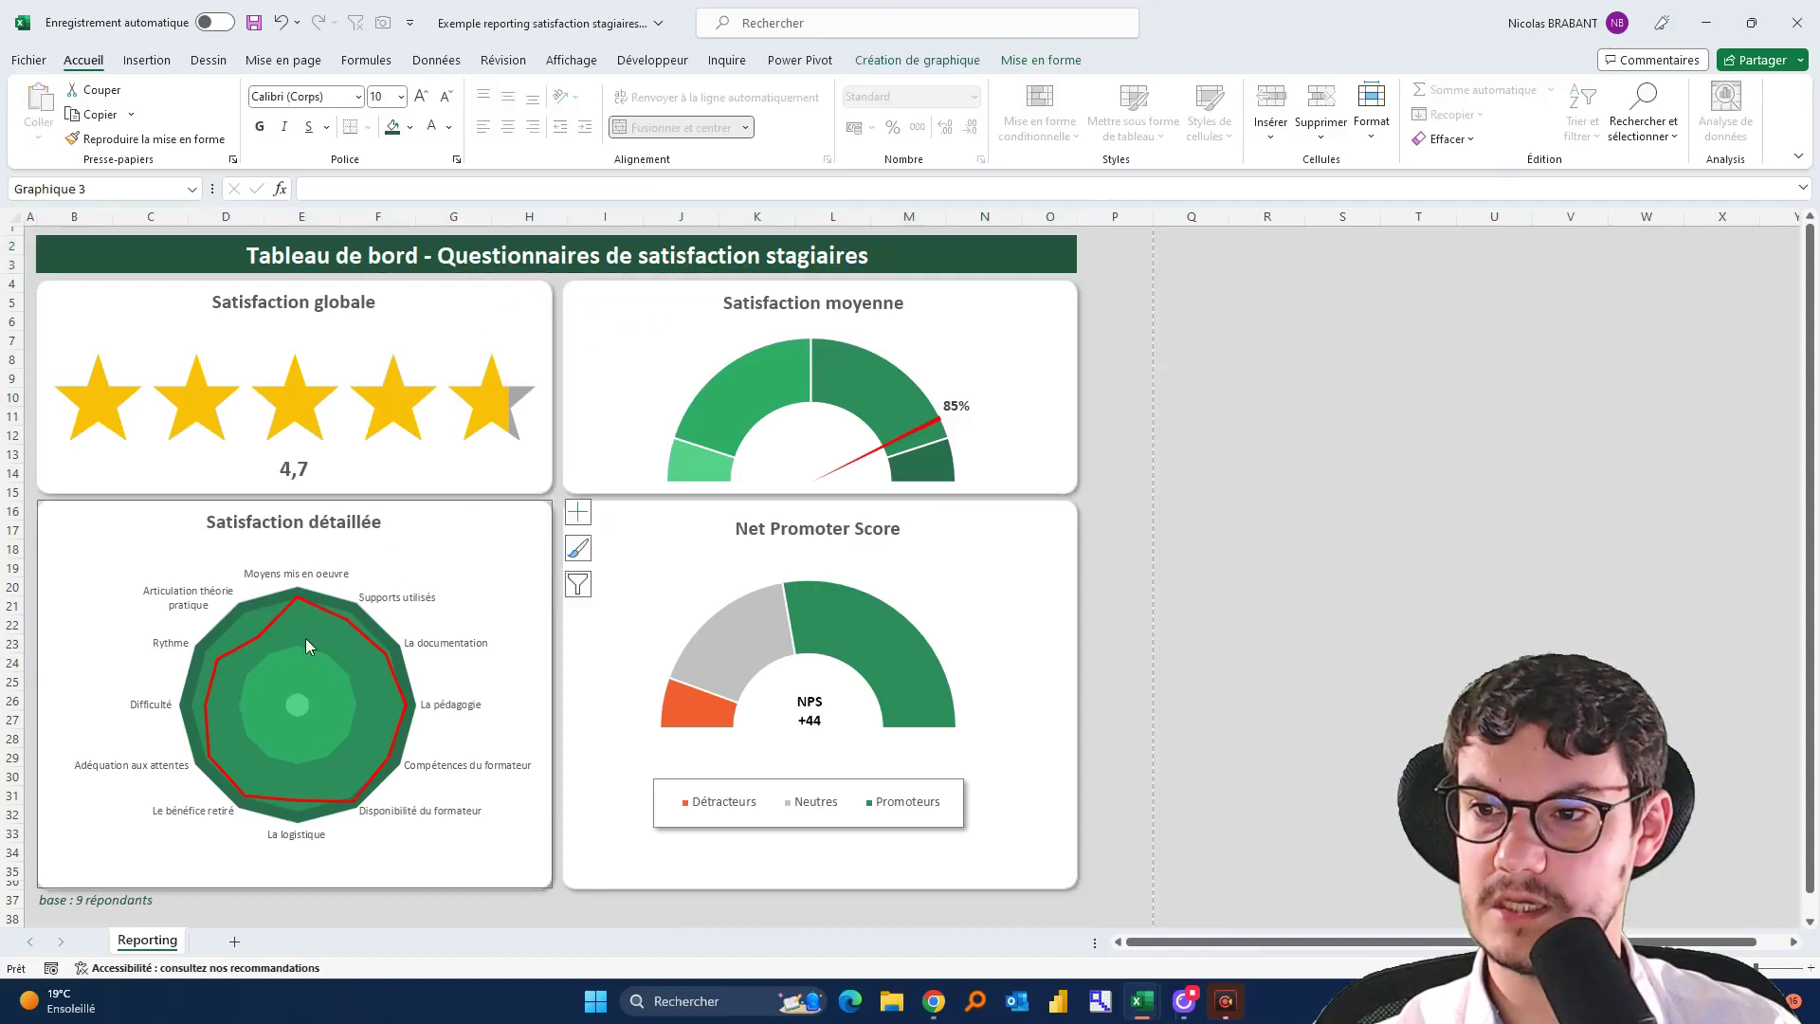
pyautogui.click(1168, 491)
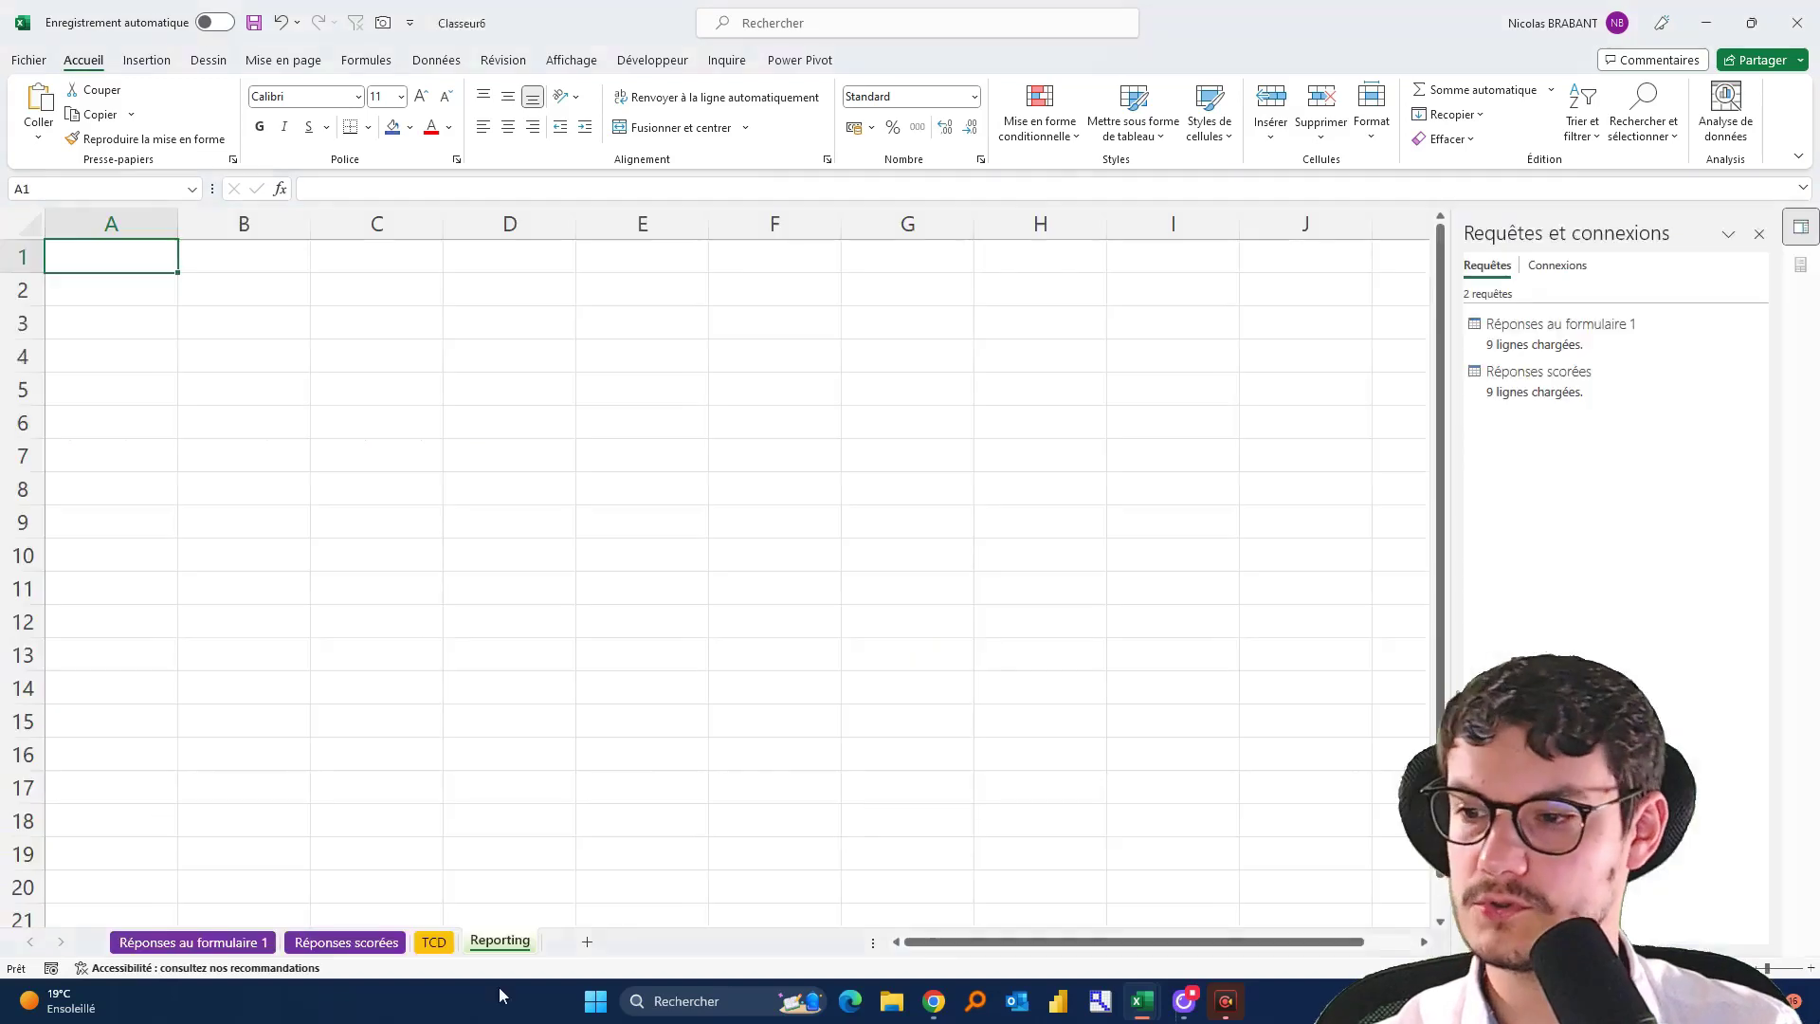
# Fill every cell of the Reporting sheet with a grey background
pyautogui.click(29, 225)
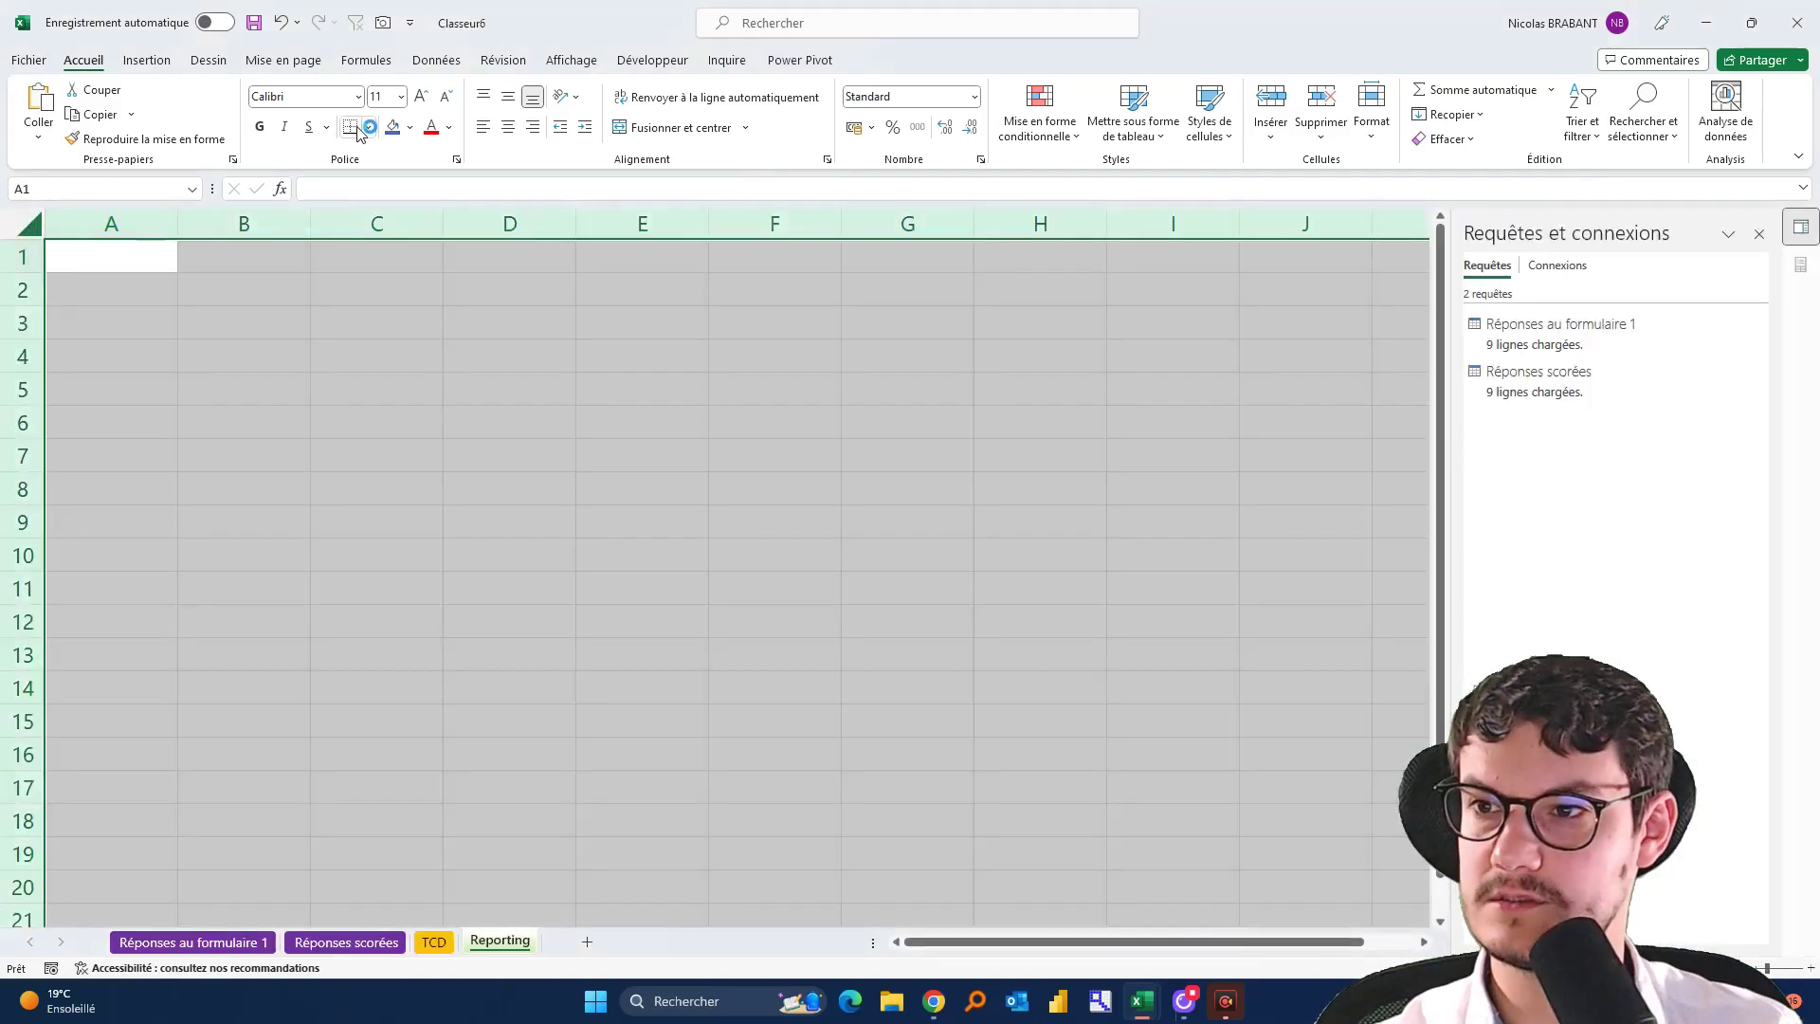
pyautogui.click(410, 128)
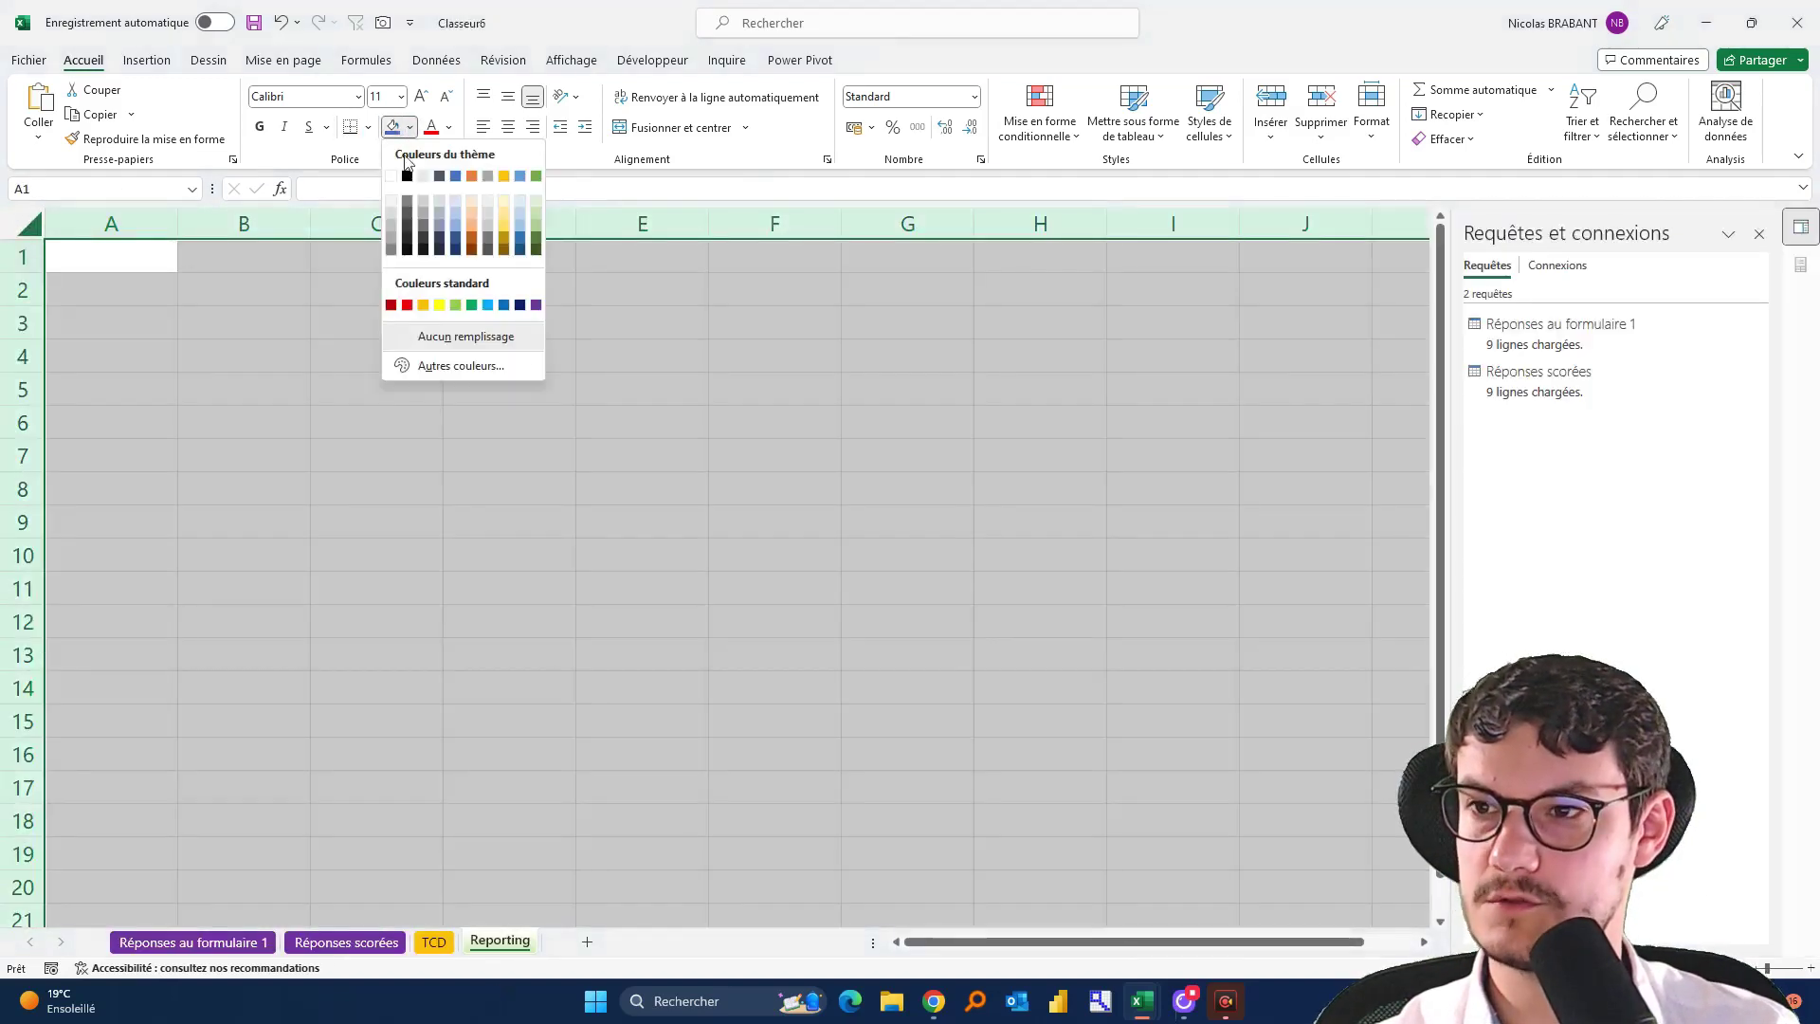
pyautogui.click(395, 249)
pyautogui.click(436, 458)
pyautogui.scroll(-2, 438, 464)
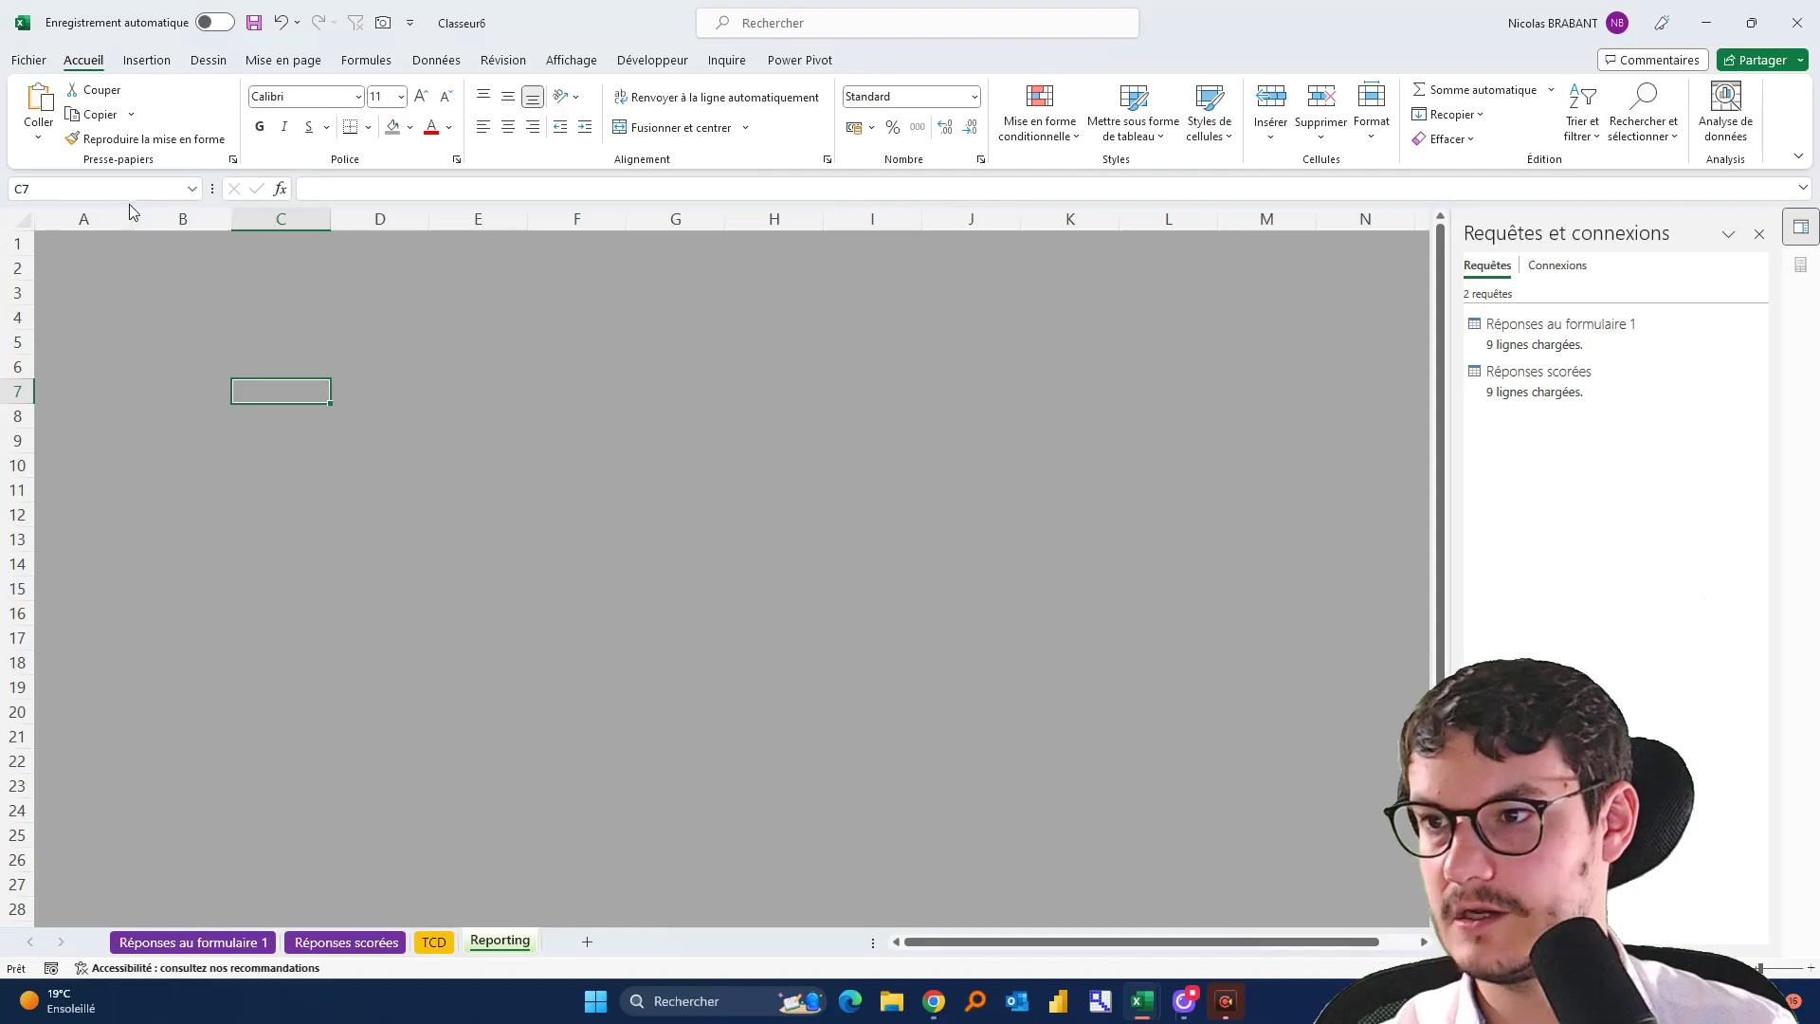
# Narrow column A to a thin 2,86 margin and compare with the example dashboard
pyautogui.moveTo(134, 223); pyautogui.dragTo(19, 248)
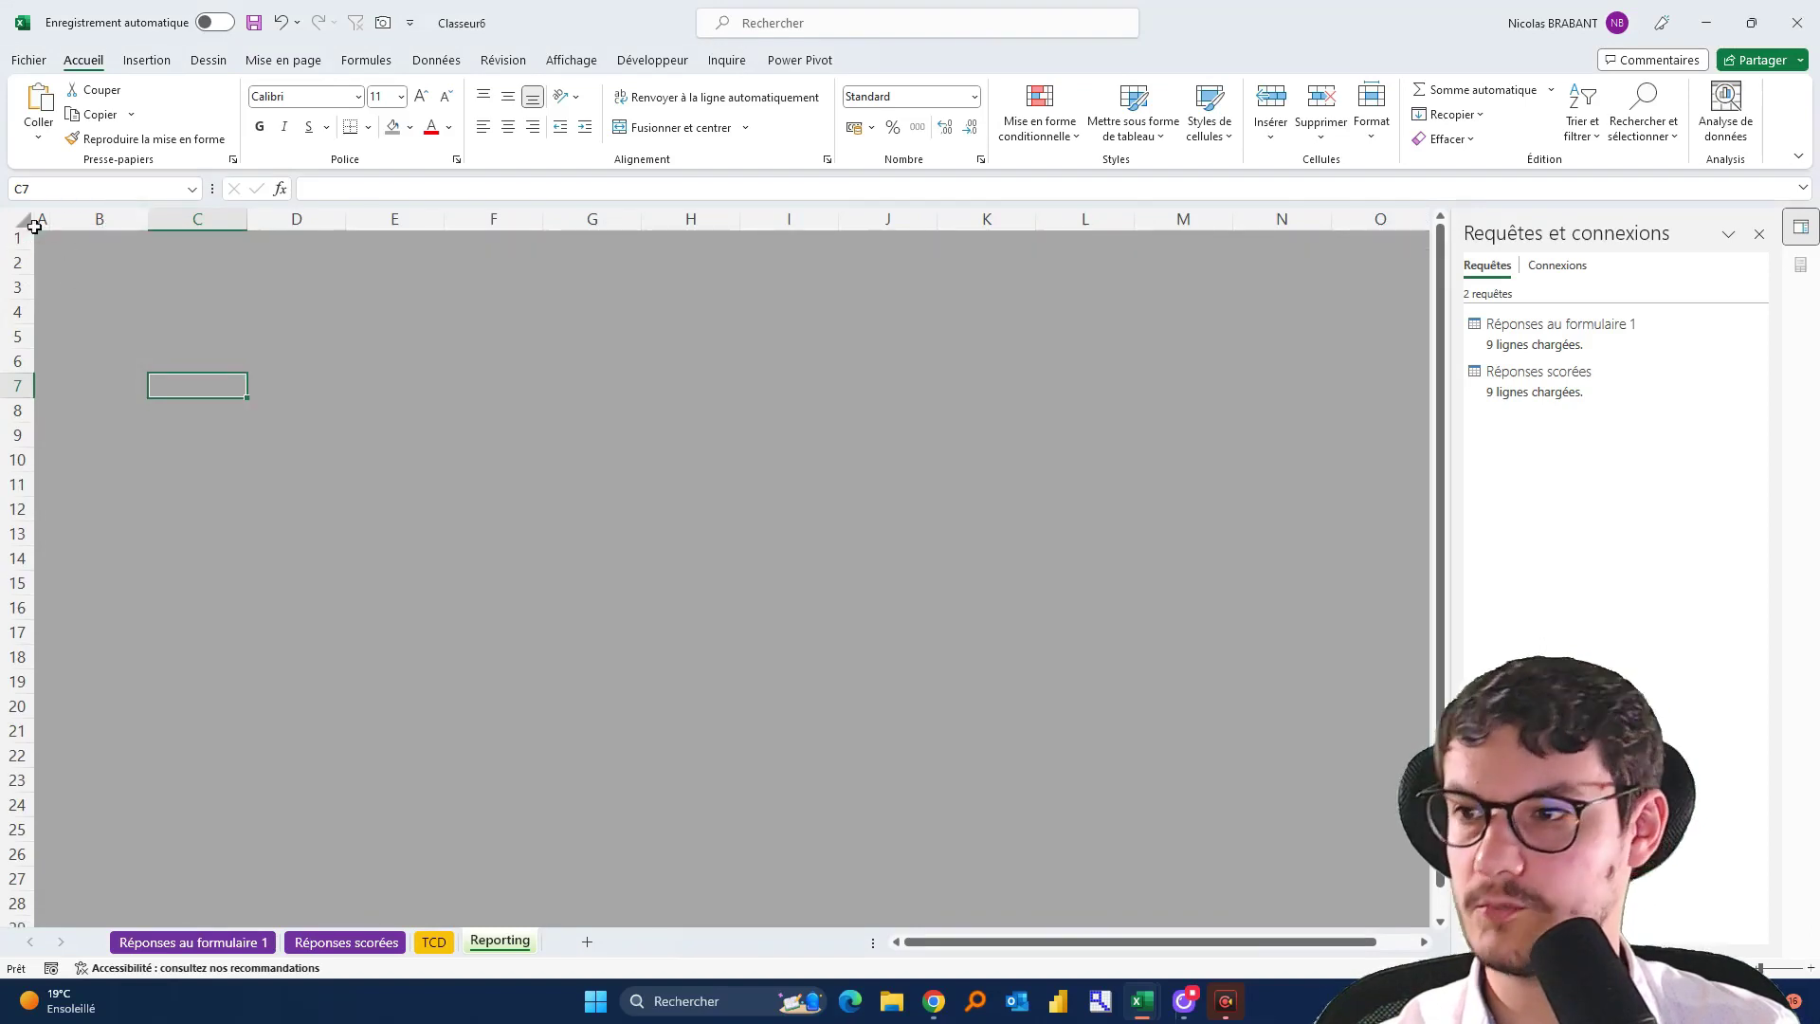
pyautogui.click(91, 261)
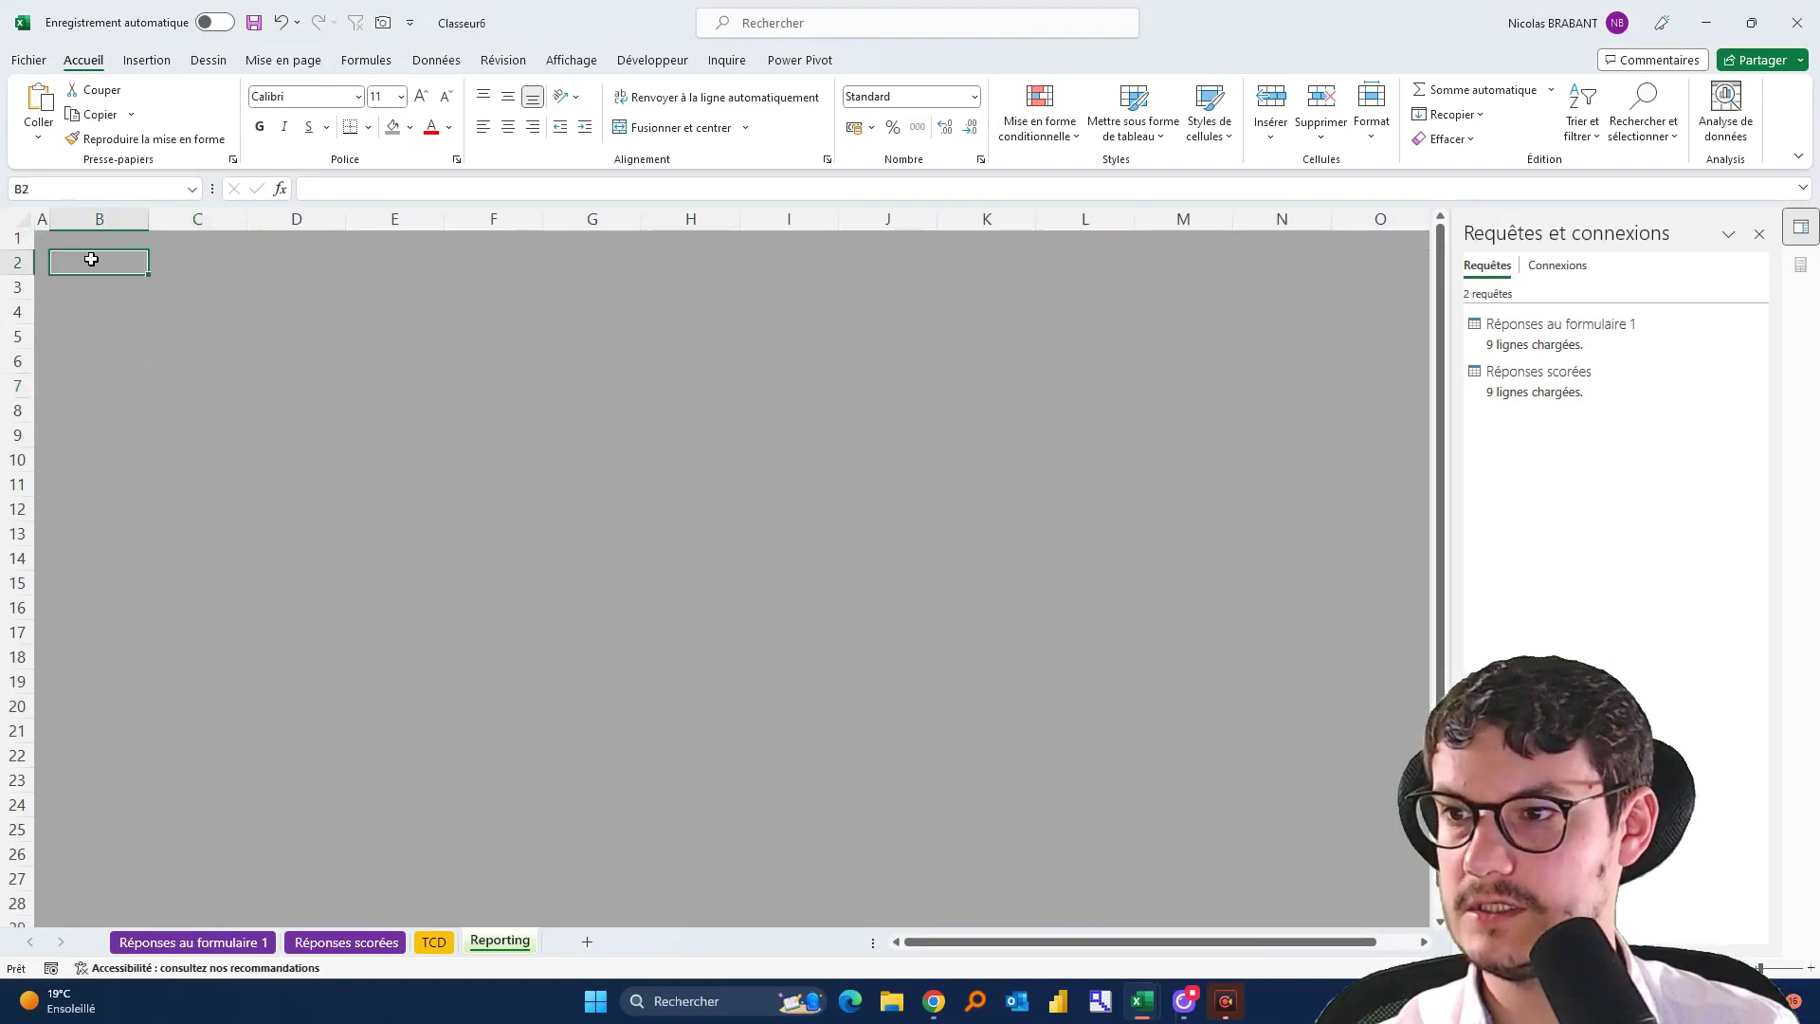
pyautogui.hotkey('alt', 'Tab')
pyautogui.hotkey('alt', 'Tab')
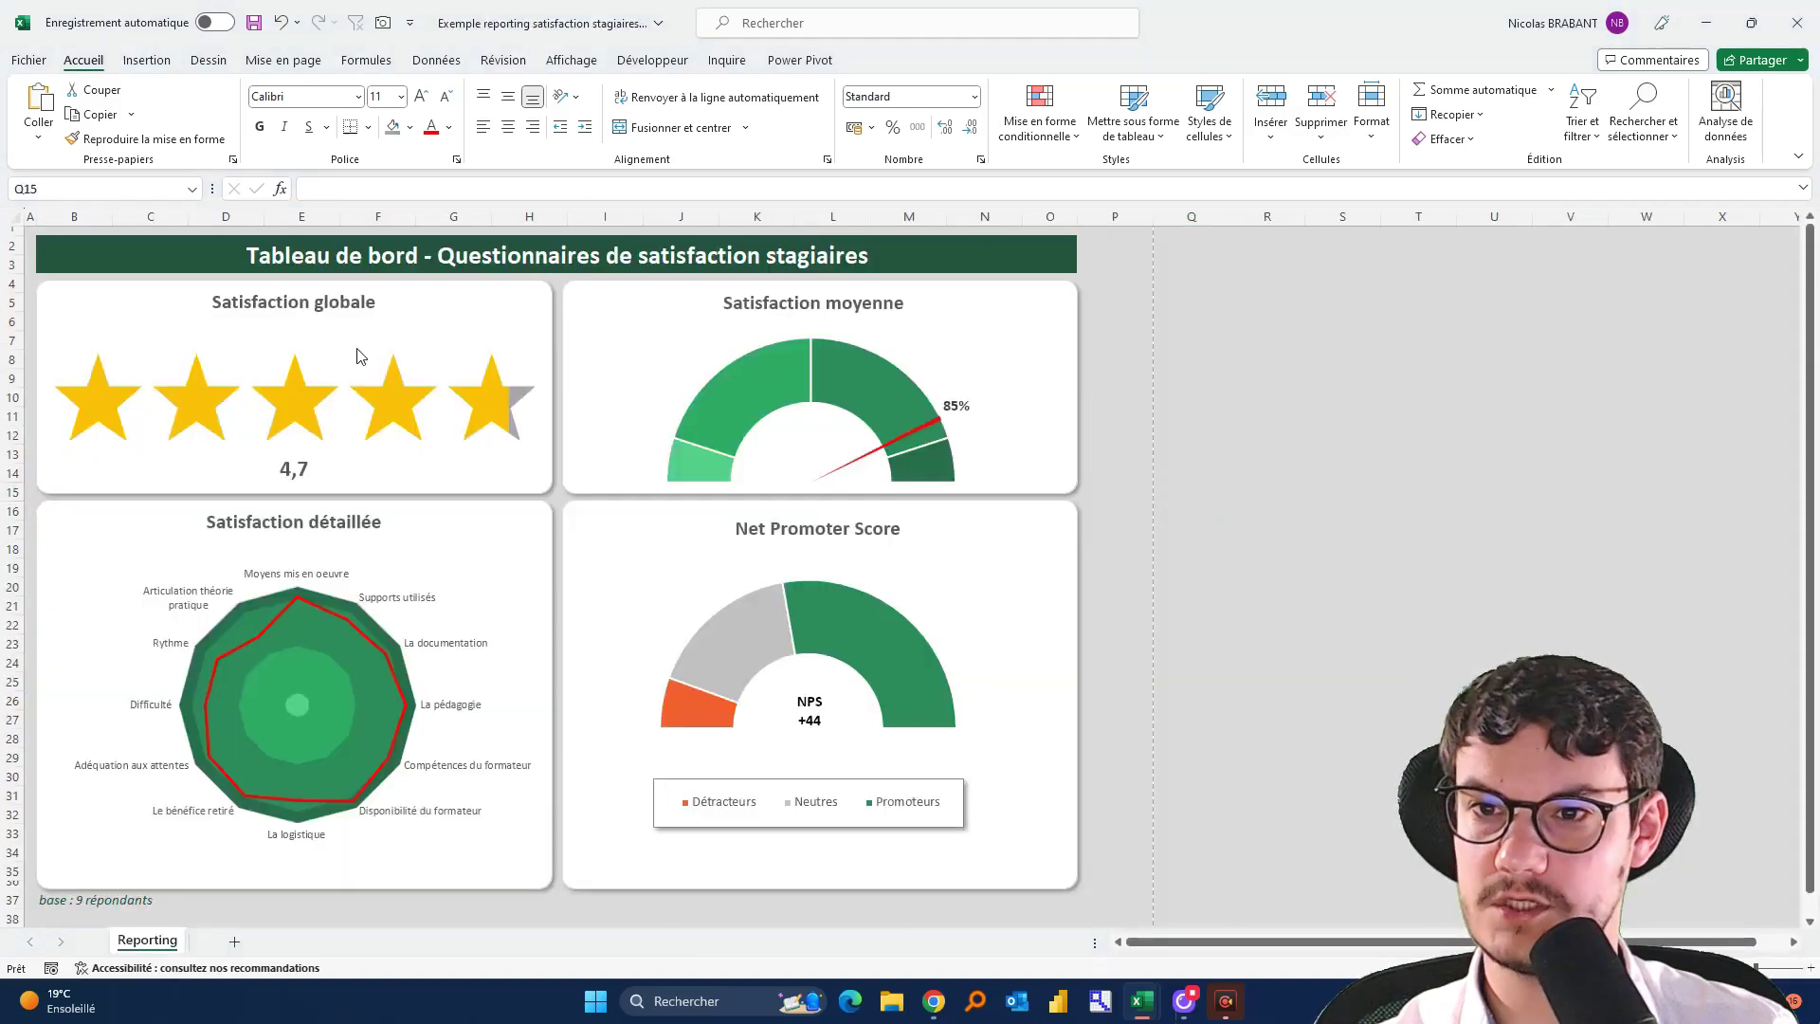
pyautogui.keyDown('ctrl'); pyautogui.scroll(-1, 499, 357); pyautogui.keyUp('ctrl')
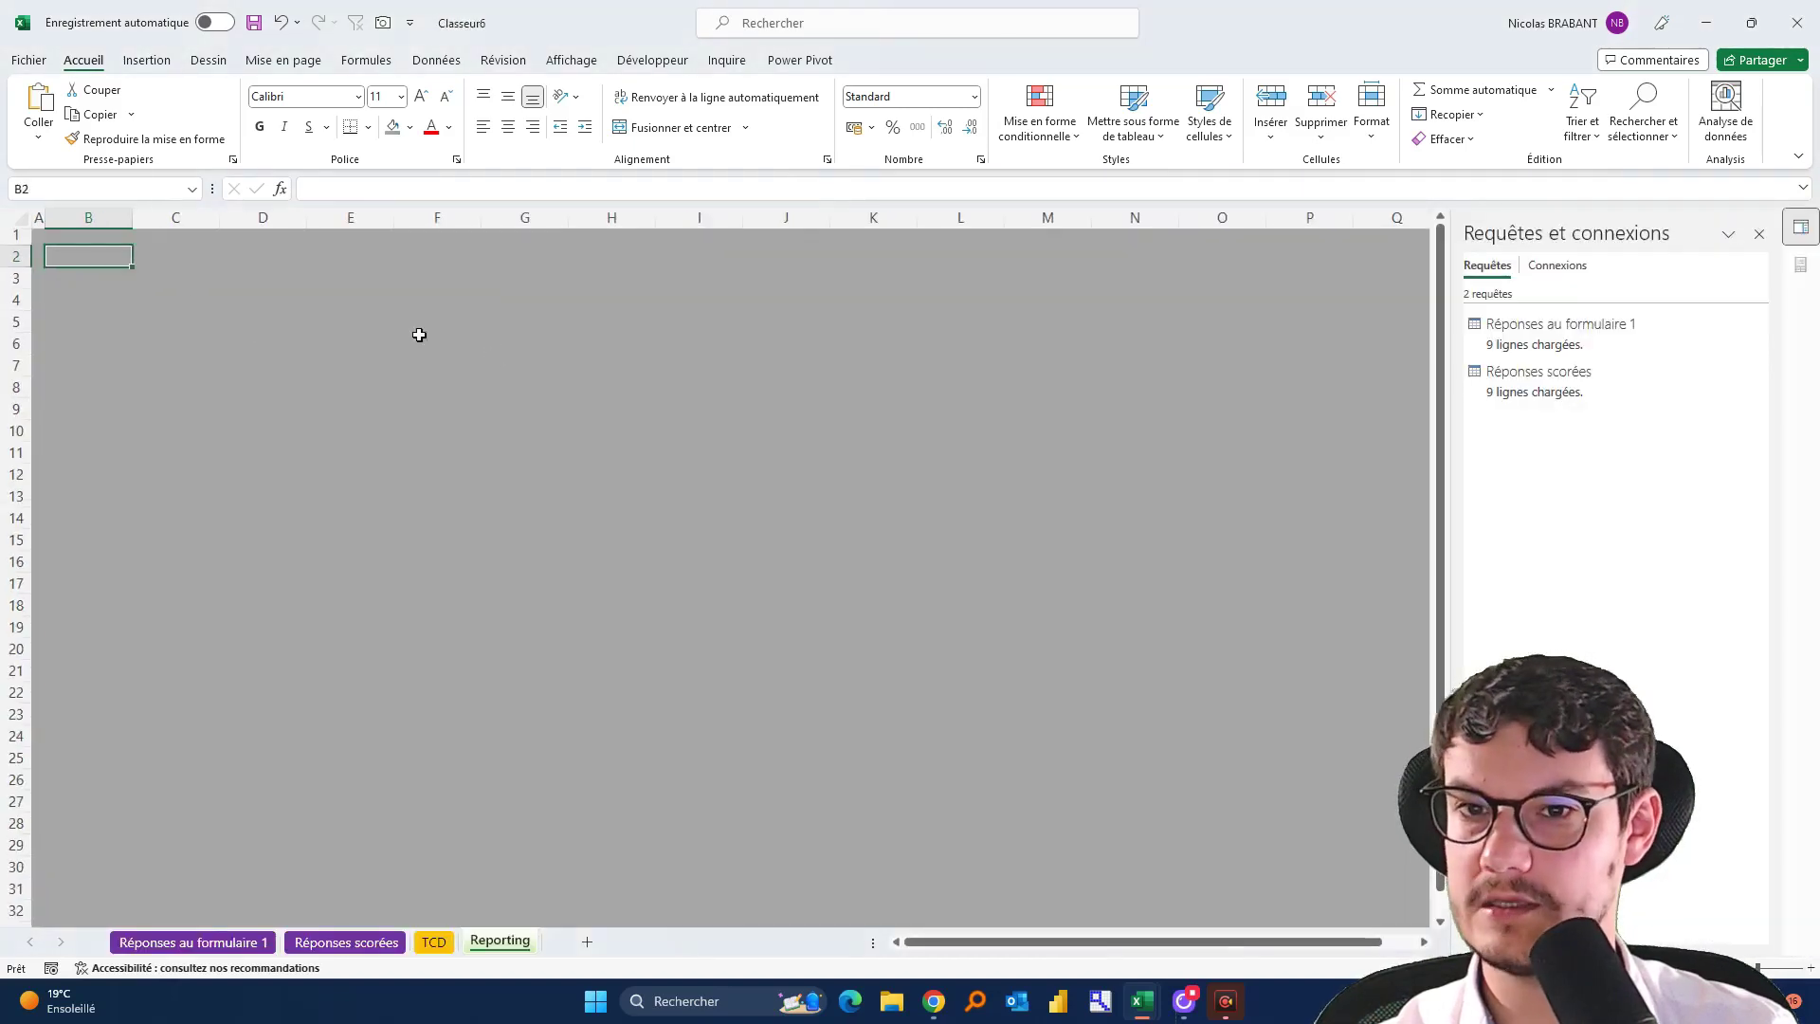
# Merge B2:O3 into one title cell and apply the Personnalisé 1 colour theme
pyautogui.moveTo(105, 258); pyautogui.dragTo(1210, 282)
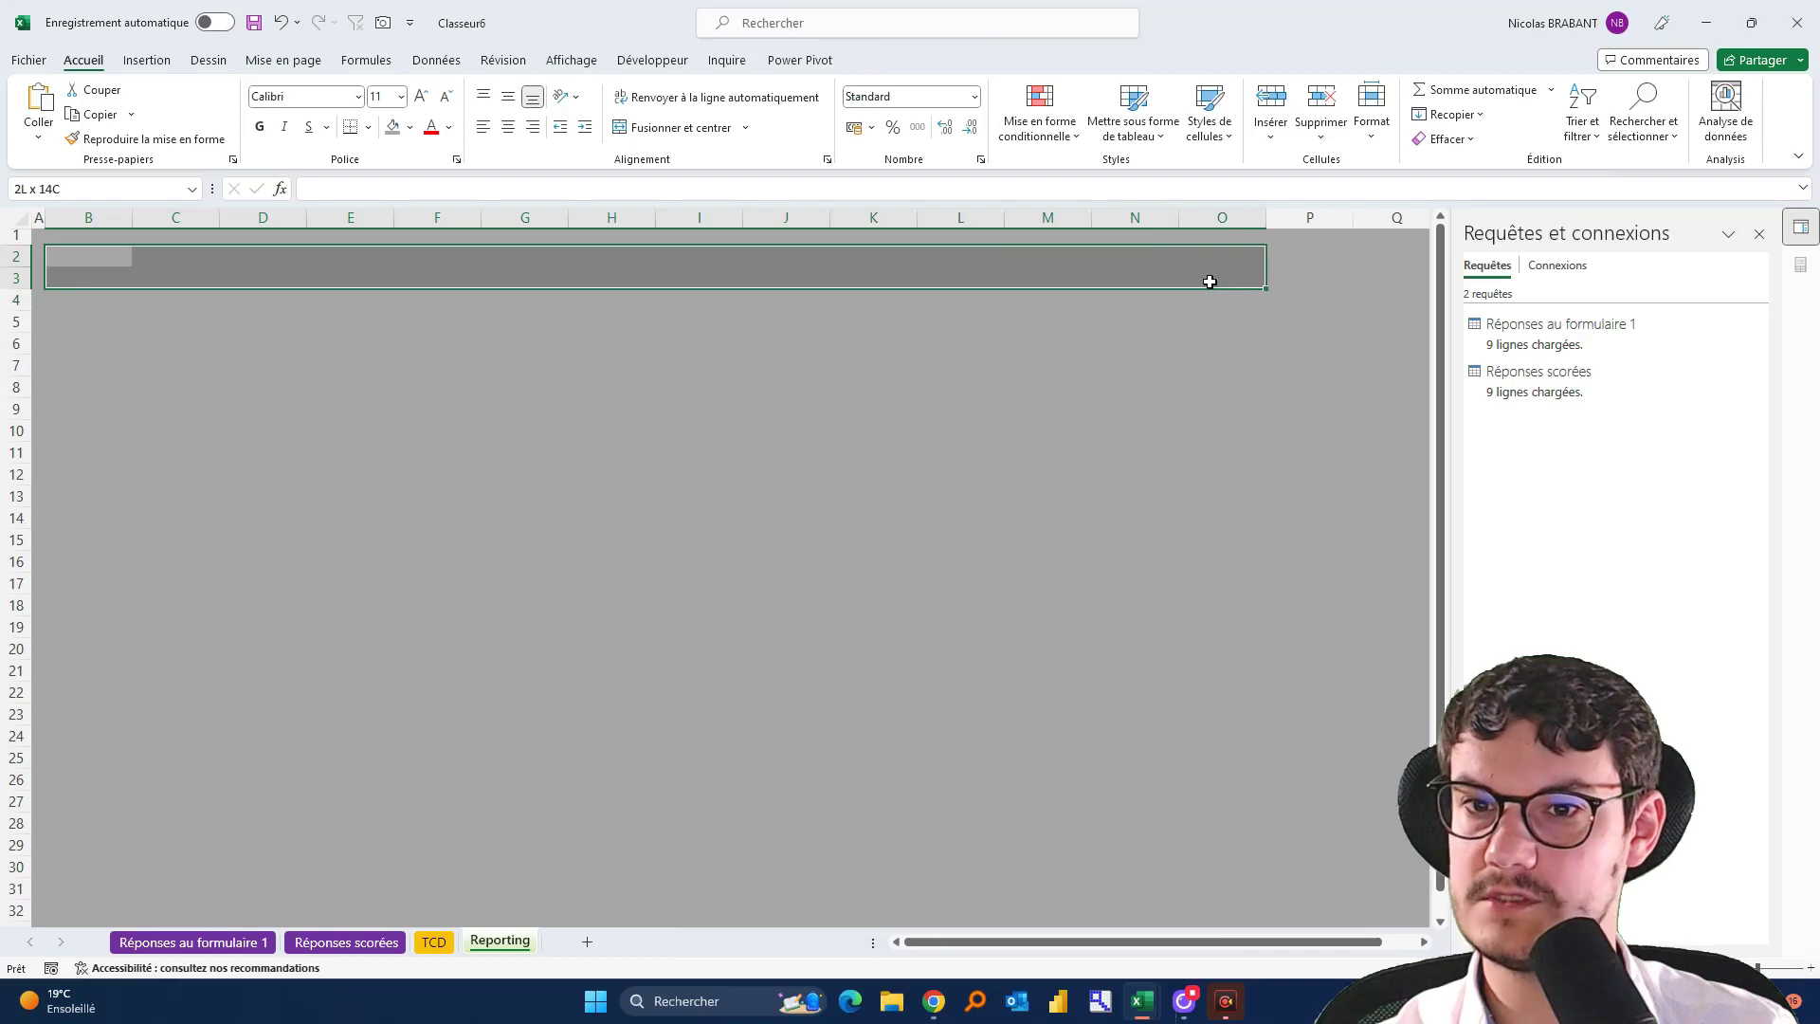
pyautogui.click(690, 127)
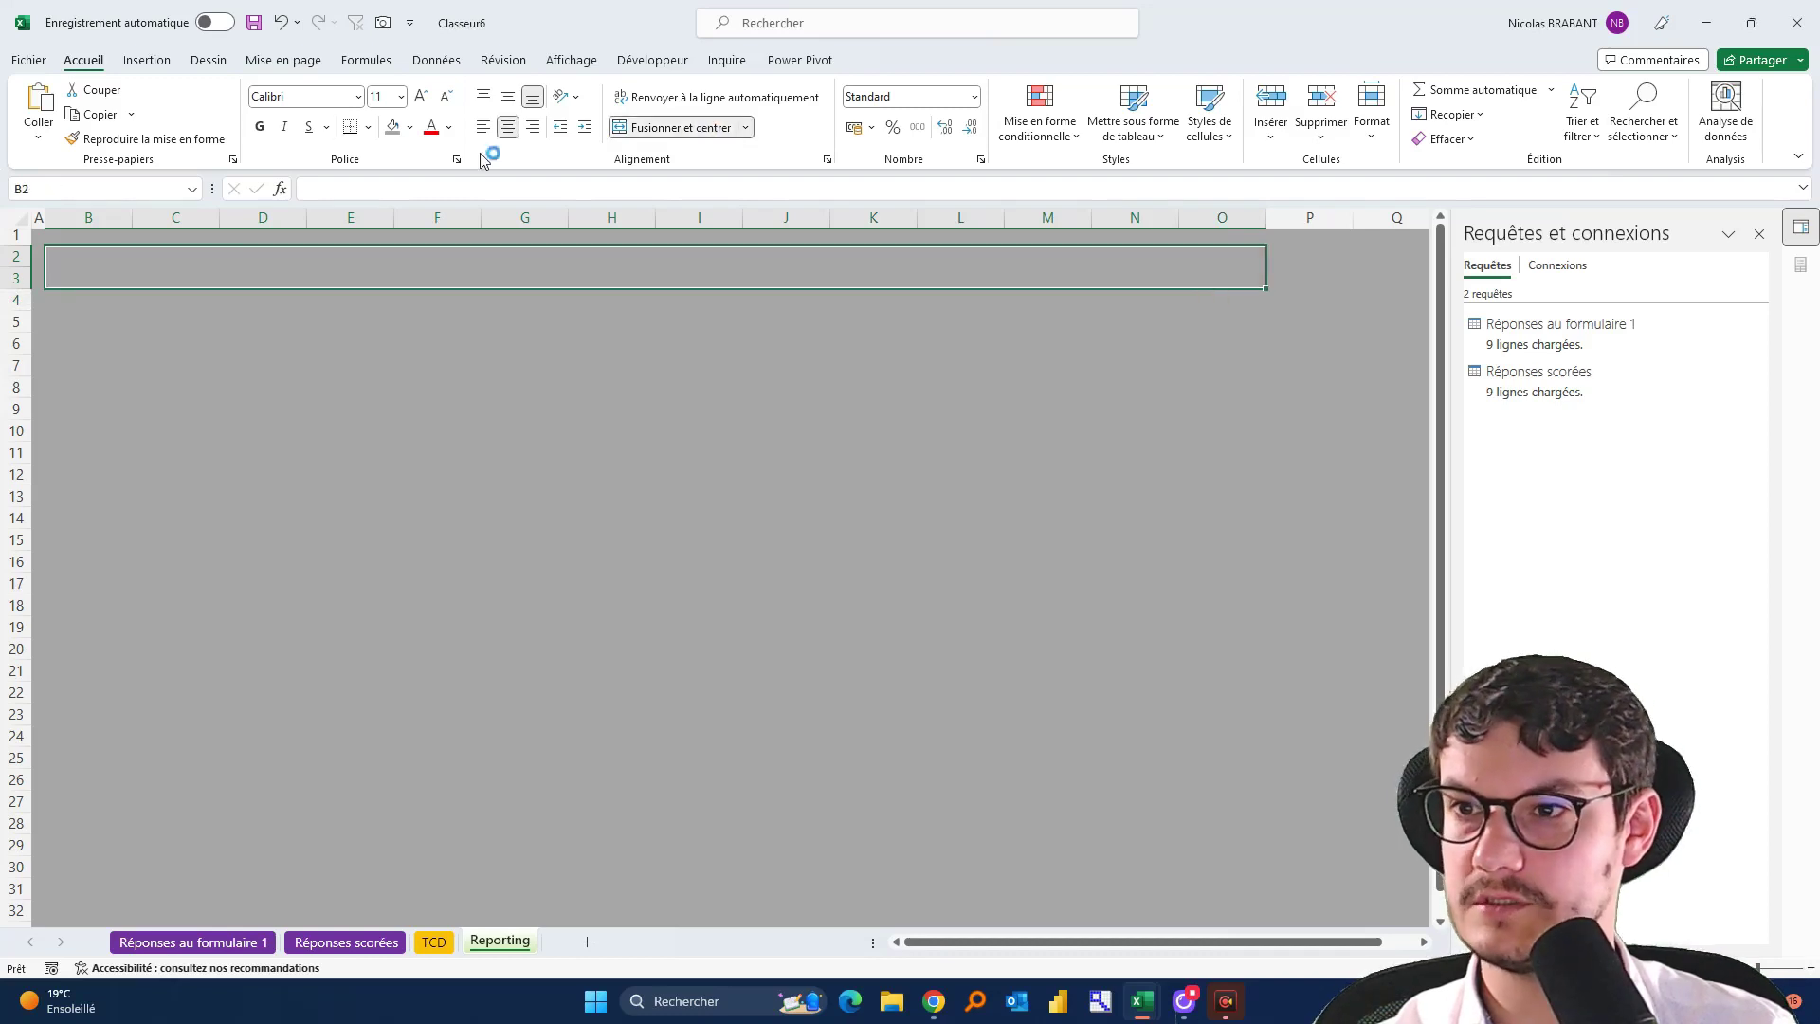
pyautogui.click(409, 128)
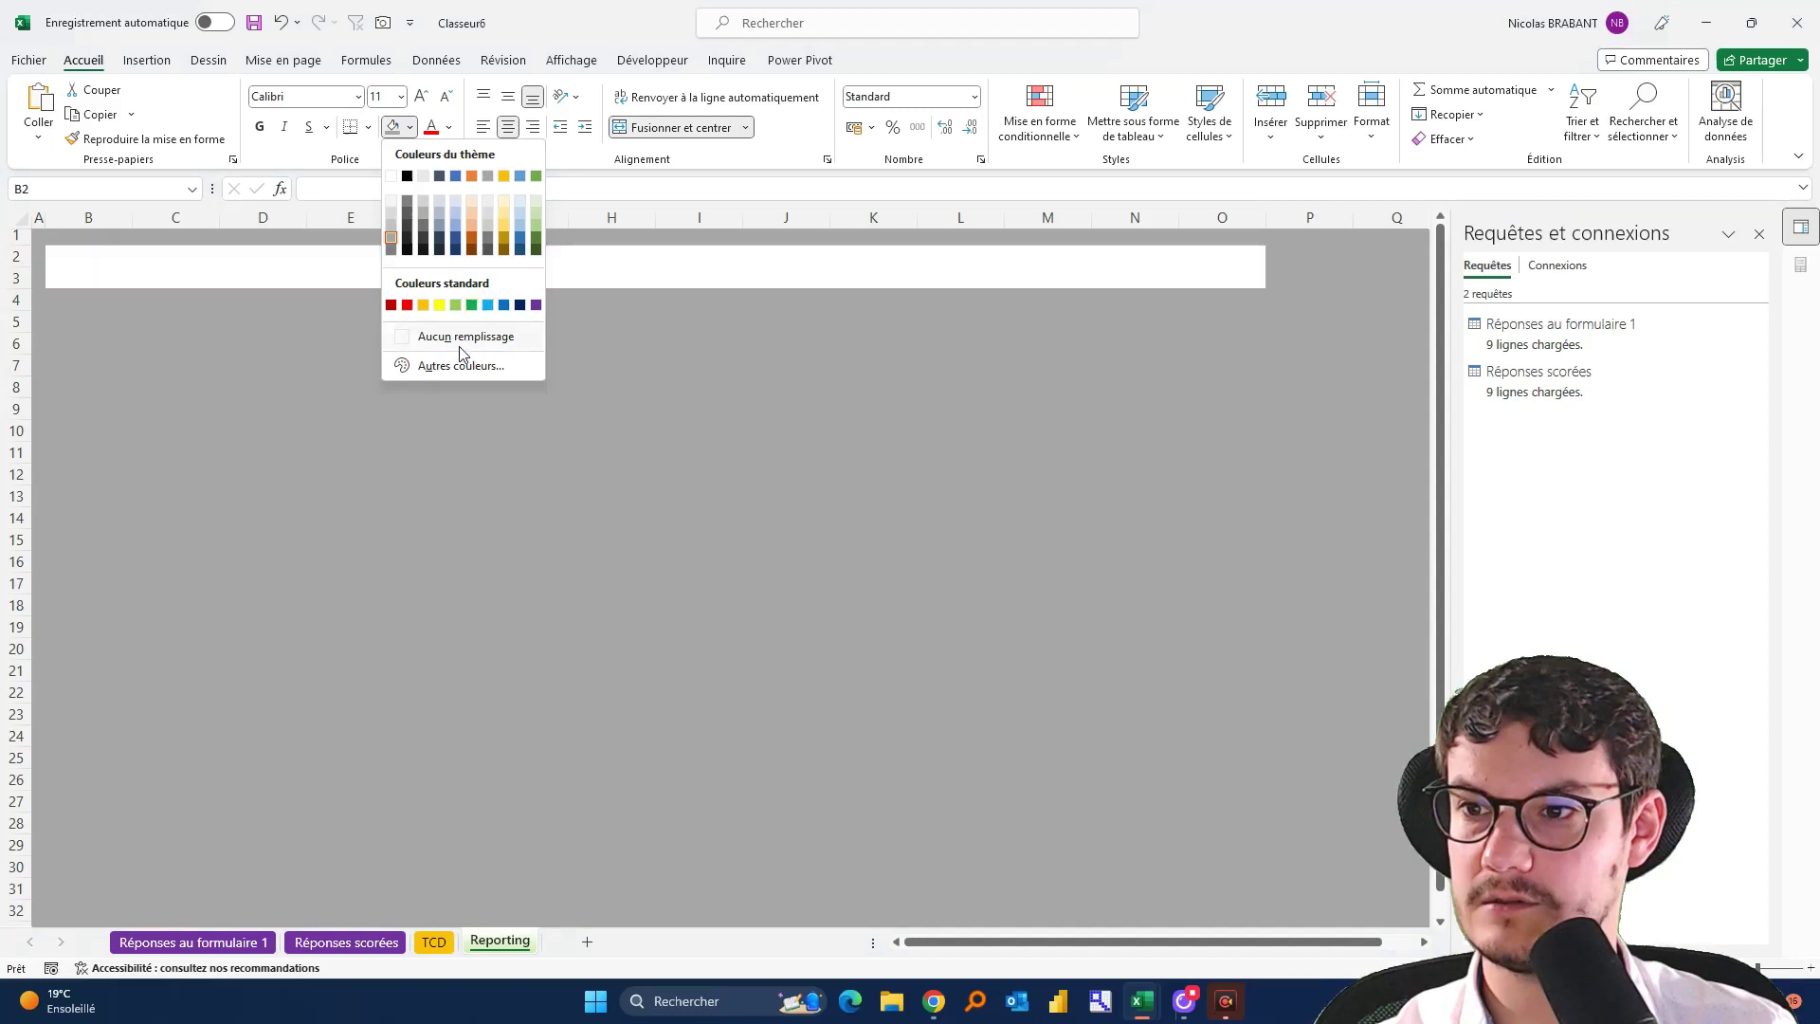
pyautogui.click(709, 314)
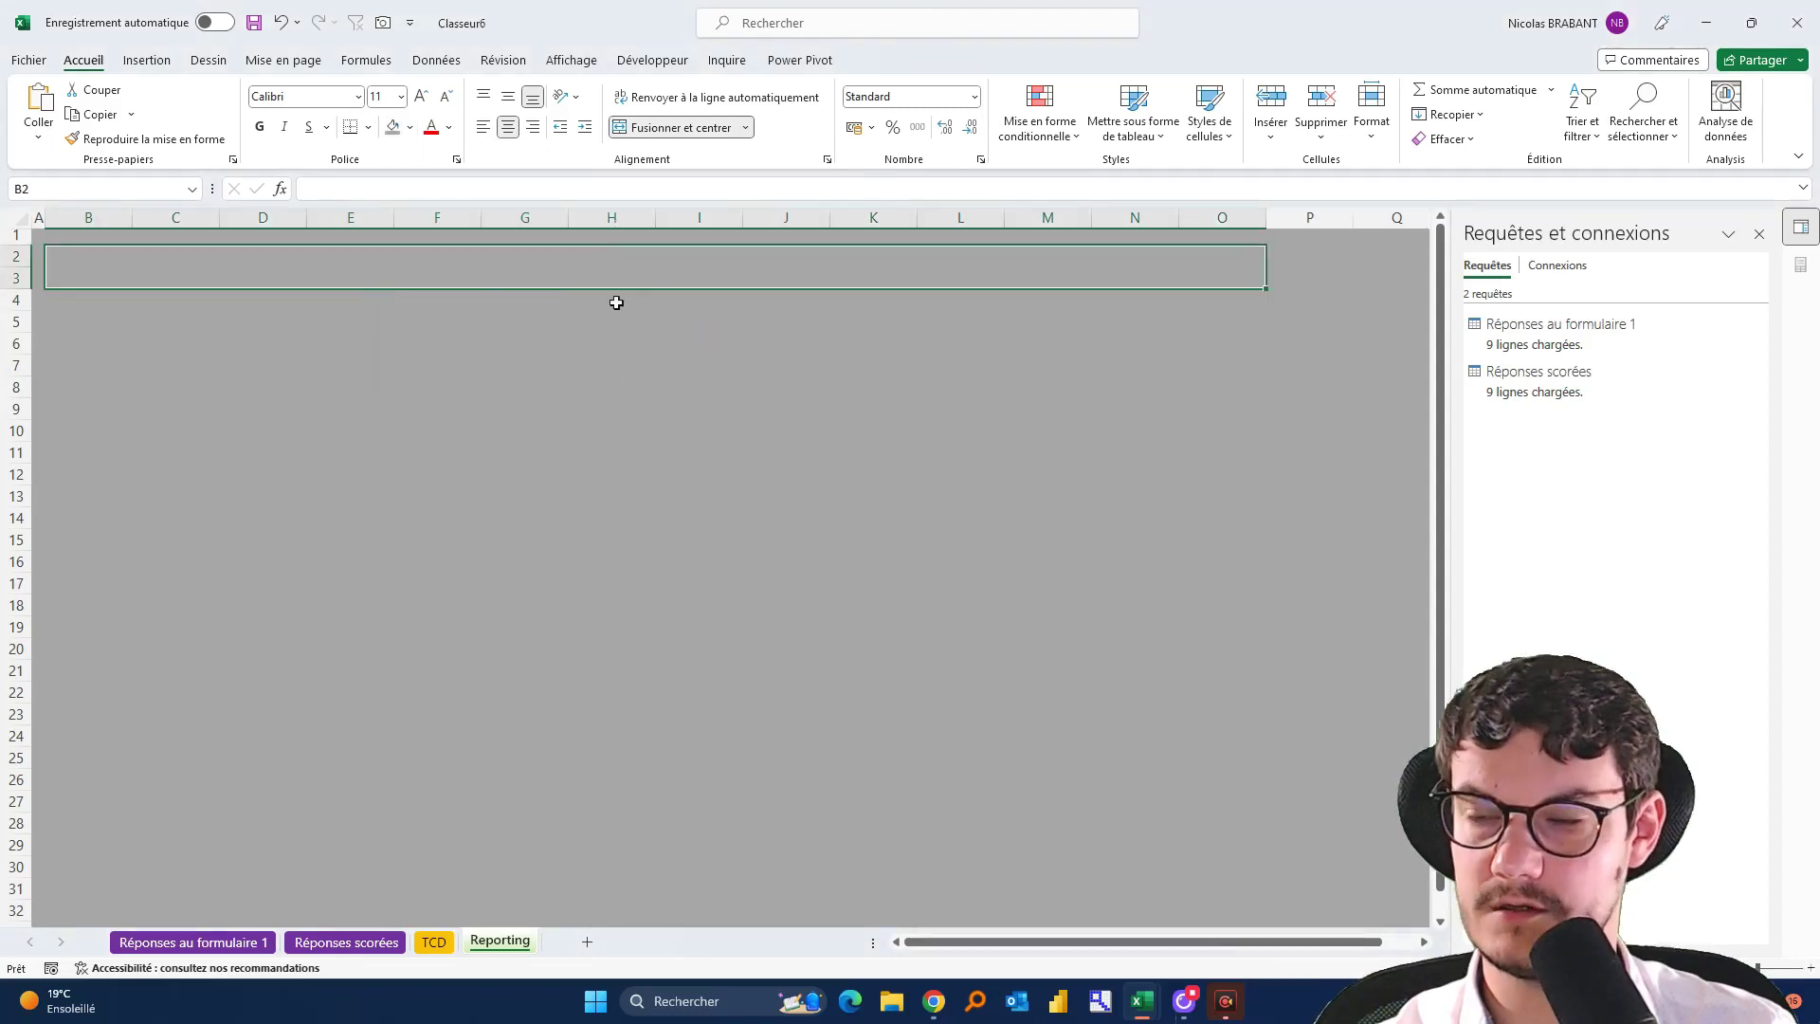
pyautogui.click(574, 60)
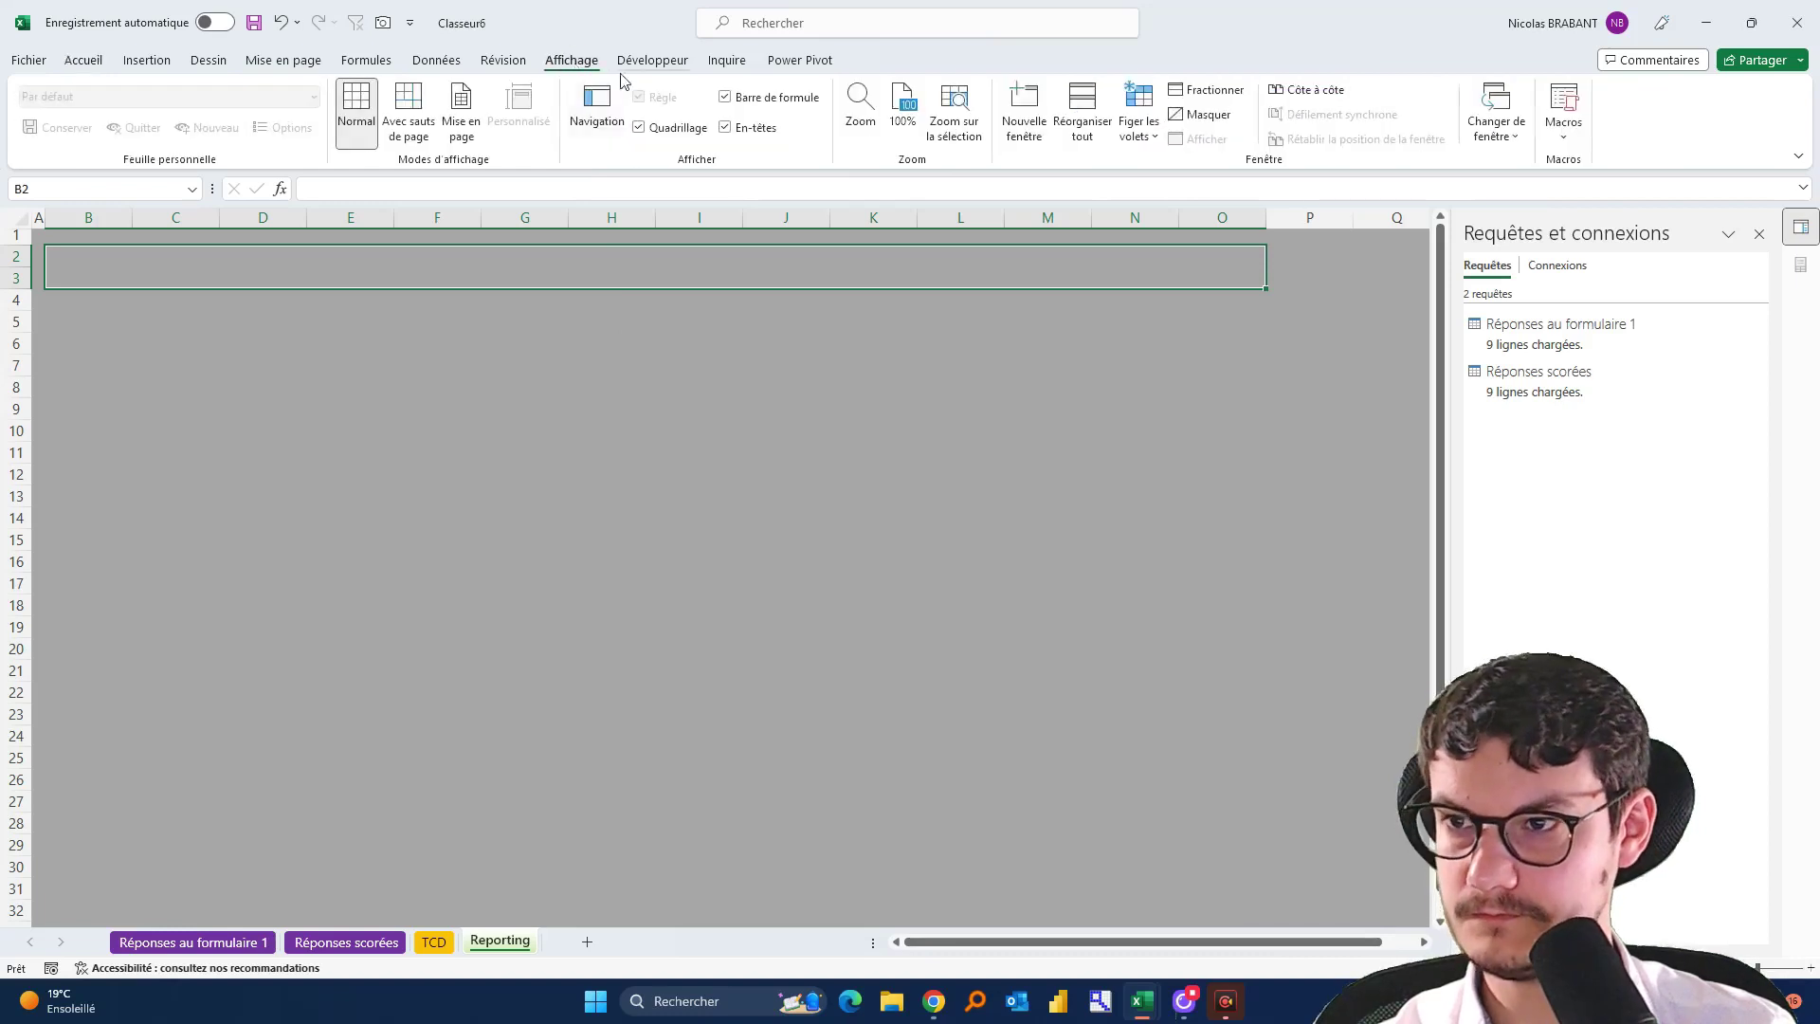
pyautogui.click(284, 66)
pyautogui.click(109, 90)
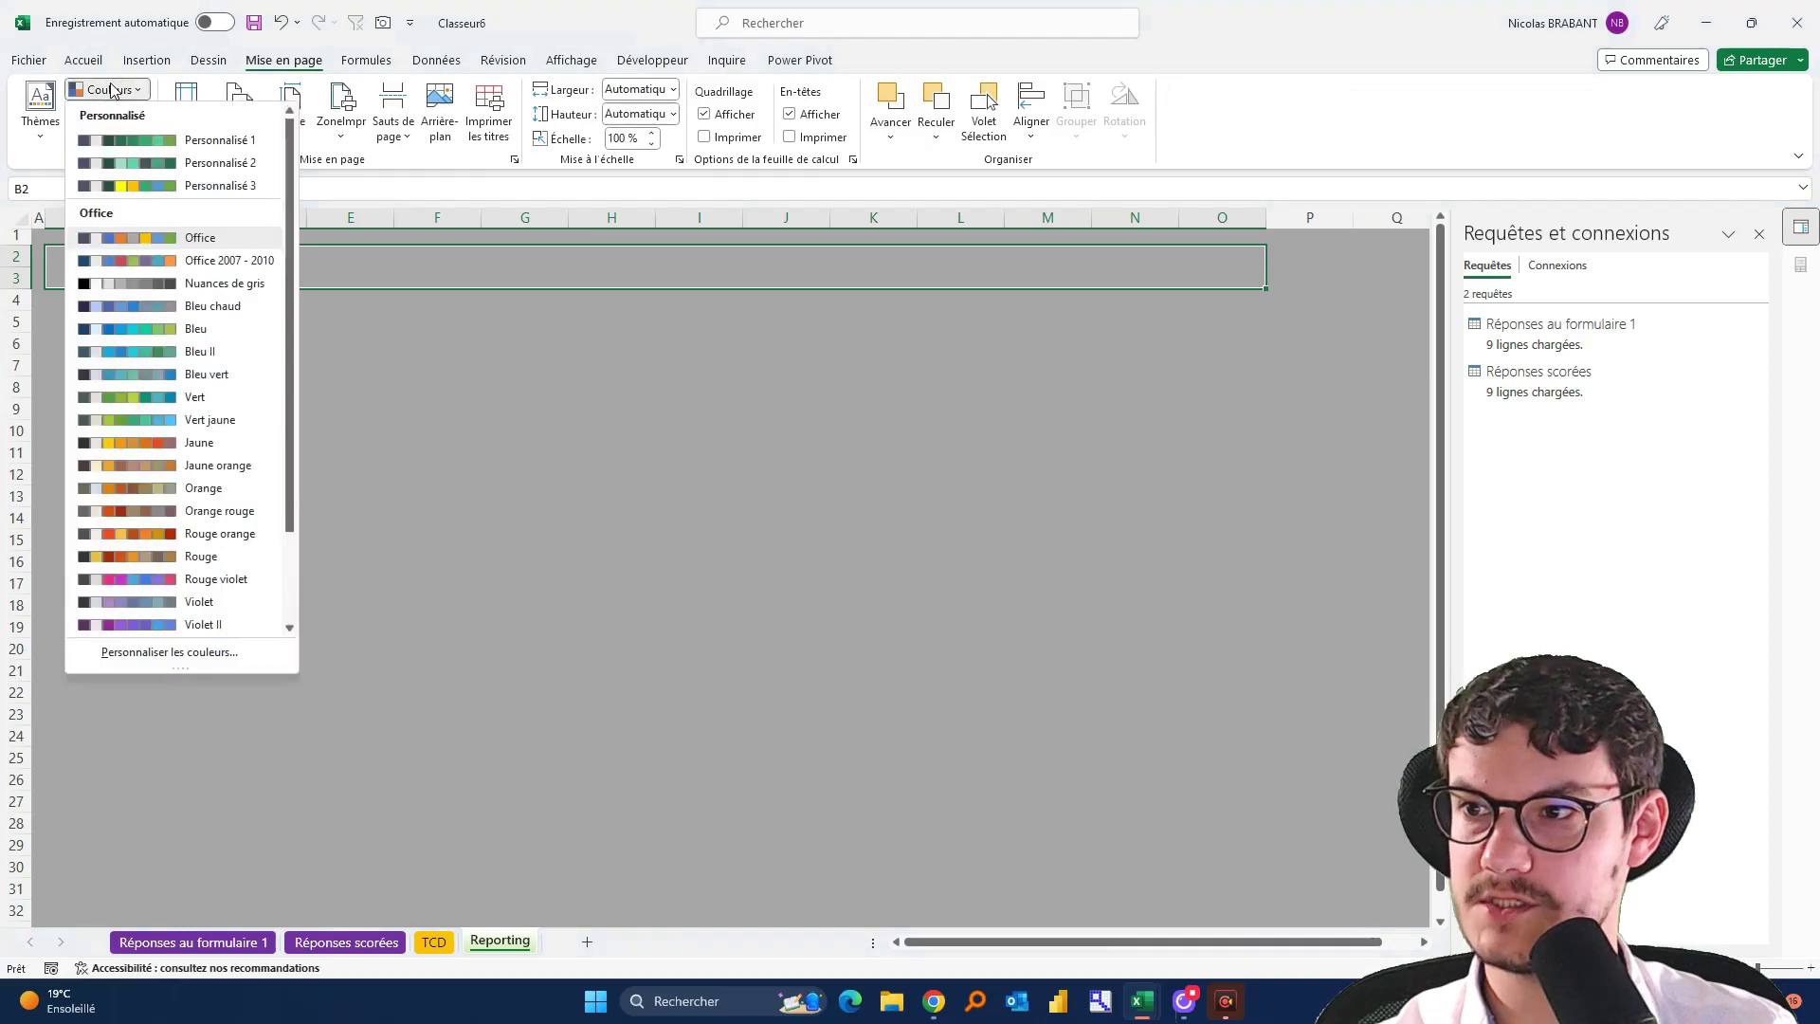
pyautogui.click(152, 142)
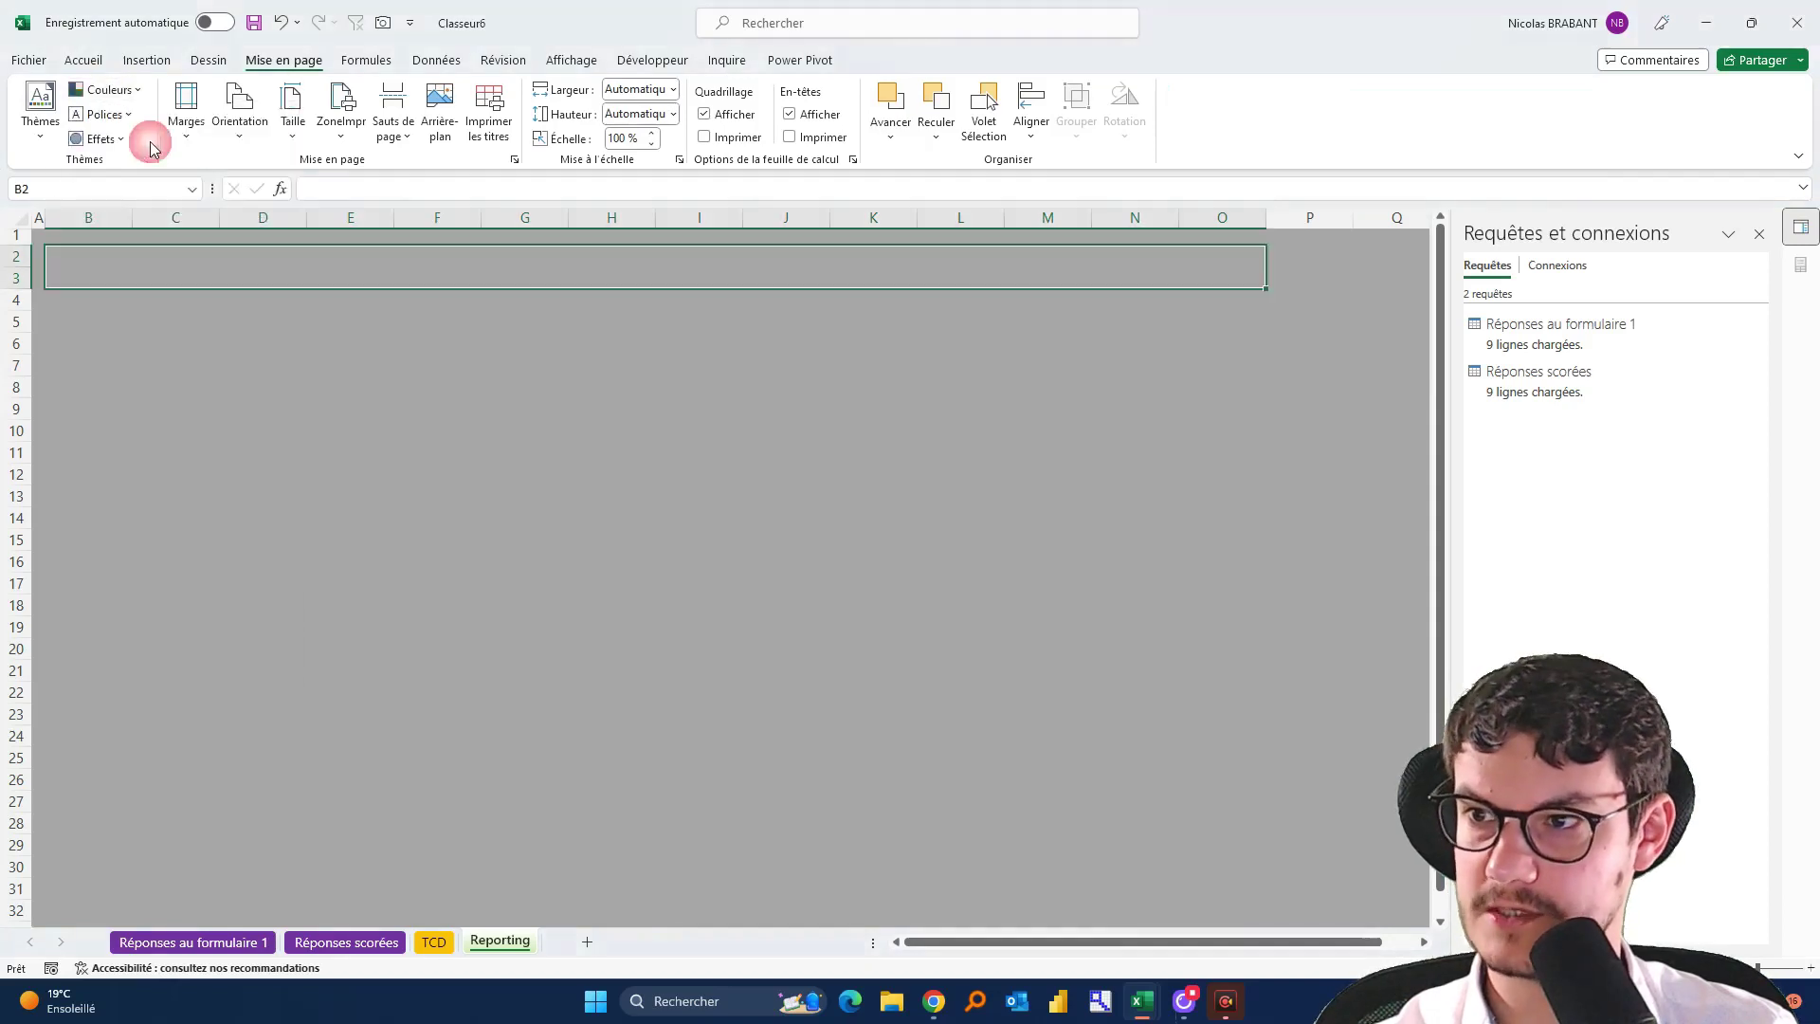
# Fill the title band dark green and enter 'Tableau de bord - Satisfaction stagiaires'
pyautogui.click(83, 60)
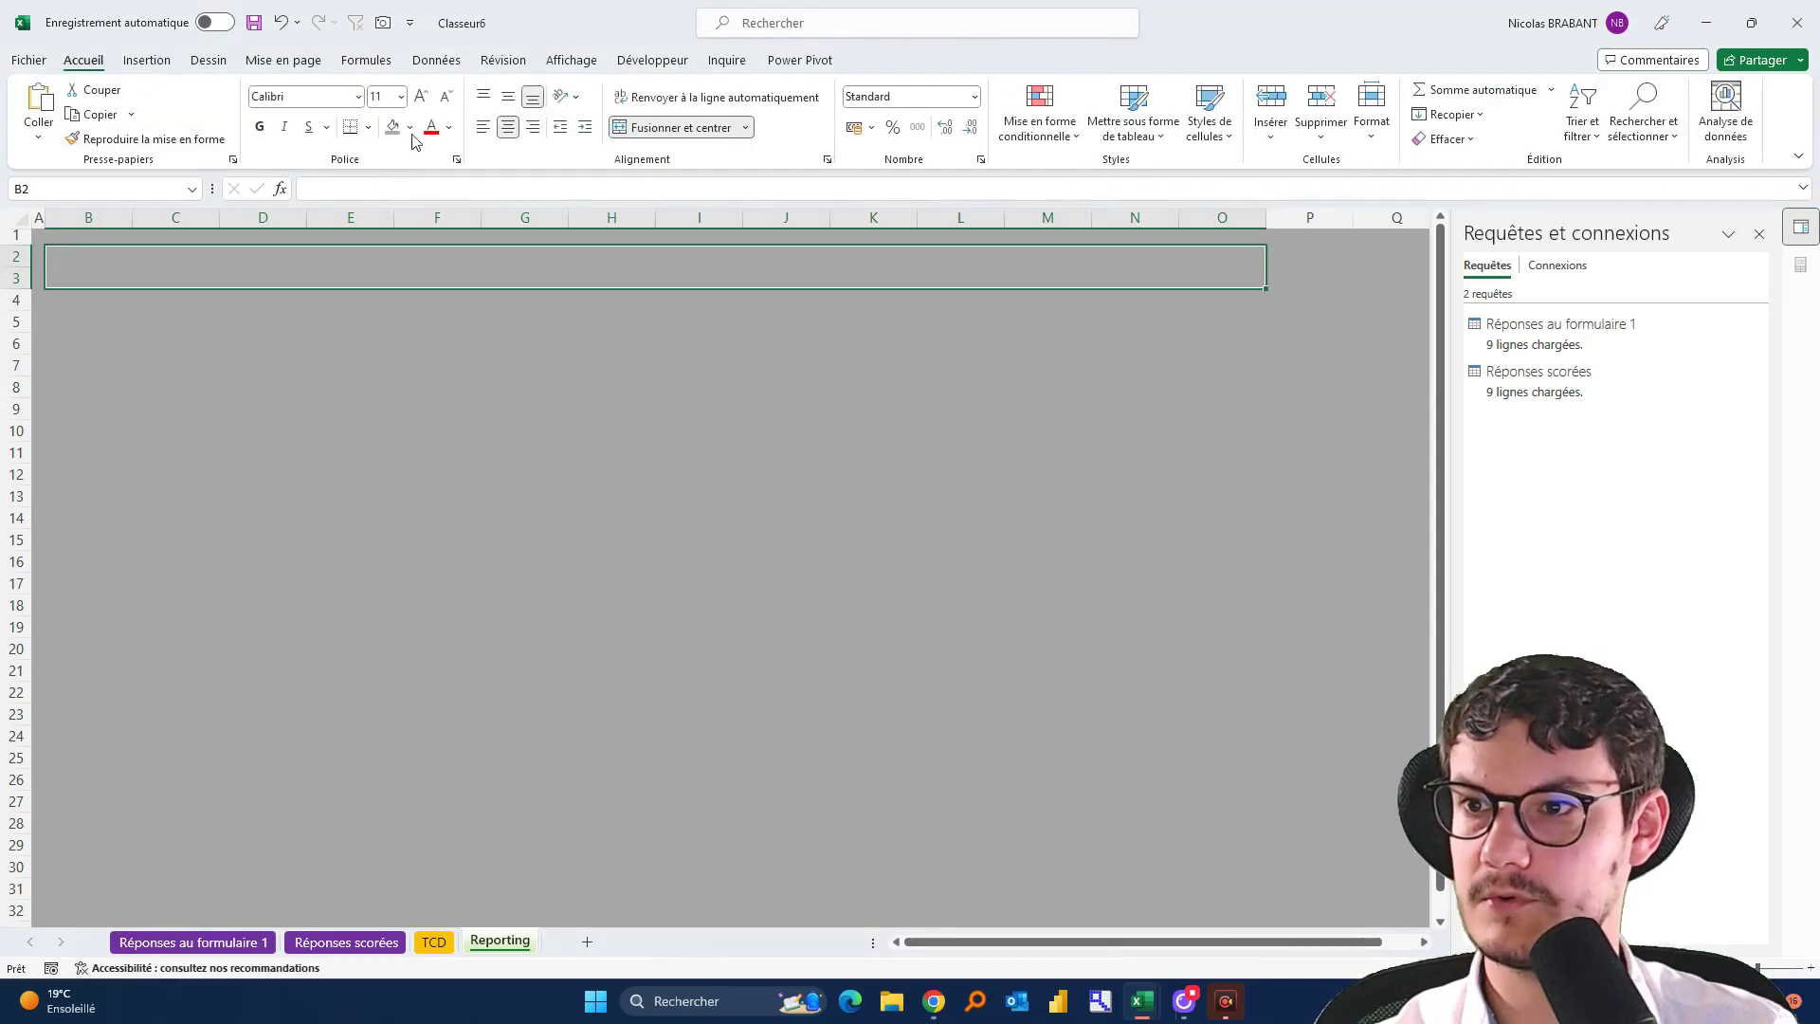
pyautogui.click(409, 127)
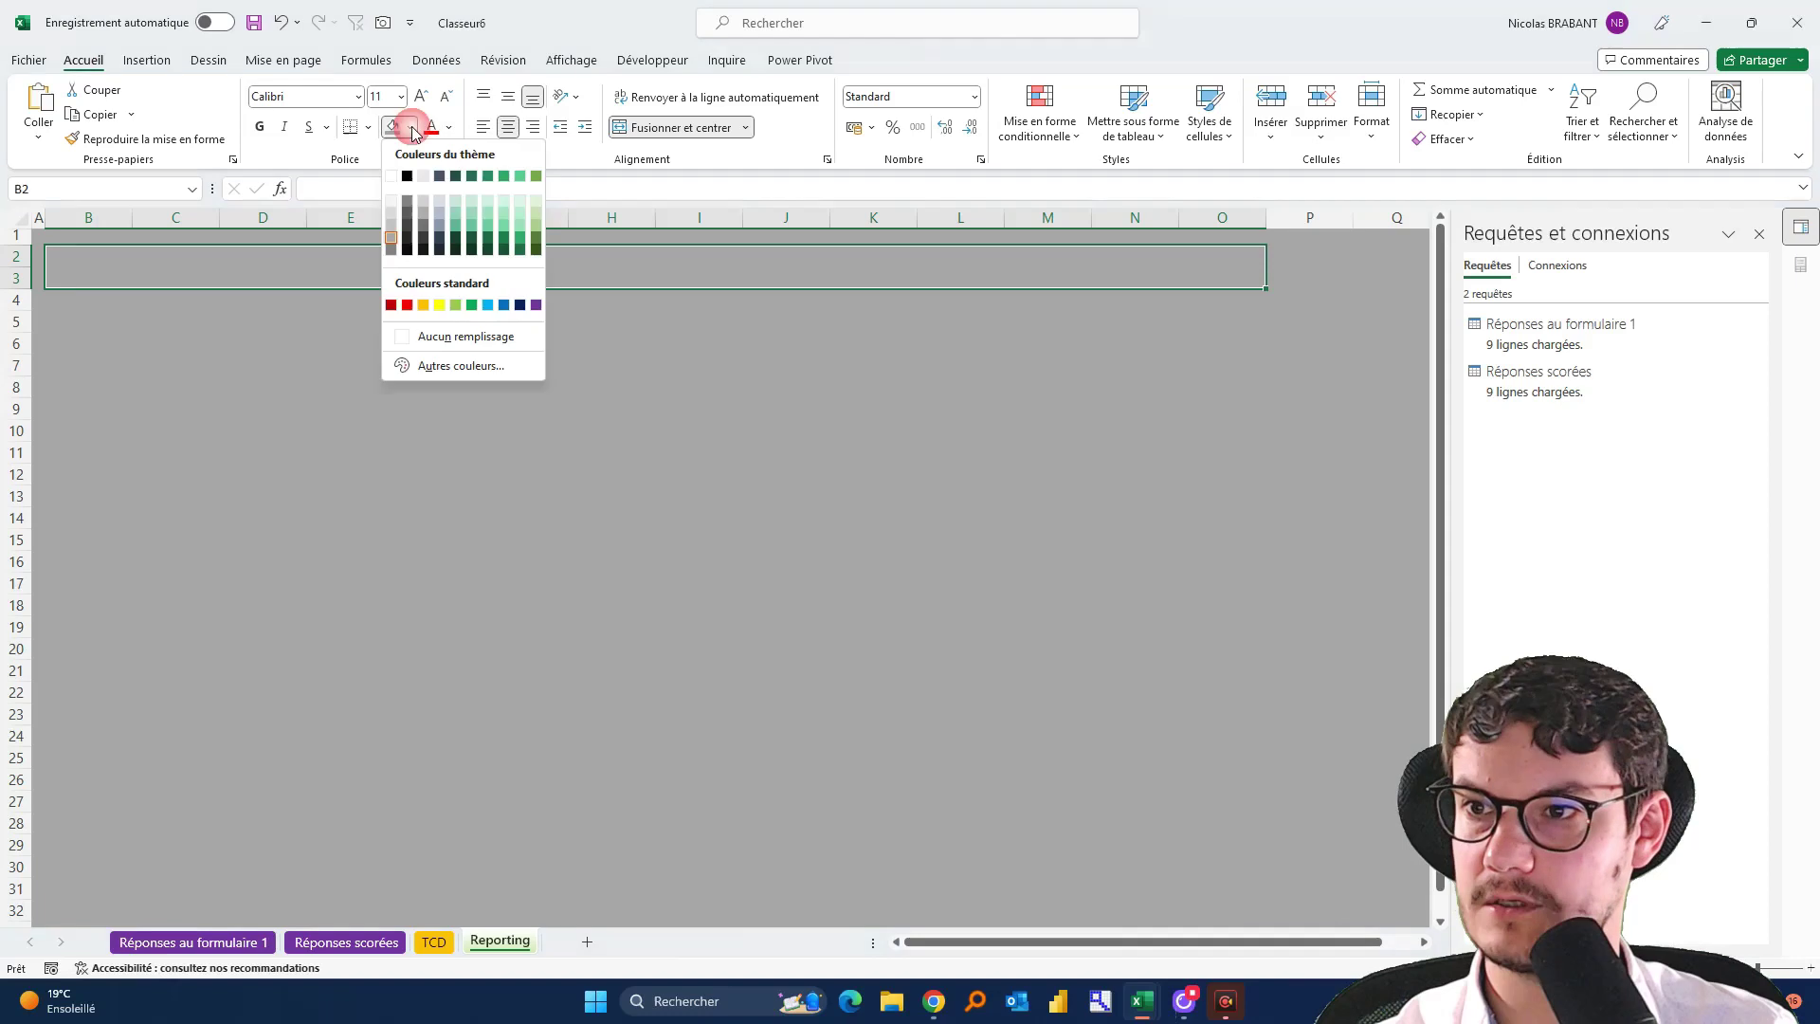
pyautogui.click(456, 176)
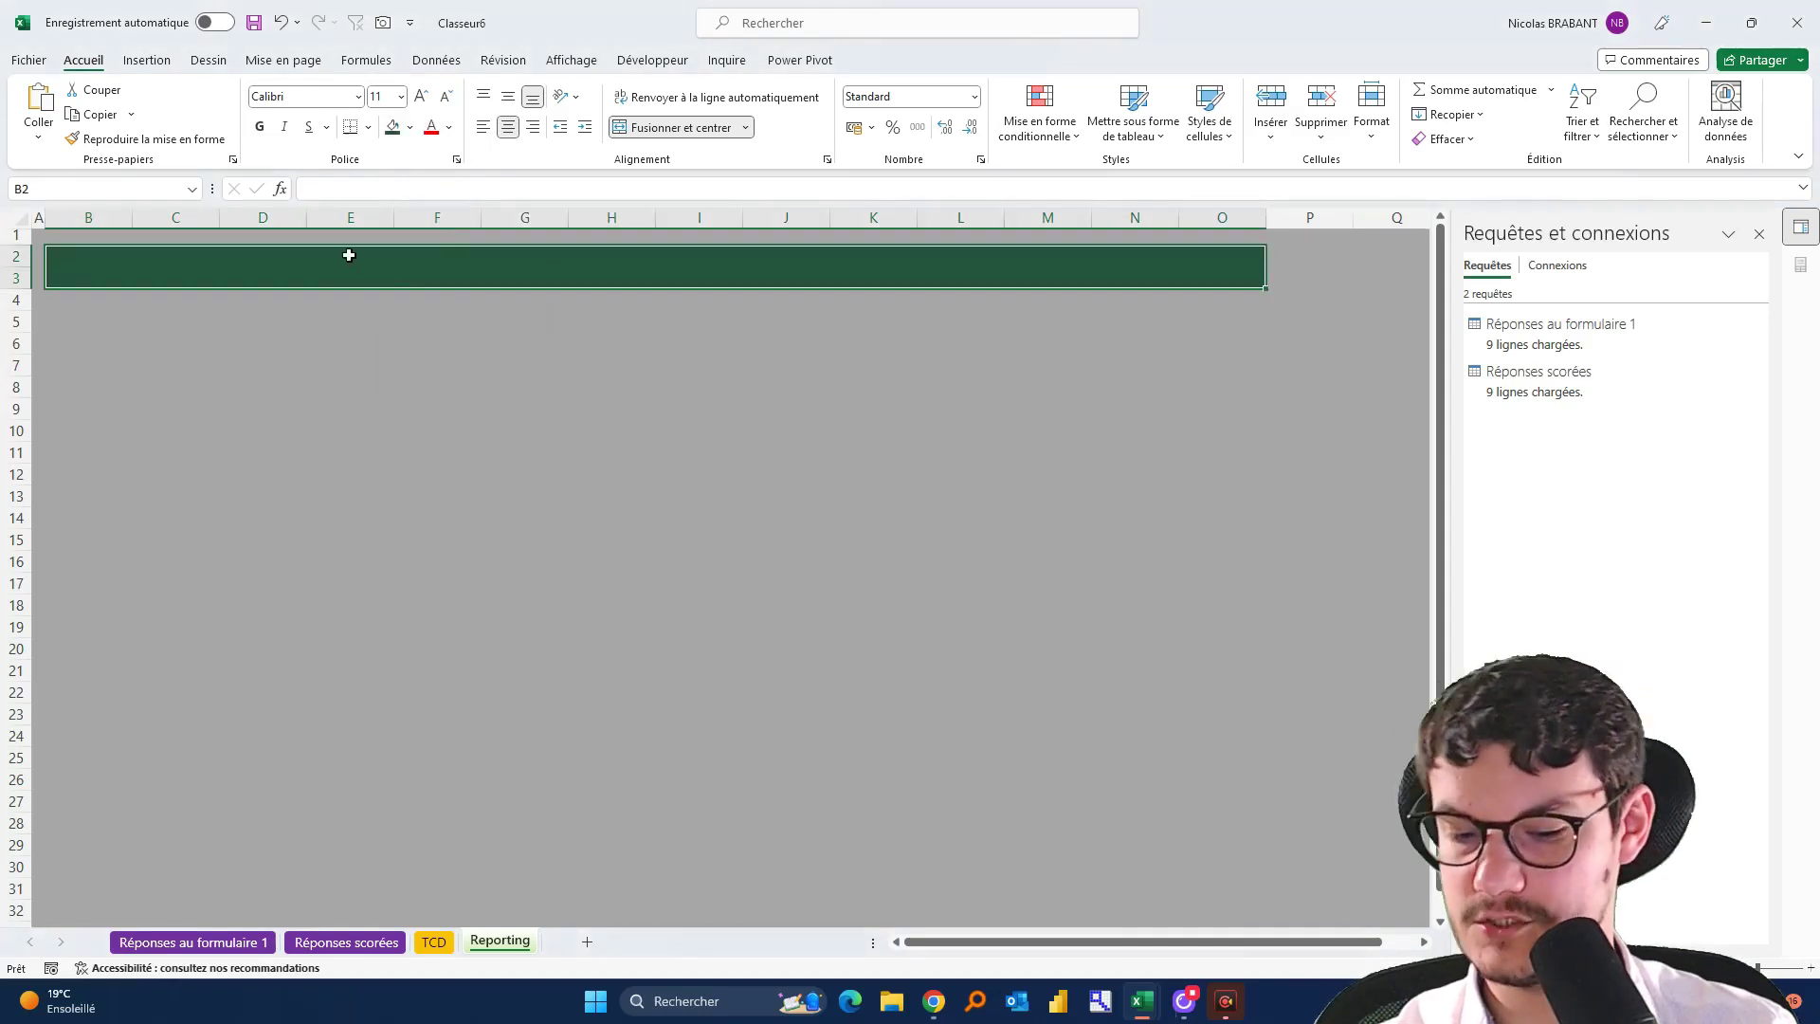
pyautogui.write('RE')
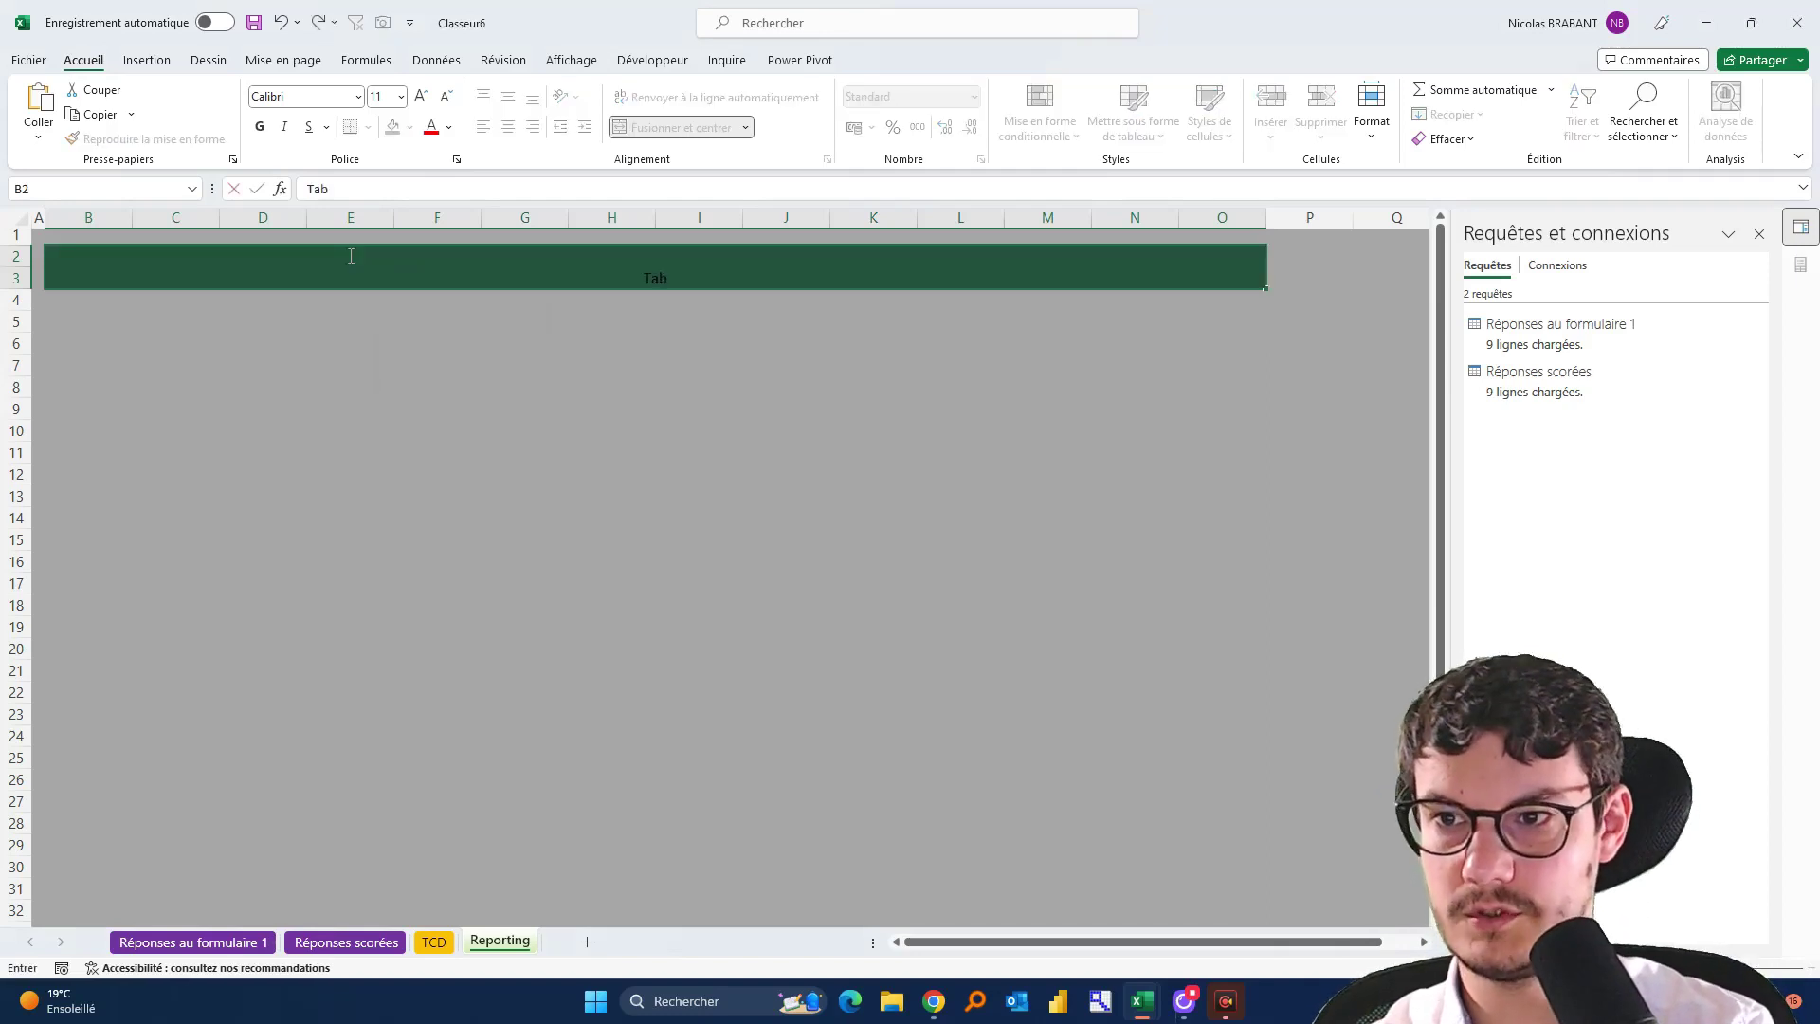
pyautogui.write('leau de bord')
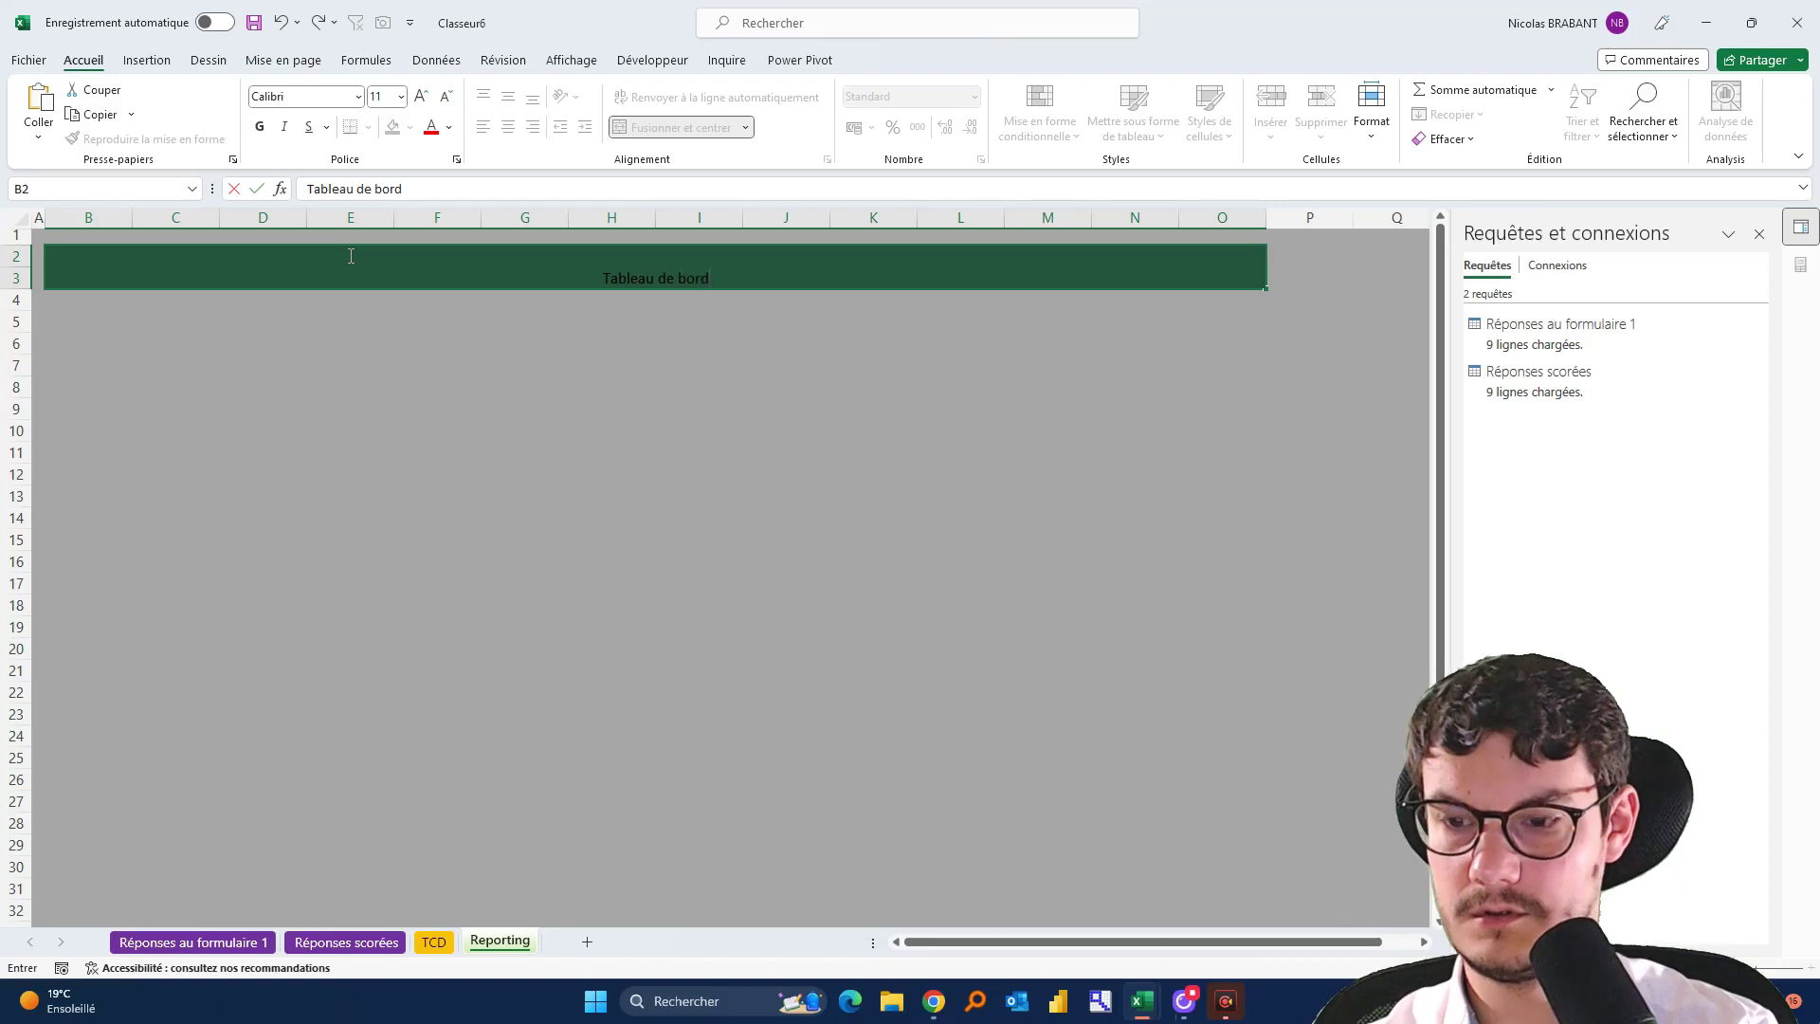
pyautogui.write(' - Satisfac')
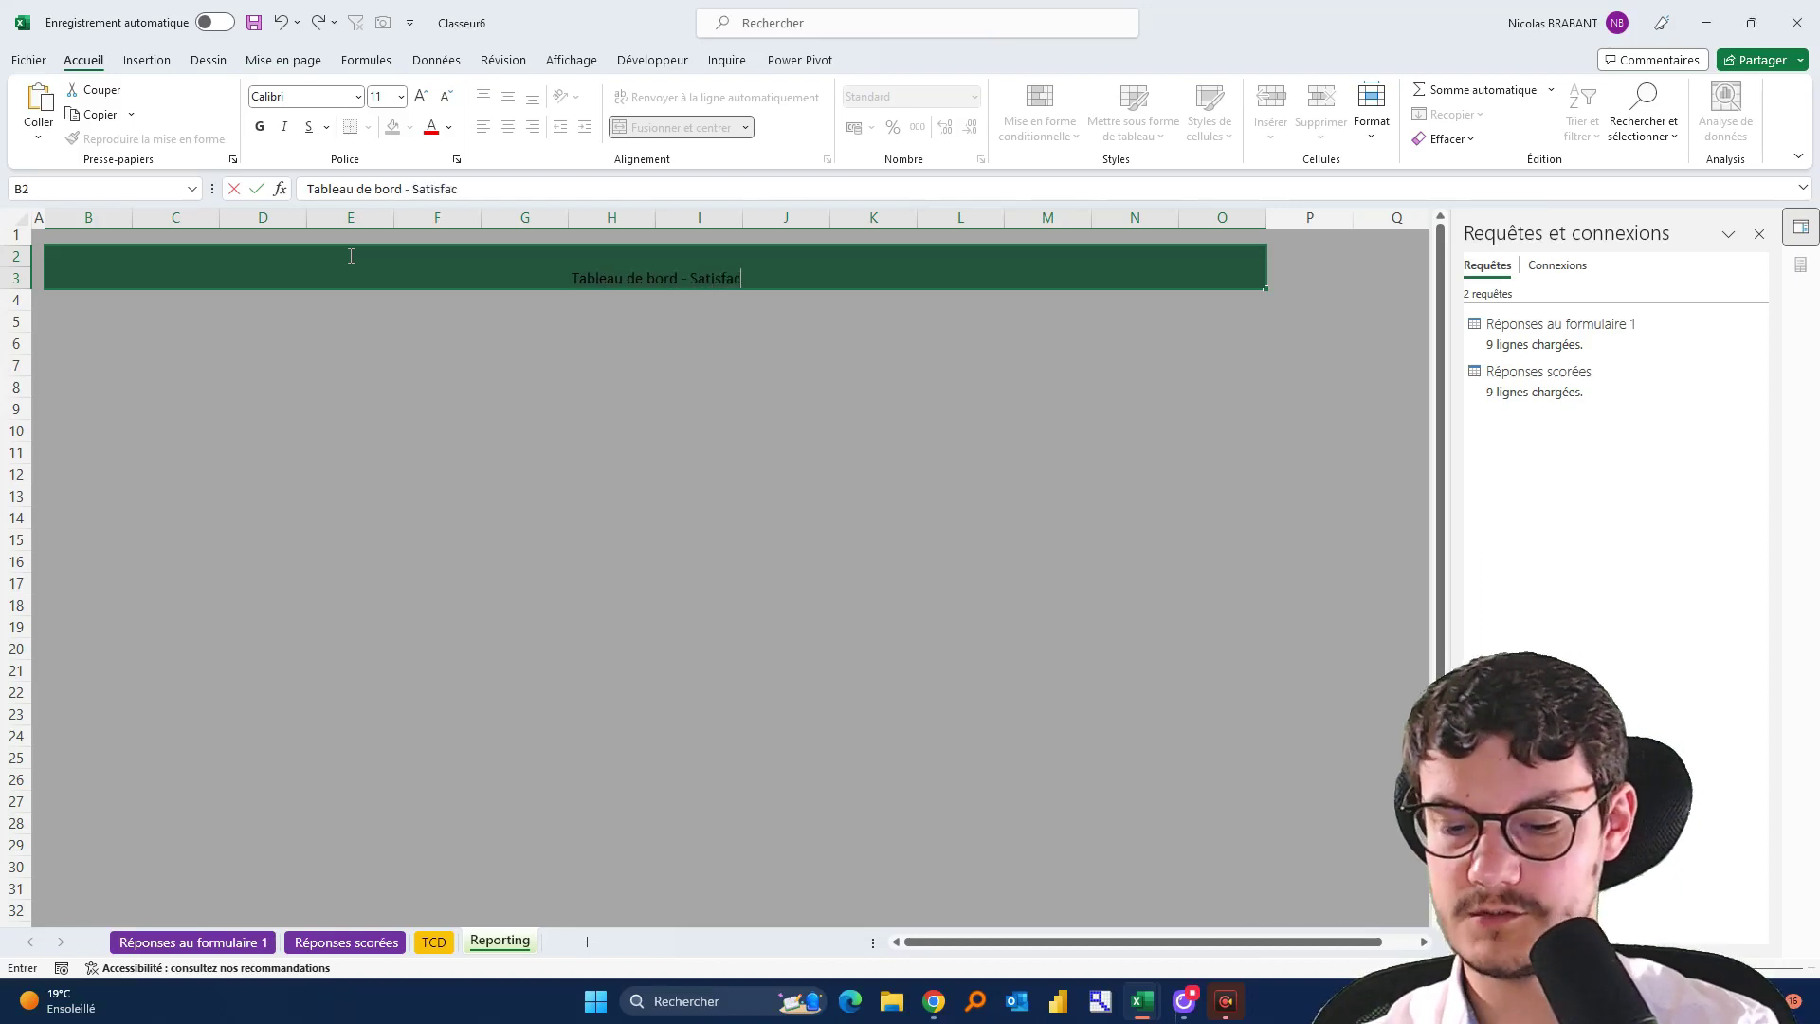
pyautogui.write('tion stagiaite')
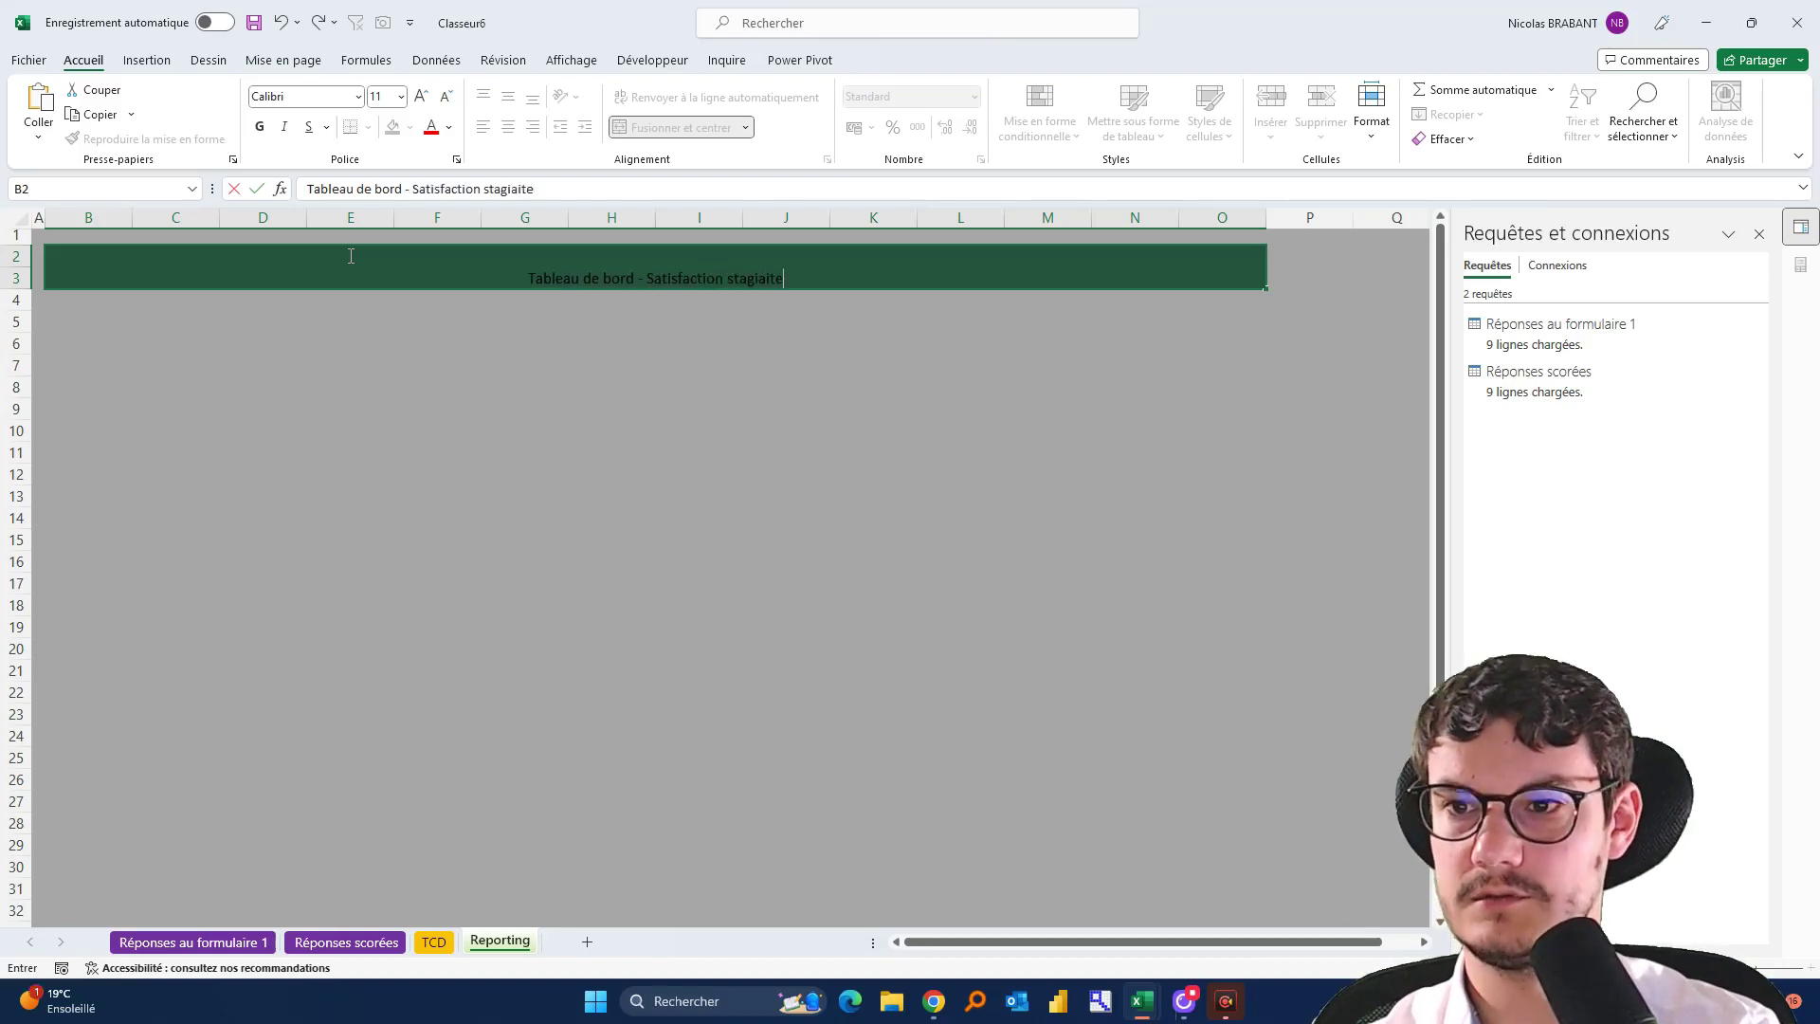
pyautogui.press('BackSpace')
pyautogui.press('BackSpace')
pyautogui.write('res')
pyautogui.press('Return')
# Make the title text white, bold, vertically centred and enlarged to 20 pt
pyautogui.click(349, 255)
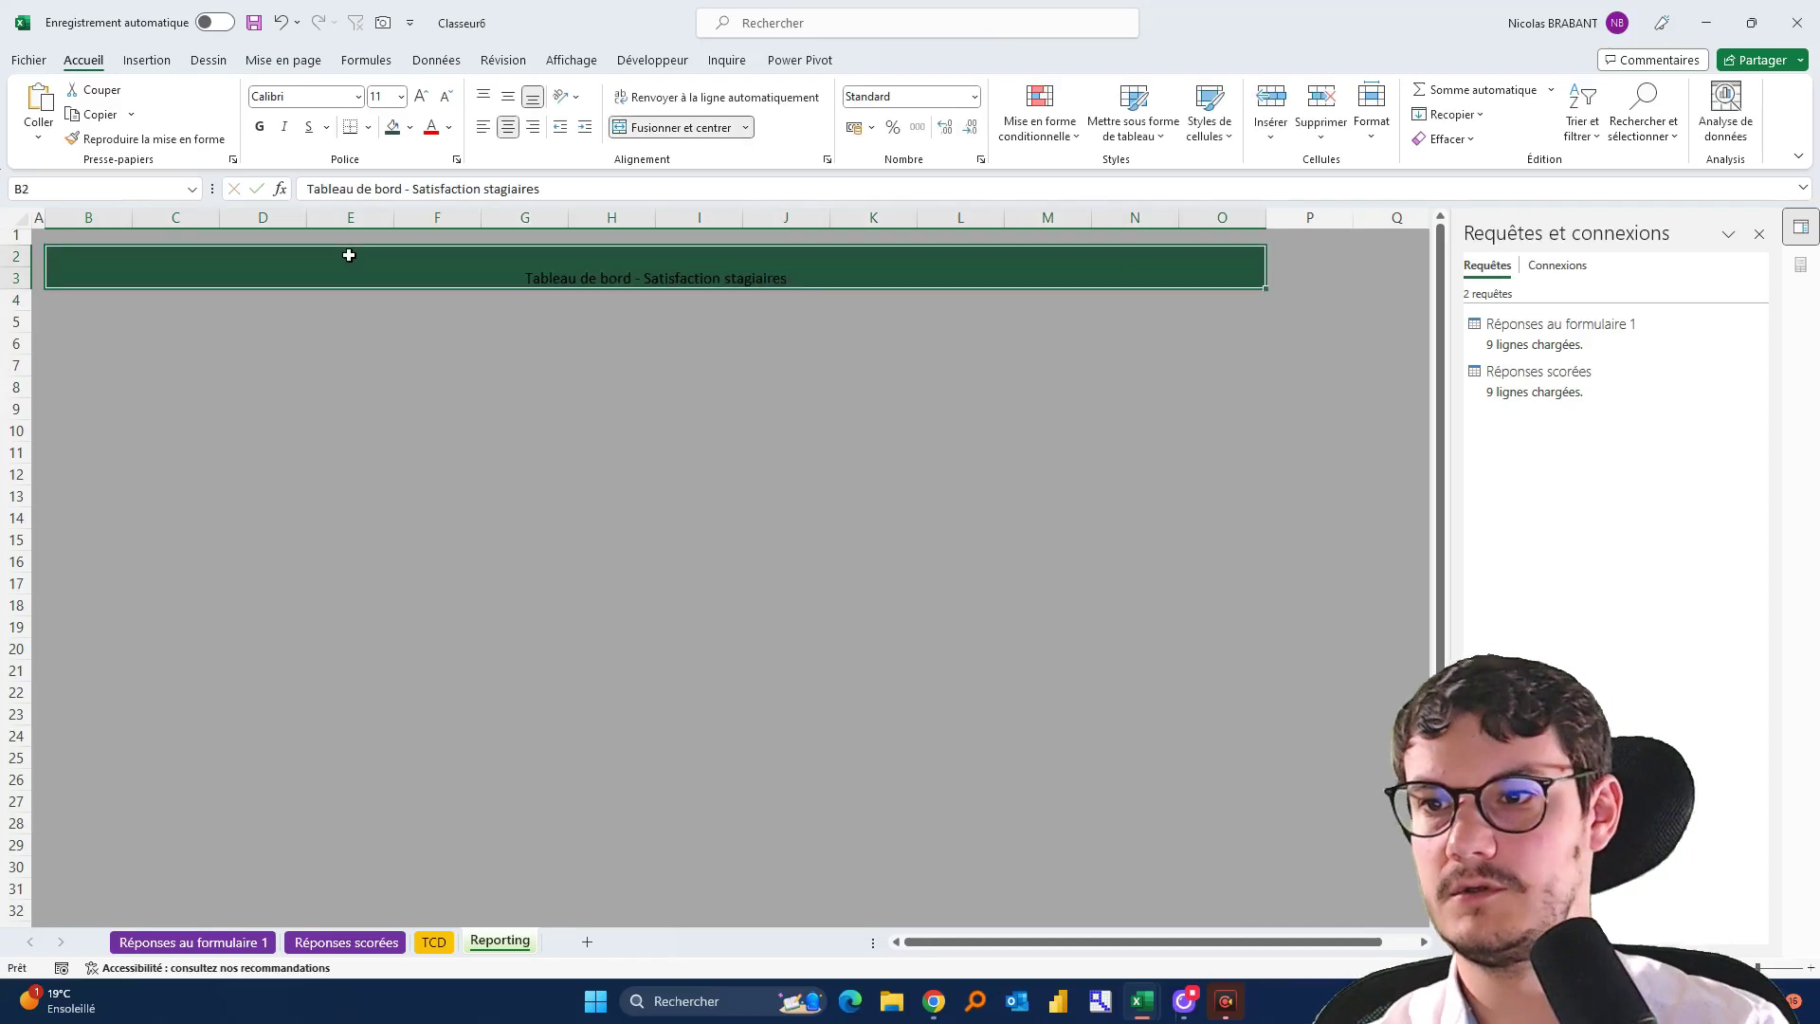
pyautogui.click(452, 128)
pyautogui.click(441, 201)
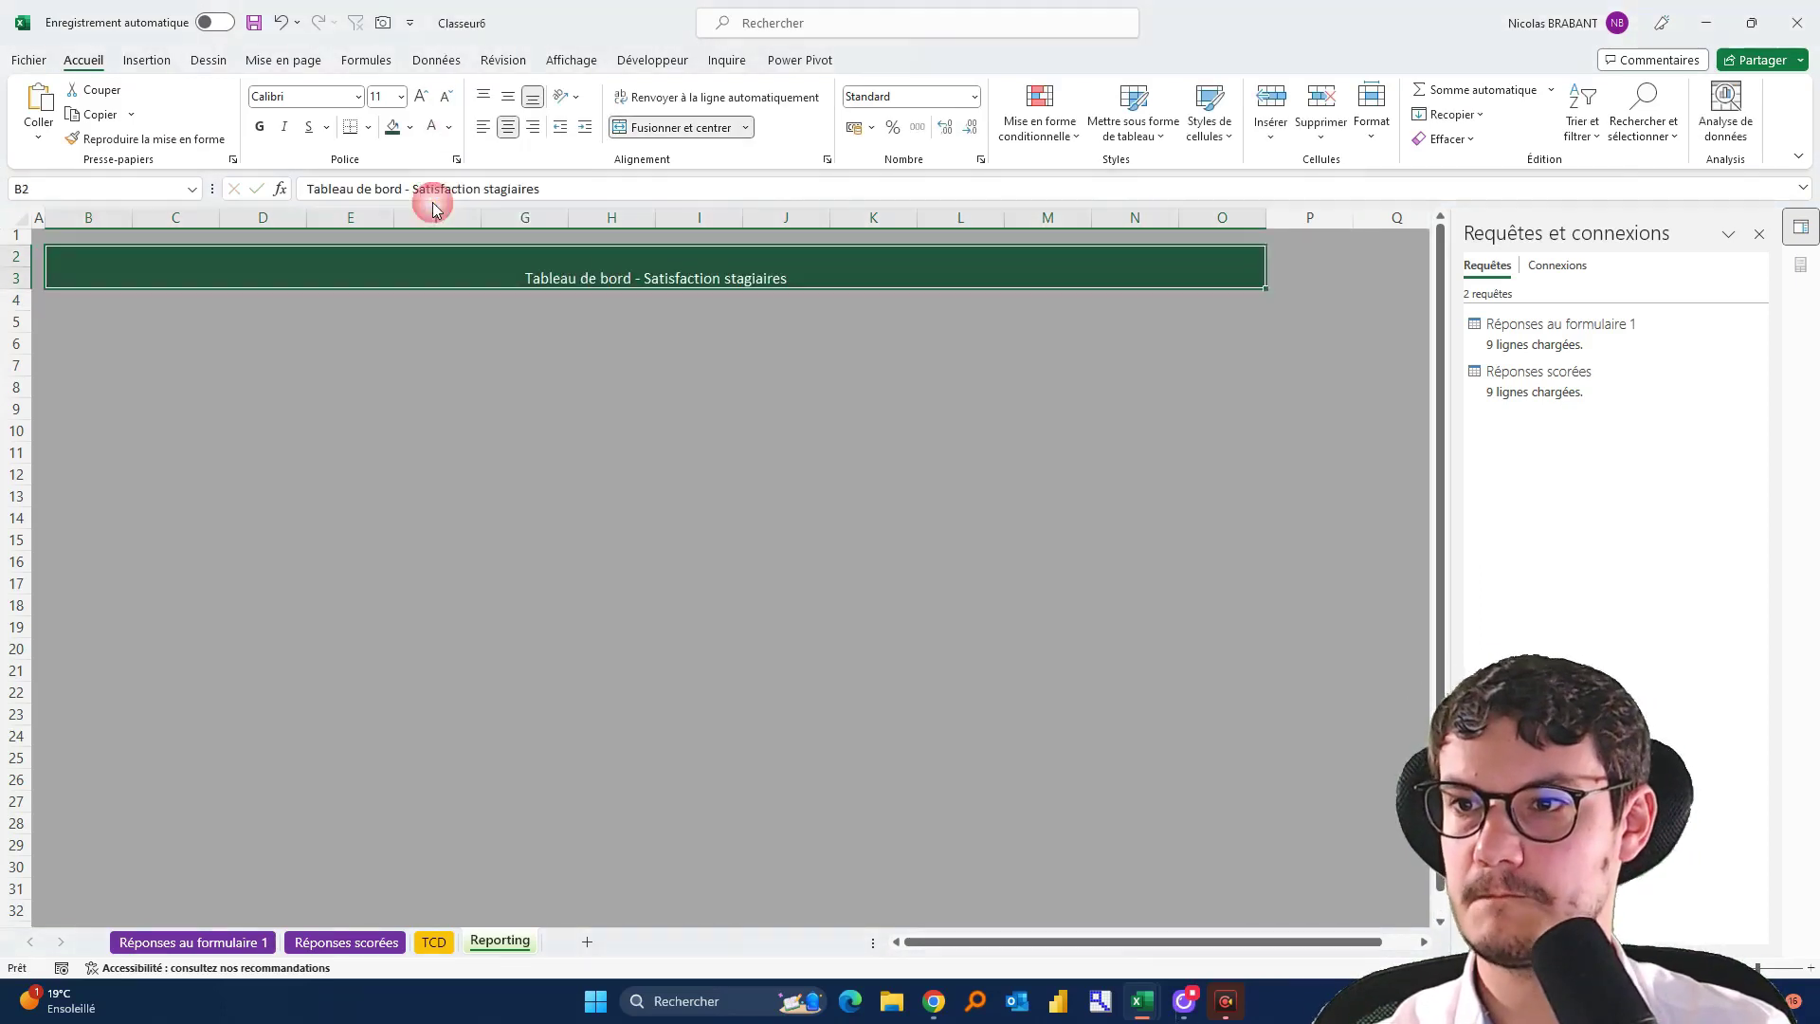
pyautogui.click(262, 127)
pyautogui.click(508, 96)
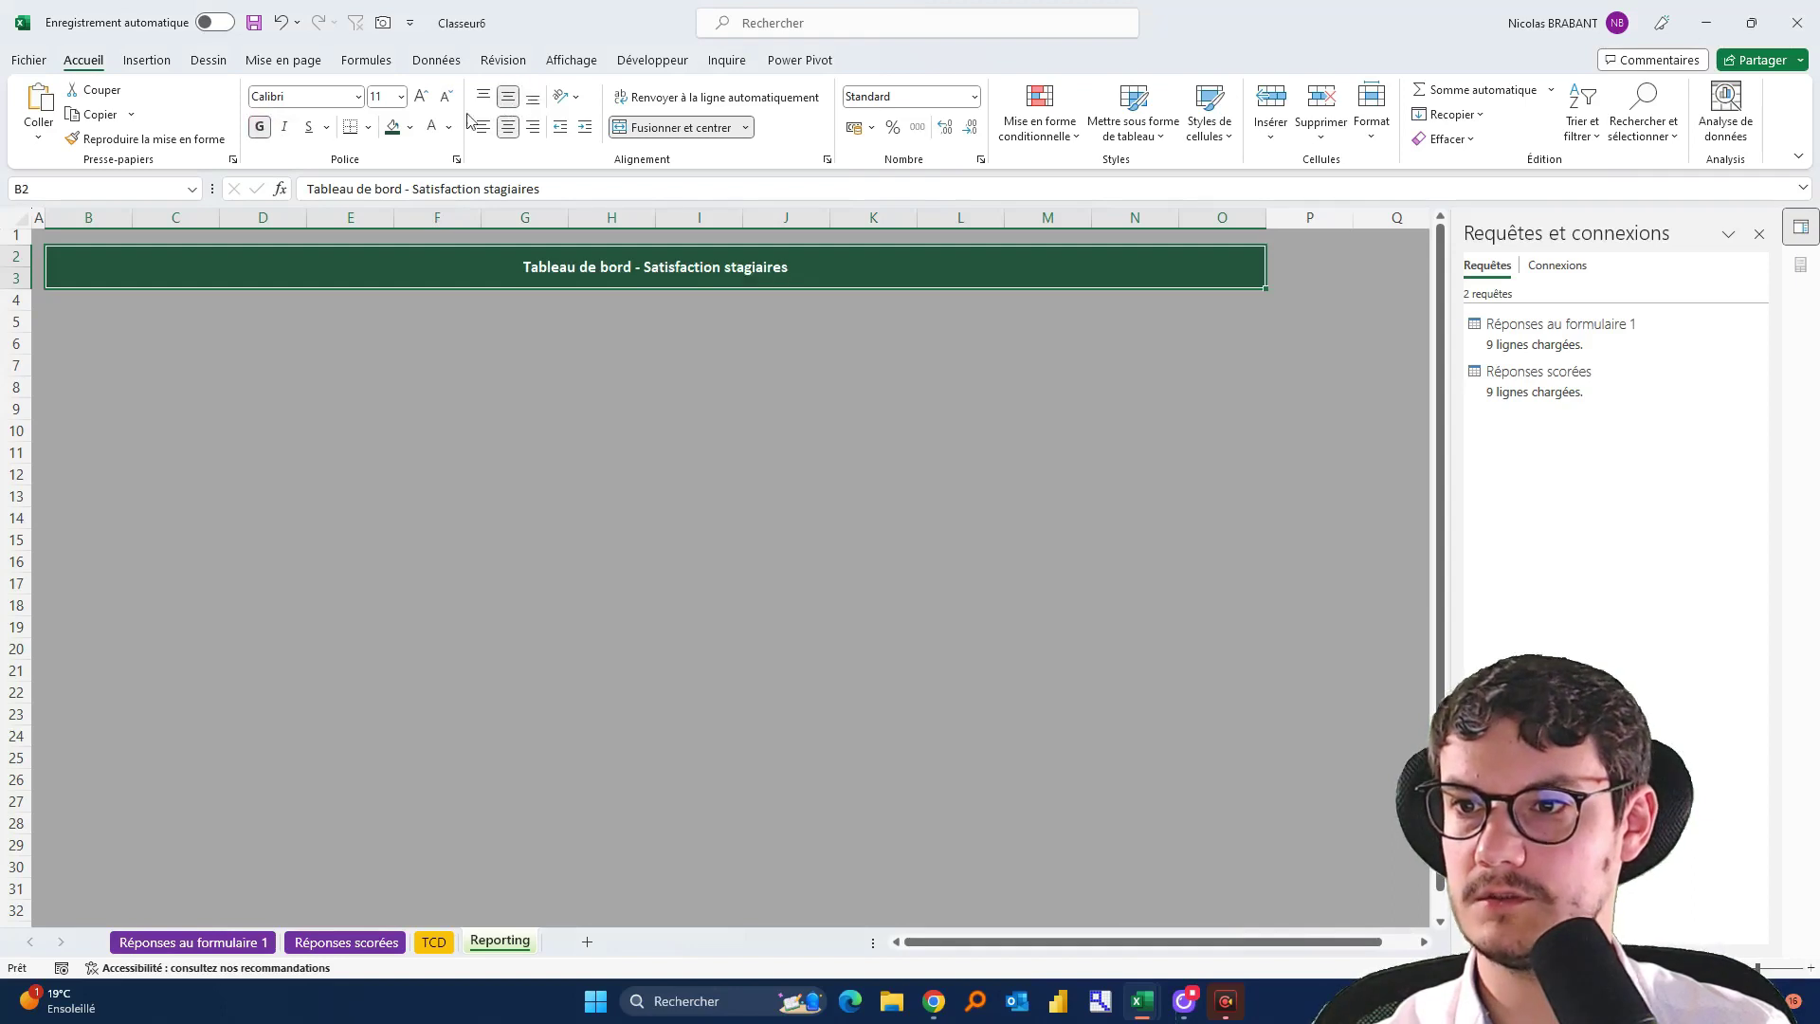
pyautogui.click(421, 95)
pyautogui.click(422, 95)
pyautogui.click(422, 96)
pyautogui.click(422, 96)
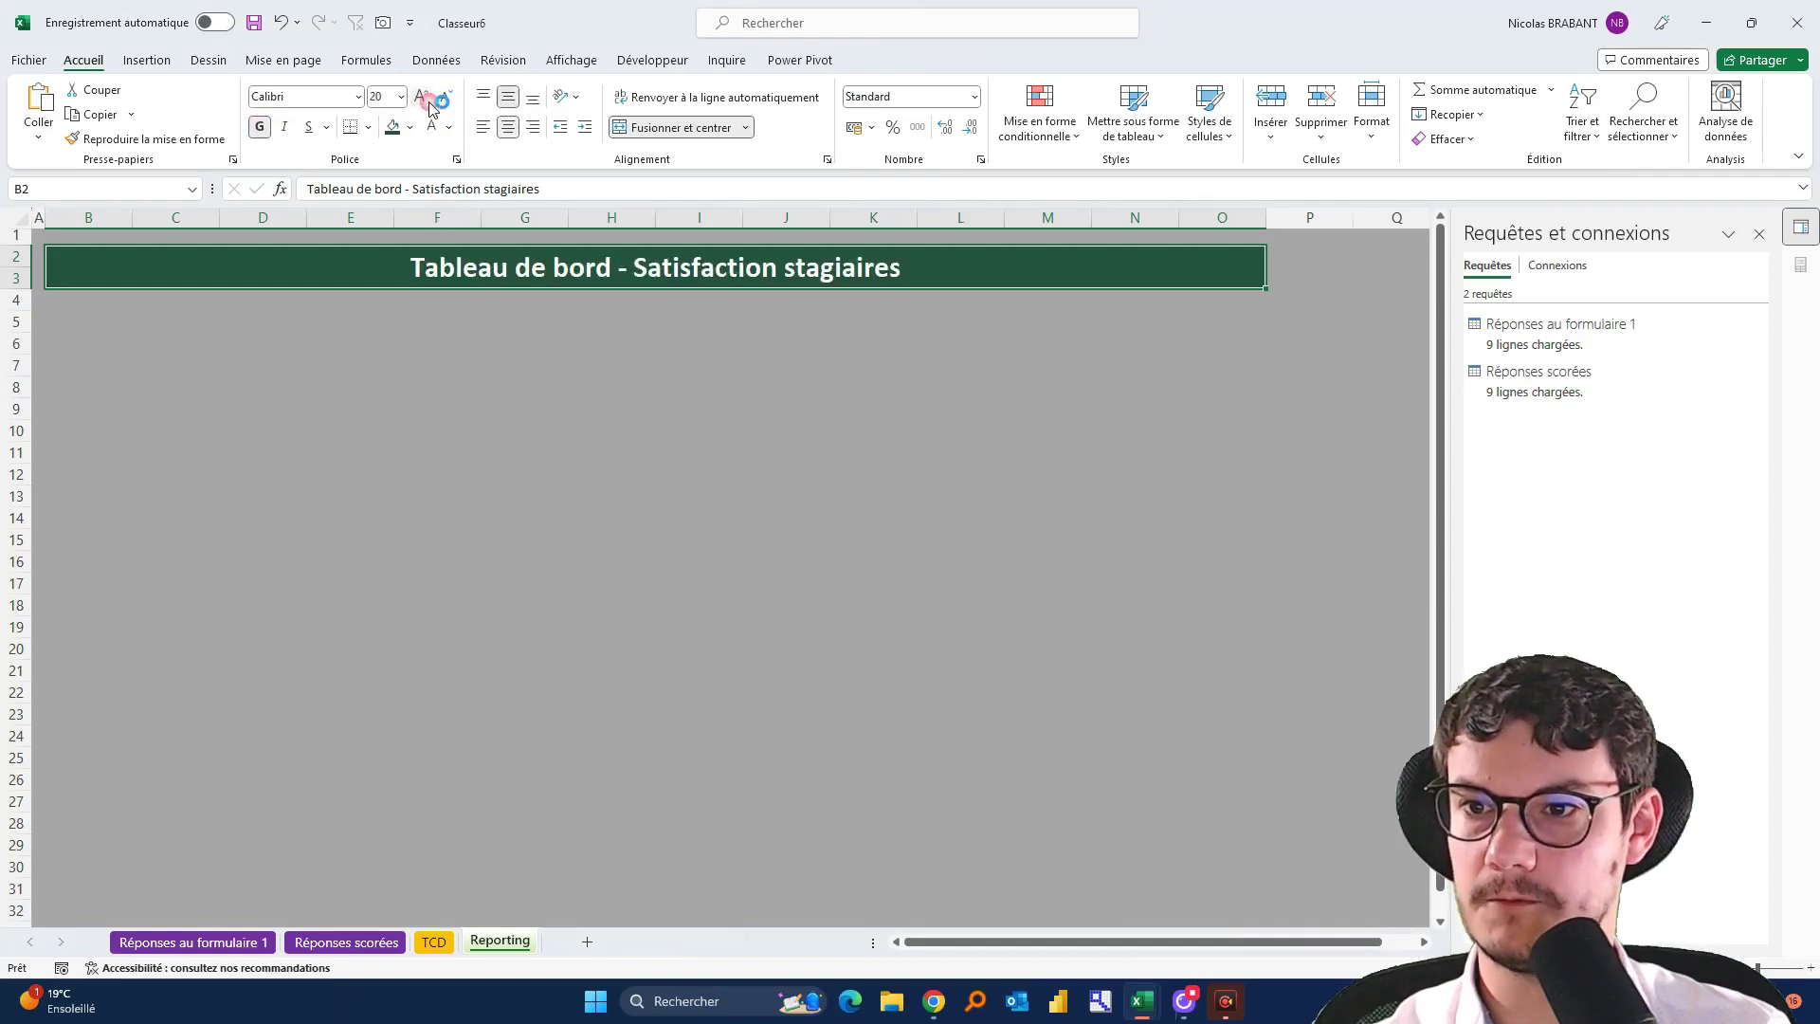
pyautogui.click(899, 456)
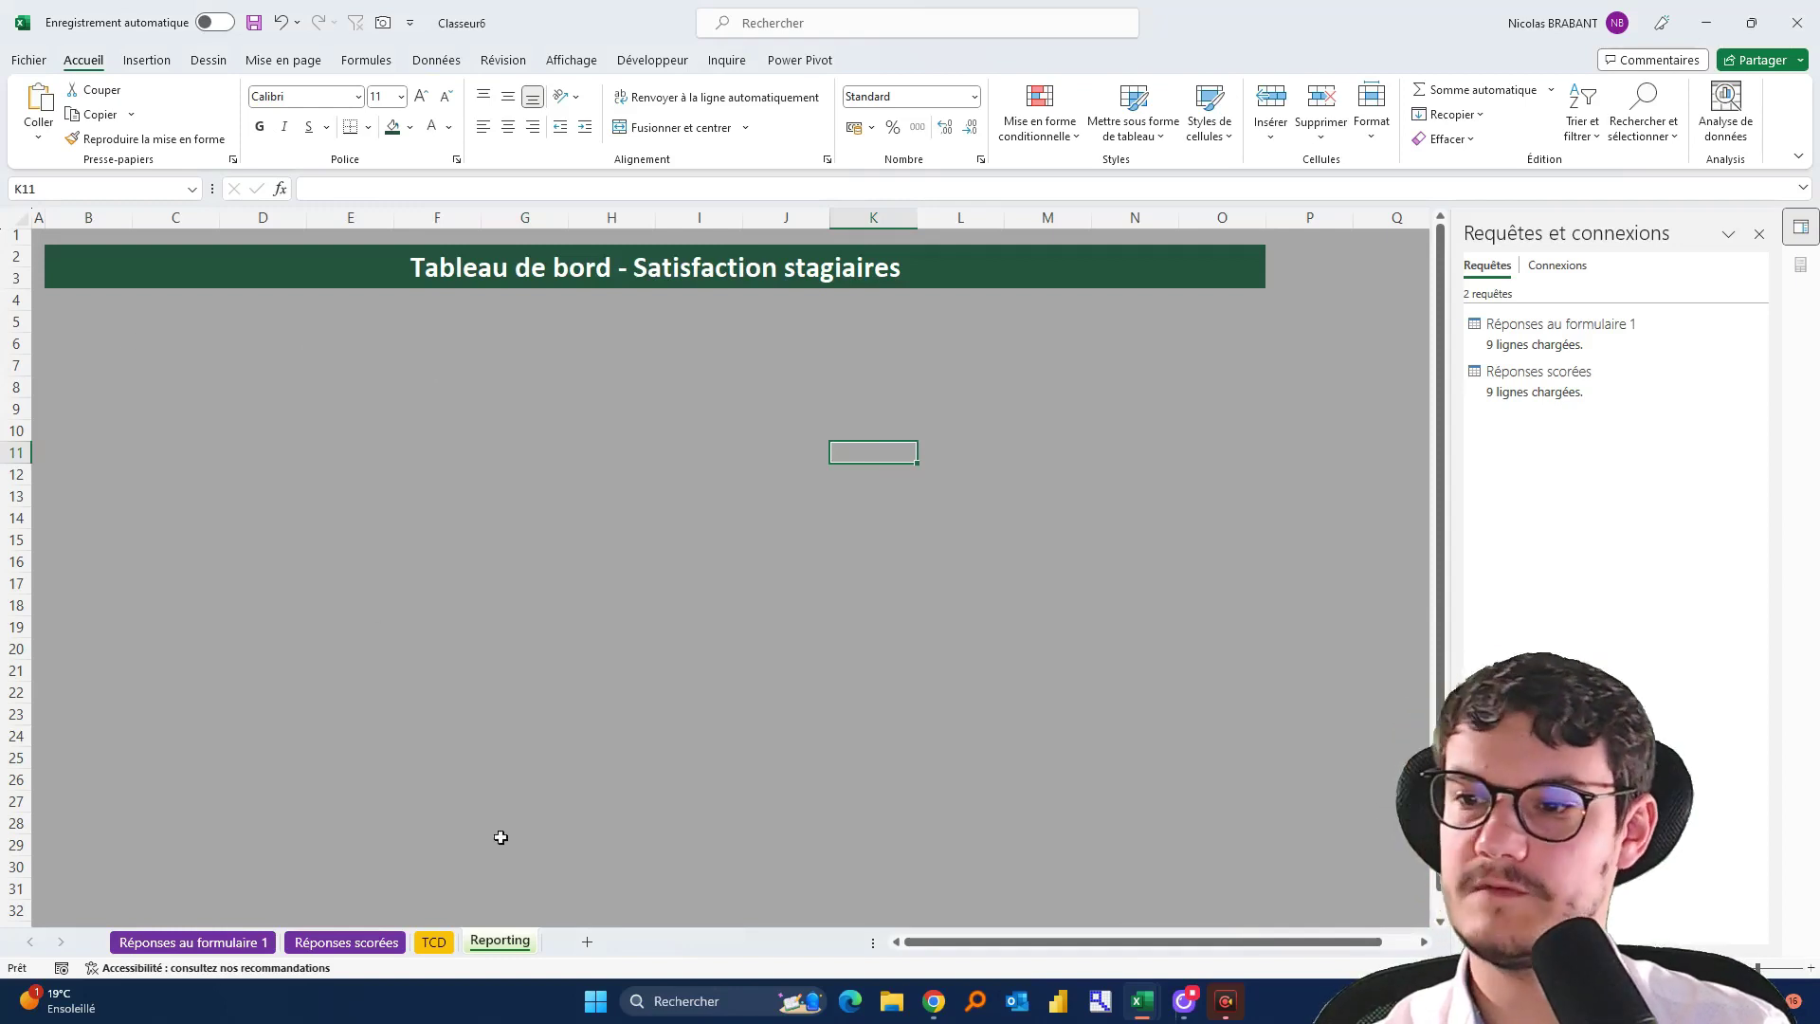
# Glance over the example workbook's charts, then return to Classeur6's TCD sheet
pyautogui.hotkey('alt', 'Tab')
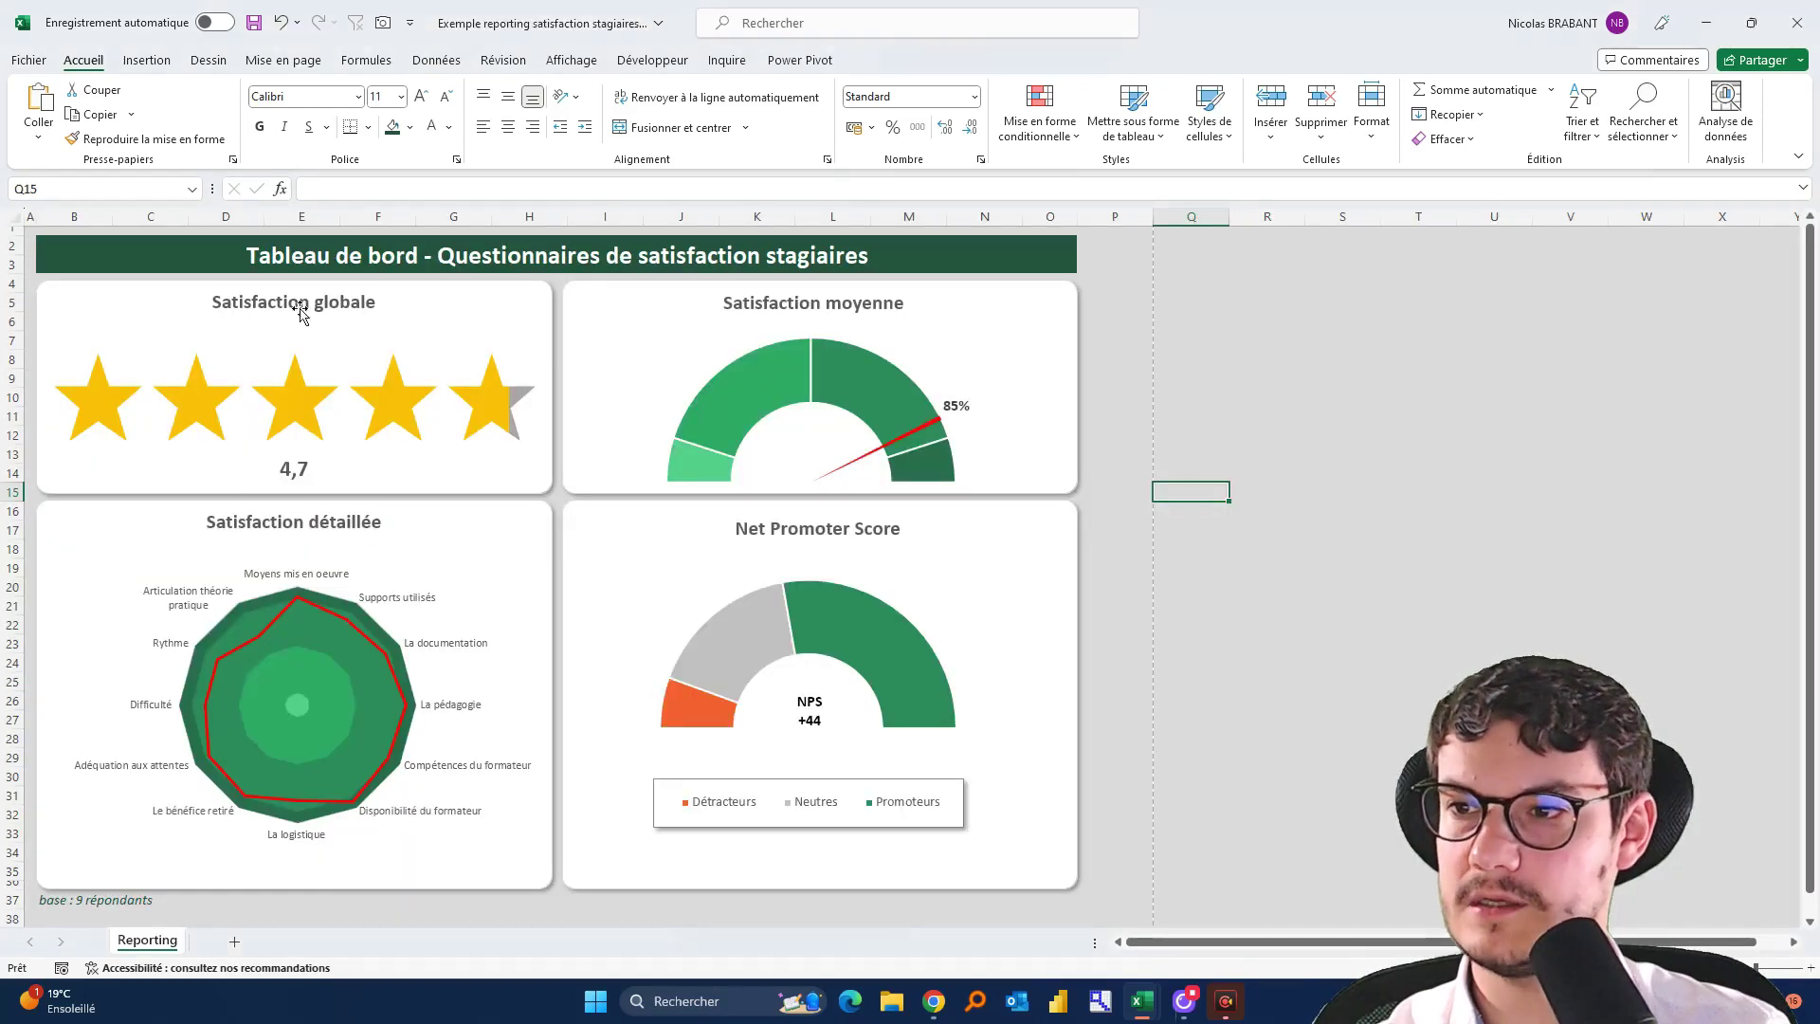
pyautogui.moveTo(301, 429)
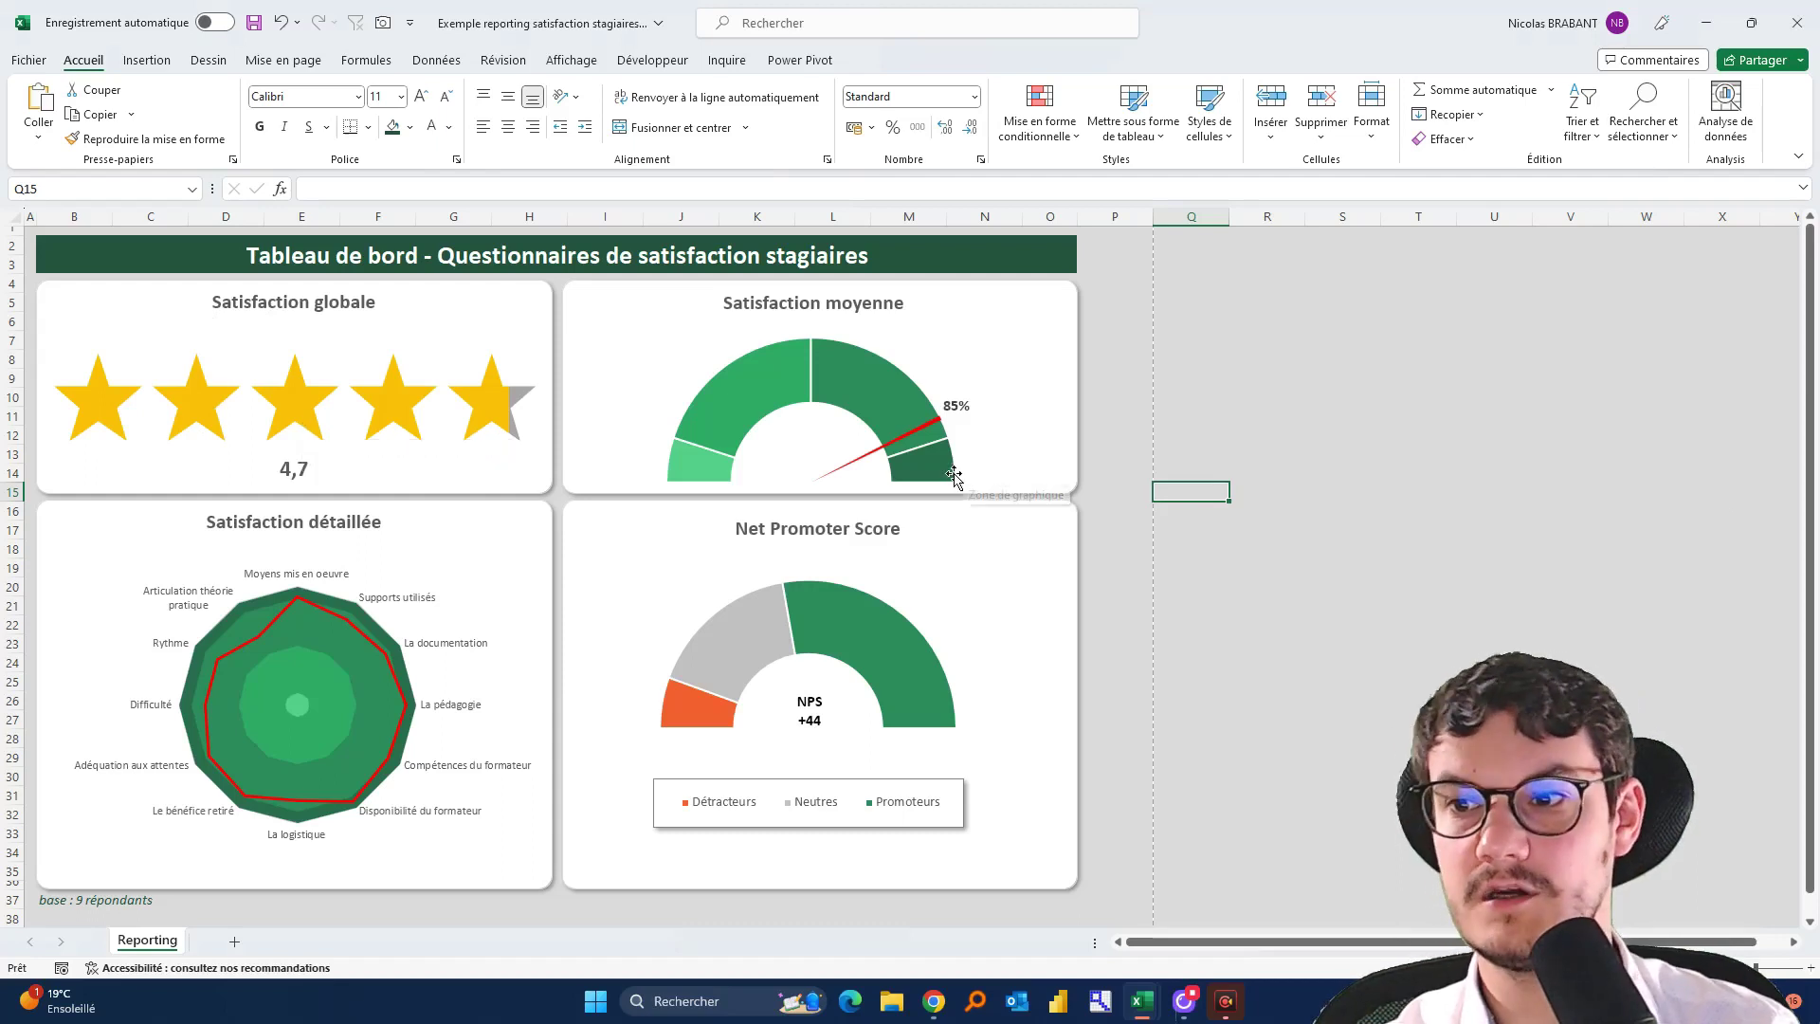
pyautogui.moveTo(938, 476)
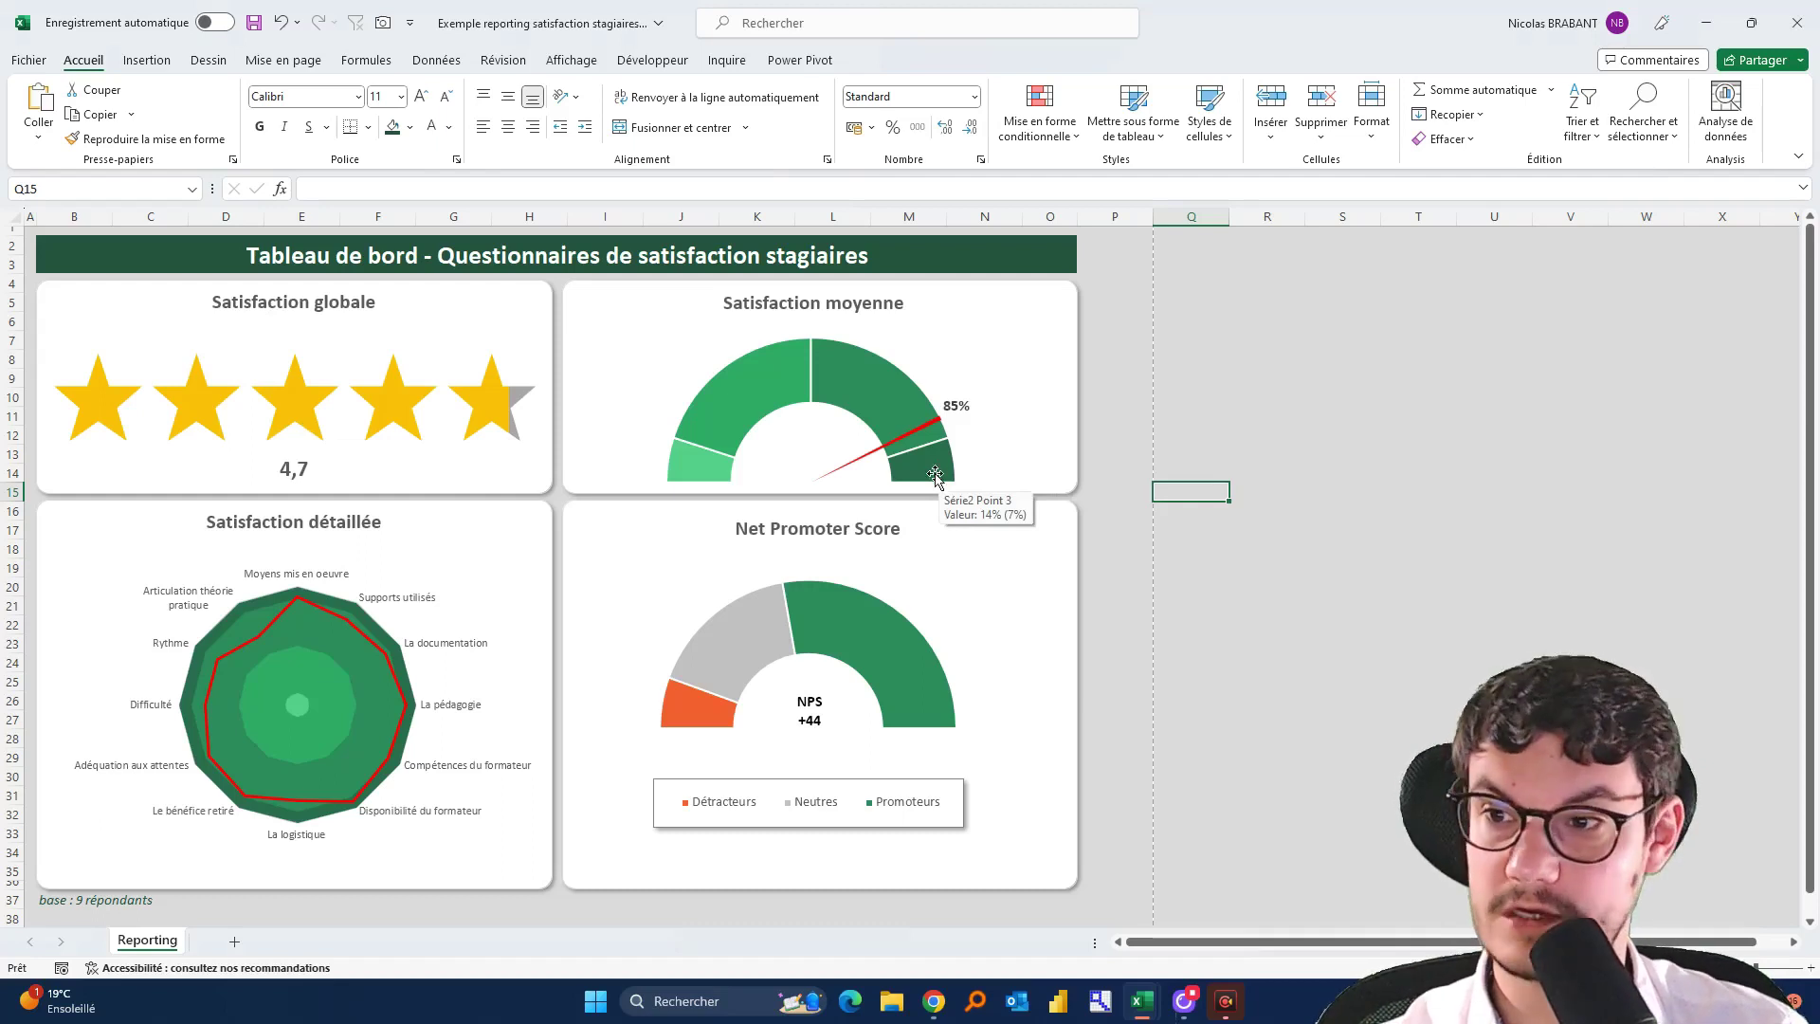
pyautogui.hotkey('alt', 'Tab')
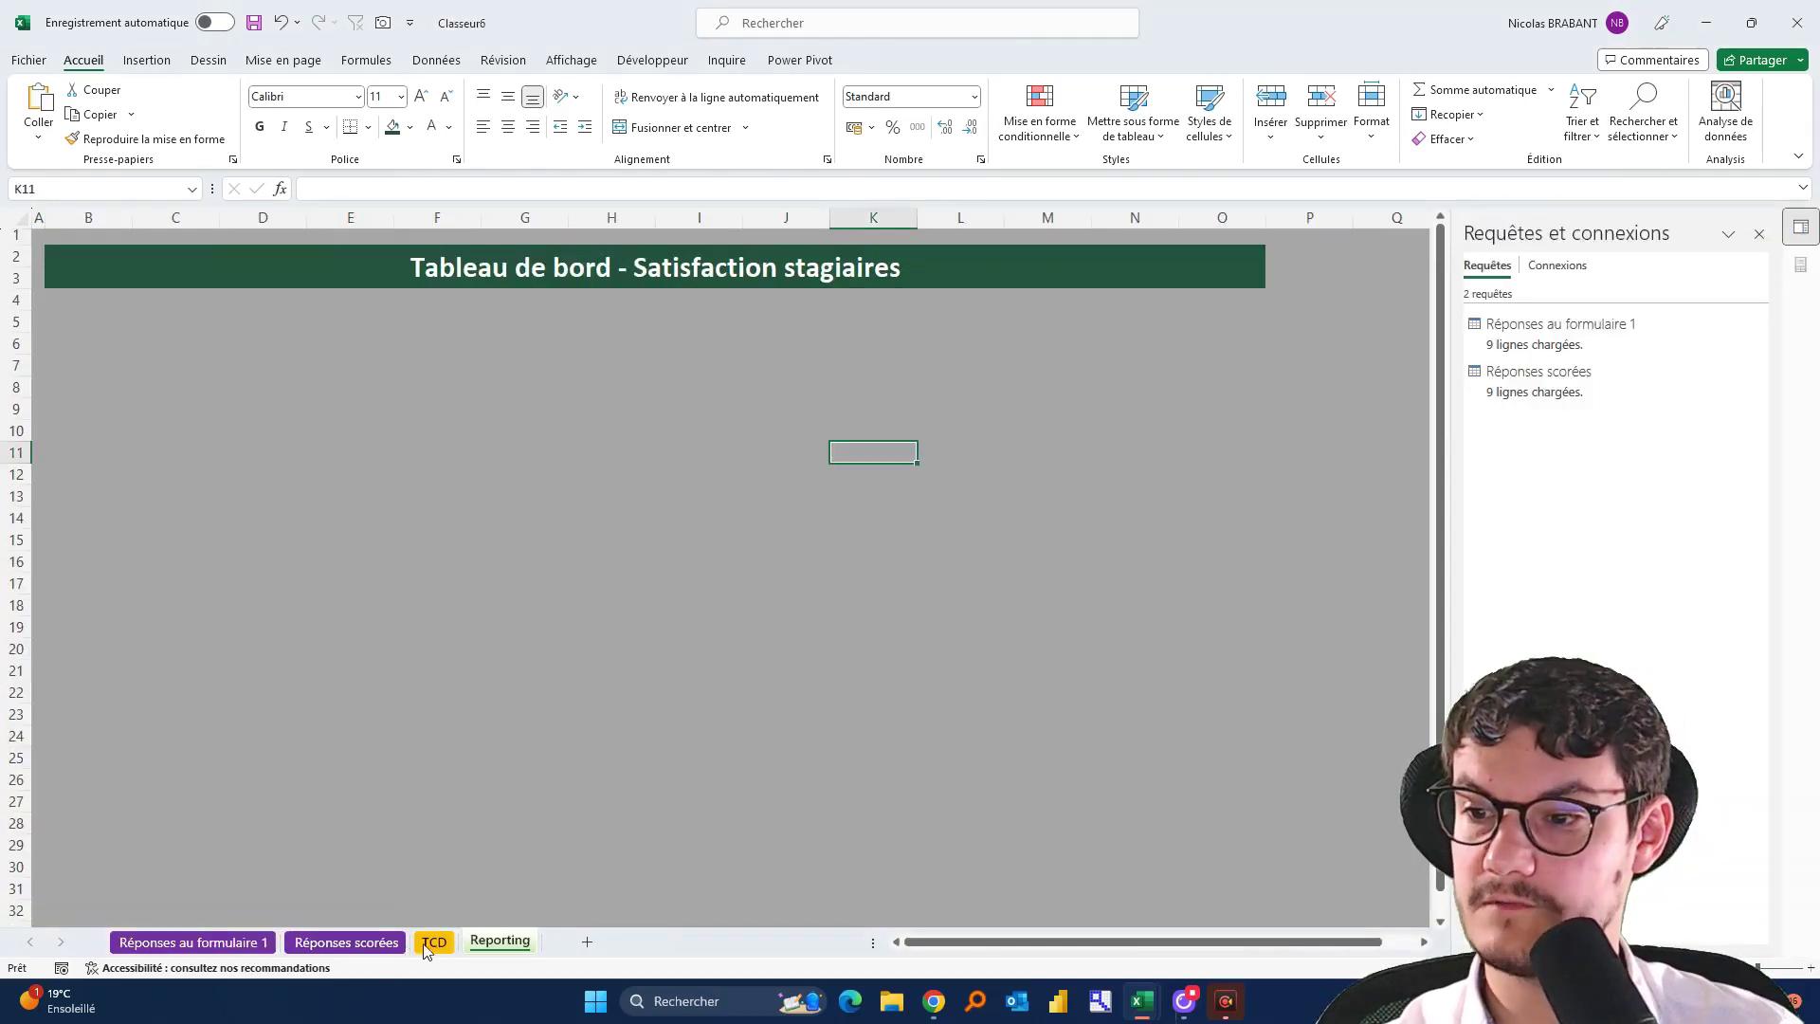
pyautogui.click(428, 943)
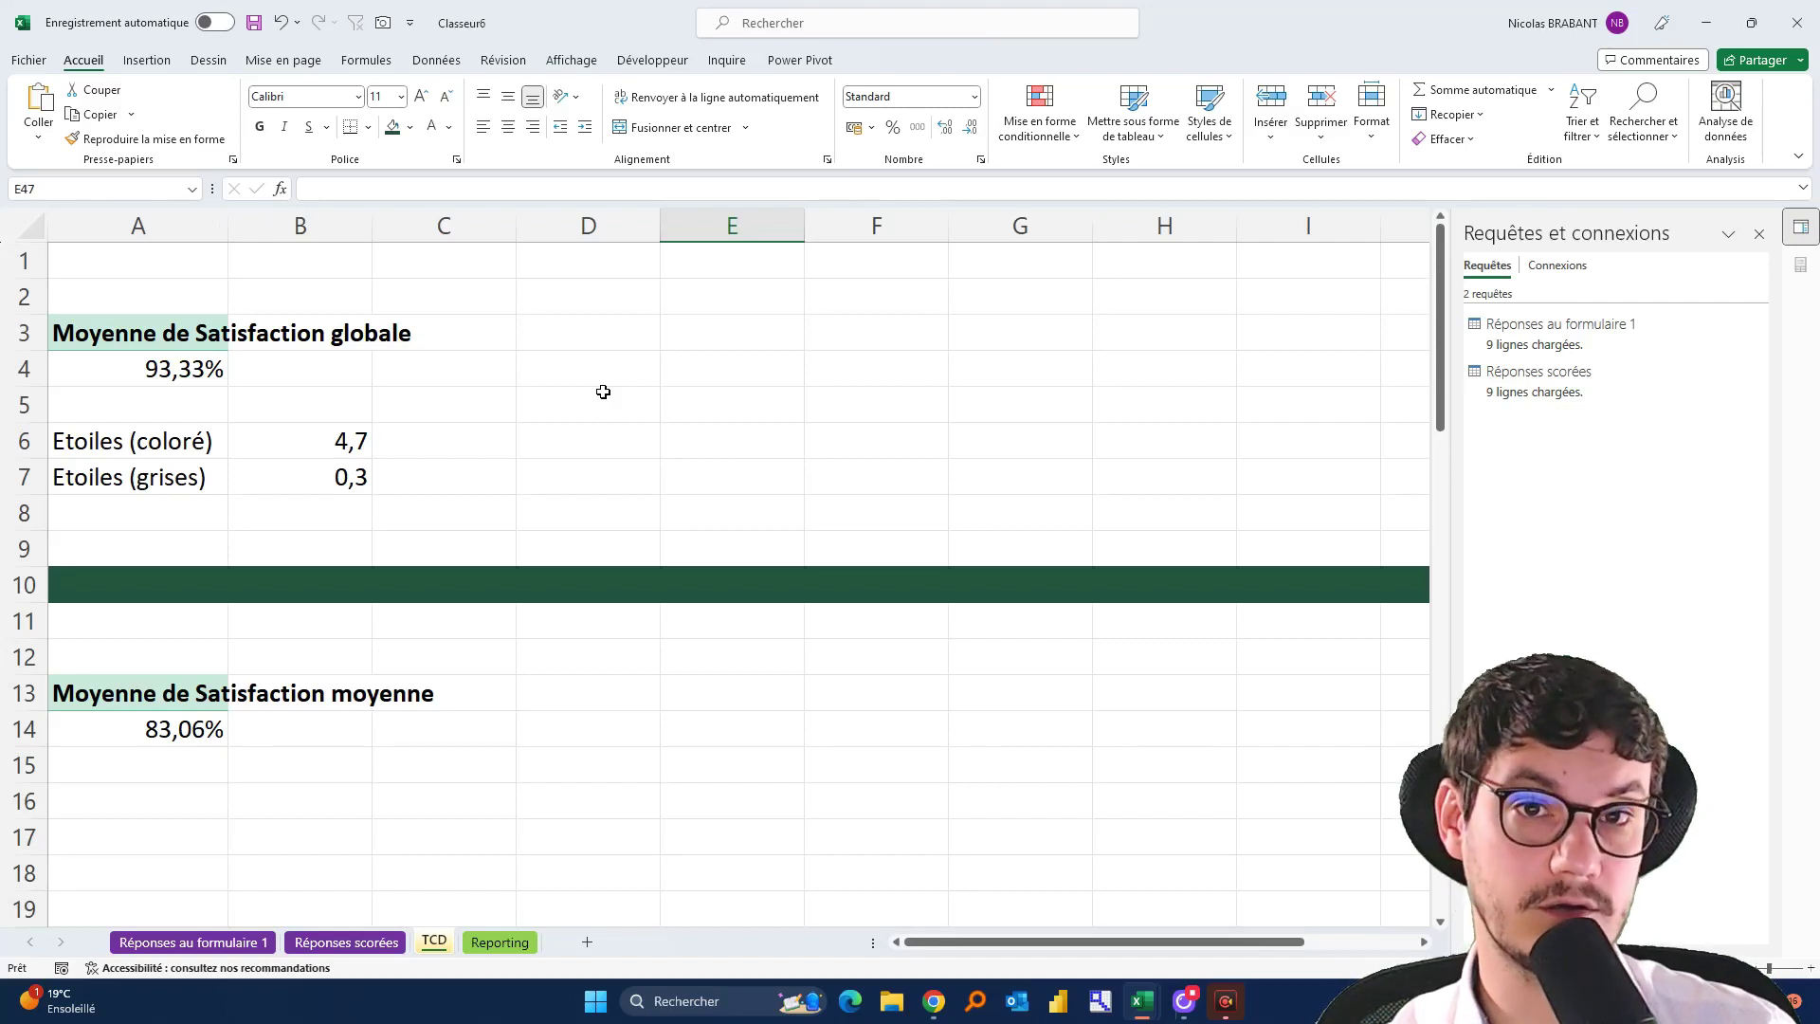
# Chart A6:B7 as a 100% stacked bar with rows and columns swapped into one bar
pyautogui.moveTo(139, 442); pyautogui.dragTo(322, 479)
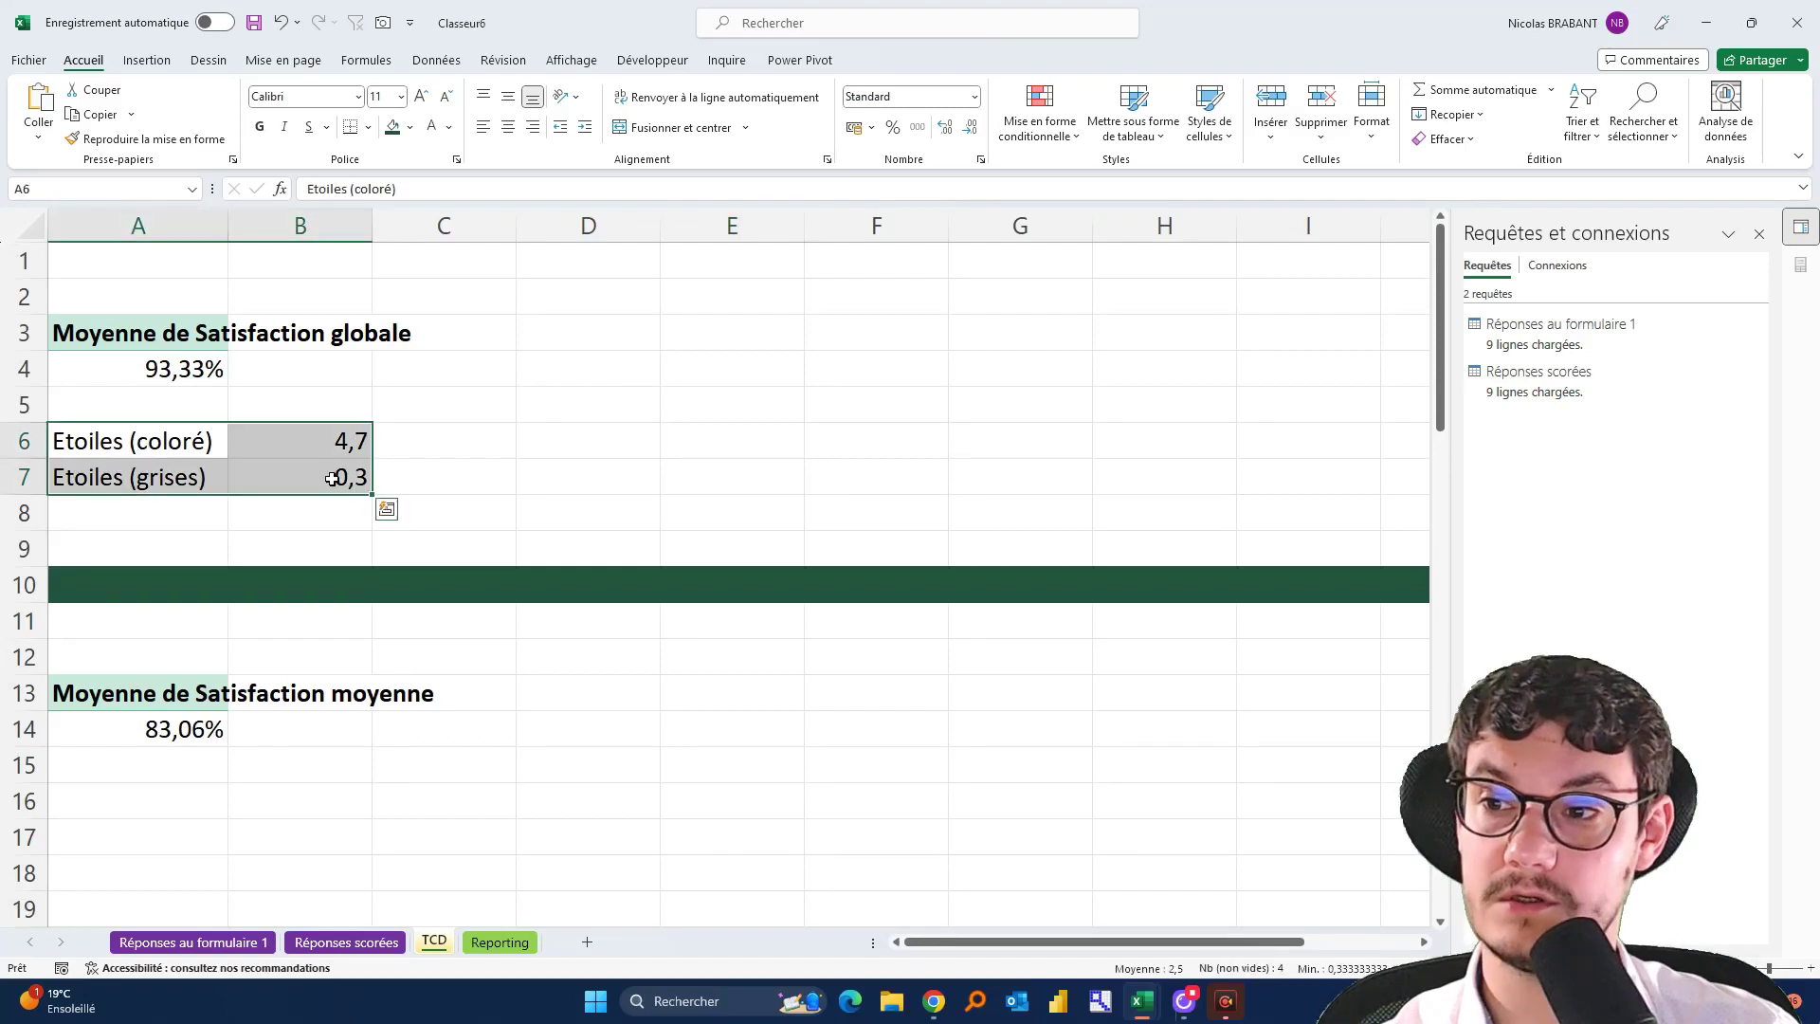
pyautogui.click(133, 62)
pyautogui.click(806, 92)
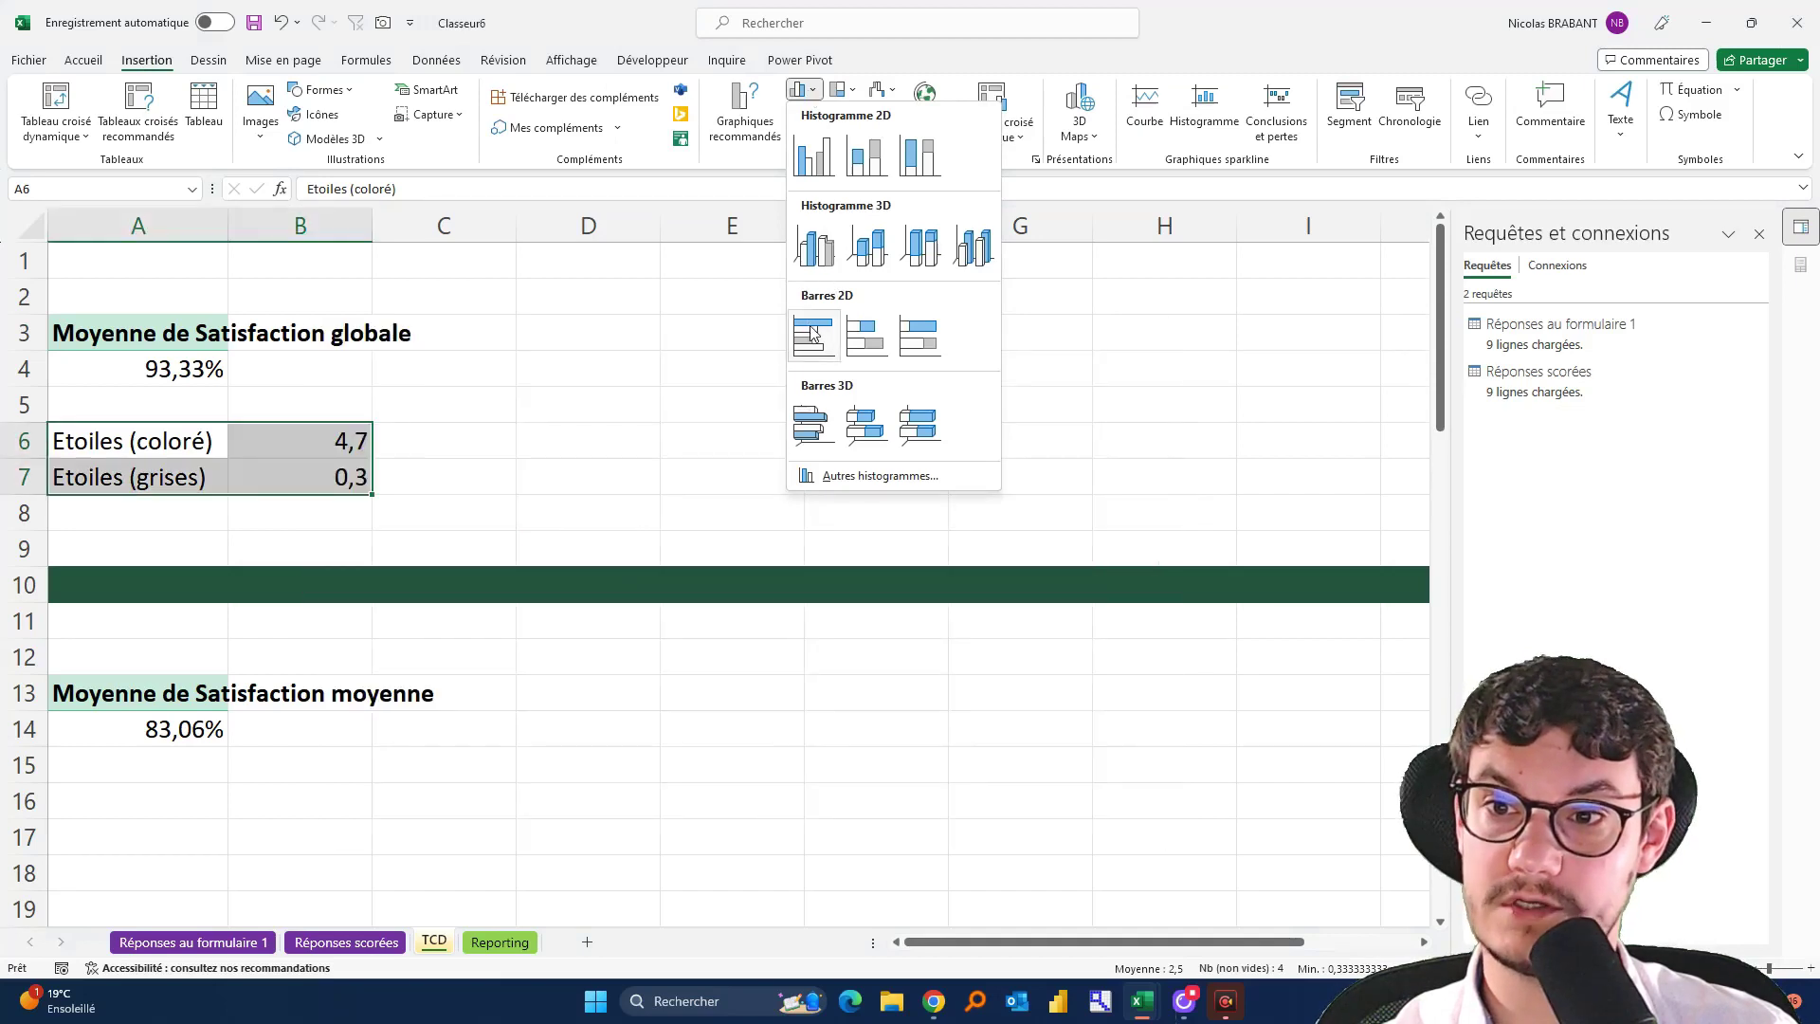
pyautogui.click(934, 344)
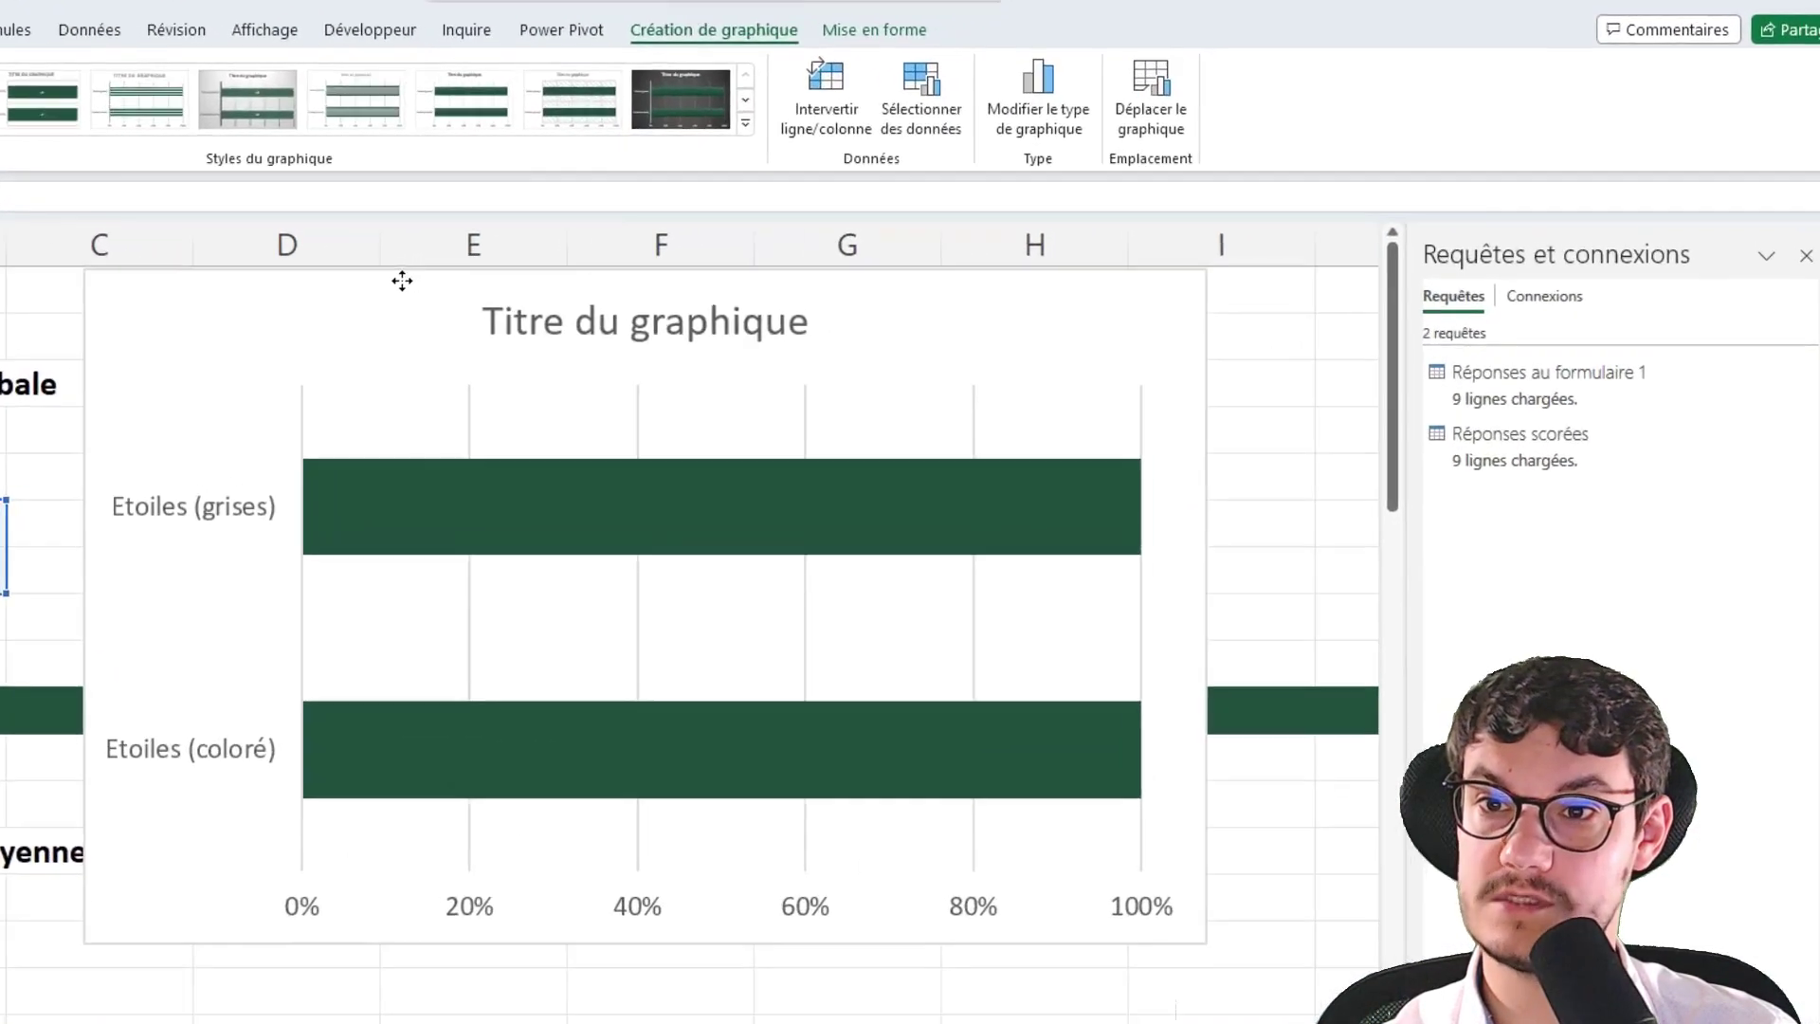
pyautogui.click(402, 281)
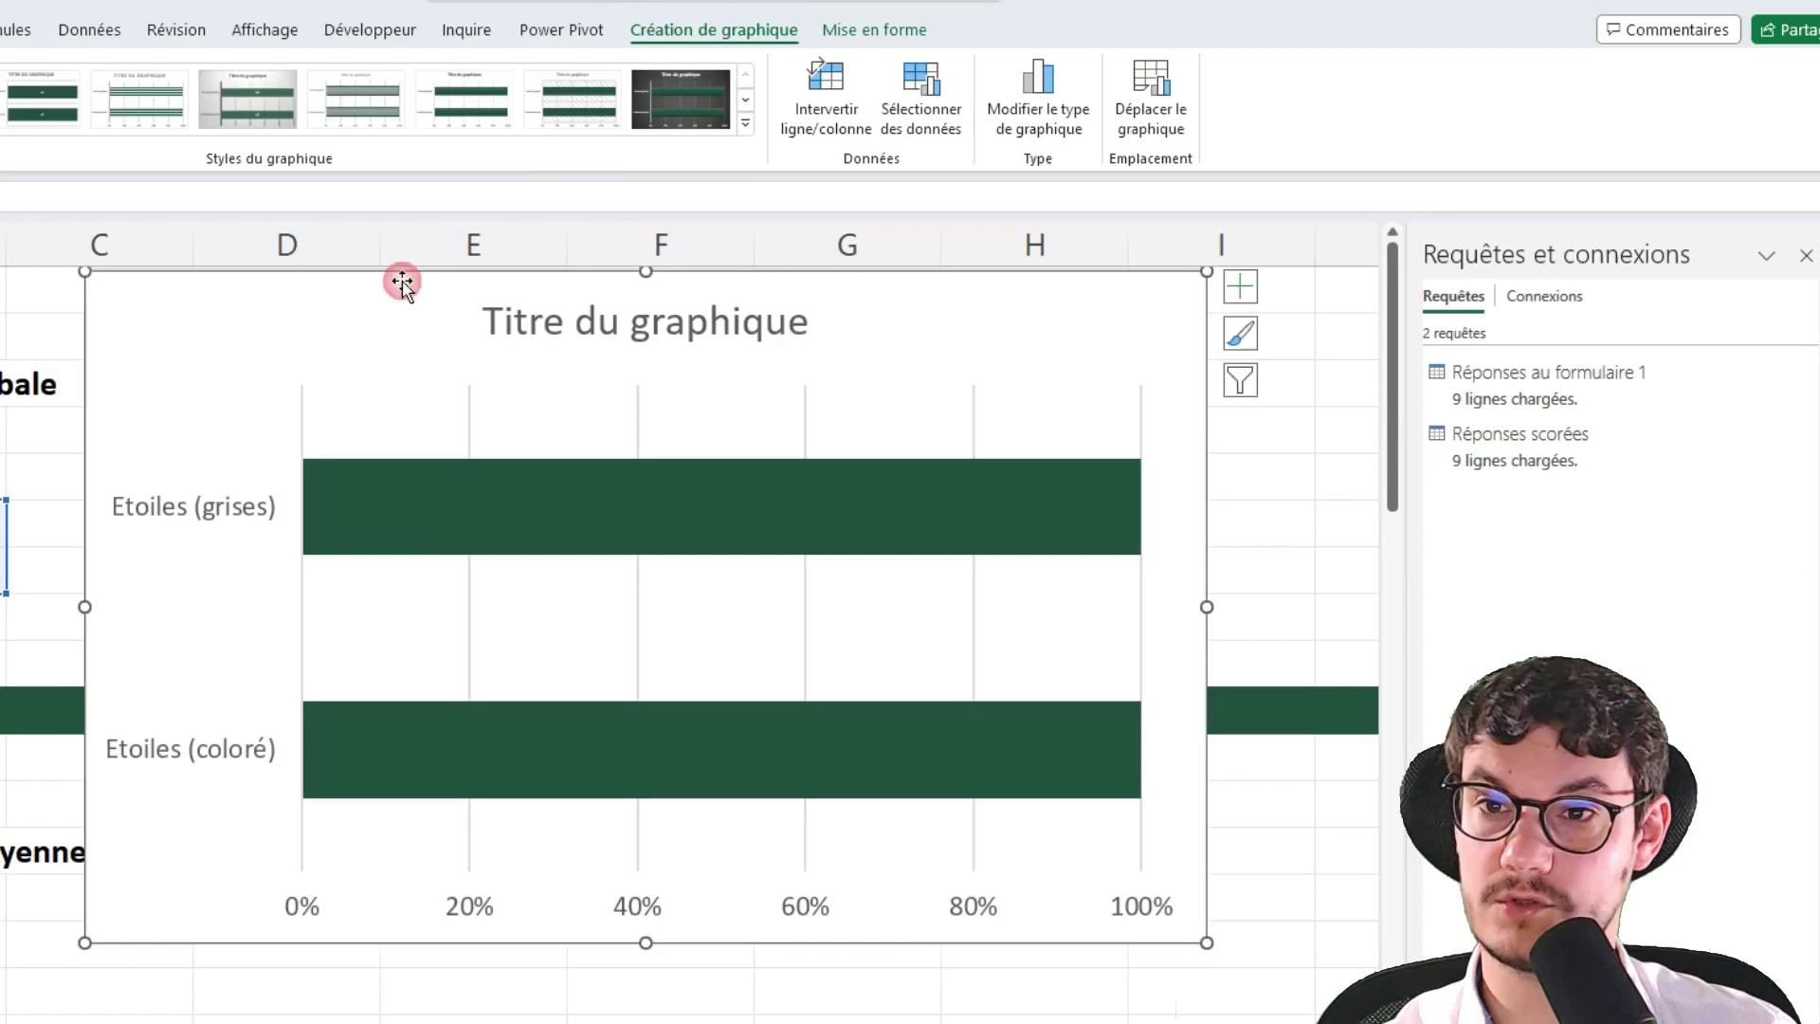
pyautogui.click(844, 100)
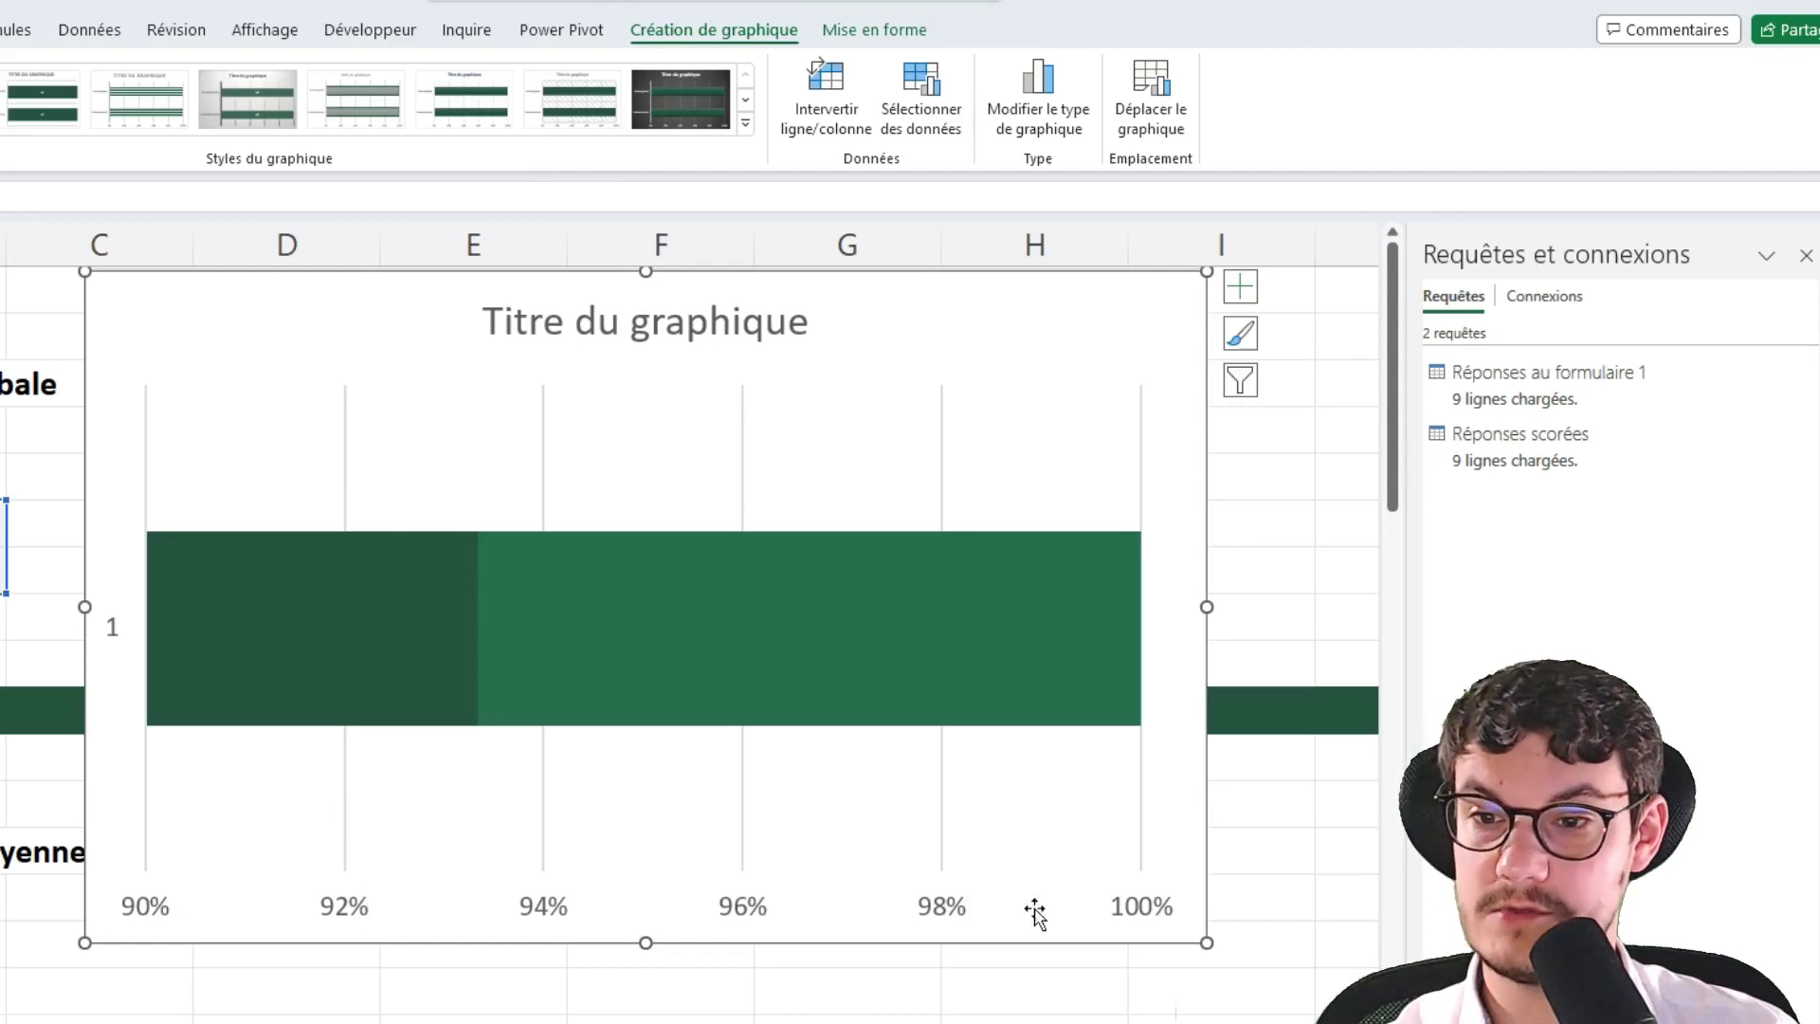
# Fix the value axis bounds at minimum 0 and maximum 1
pyautogui.click(942, 896)
pyautogui.doubleClick(941, 896)
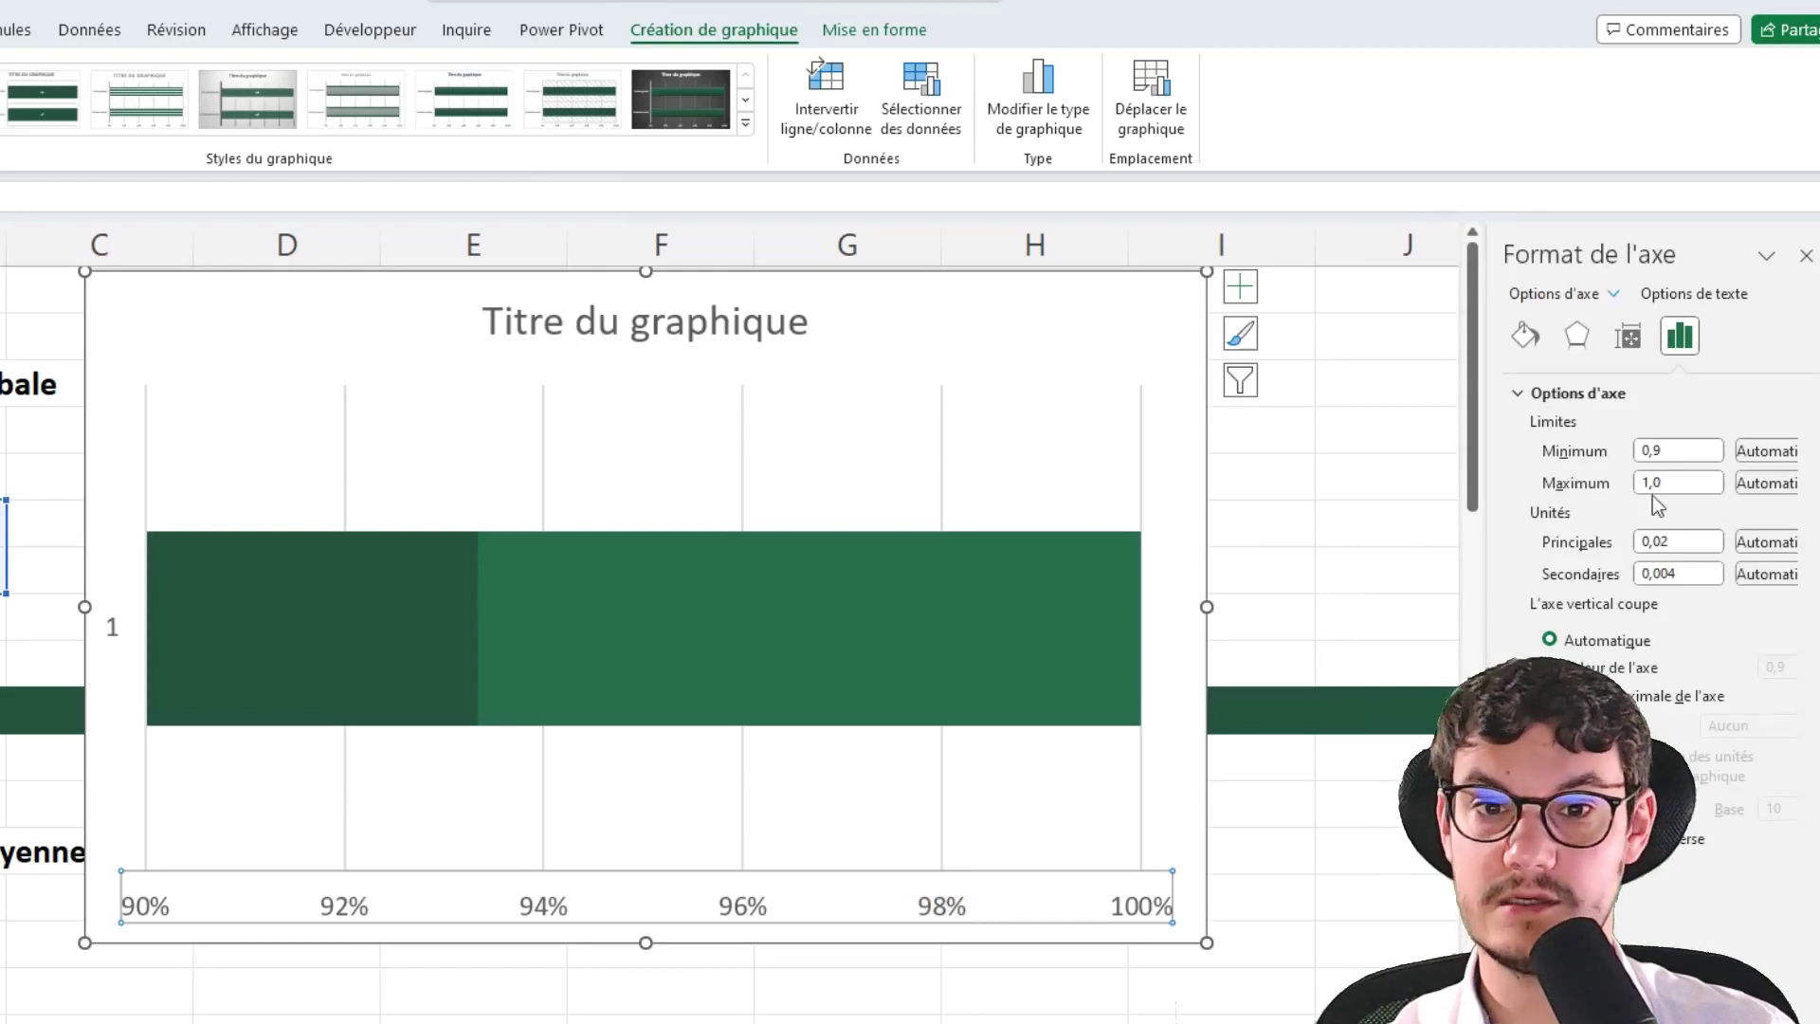
pyautogui.doubleClick(1676, 449)
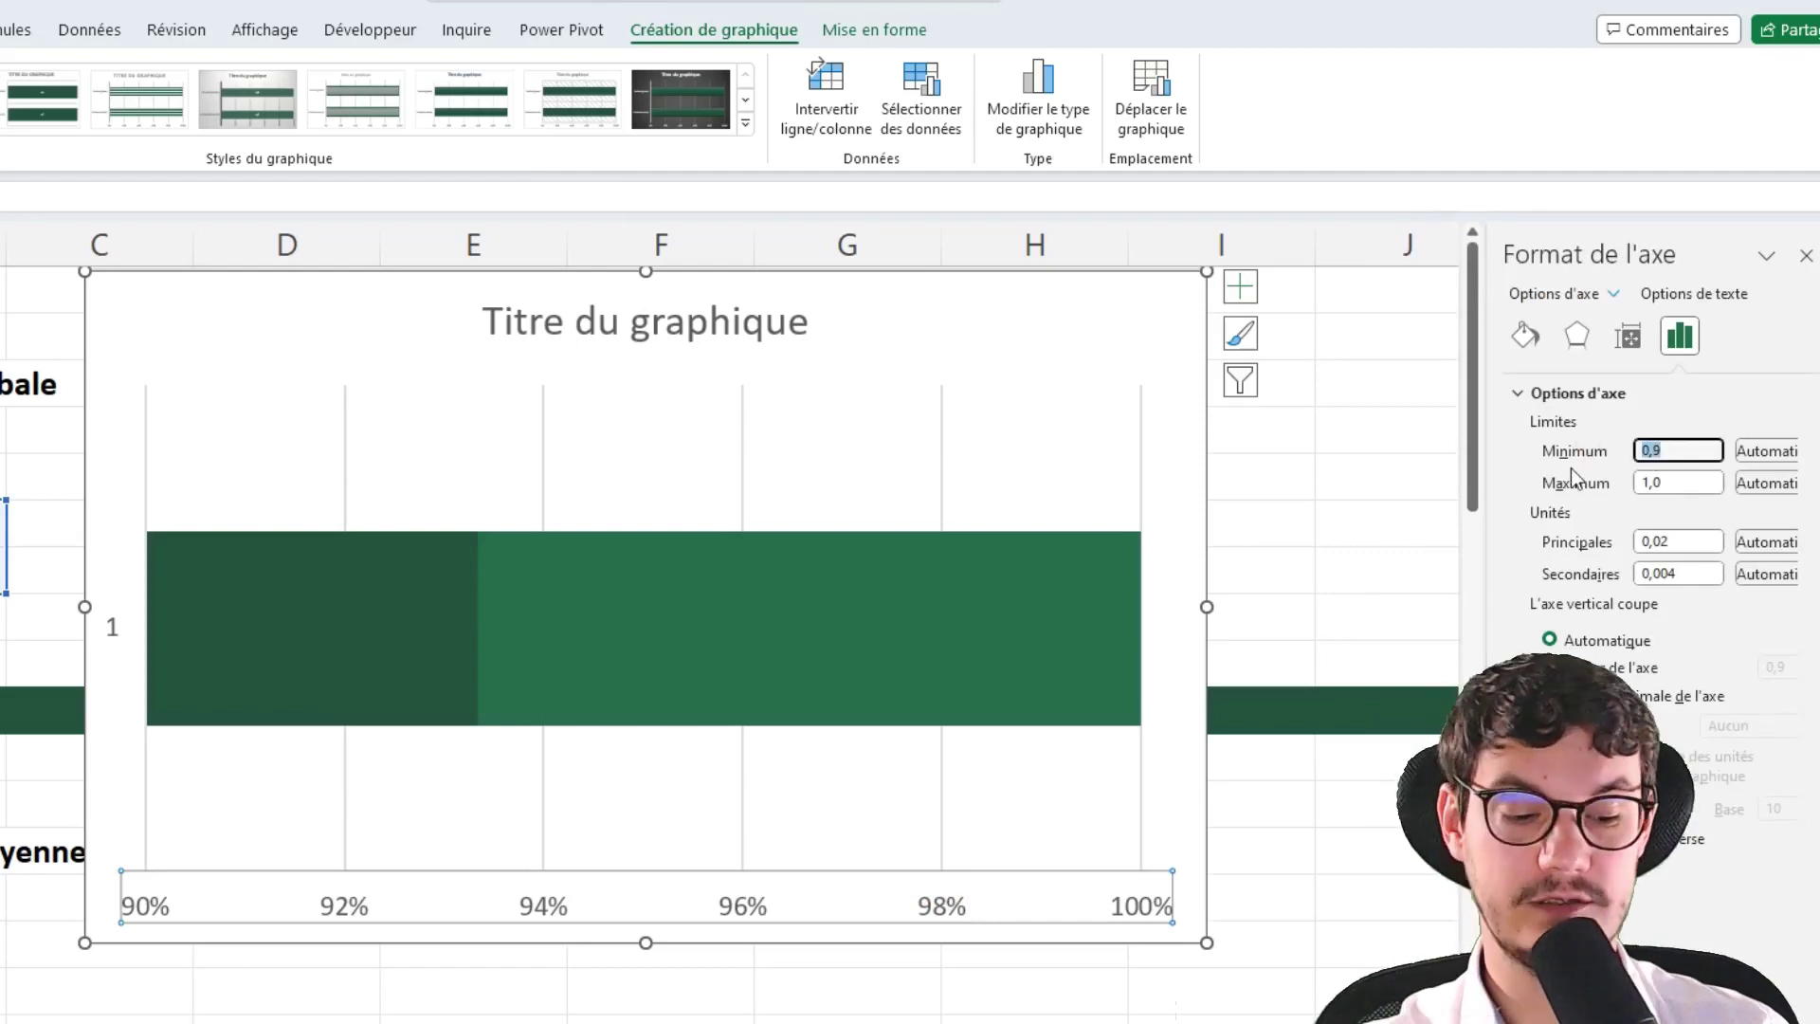
pyautogui.write('0')
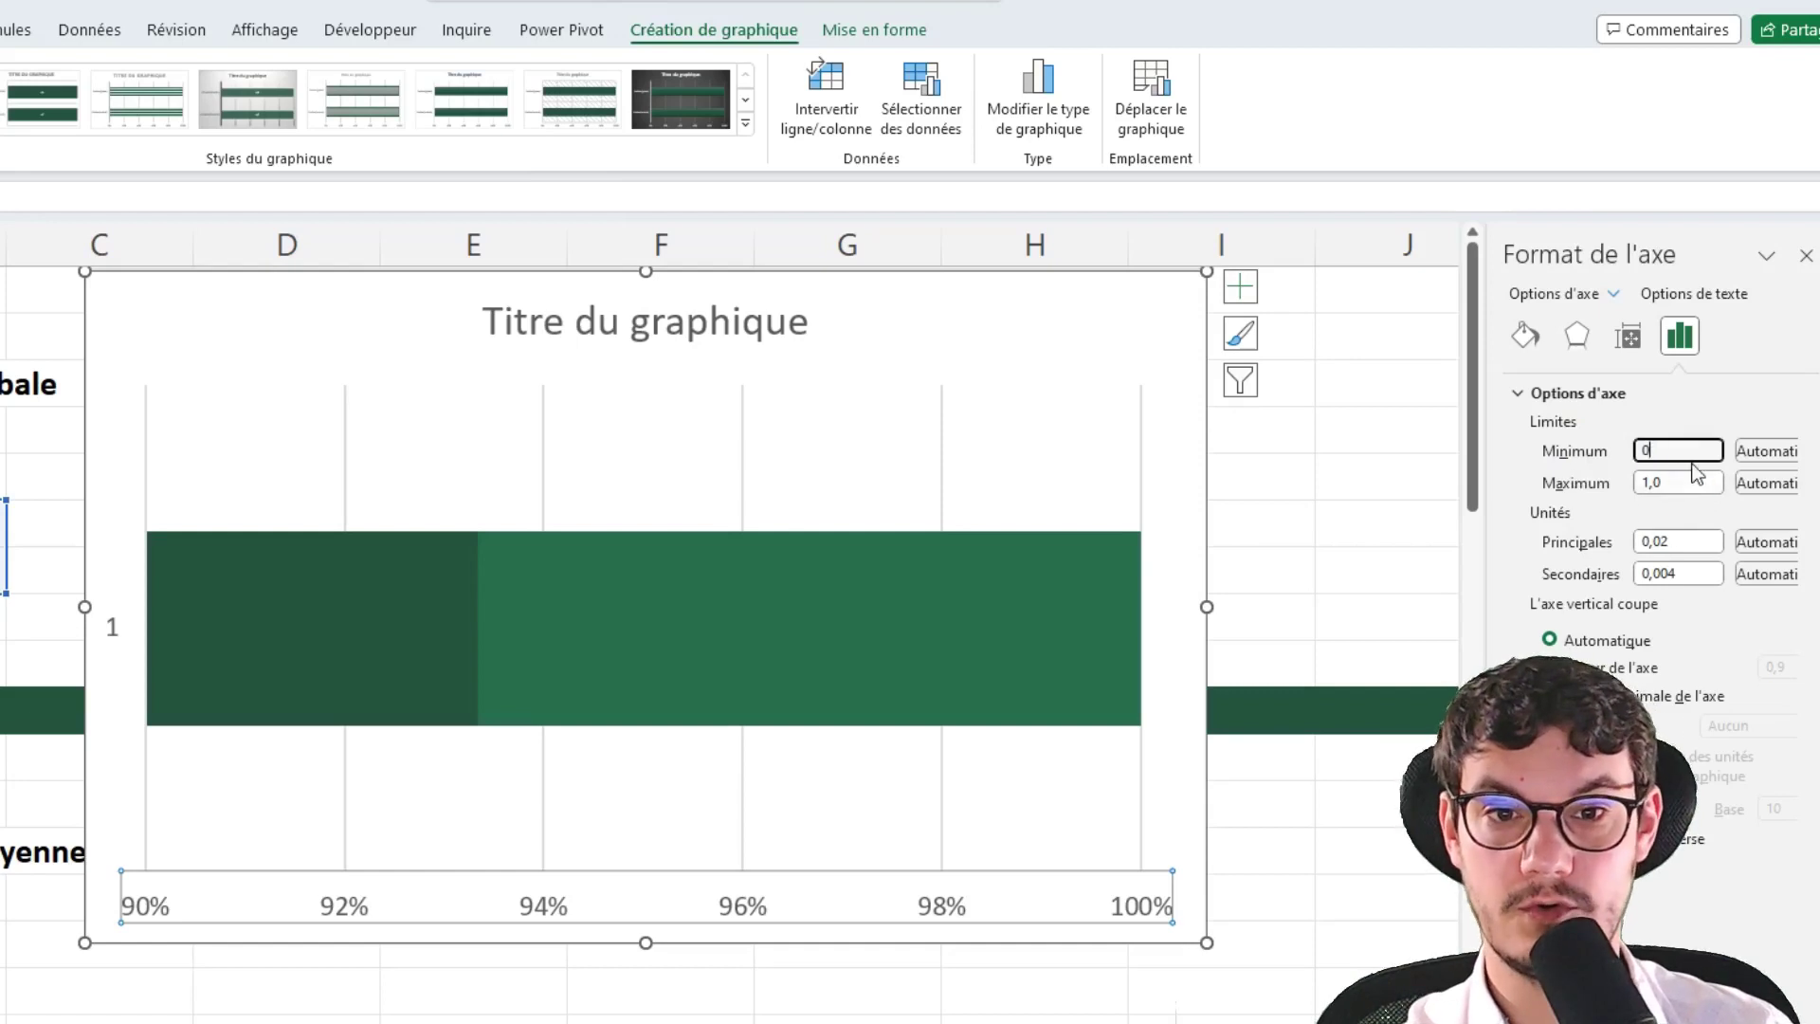
pyautogui.click(1695, 483)
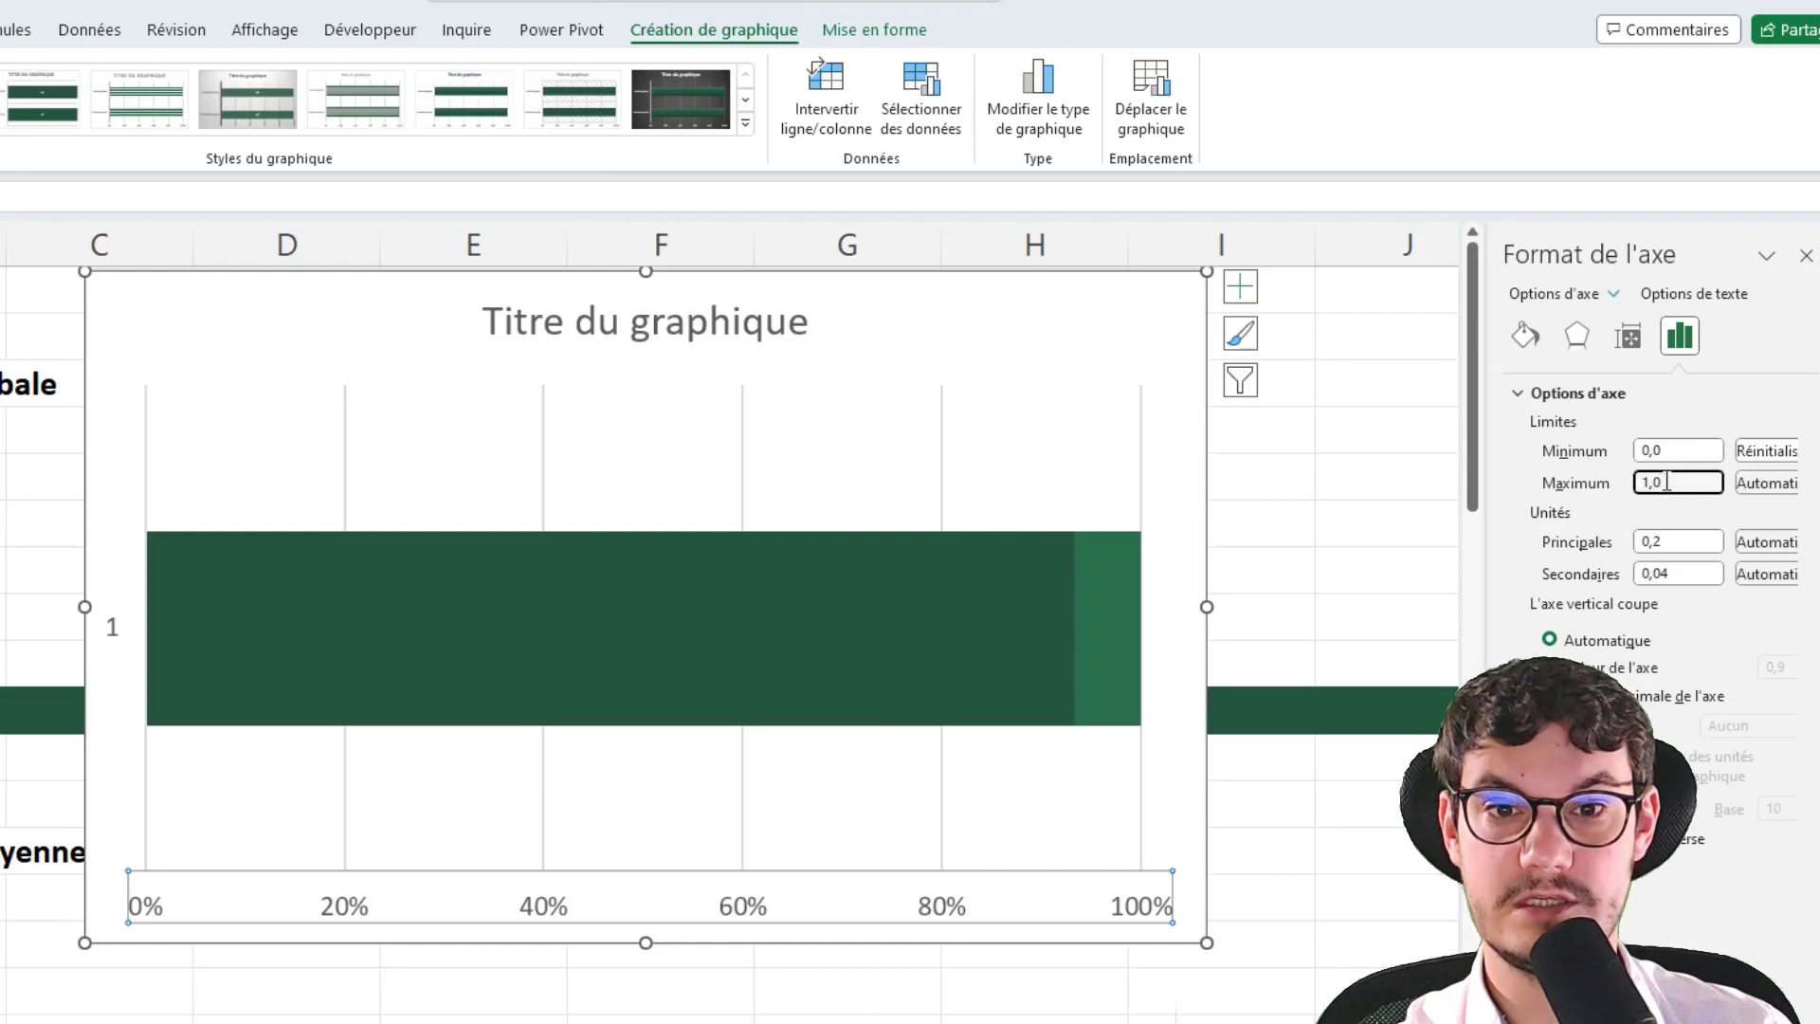
pyautogui.moveTo(1667, 483); pyautogui.dragTo(1545, 474)
pyautogui.write('1')
pyautogui.click(1673, 451)
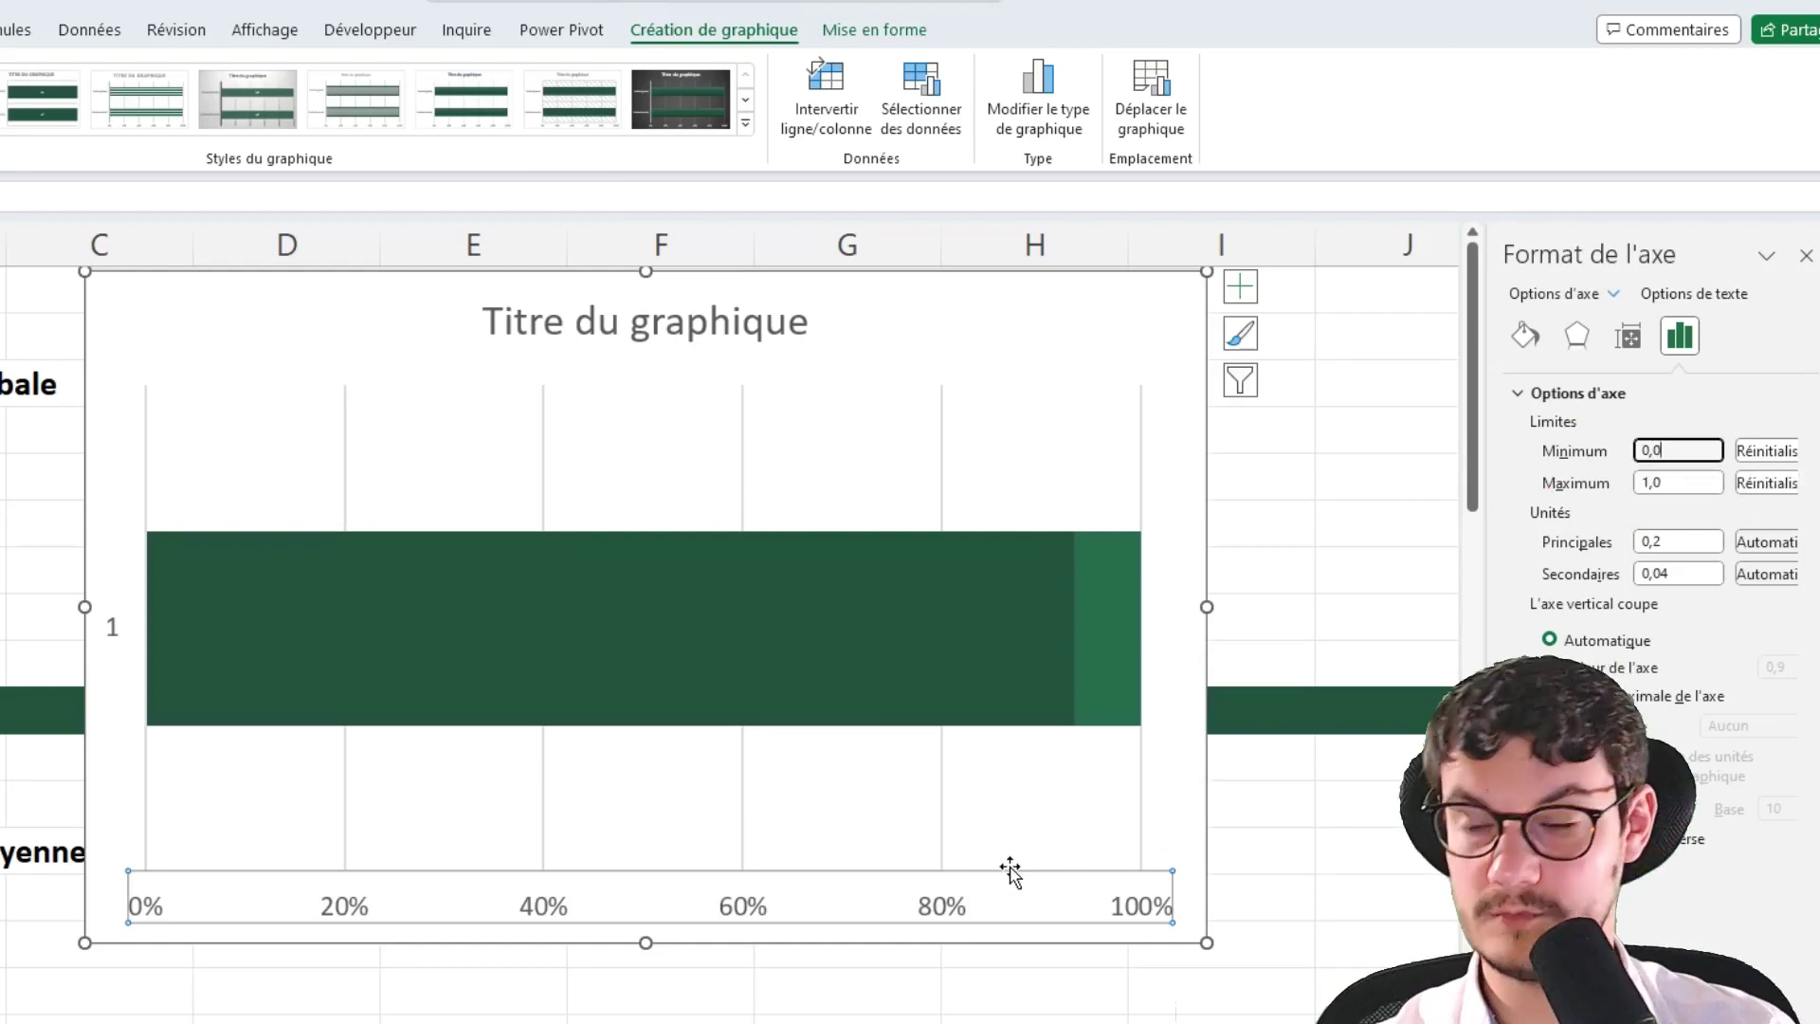
pyautogui.click(98, 626)
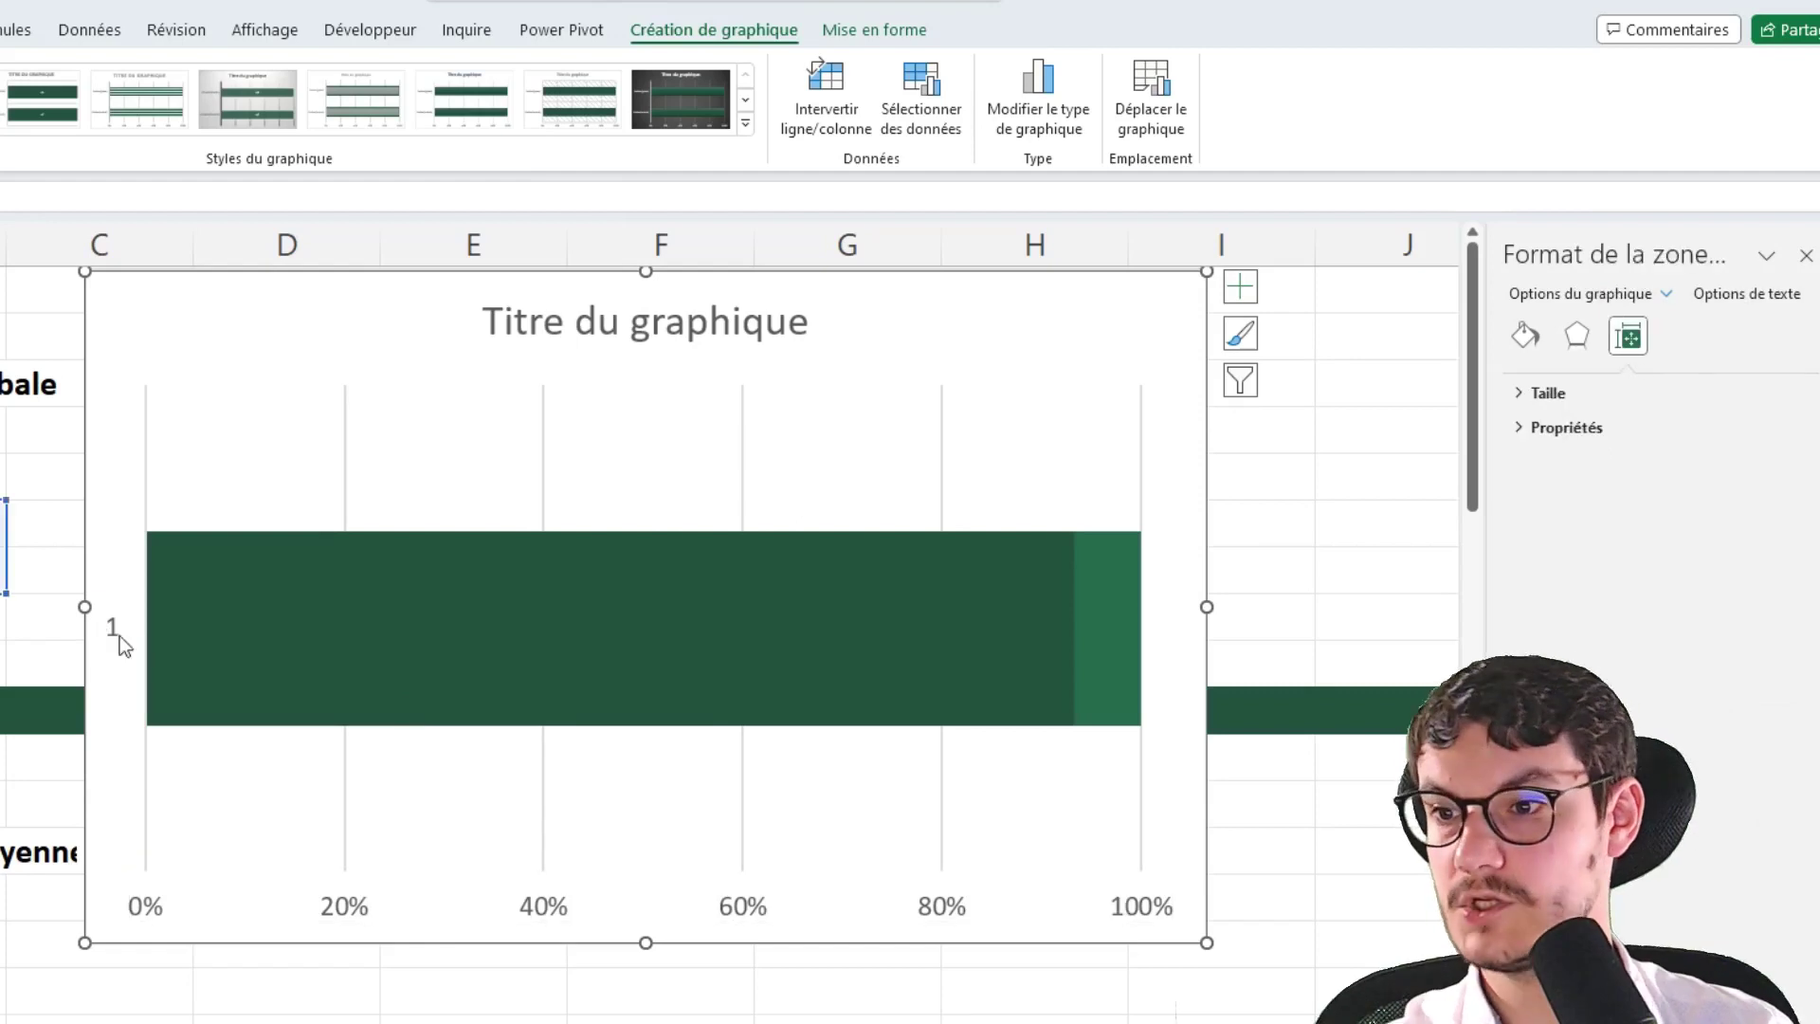
# Delete both axes and the gridlines, then resize the chart to a short strip ending near column G
pyautogui.click(119, 635)
pyautogui.press('Delete')
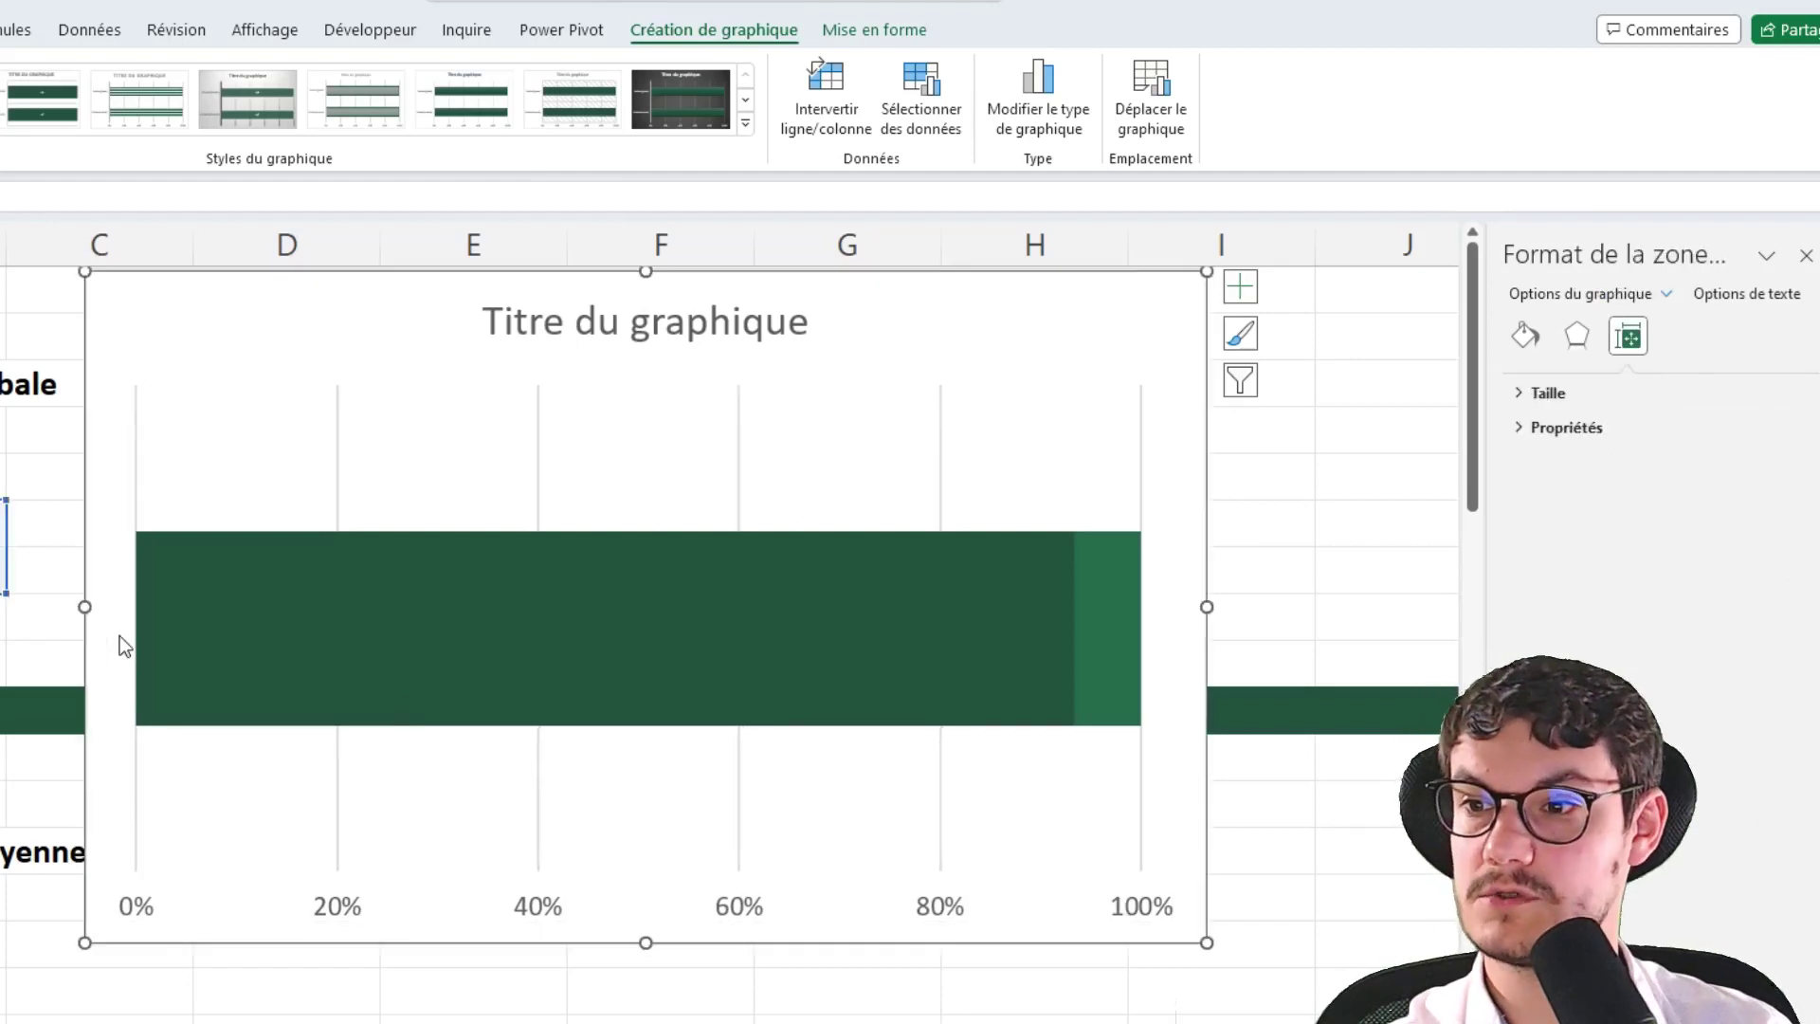
pyautogui.click(336, 414)
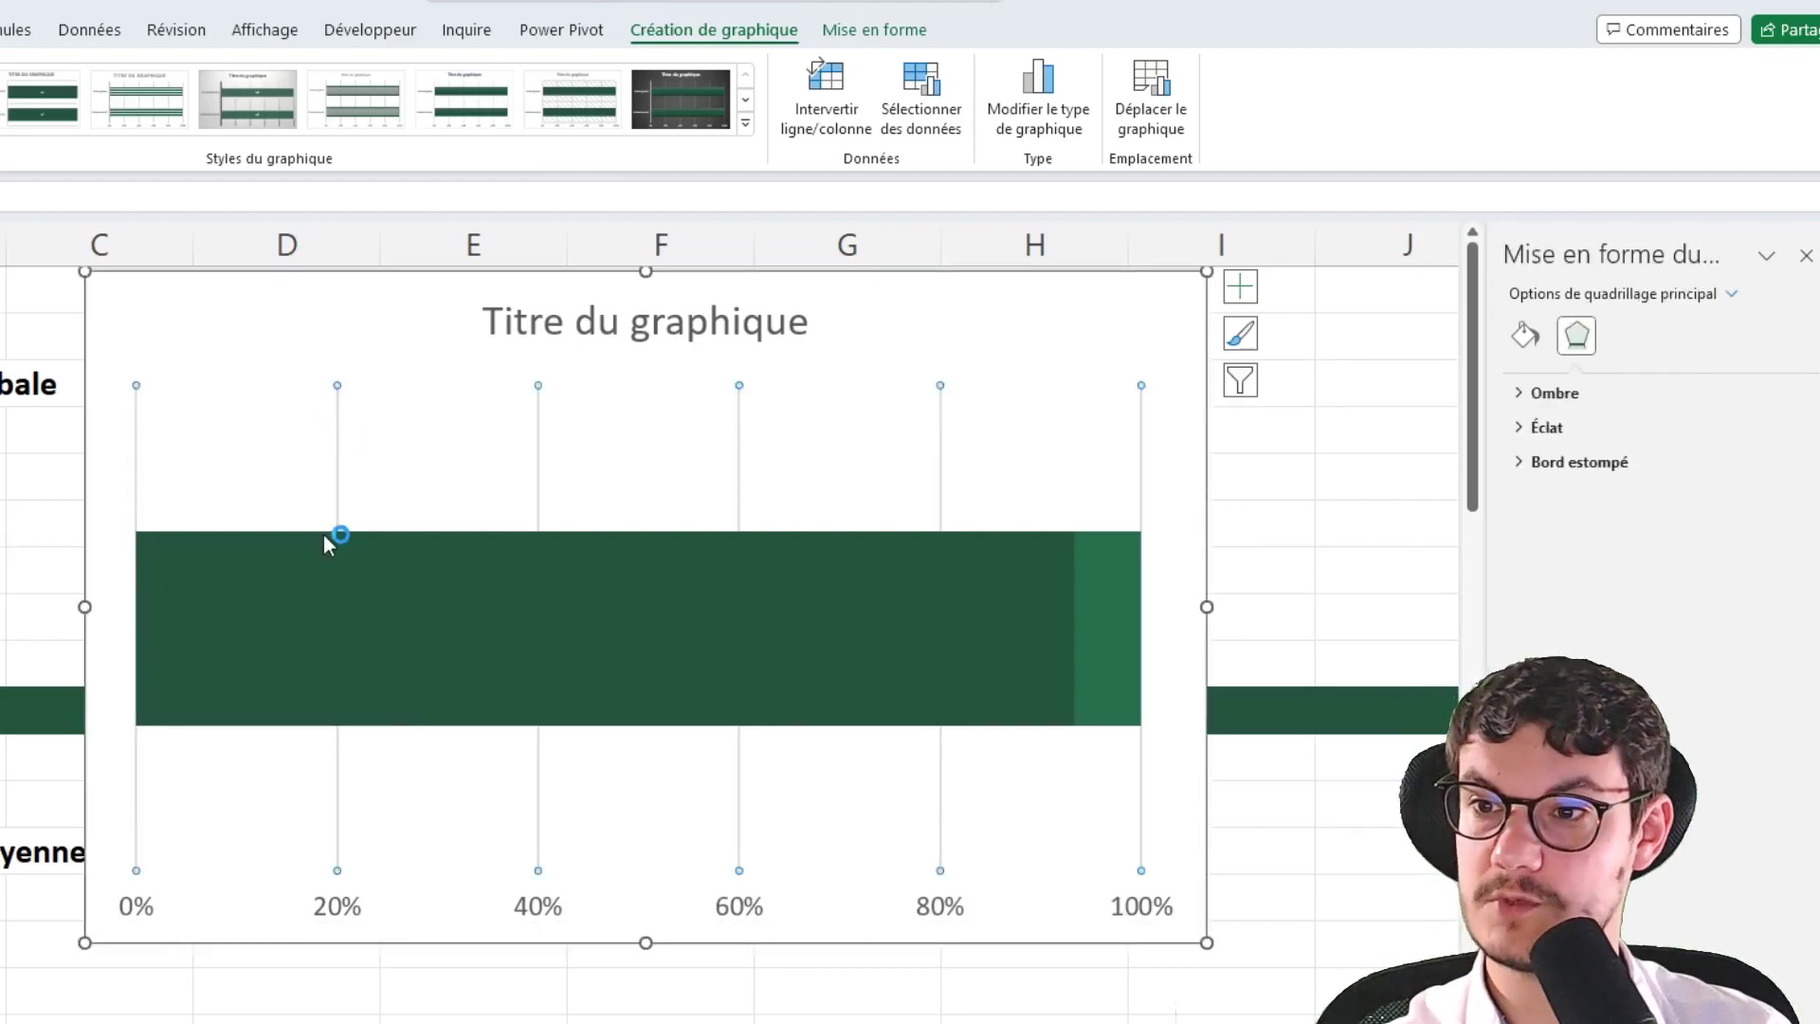
pyautogui.press('Delete')
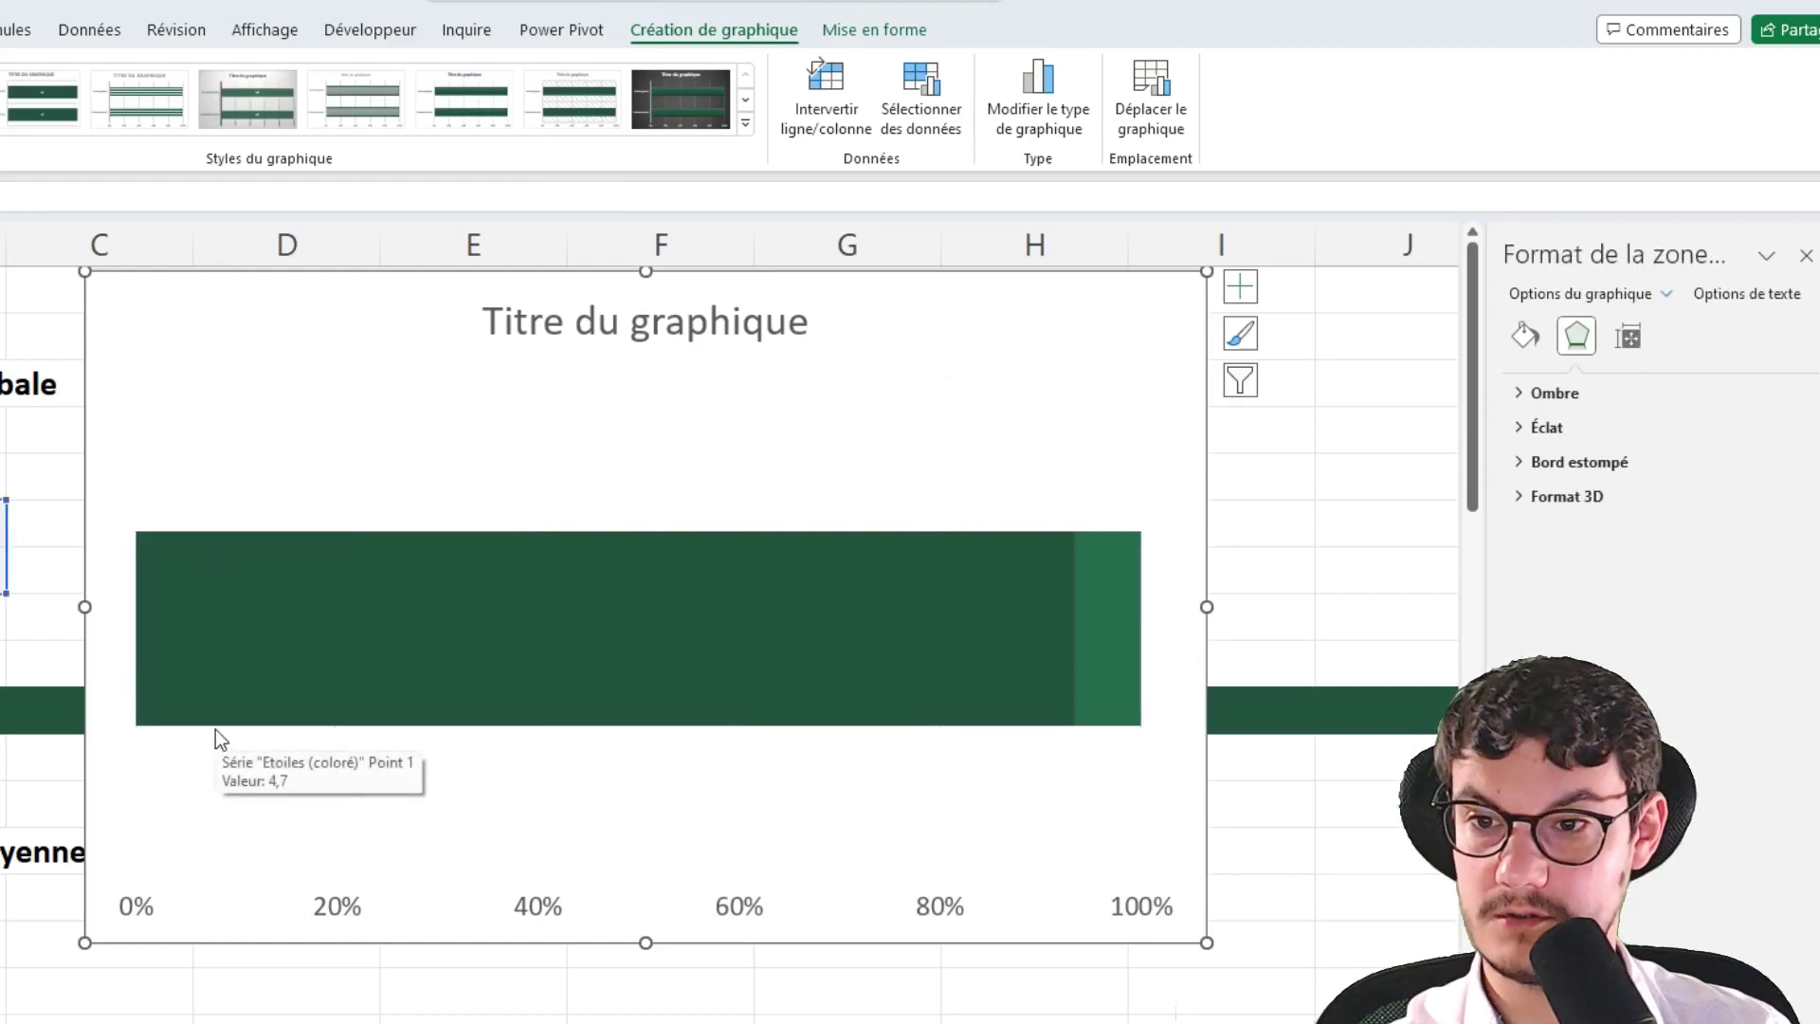
pyautogui.click(527, 915)
pyautogui.press('Delete')
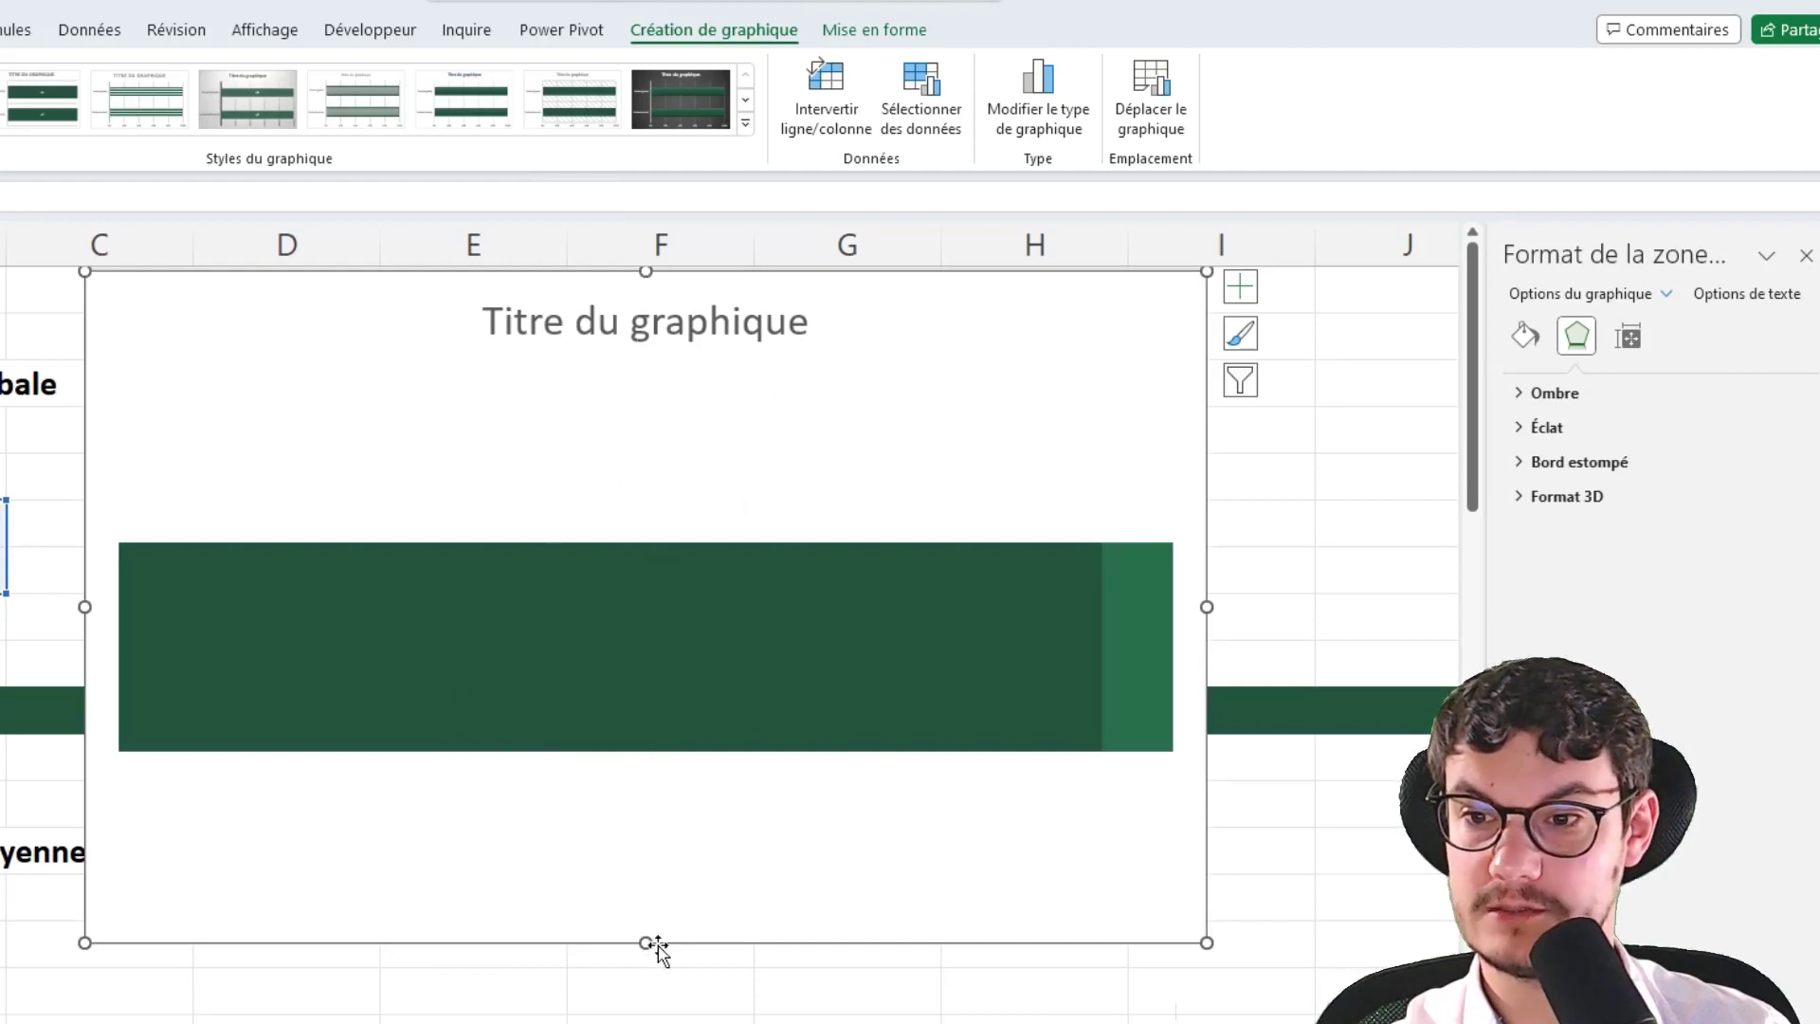
pyautogui.moveTo(645, 942); pyautogui.dragTo(645, 598)
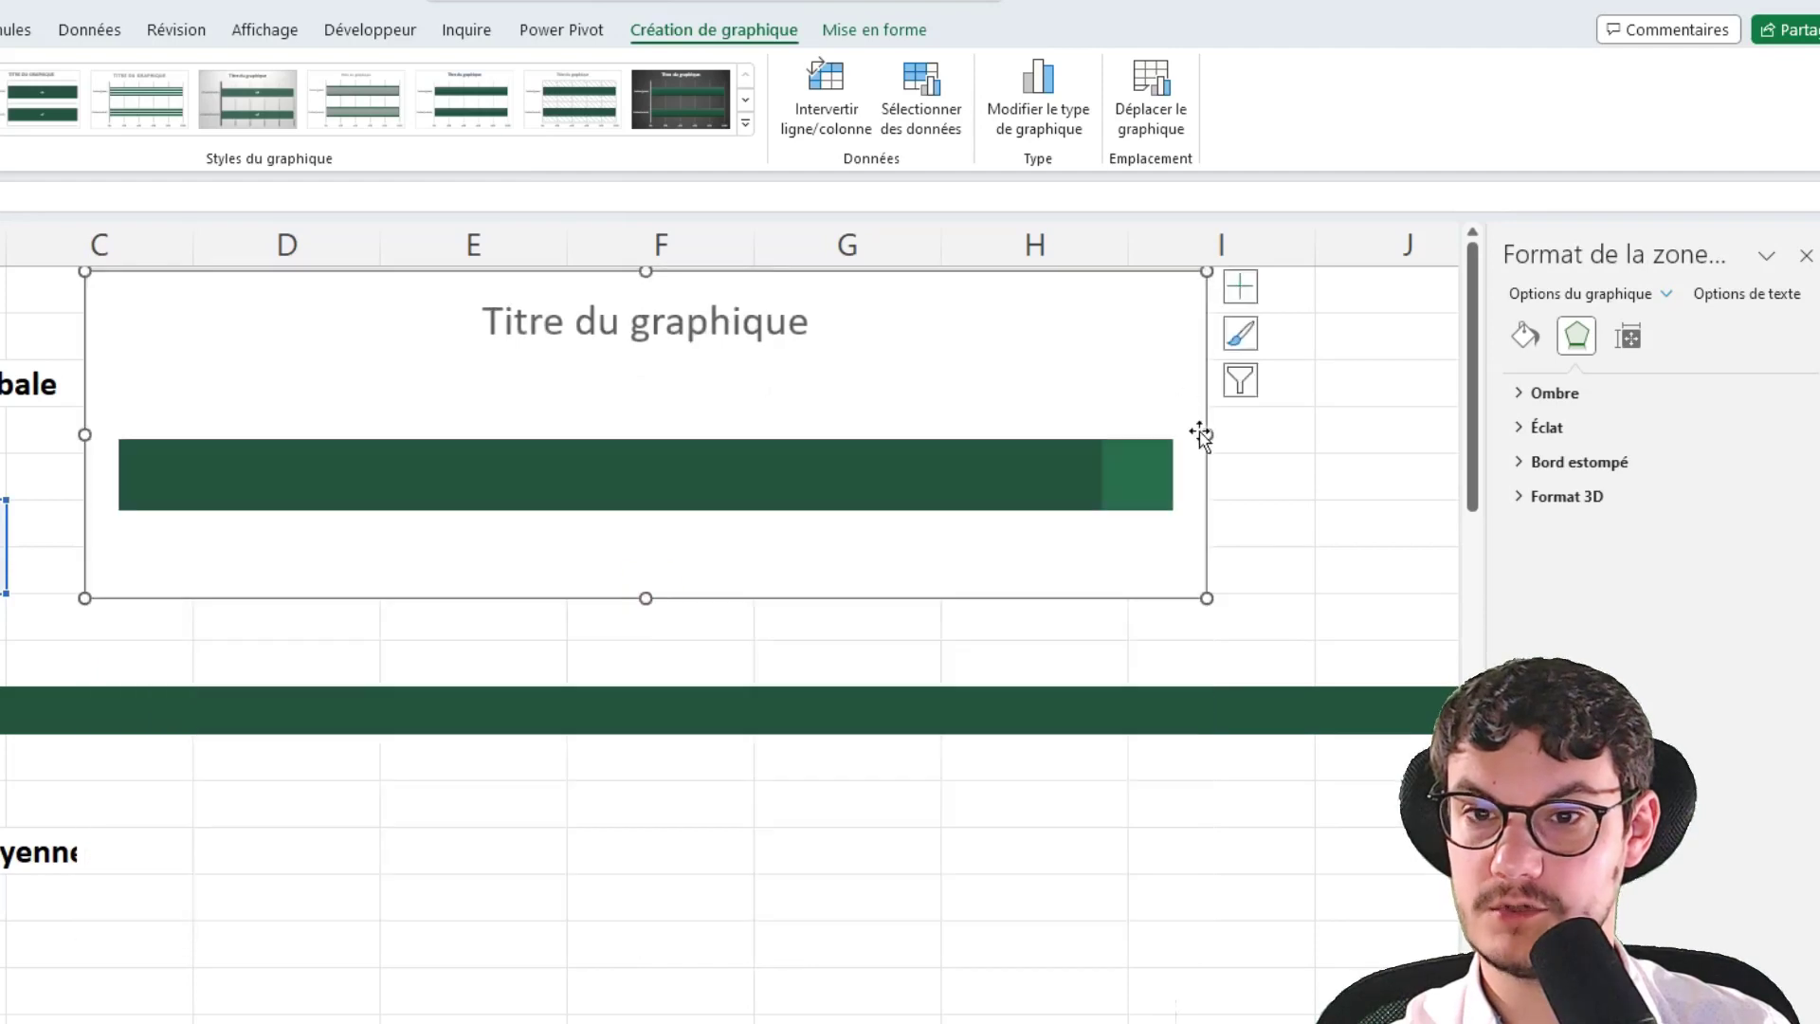
pyautogui.moveTo(1201, 434); pyautogui.dragTo(861, 436)
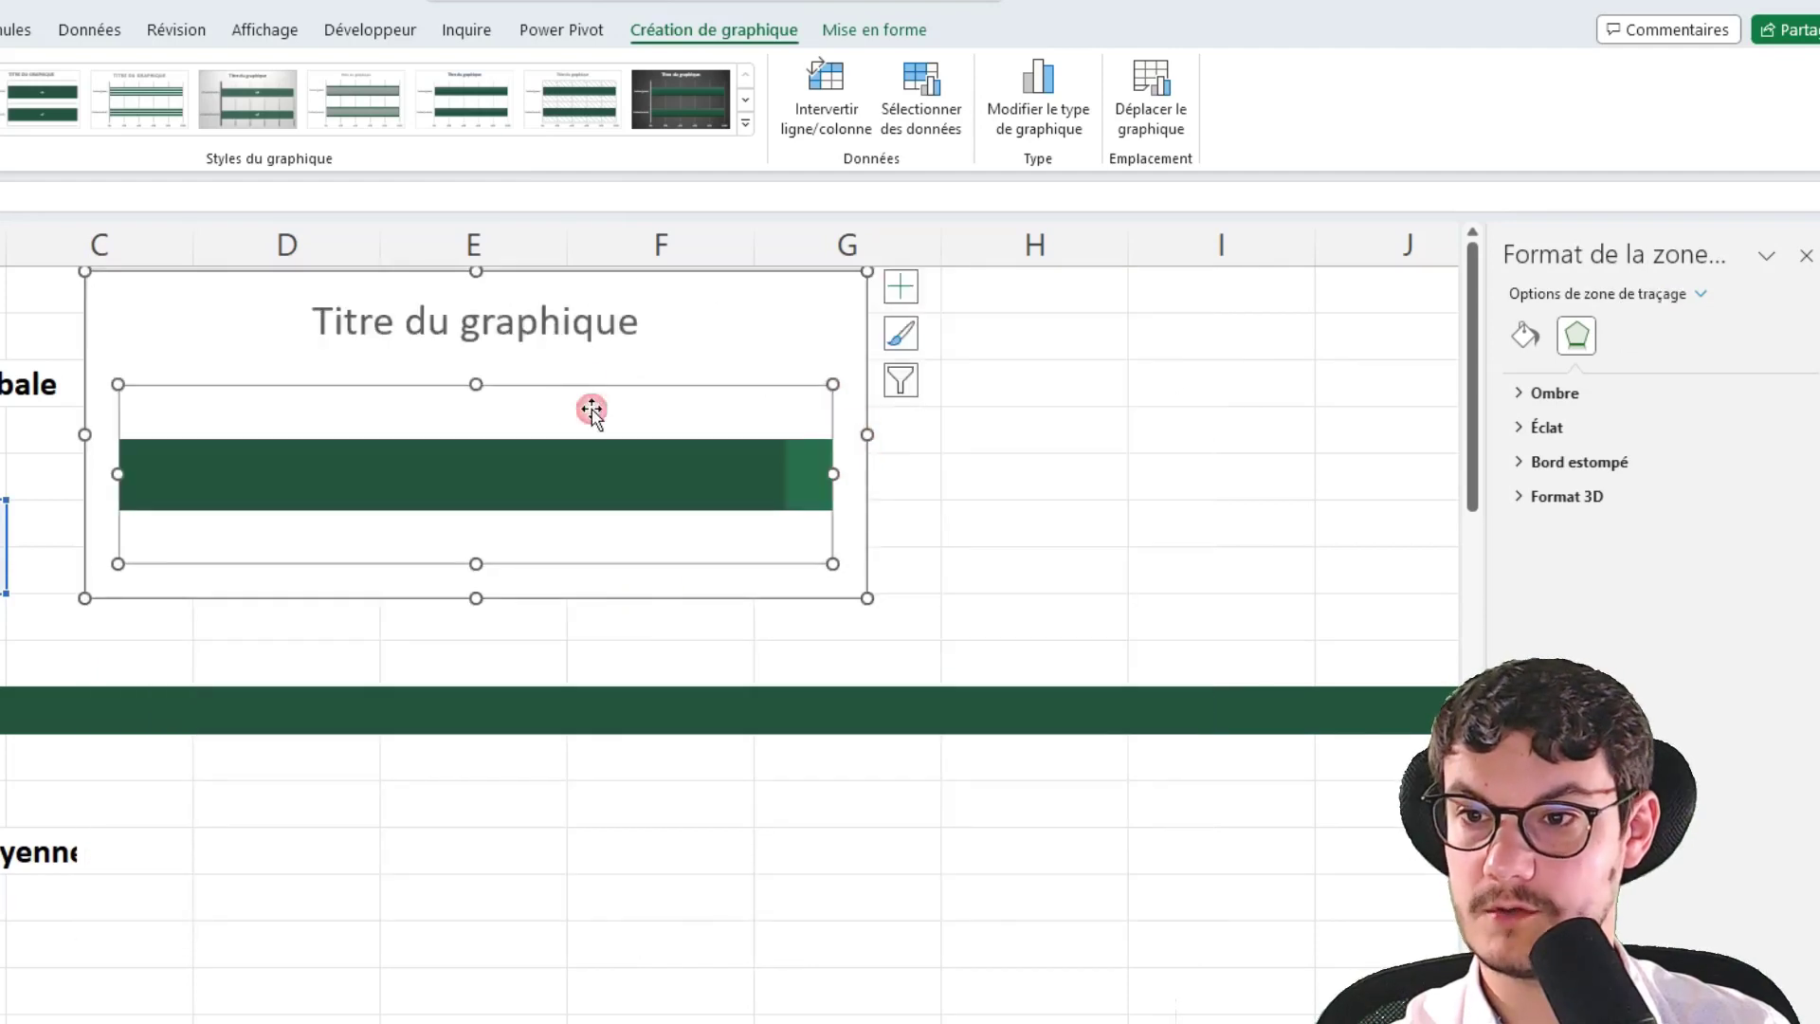
# Set the star bar series' gap width to 0 % and lower the plot area's top edge slightly
pyautogui.click(402, 463)
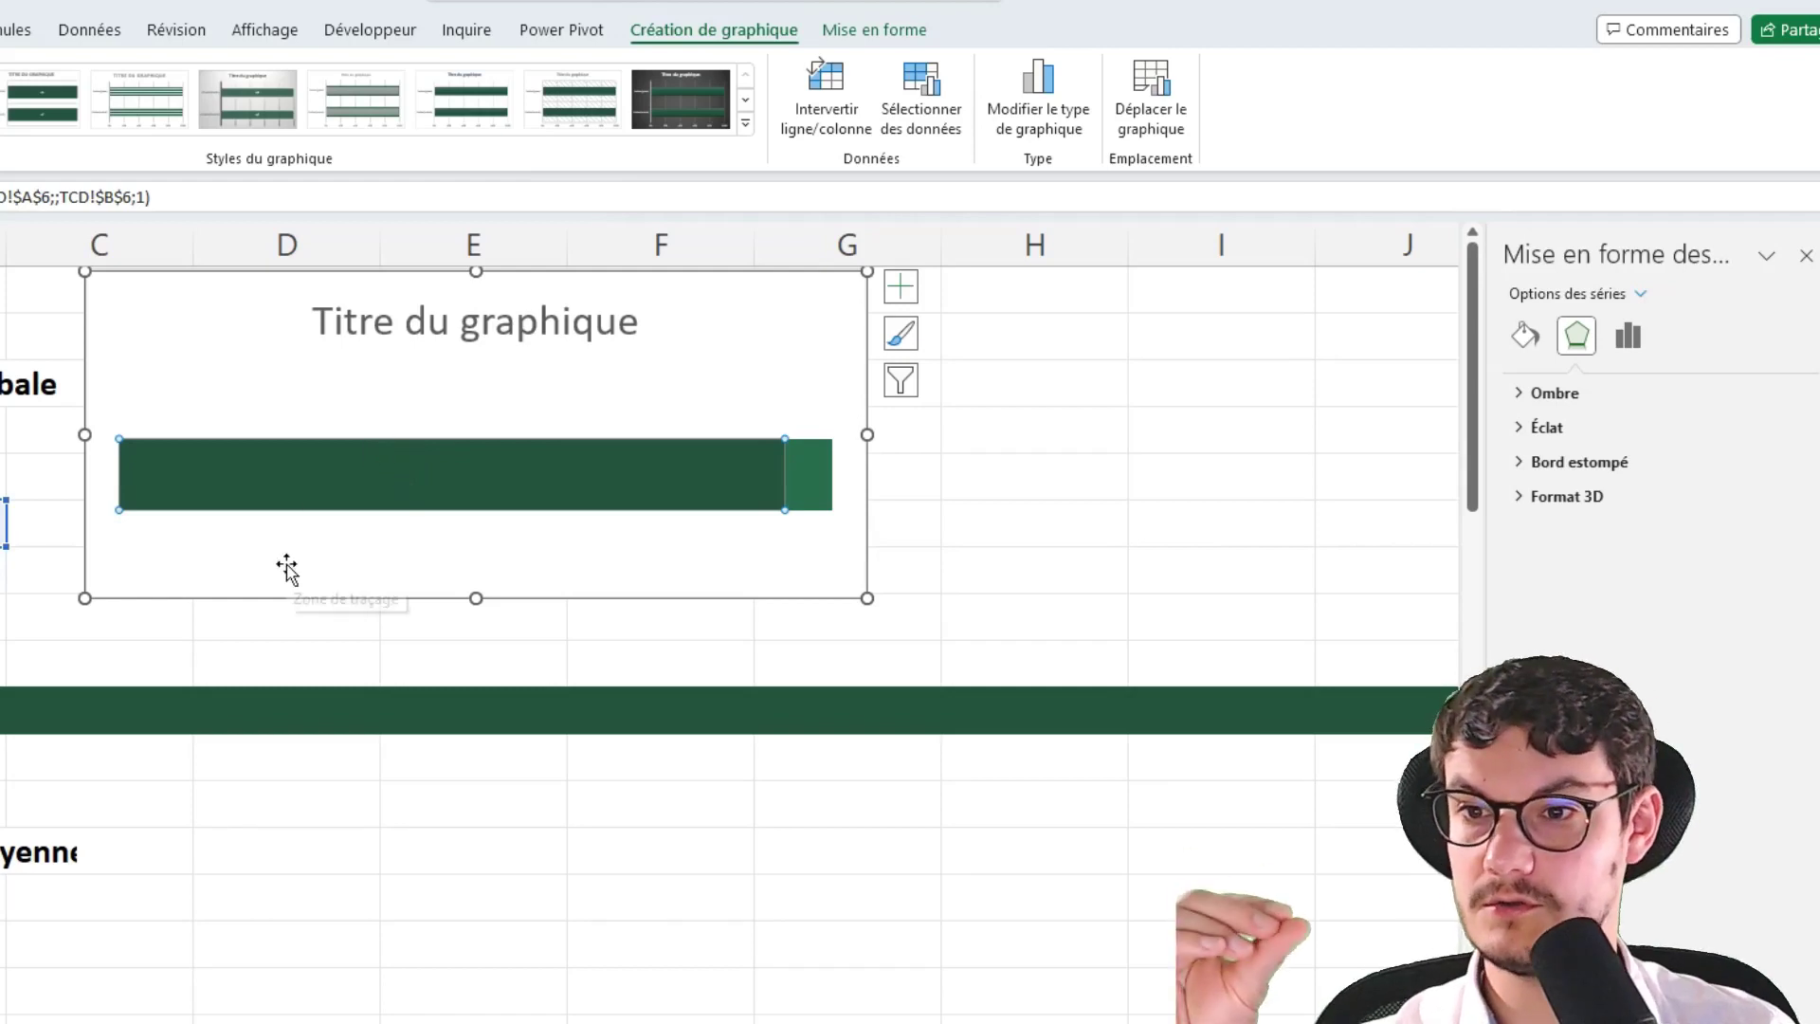
pyautogui.click(576, 554)
pyautogui.click(531, 461)
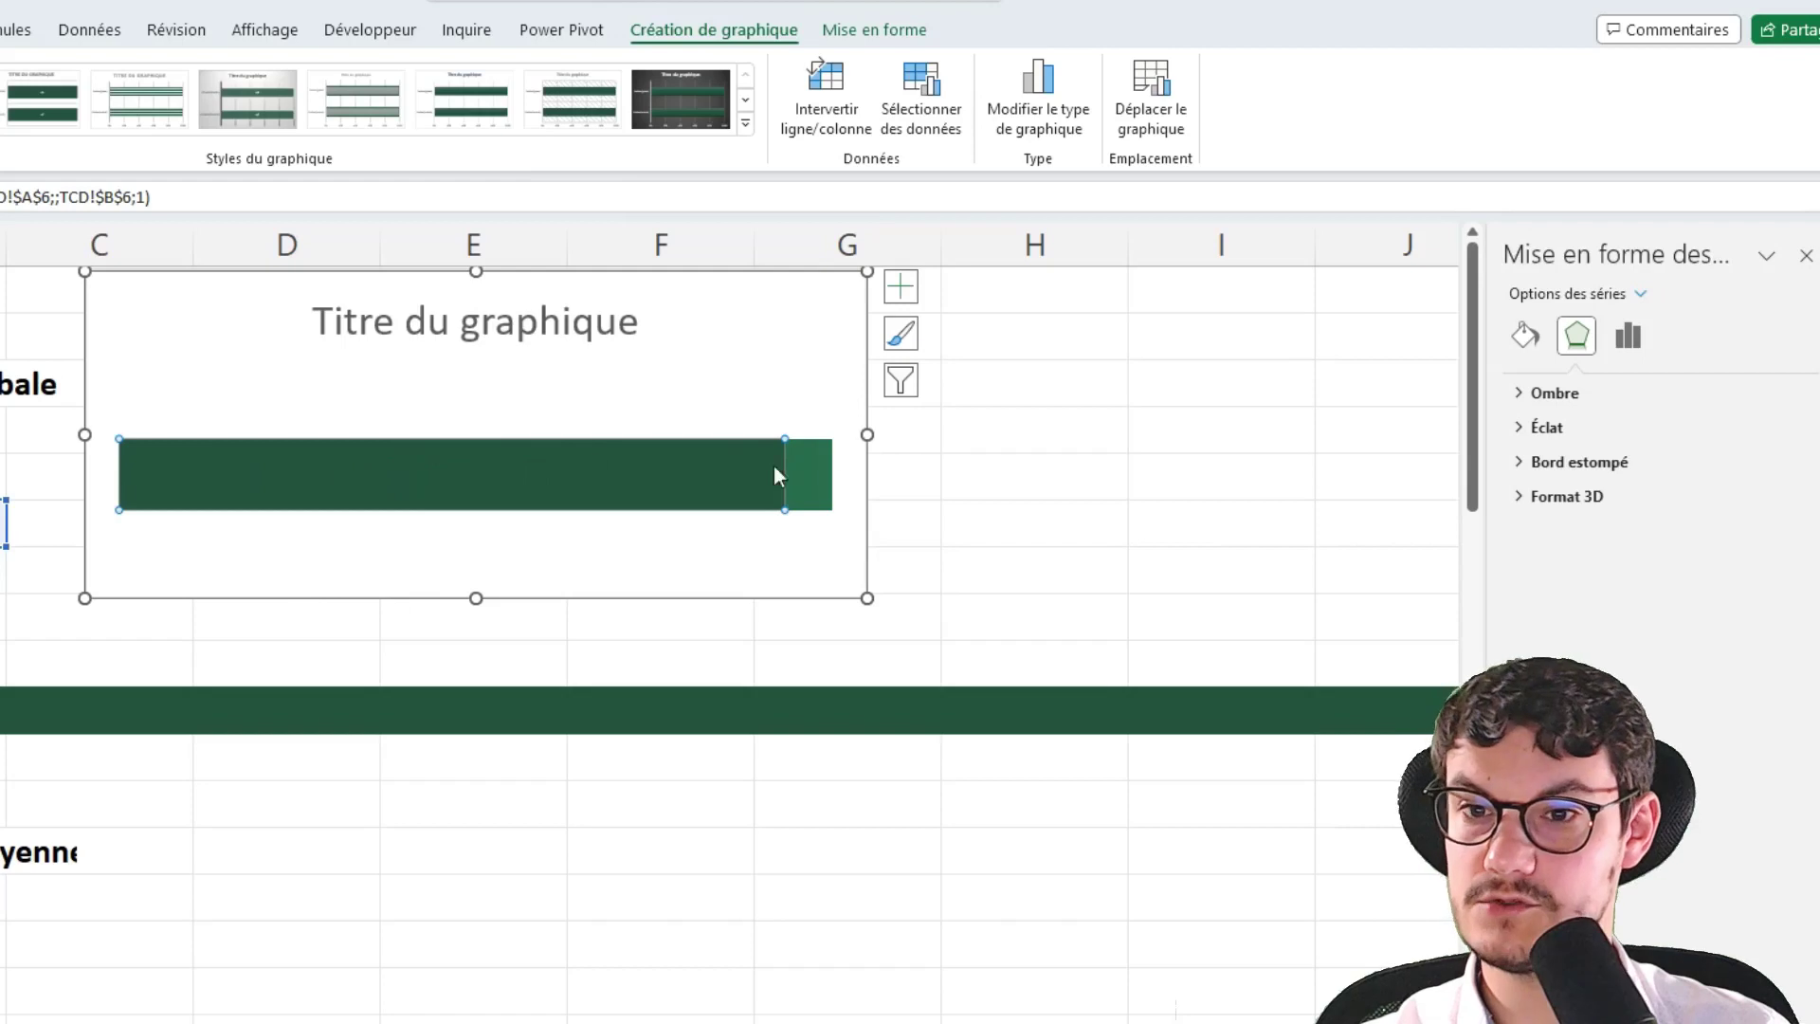
pyautogui.click(1627, 336)
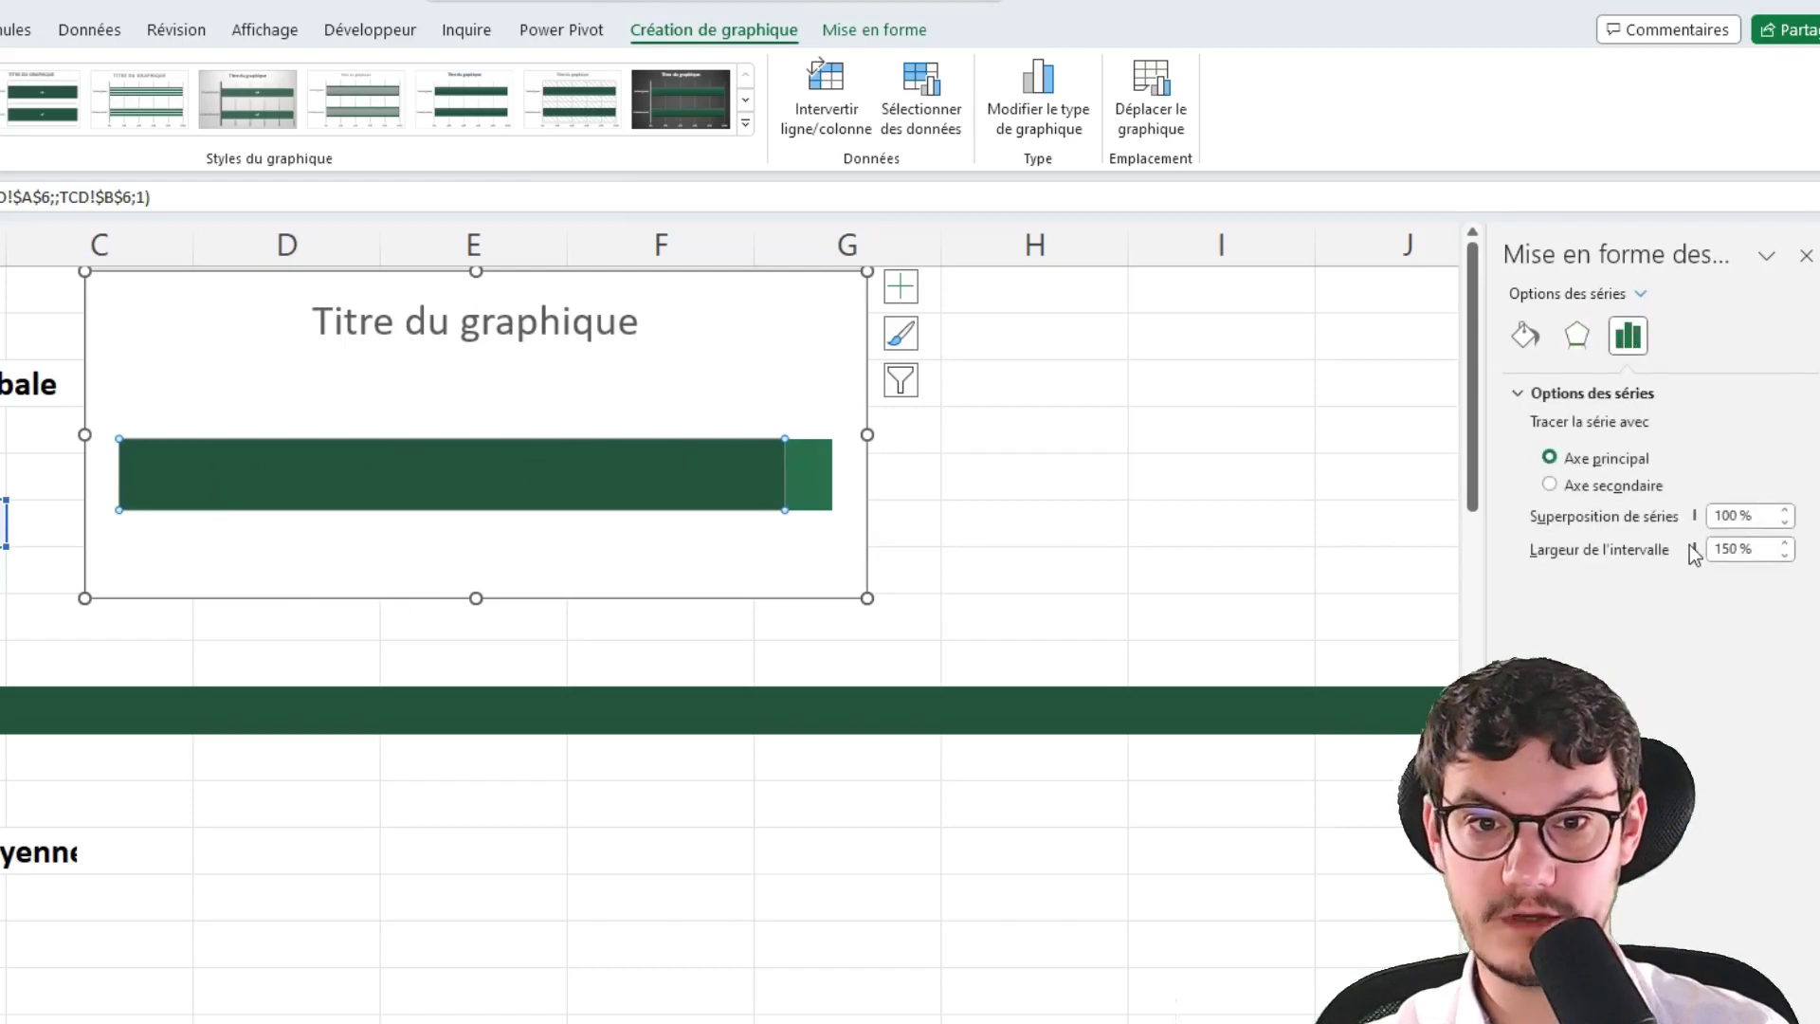
pyautogui.moveTo(1697, 558); pyautogui.dragTo(1635, 550)
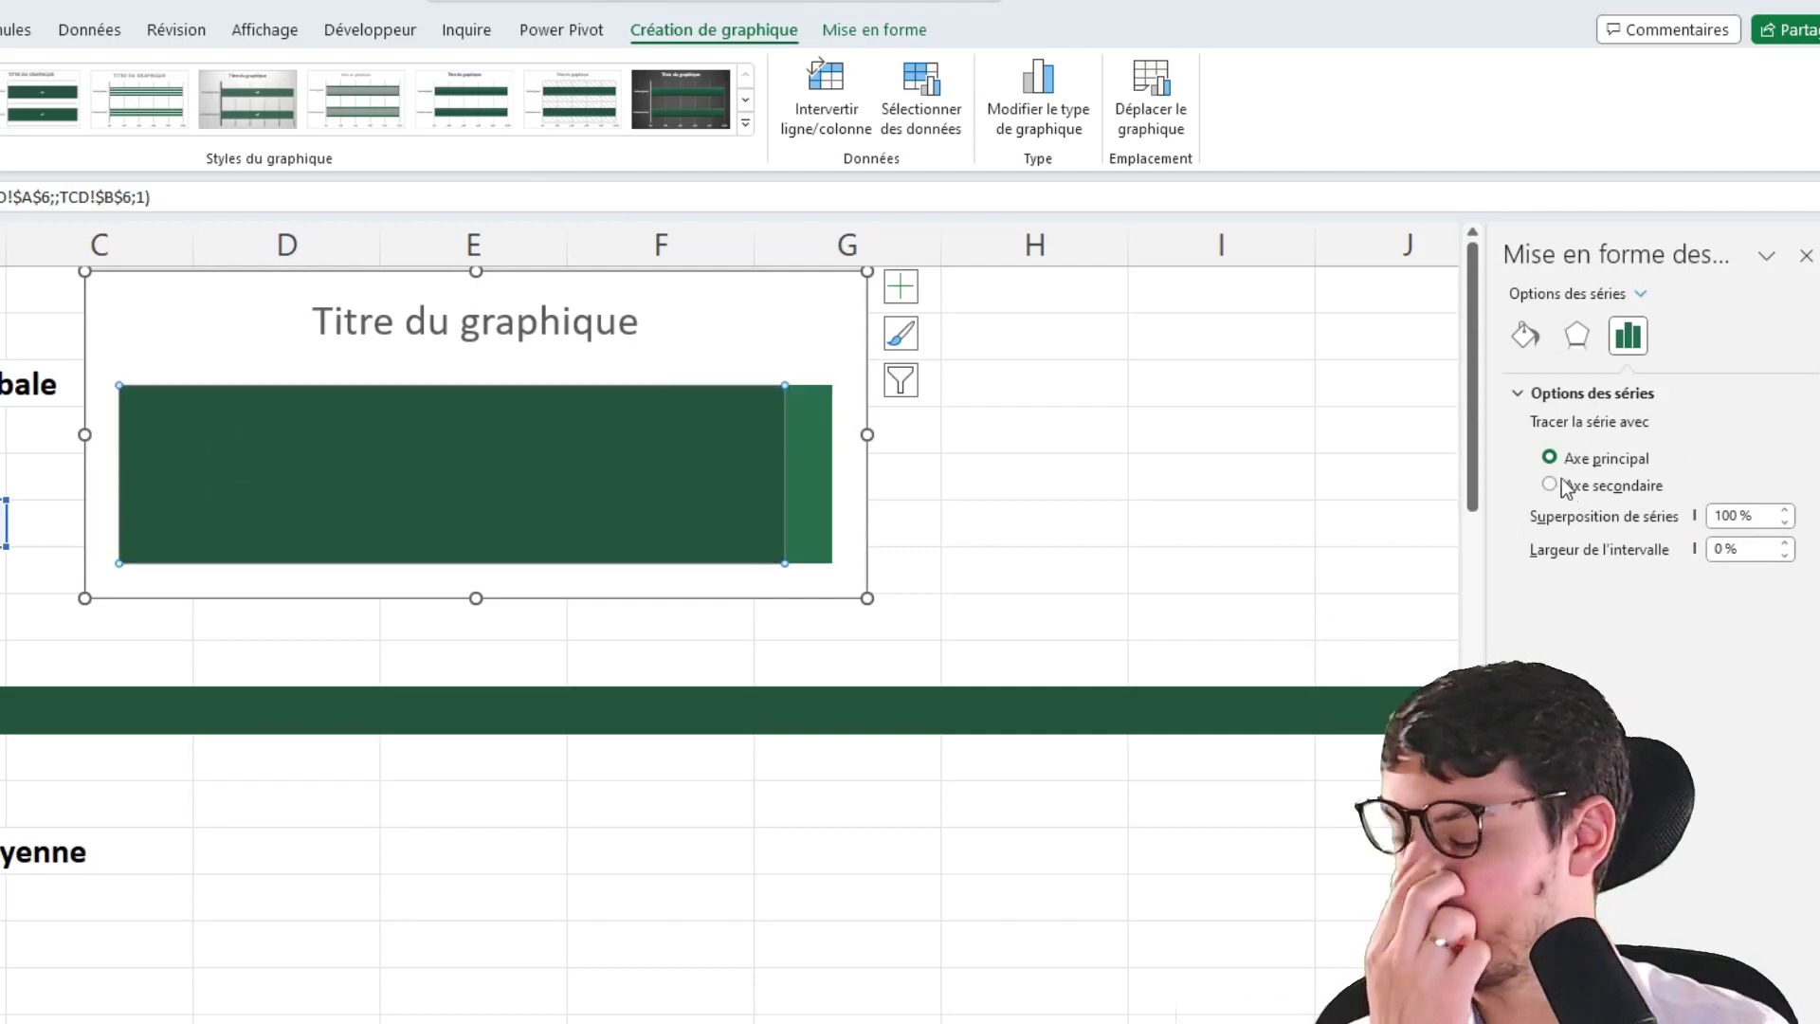
pyautogui.click(643, 385)
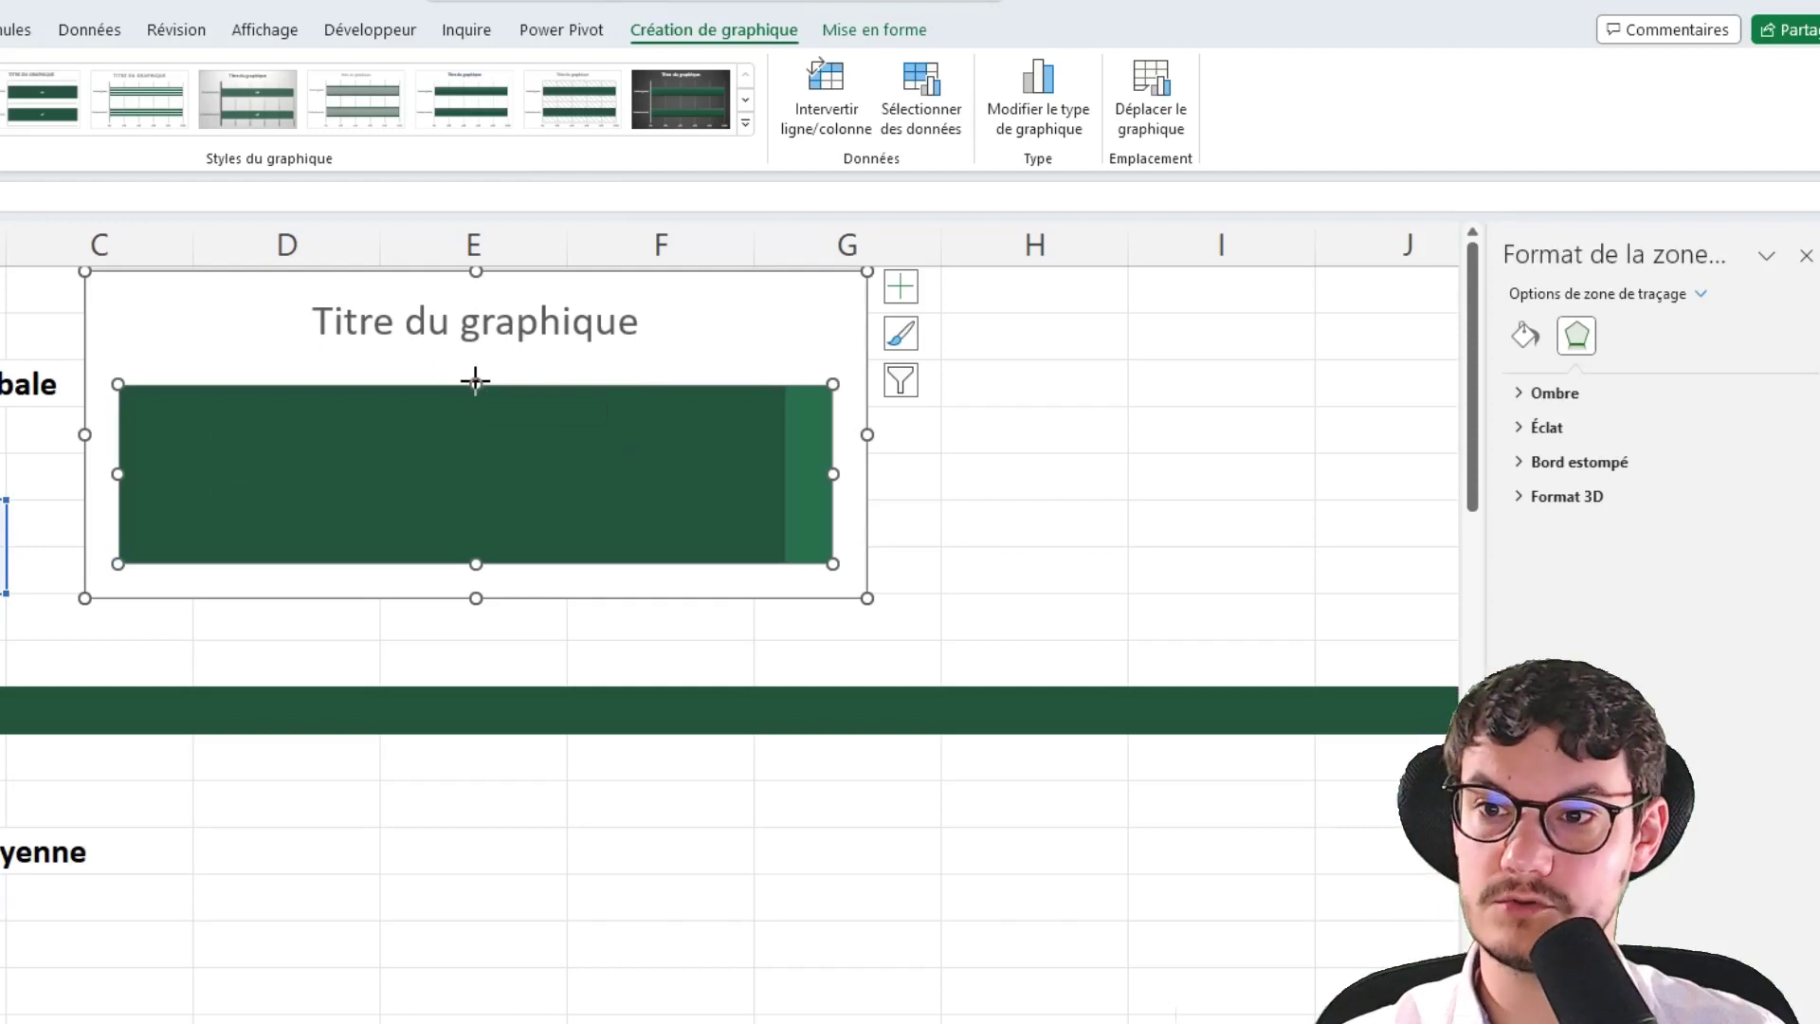
pyautogui.moveTo(476, 384); pyautogui.dragTo(476, 402)
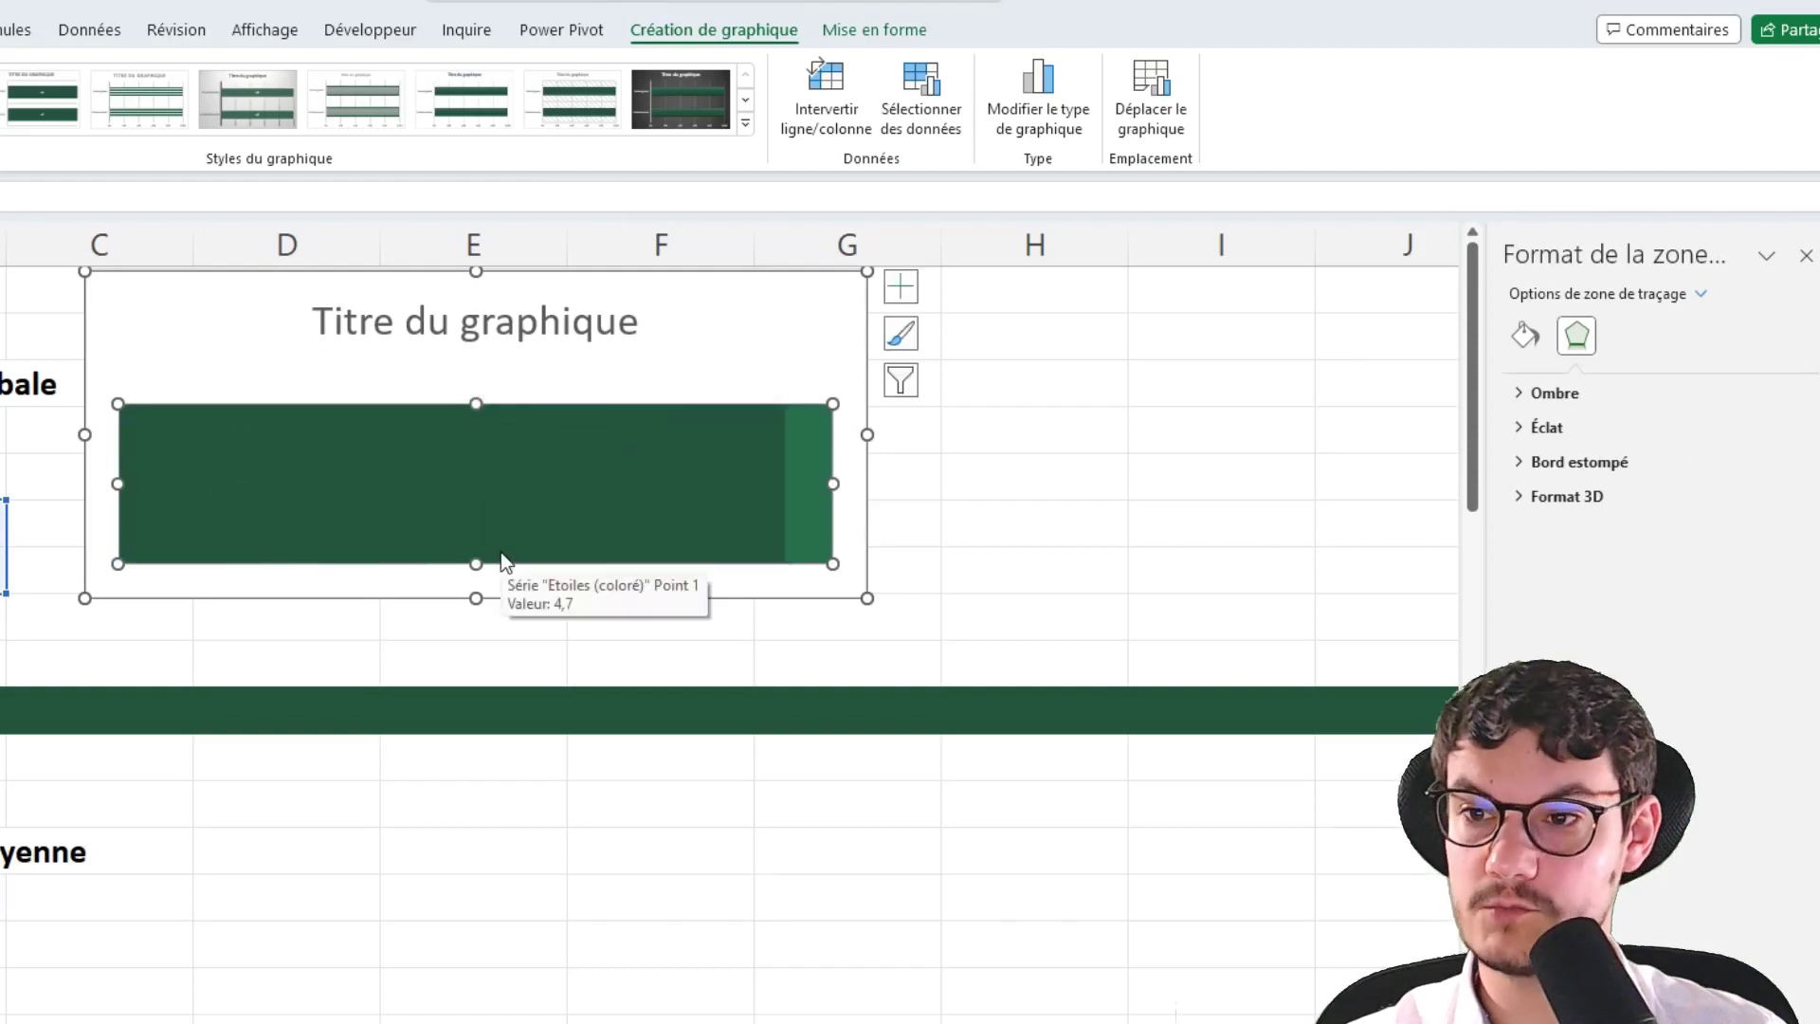
pyautogui.click(1170, 532)
# Fill the Etoiles (coloré) bar with gold
pyautogui.click(517, 506)
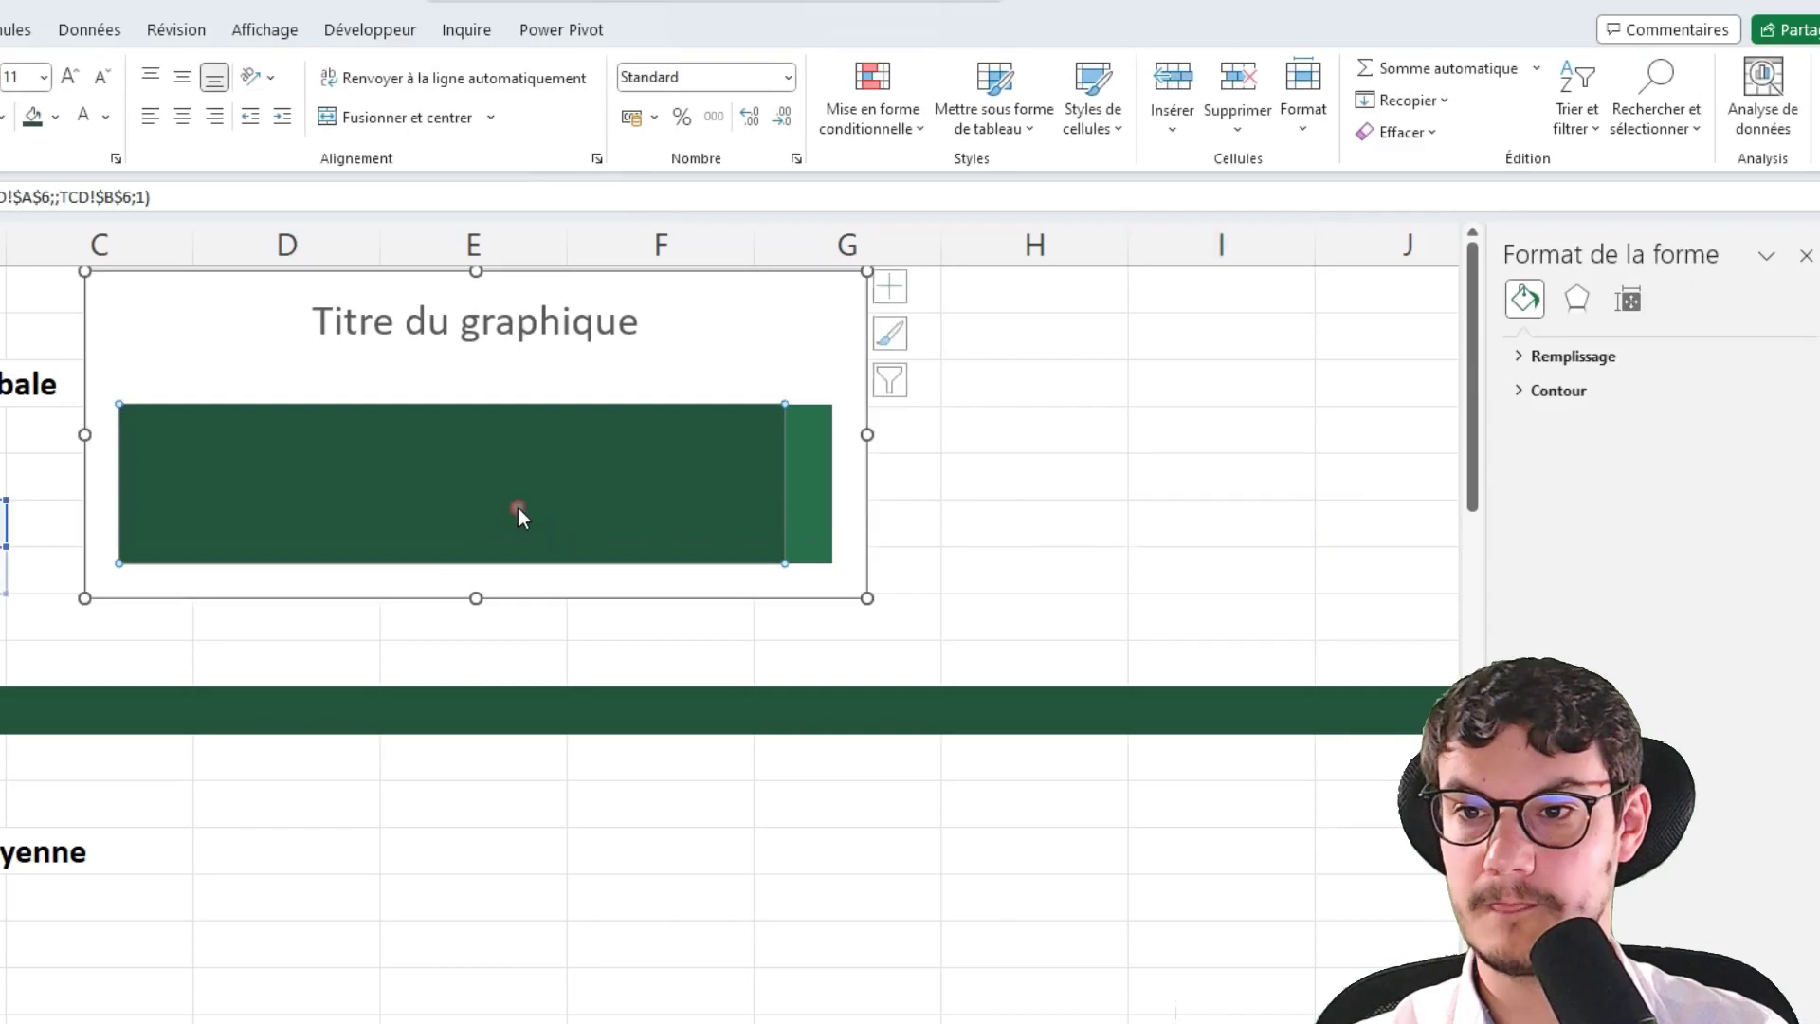
pyautogui.click(577, 456)
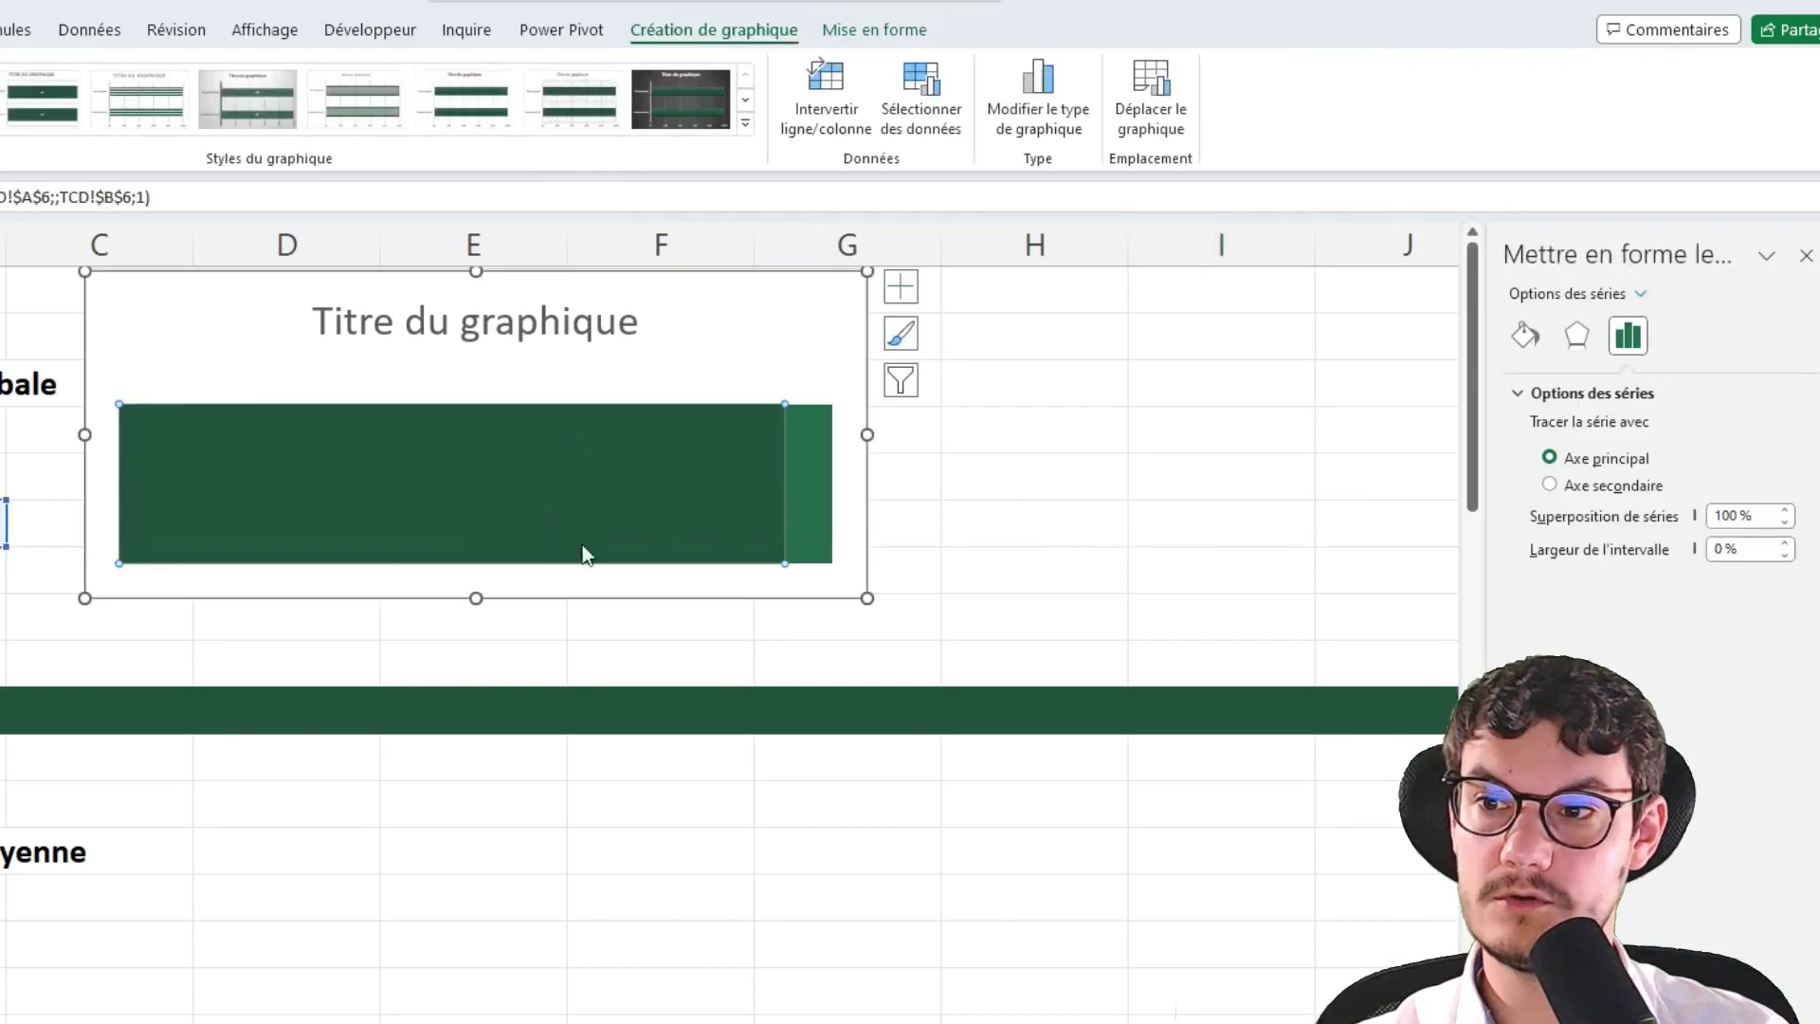
pyautogui.click(1524, 335)
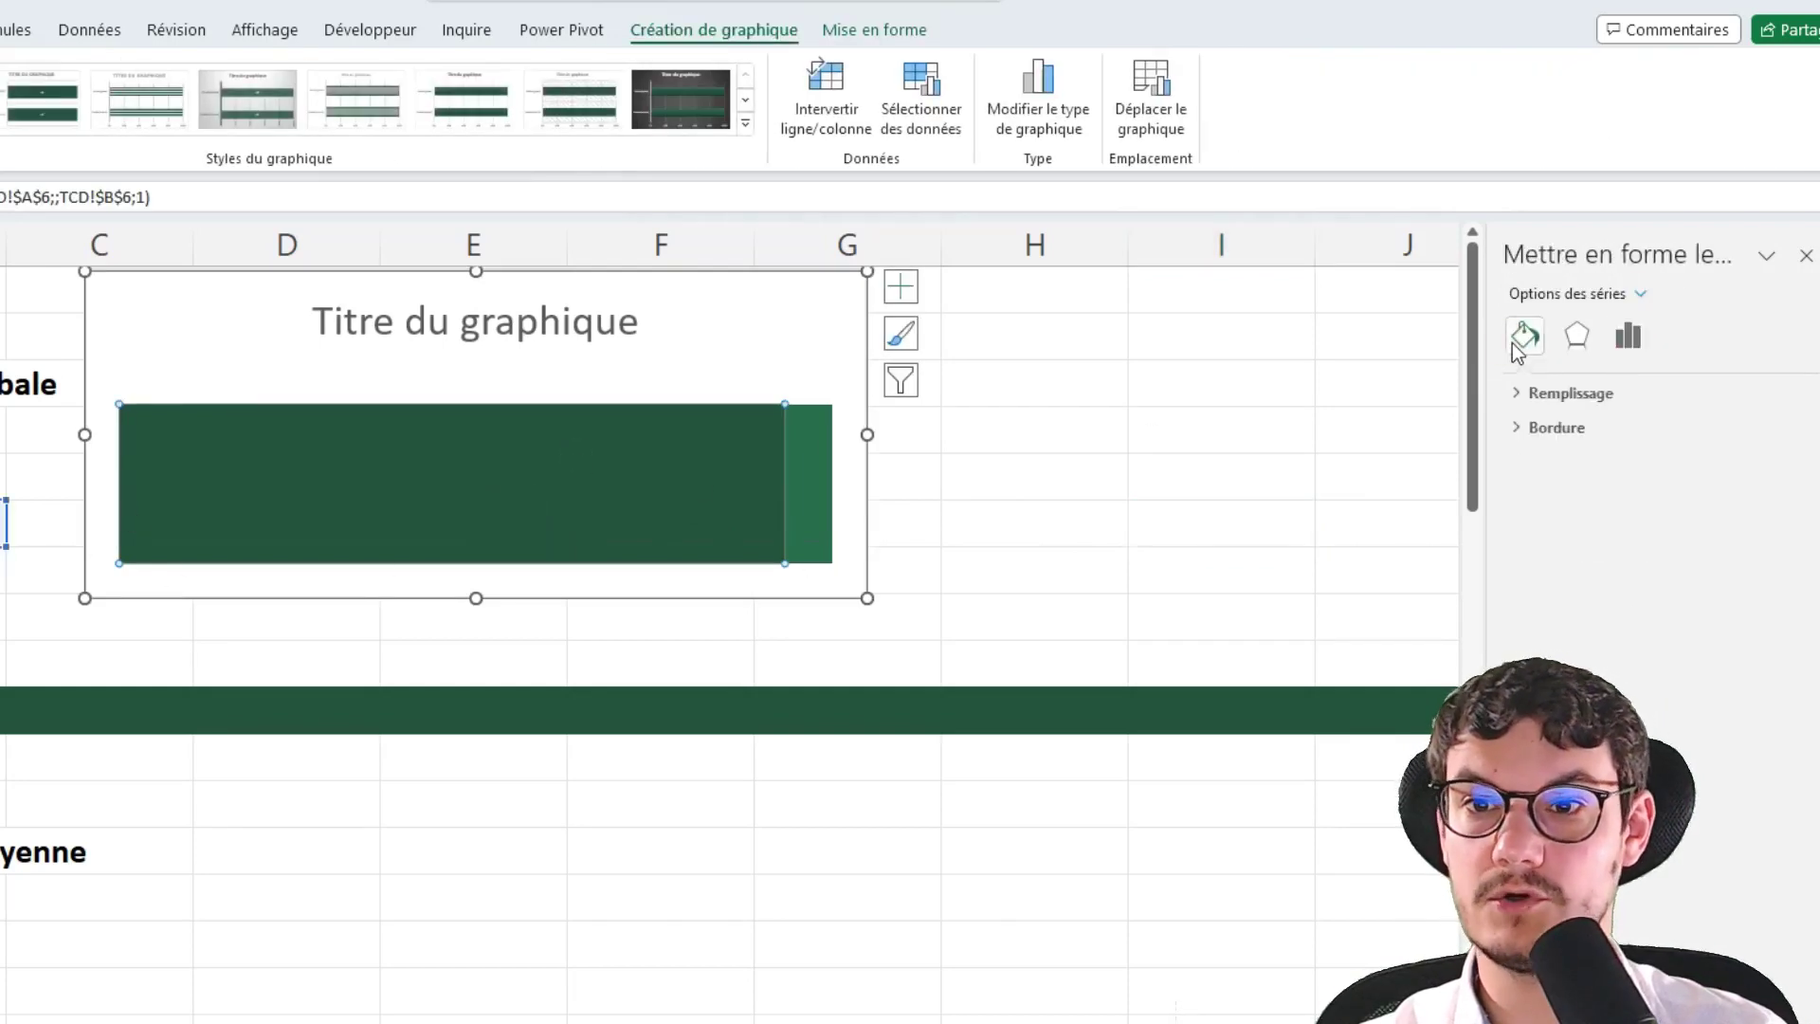
pyautogui.click(1573, 393)
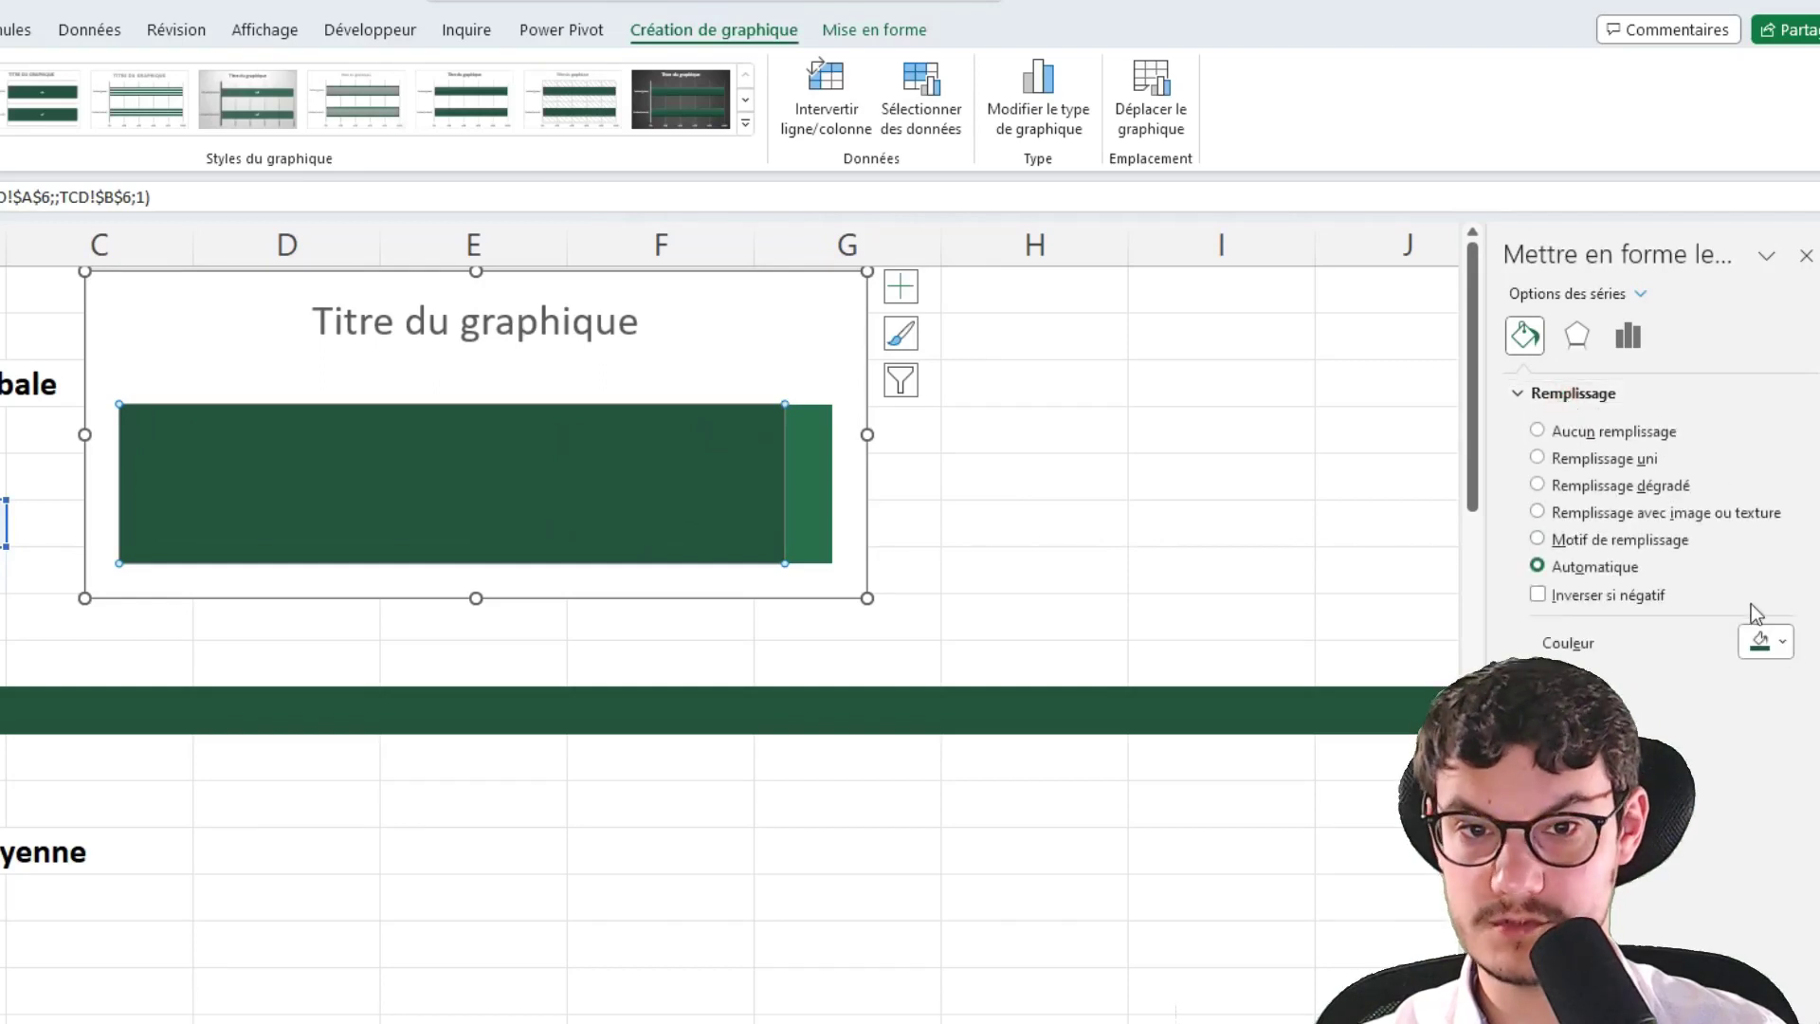
pyautogui.click(1766, 643)
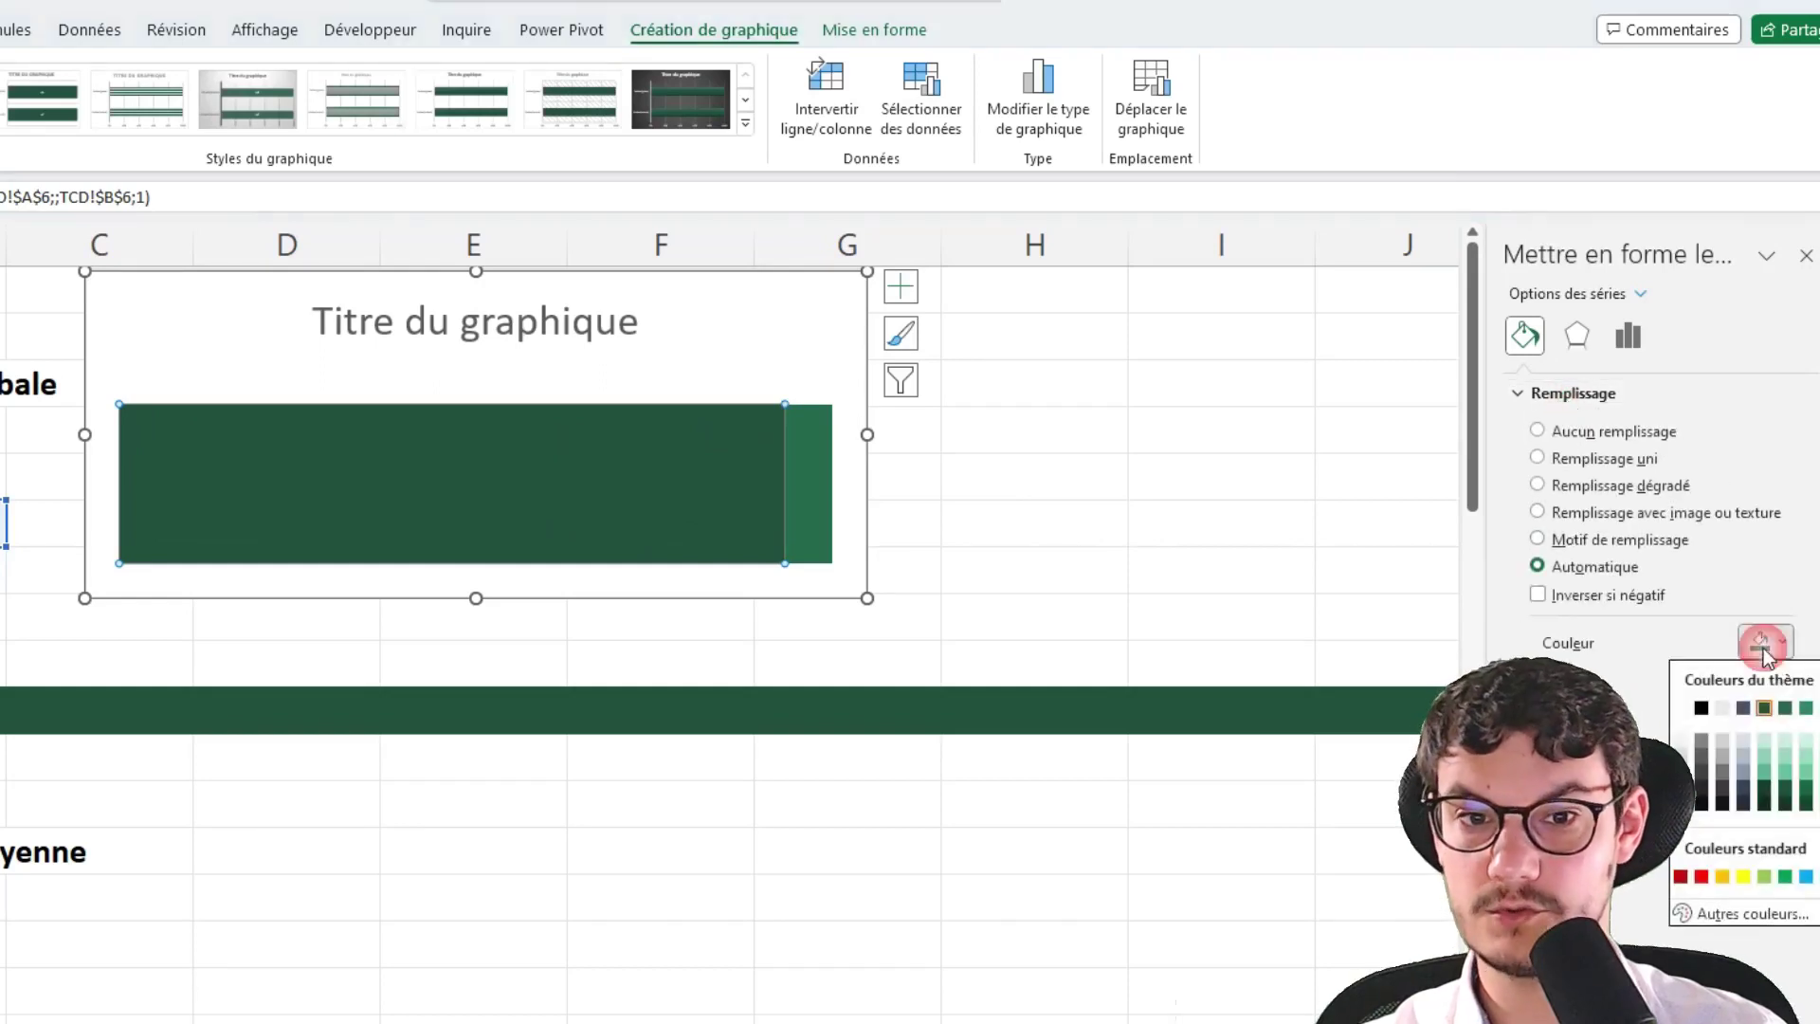
pyautogui.click(1723, 877)
# Fill the remaining Etoiles (grises) segment with grey and review the chart colours
pyautogui.click(798, 487)
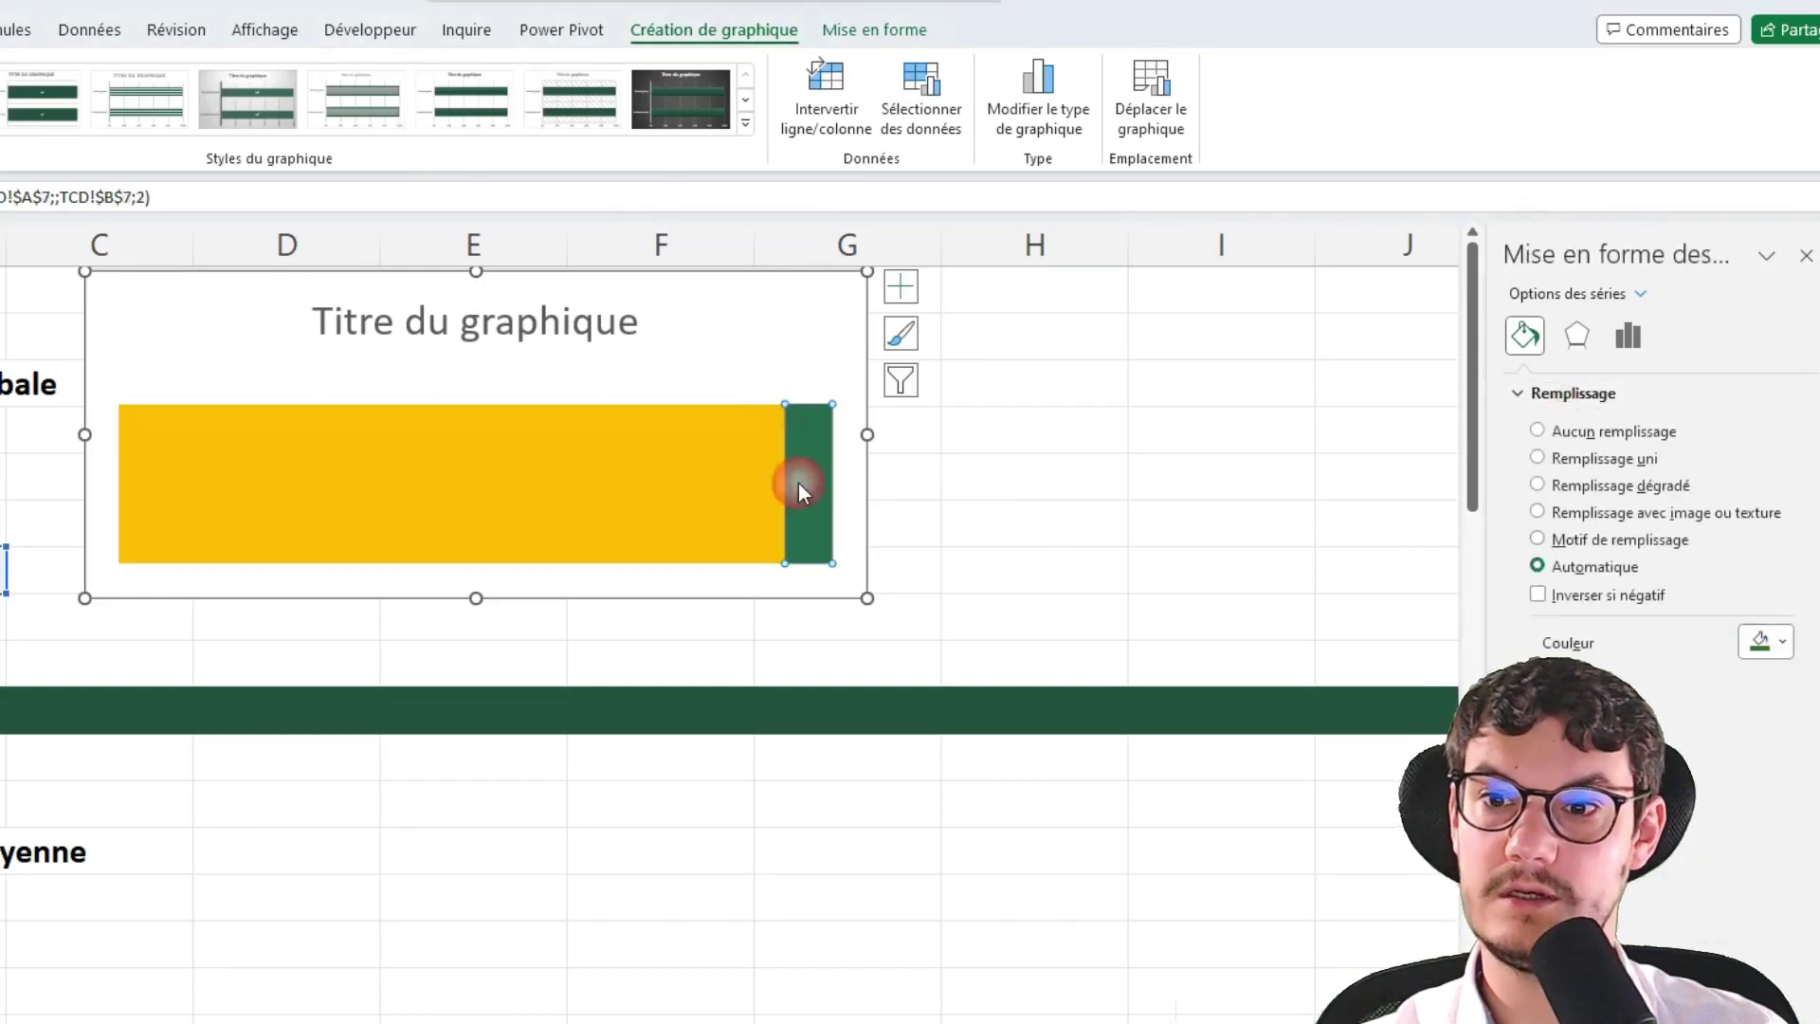
pyautogui.click(1755, 649)
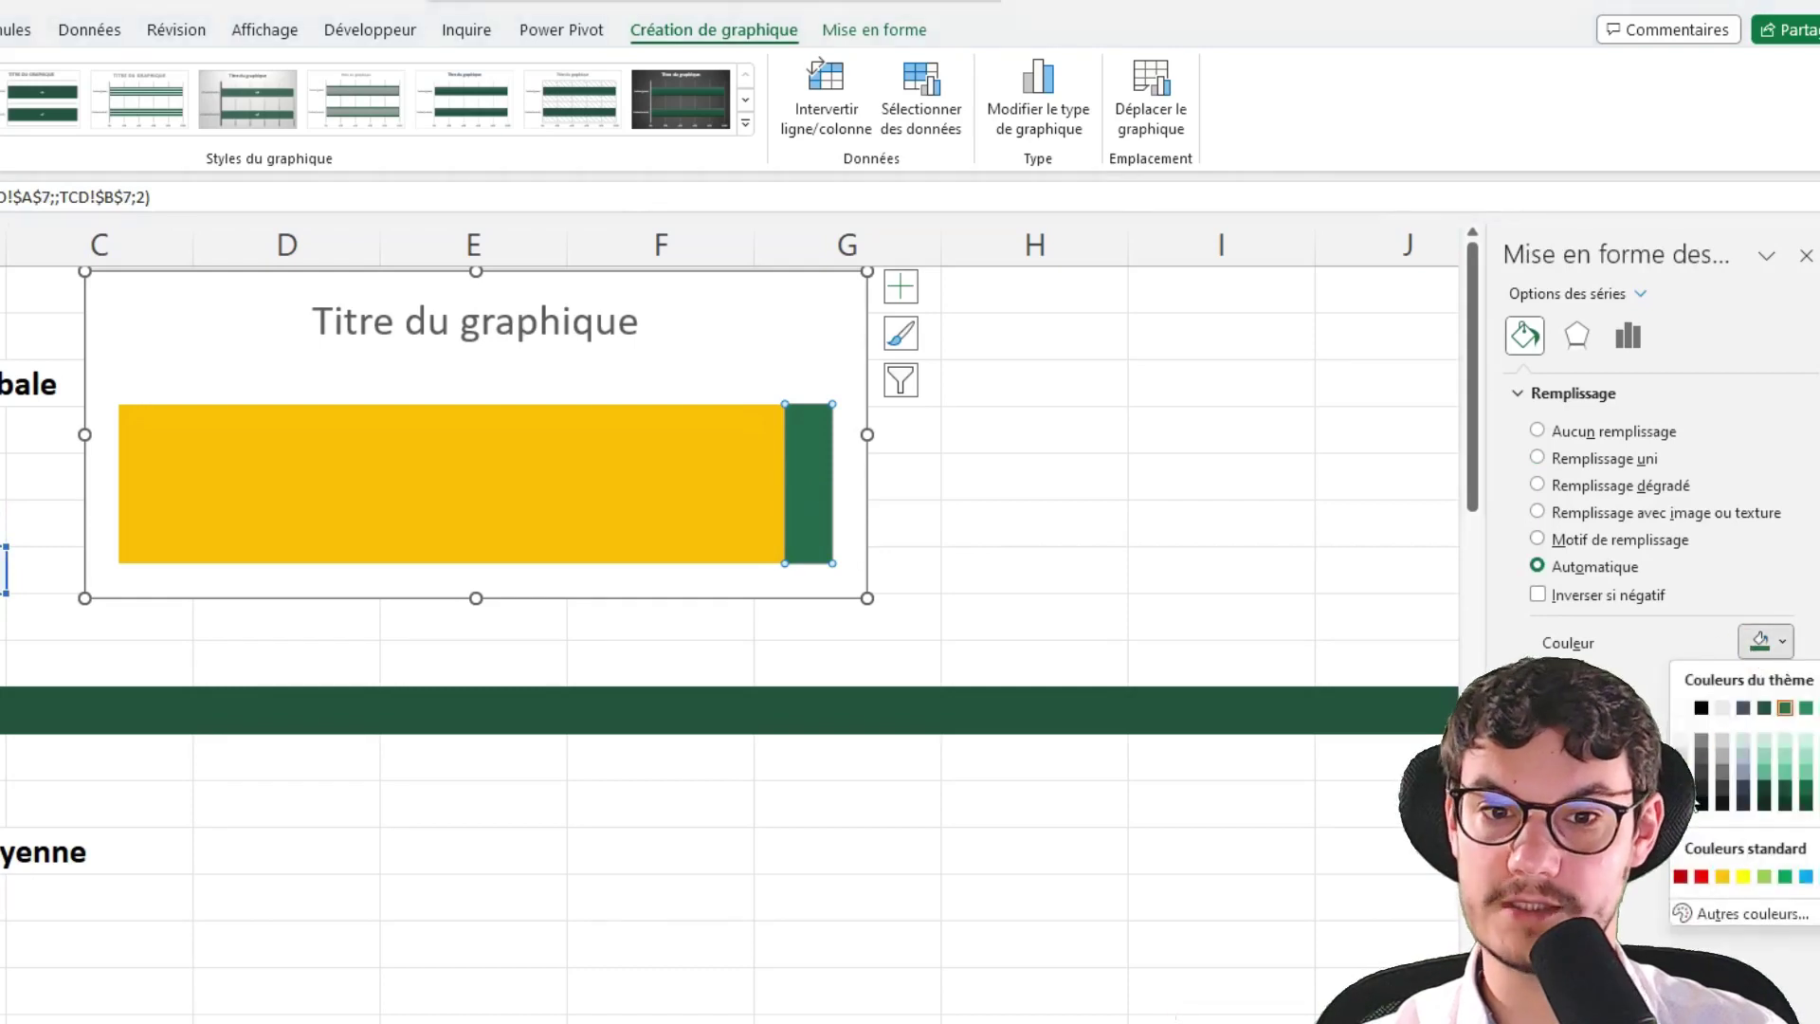
pyautogui.click(1700, 802)
pyautogui.click(1162, 517)
pyautogui.click(1244, 421)
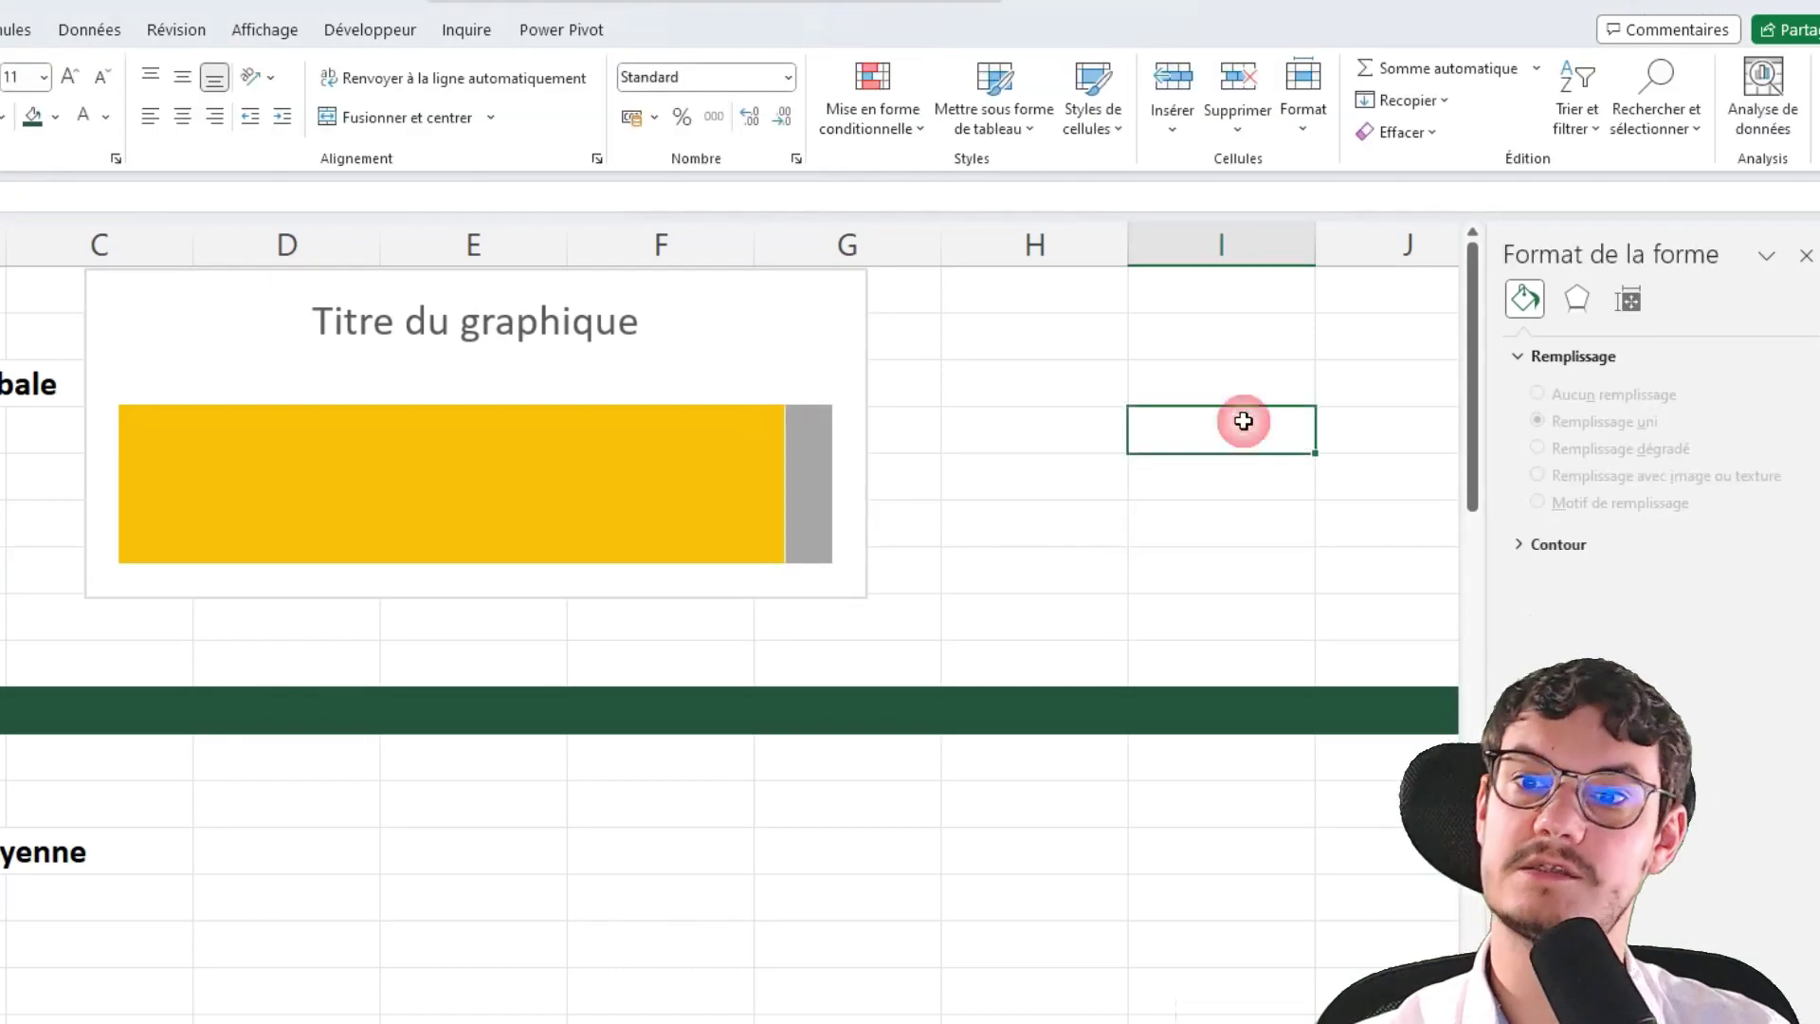
pyautogui.click(791, 374)
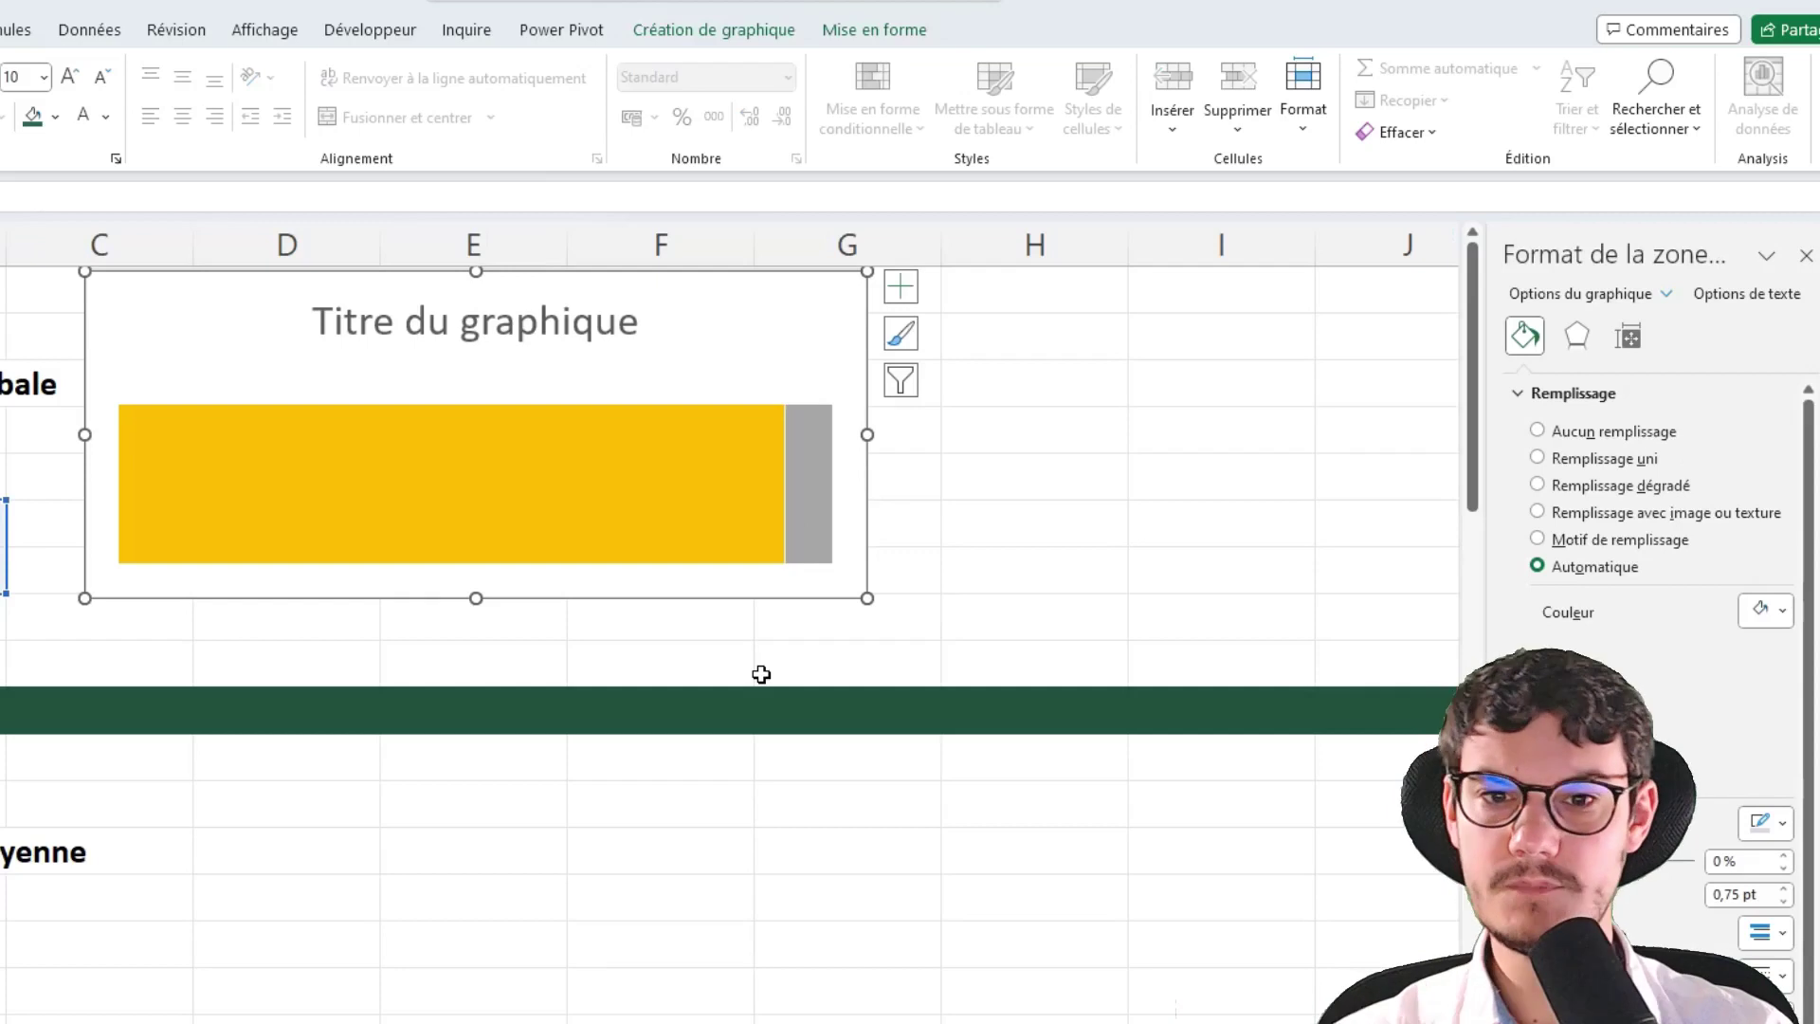
pyautogui.moveTo(833, 448)
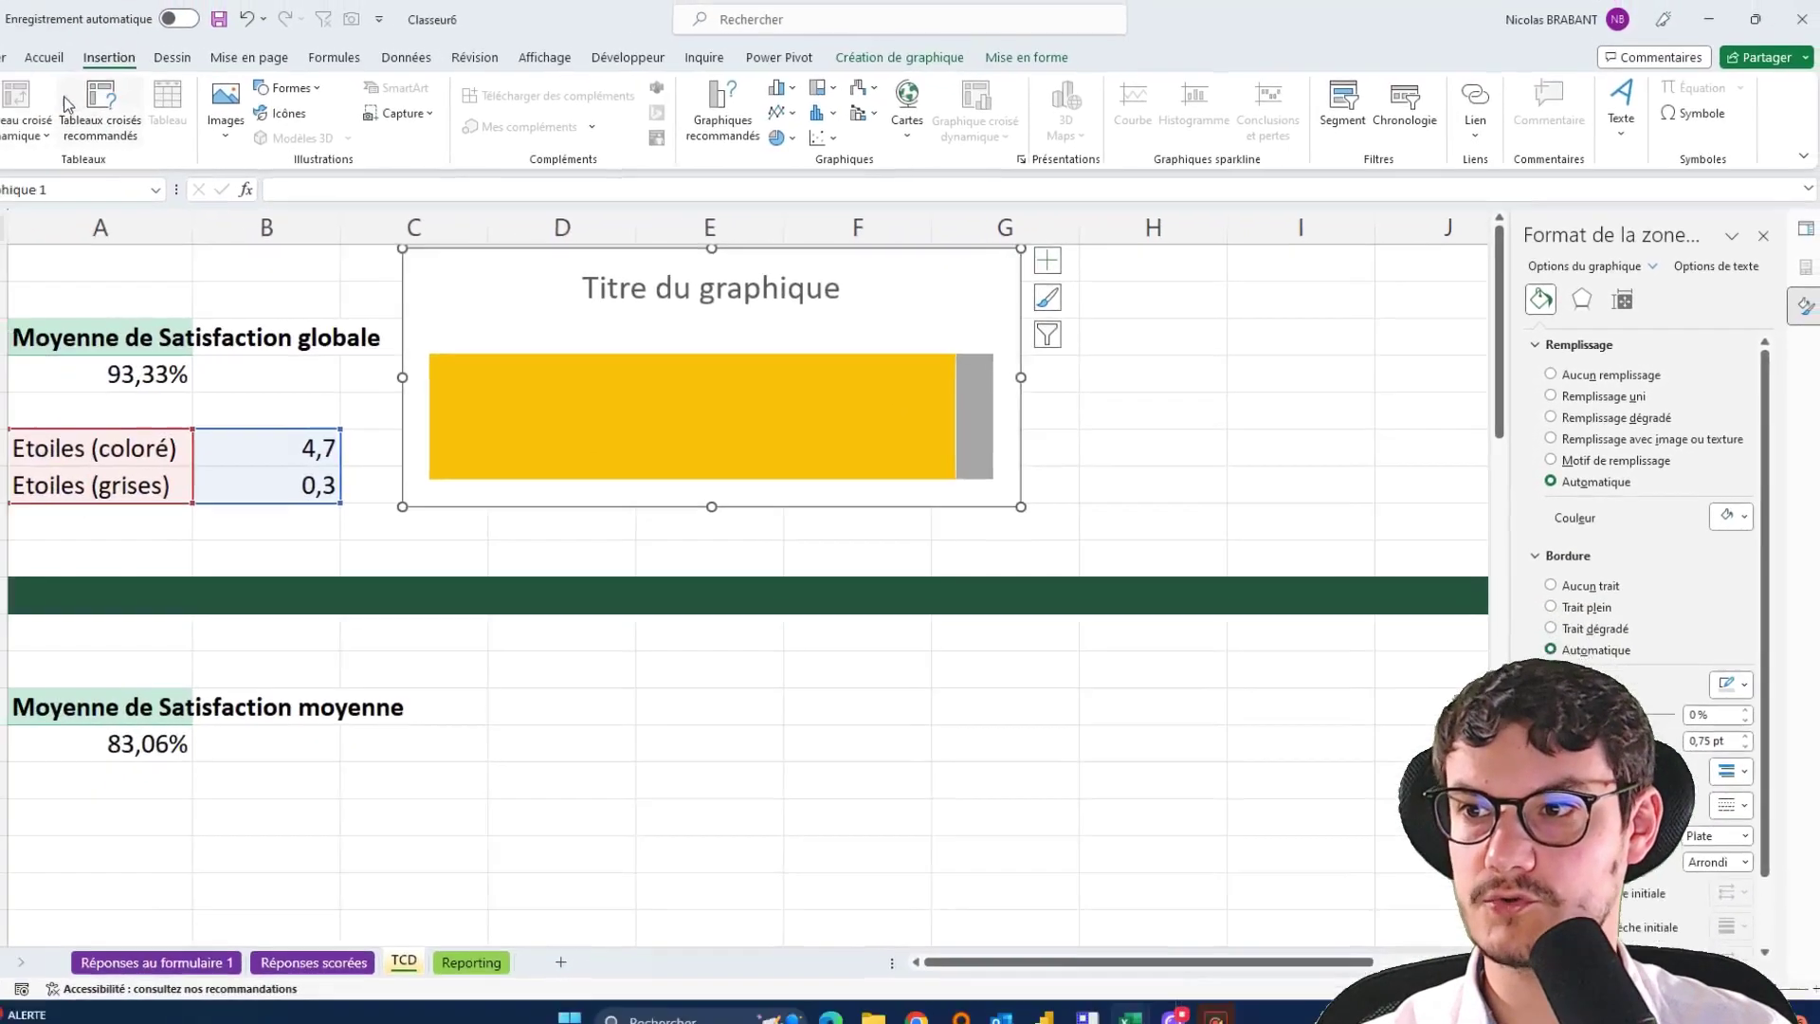
pyautogui.click(0, 31)
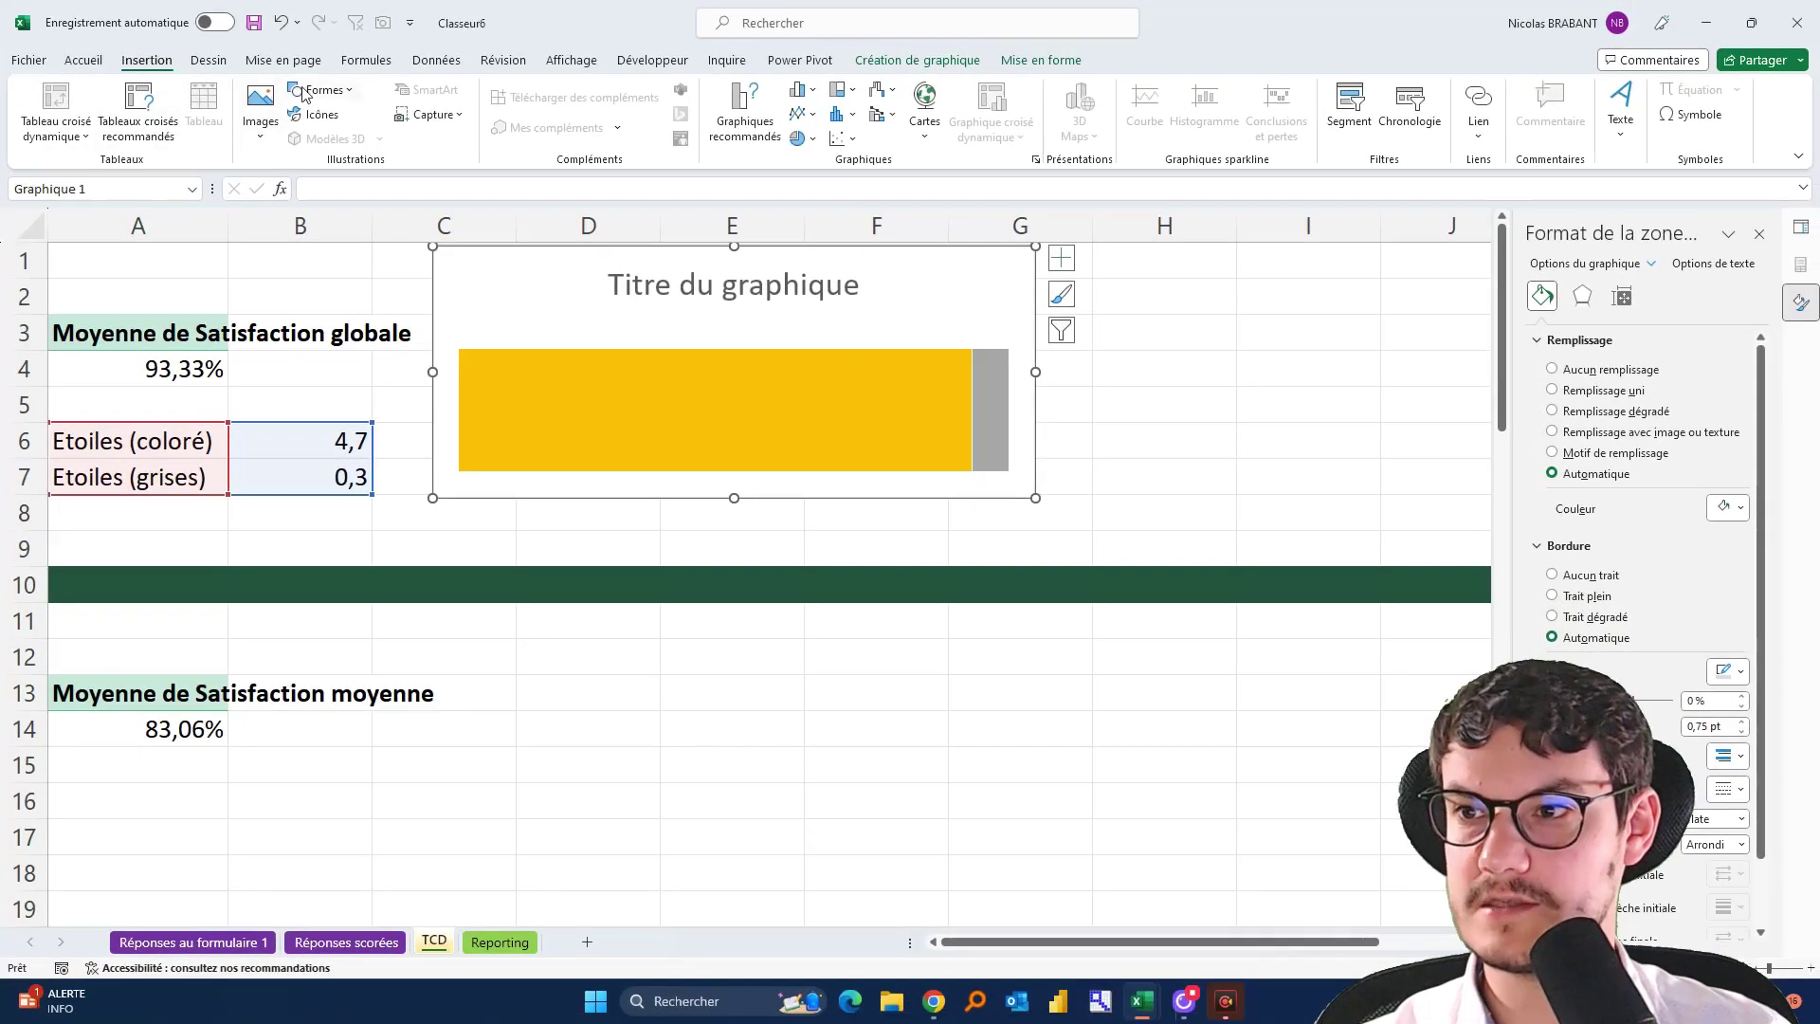
pyautogui.click(0, 68)
pyautogui.click(350, 139)
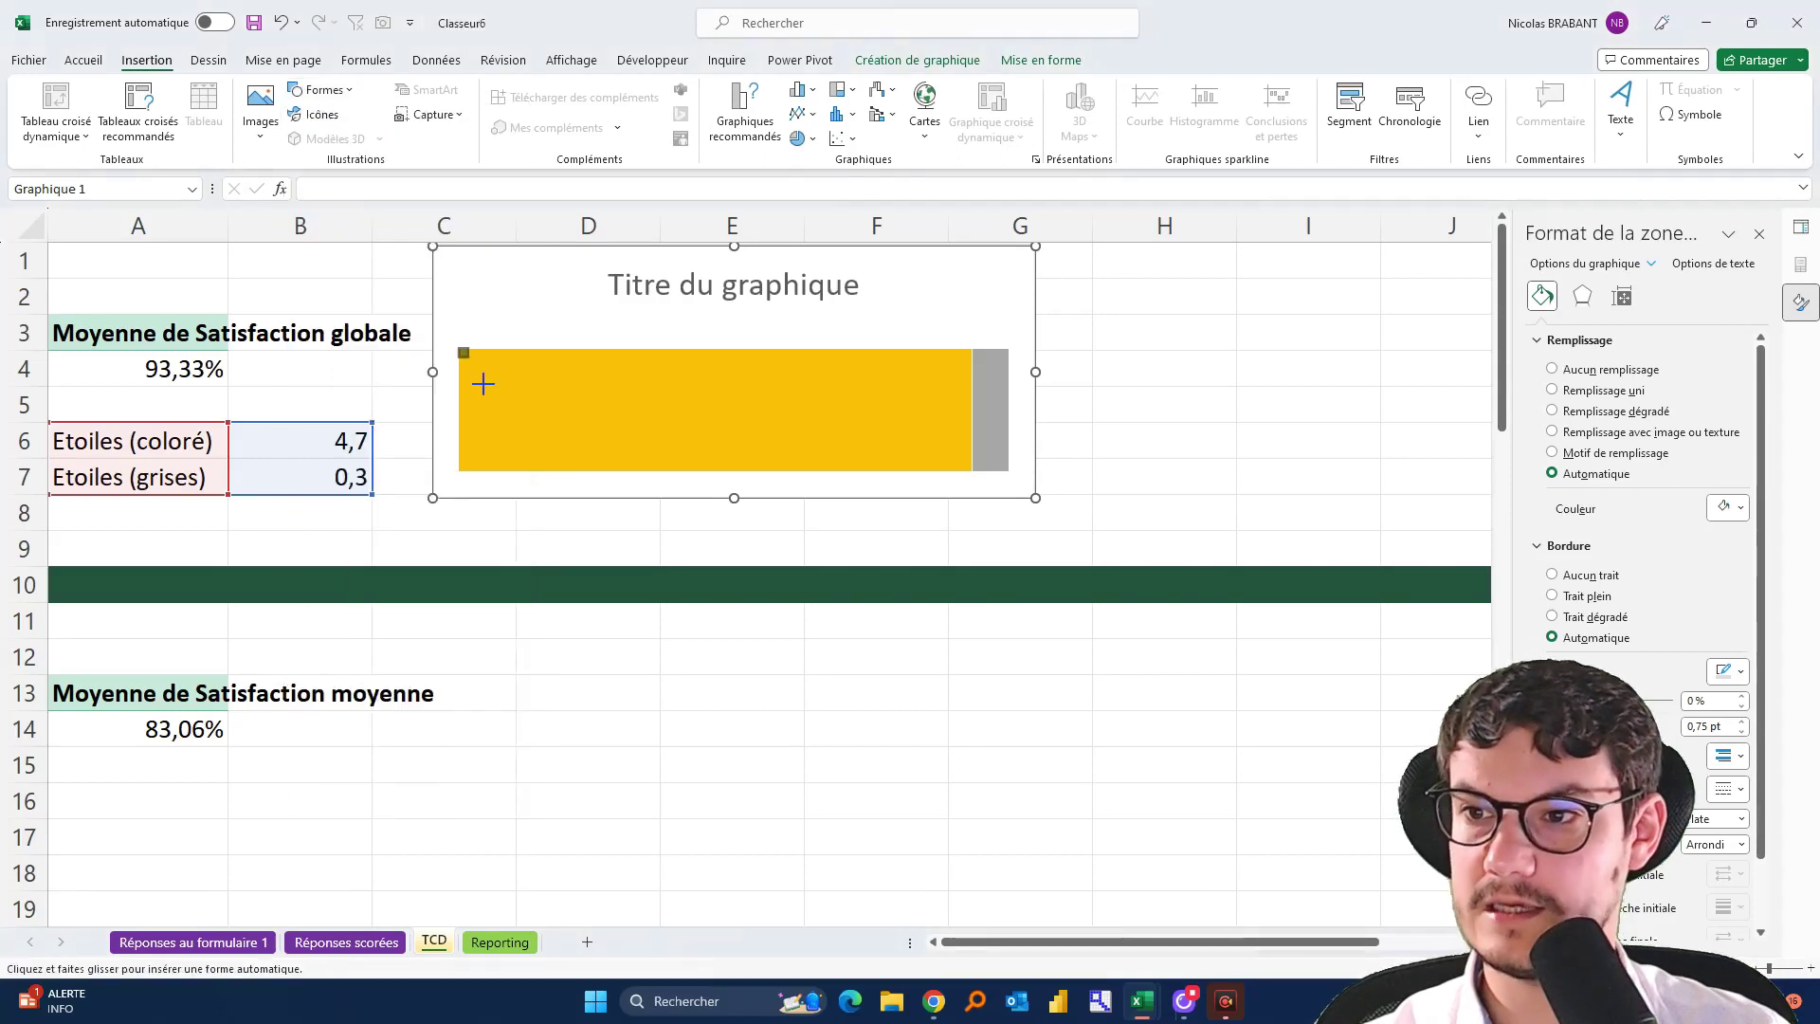
pyautogui.moveTo(459, 349)
pyautogui.mouseDown()
pyautogui.moveTo(736, 516)
pyautogui.moveTo(1008, 471)
pyautogui.mouseUp()
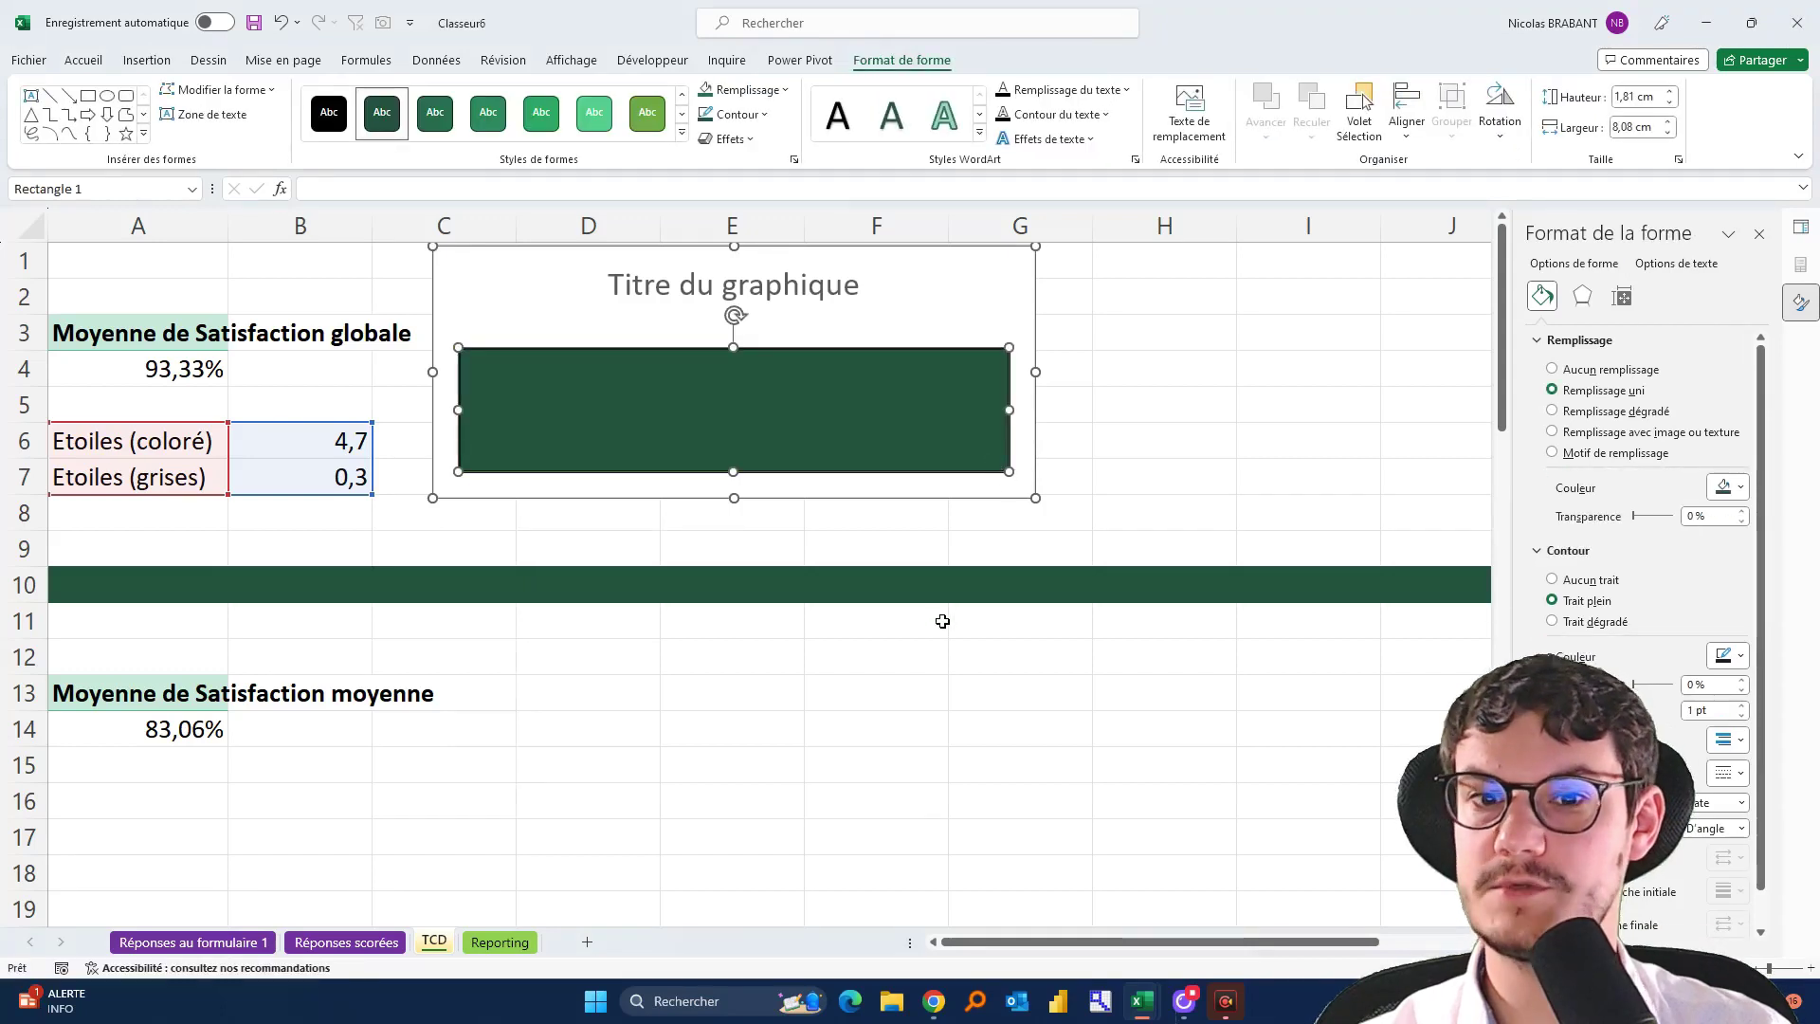
pyautogui.click(1590, 580)
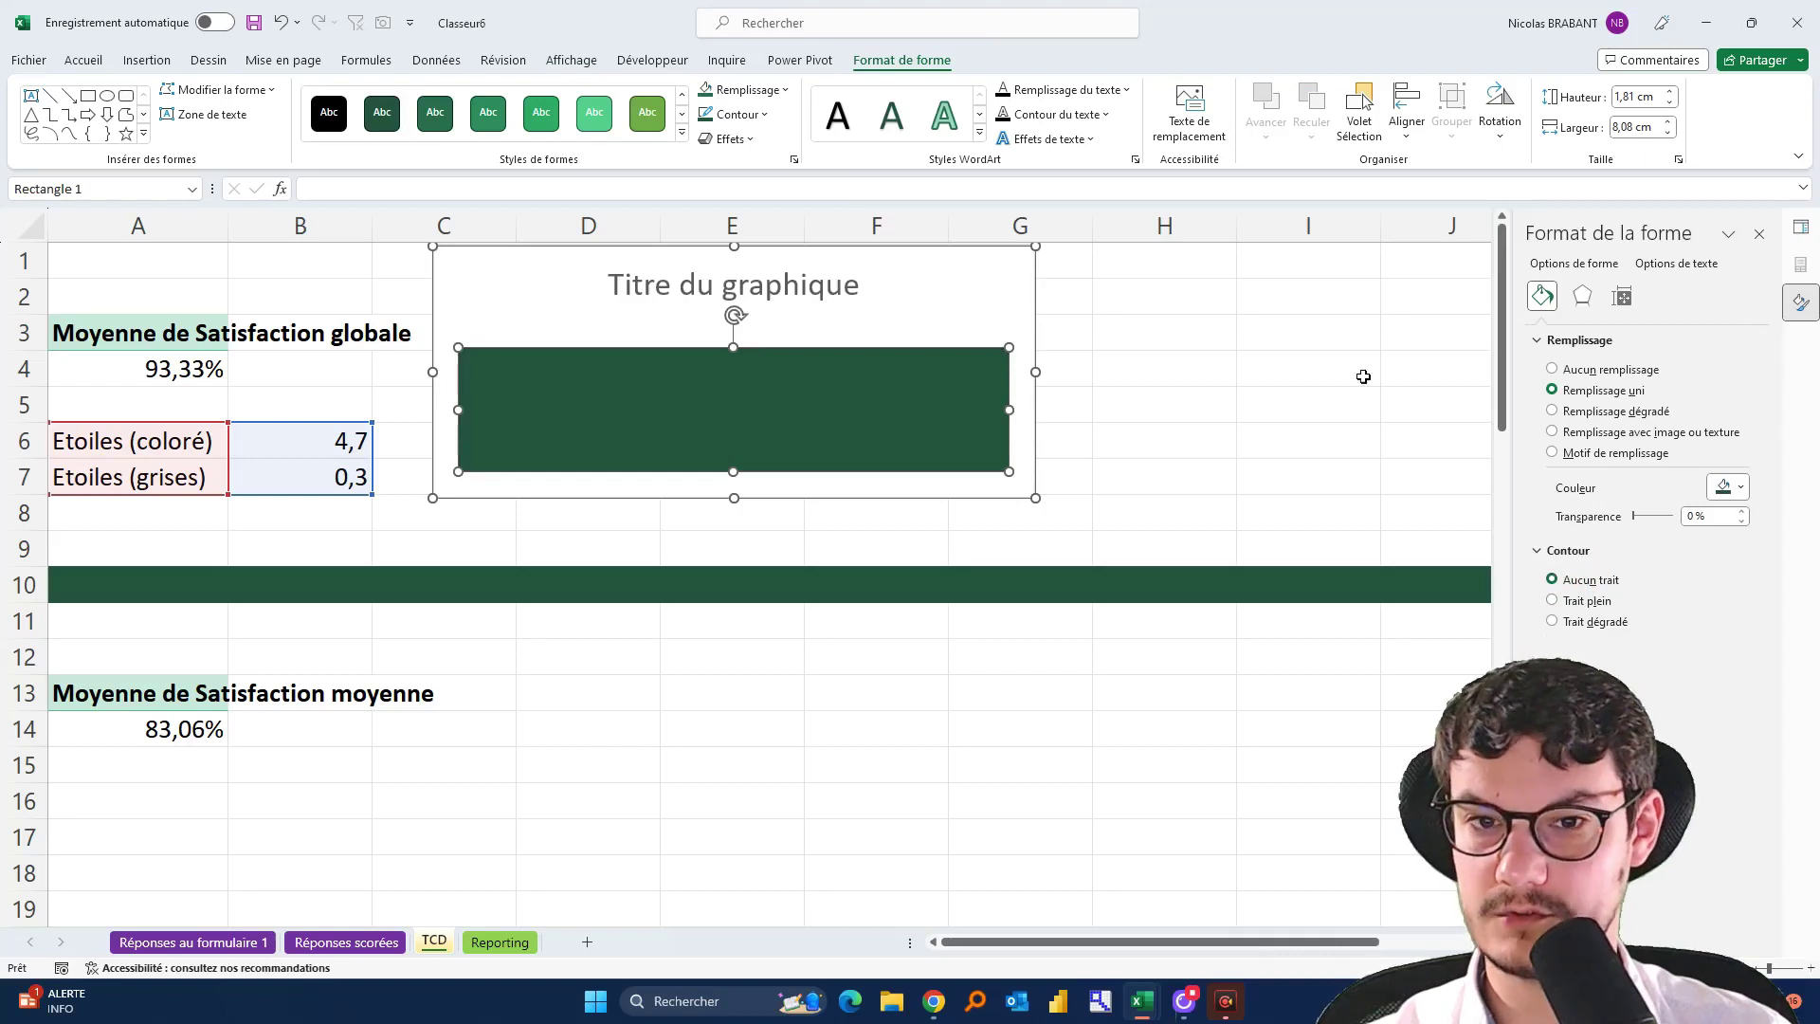
pyautogui.click(1231, 332)
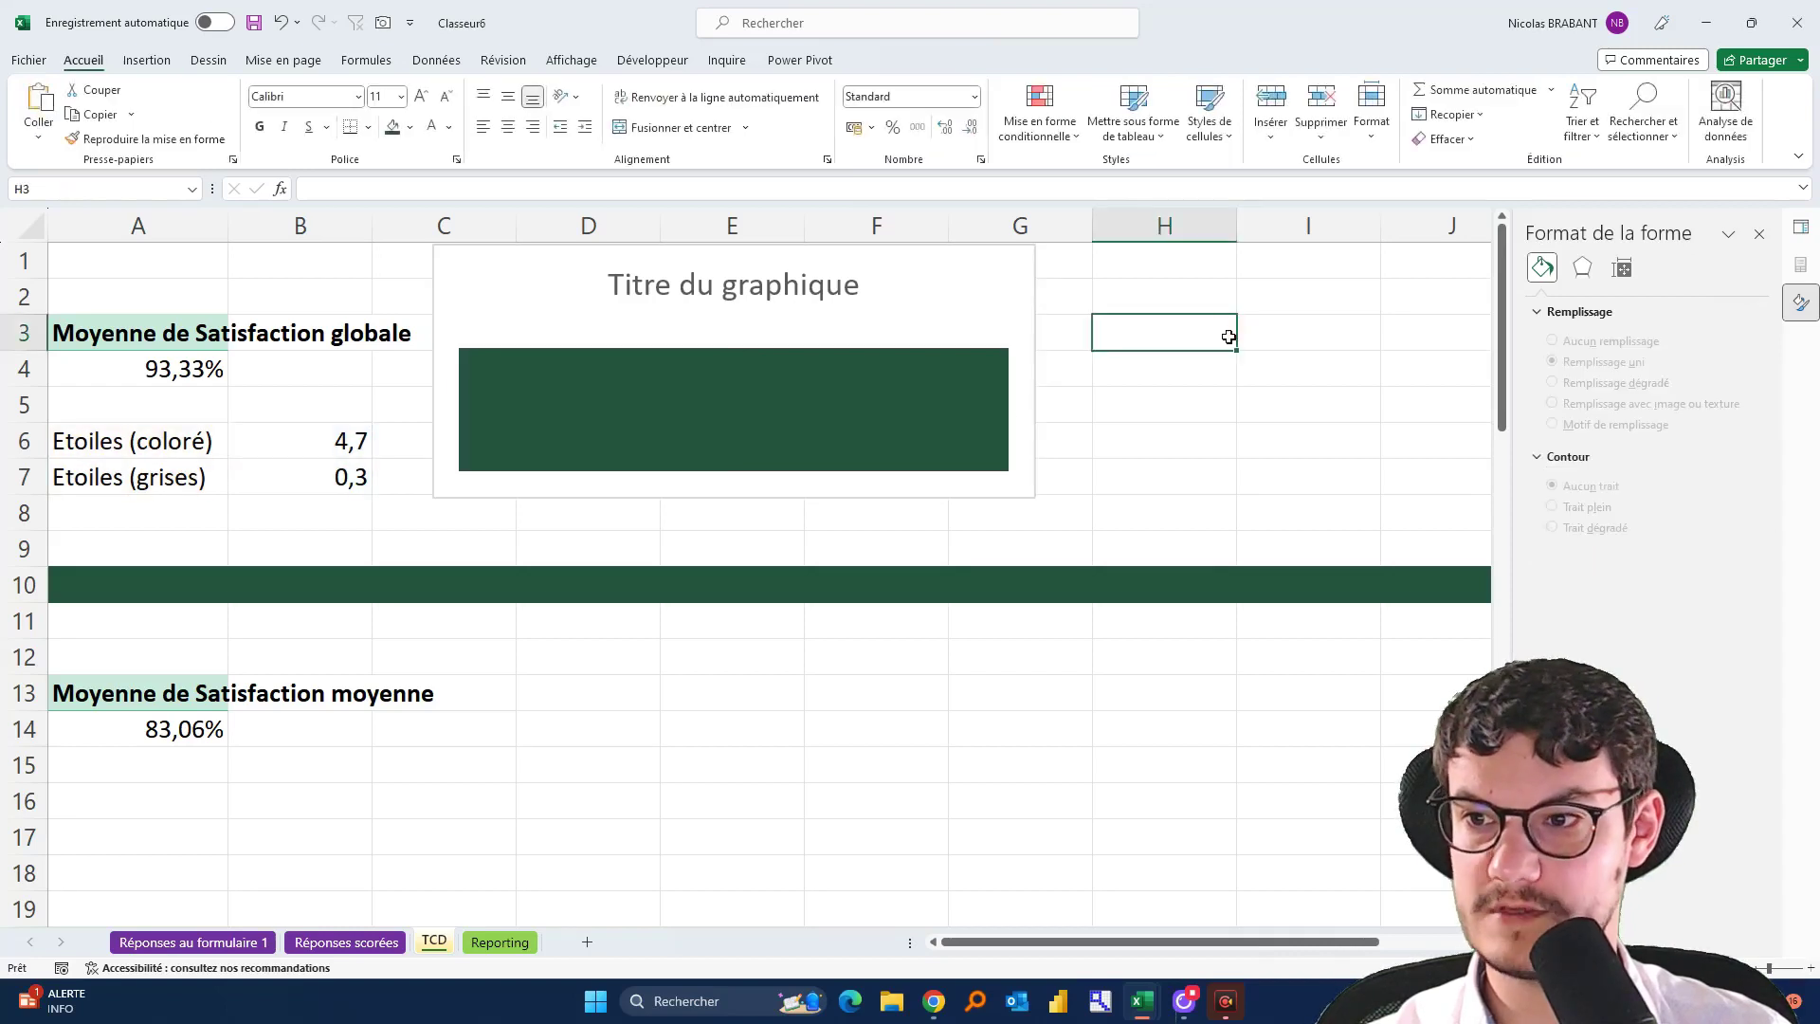
pyautogui.click(898, 397)
pyautogui.press('Delete')
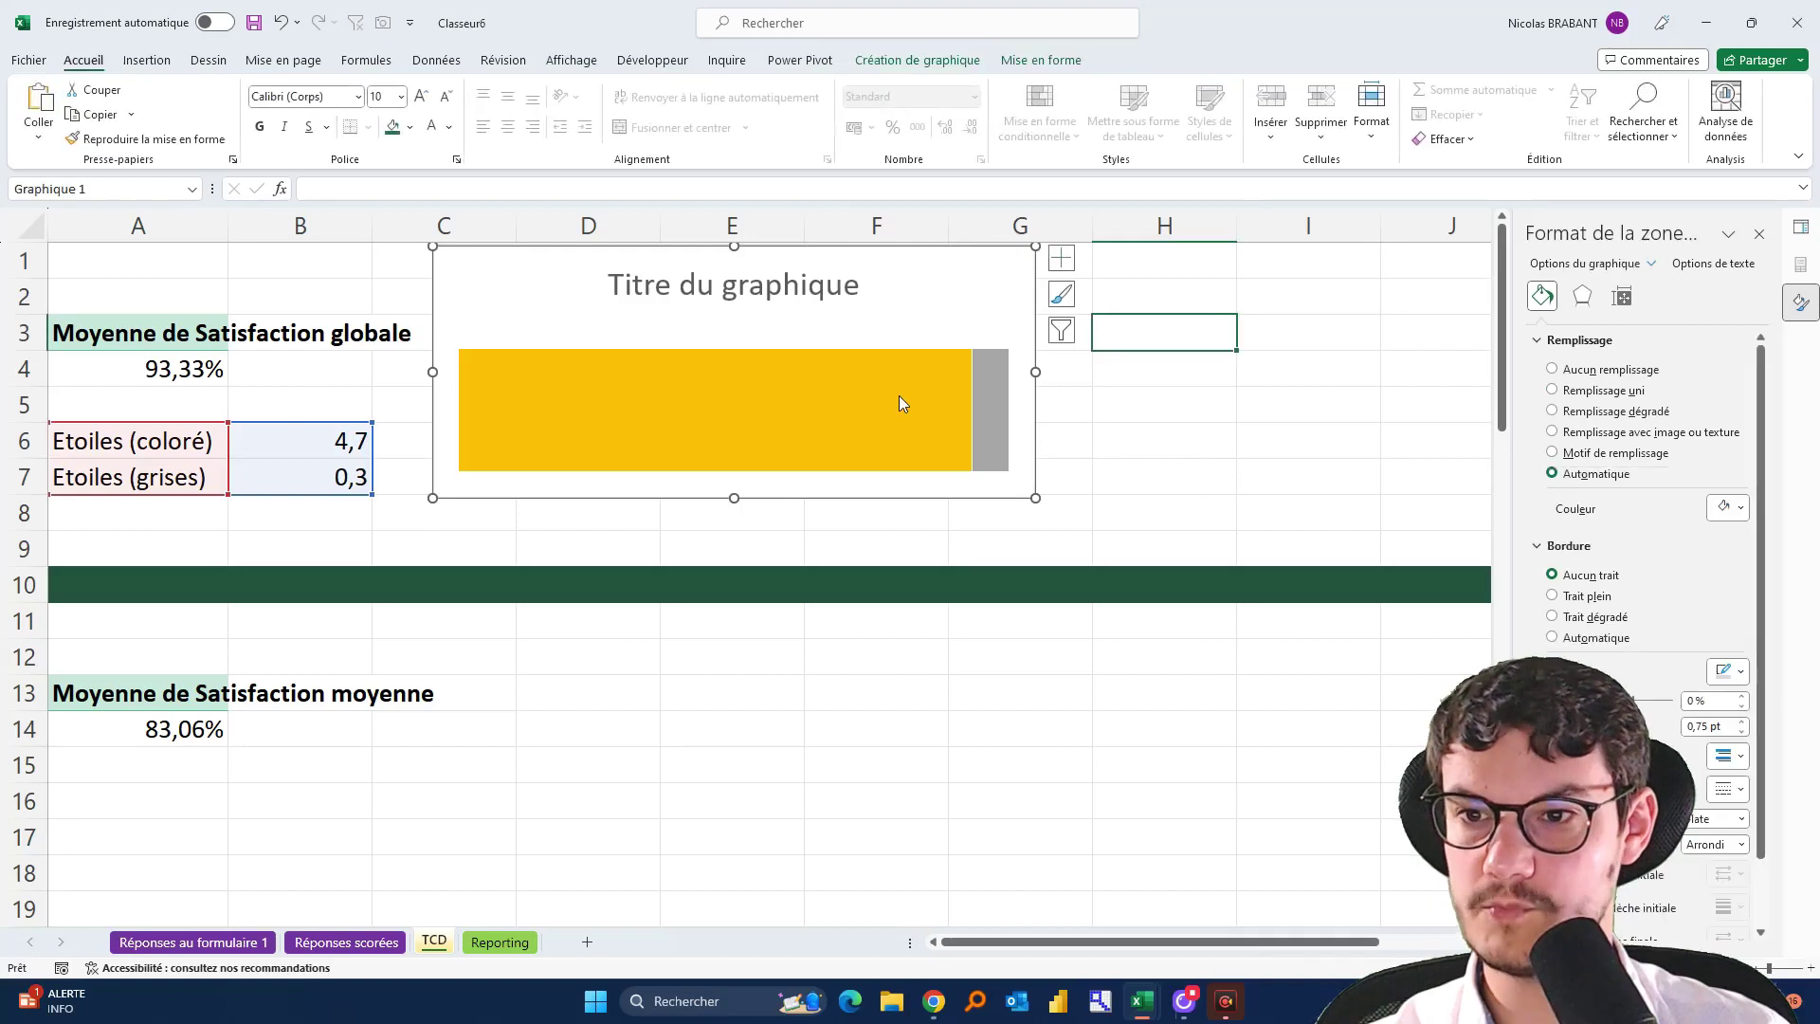
# Launch PowerPoint from the Start menu by searching 'power'
pyautogui.click(597, 1002)
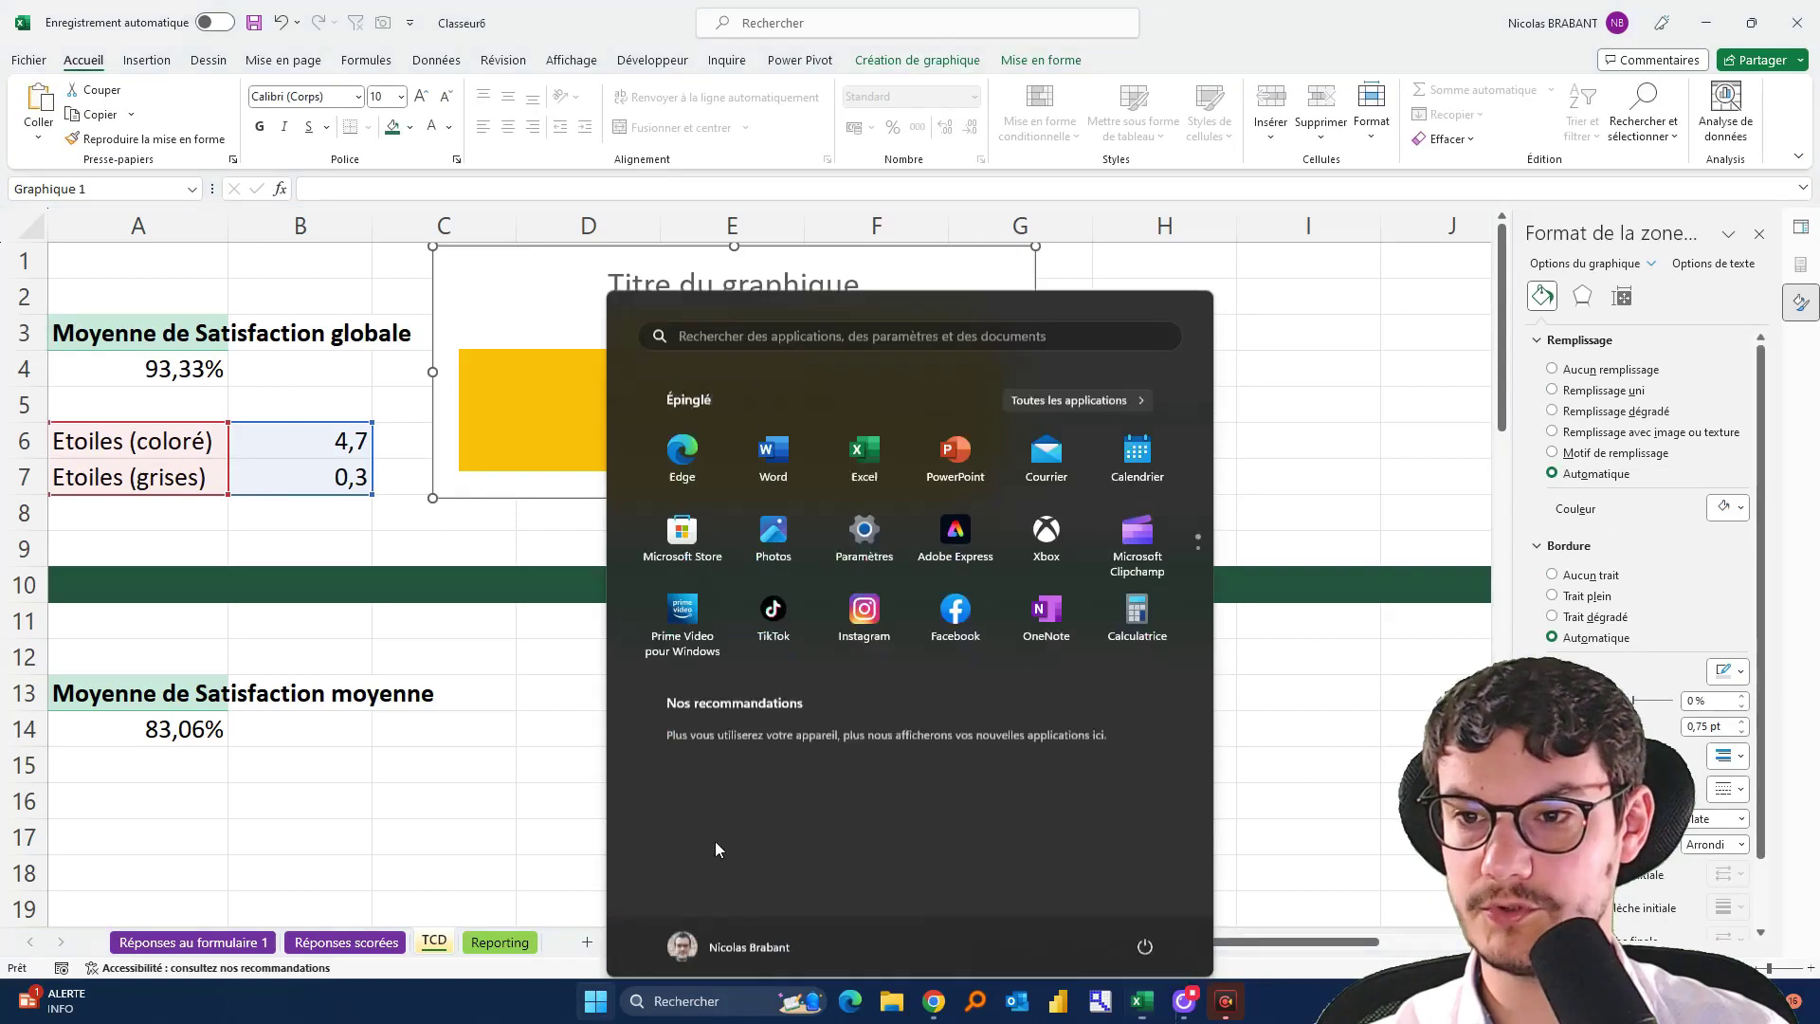
pyautogui.write('power')
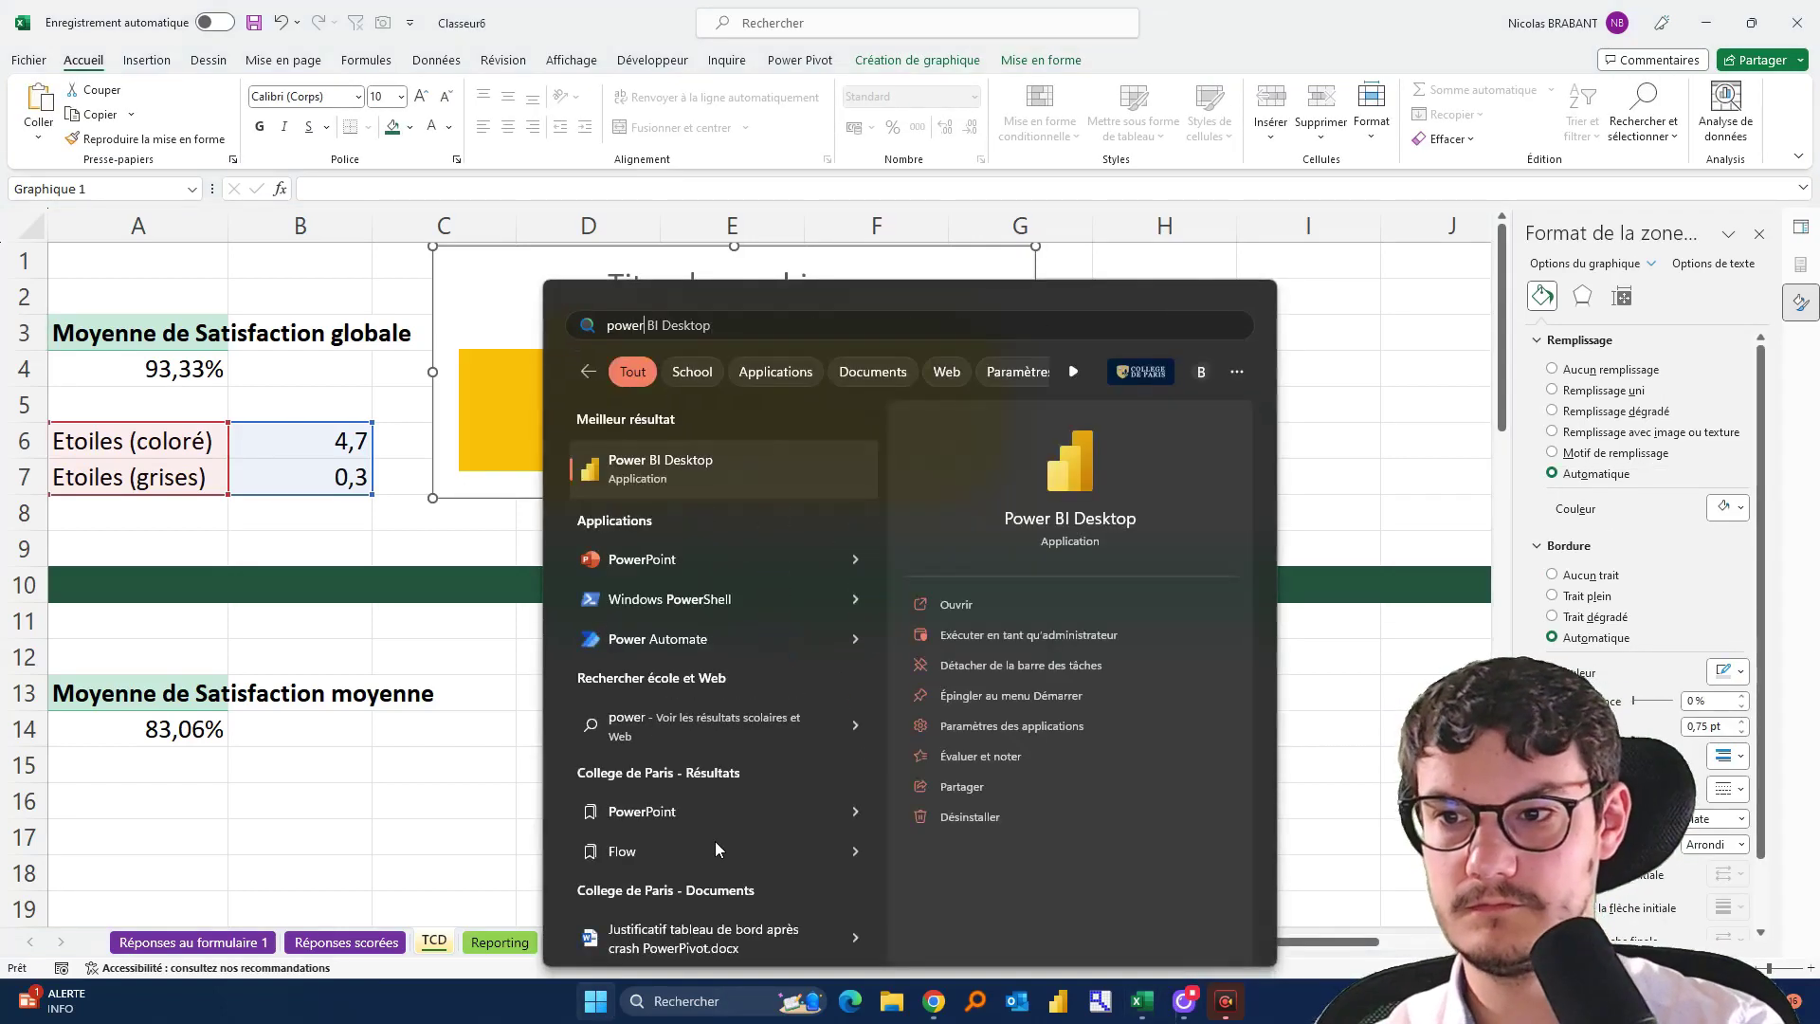
pyautogui.press('Down')
pyautogui.press('Return')
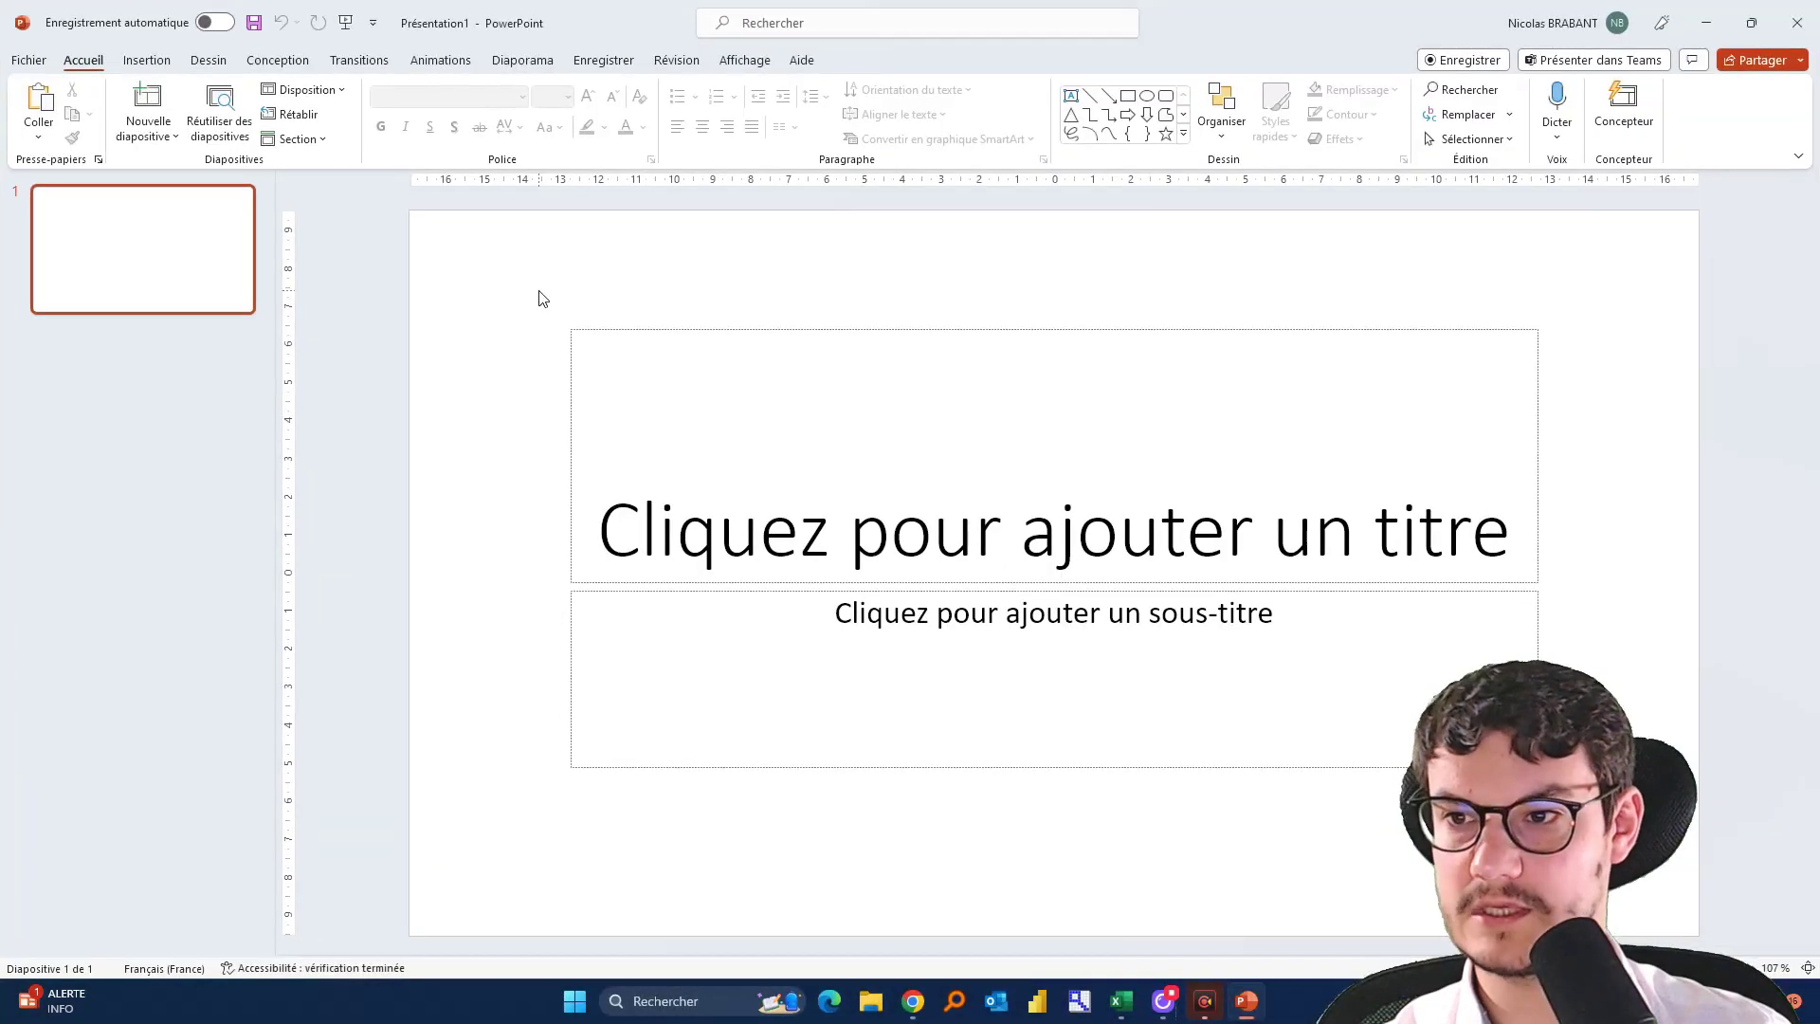
# Replace the slide's title placeholders with the pasted blue rectangle
pyautogui.moveTo(539, 289); pyautogui.dragTo(1644, 806)
pyautogui.press('Delete')
pyautogui.hotkey('ctrl', 'v')
pyautogui.scroll(5, 1097, 719)
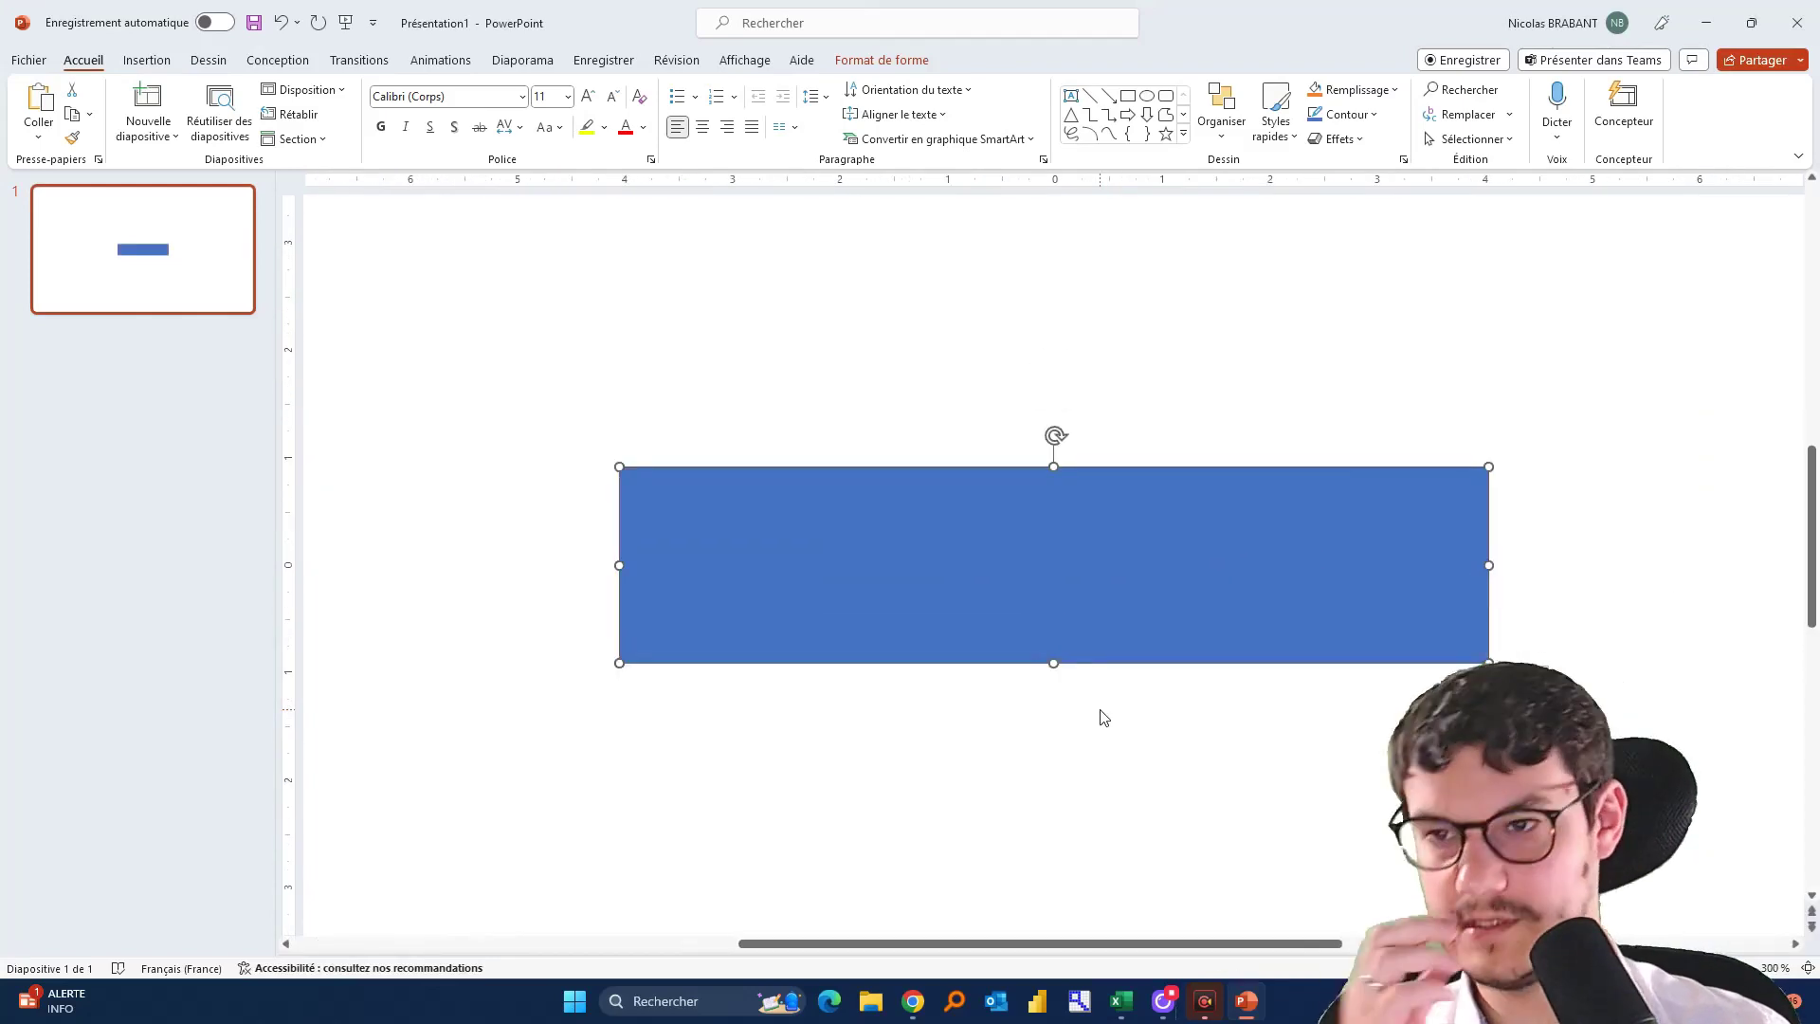
pyautogui.click(815, 416)
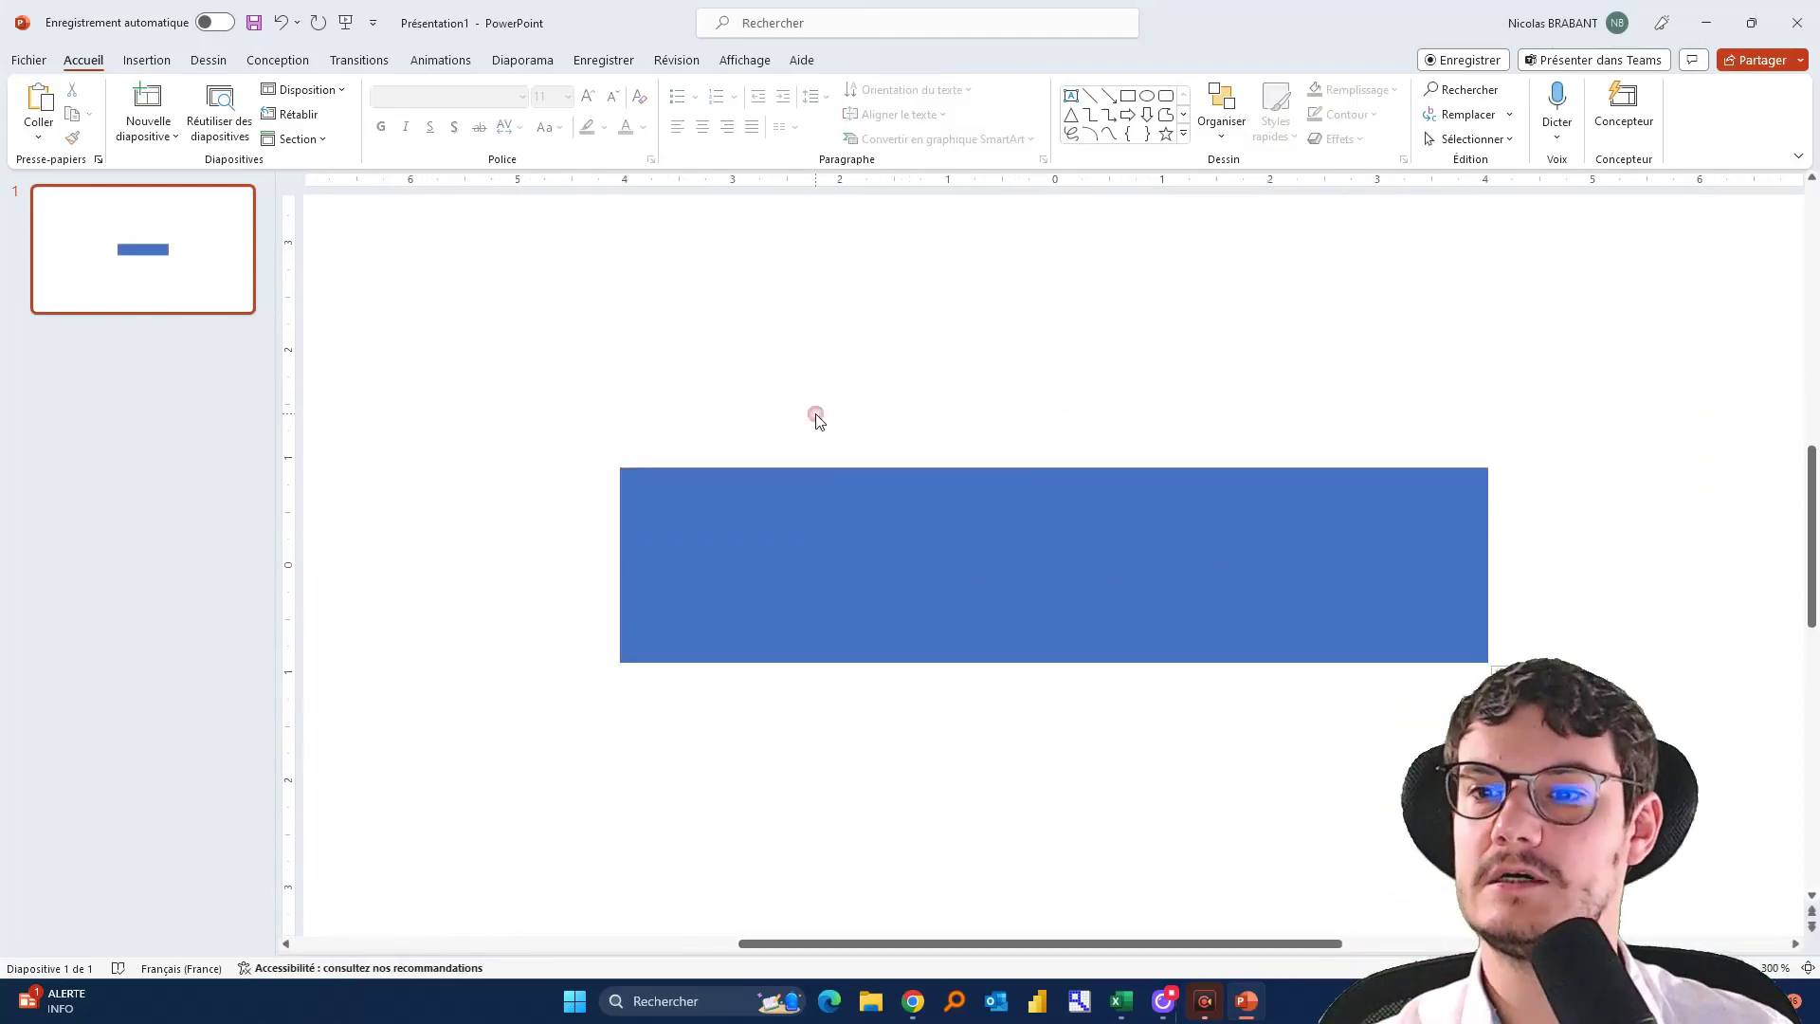
# Open the Icônes library from the Insertion ribbon
pyautogui.click(156, 62)
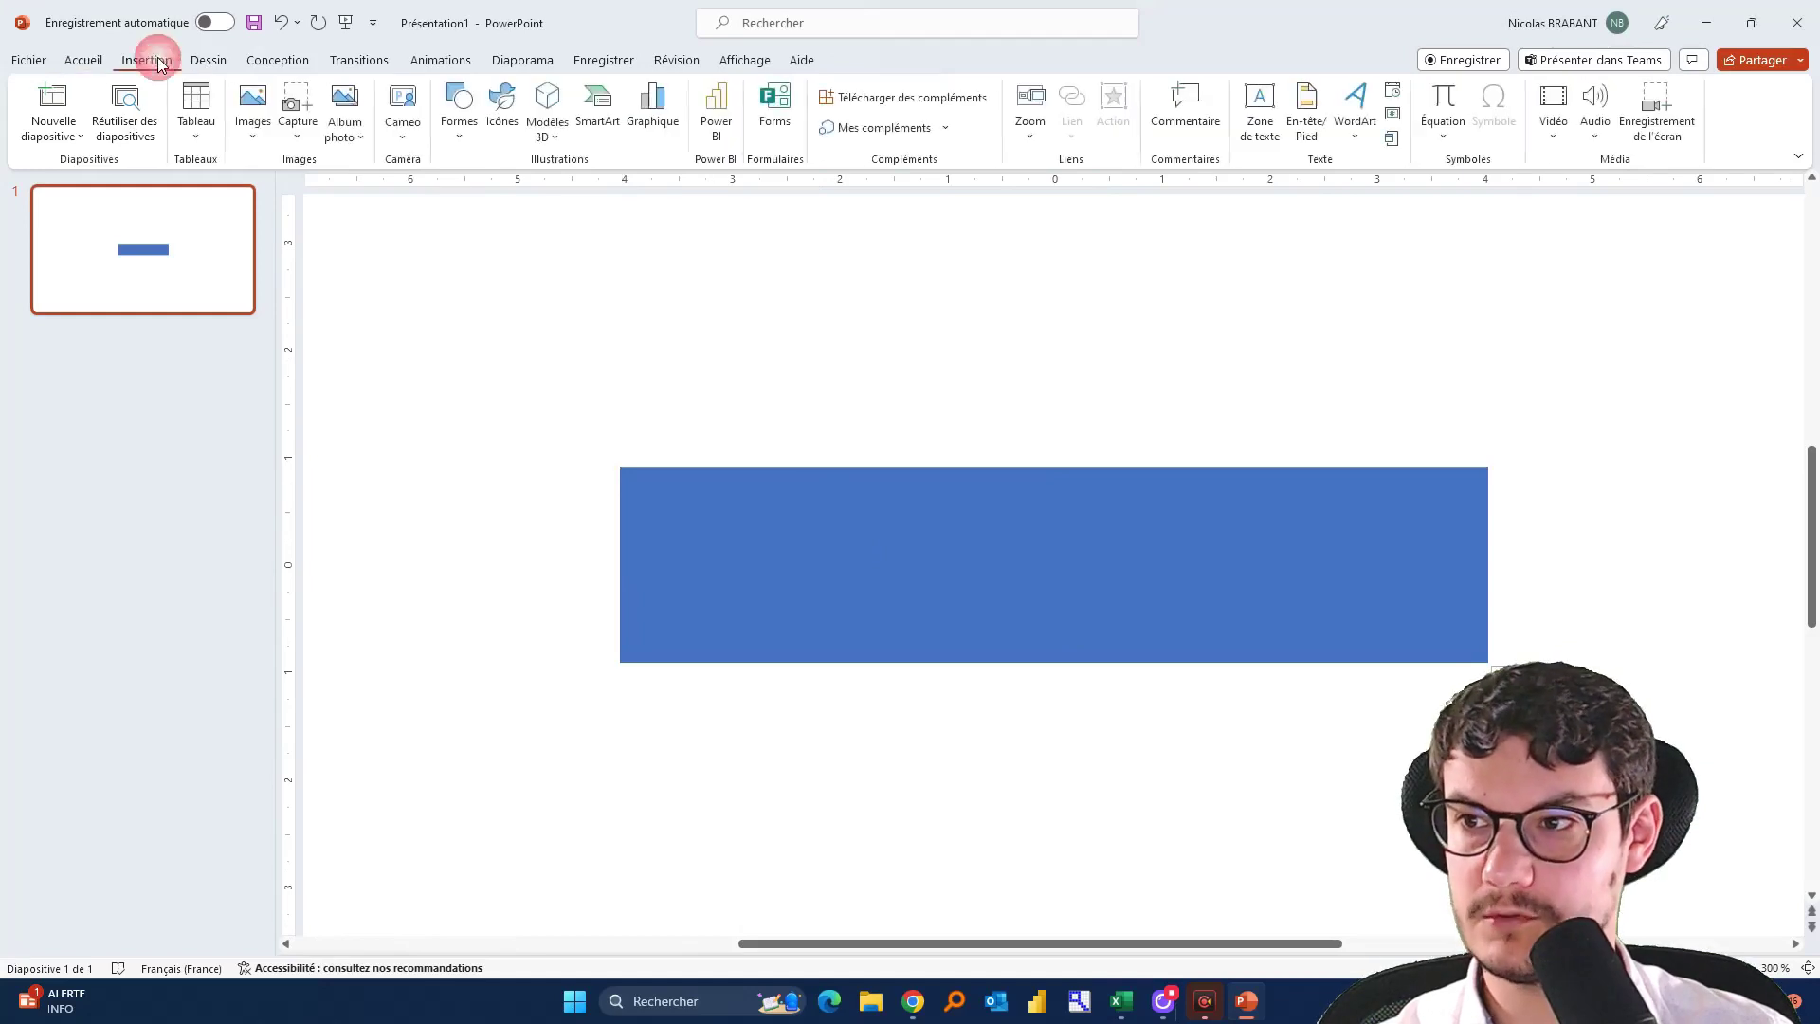
pyautogui.click(459, 110)
pyautogui.click(493, 118)
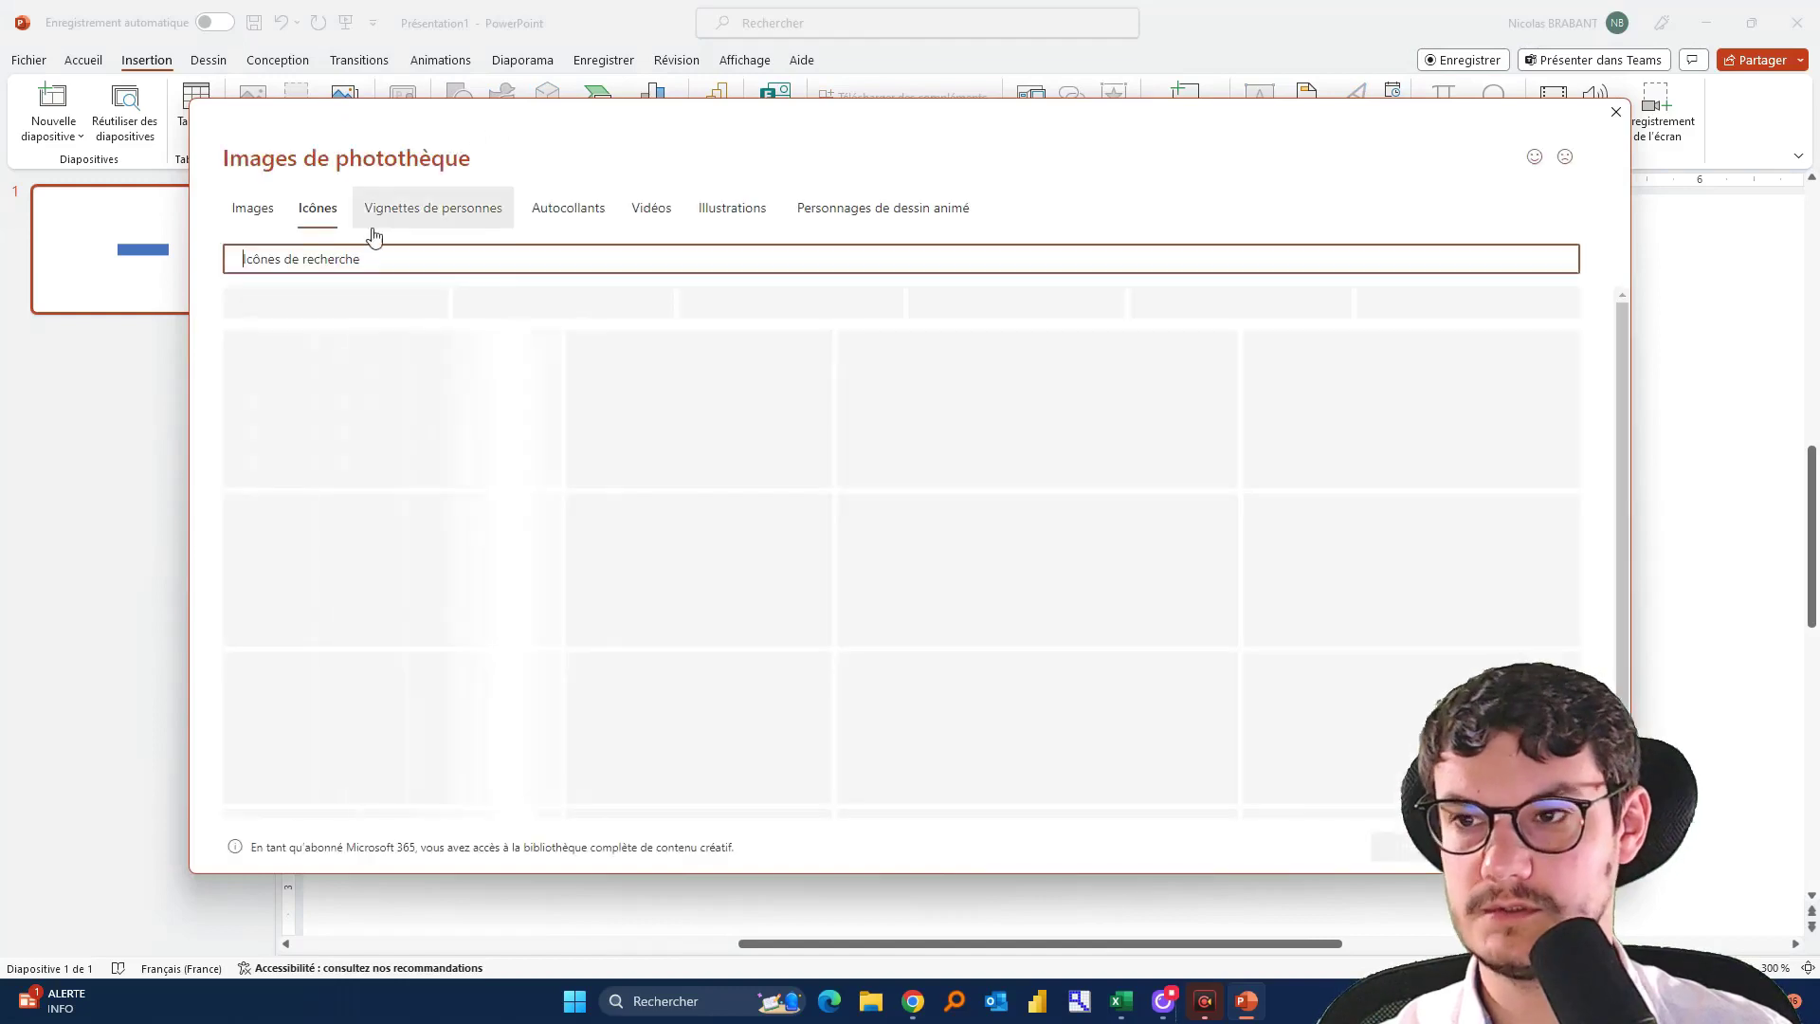
# Search the icon library for 'étoile' and insert the solid black star
pyautogui.click(366, 253)
pyautogui.write('étoile')
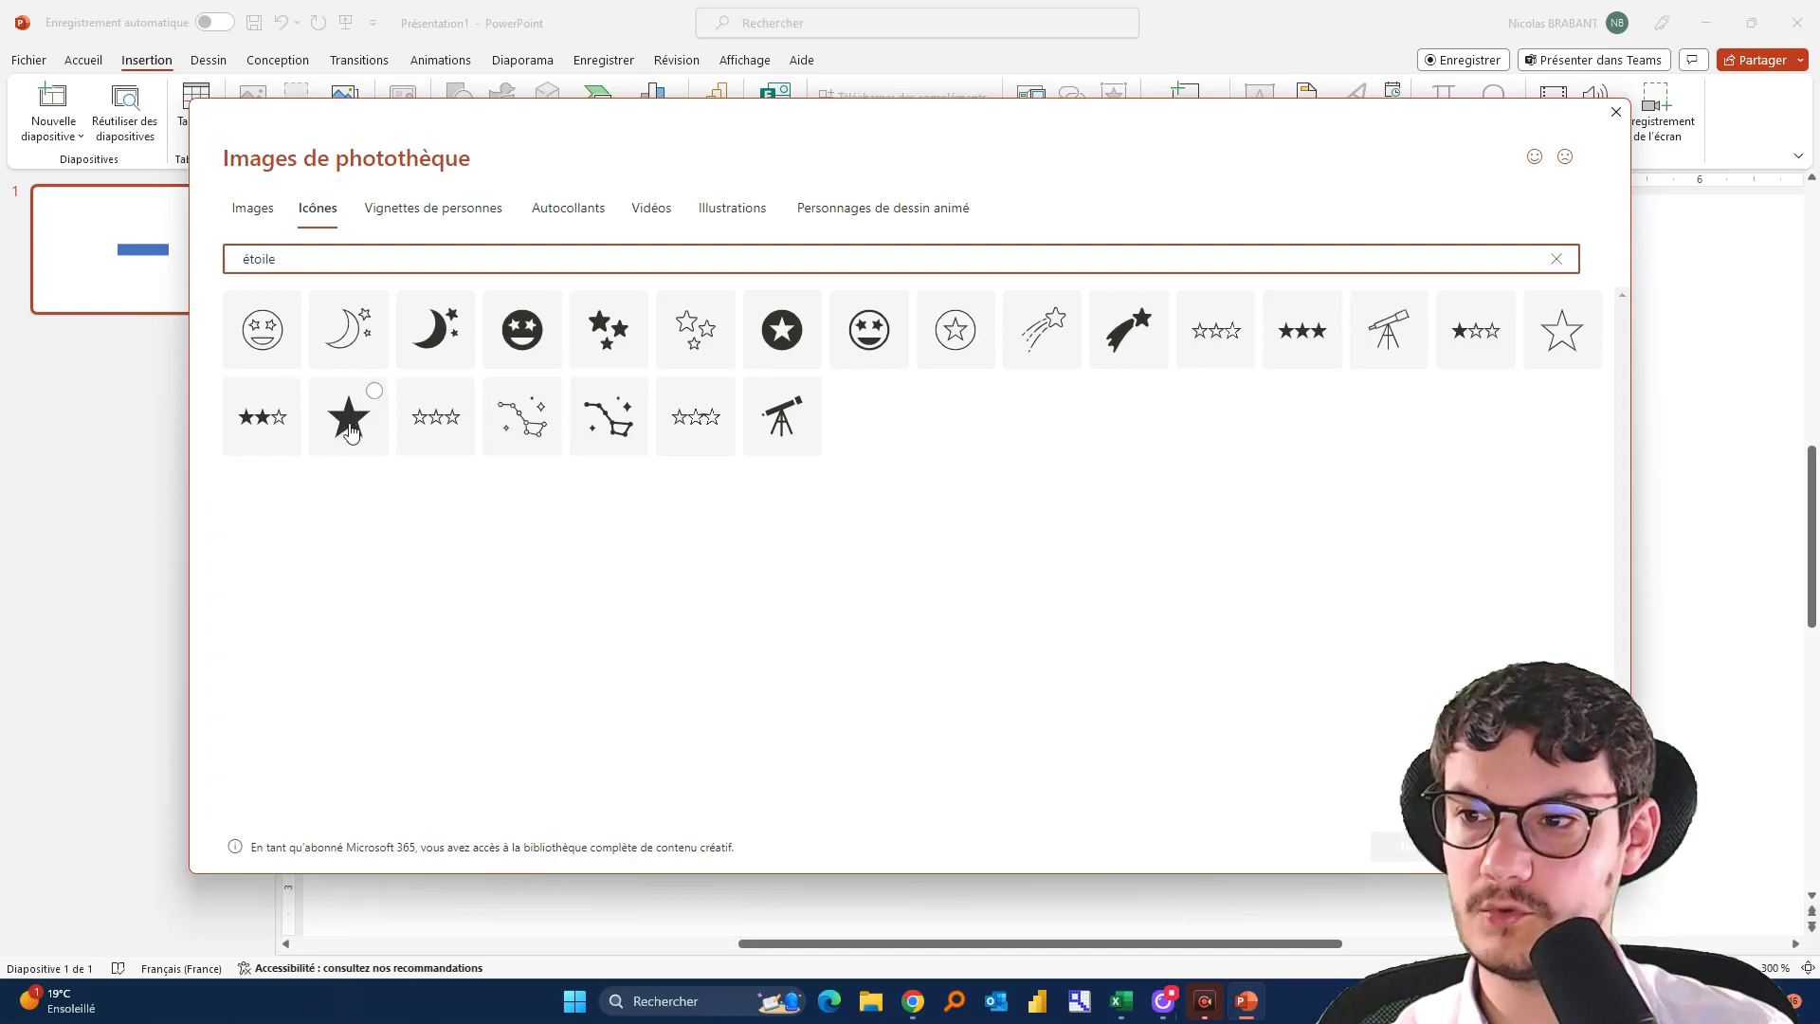
pyautogui.click(347, 433)
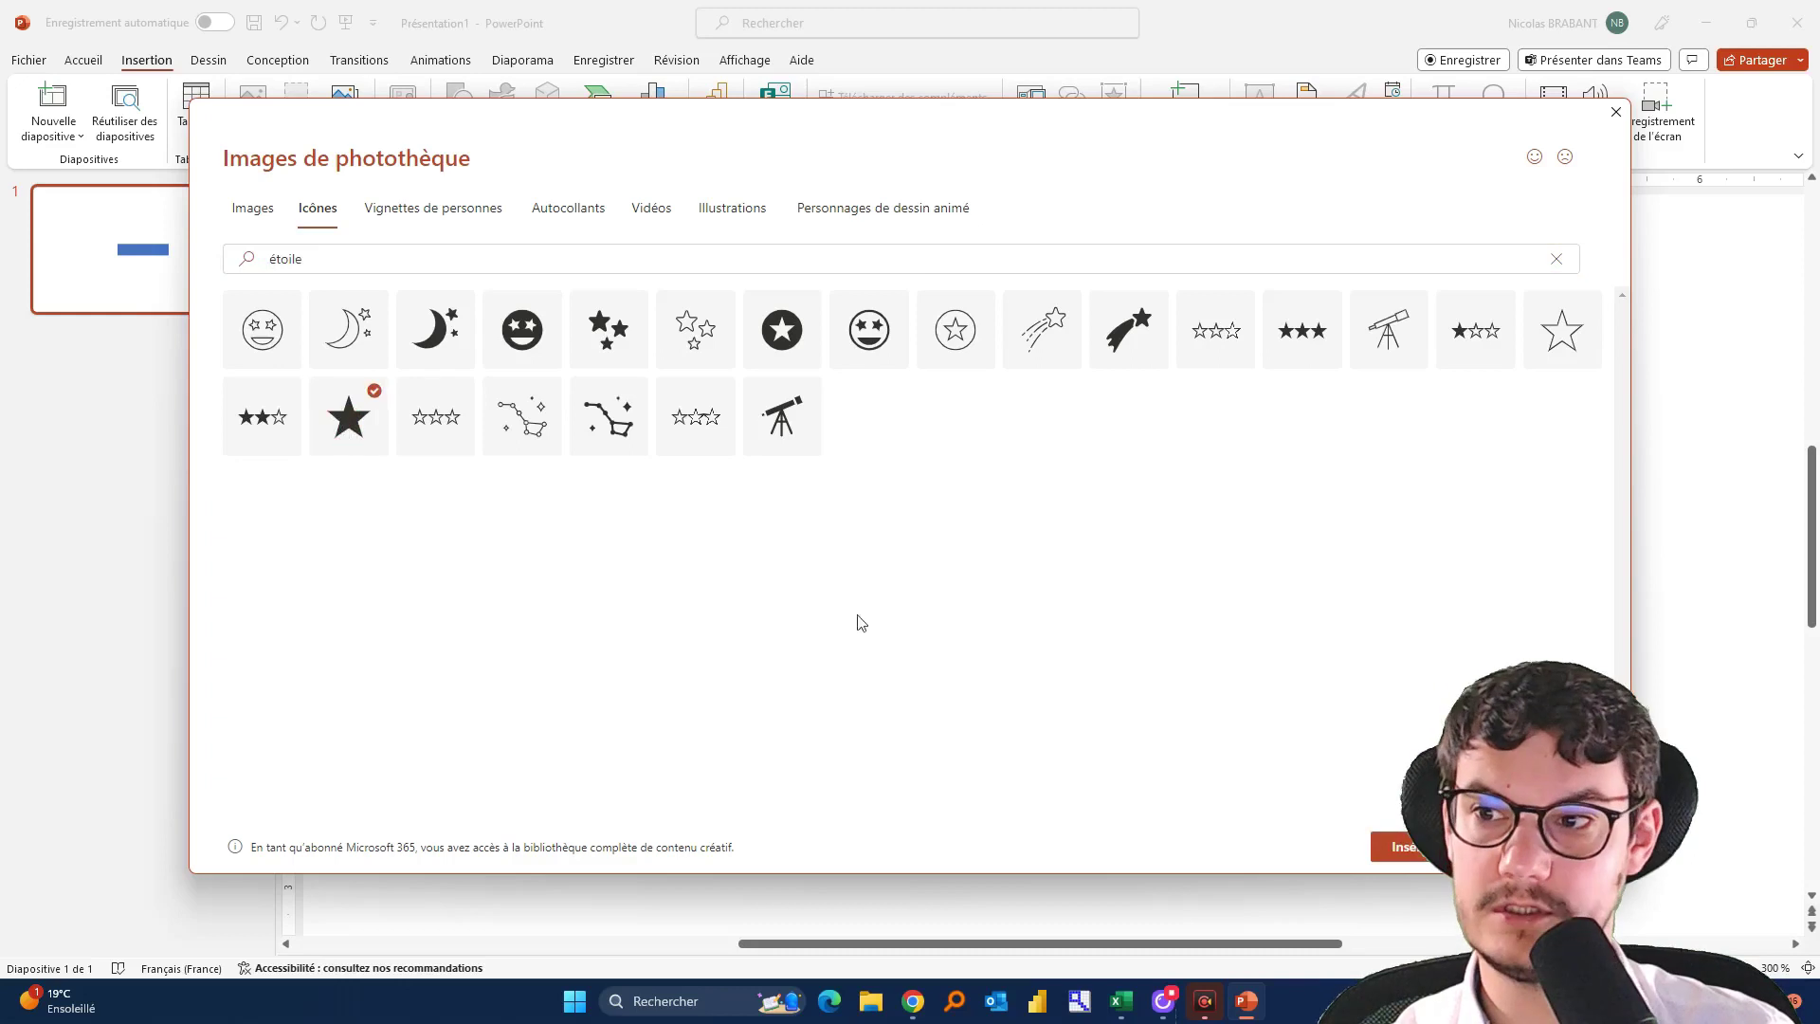
pyautogui.click(1401, 846)
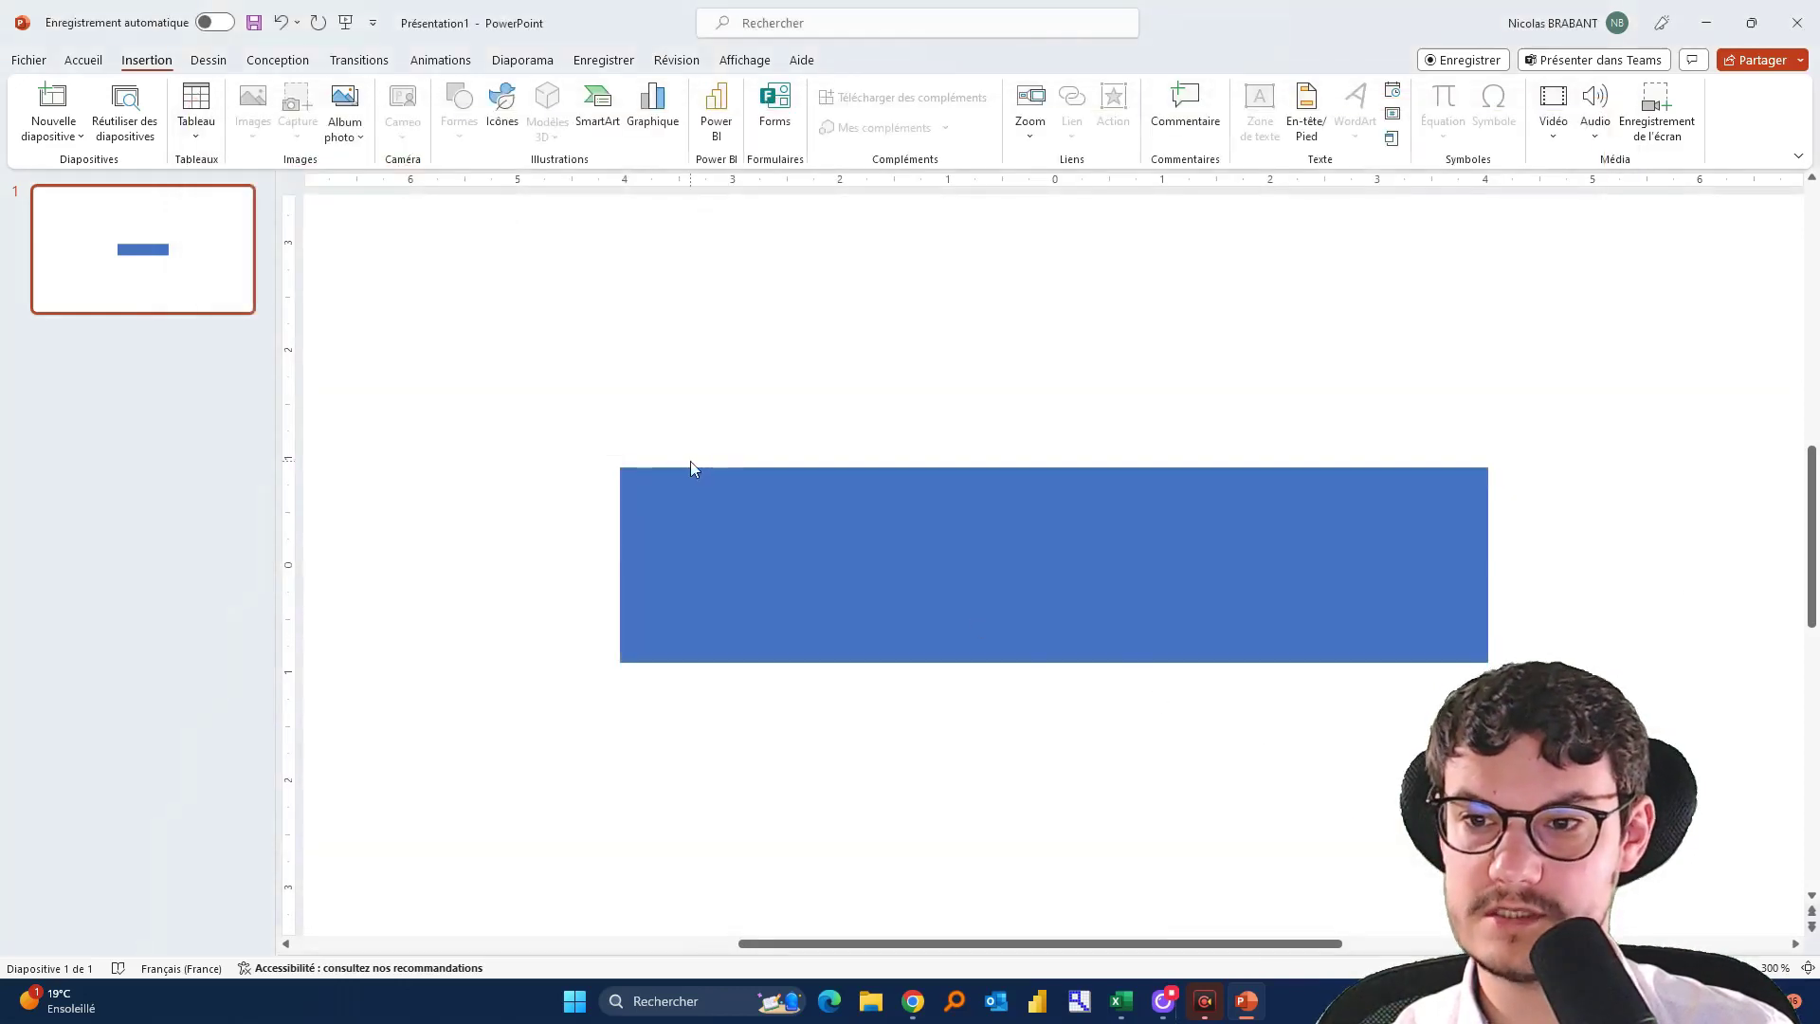
# Move the star to the rectangle's left end, shrink it to 1,71 cm and convert it to a shape
pyautogui.moveTo(1001, 521); pyautogui.dragTo(729, 565)
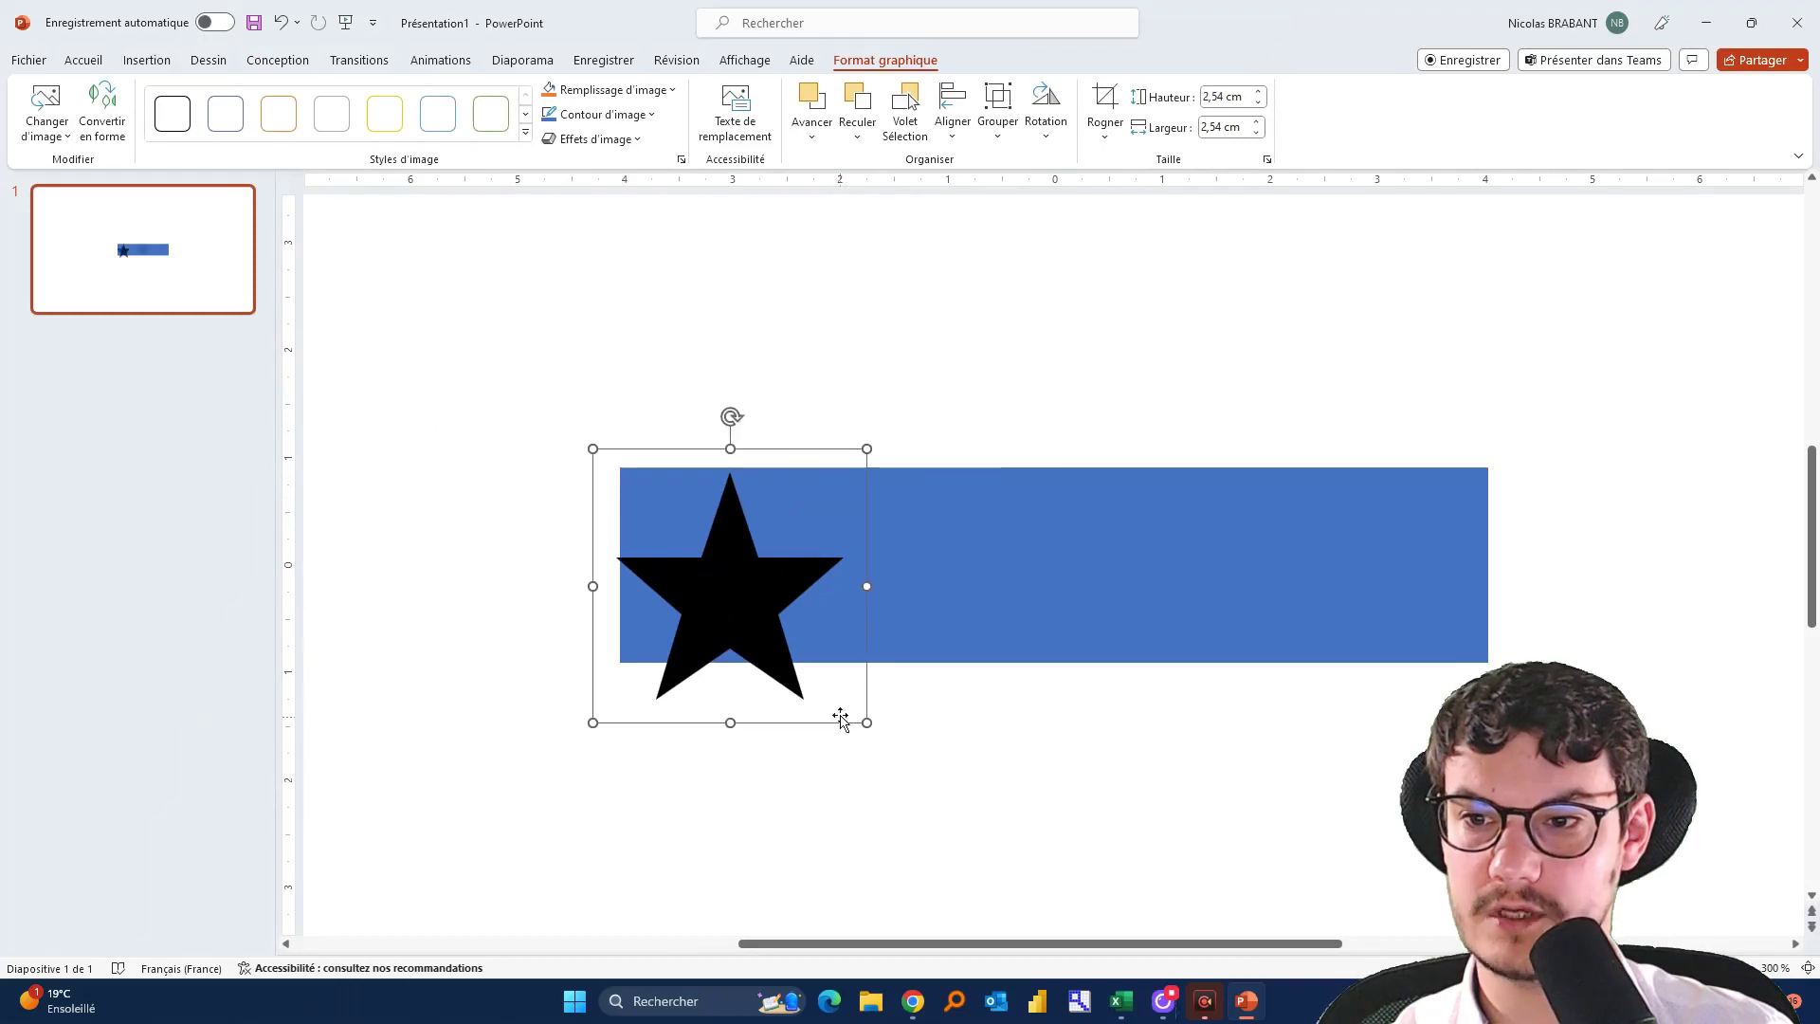
pyautogui.moveTo(866, 722); pyautogui.dragTo(813, 667)
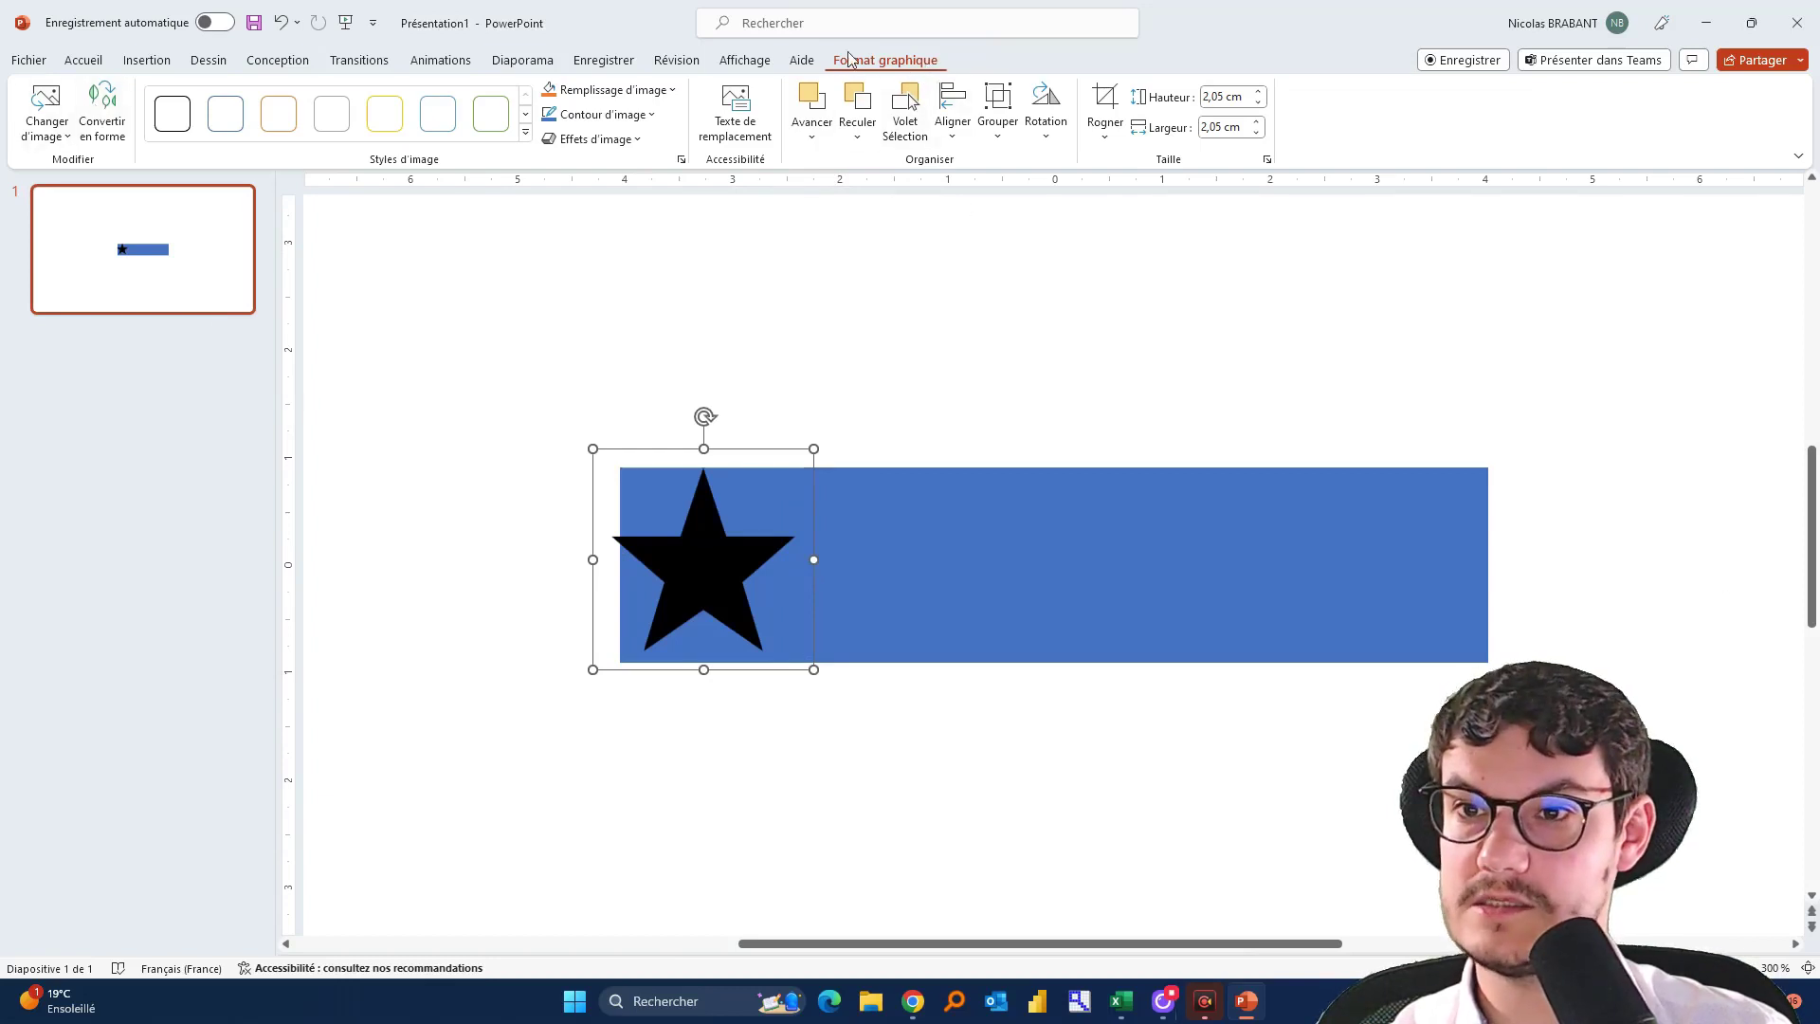
pyautogui.click(102, 114)
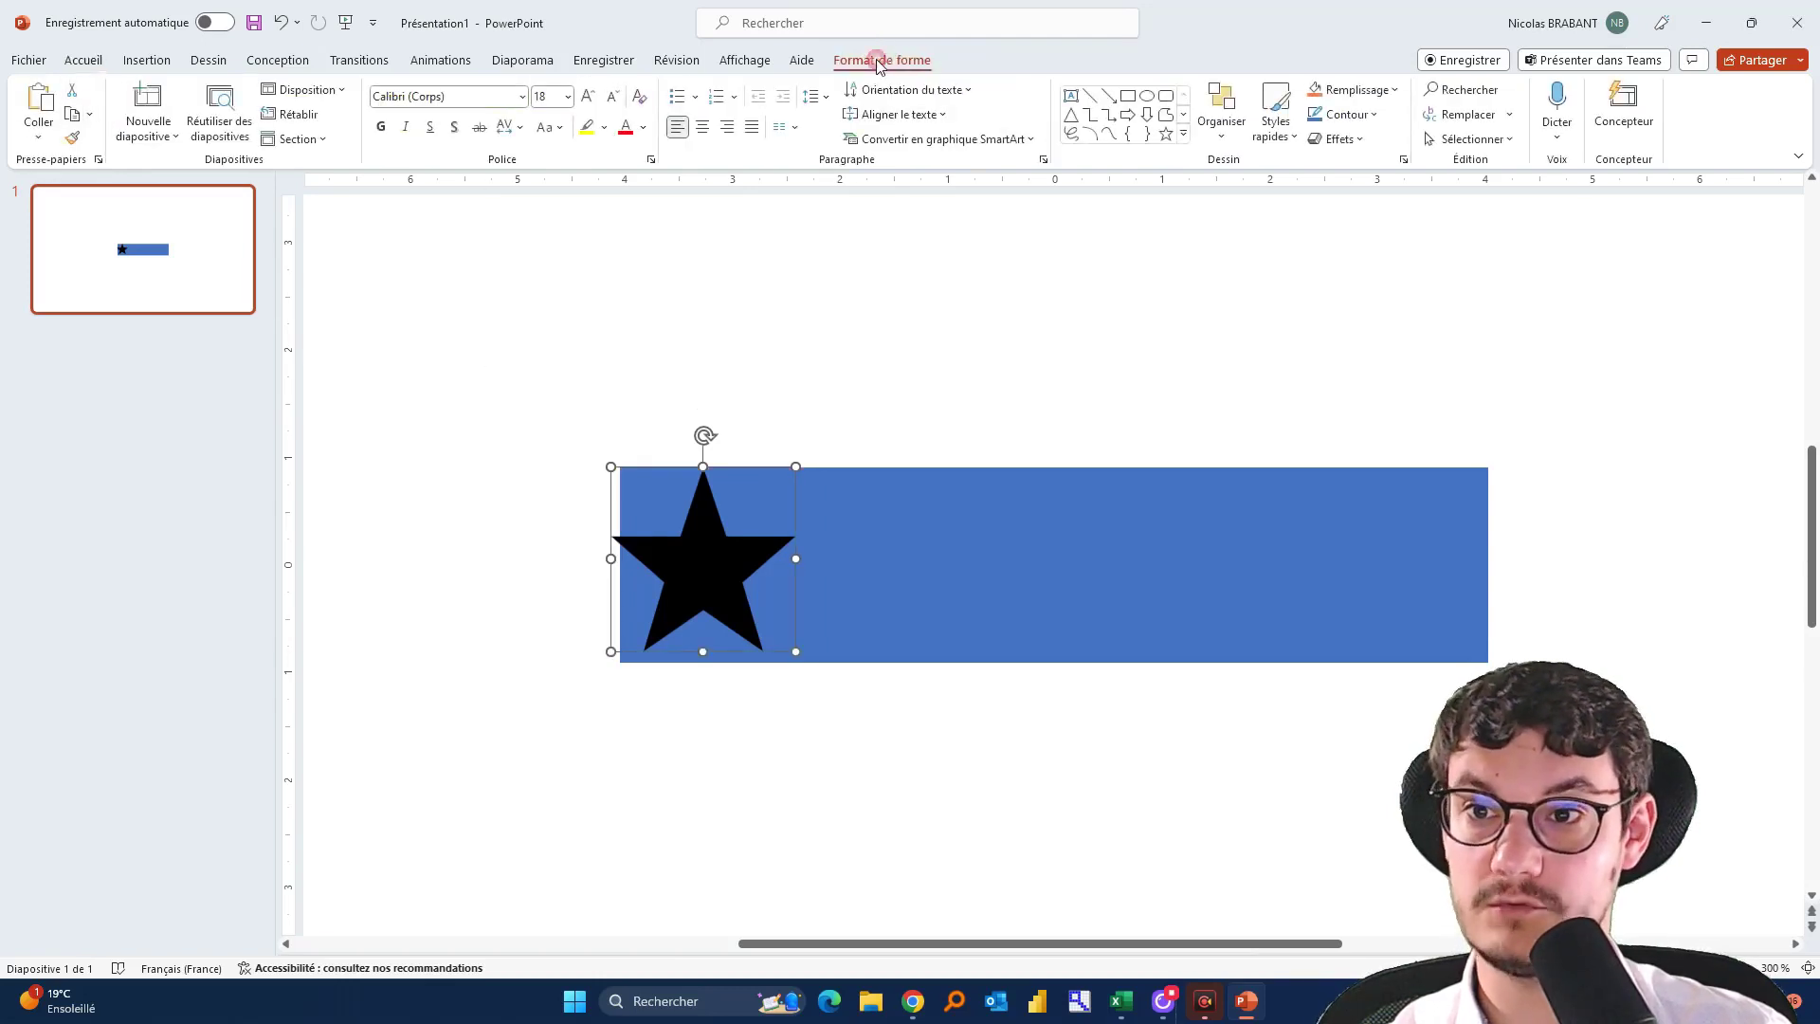
pyautogui.click(876, 60)
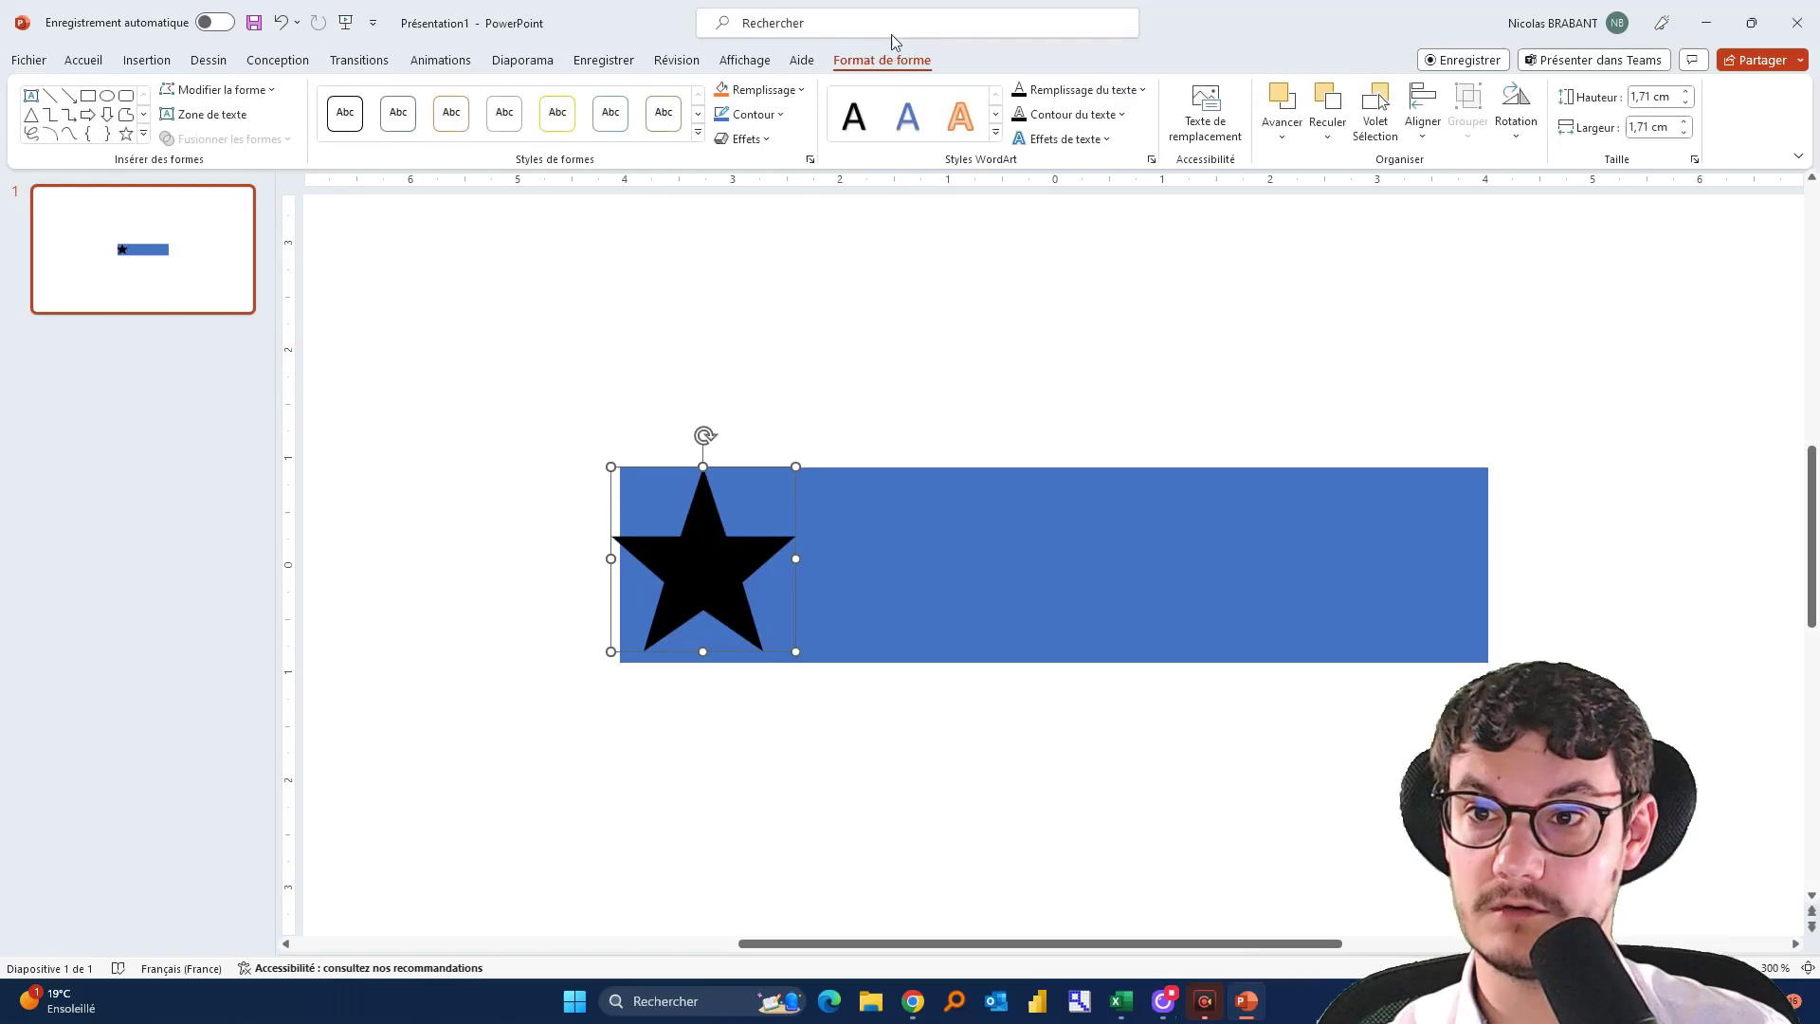
# Snap the star to the rectangle's left edge, then copy and paste it
pyautogui.click(589, 329)
pyautogui.moveTo(723, 560); pyautogui.dragTo(724, 586)
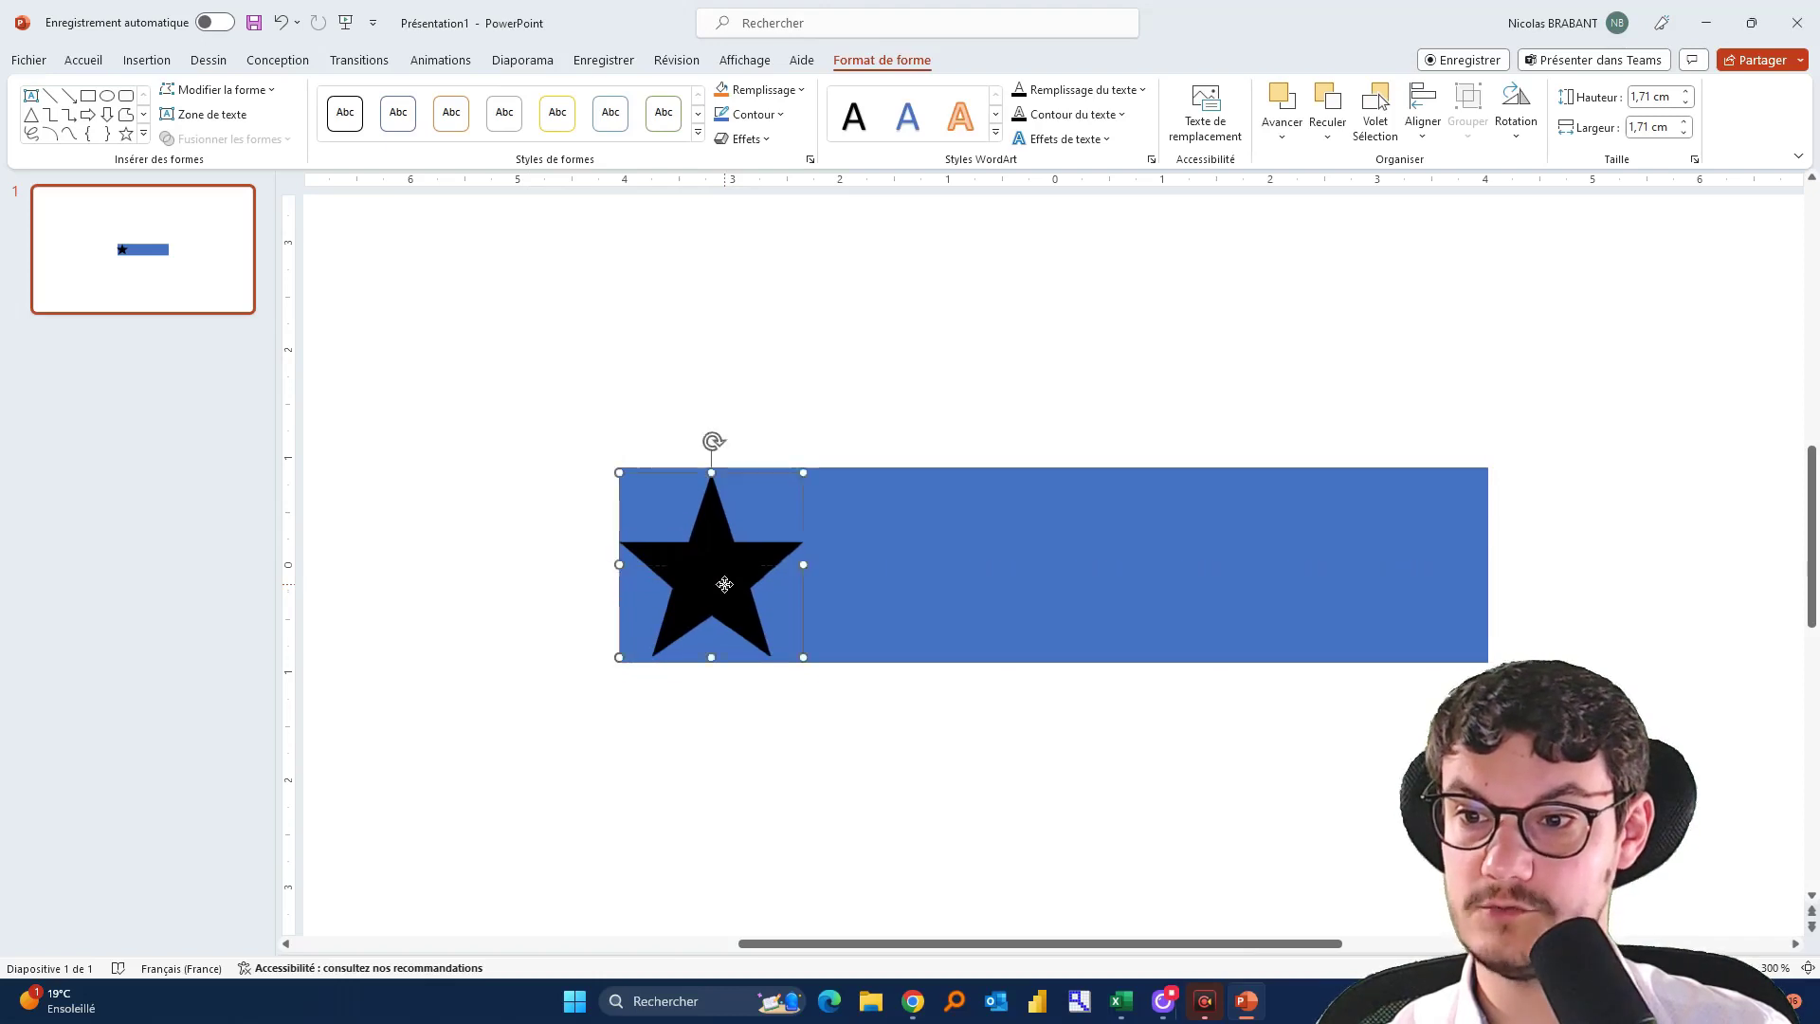
pyautogui.hotkey('ctrl', 'c')
pyautogui.hotkey('ctrl', 'v')
pyautogui.hotkey('ctrl', 'v')
pyautogui.hotkey('ctrl', 'v')
pyautogui.hotkey('ctrl', 'v')
pyautogui.hotkey('ctrl', 'v')
# Place a star copy at the blue bar's right end and delete the extra bottom star
pyautogui.click(1375, 757)
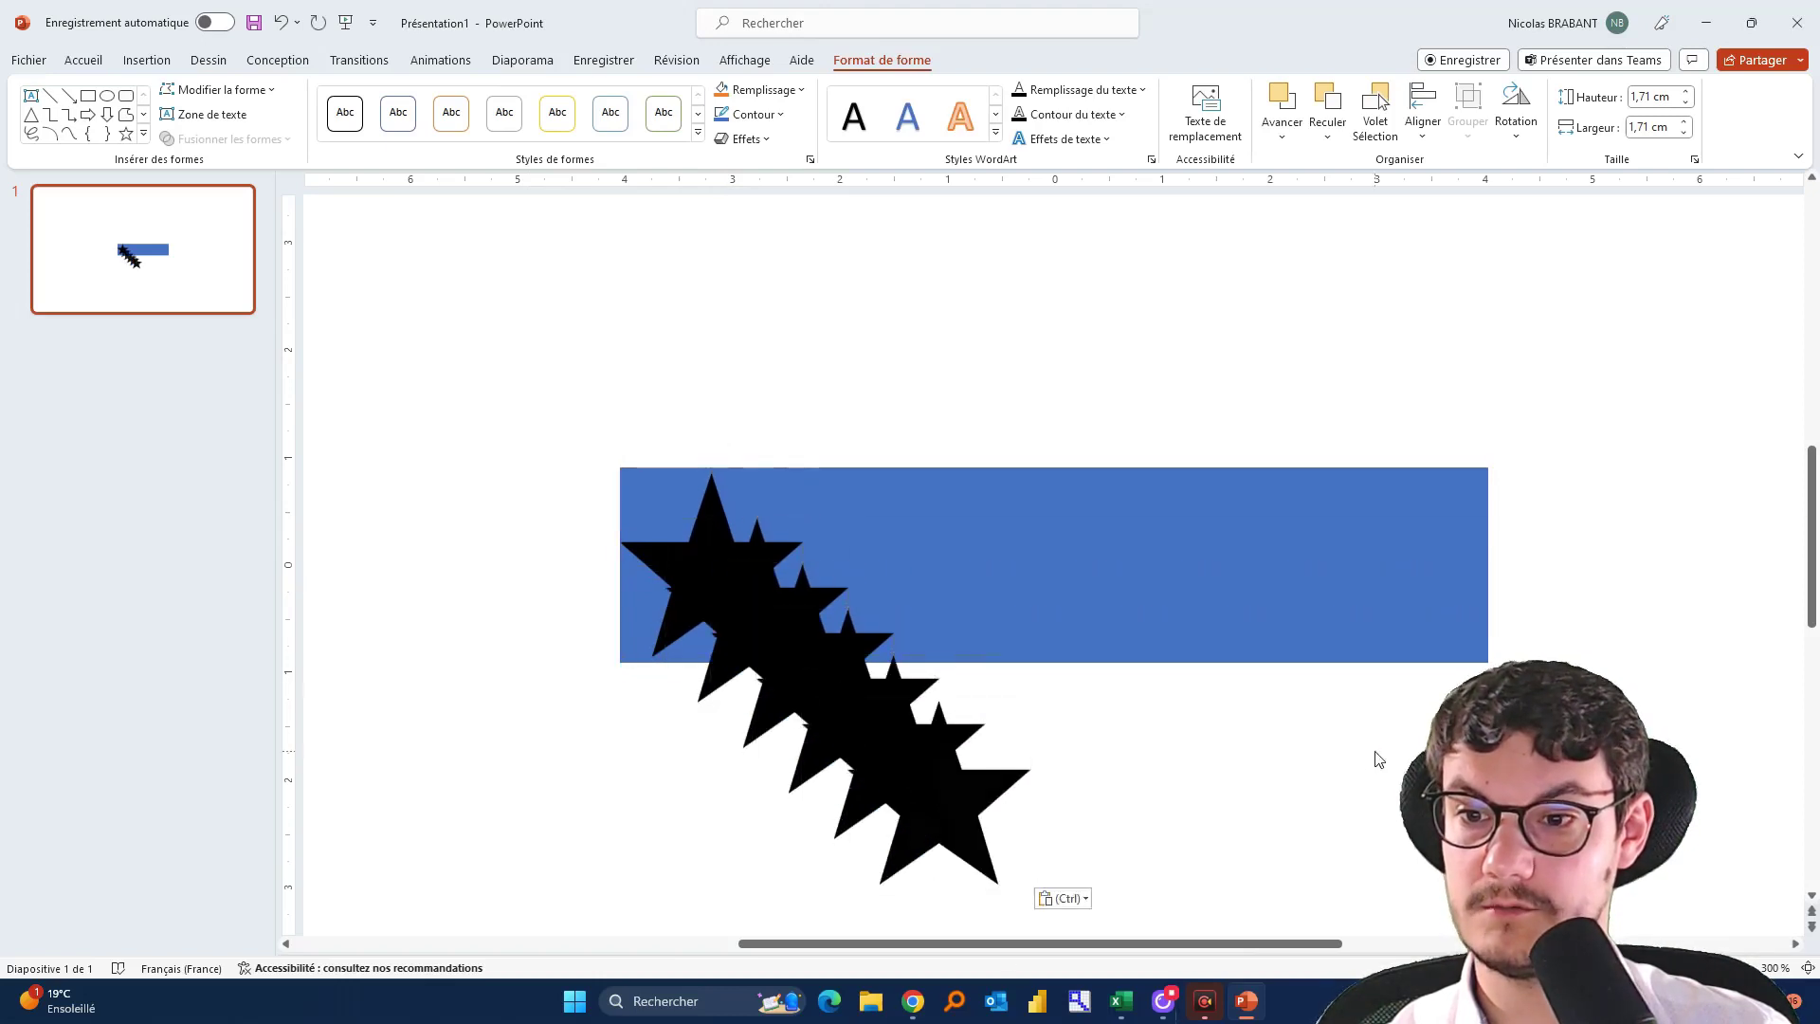
pyautogui.moveTo(946, 834); pyautogui.dragTo(1388, 607)
pyautogui.click(1552, 540)
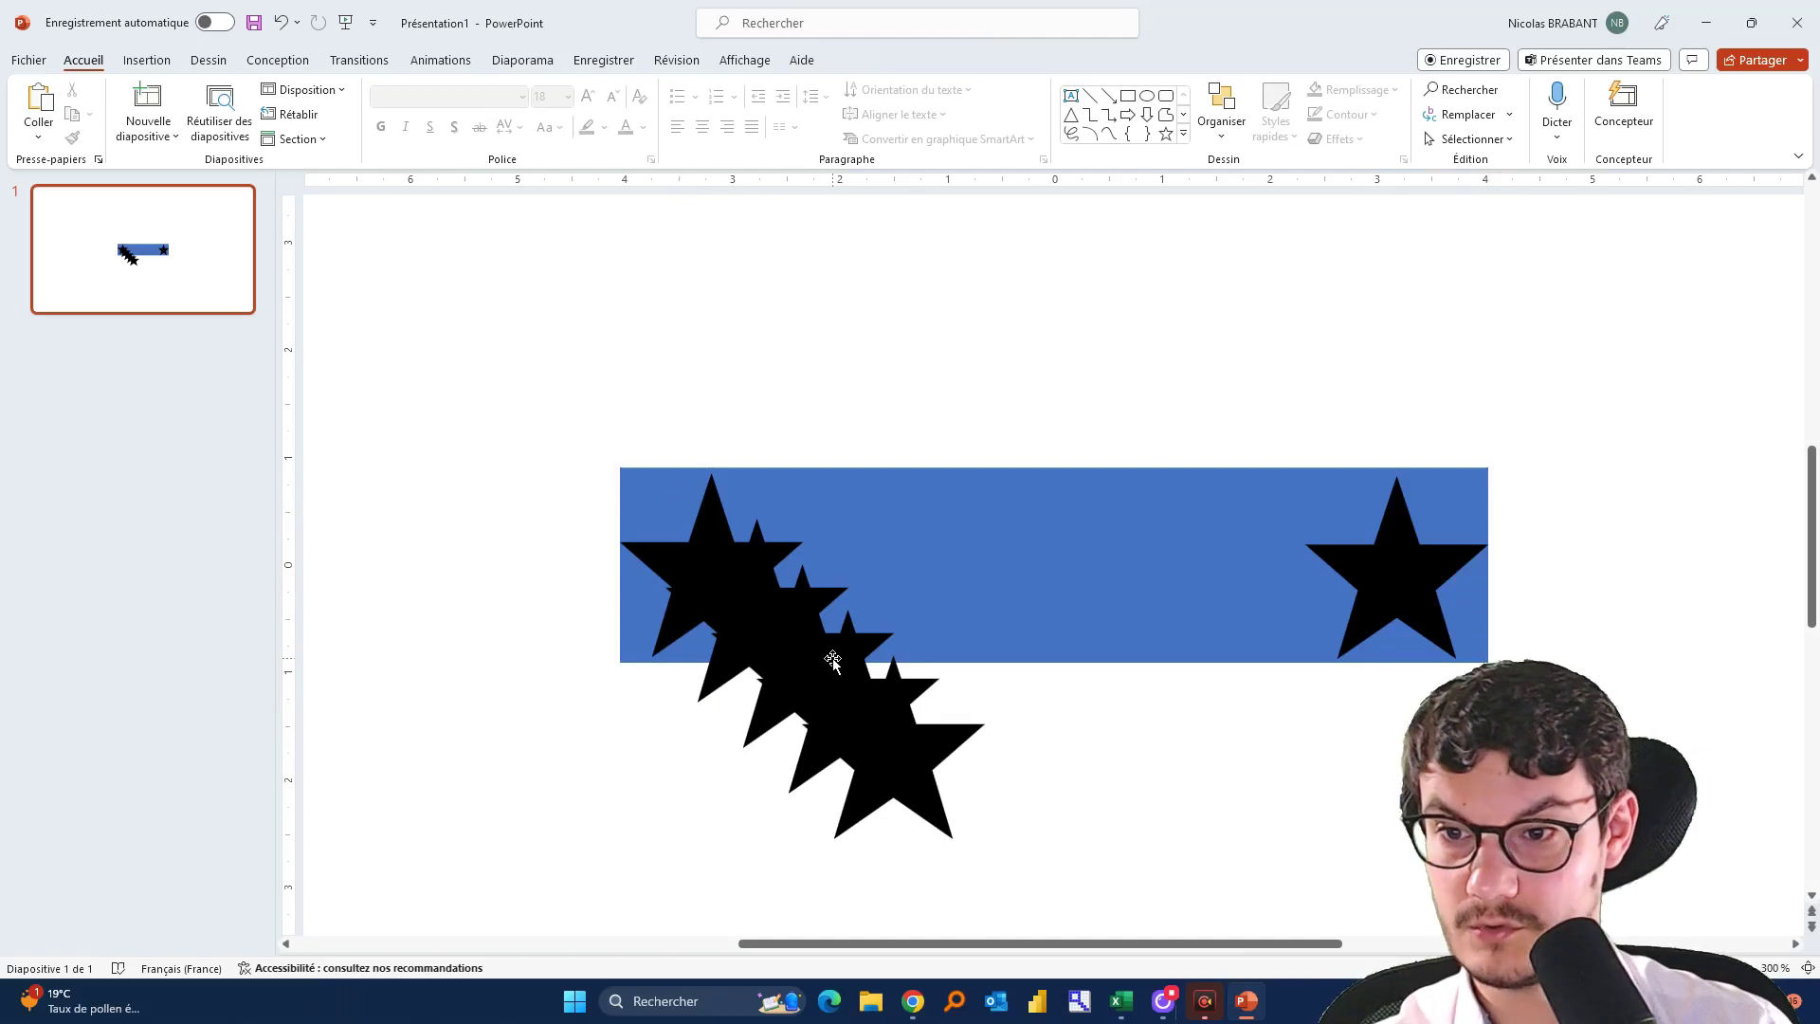
pyautogui.click(891, 775)
pyautogui.press('Delete')
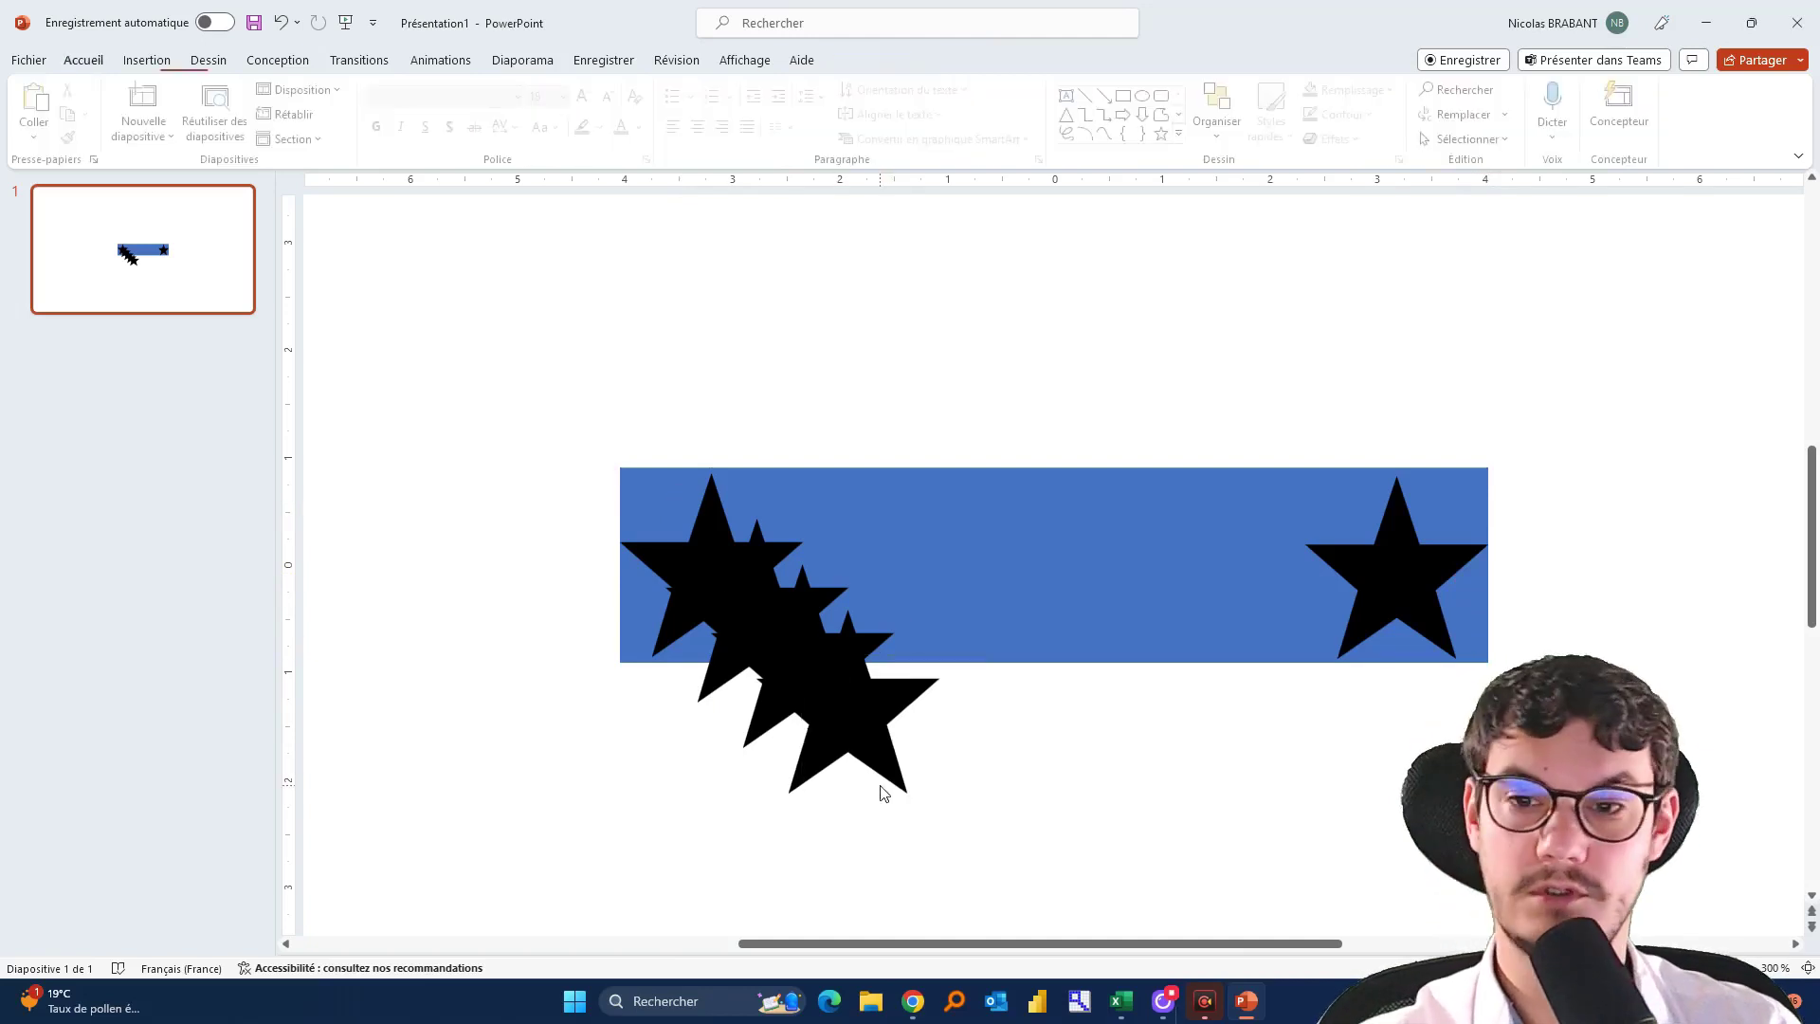
# Select all five black stars together
pyautogui.click(671, 512)
pyautogui.click(1370, 626)
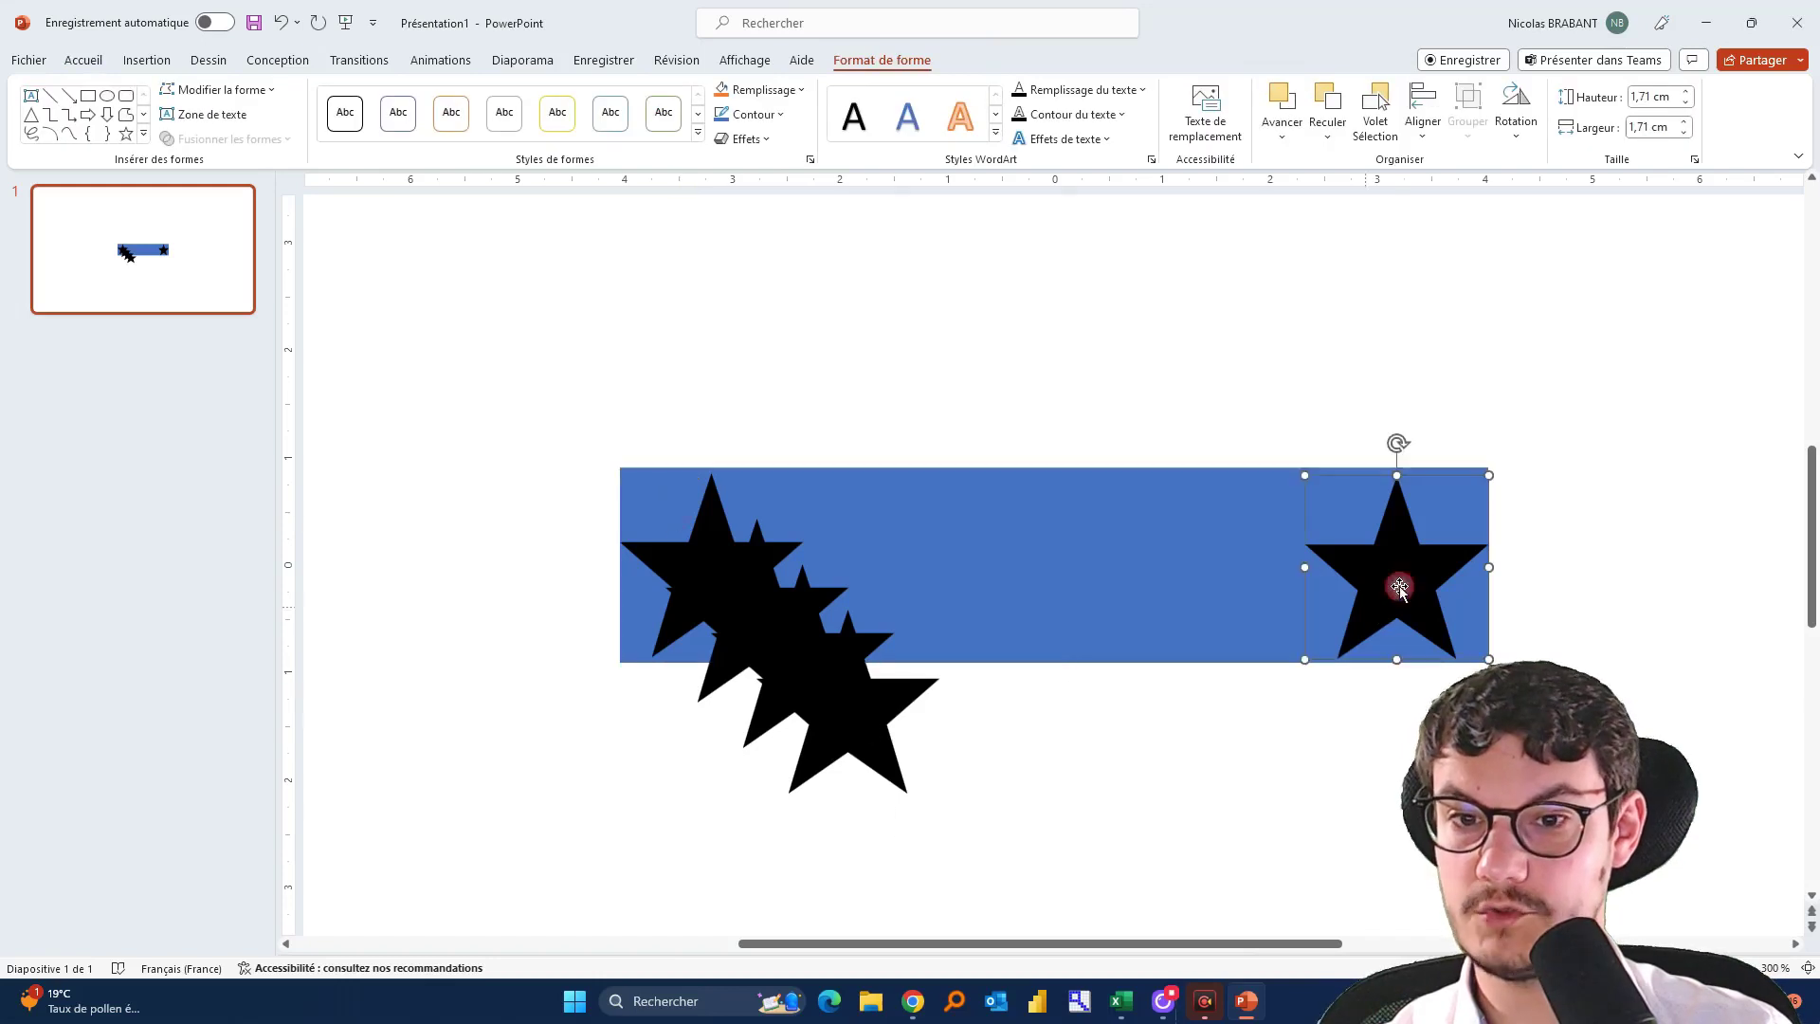
pyautogui.keyDown('shift'); pyautogui.click(839, 732); pyautogui.keyUp('shift')
pyautogui.keyDown('shift'); pyautogui.click(757, 737); pyautogui.keyUp('shift')
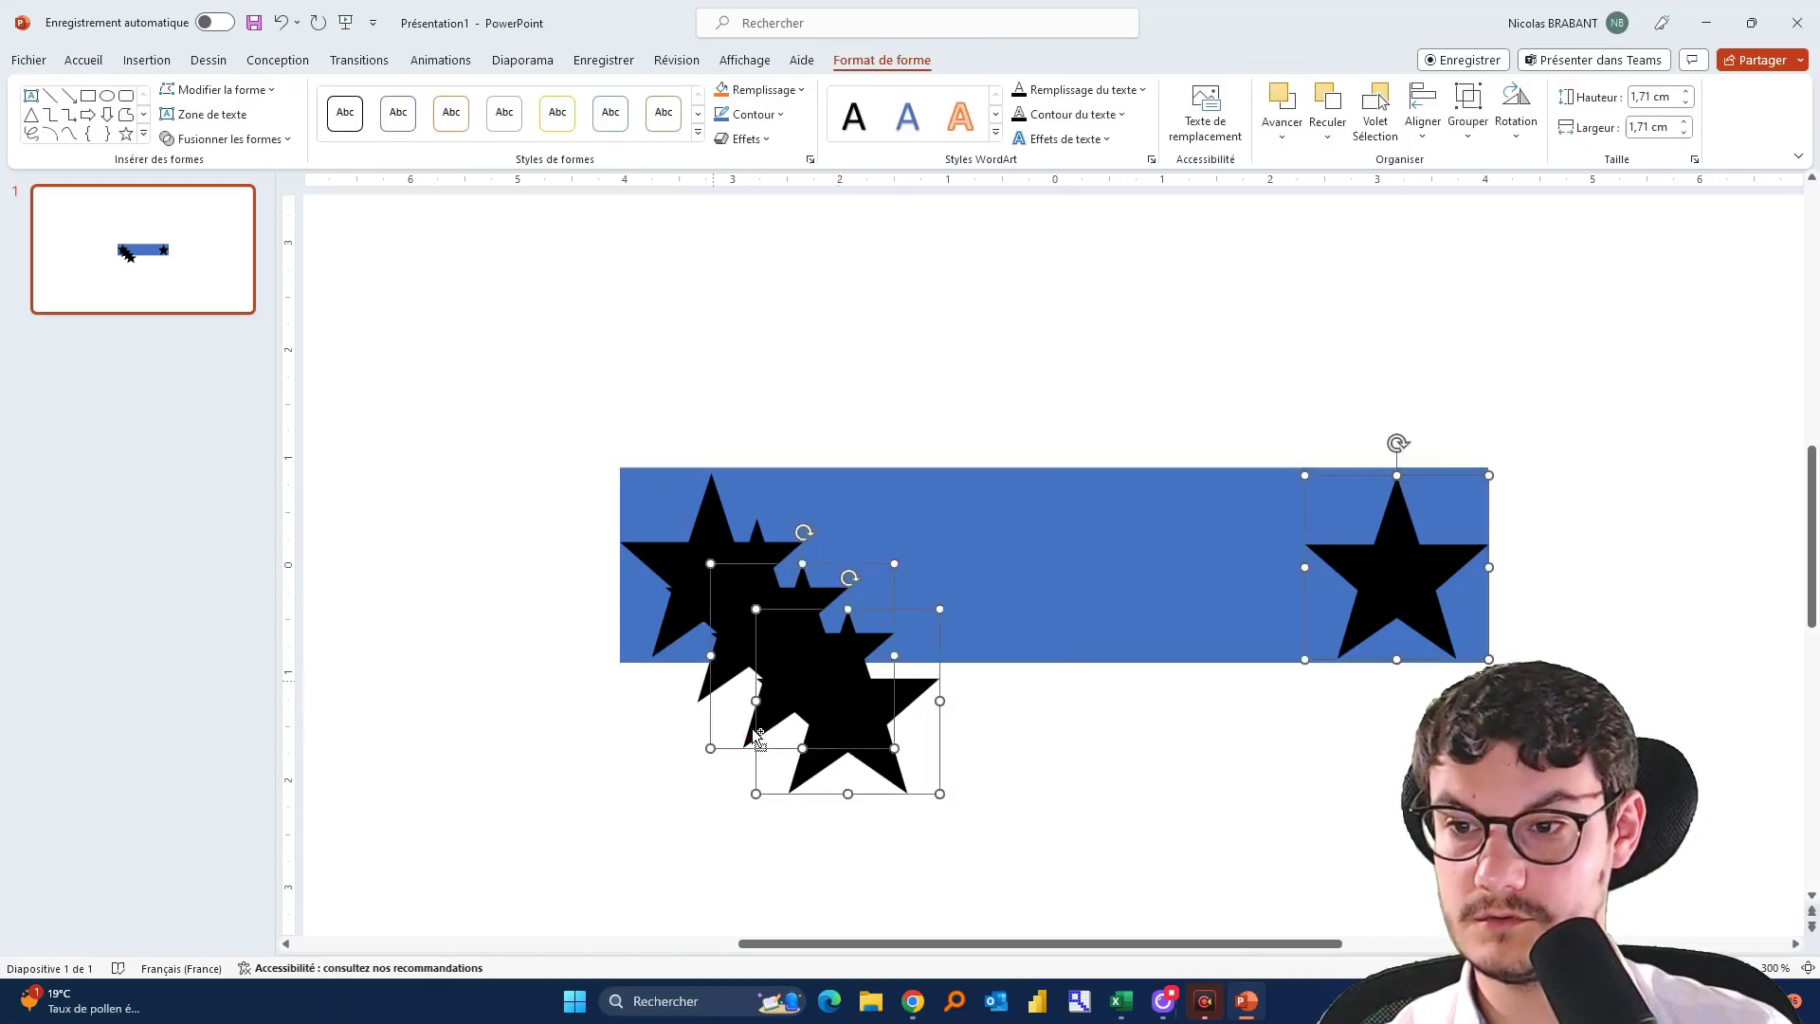
pyautogui.keyDown('shift'); pyautogui.click(708, 697); pyautogui.keyUp('shift')
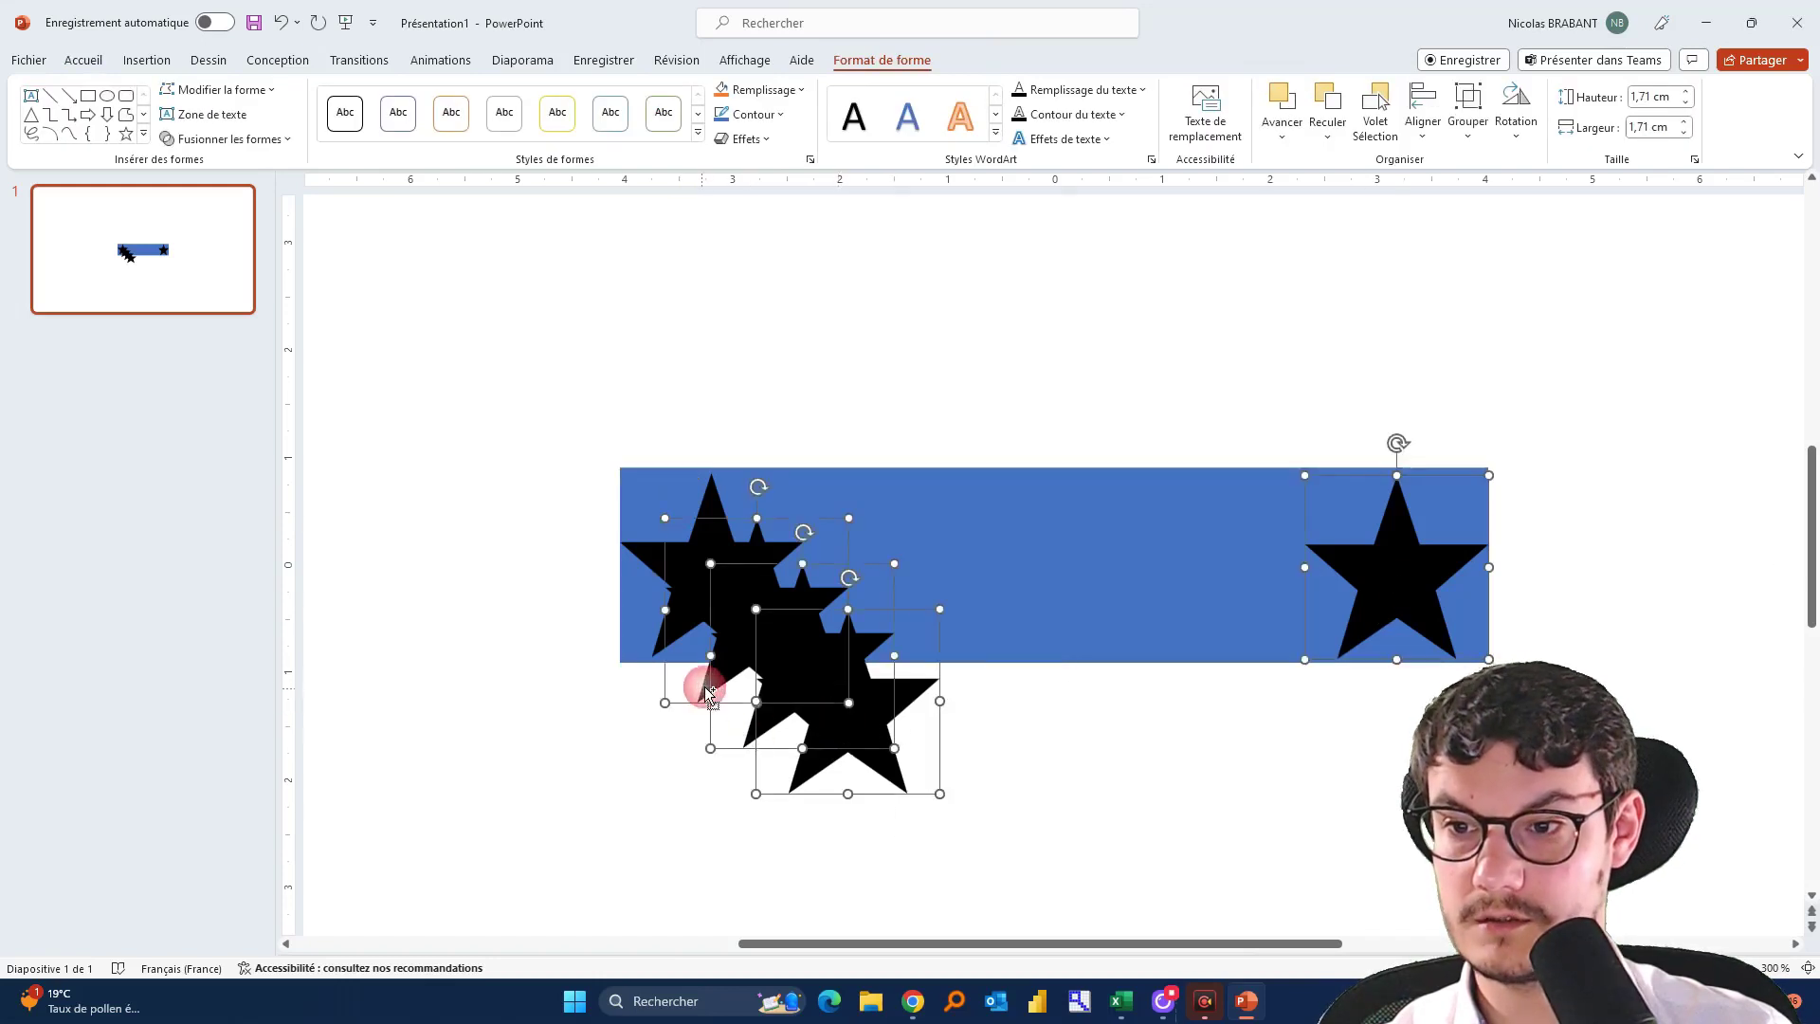
pyautogui.keyDown('shift'); pyautogui.click(656, 650); pyautogui.keyUp('shift')
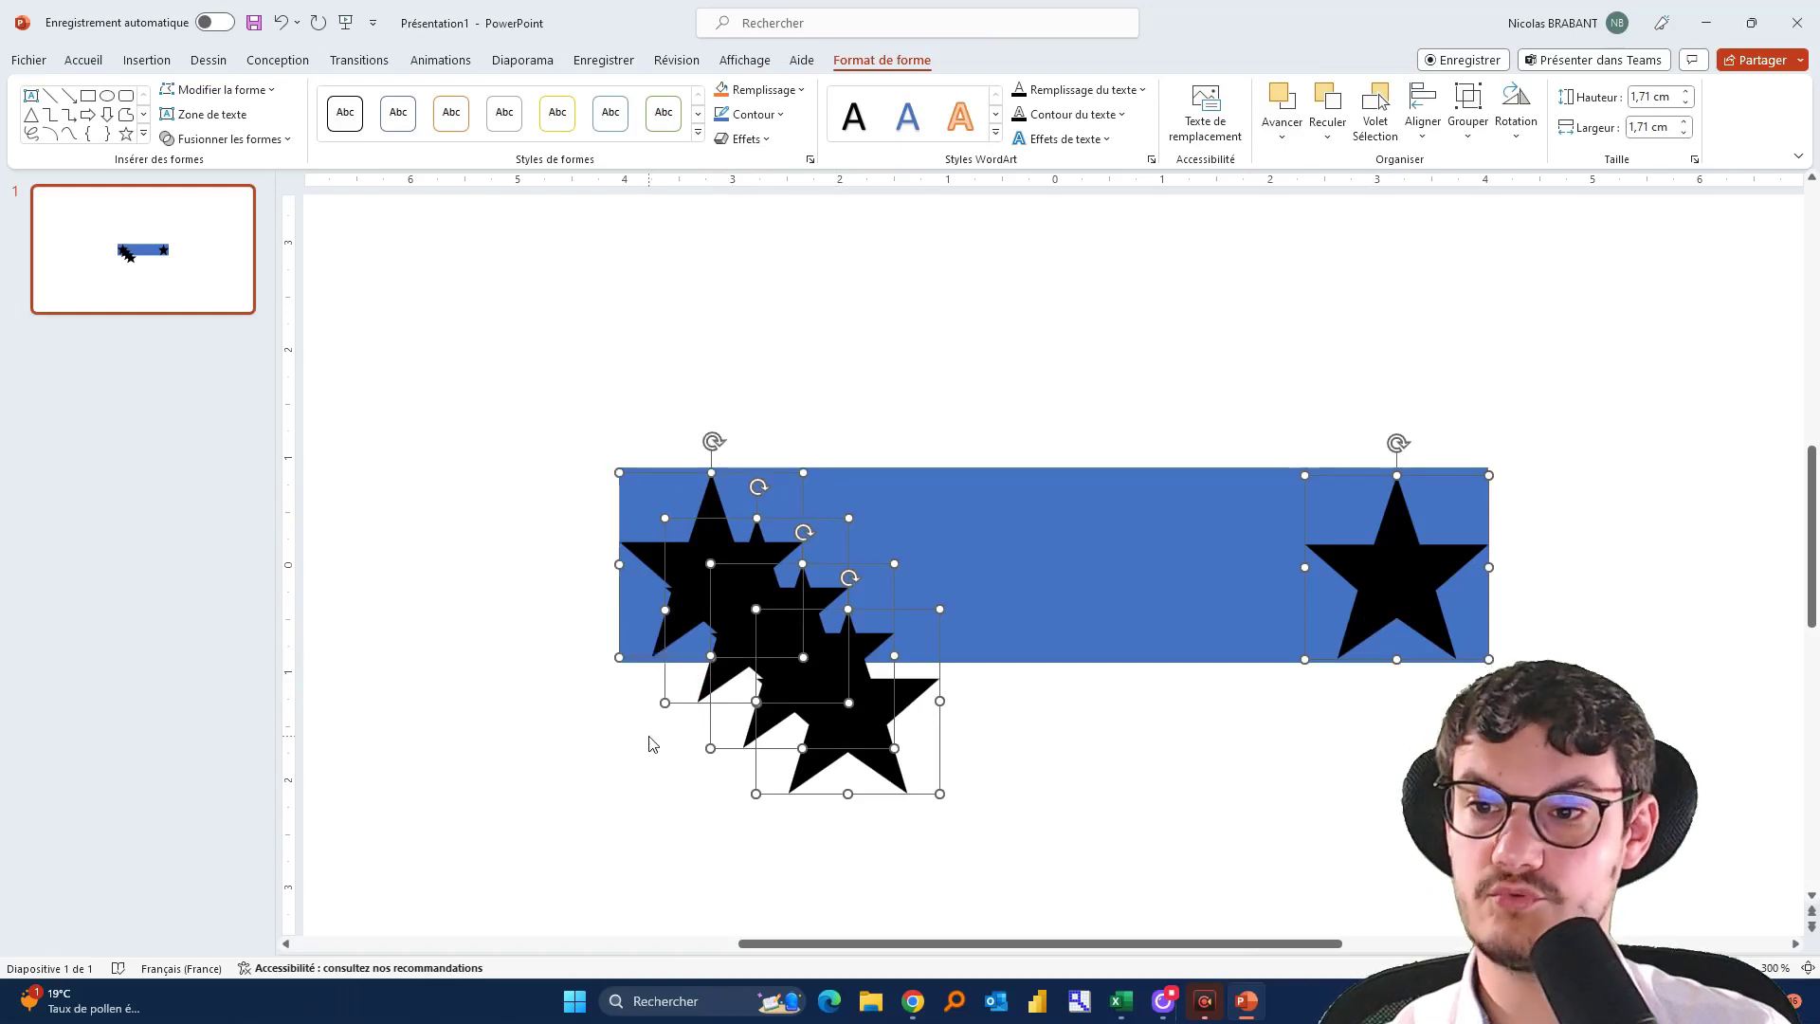
# Align the five stars along their tops and distribute them horizontally across the bar
pyautogui.click(1423, 114)
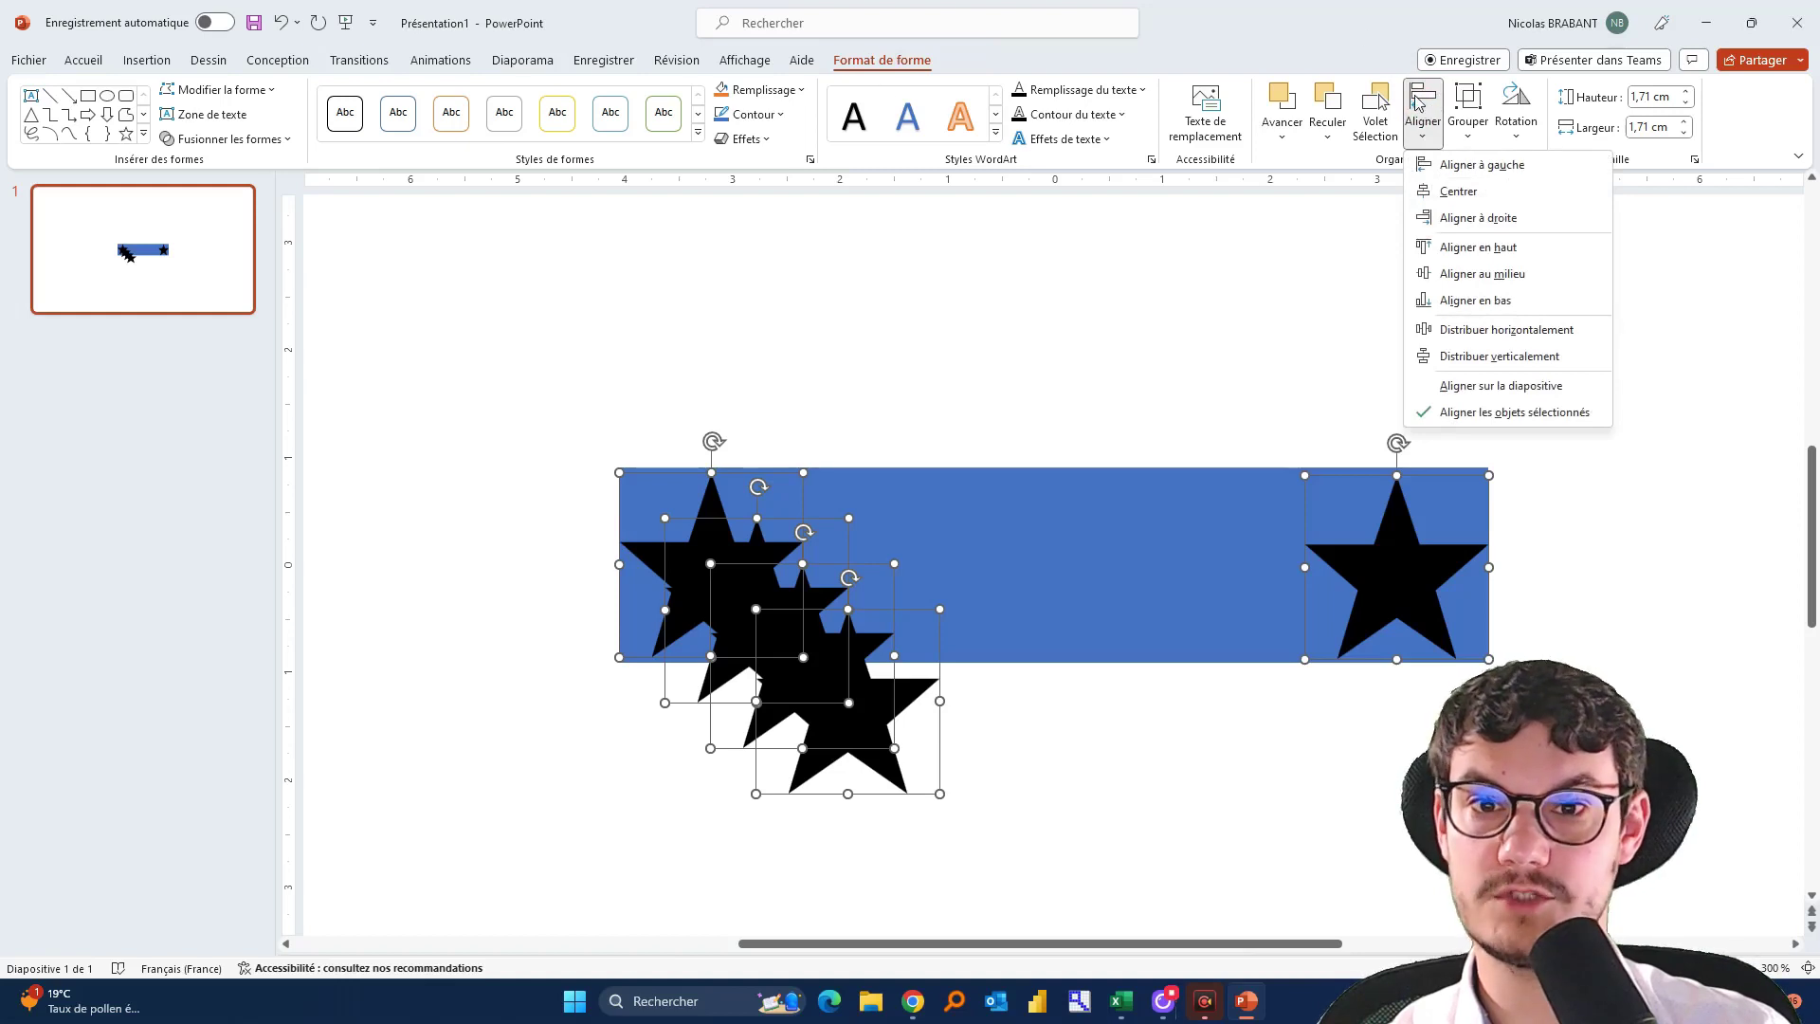
pyautogui.click(1446, 273)
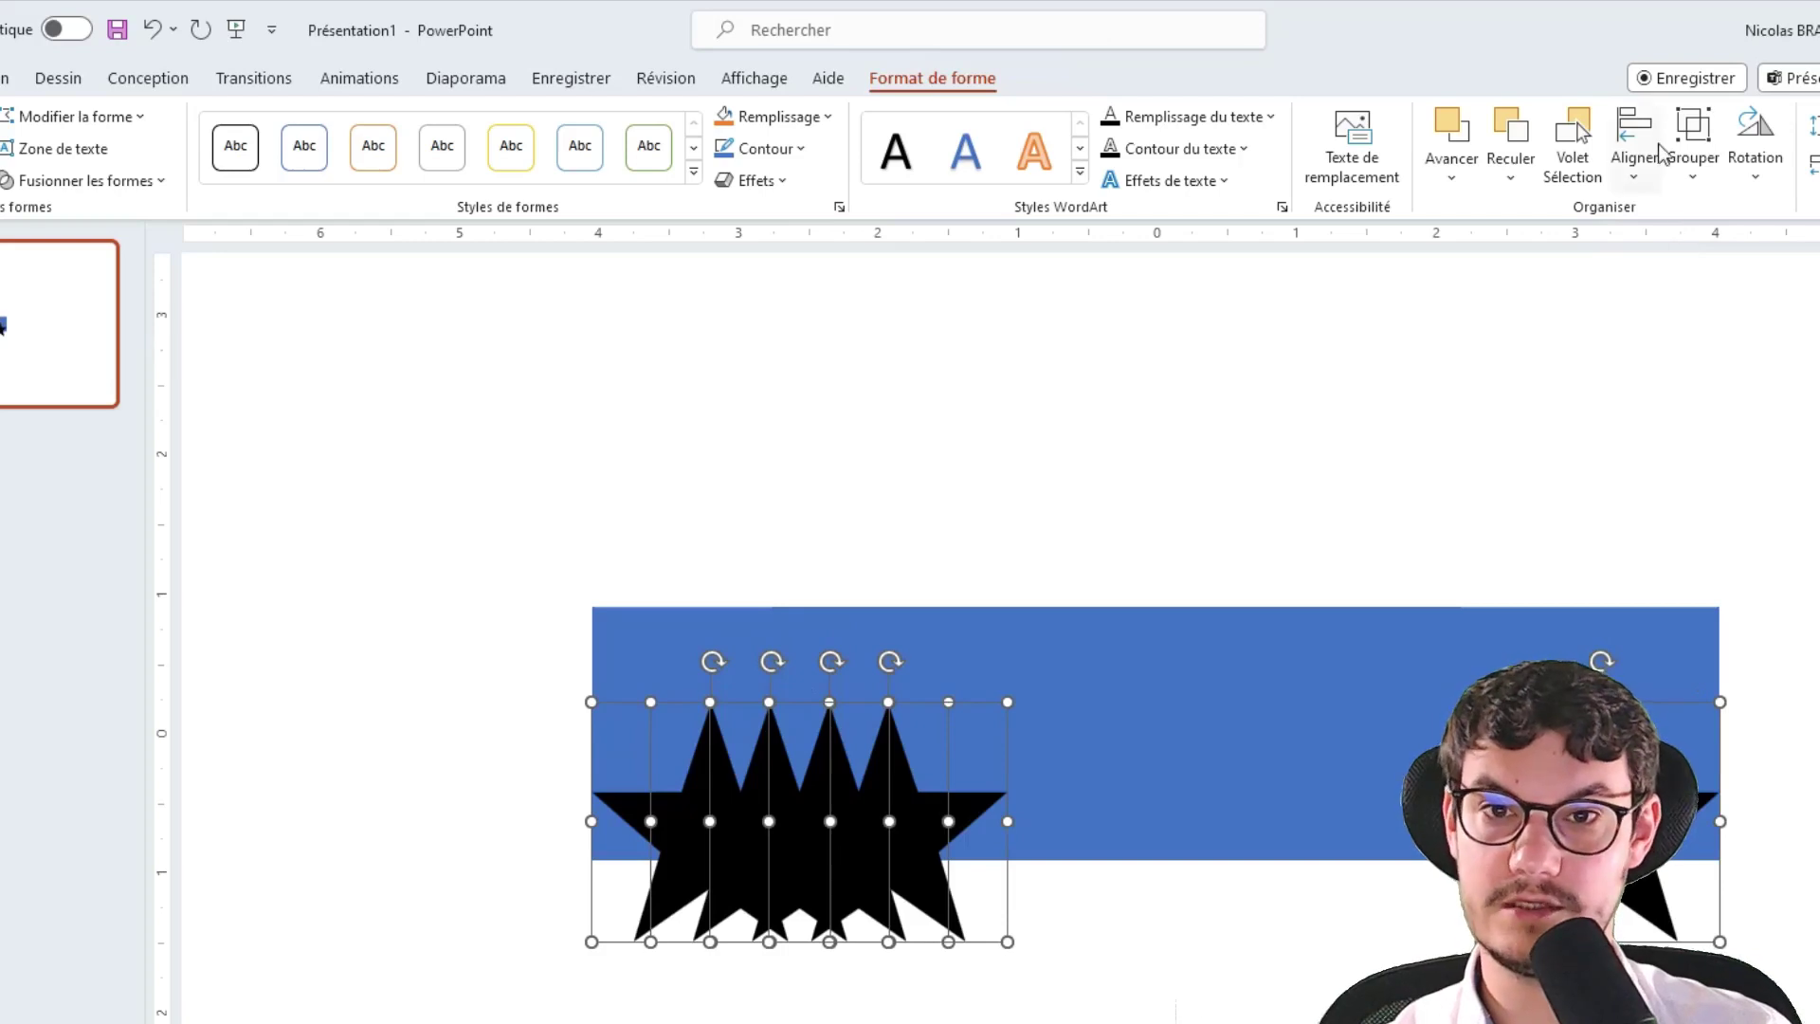
pyautogui.hotkey('ctrl', 'z')
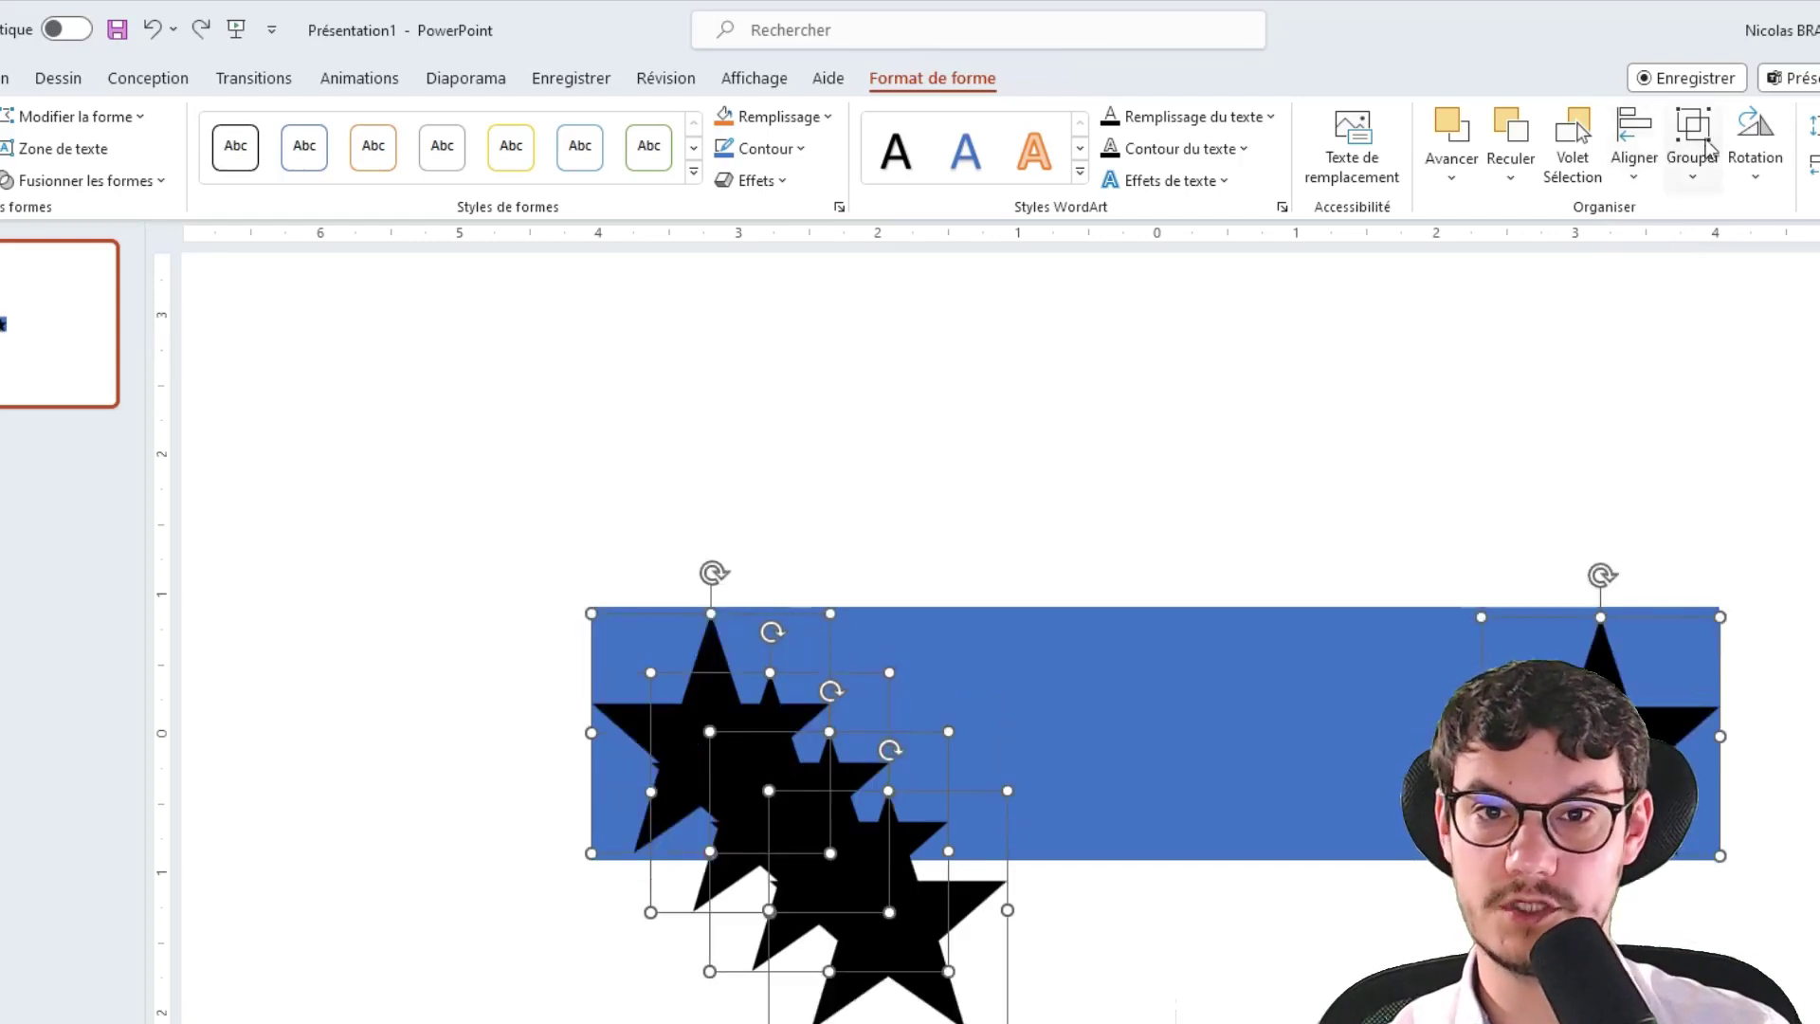
pyautogui.click(1638, 180)
pyautogui.click(1654, 328)
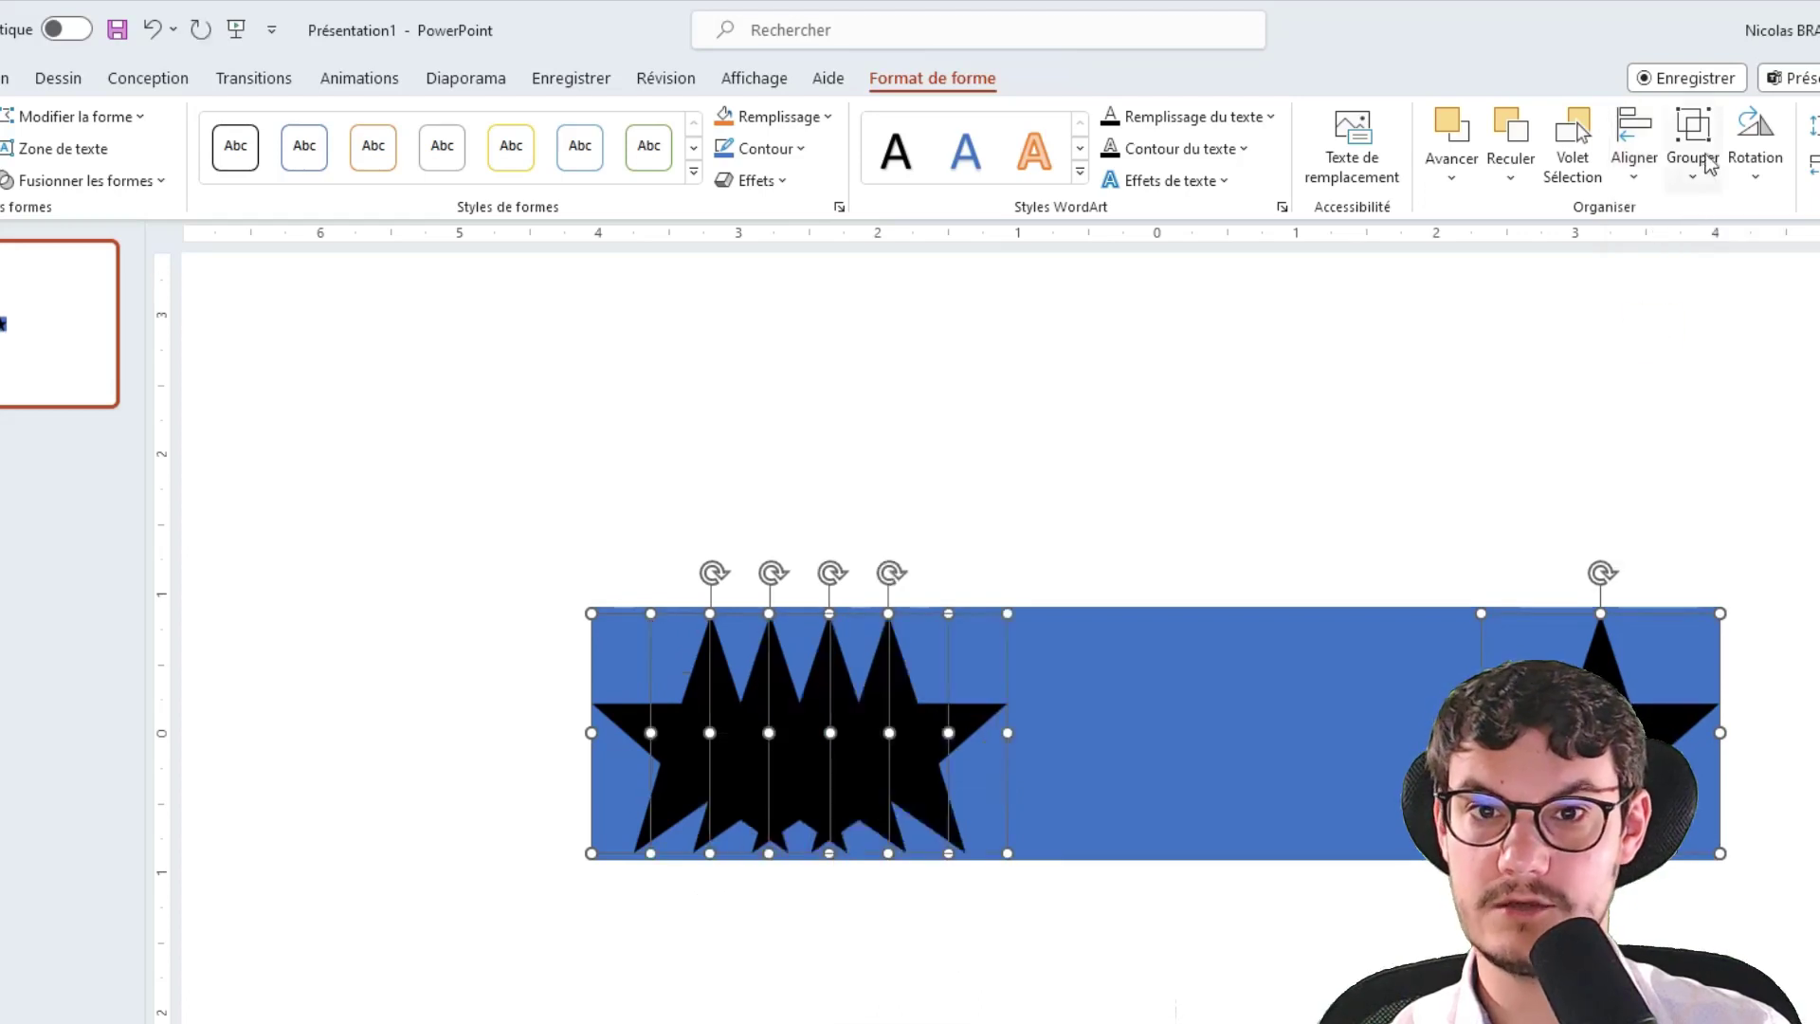
pyautogui.click(1649, 157)
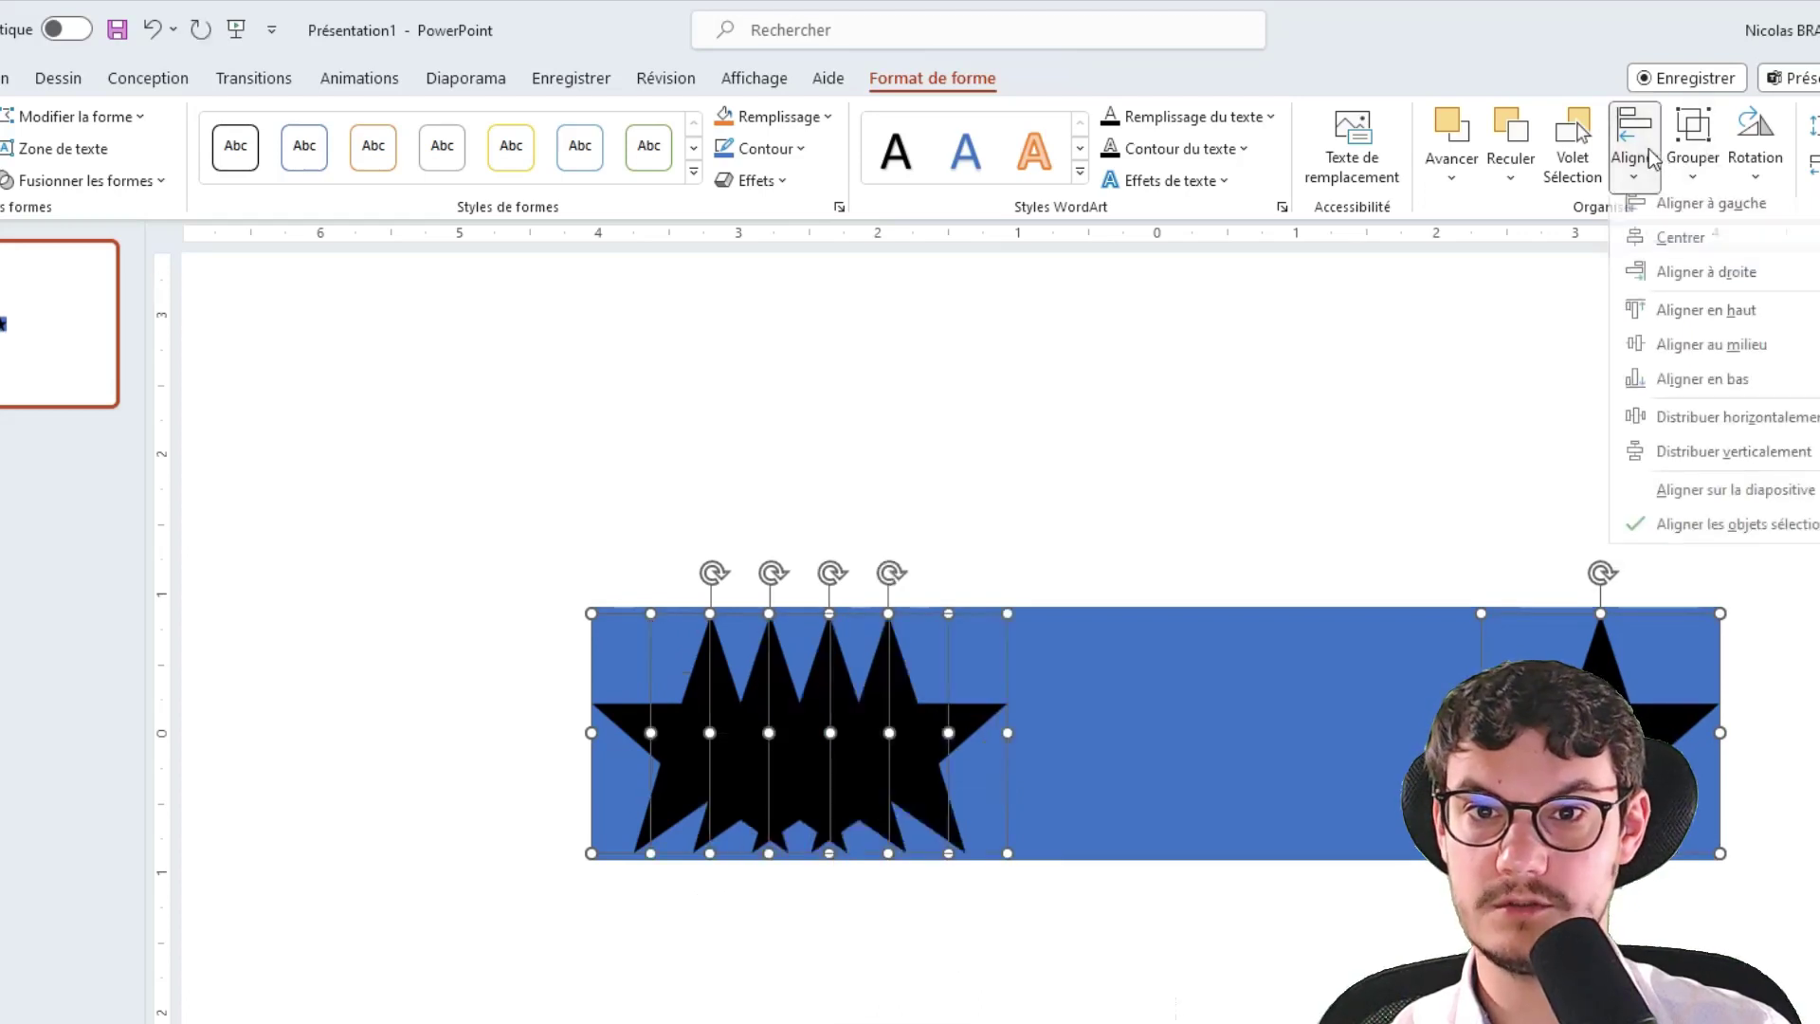
pyautogui.click(1693, 432)
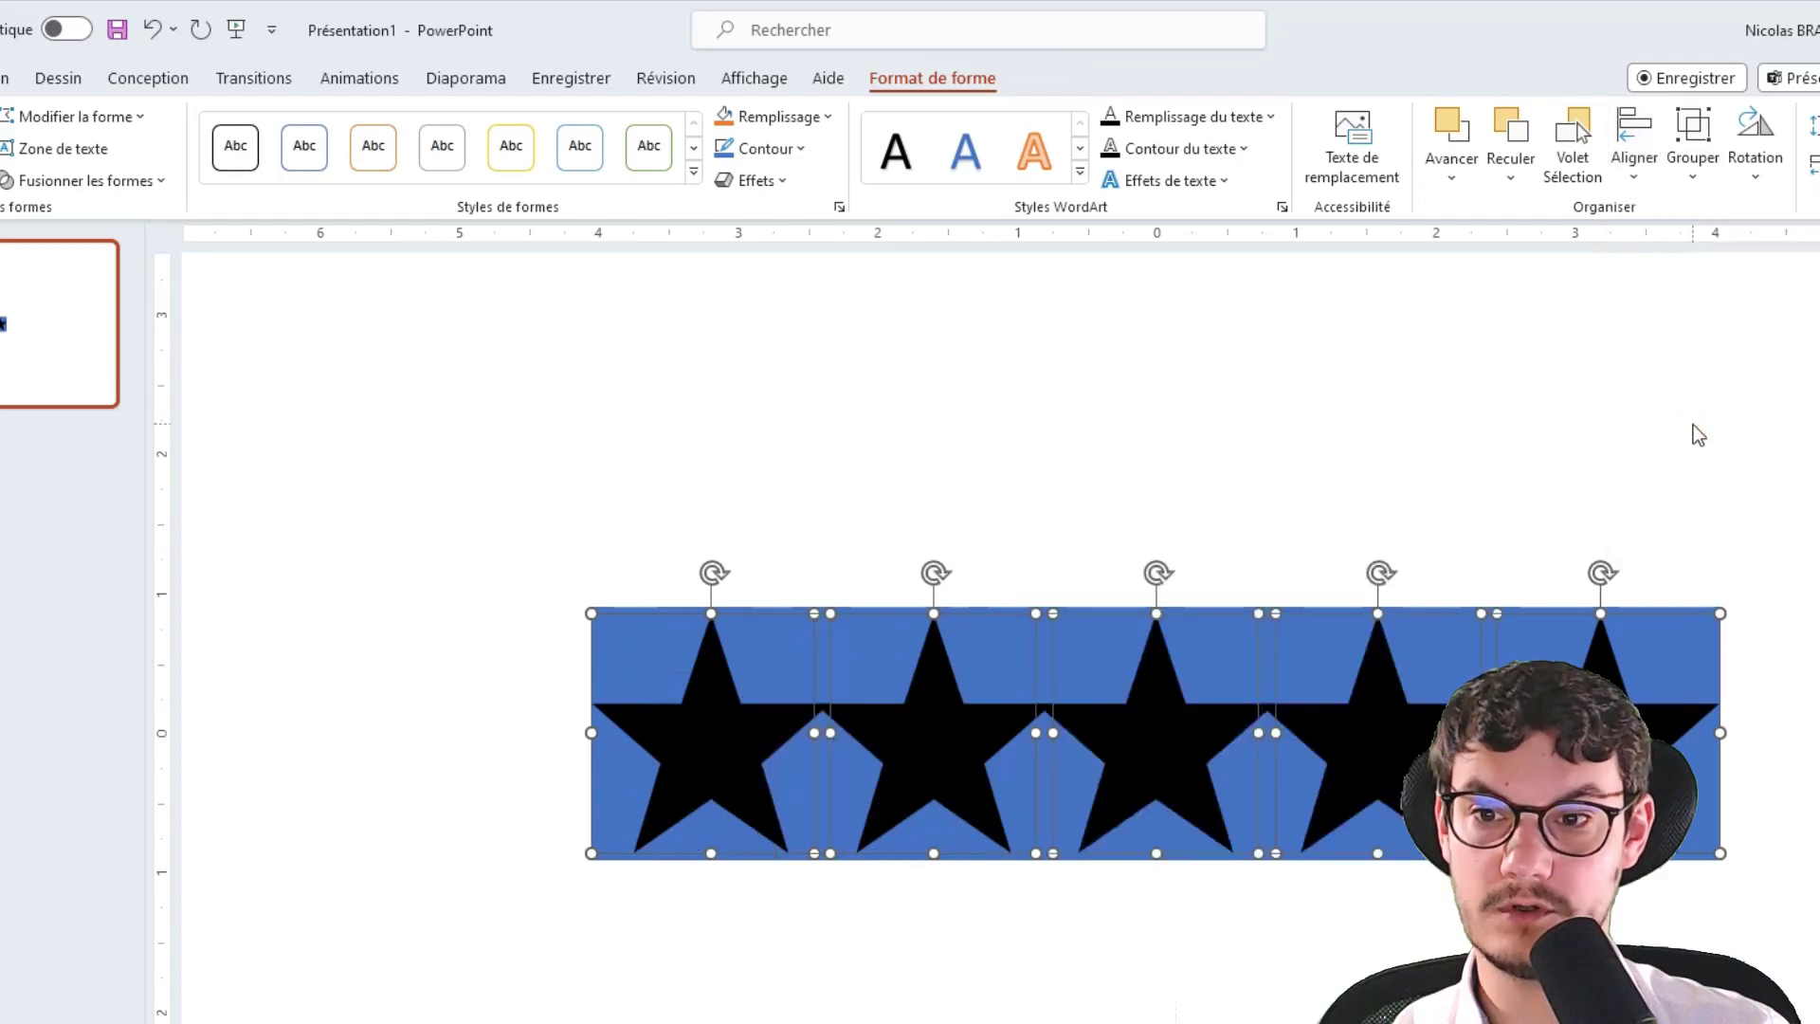
pyautogui.click(1706, 559)
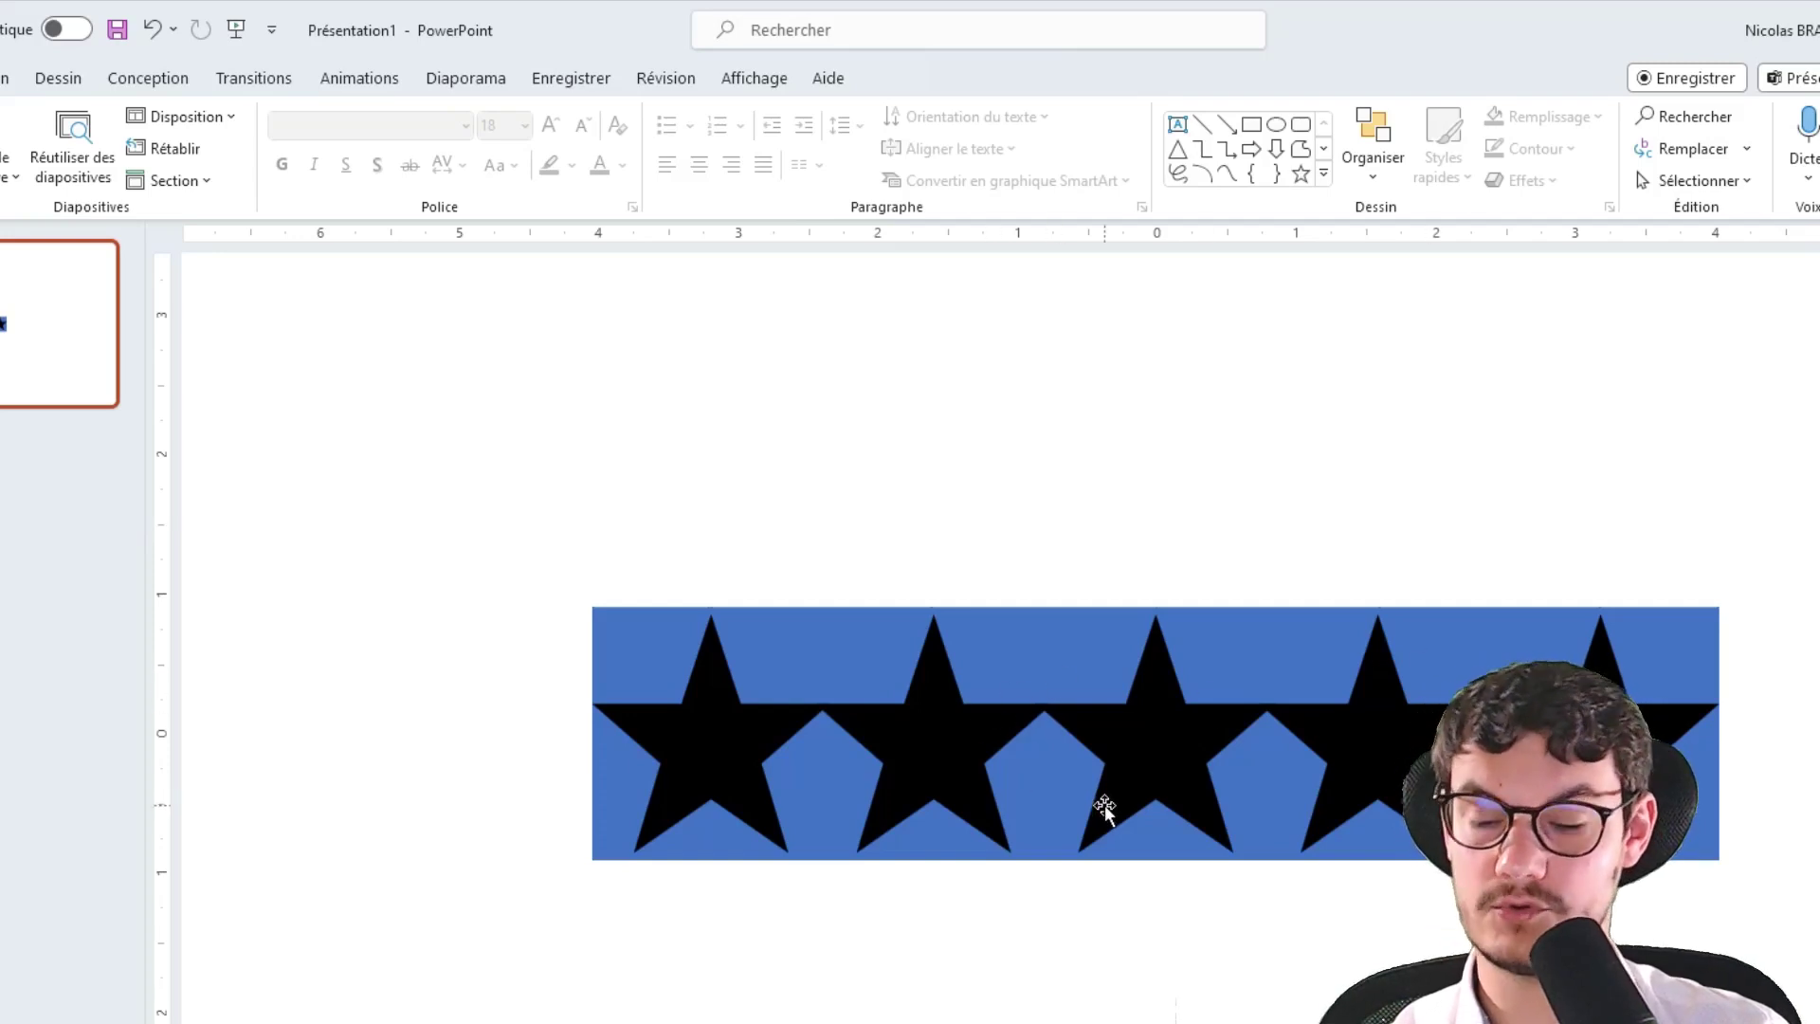
# Undo the spacing, resize the stars and snap the first star to the bar's left edge
pyautogui.hotkey('ctrl', 'z')
pyautogui.hotkey('ctrl', 'z')
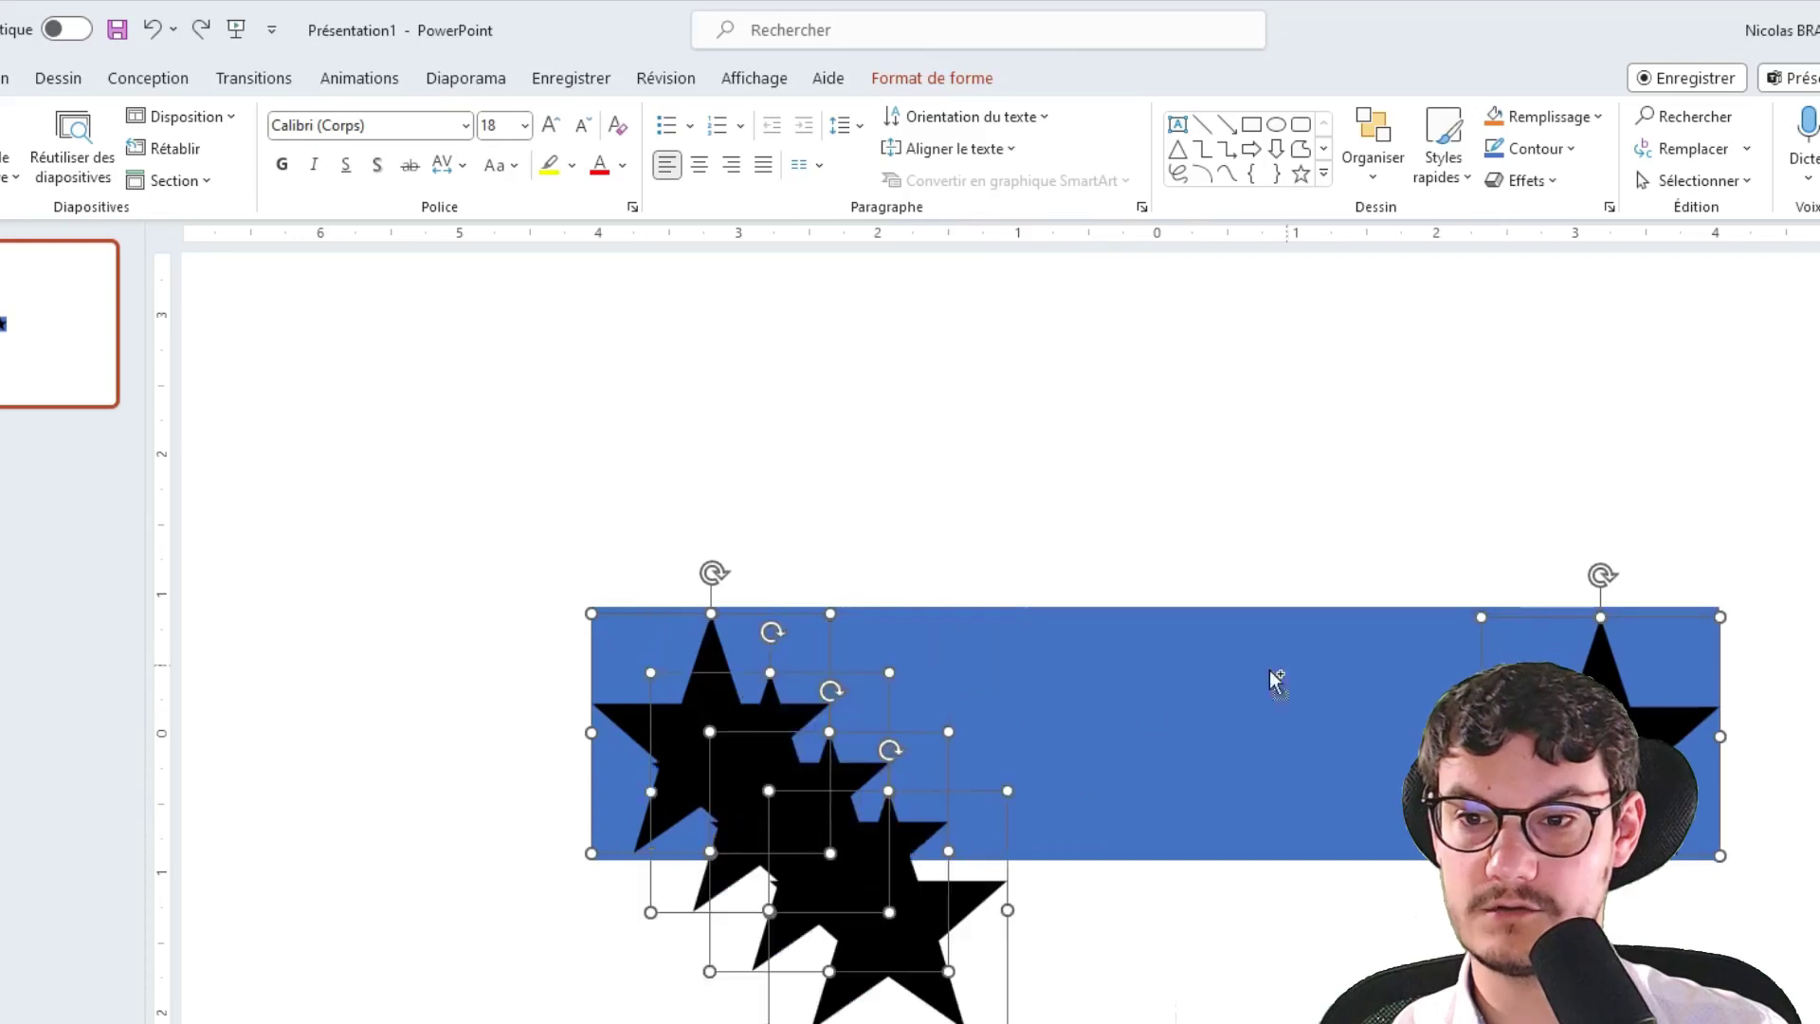
pyautogui.moveTo(1481, 620); pyautogui.dragTo(1490, 628)
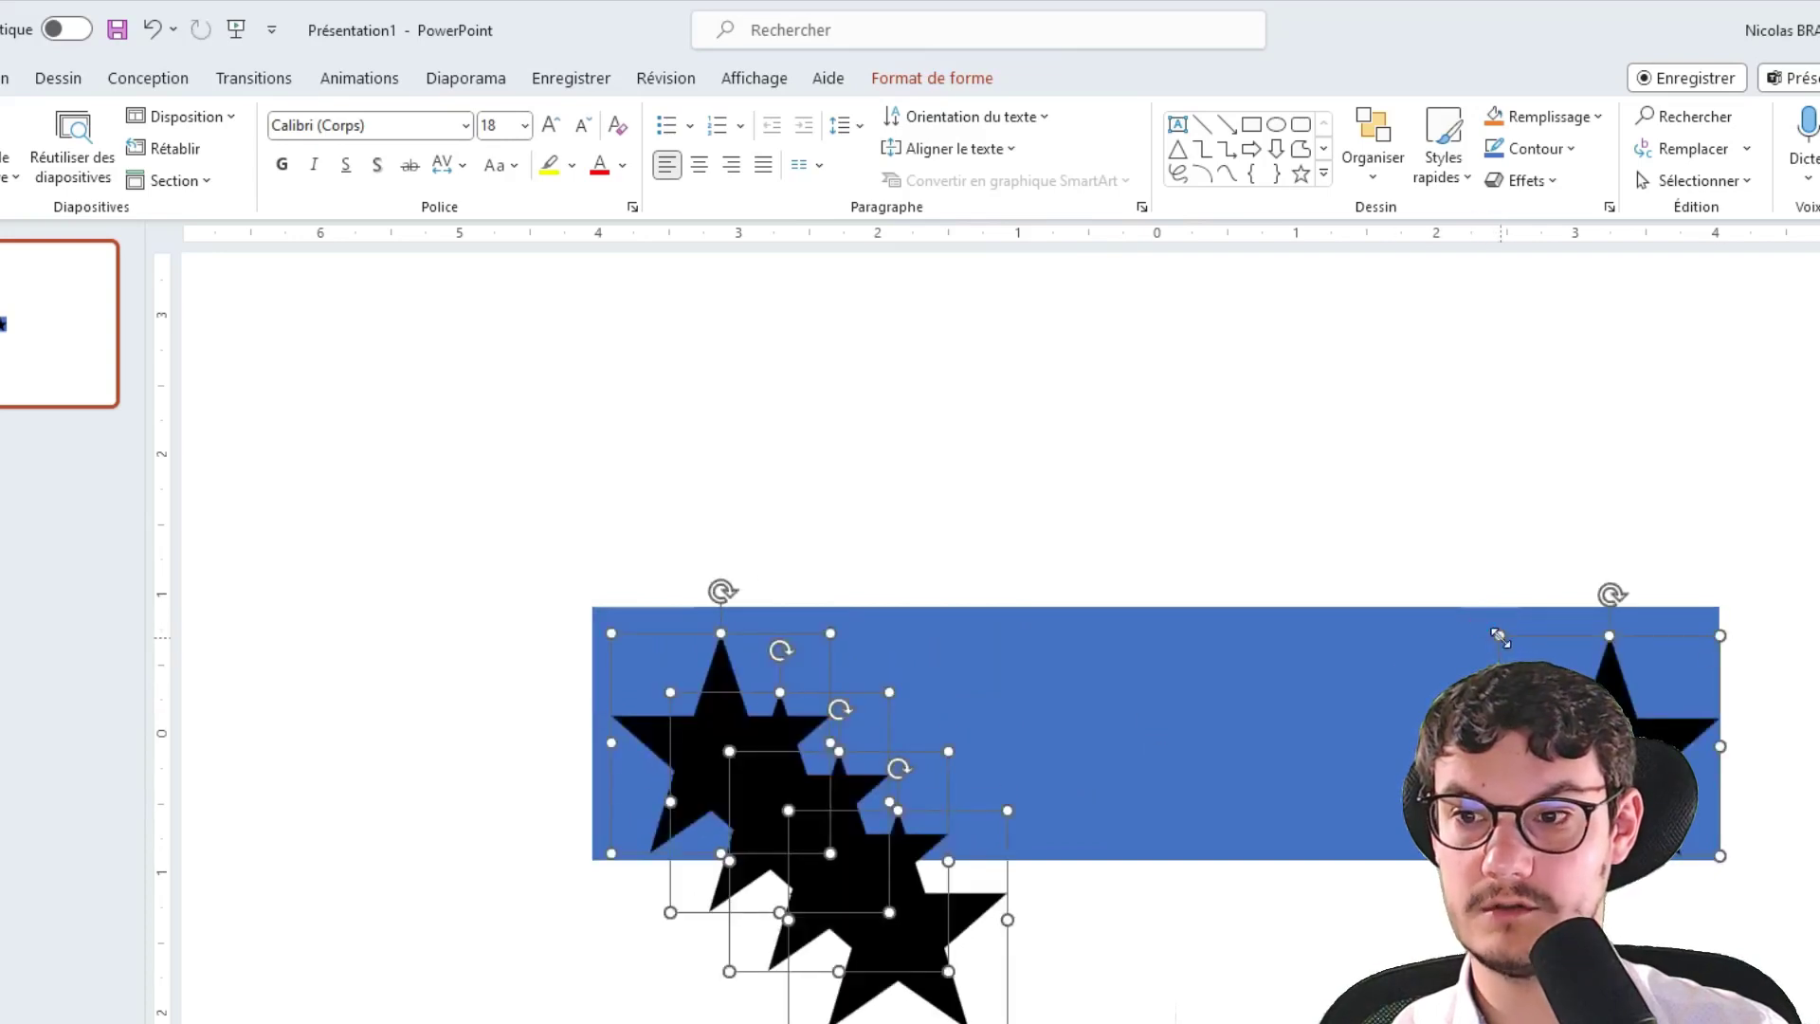
pyautogui.click(1528, 516)
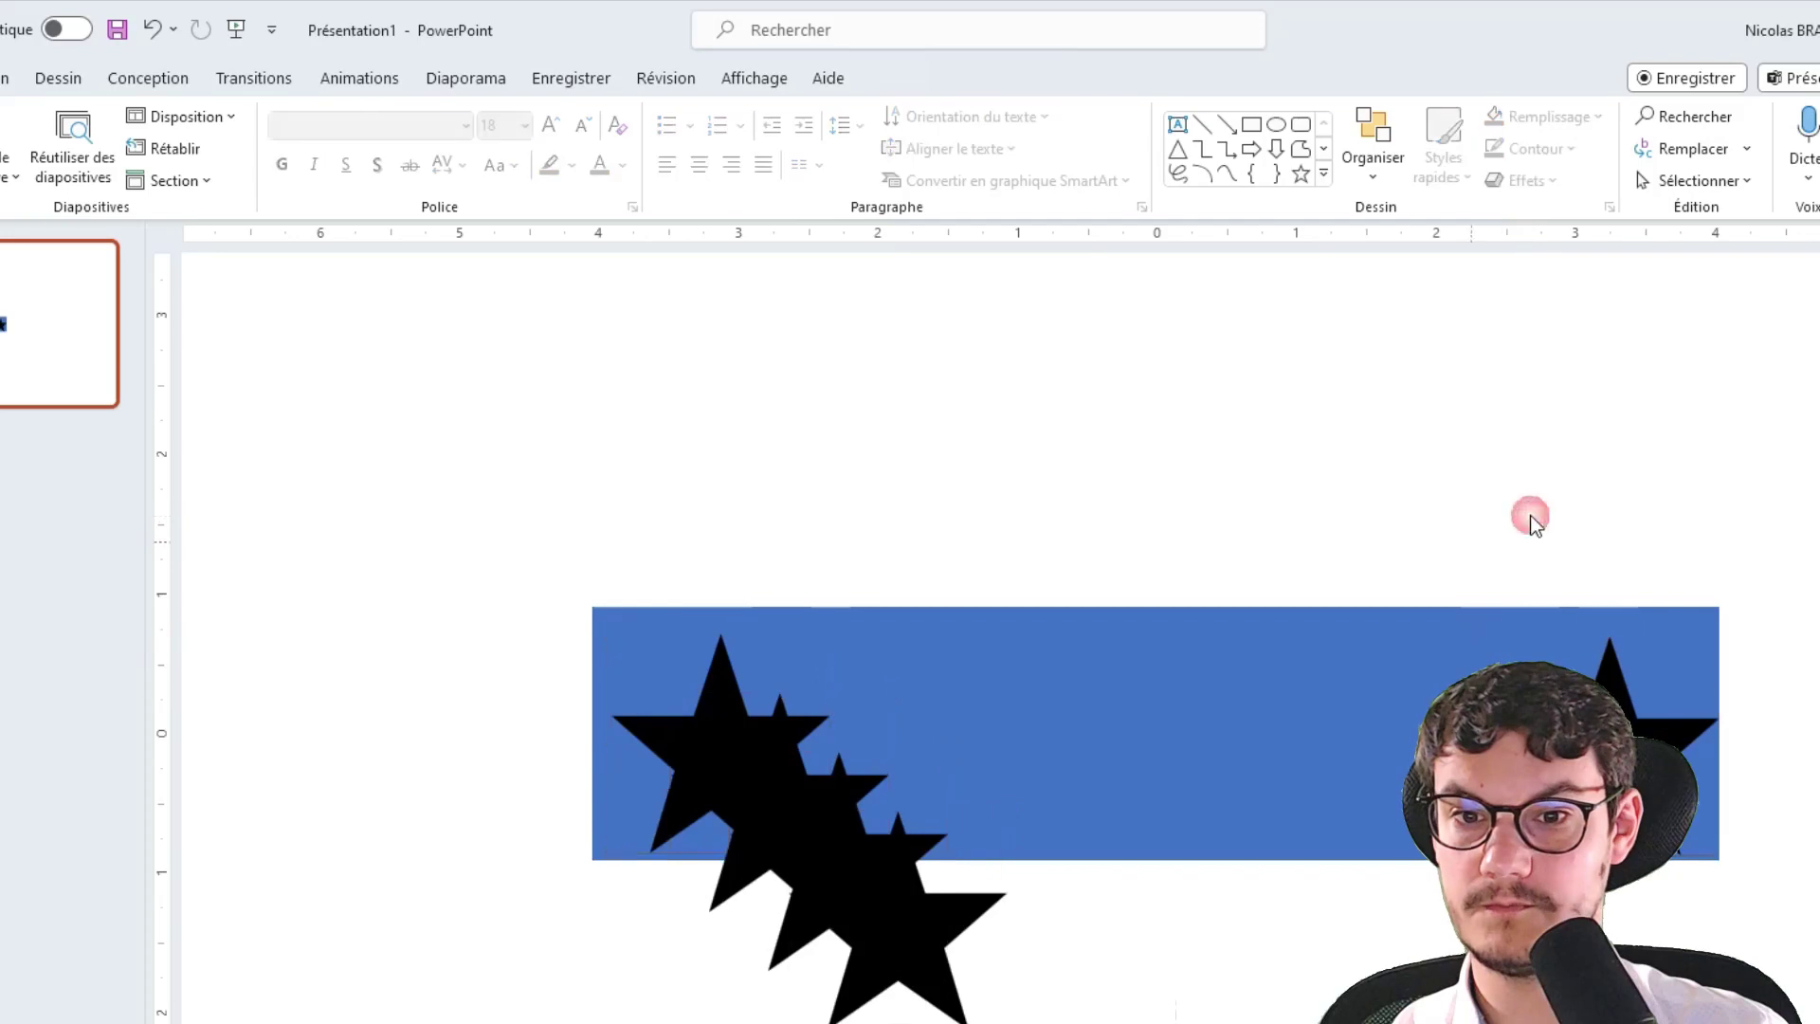
pyautogui.click(637, 718)
pyautogui.click(637, 721)
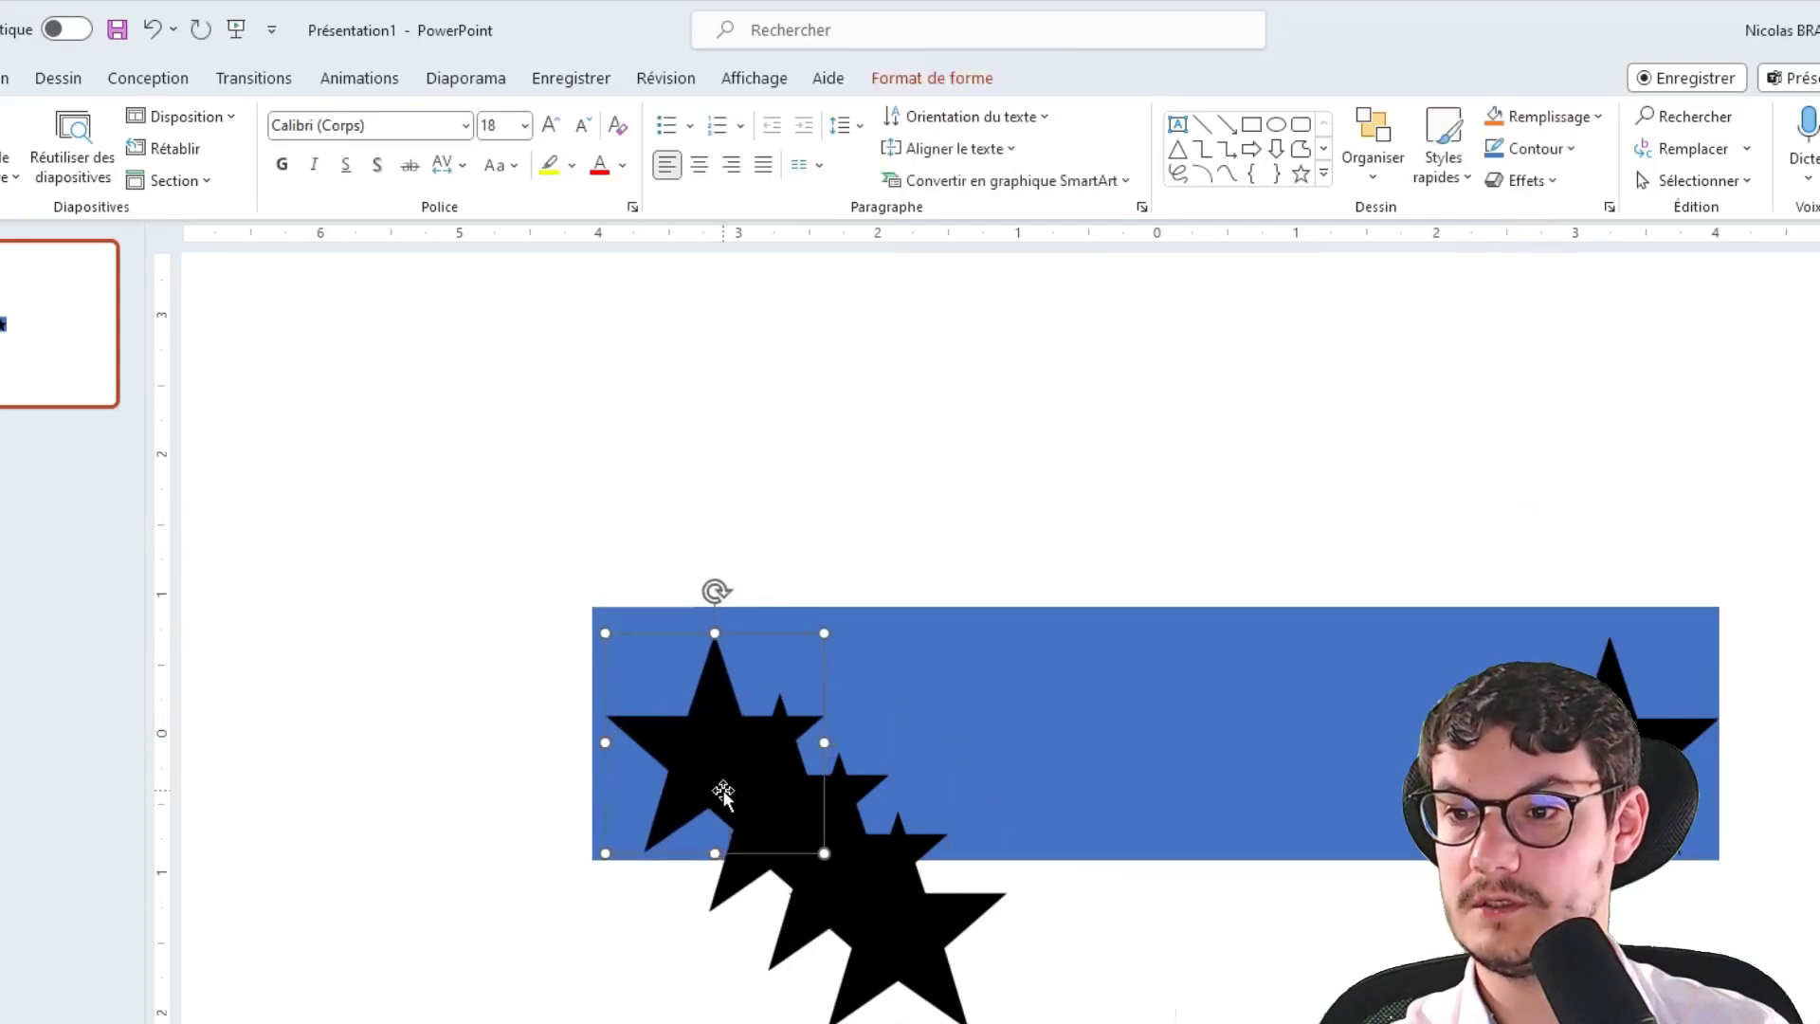
pyautogui.moveTo(724, 799); pyautogui.dragTo(688, 817)
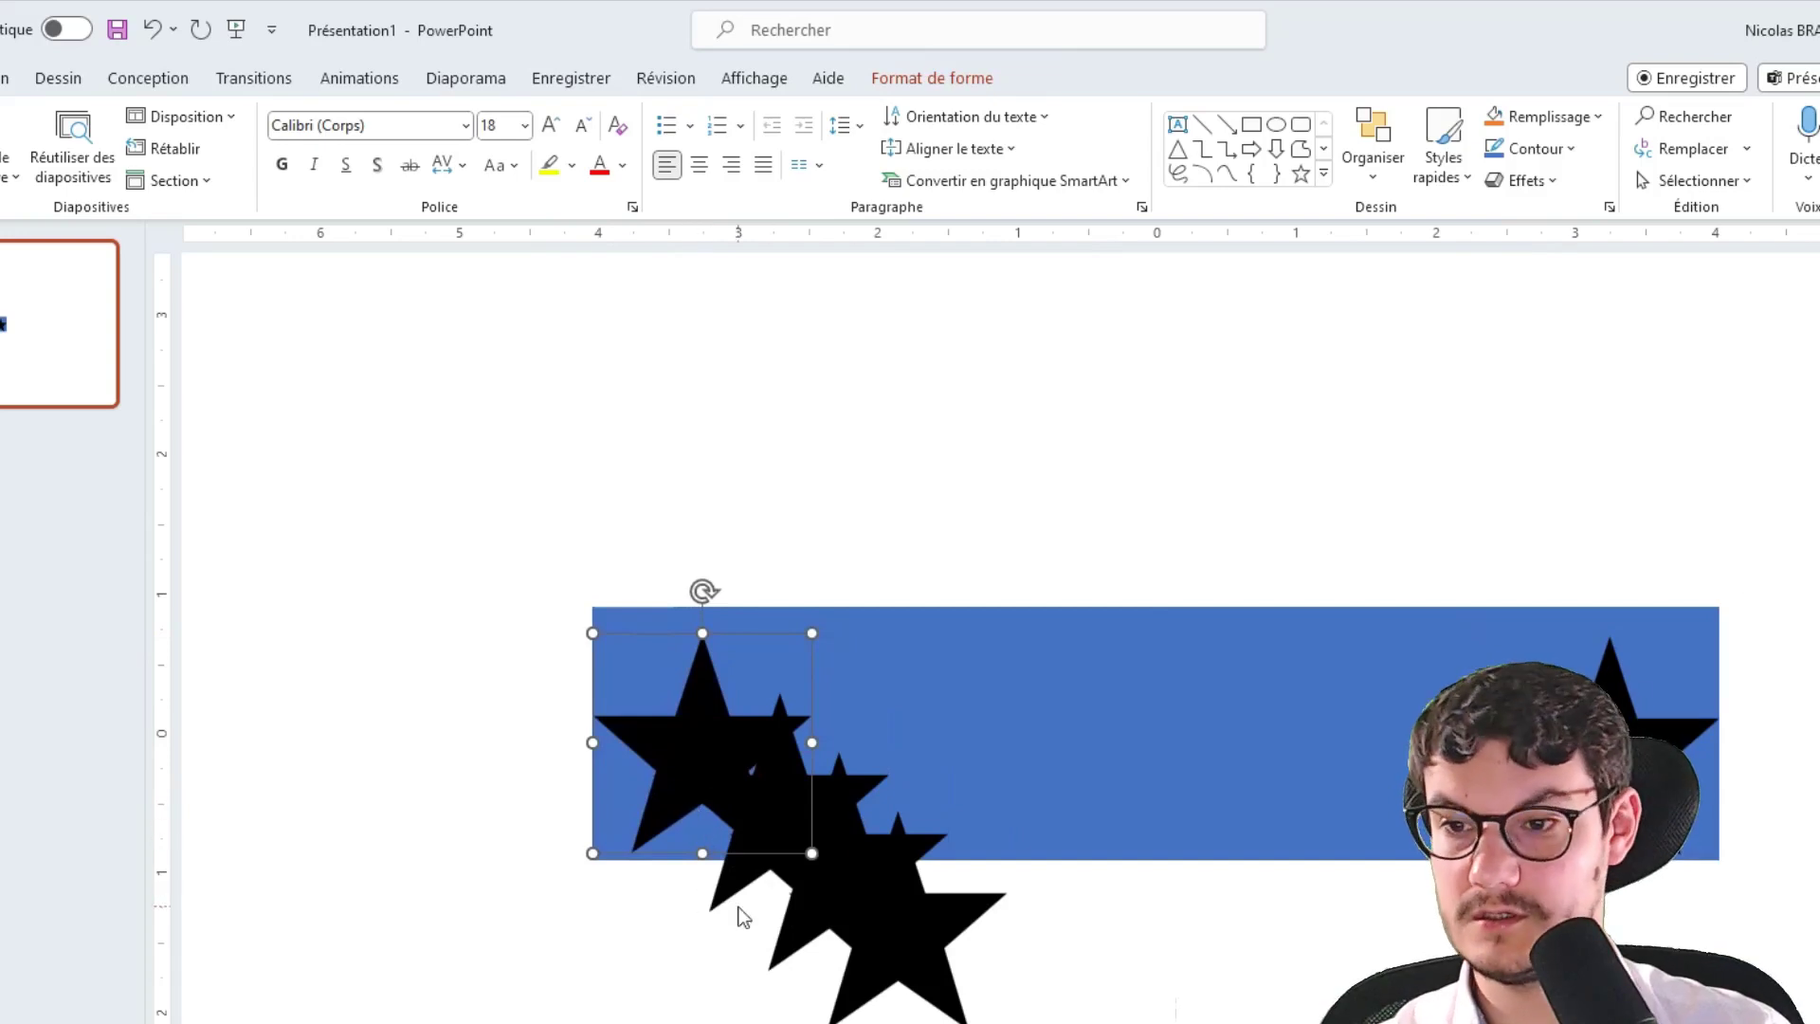
# Align the five stars along their tops and distribute them evenly across the bar
pyautogui.keyDown('shift'); pyautogui.click(743, 917); pyautogui.keyUp('shift')
pyautogui.keyDown('shift'); pyautogui.click(806, 962); pyautogui.keyUp('shift')
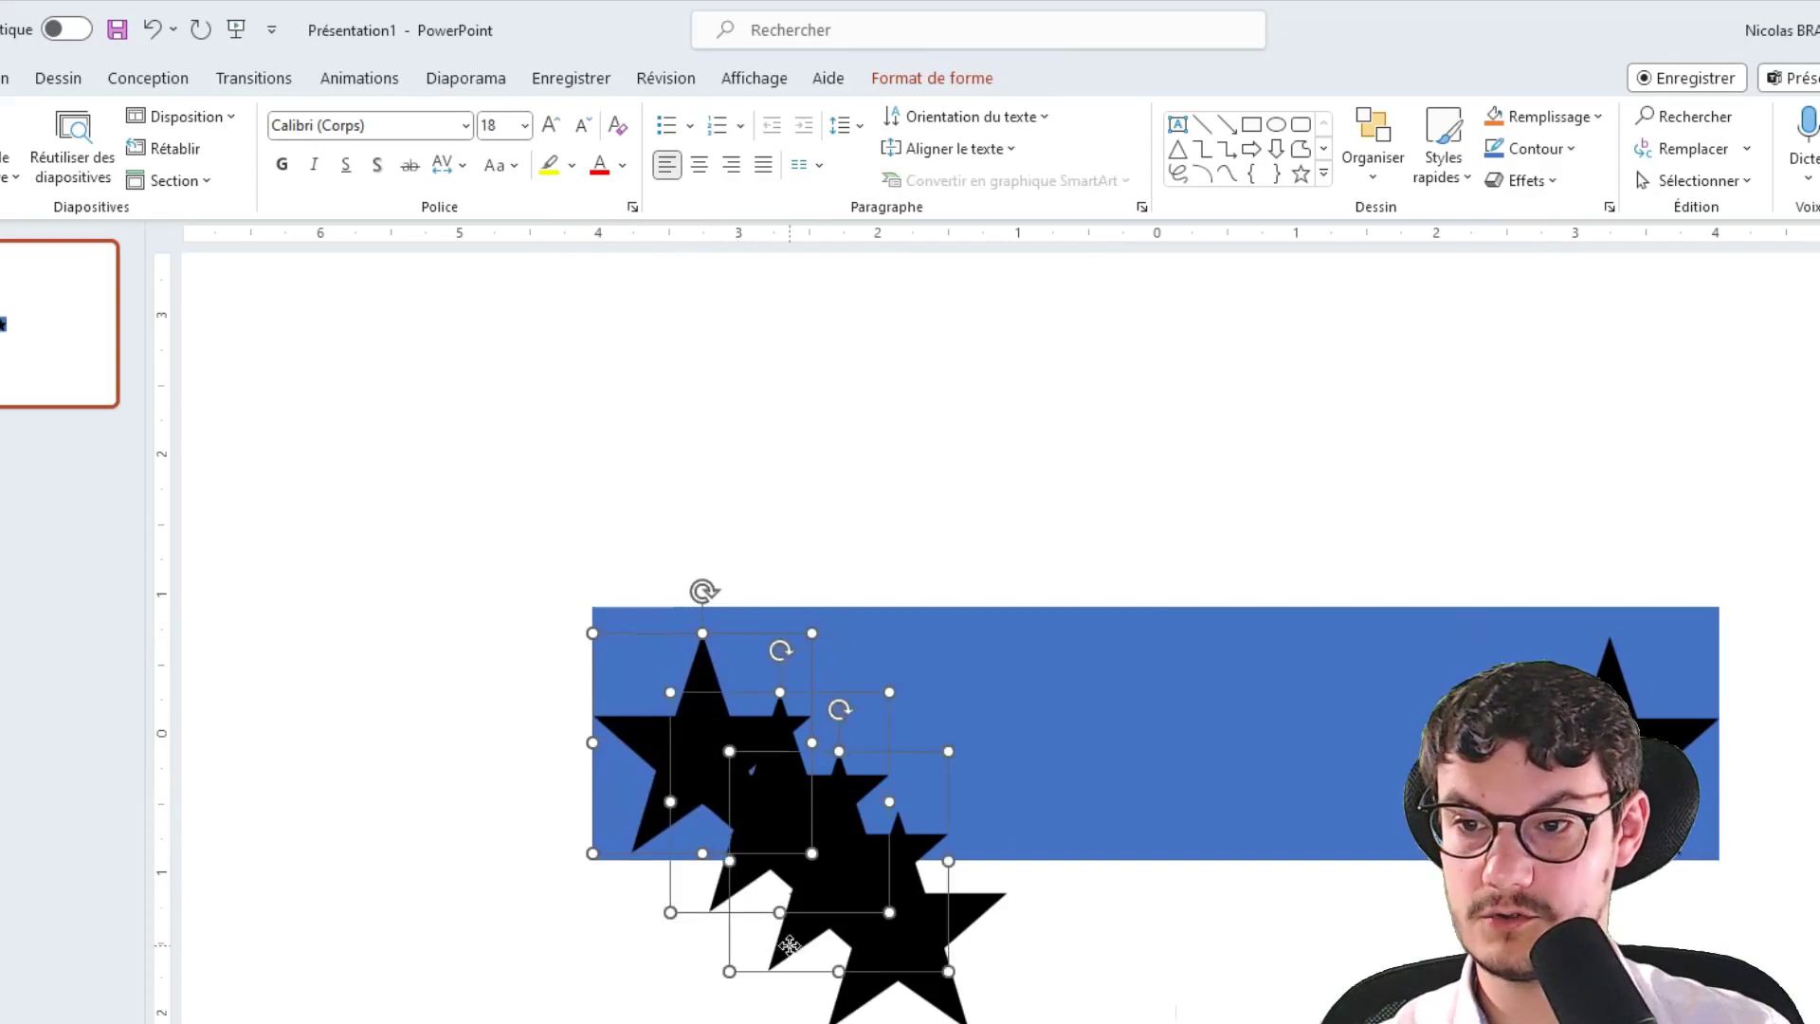
pyautogui.keyDown('shift'); pyautogui.click(896, 991); pyautogui.keyUp('shift')
pyautogui.keyDown('shift'); pyautogui.click(1612, 675); pyautogui.keyUp('shift')
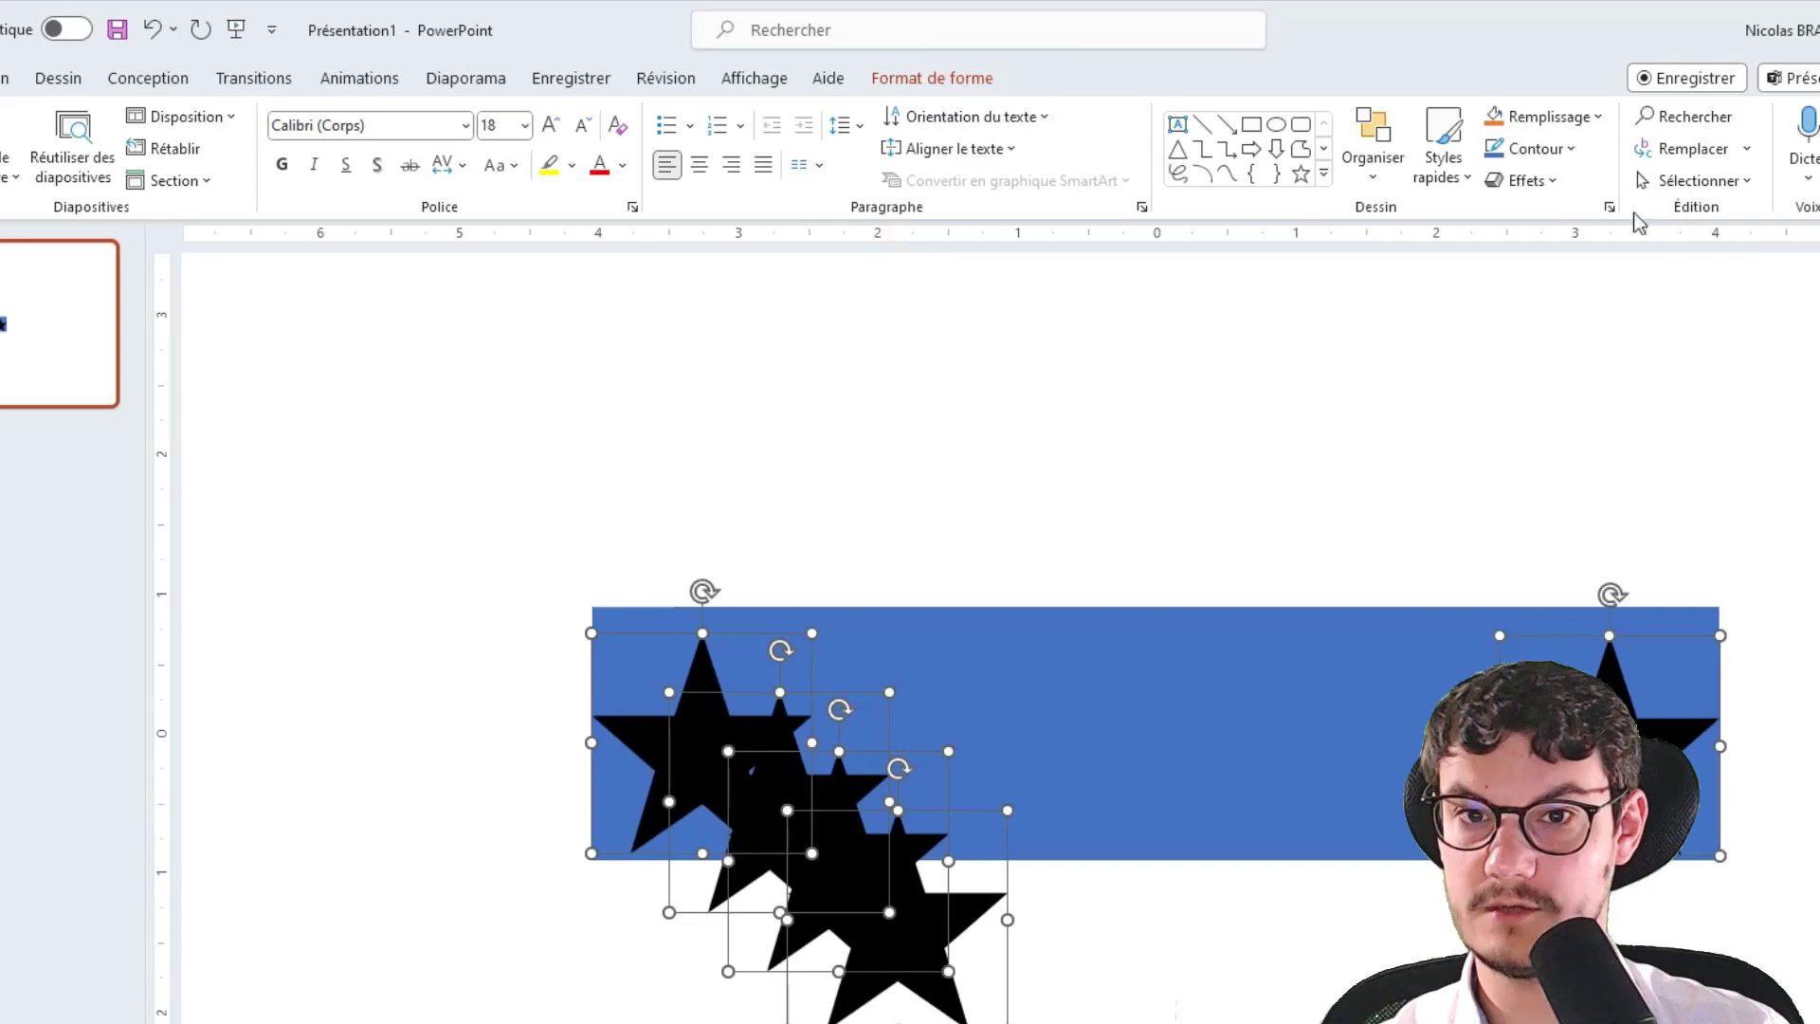
pyautogui.click(918, 85)
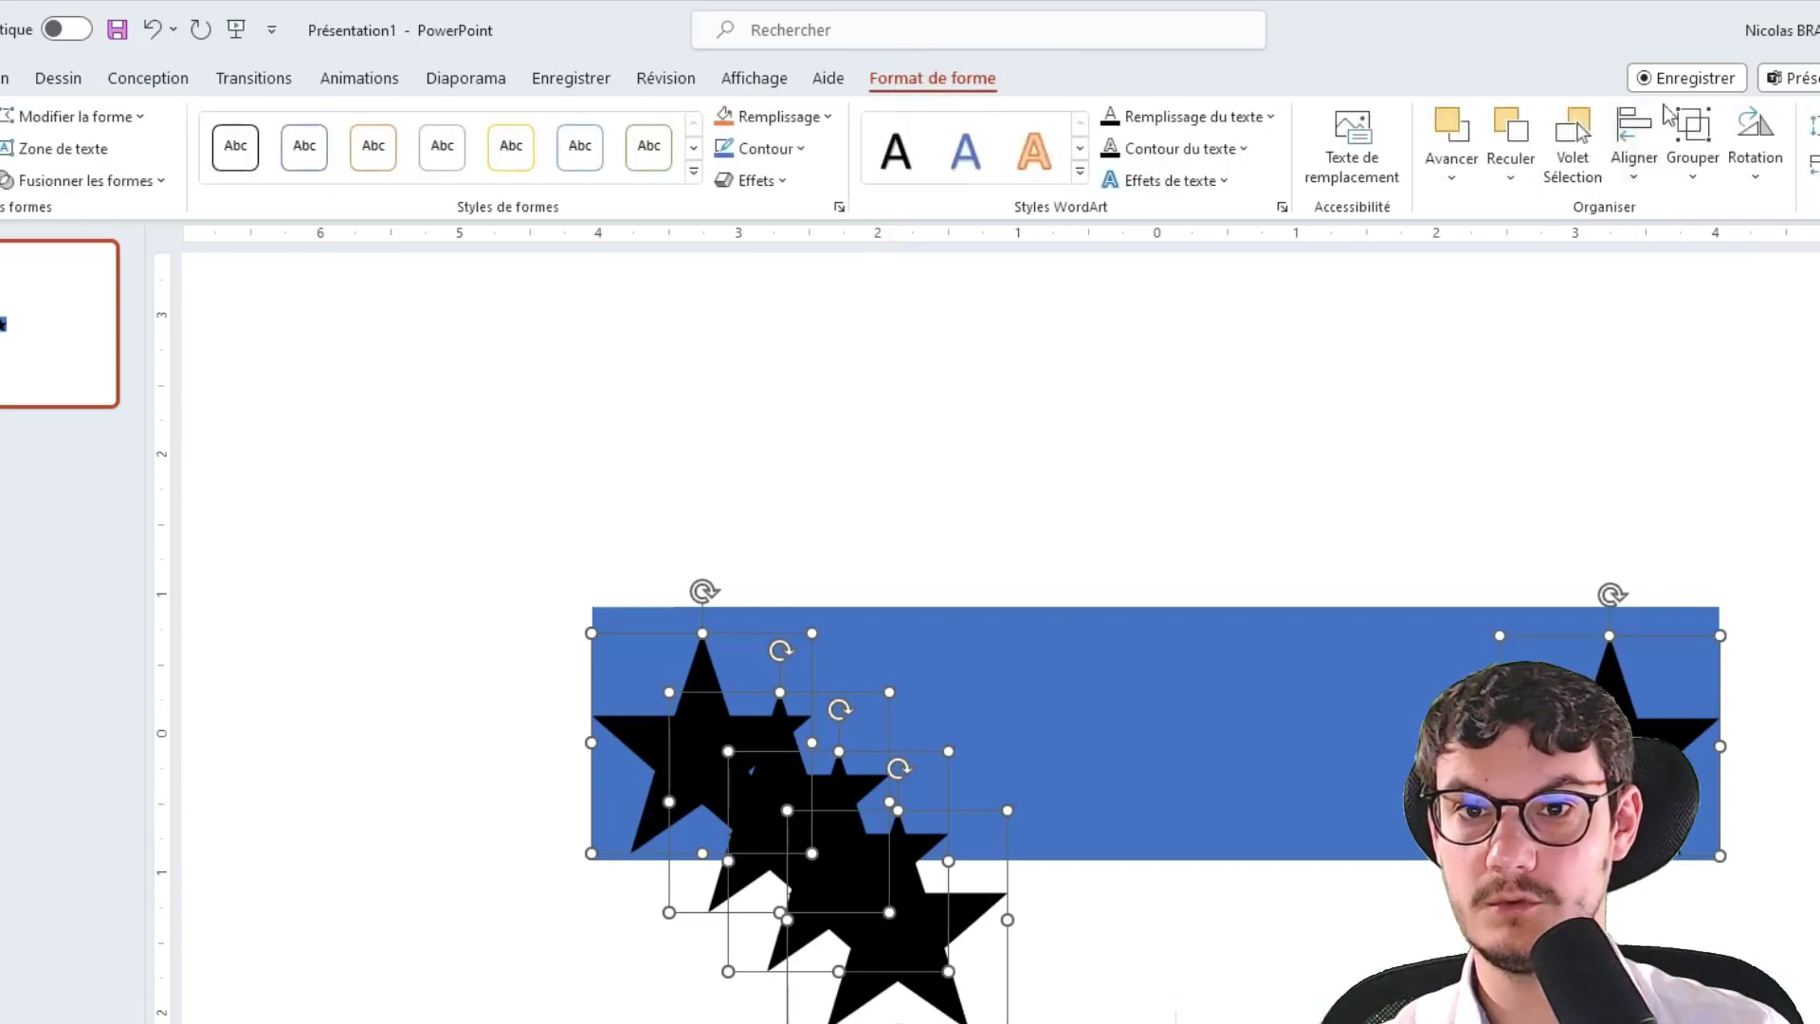
pyautogui.click(1636, 180)
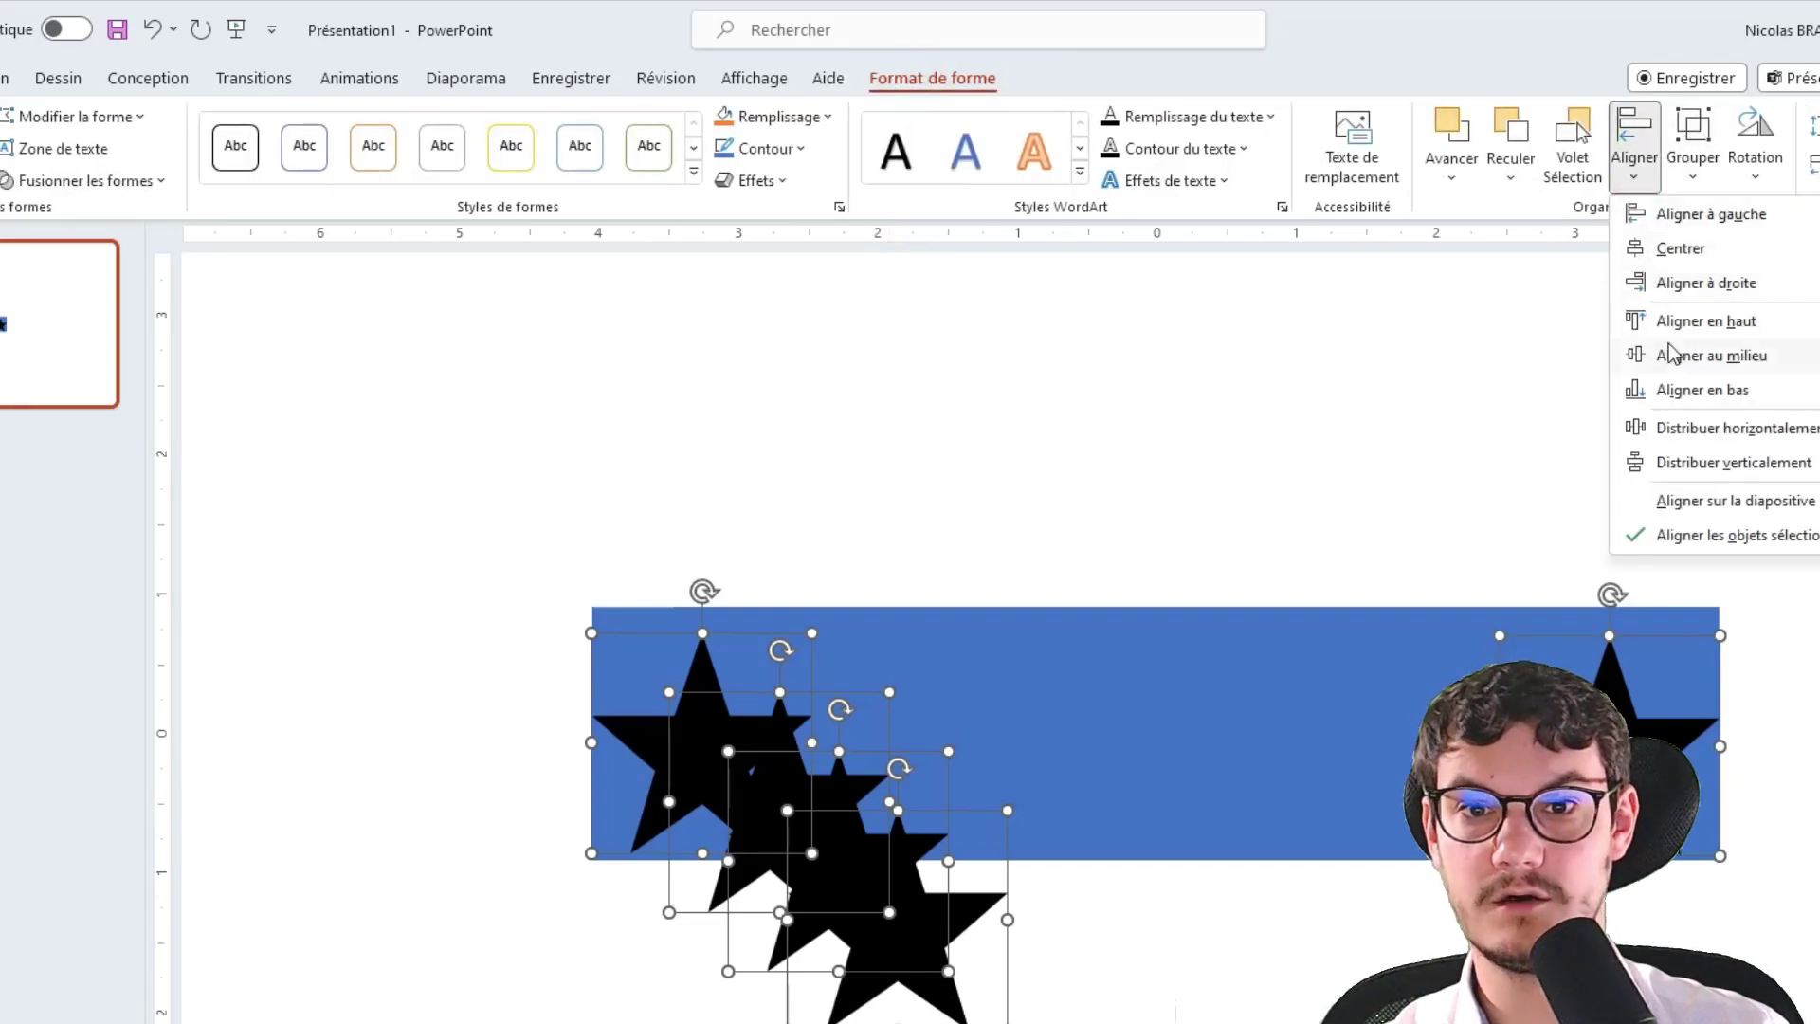
pyautogui.click(1706, 322)
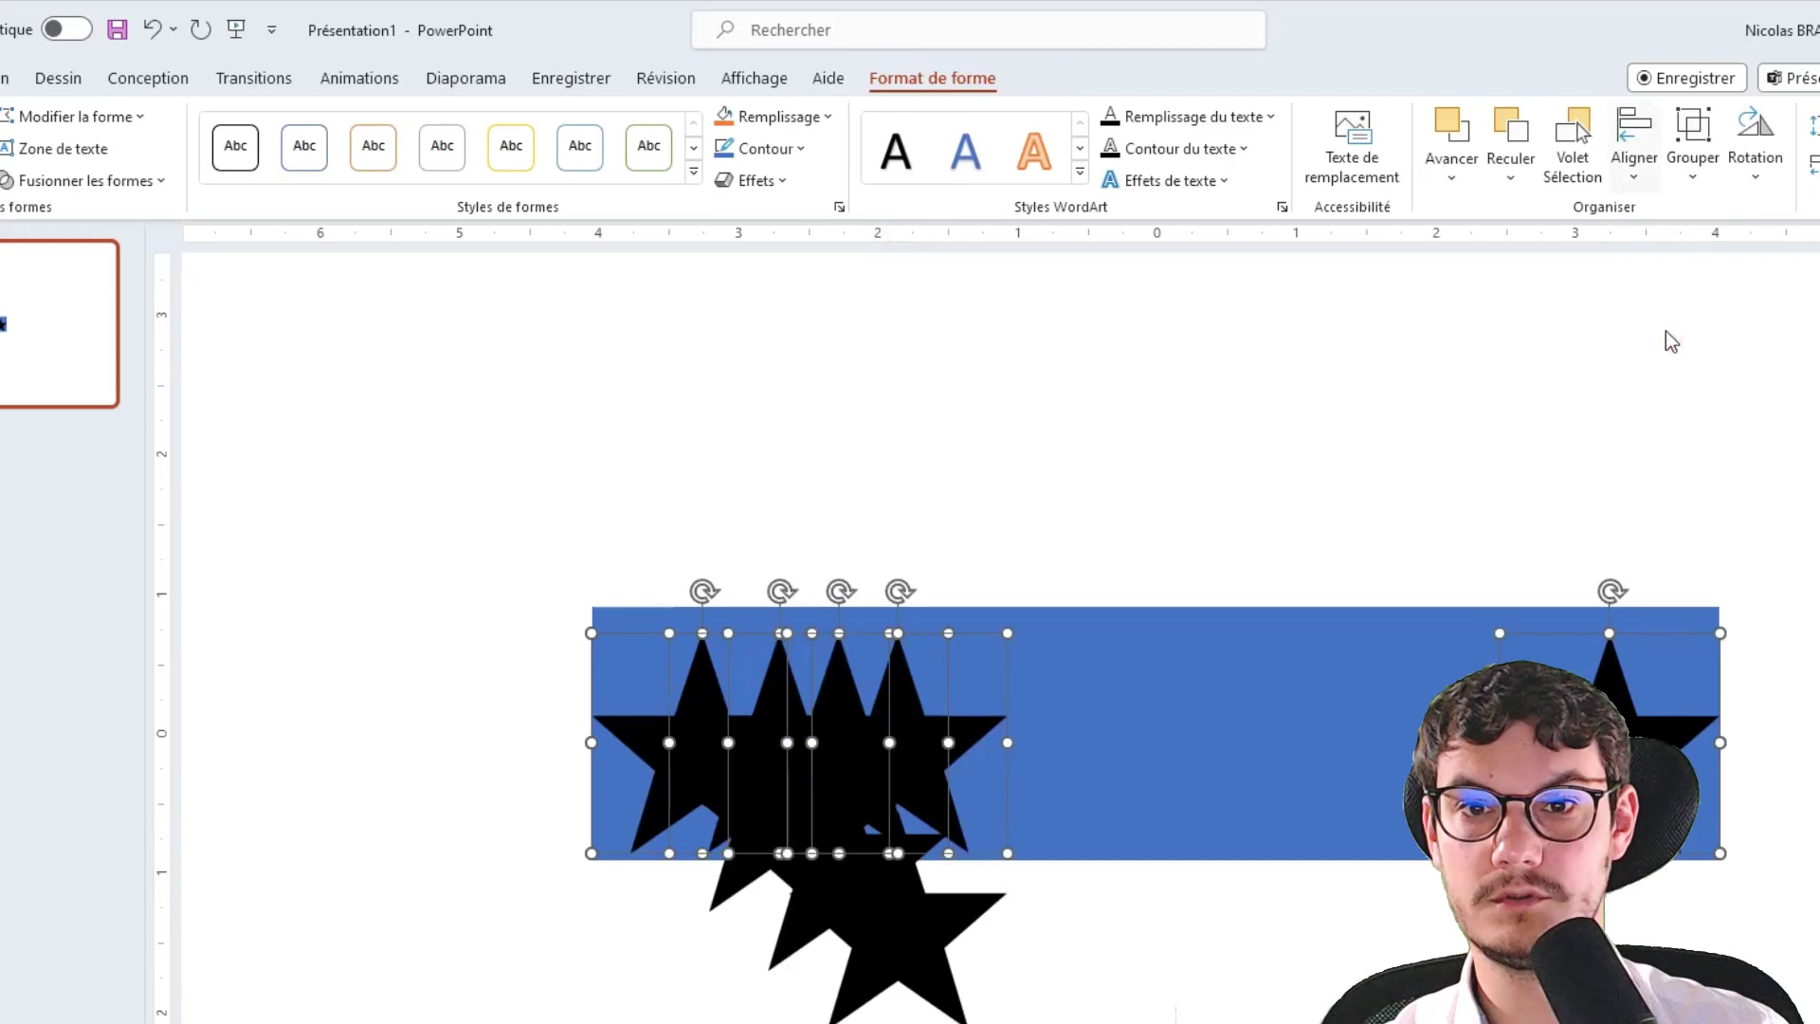
pyautogui.click(1641, 147)
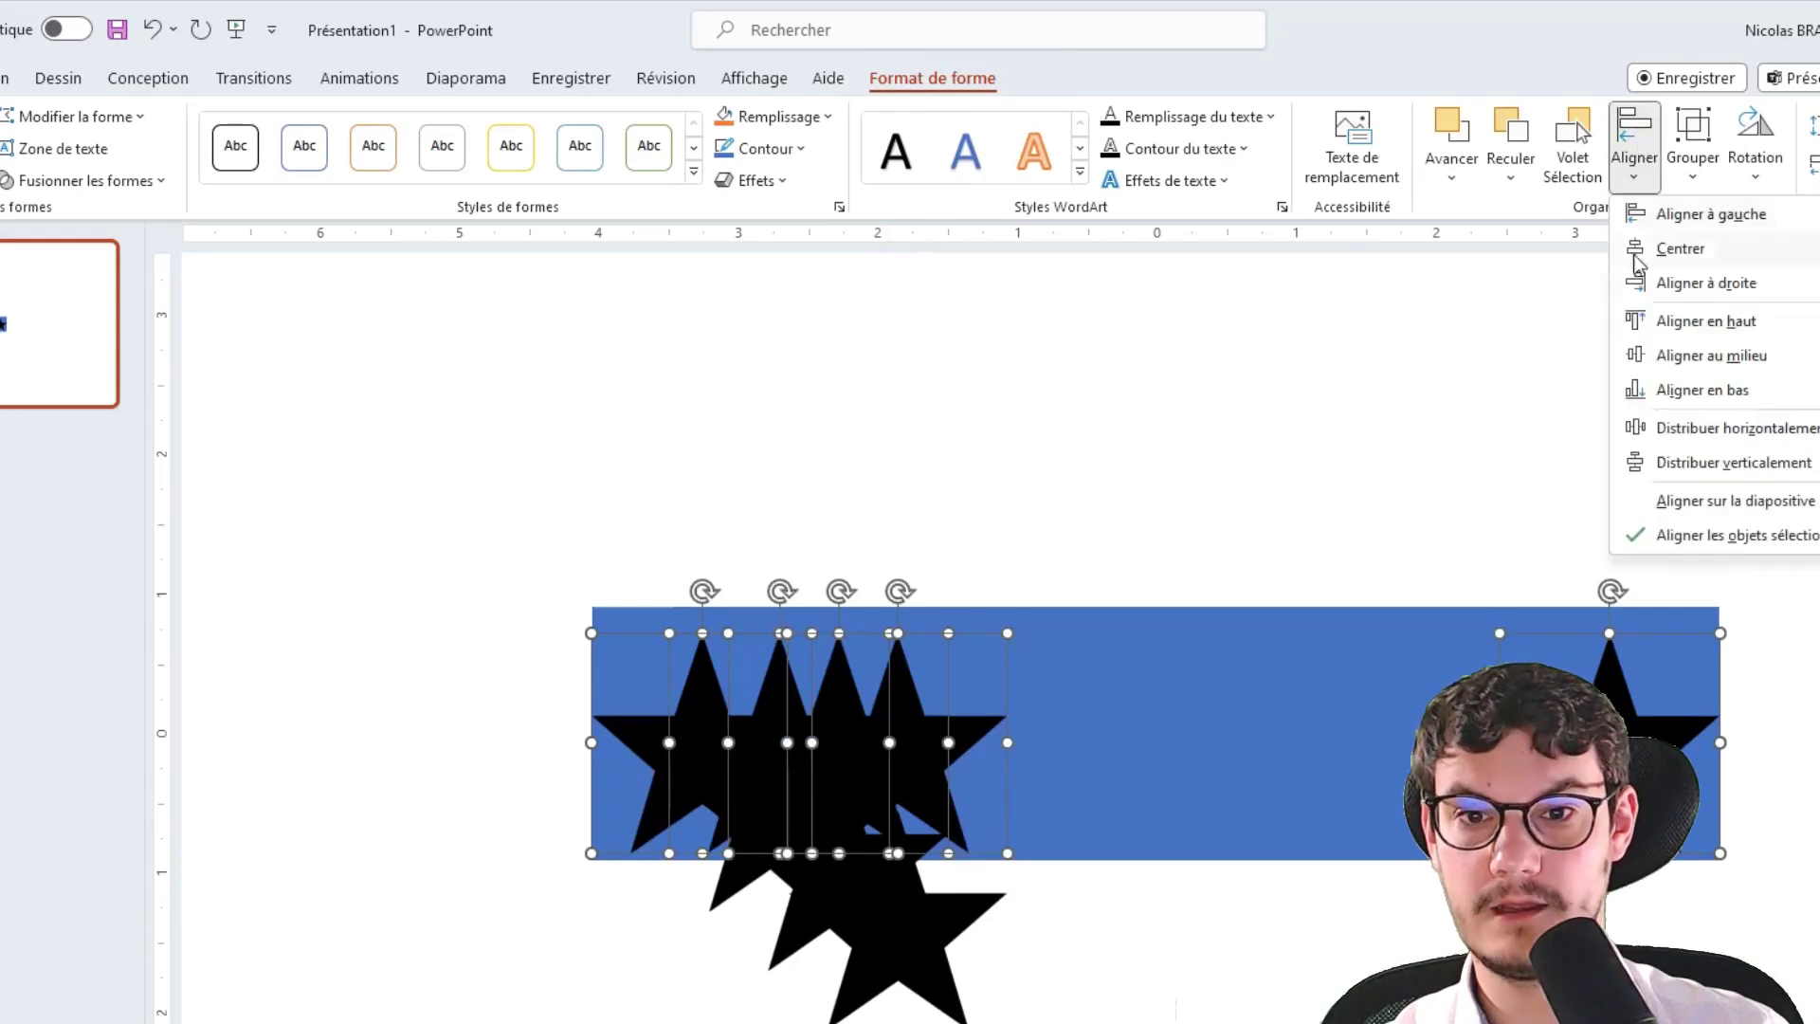
pyautogui.click(1755, 429)
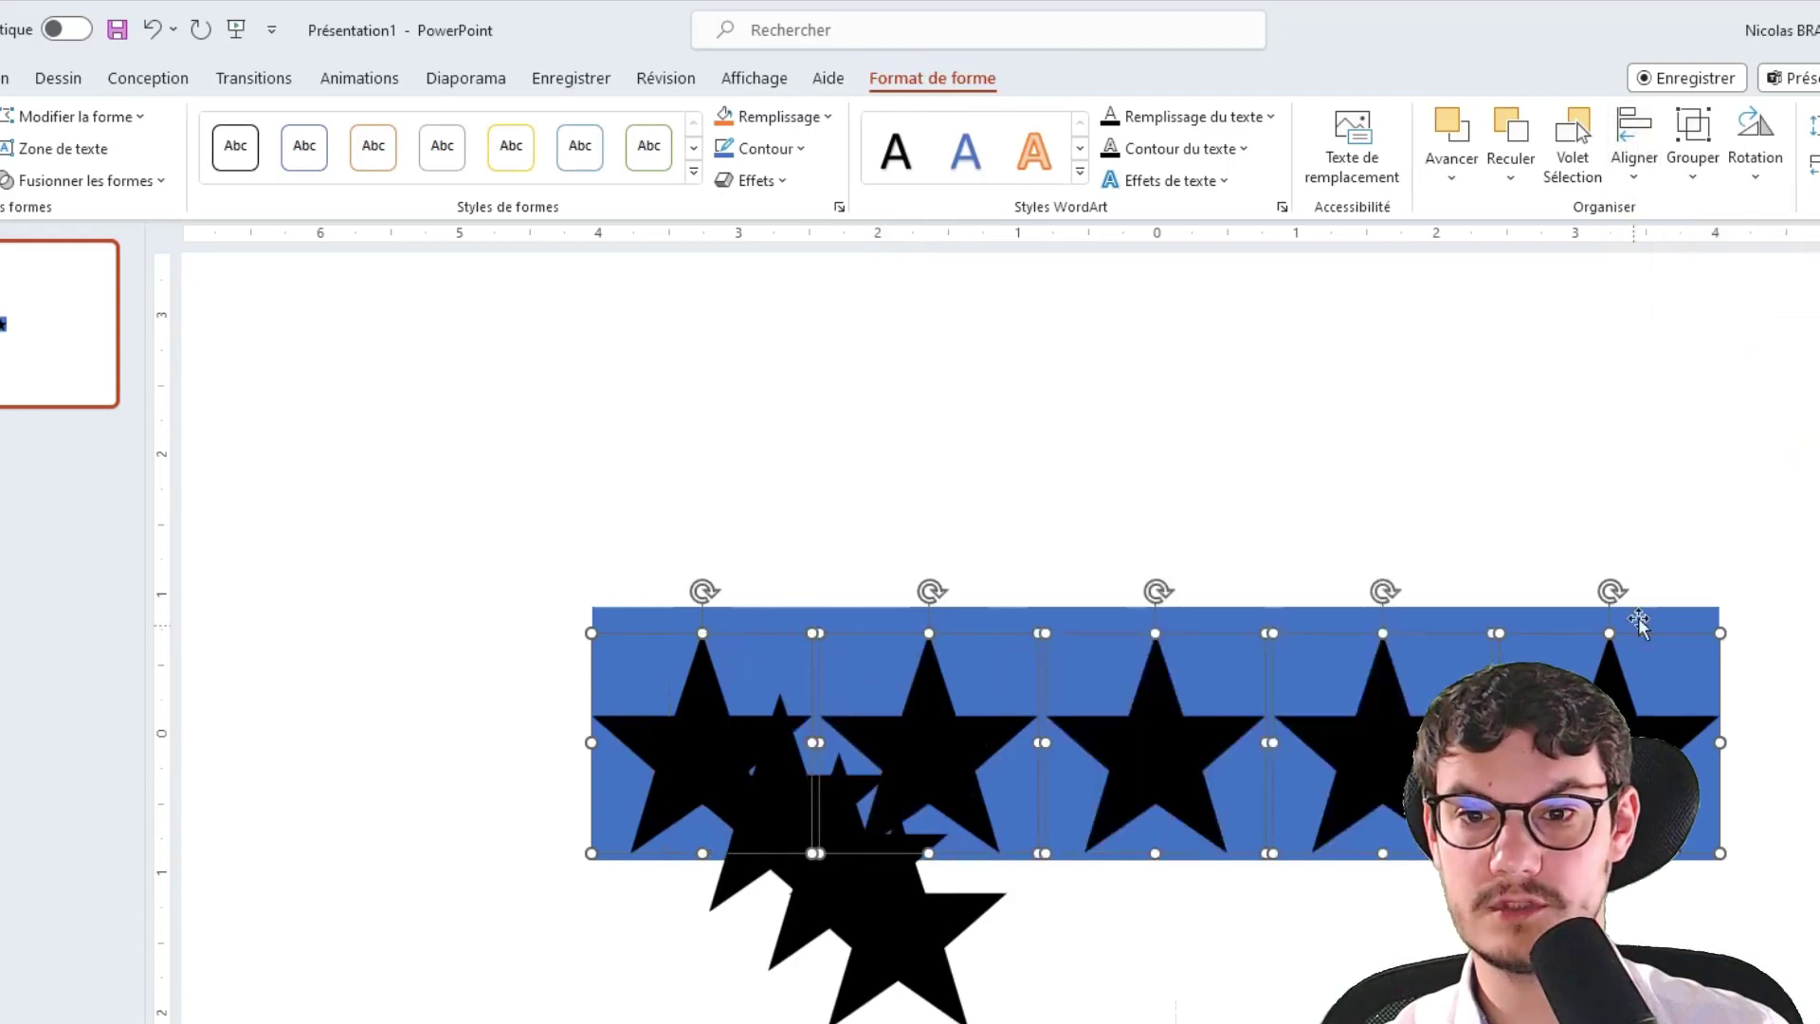
# Delete the three leftover star copies below the bar
pyautogui.moveTo(1169, 1023); pyautogui.dragTo(626, 795)
pyautogui.press('Delete')
pyautogui.click(841, 891)
pyautogui.press('Delete')
pyautogui.click(805, 850)
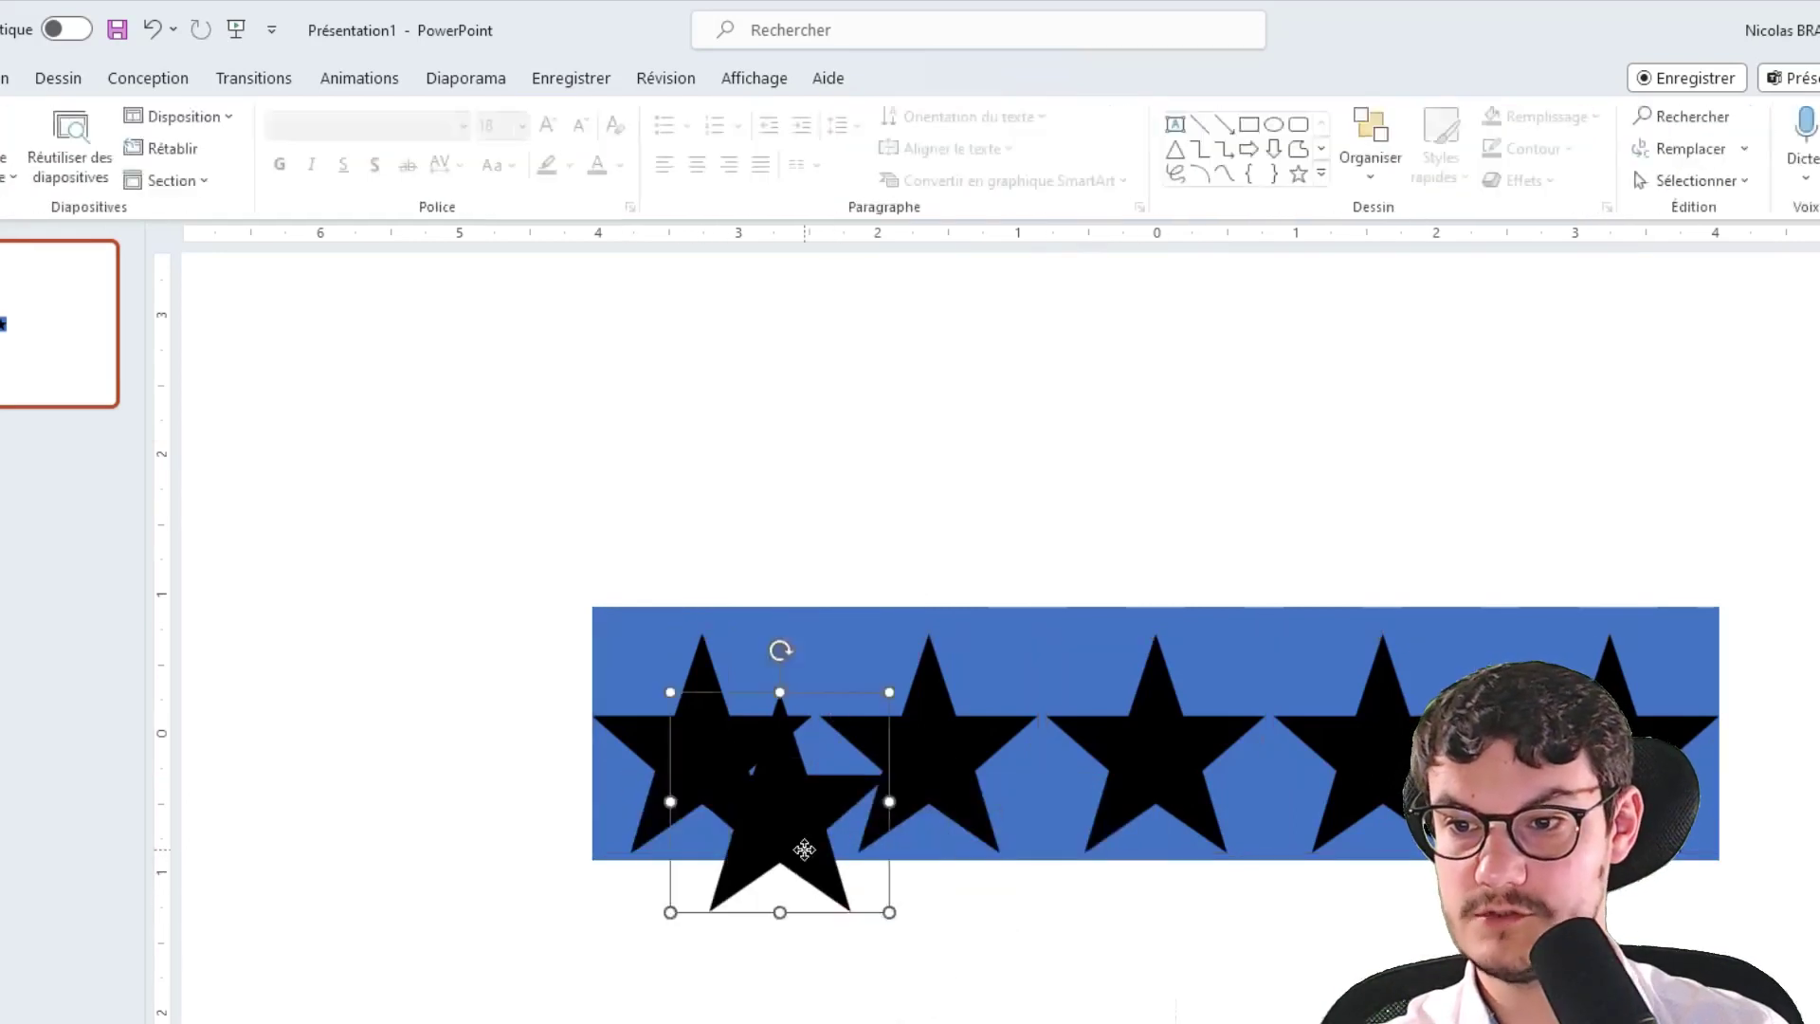
pyautogui.press('Delete')
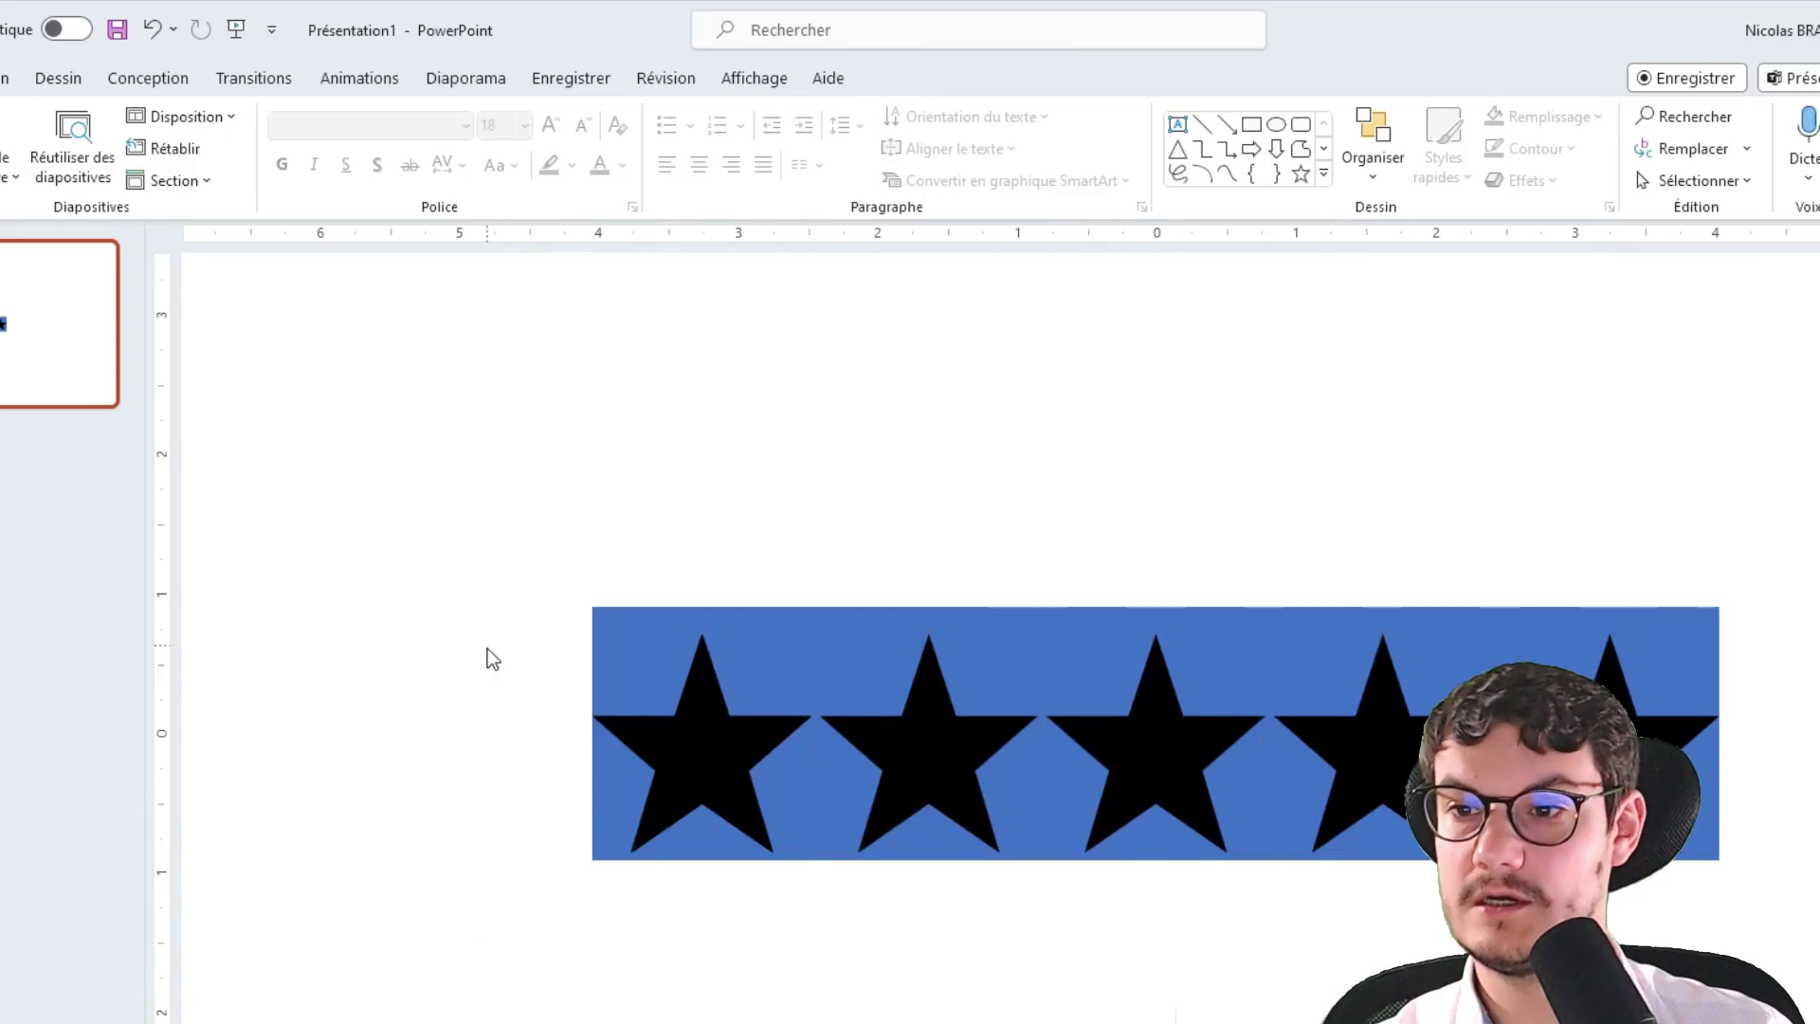
# Centre the stars vertically within the blue bar and select the rectangle
pyautogui.moveTo(484, 556); pyautogui.dragTo(1806, 986)
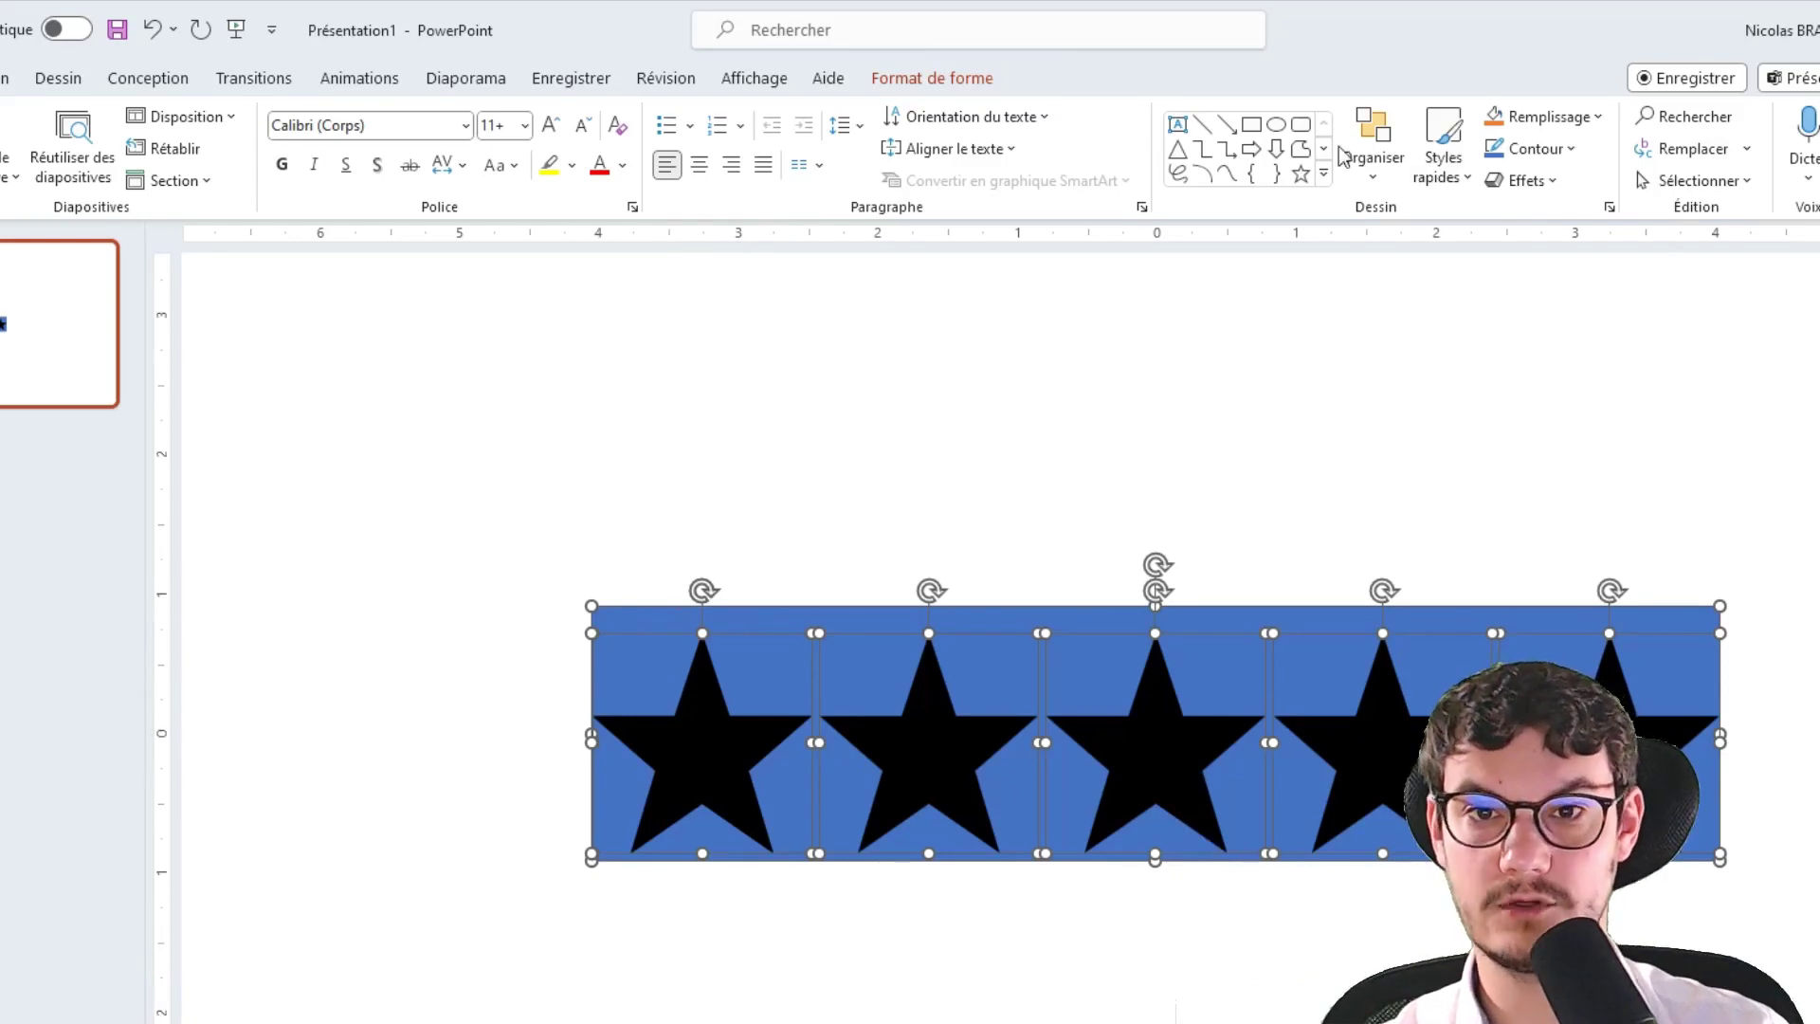
pyautogui.click(932, 78)
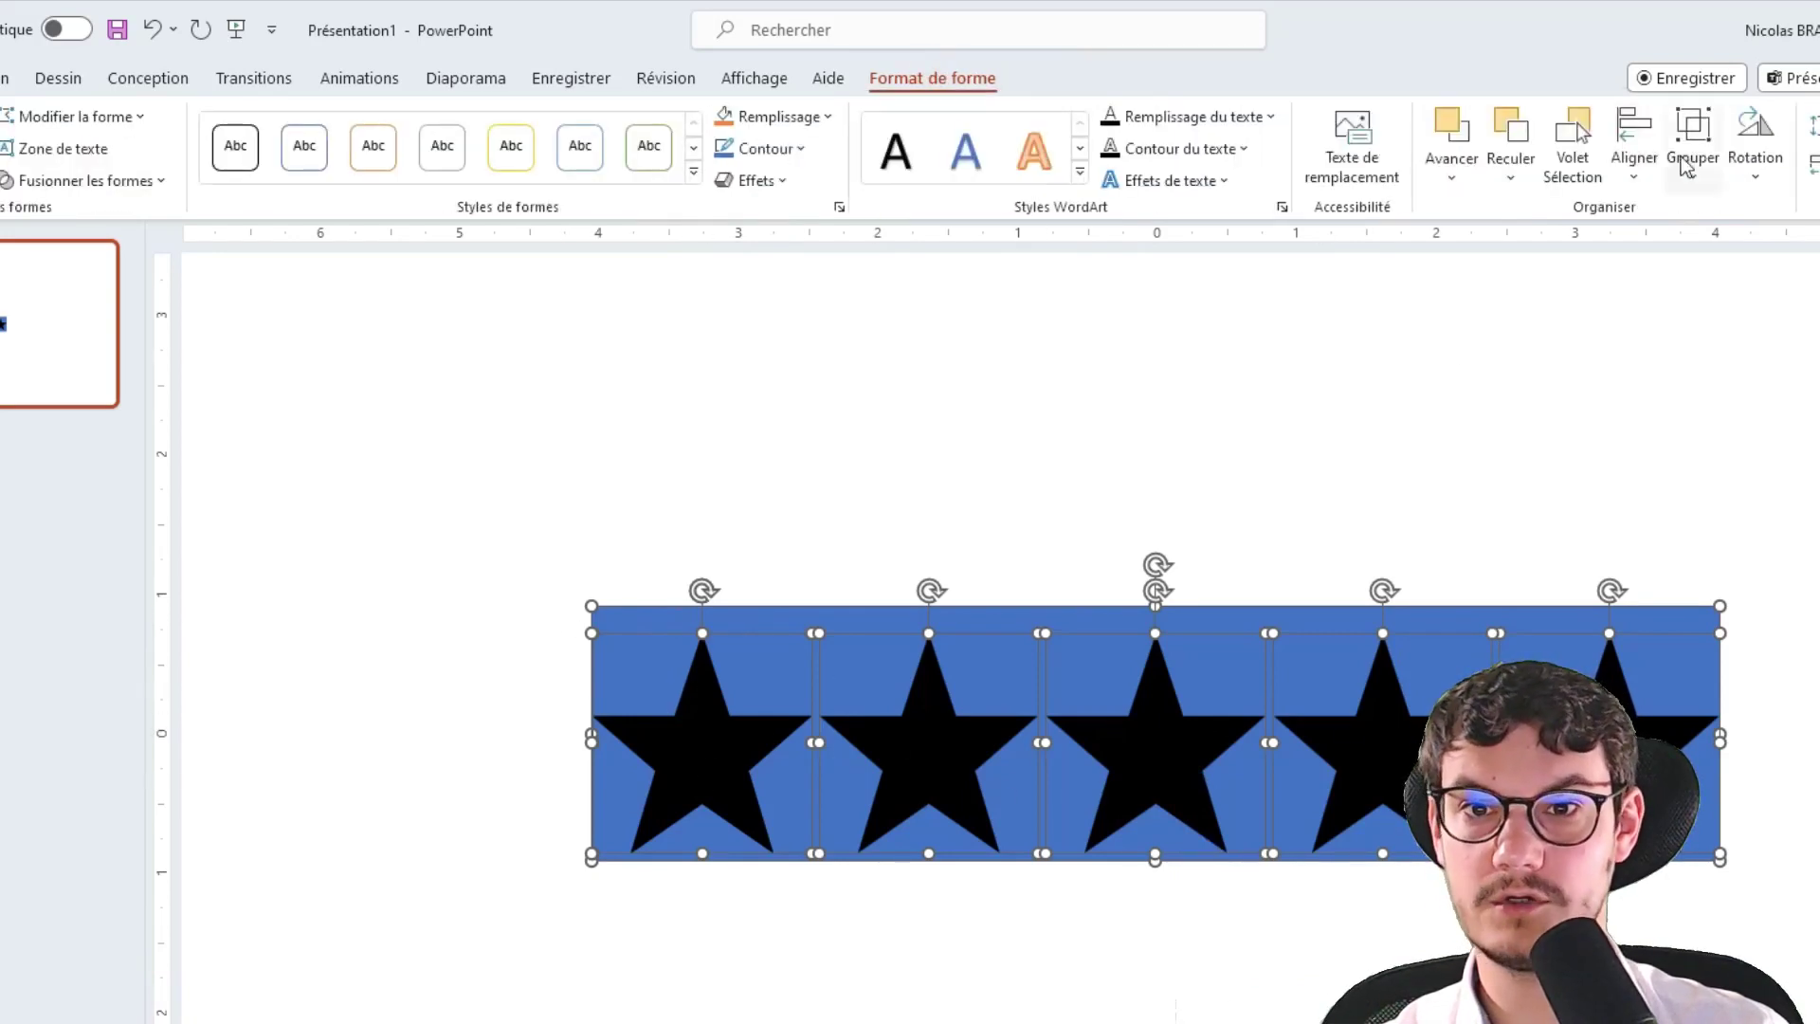
pyautogui.click(1643, 152)
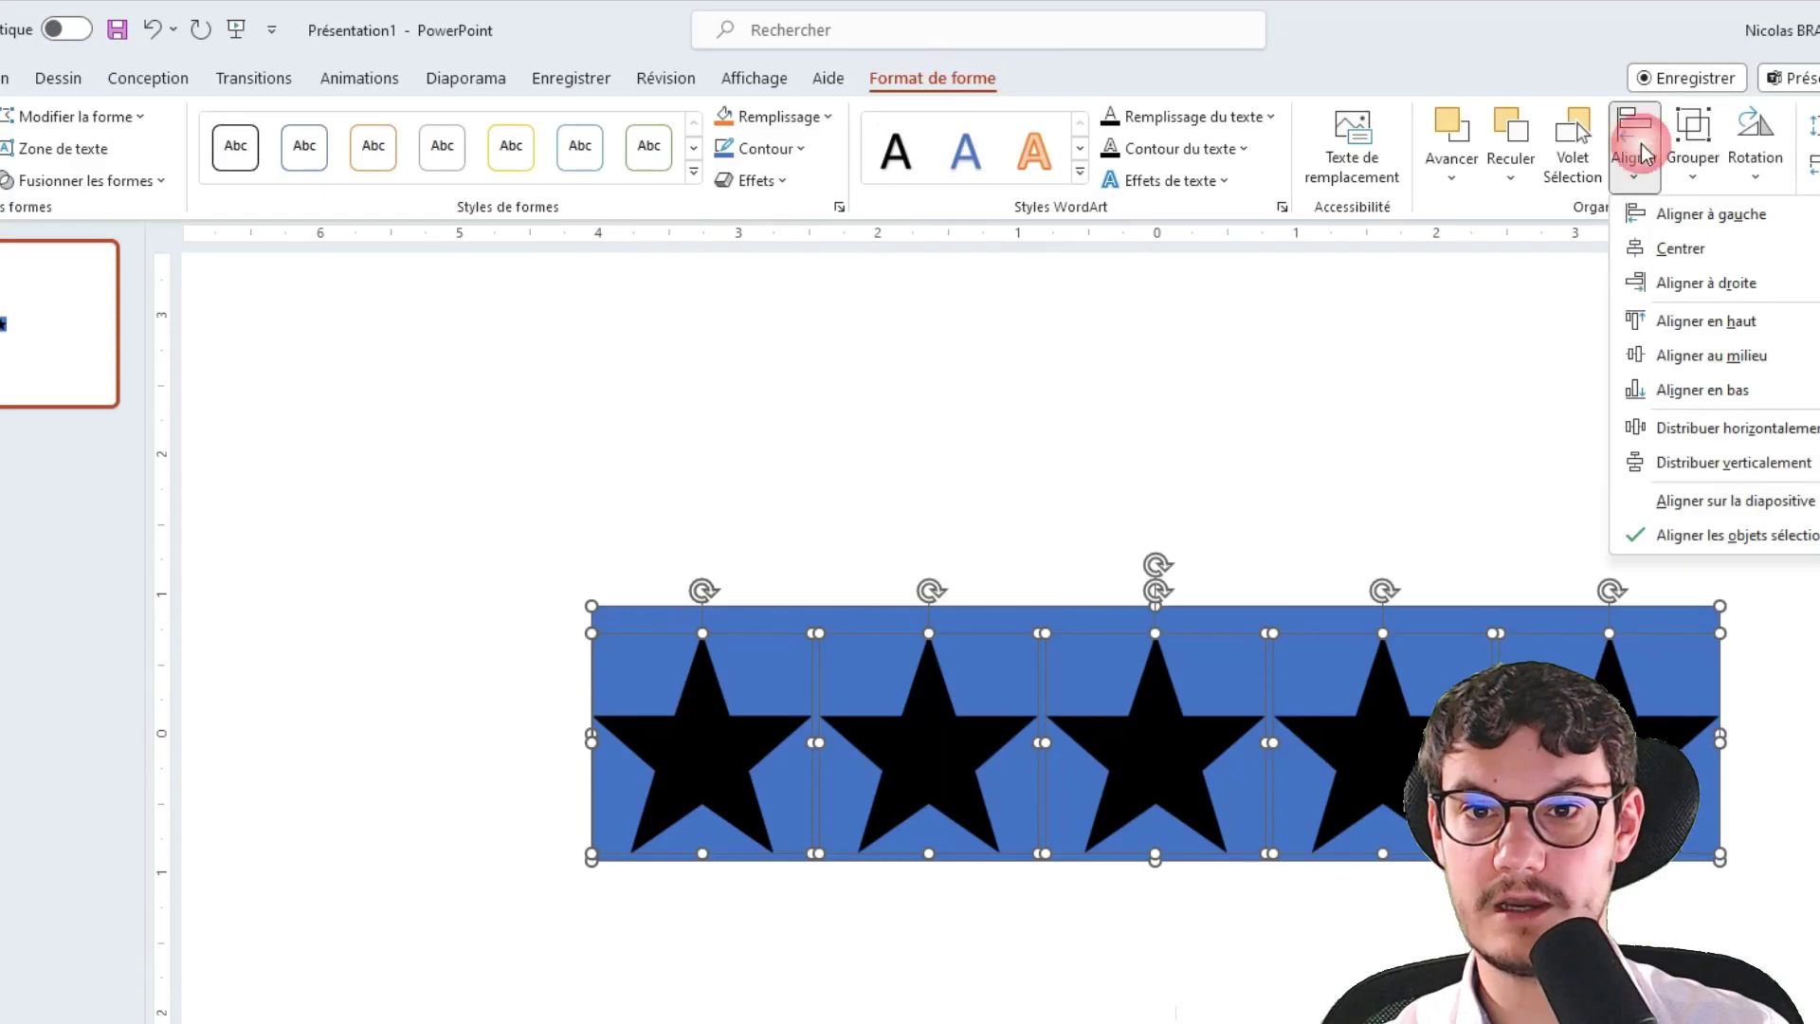
pyautogui.click(1666, 359)
pyautogui.click(1668, 496)
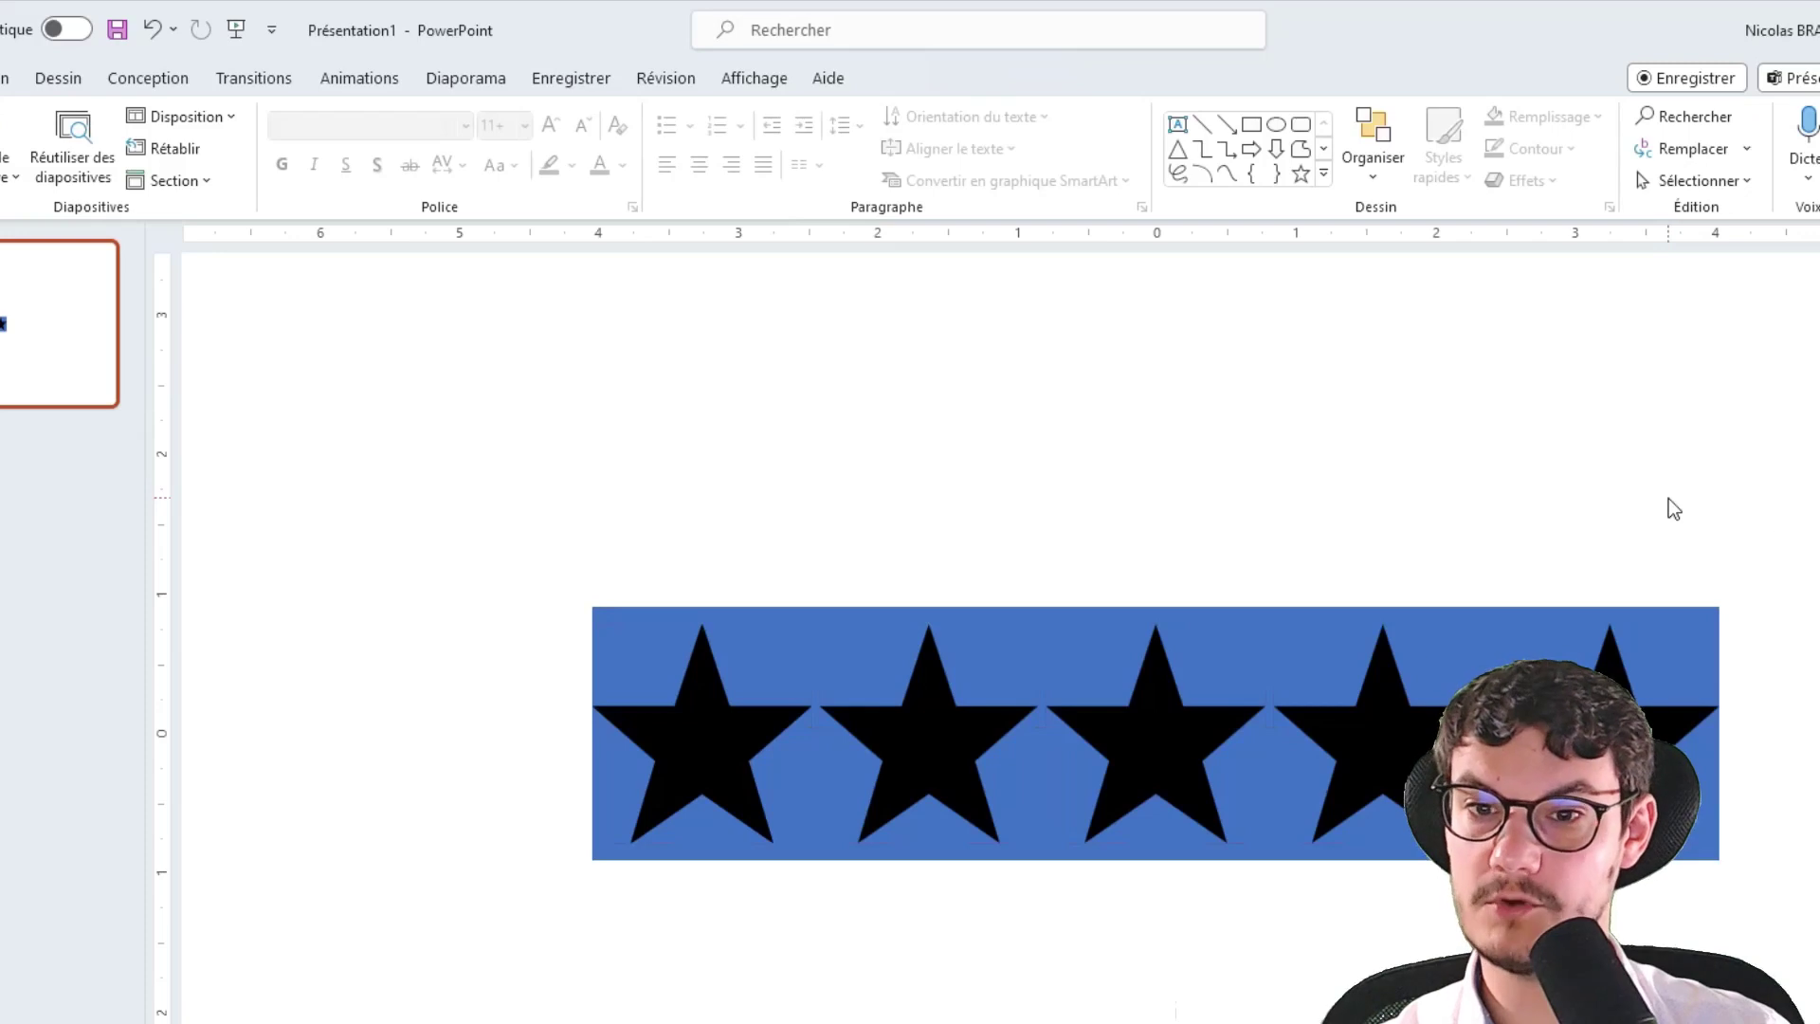
pyautogui.click(723, 605)
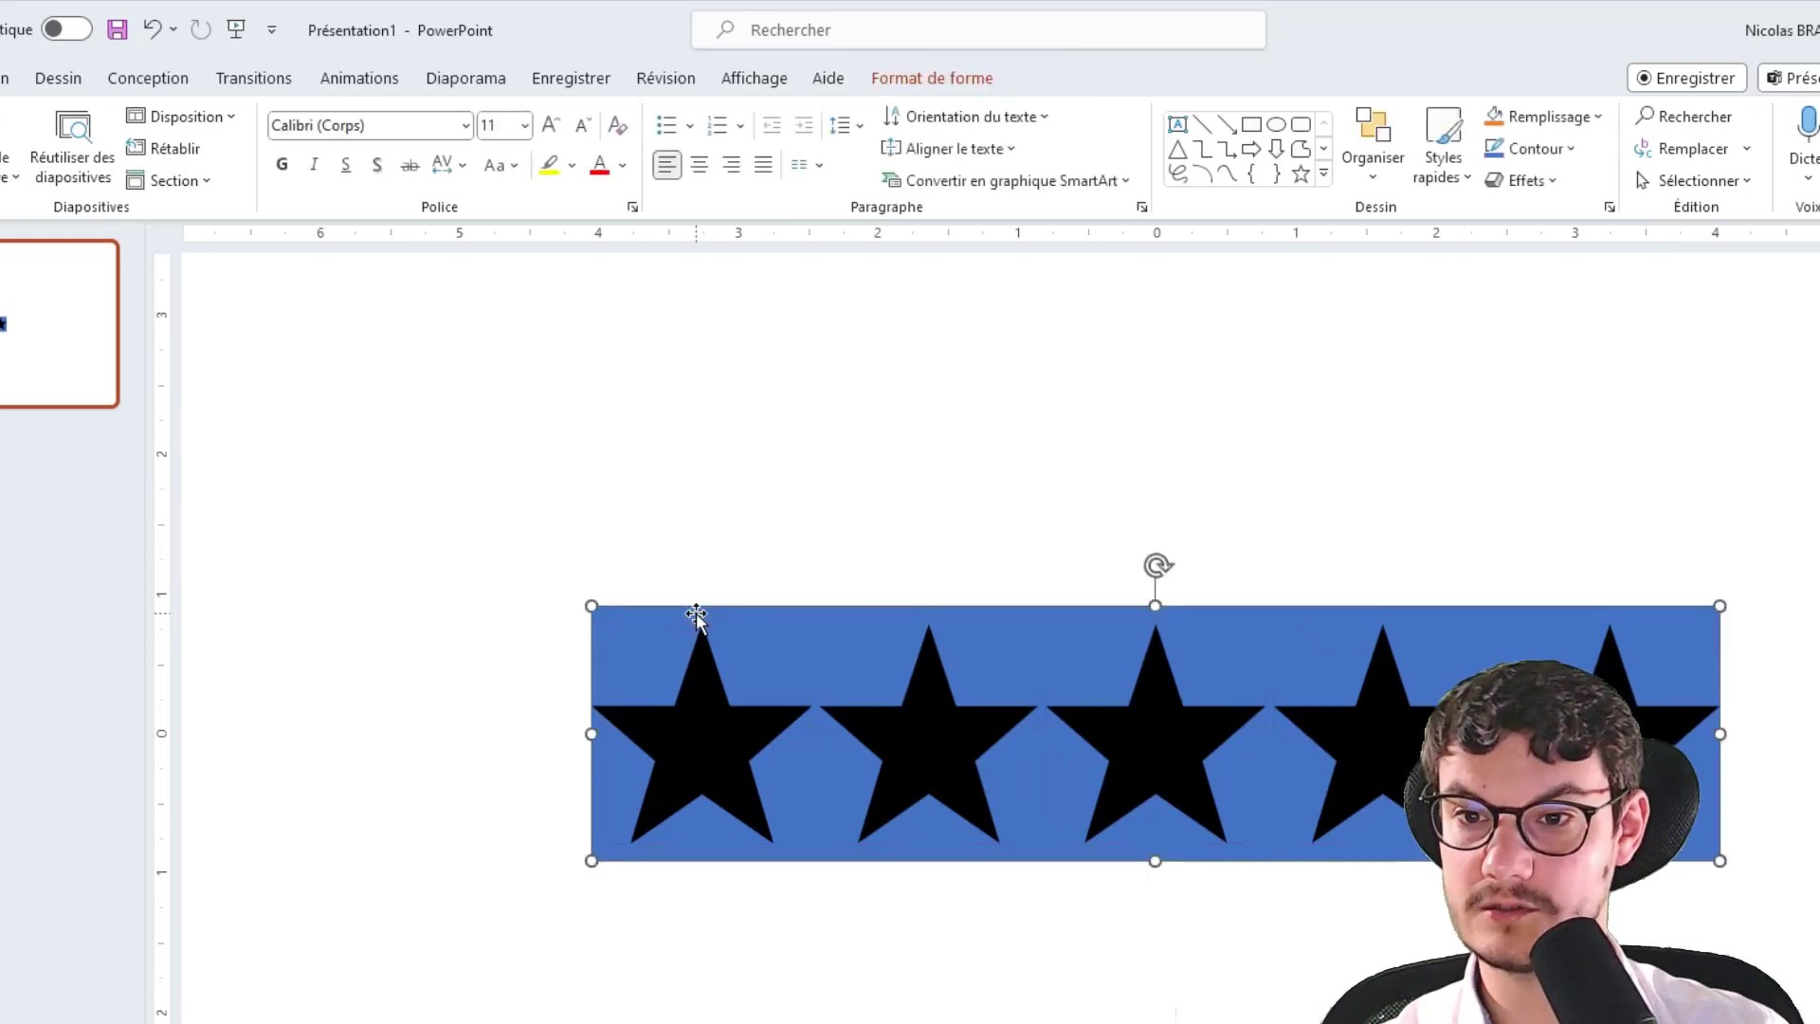
# Subtract the five stars from the blue rectangle with Fusionner les formes > Soustraire
pyautogui.click(716, 700)
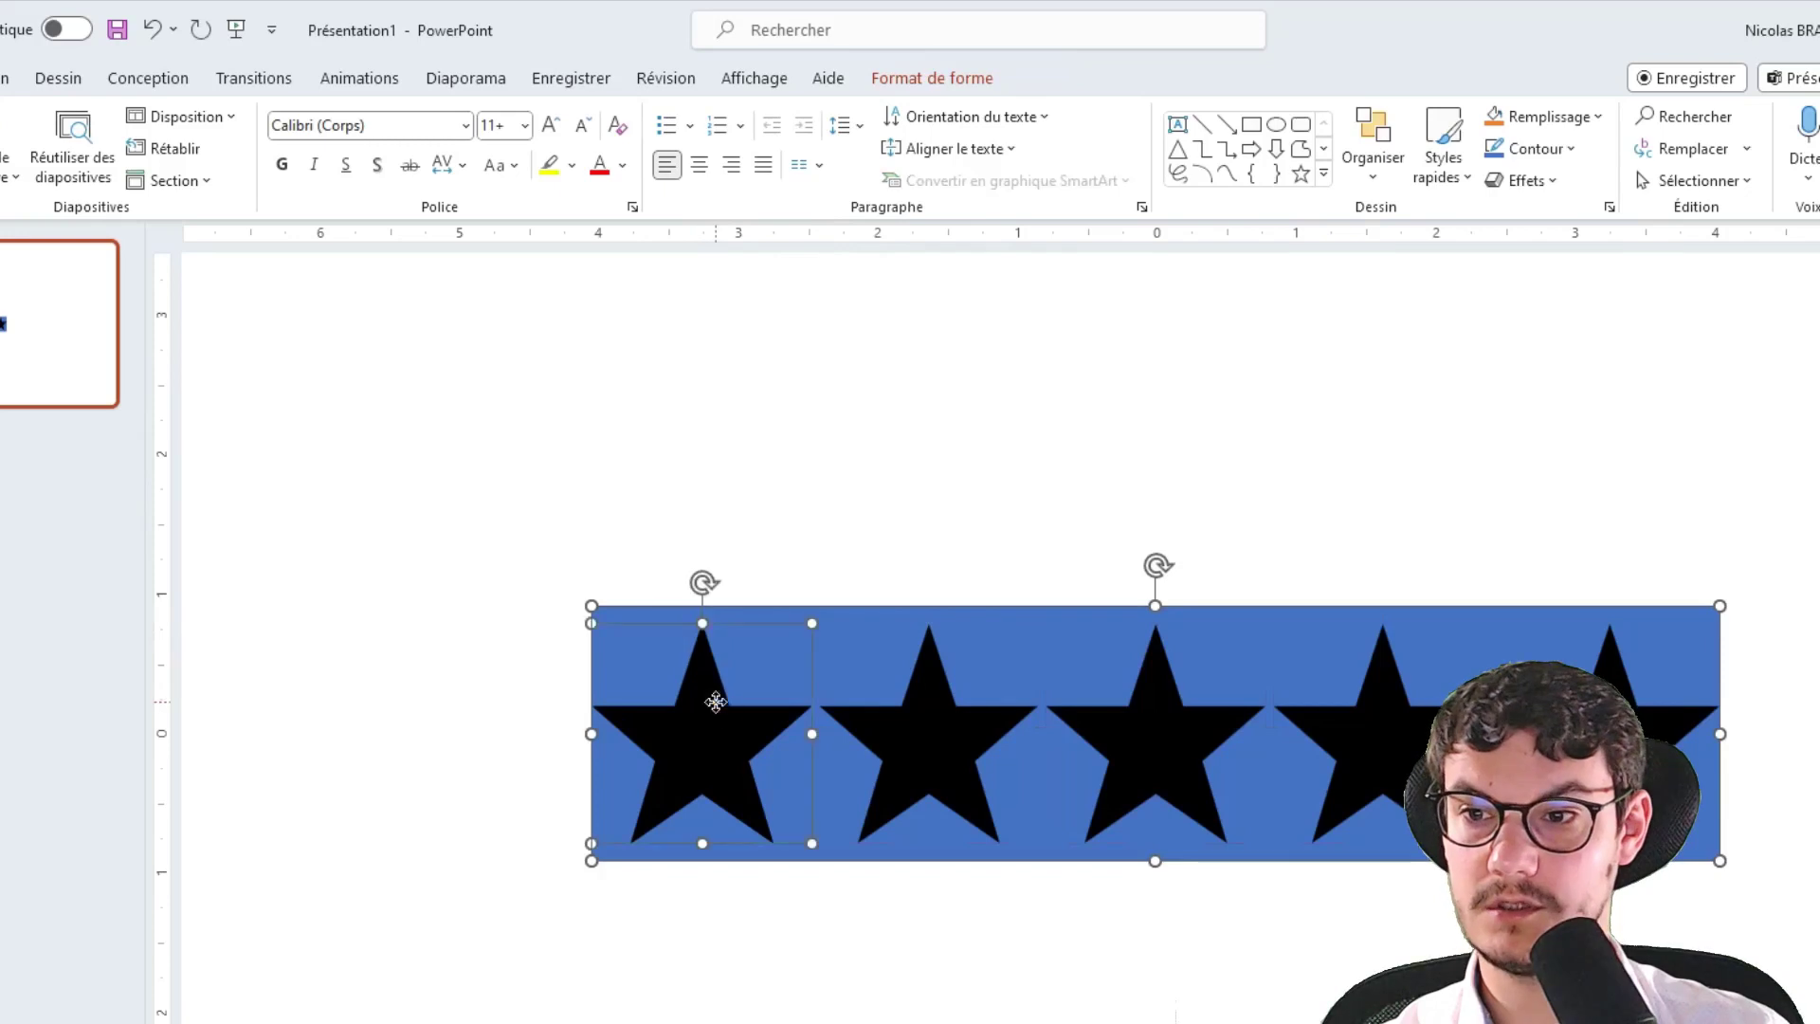
pyautogui.keyDown('shift'); pyautogui.click(938, 759); pyautogui.keyUp('shift')
pyautogui.keyDown('shift'); pyautogui.click(1192, 735); pyautogui.keyUp('shift')
pyautogui.keyDown('shift'); pyautogui.click(1401, 730); pyautogui.keyUp('shift')
pyautogui.keyDown('shift'); pyautogui.click(1612, 683); pyautogui.keyUp('shift')
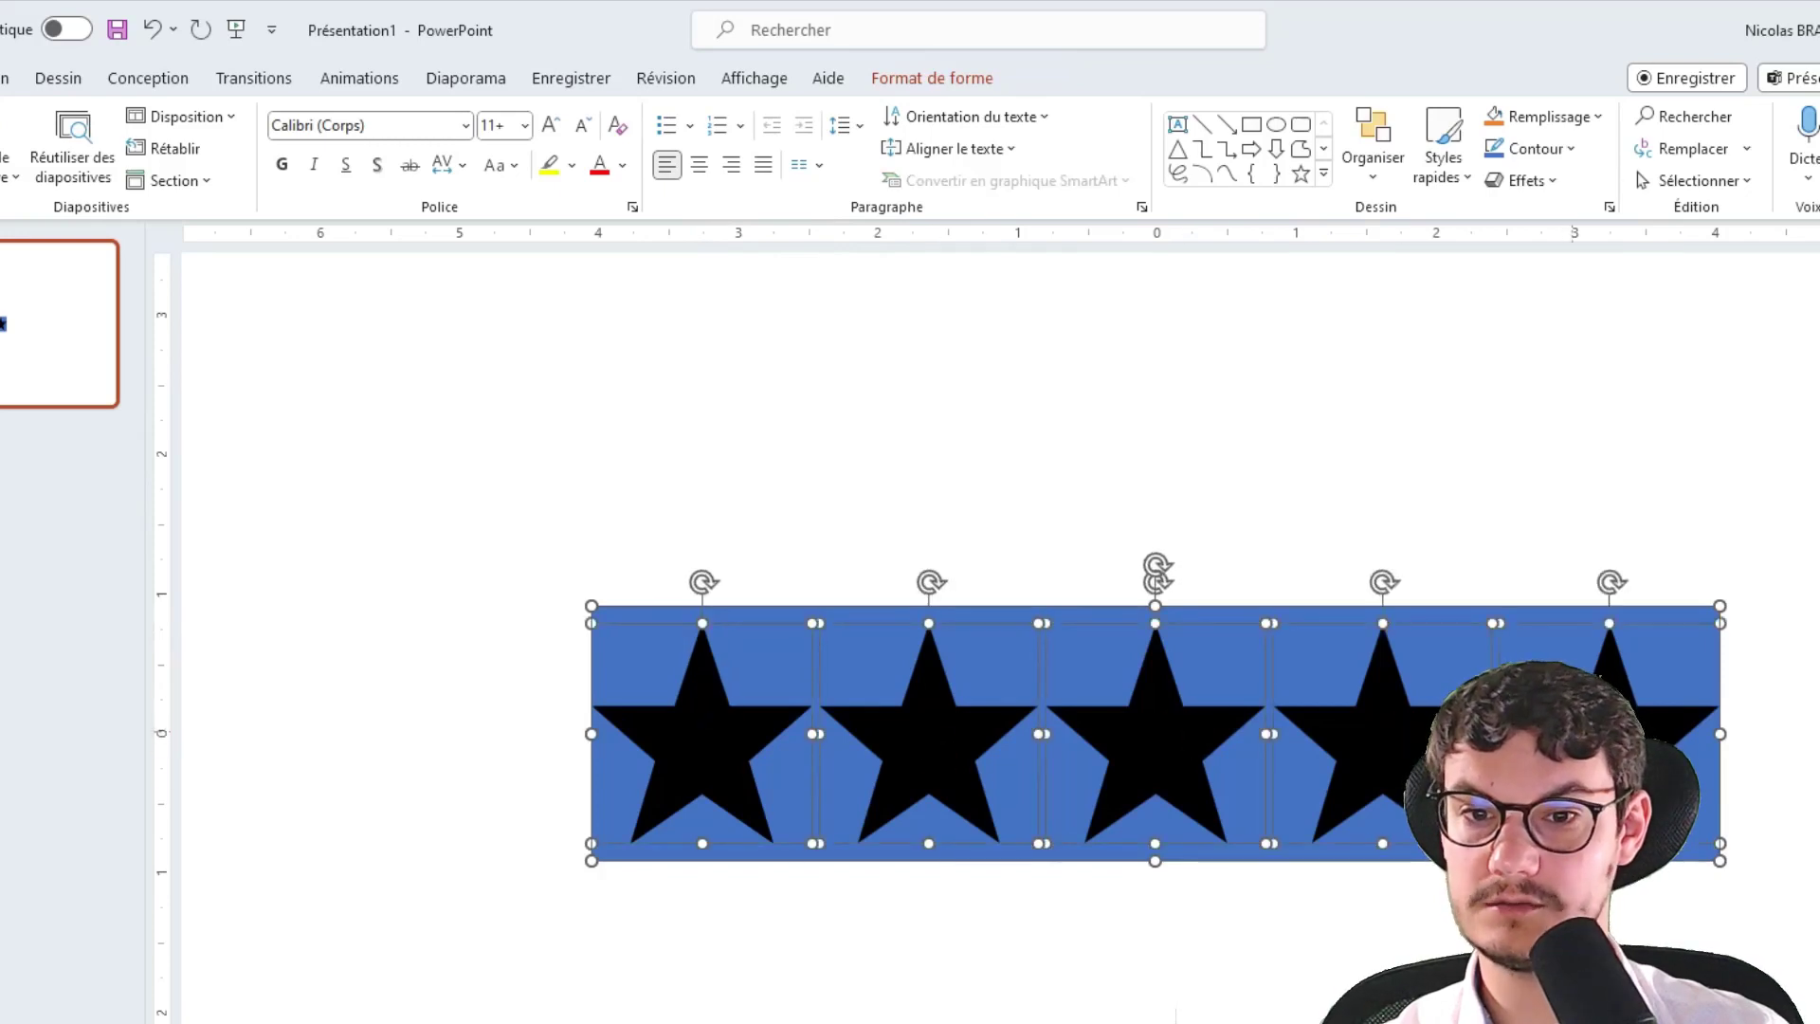
pyautogui.click(924, 80)
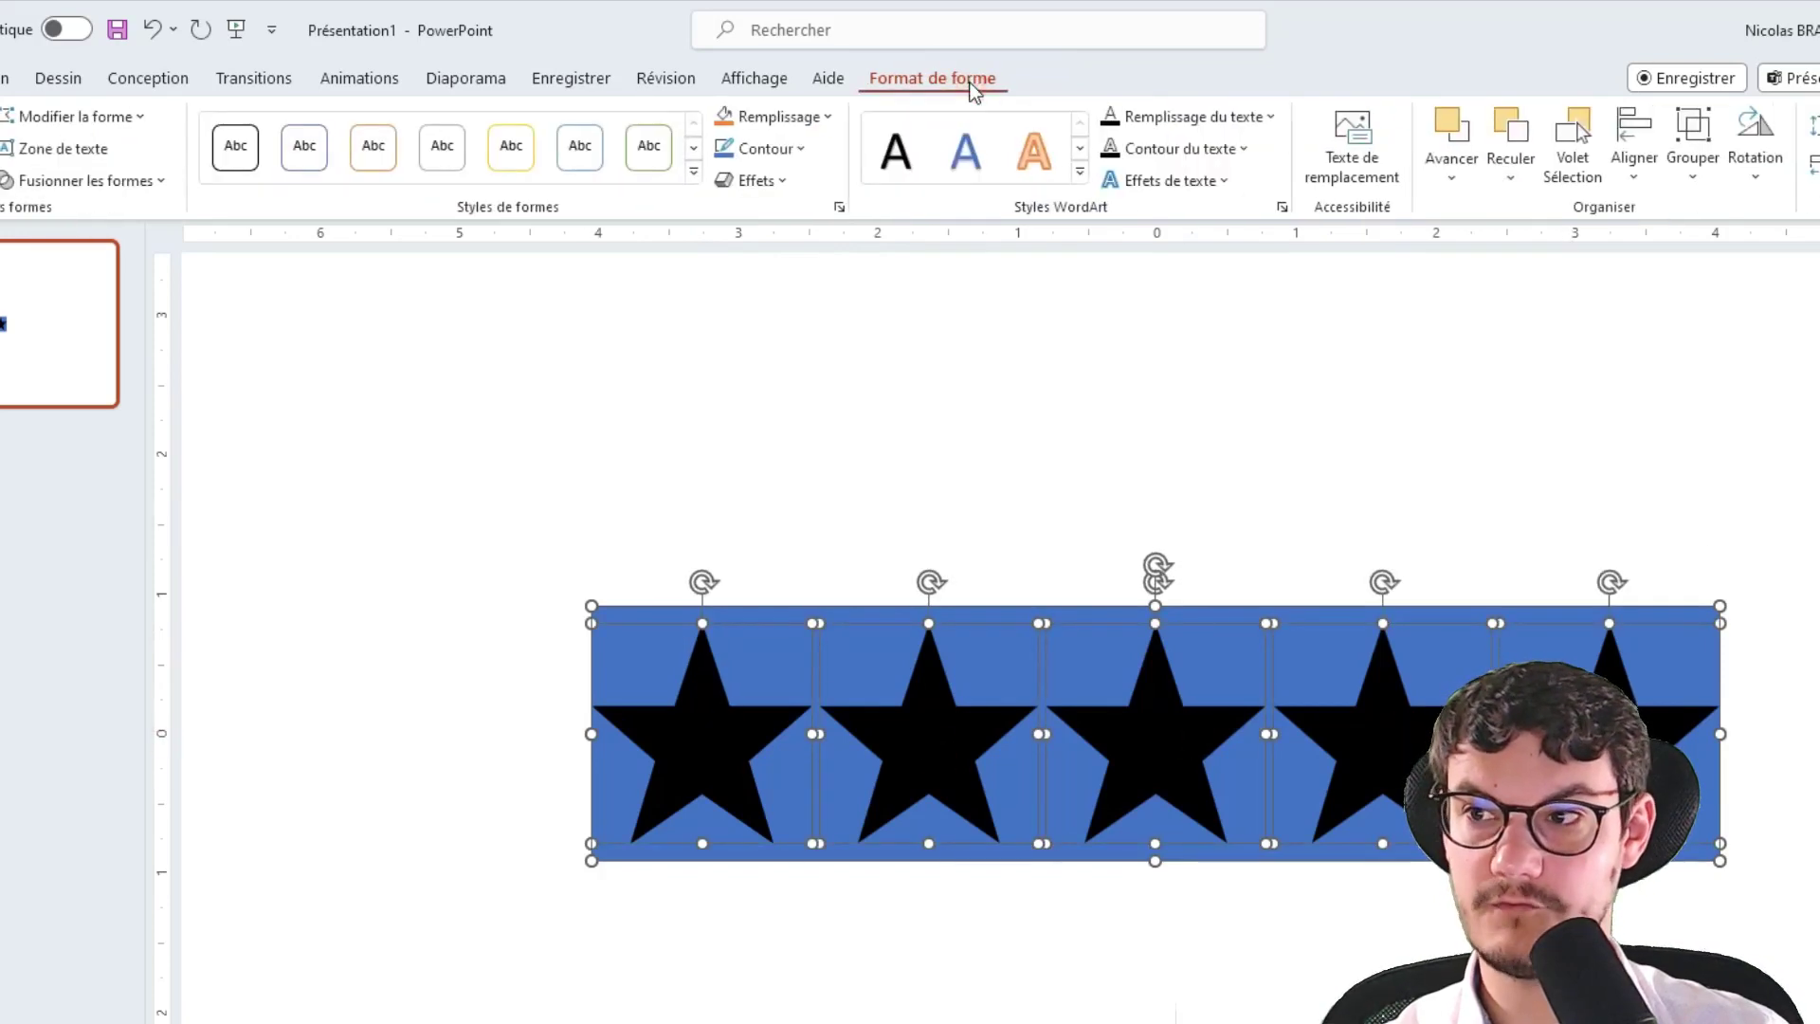
pyautogui.click(92, 182)
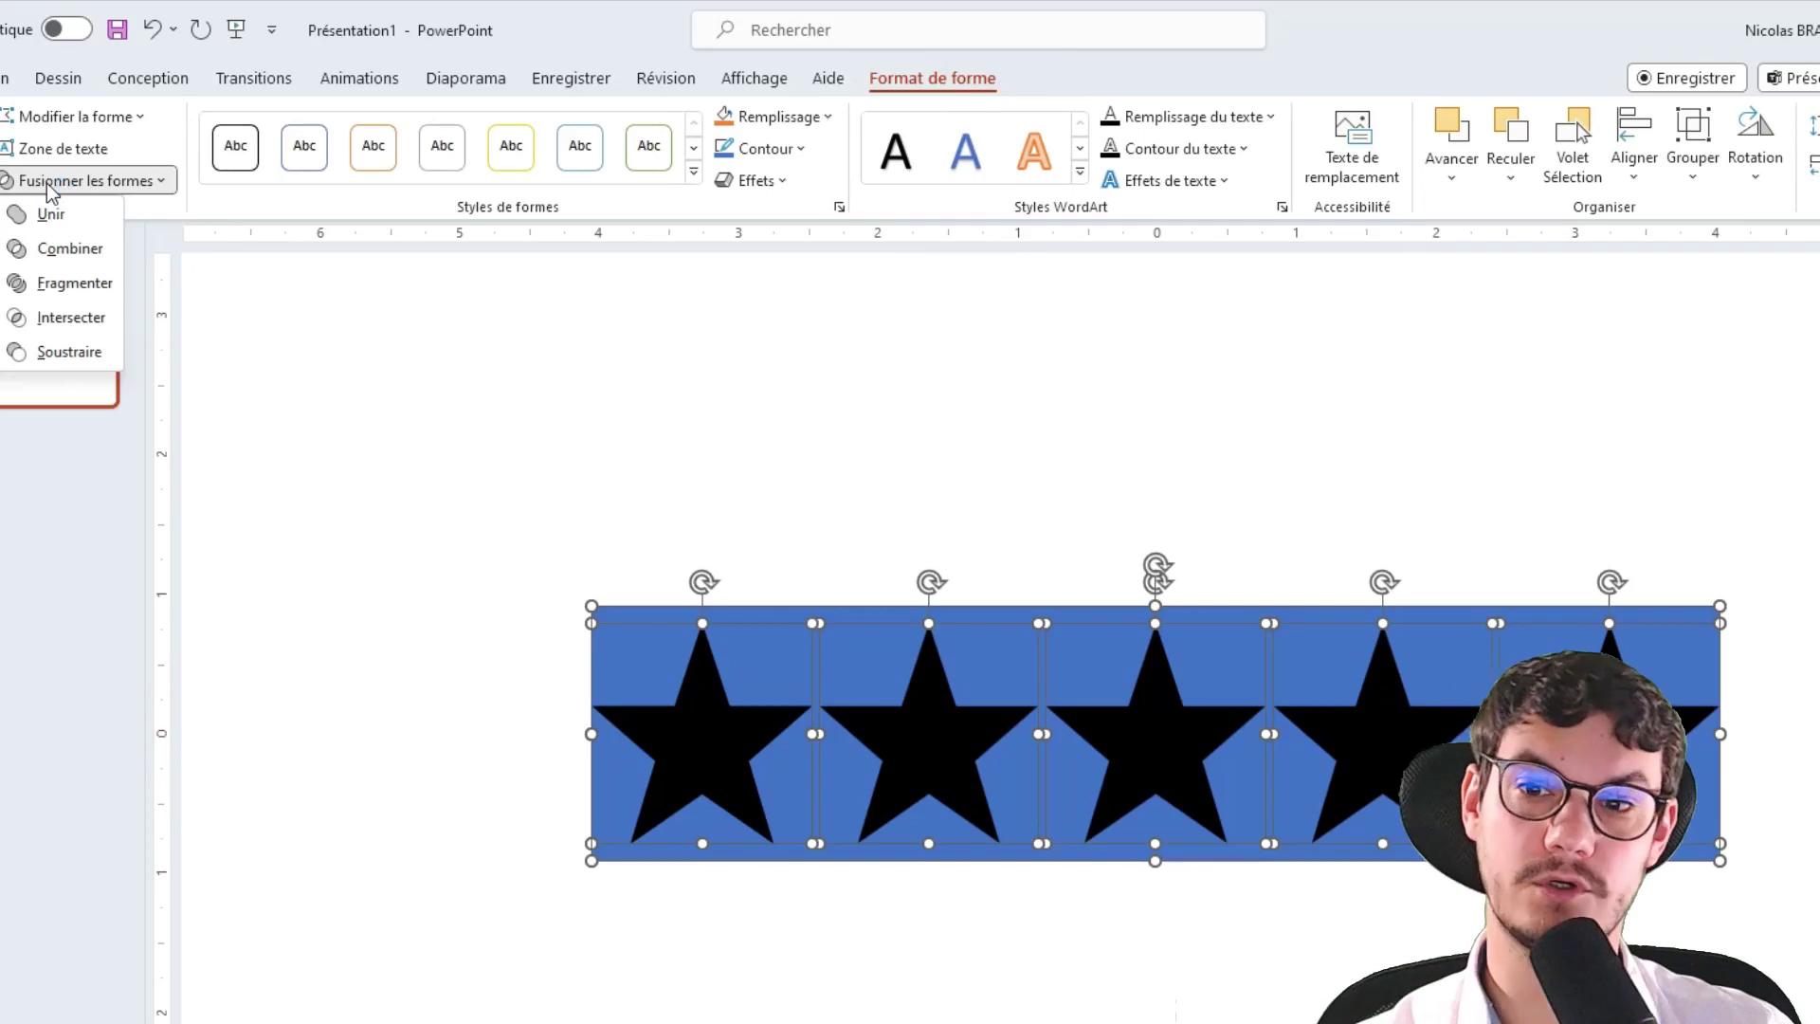
pyautogui.click(91, 350)
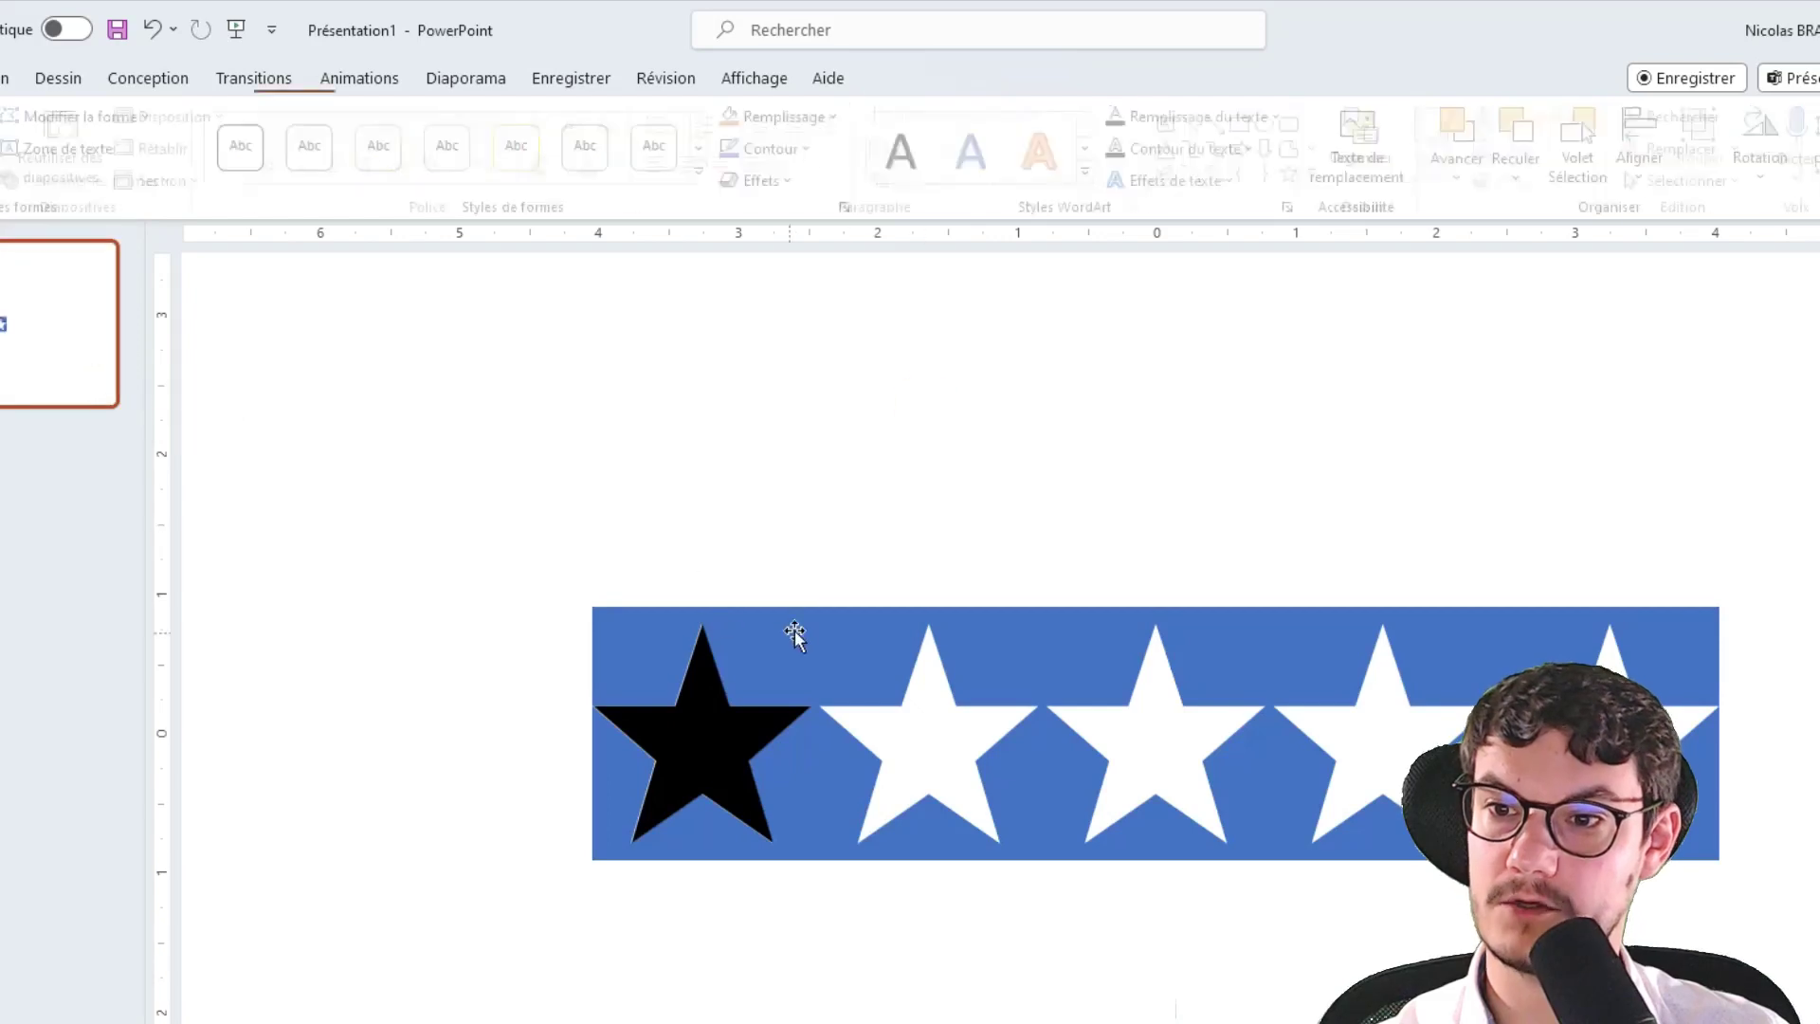
# Delete the leftover black star and reposition the cut-out band on the slide
pyautogui.moveTo(792, 629); pyautogui.dragTo(755, 583)
pyautogui.click(701, 749)
pyautogui.press('Delete')
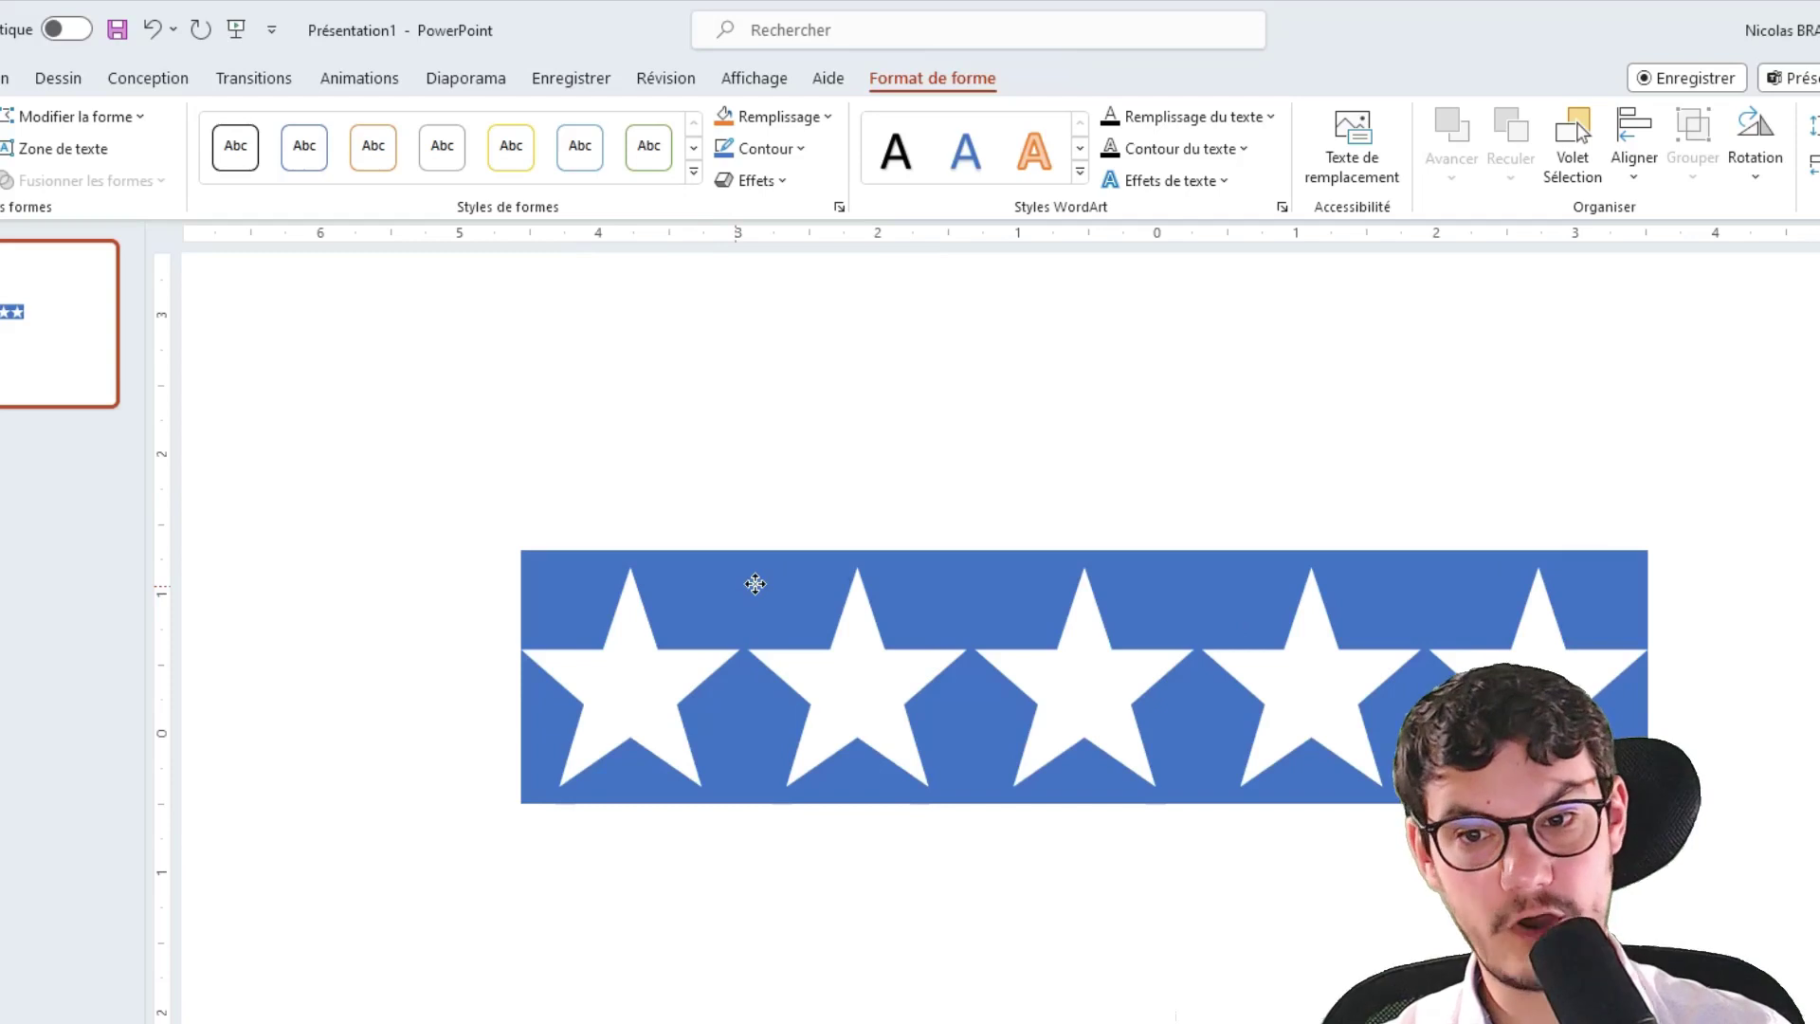
pyautogui.moveTo(755, 583); pyautogui.dragTo(748, 651)
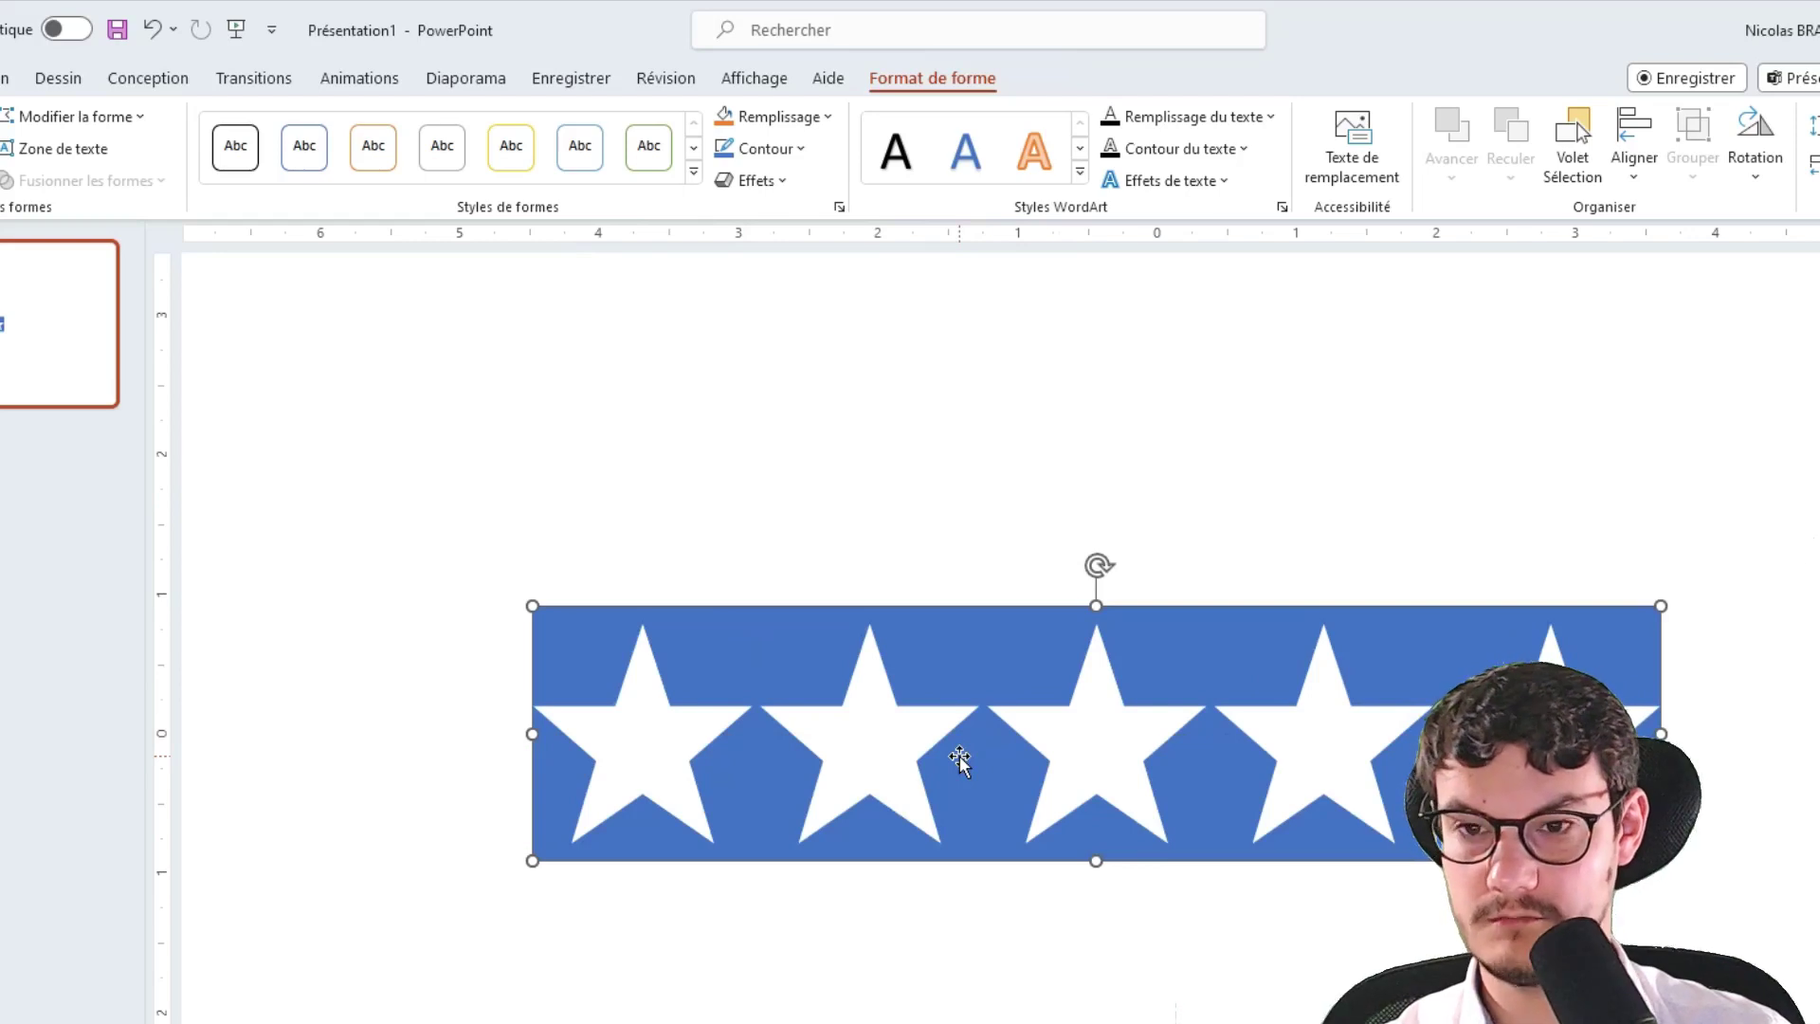
# Paste the star cut-out band into the Excel sheet and drag it over the chart's bar
pyautogui.press('Delete')
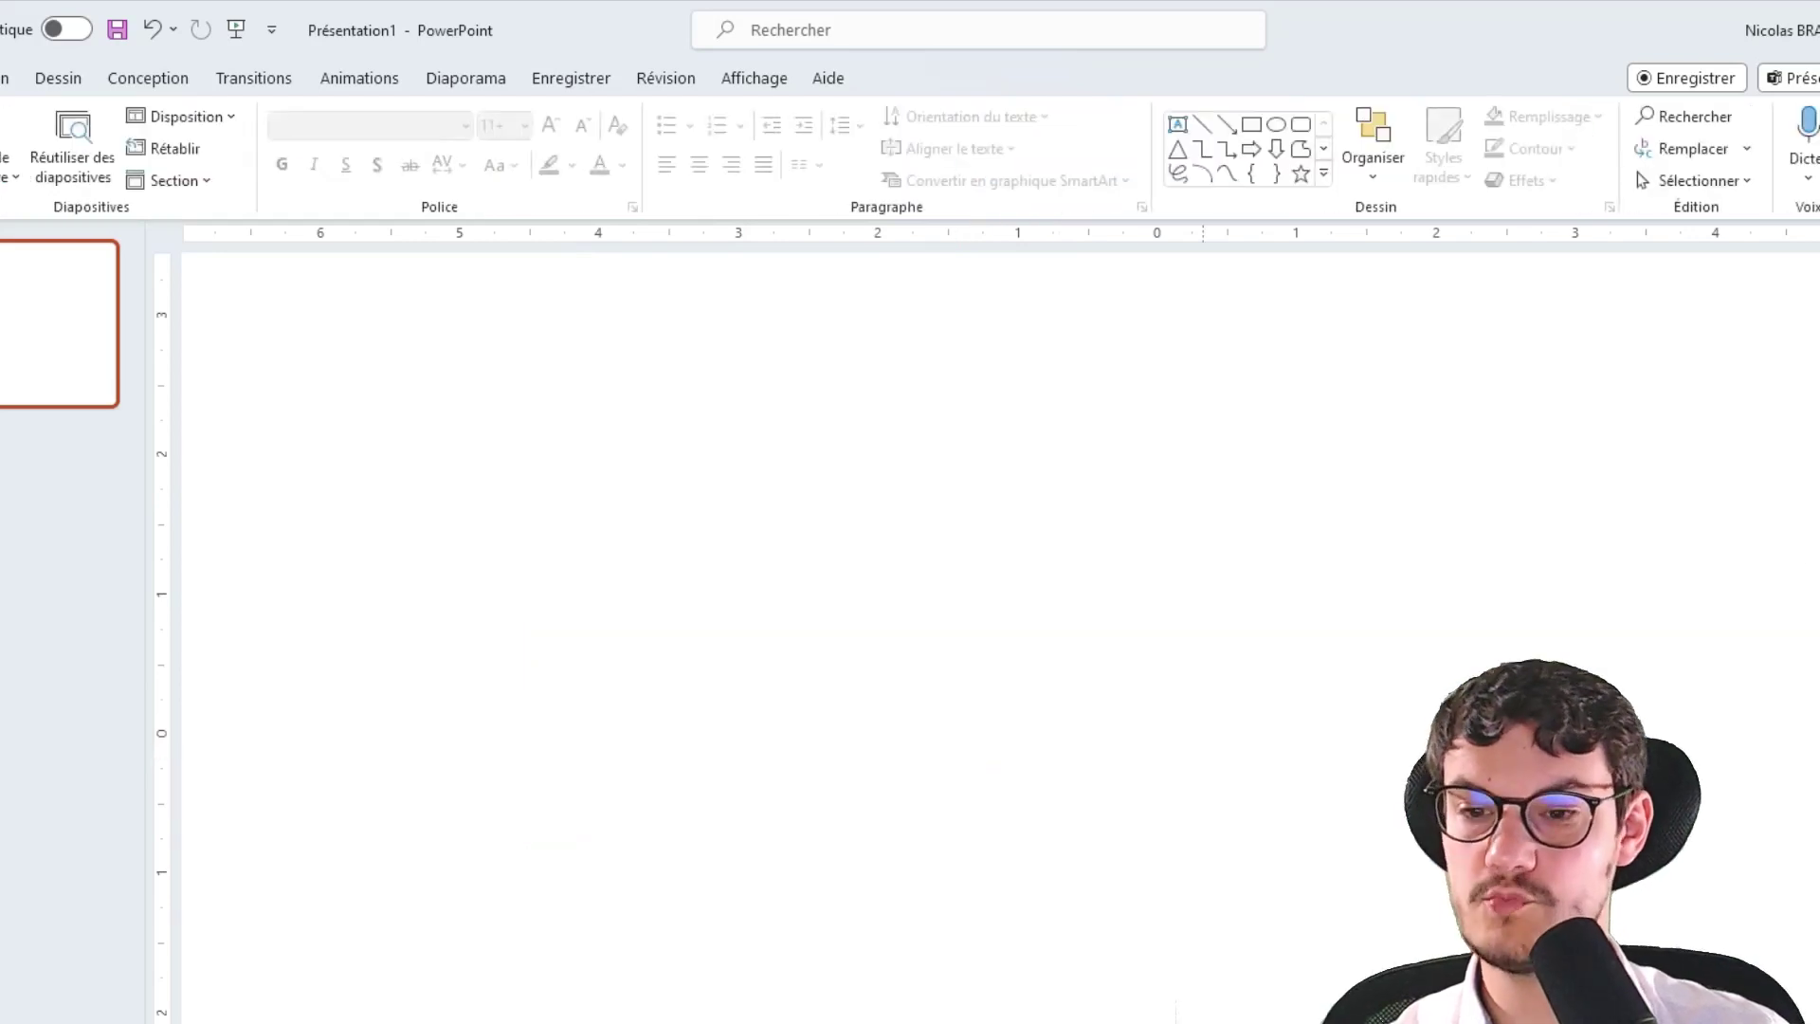
pyautogui.hotkey('alt', 'Tab')
pyautogui.click(1327, 432)
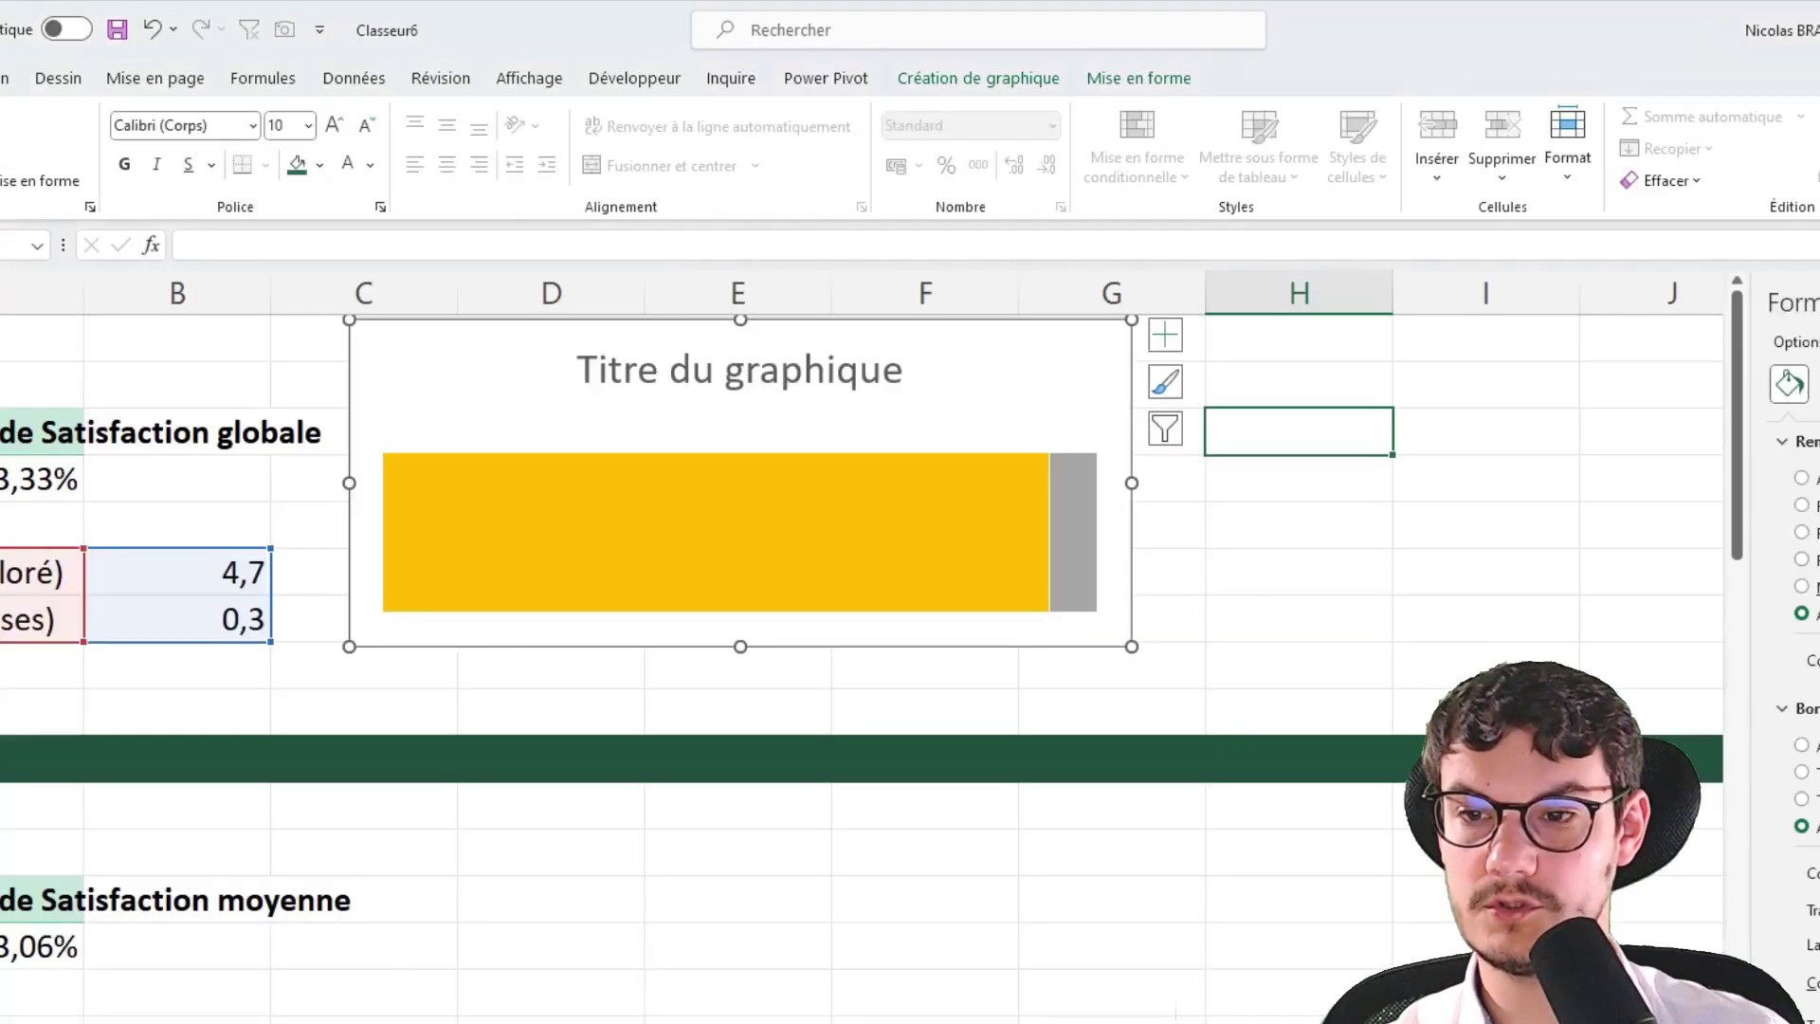
pyautogui.click(1399, 563)
pyautogui.hotkey('ctrl', 'v')
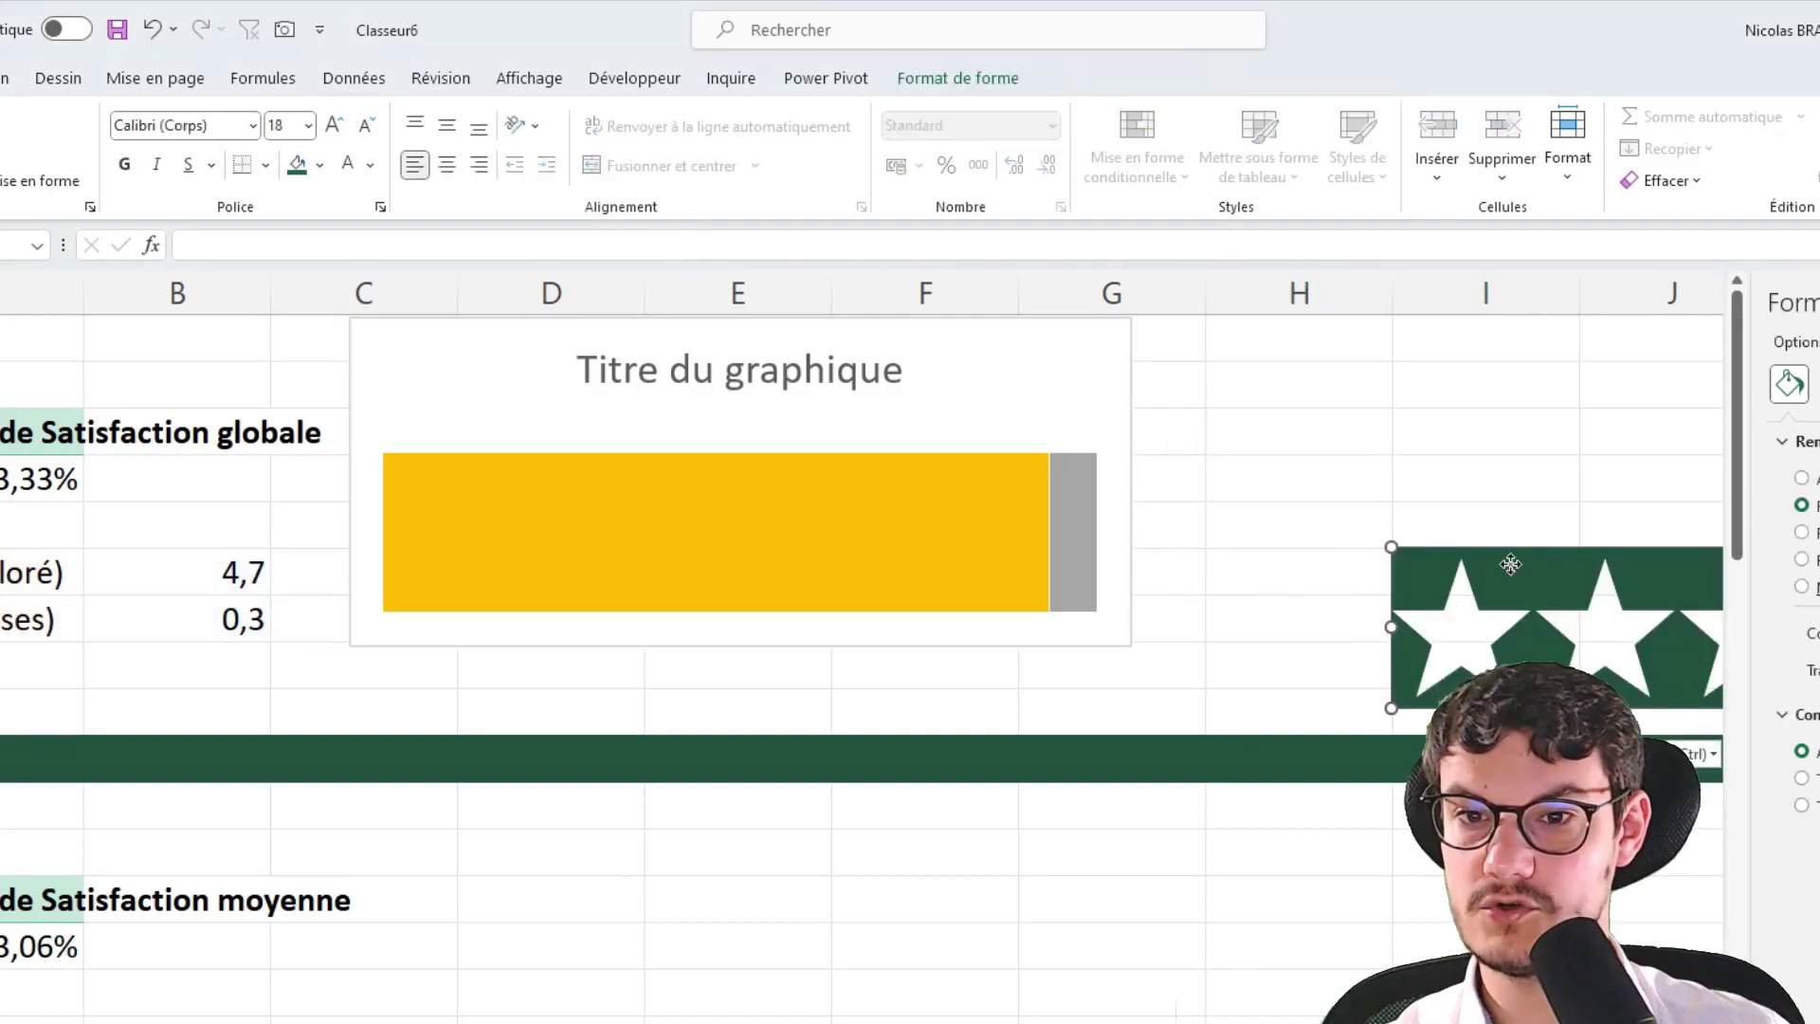
pyautogui.moveTo(1510, 564); pyautogui.dragTo(505, 469)
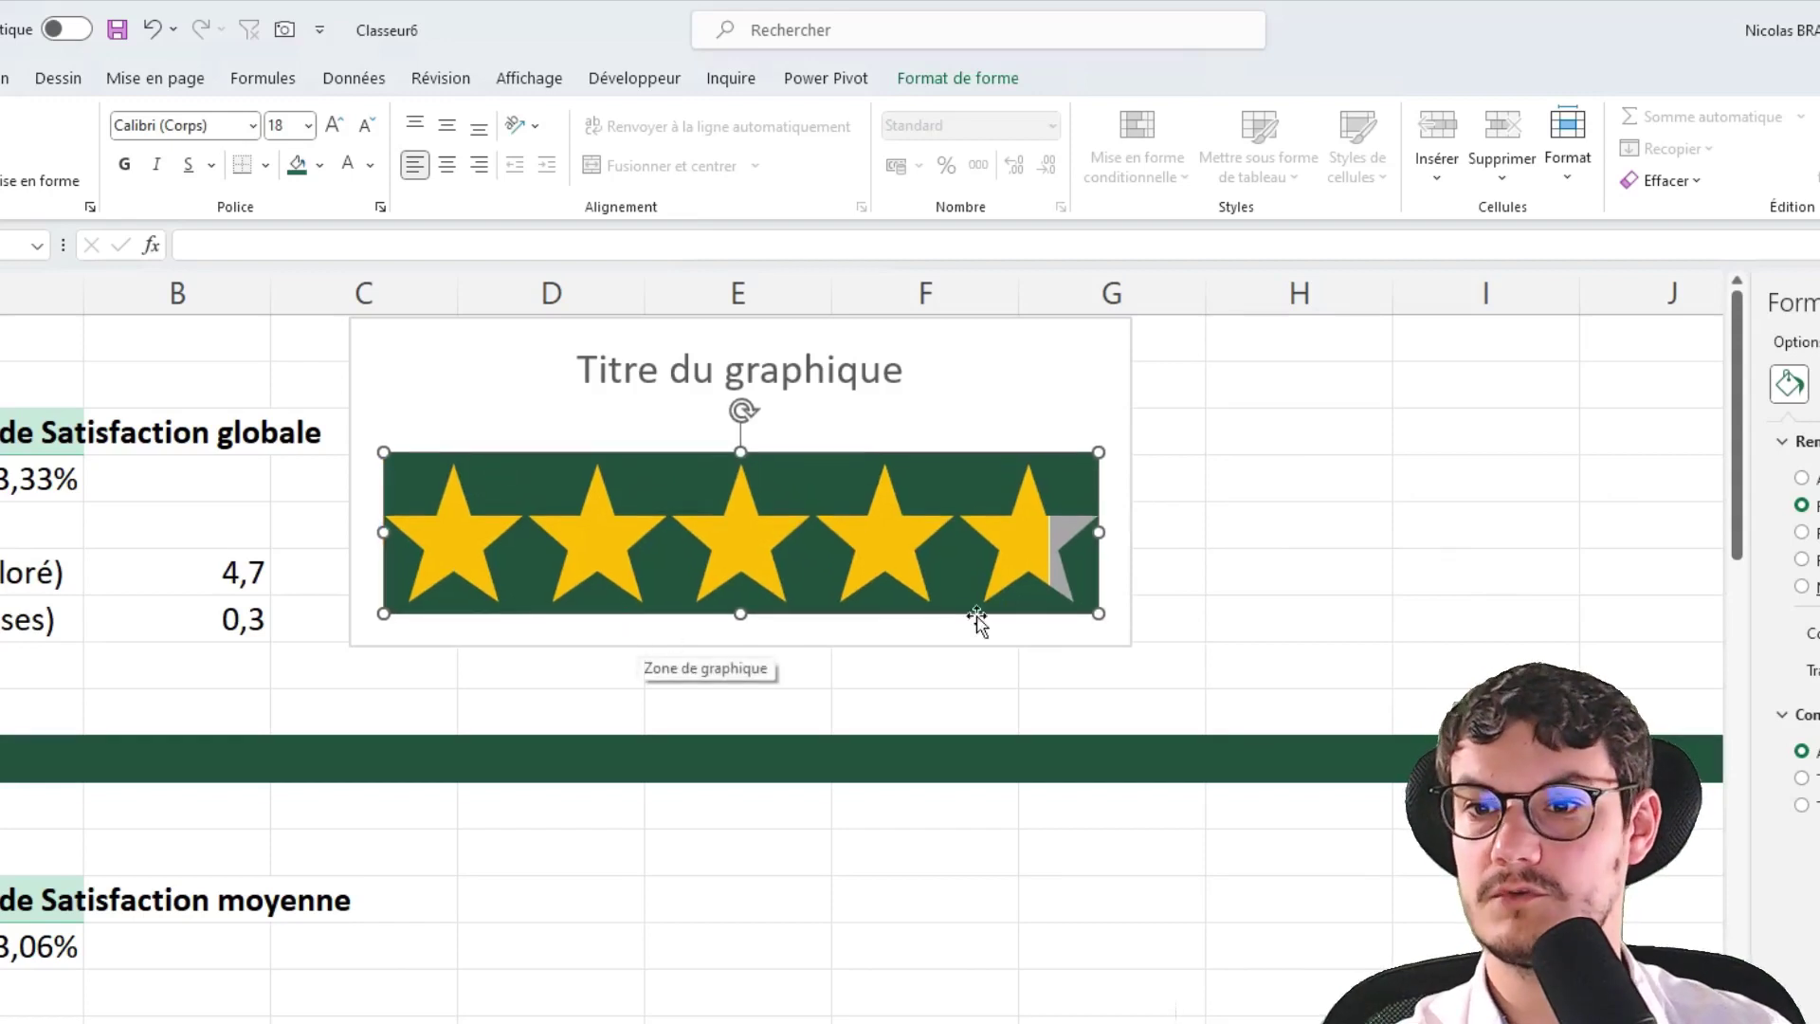
# Fill the star band with white so only gold stars and a grey remainder show
pyautogui.click(1001, 95)
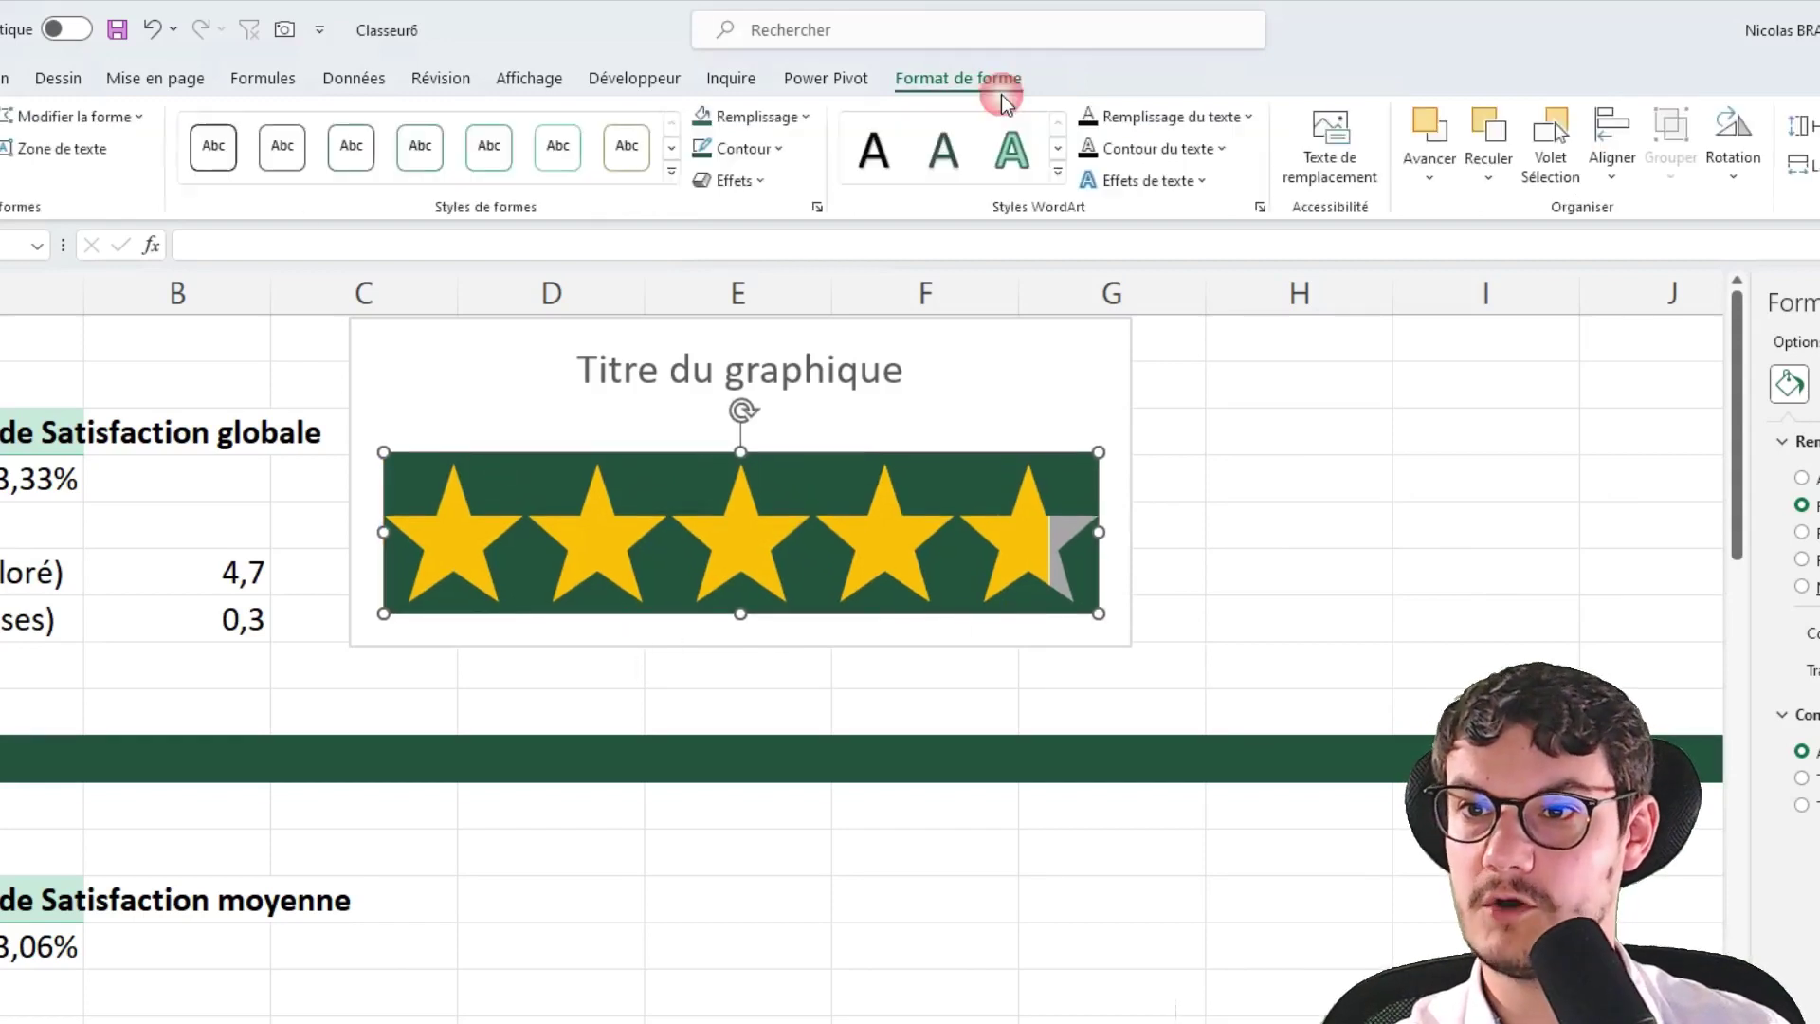
pyautogui.click(793, 124)
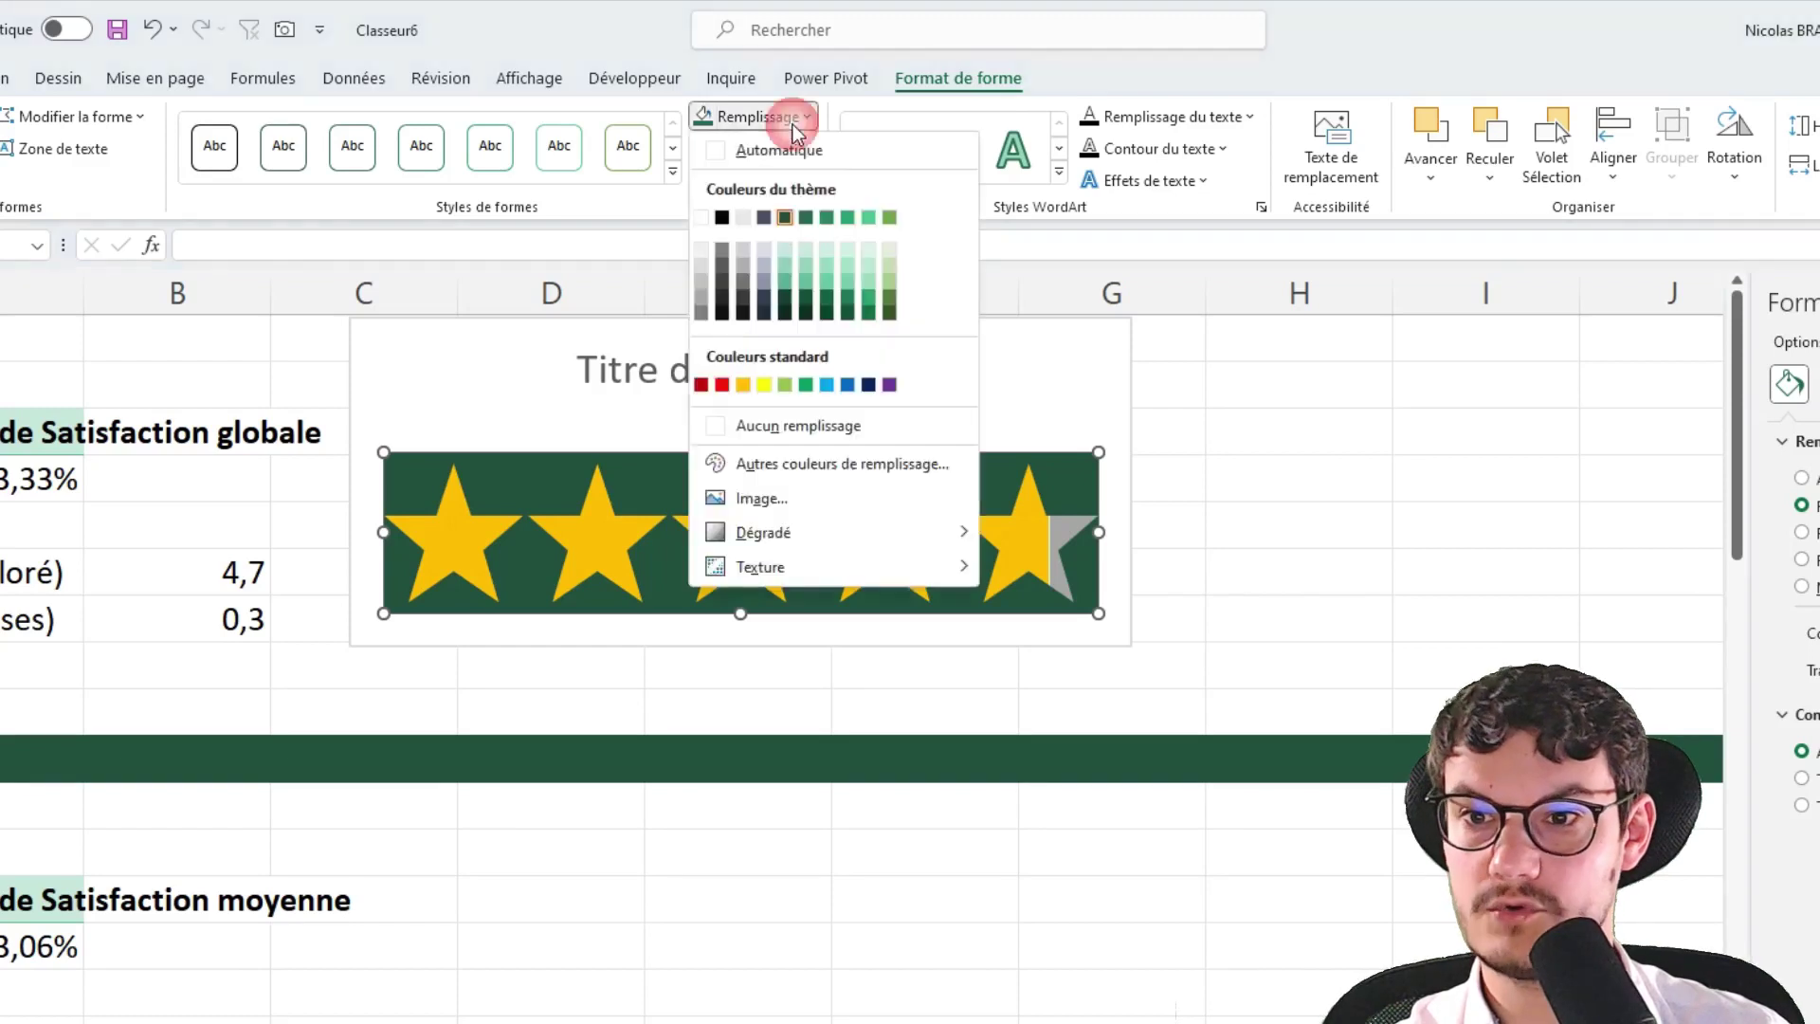
pyautogui.click(694, 219)
pyautogui.click(1390, 618)
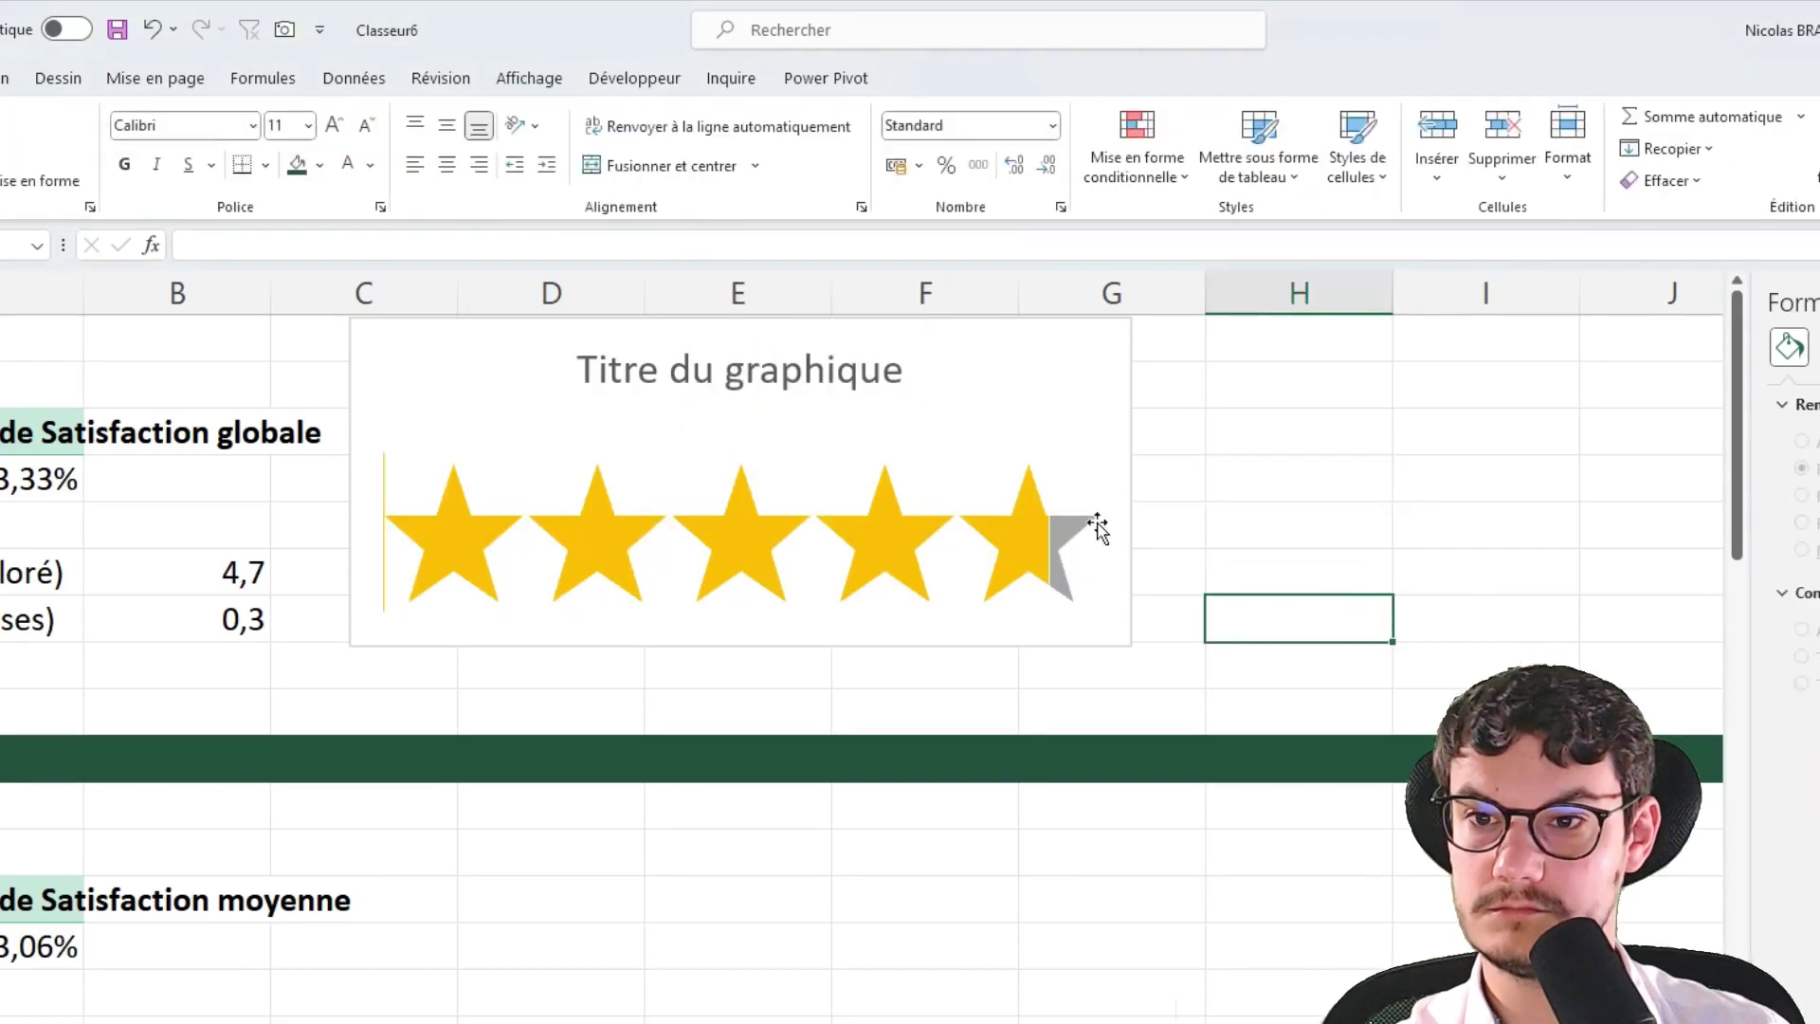
pyautogui.click(1040, 468)
pyautogui.click(1370, 512)
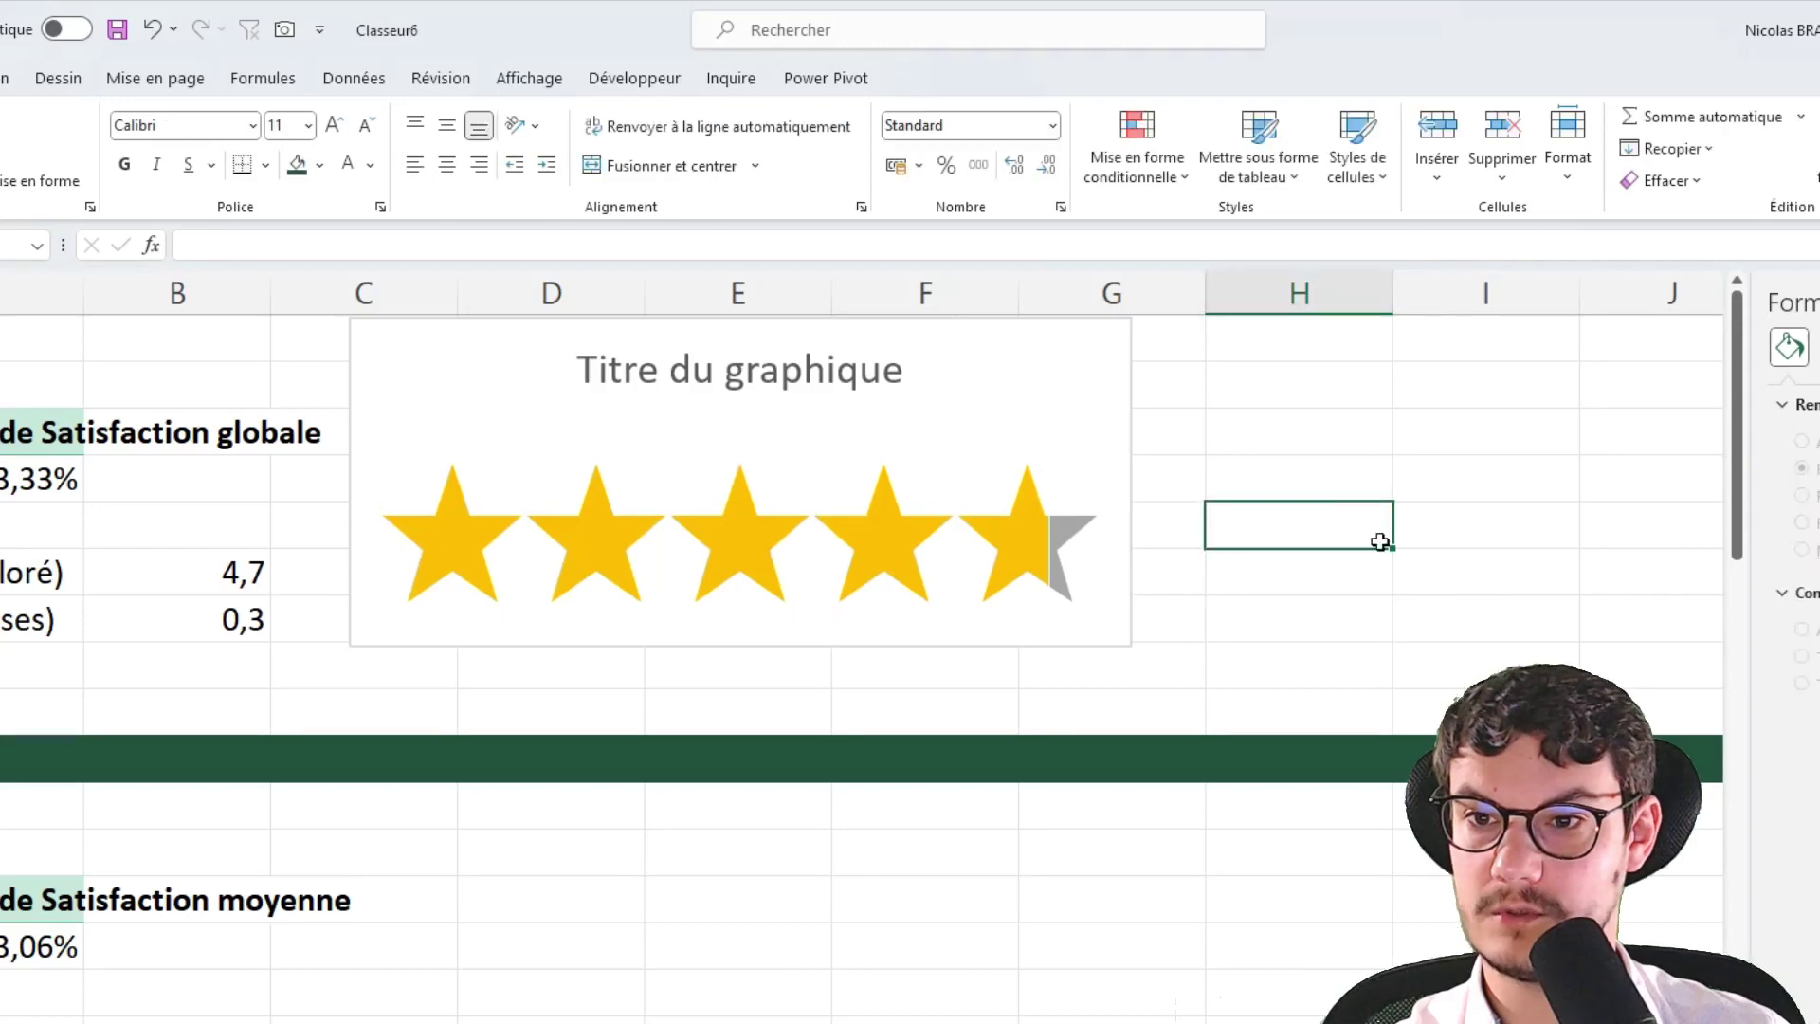
# Compare with the finished satisfaction dashboard, then return to the star chart's title
pyautogui.hotkey('alt', 'Tab')
pyautogui.hotkey('alt', 'Tab')
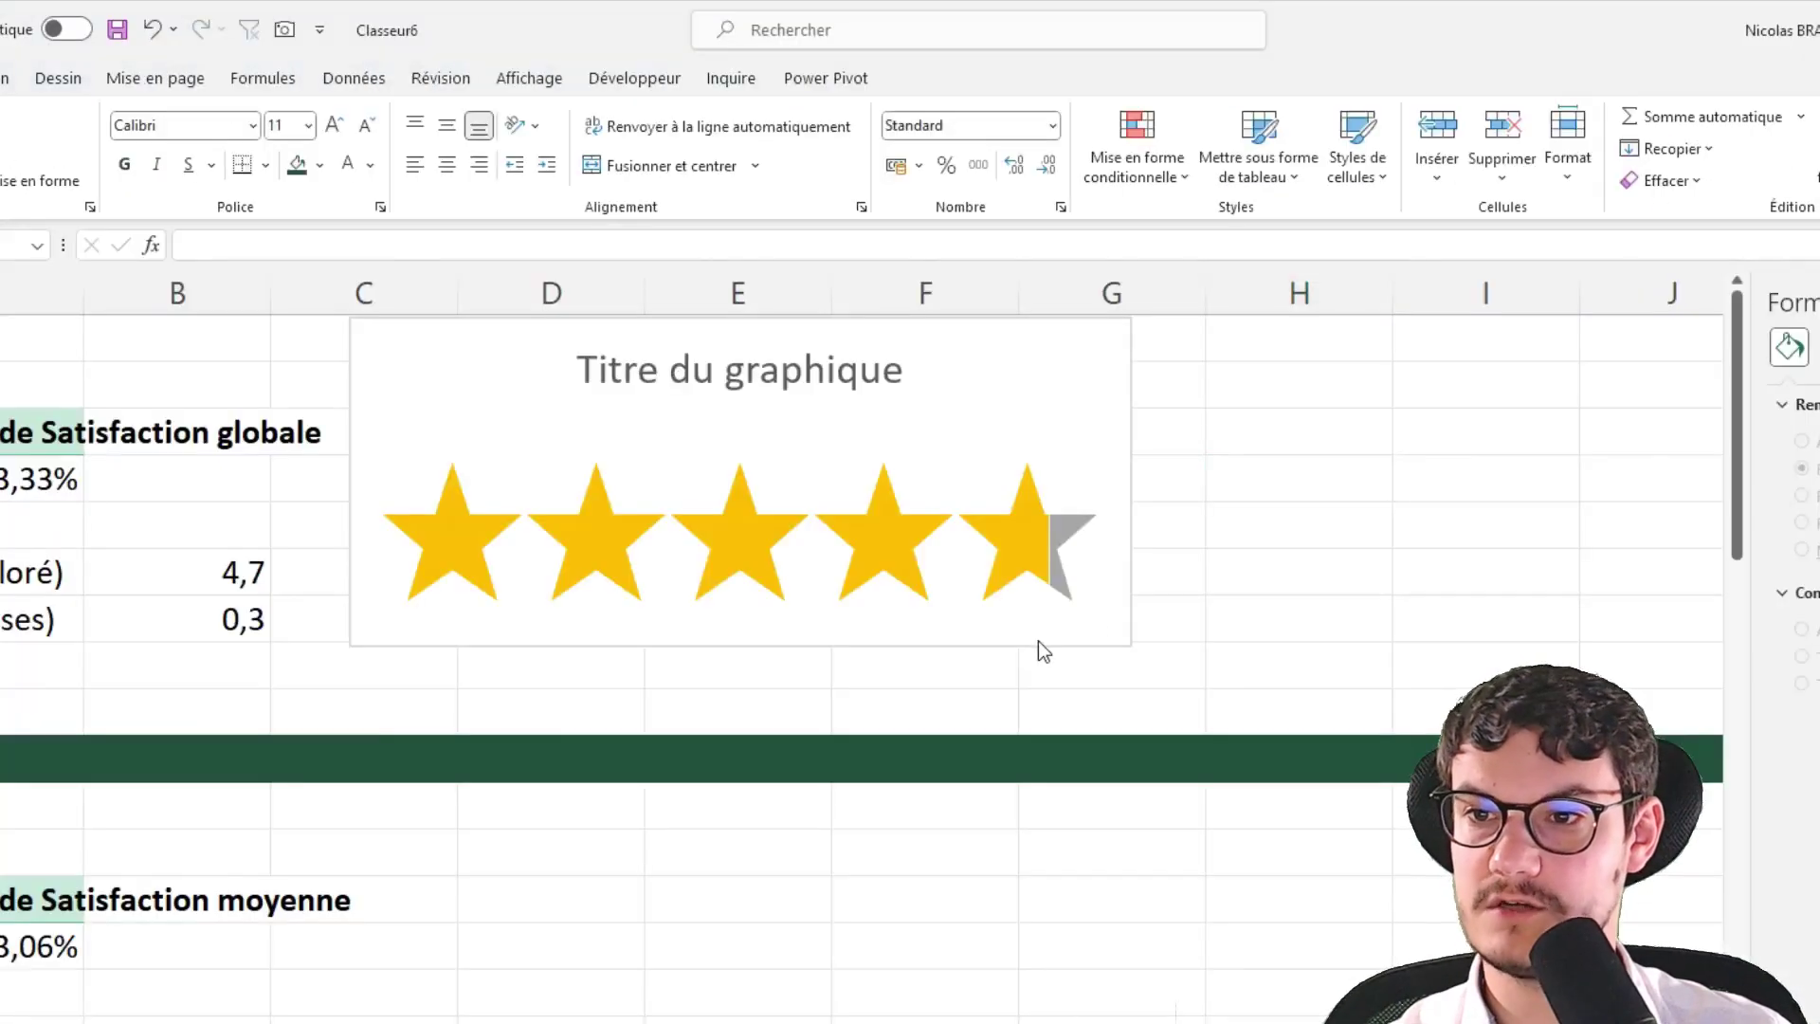
pyautogui.hotkey('alt', 'Tab')
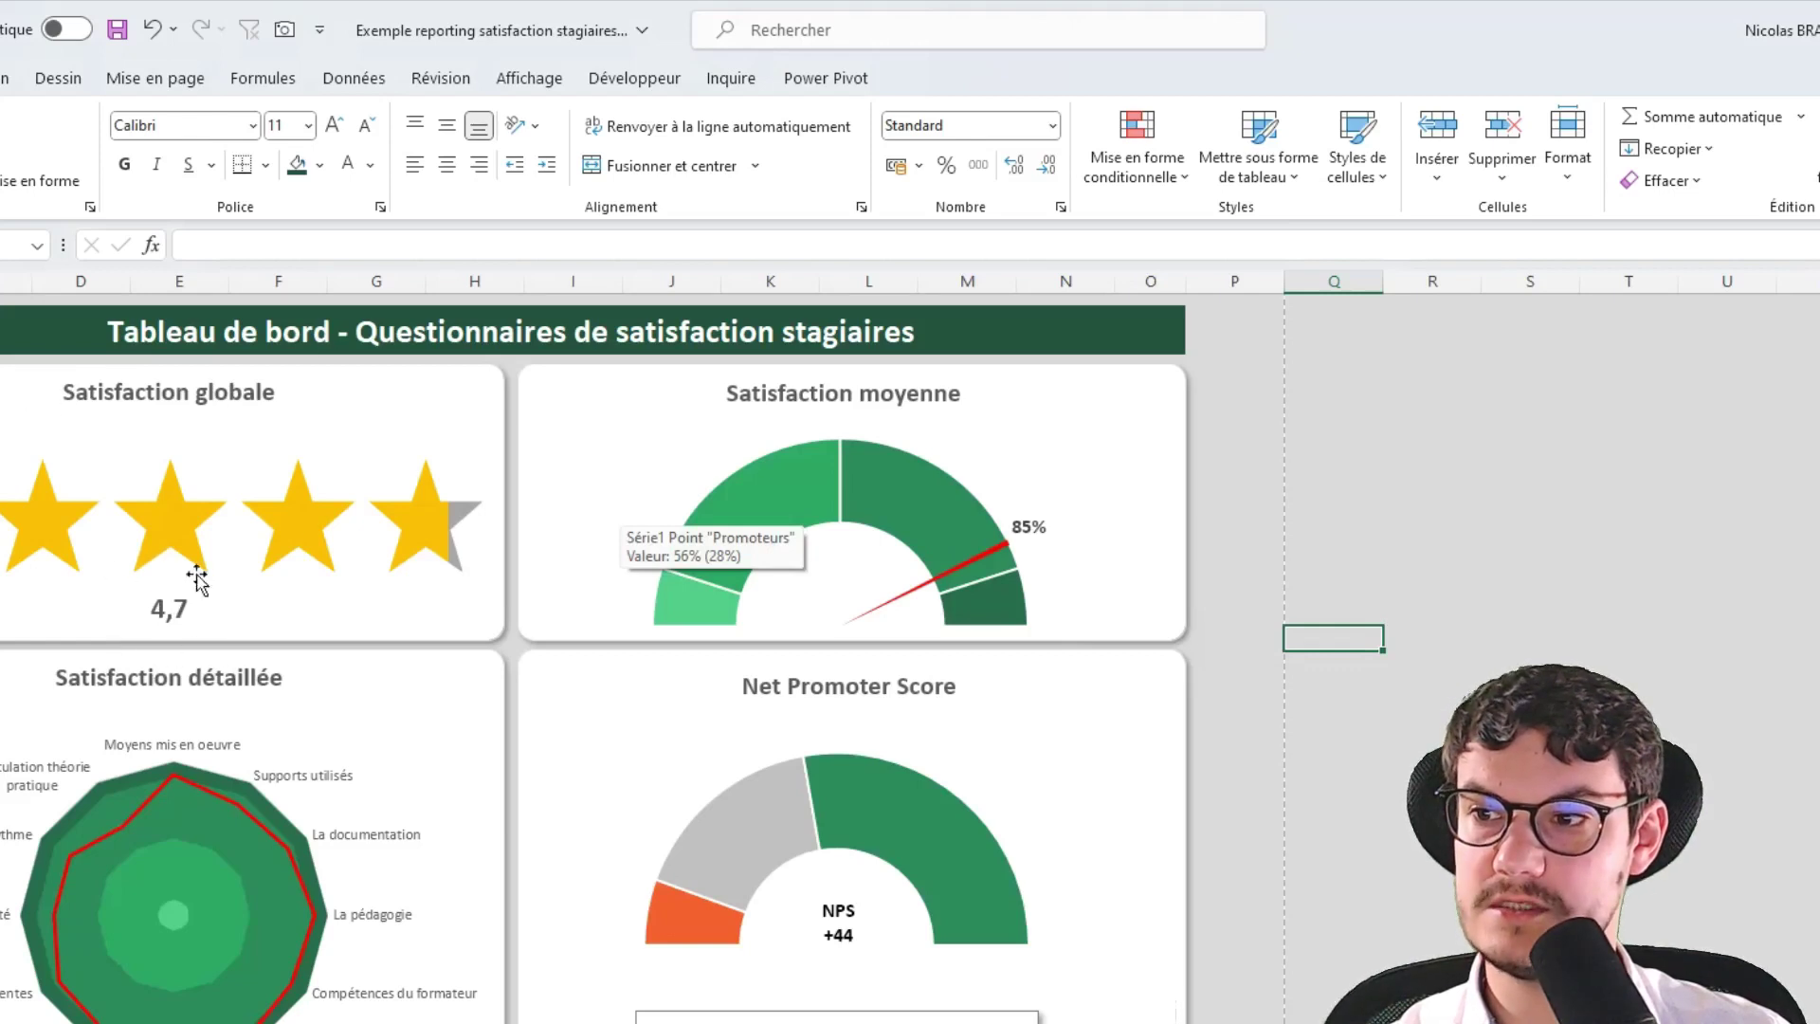
pyautogui.hotkey('alt', 'Tab')
pyautogui.click(759, 358)
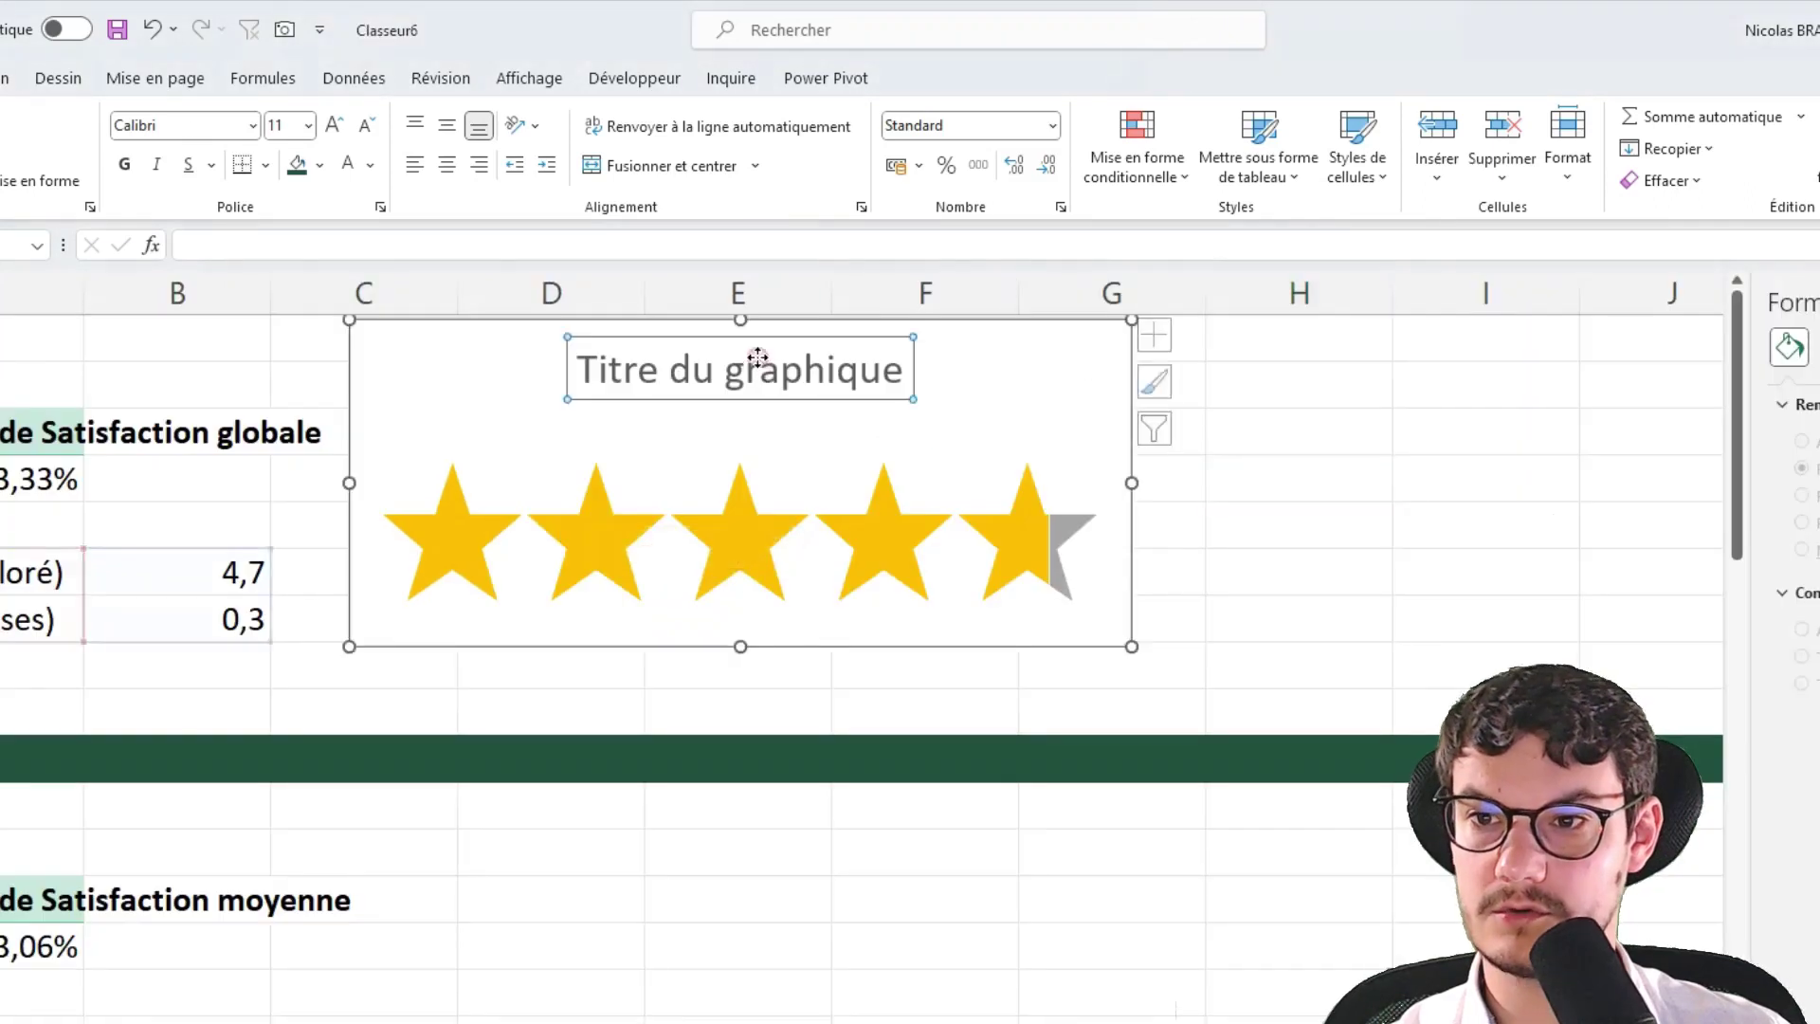
# Rename the chart title to 'Satisfaction globale'
pyautogui.doubleClick(751, 353)
pyautogui.click(758, 357)
pyautogui.doubleClick(759, 357)
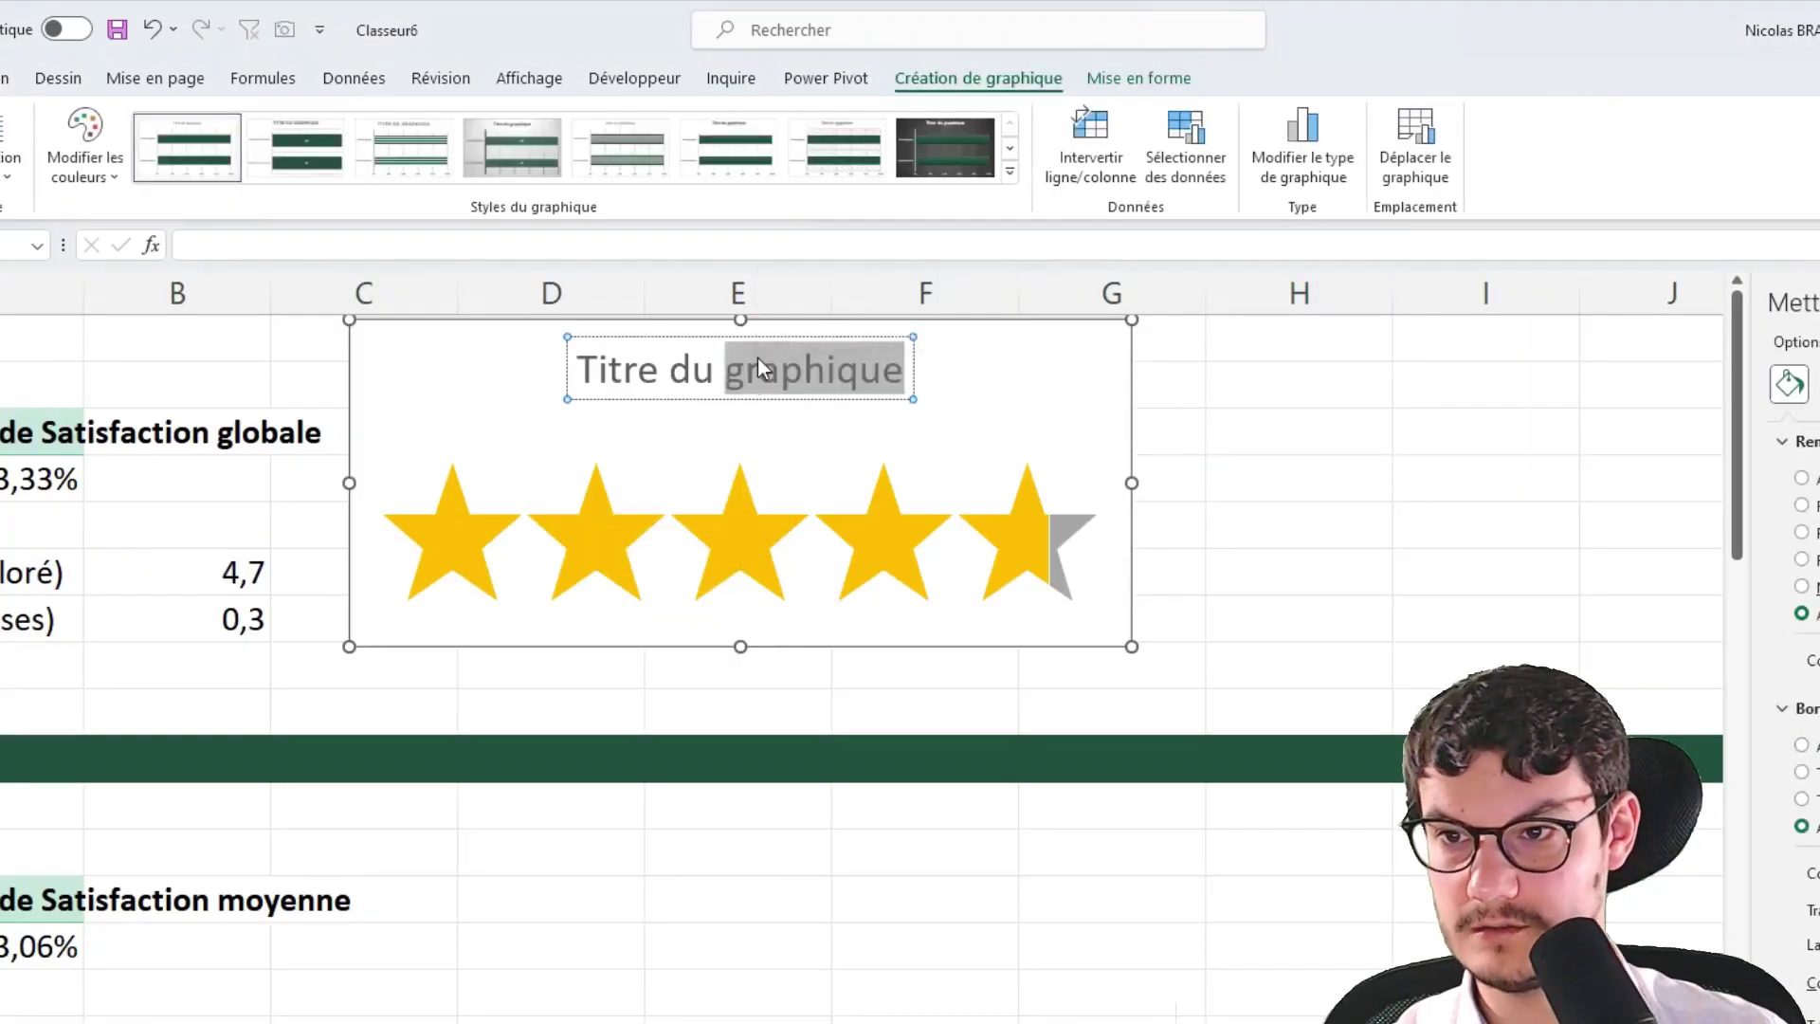
pyautogui.doubleClick(749, 349)
pyautogui.write('Satisfa')
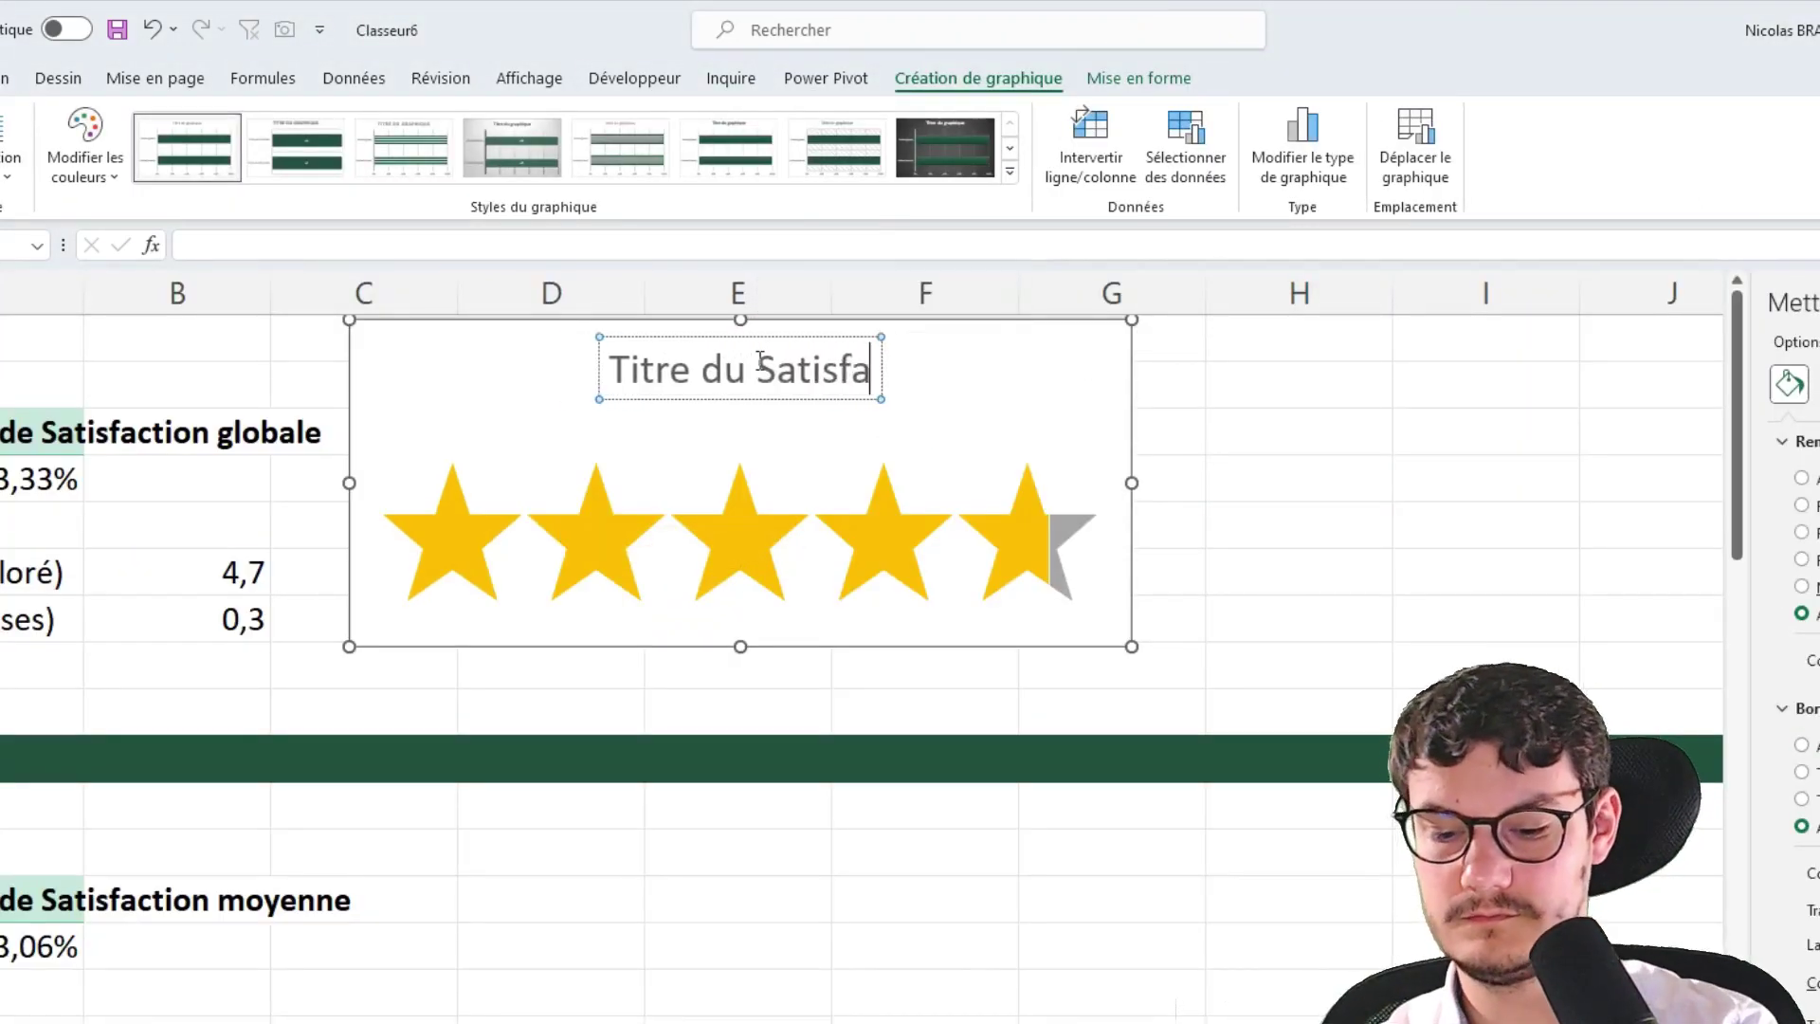
pyautogui.write('ction globale')
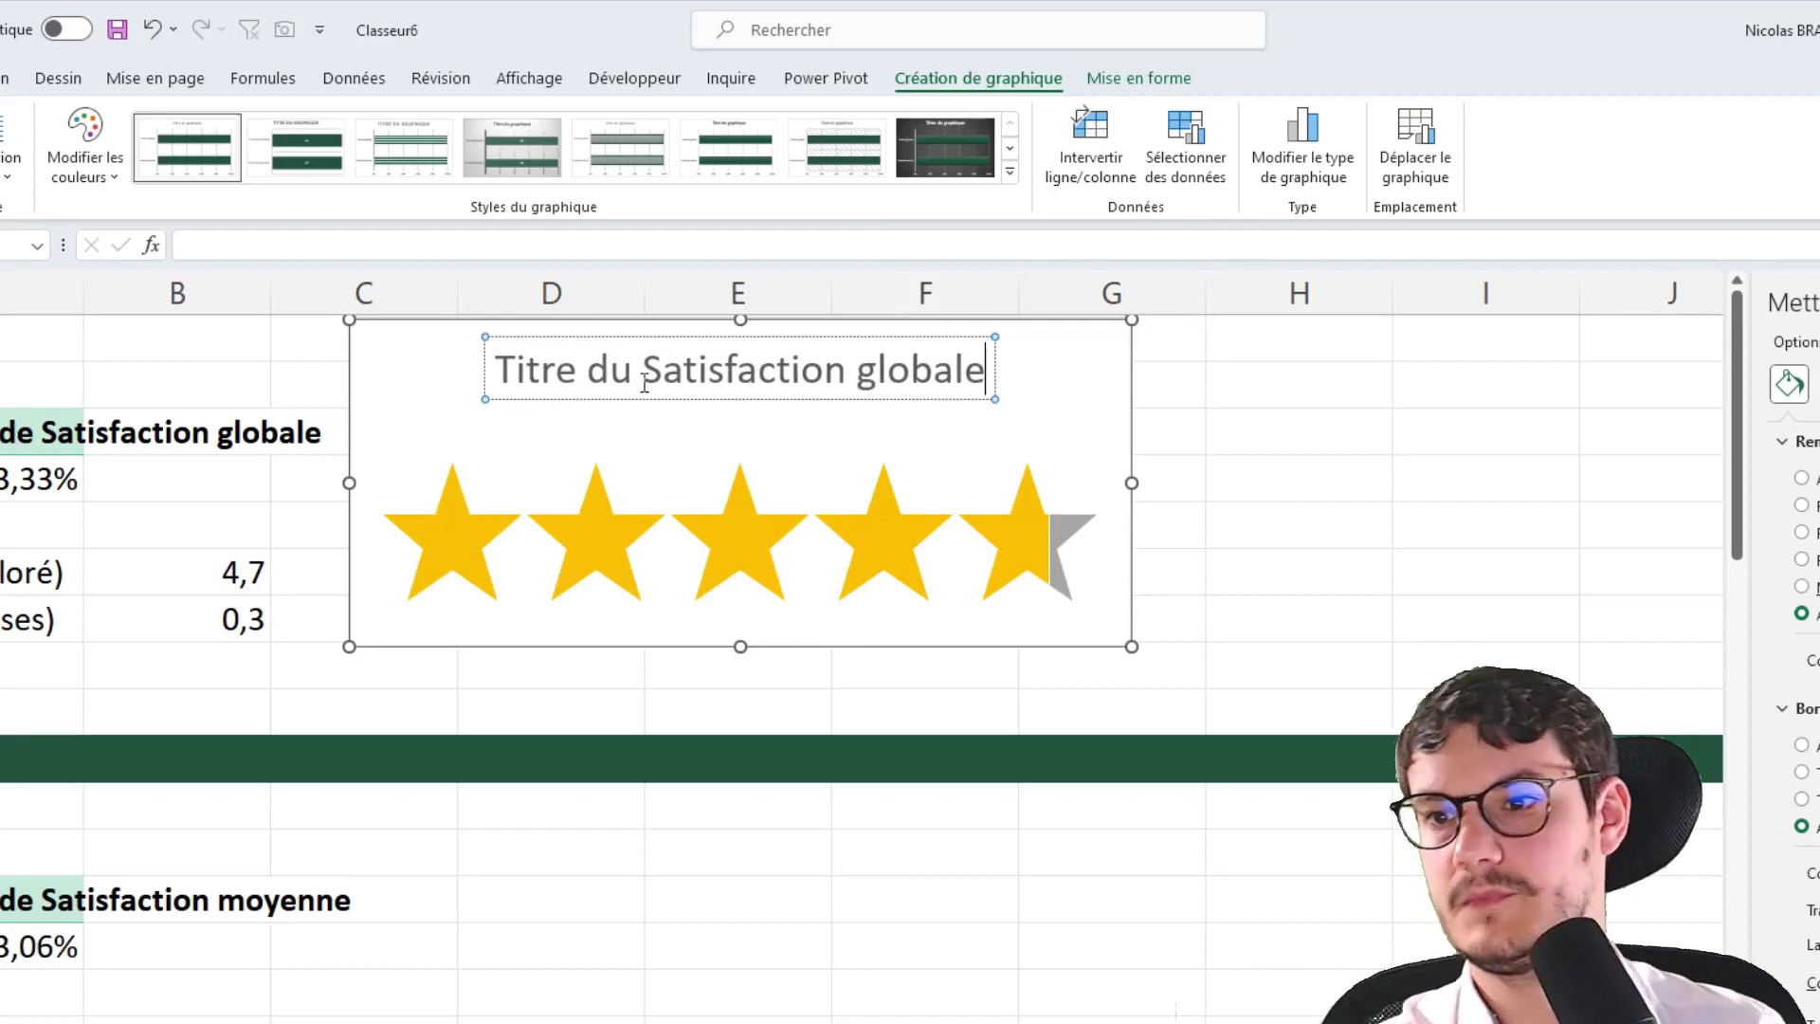
pyautogui.moveTo(644, 383); pyautogui.dragTo(424, 387)
pyautogui.press('BackSpace')
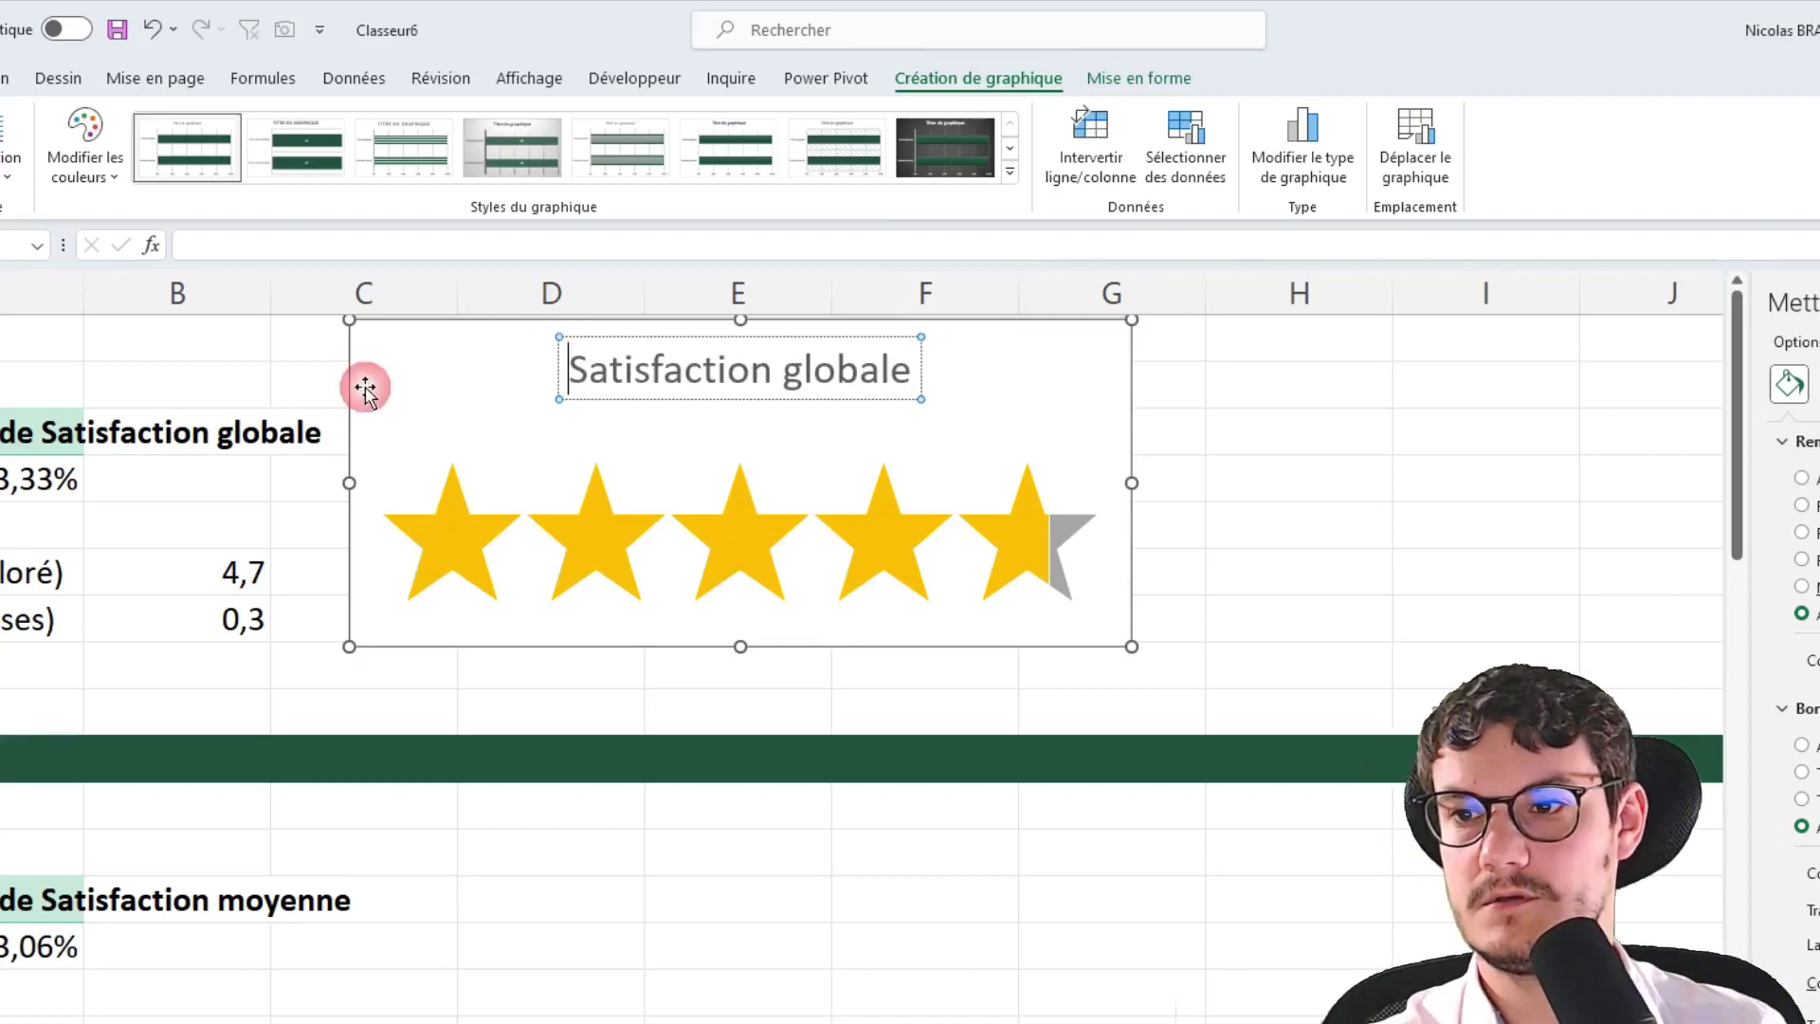
pyautogui.click(759, 559)
# Nudge the star band up and inspect the yellow and grey bar series beneath it
pyautogui.click(1065, 467)
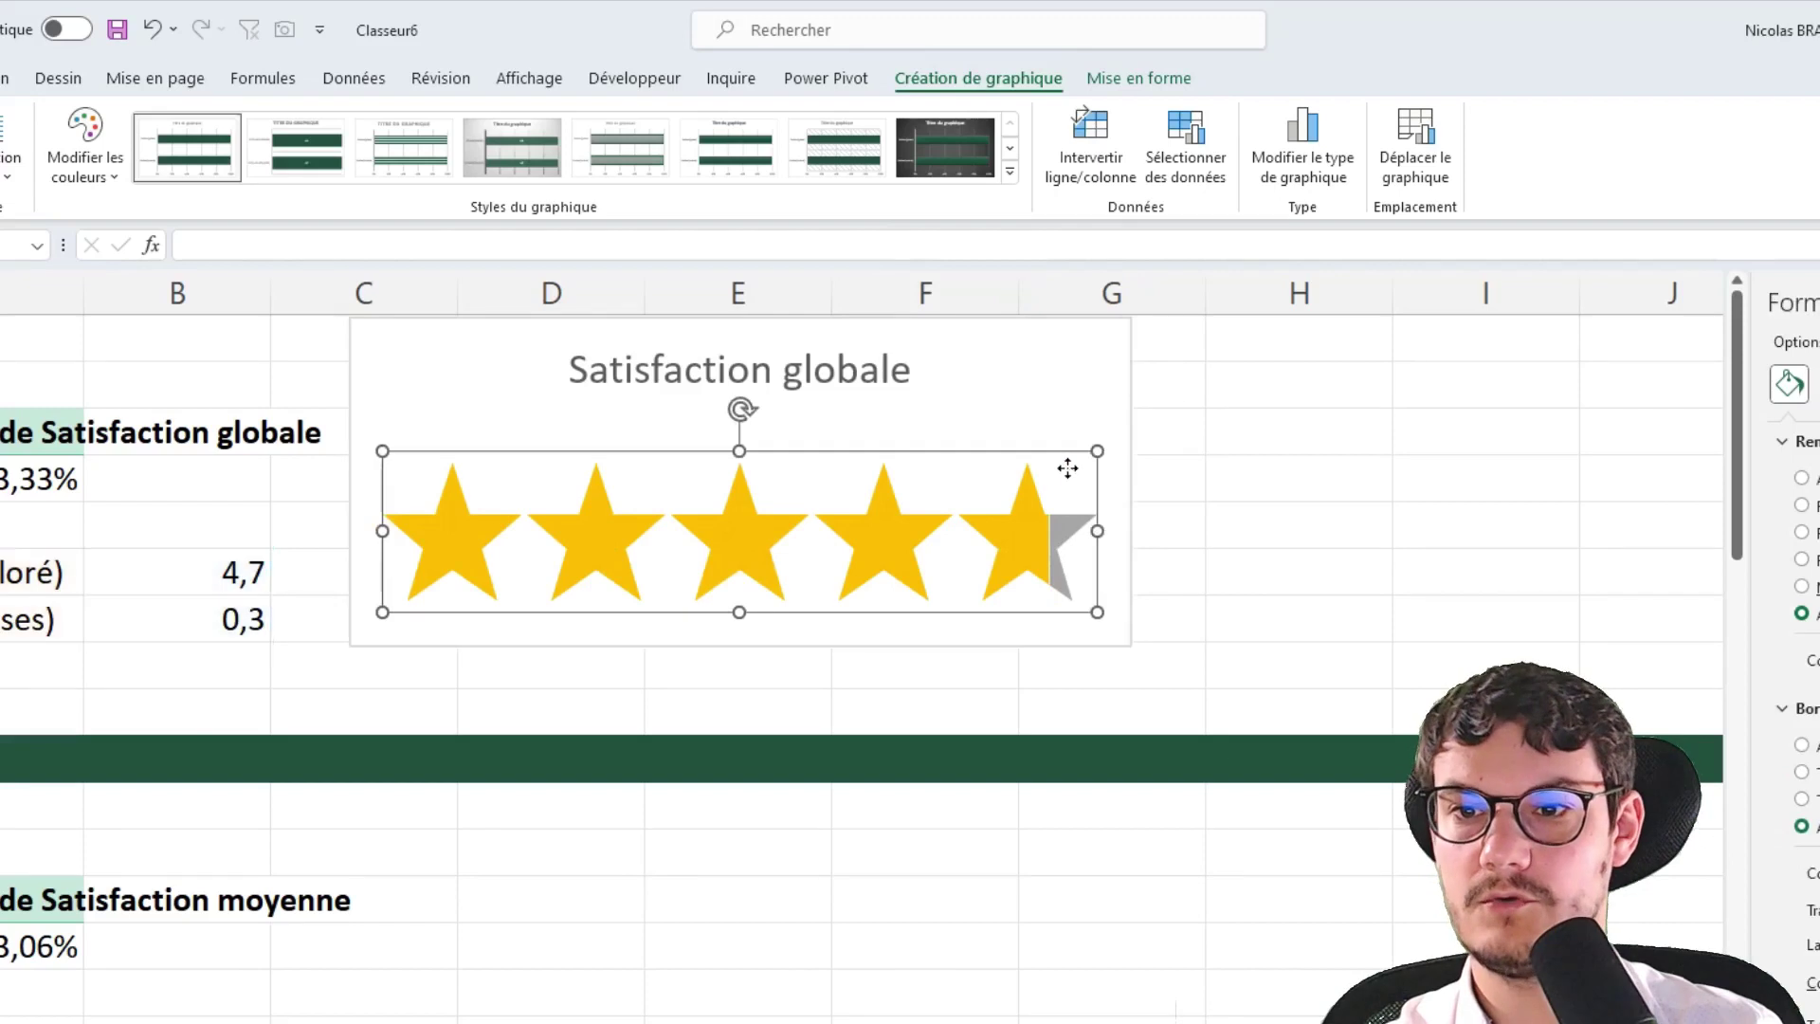
pyautogui.moveTo(1032, 625); pyautogui.dragTo(1023, 584)
pyautogui.click(1024, 584)
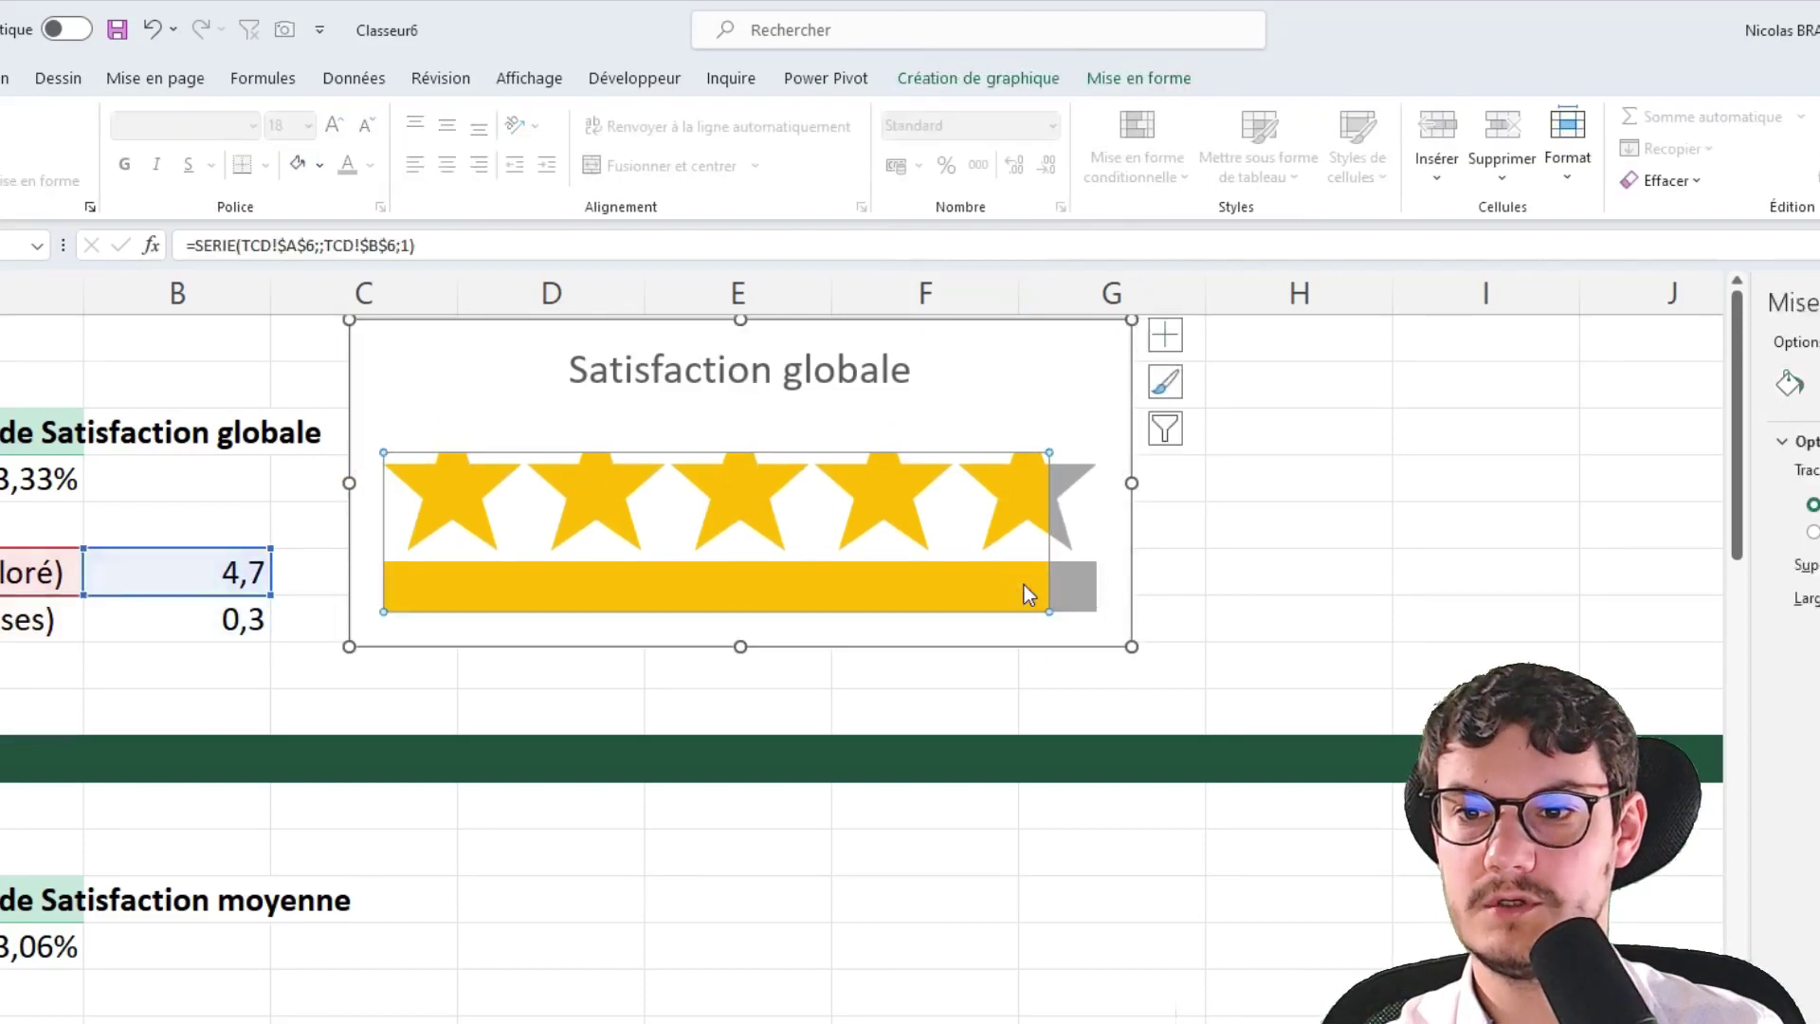
pyautogui.click(1091, 459)
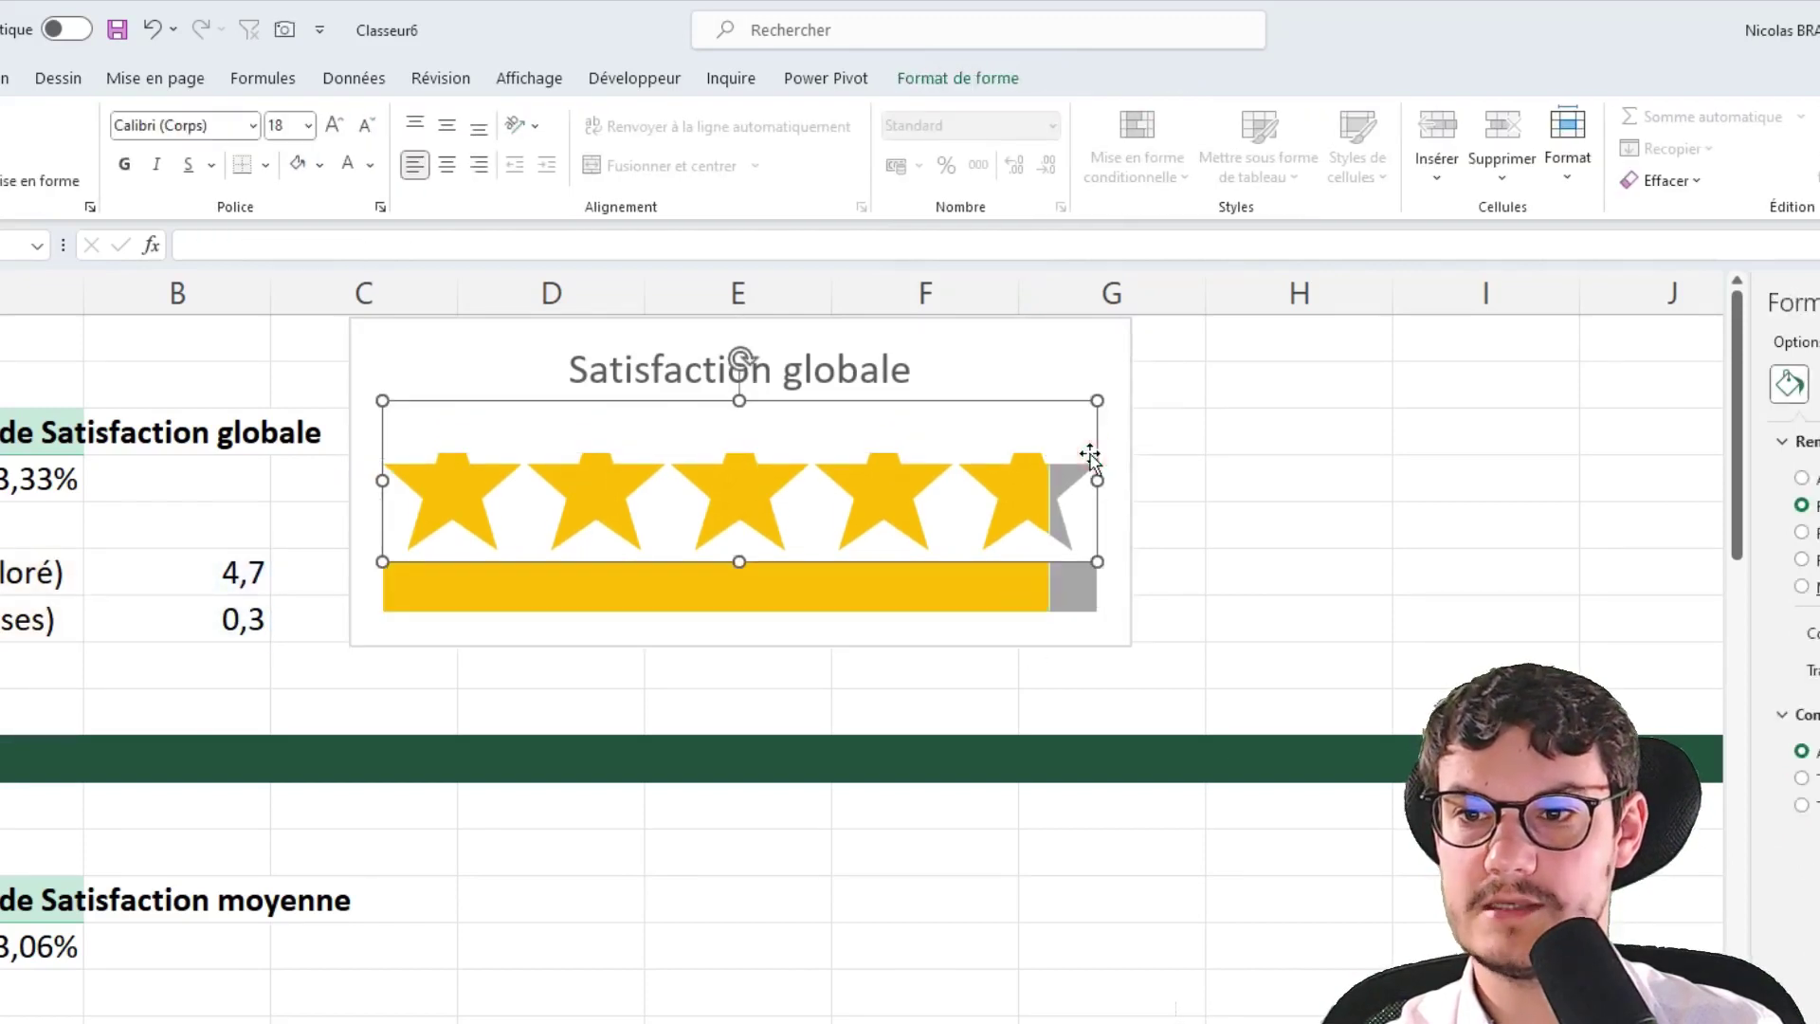
pyautogui.click(1102, 594)
pyautogui.click(1083, 594)
pyautogui.click(1026, 608)
pyautogui.click(1026, 626)
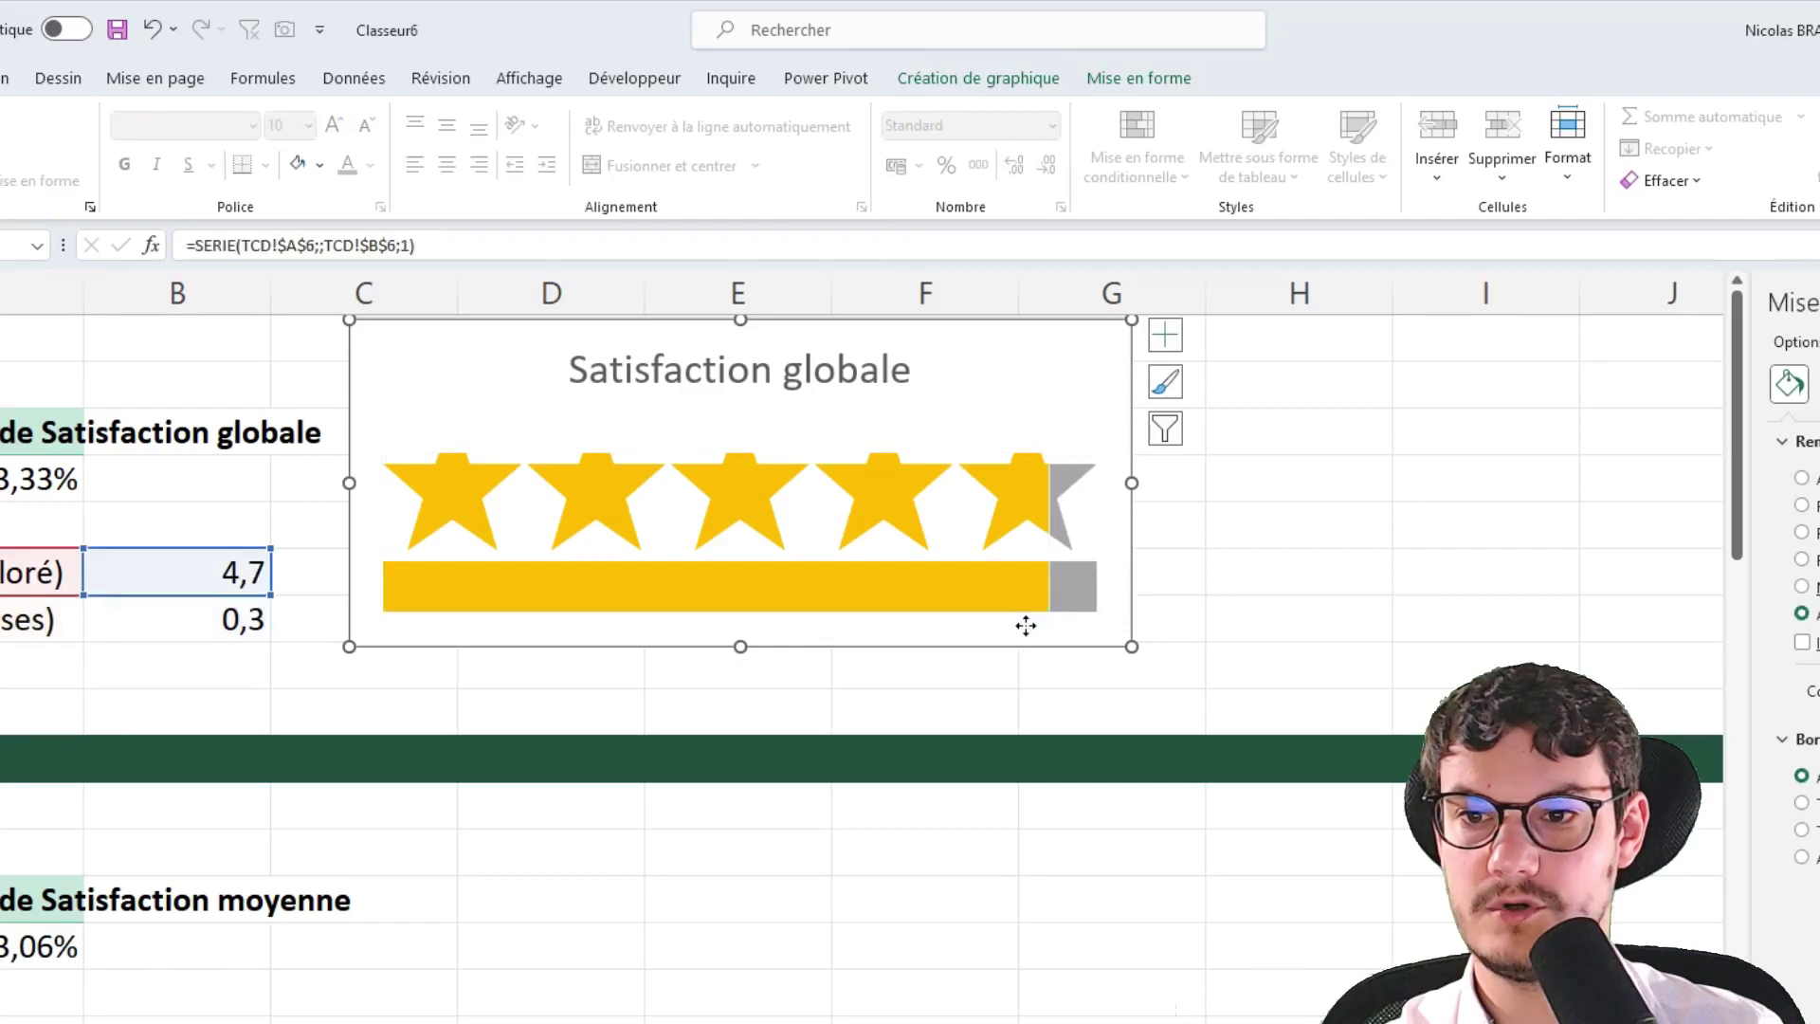
pyautogui.click(1028, 612)
pyautogui.click(1060, 622)
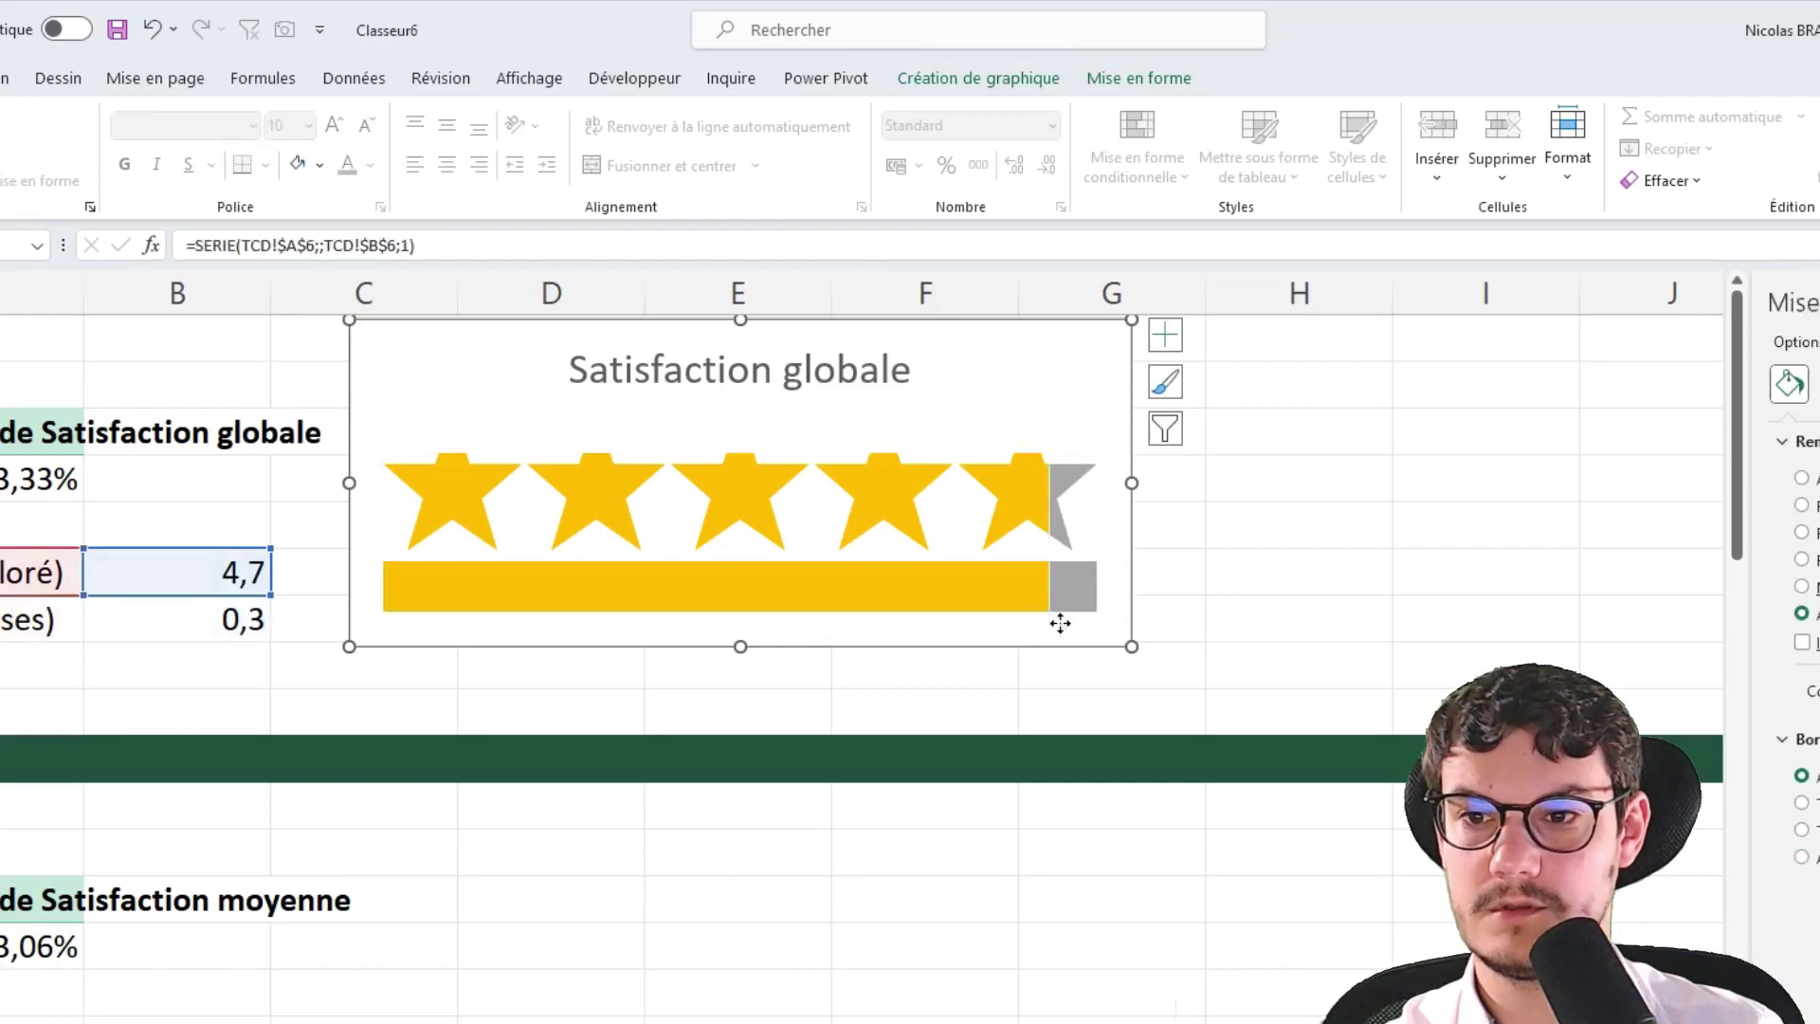
pyautogui.click(1276, 570)
# Raise the plot area within the chart, leaving empty space below the stars
pyautogui.click(1100, 518)
pyautogui.moveTo(1100, 518); pyautogui.dragTo(932, 827)
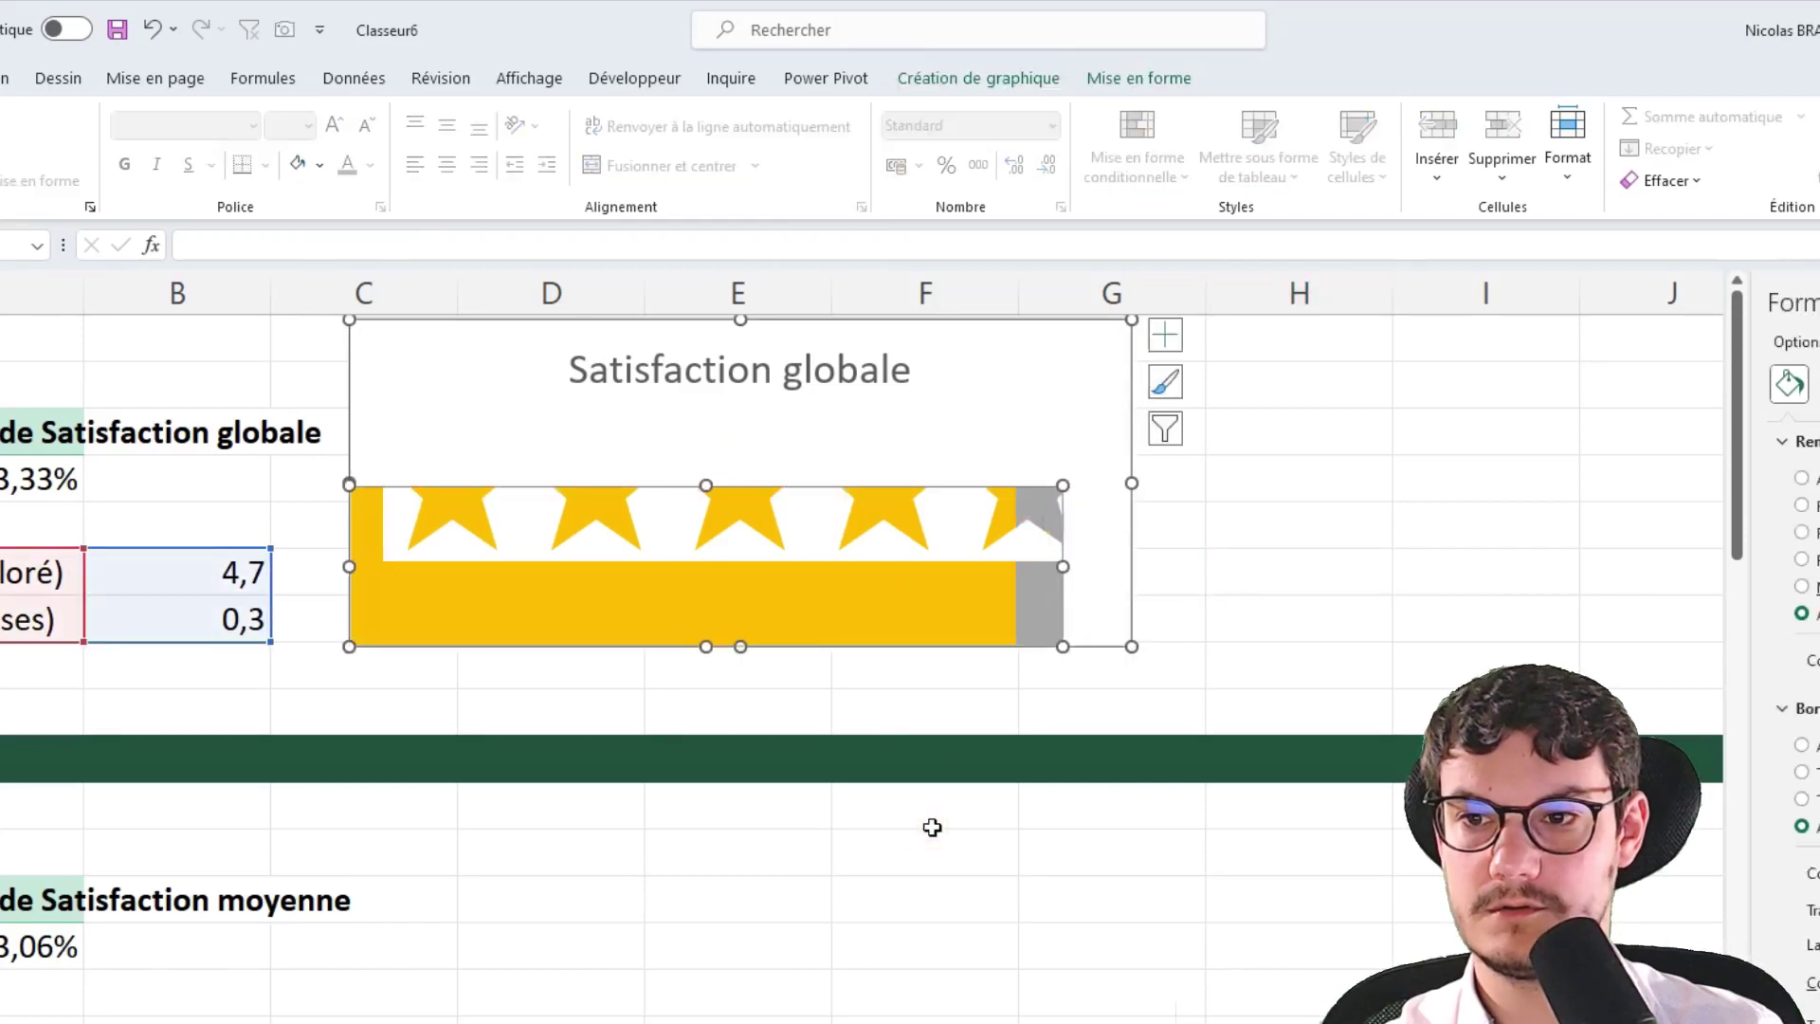
pyautogui.hotkey('ctrl', 'z')
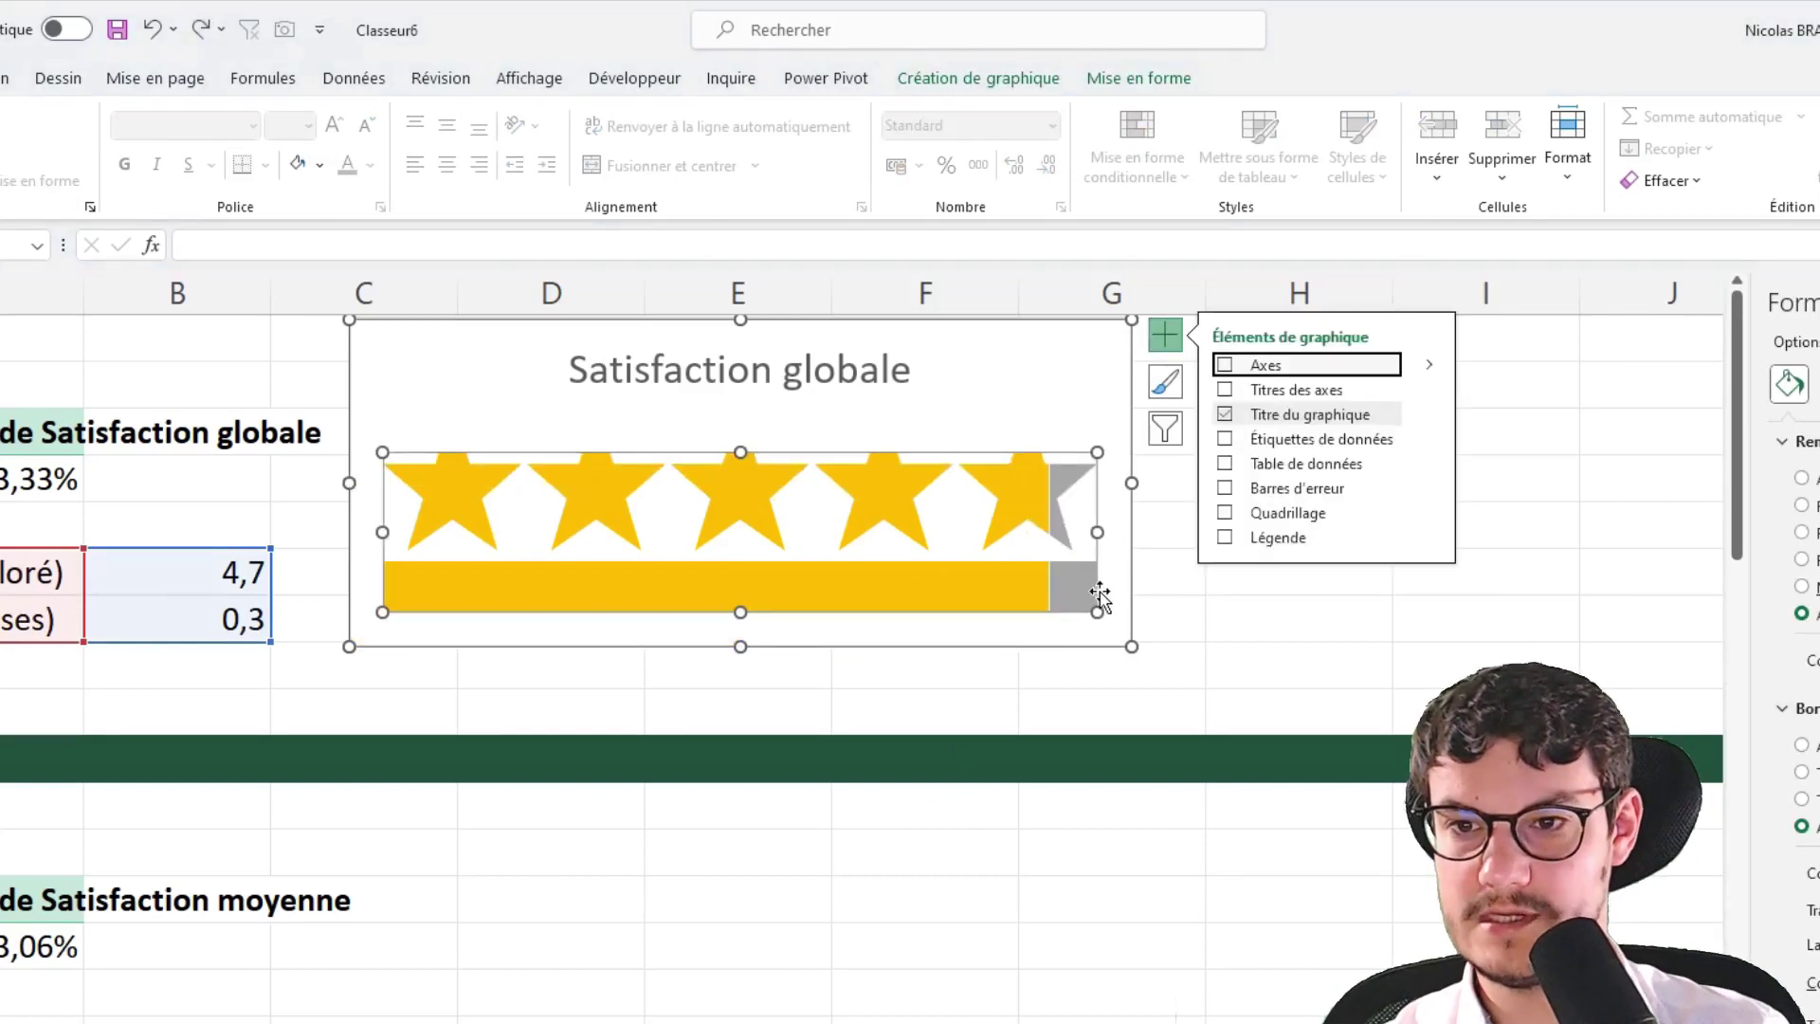
pyautogui.moveTo(1100, 595); pyautogui.dragTo(1097, 536)
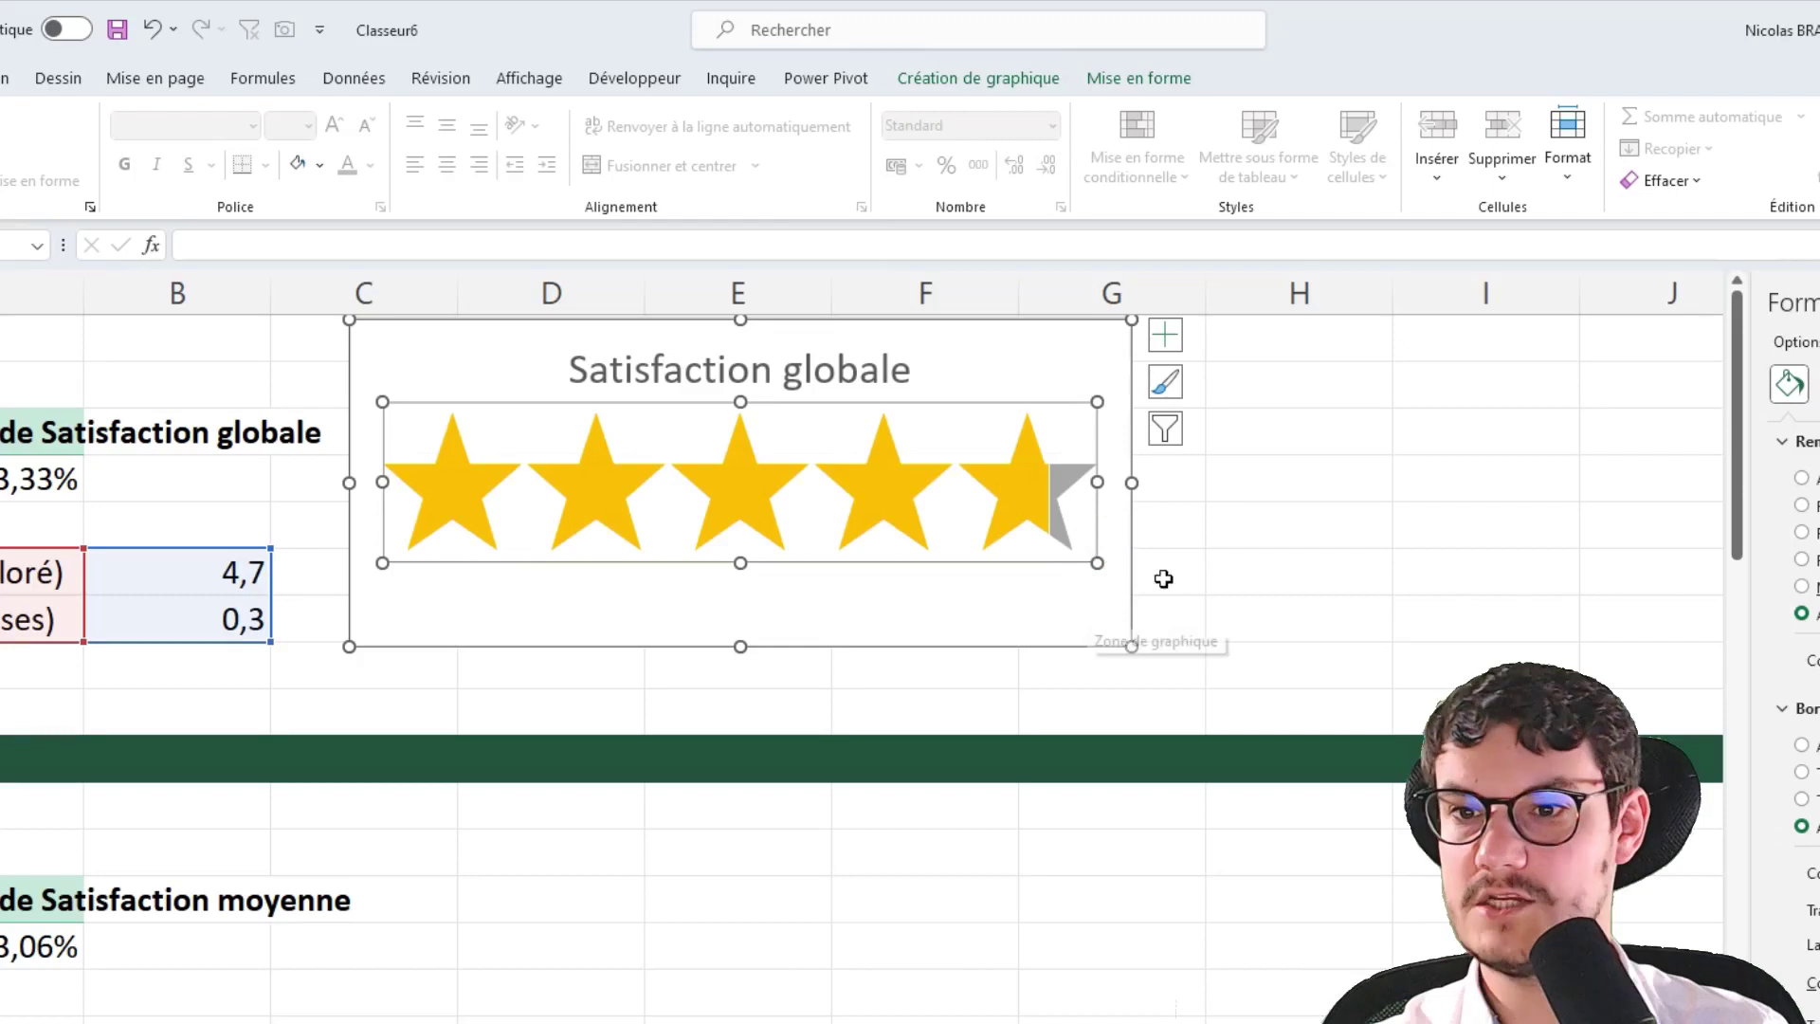
pyautogui.click(1333, 516)
pyautogui.click(1081, 548)
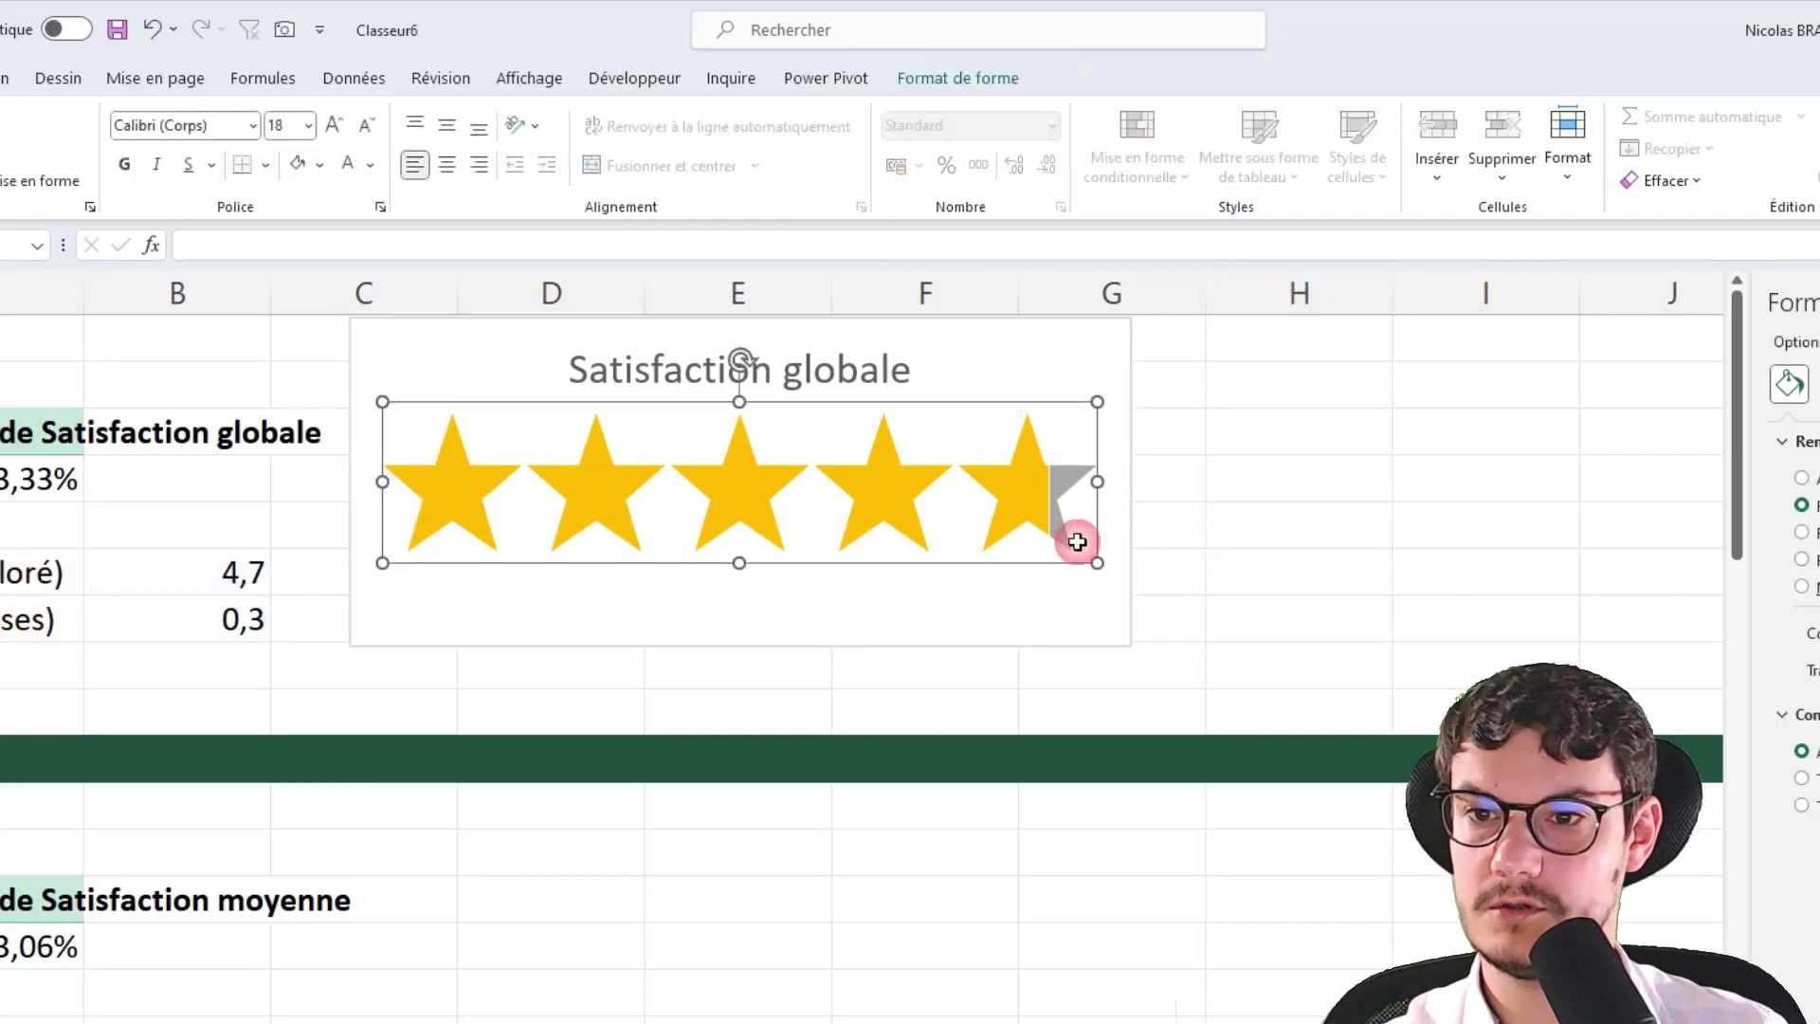
pyautogui.click(1386, 529)
pyautogui.click(1093, 423)
pyautogui.click(1361, 414)
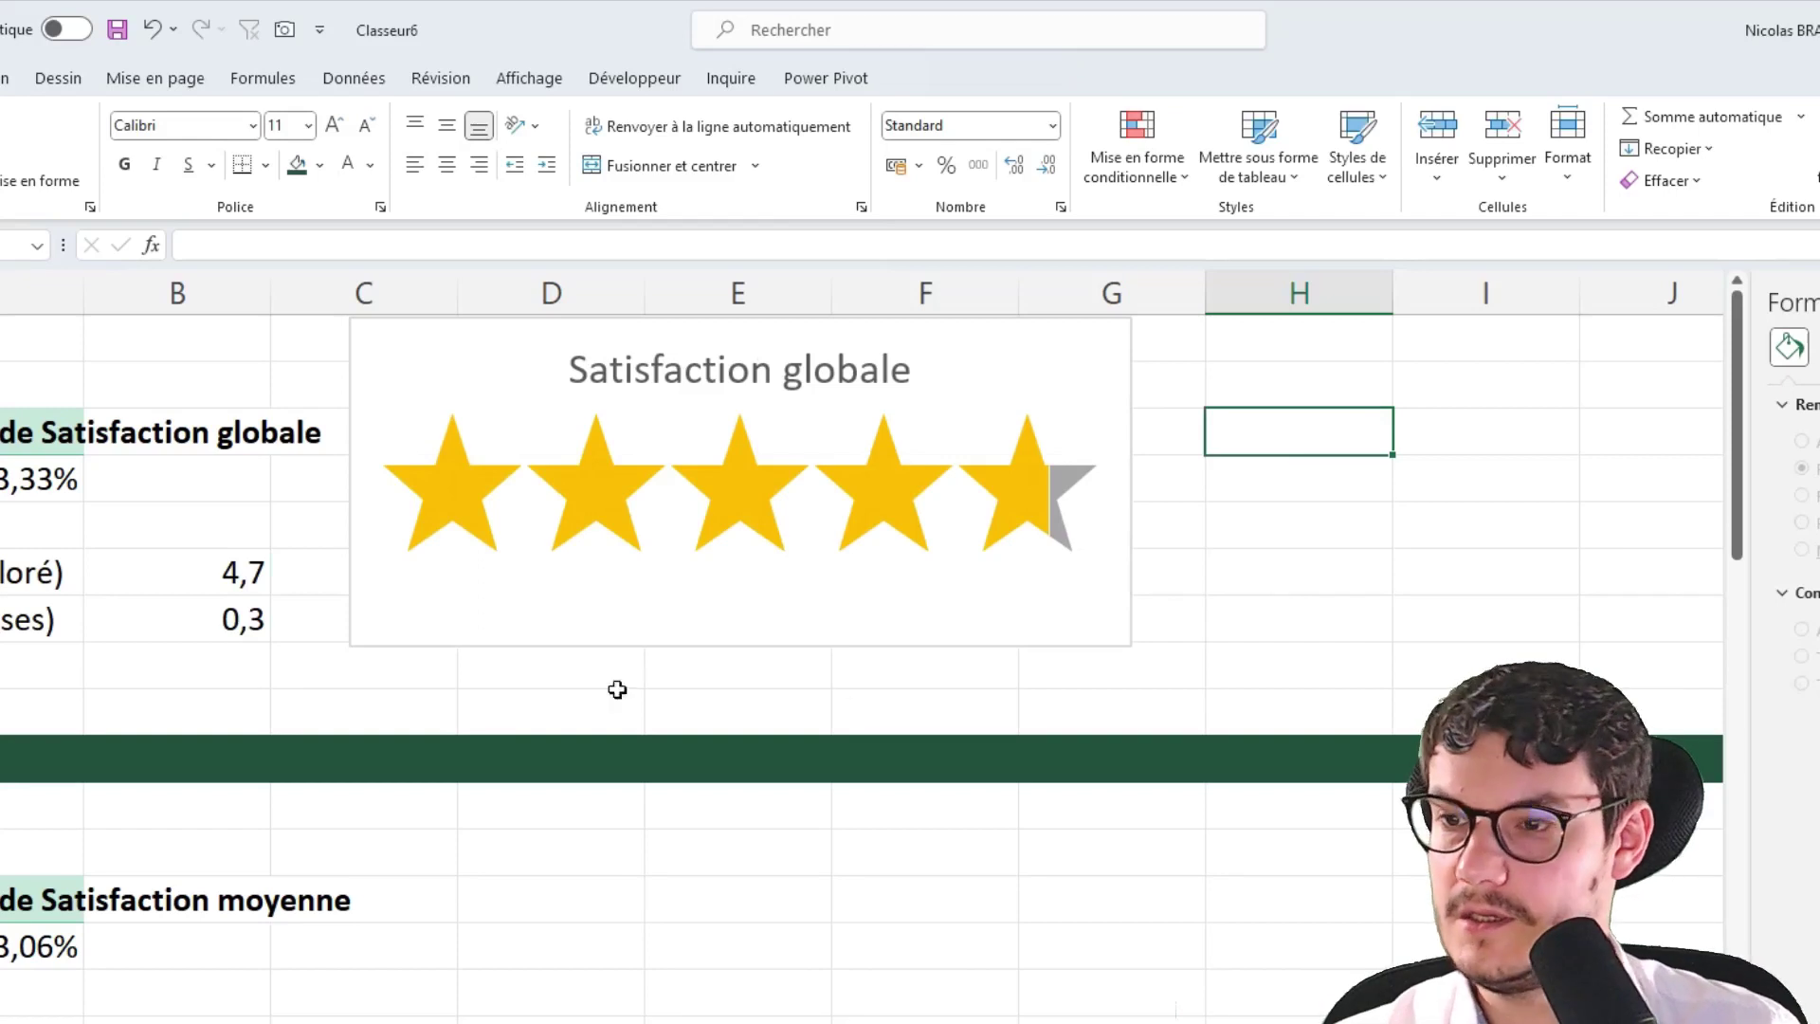
# Check the B6 formula behind the 4,7 value and reselect the star chart
pyautogui.click(162, 566)
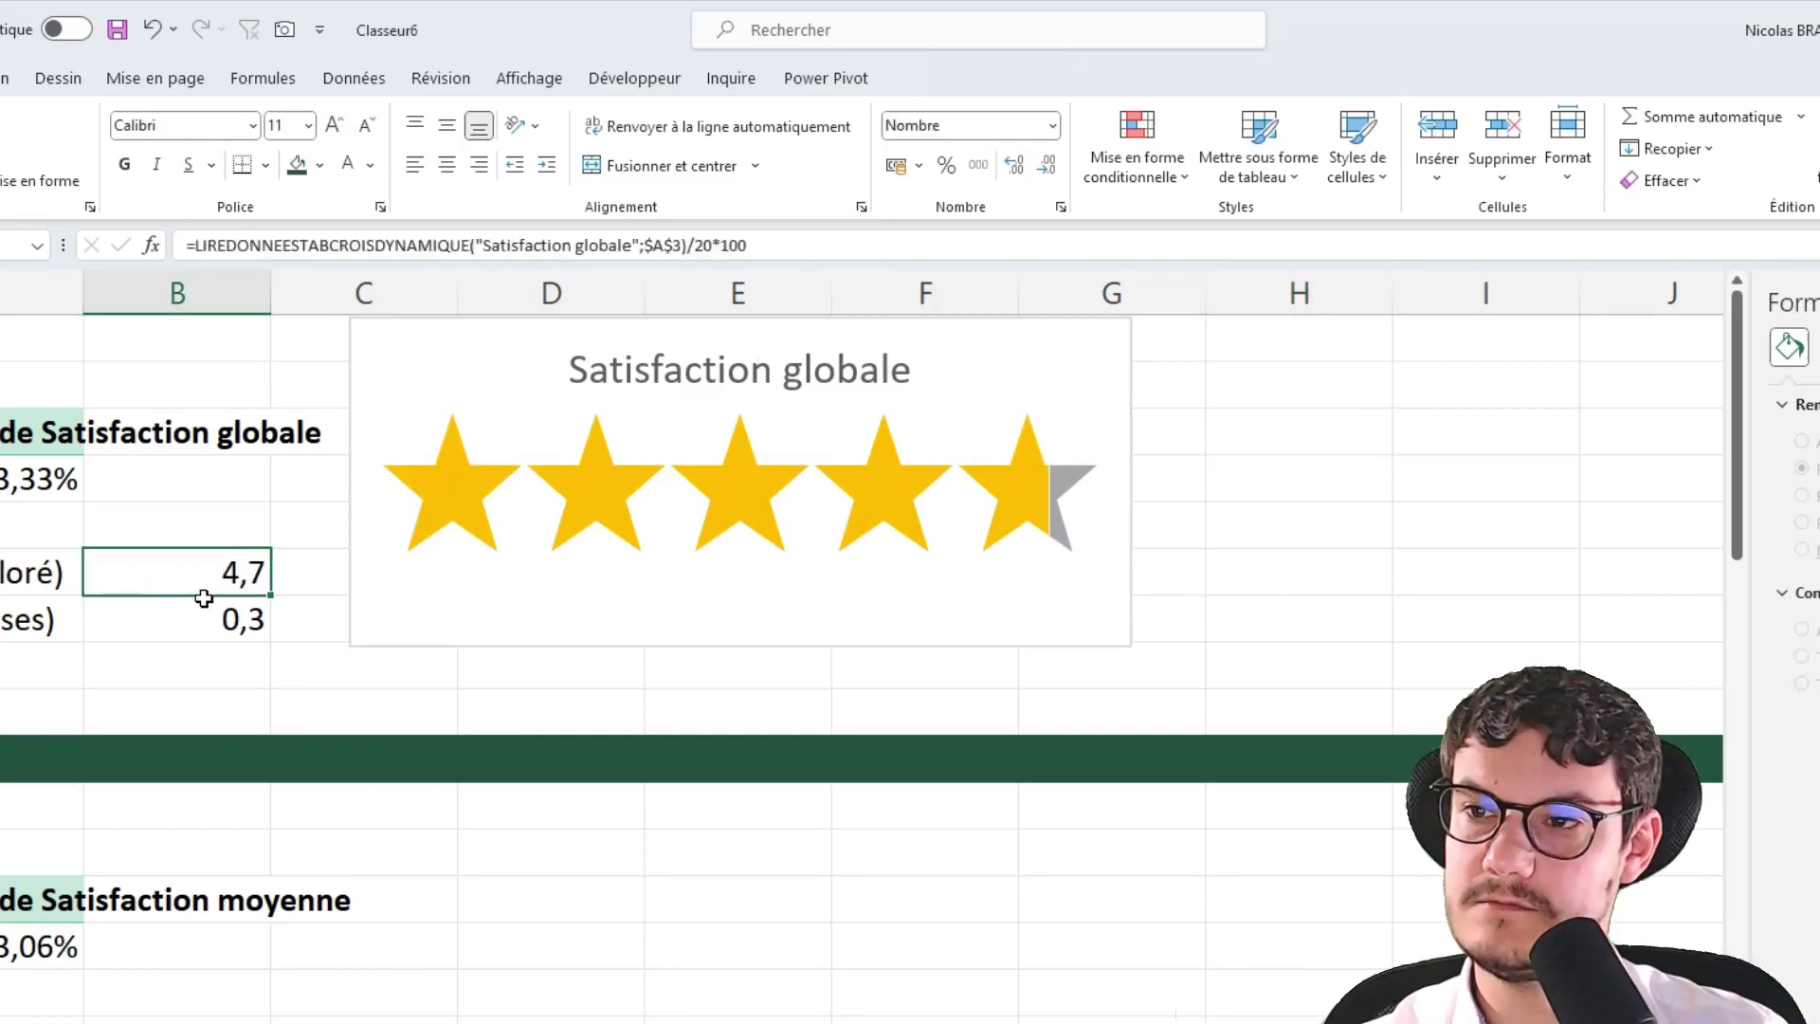
pyautogui.click(824, 608)
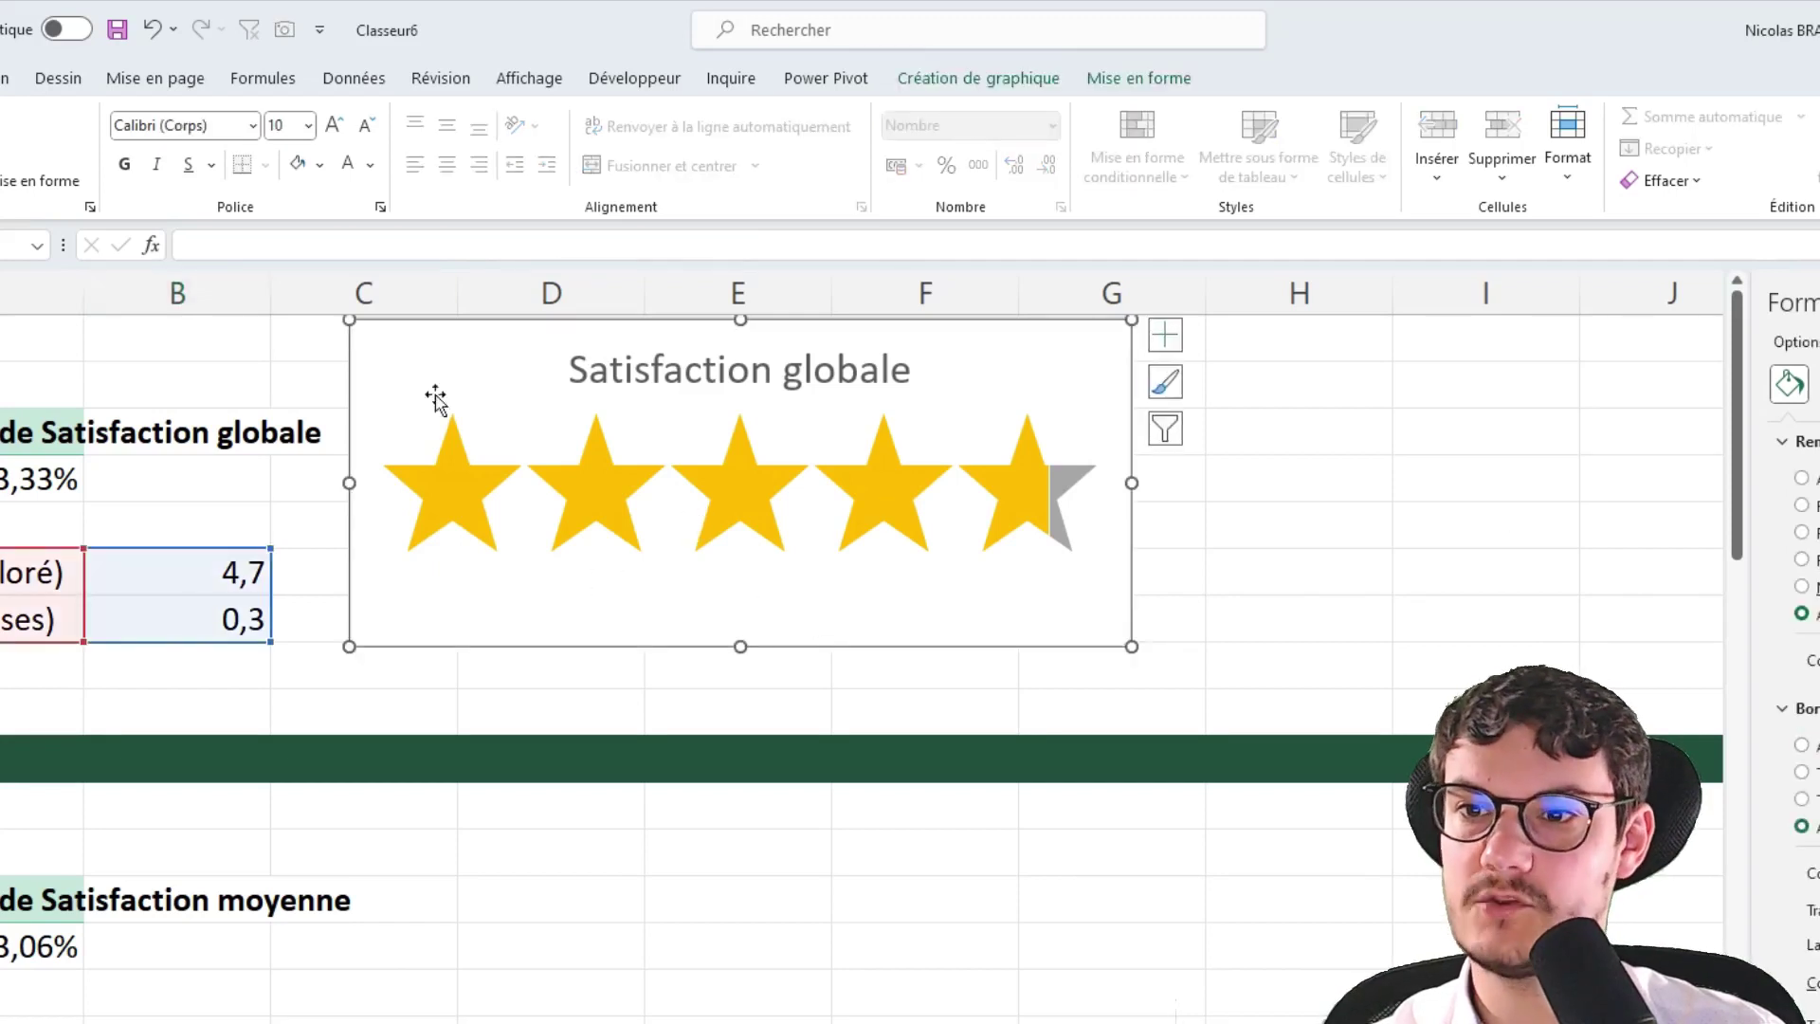
pyautogui.click(1288, 565)
pyautogui.click(955, 606)
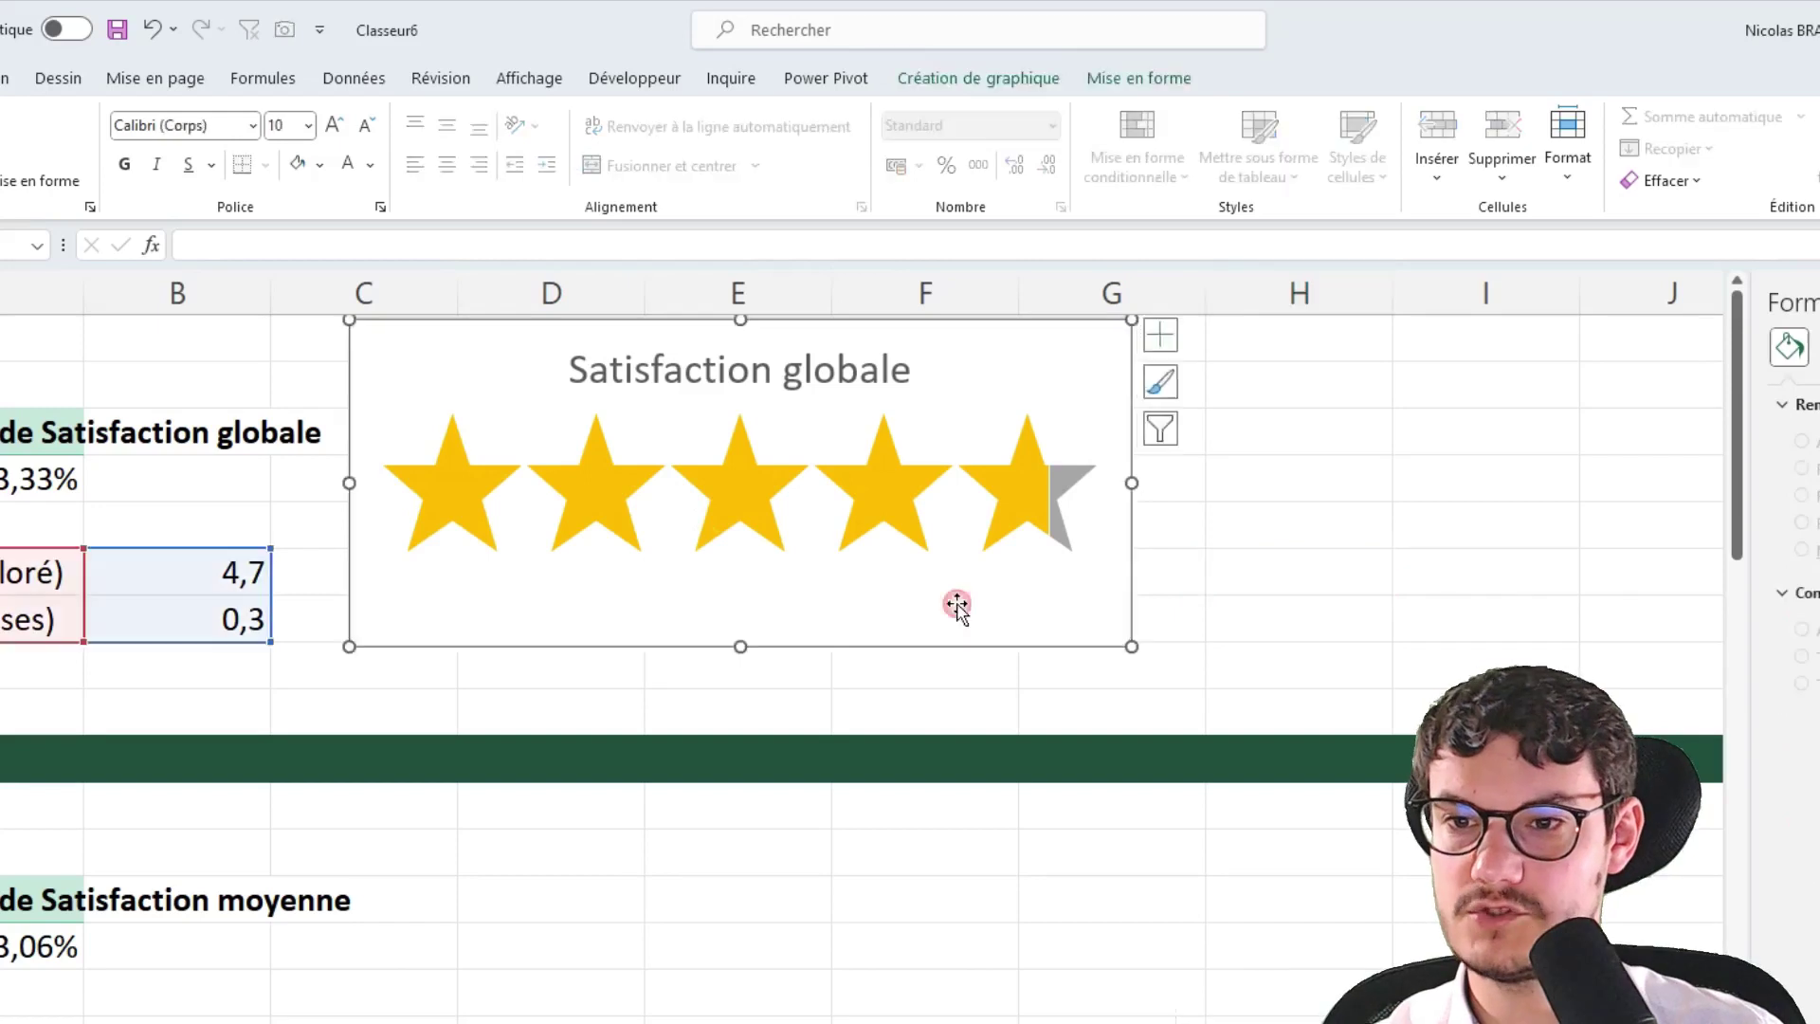
pyautogui.click(3, 79)
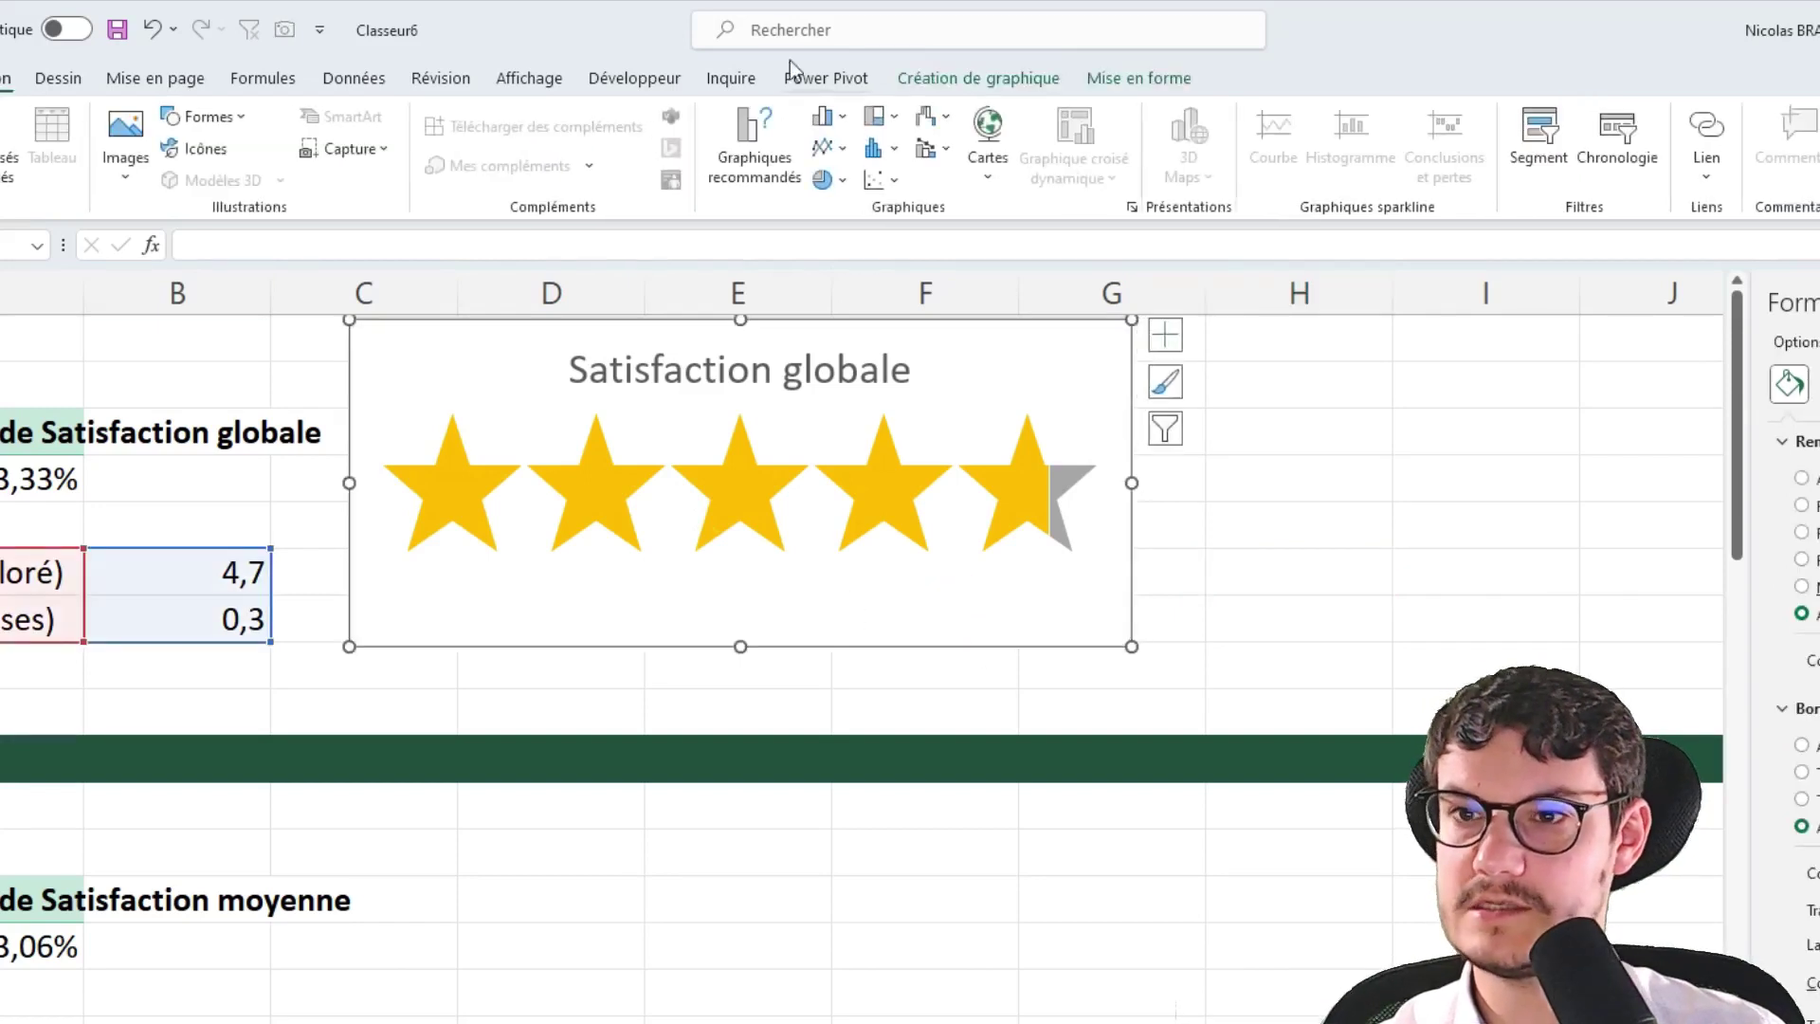
# Add a text box in the chart linked to =TCD!$B$6, sized below the stars
pyautogui.click(1731, 137)
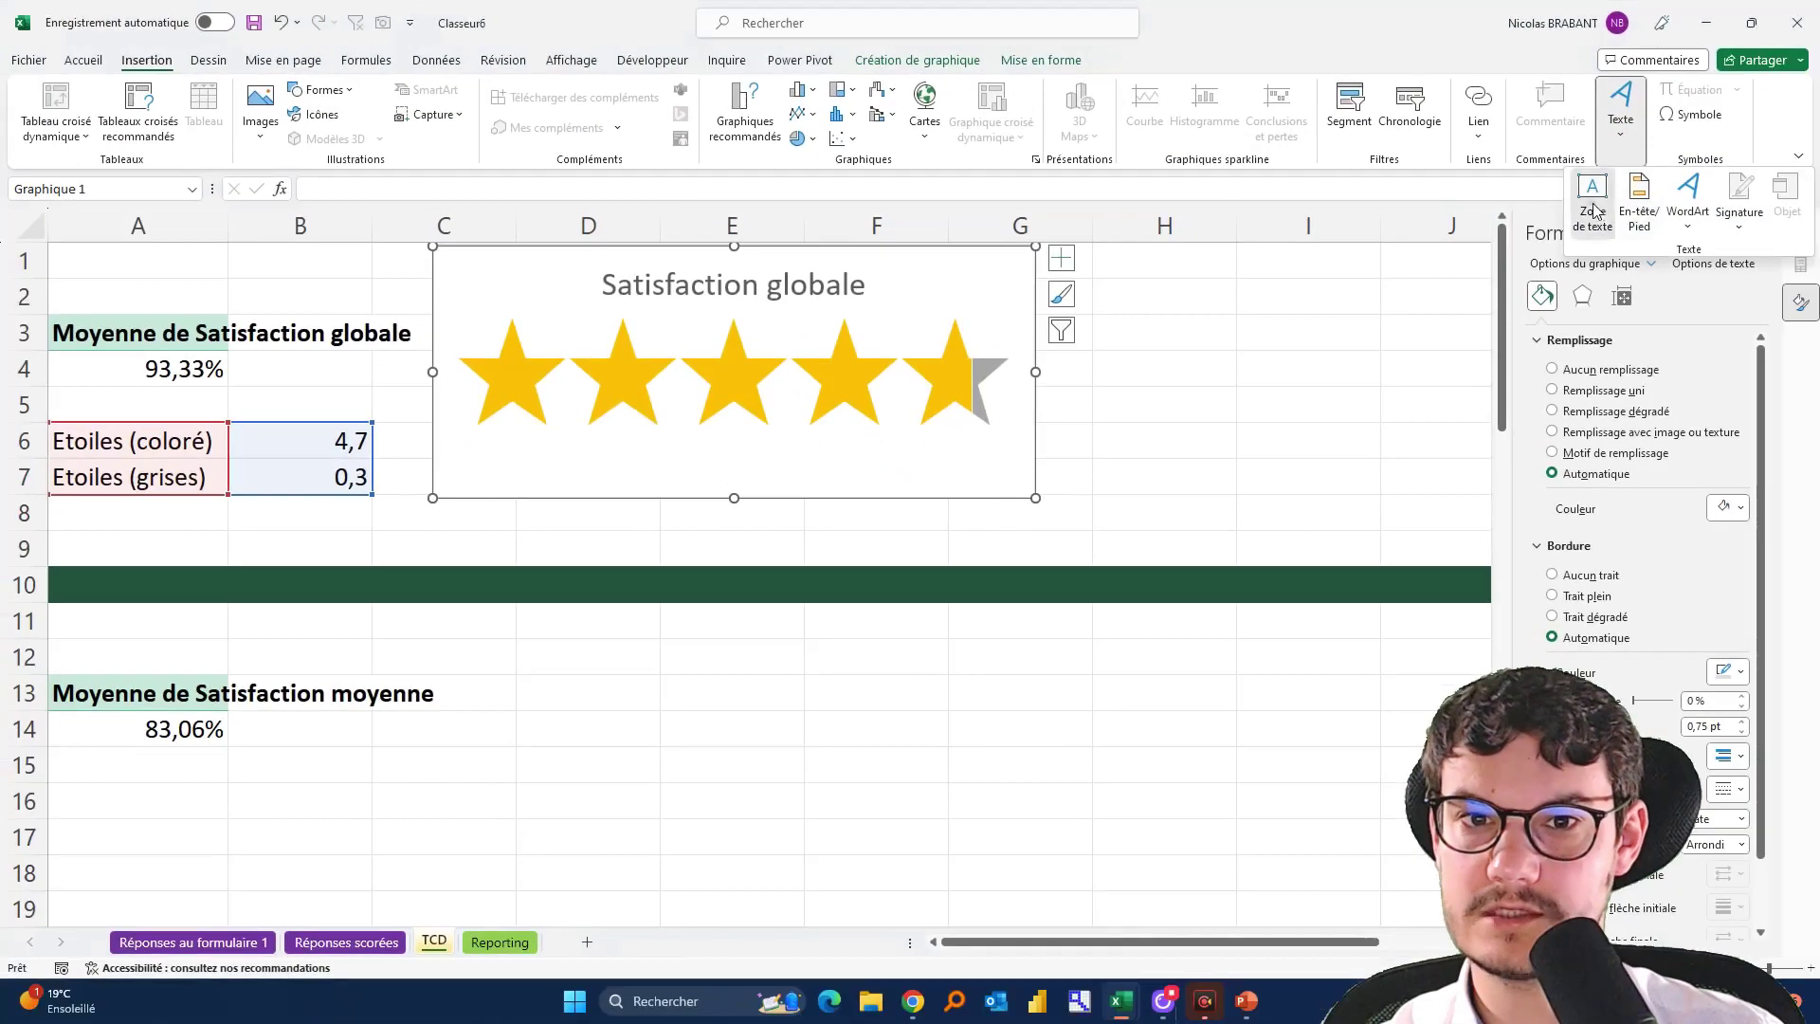
pyautogui.click(1596, 211)
pyautogui.click(643, 500)
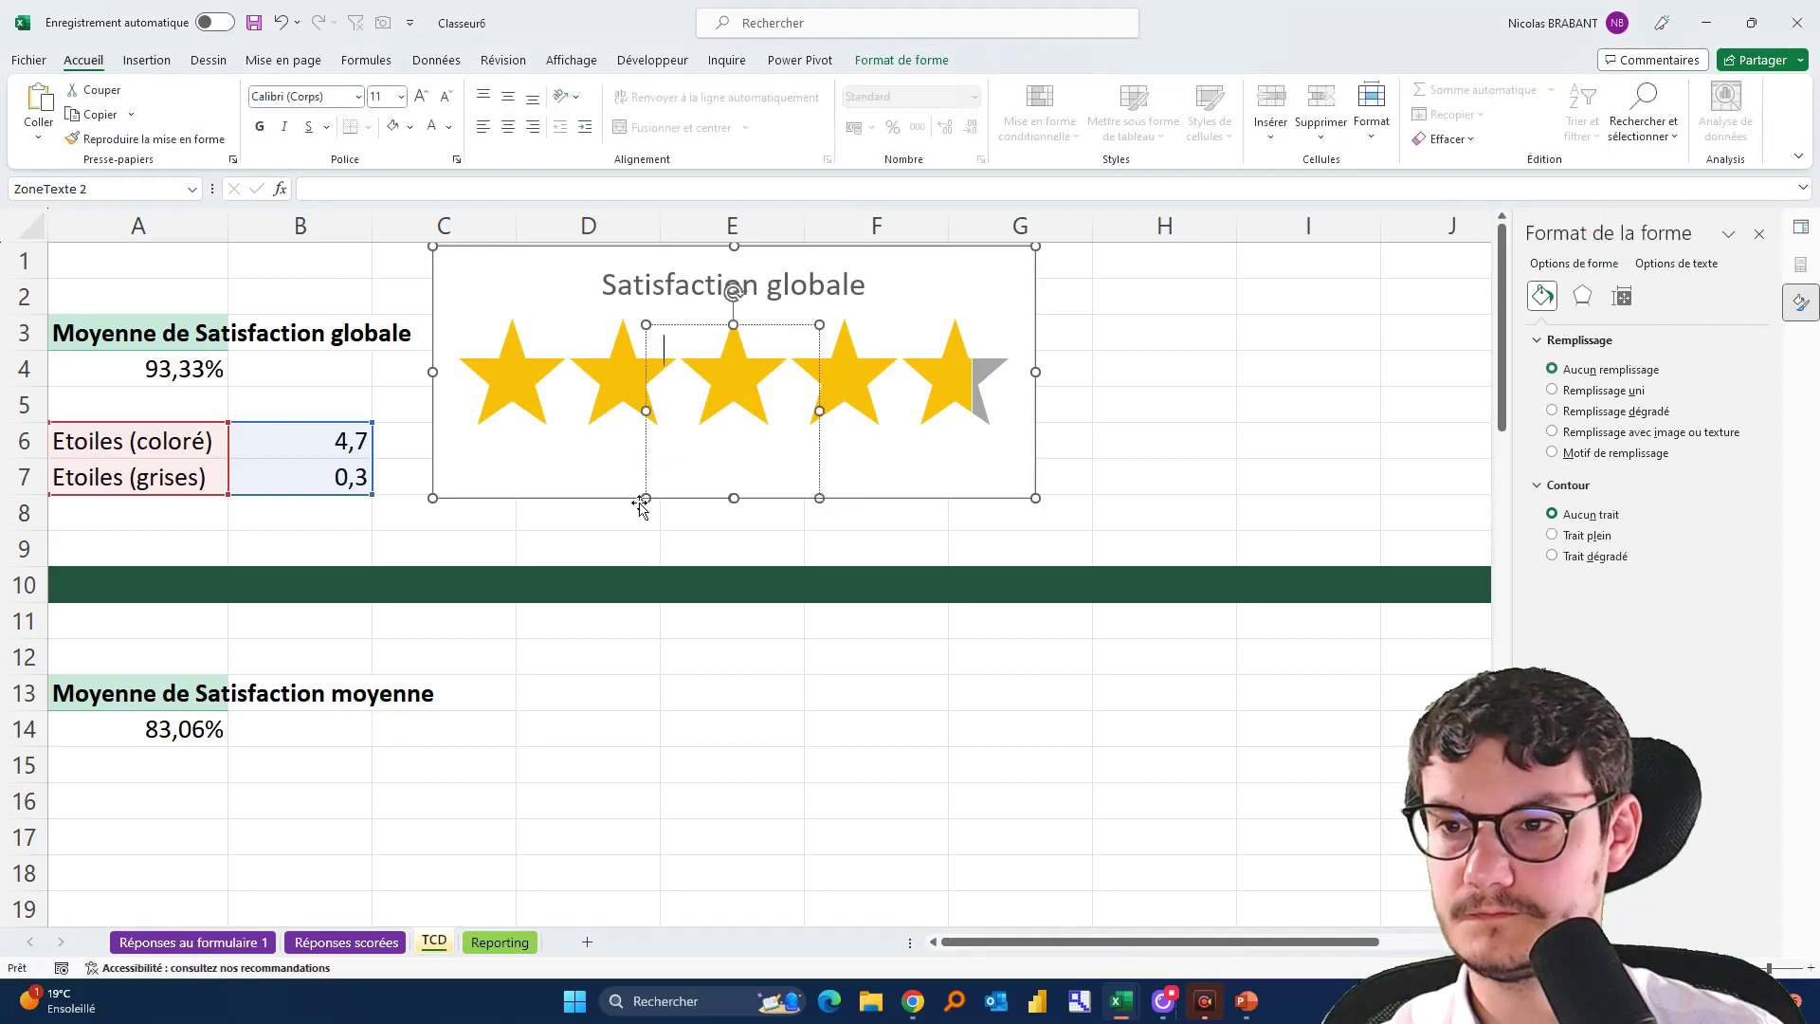
pyautogui.click(521, 189)
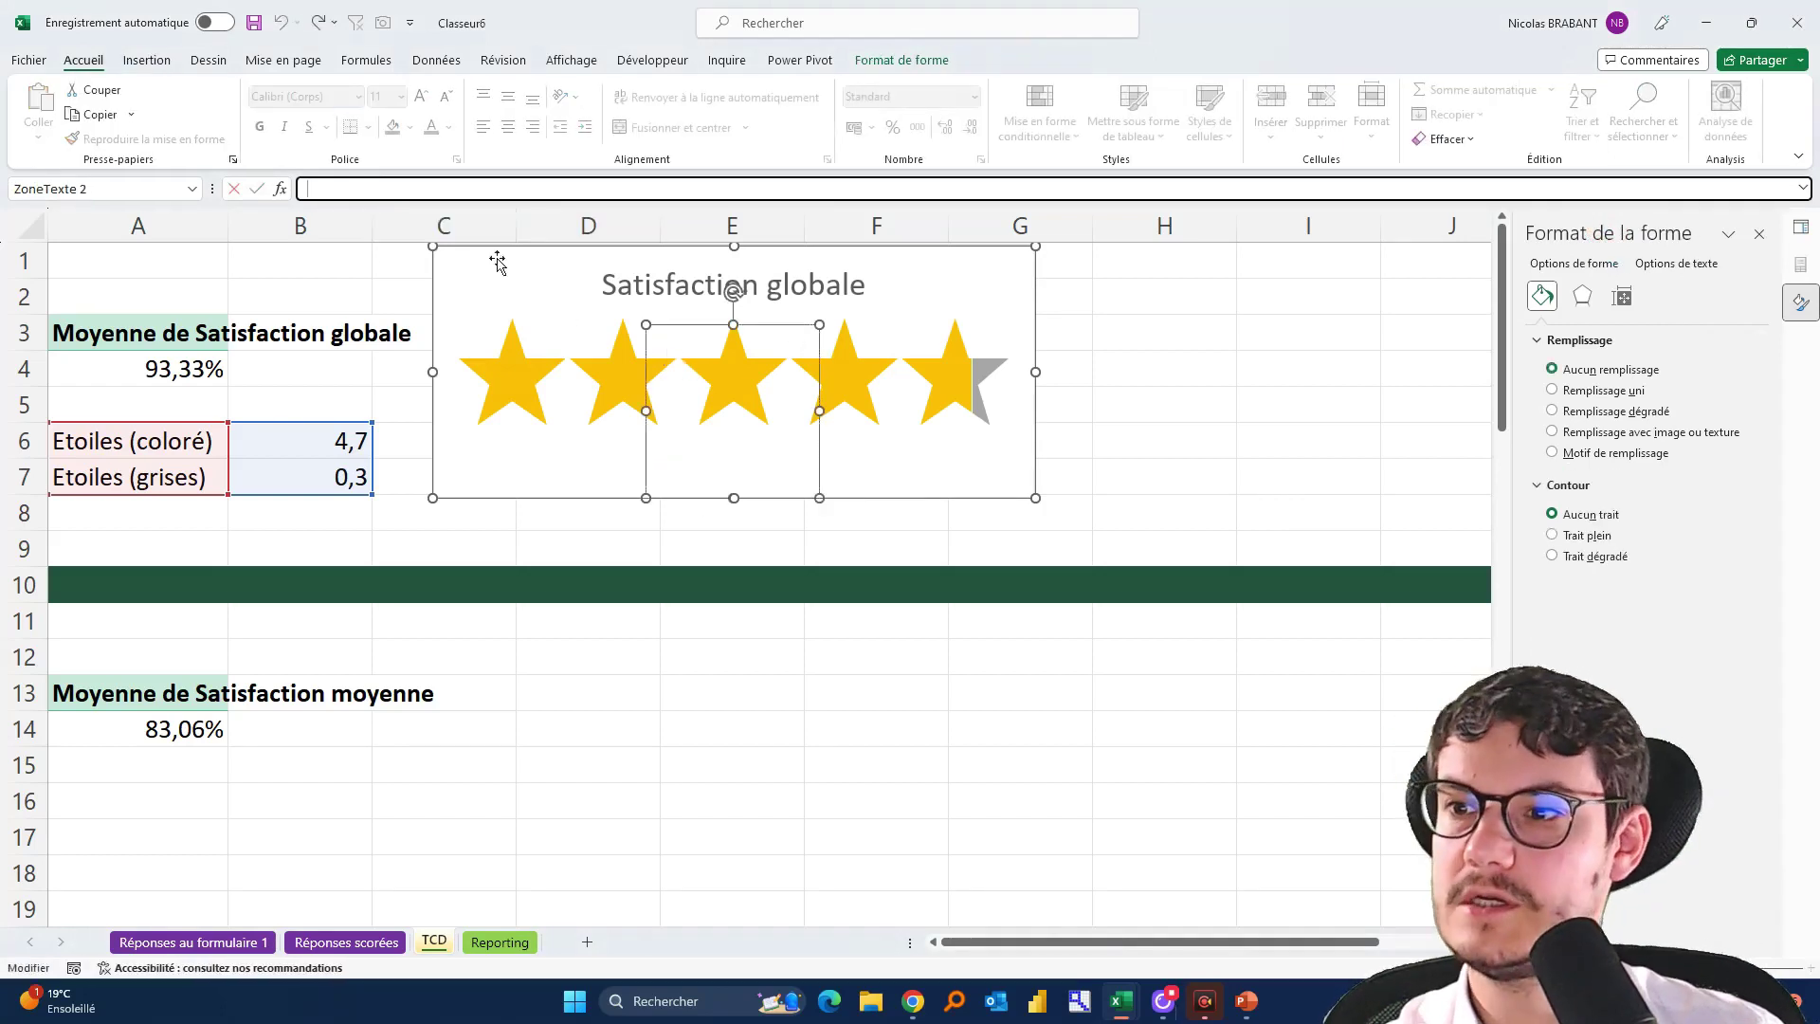
pyautogui.write('=')
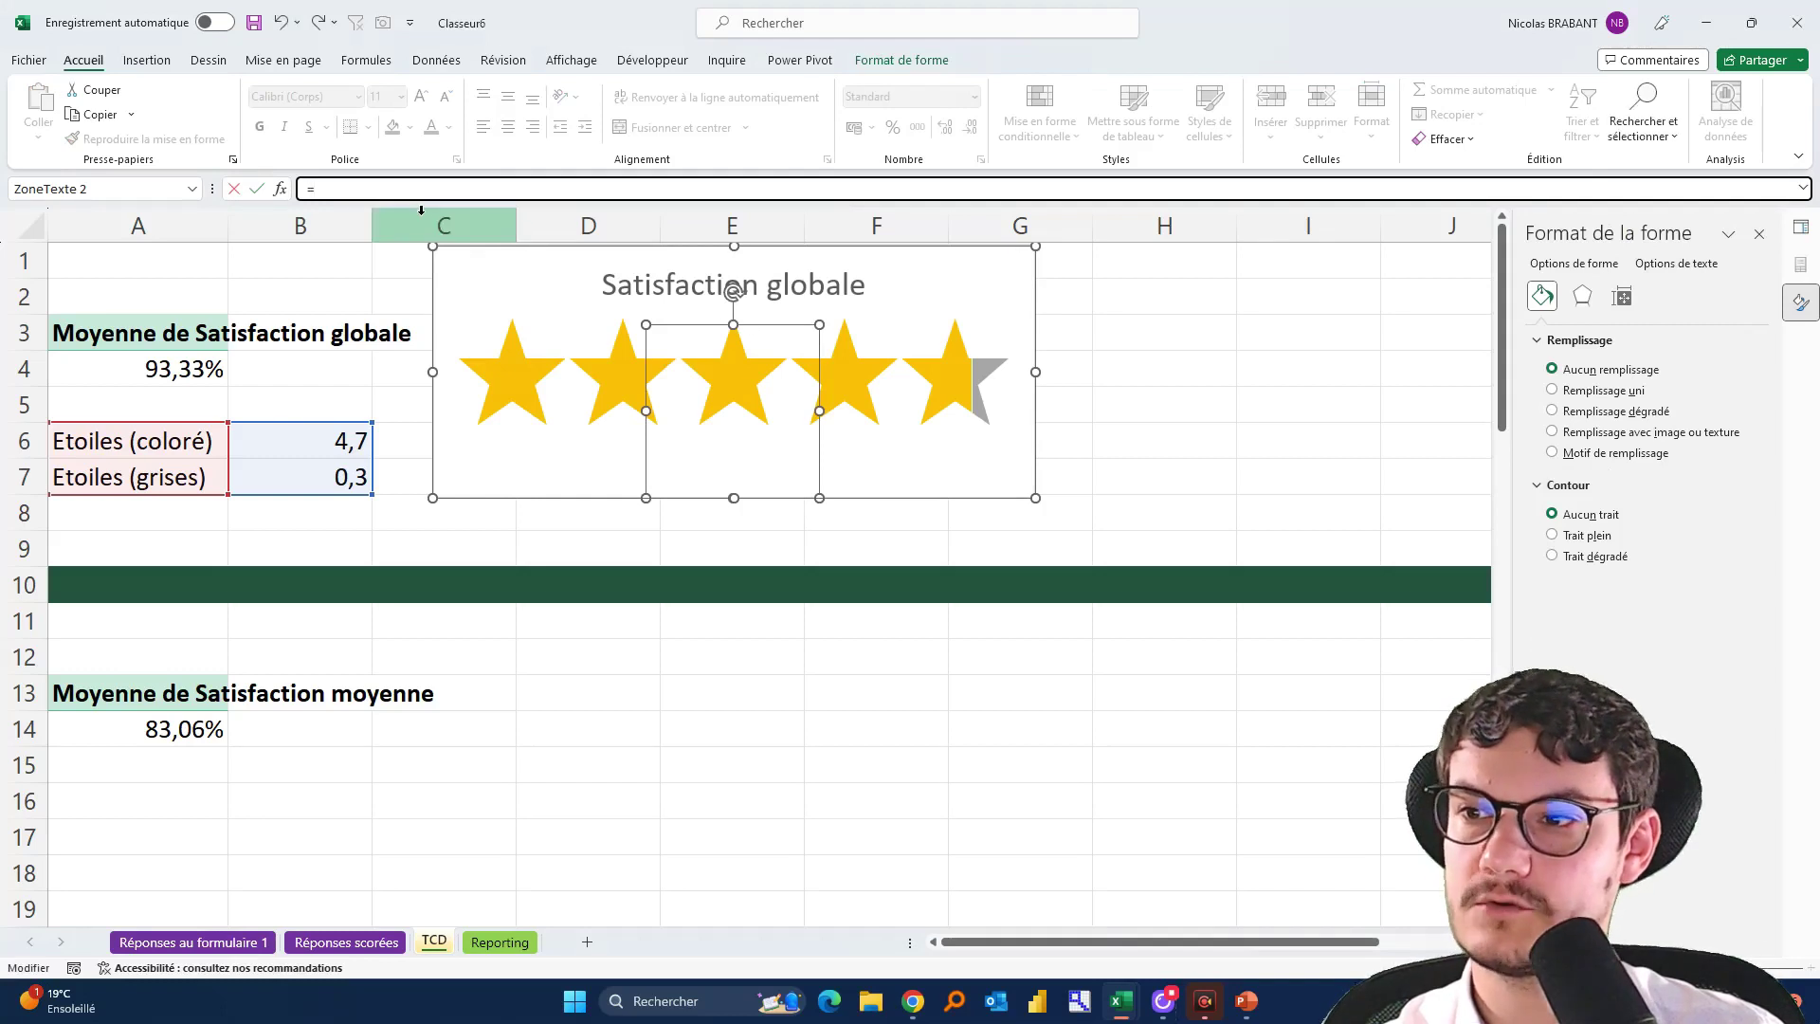
pyautogui.click(320, 447)
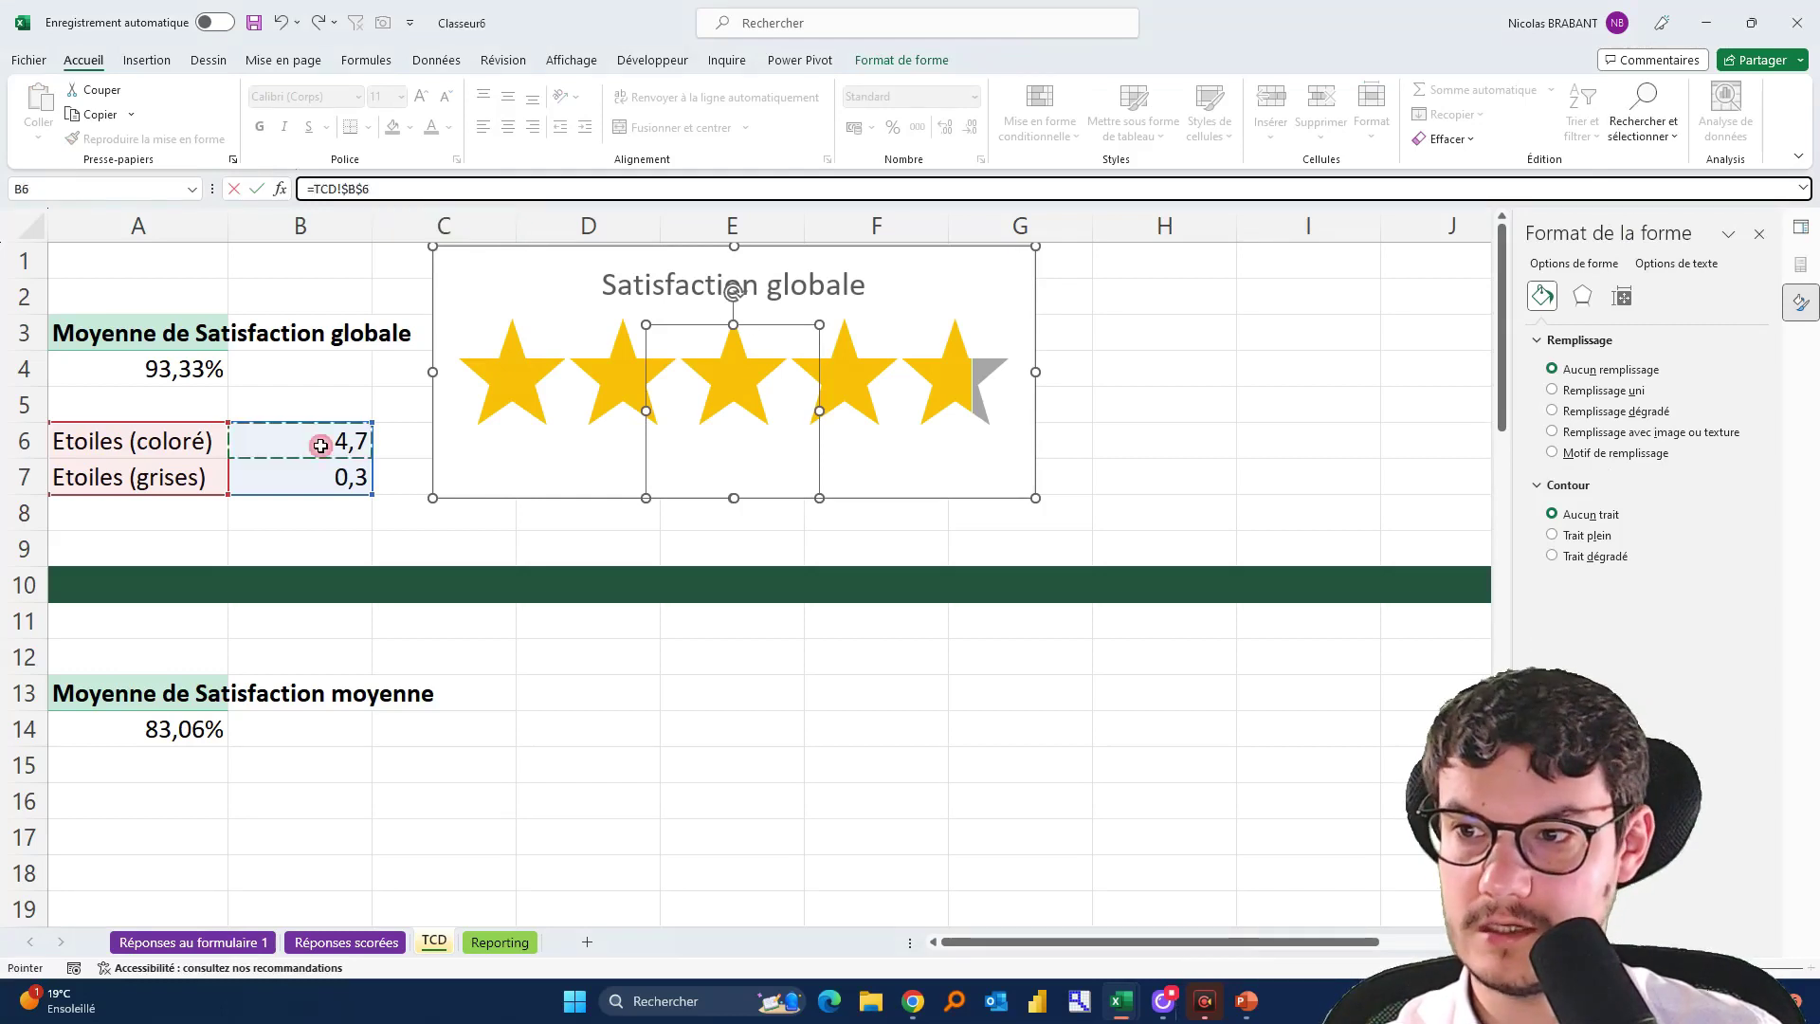
pyautogui.press('Return')
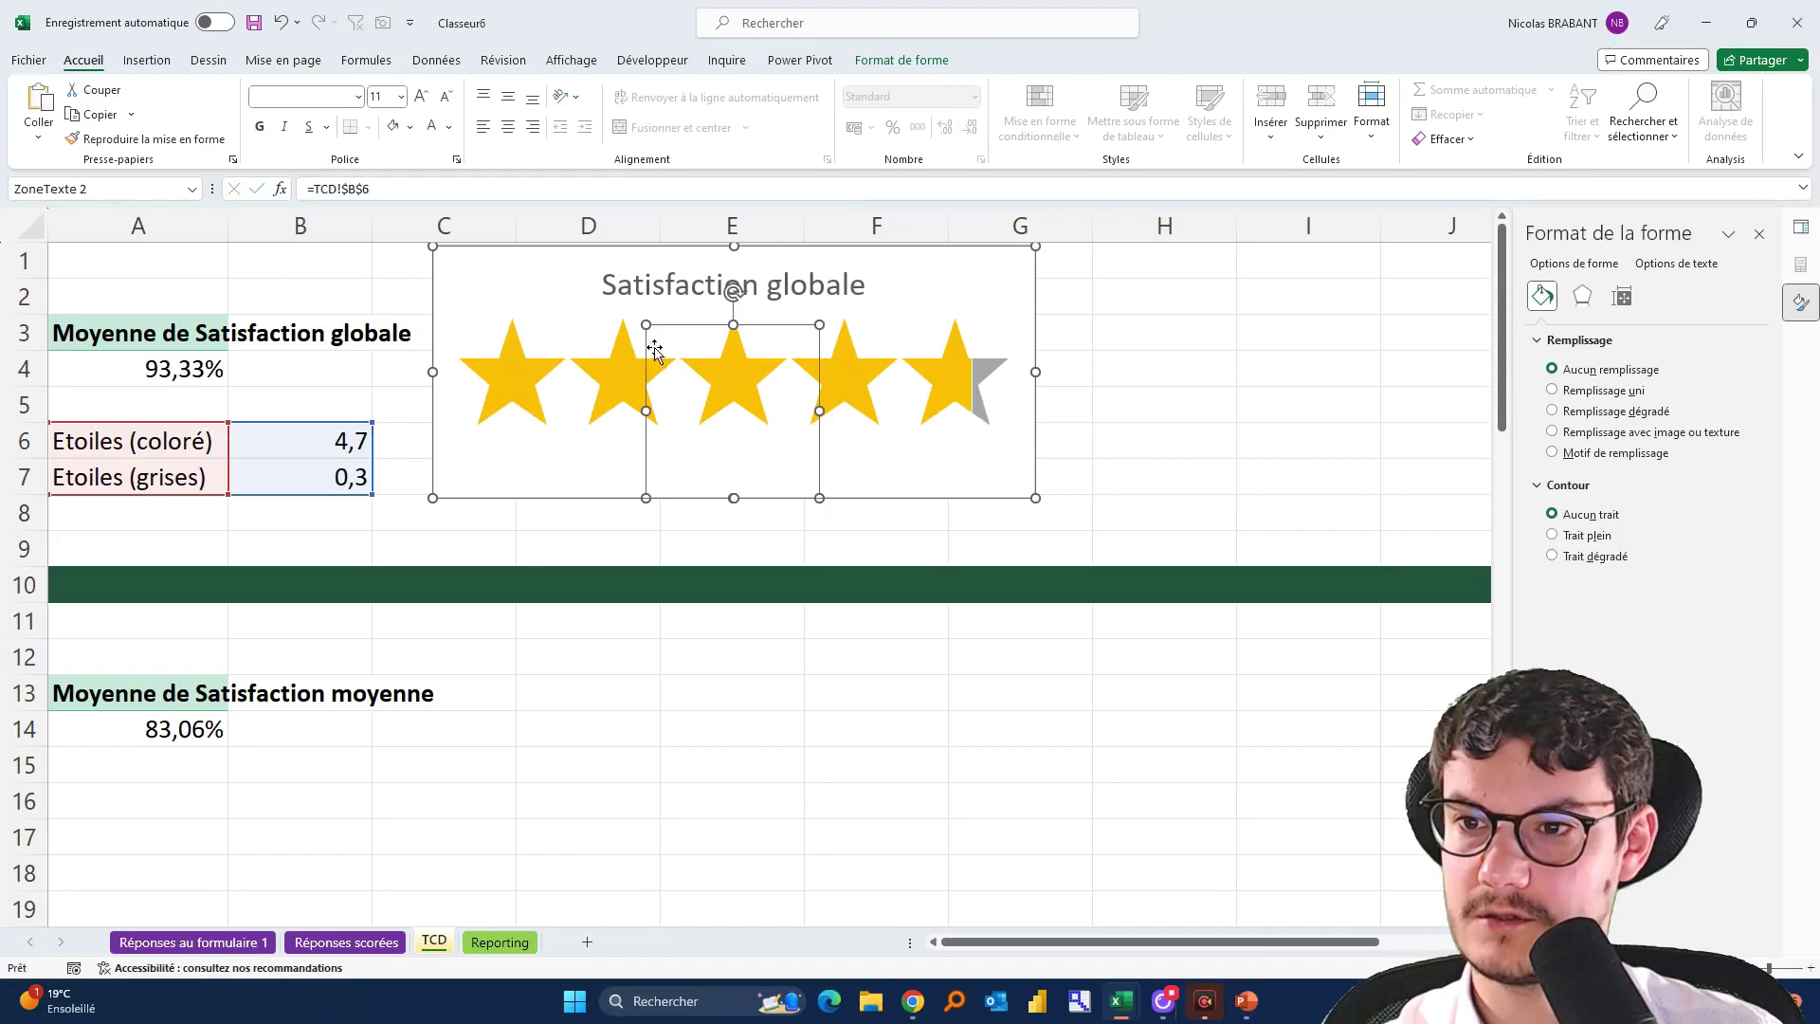
pyautogui.moveTo(642, 327); pyautogui.dragTo(724, 450)
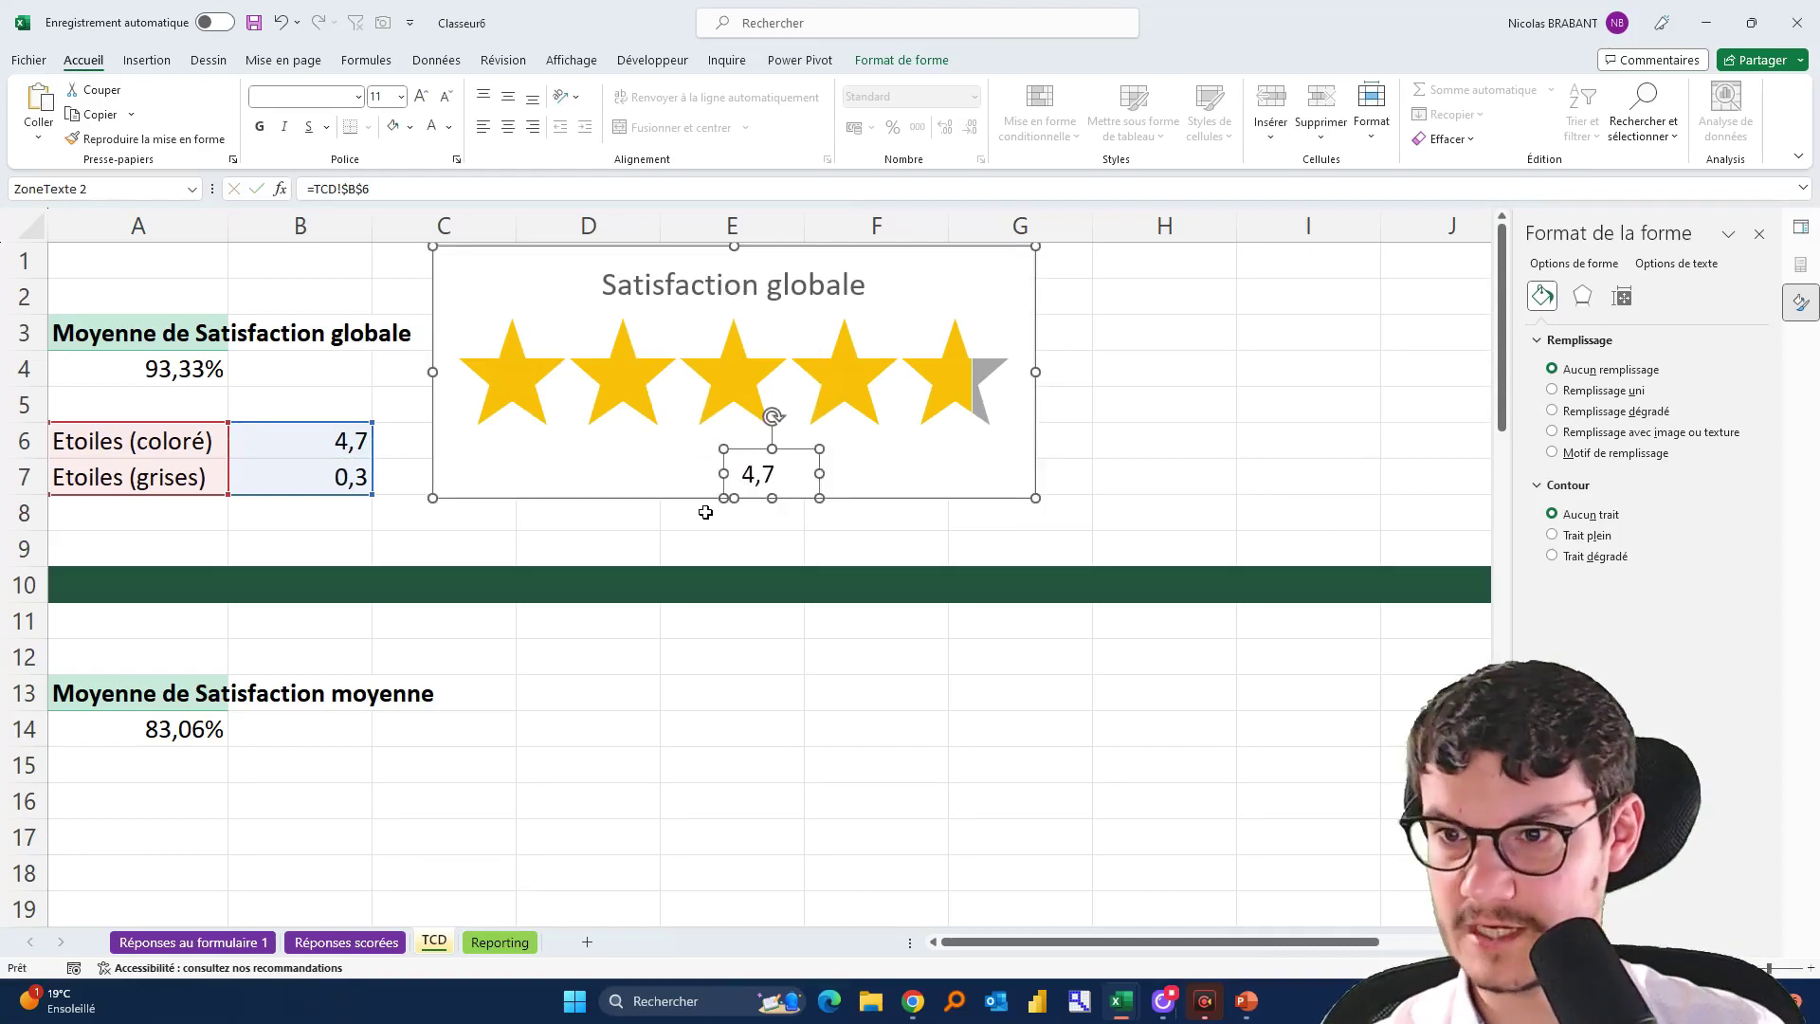
# Format the 4,7 label as Calibri 12, grey, centred vertically and horizontally
pyautogui.click(351, 95)
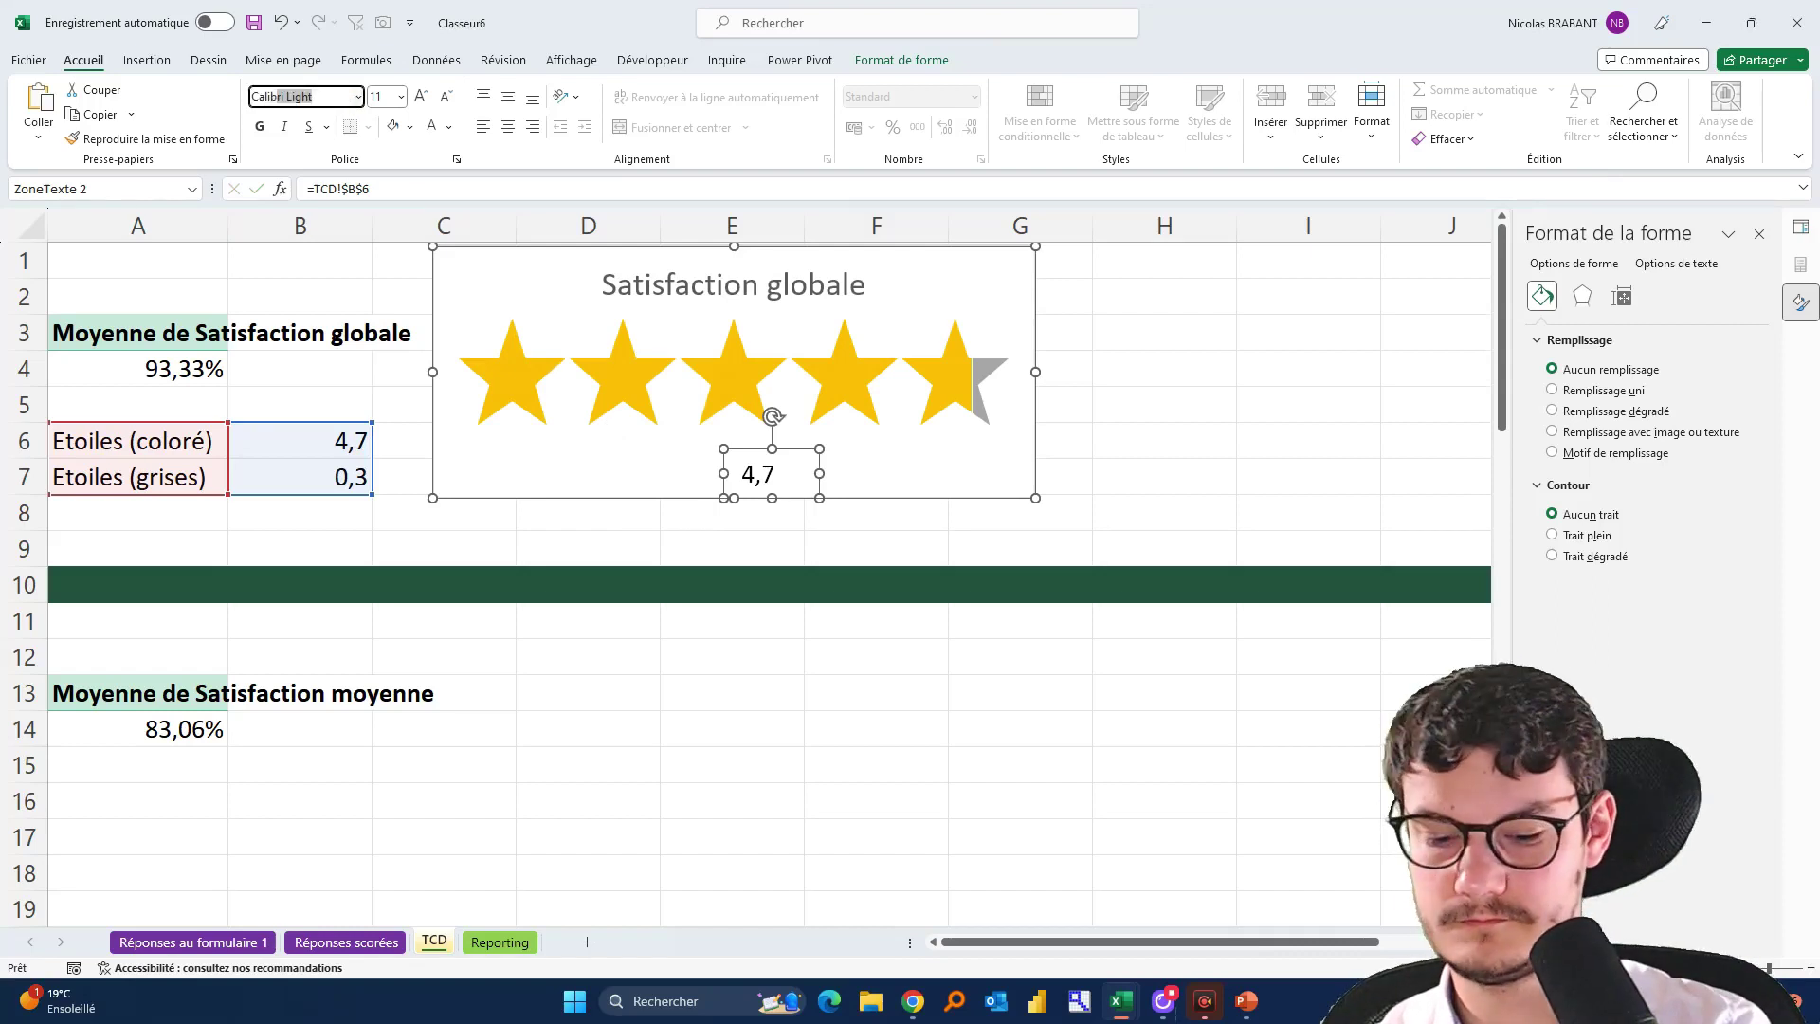
pyautogui.press('BackSpace')
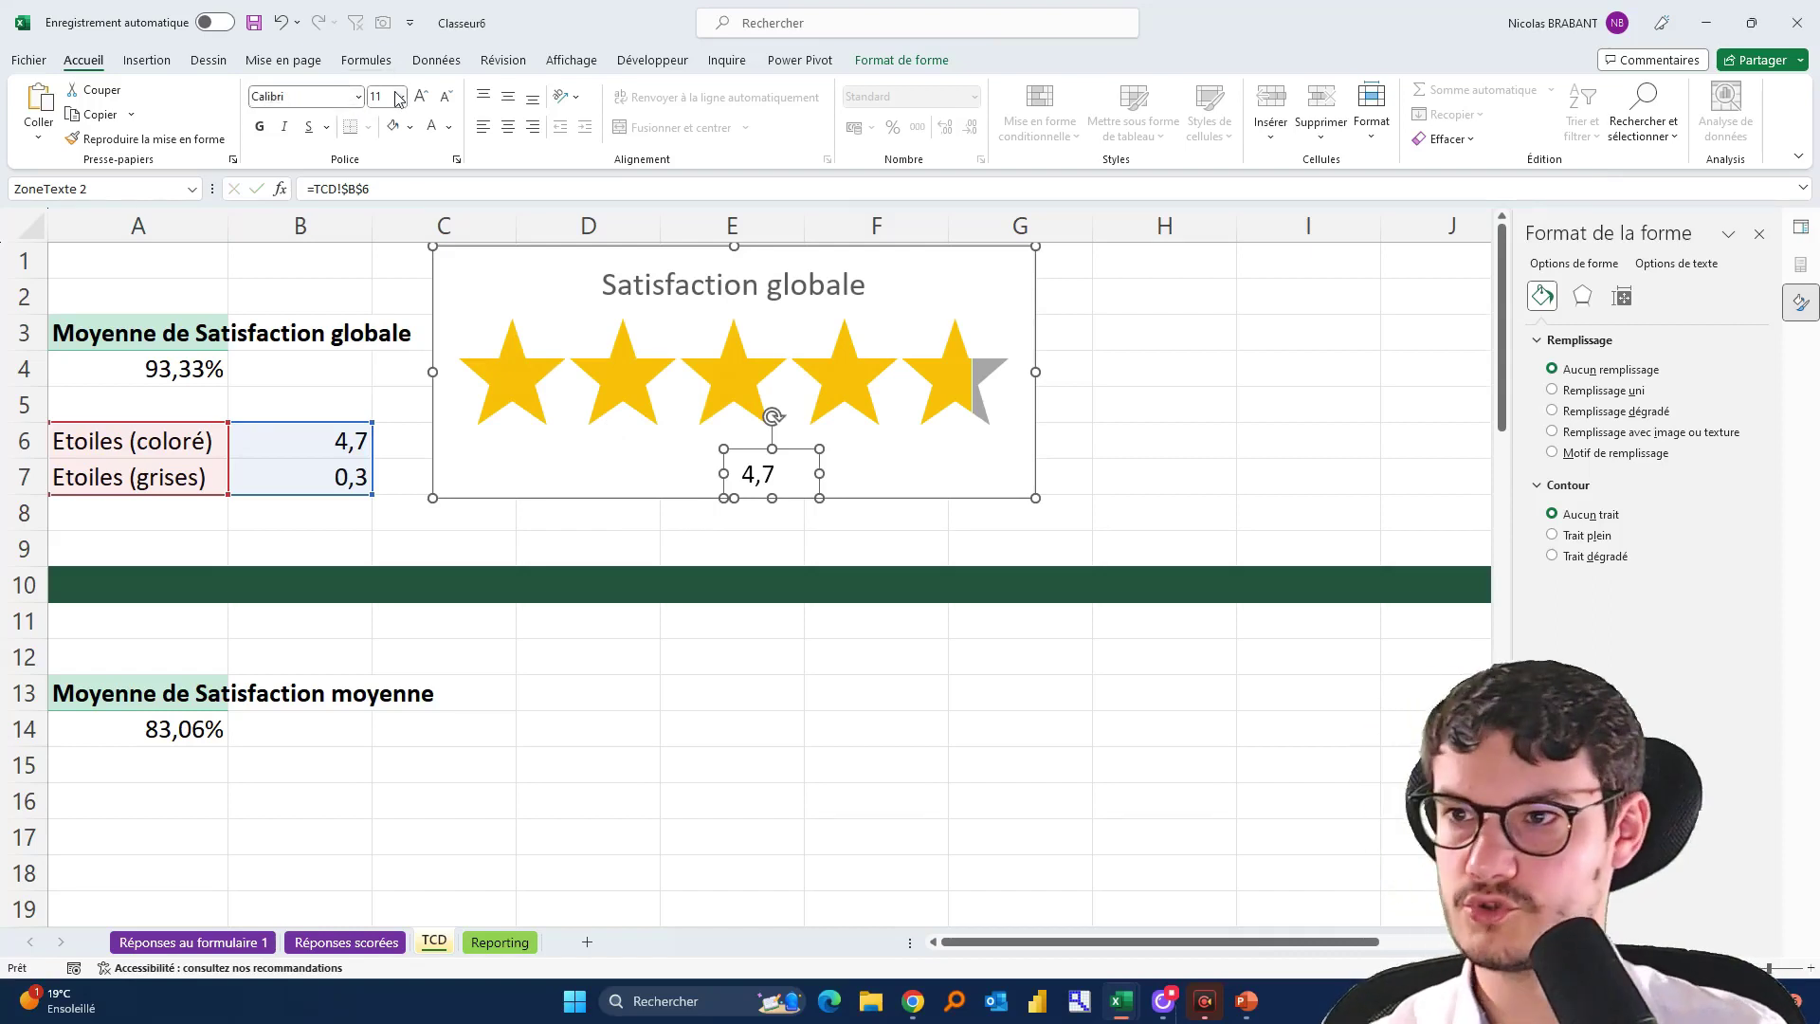
pyautogui.click(421, 96)
pyautogui.click(451, 127)
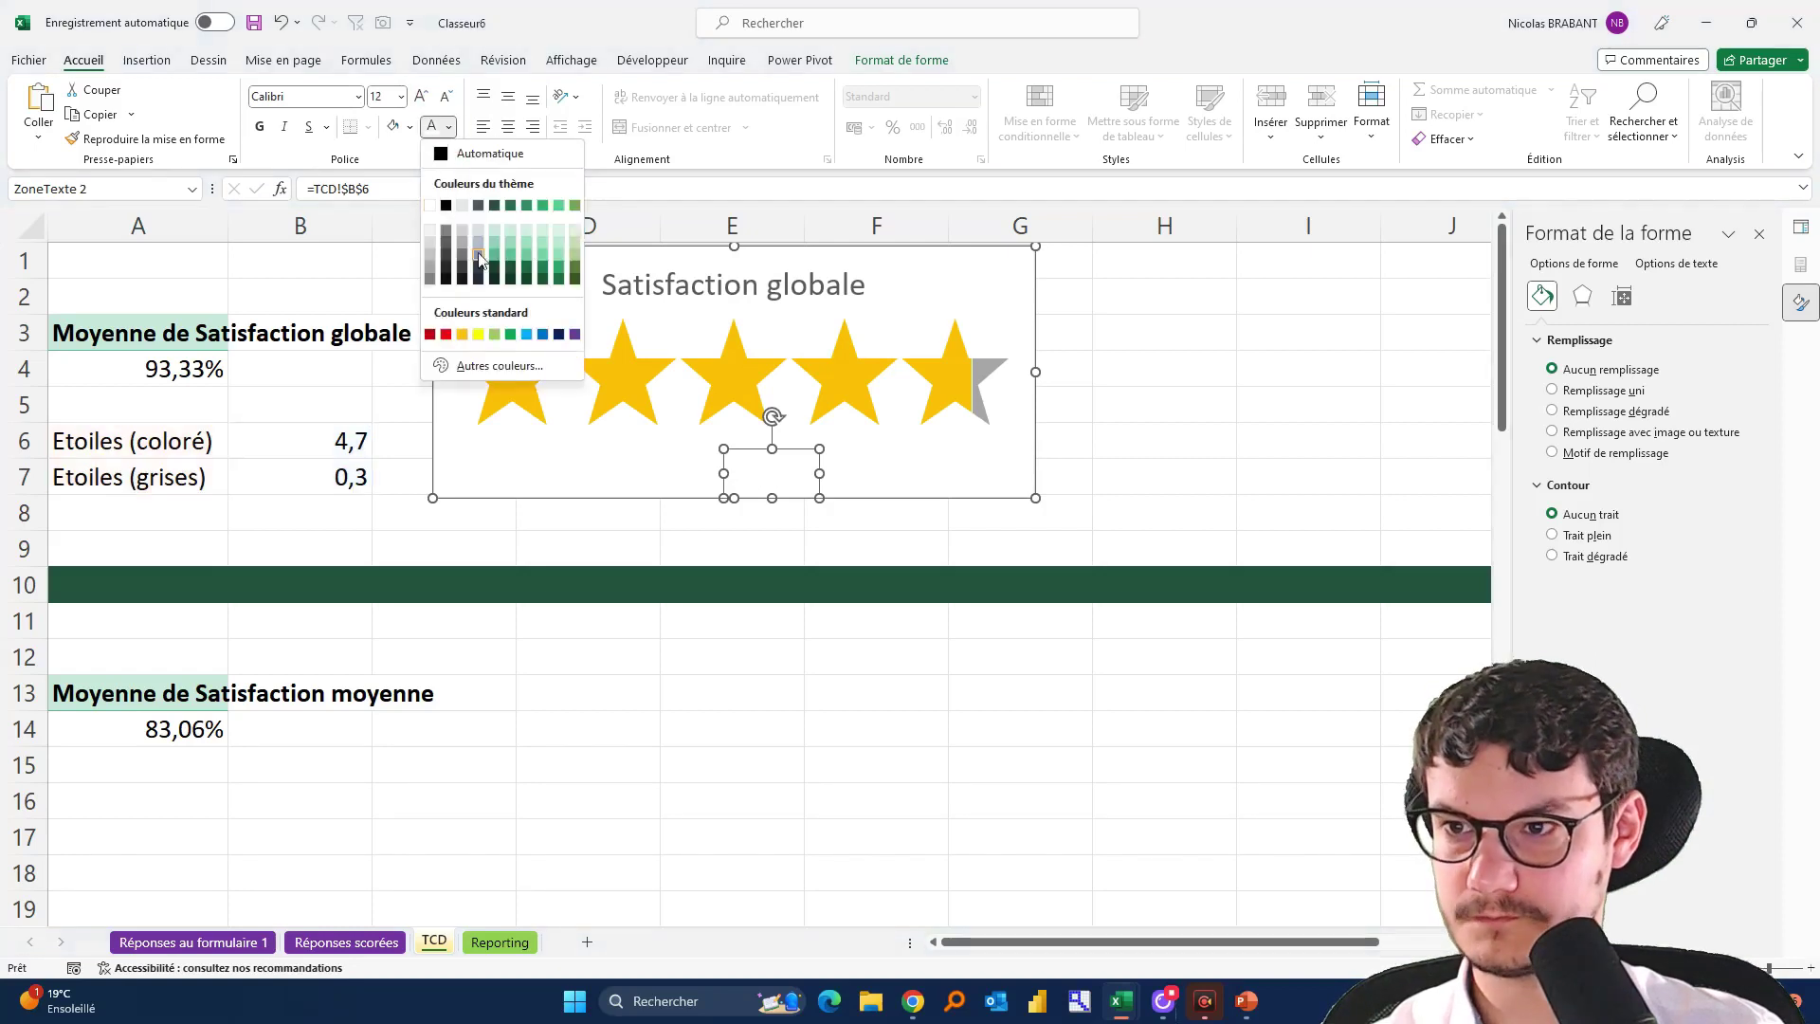
pyautogui.click(443, 276)
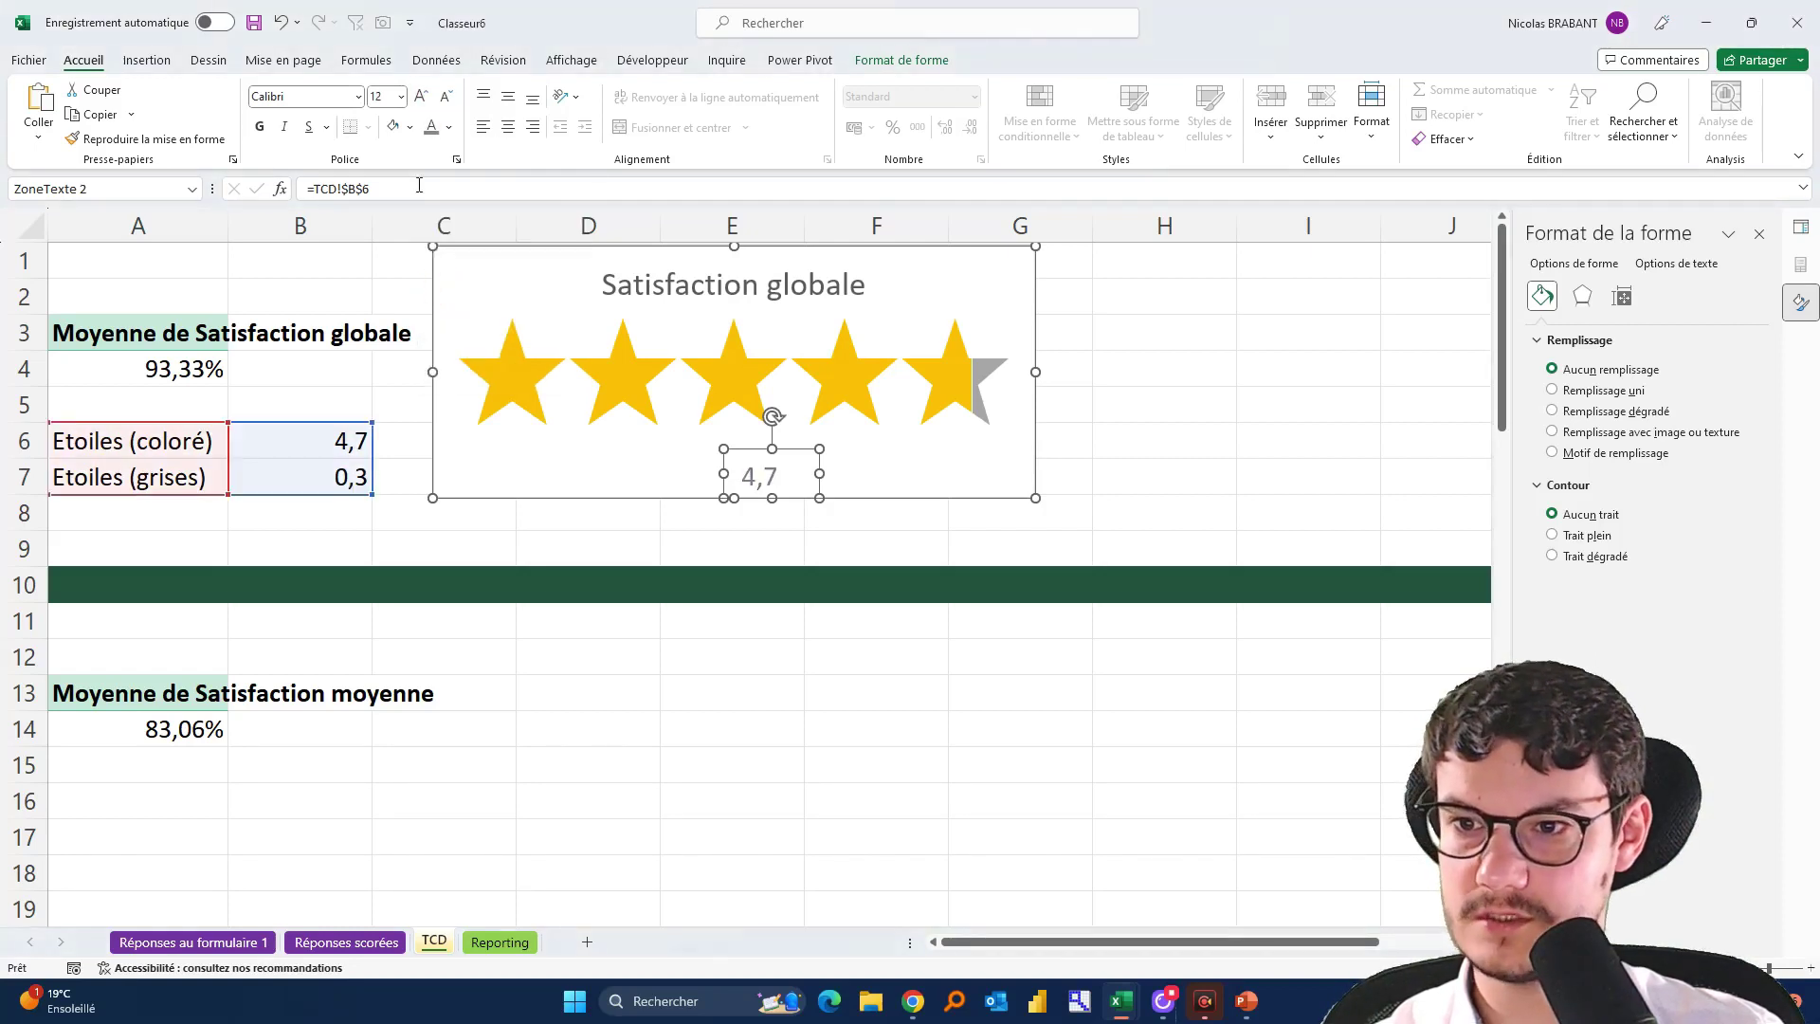
pyautogui.click(449, 127)
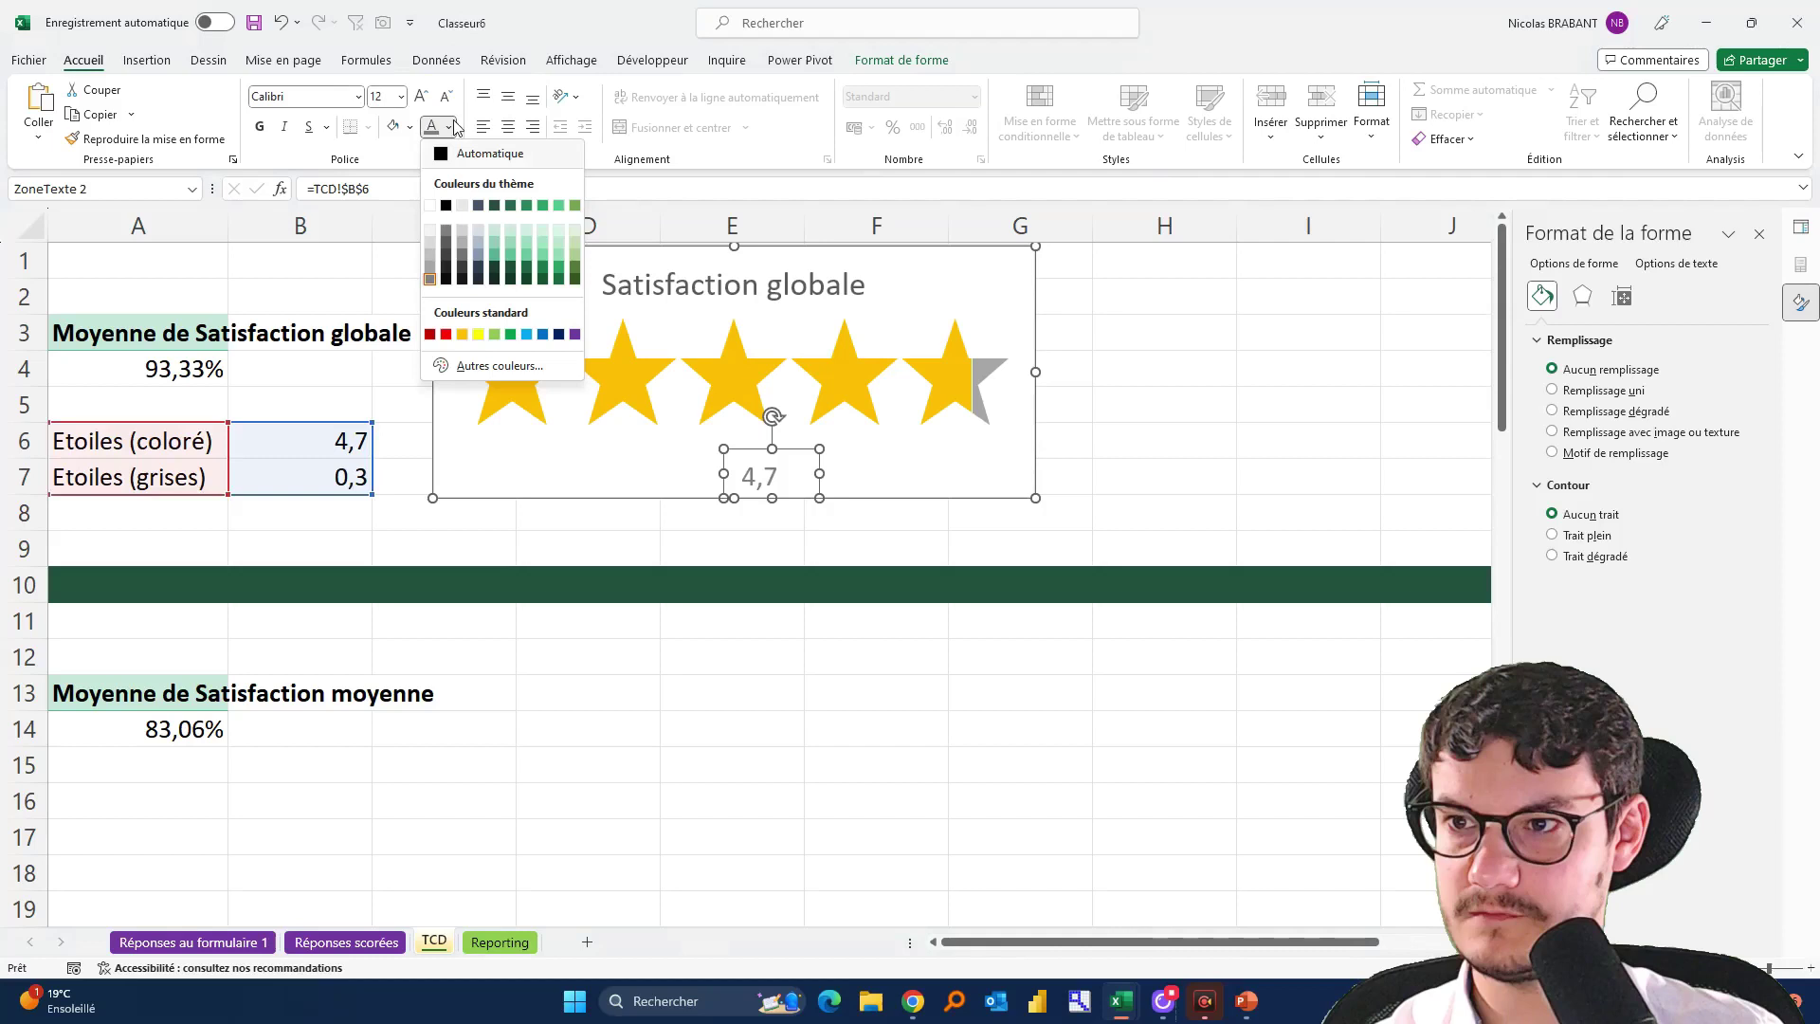
pyautogui.click(448, 227)
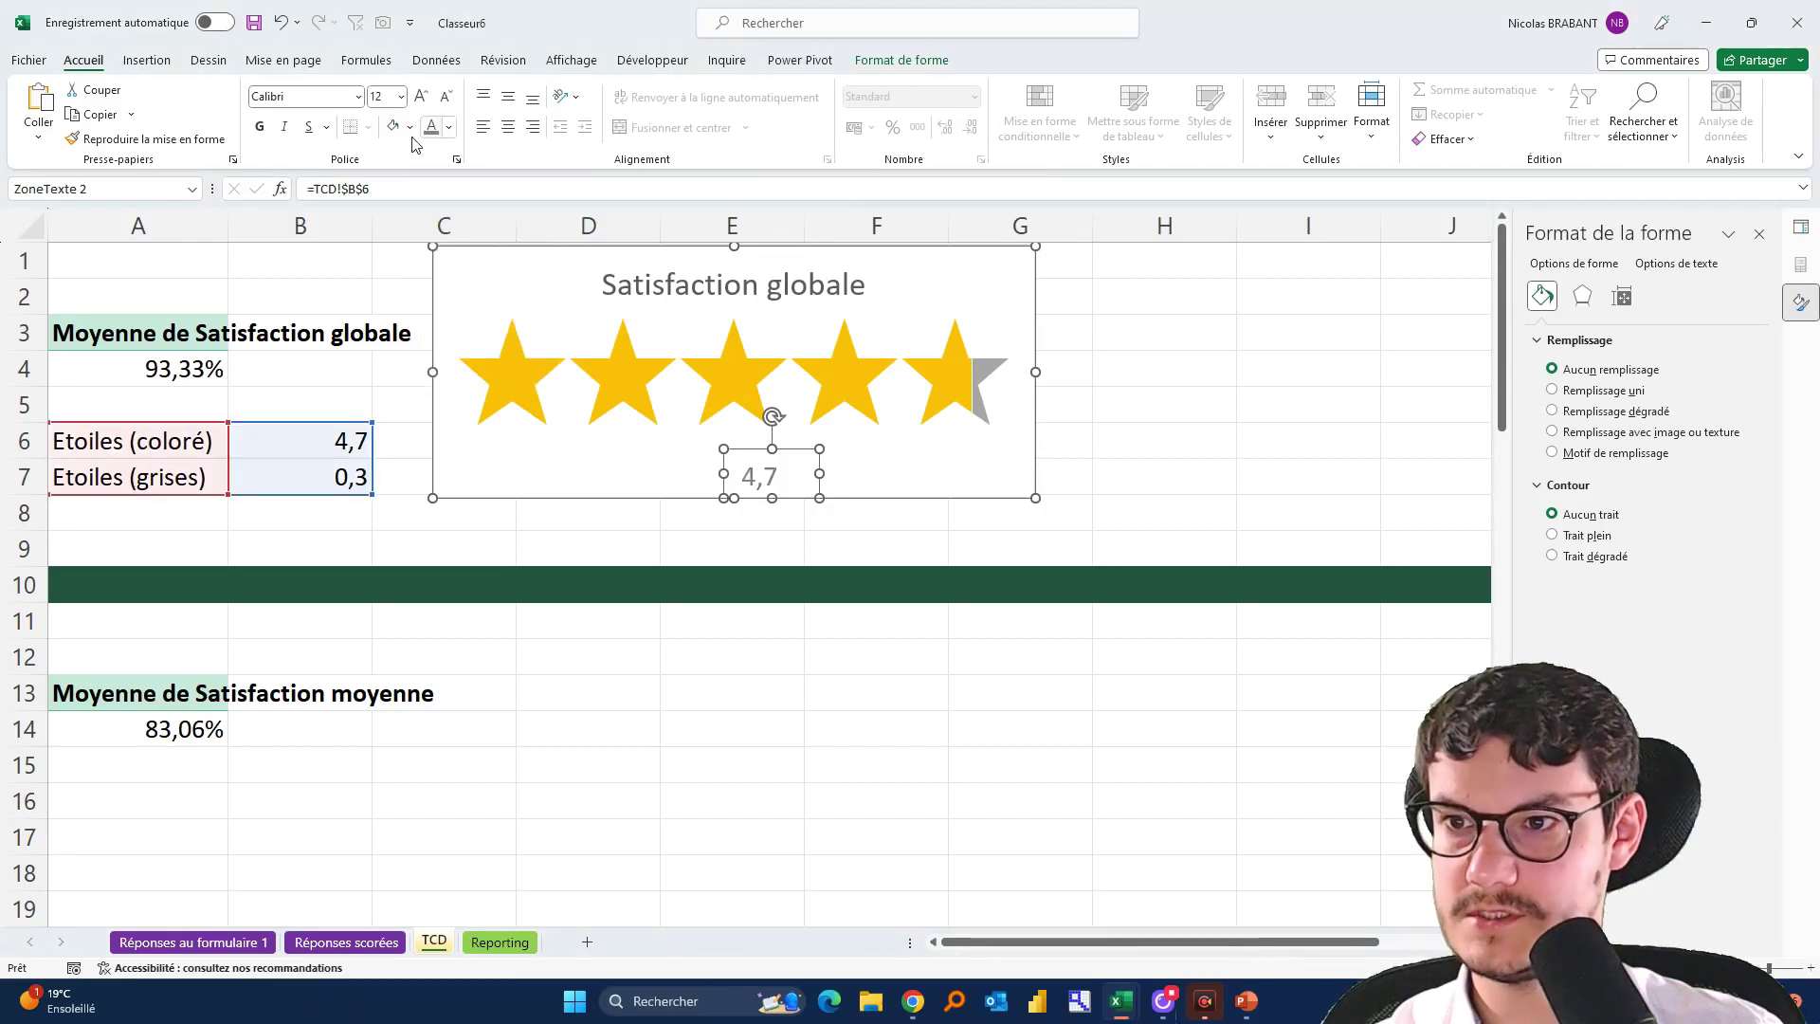
pyautogui.click(508, 95)
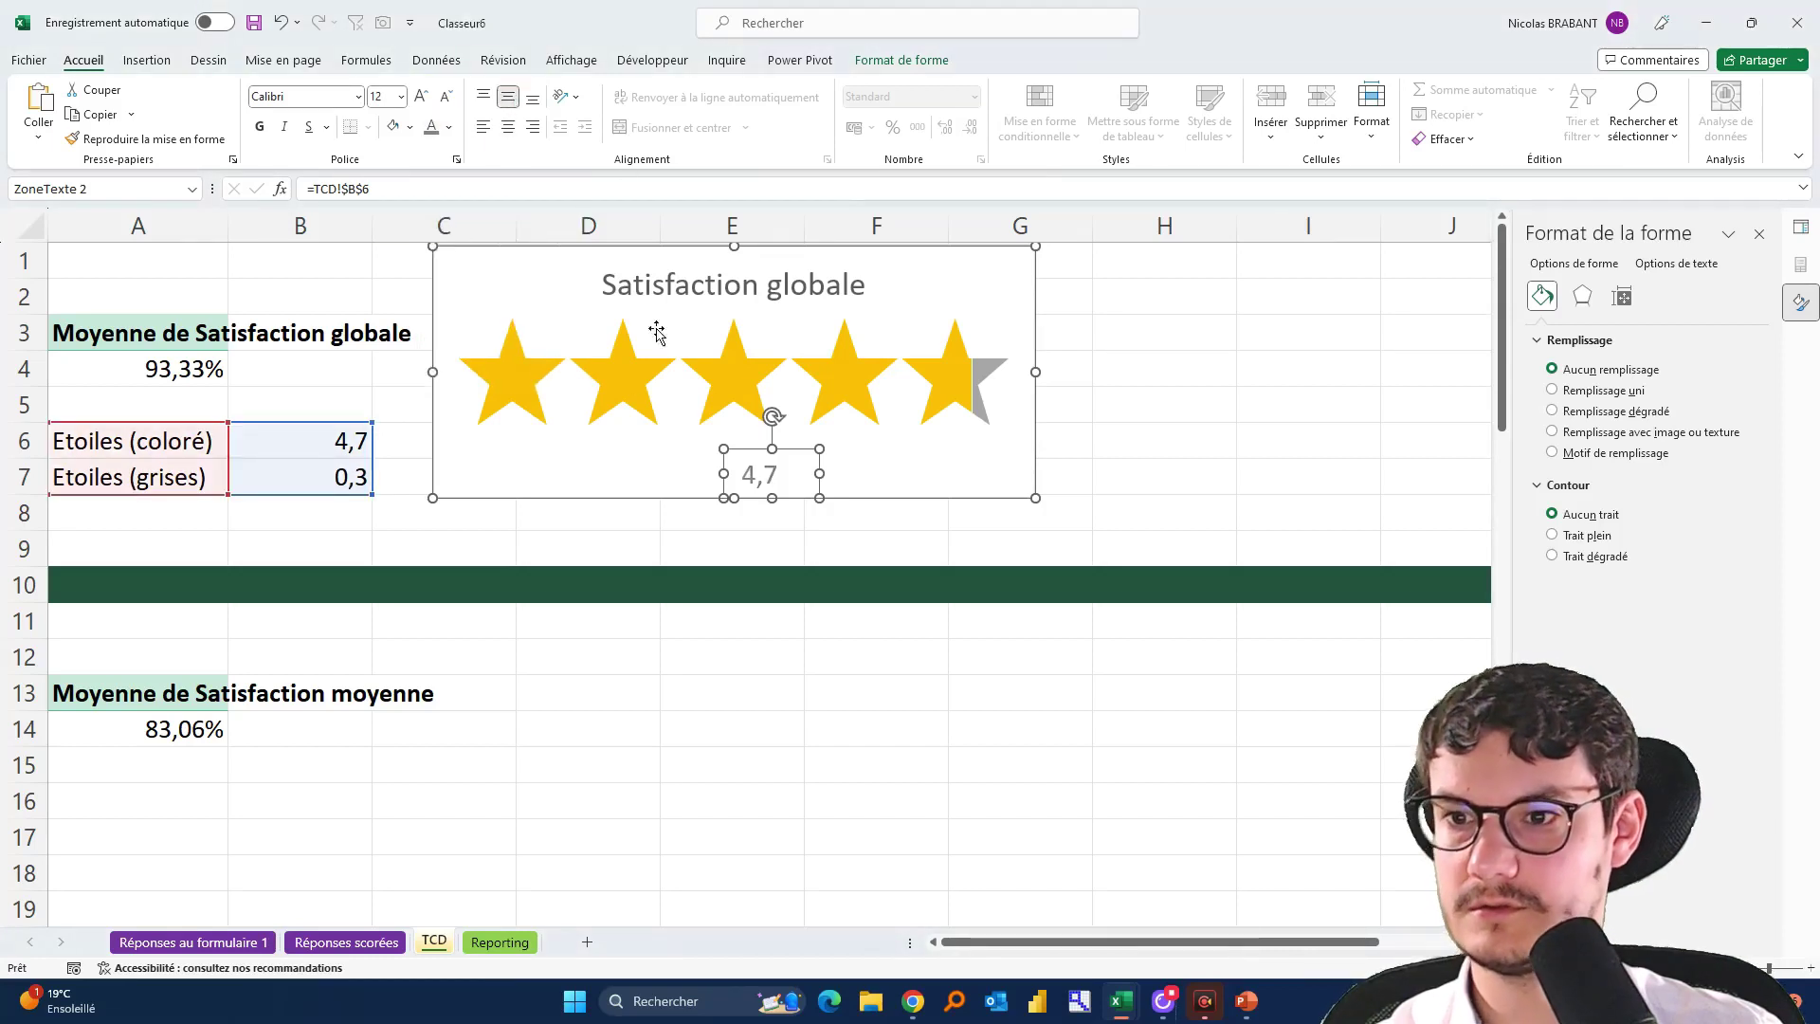
pyautogui.click(508, 127)
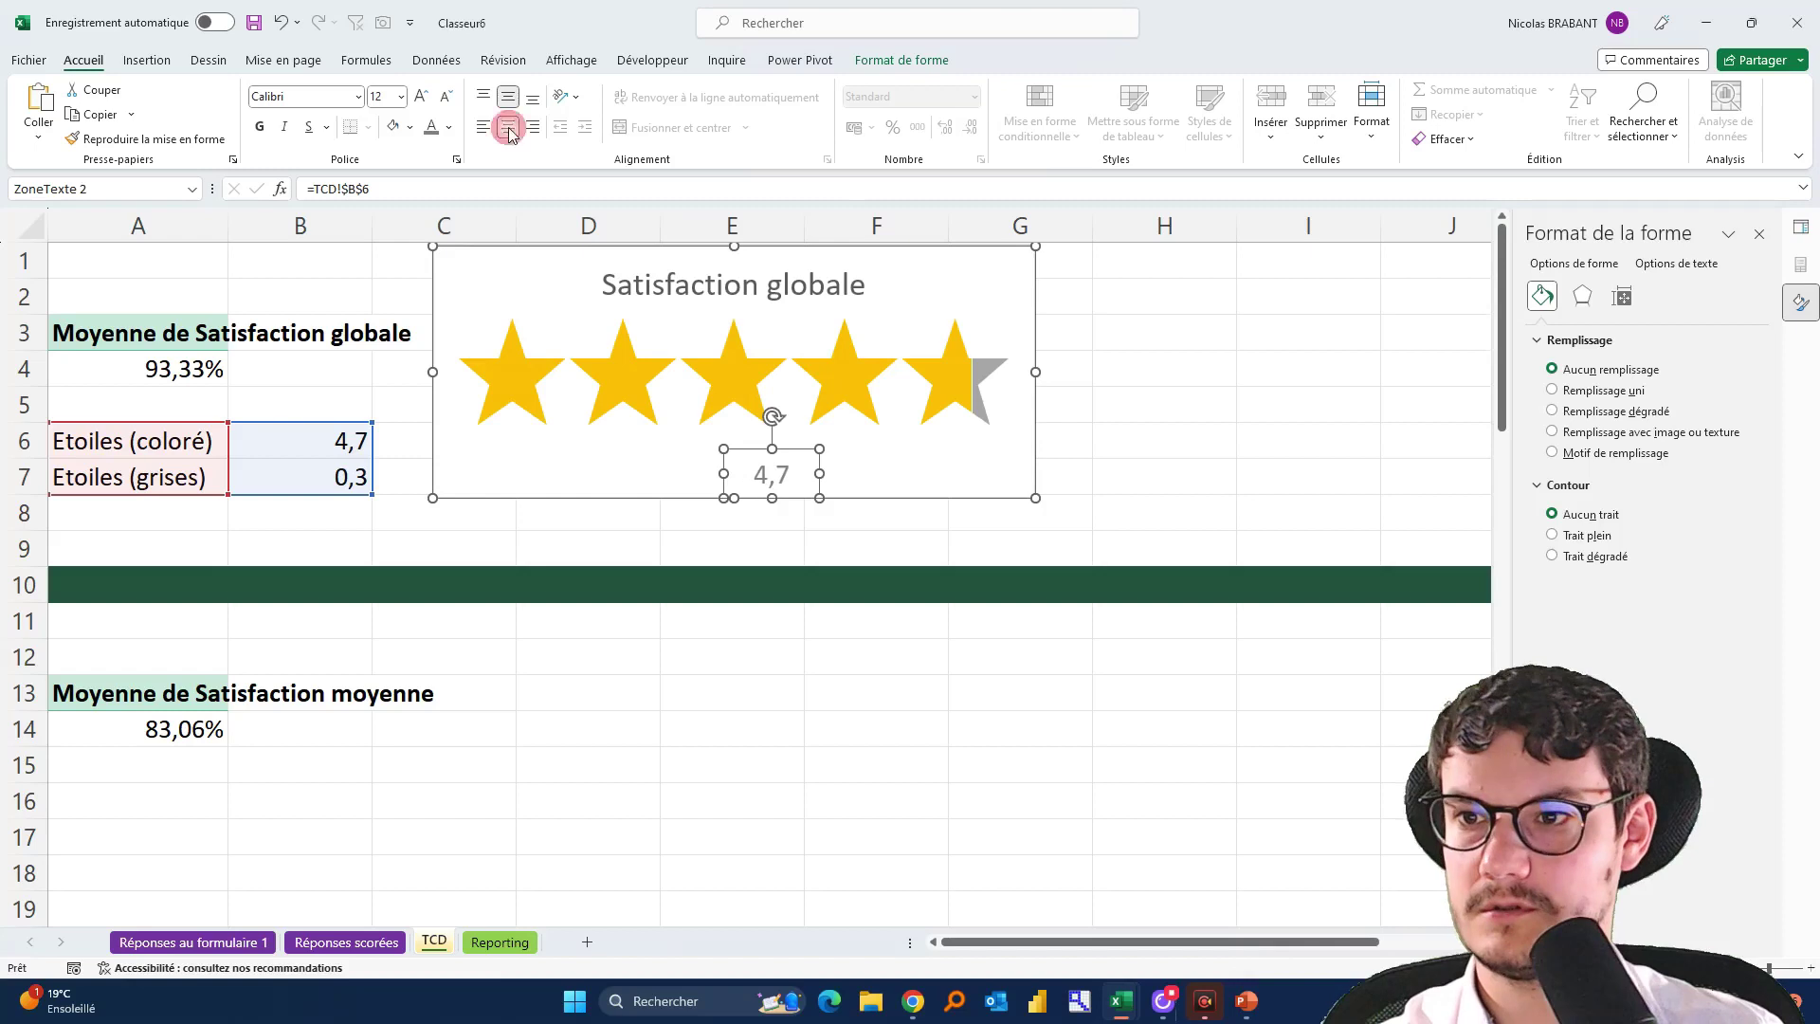
# Position the 4,7 label centred beneath the stars
pyautogui.click(747, 445)
pyautogui.click(744, 446)
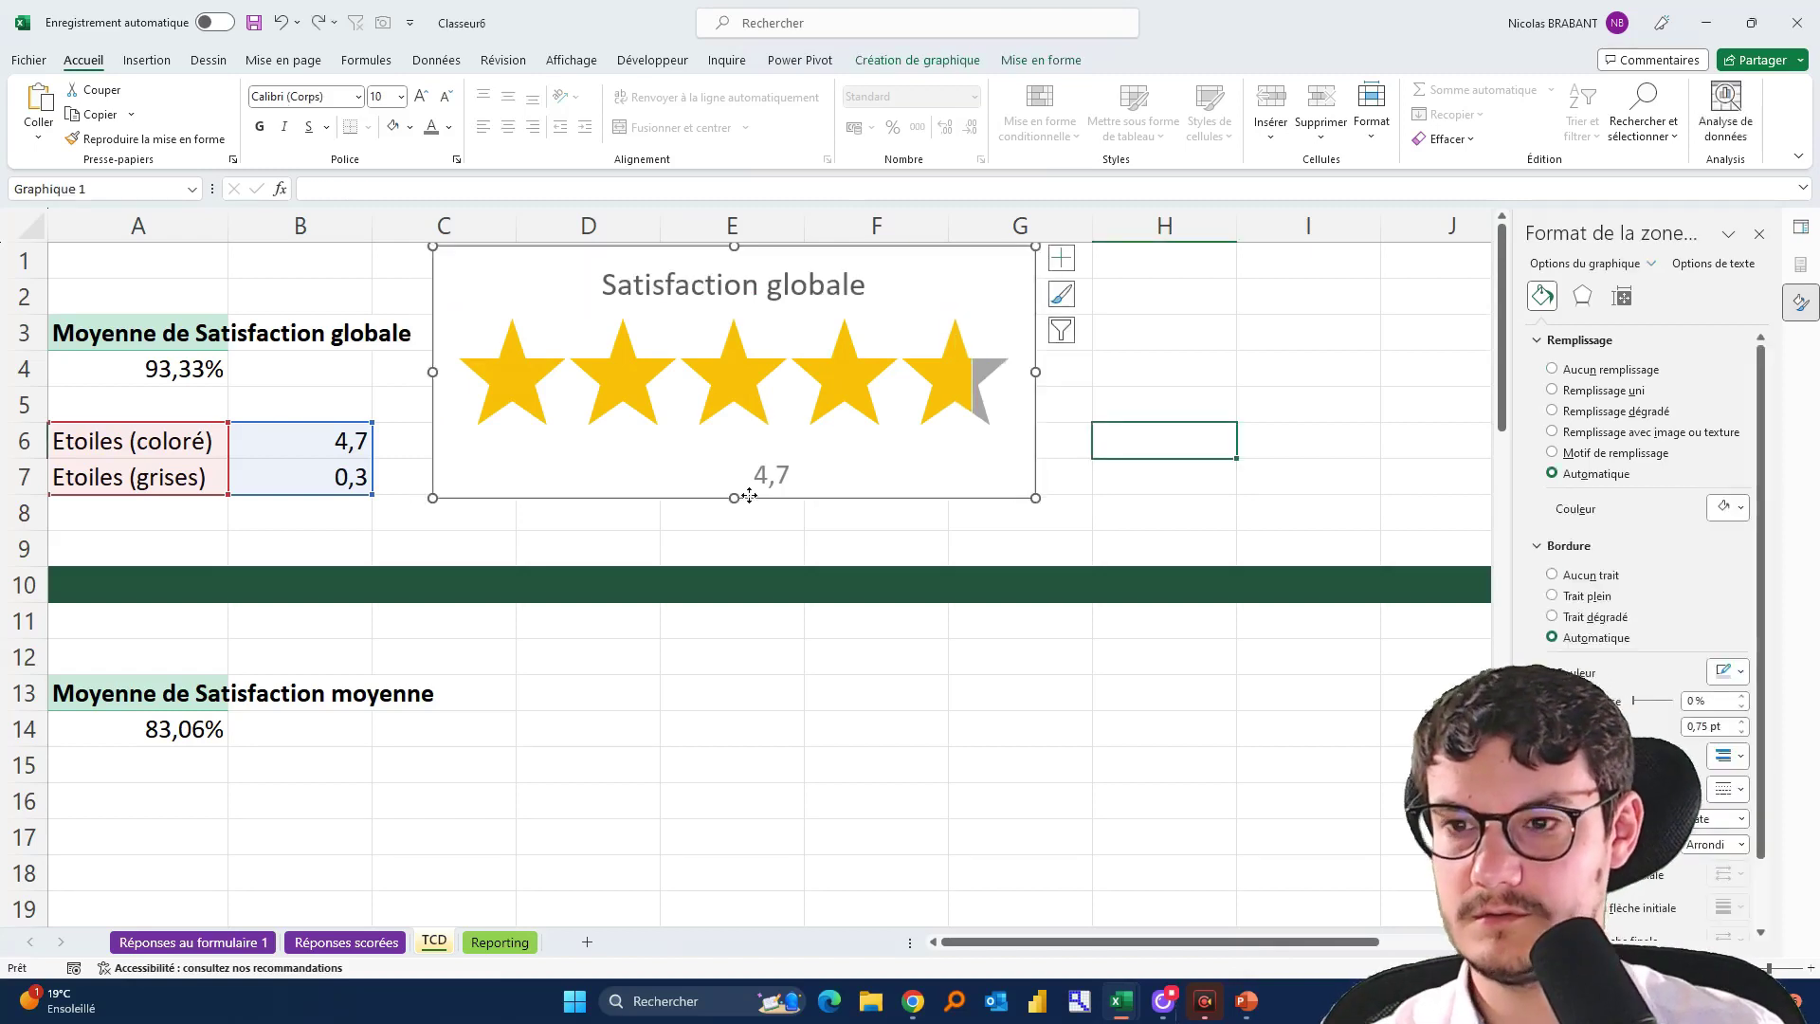
pyautogui.click(759, 453)
pyautogui.moveTo(760, 448); pyautogui.dragTo(723, 421)
pyautogui.click(1208, 410)
pyautogui.click(1221, 445)
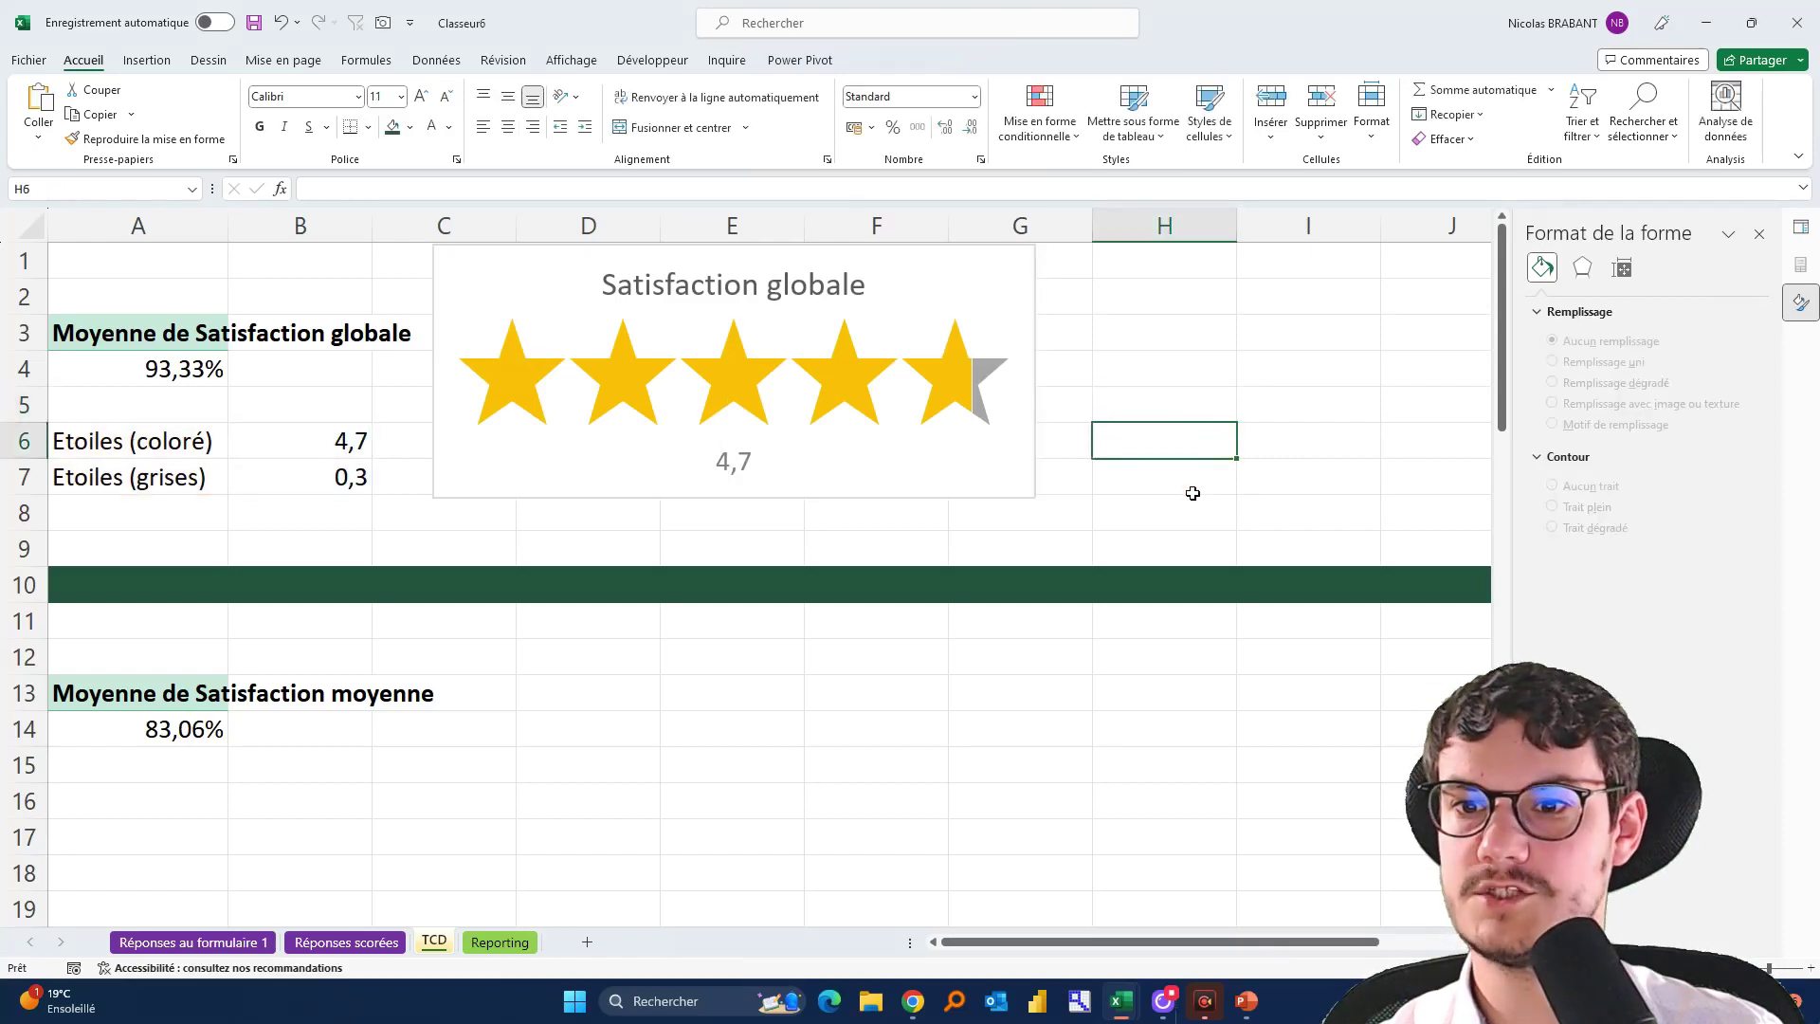
# Cut the star chart from the TCD sheet and pick its spot on the Reporting sheet
pyautogui.click(740, 254)
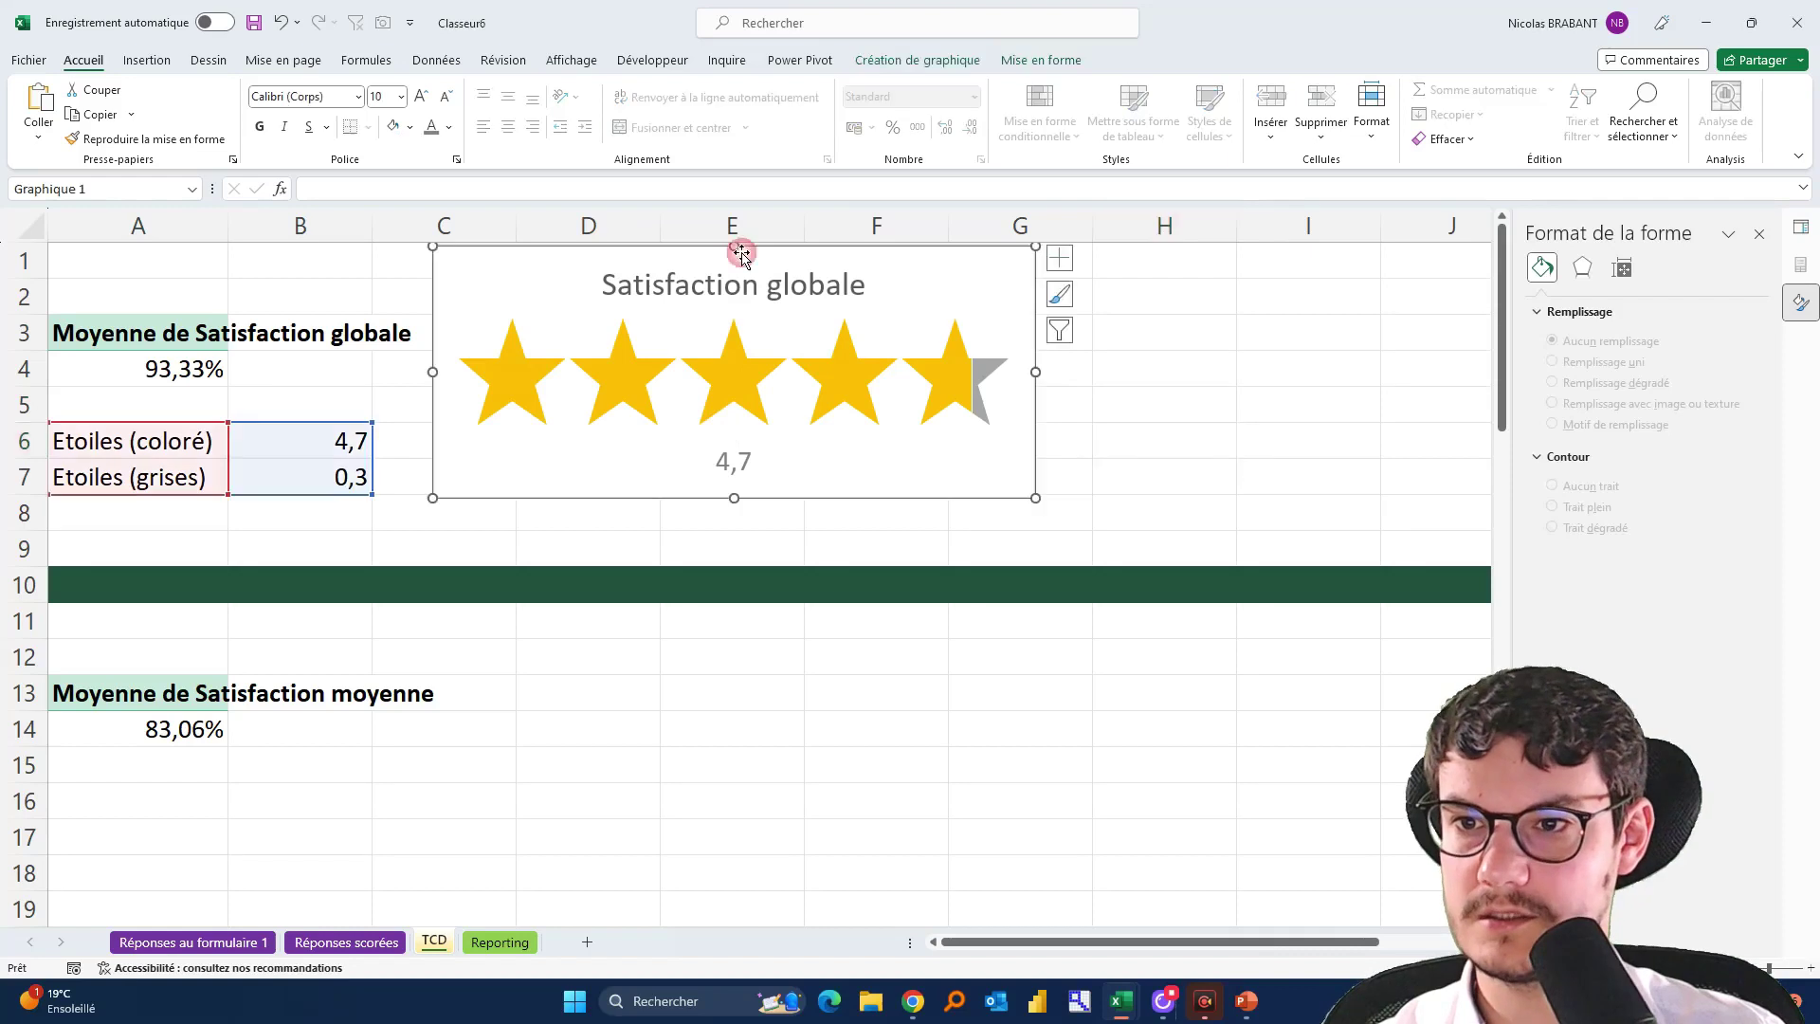
pyautogui.click(769, 373)
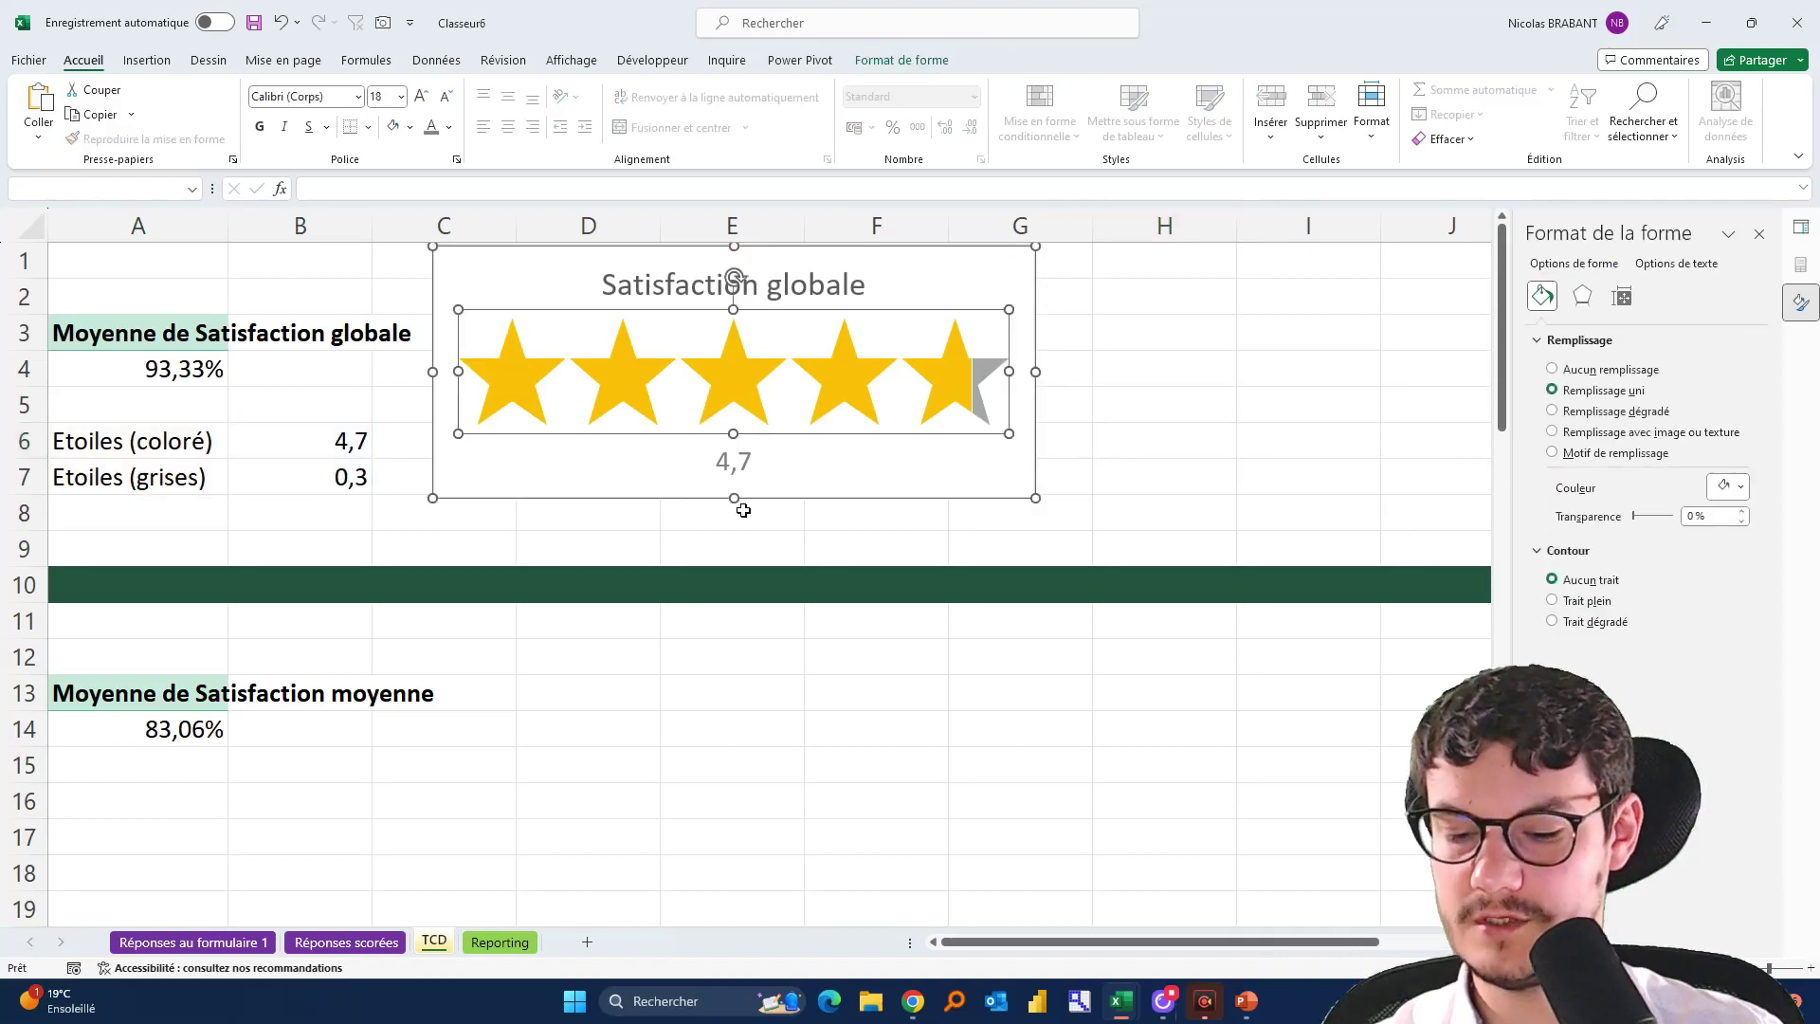
pyautogui.hotkey('ctrl', 'x')
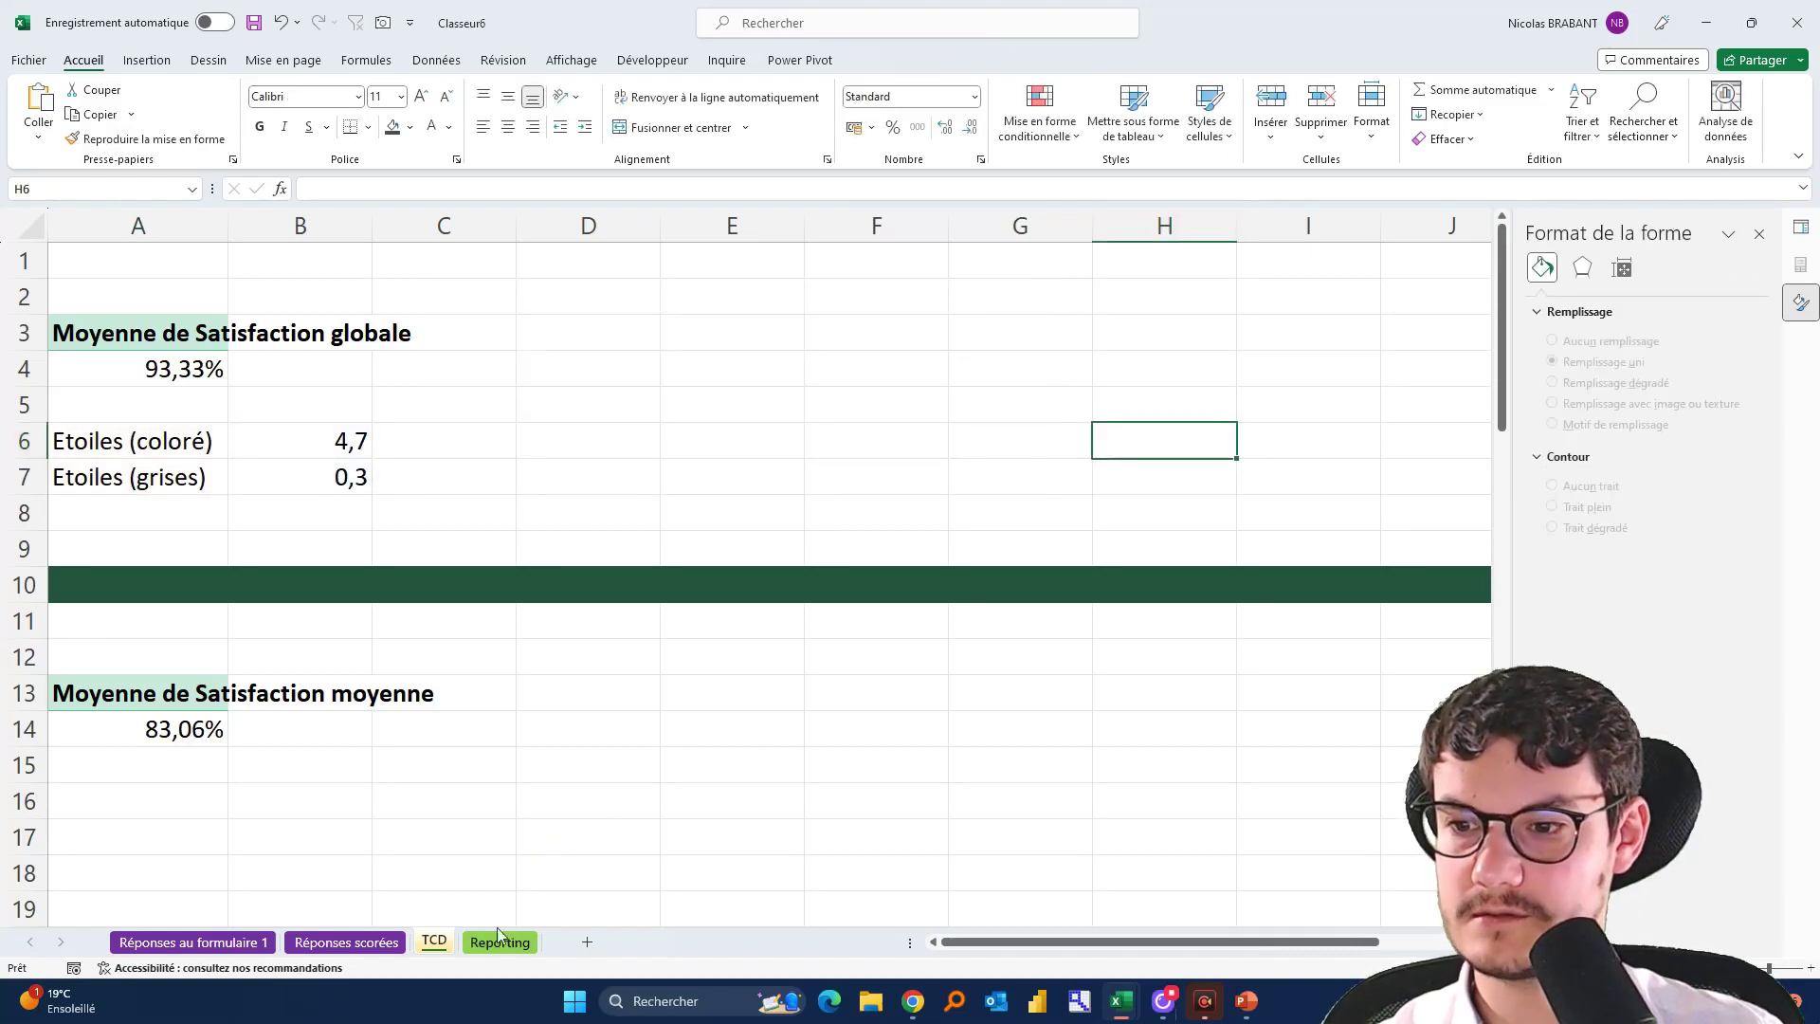
pyautogui.click(500, 941)
pyautogui.click(97, 366)
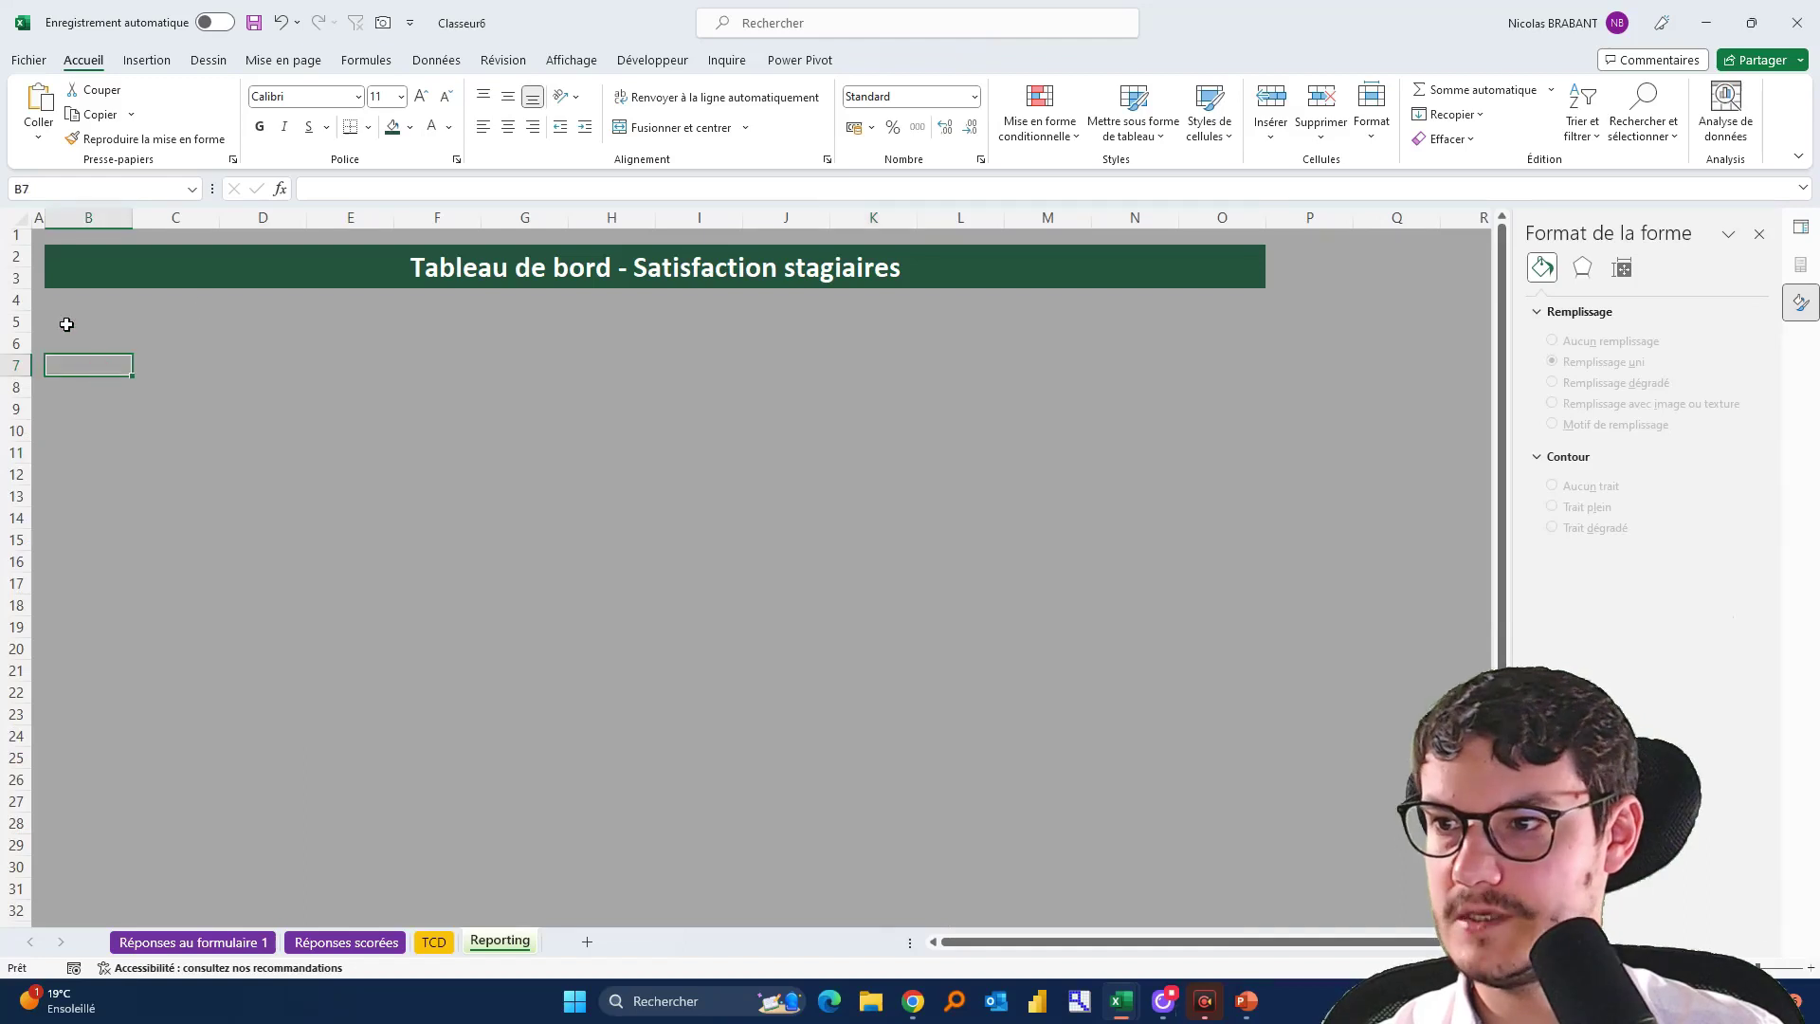
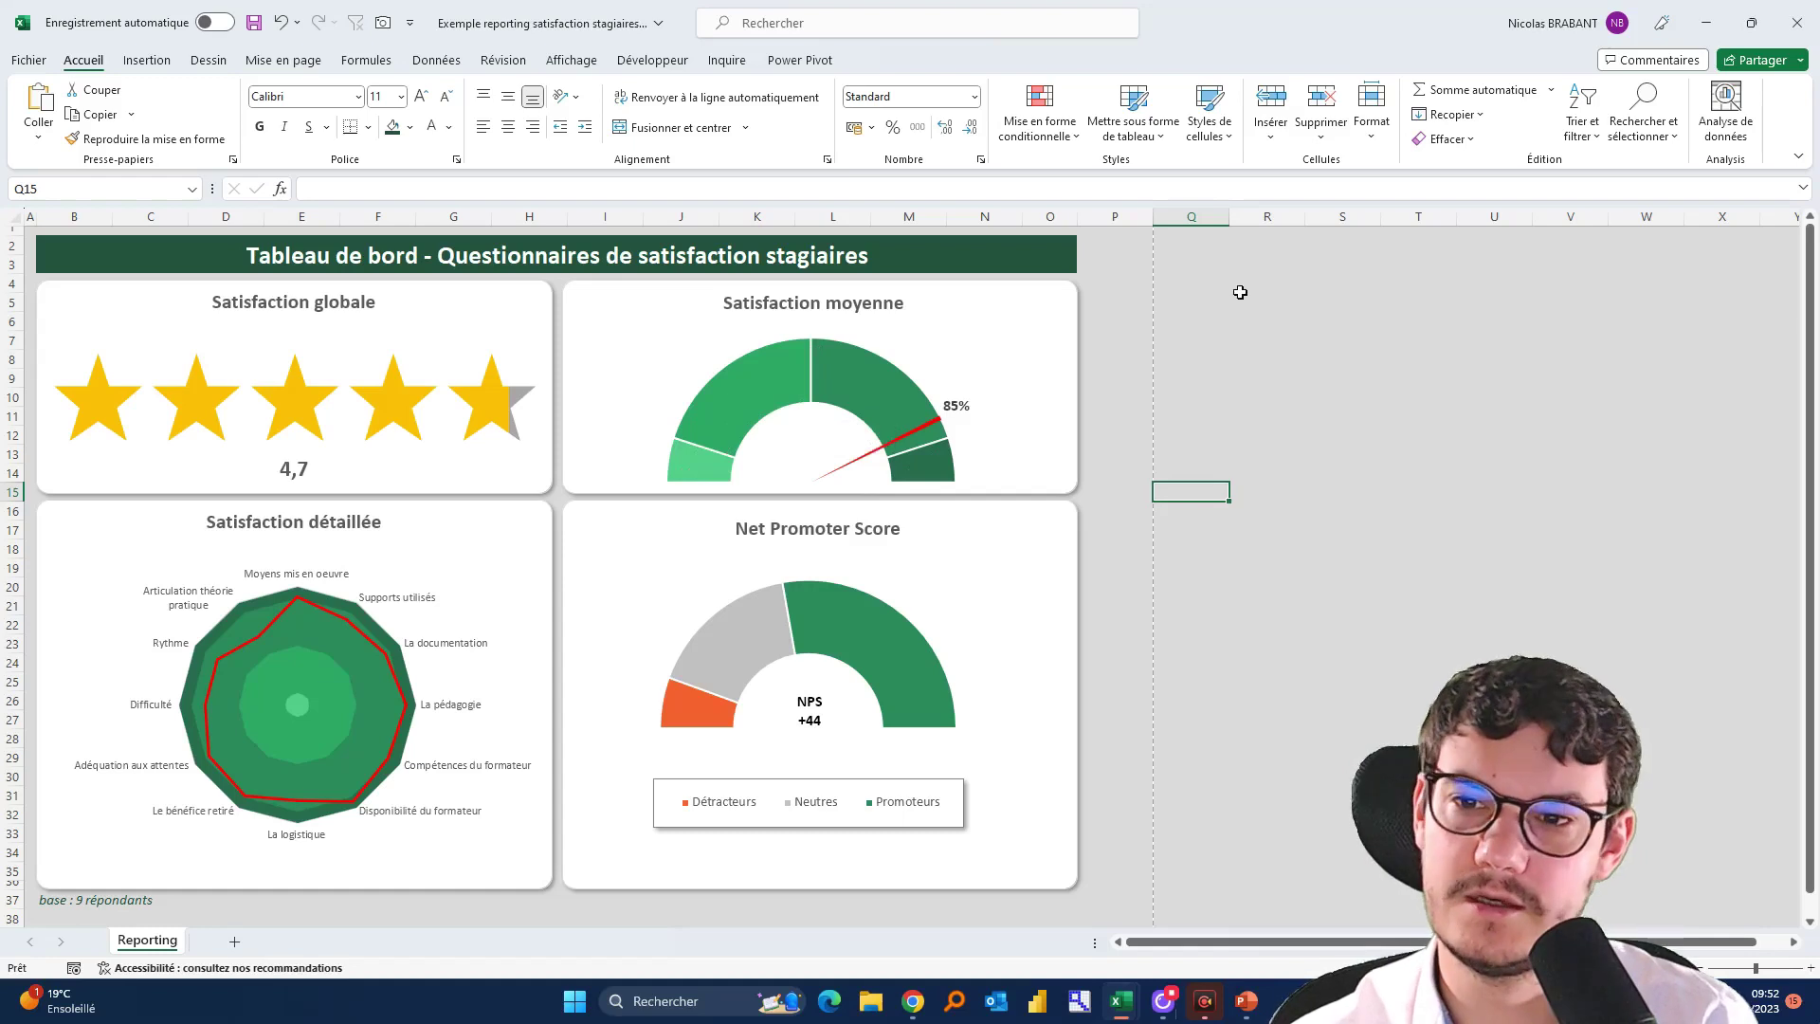
# Switch to Classeur6 and show its Reporting sheet with the Satisfaction globale star card
pyautogui.hotkey('alt', 'Tab')
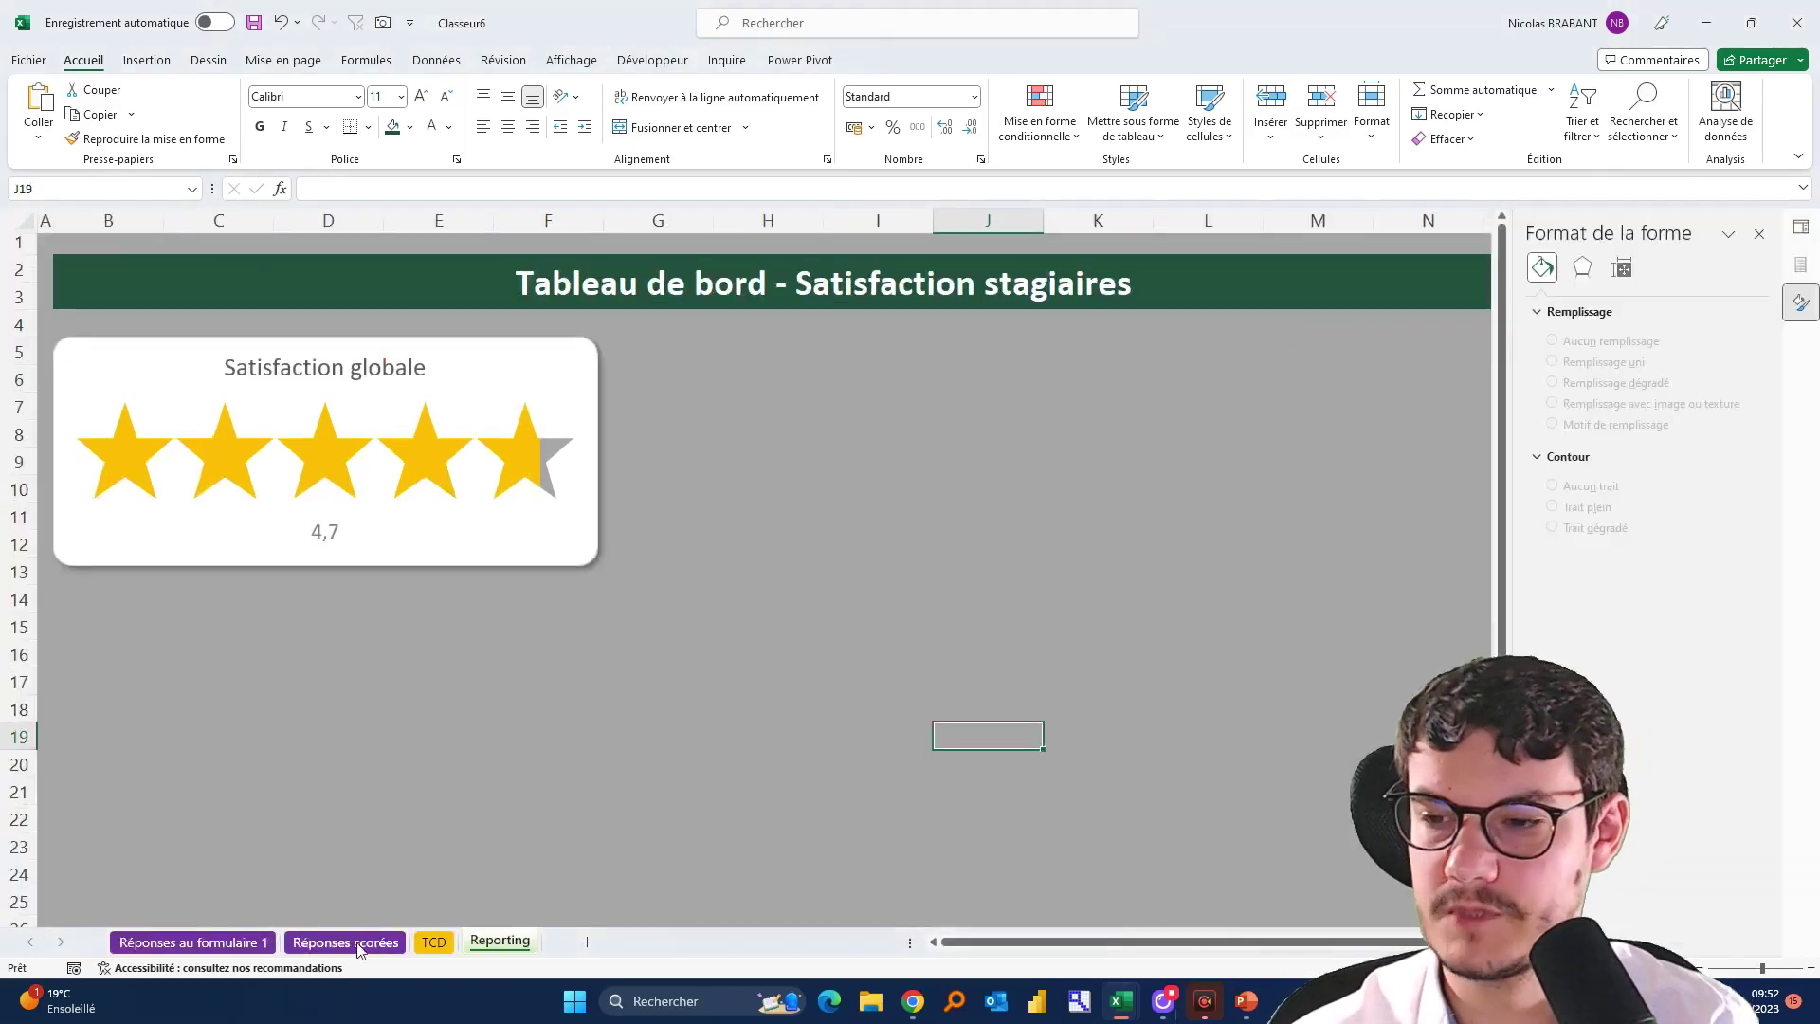
# On the TCD sheet, label cells A16:A19 Zone 1, Zone 2, Zone 3 and Zone 4
pyautogui.click(434, 942)
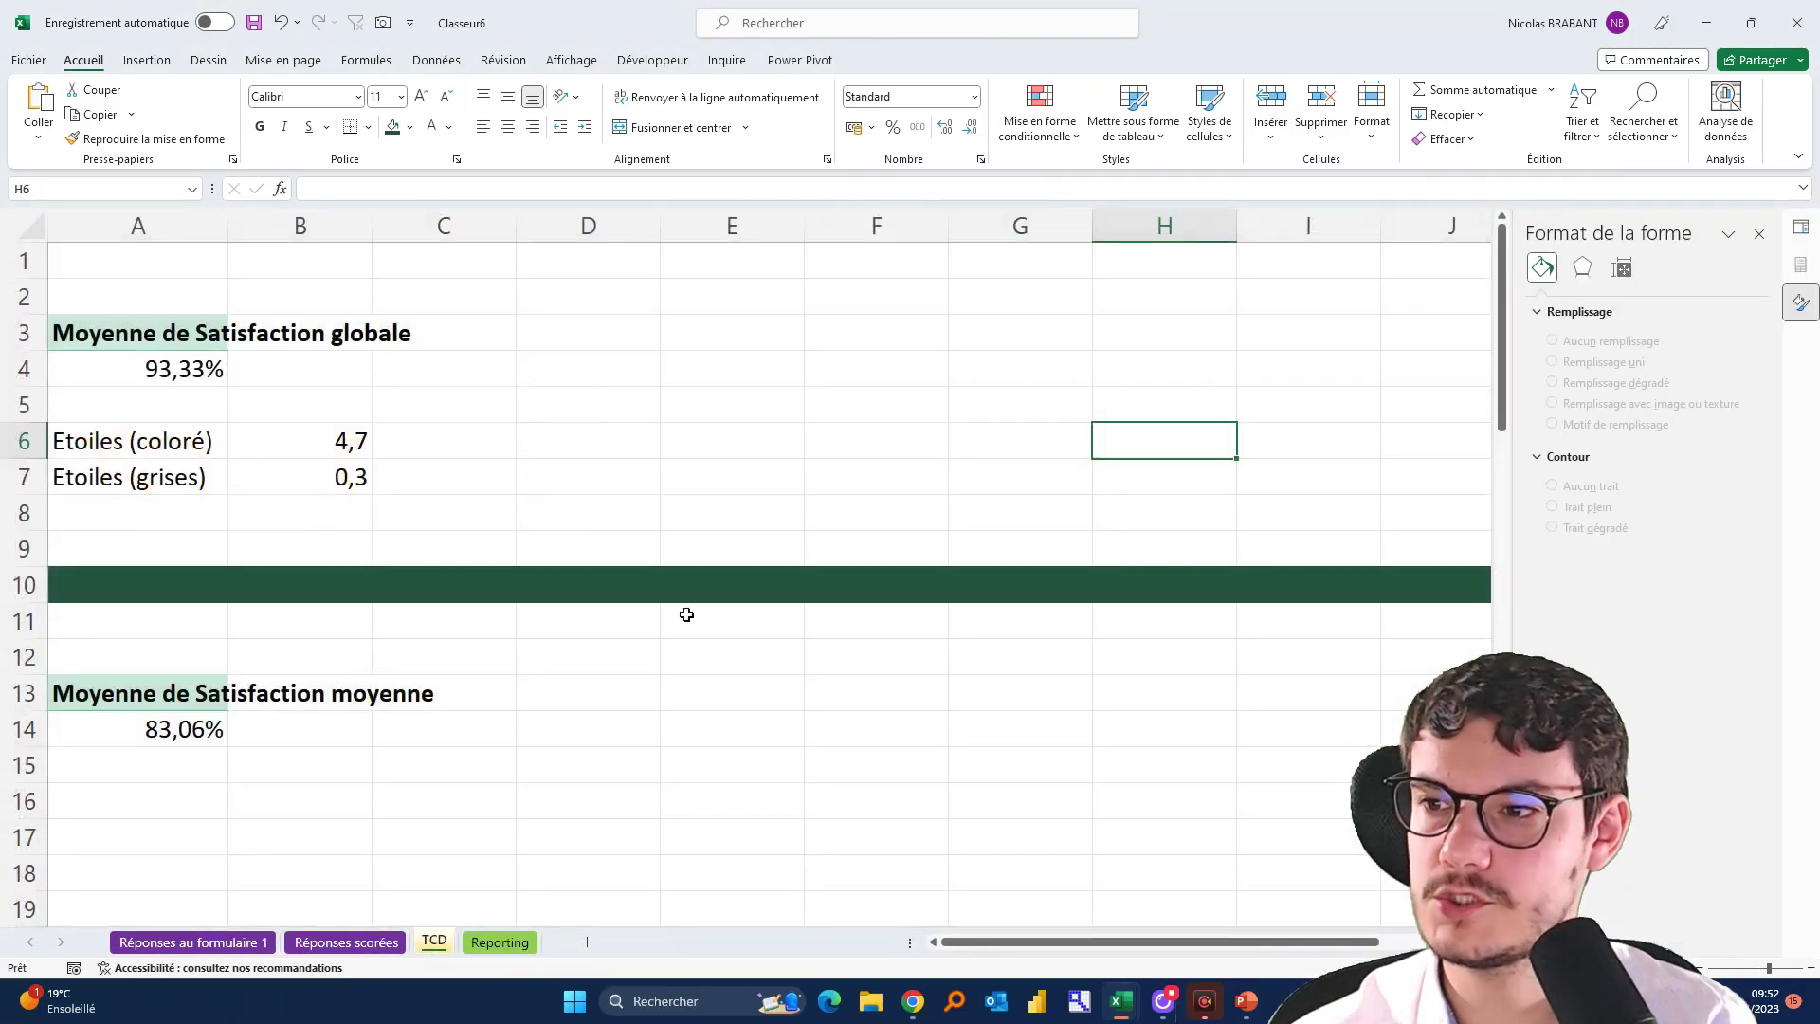
pyautogui.scroll(-2, 686, 616)
pyautogui.scroll(-2, 687, 617)
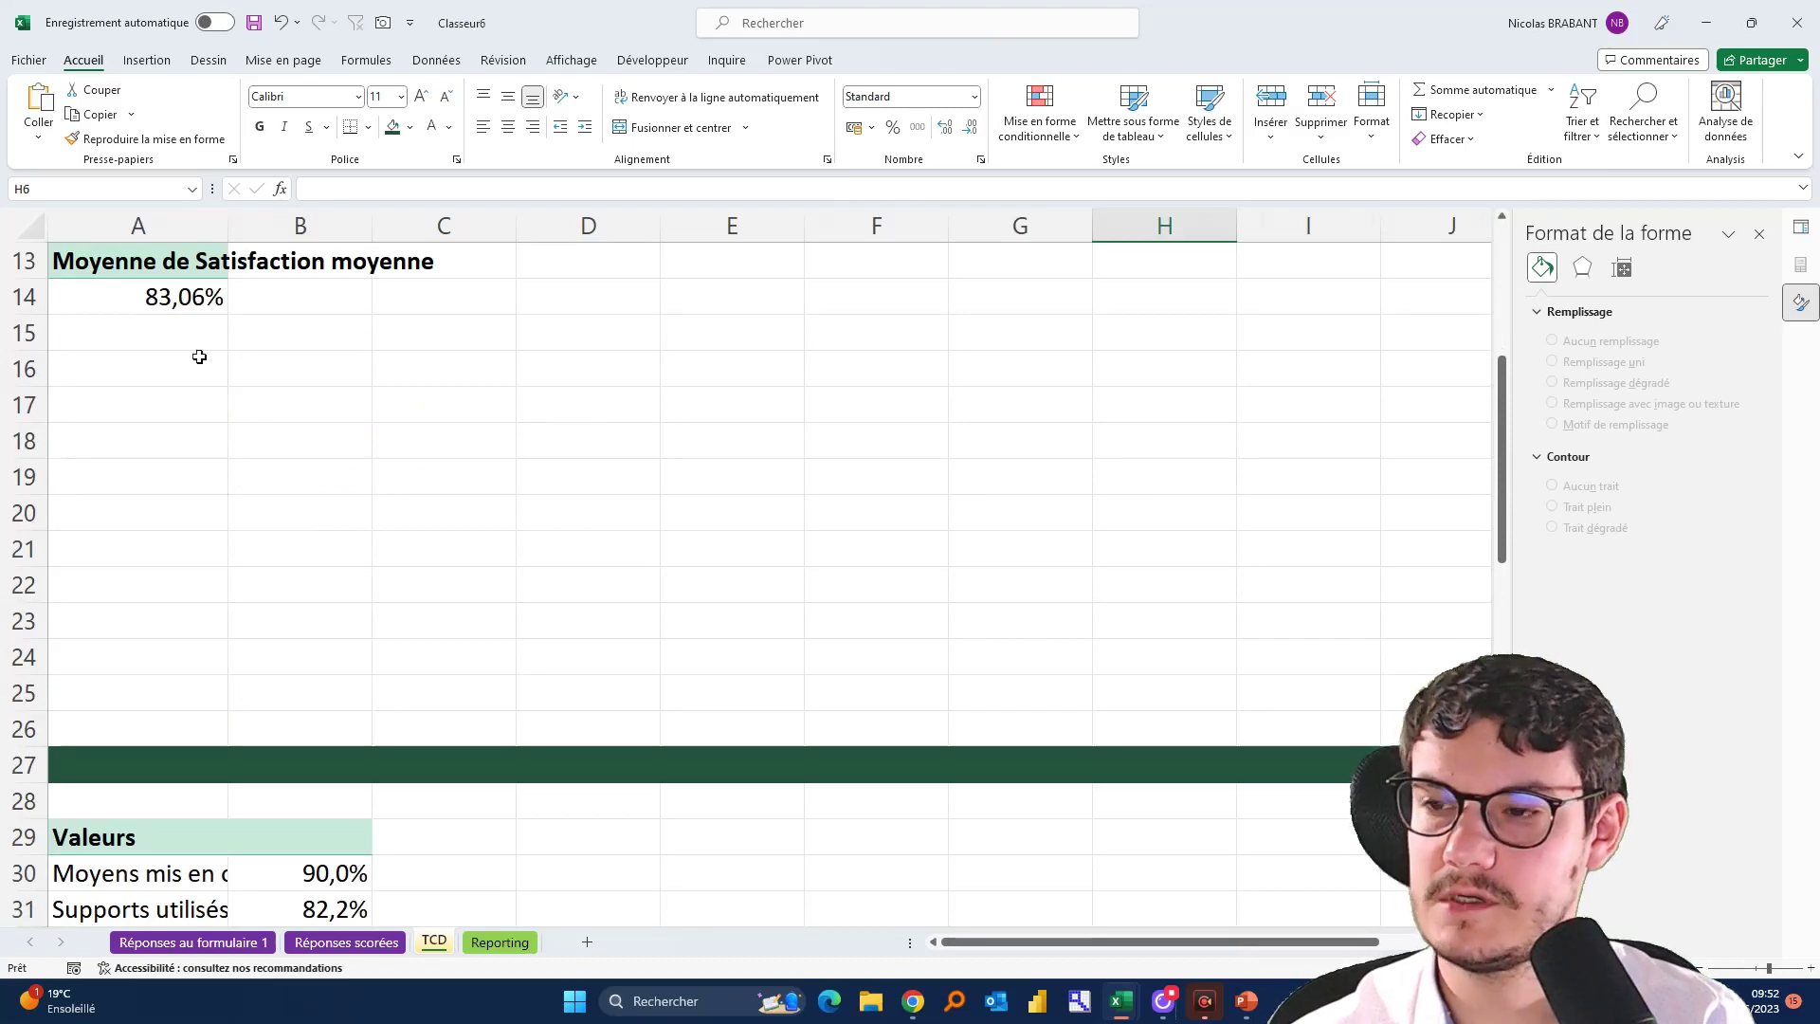
pyautogui.click(138, 374)
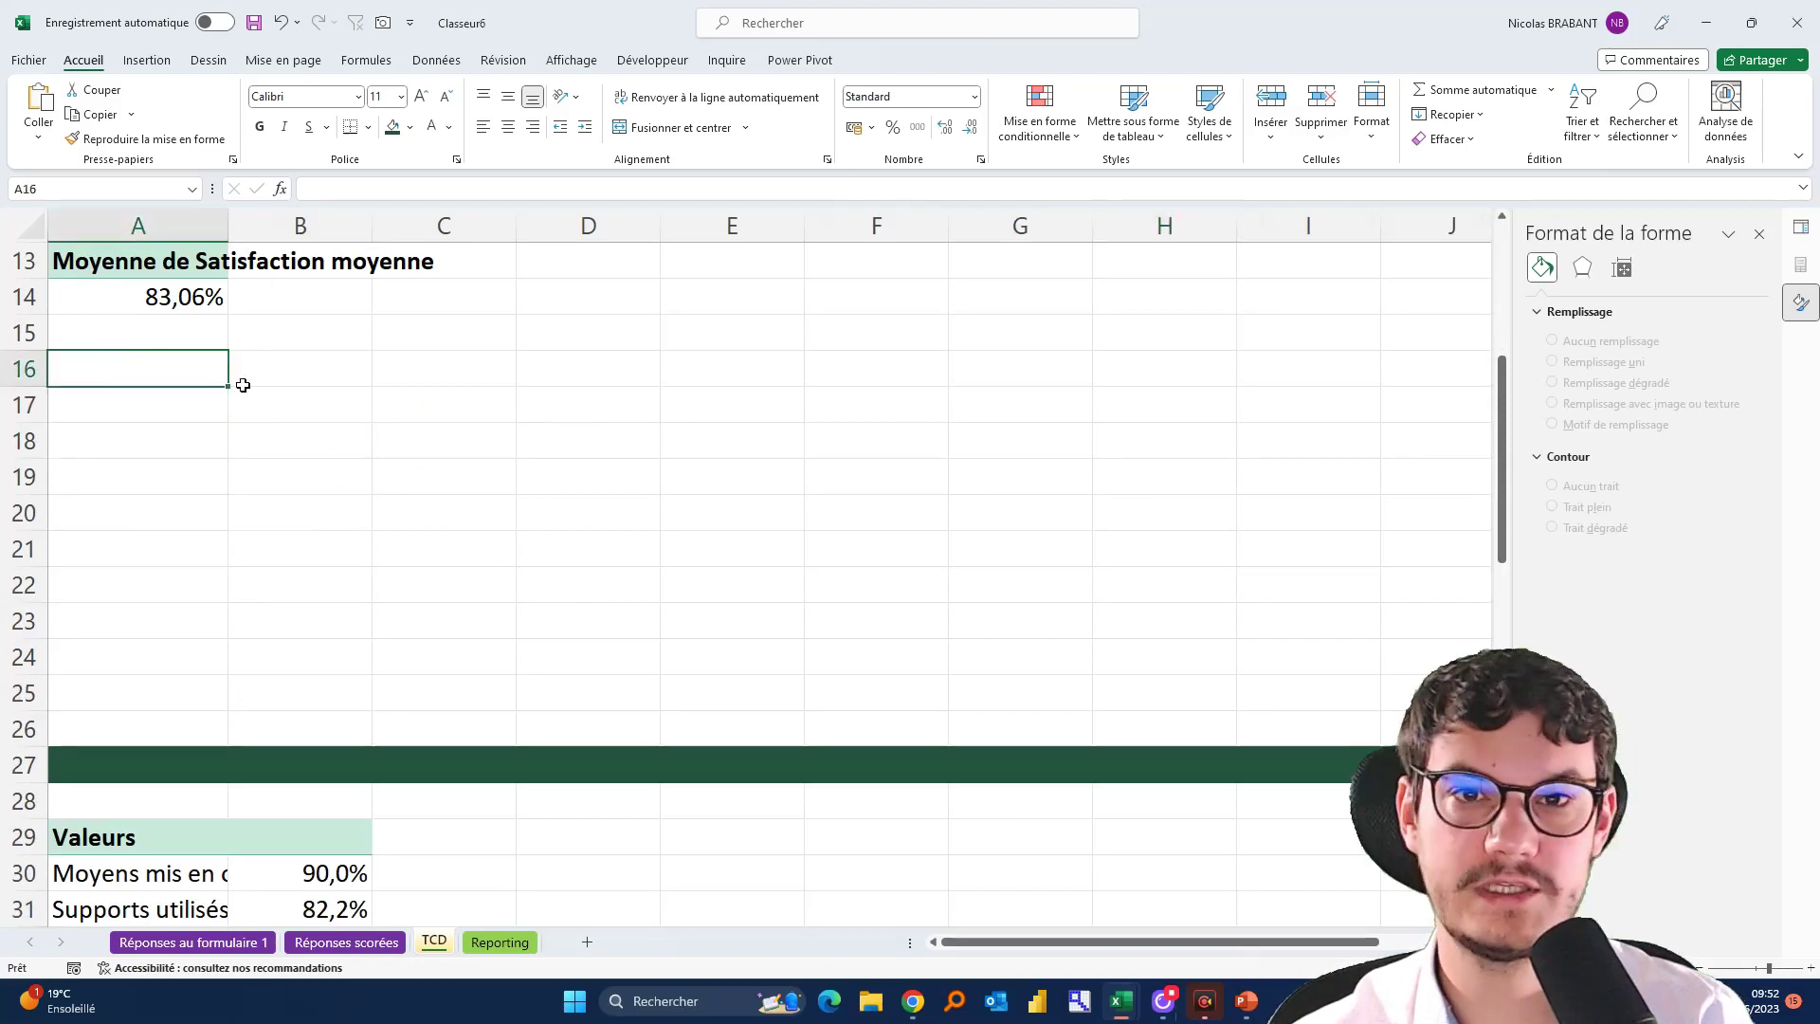
pyautogui.write('Z')
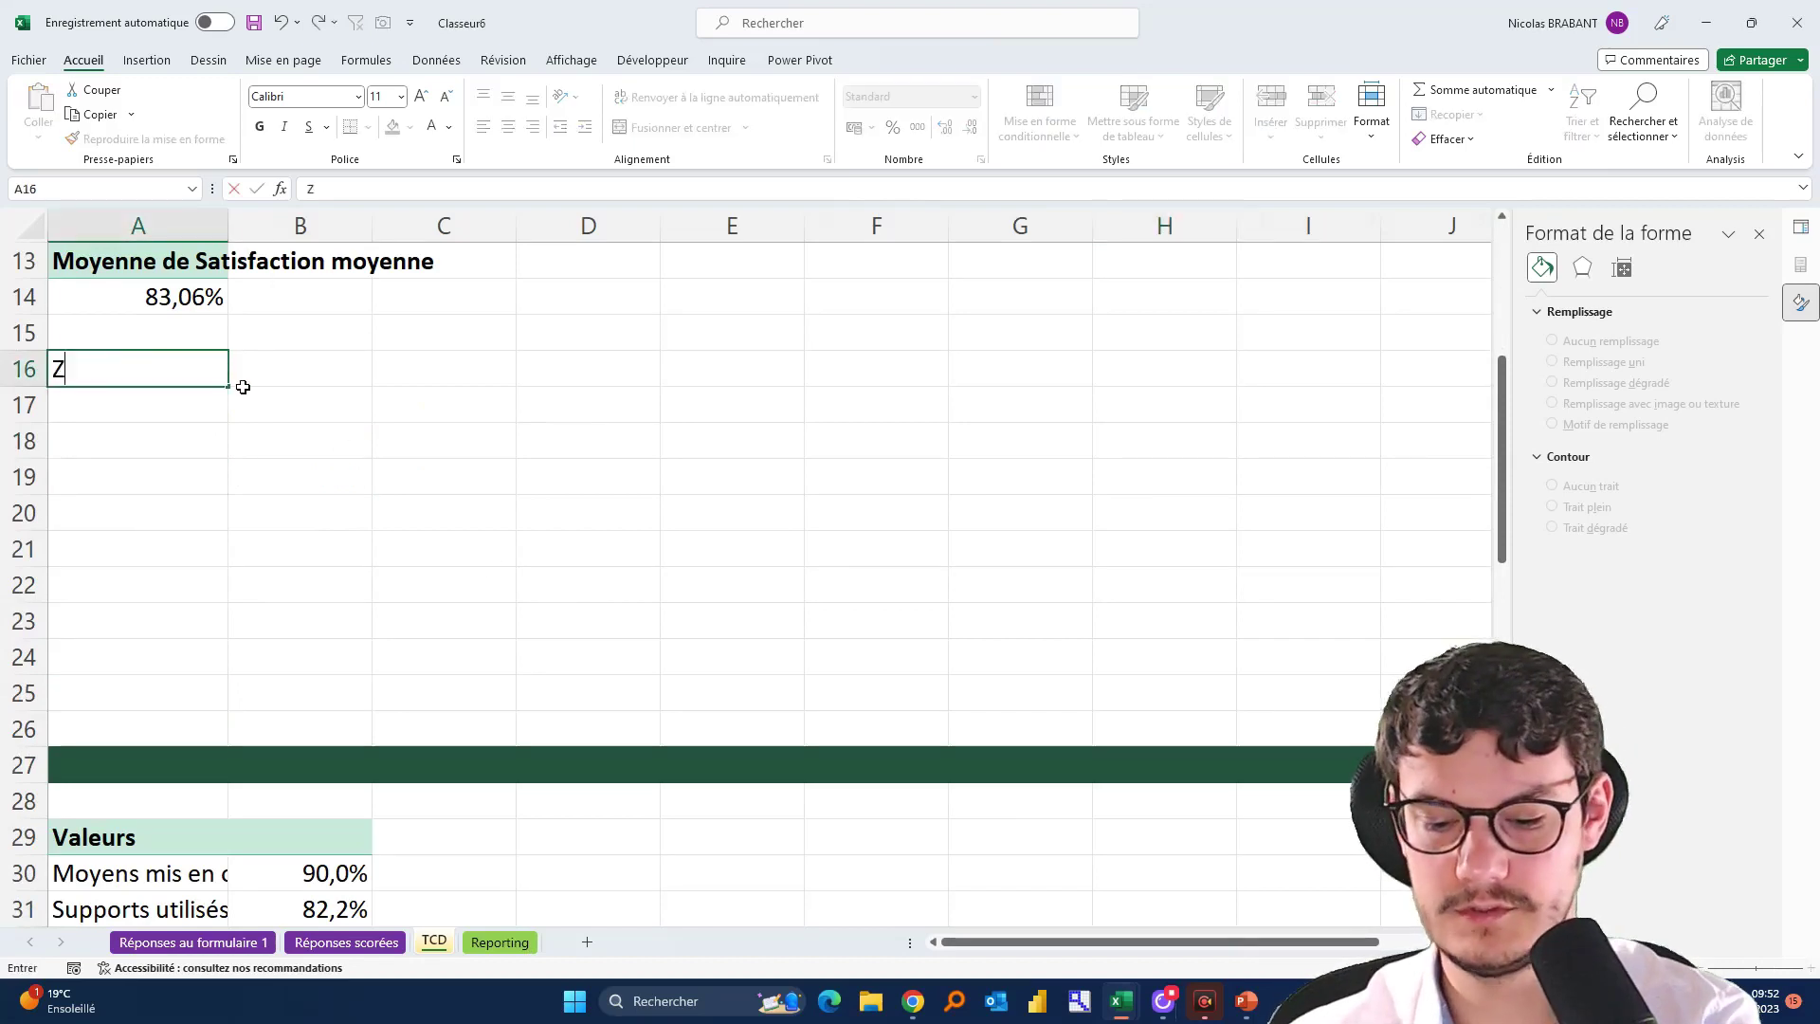
pyautogui.write('one 1')
pyautogui.press('Return')
pyautogui.write('Zone')
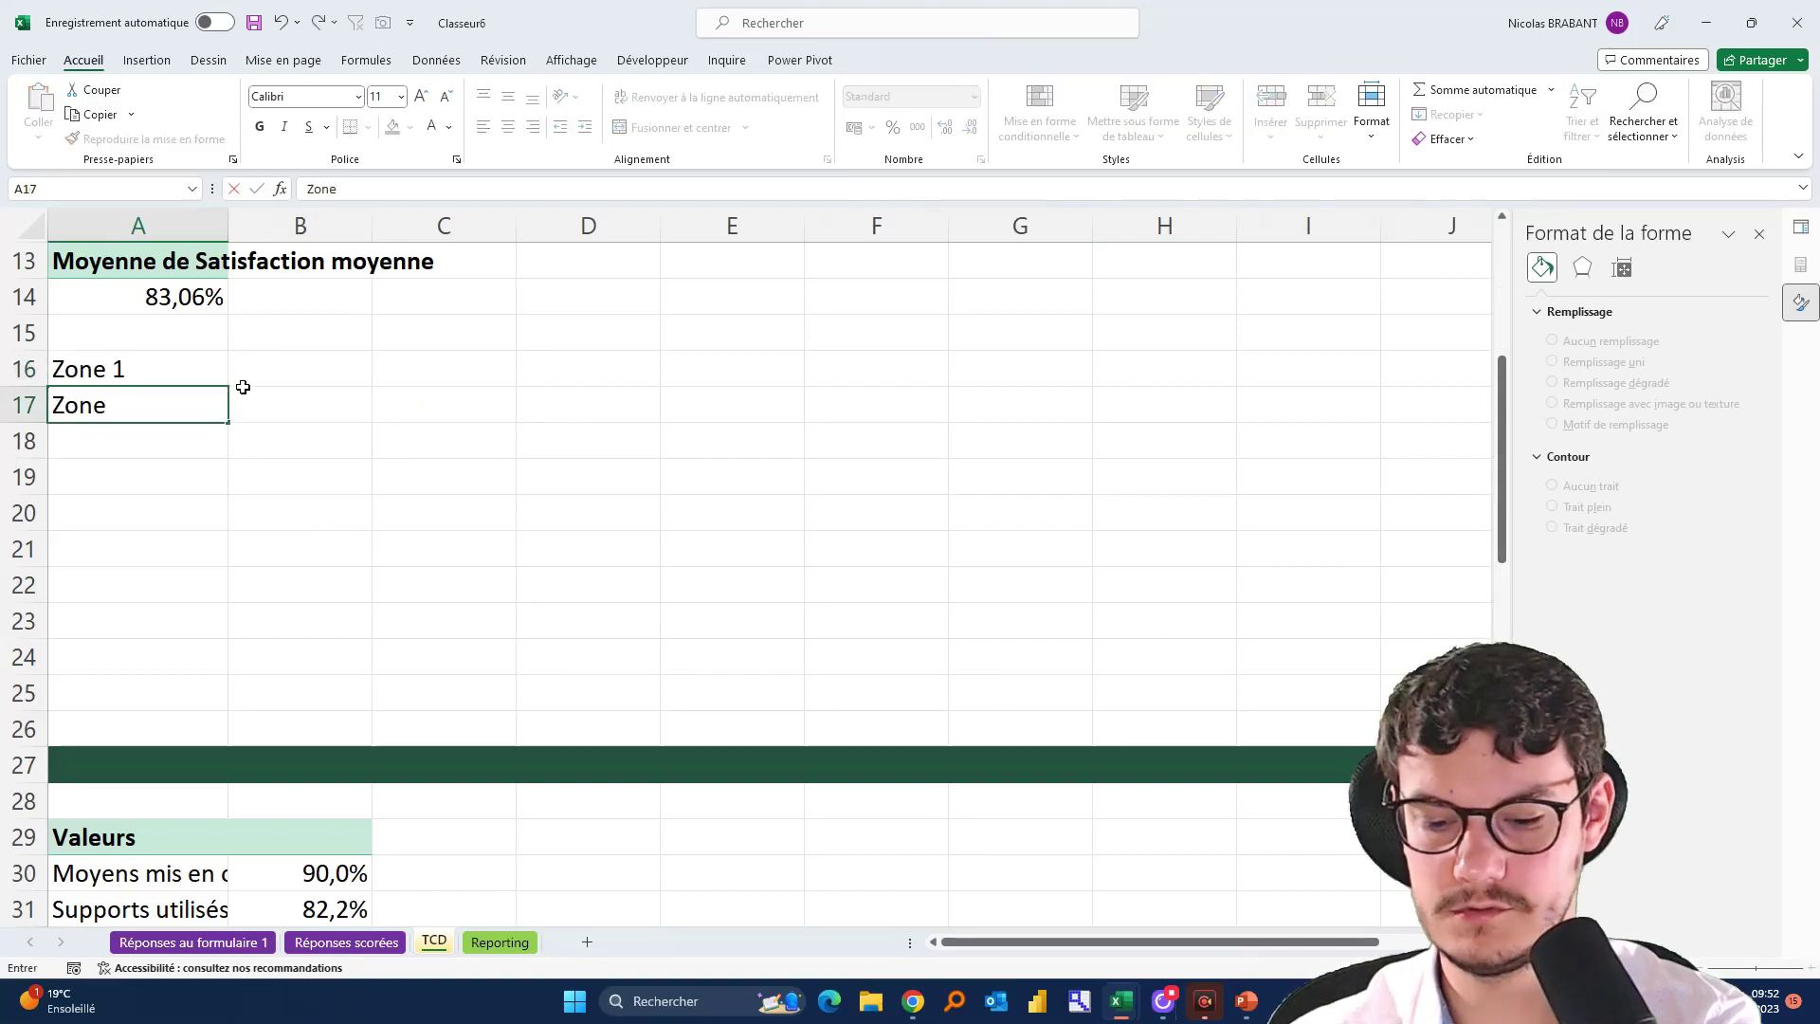
pyautogui.write(' 2')
pyautogui.press('Return')
pyautogui.write('Zone')
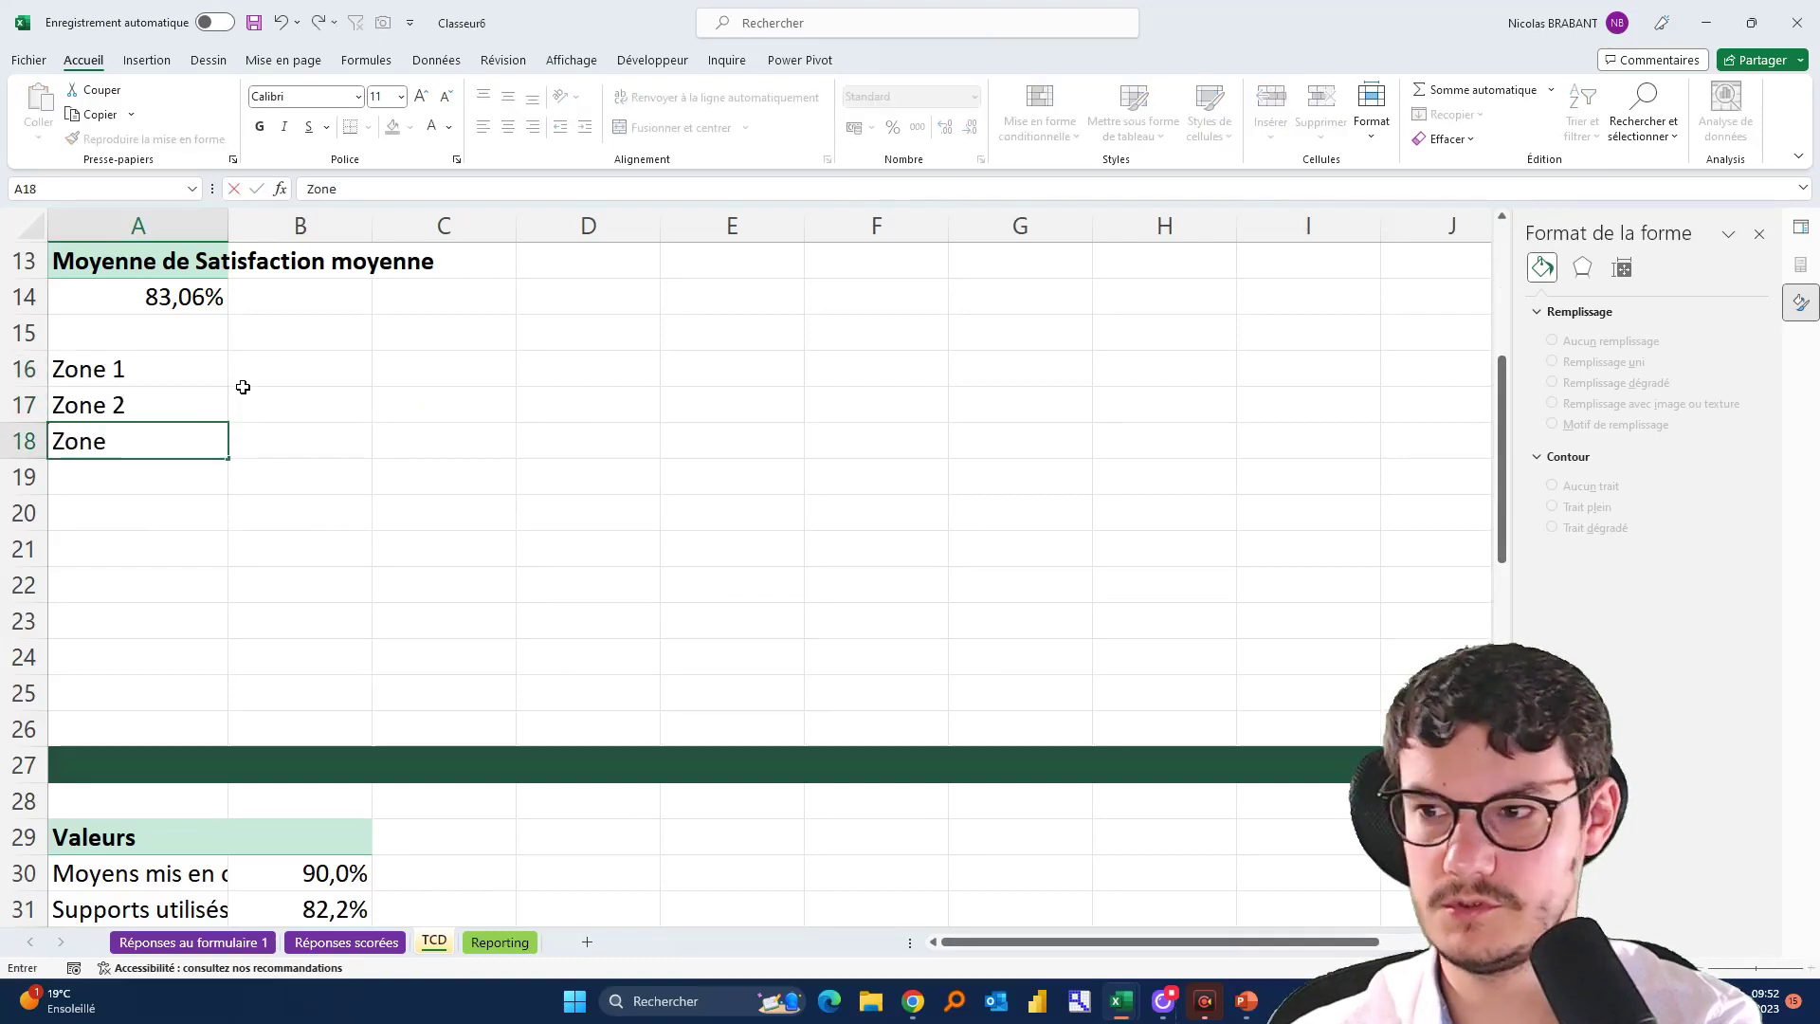
pyautogui.write(' 3')
pyautogui.press('Return')
pyautogui.write('Zone')
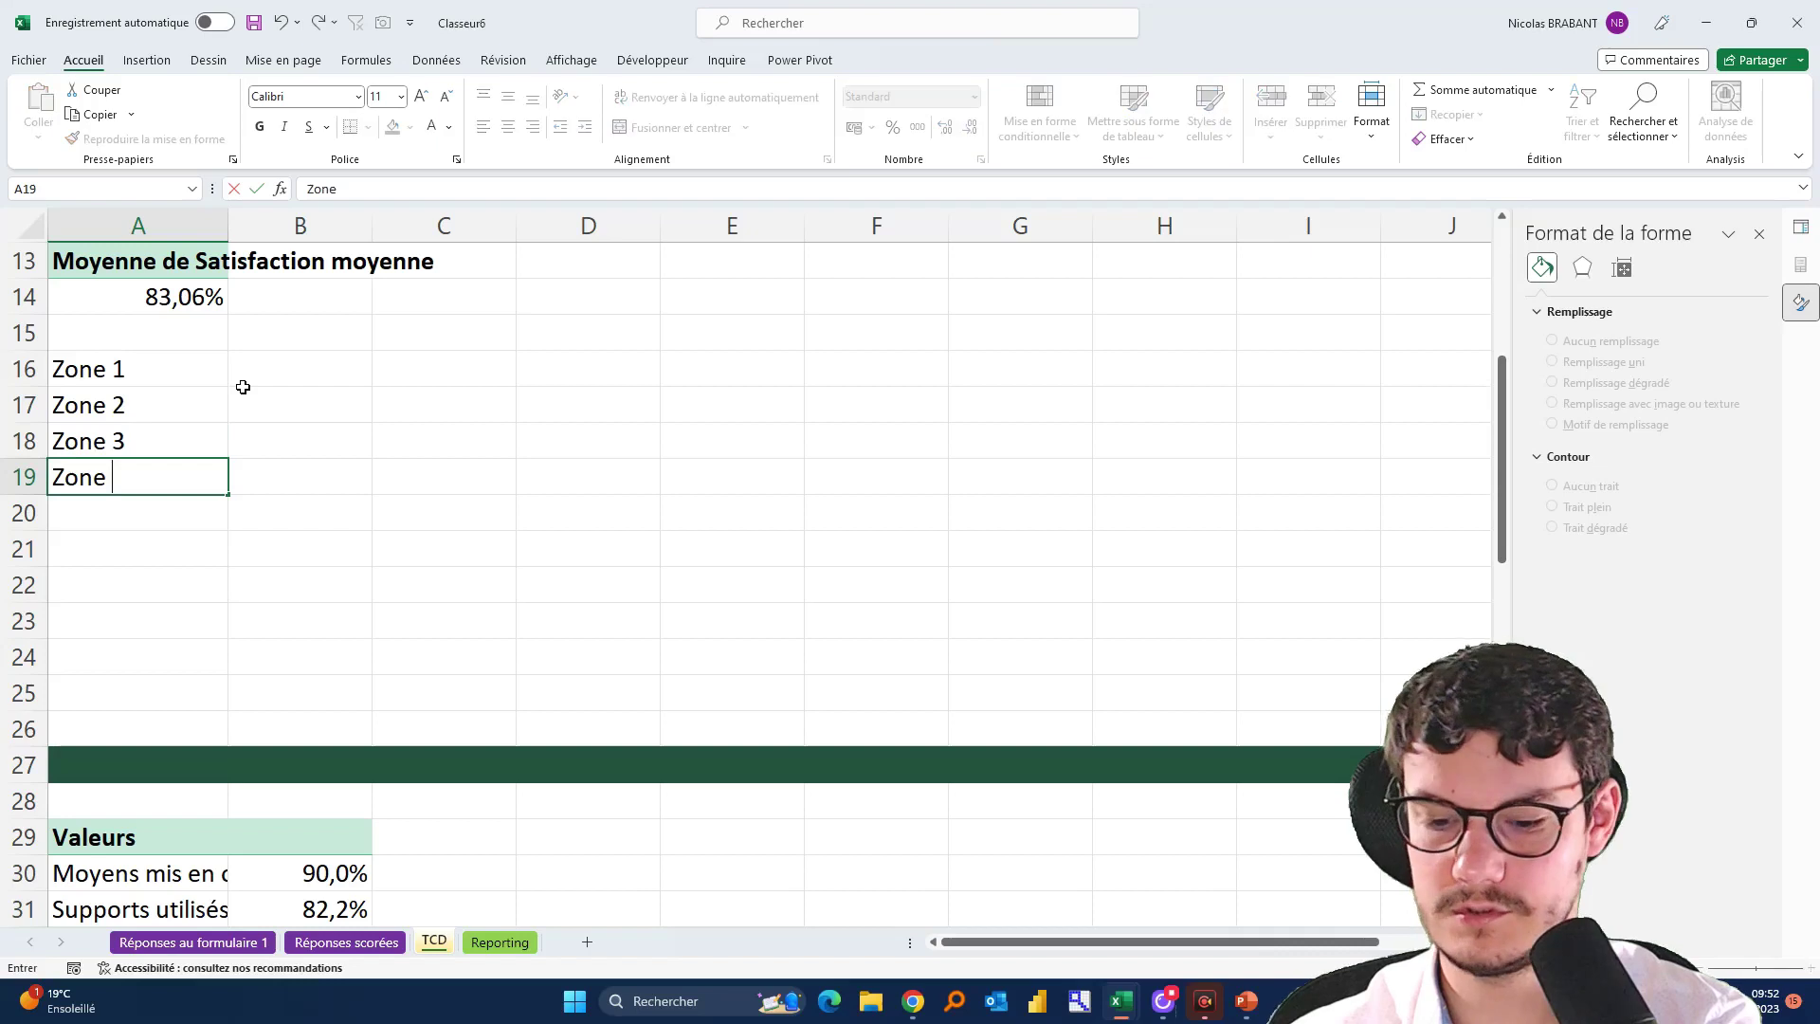
pyautogui.press('Tab')
# Enter 10%, 50%, 90% and 100% in B16:B19, then view the finished example dashboard
pyautogui.press('Up')
pyautogui.press('Up')
pyautogui.press('Up')
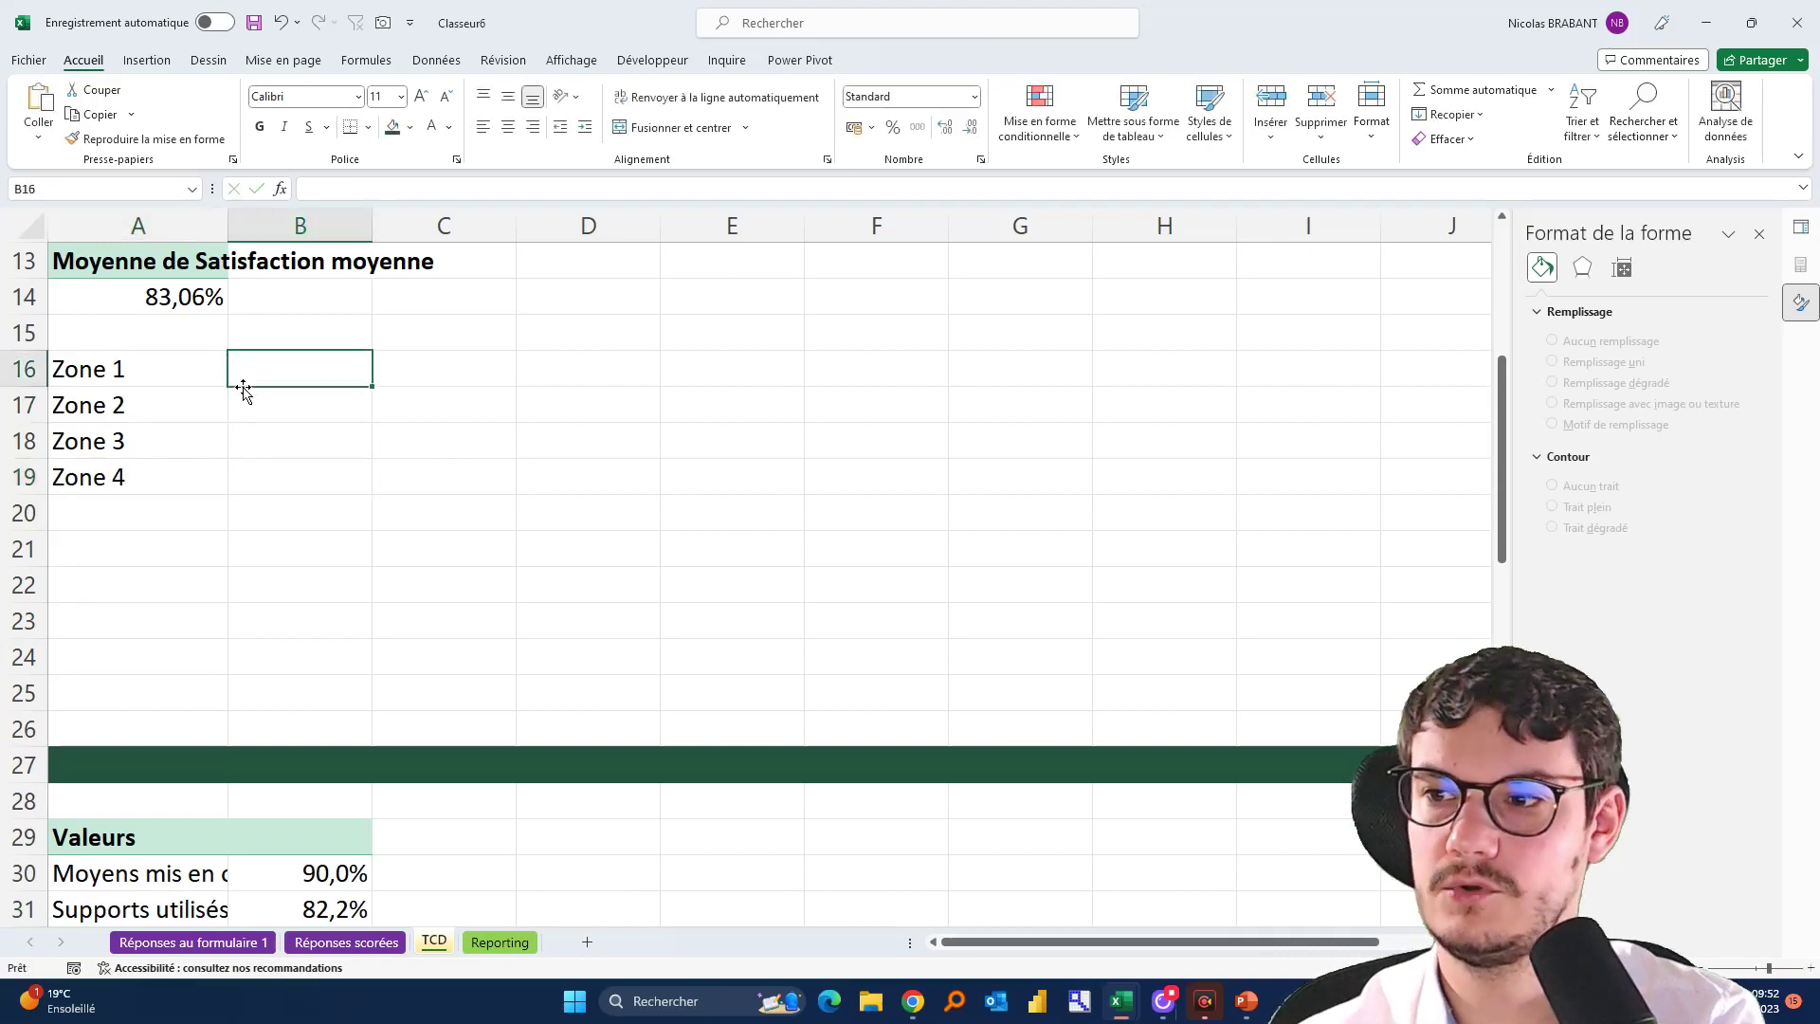
pyautogui.write('10%')
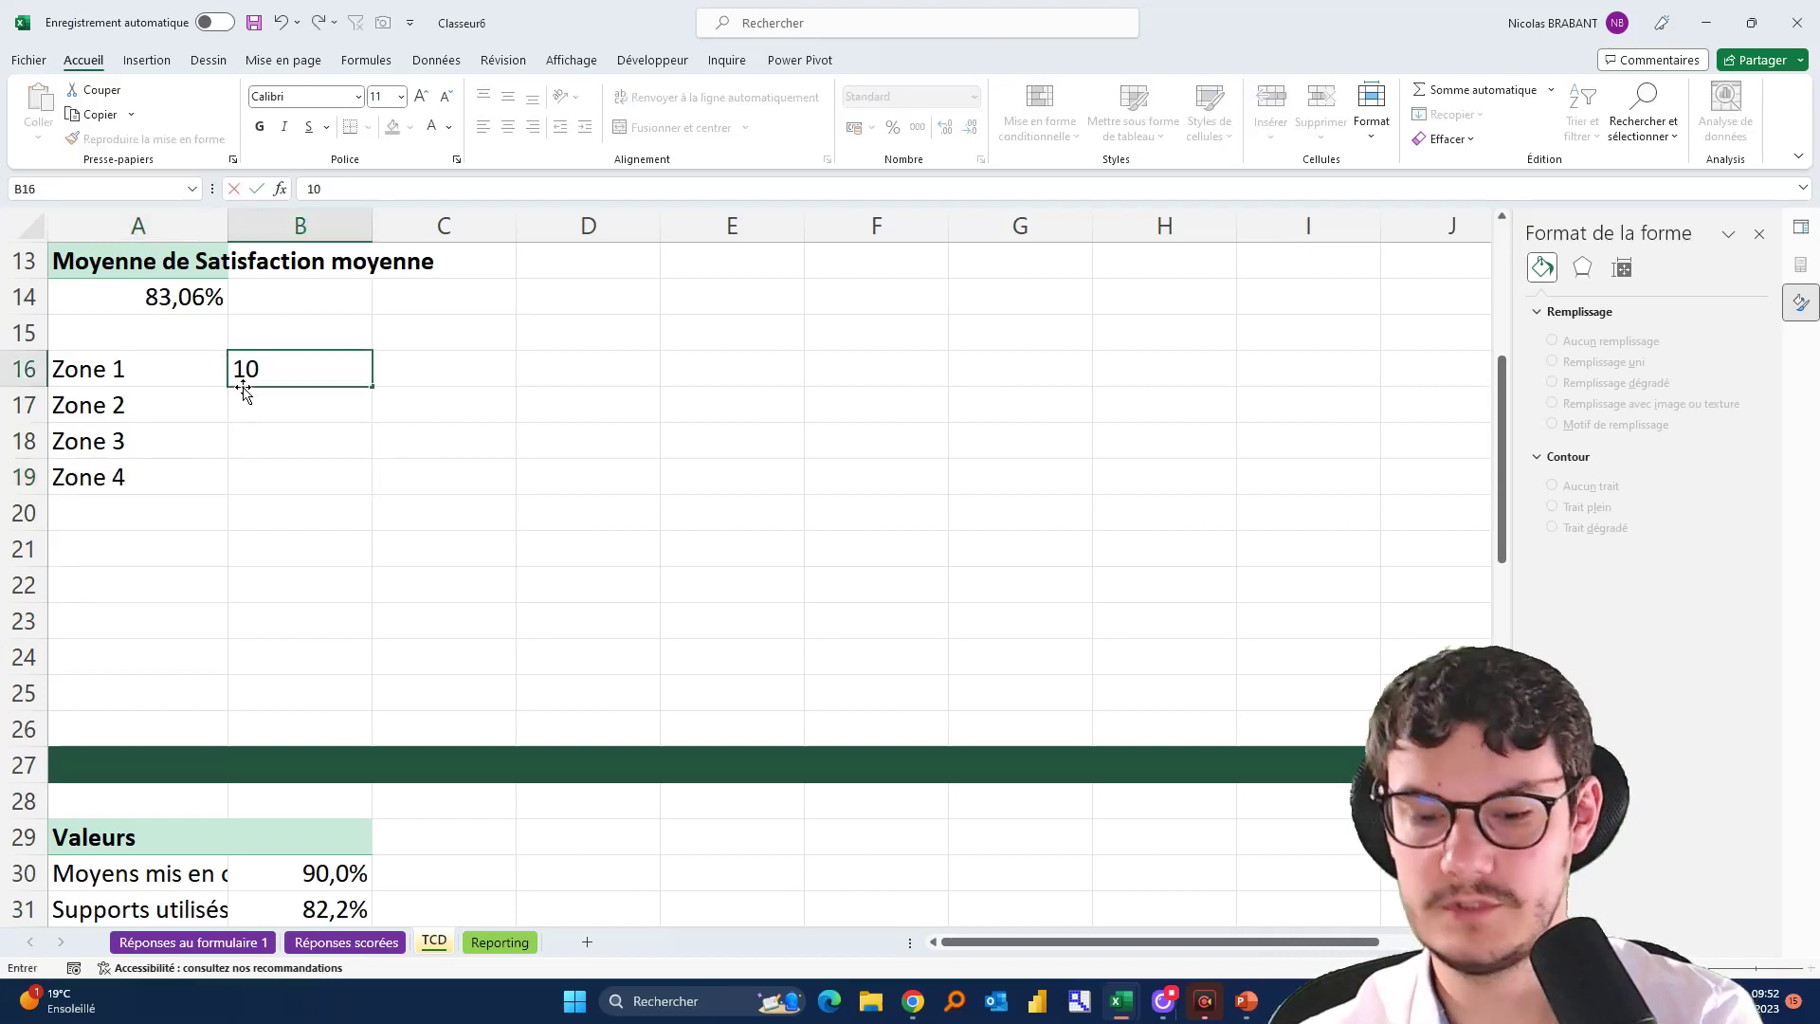
pyautogui.press('Return')
pyautogui.write('50')
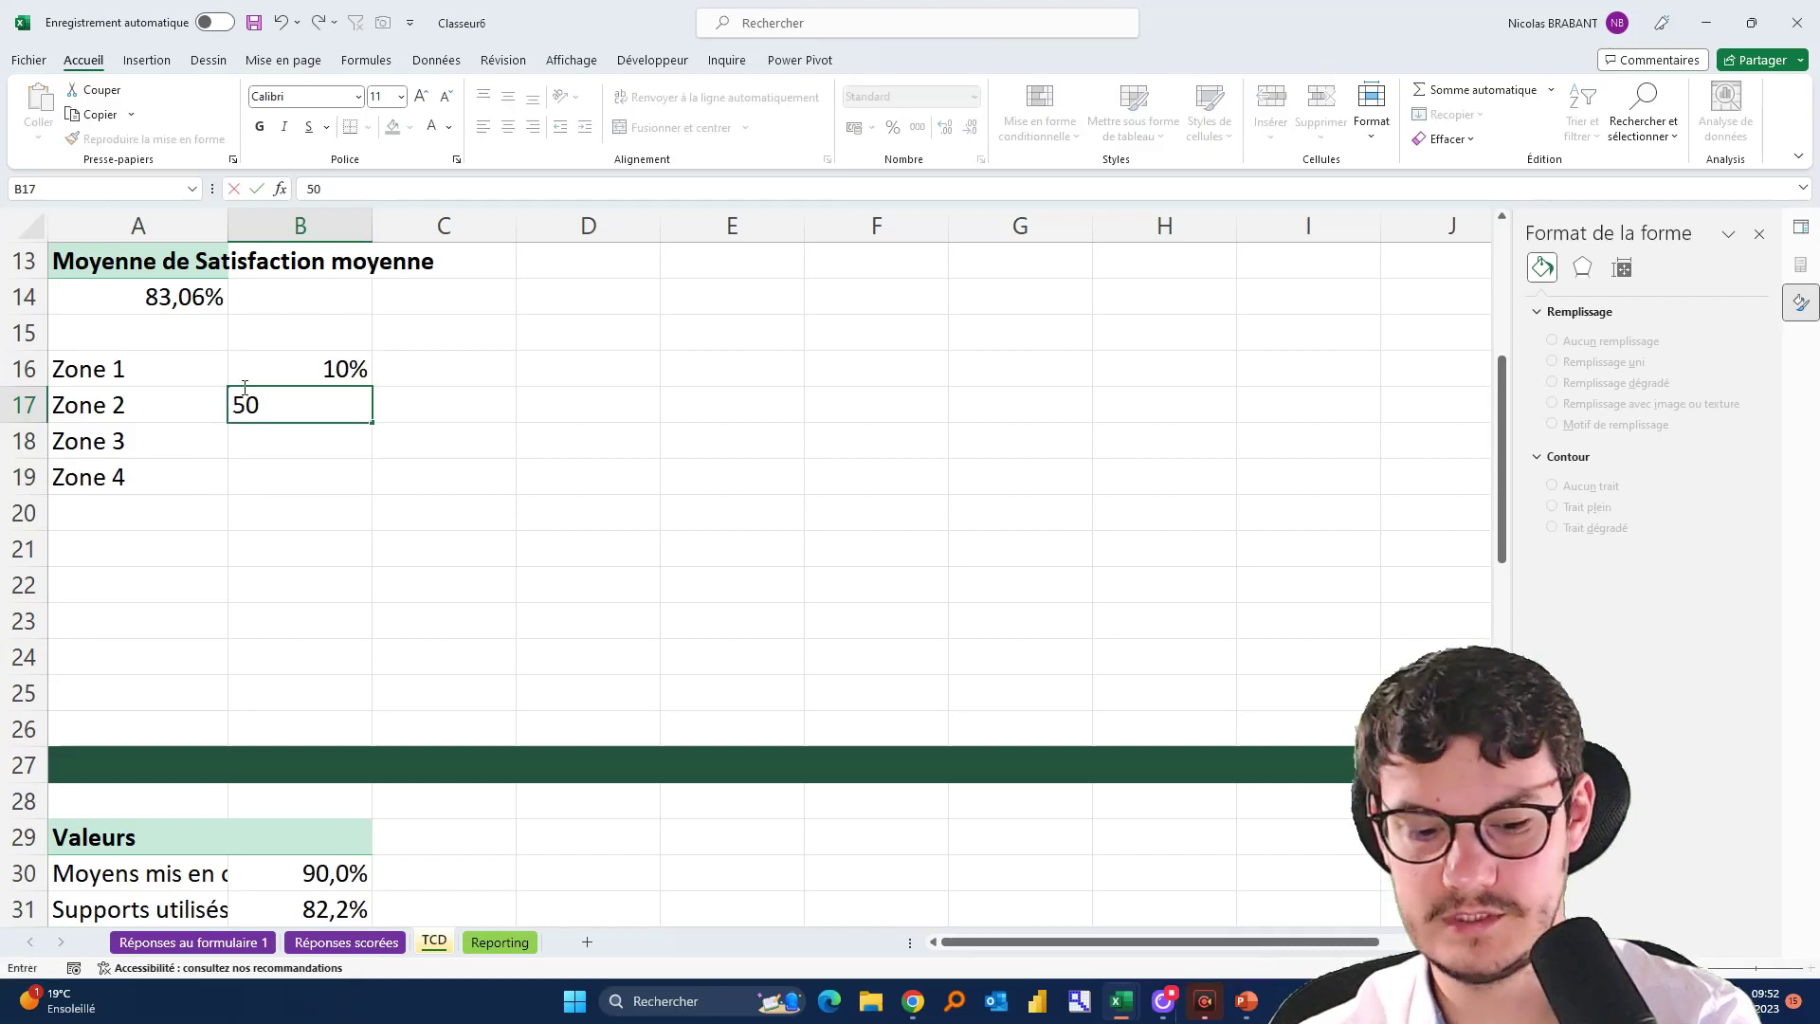
pyautogui.press('Return')
pyautogui.press('Up')
pyautogui.write('50%')
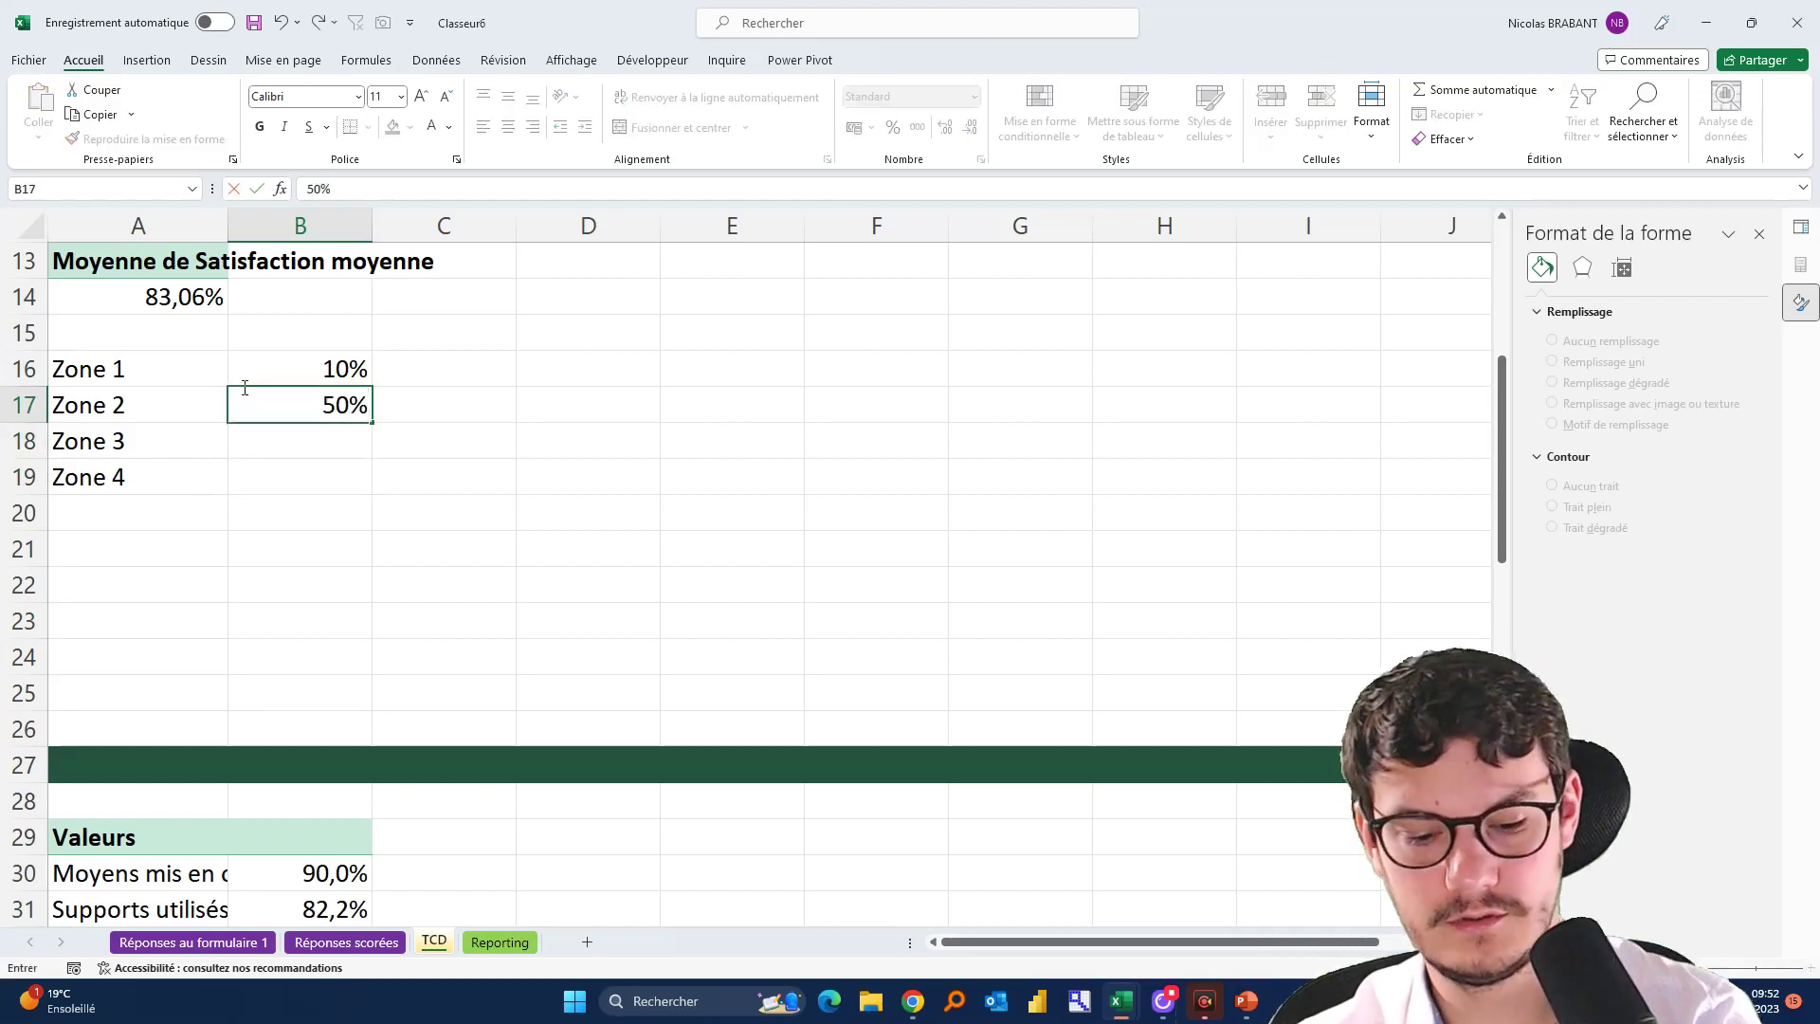
pyautogui.press('Return')
pyautogui.write('90%')
pyautogui.press('Return')
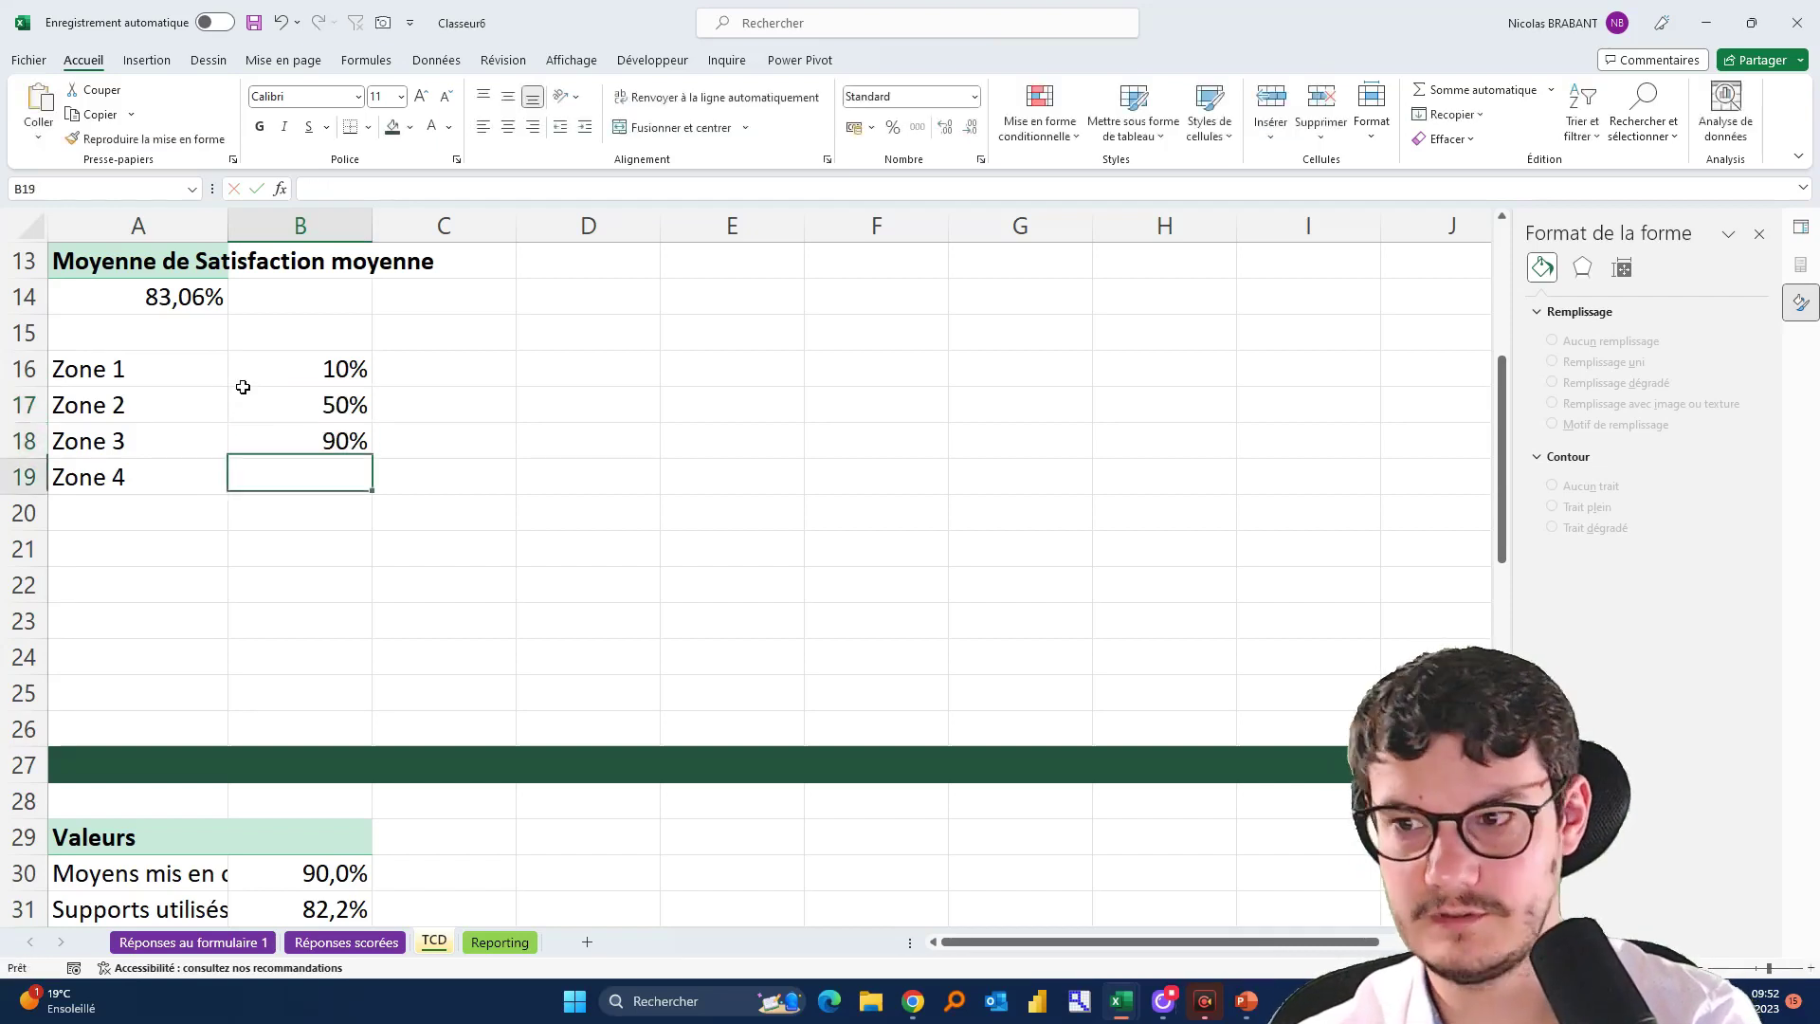
pyautogui.write('100%')
pyautogui.press('Return')
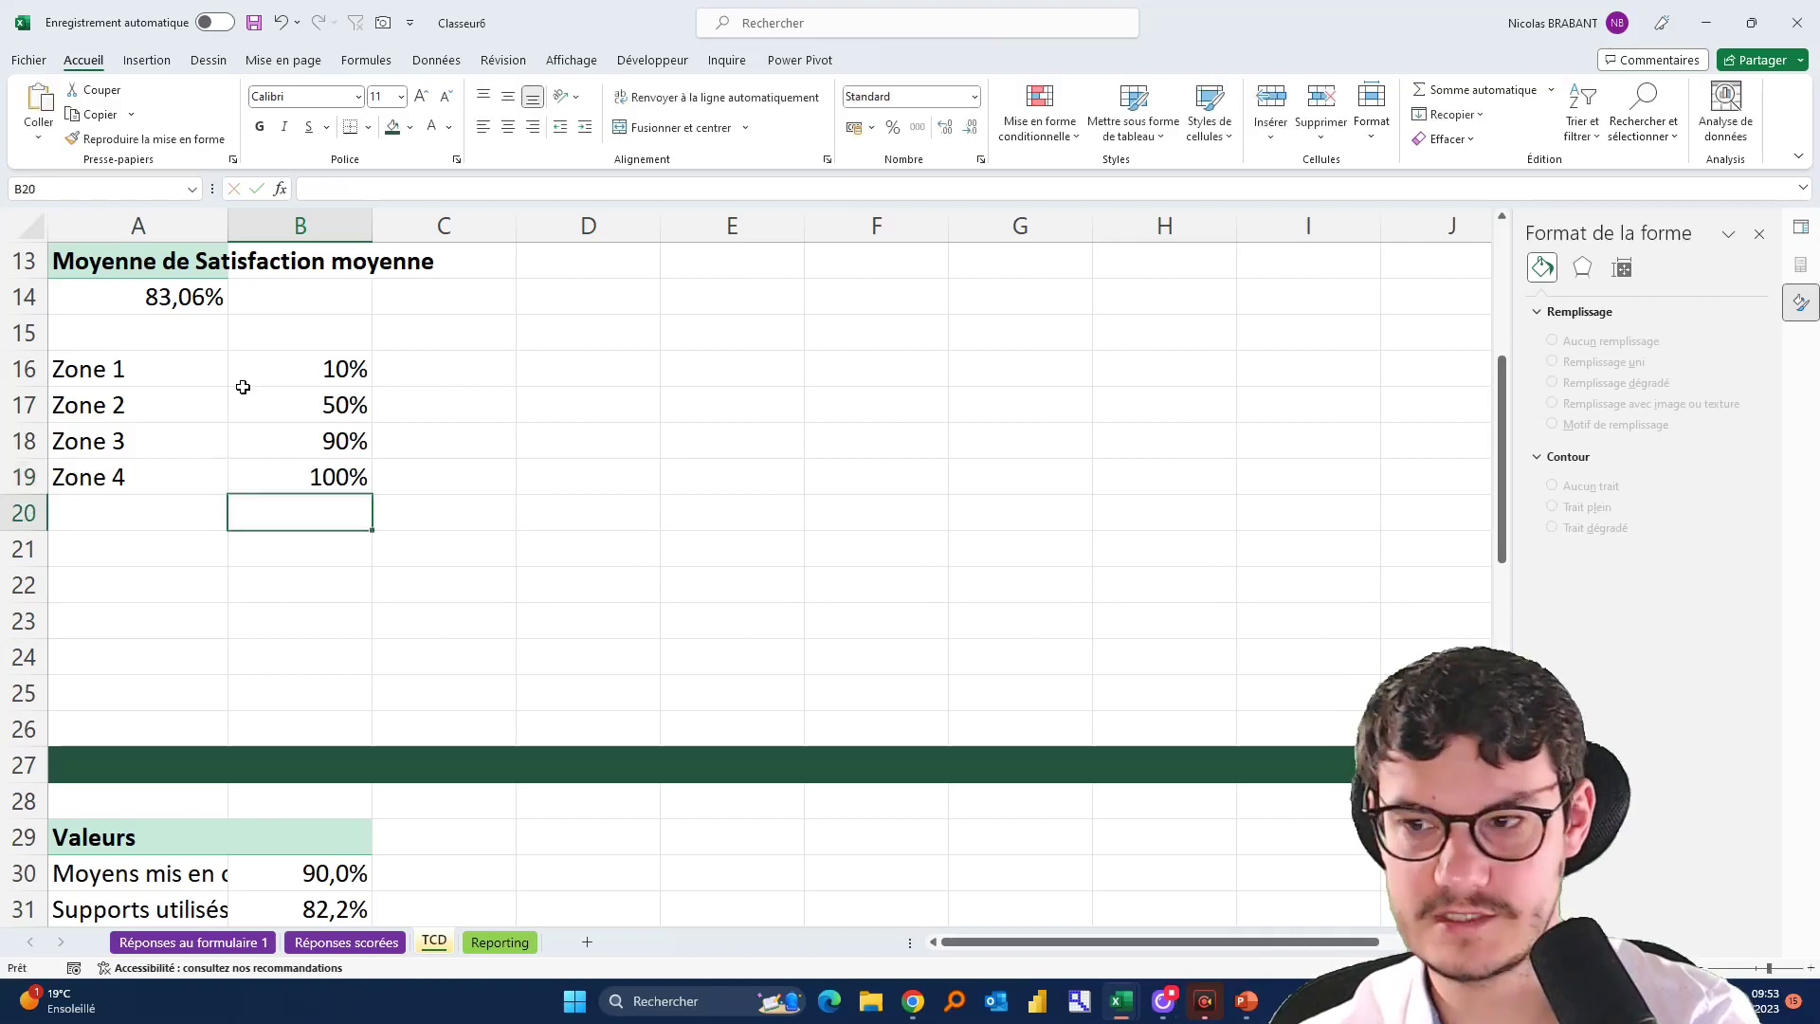
pyautogui.hotkey('alt', 'Tab')
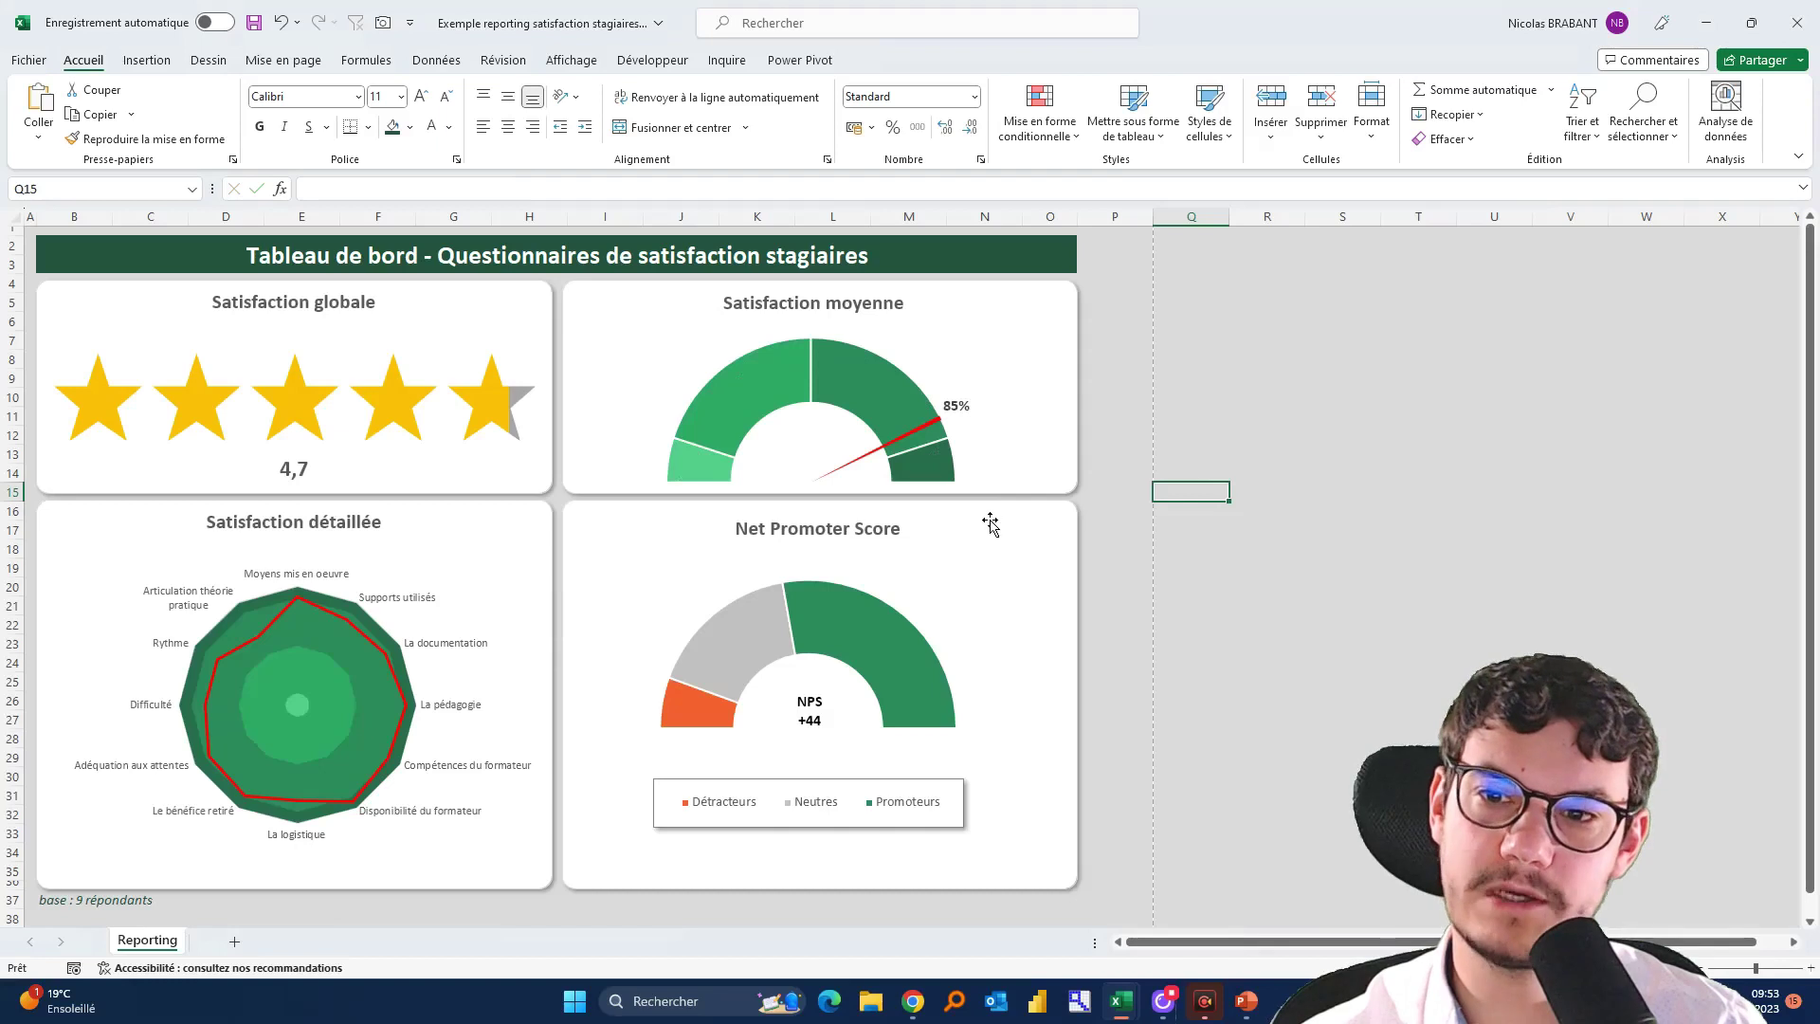
# Check the example gauge's data series, then label A20 'invisible' in Classeur6
pyautogui.click(871, 374)
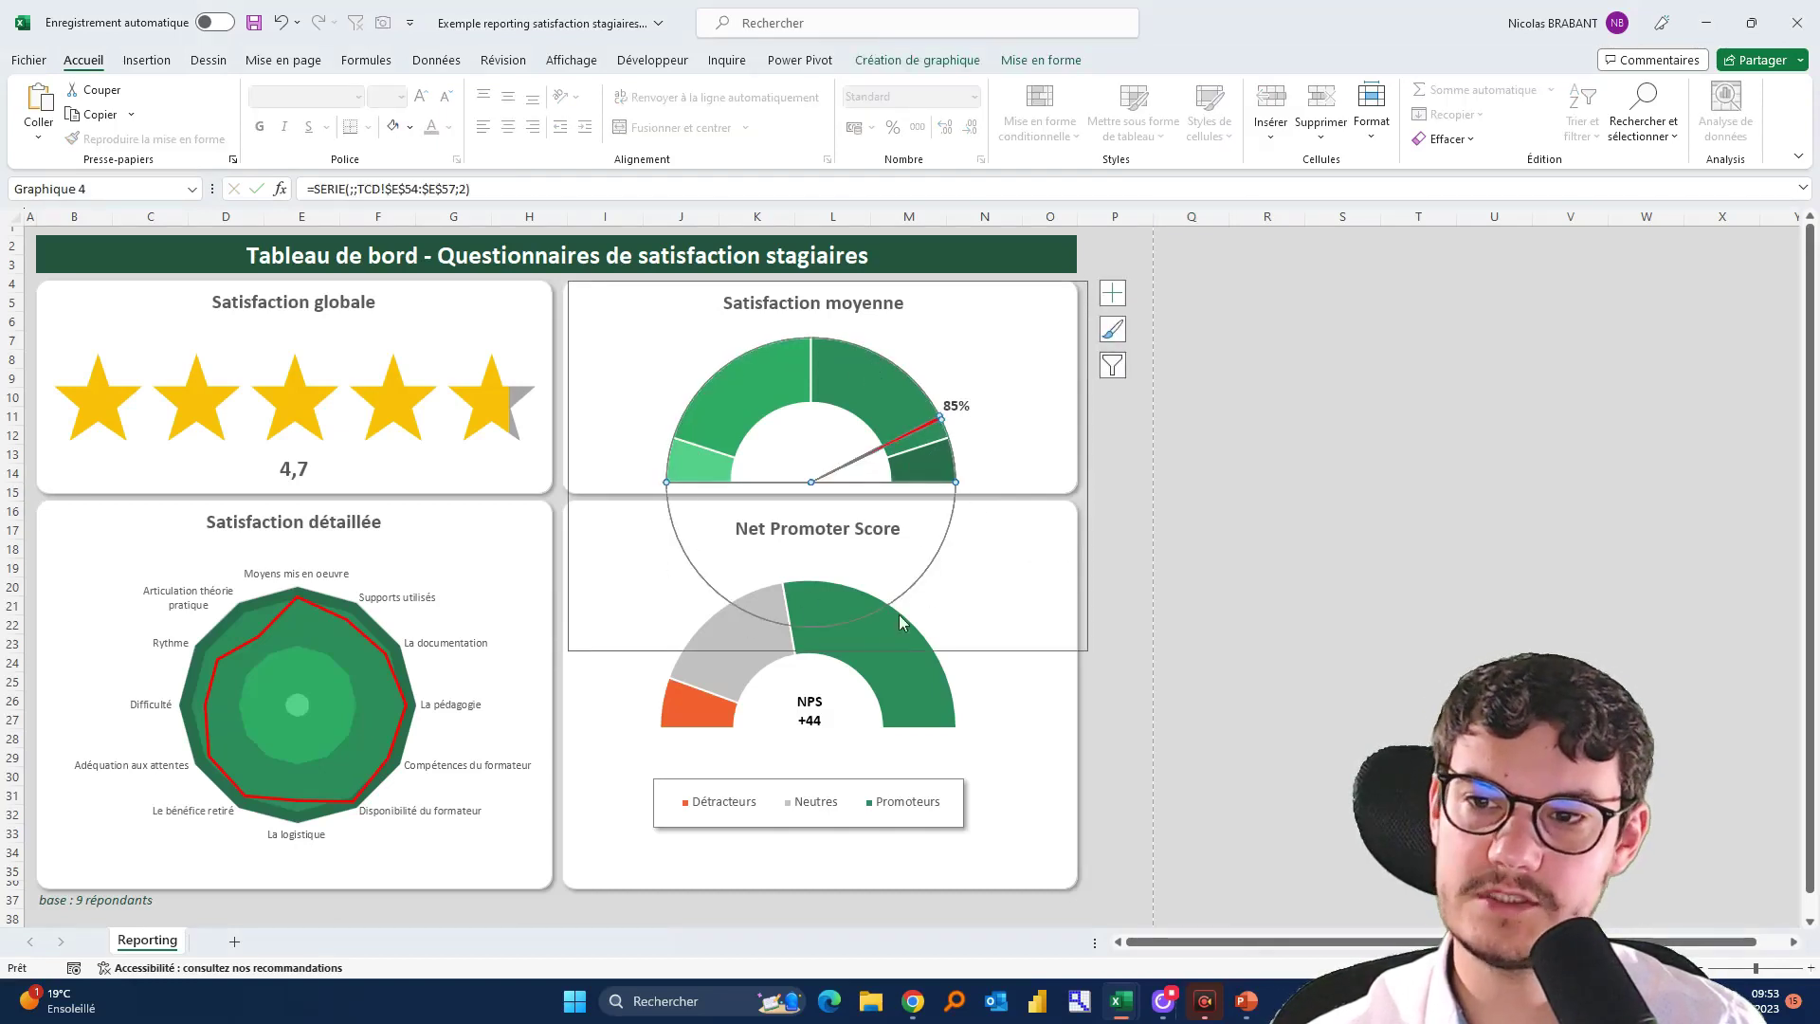
pyautogui.hotkey('alt', 'Tab')
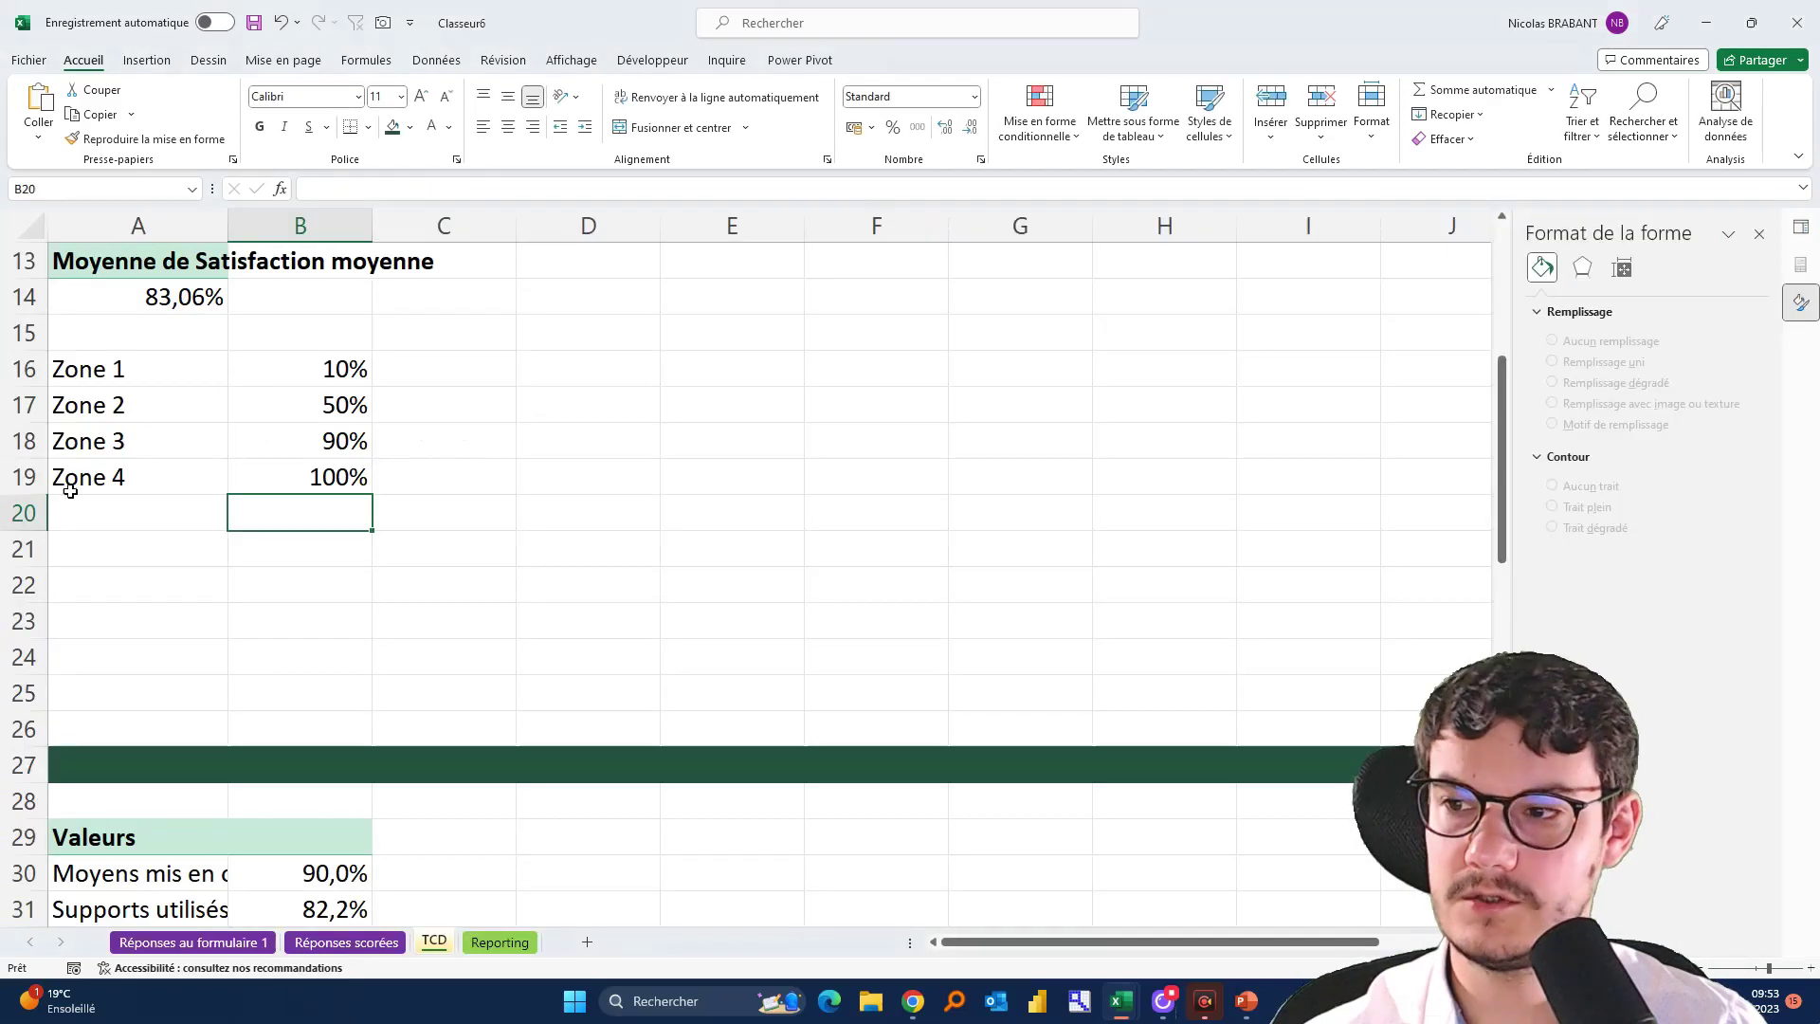
pyautogui.click(85, 501)
pyautogui.write('invisible')
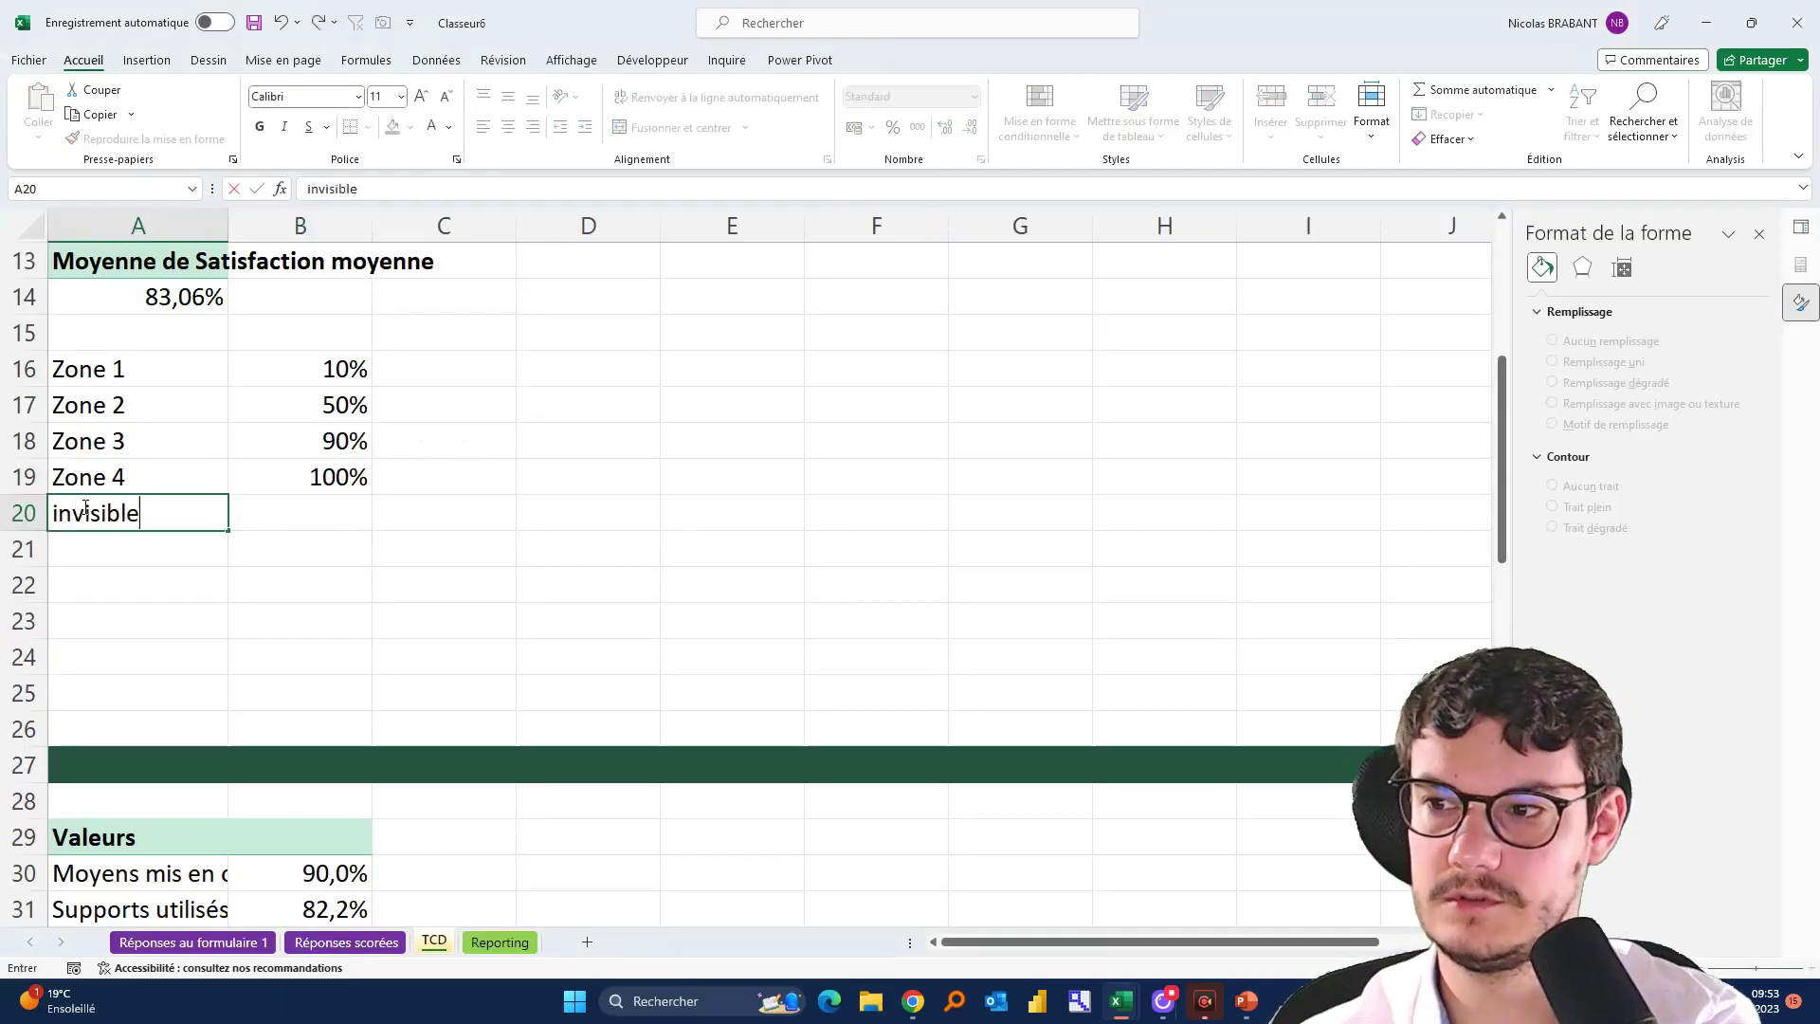
pyautogui.press('Tab')
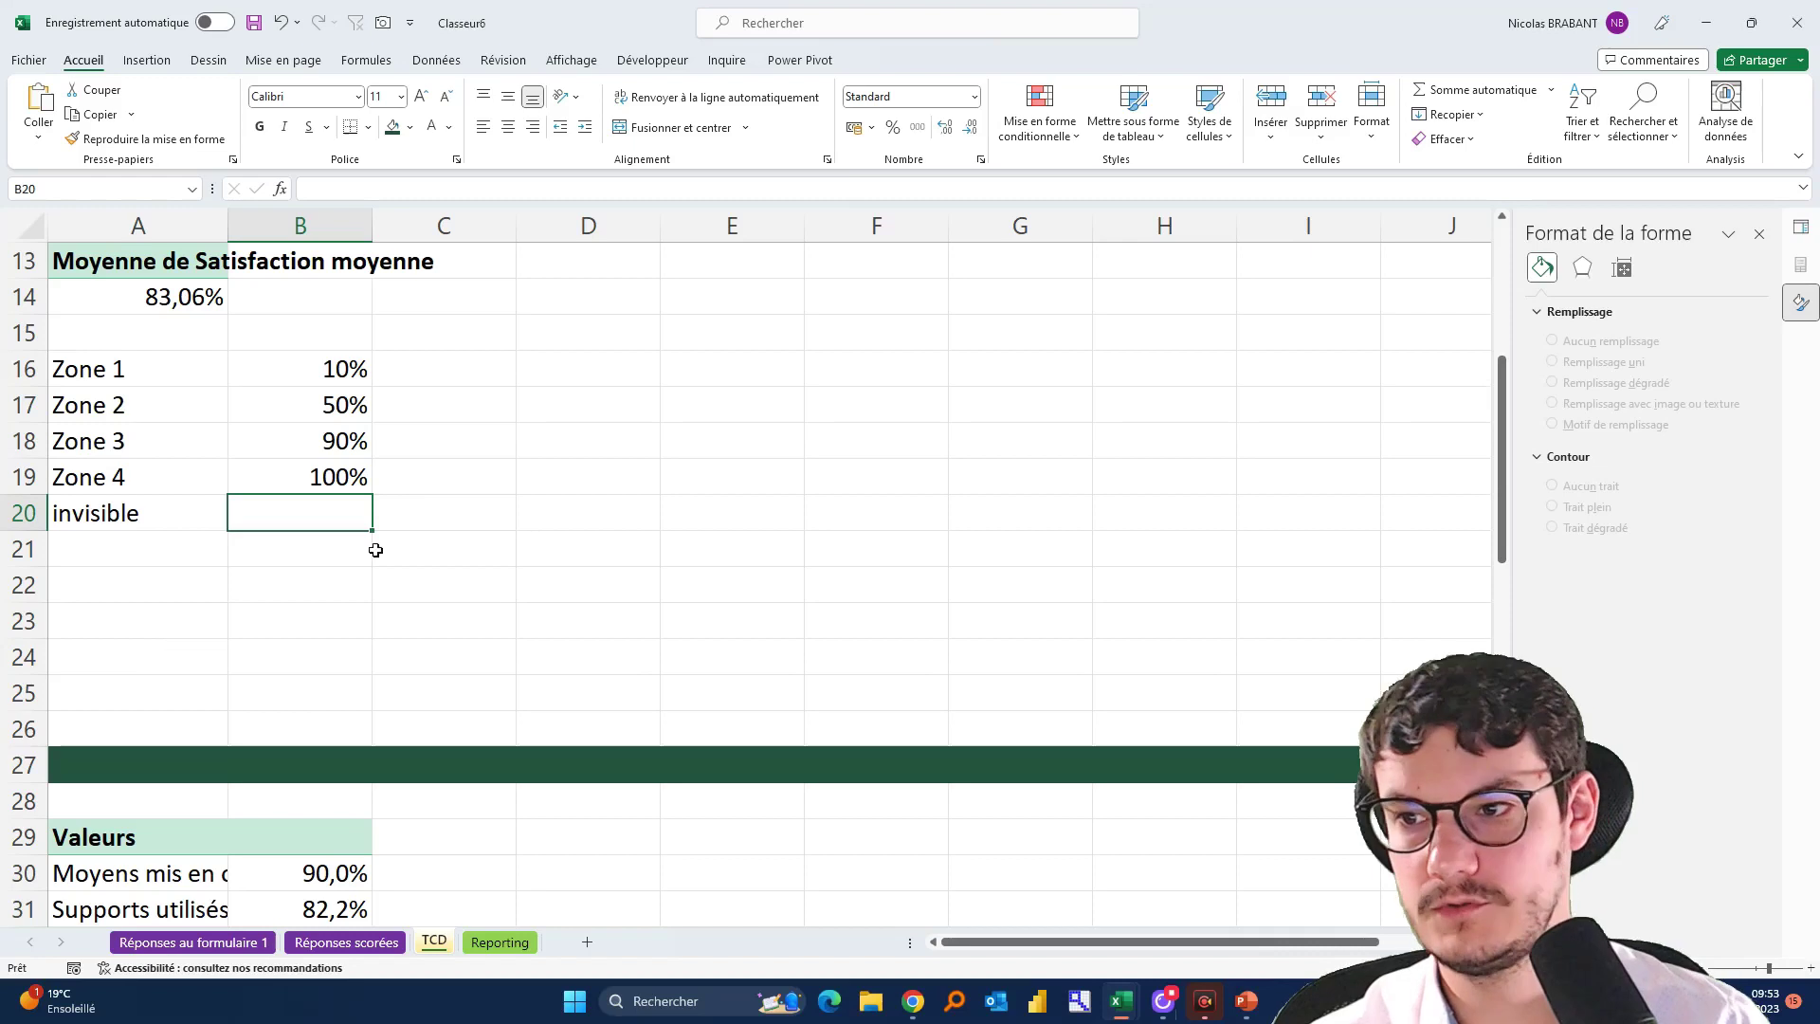
# Change Zones 2–4 to 40%, 40%, 10%, give the invisible row 100%, and select the table
pyautogui.click(305, 366)
pyautogui.click(324, 405)
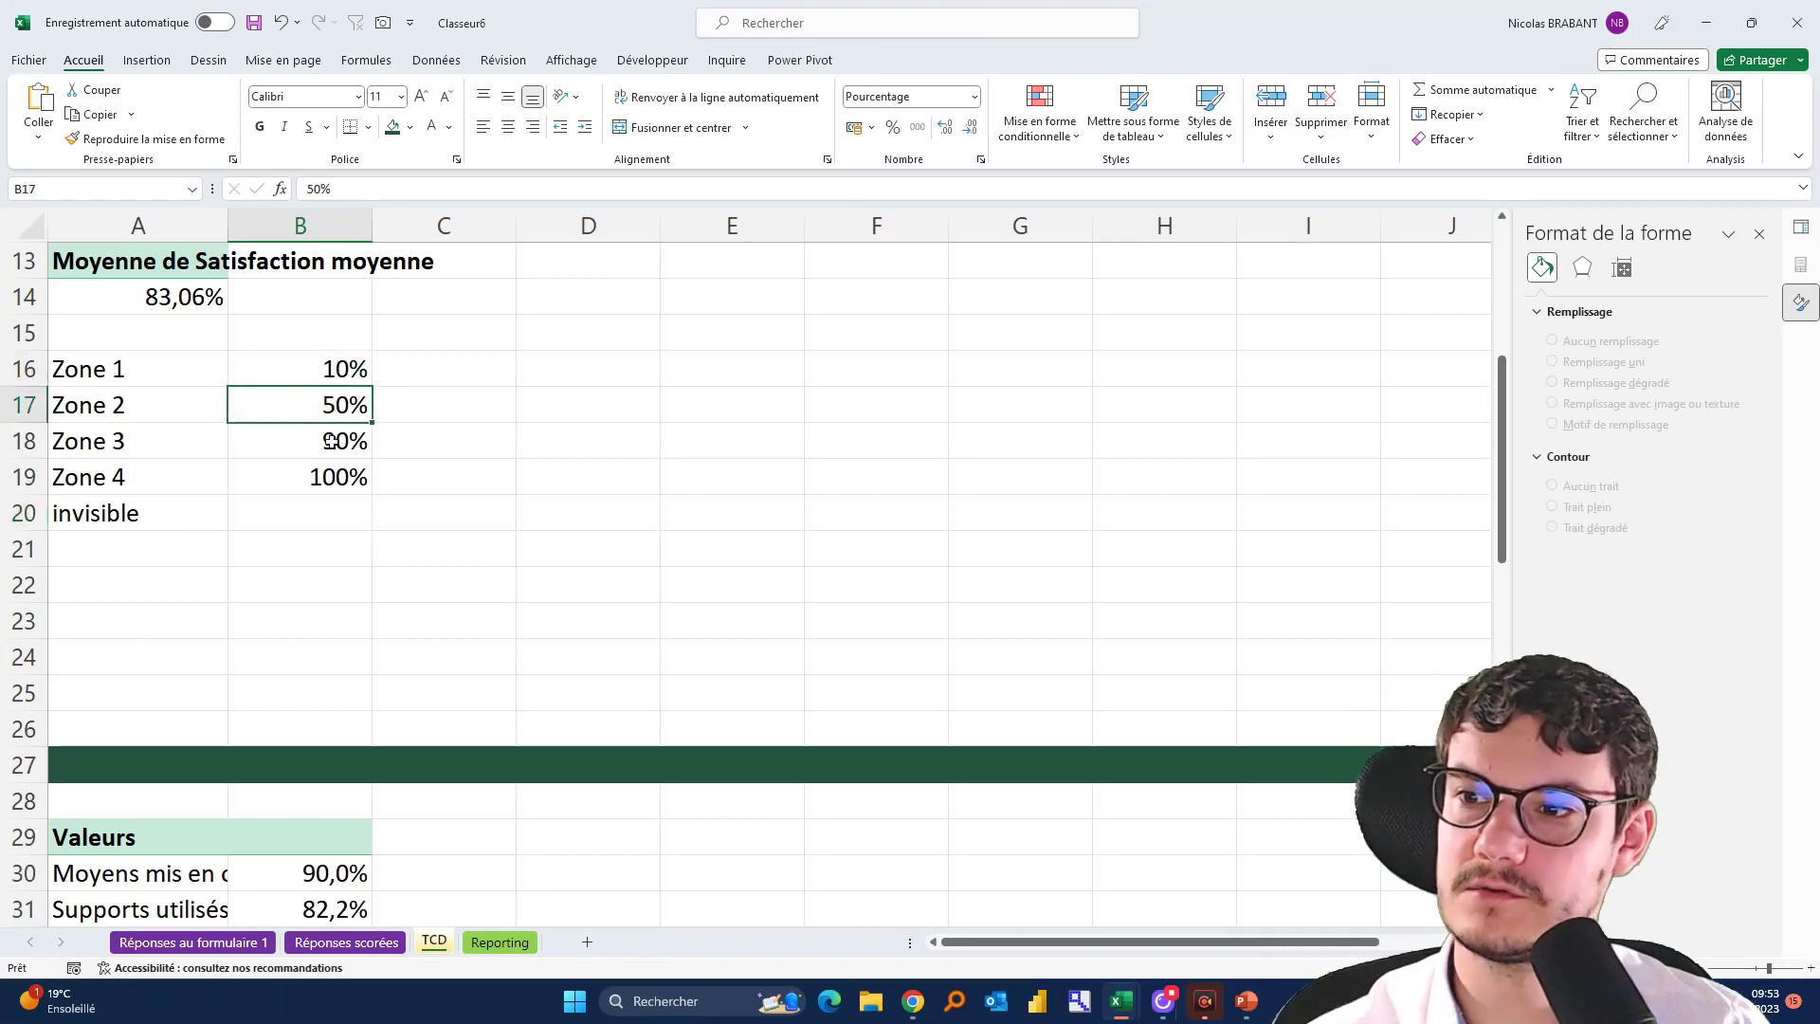
pyautogui.click(334, 445)
pyautogui.click(319, 477)
pyautogui.click(322, 403)
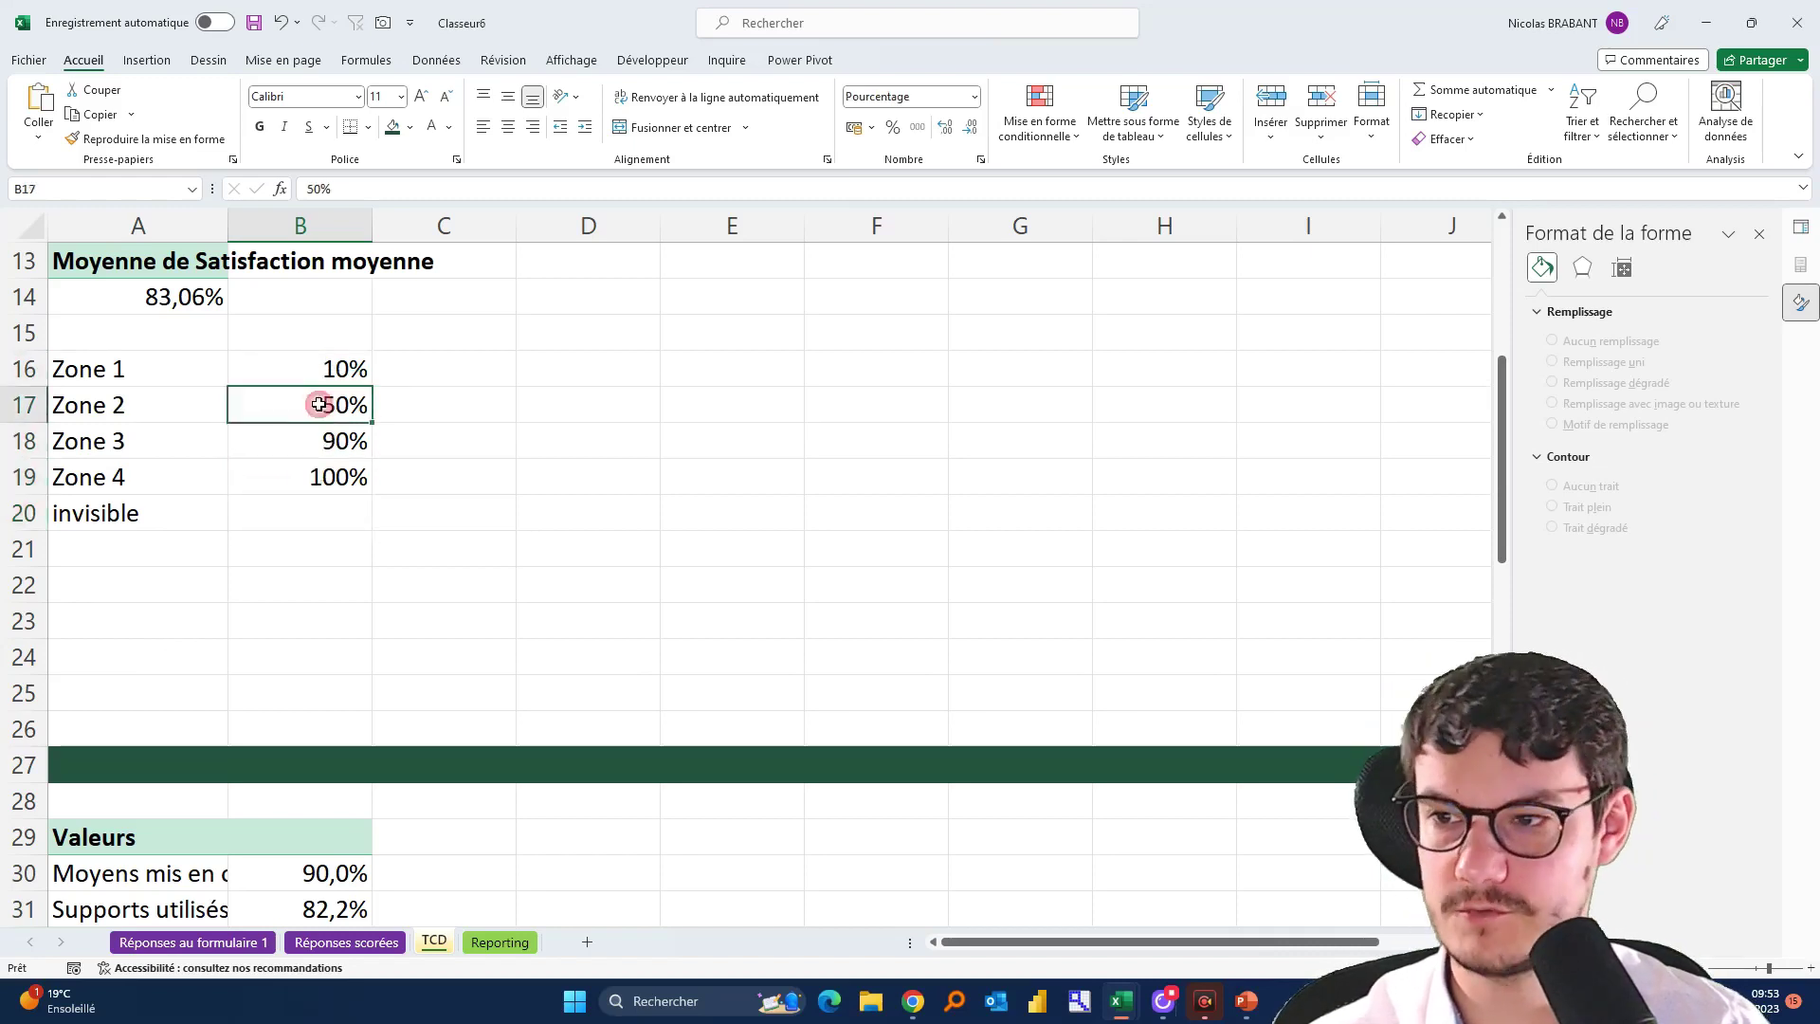
pyautogui.write('40')
pyautogui.press('Return')
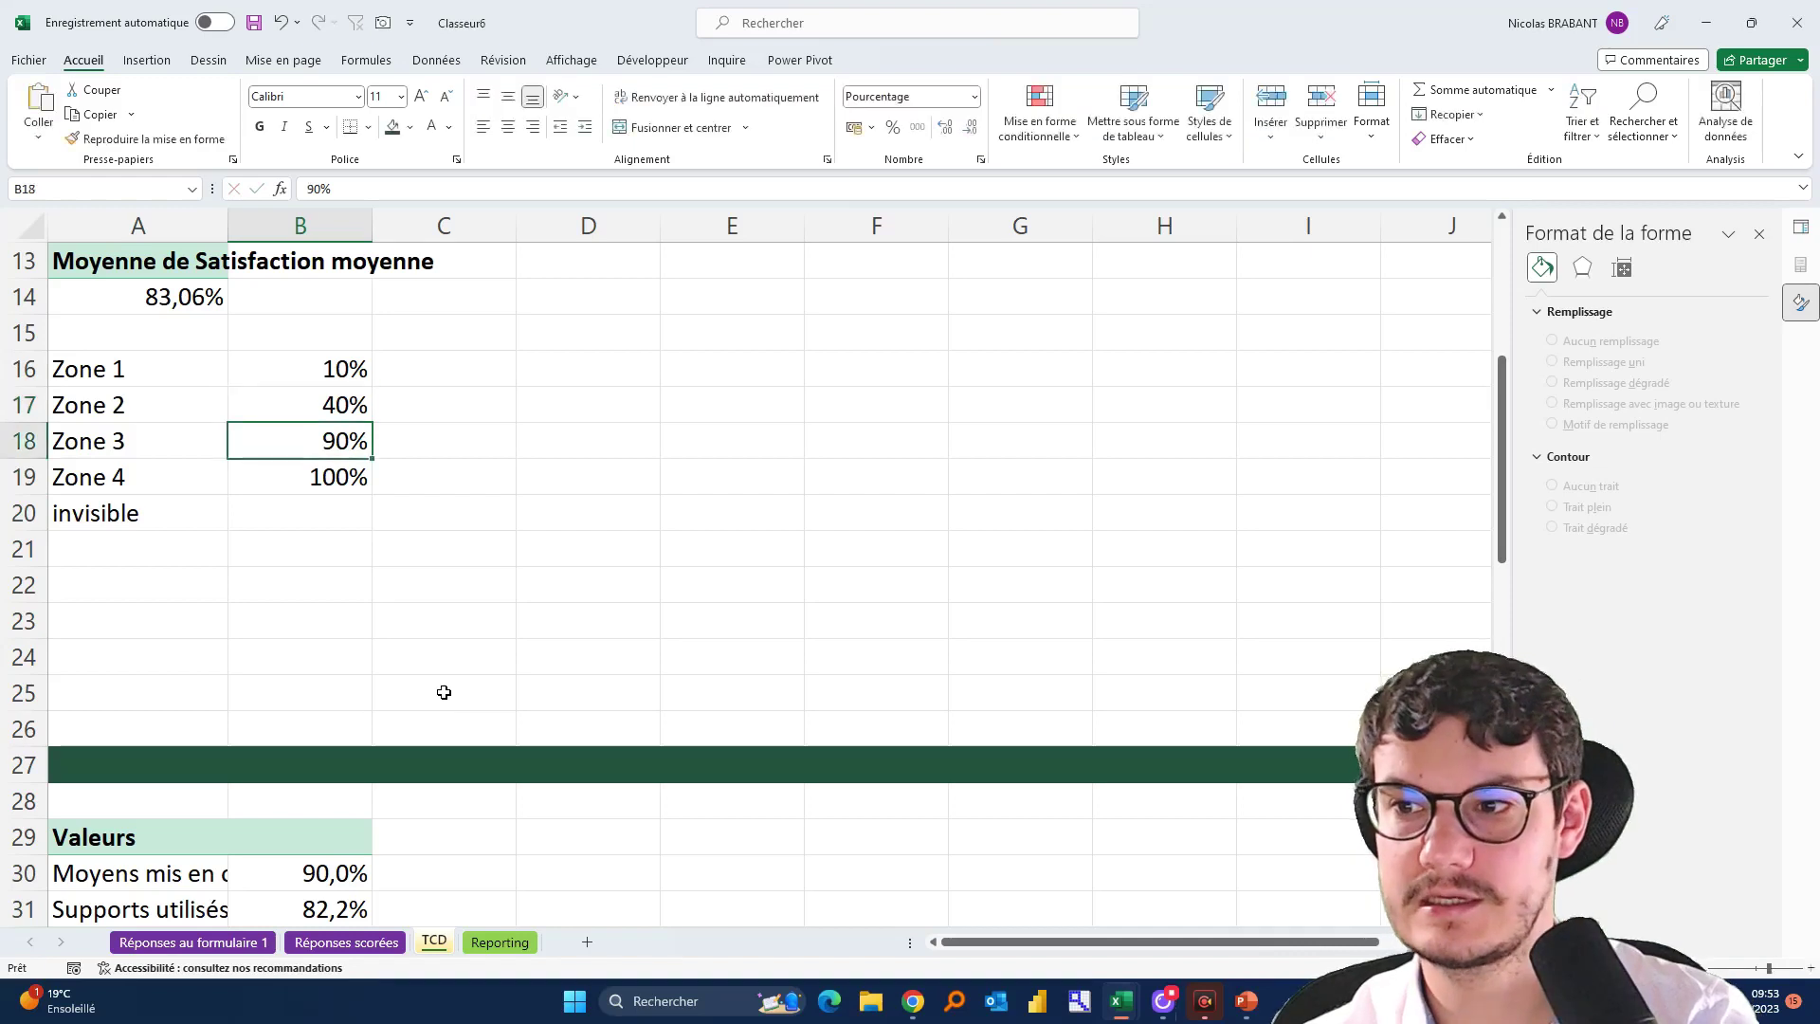
pyautogui.write('40')
pyautogui.press('Return')
pyautogui.write('10')
pyautogui.press('Return')
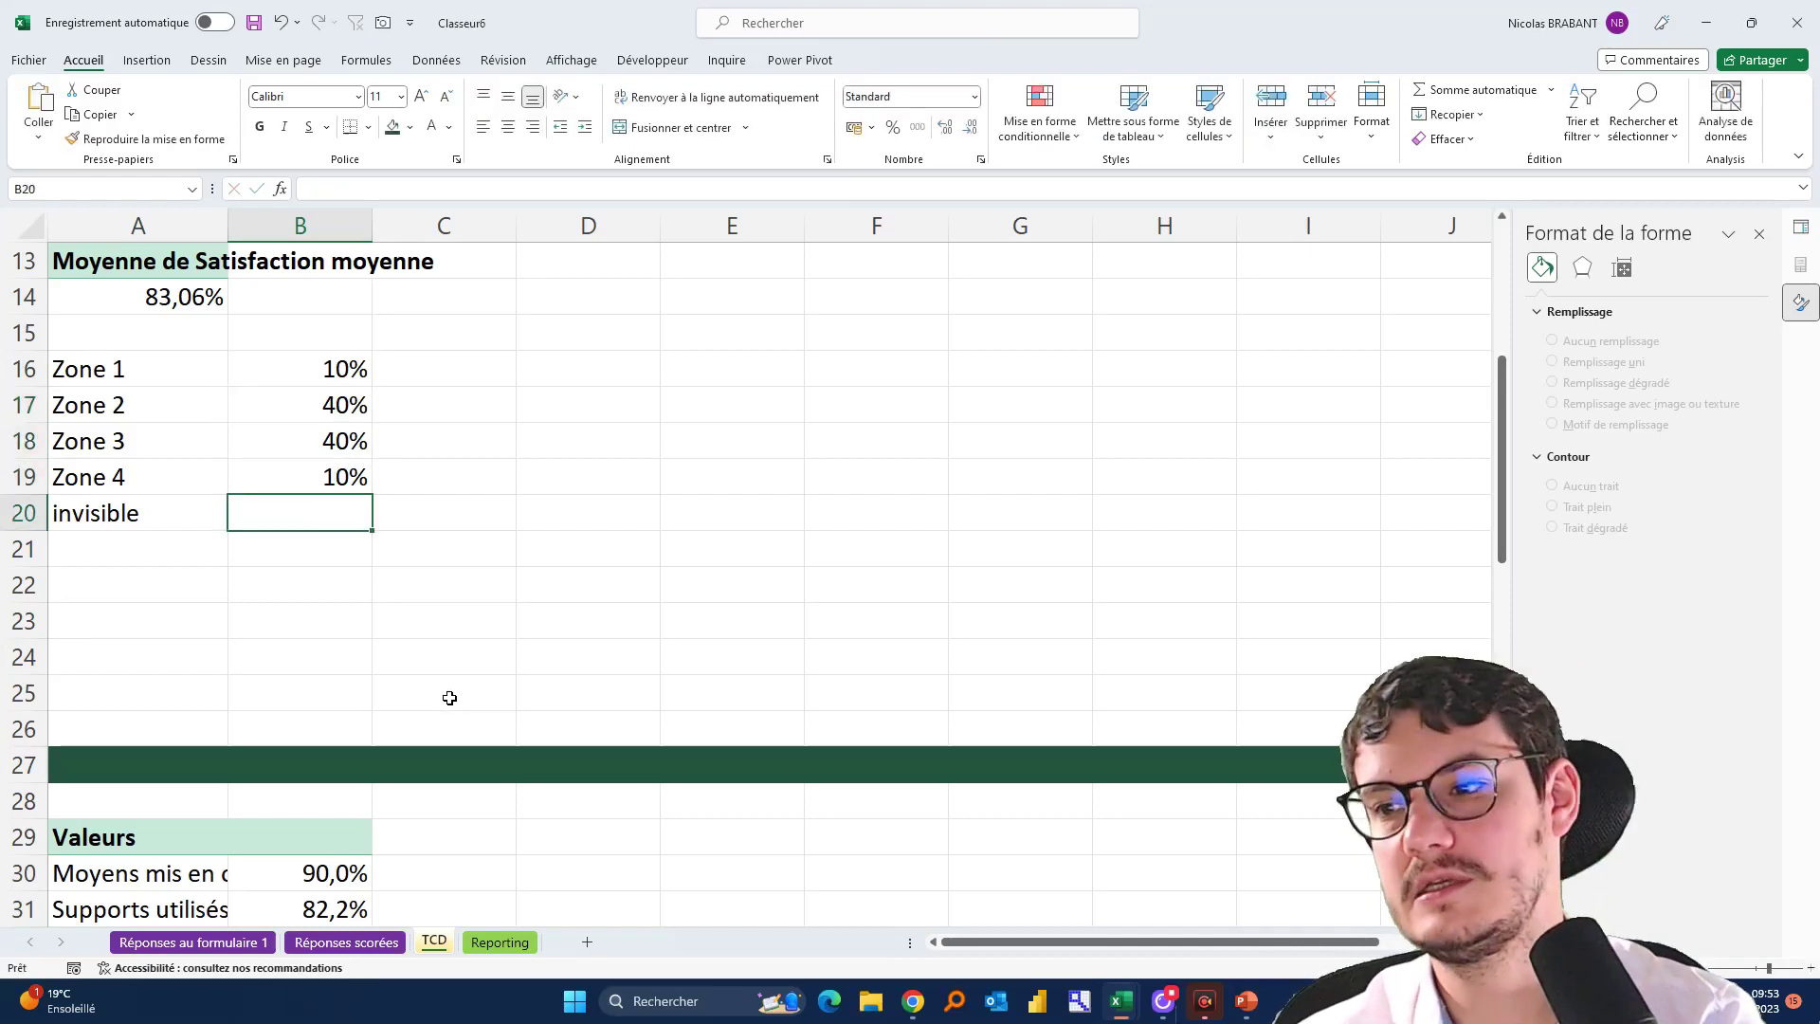
pyautogui.write('100')
pyautogui.press('Return')
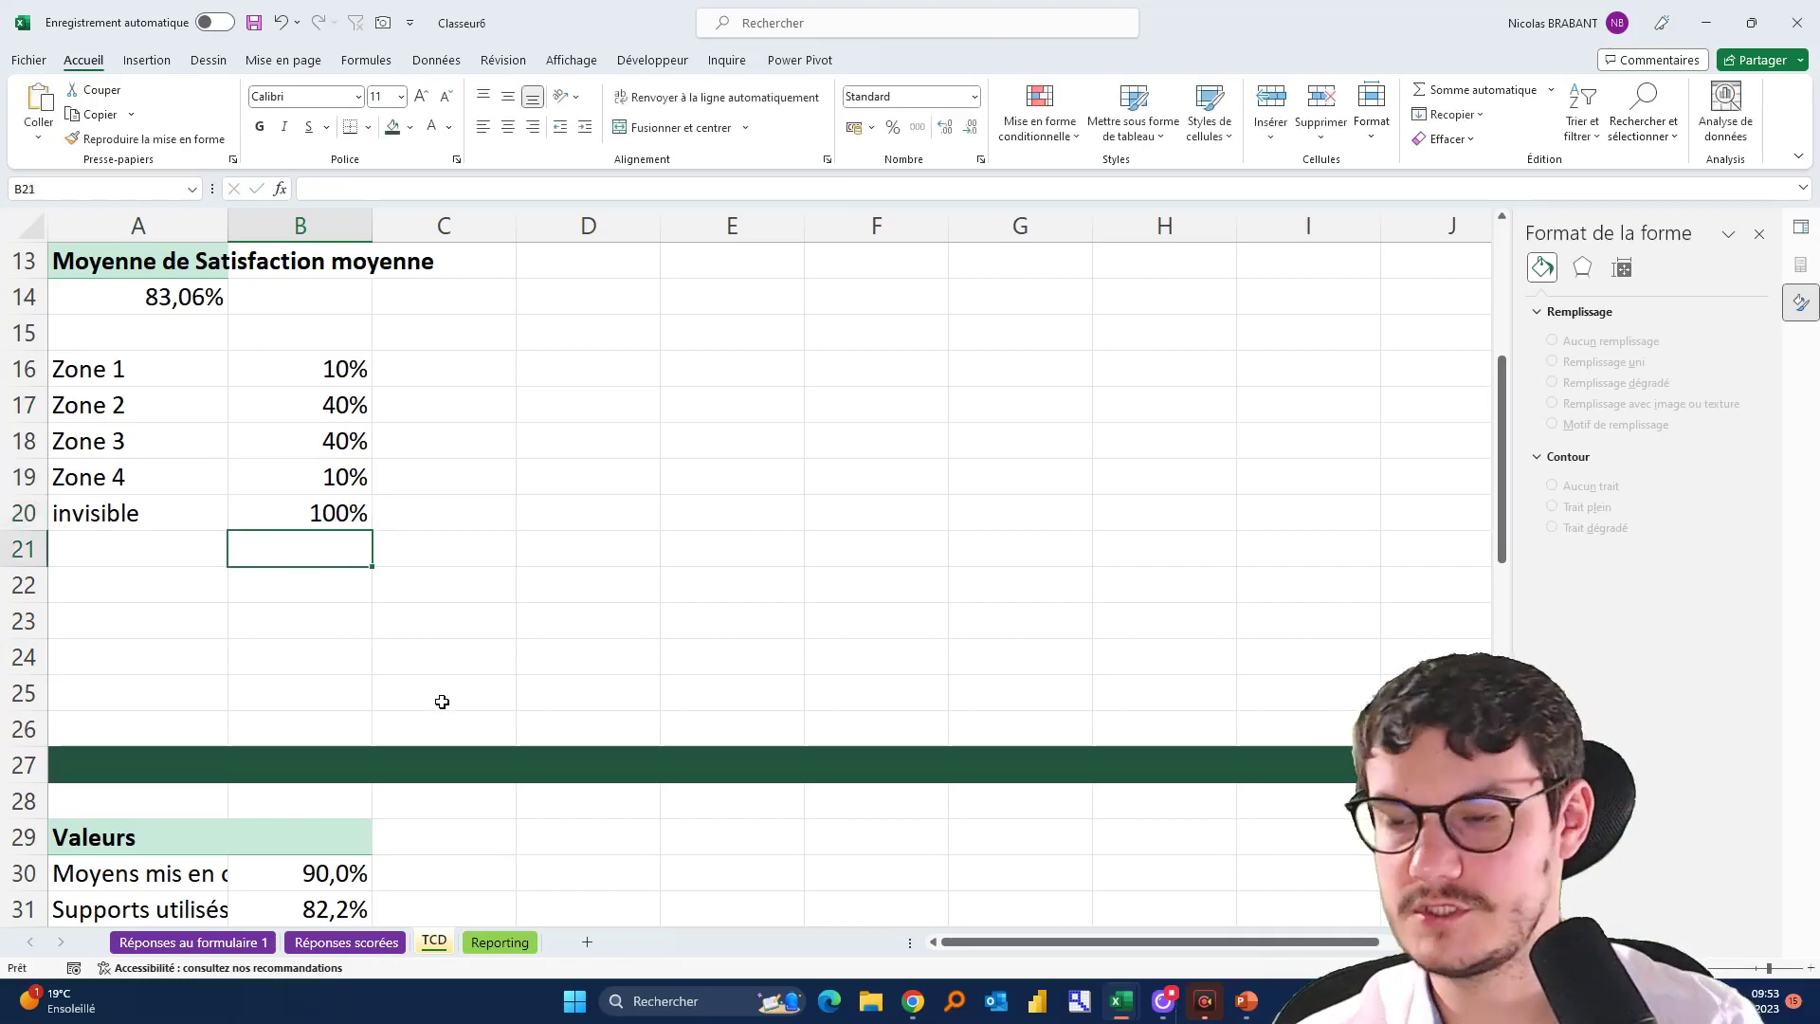
pyautogui.moveTo(303, 358); pyautogui.dragTo(279, 495)
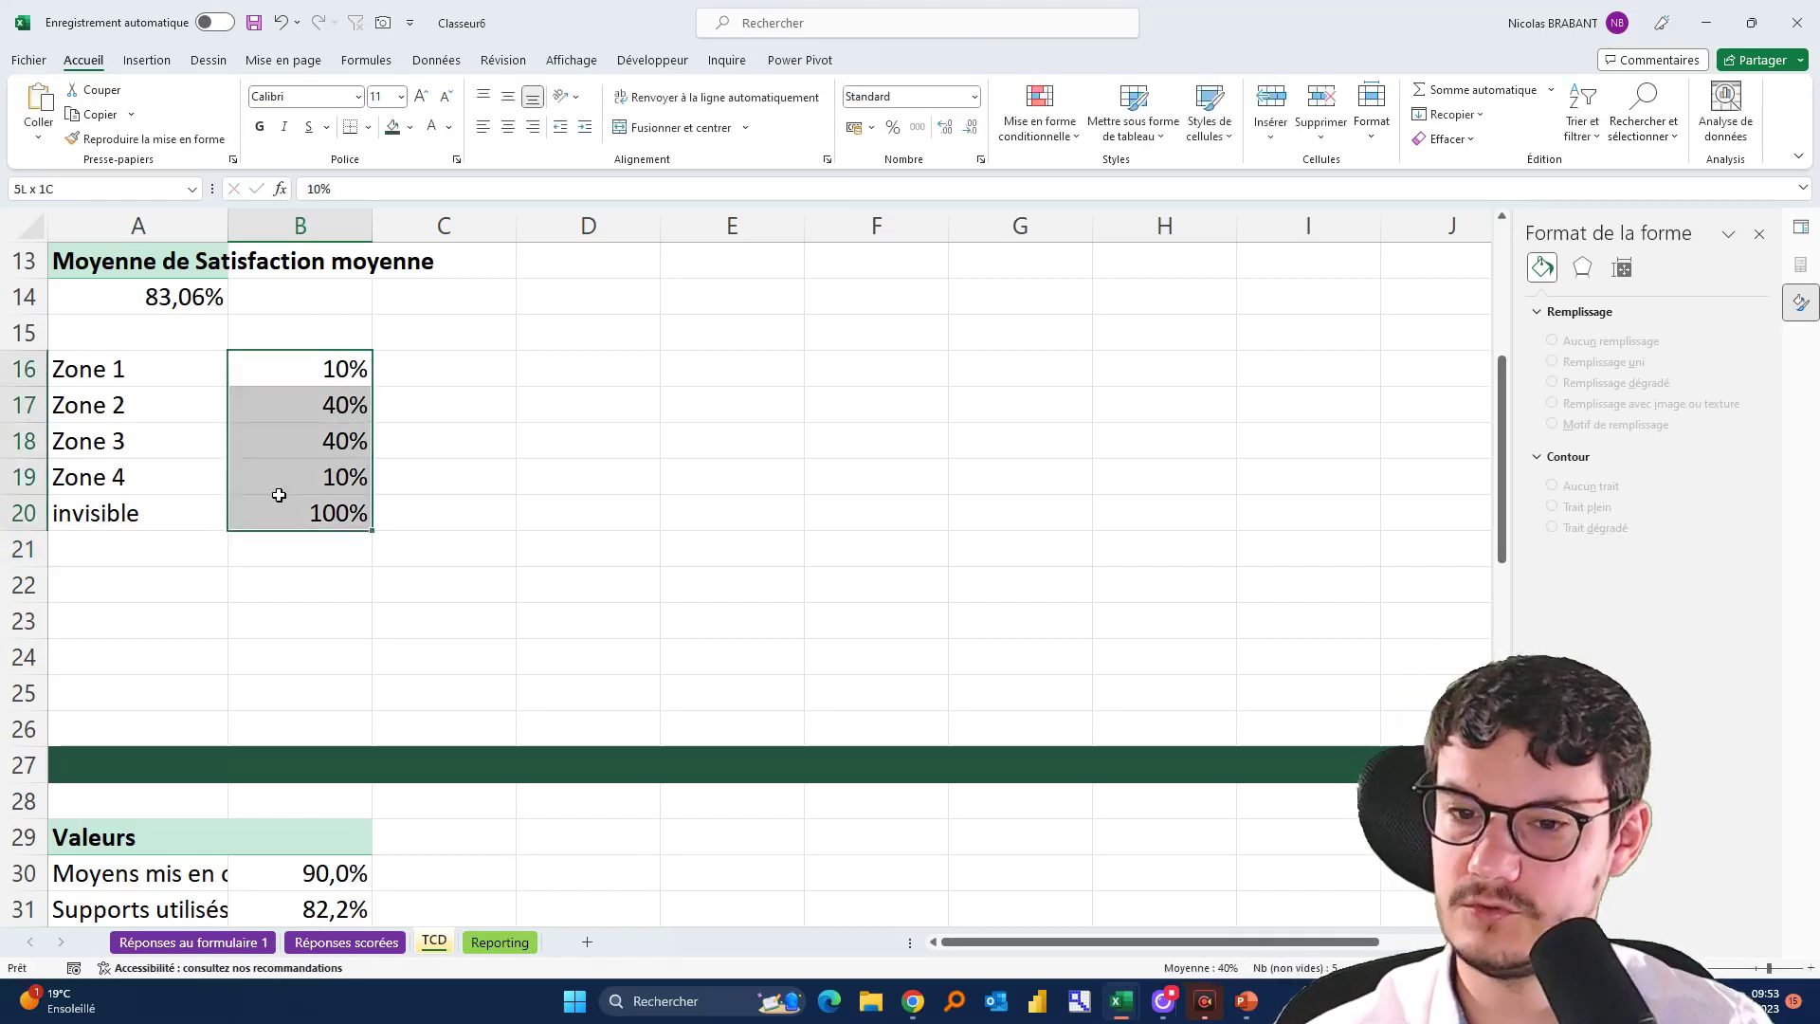
pyautogui.moveTo(189, 367); pyautogui.dragTo(286, 496)
# Insert a doughnut chart of the zone table
pyautogui.click(122, 68)
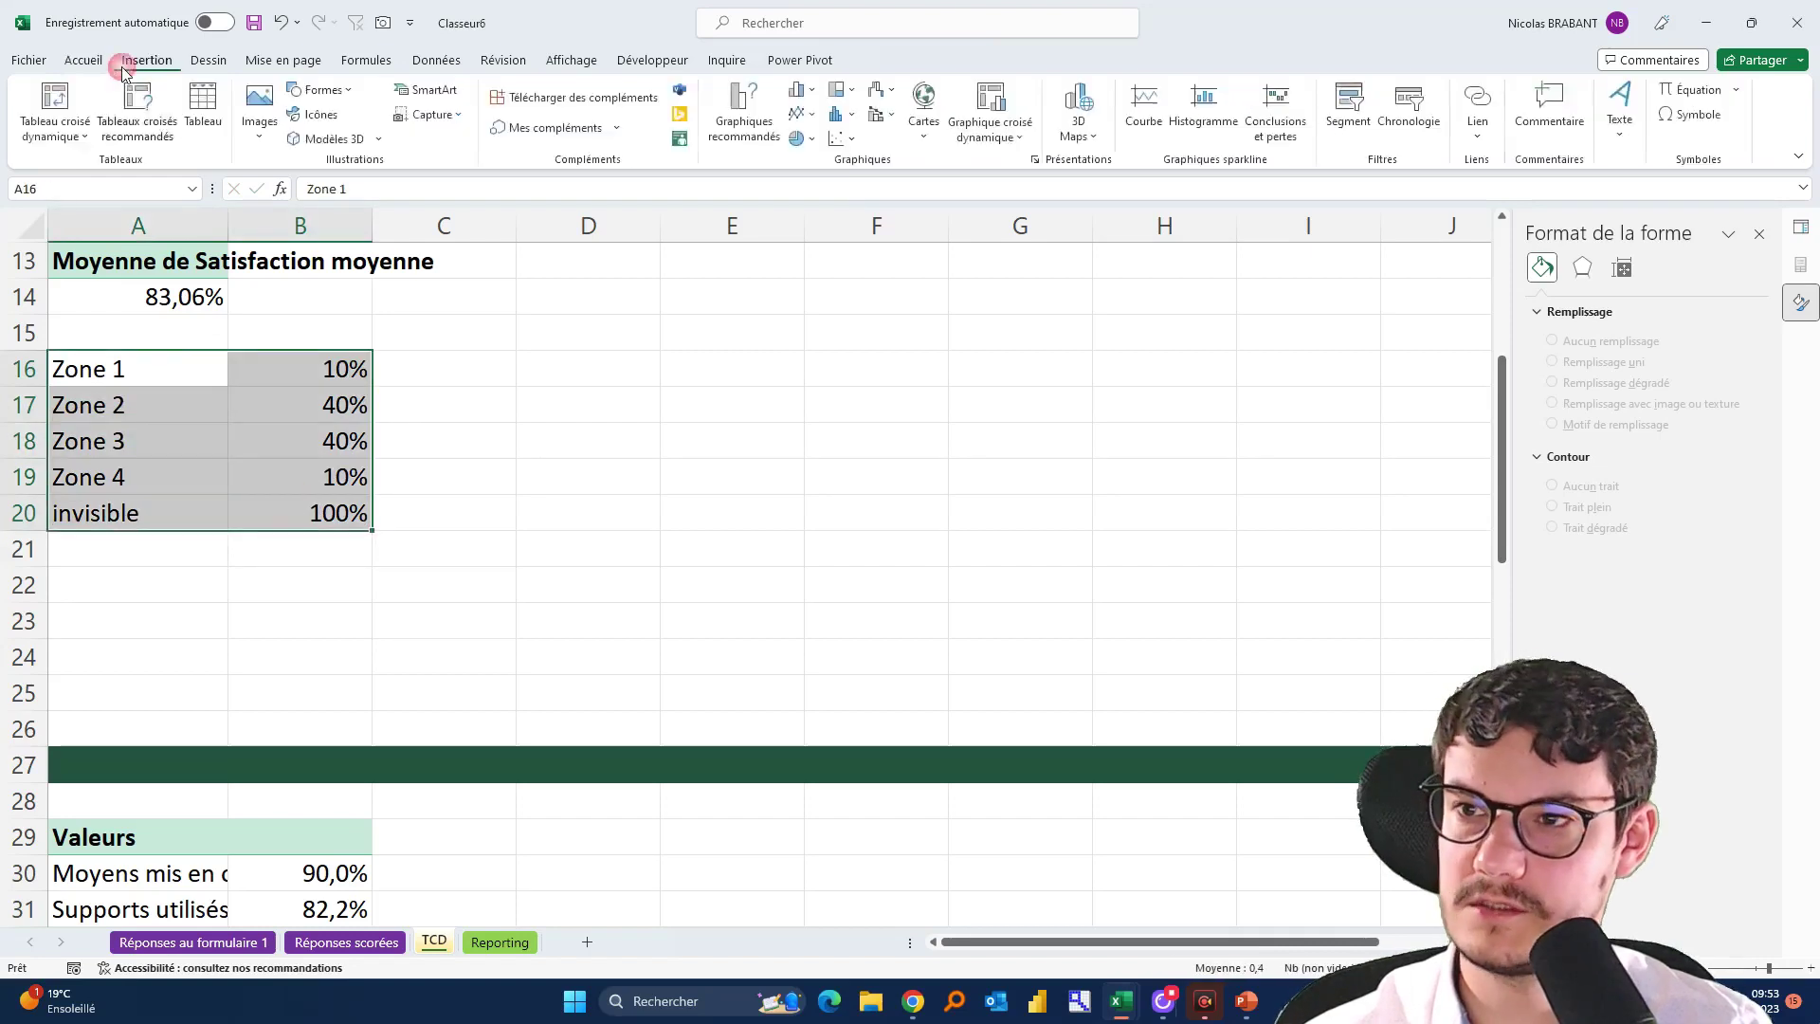
pyautogui.click(797, 141)
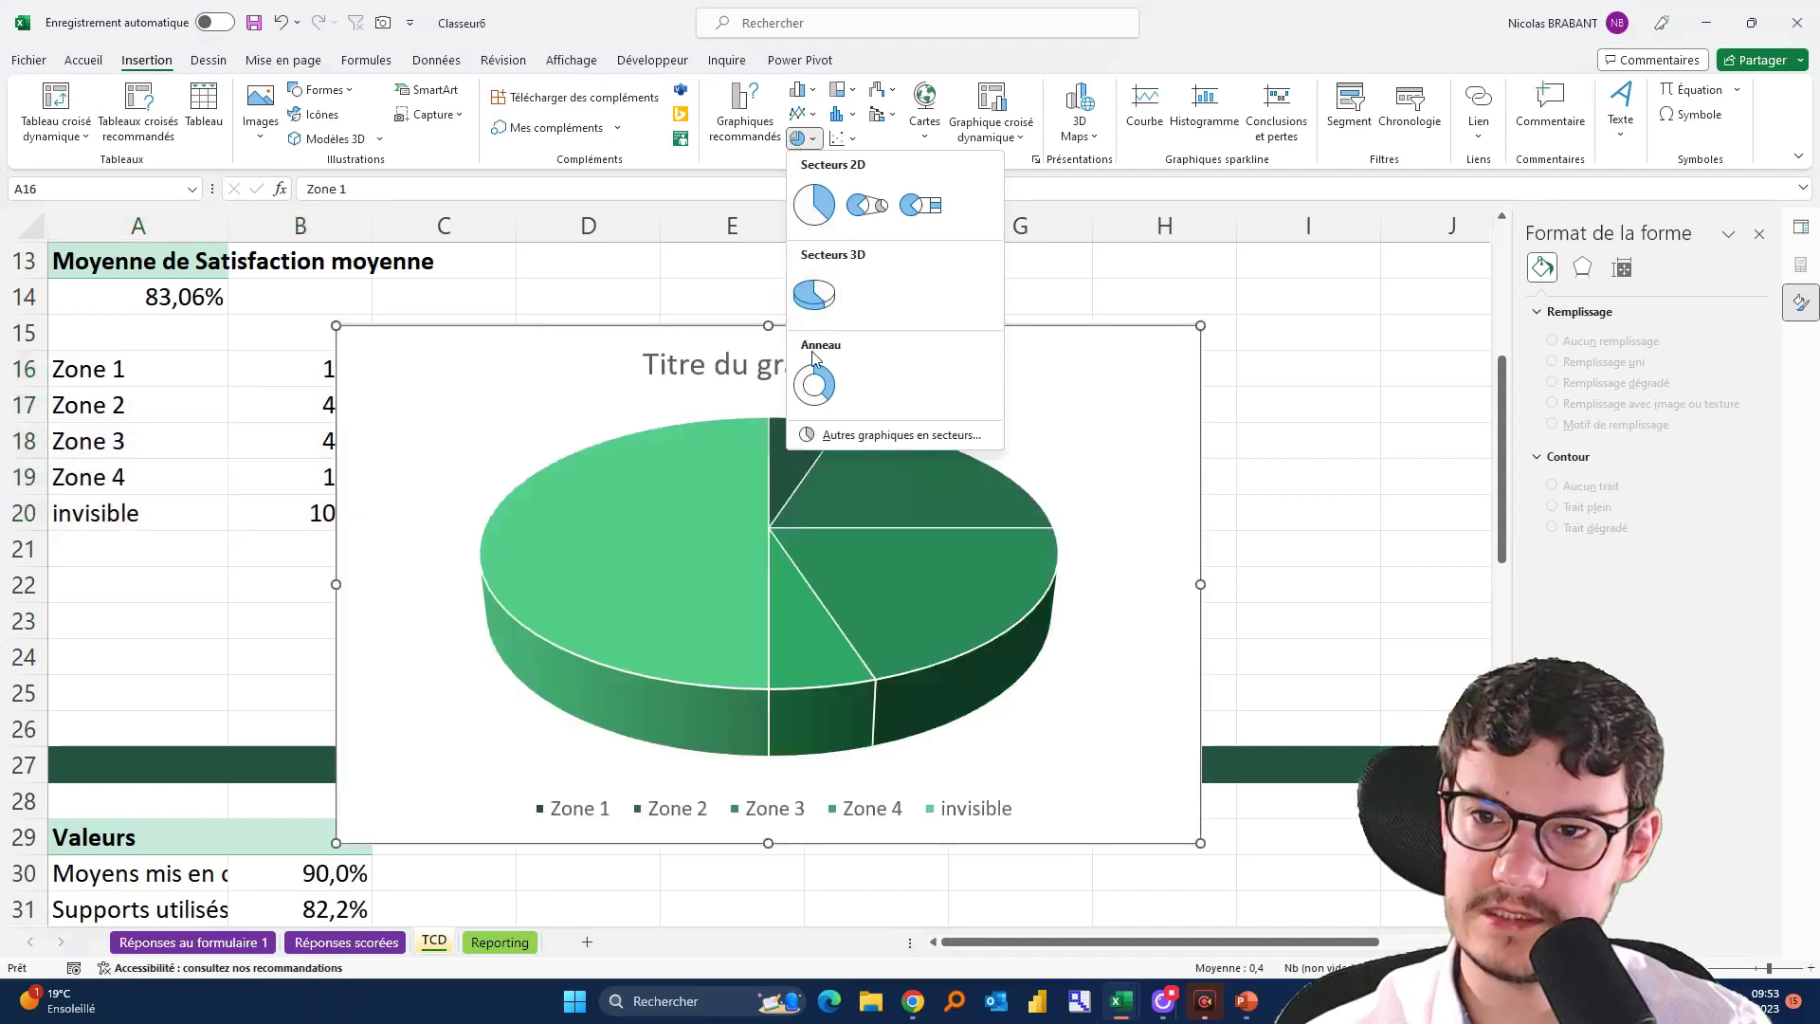
pyautogui.click(817, 403)
pyautogui.click(812, 396)
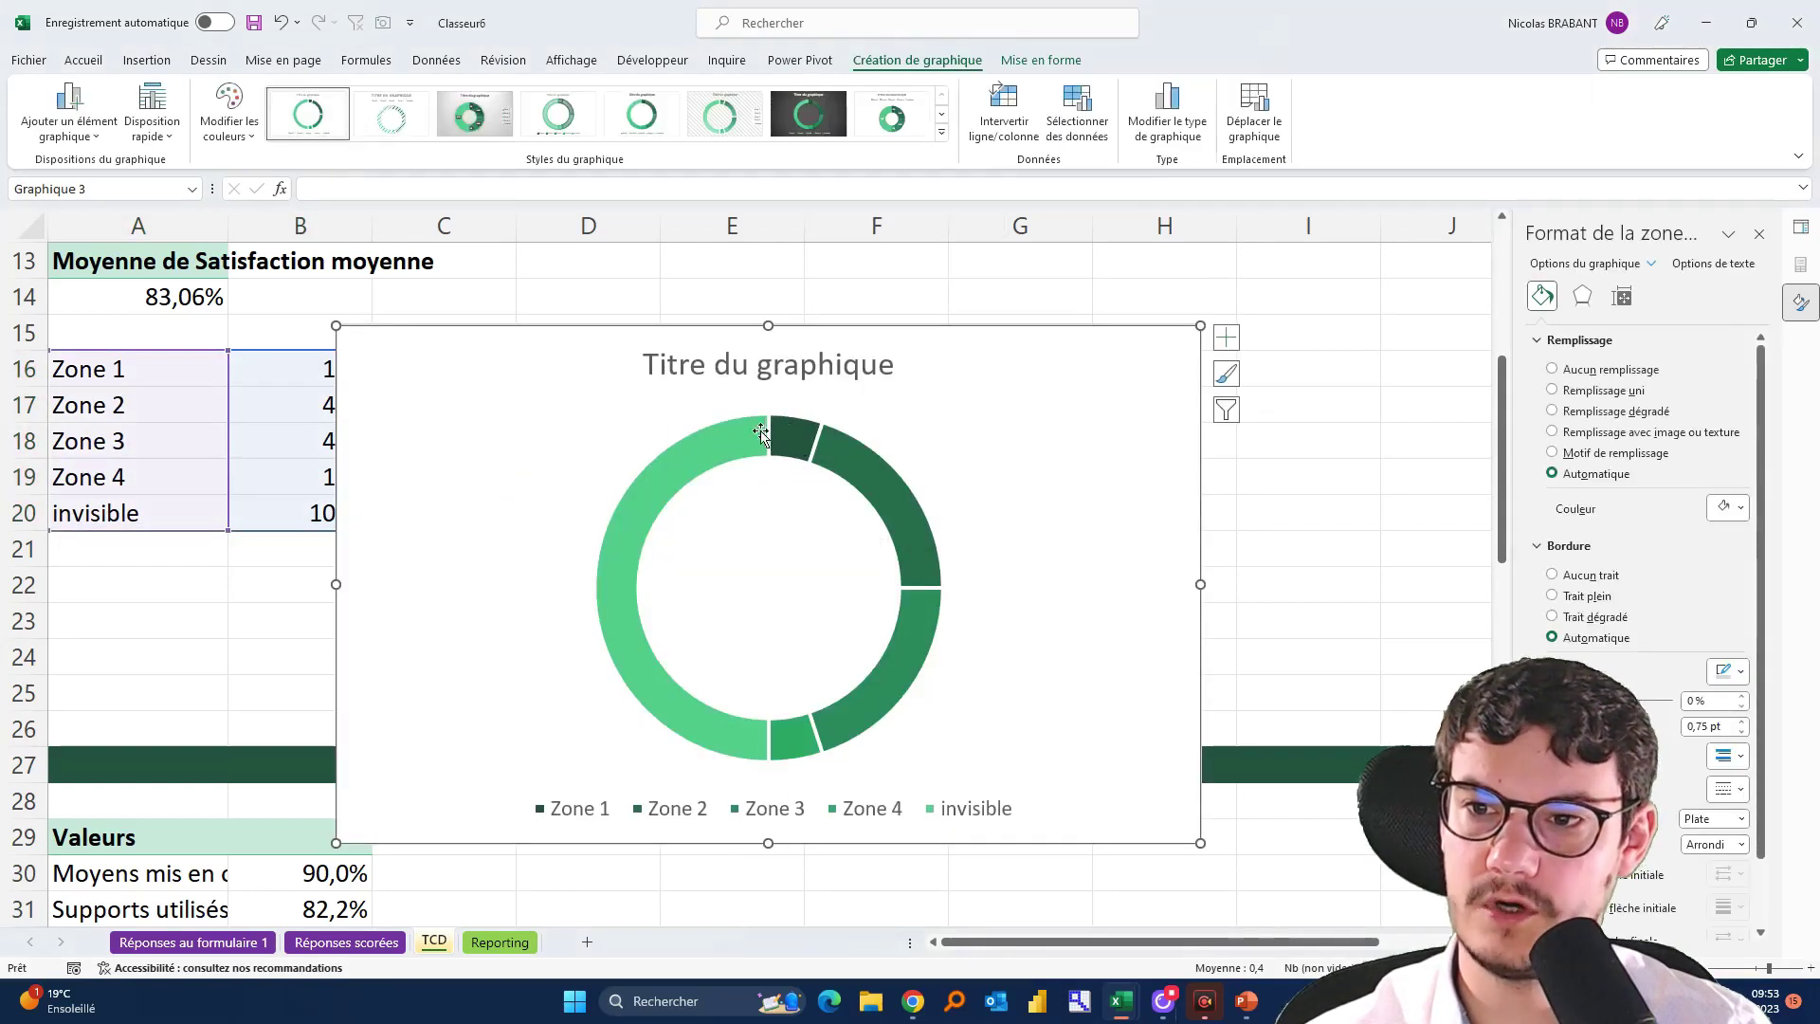
# Set the doughnut's first slice angle to 270°
pyautogui.click(761, 432)
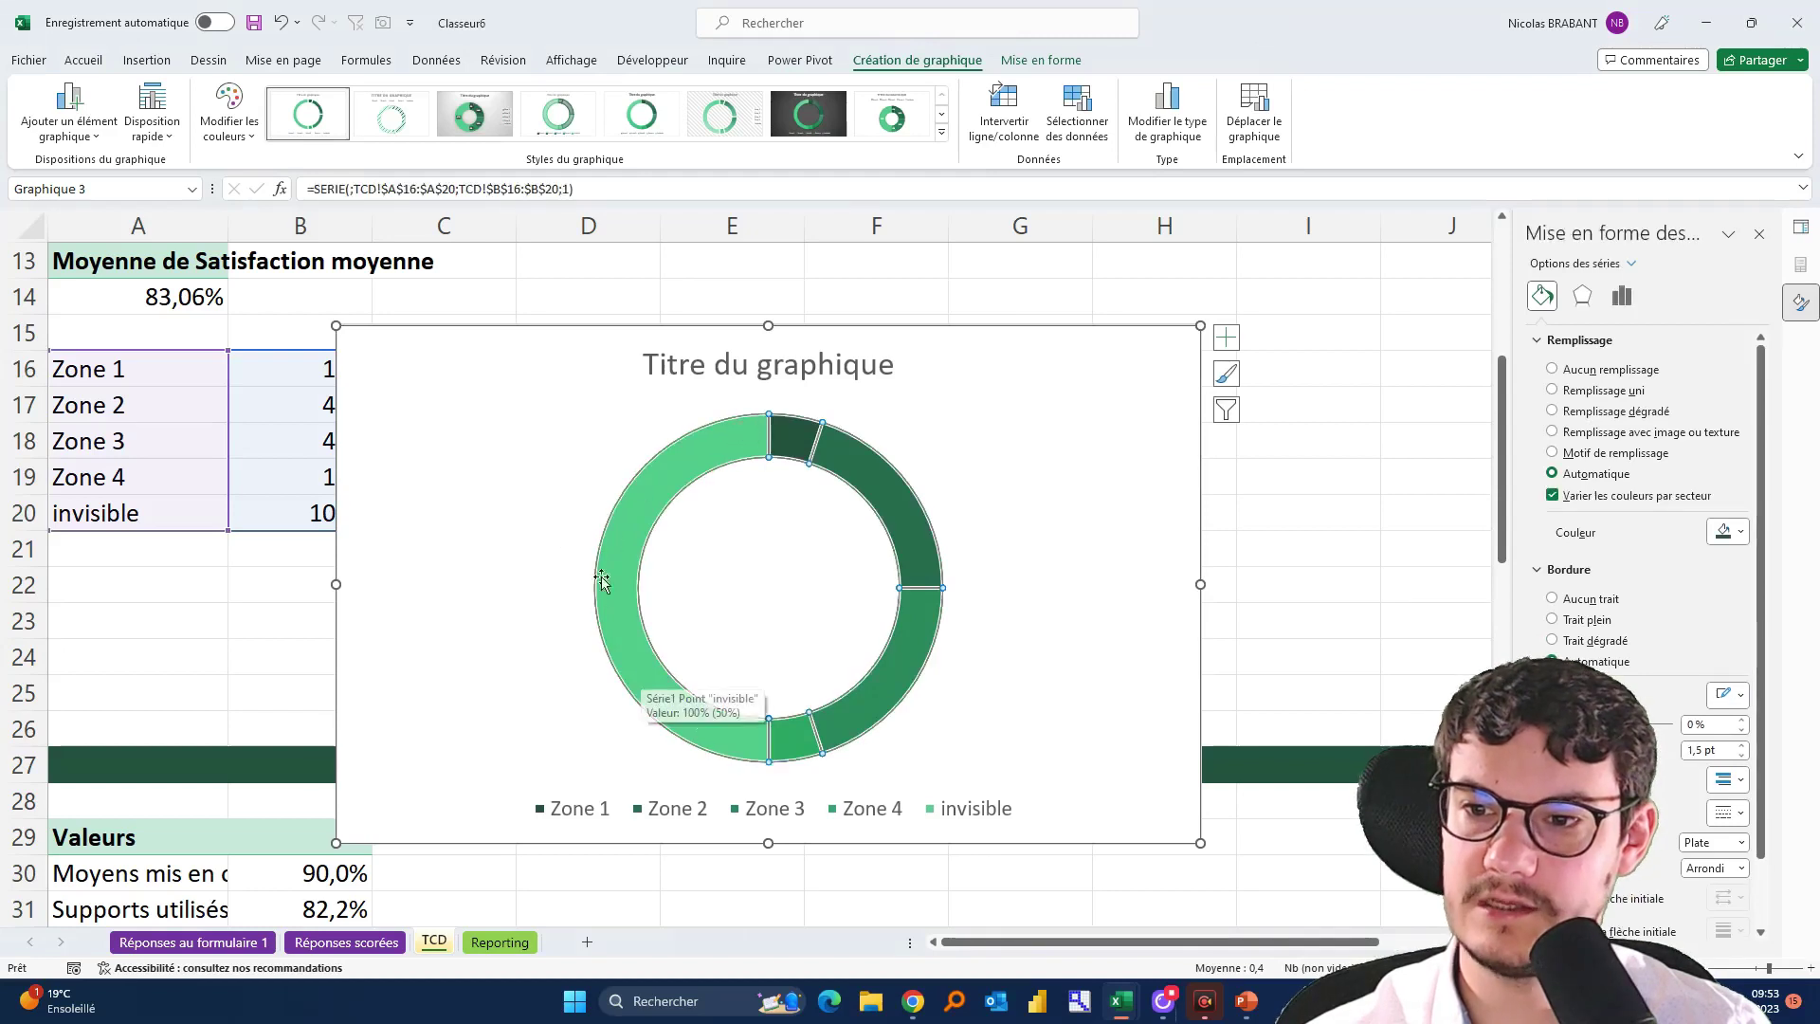
pyautogui.click(784, 429)
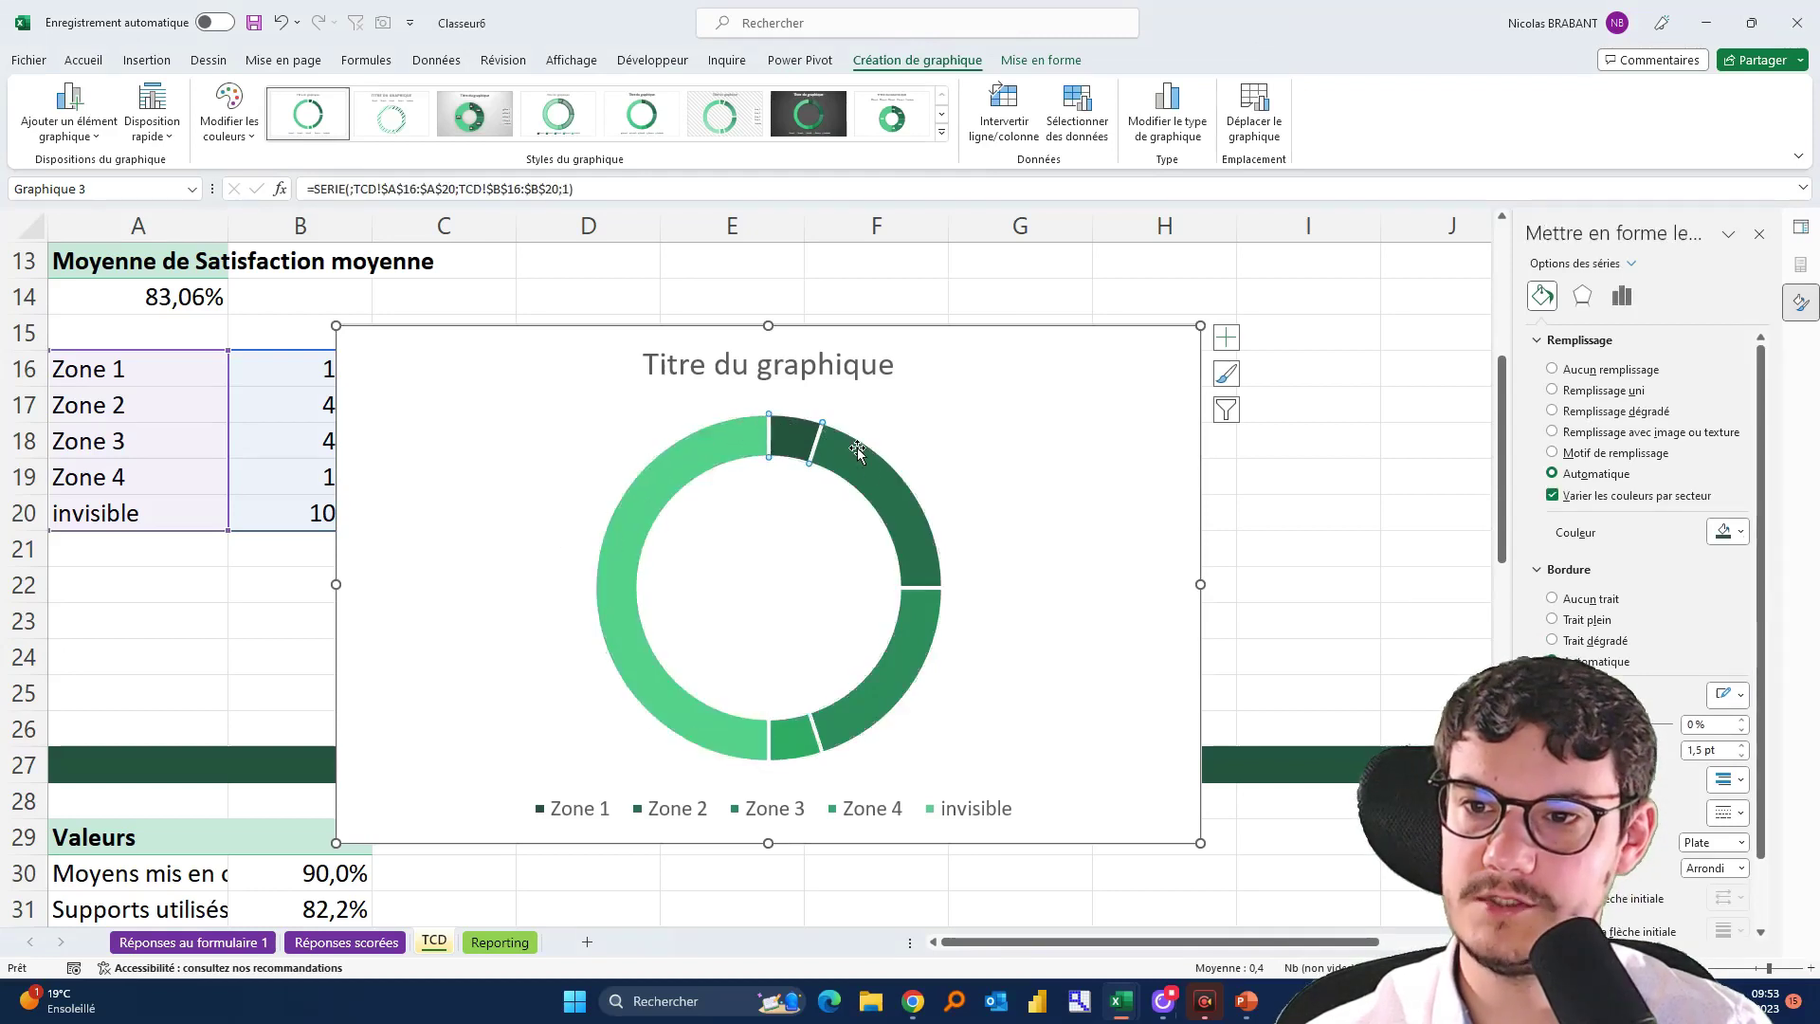
pyautogui.click(918, 637)
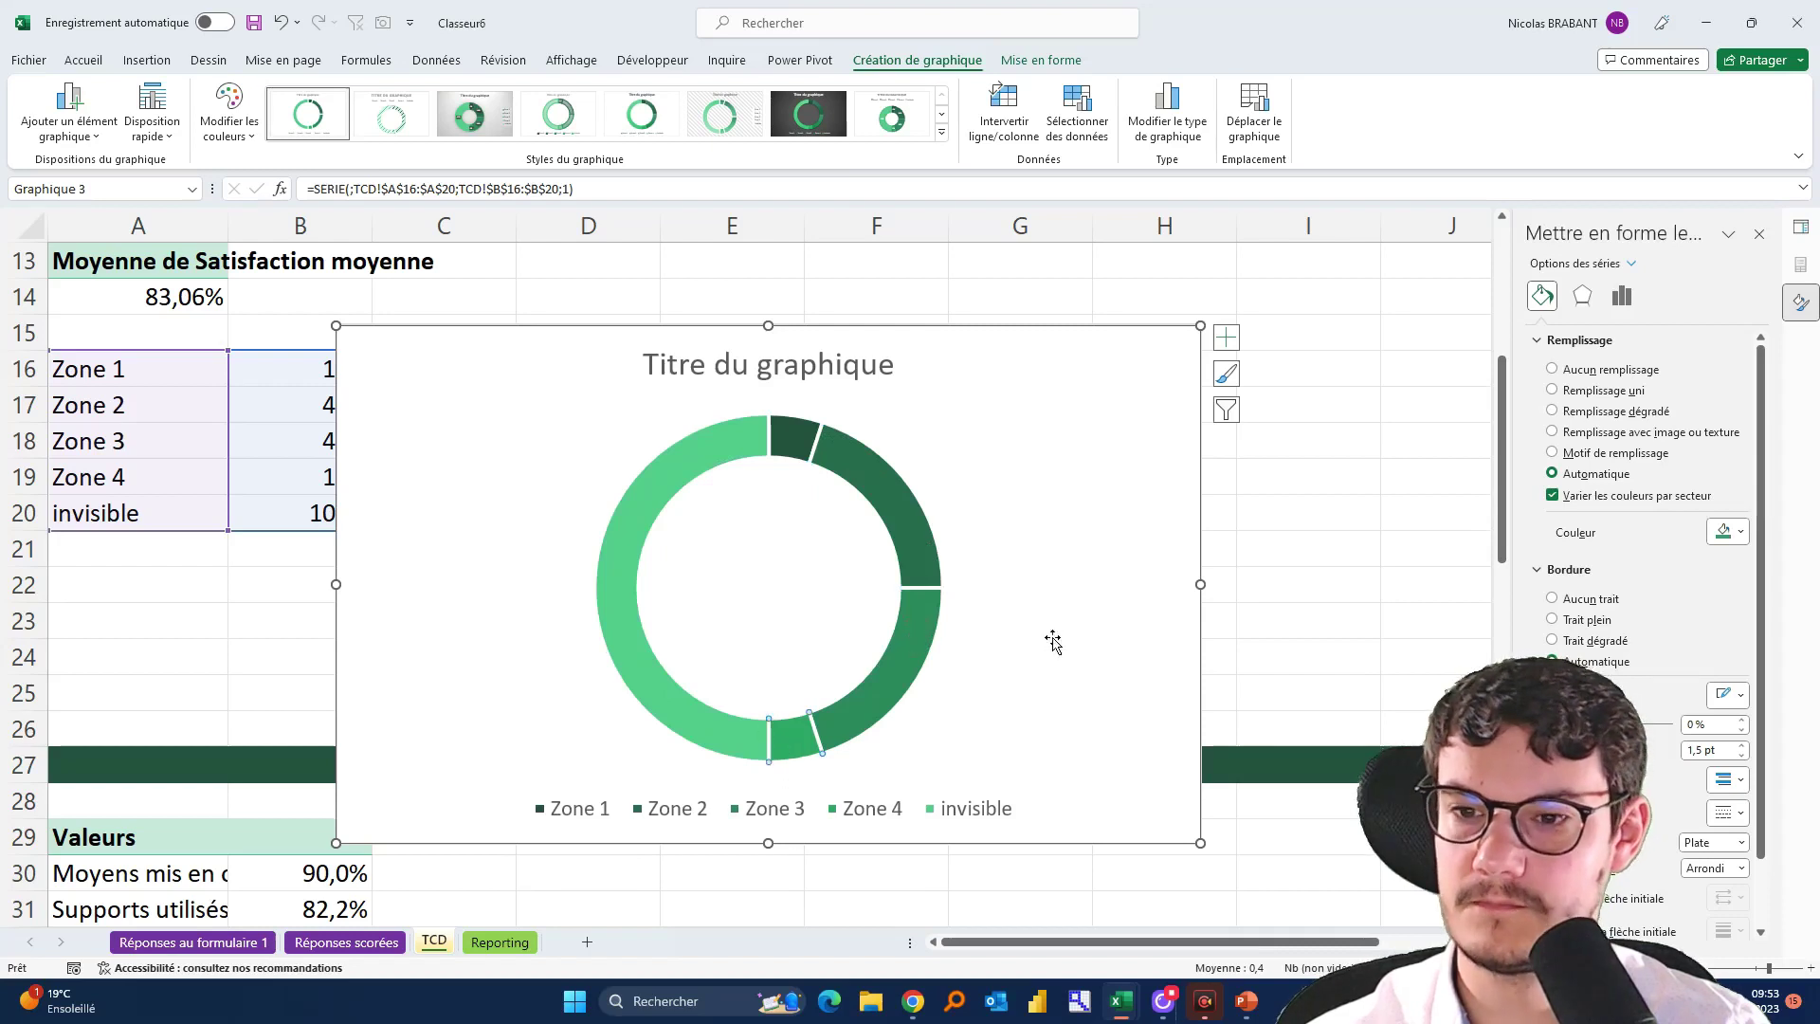
pyautogui.click(1062, 443)
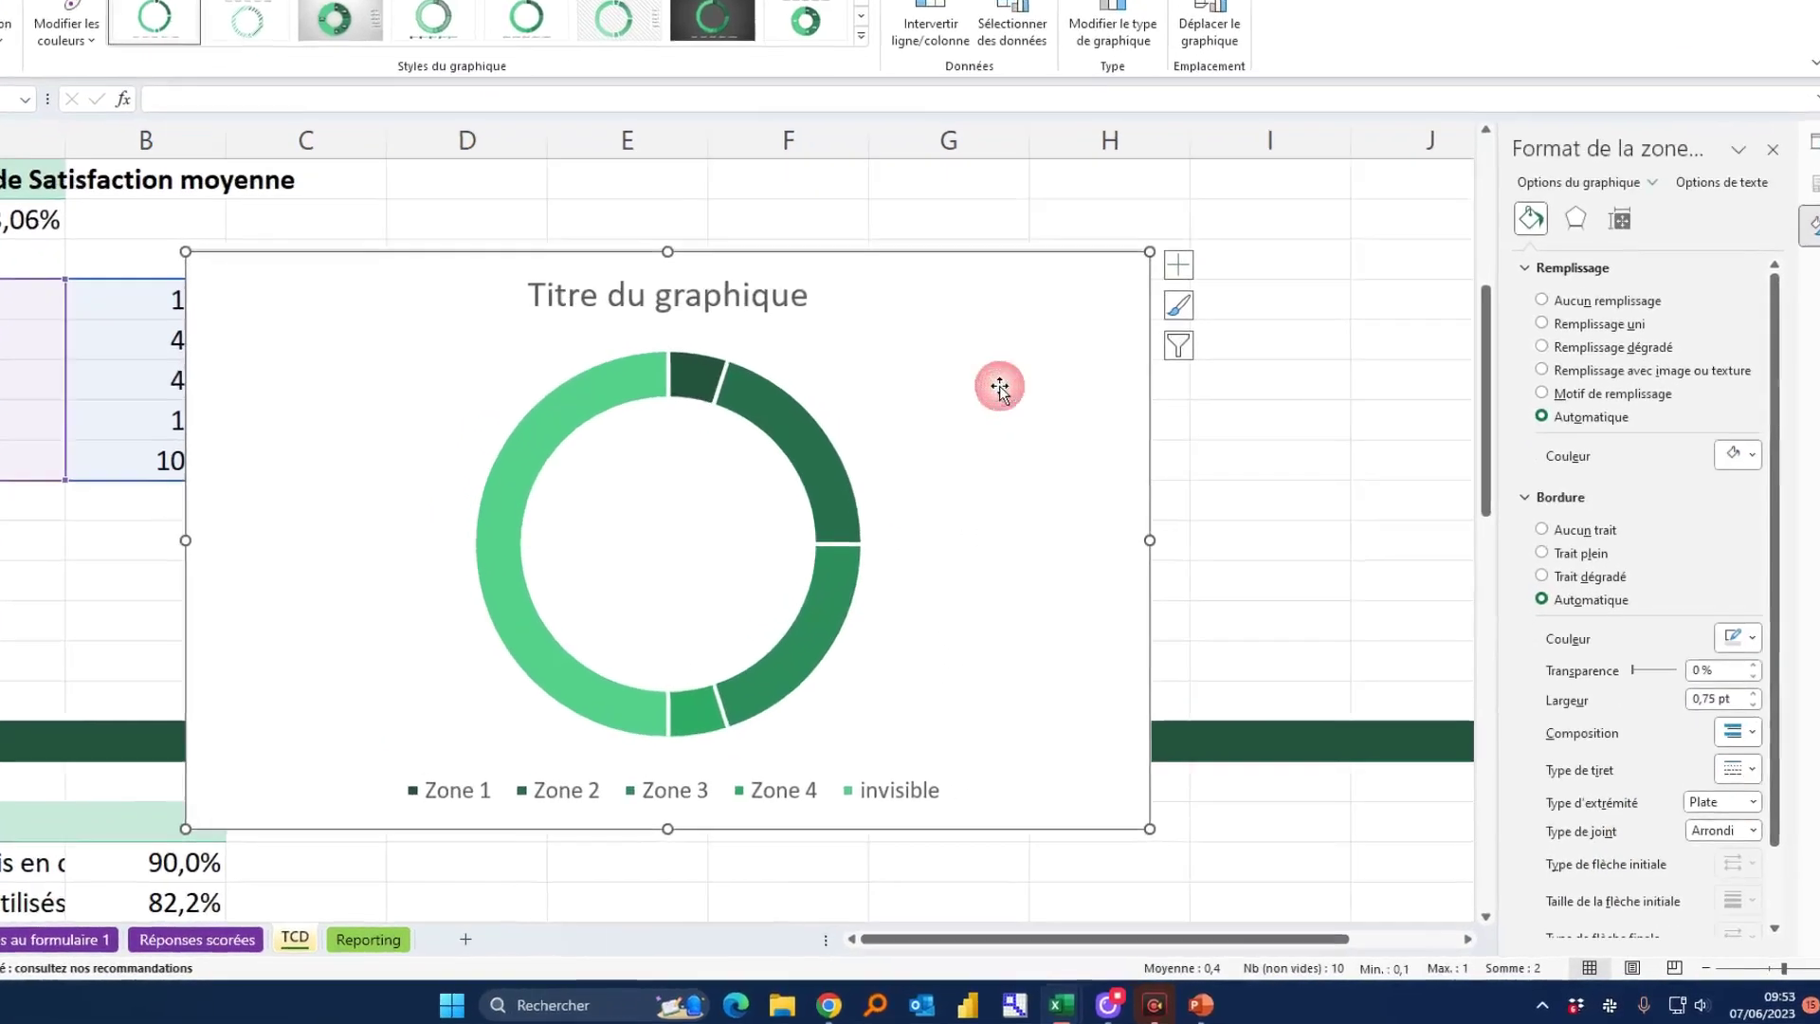
pyautogui.click(839, 441)
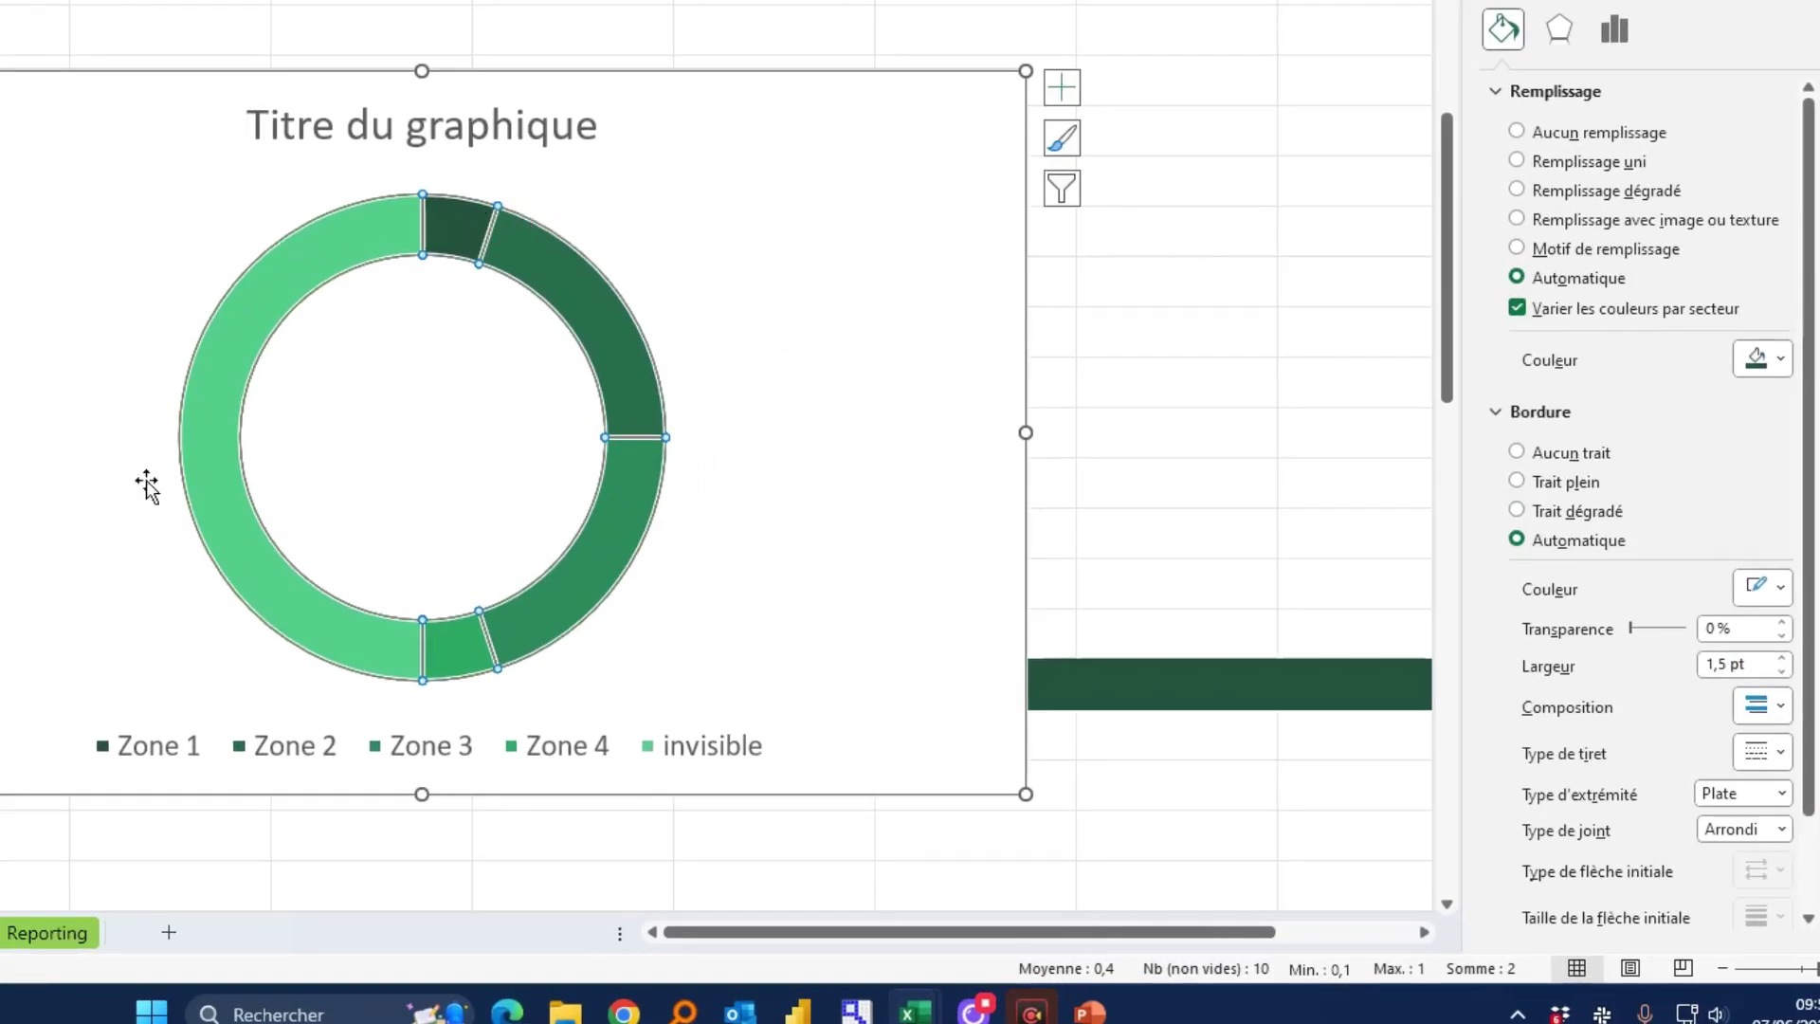
pyautogui.click(1612, 33)
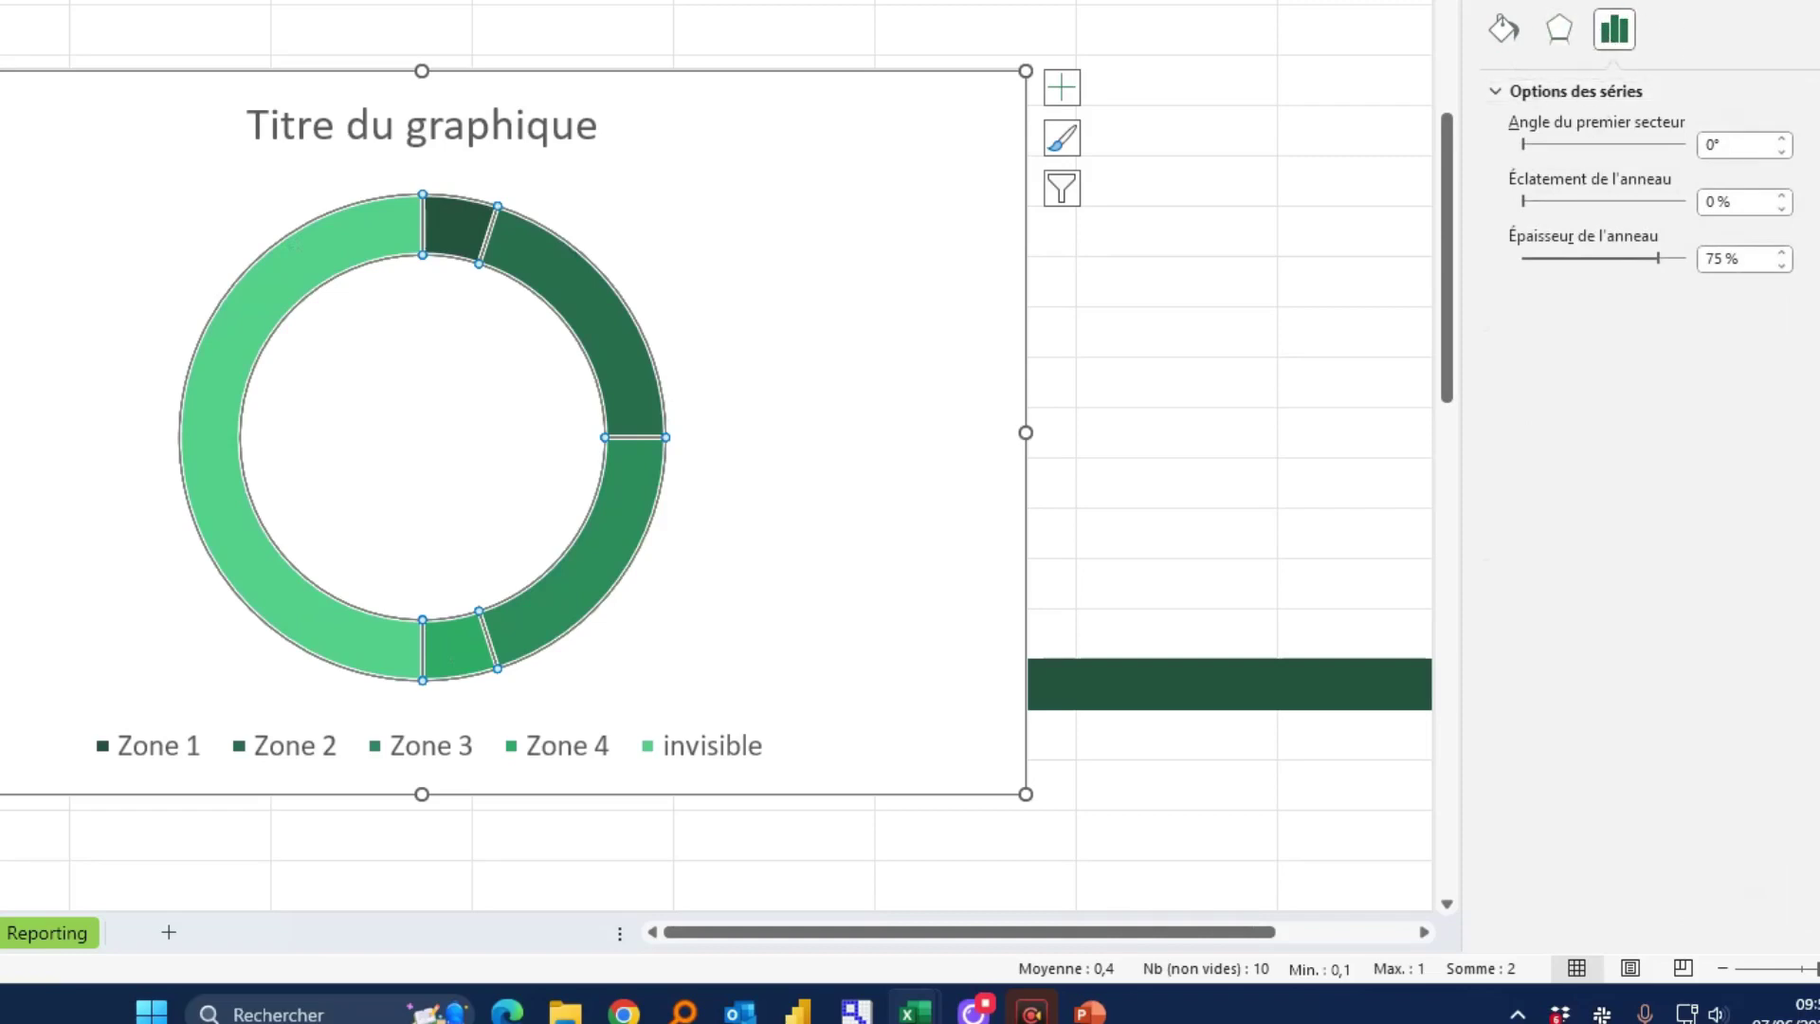
pyautogui.click(1712, 145)
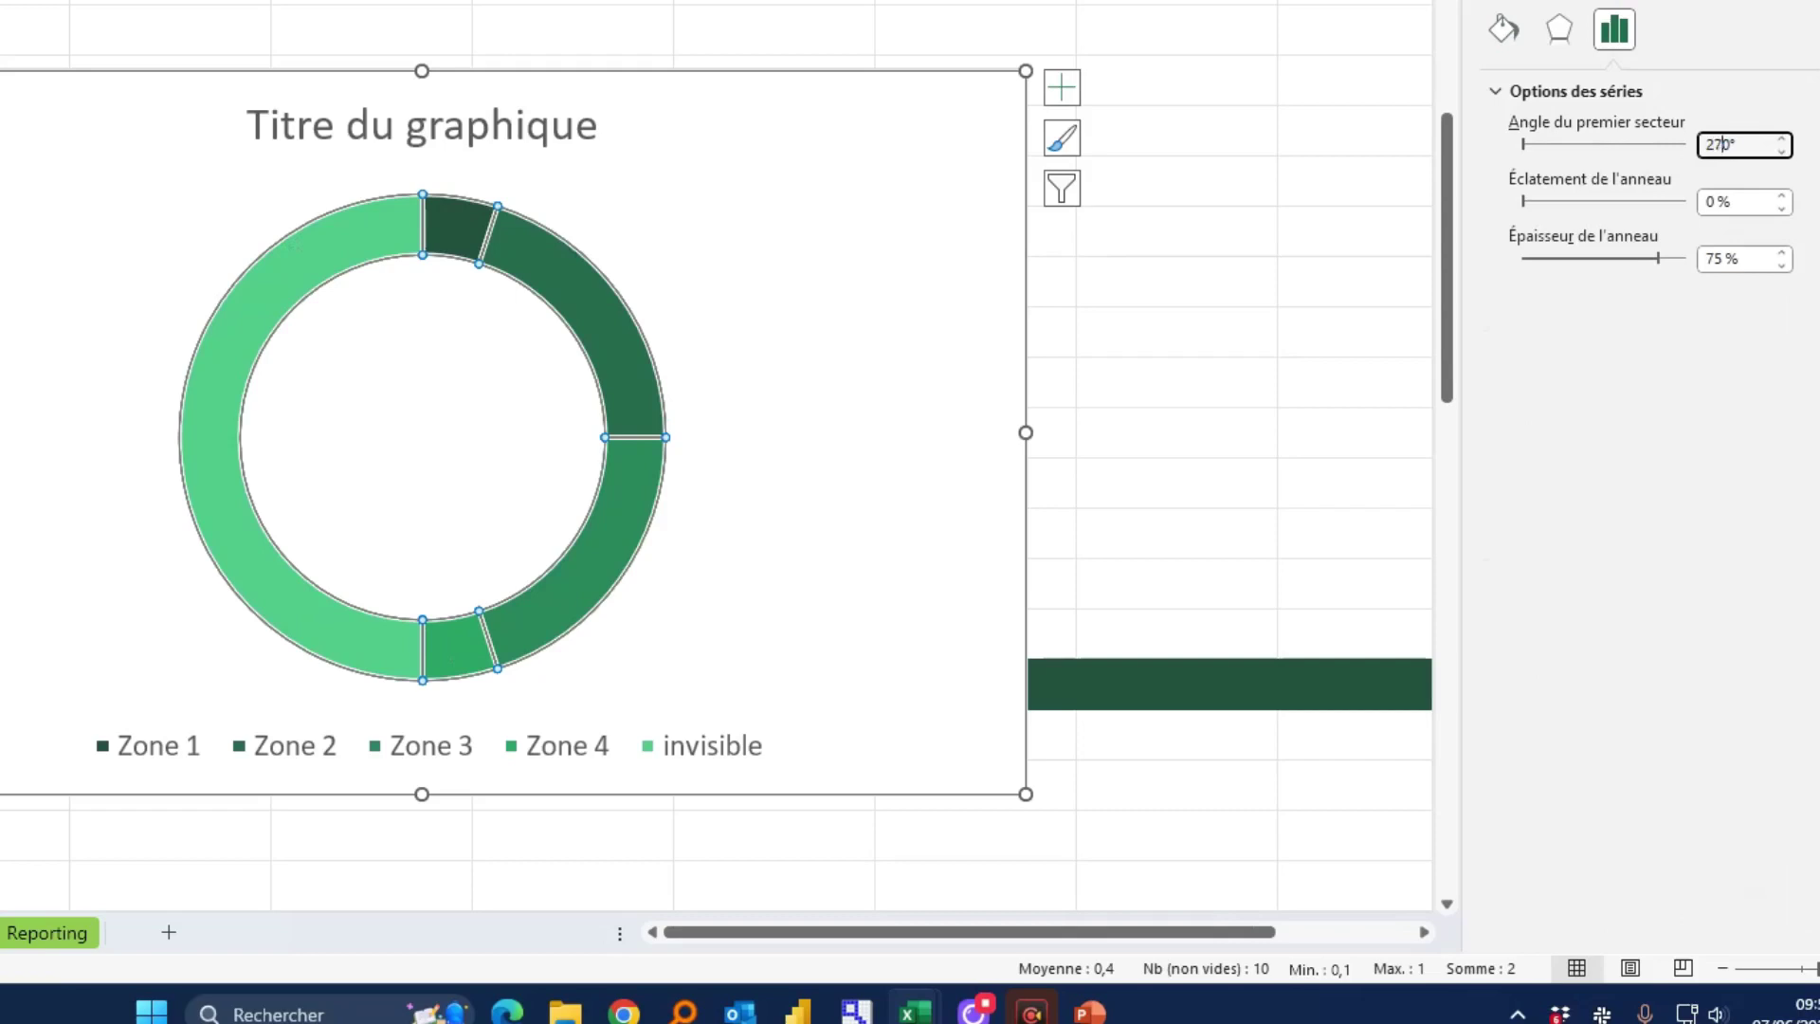
pyautogui.write('27')
pyautogui.click(1731, 202)
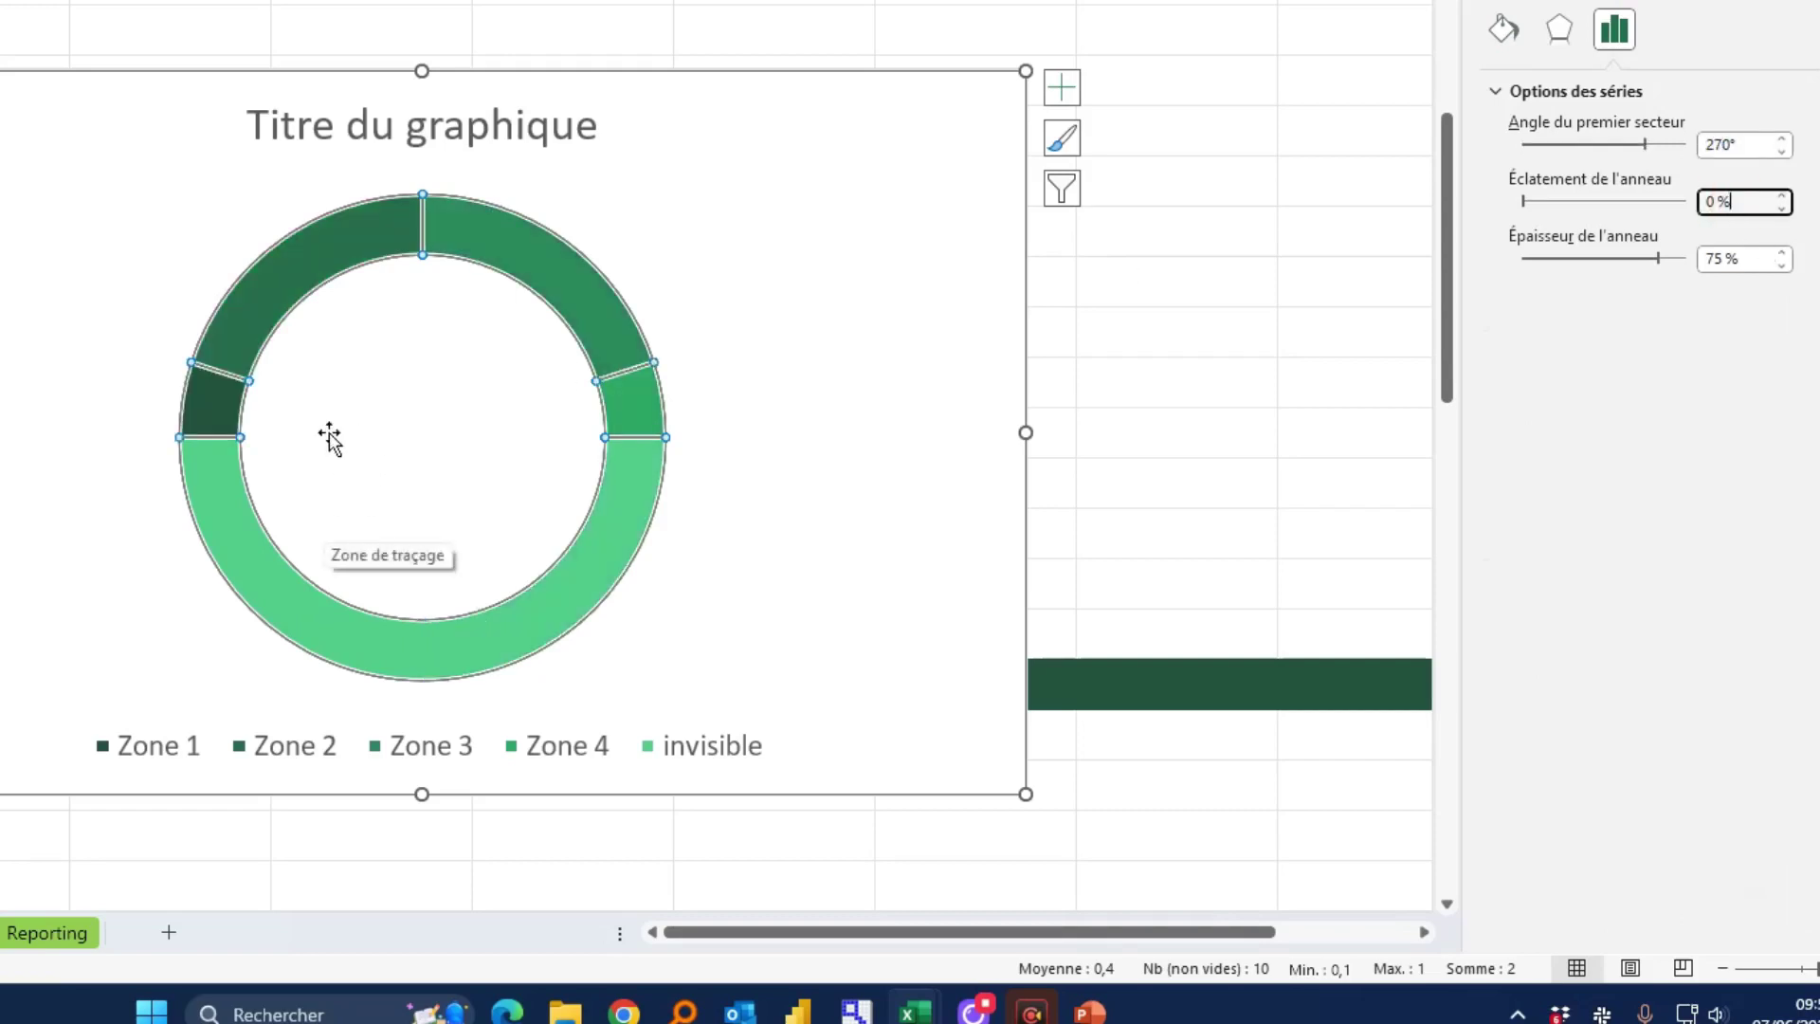
# Set the doughnut hole size to 50% and select the invisible bottom segment
pyautogui.click(197, 406)
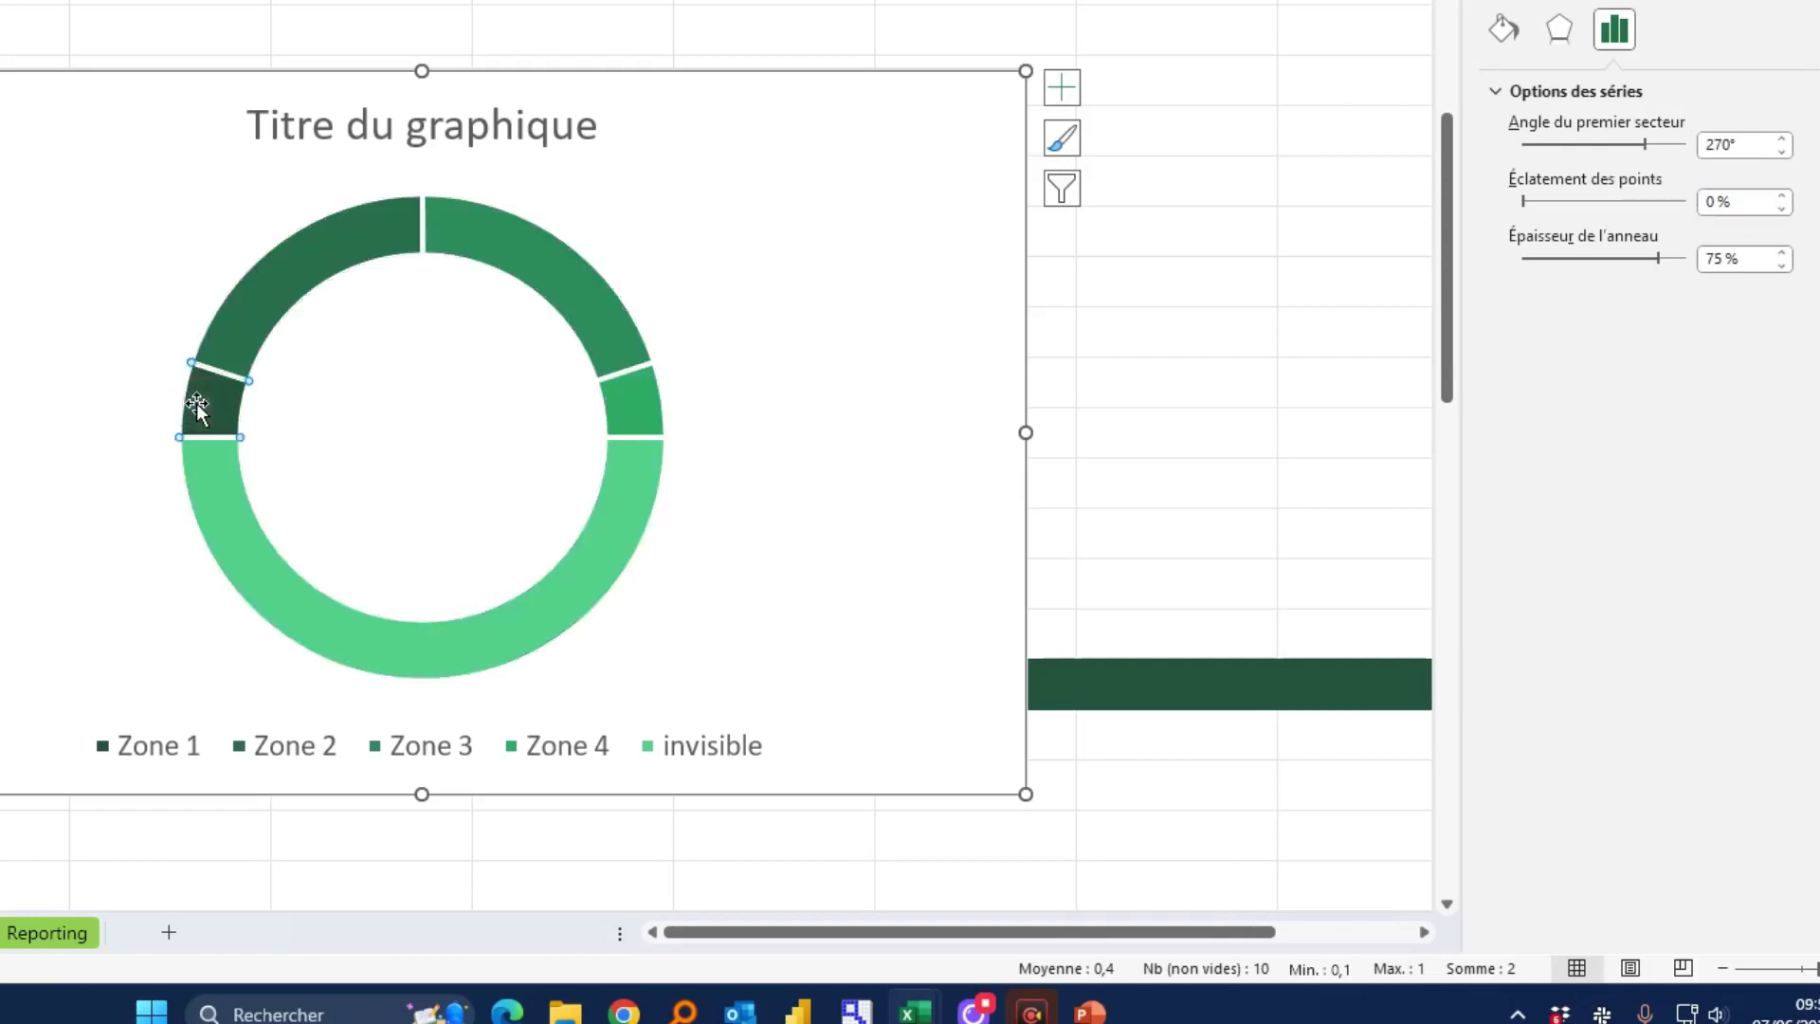
pyautogui.click(517, 264)
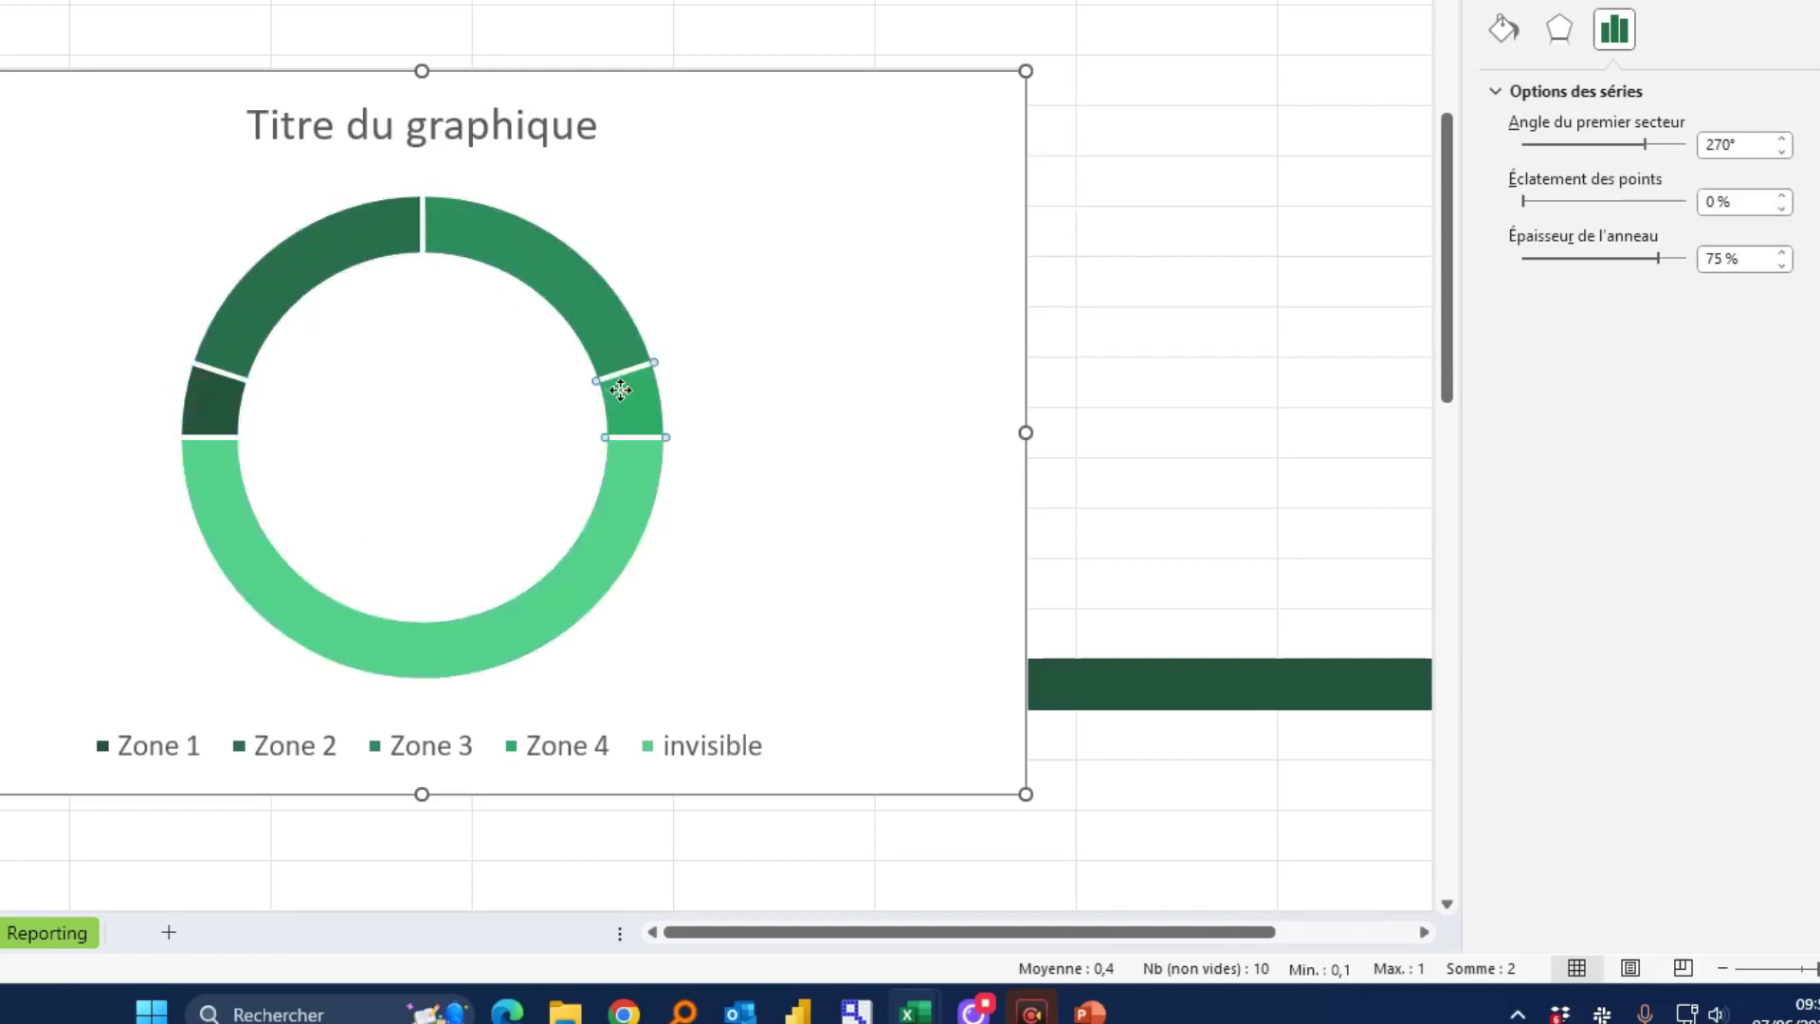
pyautogui.click(622, 480)
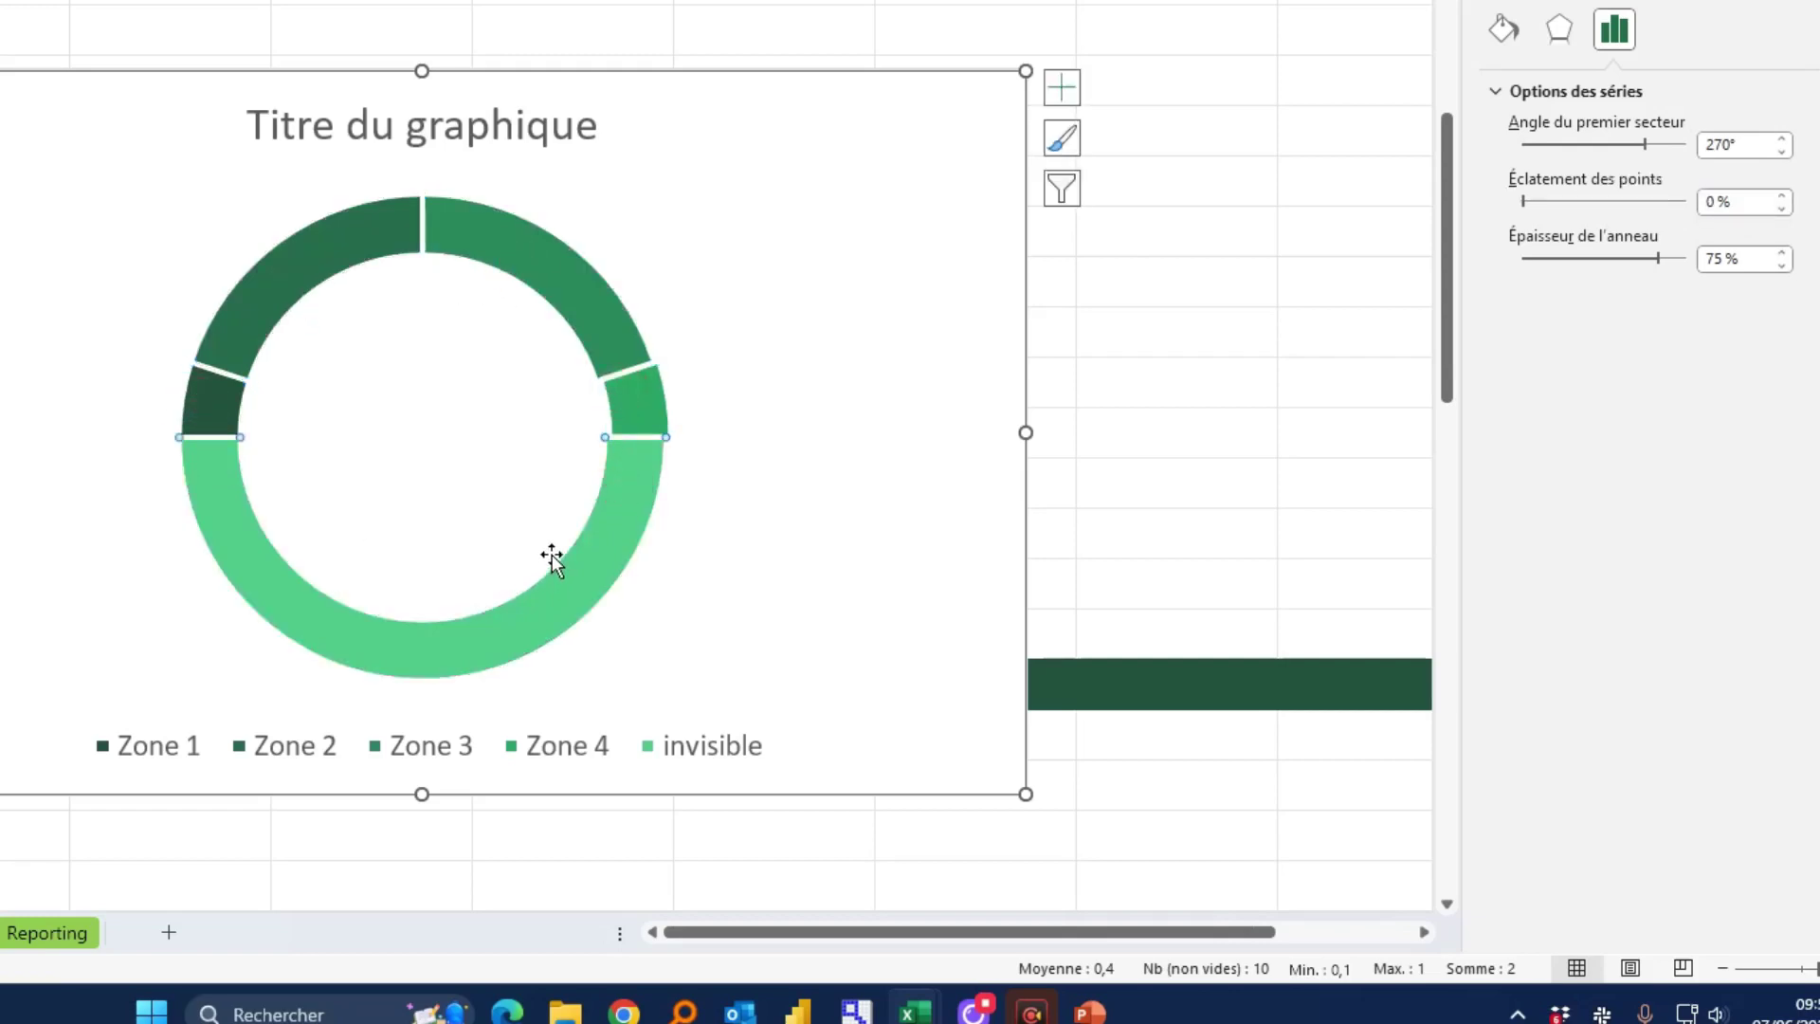
pyautogui.click(801, 476)
pyautogui.click(787, 410)
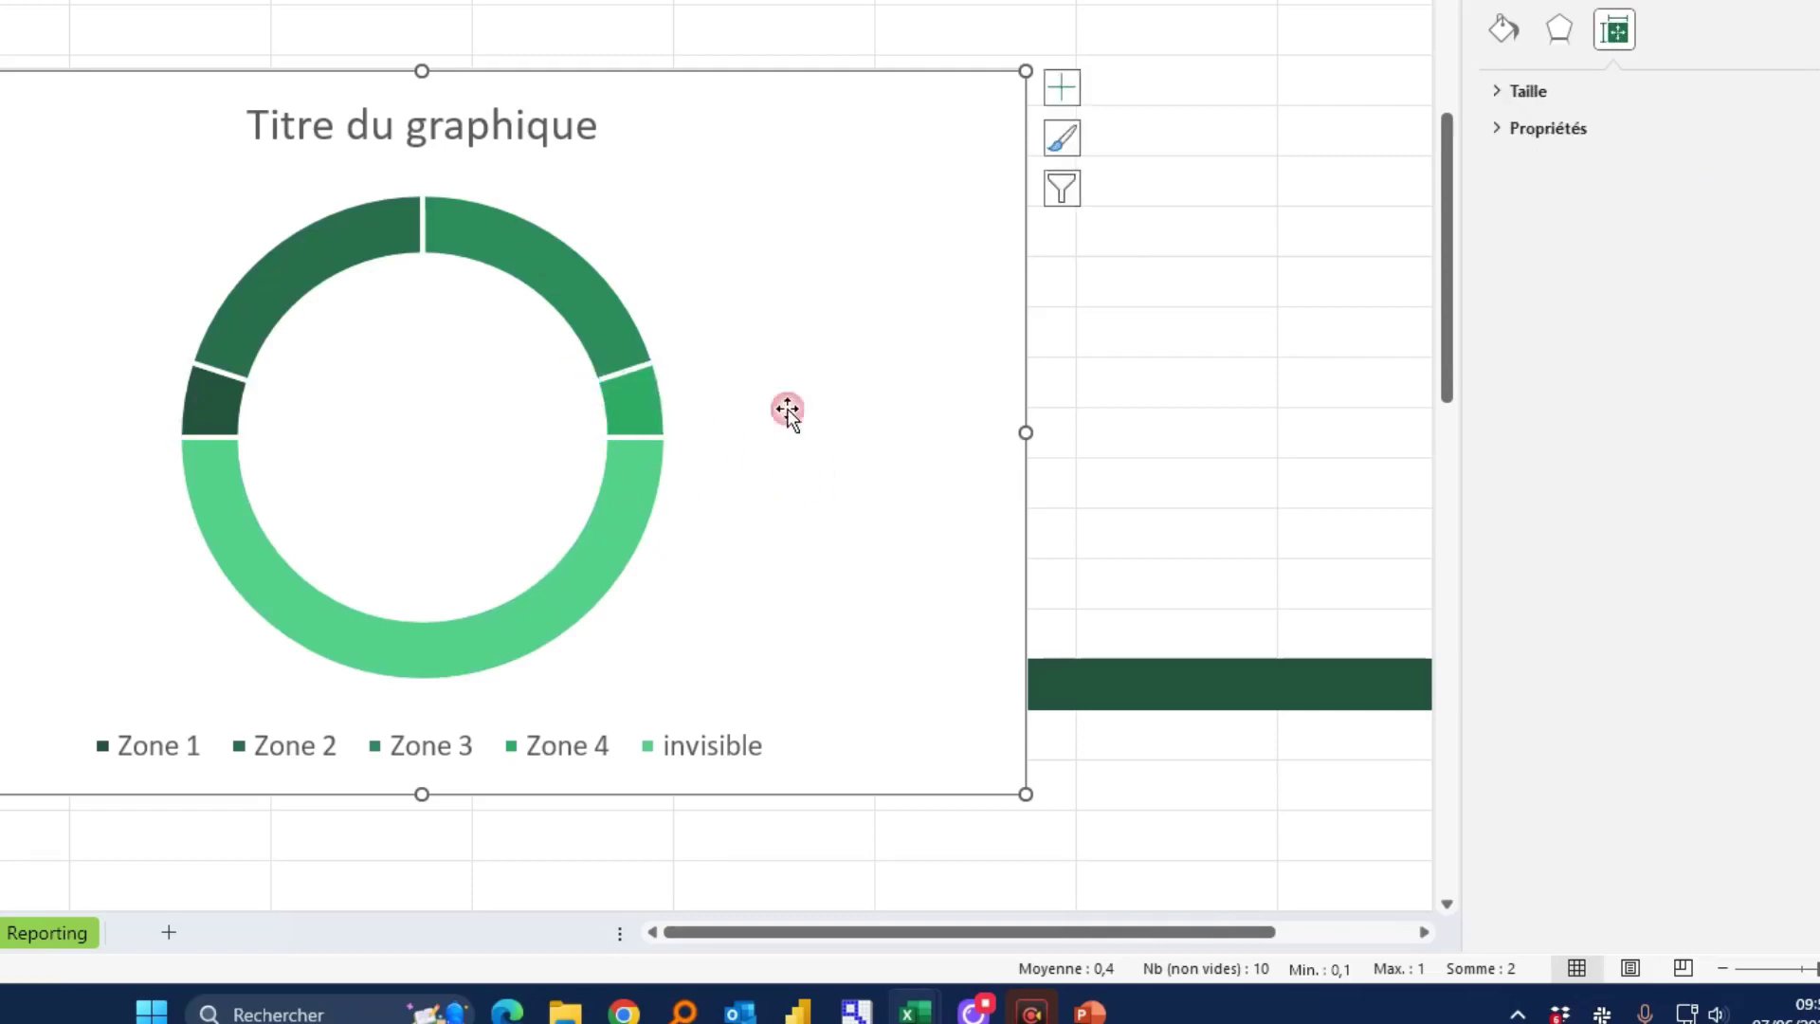
pyautogui.click(554, 302)
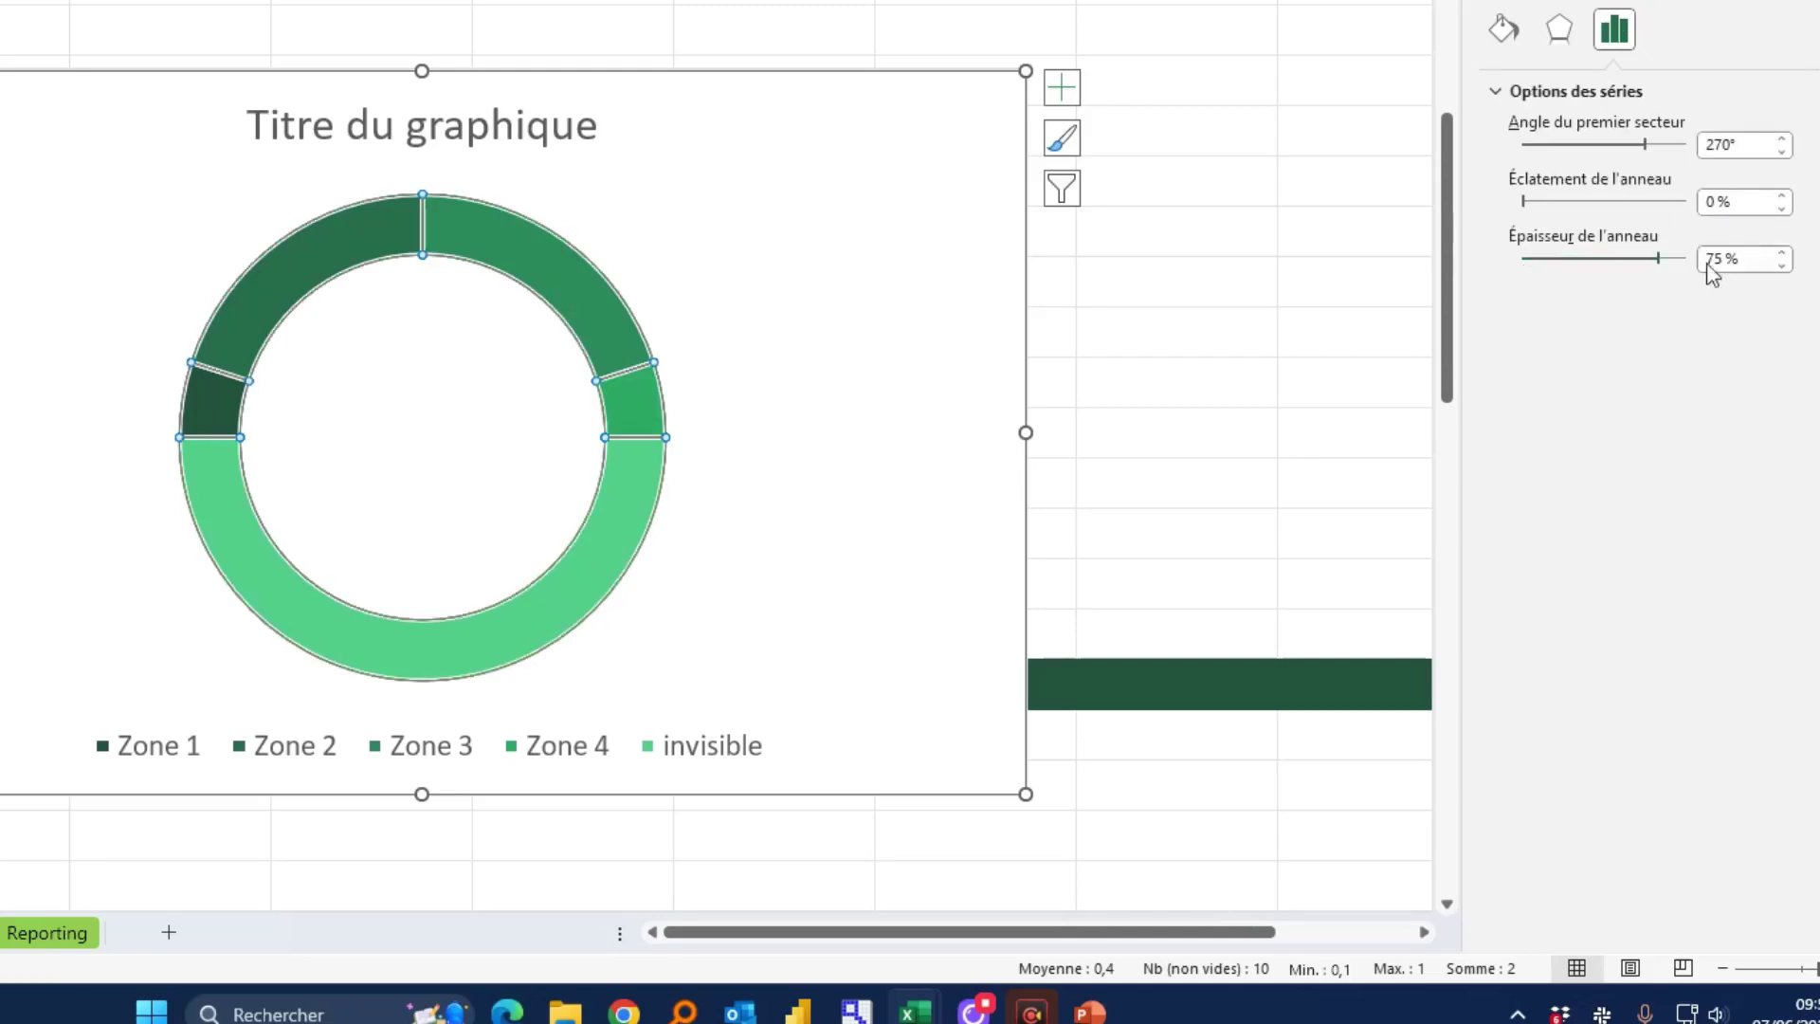
pyautogui.moveTo(1720, 260); pyautogui.dragTo(1659, 248)
pyautogui.write('50')
pyautogui.click(1734, 203)
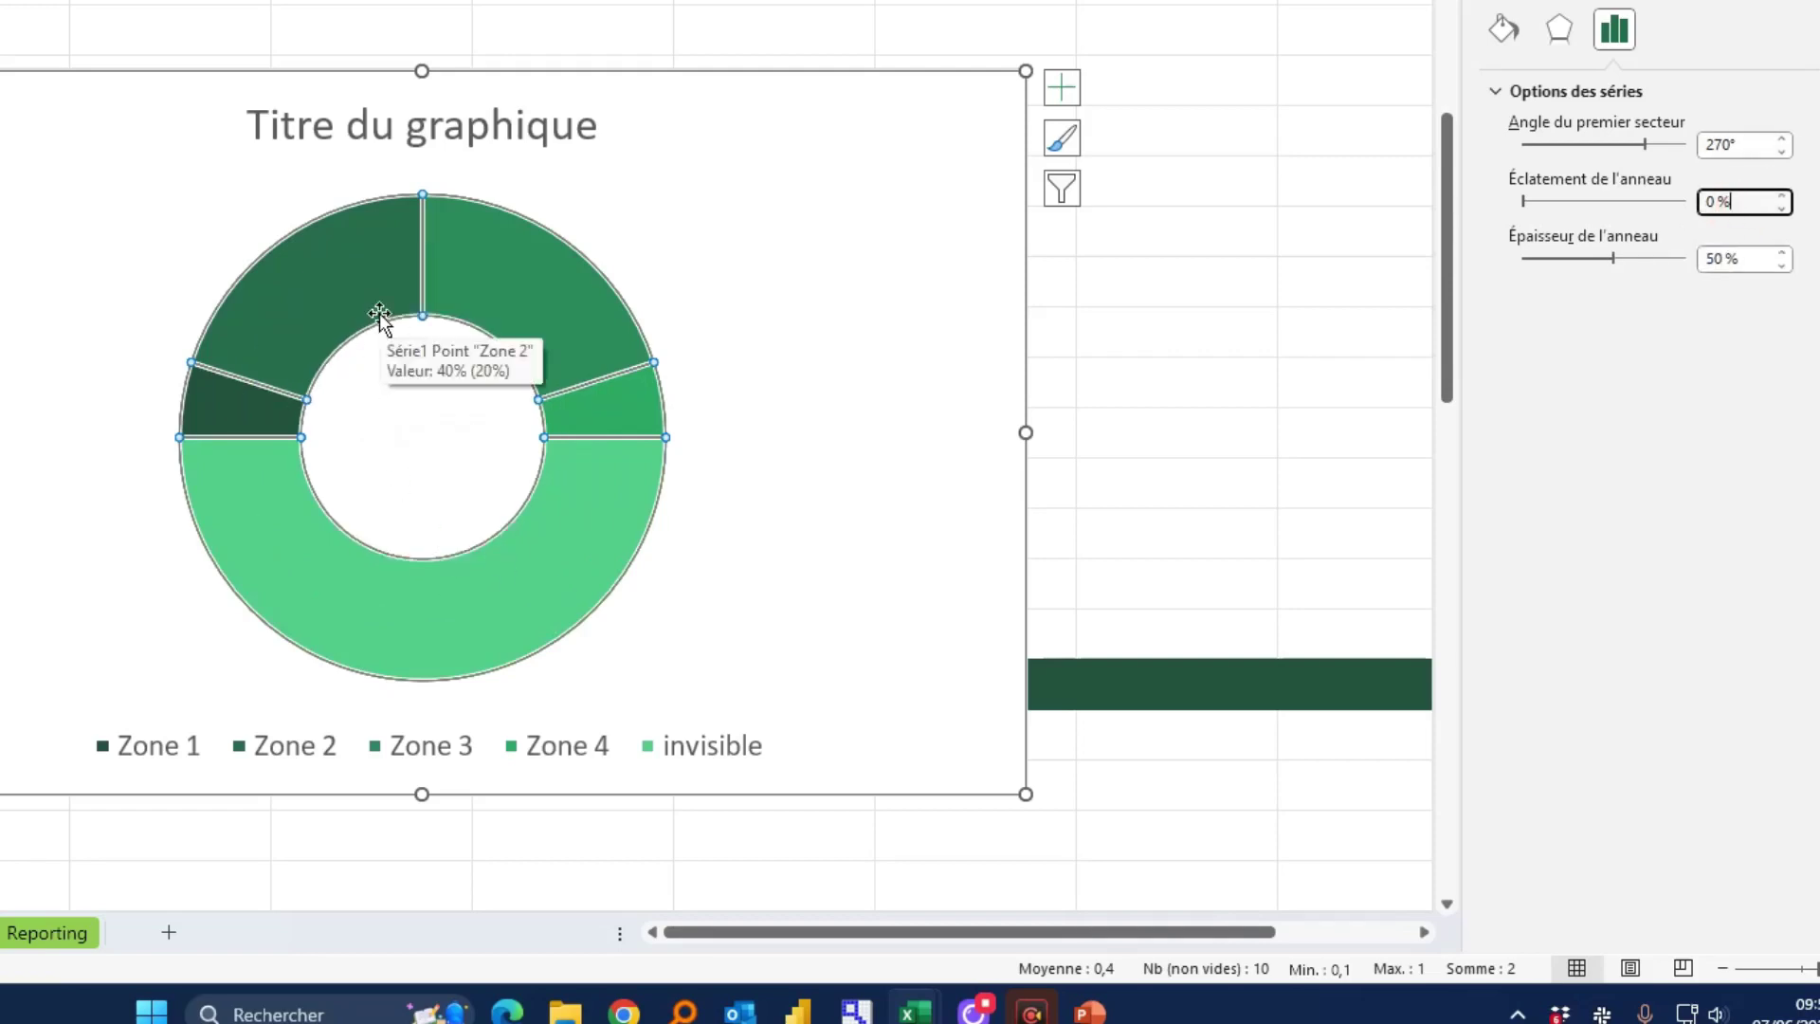
pyautogui.click(269, 525)
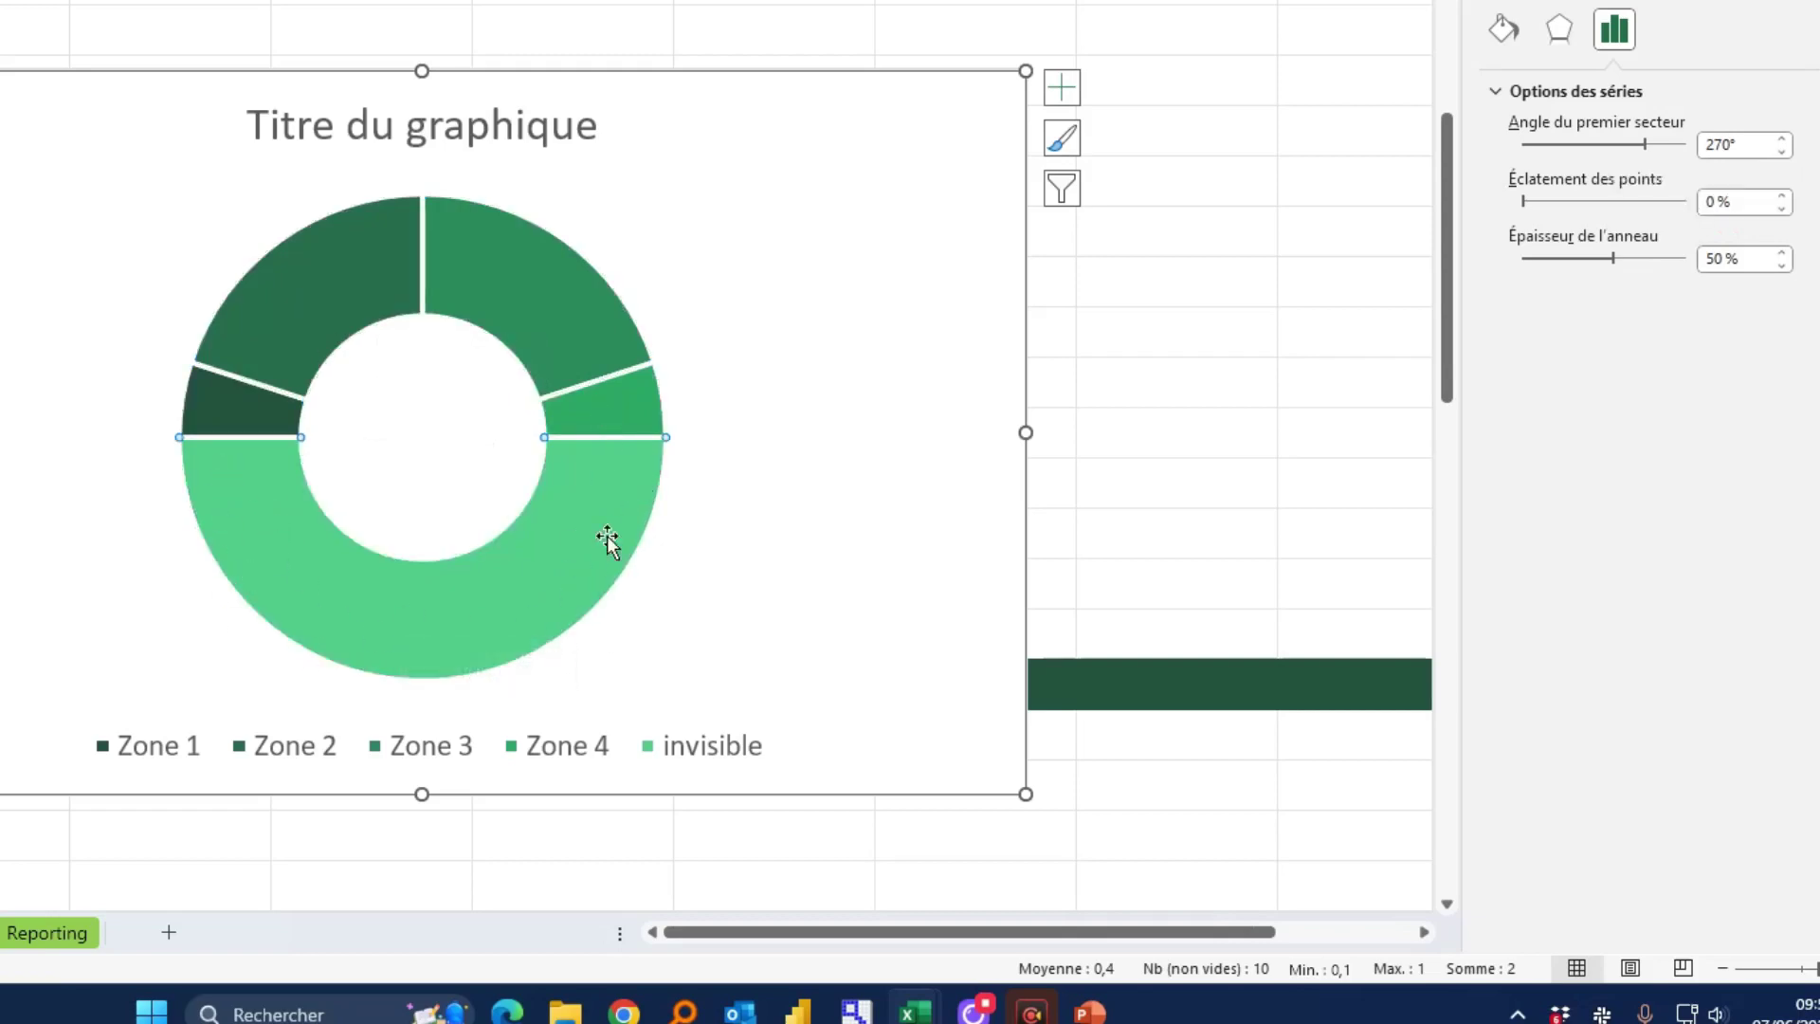
pyautogui.click(1511, 26)
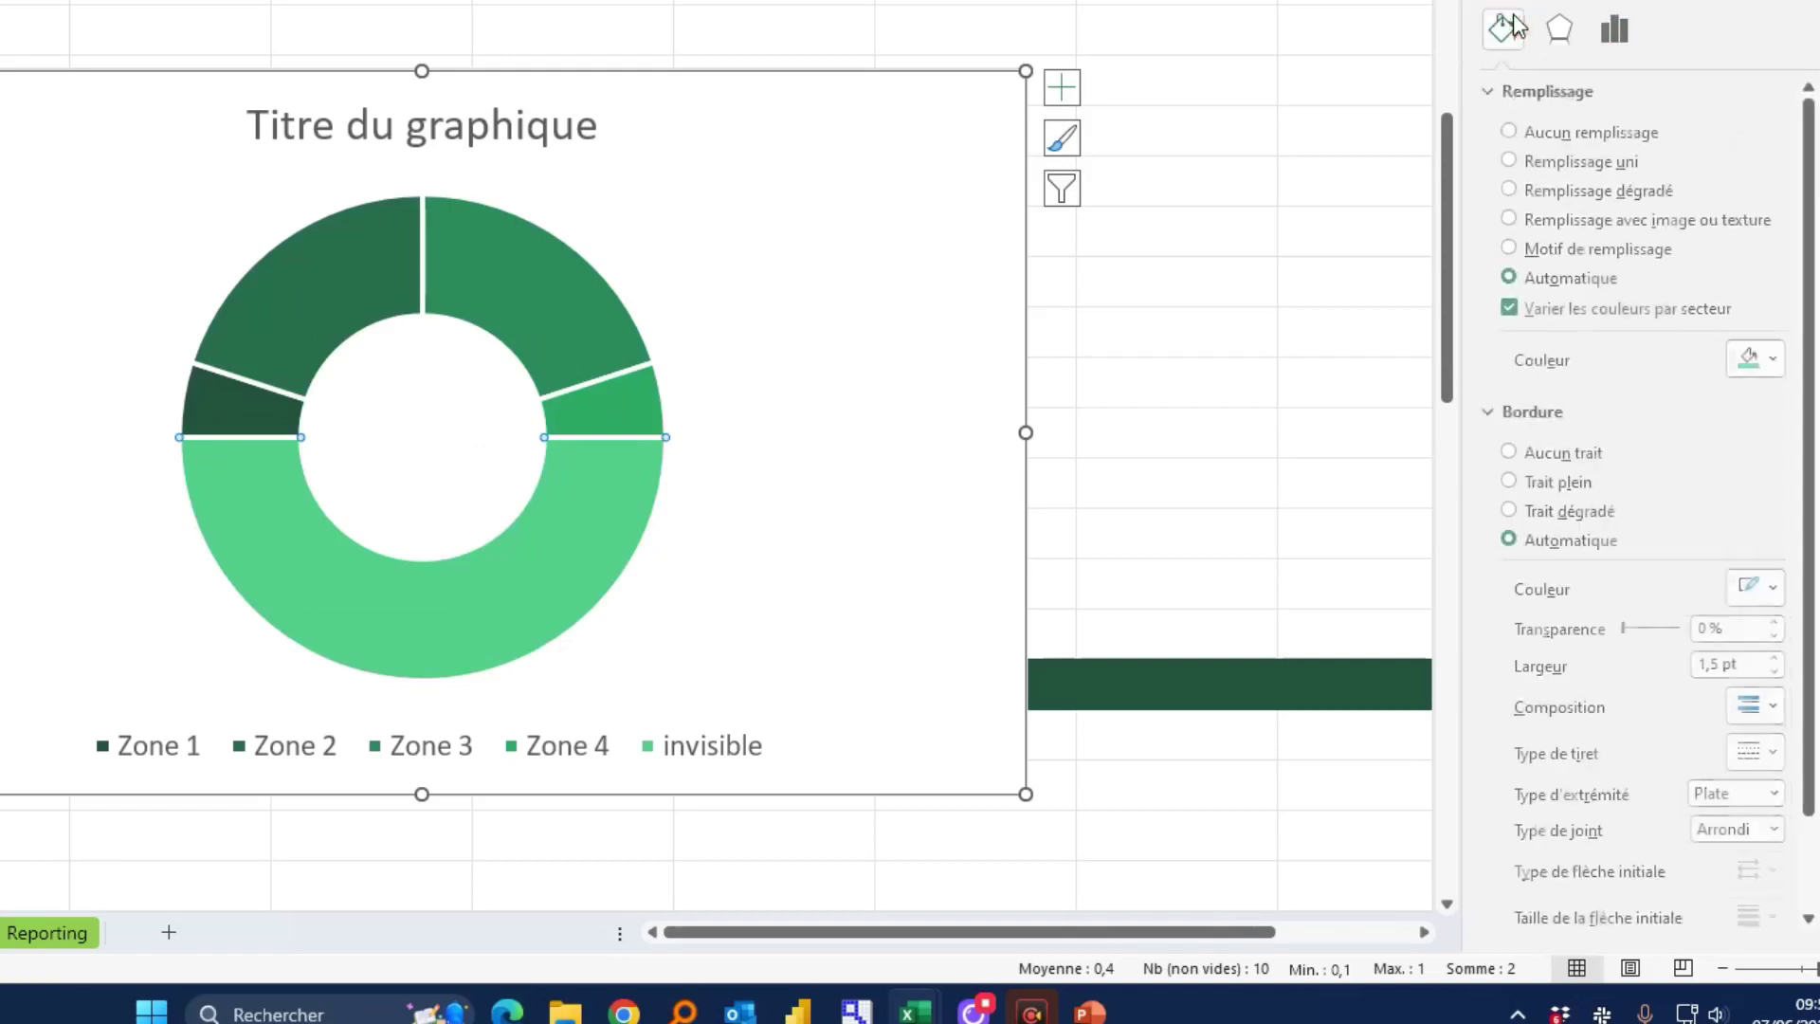
# Give the invisible segment no fill, move the chart up and right, and delete the legend
pyautogui.click(1557, 133)
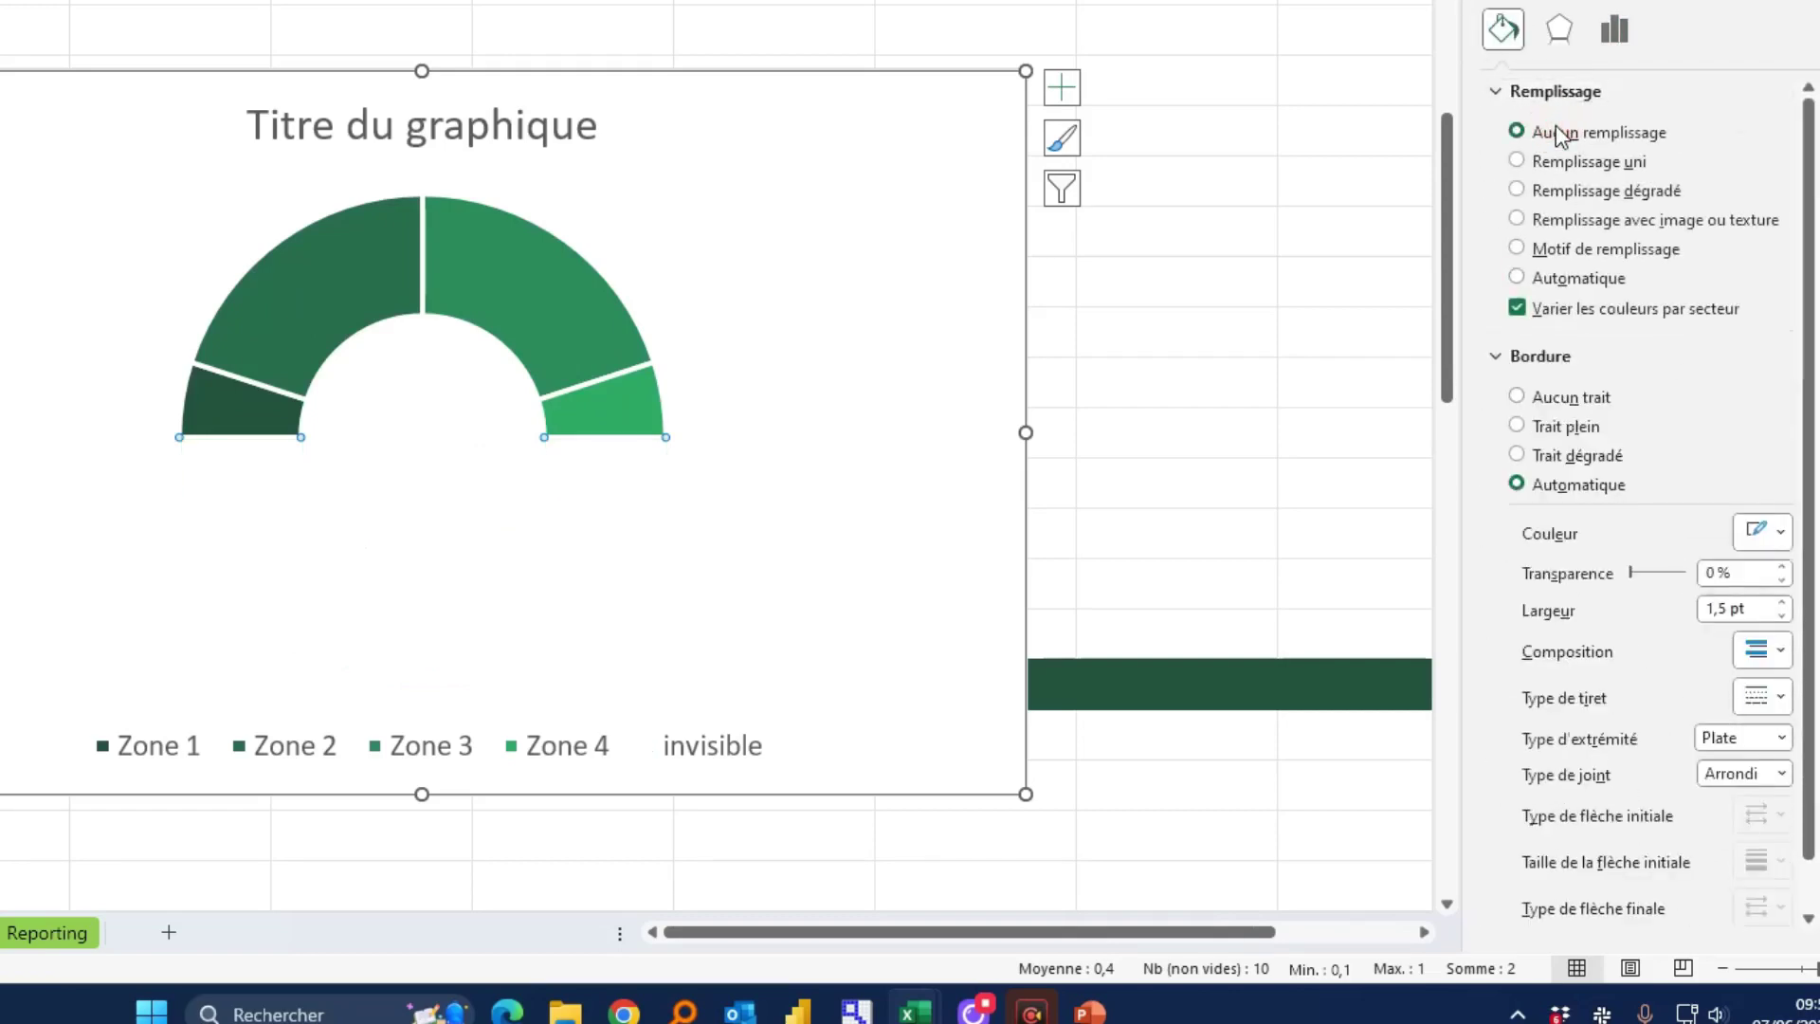
pyautogui.click(1060, 339)
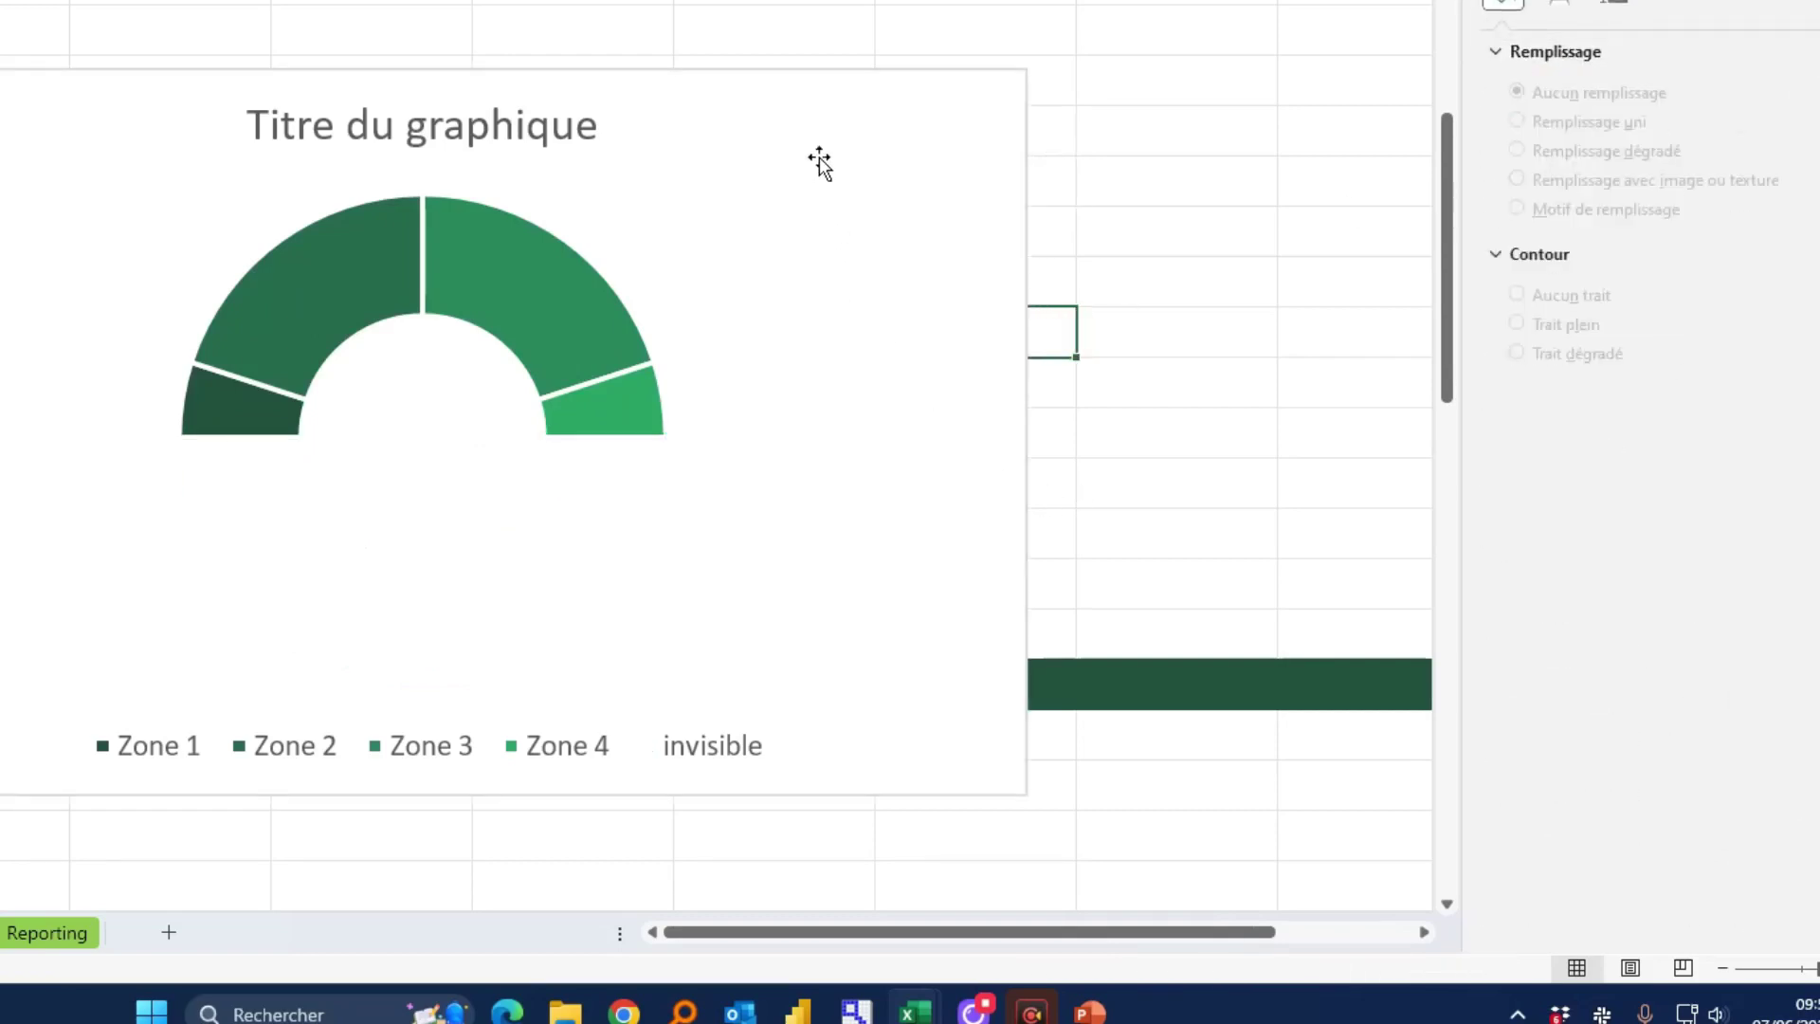
pyautogui.moveTo(820, 112); pyautogui.dragTo(988, 36)
pyautogui.click(698, 681)
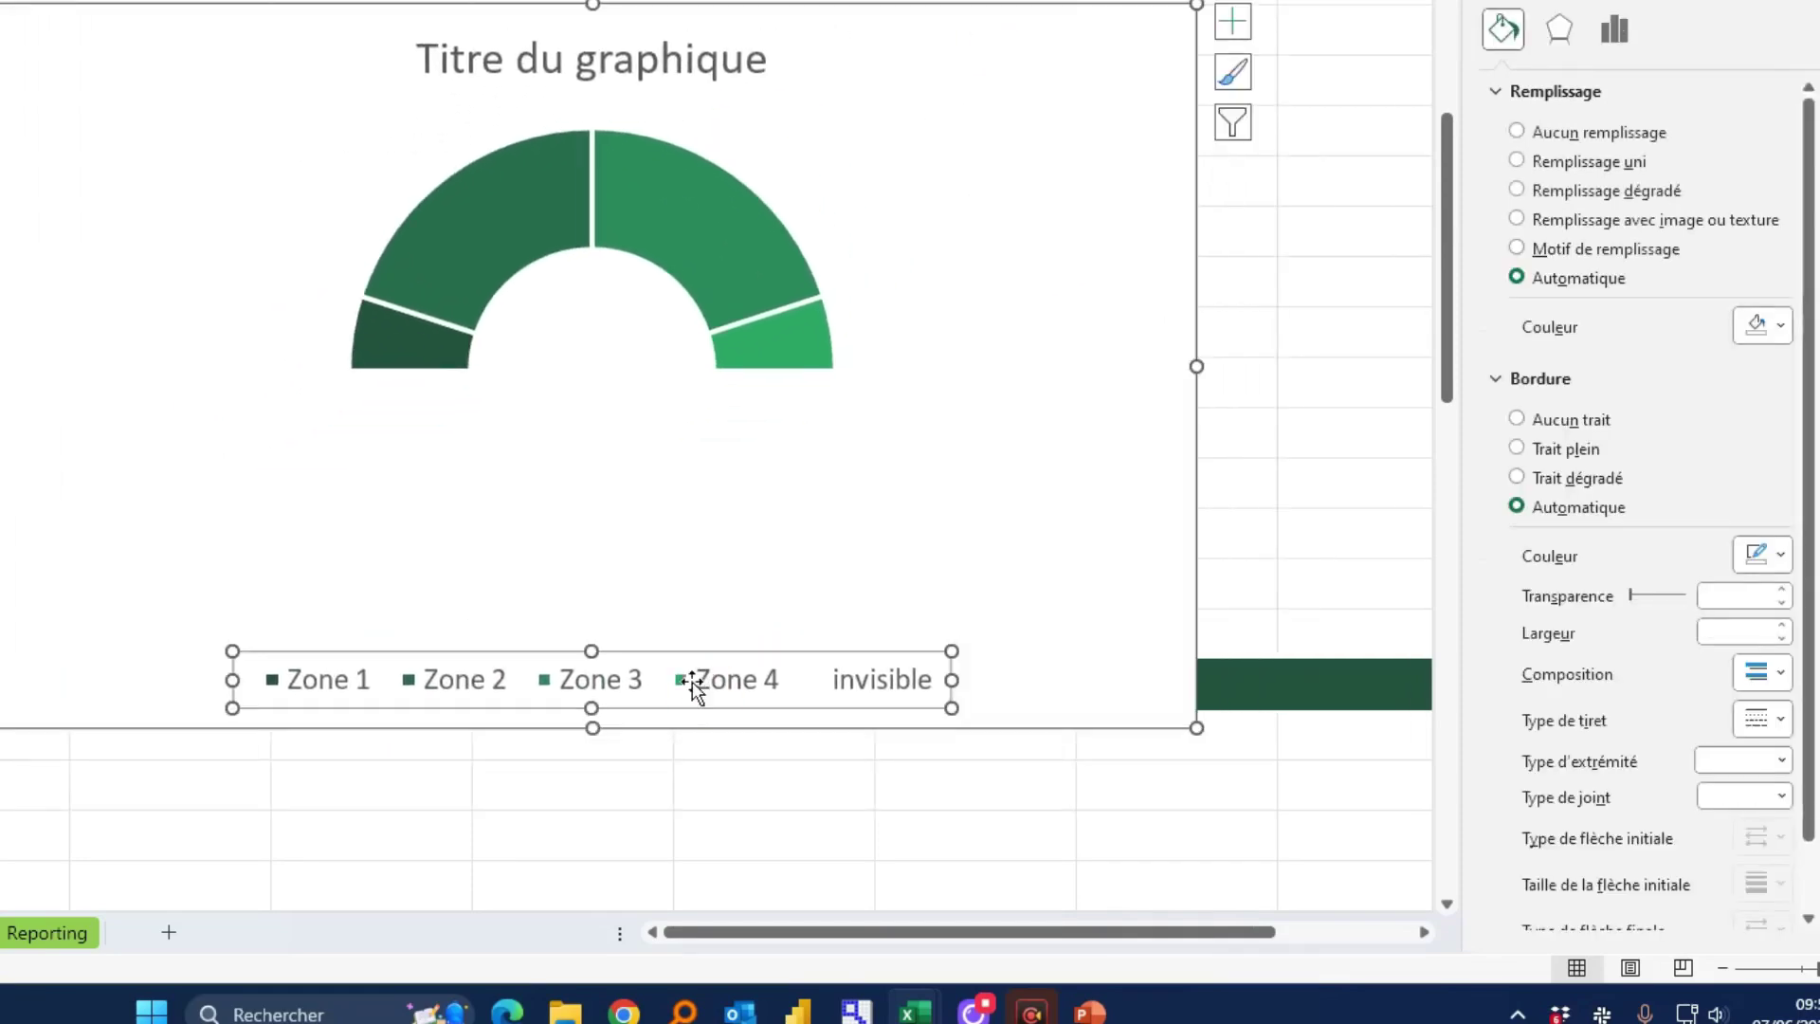
pyautogui.press('Delete')
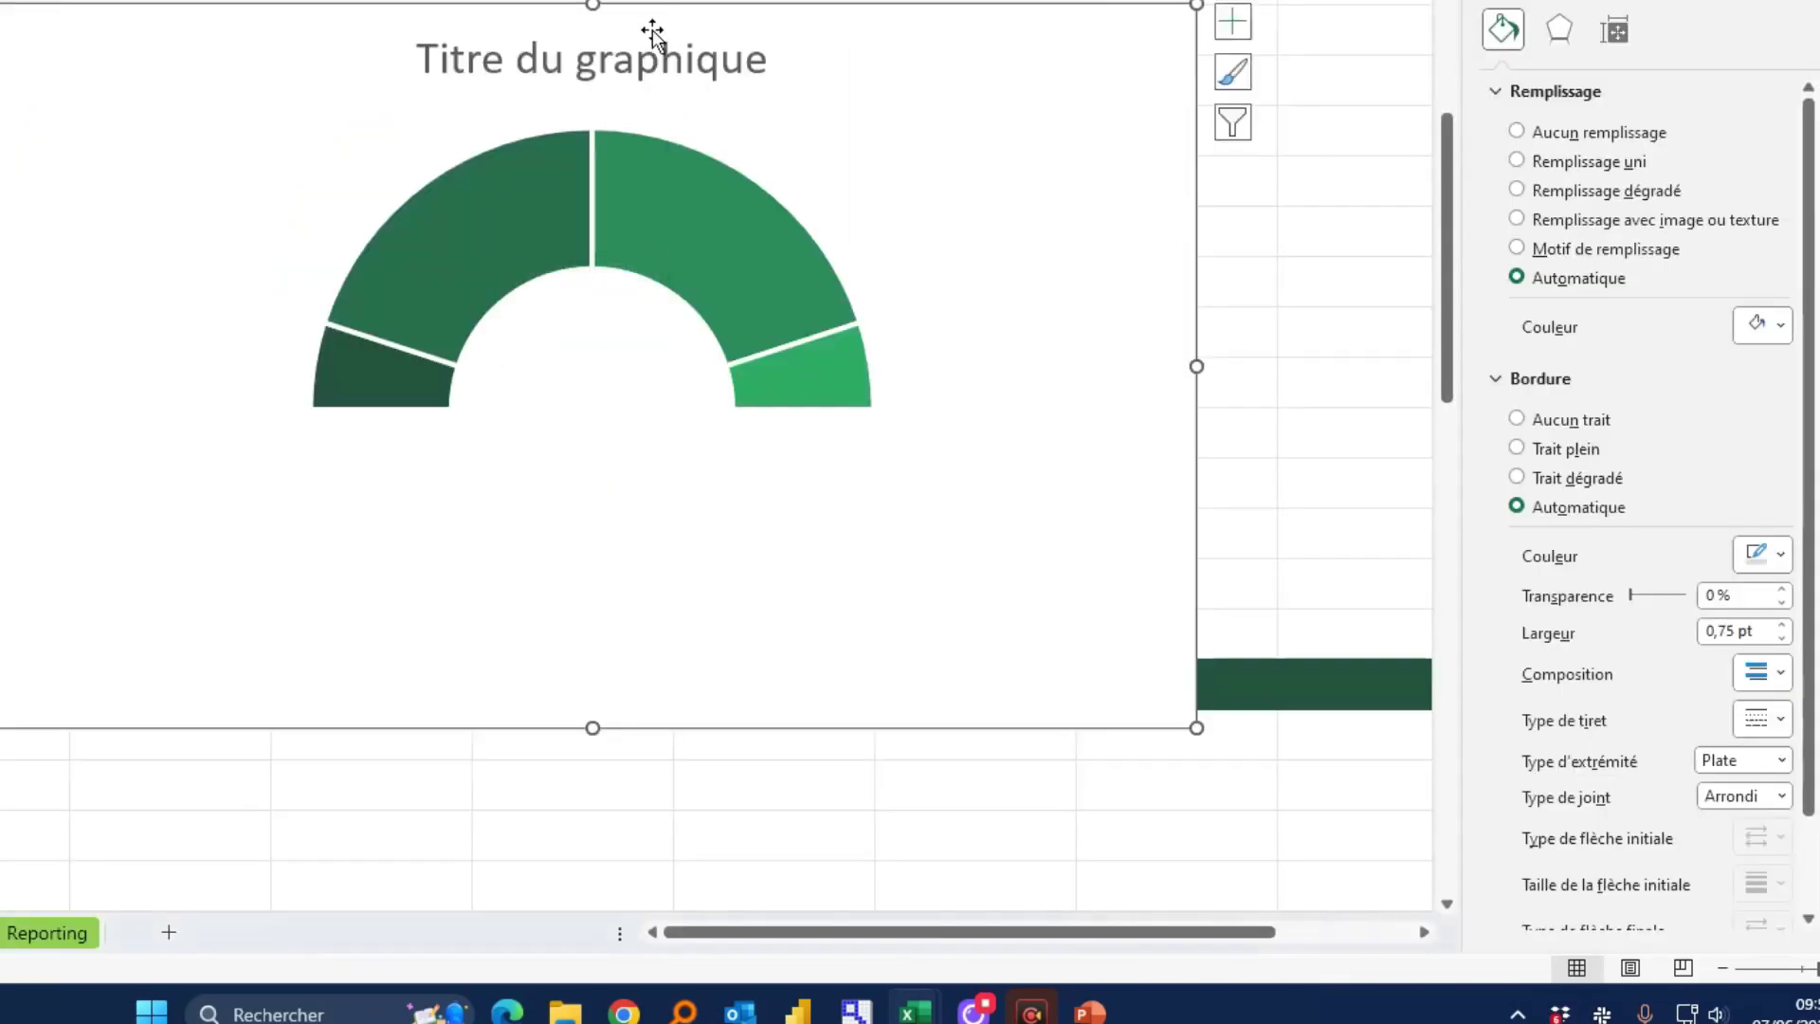
# Retitle the chart 'Satisfaction moyenne'
pyautogui.click(652, 36)
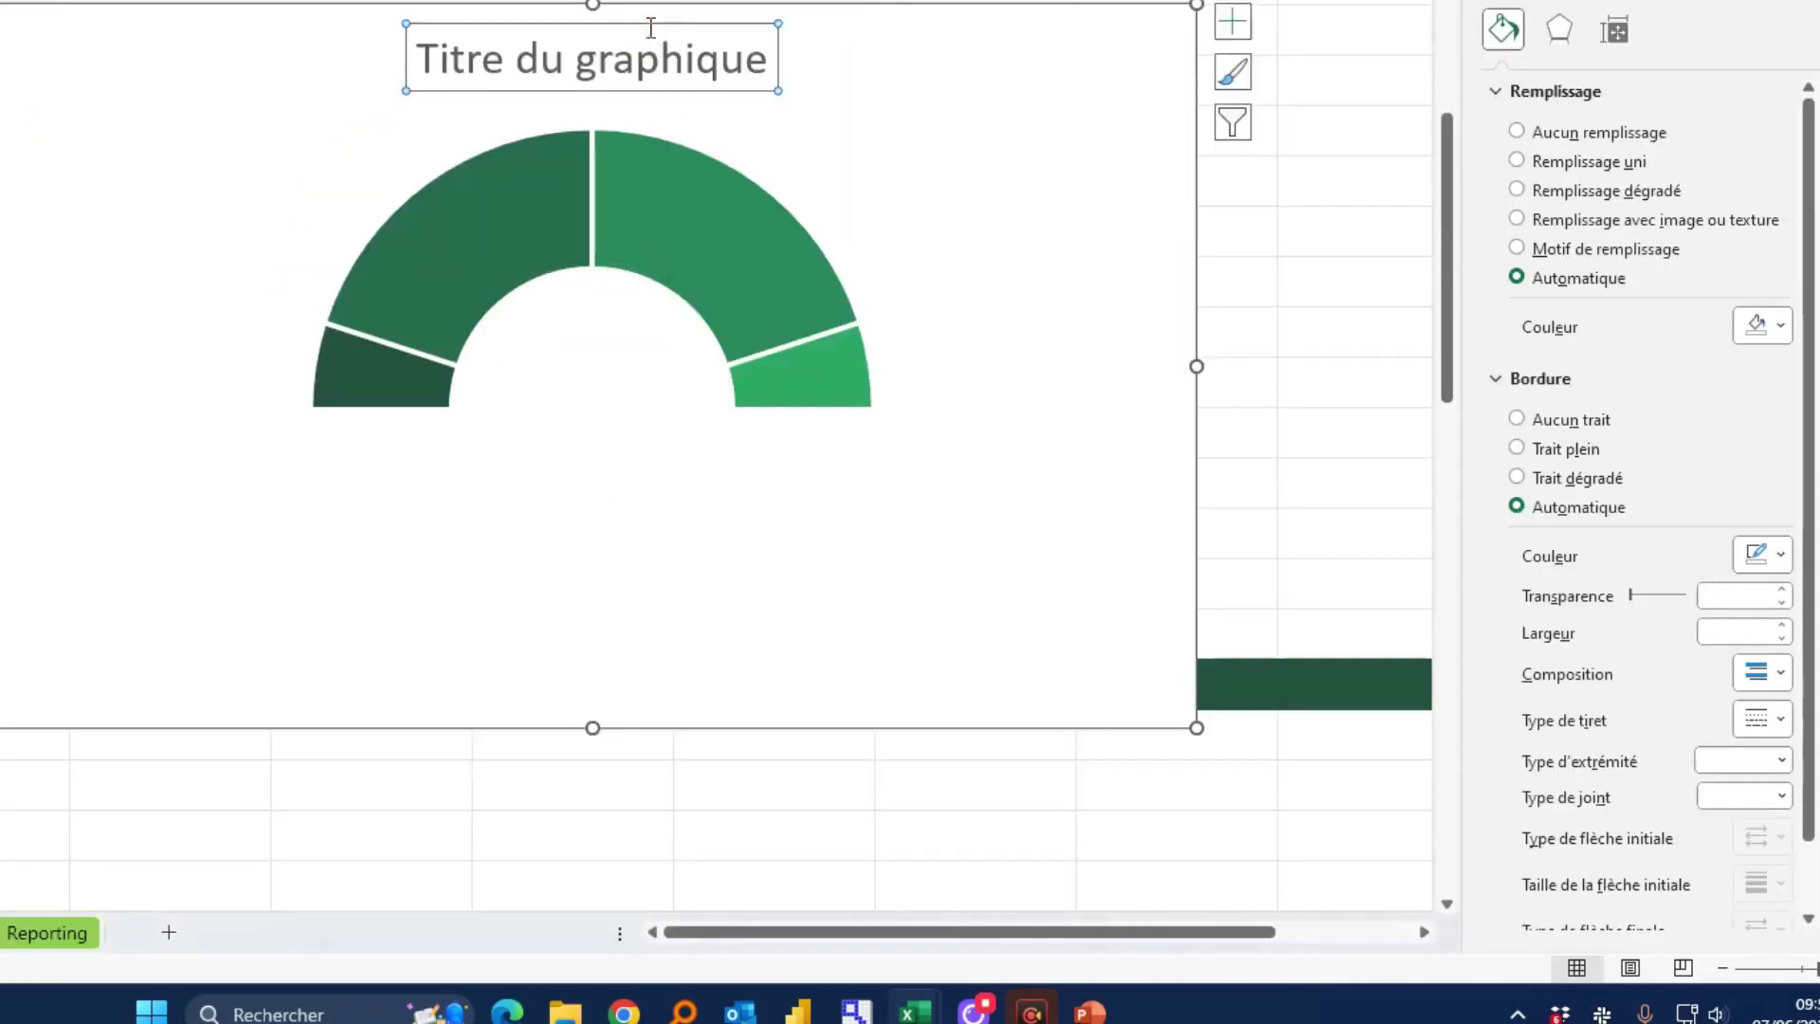
pyautogui.tripleClick(660, 62)
pyautogui.write('Sat')
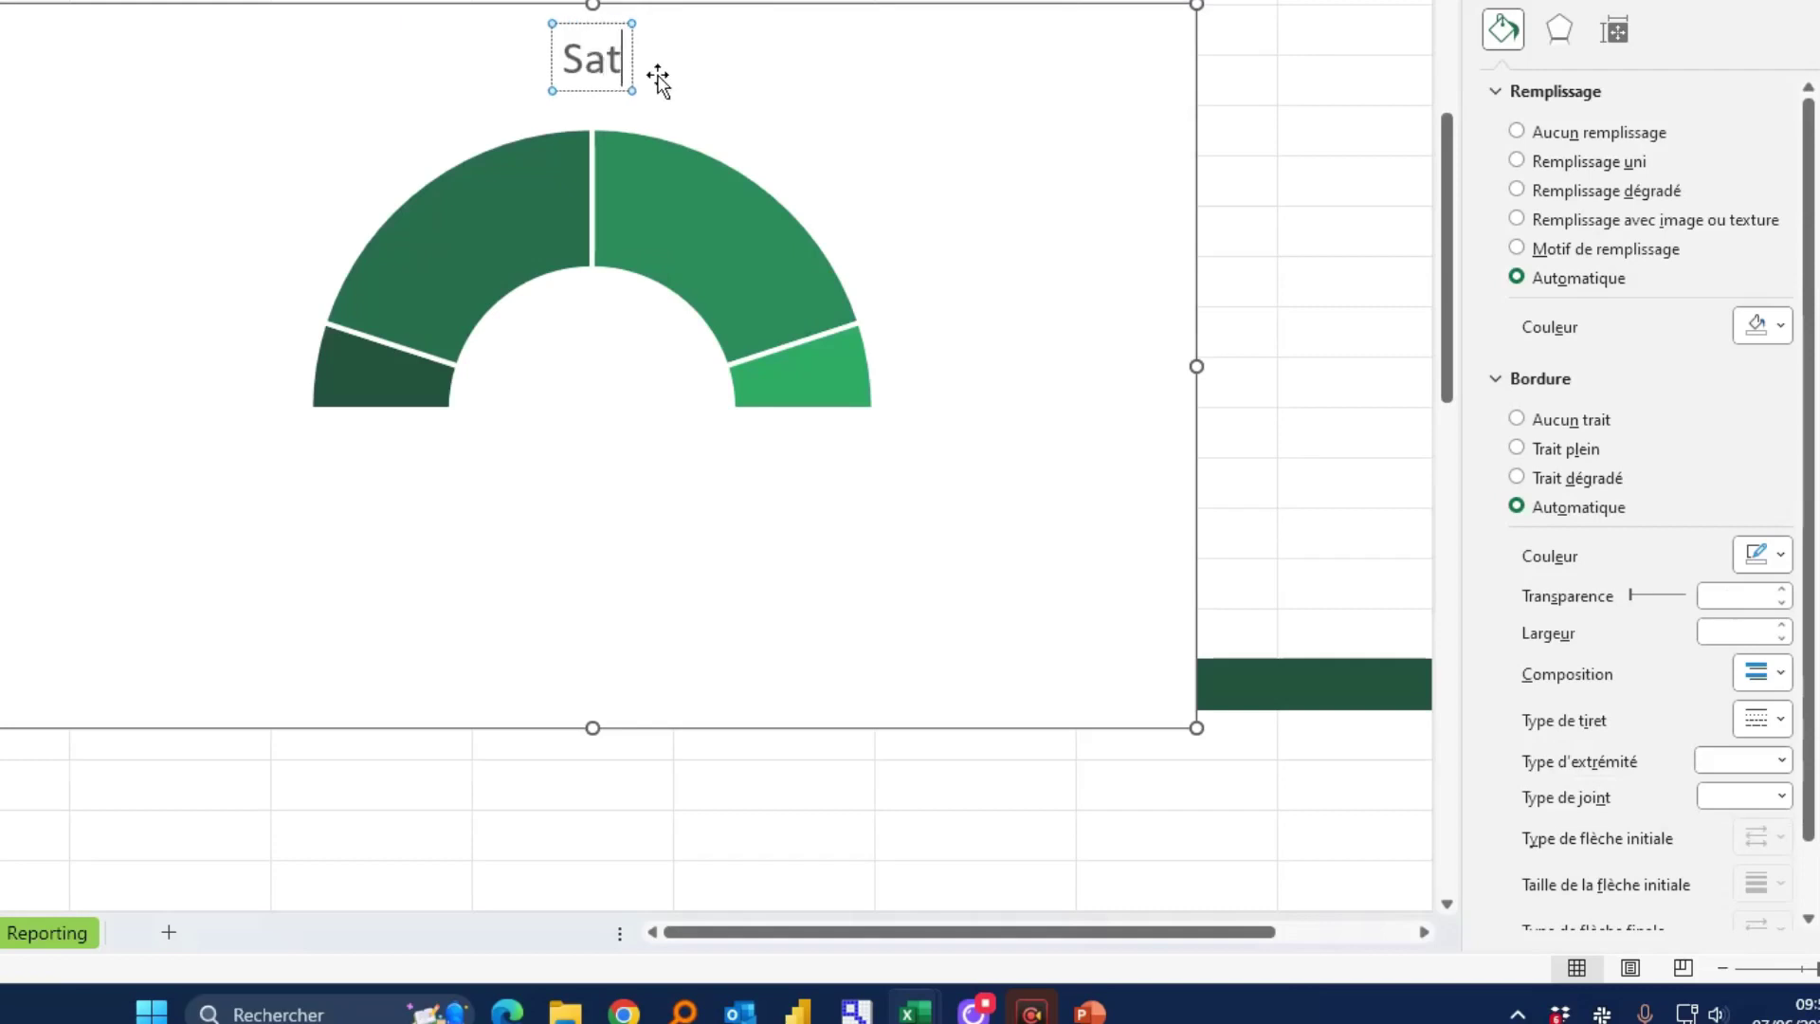
pyautogui.write('isfaction moyebn')
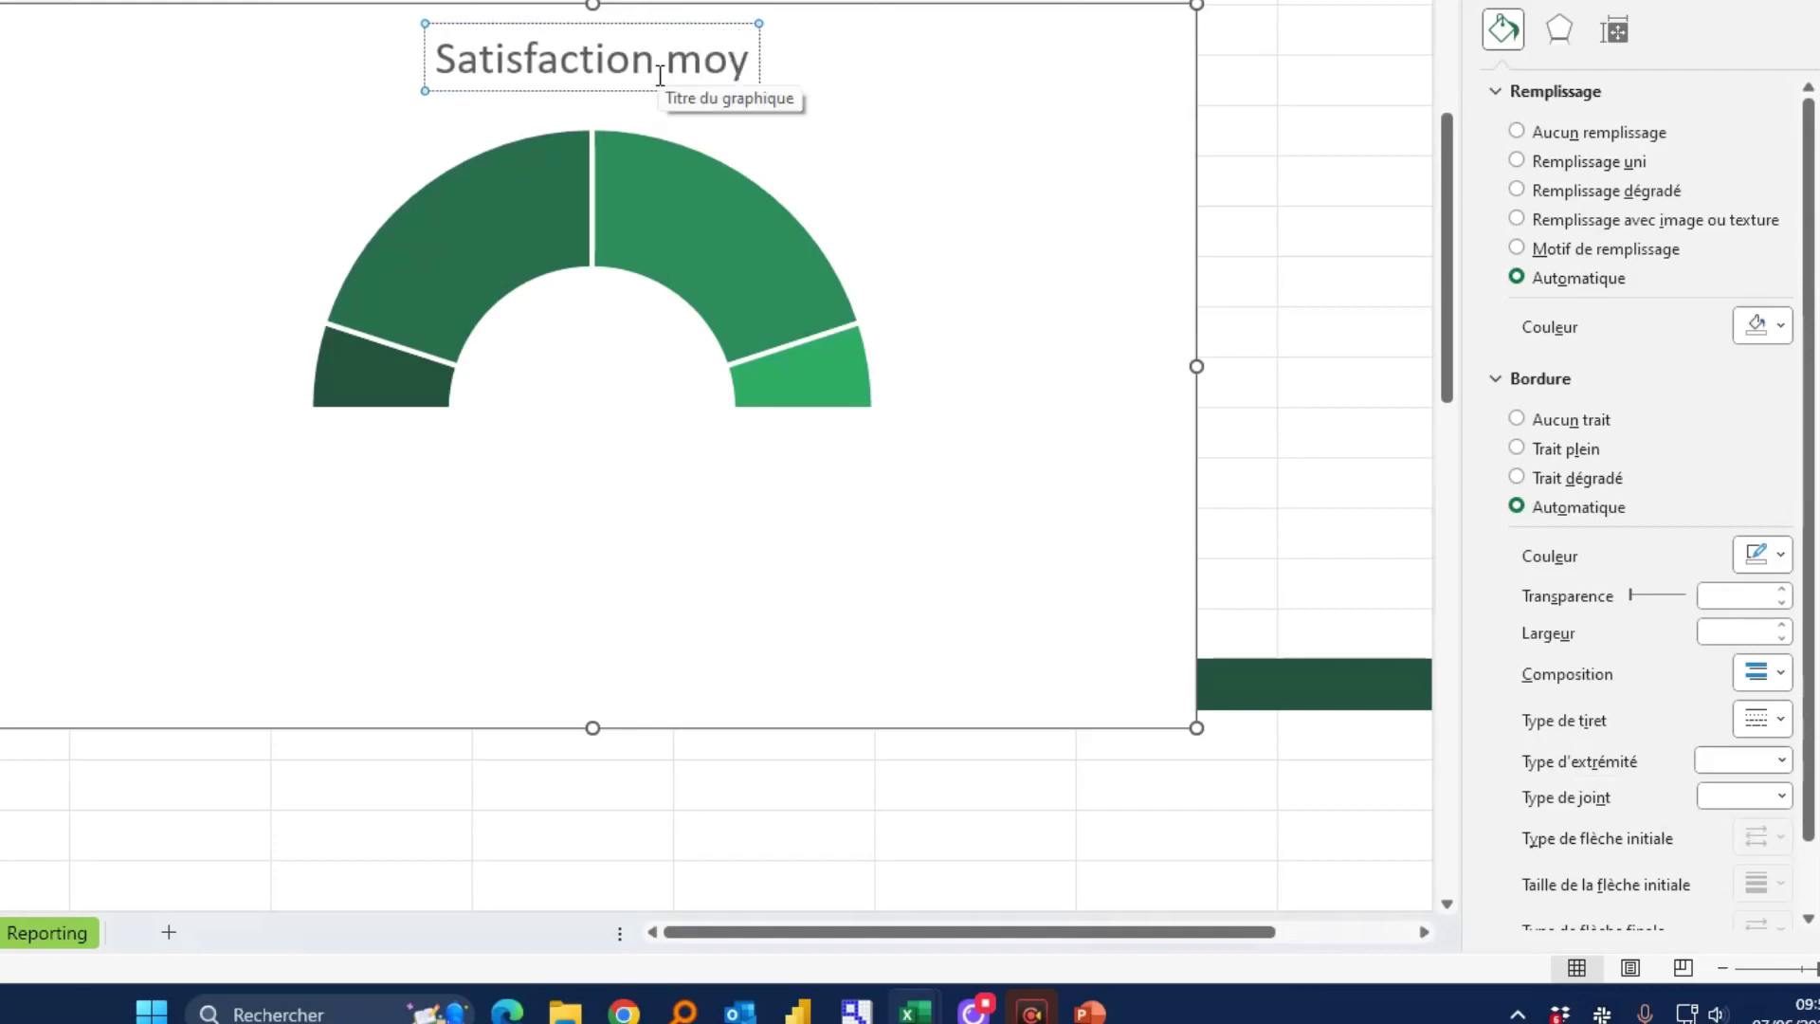
pyautogui.press('BackSpace')
pyautogui.press('BackSpace')
pyautogui.write('ne')
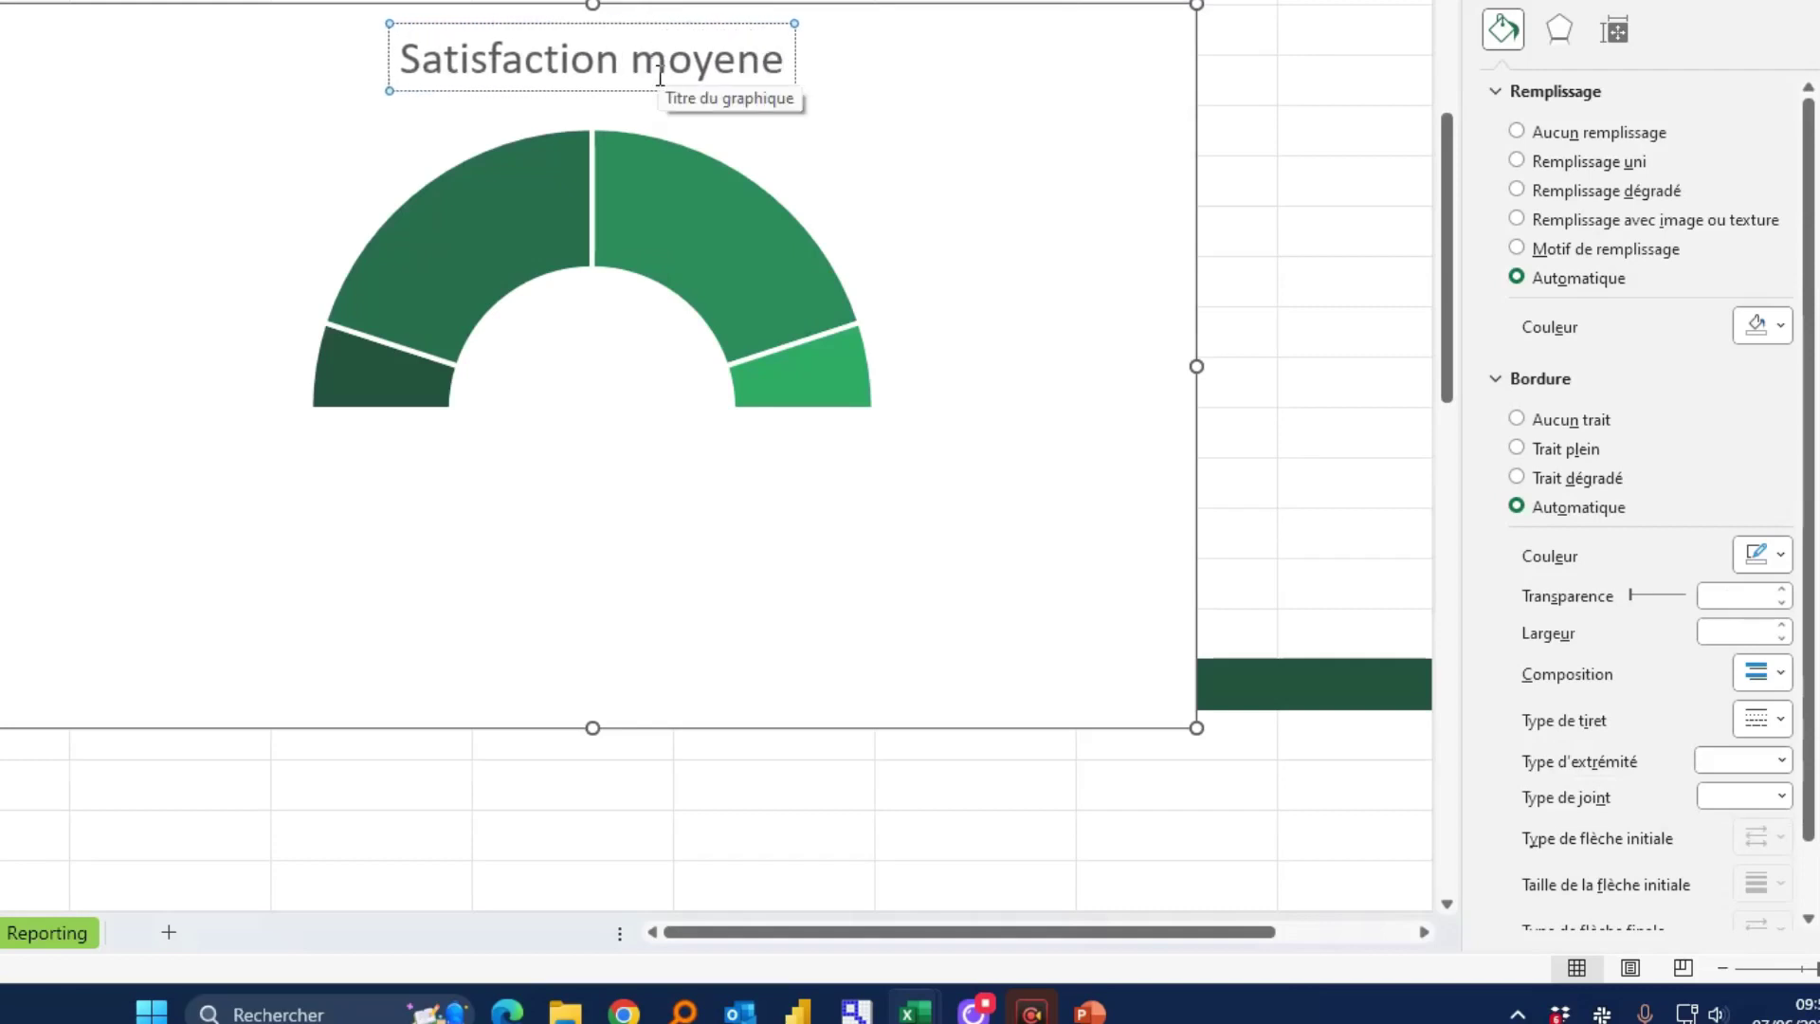
pyautogui.press('BackSpace')
pyautogui.write('ne')
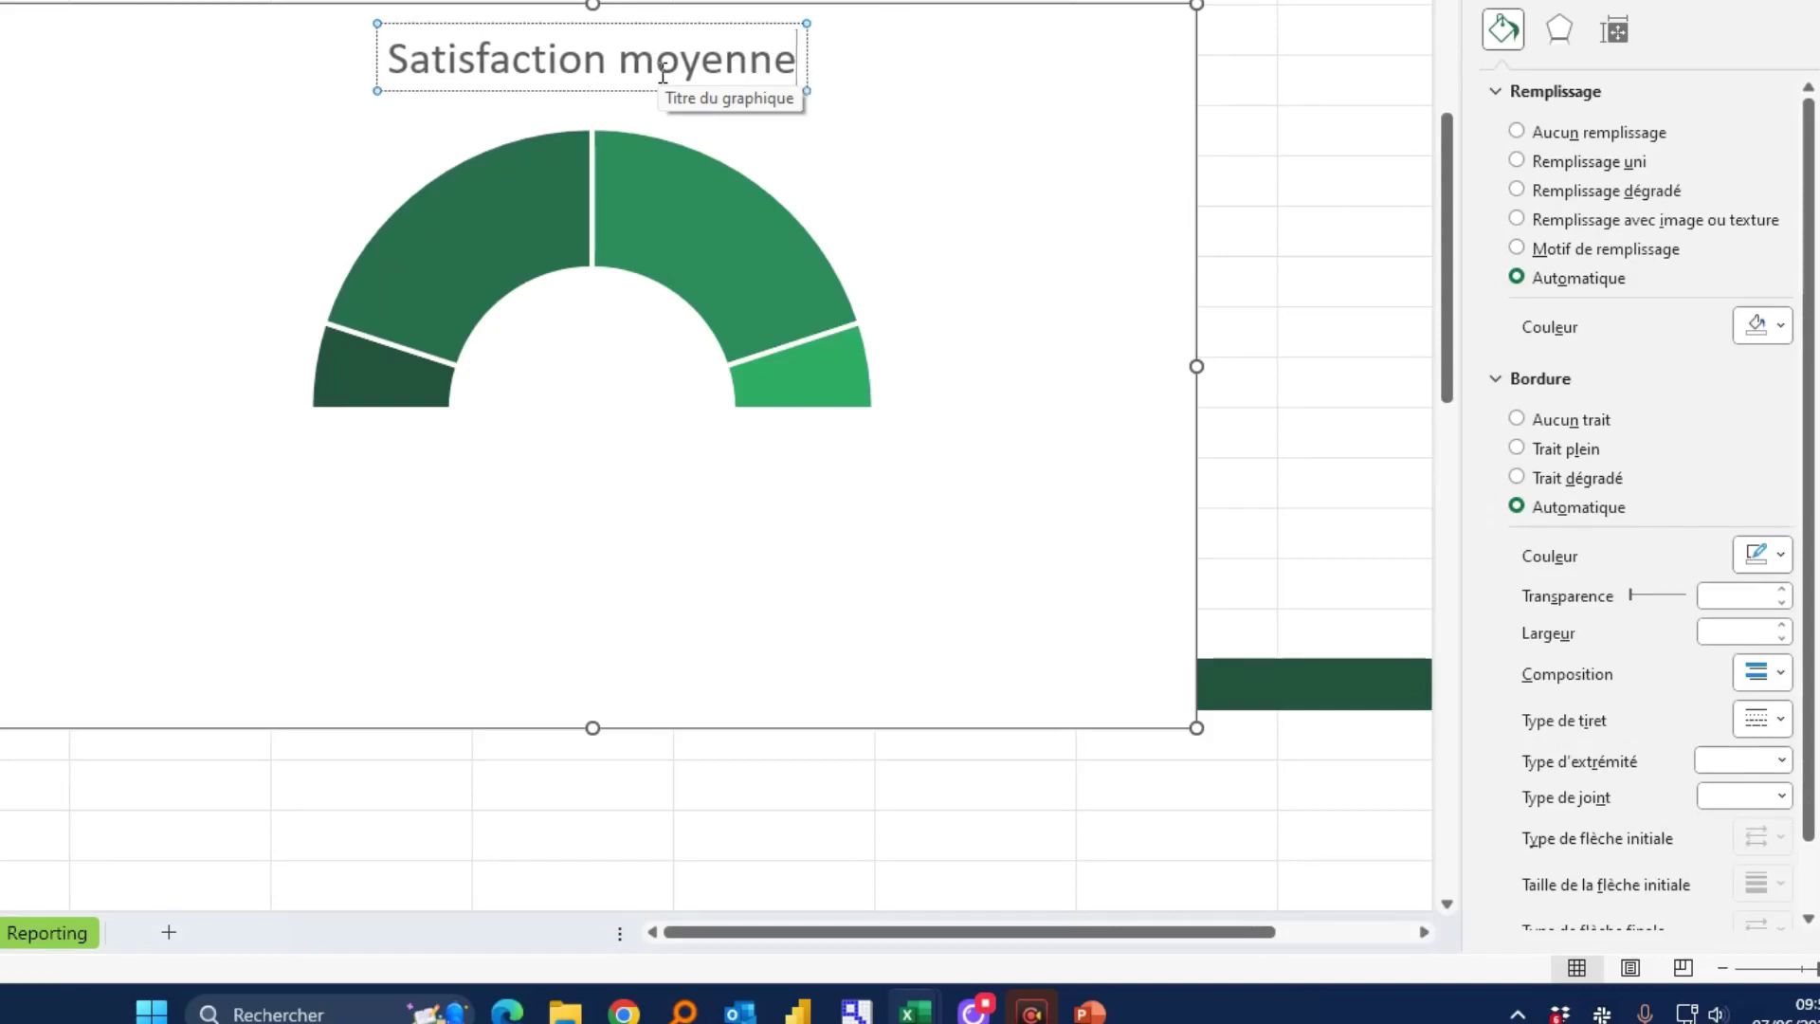
pyautogui.click(907, 102)
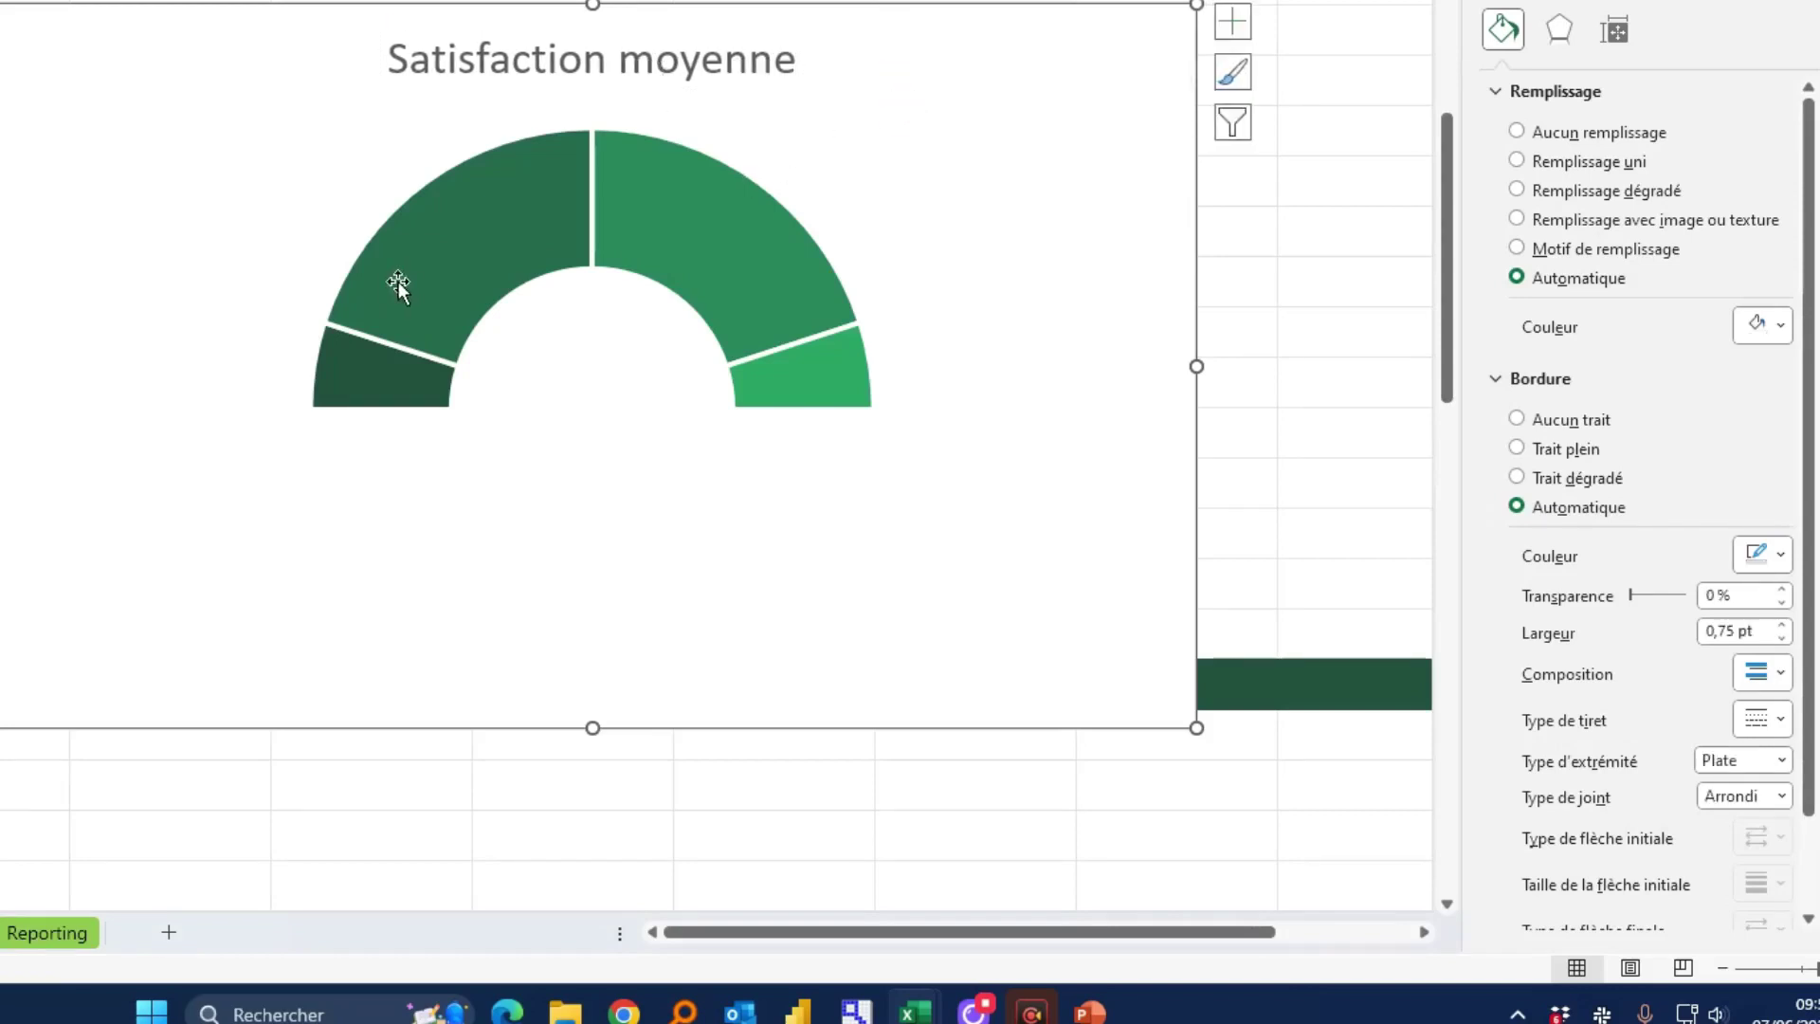
# Colour the first gauge zone light green and the second zone a medium green
pyautogui.click(343, 359)
pyautogui.click(343, 359)
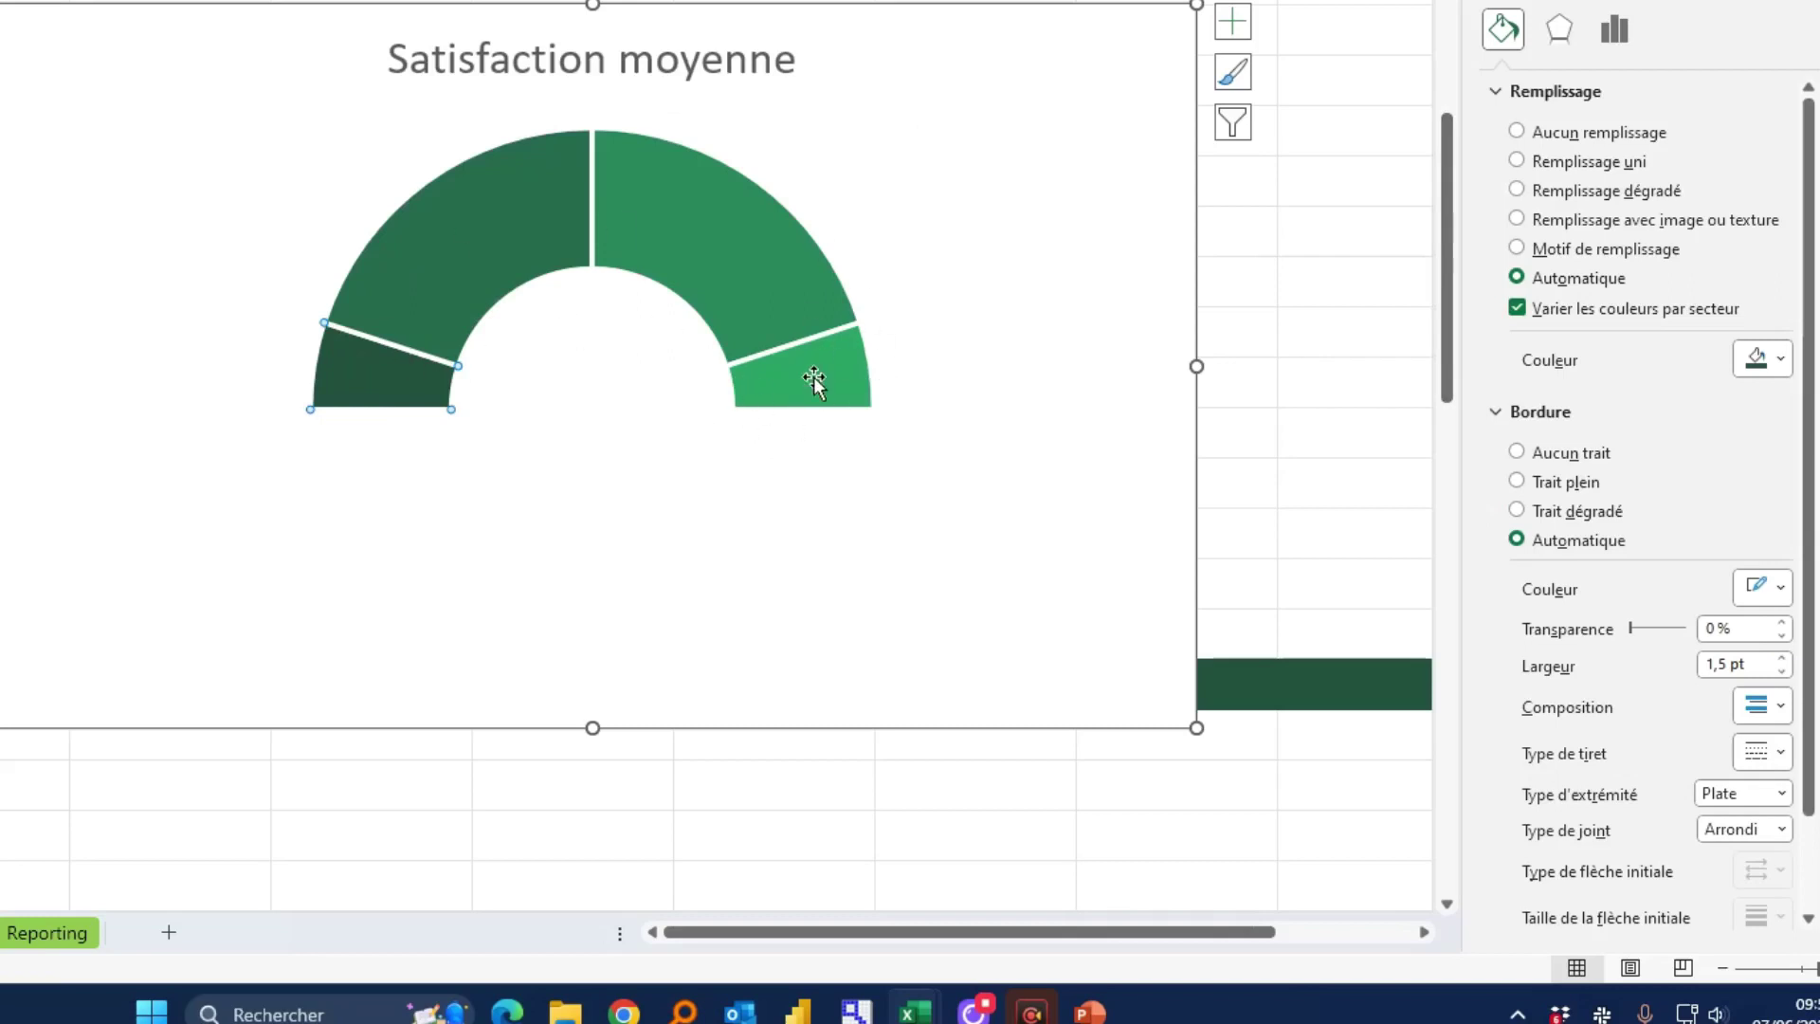
pyautogui.click(1759, 363)
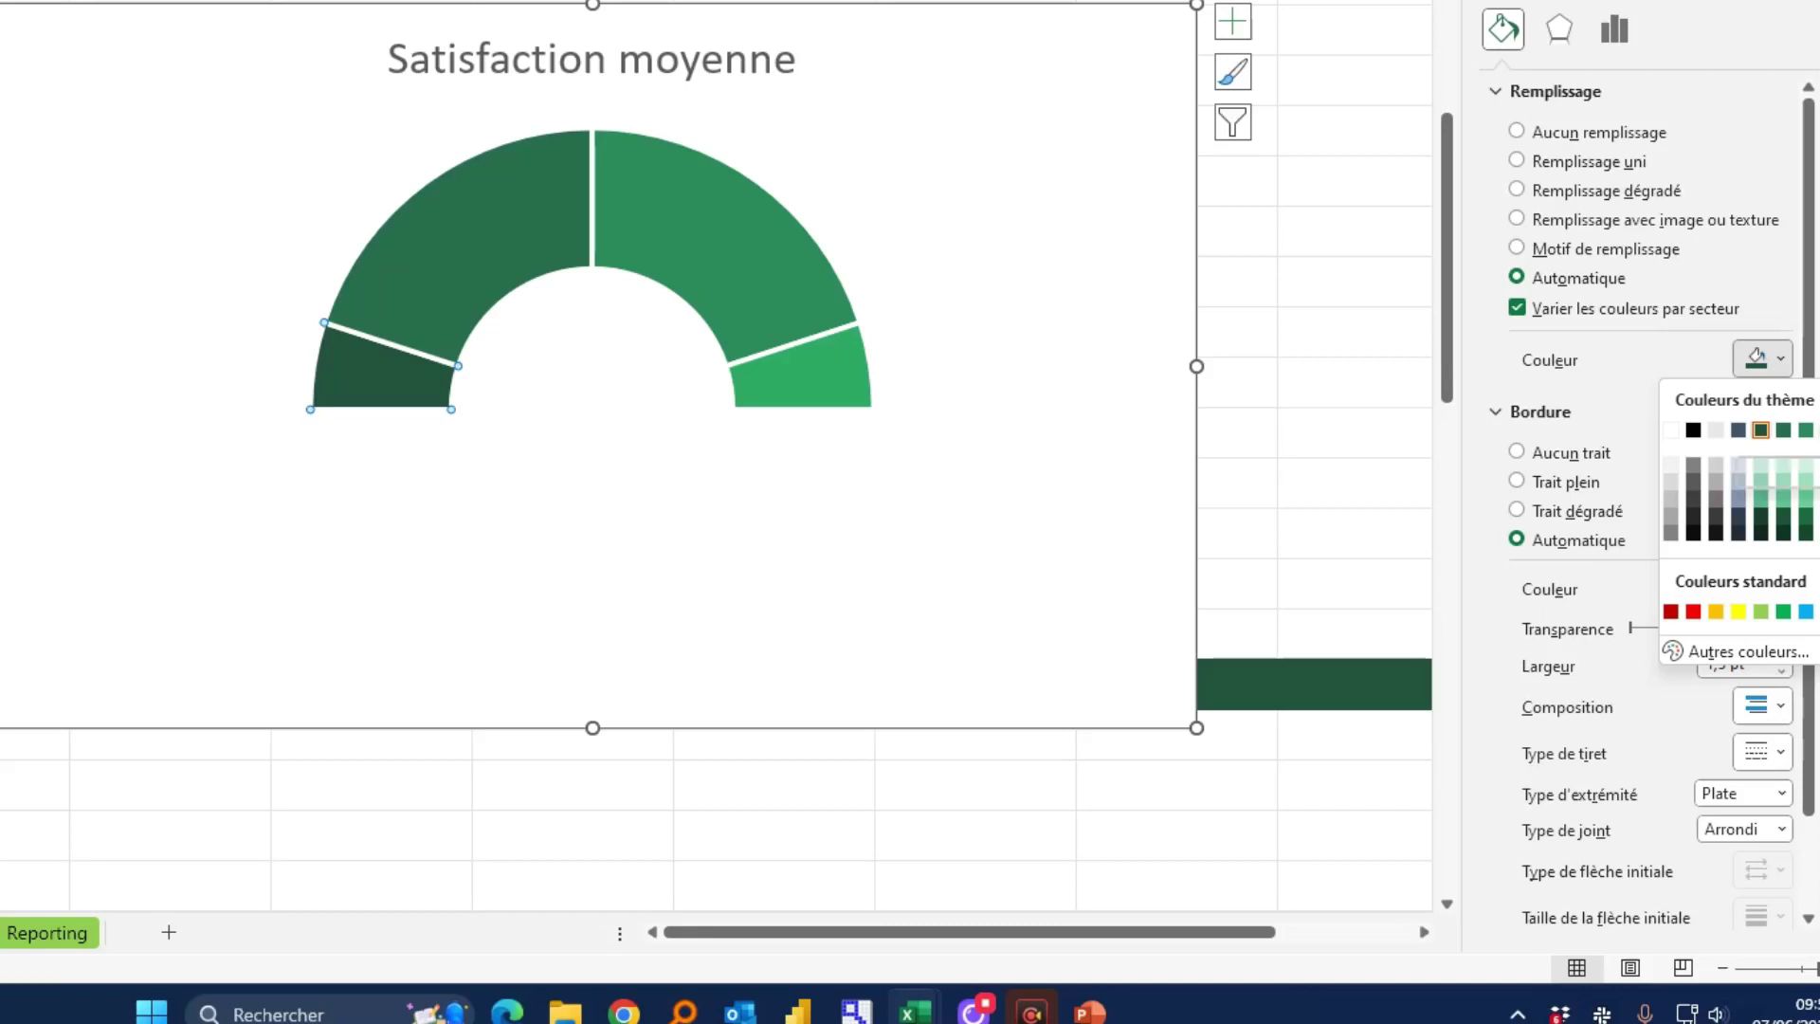
pyautogui.click(1819, 430)
pyautogui.click(540, 221)
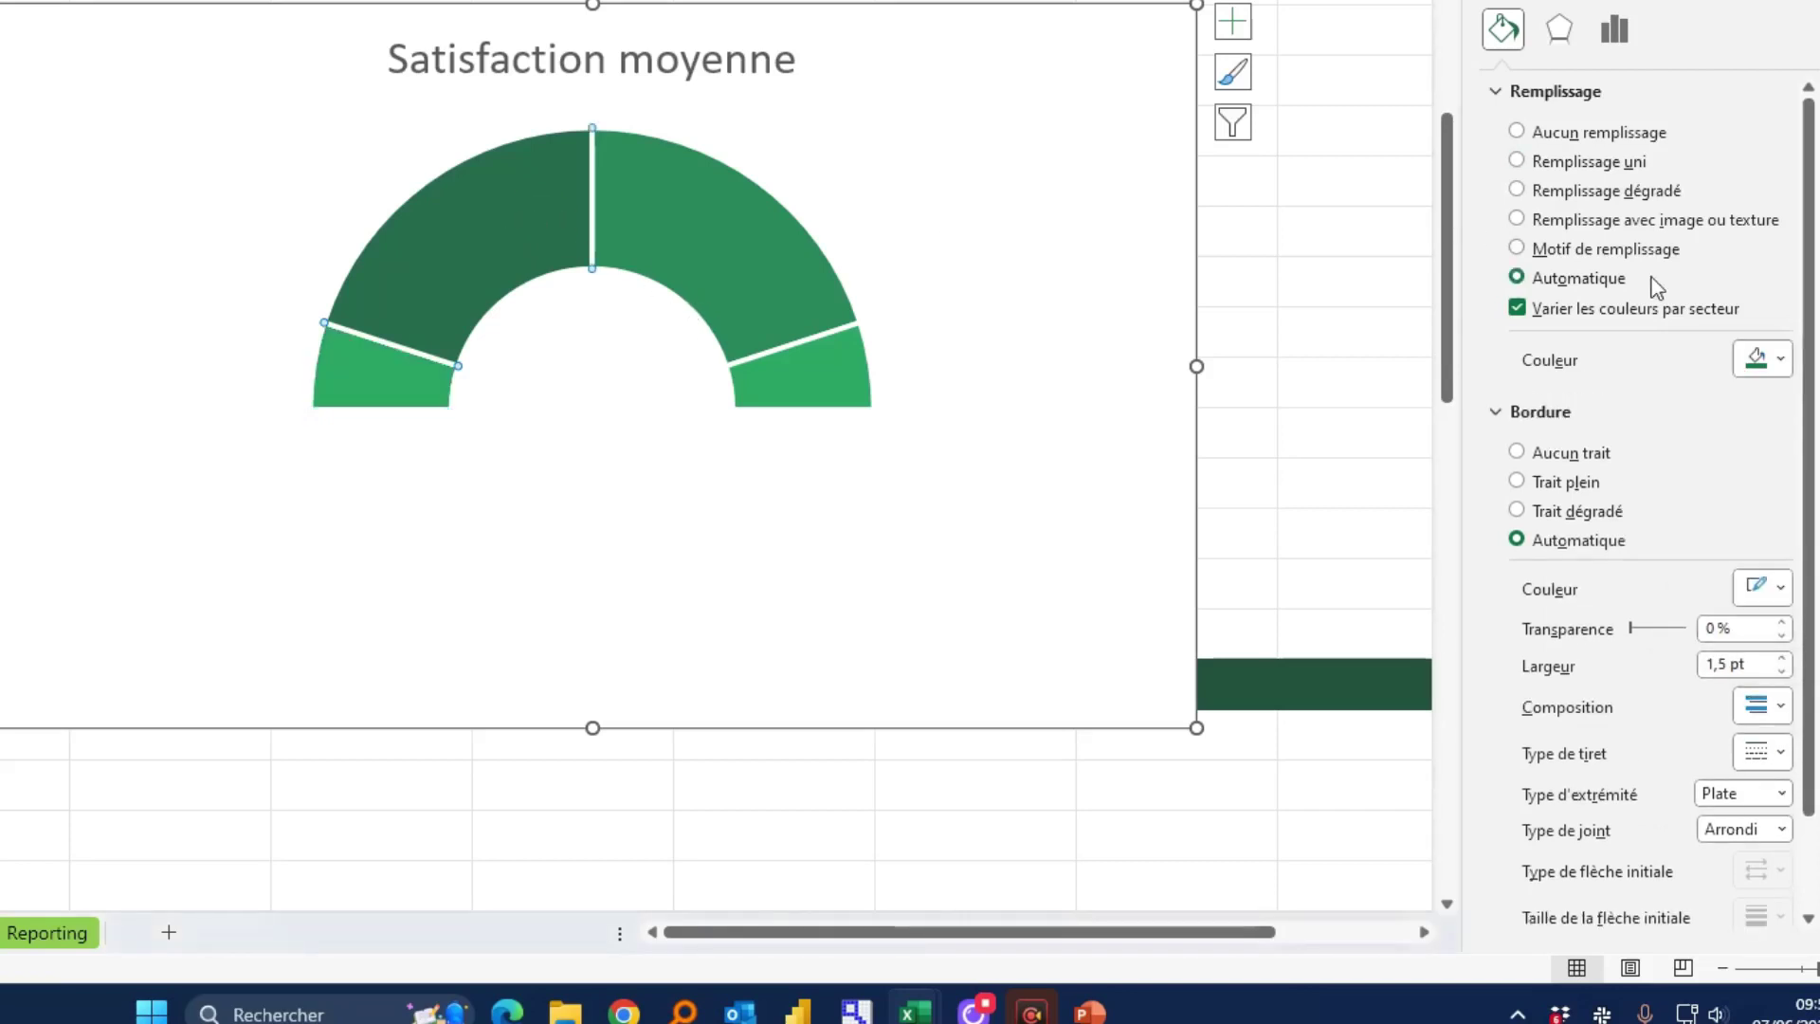
pyautogui.click(1761, 363)
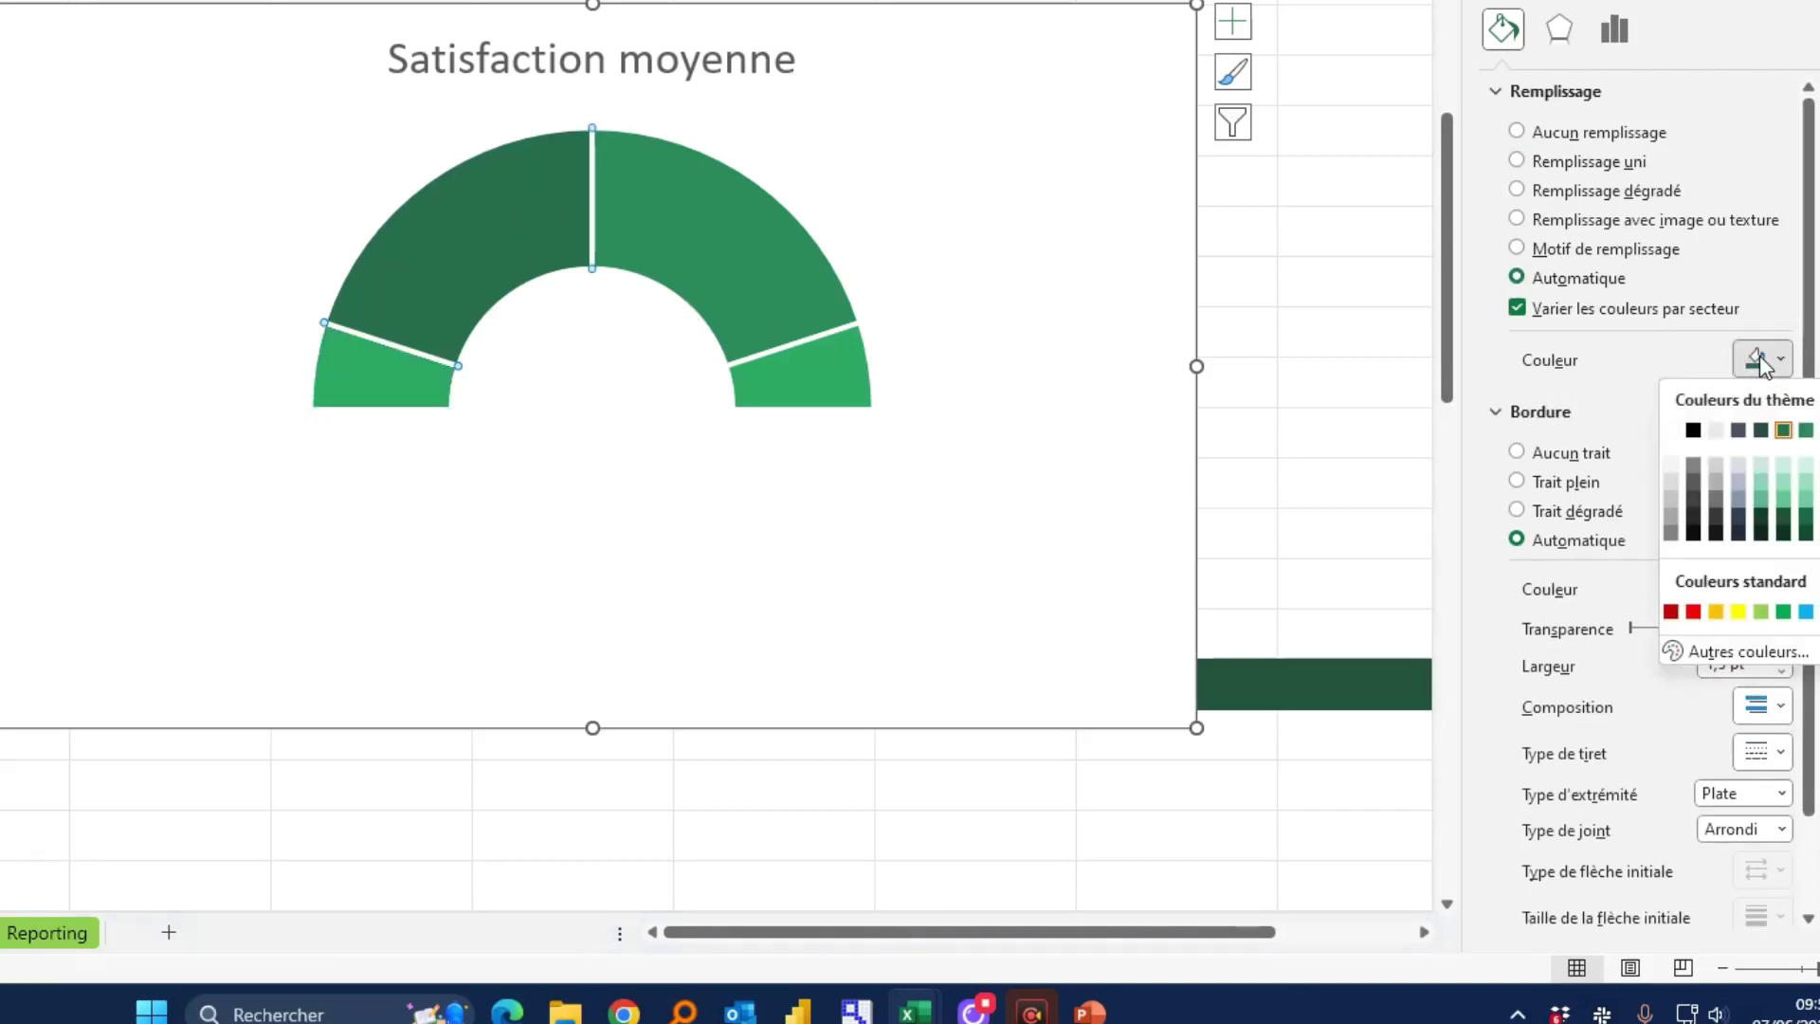
pyautogui.click(1806, 431)
# Colour the third and last gauge zones progressively darker greens and nudge the chart up
pyautogui.click(679, 208)
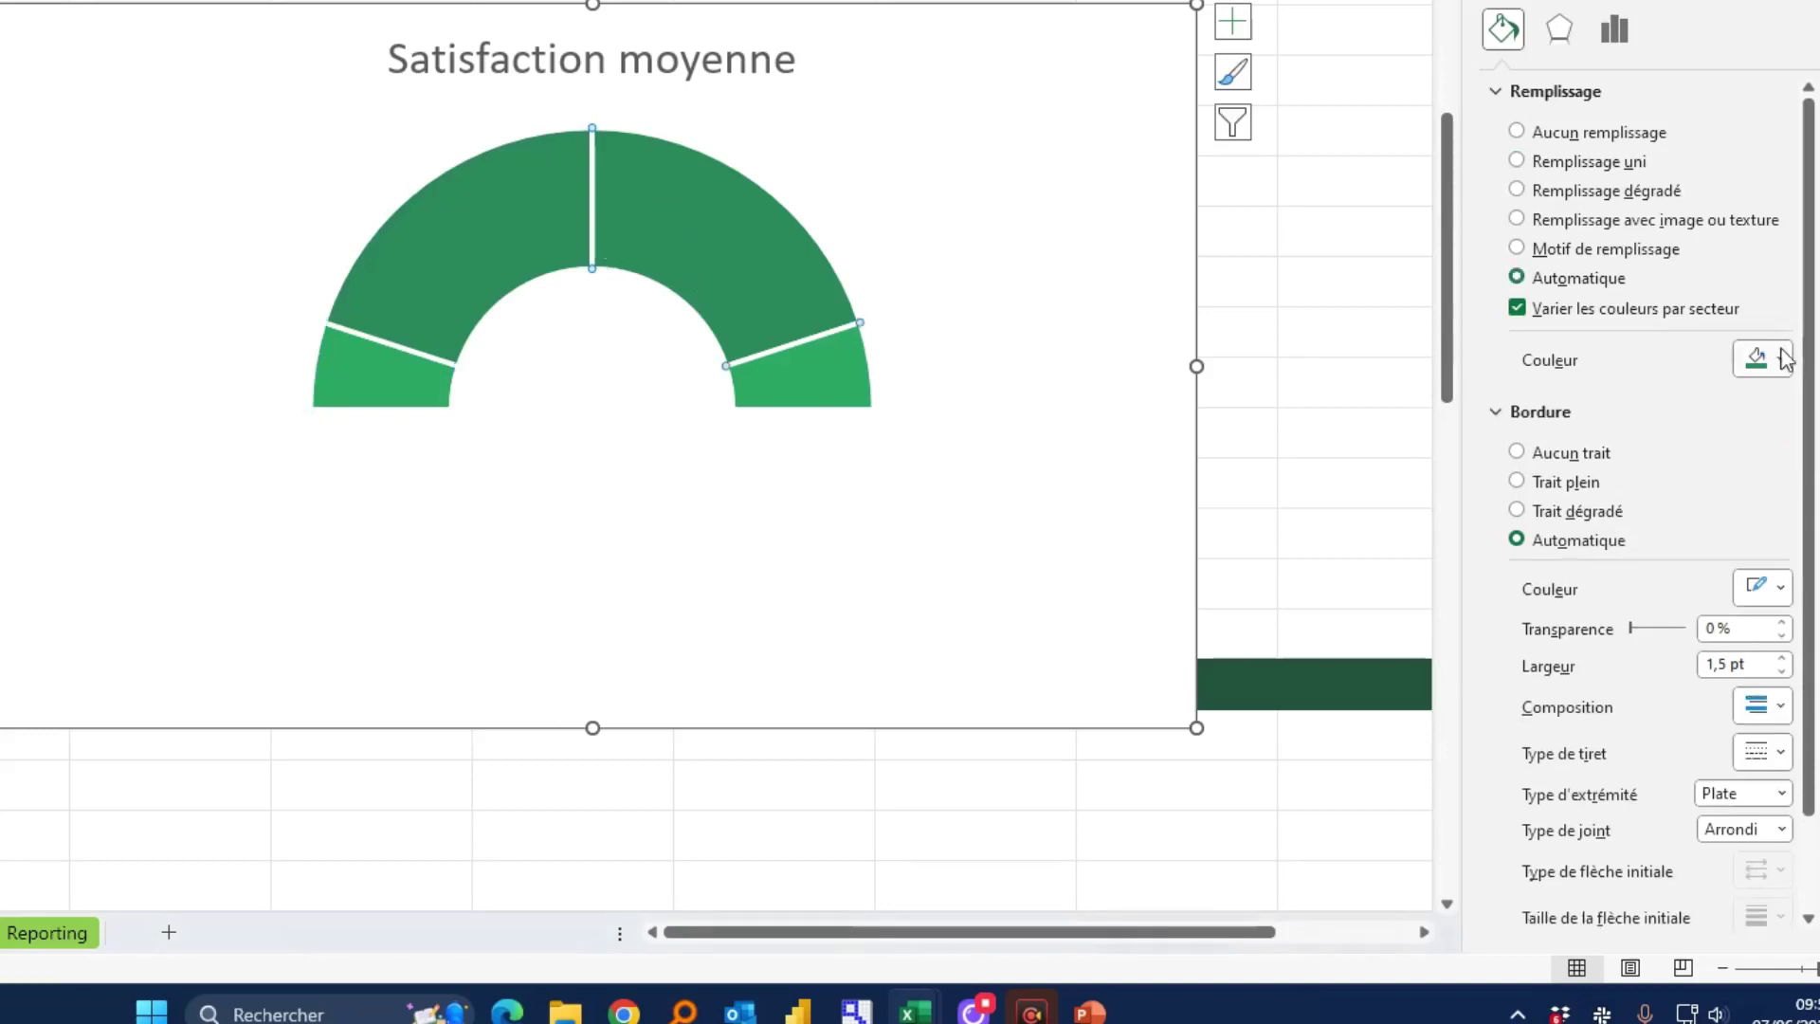
pyautogui.click(1786, 359)
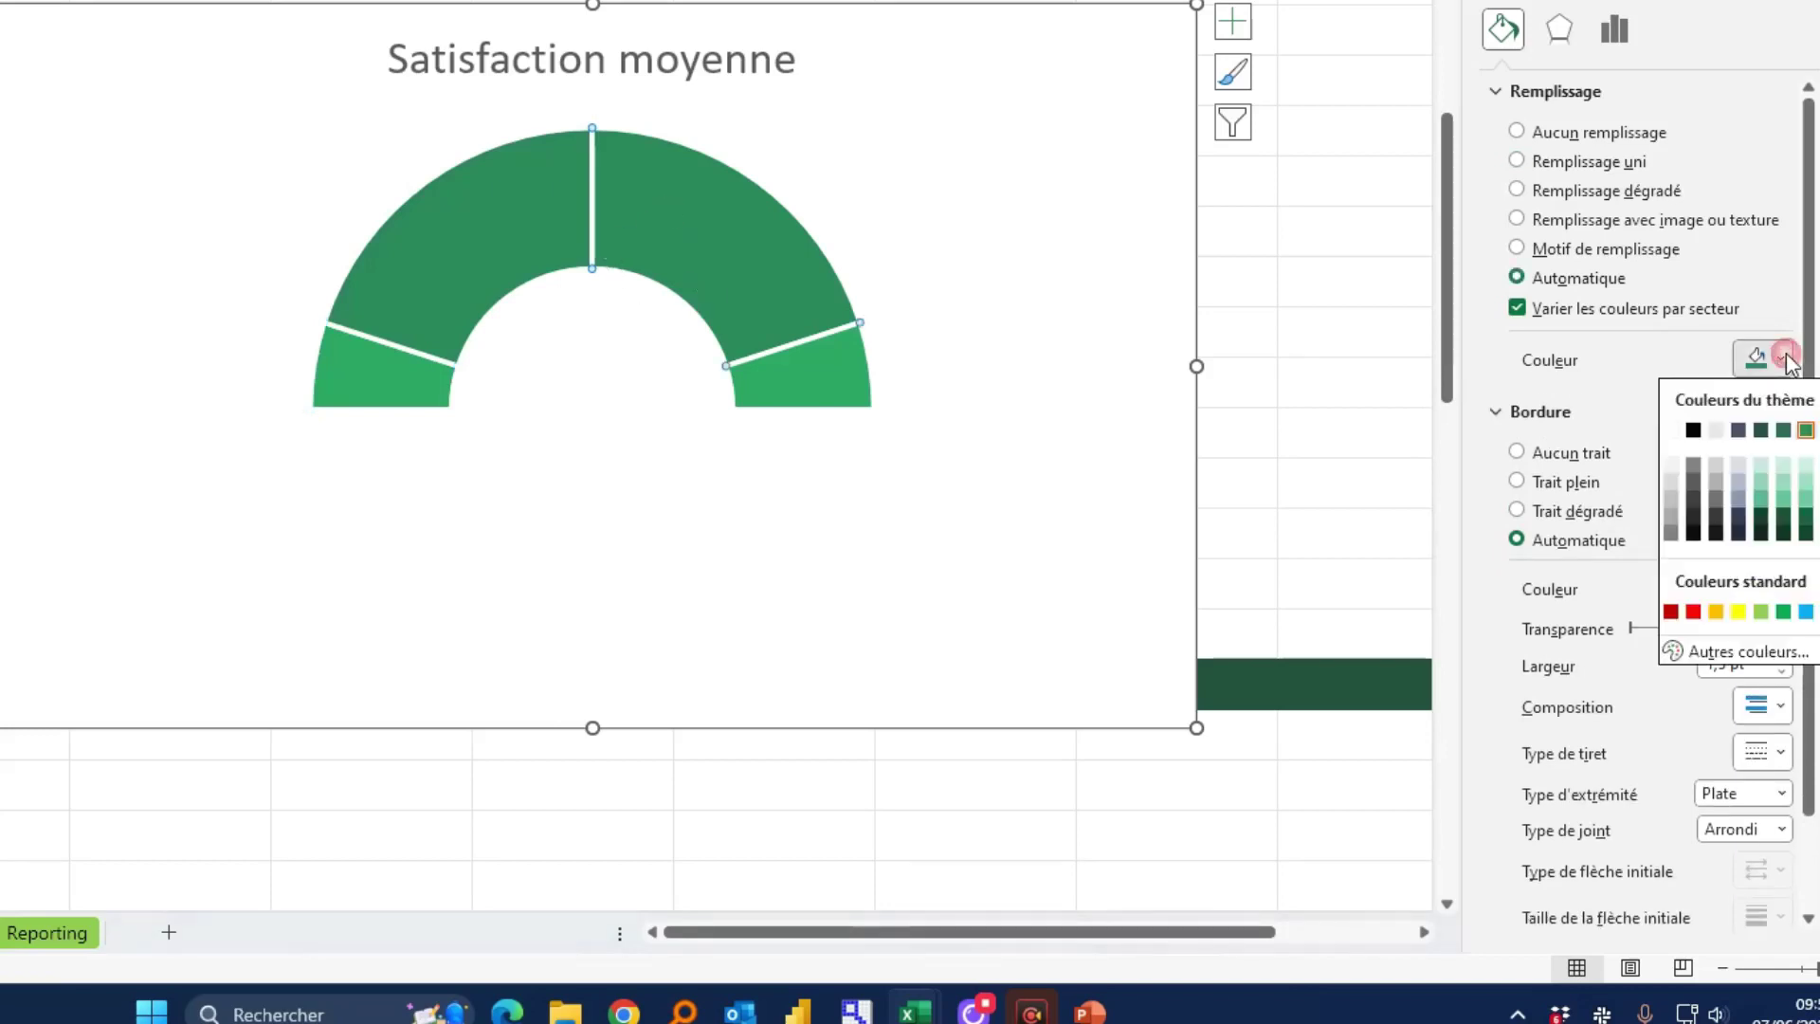
pyautogui.click(1785, 432)
pyautogui.click(809, 376)
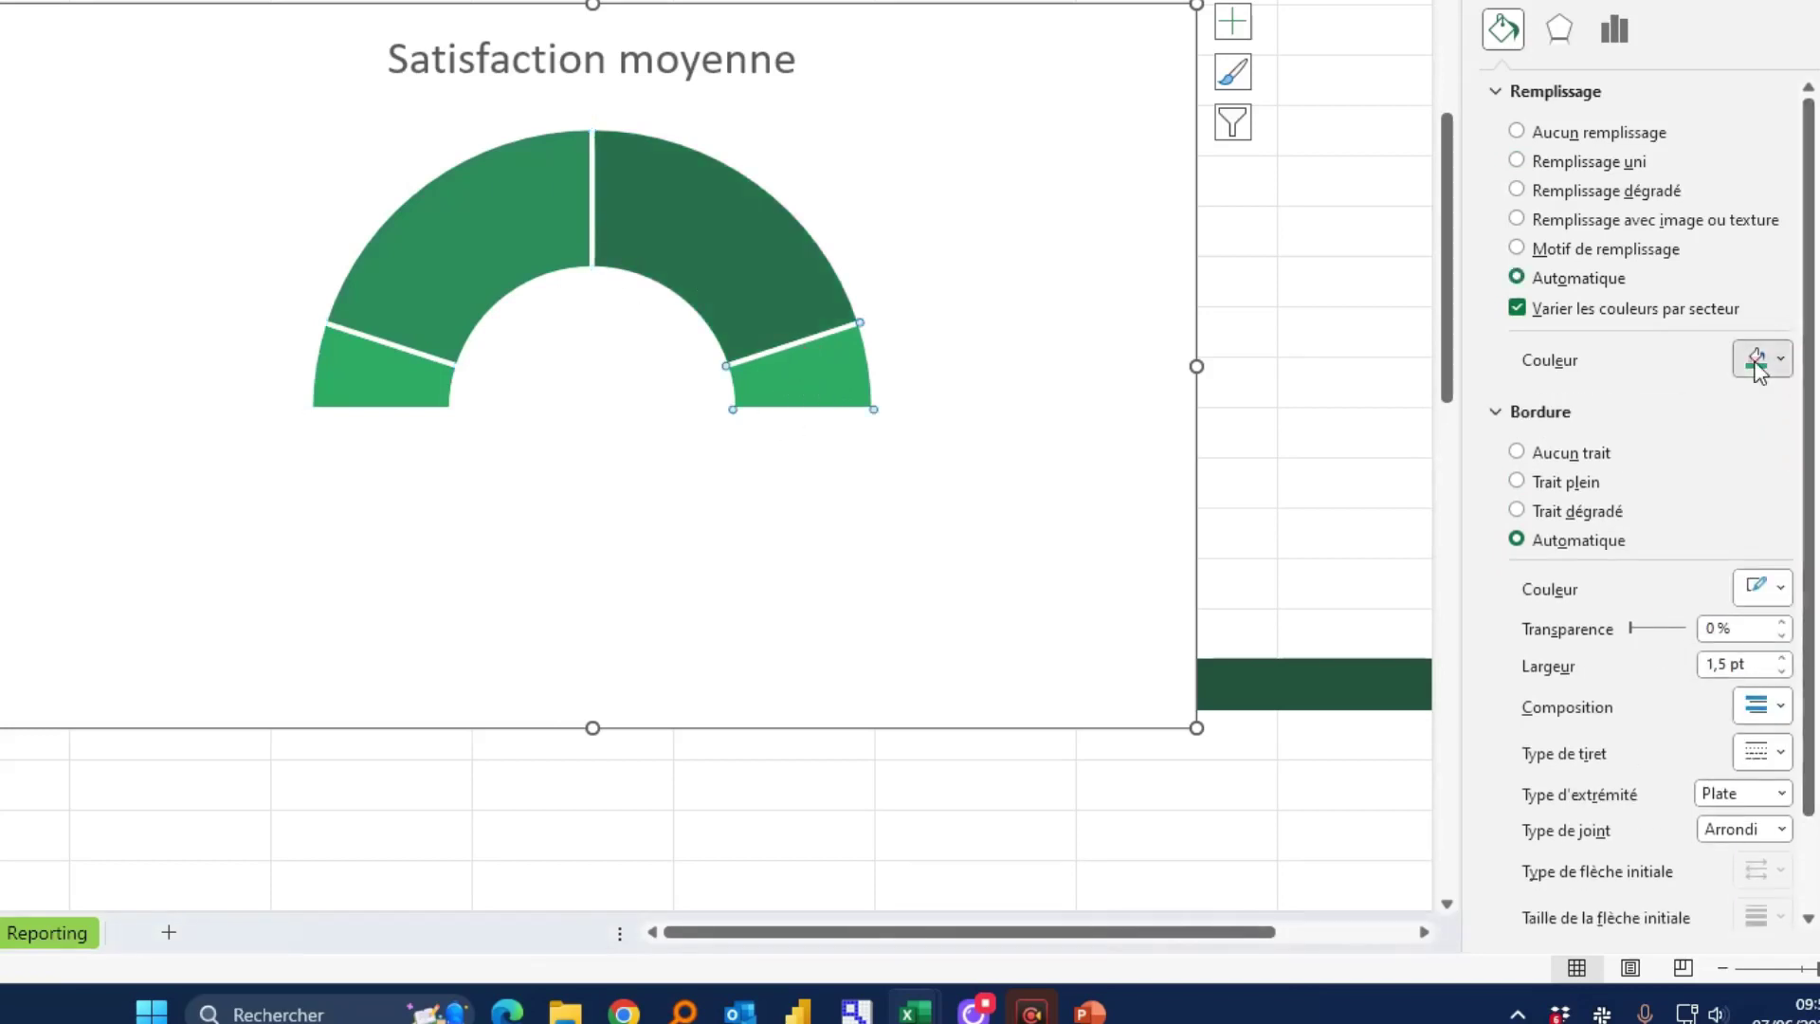
pyautogui.click(1760, 365)
pyautogui.click(1764, 432)
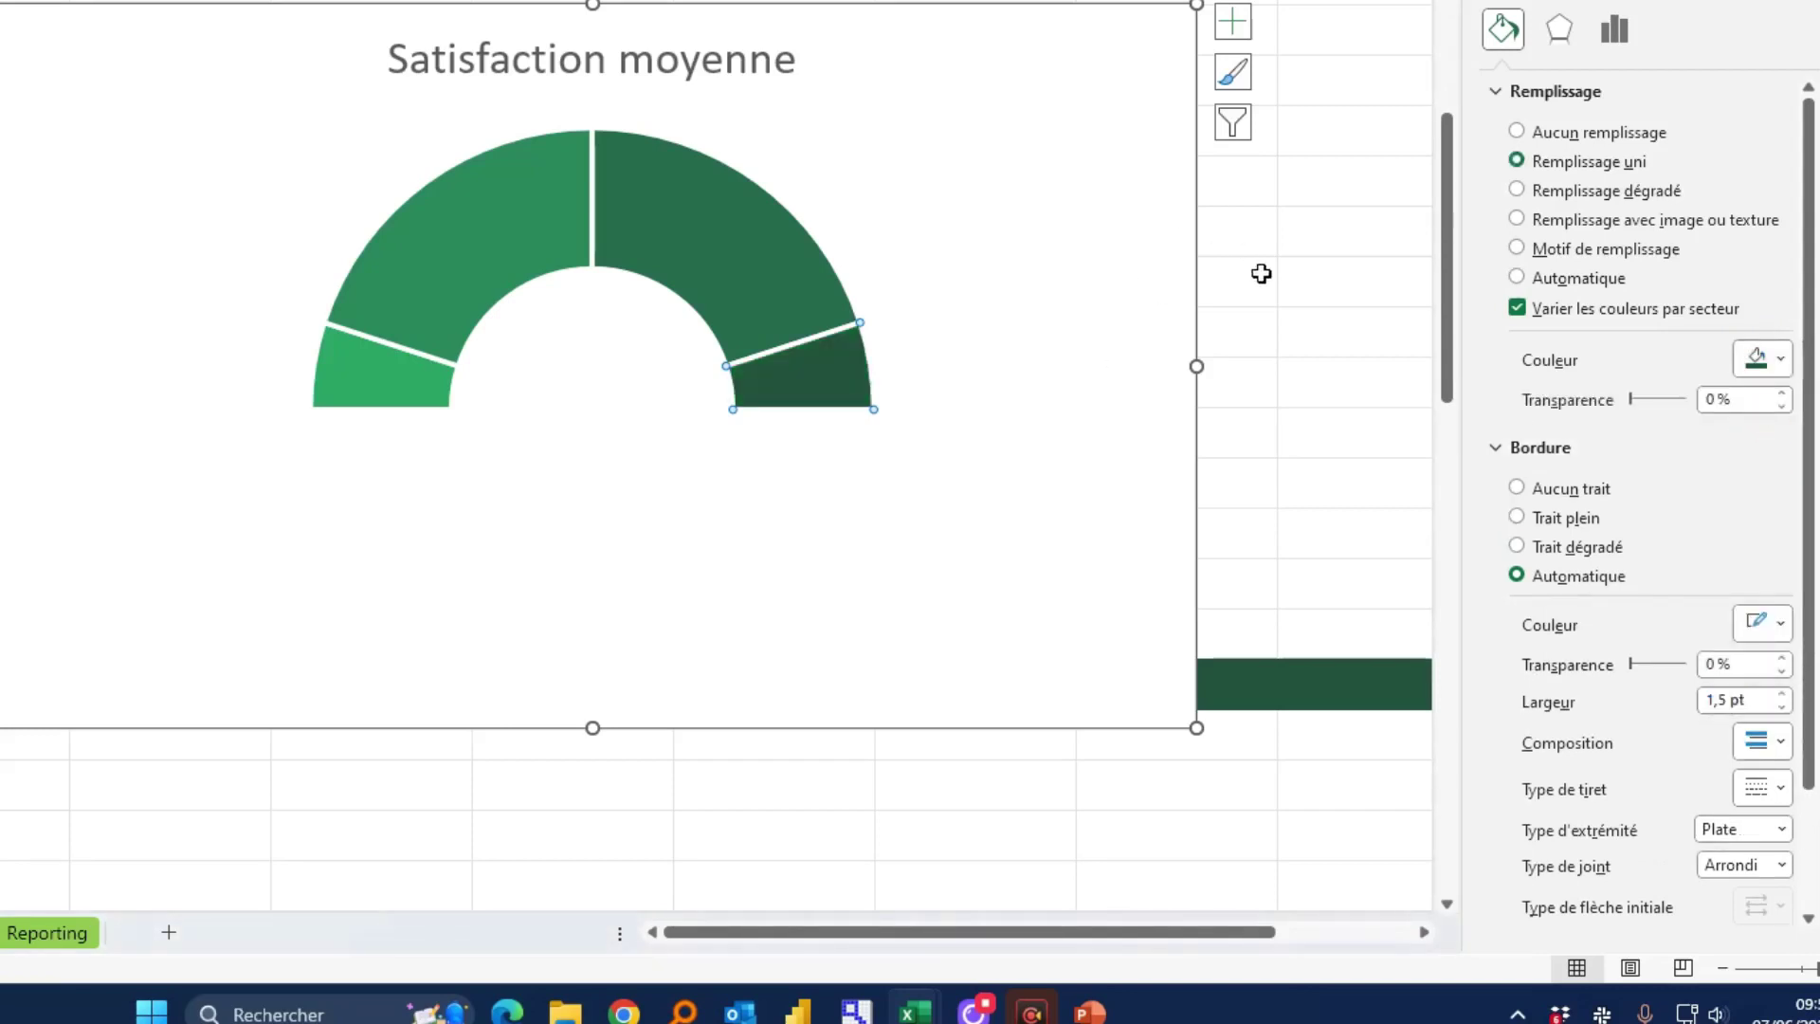
pyautogui.click(1263, 333)
pyautogui.moveTo(1068, 73); pyautogui.dragTo(1076, 33)
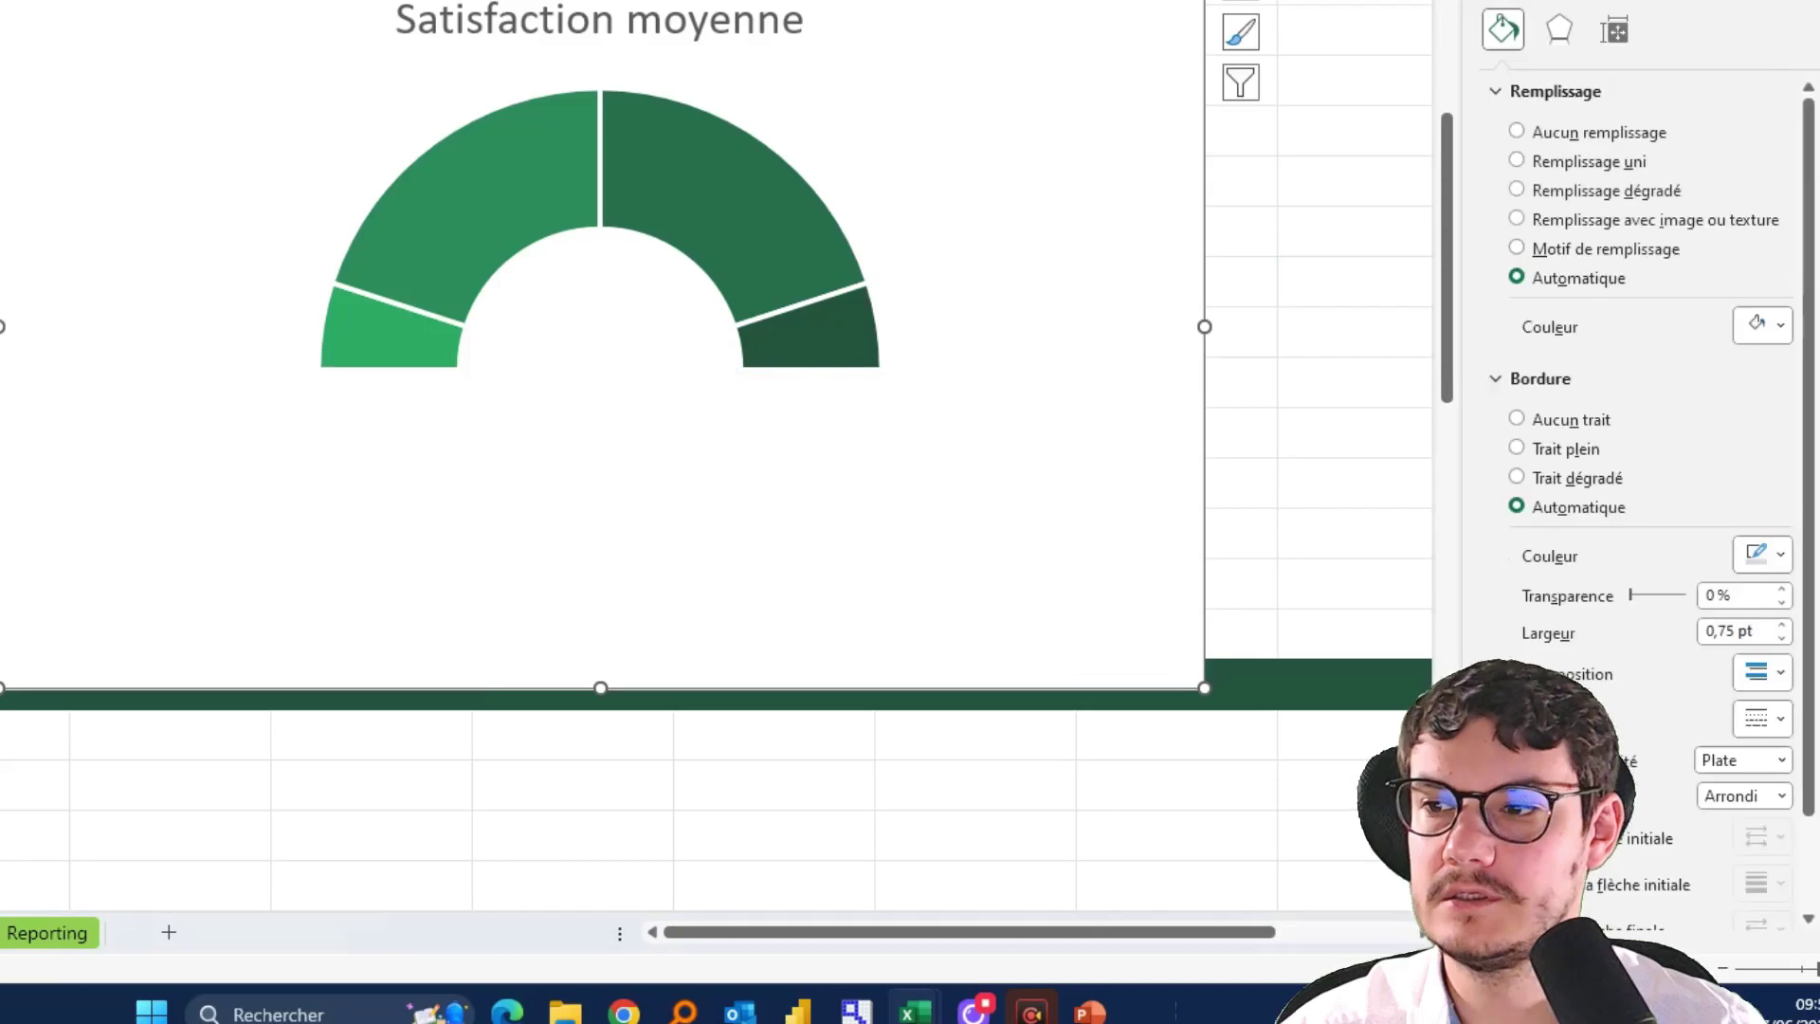
# Type the needle labels Avant, Aiguille, Après and invisible in A22:A25
pyautogui.scroll(2, 716, 455)
pyautogui.scroll(-2, 717, 455)
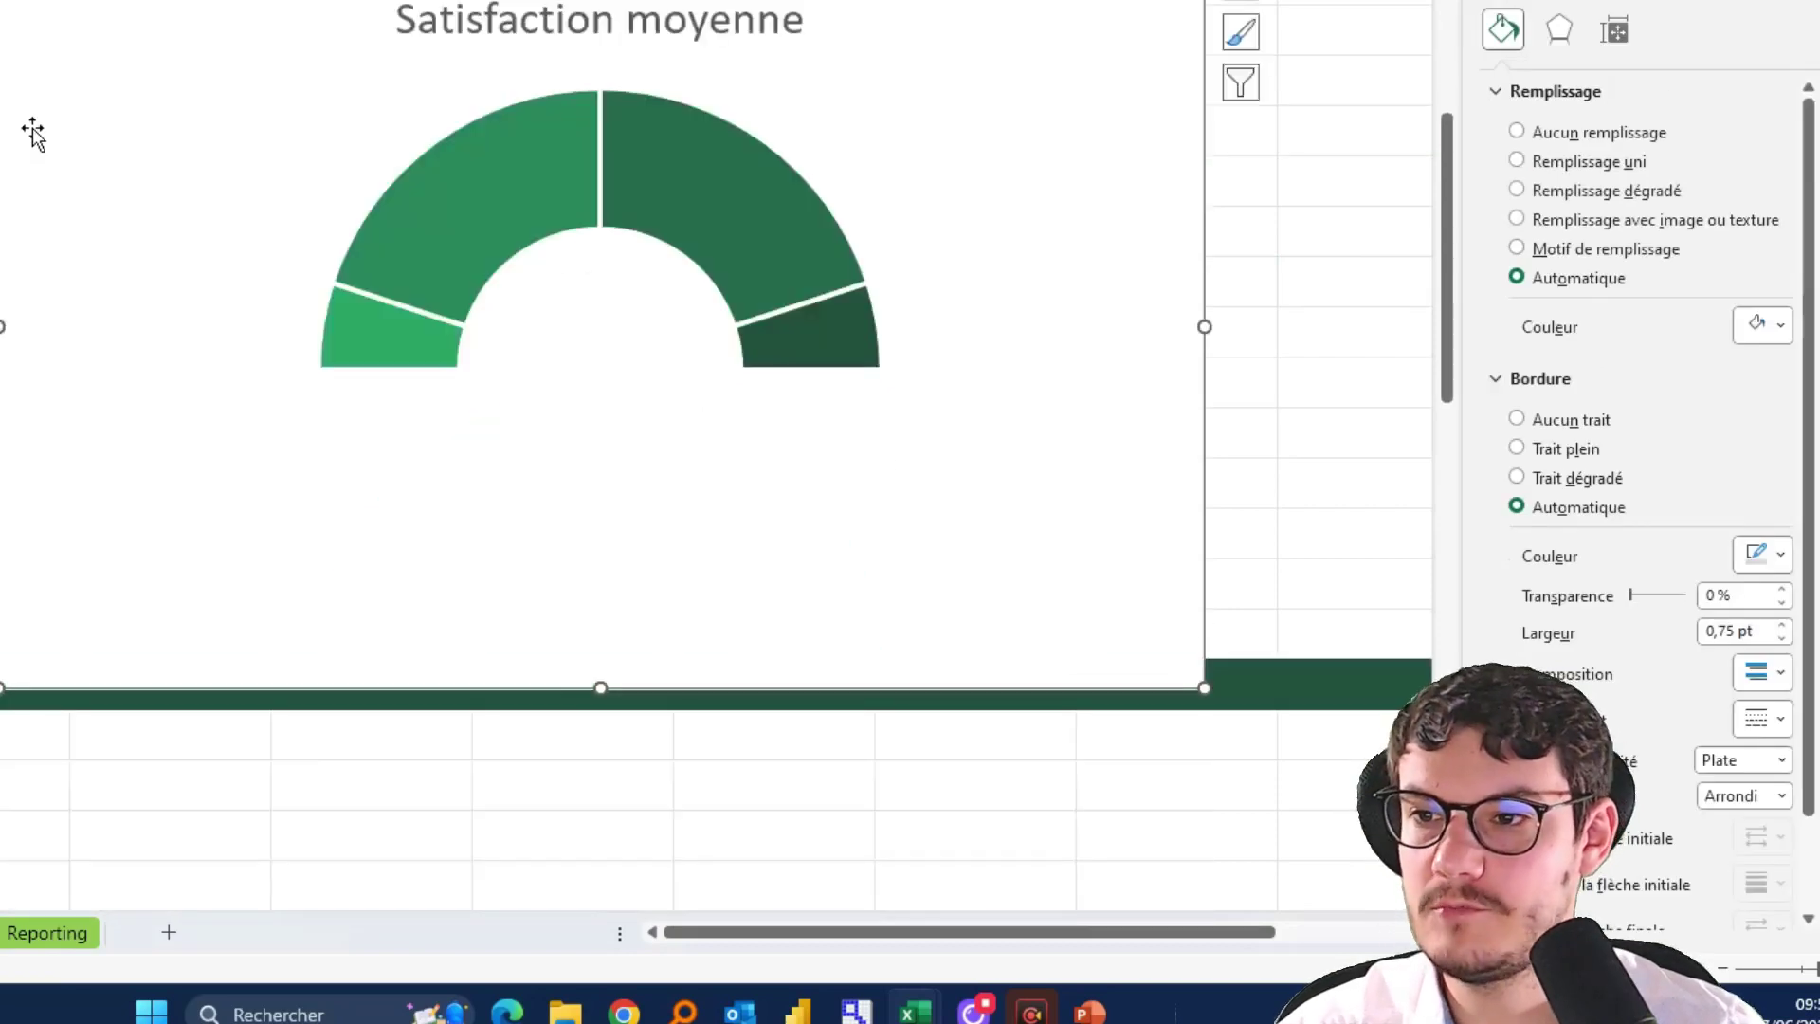
pyautogui.moveTo(34, 129); pyautogui.dragTo(65, 110)
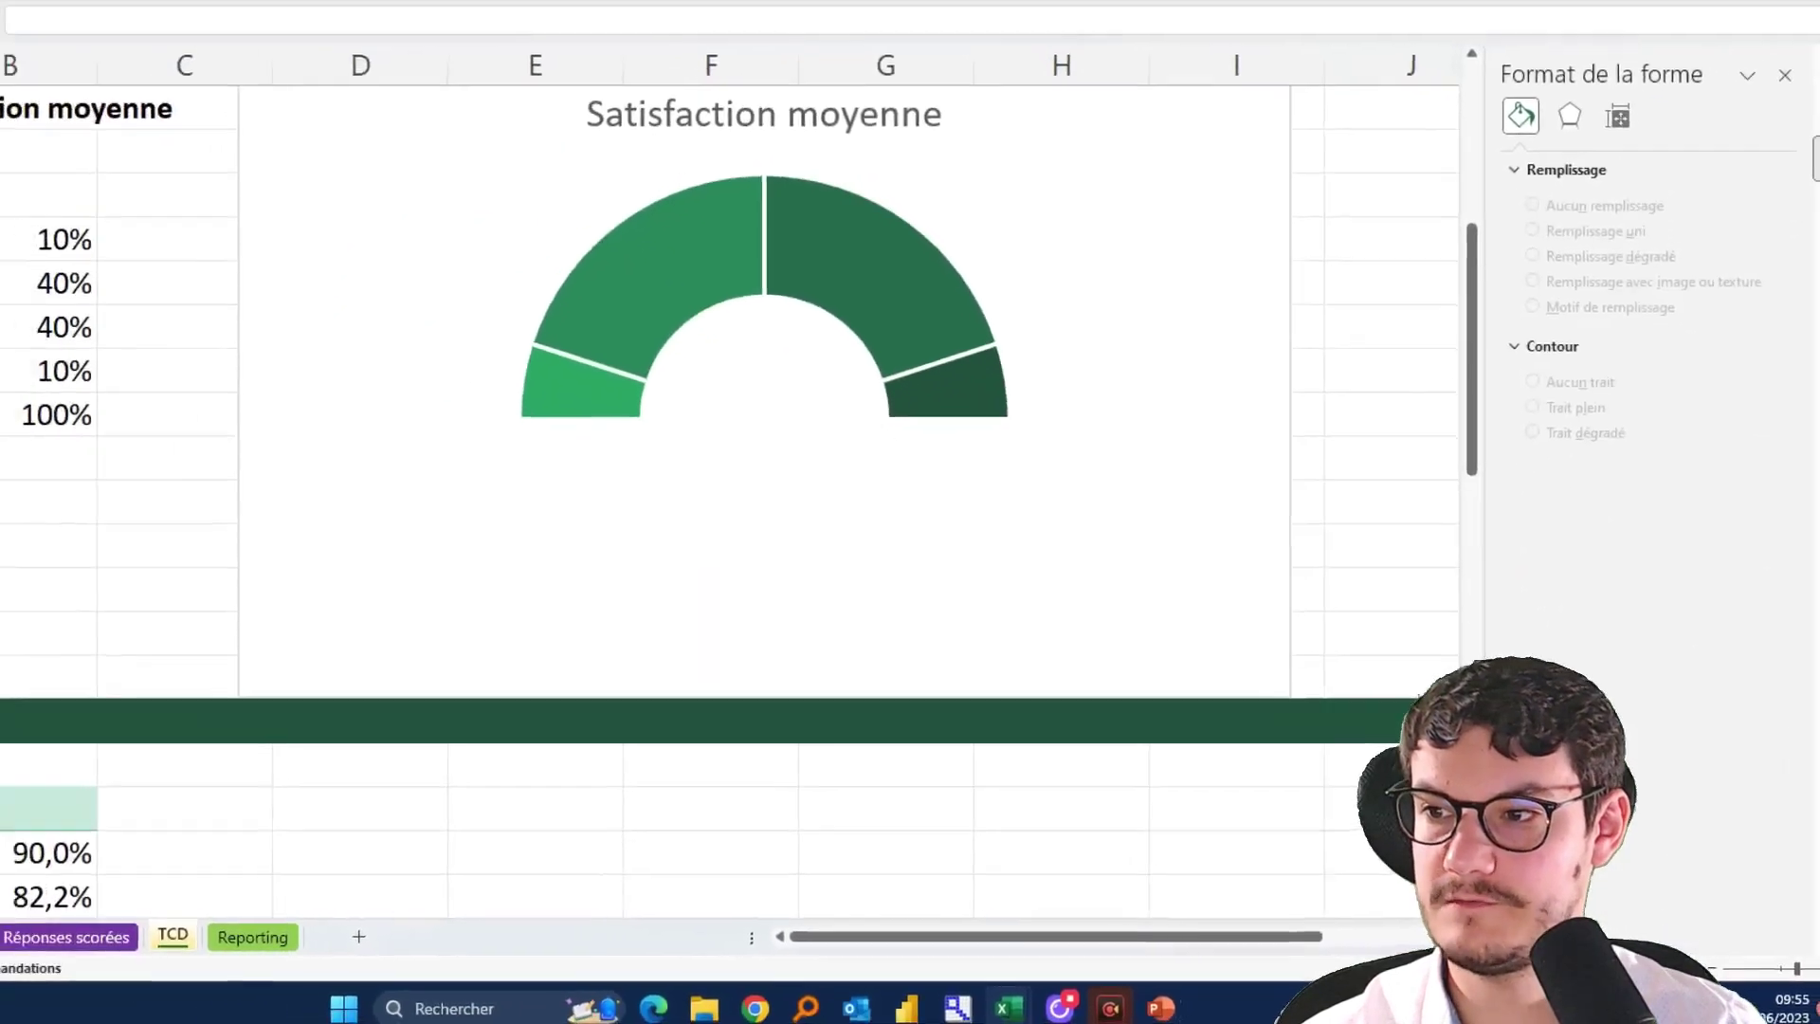
pyautogui.write('Avant')
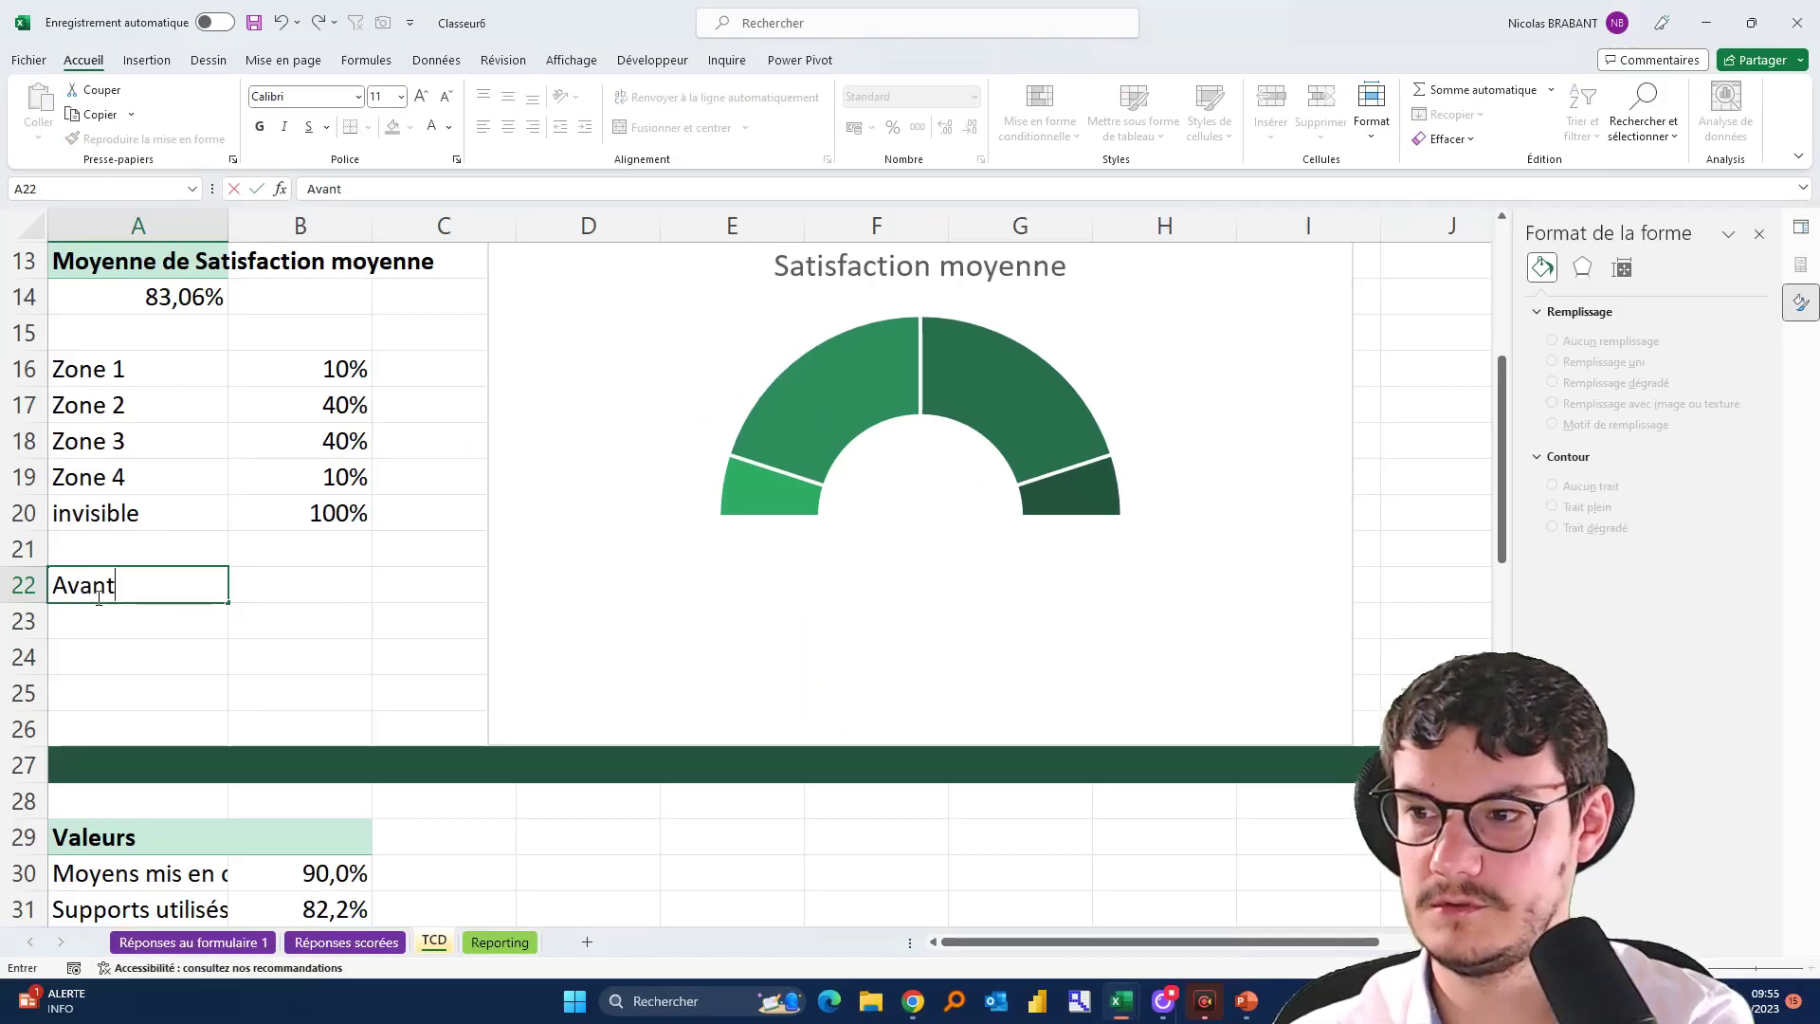
pyautogui.press('Return')
pyautogui.write('Aiguil')
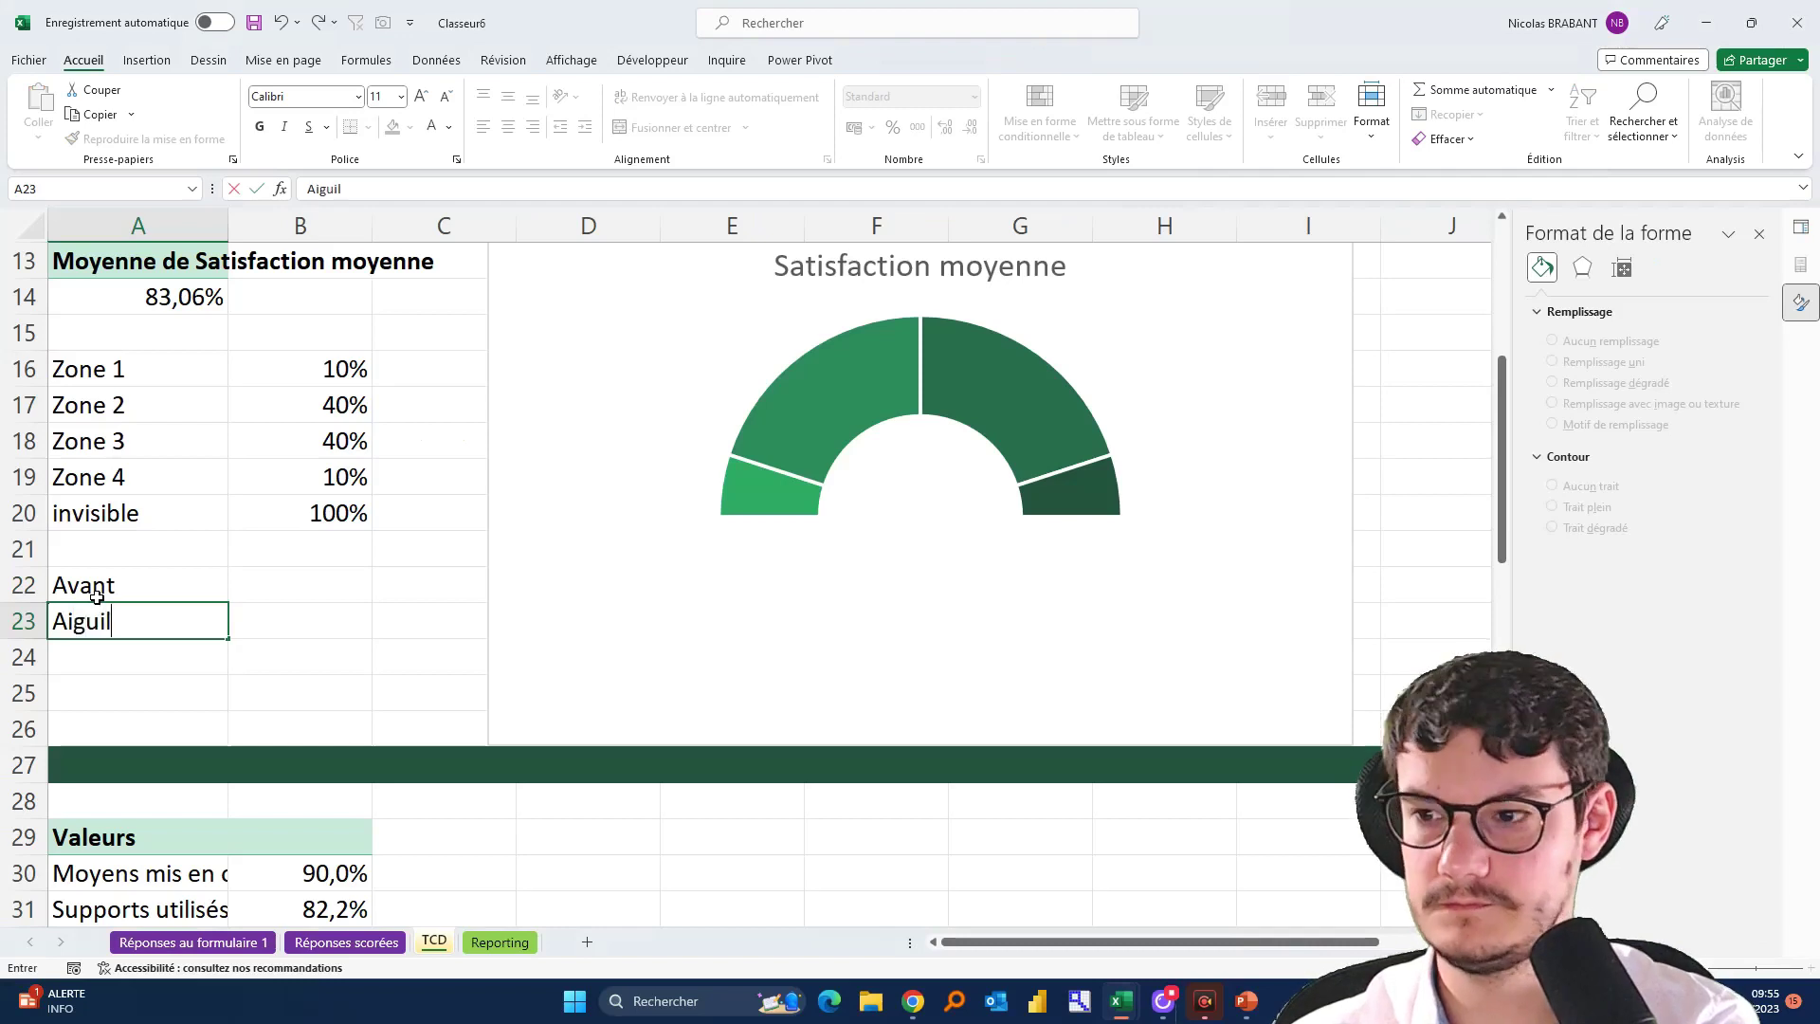
pyautogui.write('le')
pyautogui.press('Return')
pyautogui.write('Après')
pyautogui.press('Return')
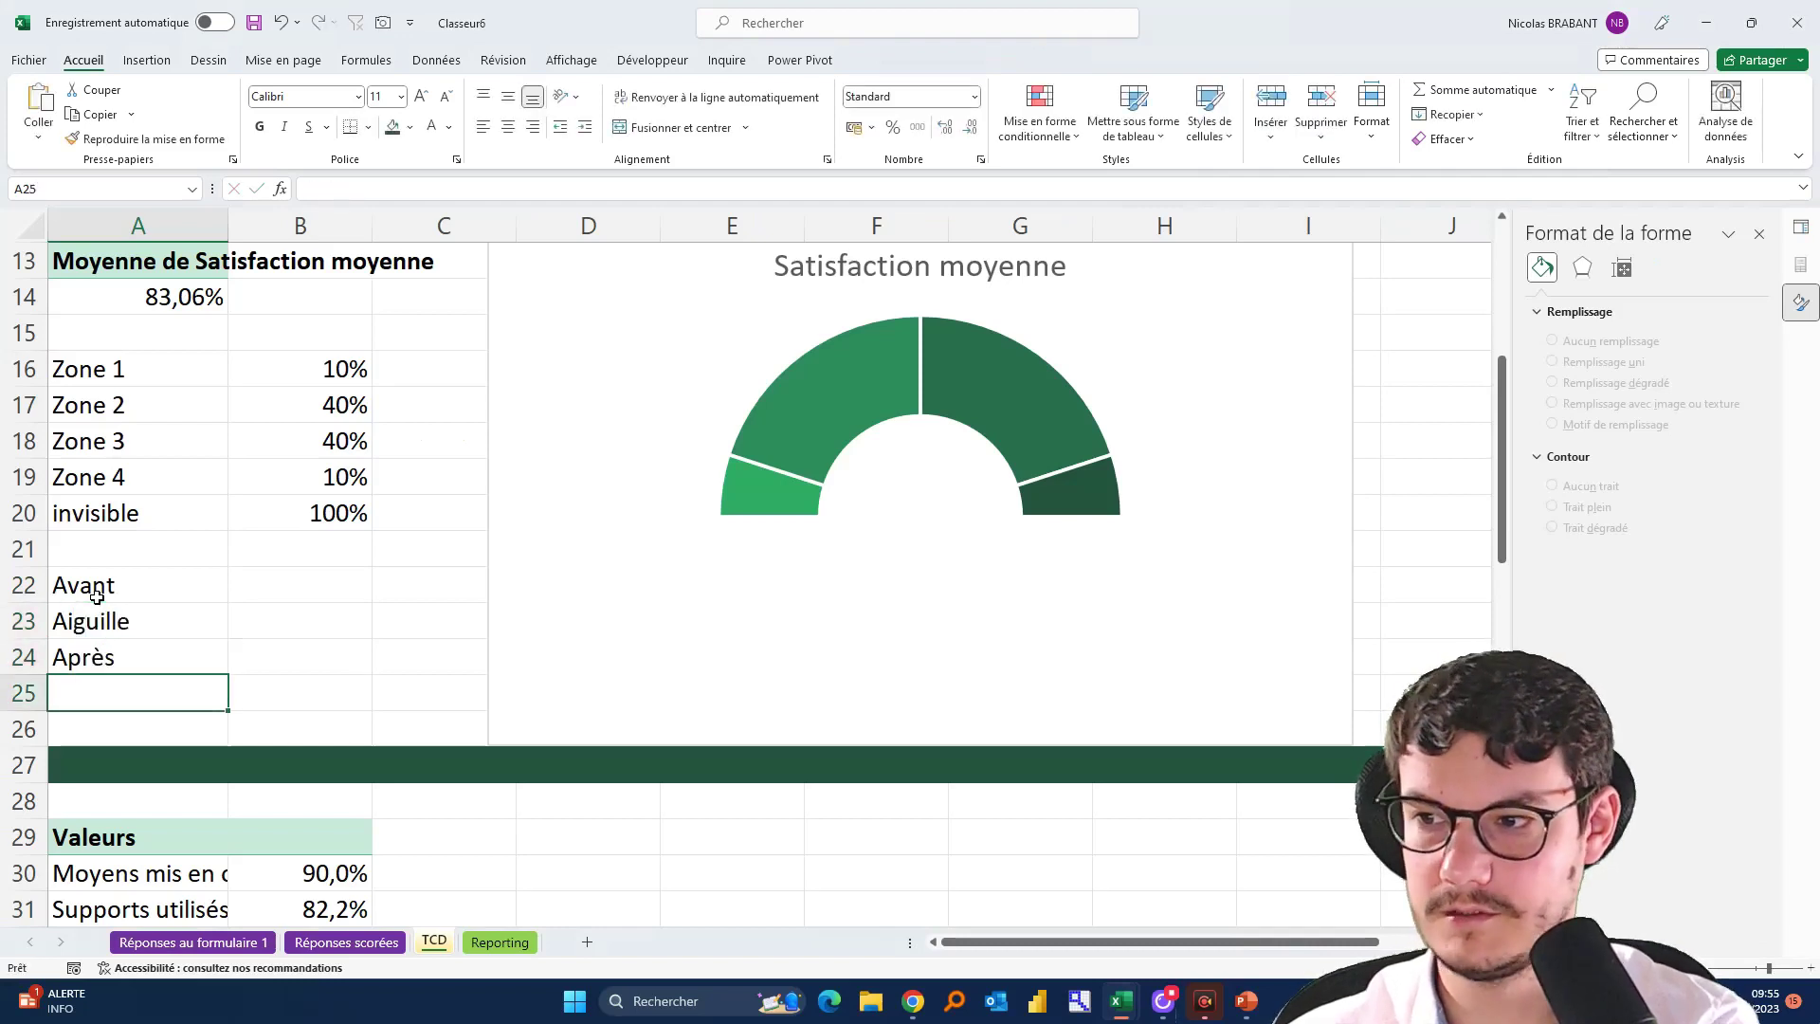
pyautogui.write('invisible')
pyautogui.press('Return')
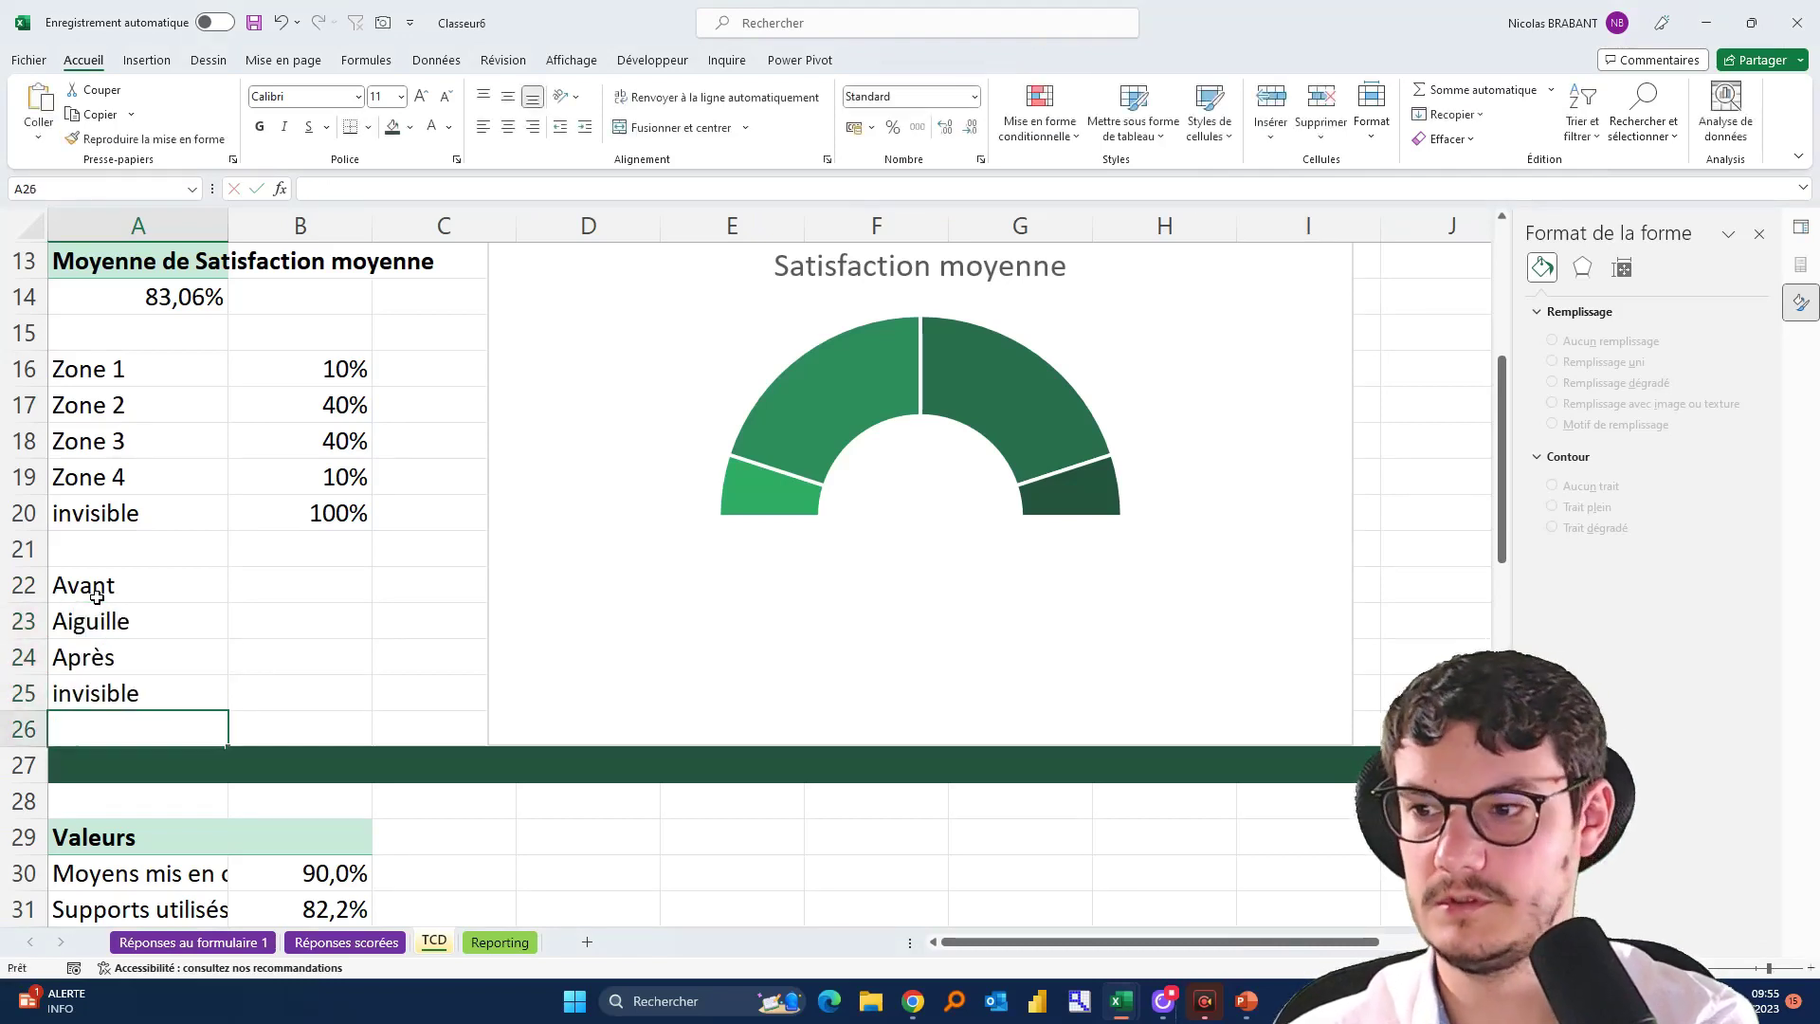
# Enter 1% as the Aiguille needle width in B23 and check the pivot average
pyautogui.click(241, 607)
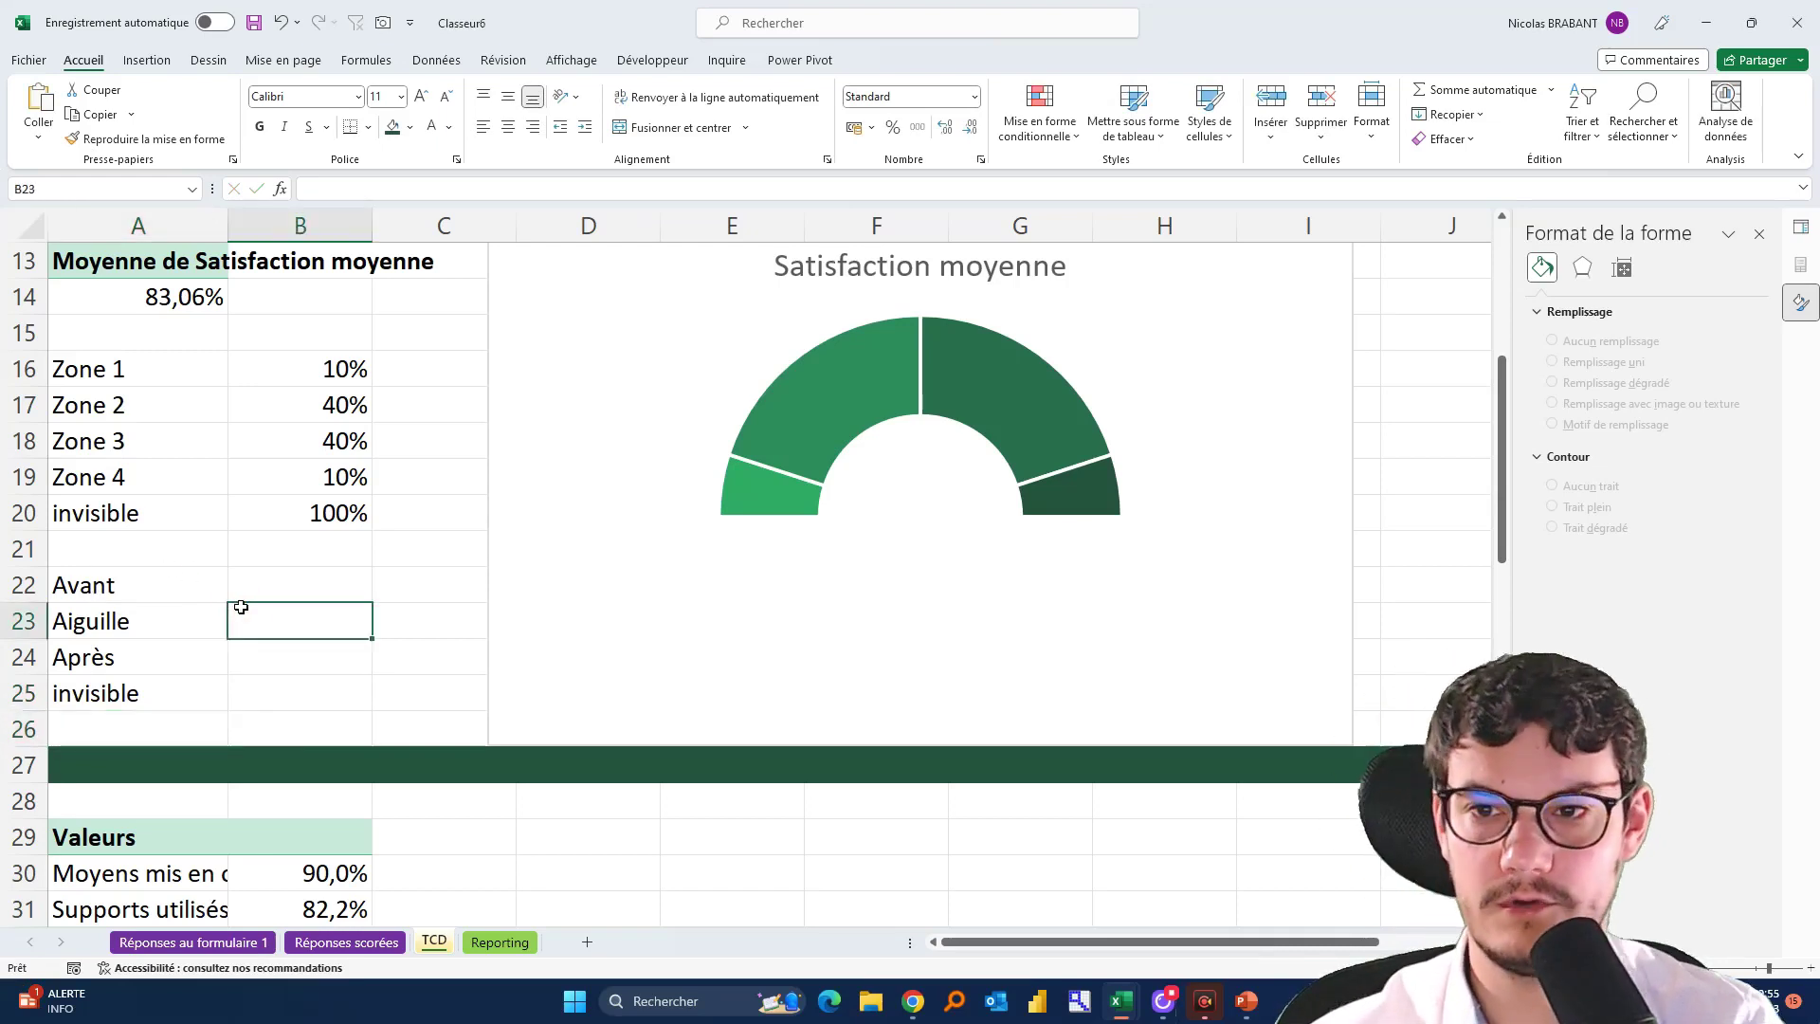
pyautogui.write('1%')
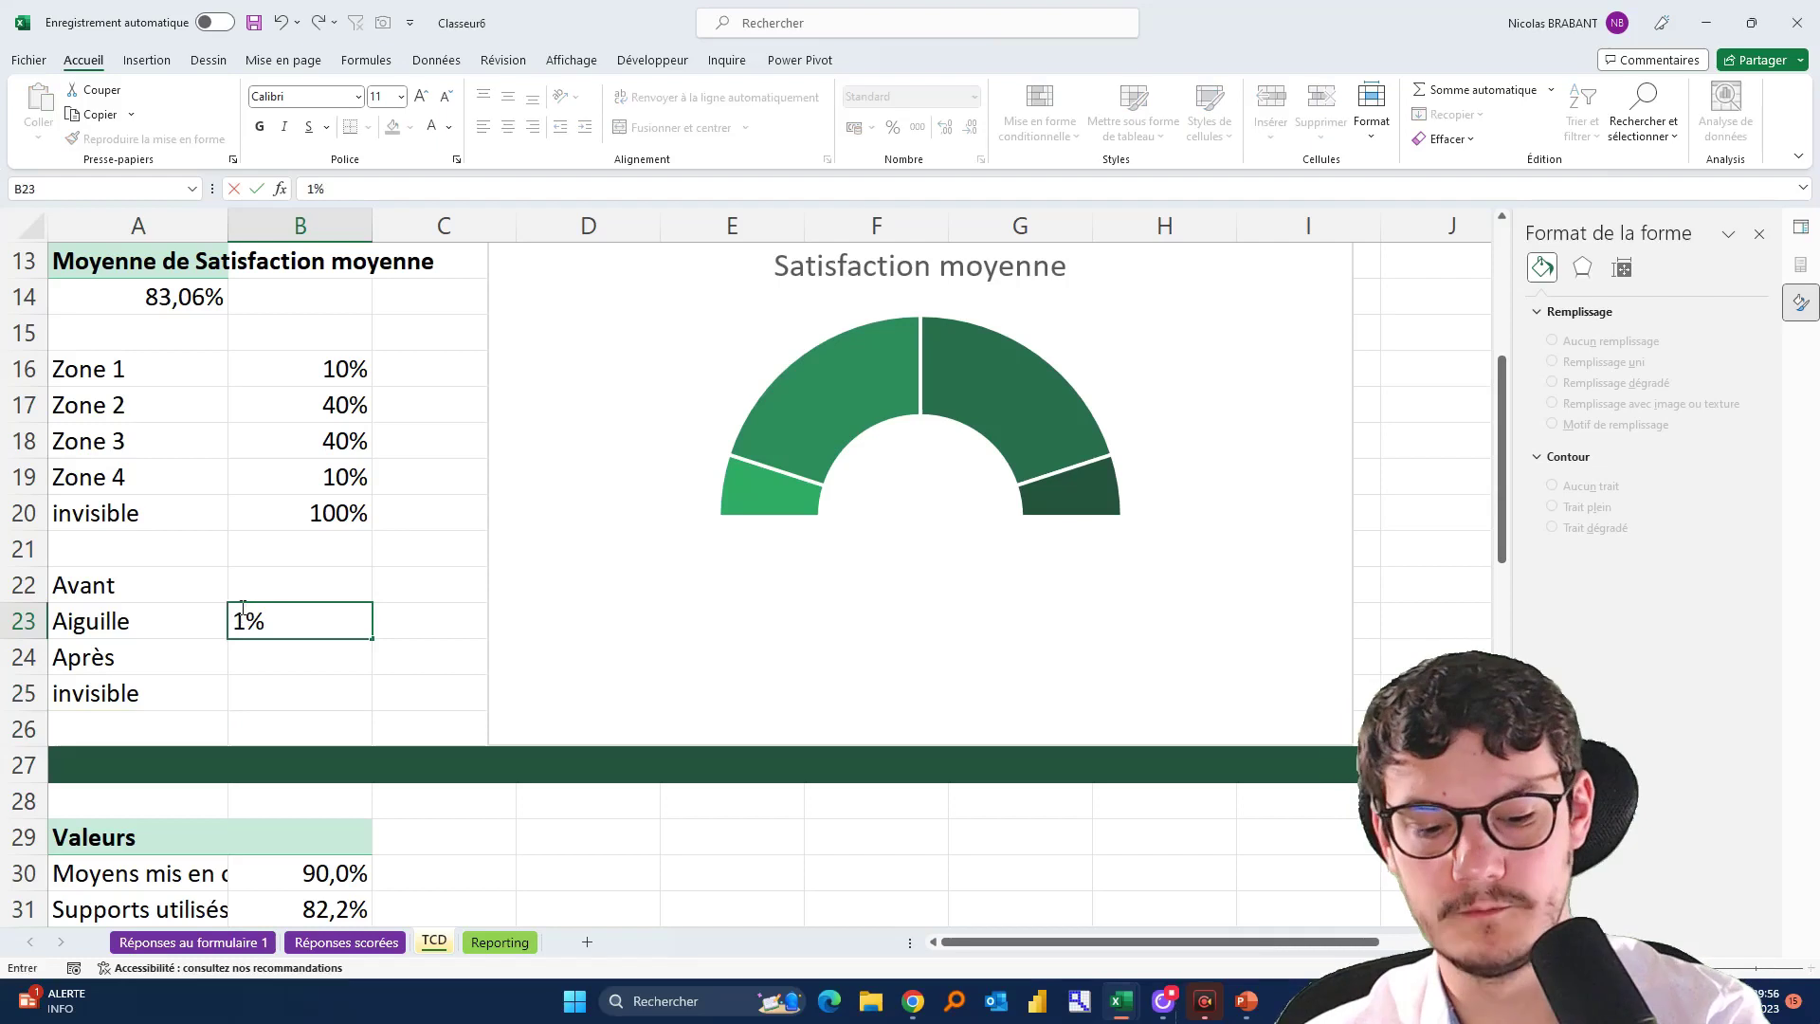
pyautogui.press('Return')
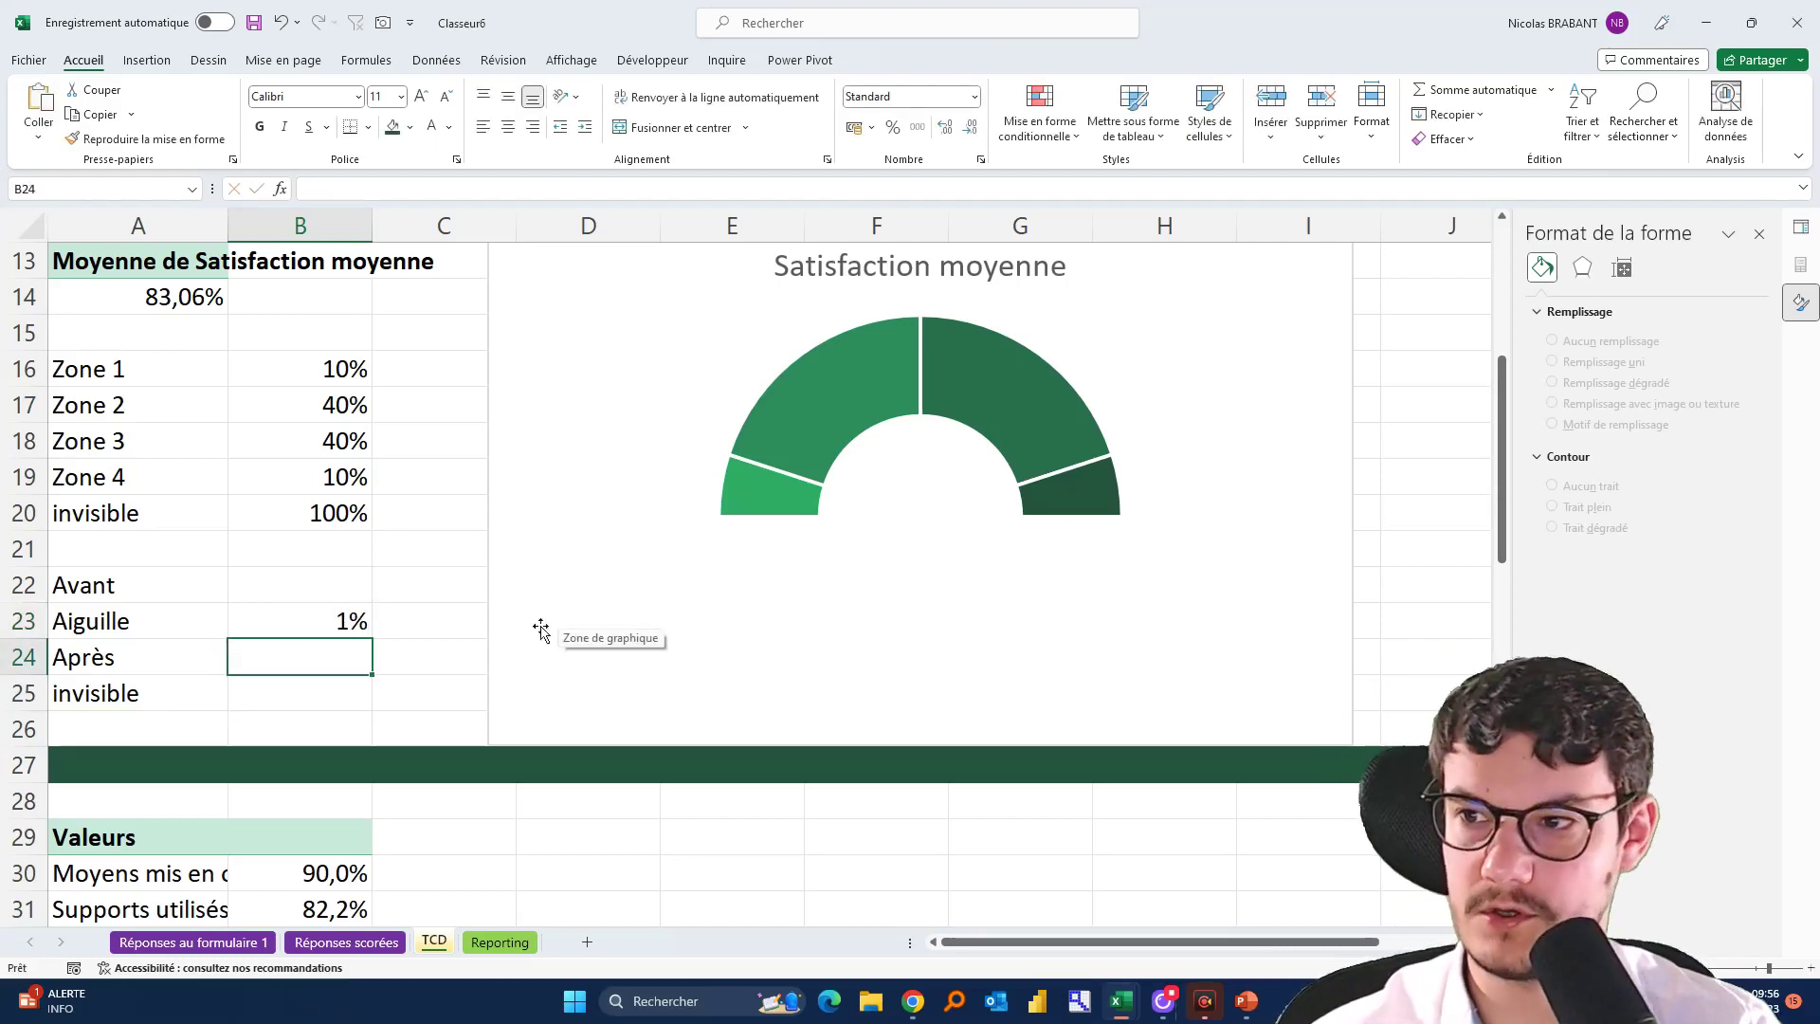
pyautogui.click(332, 580)
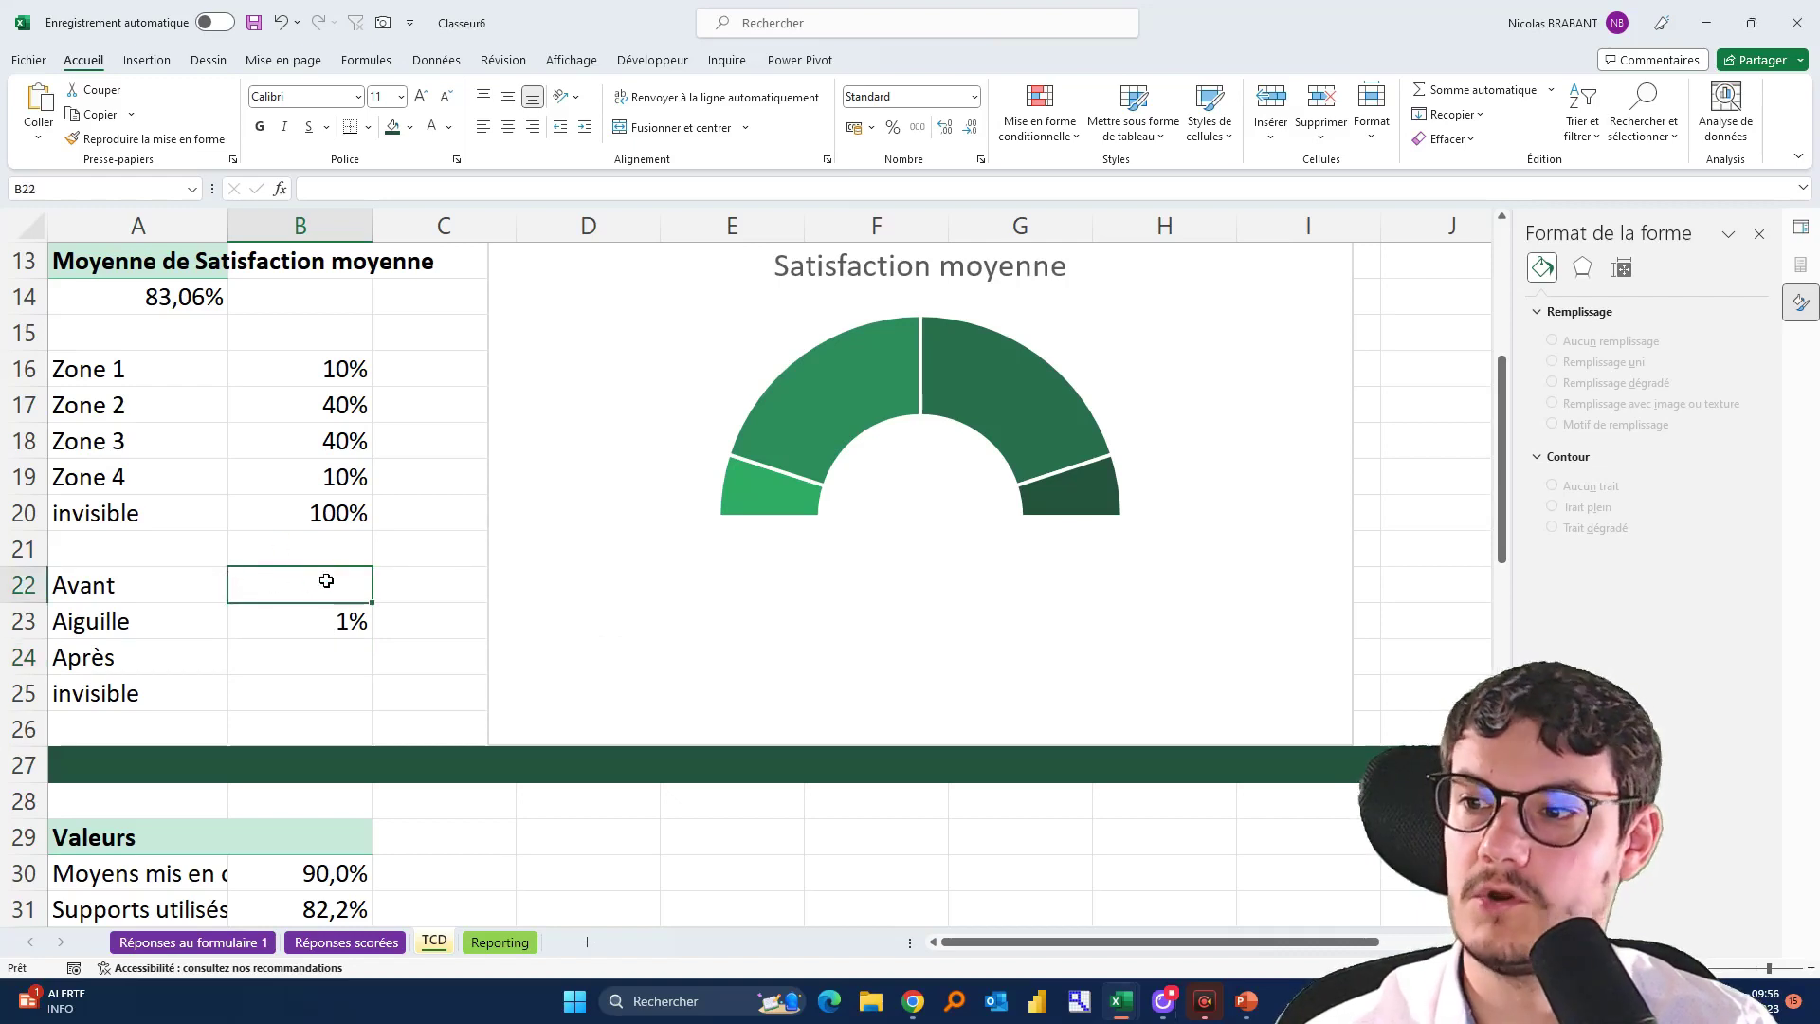
pyautogui.click(186, 282)
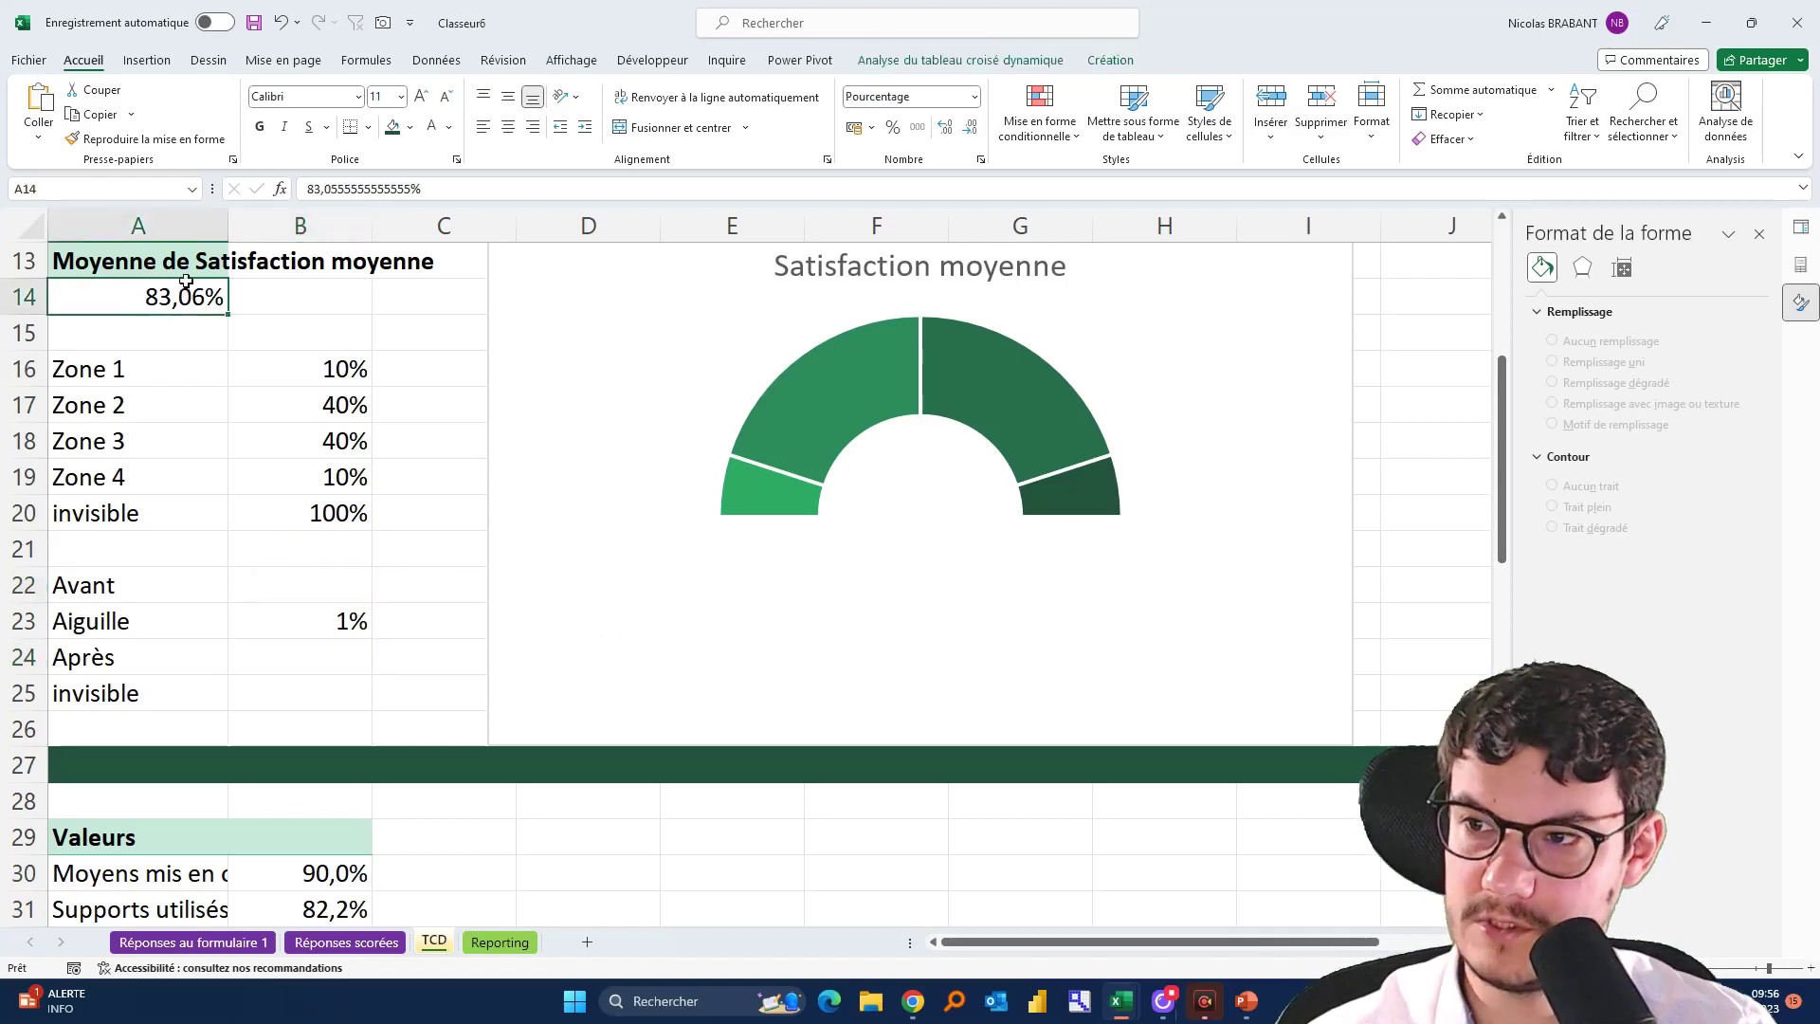
pyautogui.click(333, 586)
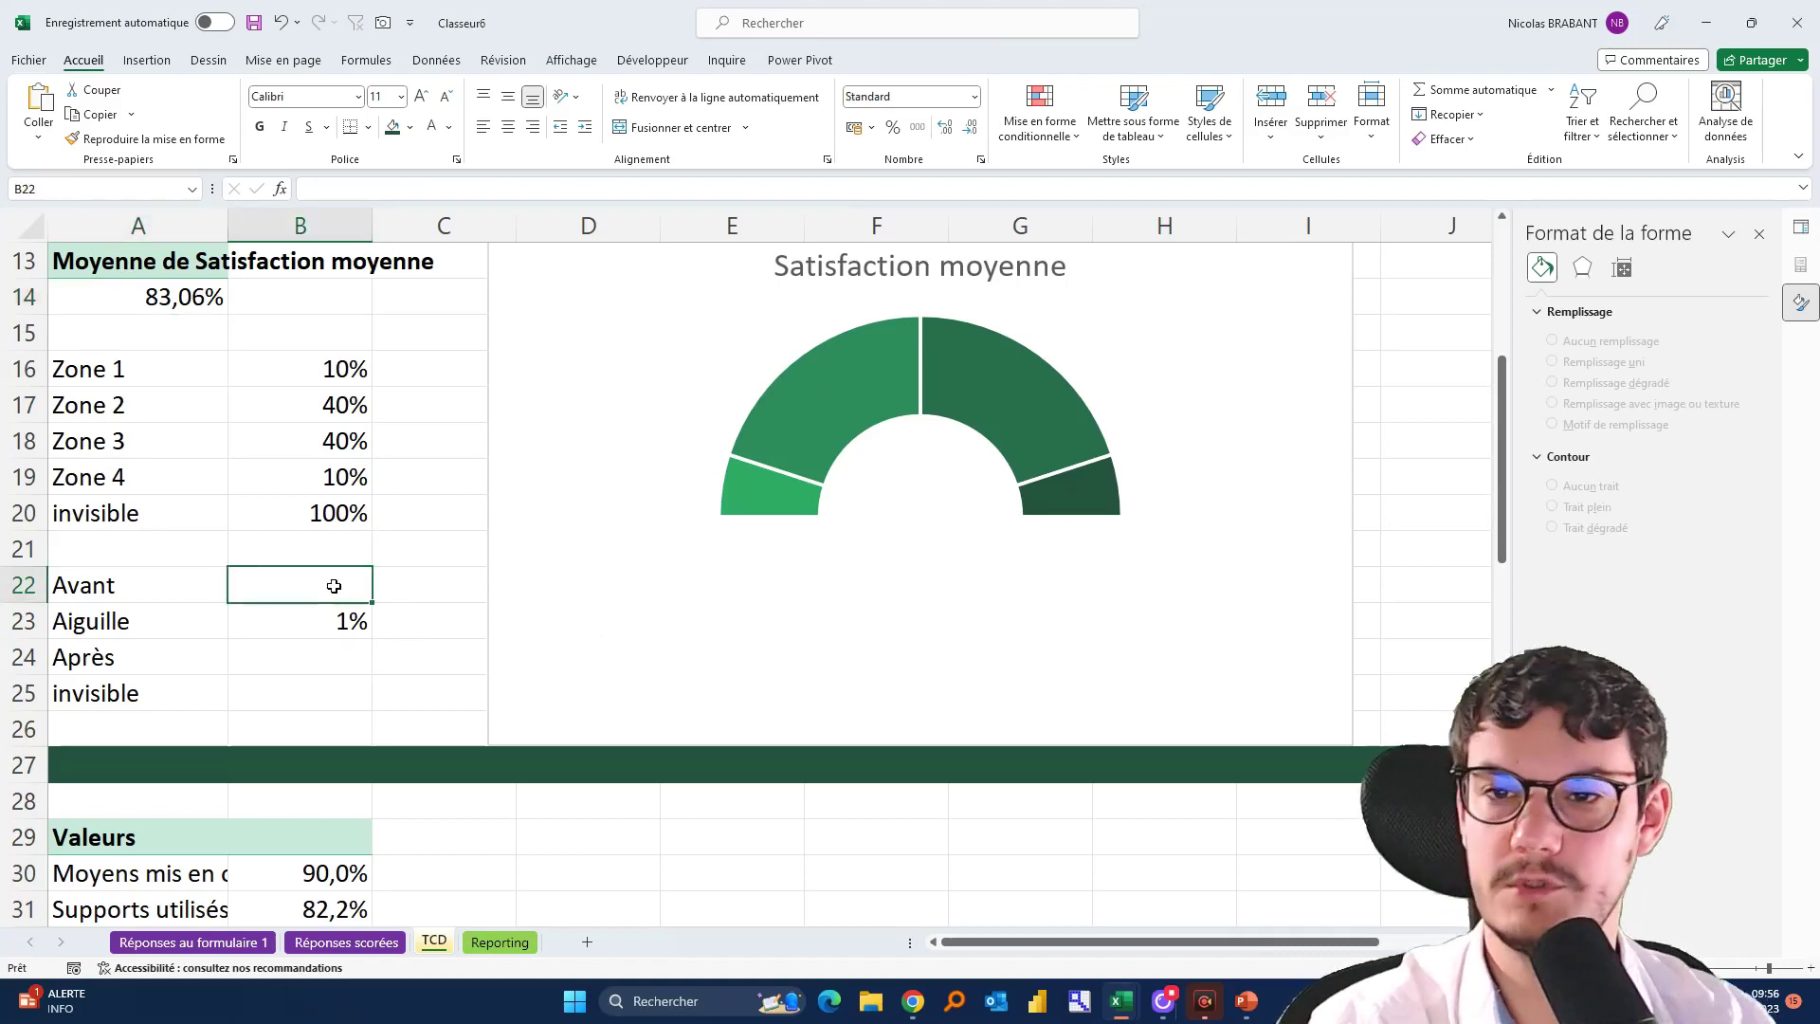
pyautogui.click(122, 285)
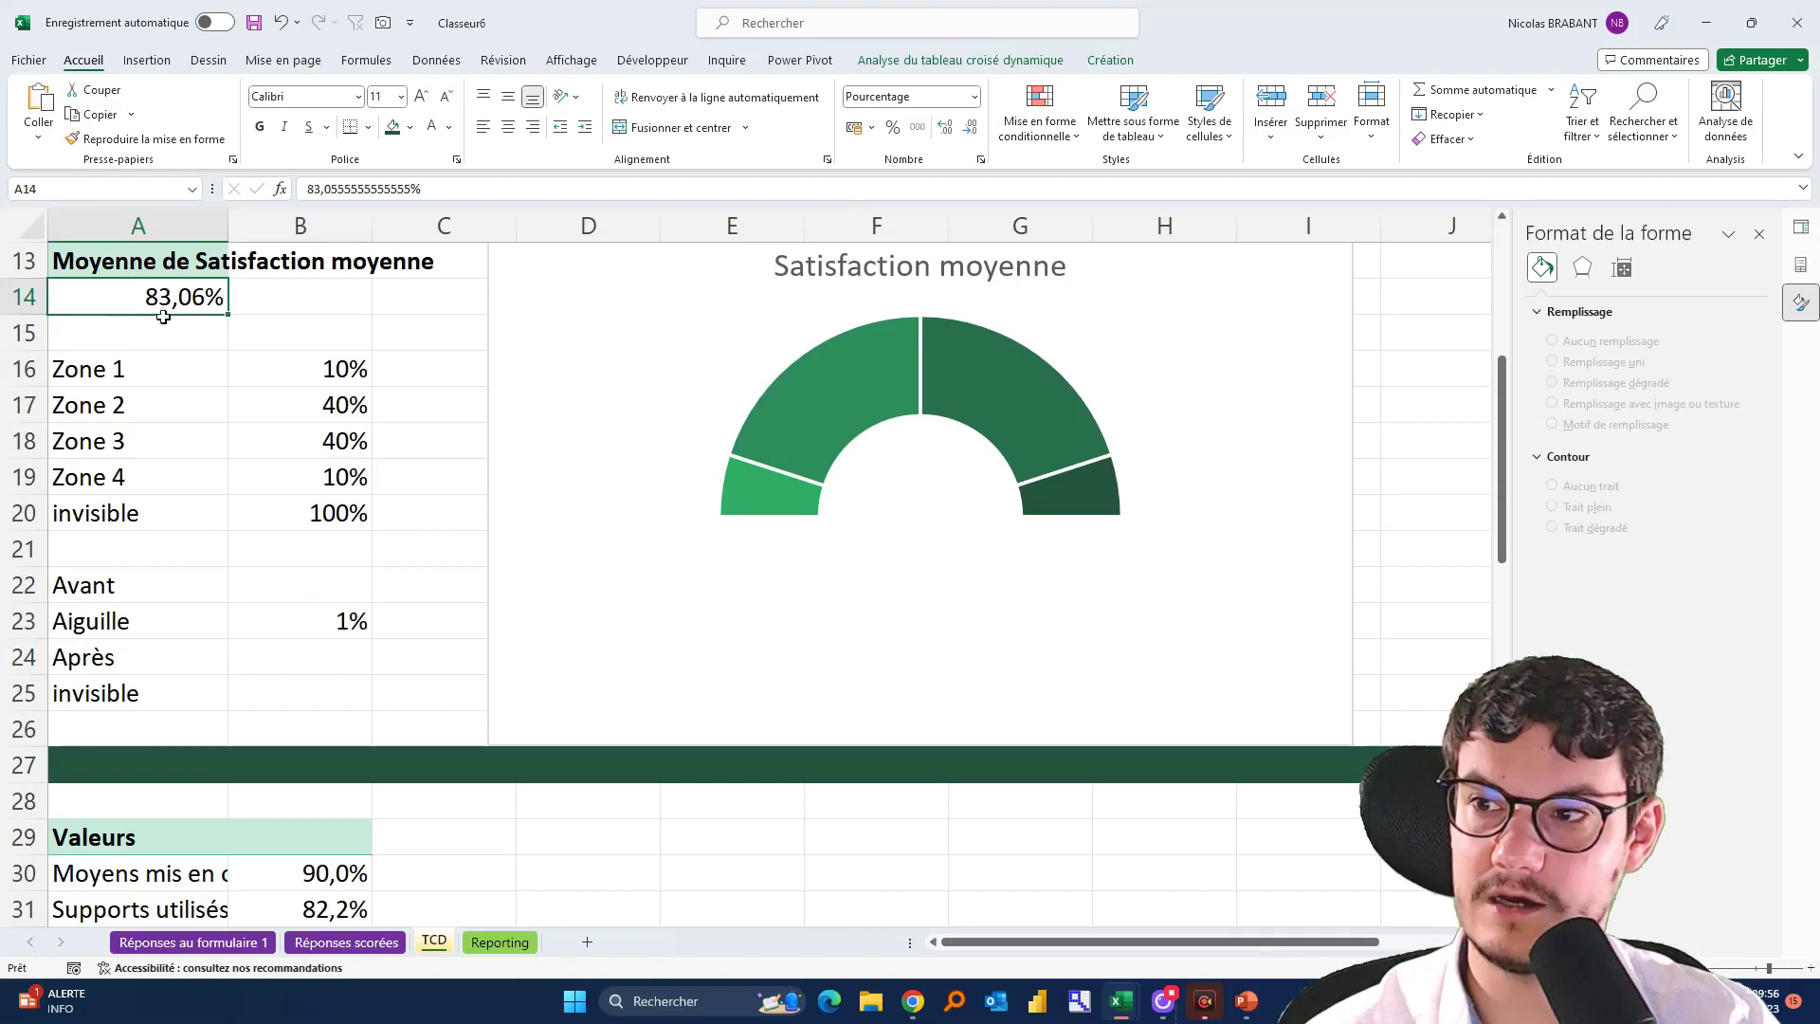
pyautogui.click(327, 599)
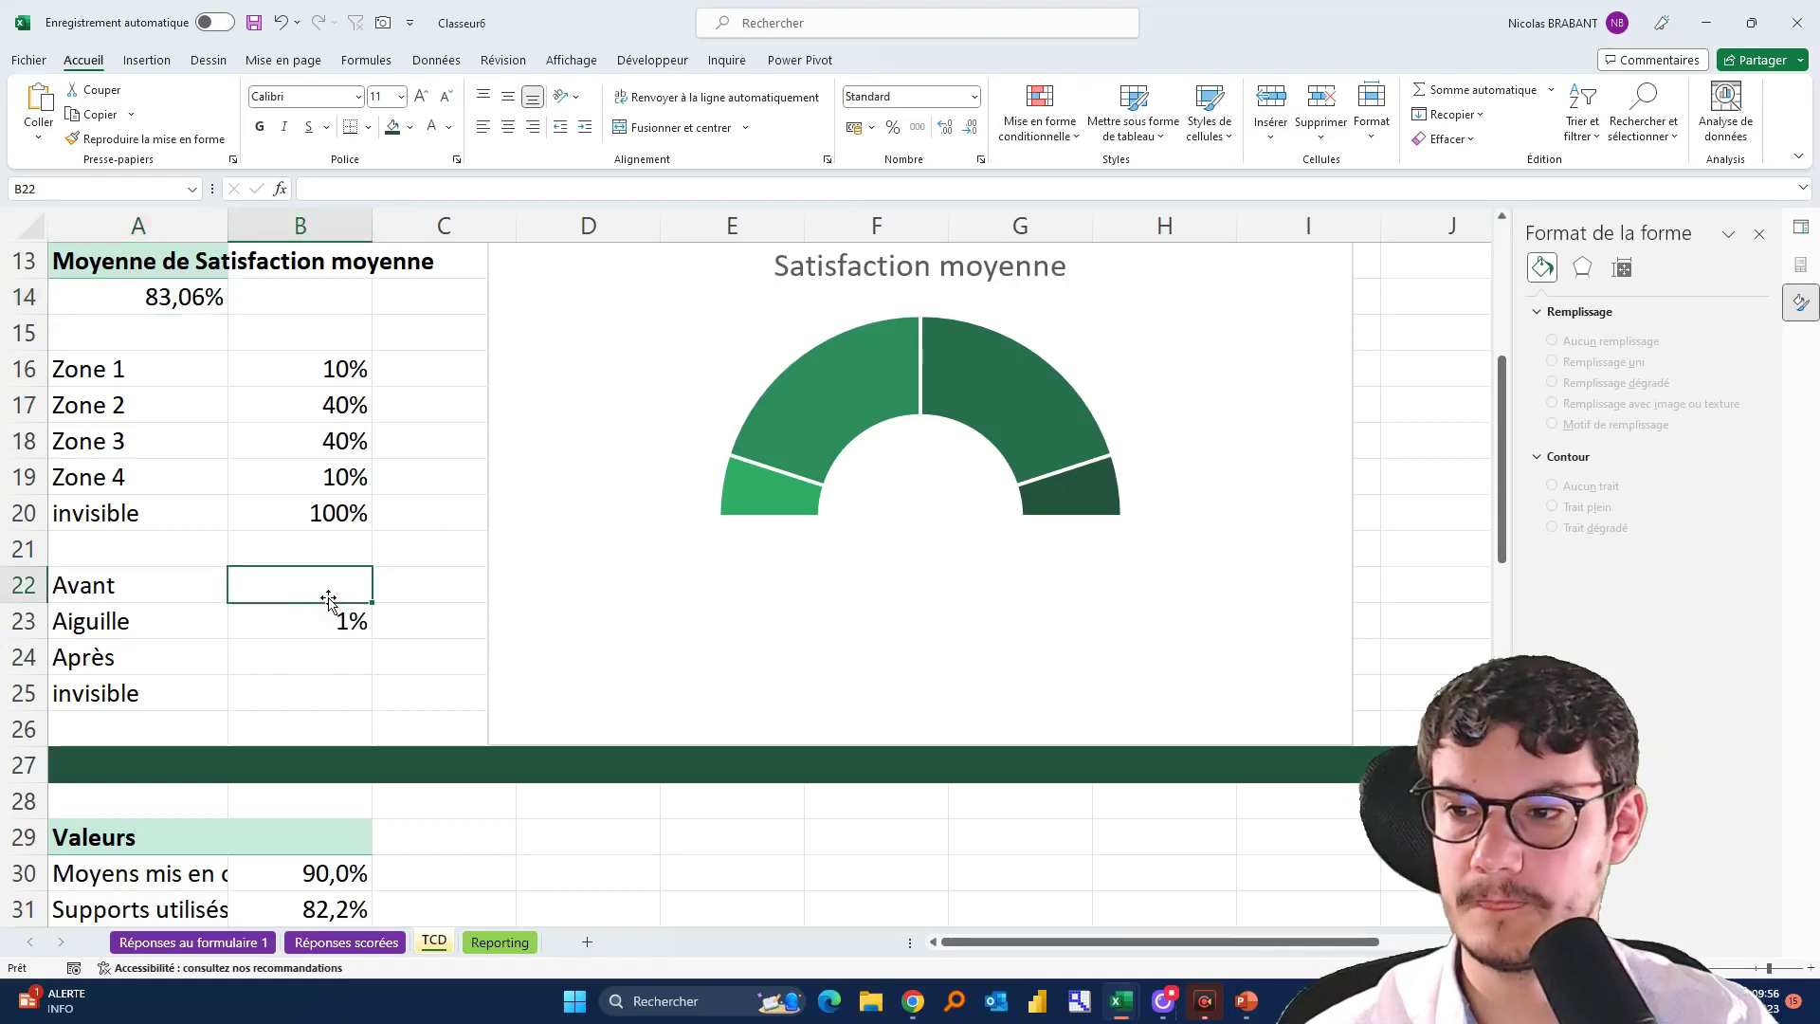
# Set Avant in B22 to the pivot average minus half of B23, shown as 82,6%
pyautogui.write('=')
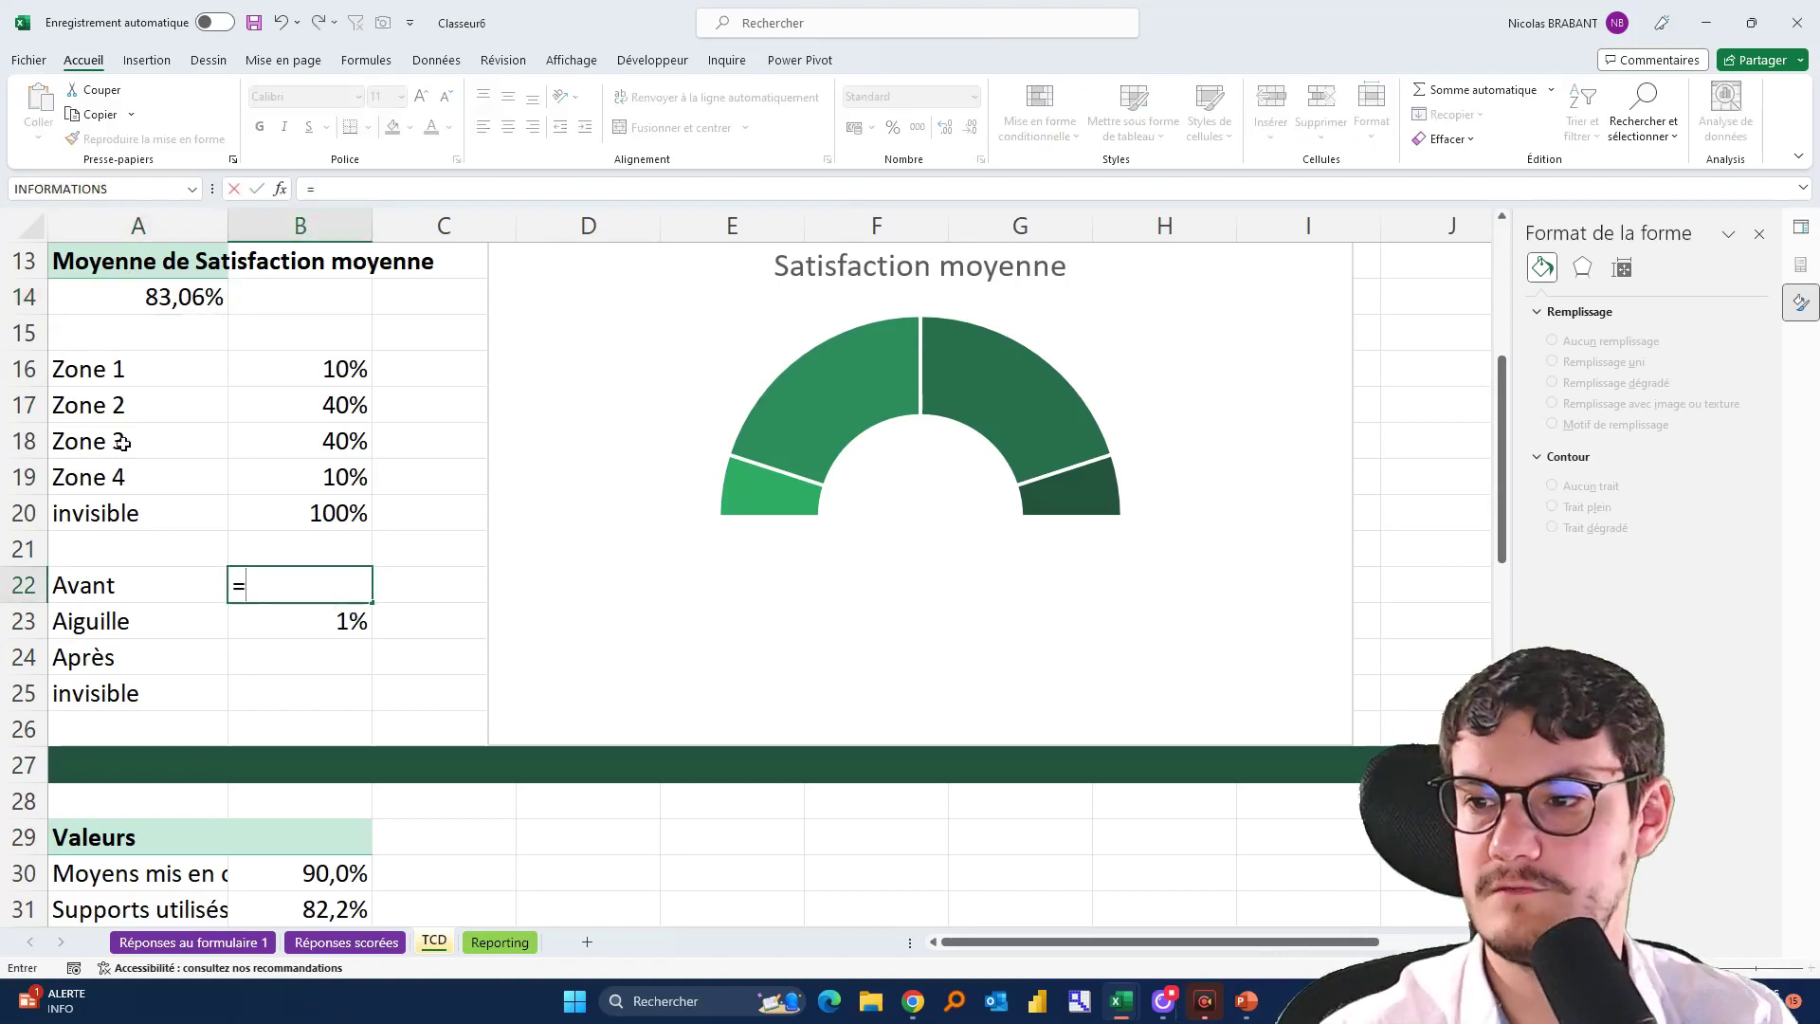
pyautogui.click(123, 303)
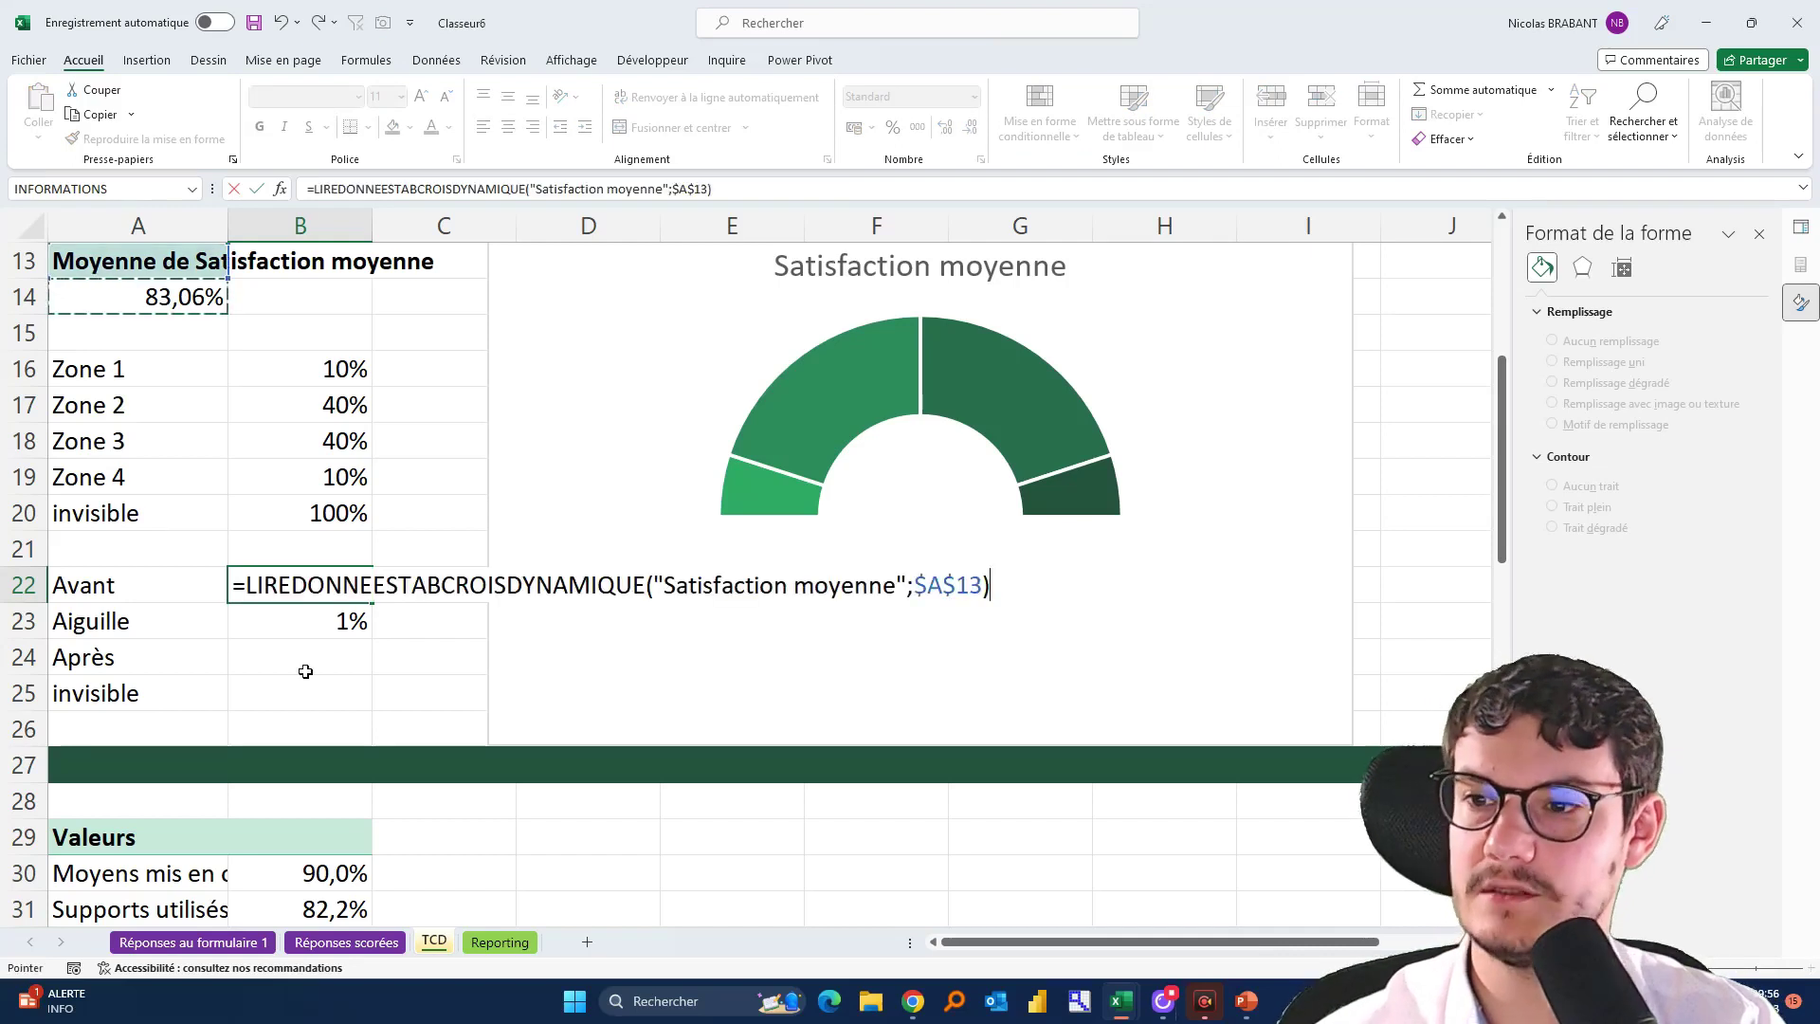
pyautogui.write('-(')
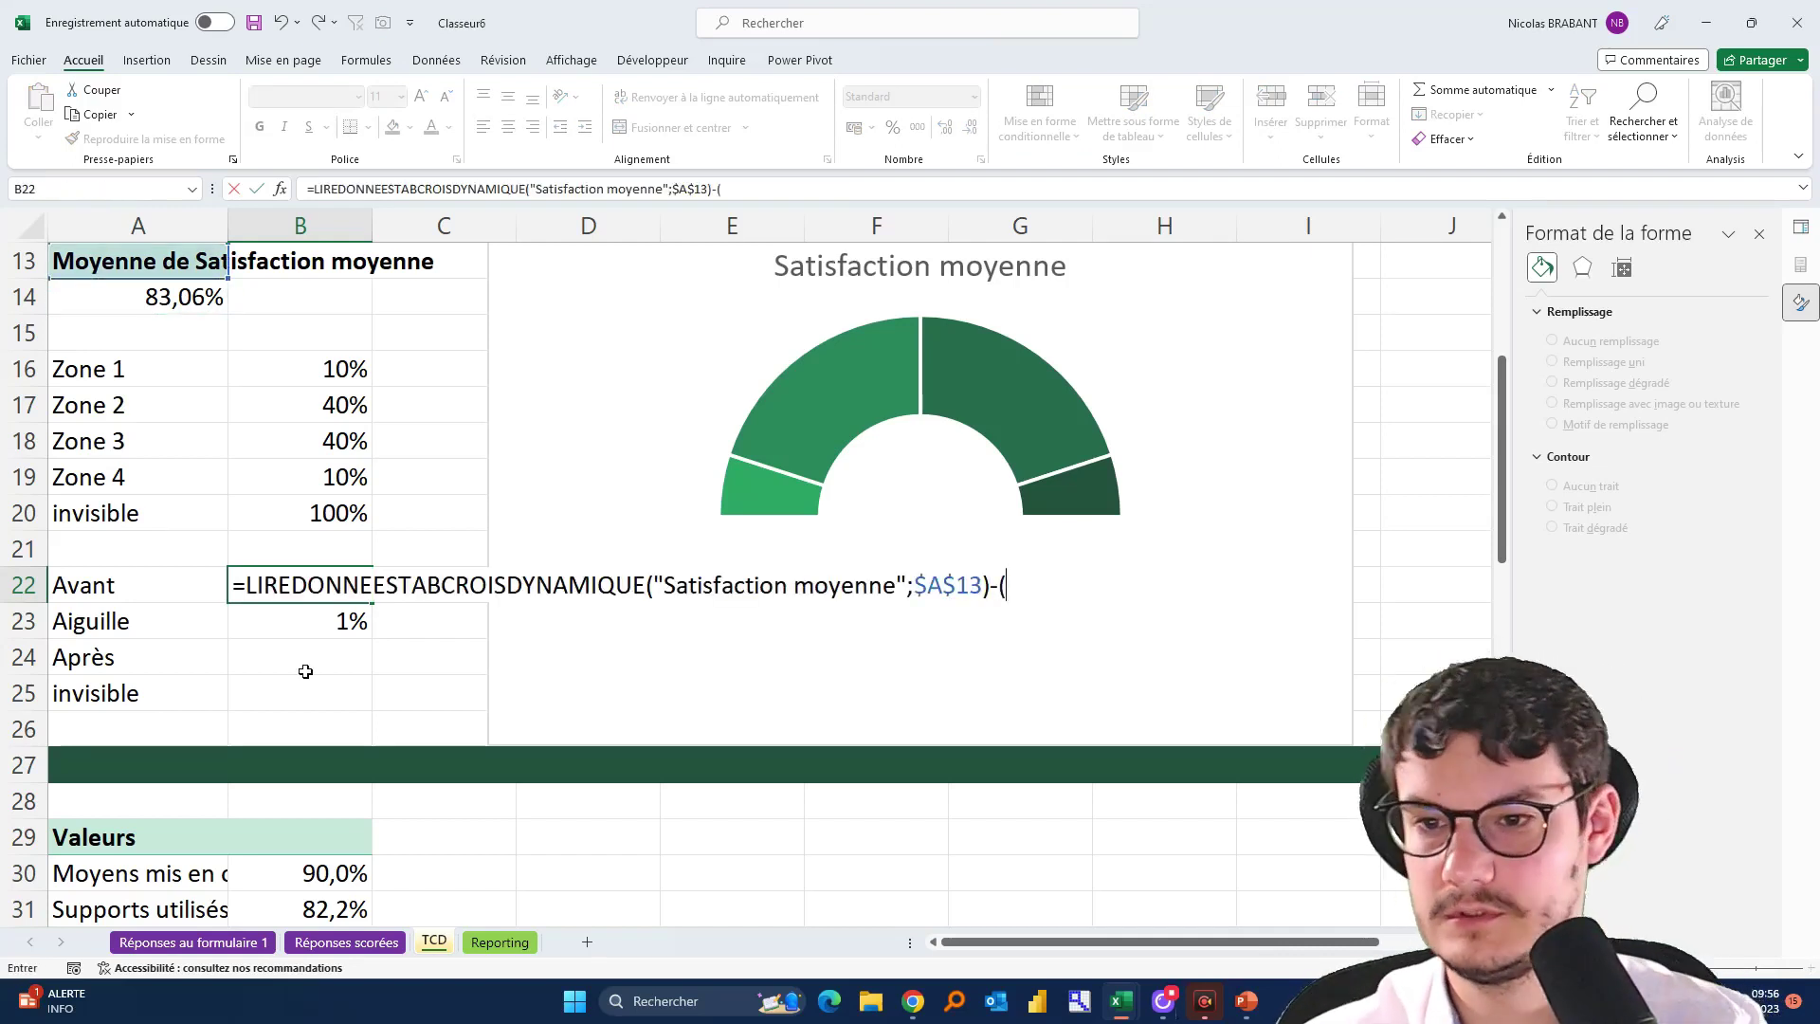
pyautogui.click(307, 630)
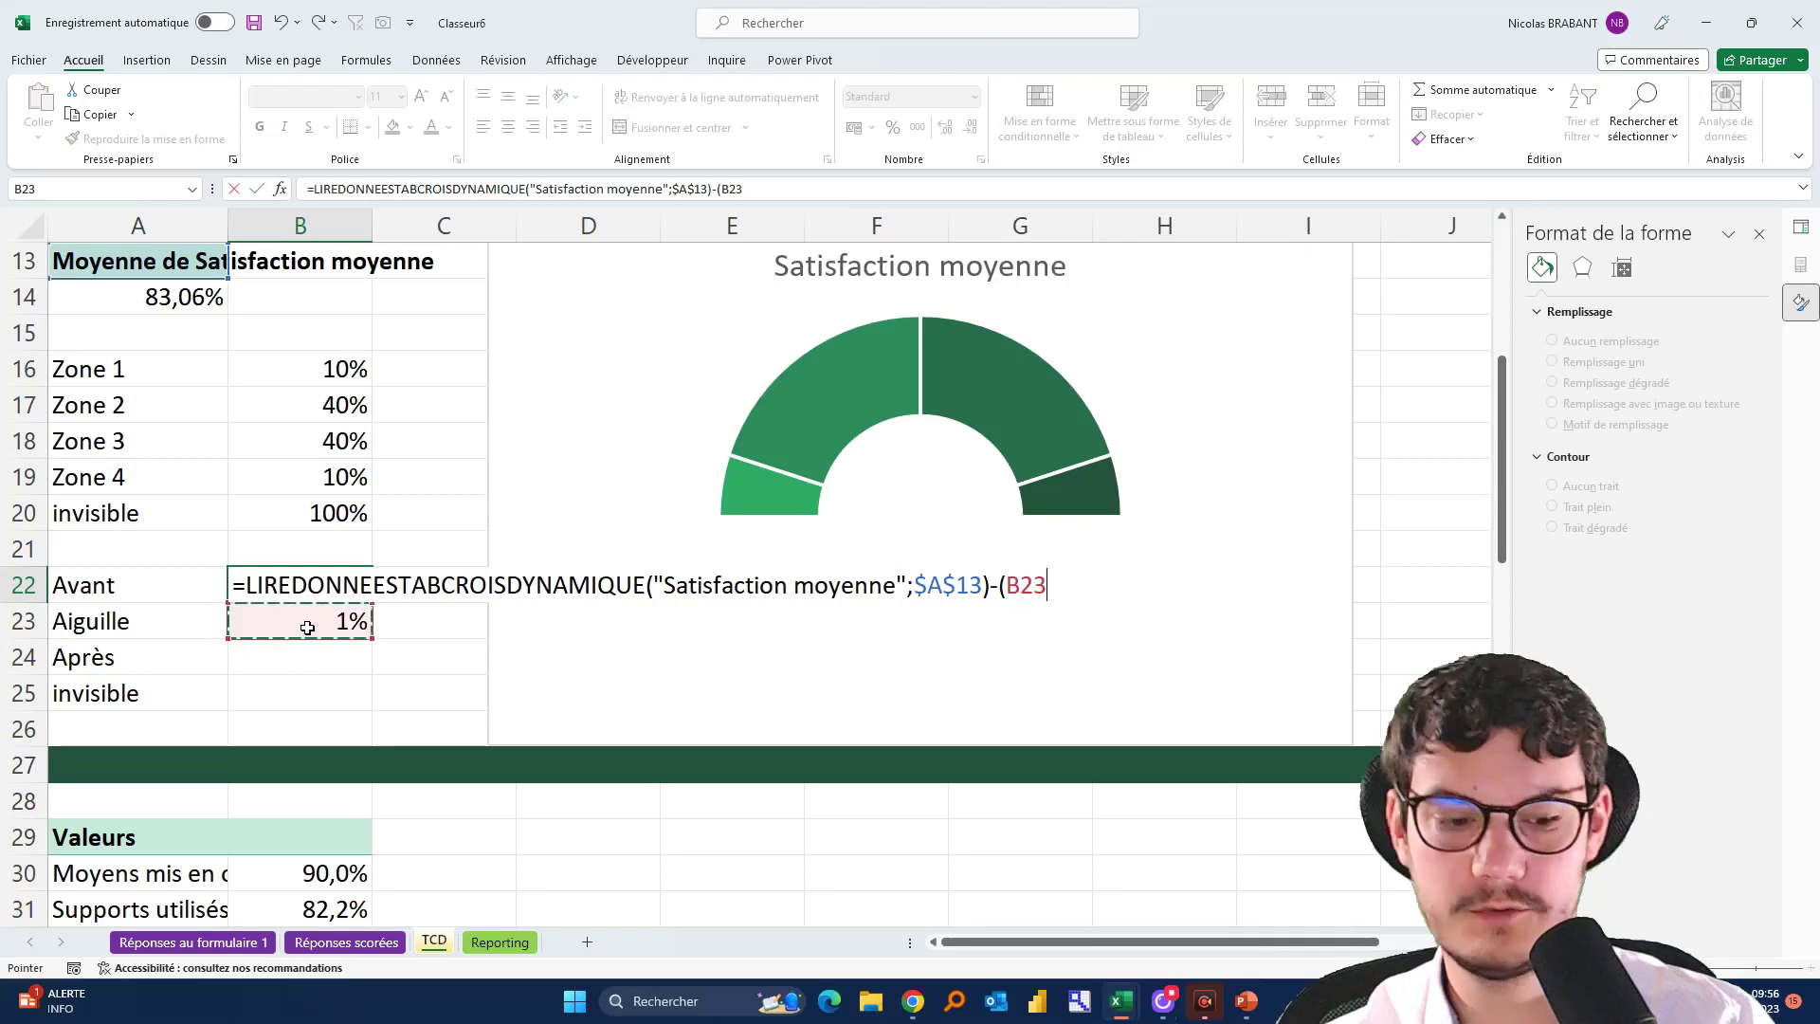
pyautogui.write('/2')
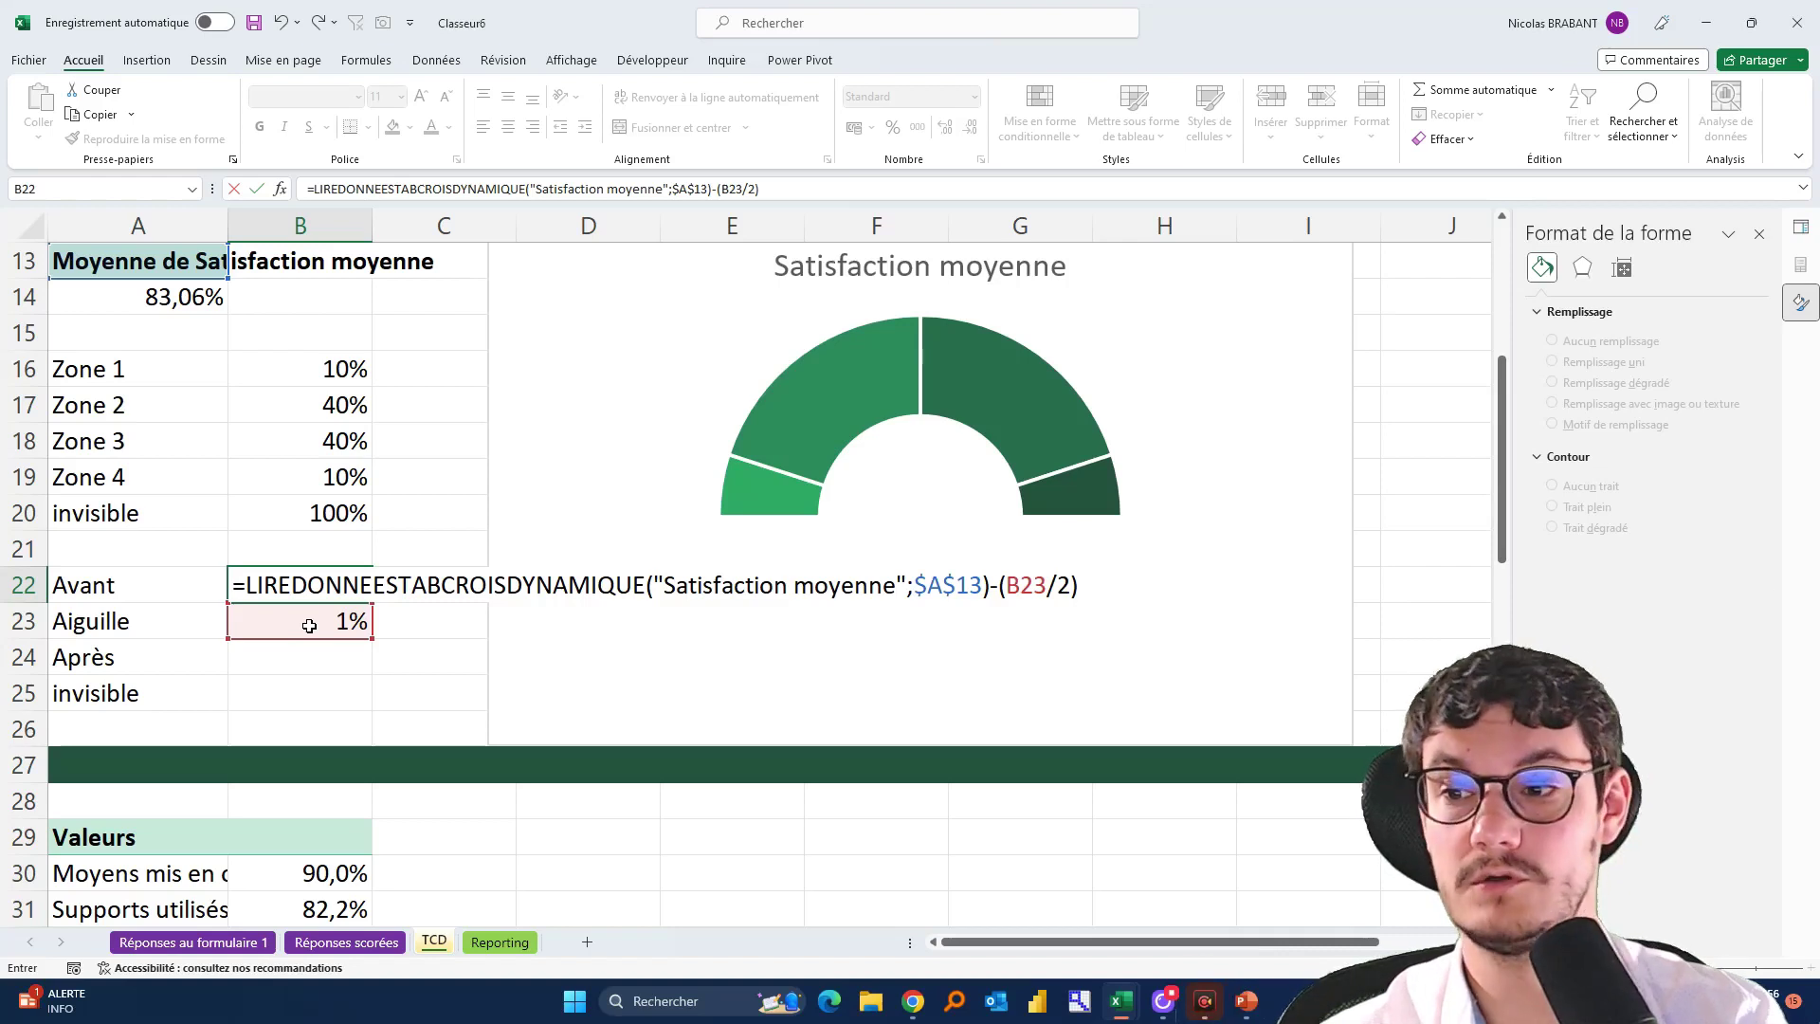
pyautogui.press('Return')
pyautogui.click(343, 591)
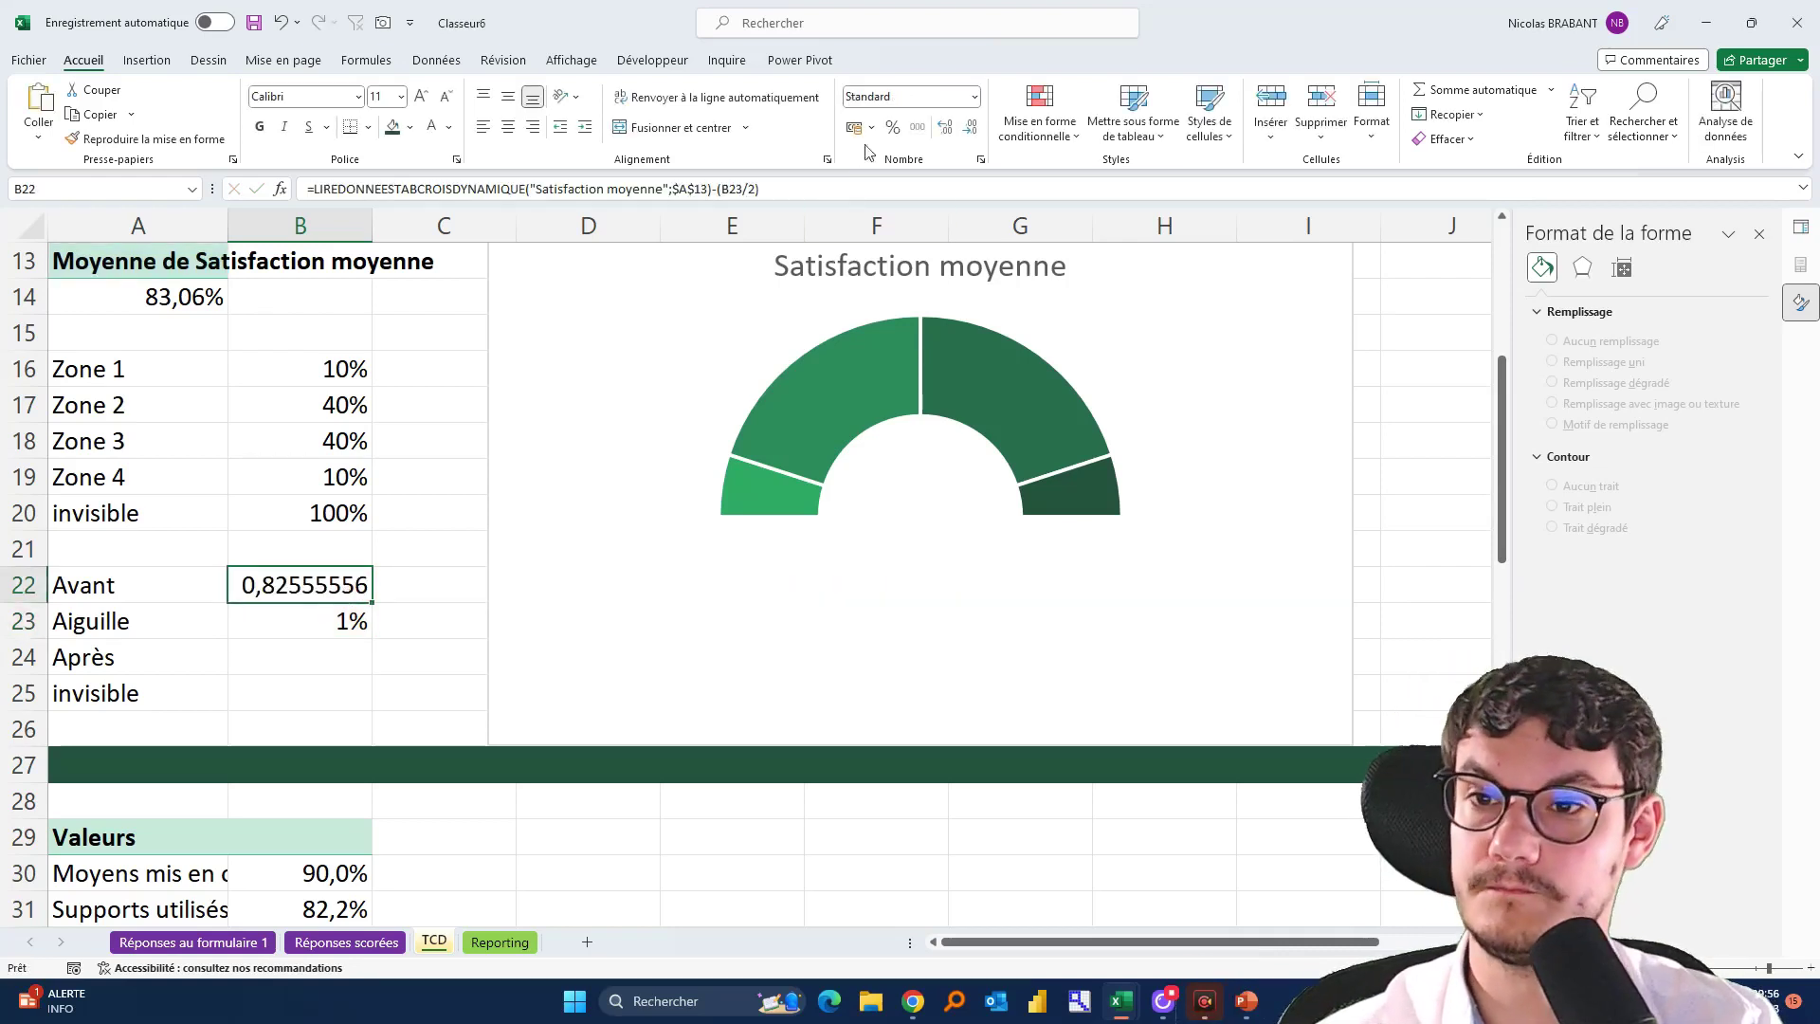
pyautogui.click(892, 127)
pyautogui.click(945, 128)
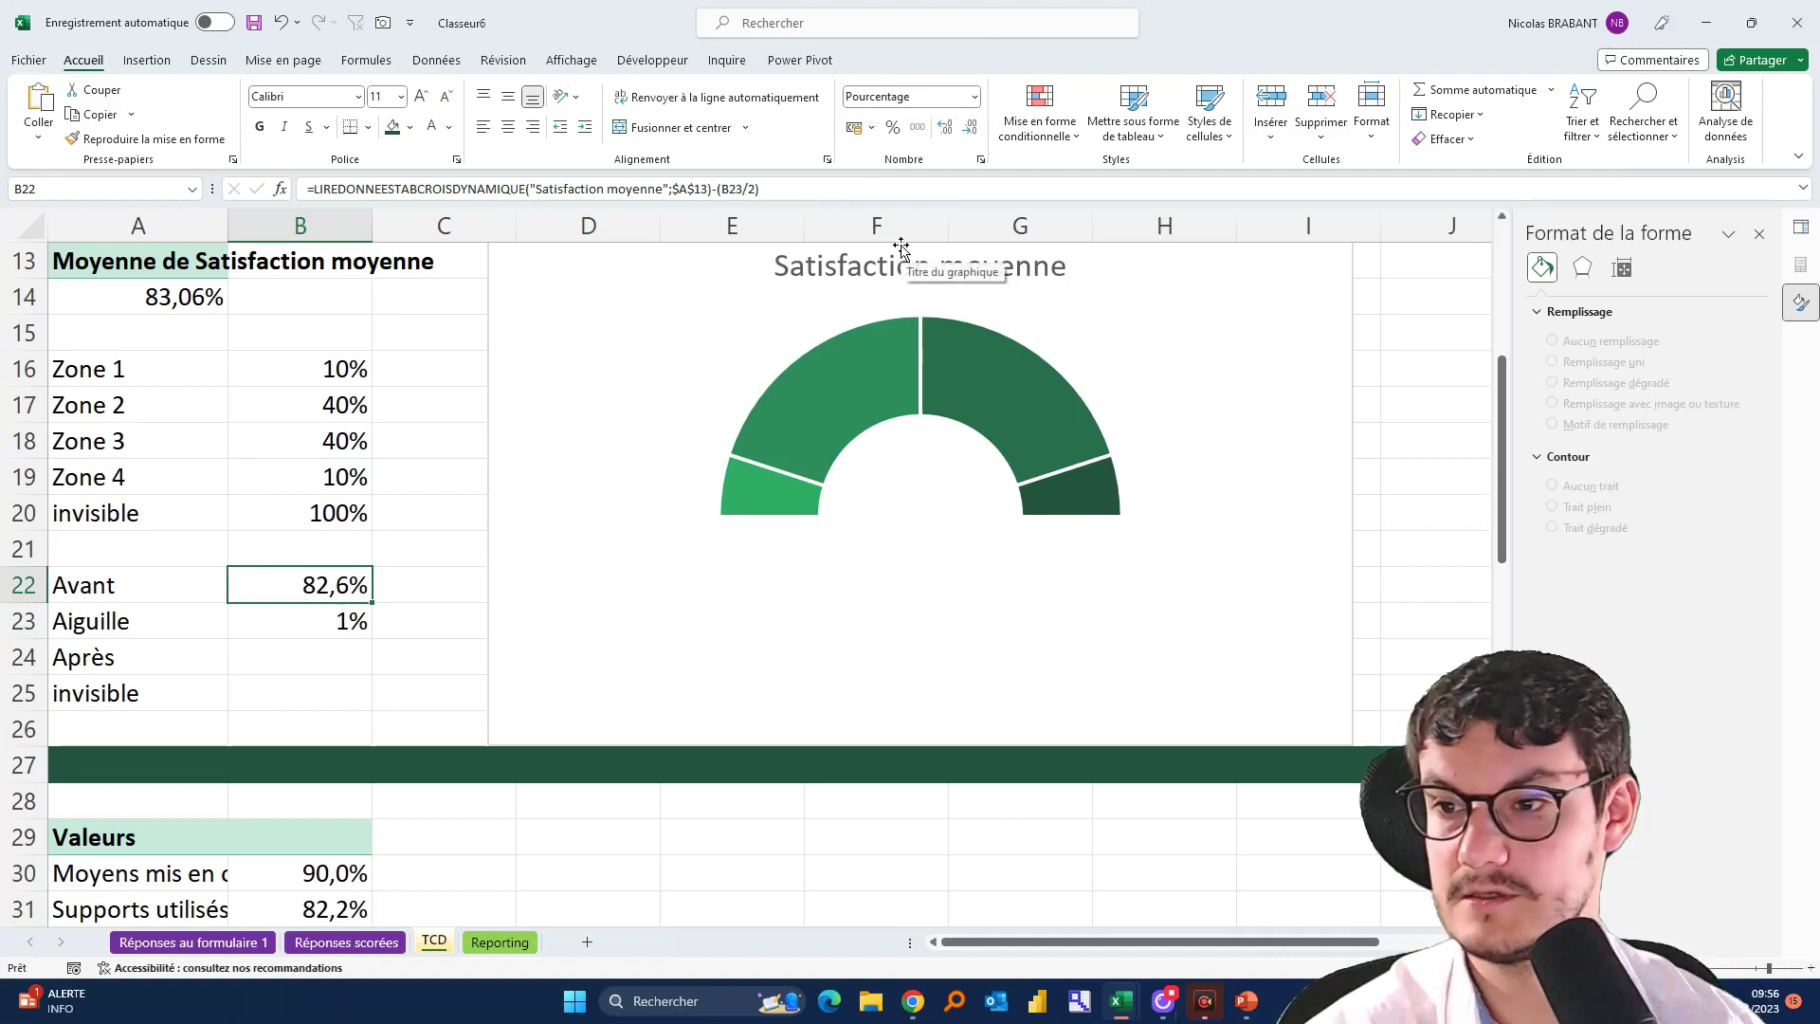
# Compute Après in B24 as =1-SOMME(B22:B23), giving 16,4%
pyautogui.click(325, 637)
pyautogui.click(311, 668)
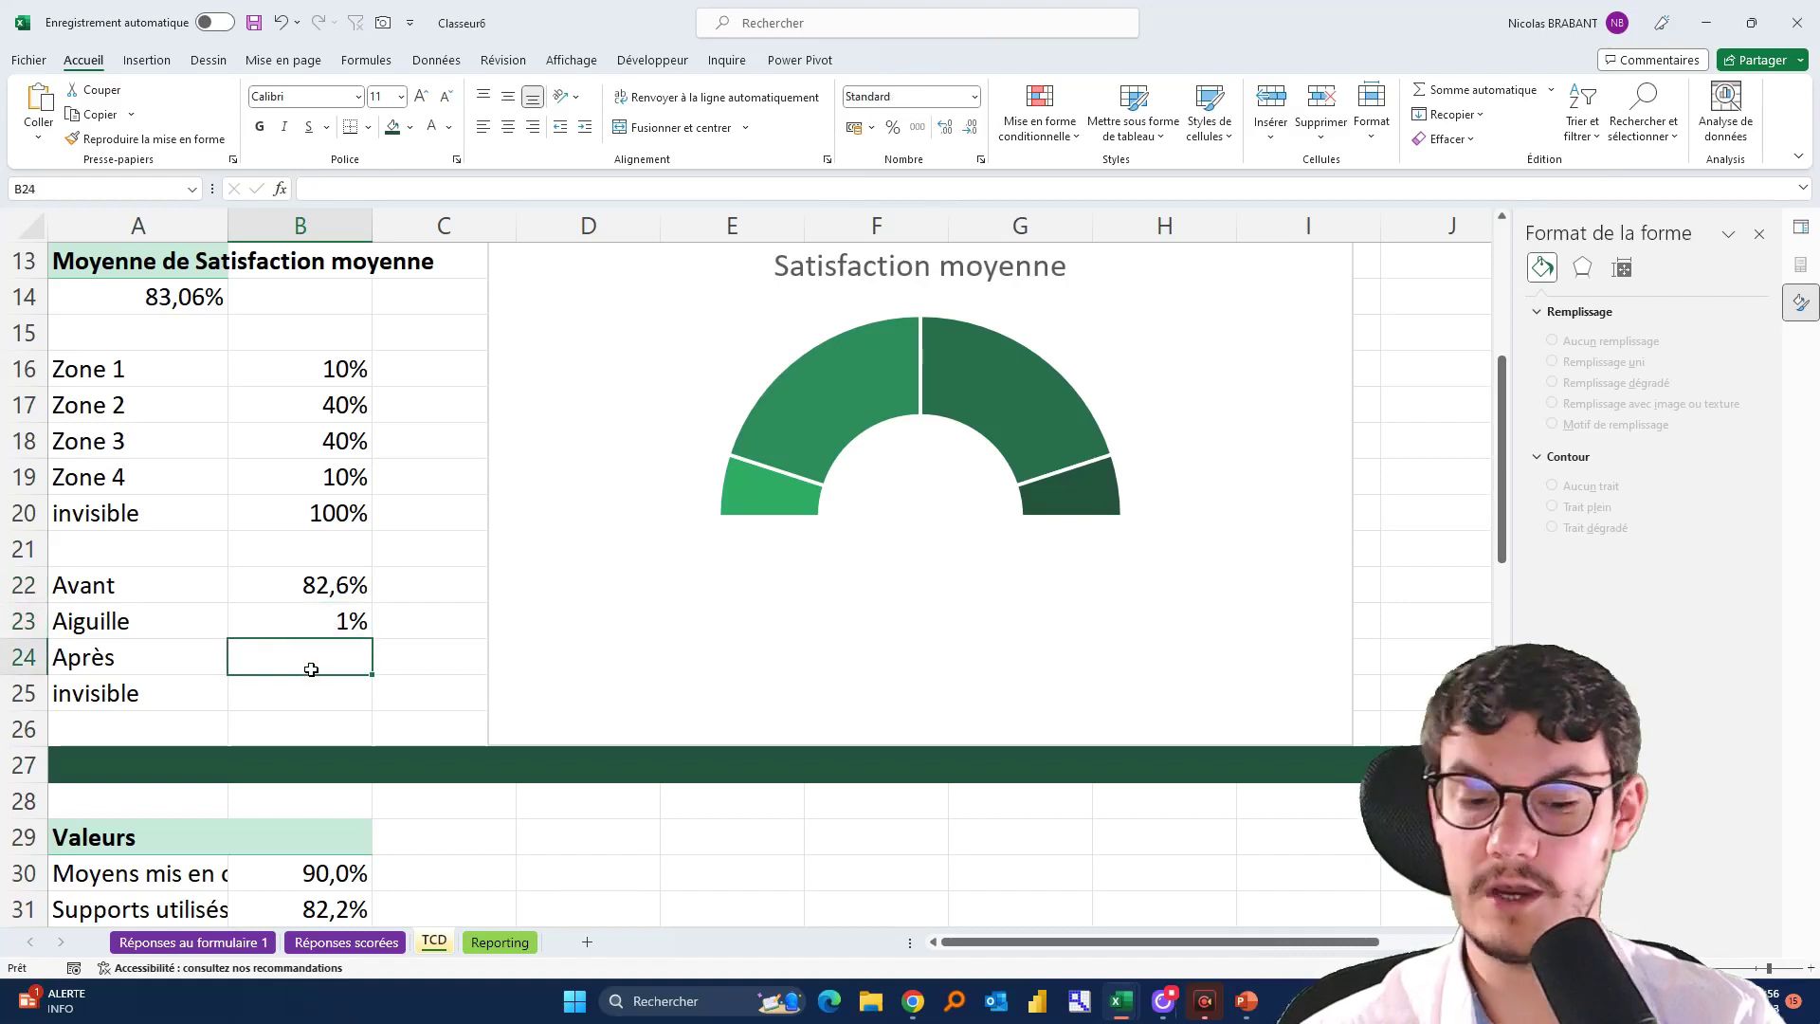
pyautogui.write('=1-somme(')
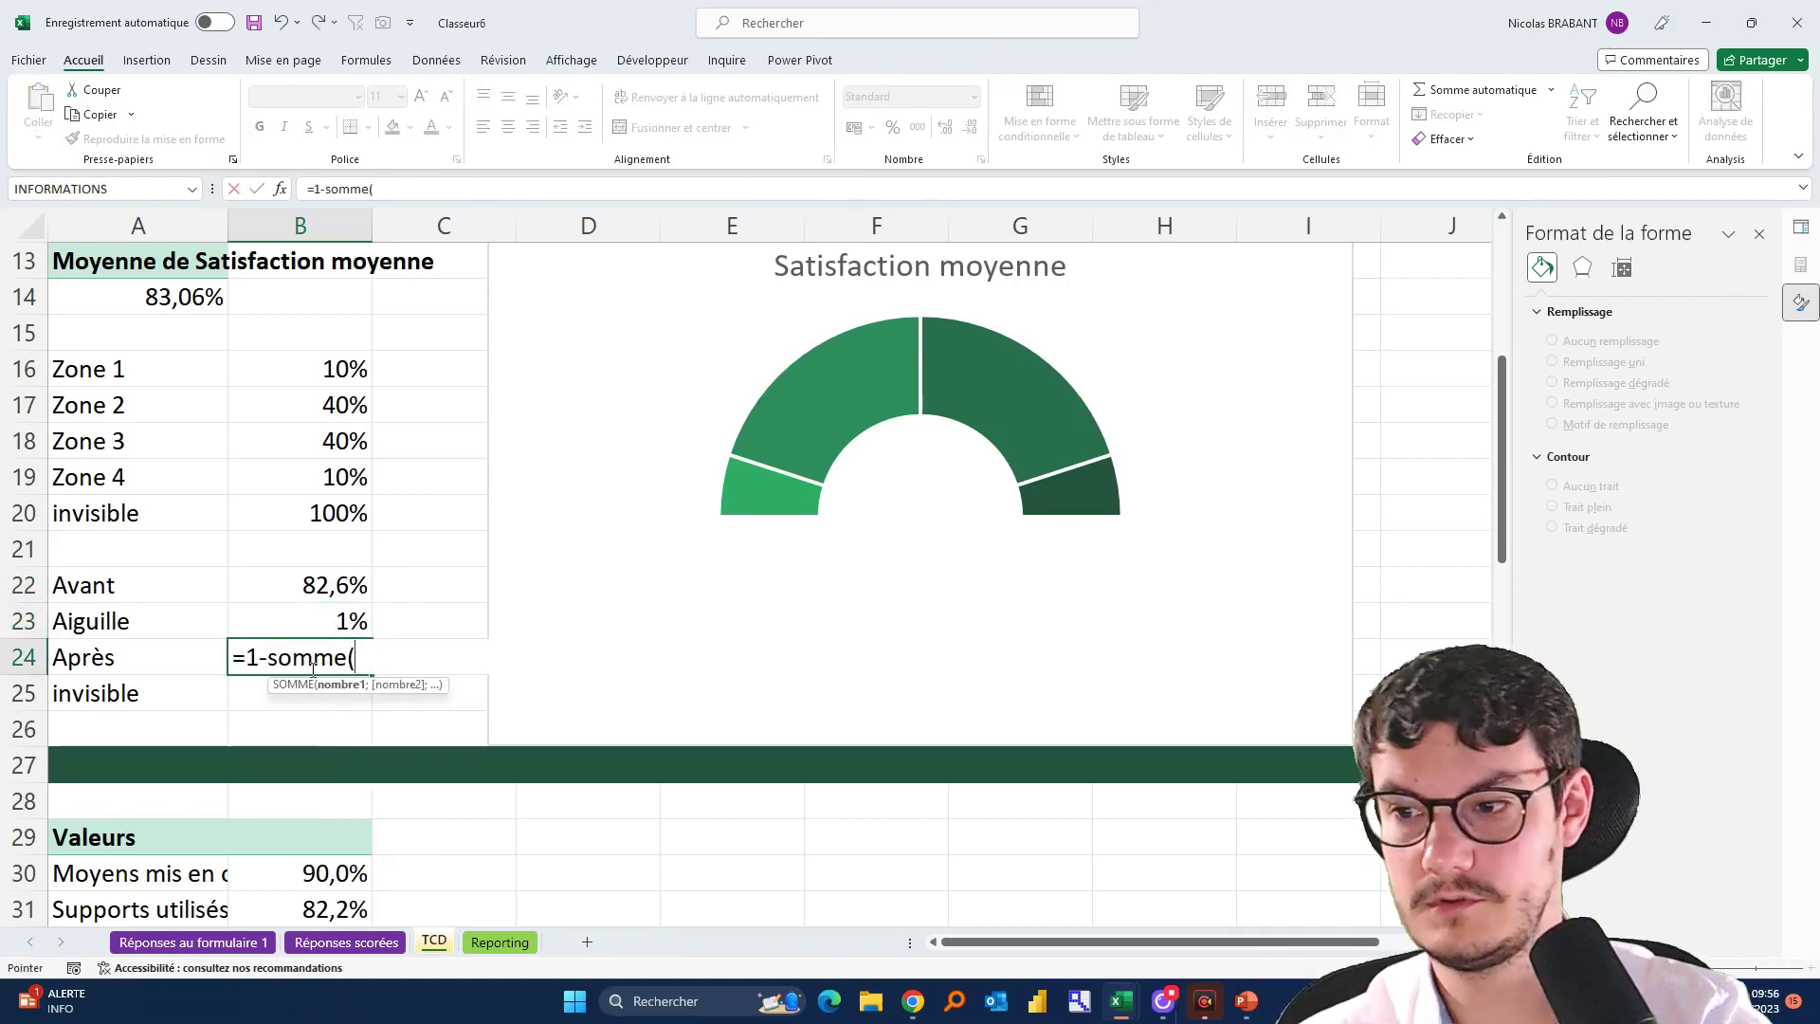
pyautogui.press('Up')
pyautogui.hotkey('shift', 'Up')
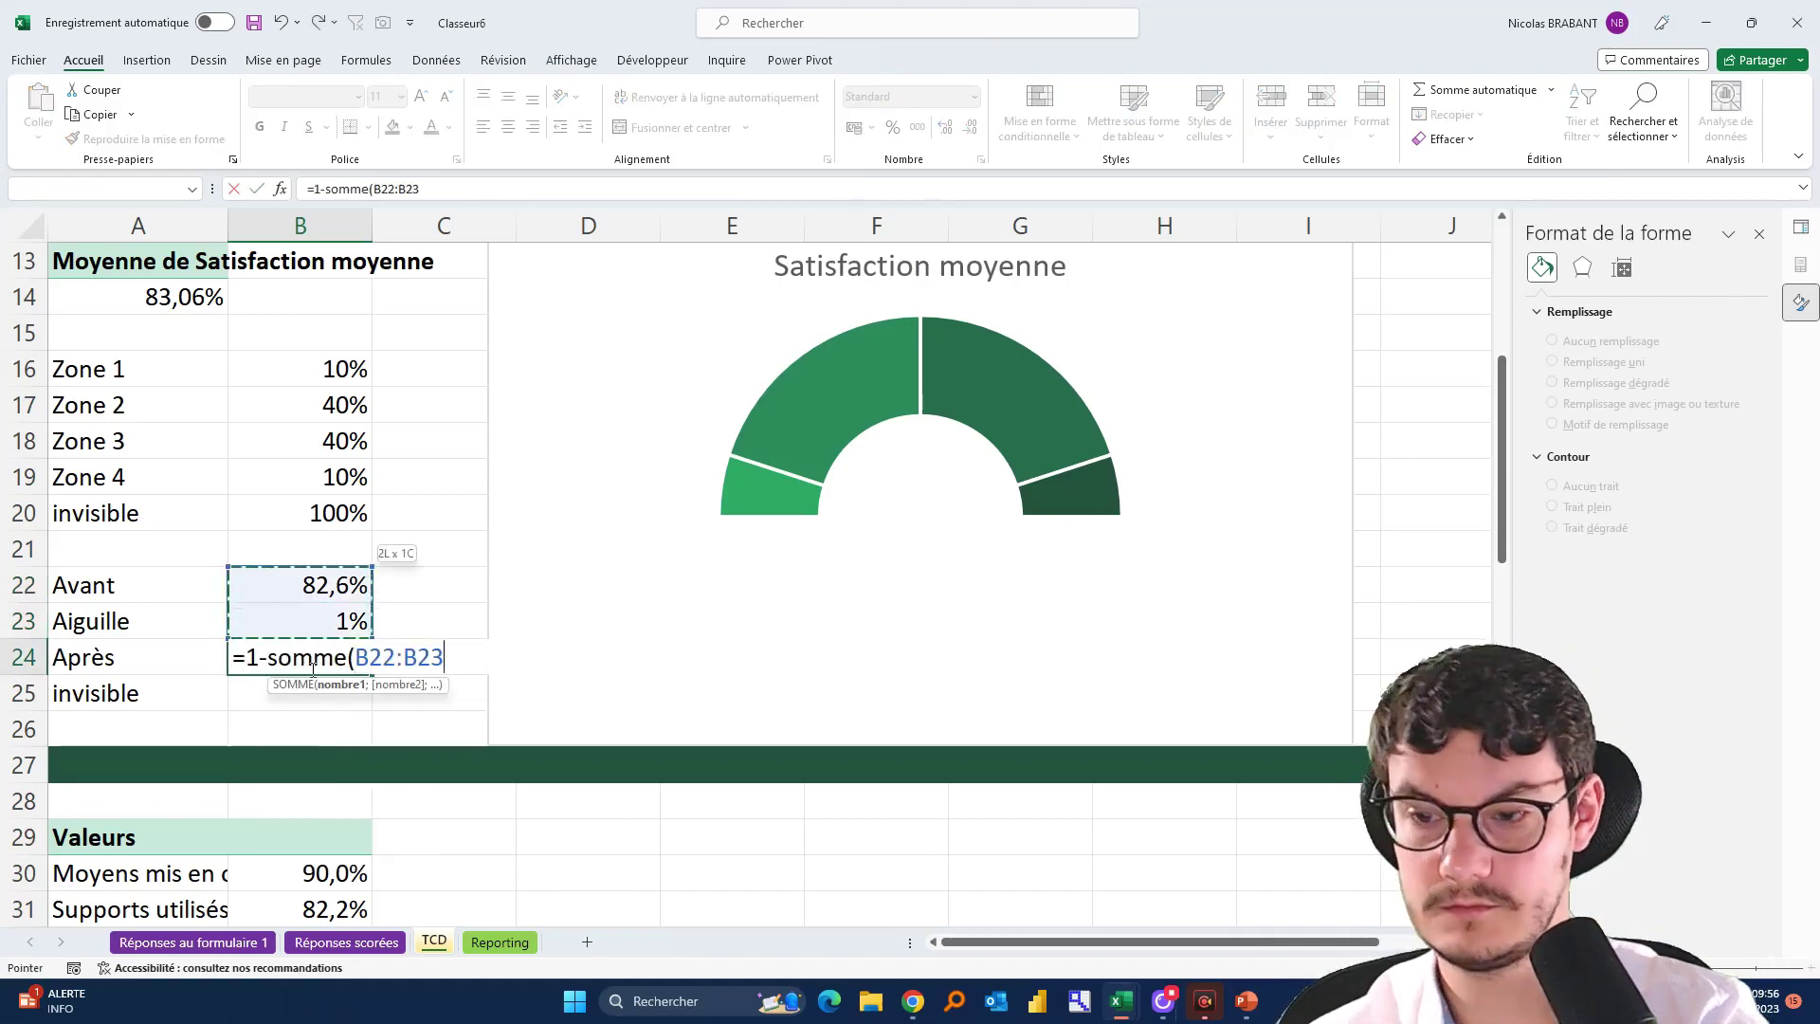
pyautogui.write(')')
pyautogui.press('Return')
pyautogui.moveTo(311, 670); pyautogui.dragTo(283, 591)
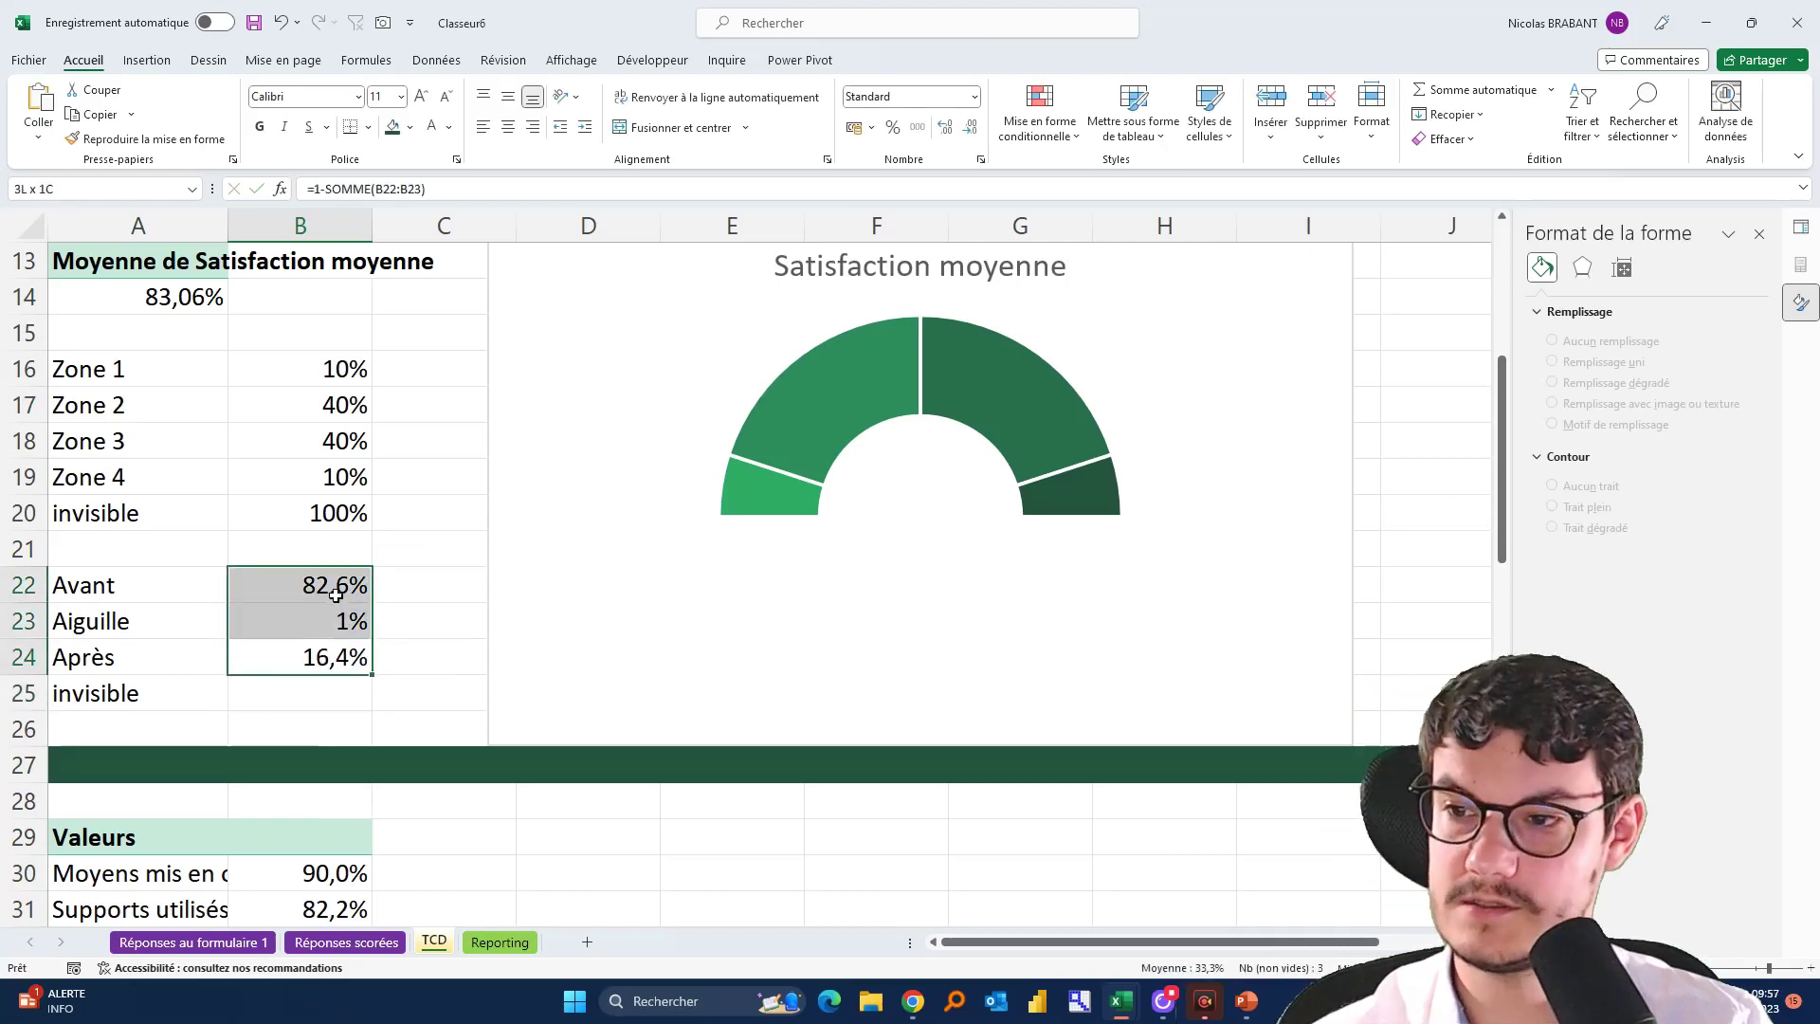
# Enter 100% for the invisible row in B25
pyautogui.click(281, 698)
pyautogui.write('100')
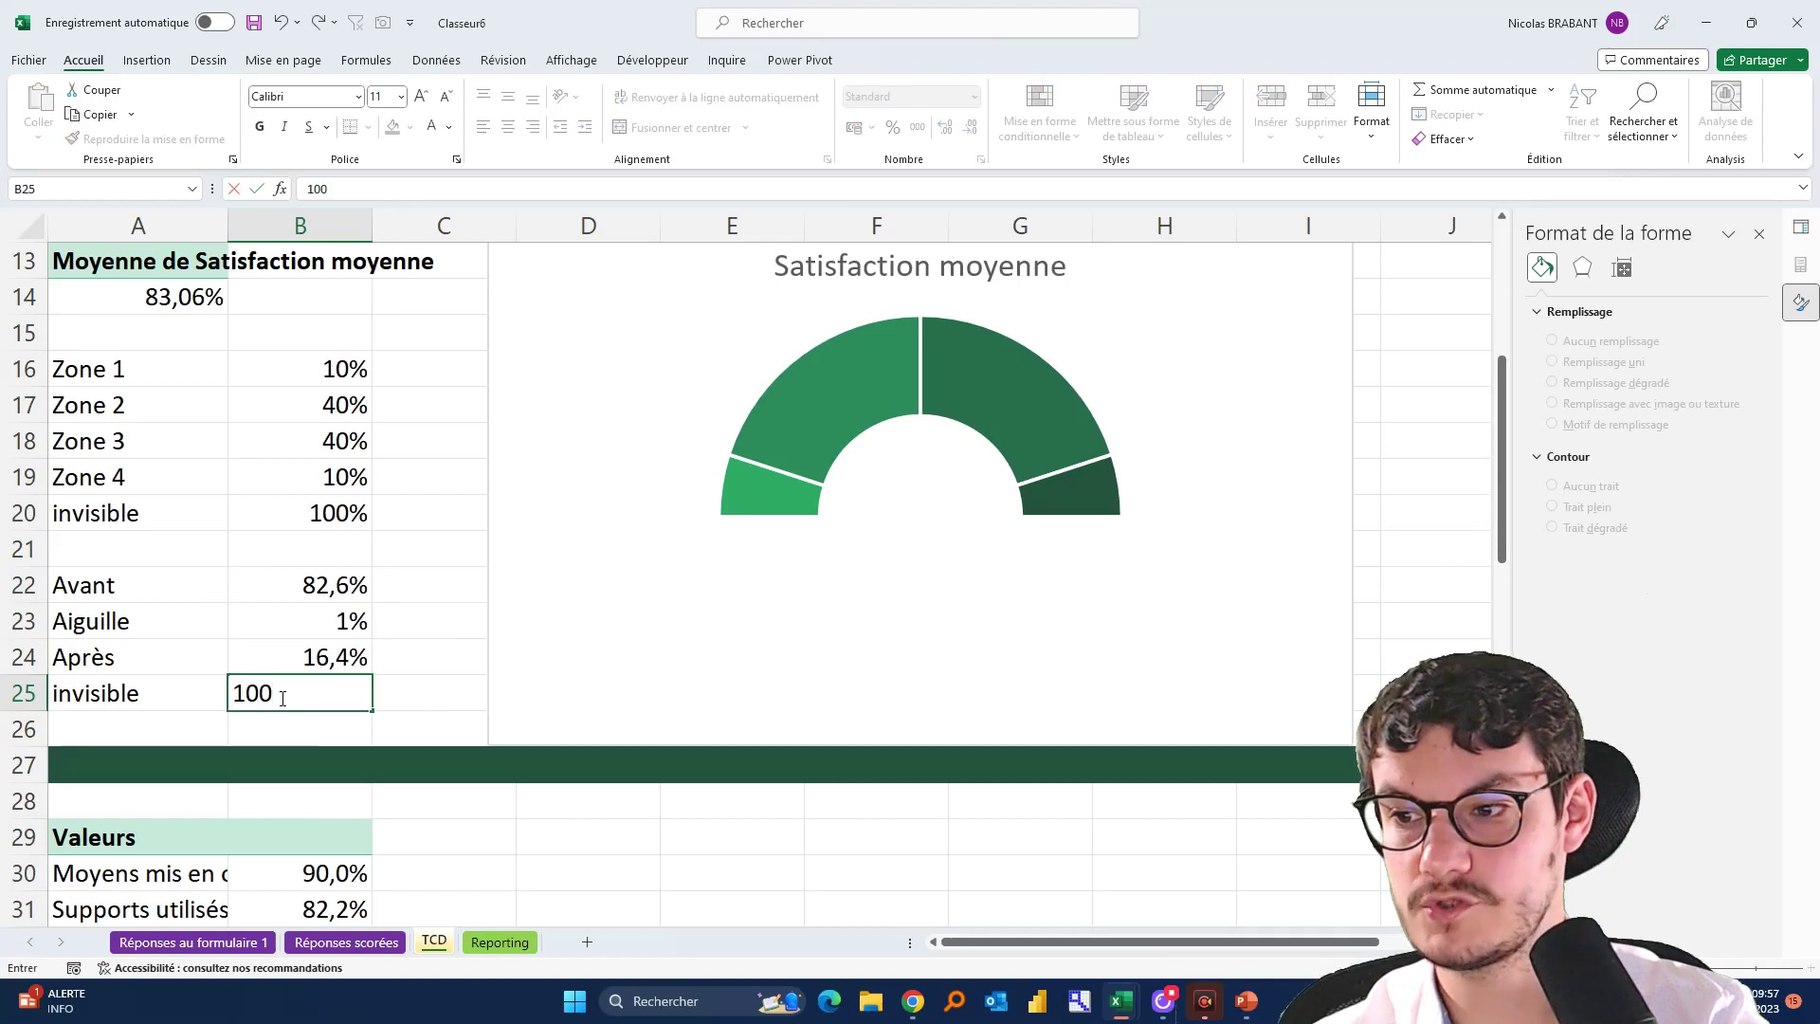
pyautogui.write('%')
pyautogui.press('Return')
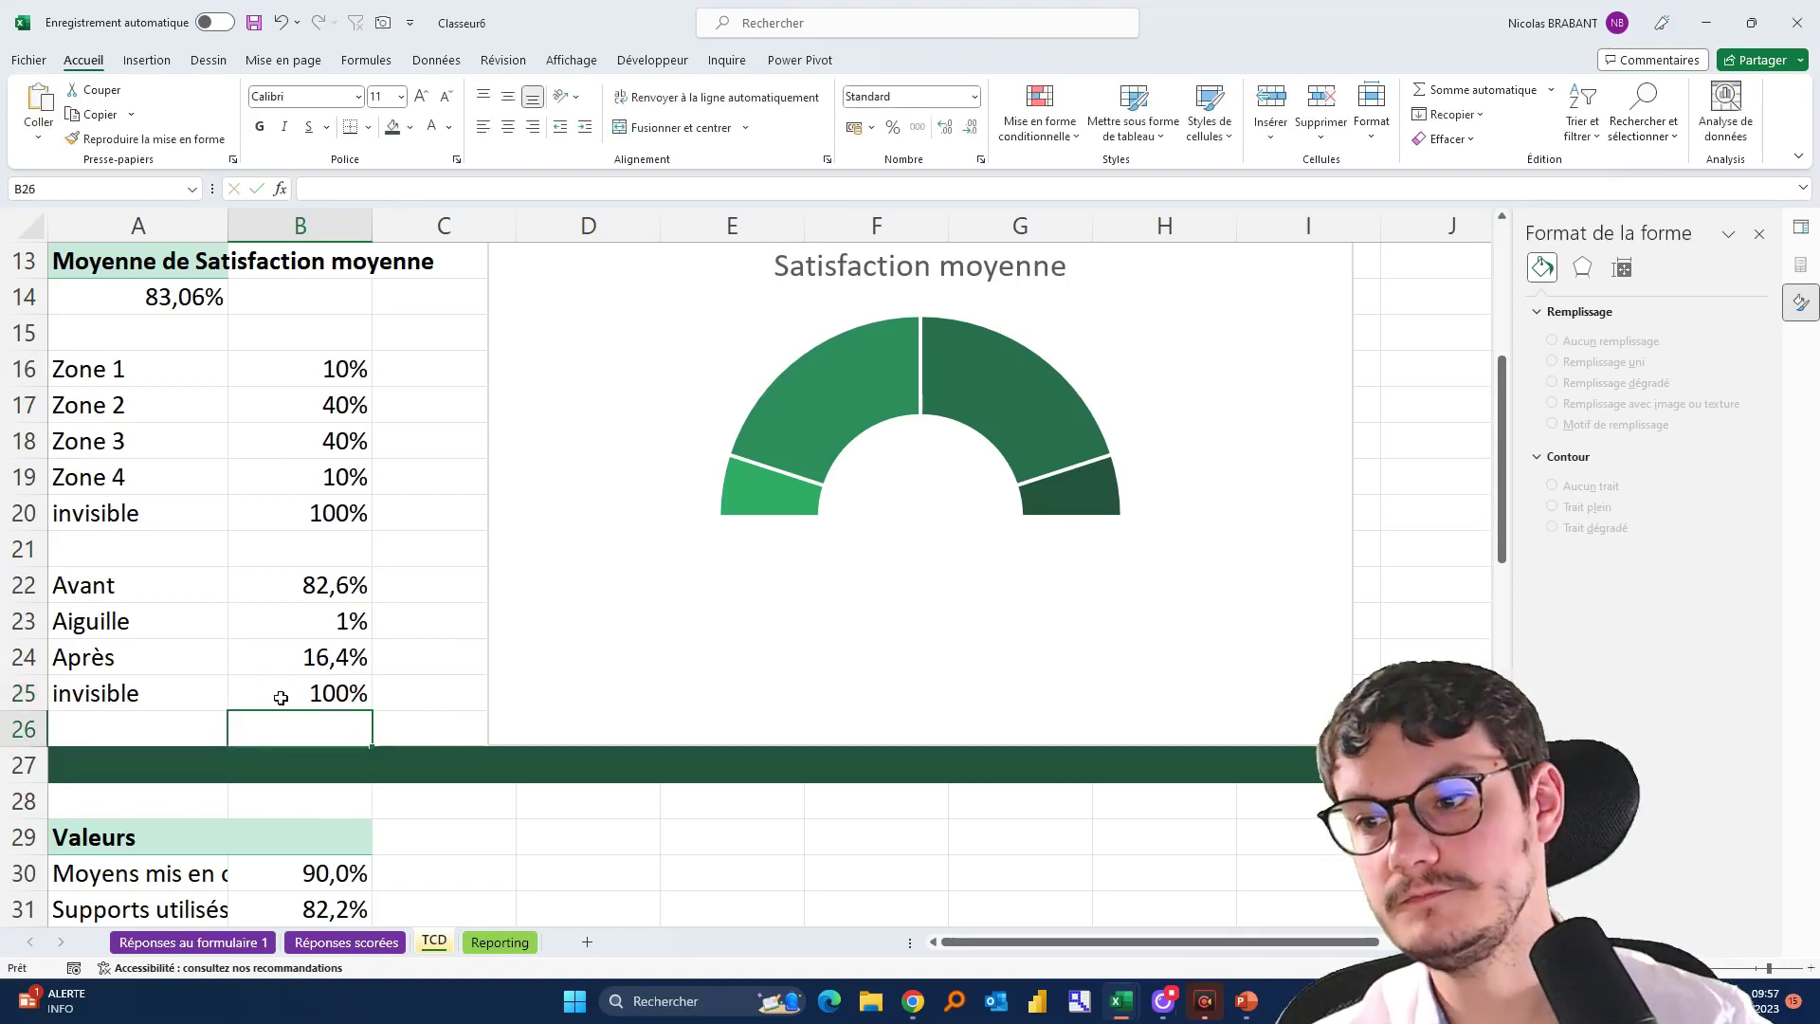
pyautogui.click(444, 573)
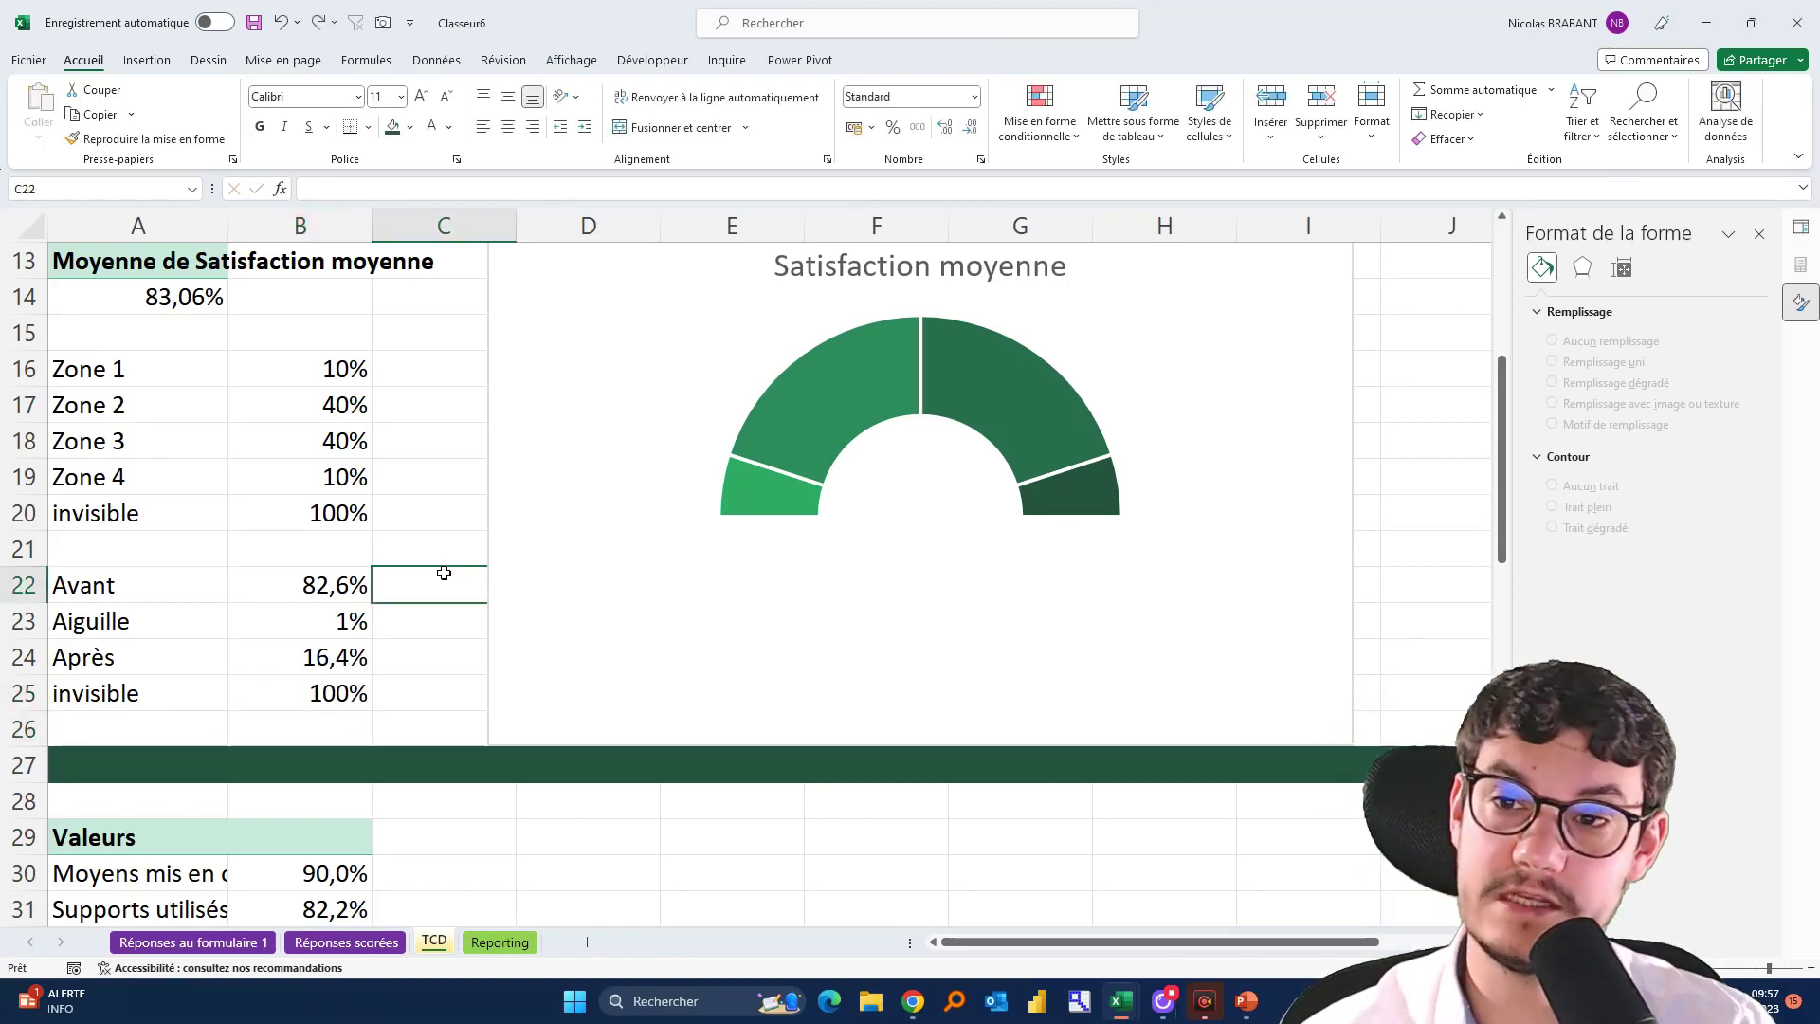
pyautogui.click(607, 349)
# Add a chart series named Score with values from TCD!$B$22:$B$25
pyautogui.click(918, 60)
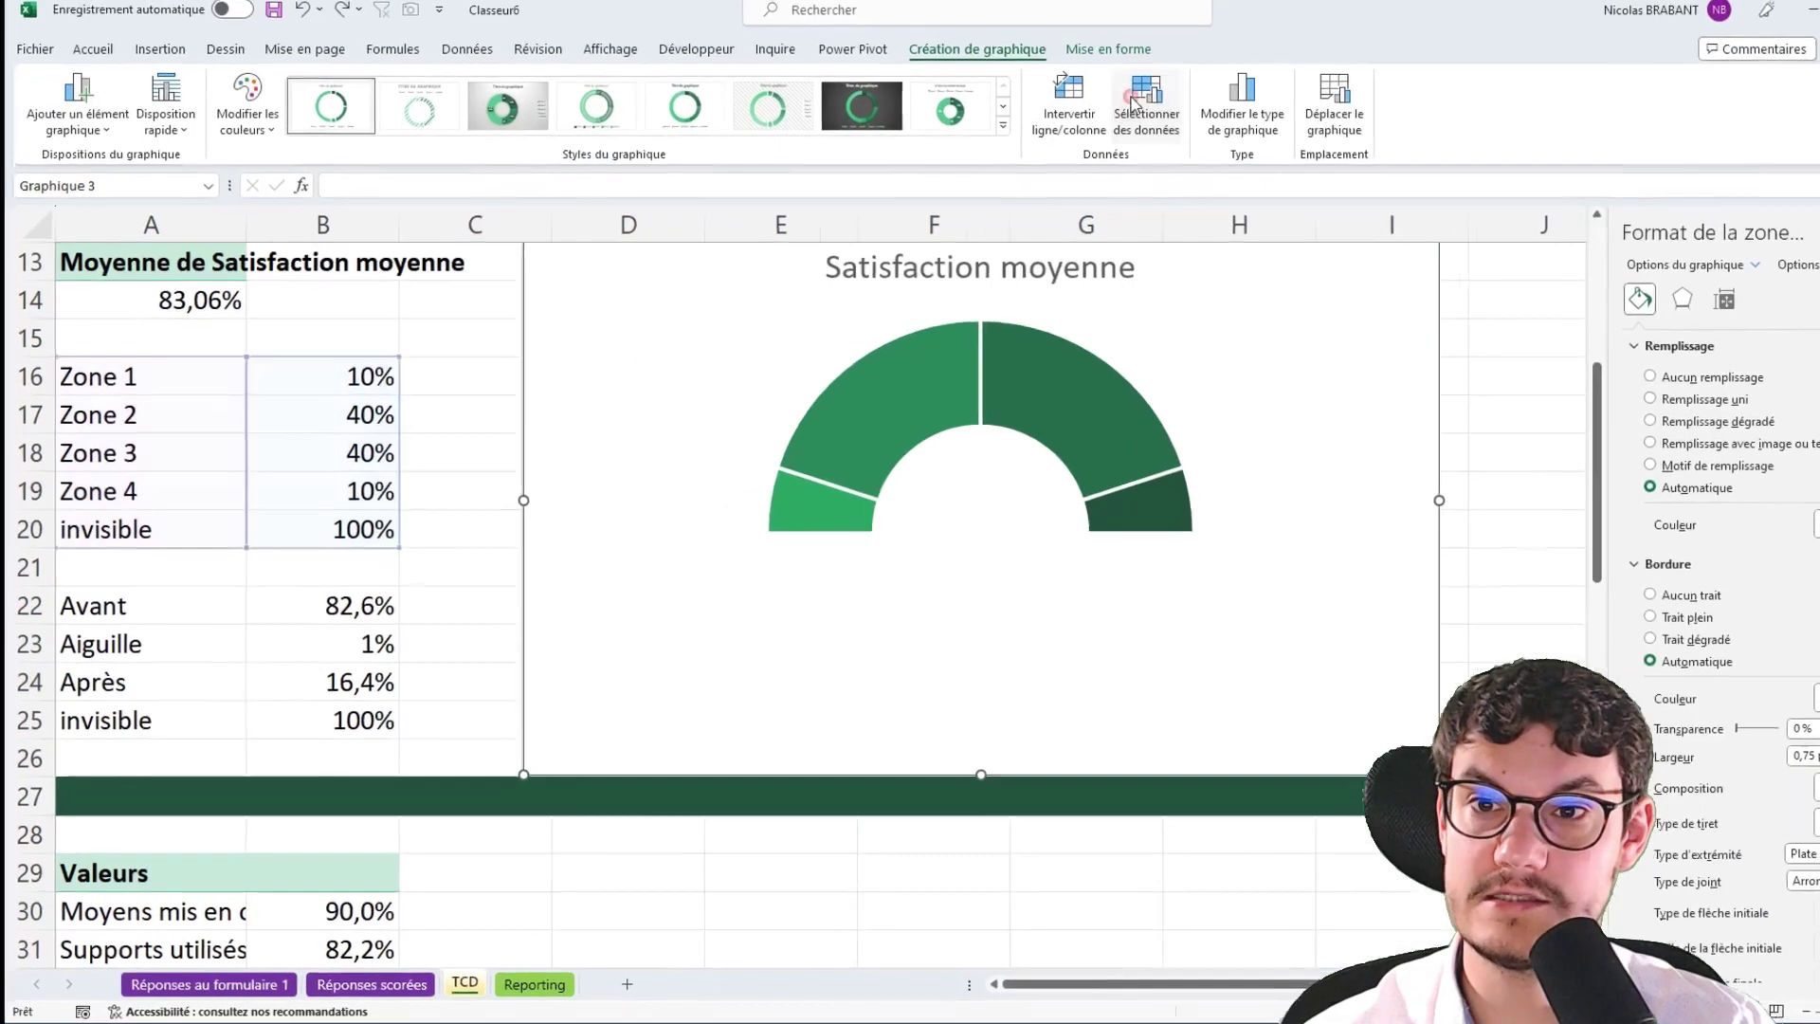
pyautogui.click(1077, 111)
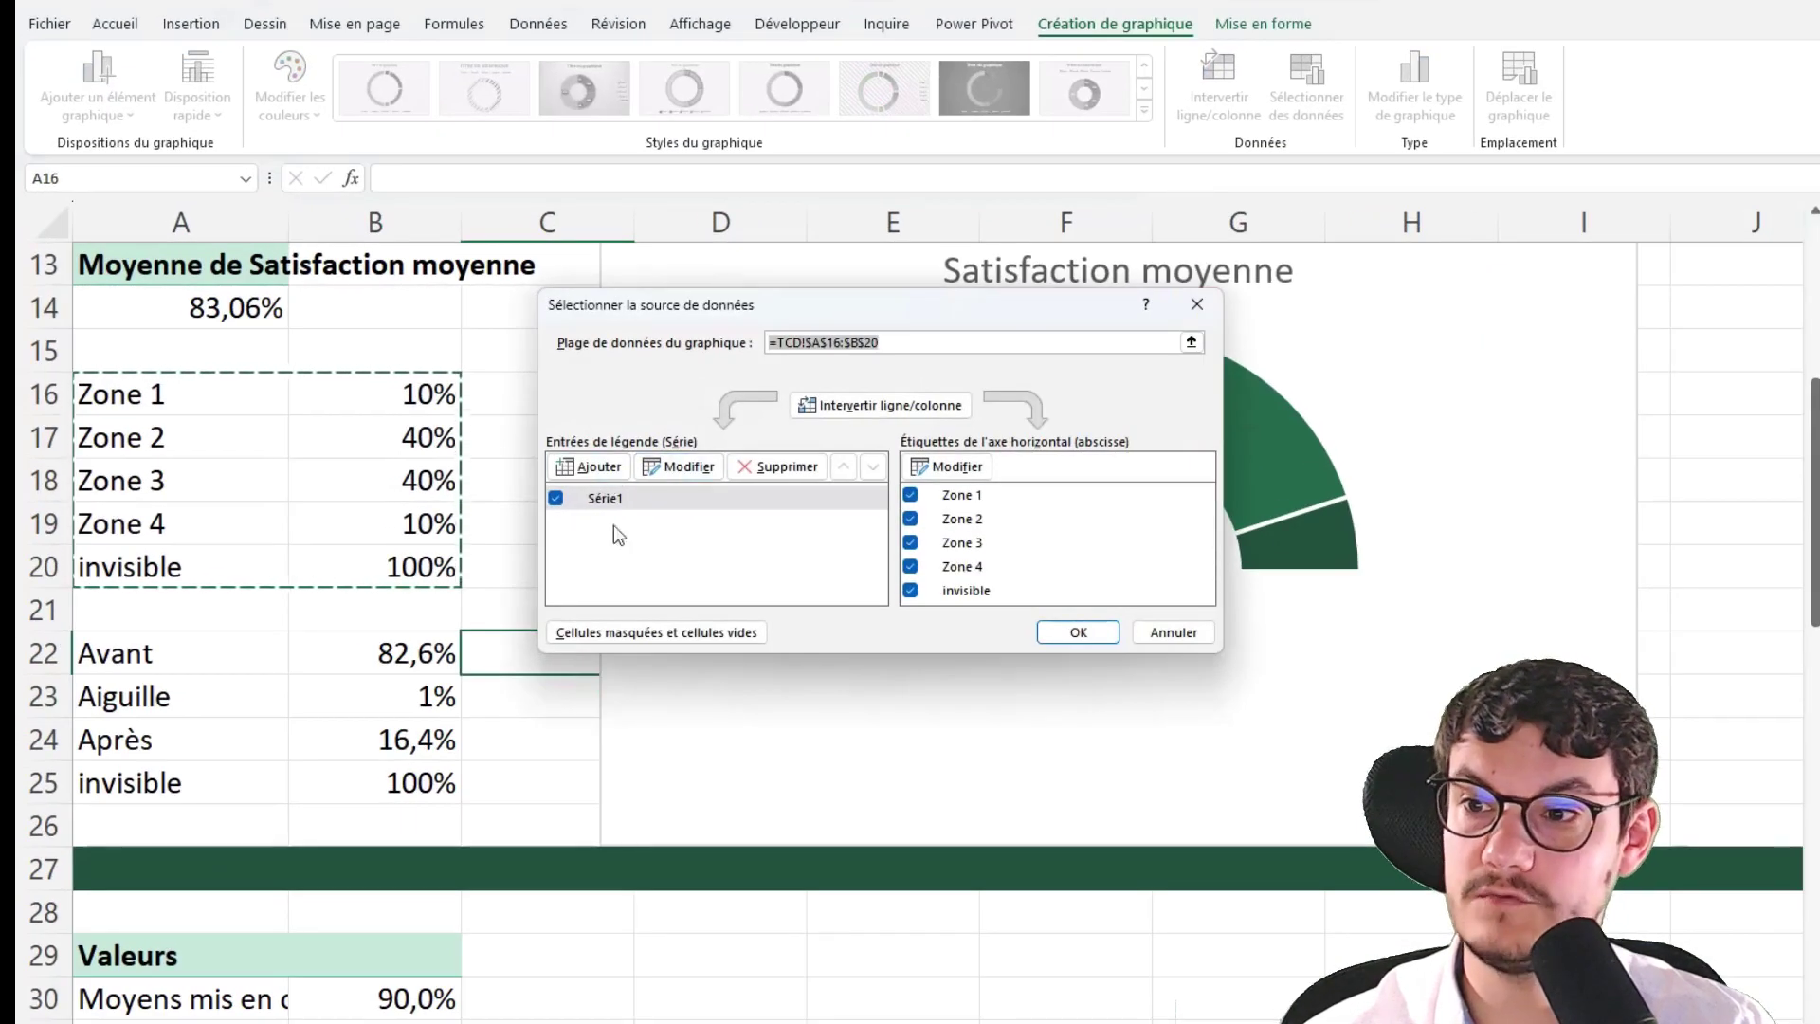
pyautogui.click(605, 473)
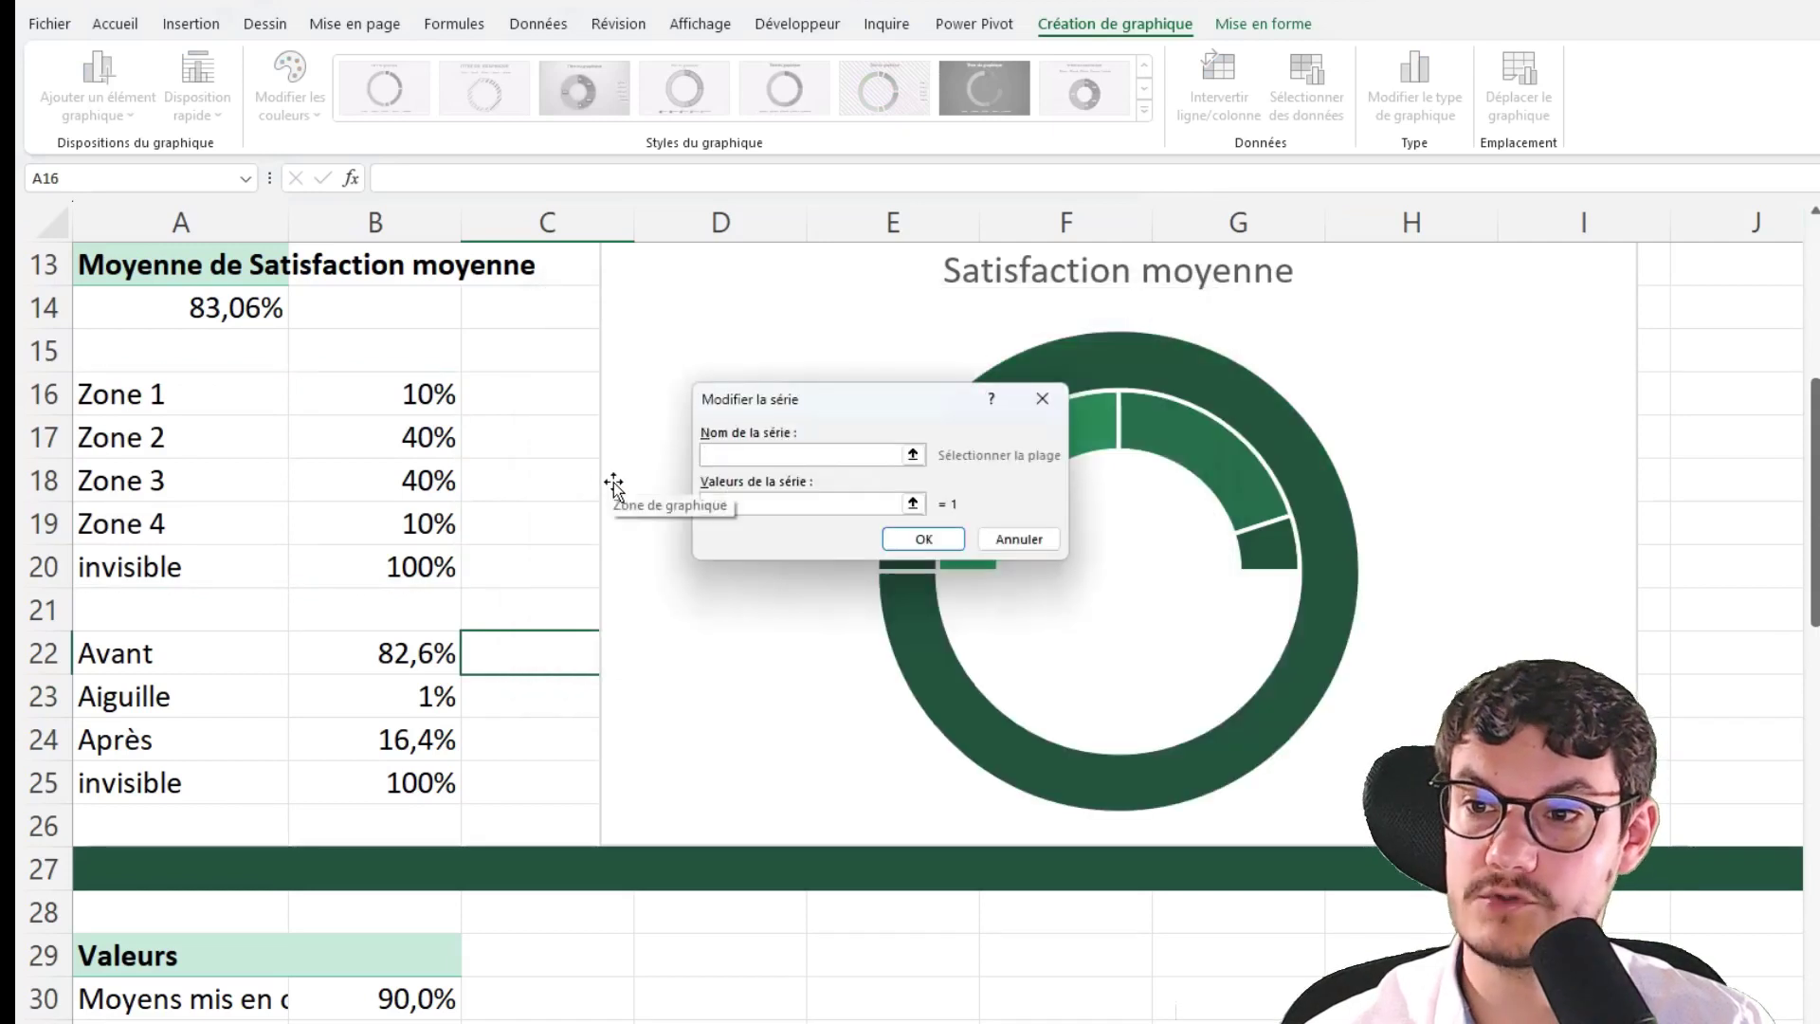
pyautogui.write('Score')
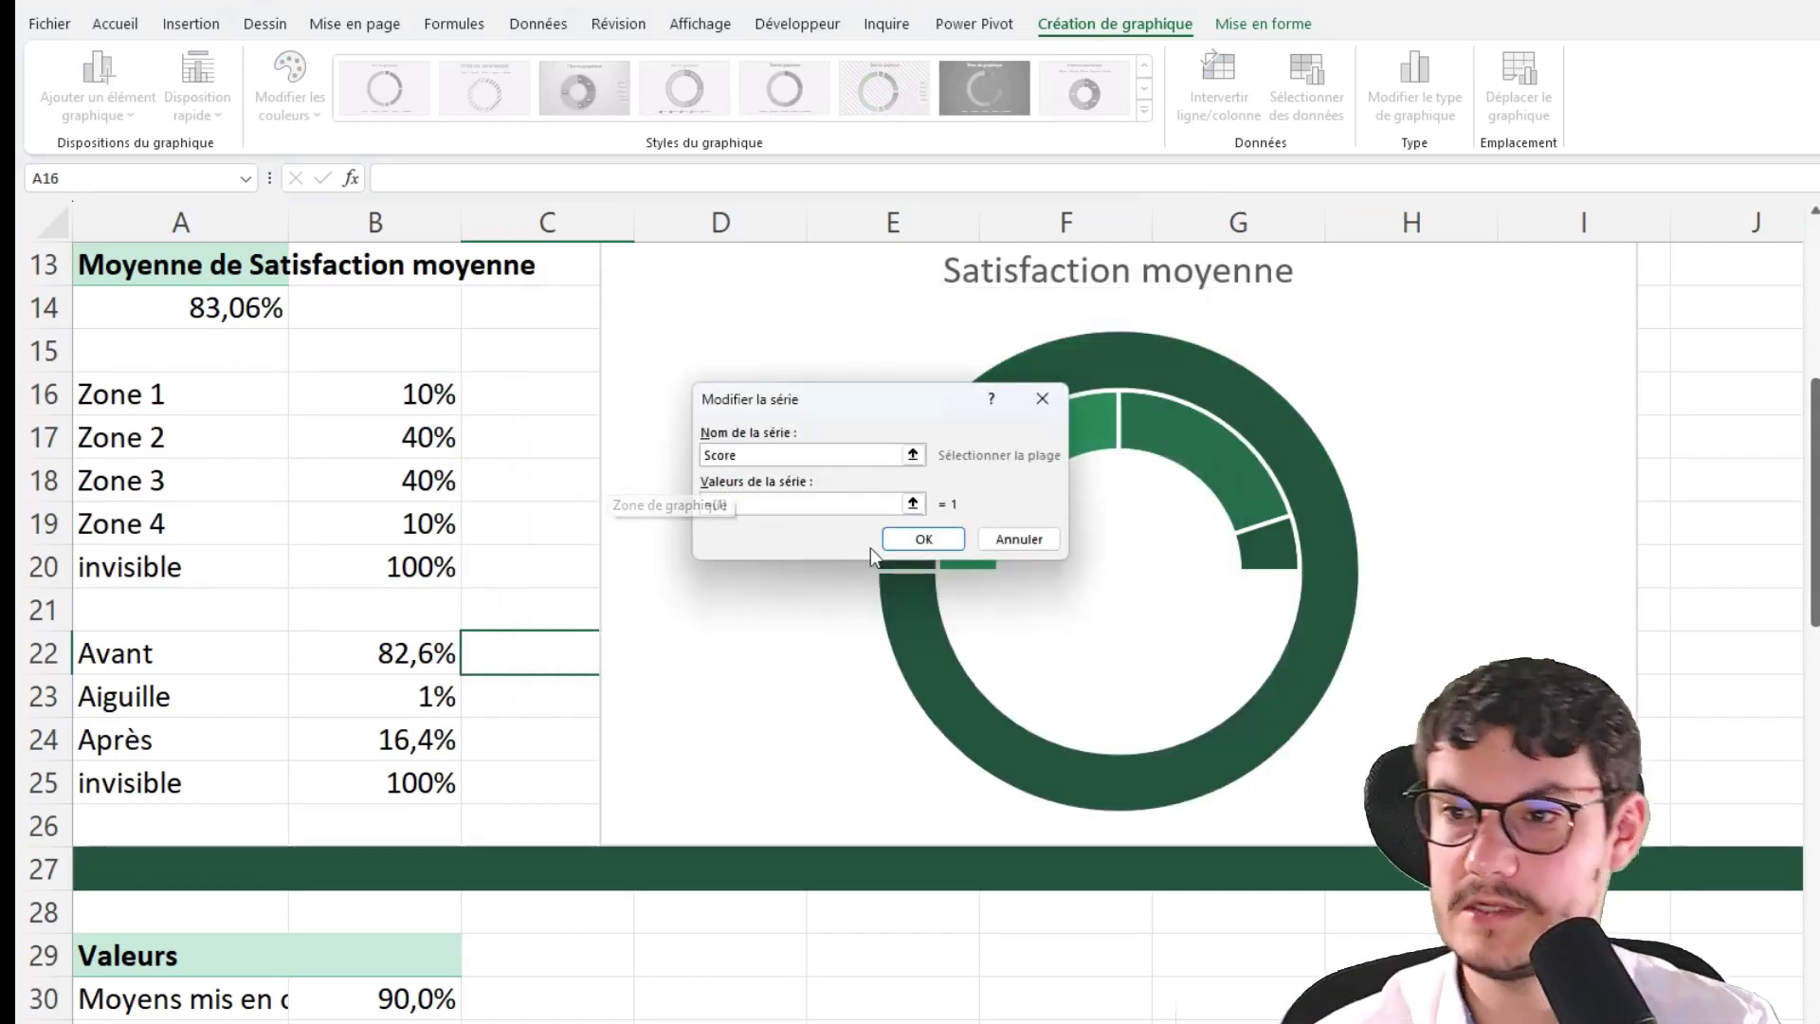
pyautogui.click(913, 503)
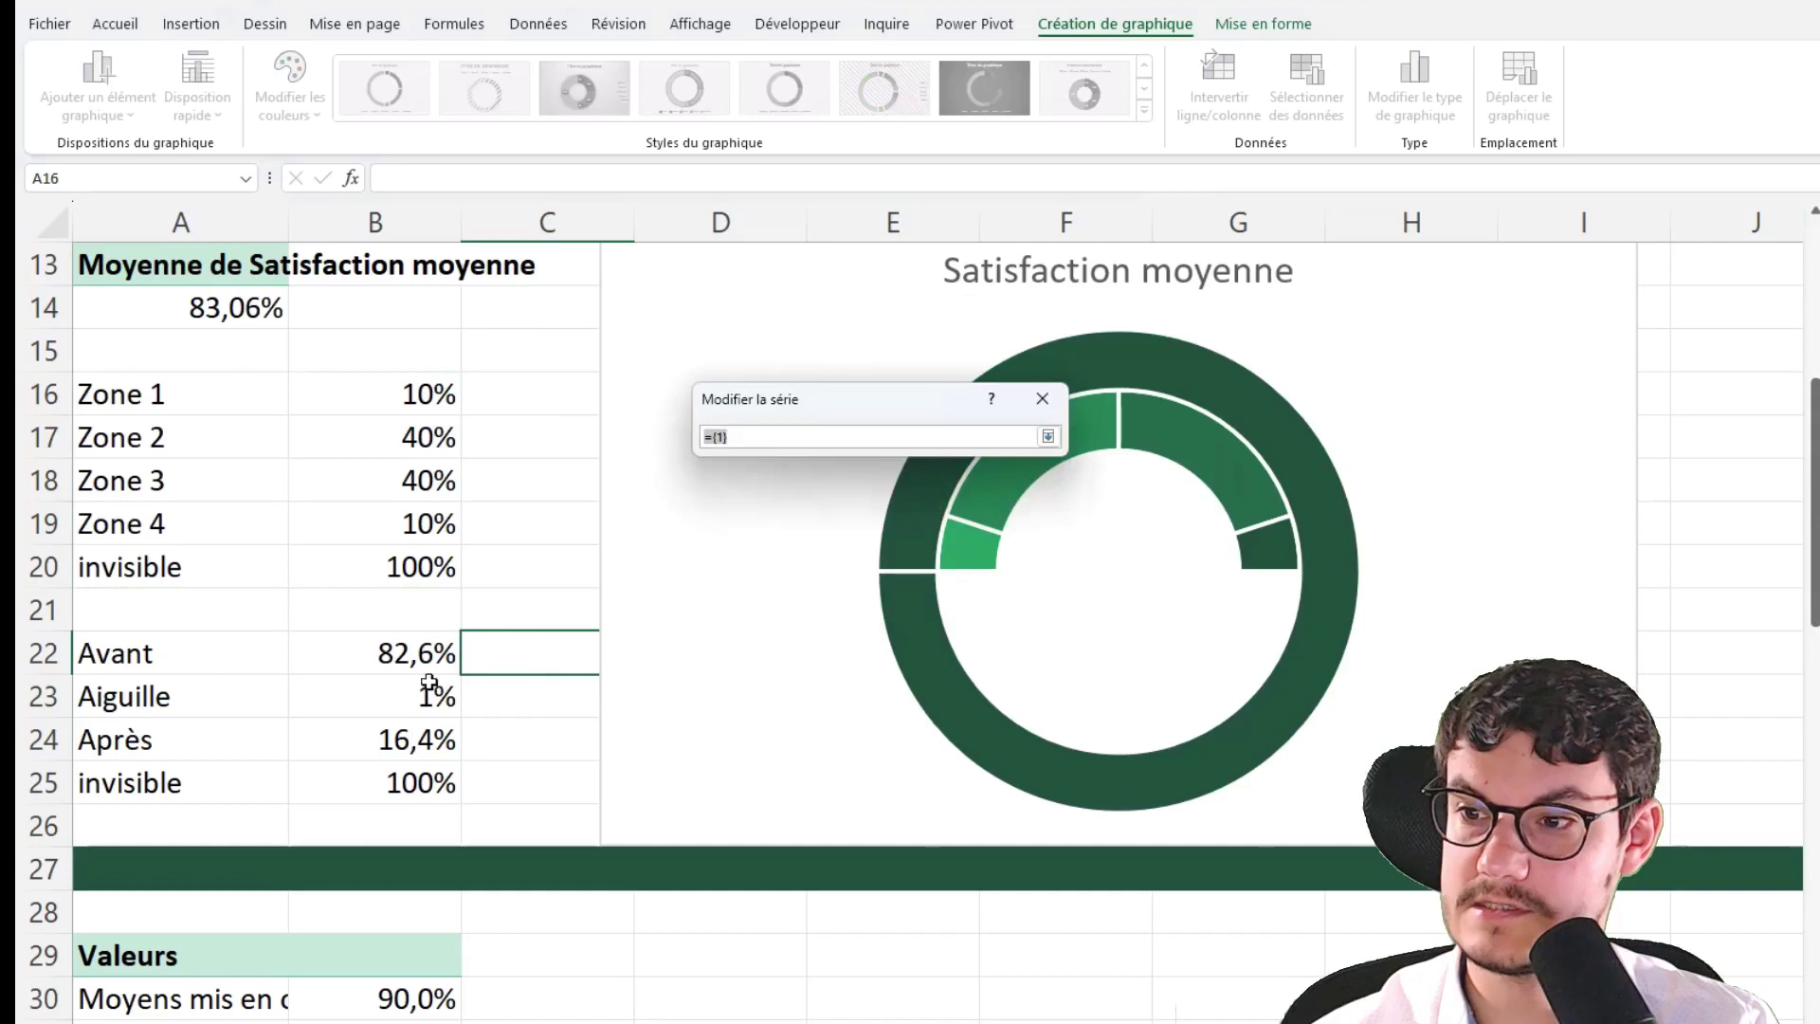
pyautogui.moveTo(429, 652); pyautogui.dragTo(418, 792)
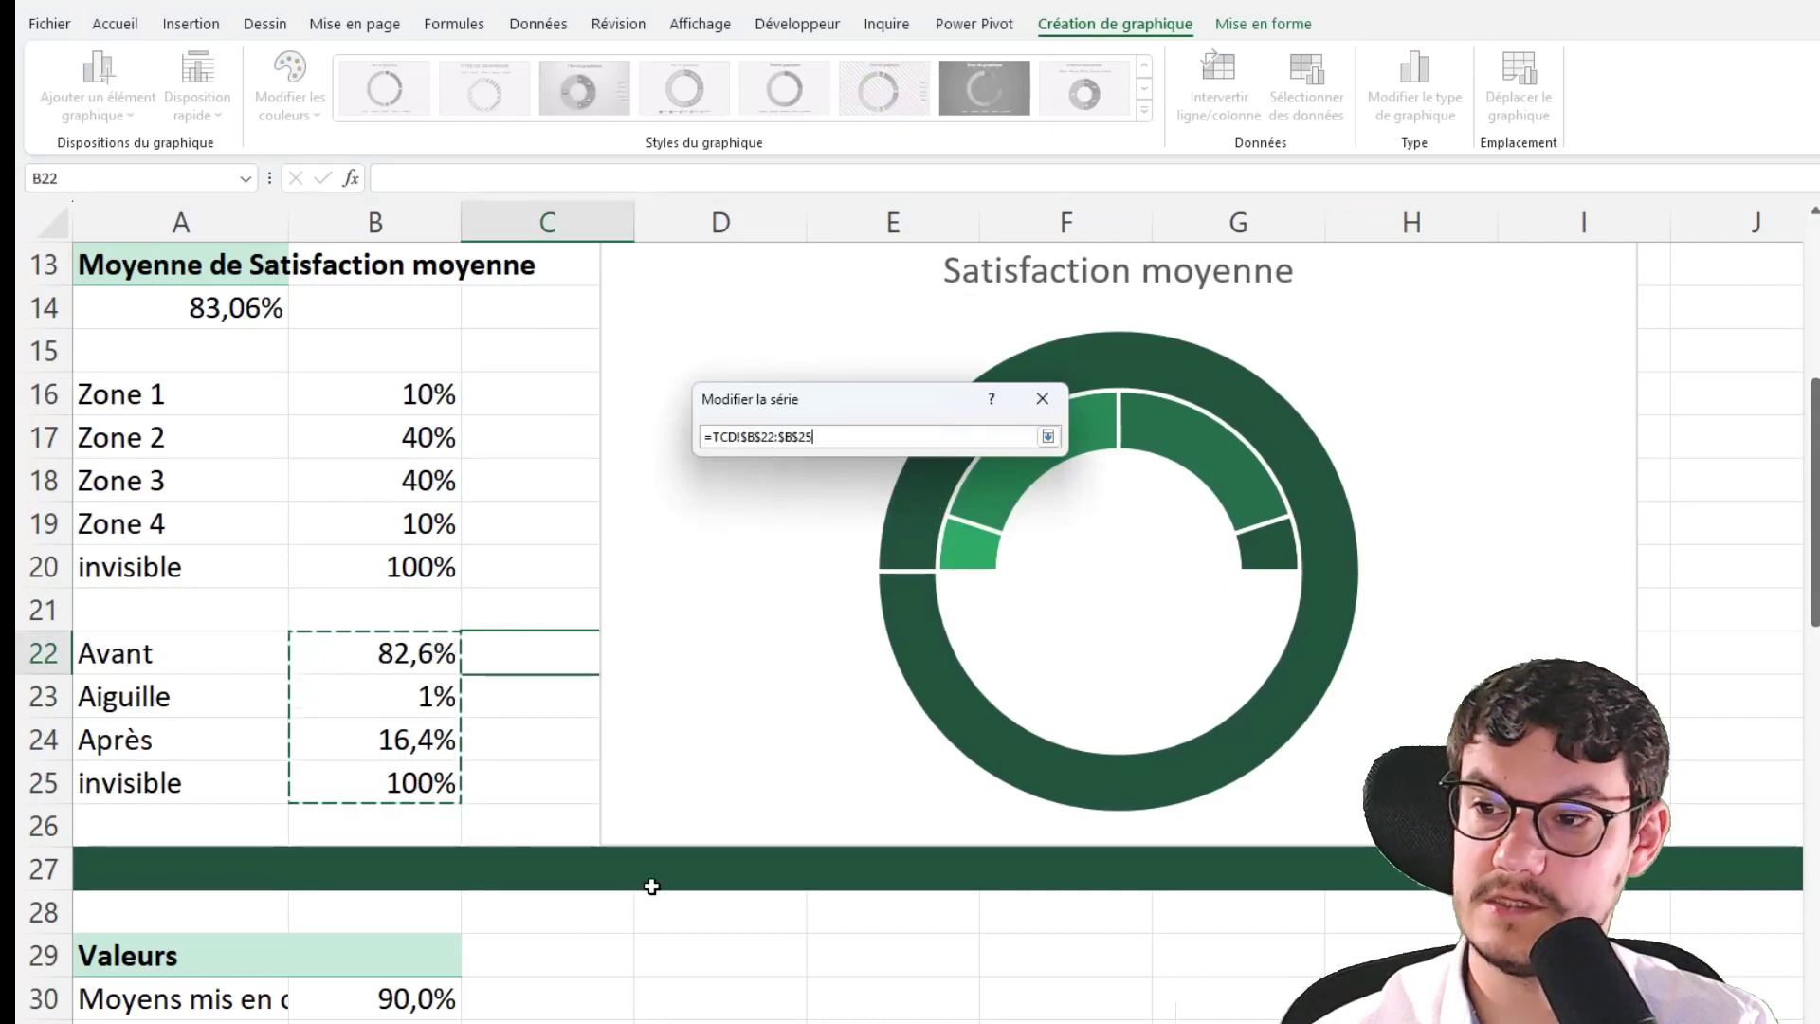
pyautogui.click(1048, 436)
pyautogui.click(925, 545)
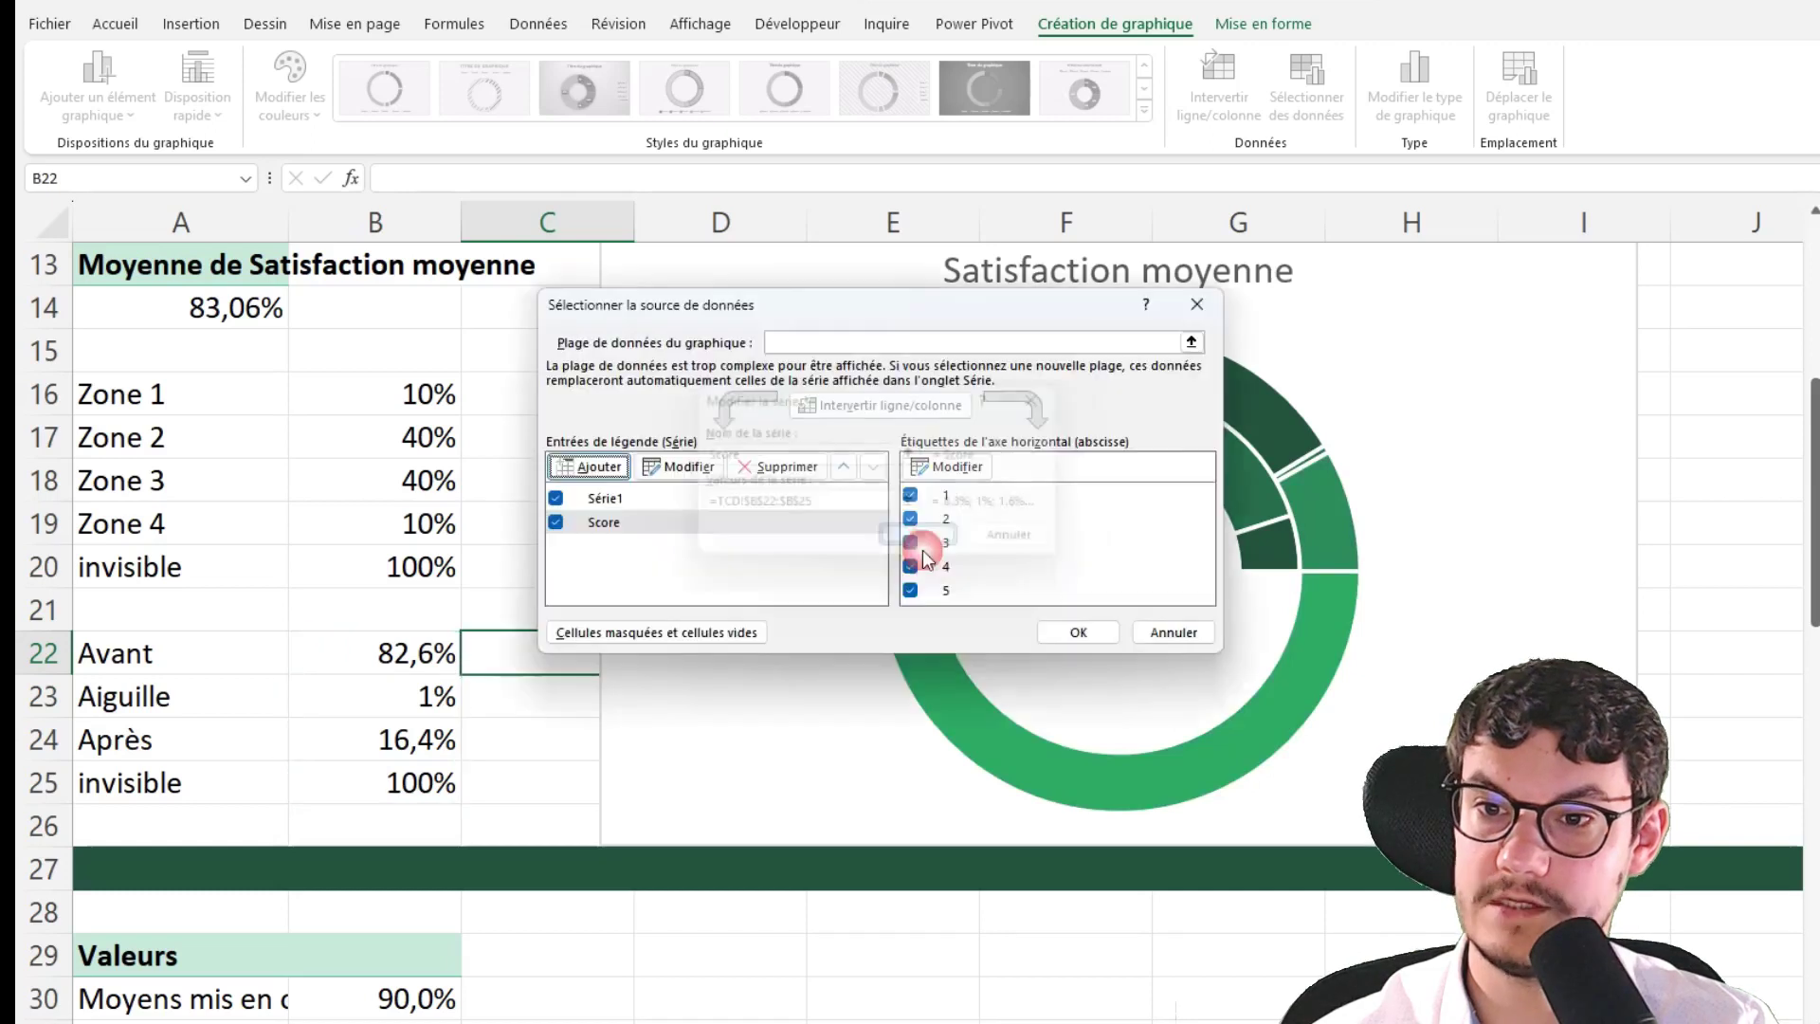
pyautogui.click(1083, 633)
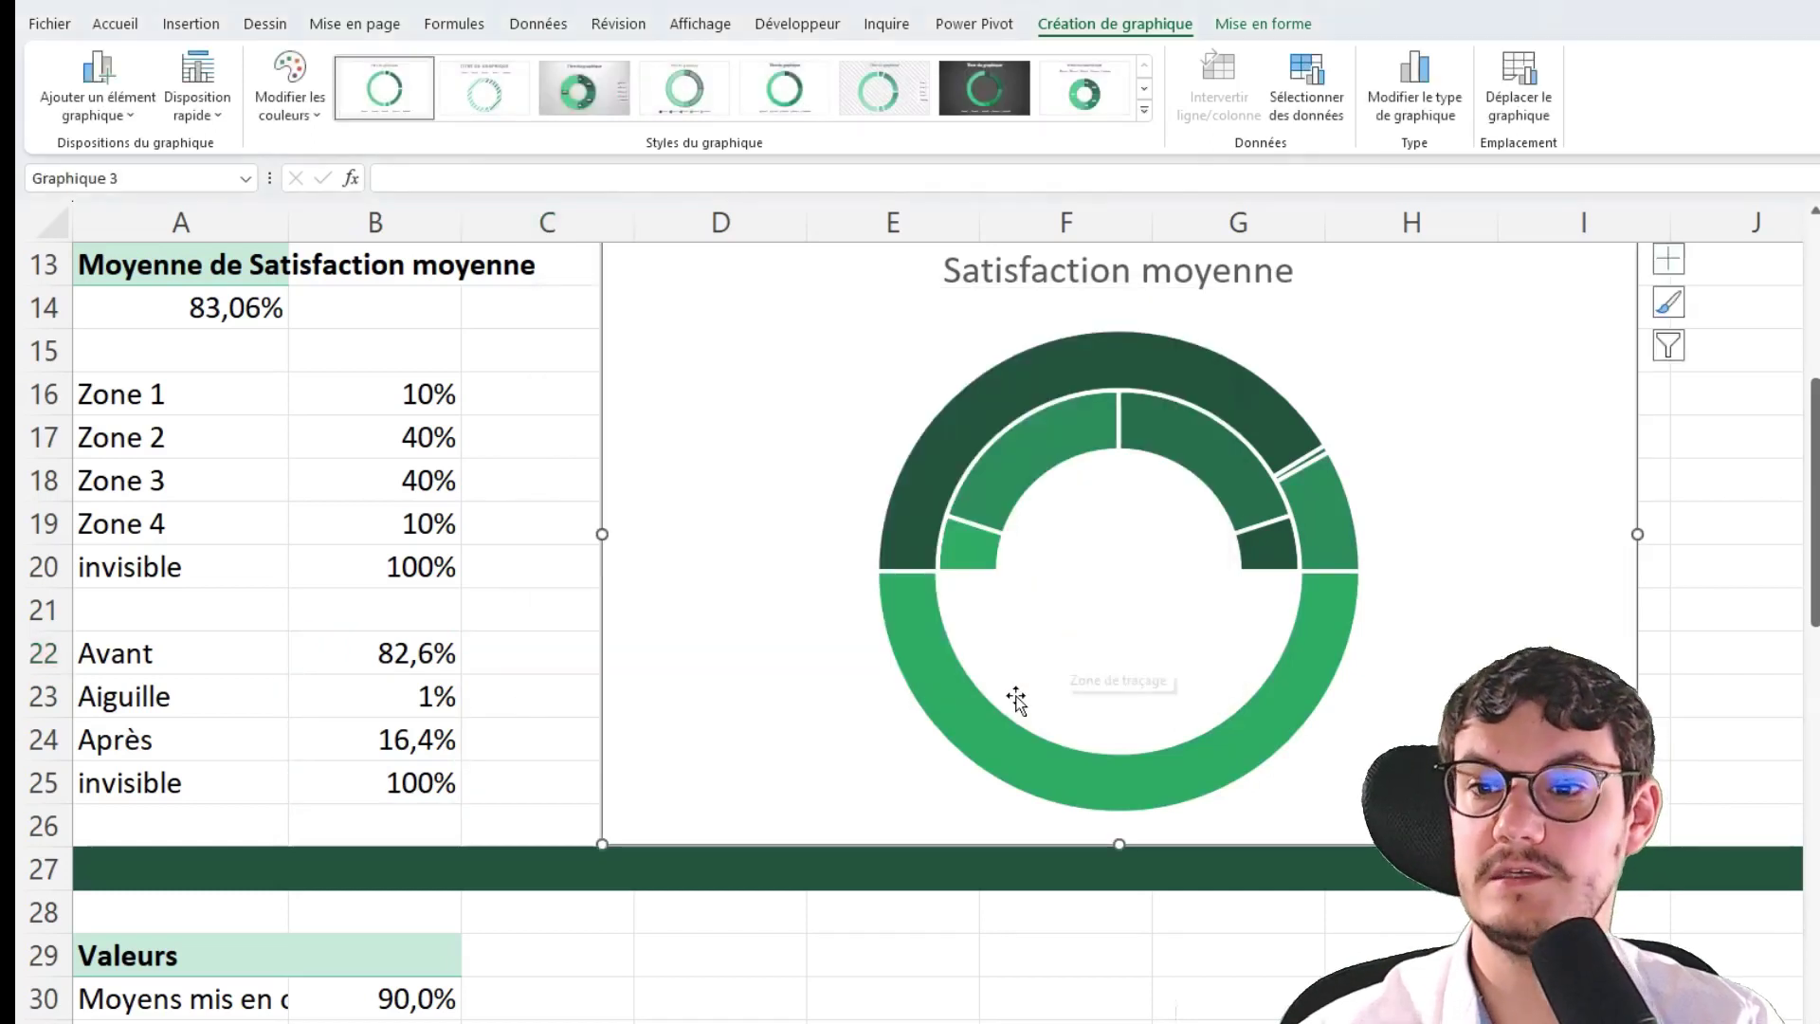
# Select the new outer Score ring series on the gauge chart
pyautogui.click(929, 509)
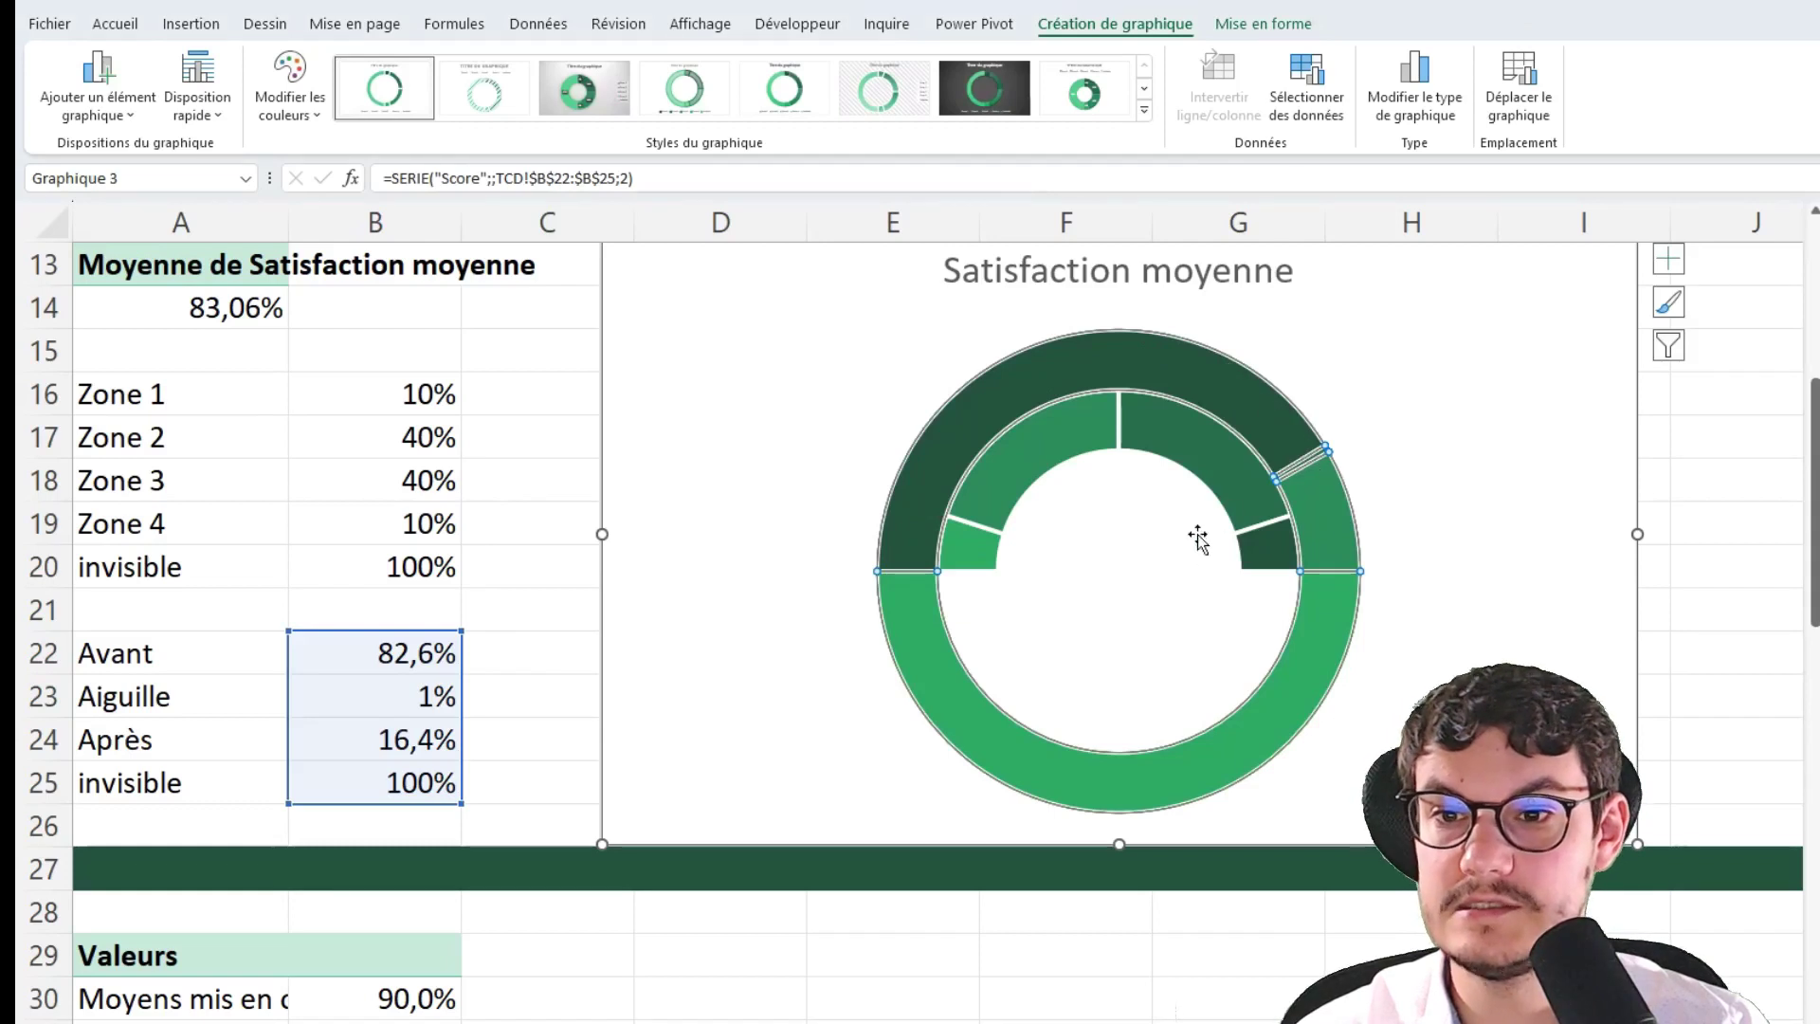
pyautogui.click(1336, 508)
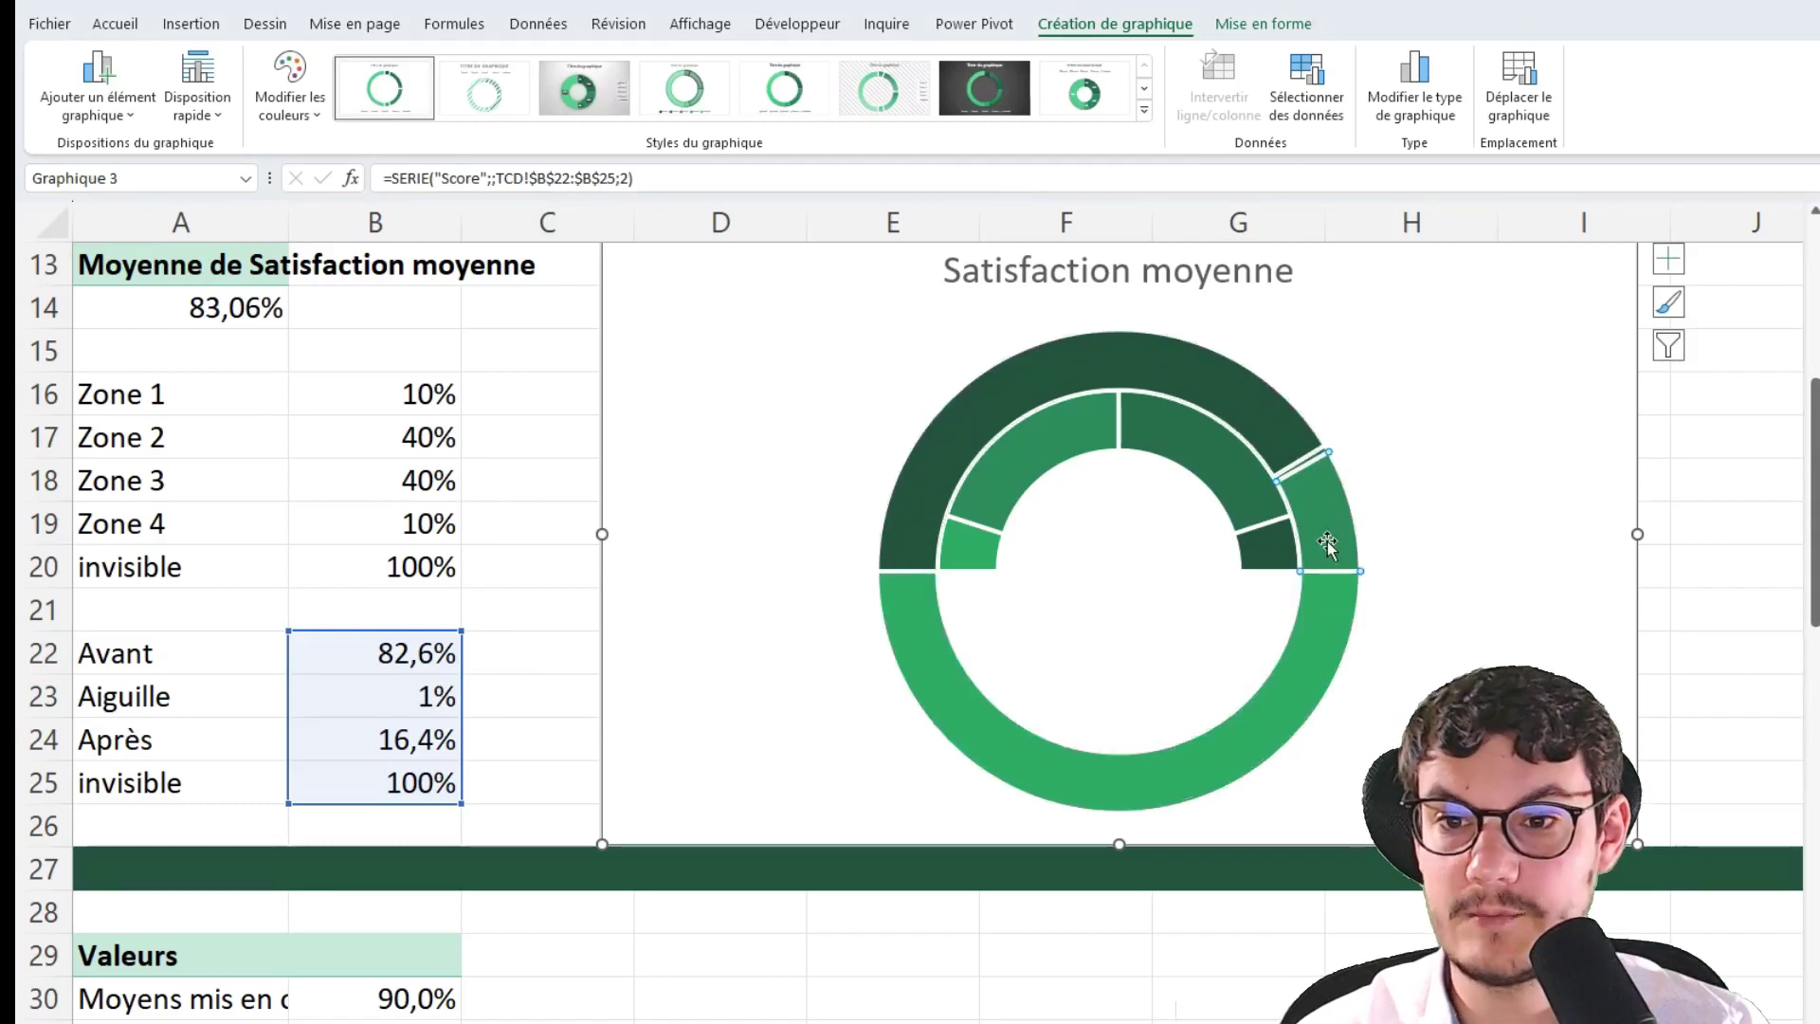
pyautogui.click(924, 702)
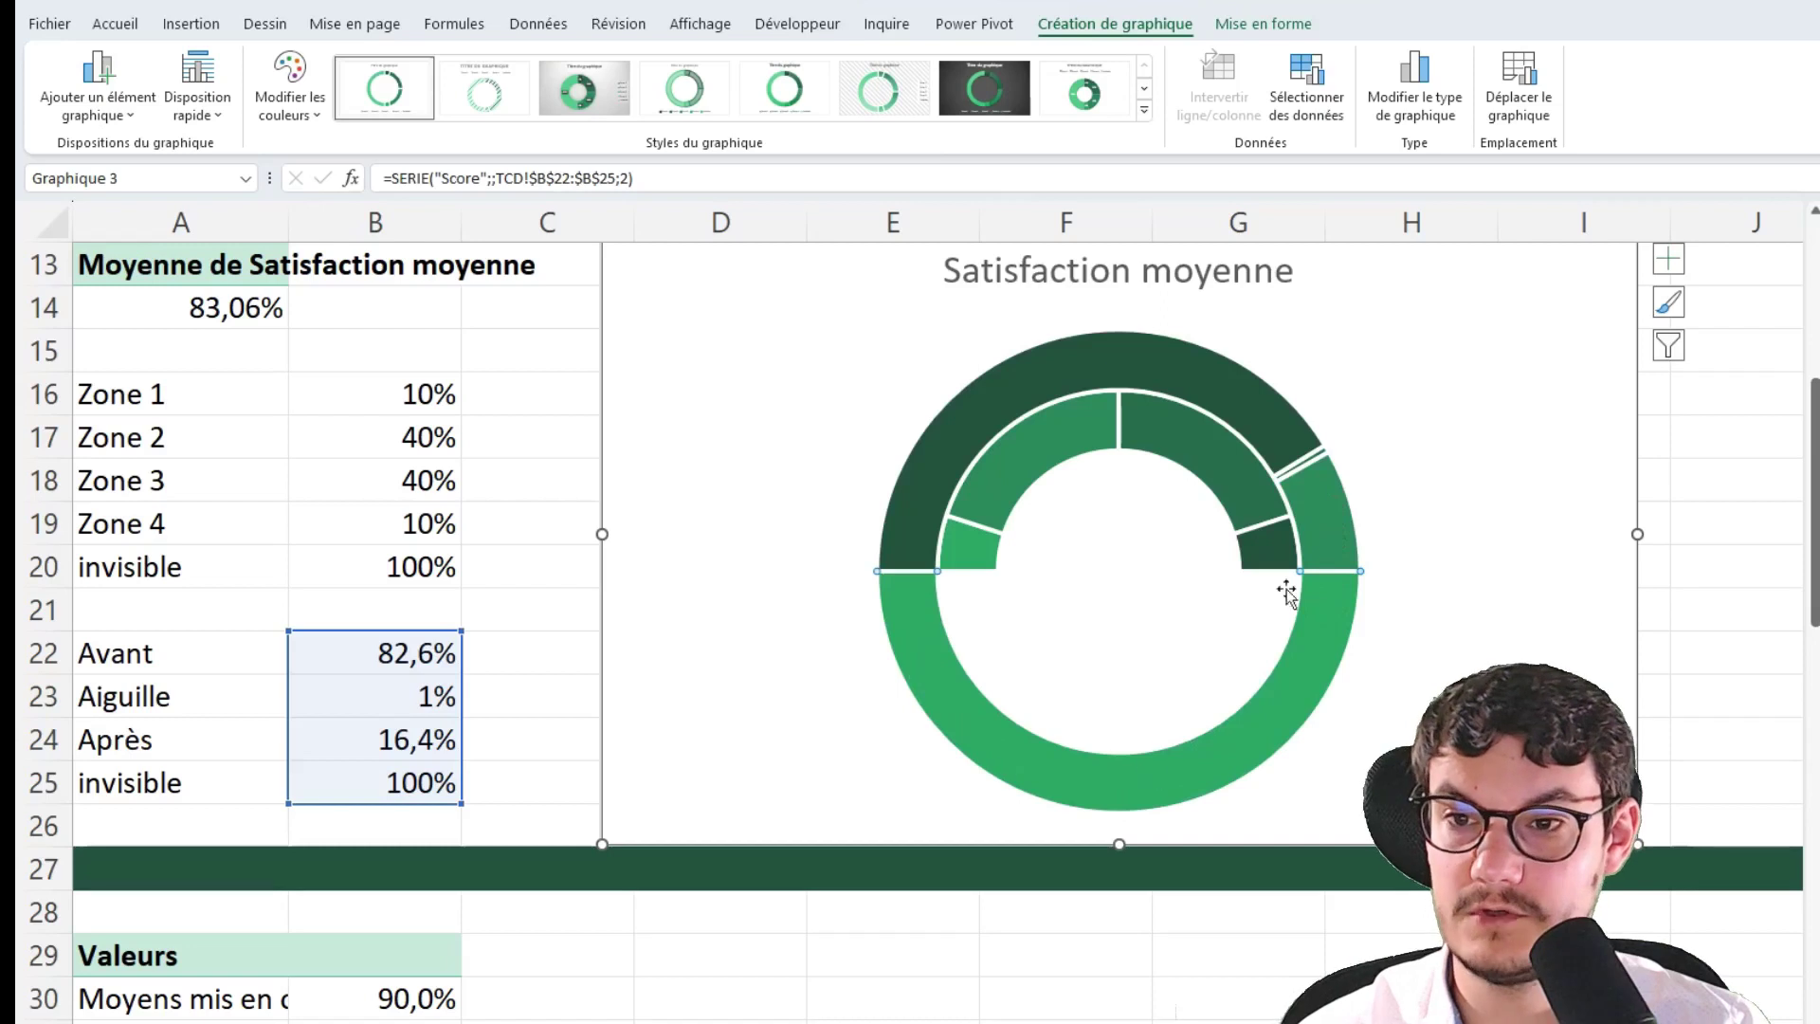
pyautogui.click(1382, 382)
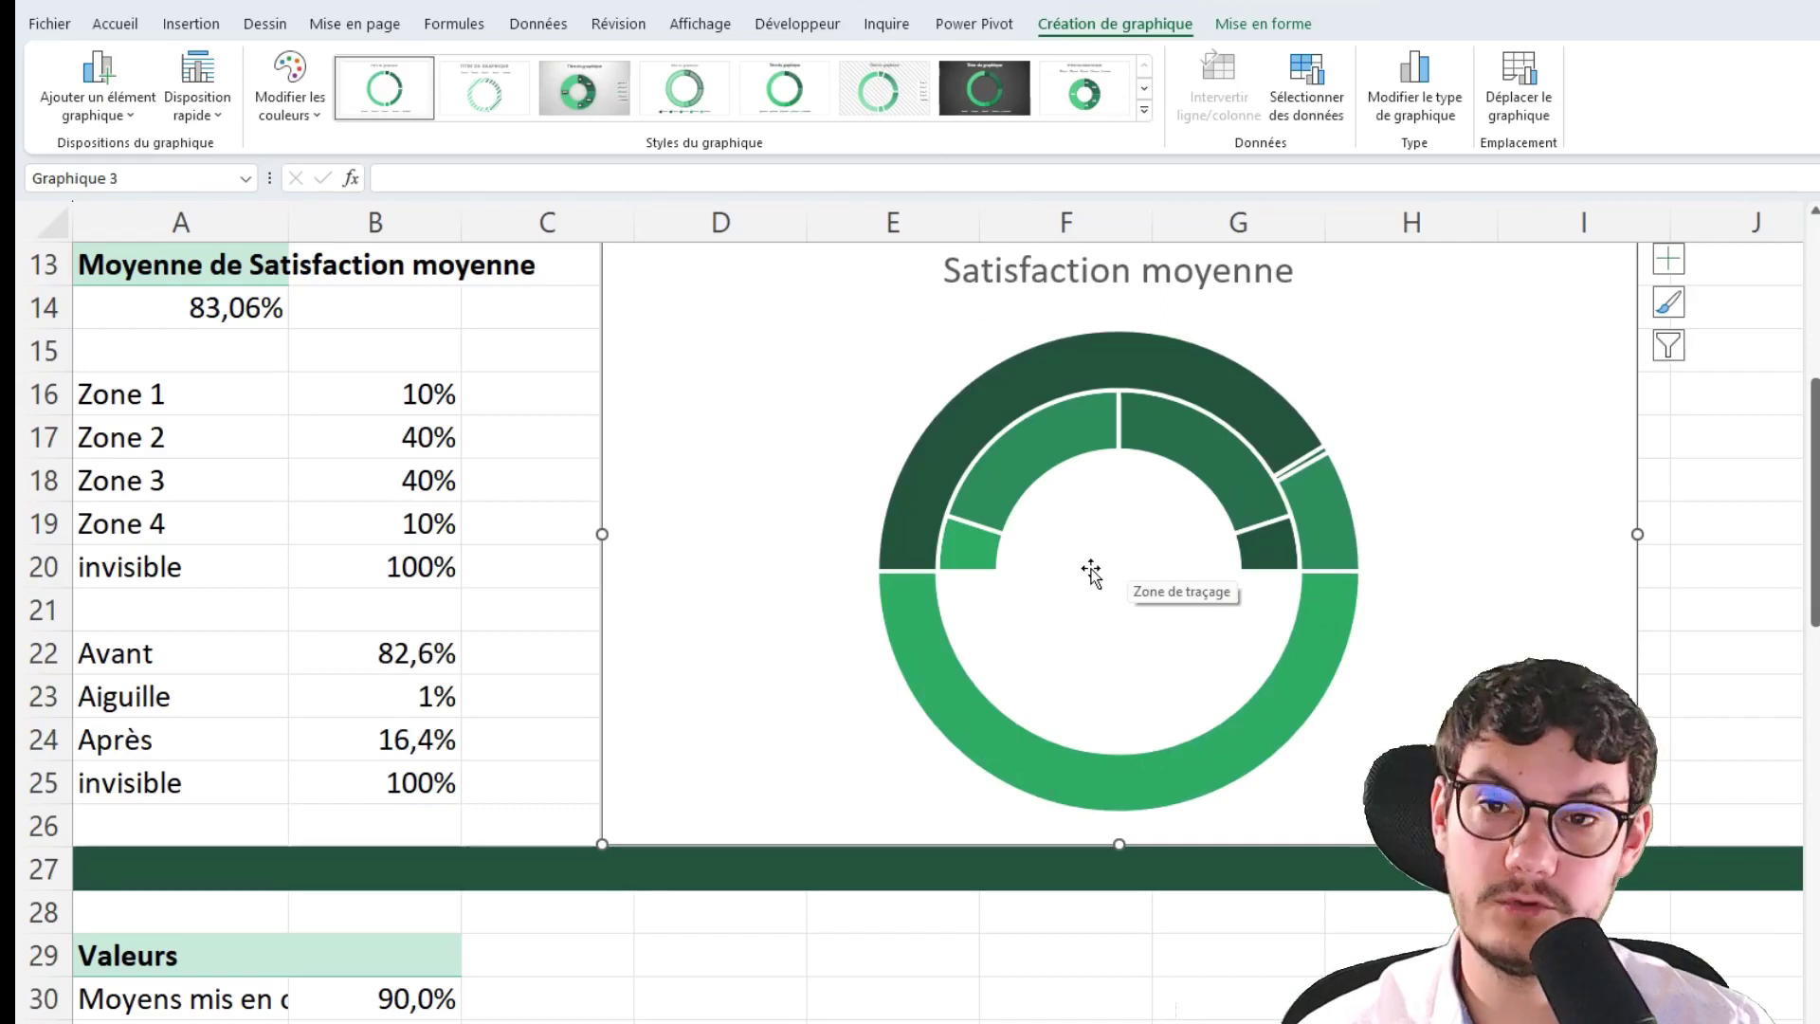
pyautogui.click(1174, 391)
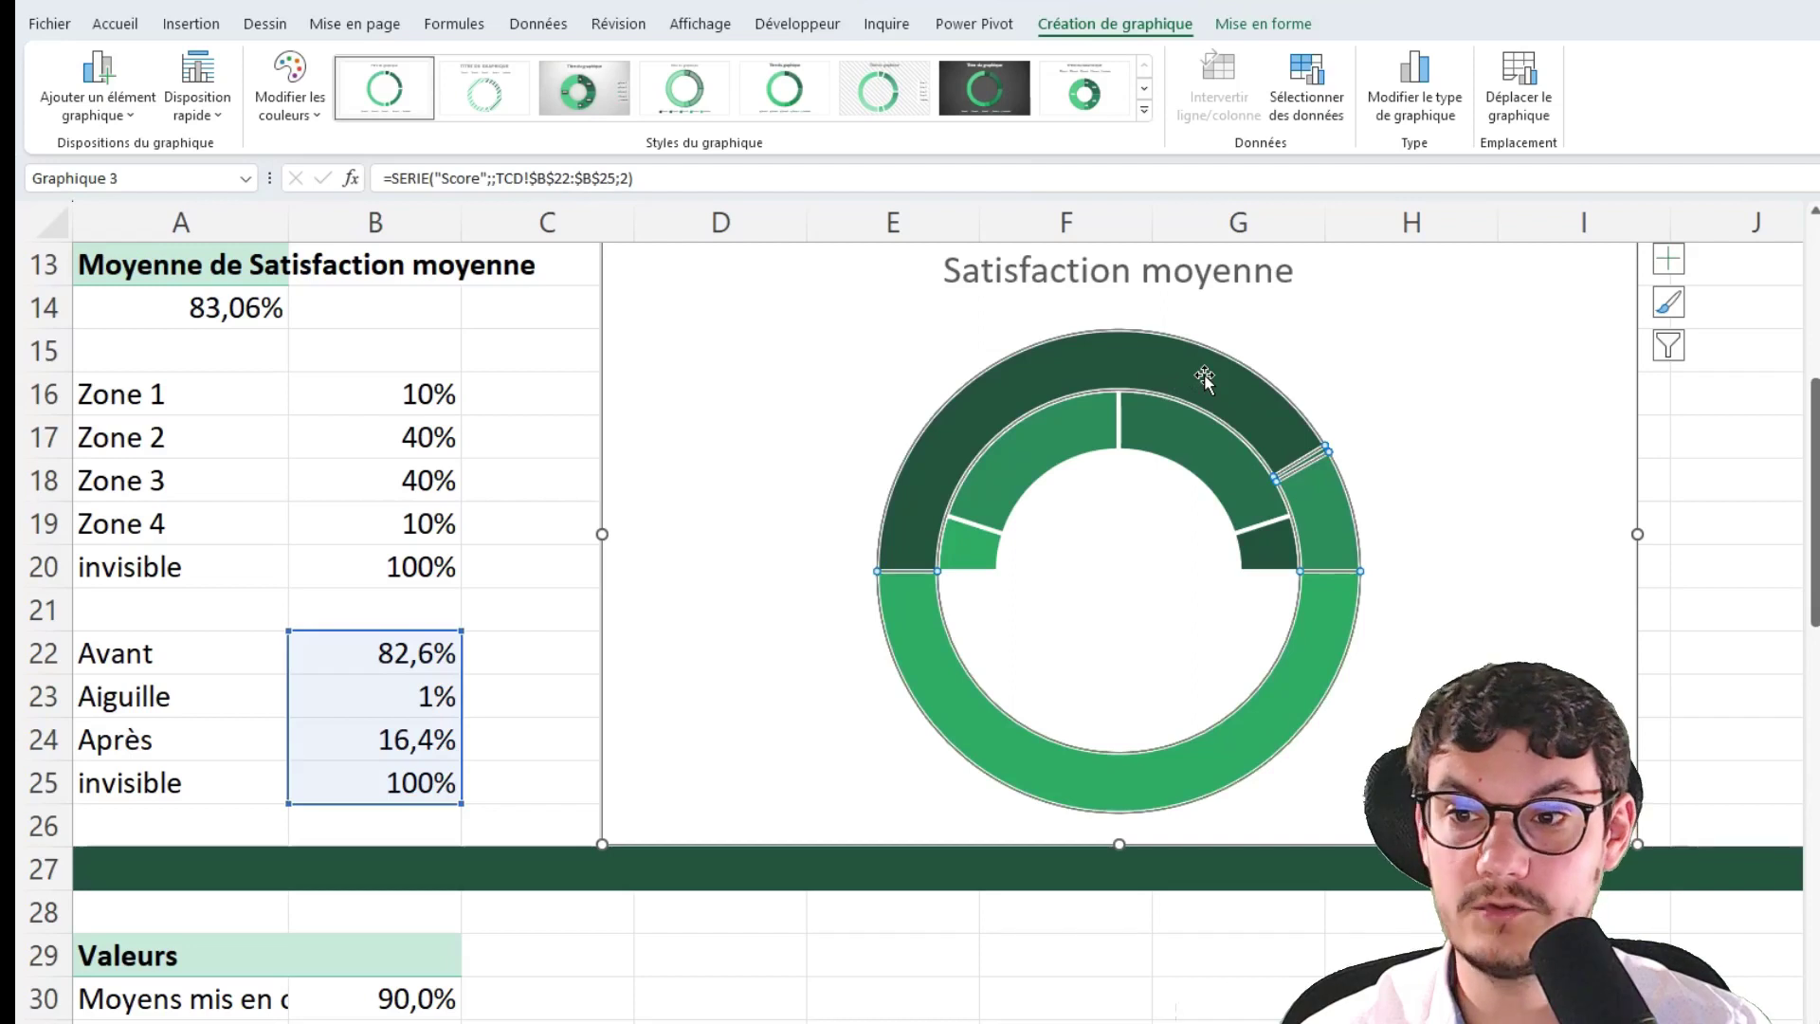
# Change the Score series chart type to Secteurs (pie), leaving Série1 as a doughnut
pyautogui.rightClick(1204, 378)
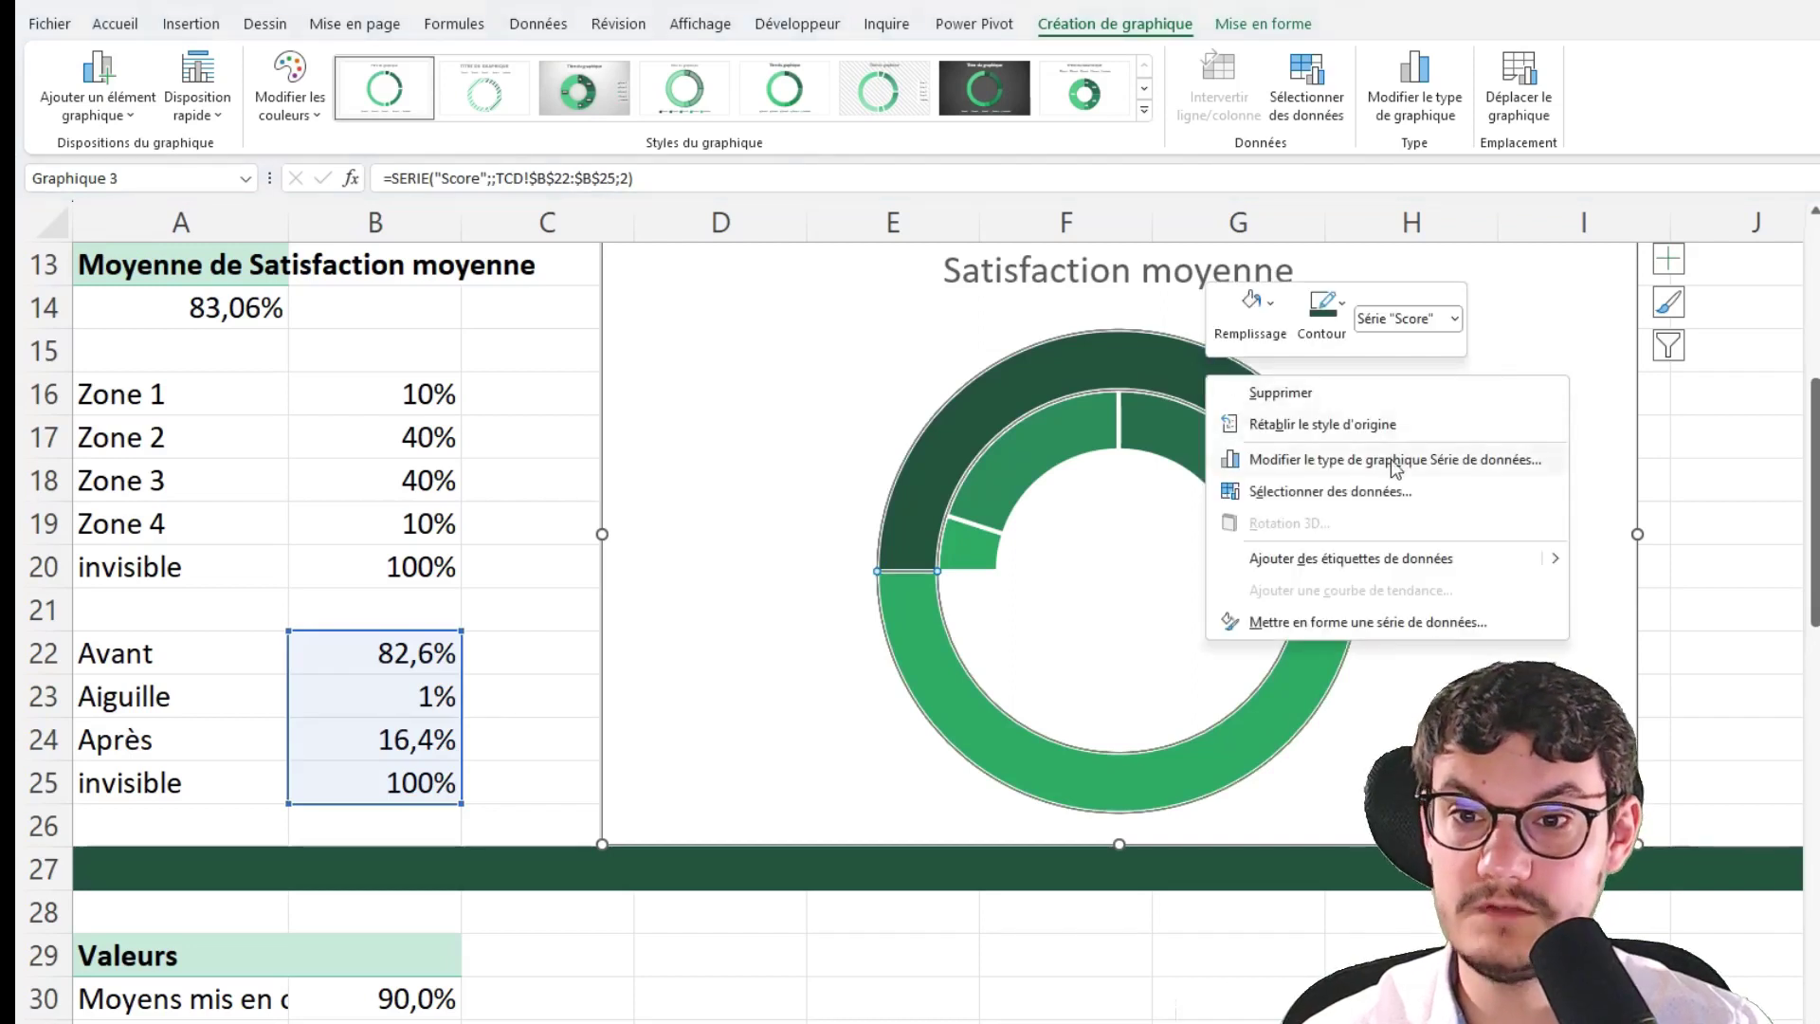
pyautogui.click(1314, 467)
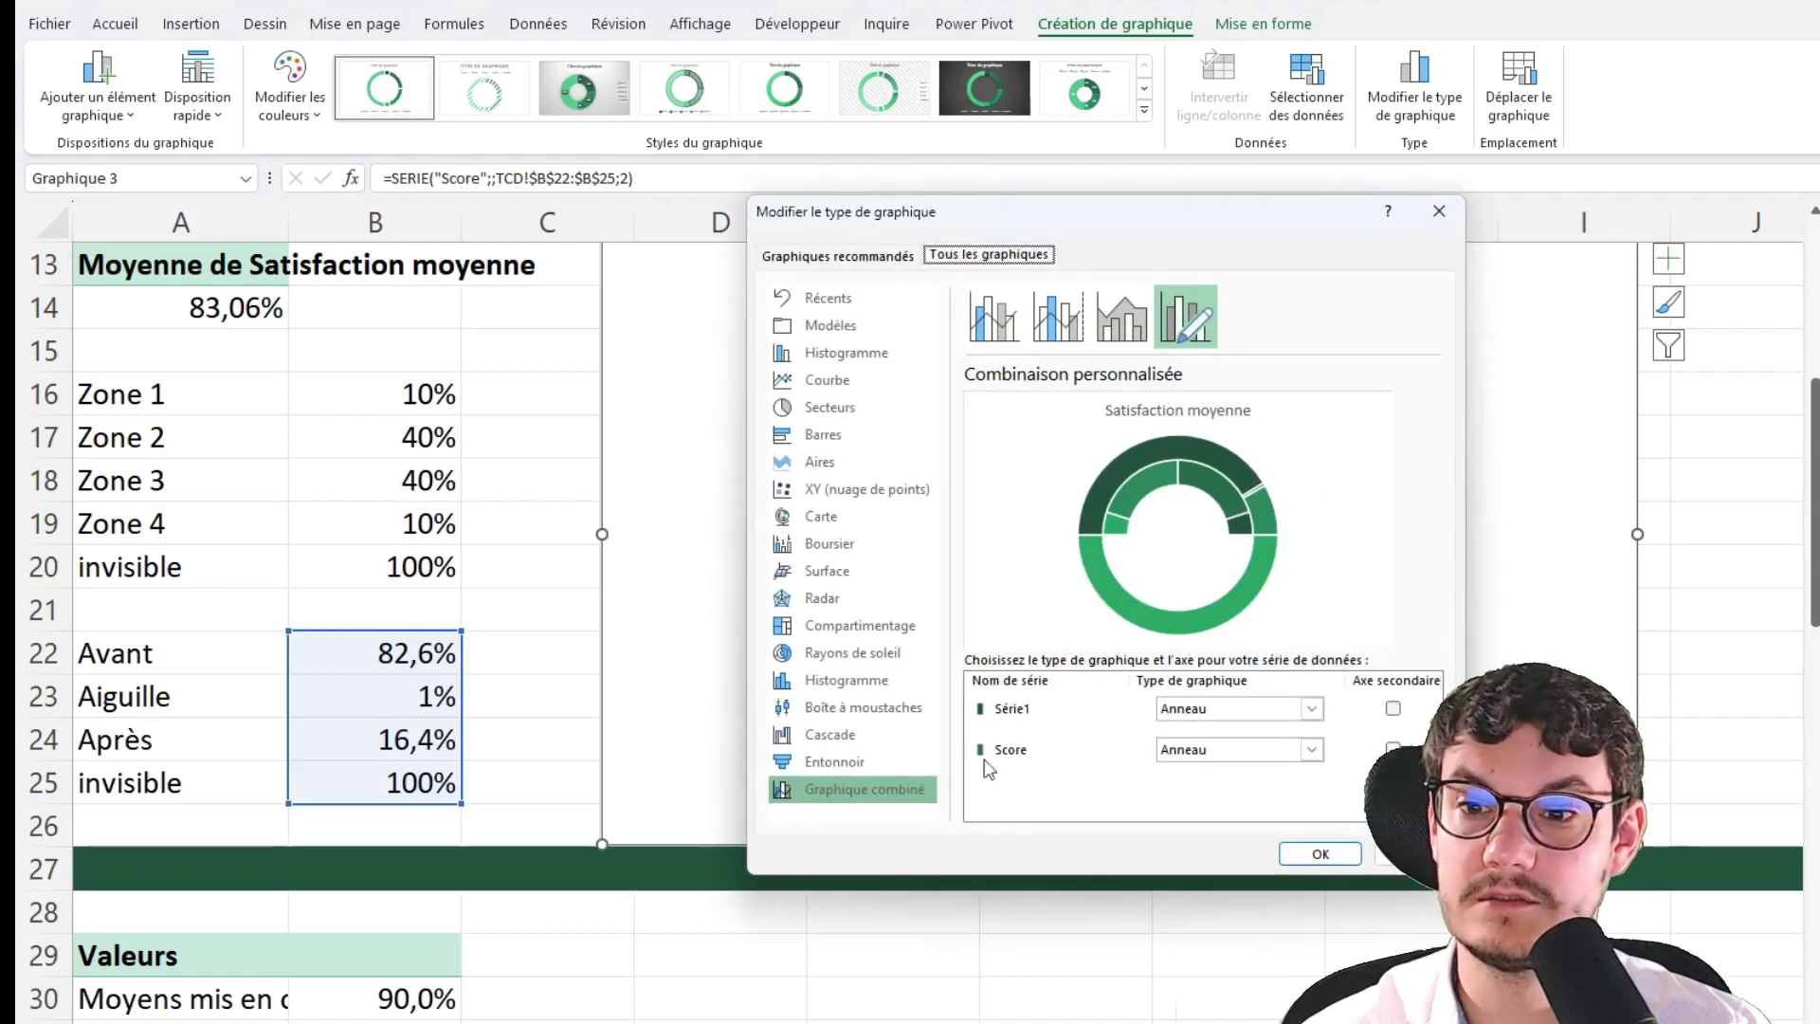
pyautogui.click(1016, 749)
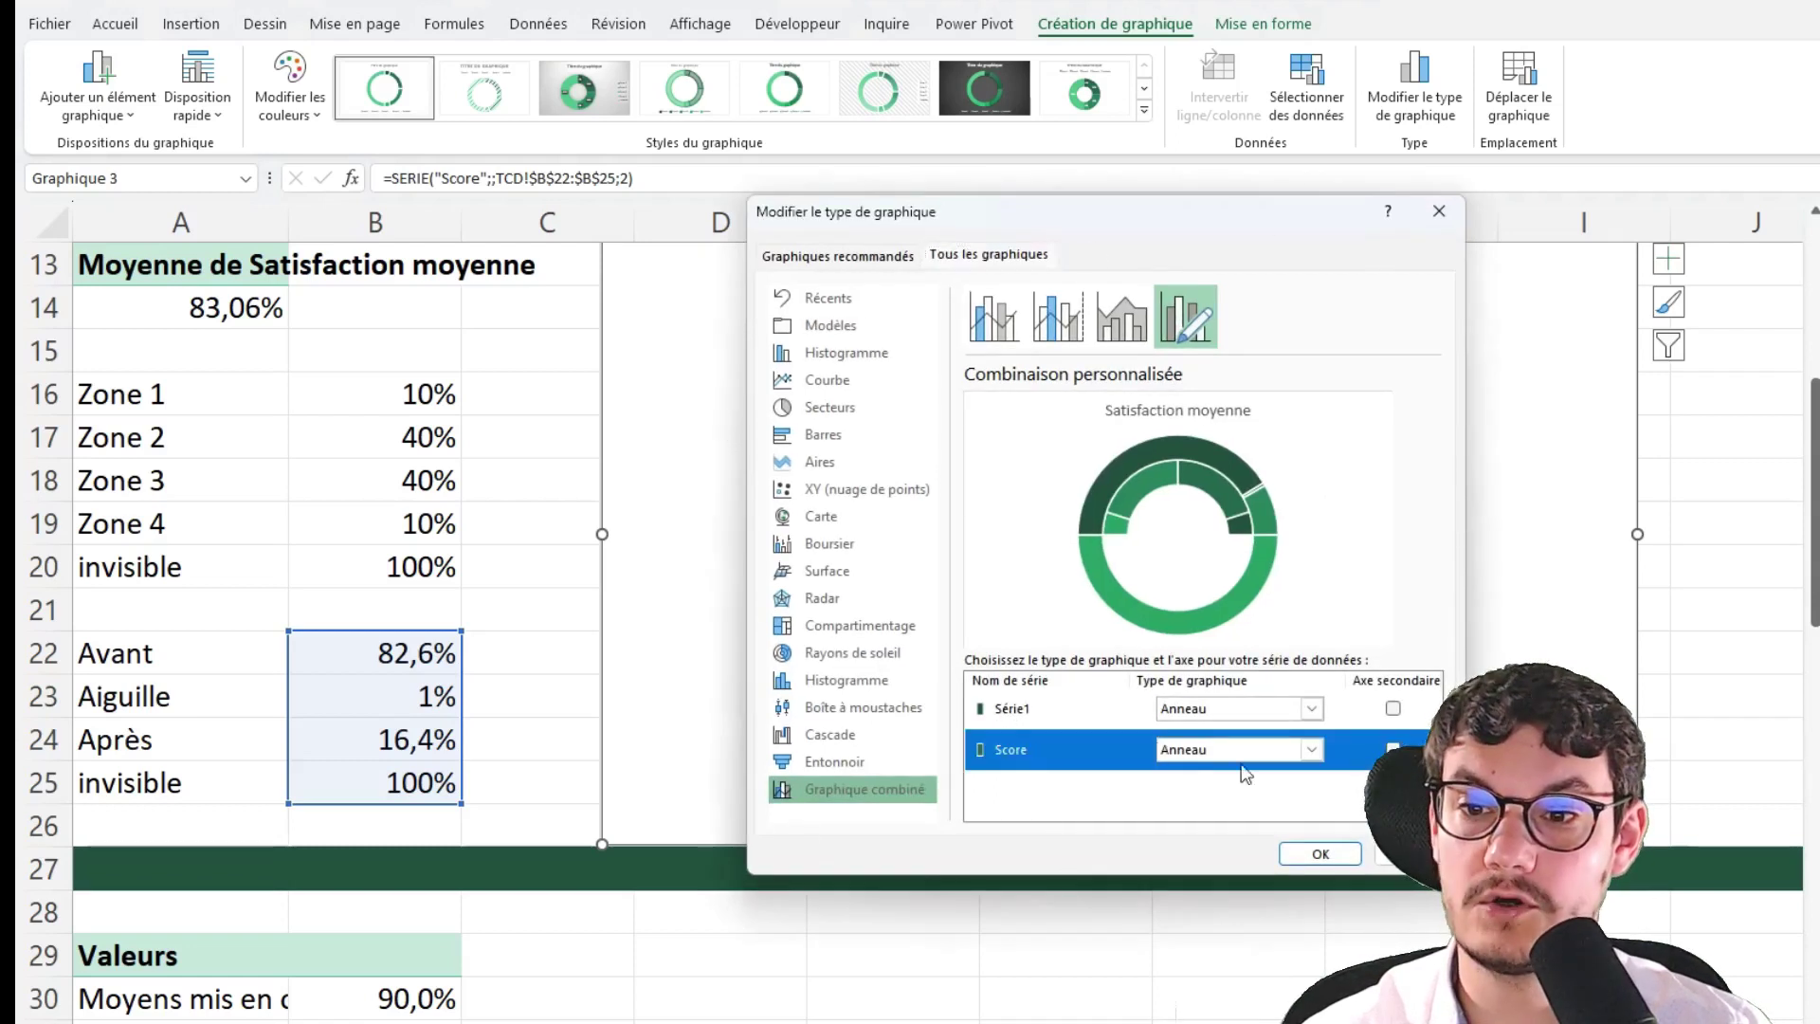
pyautogui.click(1312, 749)
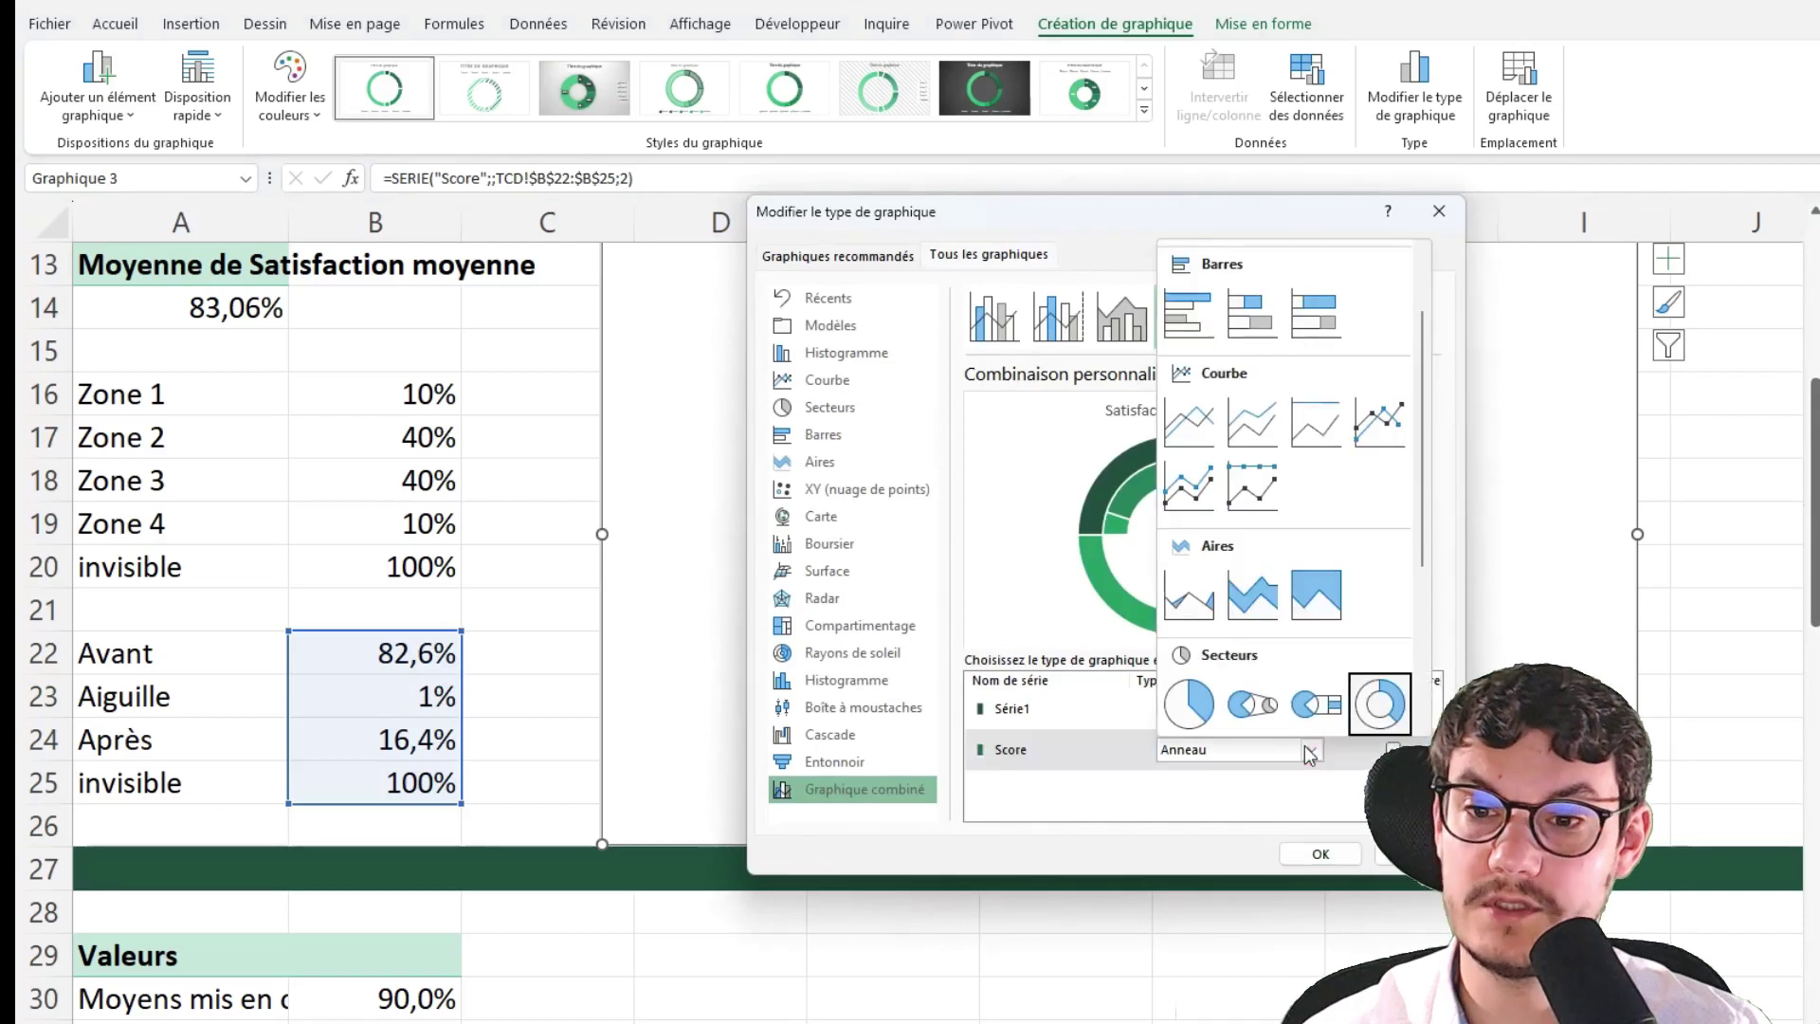
pyautogui.click(1196, 702)
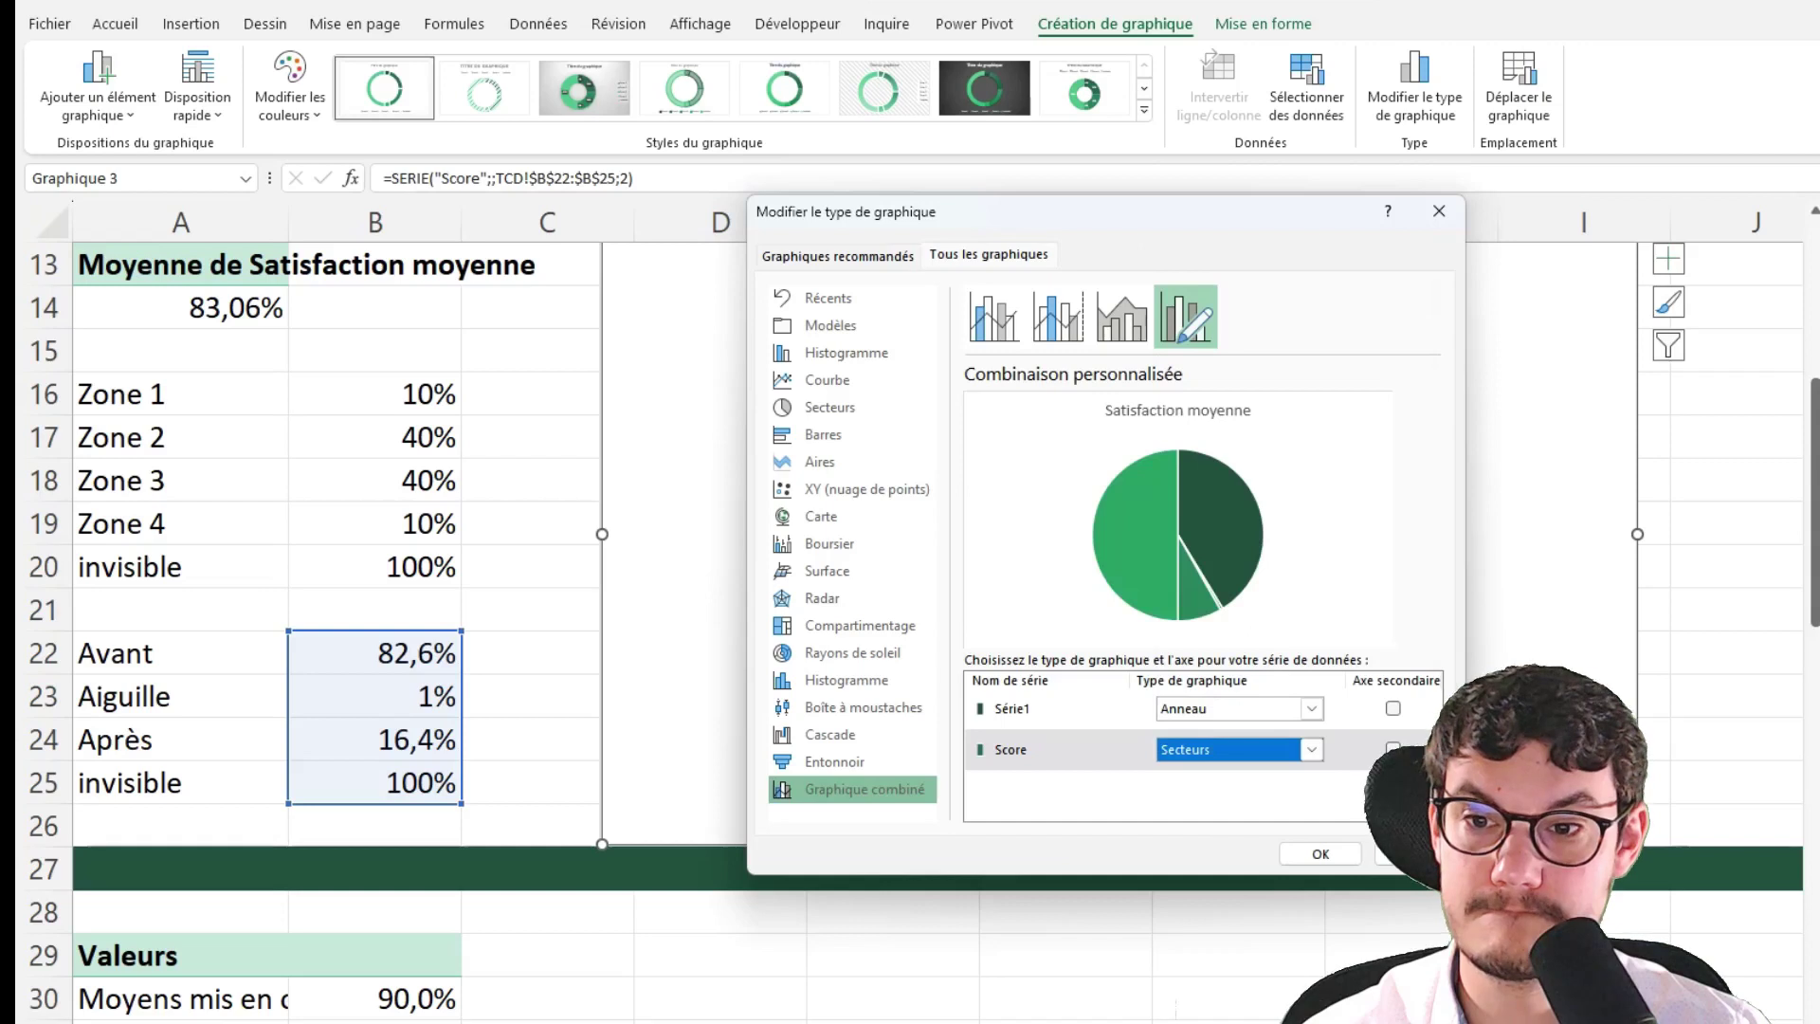
pyautogui.click(1345, 859)
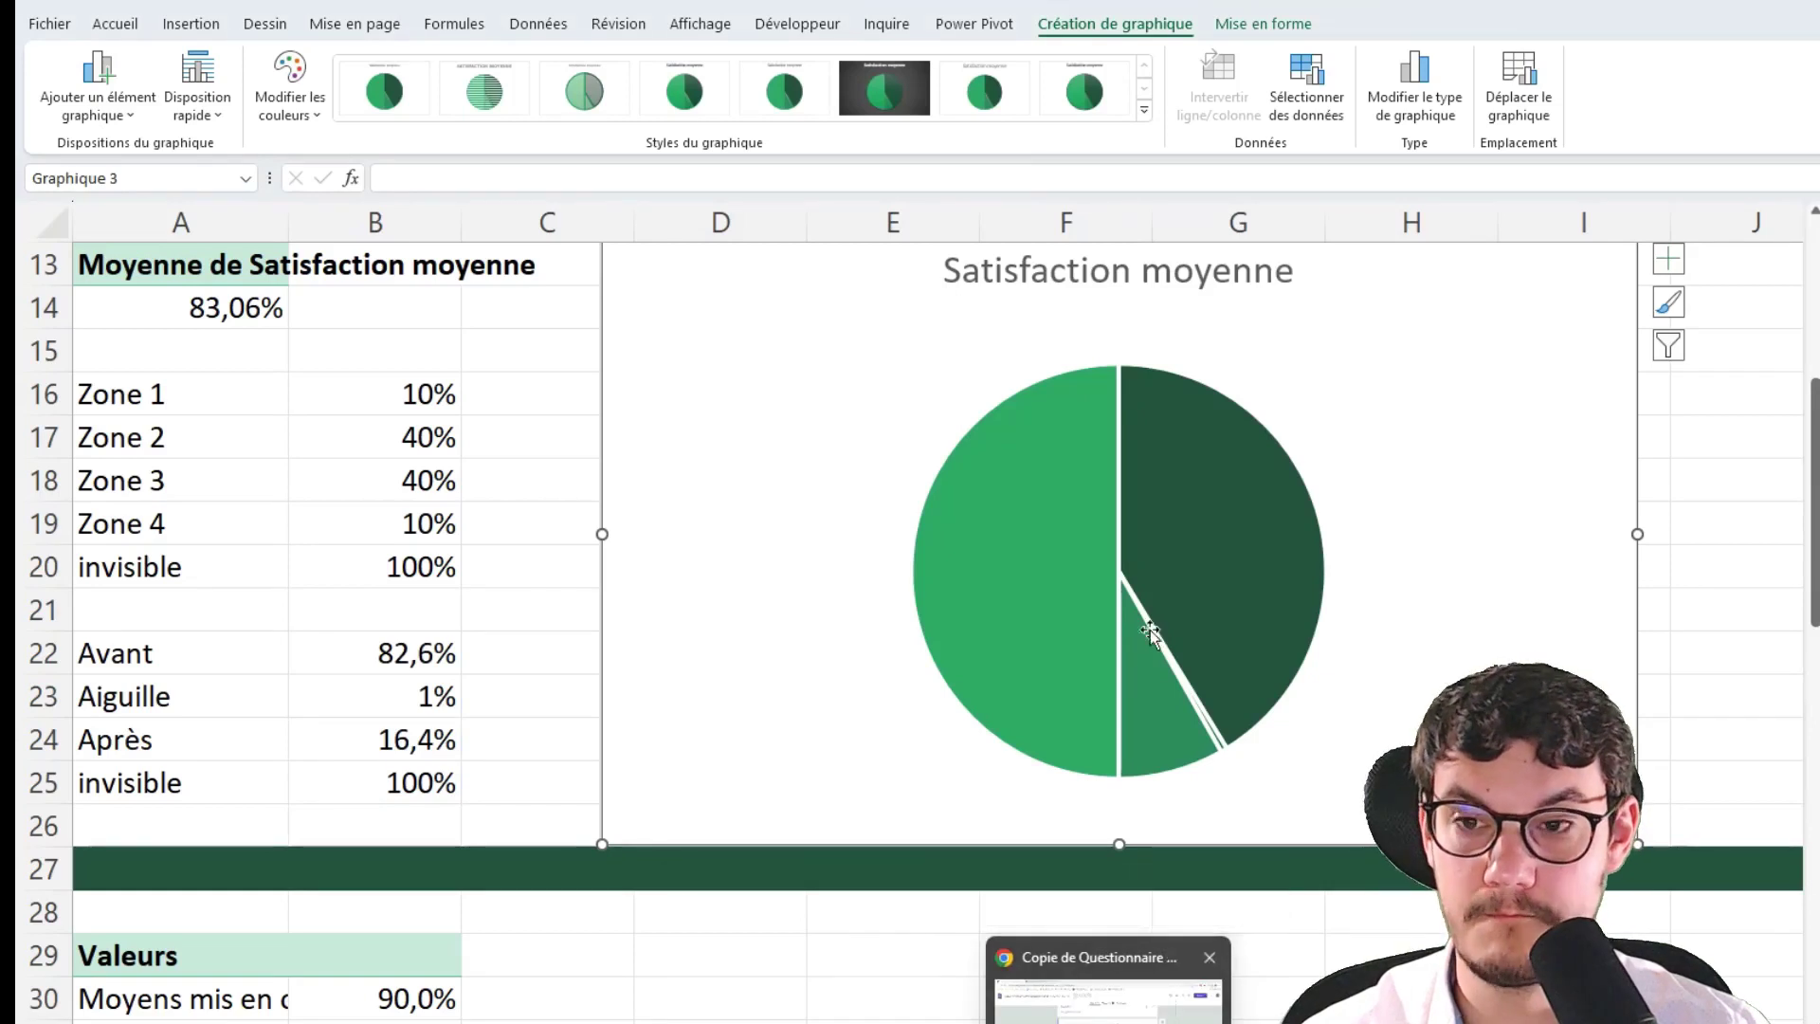
pyautogui.moveTo(1077, 542)
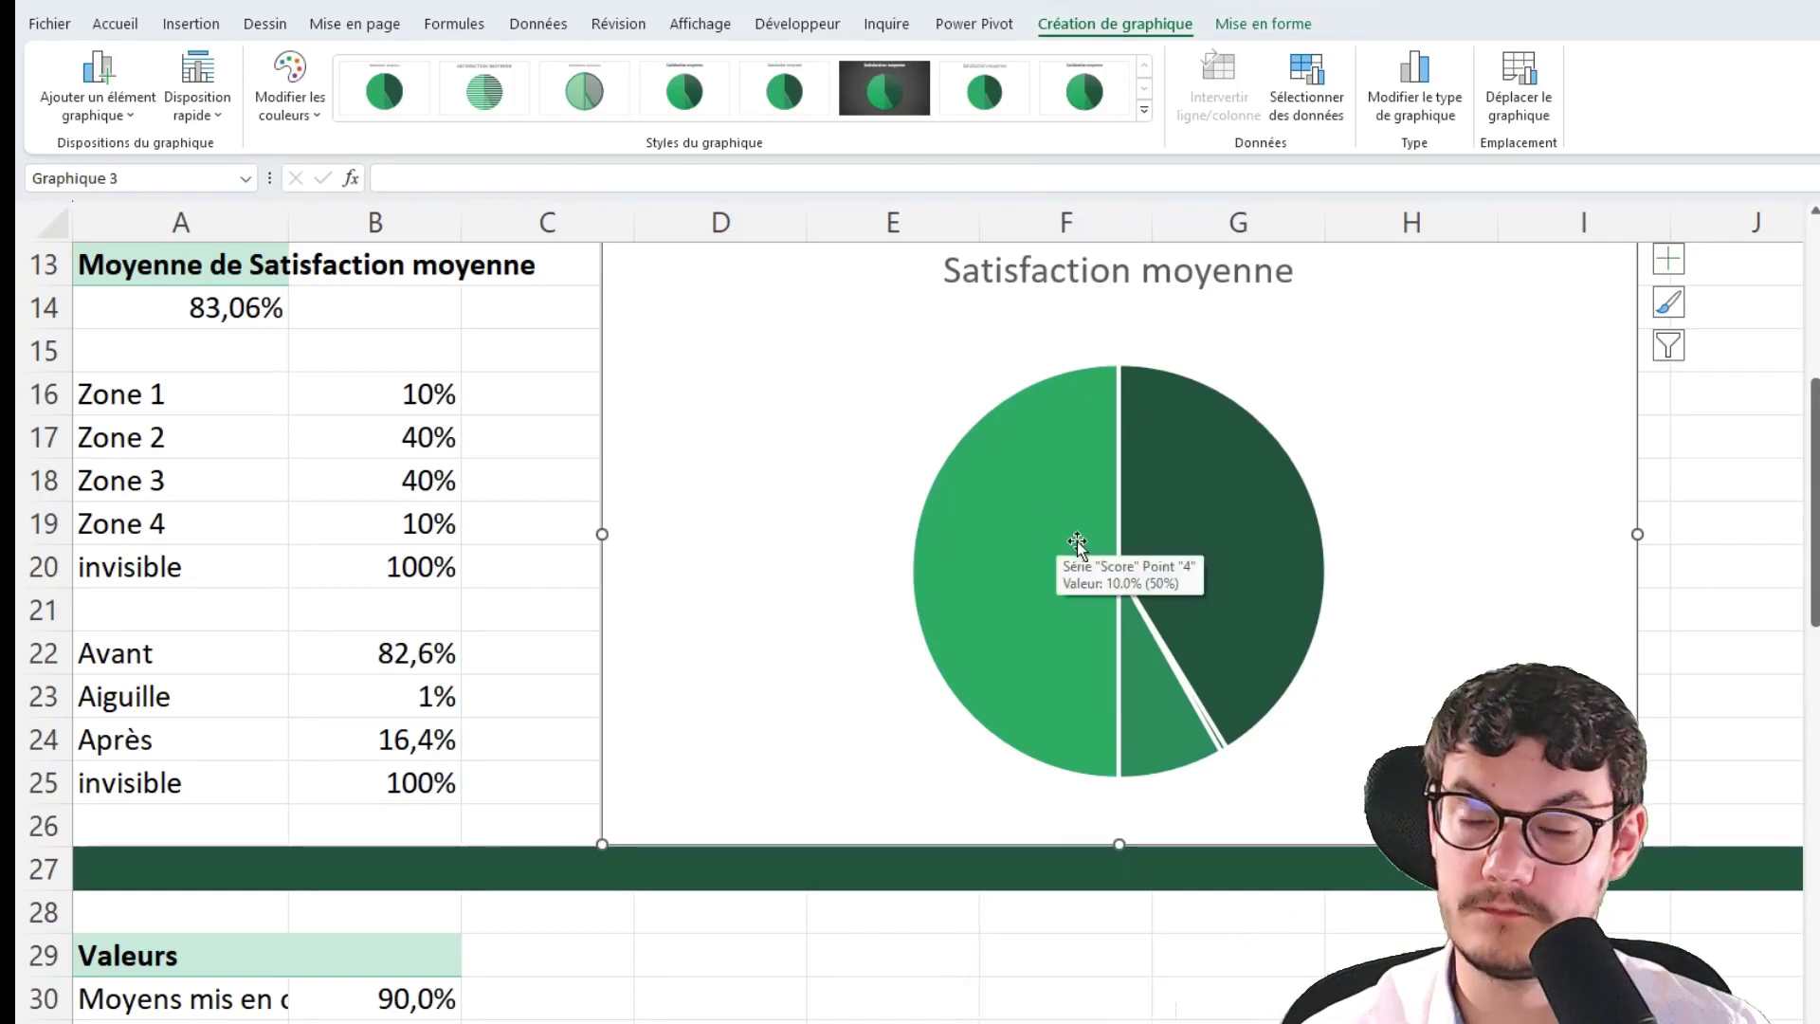
# Set the Score pie's first slice angle to 270° and remove its slice outlines
pyautogui.click(1110, 477)
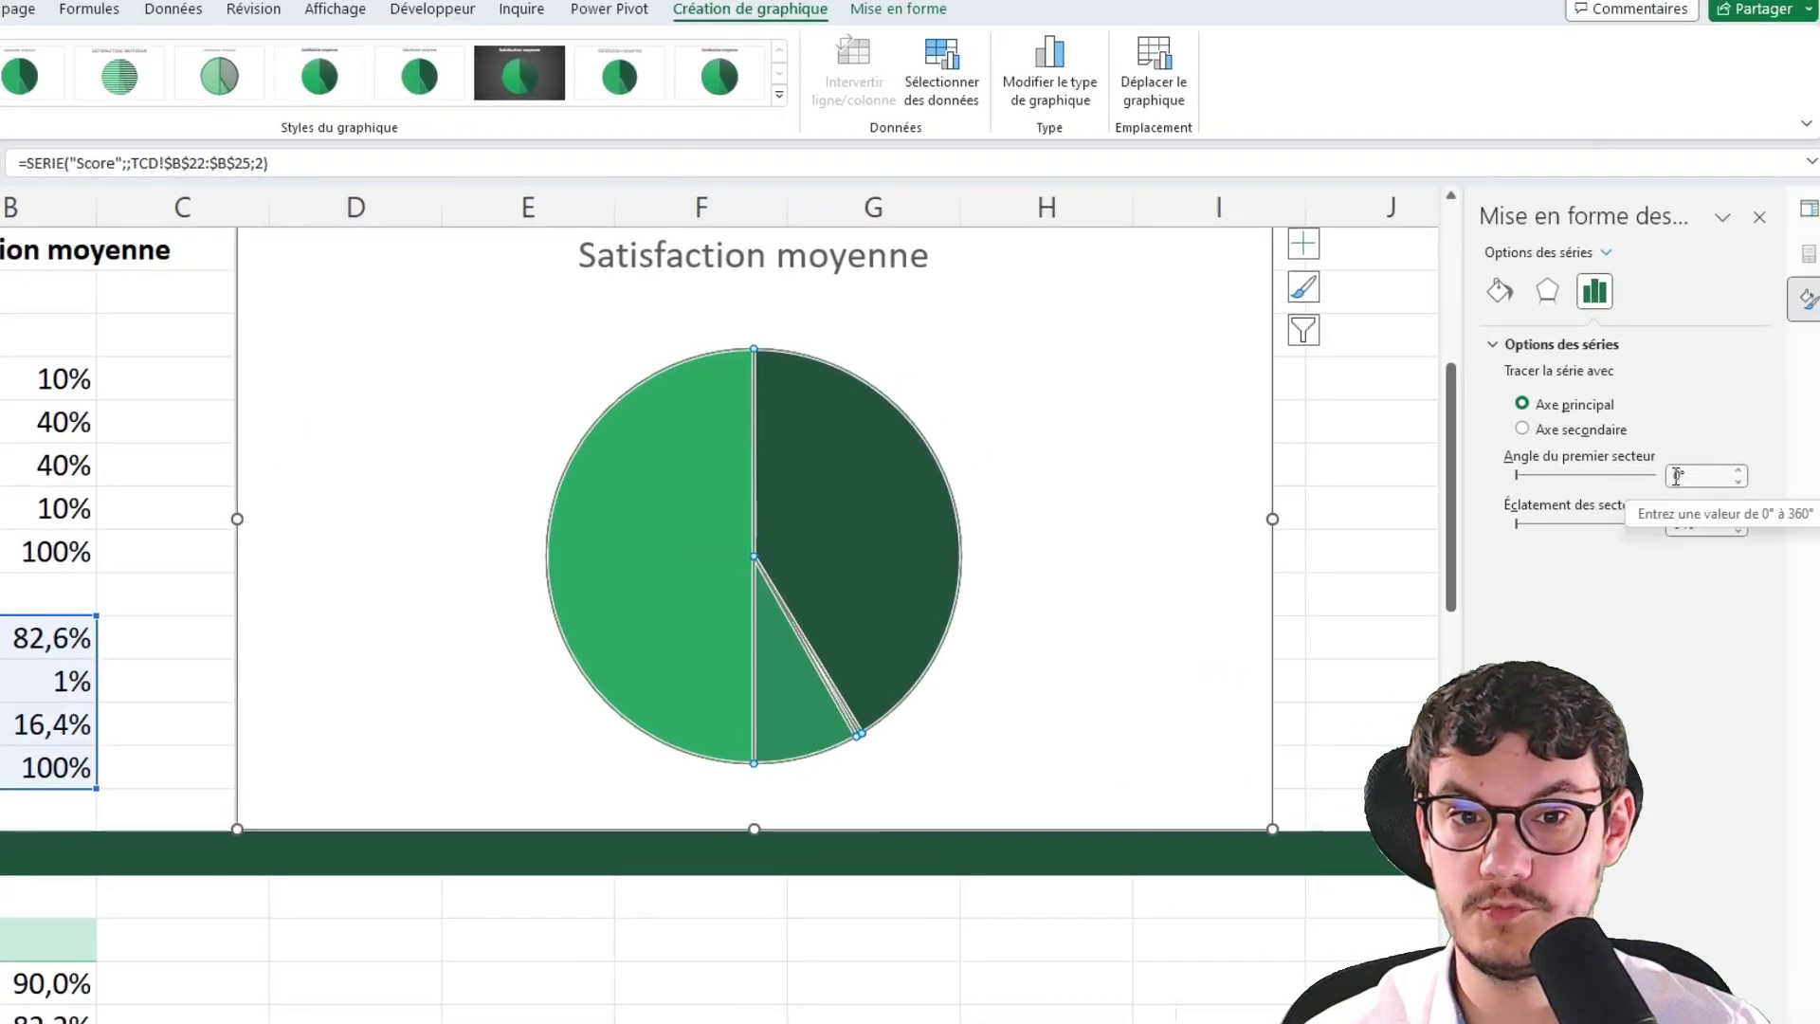
pyautogui.click(1676, 476)
pyautogui.write('270')
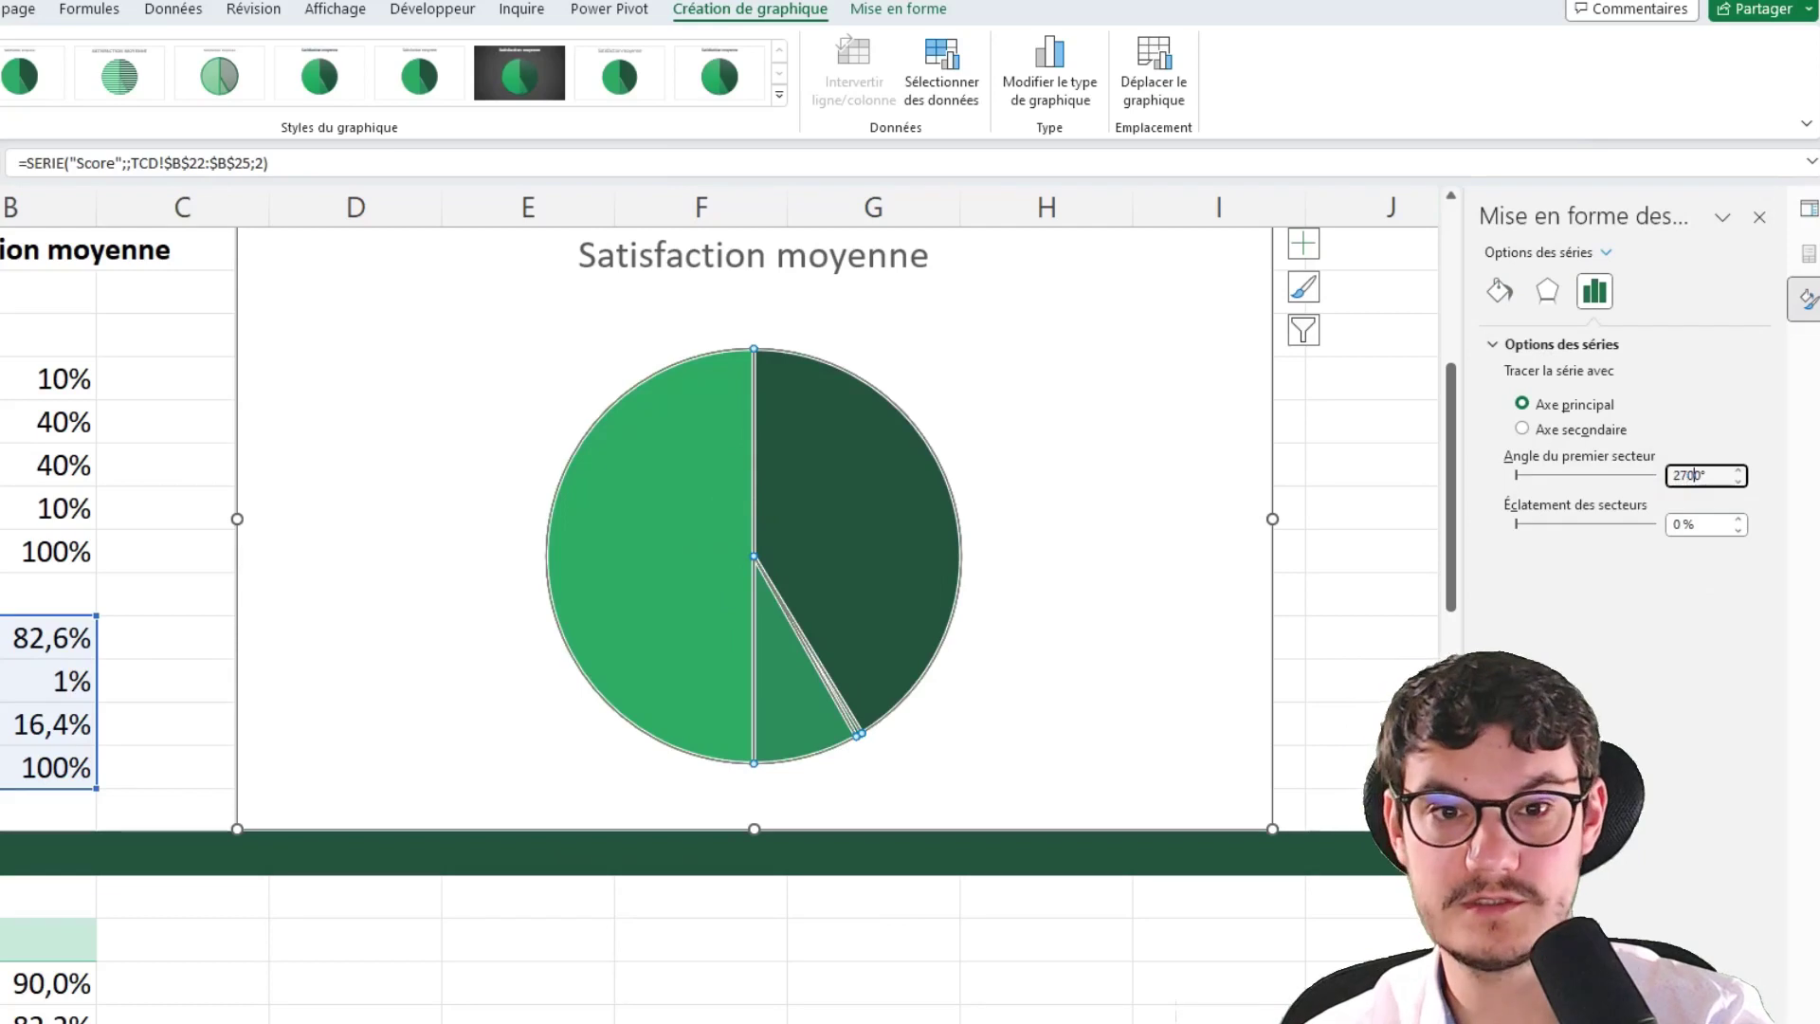
pyautogui.press('BackSpace')
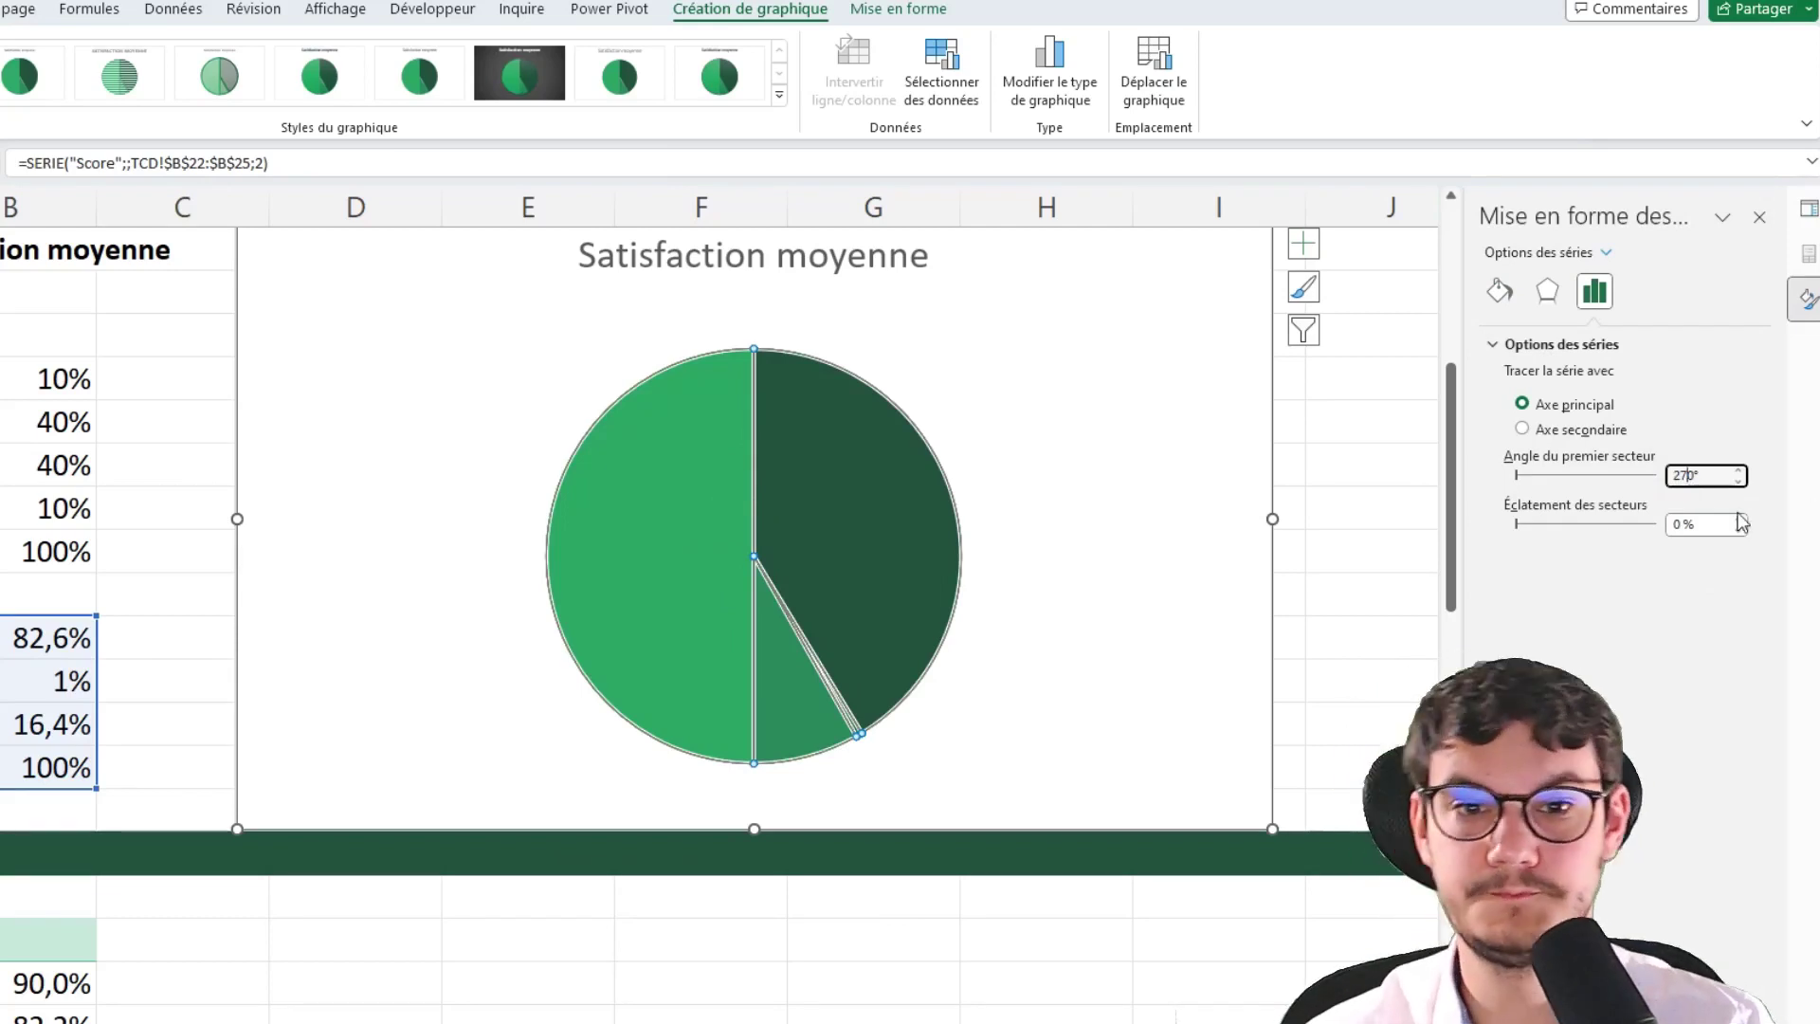
pyautogui.click(1693, 524)
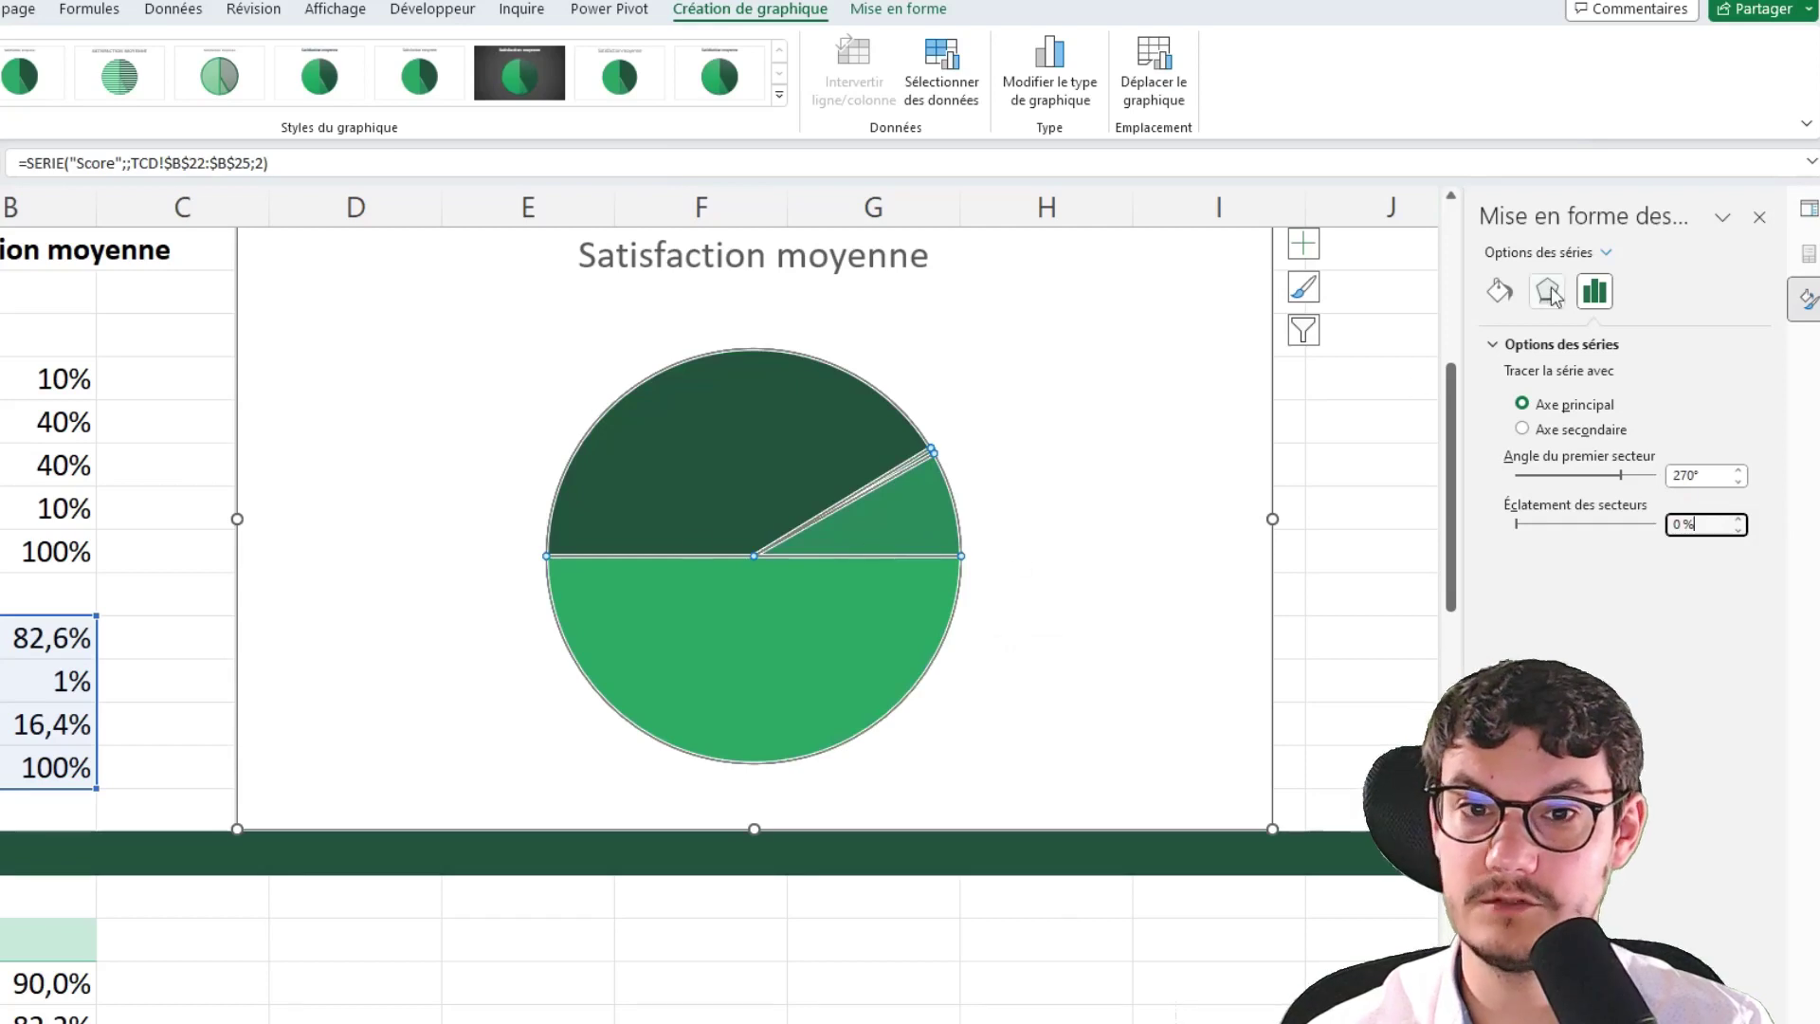
pyautogui.click(1500, 290)
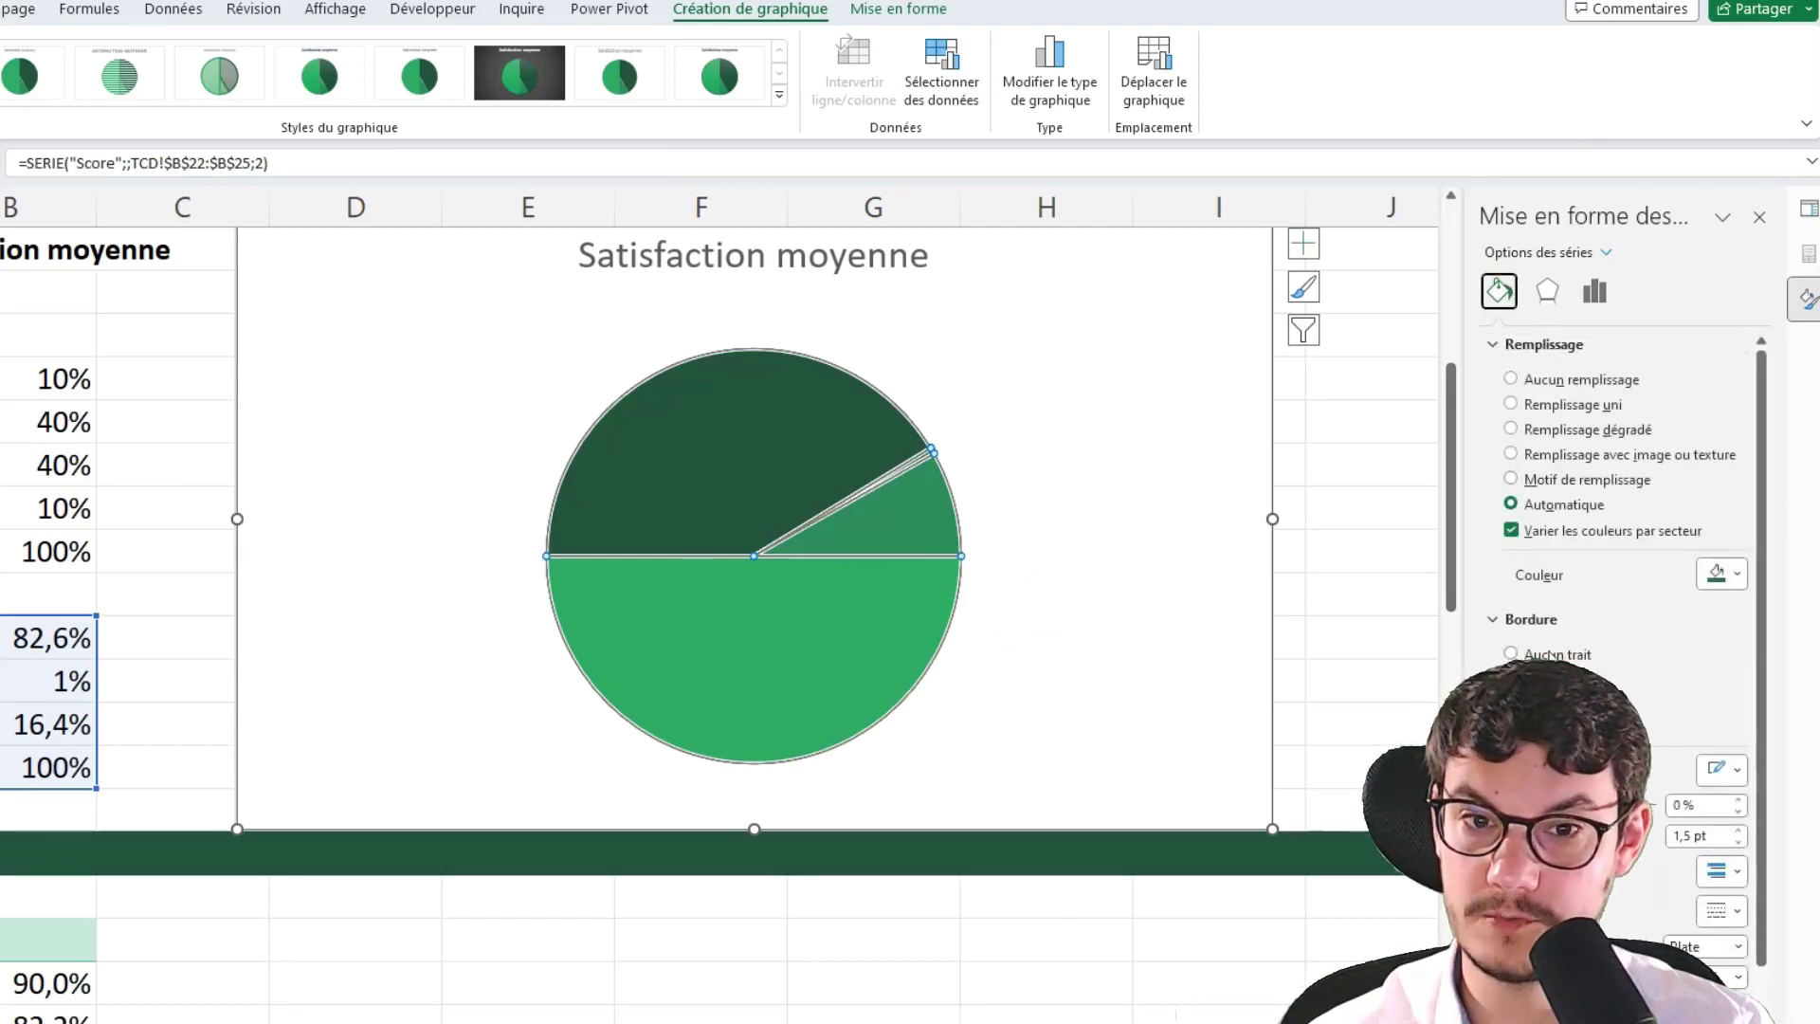
pyautogui.click(1534, 656)
# Remove the fill from the top-right and bottom-half pie slices, revealing the doughnut ring
pyautogui.click(1097, 514)
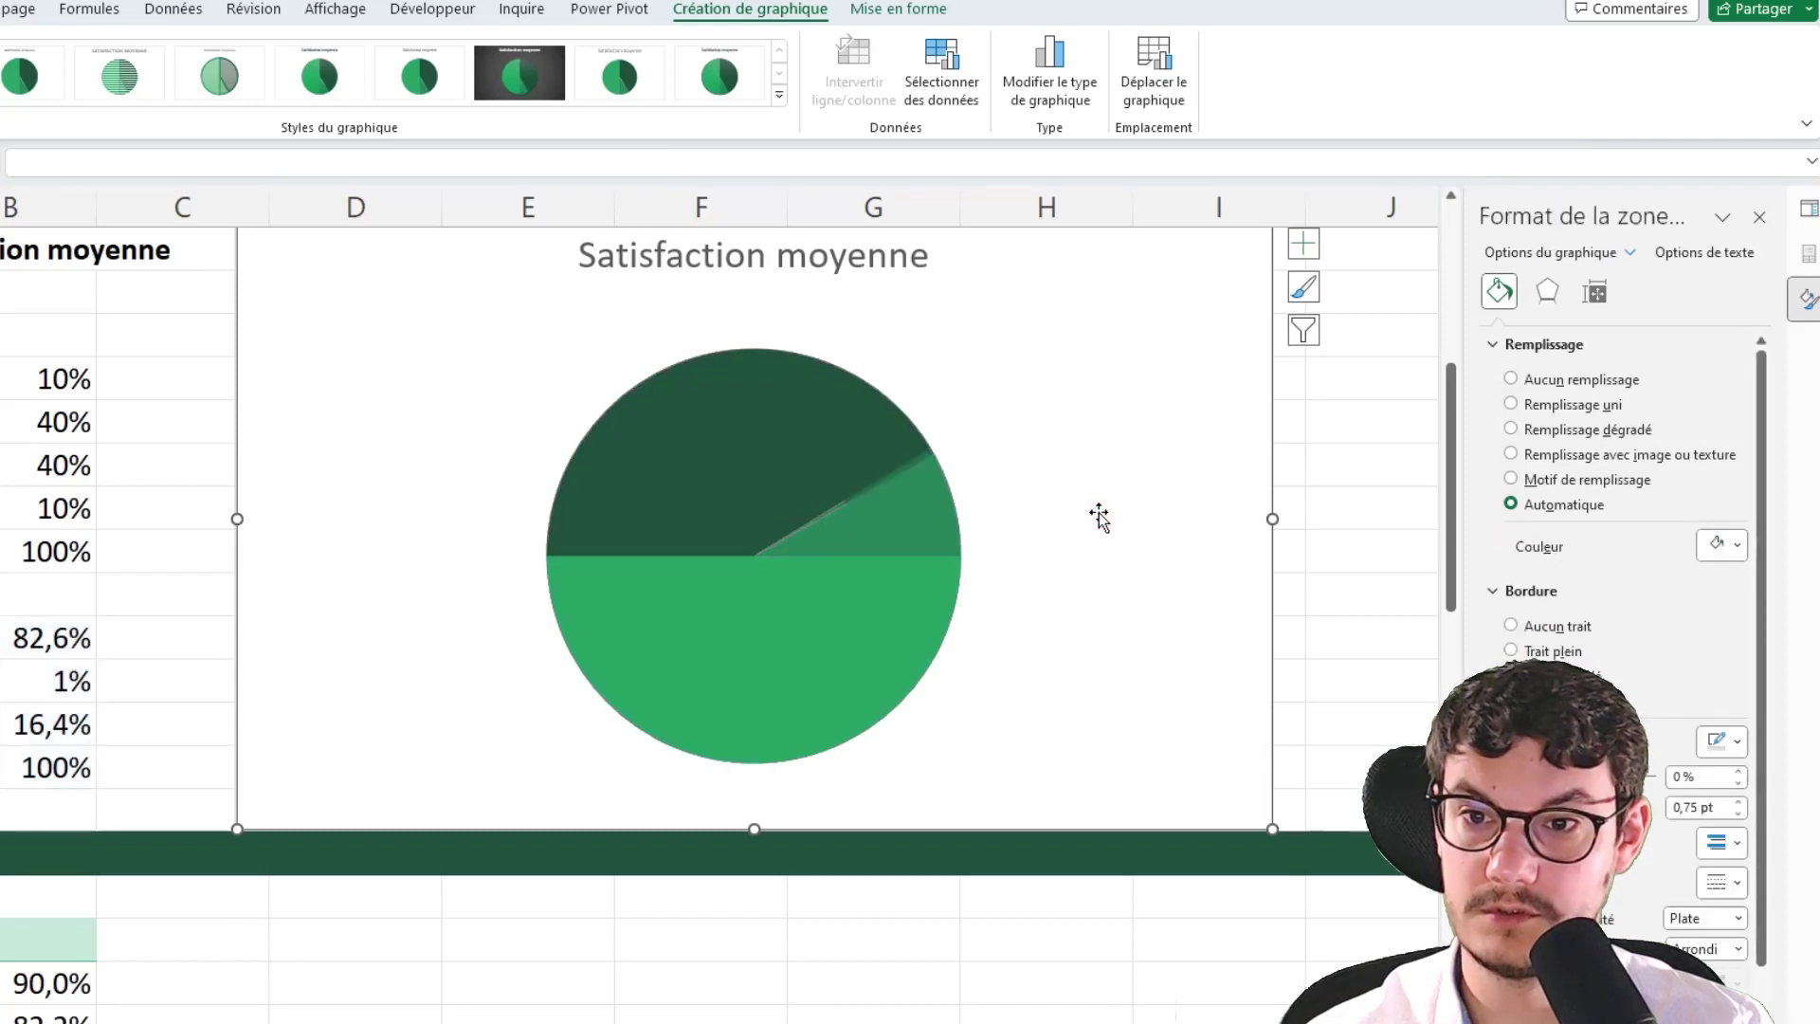
pyautogui.click(742, 444)
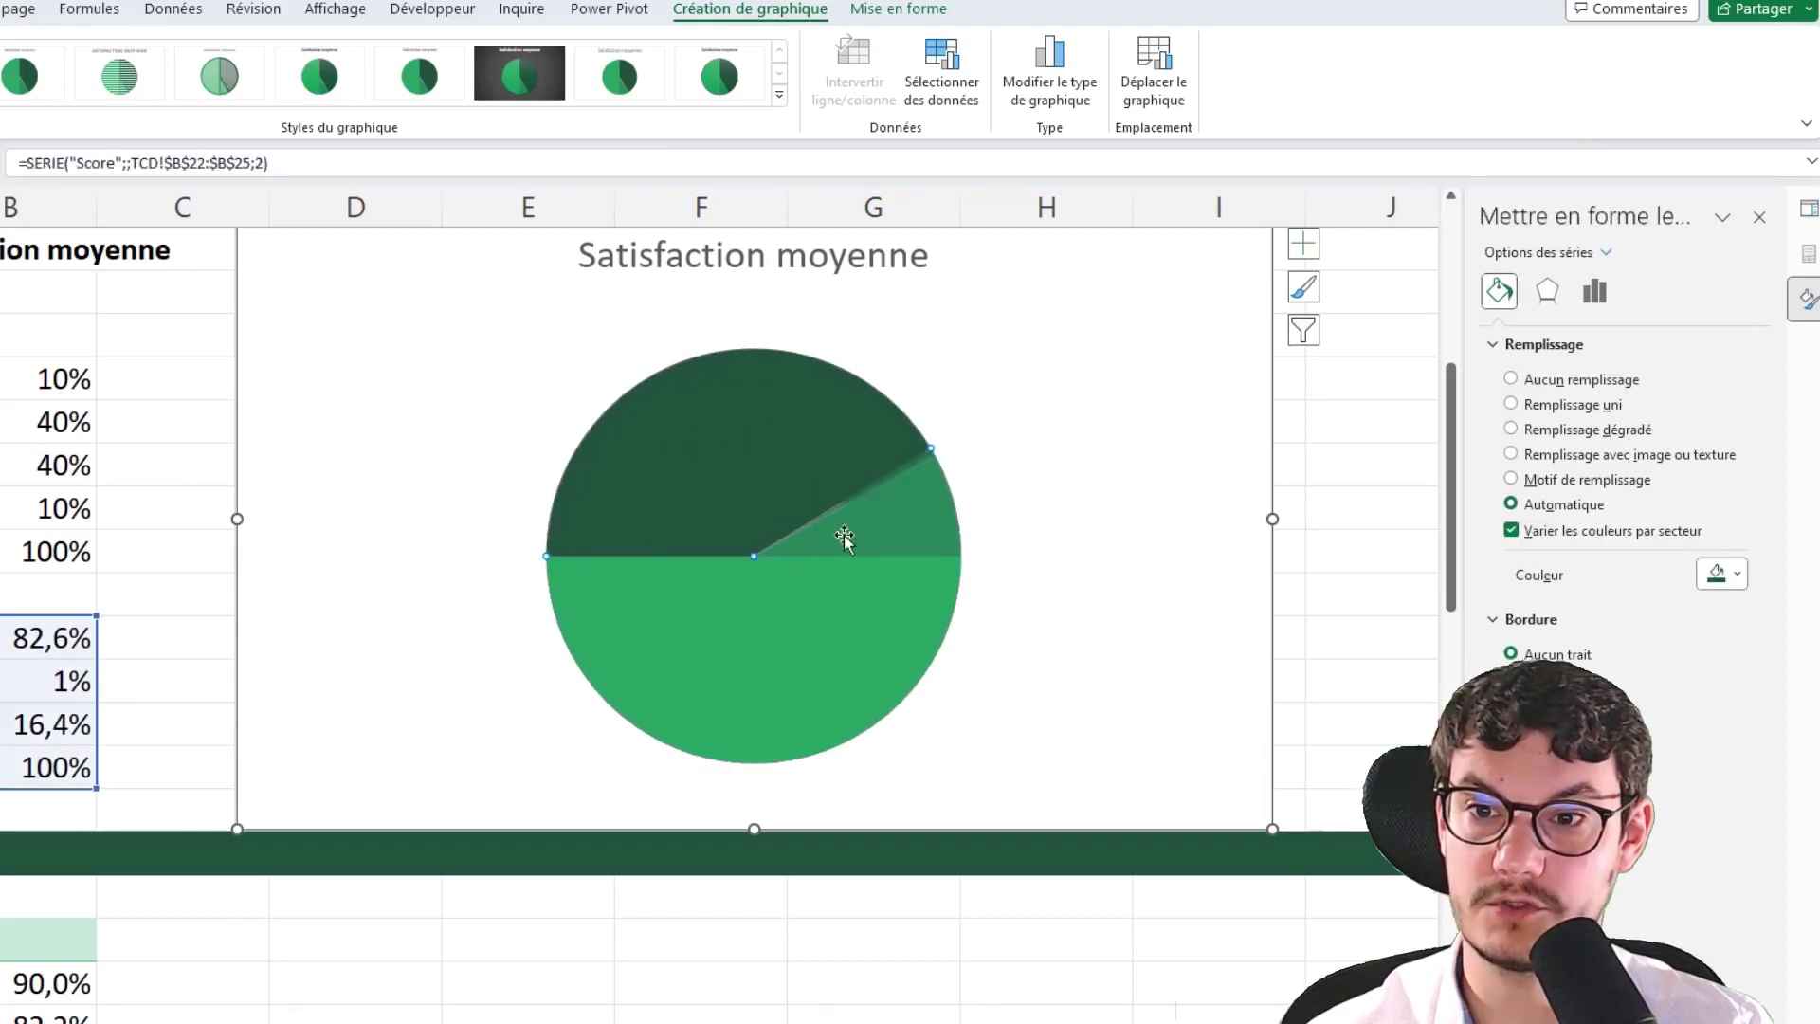
pyautogui.click(1513, 379)
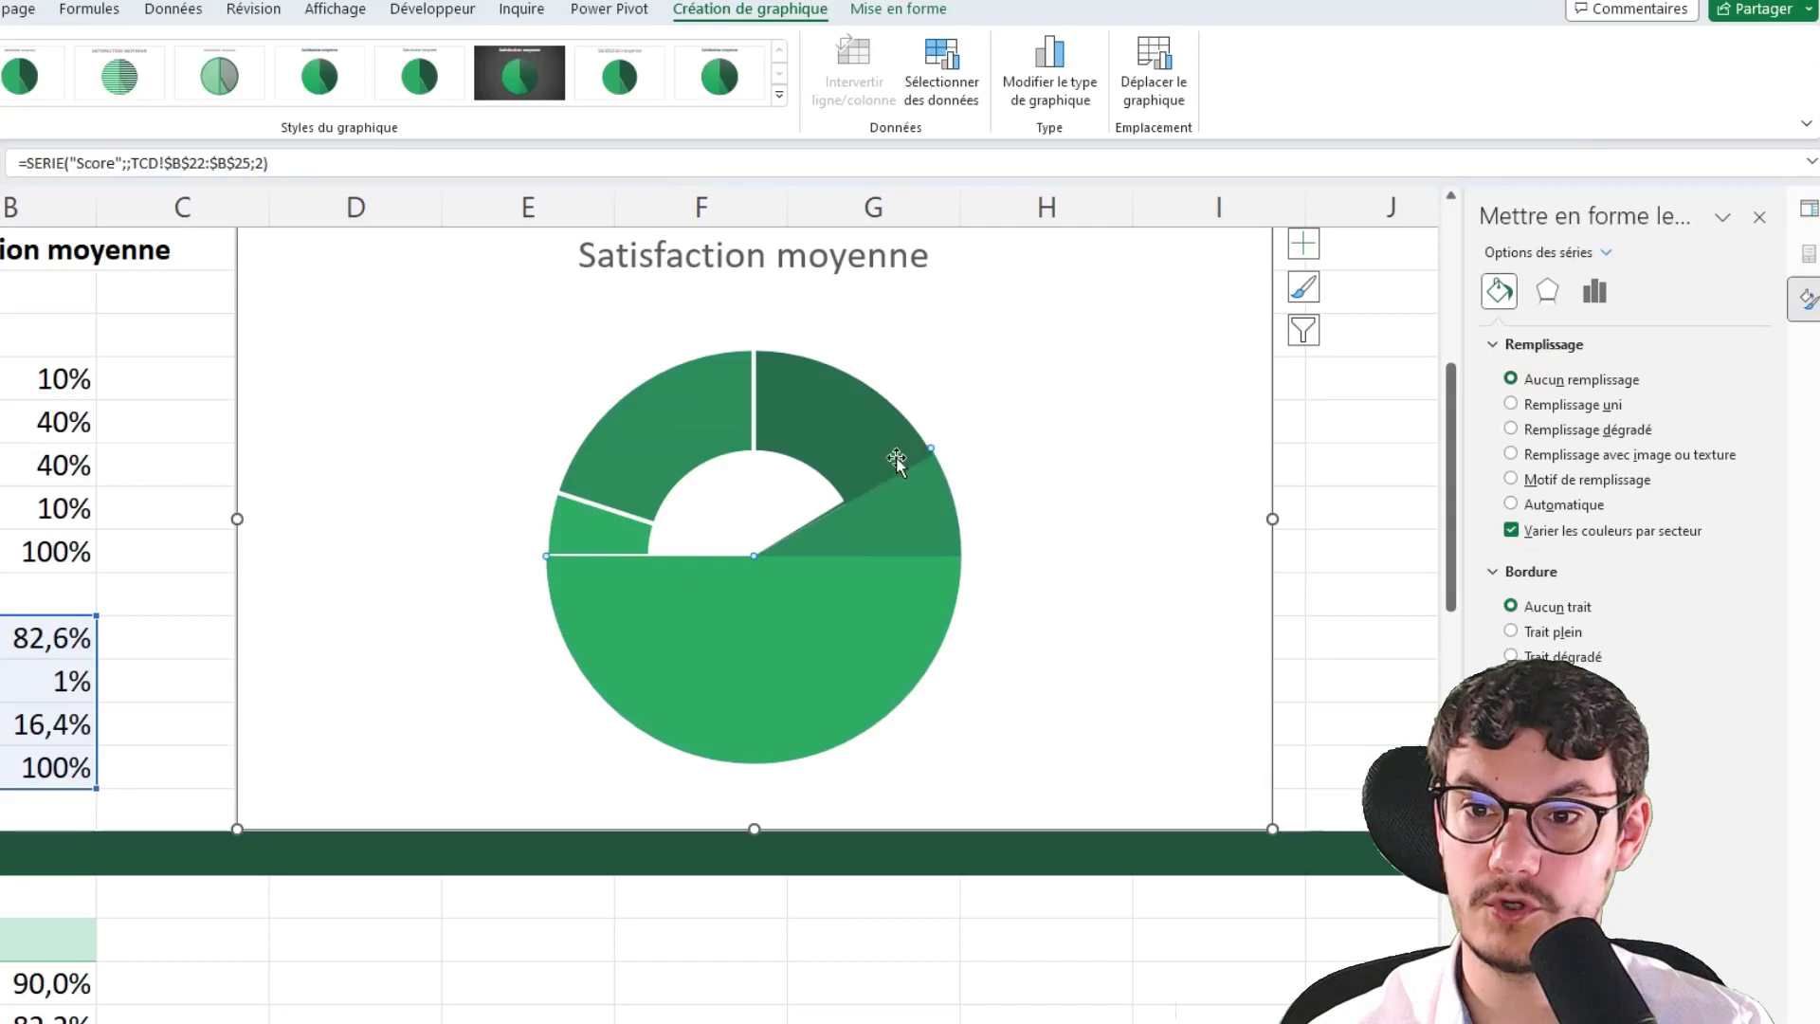
pyautogui.click(1511, 504)
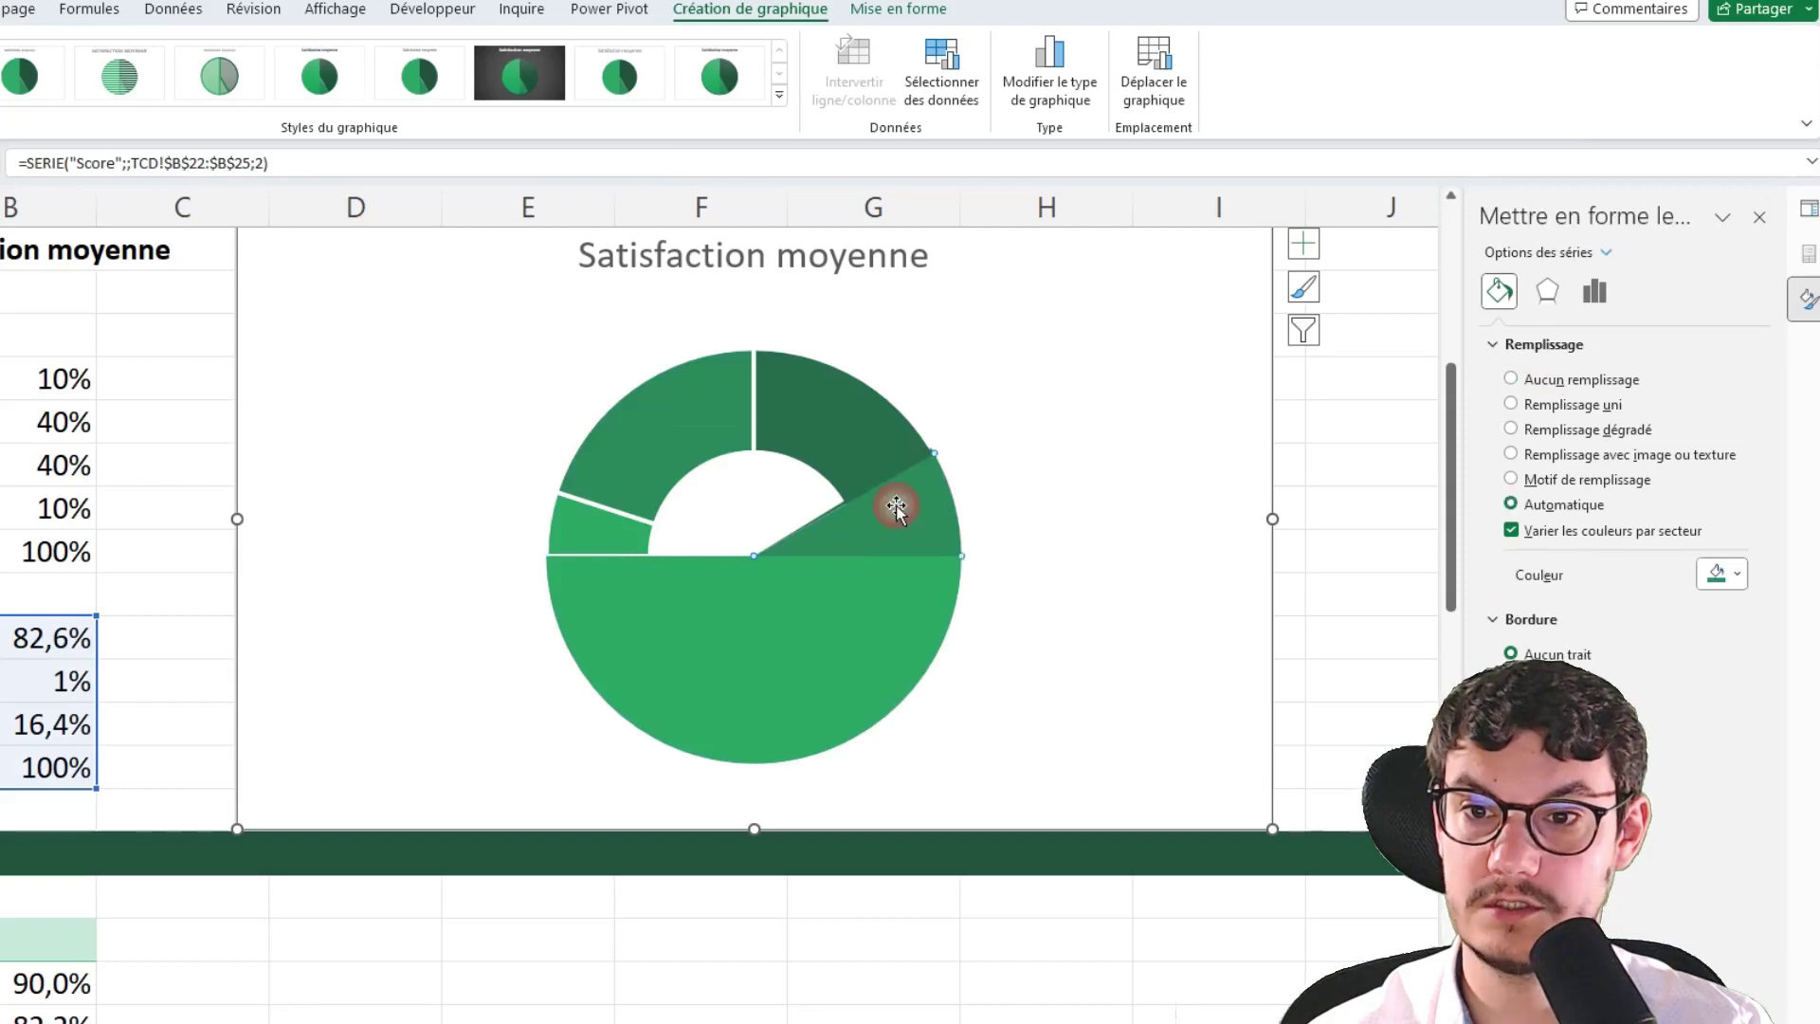
pyautogui.click(1545, 381)
pyautogui.click(891, 641)
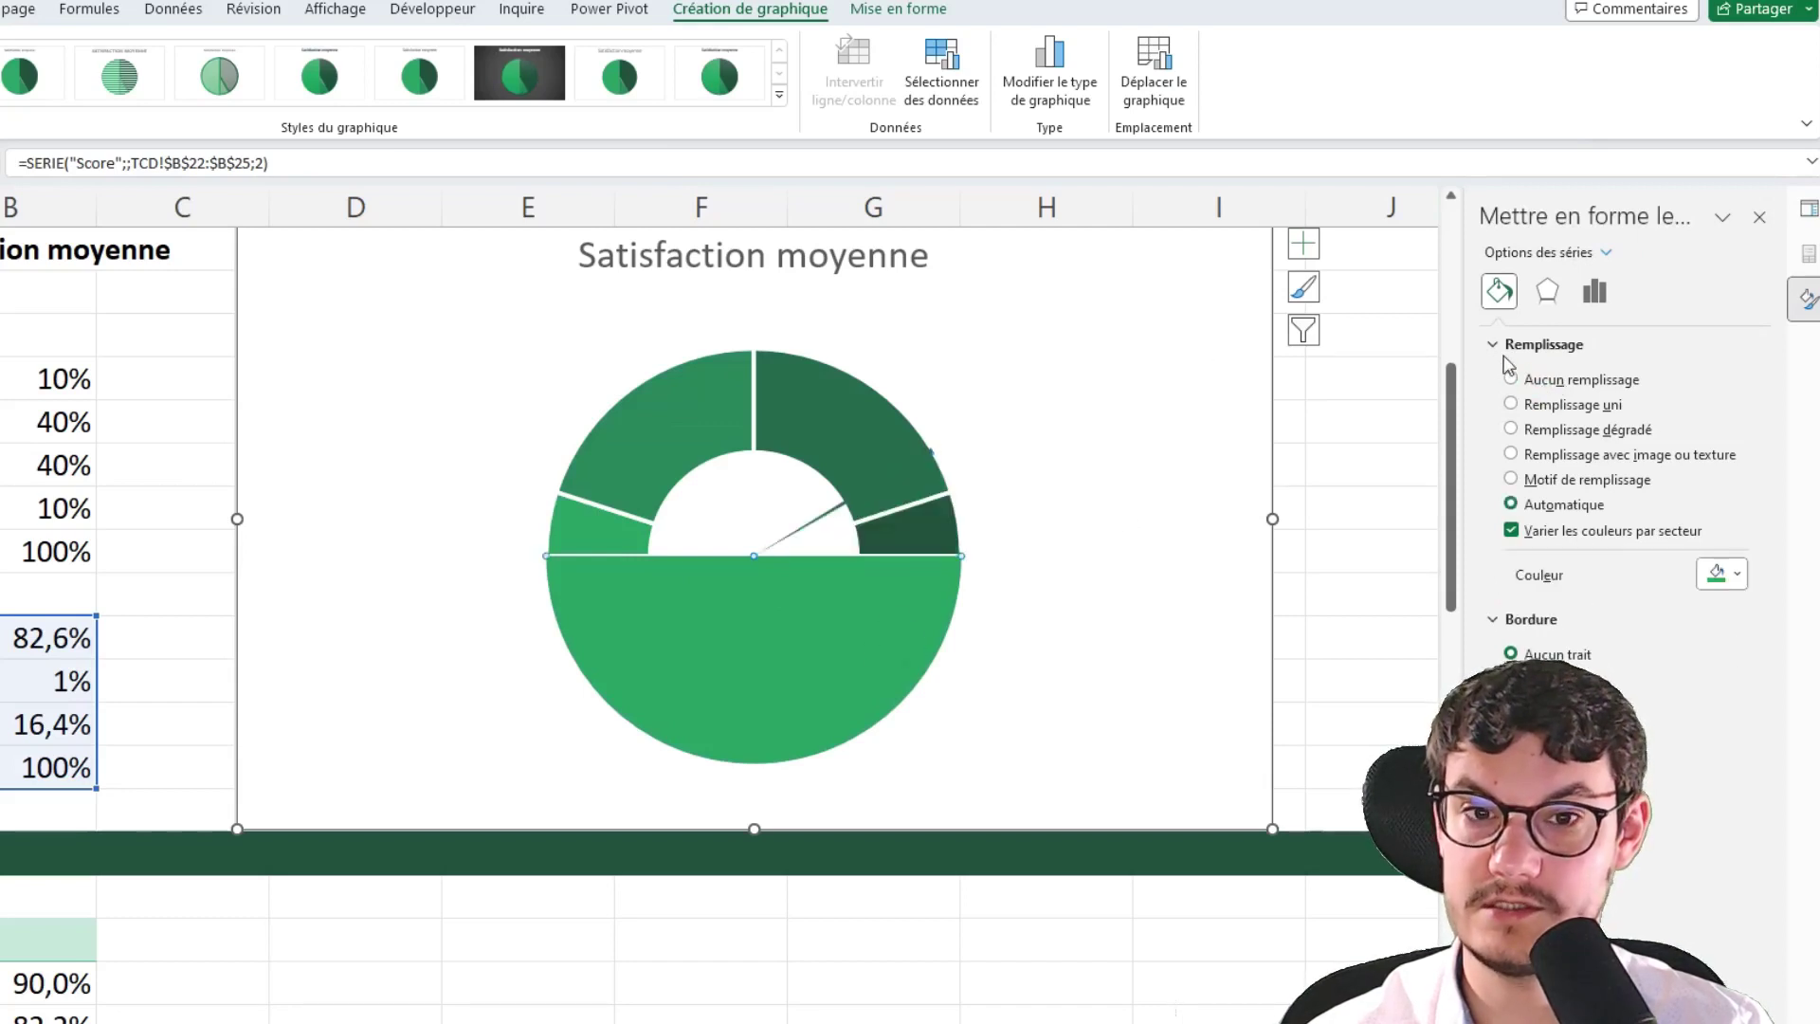
pyautogui.click(1530, 381)
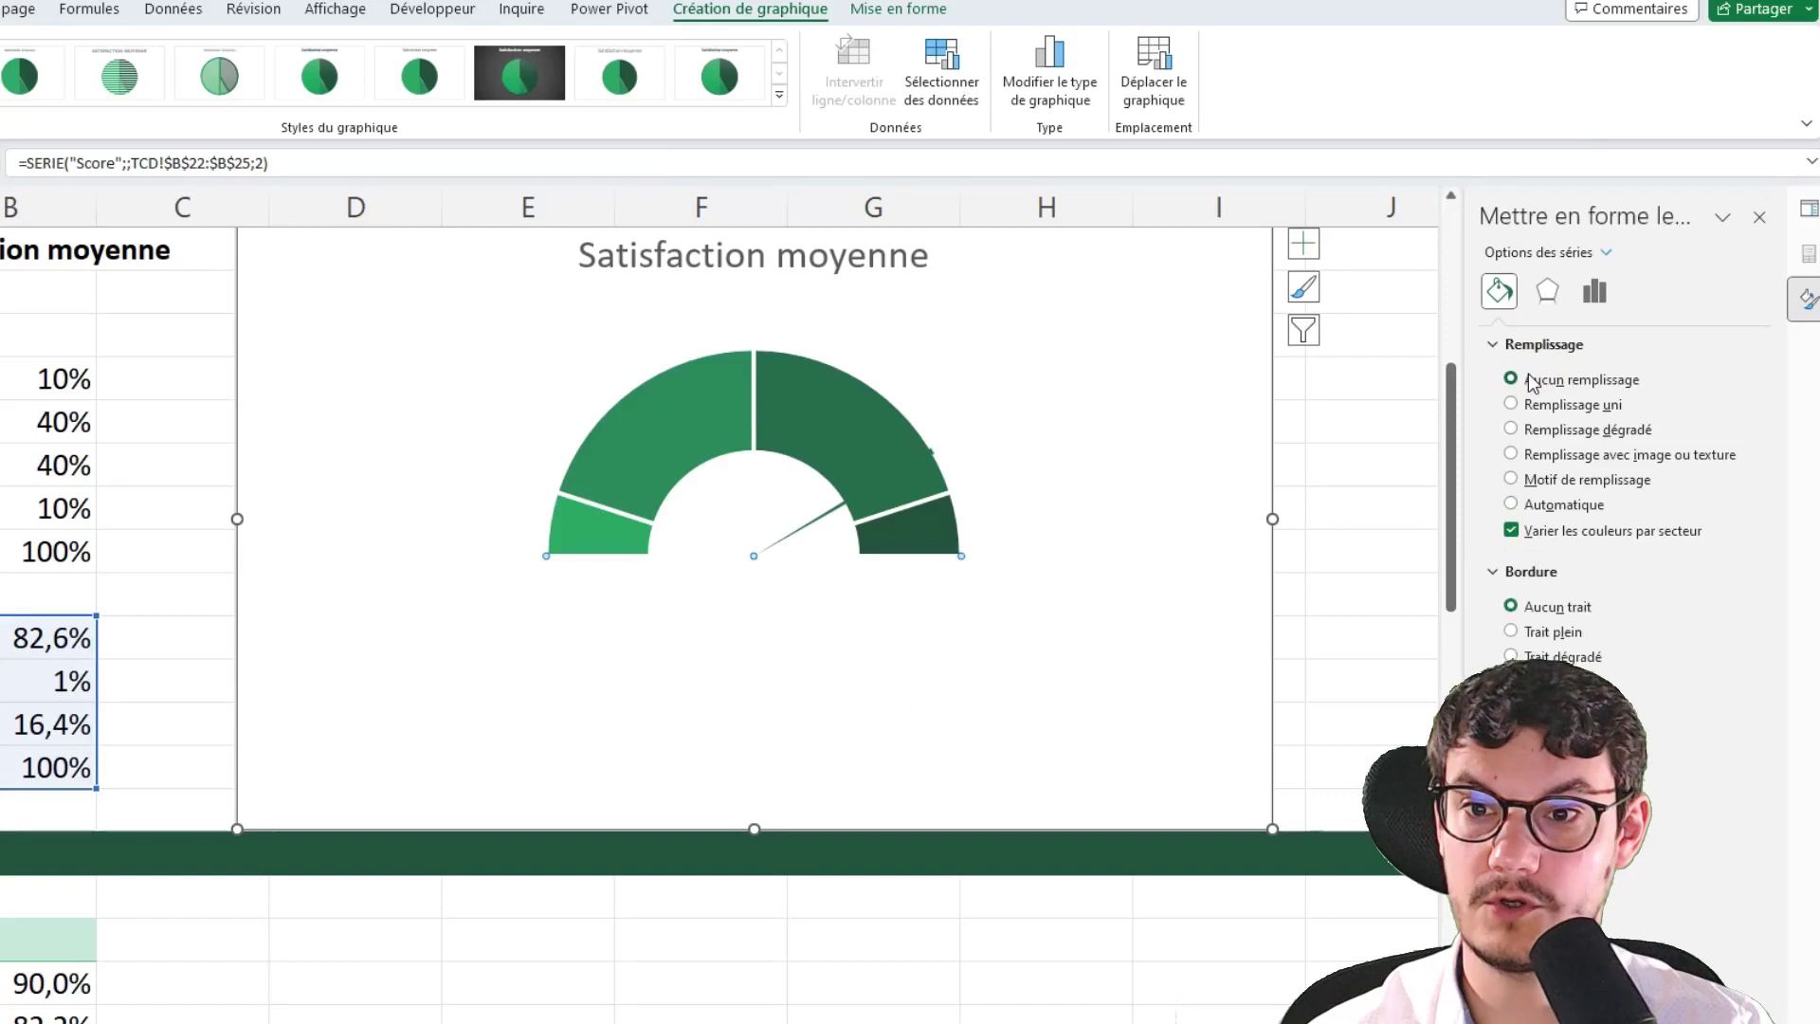
# Color the thin needle slice red and move the gauge chart slightly right
pyautogui.click(921, 457)
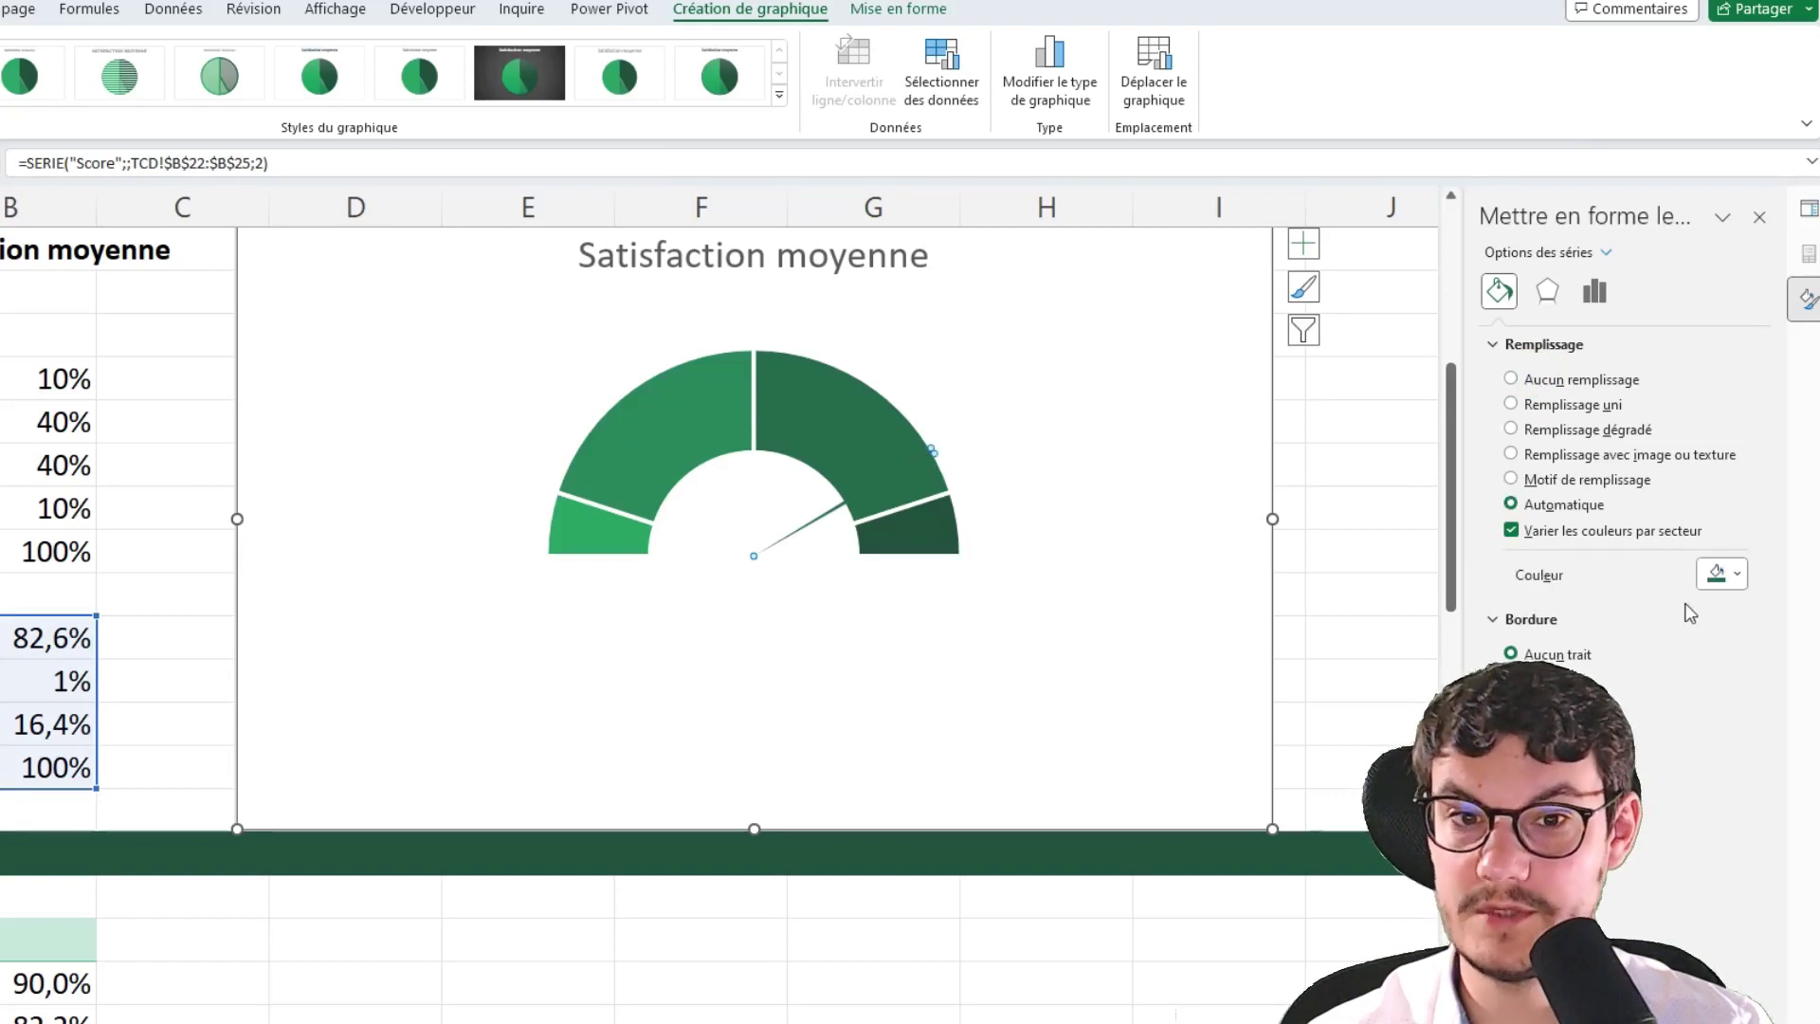
pyautogui.click(1735, 577)
pyautogui.click(1662, 792)
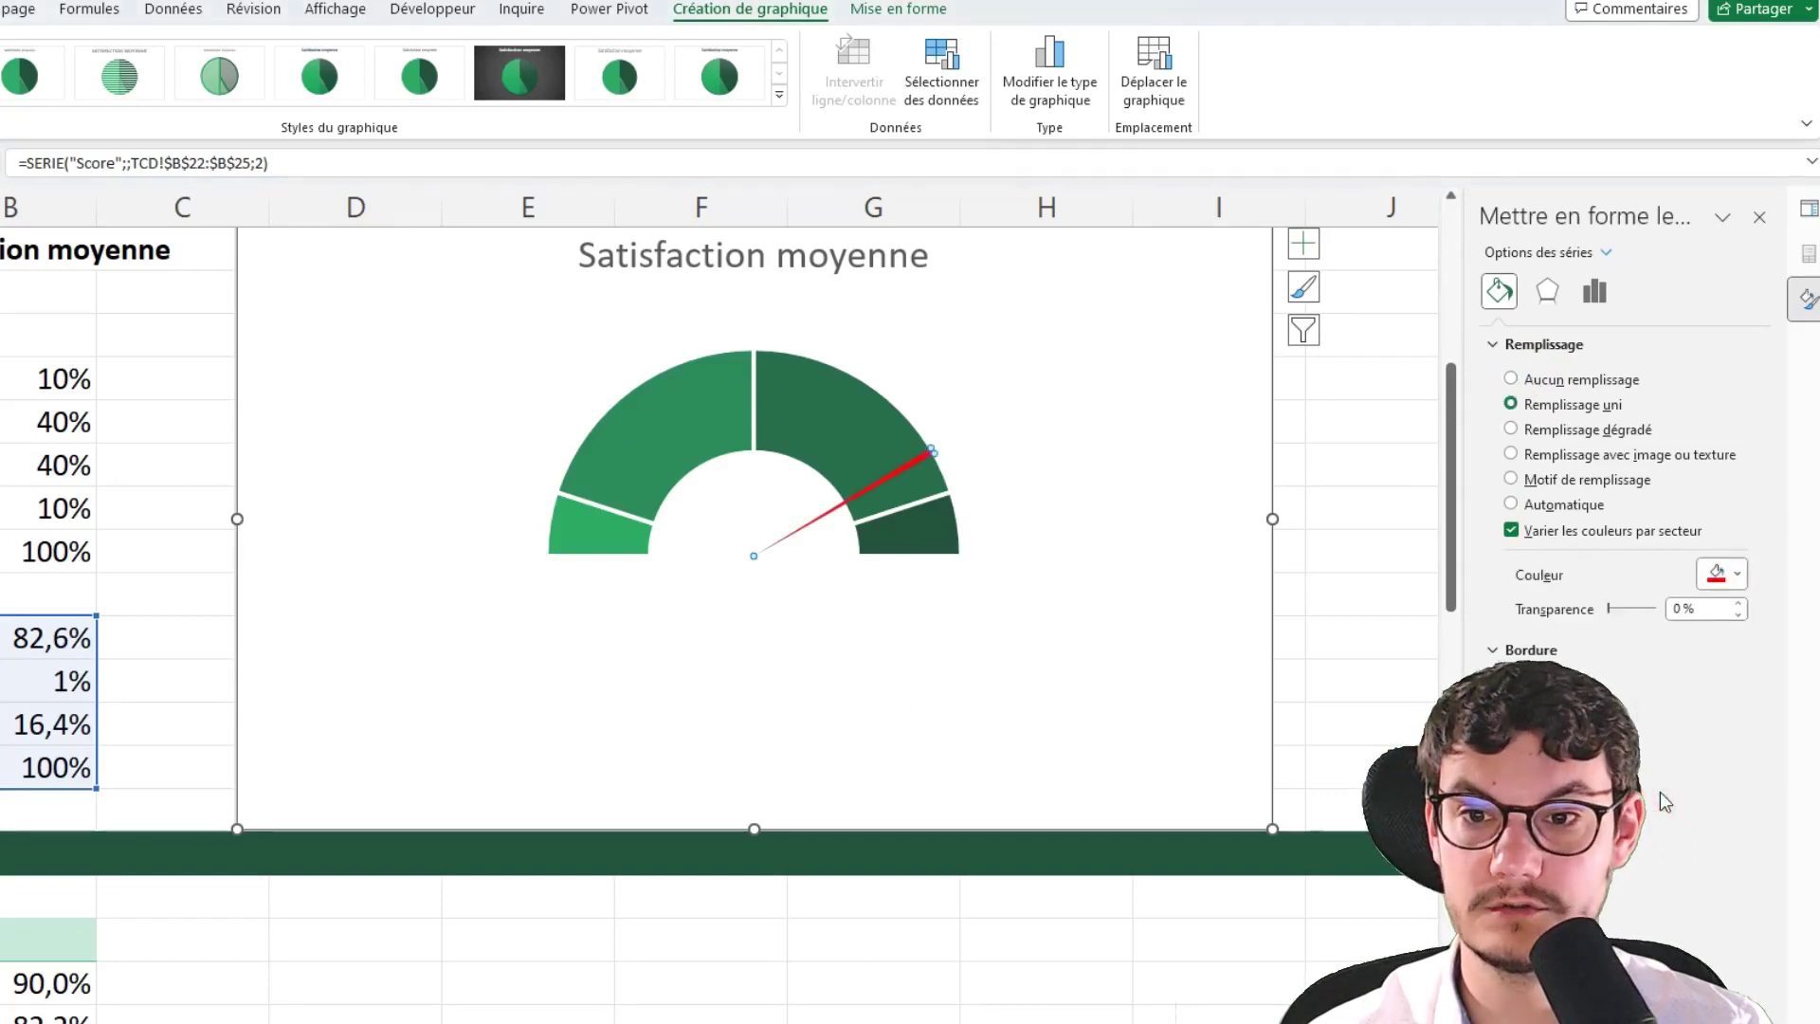
pyautogui.click(1122, 411)
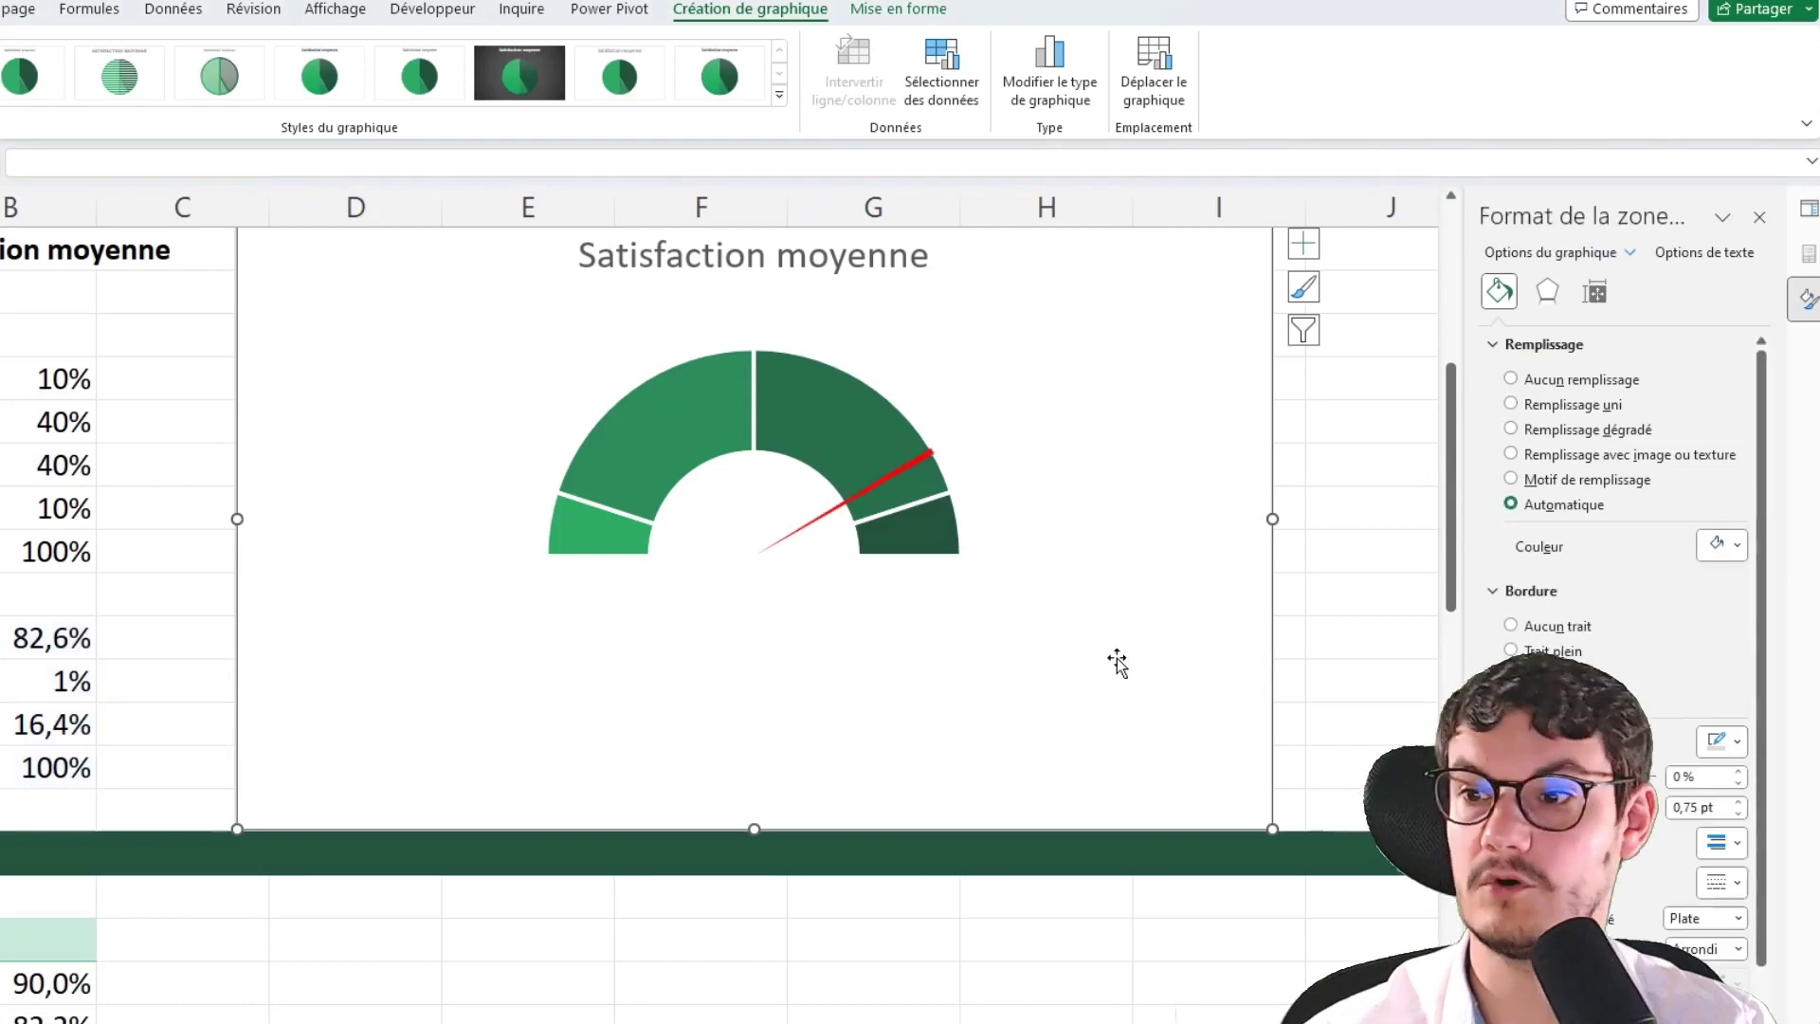
pyautogui.click(903, 458)
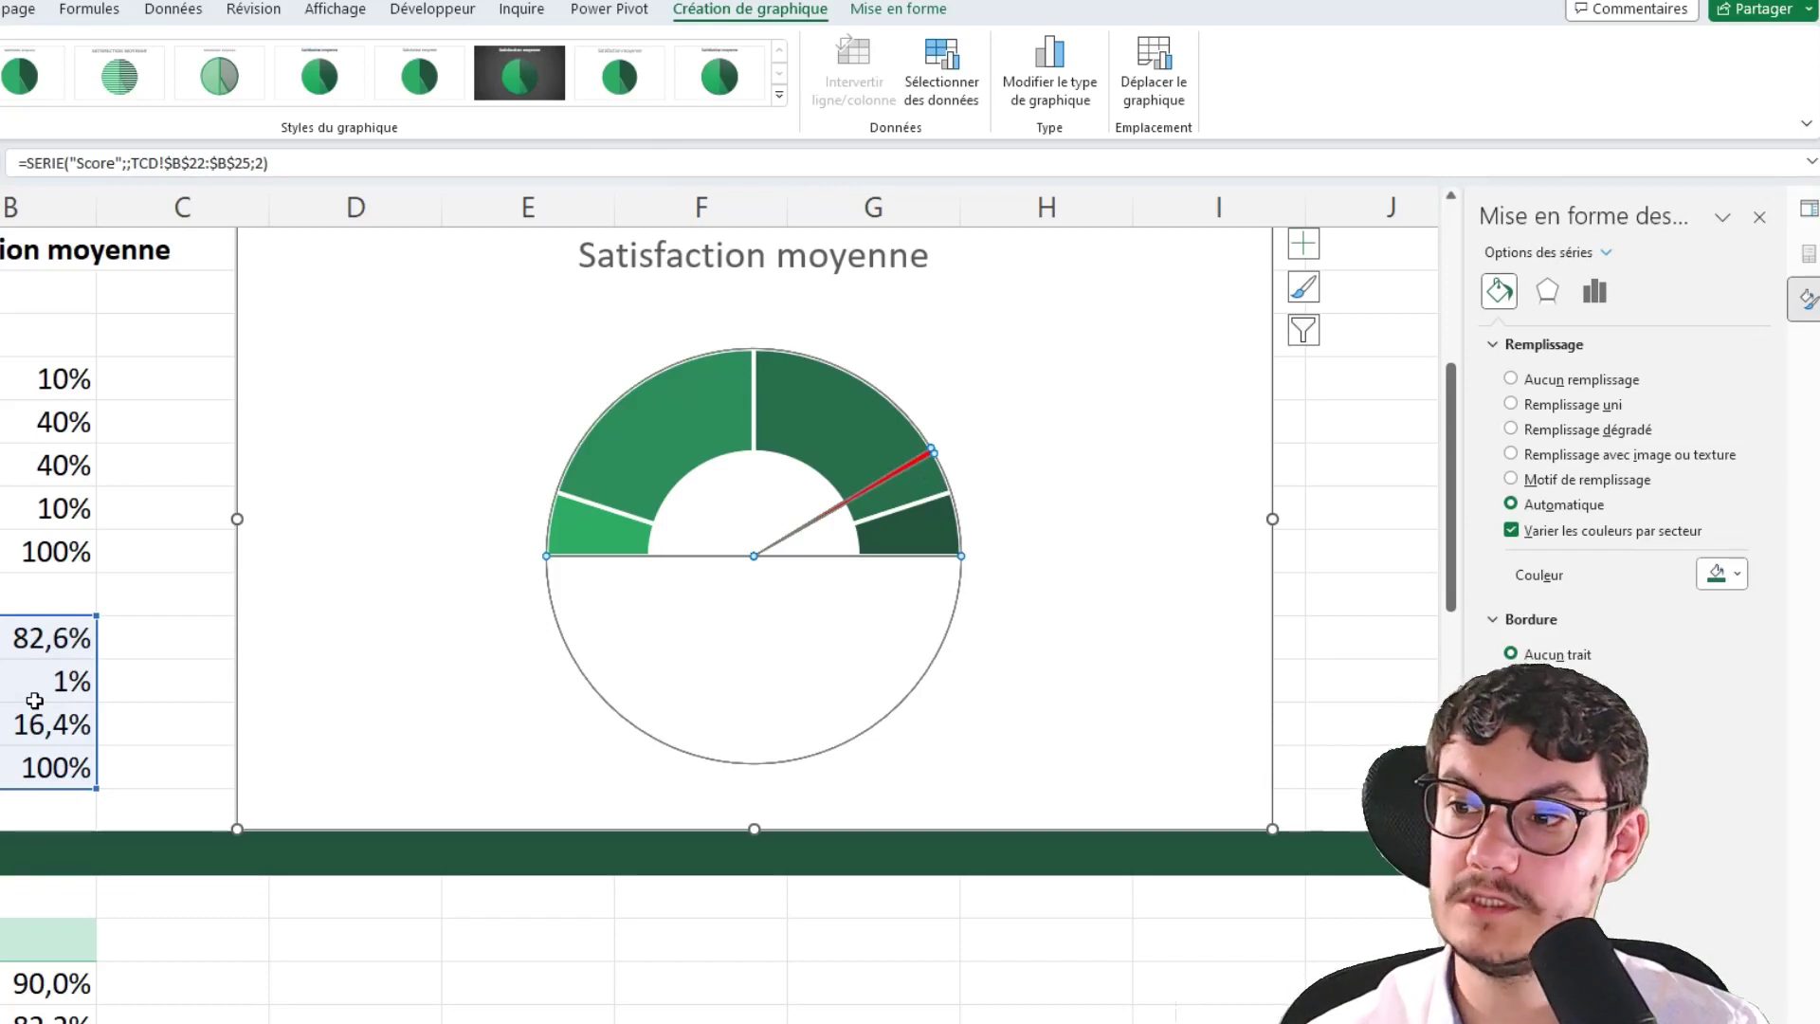
pyautogui.moveTo(333, 285); pyautogui.dragTo(456, 260)
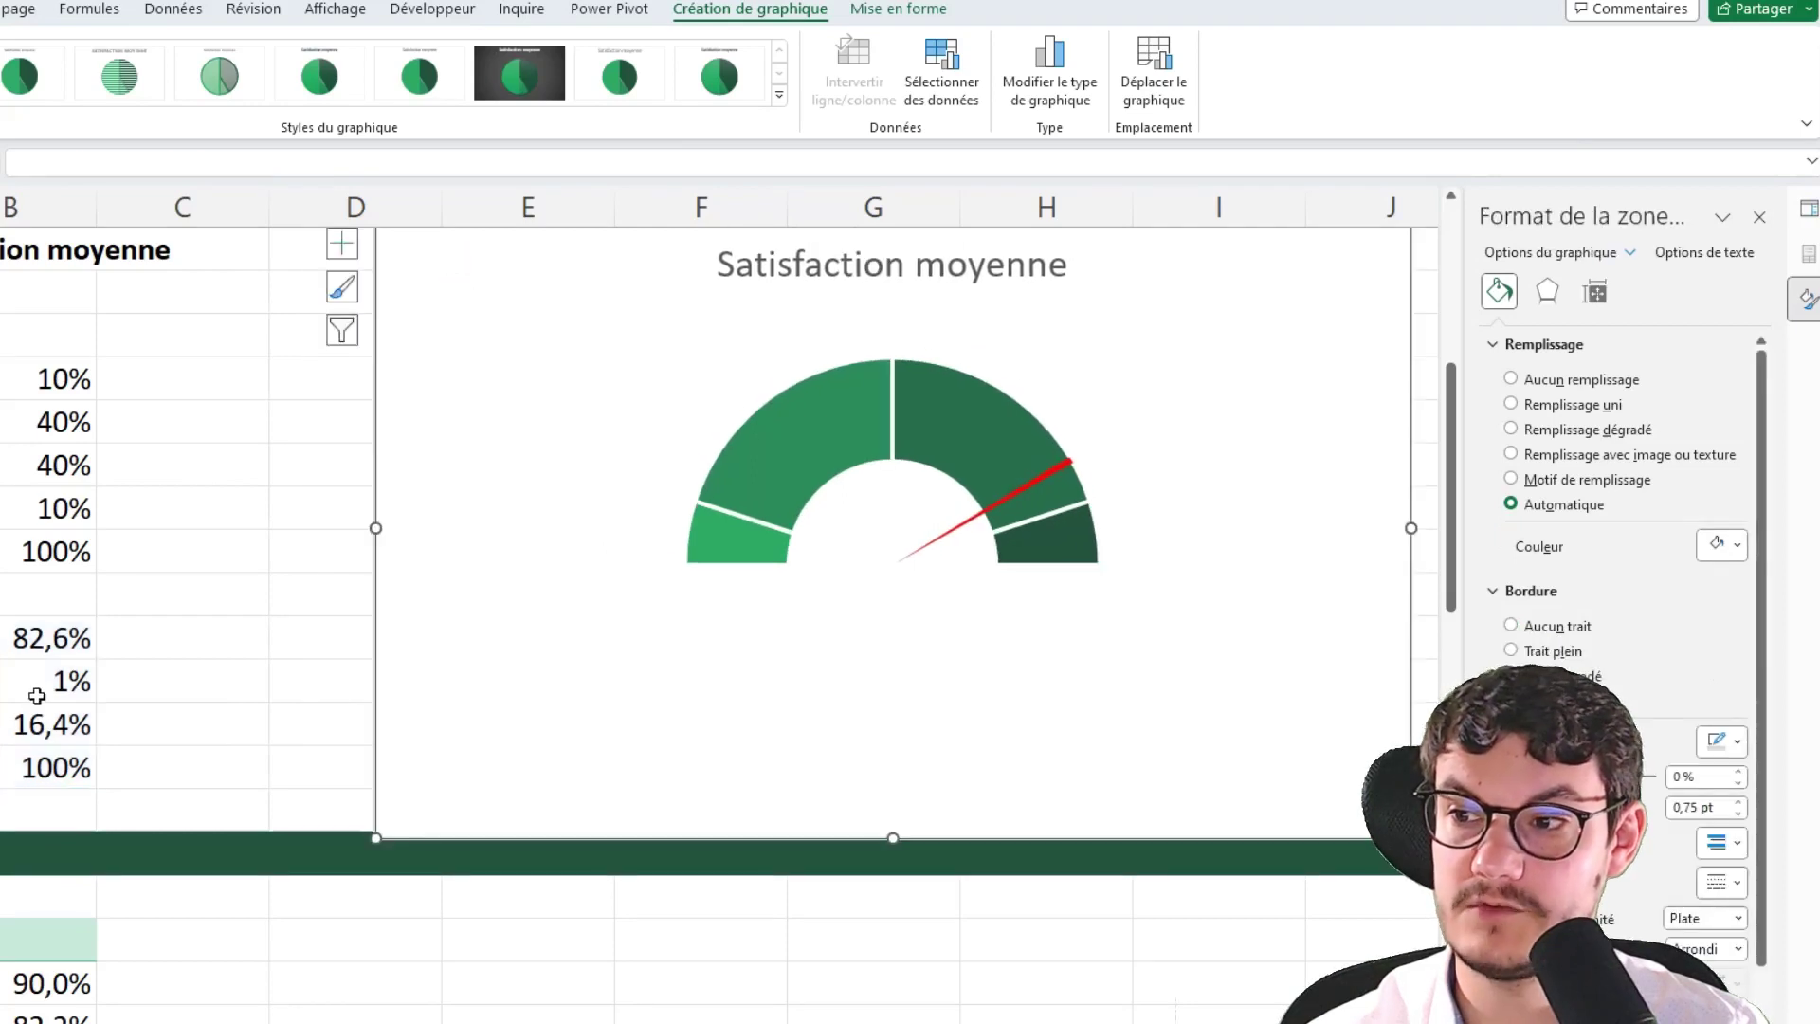
# Make C23 reference the average satisfaction in A14, formatted as a 0-decimal percentage (83%)
pyautogui.click(209, 684)
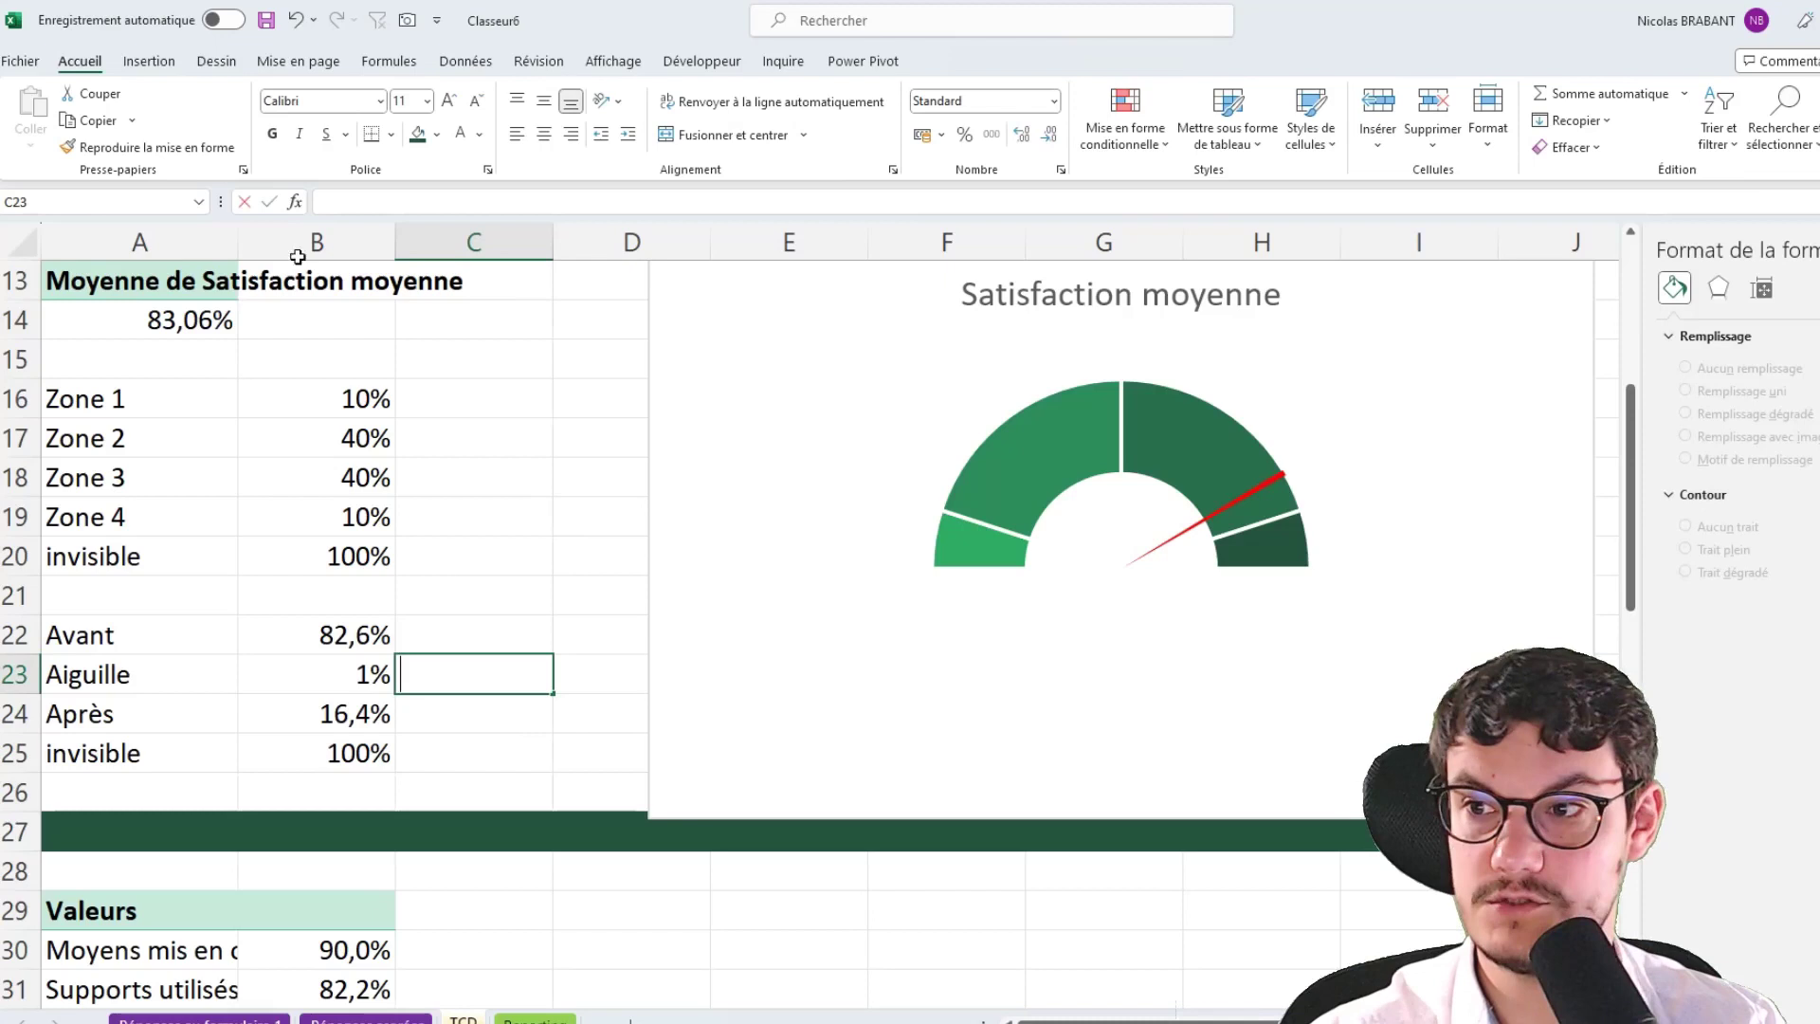
pyautogui.write('=')
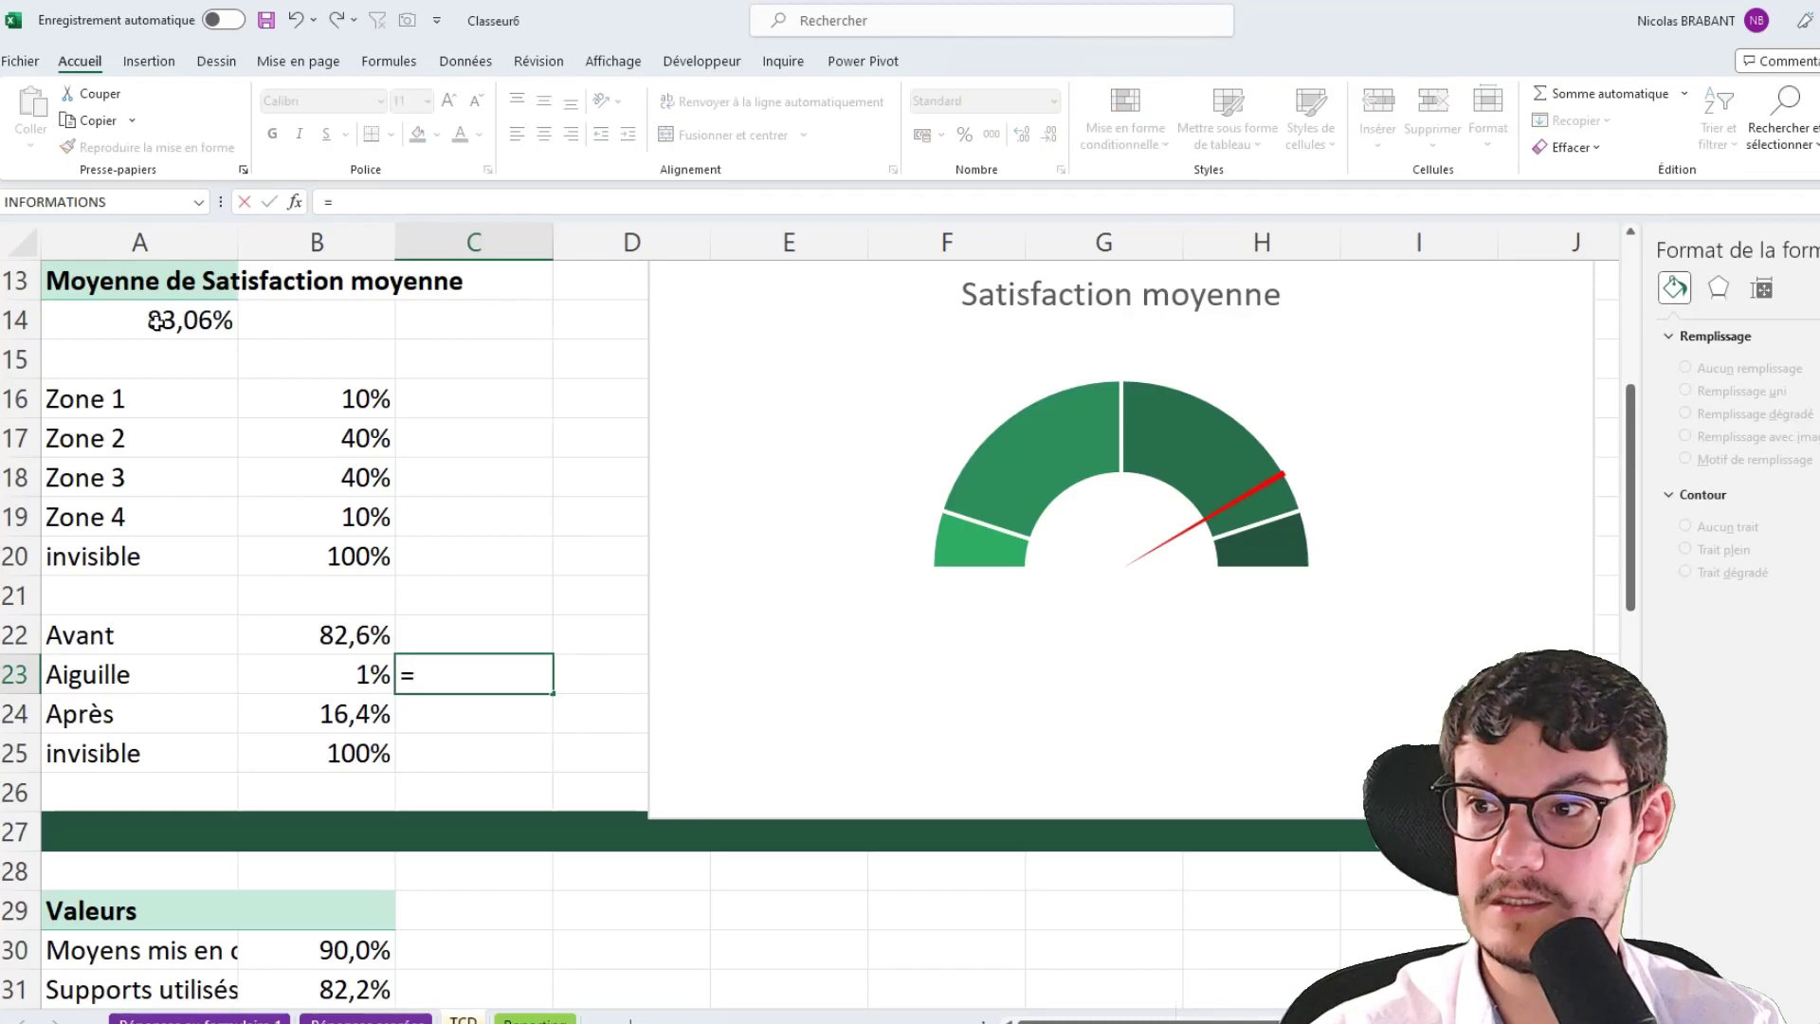
pyautogui.click(160, 320)
pyautogui.press('Return')
pyautogui.press('Up')
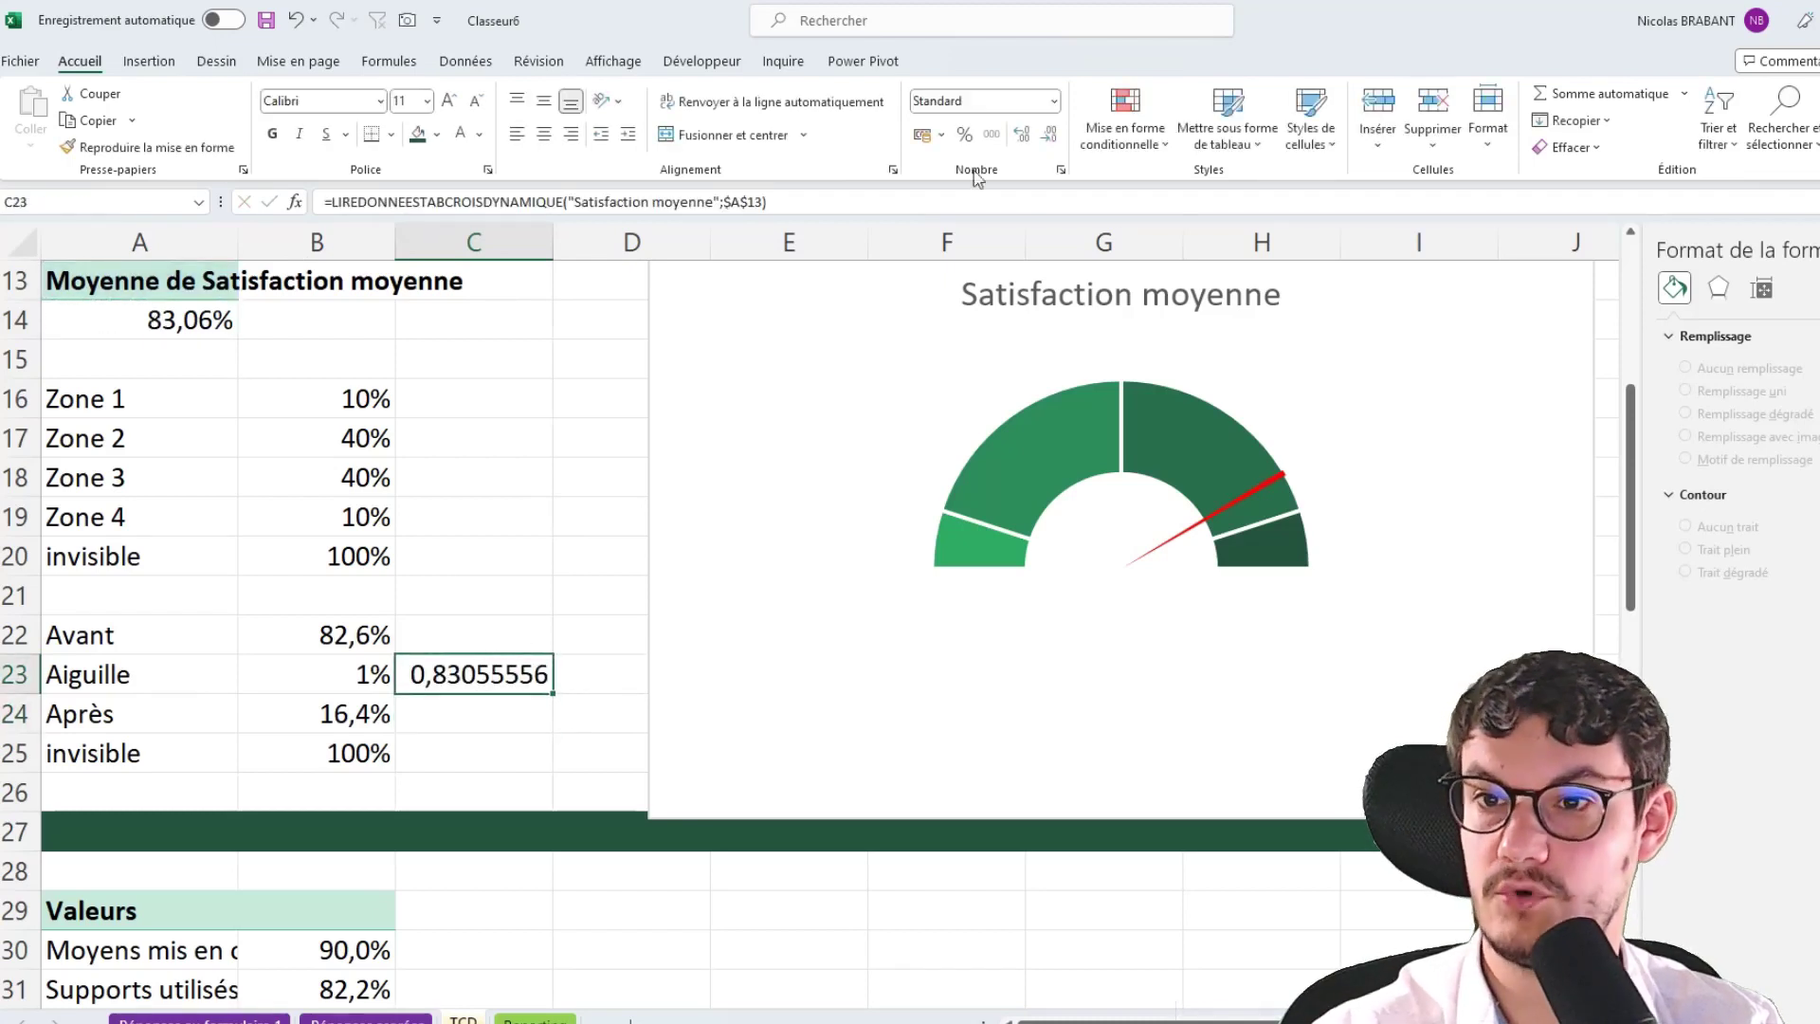
pyautogui.click(964, 134)
pyautogui.click(1024, 133)
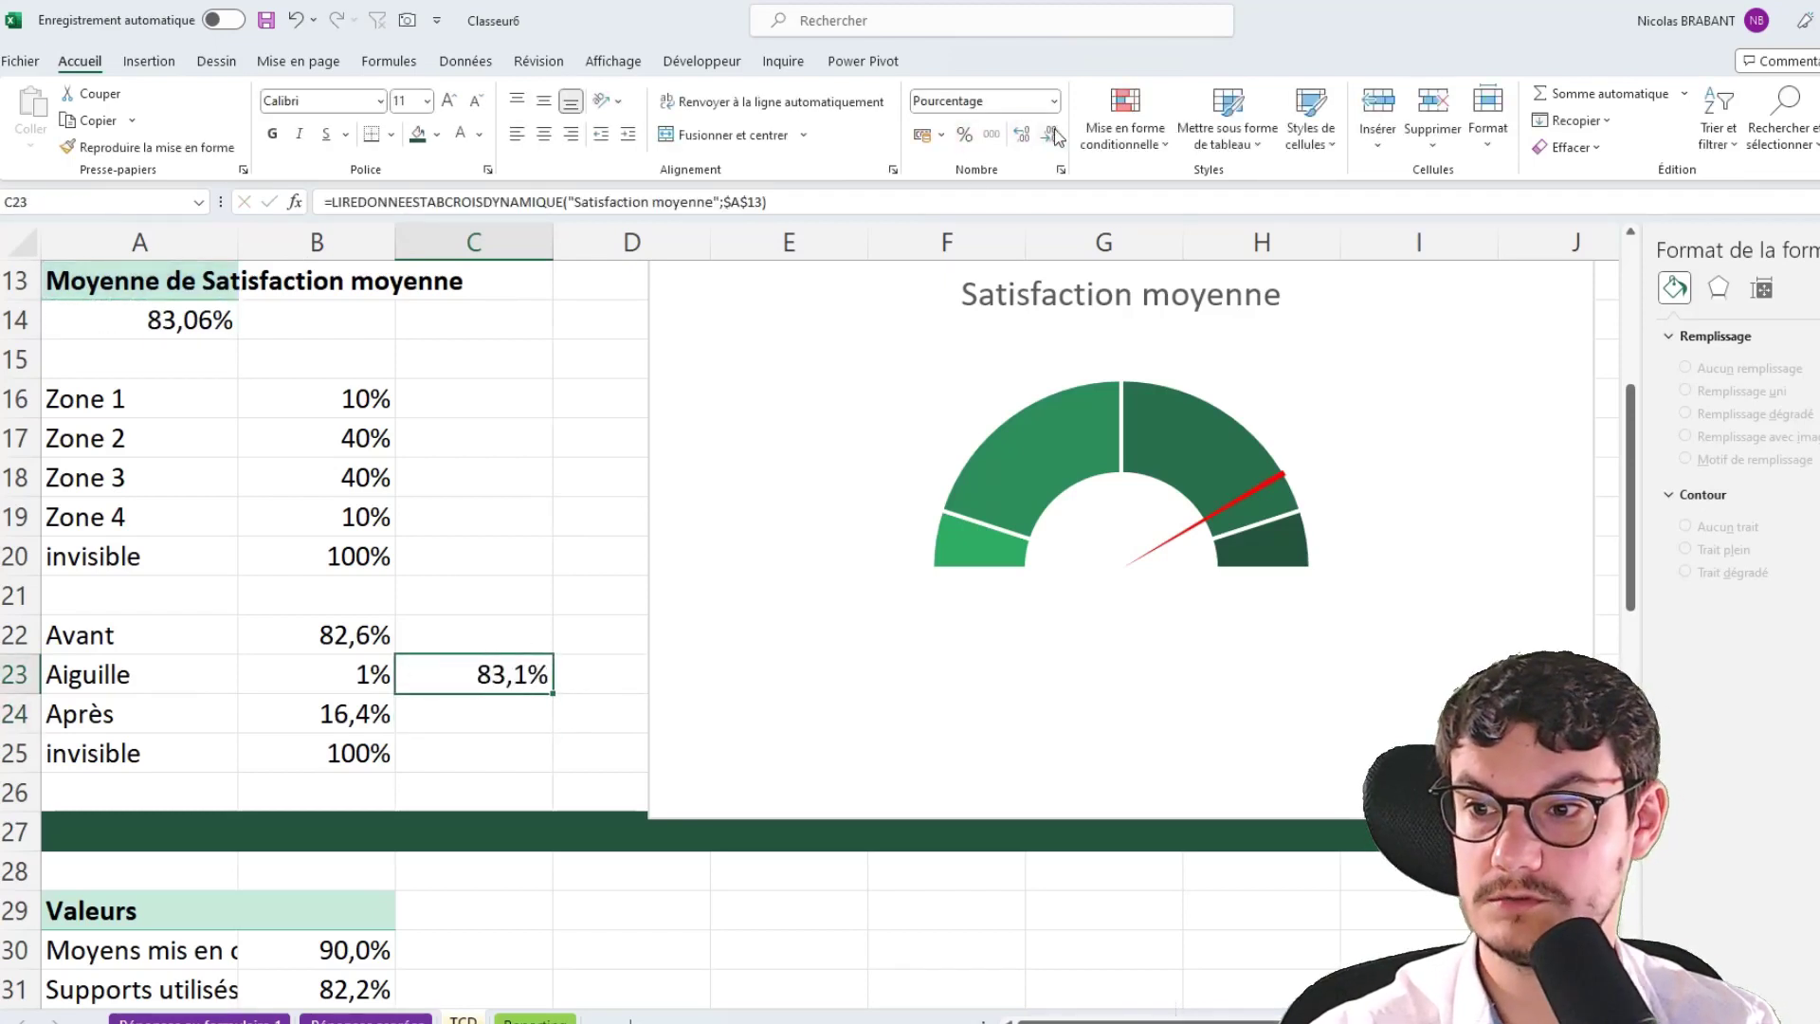
pyautogui.click(1050, 132)
pyautogui.click(1286, 482)
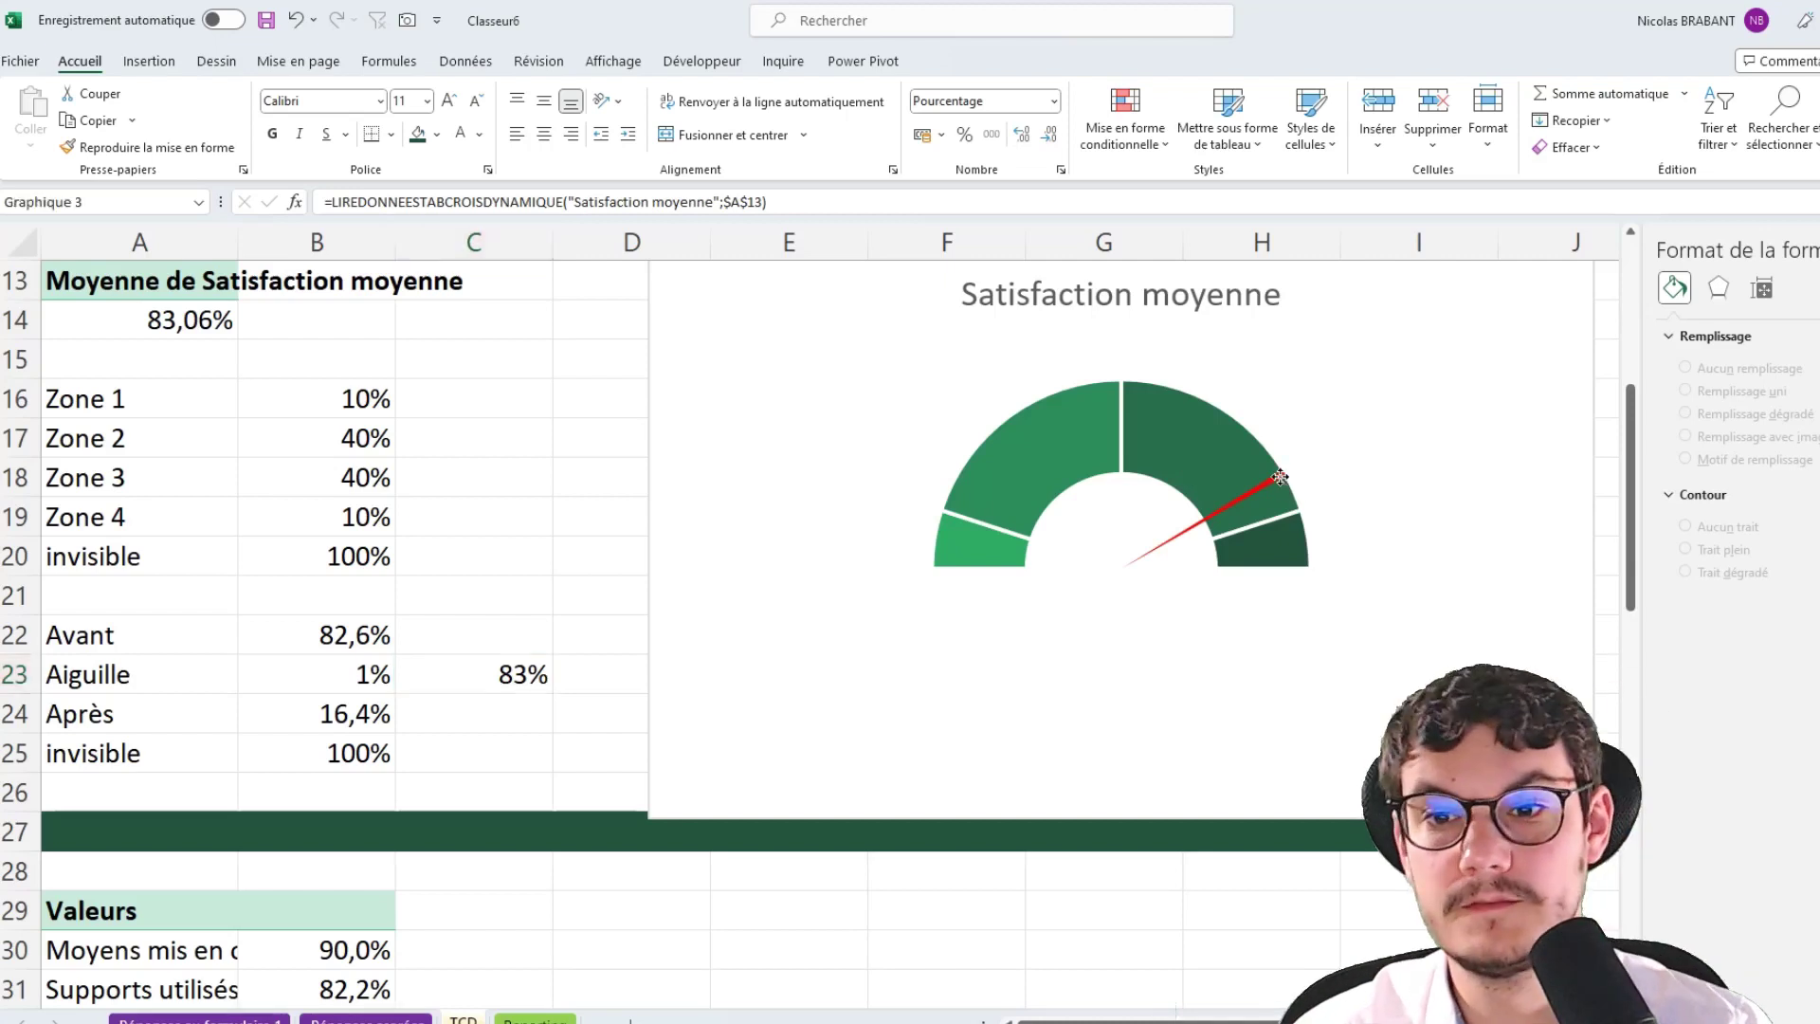
# Add Score data labels taken from cells C22:C25, with the Value option unchecked
pyautogui.rightClick(1285, 481)
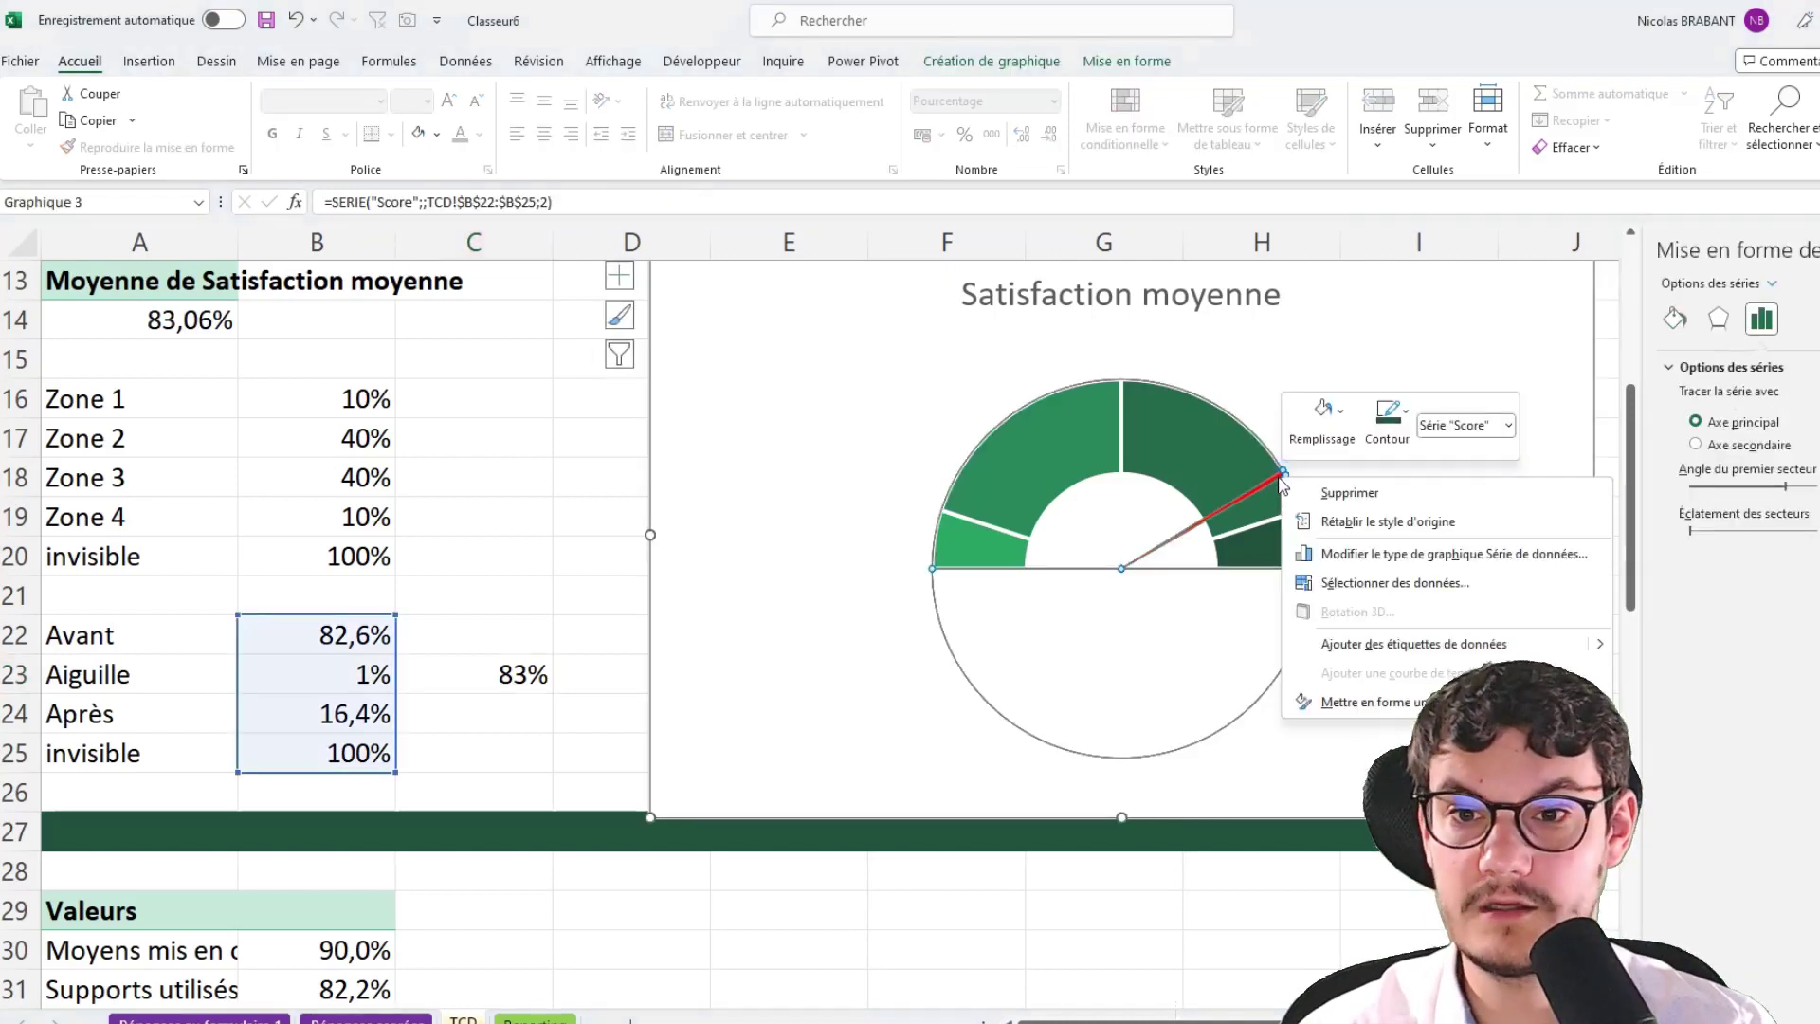
pyautogui.click(1396, 647)
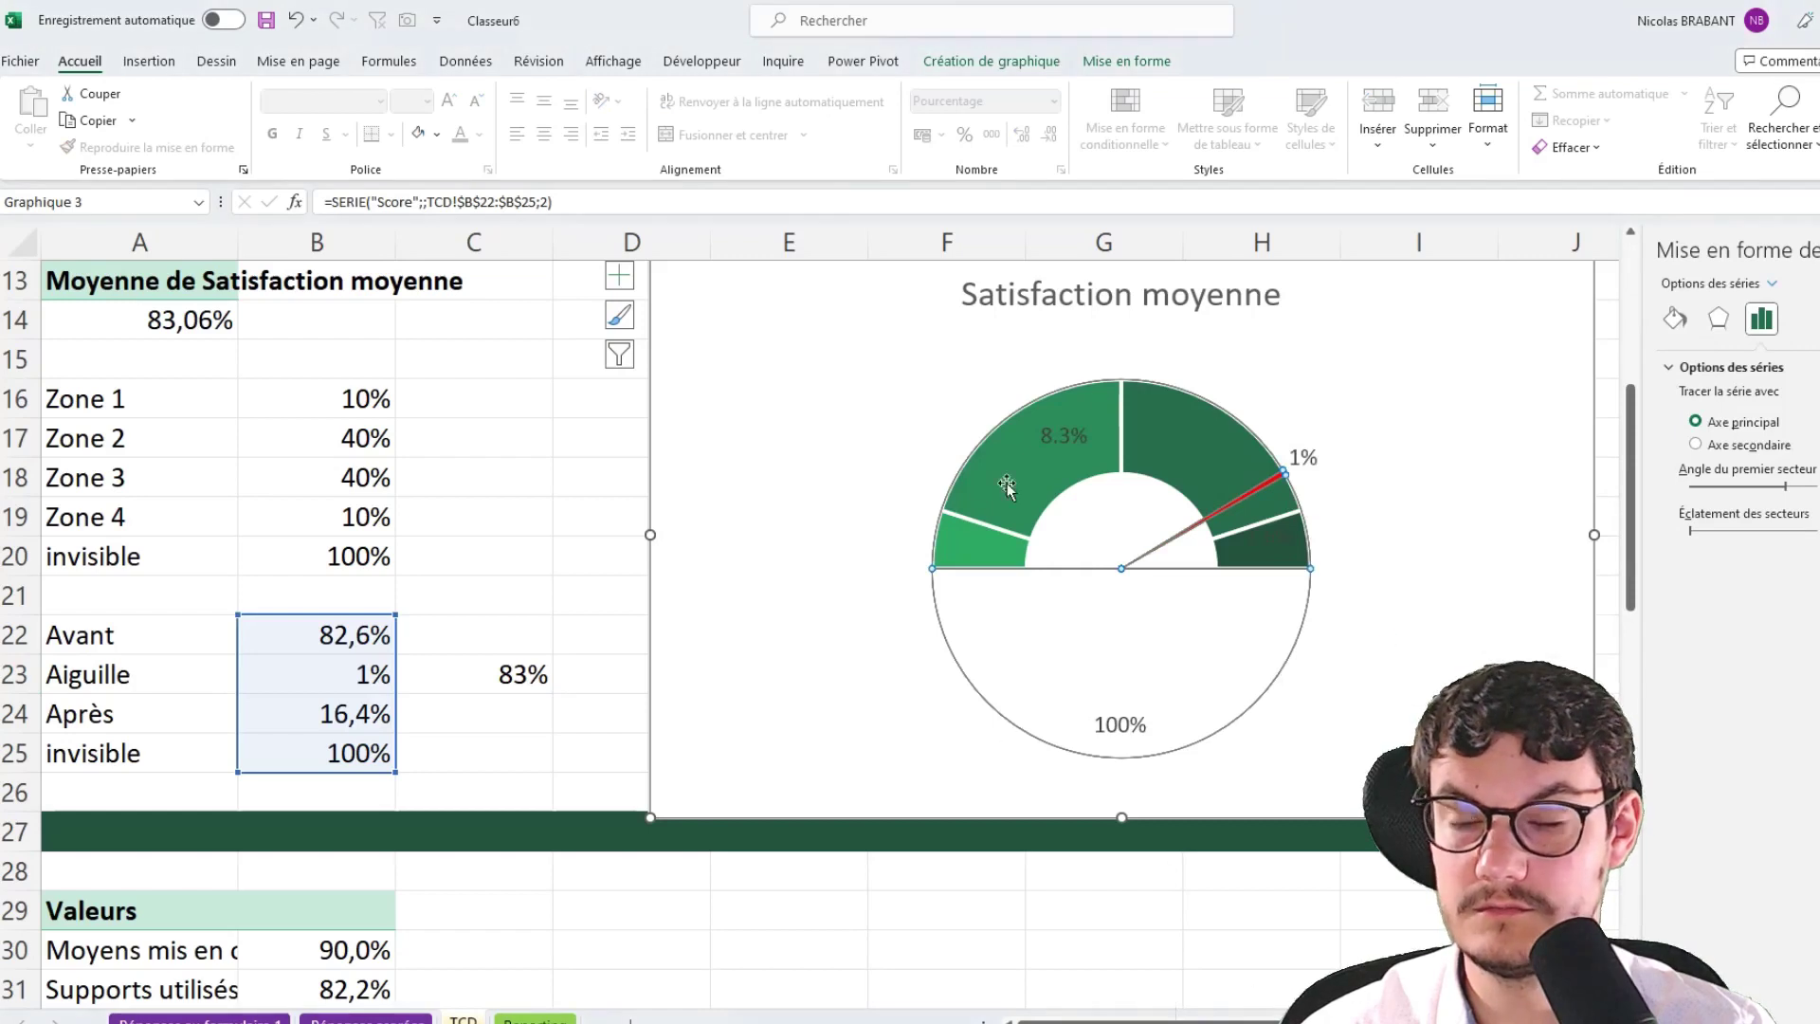
pyautogui.click(1301, 466)
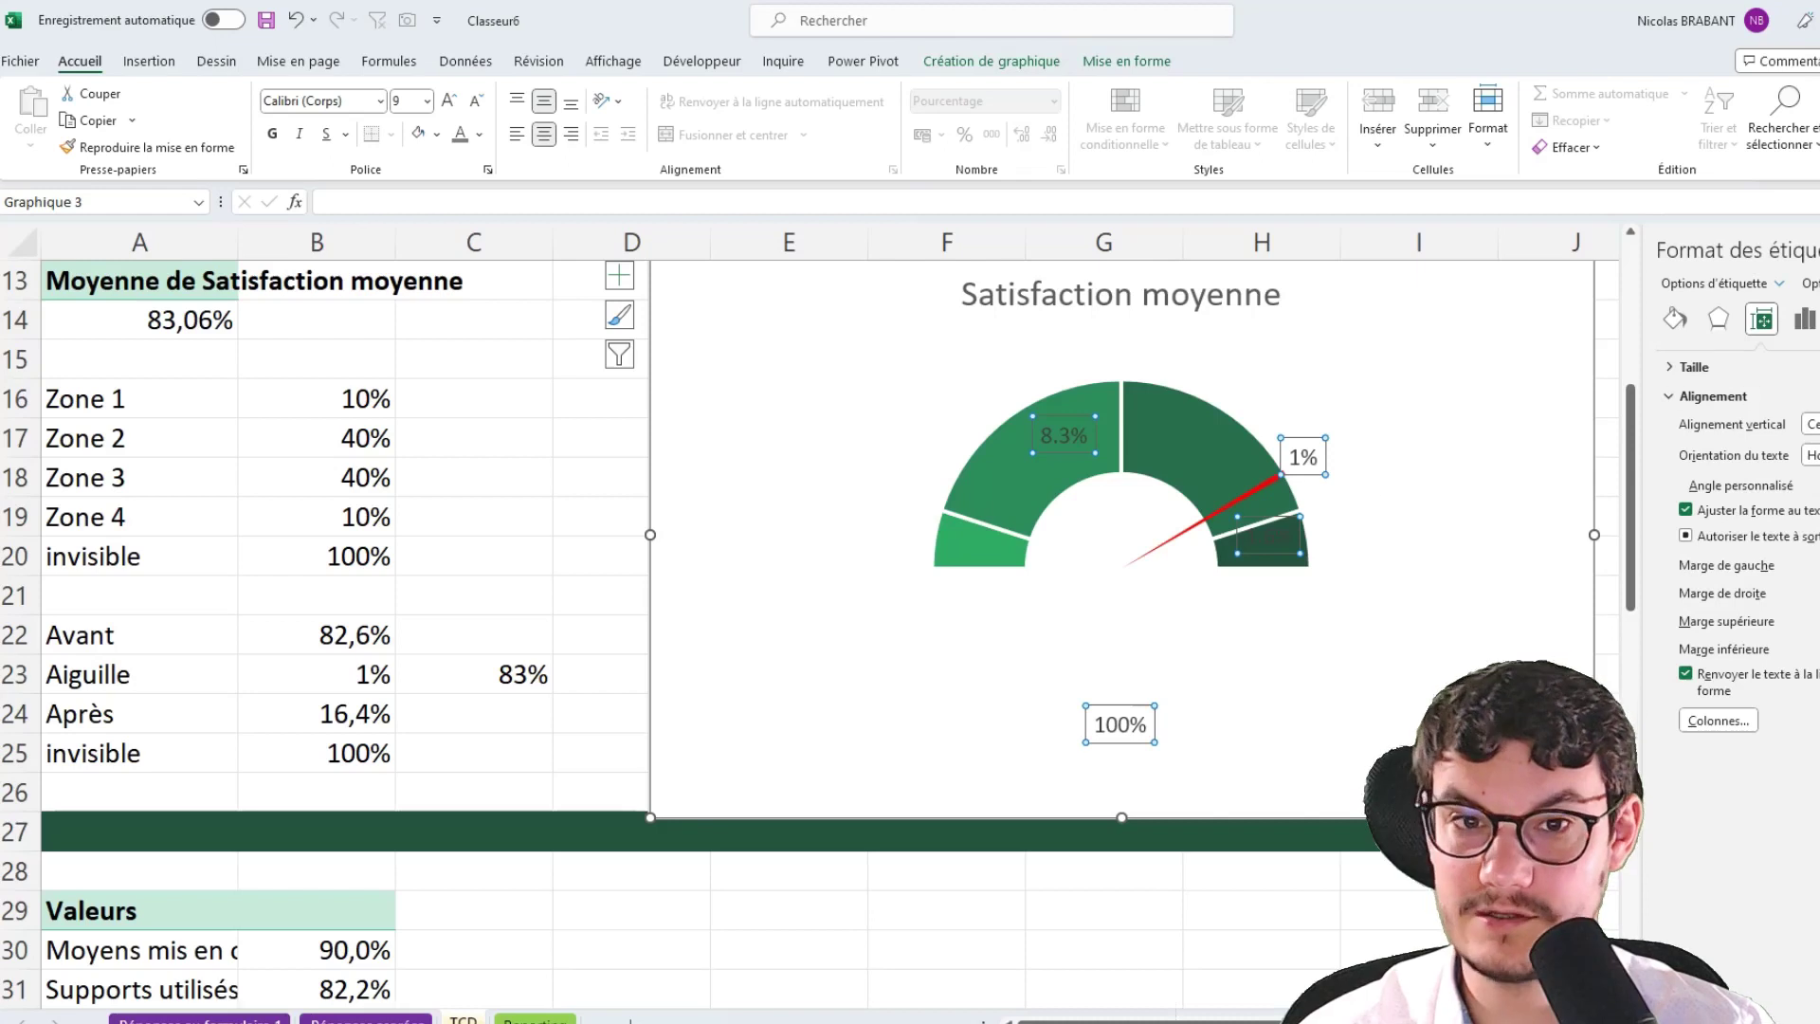
pyautogui.click(1815, 320)
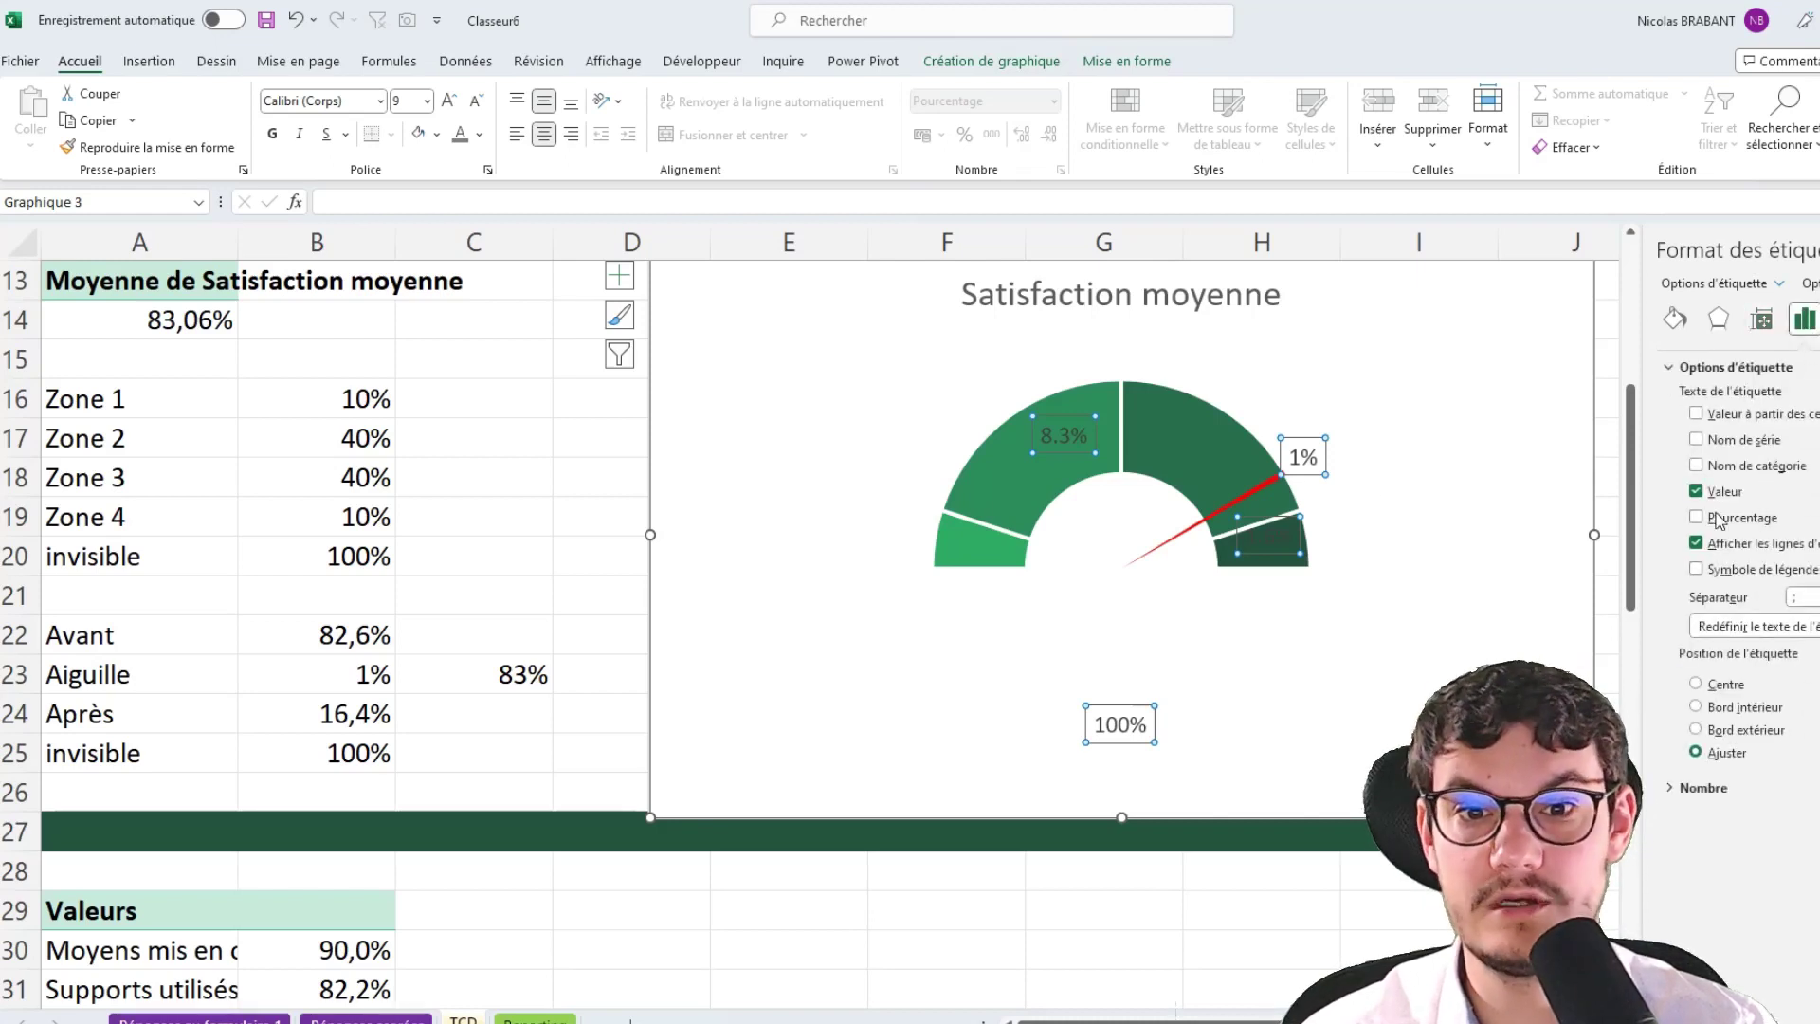
pyautogui.click(1697, 415)
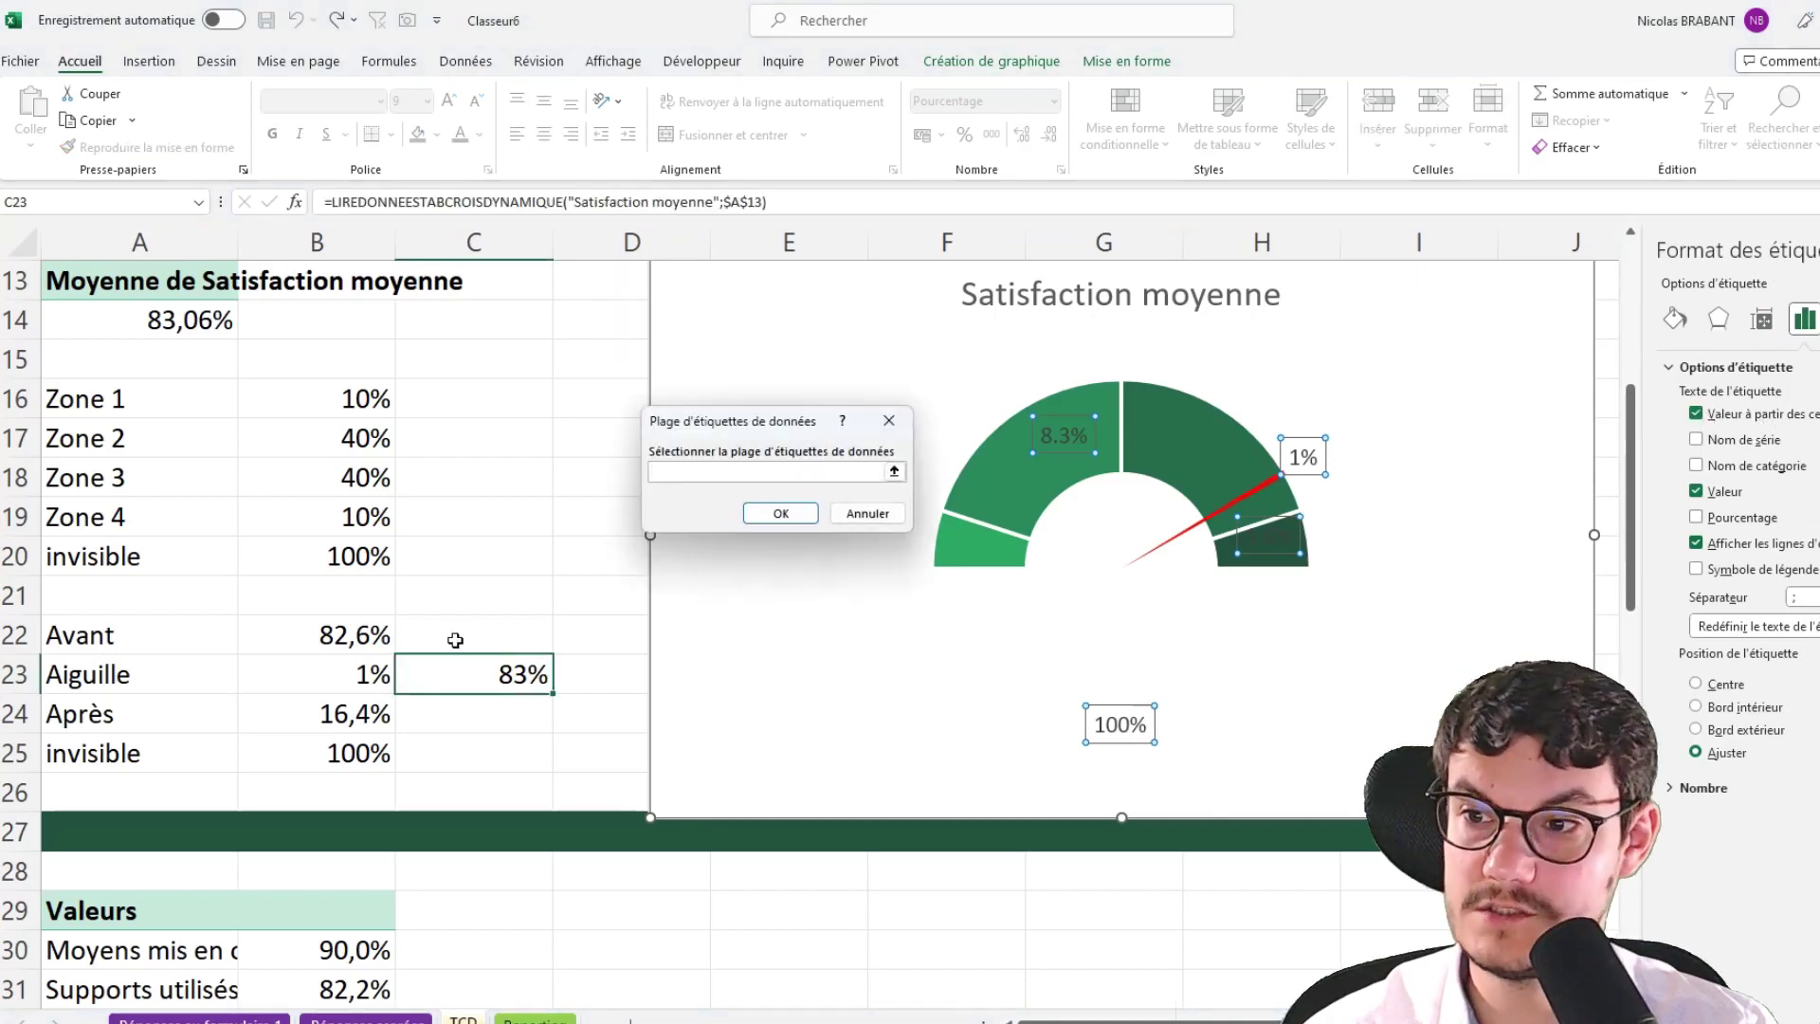
pyautogui.moveTo(455, 640); pyautogui.dragTo(473, 746)
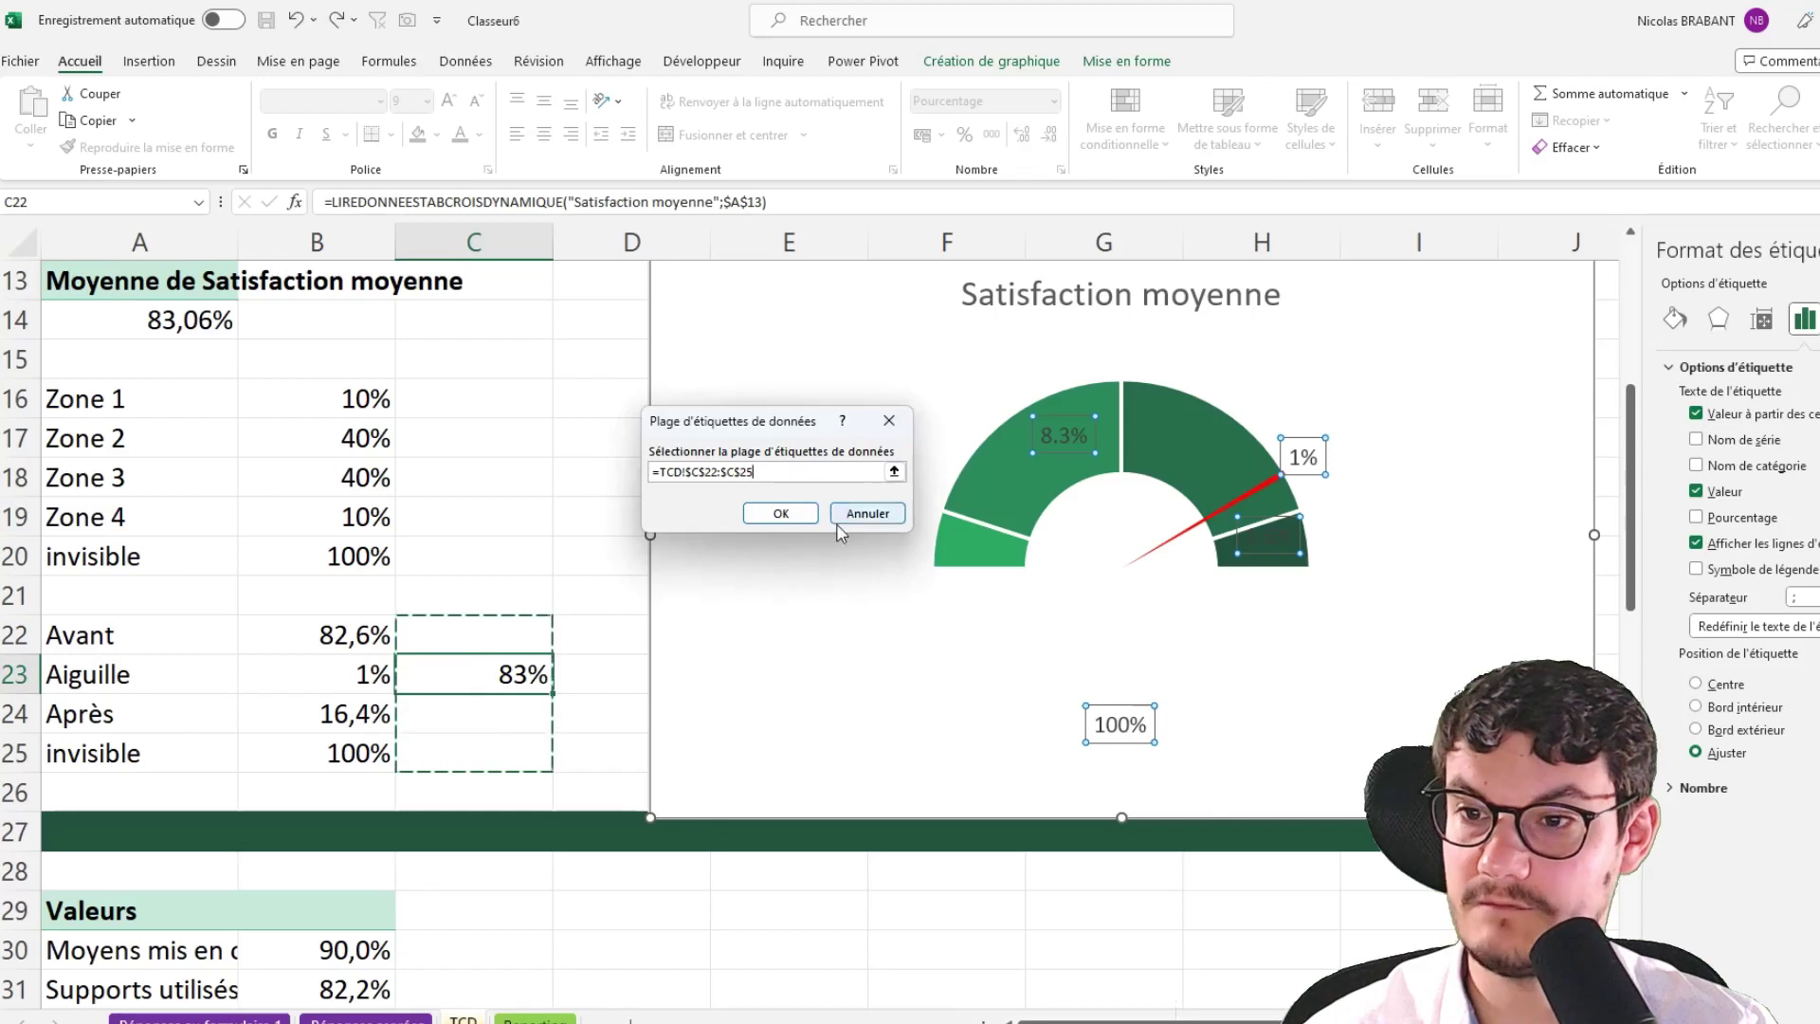
pyautogui.click(804, 517)
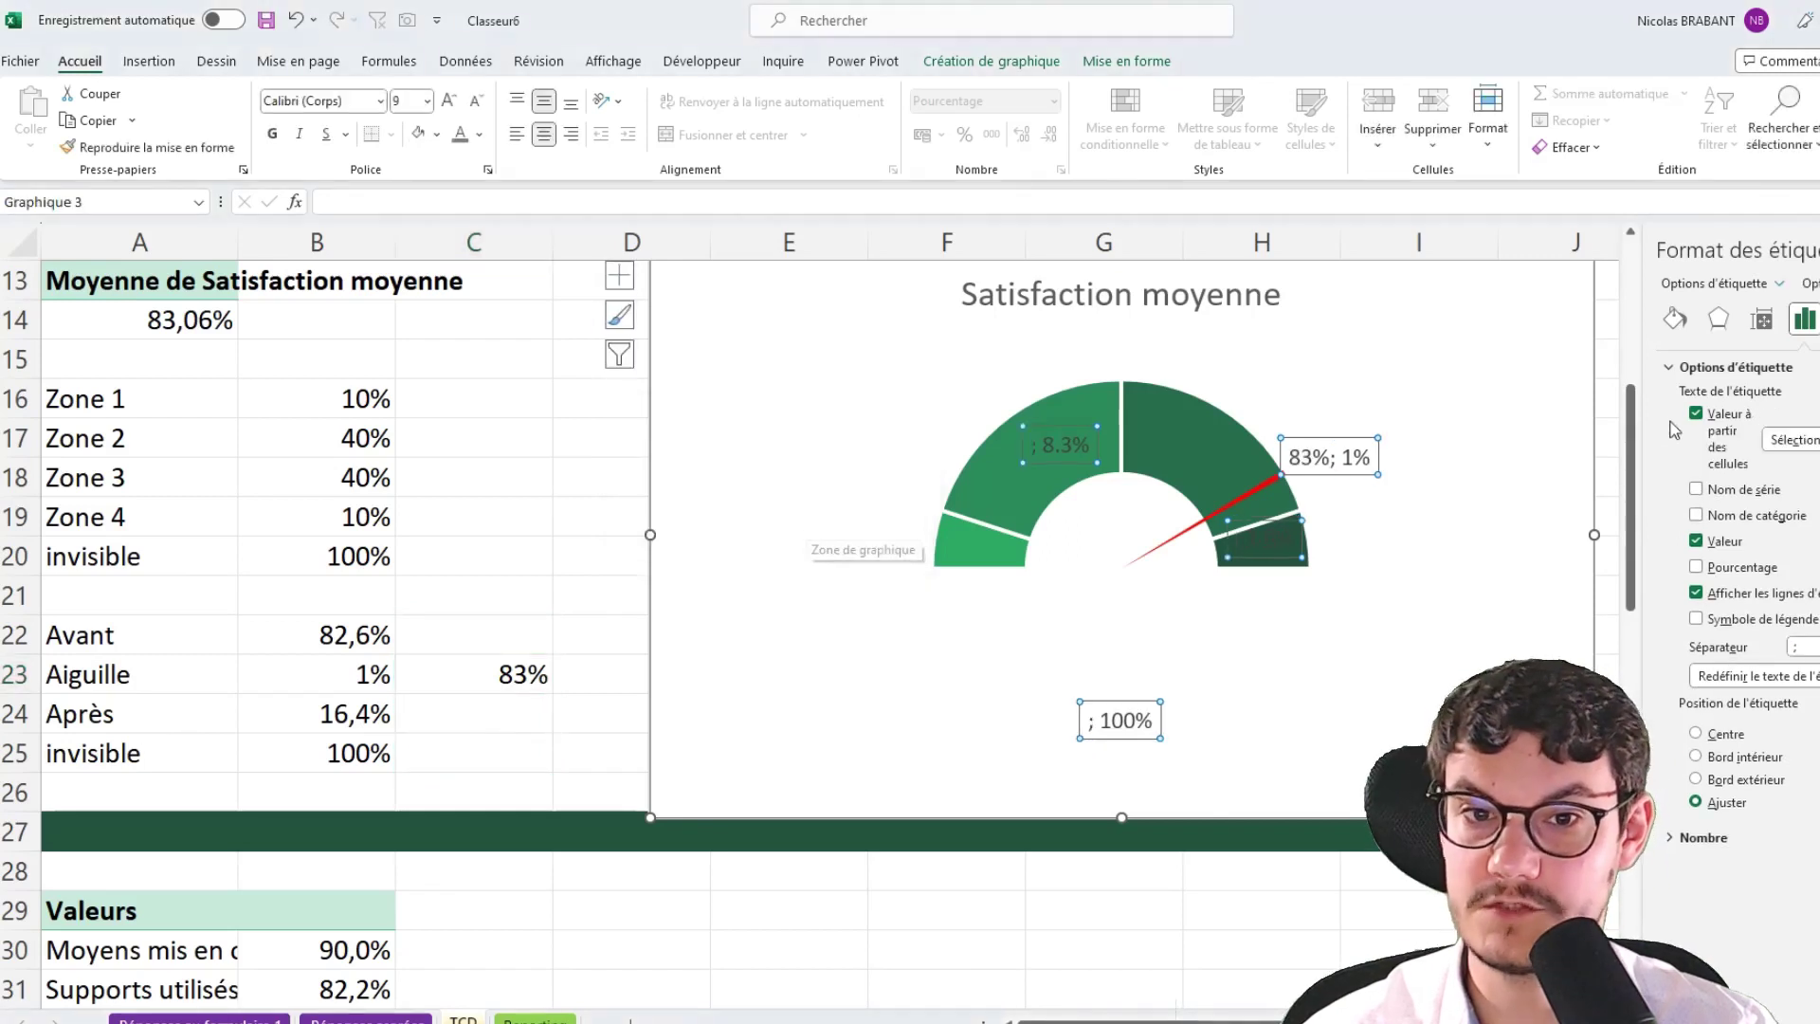
pyautogui.click(1709, 550)
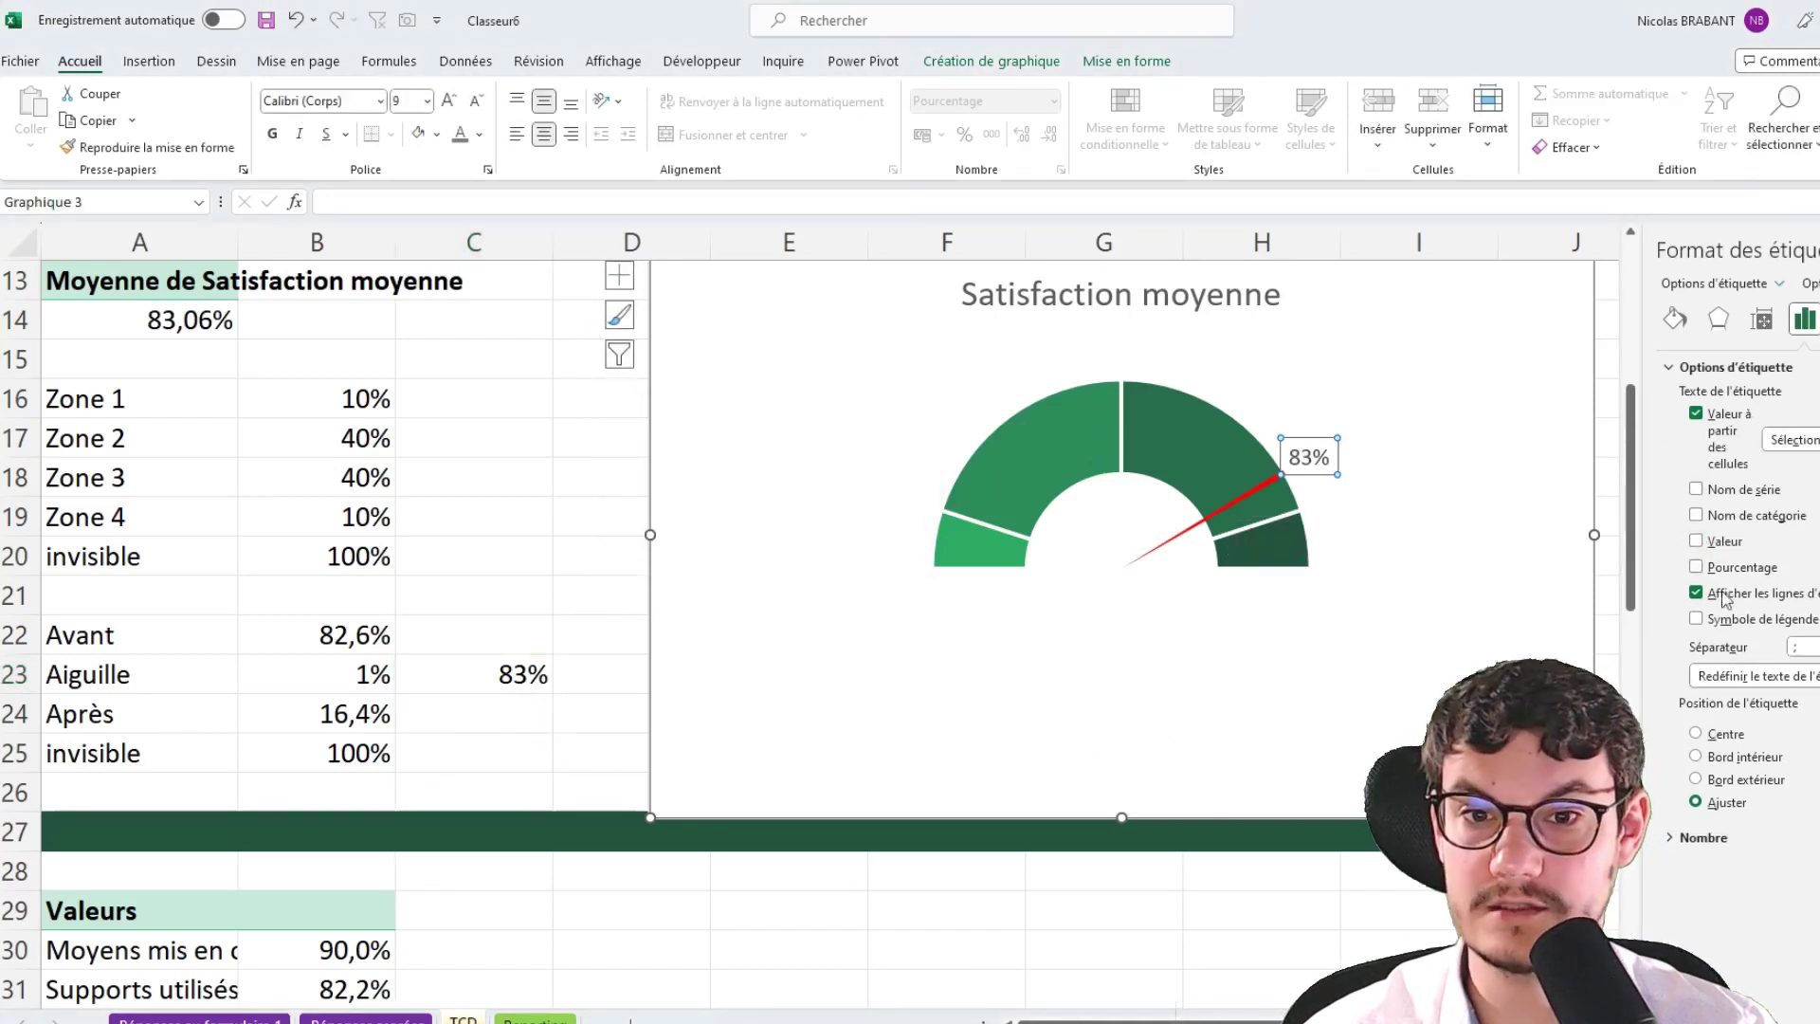
pyautogui.click(1616, 454)
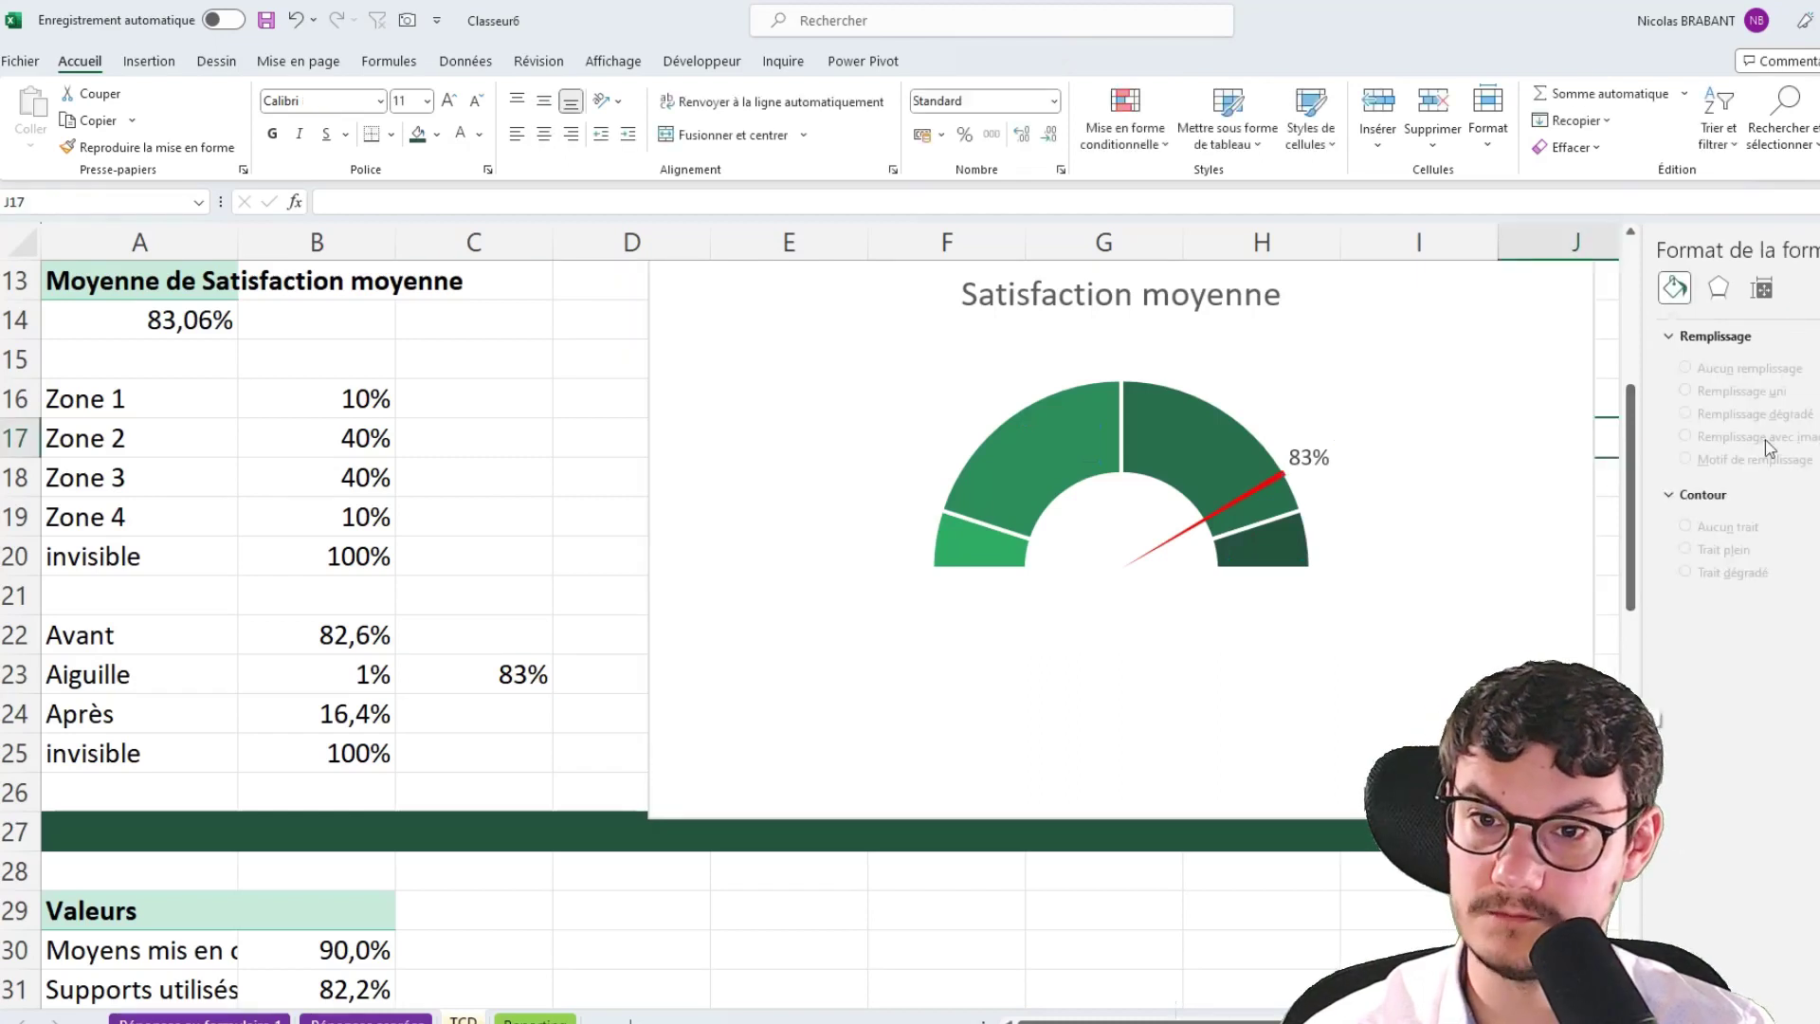
# Compare with the finished dashboard, then remove the gauge chart from the TCD sheet
pyautogui.click(515, 512)
pyautogui.scroll(2, 524, 504)
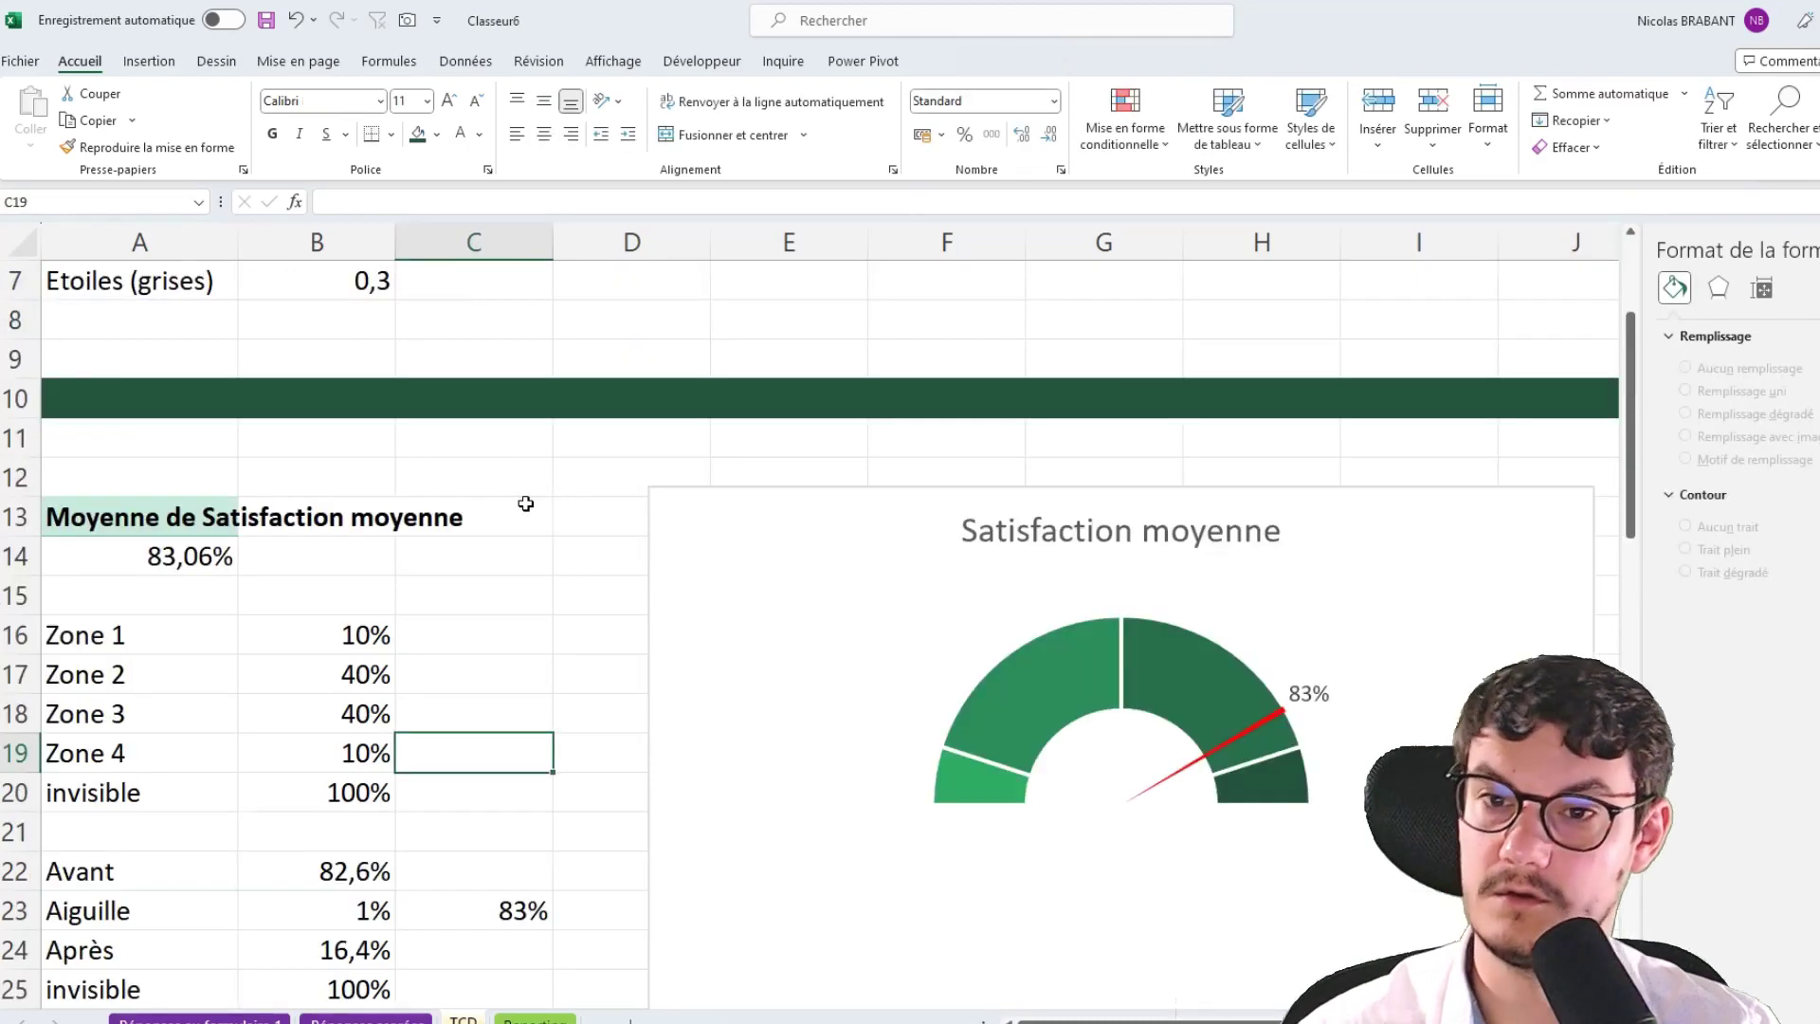
pyautogui.scroll(-2, 525, 504)
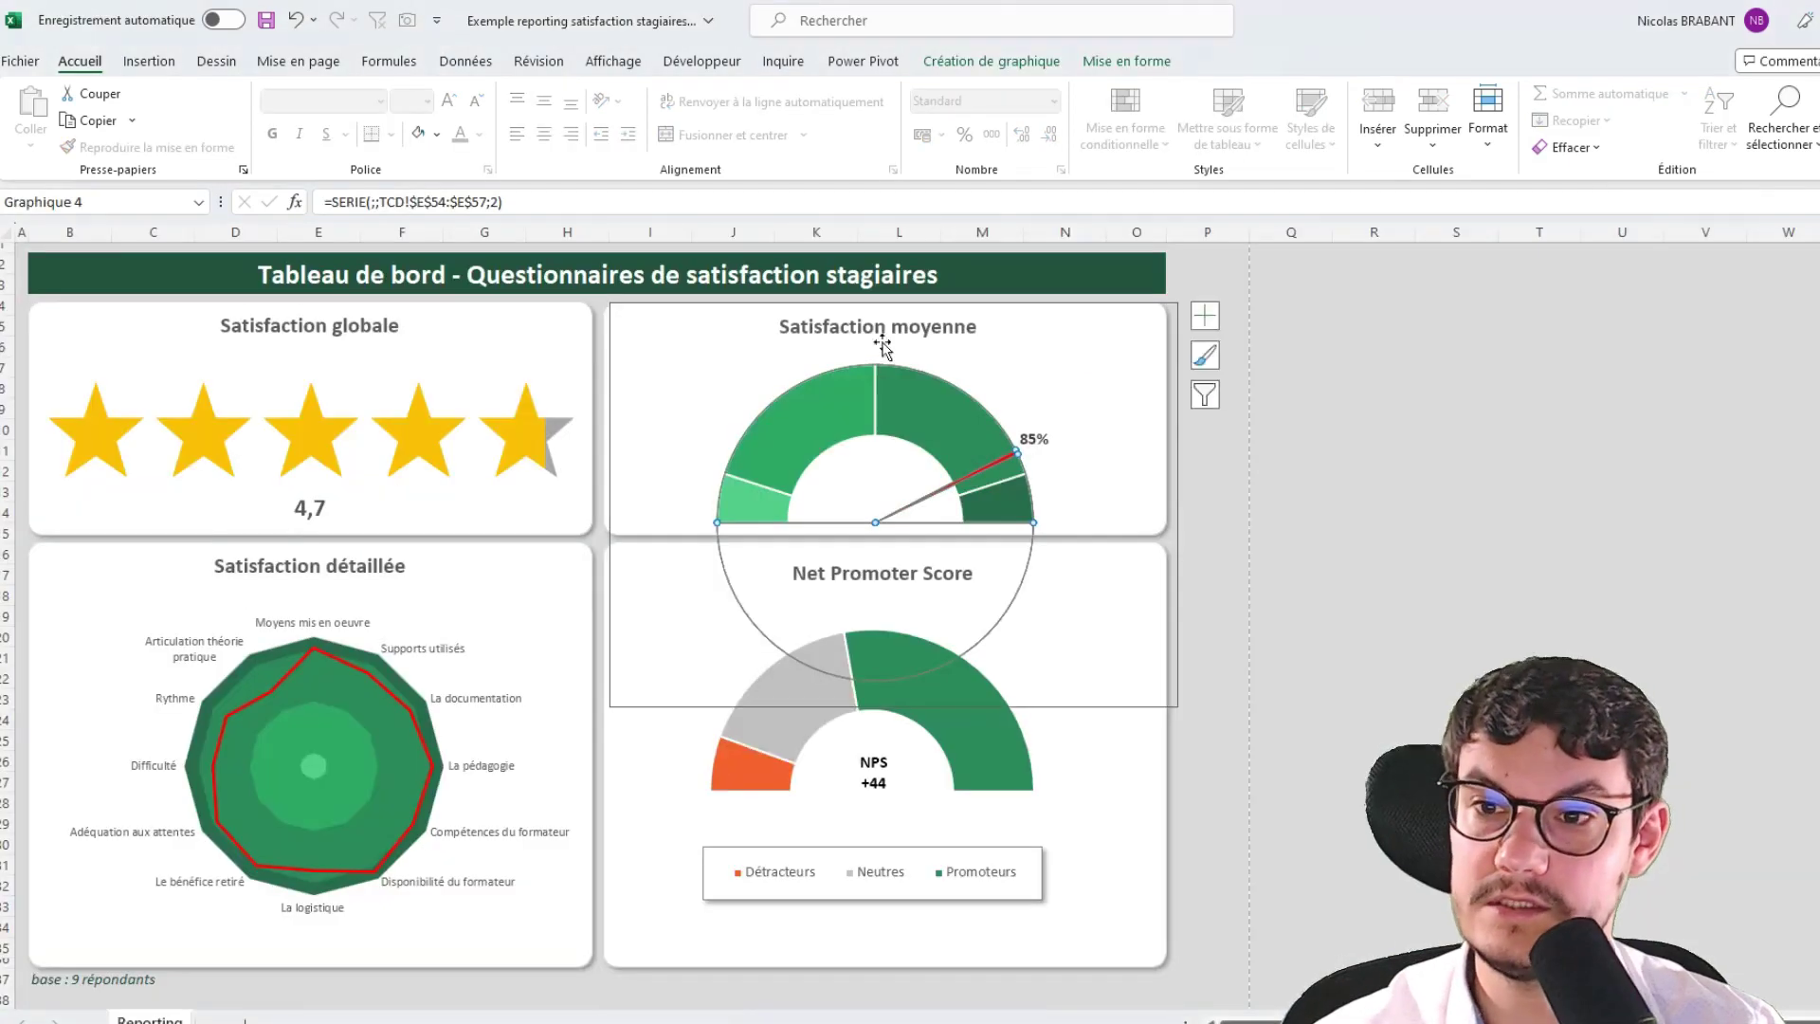
pyautogui.click(1337, 409)
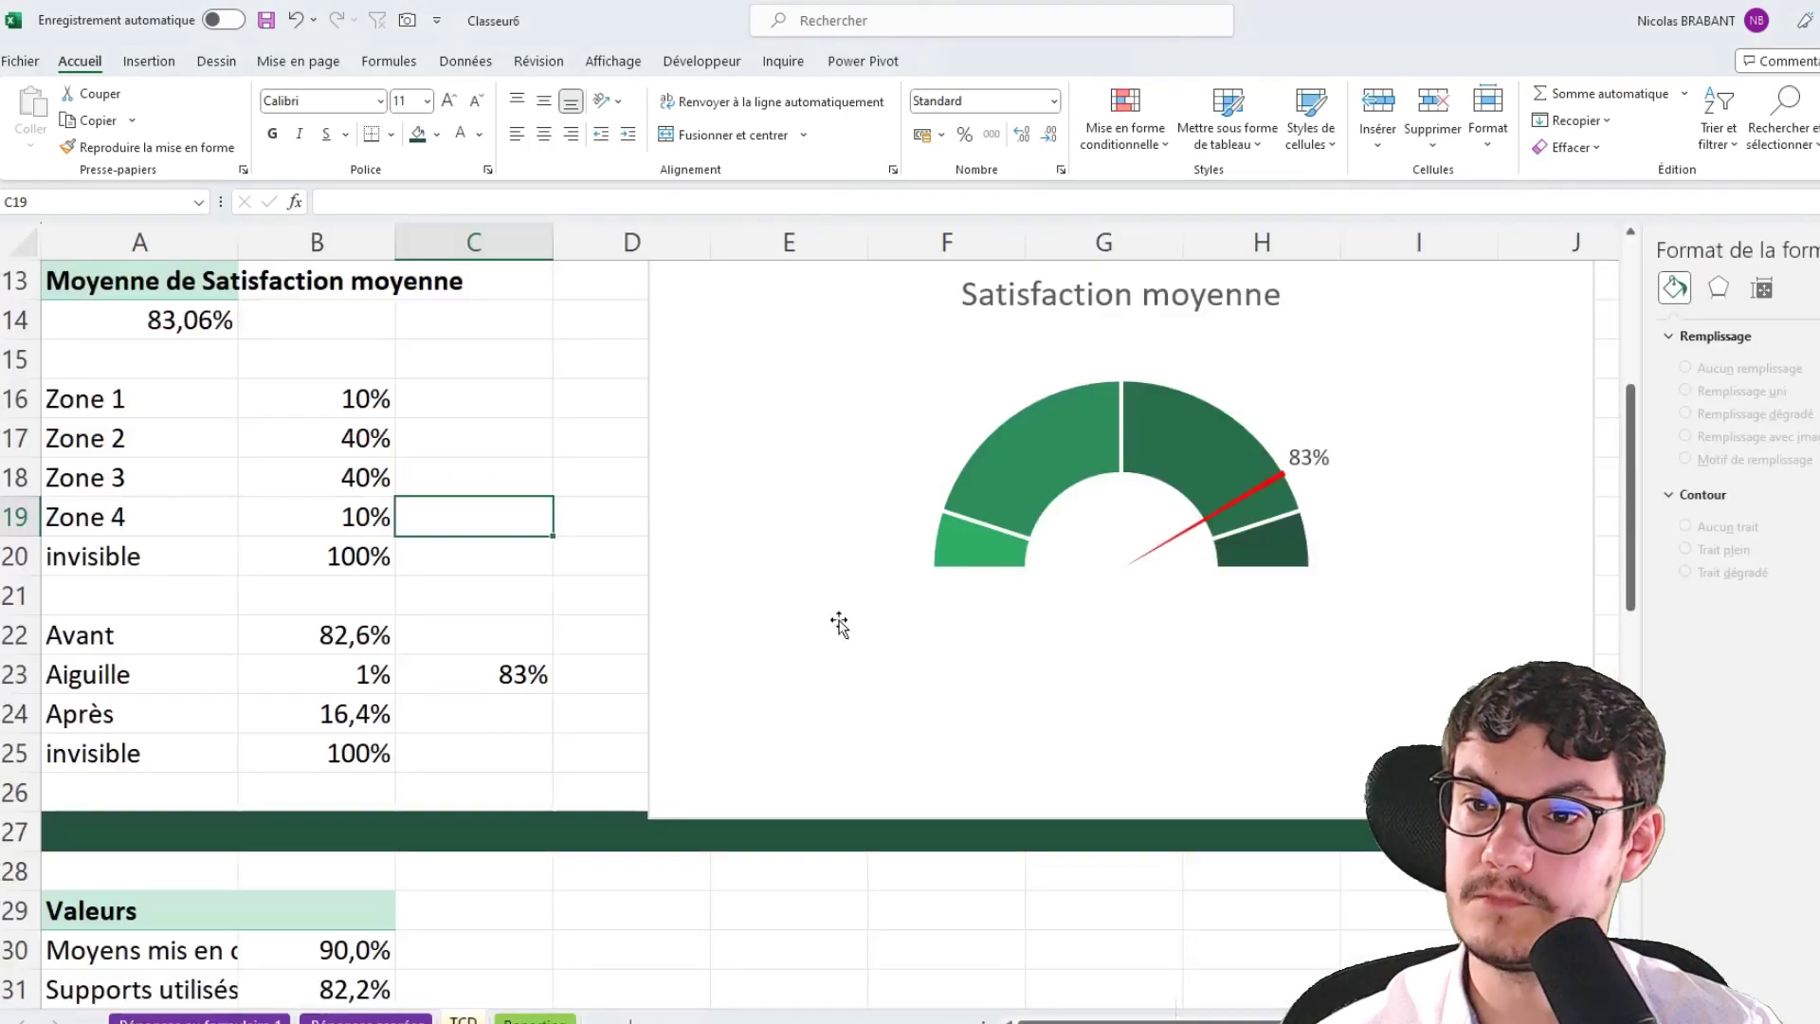
pyautogui.click(841, 735)
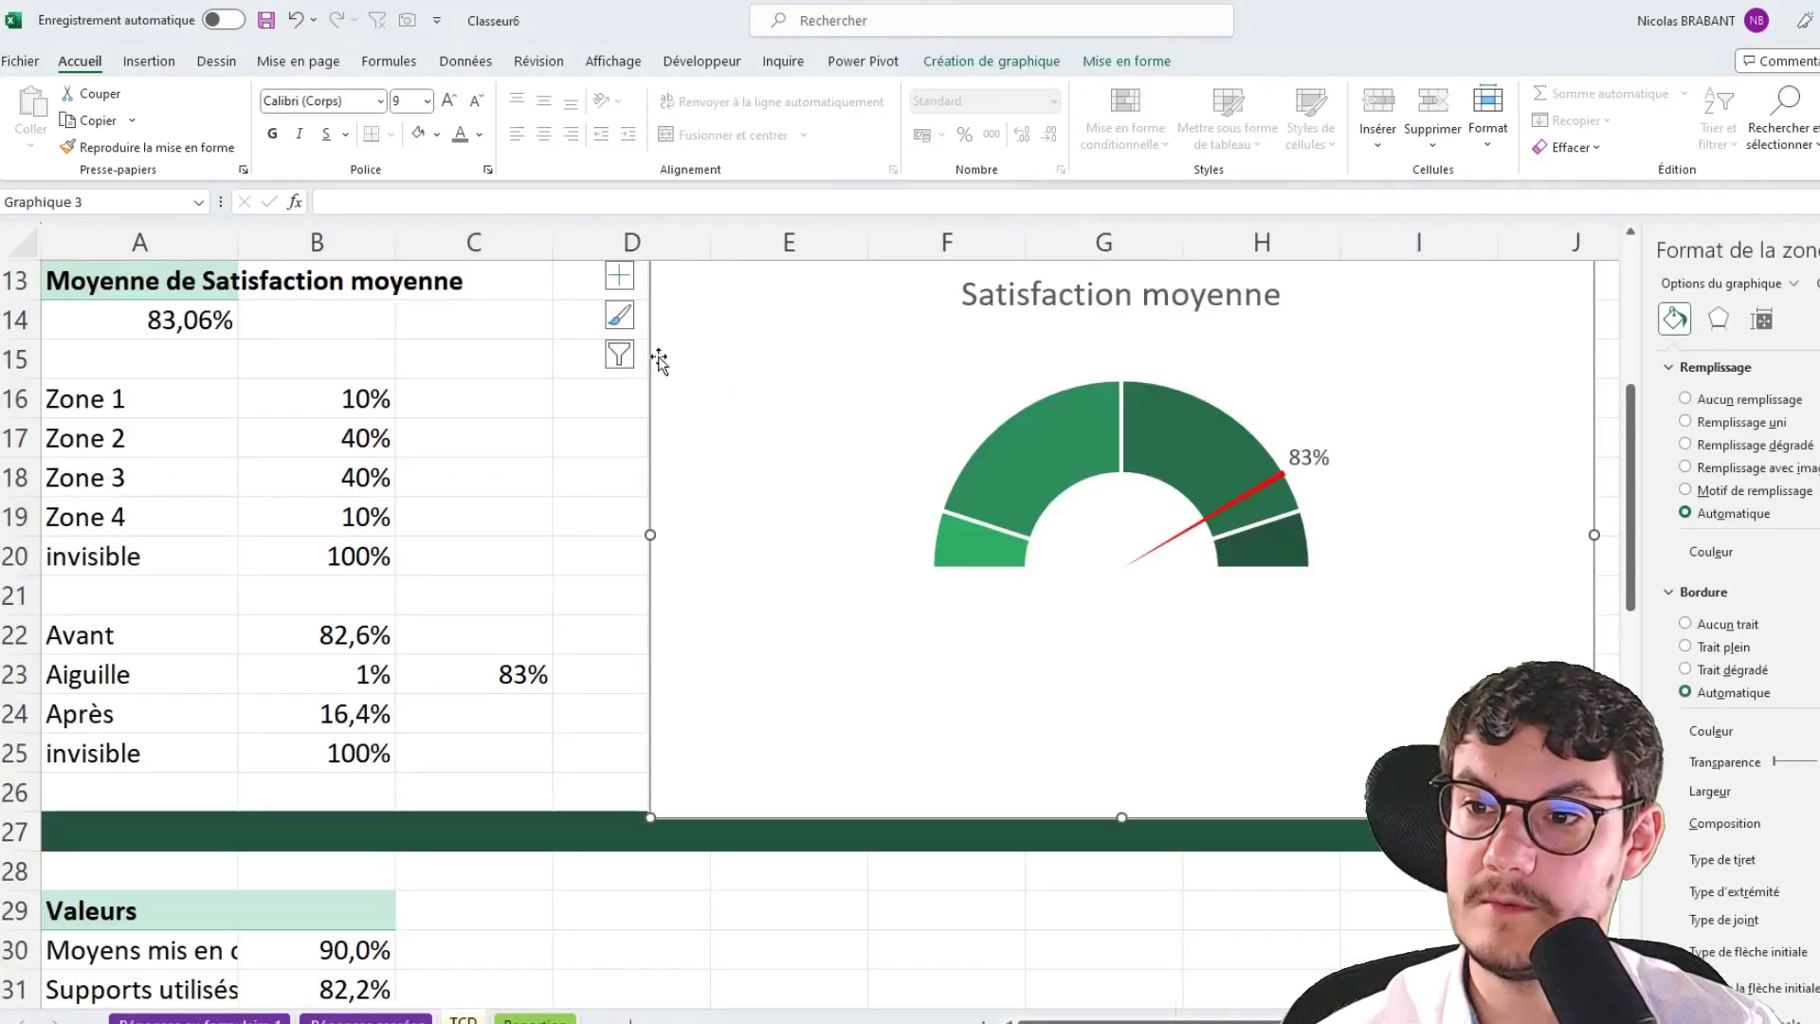
pyautogui.click(1129, 707)
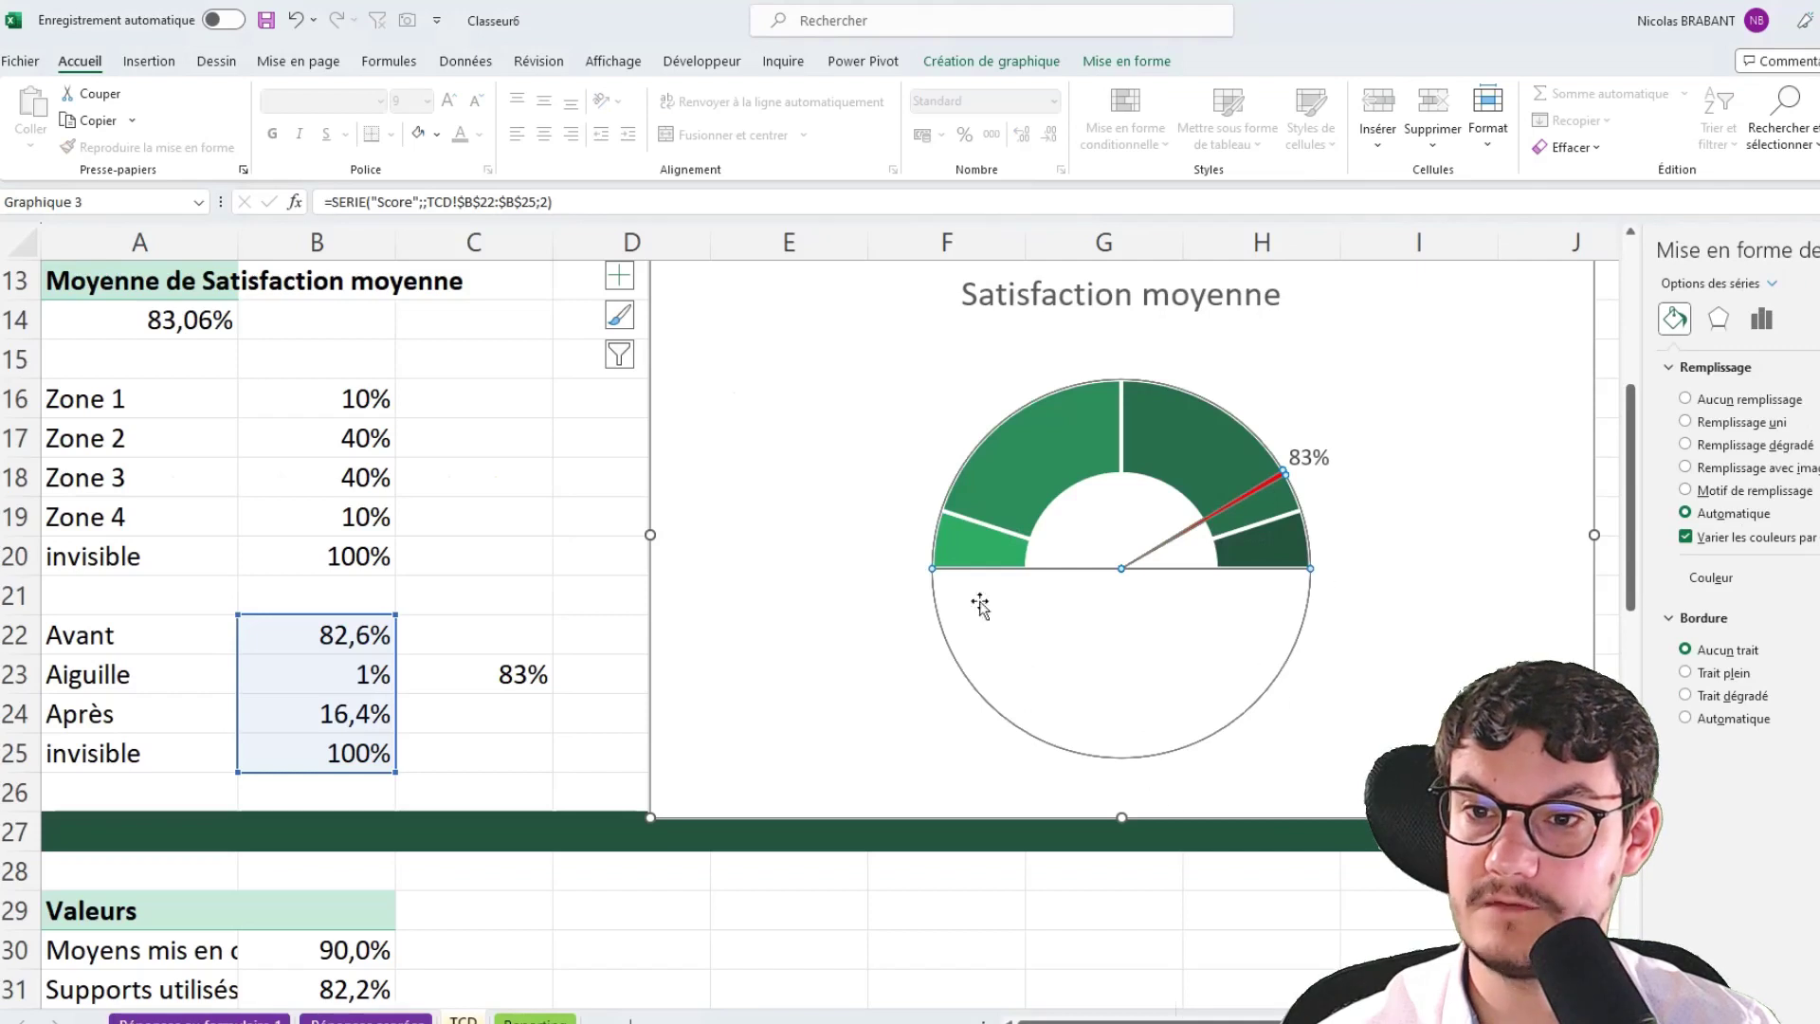
pyautogui.click(729, 424)
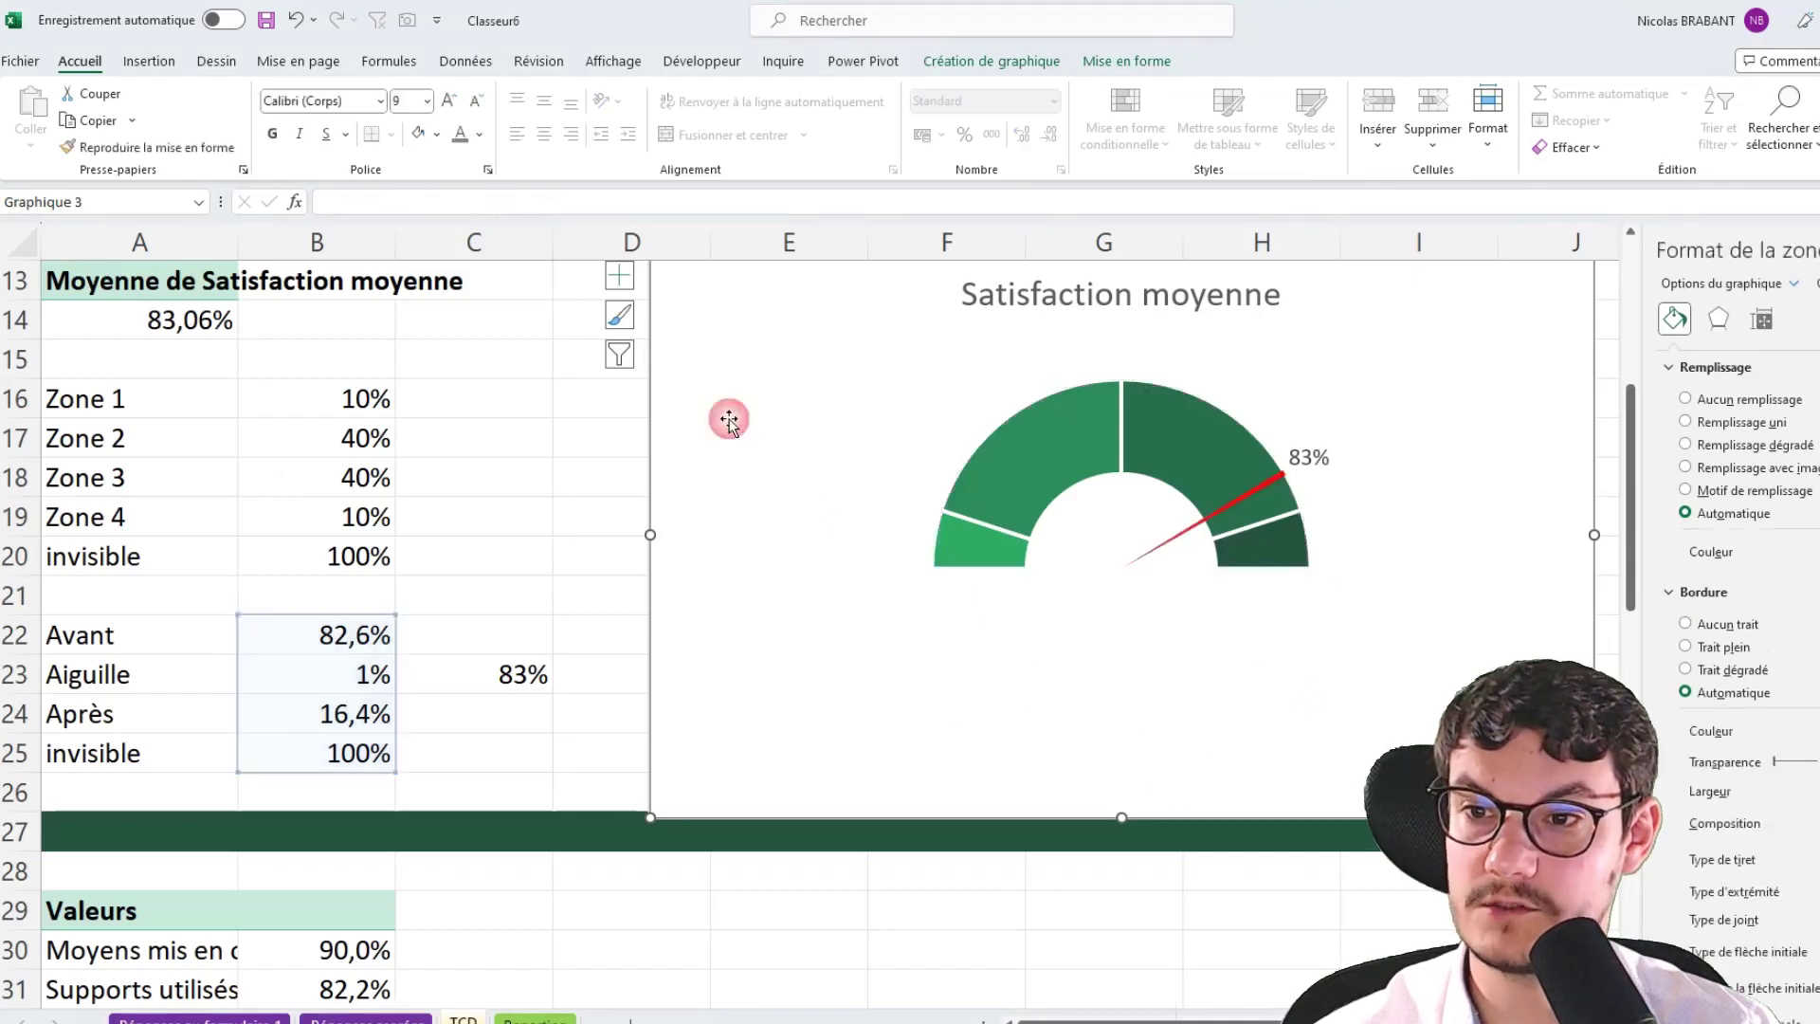
pyautogui.press('Delete')
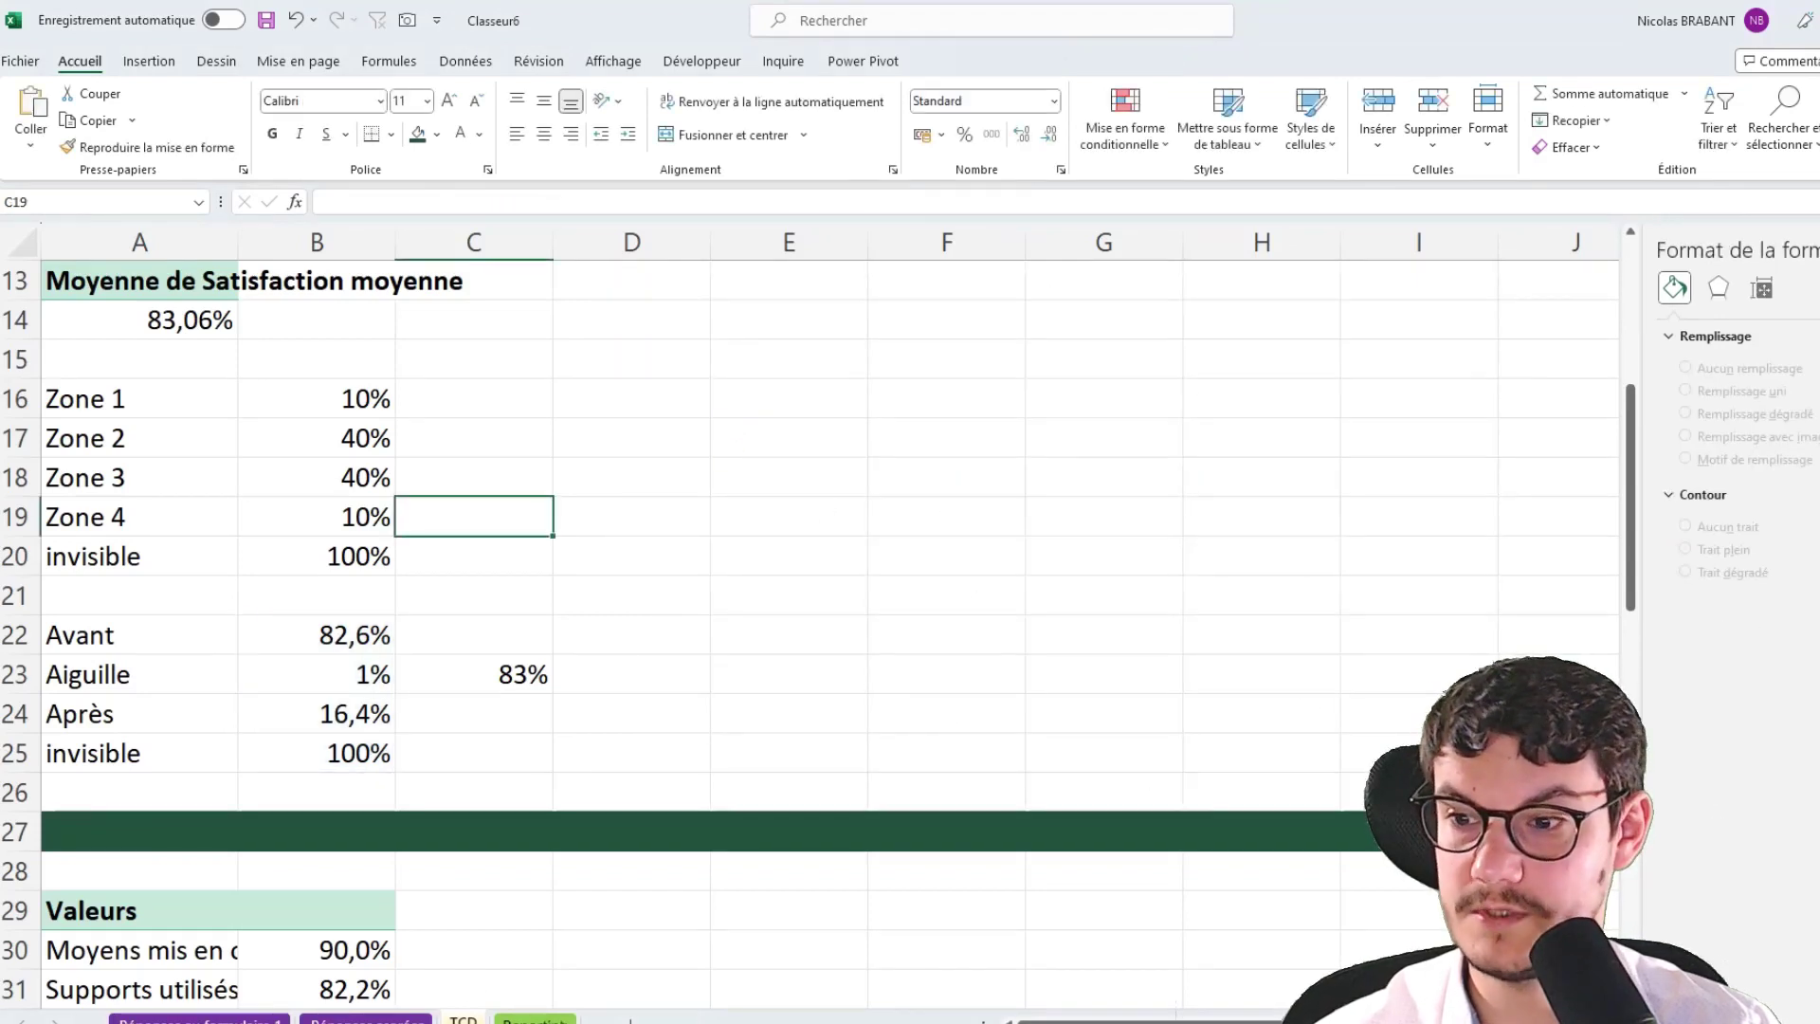
pyautogui.hotkey('ctrl', 'pagedown')
# Narrow column G and paste the gauge chart at H5 beside the star rating
pyautogui.click(749, 384)
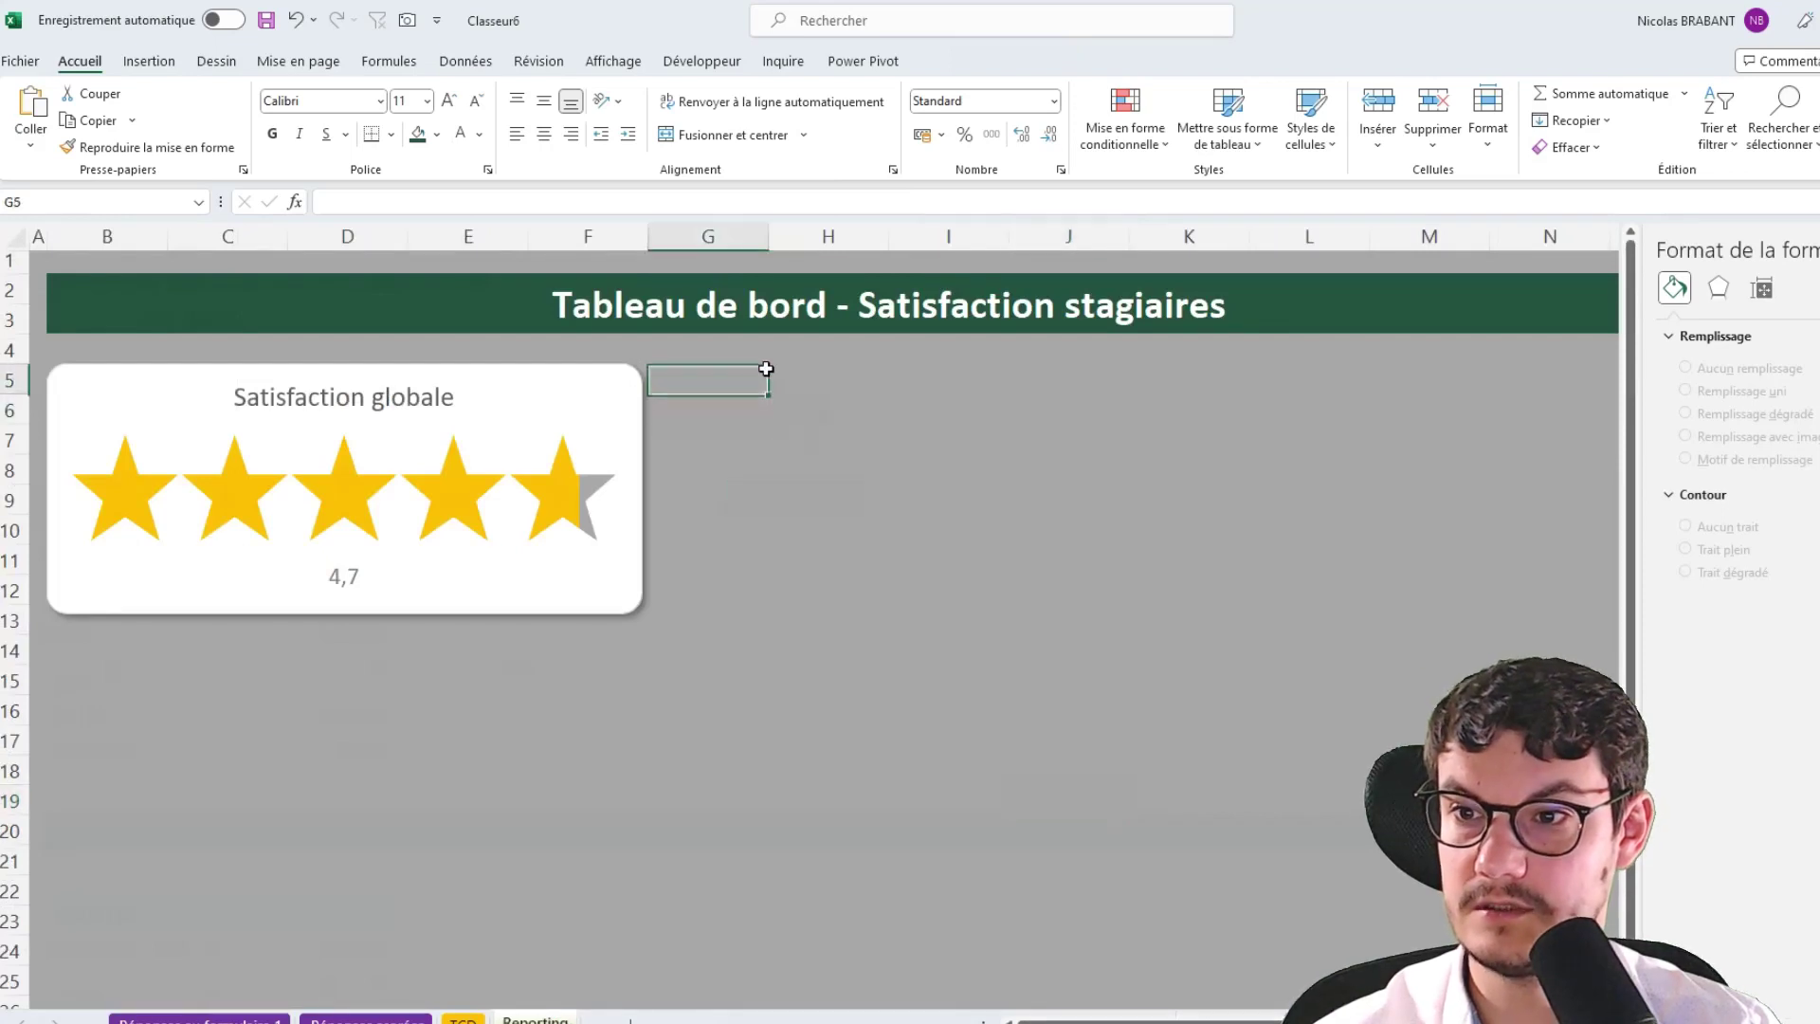
pyautogui.moveTo(768, 233); pyautogui.dragTo(681, 231)
pyautogui.click(724, 375)
pyautogui.hotkey('ctrl', 'v')
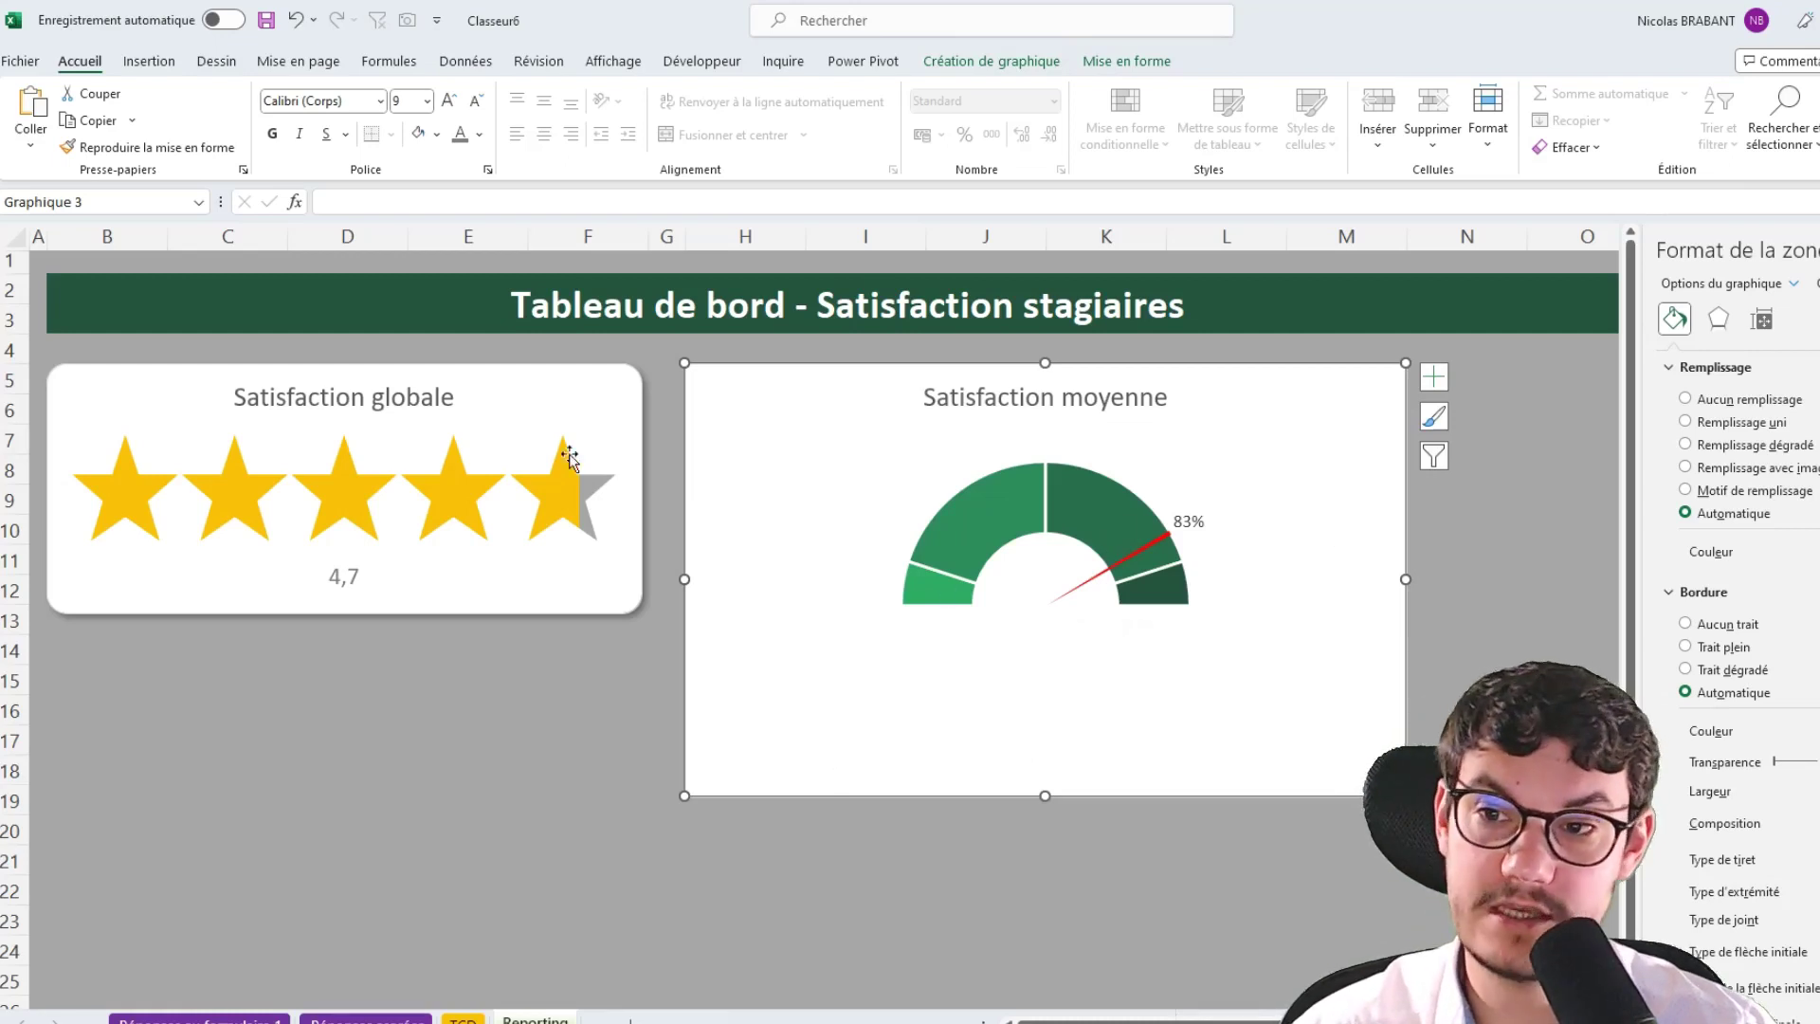
# Increase the star rating chart's height to 4,5 cm
pyautogui.click(561, 388)
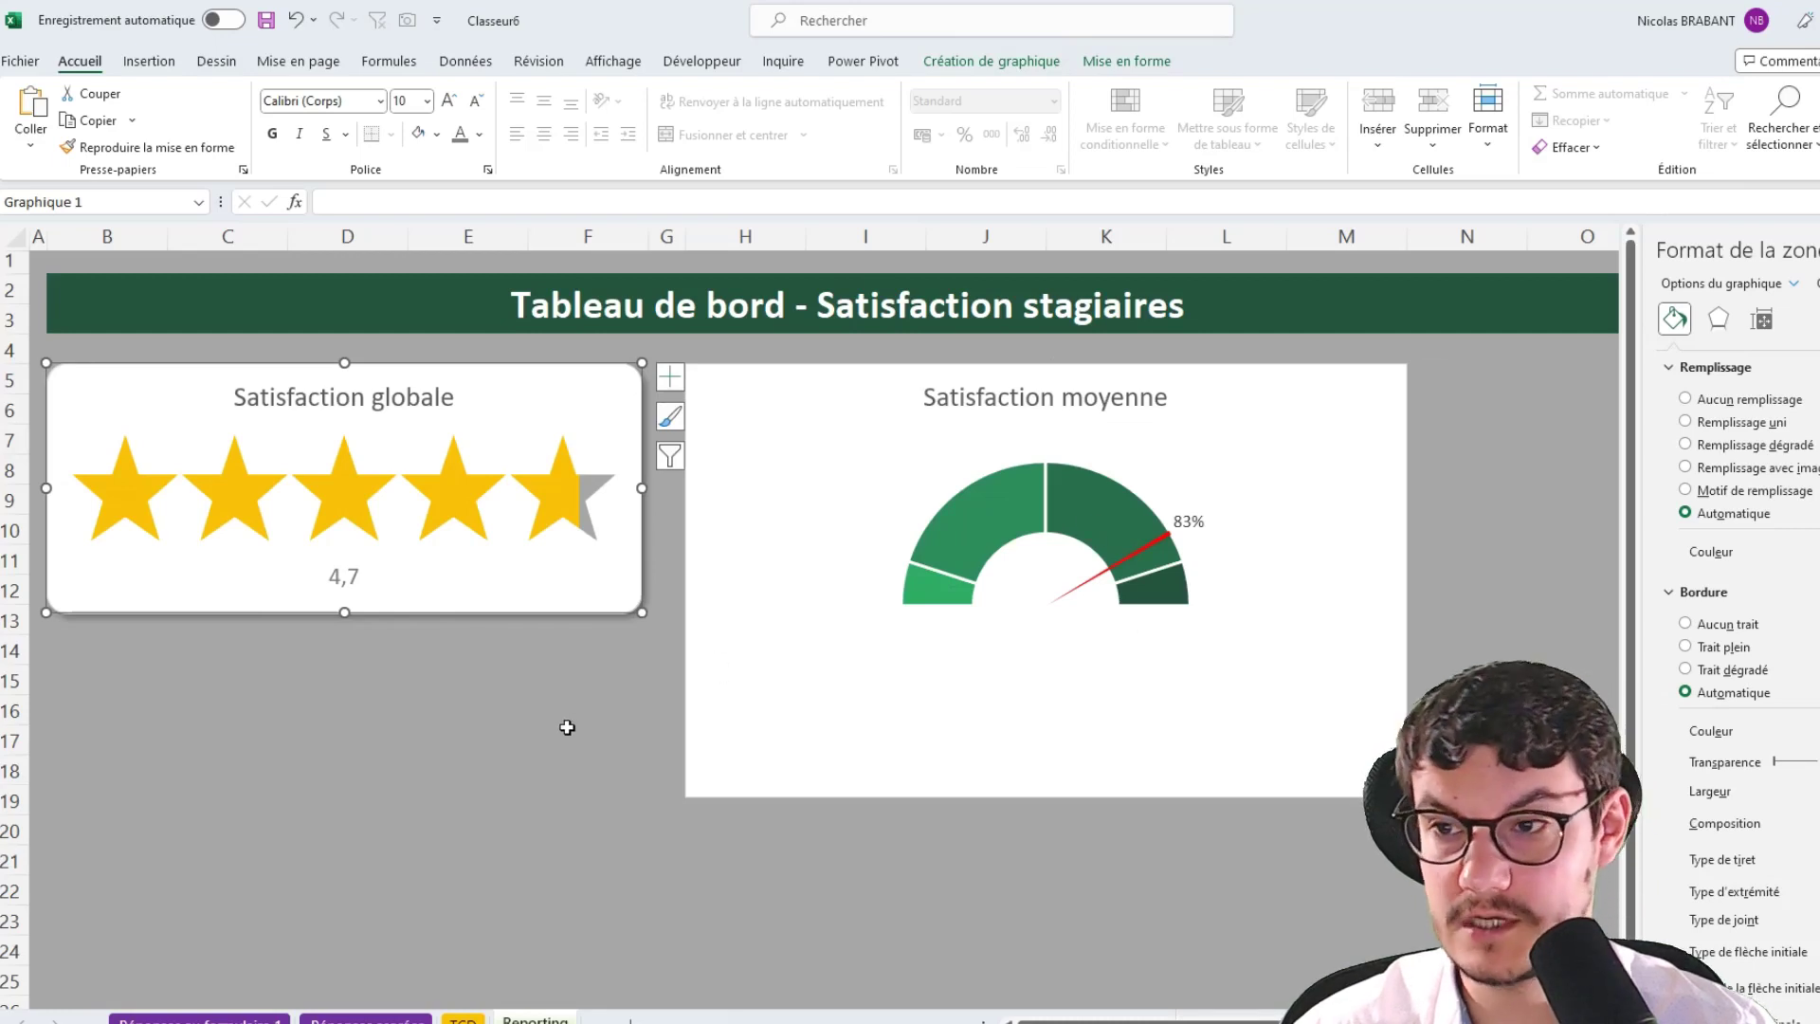
pyautogui.click(1112, 63)
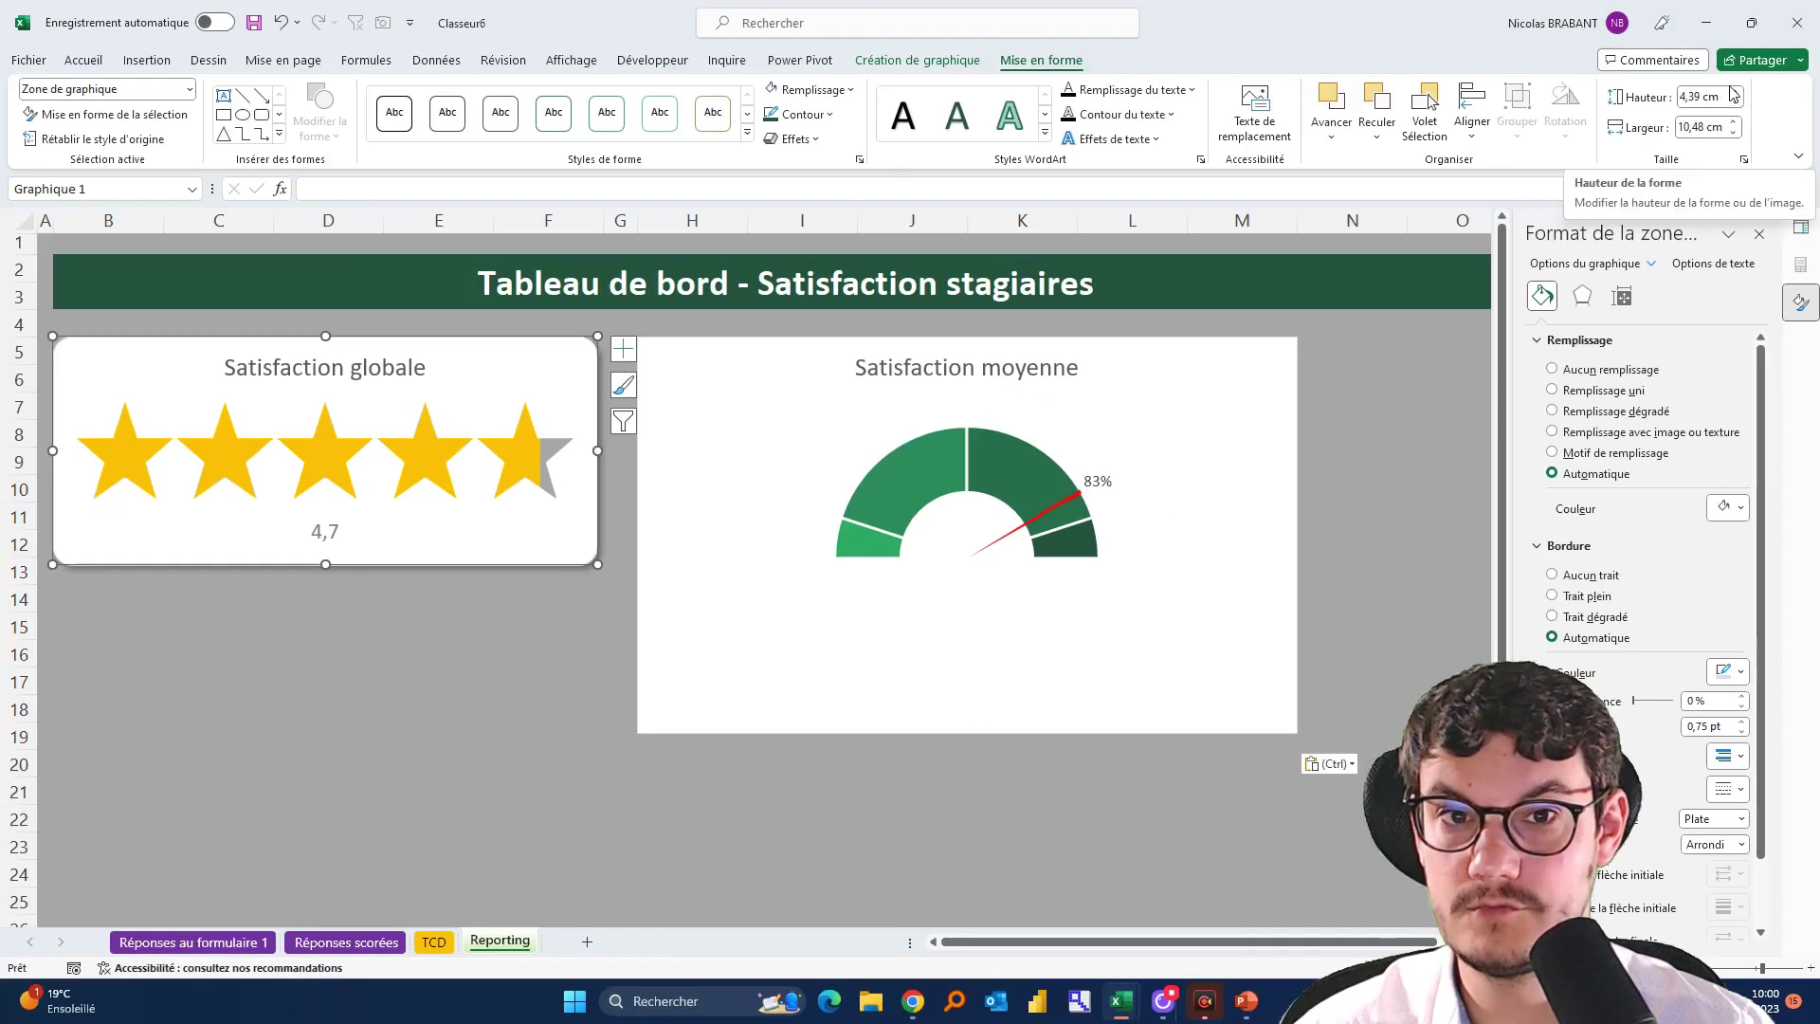
pyautogui.click(1735, 91)
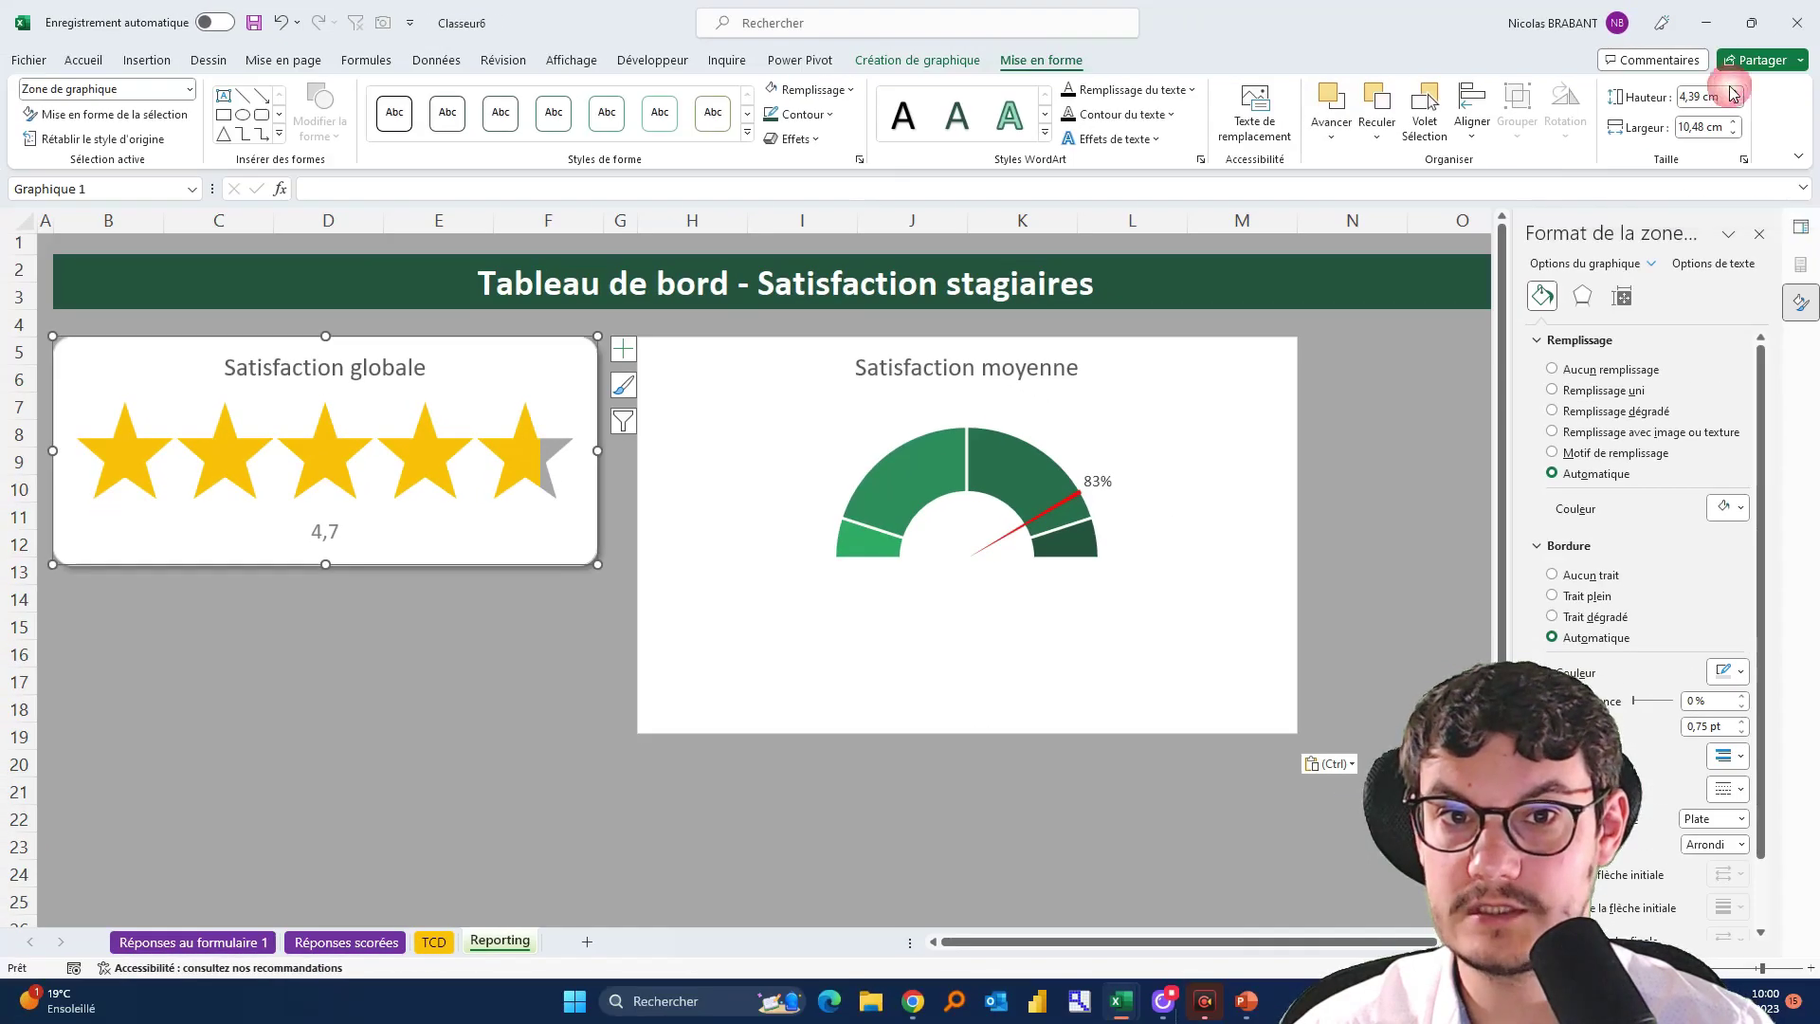
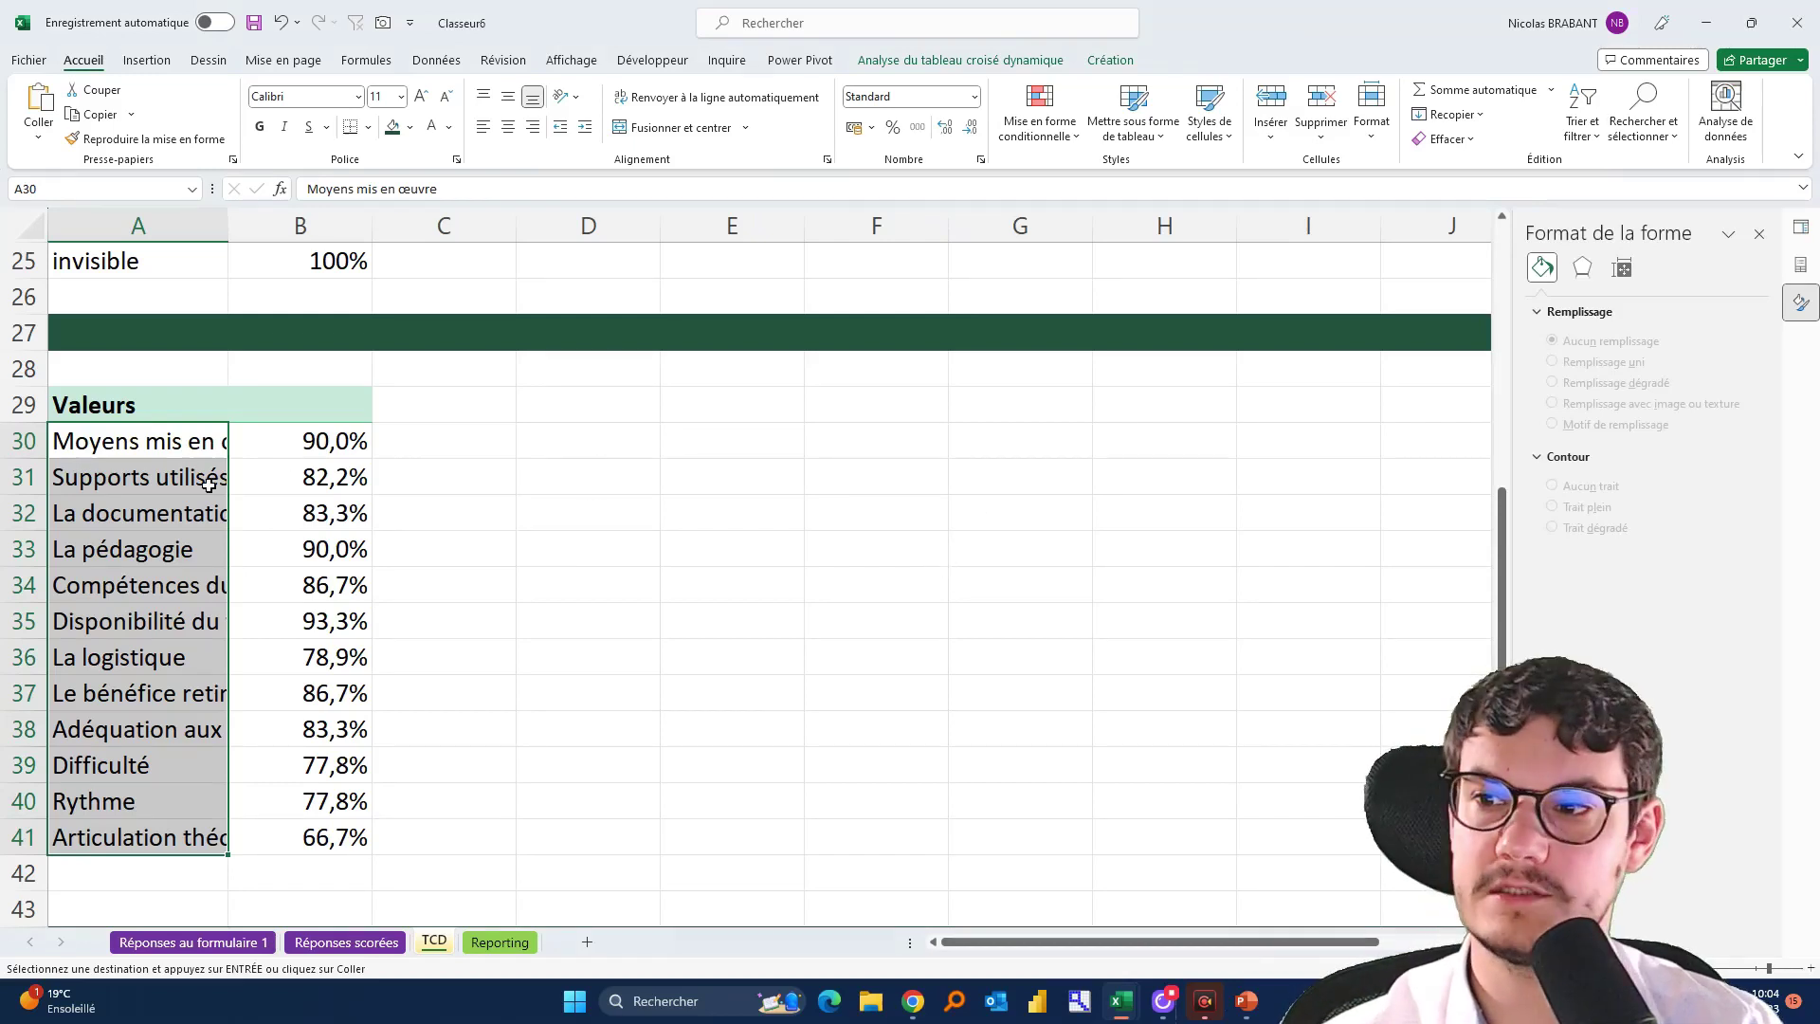
# Link D30 to the first criterion name with =A30 and fill it down to D41
pyautogui.moveTo(153, 443); pyautogui.dragTo(357, 837)
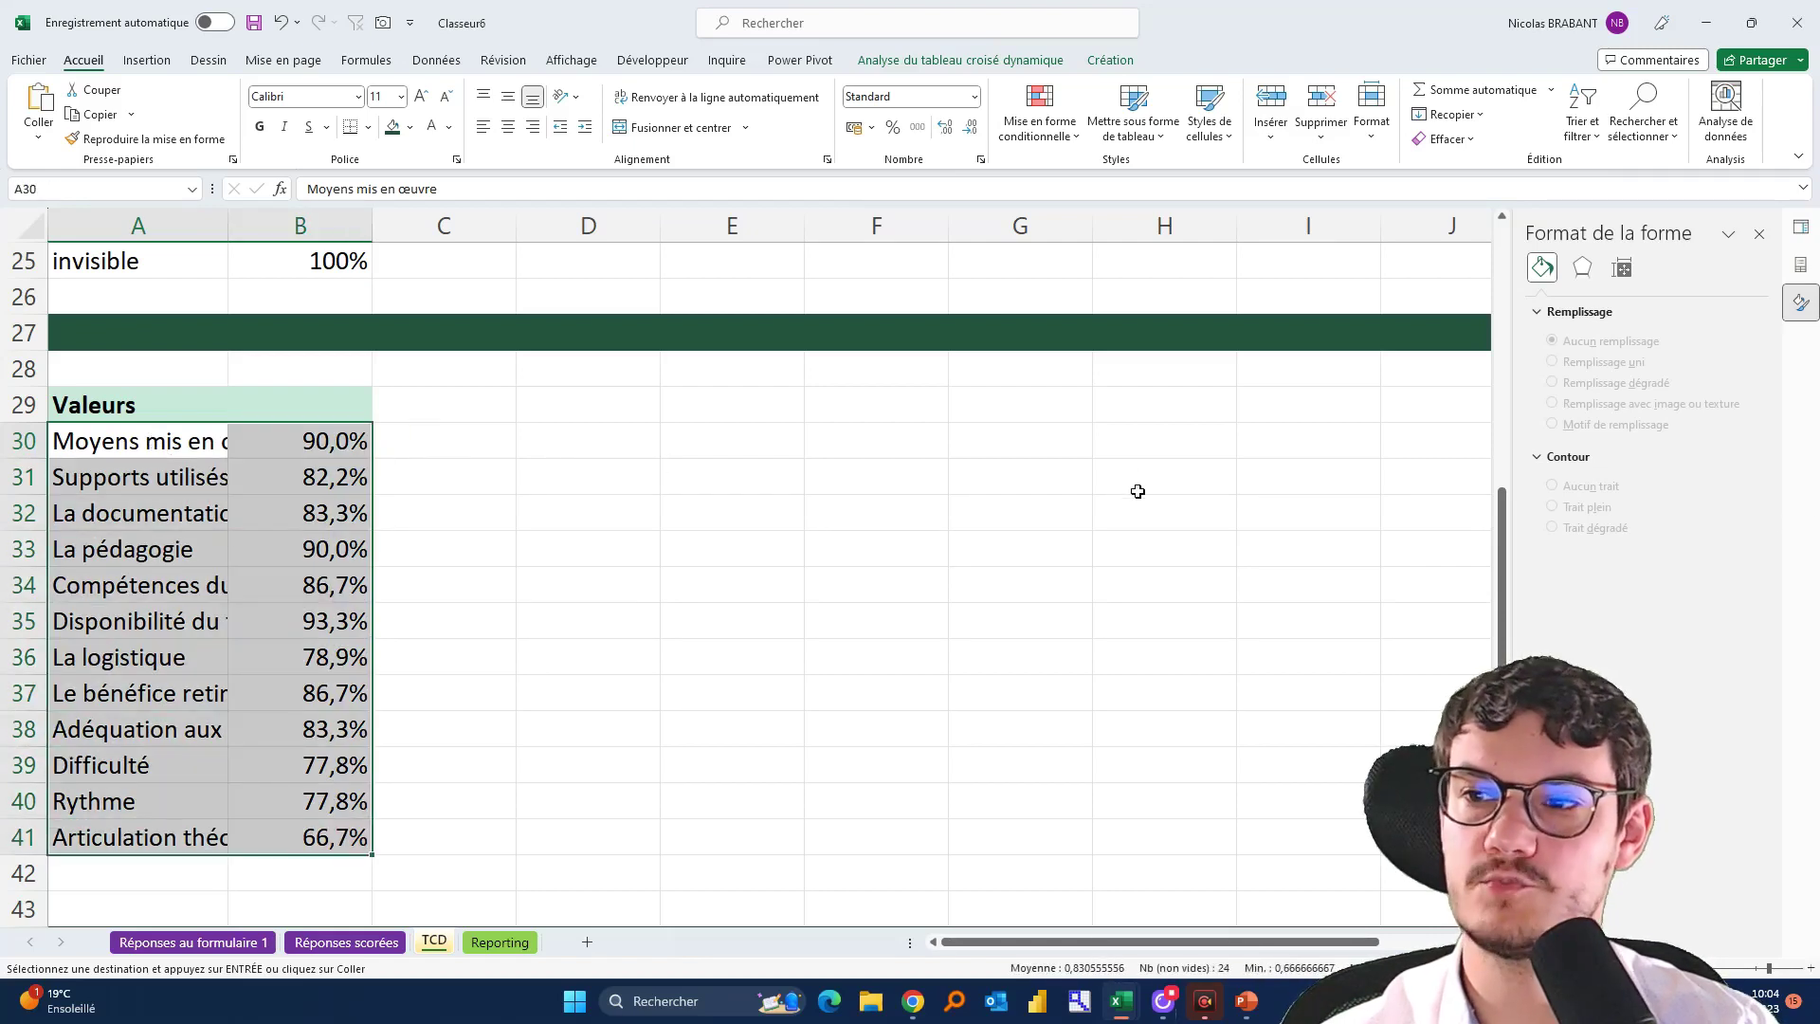
pyautogui.click(766, 635)
pyautogui.click(620, 443)
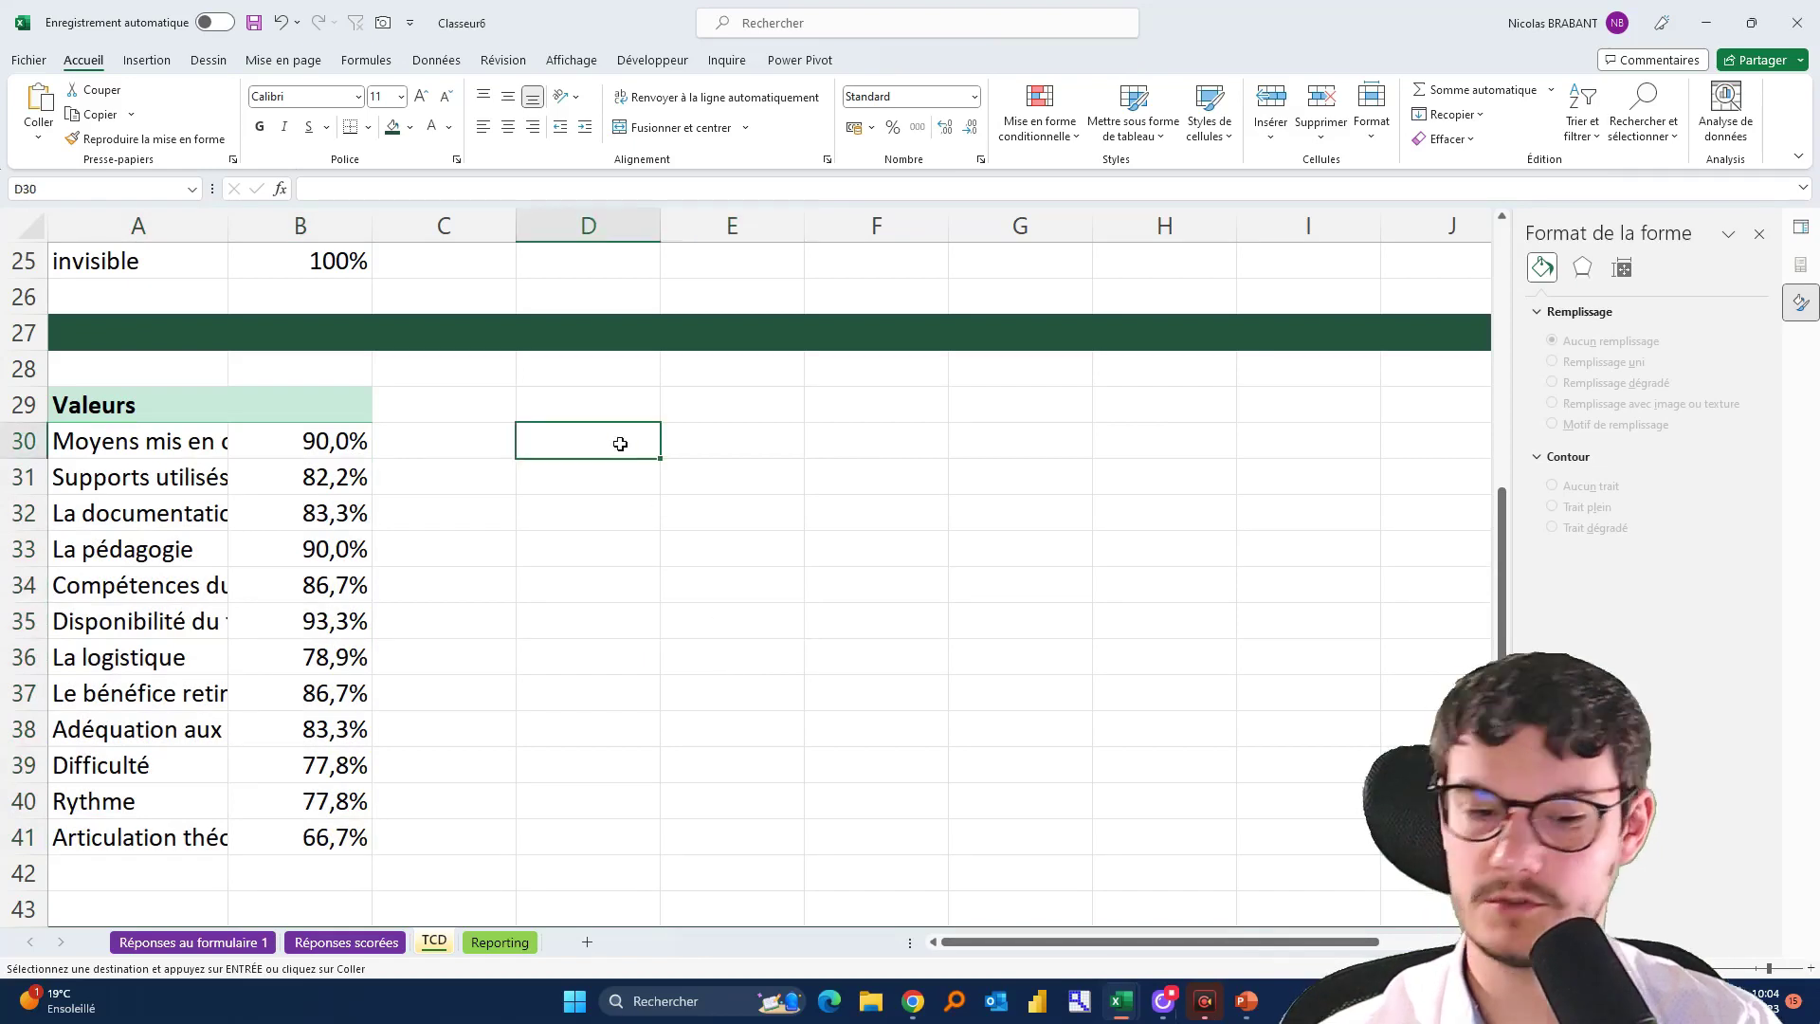
pyautogui.write('=')
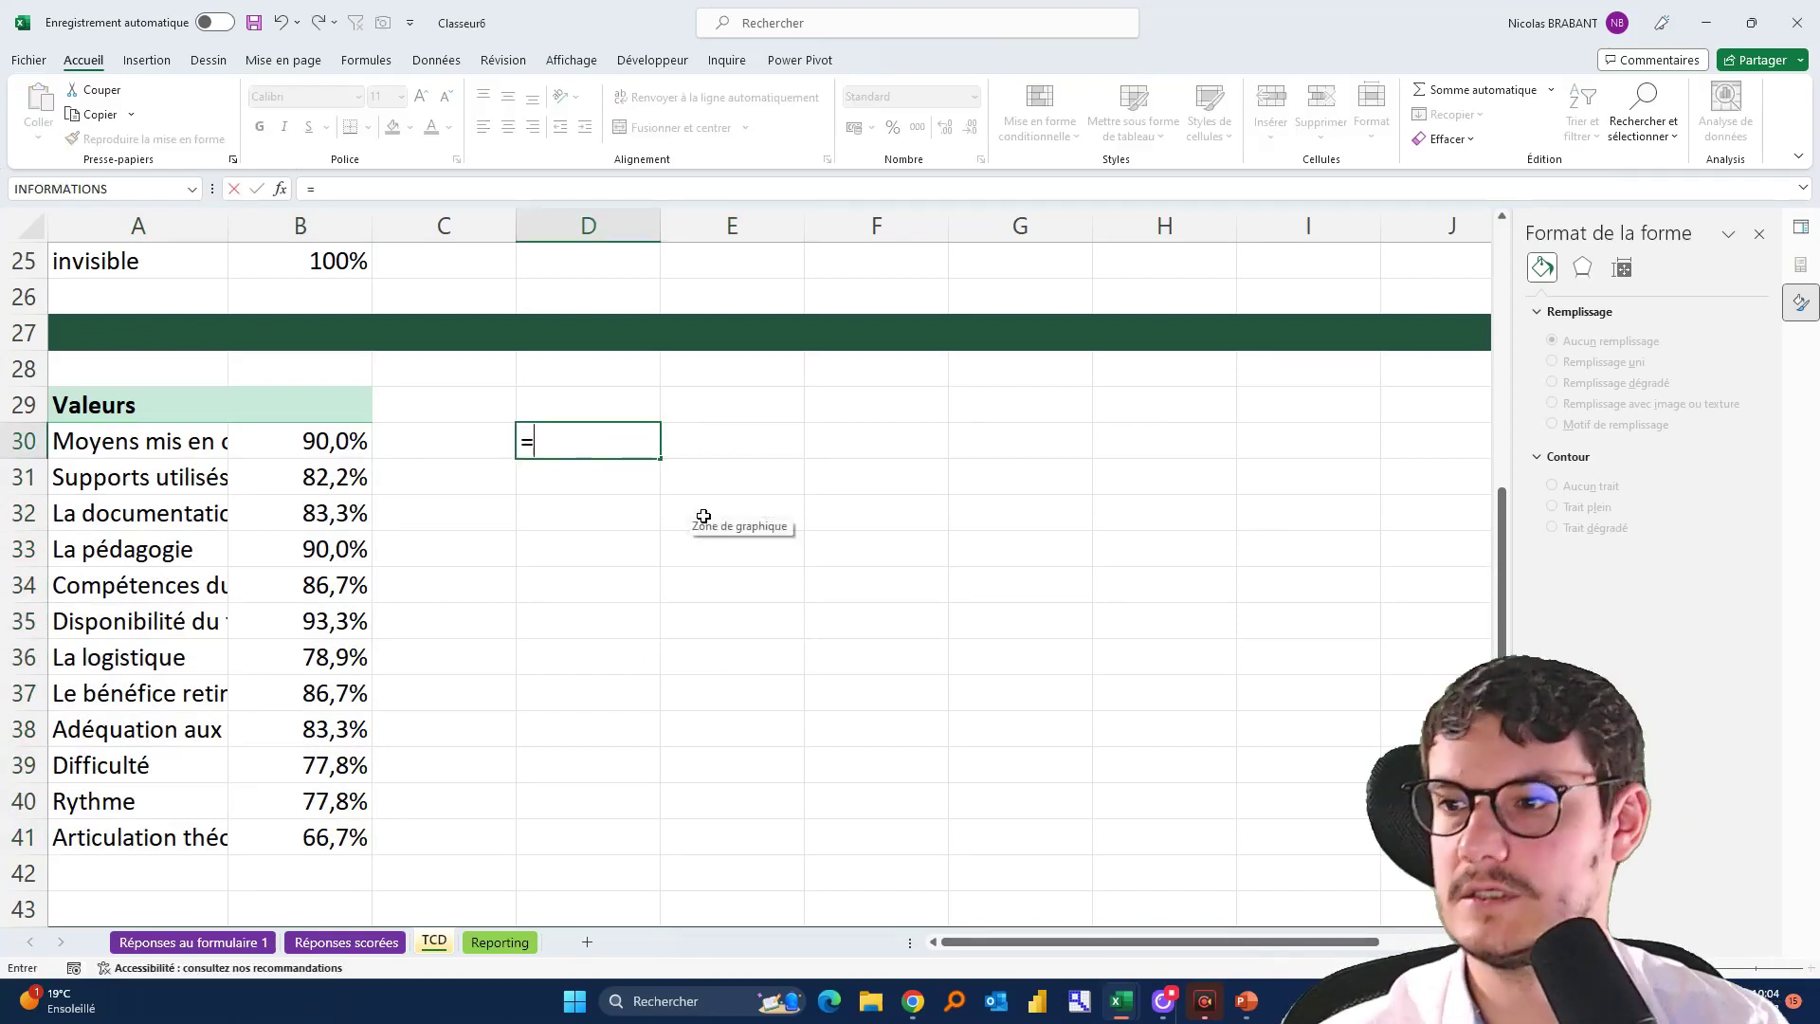
pyautogui.write('A')
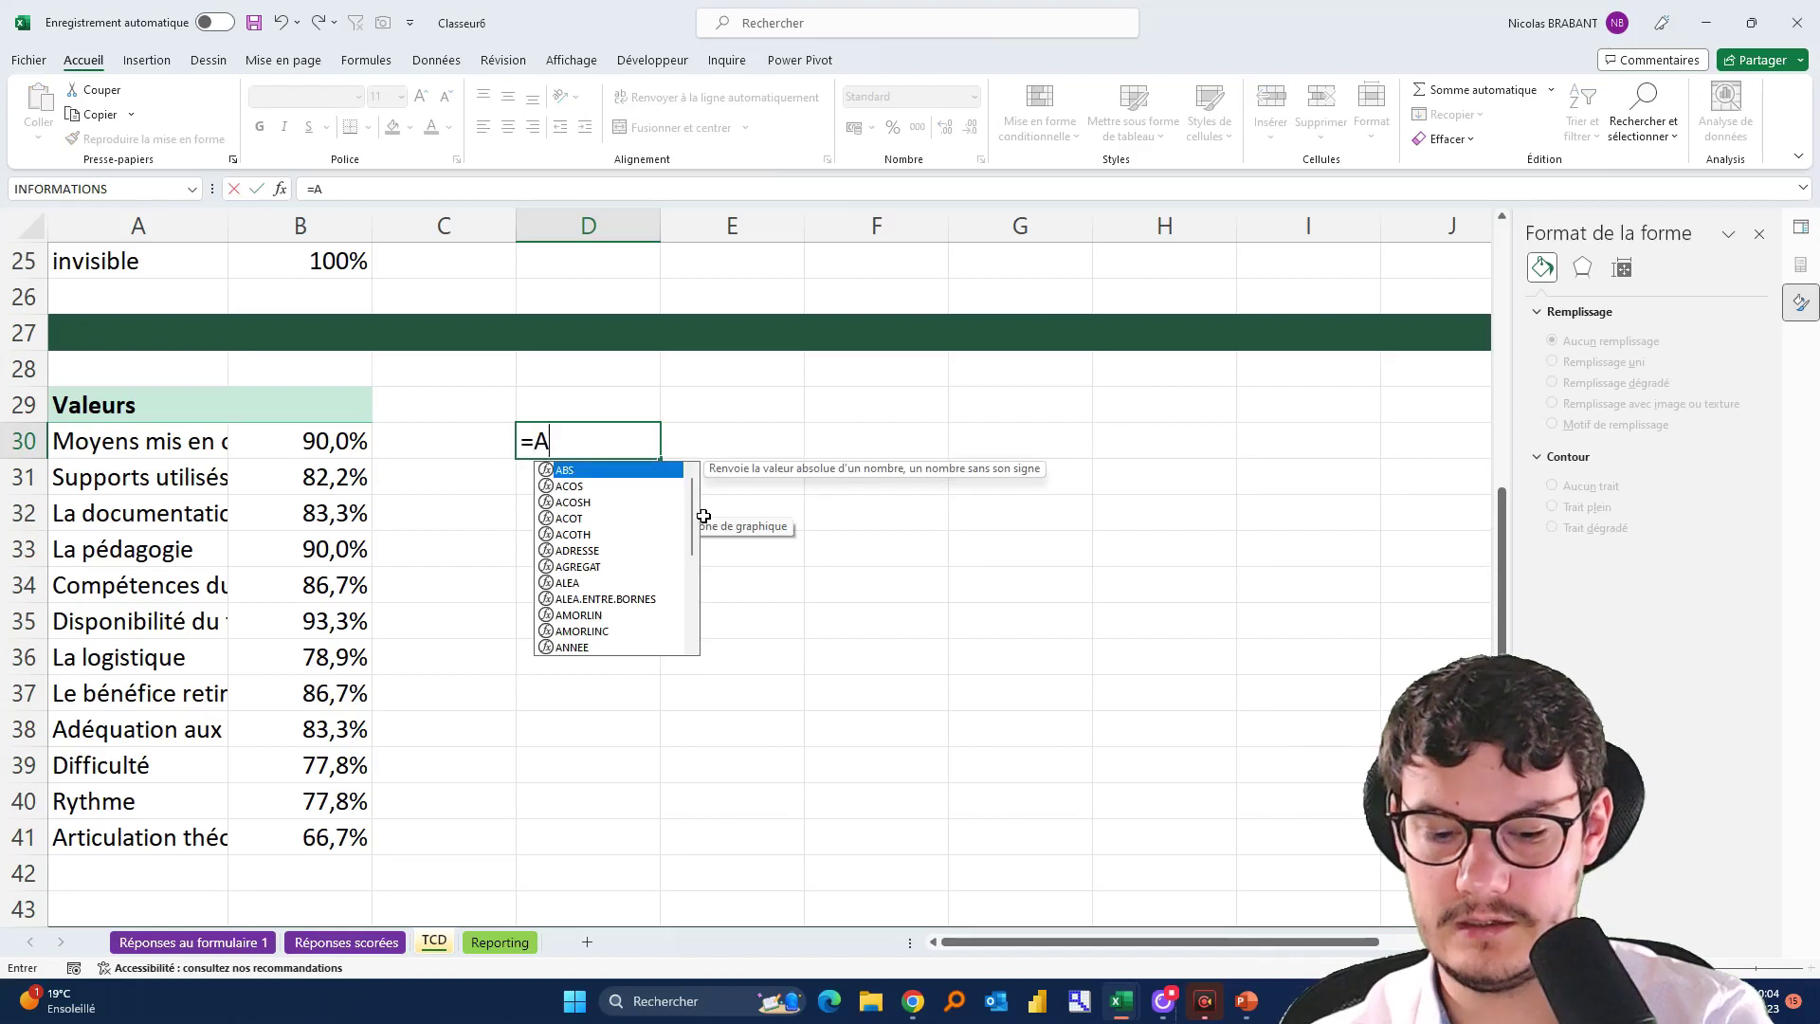
pyautogui.write('30')
pyautogui.press('Return')
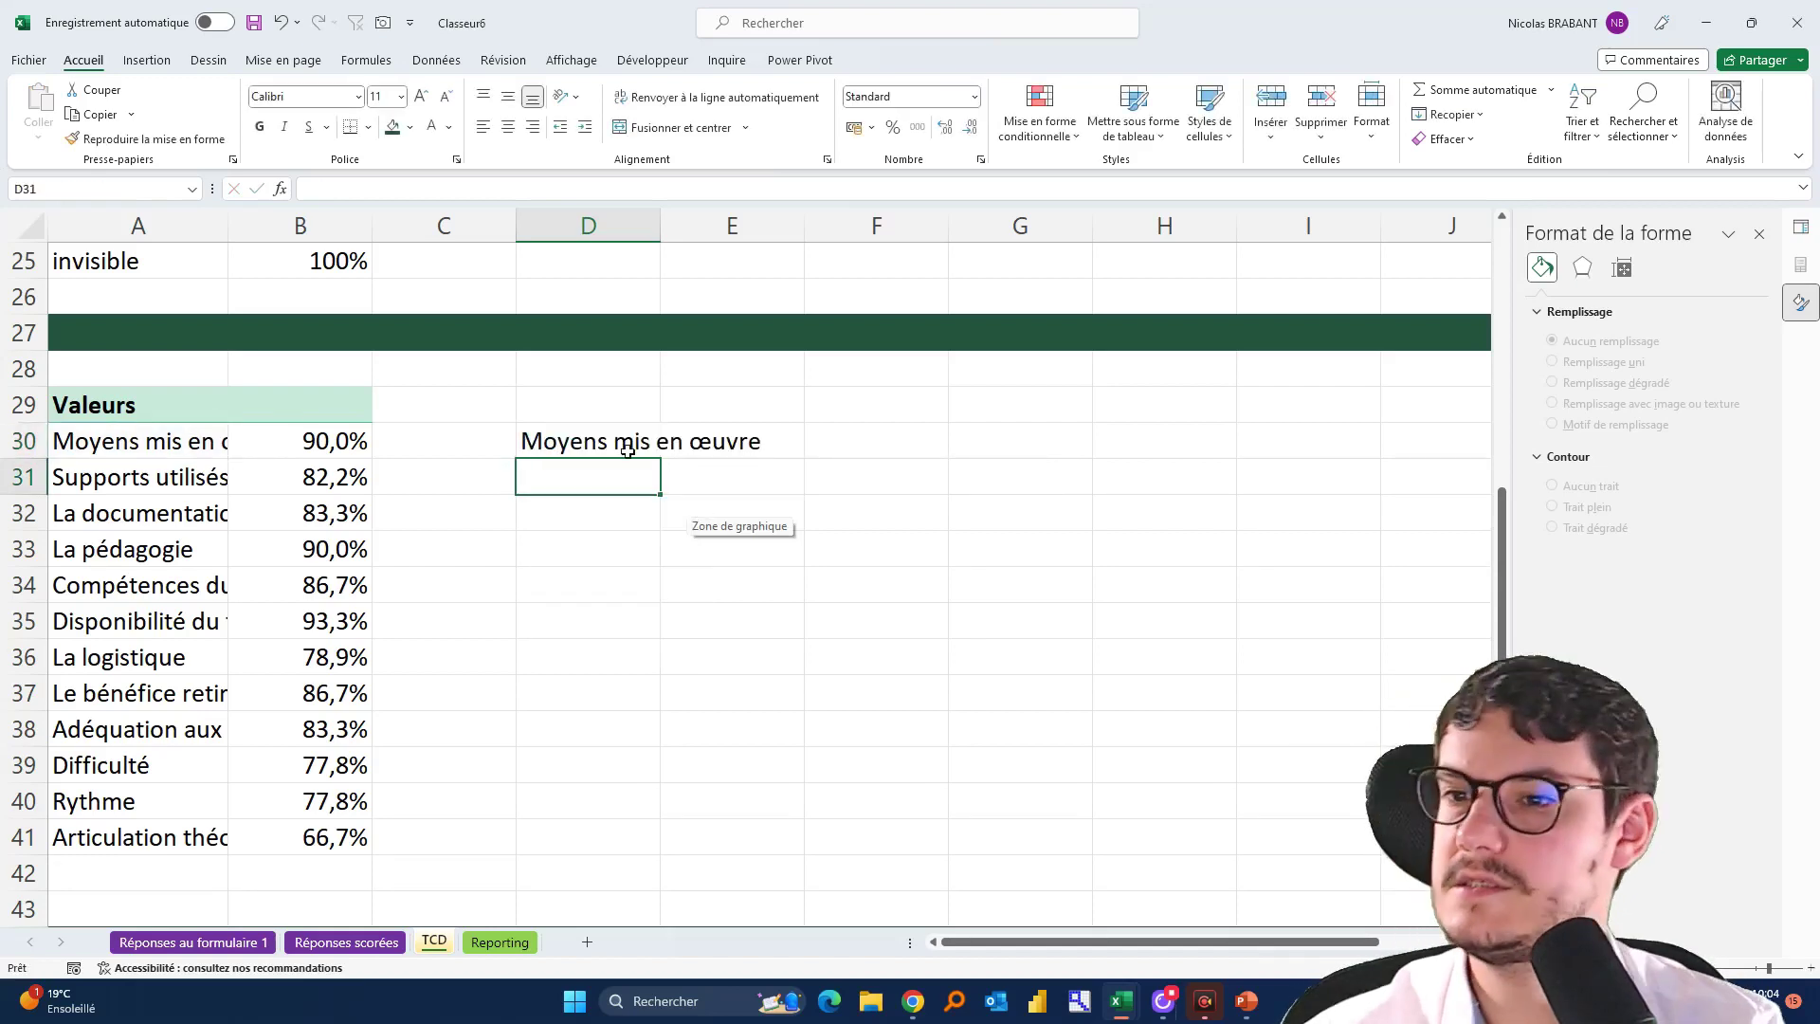
pyautogui.click(628, 450)
pyautogui.moveTo(659, 460); pyautogui.dragTo(772, 823)
# Fill the score links into E30:E41 and format them as whole percentages
pyautogui.click(666, 844)
pyautogui.hotkey('ctrl', 'r')
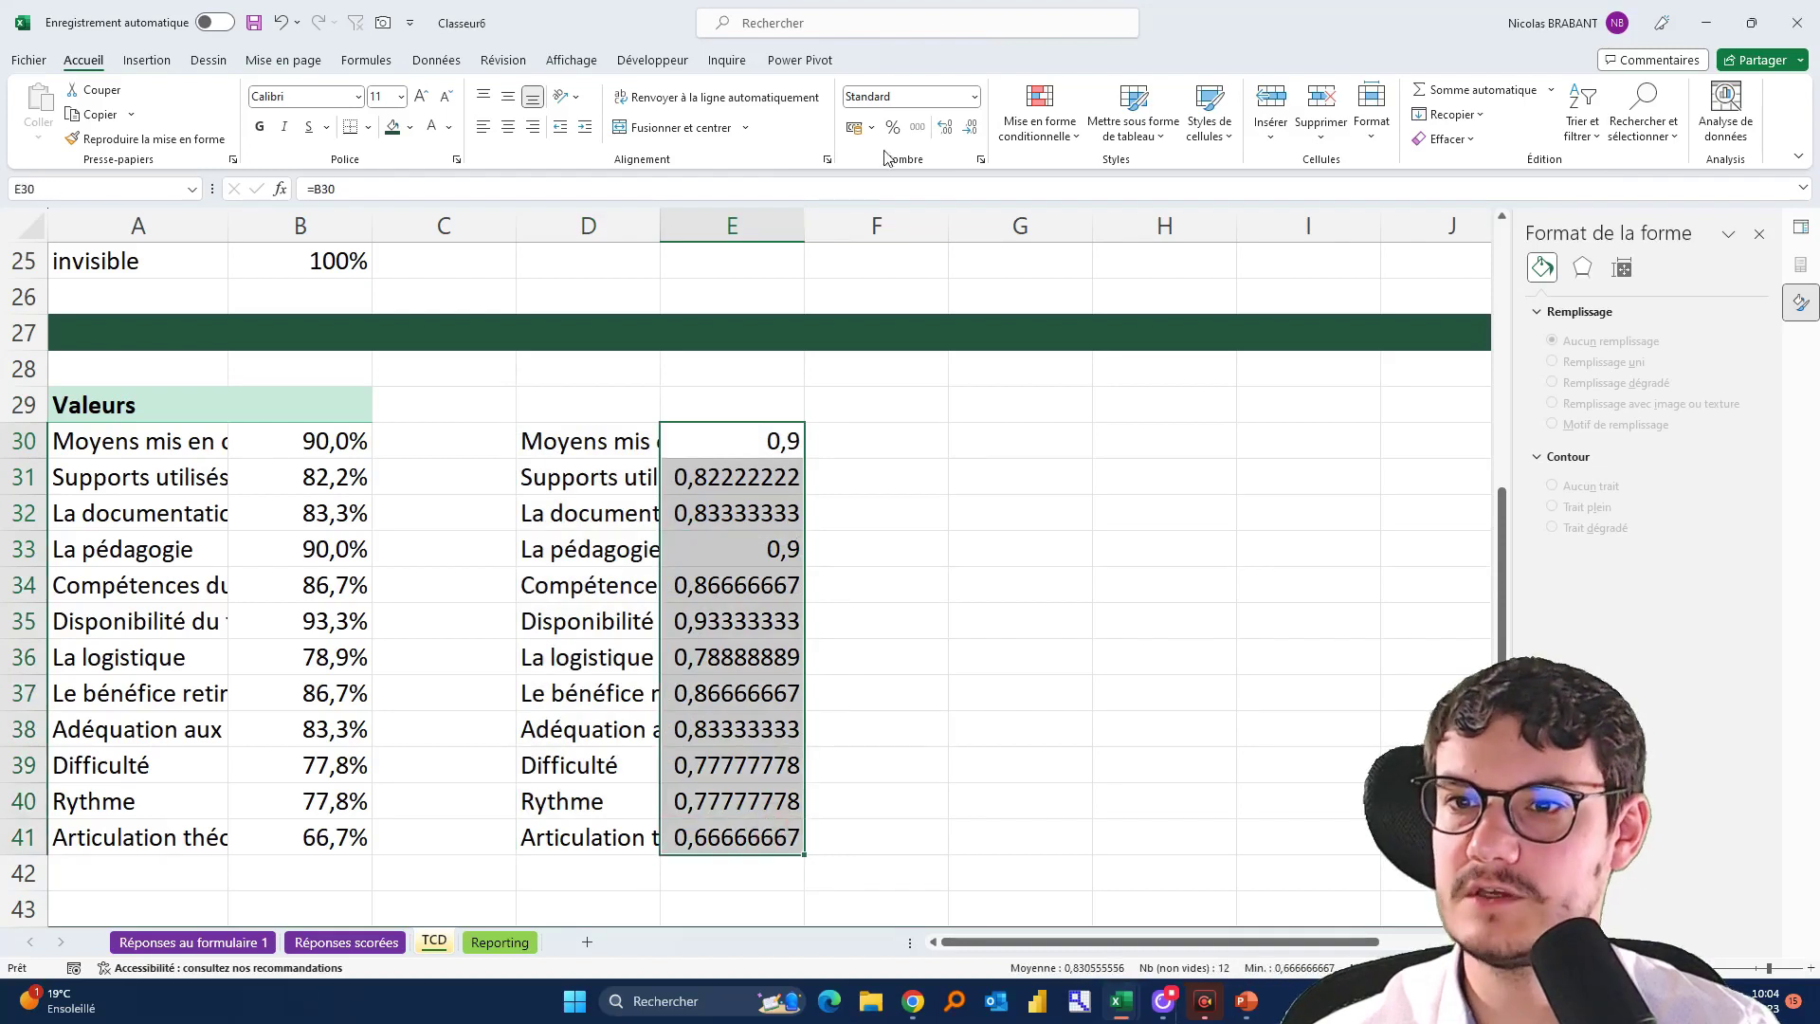
pyautogui.click(892, 127)
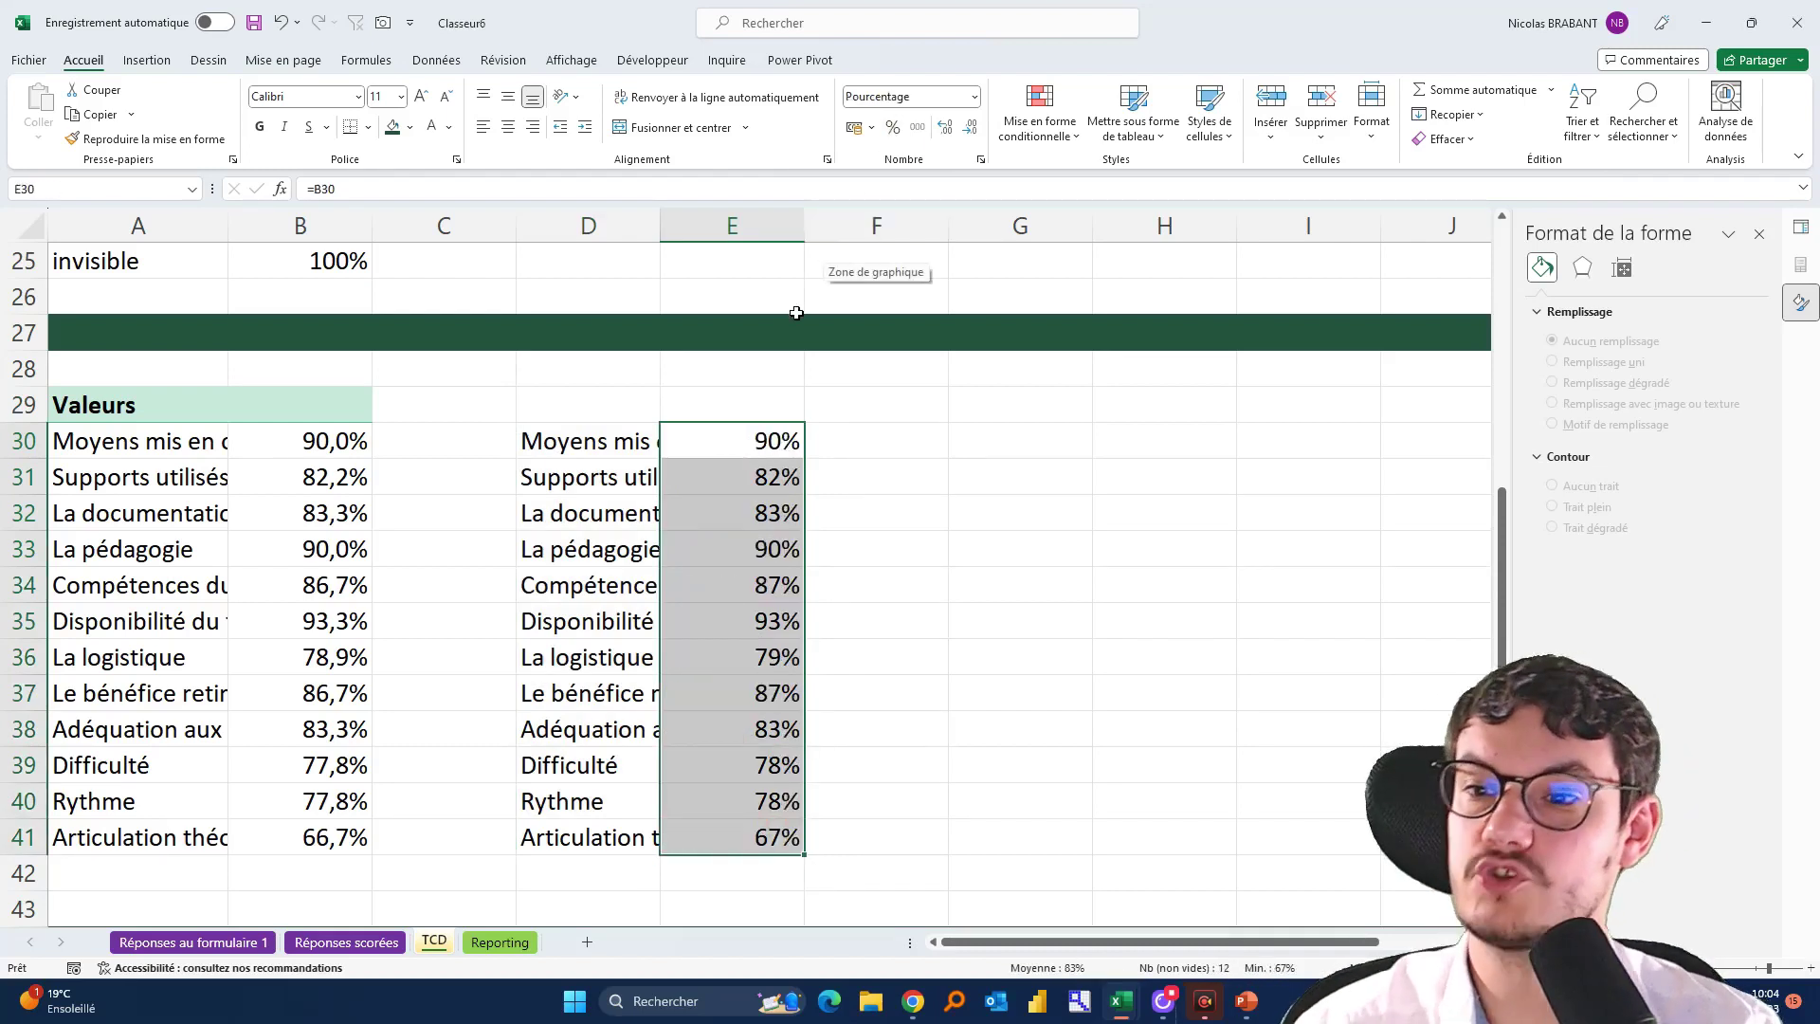
# Check the Neutres and Détracteurs percentages in the NPS table
pyautogui.scroll(-4, 640, 505)
pyautogui.moveTo(114, 693); pyautogui.dragTo(113, 621)
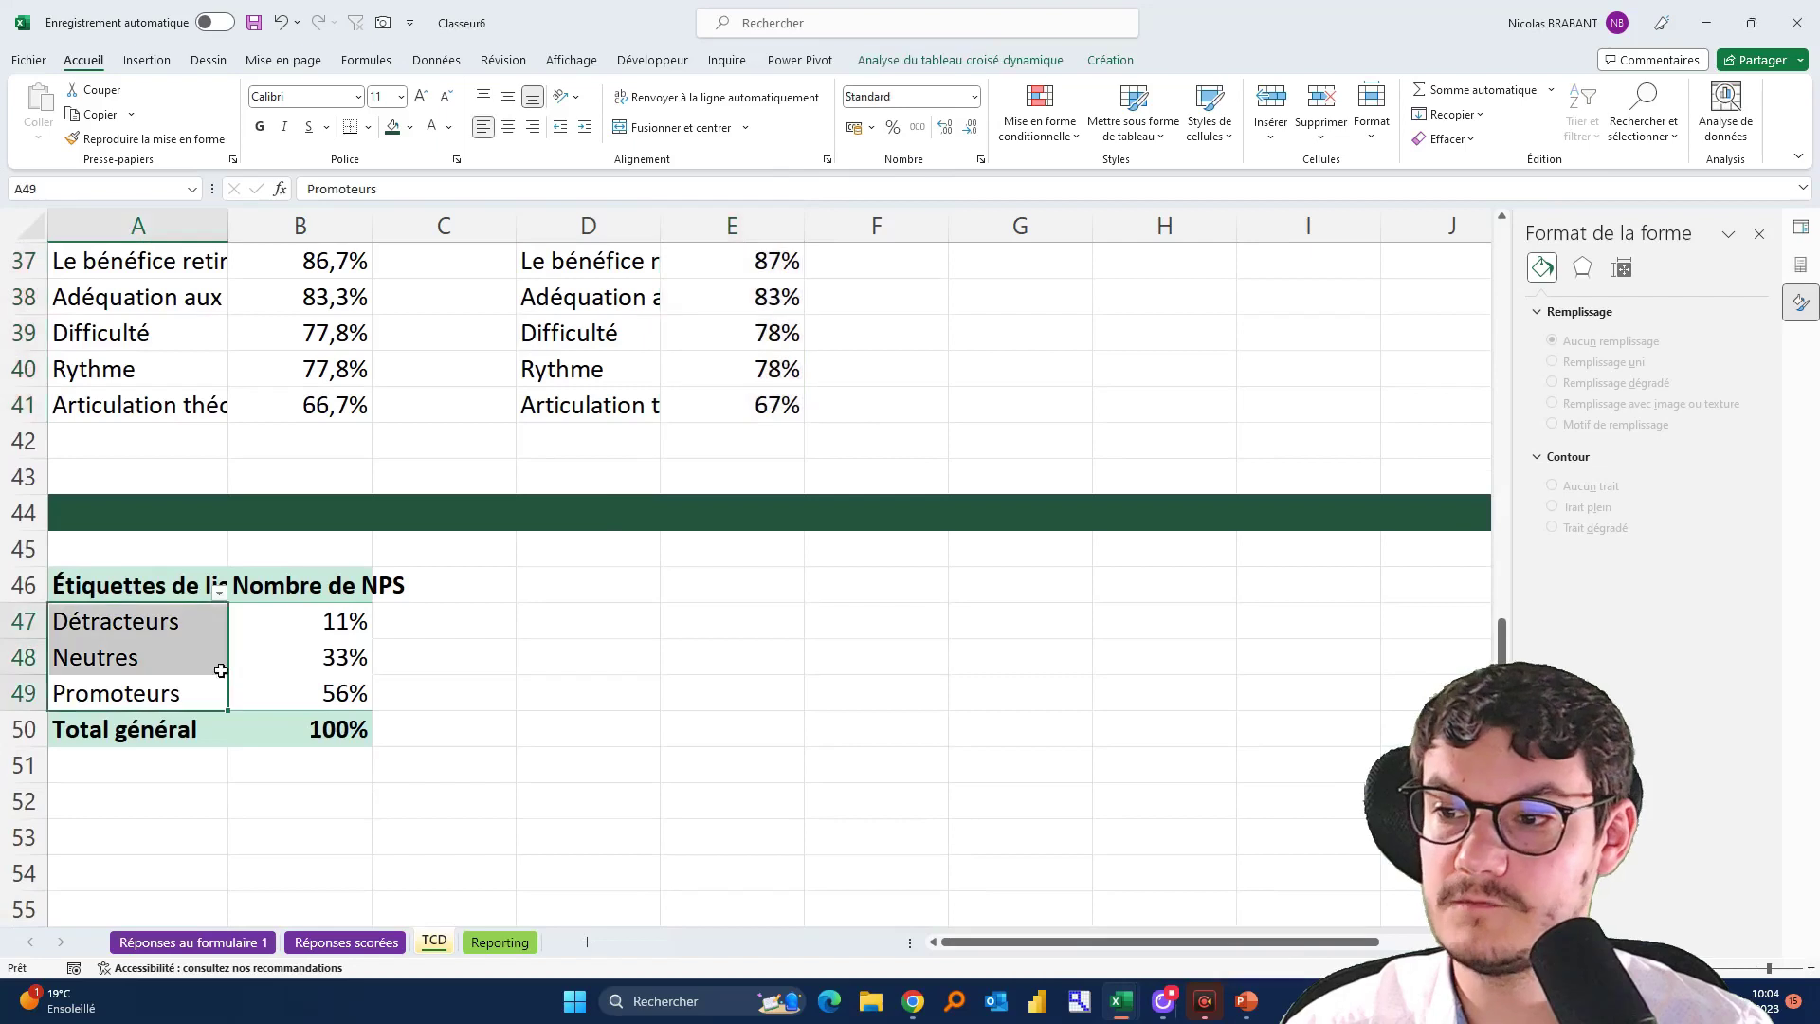
pyautogui.click(340, 650)
pyautogui.click(331, 621)
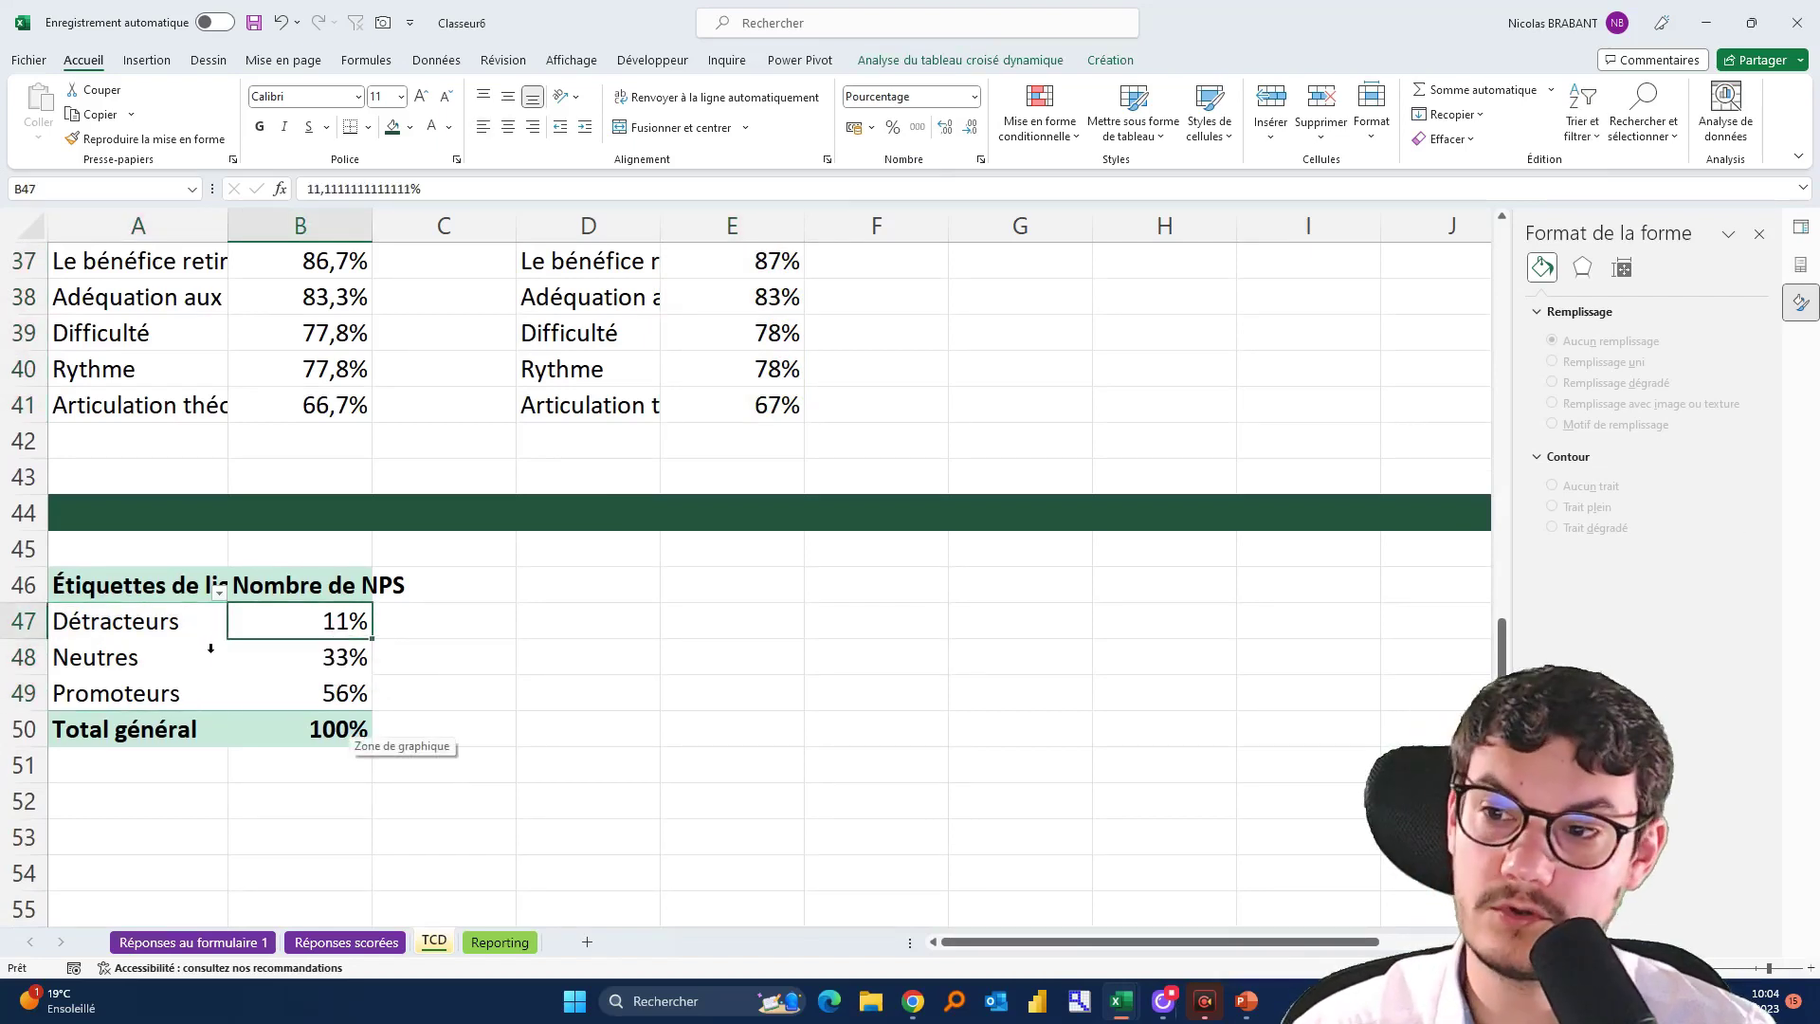
pyautogui.moveTo(121, 621); pyautogui.dragTo(252, 617)
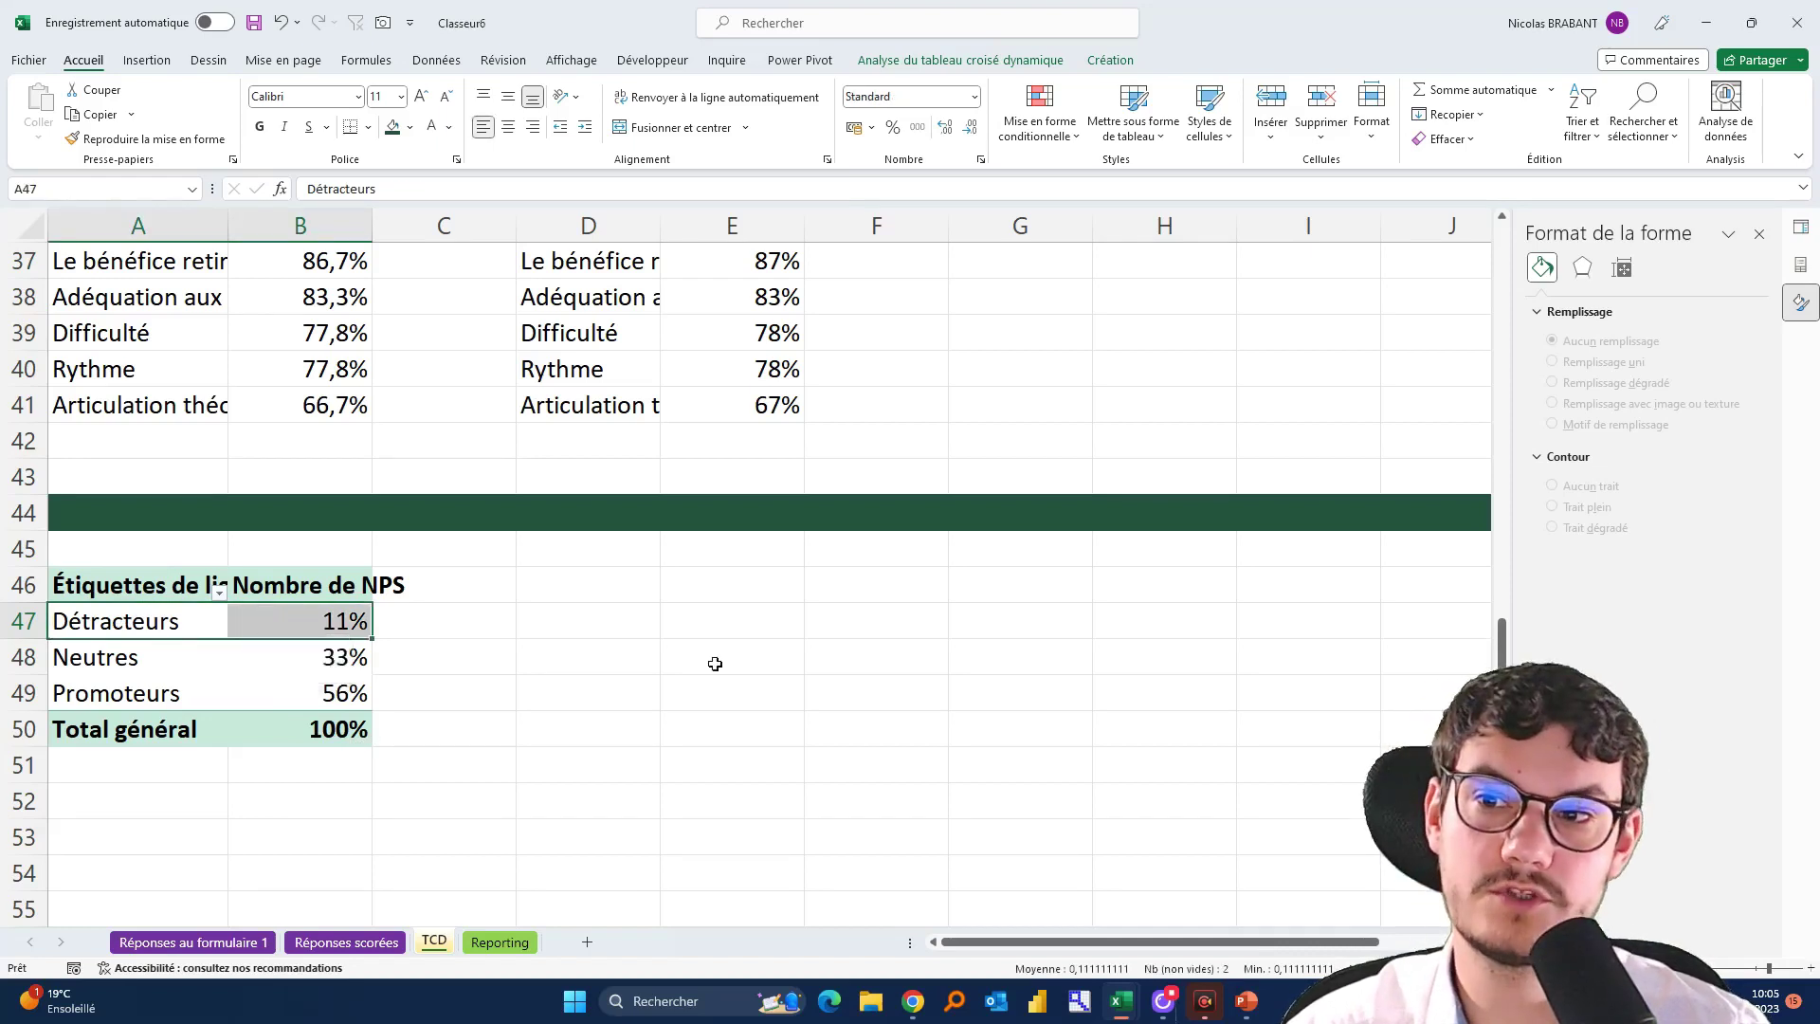
pyautogui.scroll(4, 714, 663)
# Check the link formulas of the first linked criterion name and score
pyautogui.moveTo(622, 445); pyautogui.dragTo(611, 839)
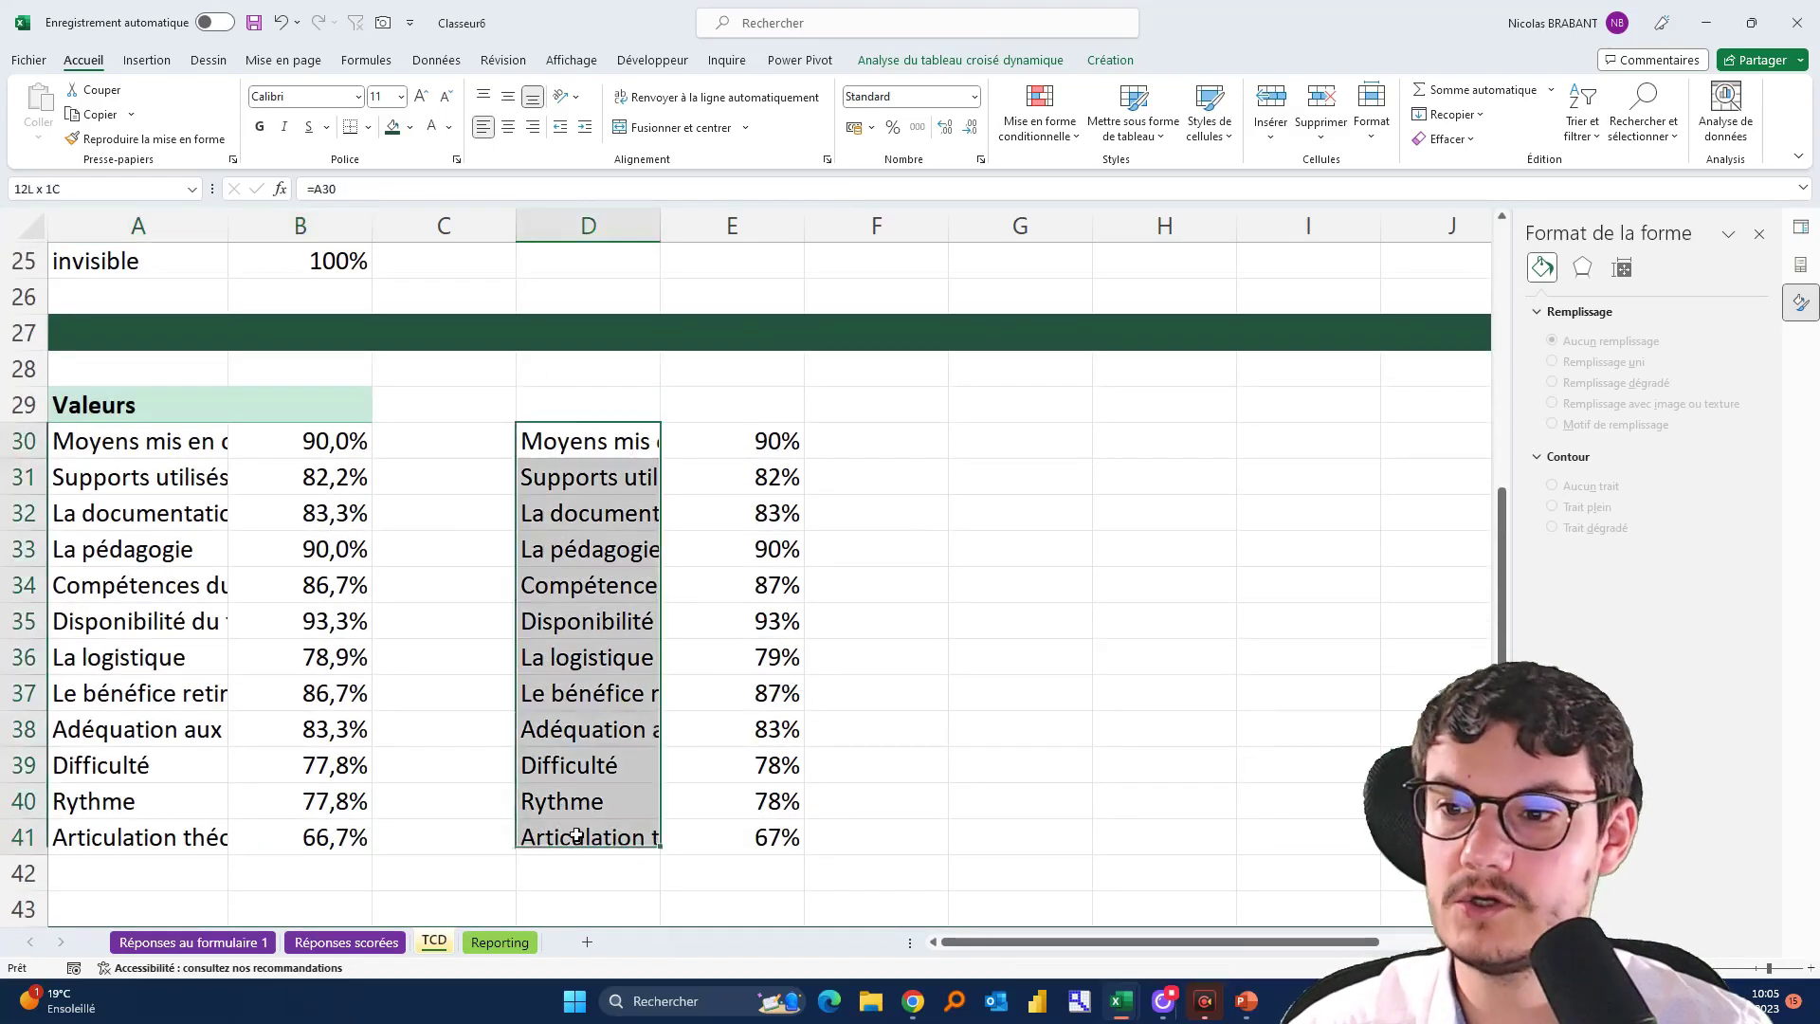
pyautogui.click(749, 441)
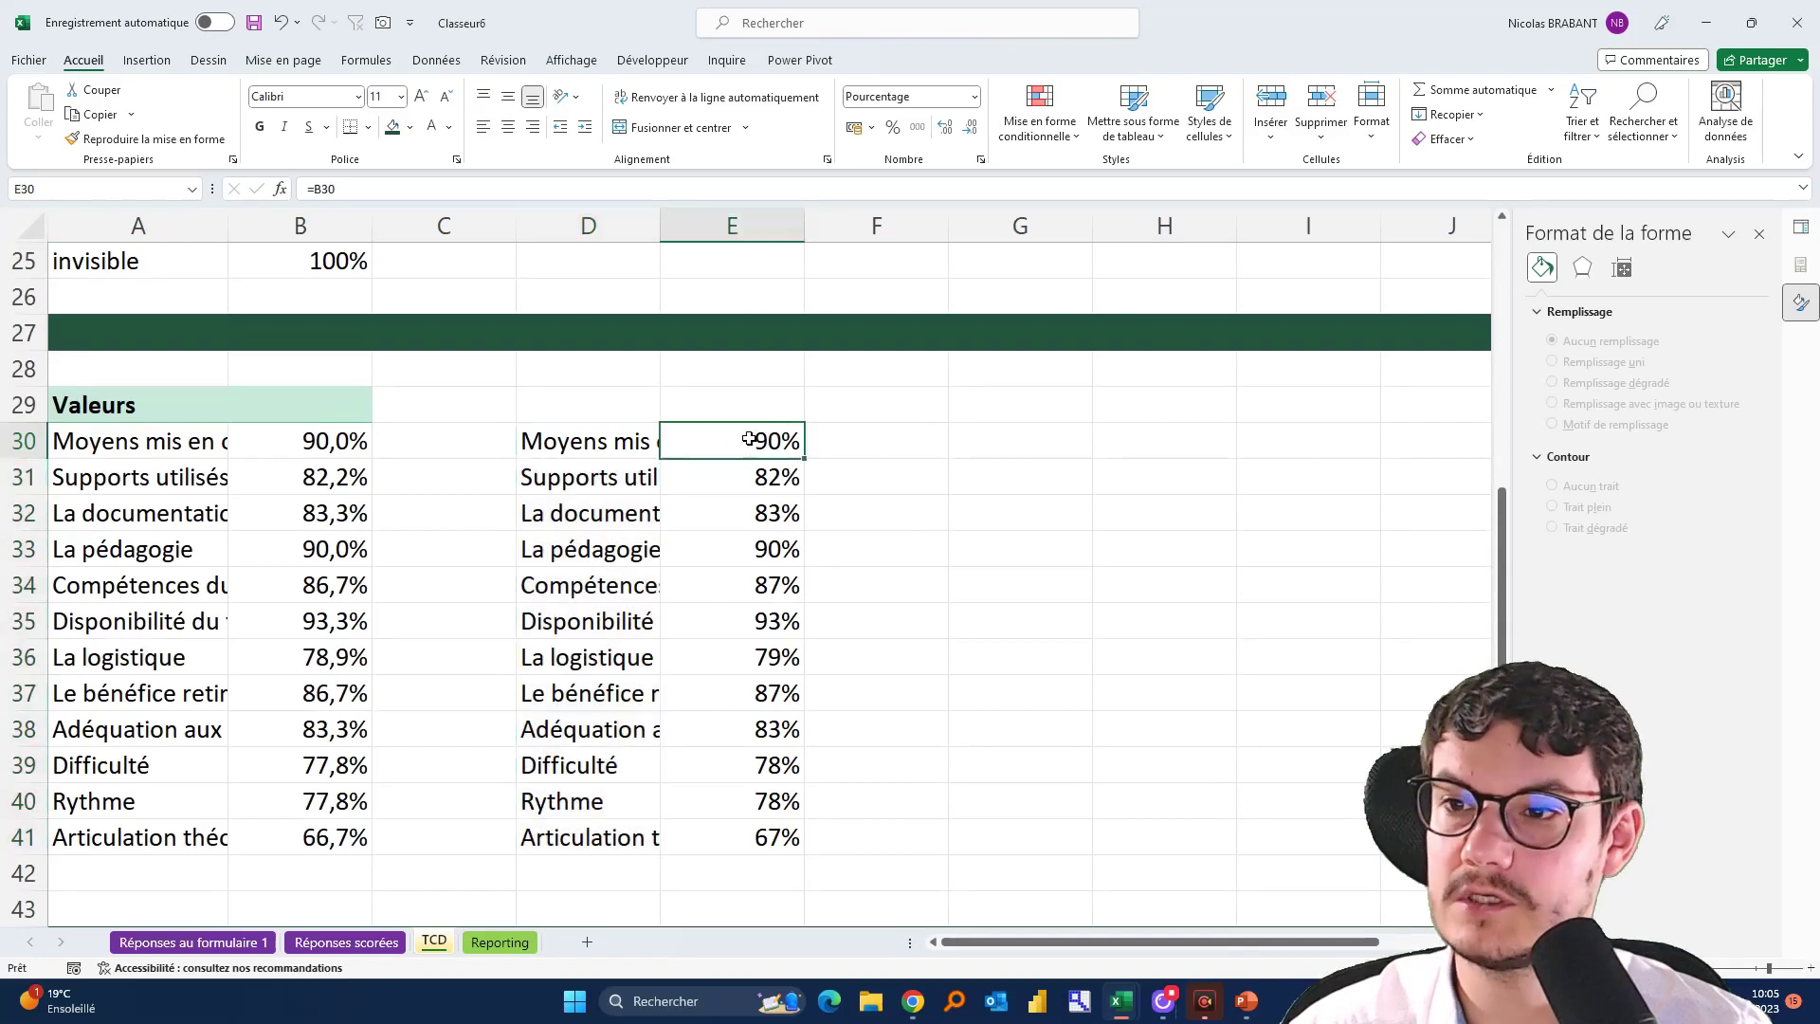
pyautogui.doubleClick(583, 434)
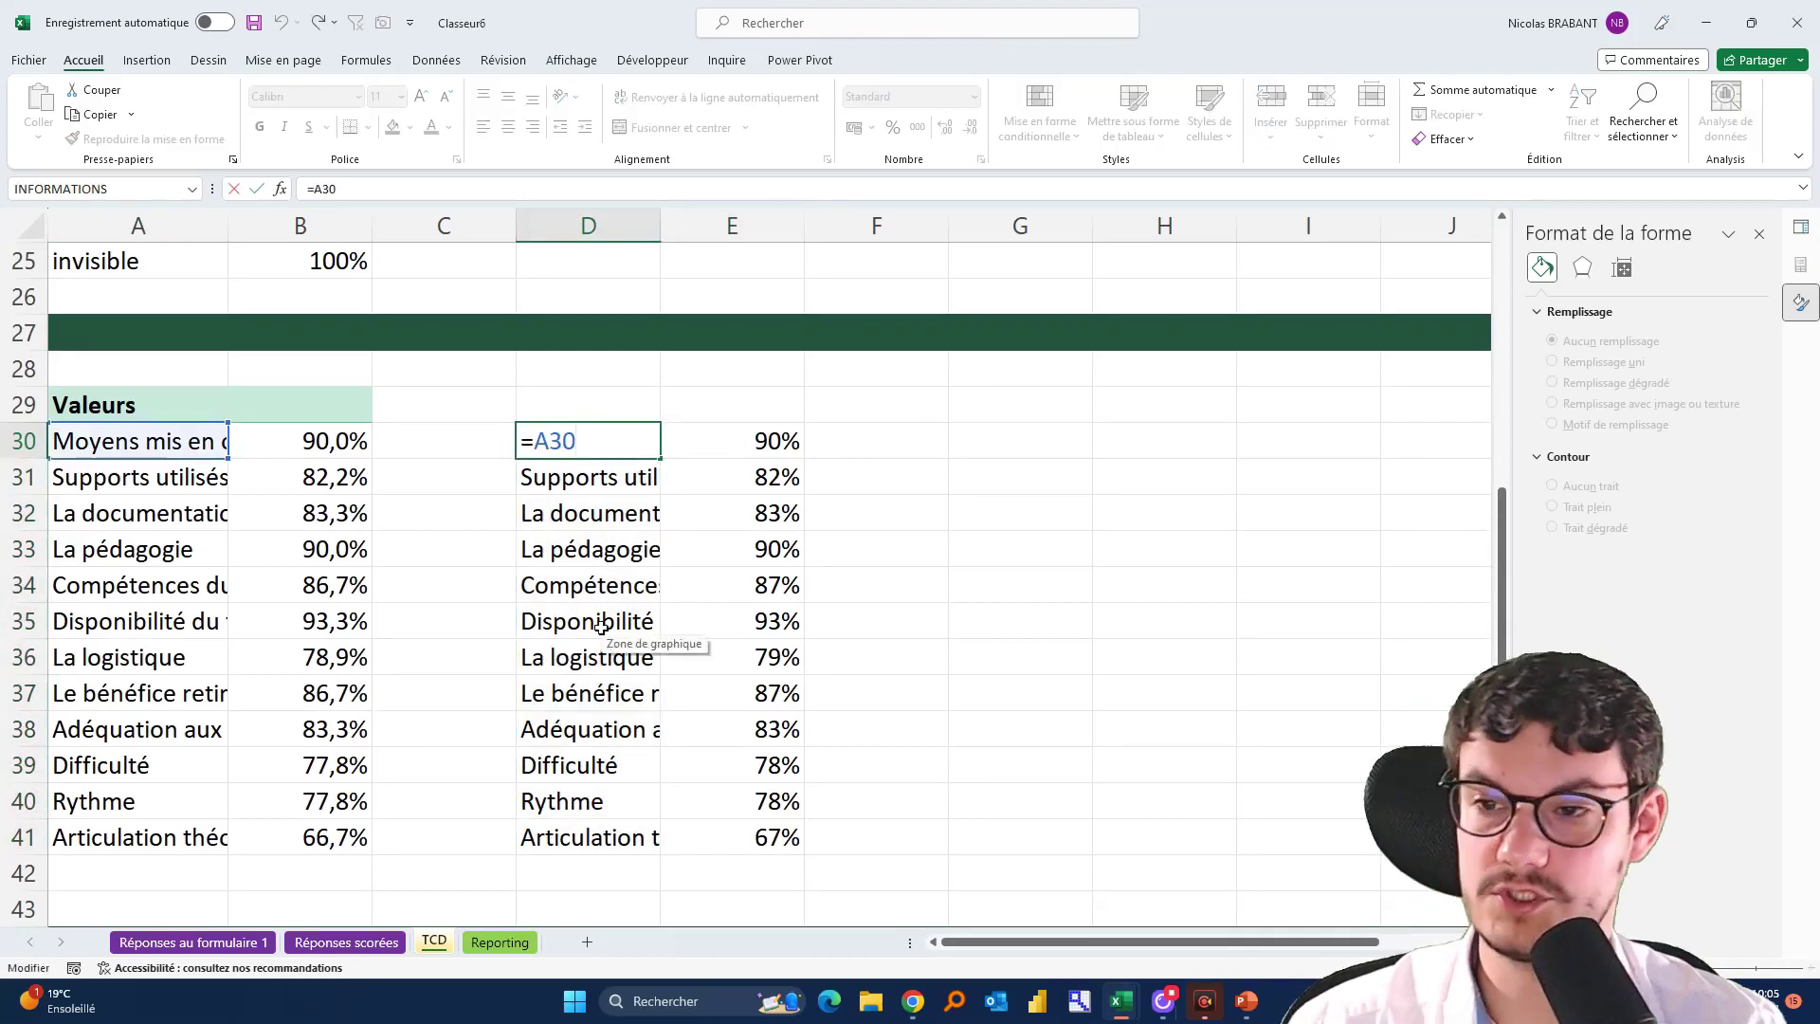
pyautogui.press('Escape')
# Add the headers Score, Zone 1, Zone 2, Zone 3 and Zone 4 across E29:I29
pyautogui.click(723, 411)
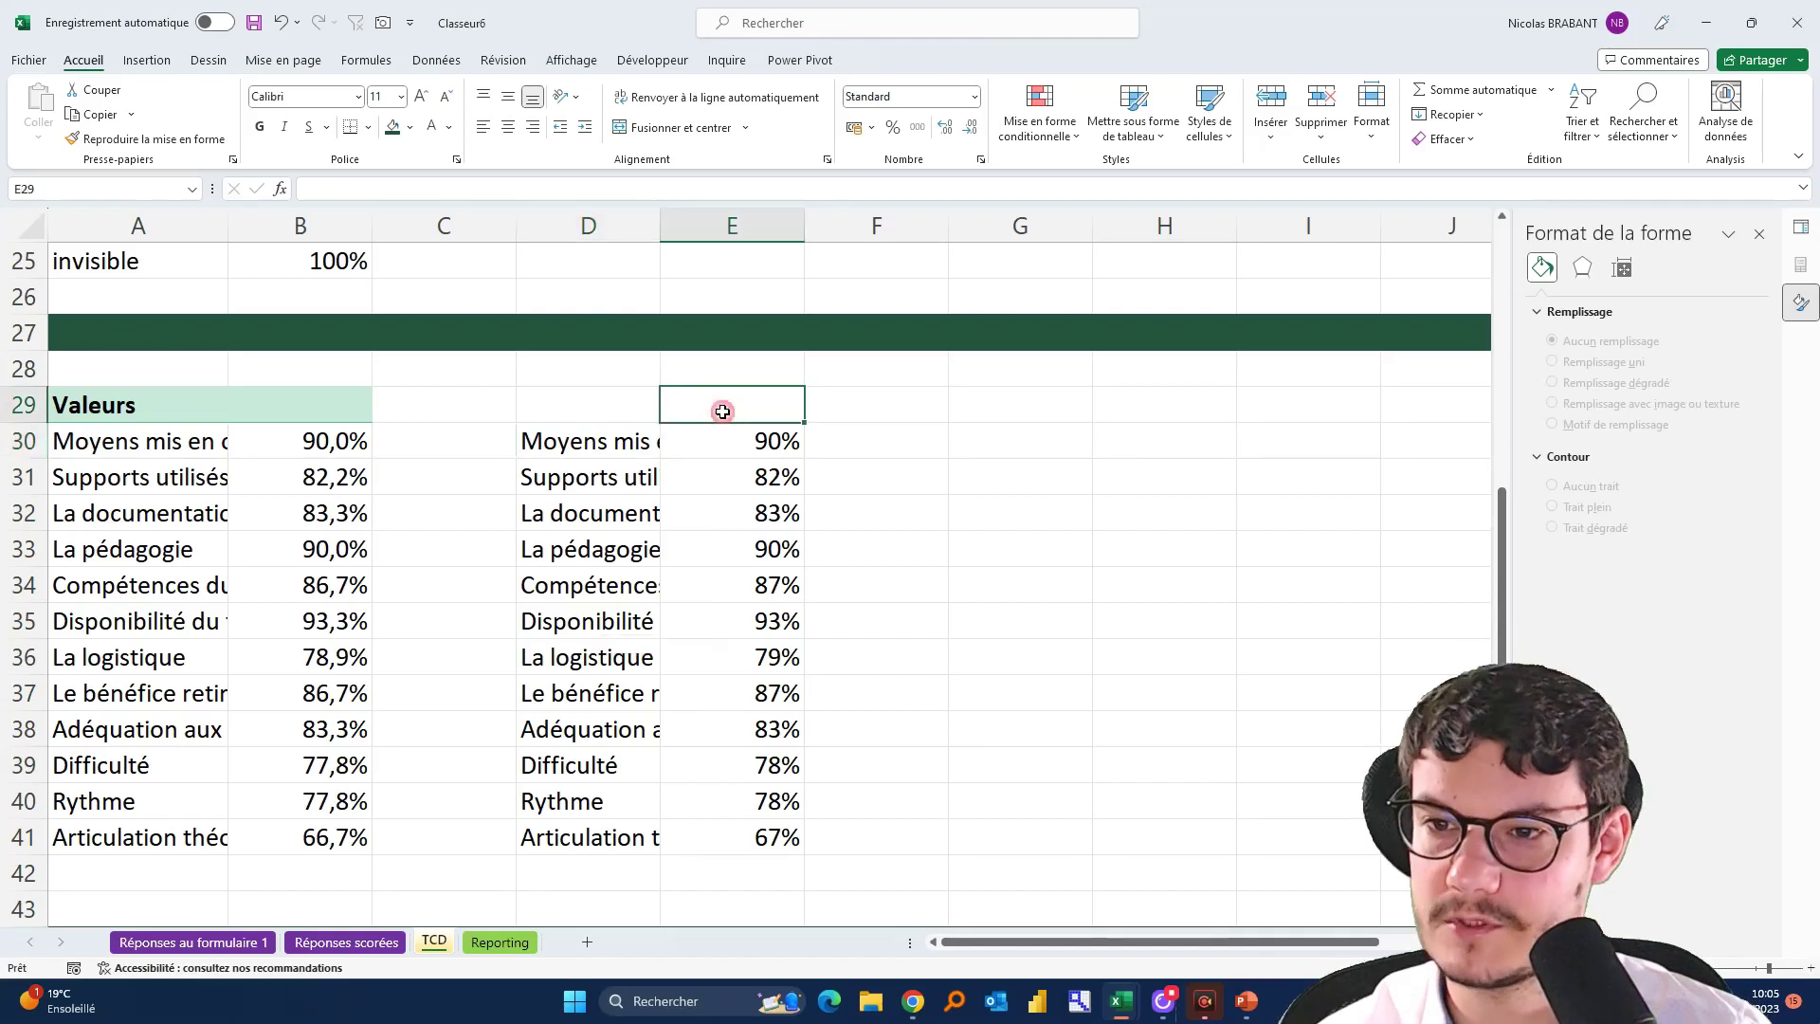
pyautogui.write('Score')
pyautogui.press('Tab')
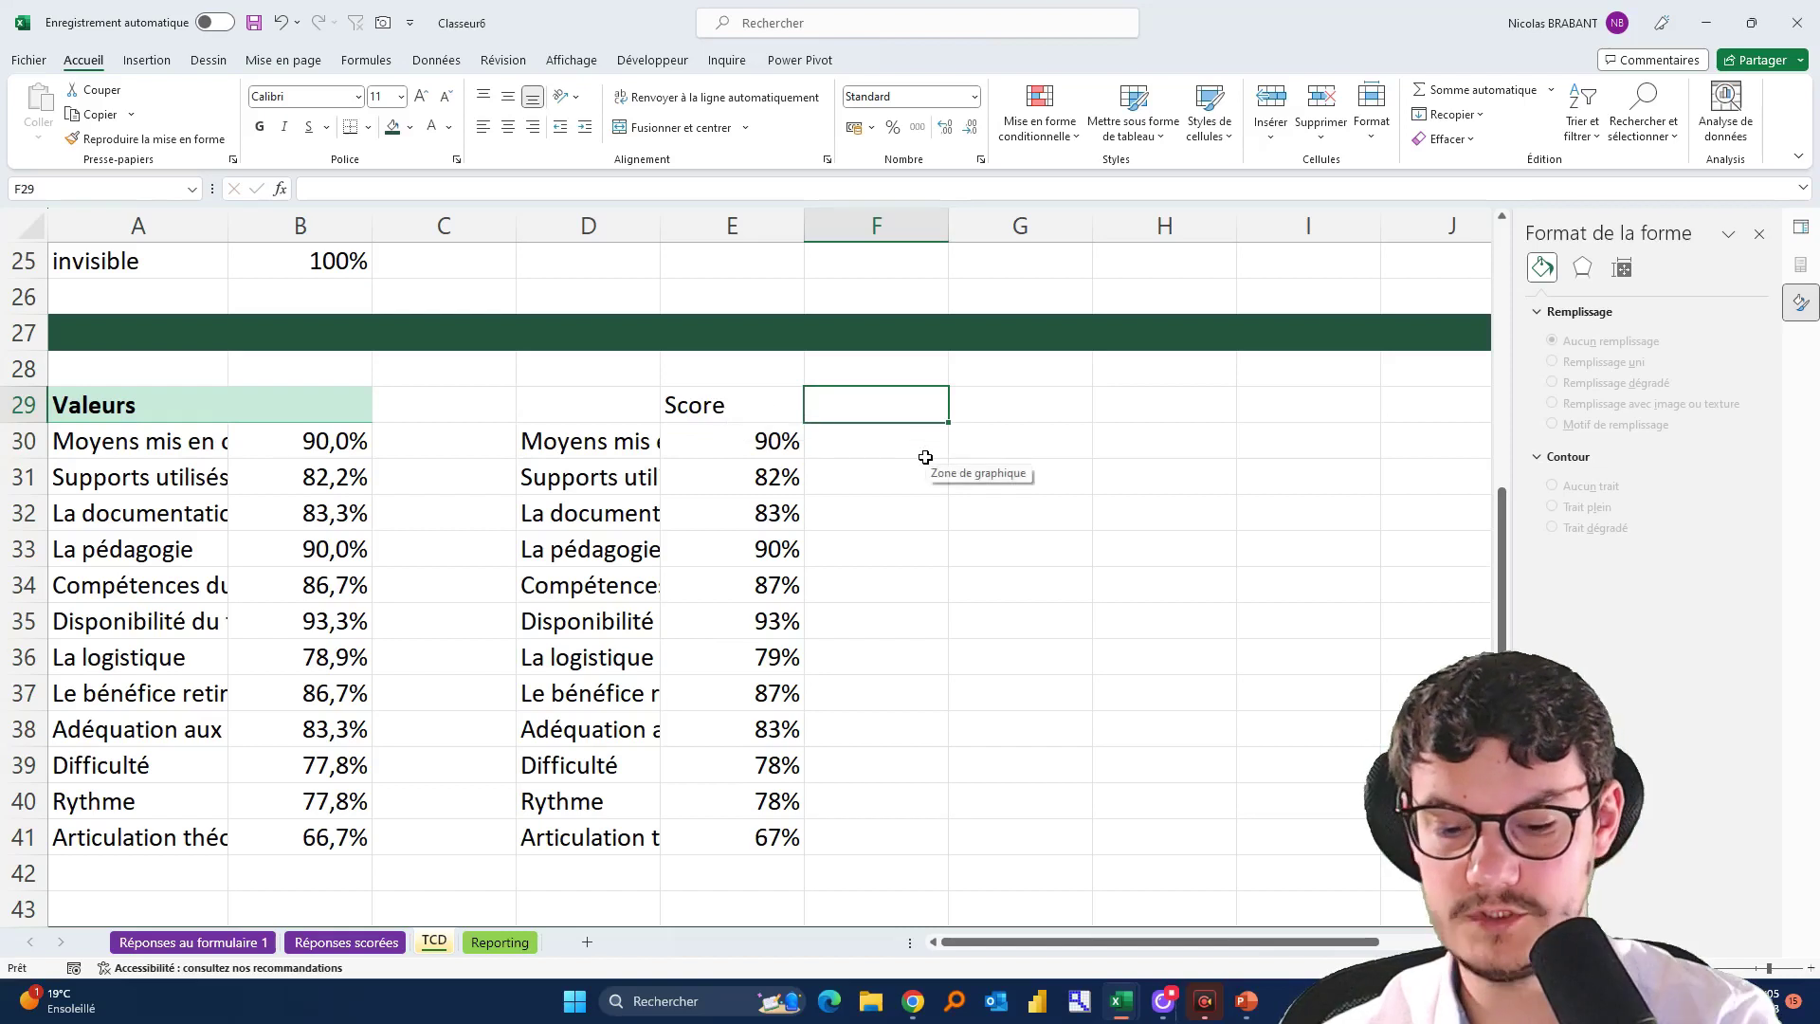
pyautogui.write('Zone 1')
pyautogui.press('Tab')
pyautogui.write('Zone 2')
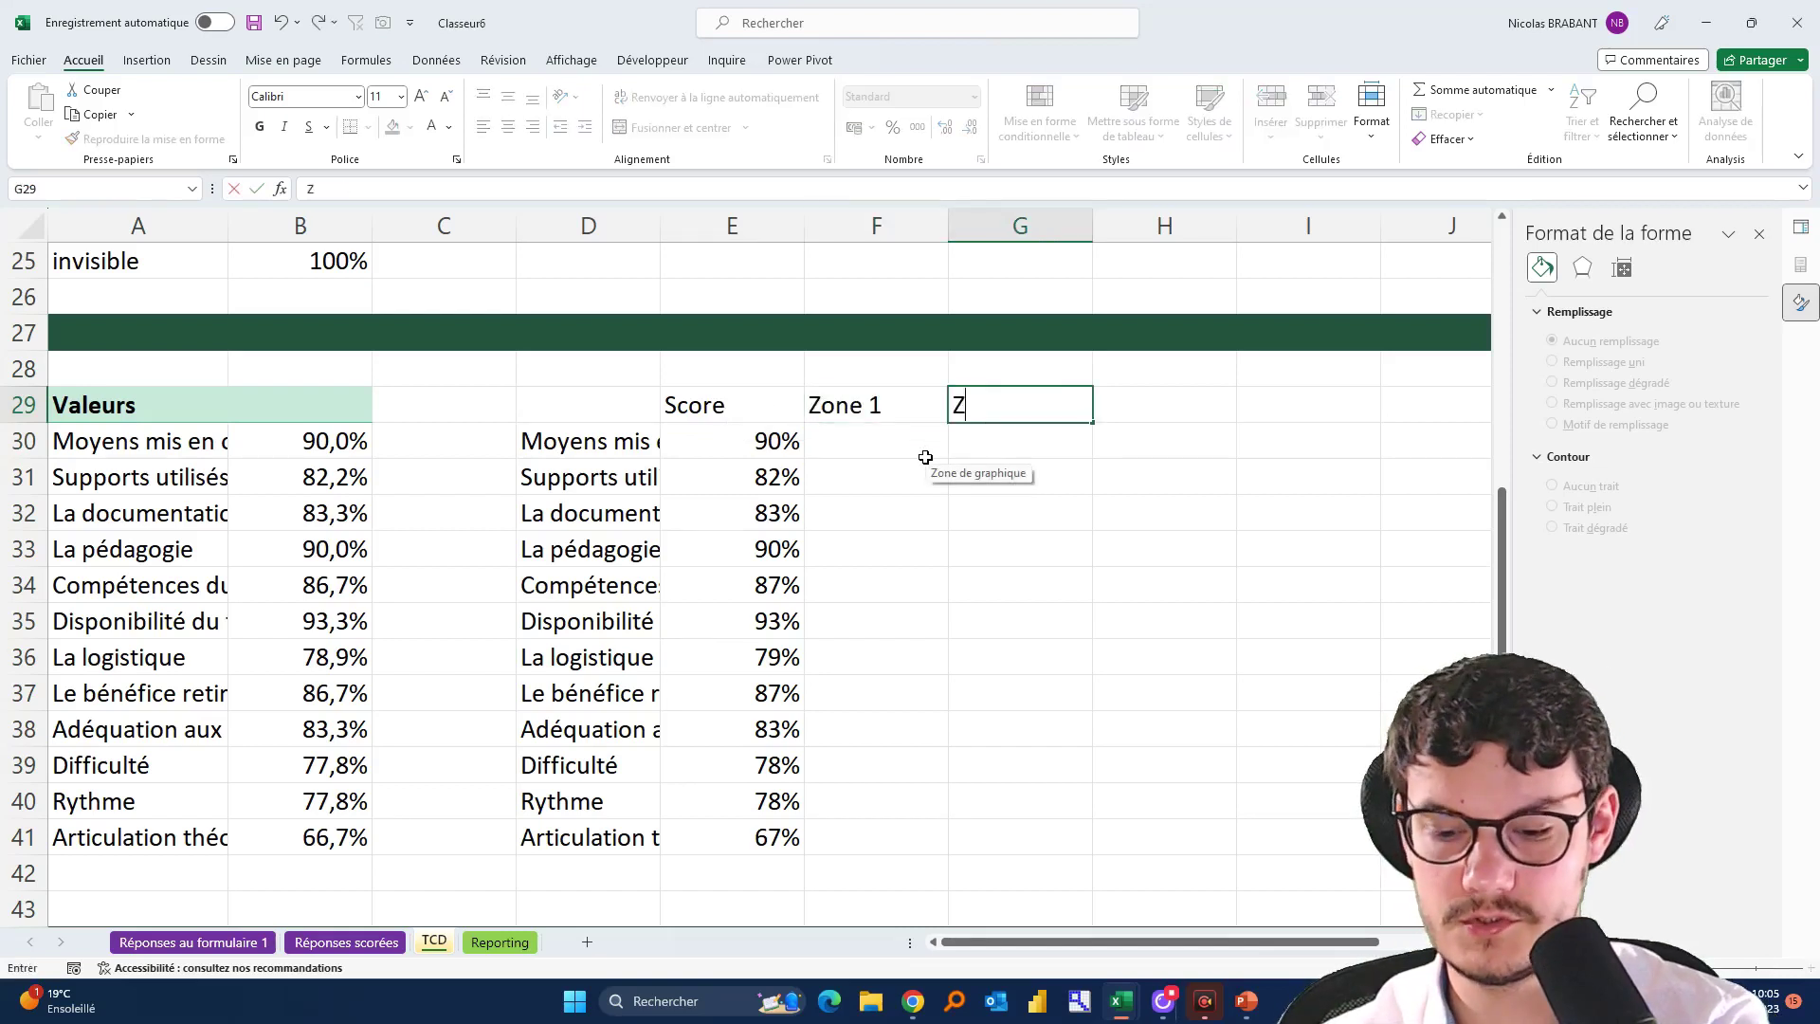
pyautogui.press('Tab')
pyautogui.write('Zone 3')
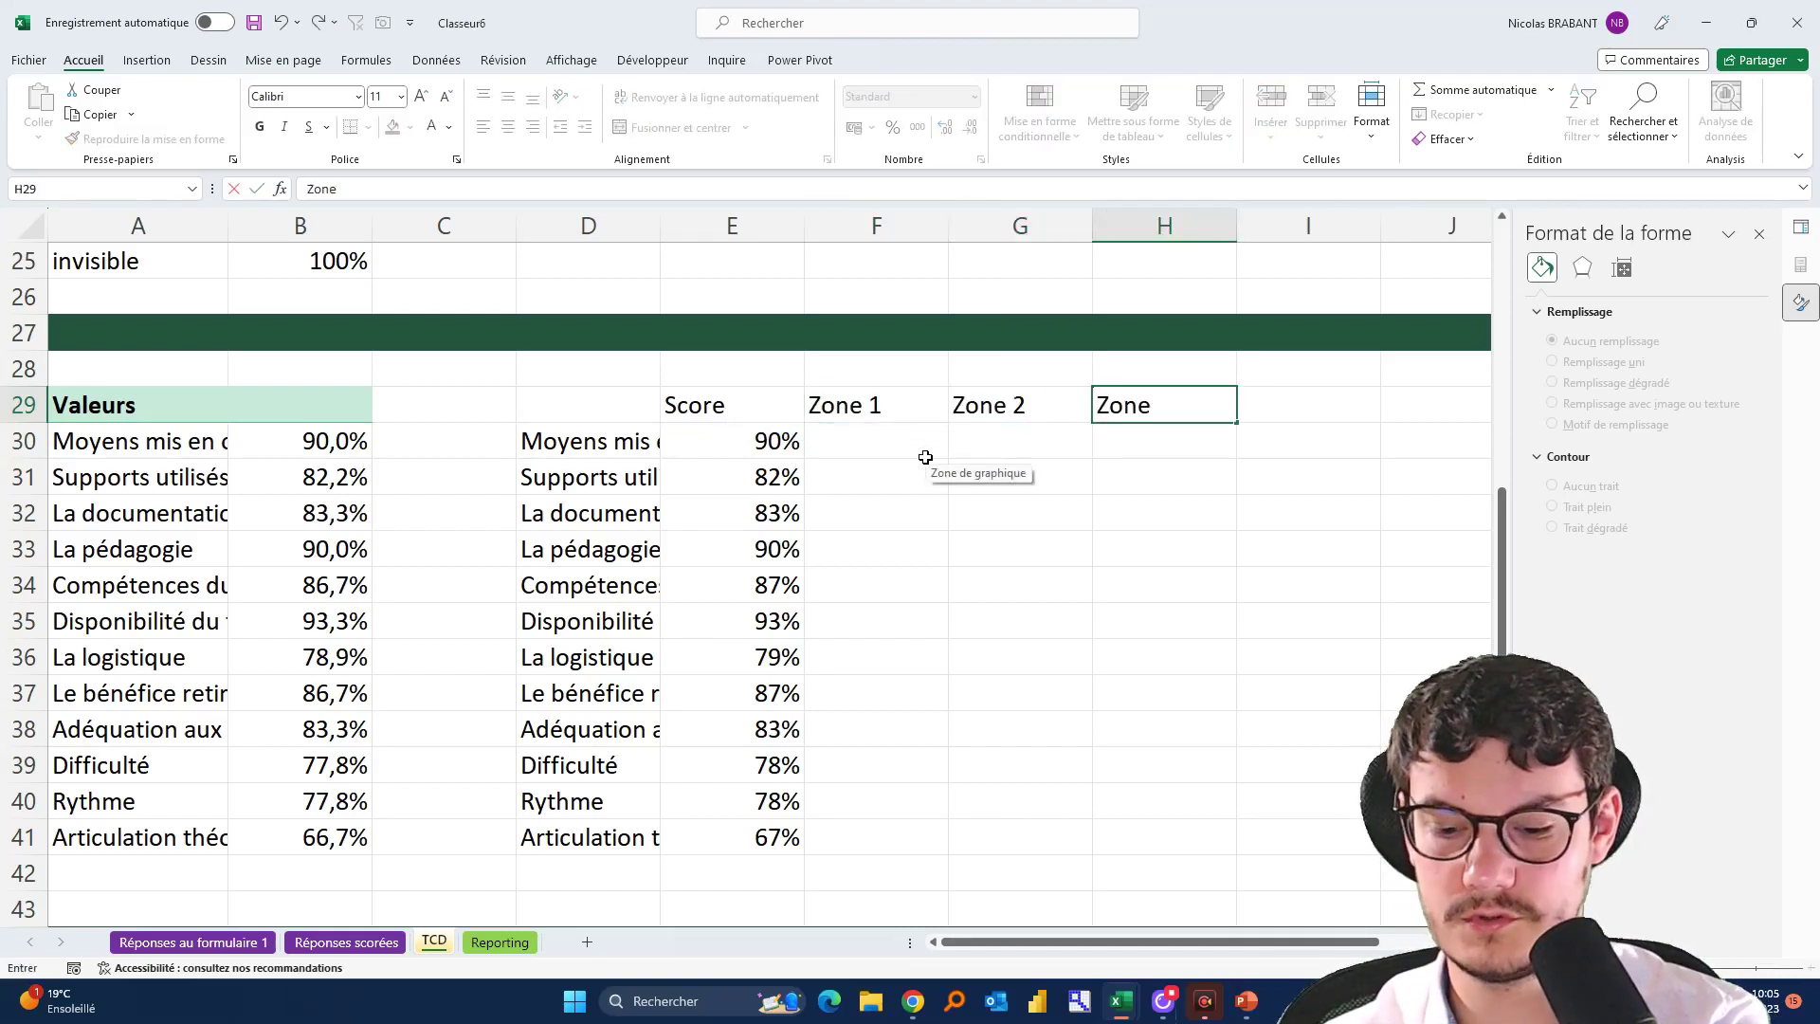
pyautogui.press('Tab')
pyautogui.write('Zone')
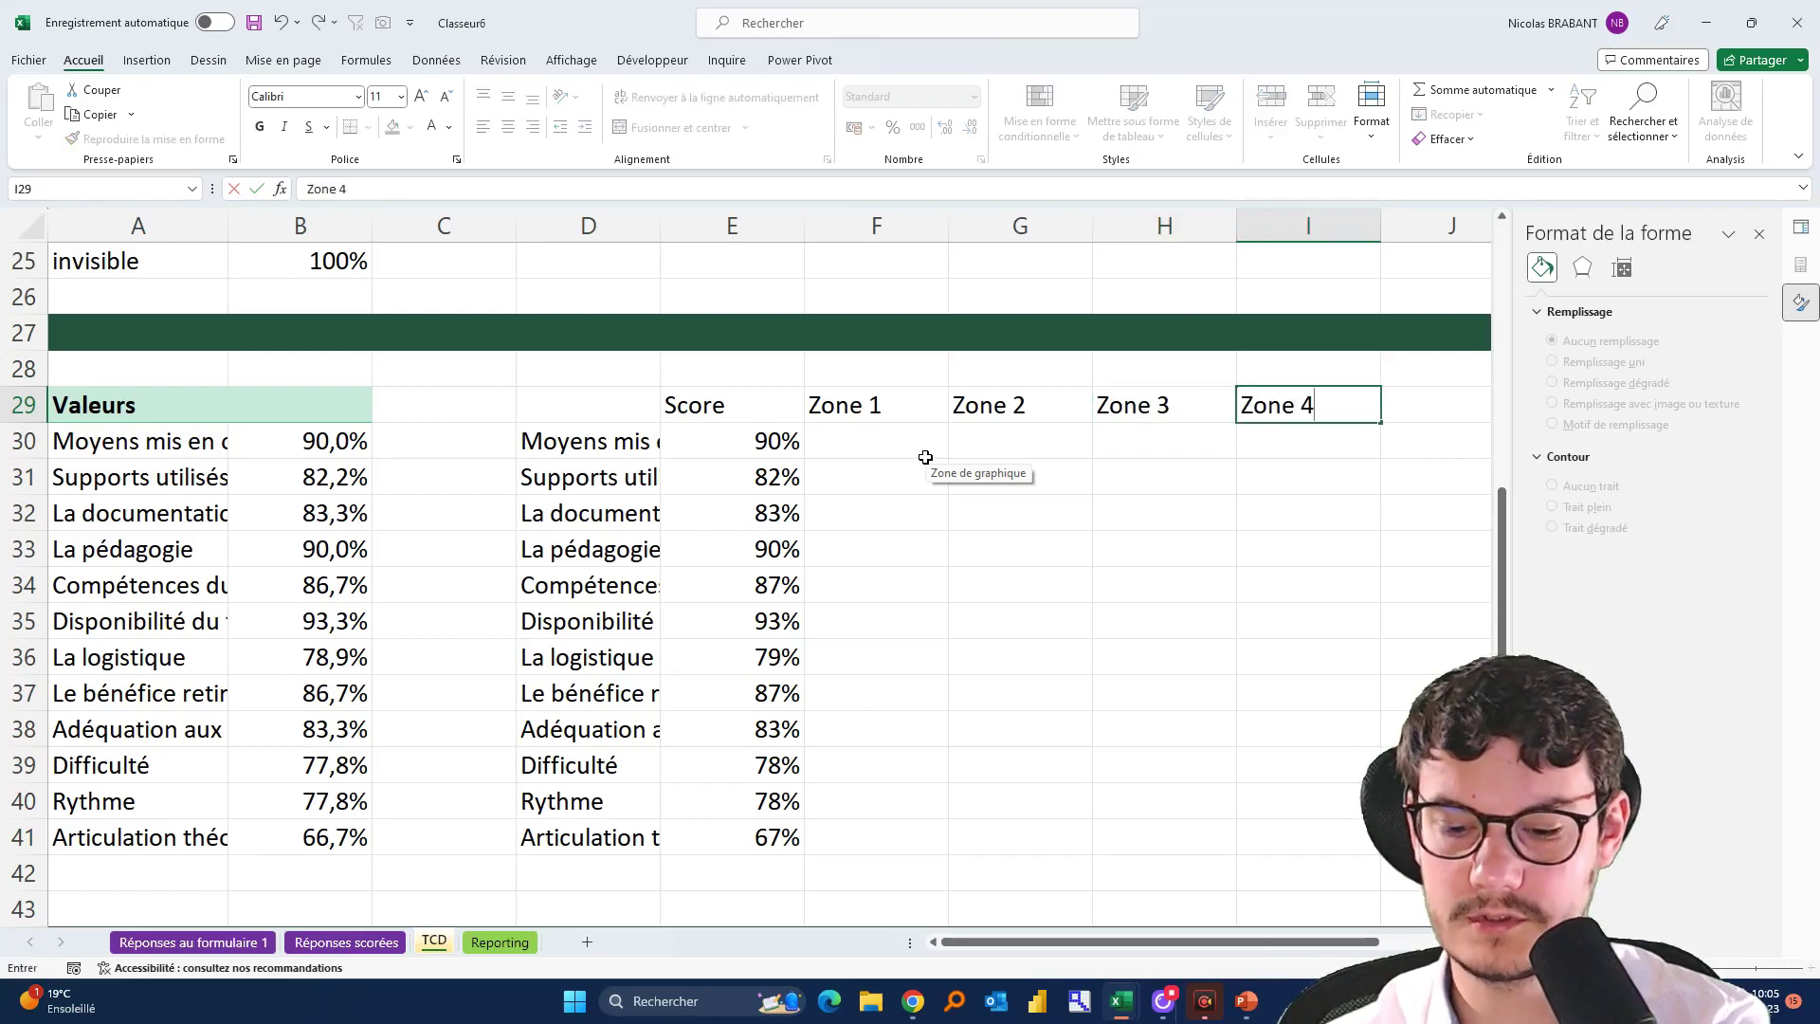
pyautogui.press('Return')
# Fill every criterion's Zone 1 with 10% and Zone 2 with 50%
pyautogui.moveTo(925, 458); pyautogui.dragTo(901, 678)
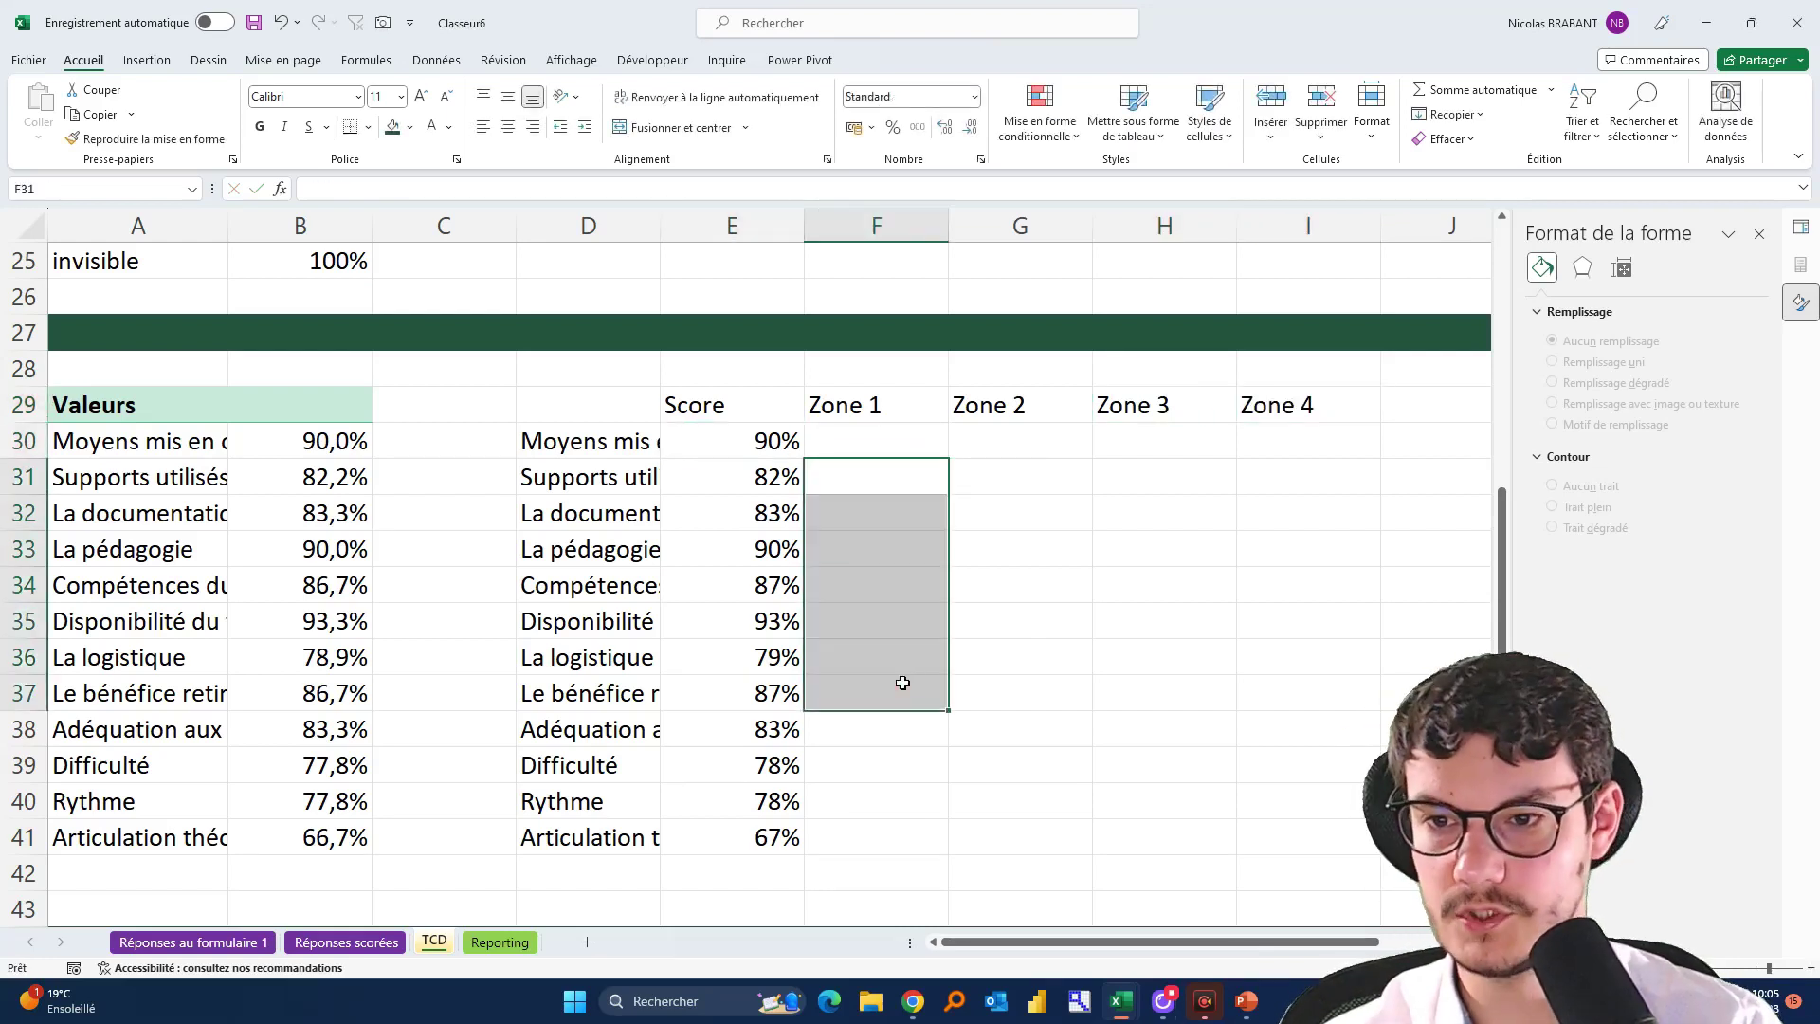
pyautogui.moveTo(882, 418); pyautogui.dragTo(866, 615)
pyautogui.moveTo(834, 444); pyautogui.dragTo(823, 859)
pyautogui.write('10')
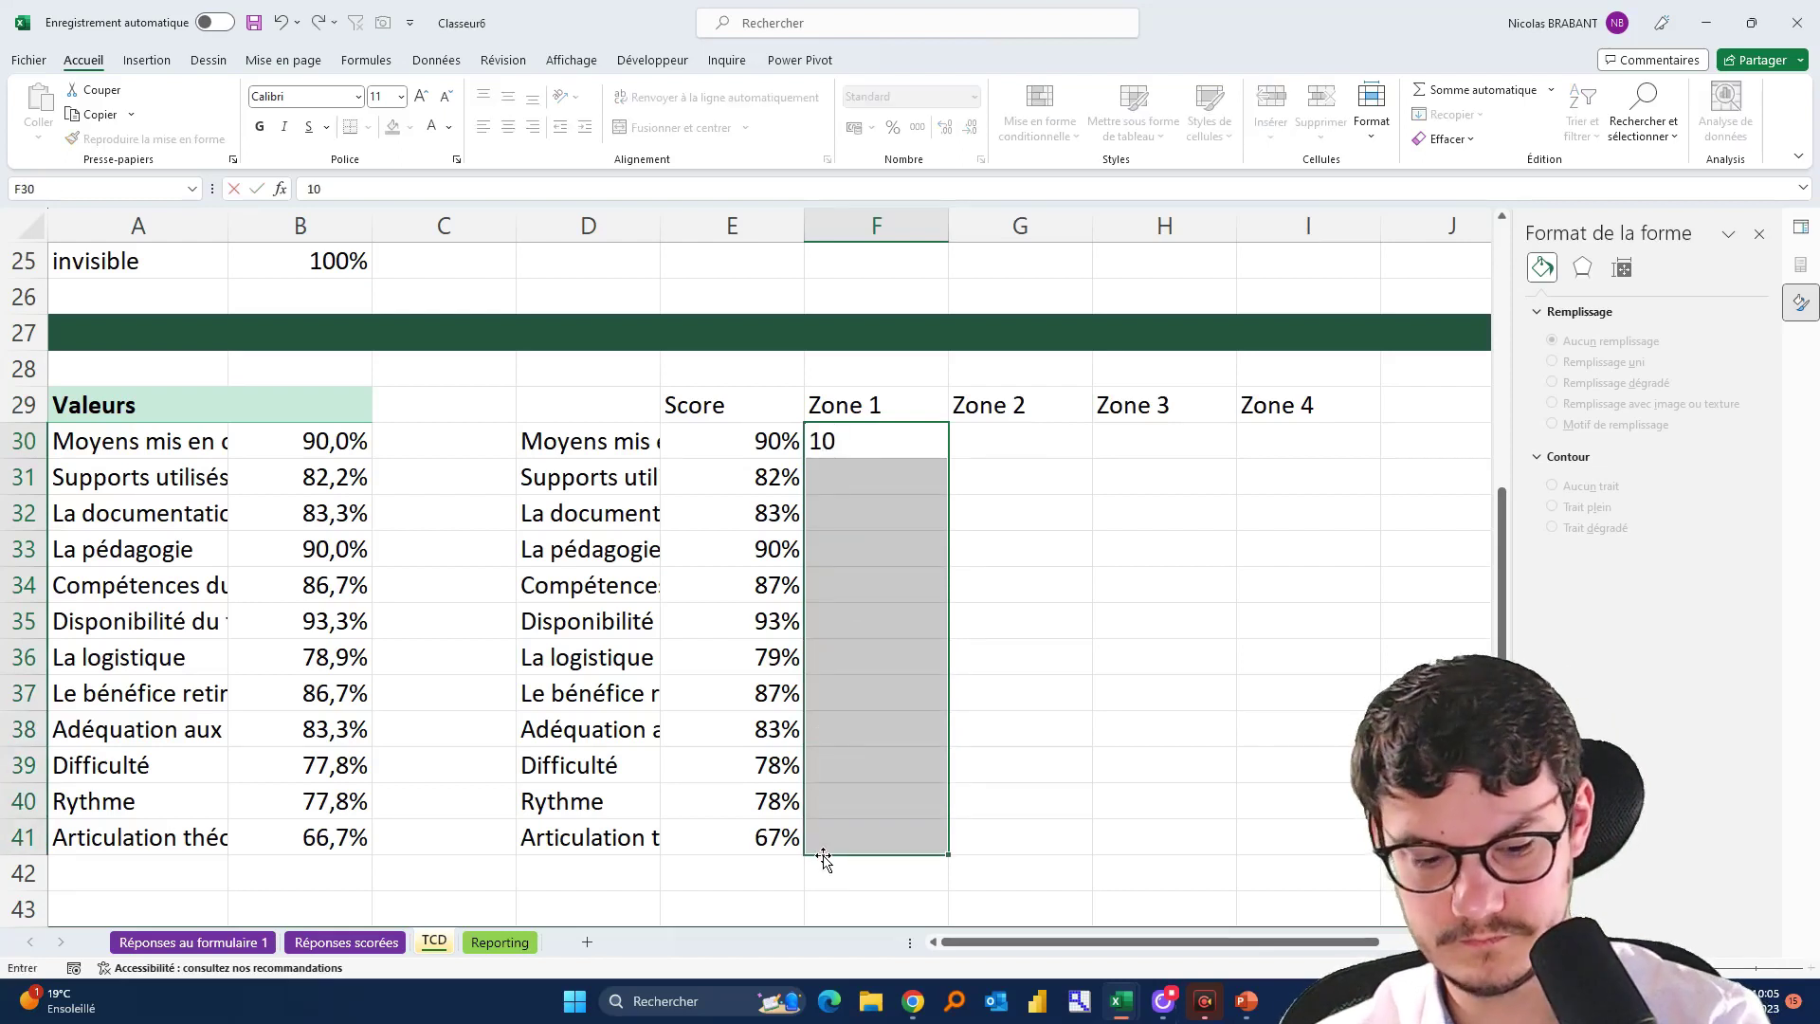
pyautogui.write('%')
pyautogui.hotkey('ctrl', 'Return')
pyautogui.hotkey('ctrl', 'q')
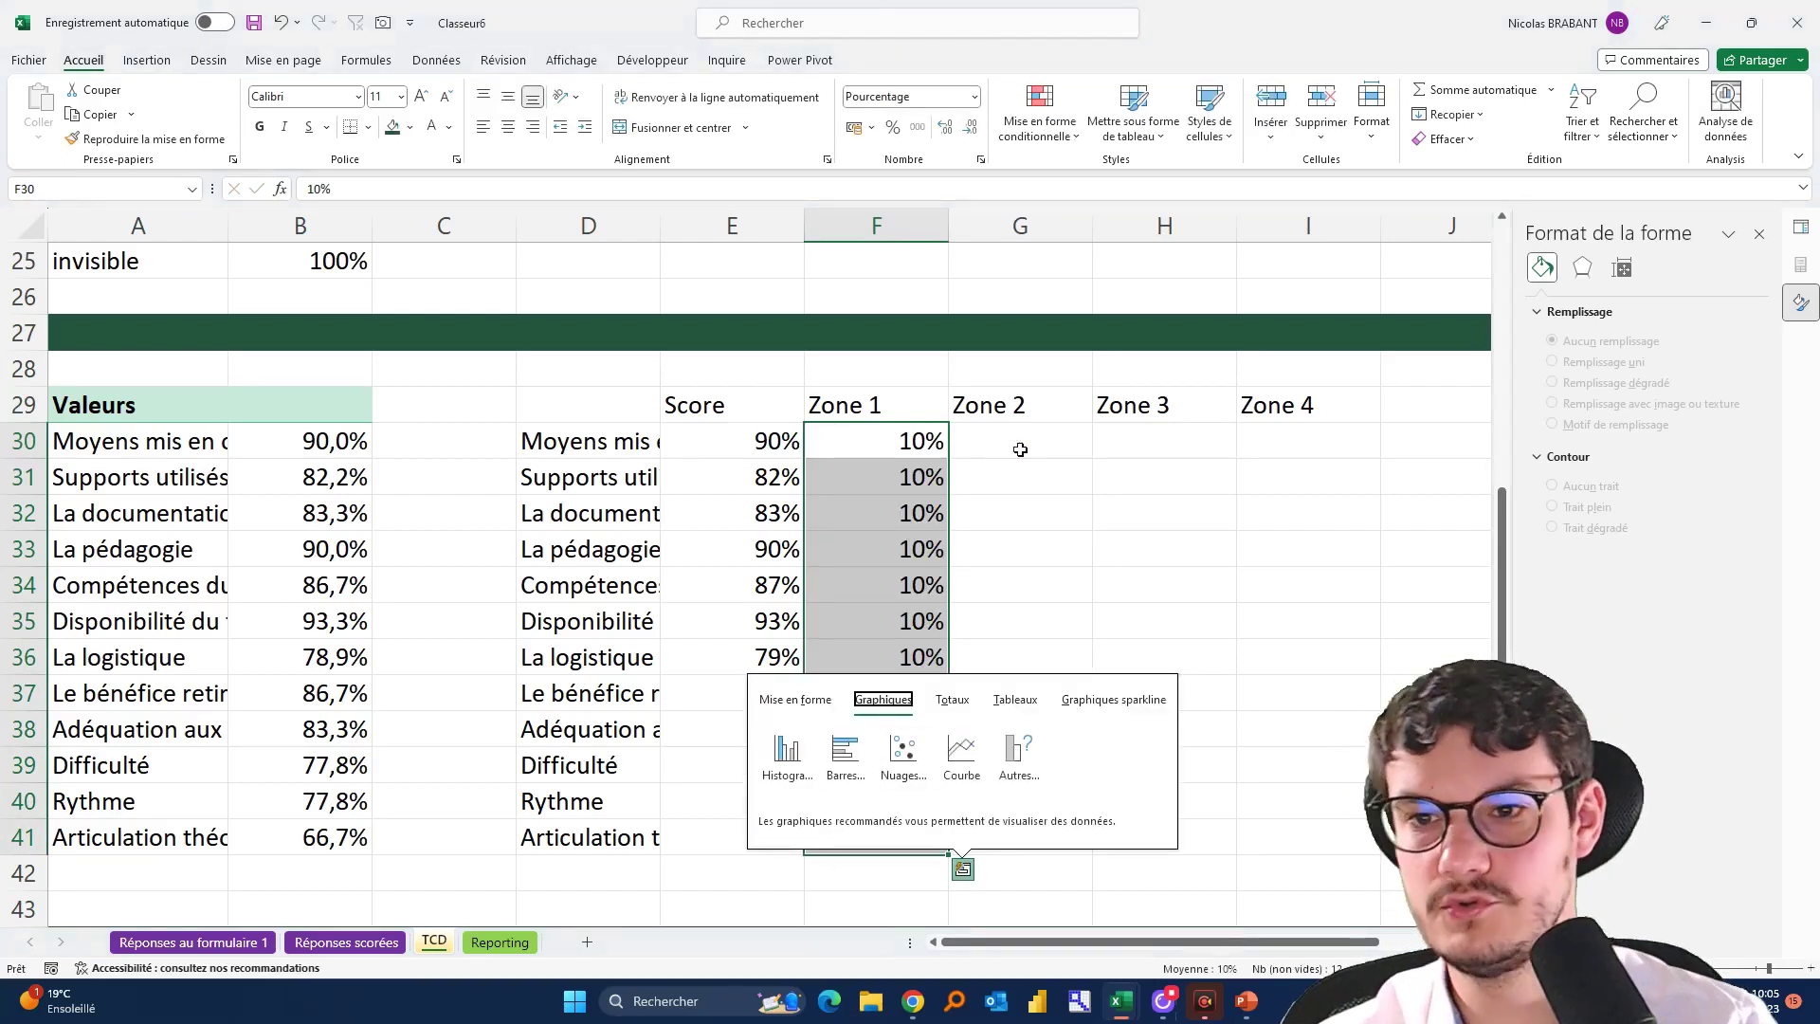
pyautogui.moveTo(1020, 449); pyautogui.dragTo(1055, 844)
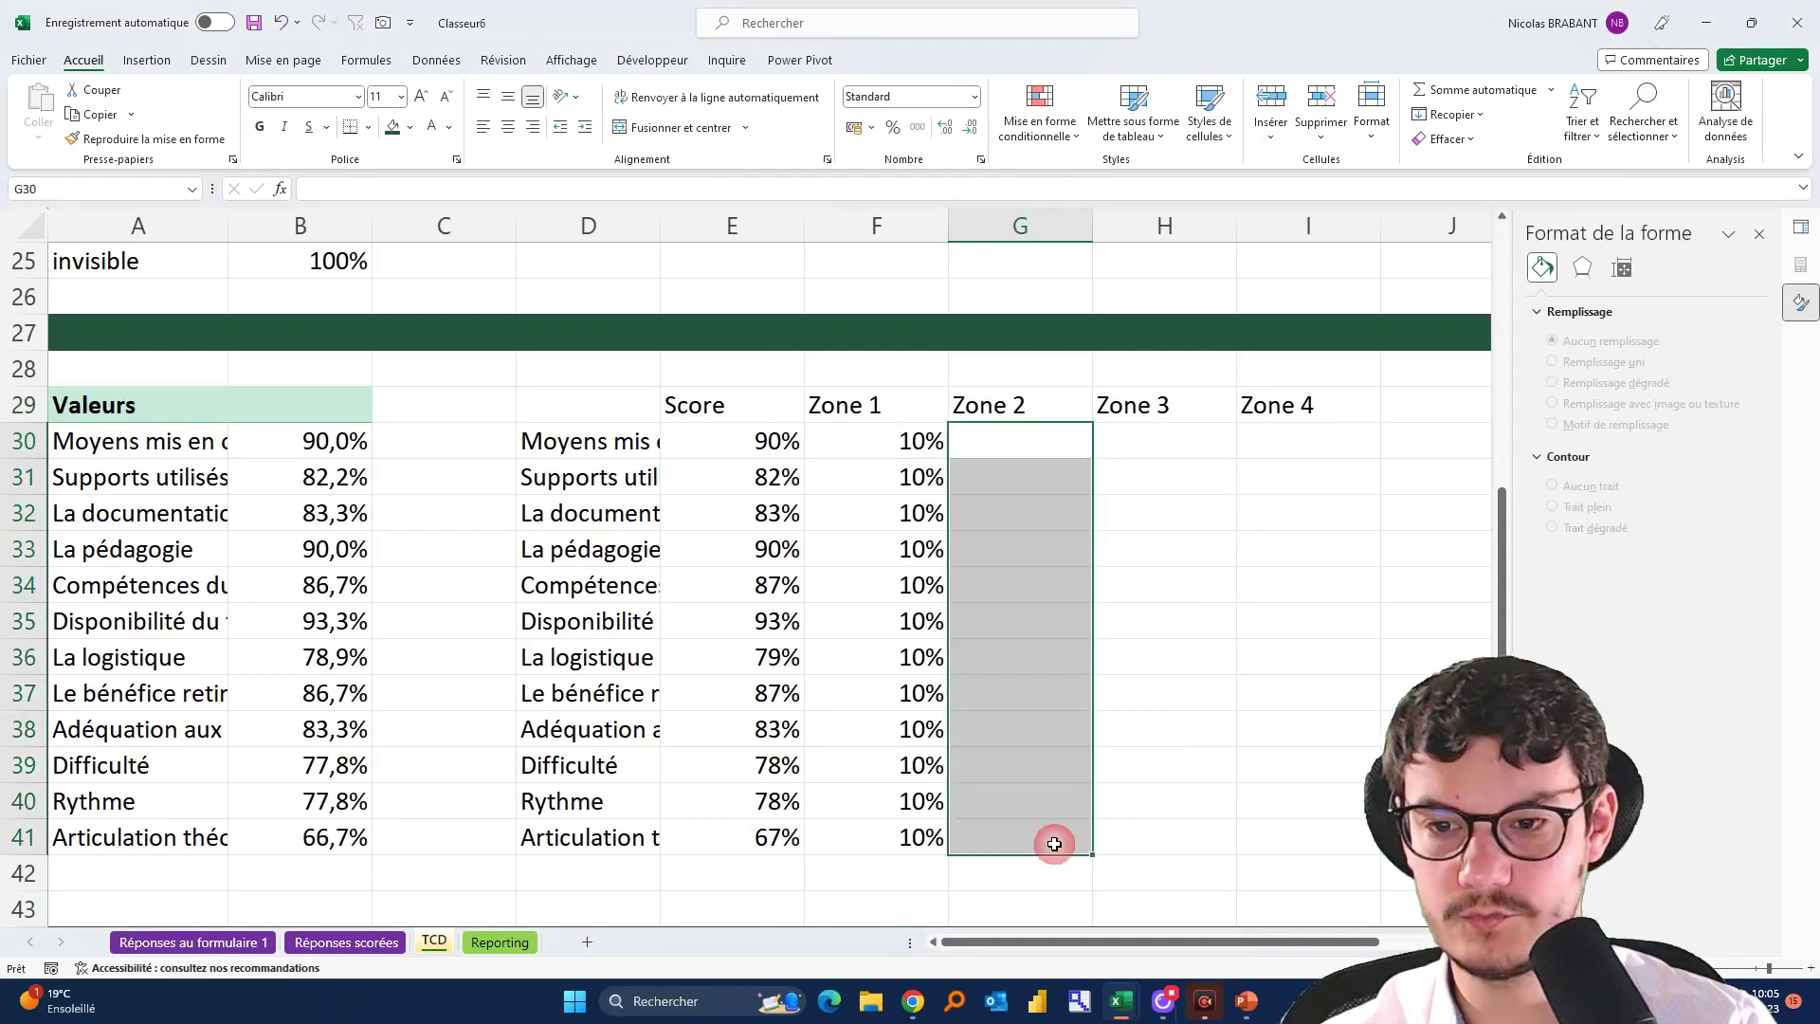
pyautogui.write('50%')
pyautogui.hotkey('ctrl', 'Return')
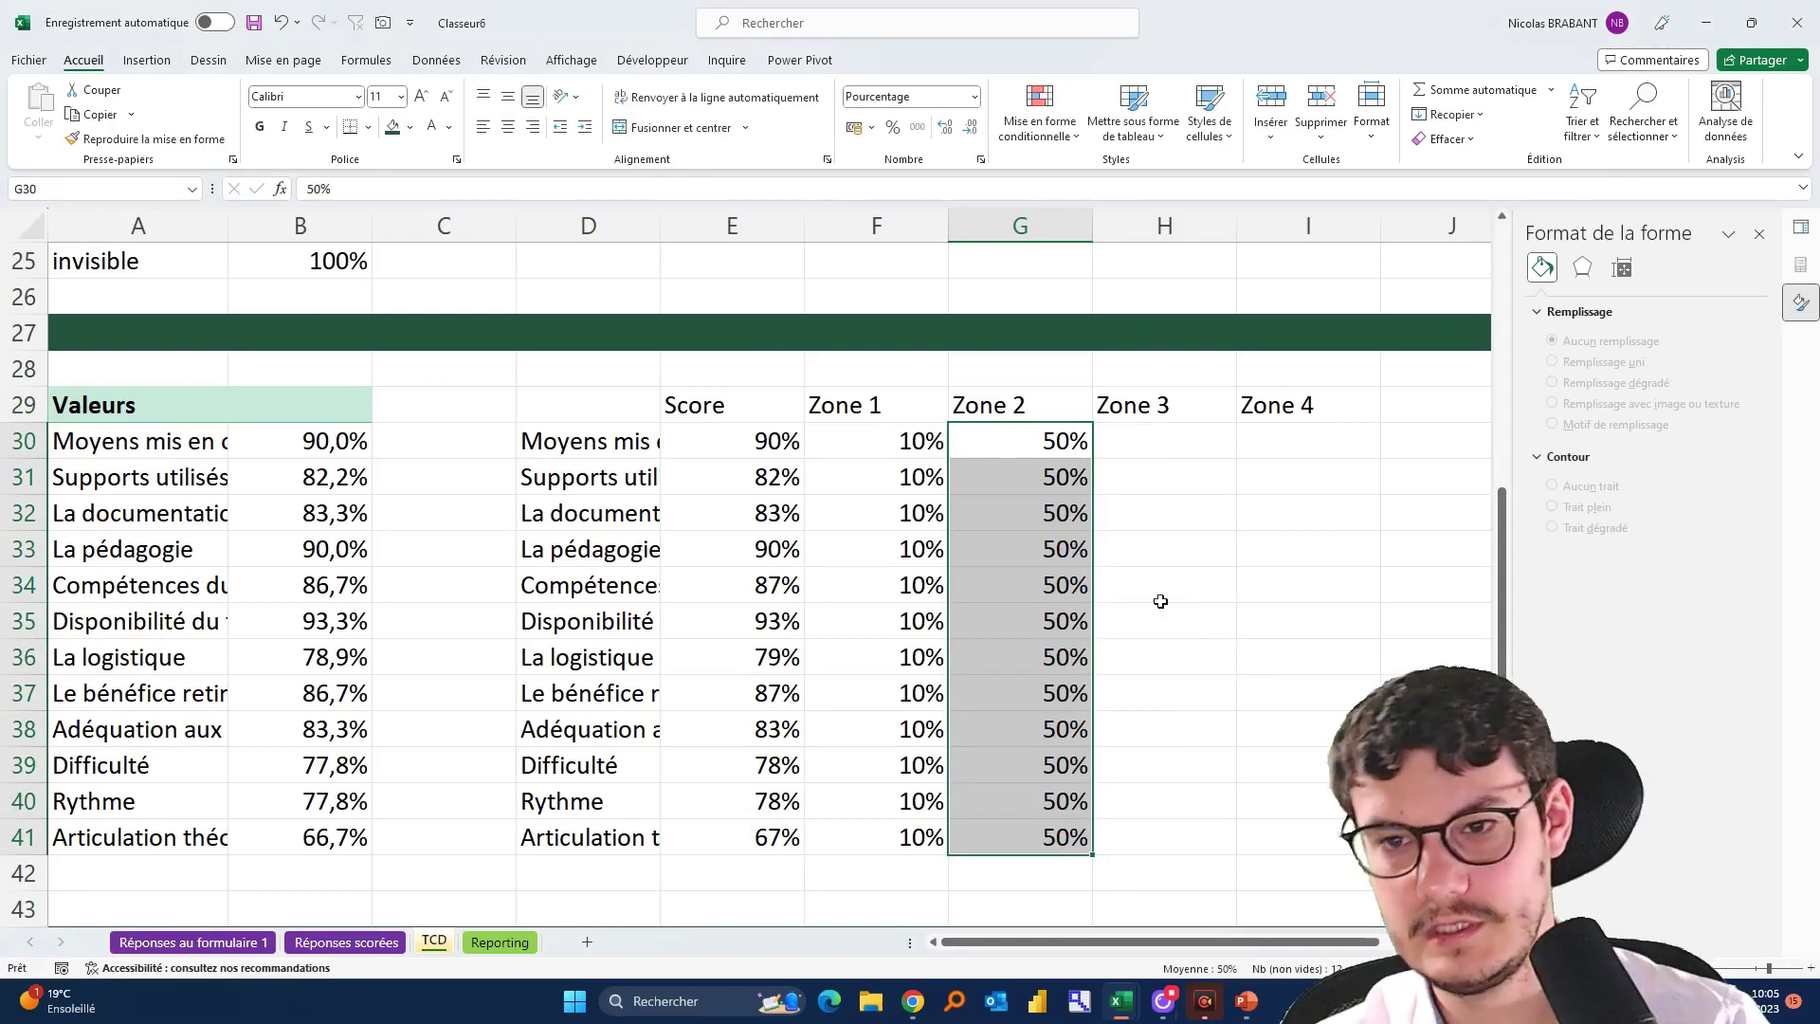
# Fill Zone 3 with 90% and Zone 4 with 100%, then select D29:I41
pyautogui.moveTo(1159, 439); pyautogui.dragTo(1146, 829)
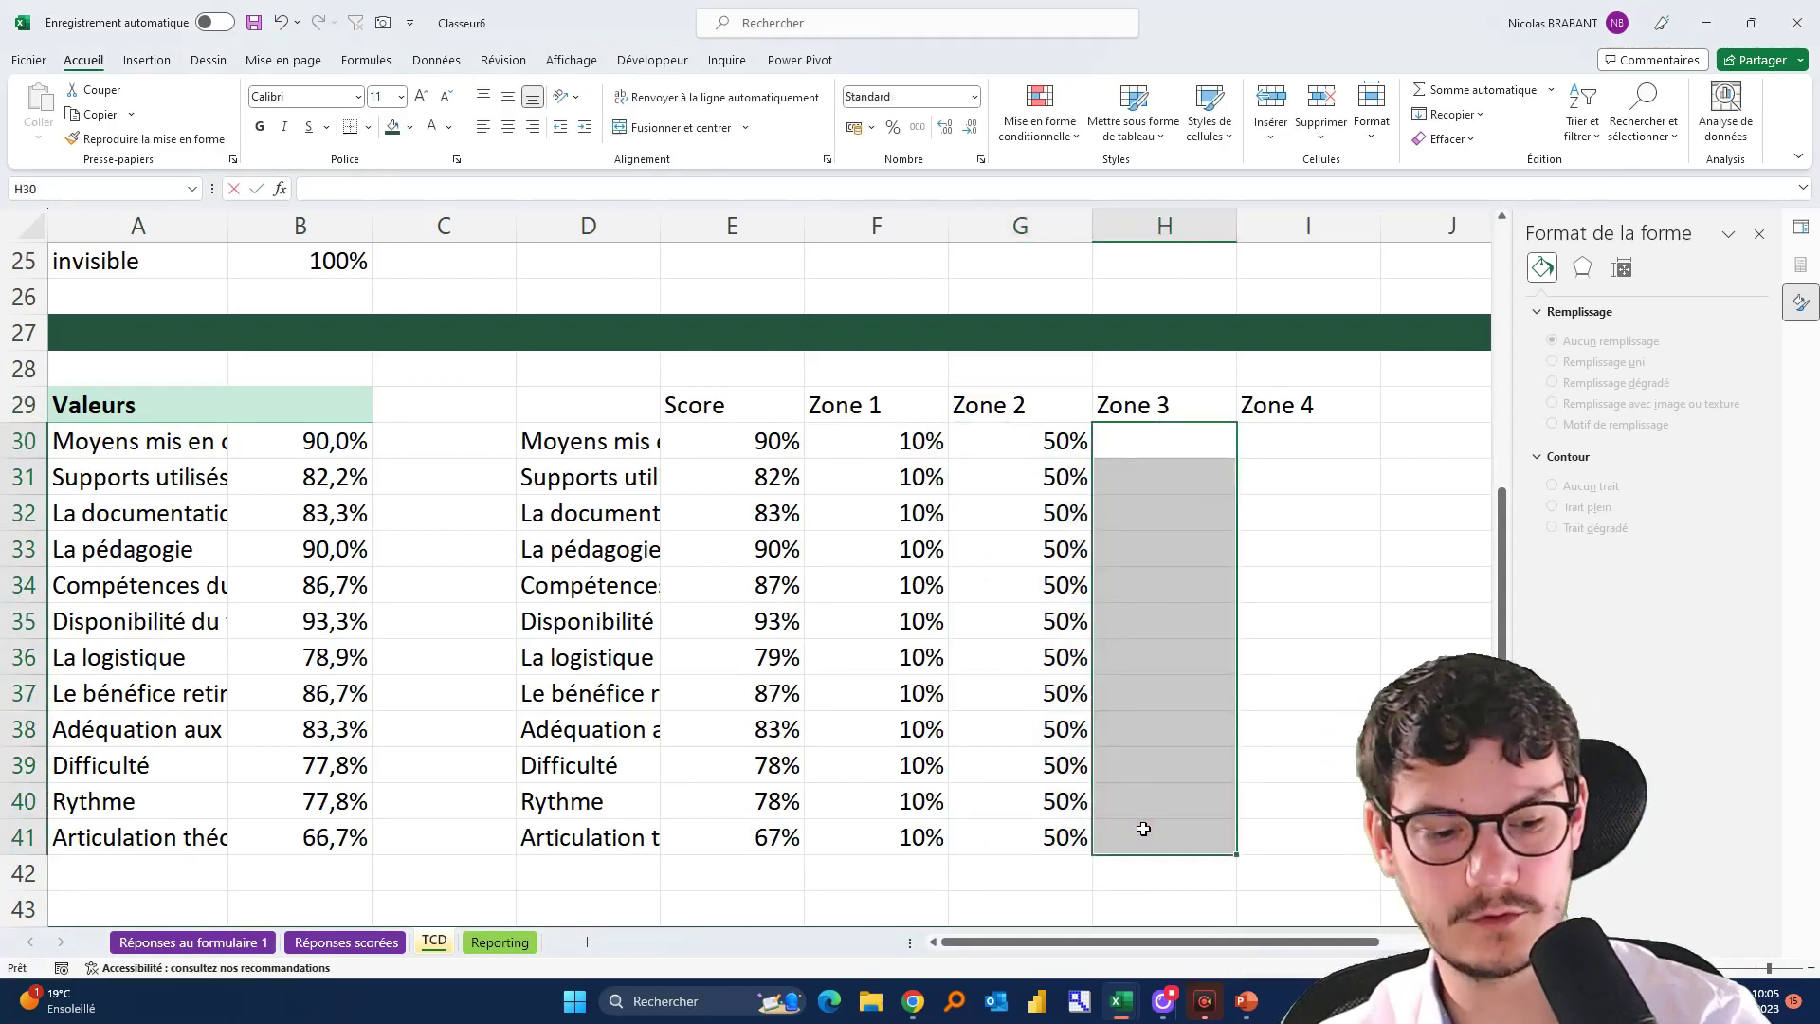
pyautogui.write('90%')
pyautogui.hotkey('ctrl', 'Return')
pyautogui.moveTo(1301, 438); pyautogui.dragTo(1269, 840)
pyautogui.write('100%')
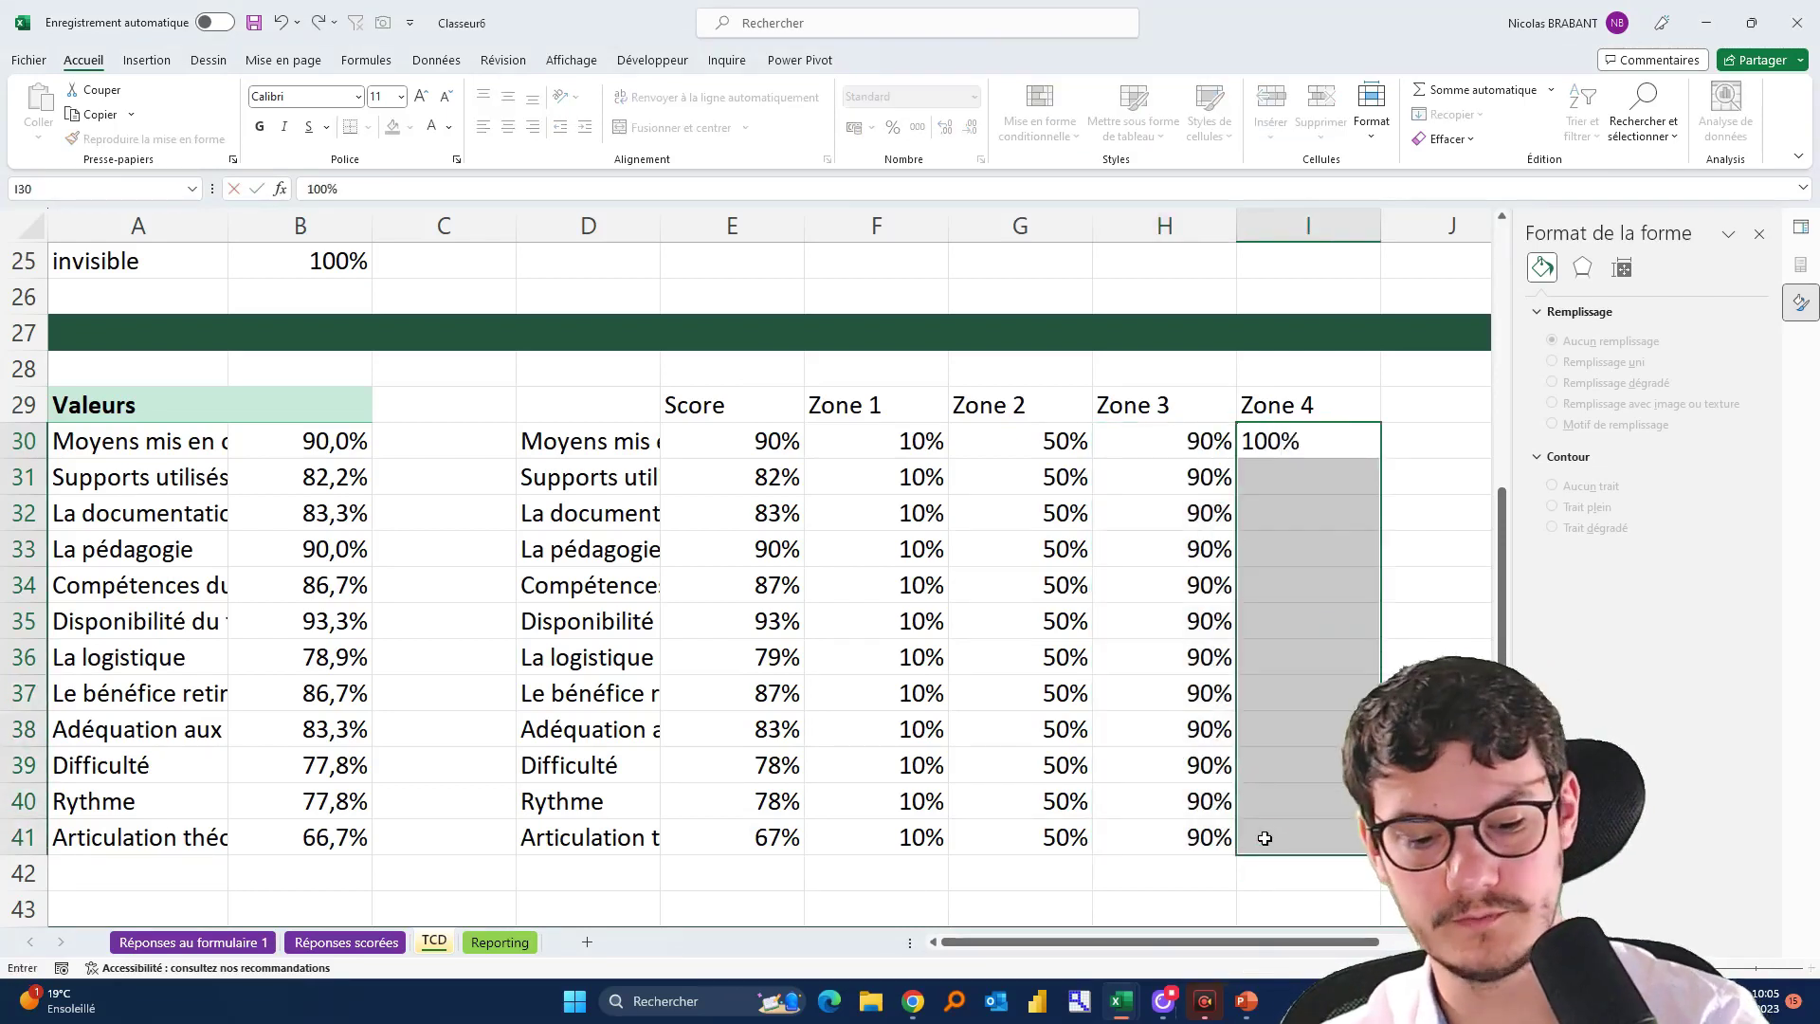
pyautogui.hotkey('ctrl', 'Return')
pyautogui.click(717, 561)
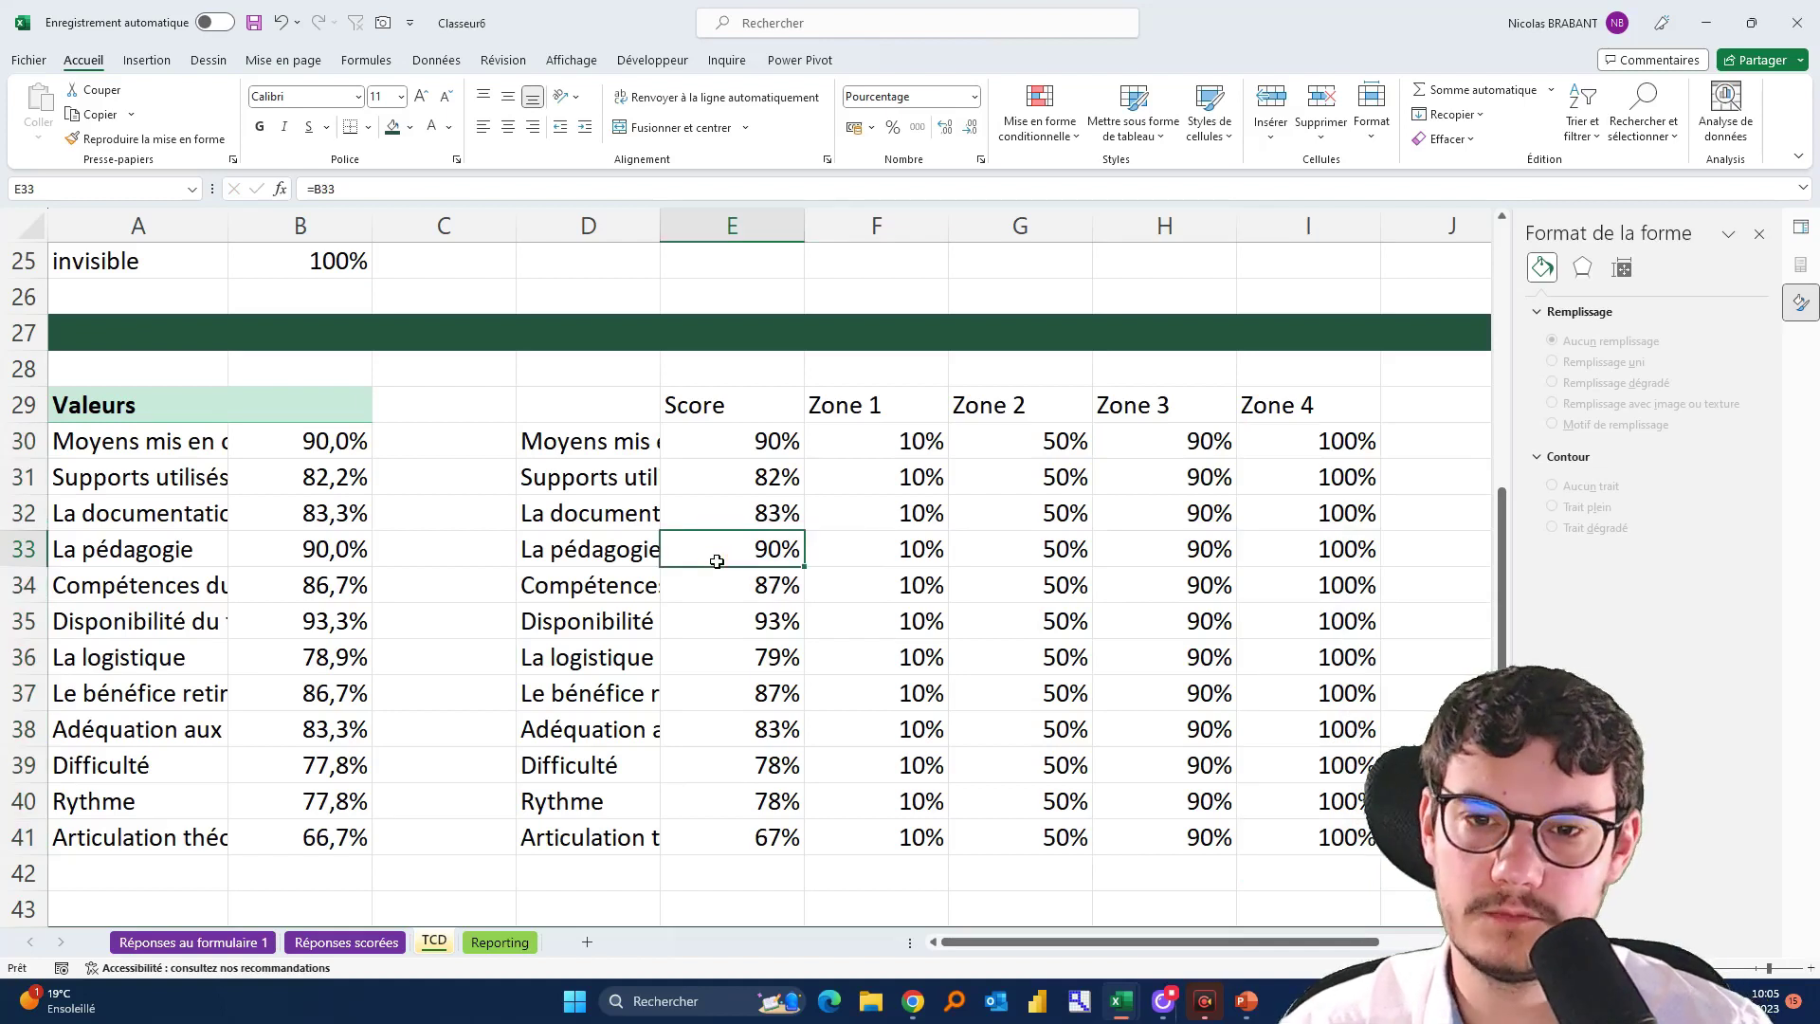
pyautogui.moveTo(584, 407); pyautogui.dragTo(1335, 823)
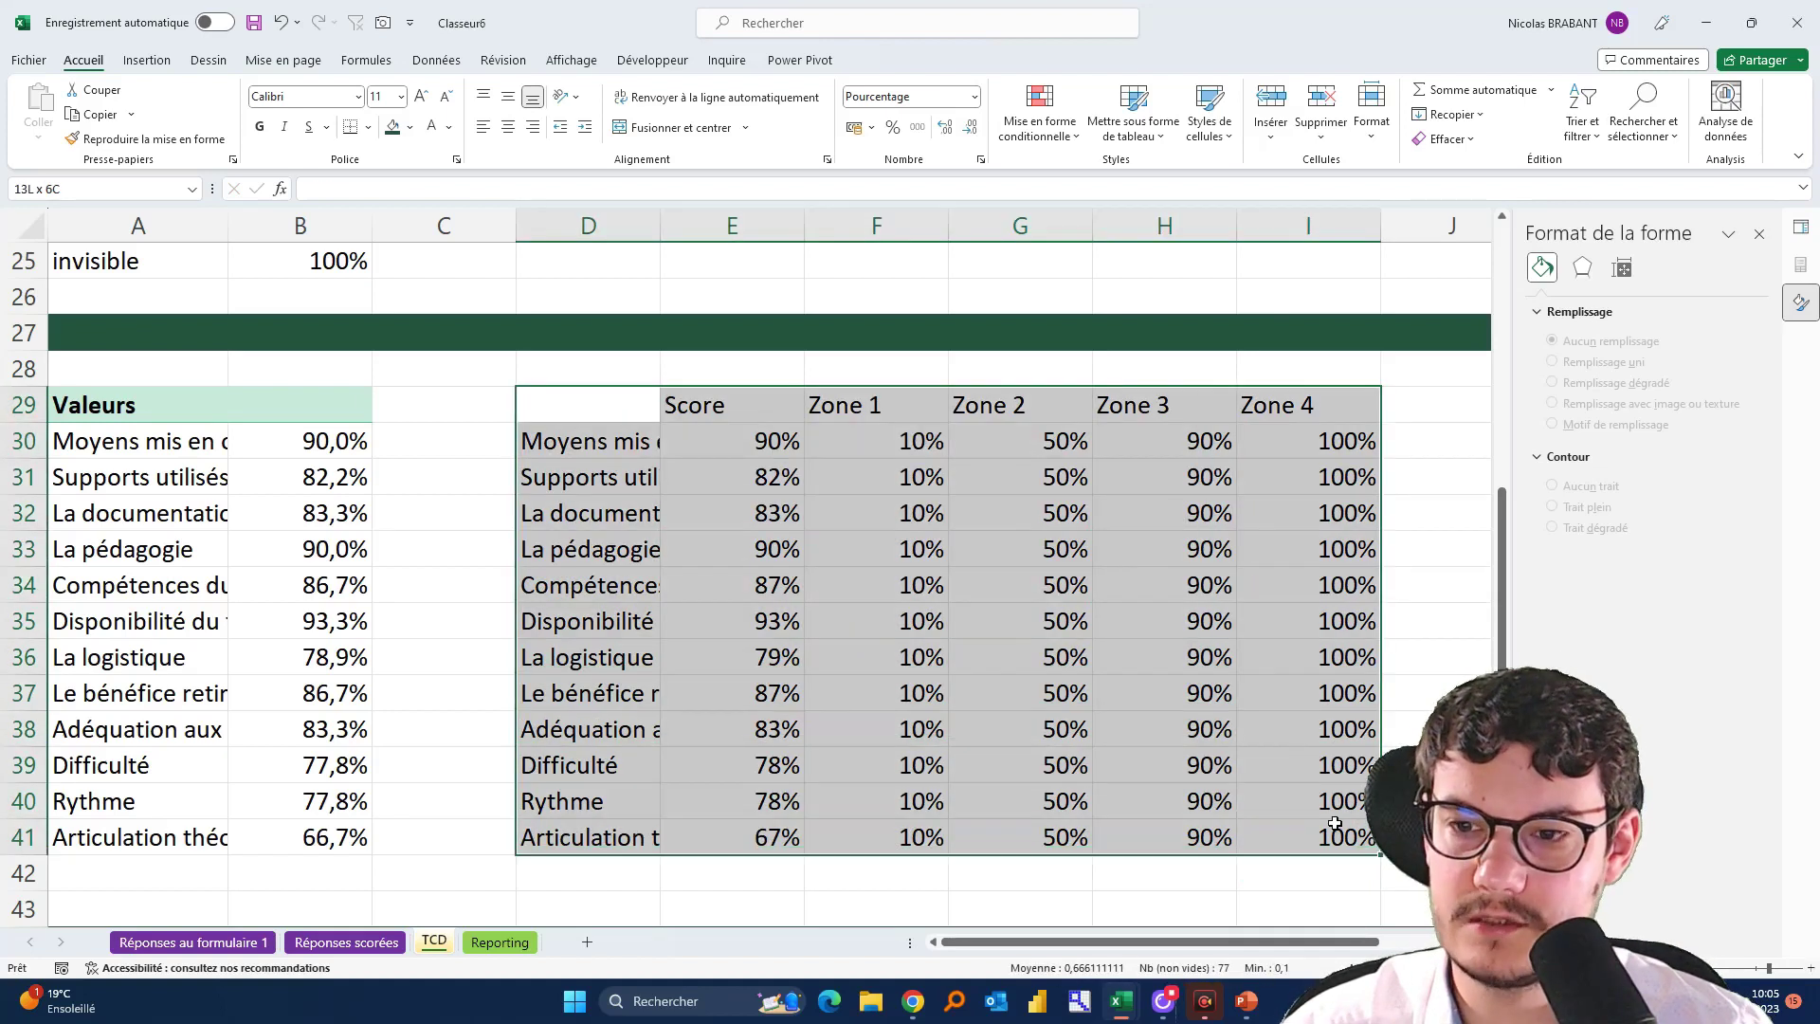
# Browse the Insertion chart types for D29:I41 and open the Radar chart choices
pyautogui.click(147, 61)
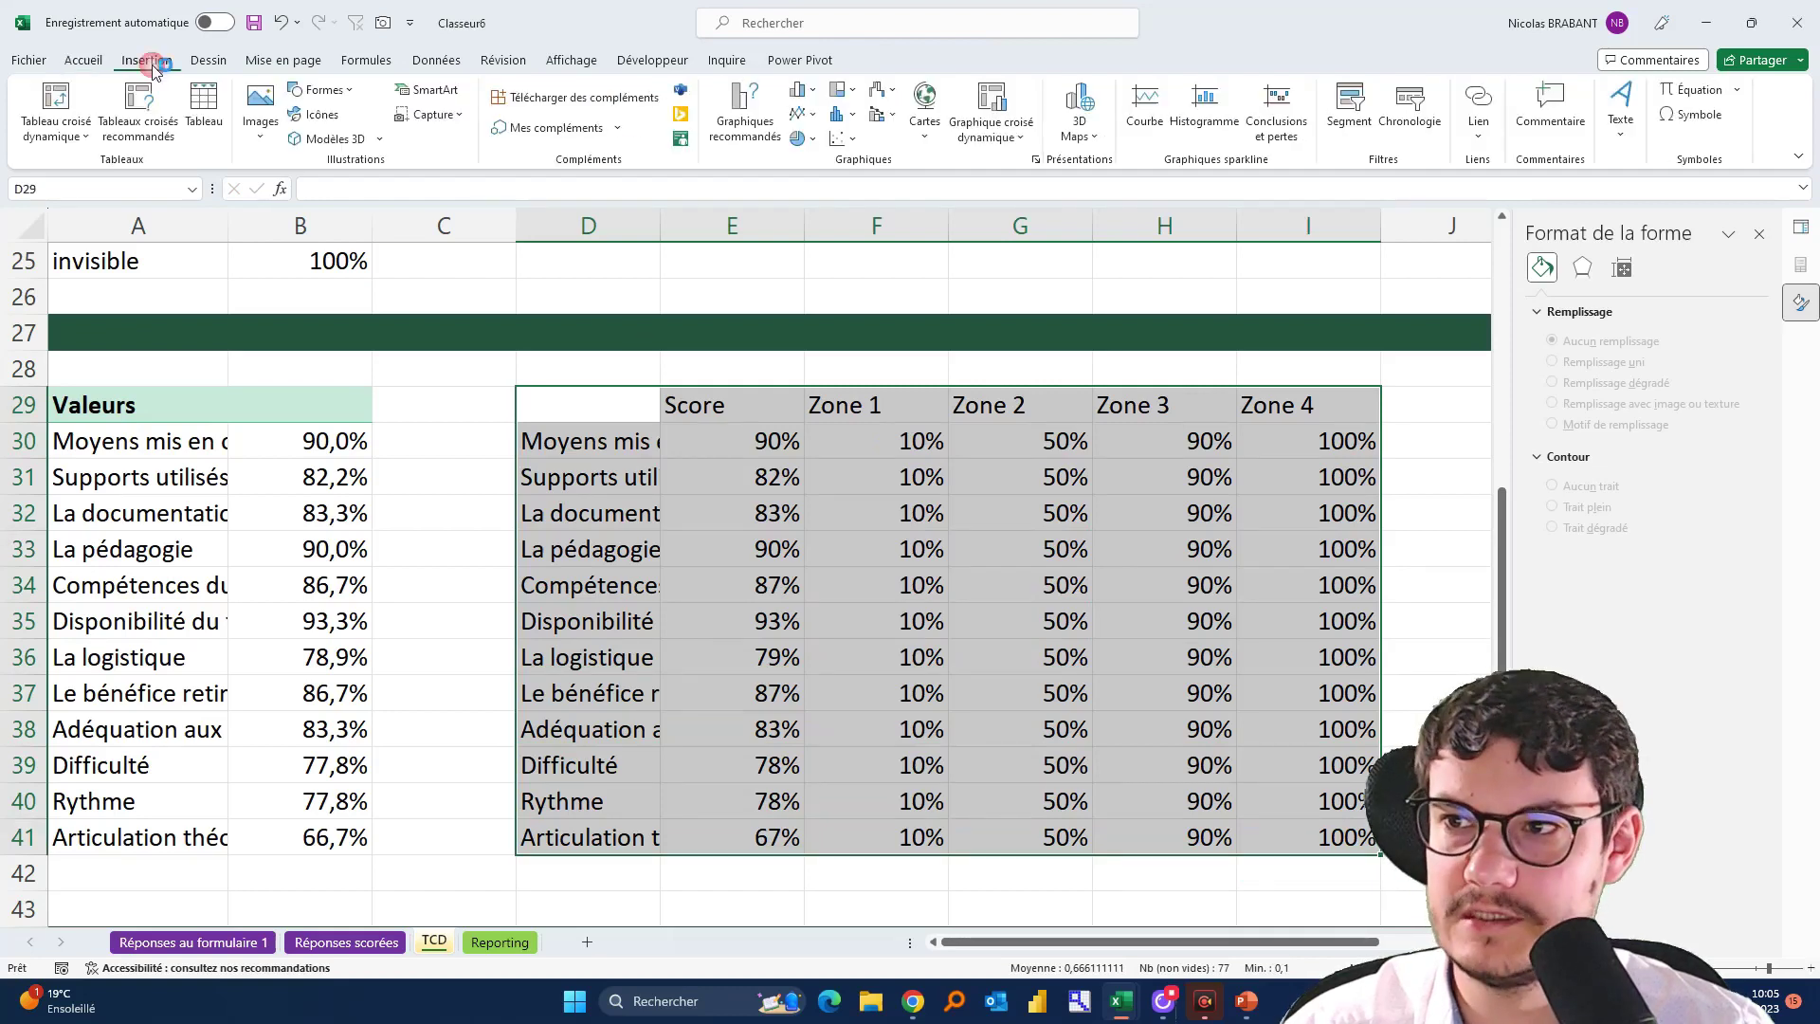
pyautogui.click(815, 115)
pyautogui.click(815, 115)
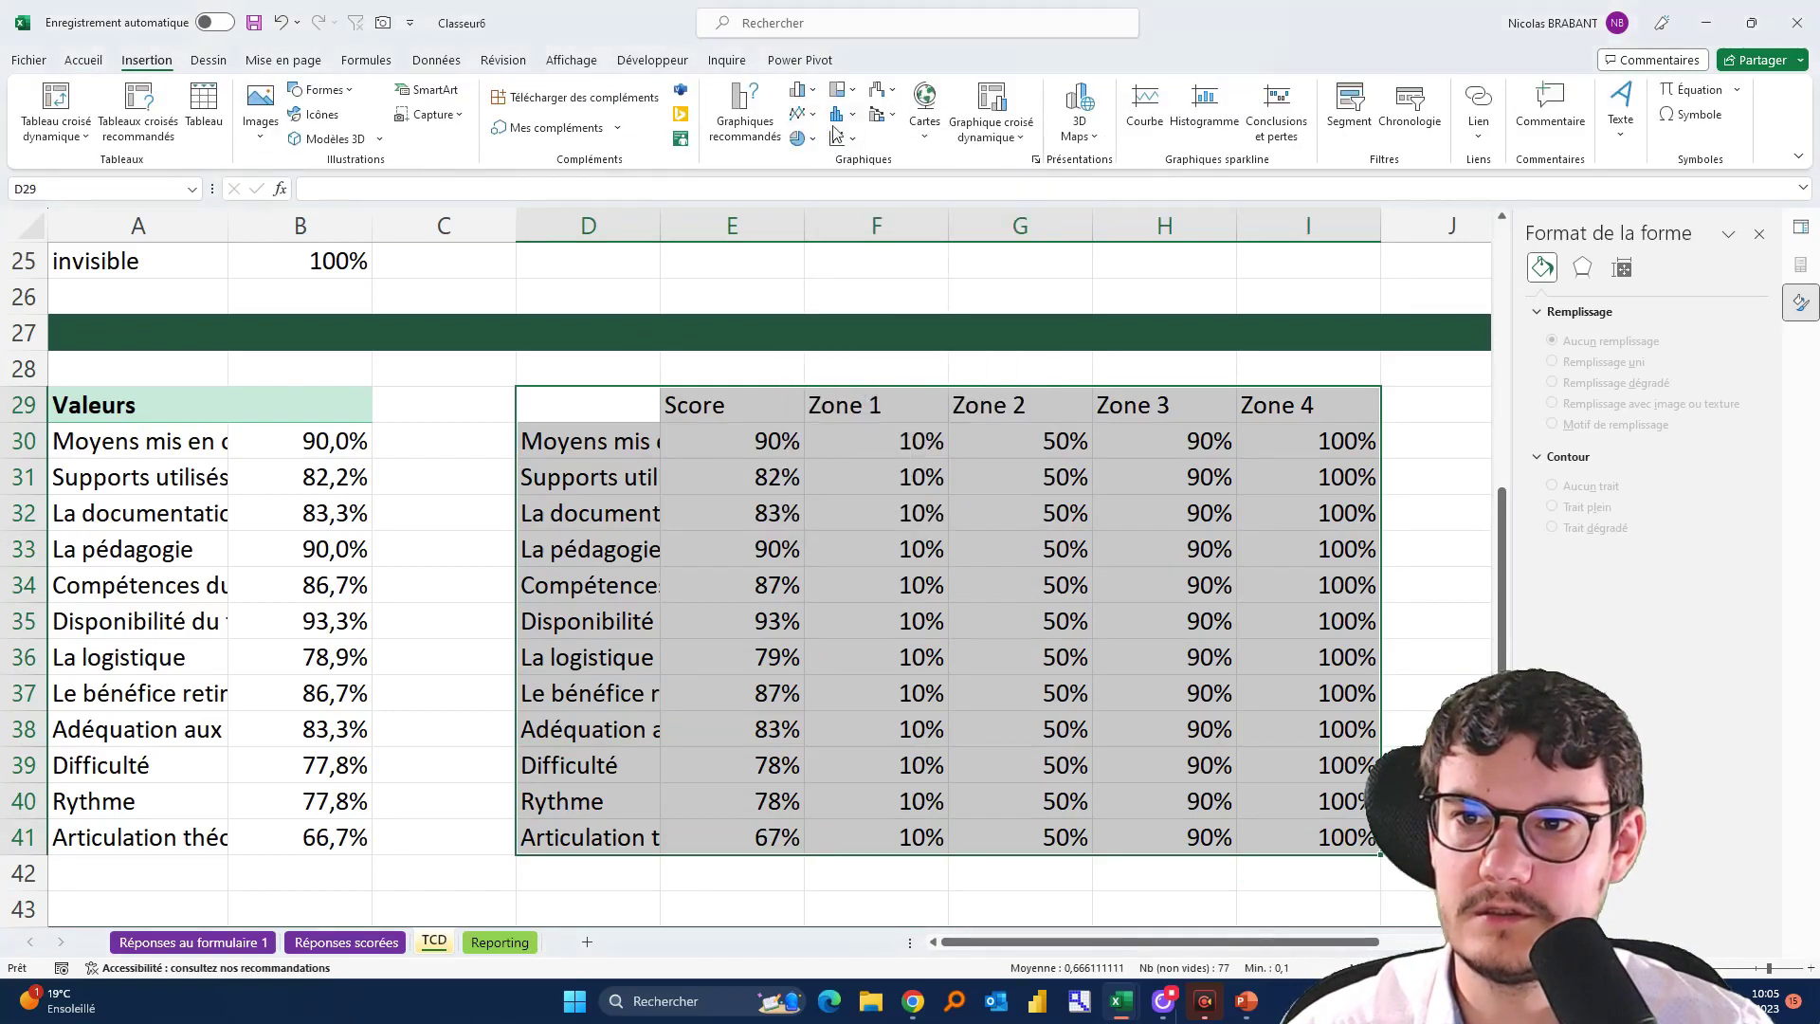
pyautogui.click(840, 138)
pyautogui.click(843, 140)
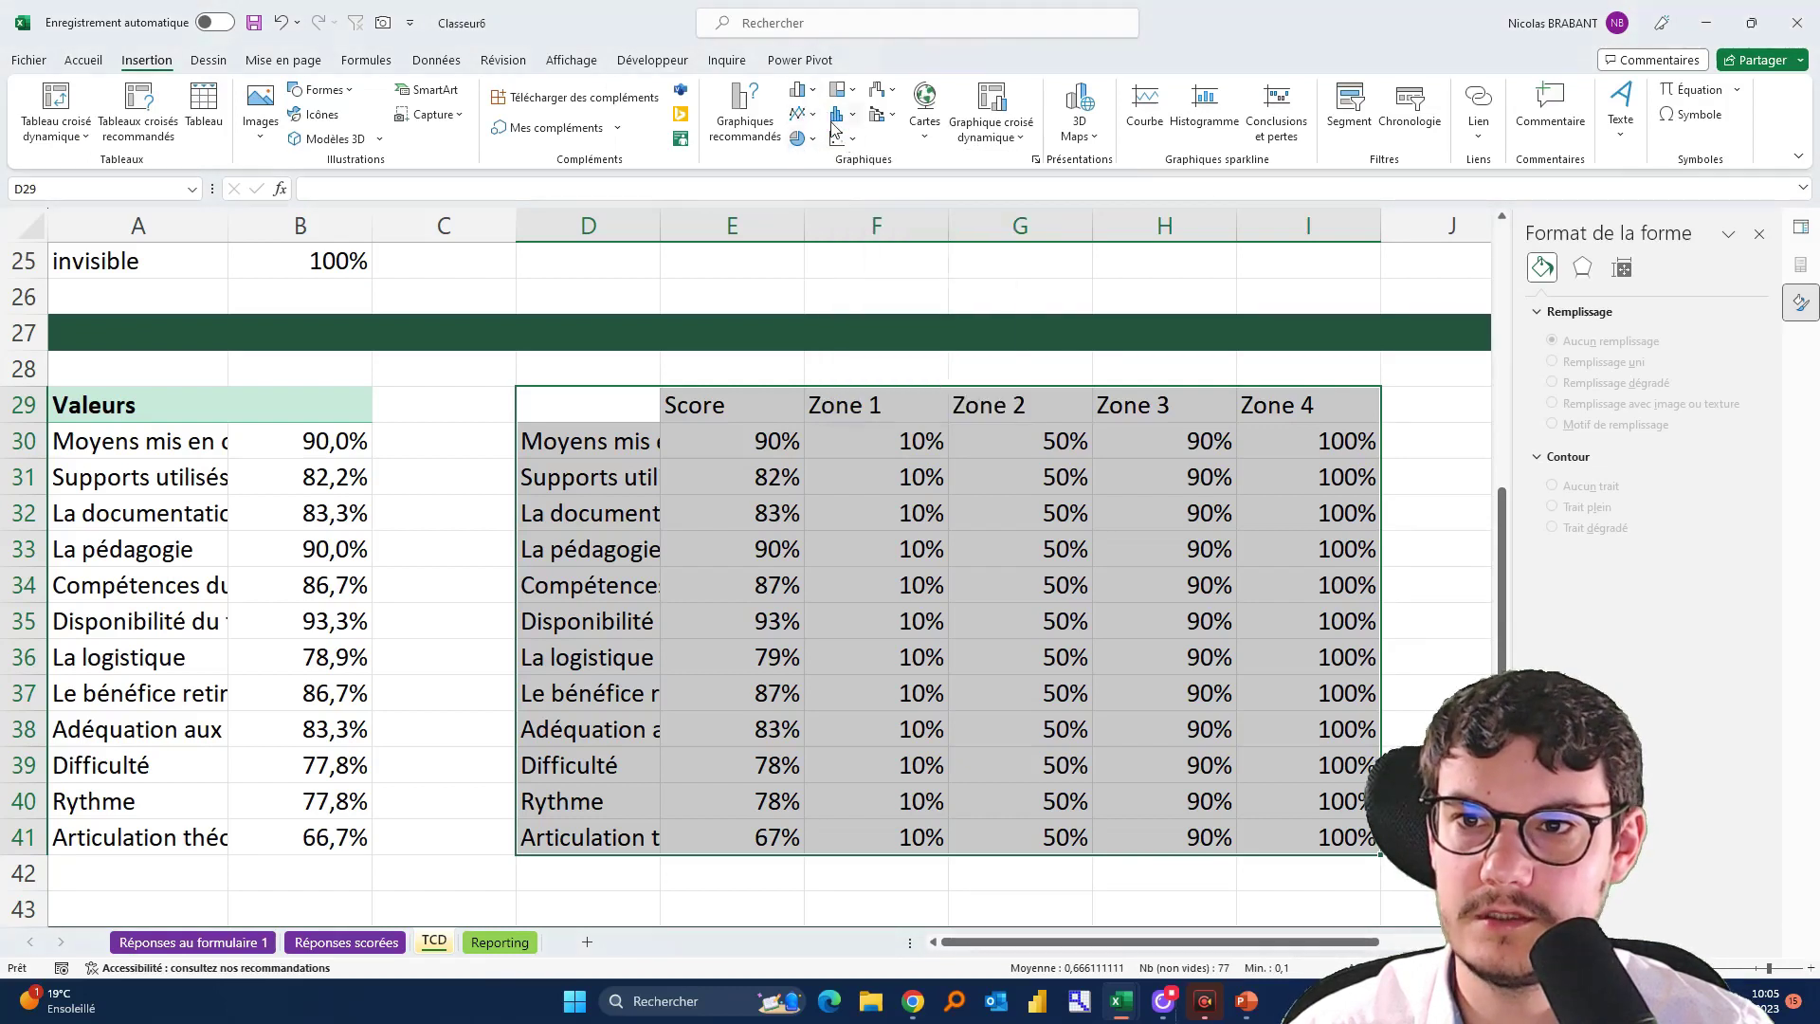
pyautogui.click(840, 96)
pyautogui.click(840, 96)
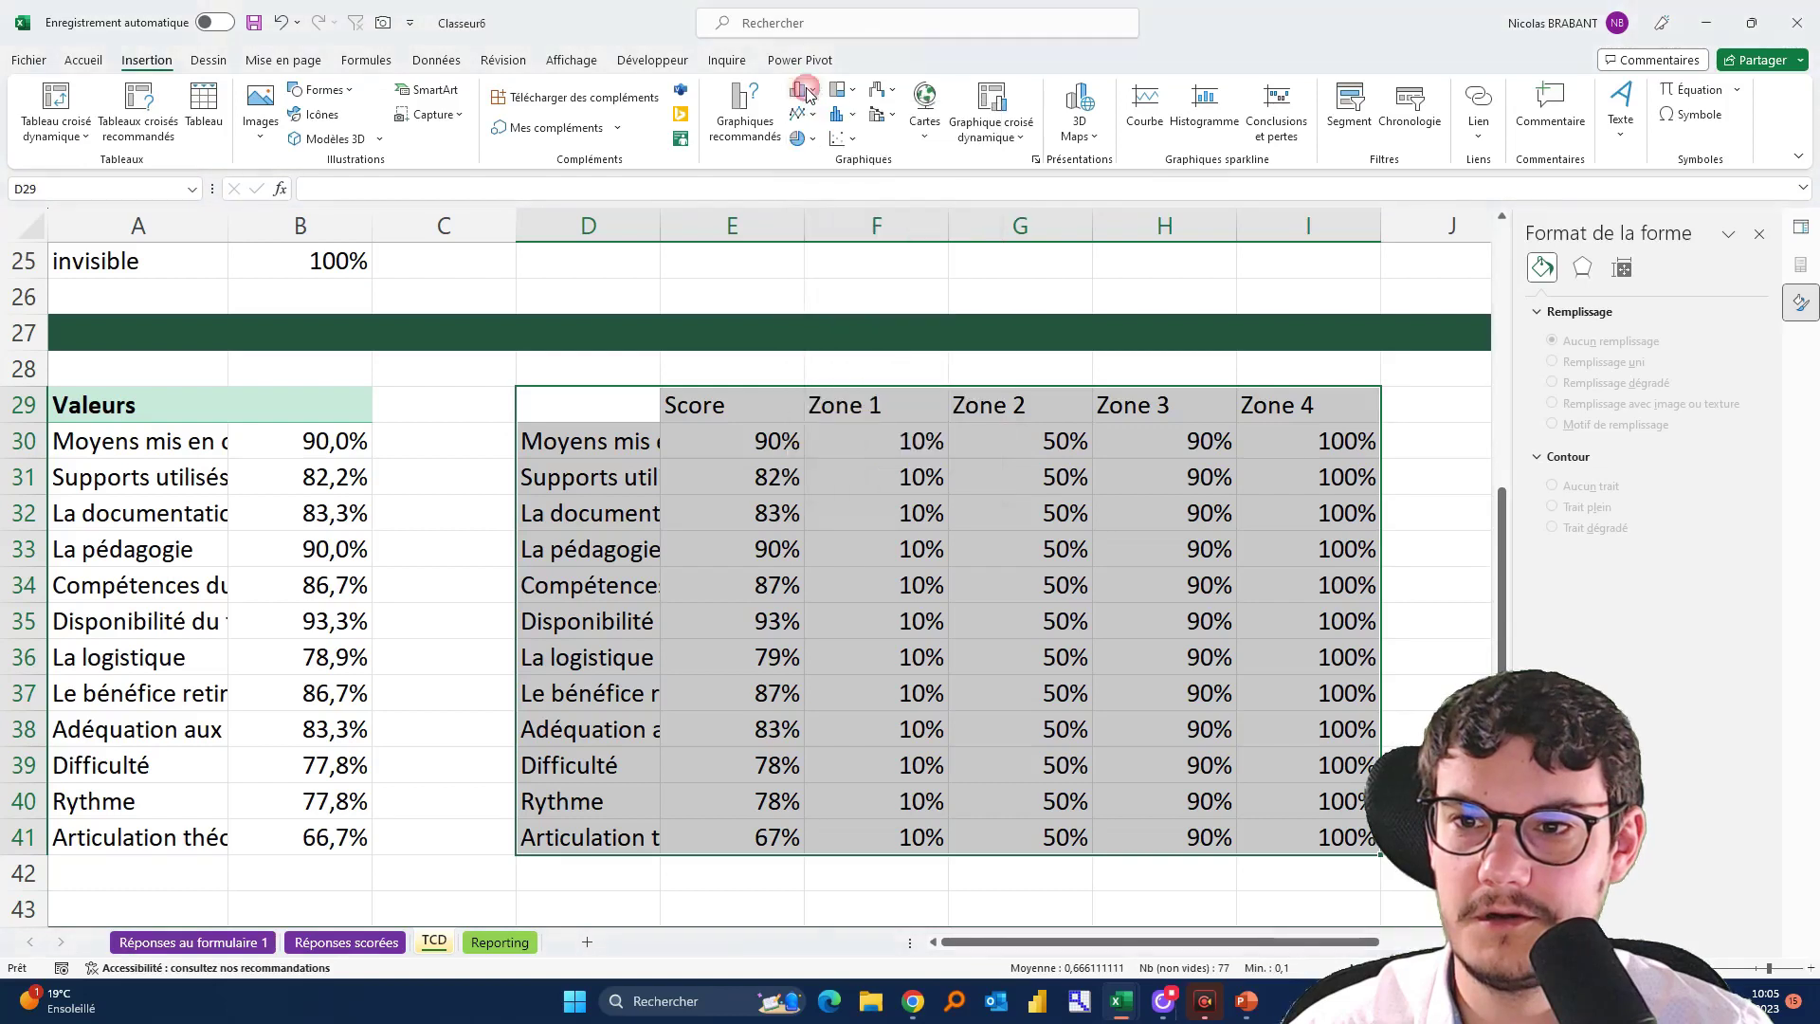
pyautogui.click(889, 120)
pyautogui.click(891, 121)
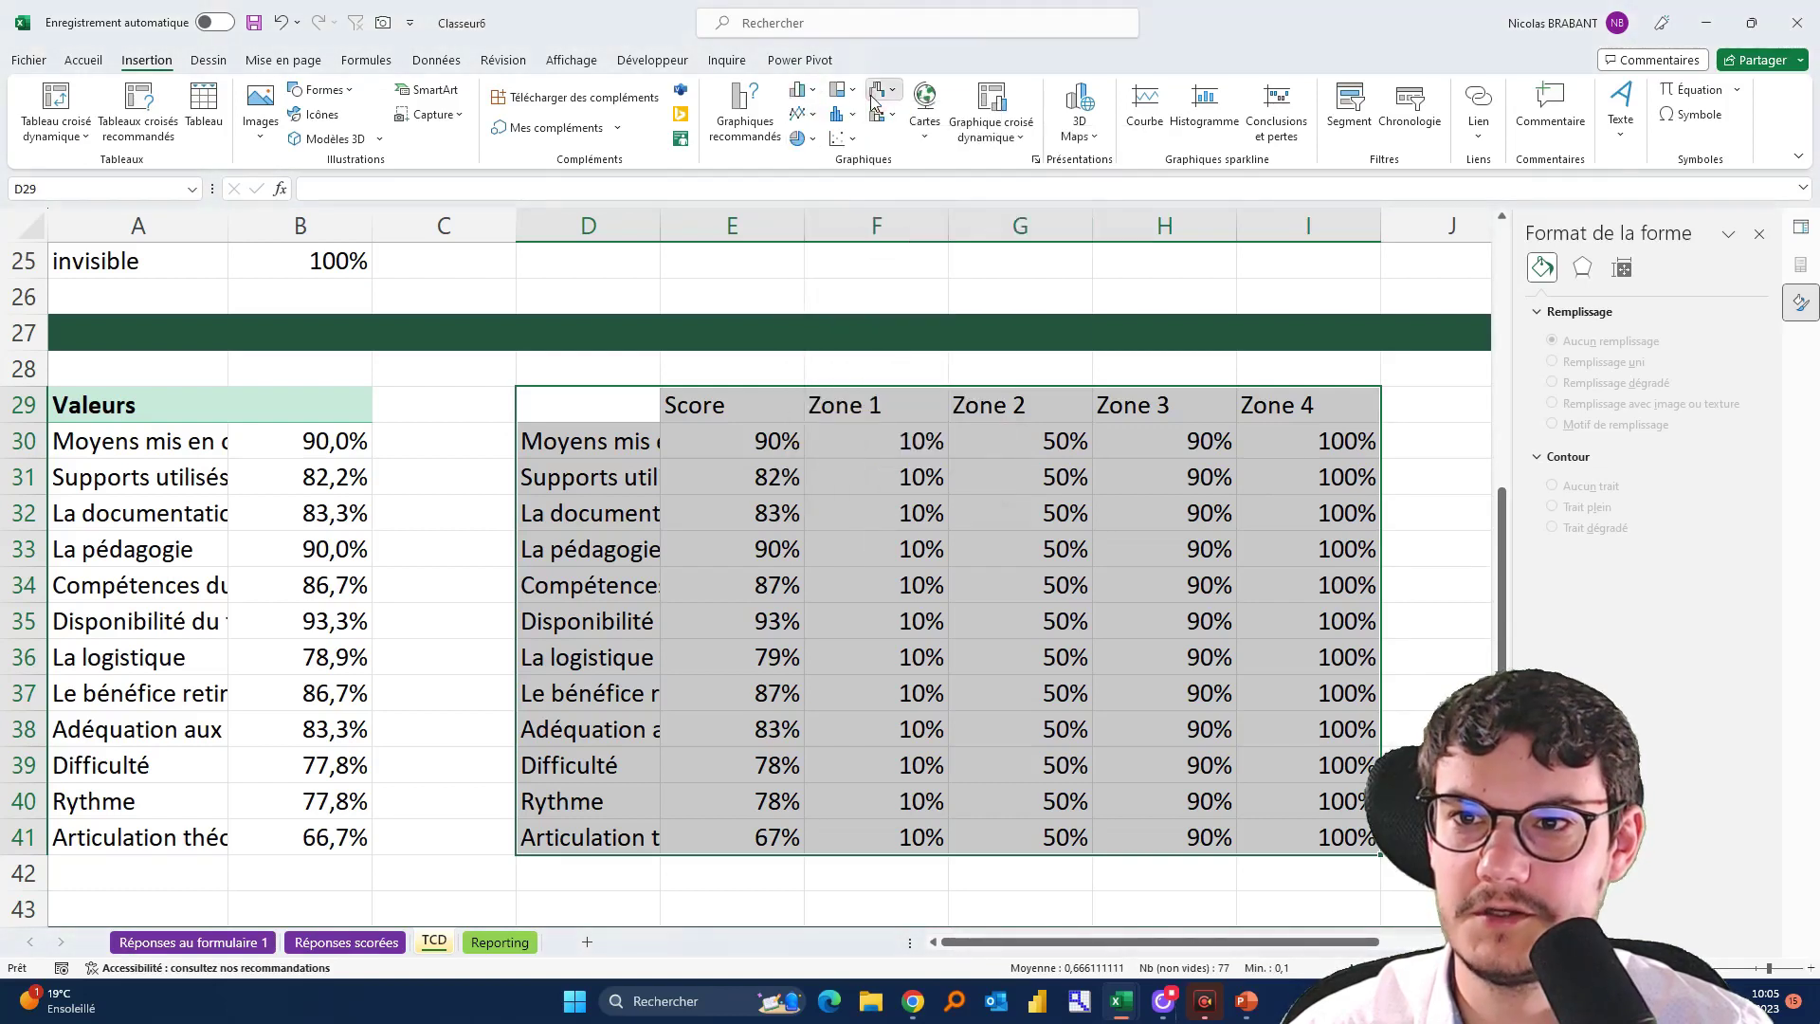
pyautogui.click(876, 94)
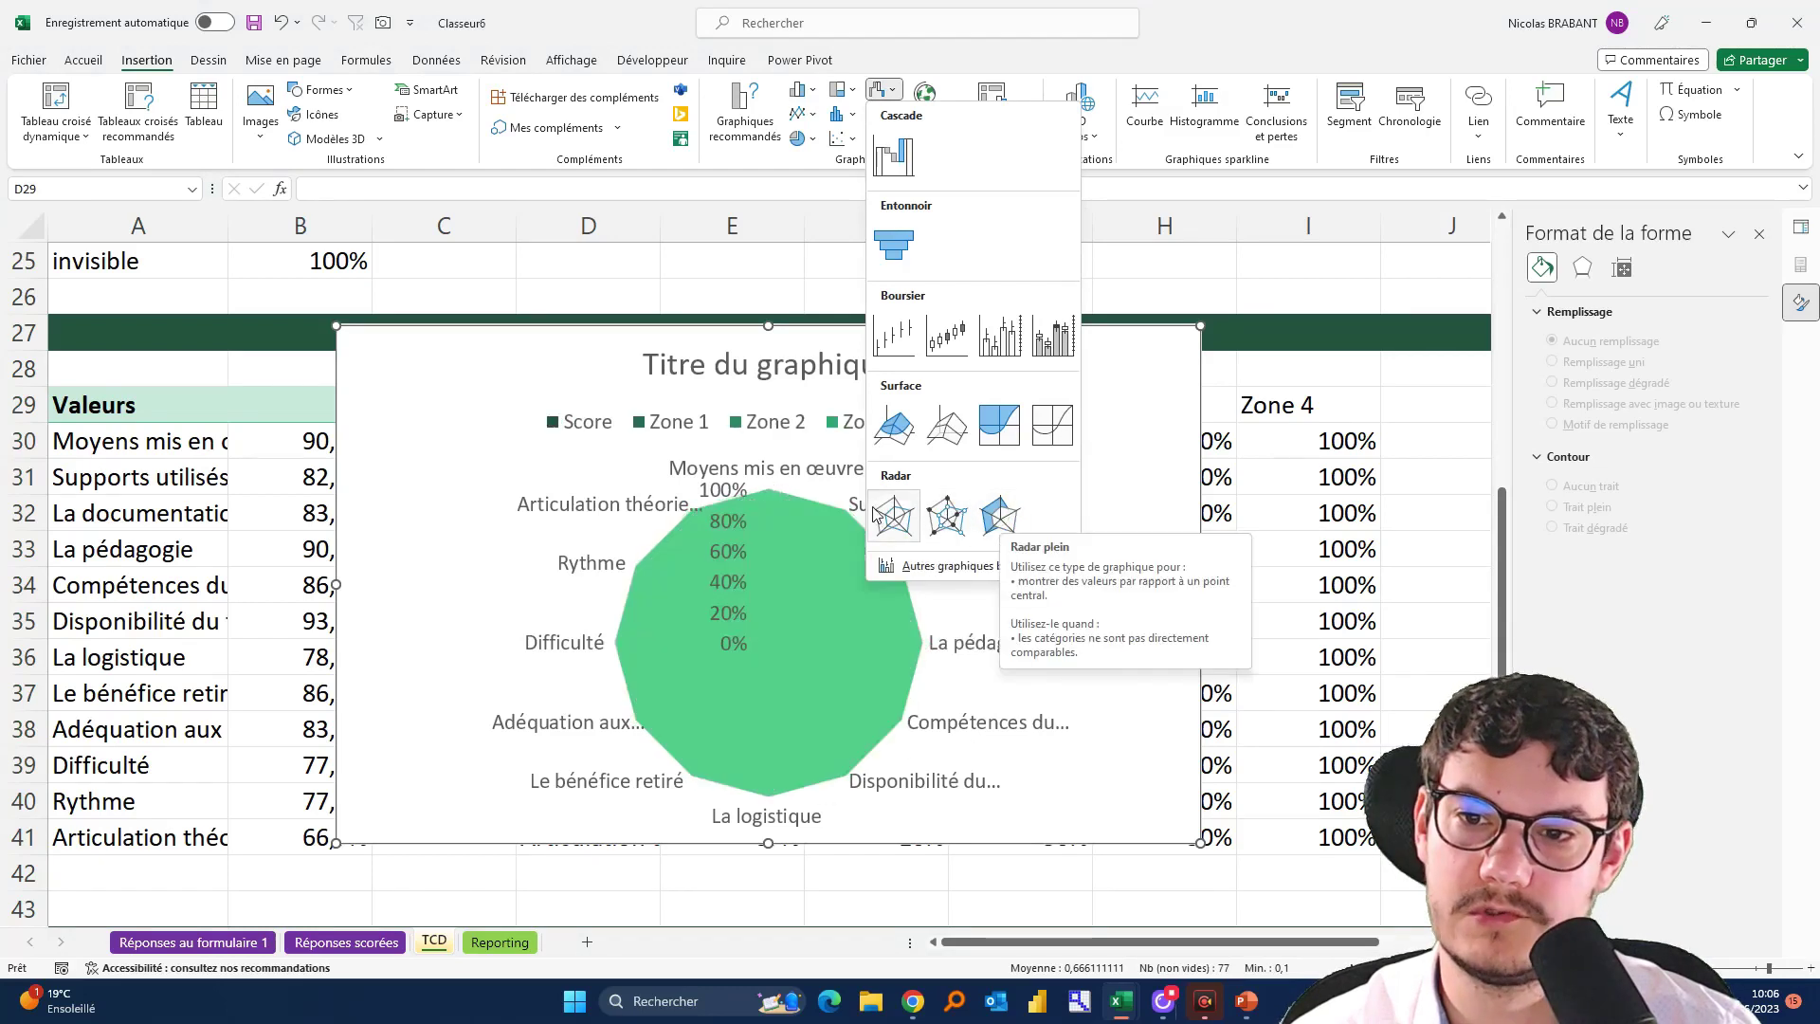
# Insert a radar chart, reposition it, delete its legend and shrink the category label font
pyautogui.click(887, 516)
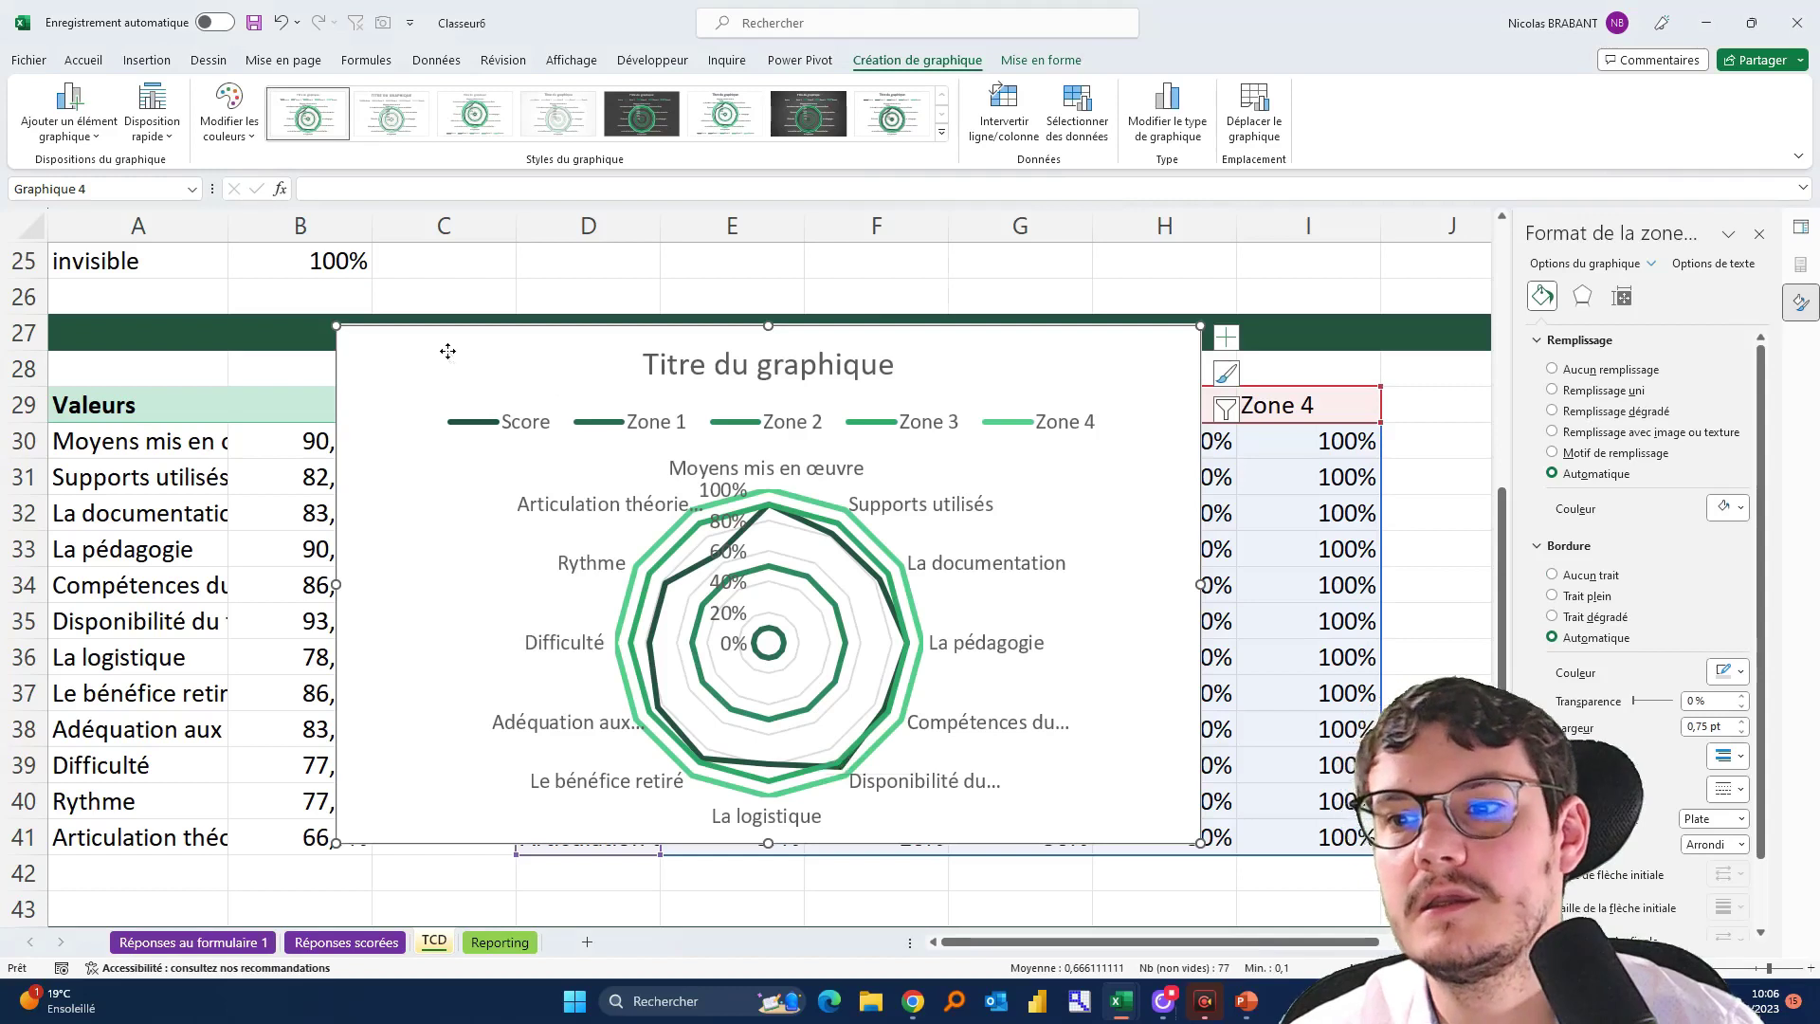
pyautogui.moveTo(448, 350); pyautogui.dragTo(482, 323)
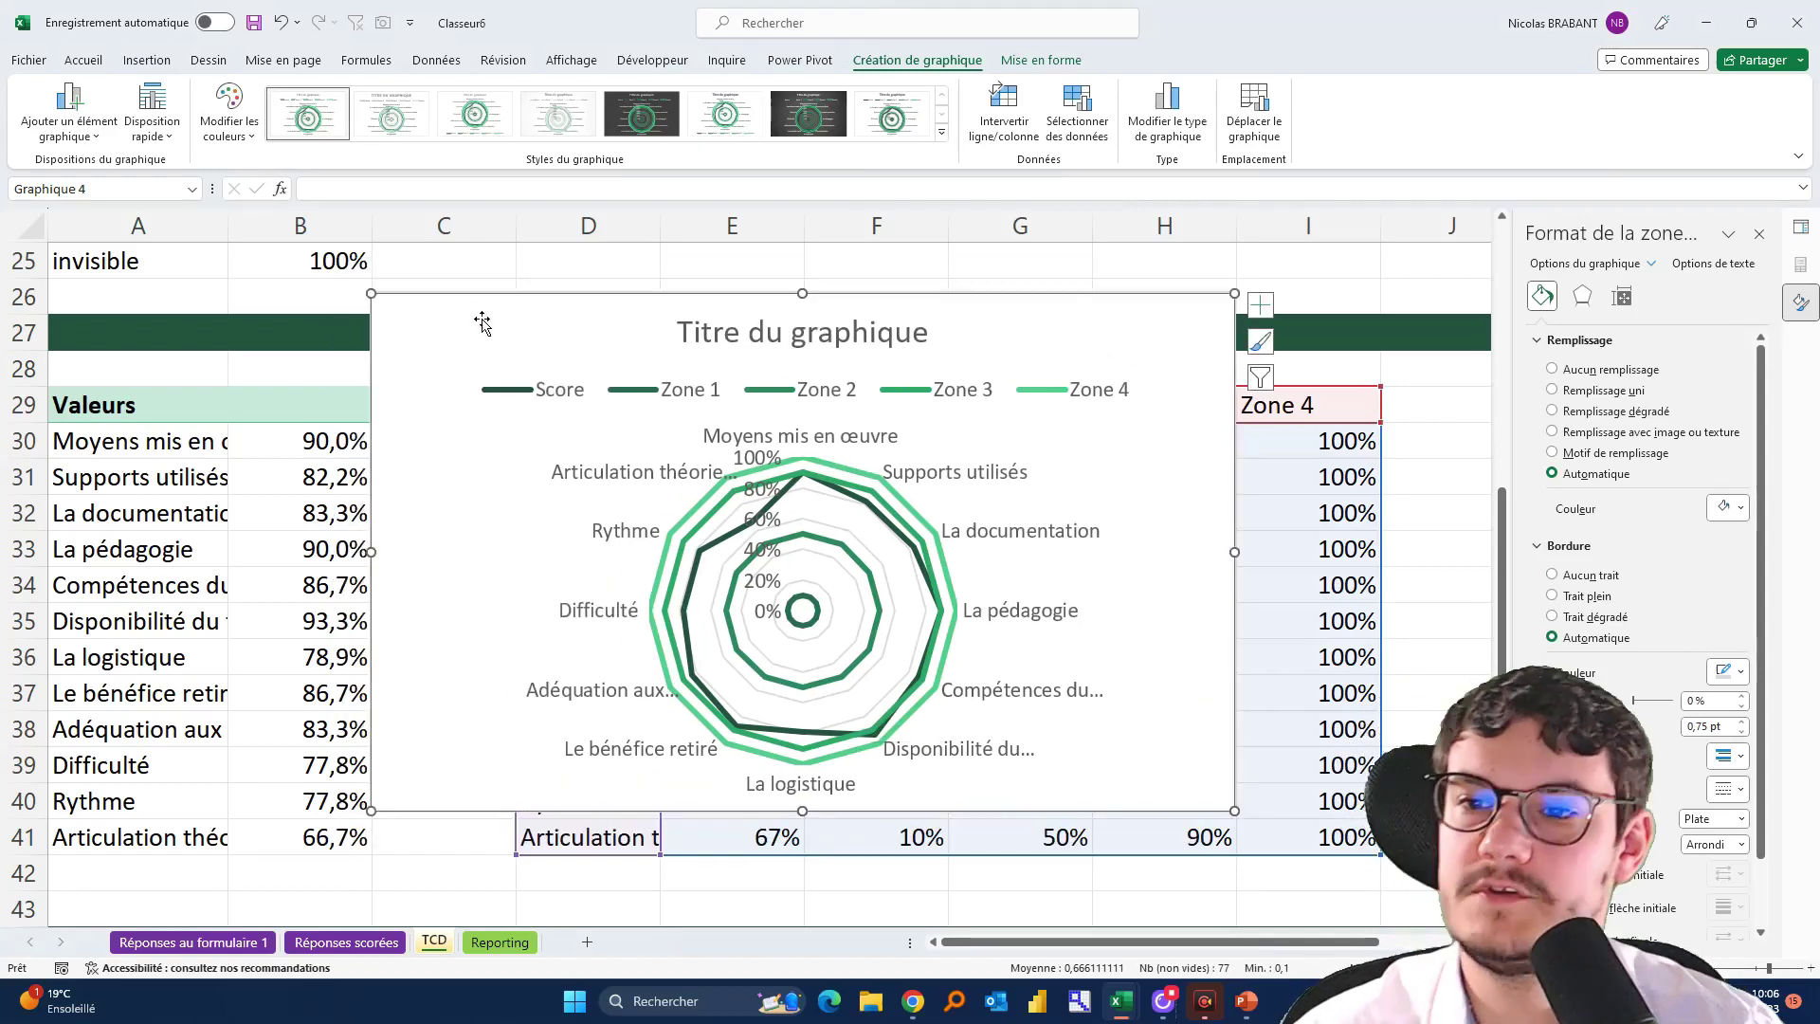
pyautogui.click(533, 389)
pyautogui.press('Delete')
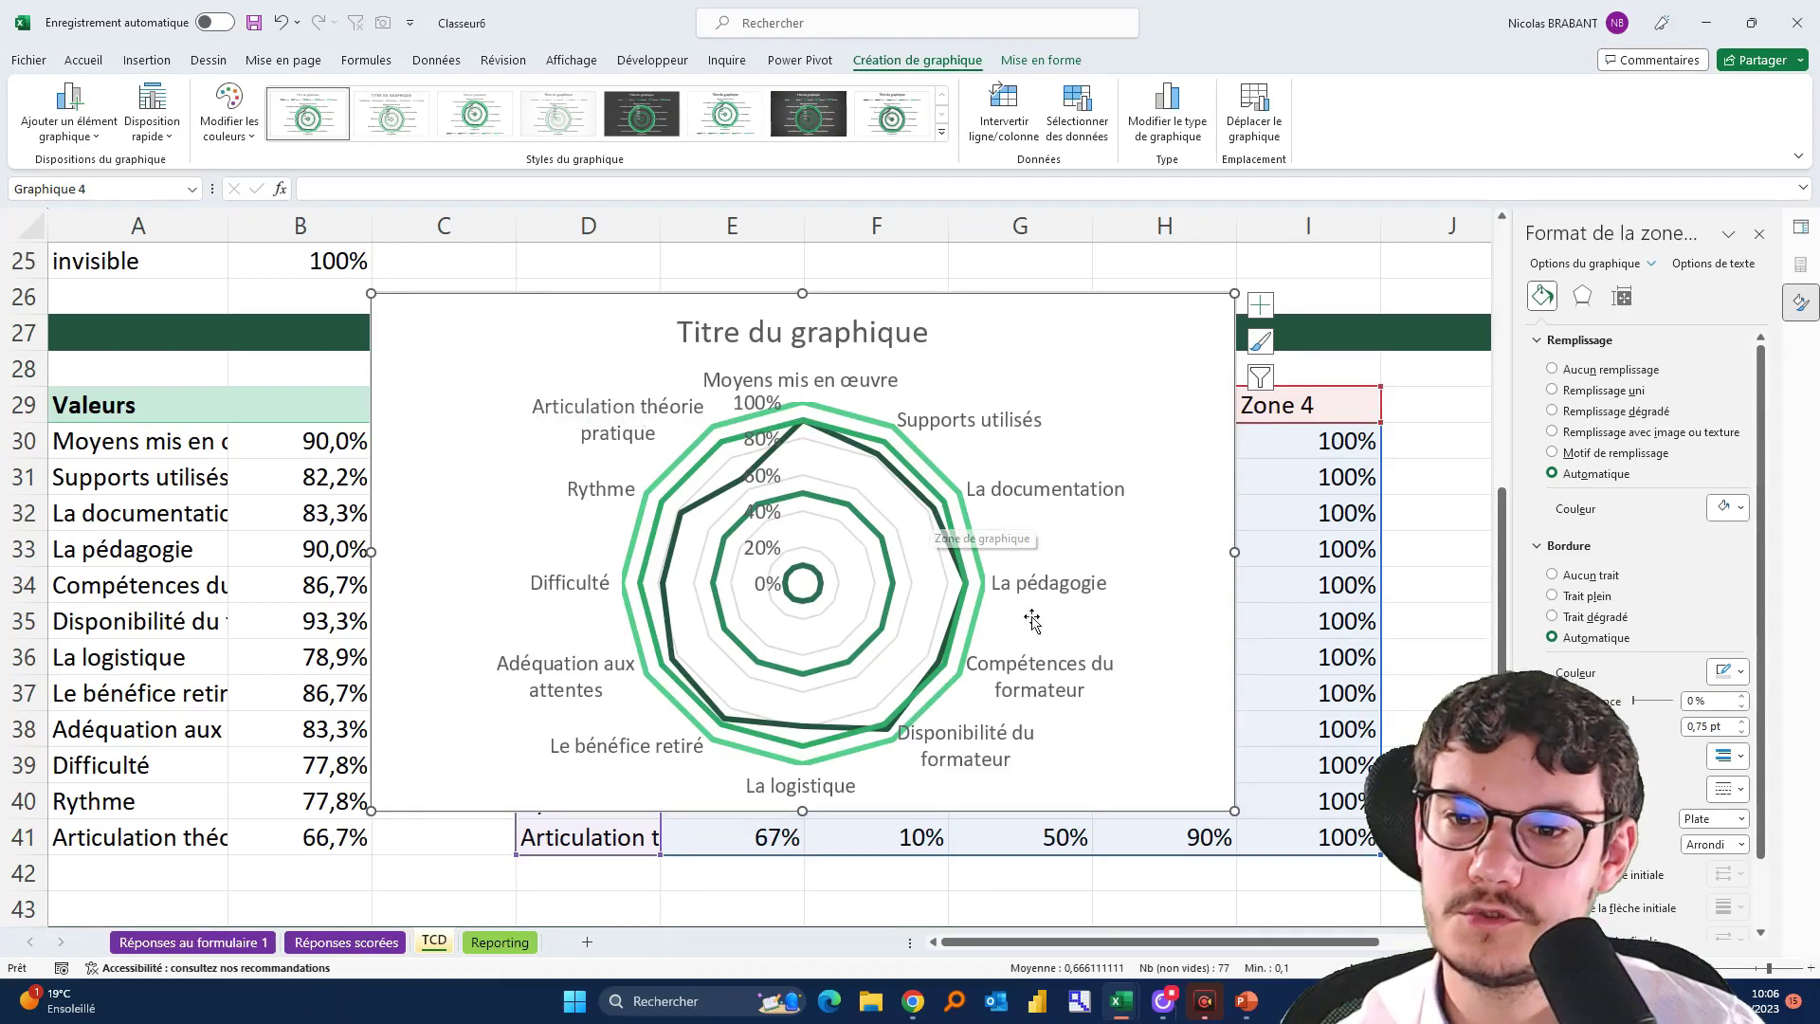
pyautogui.click(1079, 666)
pyautogui.click(83, 60)
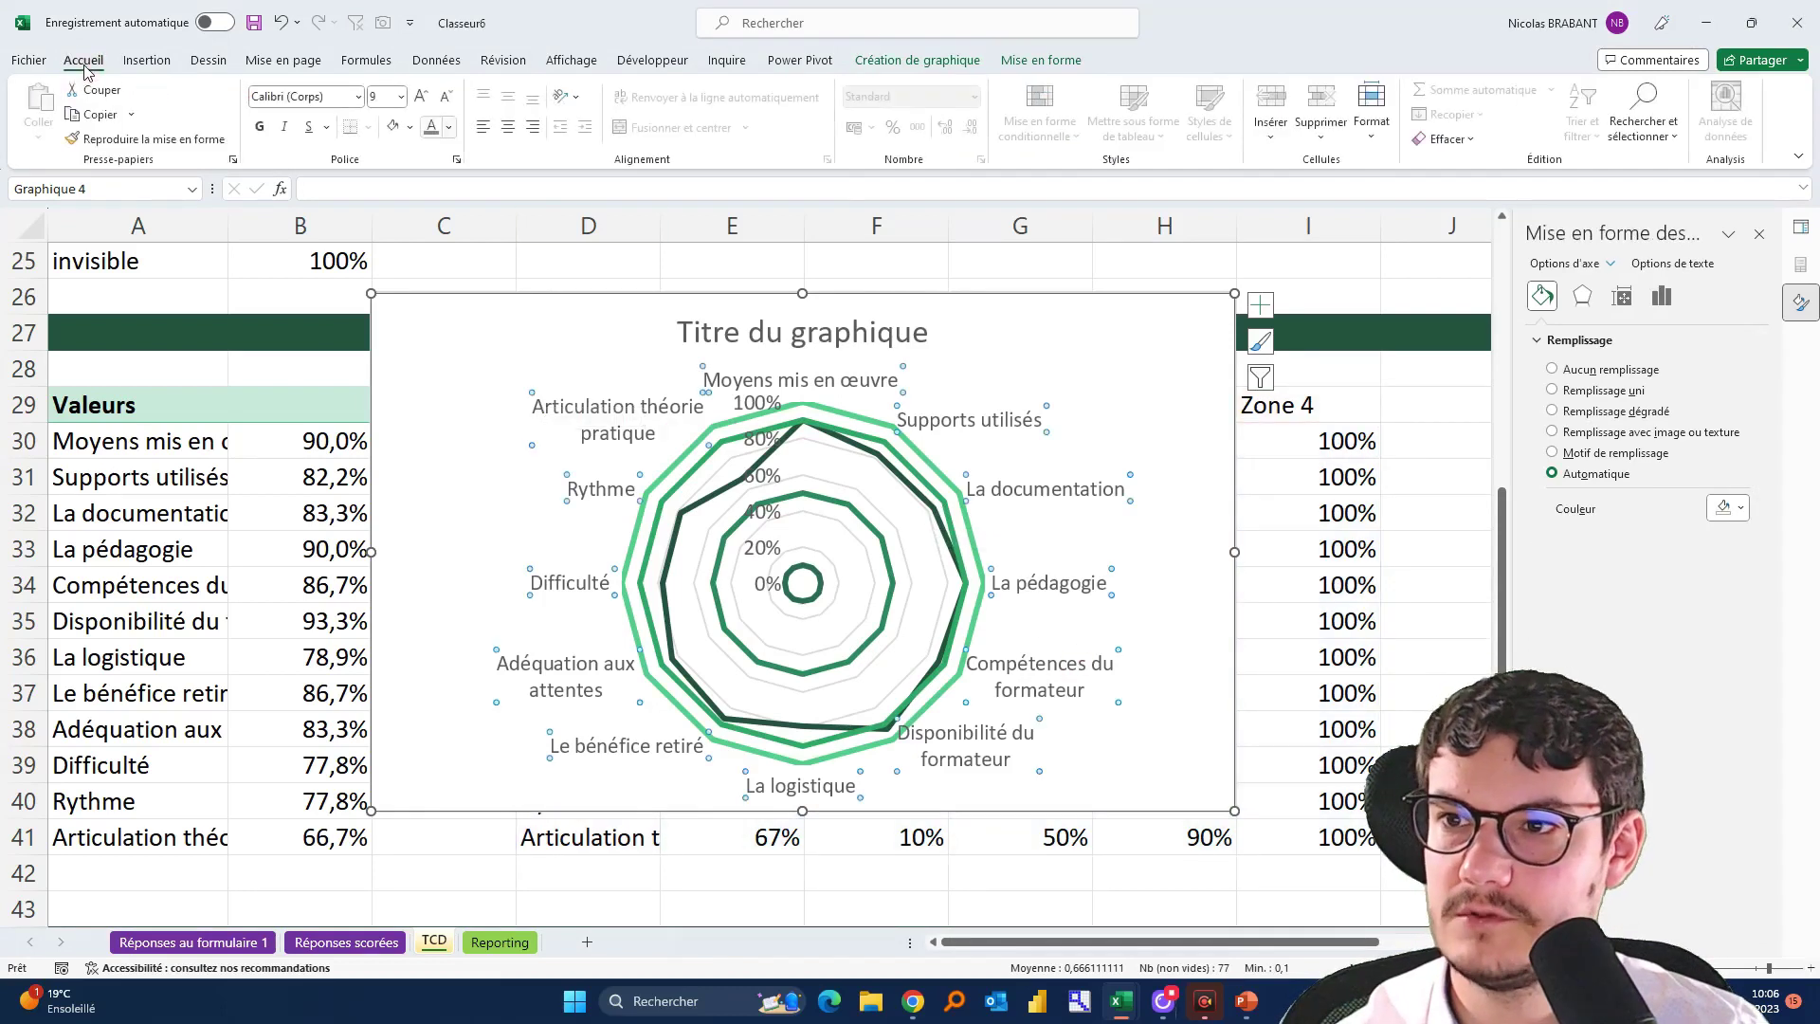
pyautogui.click(445, 98)
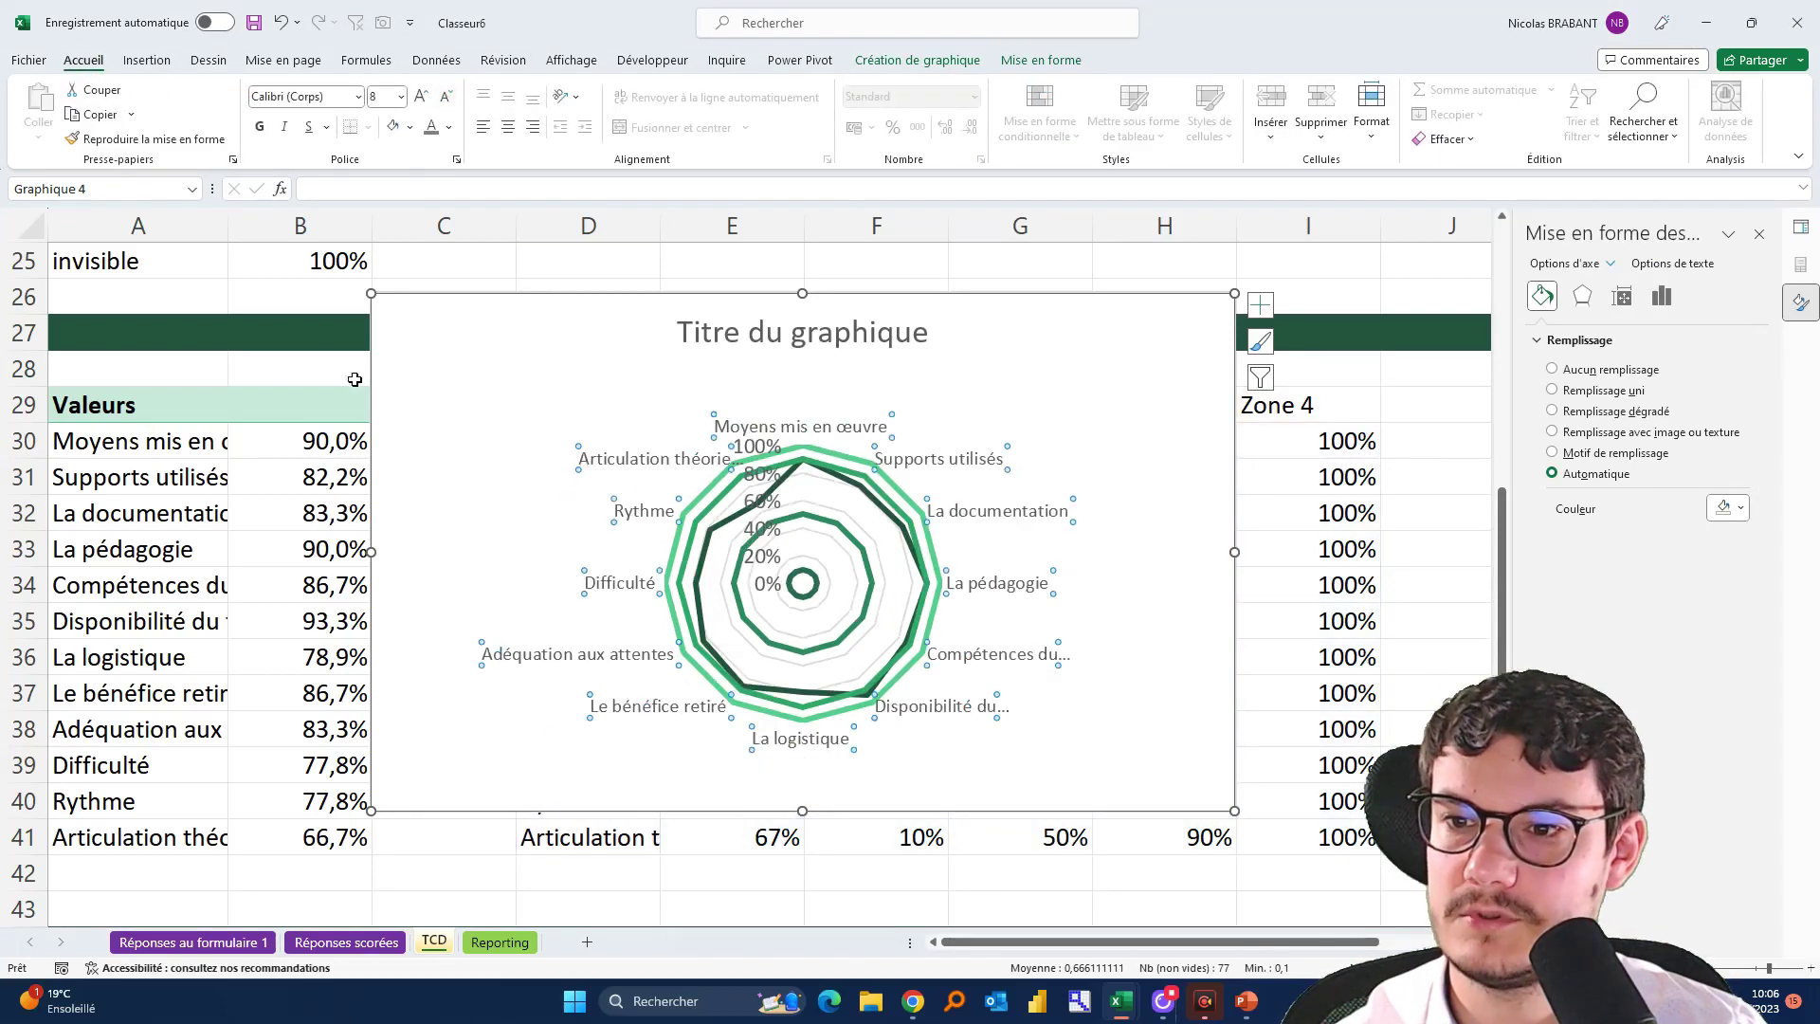
# Retitle the chart 'Satisfaction détaillée'
pyautogui.click(884, 338)
pyautogui.doubleClick(882, 338)
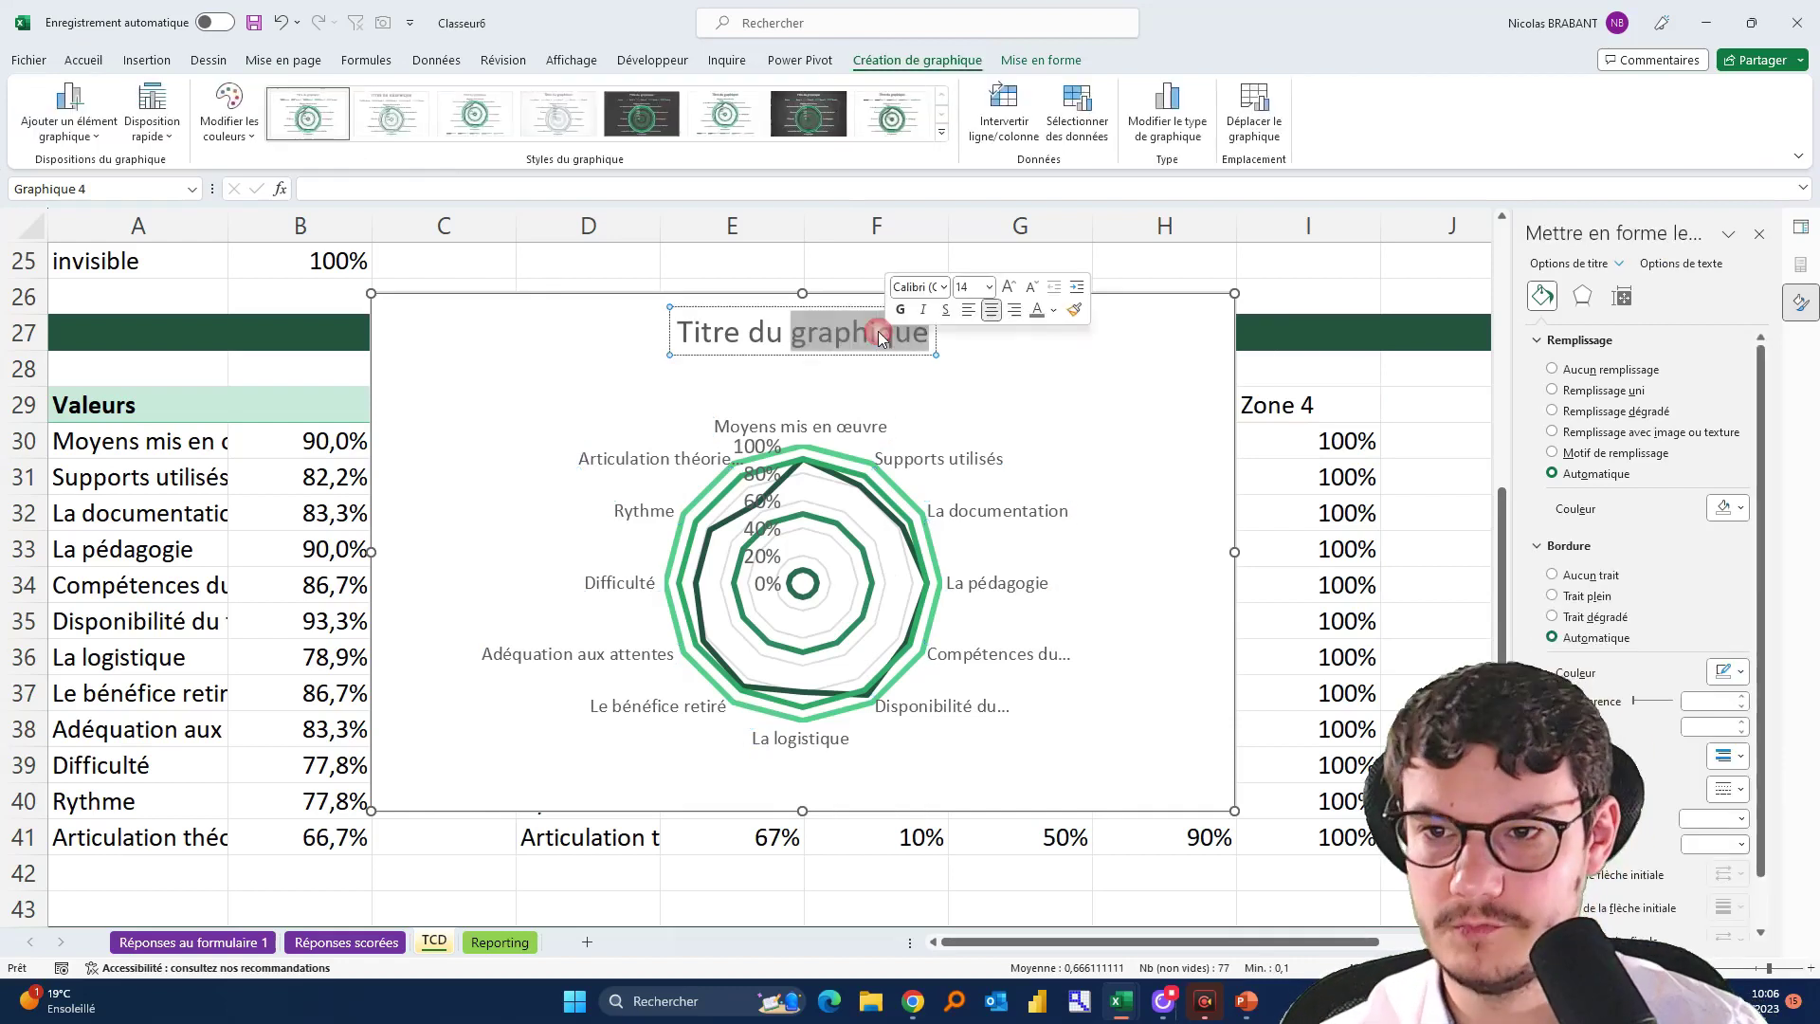
pyautogui.tripleClick(885, 338)
pyautogui.write('Sa')
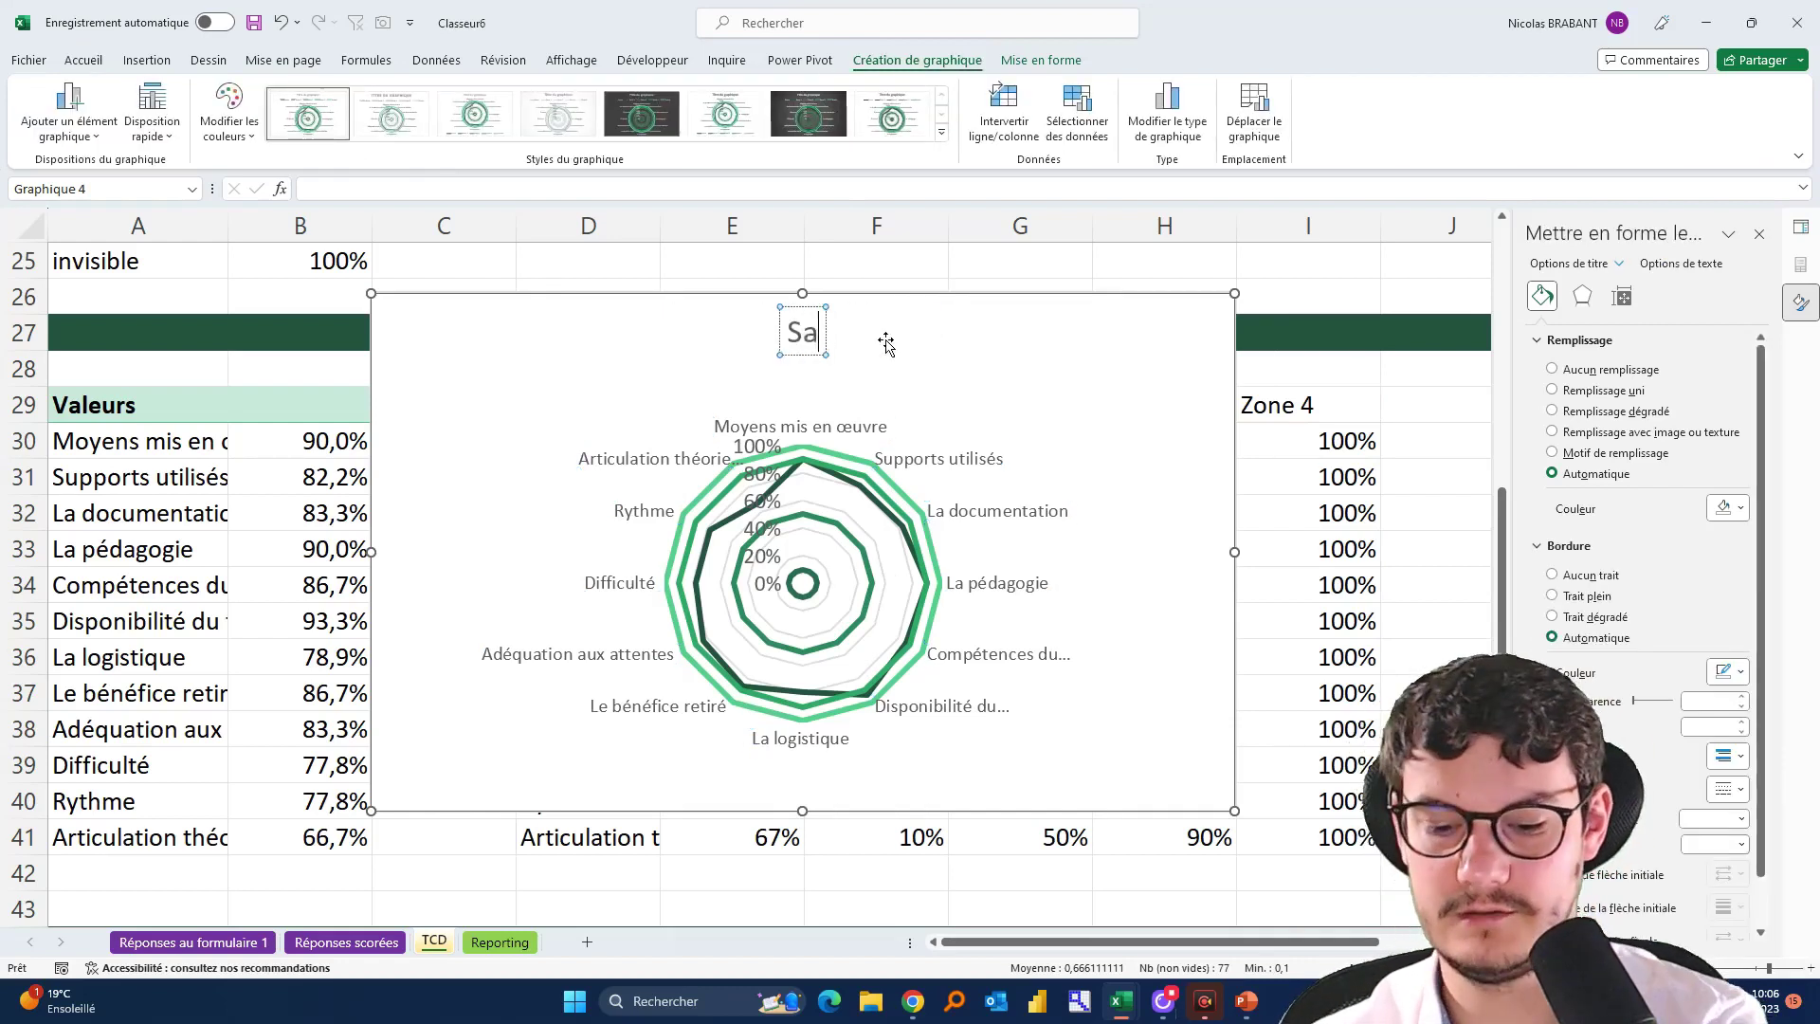
pyautogui.write('tisfaction déta')
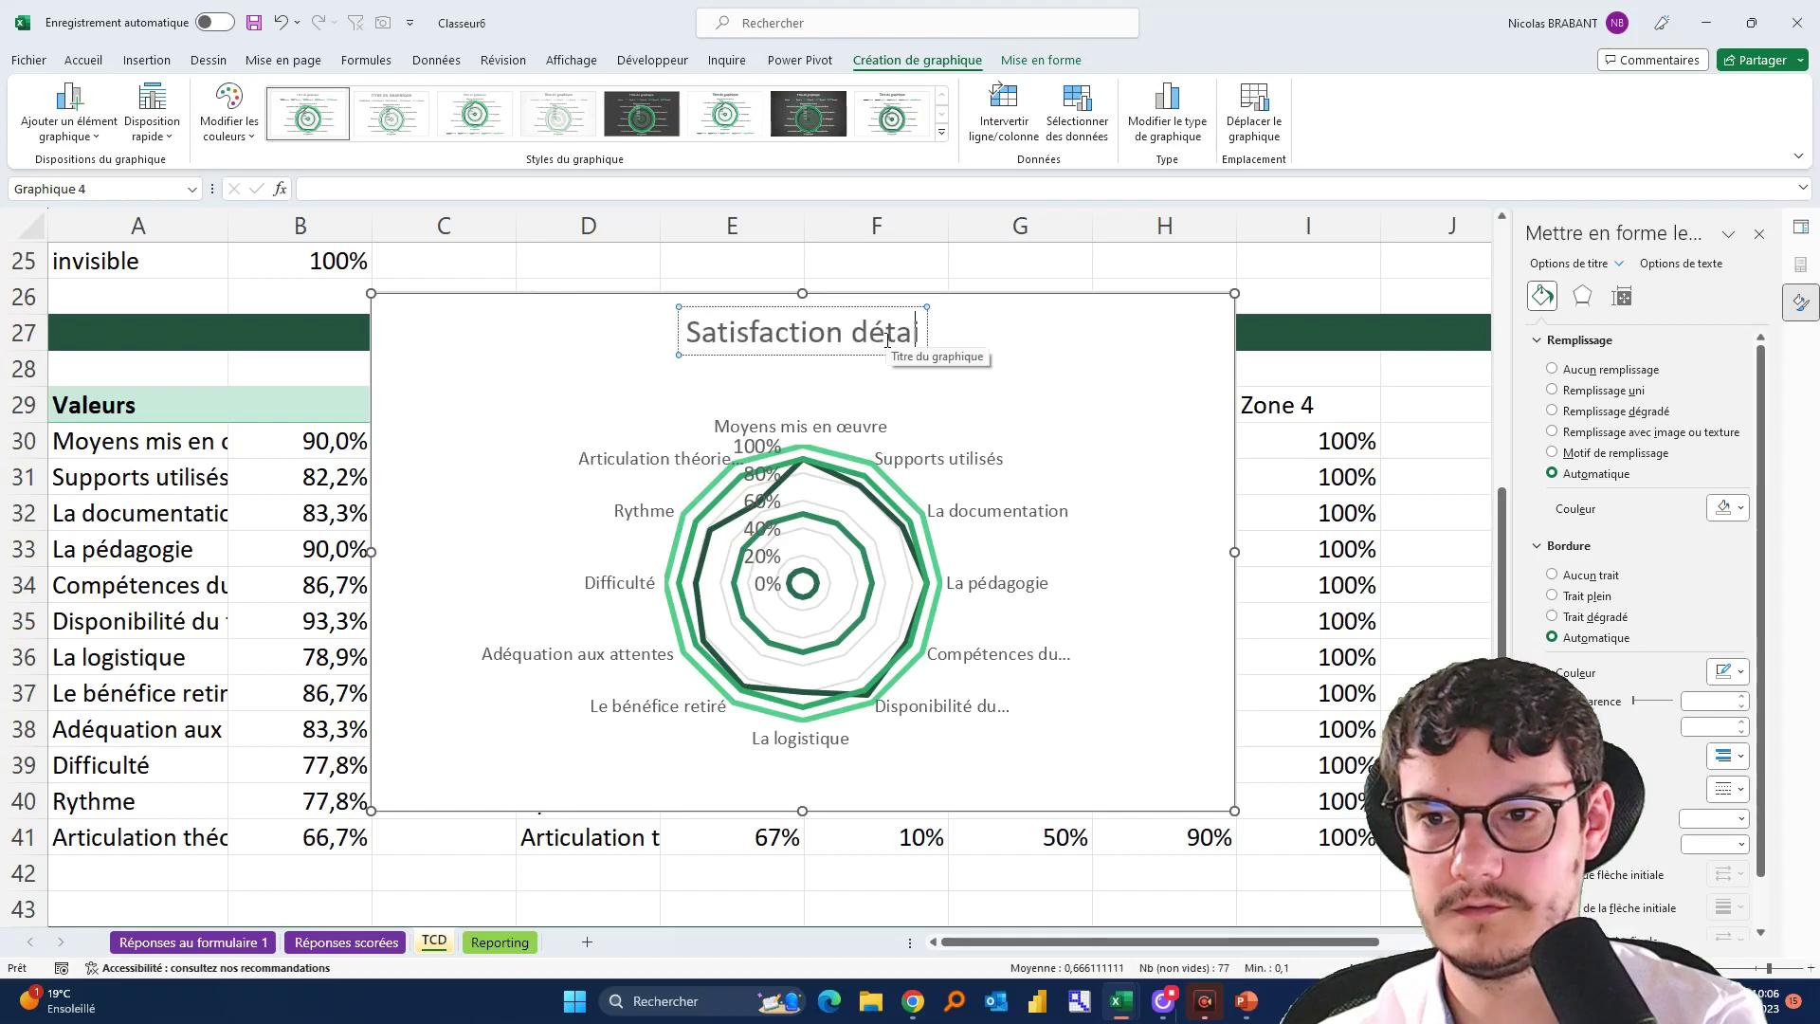
pyautogui.write('illée')
pyautogui.click(1142, 573)
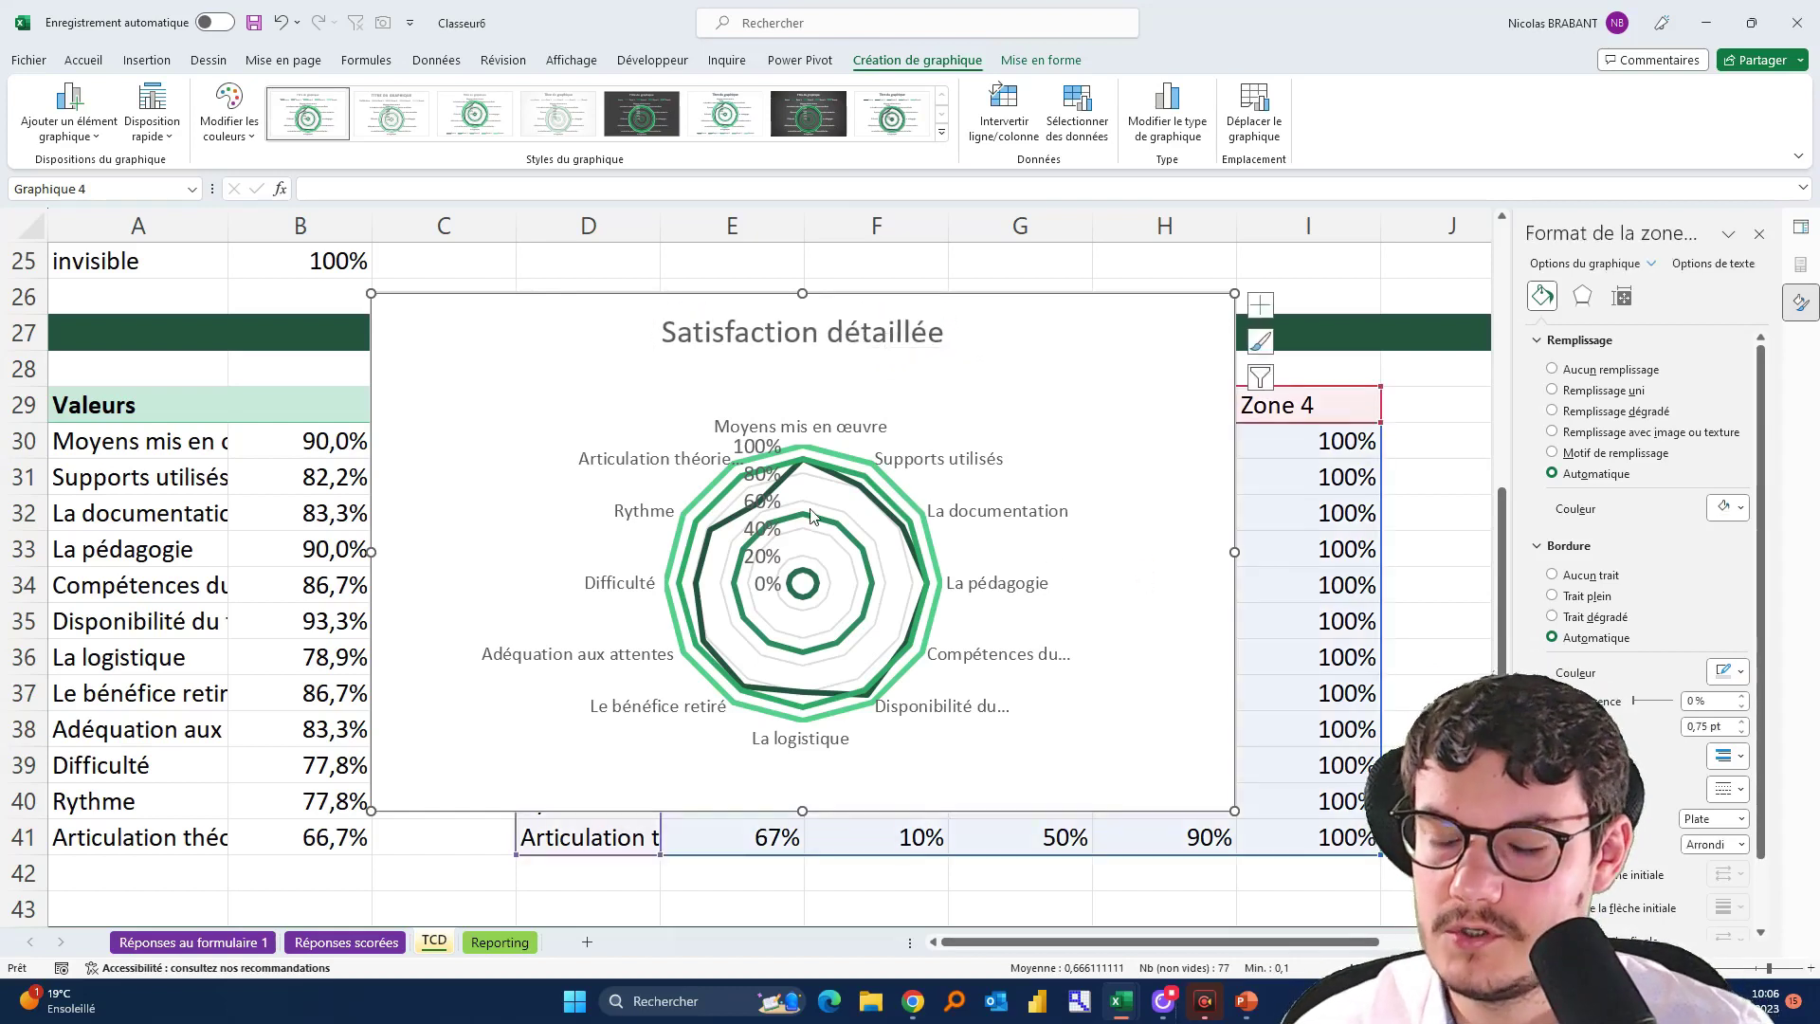
pyautogui.moveTo(811, 515)
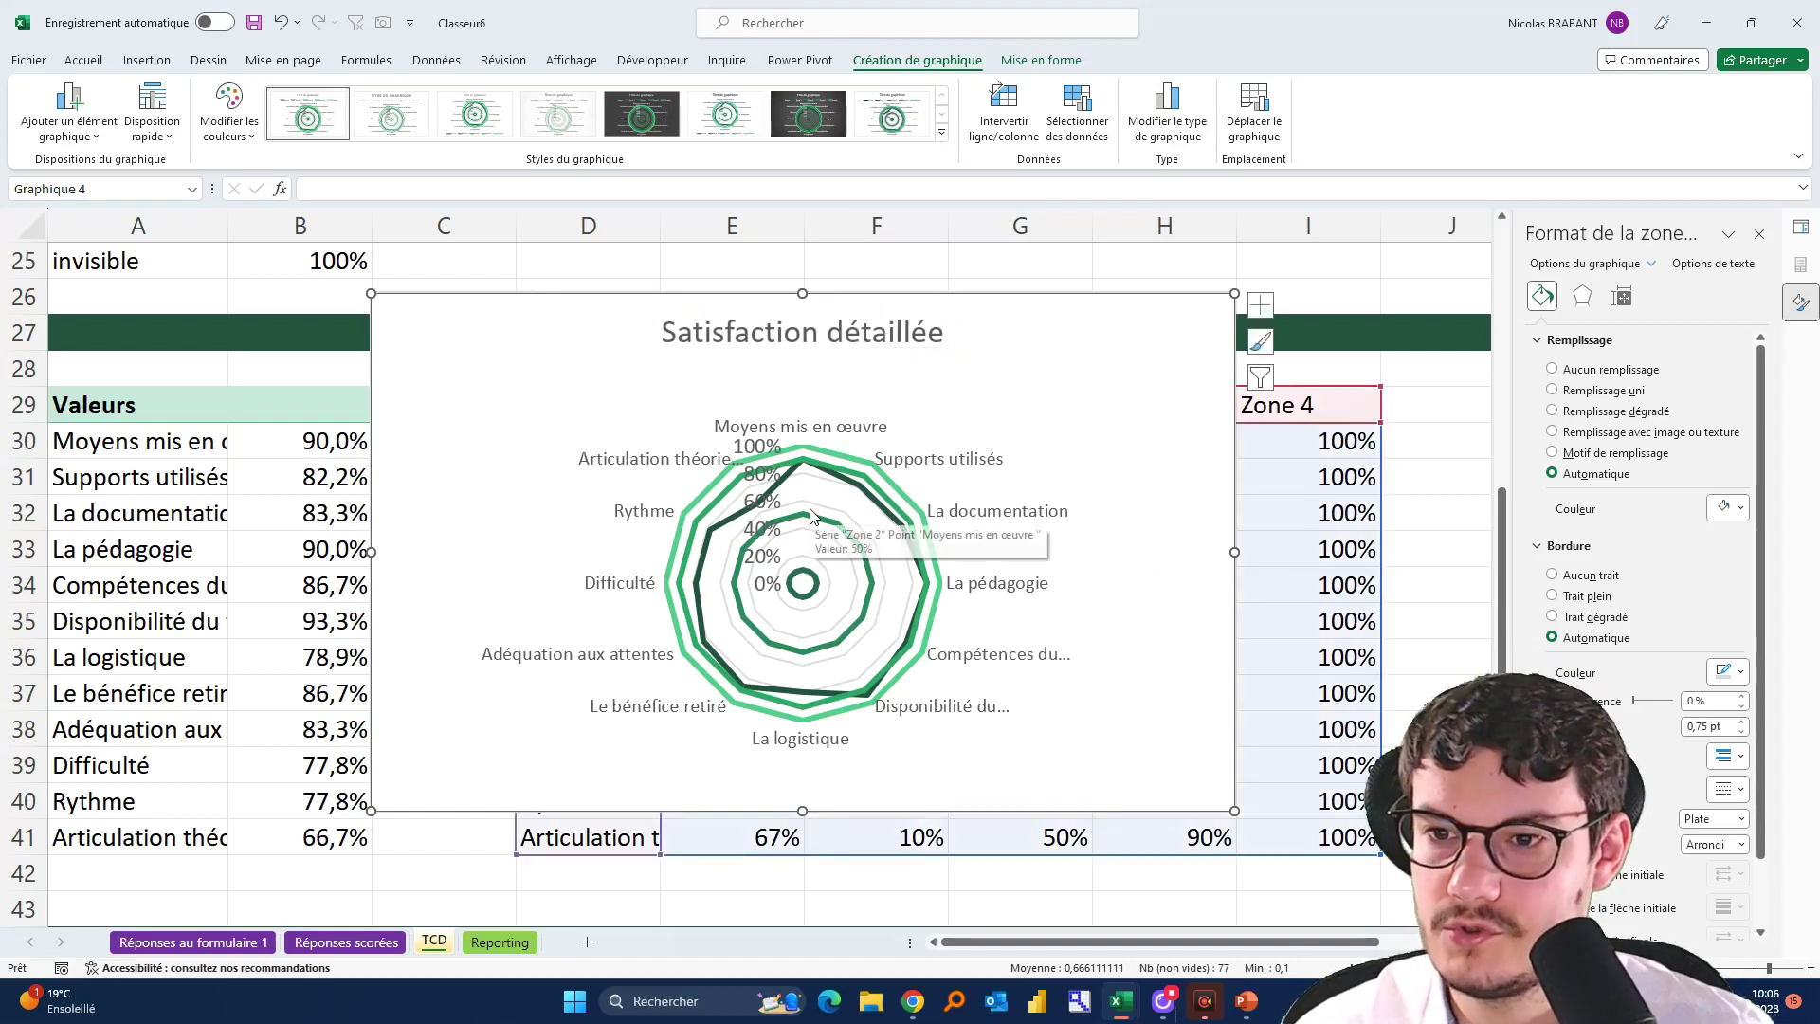
# Select the Zone 1 series and open its Modifier le type de graphique settings
pyautogui.click(727, 484)
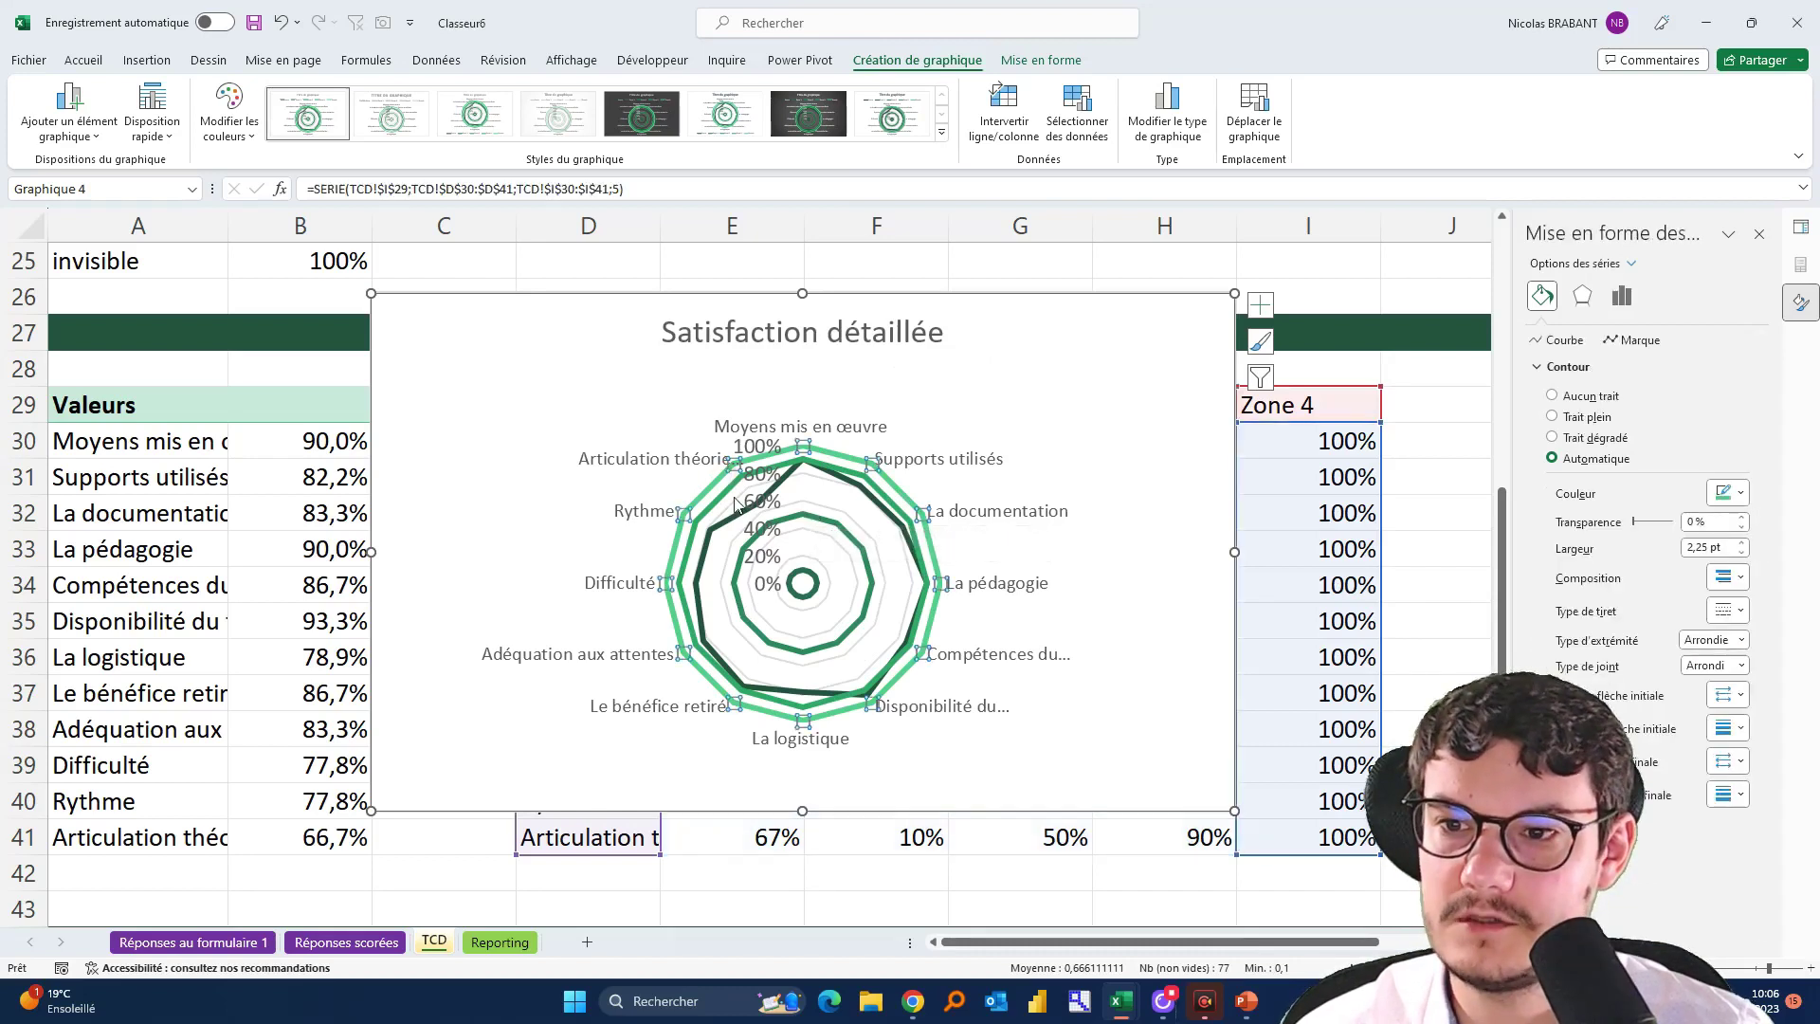
pyautogui.click(816, 517)
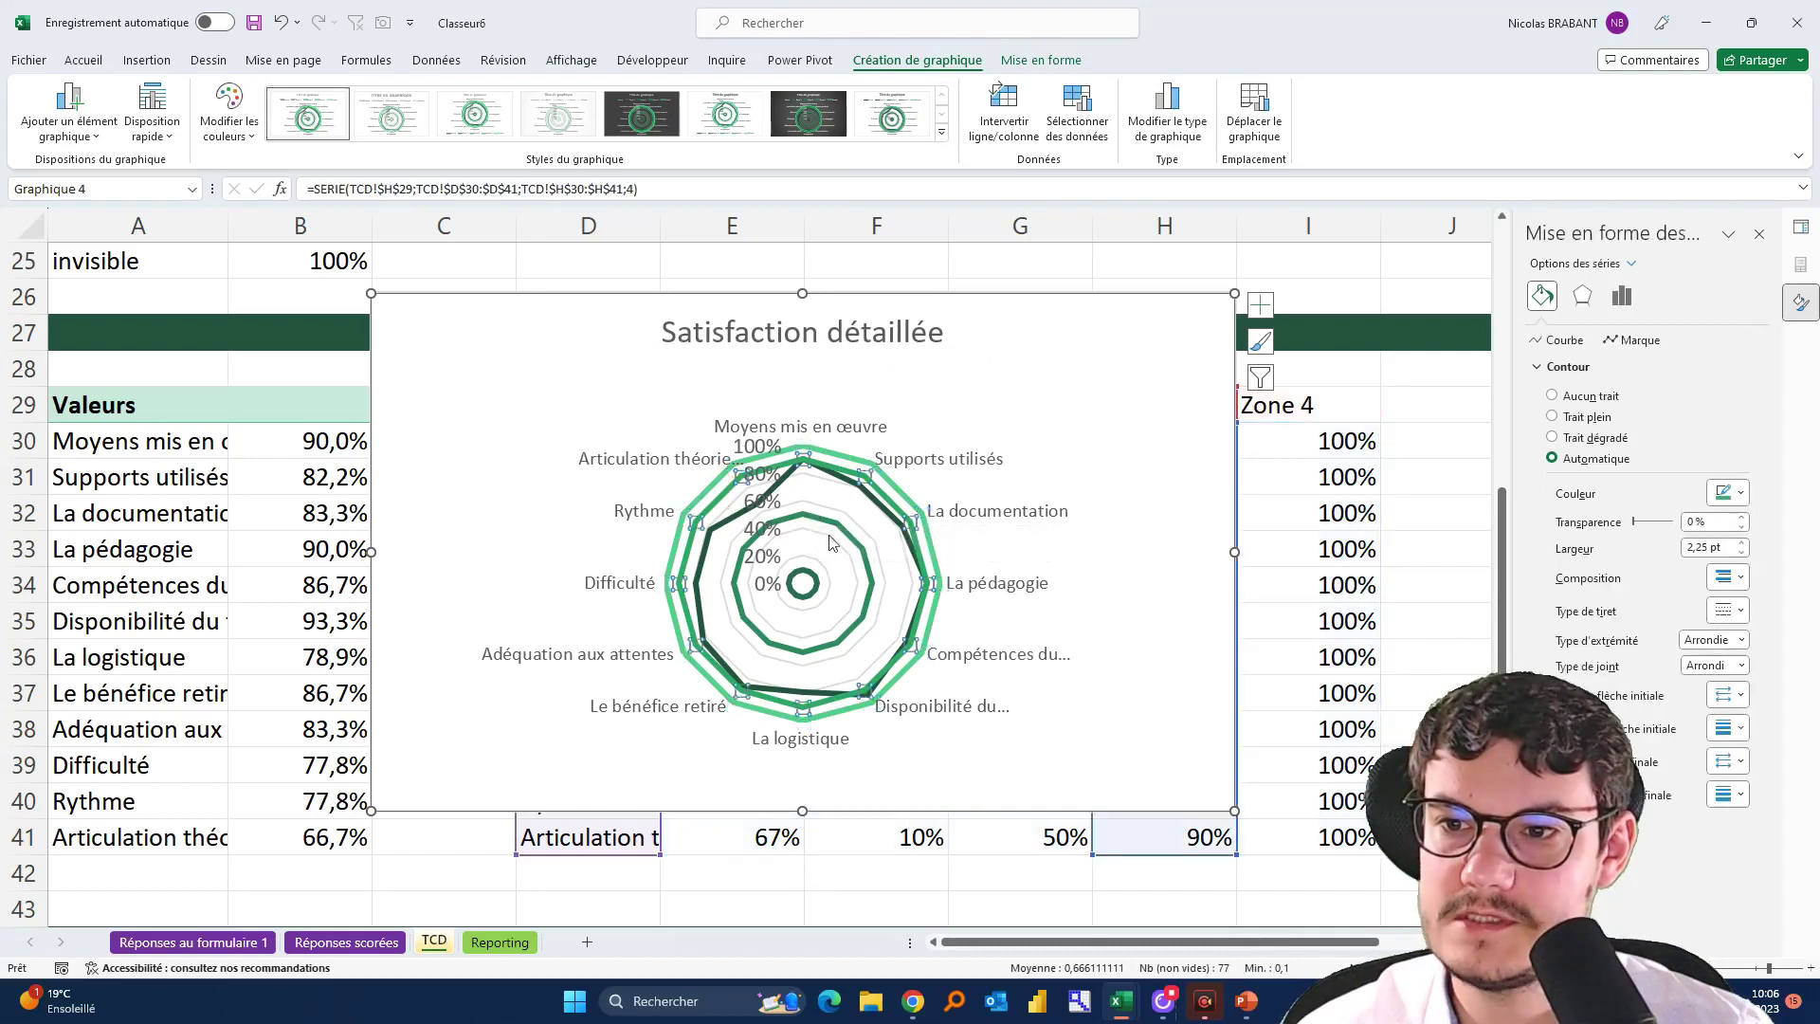
pyautogui.click(802, 583)
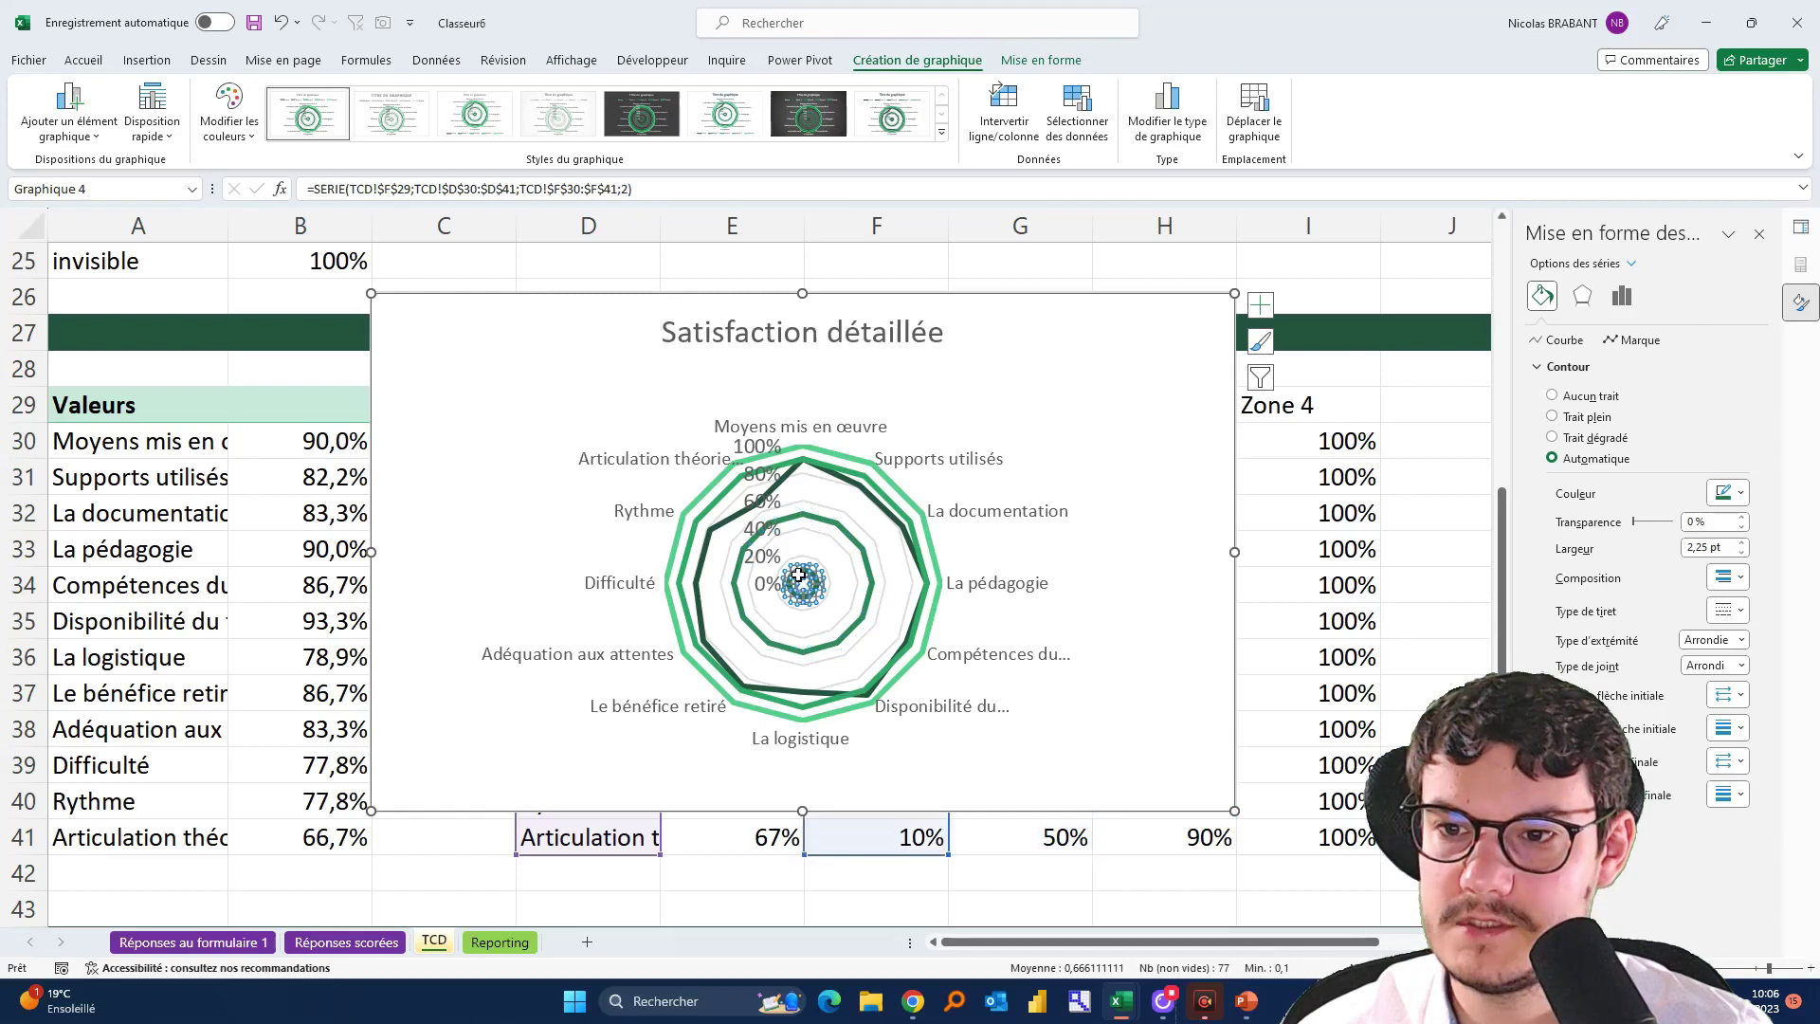
pyautogui.click(715, 520)
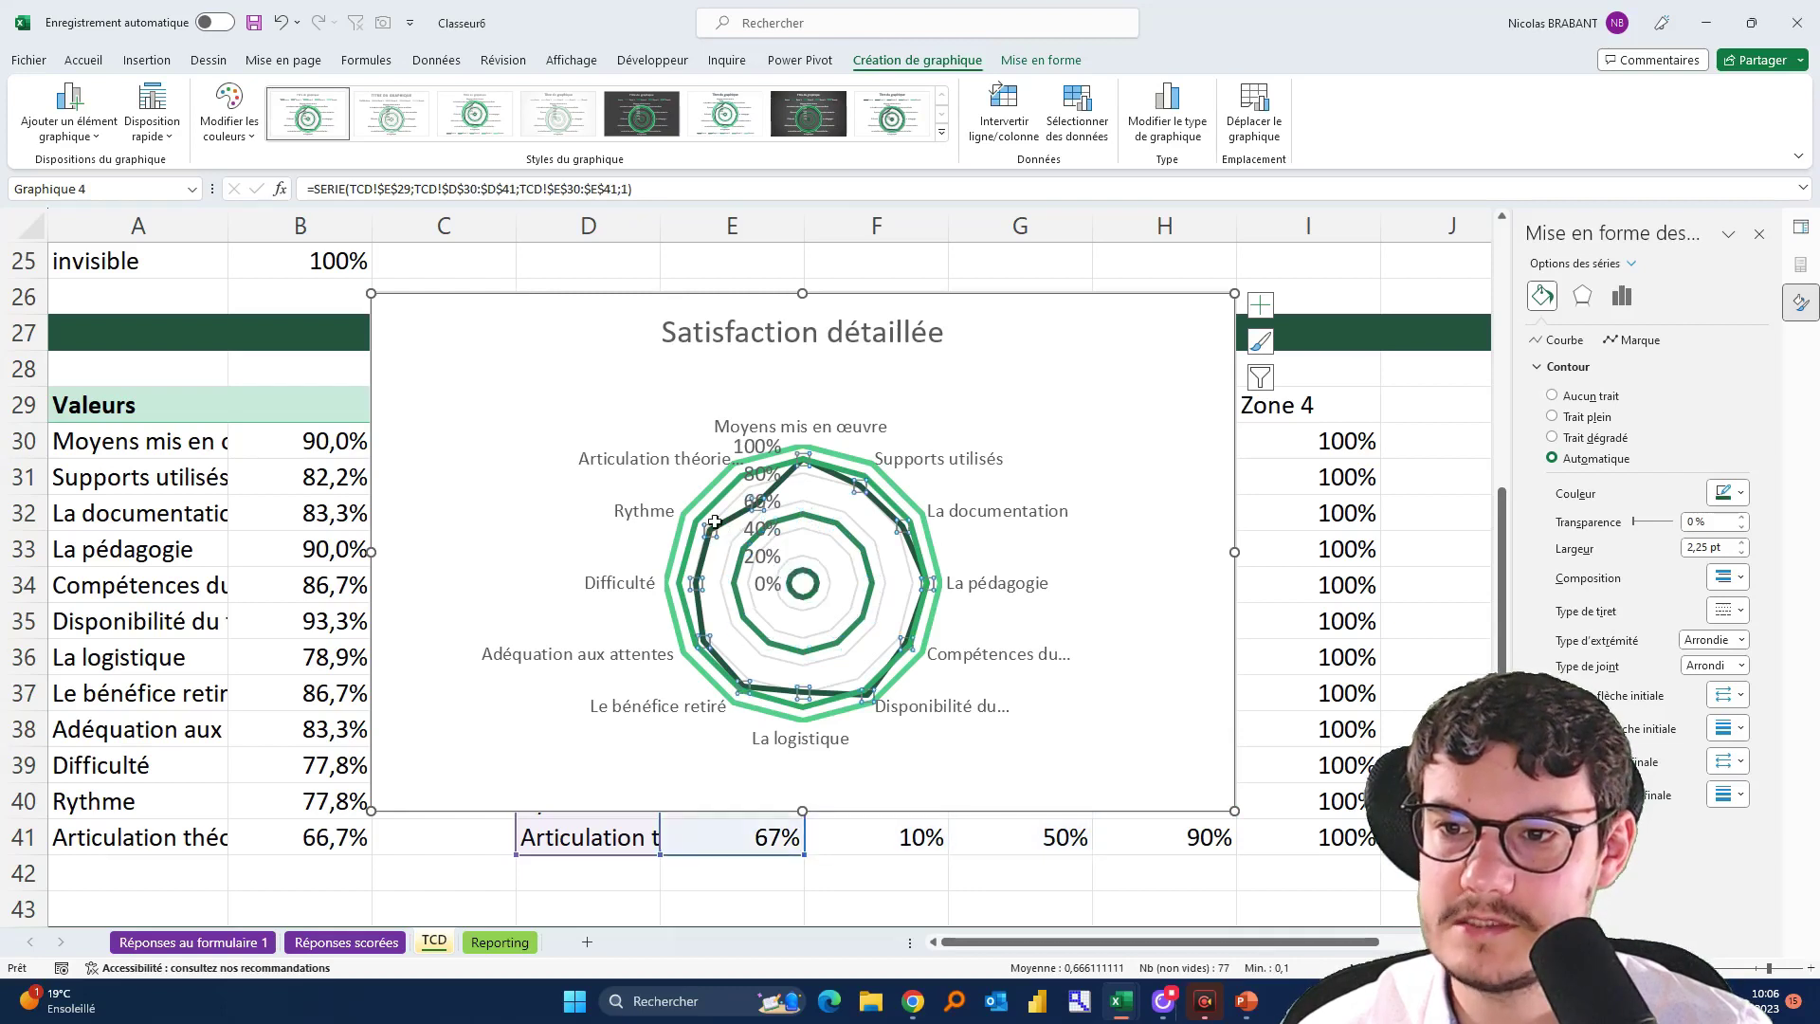
pyautogui.click(801, 583)
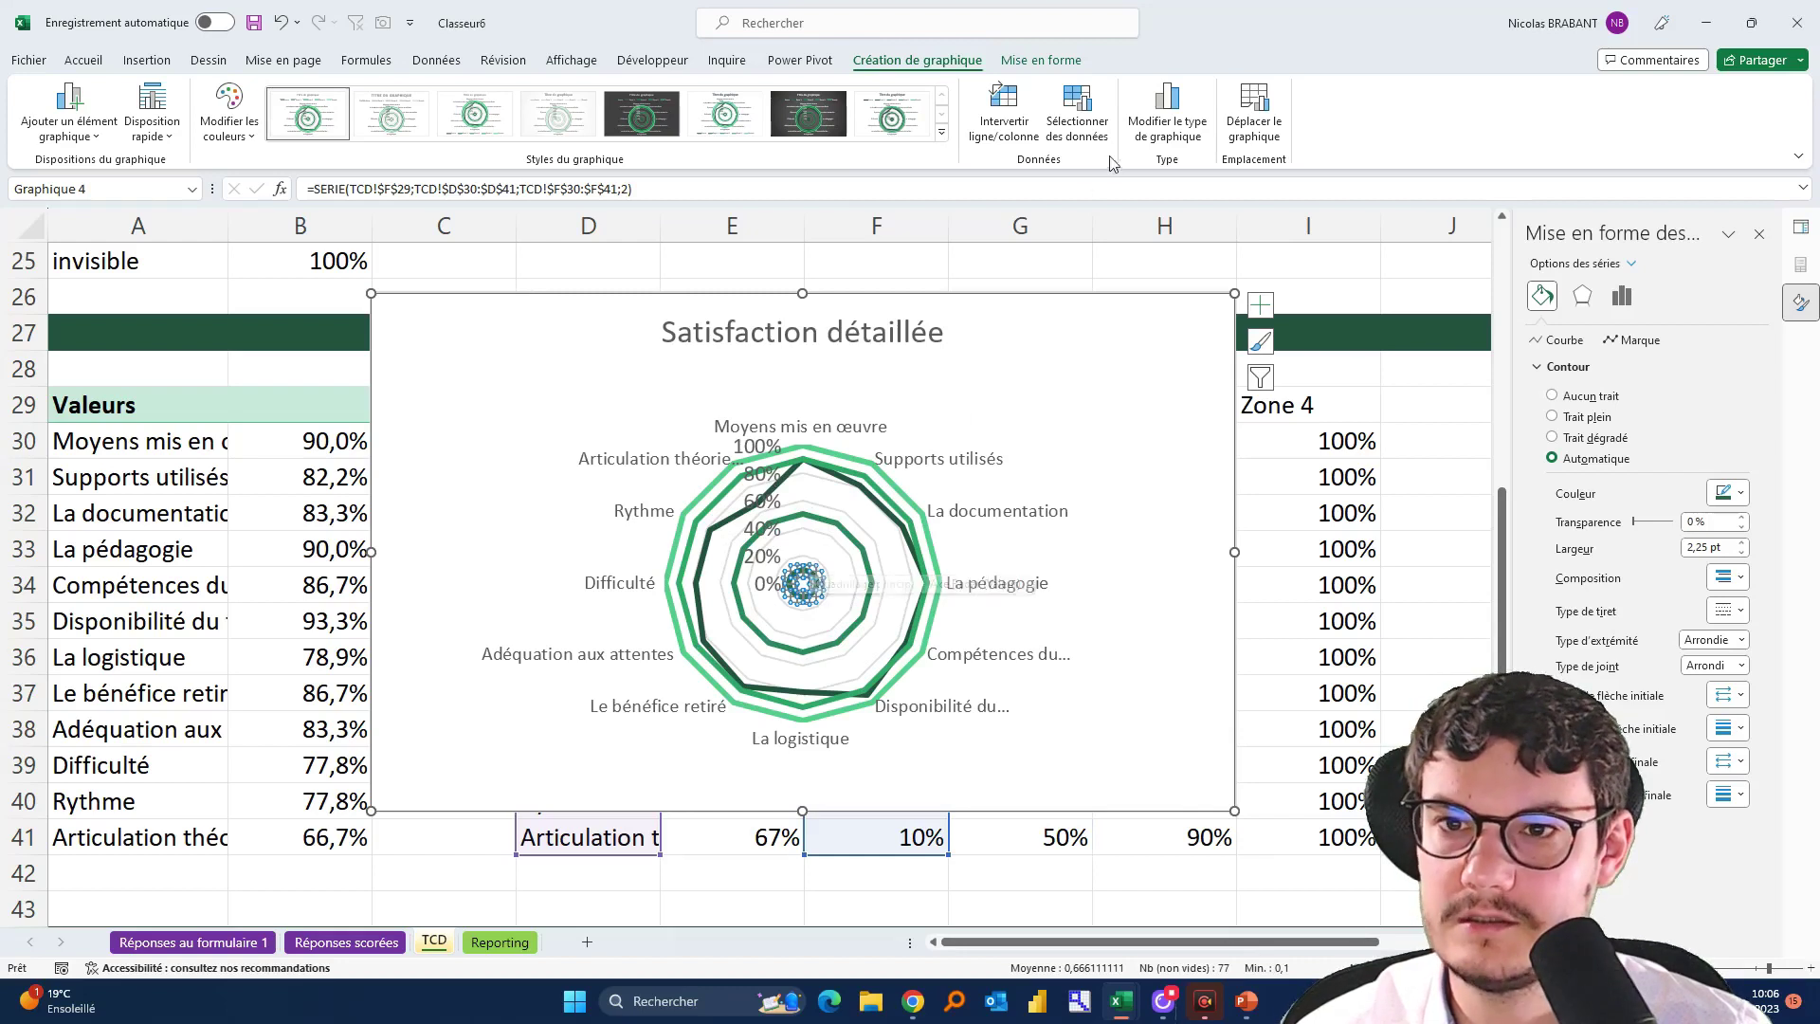
pyautogui.rightClick(808, 573)
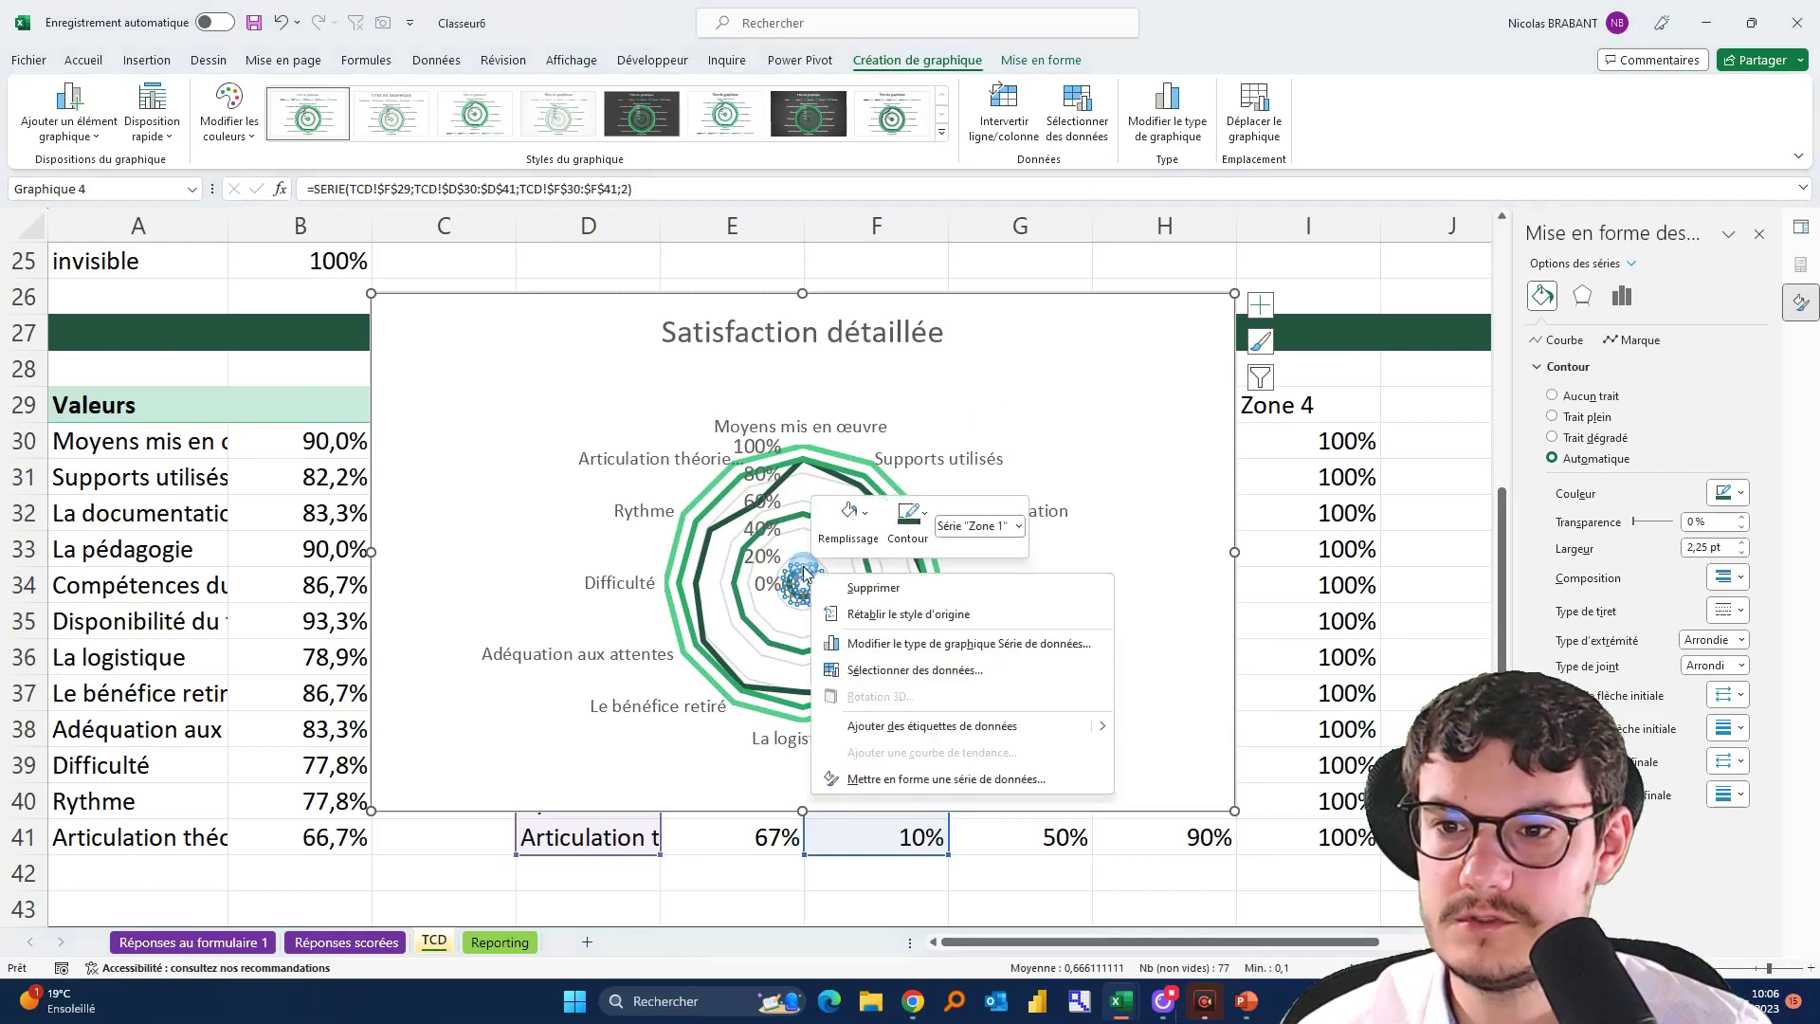
pyautogui.click(924, 644)
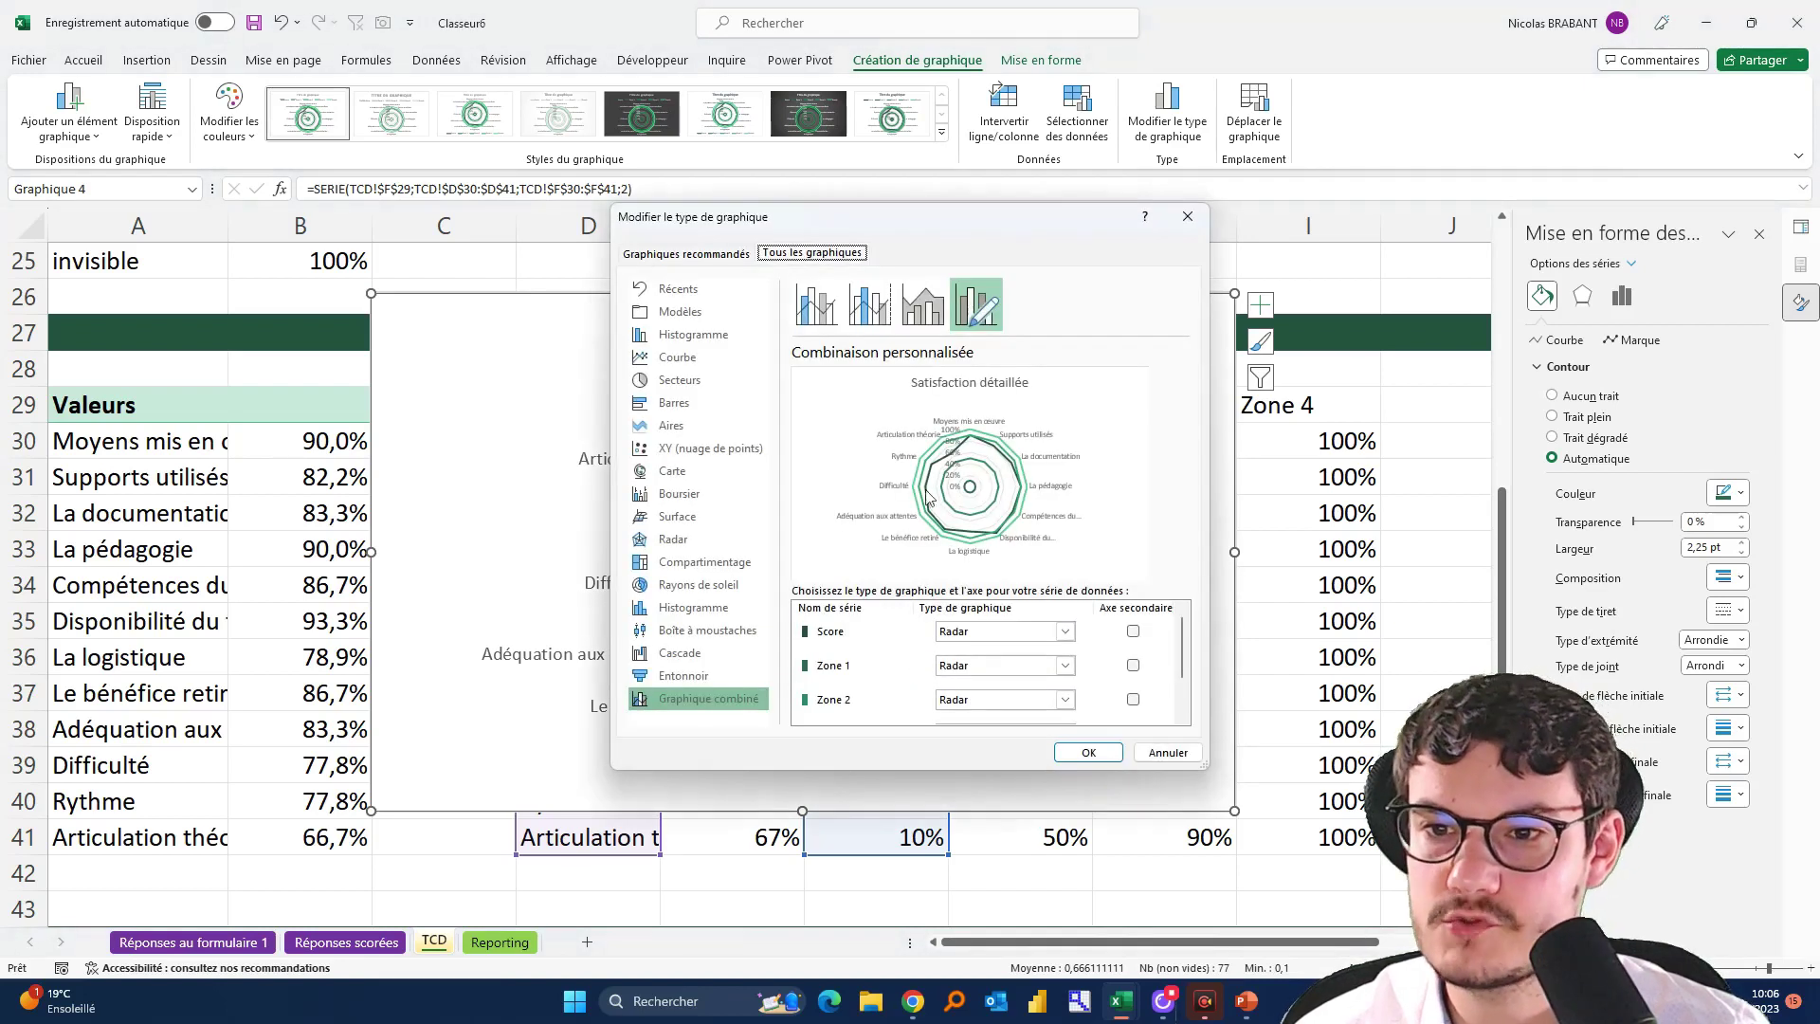
# Set Zone 1 through Zone 4 to Radar plein and apply the combo chart
pyautogui.click(972, 677)
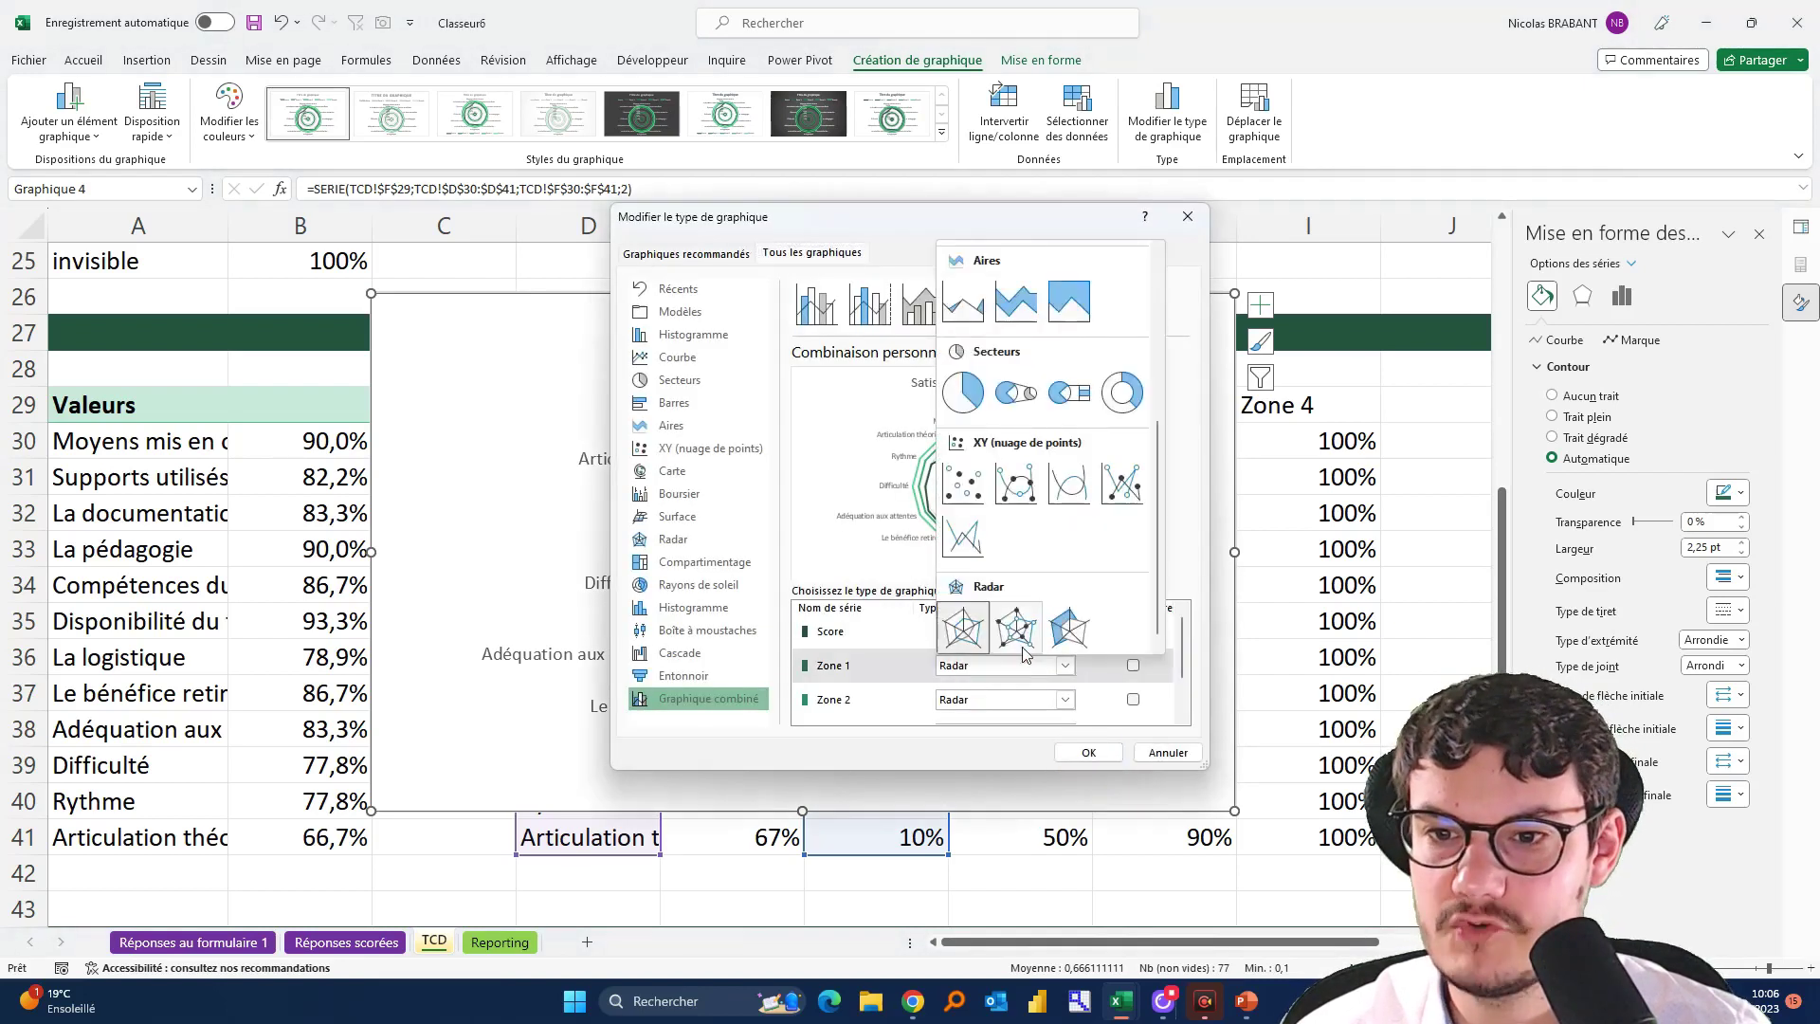
pyautogui.click(1067, 624)
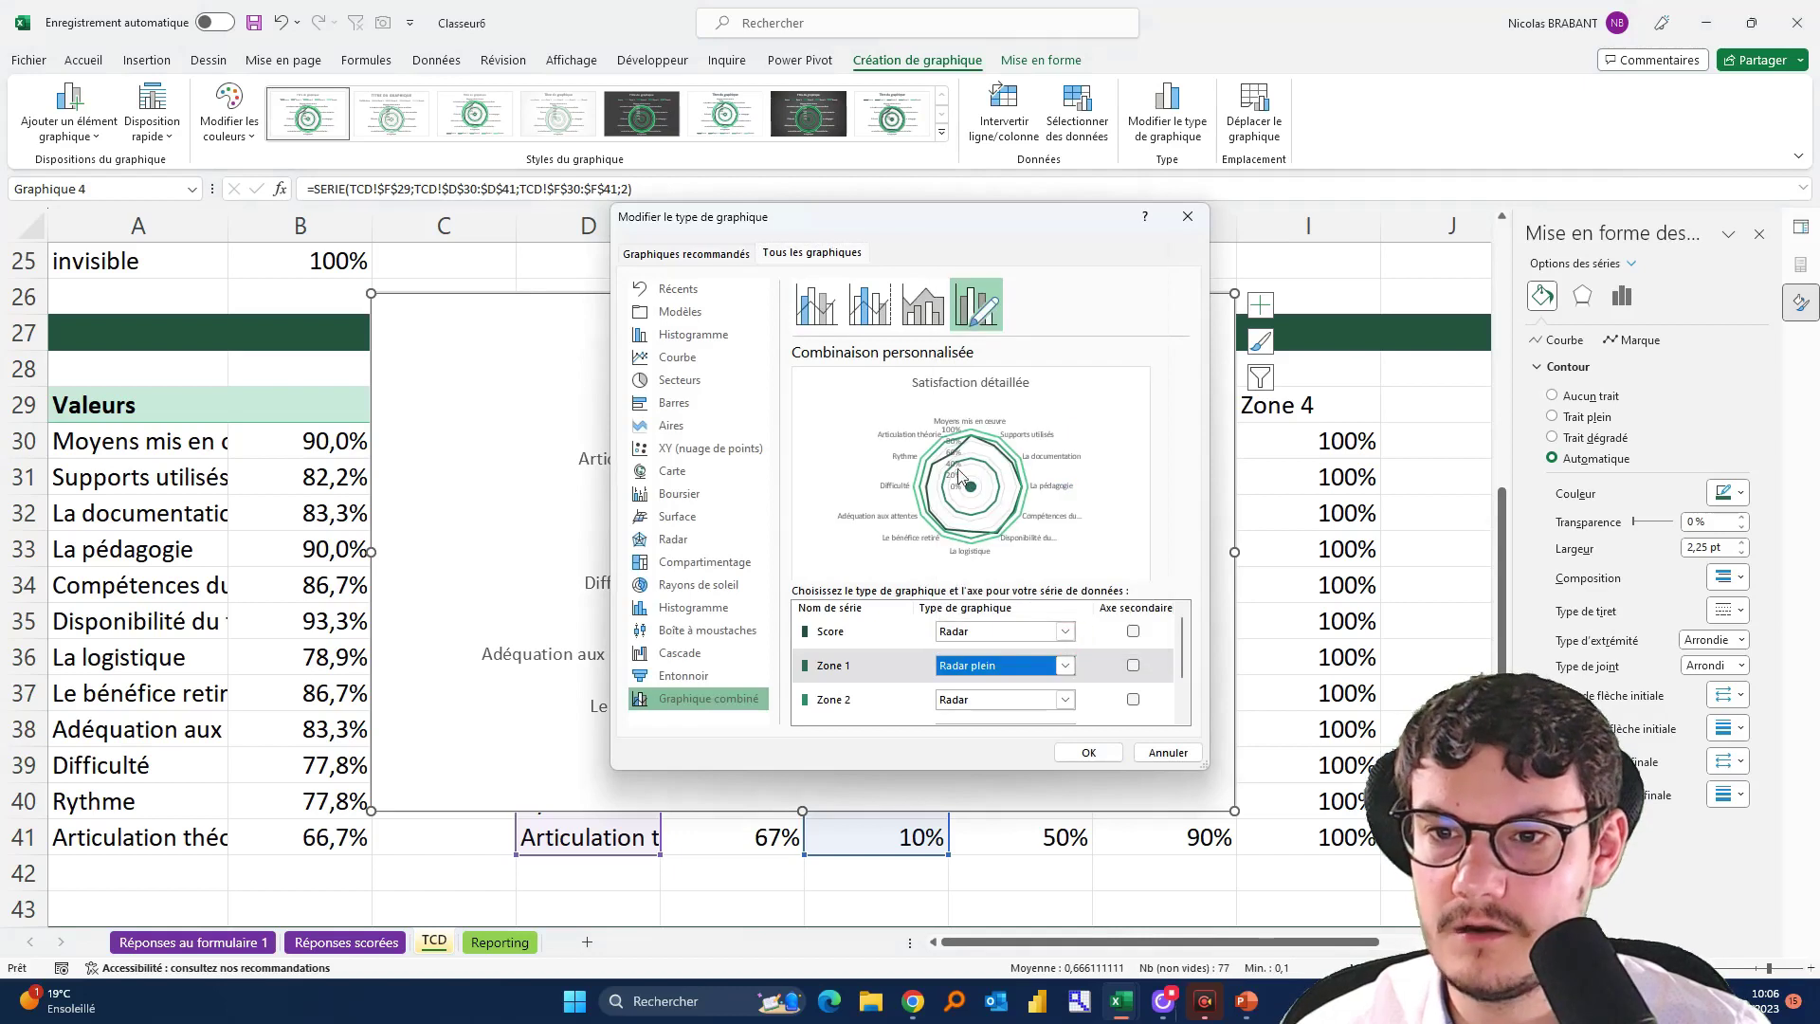
pyautogui.click(1007, 702)
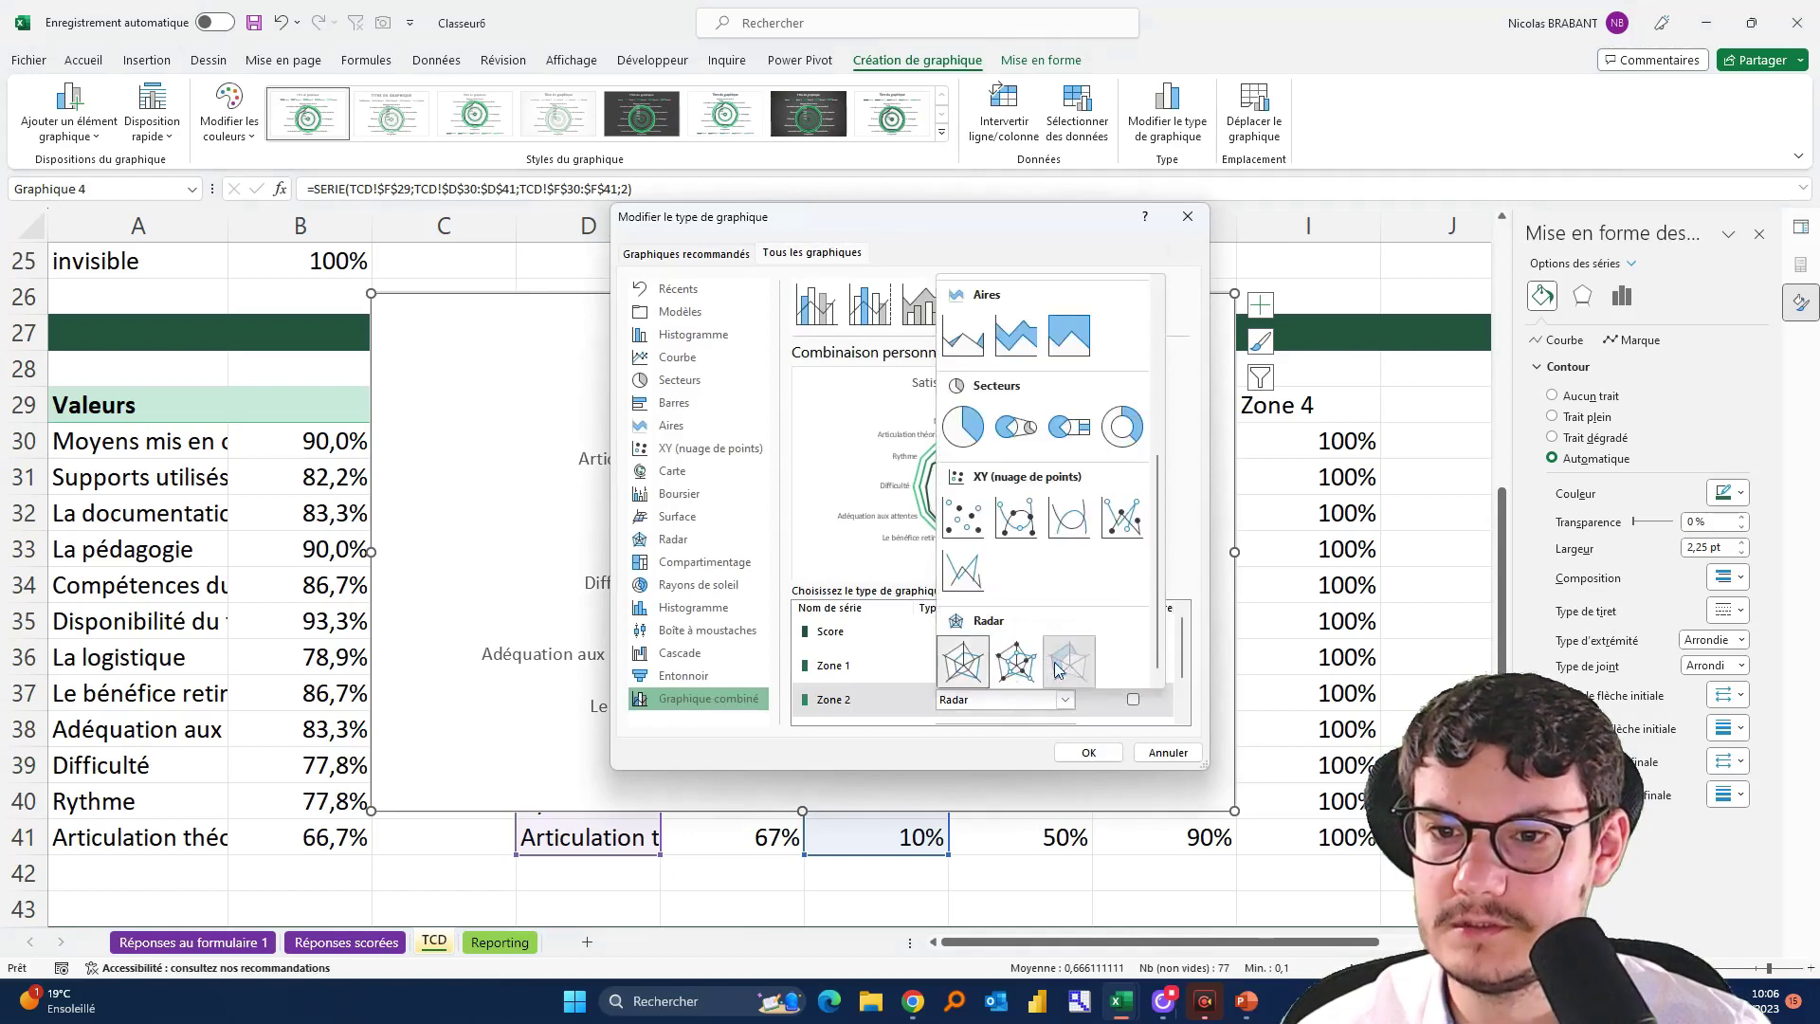
pyautogui.click(1064, 664)
pyautogui.scroll(-1, 1059, 669)
pyautogui.click(1055, 670)
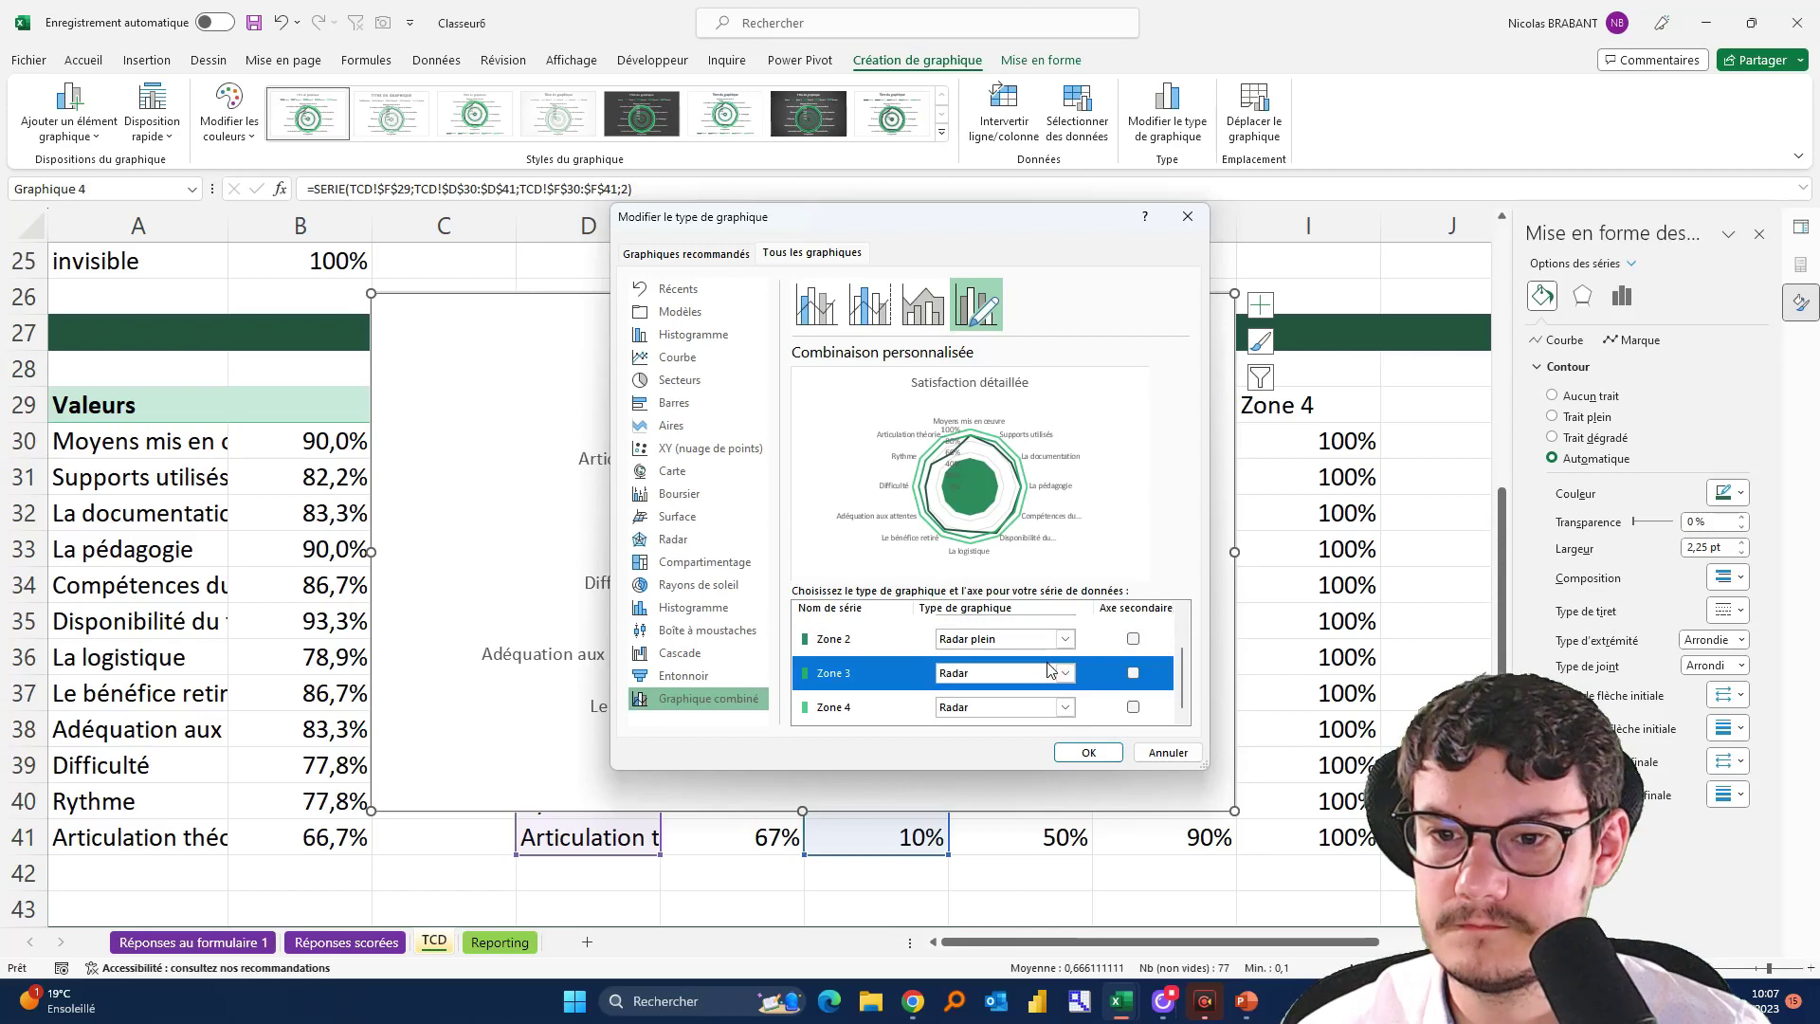
pyautogui.click(1051, 675)
pyautogui.click(1066, 634)
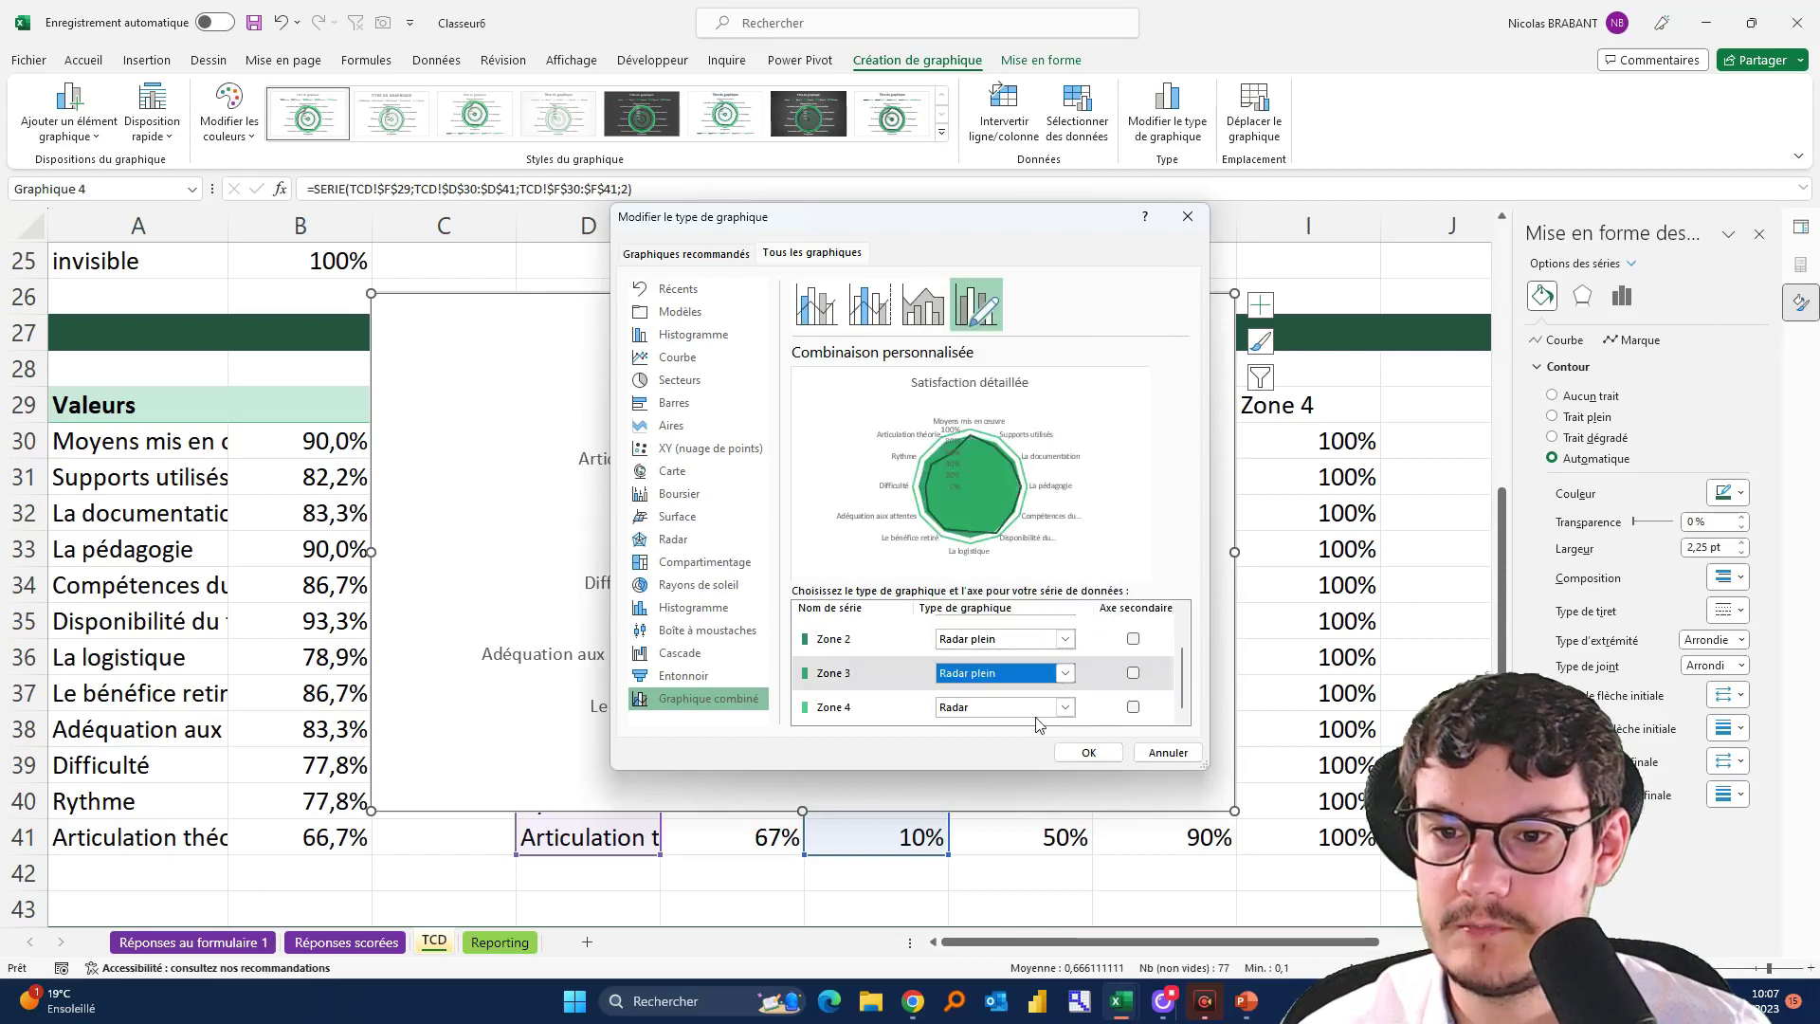
pyautogui.click(1061, 707)
pyautogui.click(1060, 678)
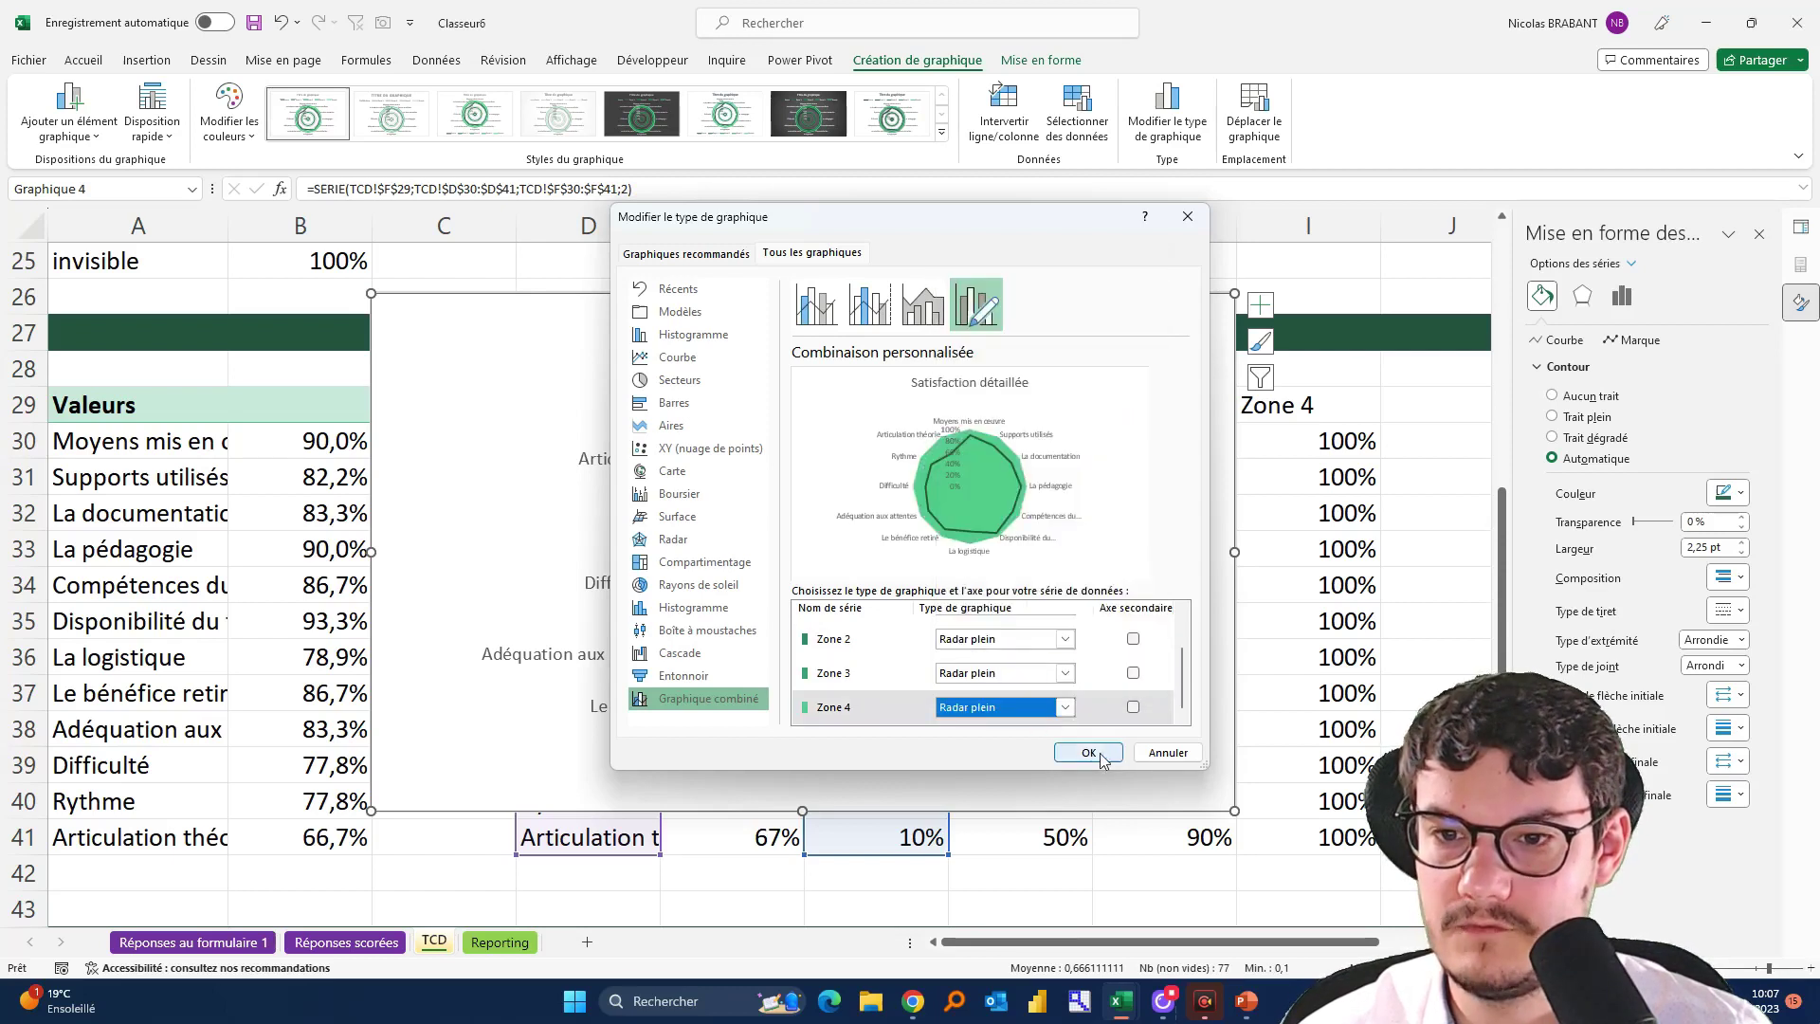
pyautogui.scroll(1, 907, 682)
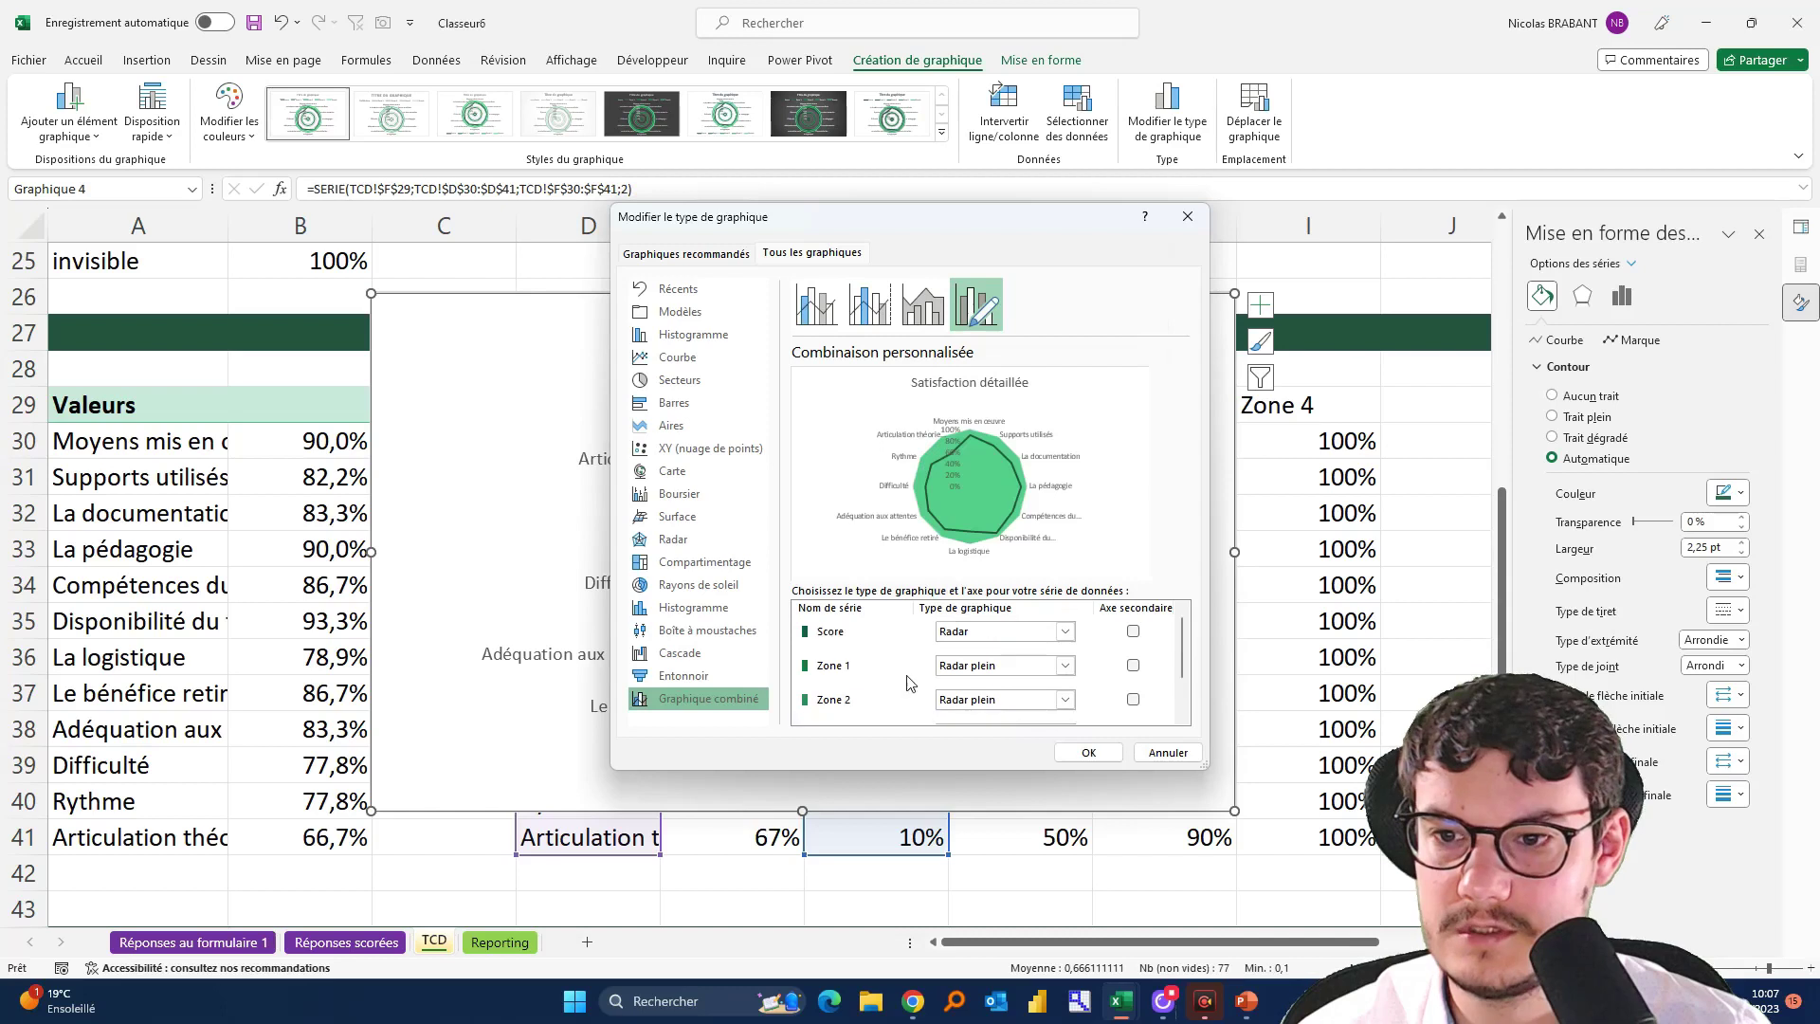
pyautogui.click(1088, 752)
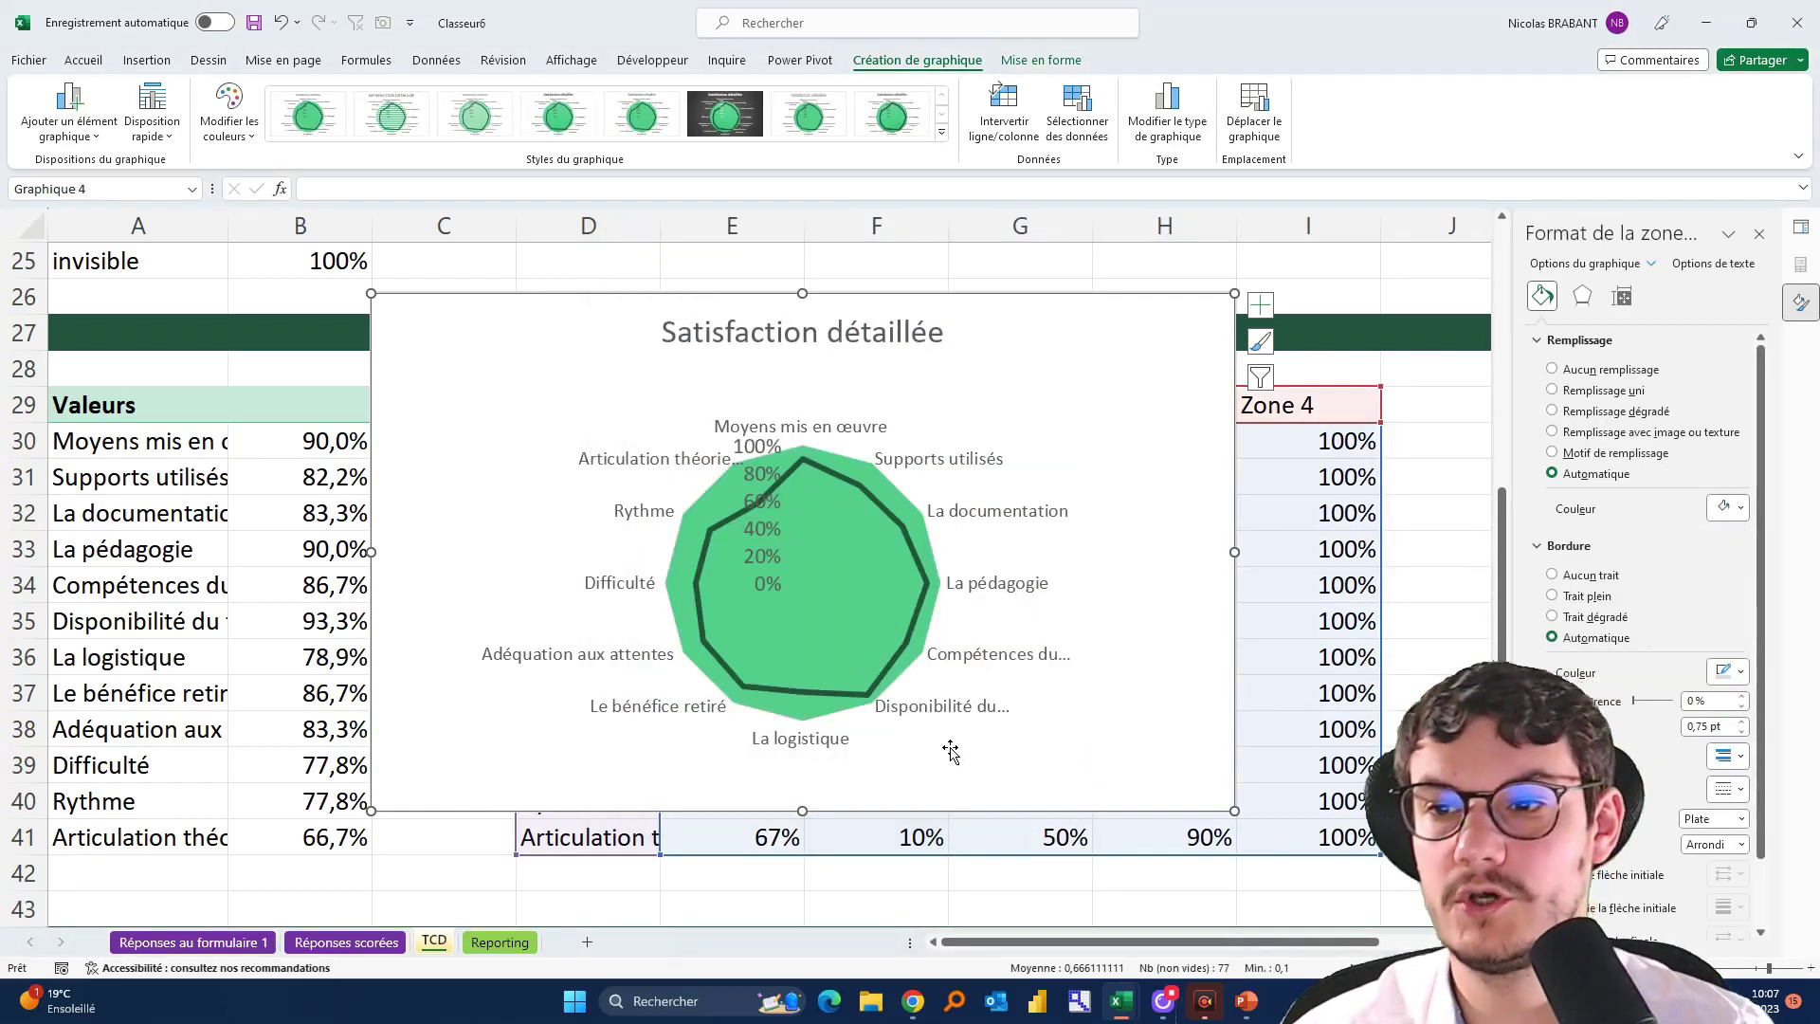
# Give the Zone 4 series a solid dark green marker fill
pyautogui.click(878, 478)
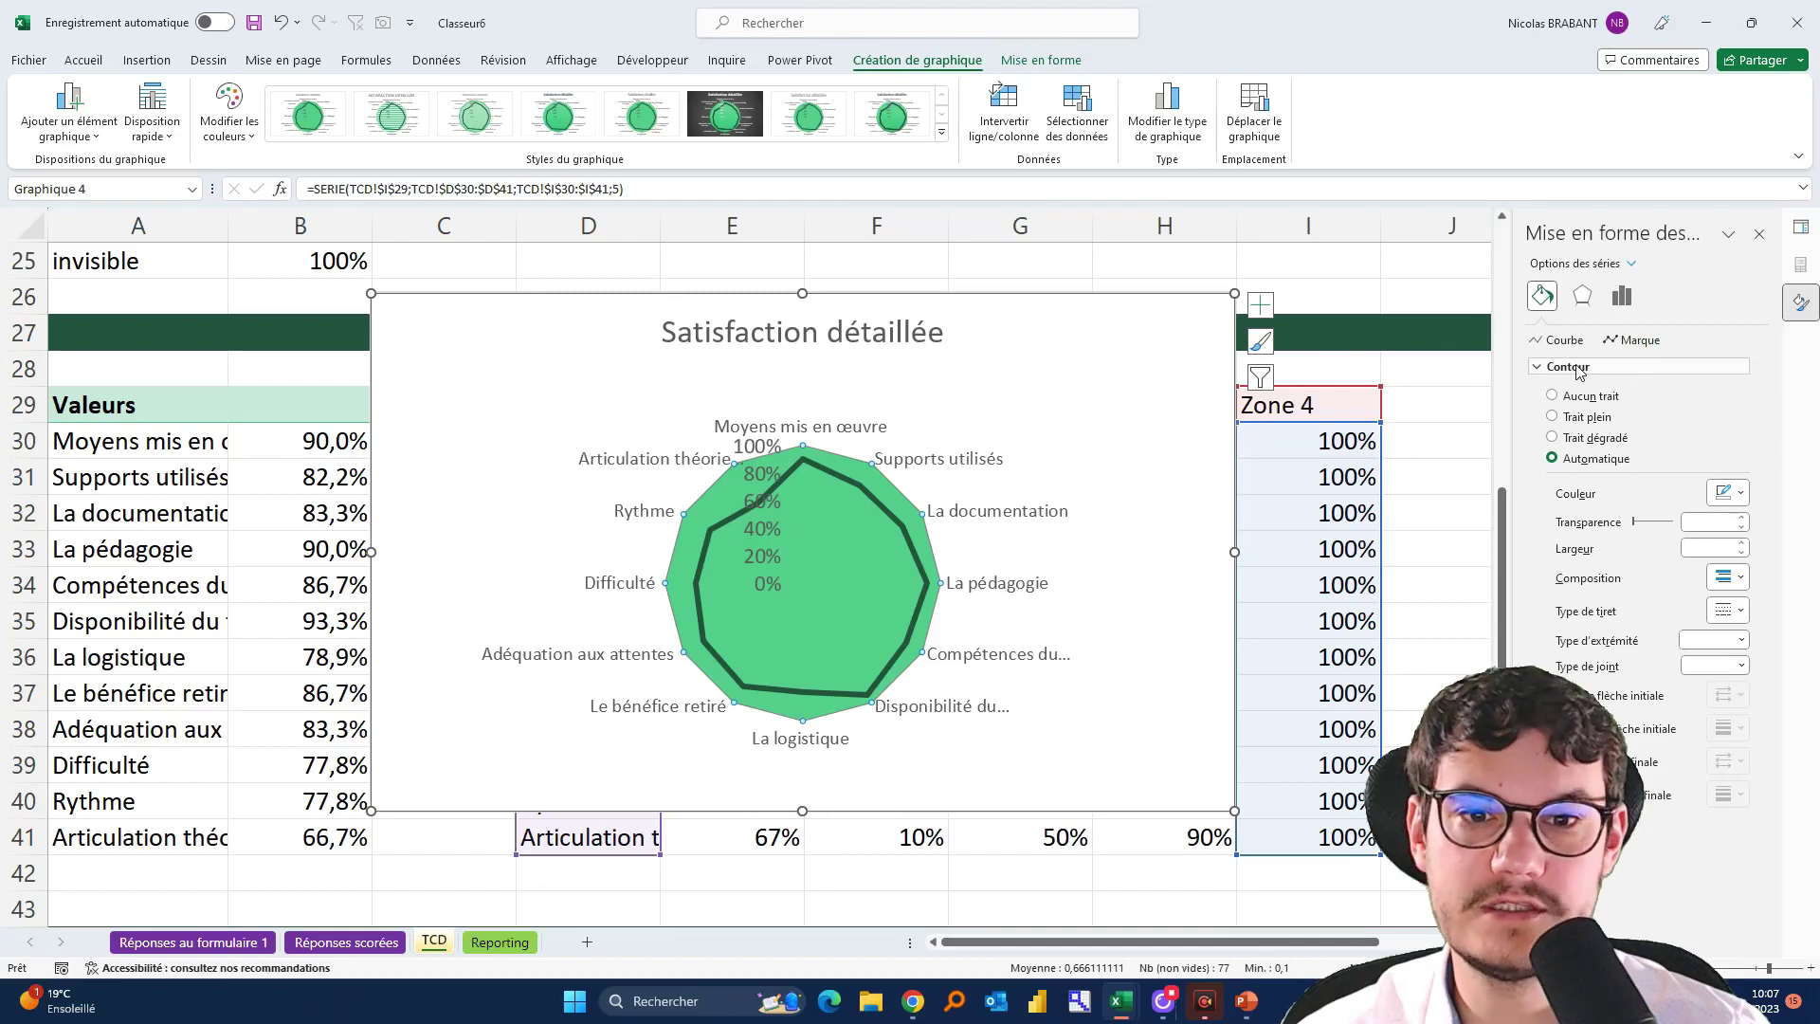
pyautogui.click(1639, 340)
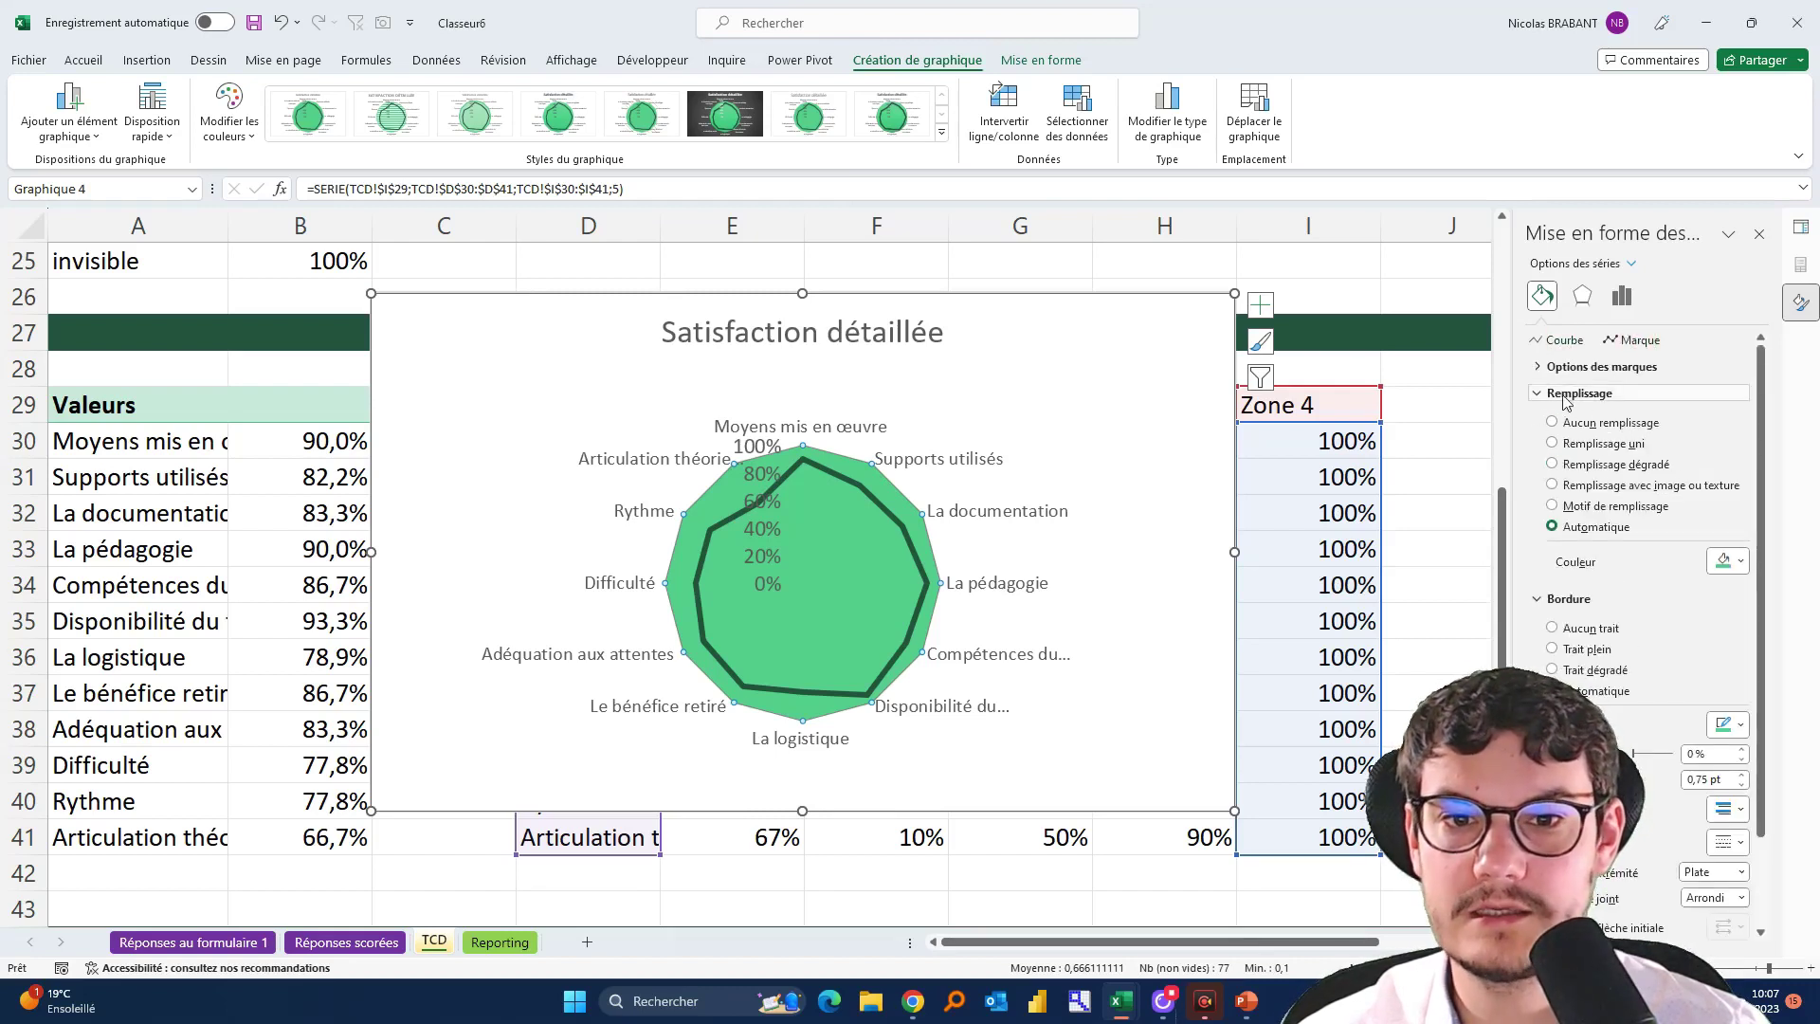
pyautogui.click(1723, 561)
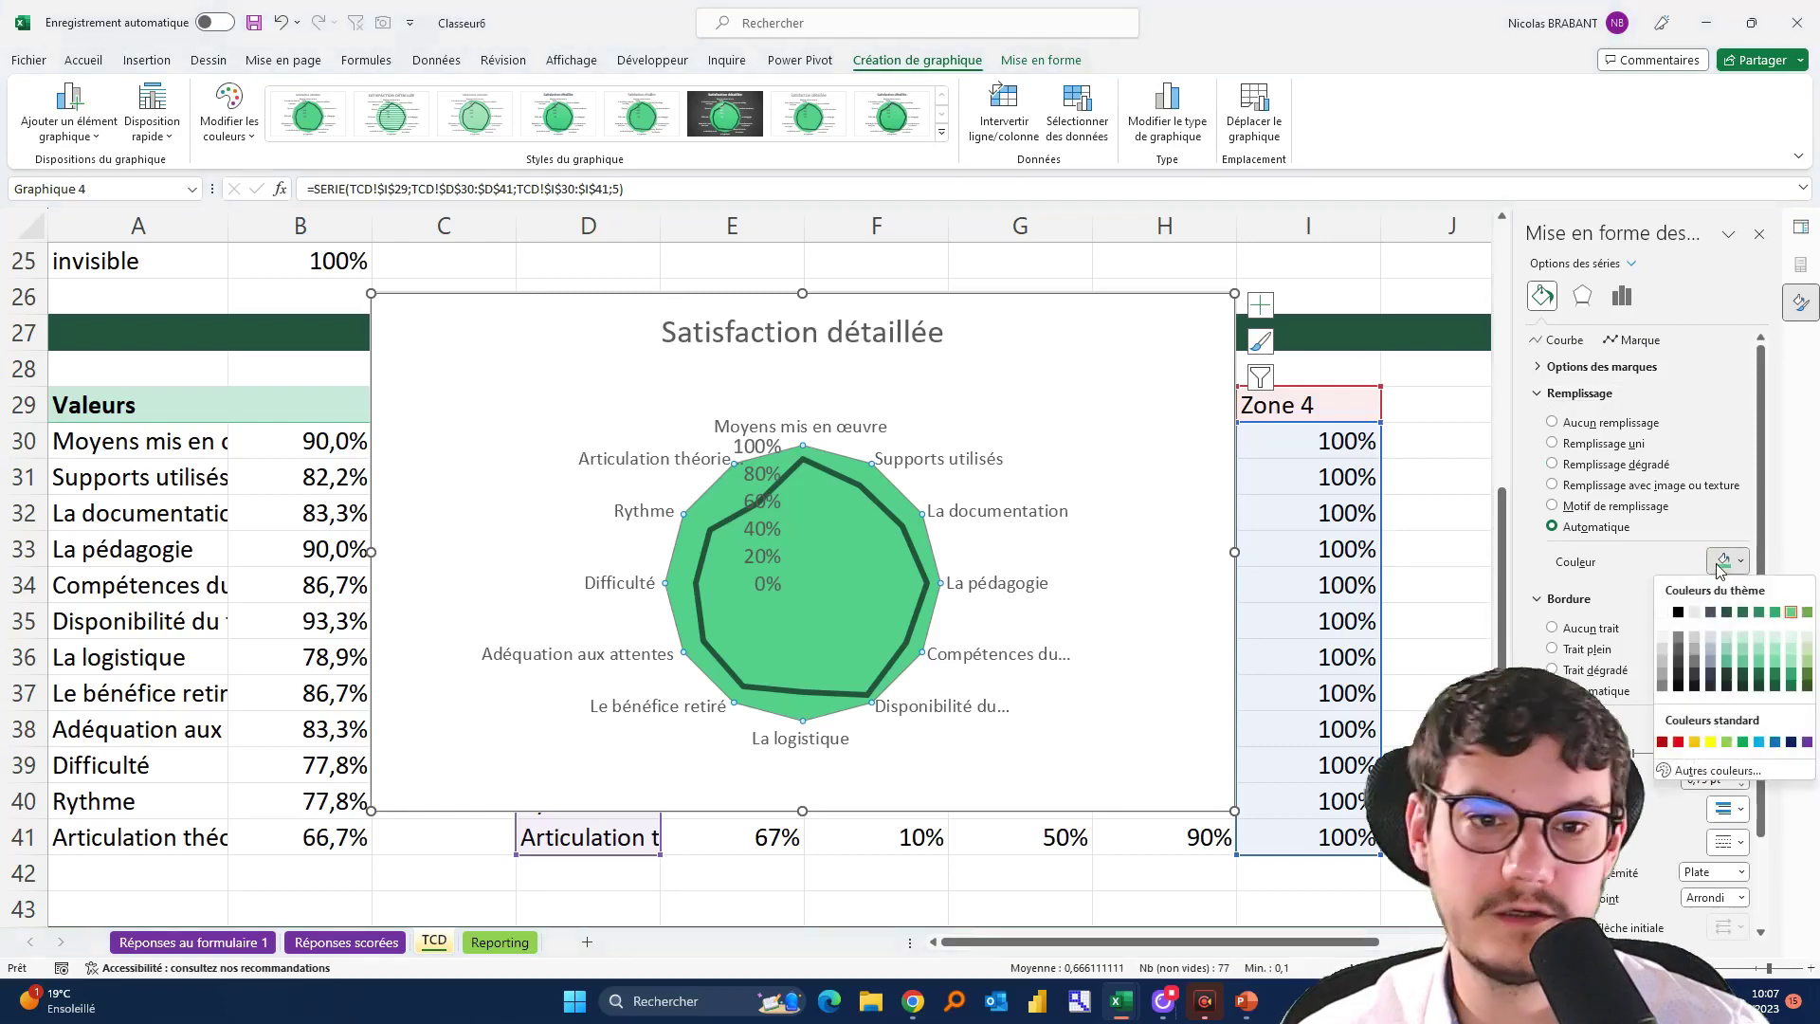
pyautogui.click(1742, 613)
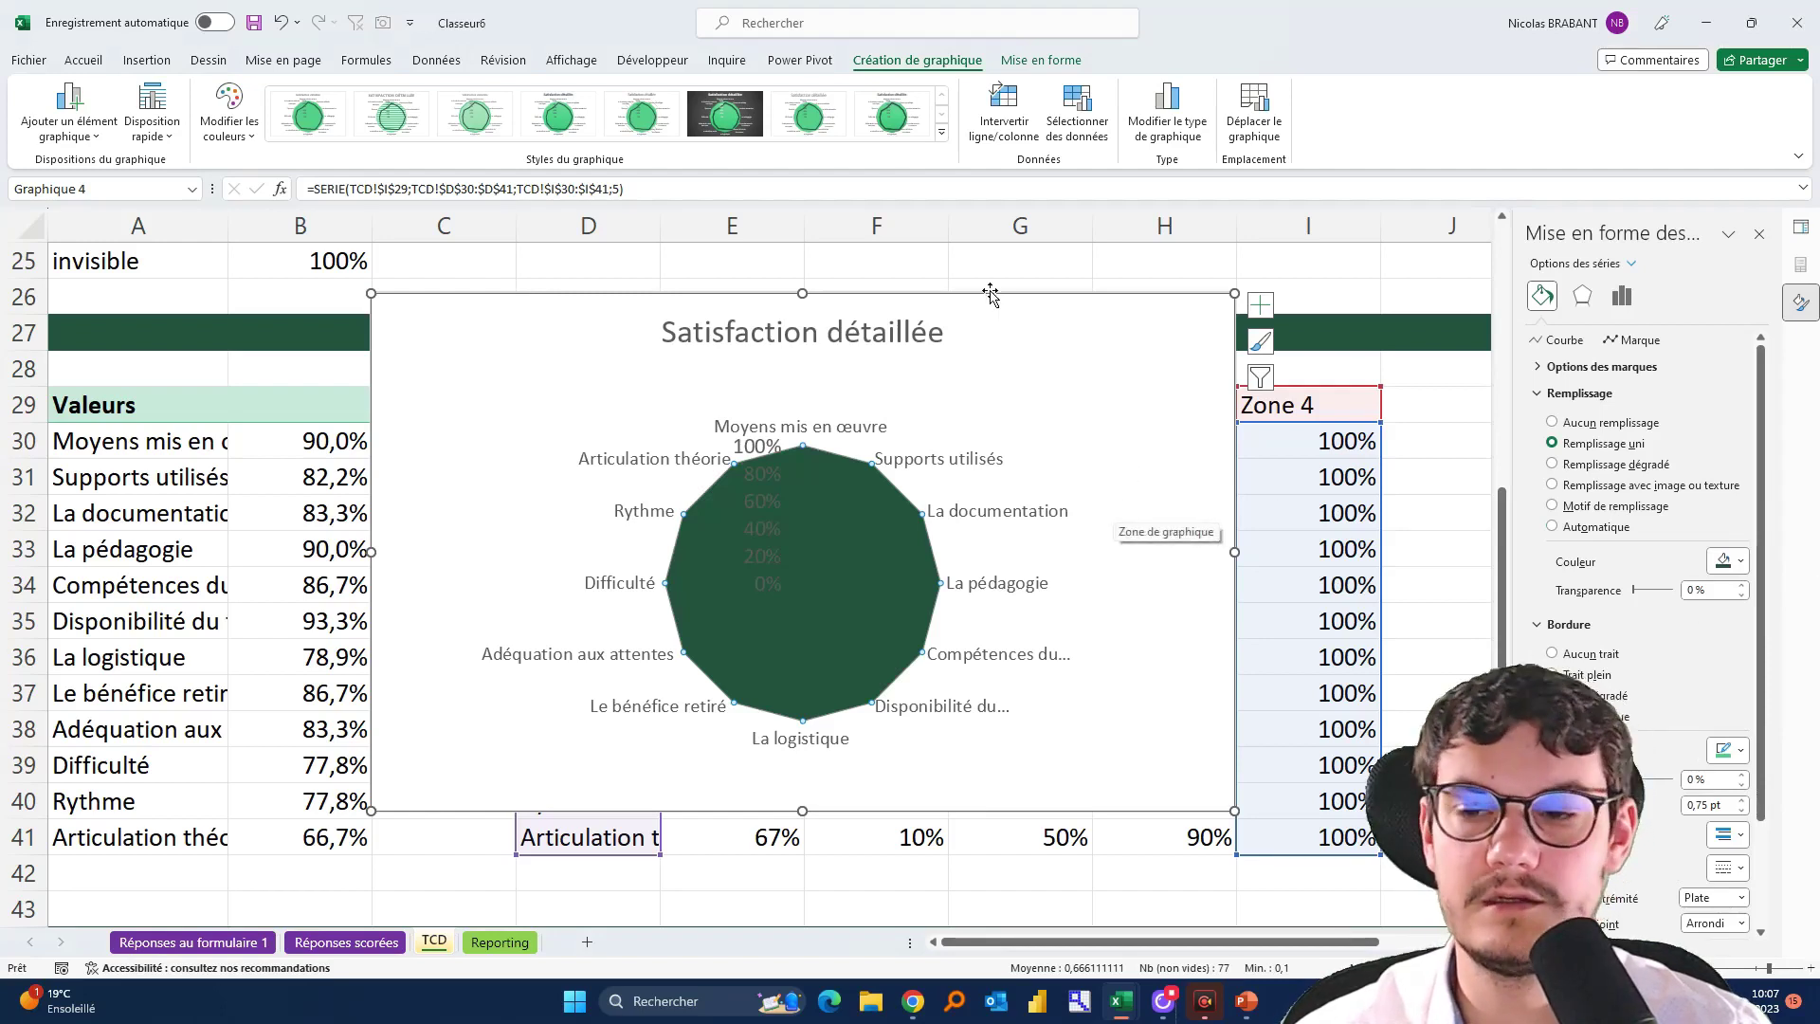
# In Select Data Source, move Zone 4, Zone 3 and Zone 2 up below Score
pyautogui.click(1077, 104)
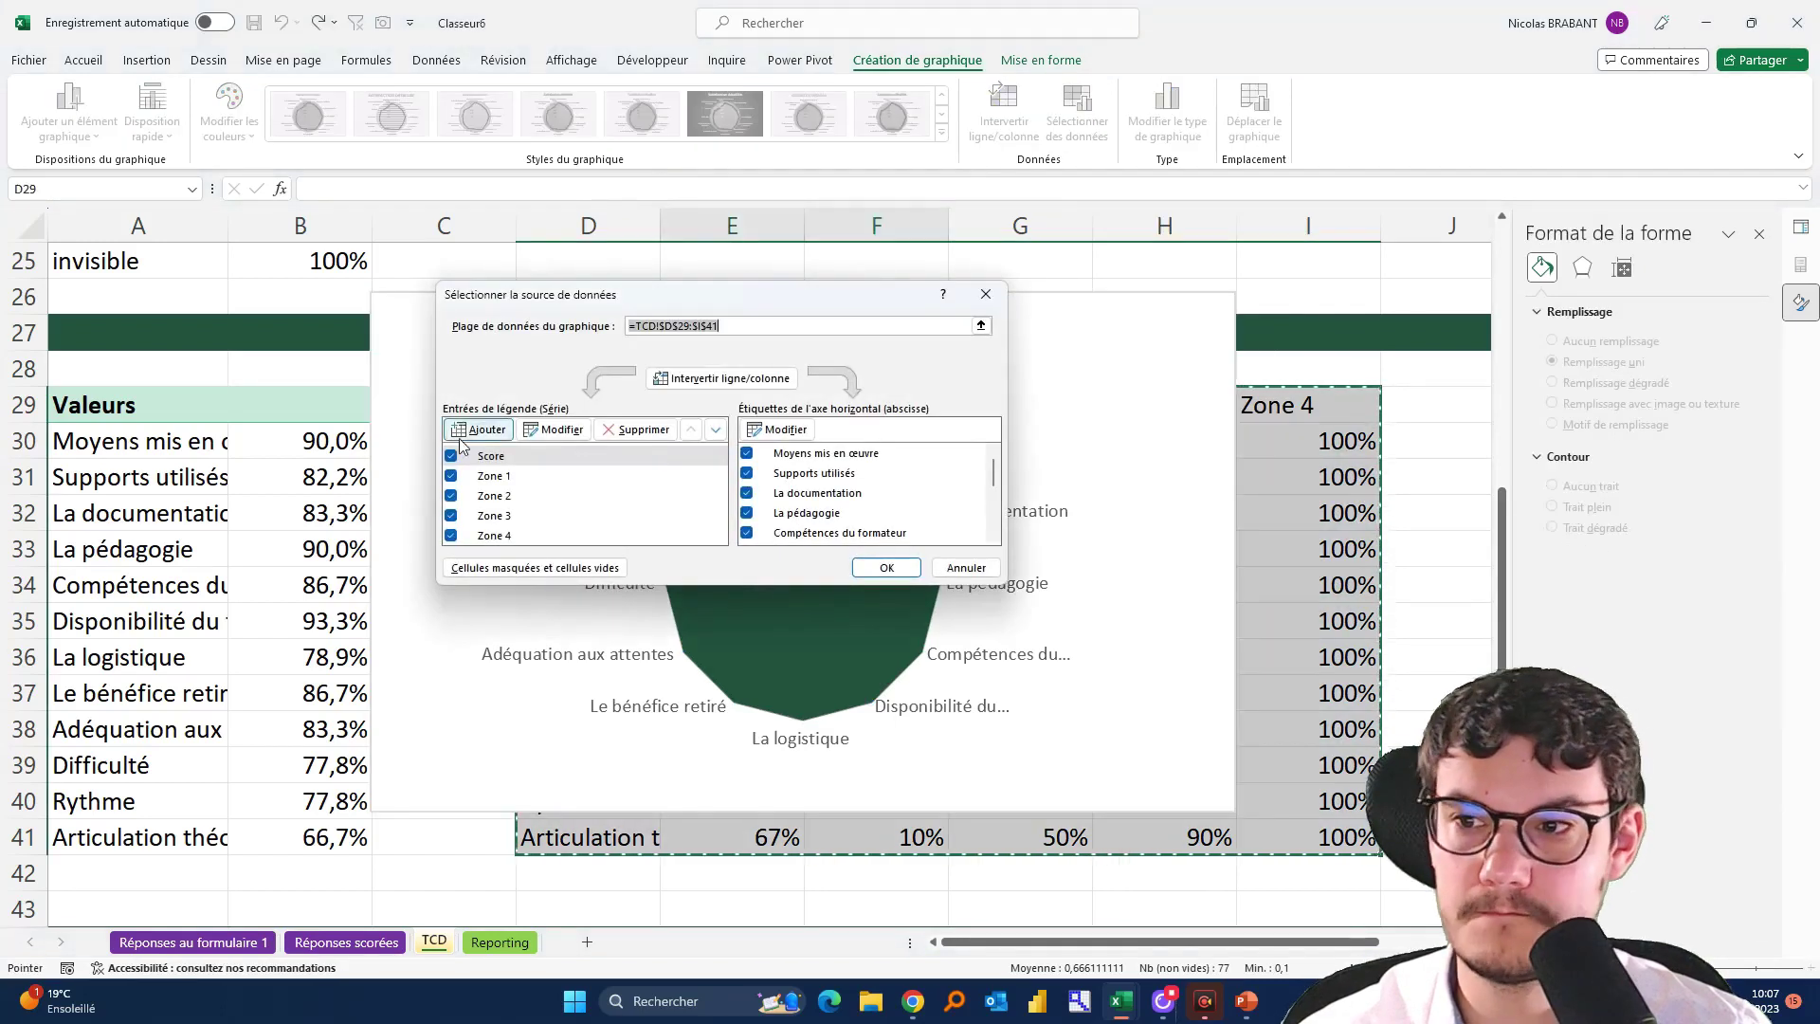
pyautogui.click(512, 536)
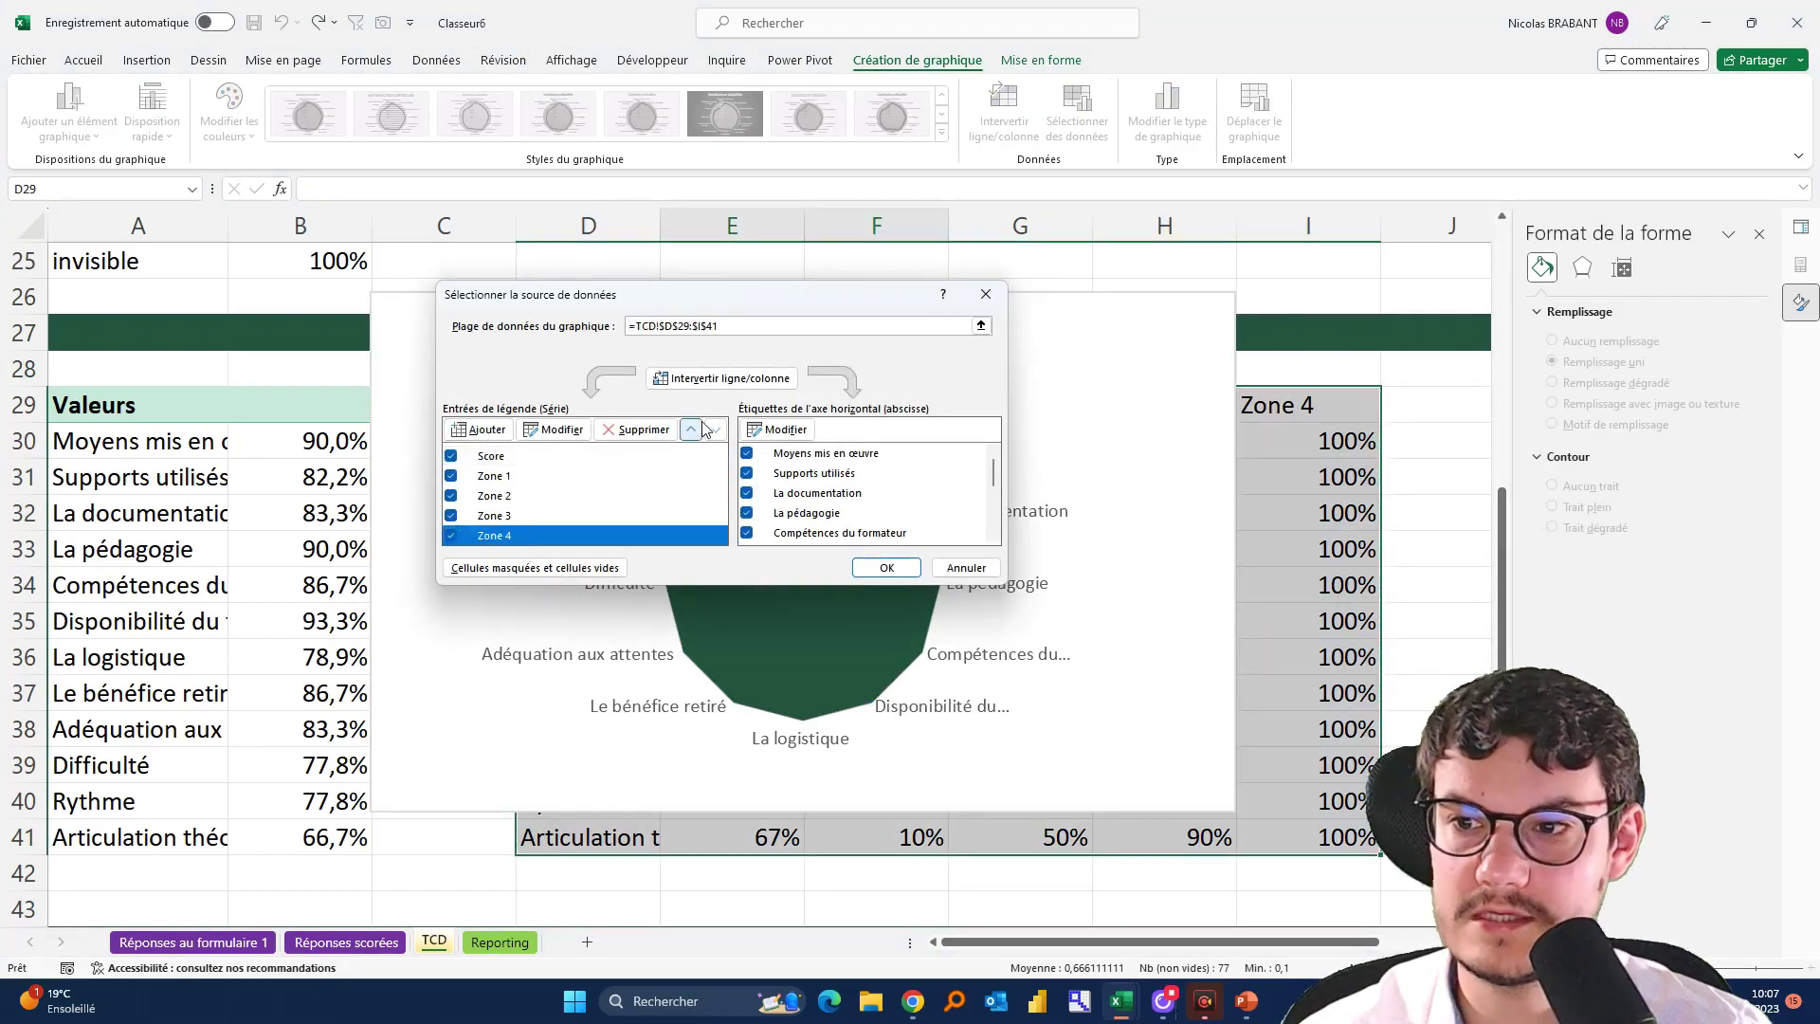
pyautogui.click(691, 433)
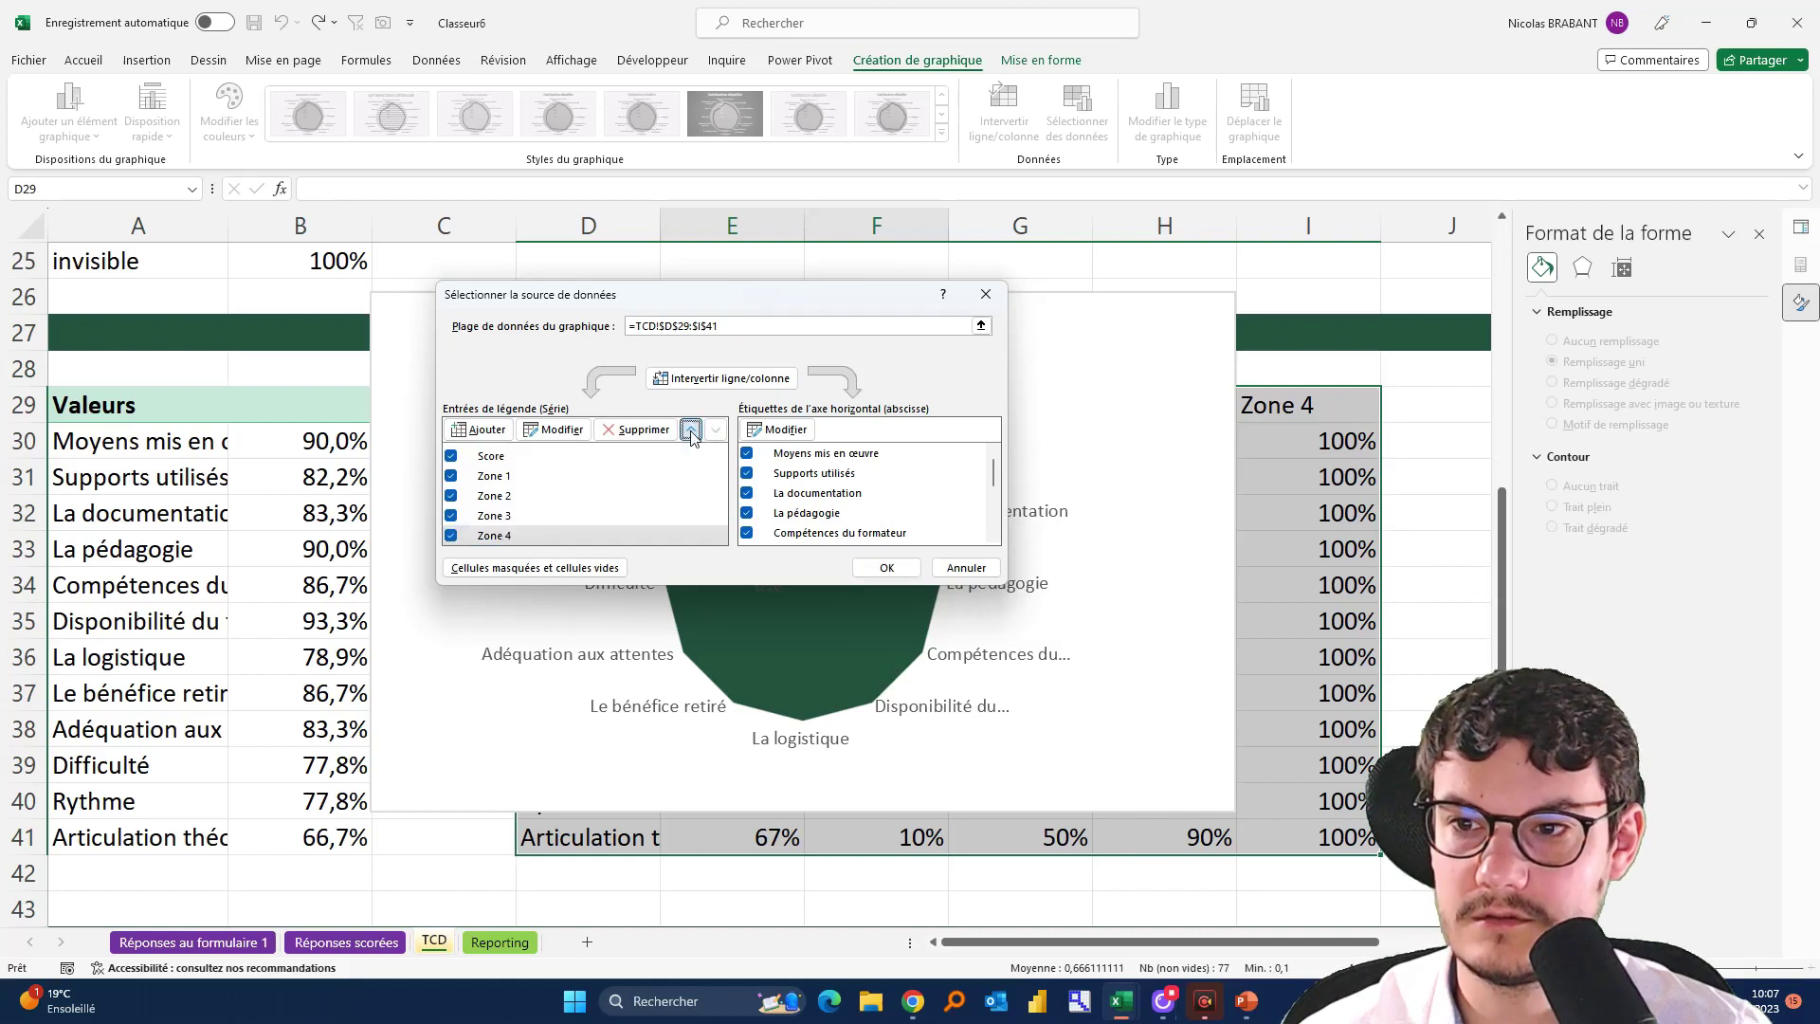
pyautogui.click(691, 432)
pyautogui.click(692, 433)
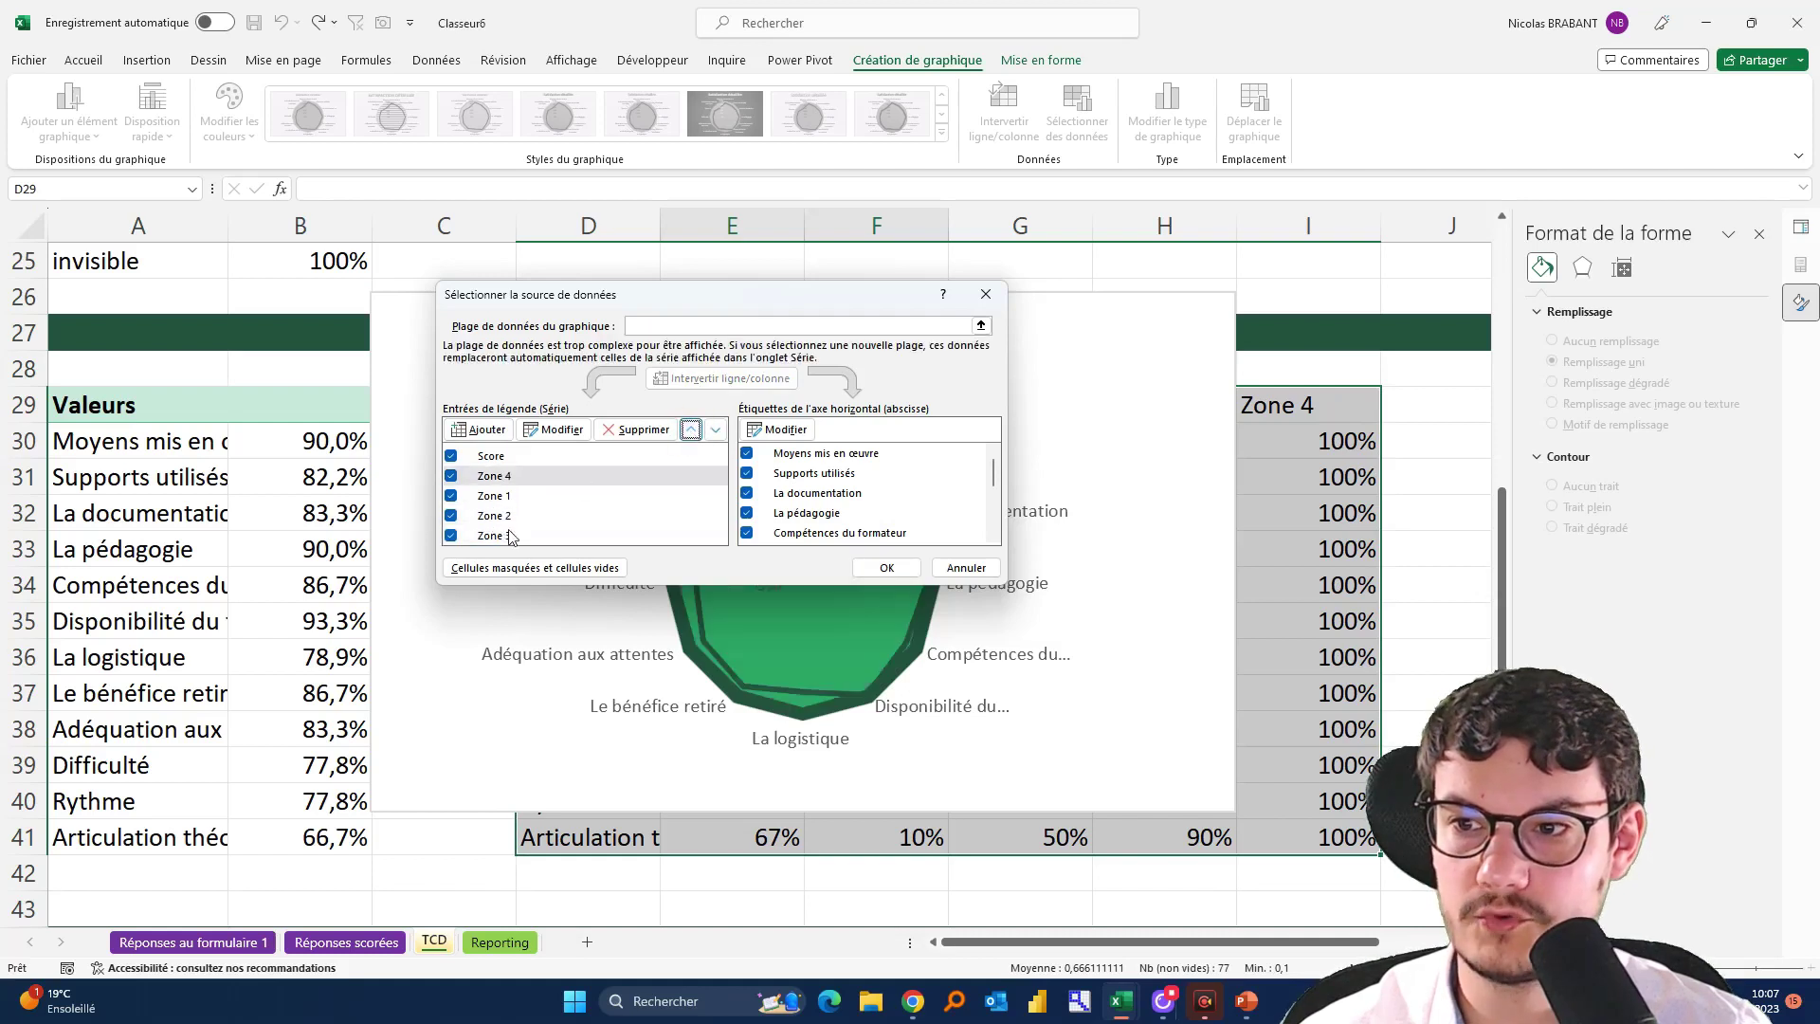
pyautogui.click(494, 536)
pyautogui.click(691, 429)
pyautogui.click(691, 429)
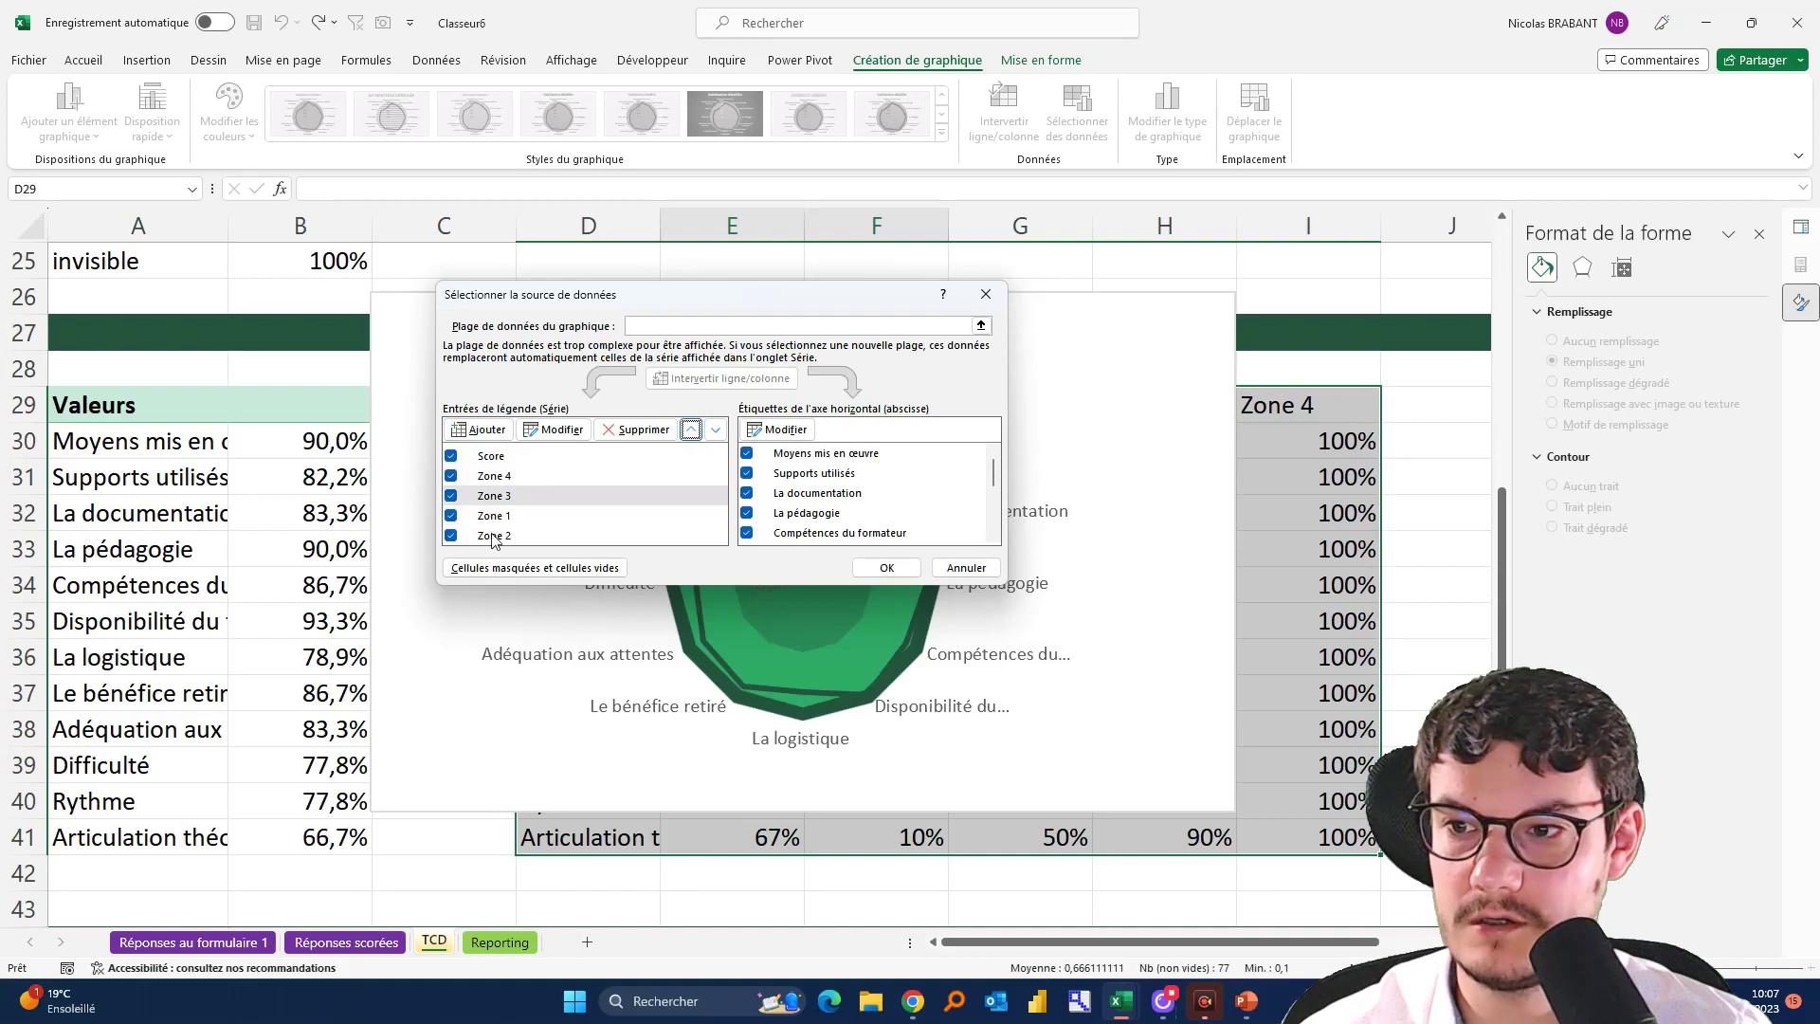
pyautogui.click(494, 536)
pyautogui.click(692, 430)
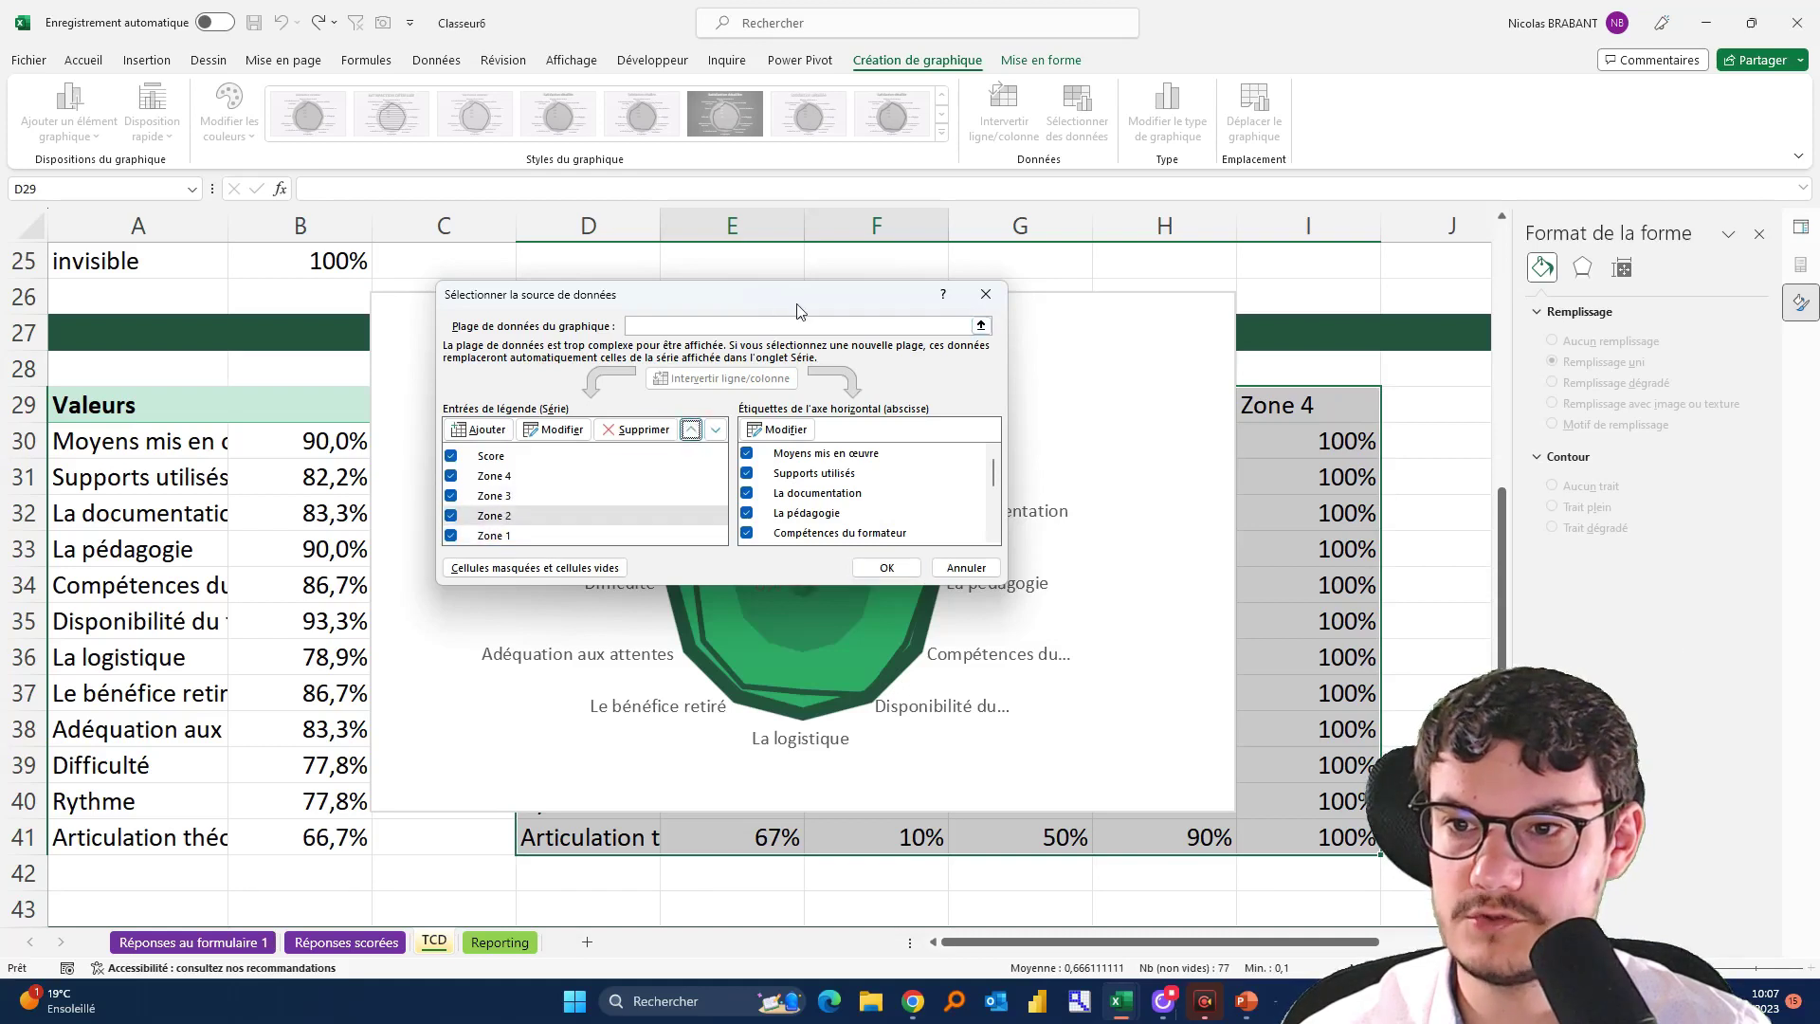
pyautogui.moveTo(796, 311); pyautogui.dragTo(478, 122)
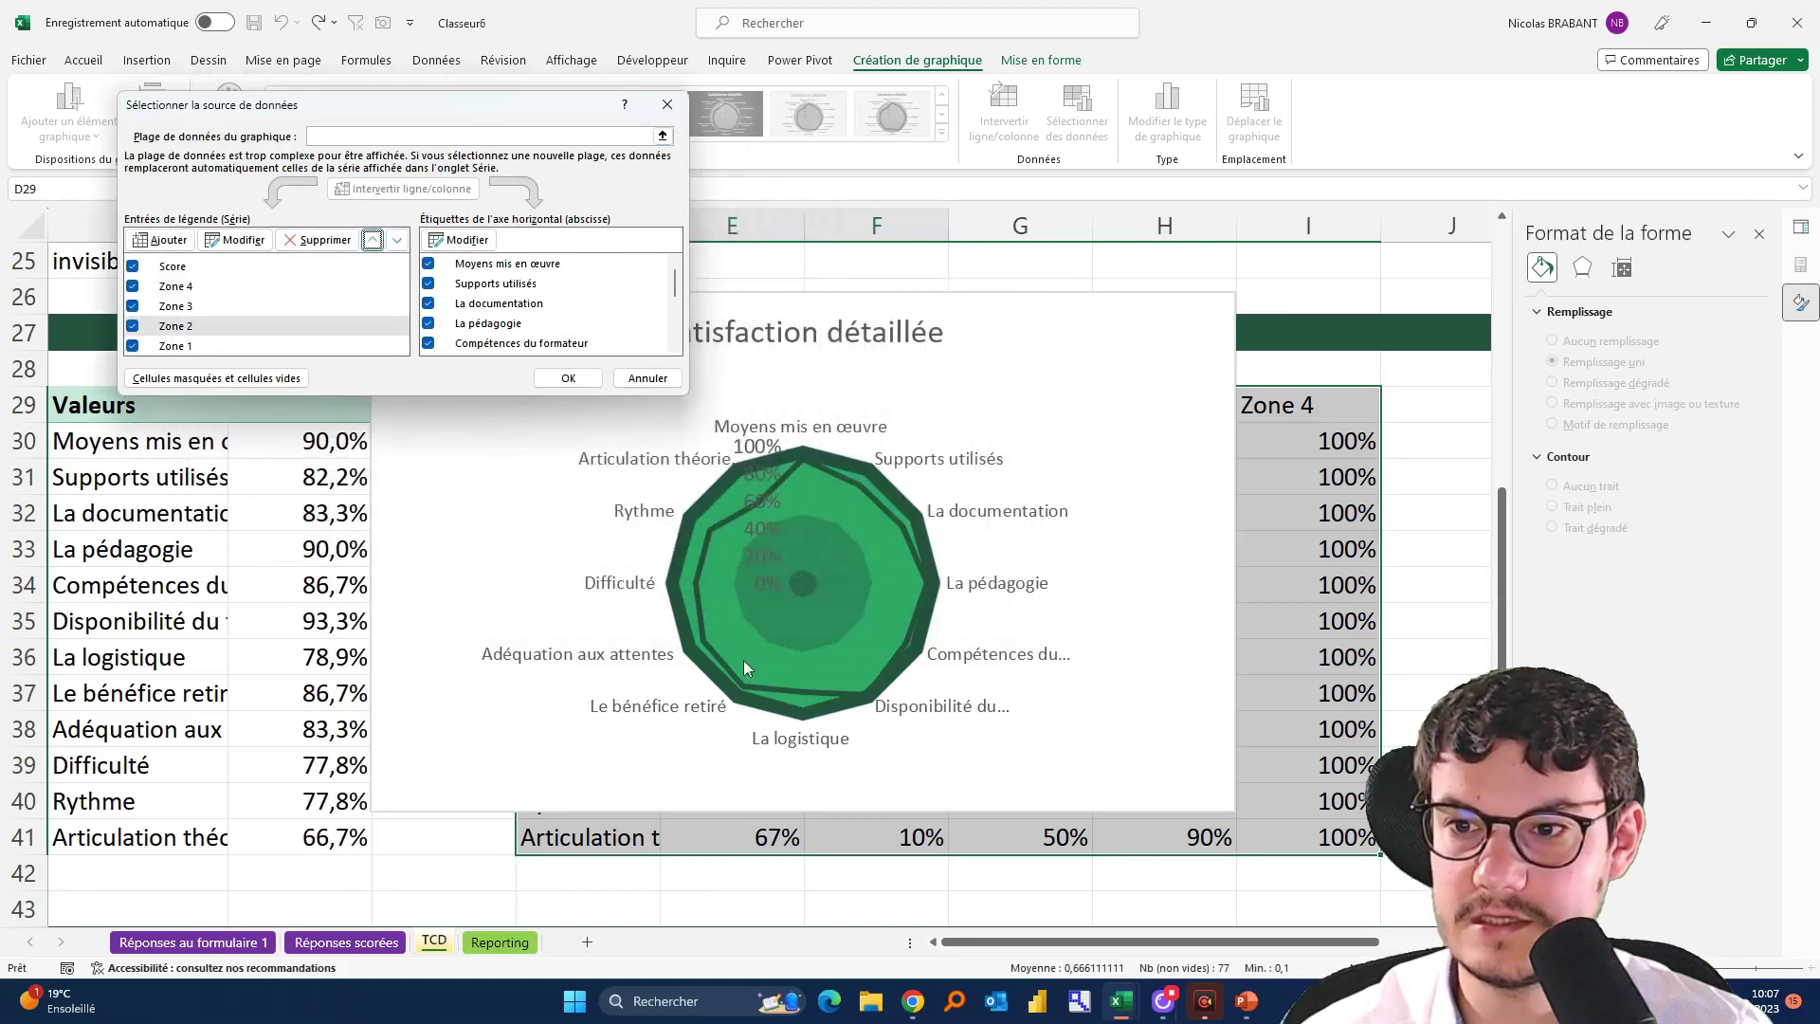
# Confirm the new series order and fill the Zone 3 band dark green
pyautogui.click(567, 378)
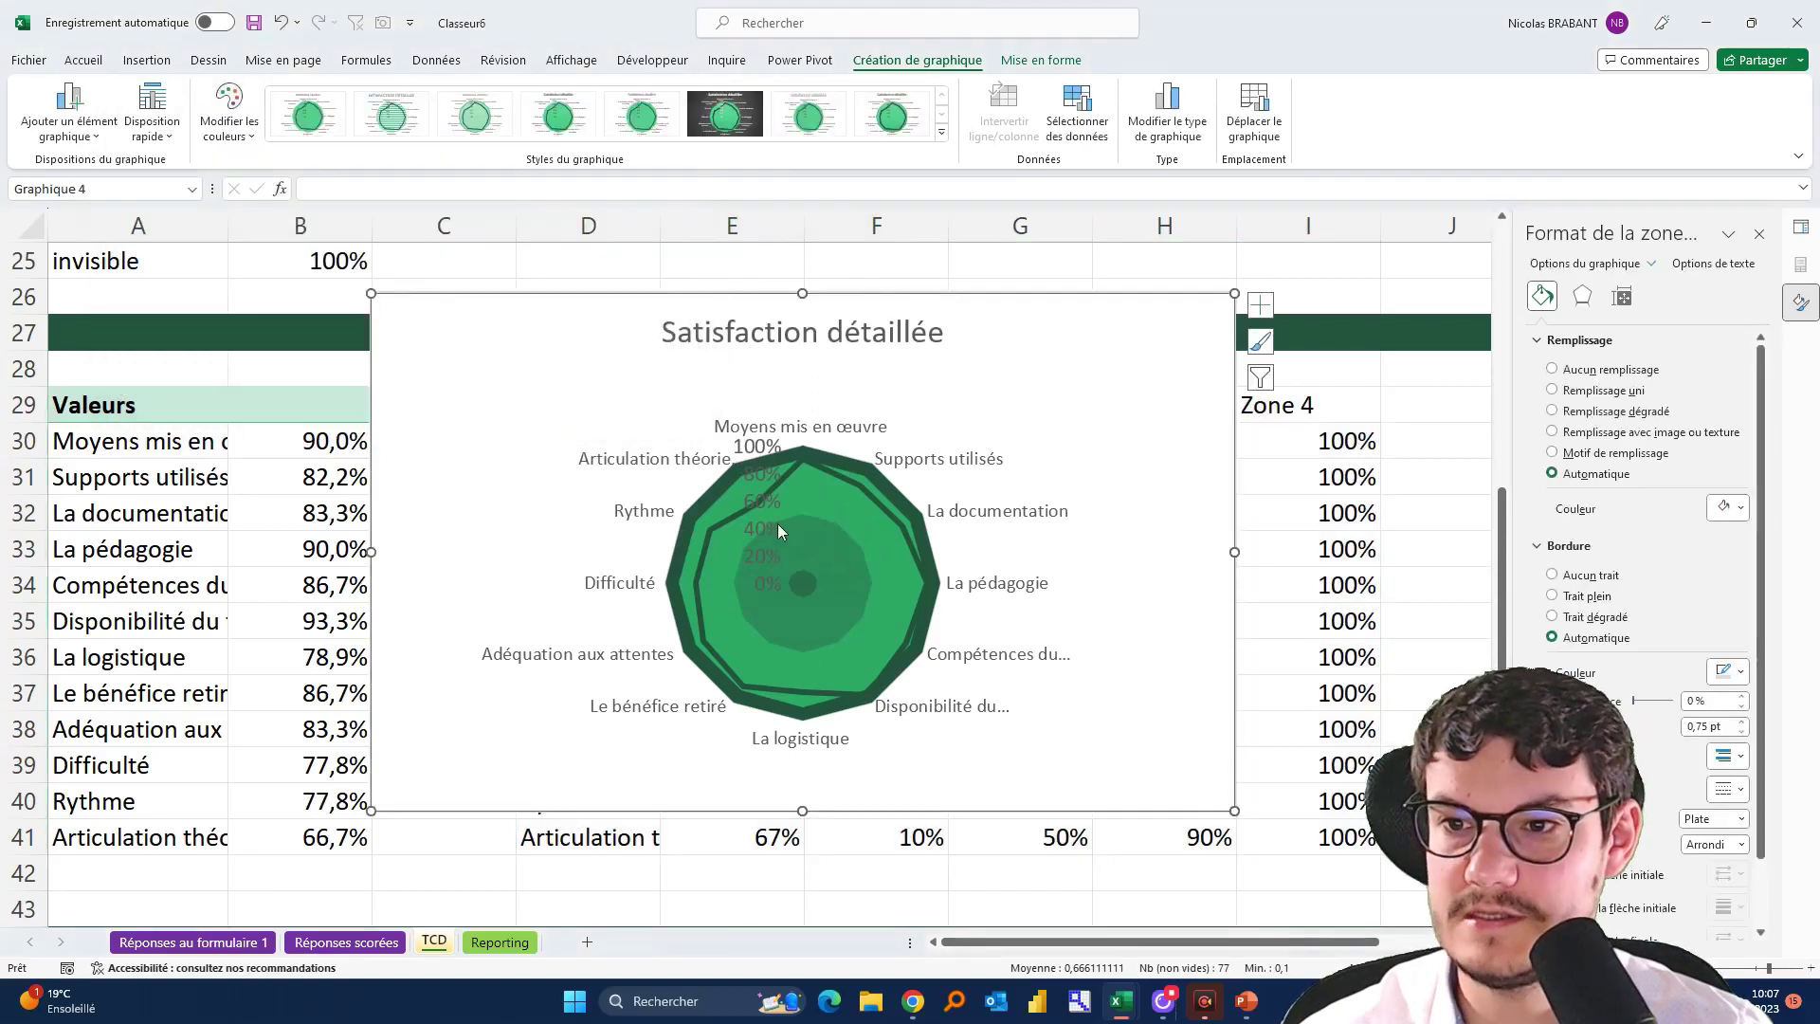
pyautogui.click(719, 512)
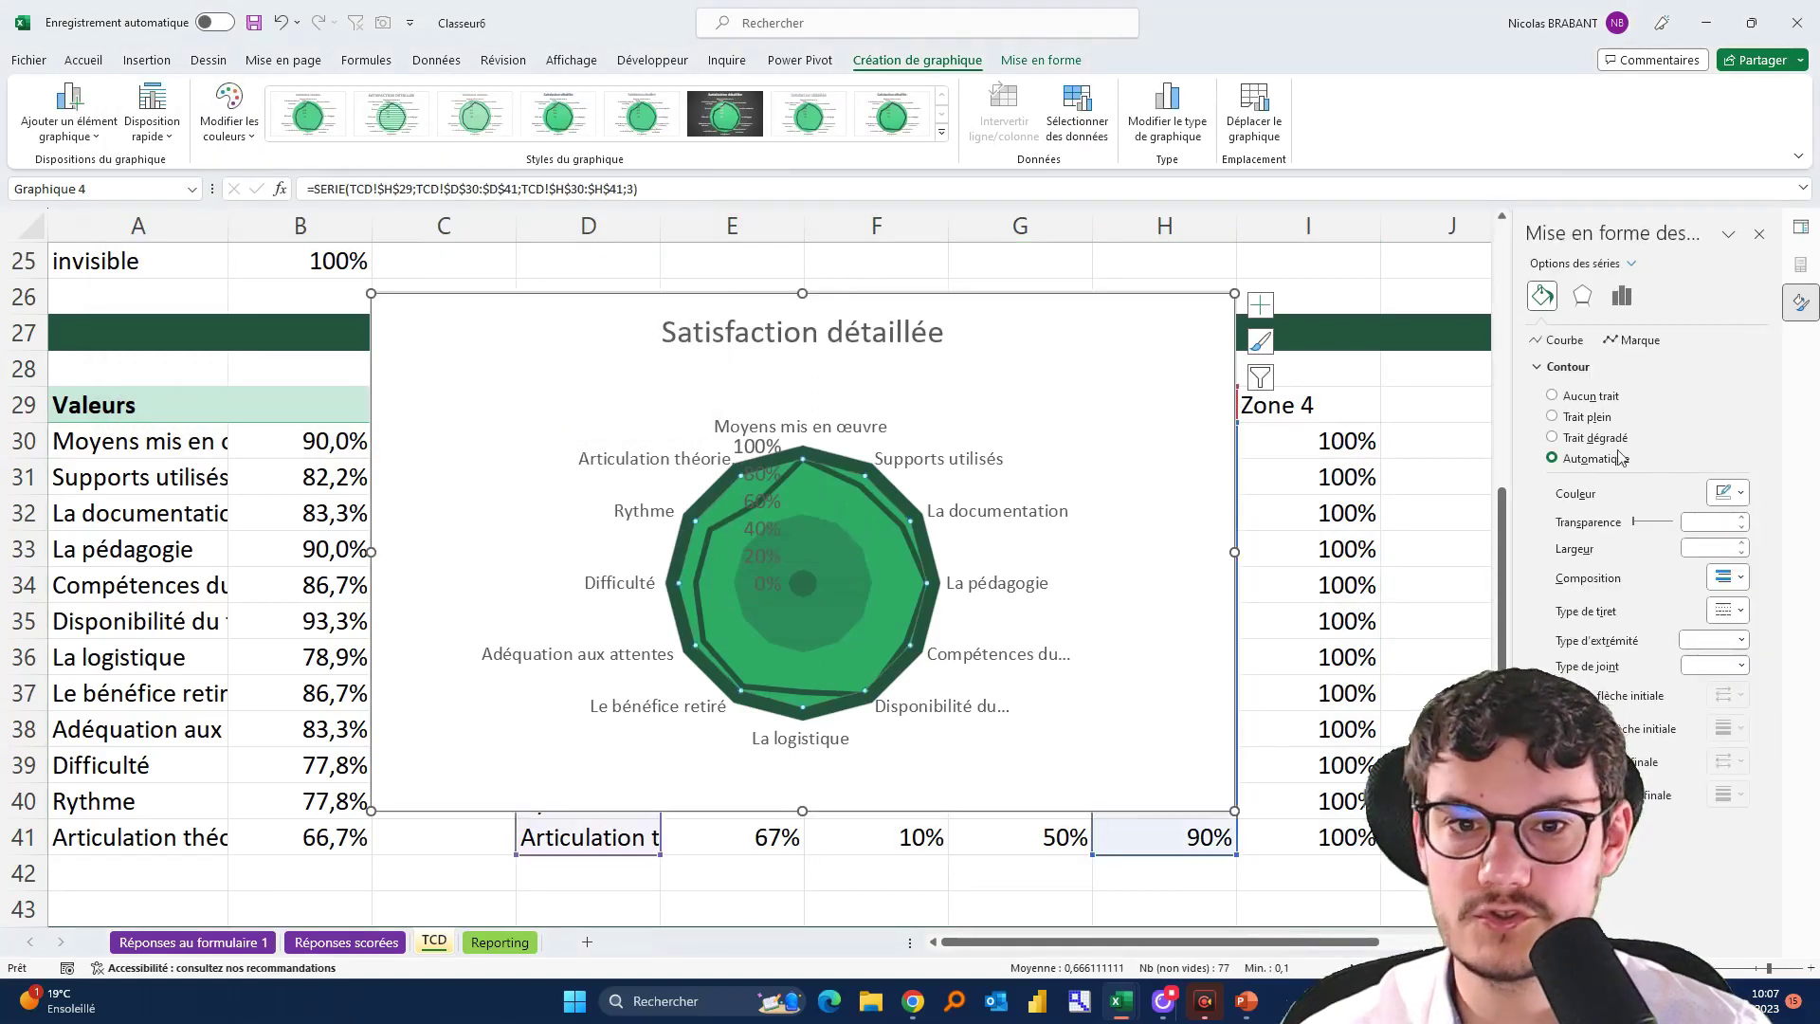
pyautogui.click(1632, 340)
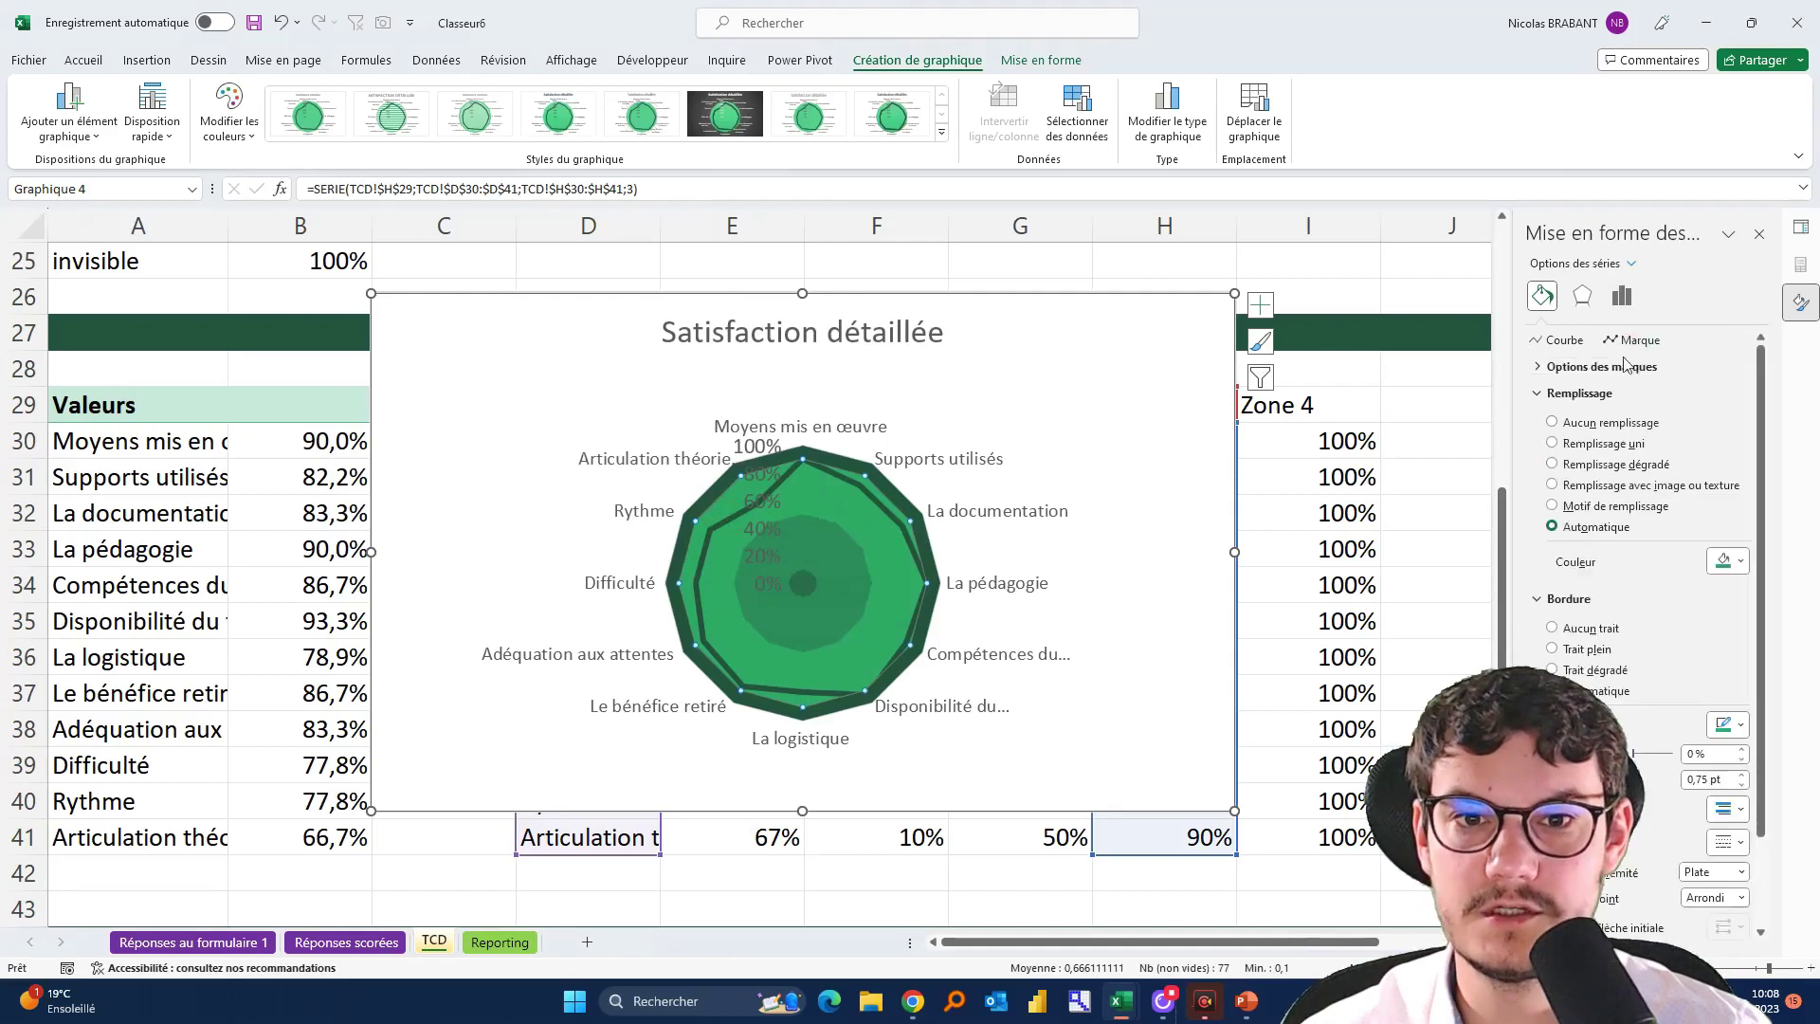
pyautogui.click(1727, 557)
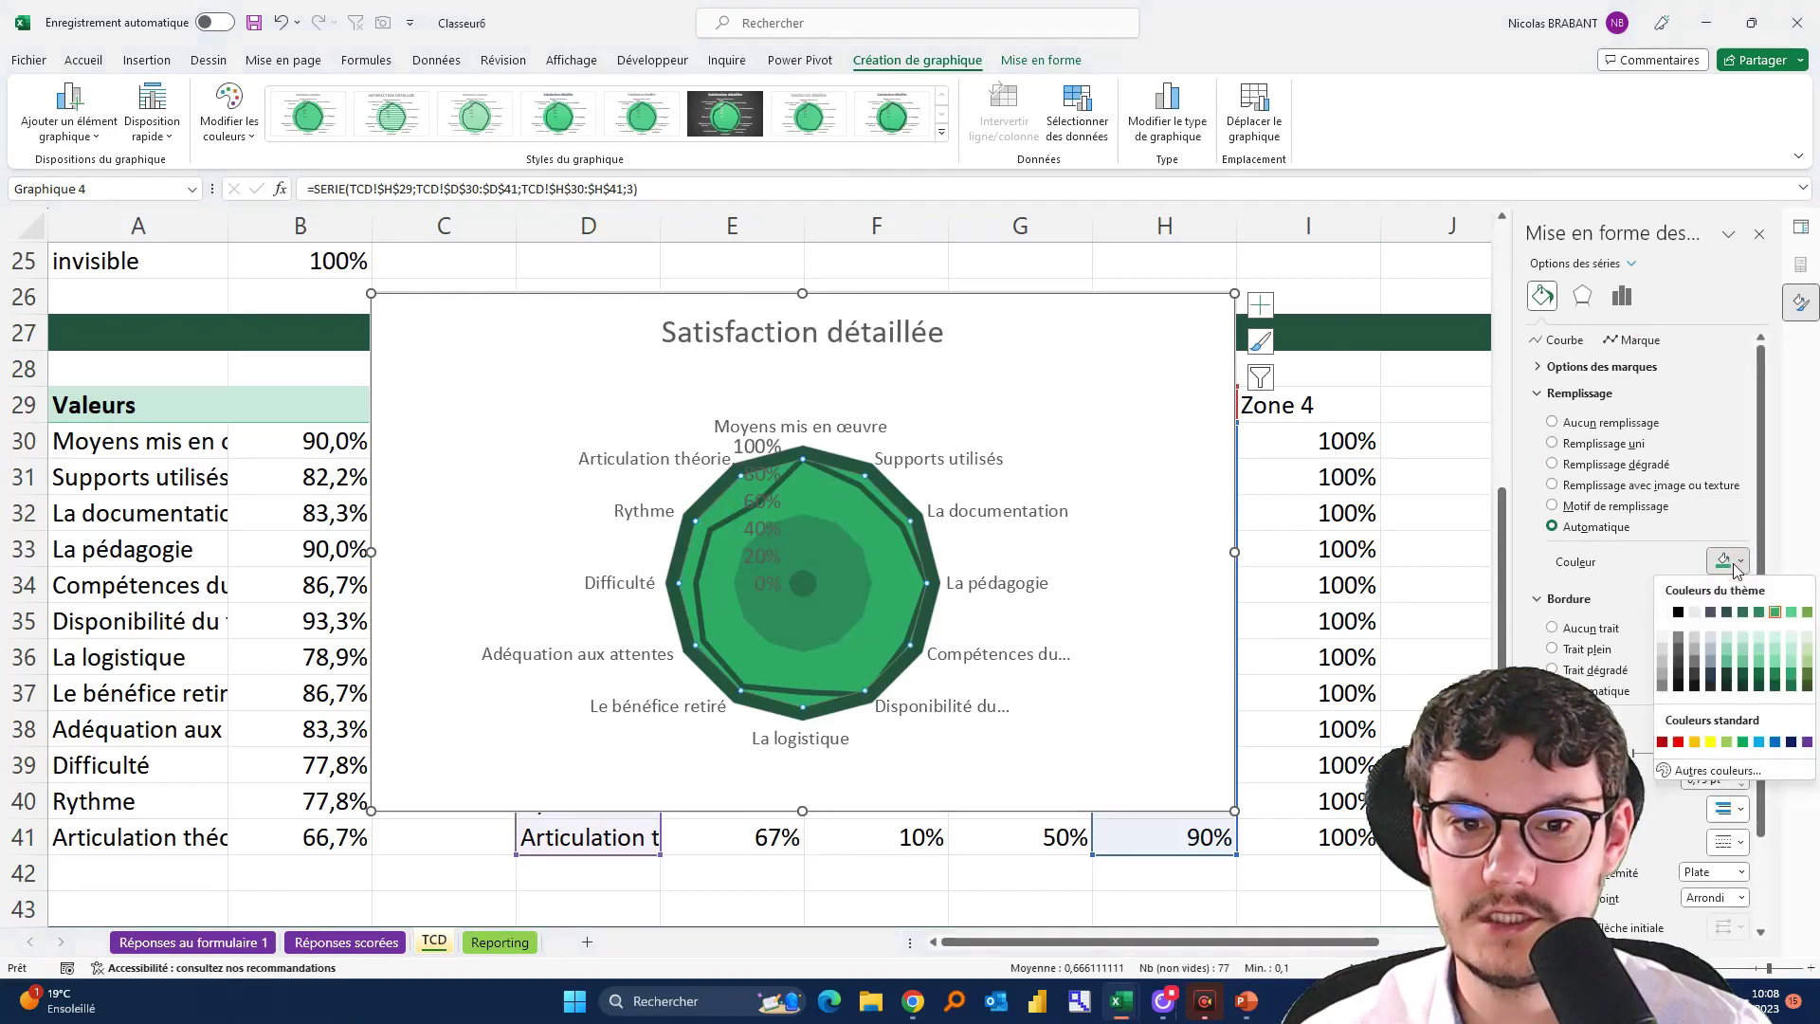
pyautogui.click(1742, 612)
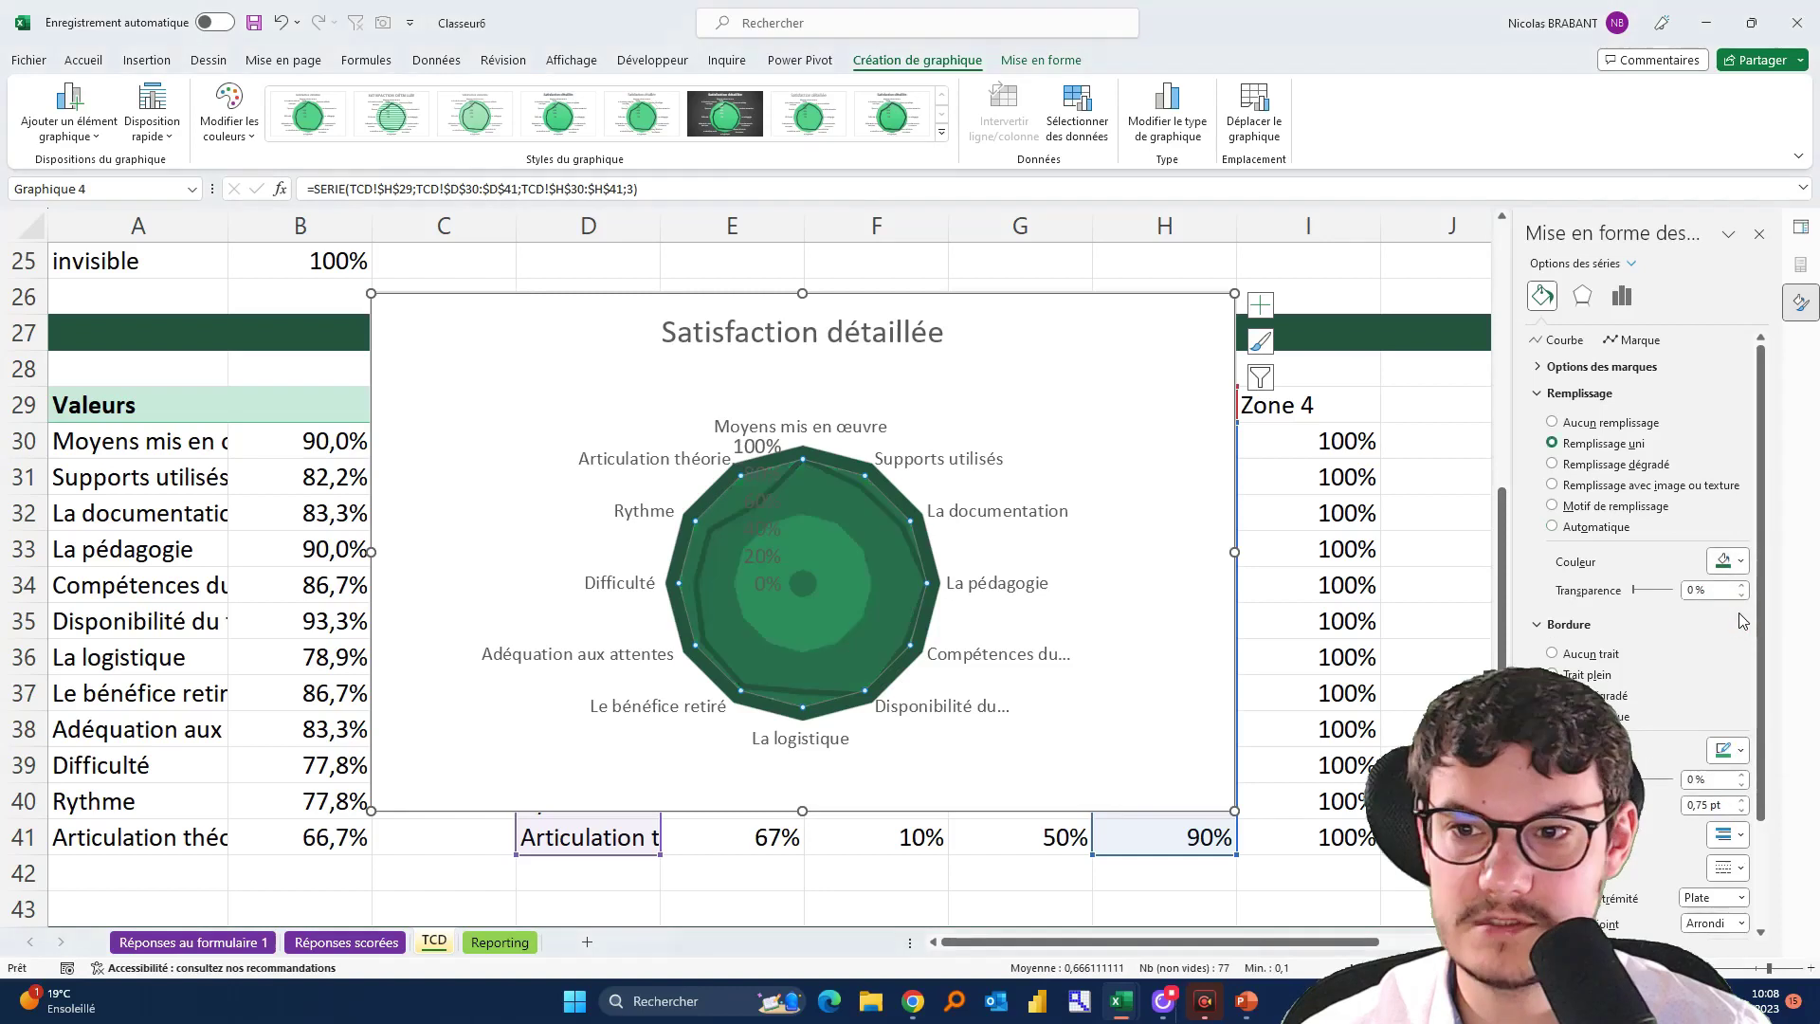
# Give the Zone 2 and Zone 1 bands lighter theme green solid fills
pyautogui.click(861, 551)
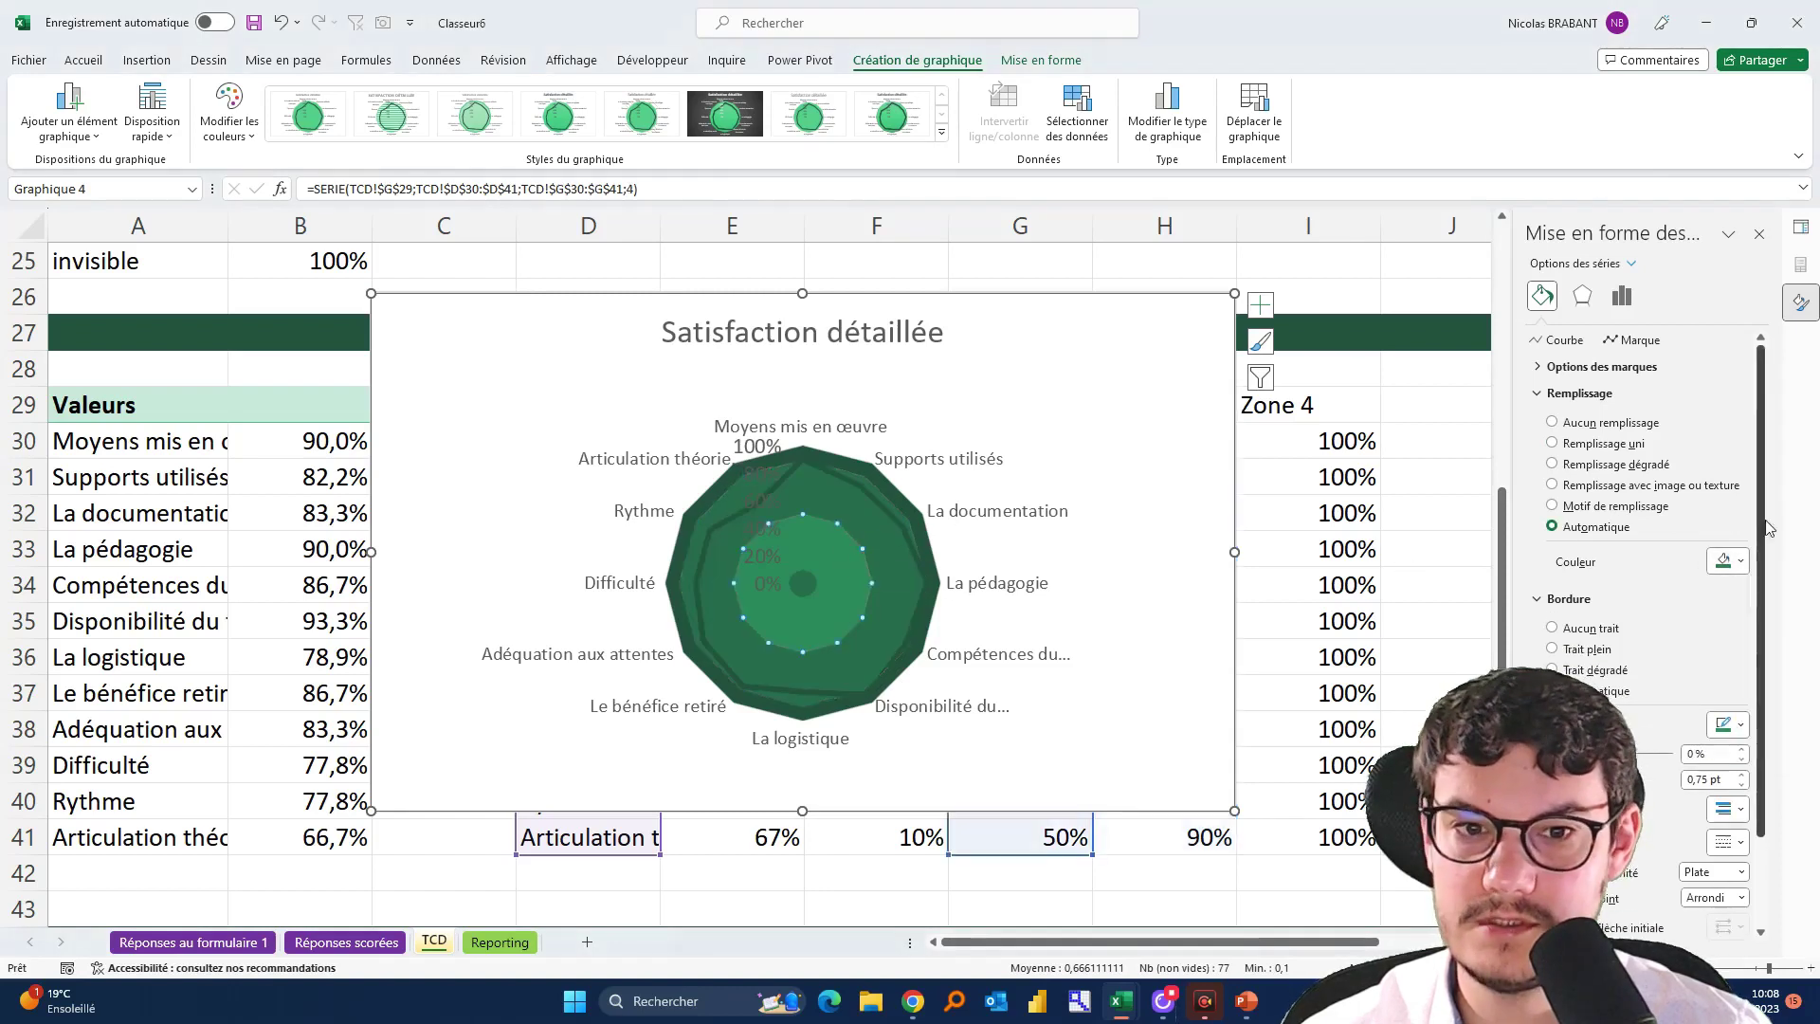
pyautogui.click(1713, 563)
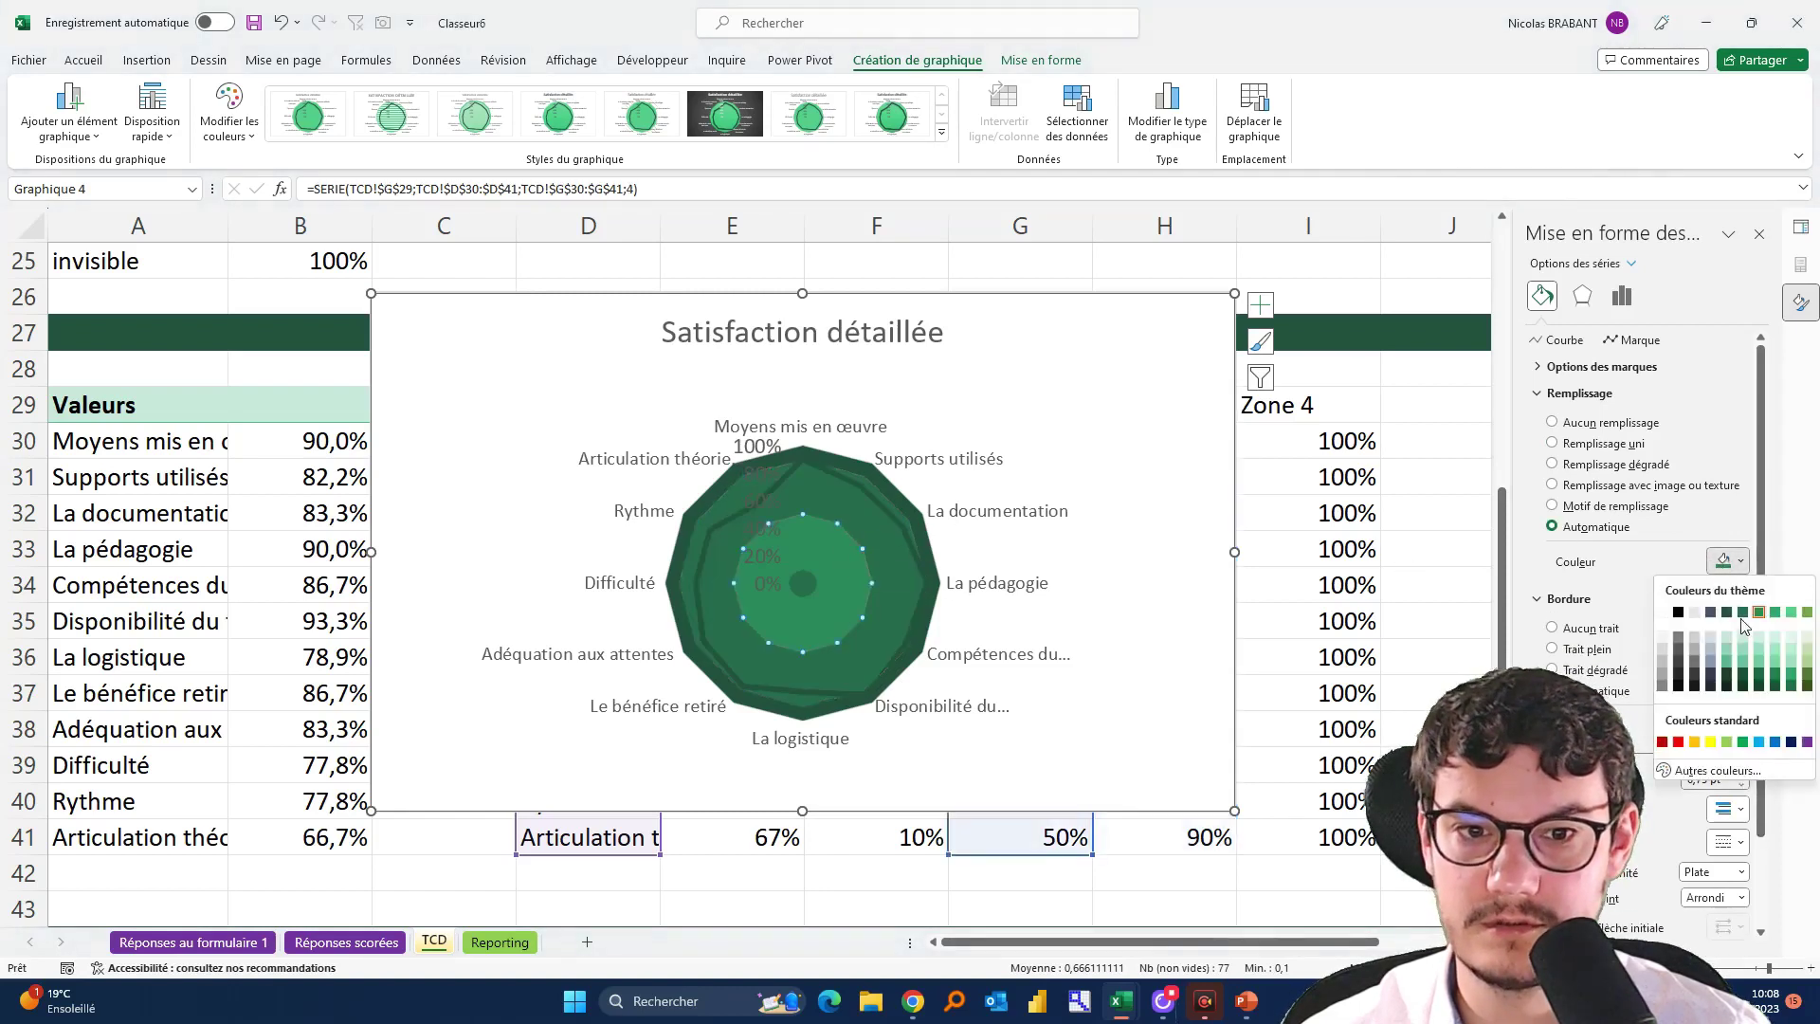
pyautogui.click(813, 592)
pyautogui.click(804, 588)
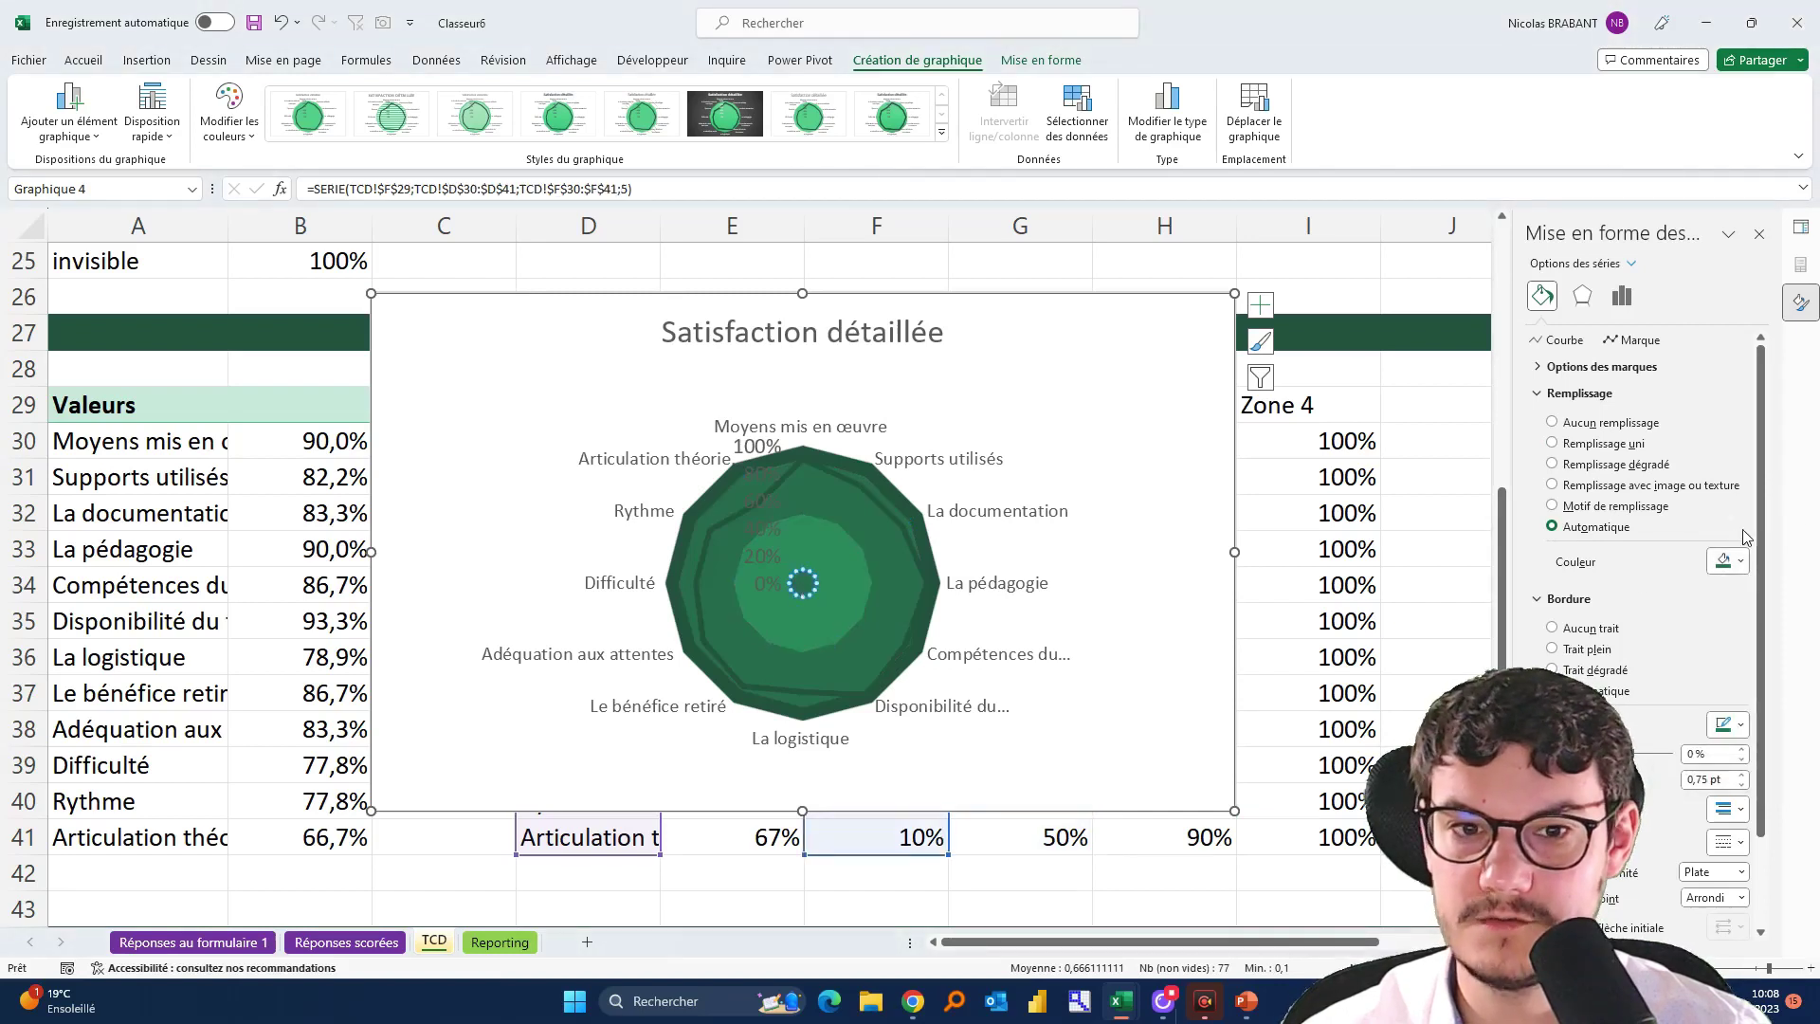
pyautogui.click(1726, 560)
pyautogui.click(1772, 614)
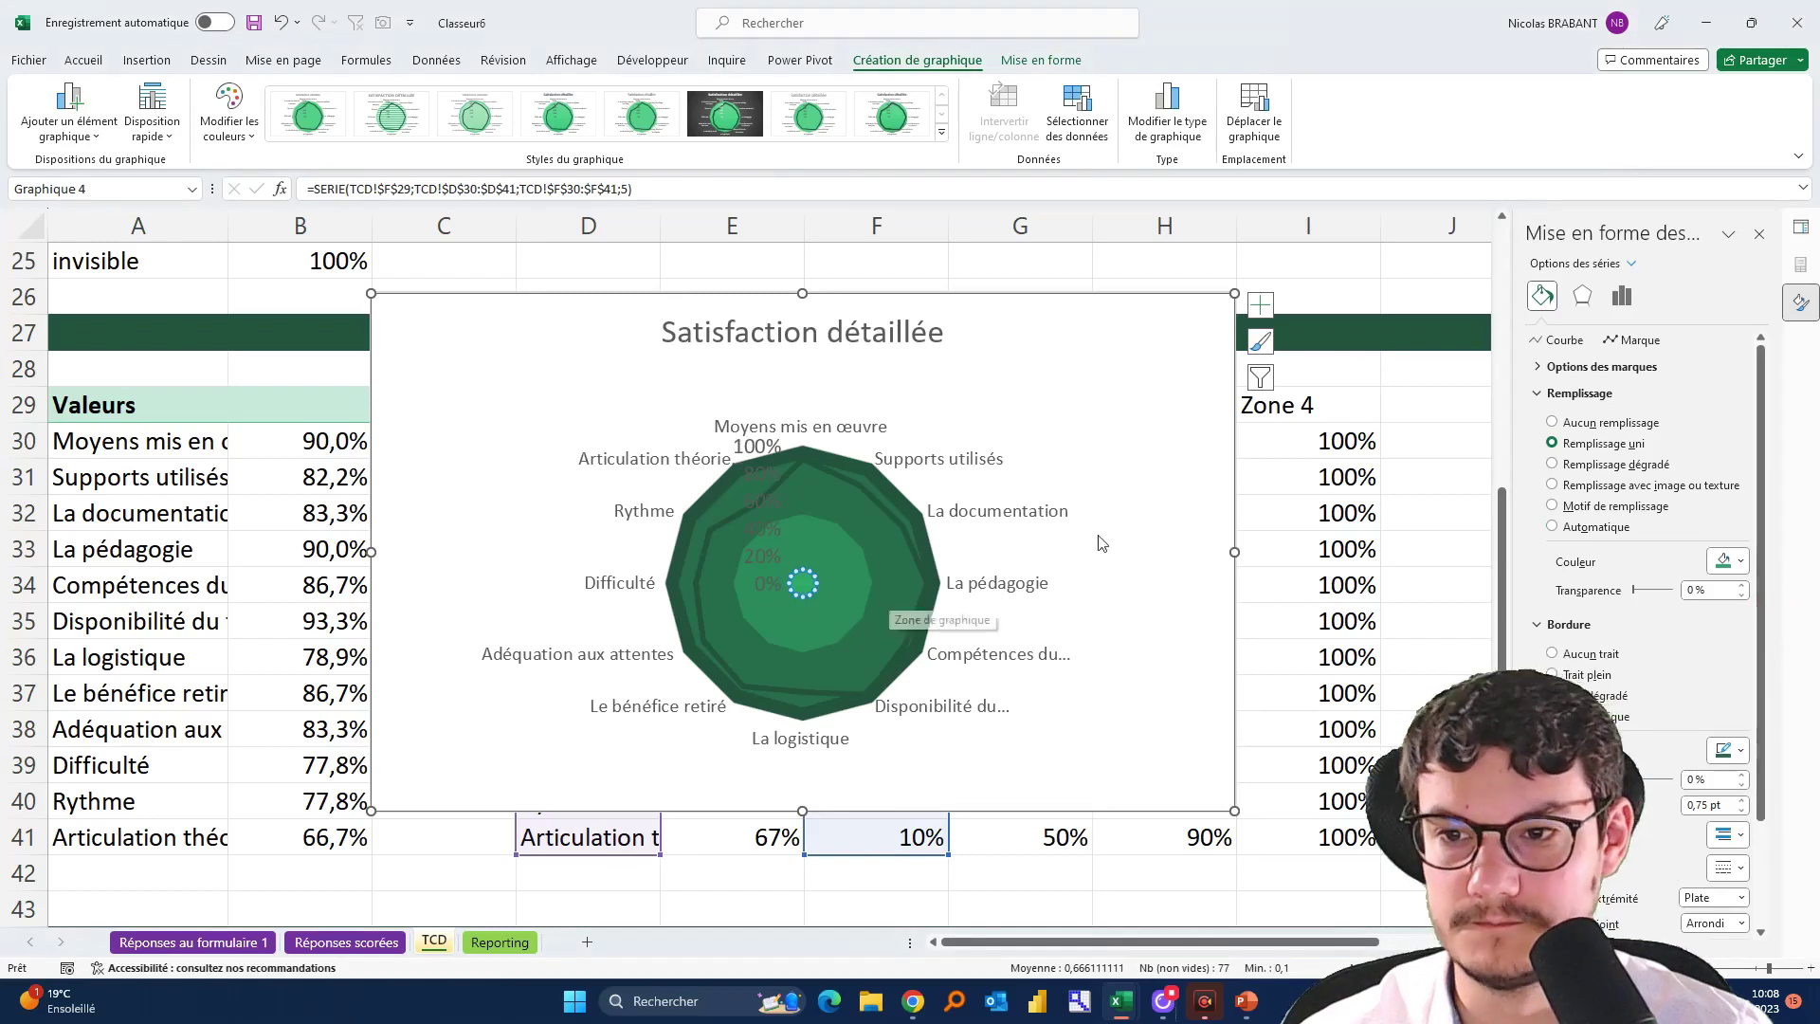
pyautogui.click(1128, 509)
pyautogui.click(838, 474)
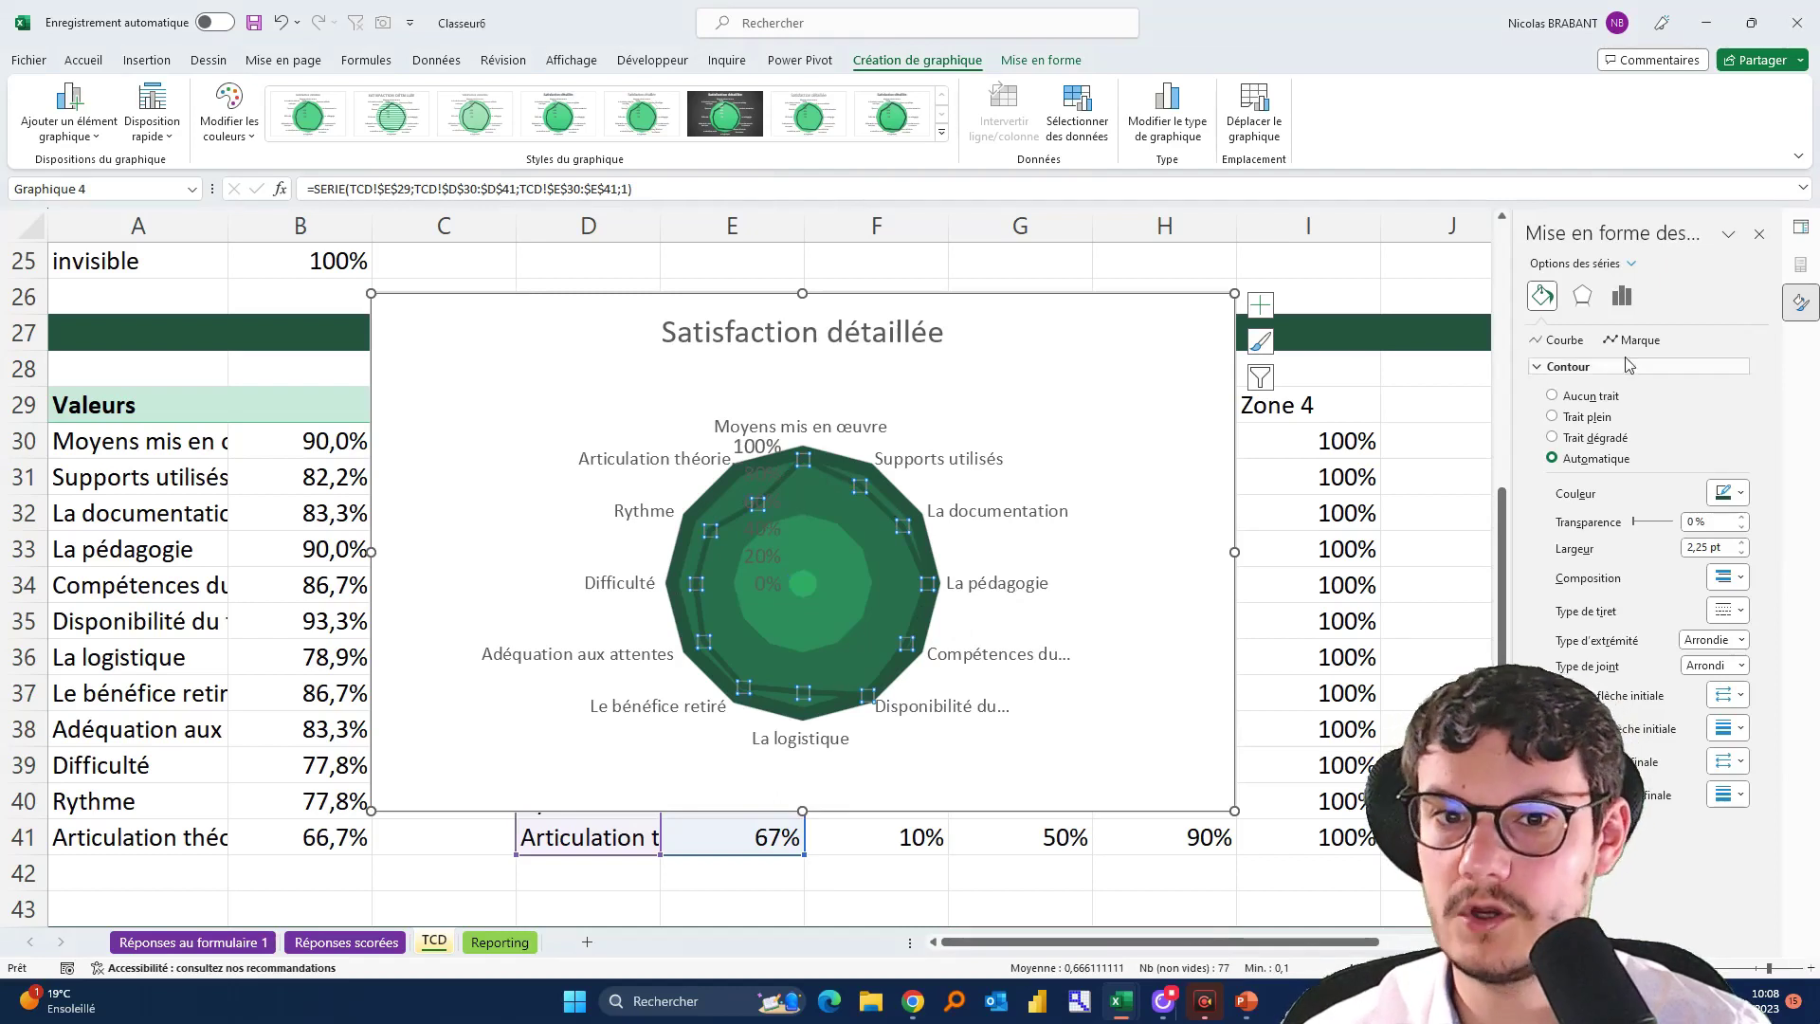
# Make the Score line red with a 1,75 pt width
pyautogui.click(1729, 492)
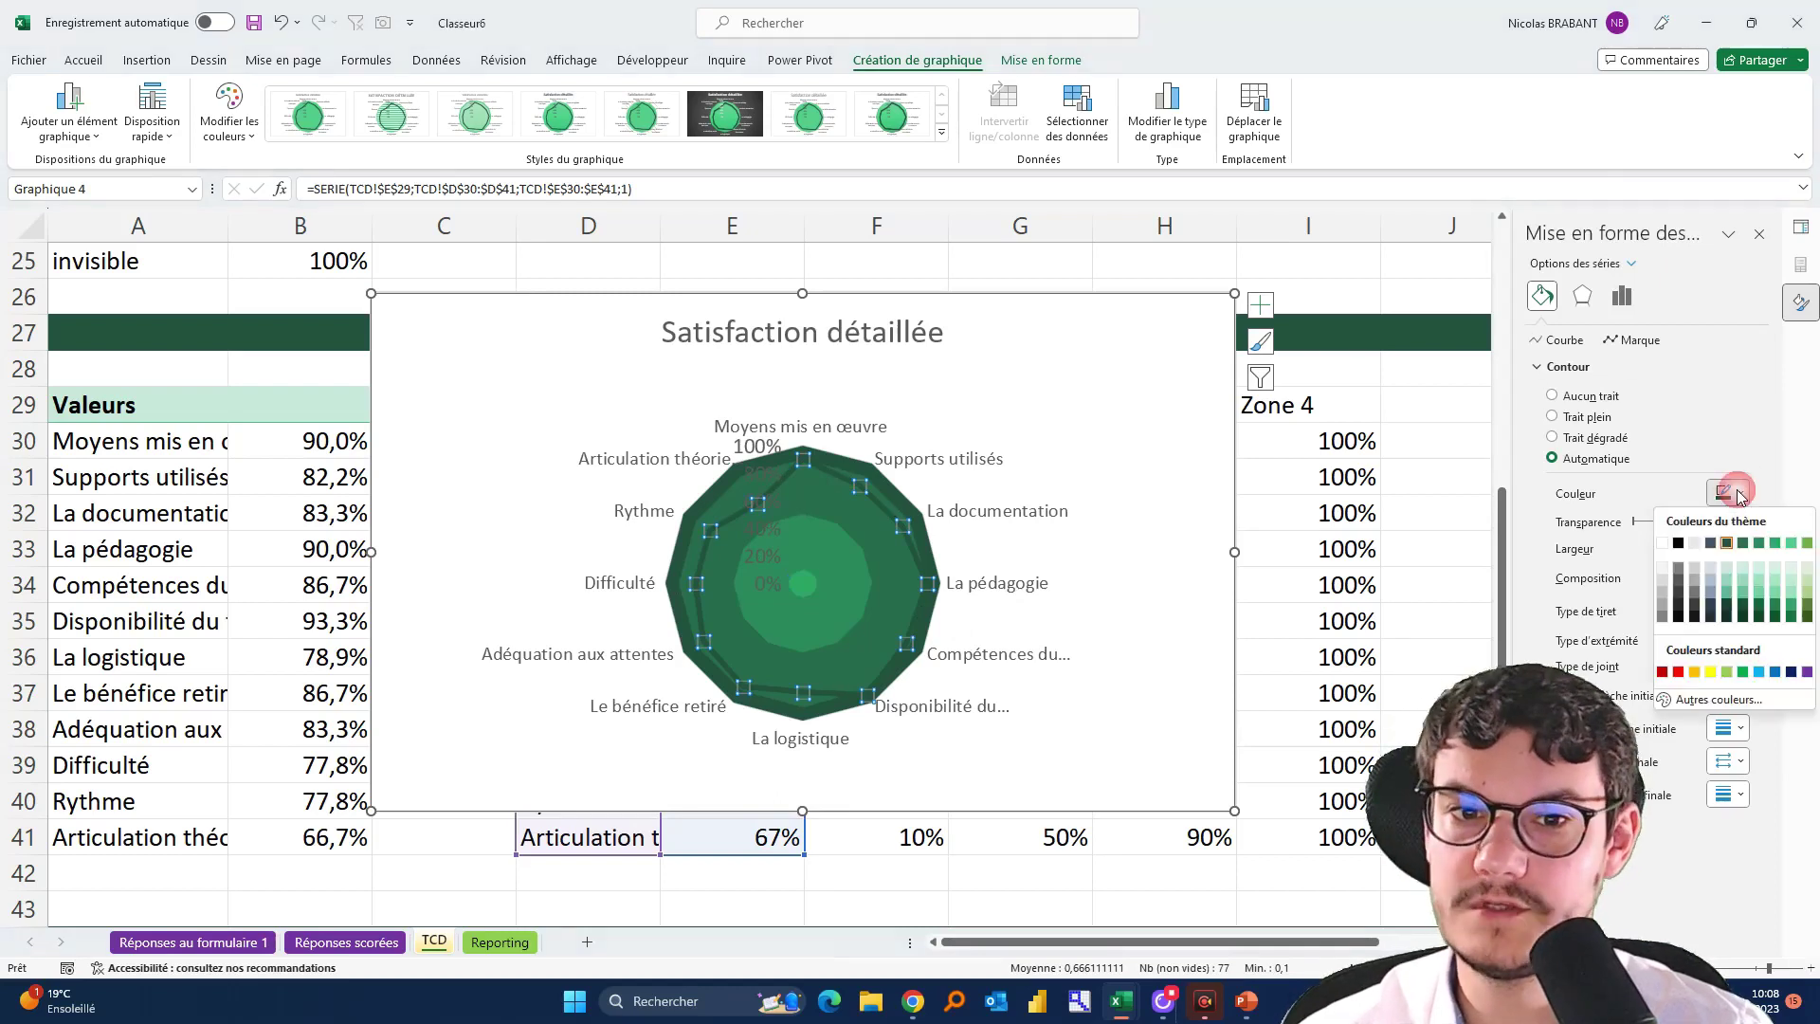
pyautogui.click(1679, 672)
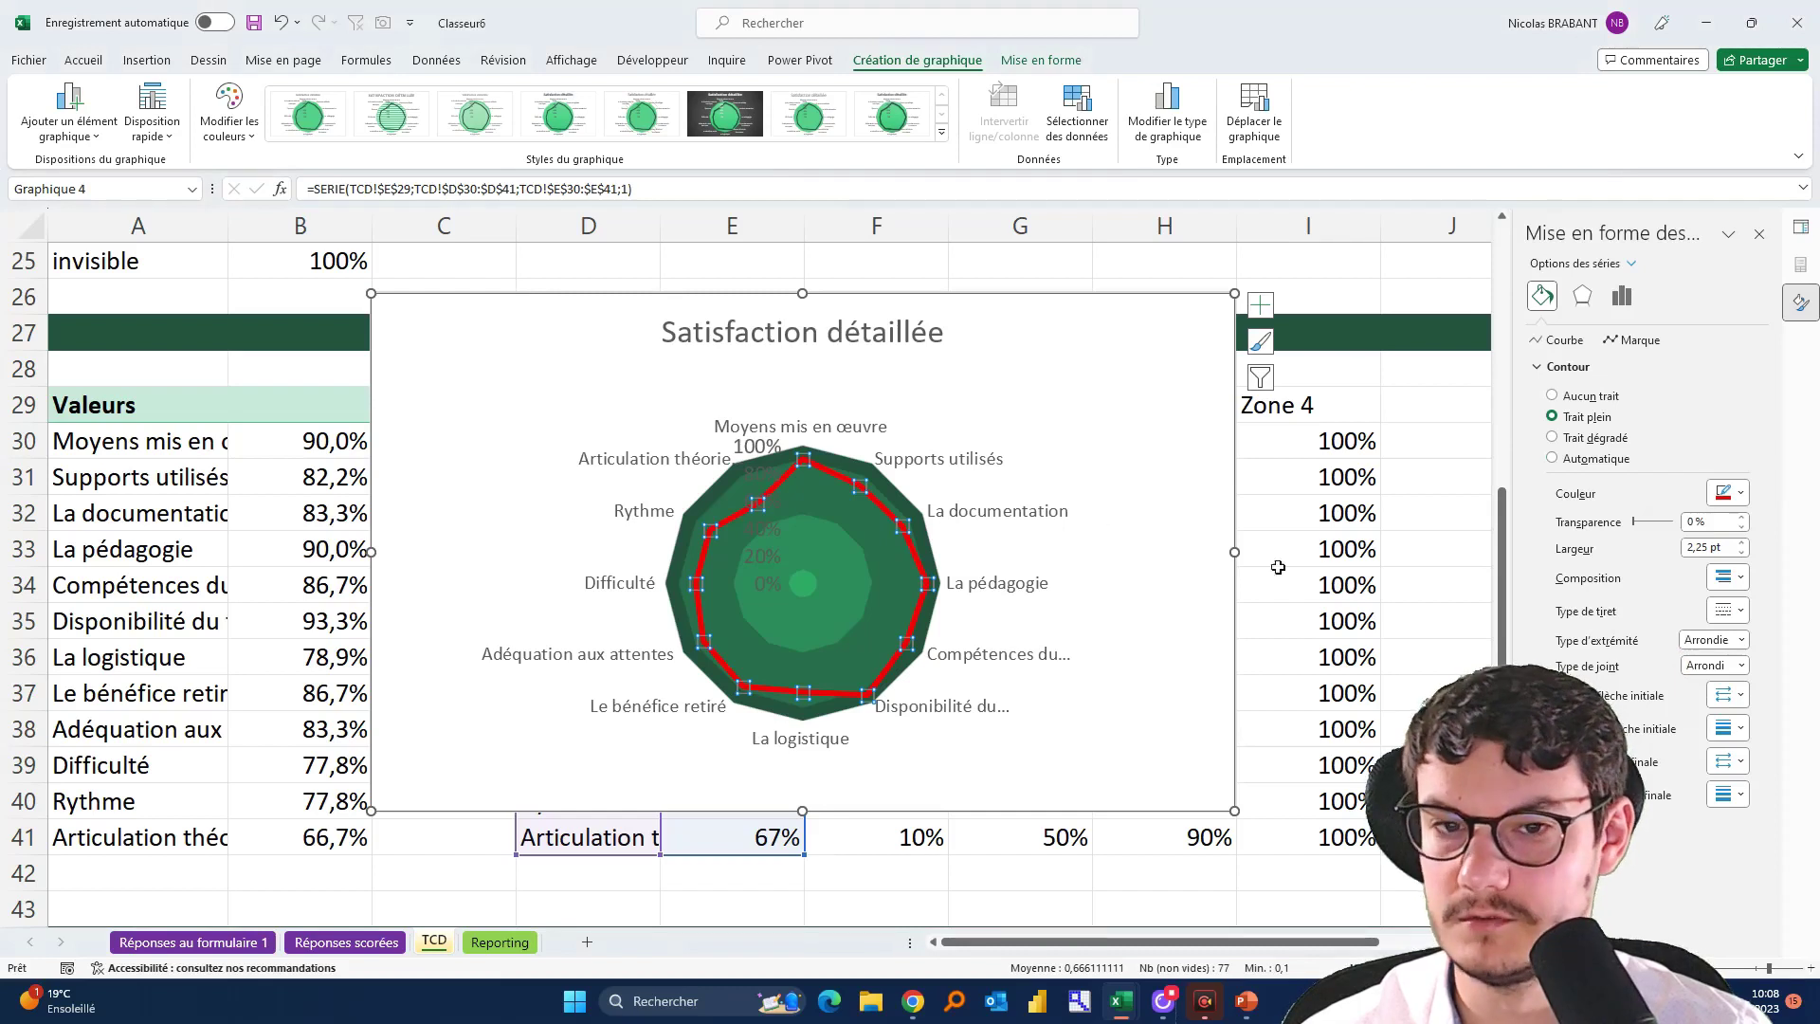
pyautogui.click(1741, 552)
pyautogui.click(1741, 553)
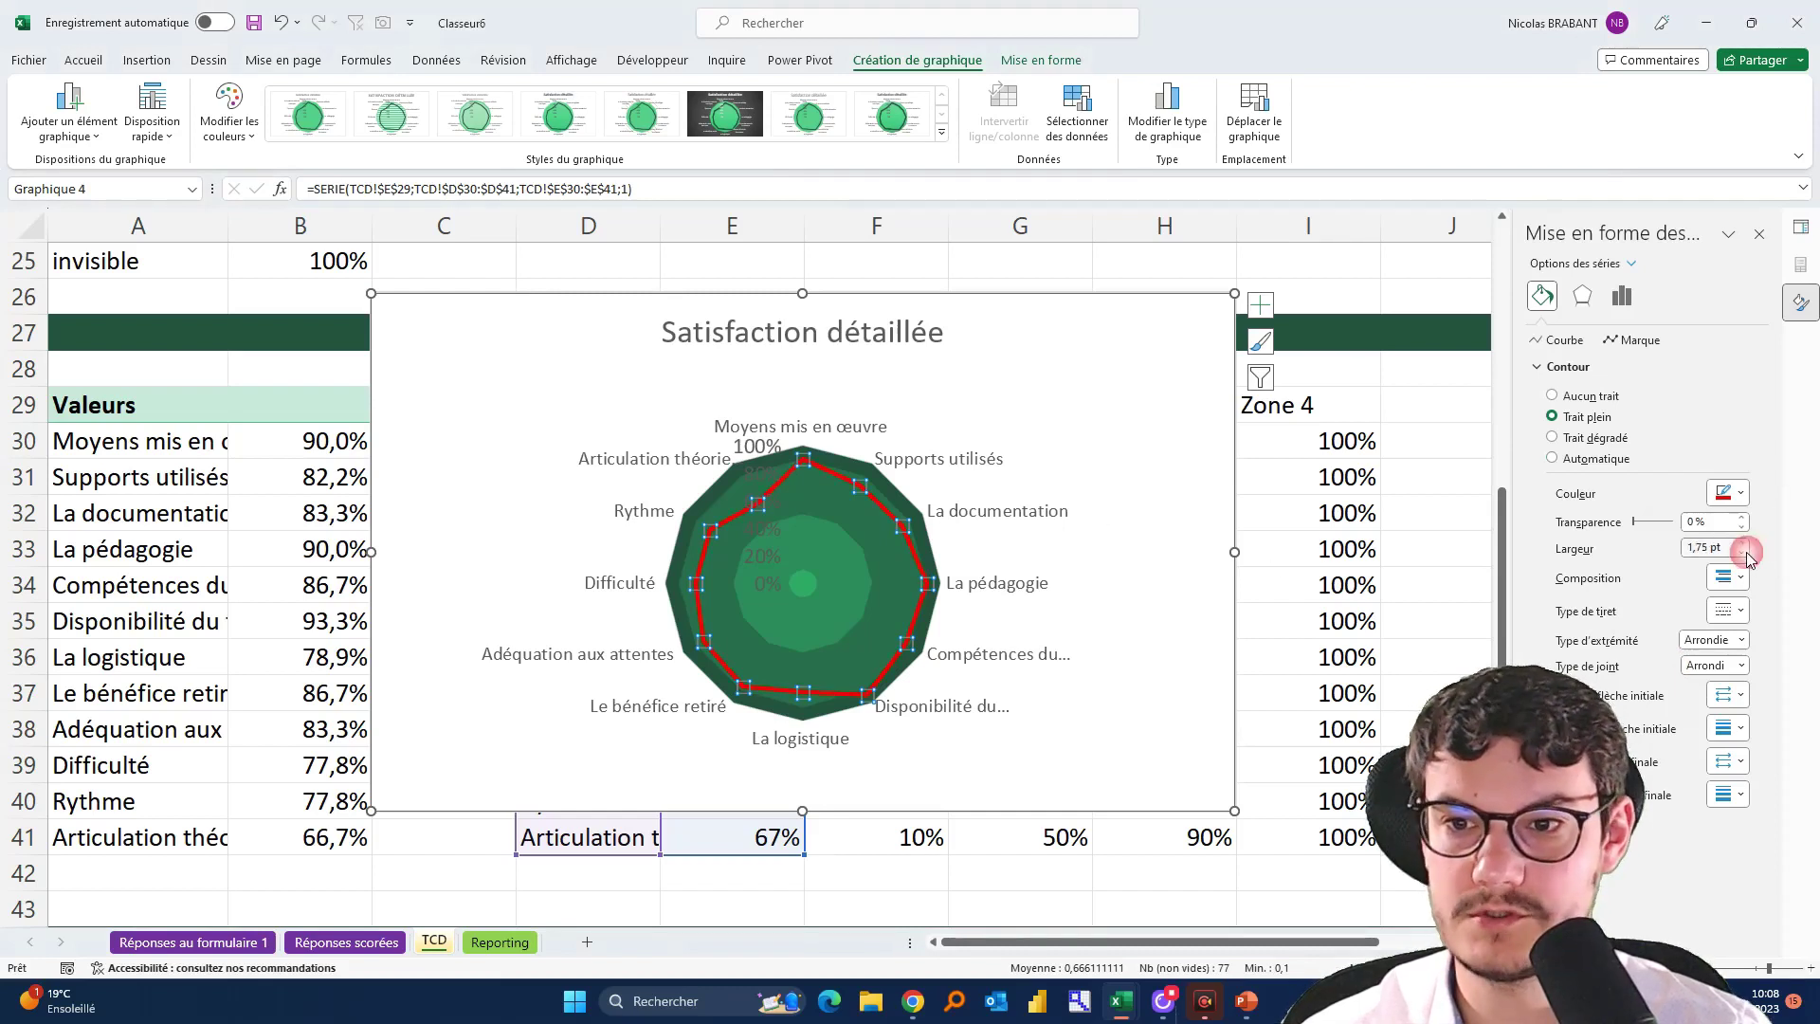
# Delete the percentage axis labels and compare the chart with the finished reference workbook
pyautogui.click(756, 453)
pyautogui.press('Delete')
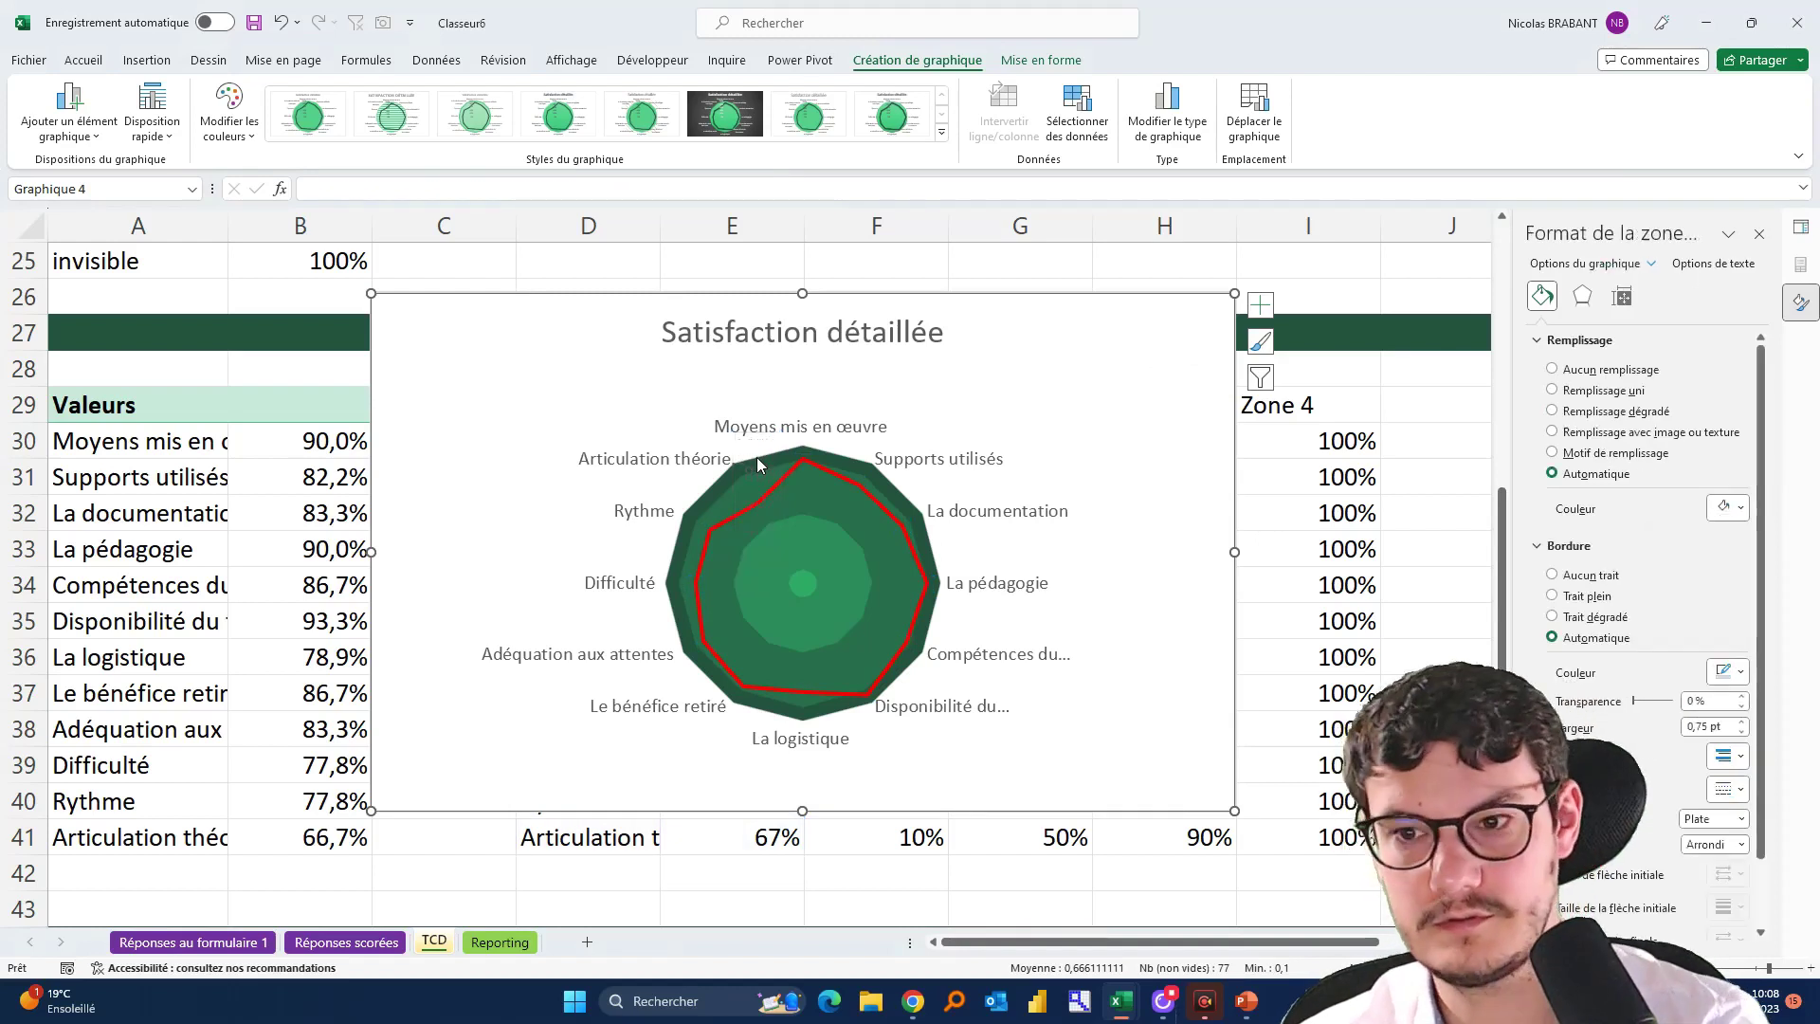
pyautogui.click(1044, 660)
pyautogui.click(1079, 683)
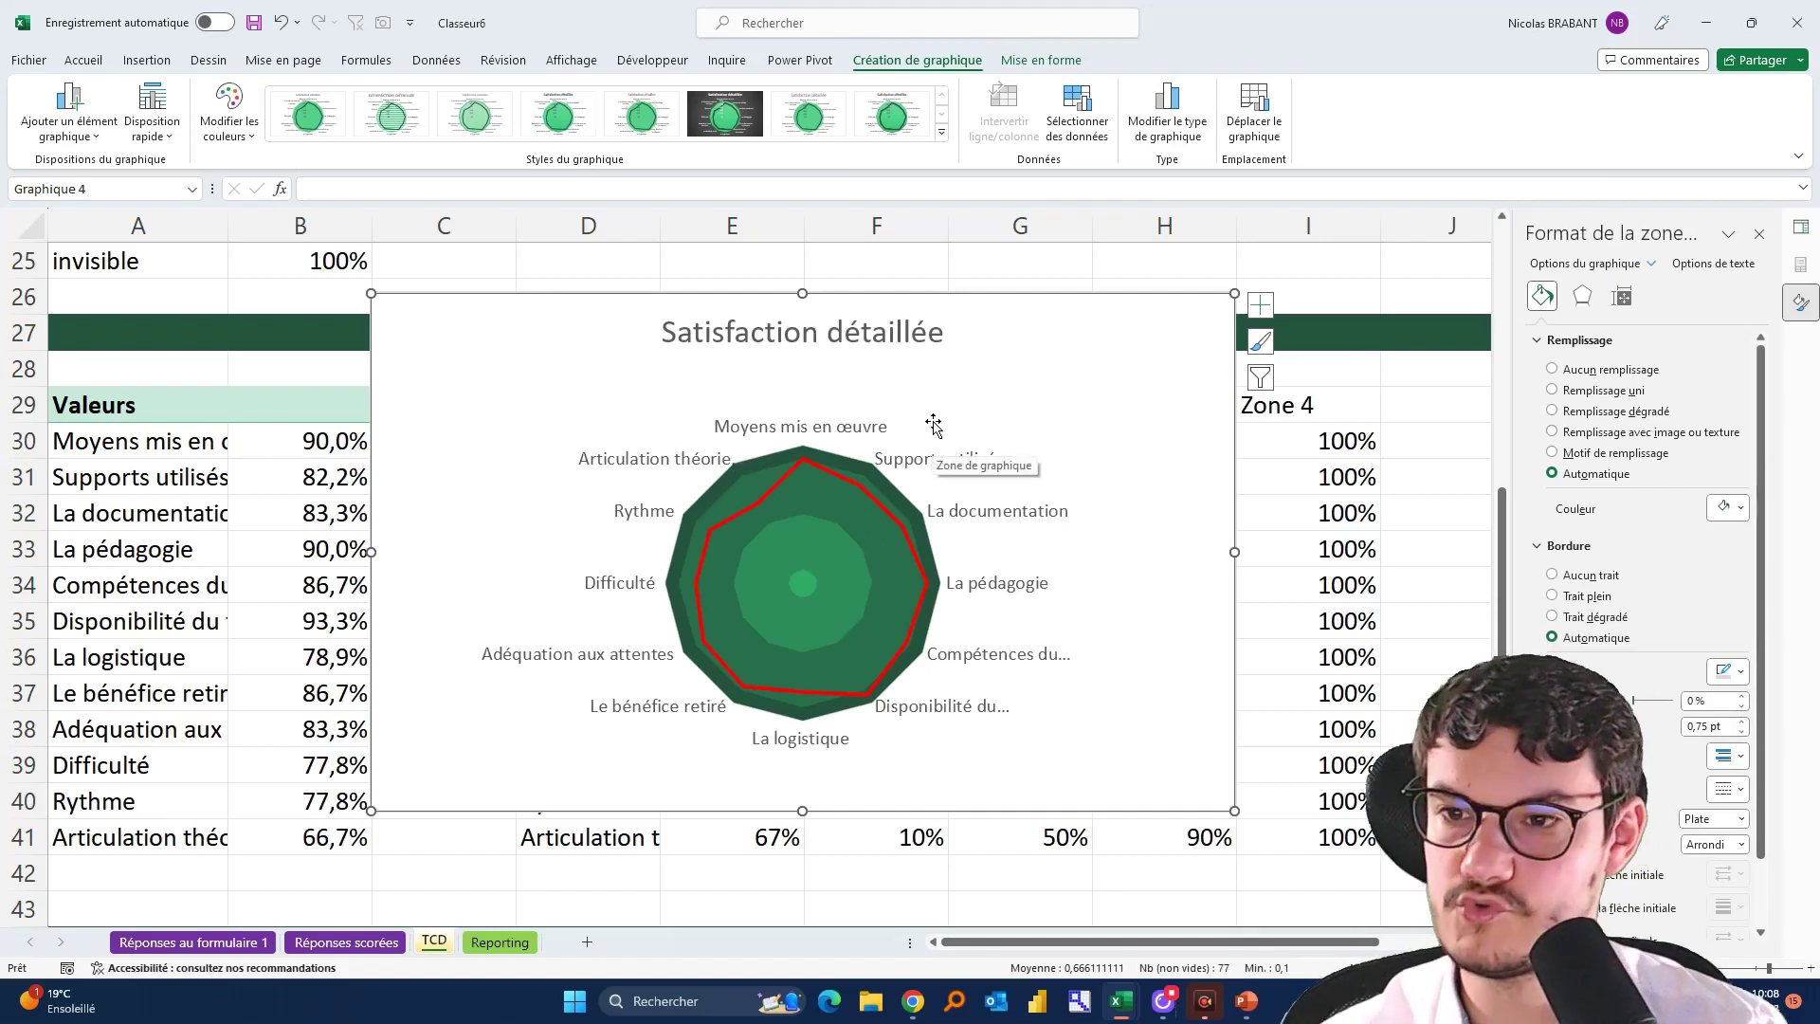
pyautogui.hotkey('alt', 'Tab')
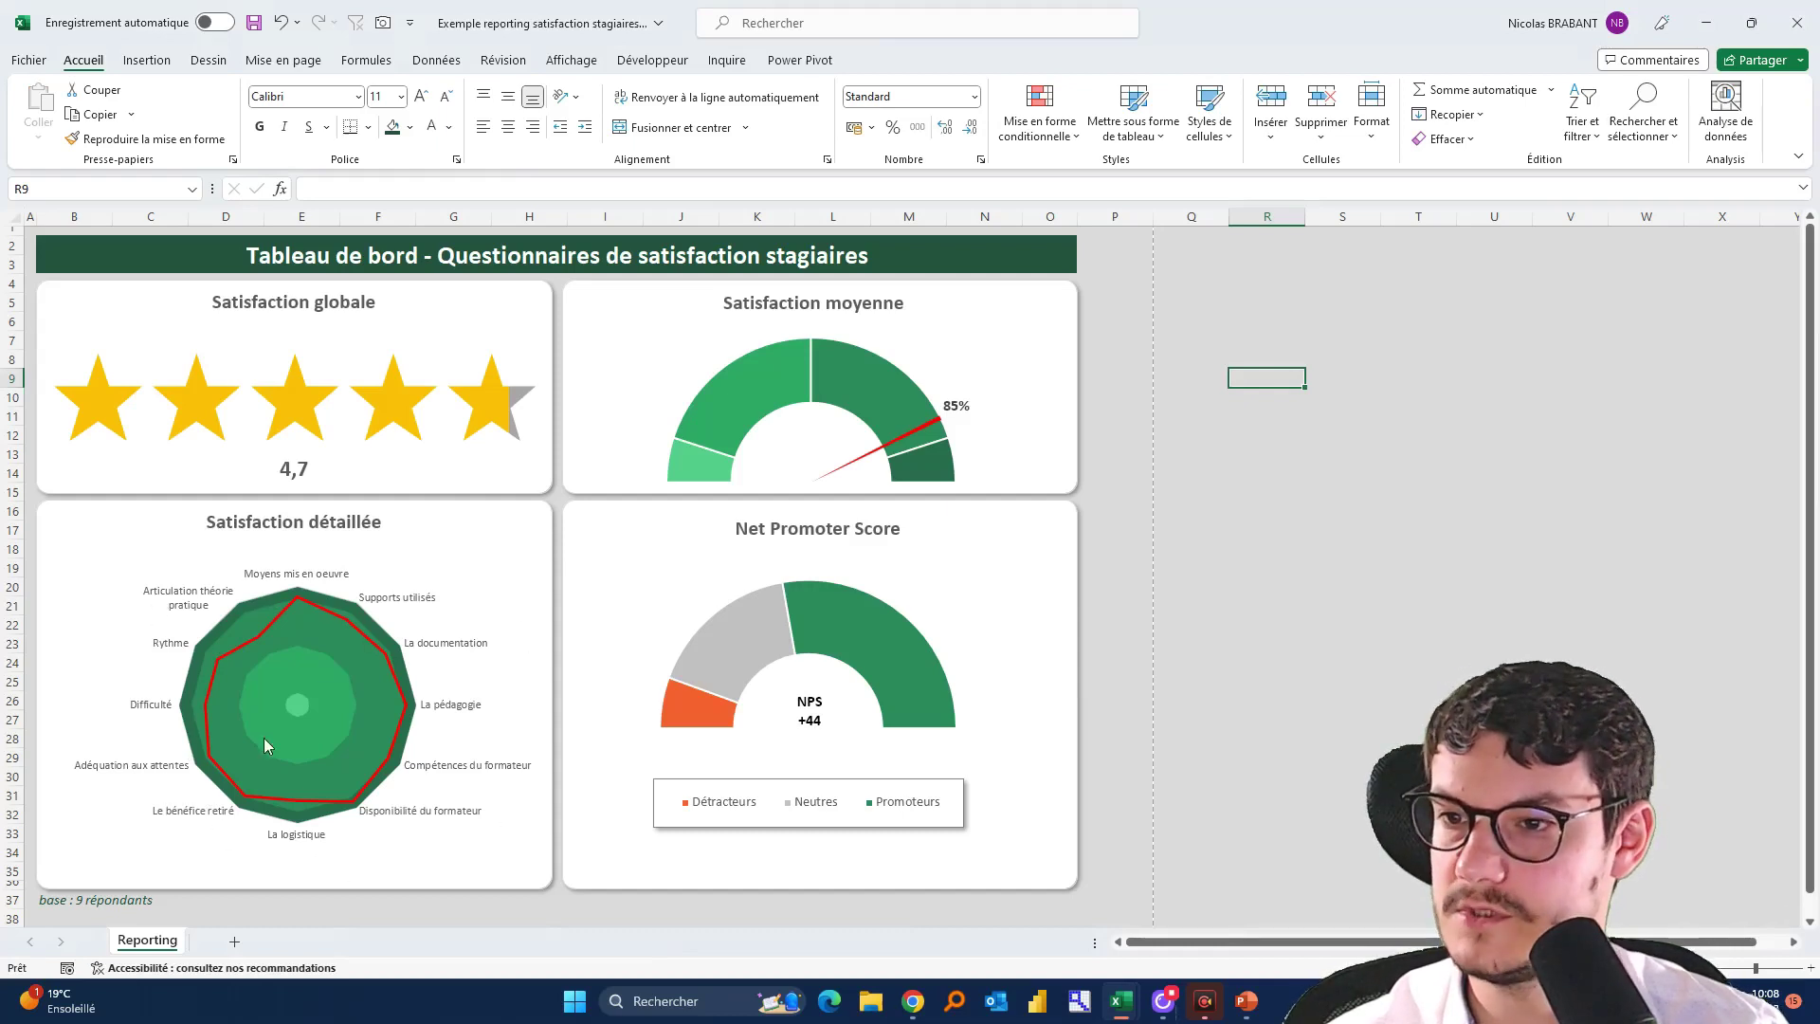
pyautogui.click(683, 805)
pyautogui.hotkey('alt', 'Tab')
# Shrink the radar chart's category labels to font size 7
pyautogui.click(1028, 497)
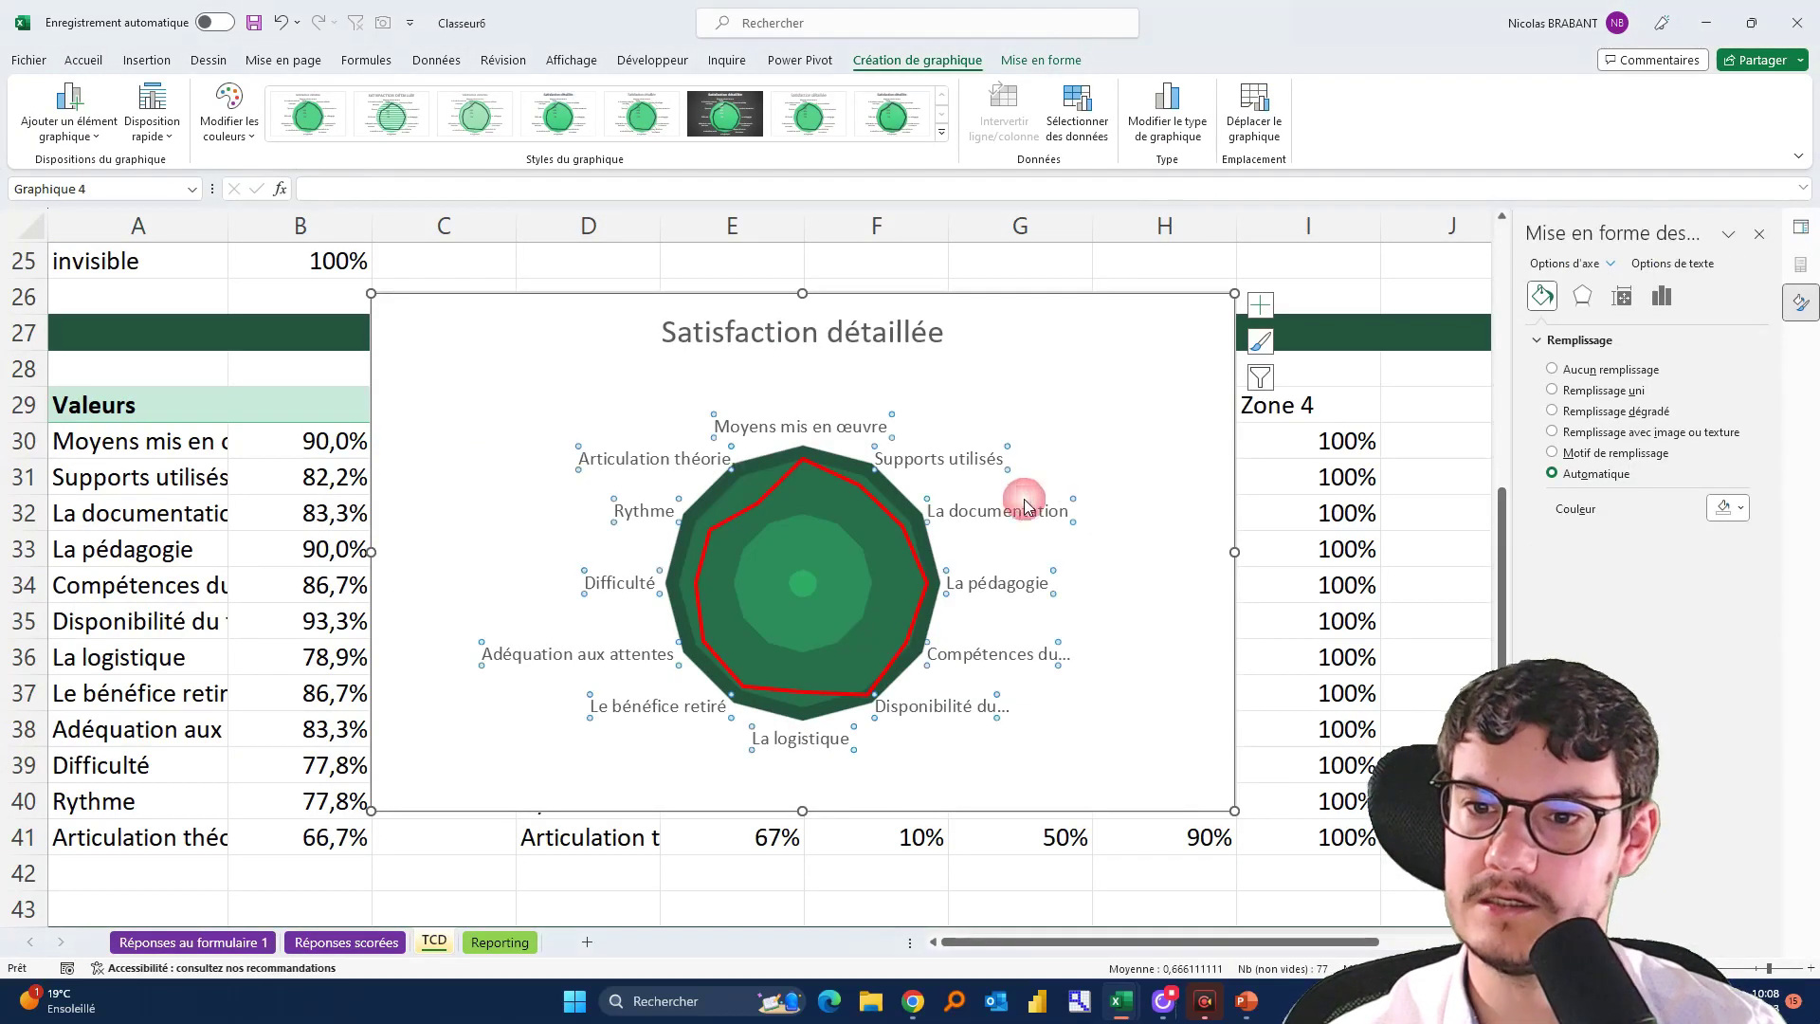
pyautogui.click(84, 59)
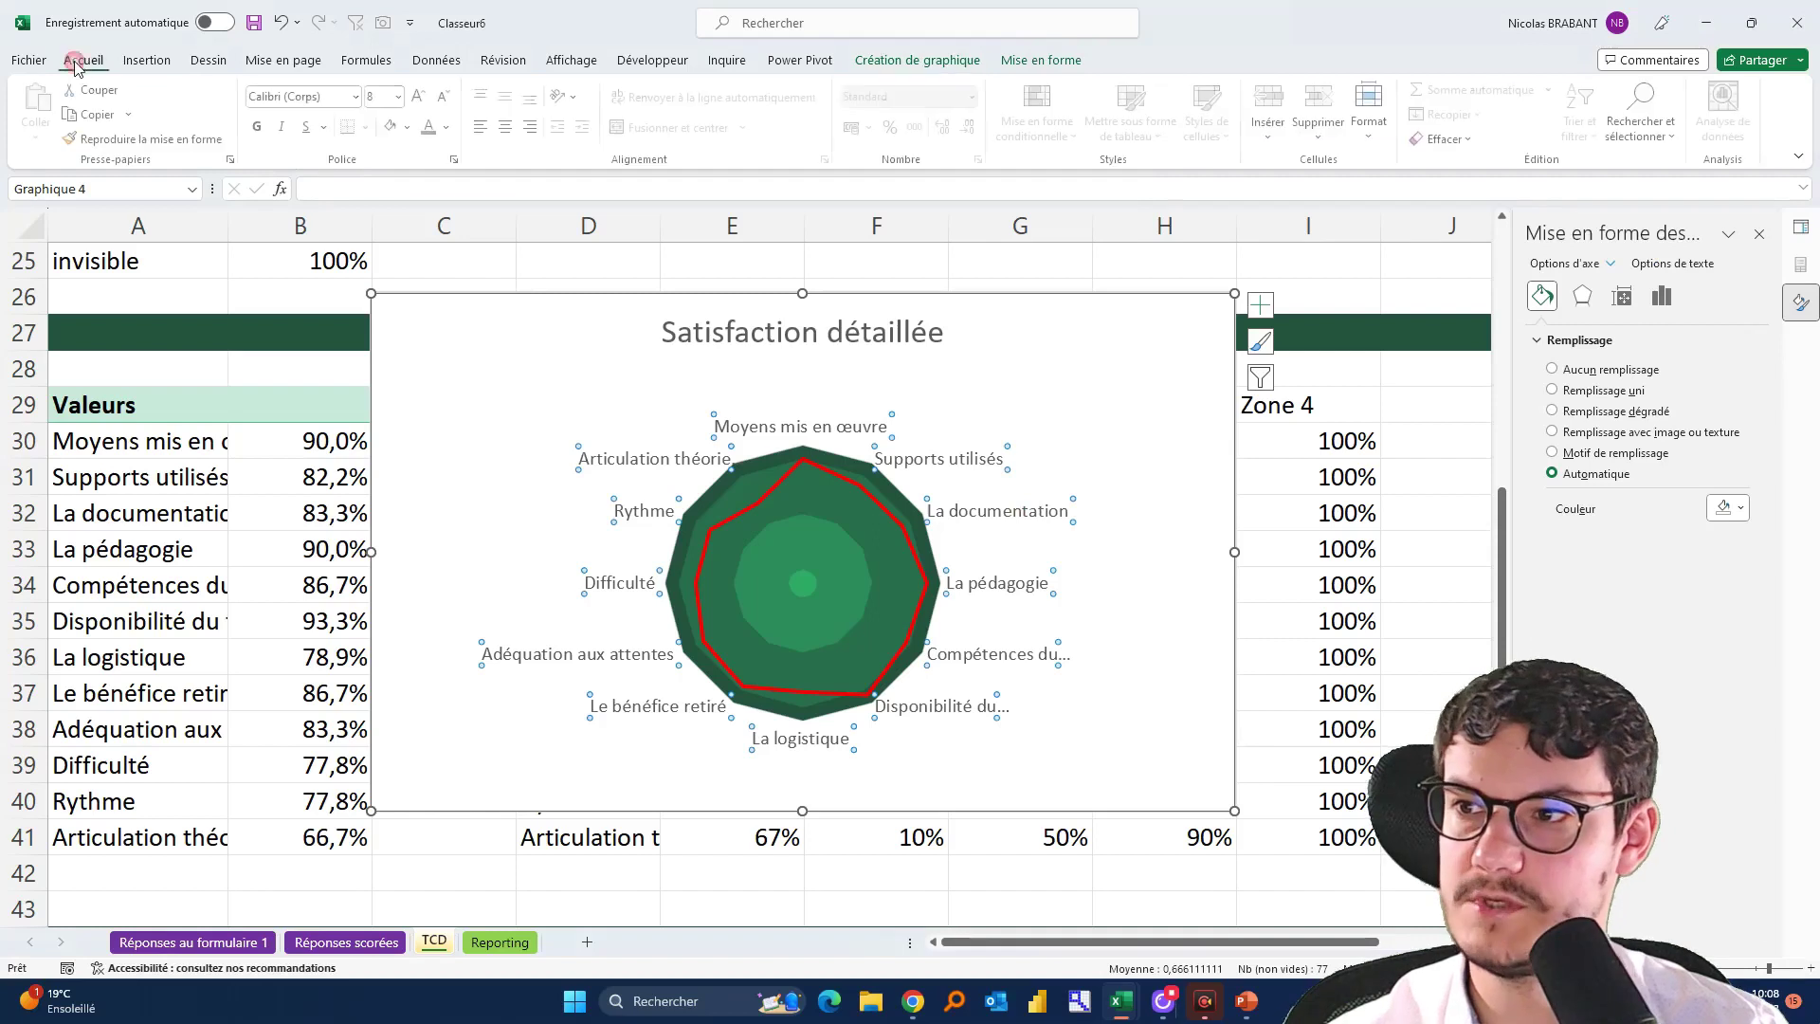
pyautogui.click(445, 99)
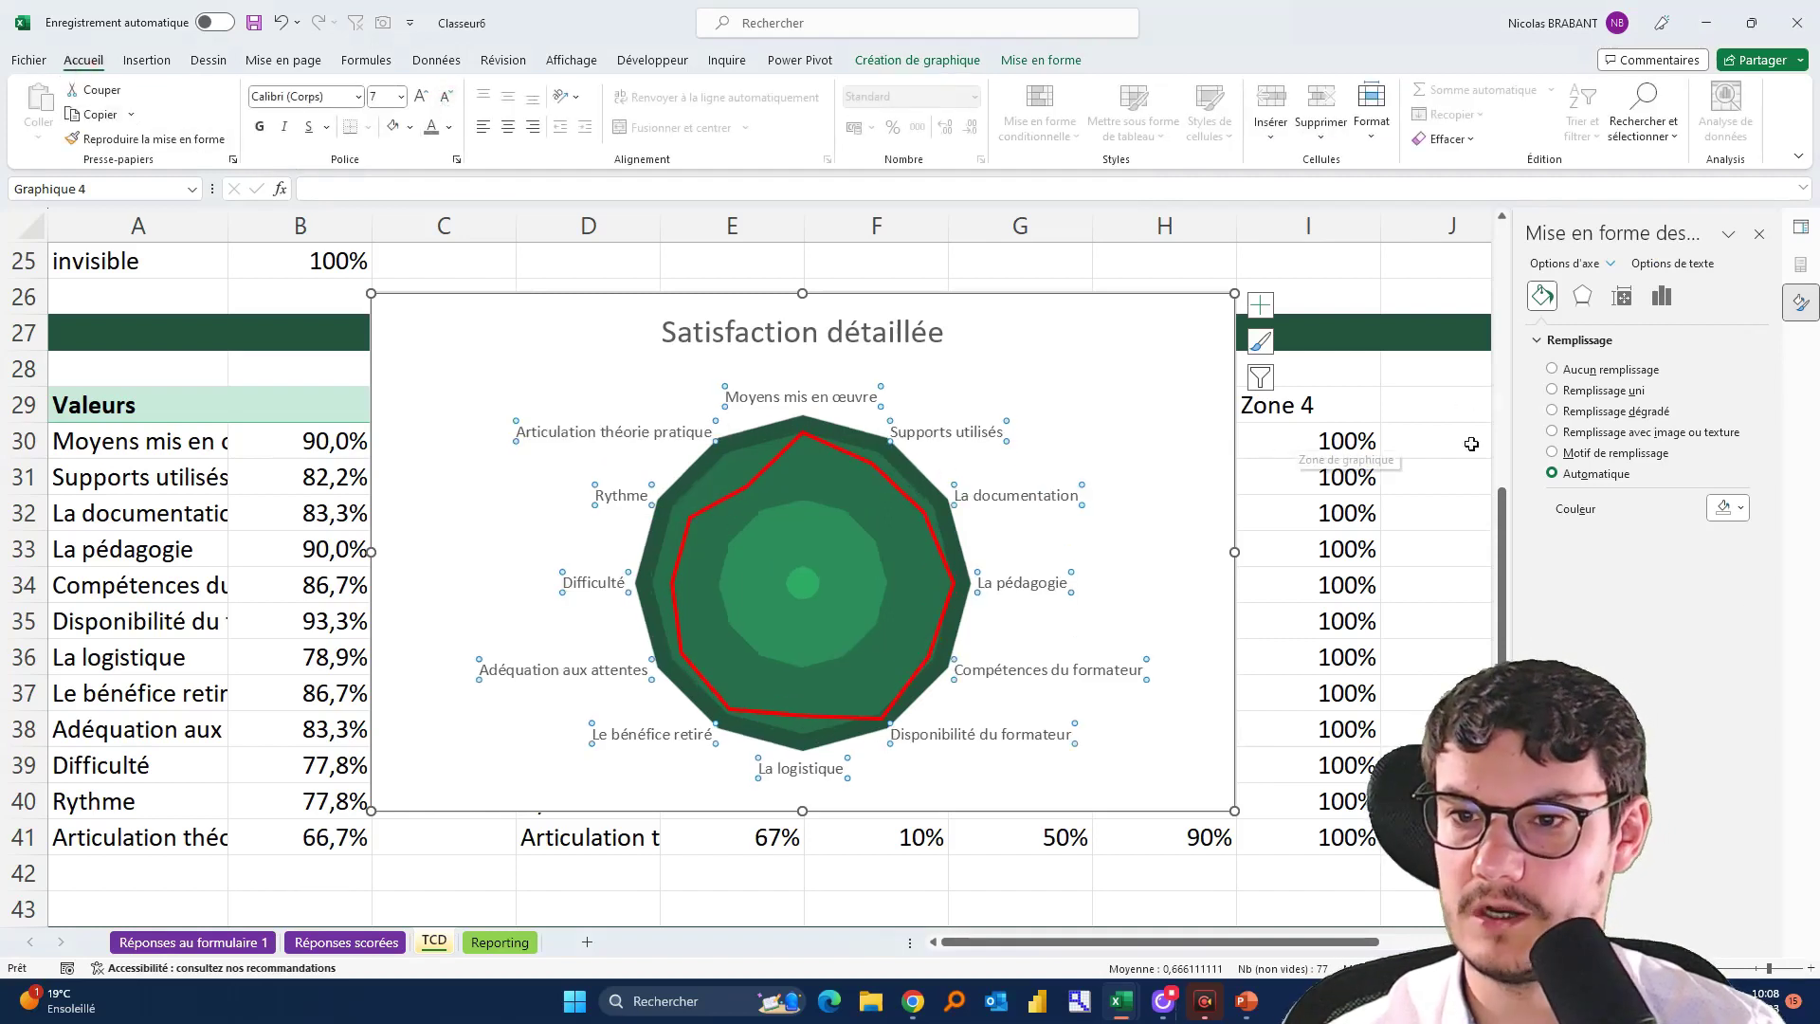
pyautogui.click(1434, 380)
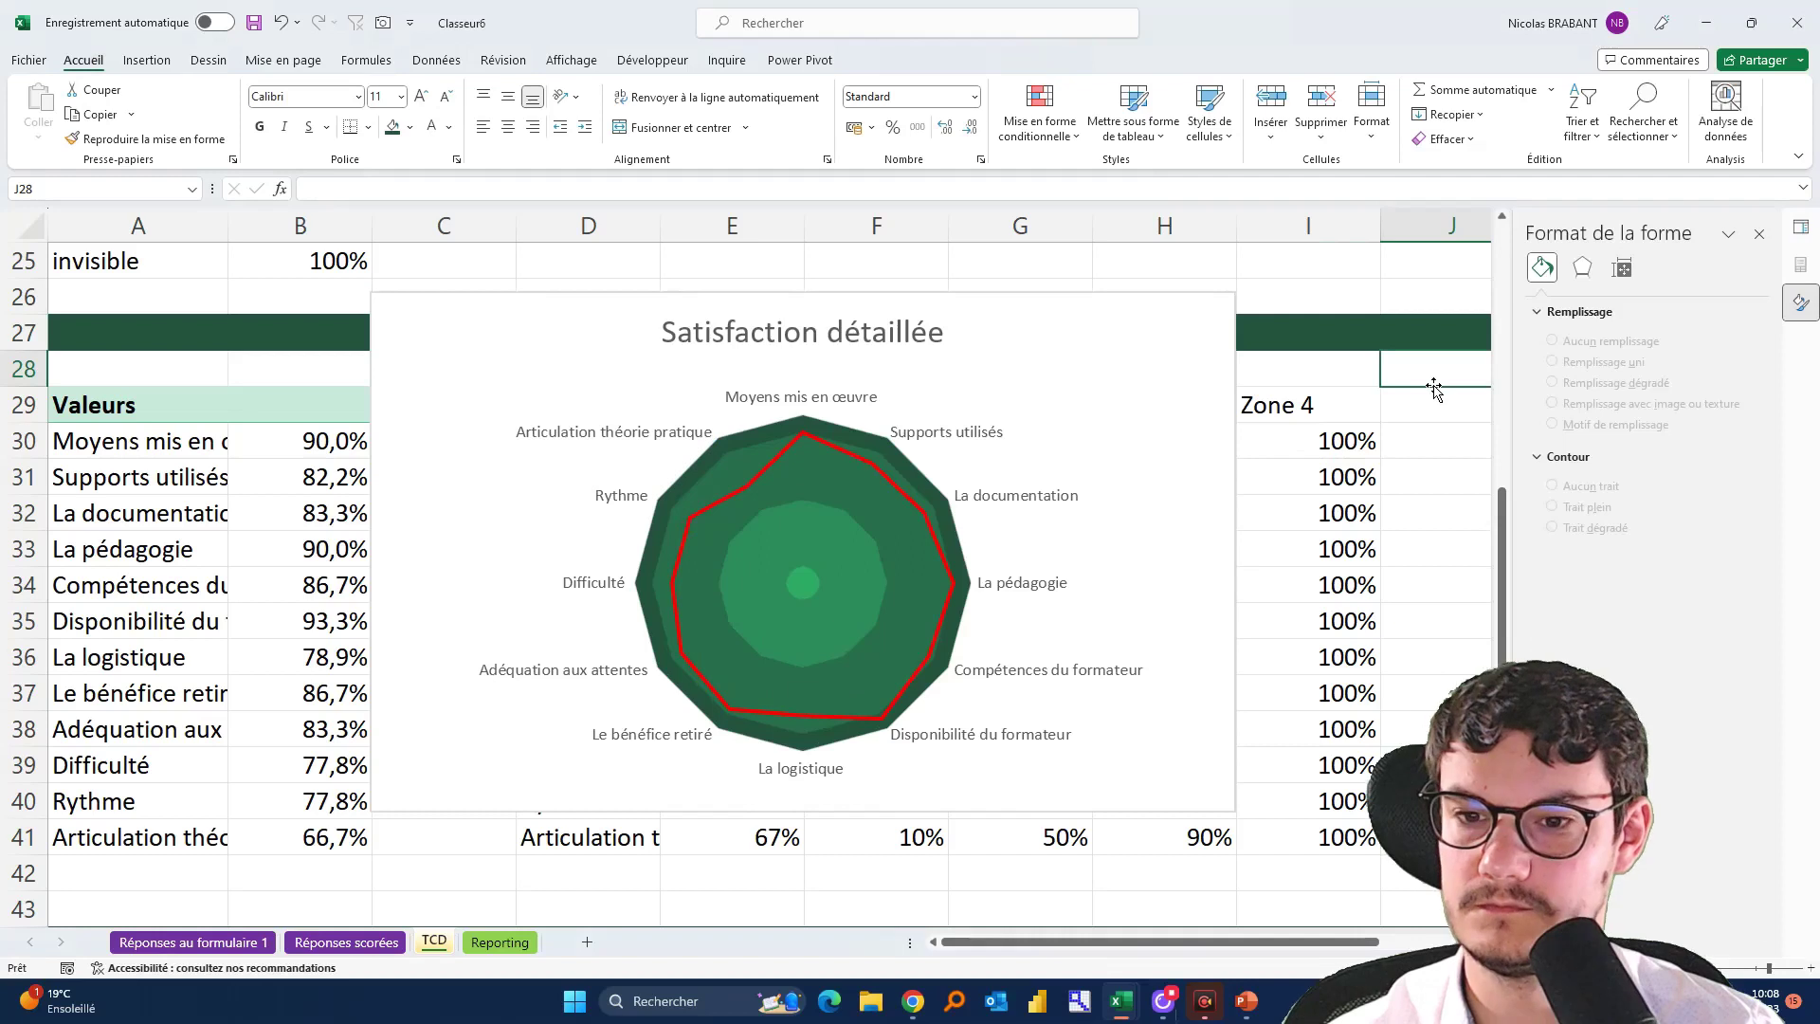
# Cut the radar chart and paste it onto the Reporting dashboard at cell B14
pyautogui.click(1216, 328)
pyautogui.hotkey('ctrl', 'x')
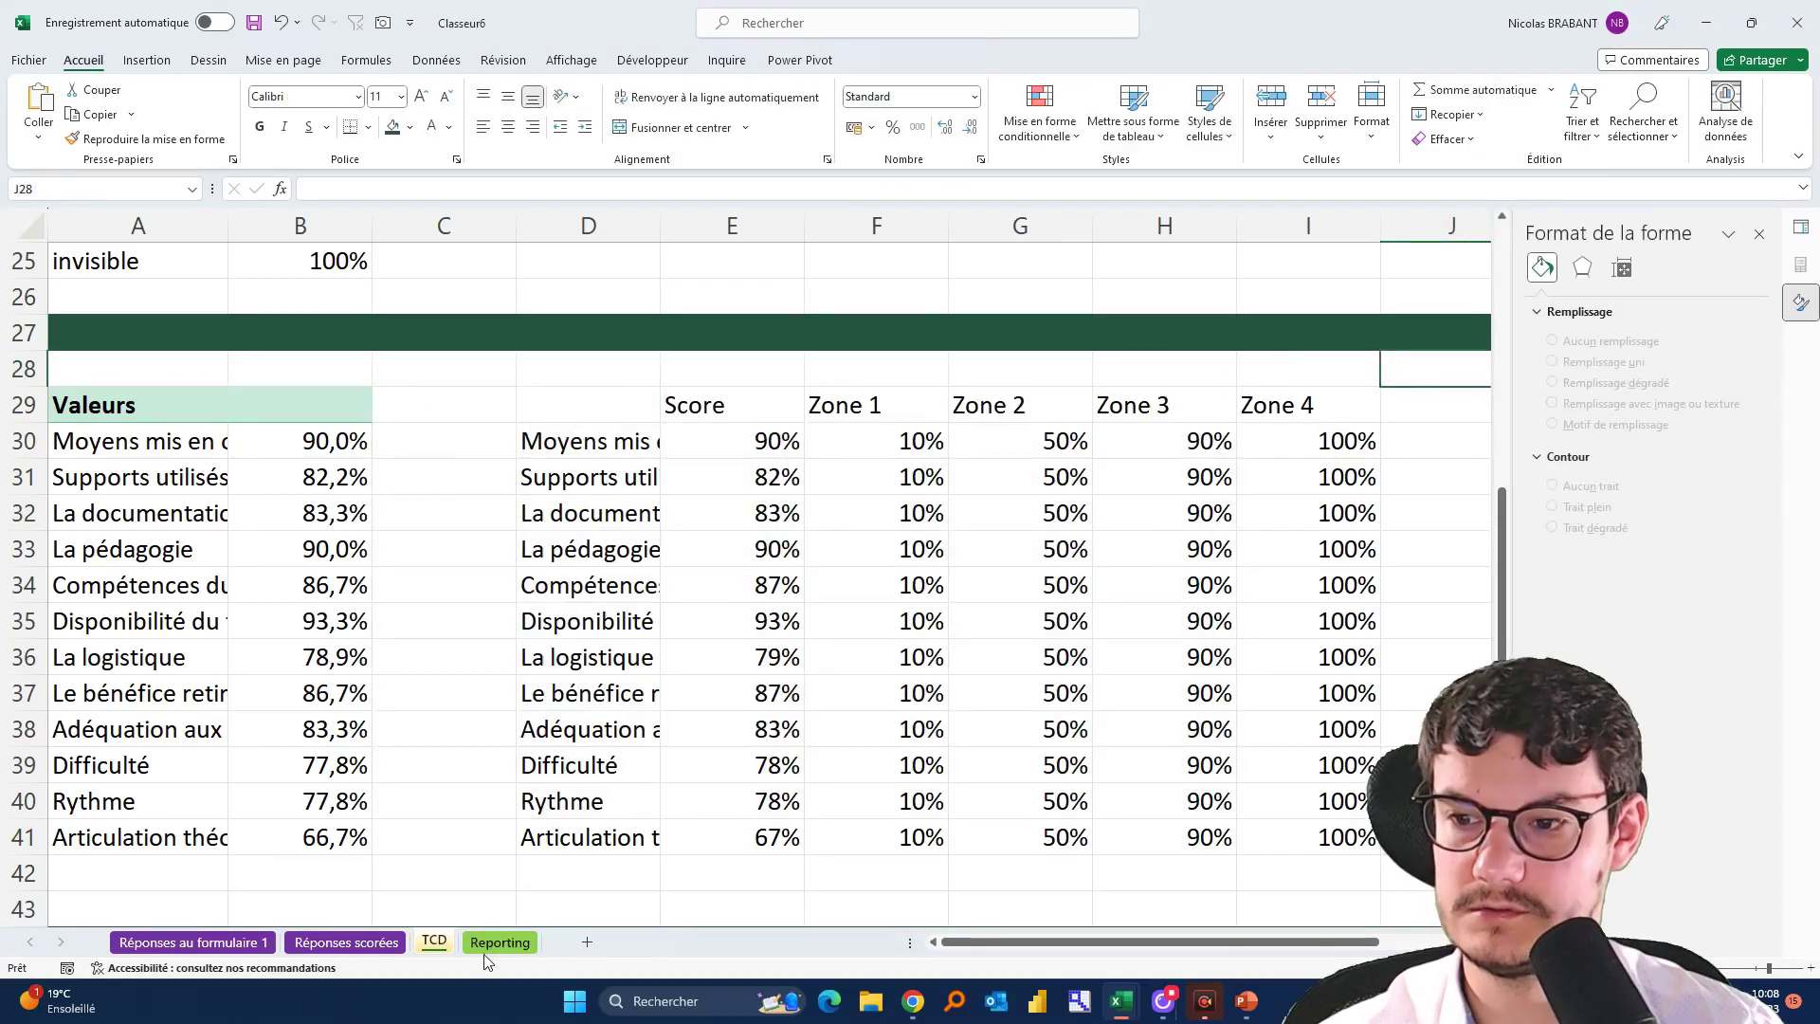
pyautogui.click(504, 943)
pyautogui.click(72, 604)
pyautogui.hotkey('ctrl', 'v')
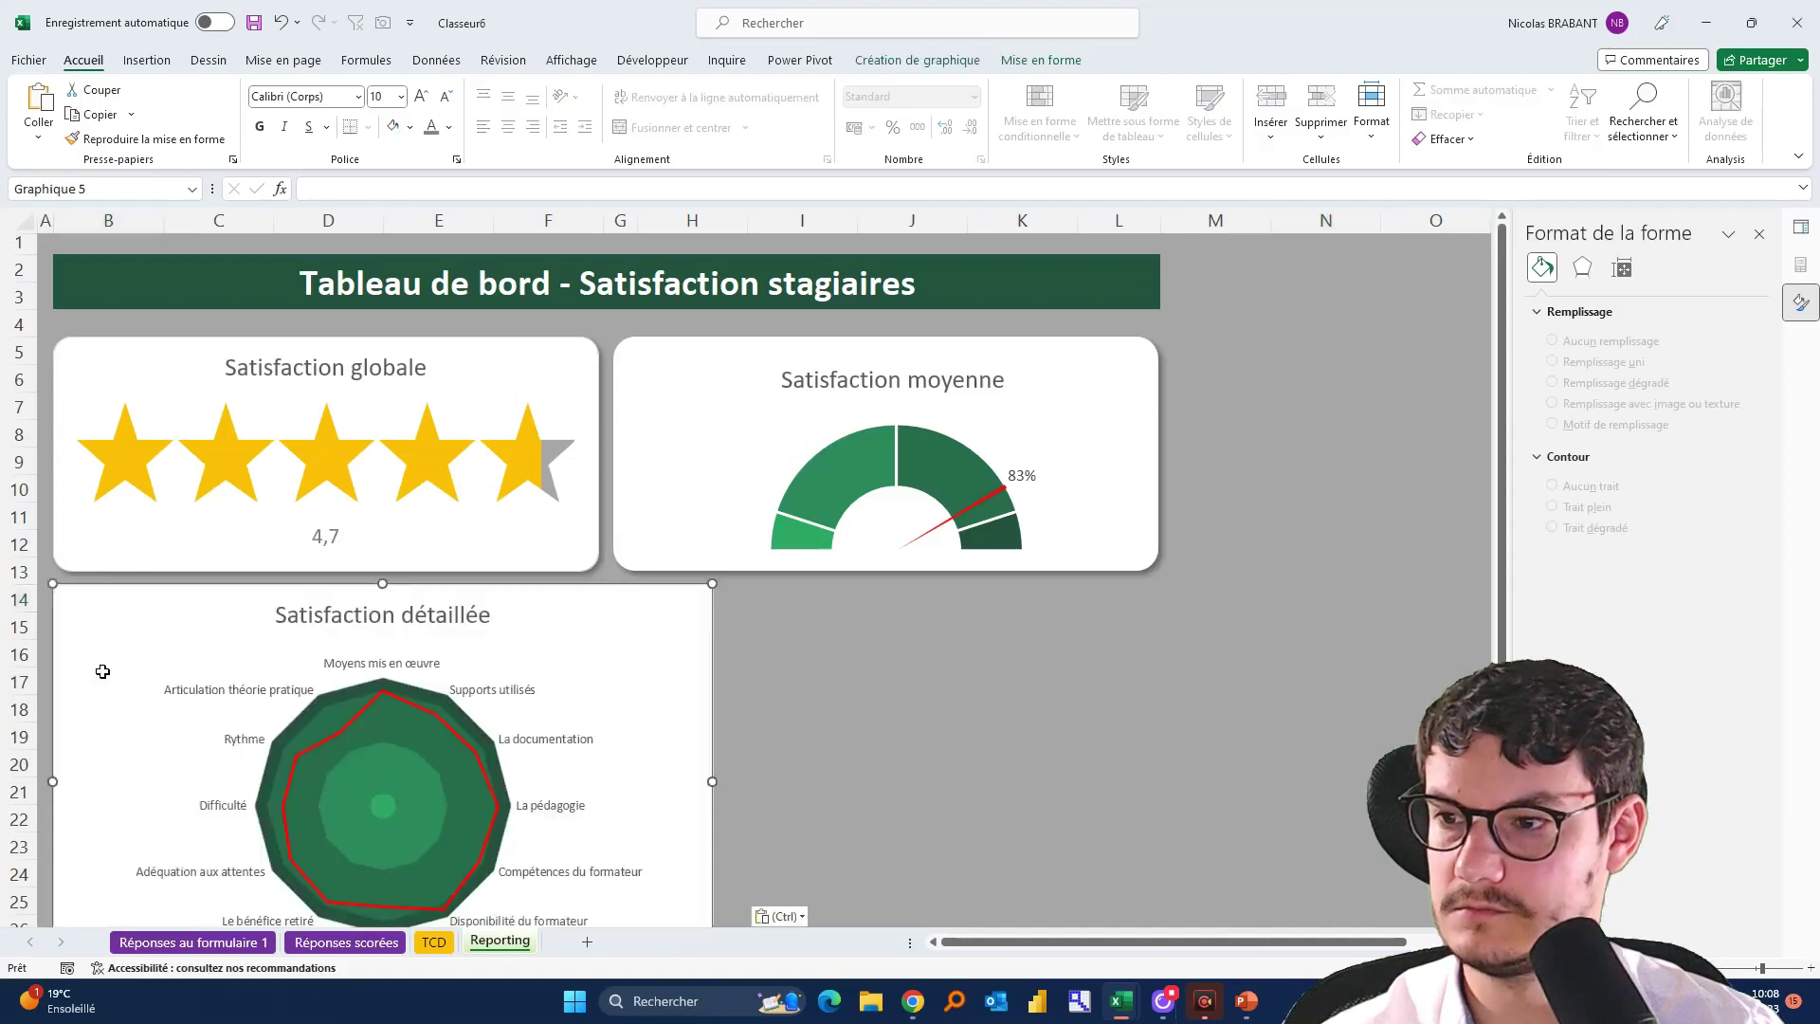
pyautogui.scroll(-2, 948, 641)
pyautogui.scroll(2, 948, 641)
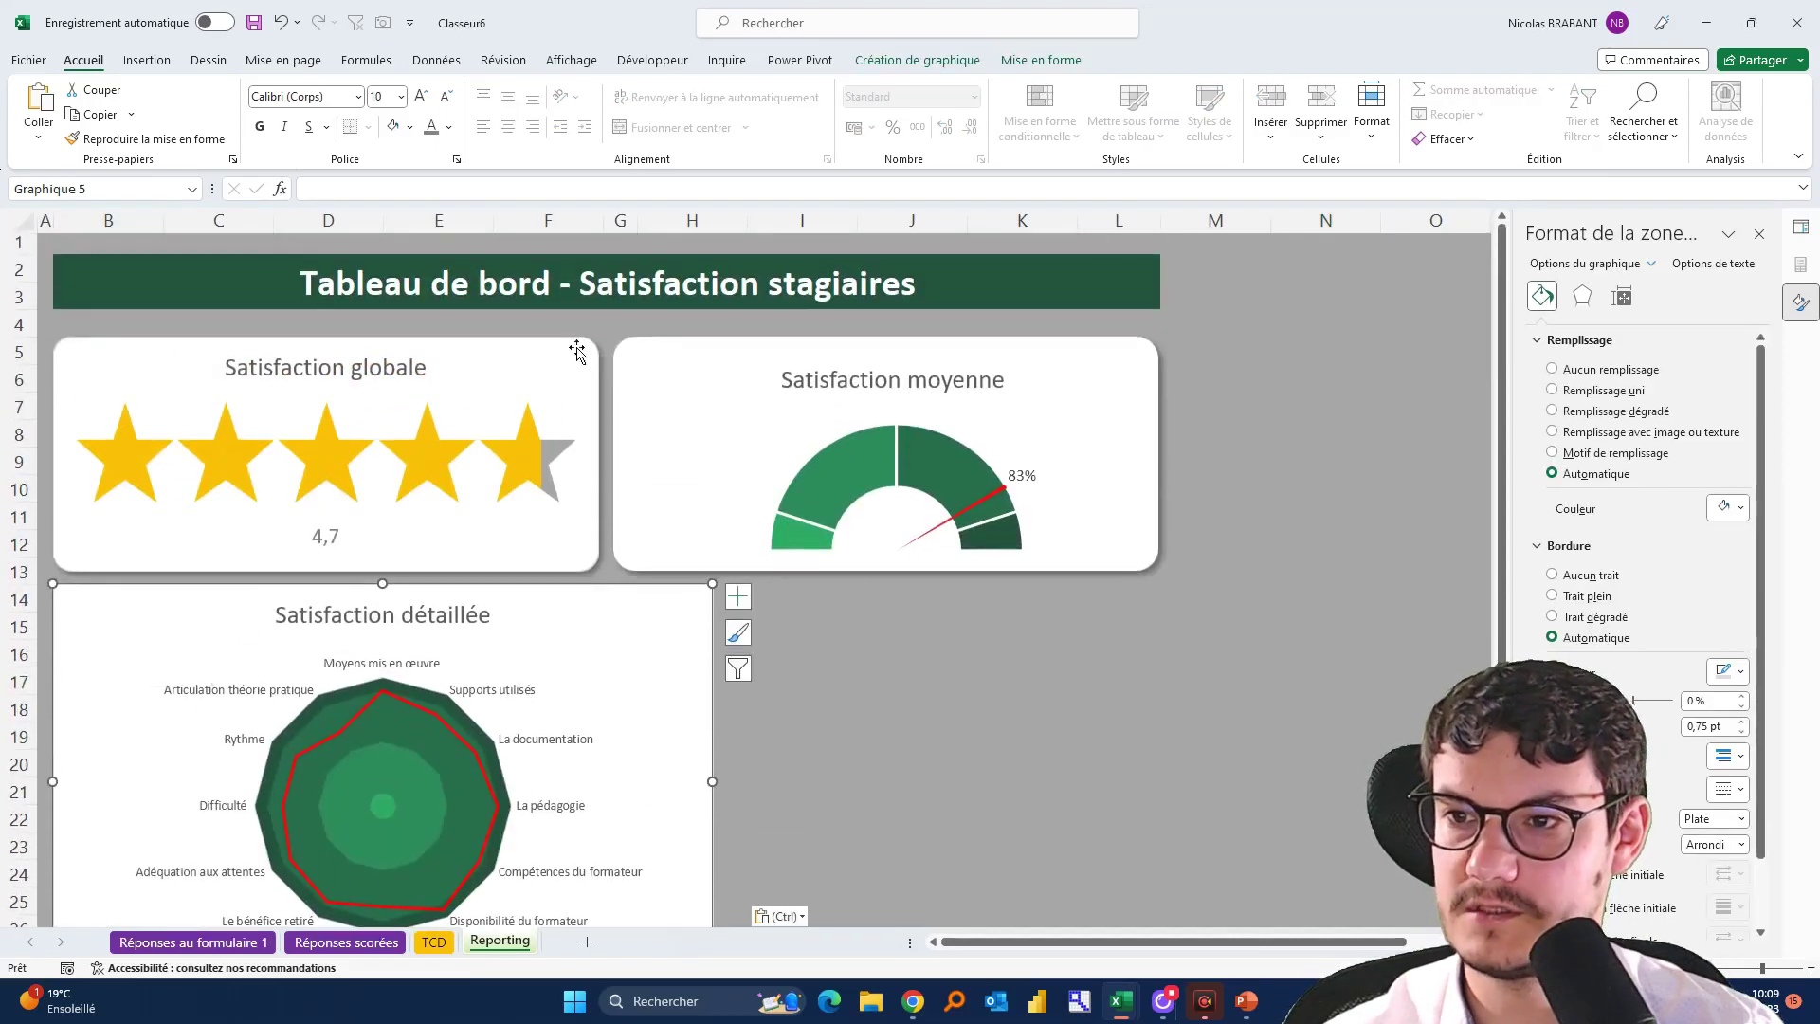
# Resize the radar chart to 10,5 cm wide and drag its bottom edge up to shorten it
pyautogui.click(588, 390)
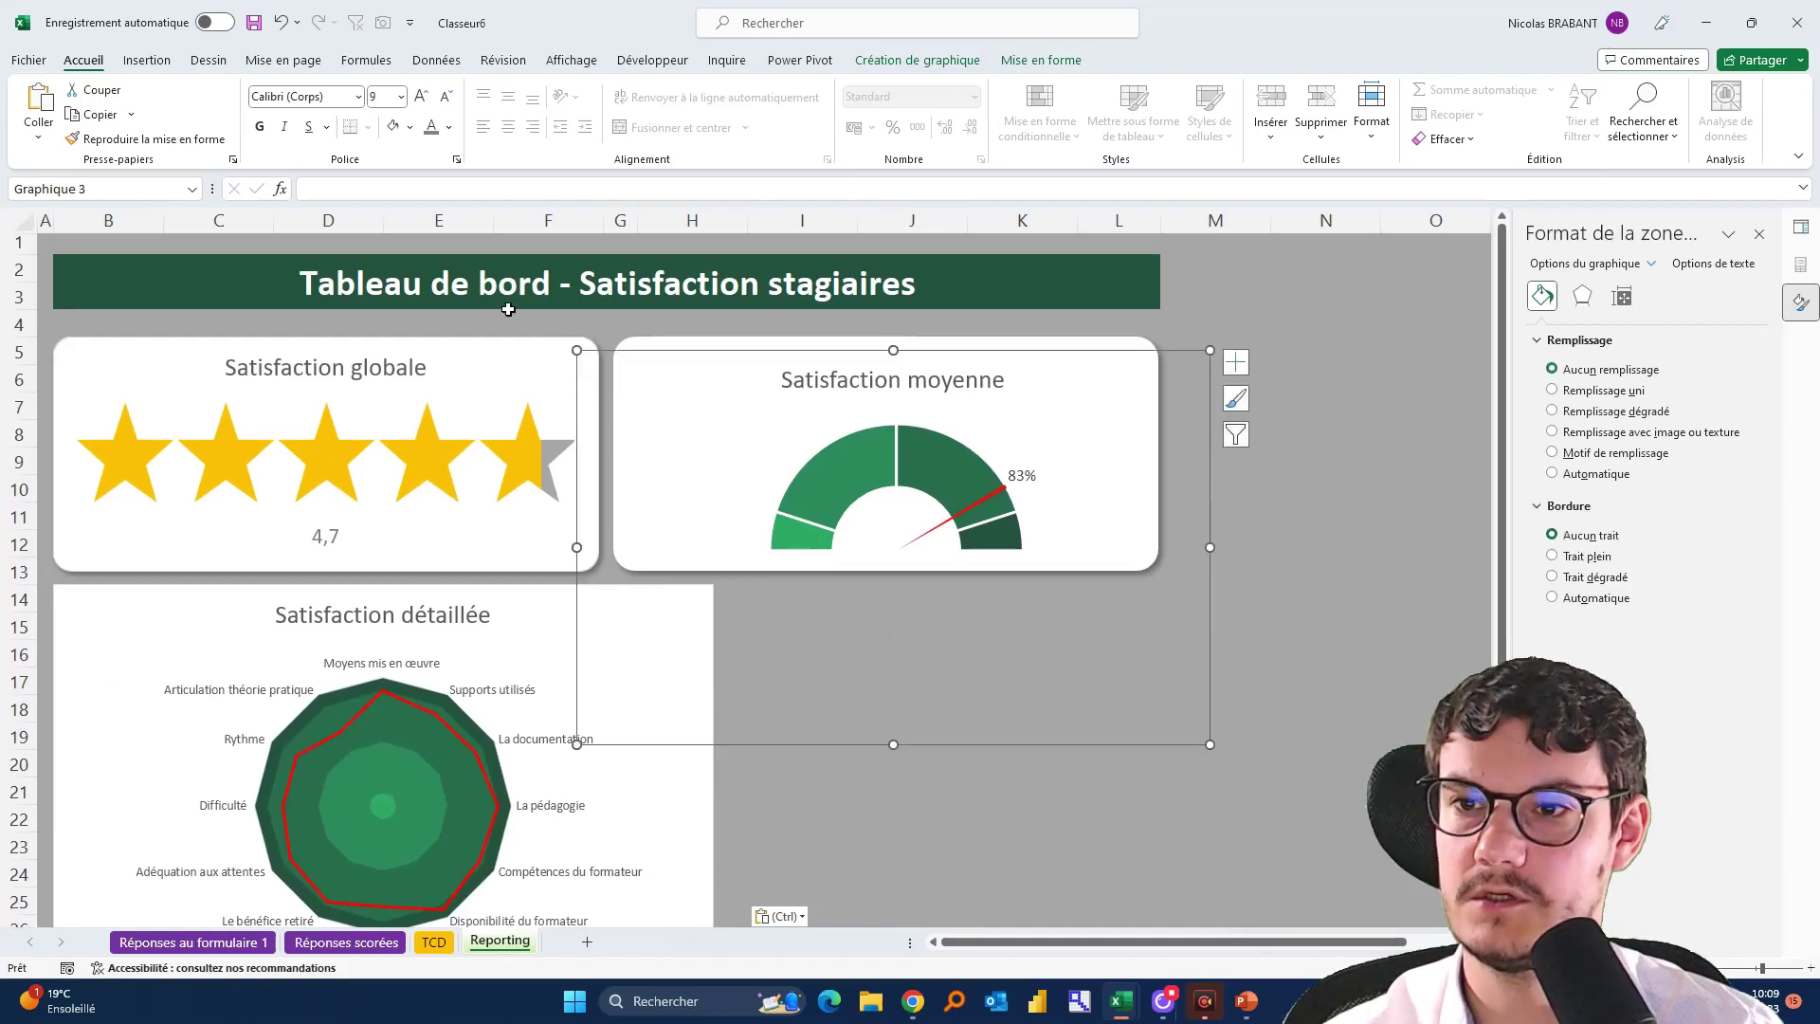
pyautogui.click(468, 379)
pyautogui.click(1041, 60)
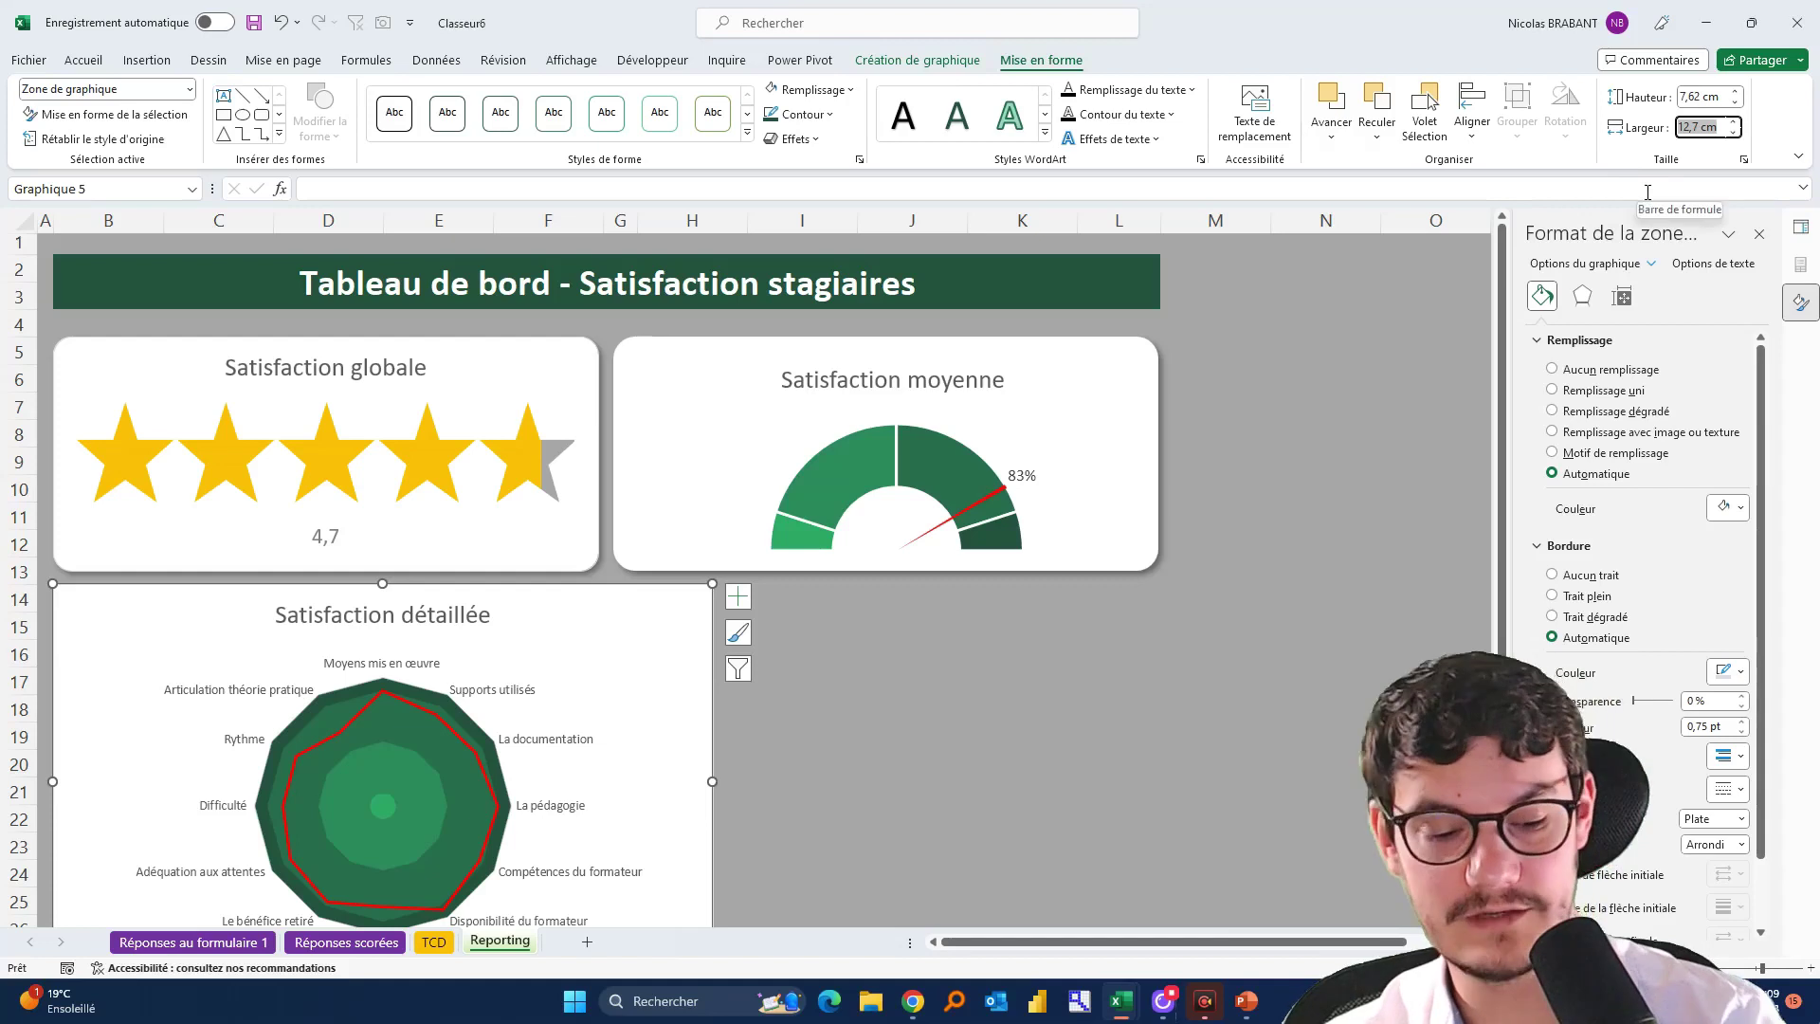
pyautogui.write('10,5')
pyautogui.press('Return')
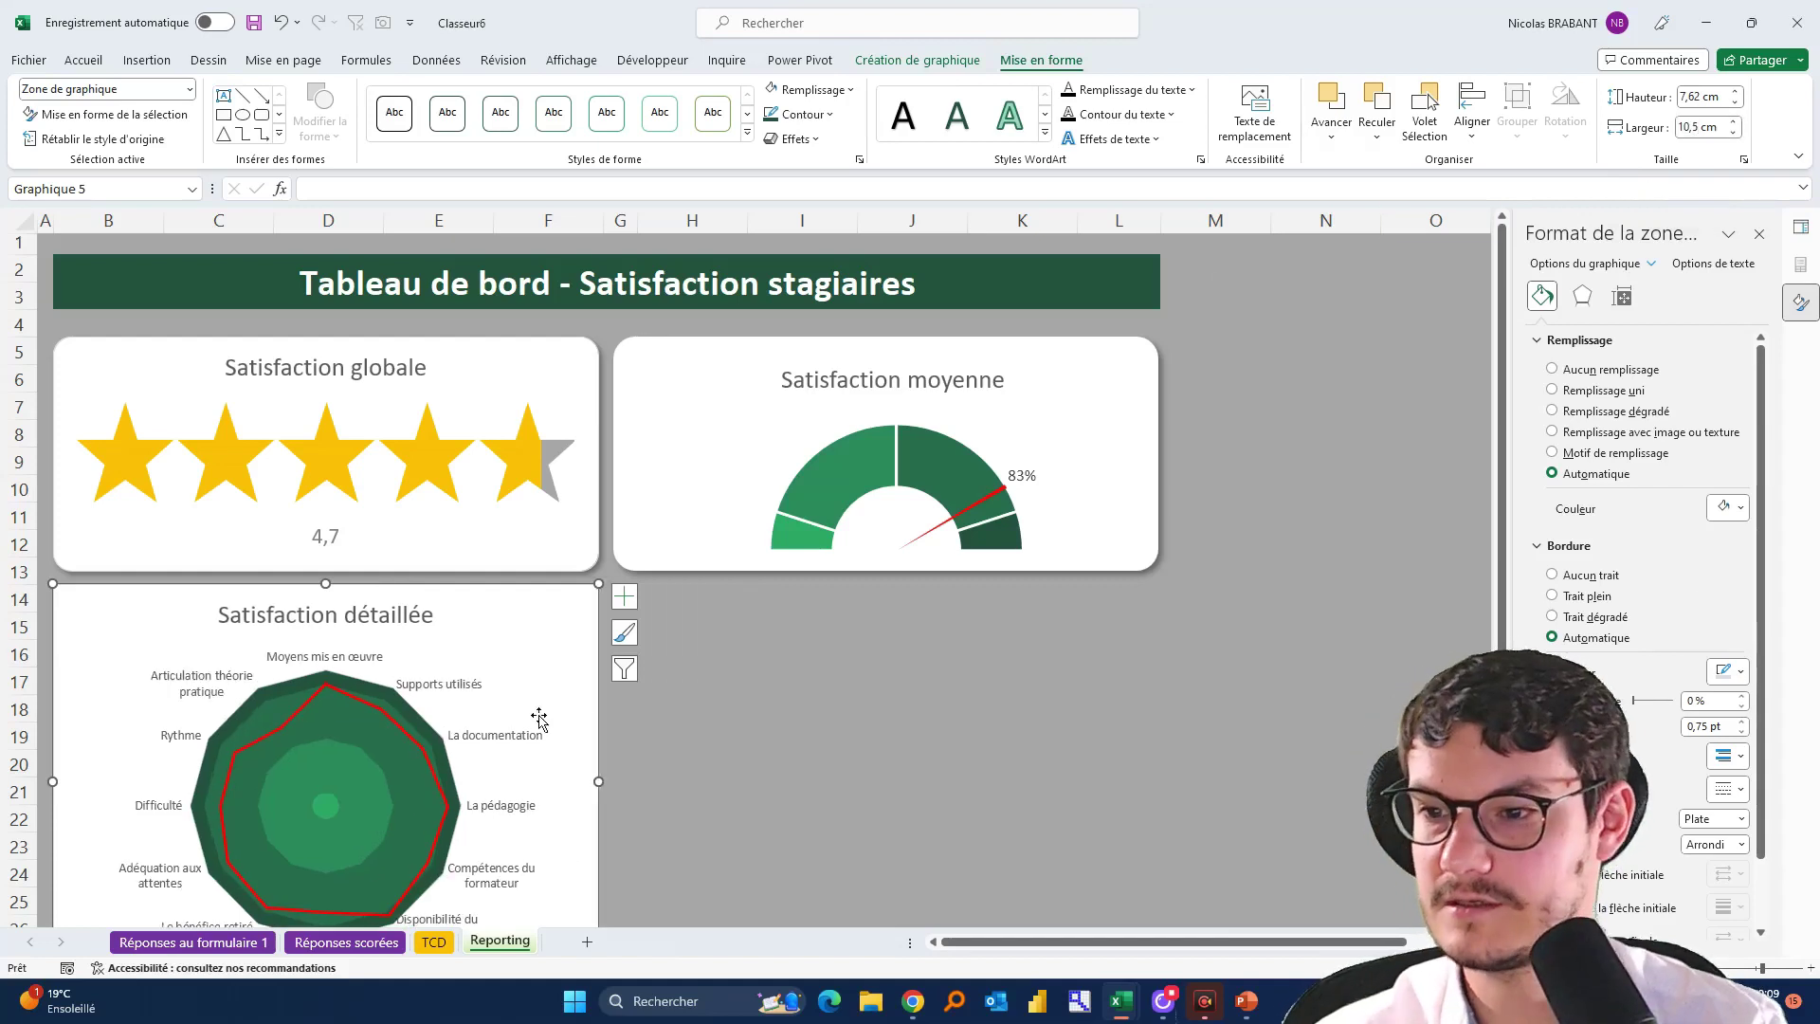
pyautogui.scroll(-2, 545, 725)
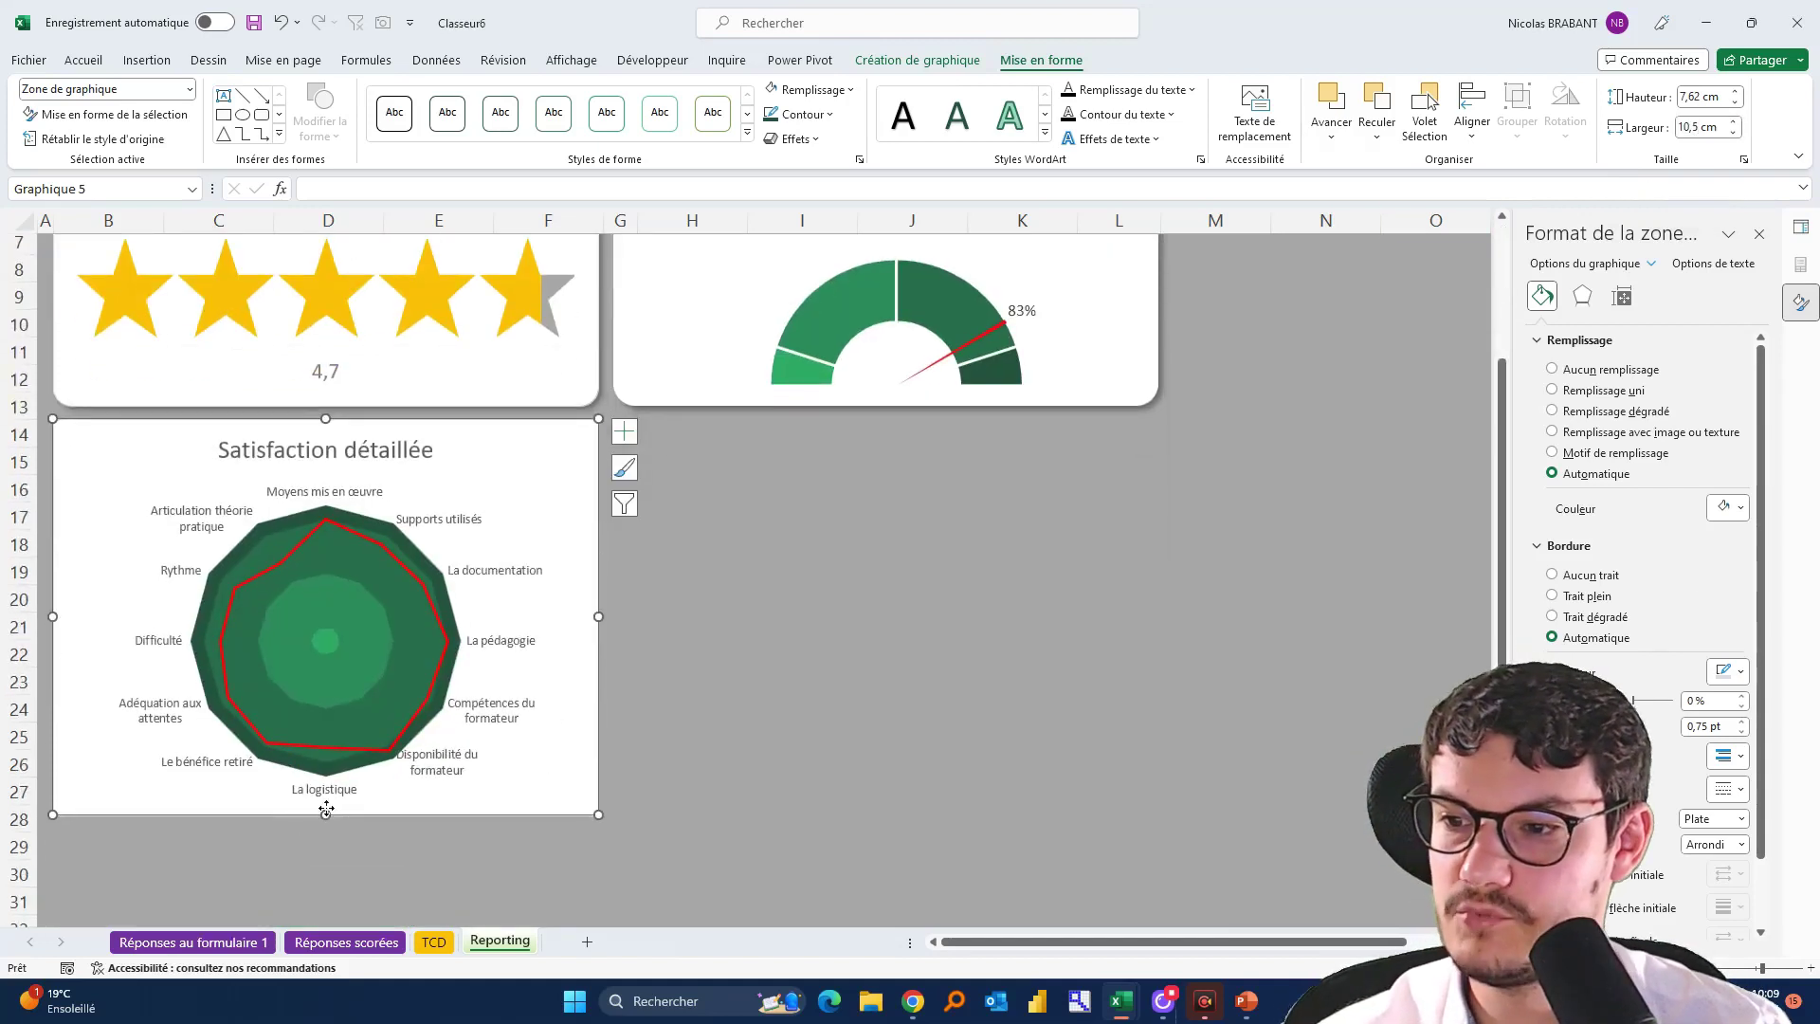
pyautogui.moveTo(321, 818); pyautogui.dragTo(321, 772)
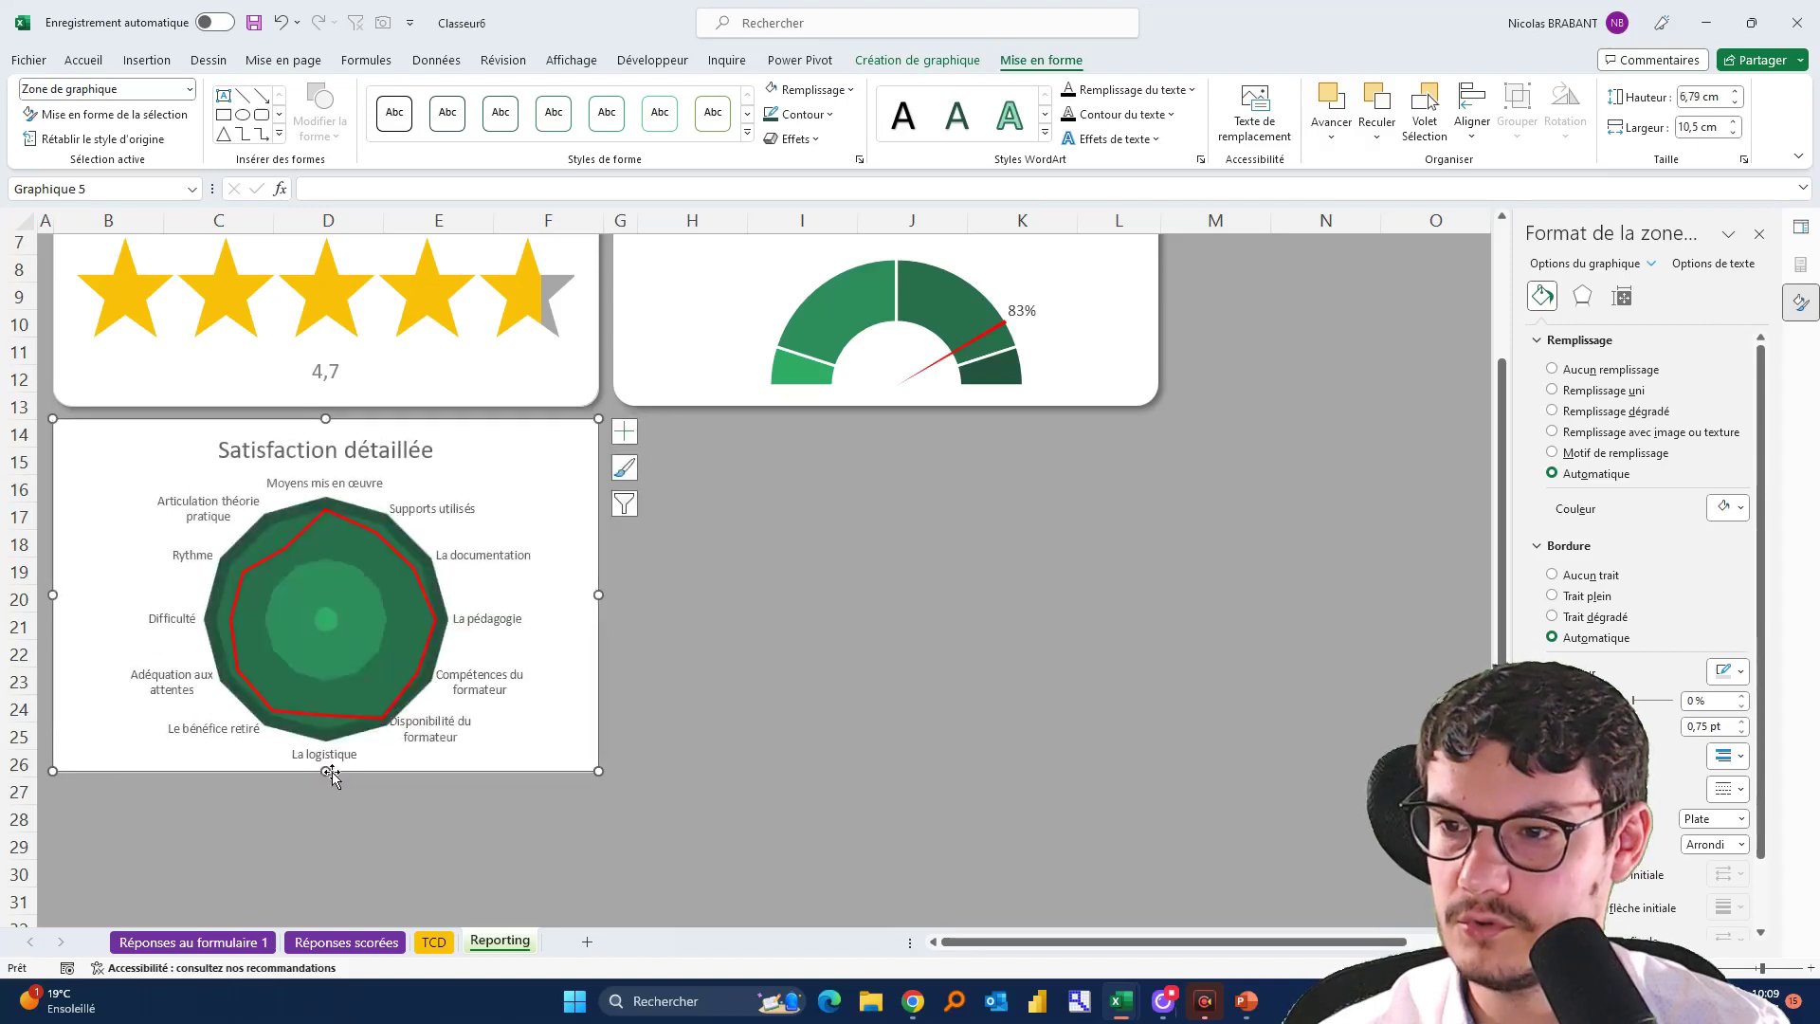
pyautogui.click(796, 652)
pyautogui.scroll(2, 793, 654)
pyautogui.scroll(1, 787, 663)
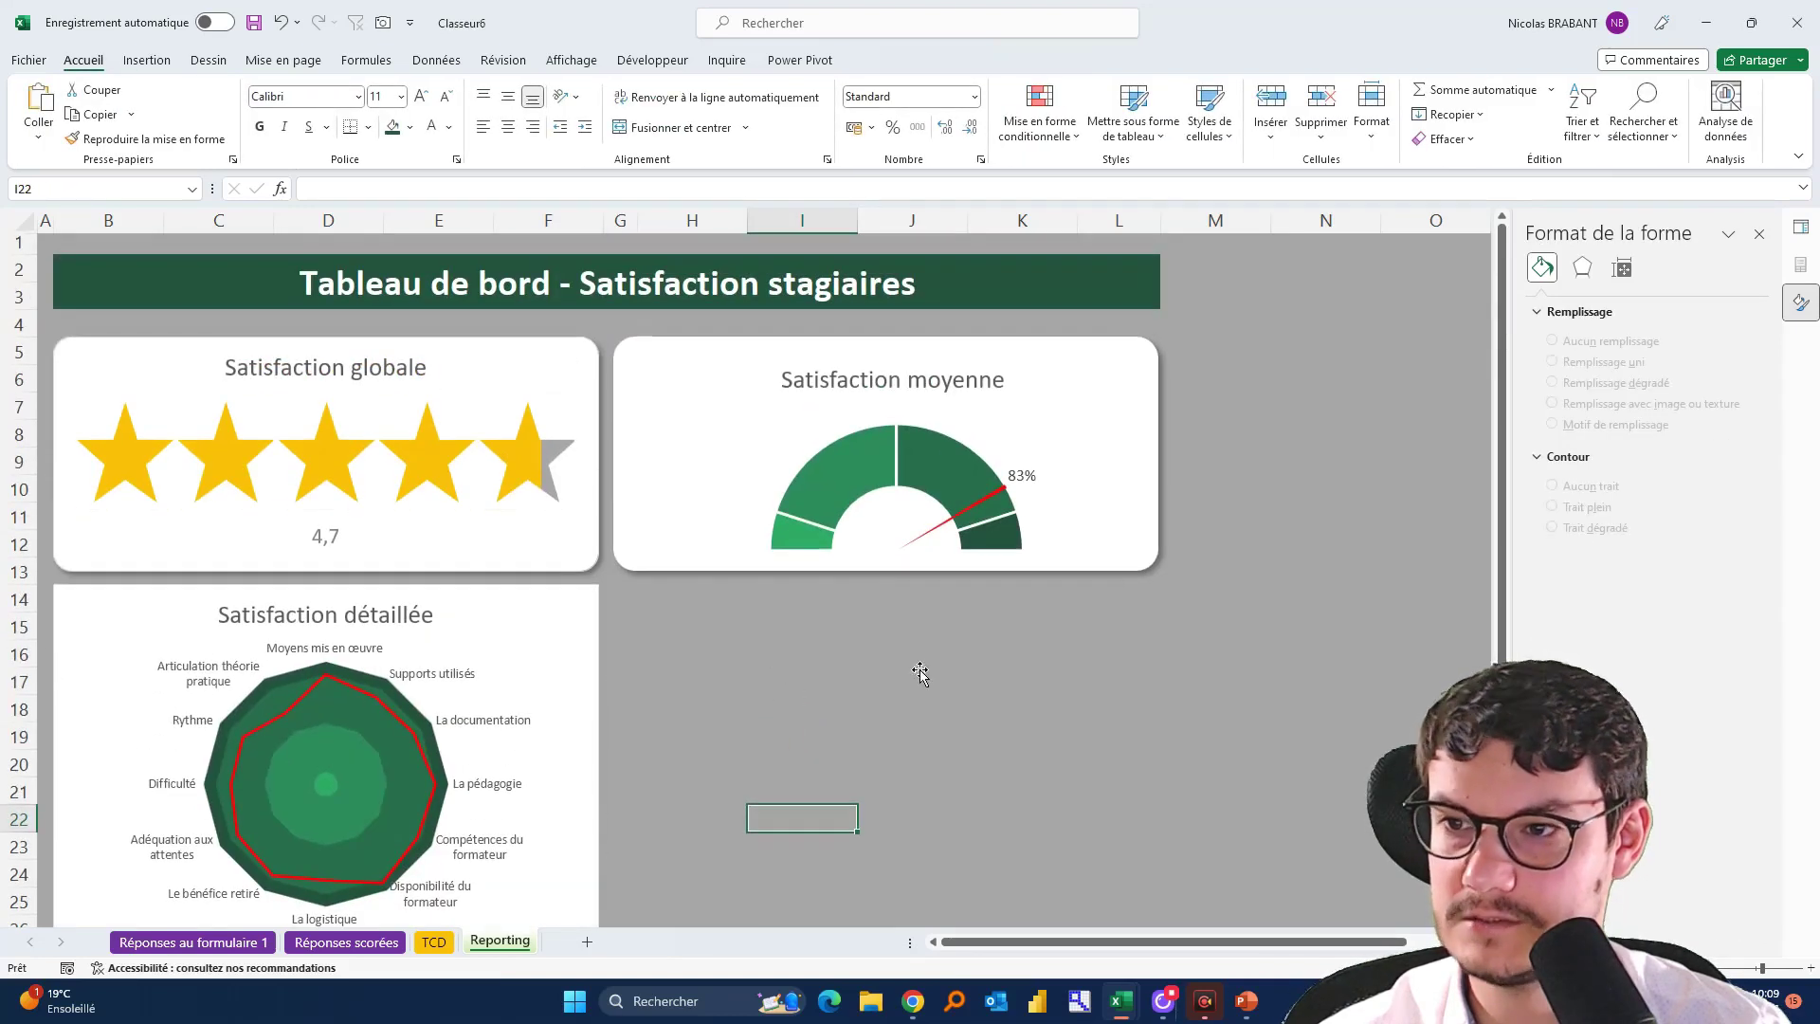
pyautogui.scroll(-1, 922, 678)
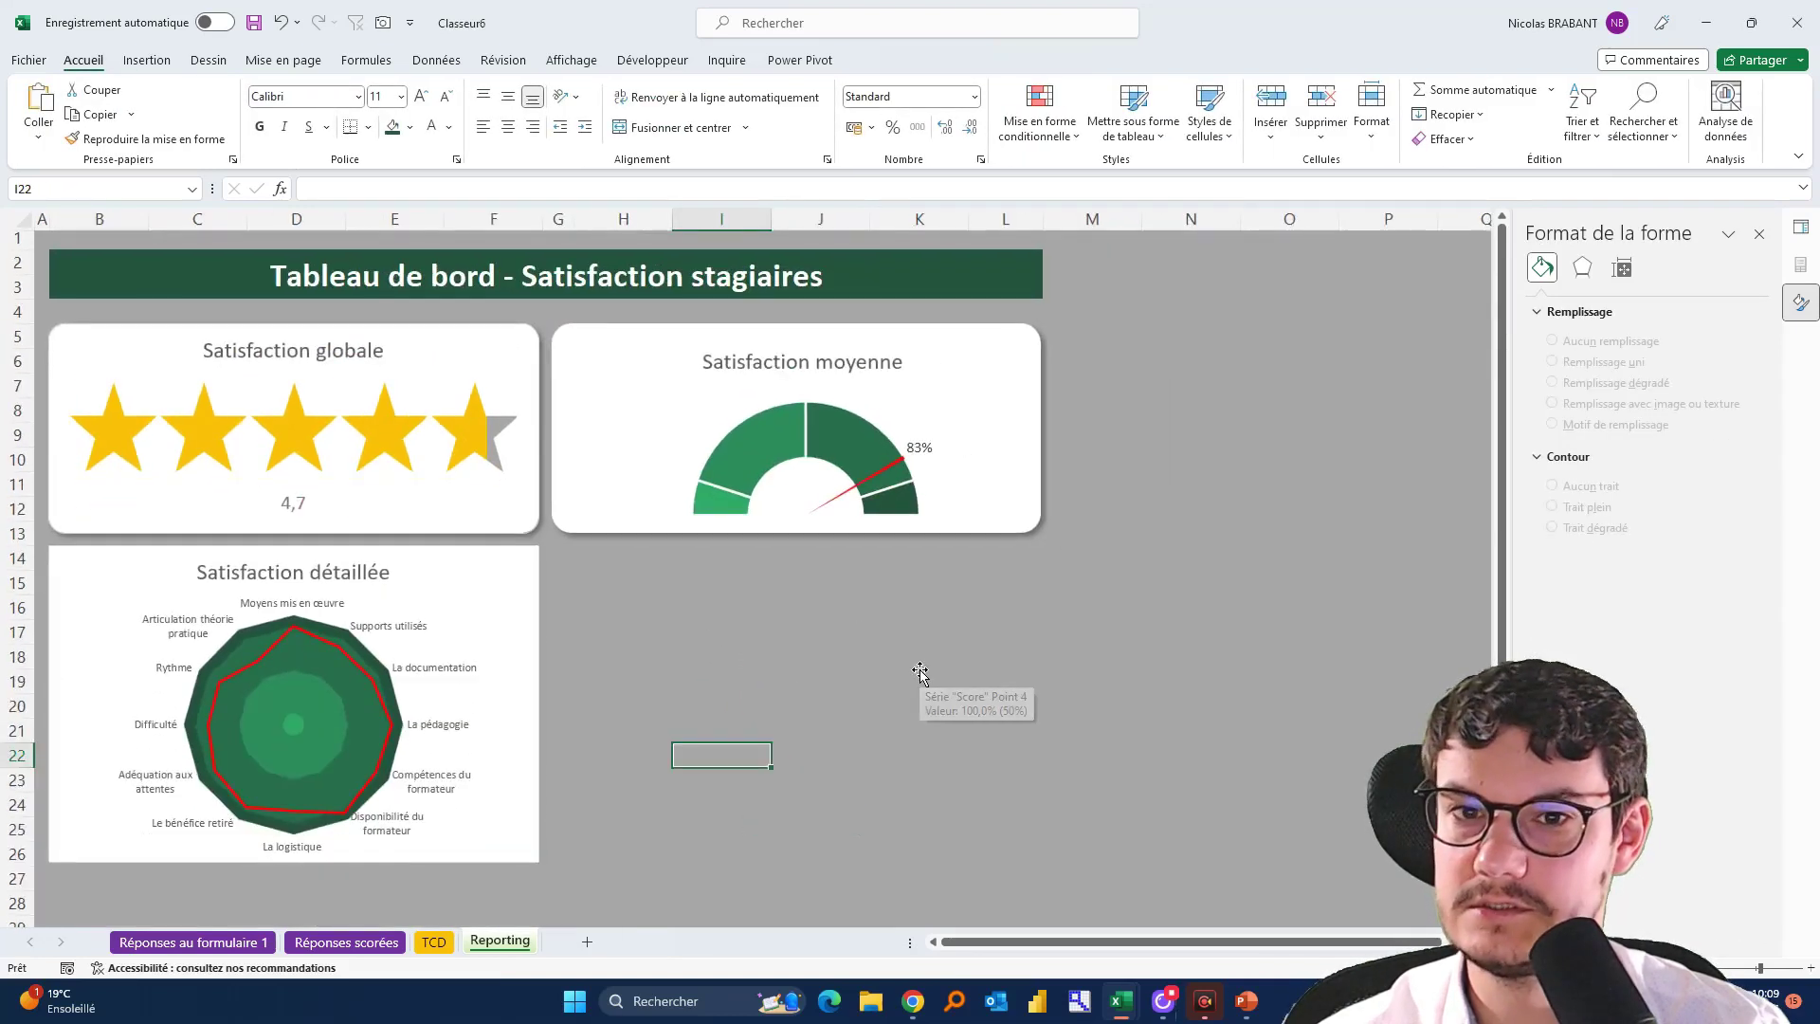
# Apply an outer drop shadow preset (4 pt blur, 3 pt distance) to the Satisfaction détaillée chart
pyautogui.click(469, 554)
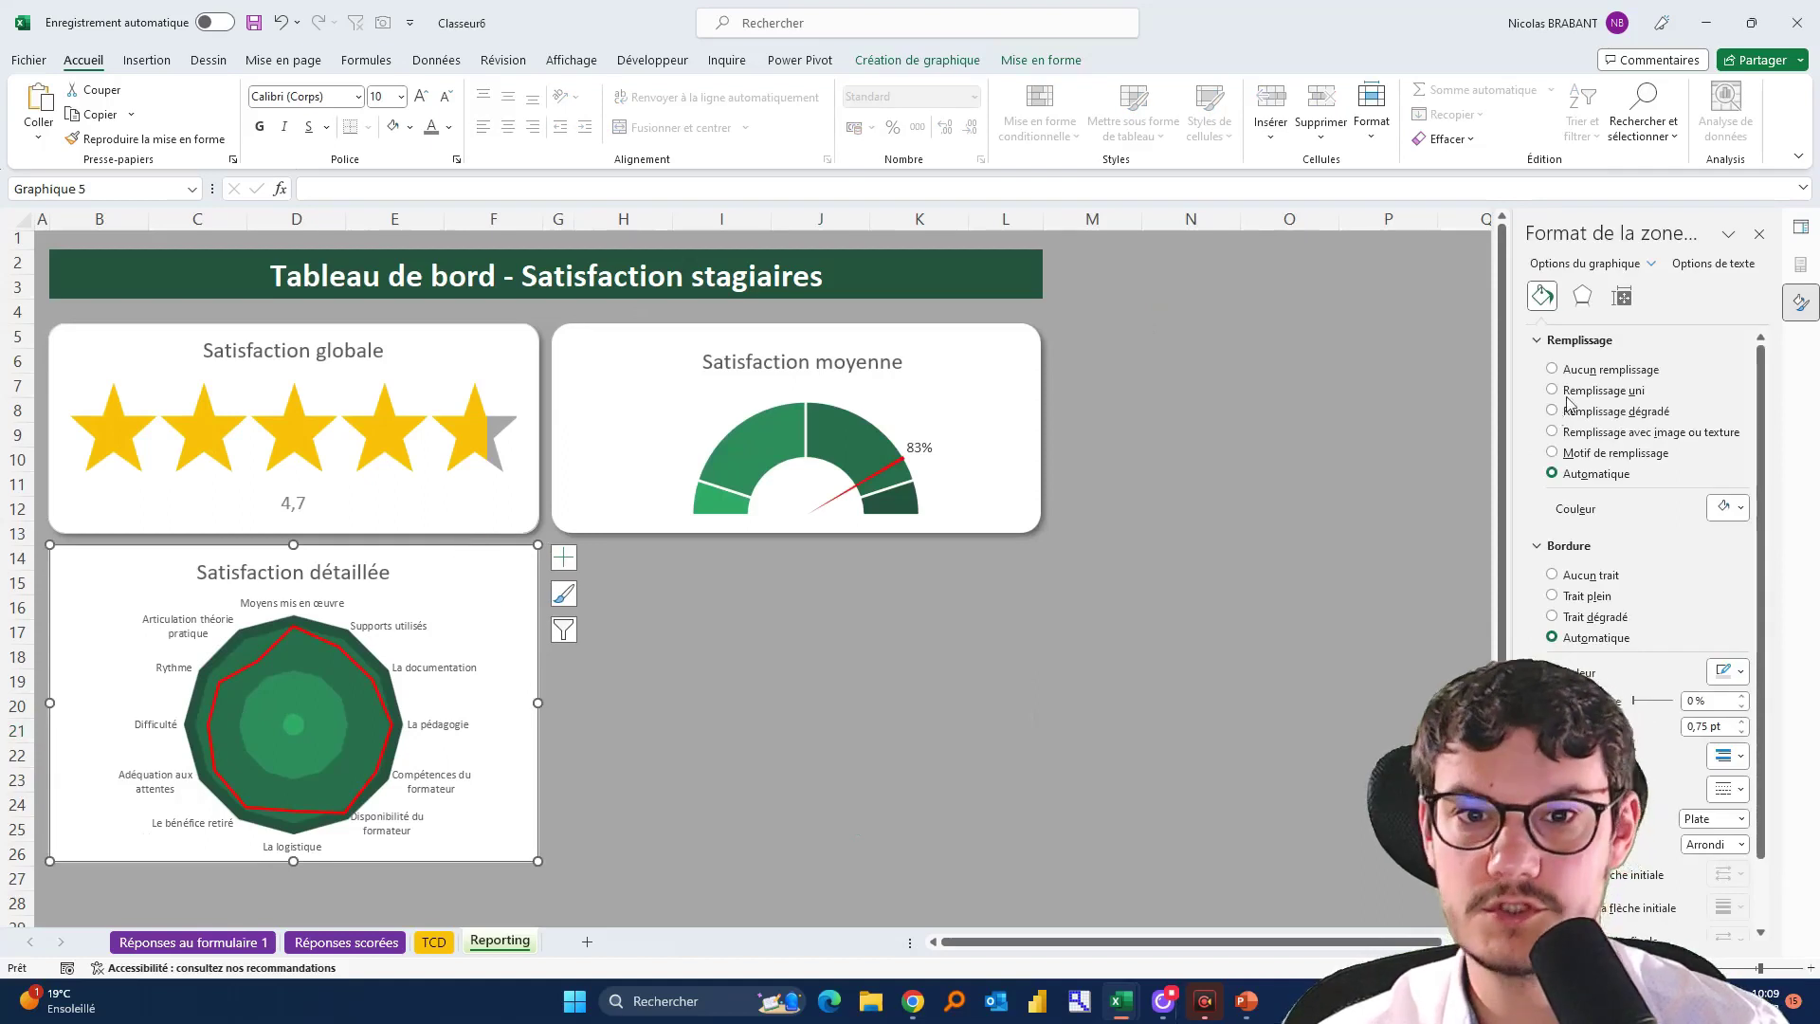
pyautogui.click(1580, 301)
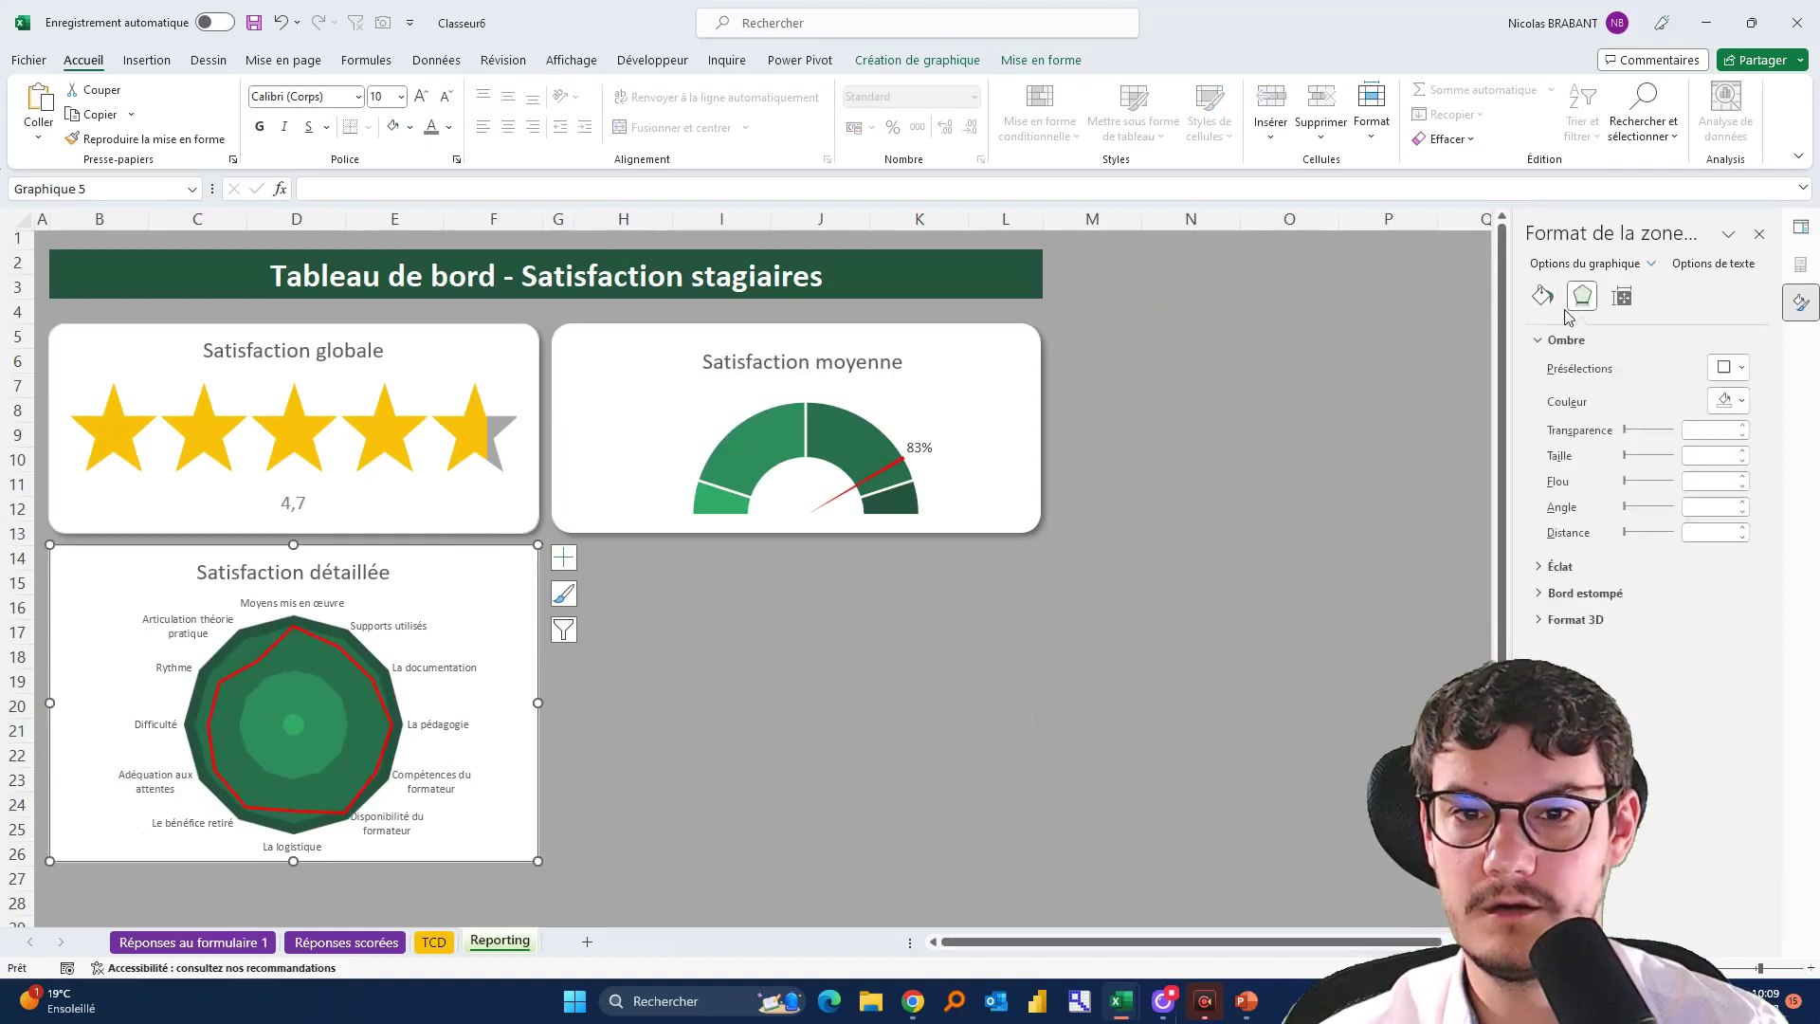
pyautogui.click(1542, 296)
pyautogui.scroll(-2, 1654, 910)
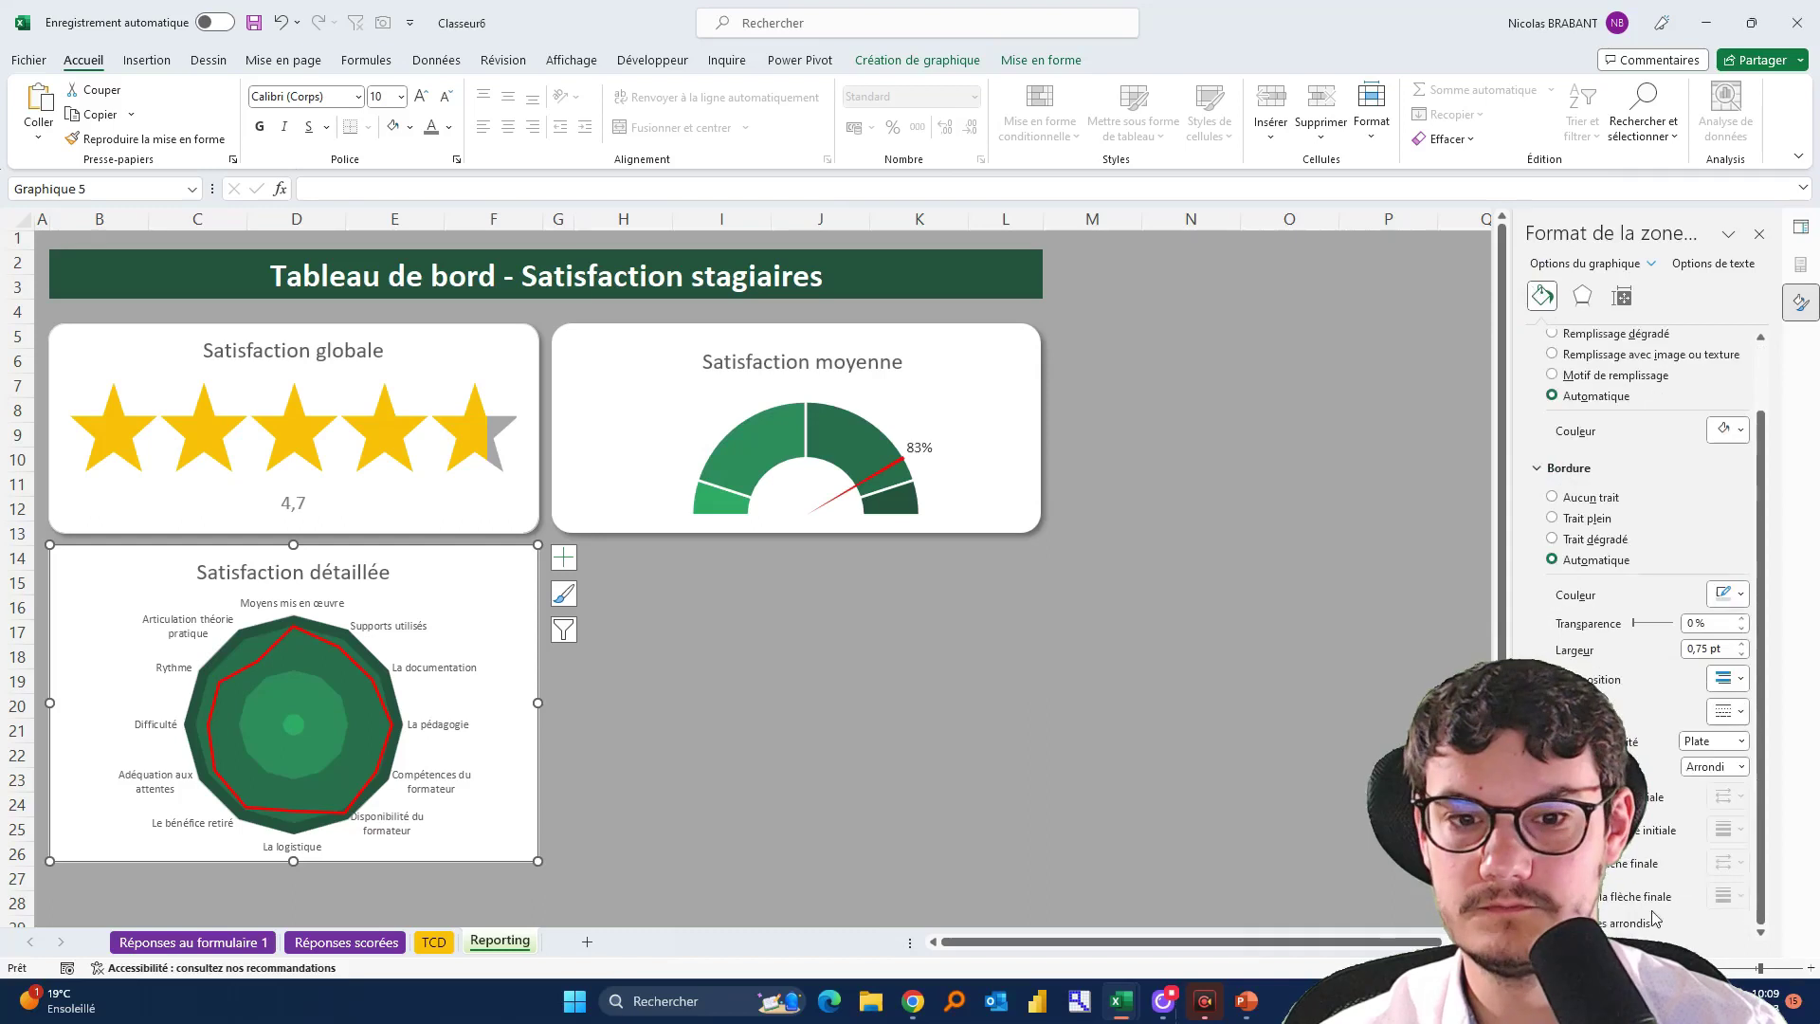
pyautogui.click(1582, 297)
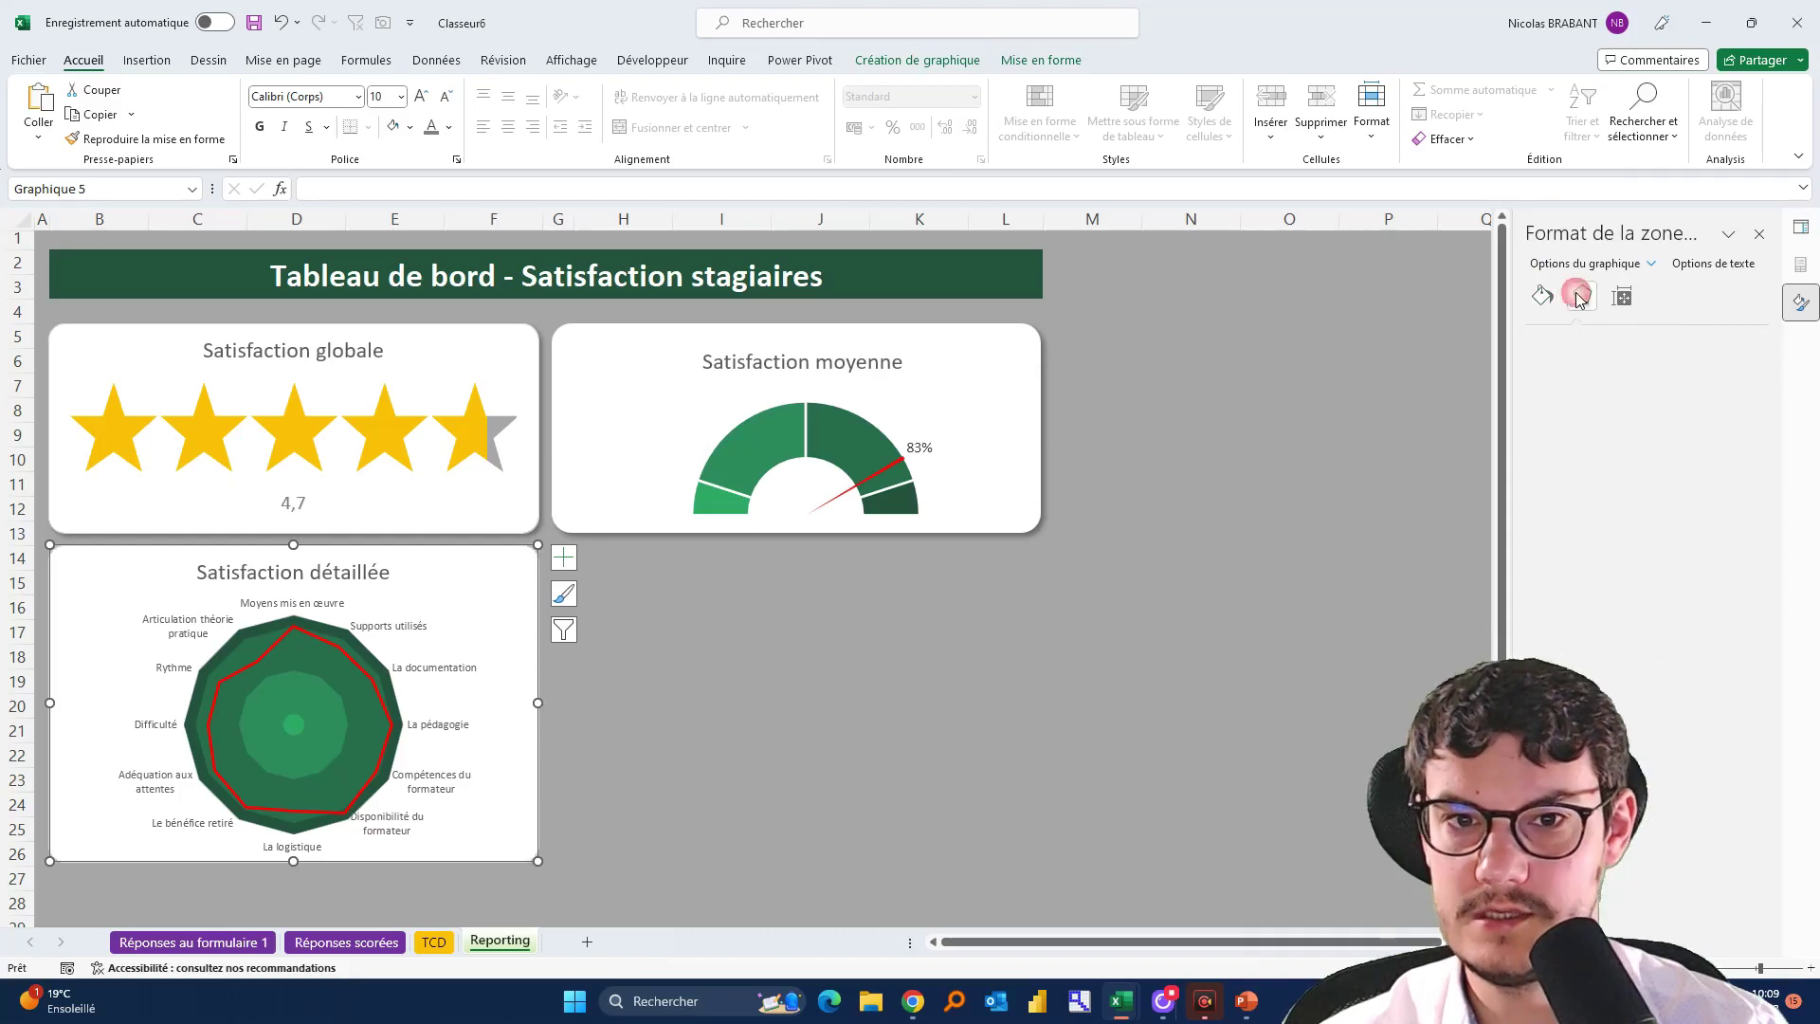
pyautogui.click(1721, 370)
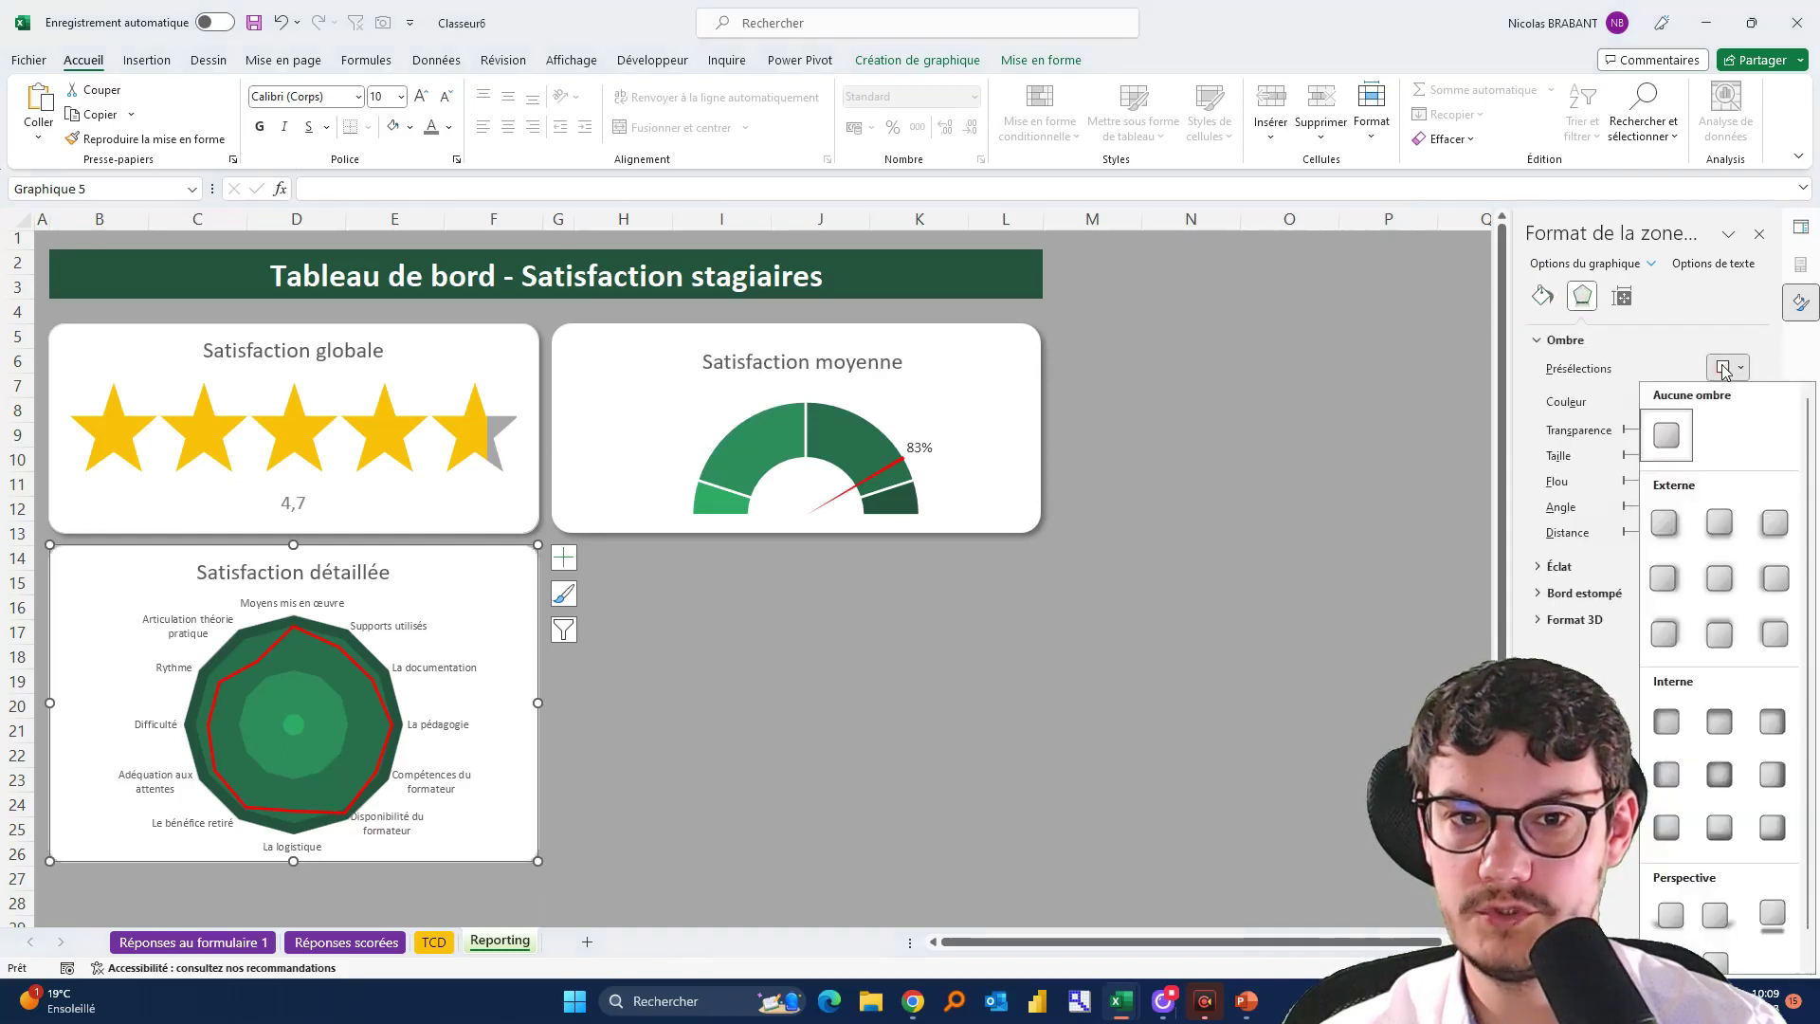
pyautogui.click(1666, 524)
pyautogui.click(926, 731)
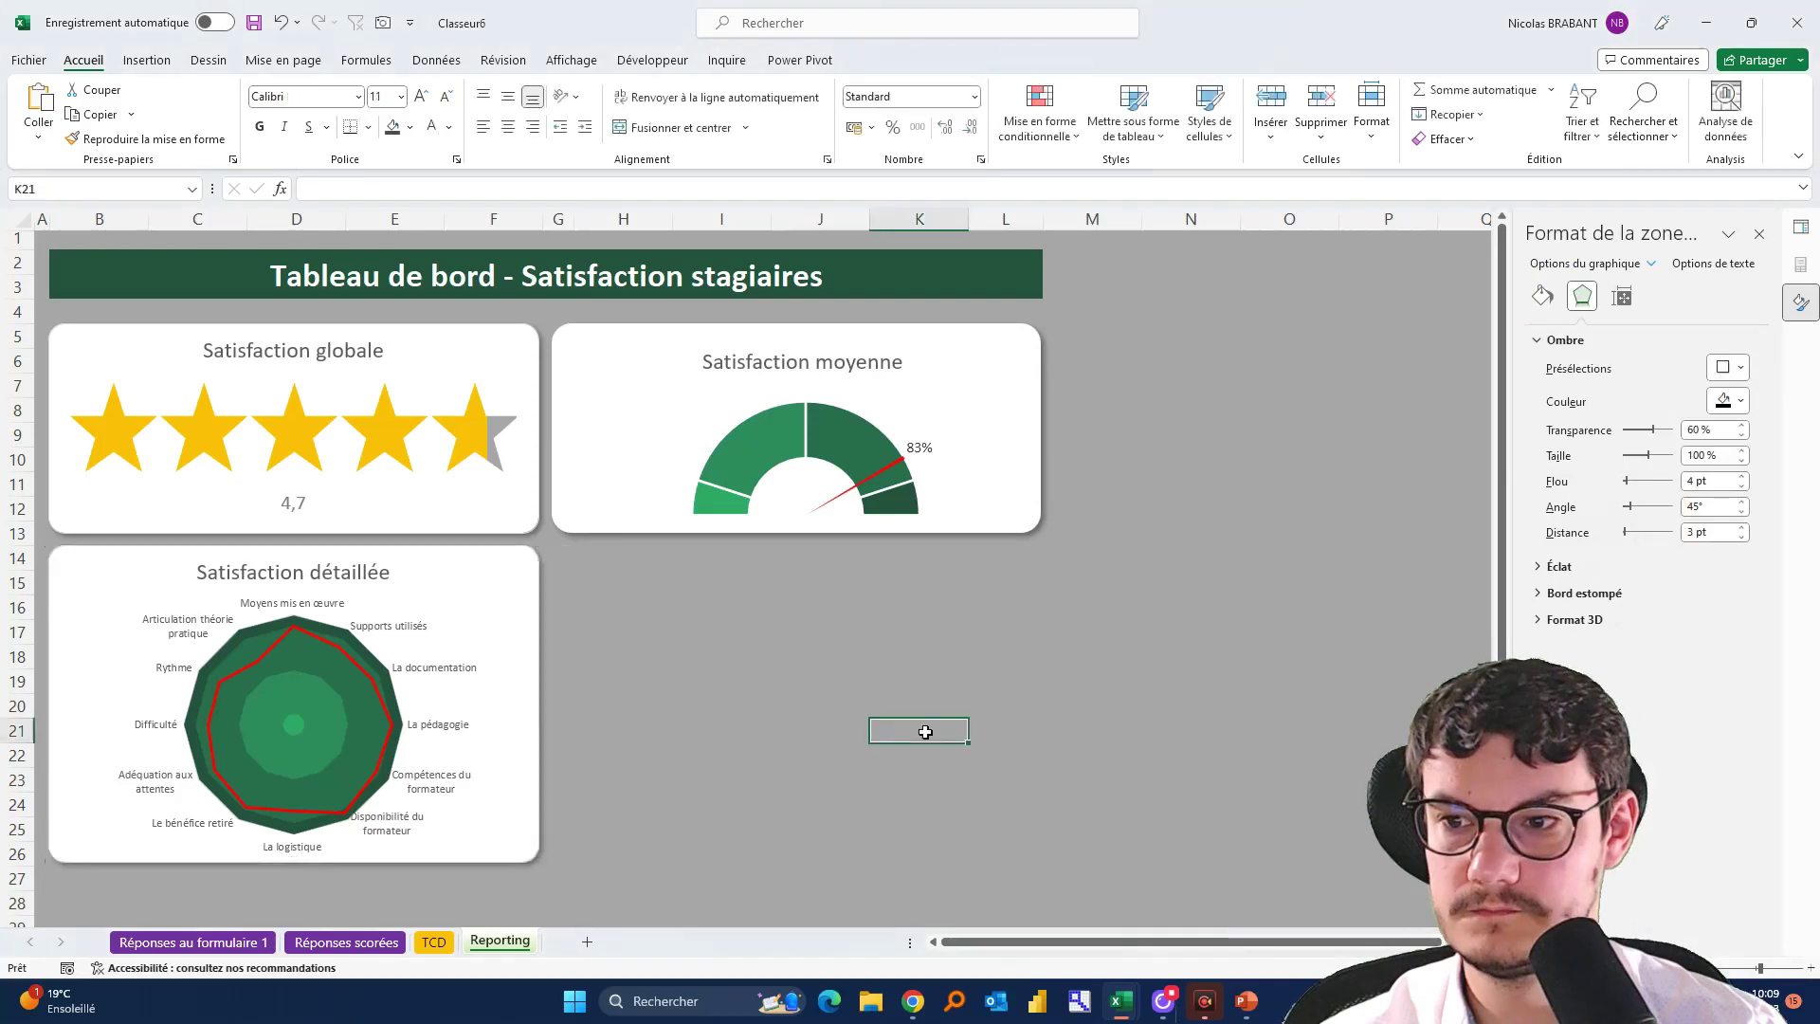
pyautogui.click(861, 823)
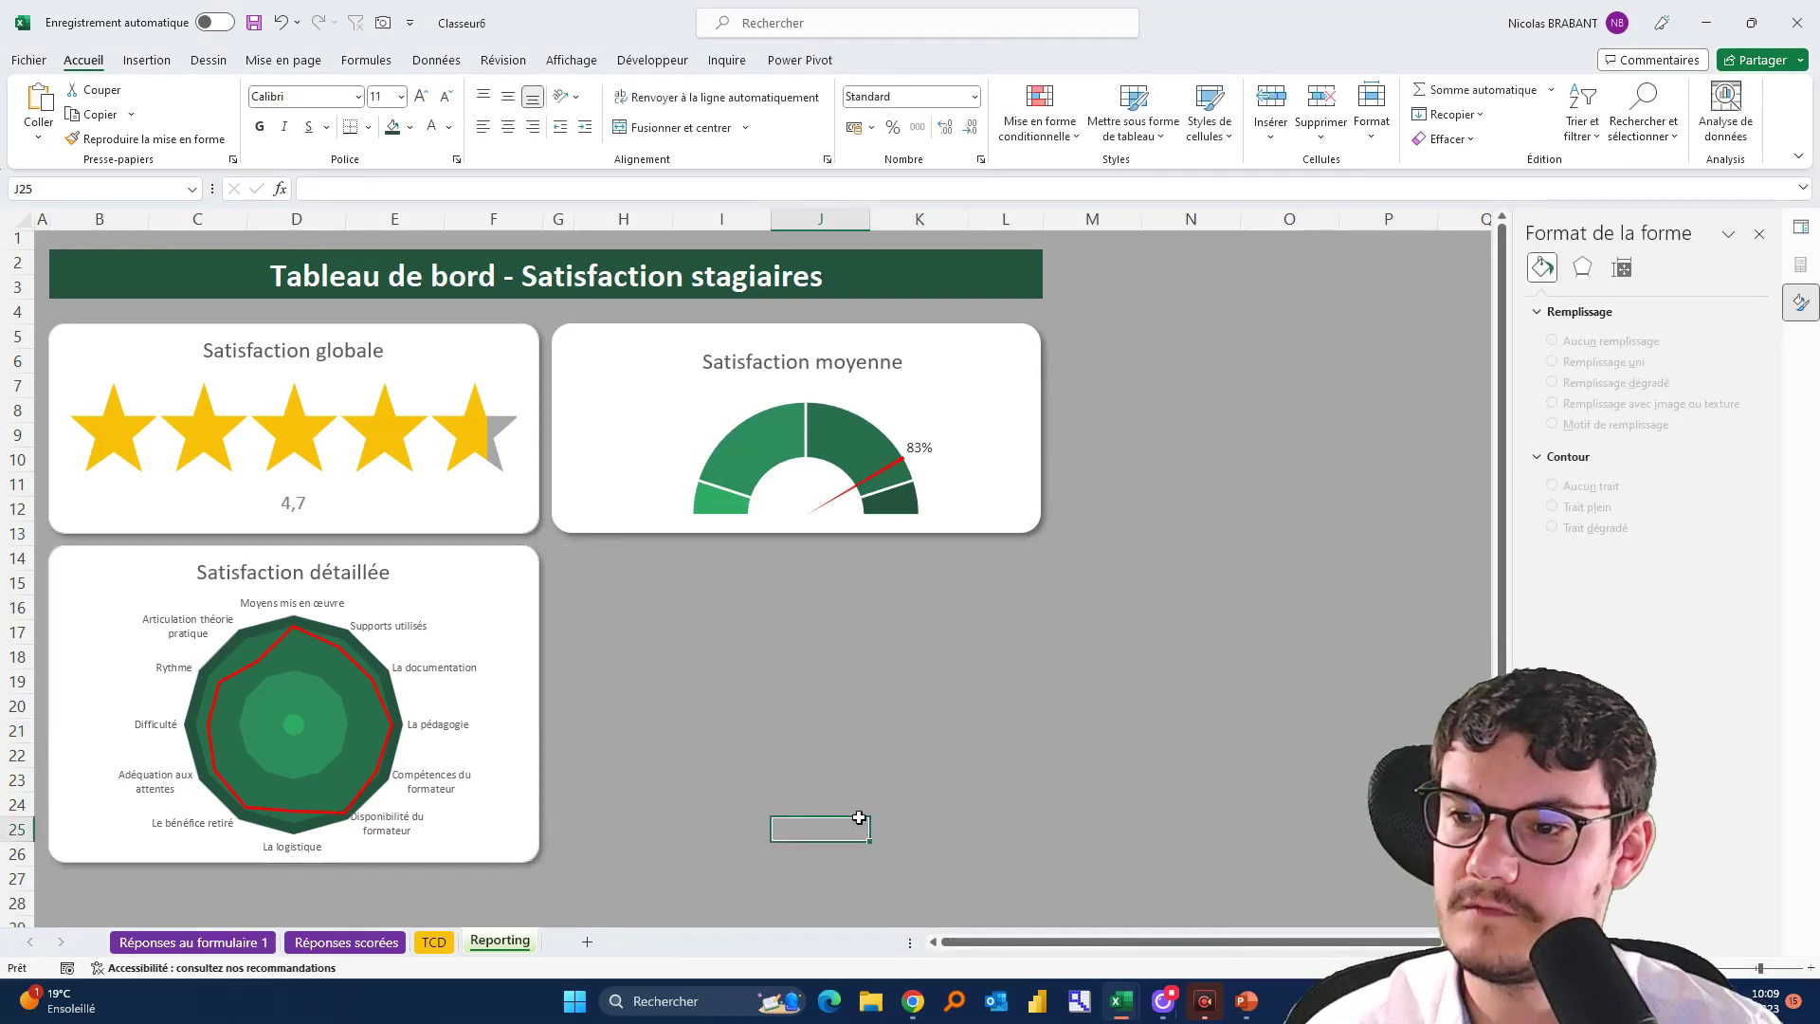
pyautogui.click(76, 872)
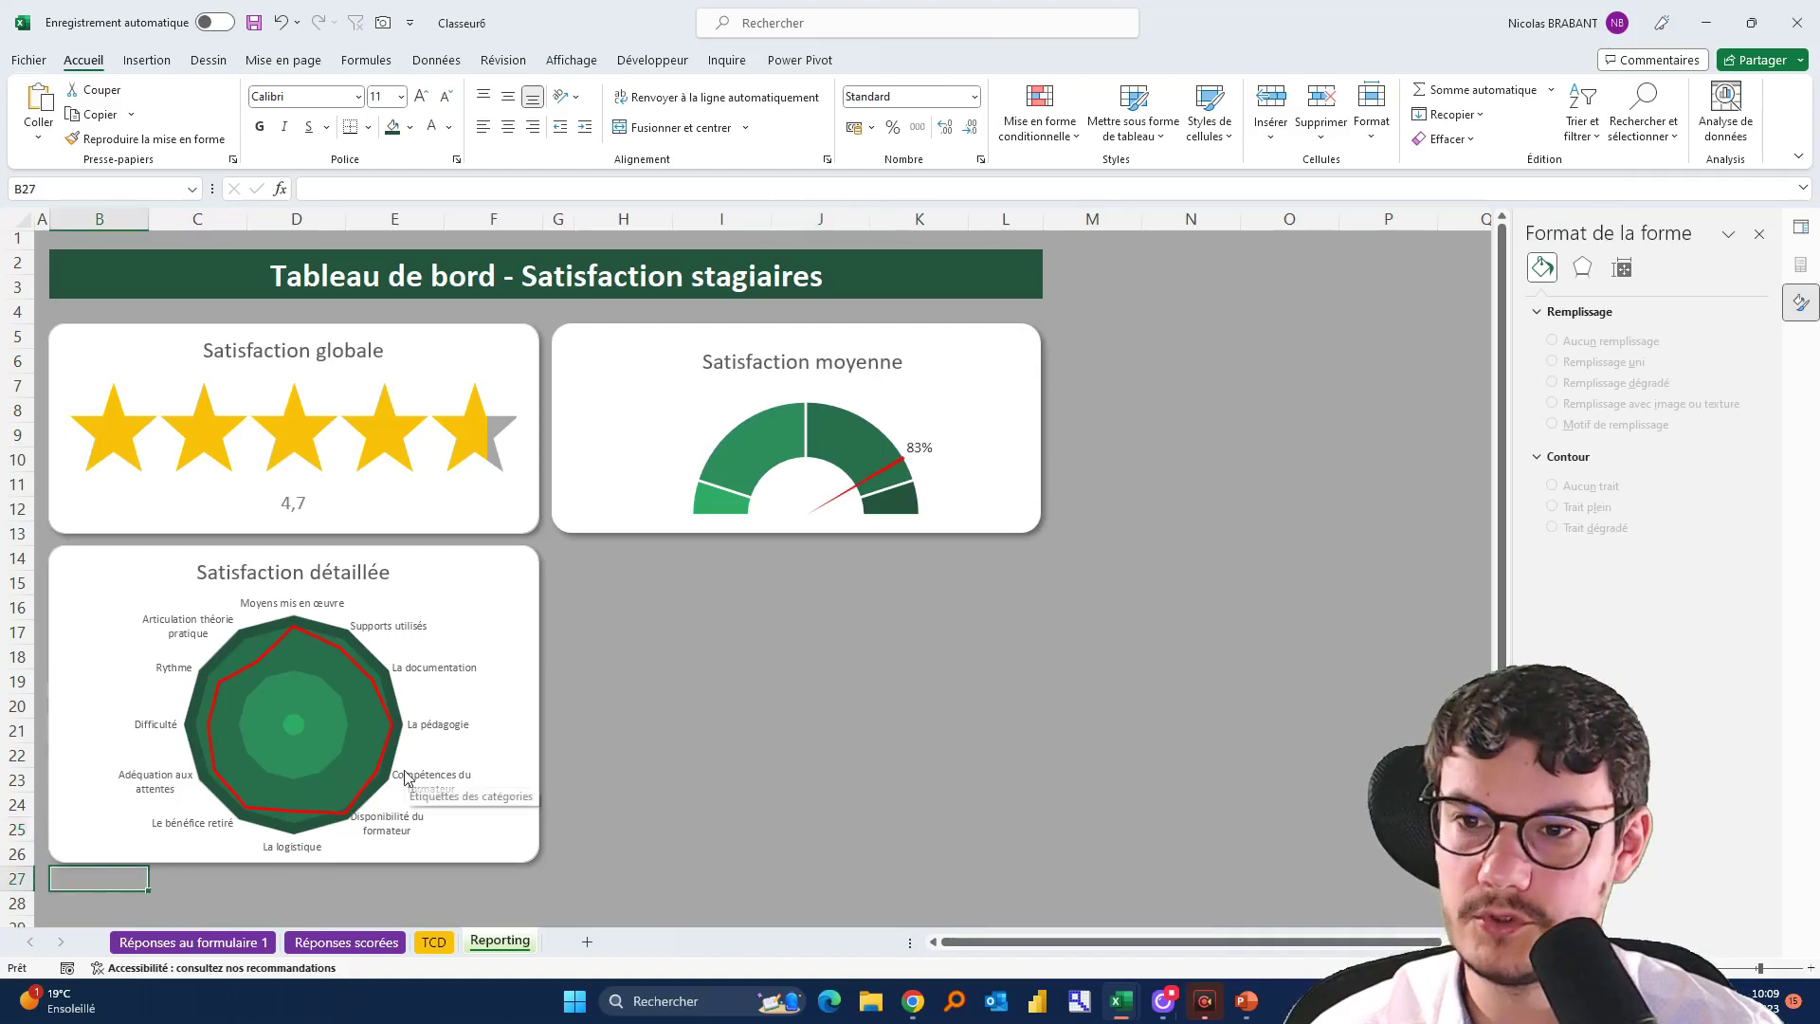
pyautogui.click(846, 610)
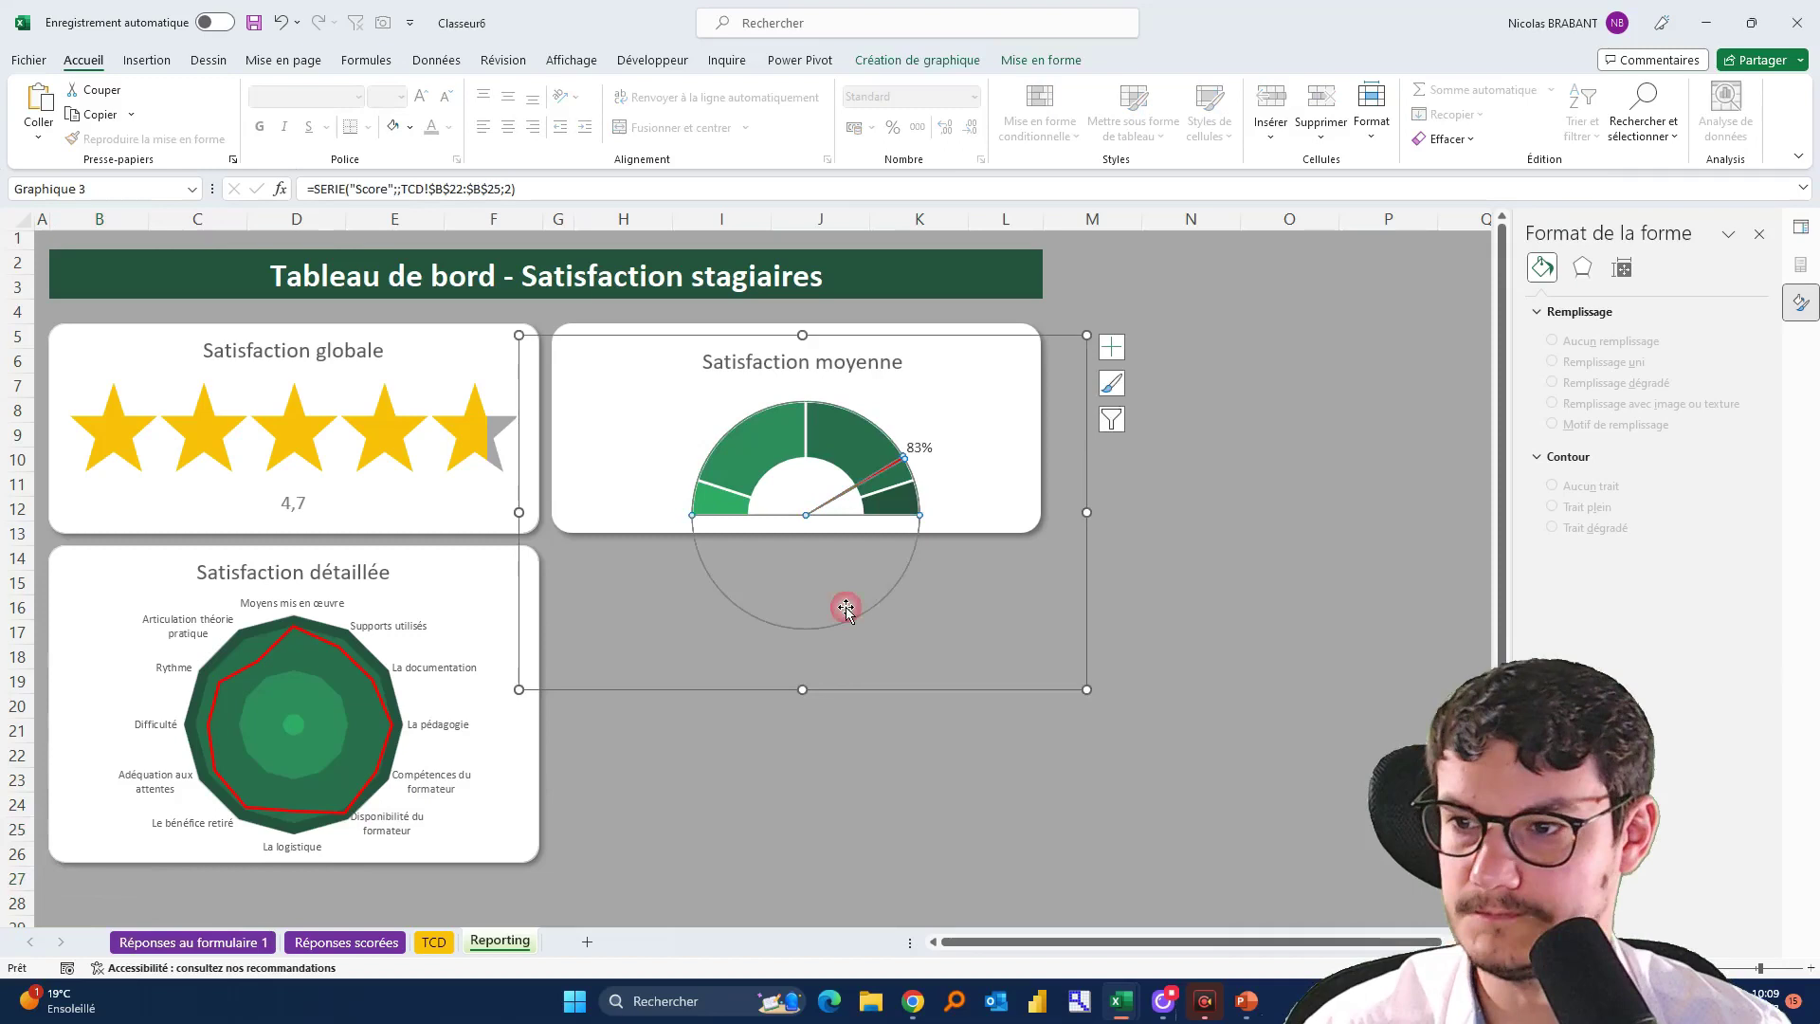
pyautogui.click(784, 787)
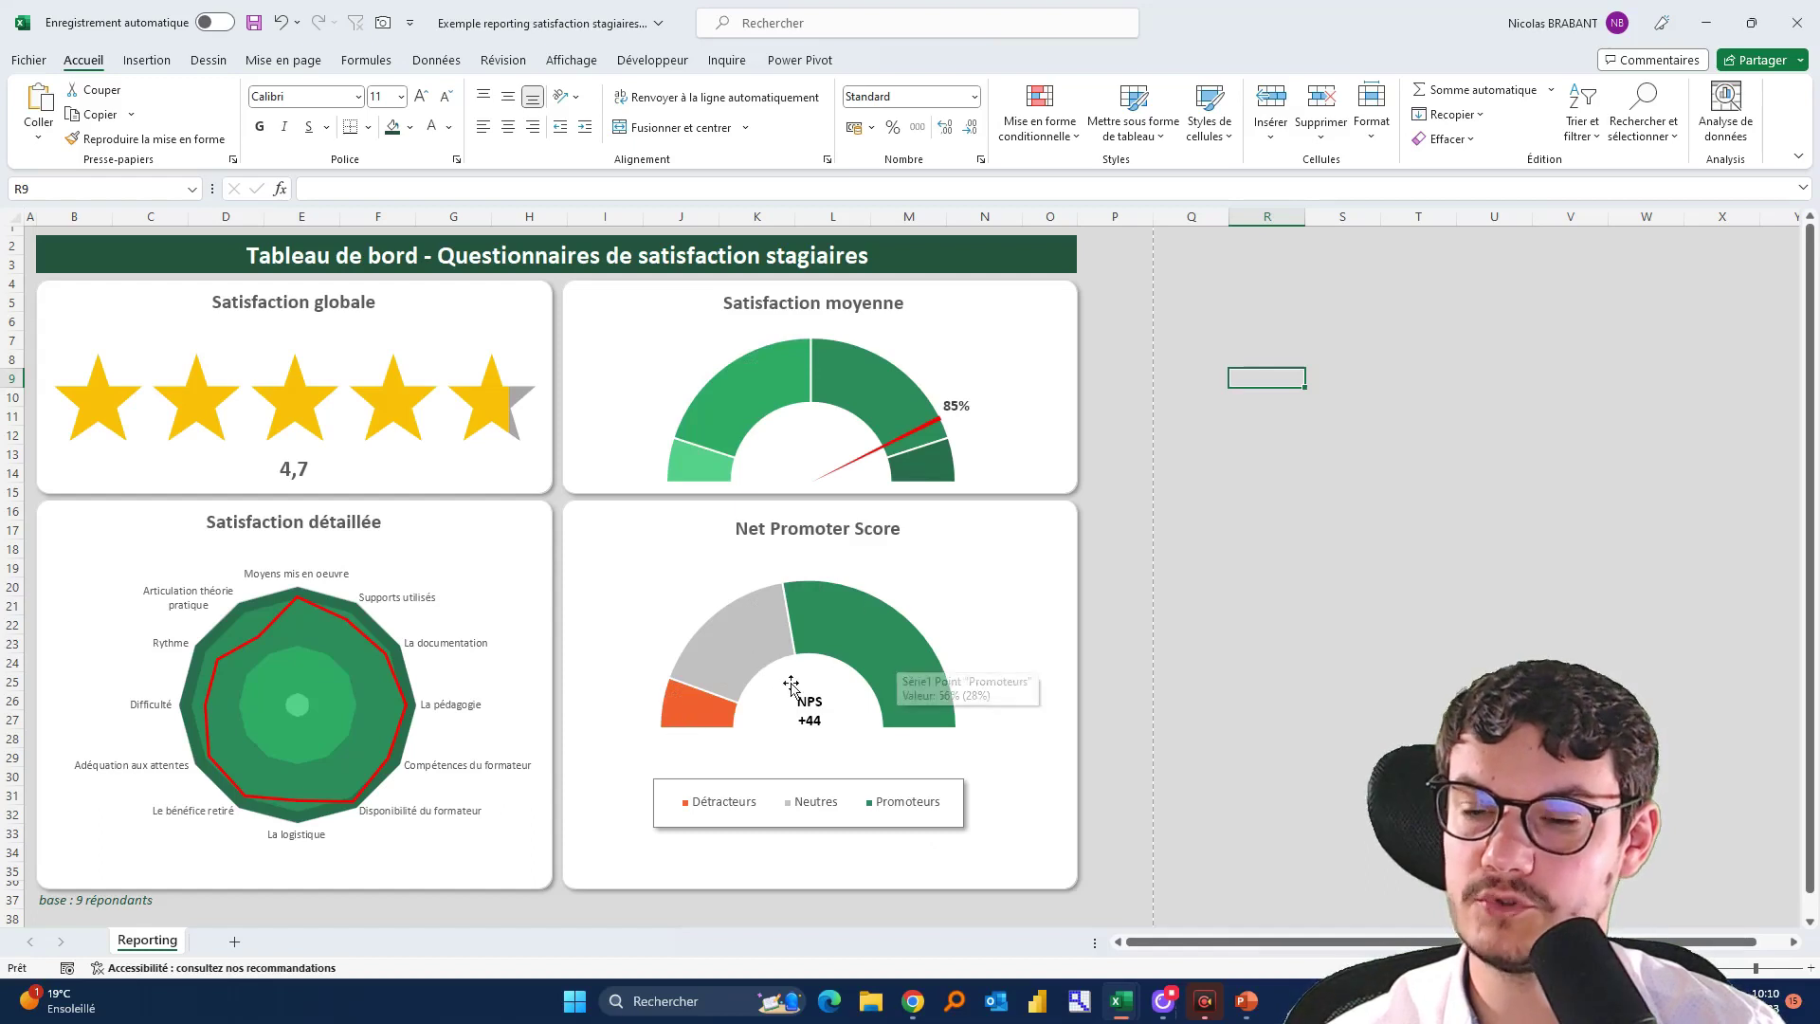
pyautogui.click(927, 744)
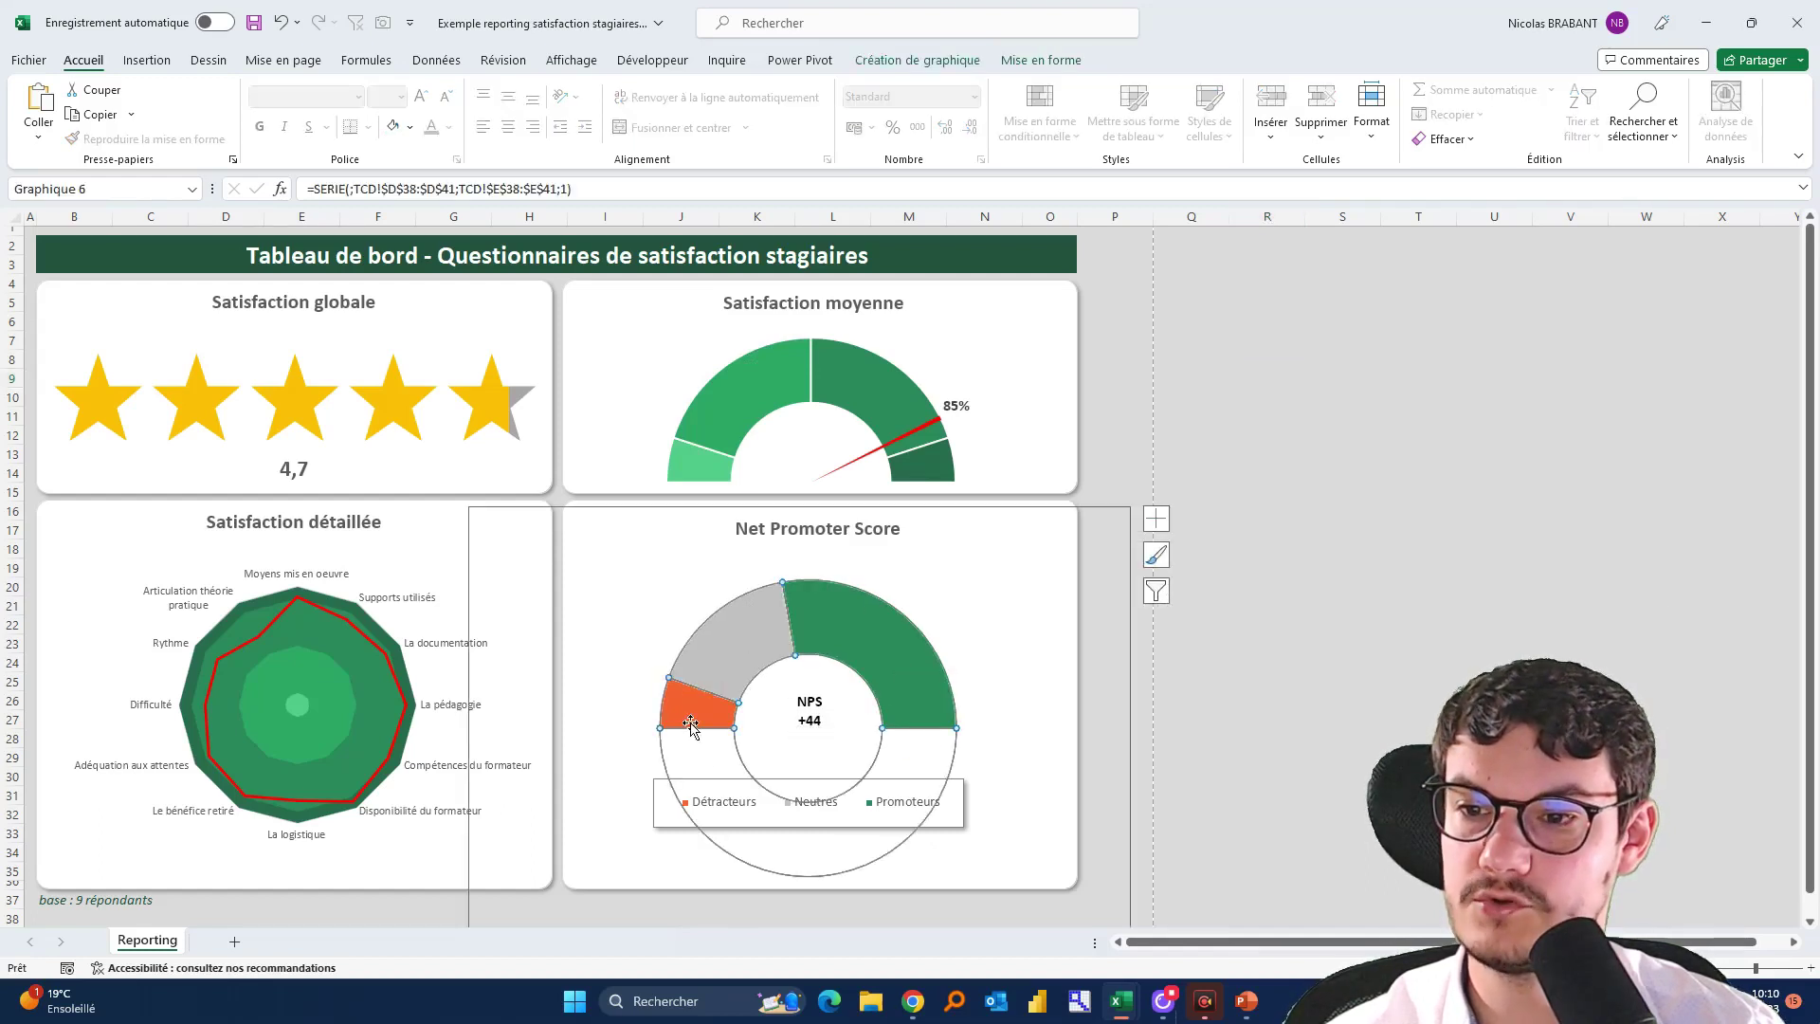
pyautogui.click(968, 638)
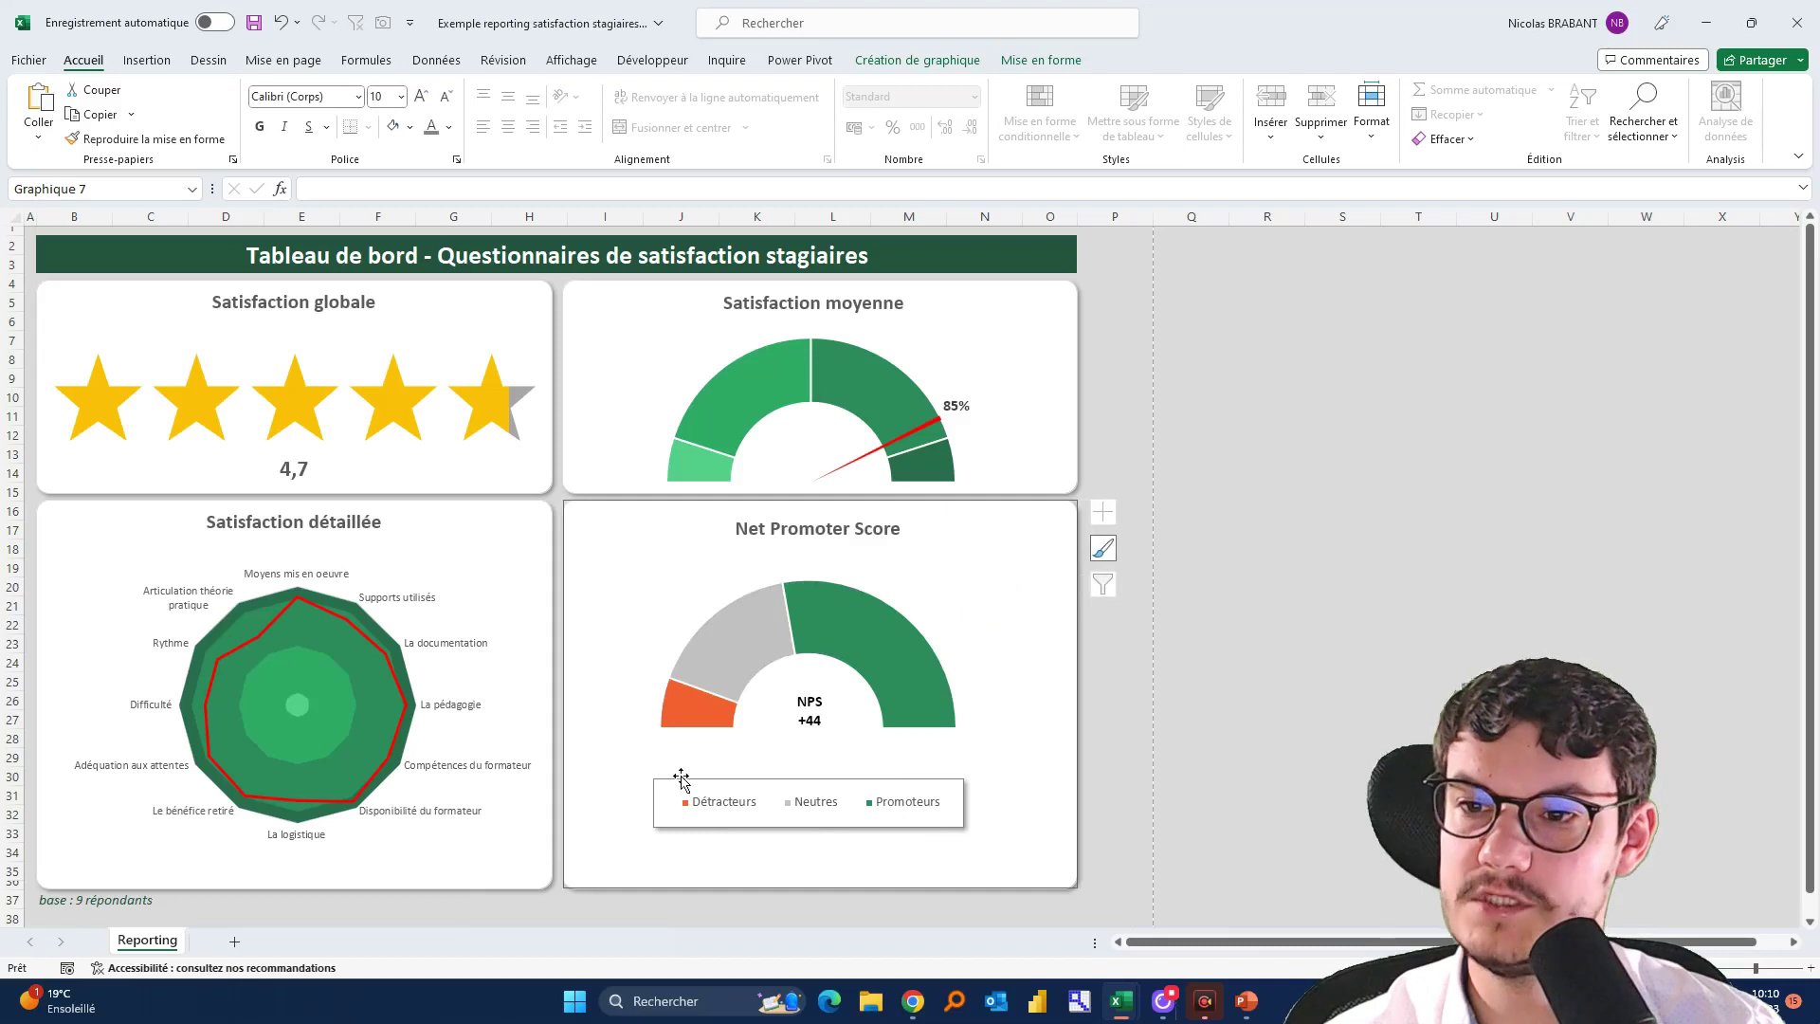
pyautogui.click(792, 709)
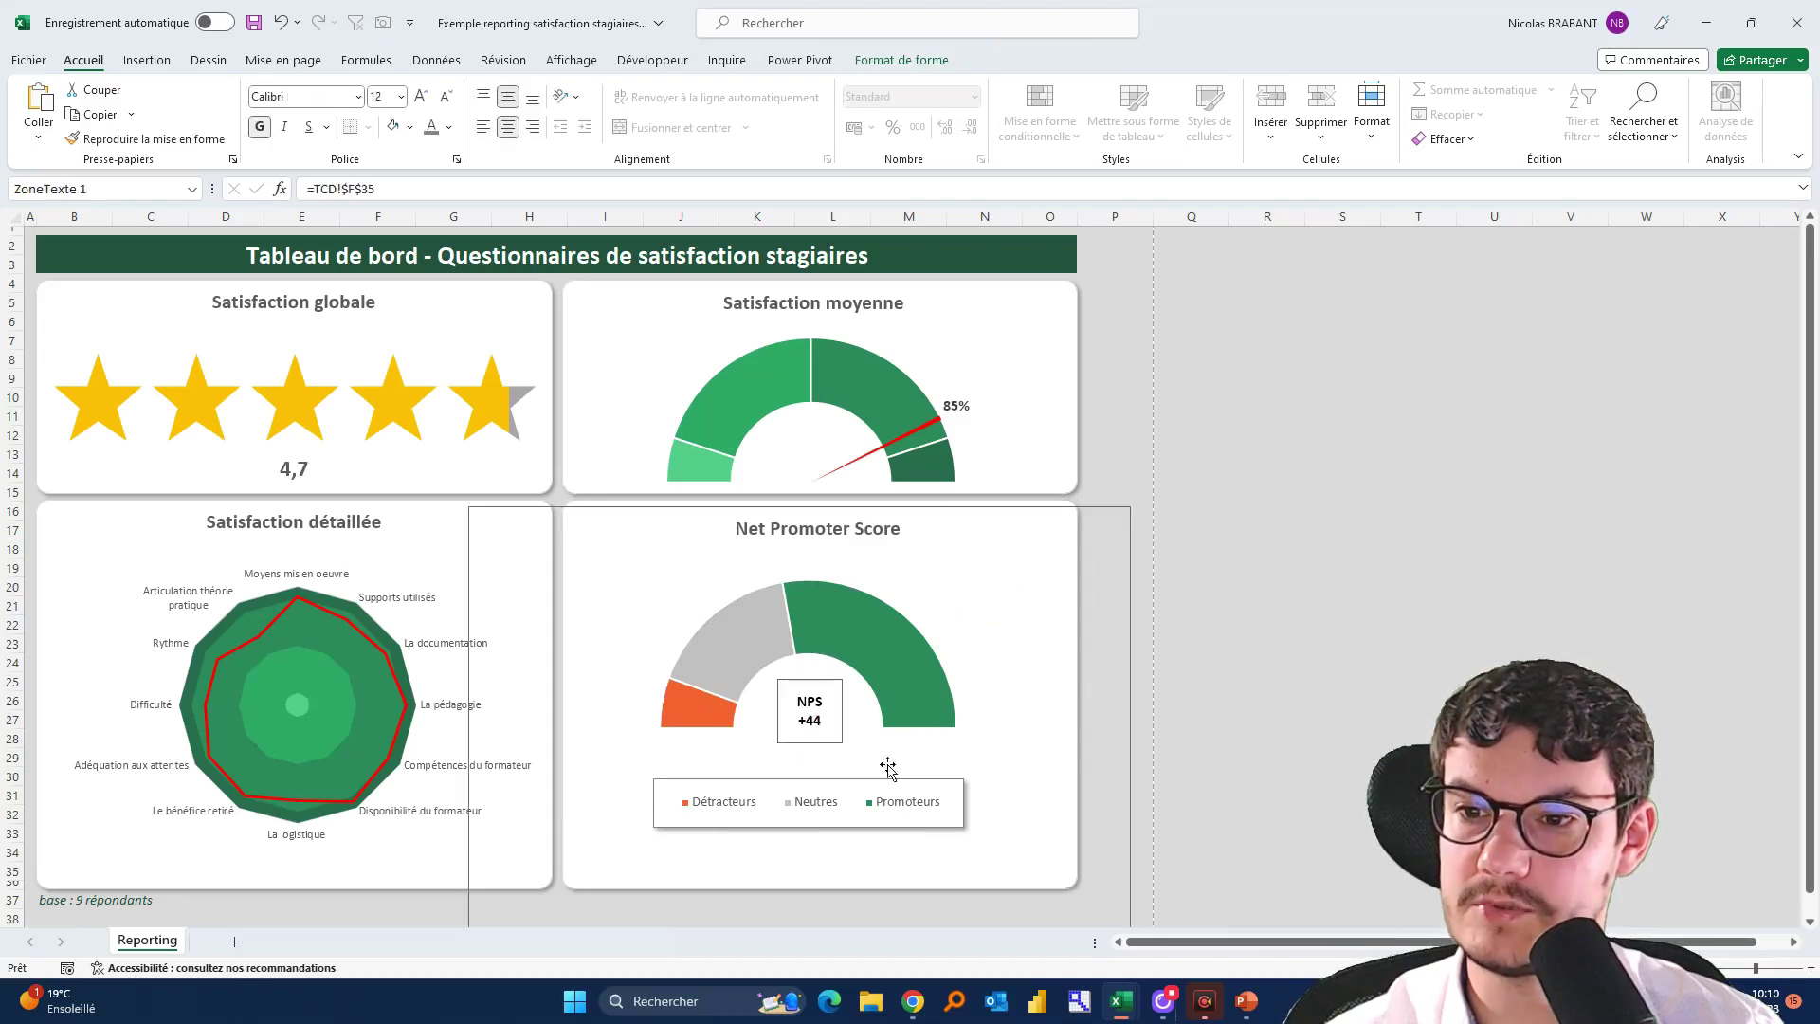
pyautogui.click(289, 464)
pyautogui.click(1255, 512)
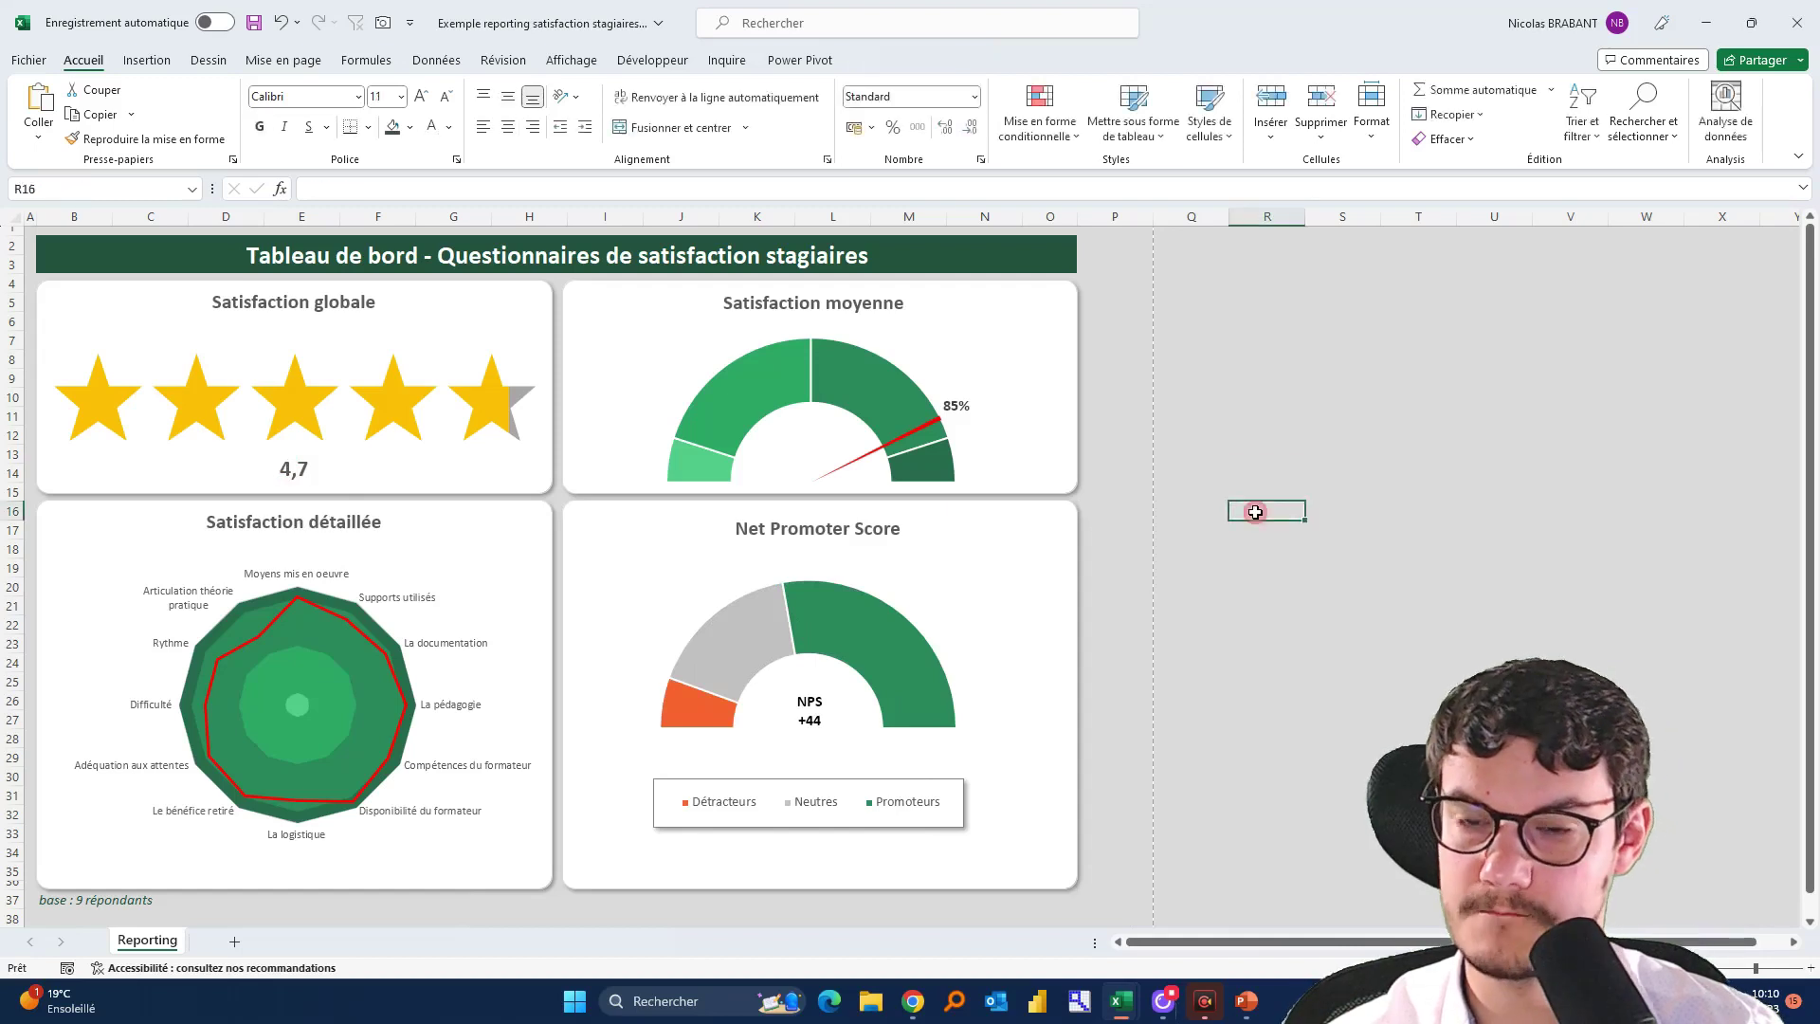
pyautogui.hotkey('alt', 'Tab')
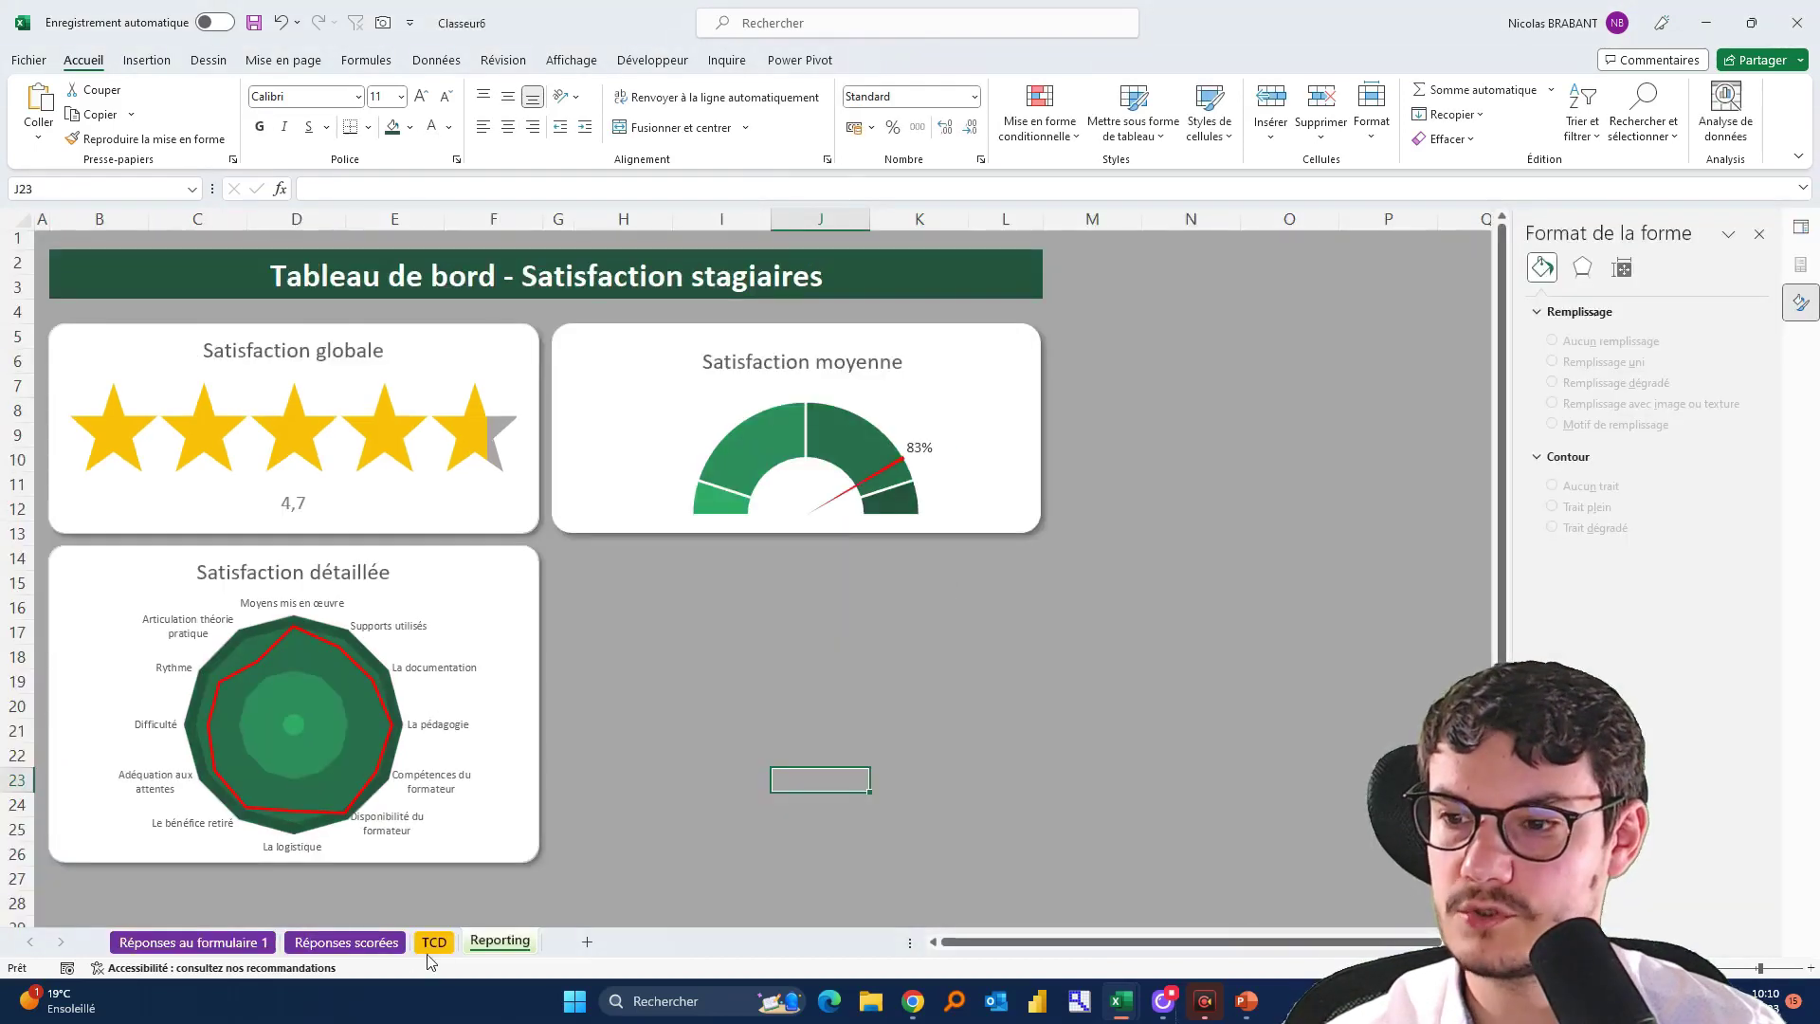
# On the TCD sheet, enter Détracteurs, Neutres, Promoteurs and Invisible down cells D47 to D50
pyautogui.click(436, 950)
pyautogui.scroll(-5, 622, 666)
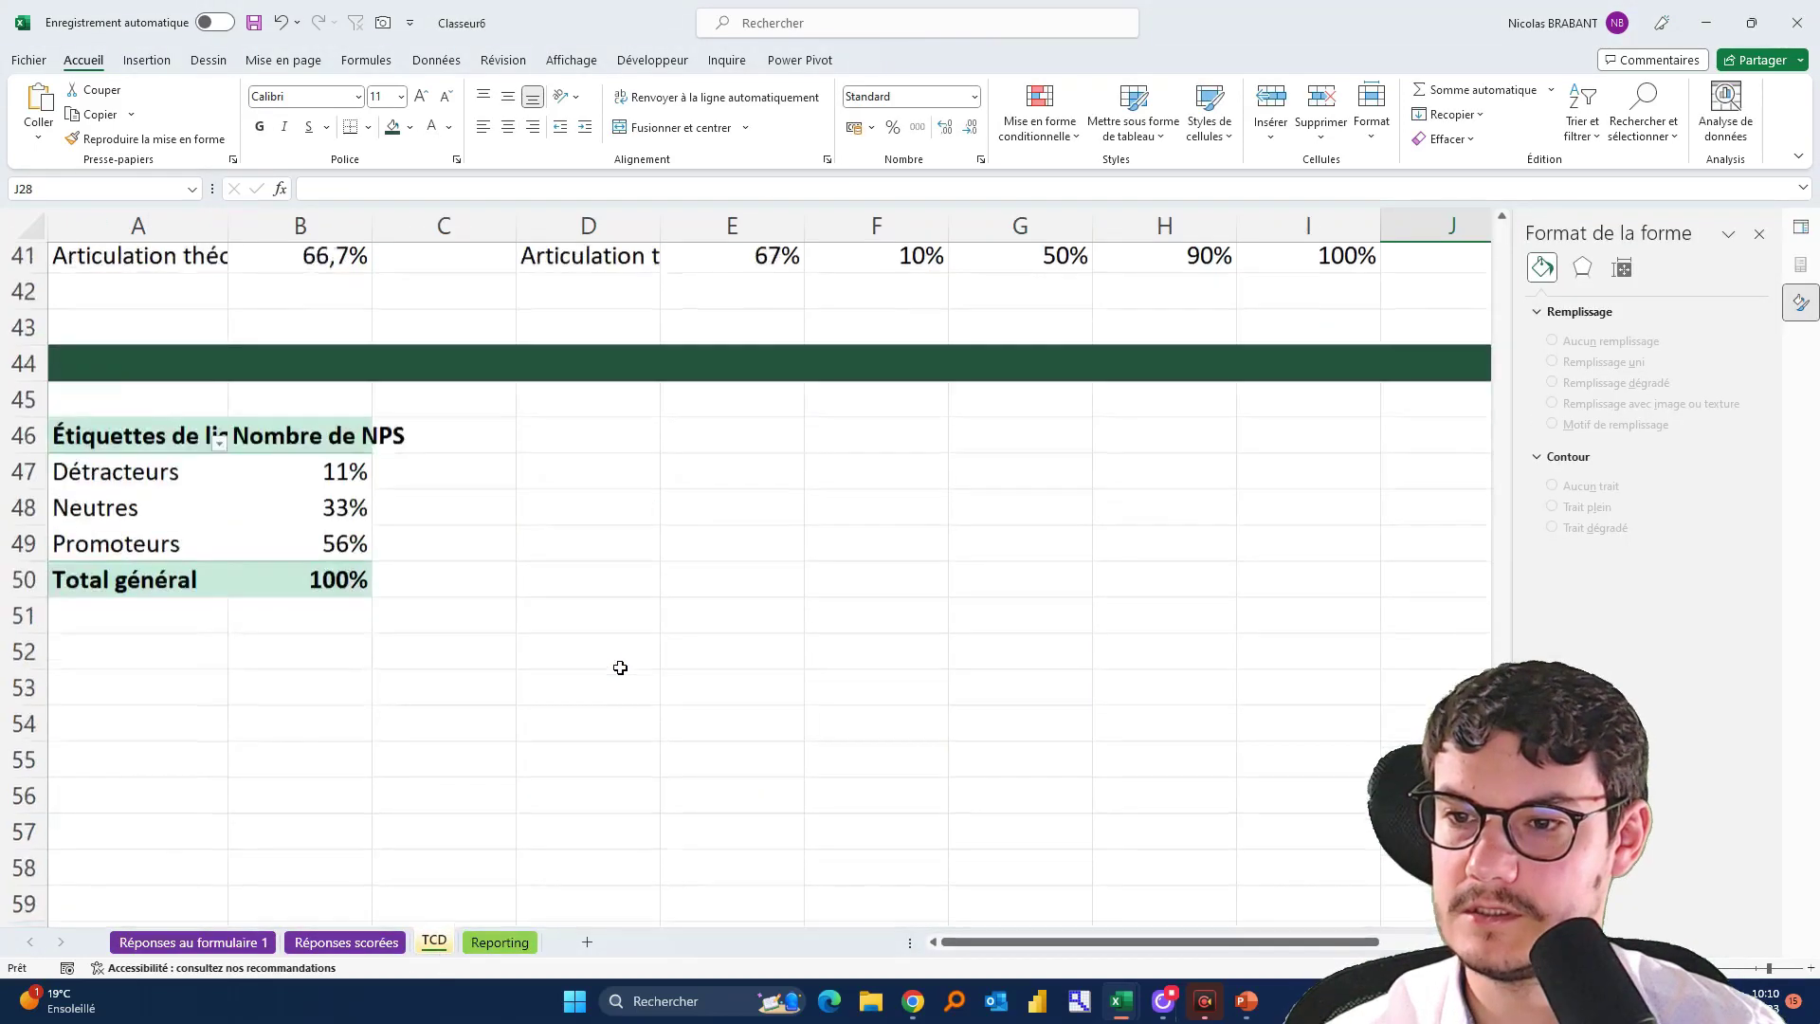
pyautogui.scroll(2, 617, 654)
pyautogui.click(608, 610)
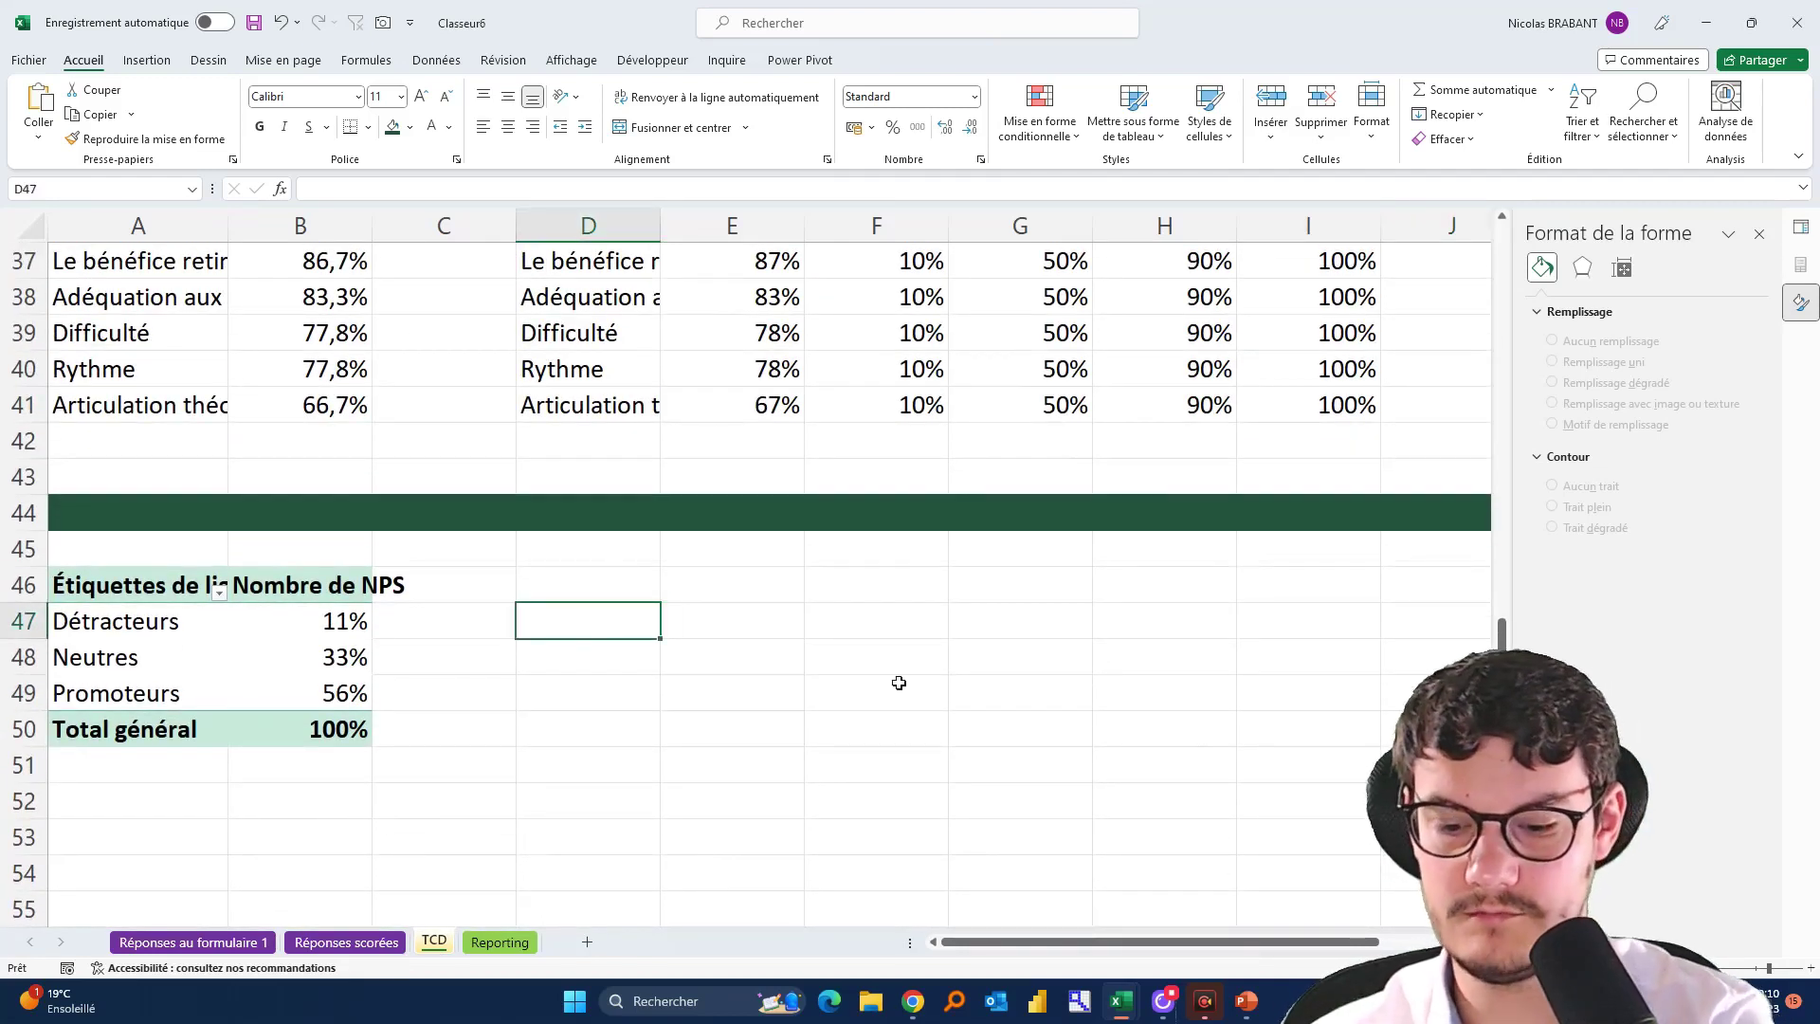
pyautogui.write('Détracteur')
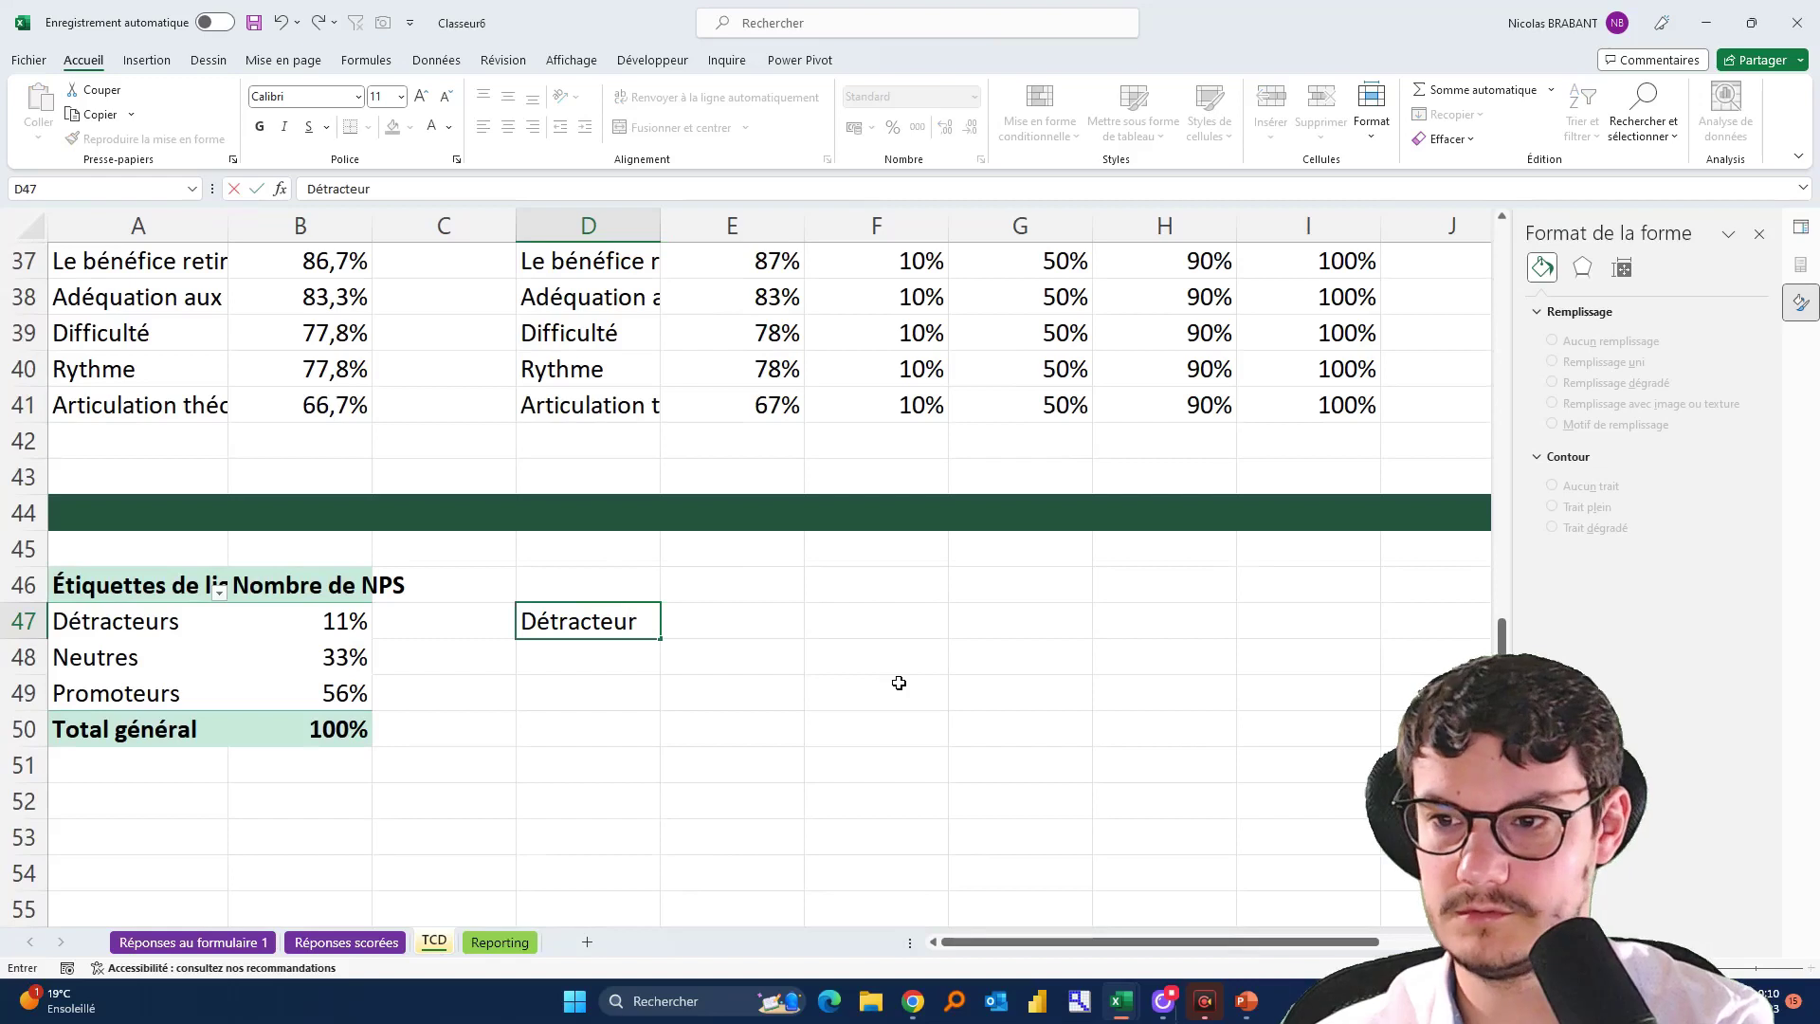
pyautogui.write('s')
pyautogui.press('Return')
pyautogui.write('Neutres')
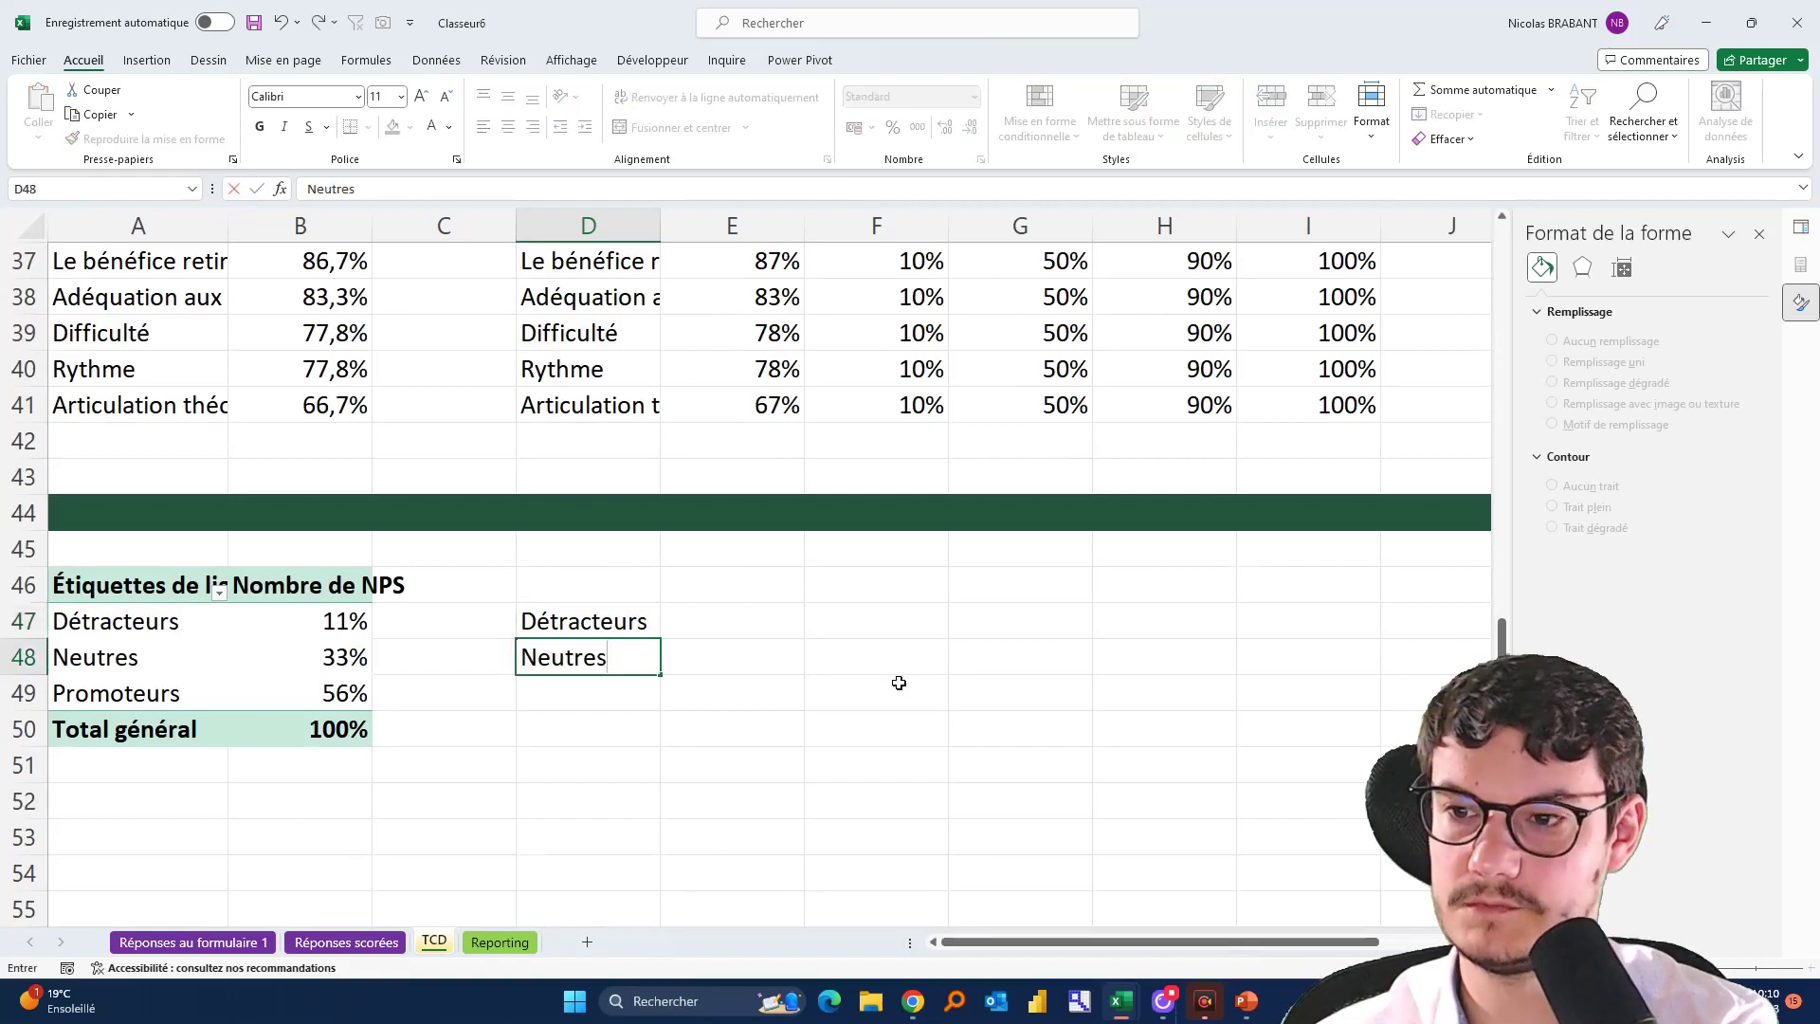
pyautogui.press('Return')
pyautogui.write('Promoteurs')
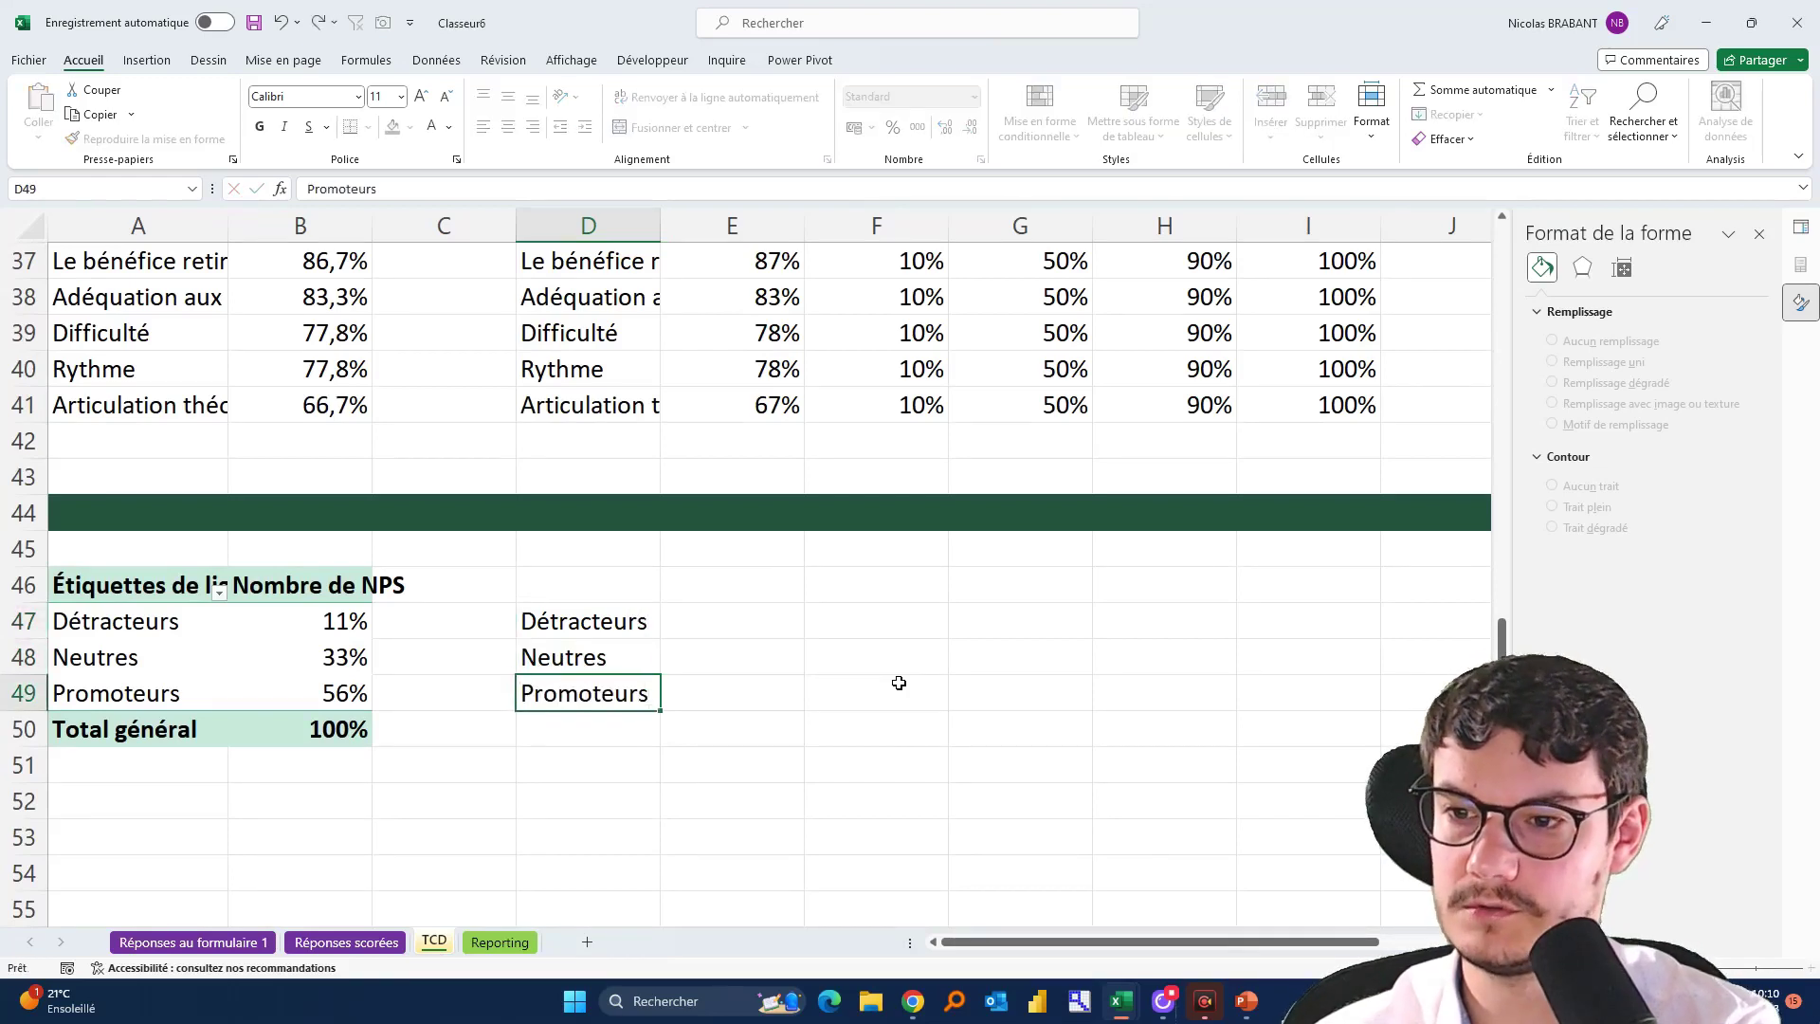
pyautogui.press('Return')
pyautogui.write('Invi')
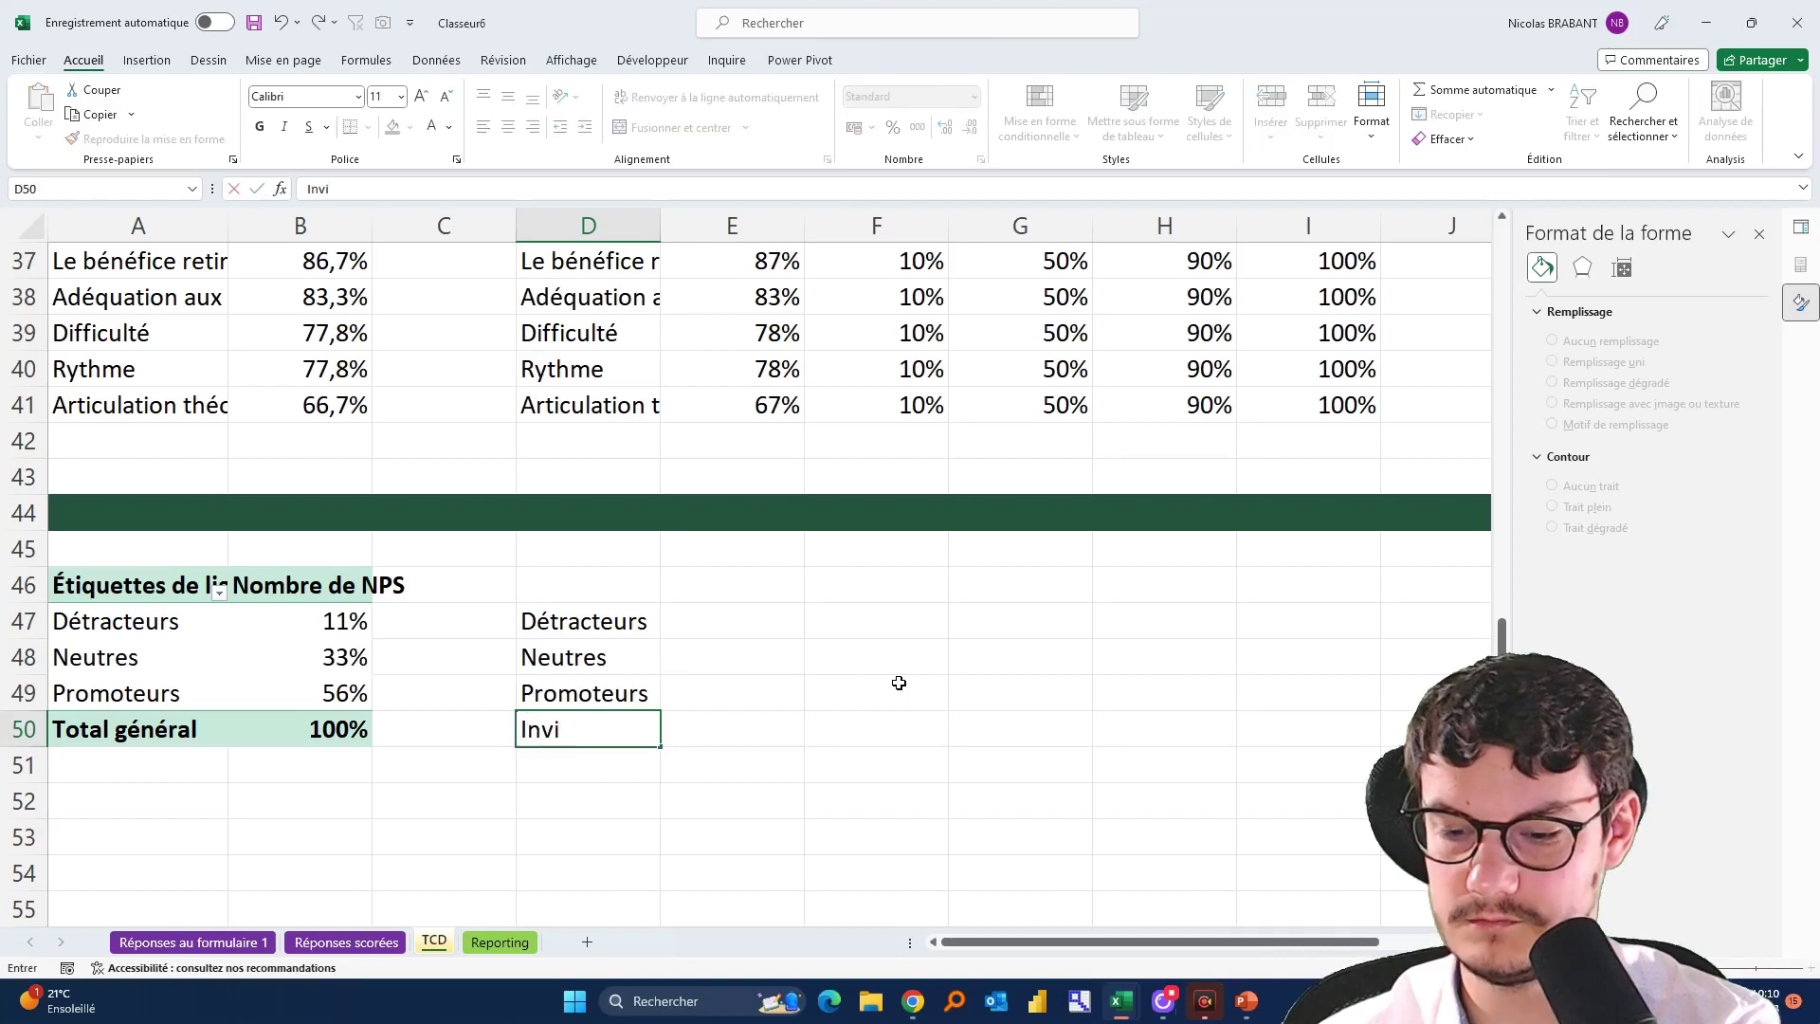
pyautogui.write('sible')
pyautogui.press('Tab')
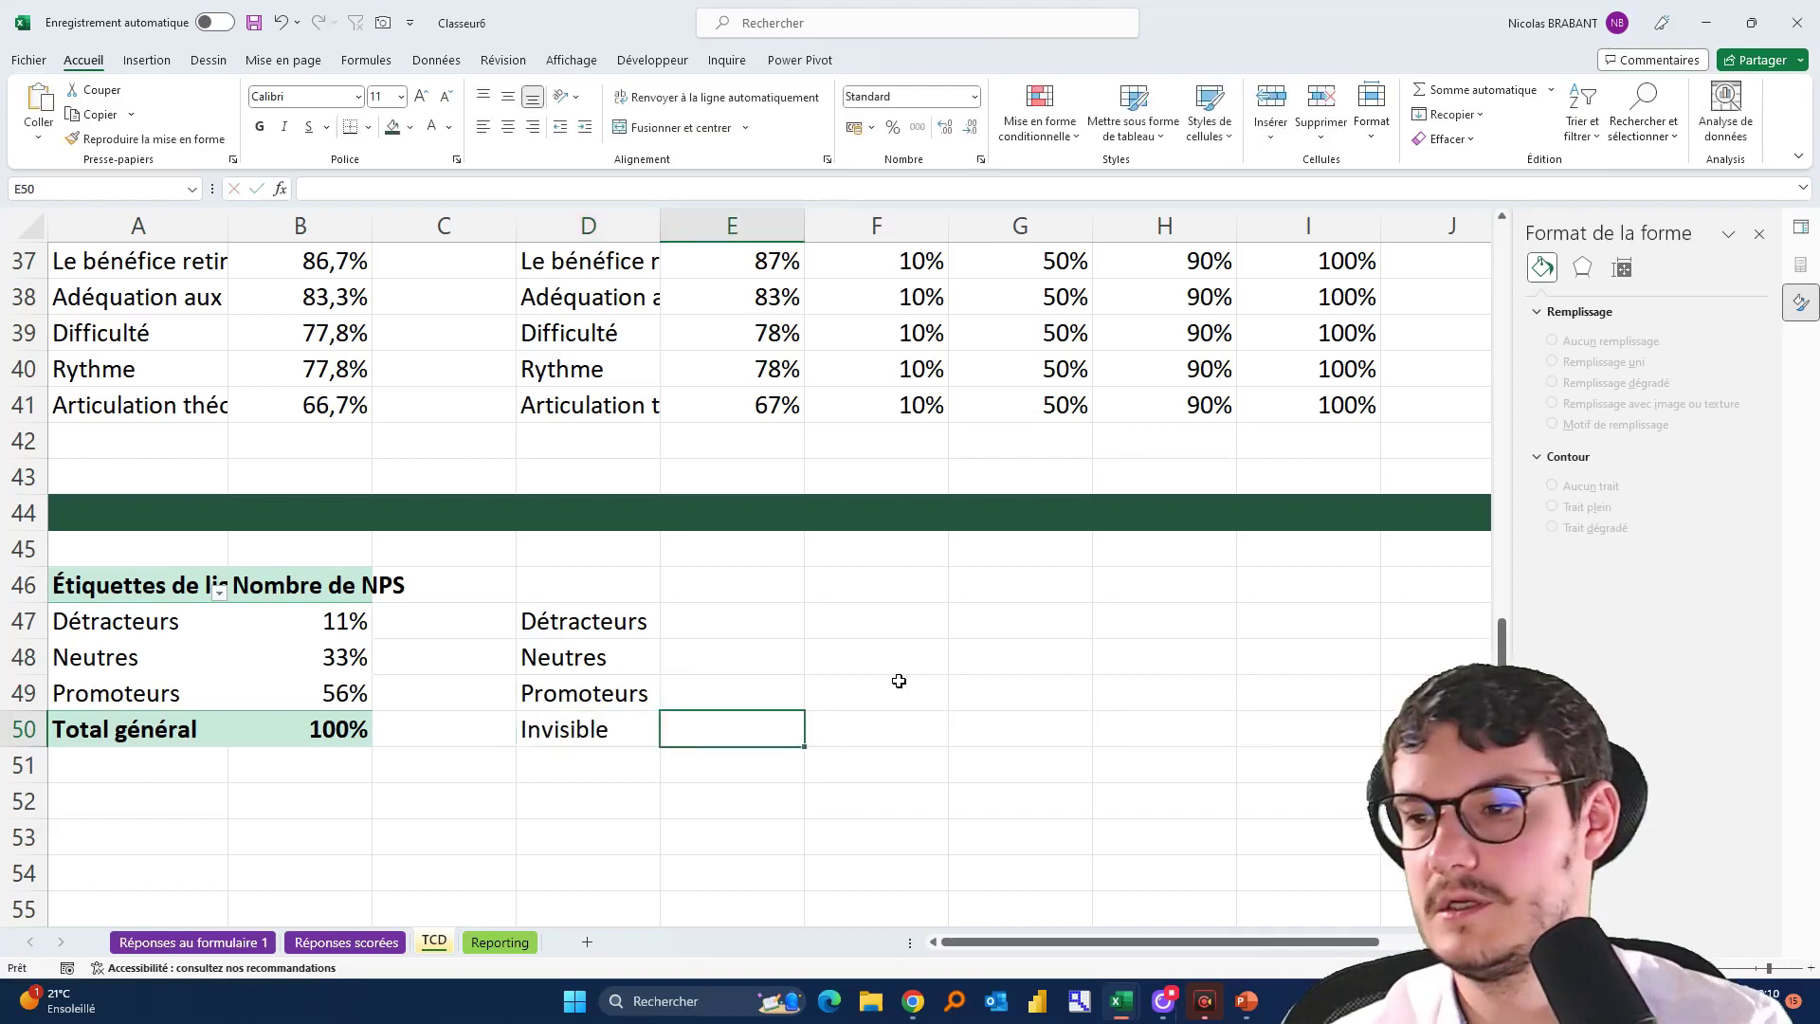
# In E47, build a pivot lookup of the Détracteurs share that uses the label in D47
pyautogui.click(720, 630)
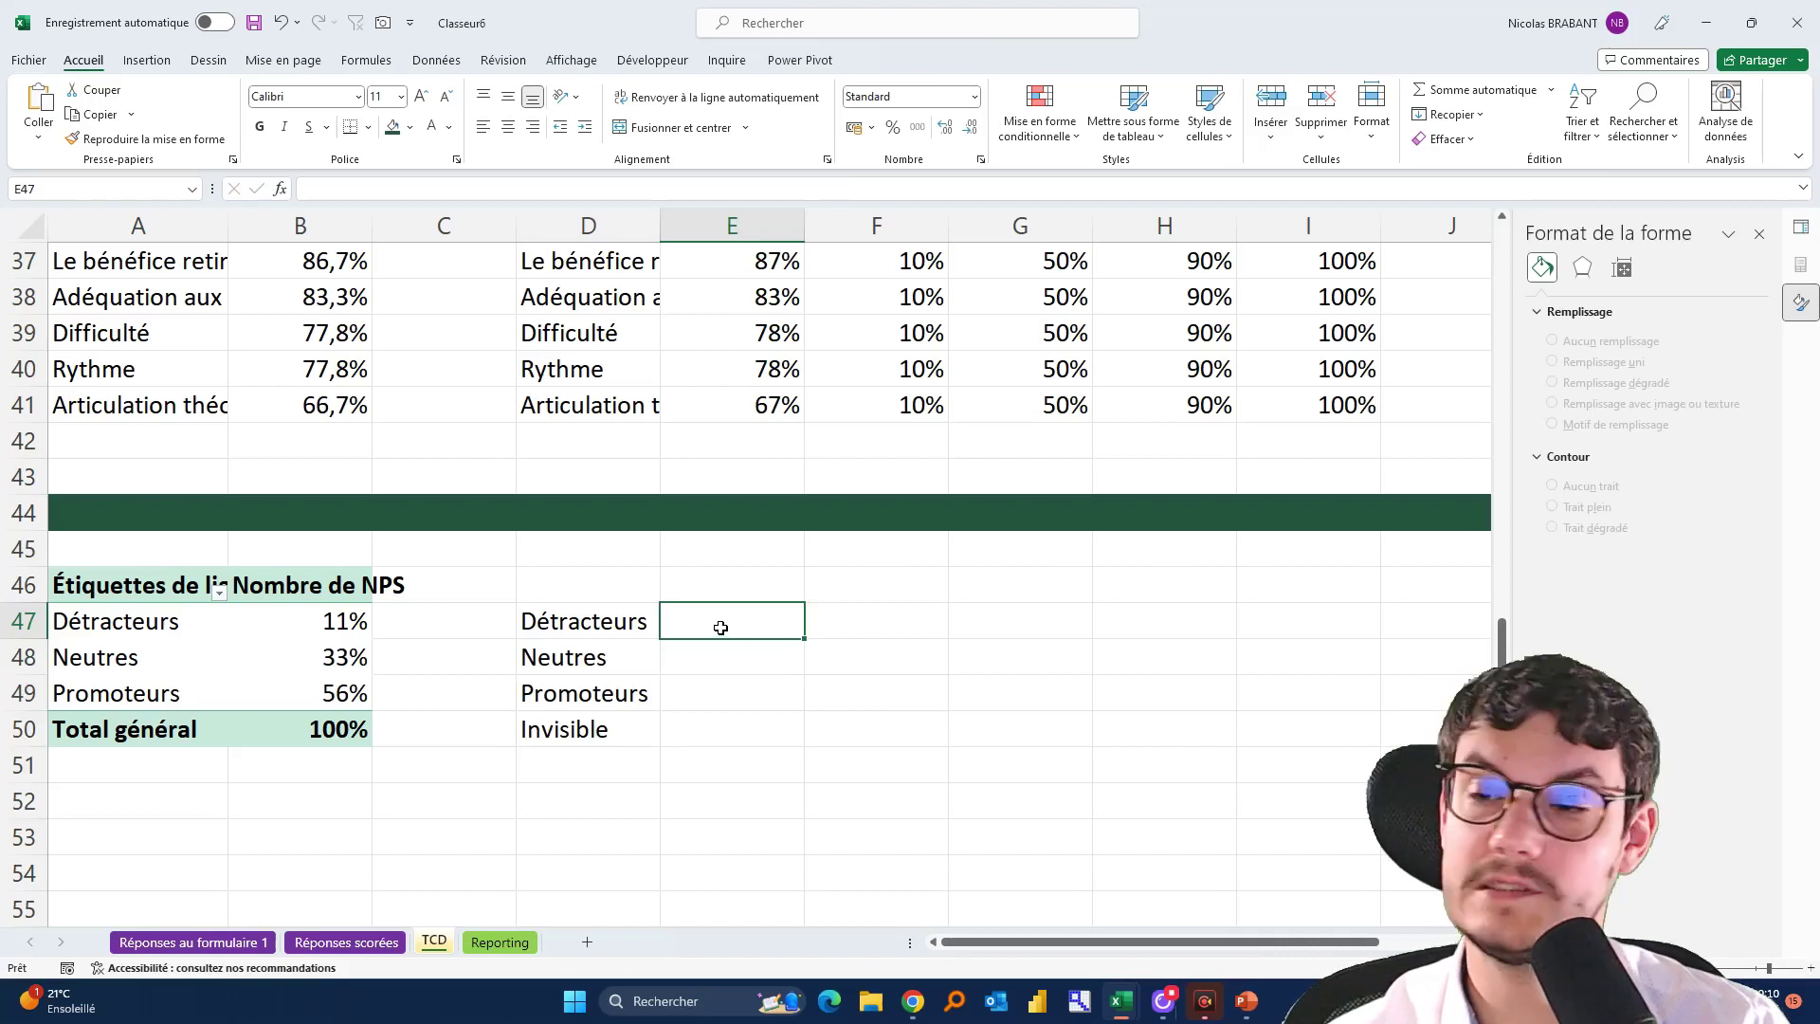
pyautogui.write('=')
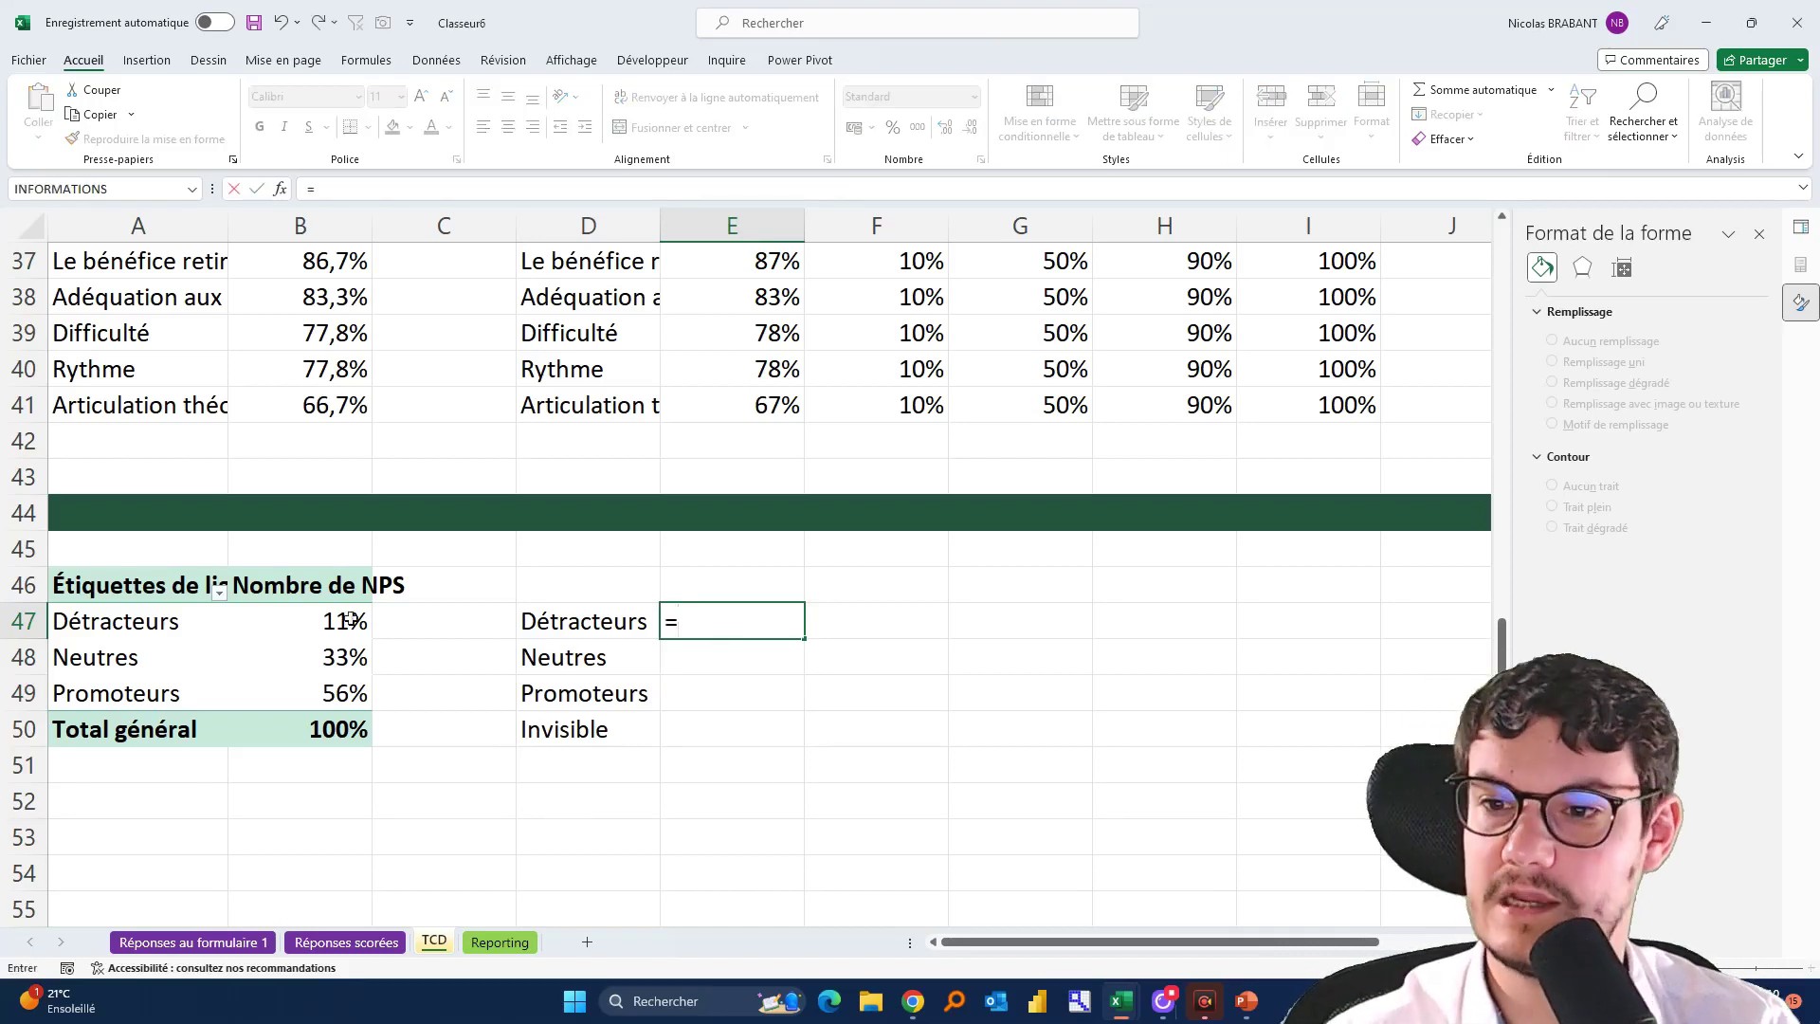
pyautogui.click(309, 619)
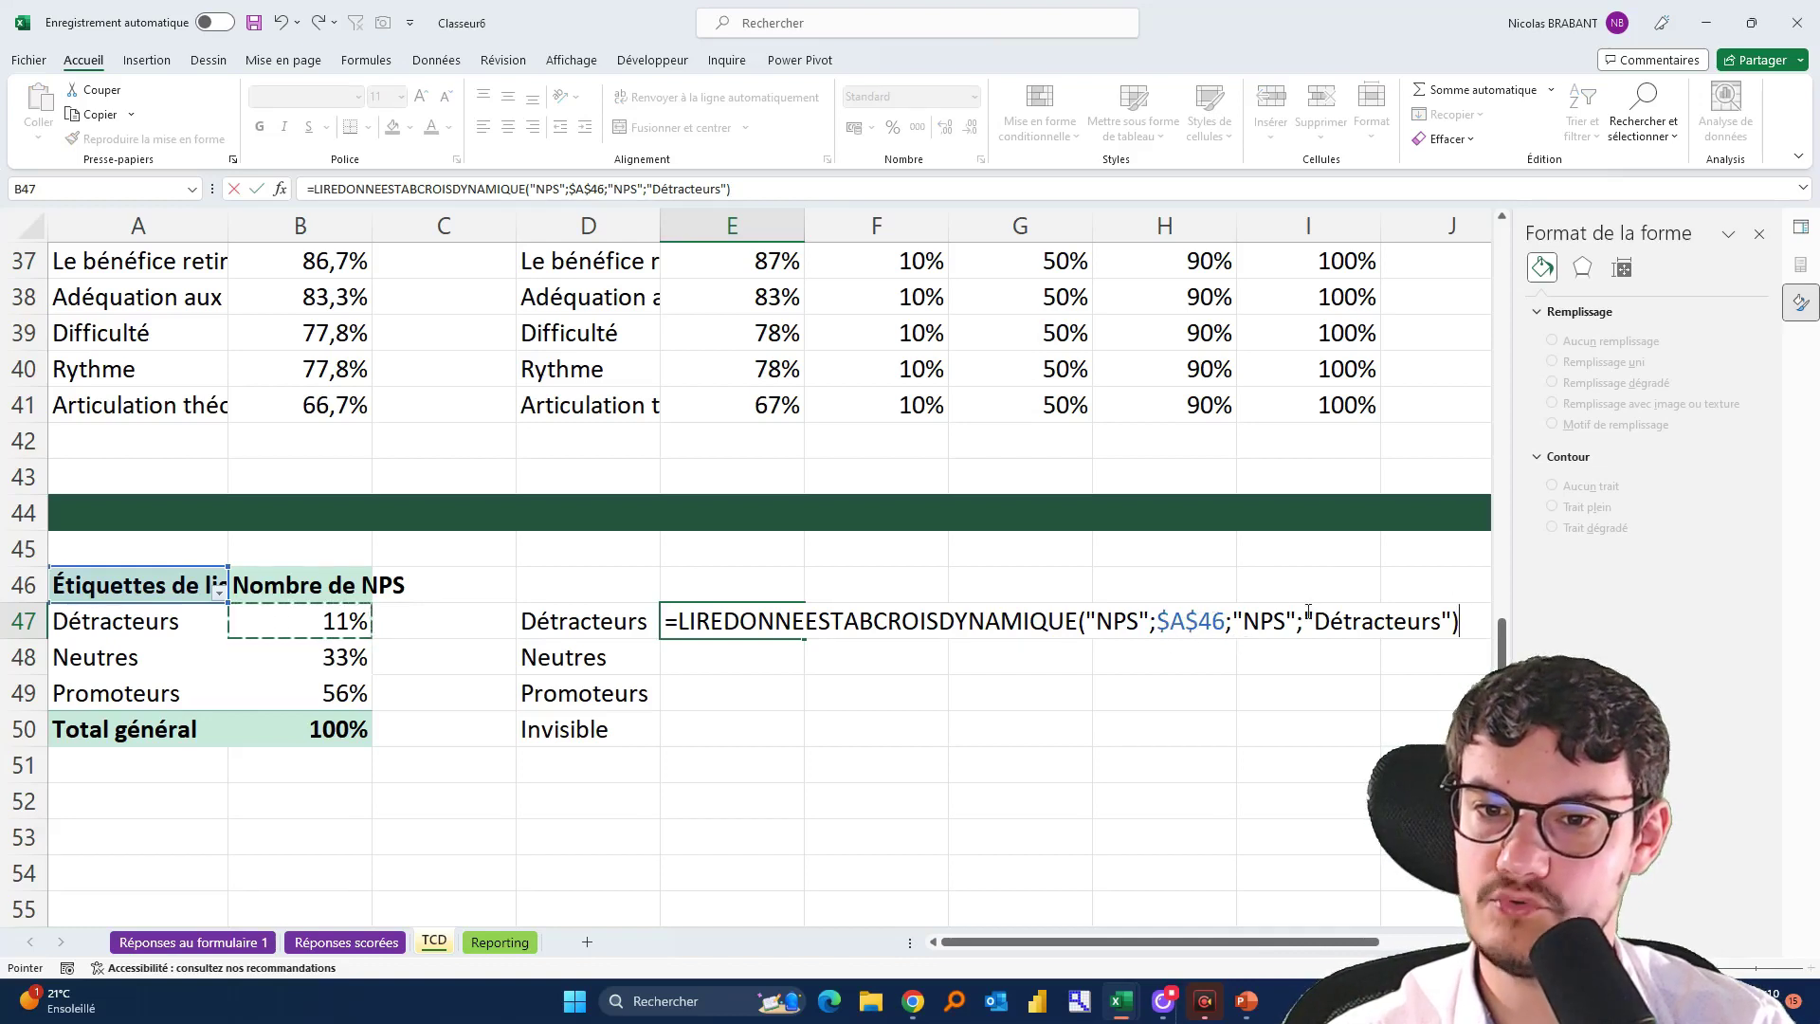
pyautogui.moveTo(1308, 611); pyautogui.dragTo(1452, 606)
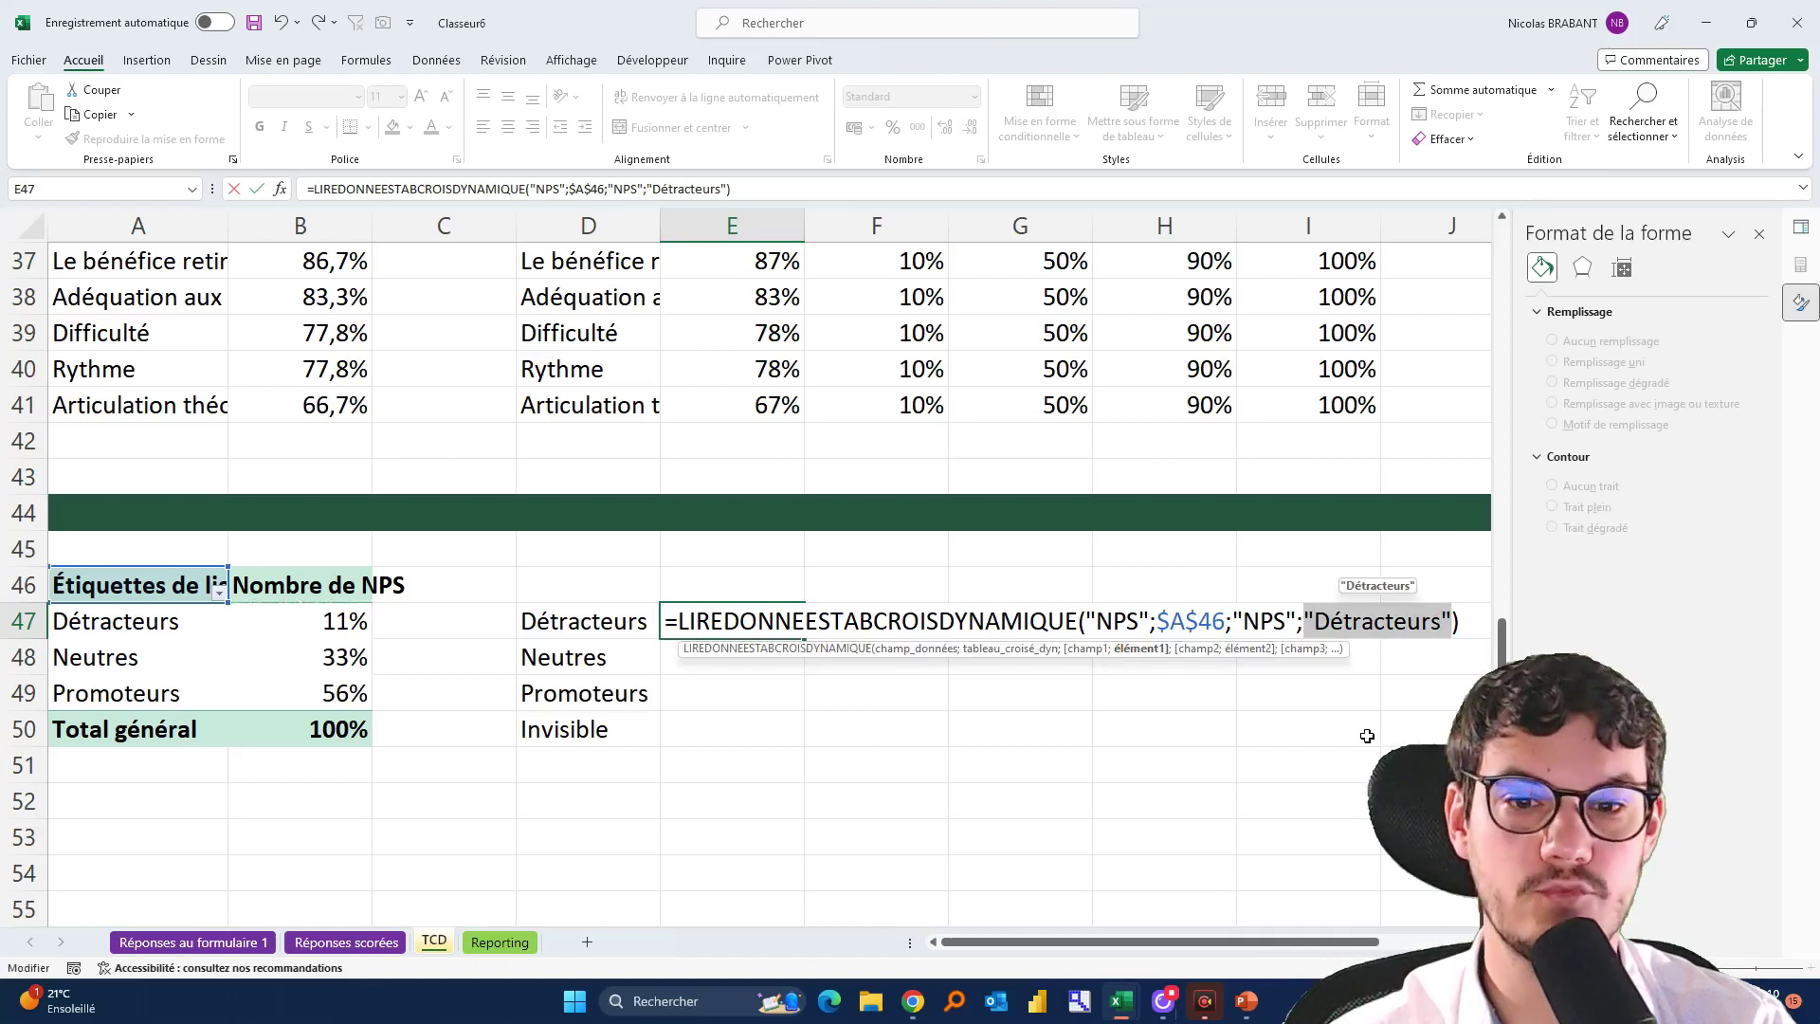
pyautogui.press('BackSpace')
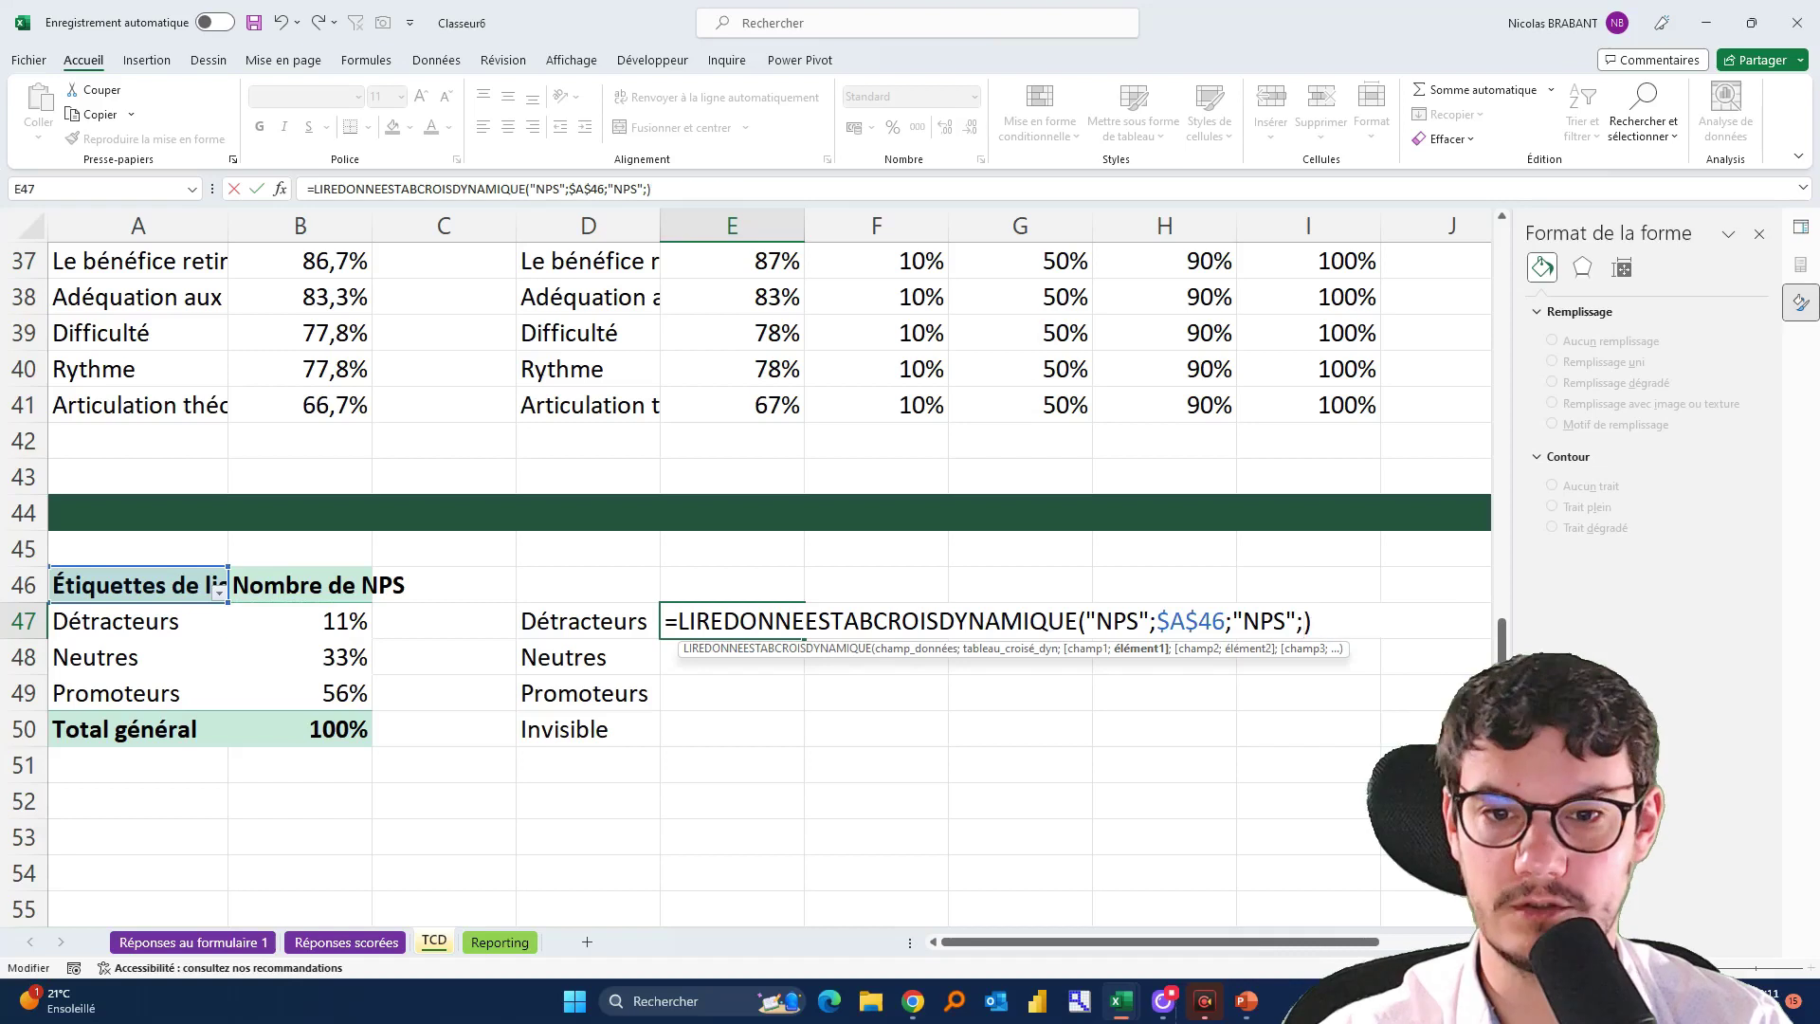
pyautogui.click(540, 631)
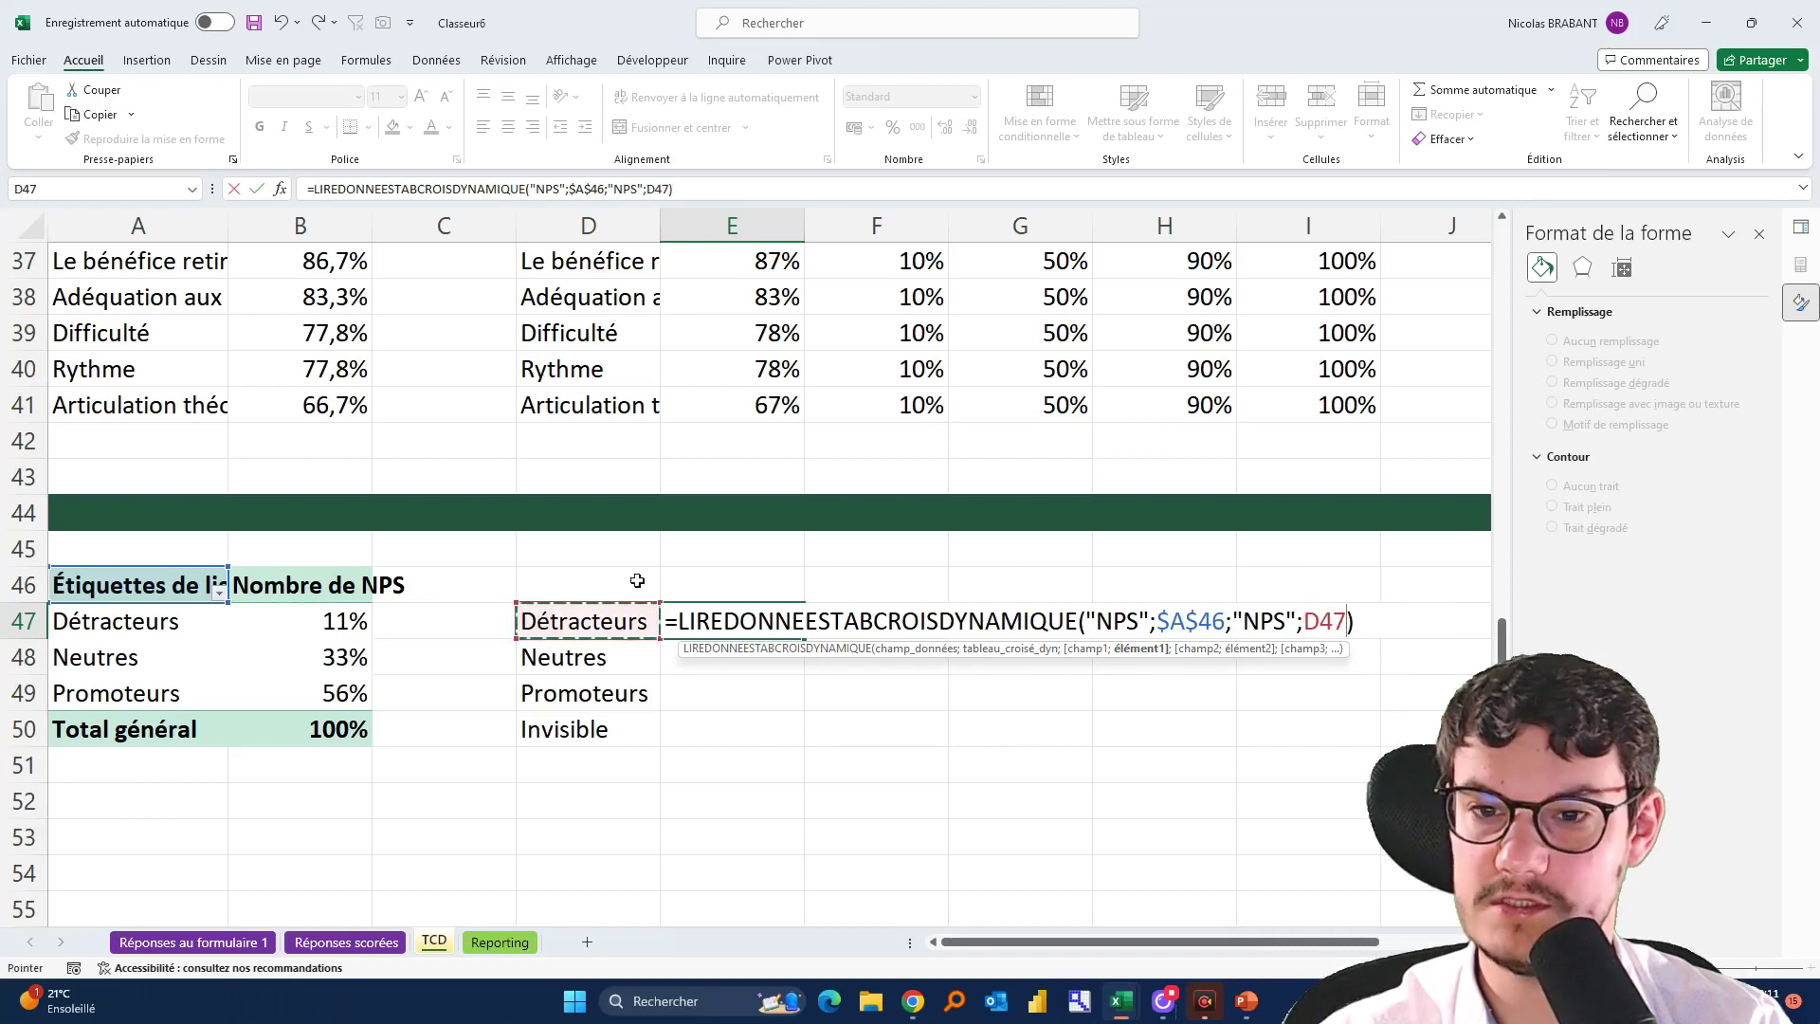
pyautogui.press('Return')
# Fill the lookup down through E49 and on to E50, which returns #REF!
pyautogui.click(801, 630)
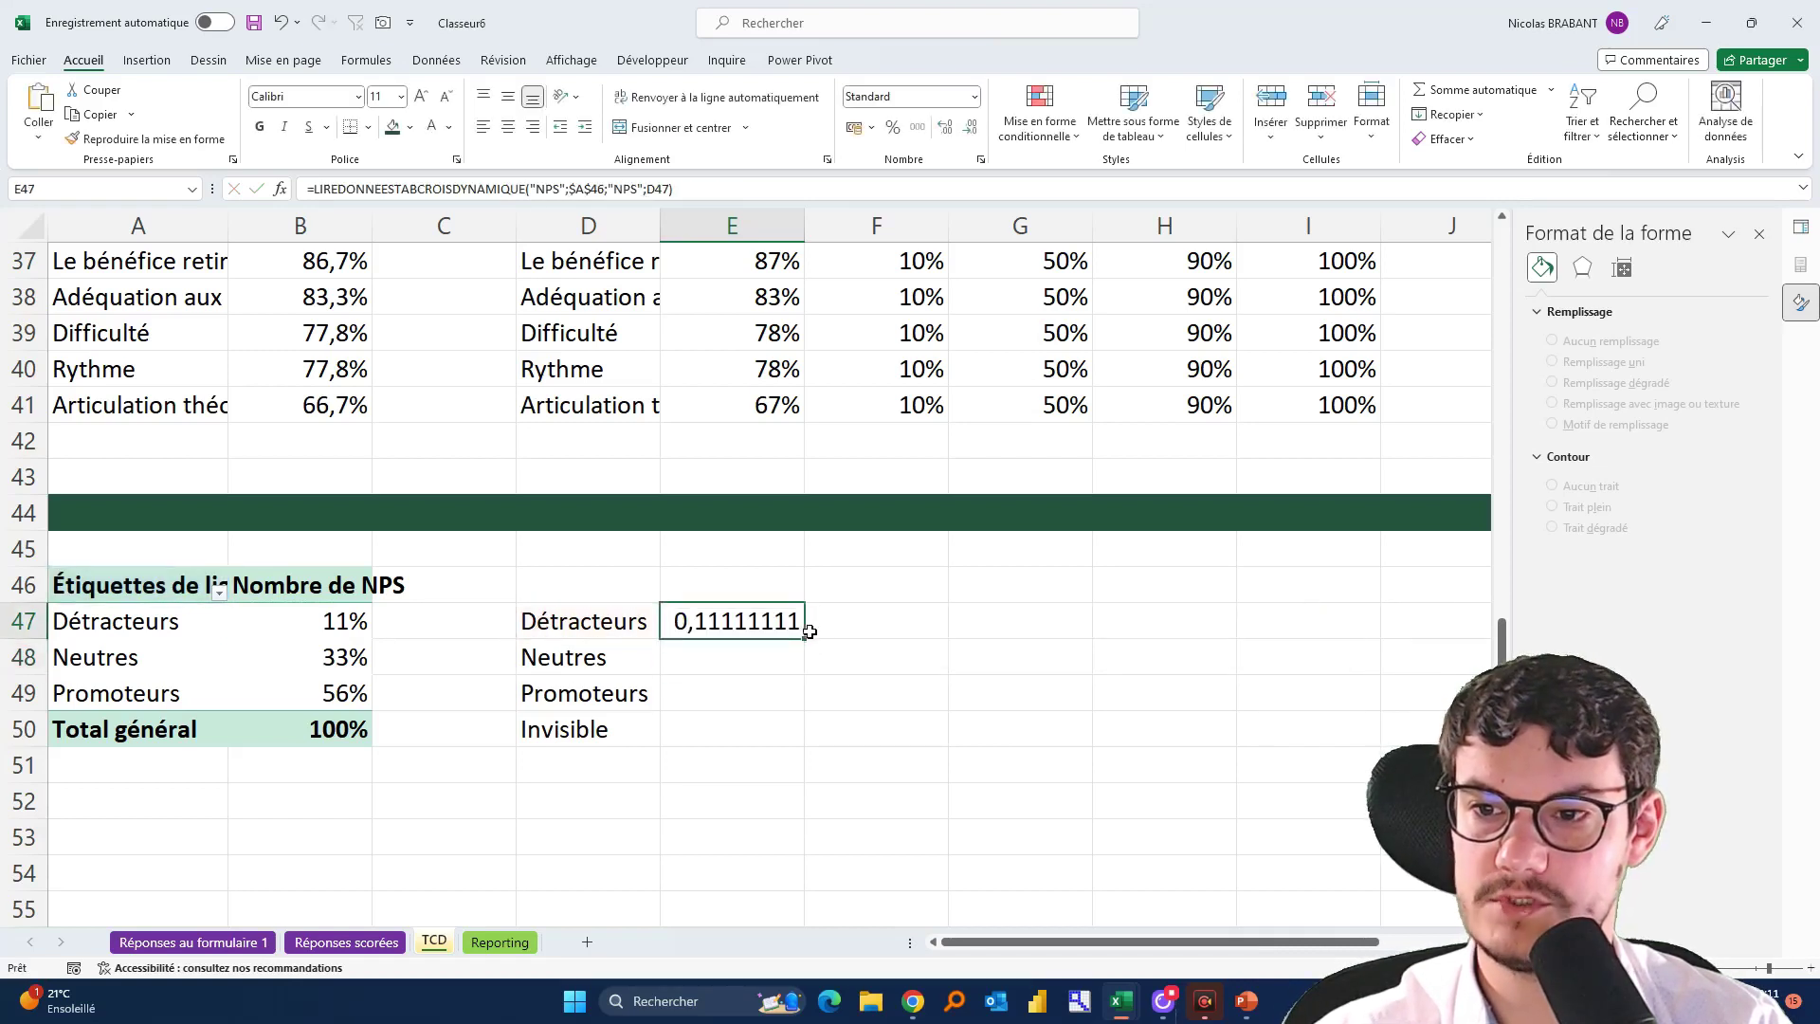
pyautogui.moveTo(805, 639); pyautogui.dragTo(813, 707)
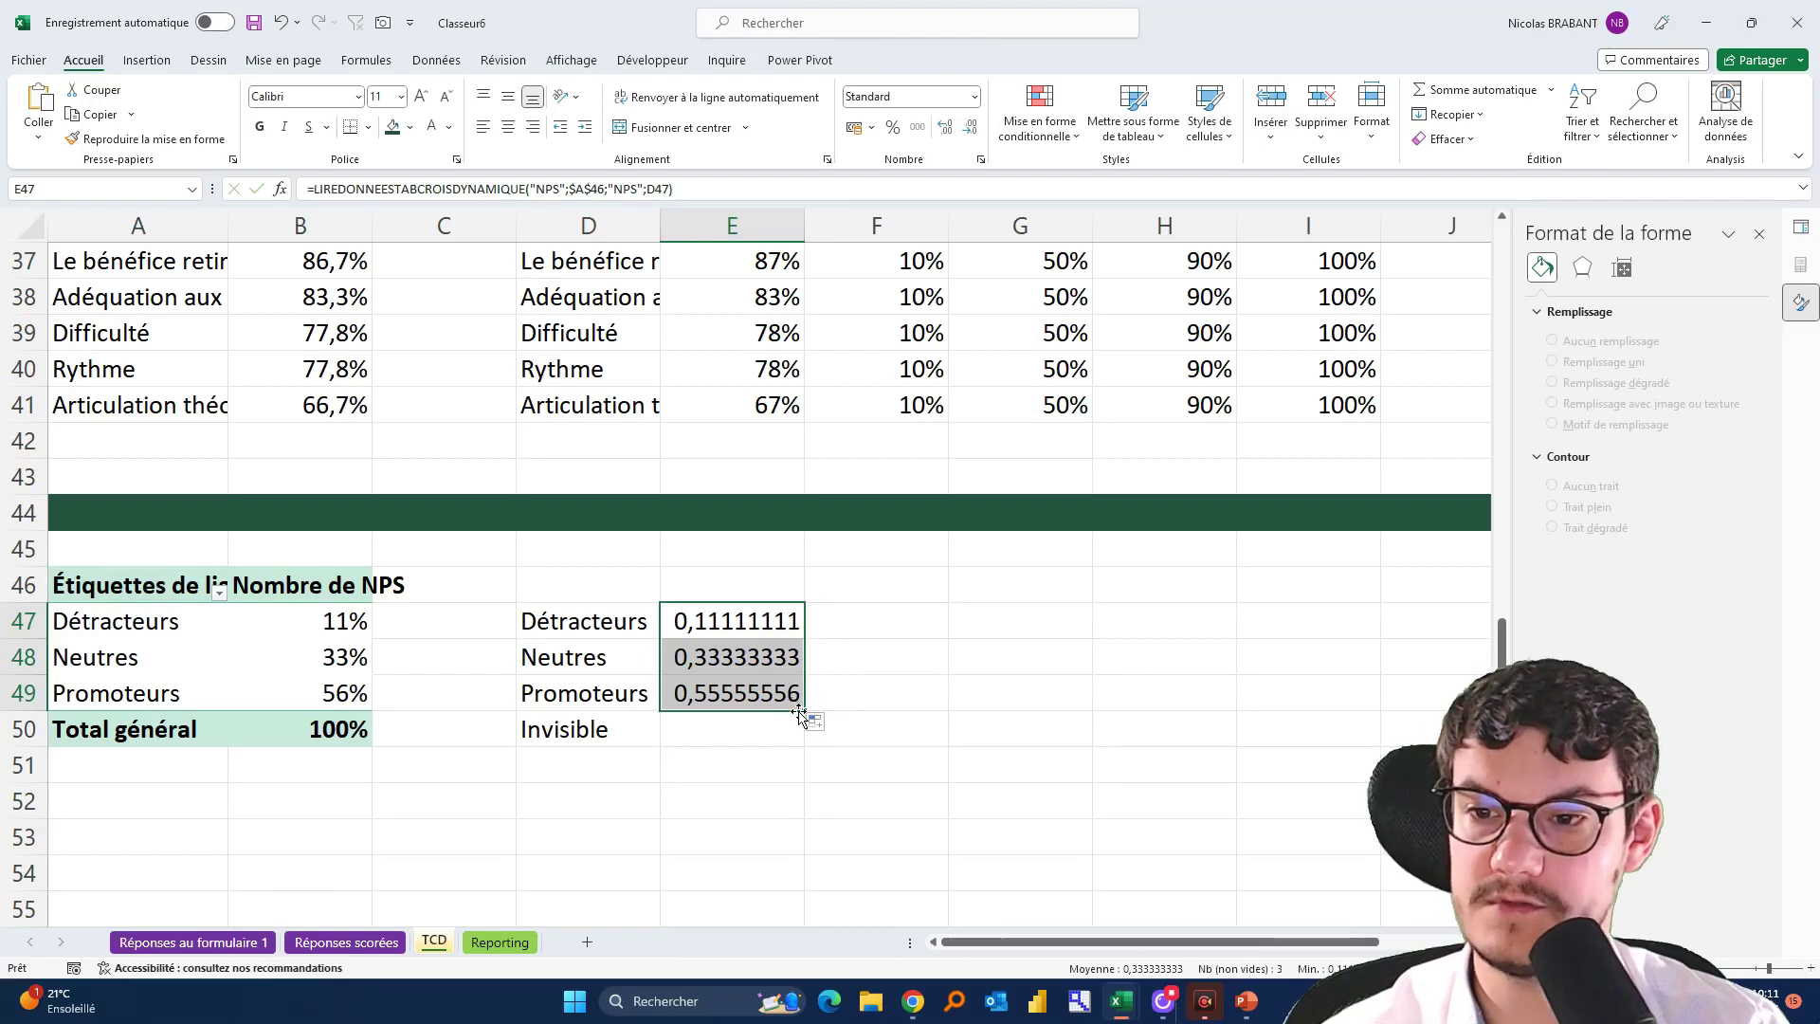
pyautogui.moveTo(804, 713); pyautogui.dragTo(813, 744)
pyautogui.click(1141, 779)
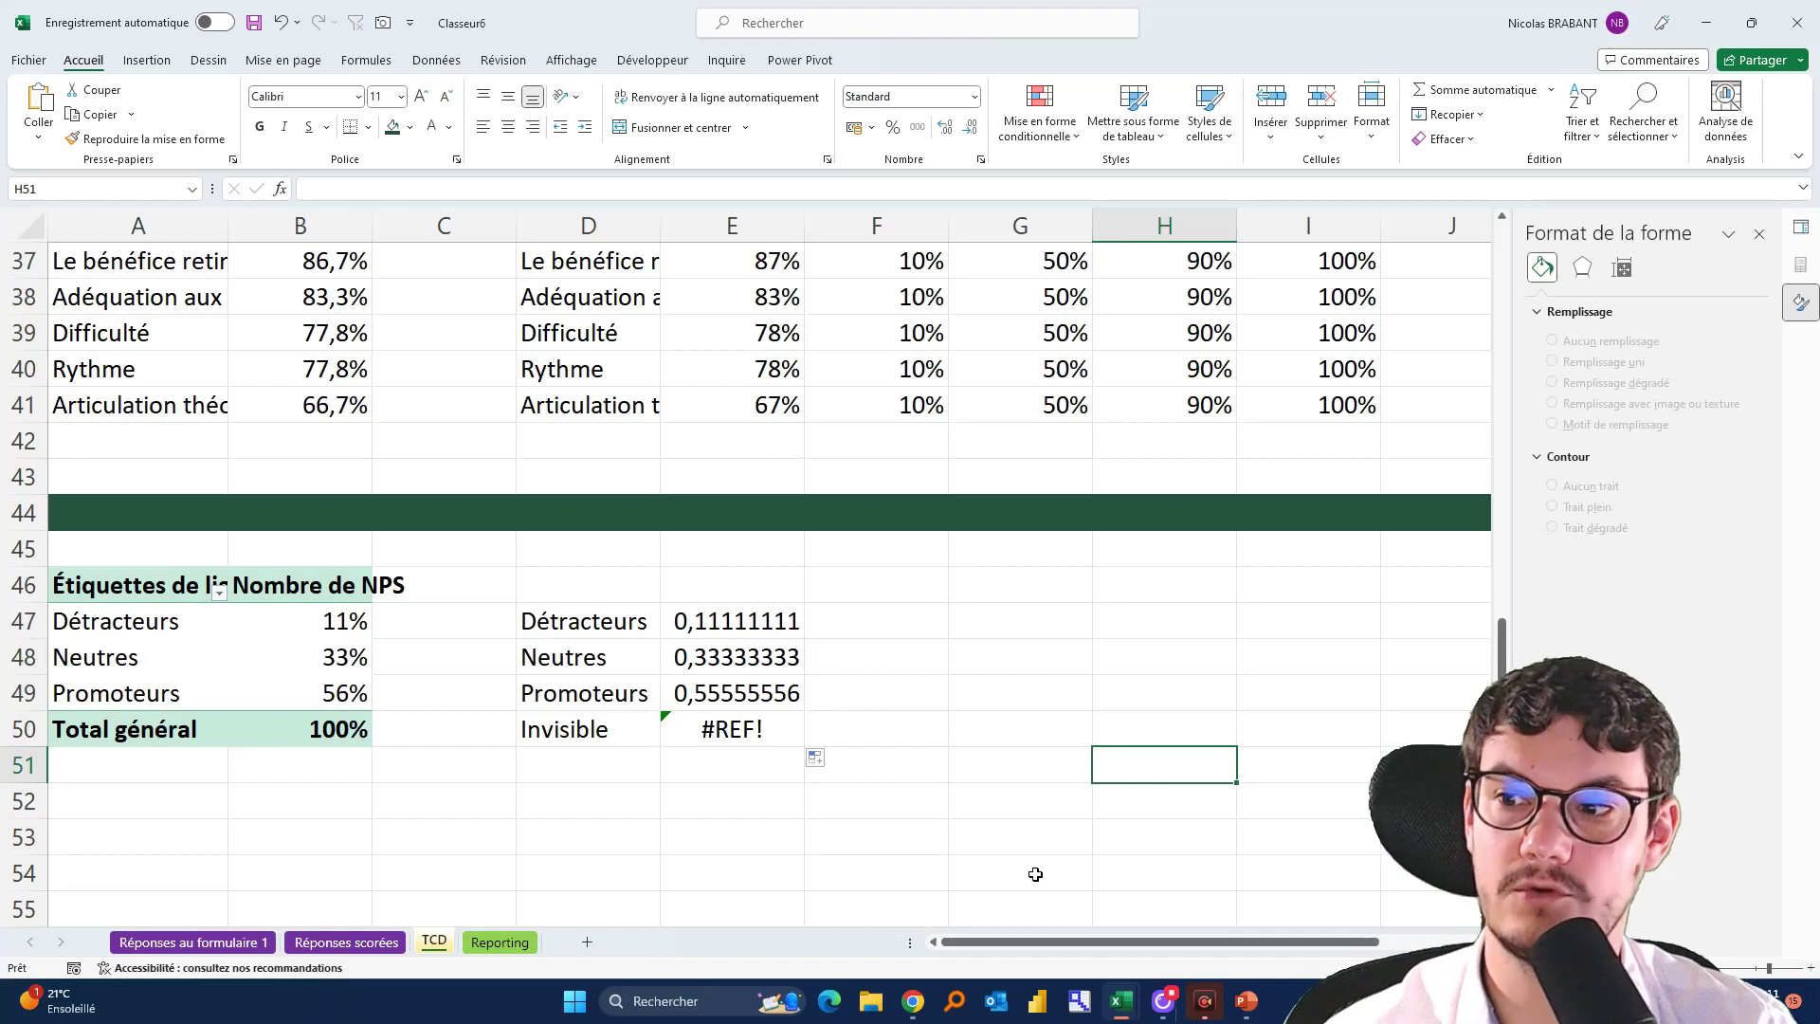
pyautogui.click(683, 720)
pyautogui.click(678, 616)
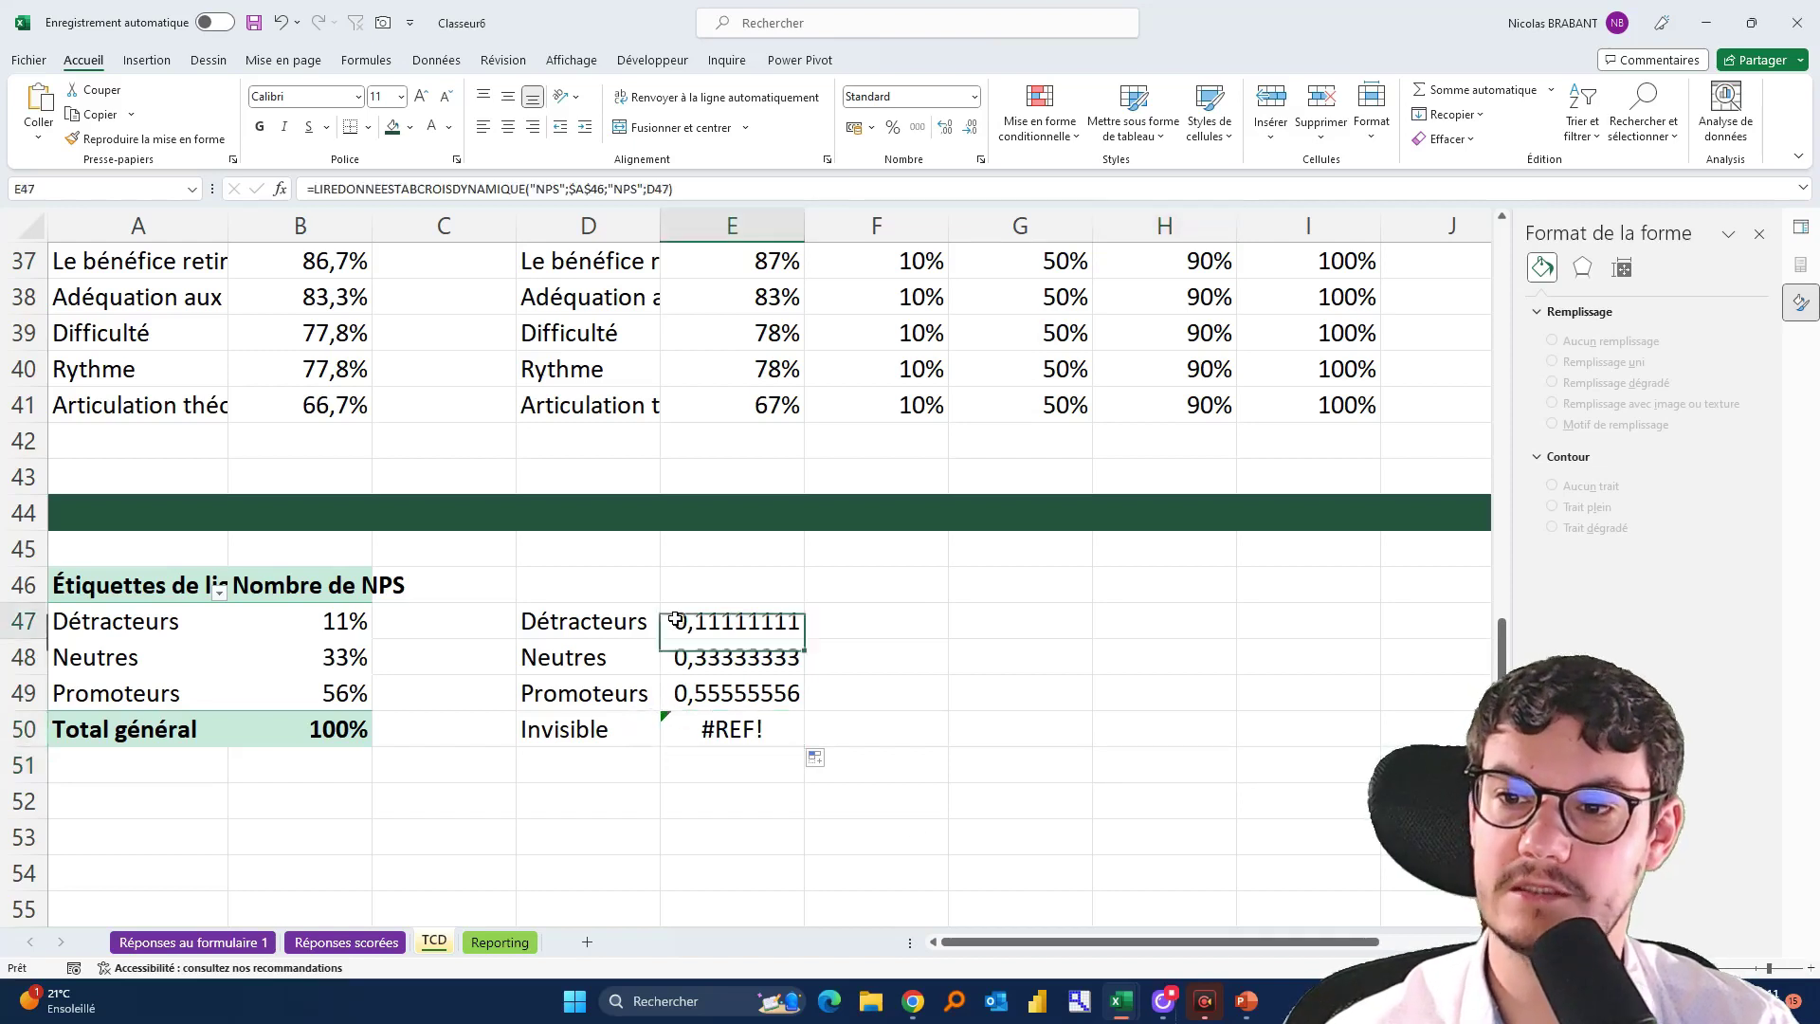
# Clear the #REF! in E50 and wrap E47's lookup in SIERREUR(...;0)
pyautogui.click(683, 741)
pyautogui.press('Delete')
pyautogui.doubleClick(679, 622)
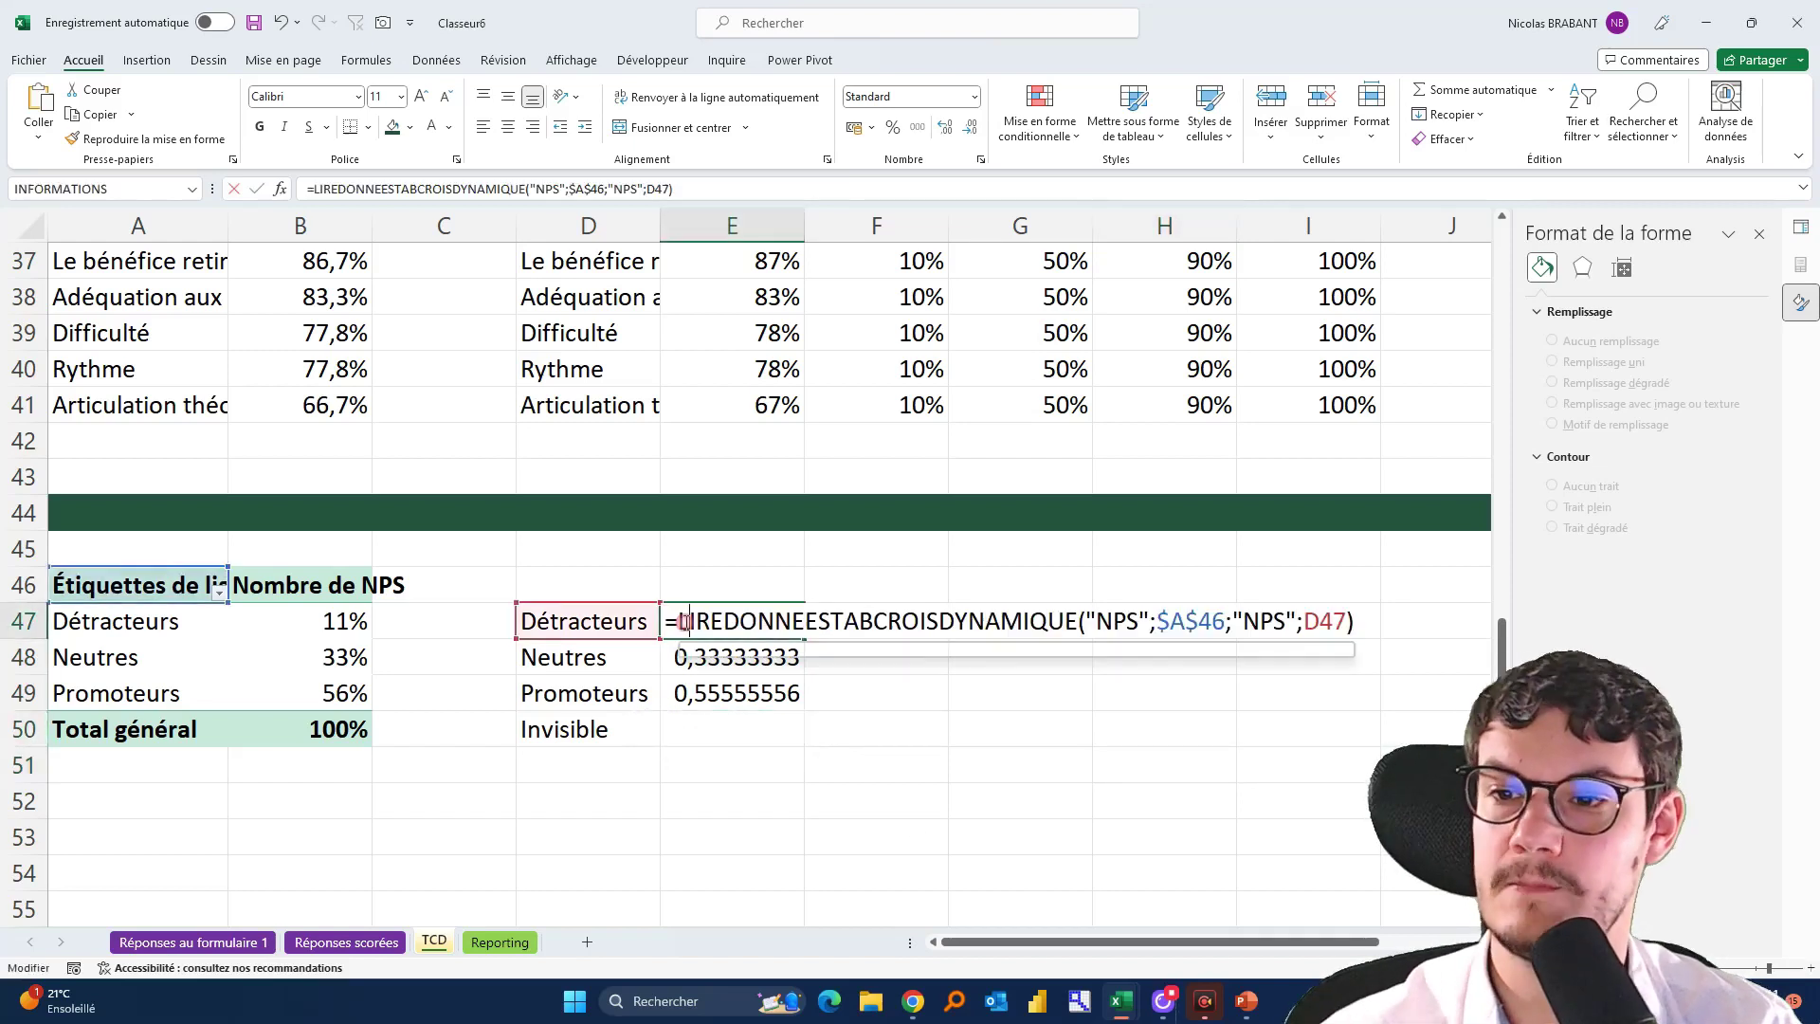
pyautogui.click(679, 621)
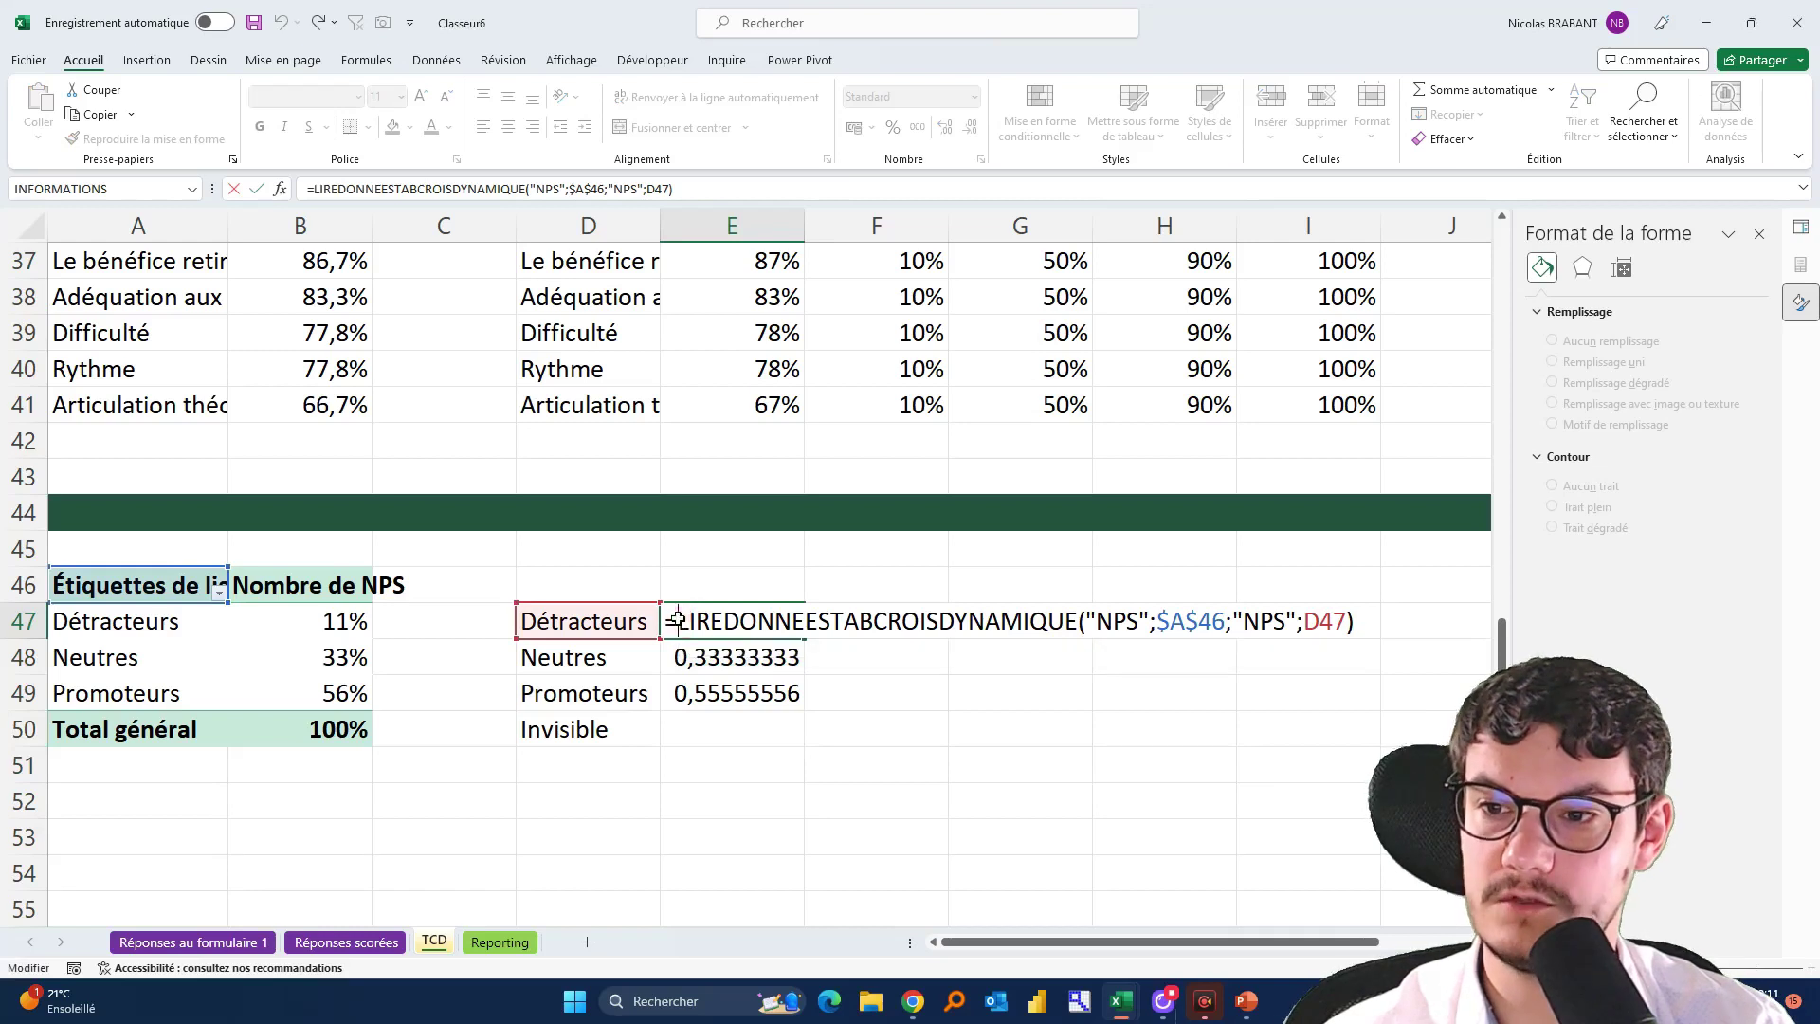
pyautogui.write('SIERREUR(')
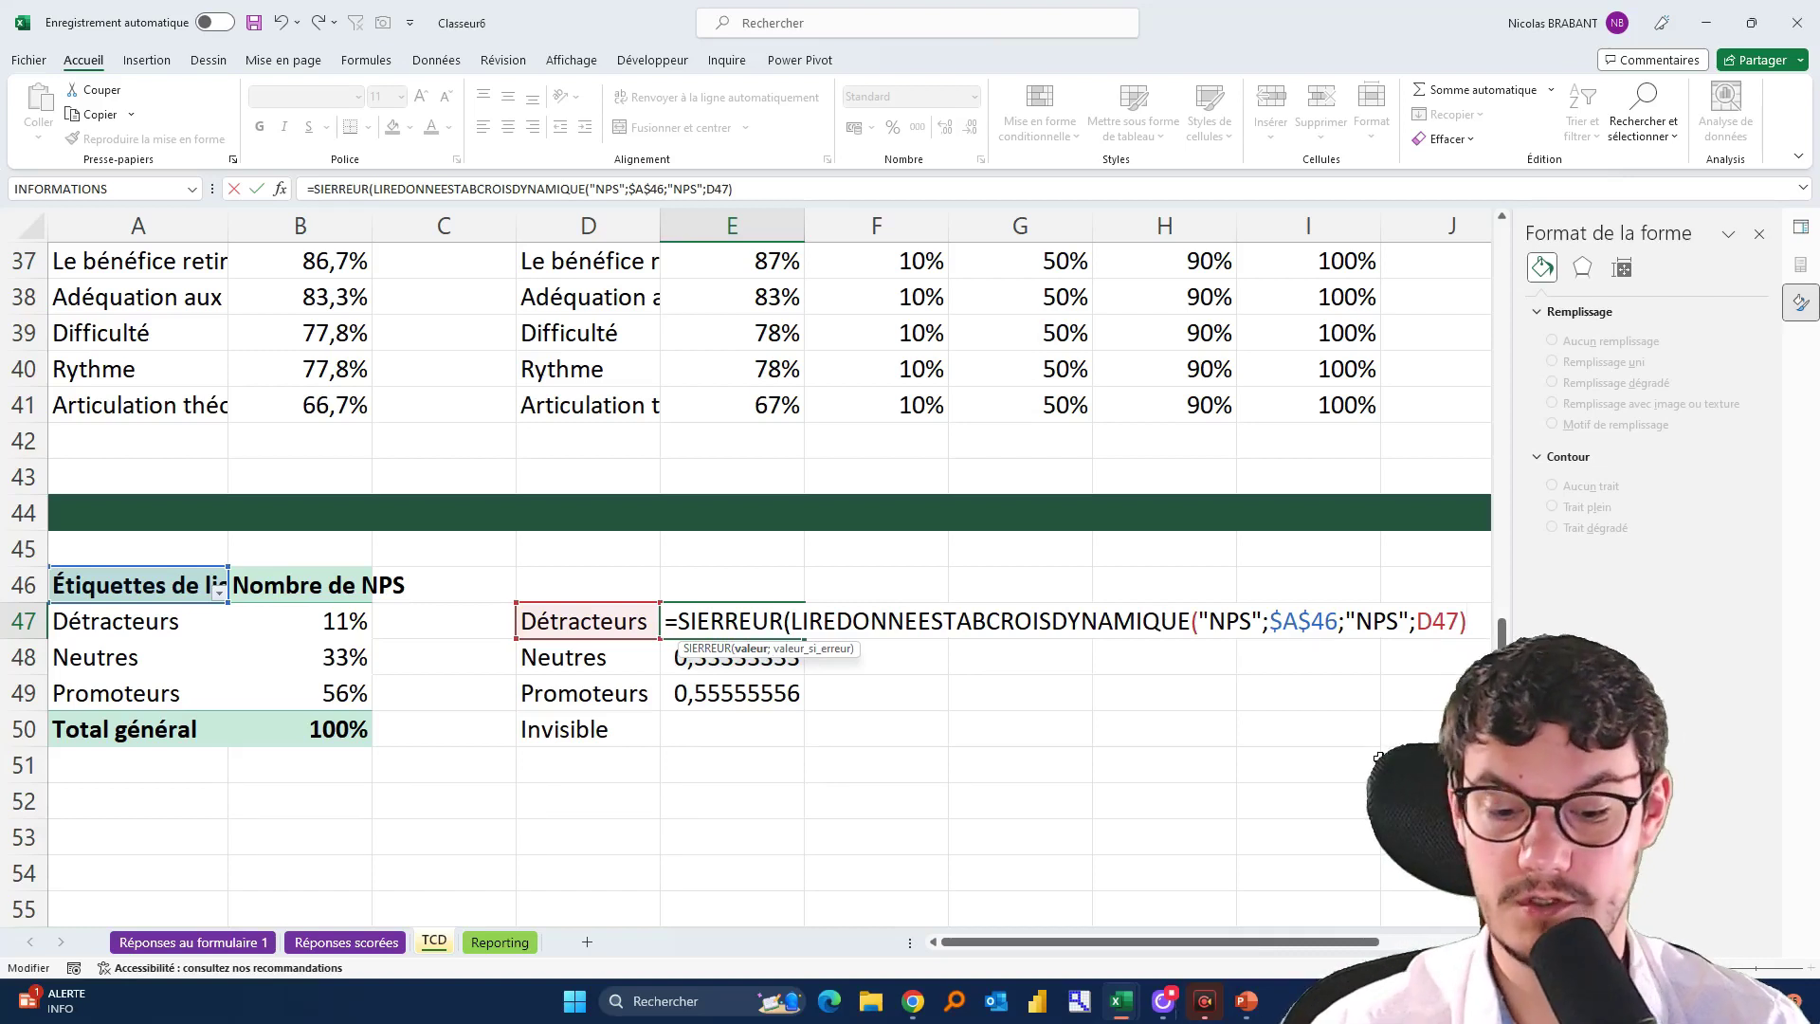
pyautogui.write(';')
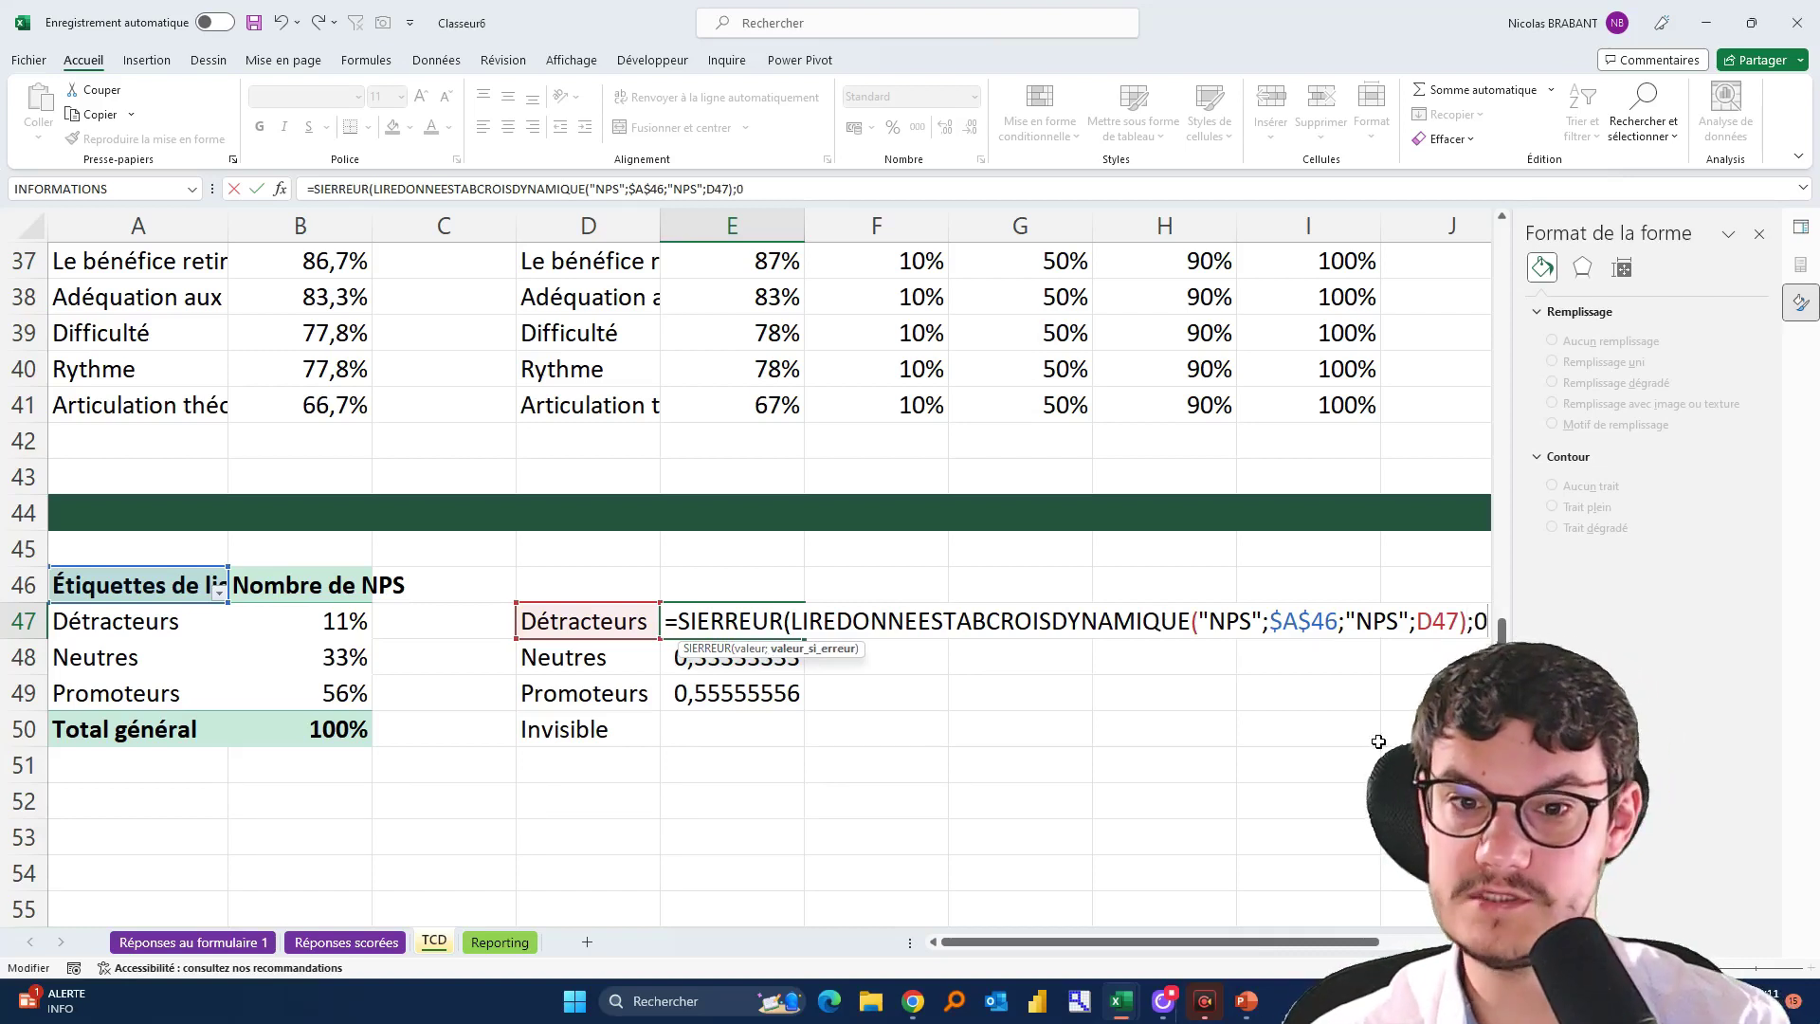
pyautogui.write('0)')
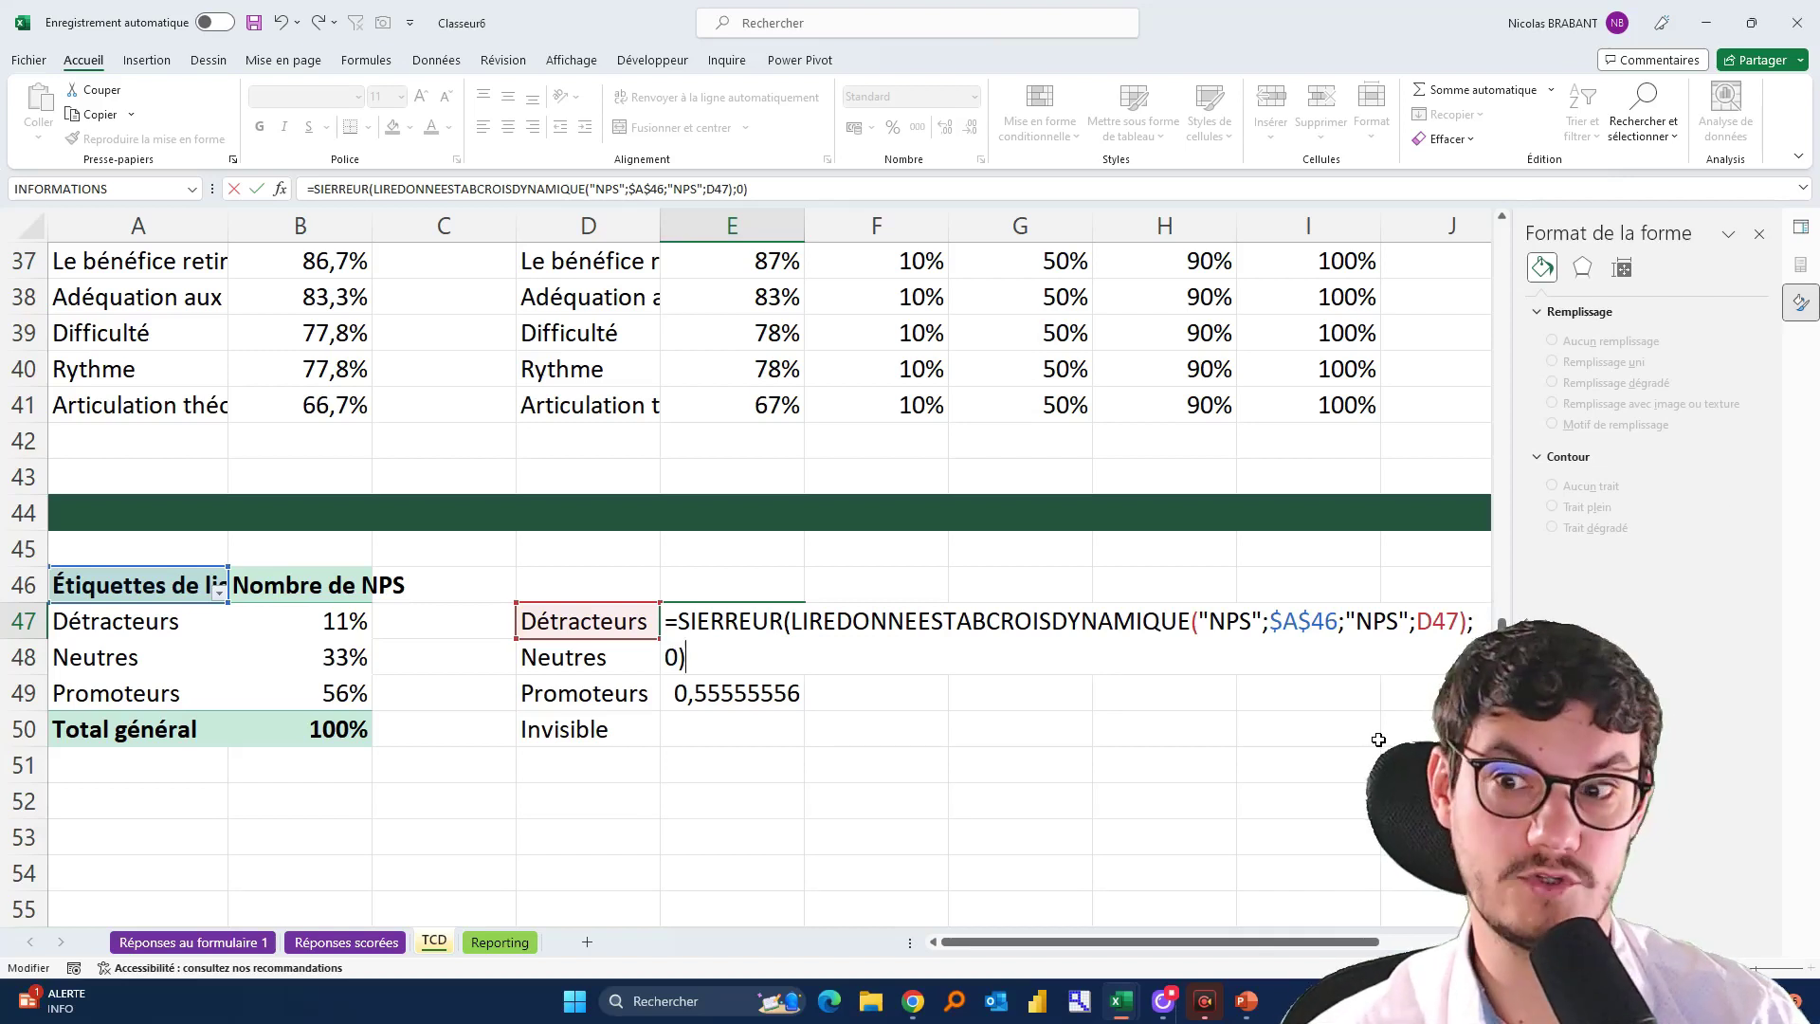
pyautogui.press('Return')
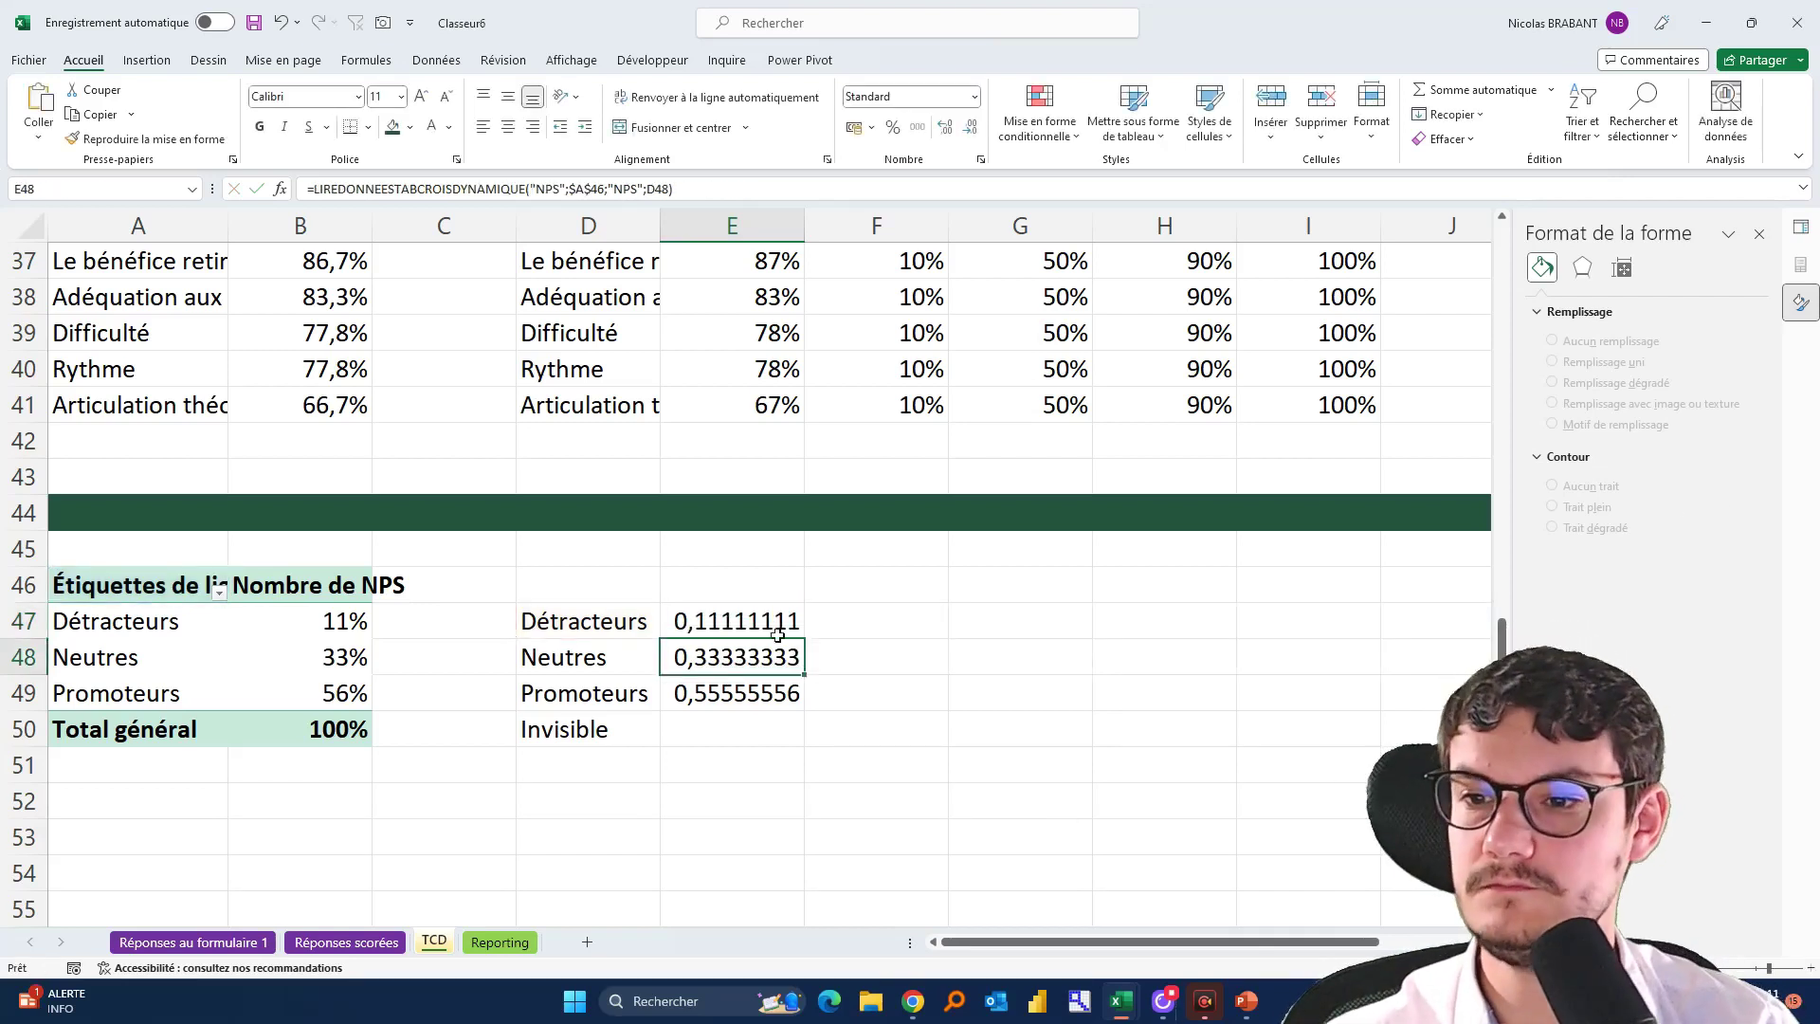
# Fill the protected lookup to E49, format the shares as percentages, and enter 100% in E50
pyautogui.click(794, 625)
pyautogui.moveTo(806, 641); pyautogui.dragTo(807, 708)
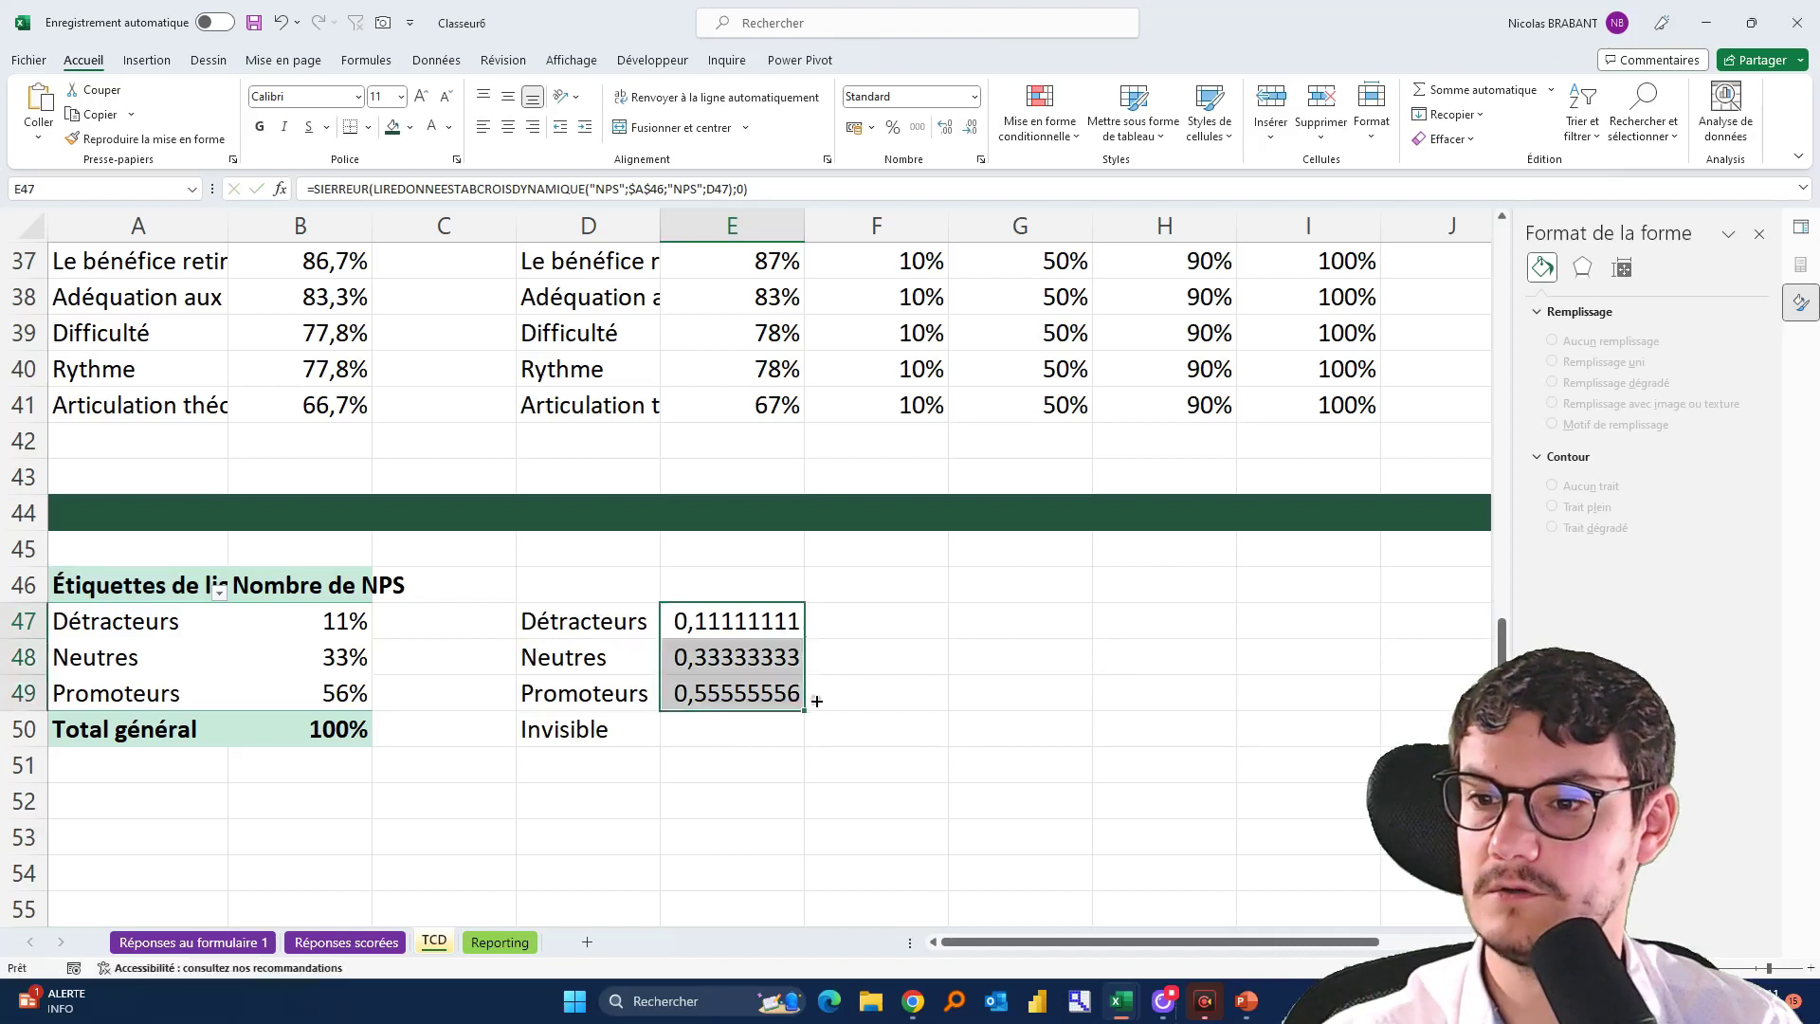
pyautogui.click(917, 131)
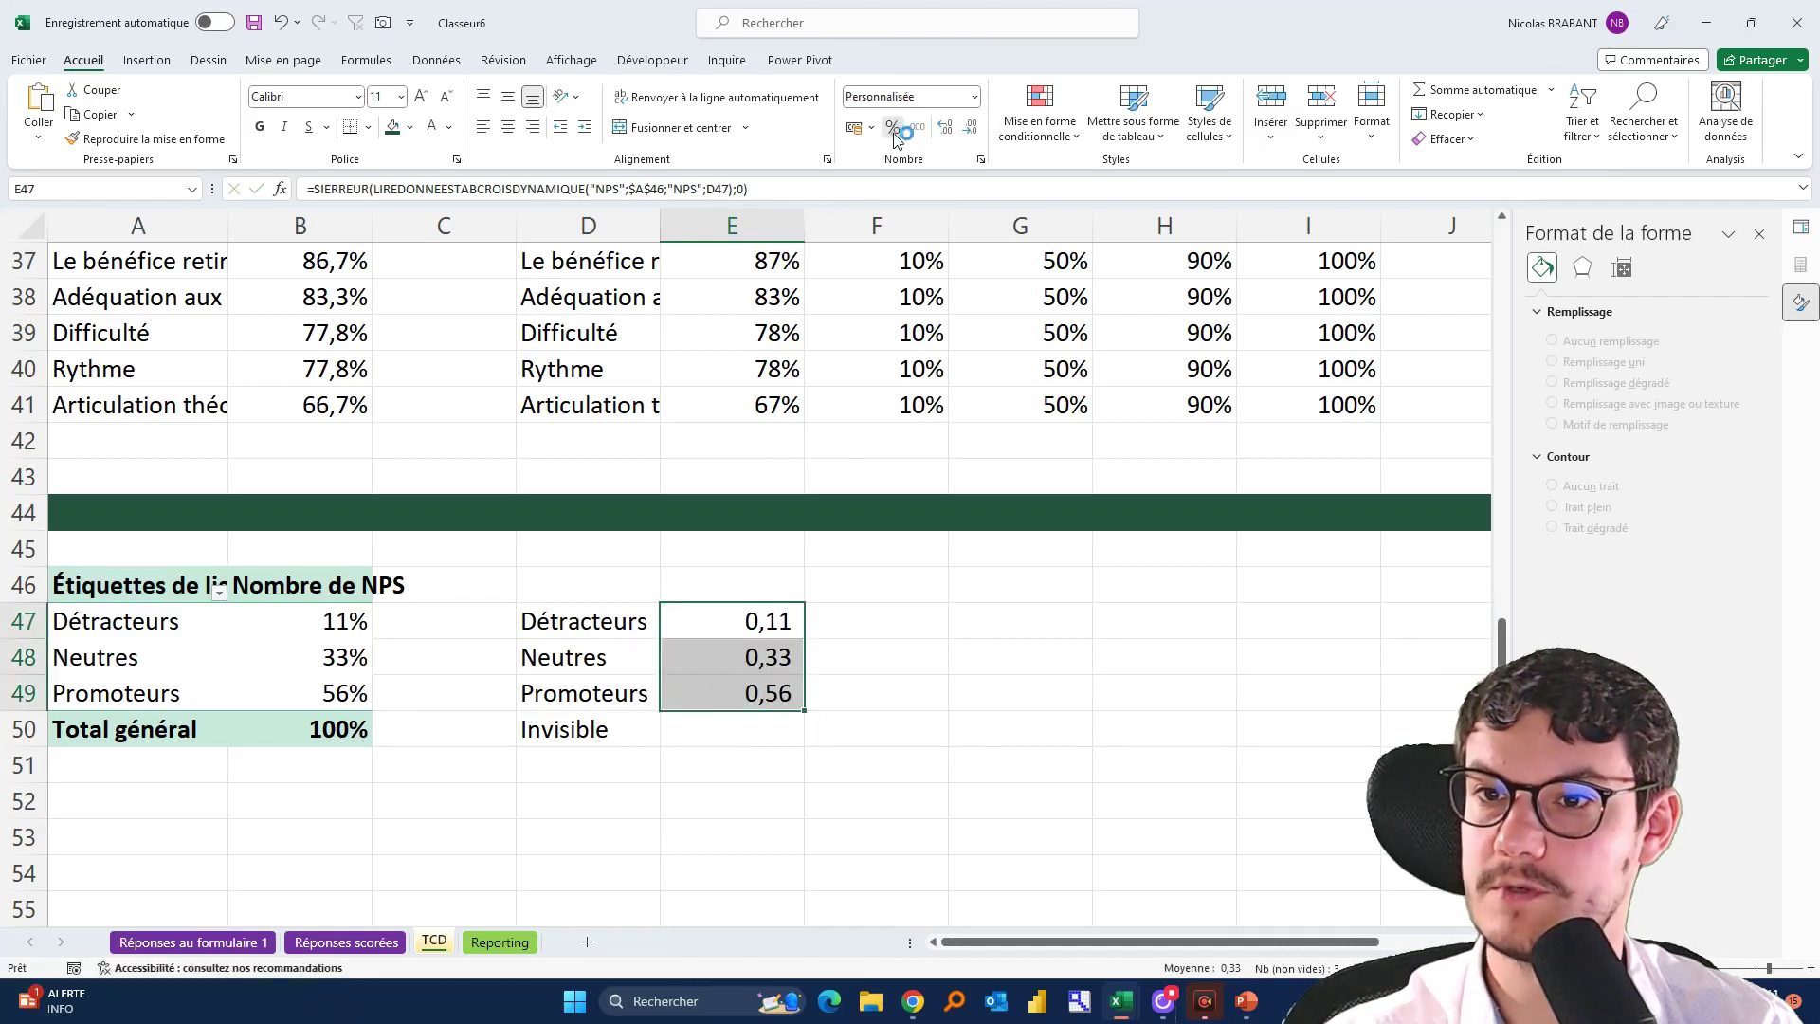
pyautogui.click(892, 127)
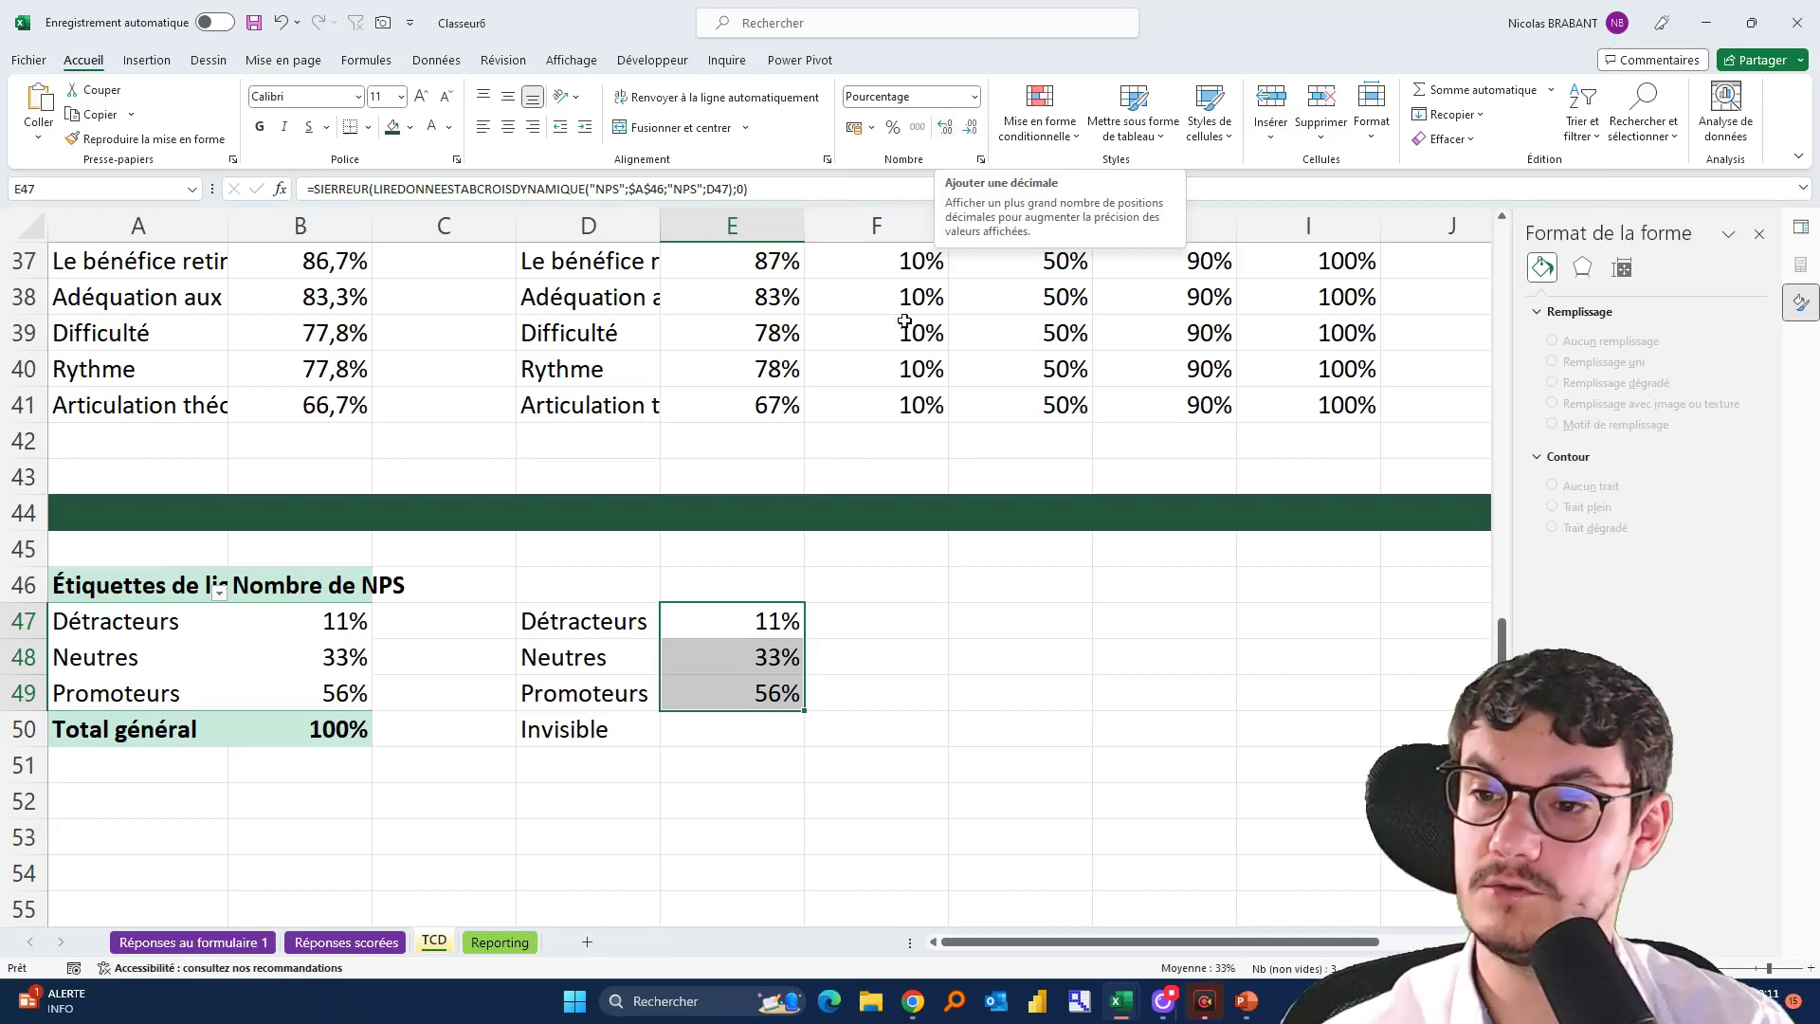
pyautogui.click(740, 735)
pyautogui.write('100%')
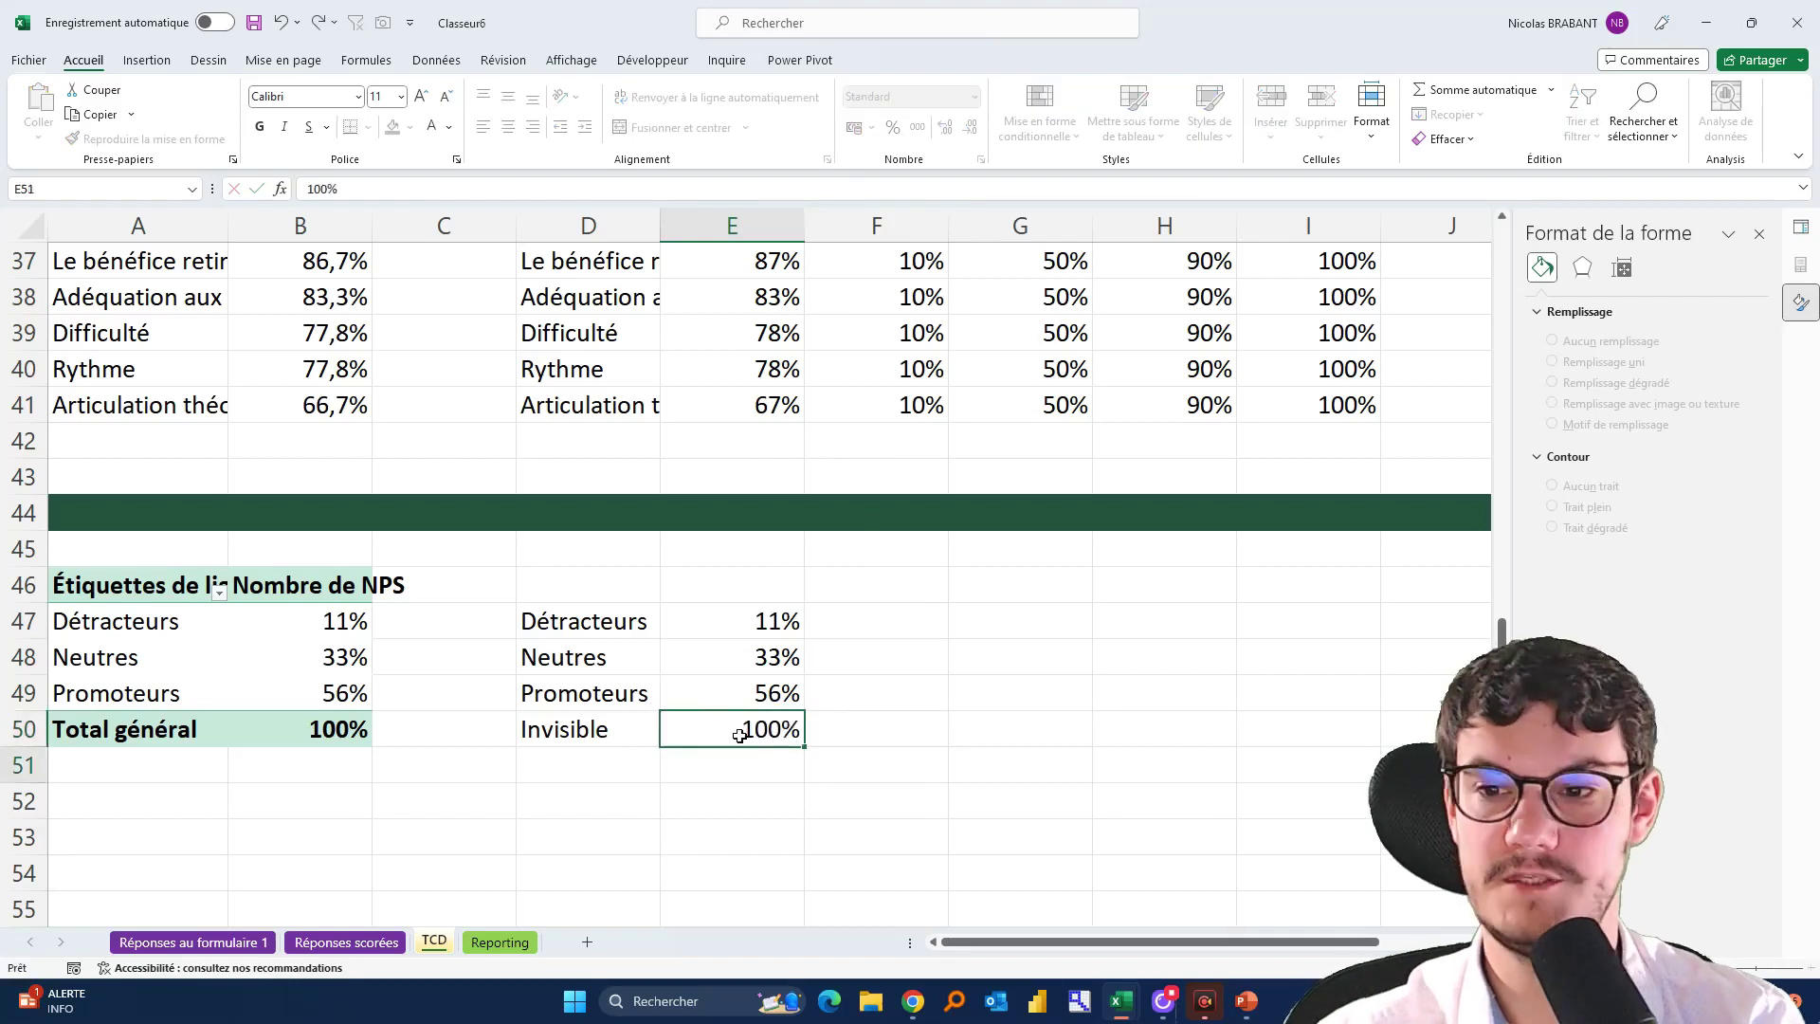
pyautogui.press('Return')
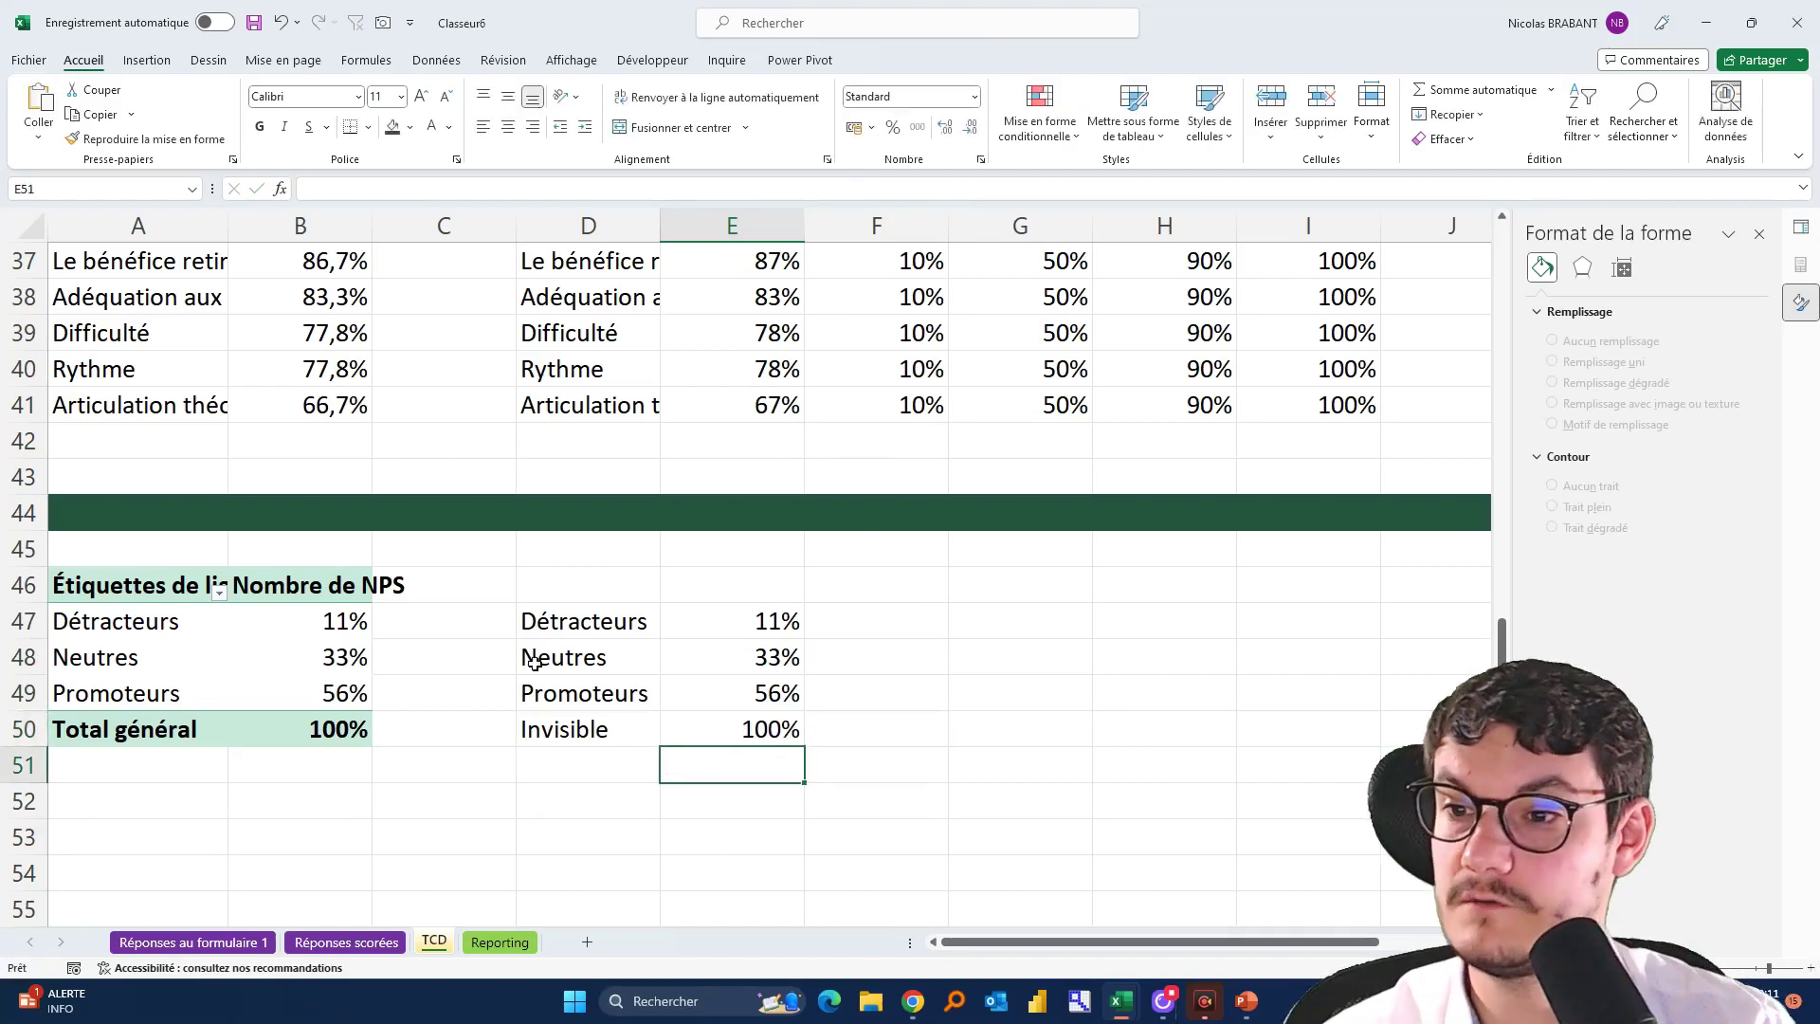
# Review the parts of the E47 formula, then select the NPS table D47:E50
pyautogui.moveTo(588, 611); pyautogui.dragTo(705, 628)
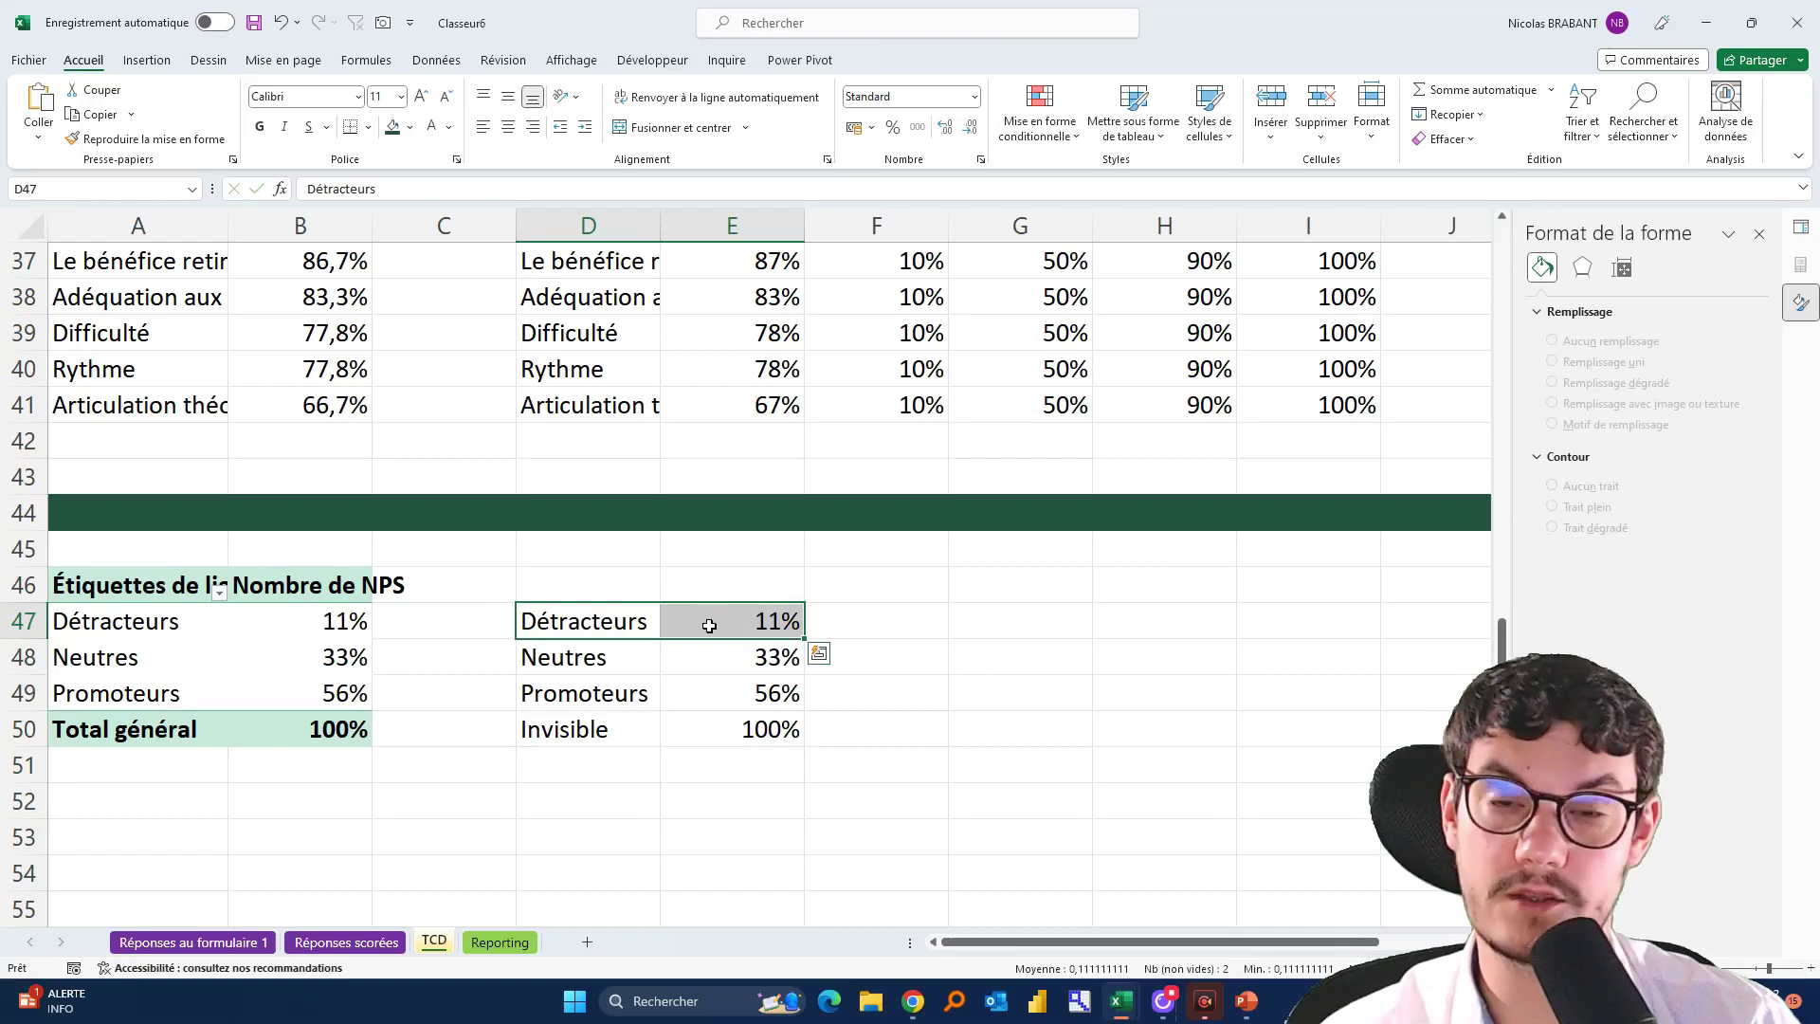
pyautogui.doubleClick(709, 626)
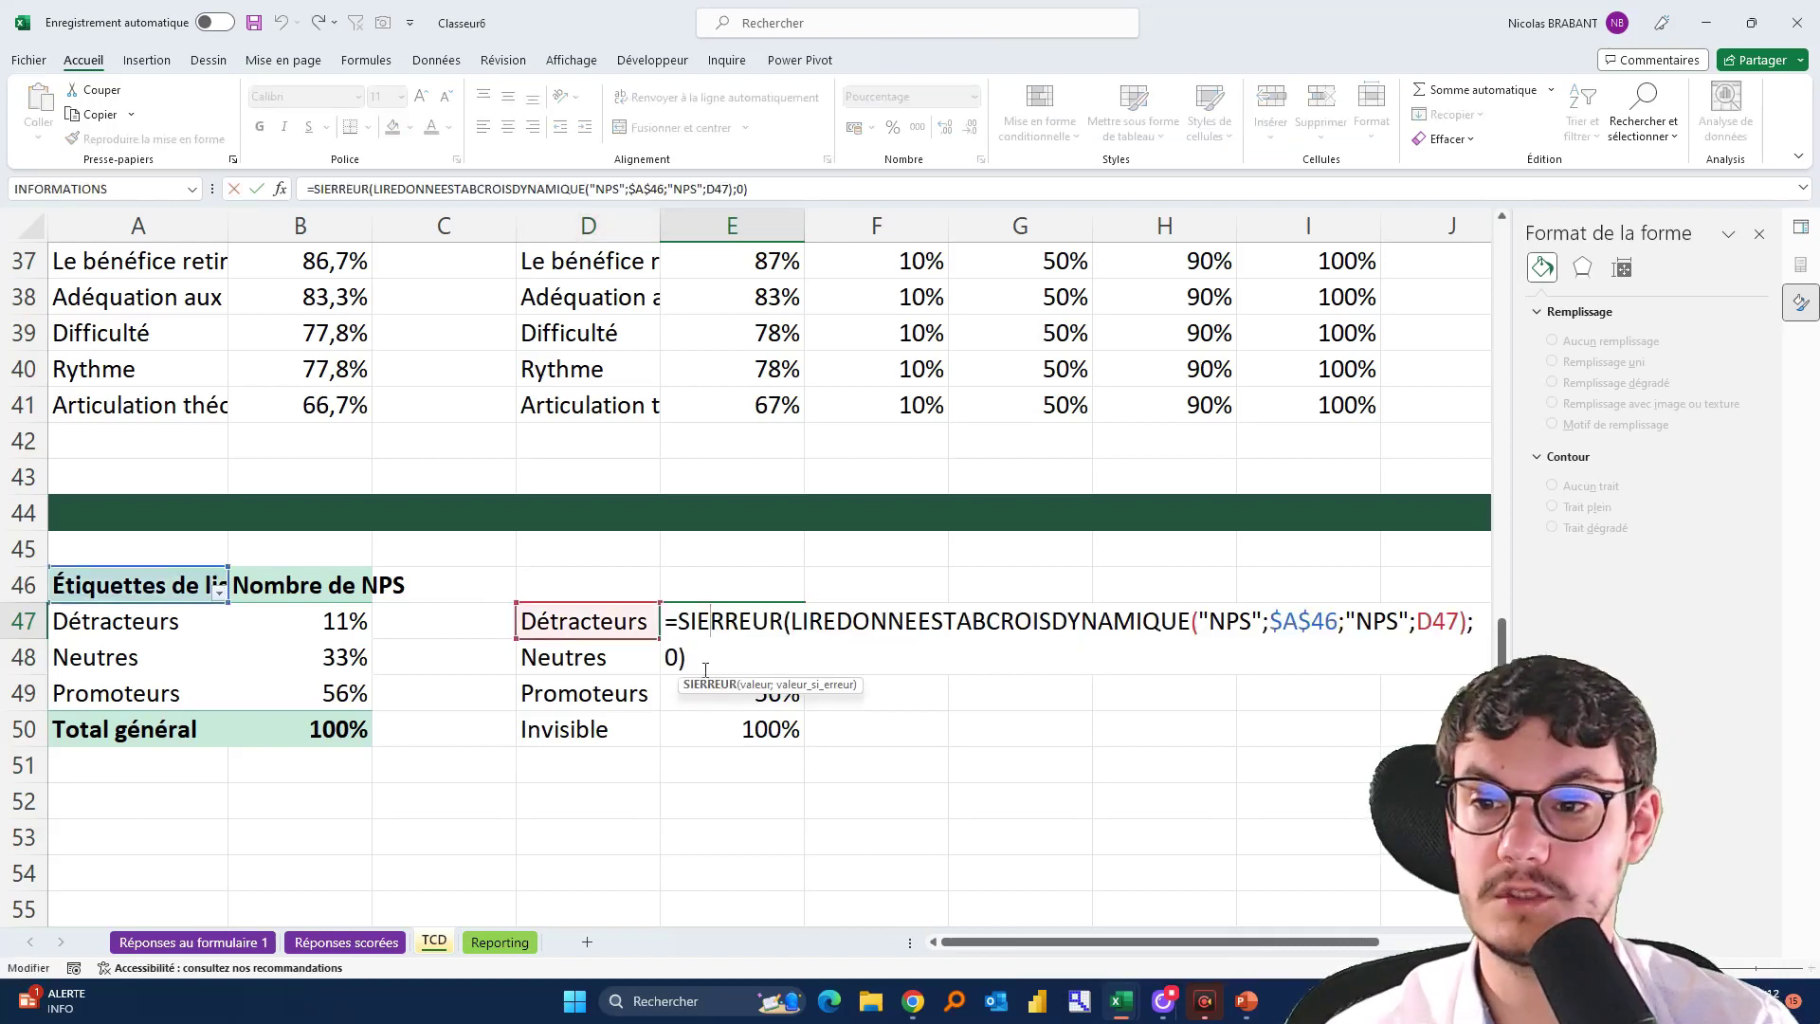
pyautogui.moveTo(797, 627); pyautogui.dragTo(1191, 633)
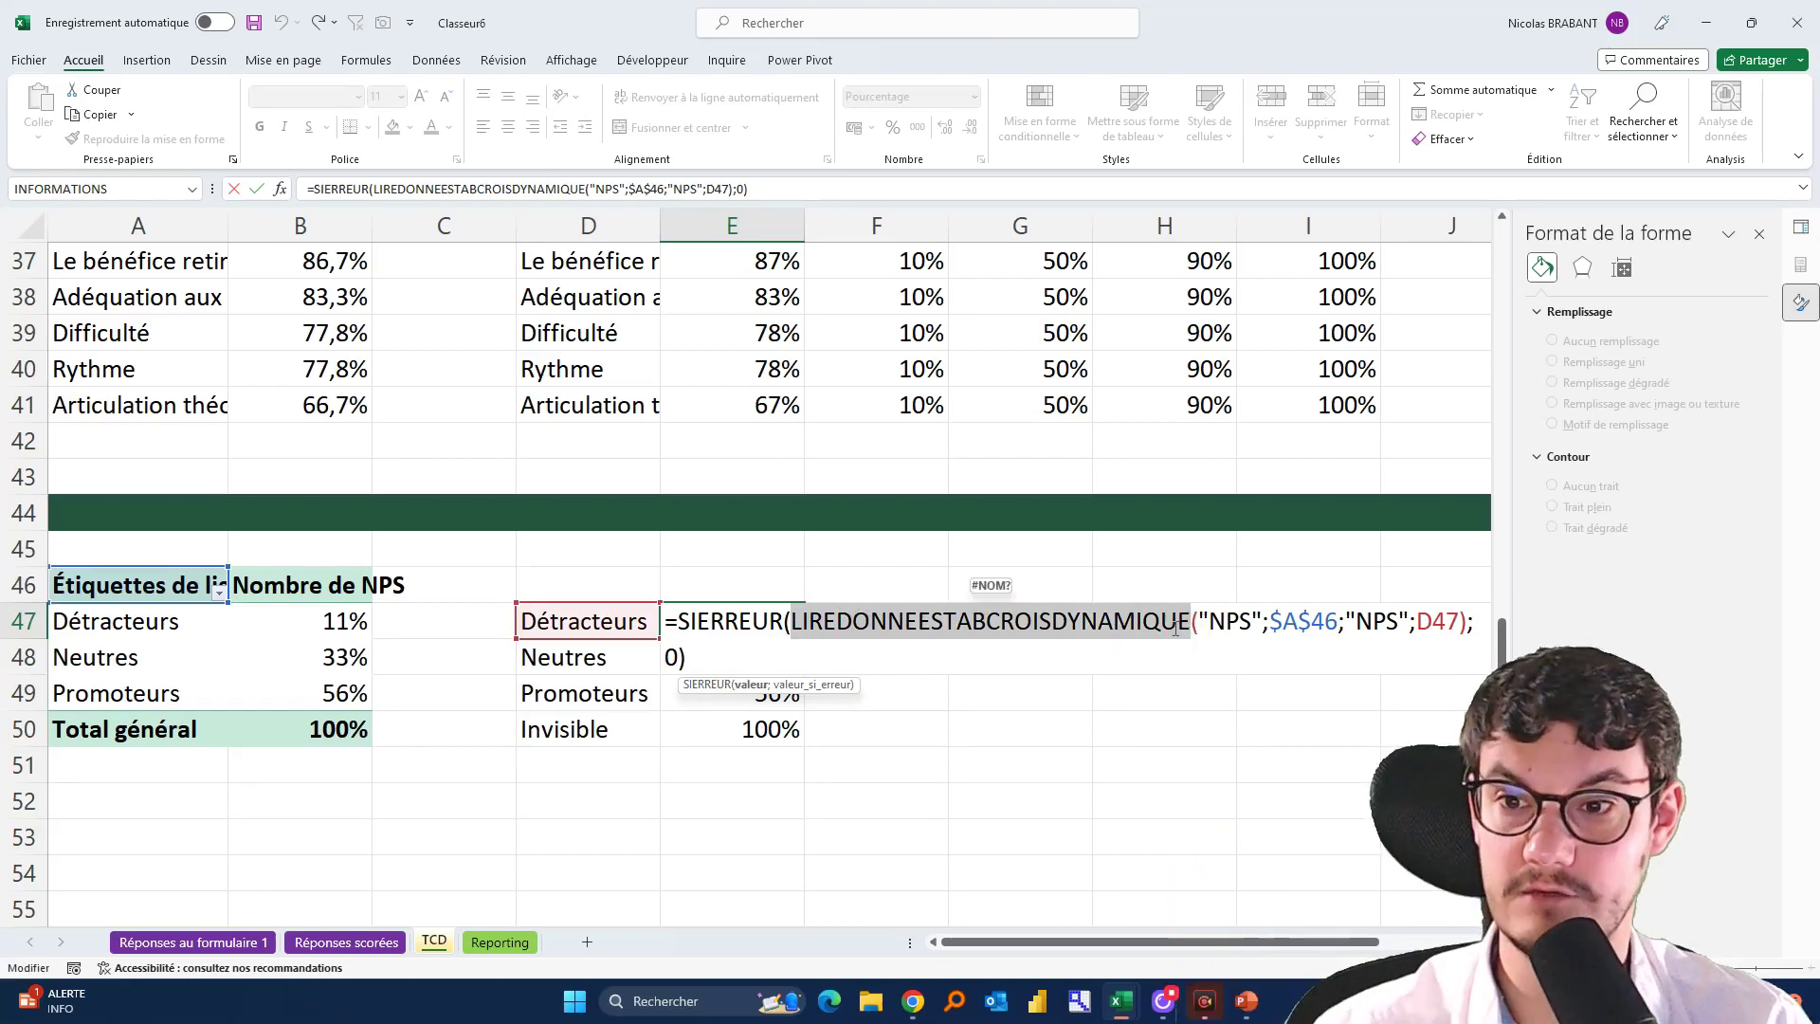
pyautogui.moveTo(1414, 628); pyautogui.dragTo(1457, 630)
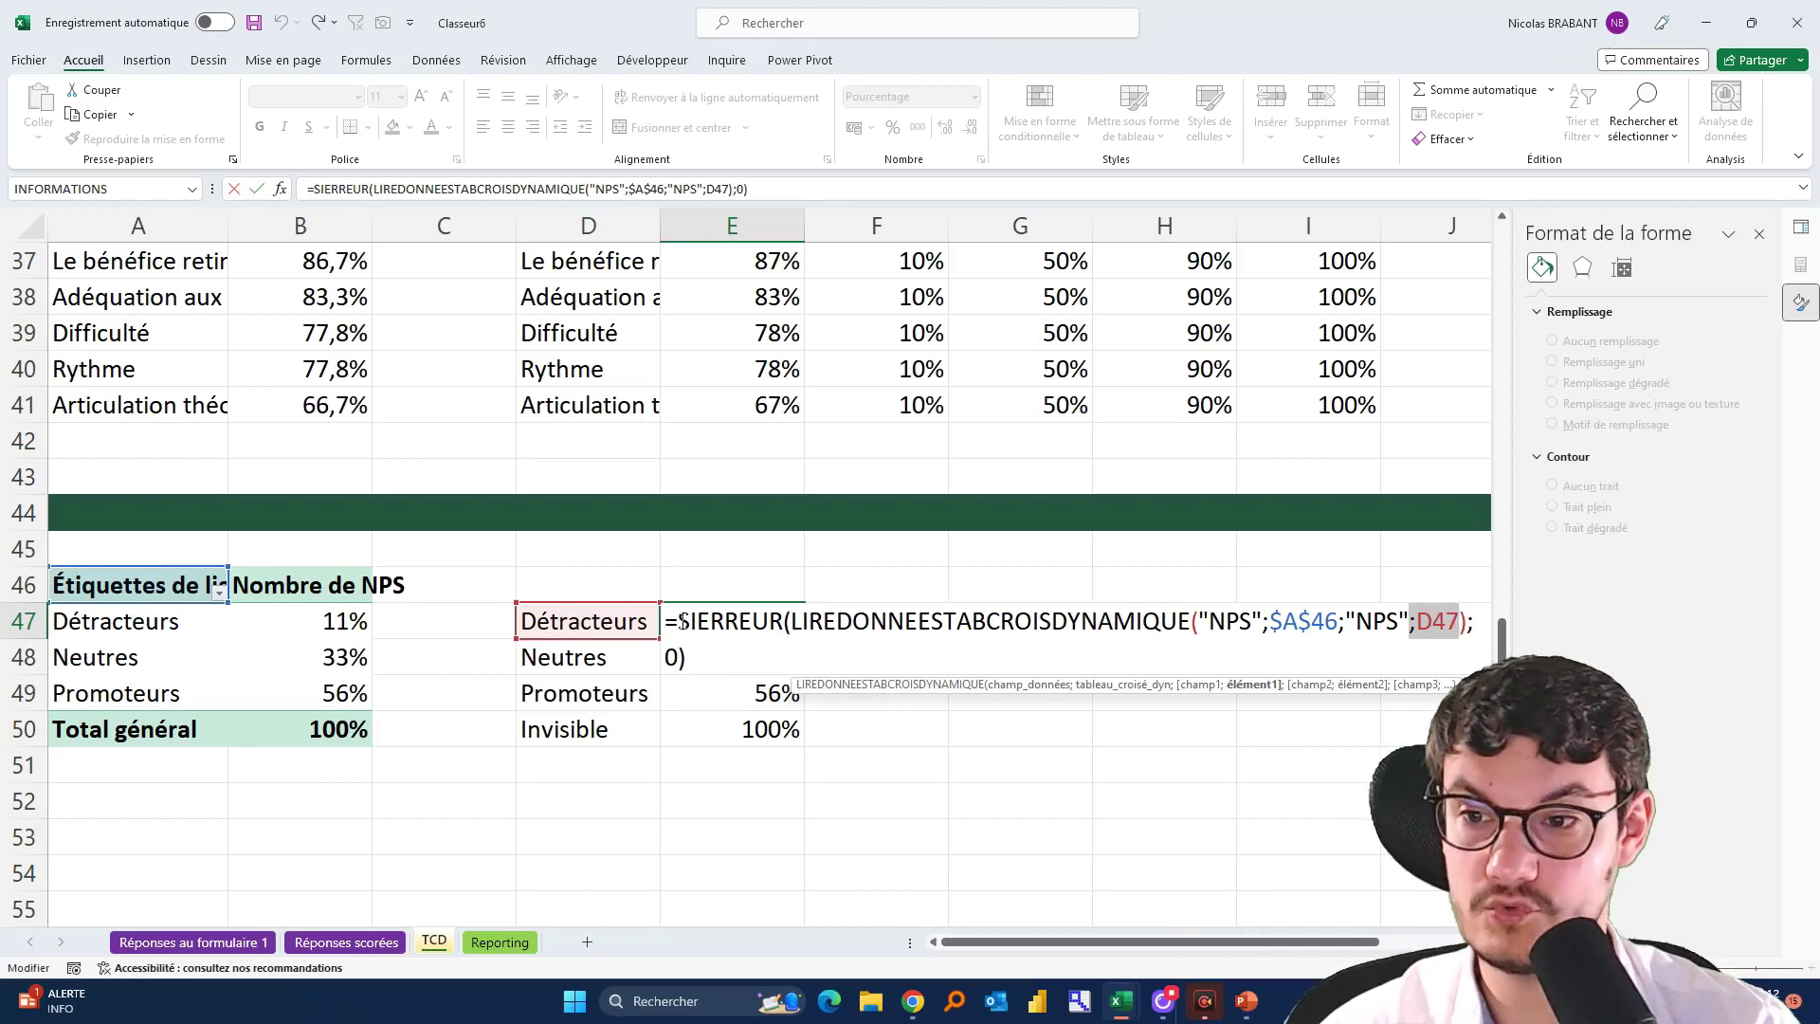
pyautogui.moveTo(679, 621); pyautogui.dragTo(788, 631)
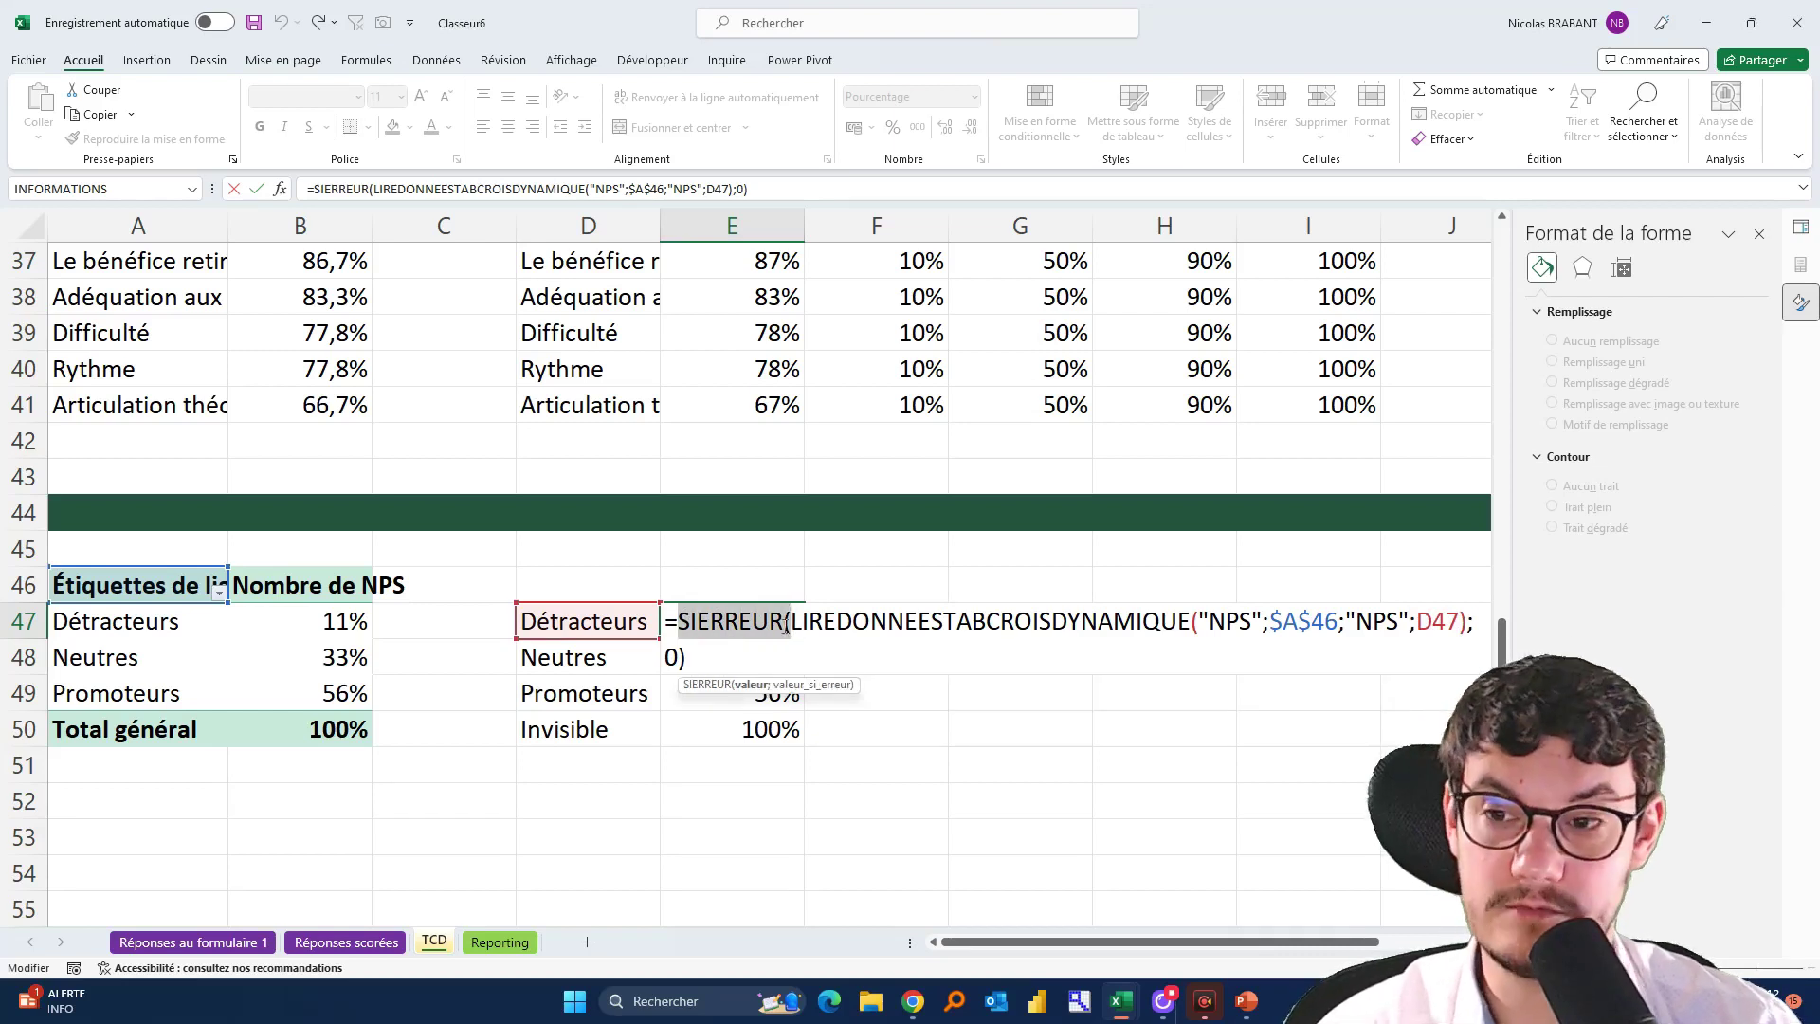
pyautogui.press('Escape')
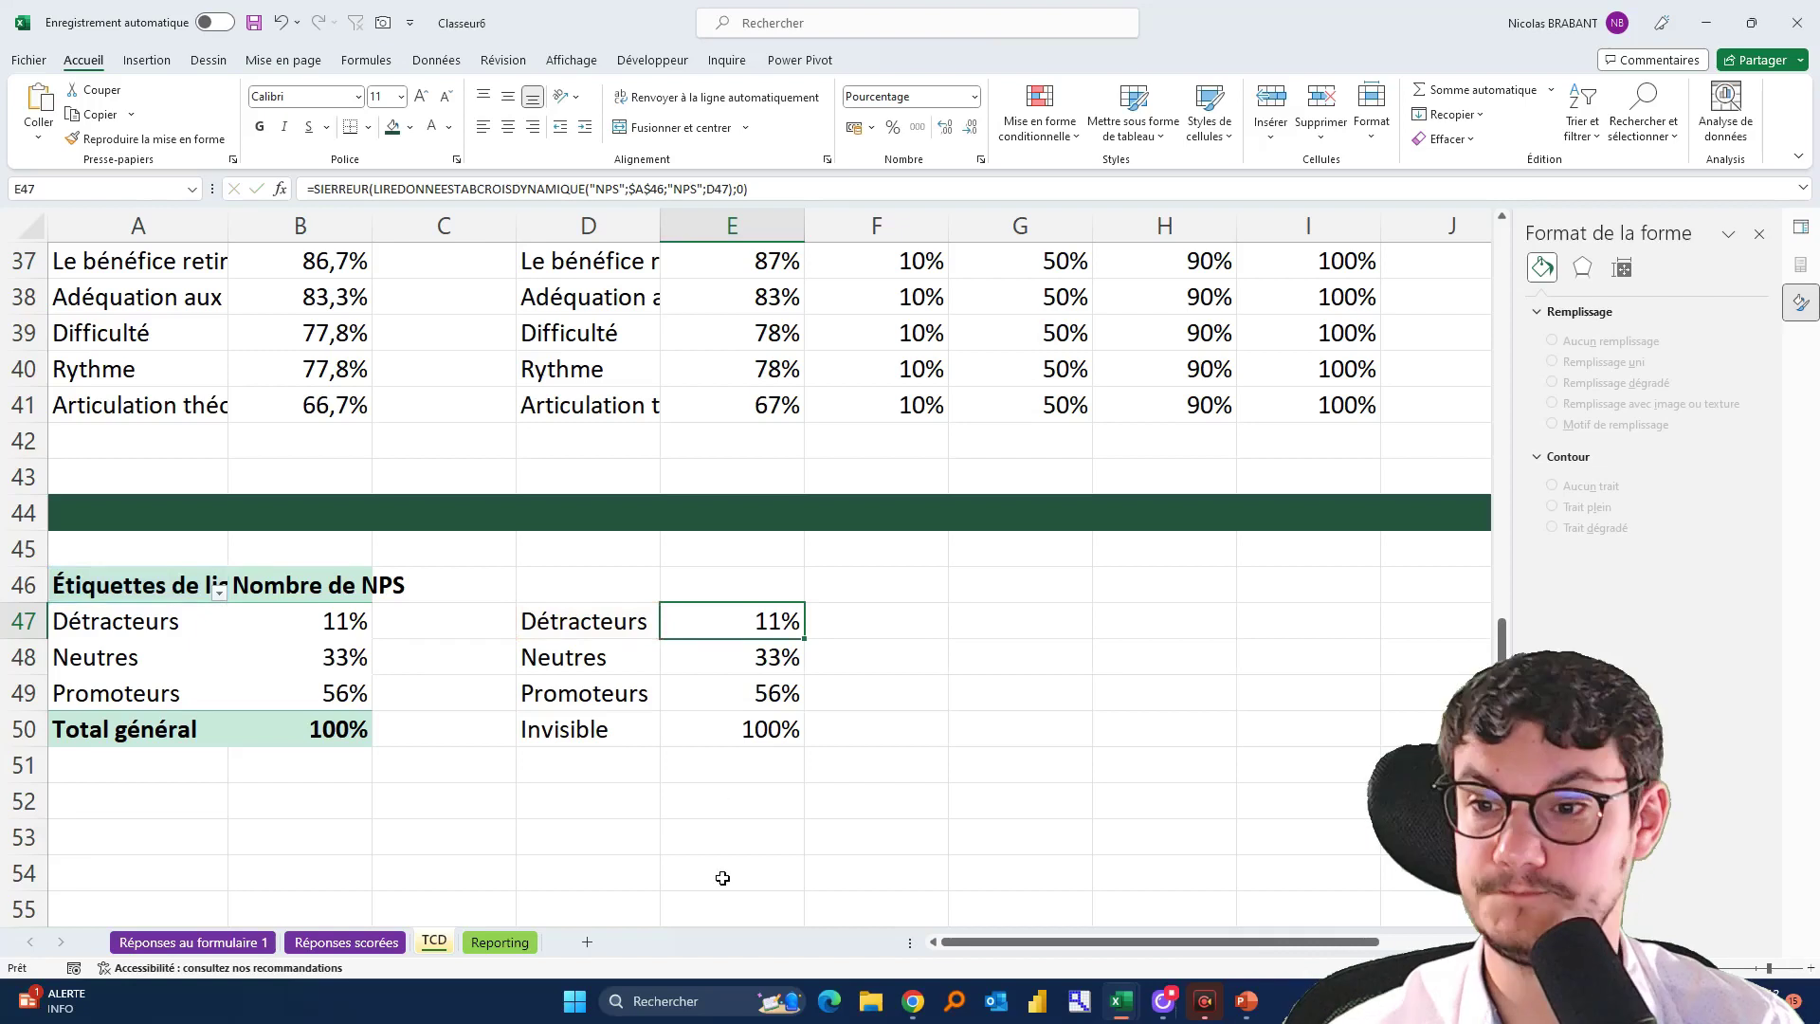
pyautogui.moveTo(597, 637); pyautogui.dragTo(726, 723)
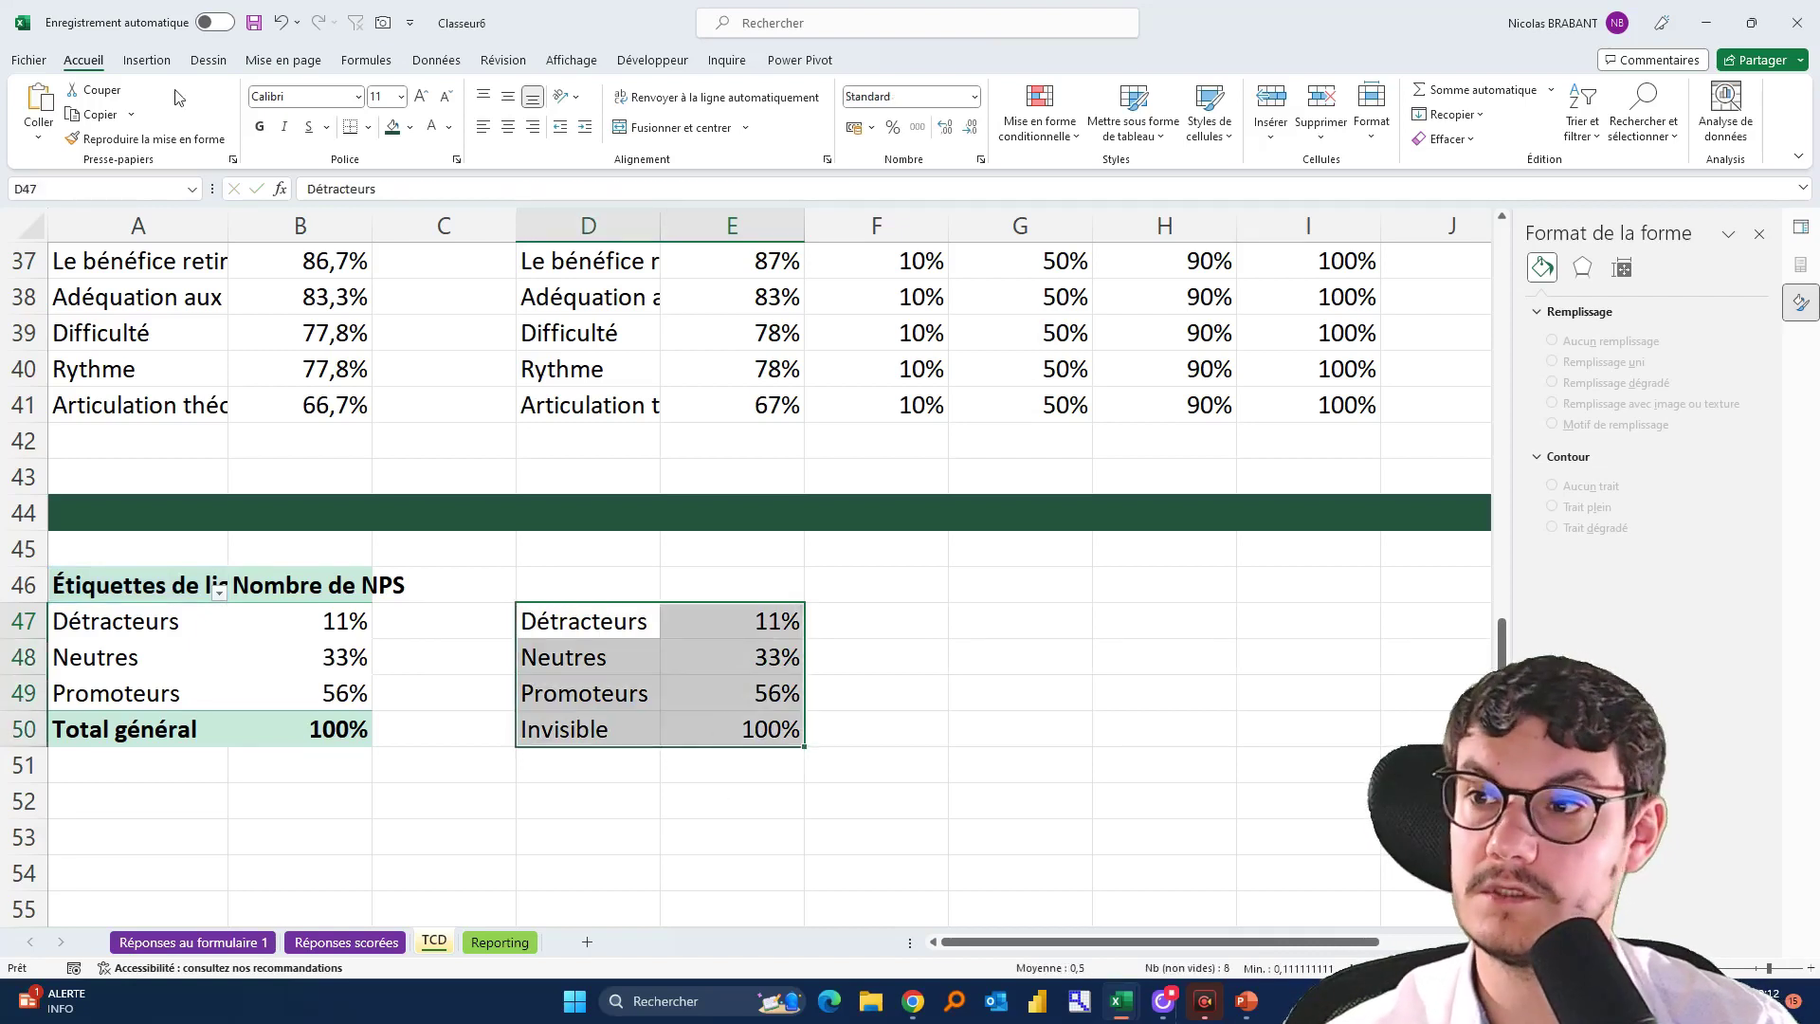
# Insert a doughnut chart of D47:E50 with a 270° first slice angle and 50% hole size
pyautogui.click(147, 60)
pyautogui.click(815, 138)
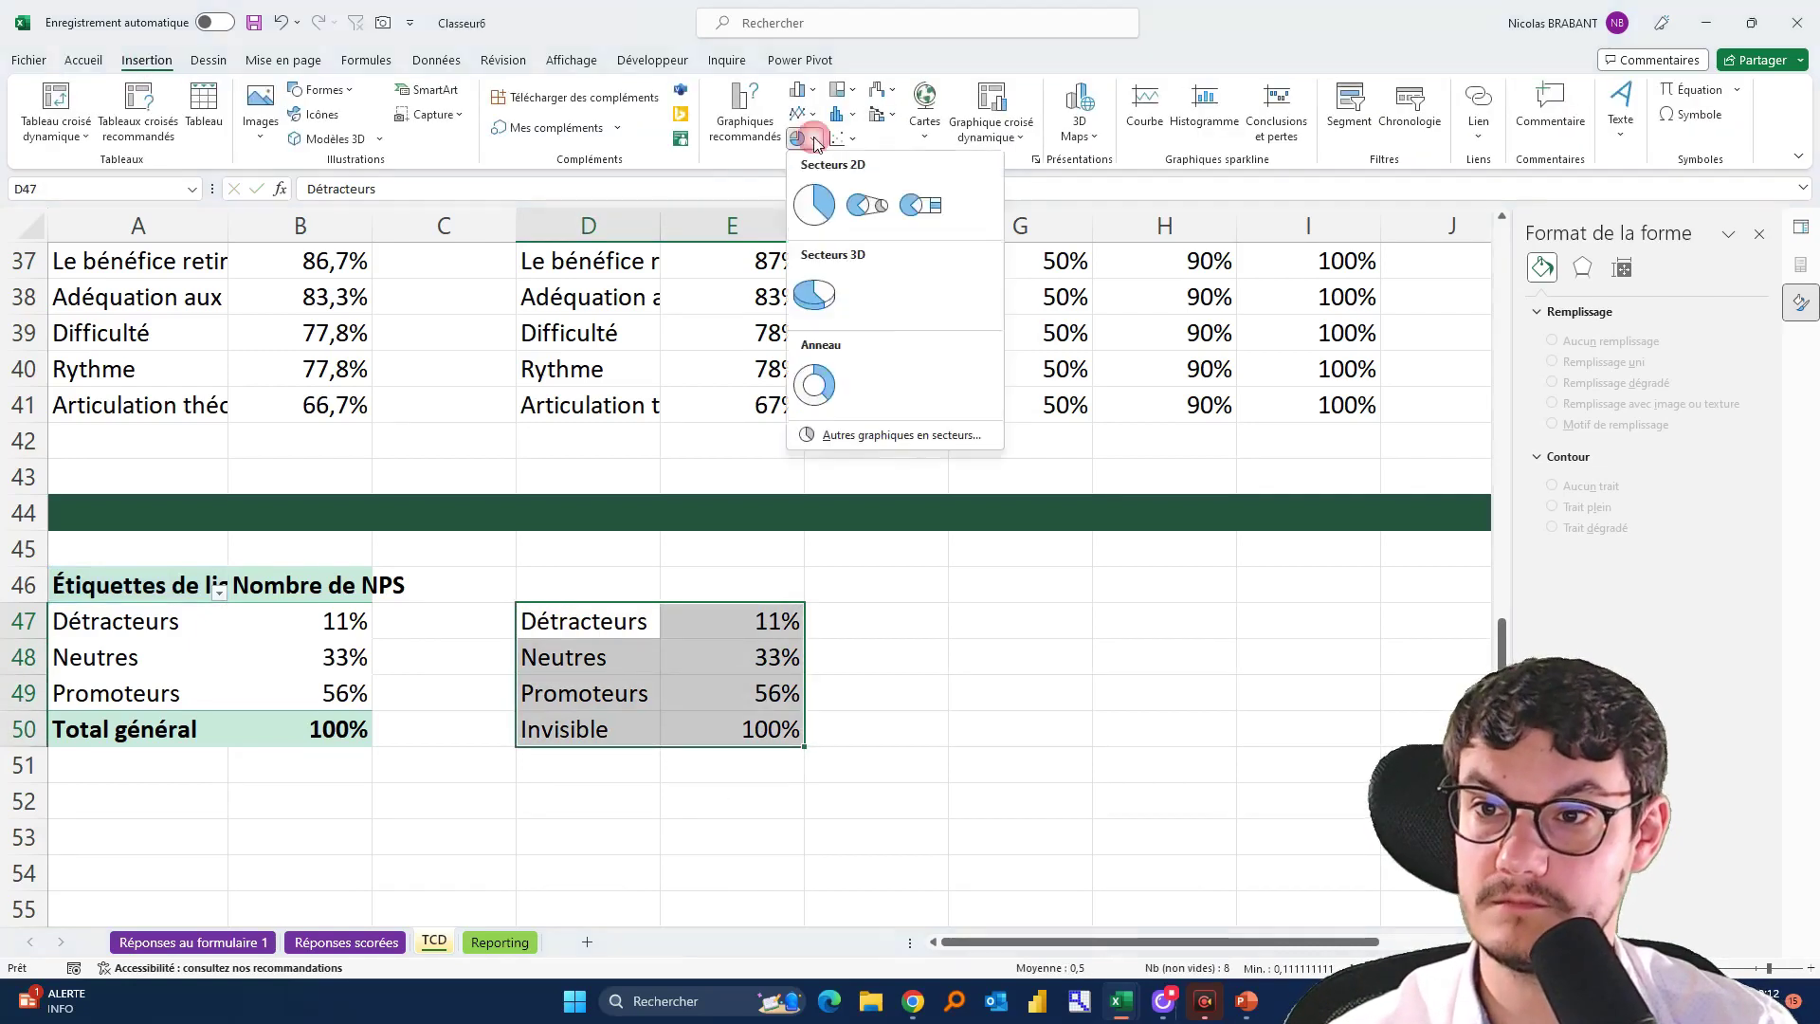
pyautogui.click(815, 384)
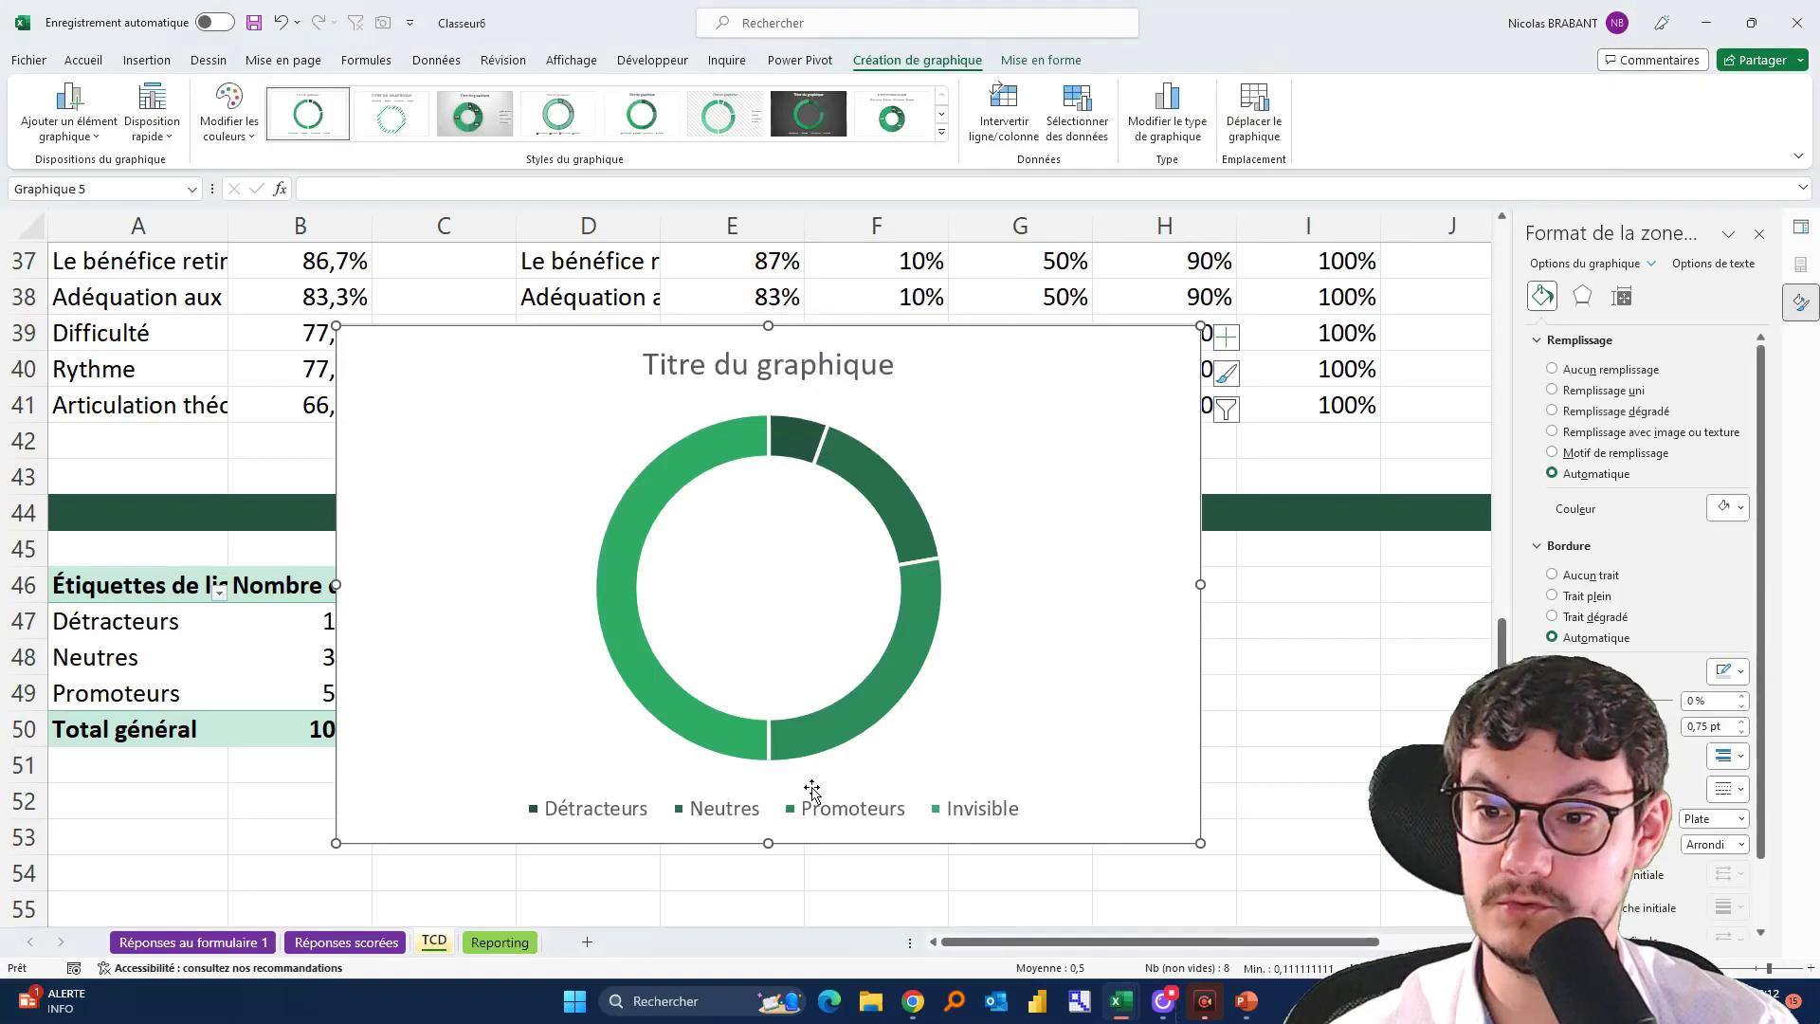
pyautogui.click(772, 465)
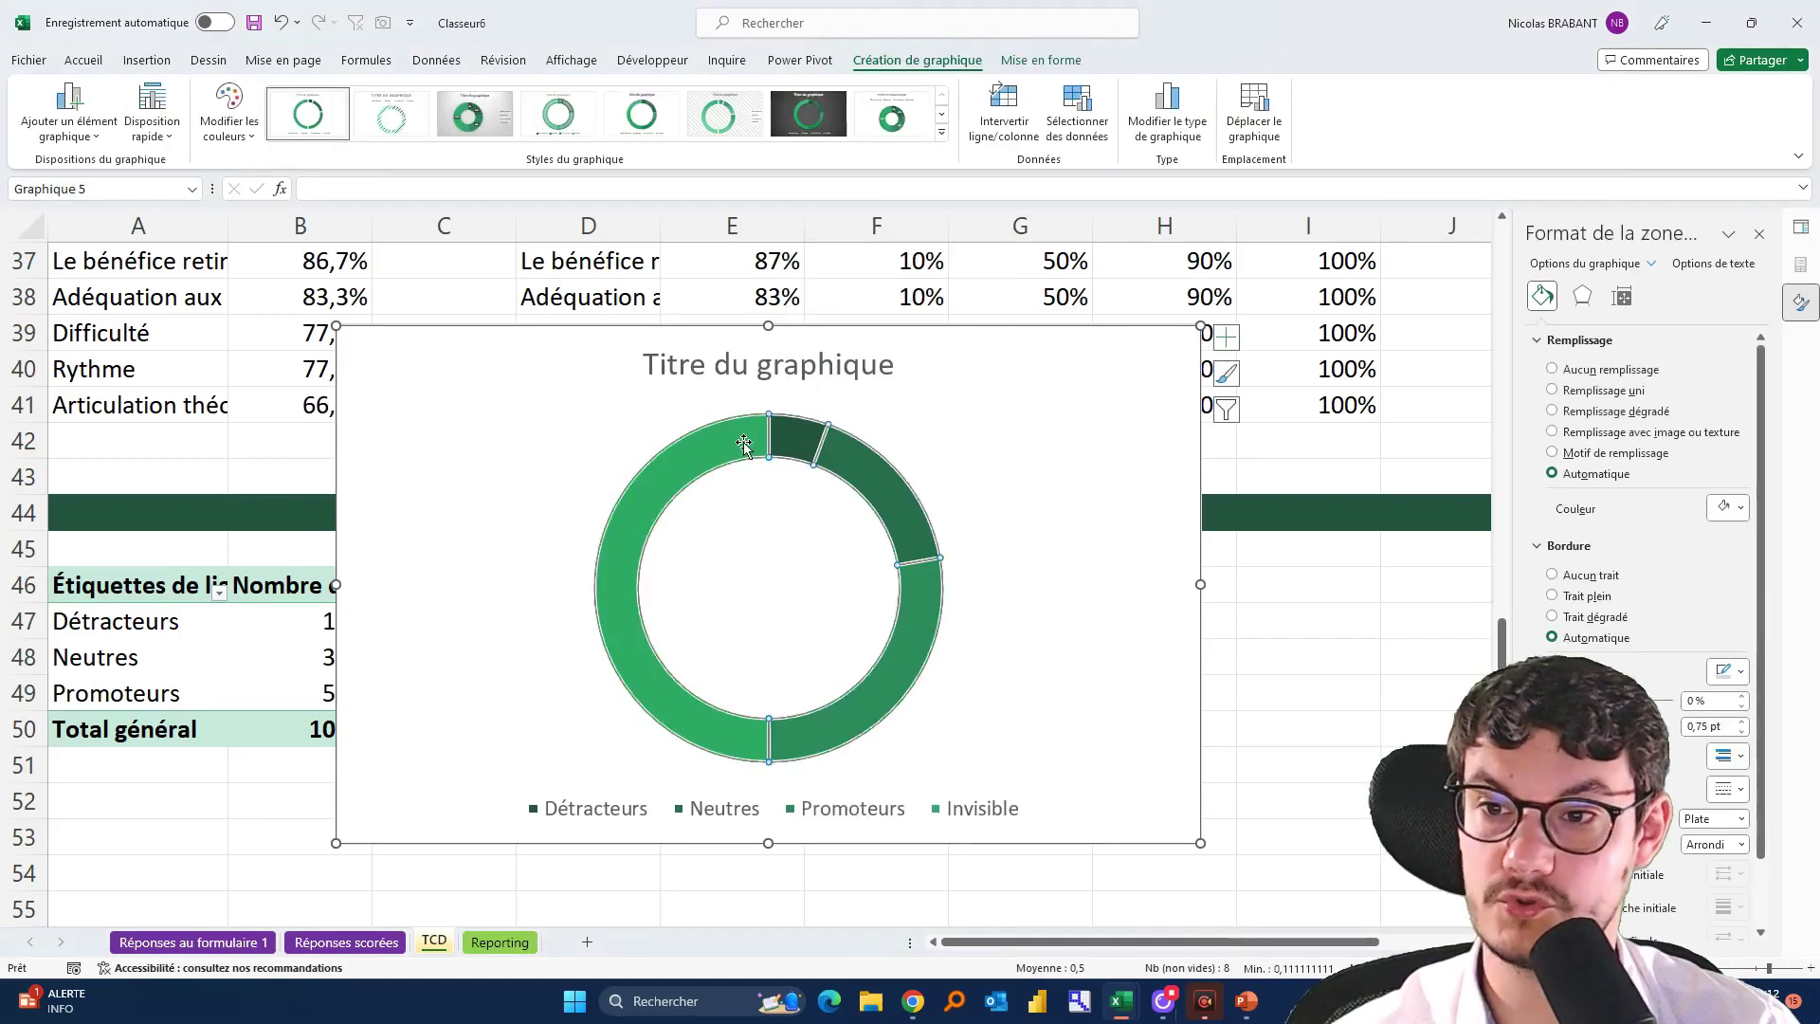
pyautogui.click(1622, 295)
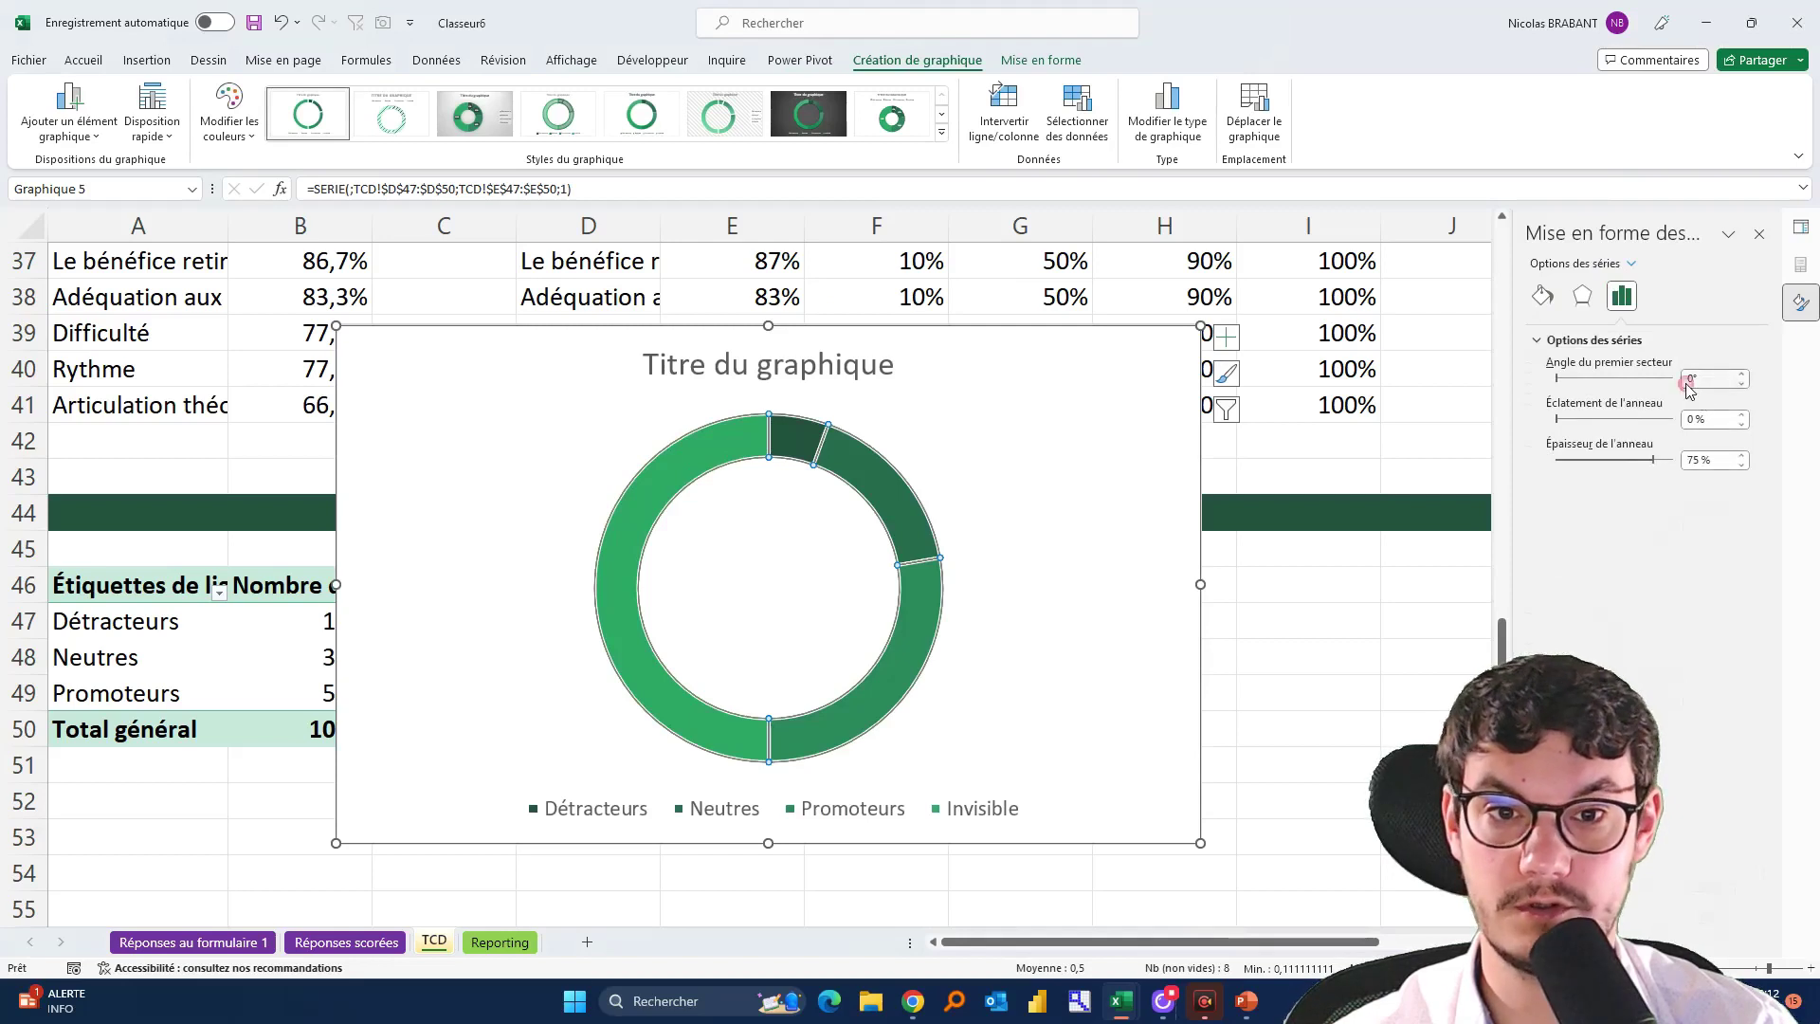
pyautogui.click(1686, 379)
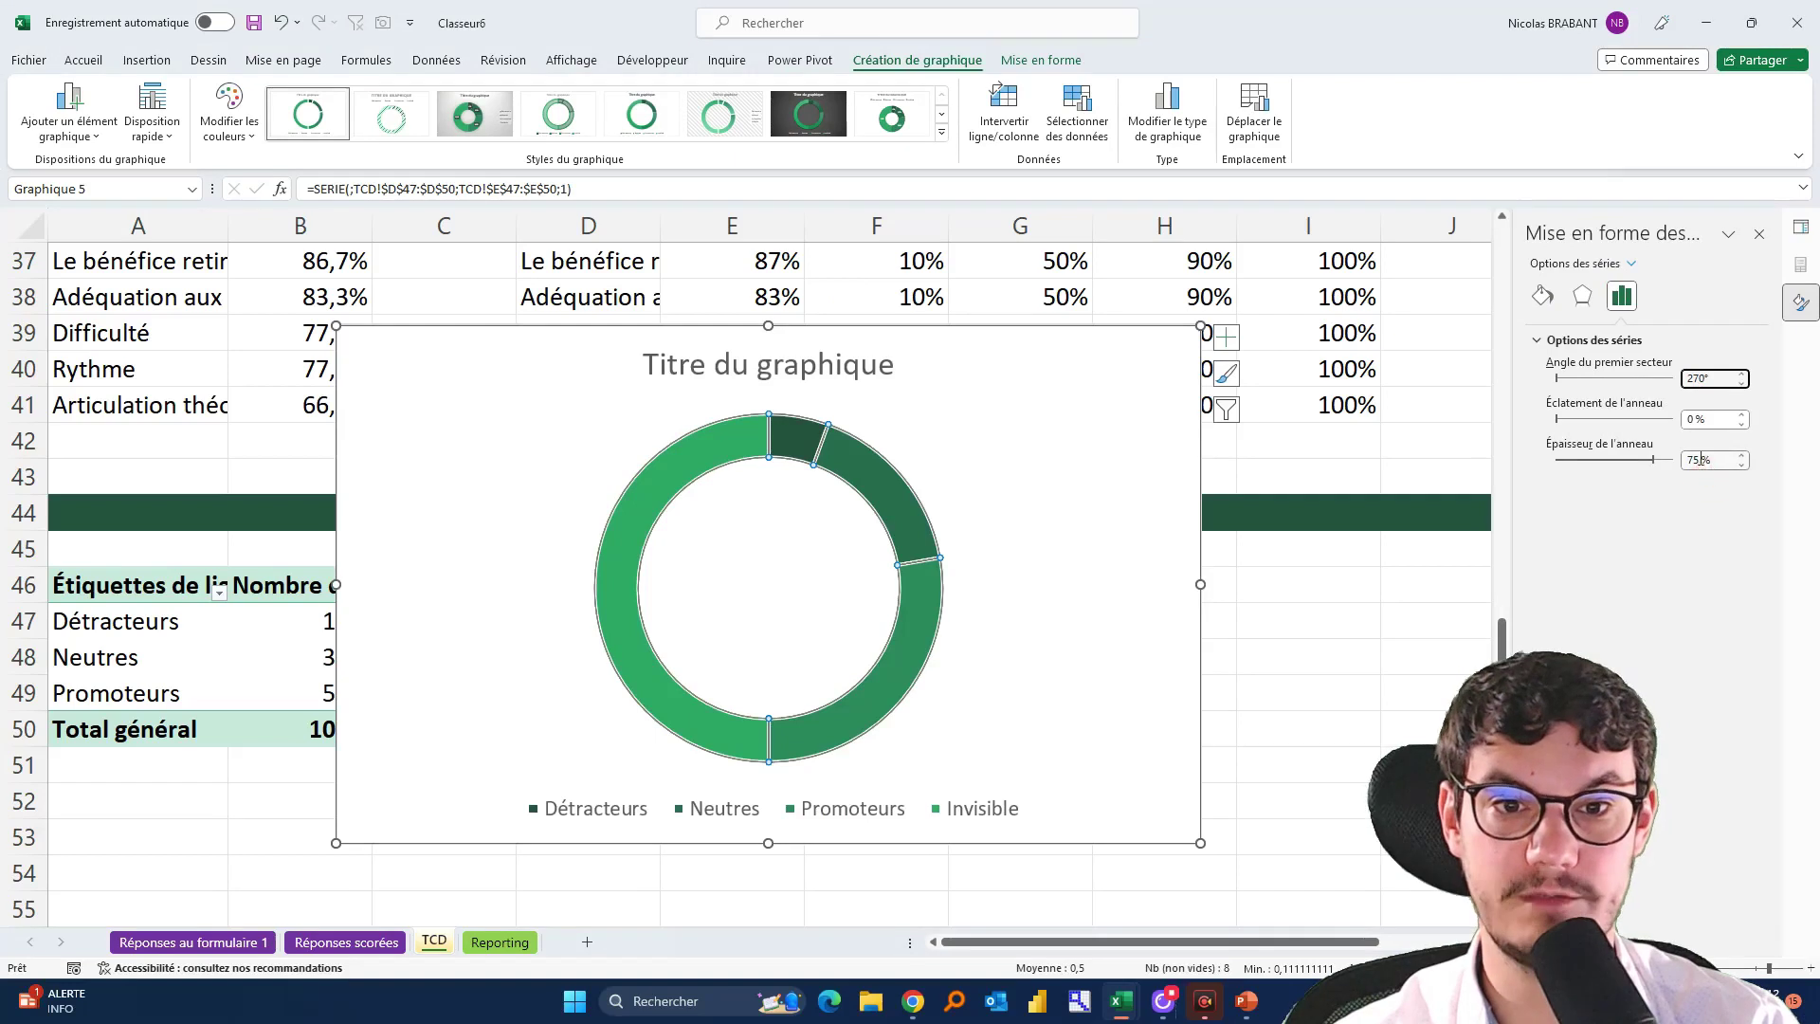
pyautogui.moveTo(1701, 460); pyautogui.dragTo(1667, 460)
pyautogui.write('50')
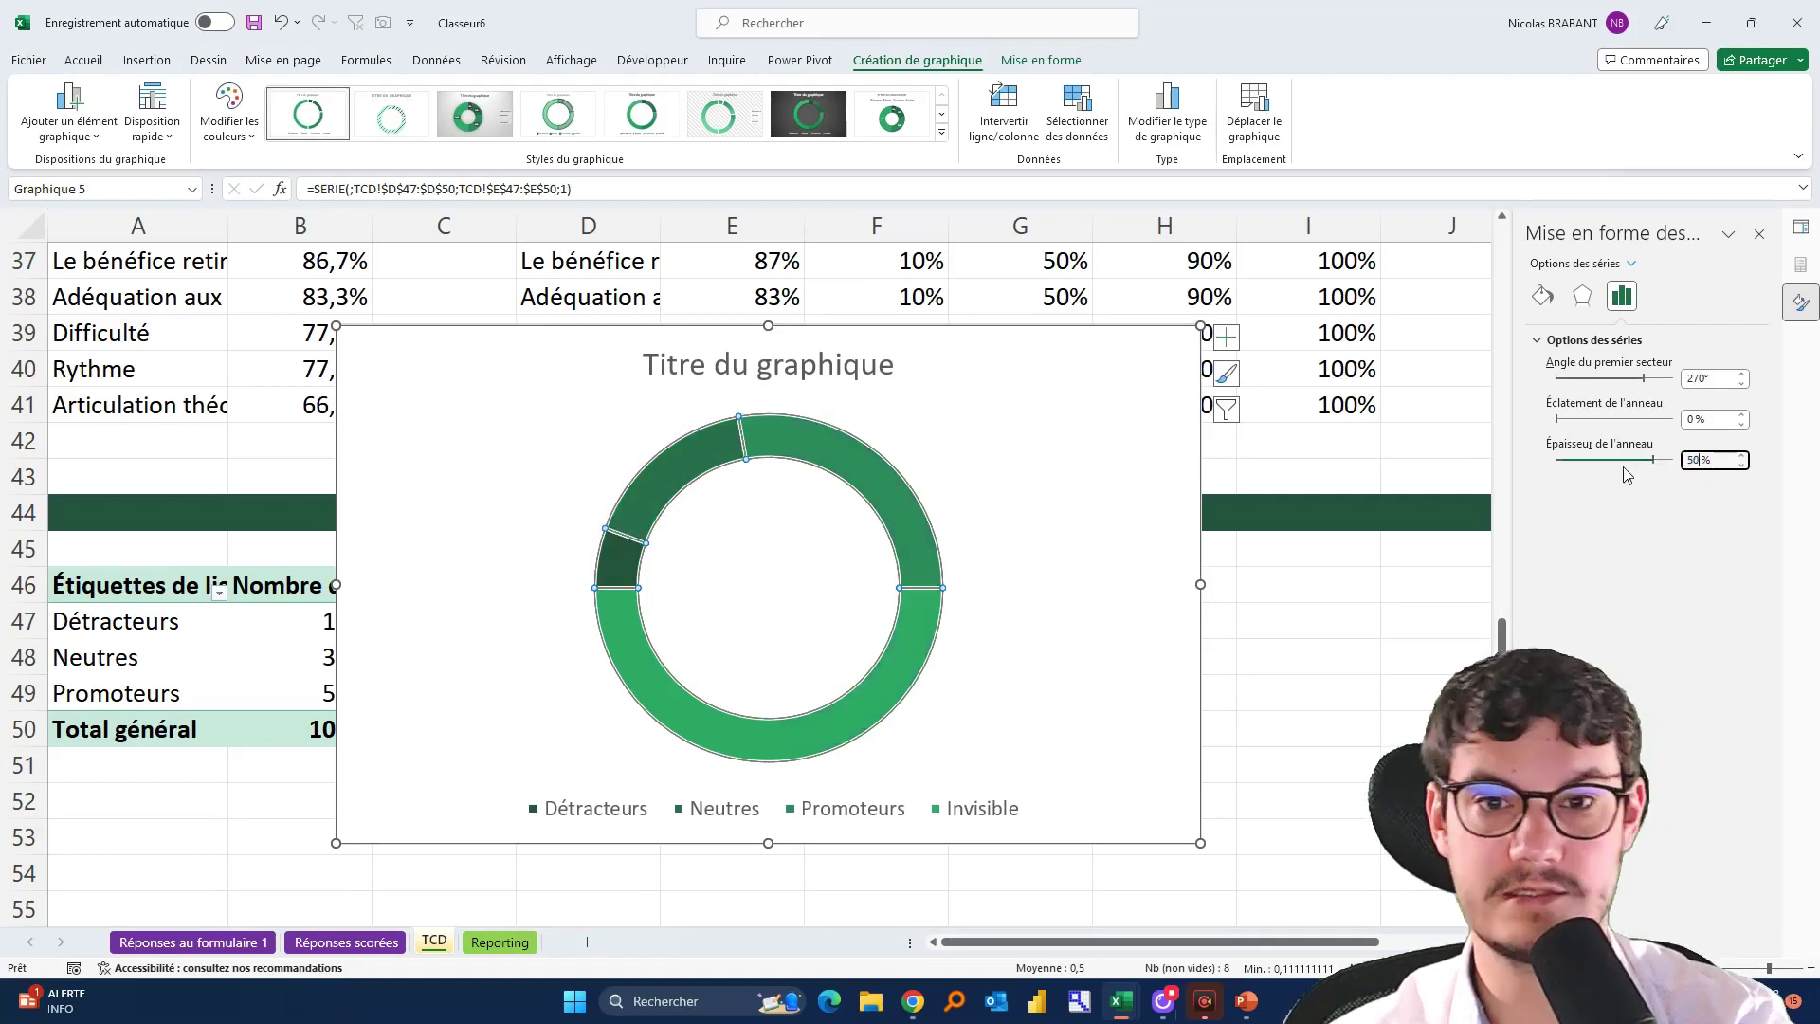
pyautogui.click(1718, 419)
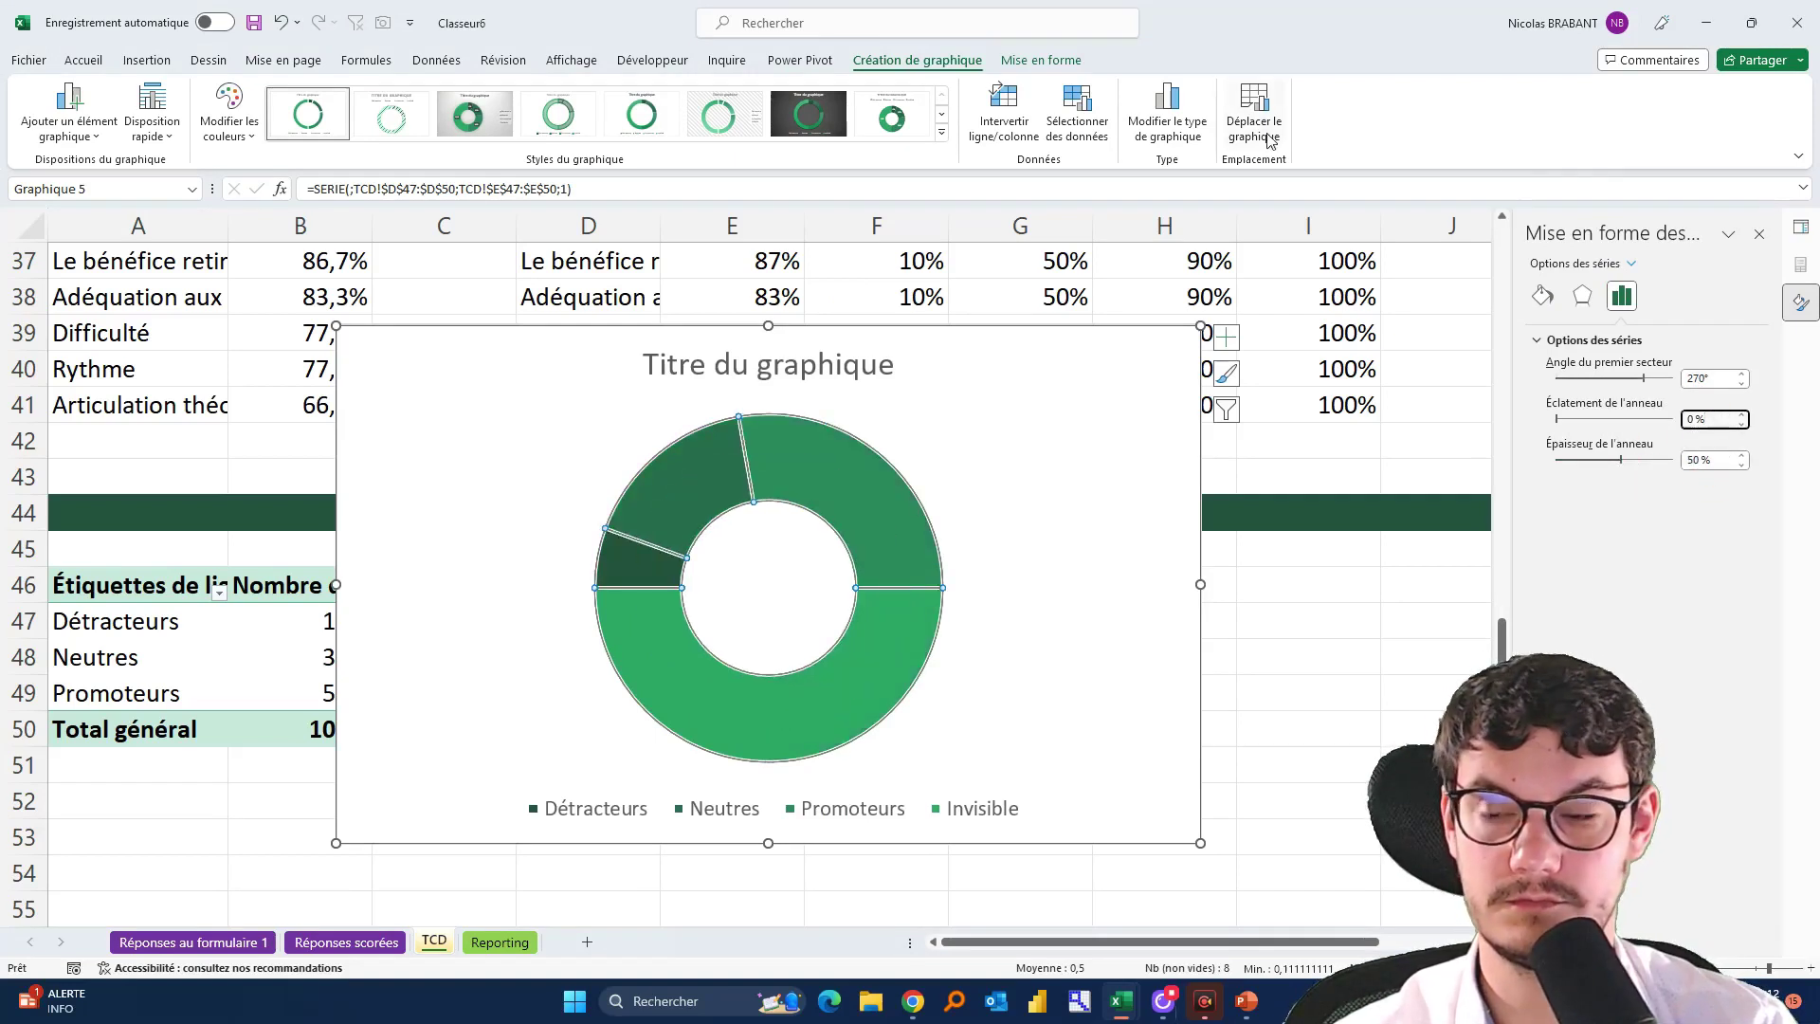
pyautogui.click(703, 635)
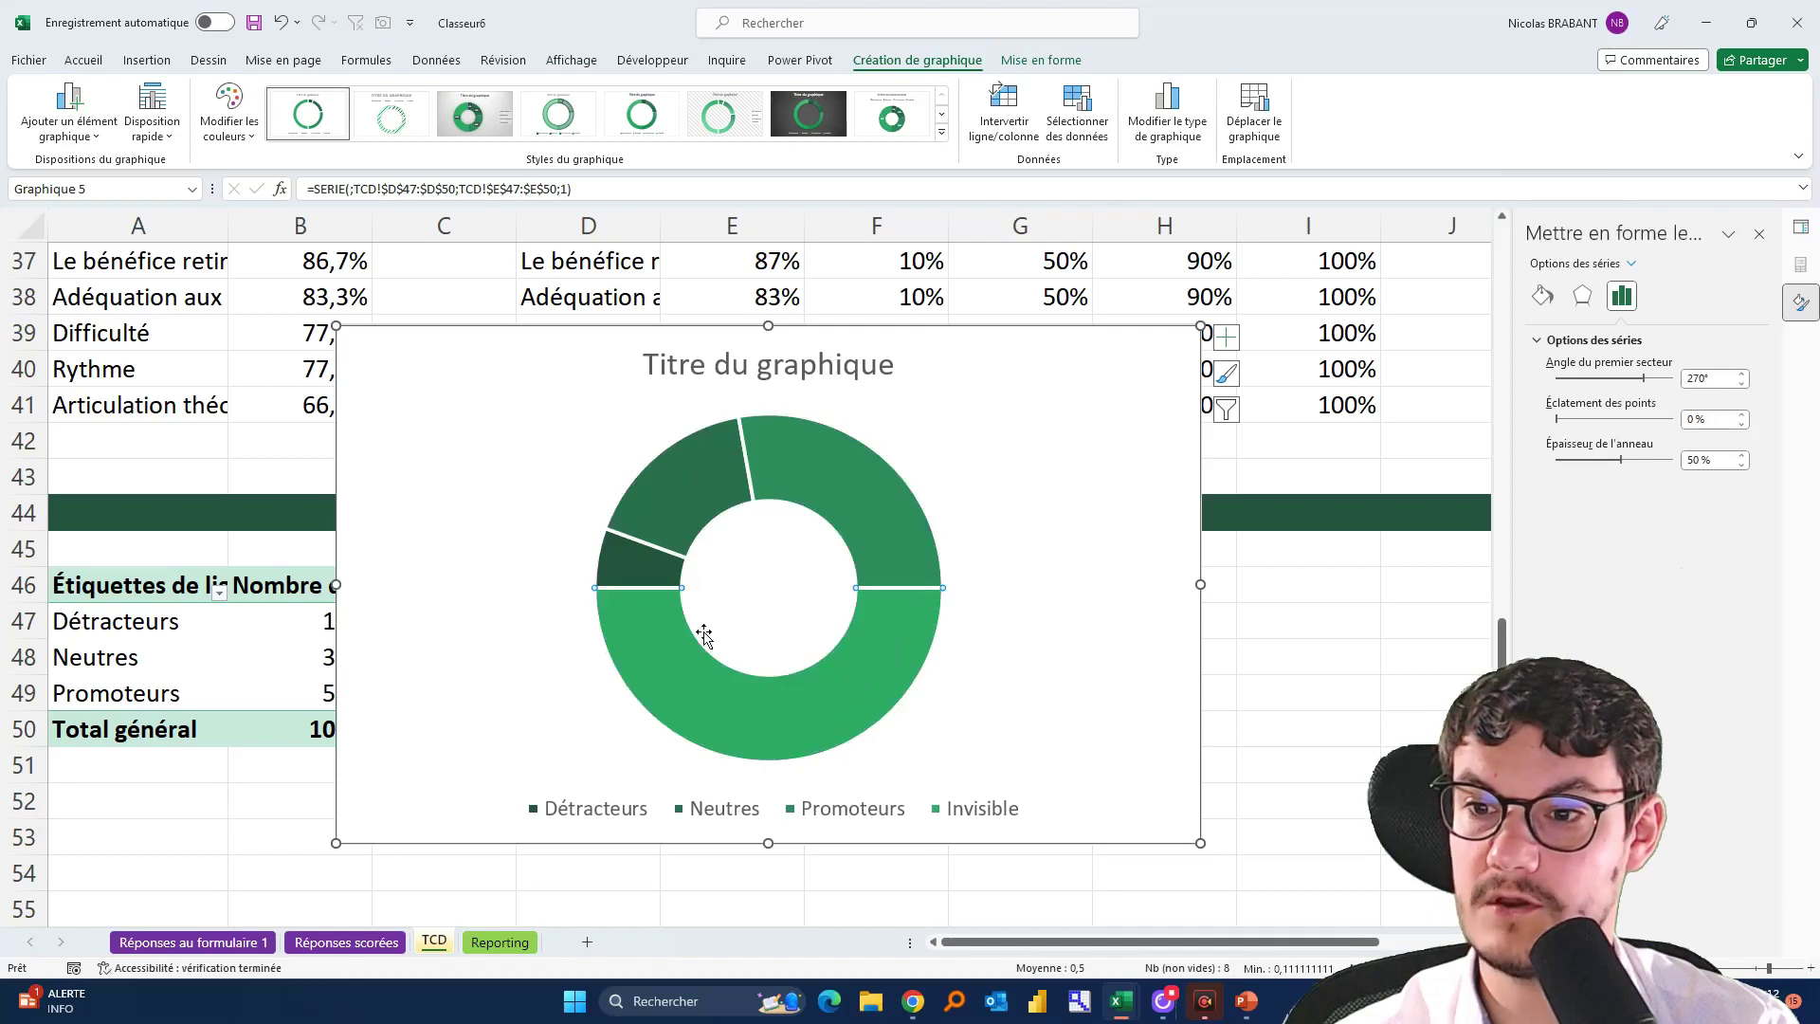
# Make the Invisible bottom half transparent and remove the outlines around the slices
pyautogui.click(1040, 629)
pyautogui.click(842, 682)
pyautogui.click(895, 648)
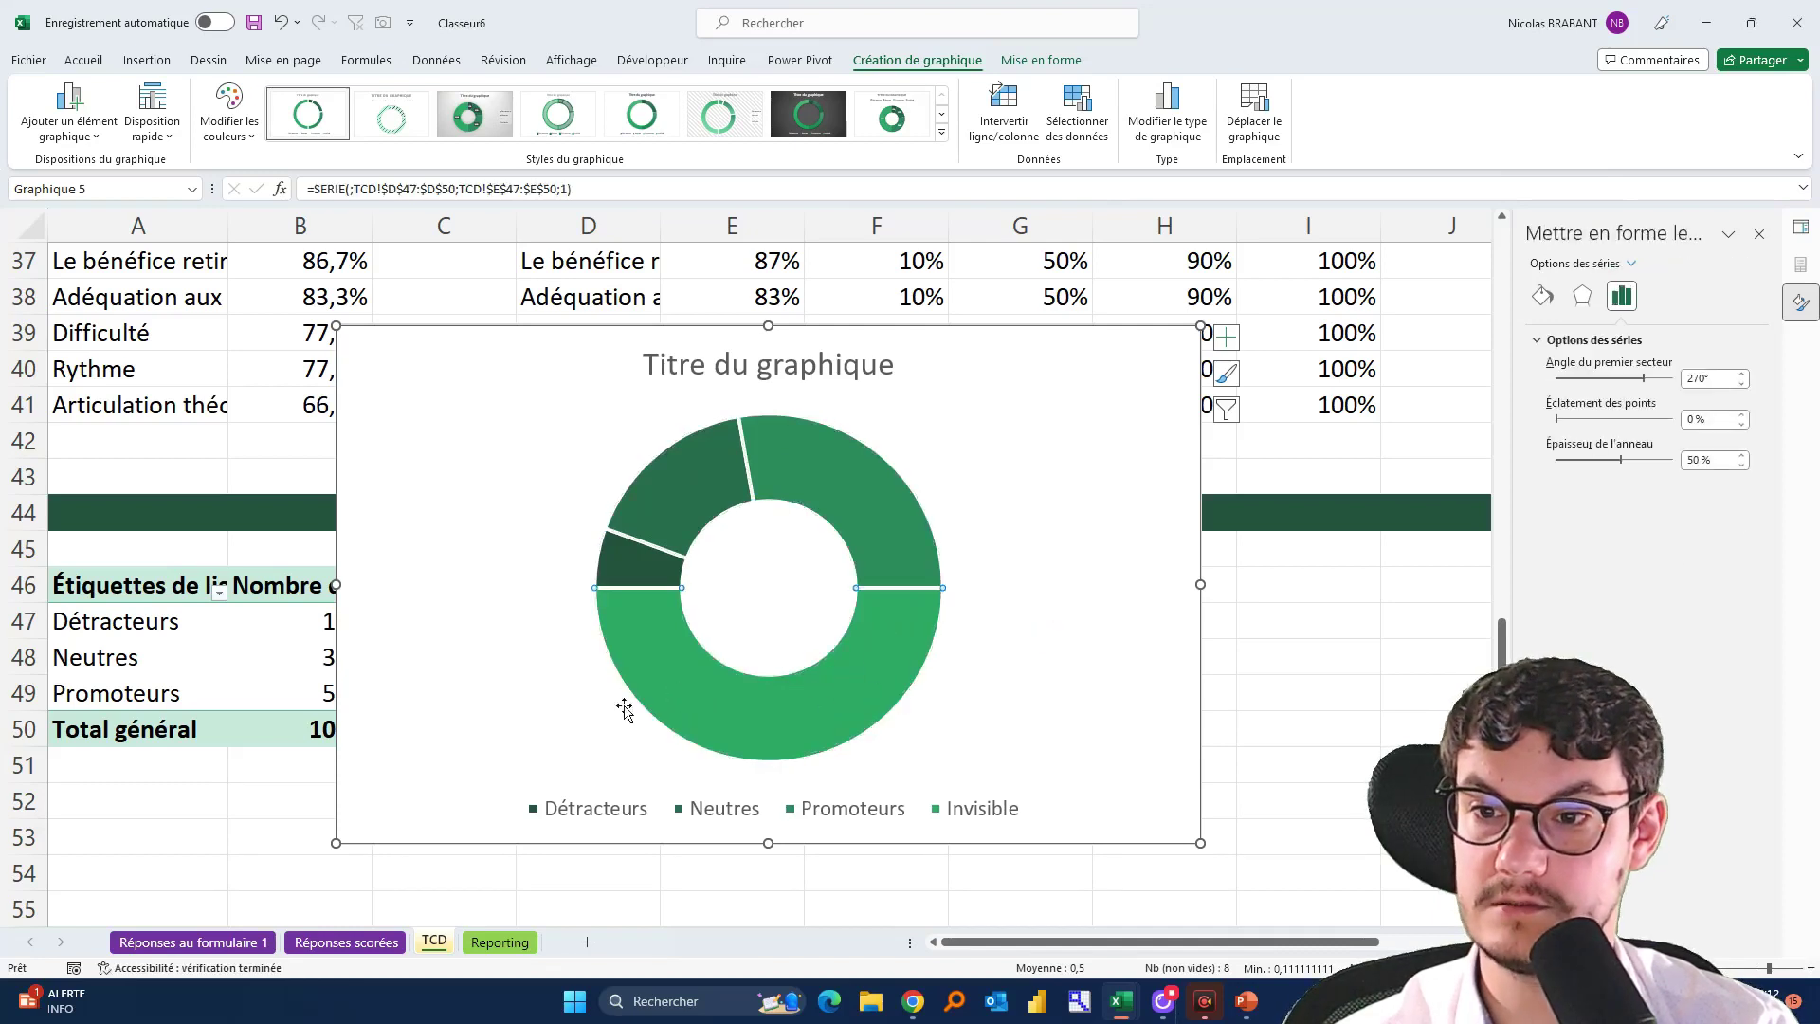
pyautogui.click(1538, 299)
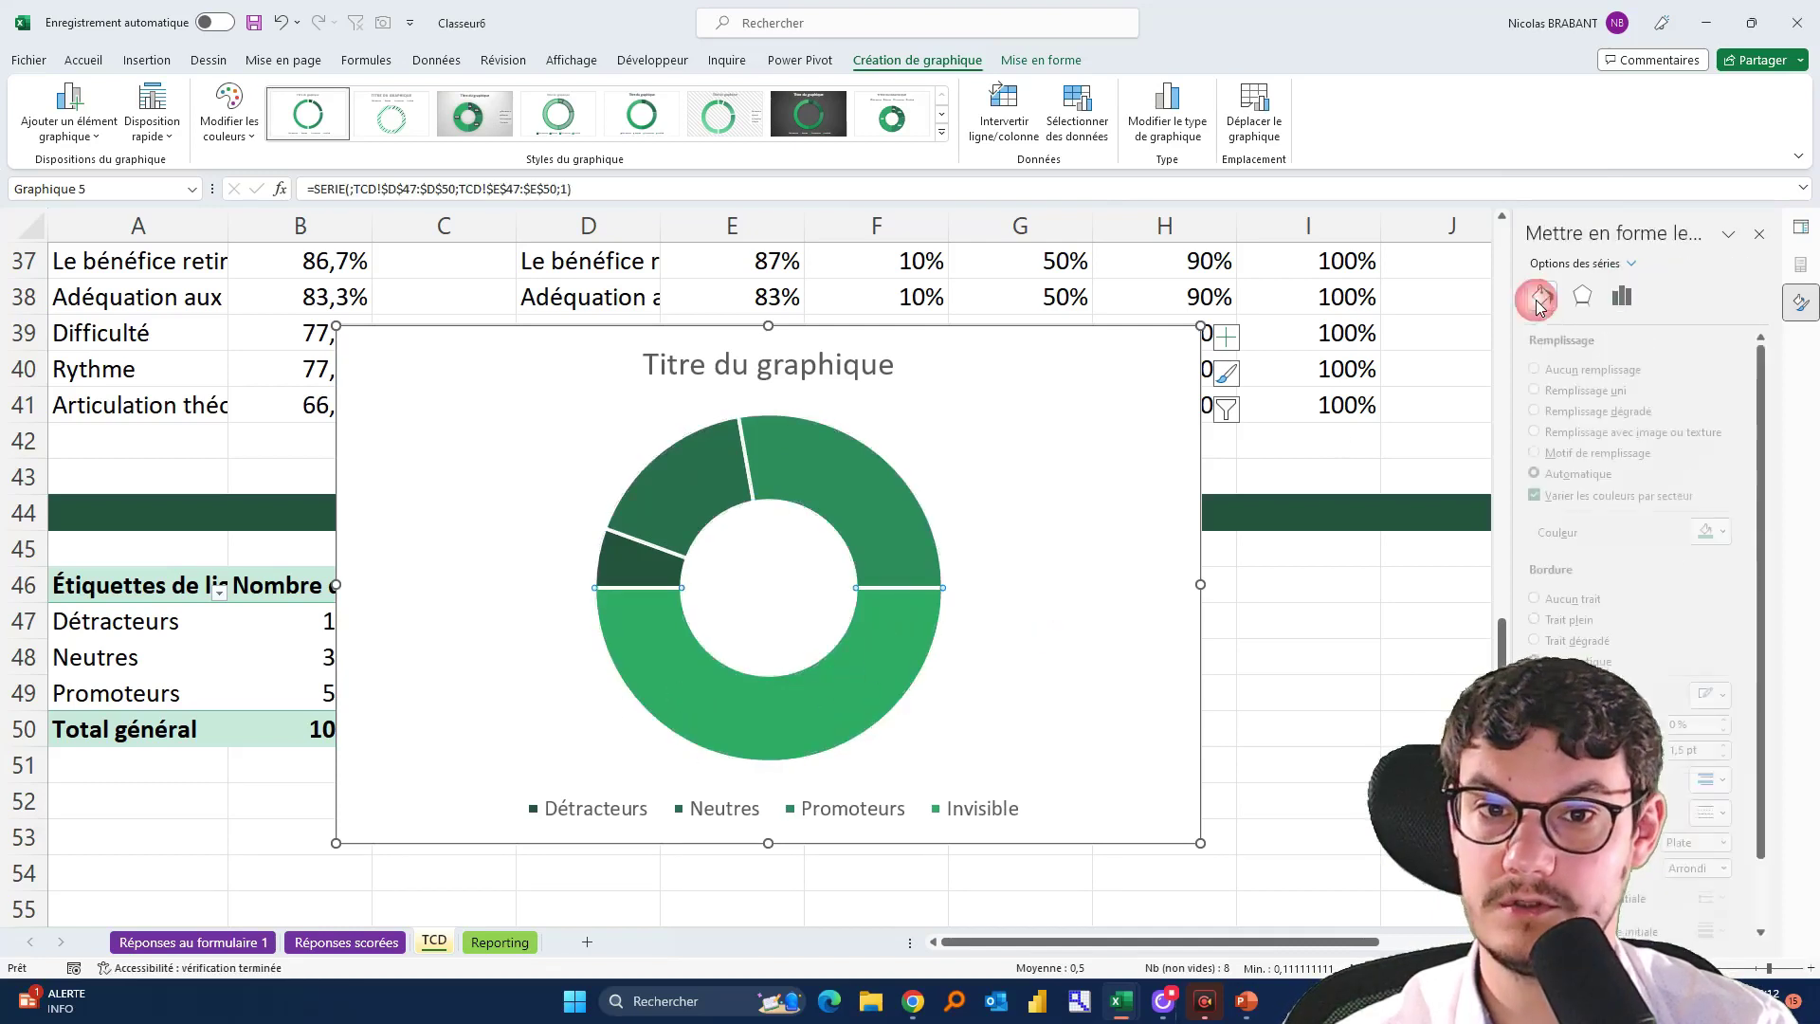
pyautogui.click(1553, 369)
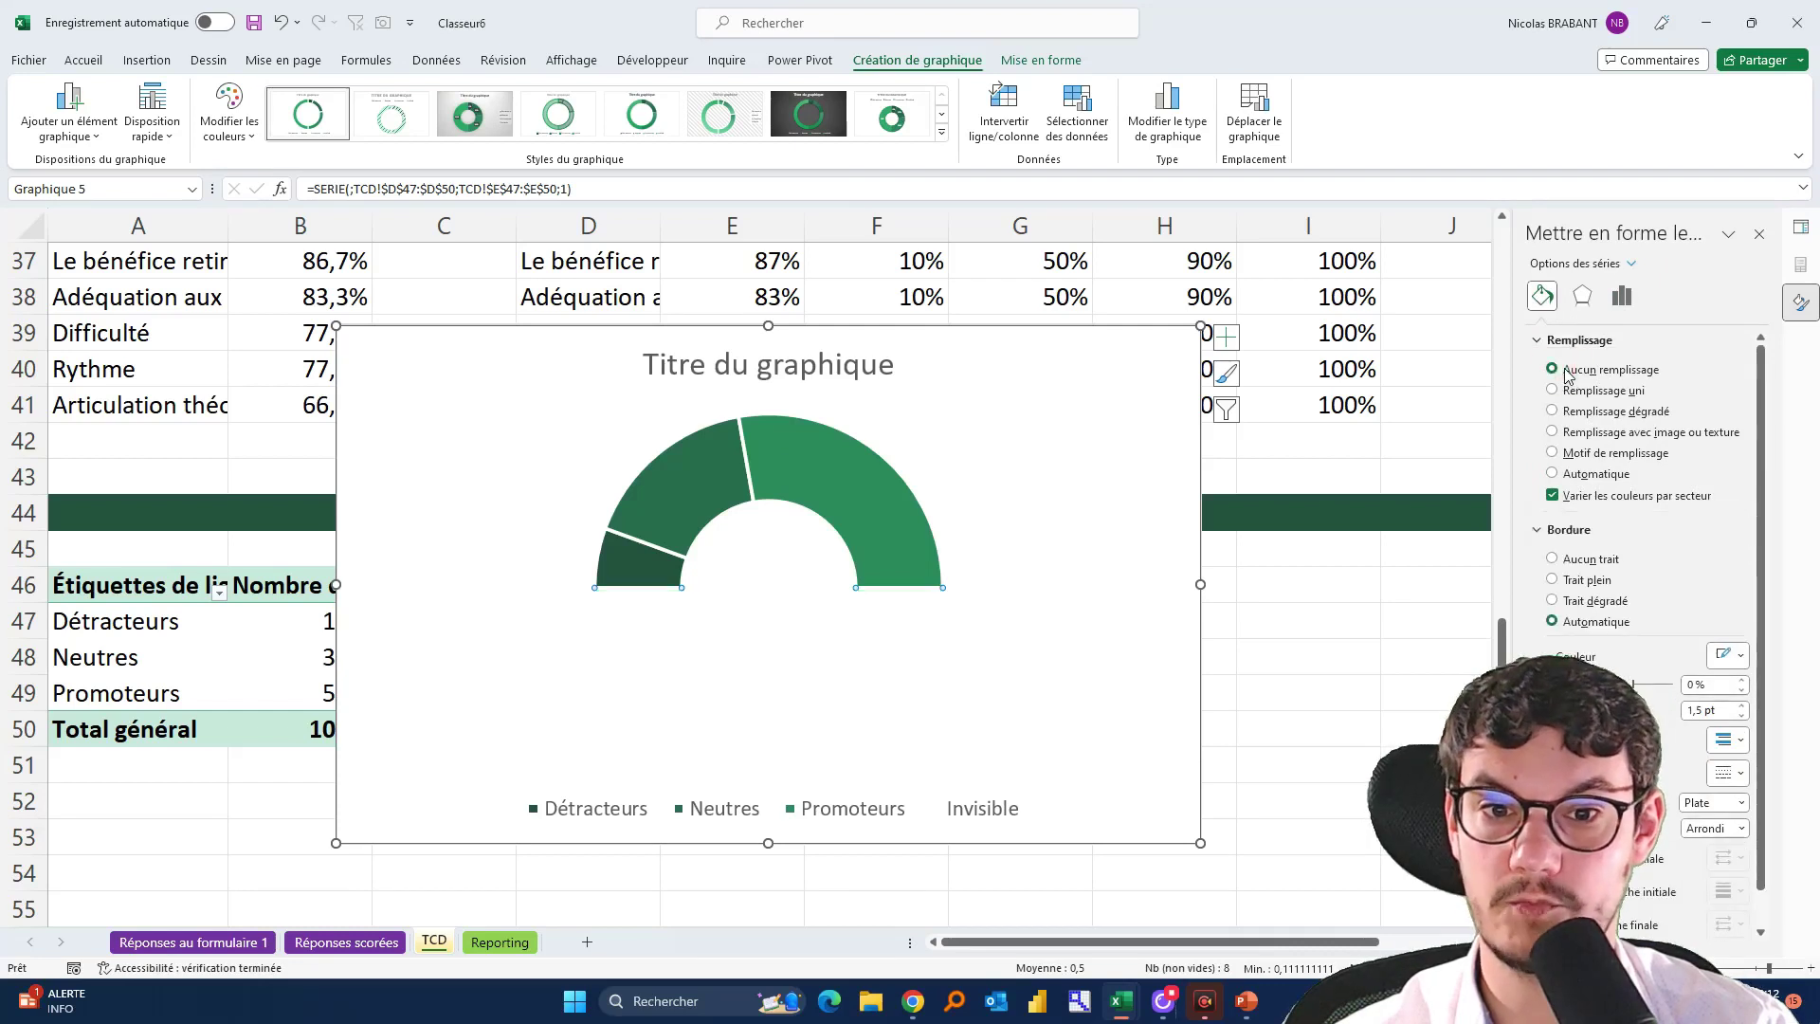
pyautogui.click(1573, 563)
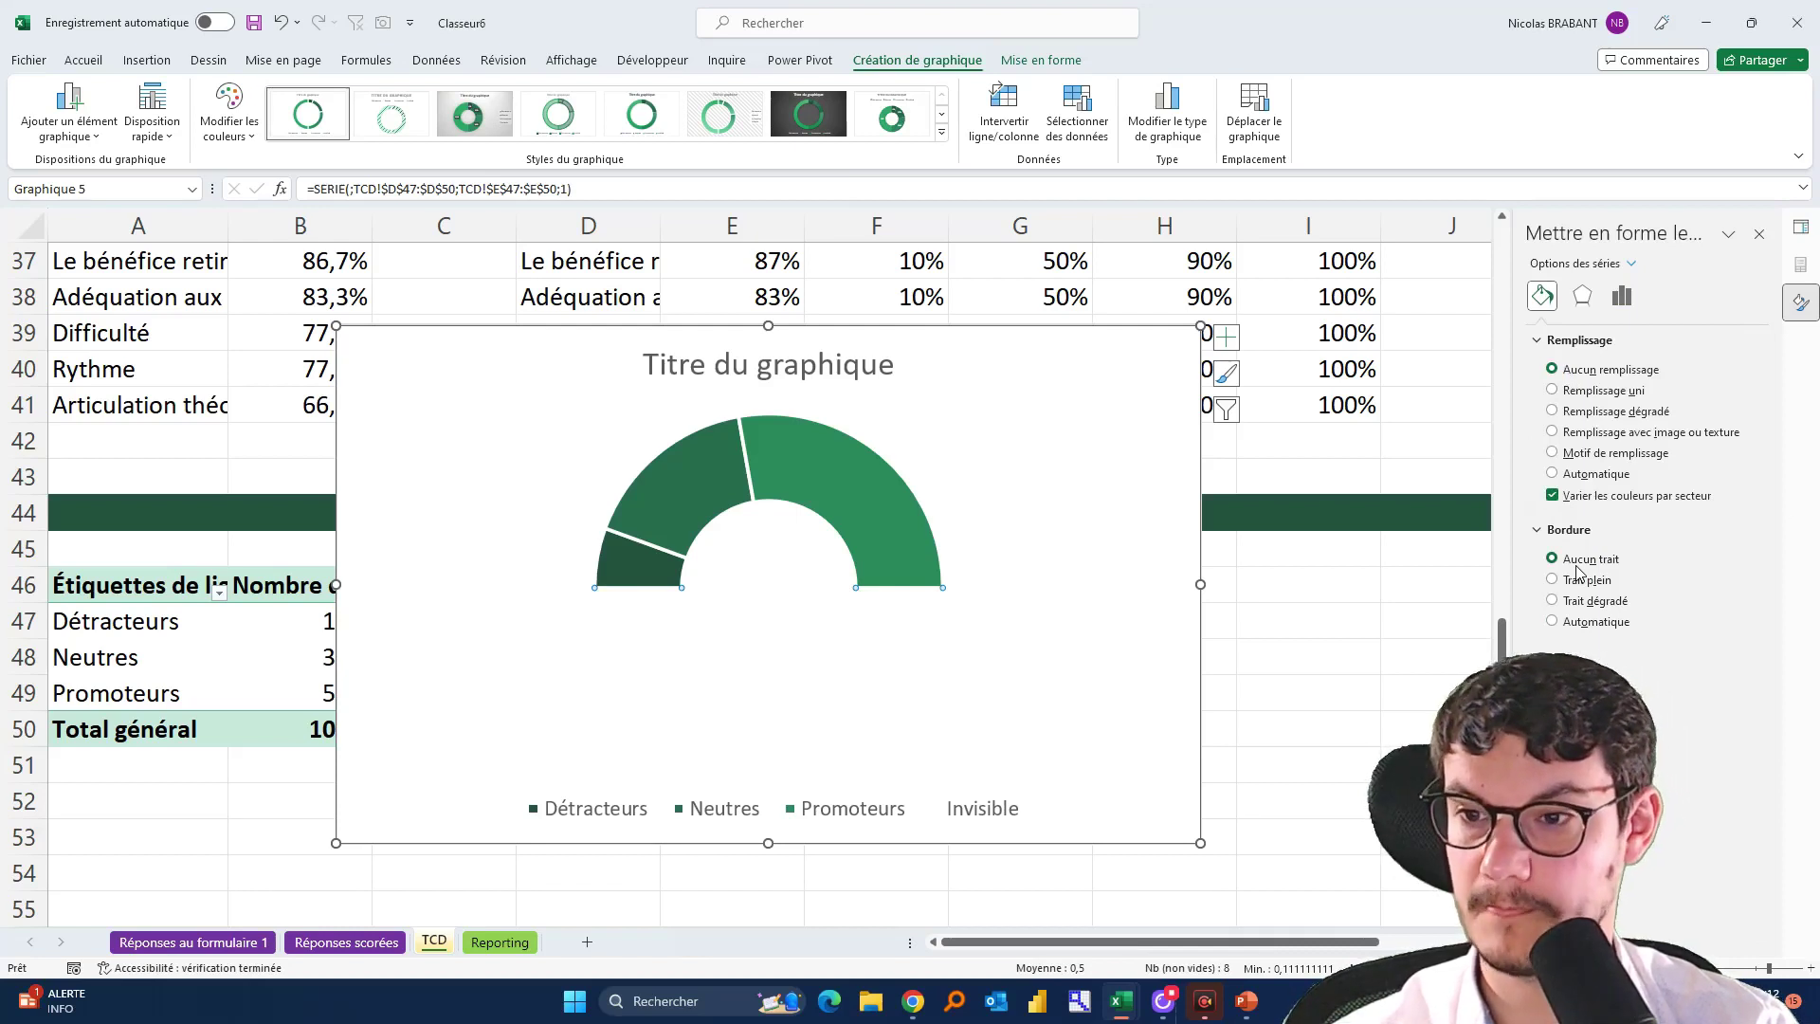
# Colour the Détracteurs slice yellow and the Neutres slice grey
pyautogui.click(638, 563)
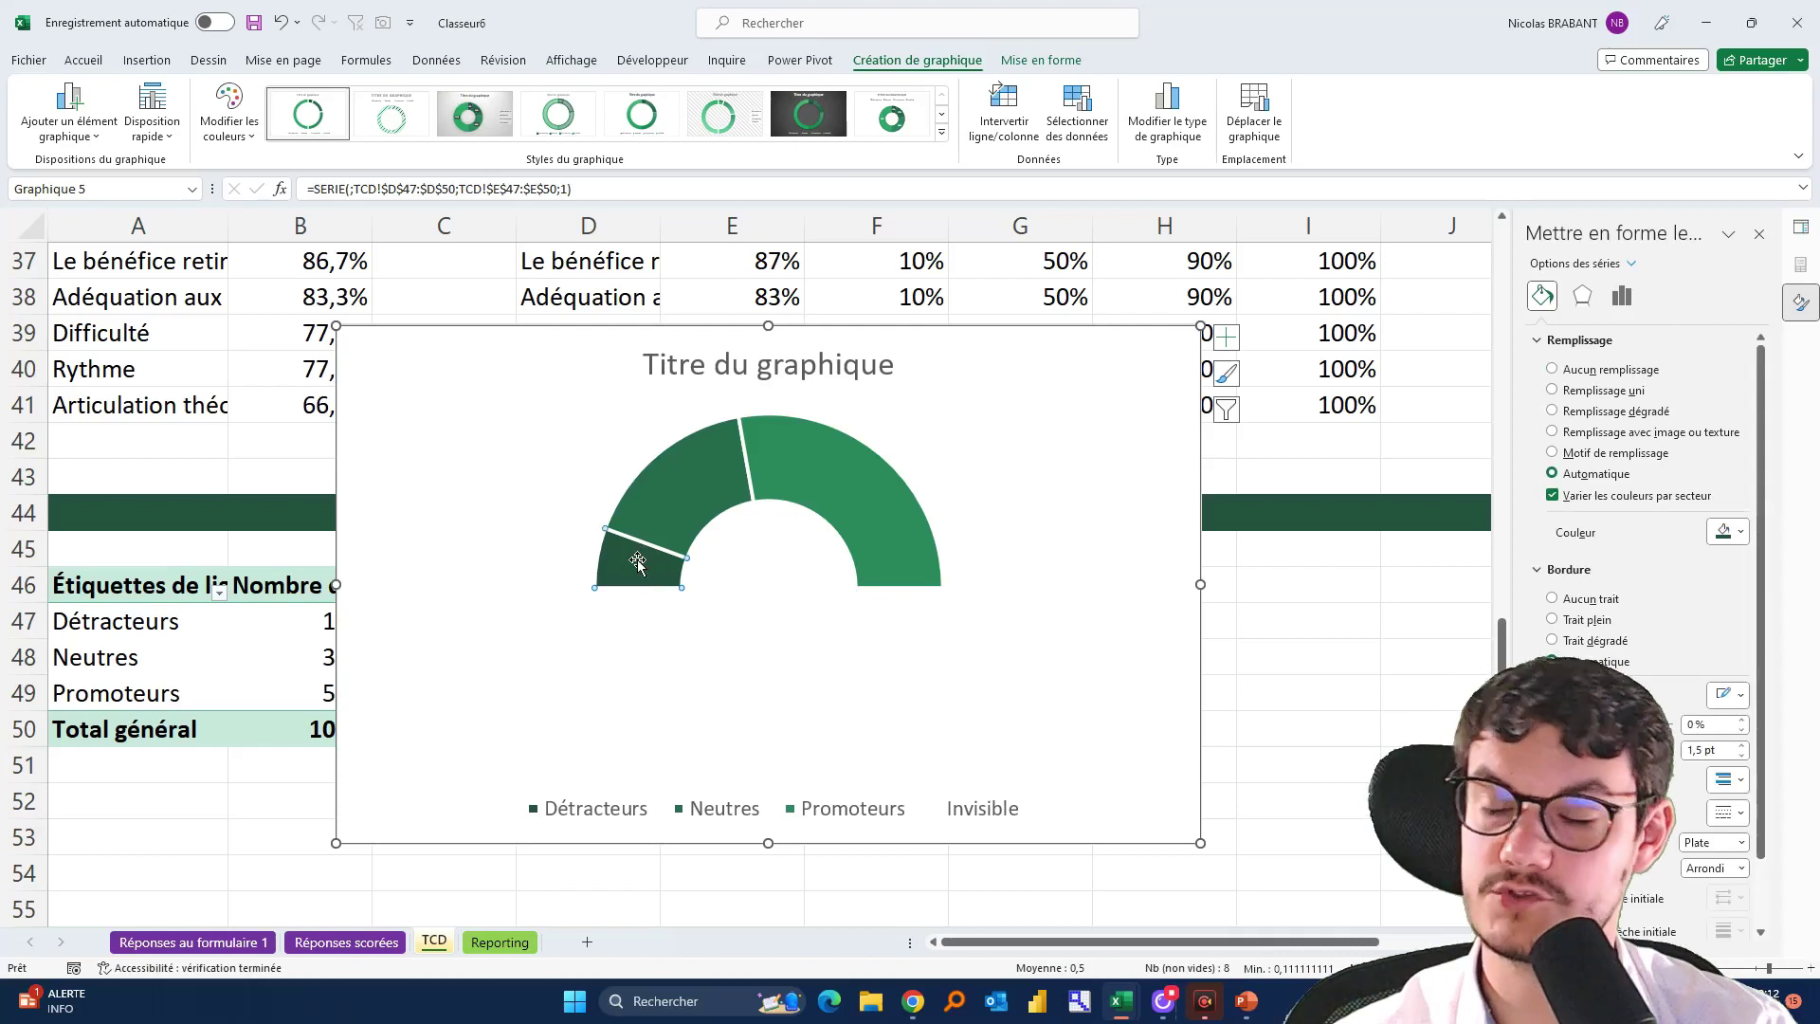
pyautogui.click(1716, 534)
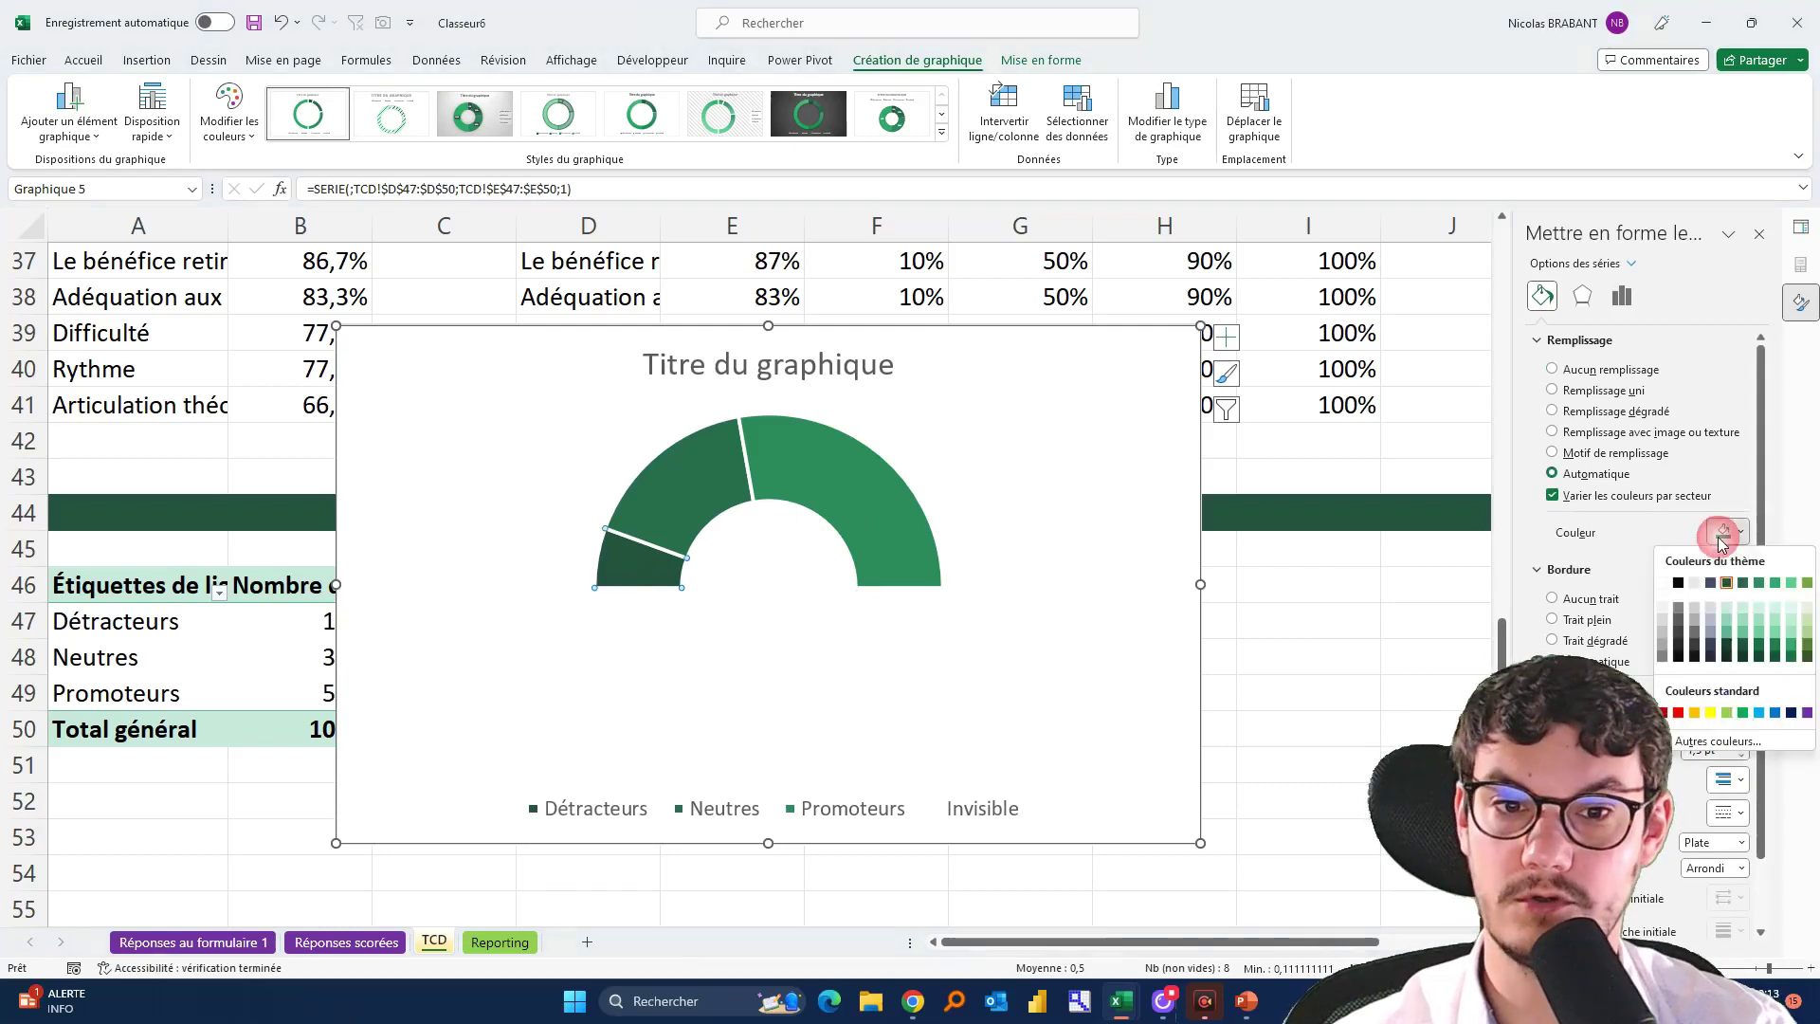
pyautogui.click(1696, 713)
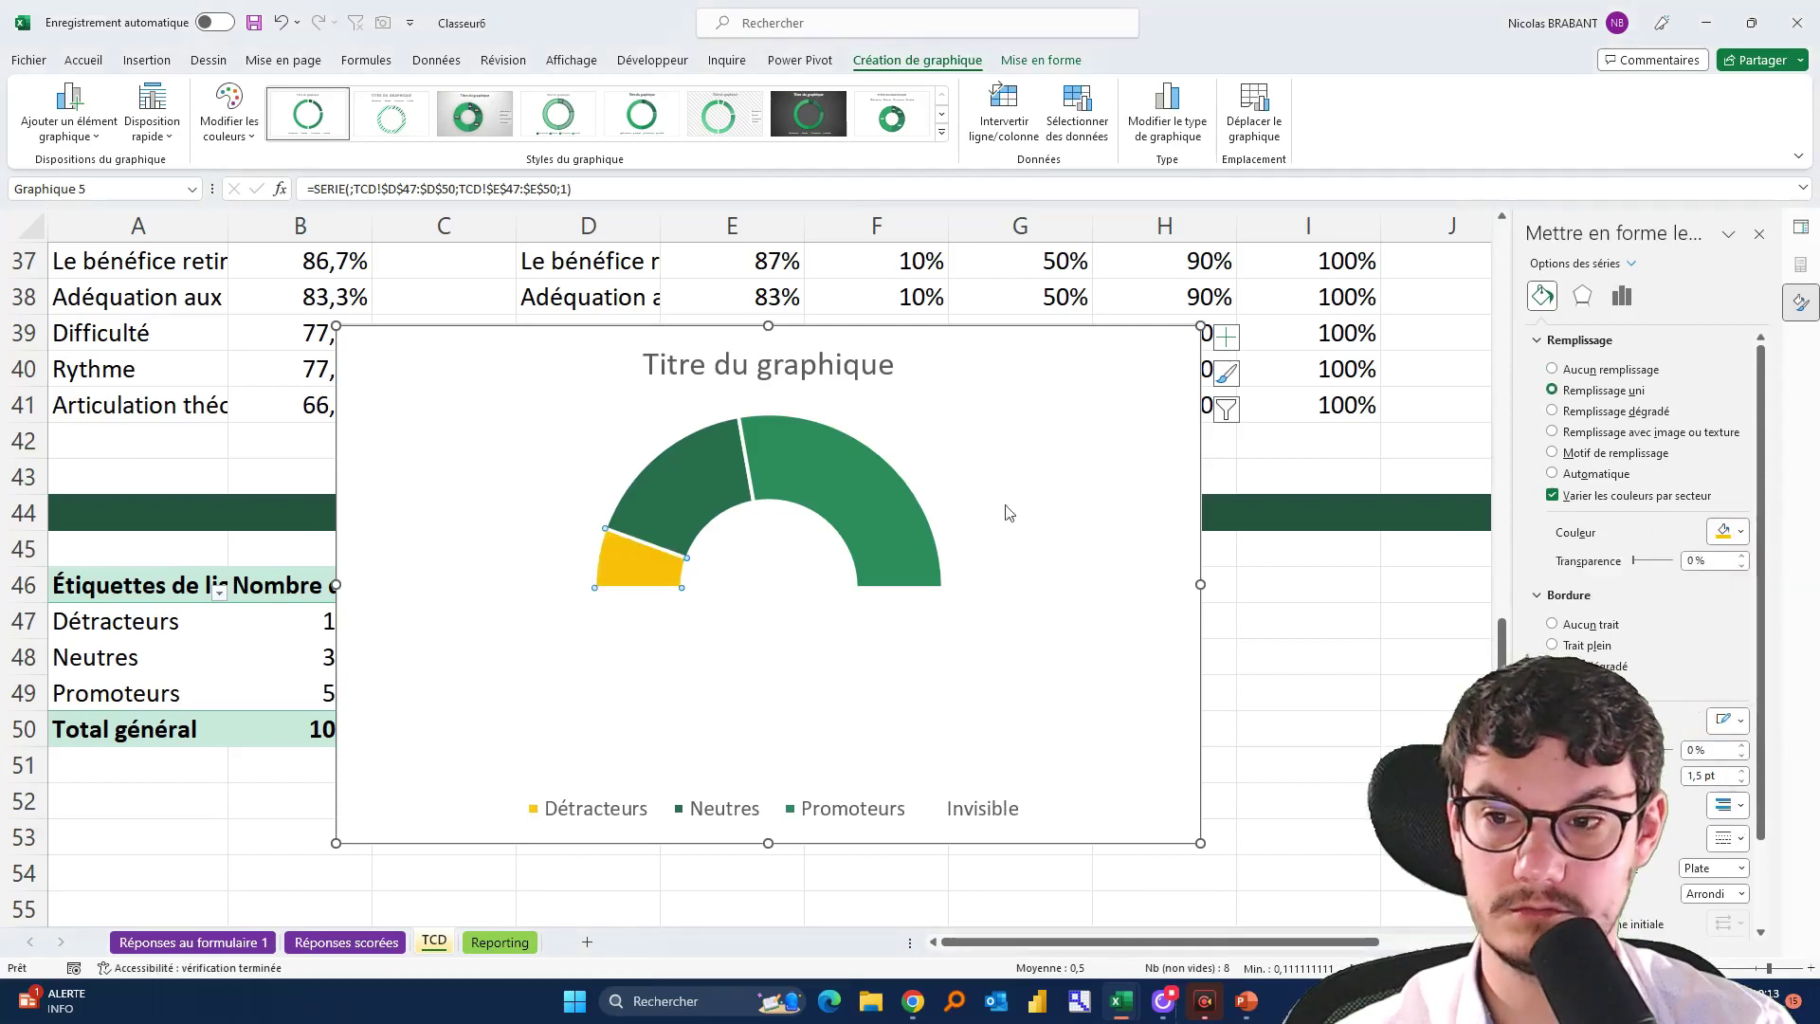
pyautogui.click(641, 512)
pyautogui.click(1740, 532)
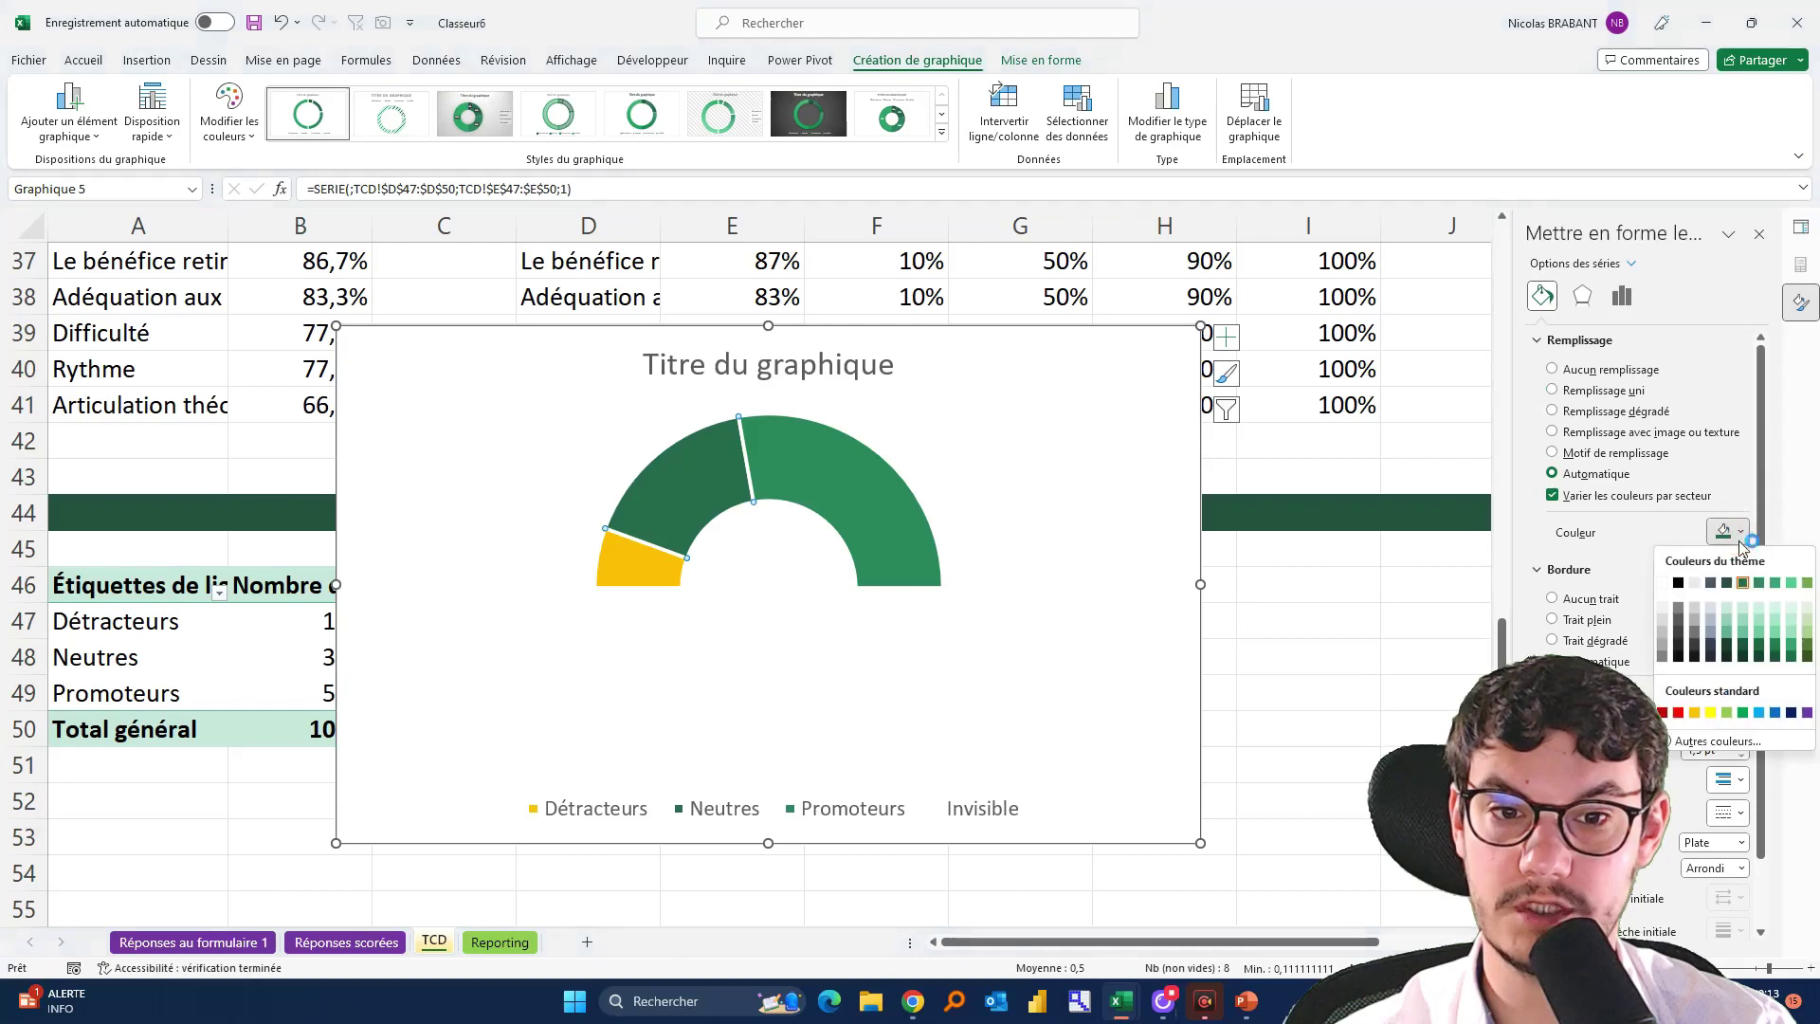
pyautogui.click(1660, 651)
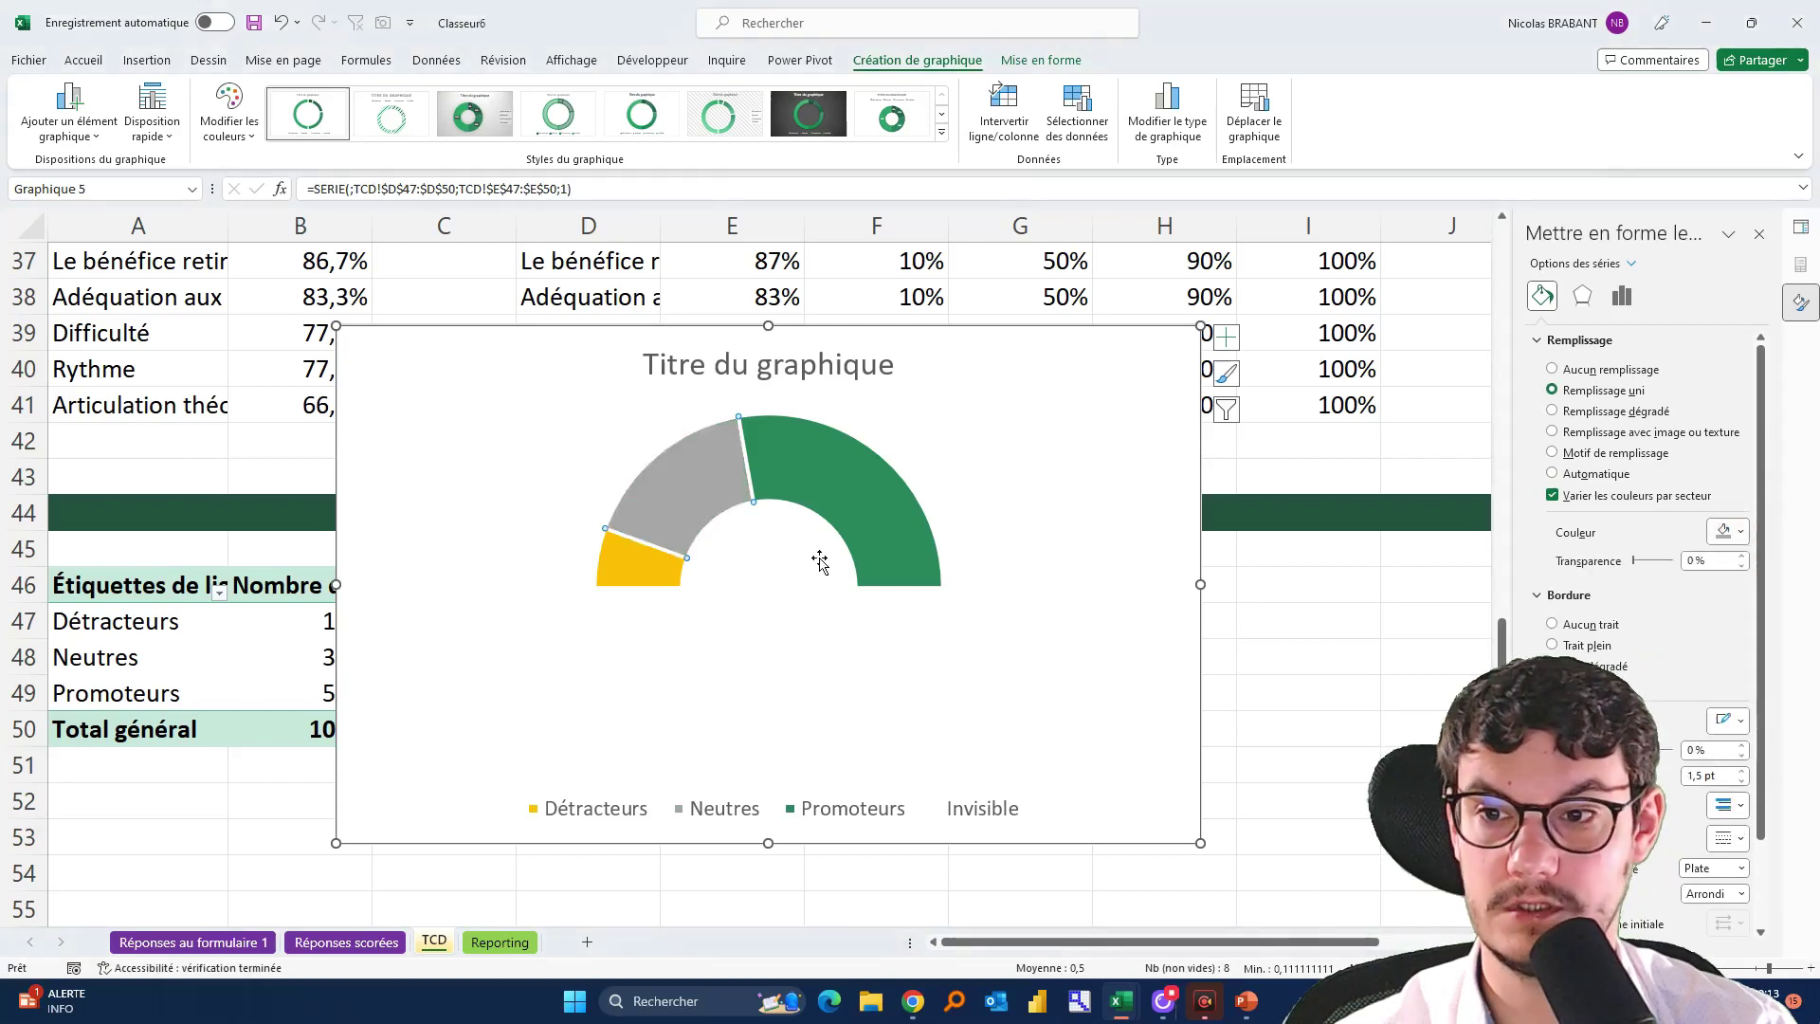
pyautogui.click(834, 500)
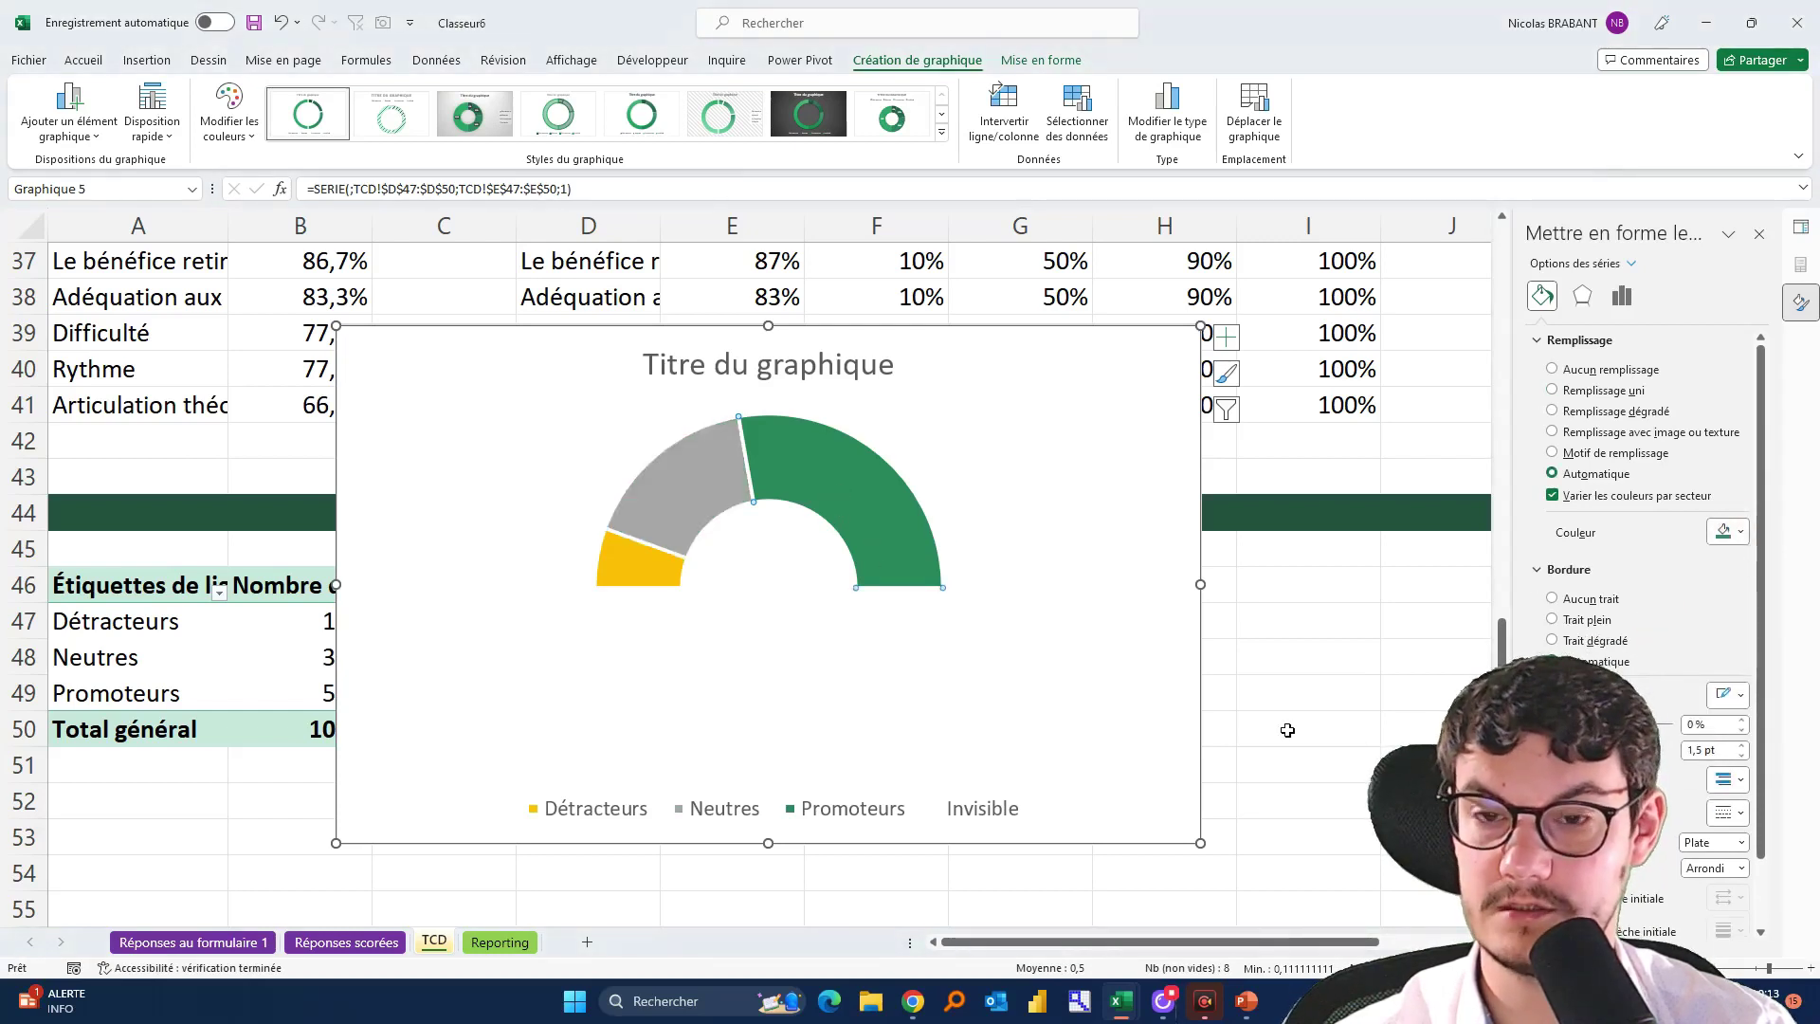
pyautogui.click(1060, 507)
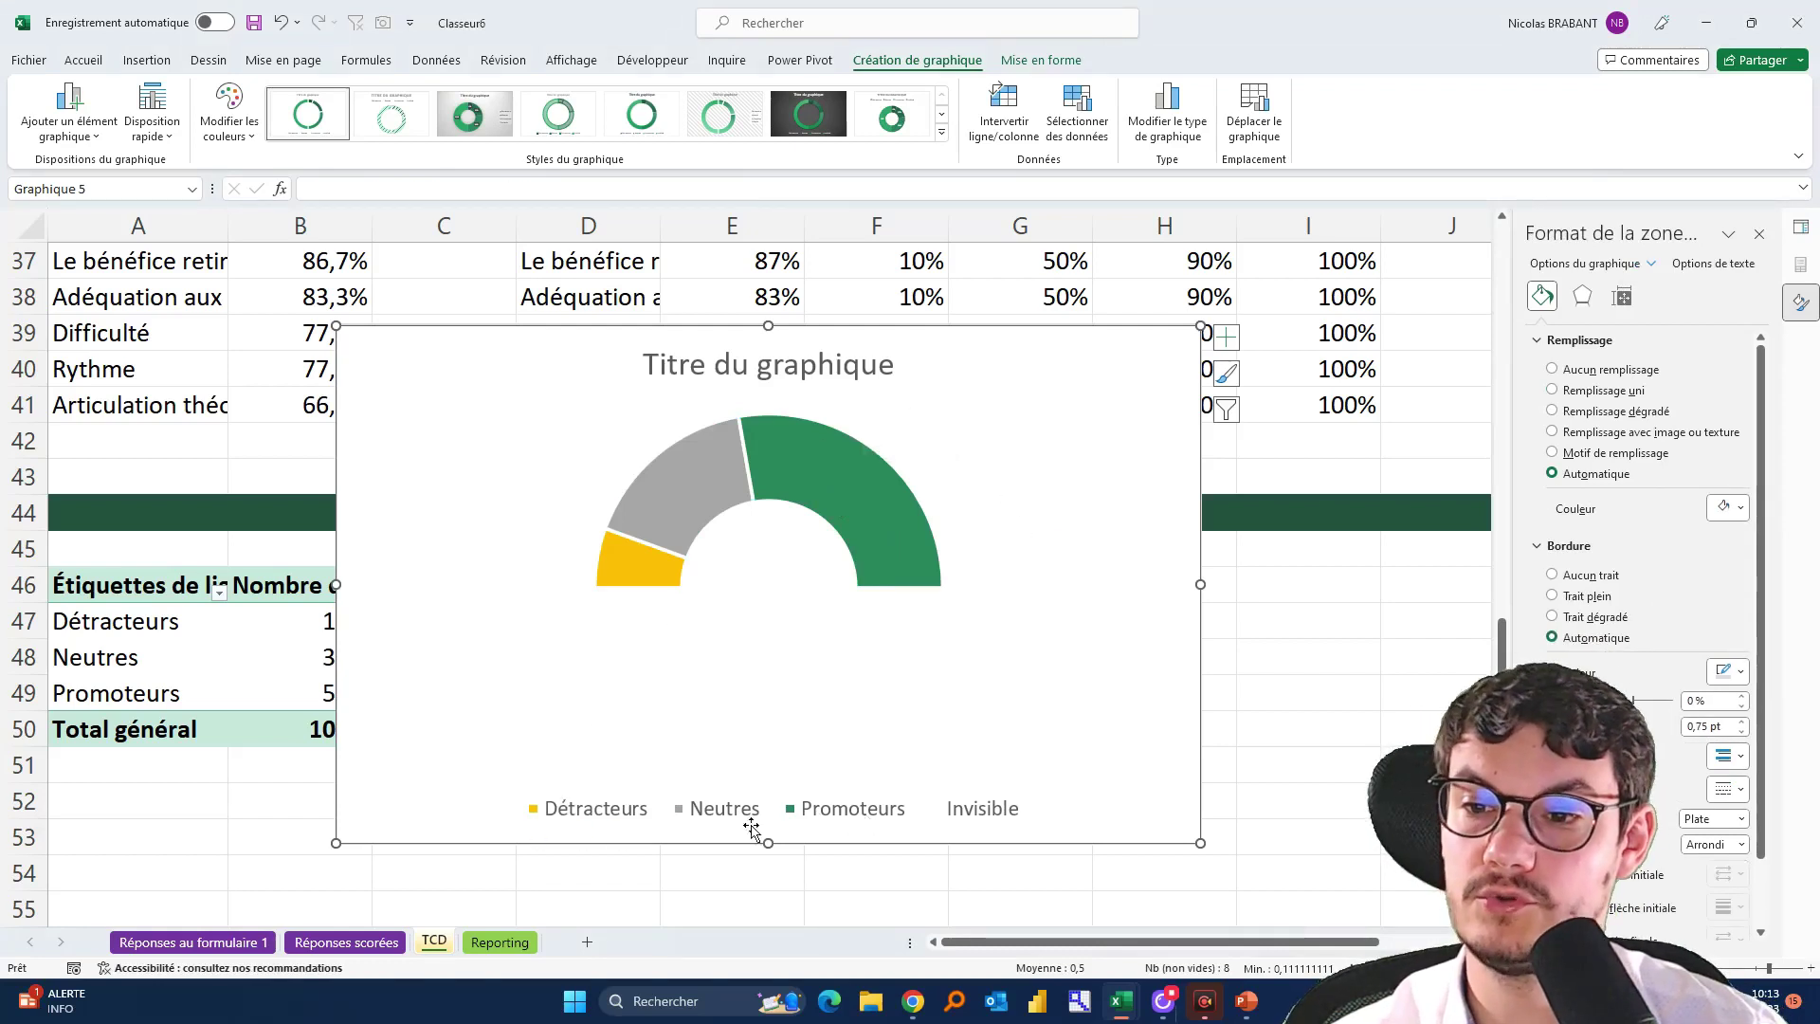
# Delete the Invisible entry from the chart legend
pyautogui.click(986, 809)
pyautogui.click(984, 809)
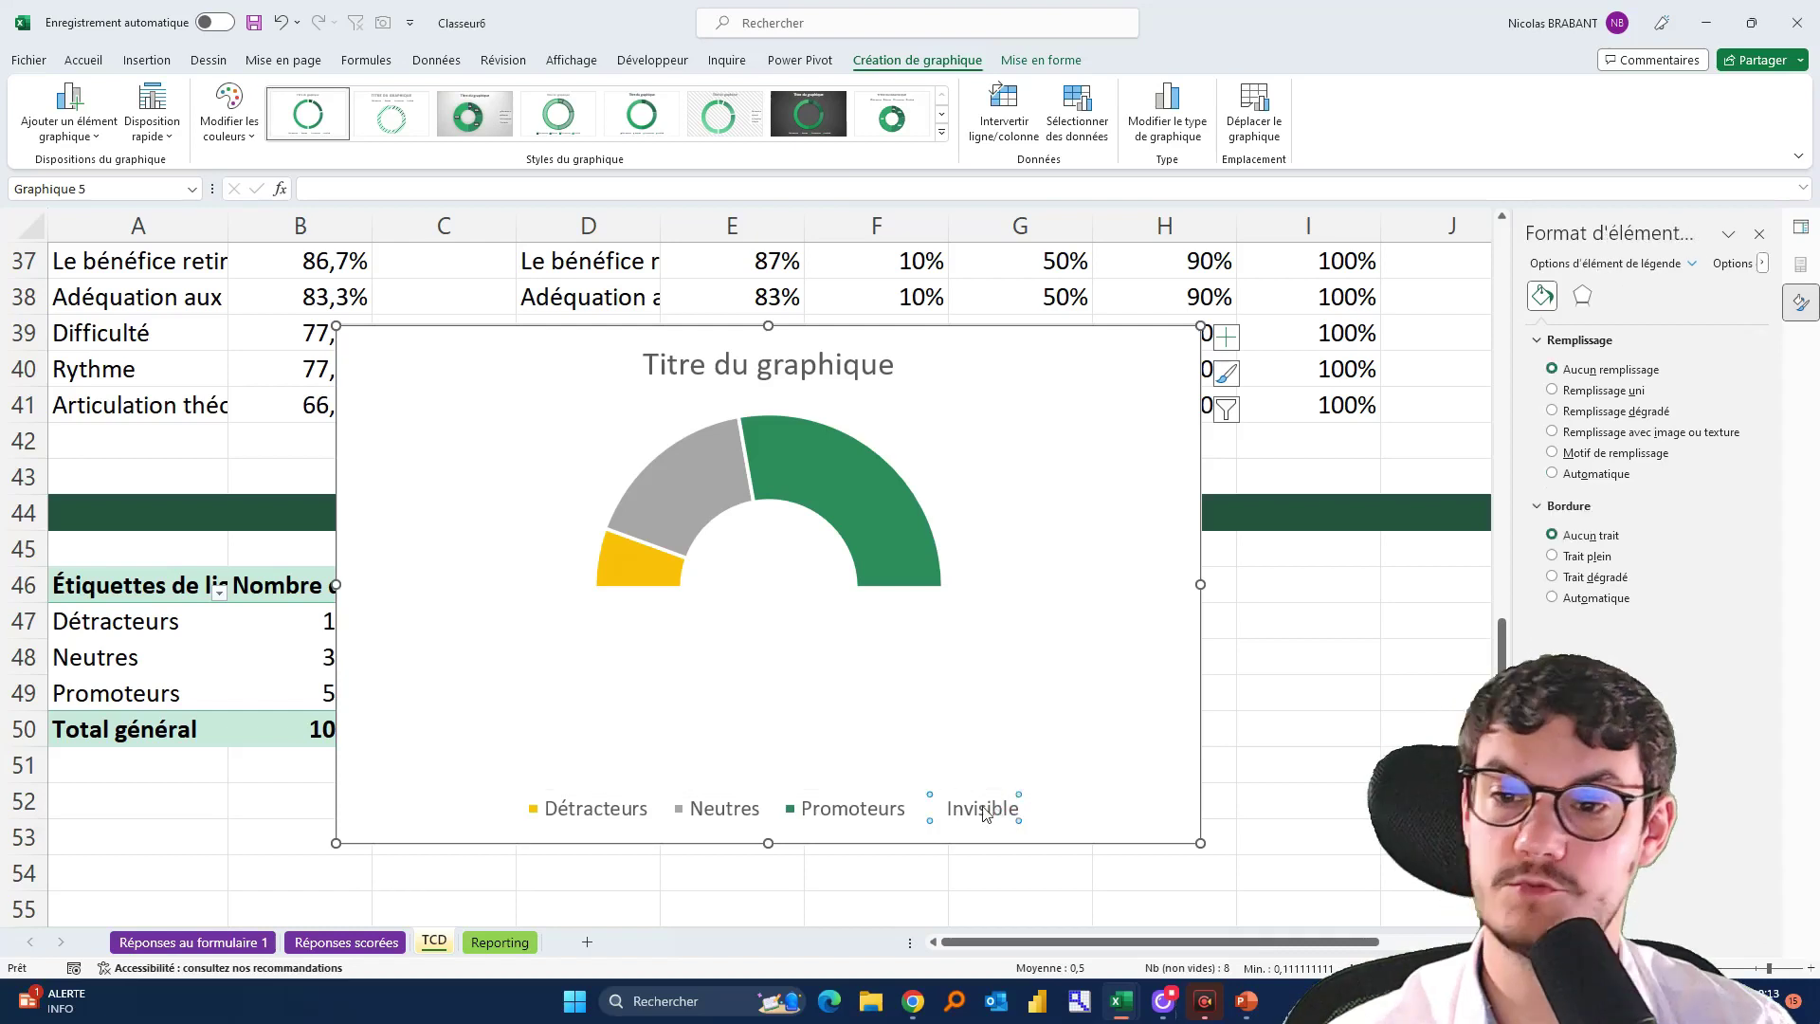
pyautogui.press('Delete')
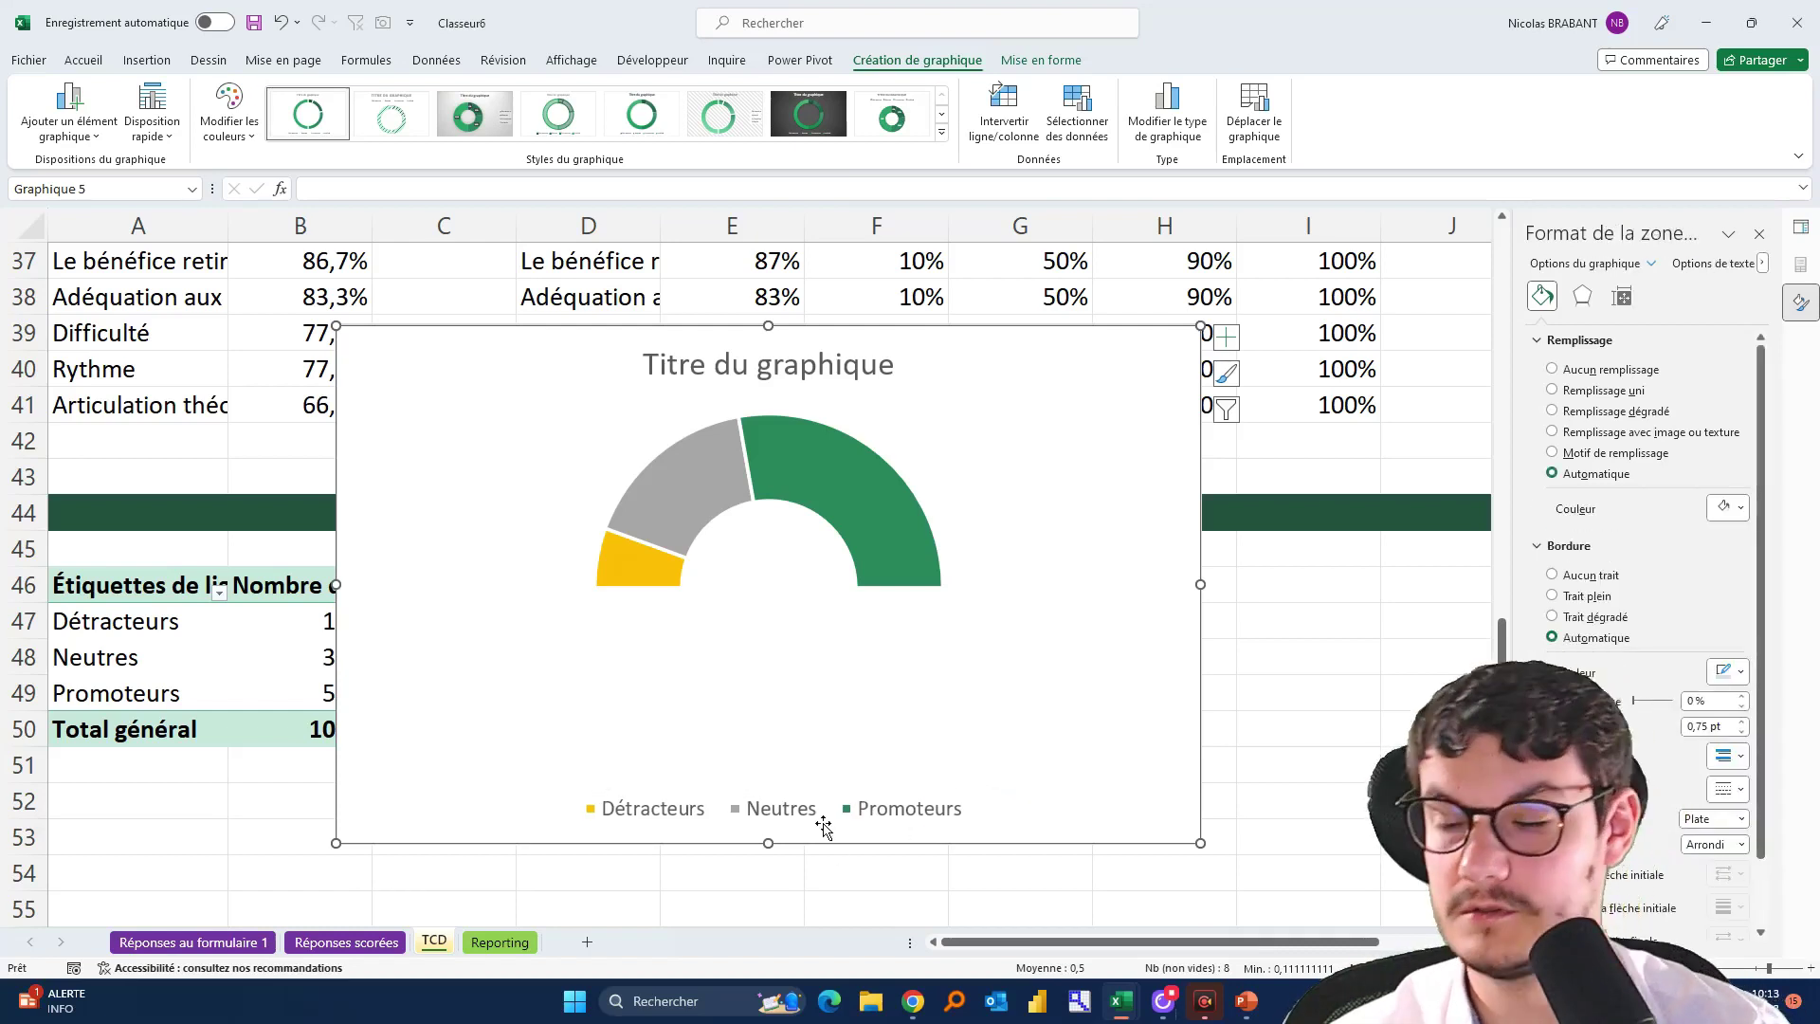
pyautogui.click(1270, 665)
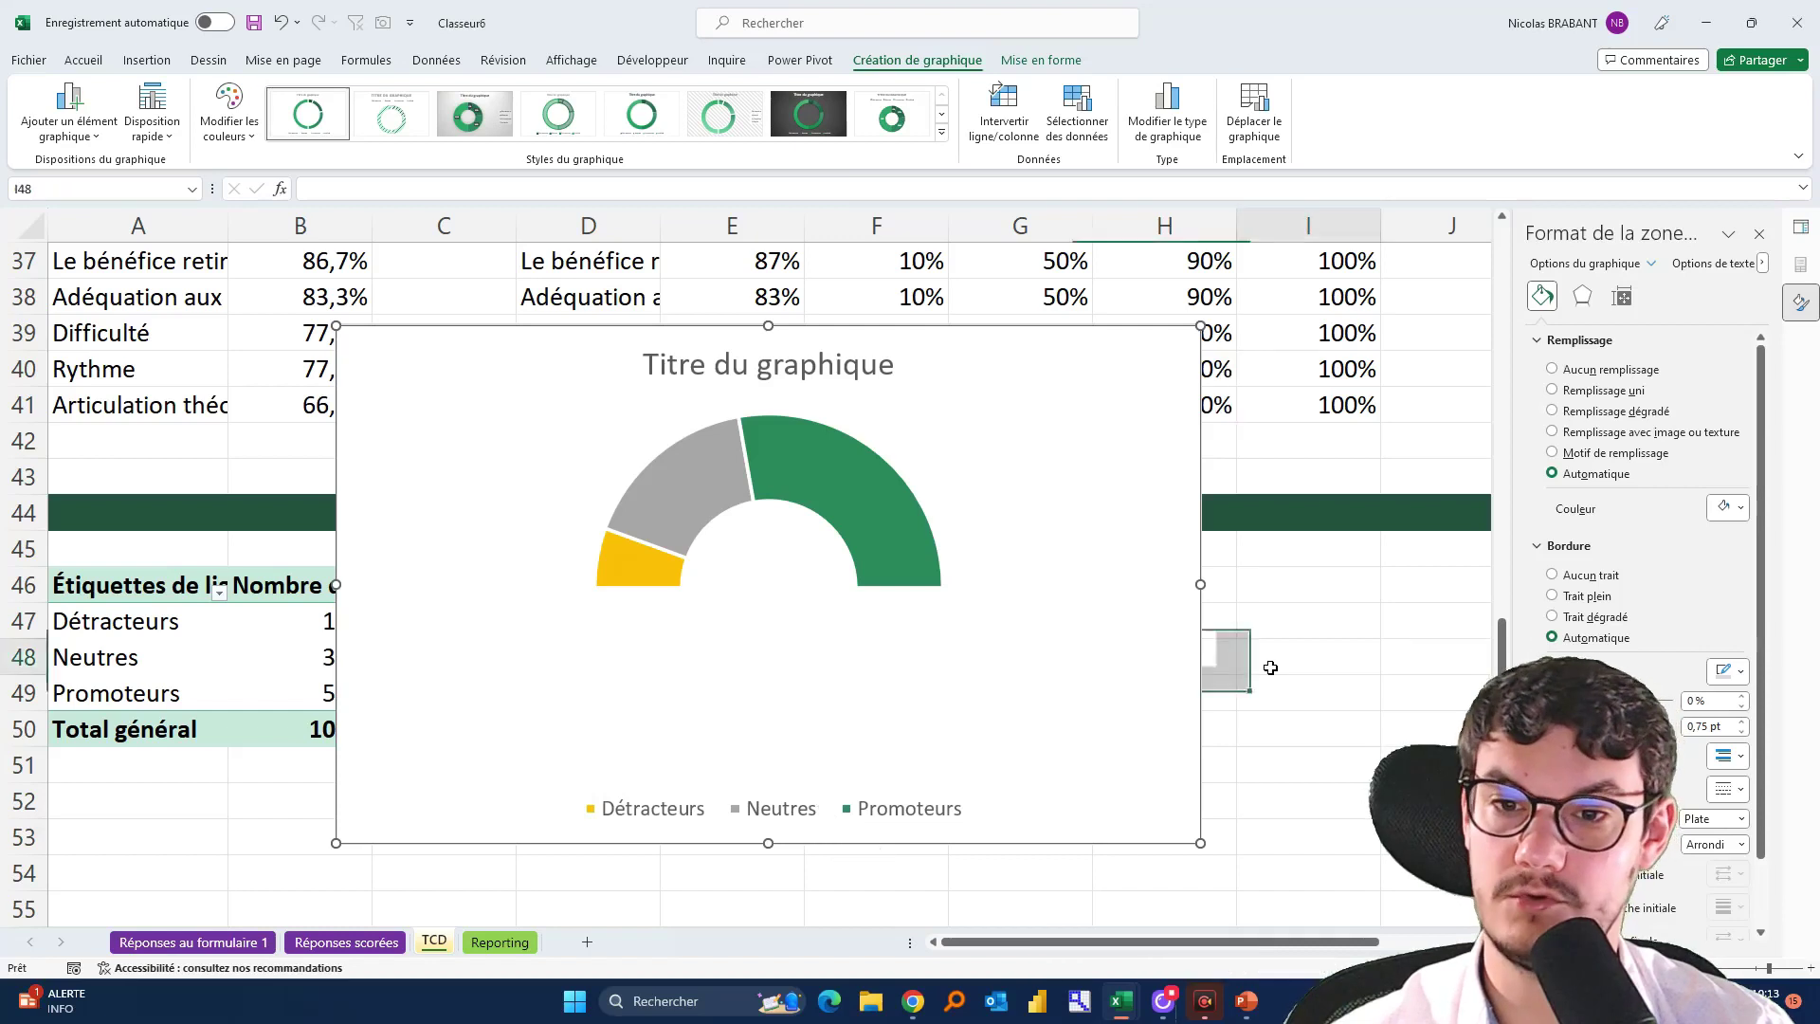
# Move the legend up beneath the half ring and retitle the chart 'Net Promoter Score'
pyautogui.click(777, 801)
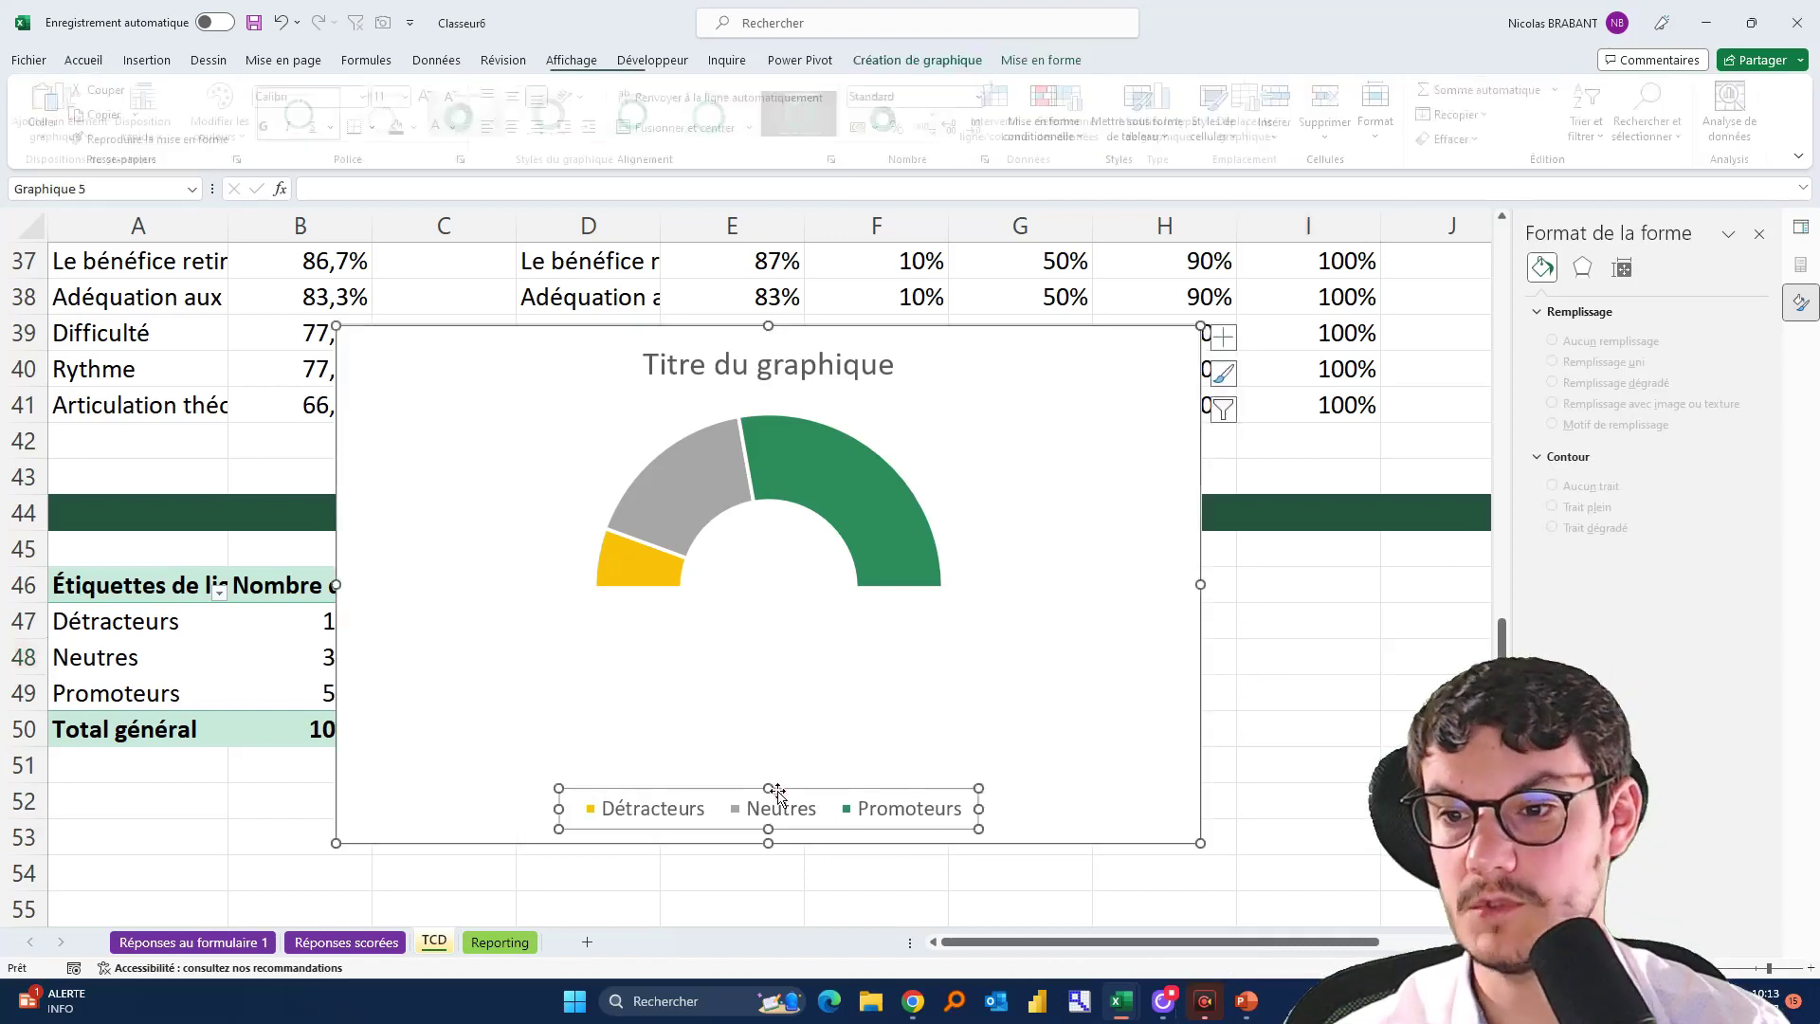
pyautogui.moveTo(787, 801); pyautogui.dragTo(777, 605)
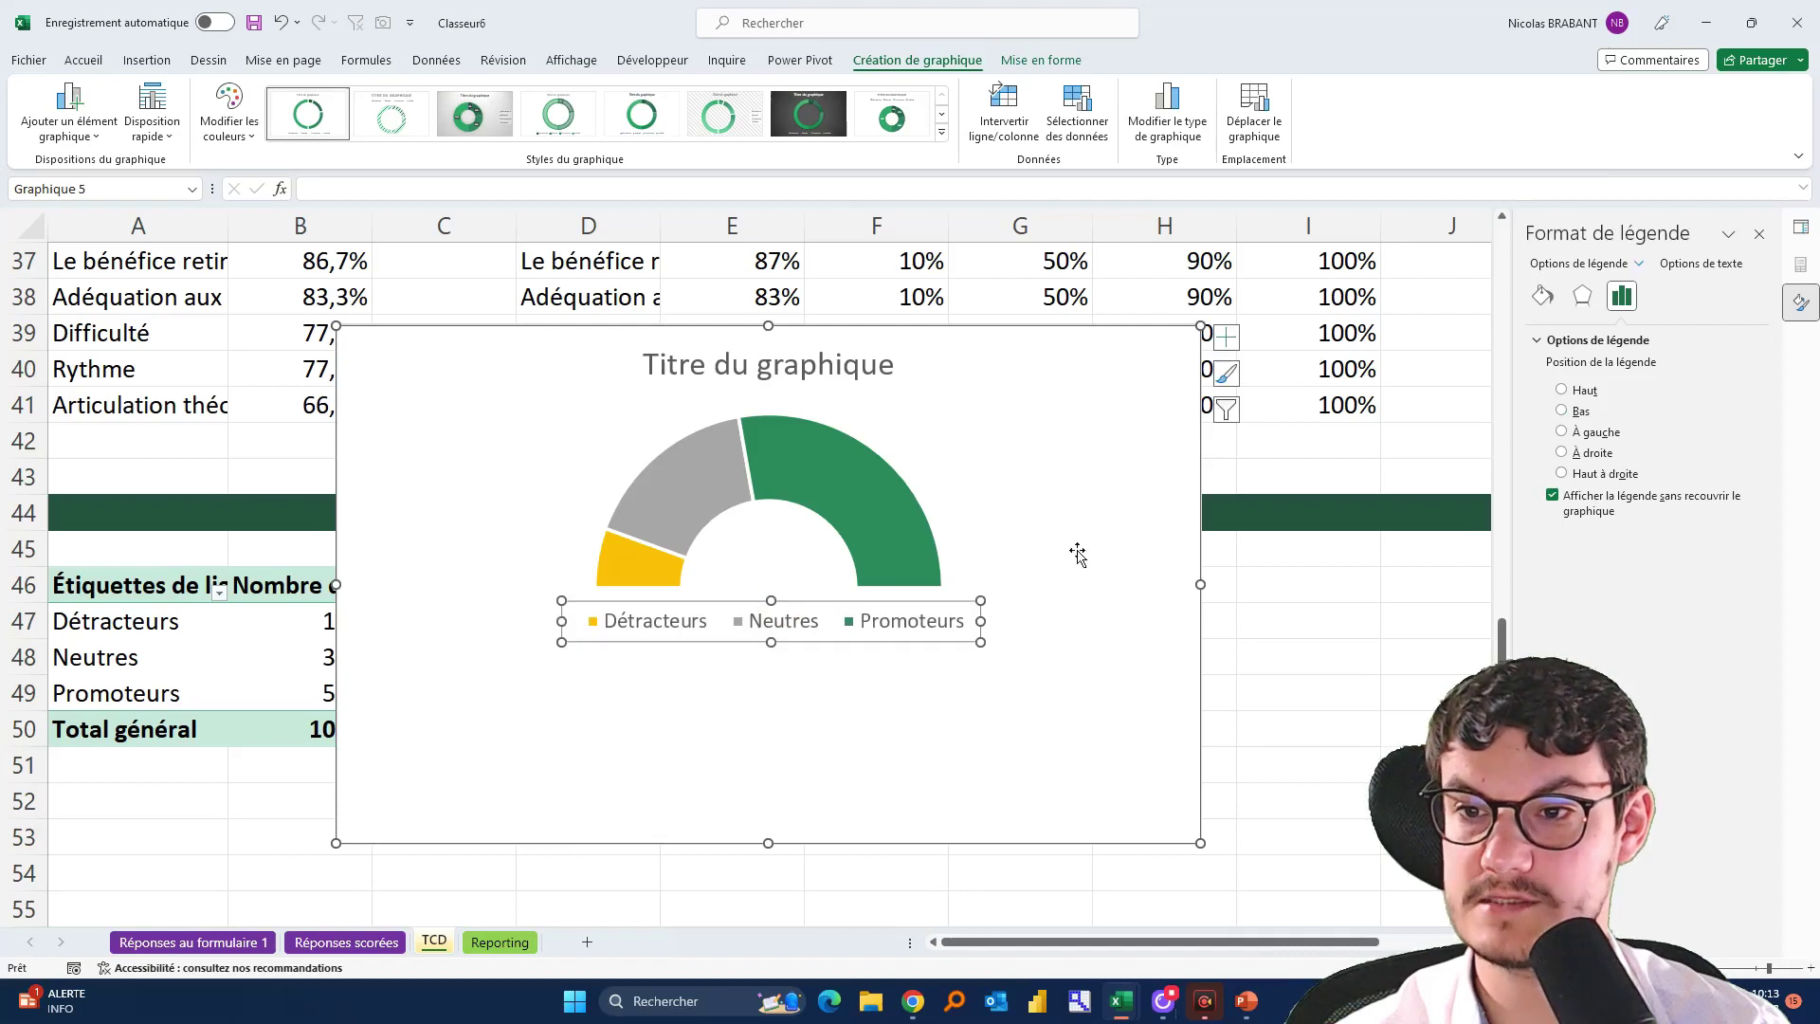
pyautogui.click(785, 353)
pyautogui.doubleClick(829, 368)
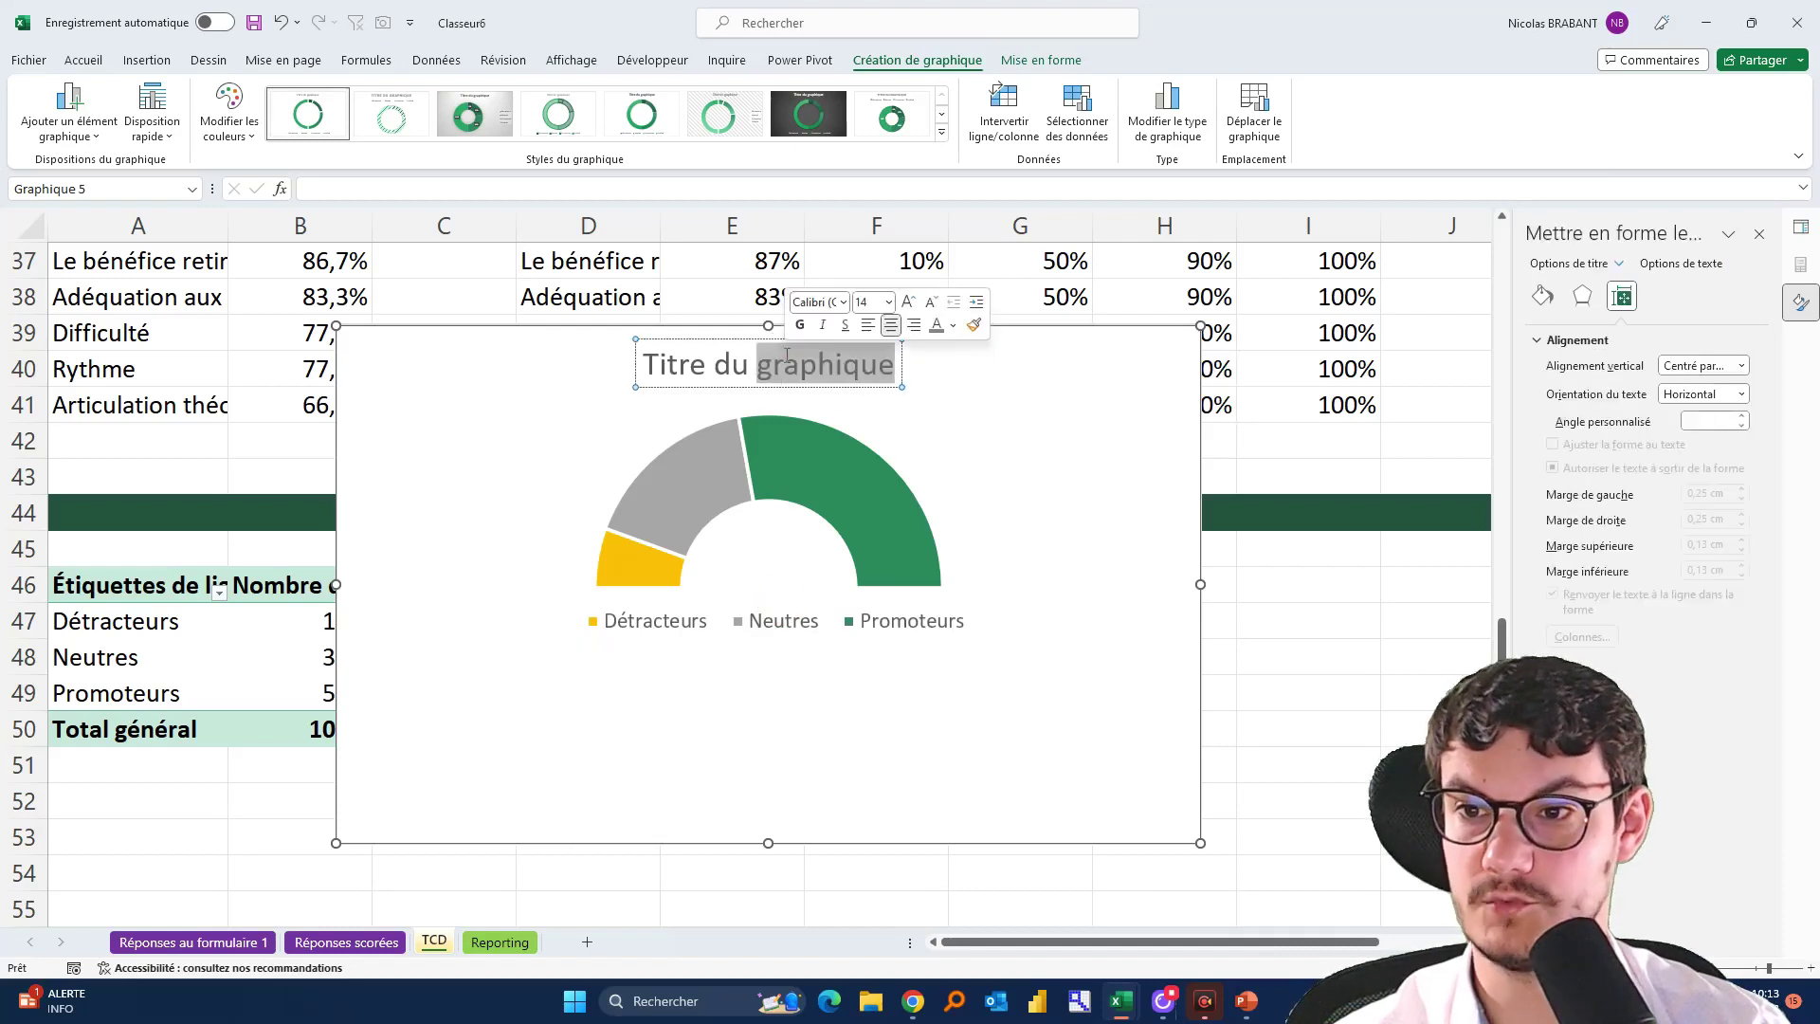
pyautogui.tripleClick(834, 372)
pyautogui.write('Net Pr')
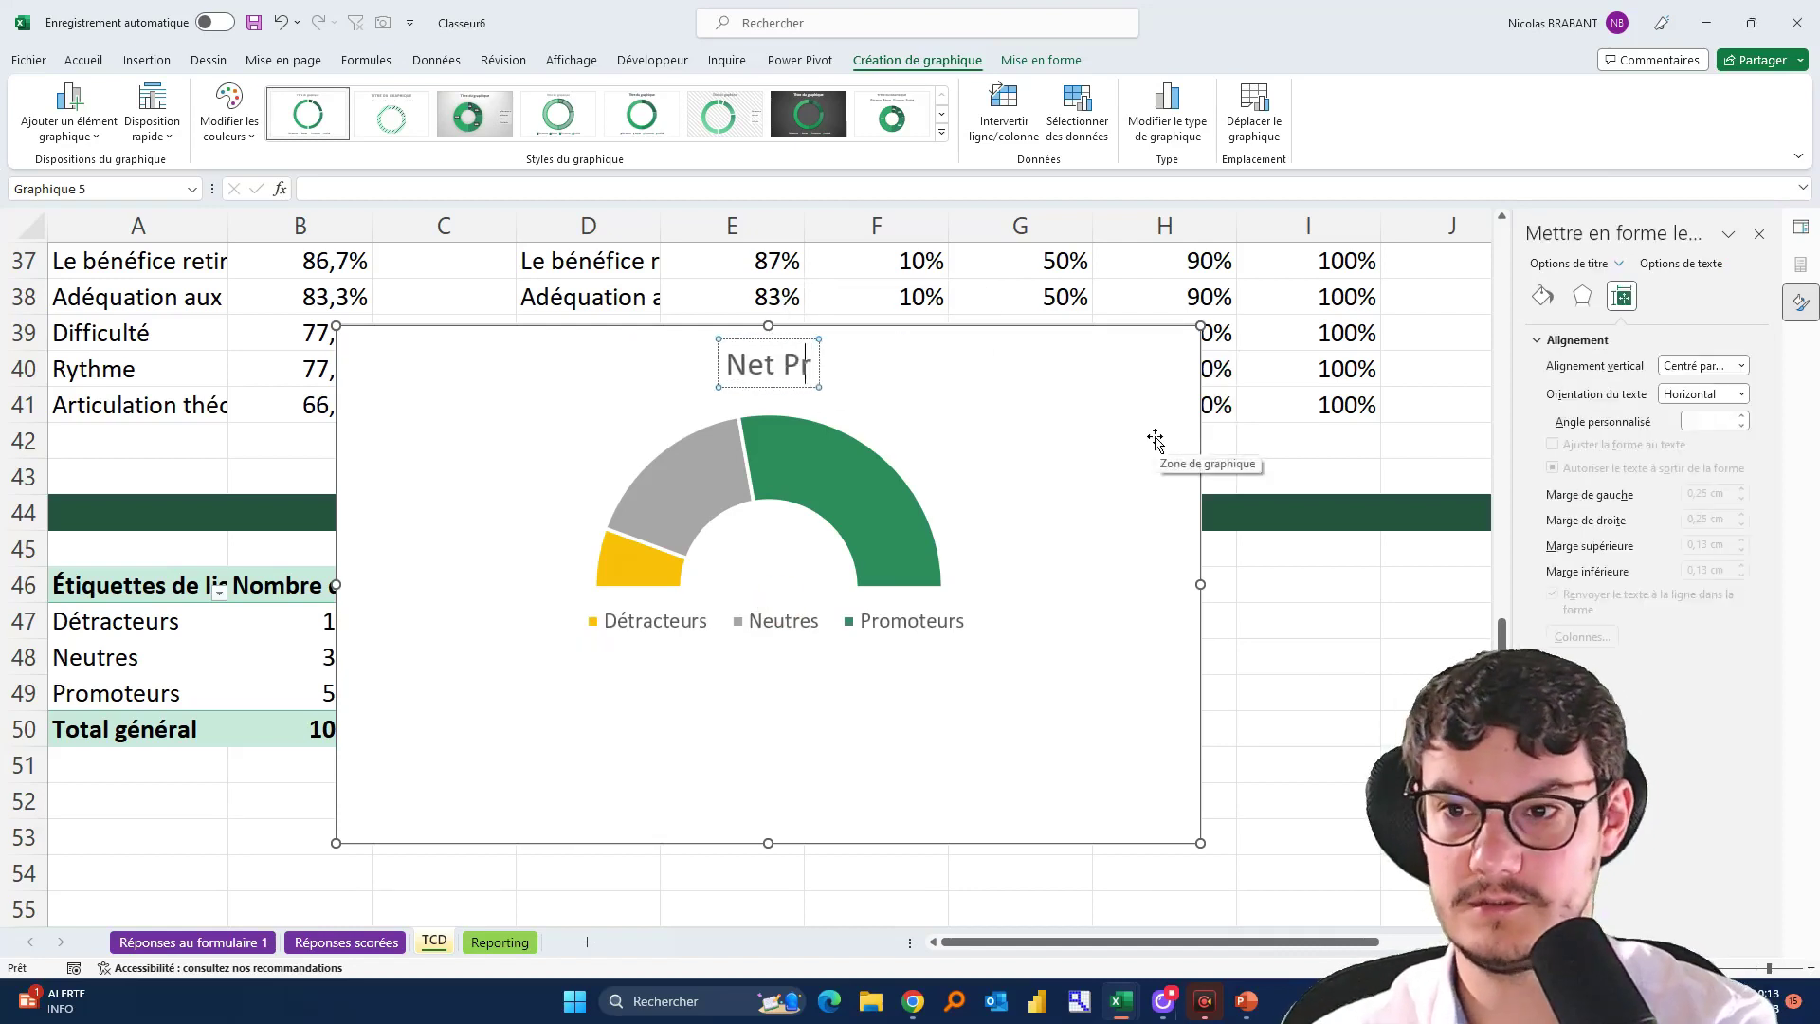
pyautogui.write('omoter Score')
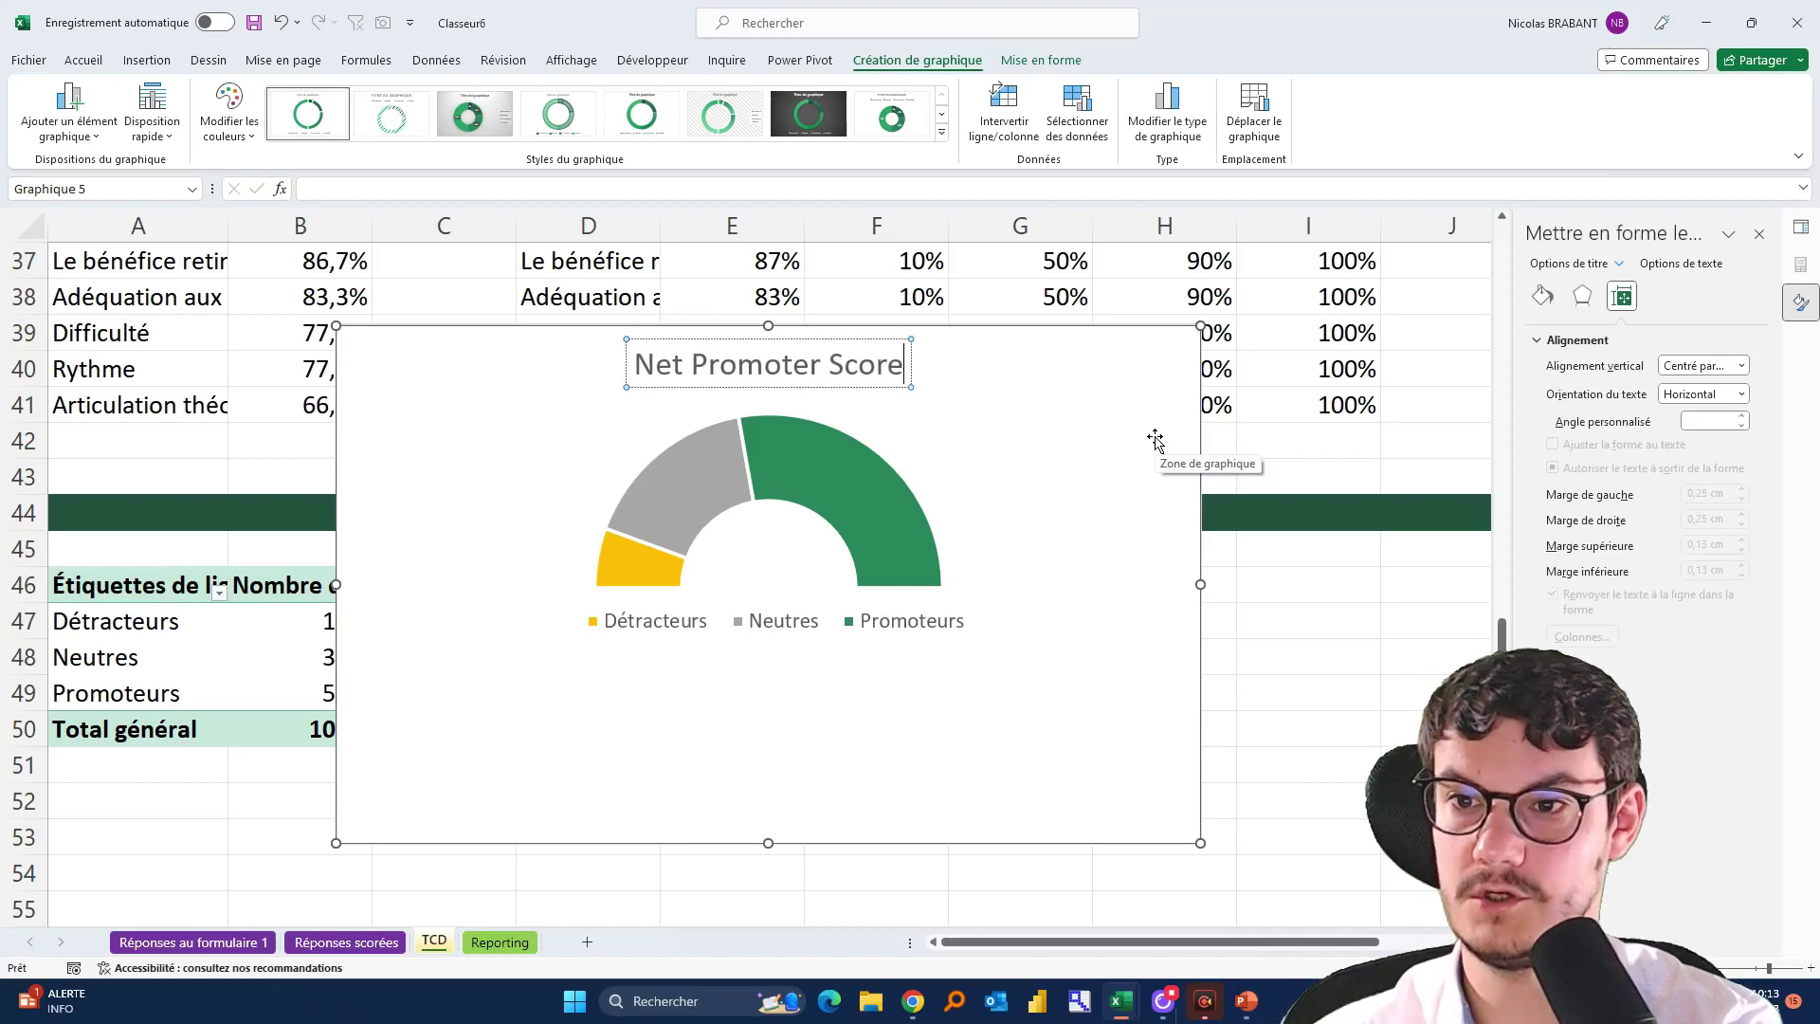
pyautogui.click(1156, 441)
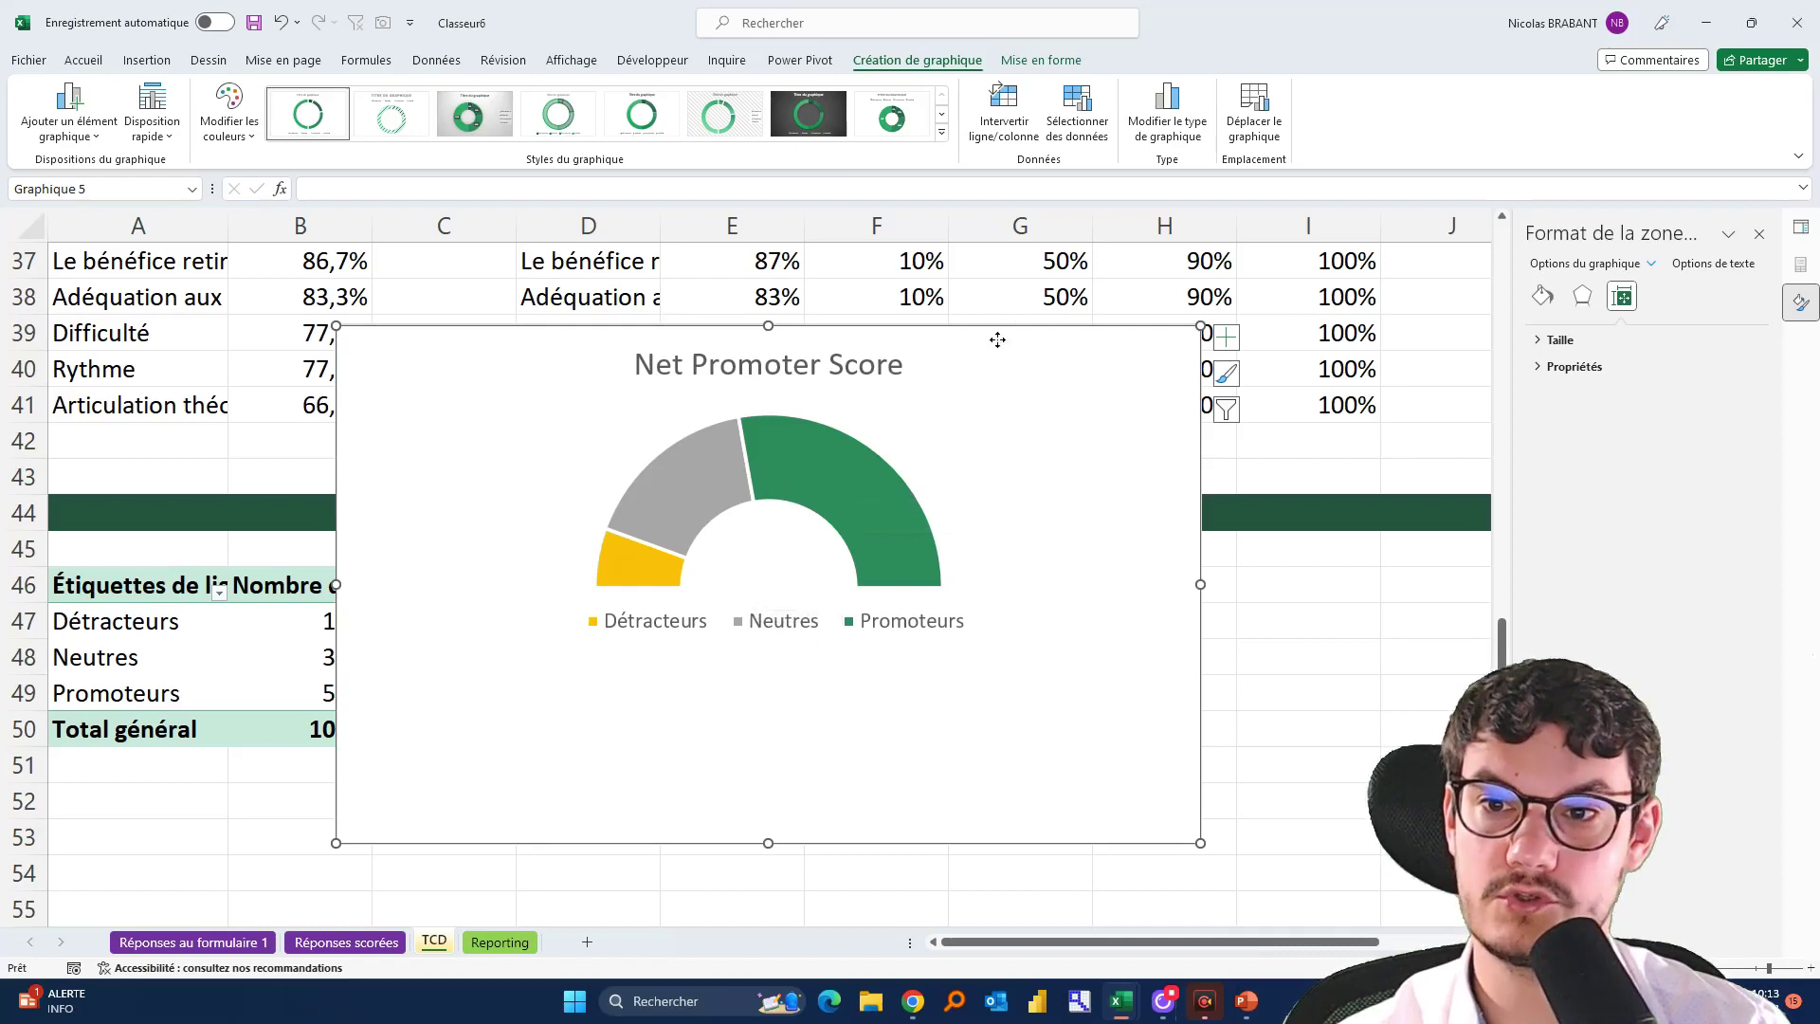
# Move the doughnut chart to the right to uncover the NPS table
pyautogui.moveTo(995, 338); pyautogui.dragTo(1512, 327)
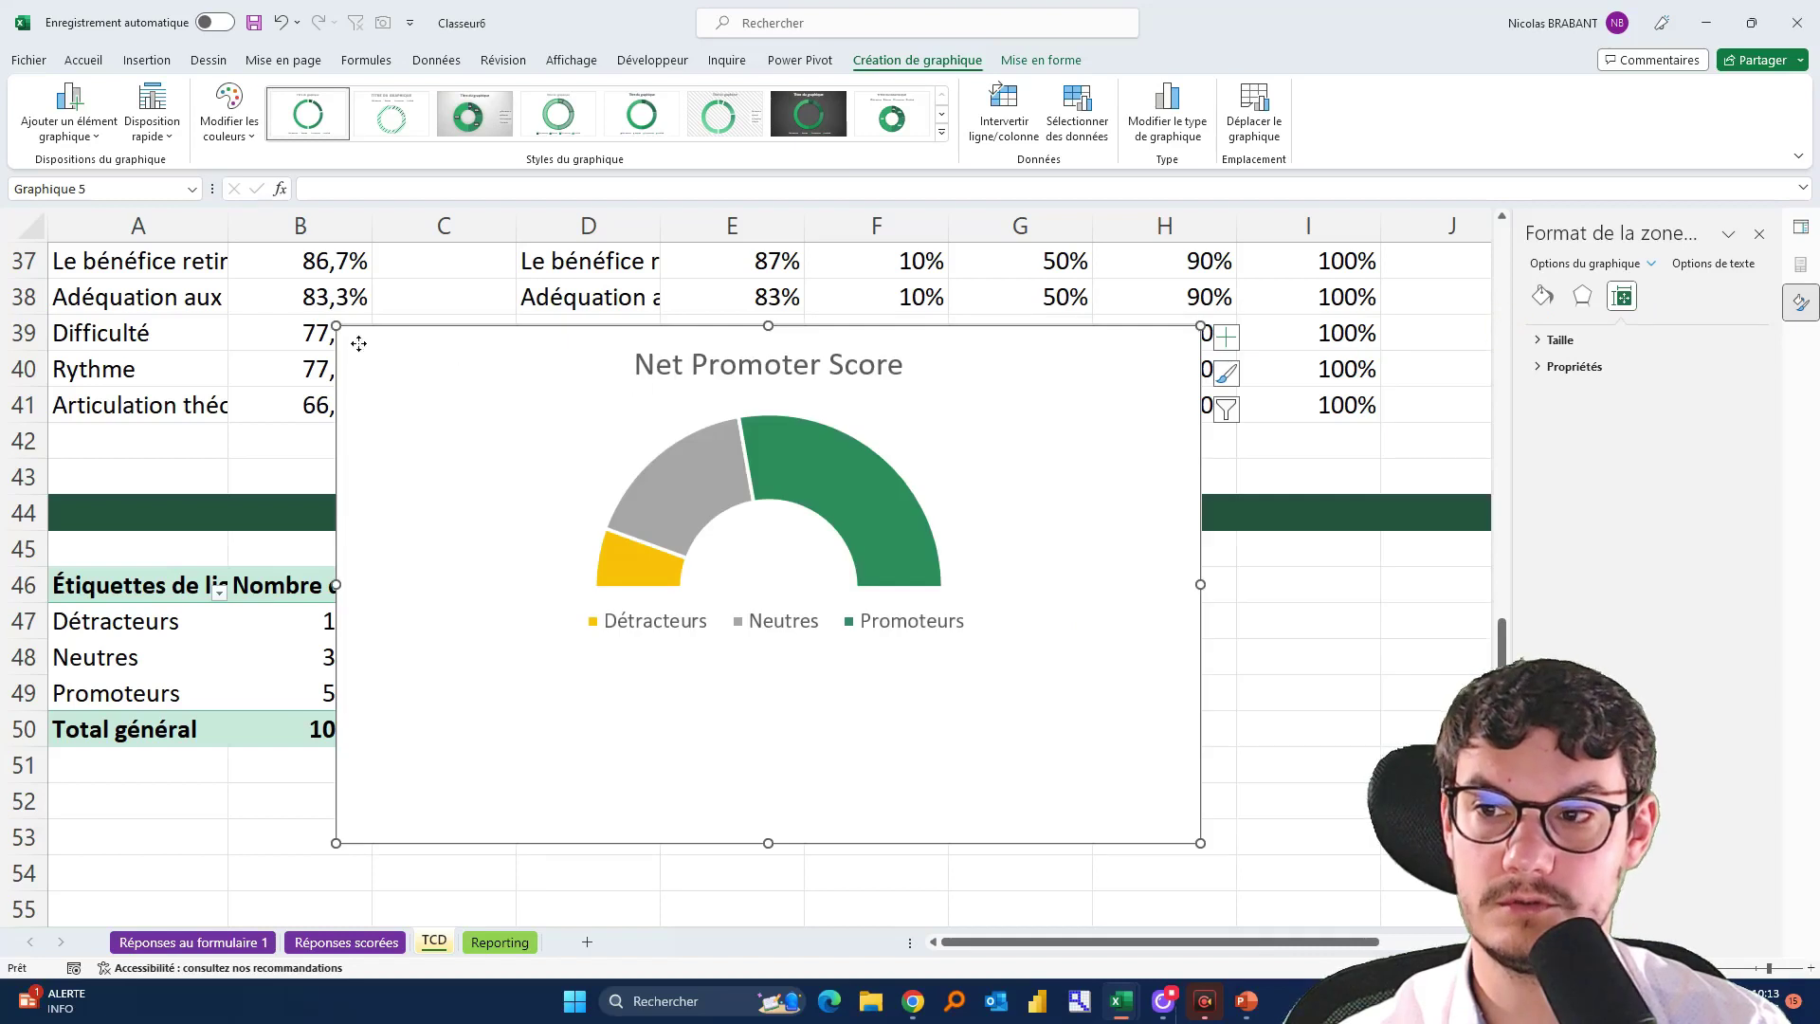
pyautogui.moveTo(357, 343); pyautogui.dragTo(1033, 383)
pyautogui.click(866, 741)
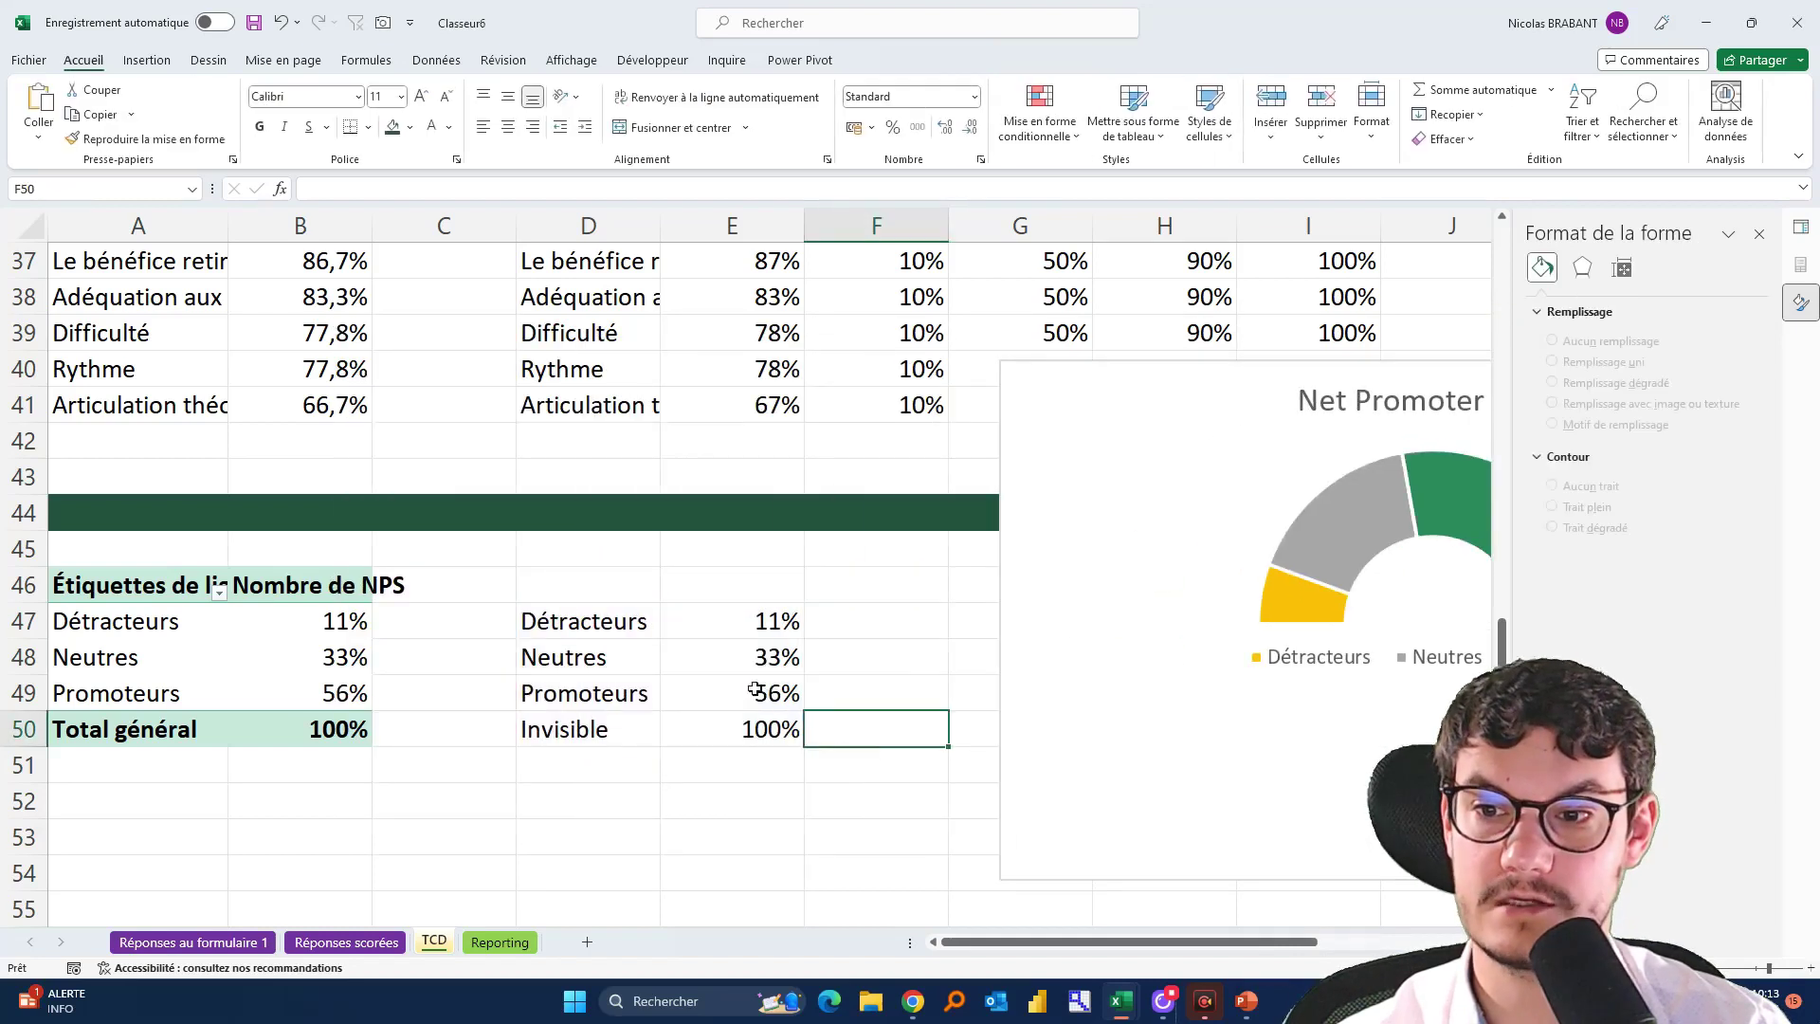
pyautogui.moveTo(1040, 388); pyautogui.dragTo(1155, 372)
# Label D52 'Score NPS' and enter =(E49*100)-(E47*100) in E52
pyautogui.click(581, 806)
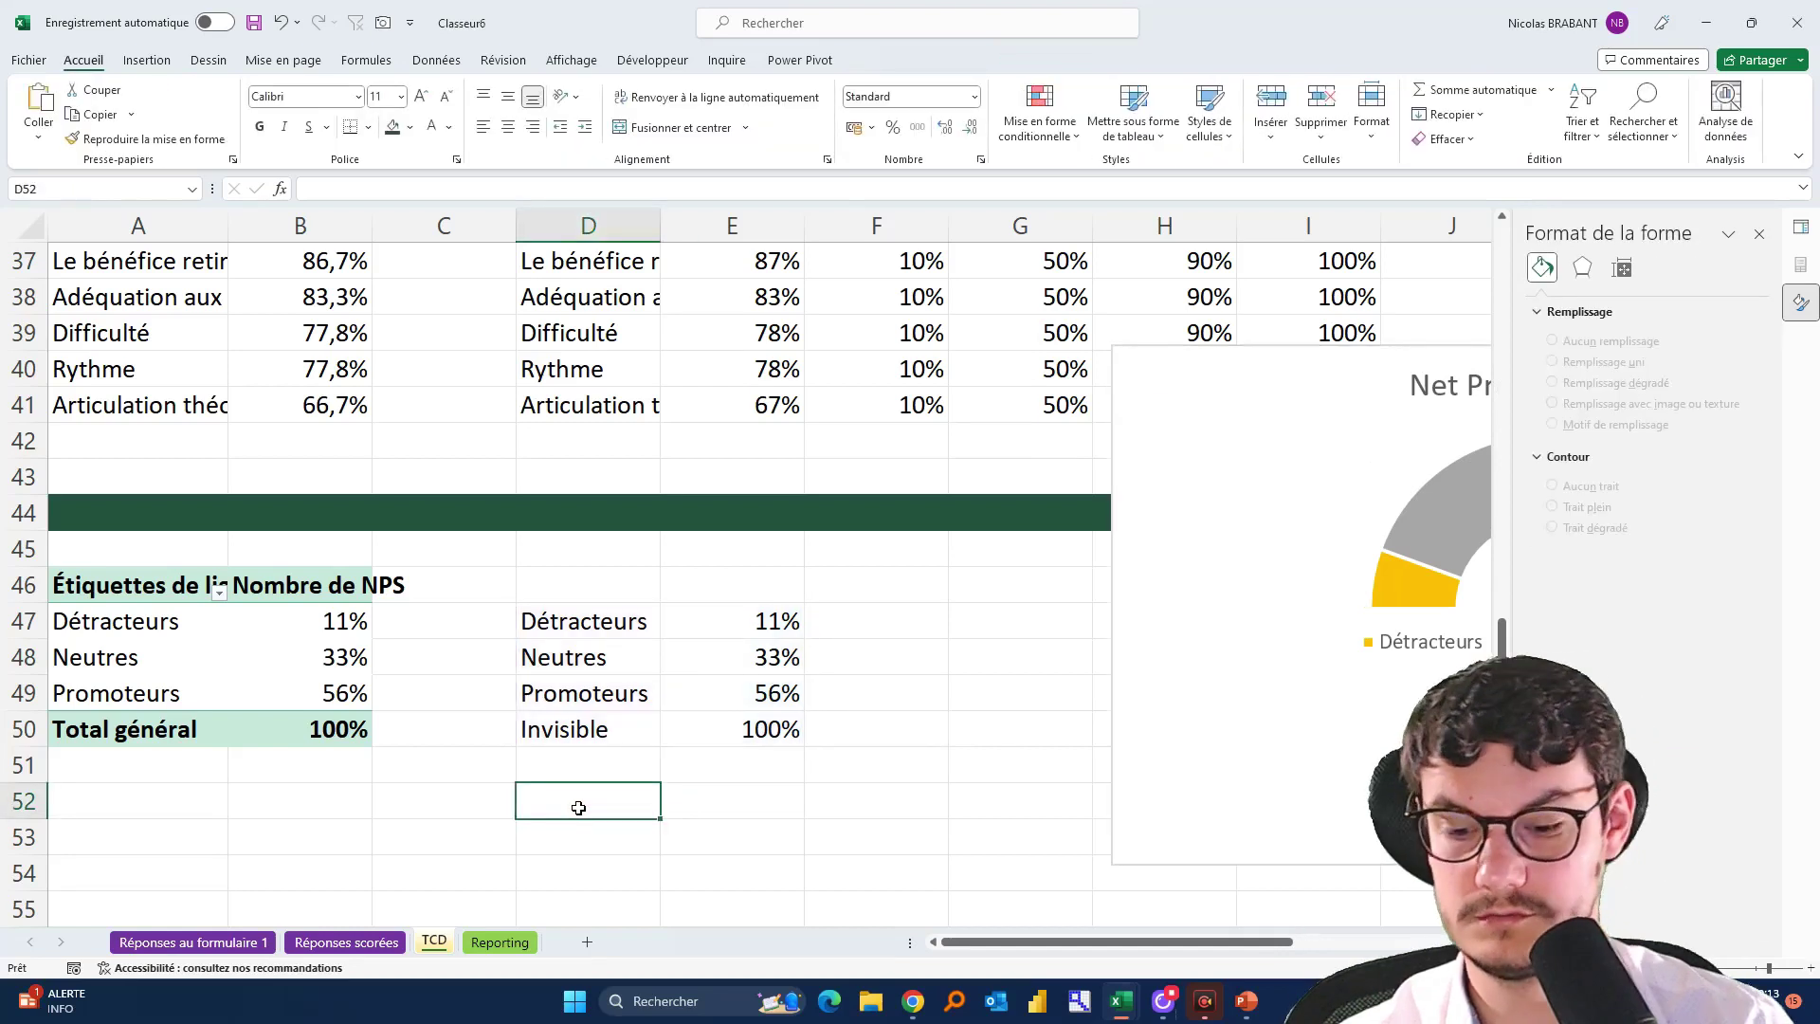
pyautogui.write('Score NPS')
pyautogui.press('Tab')
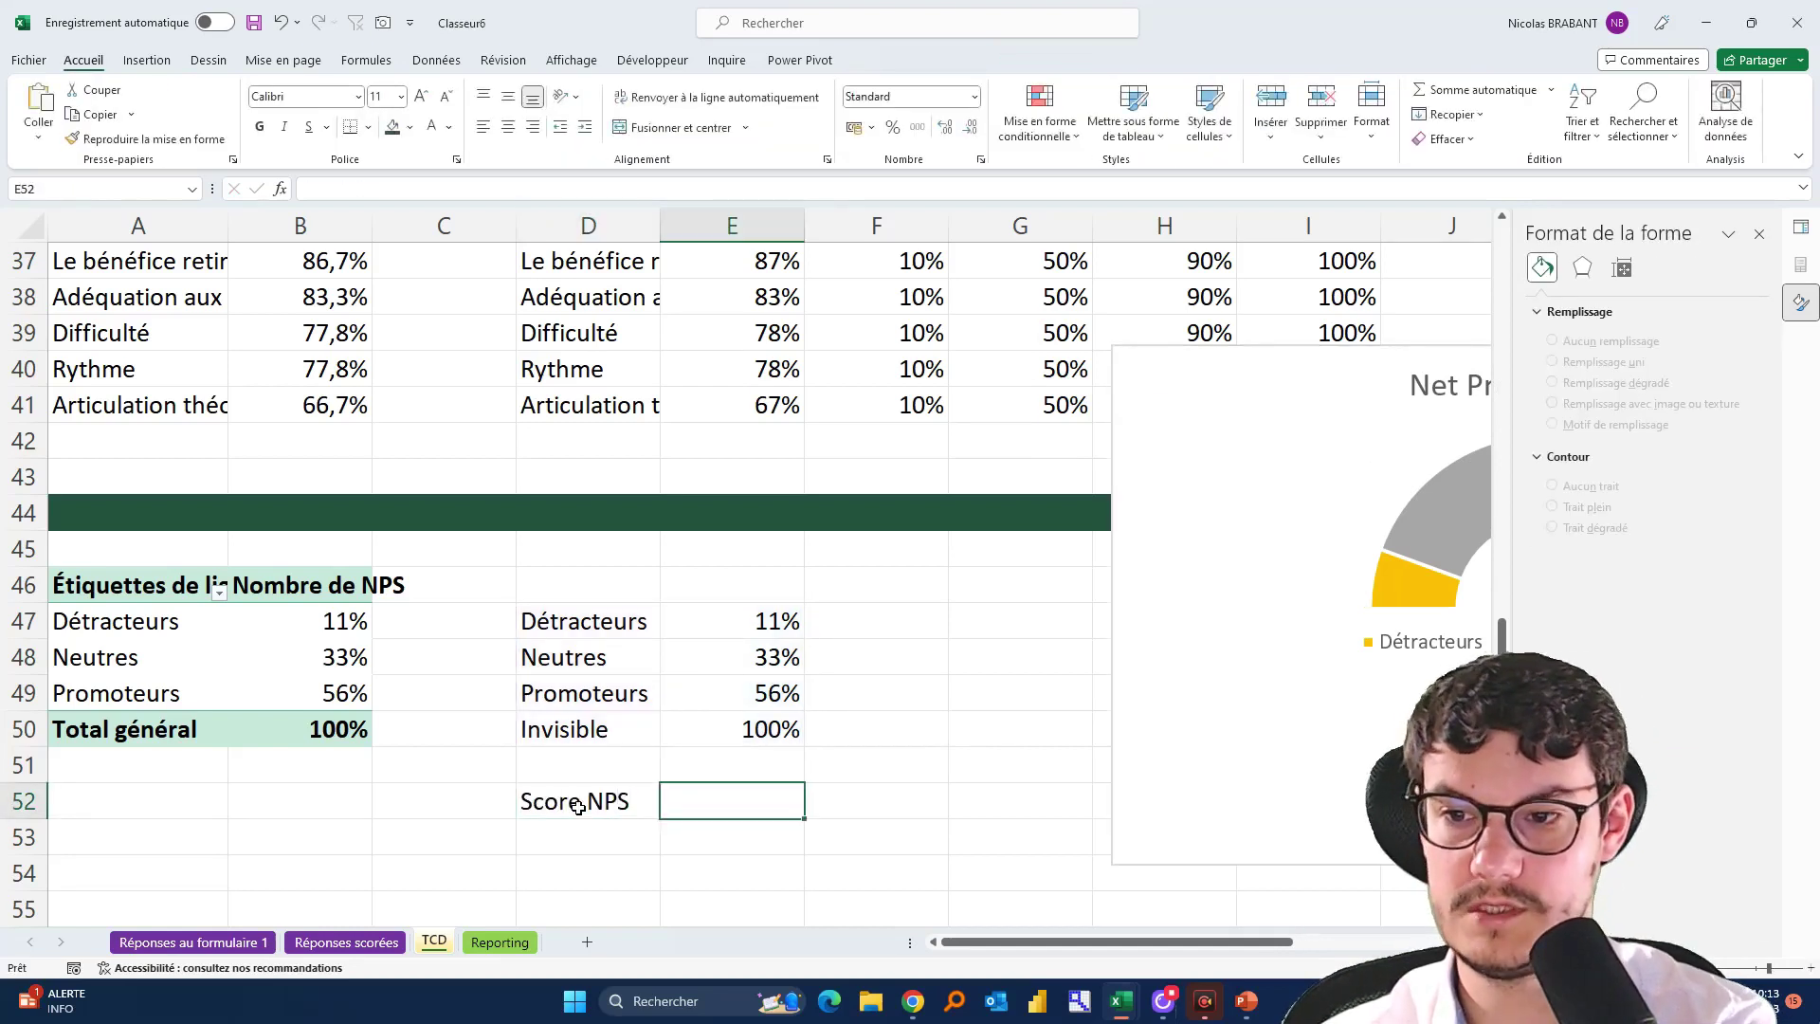
pyautogui.write('=(')
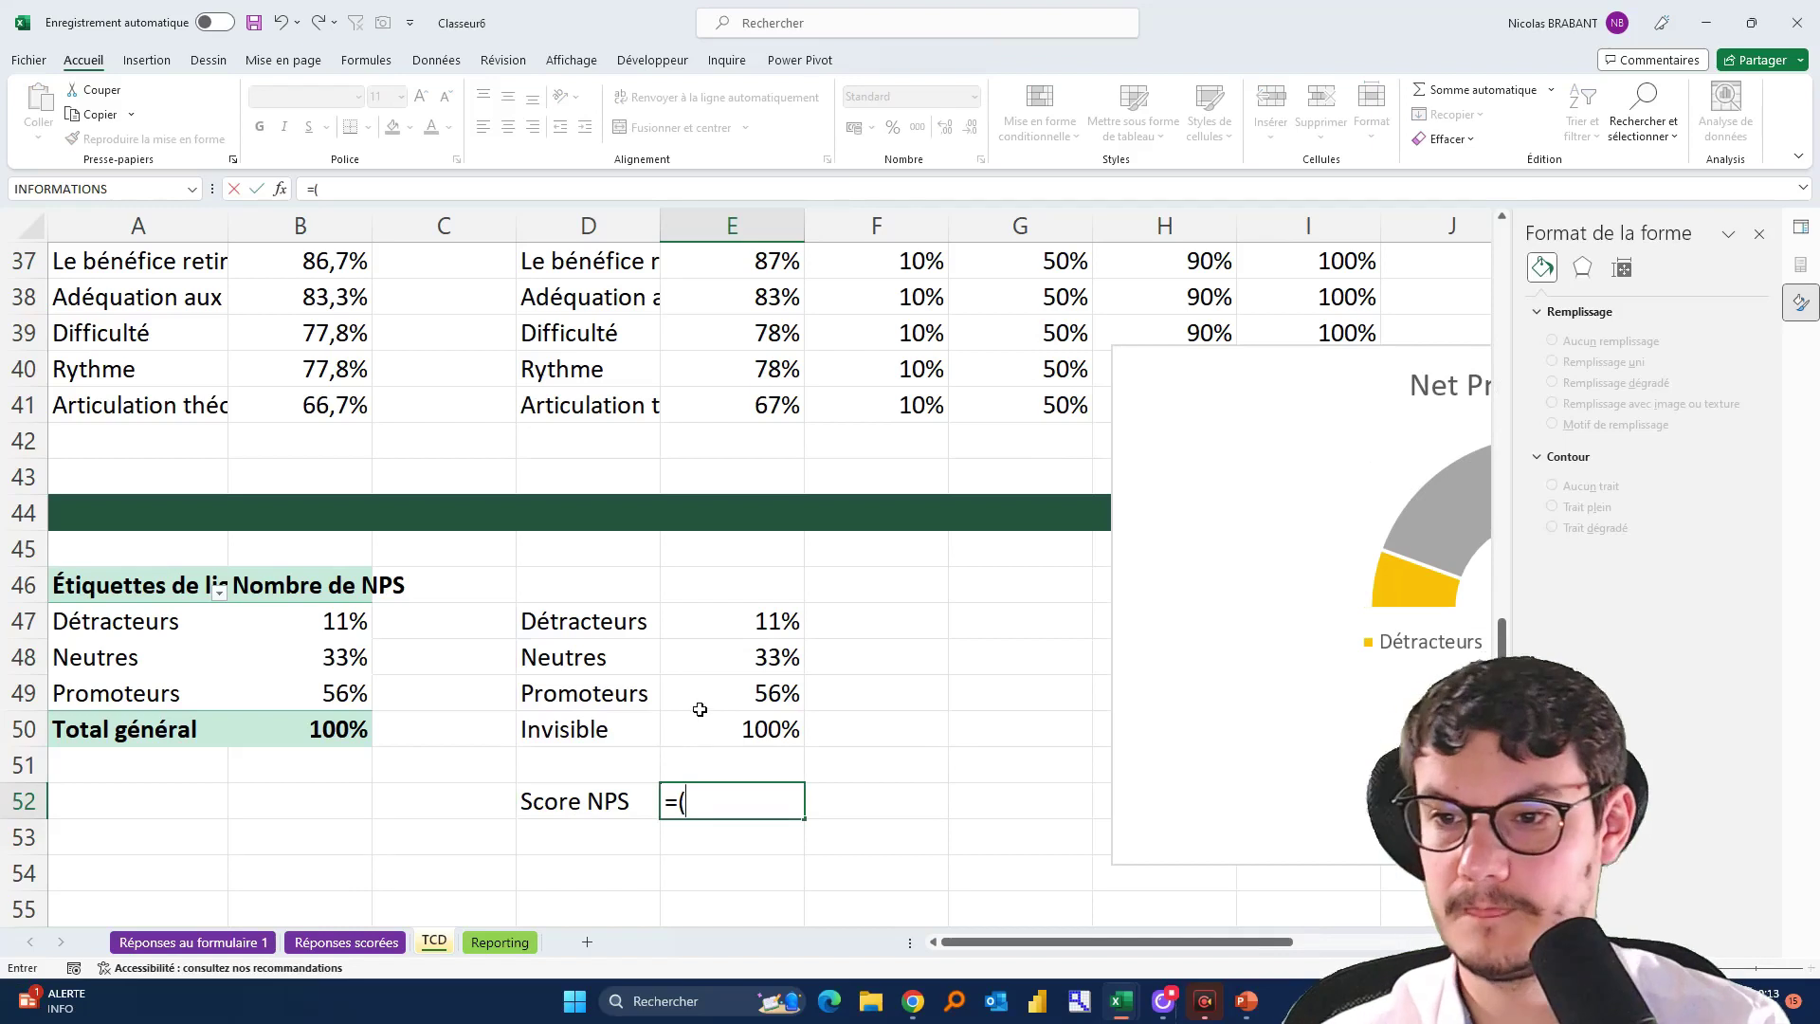
pyautogui.click(712, 693)
pyautogui.write('*100')
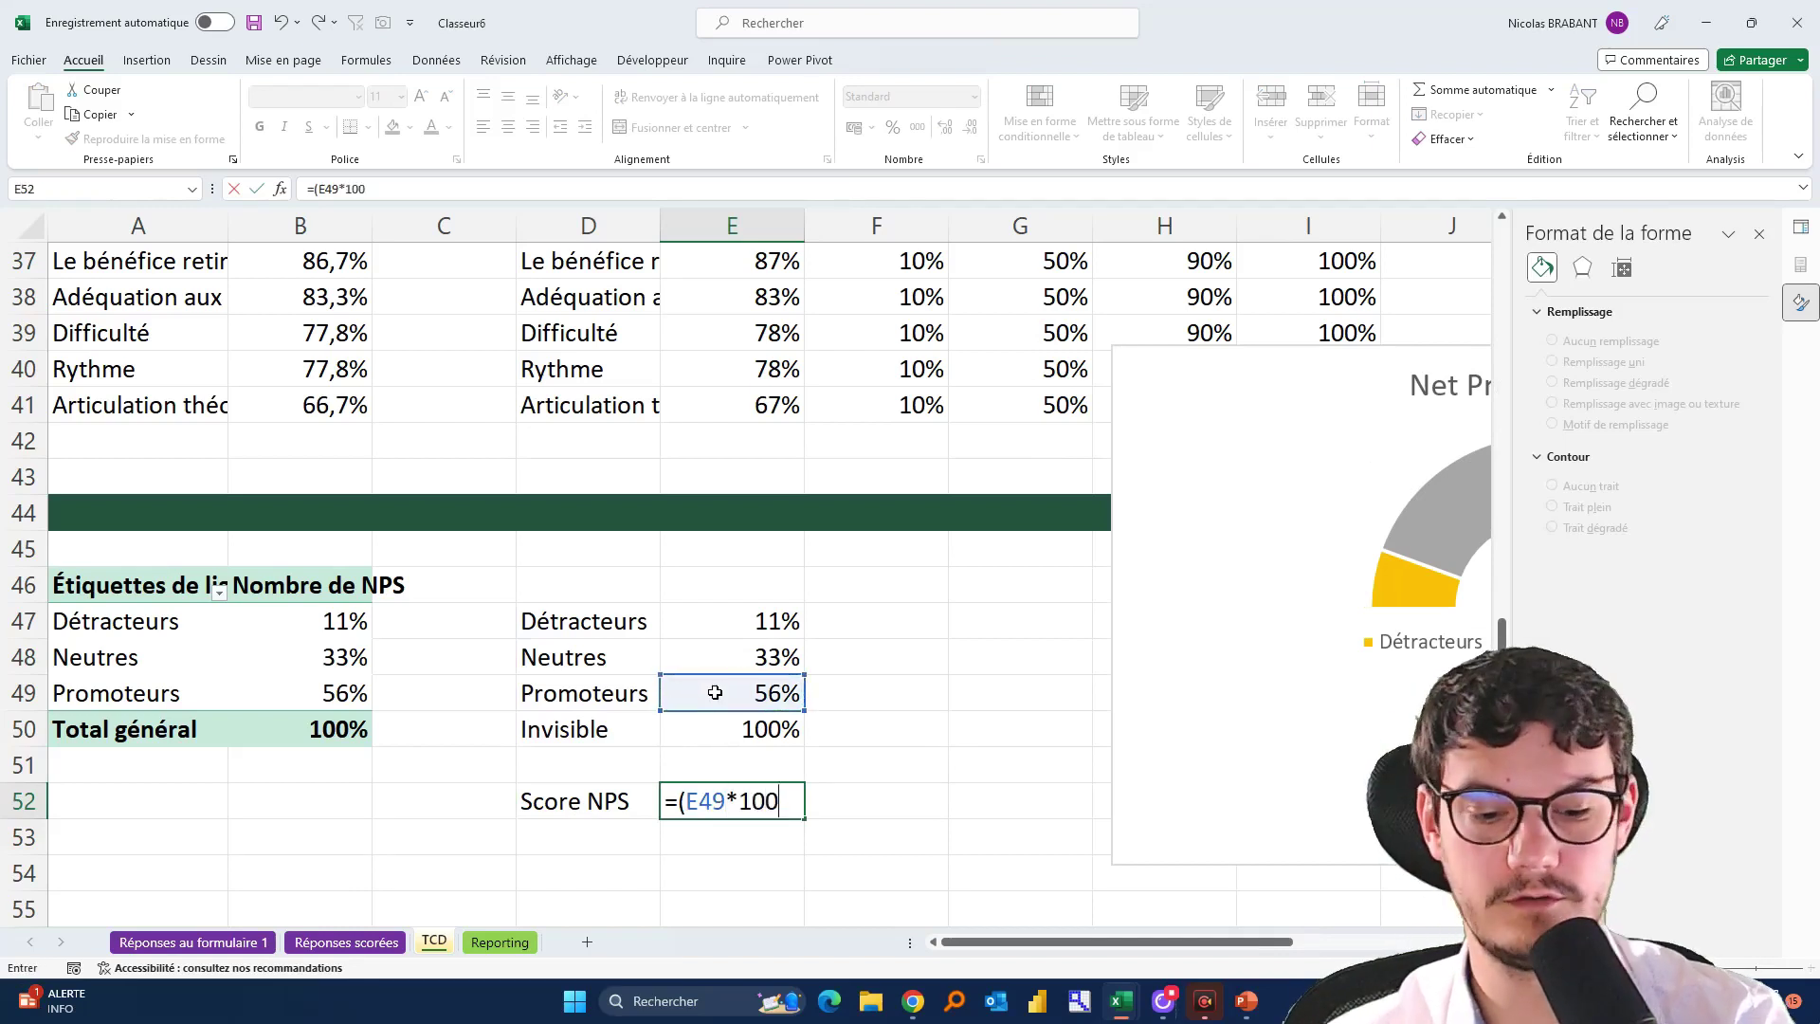
pyautogui.write(')-')
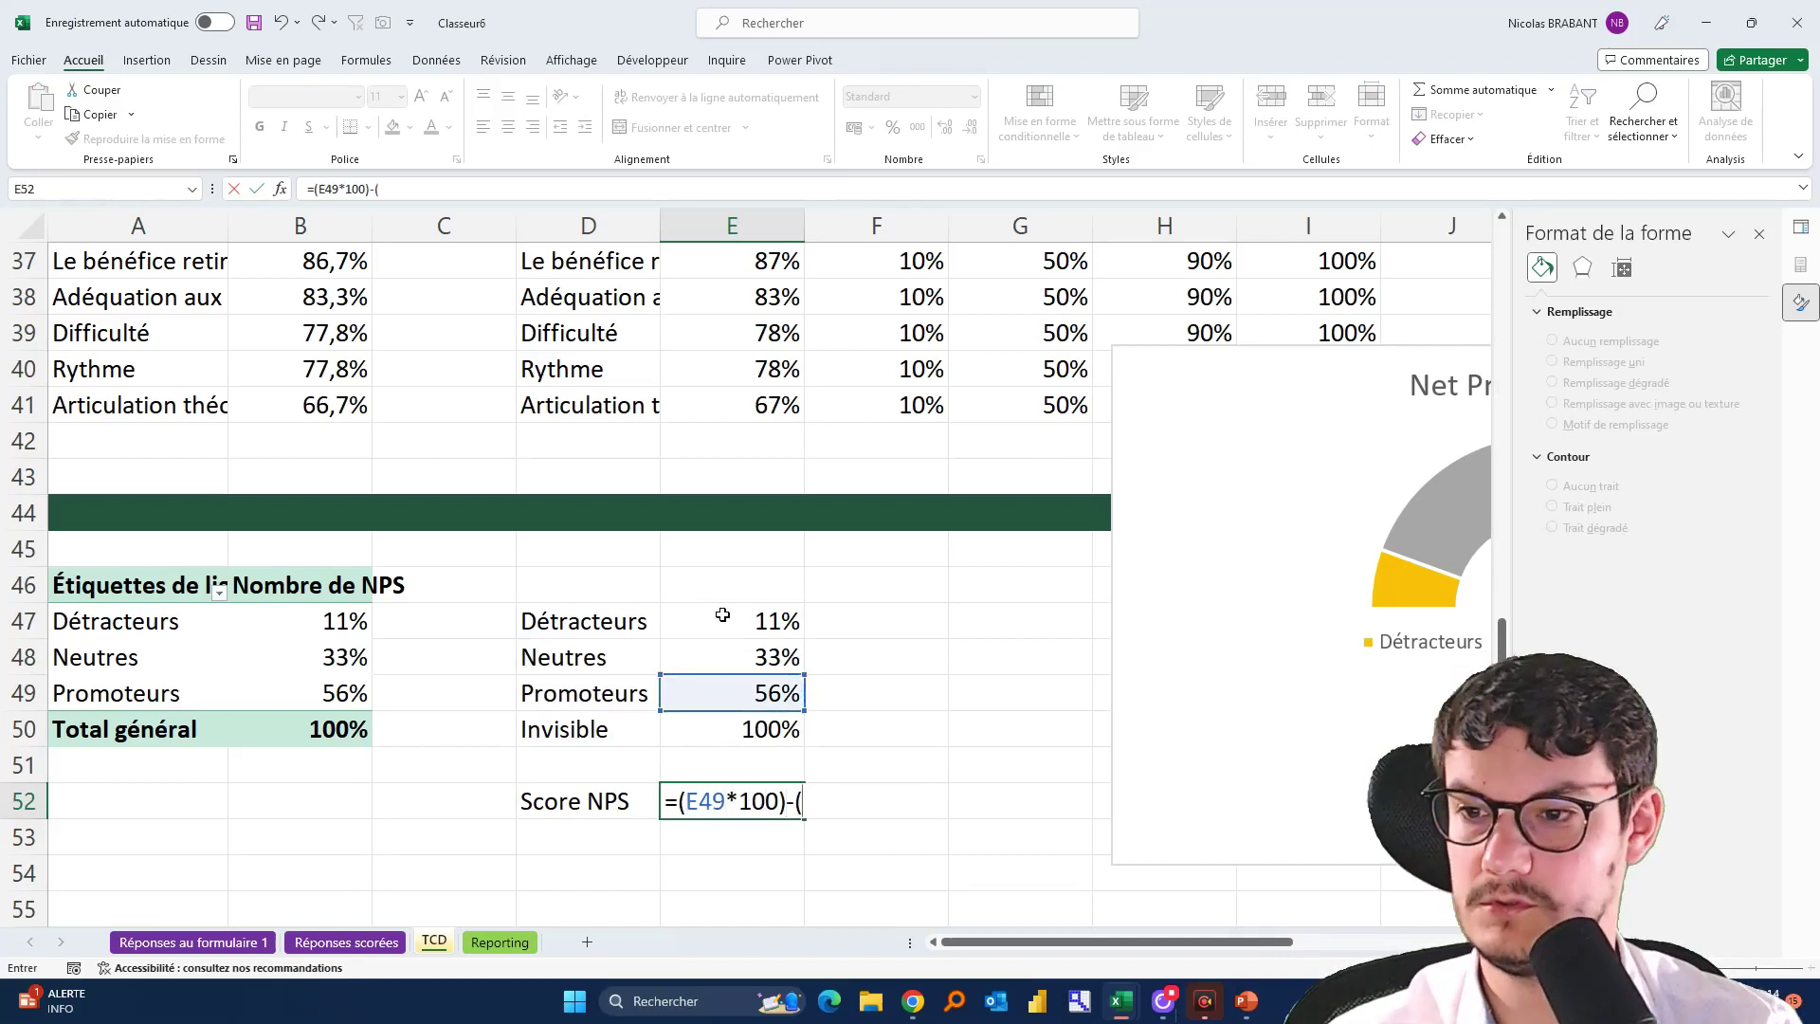
pyautogui.write('(')
pyautogui.click(726, 620)
pyautogui.write('*100')
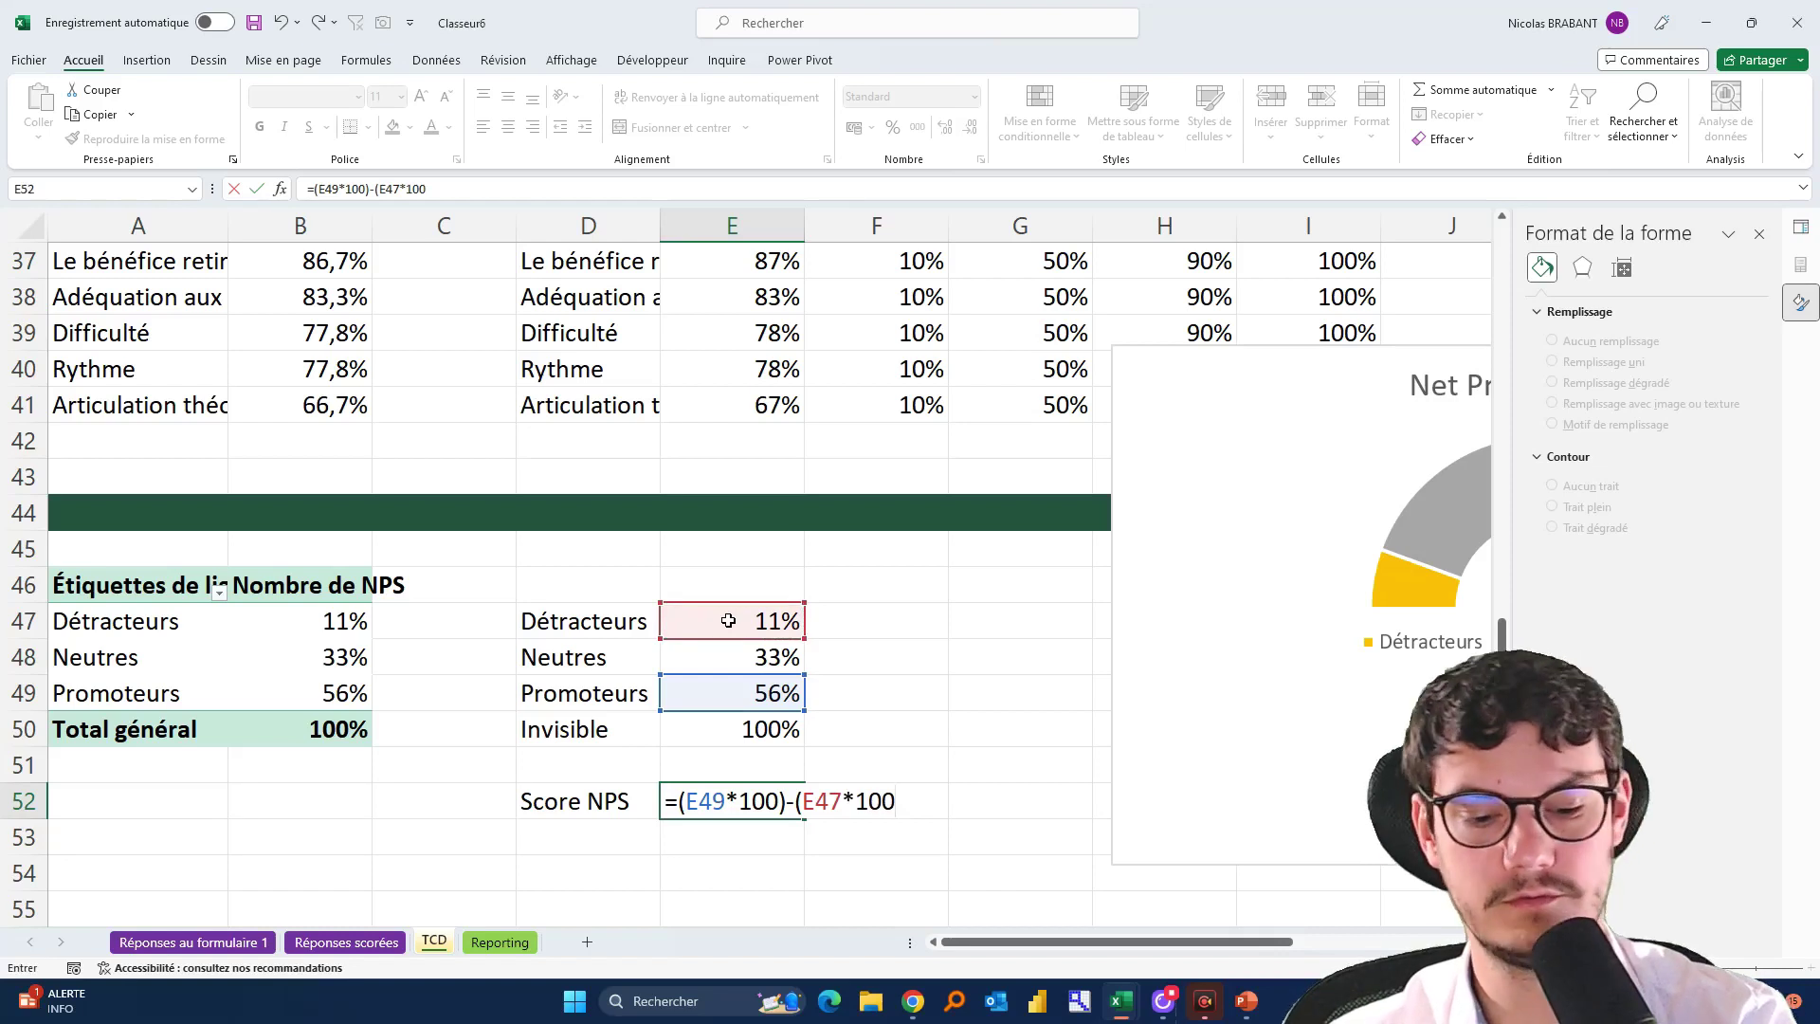
pyautogui.write(')')
pyautogui.press('Return')
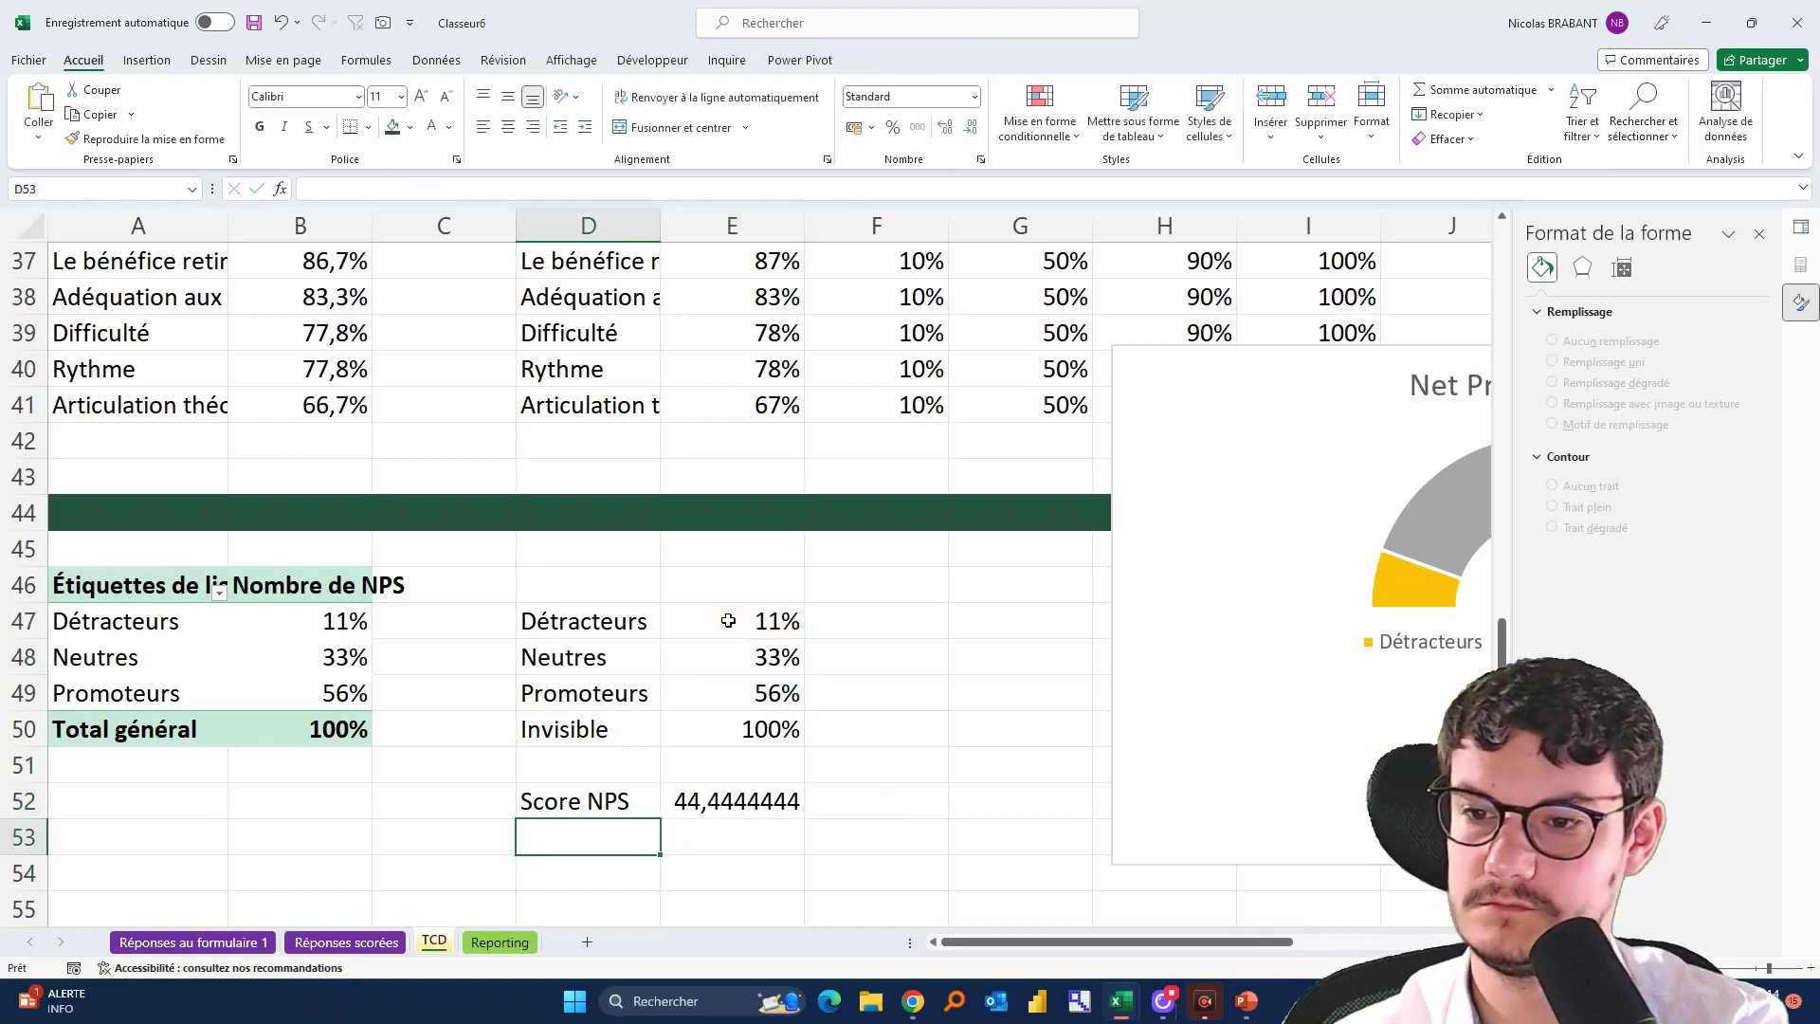
pyautogui.press('Right')
pyautogui.press('Up')
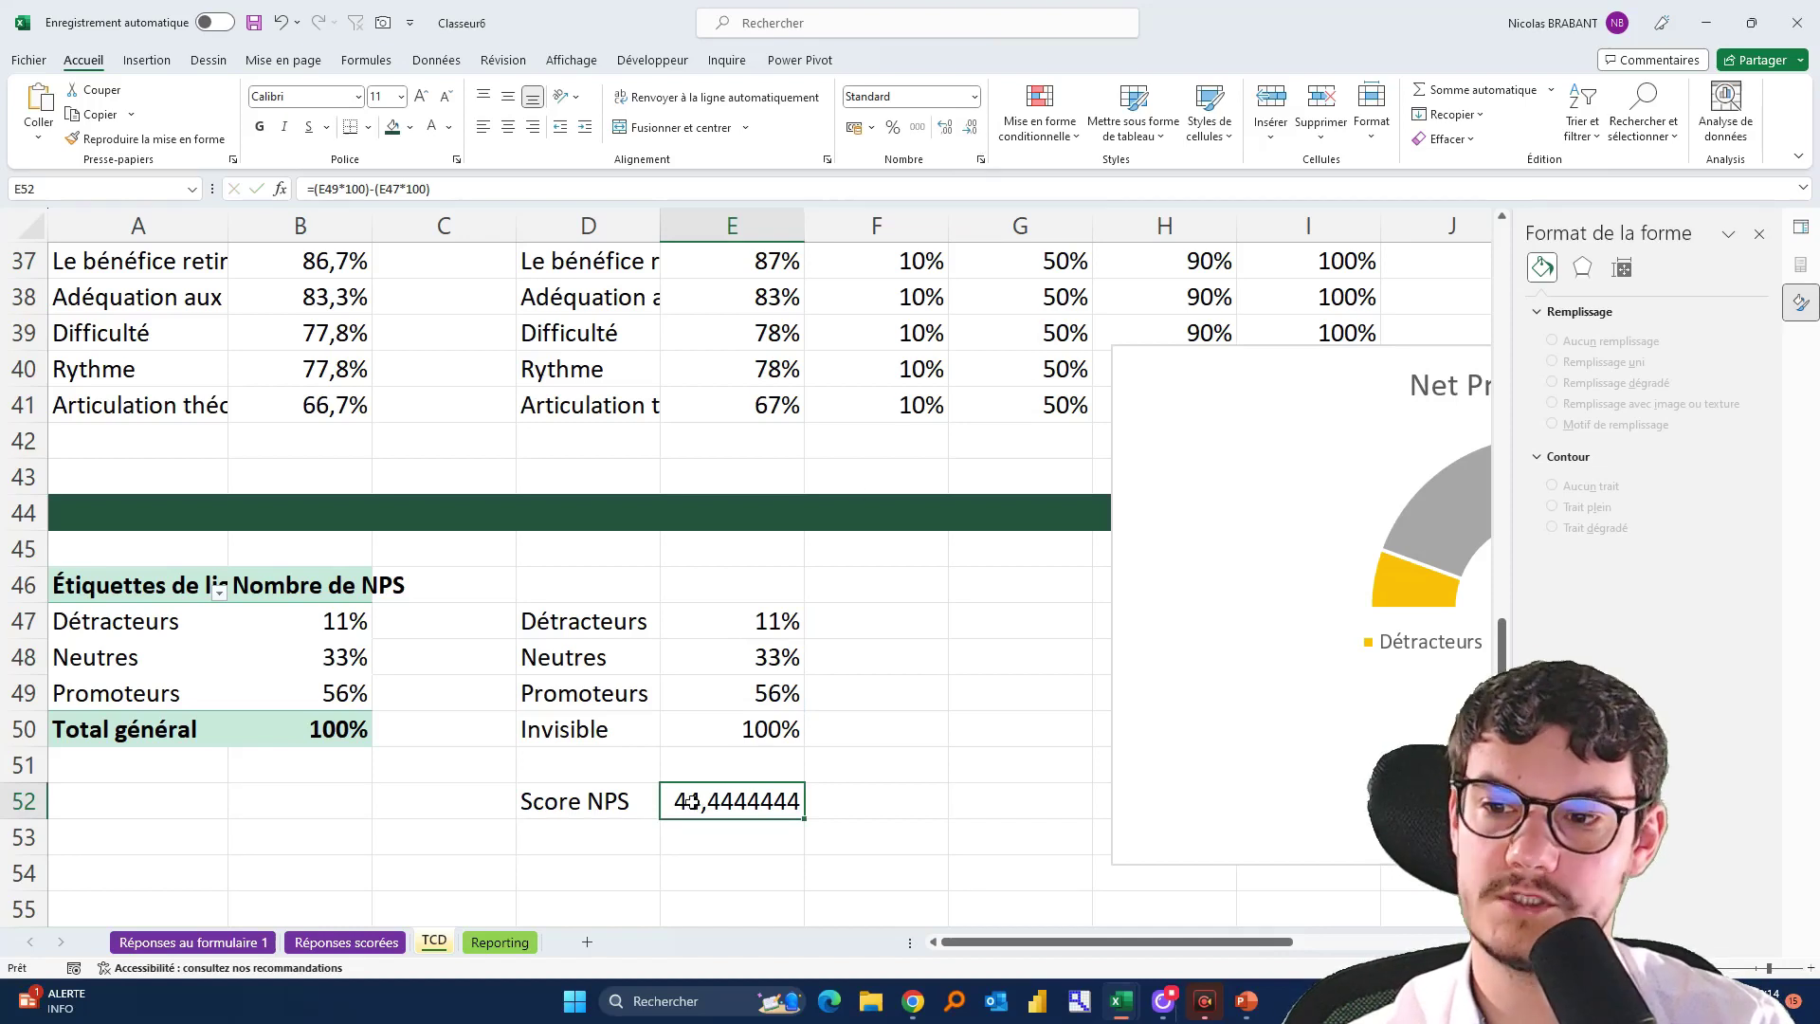
# Wrap the E52 formula in ARRONDI(...;0) so it returns 44
pyautogui.click(311, 189)
pyautogui.write('ARRONDI(')
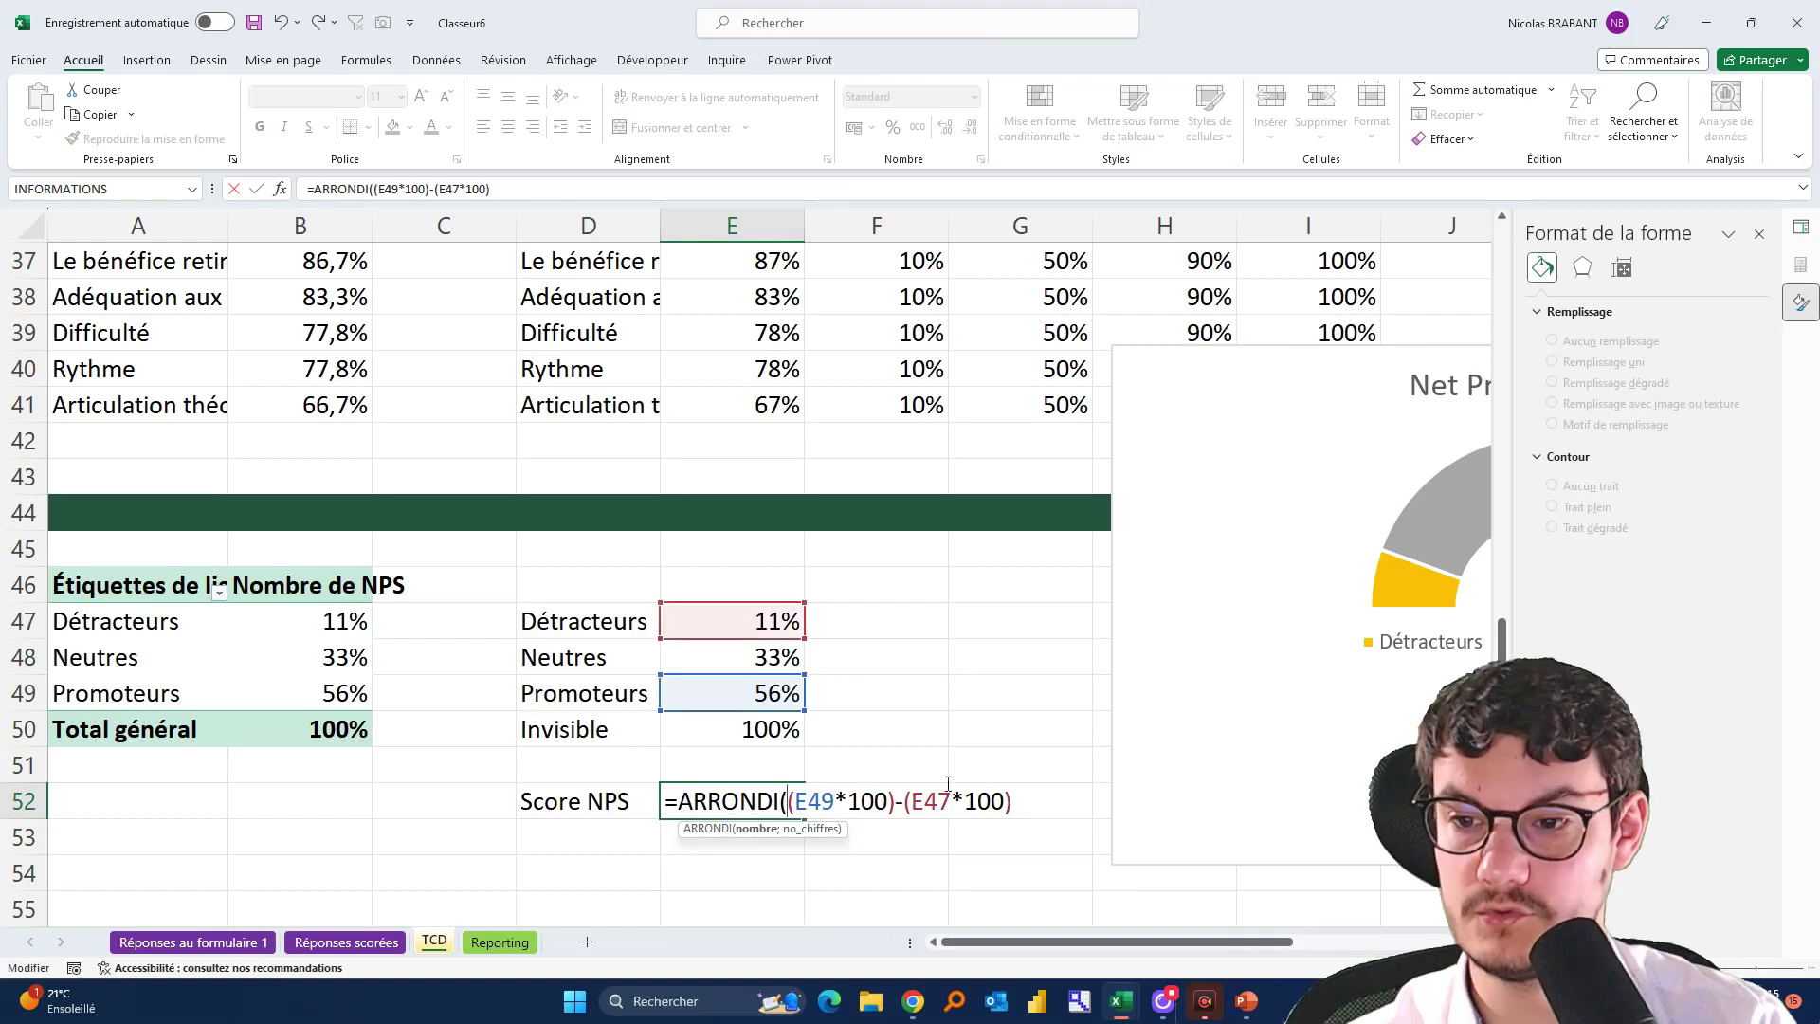
pyautogui.write(';0)')
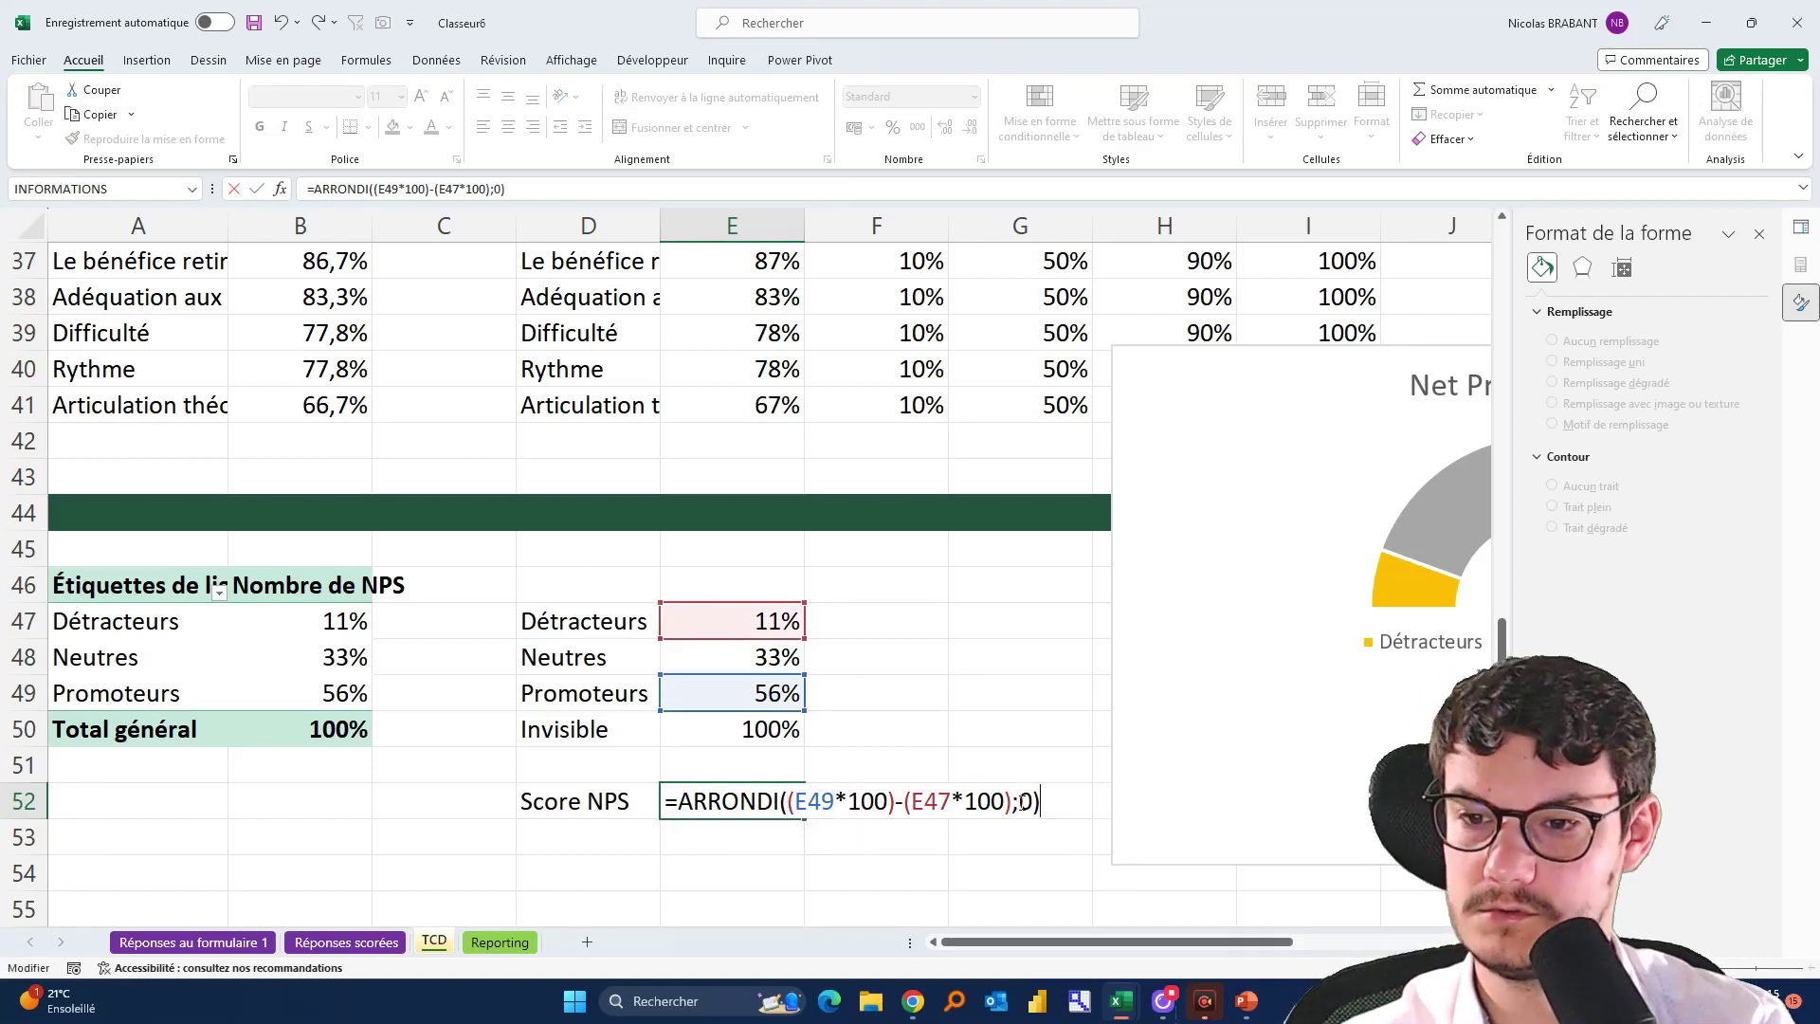
pyautogui.press('Return')
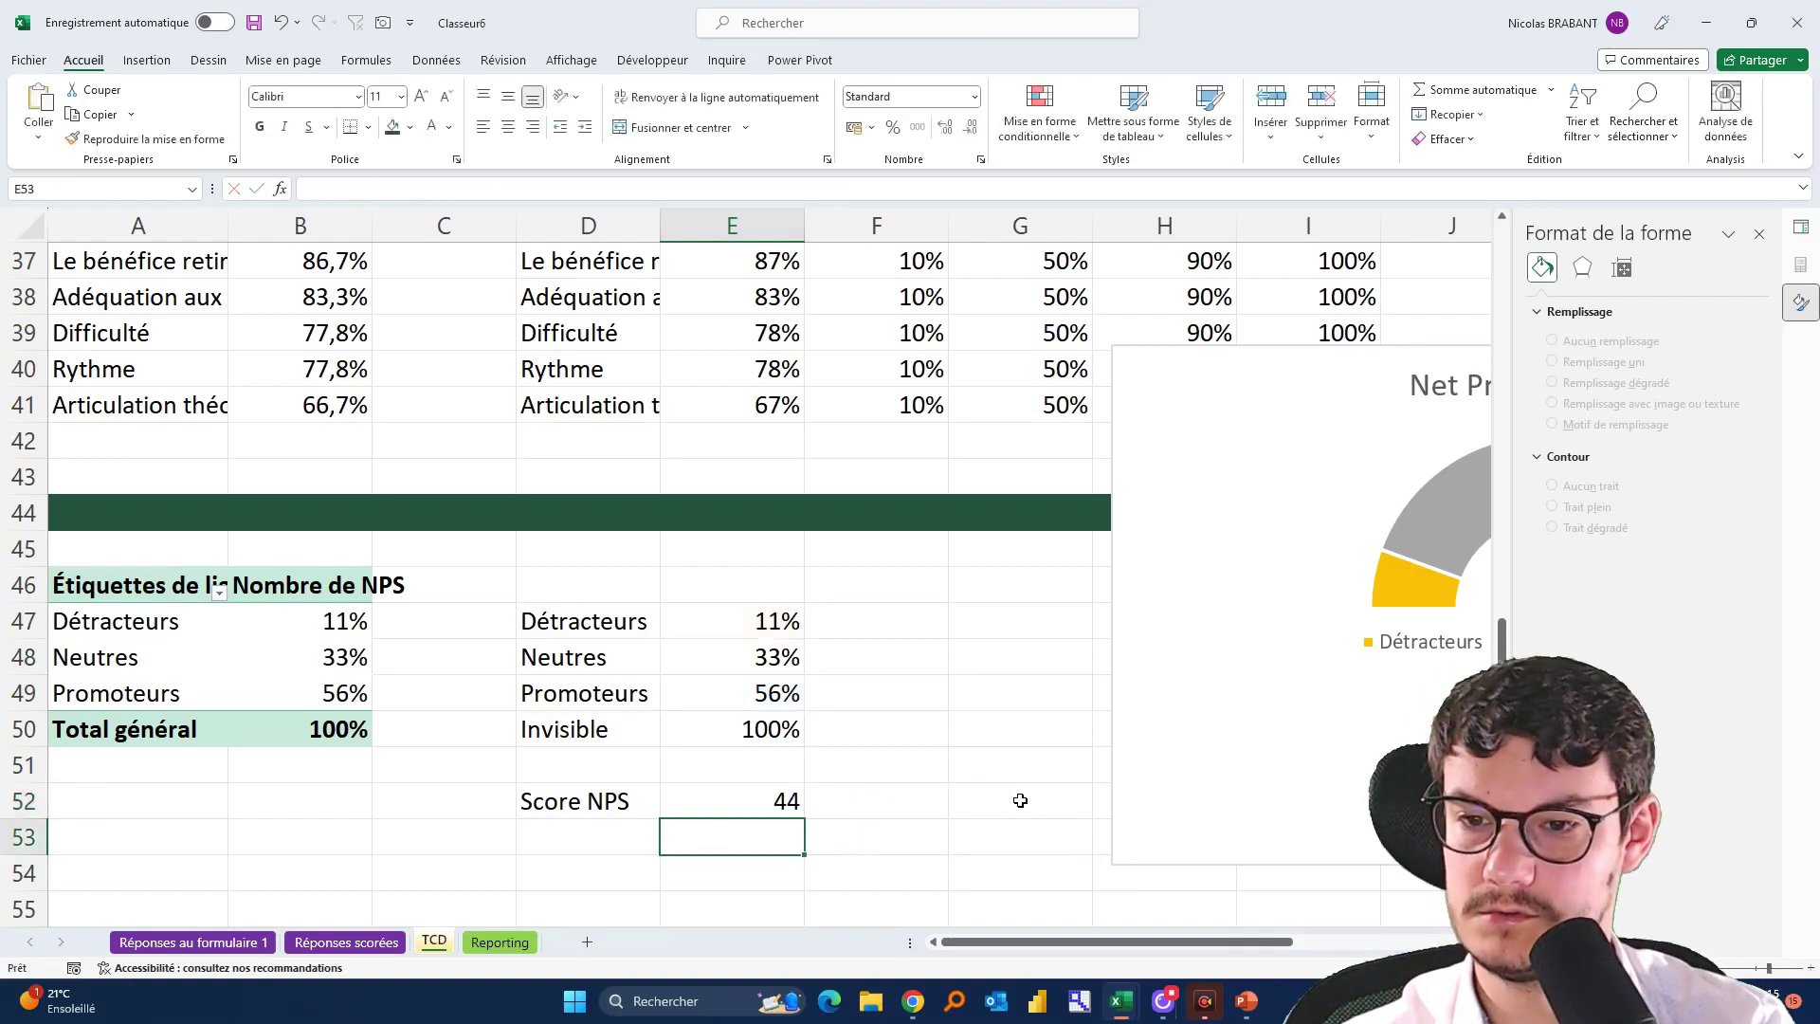
# Give cell E52 the custom number format +0;-0 so the score displays as +44
pyautogui.click(751, 806)
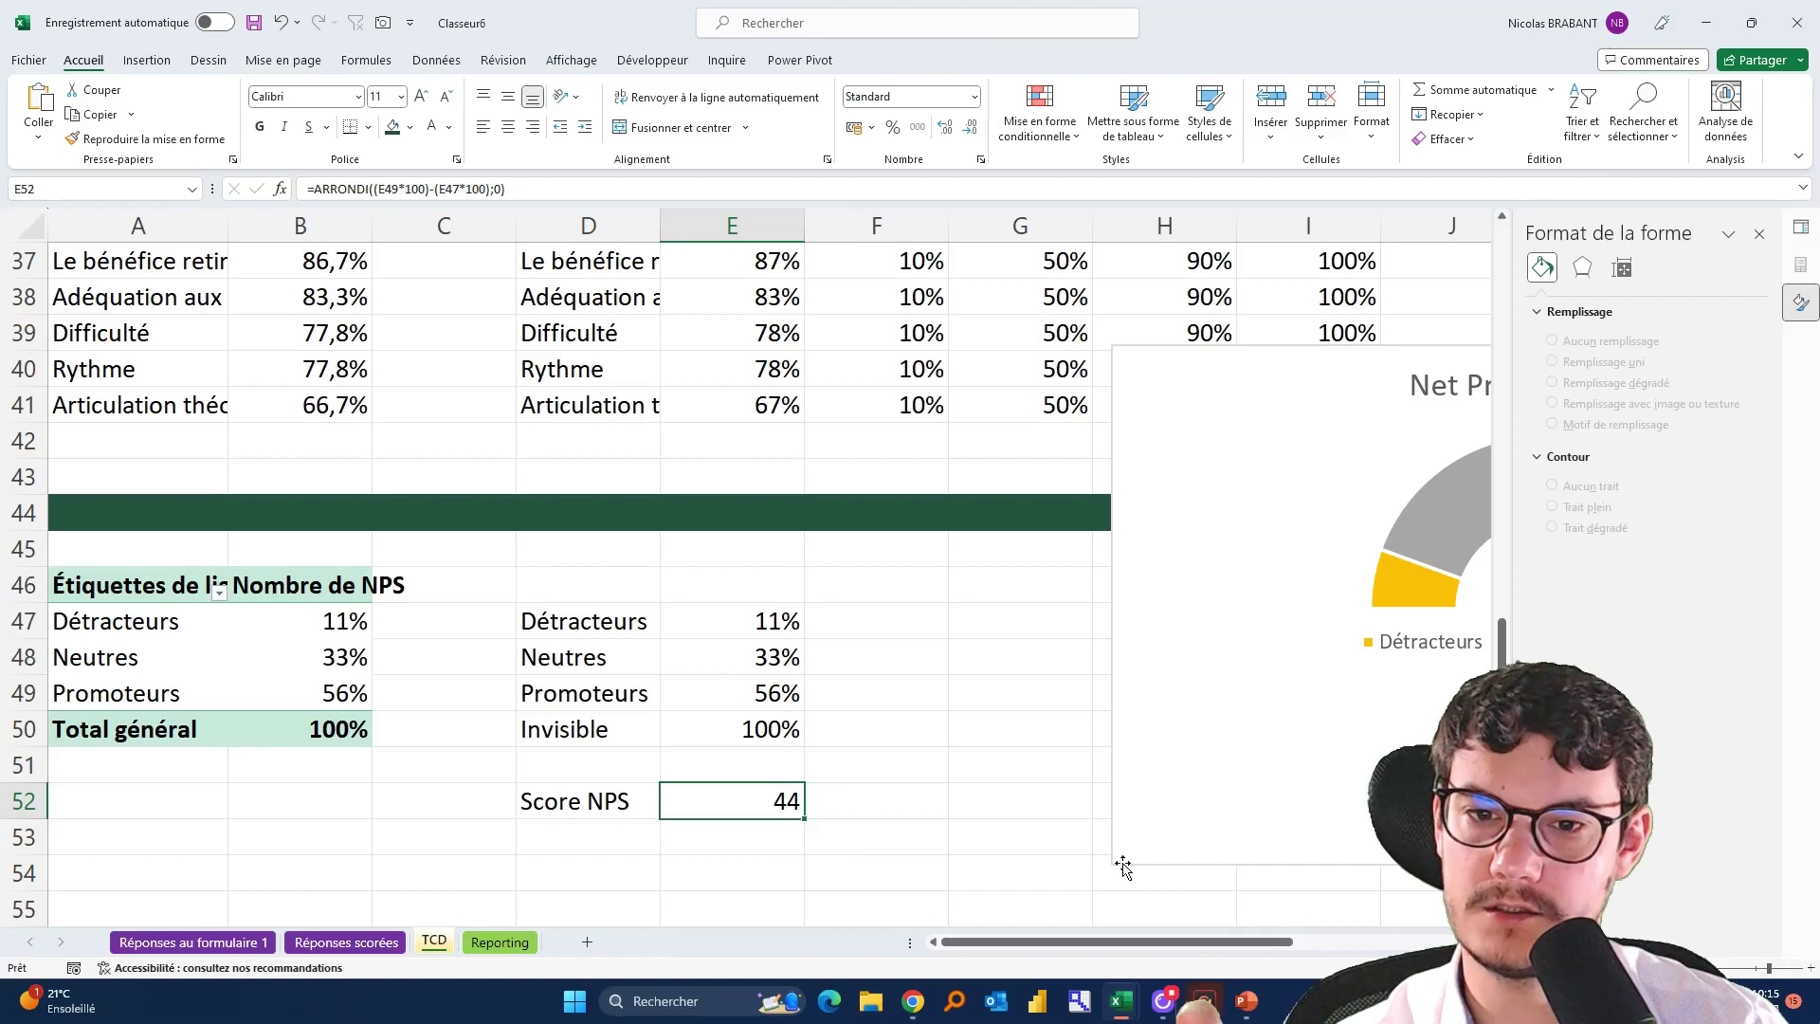
pyautogui.moveTo(1130, 942); pyautogui.dragTo(1193, 942)
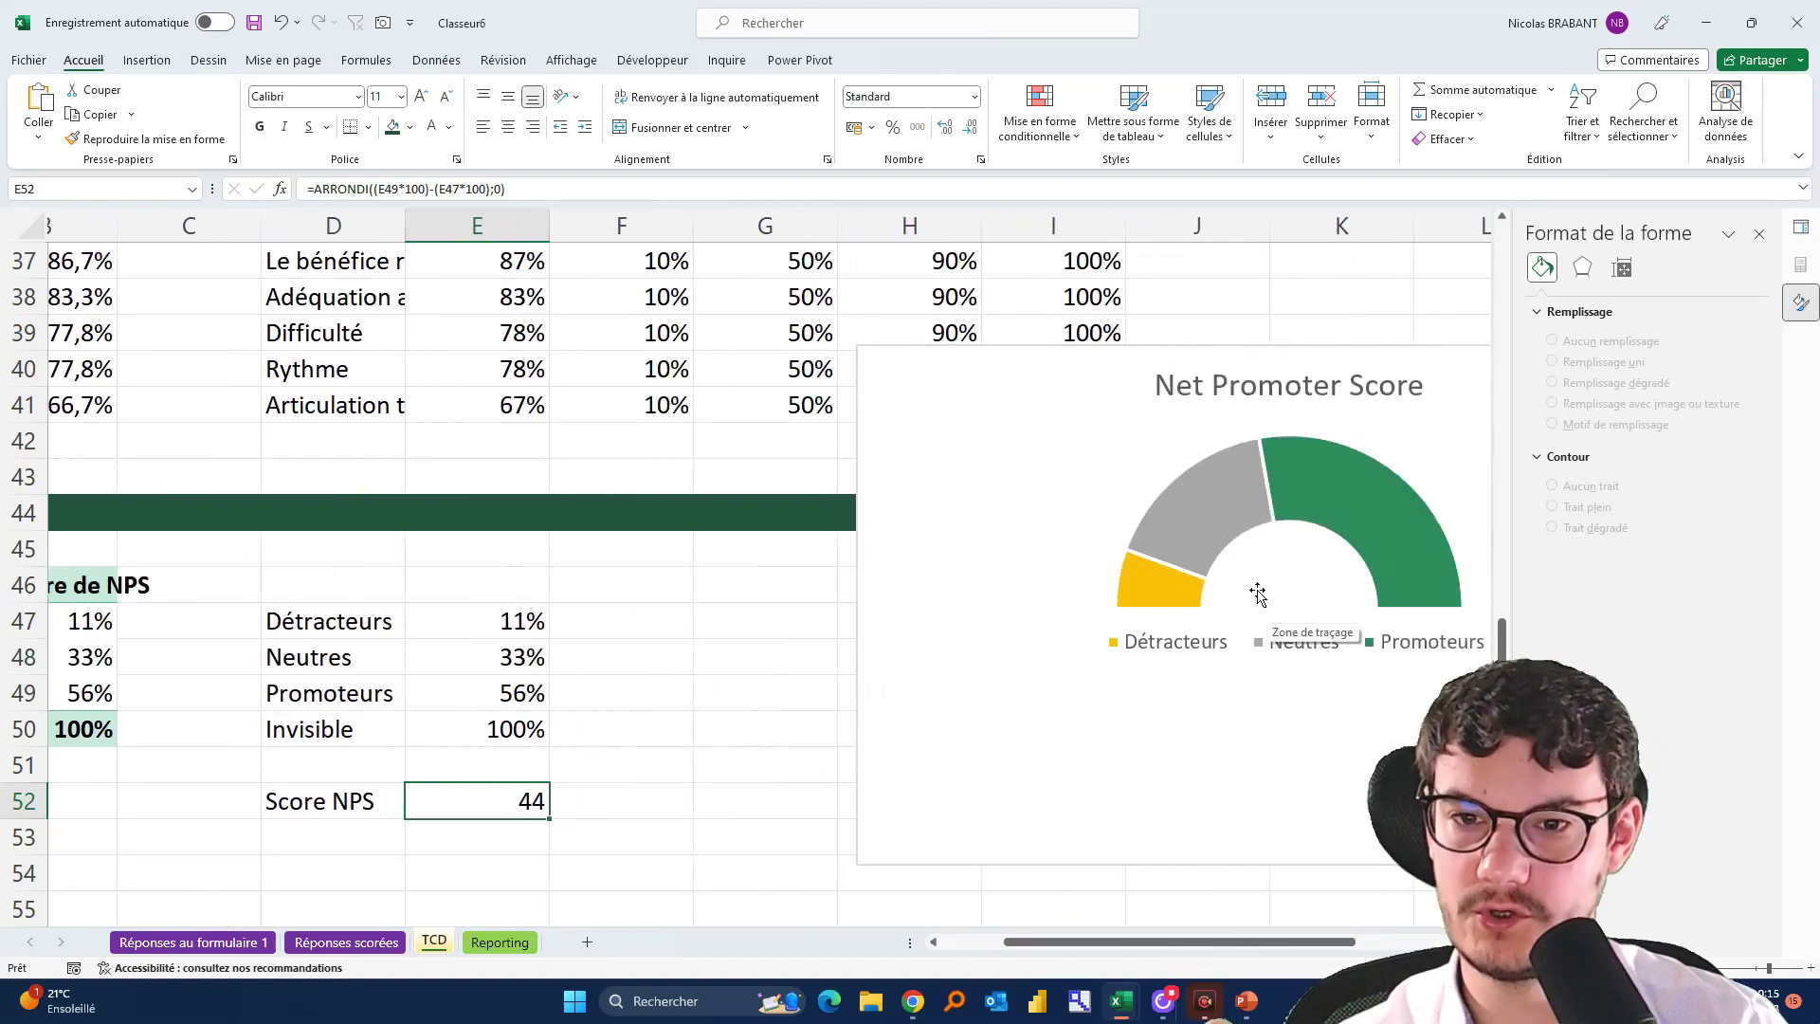
pyautogui.moveTo(1199, 686)
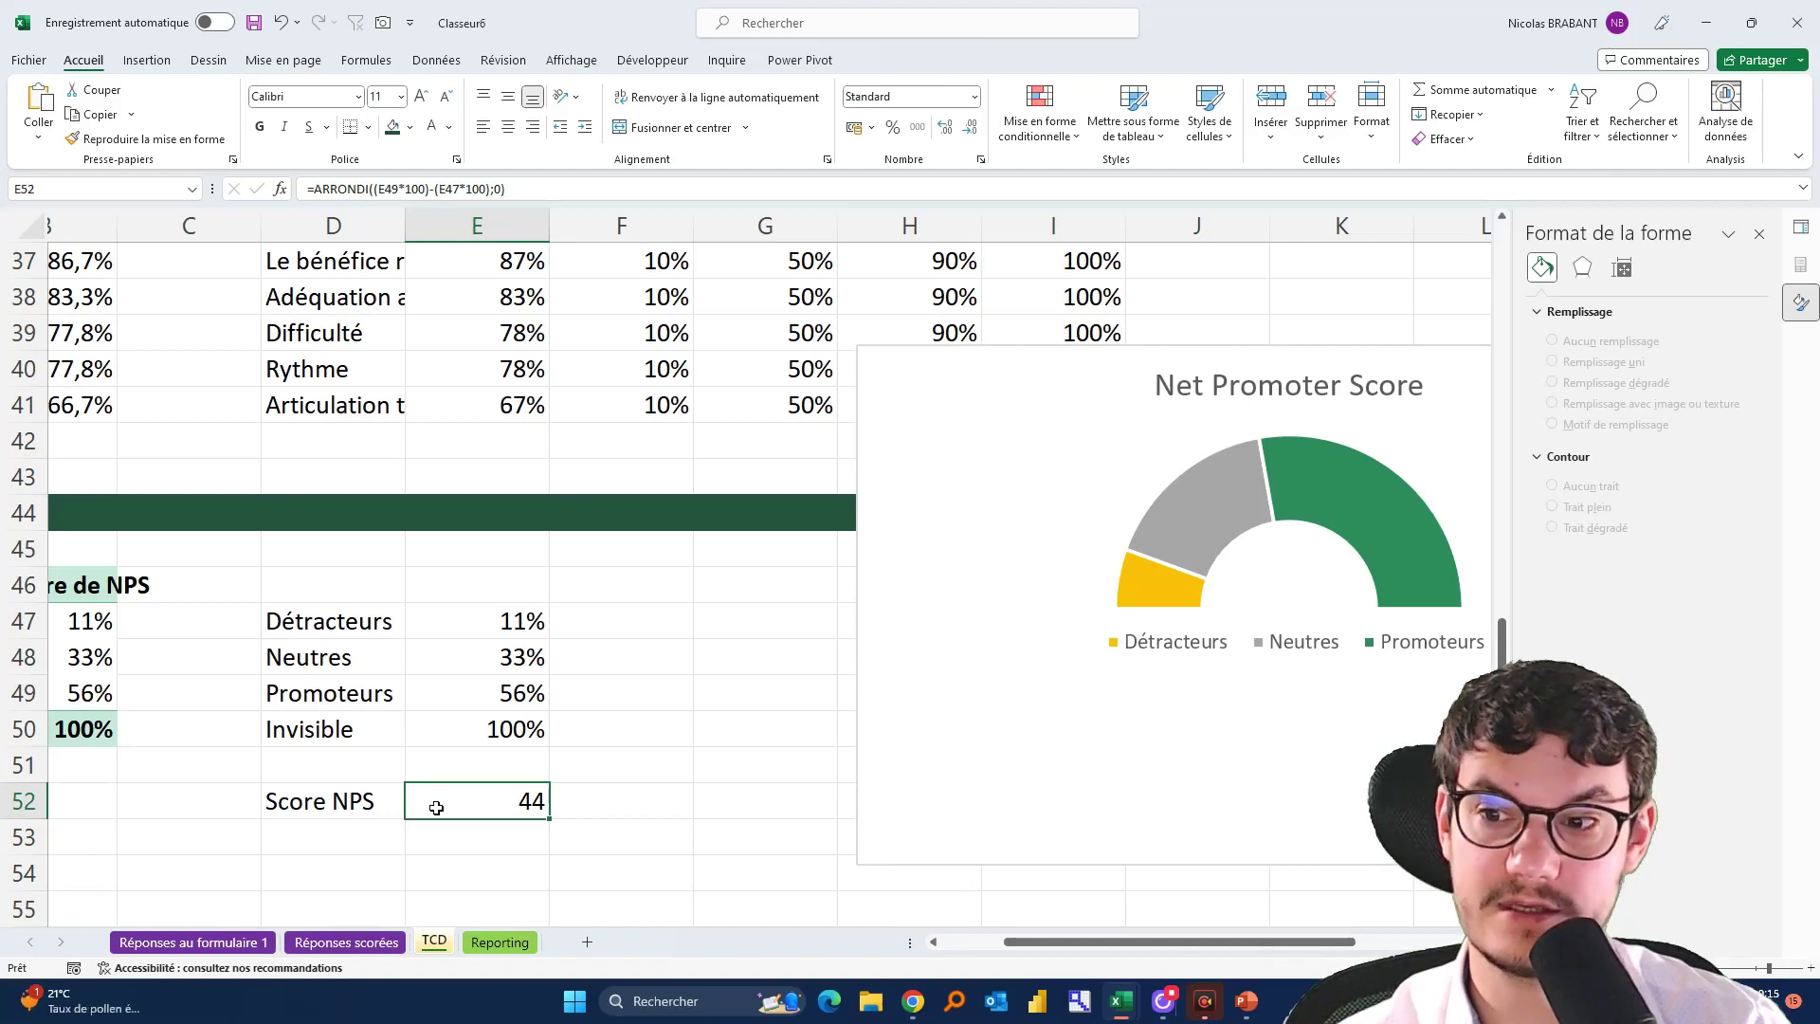
pyautogui.click(981, 160)
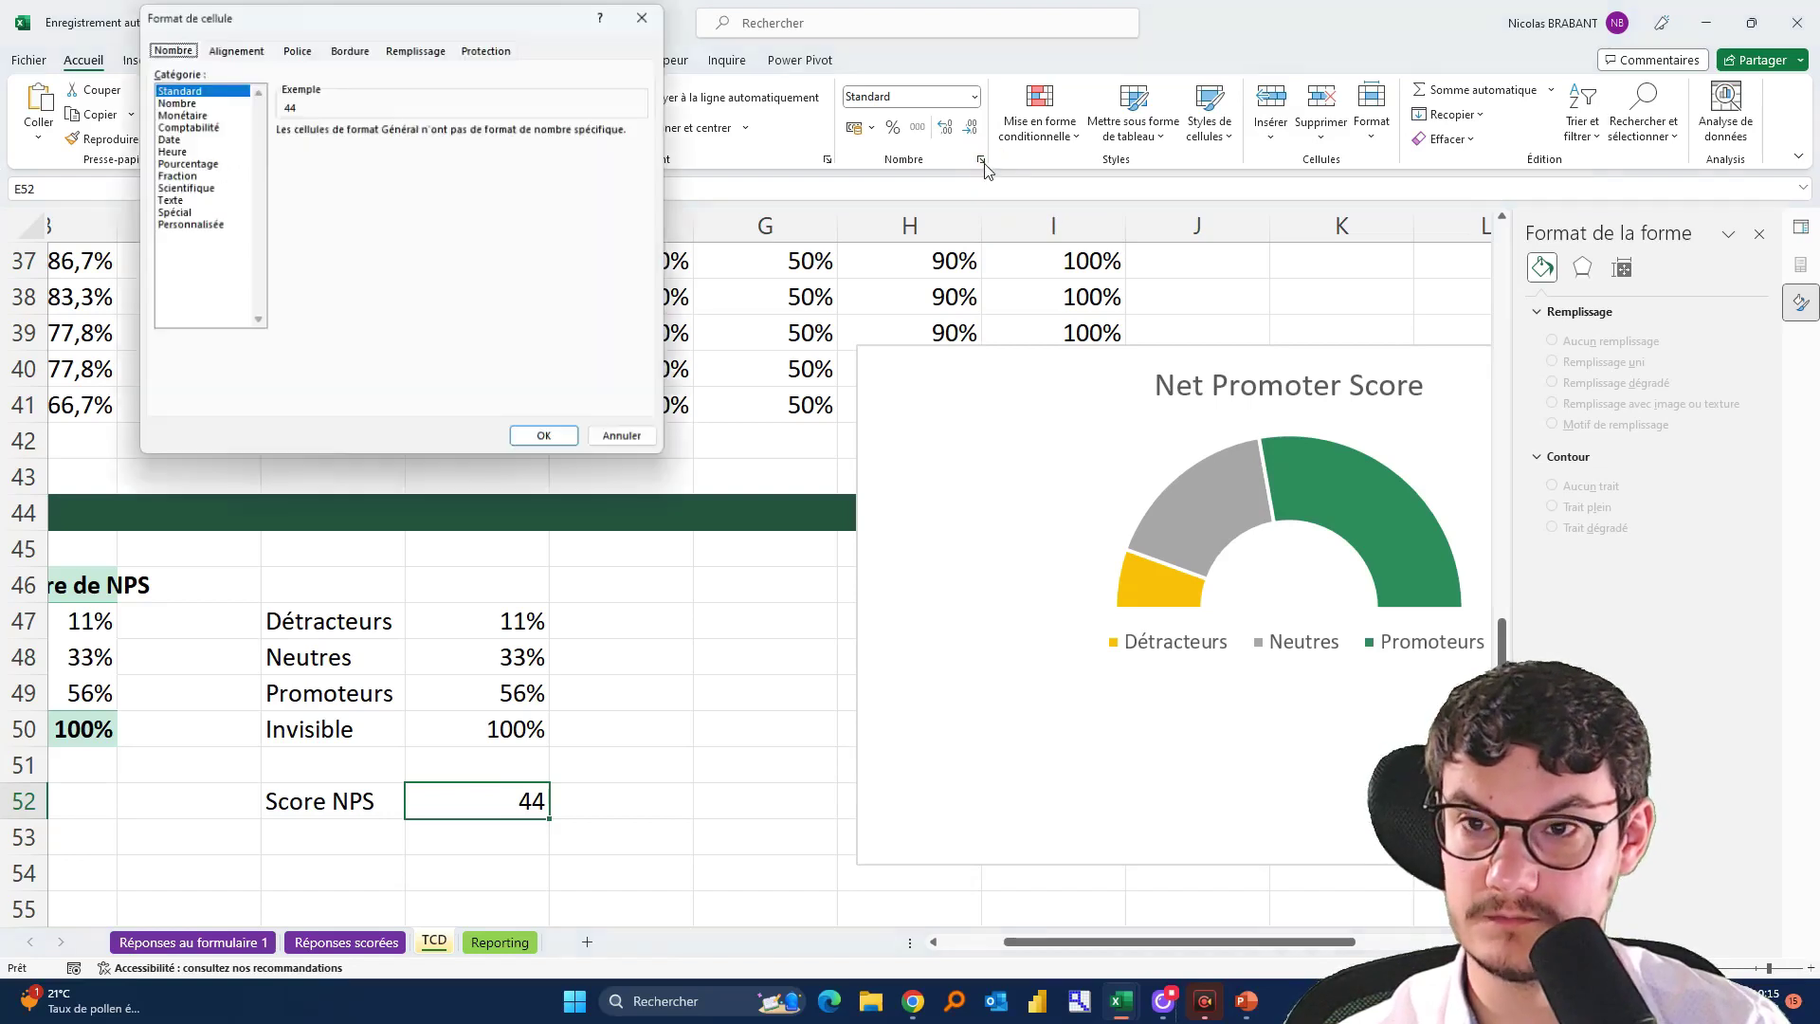
pyautogui.click(194, 225)
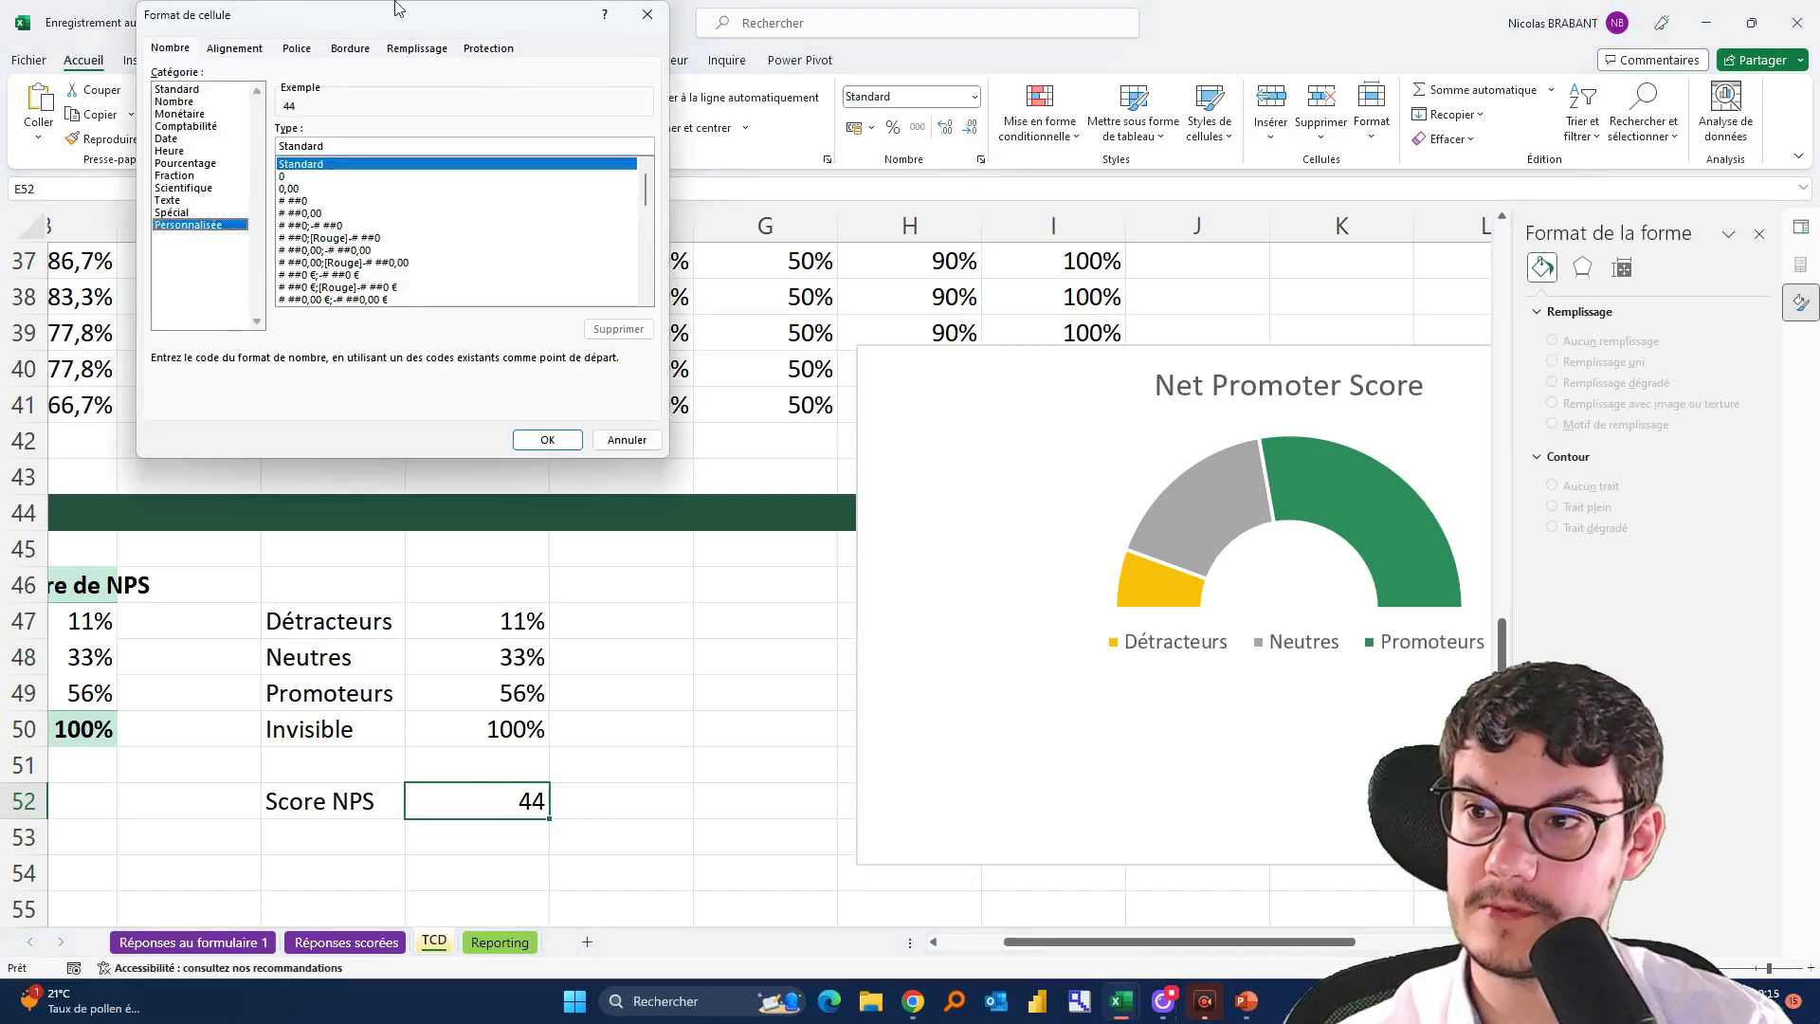
pyautogui.doubleClick(352, 145)
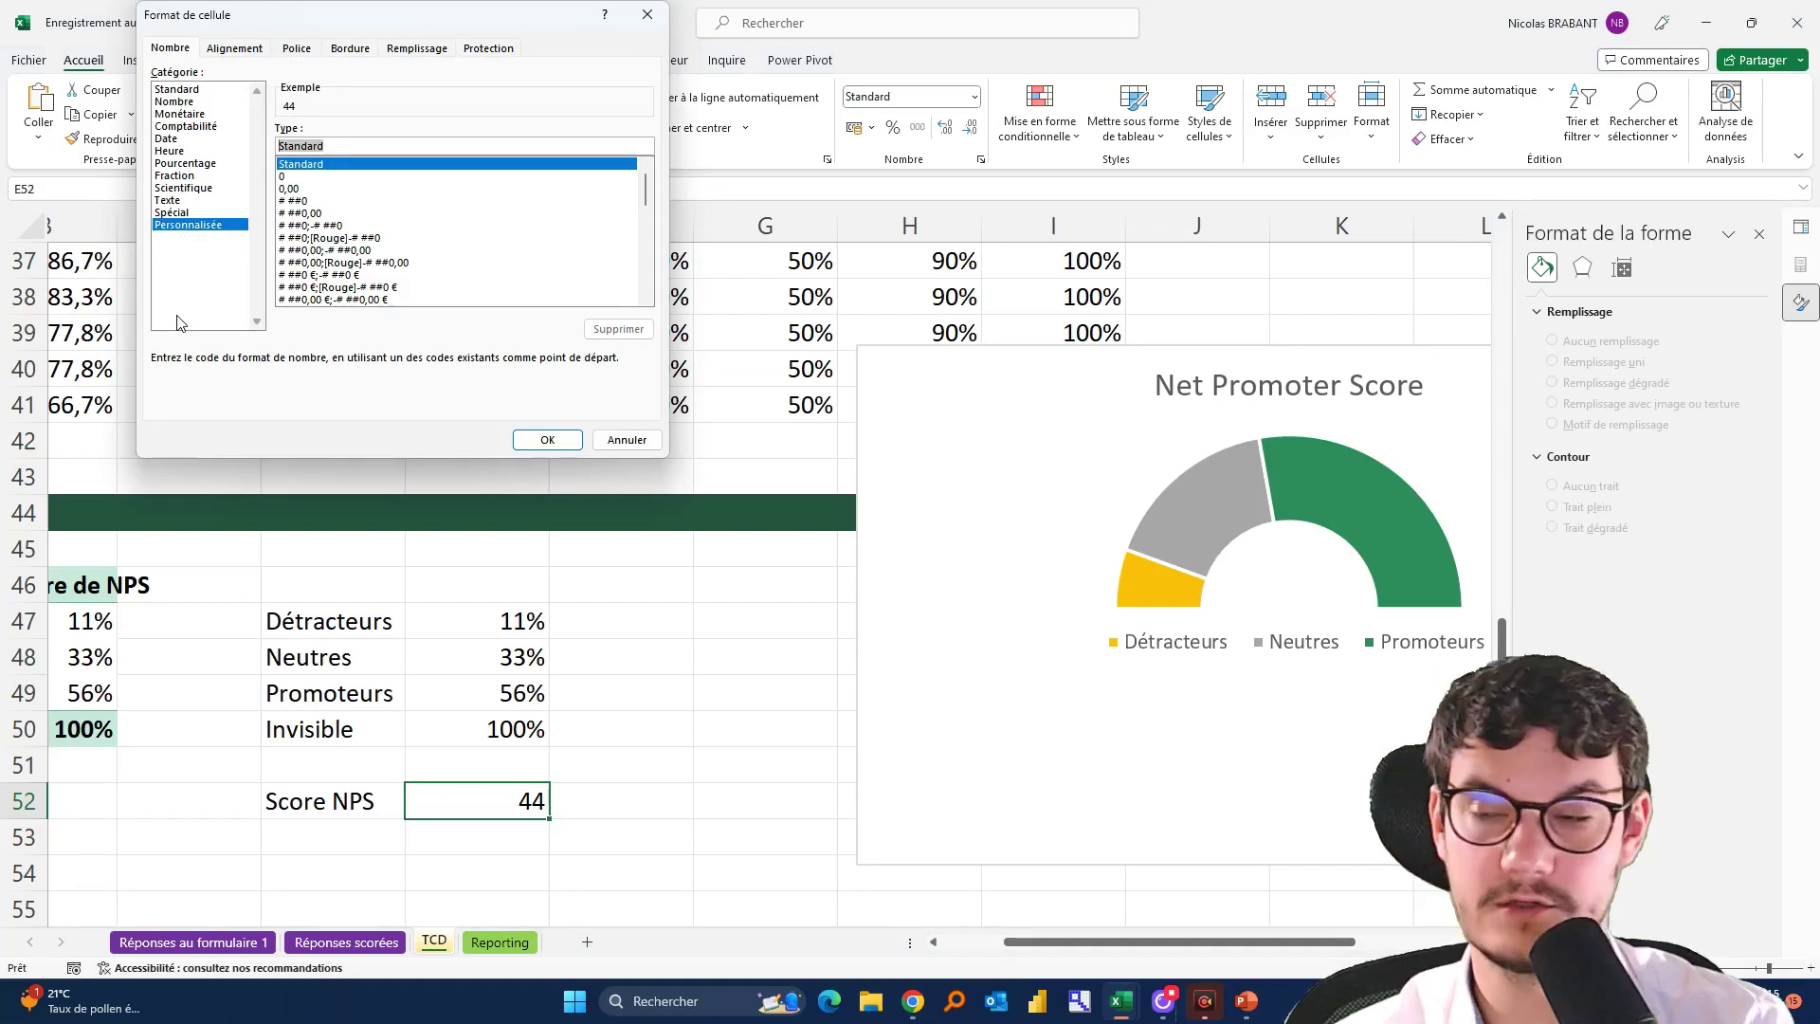
pyautogui.write('+0;-0')
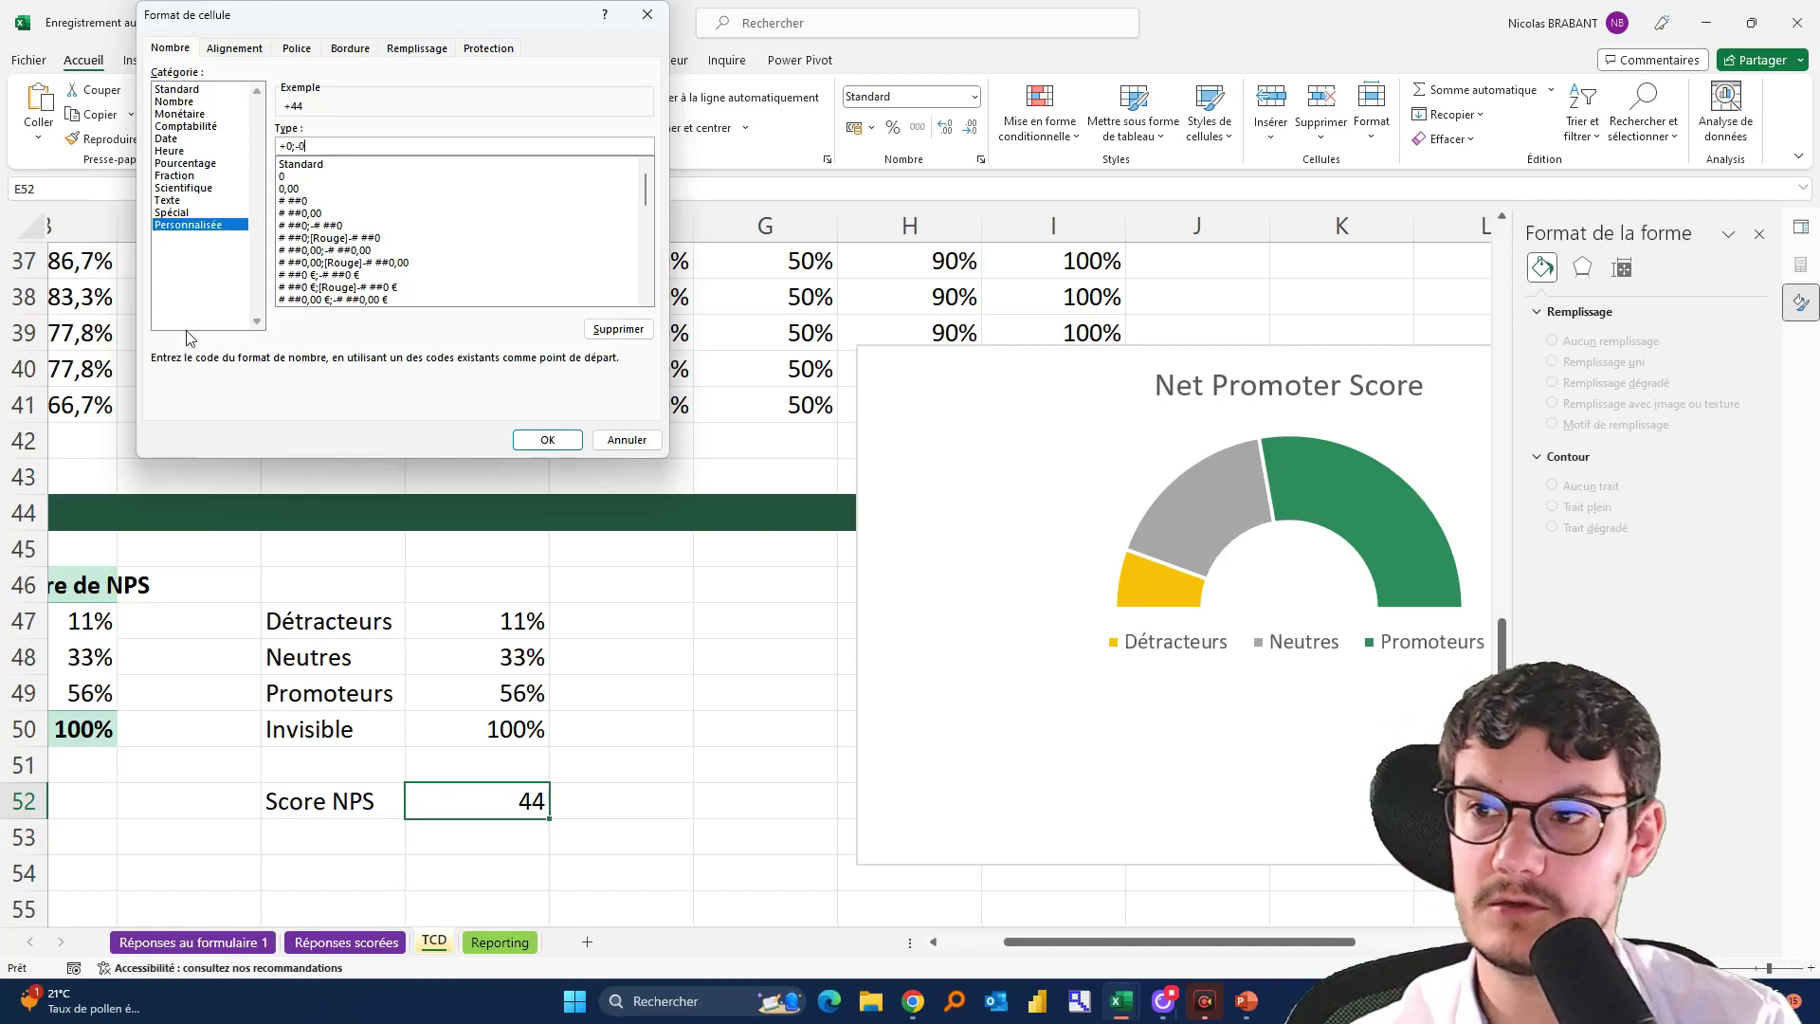
pyautogui.click(553, 437)
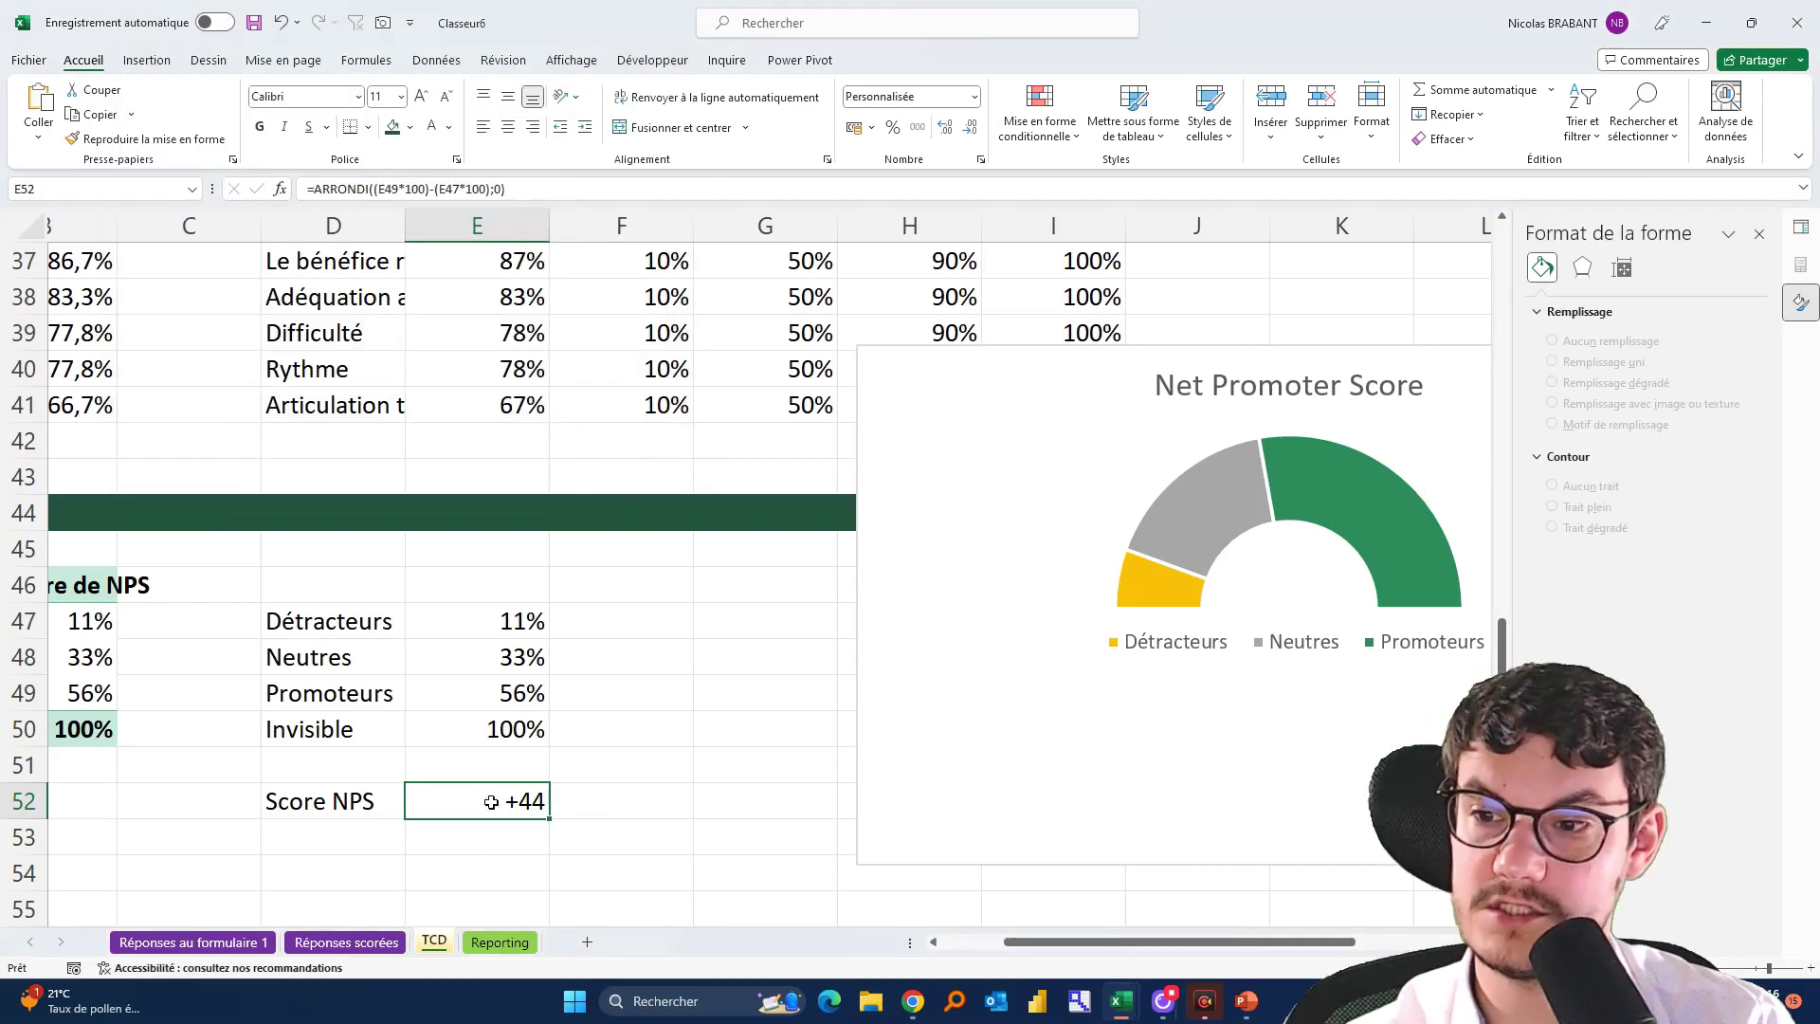
pyautogui.click(444, 627)
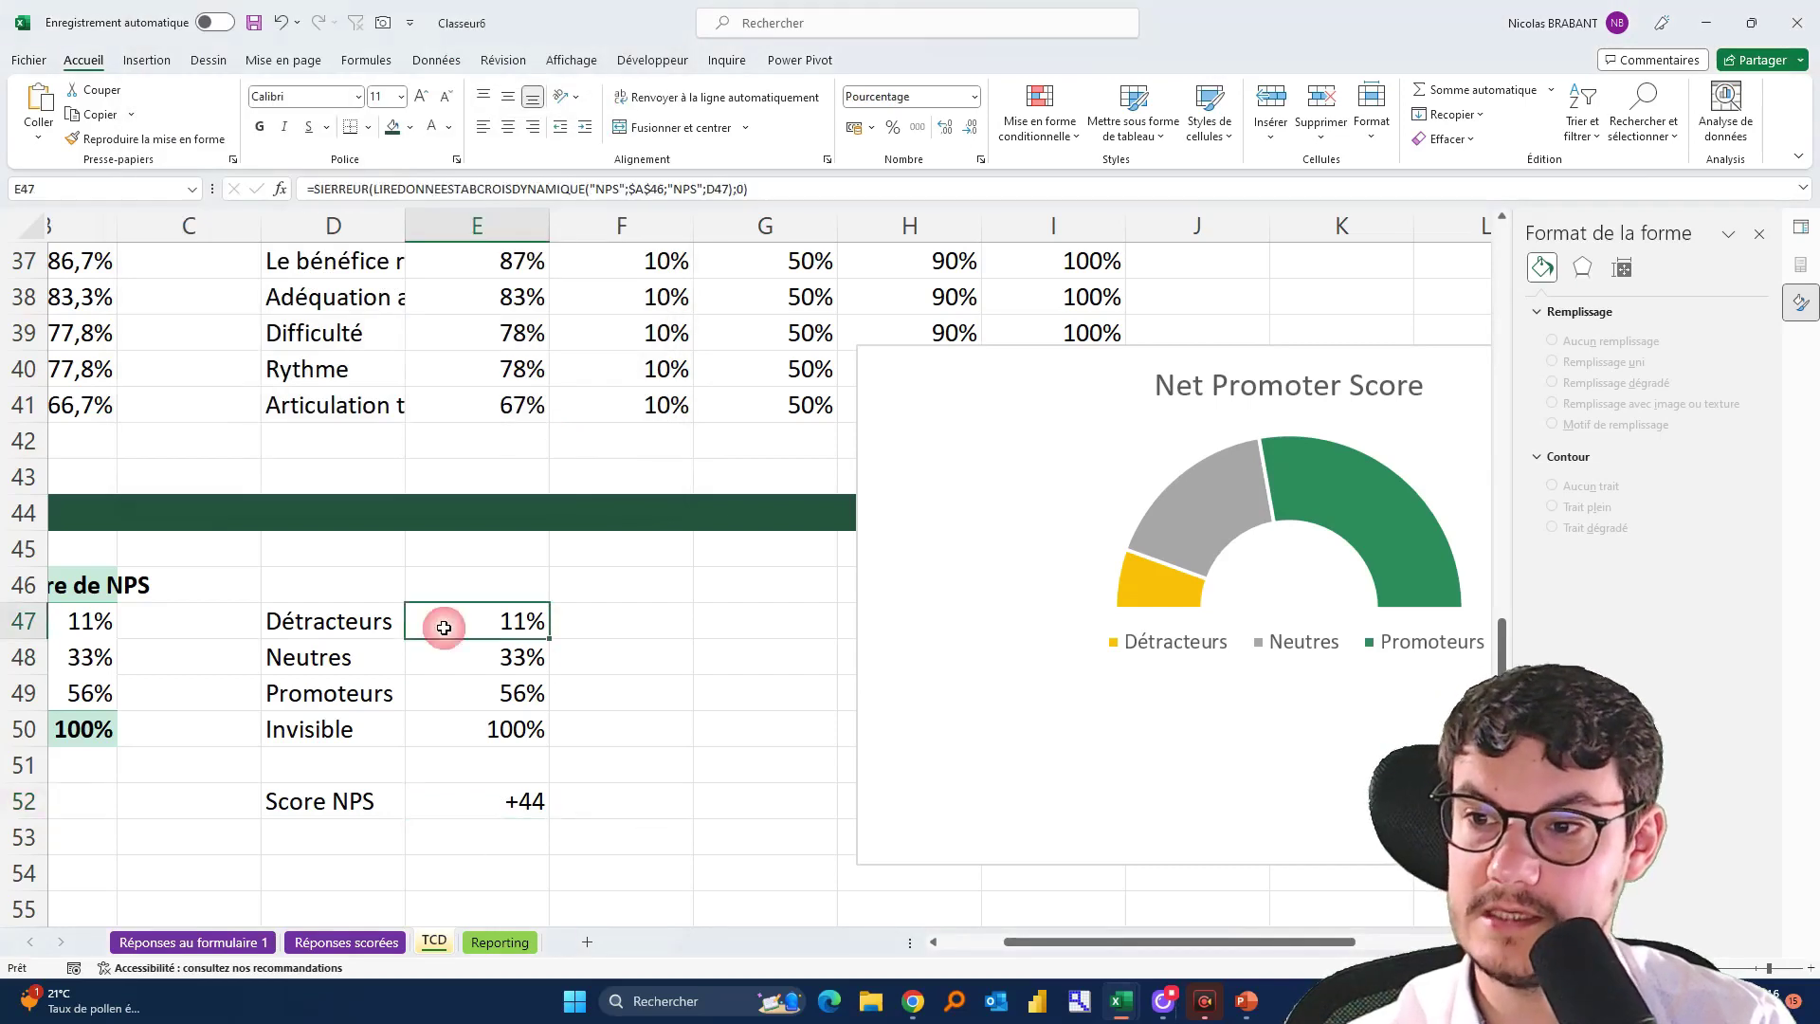
pyautogui.click(467, 689)
pyautogui.click(457, 618)
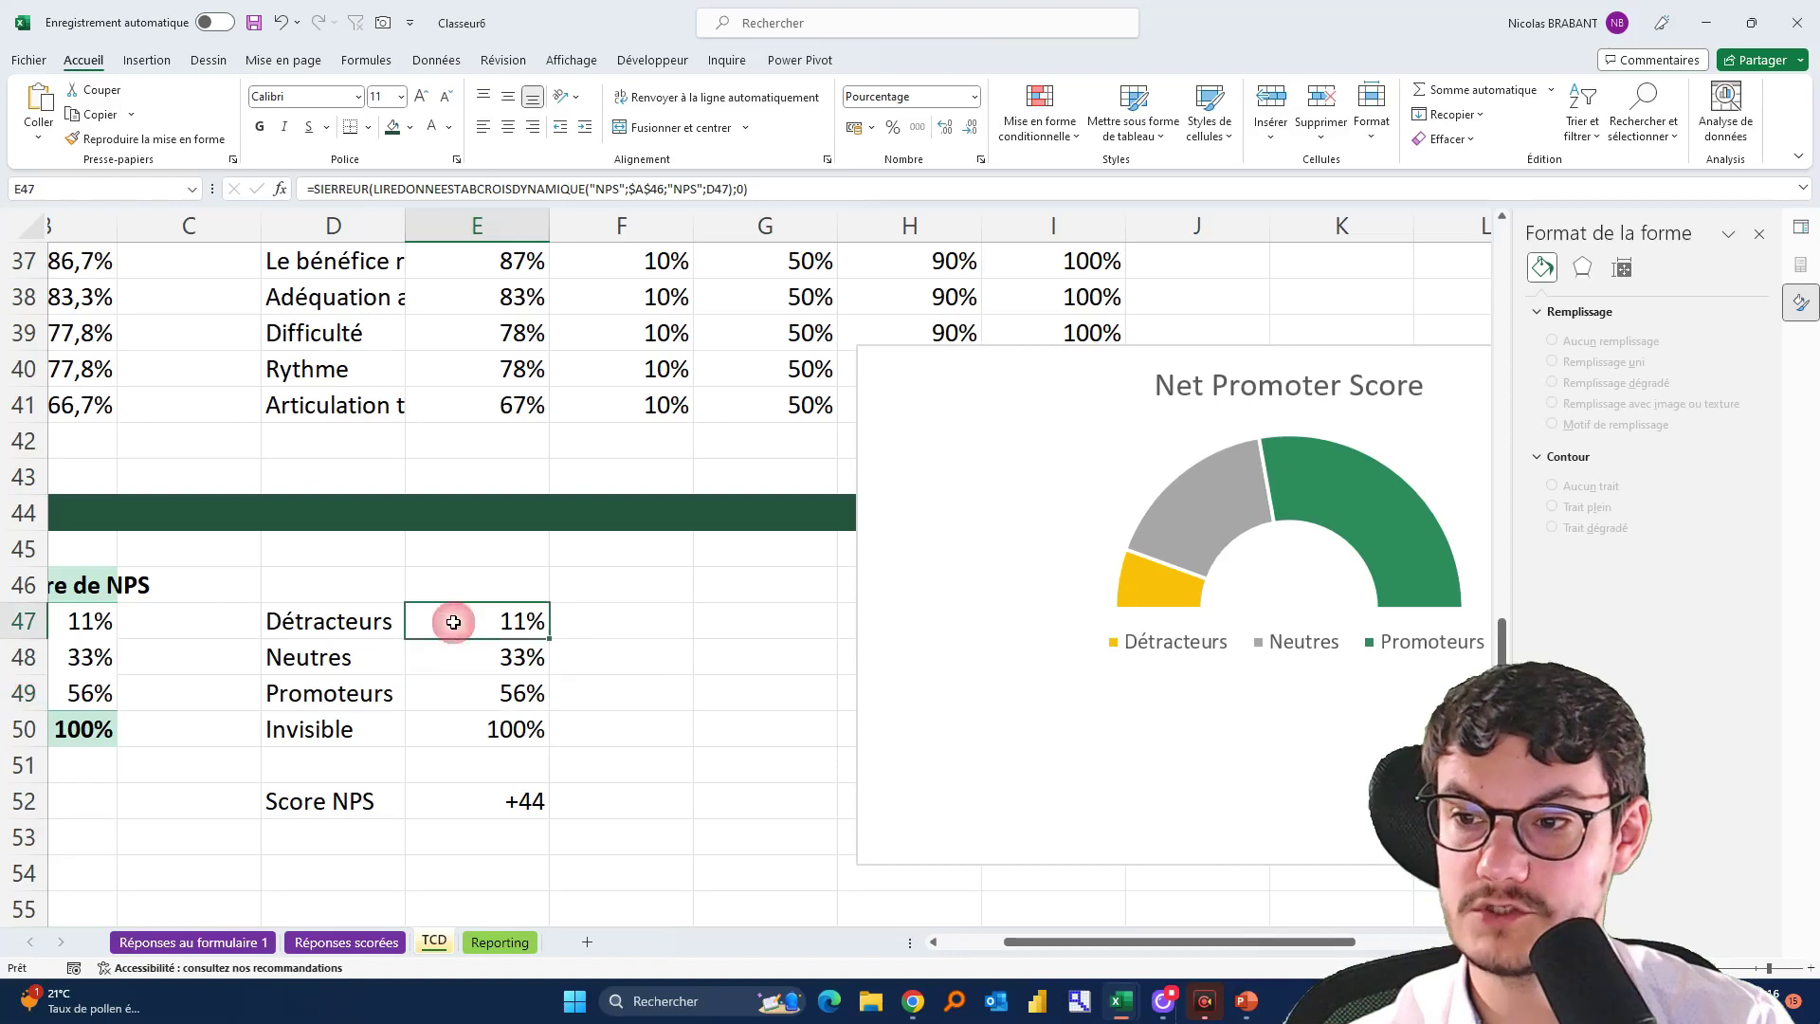
pyautogui.write('80')
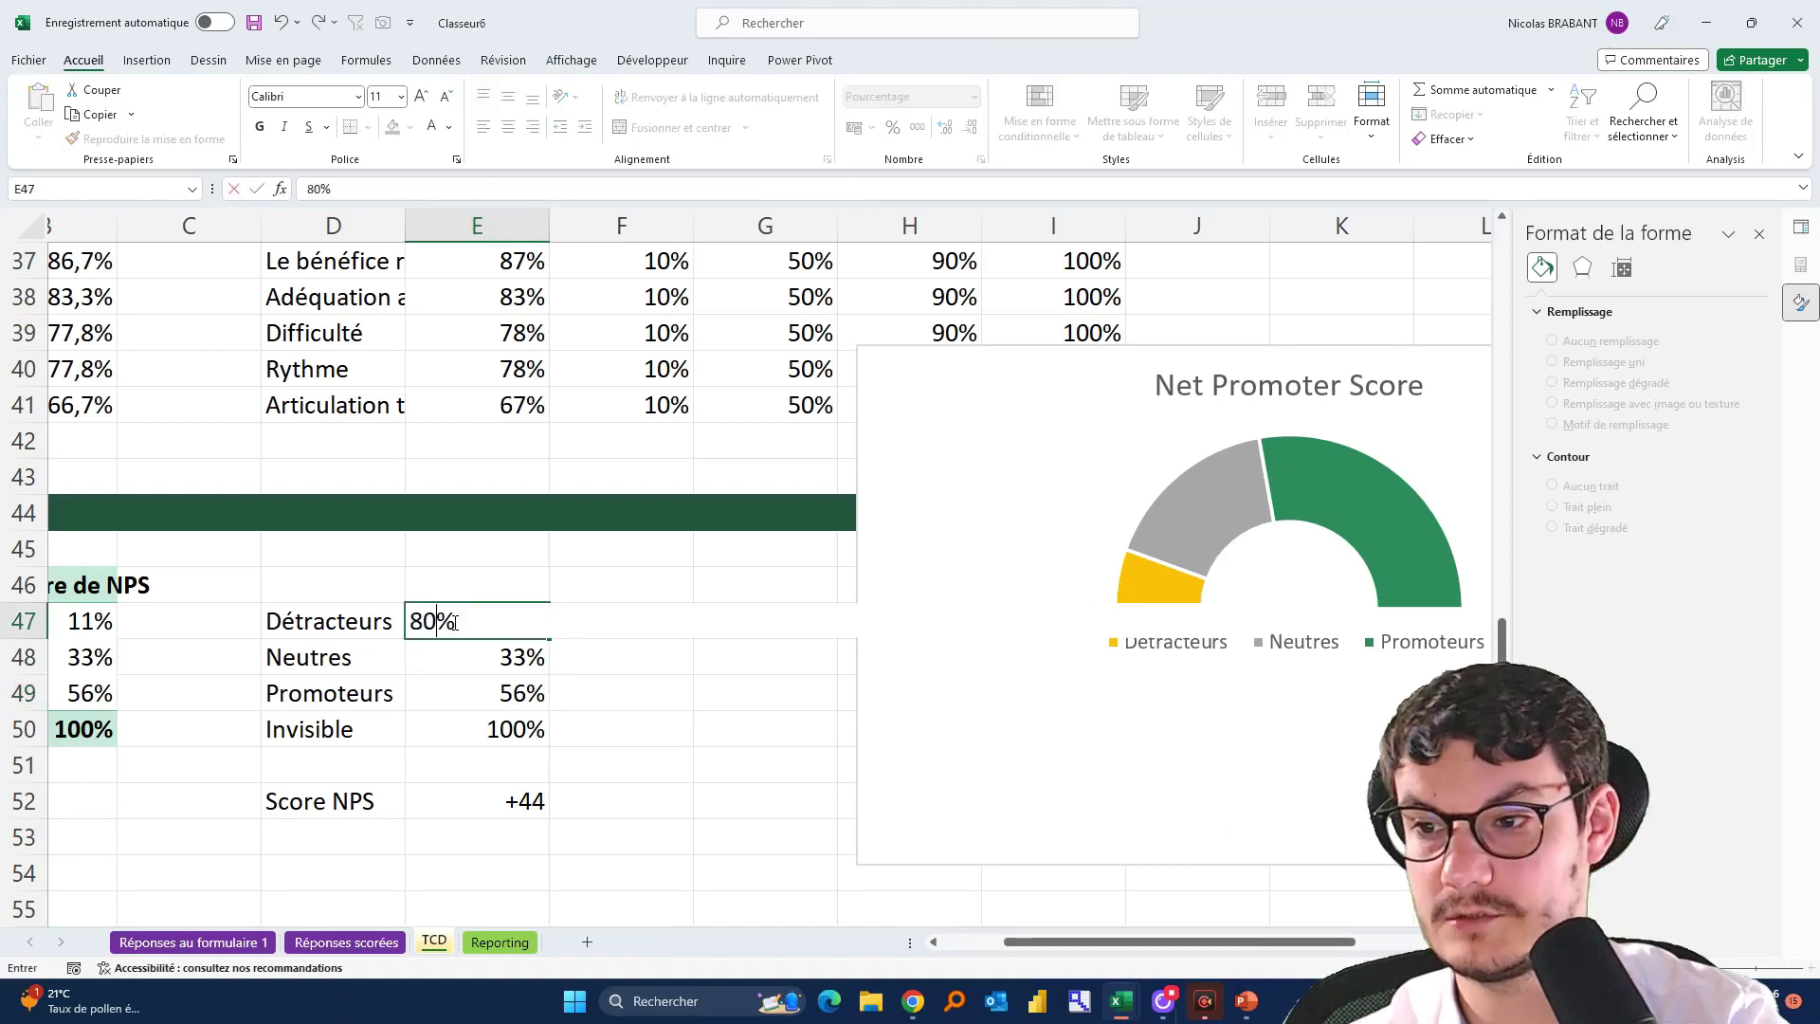
pyautogui.press('Return')
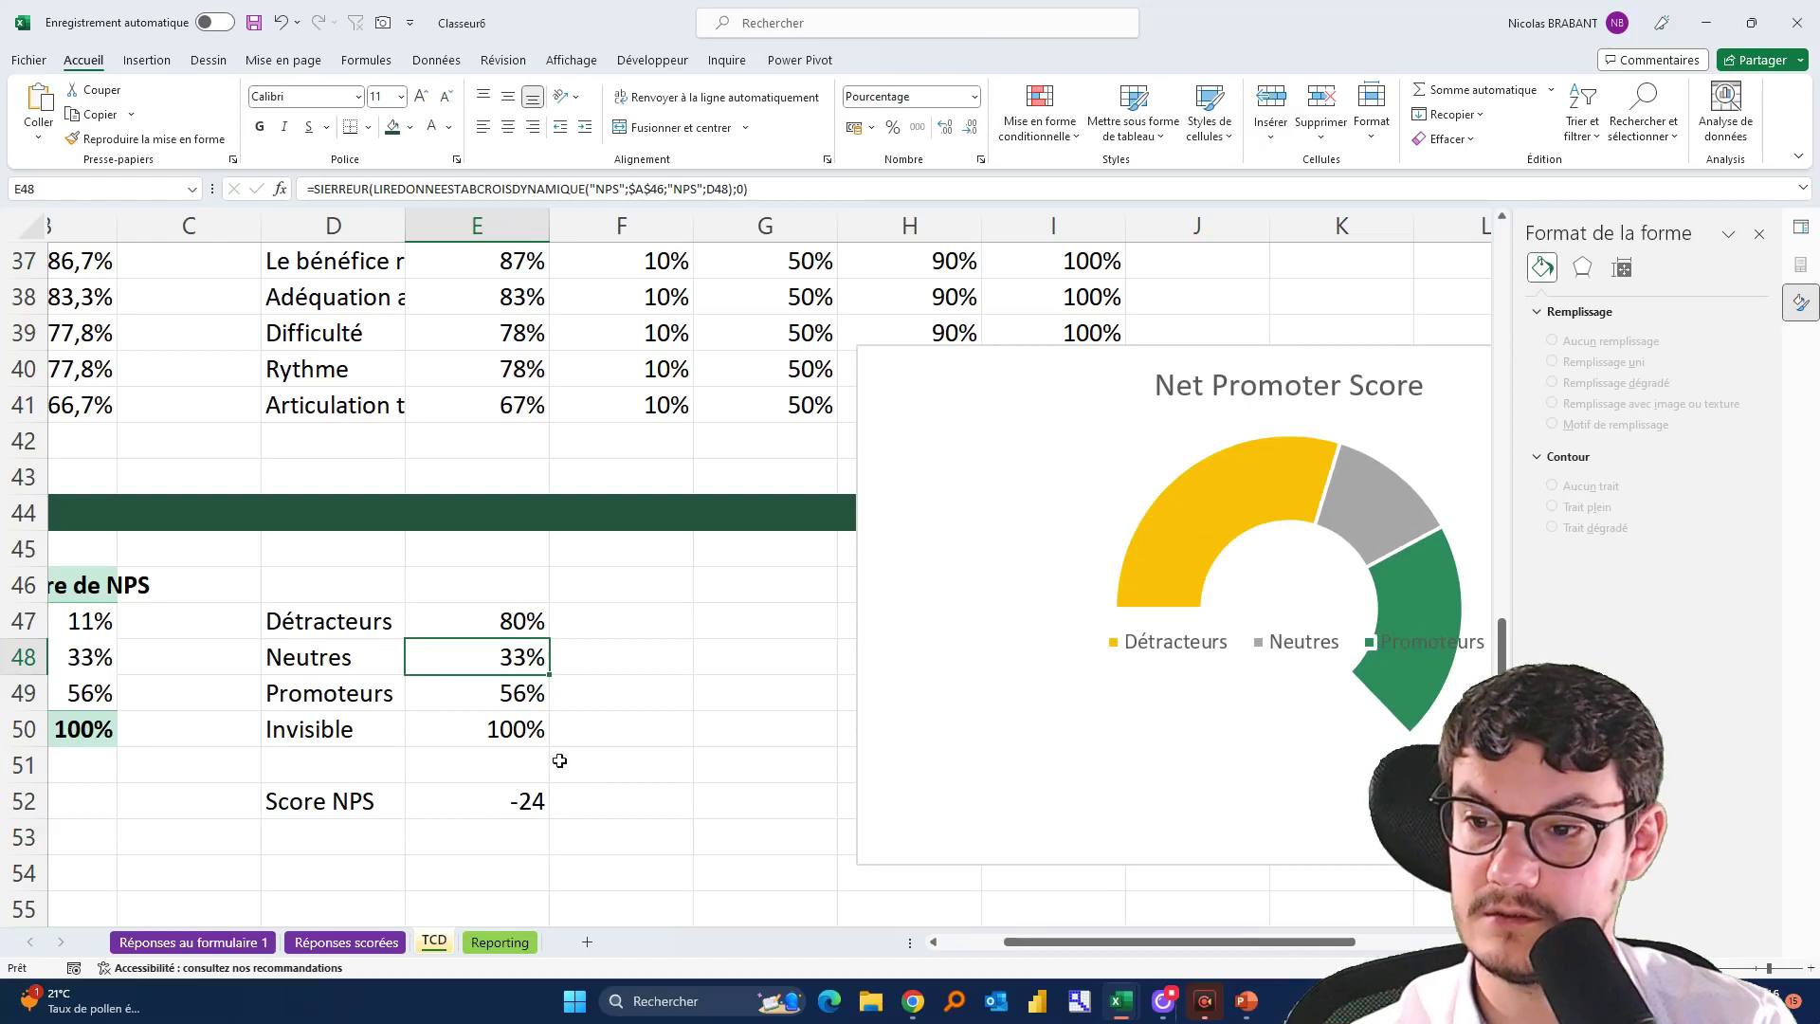
pyautogui.hotkey('ctrl', 'z')
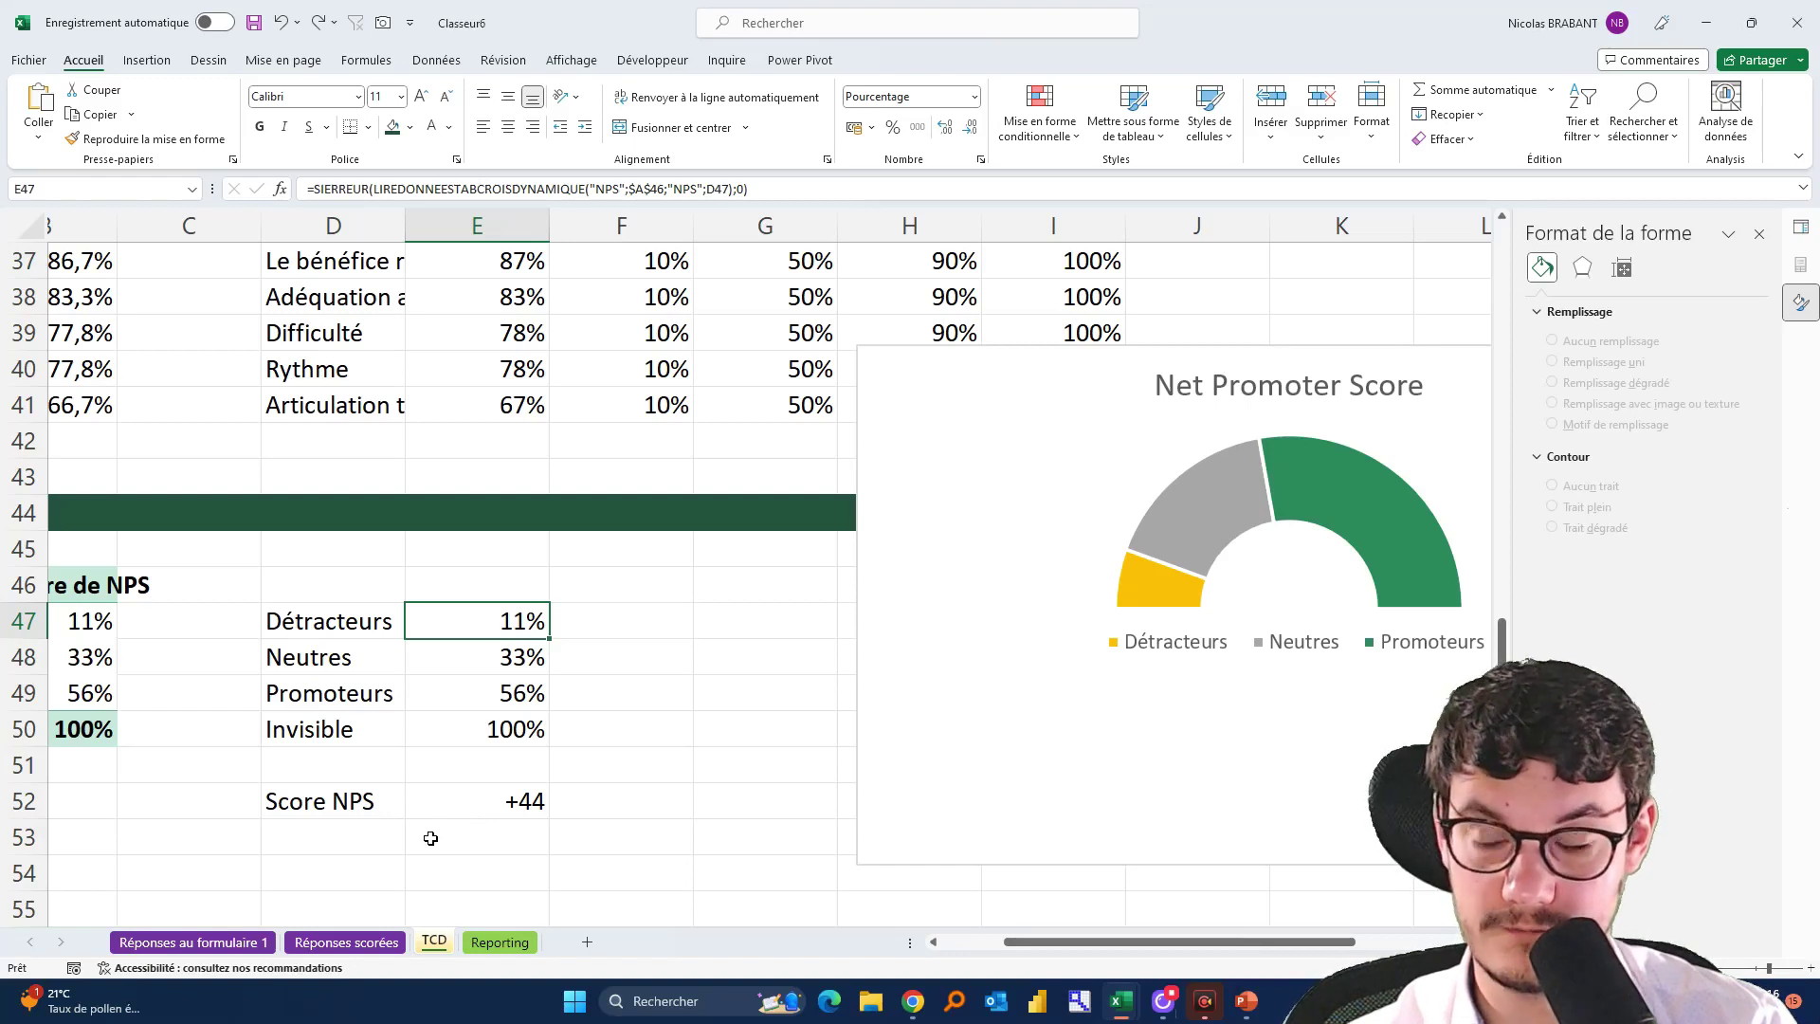
# Enter ="NPS :"&CAR(10)&E52 in E54 and compare the result with the E52 score
pyautogui.click(409, 870)
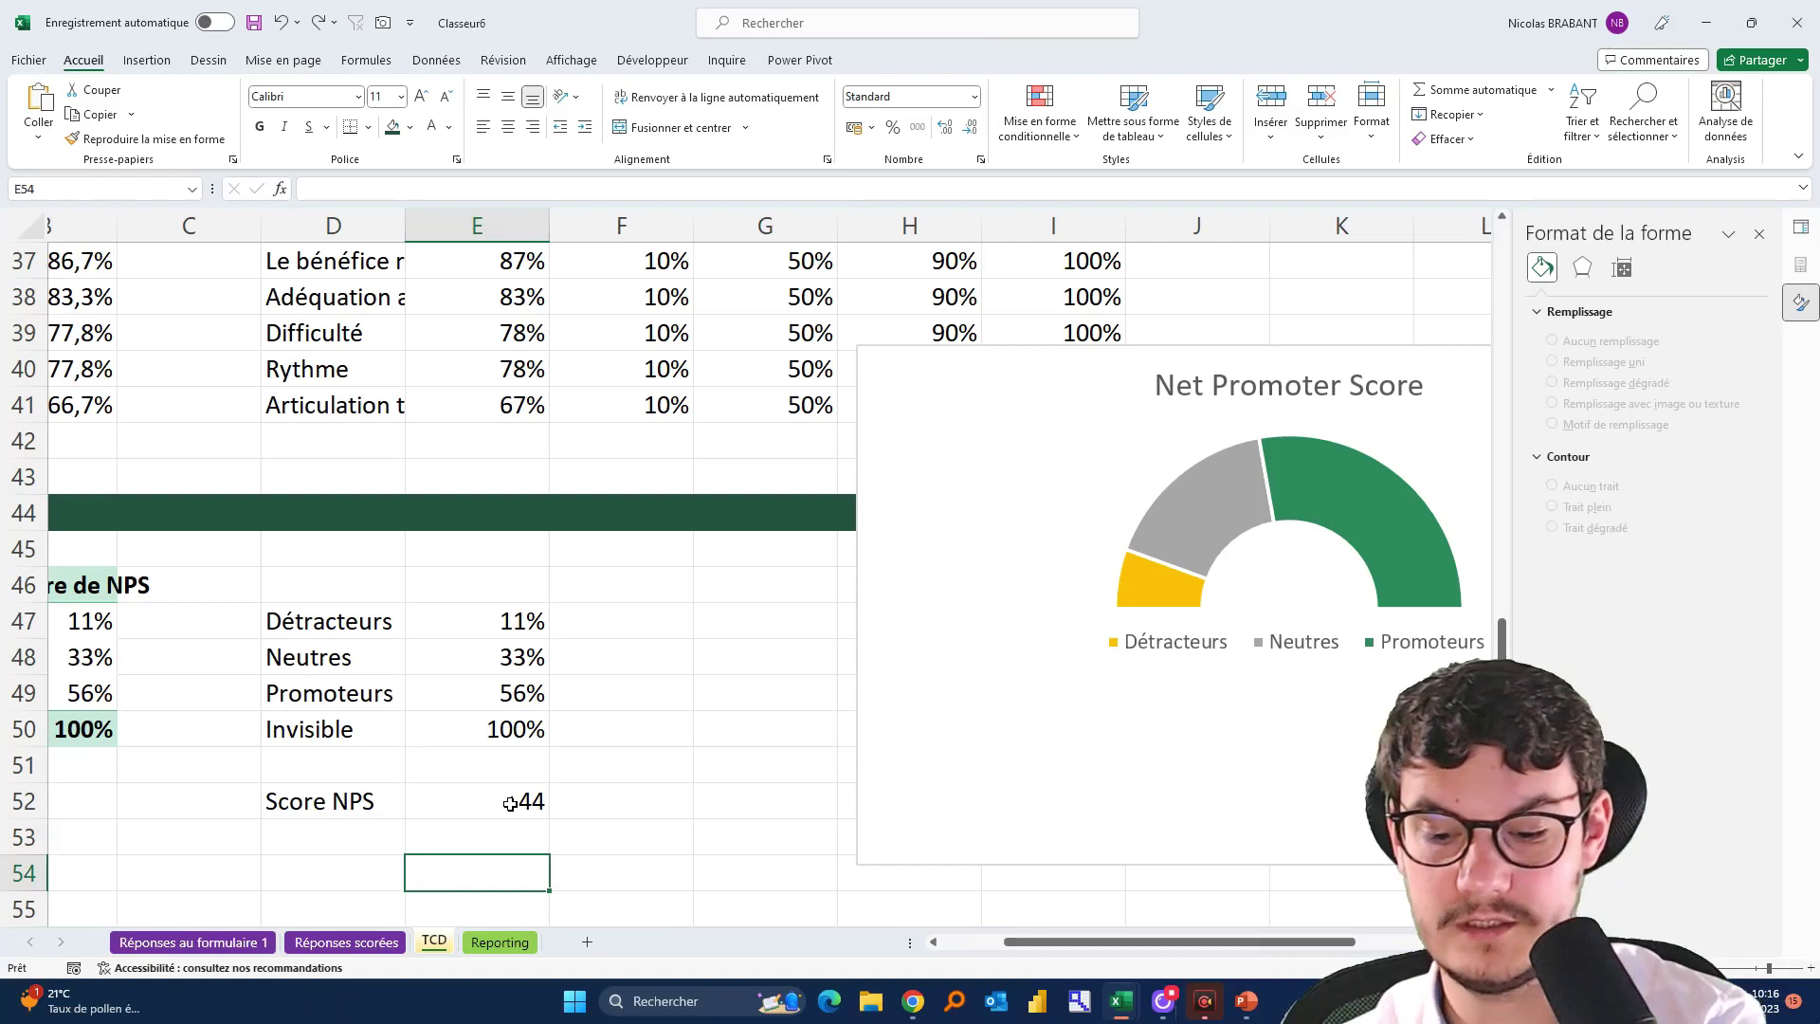
pyautogui.write('="NPS')
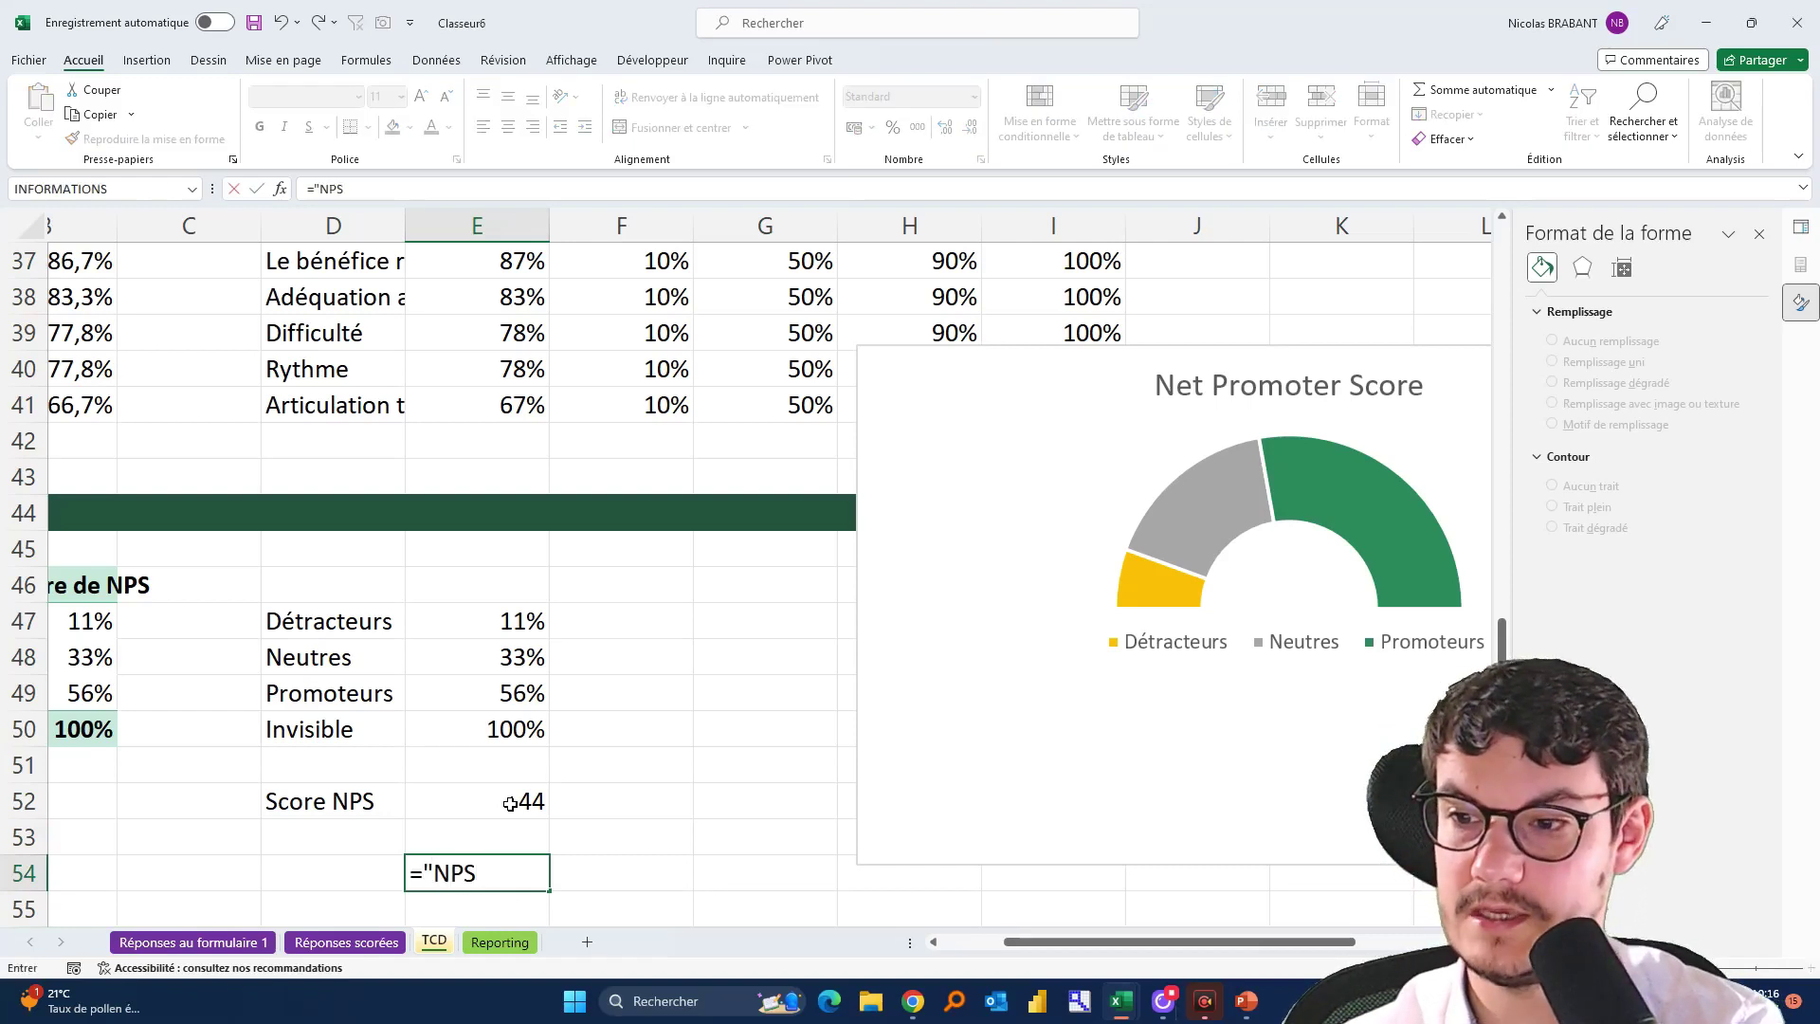
pyautogui.write(' :')
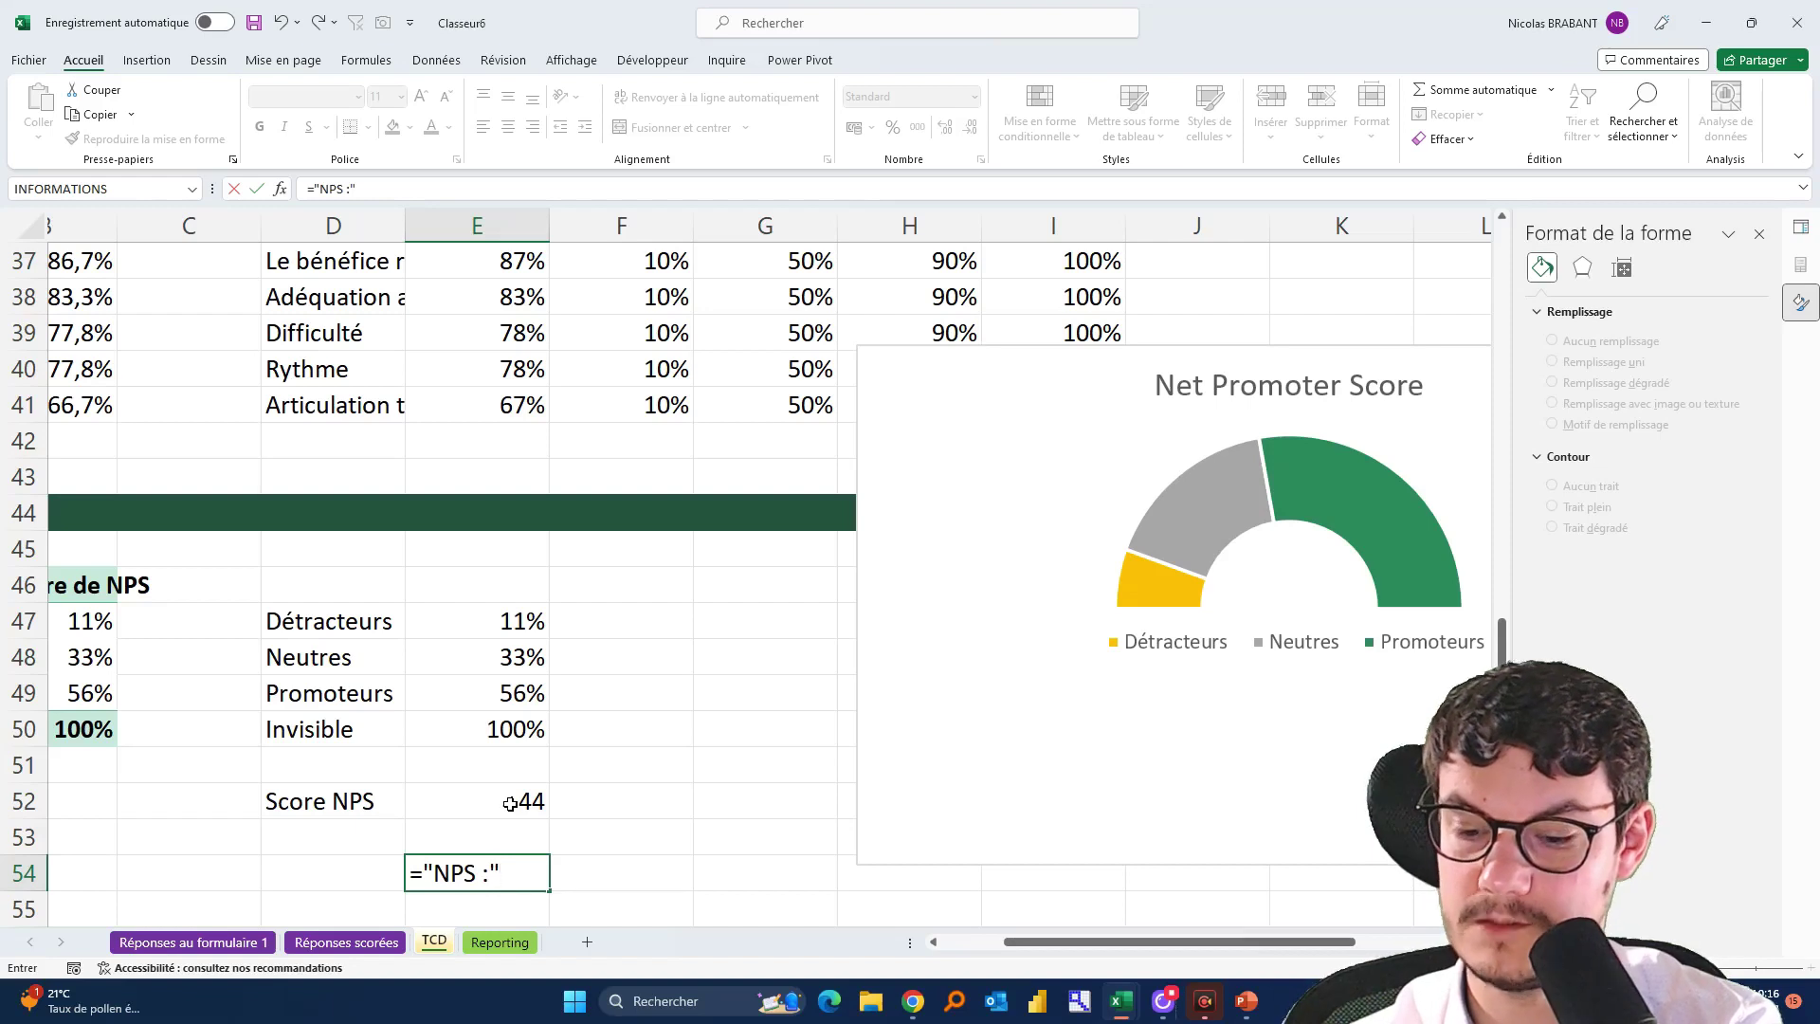
pyautogui.write('"&')
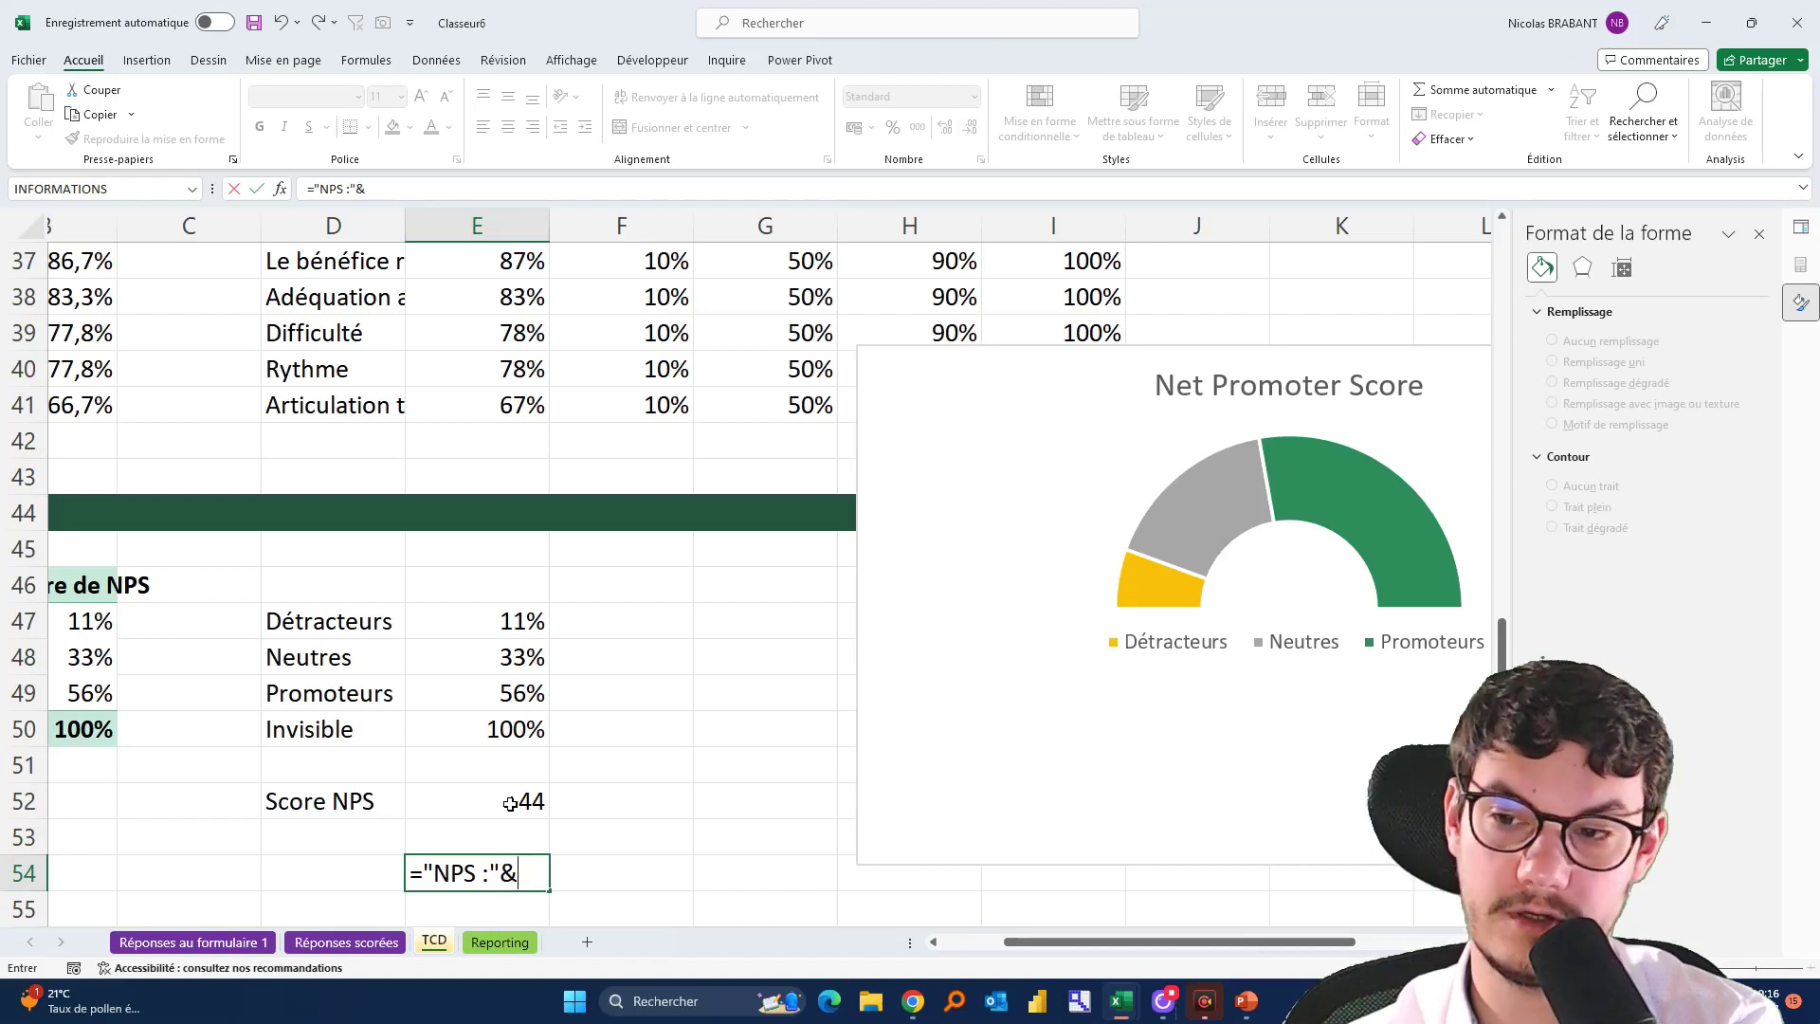
pyautogui.write('car')
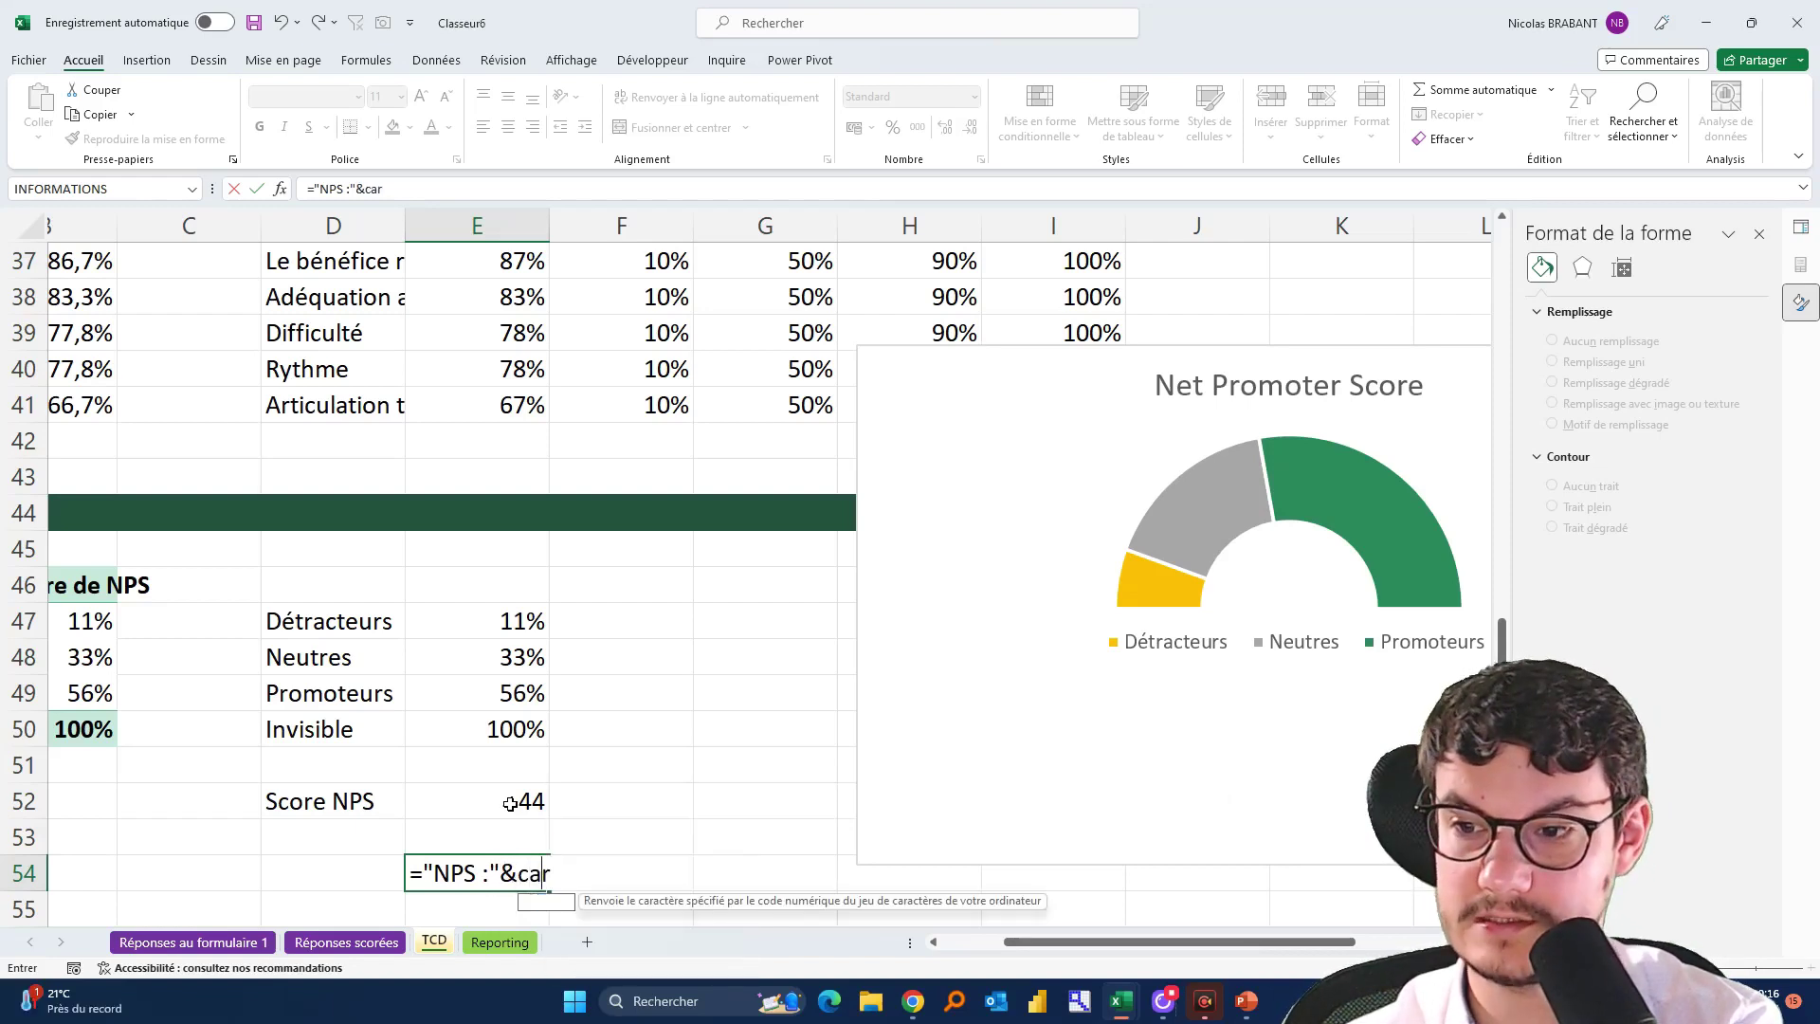
pyautogui.press('Tab')
pyautogui.write('10')
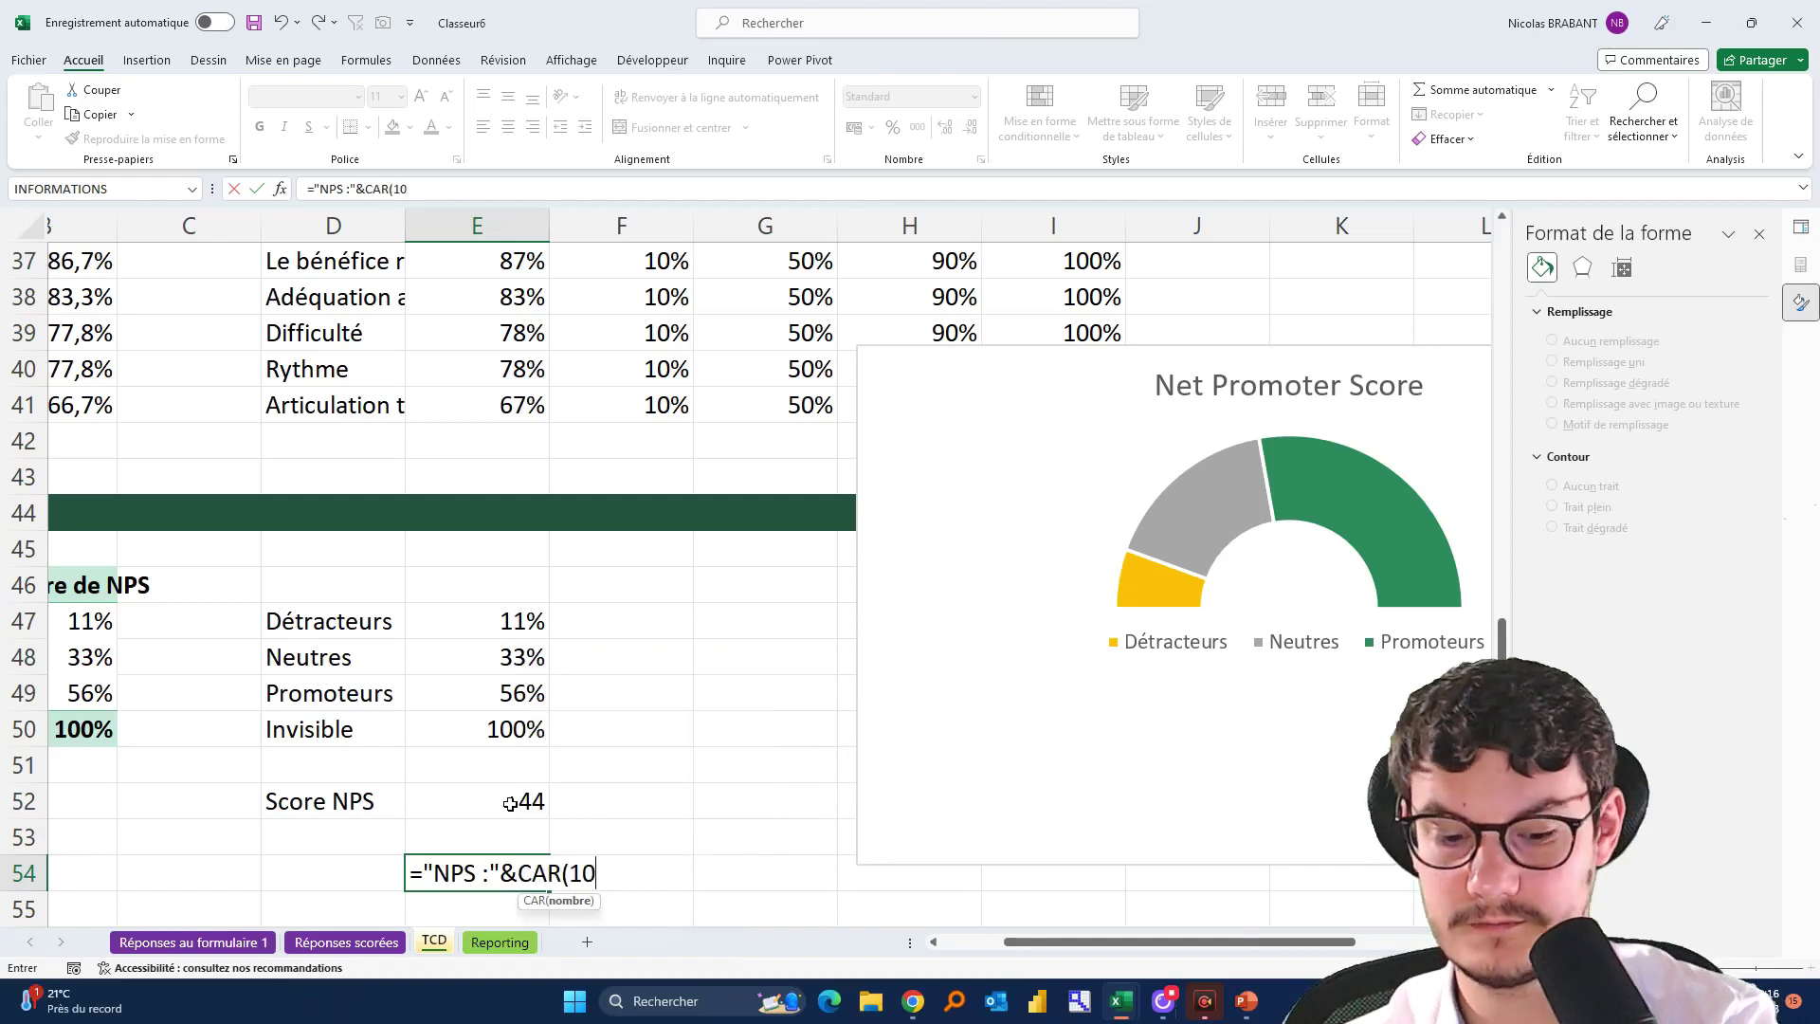
pyautogui.write(')')
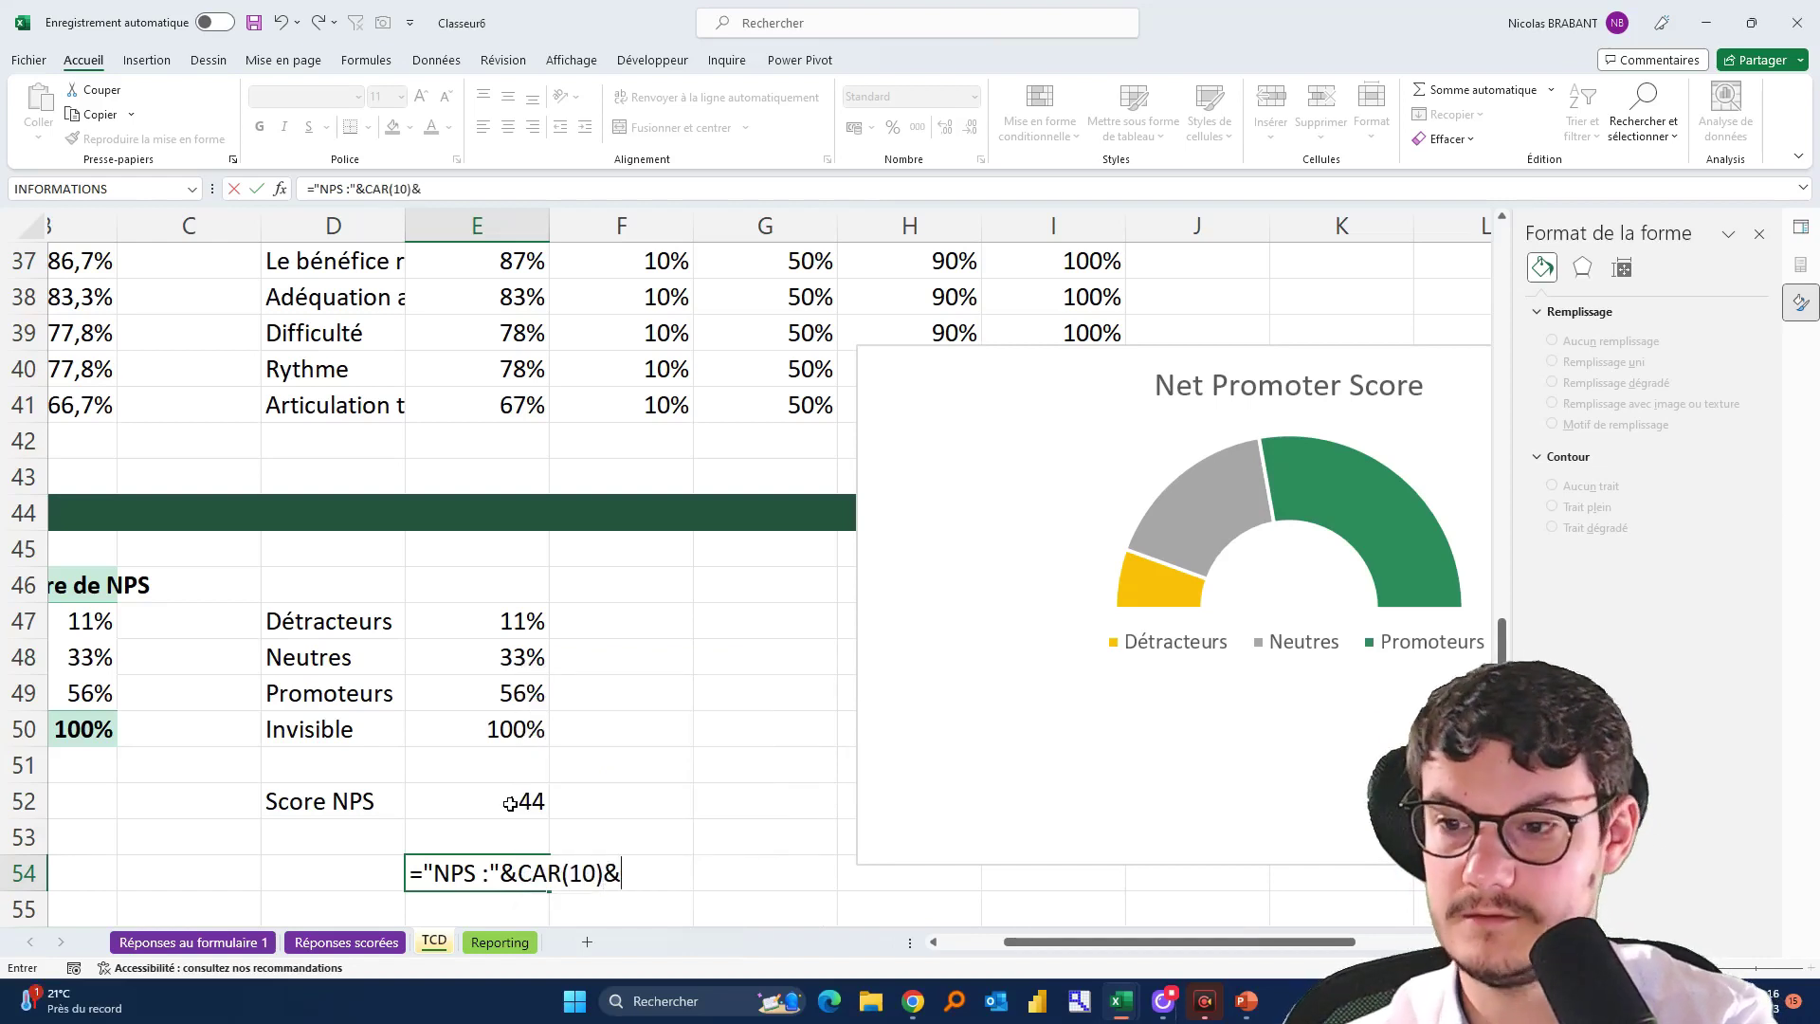
pyautogui.write('&')
pyautogui.click(510, 804)
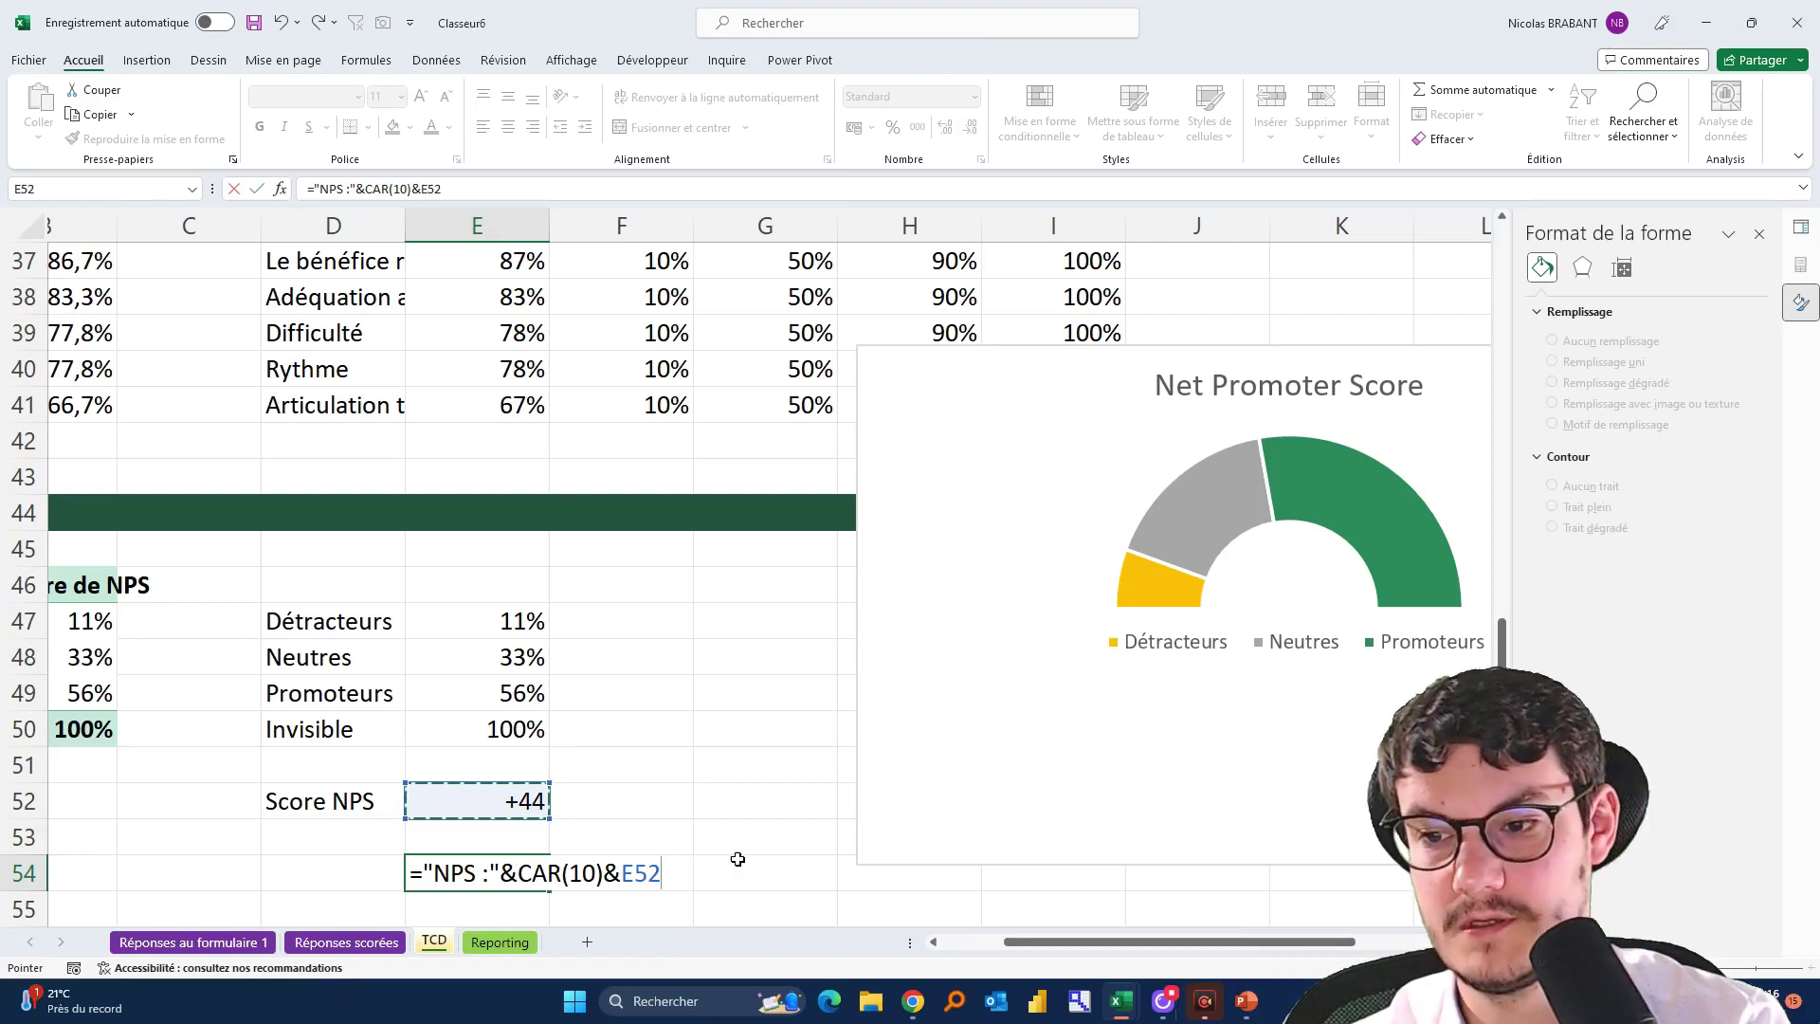
pyautogui.press('Return')
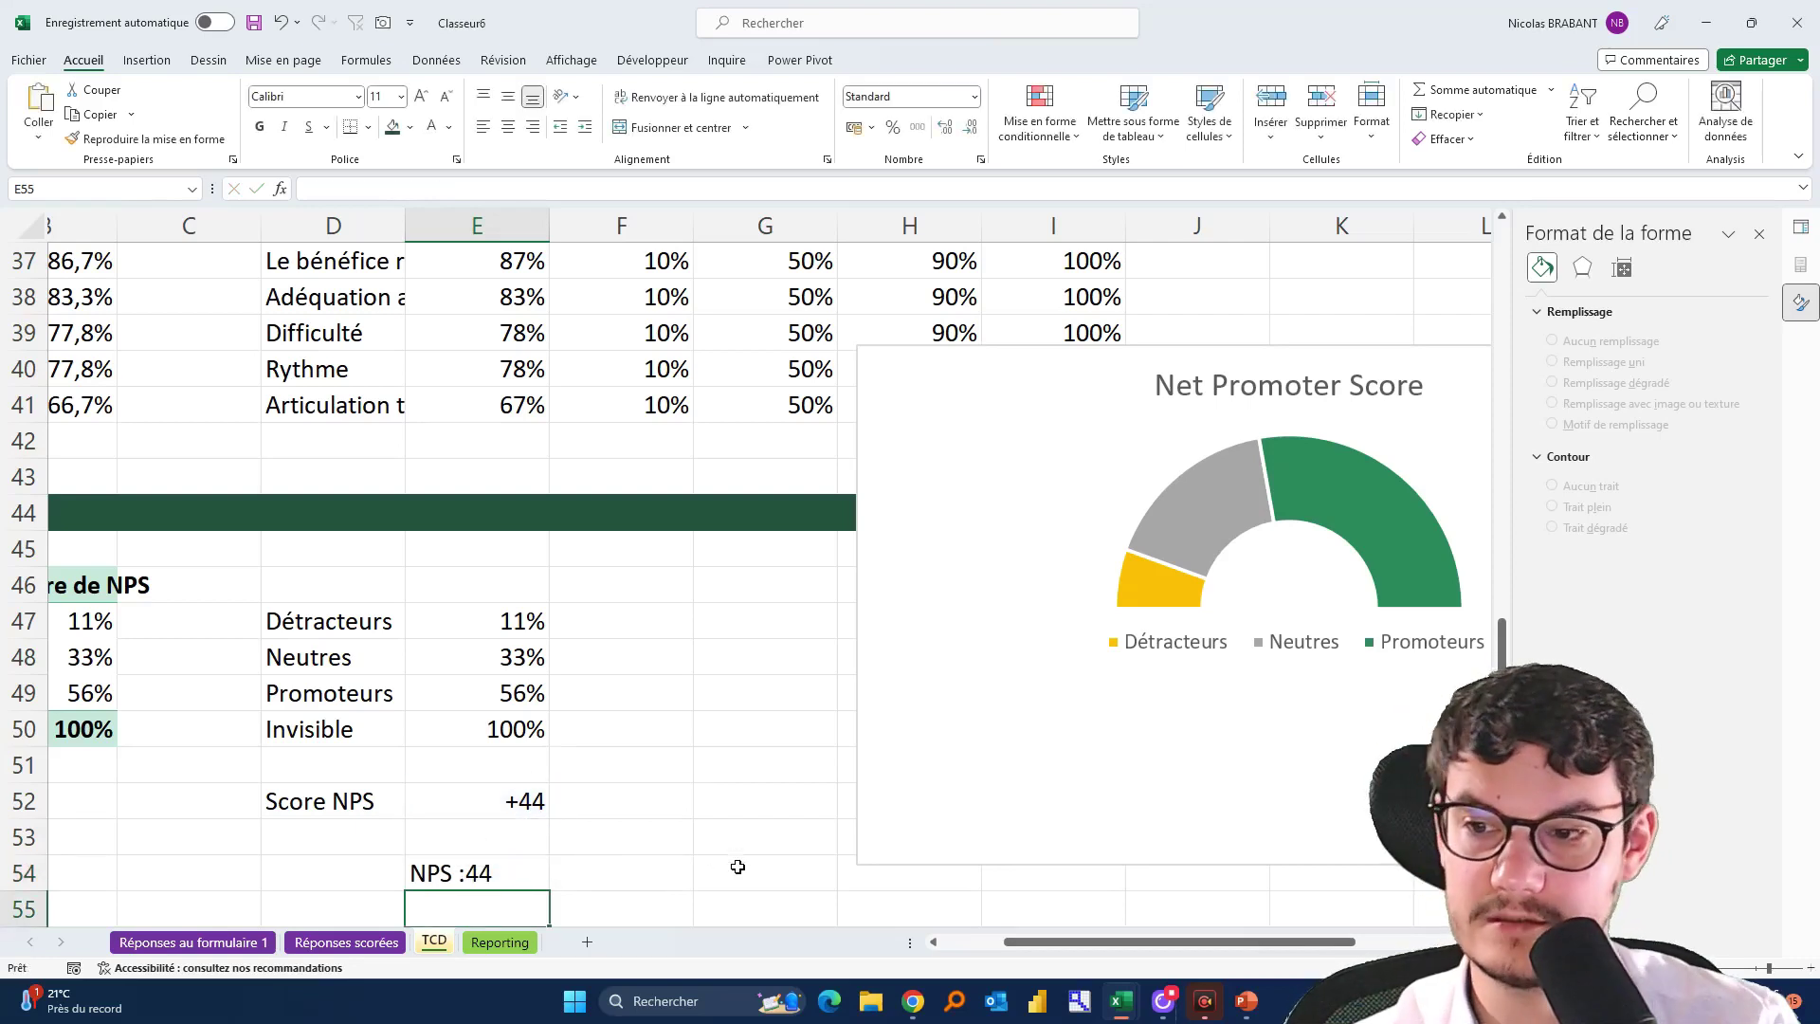
pyautogui.scroll(-2, 683, 882)
pyautogui.click(441, 574)
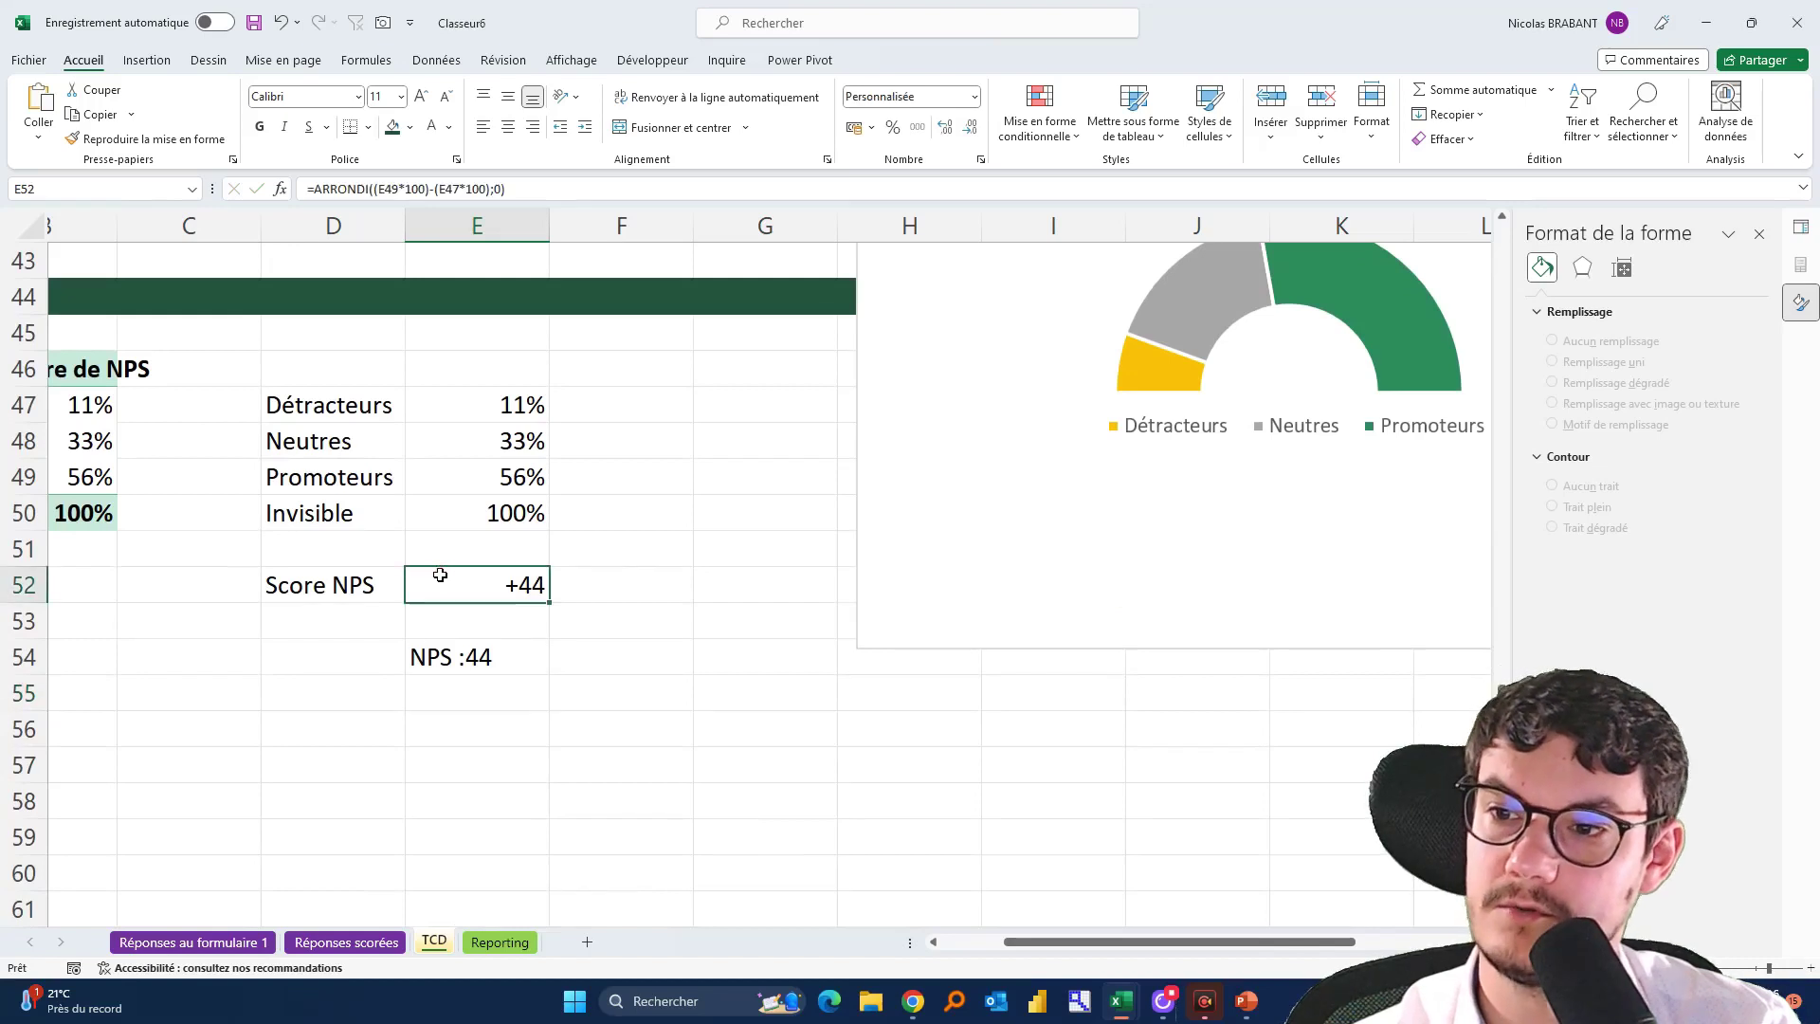
pyautogui.click(517, 665)
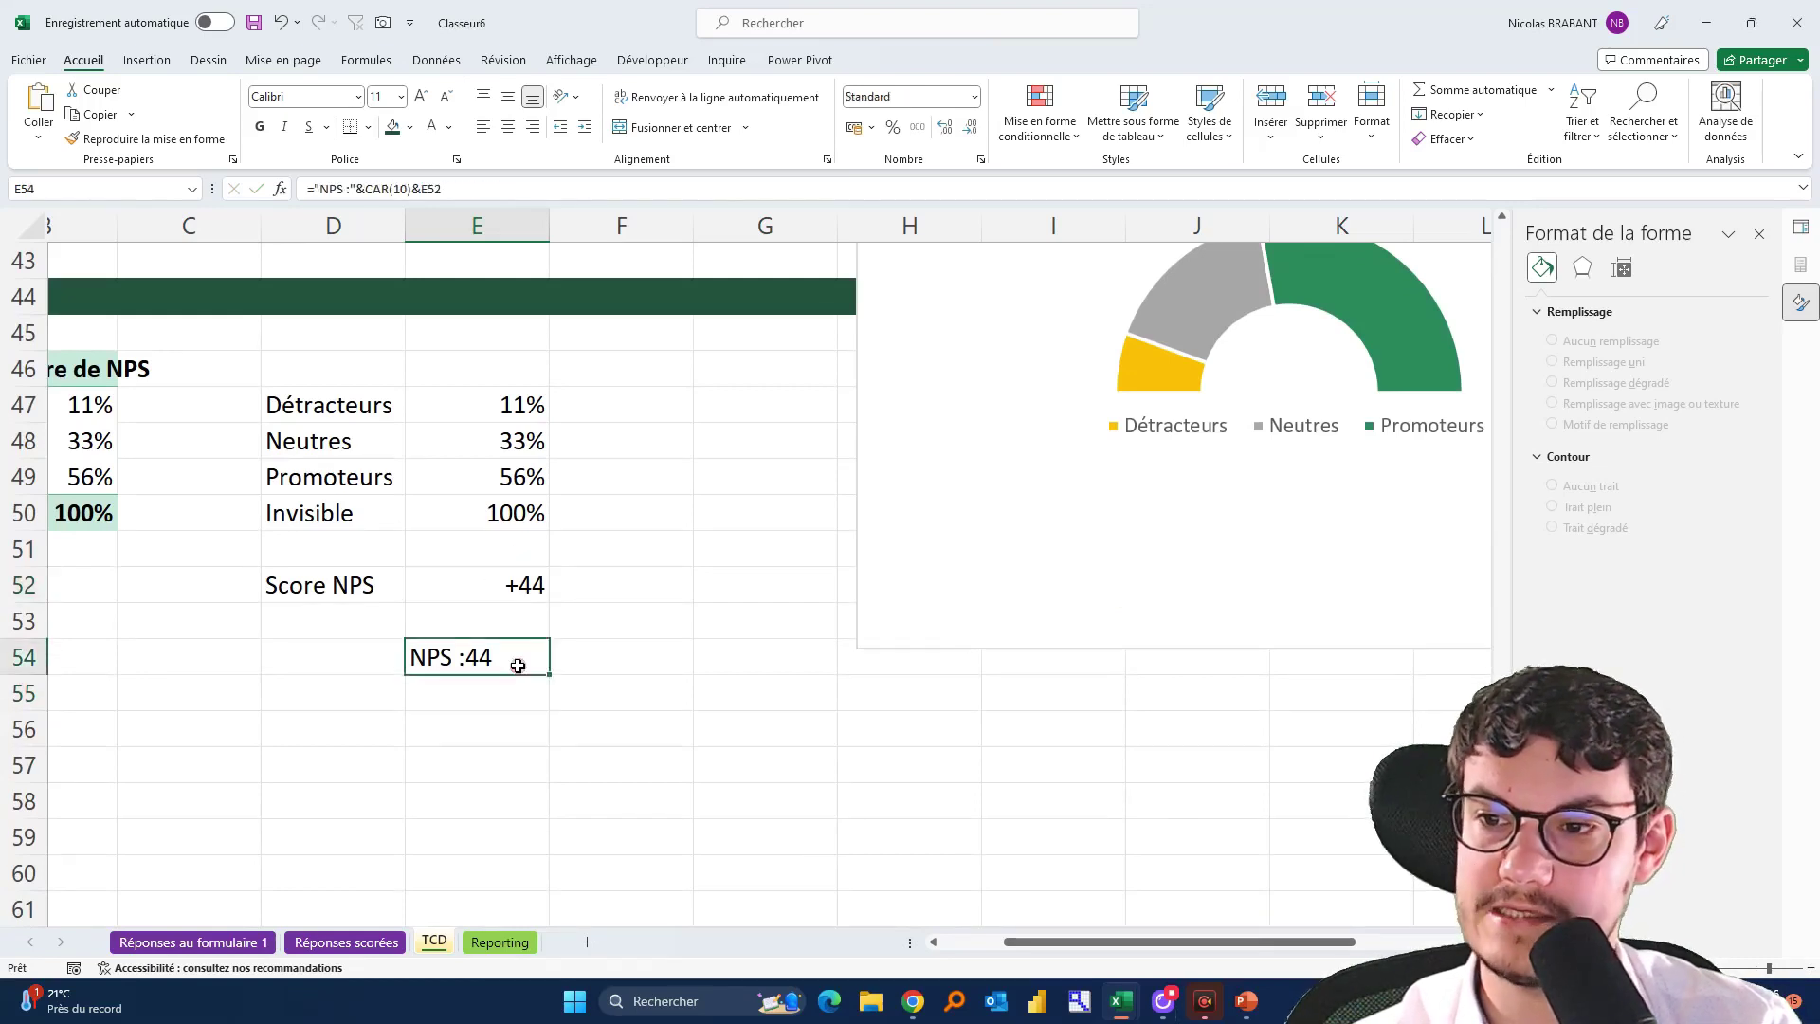
pyautogui.click(526, 583)
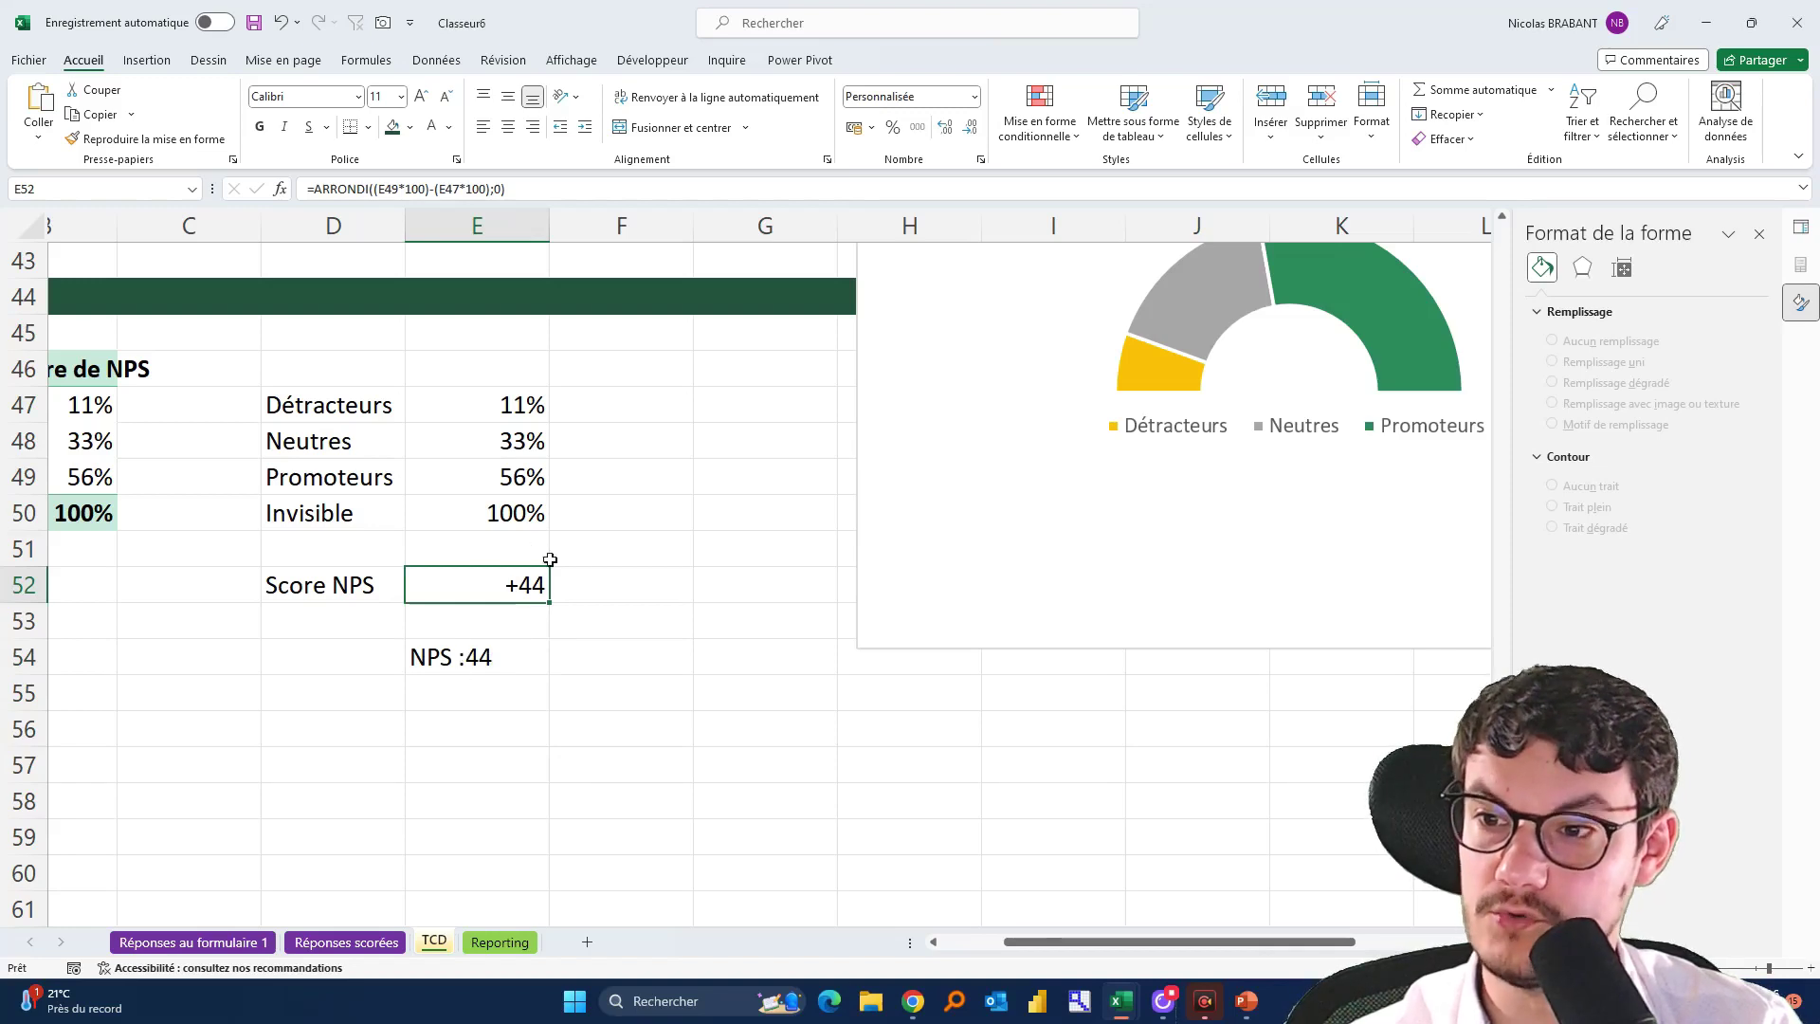
# Wrap the E52 reference in TEXTE(E52;"+0") so the label shows the signed score +44
pyautogui.click(503, 656)
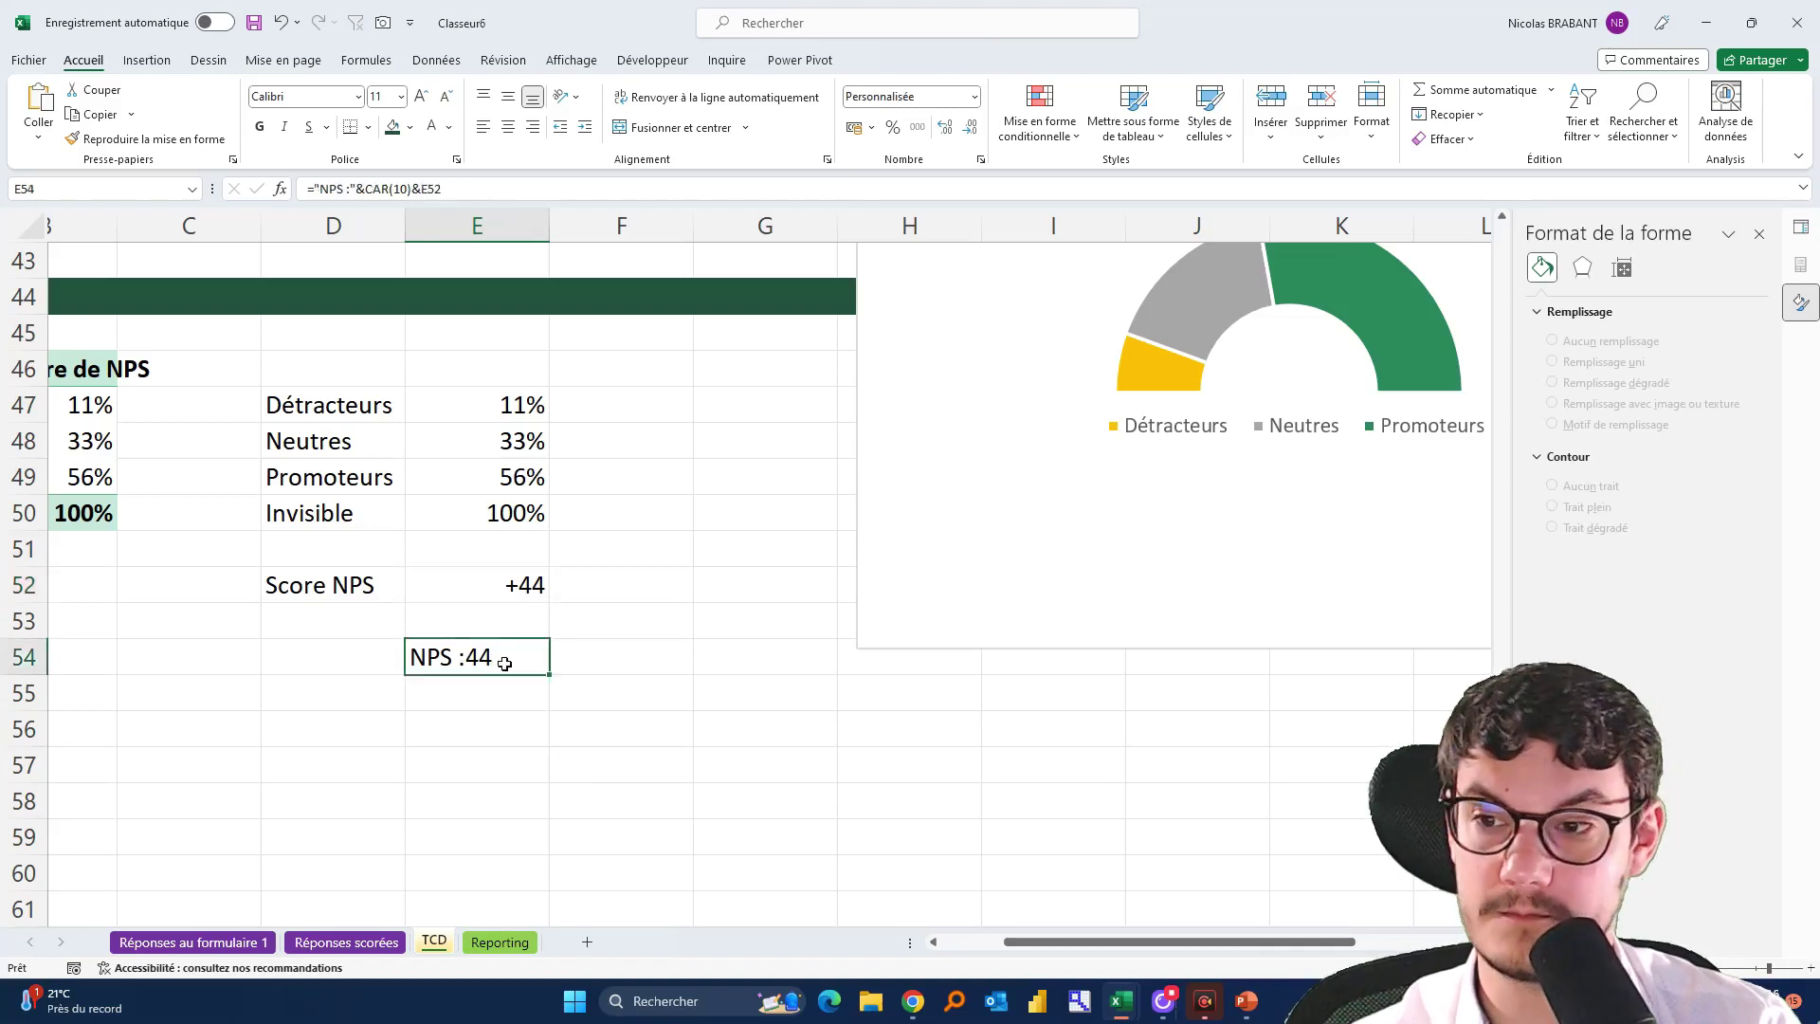
pyautogui.doubleClick(505, 661)
pyautogui.click(623, 653)
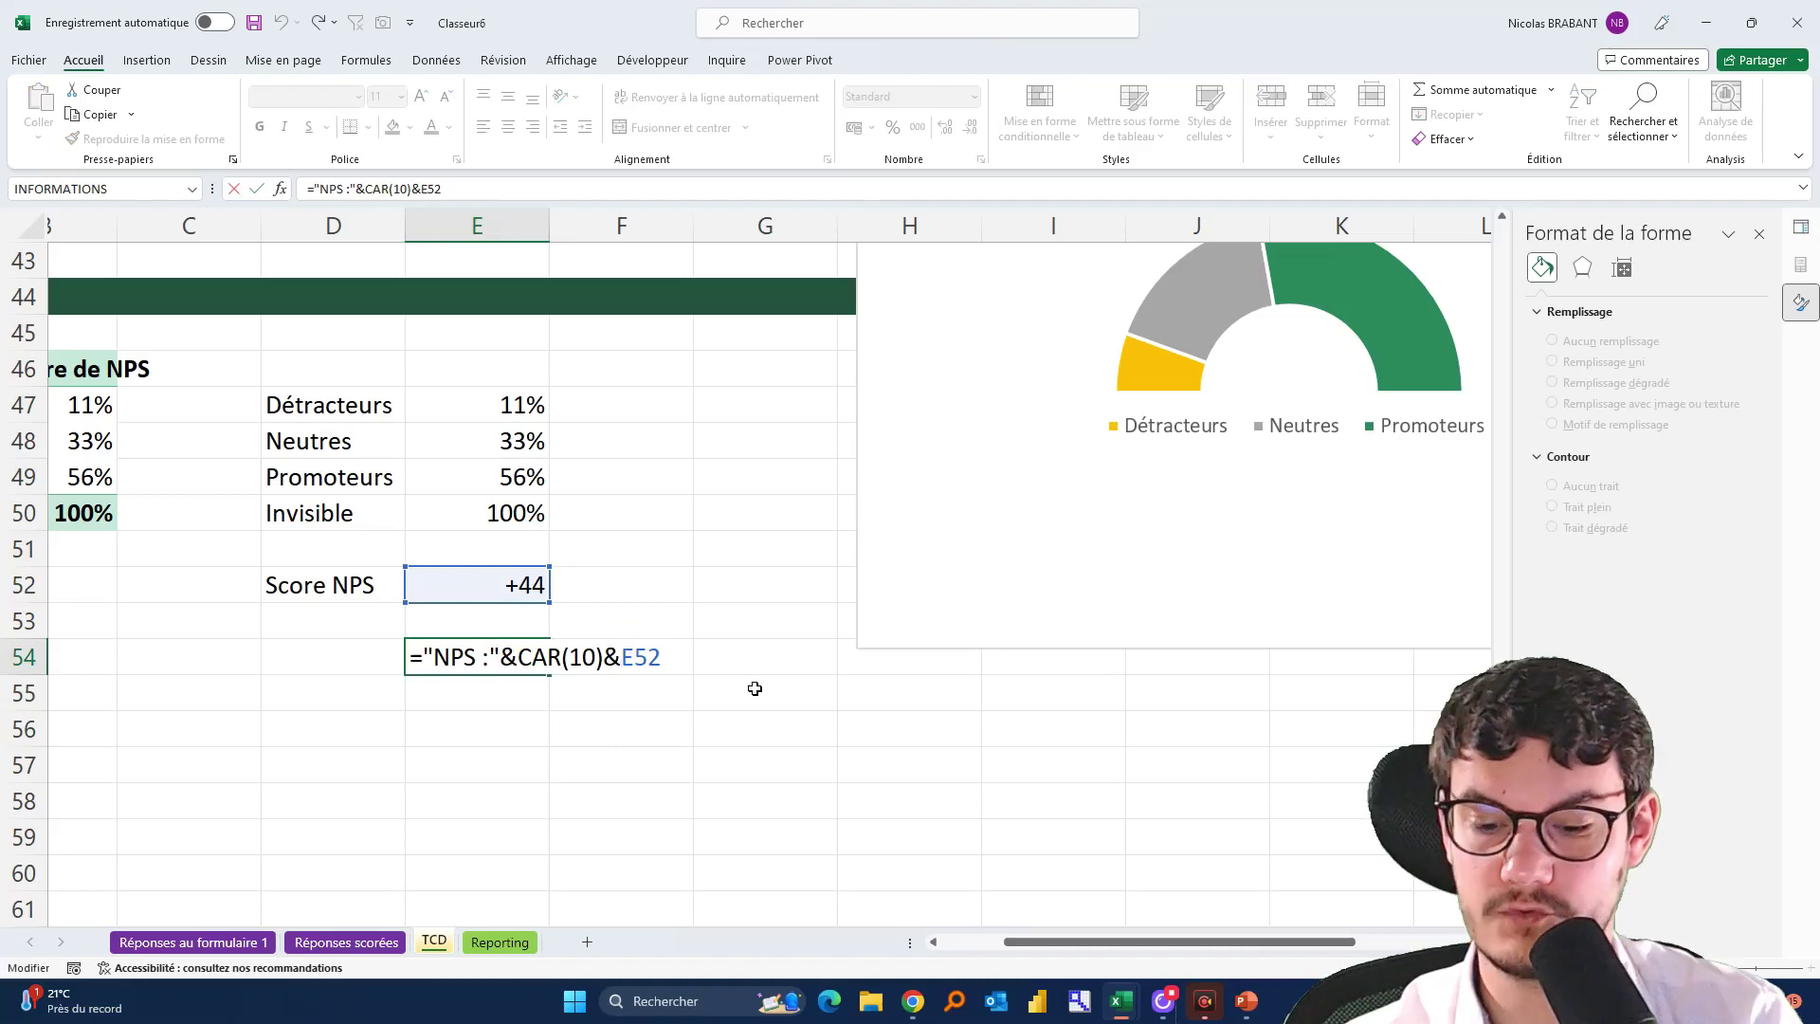
pyautogui.write('TEXTE(')
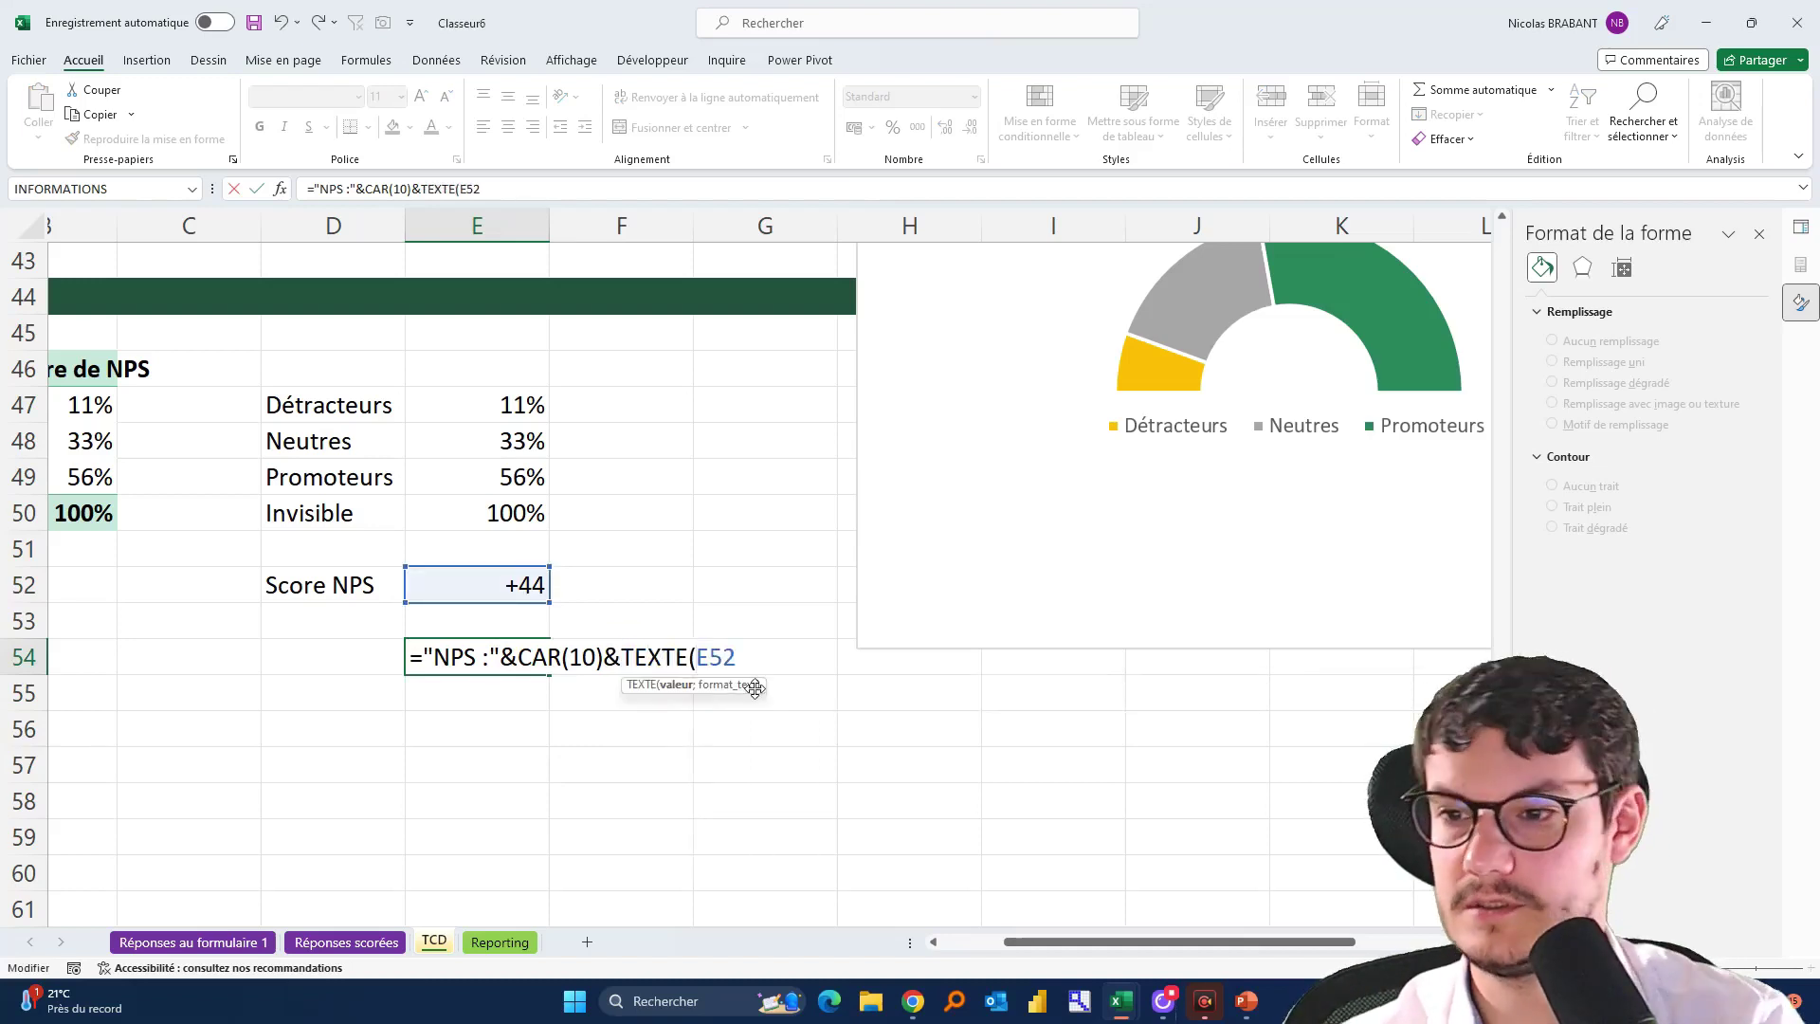
pyautogui.click(763, 661)
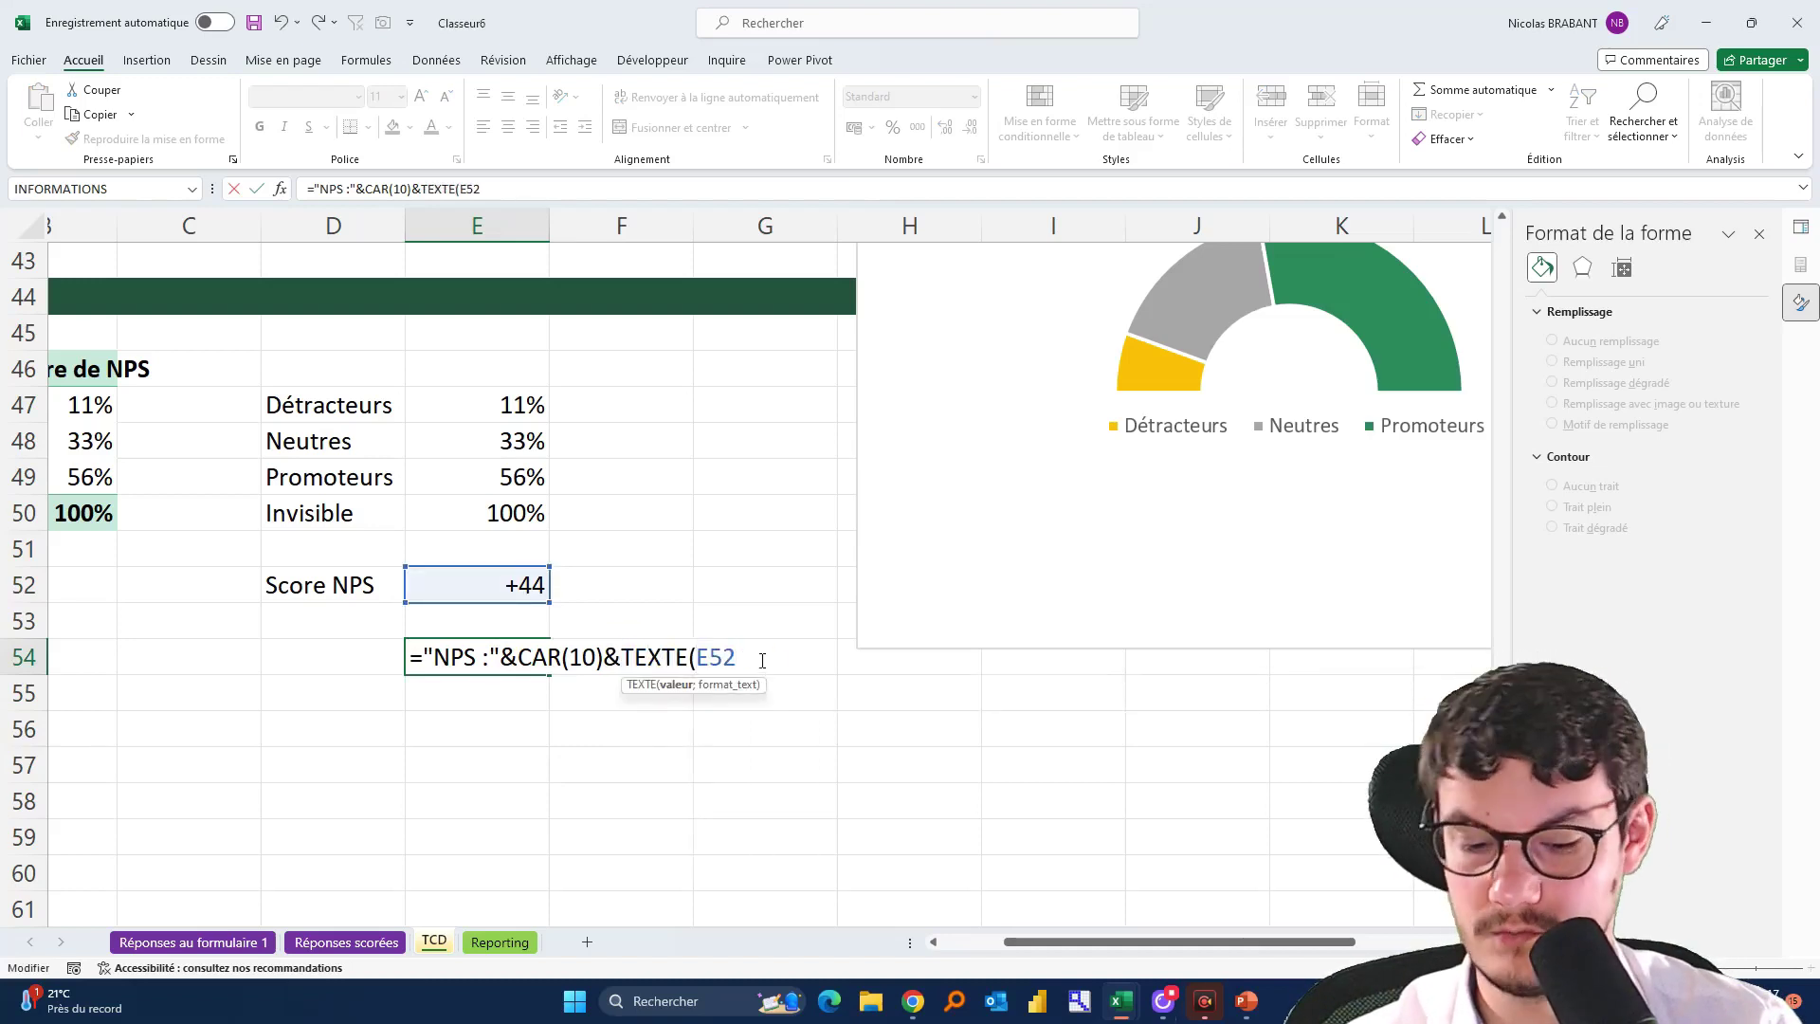
pyautogui.write(';')
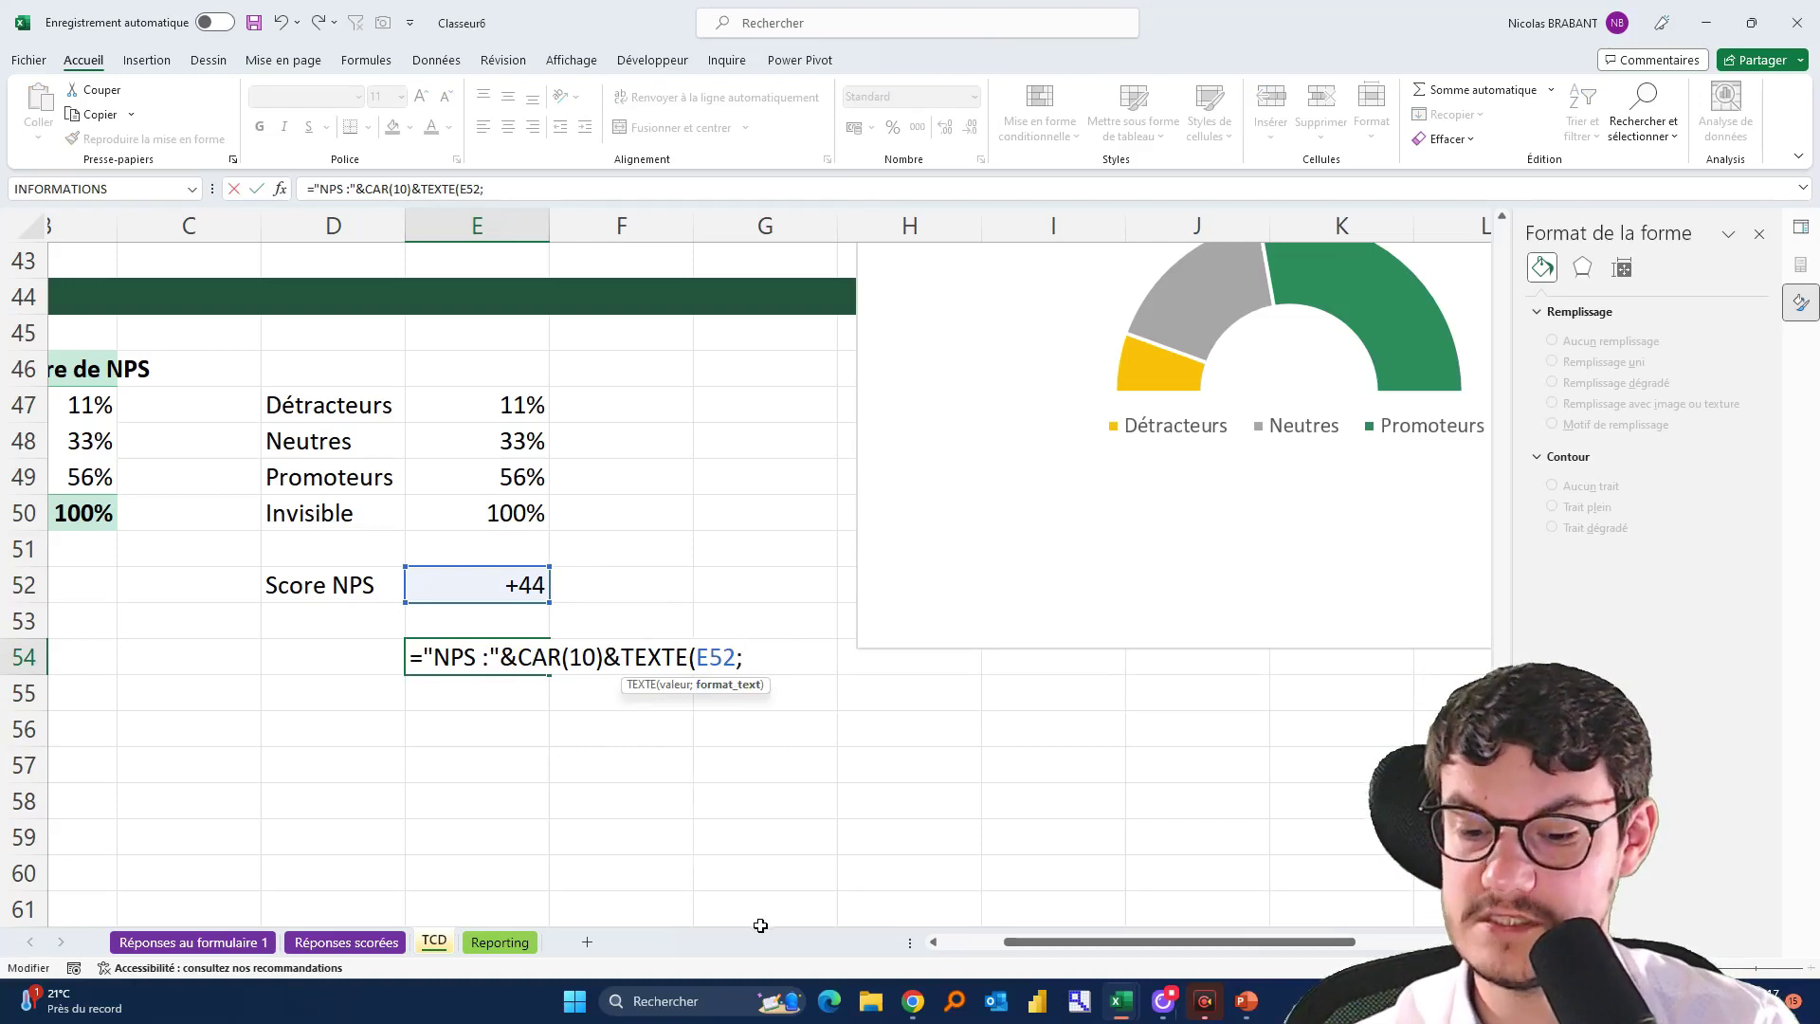
pyautogui.write('"+0;-0')
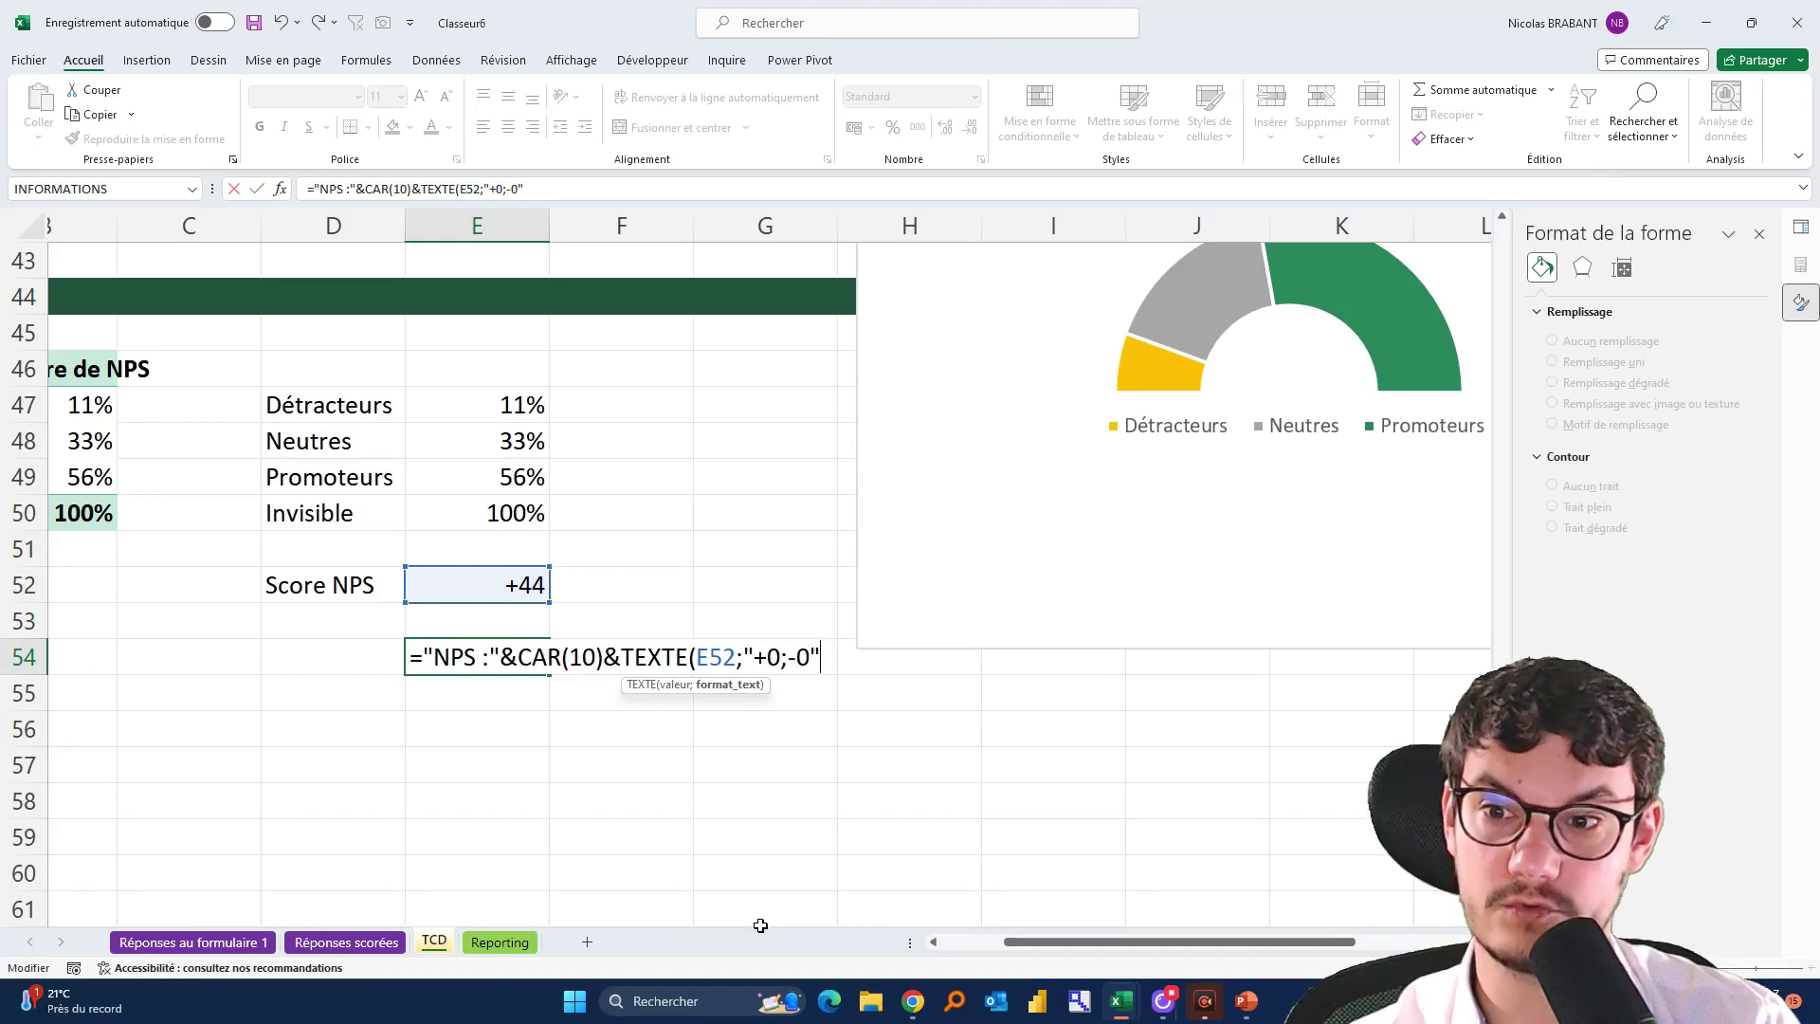
pyautogui.write(')')
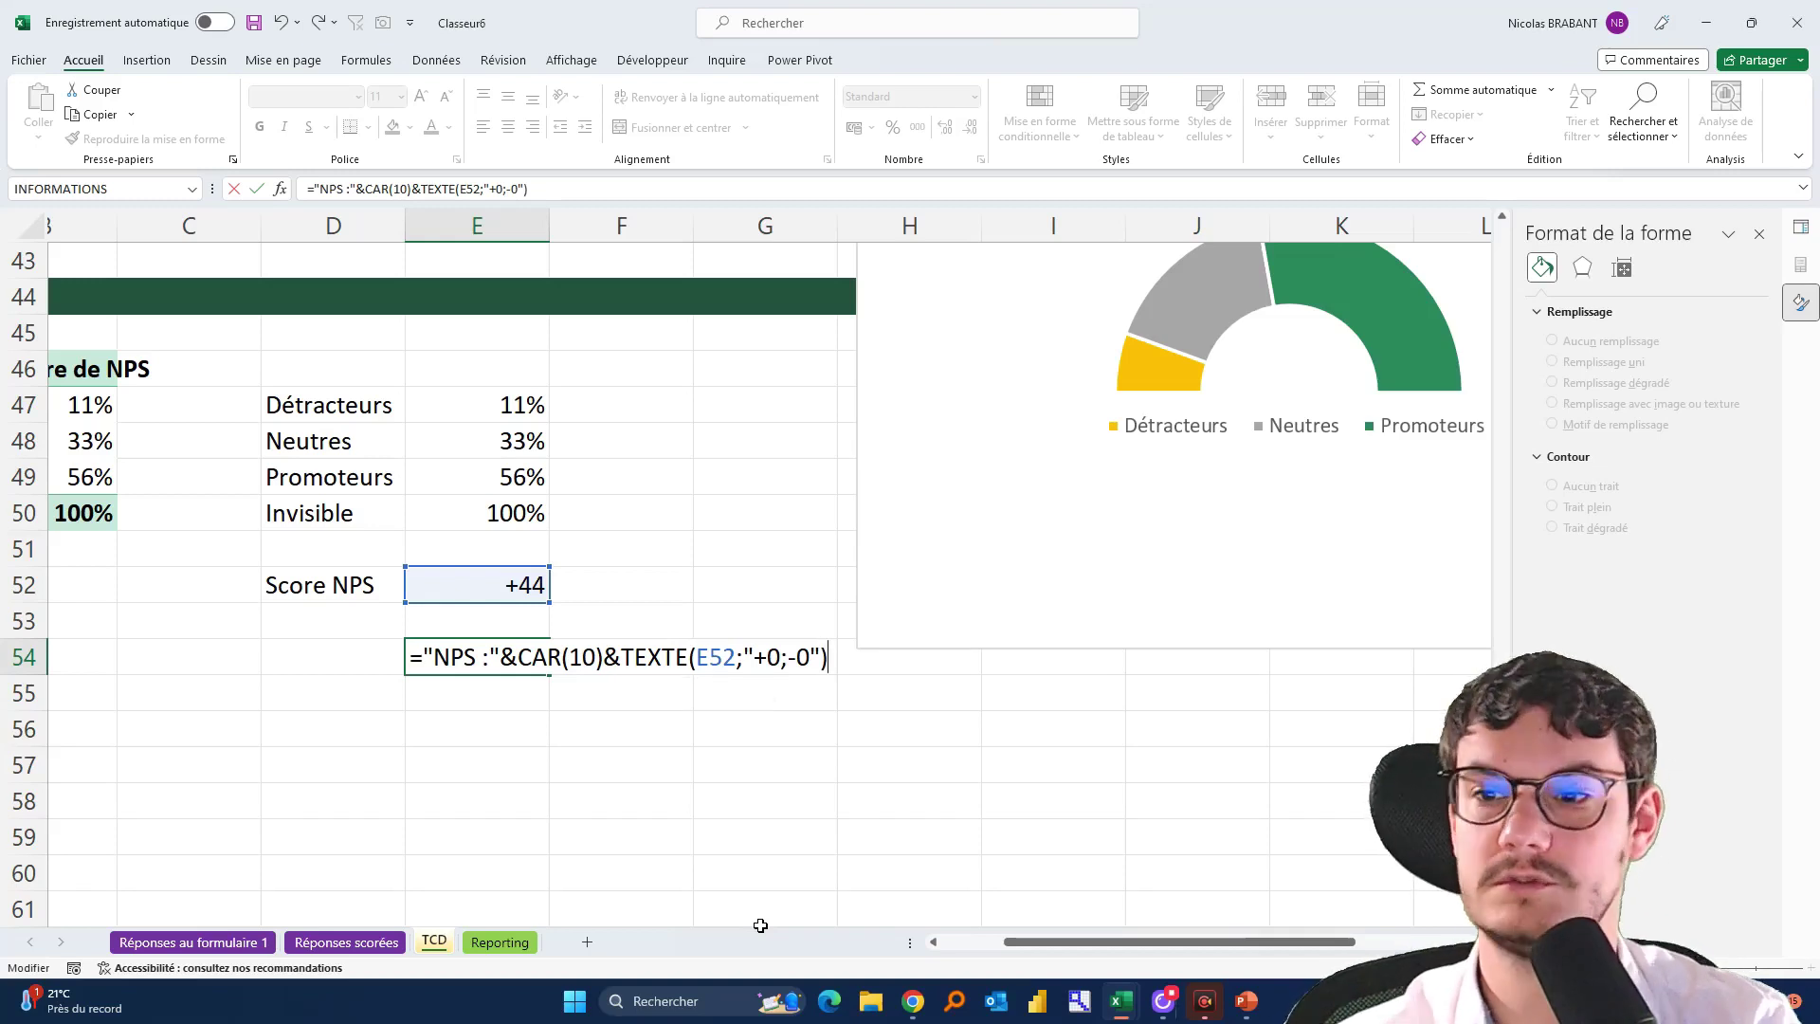
pyautogui.press('Return')
pyautogui.press('Up')
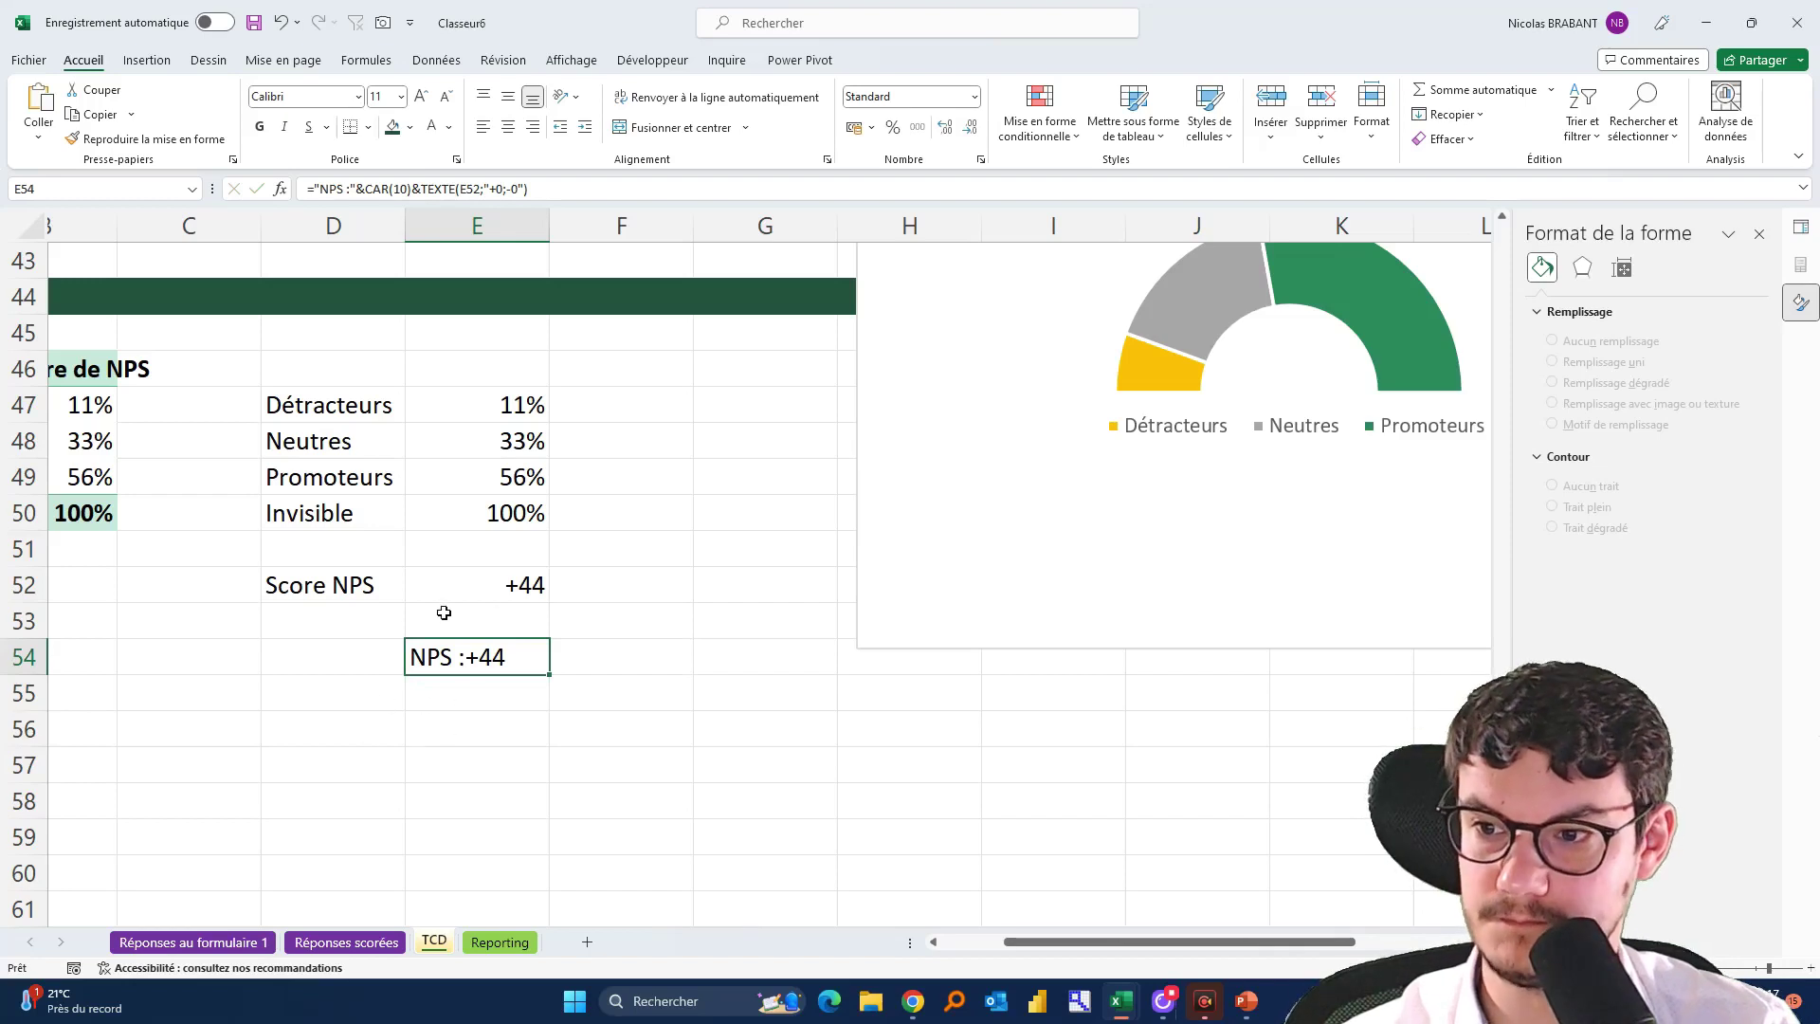
# Keep E54 on one line and move the Net Promoter Score chart left and down beside the data
pyautogui.click(693, 100)
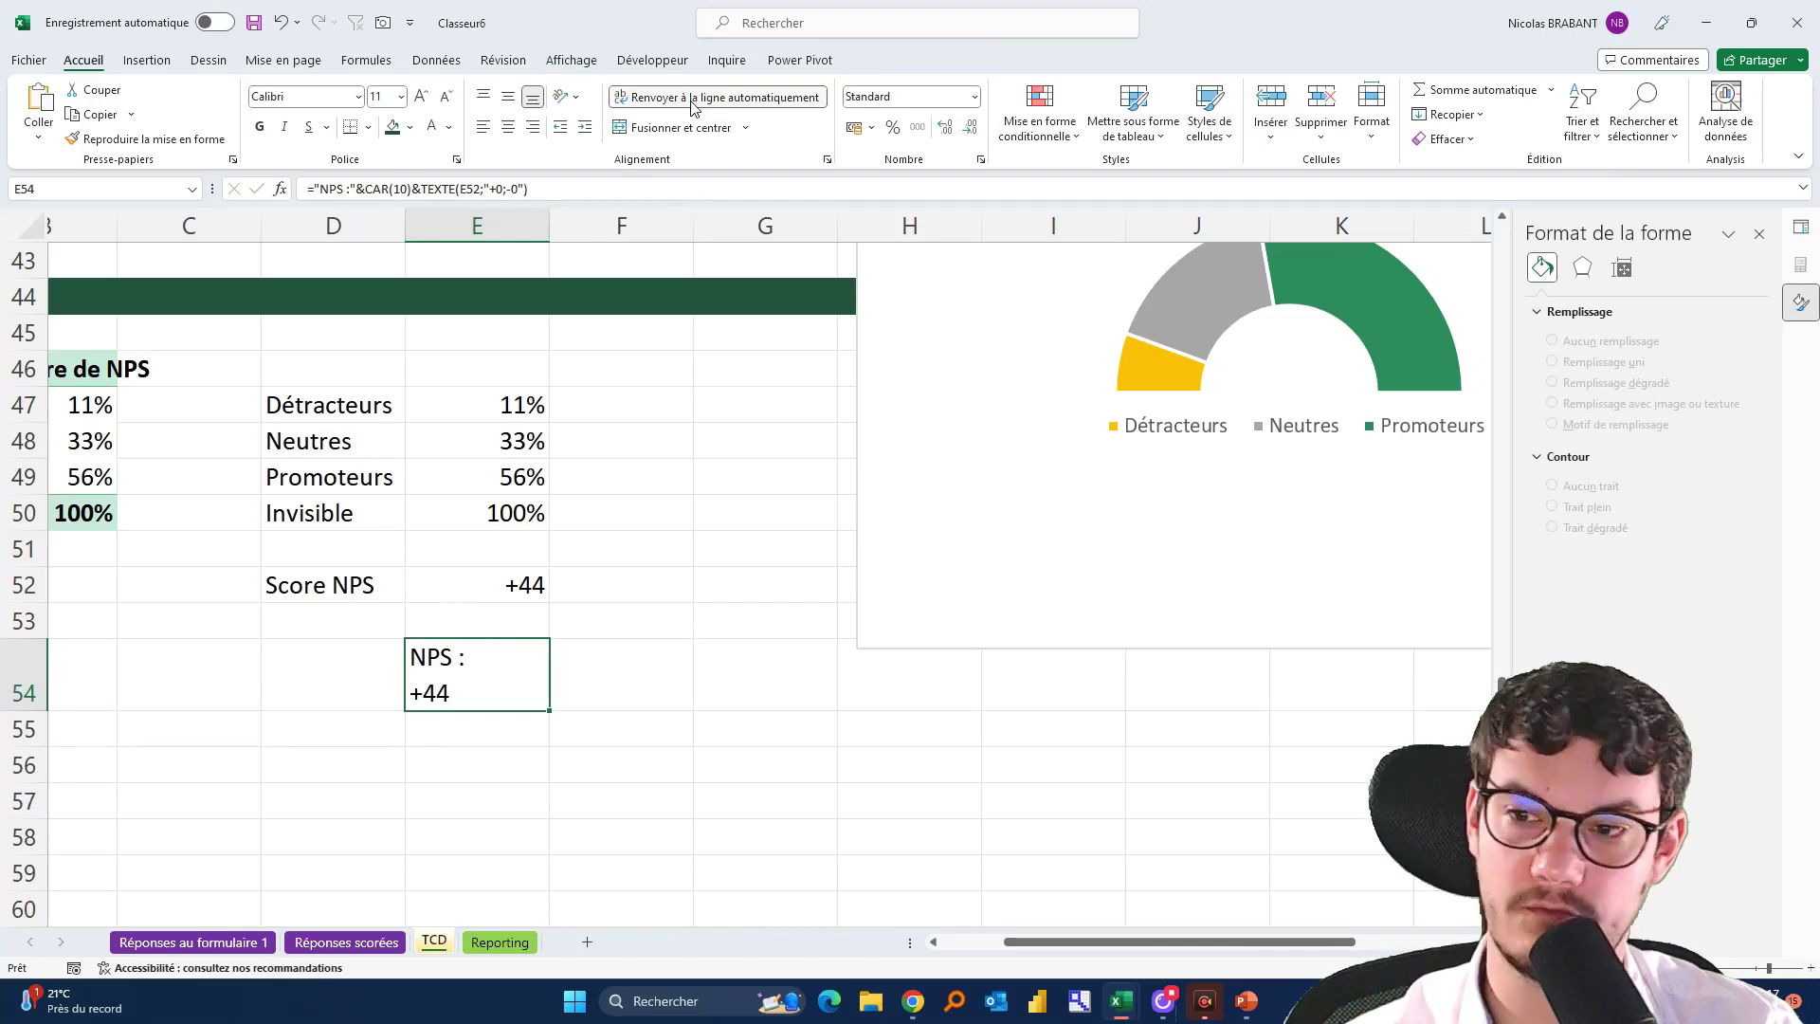
pyautogui.click(693, 99)
pyautogui.scroll(2, 698, 621)
pyautogui.click(998, 455)
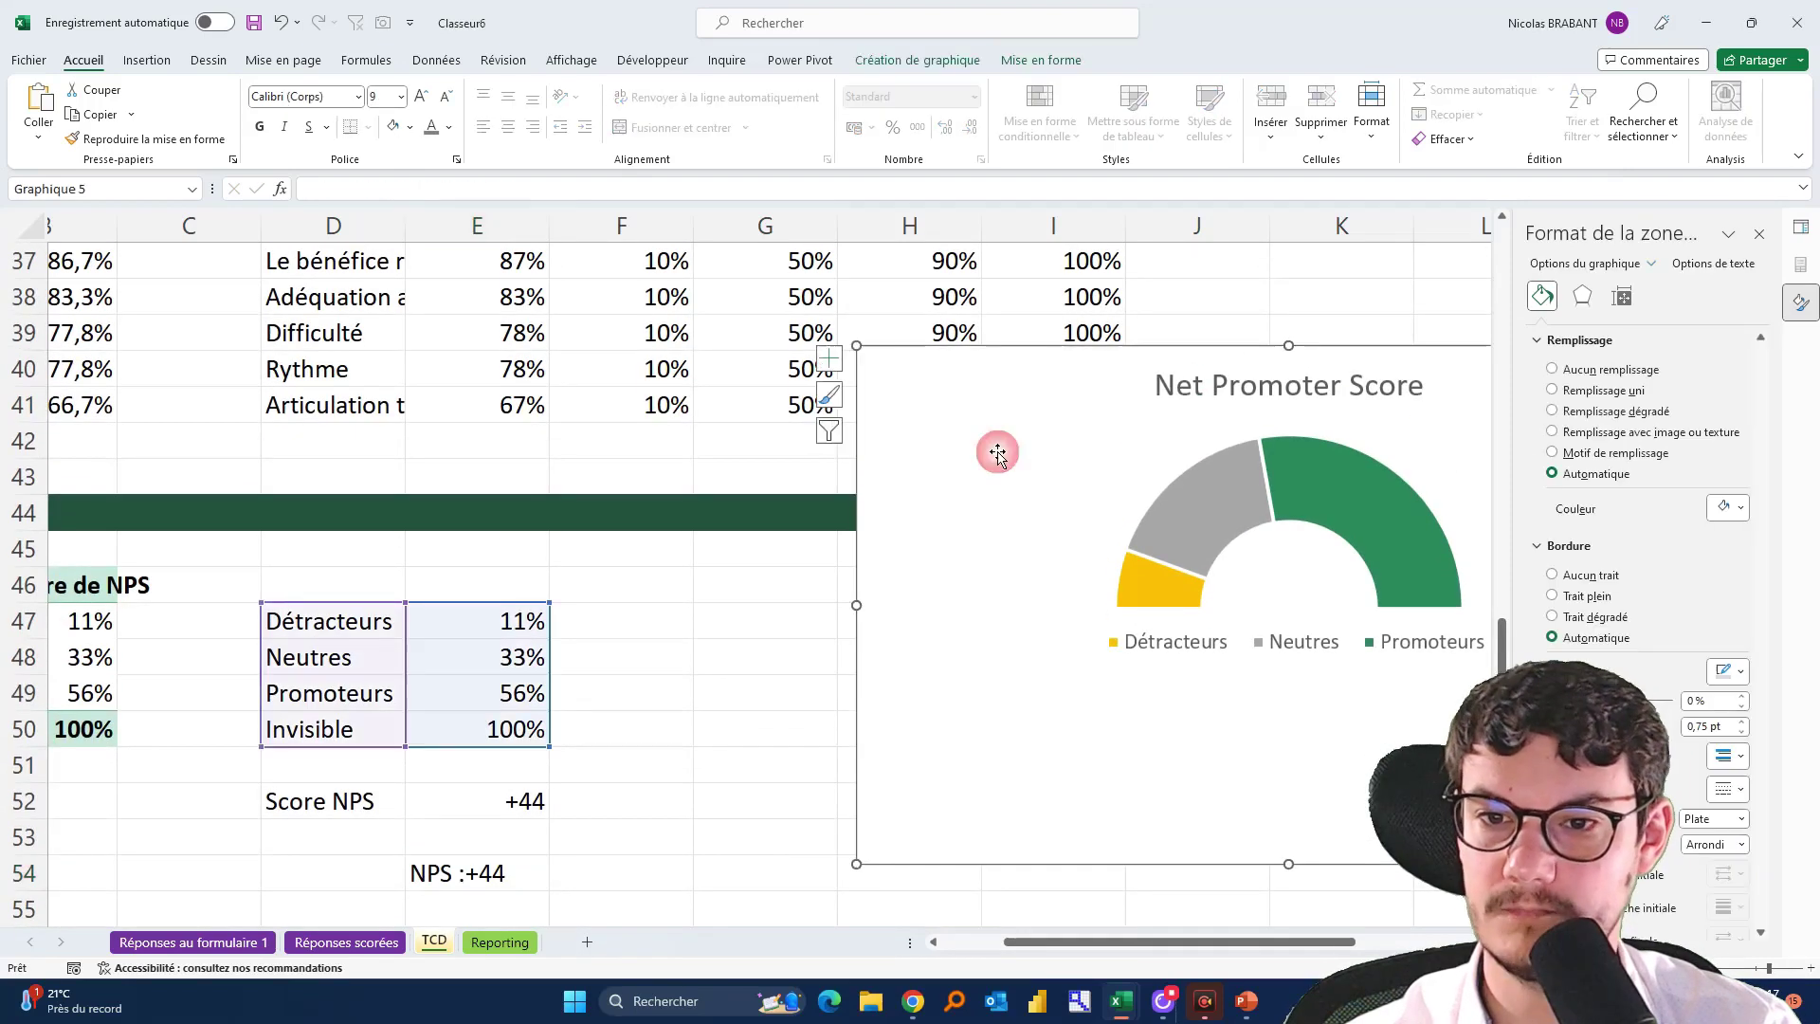
pyautogui.moveTo(947, 370); pyautogui.dragTo(753, 440)
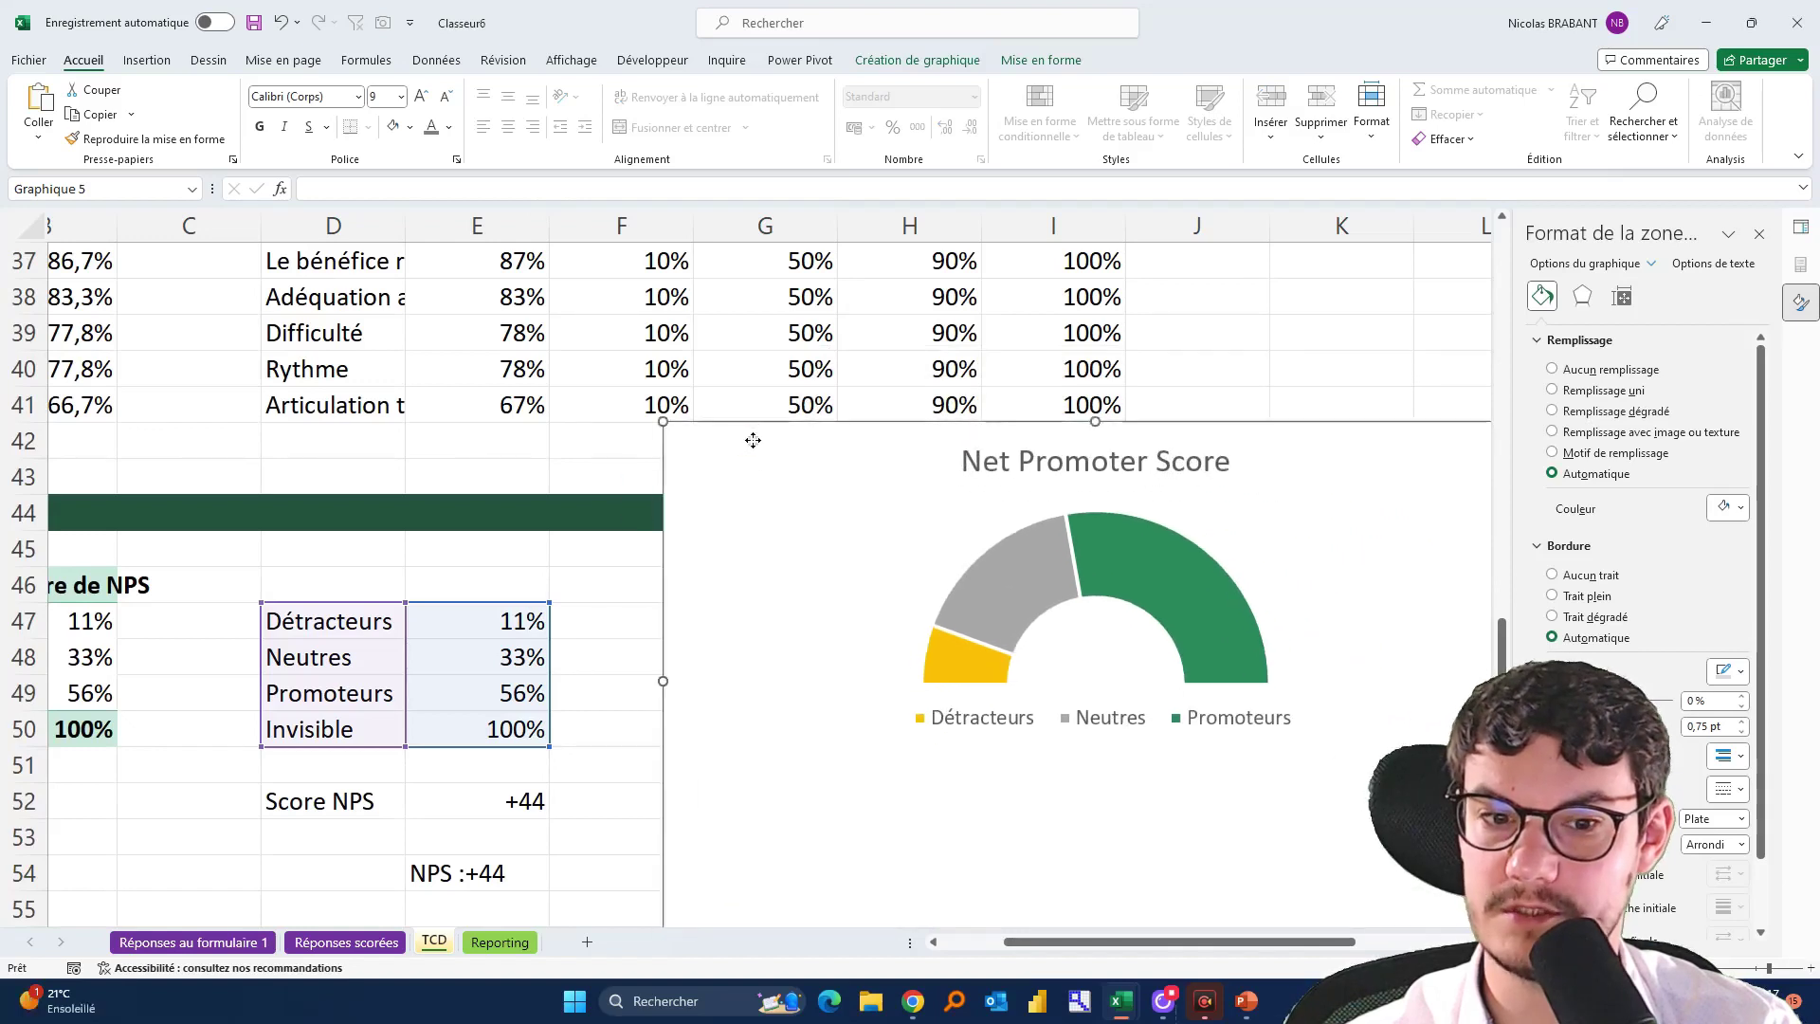
# Draw a text box over the half-donut's hole
pyautogui.click(142, 60)
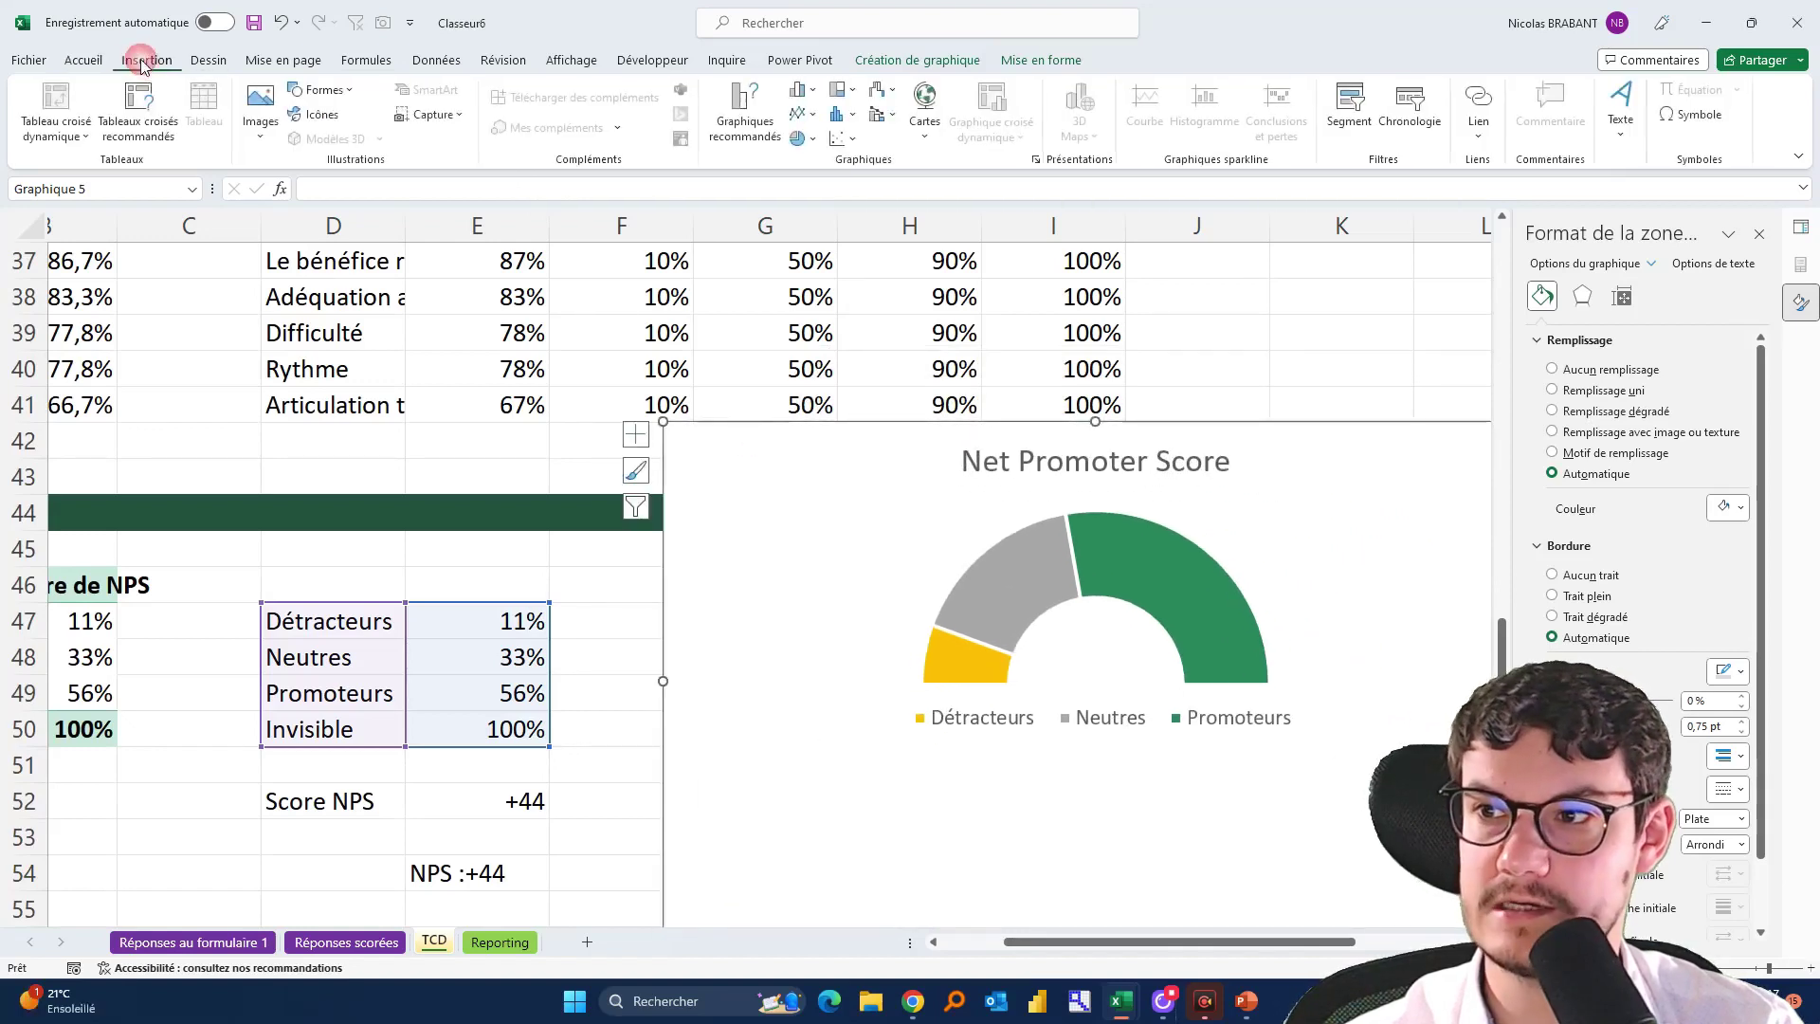
pyautogui.click(1621, 112)
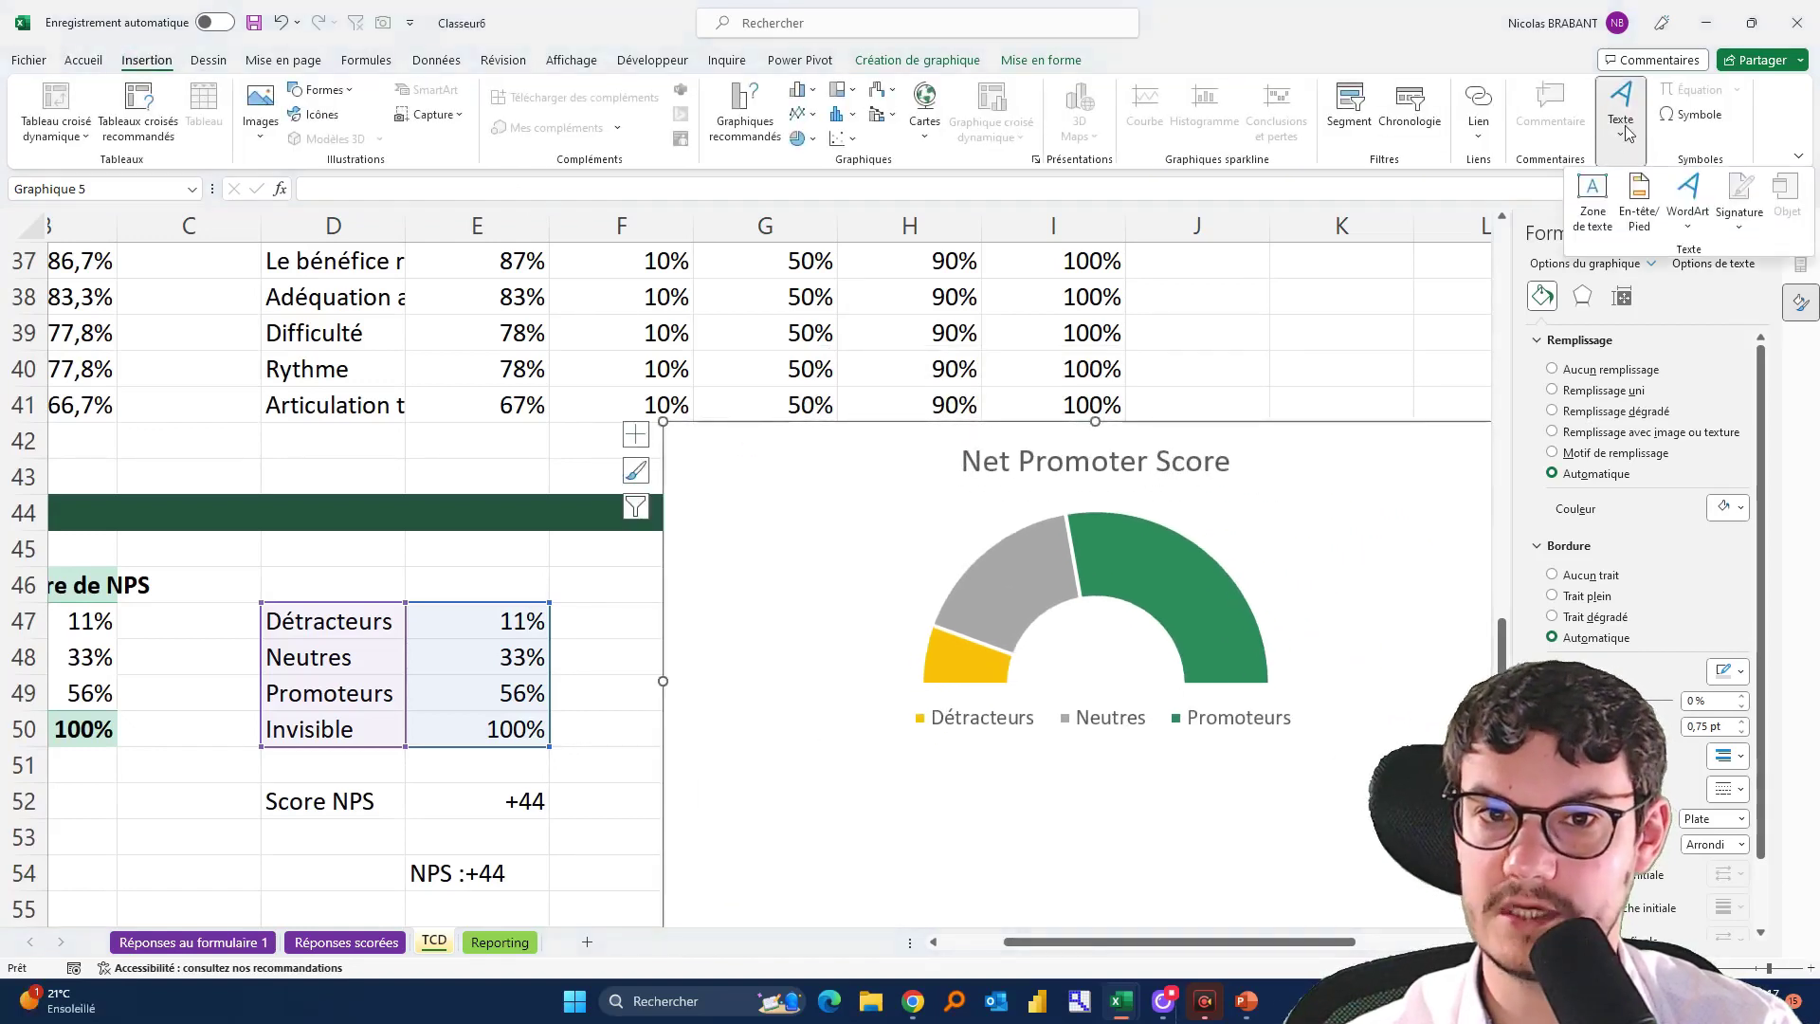
pyautogui.click(1595, 194)
pyautogui.moveTo(1060, 632); pyautogui.dragTo(1234, 806)
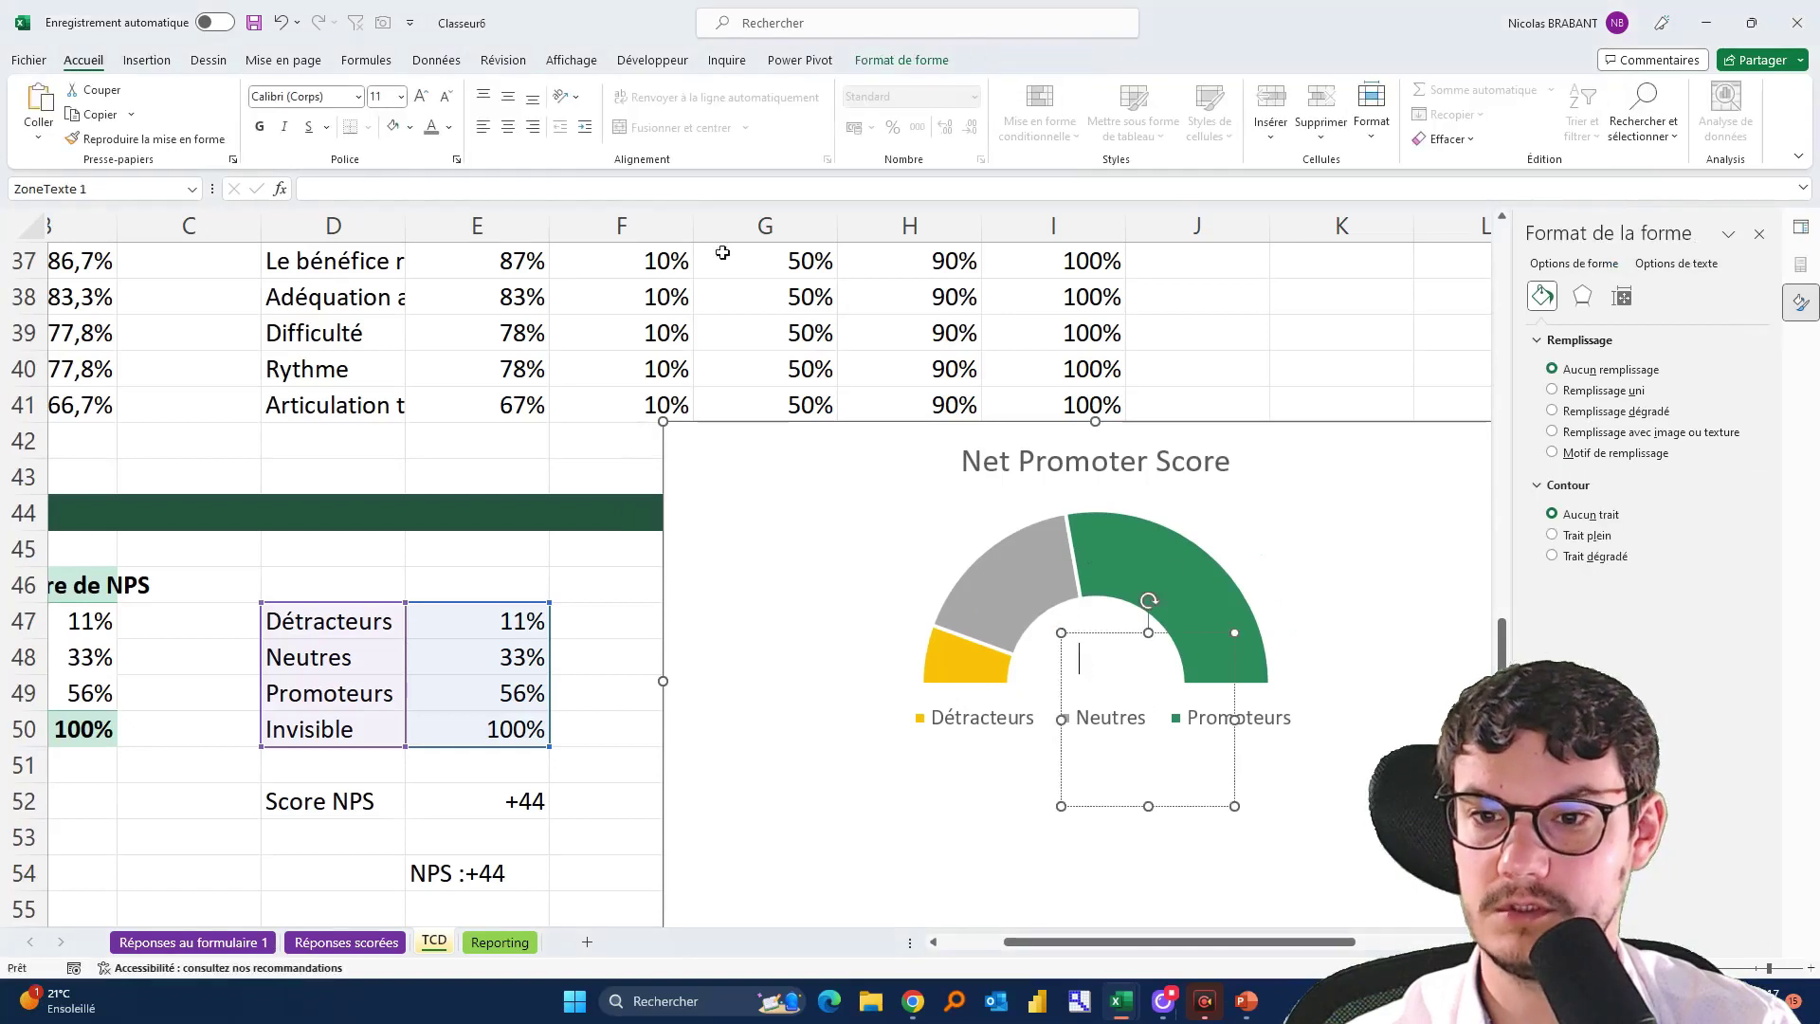
# Link the text box to =TCD!$E$54 and shrink it to sit inside the donut hole
pyautogui.click(526, 186)
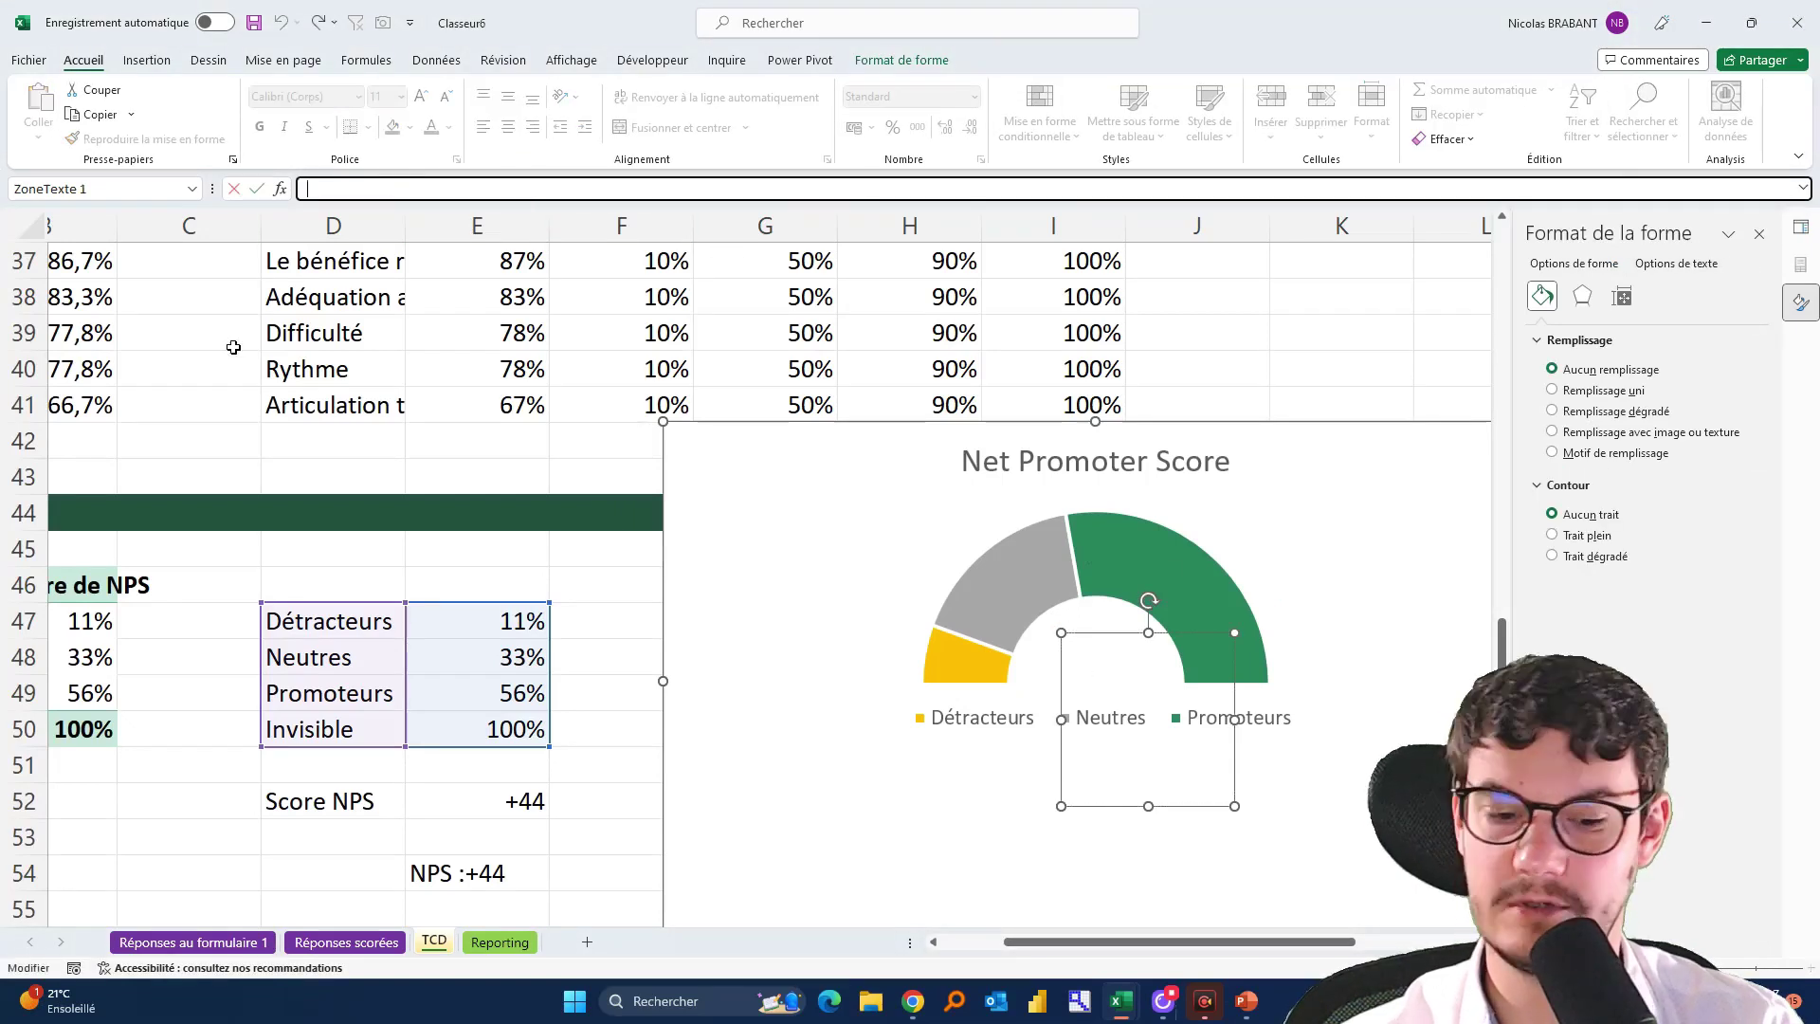
pyautogui.write('=')
pyautogui.click(457, 873)
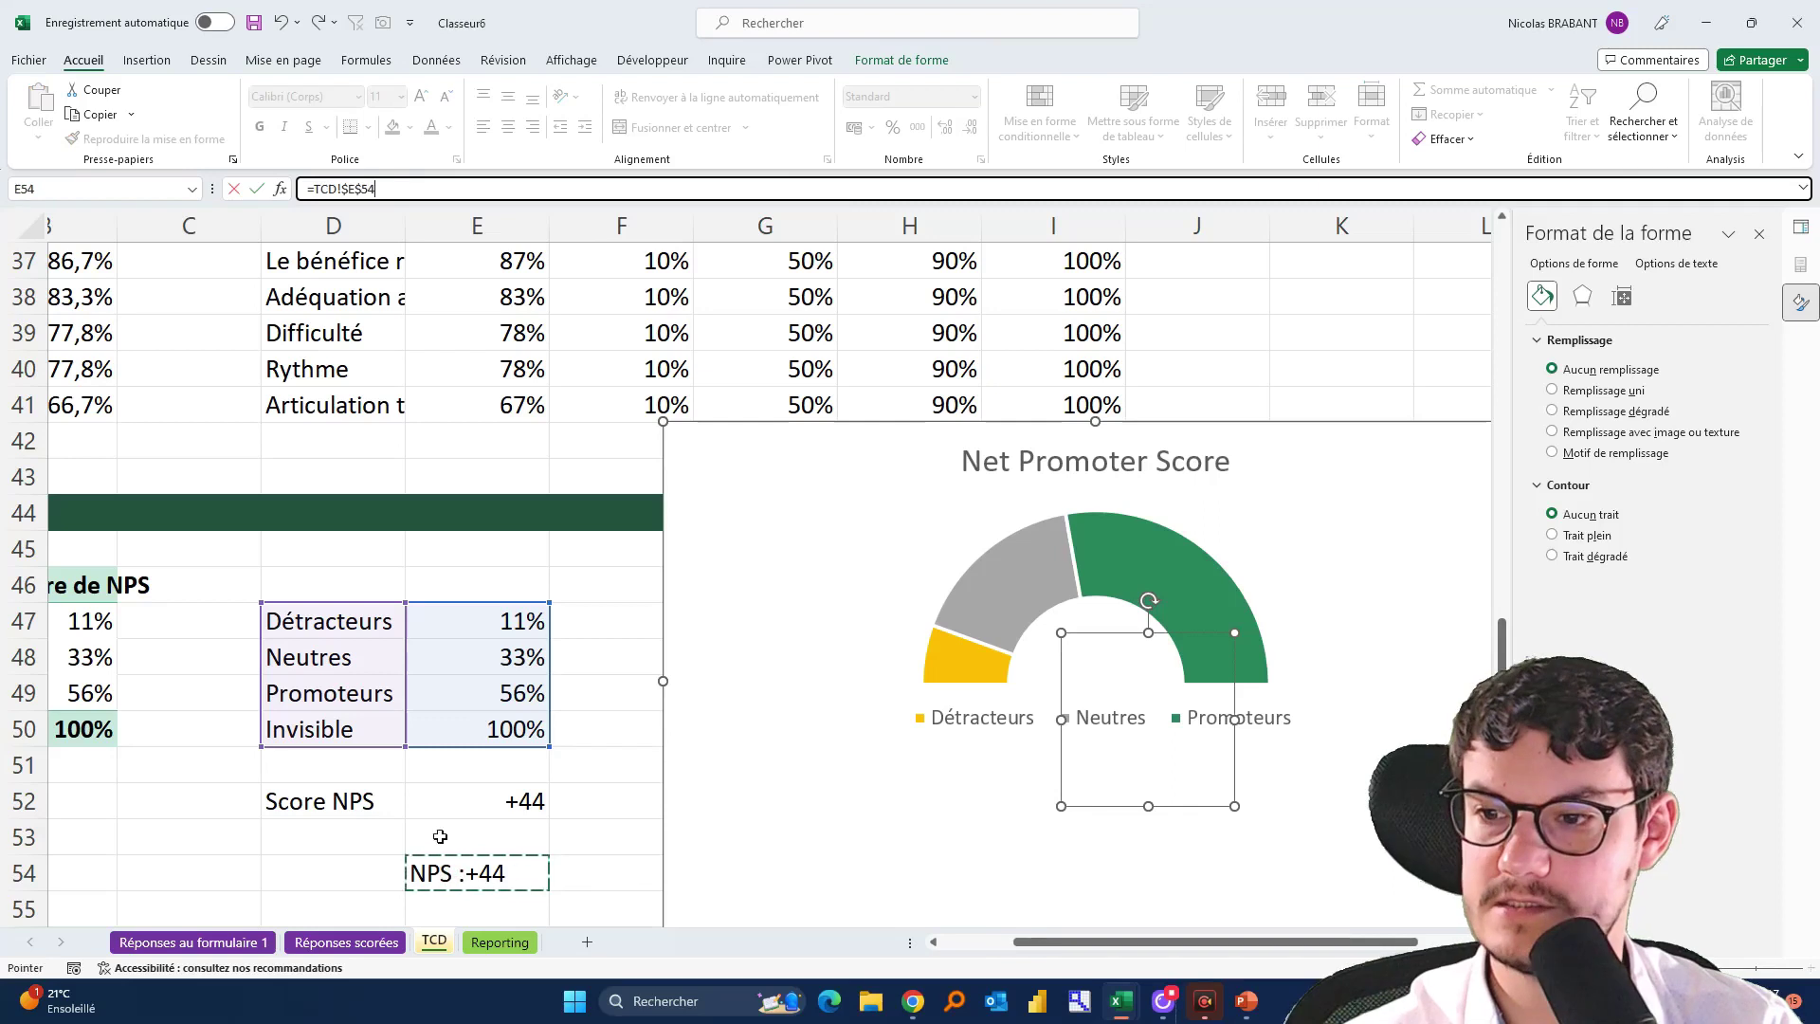
pyautogui.press('Return')
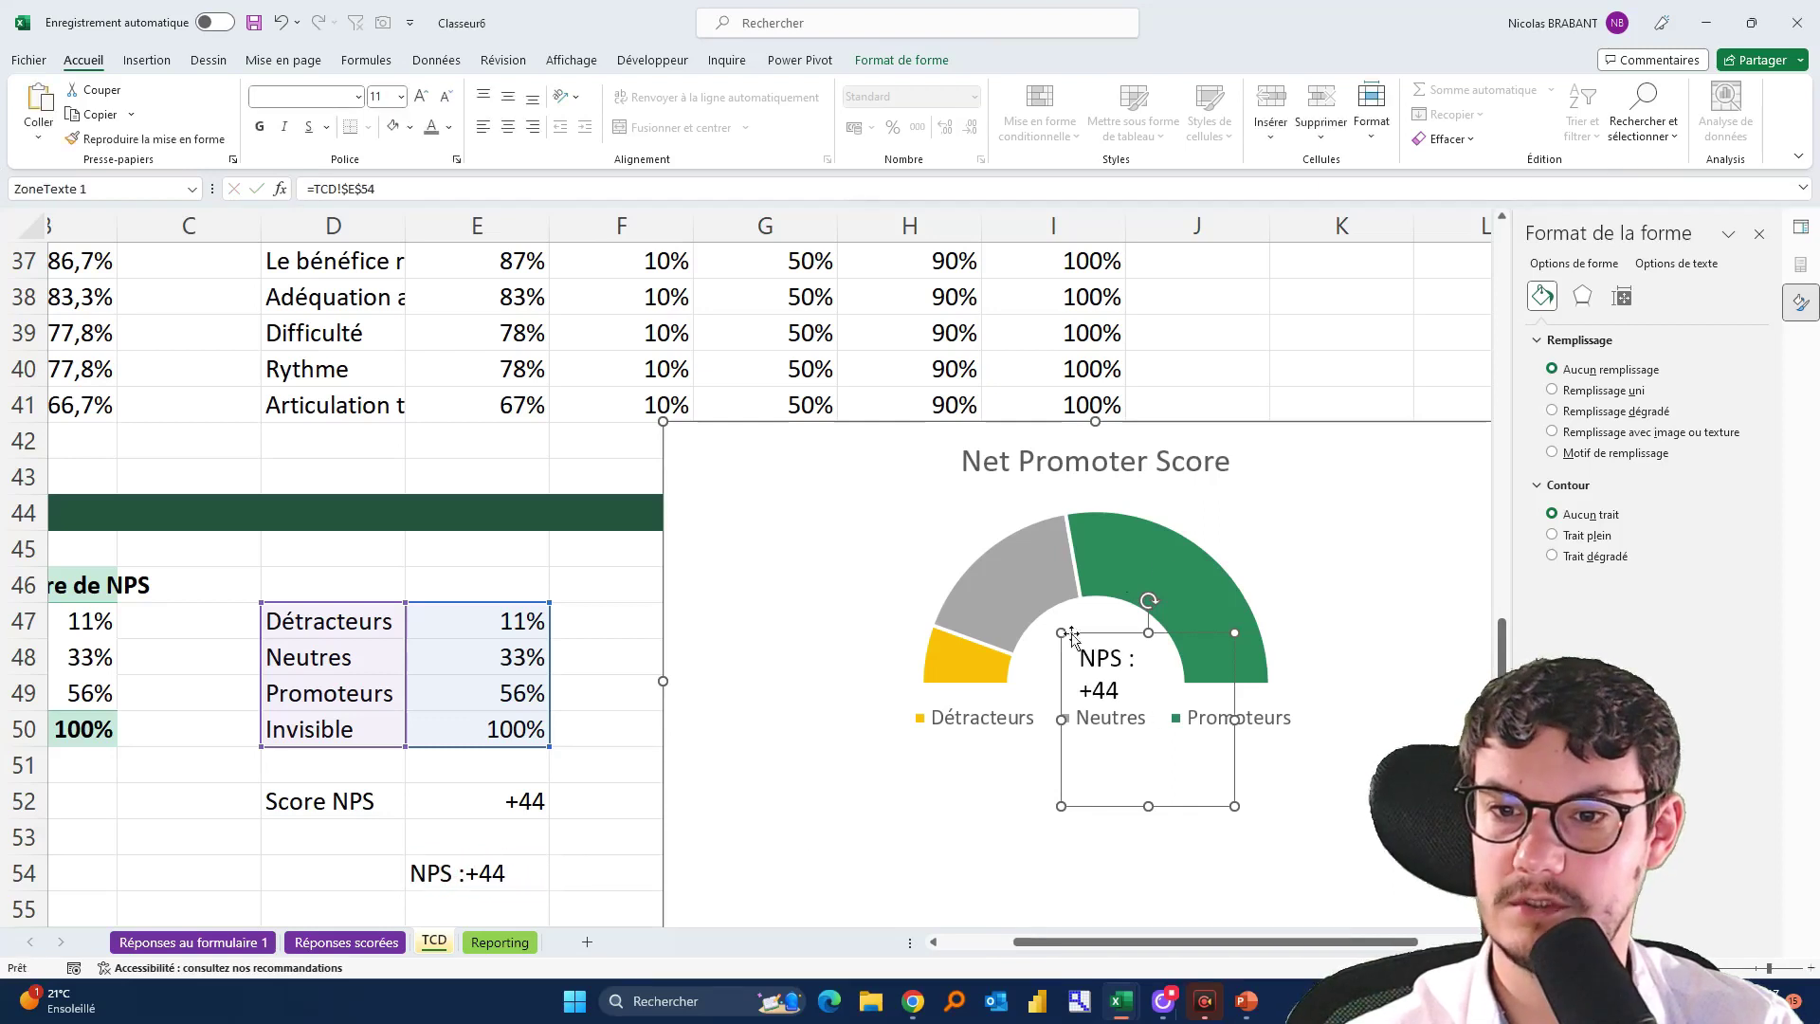
pyautogui.moveTo(1235, 805); pyautogui.dragTo(1154, 713)
pyautogui.moveTo(1141, 631); pyautogui.dragTo(1133, 614)
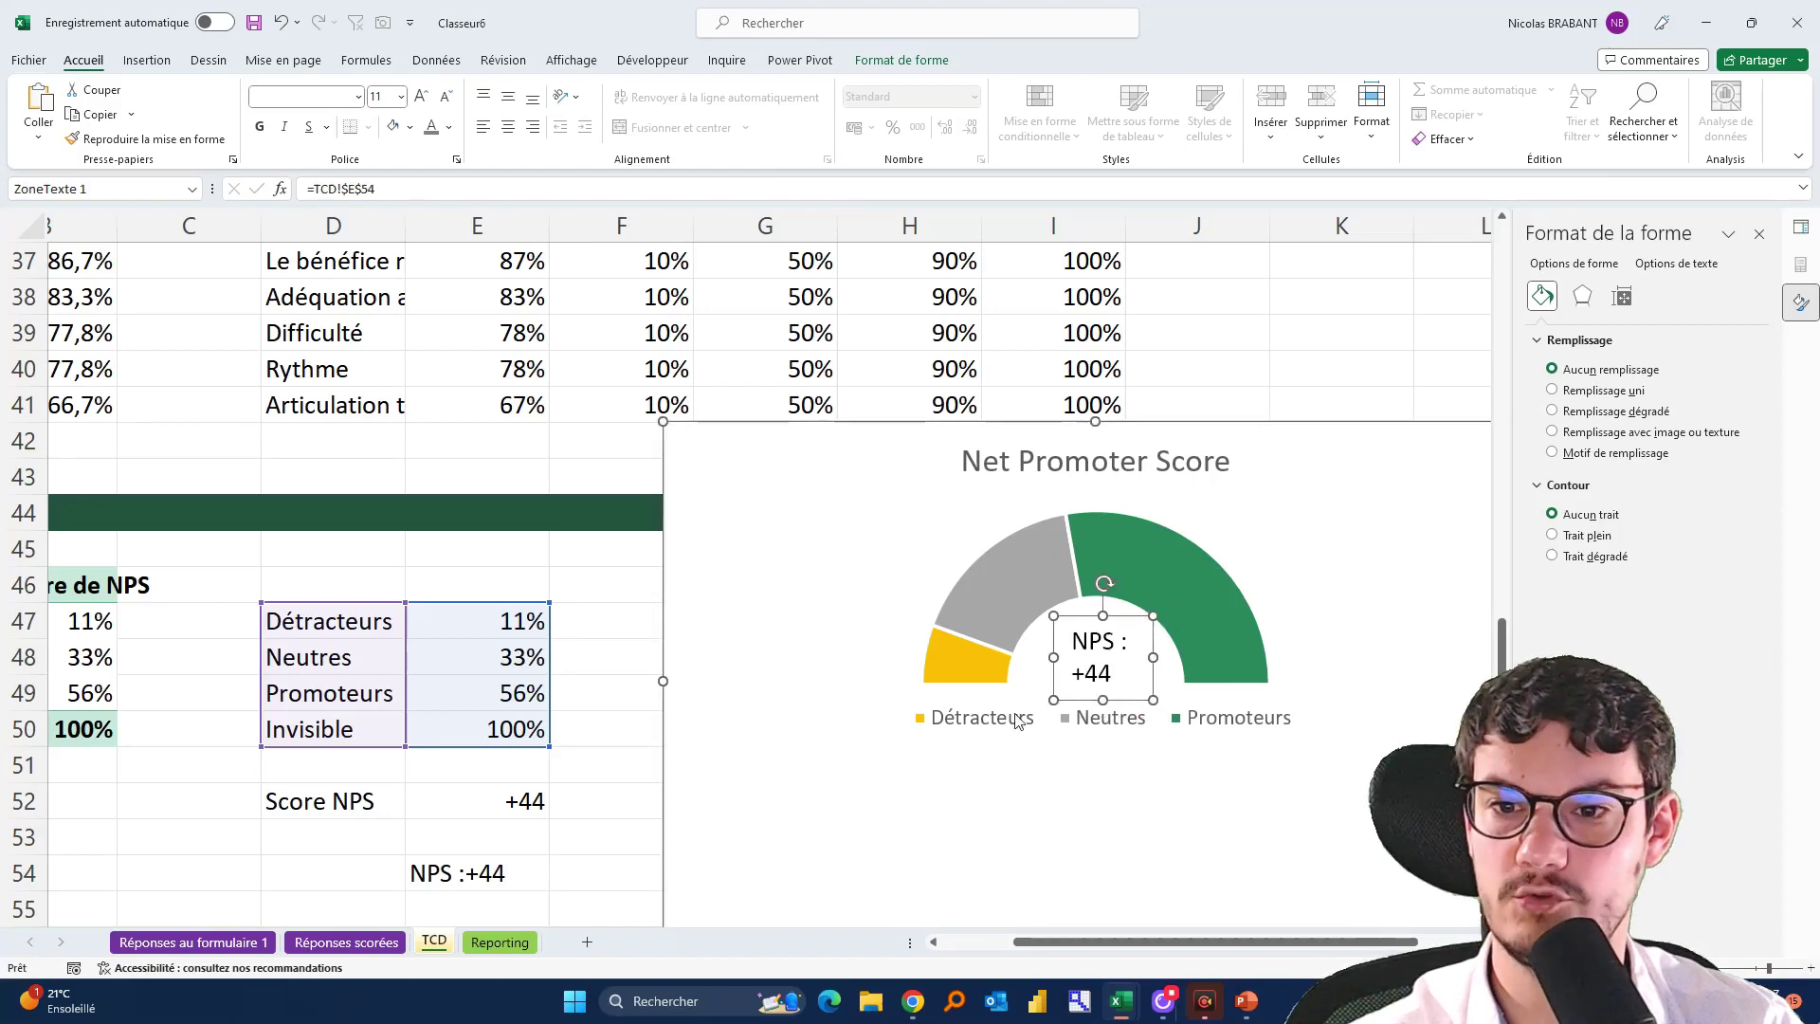
pyautogui.click(498, 882)
# Remove the ' :' from the E54 formula so the label reads NPS +44
pyautogui.click(361, 192)
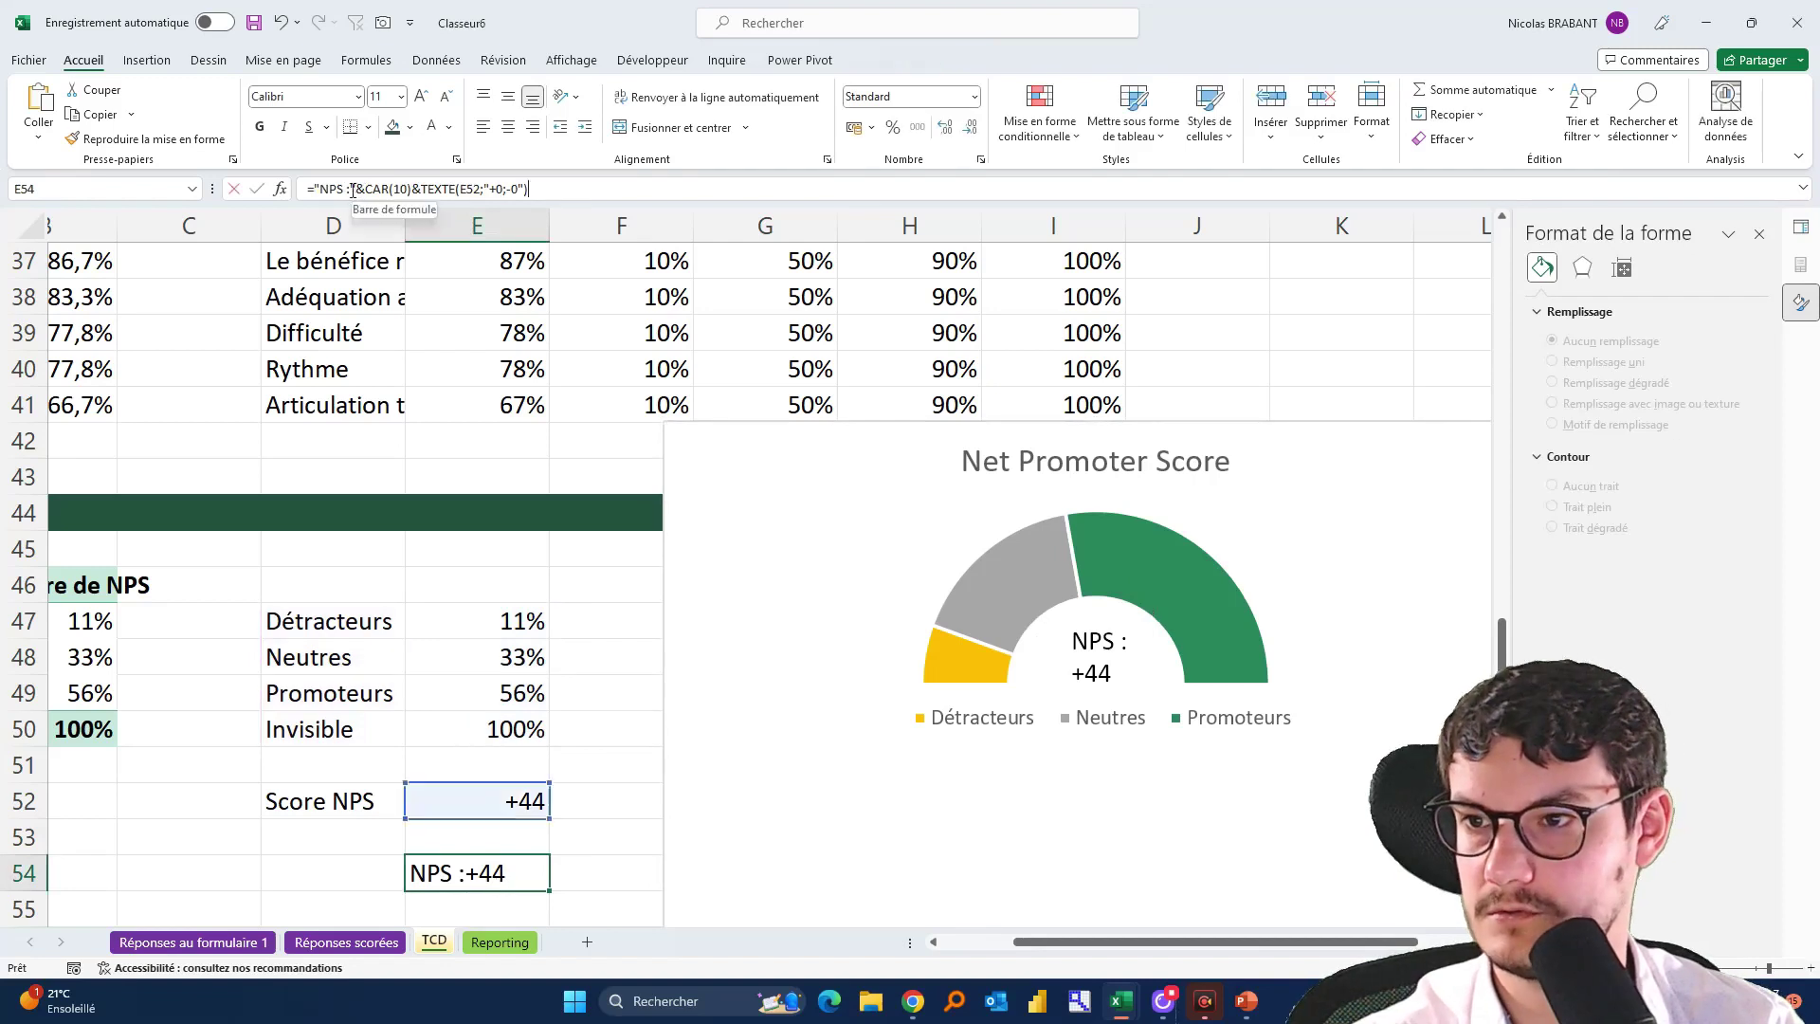
pyautogui.press('BackSpace')
pyautogui.press('BackSpace')
pyautogui.press('Return')
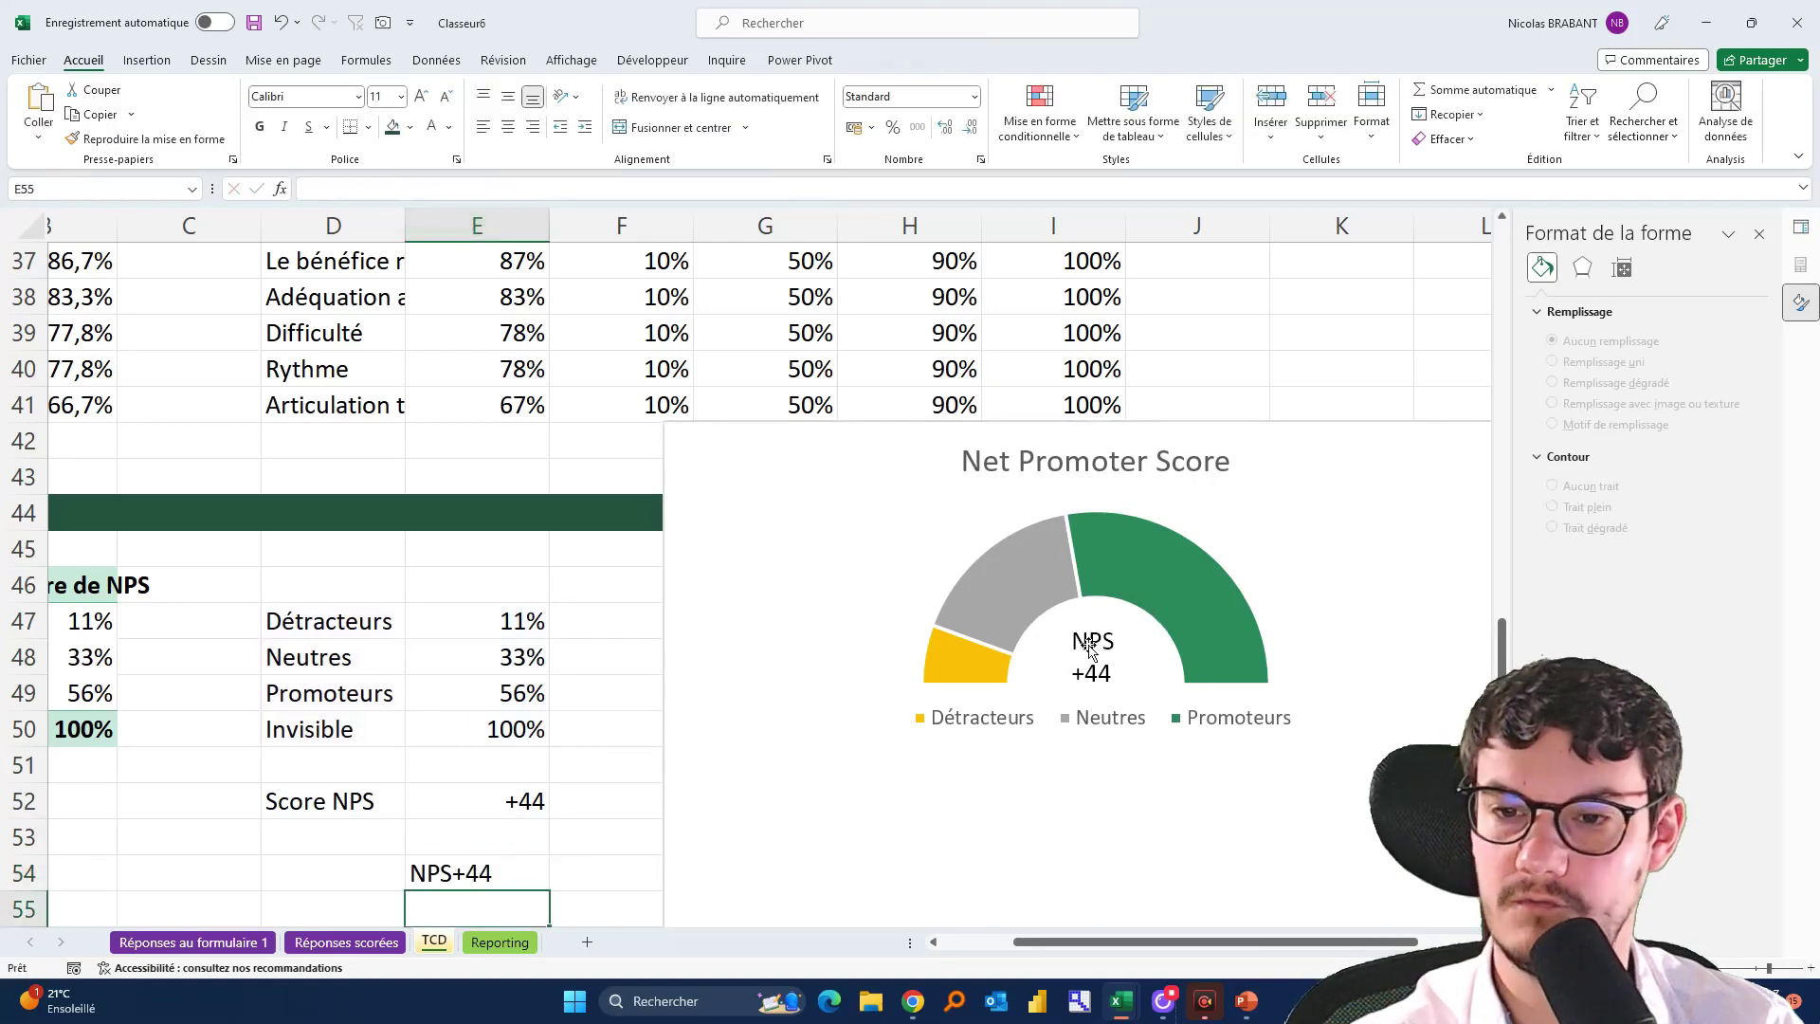
# Centre the NPS +44 label horizontally and vertically and make its text grey
pyautogui.click(1090, 649)
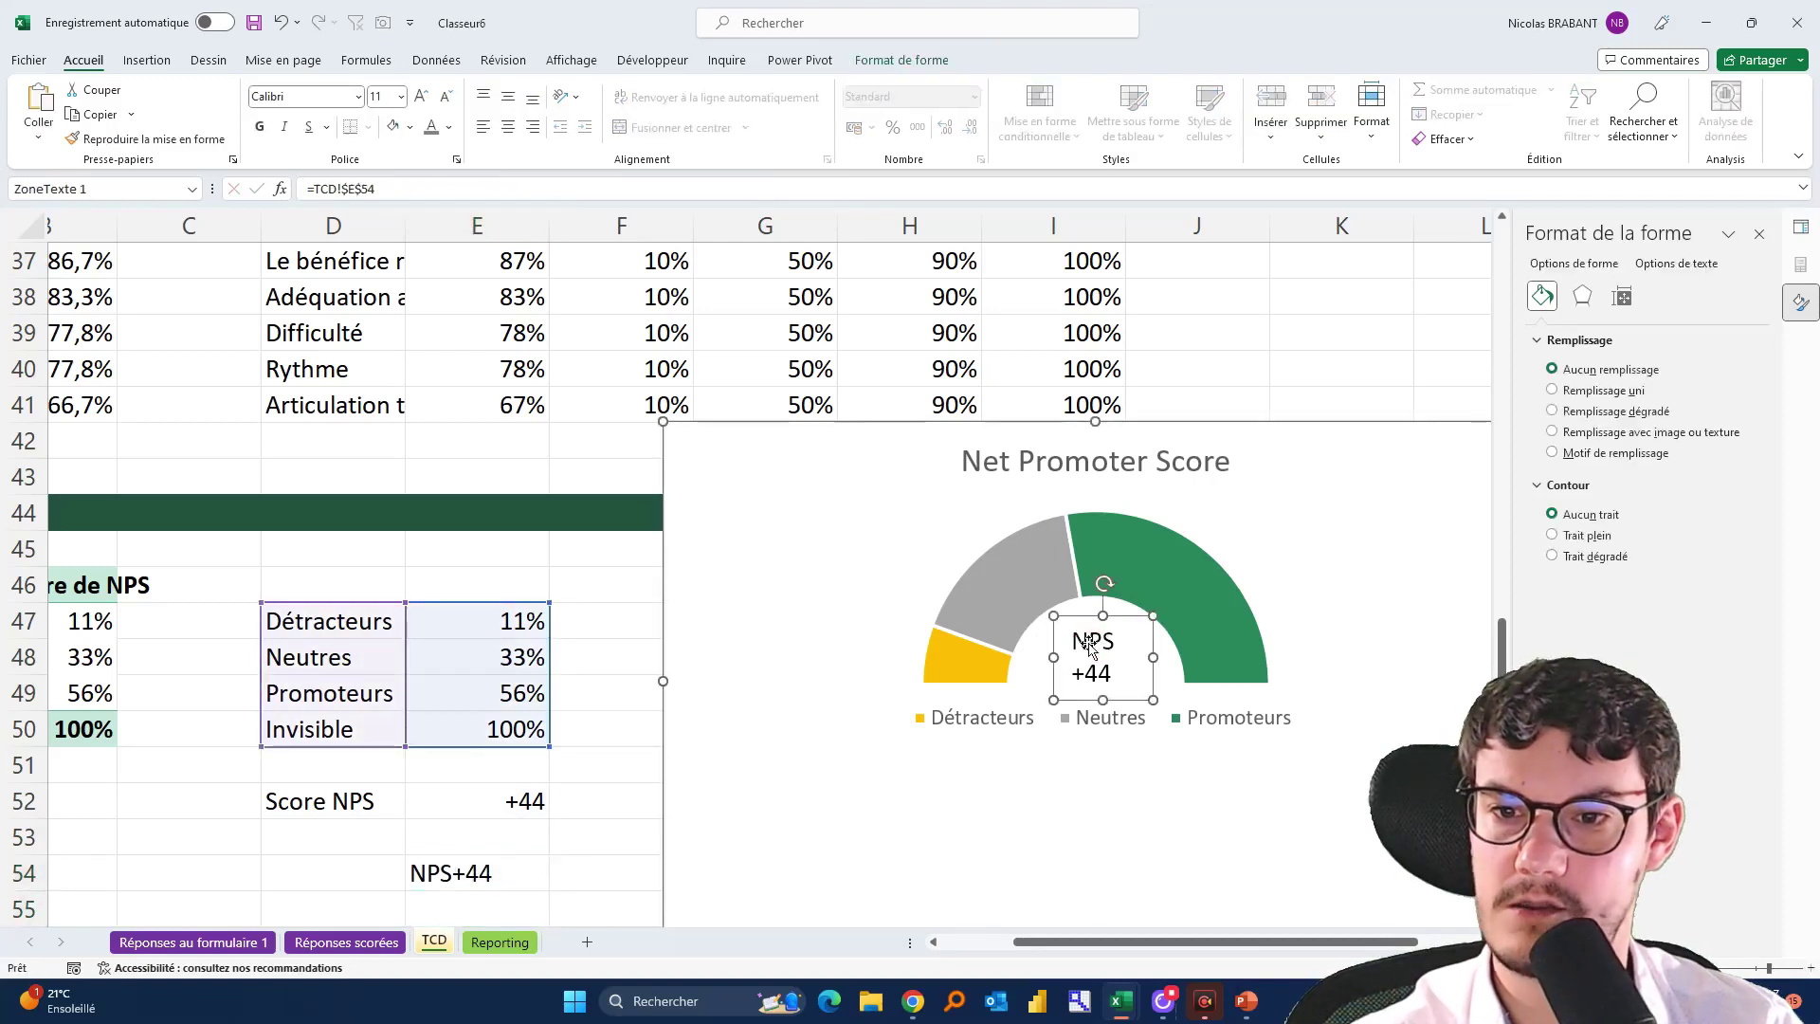
pyautogui.click(508, 127)
pyautogui.click(510, 99)
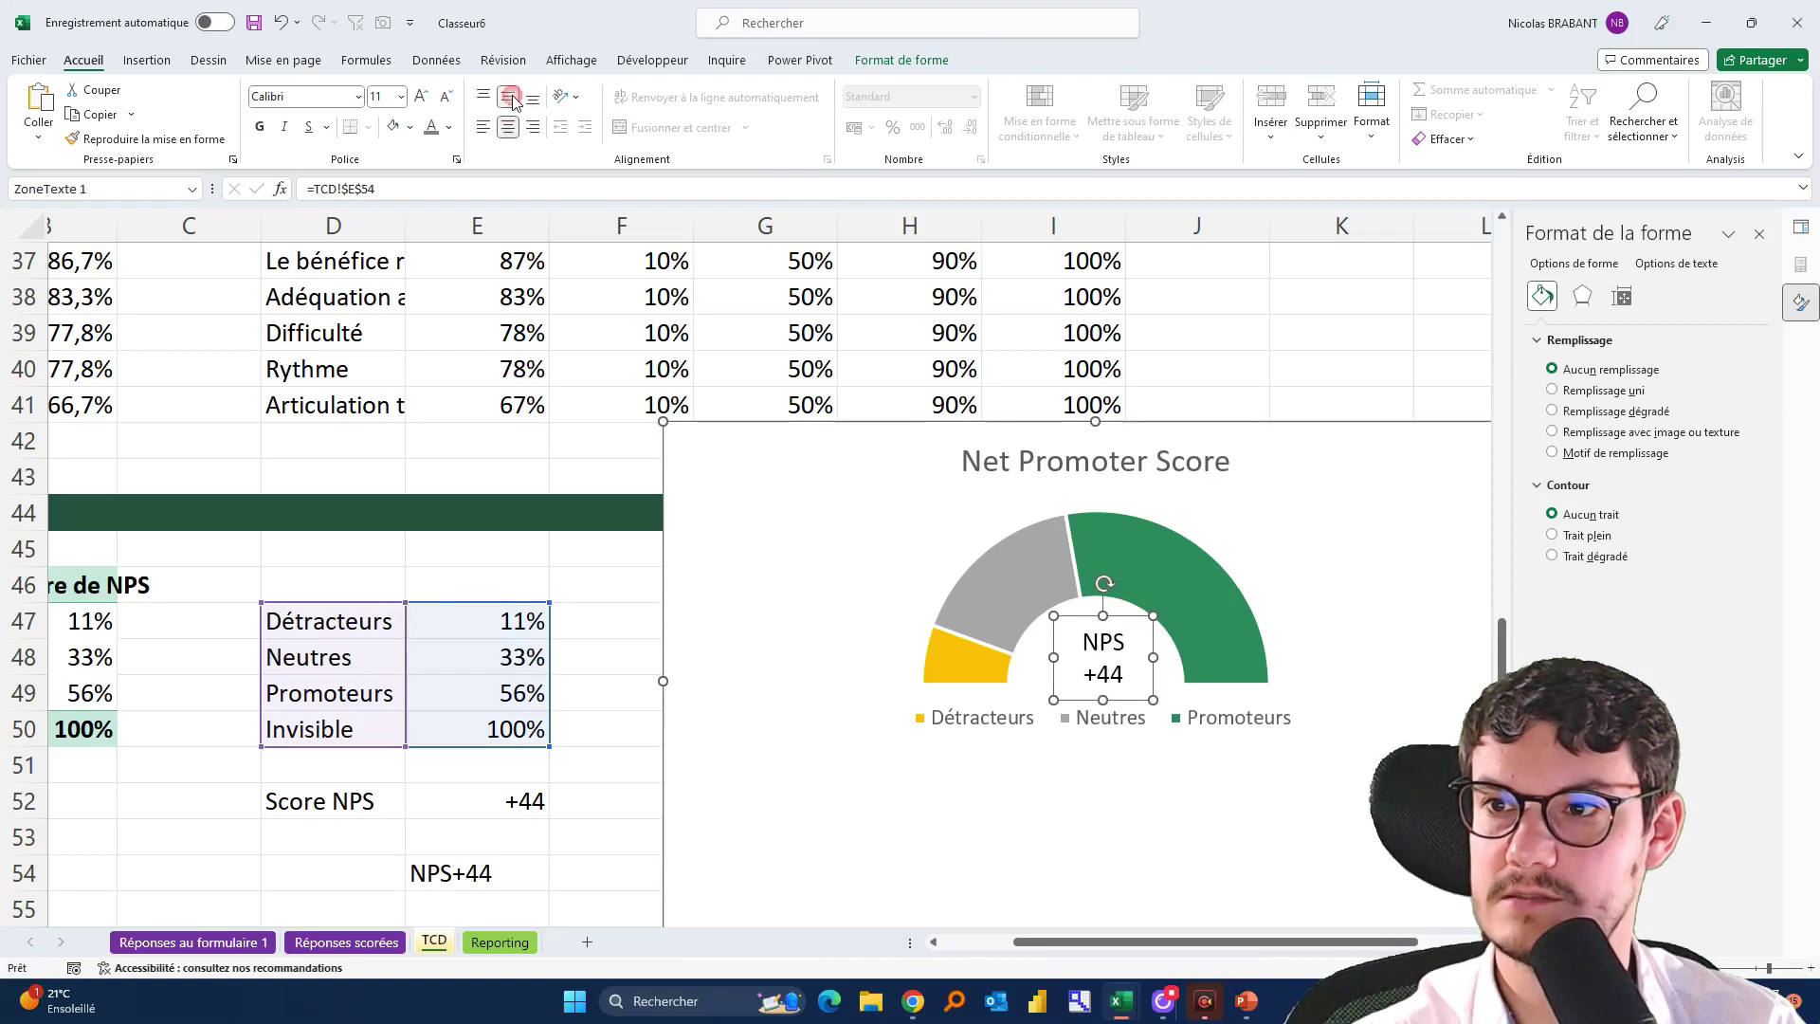
pyautogui.click(433, 125)
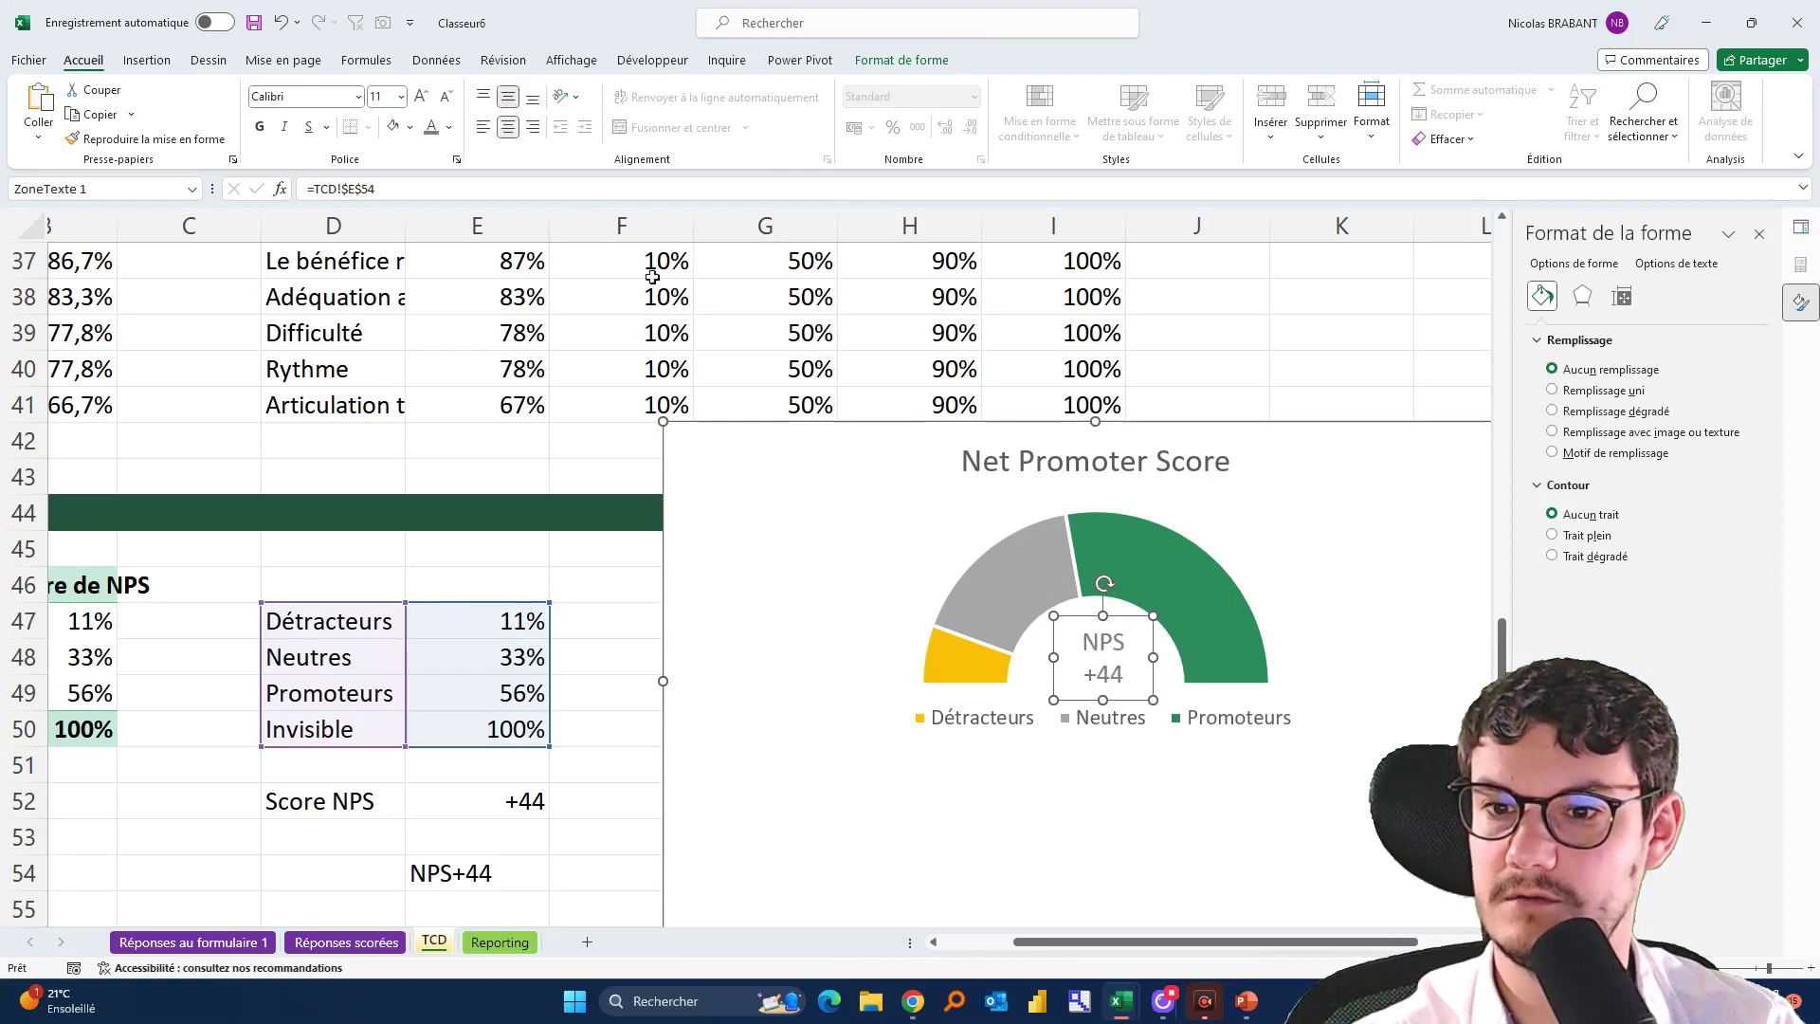
pyautogui.click(449, 127)
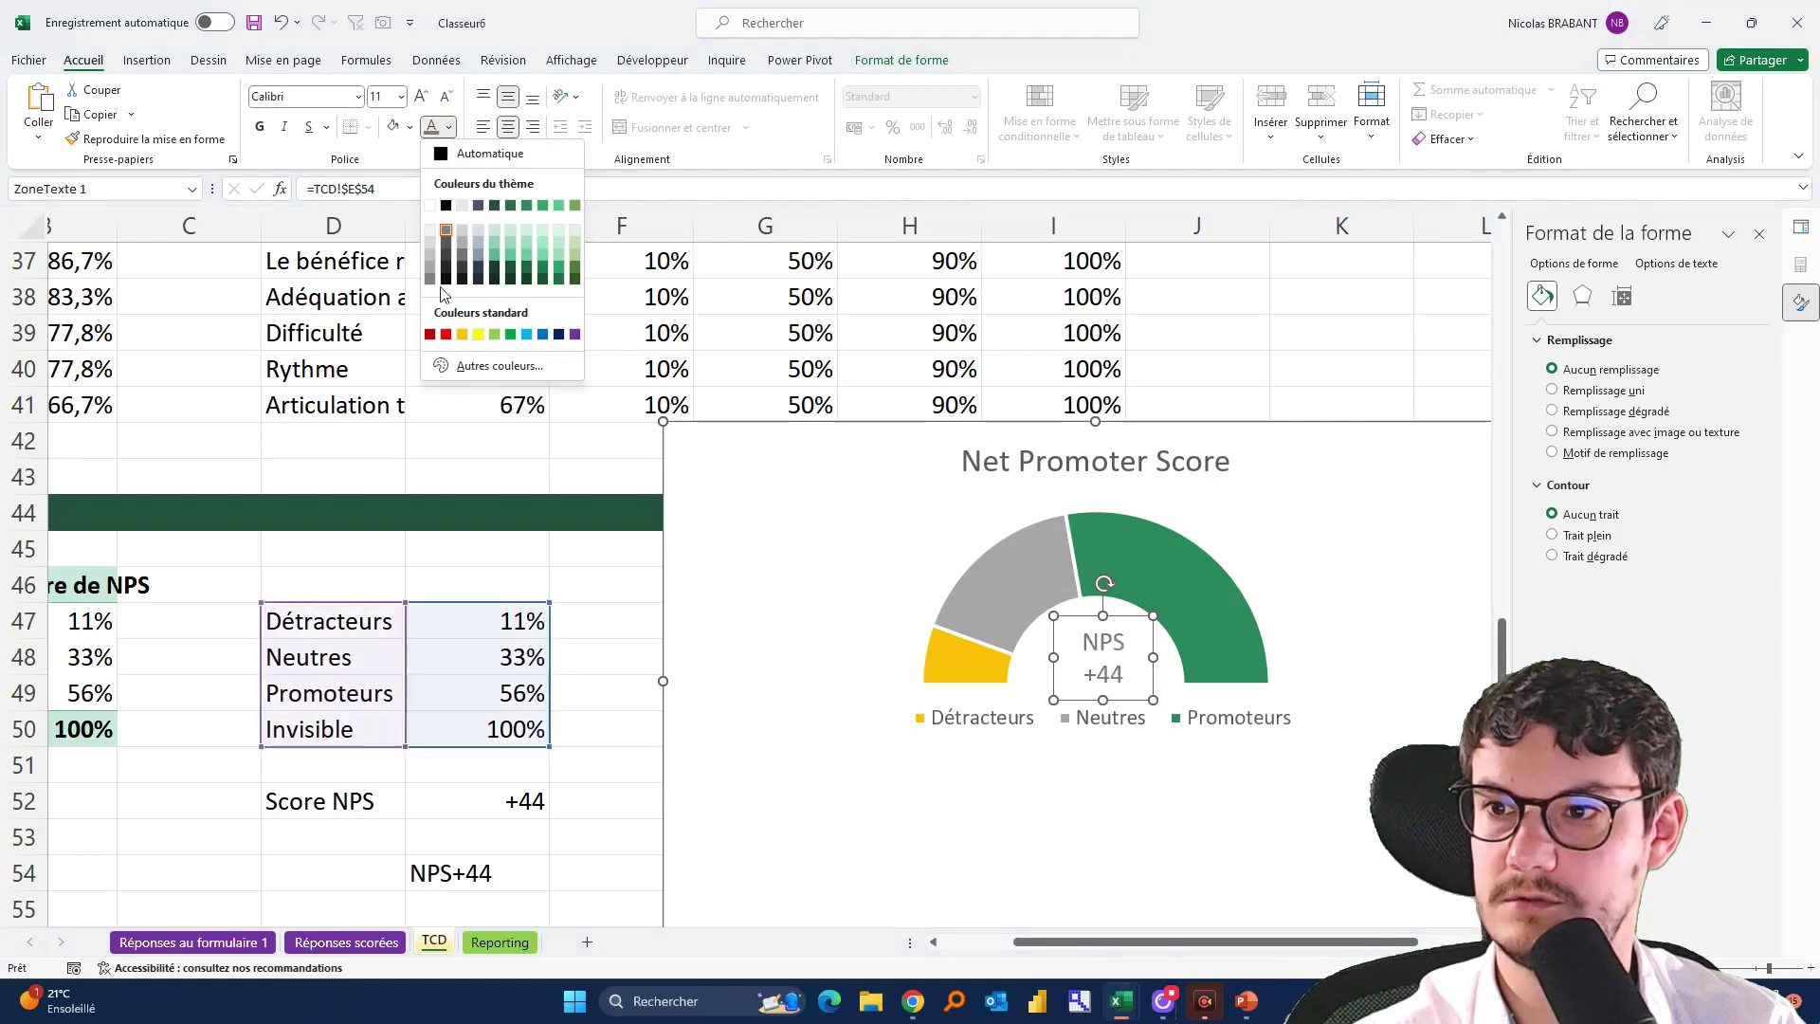
pyautogui.click(1115, 619)
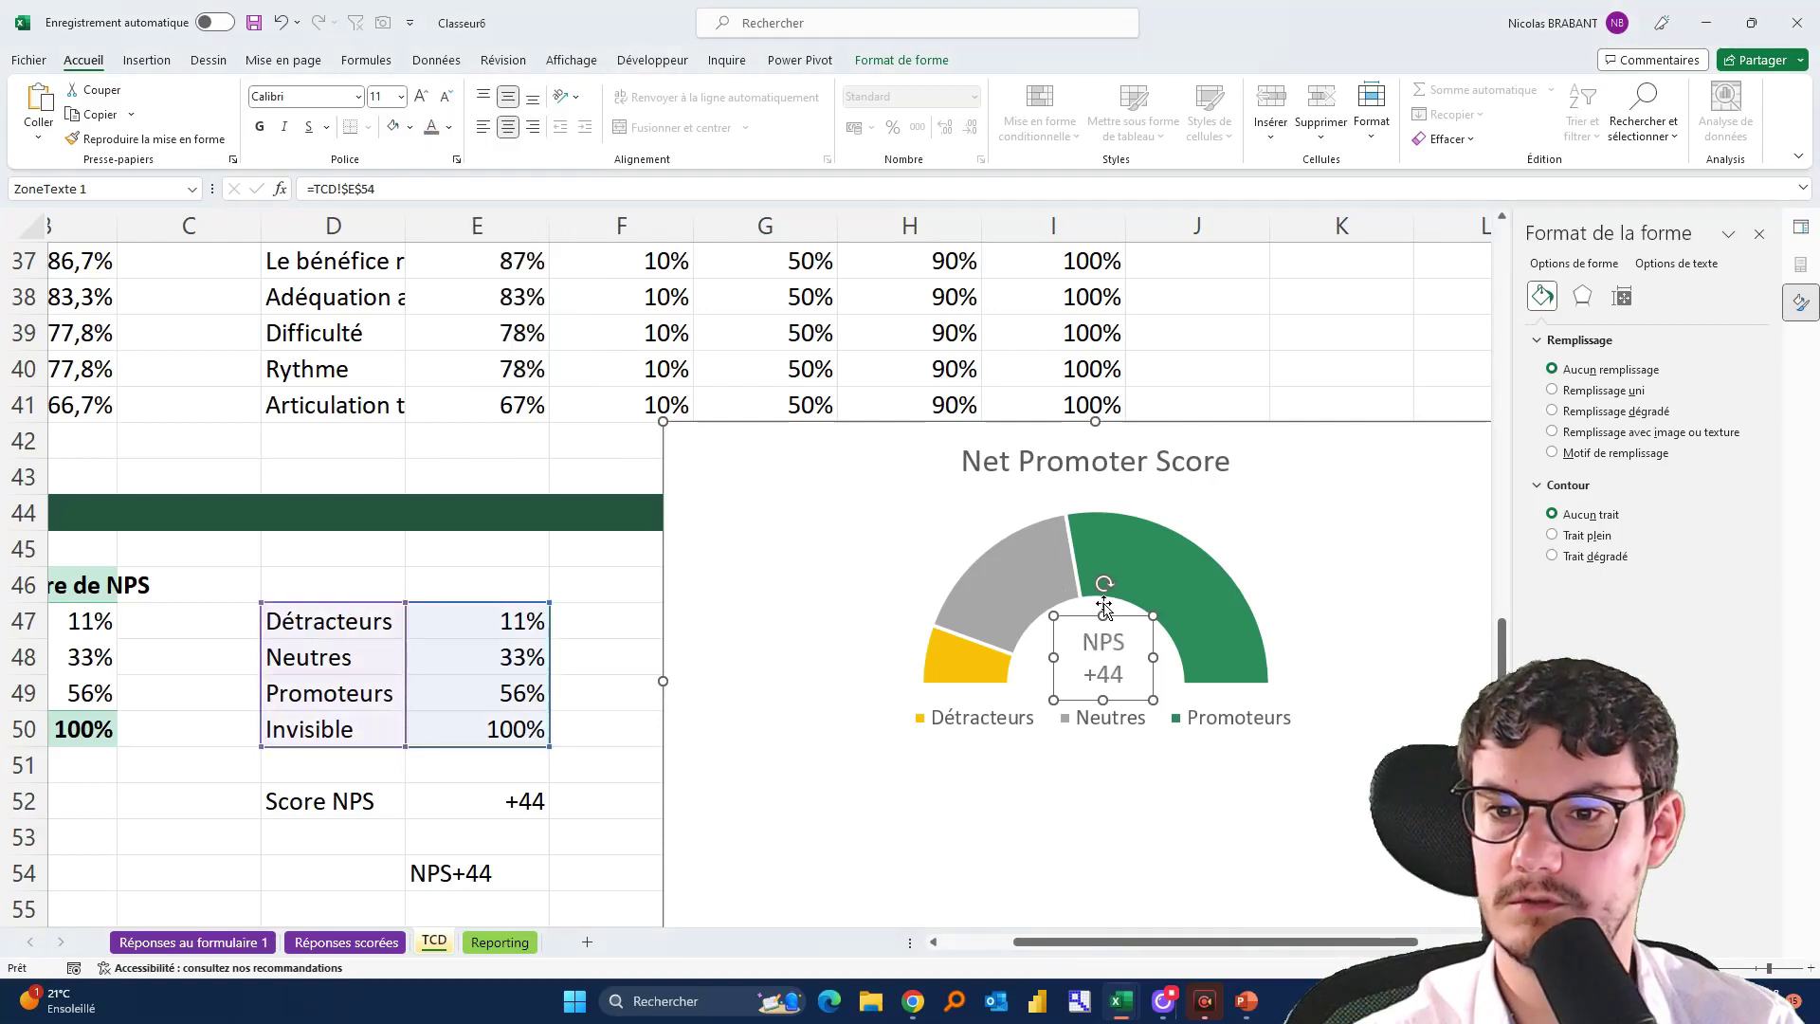
# Shift the donut's plot area slightly up and left beneath the label
pyautogui.press('Escape')
pyautogui.click(1122, 612)
pyautogui.click(1118, 621)
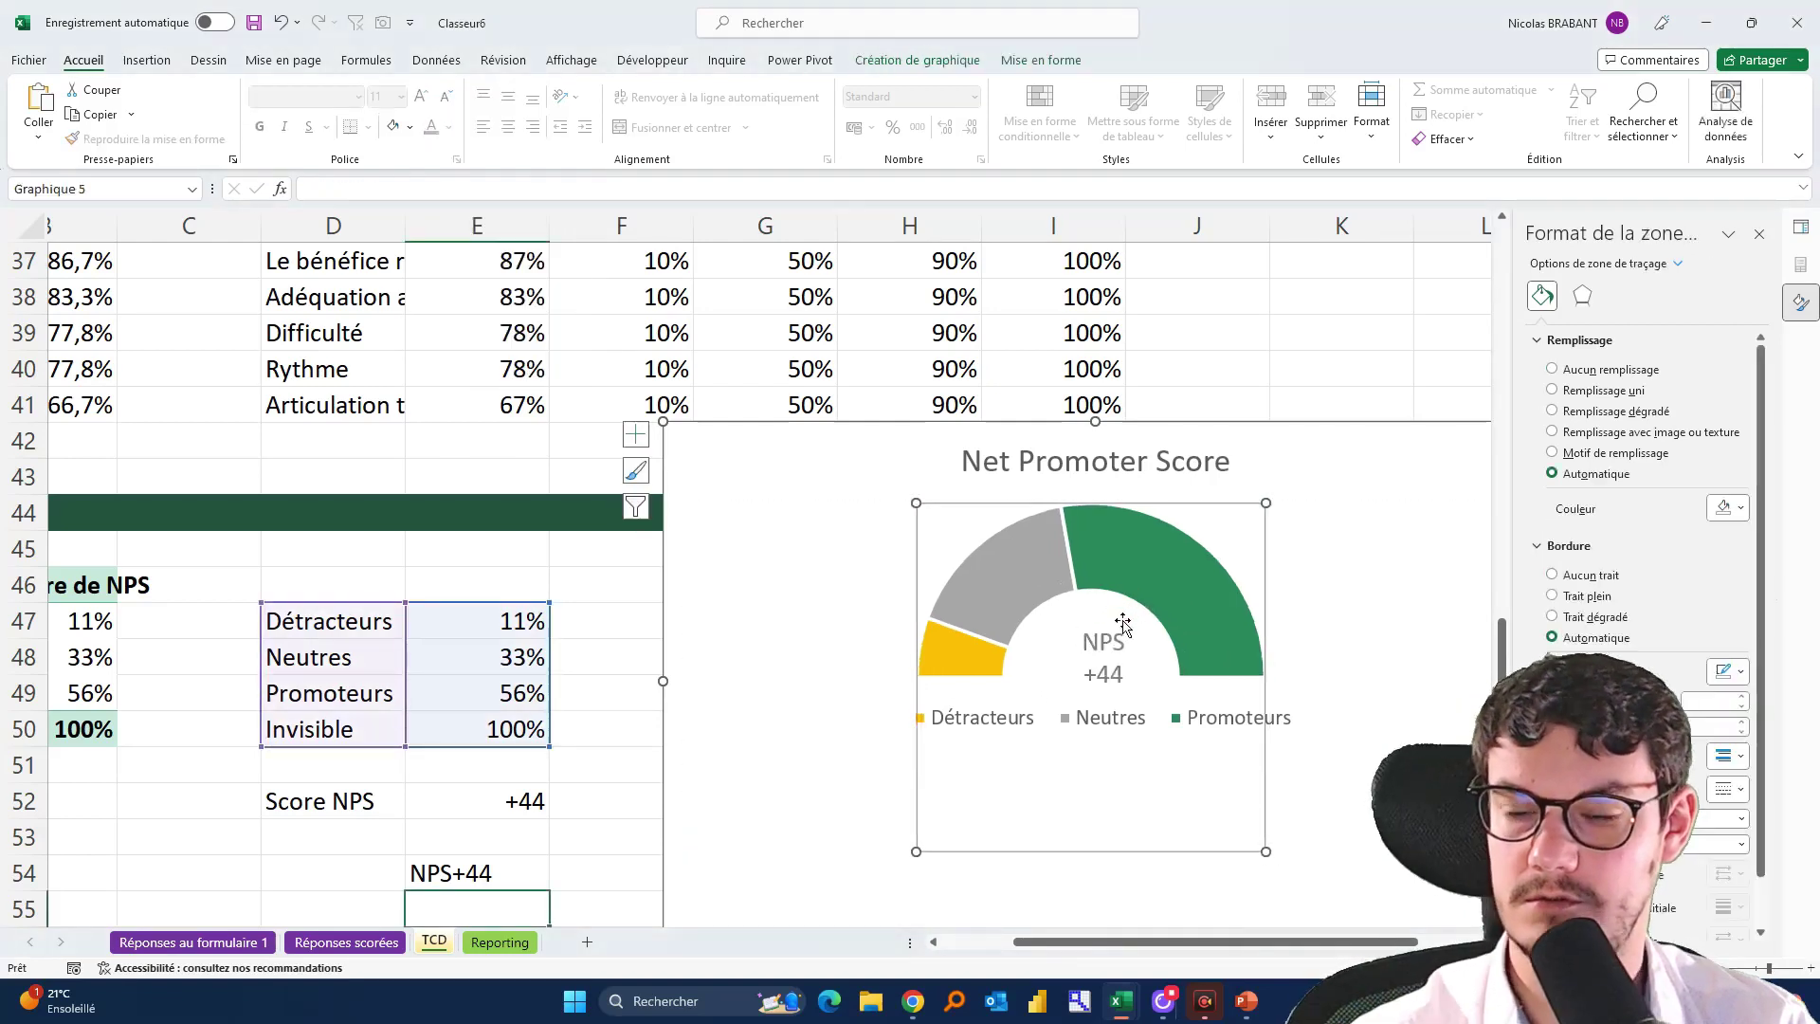
pyautogui.click(1107, 666)
pyautogui.moveTo(1137, 620); pyautogui.dragTo(1107, 606)
pyautogui.click(1116, 617)
# Move the NPS chart from the TCD sheet onto the Reporting dashboard at H14
pyautogui.click(1303, 339)
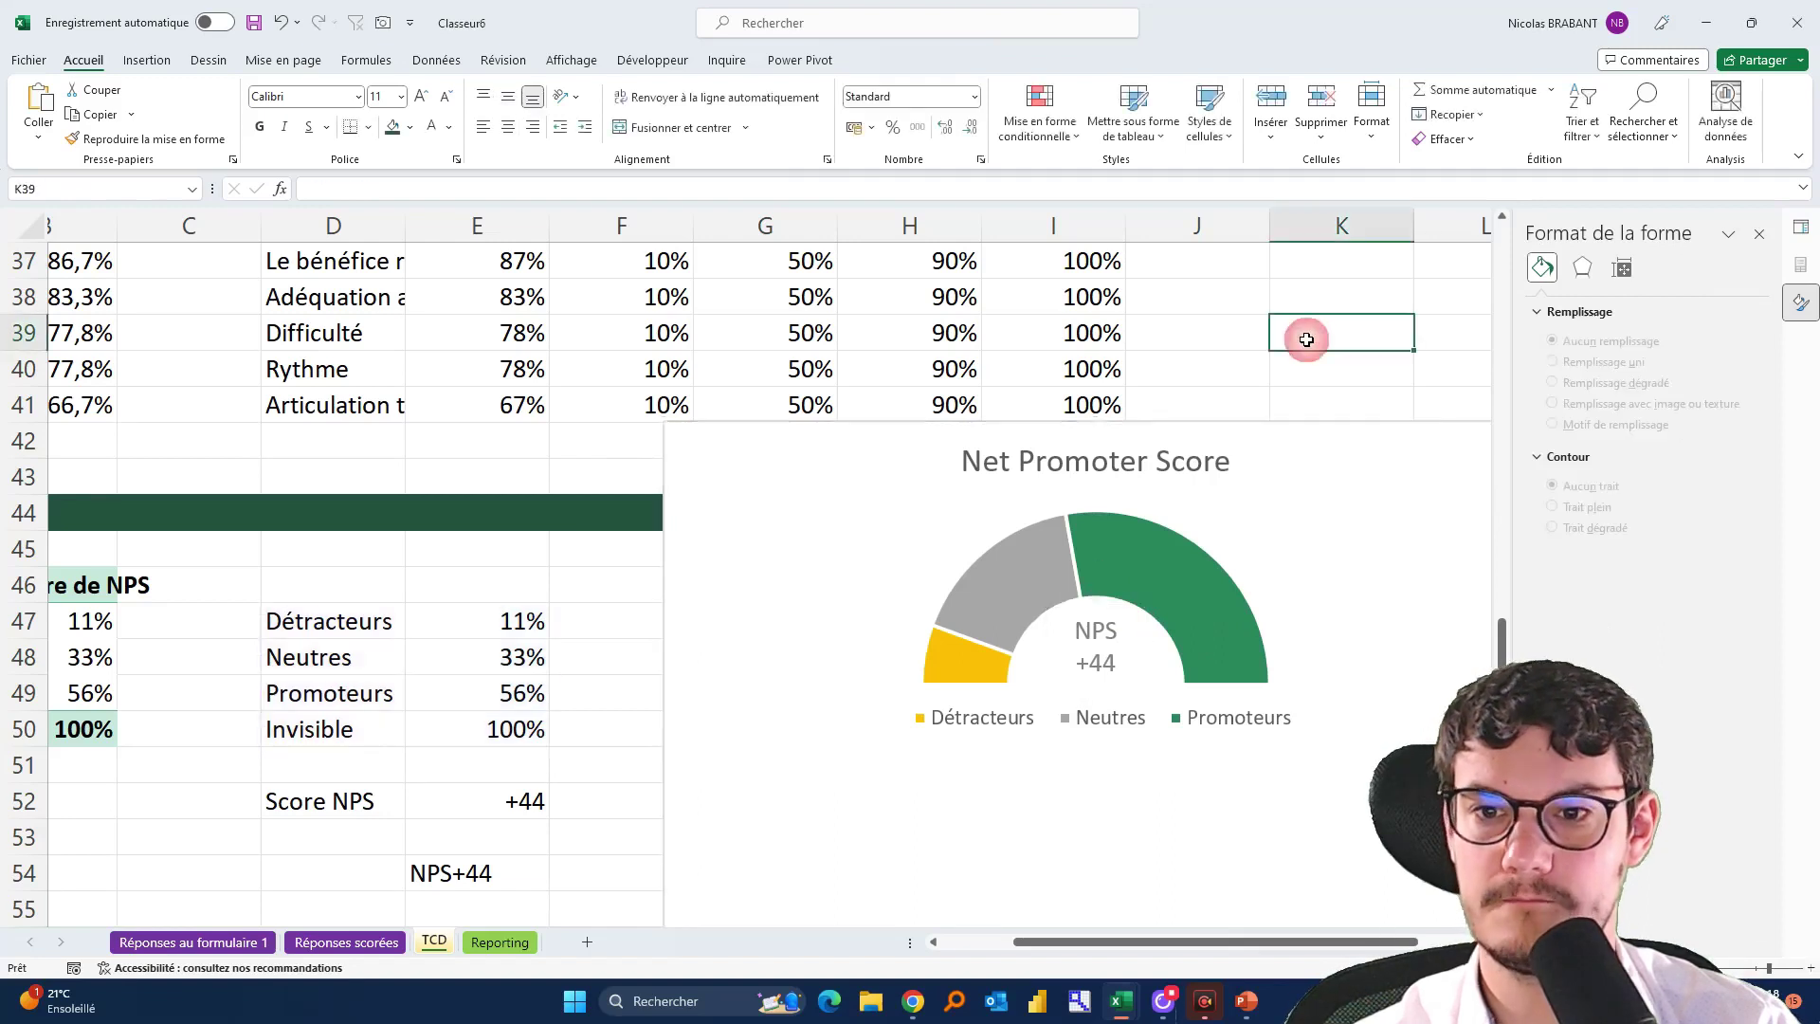
pyautogui.click(772, 758)
pyautogui.press('Delete')
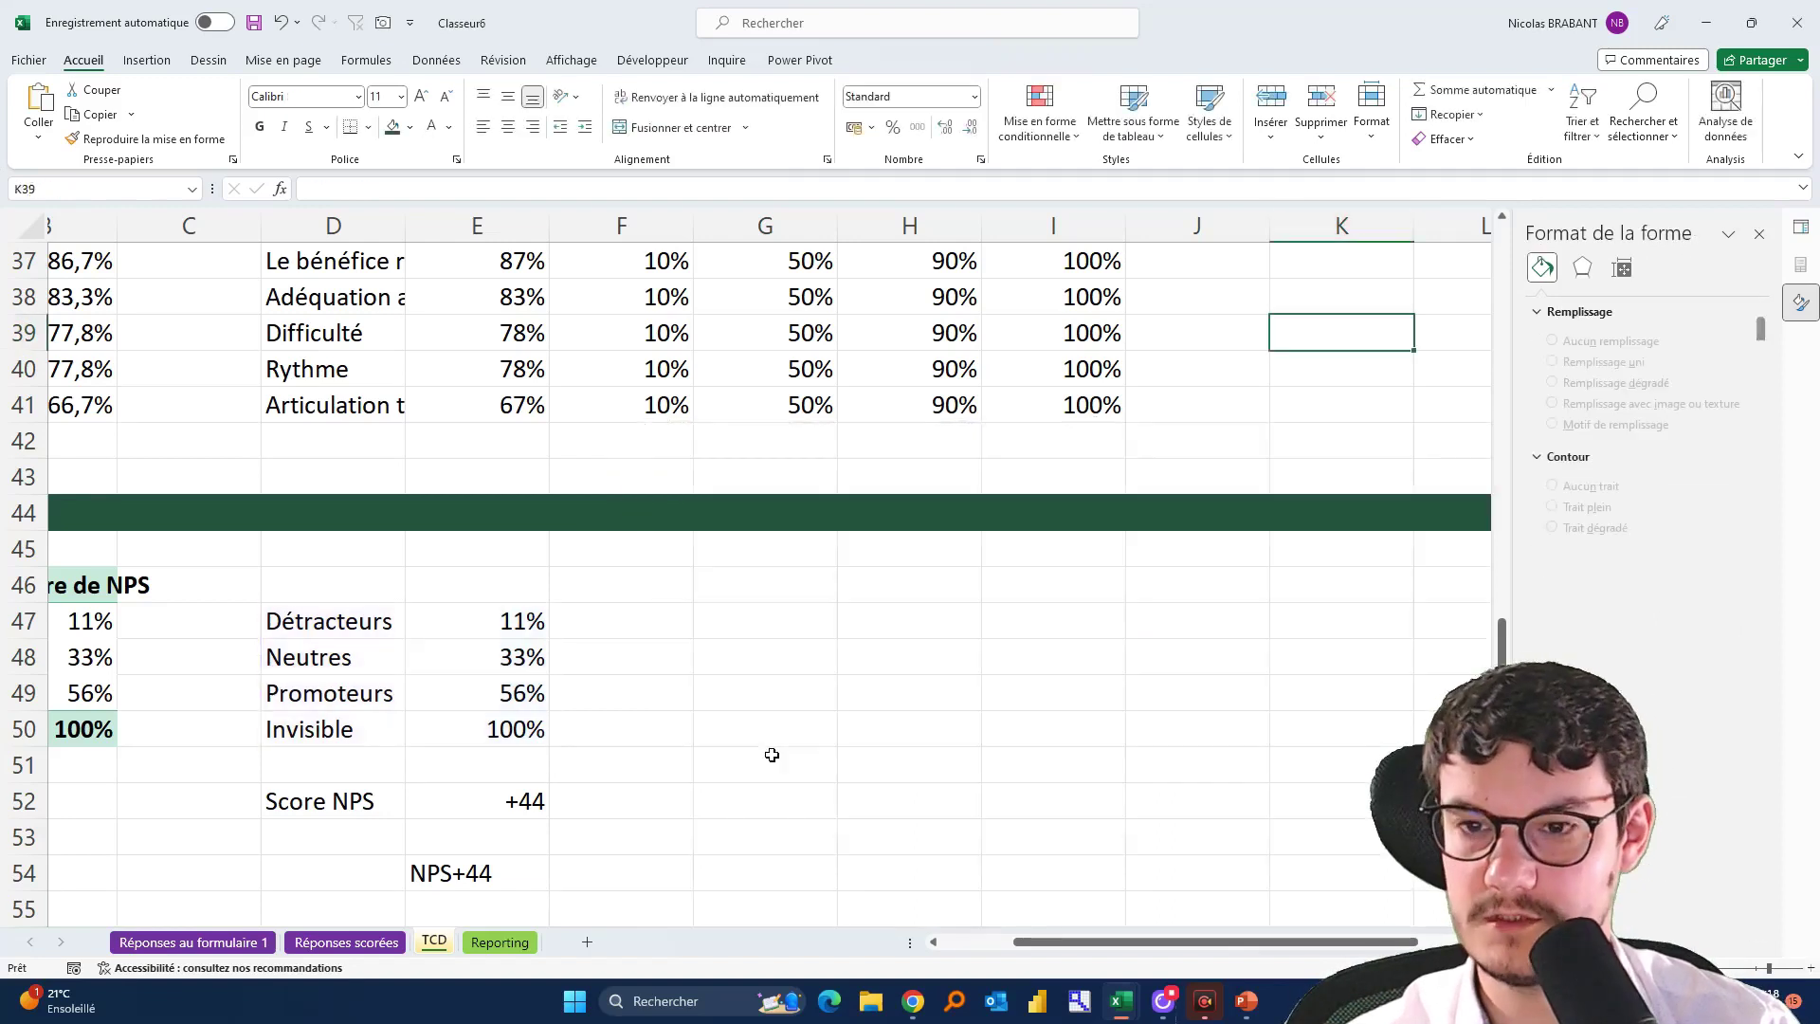
pyautogui.click(501, 942)
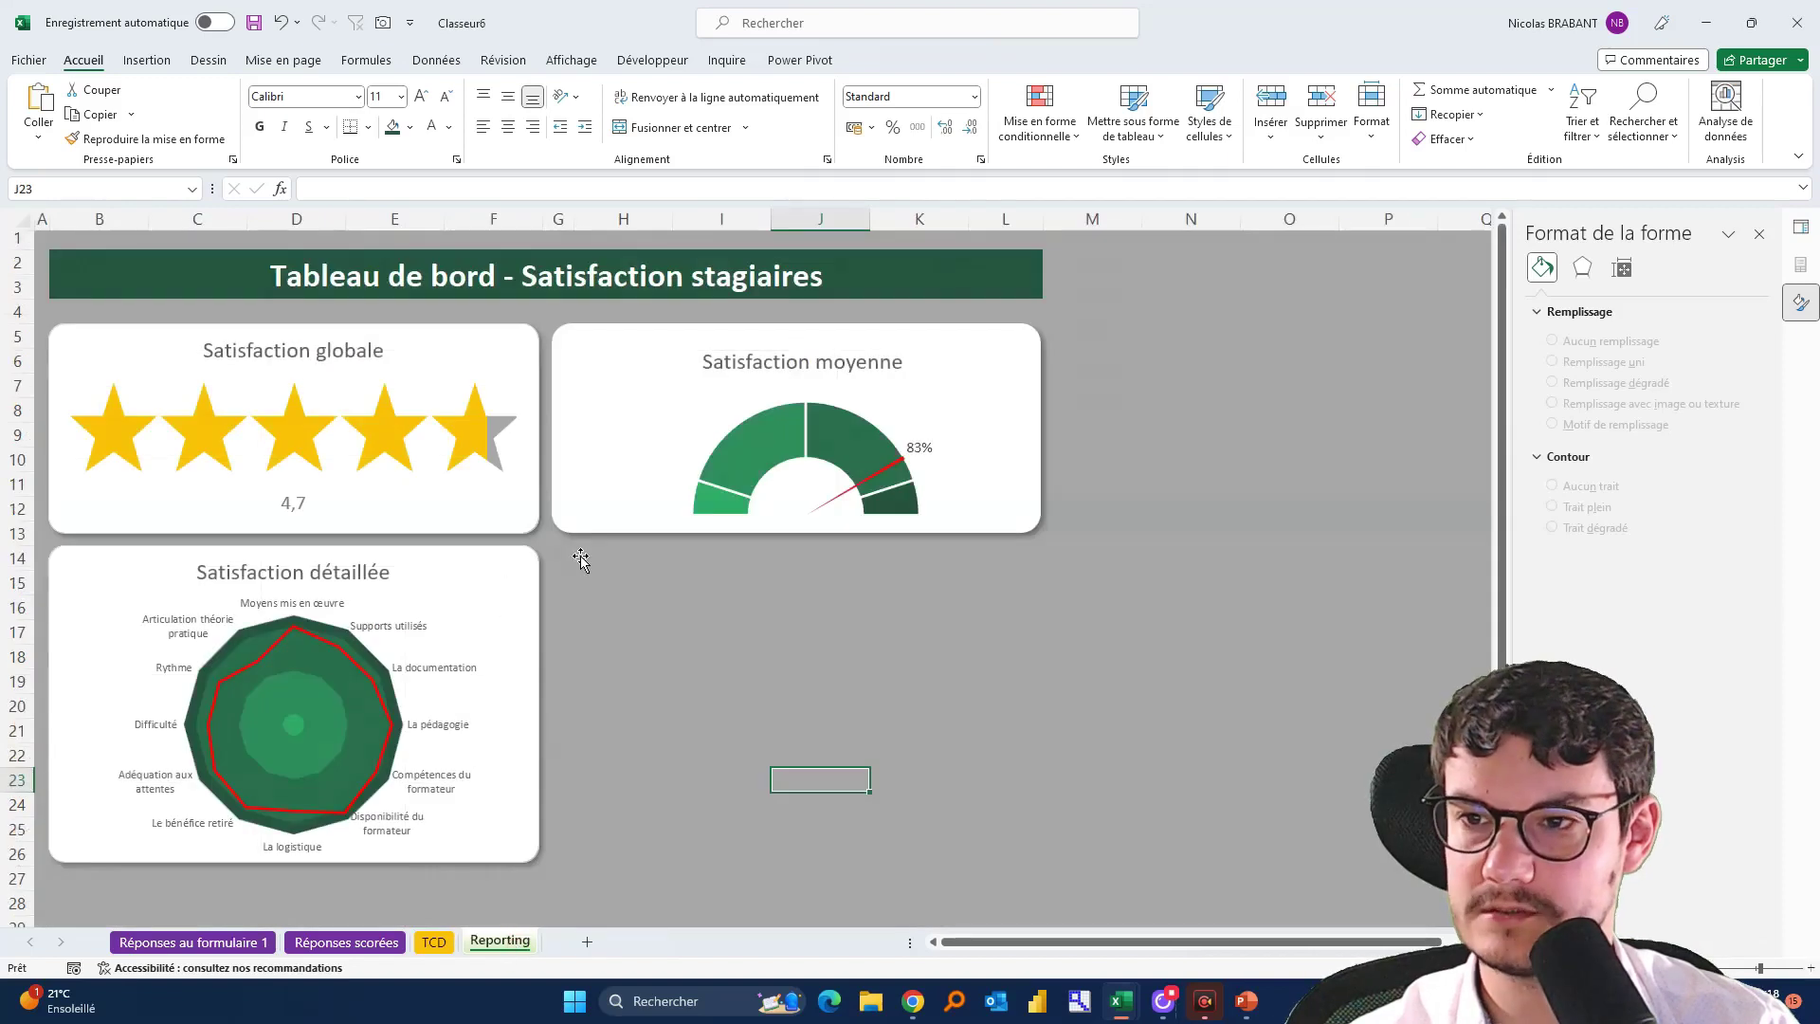
pyautogui.click(586, 561)
pyautogui.click(620, 758)
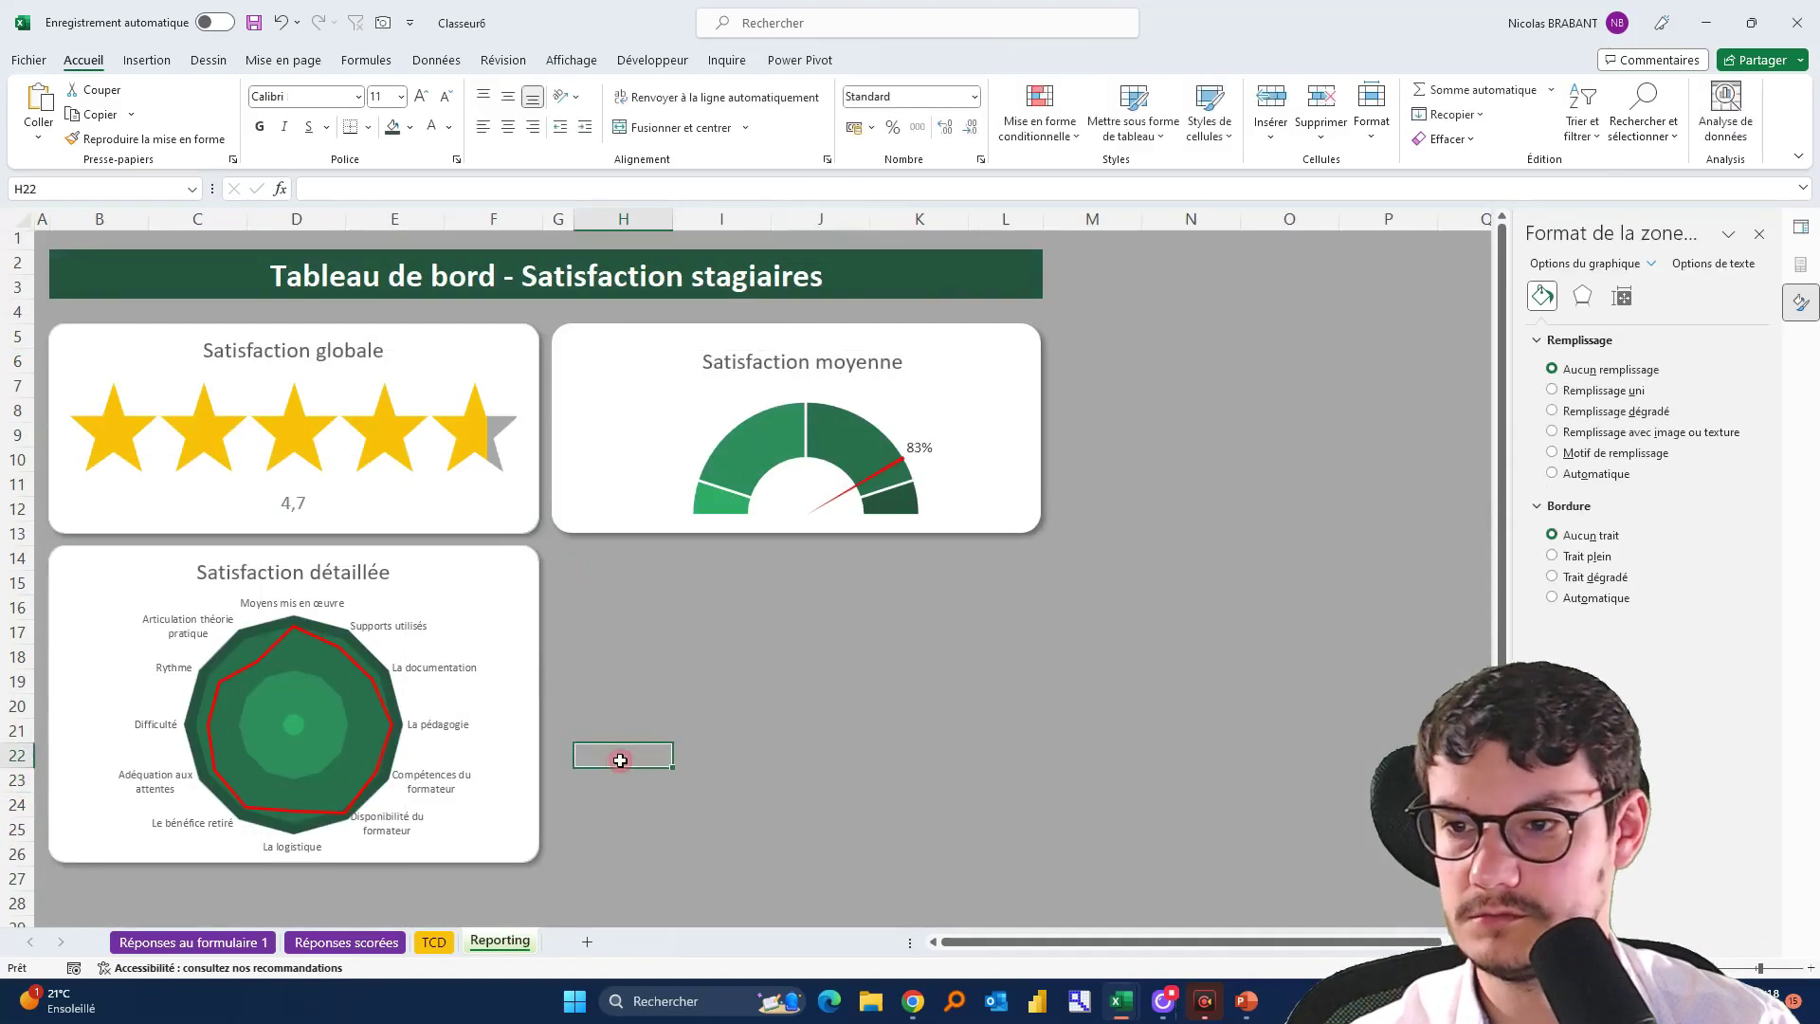
pyautogui.press('Up')
pyautogui.press('Up')
pyautogui.press('Up')
pyautogui.press('Up')
pyautogui.press('Up')
pyautogui.press('Up')
pyautogui.press('Up')
pyautogui.press('Up')
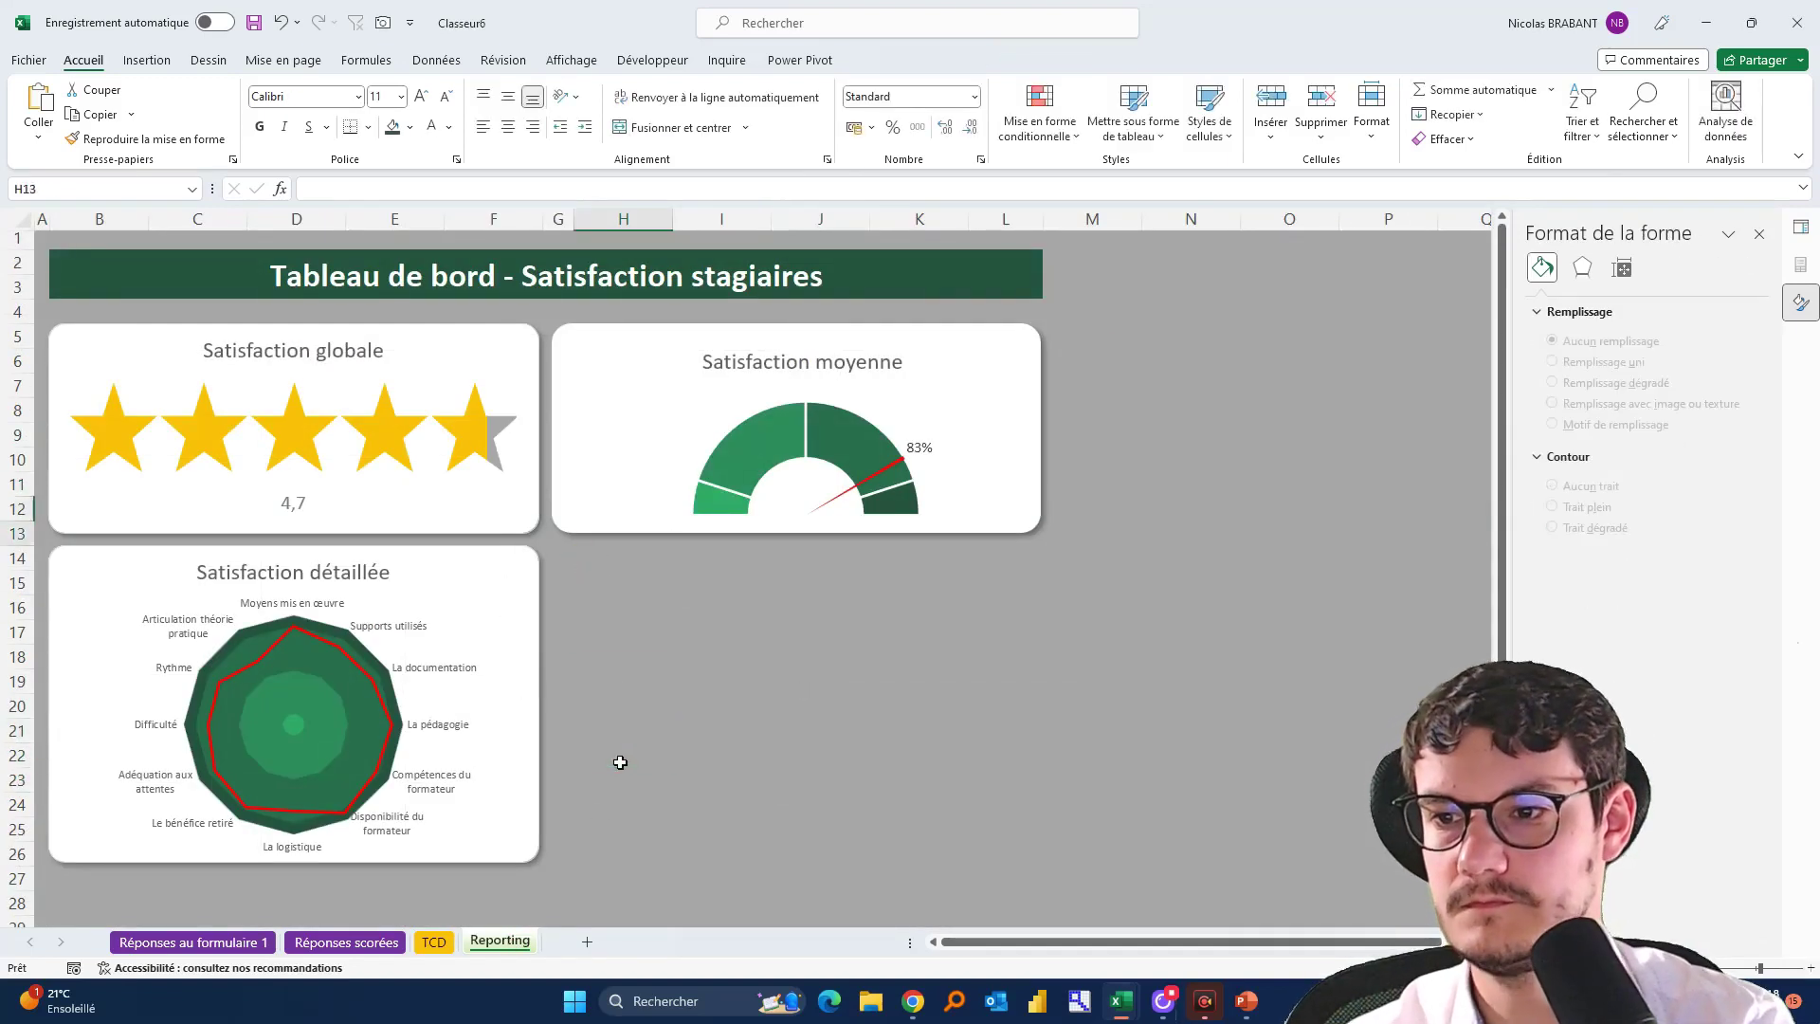
pyautogui.hotkey('ctrl', 'v')
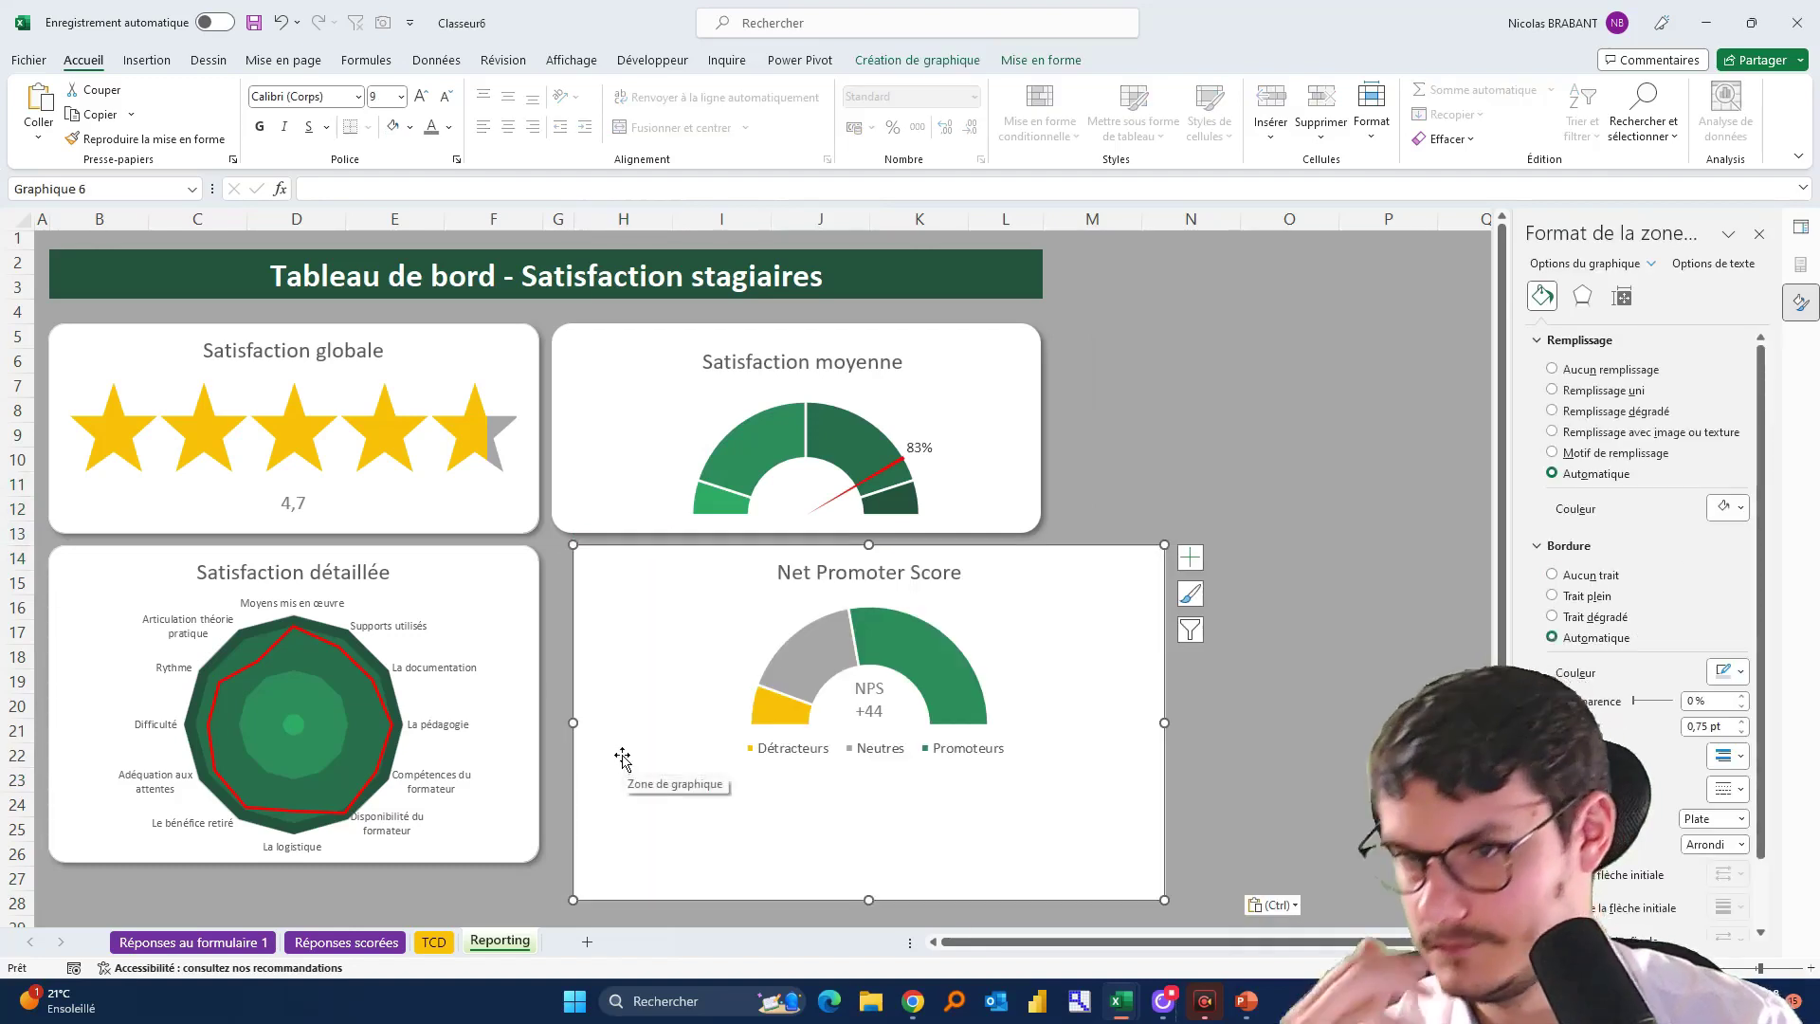
# Duplicate the rounded card behind the Satisfaction moyenne gauge and place it below that card
pyautogui.click(601, 343)
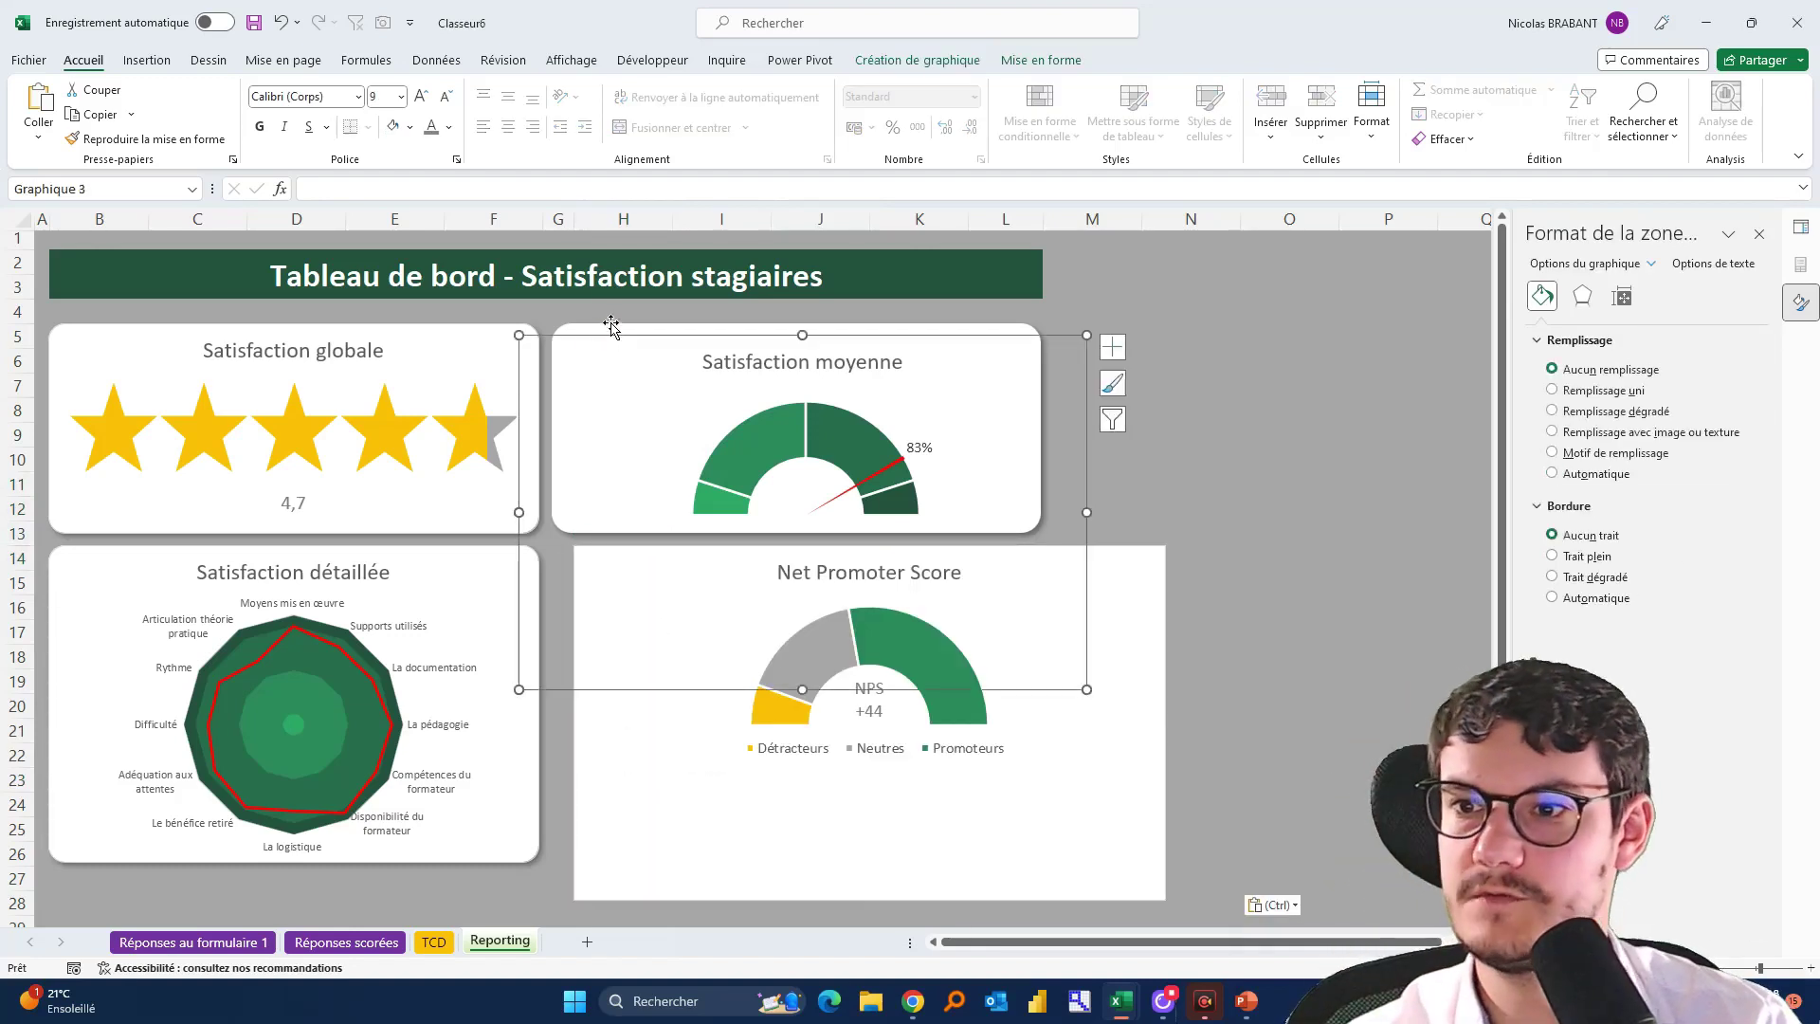
pyautogui.click(611, 326)
pyautogui.hotkey('ctrl', 'c')
pyautogui.hotkey('ctrl', 'v')
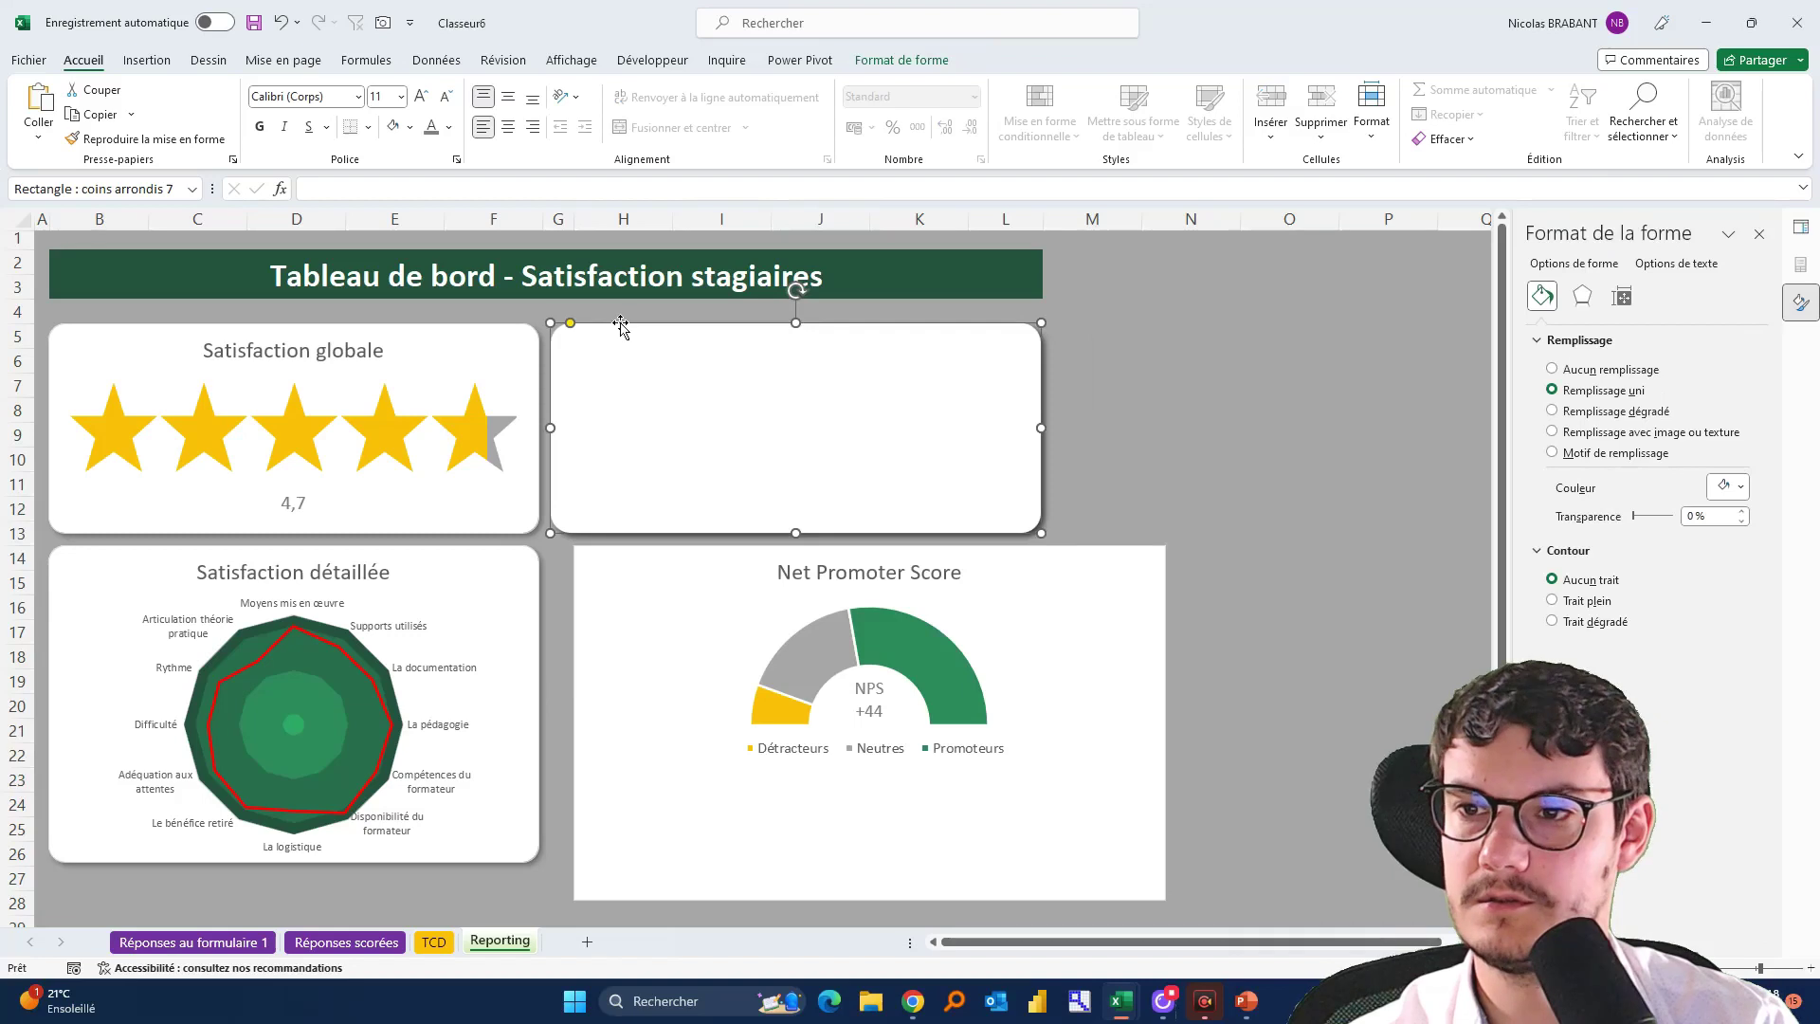
pyautogui.moveTo(623, 327); pyautogui.dragTo(629, 560)
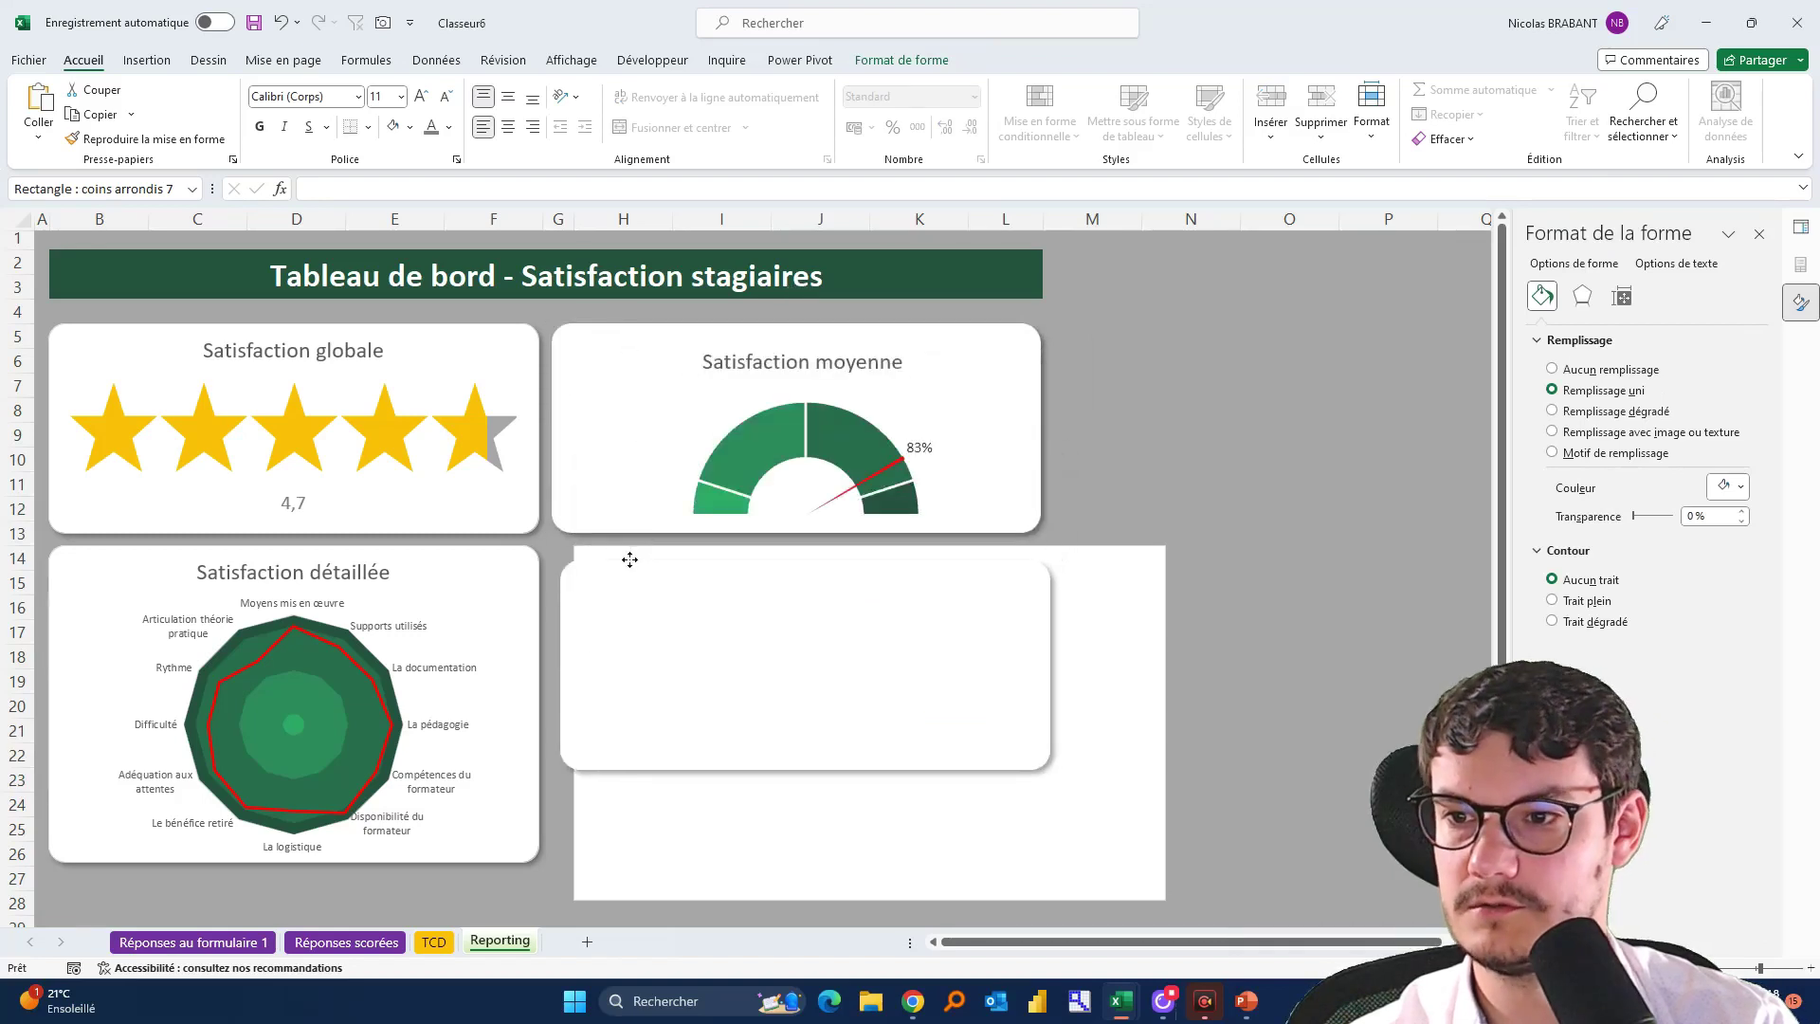
# Move the NPS chart right and up, then check the Satisfaction détaillée radar chart's size
pyautogui.click(1095, 550)
pyautogui.moveTo(1102, 557); pyautogui.dragTo(1370, 537)
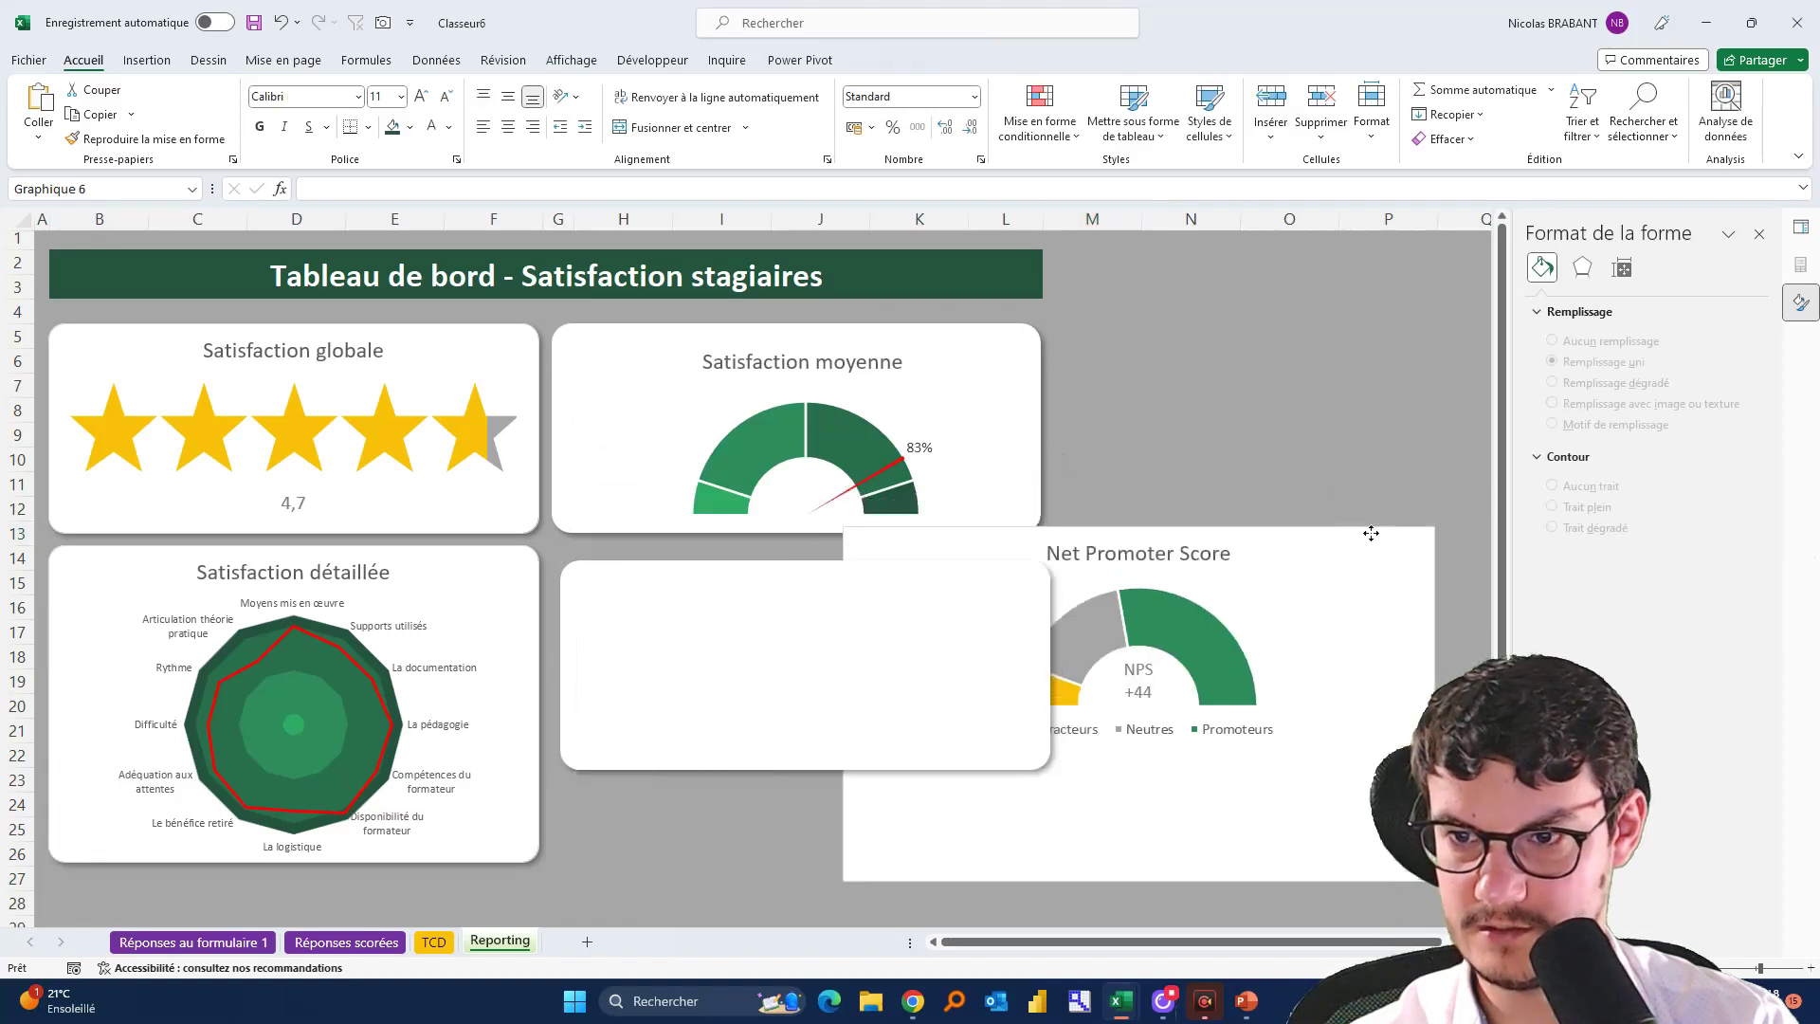
pyautogui.click(499, 569)
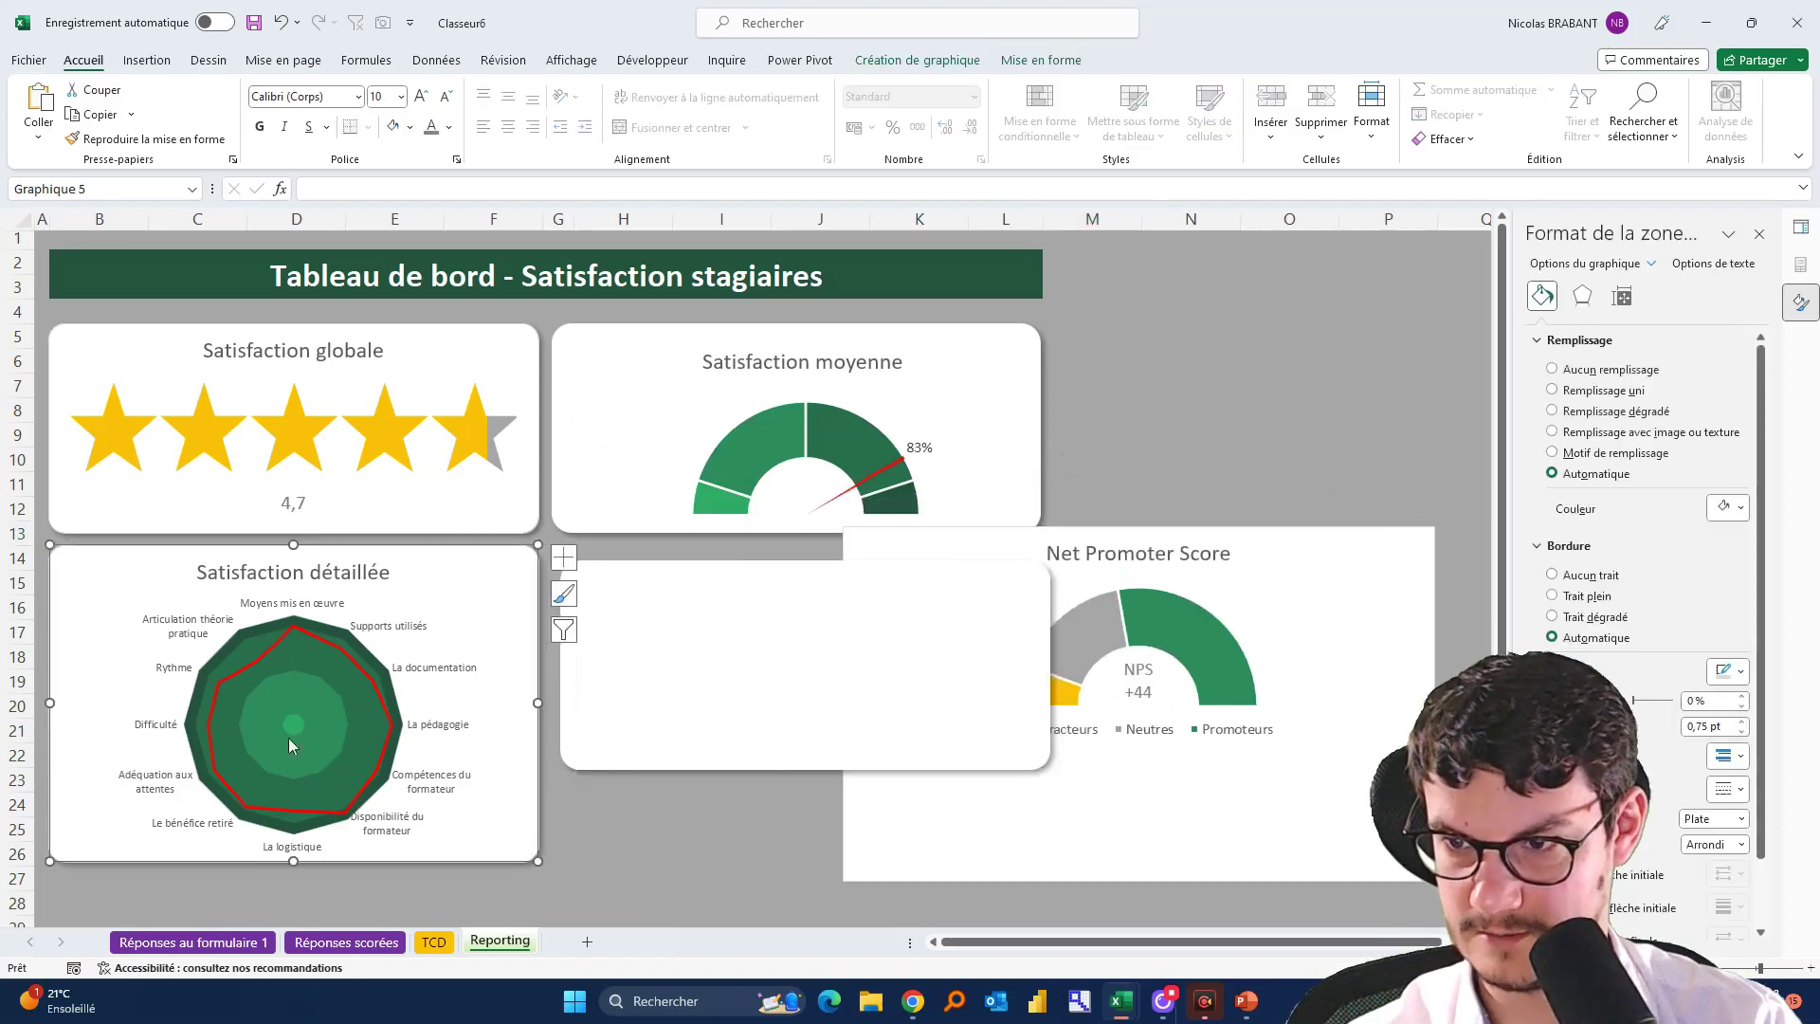
pyautogui.click(1041, 60)
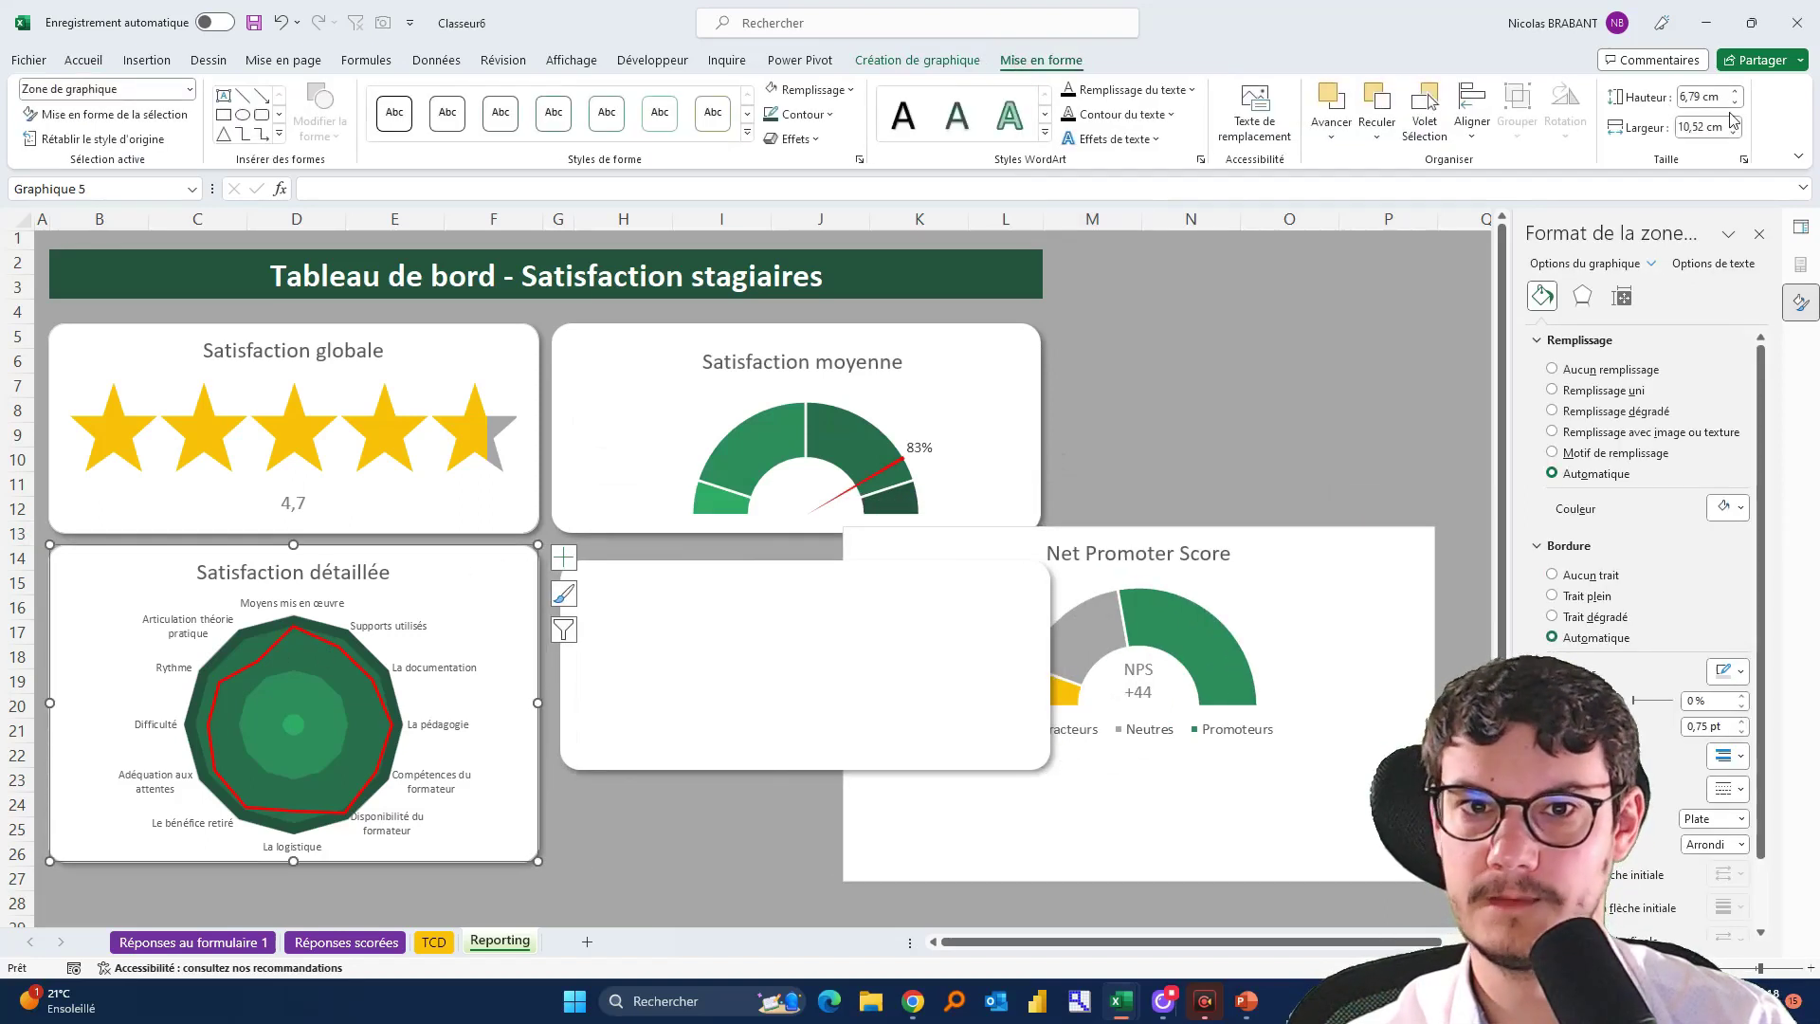
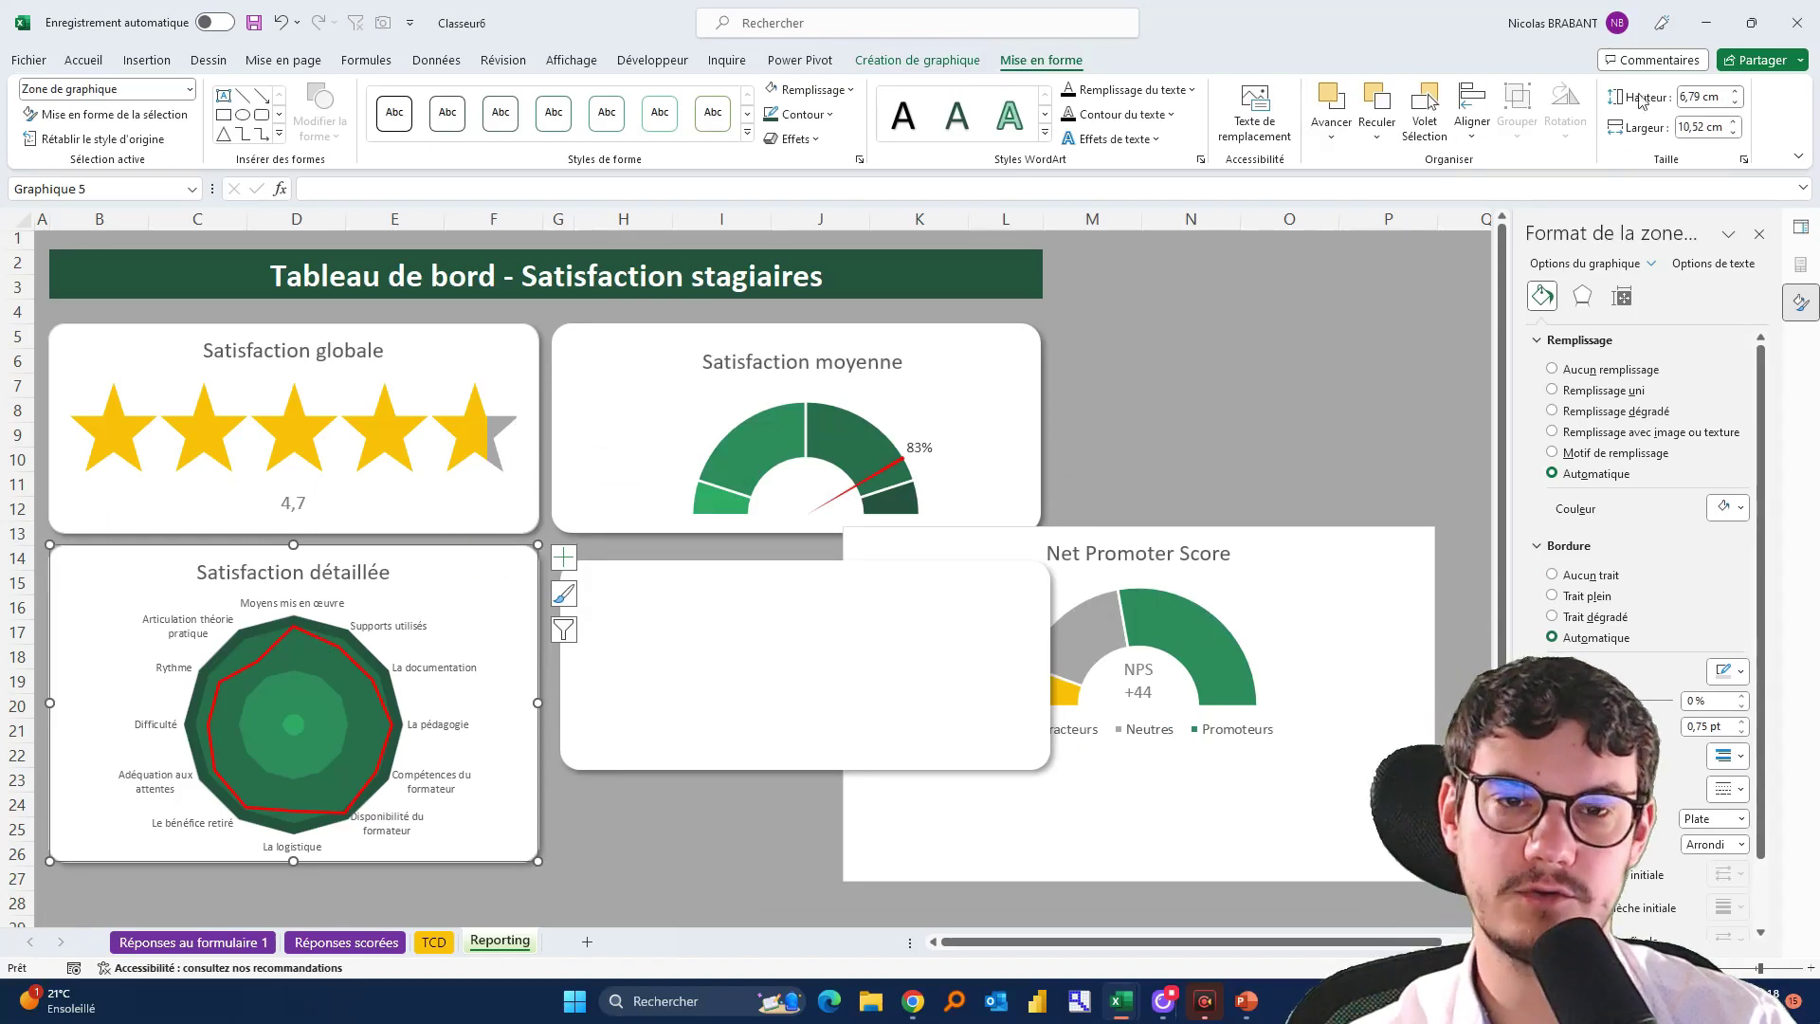
# Set the empty rounded card's height to 6,79 cm to match the other cards
pyautogui.click(772, 682)
pyautogui.click(902, 60)
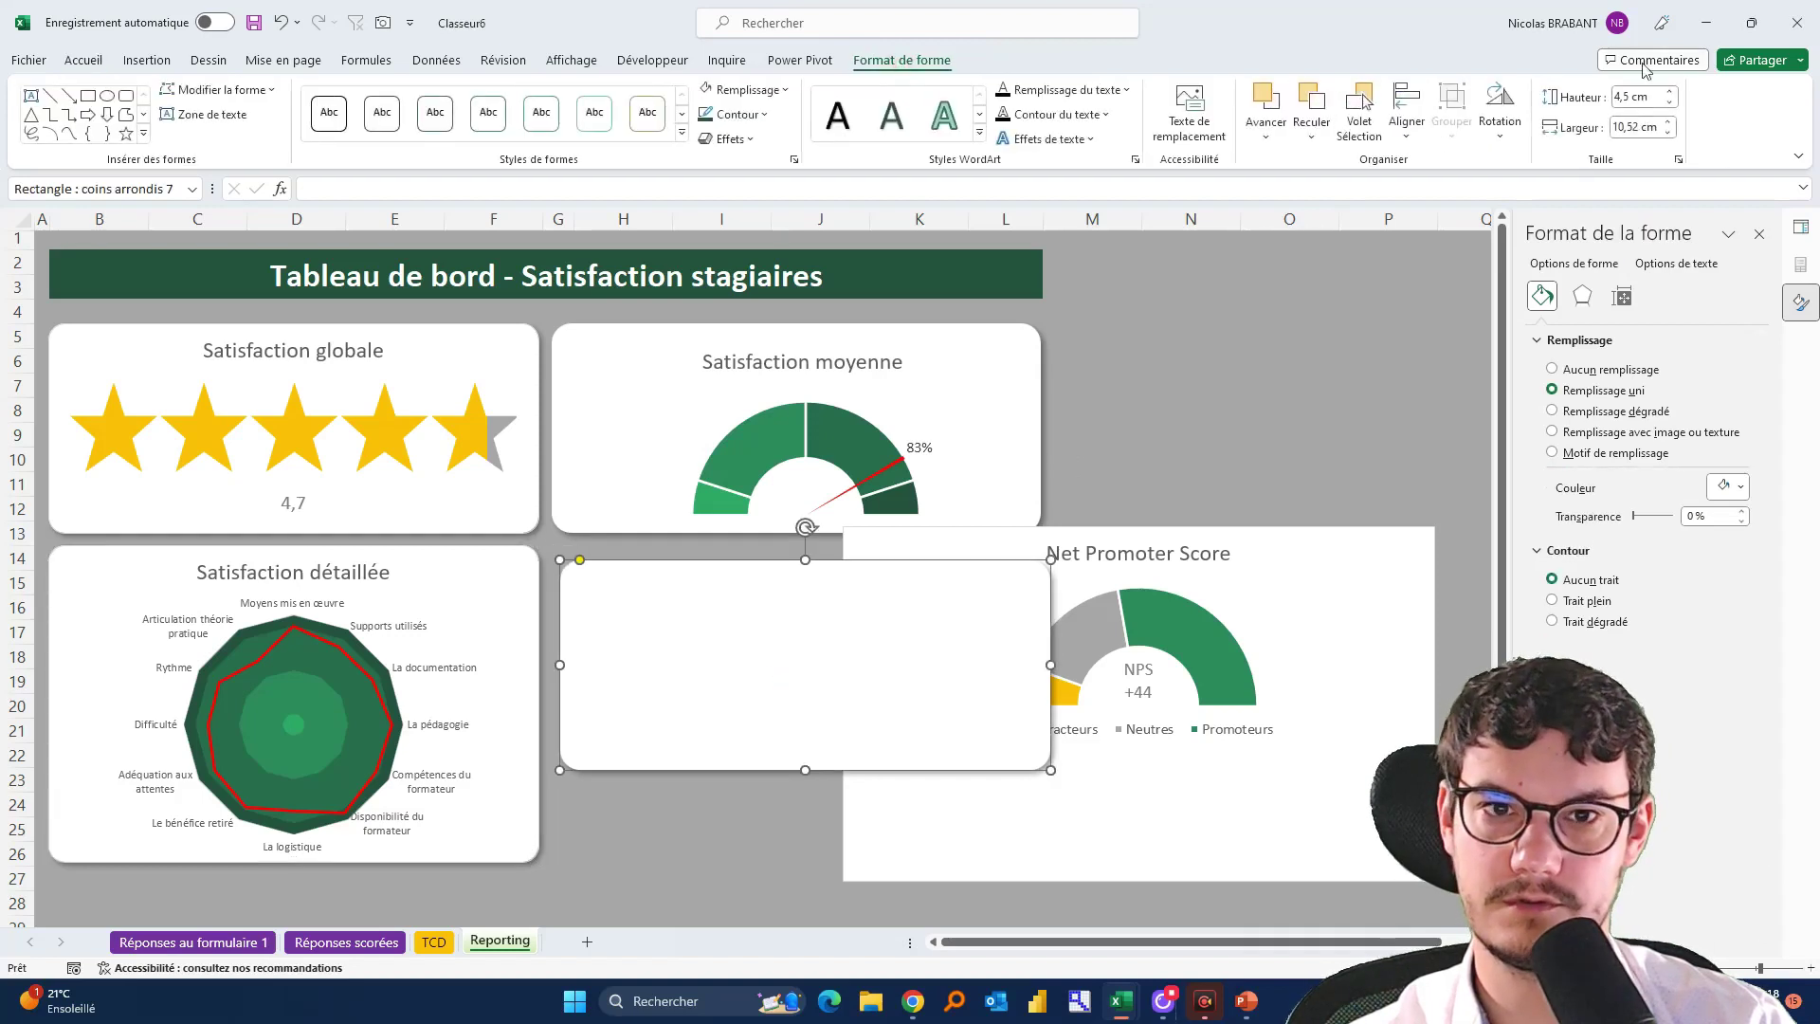
pyautogui.click(1647, 100)
pyautogui.write('6,79 cm')
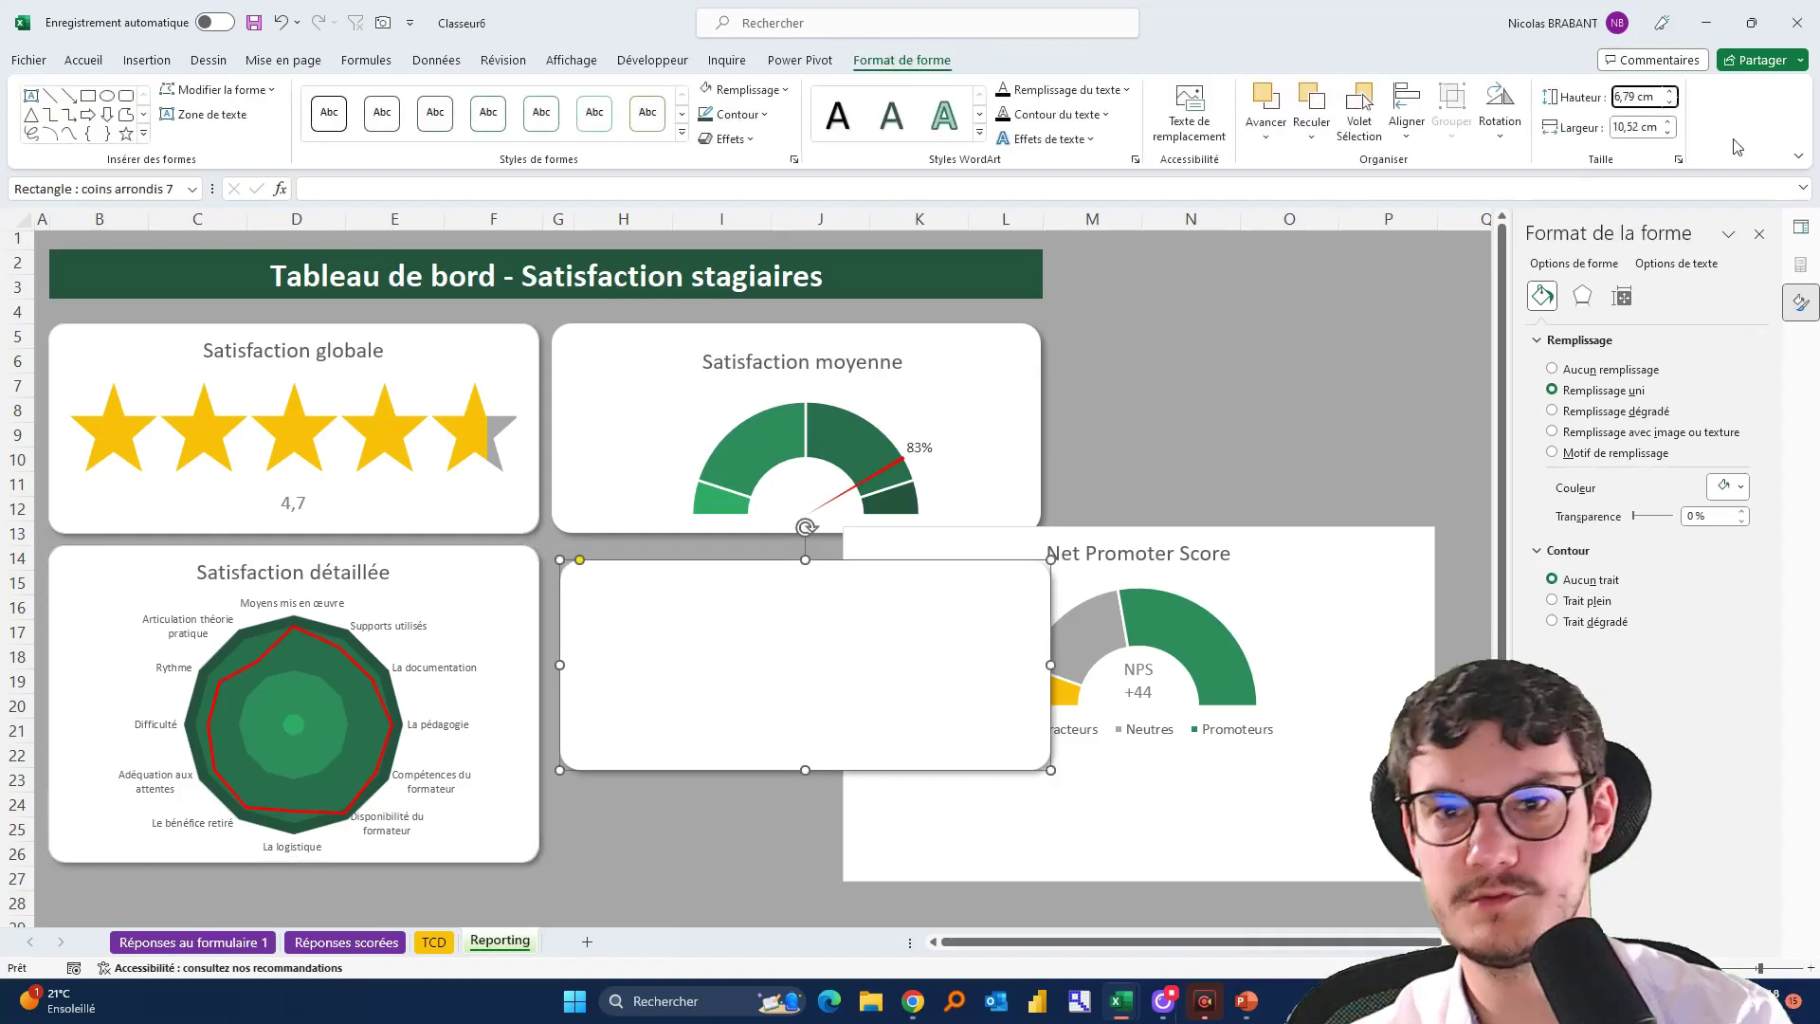
pyautogui.press('Return')
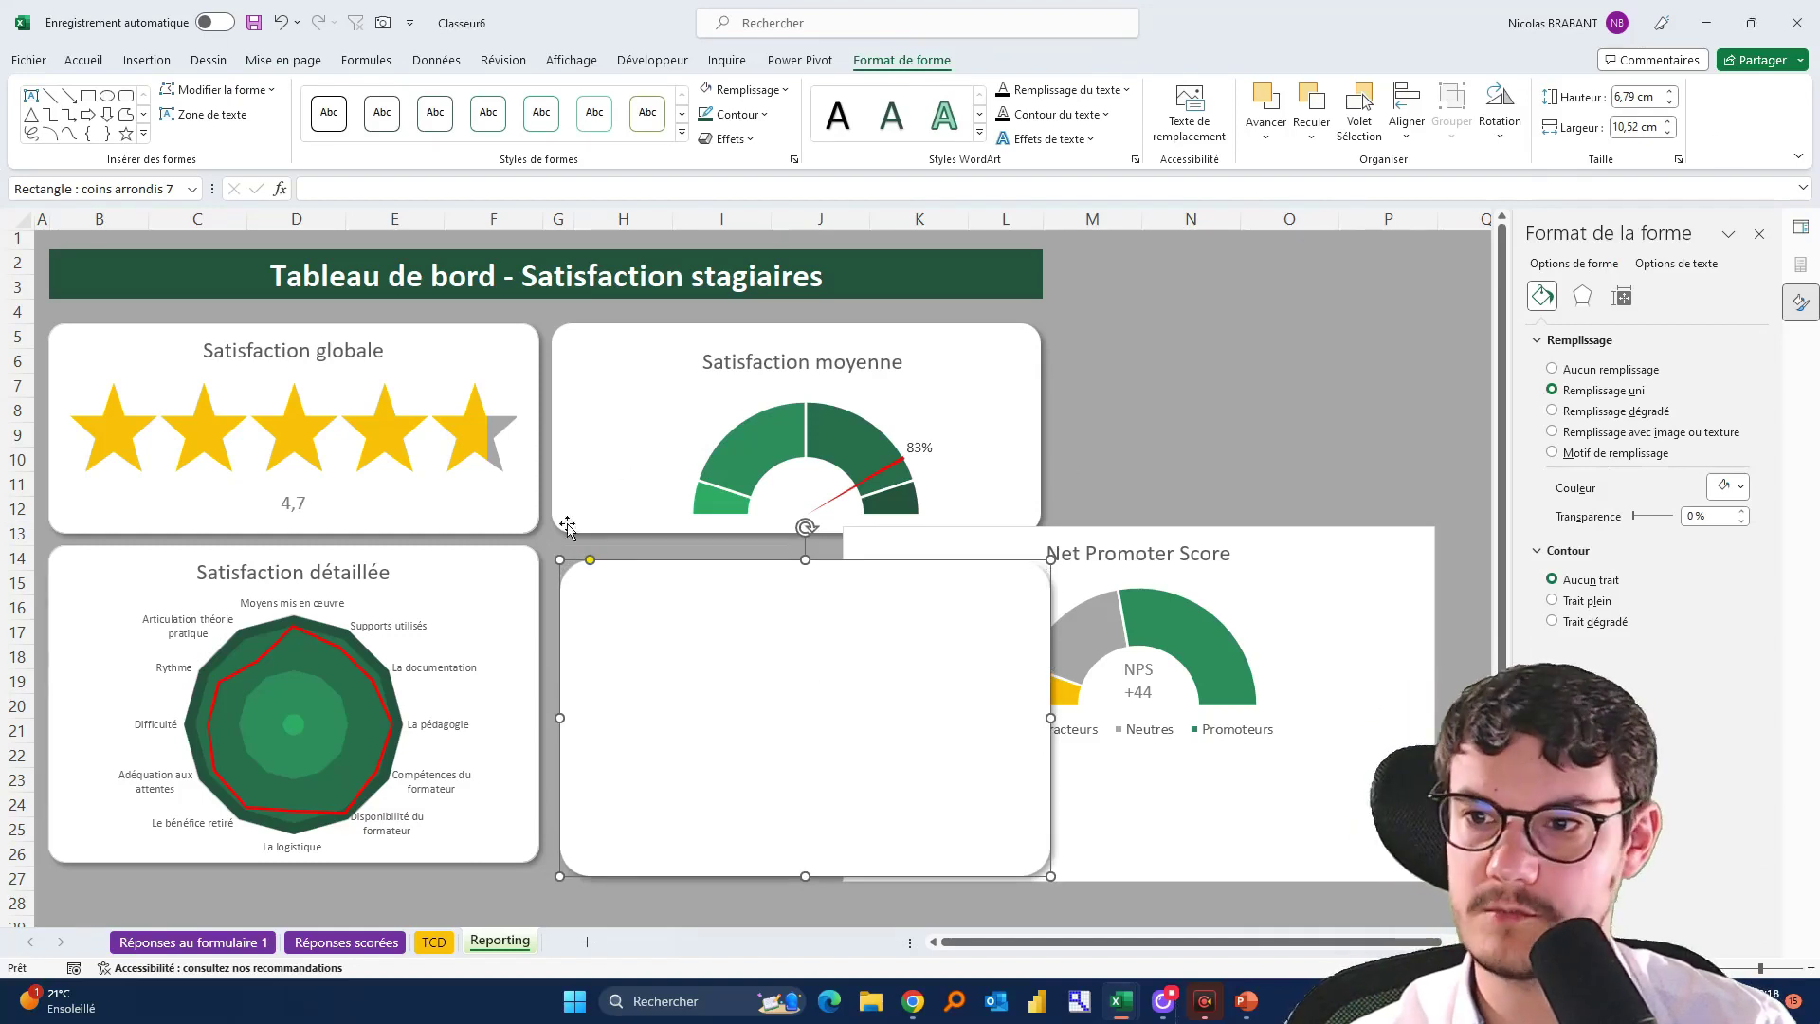
# Left-align the empty card with Satisfaction moyenne and top-align it with Satisfaction détaillée
pyautogui.keyDown('shift'); pyautogui.click(598, 334); pyautogui.keyUp('shift')
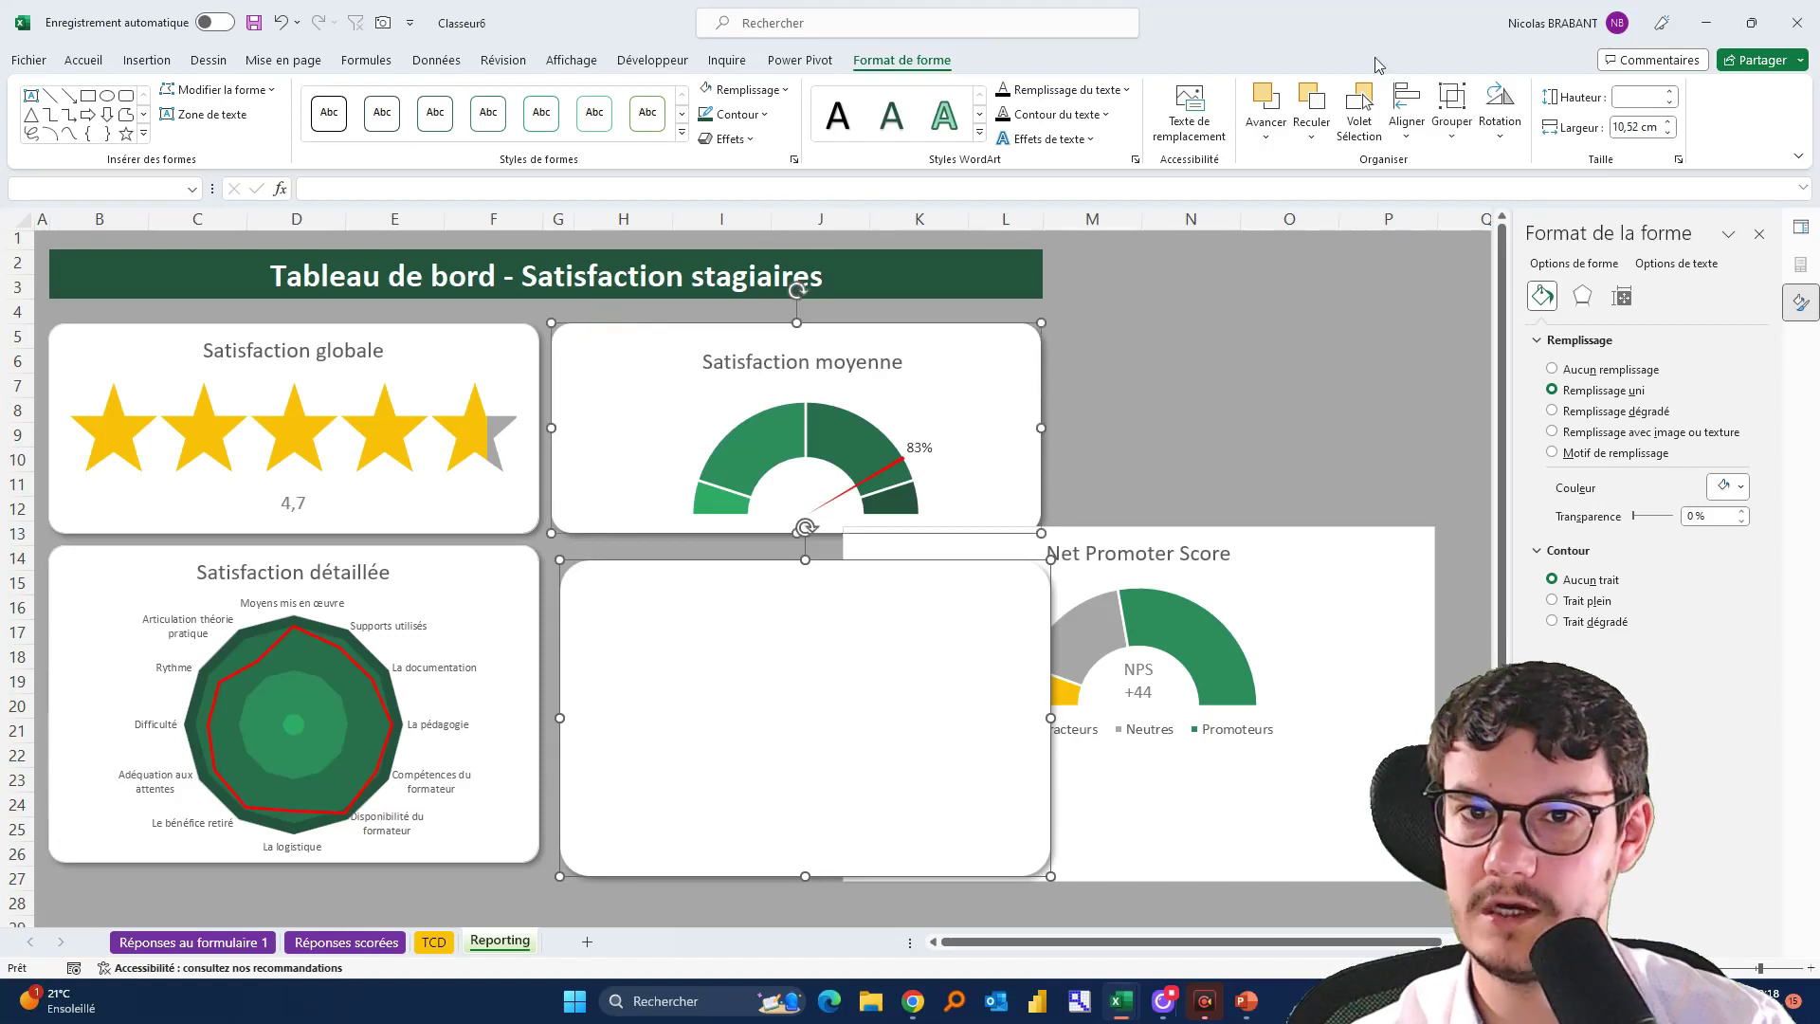
pyautogui.click(1409, 112)
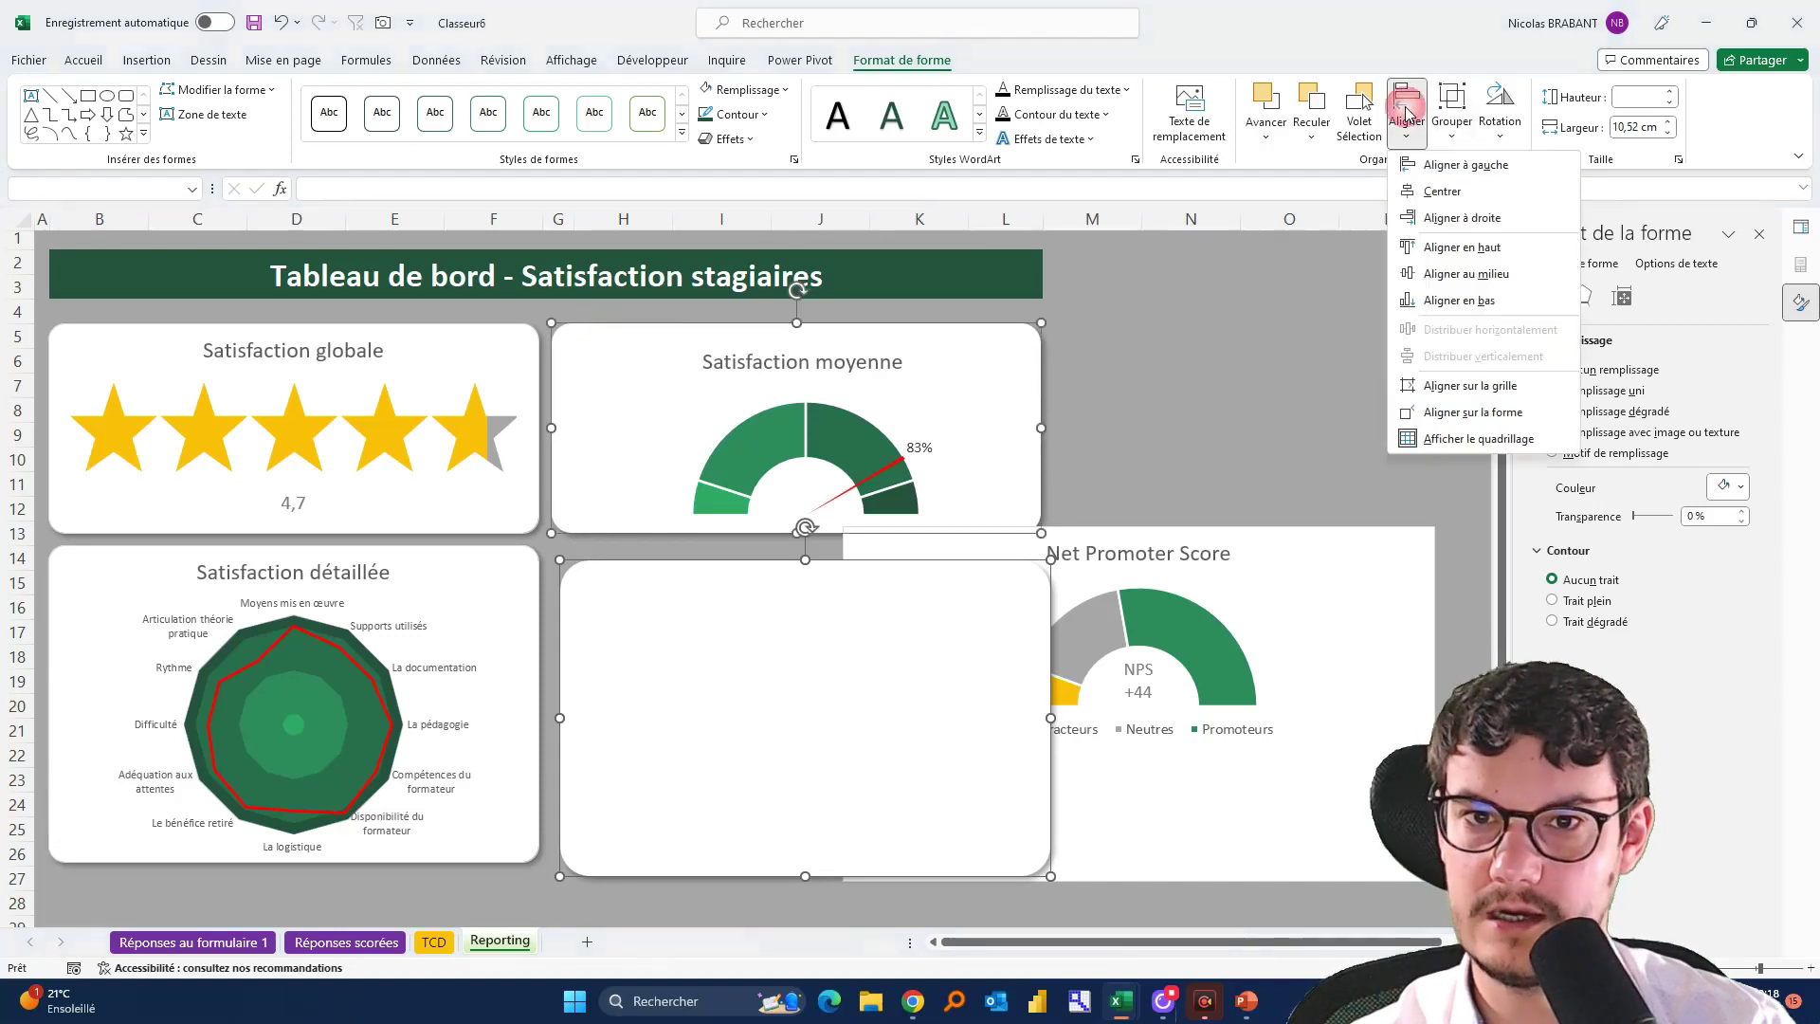
pyautogui.click(1427, 168)
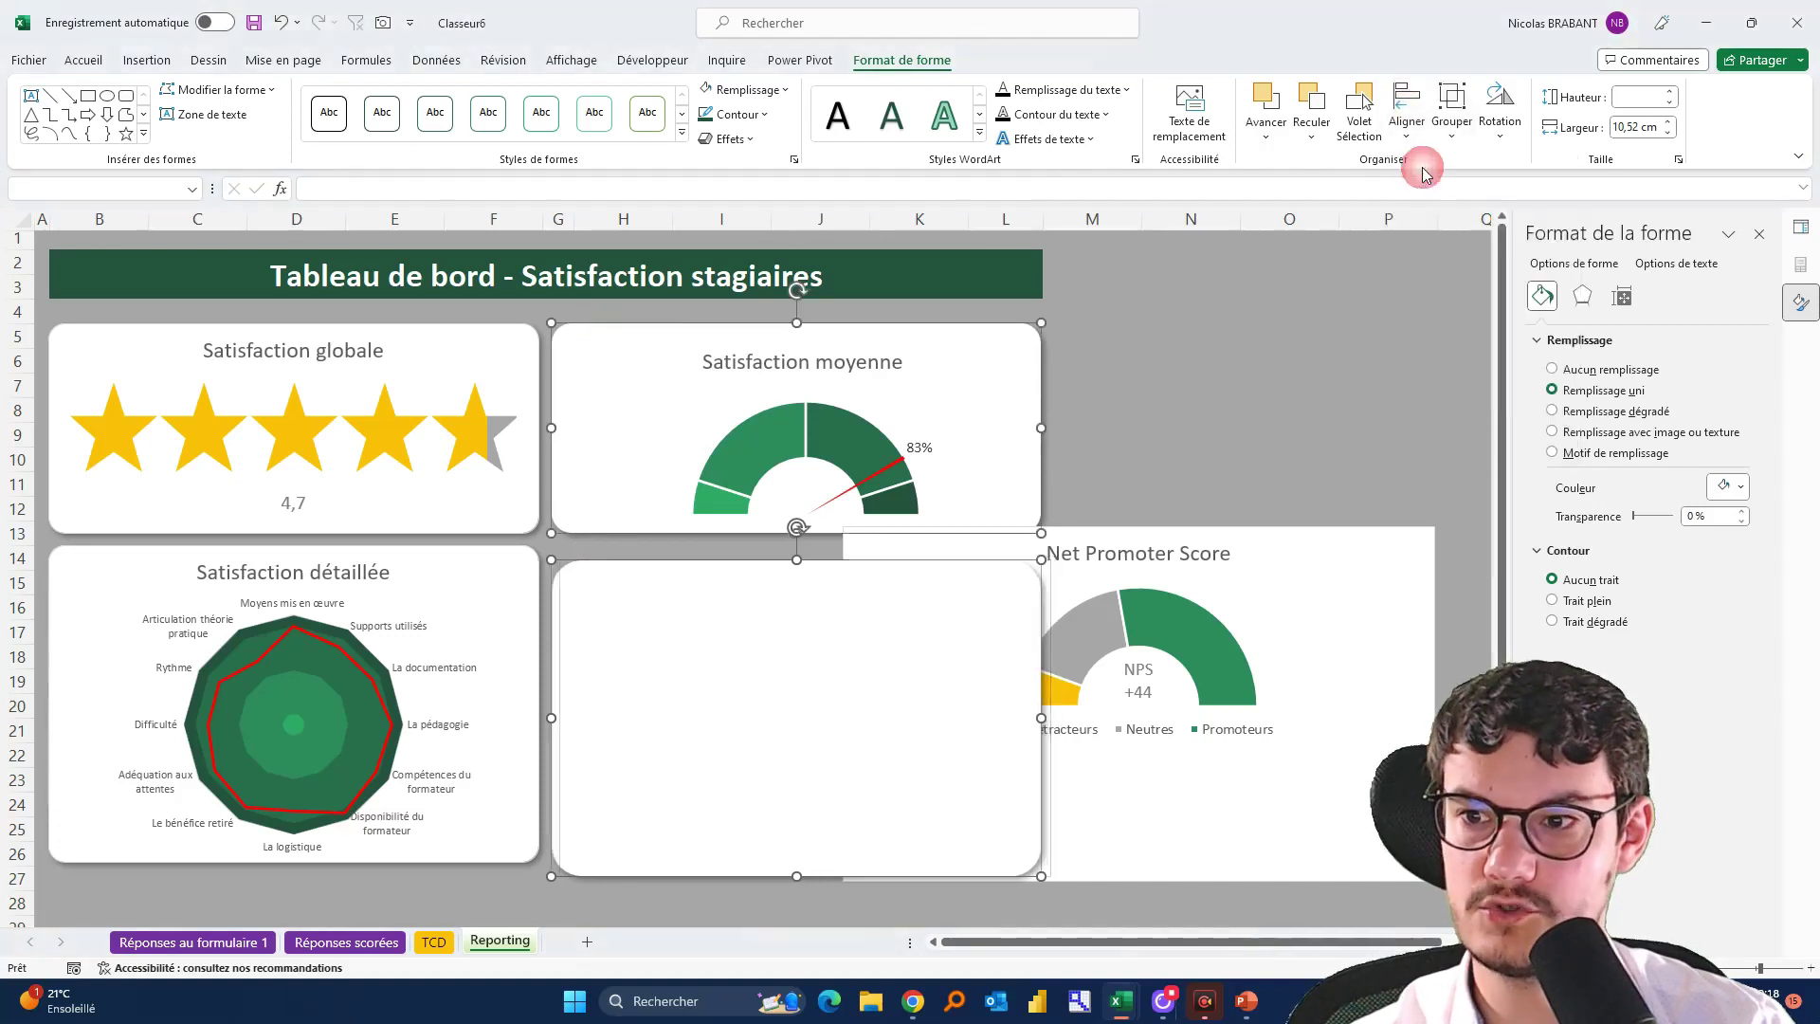
pyautogui.click(1171, 382)
pyautogui.click(626, 612)
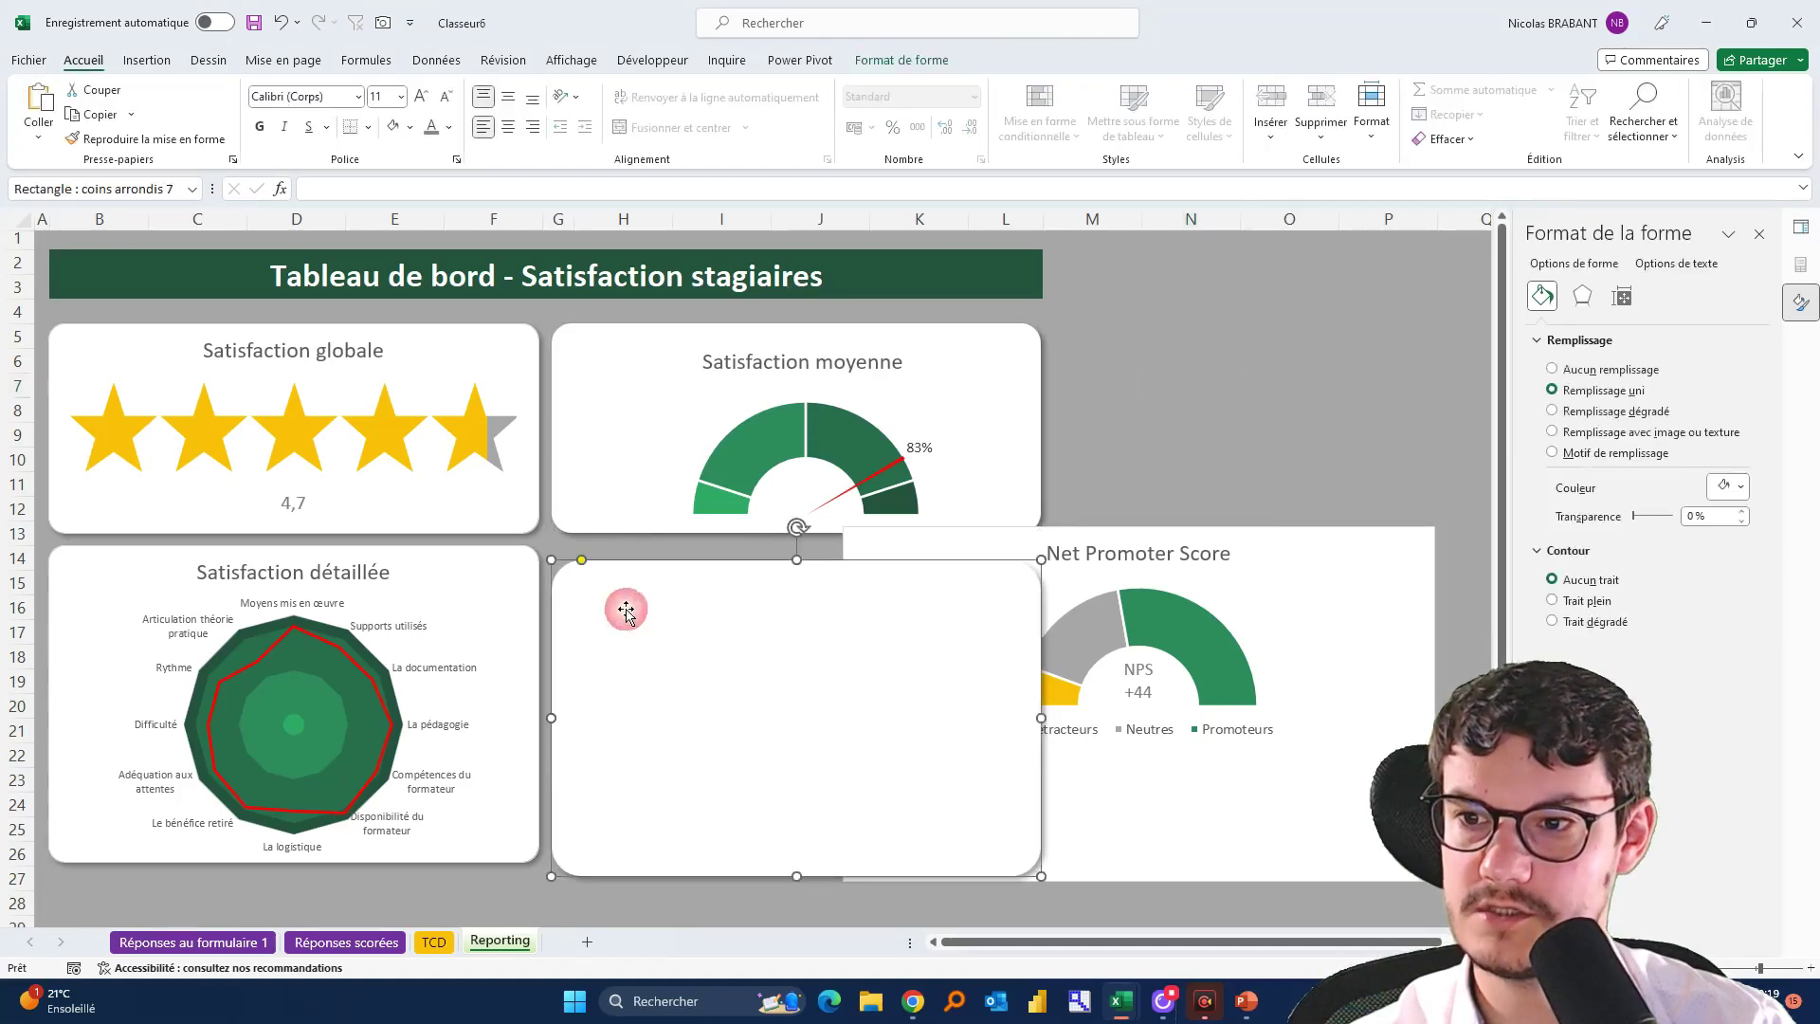
pyautogui.keyDown('shift'); pyautogui.click(519, 551); pyautogui.keyUp('shift')
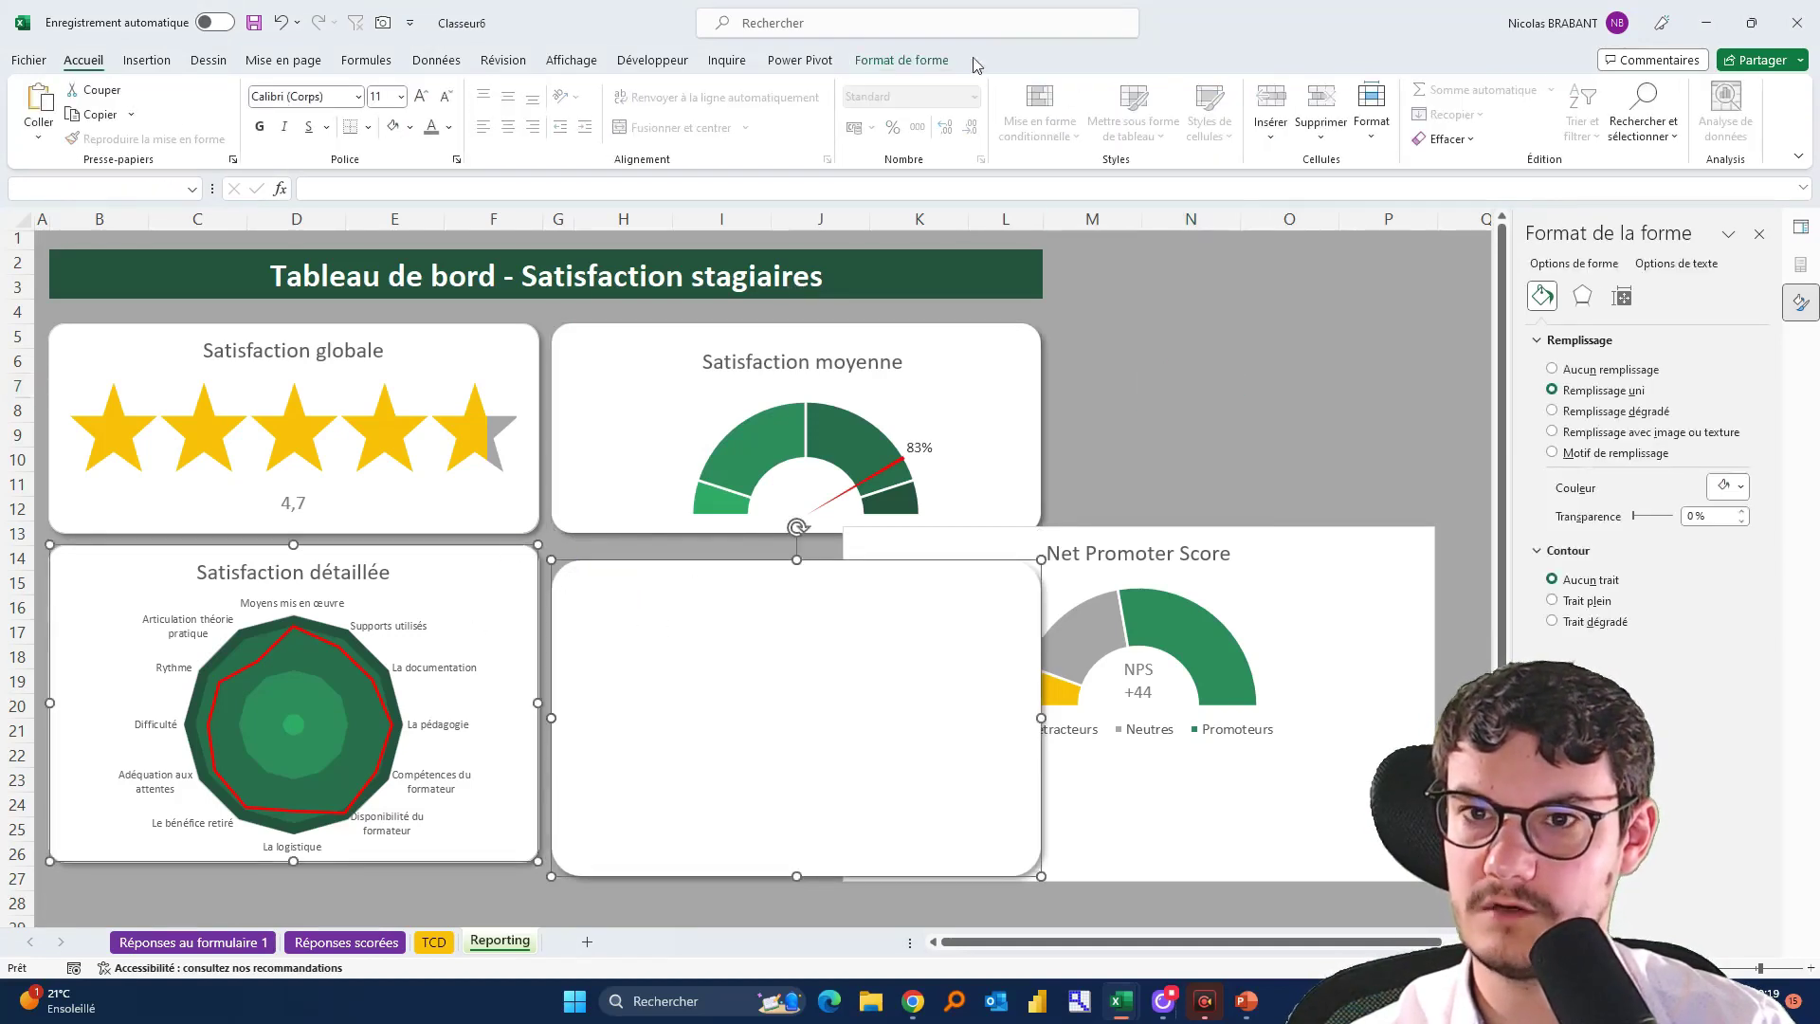
pyautogui.click(887, 75)
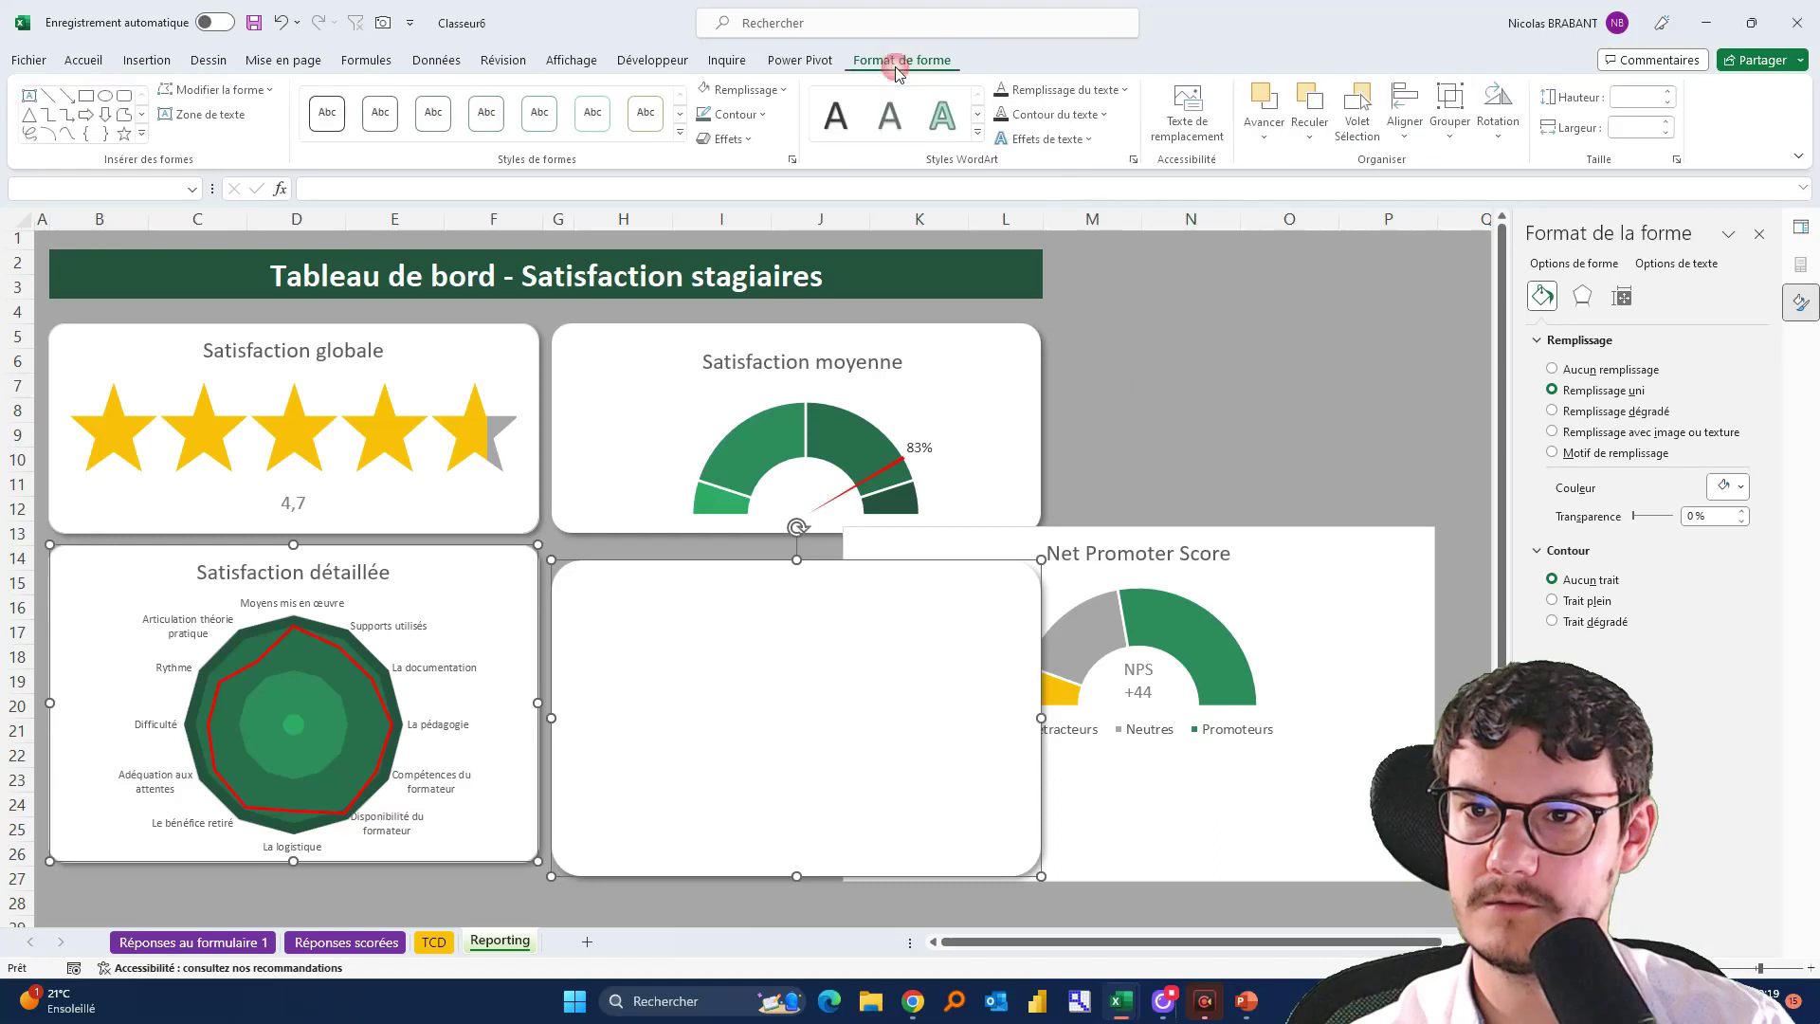
pyautogui.click(1427, 105)
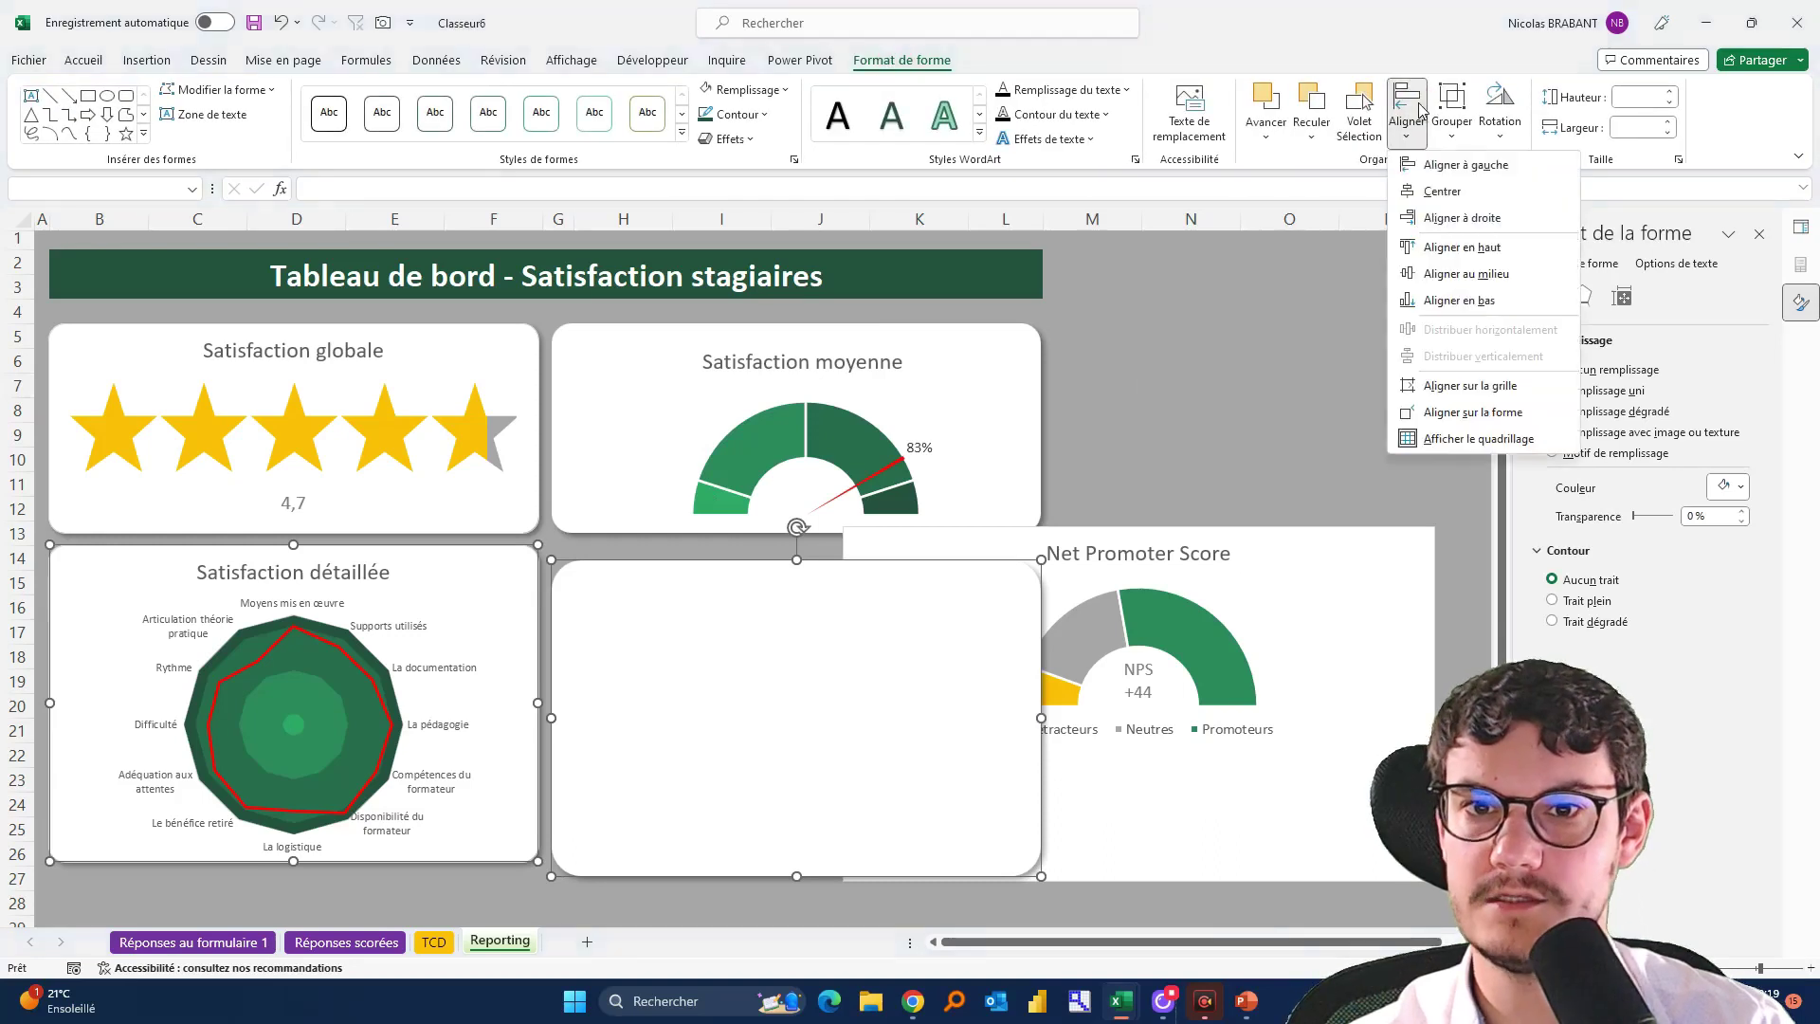
pyautogui.click(1474, 249)
pyautogui.click(1284, 457)
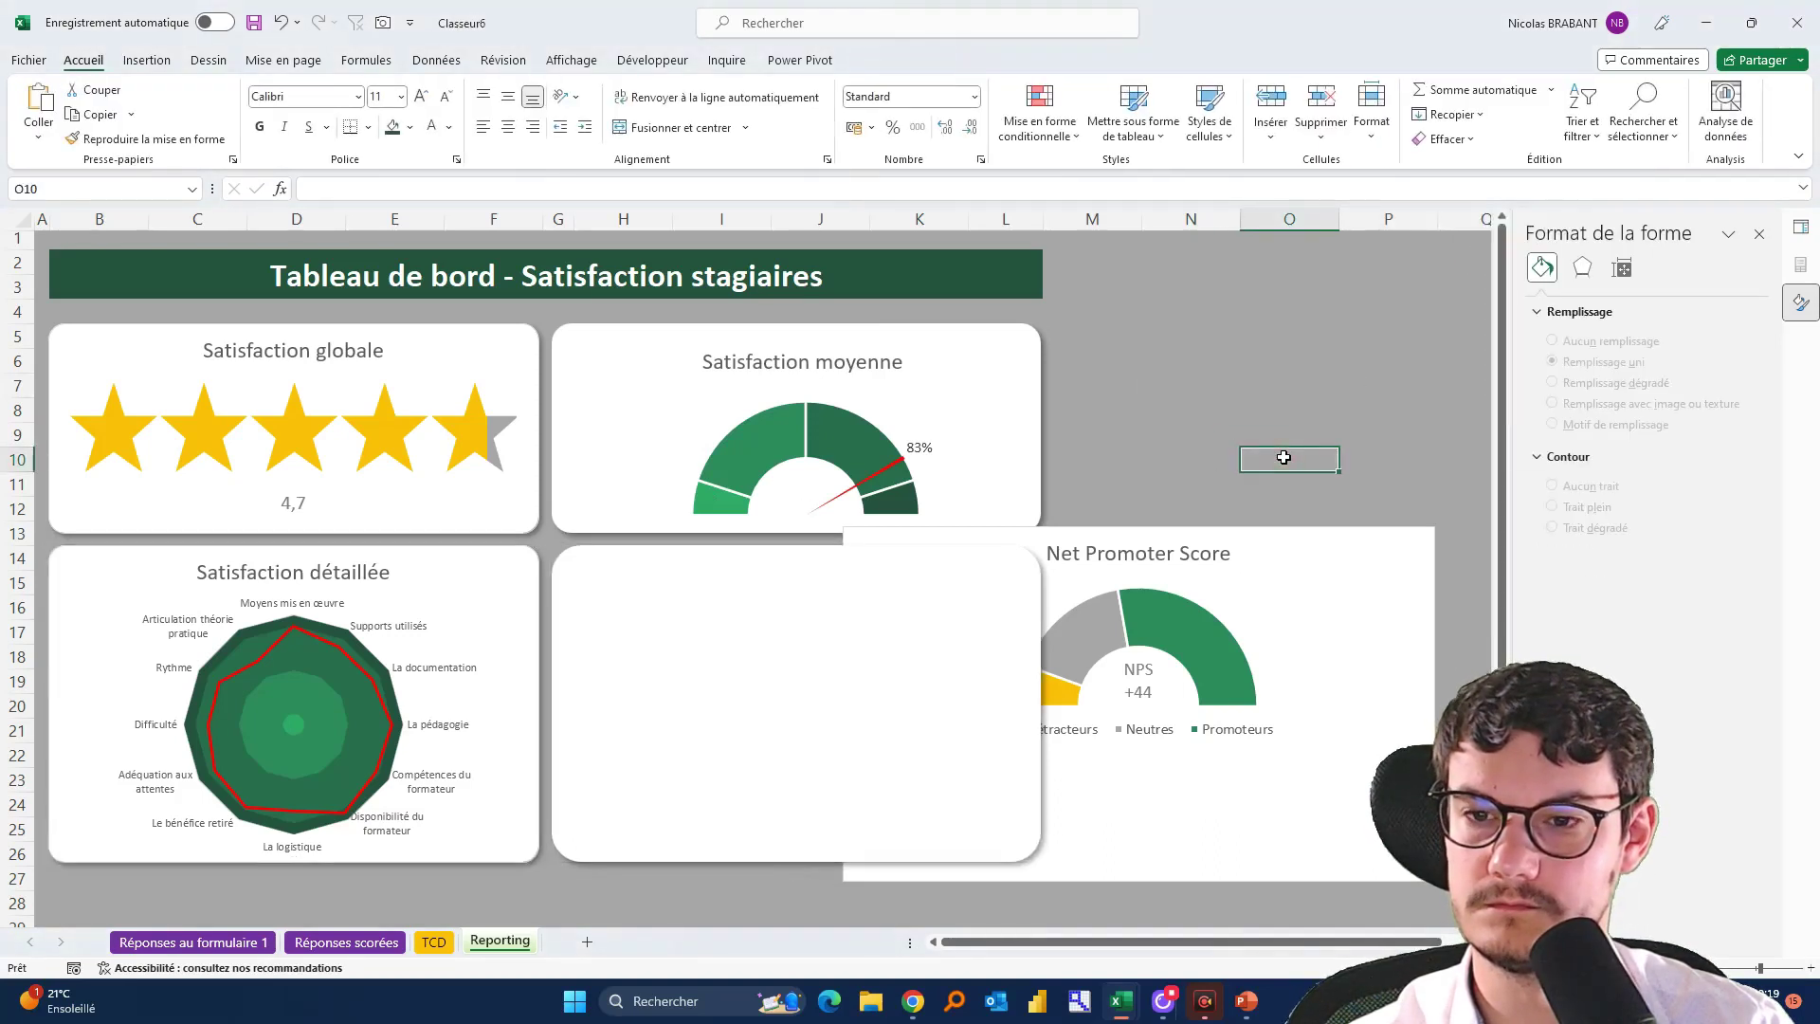
# Send the empty card to the back, behind the NPS chart
pyautogui.rightClick(695, 630)
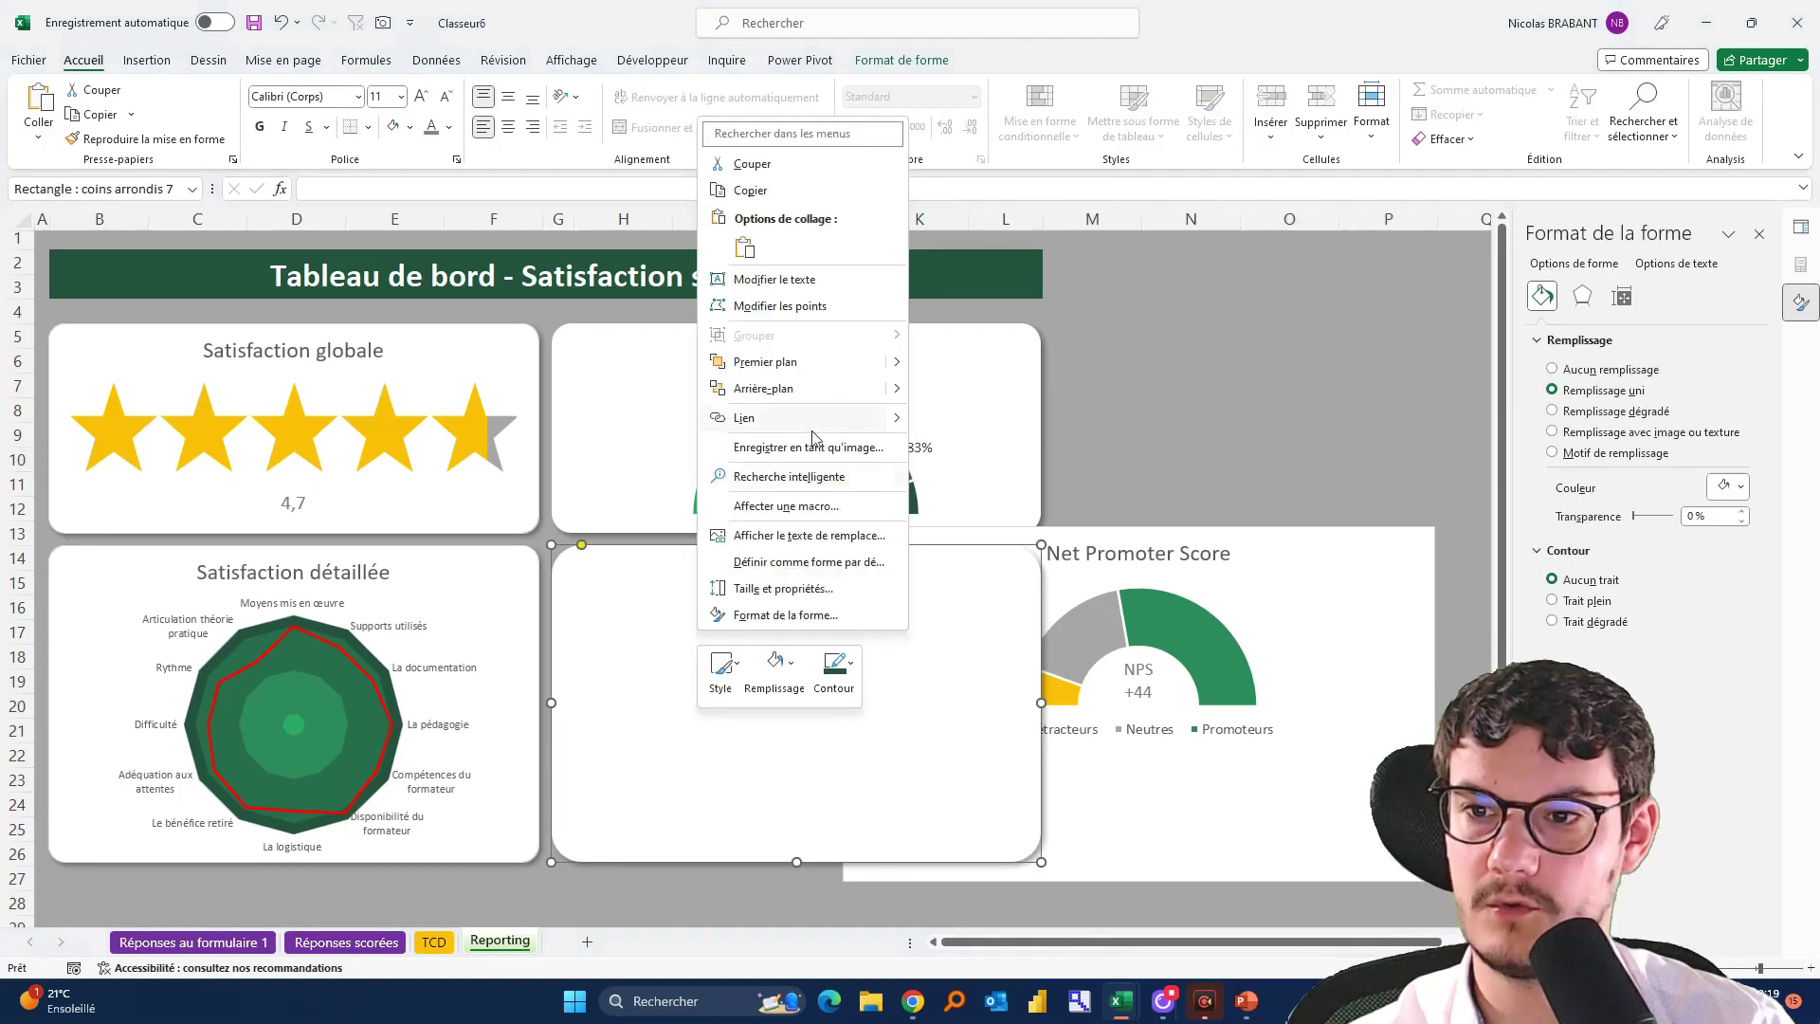
pyautogui.click(813, 388)
pyautogui.click(1451, 385)
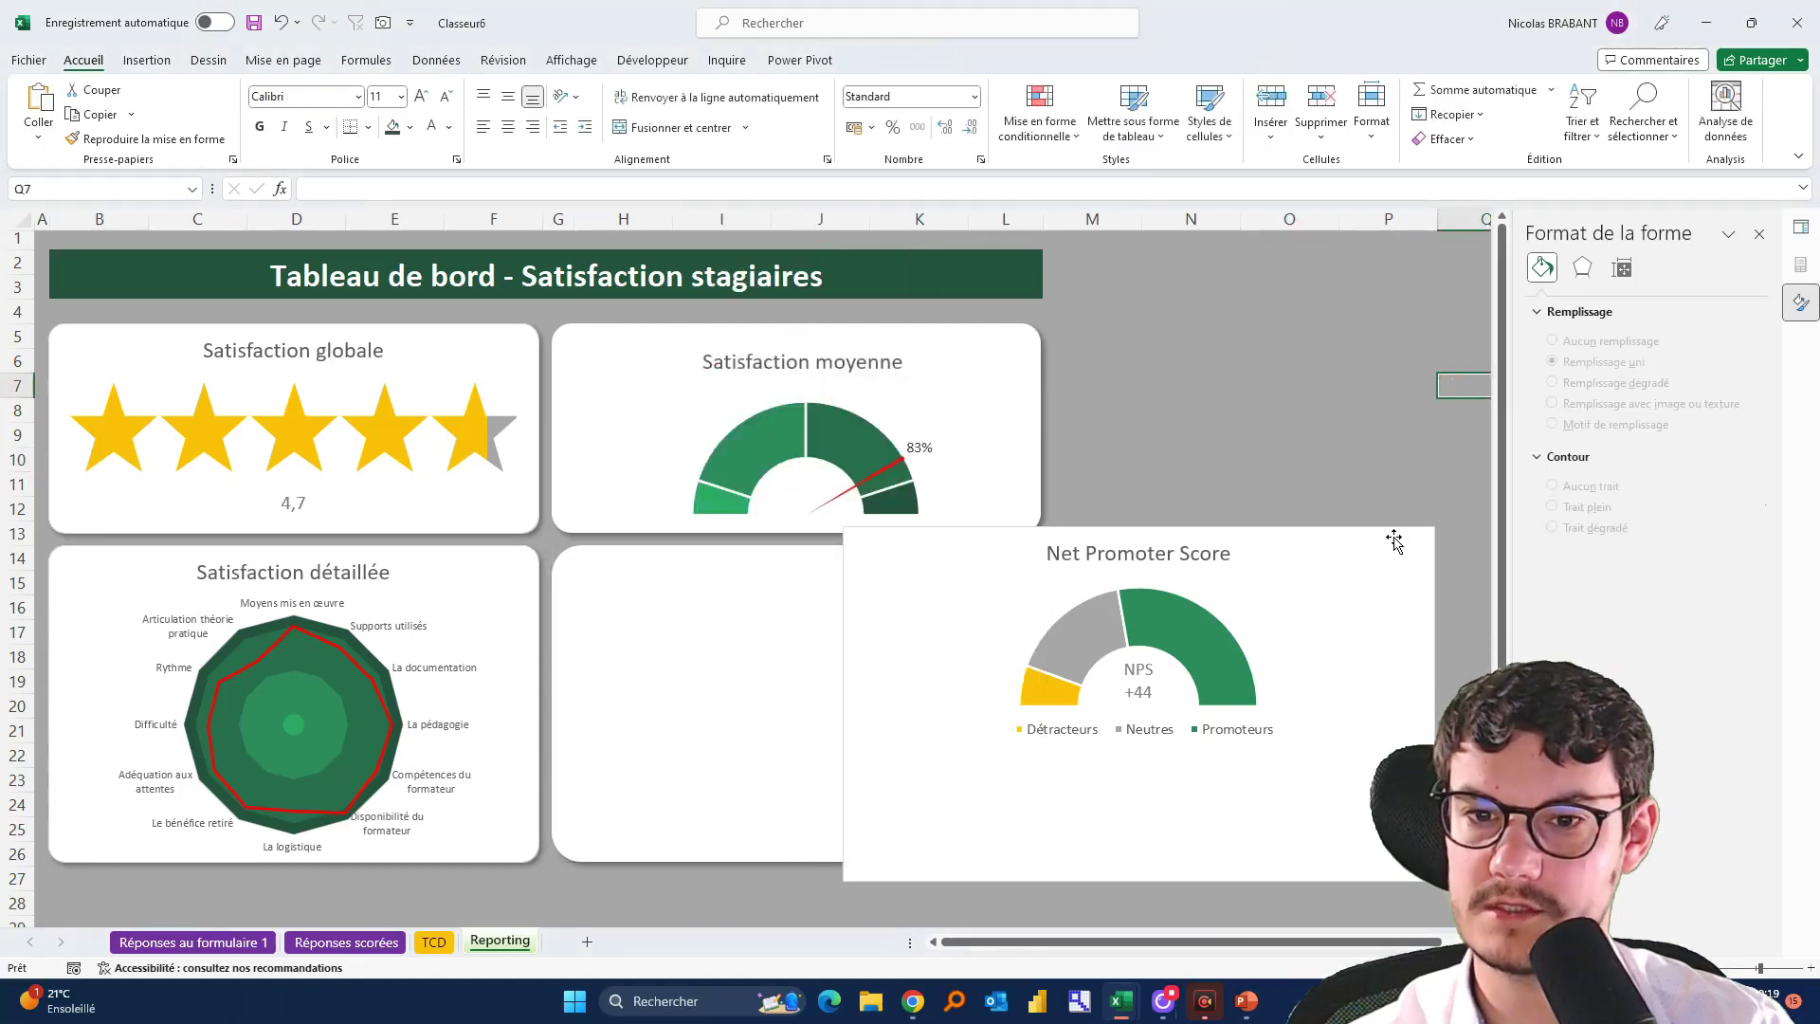
# Move the NPS chart onto the empty card, remove its background fill, and centre it
pyautogui.moveTo(1394, 540); pyautogui.dragTo(1098, 570)
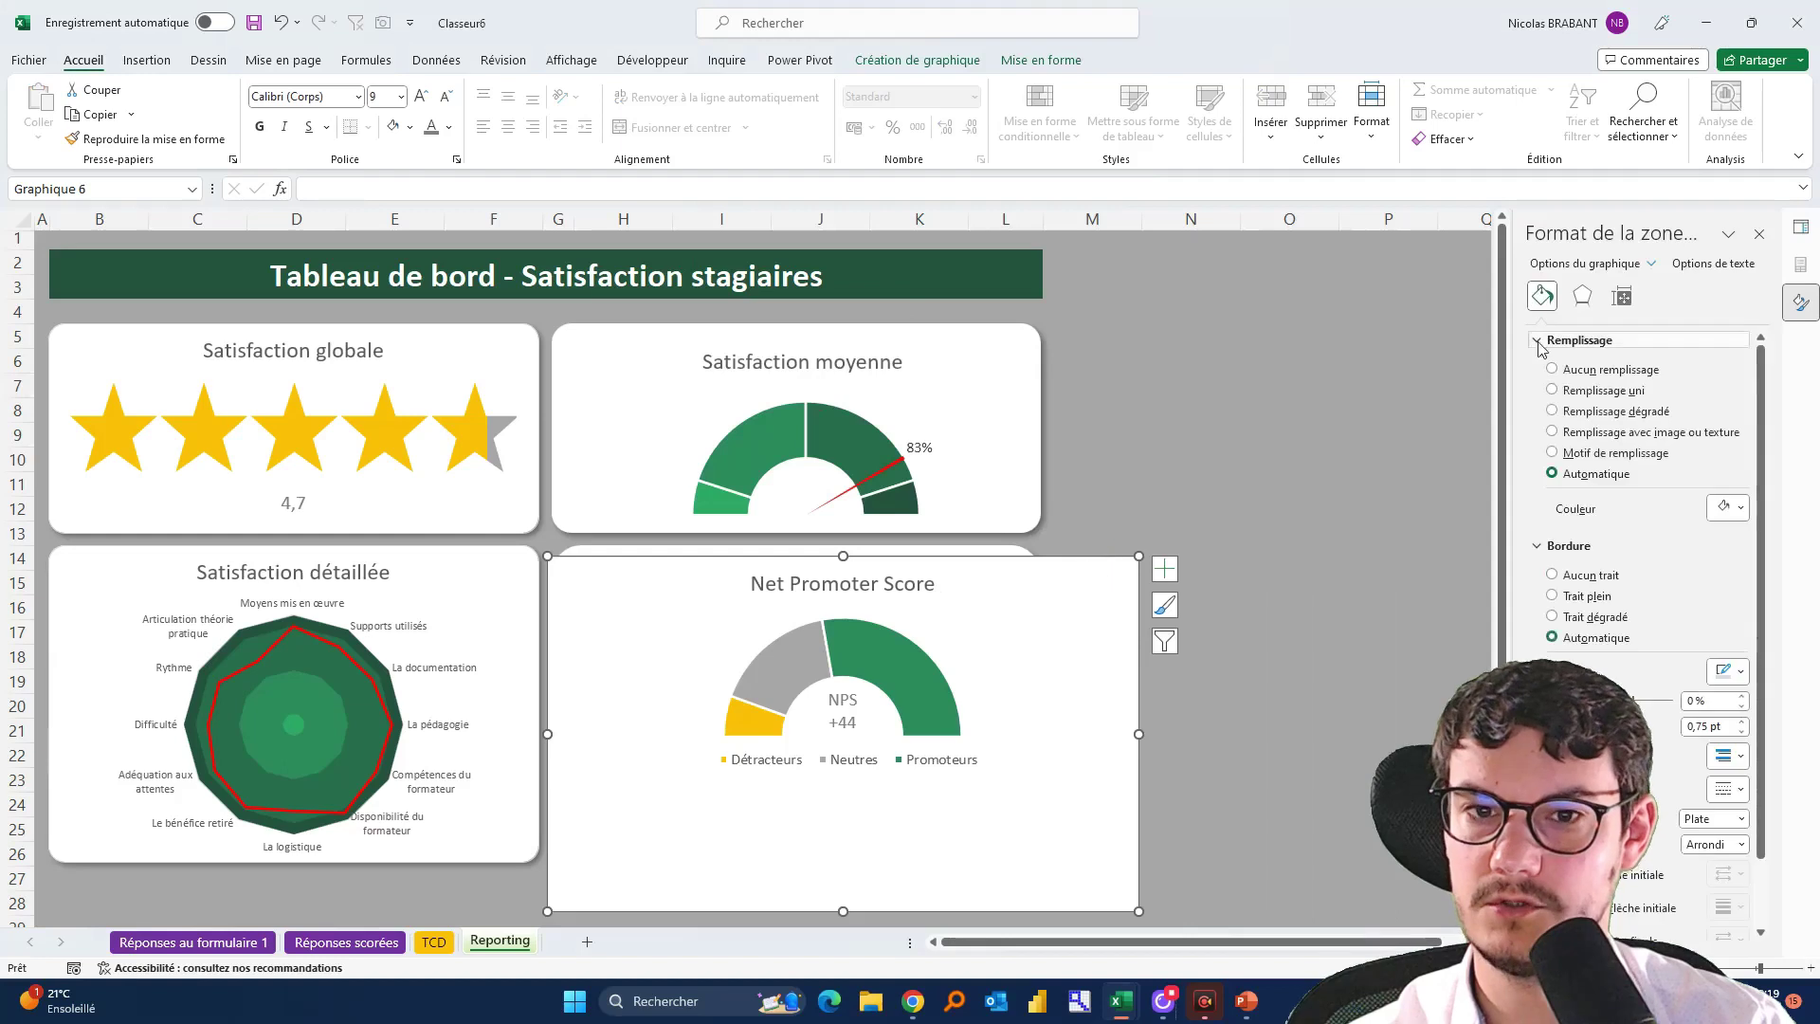
pyautogui.click(1584, 372)
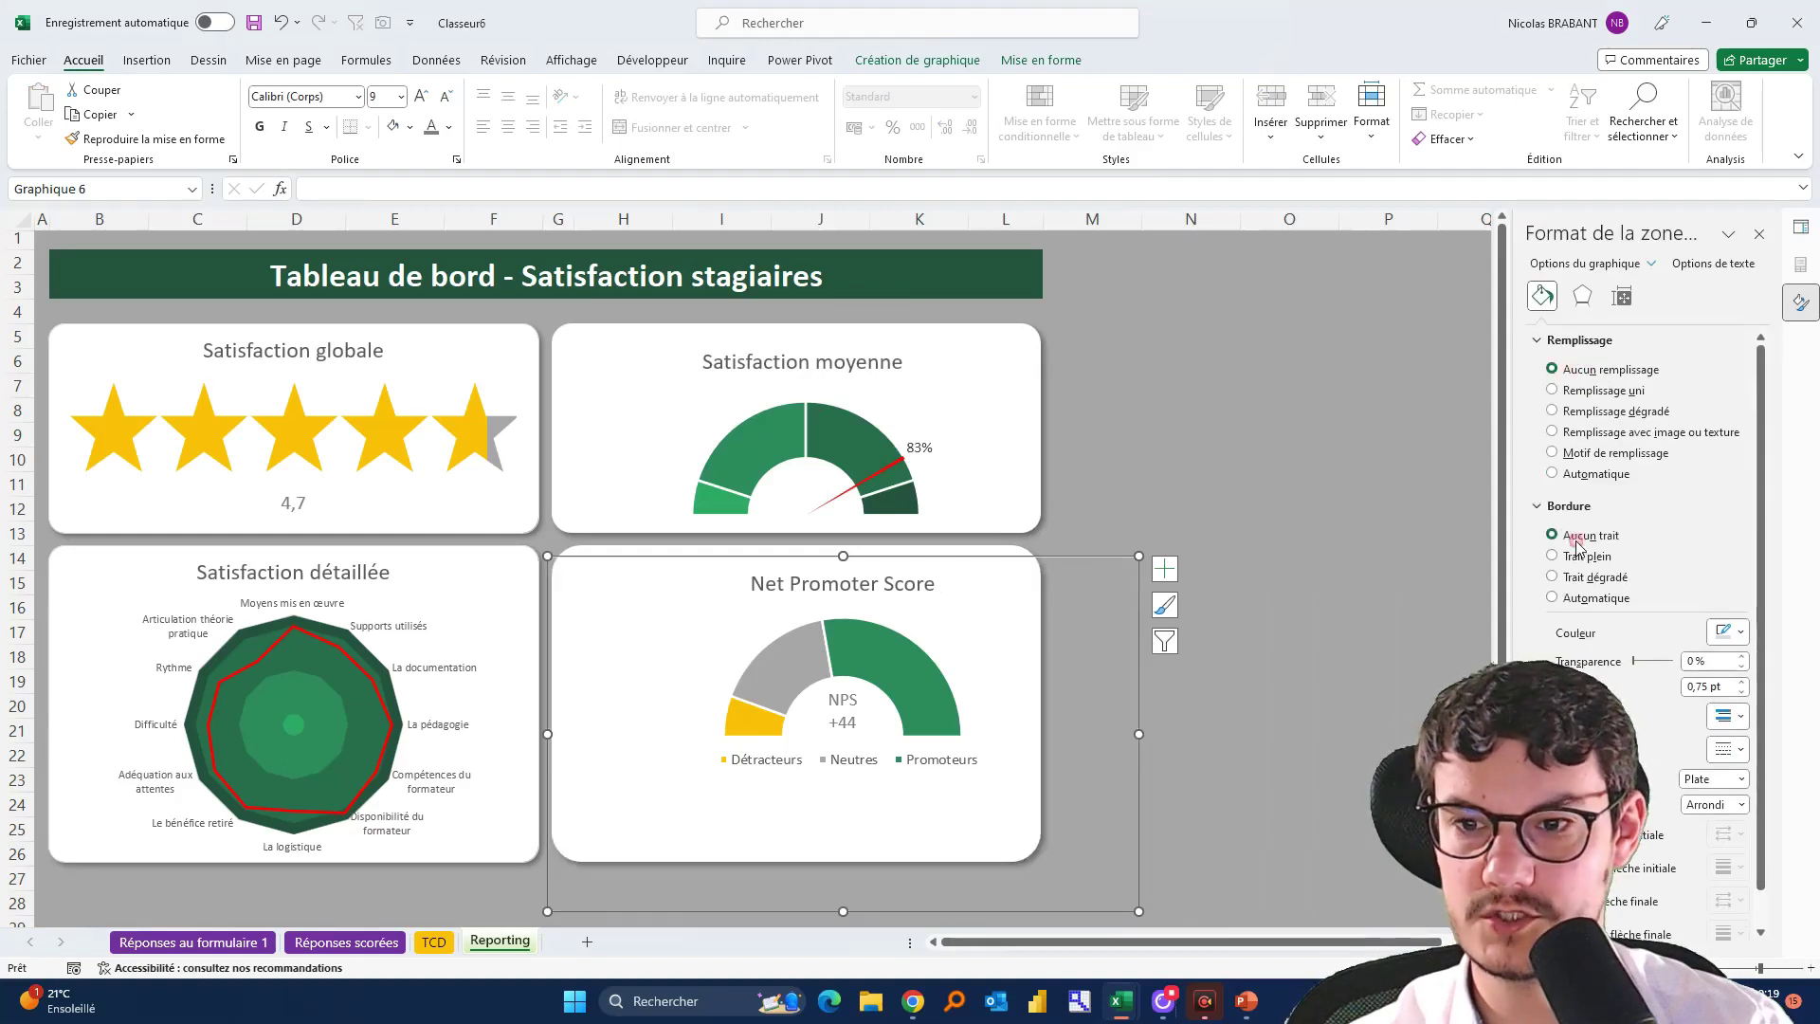
pyautogui.moveTo(1087, 579); pyautogui.dragTo(1045, 593)
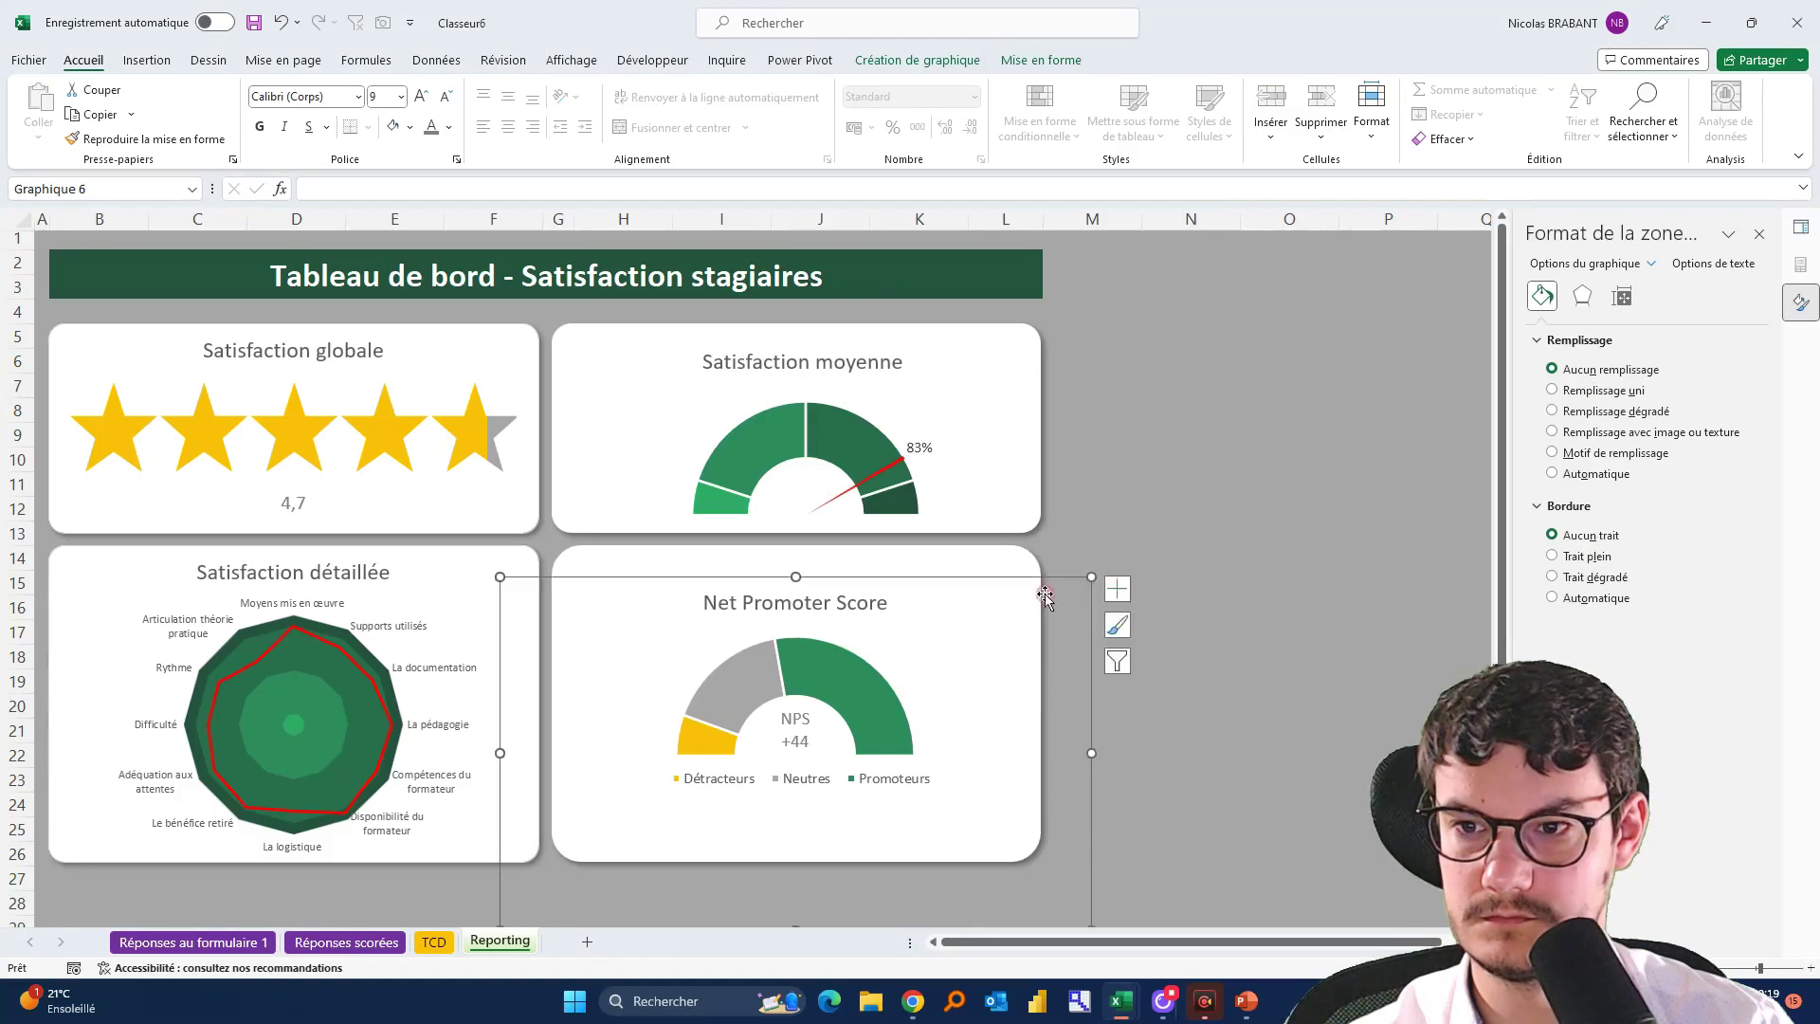
pyautogui.click(1246, 449)
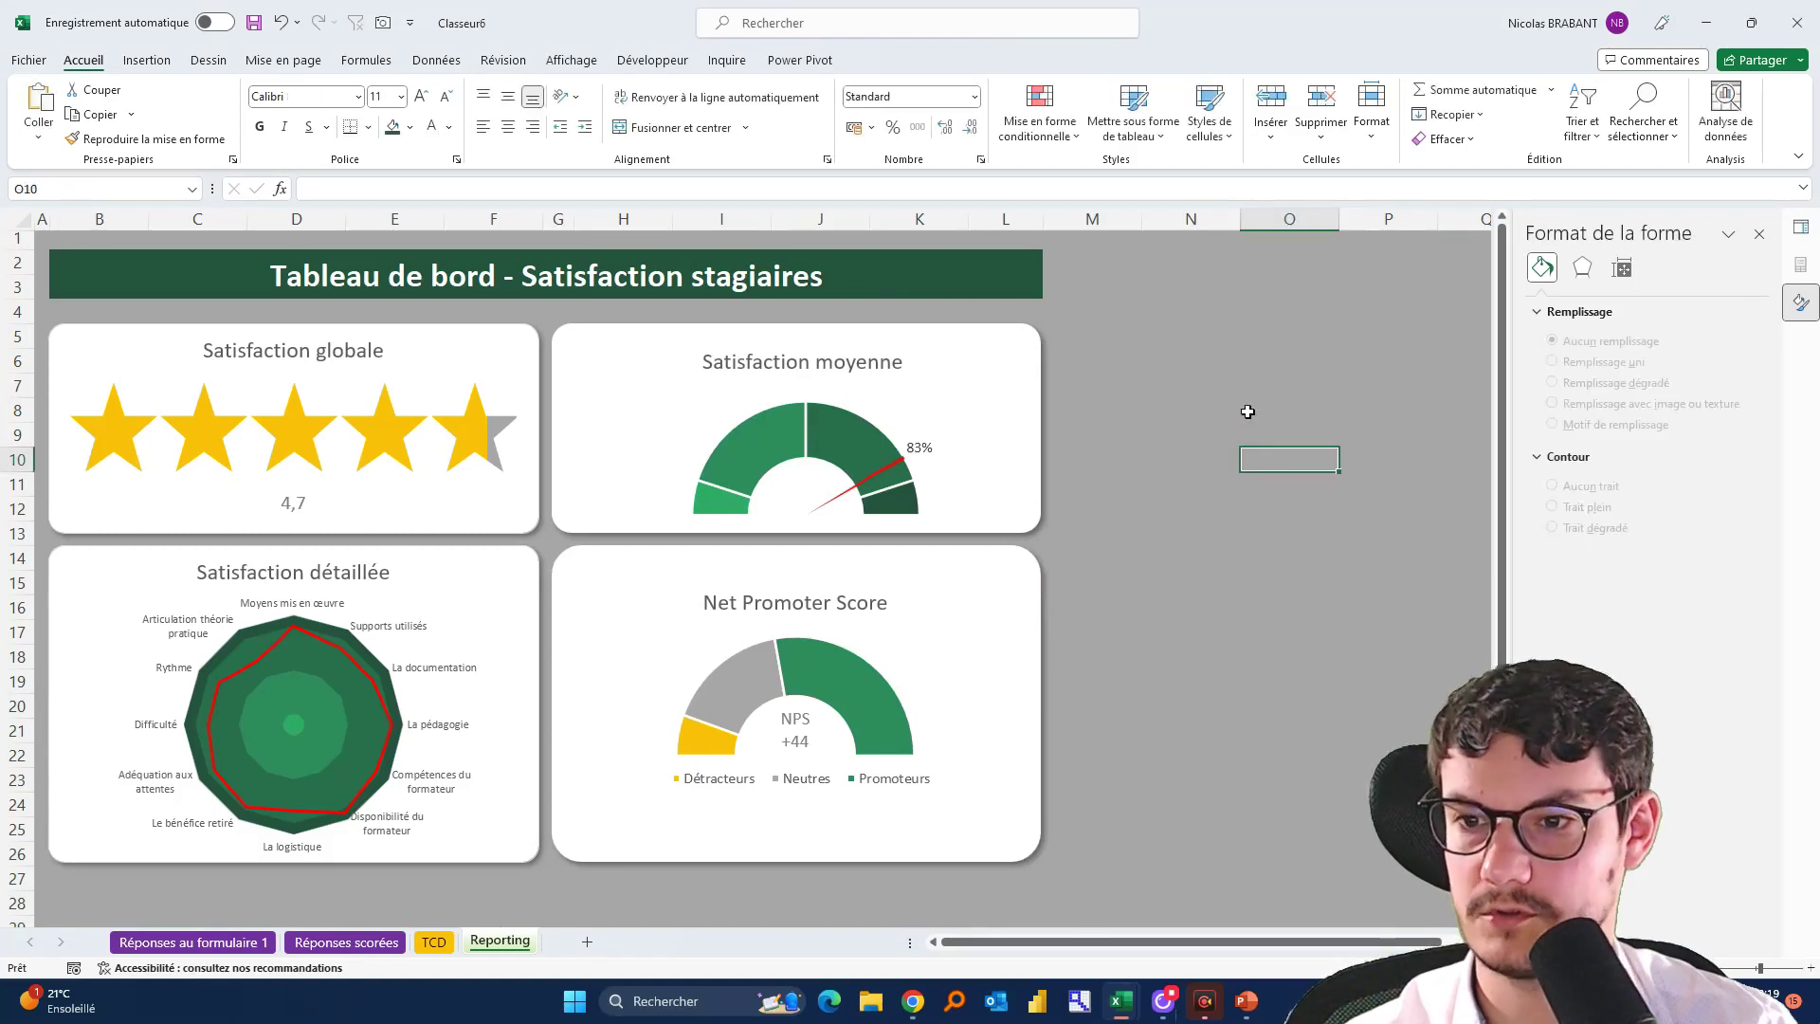
# Enlarge the NPS chart and nudge it upward so it fits inside the card
pyautogui.click(876, 622)
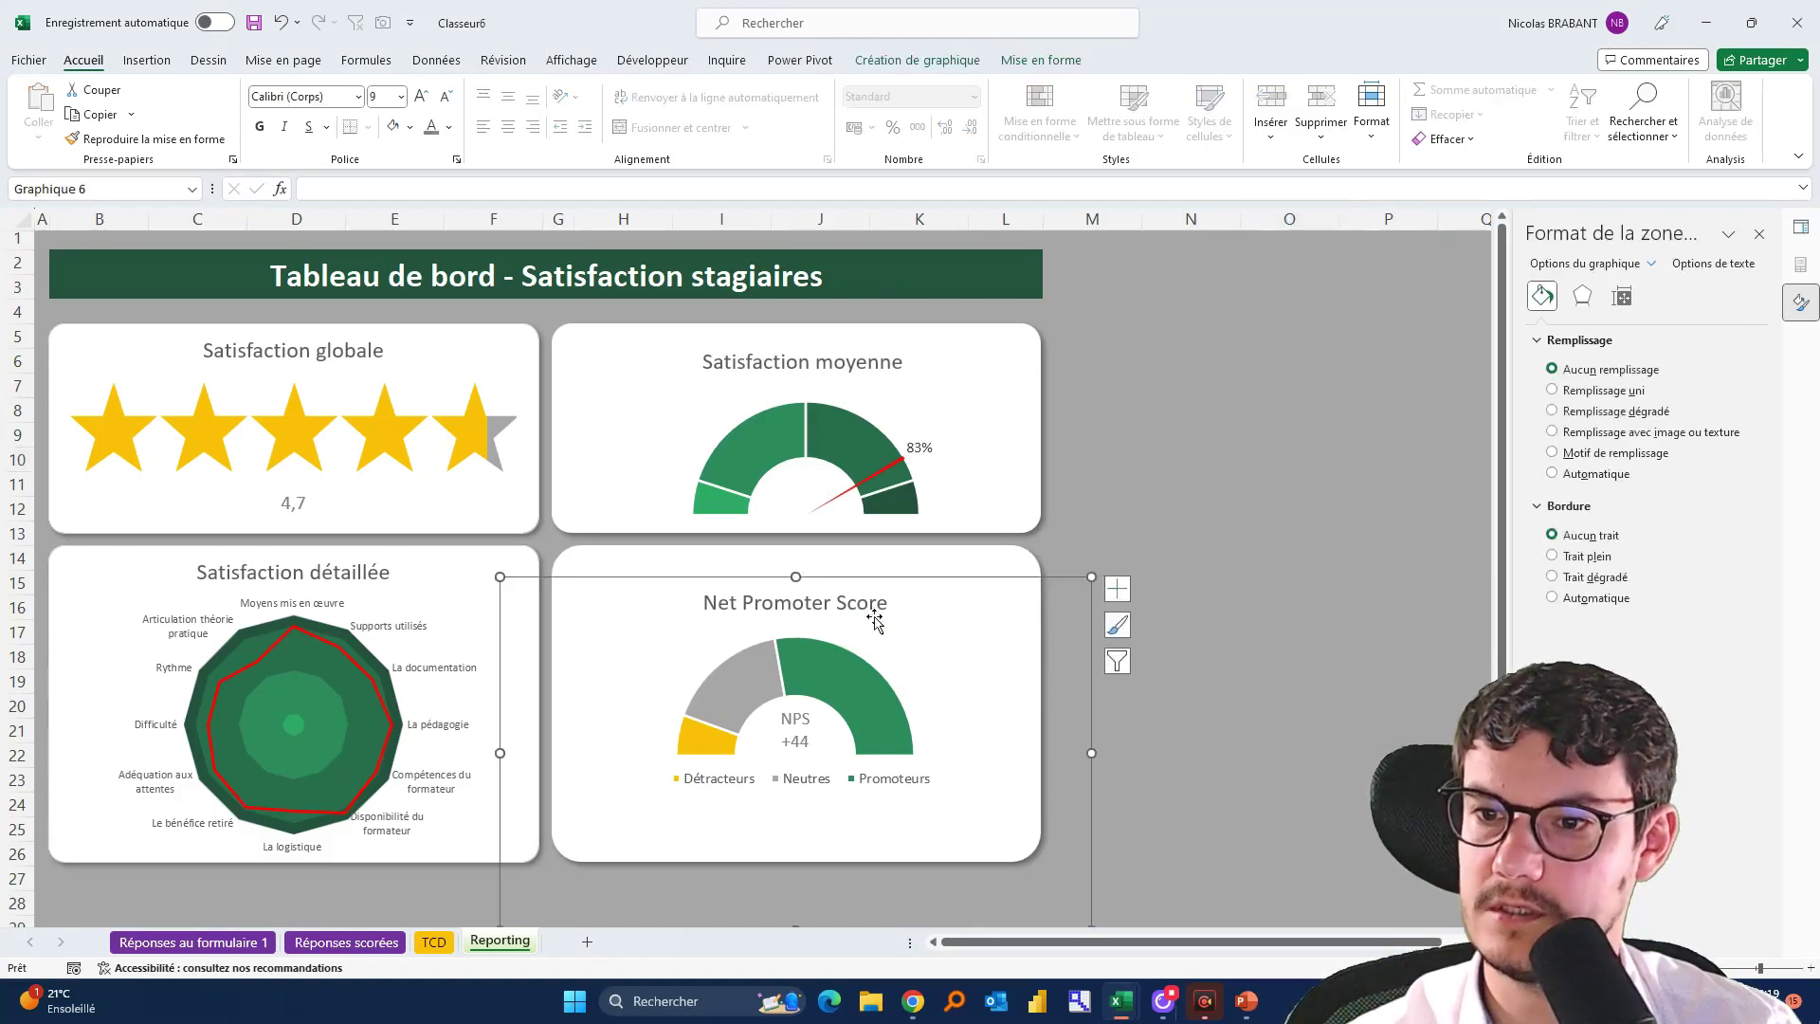
pyautogui.moveTo(925, 573); pyautogui.dragTo(922, 559)
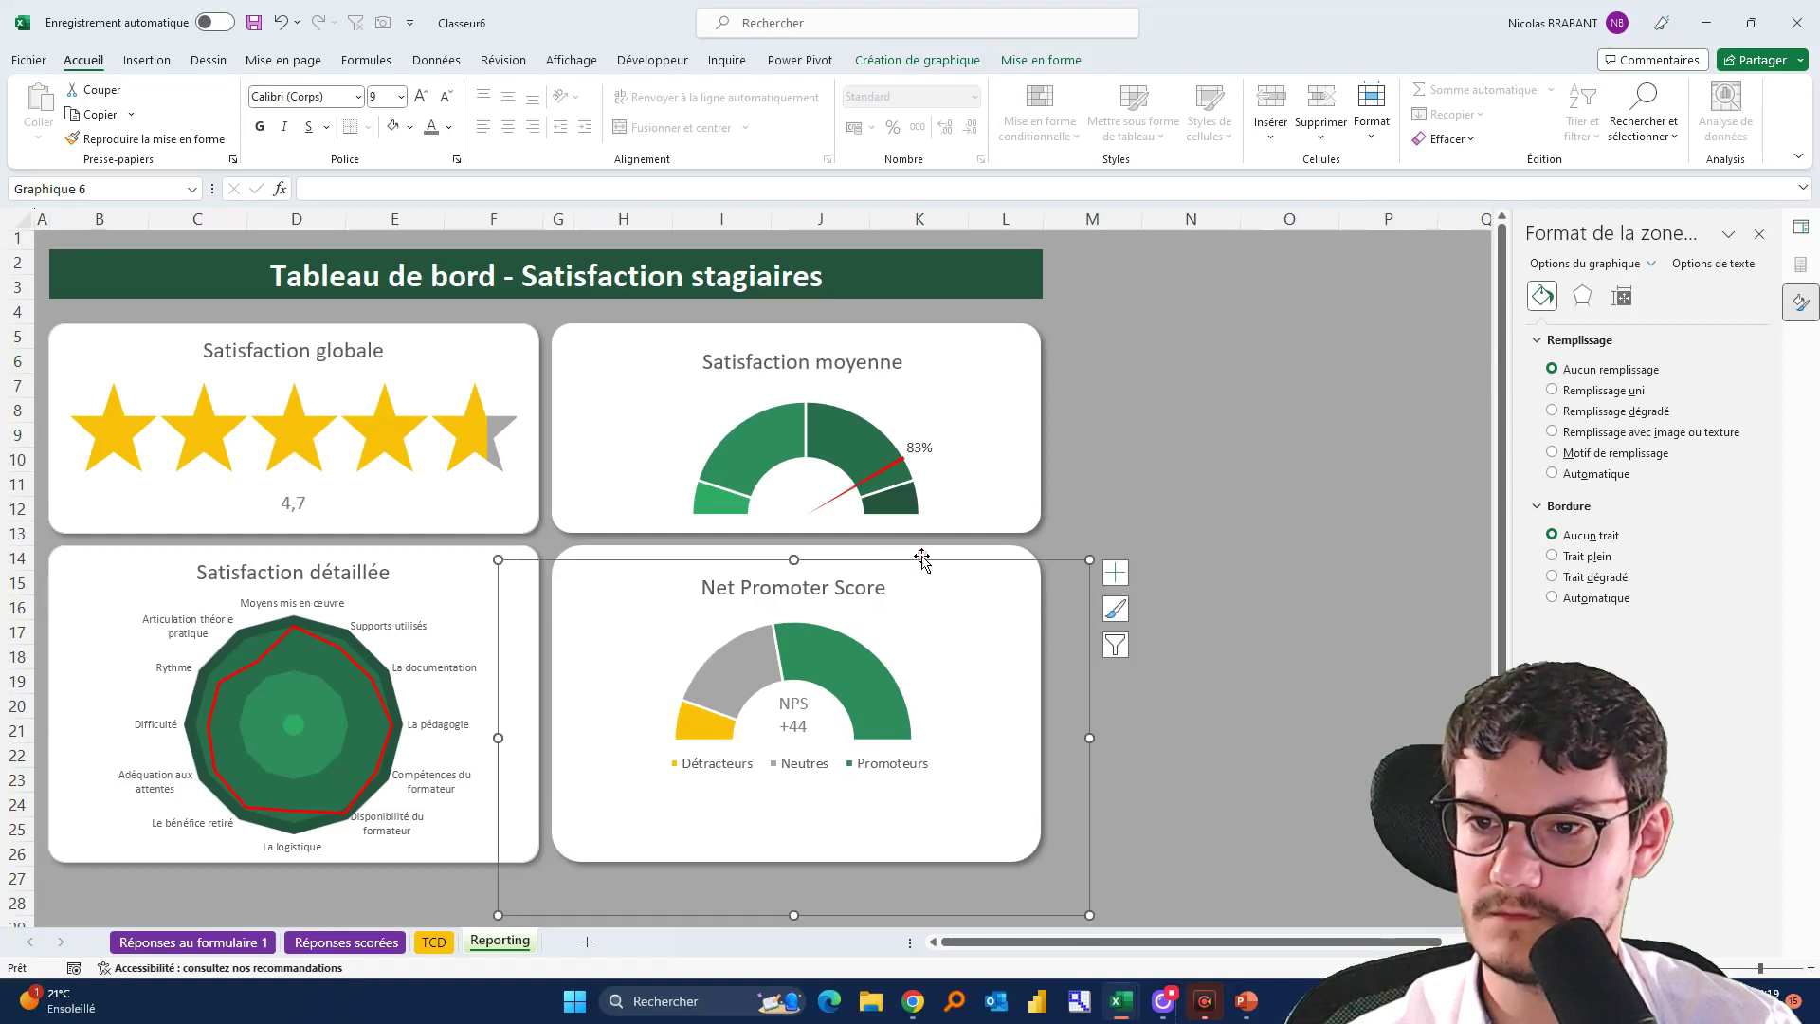
pyautogui.moveTo(1090, 913); pyautogui.dragTo(1135, 863)
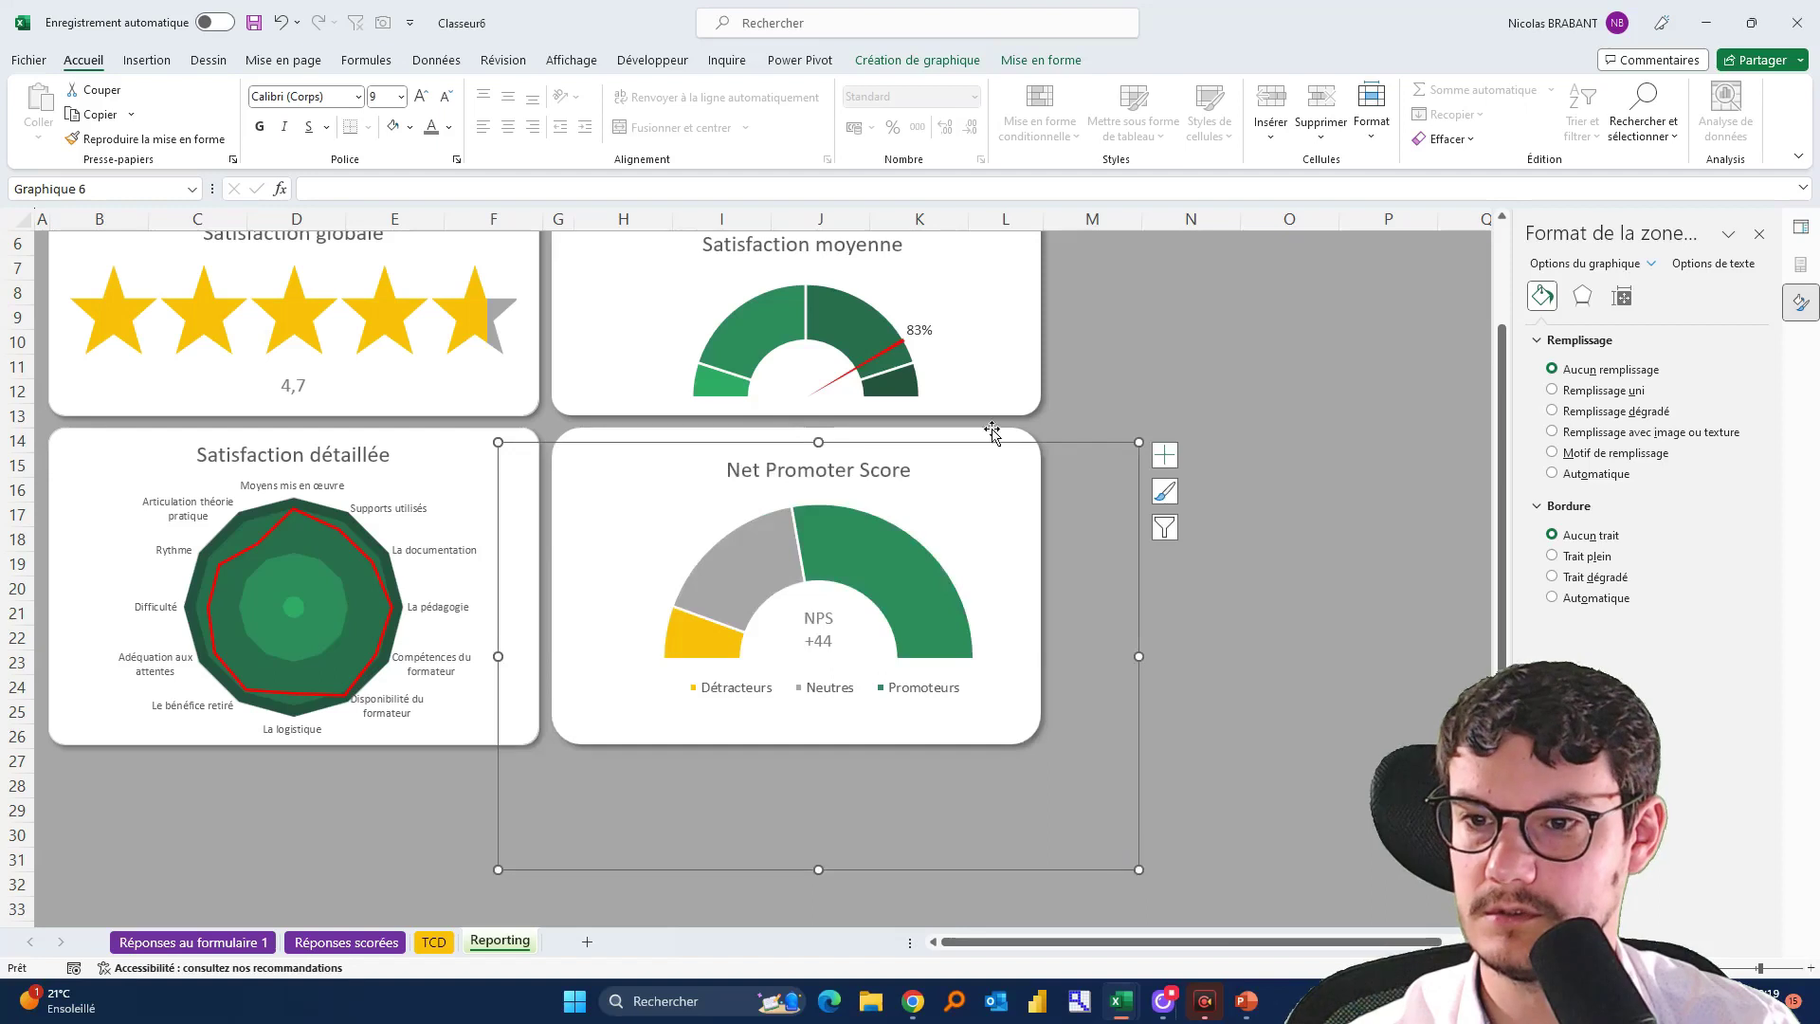
pyautogui.moveTo(1071, 443); pyautogui.dragTo(1052, 455)
pyautogui.moveTo(809, 459); pyautogui.dragTo(808, 423)
# Lower the NPS gauge's plot area and adjust its doughnut ring and centre value label
pyautogui.click(912, 485)
pyautogui.moveTo(912, 486); pyautogui.dragTo(914, 514)
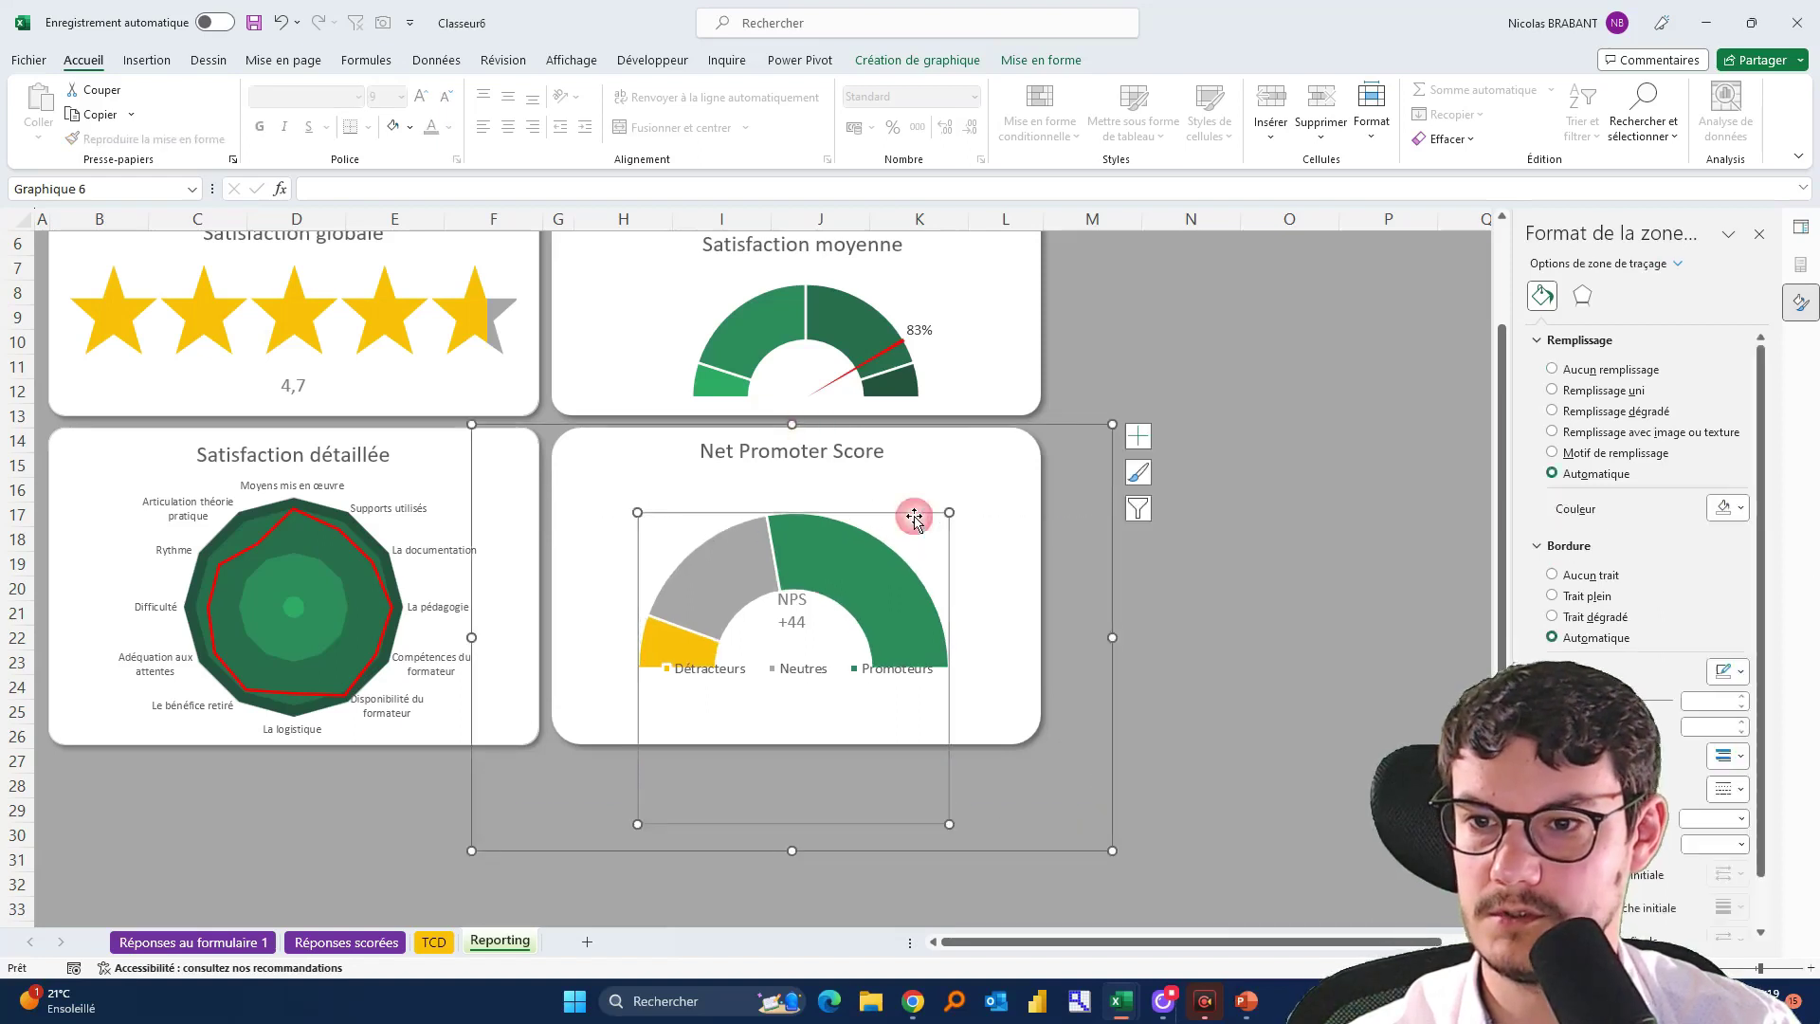
pyautogui.click(790, 623)
pyautogui.click(812, 611)
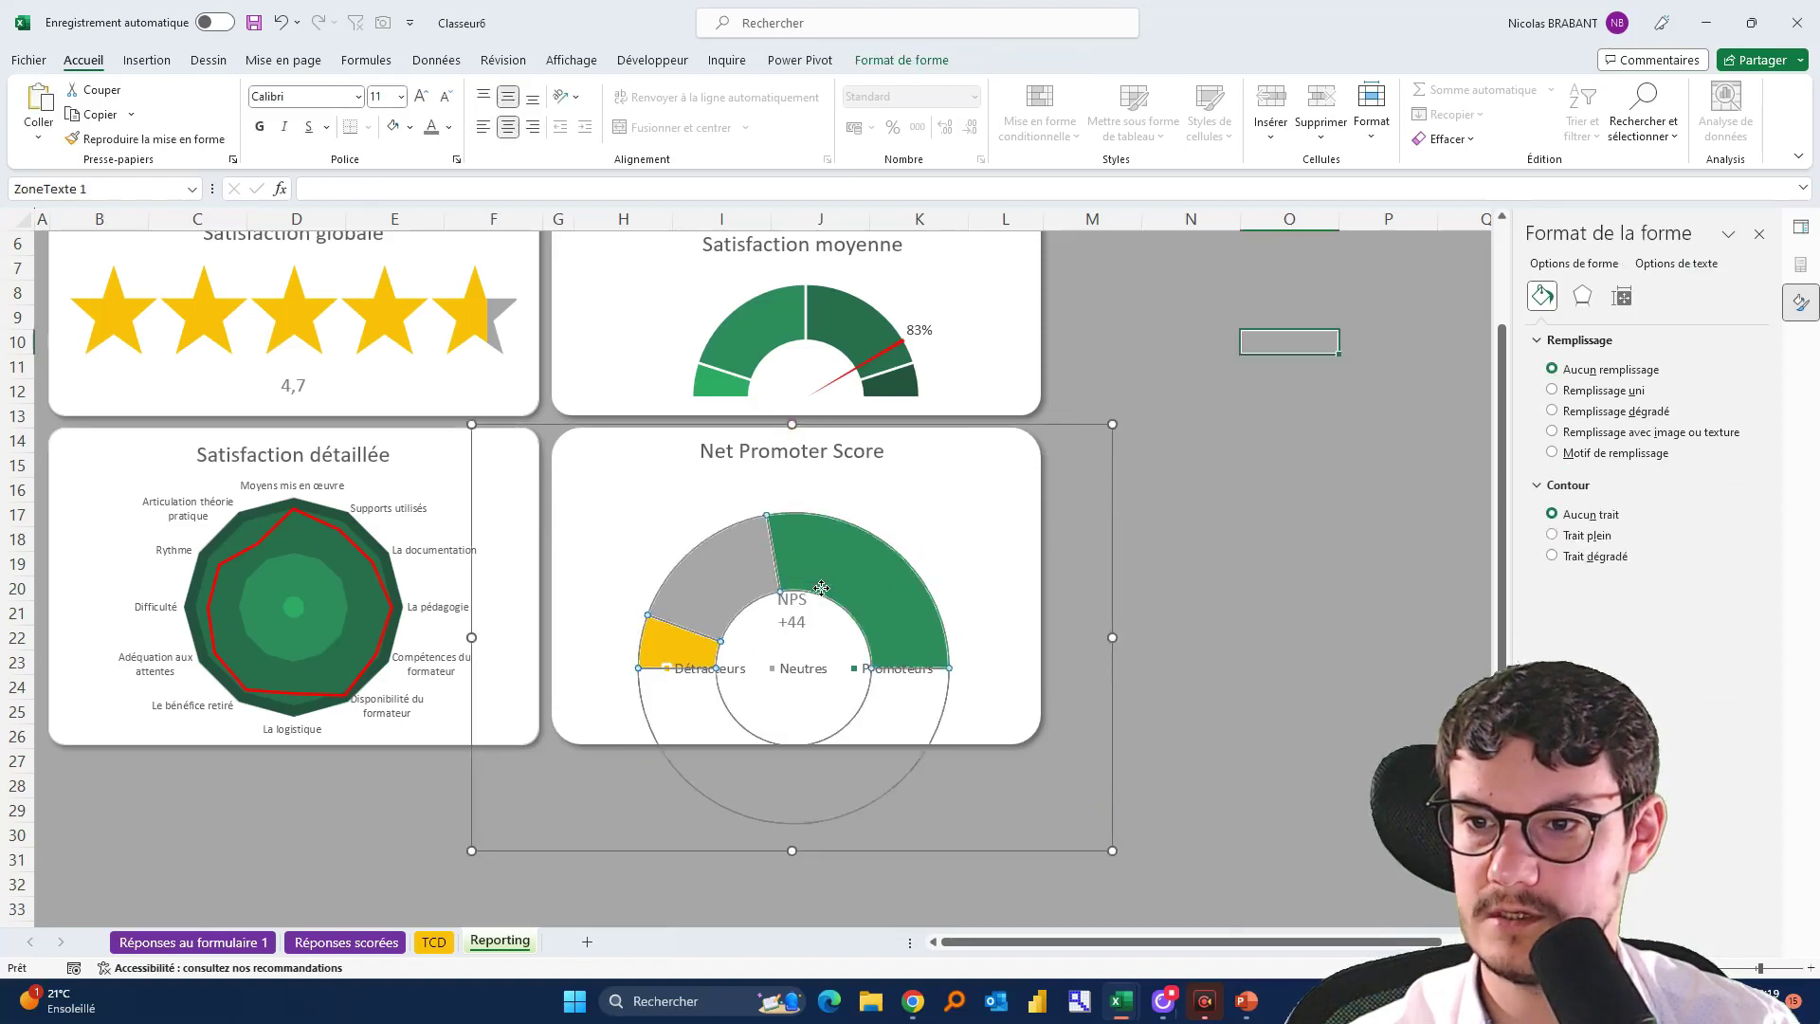
pyautogui.click(811, 612)
pyautogui.click(811, 607)
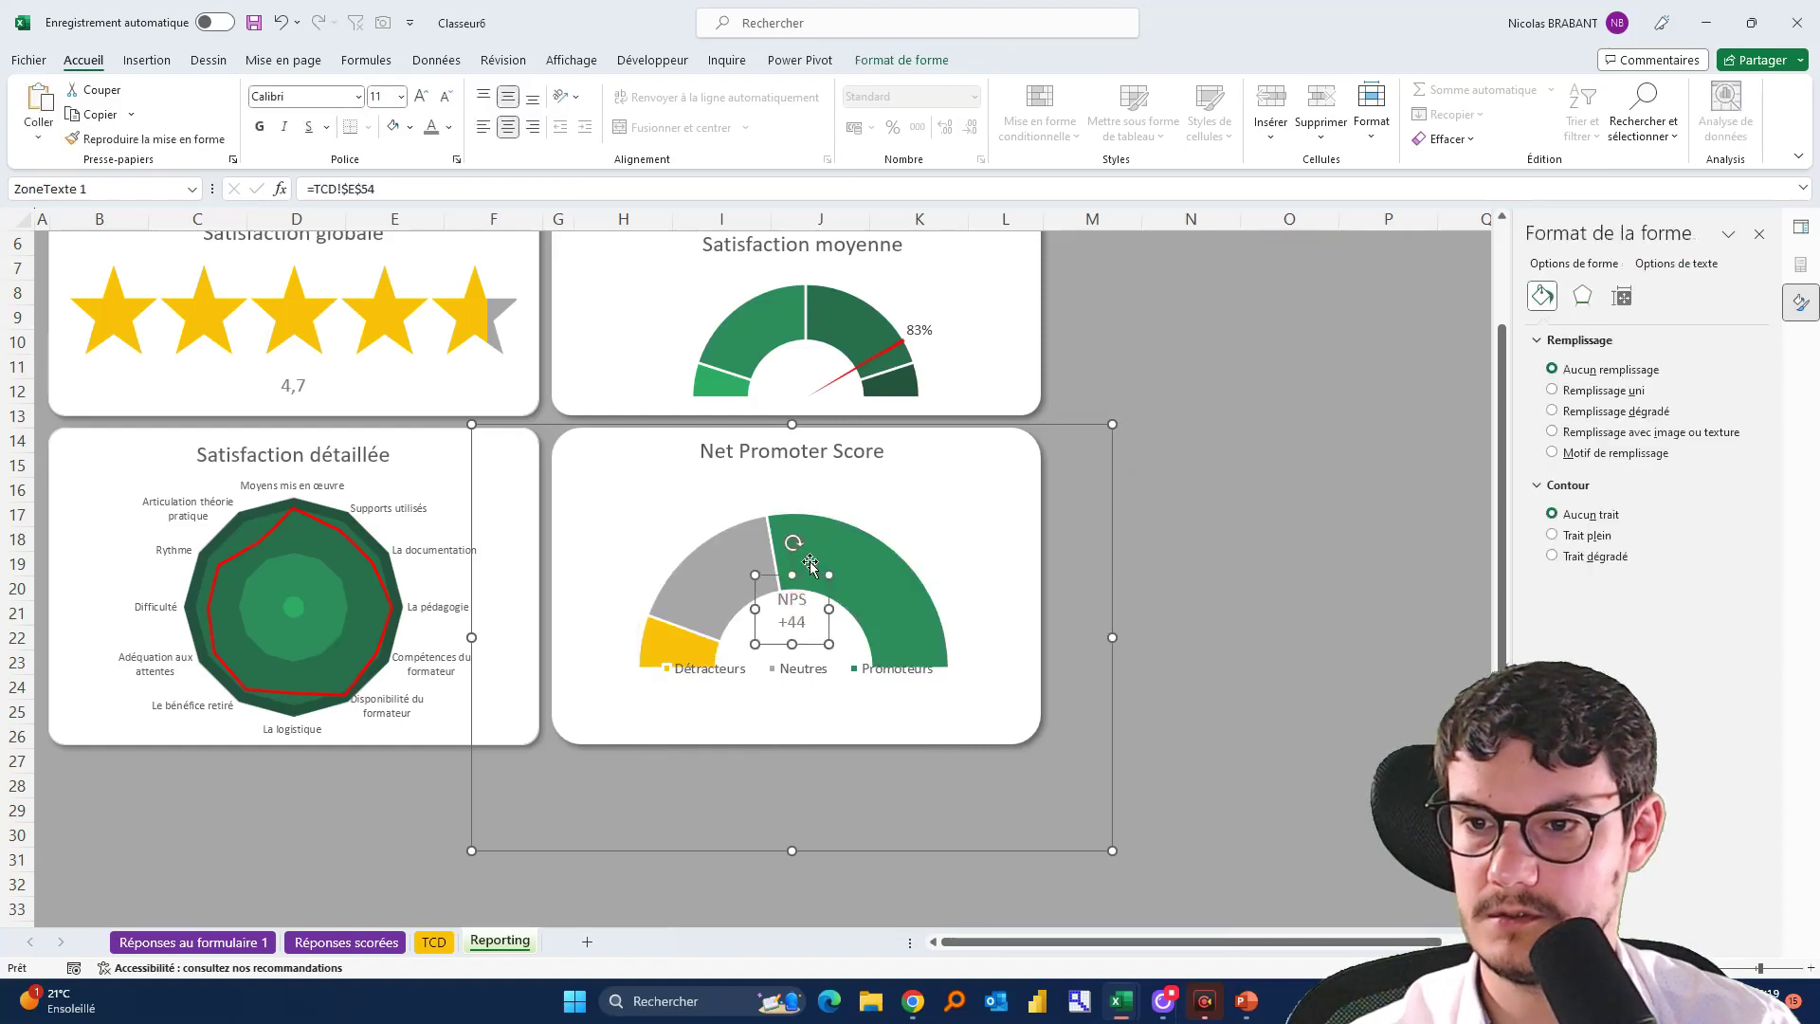
pyautogui.click(852, 506)
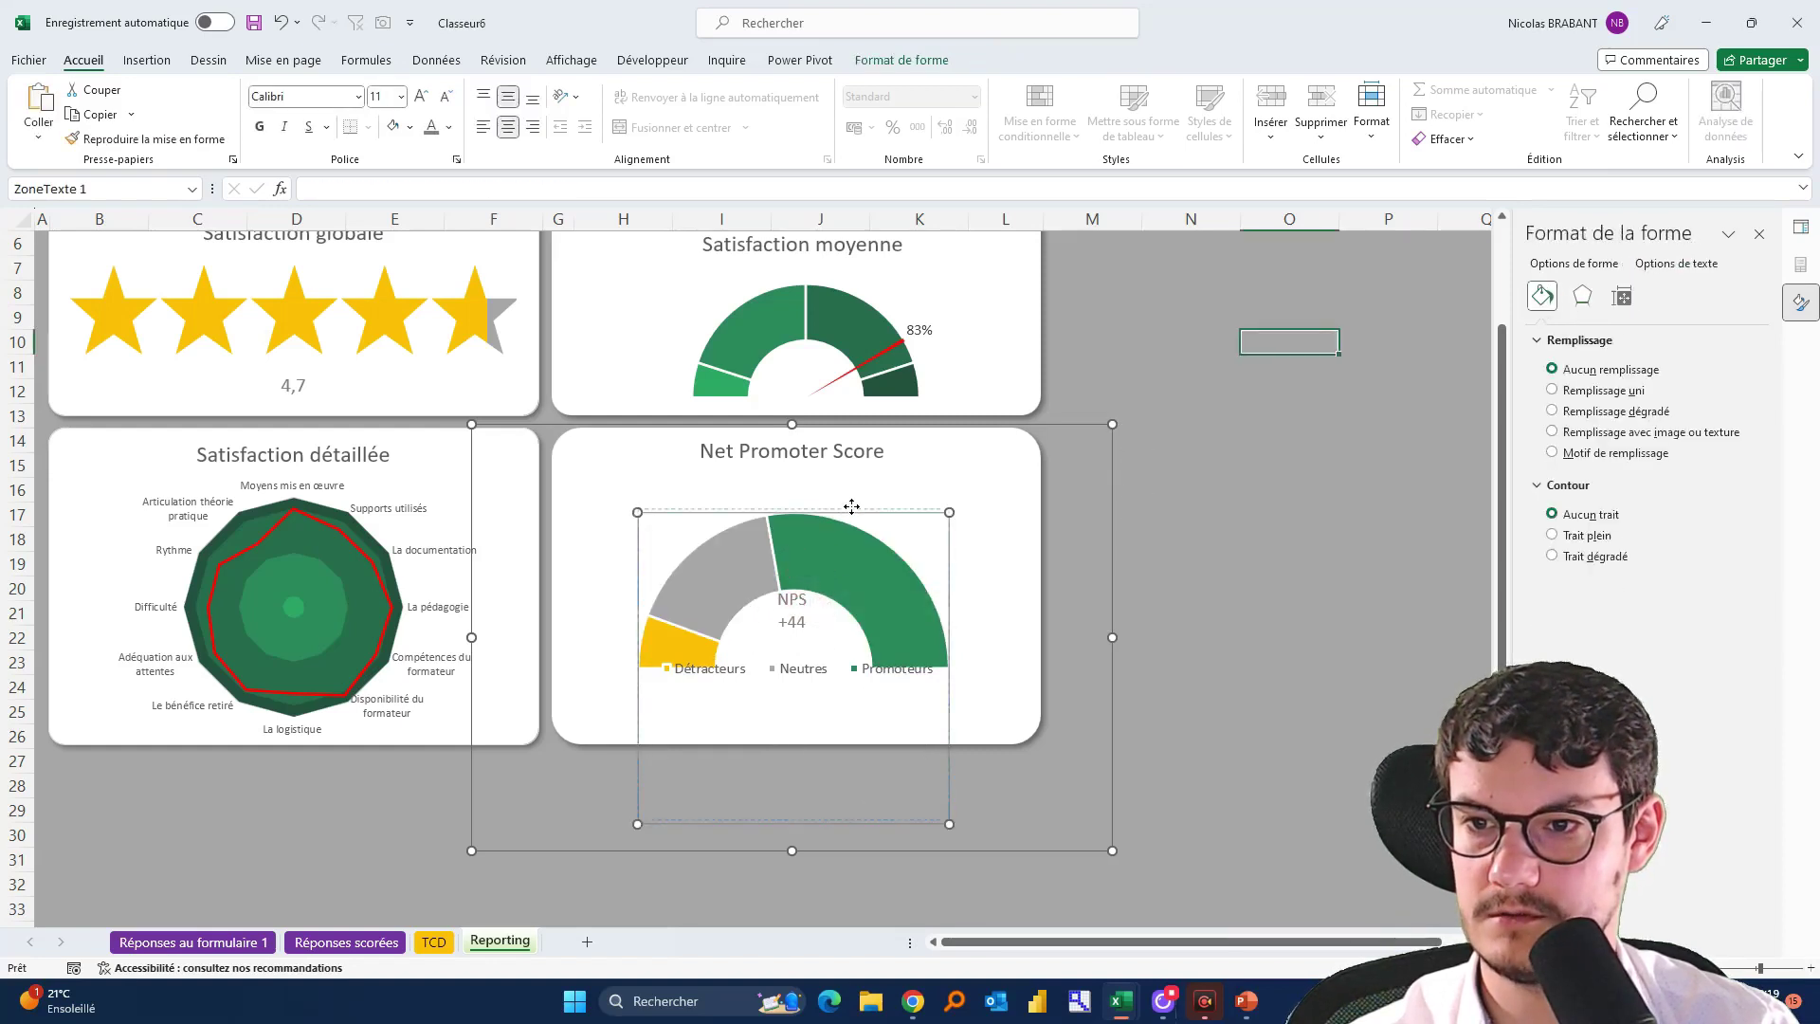
pyautogui.click(801, 604)
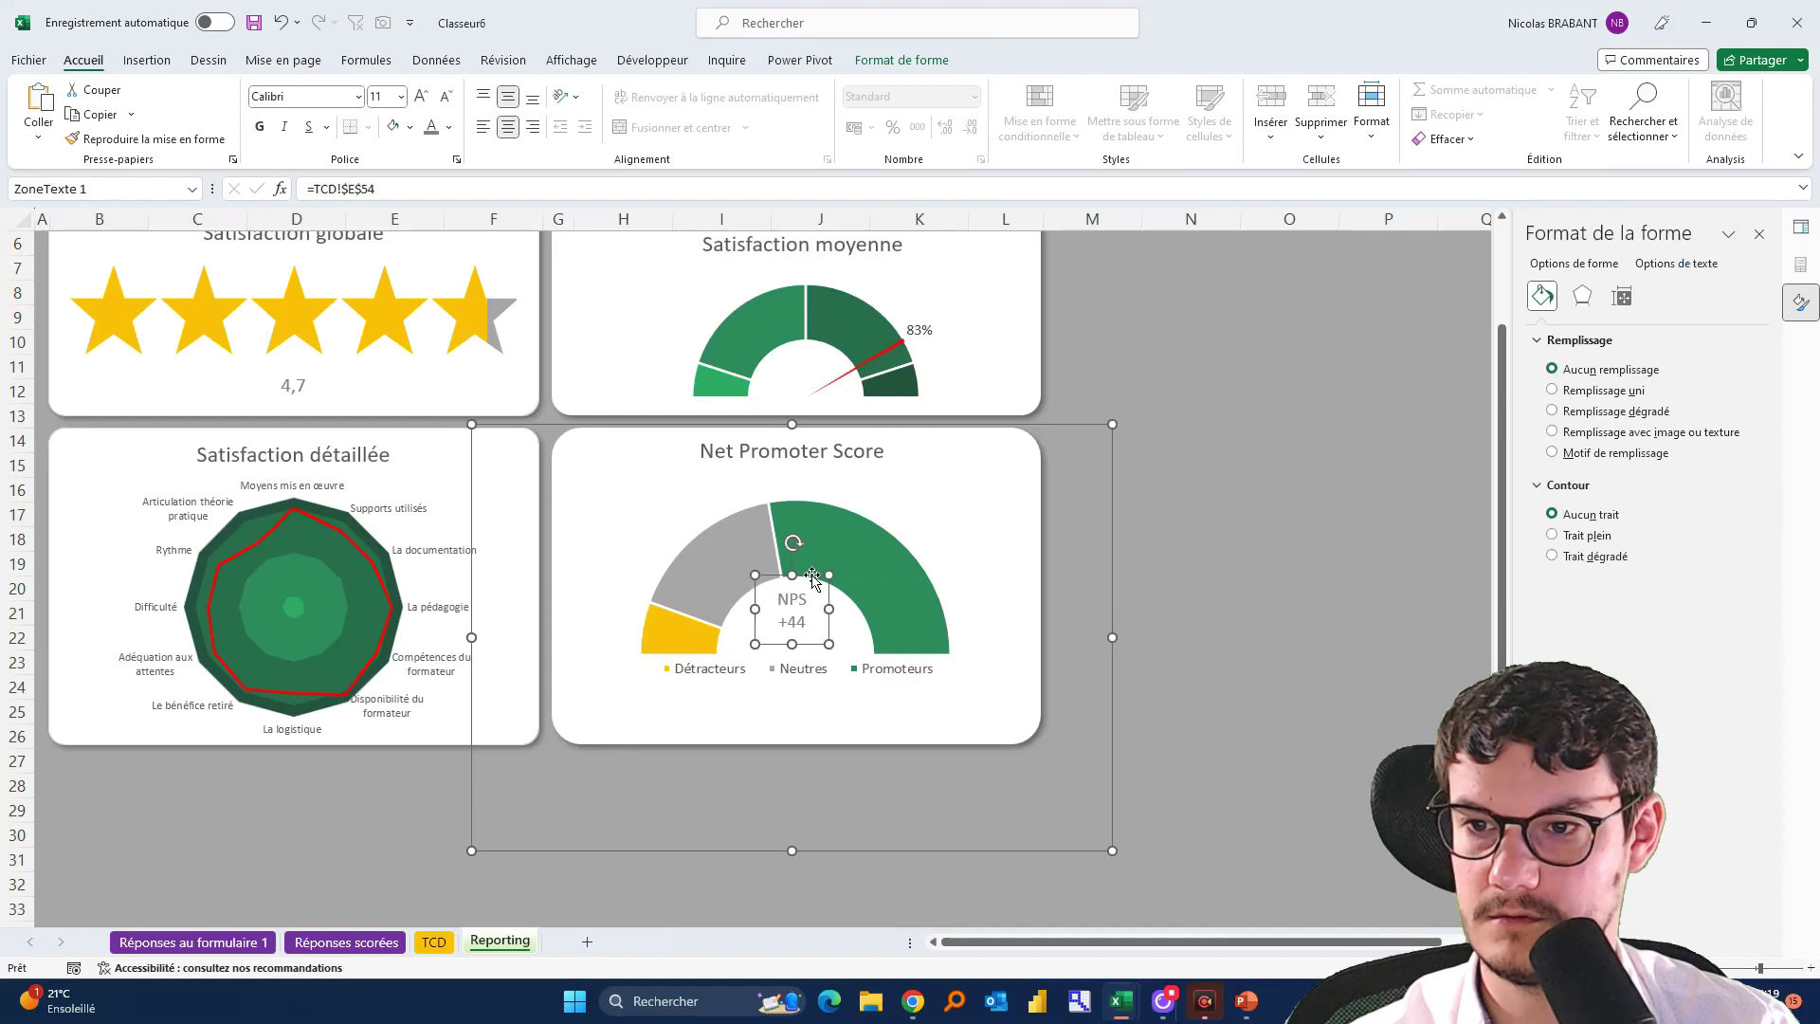
pyautogui.click(810, 577)
pyautogui.click(796, 610)
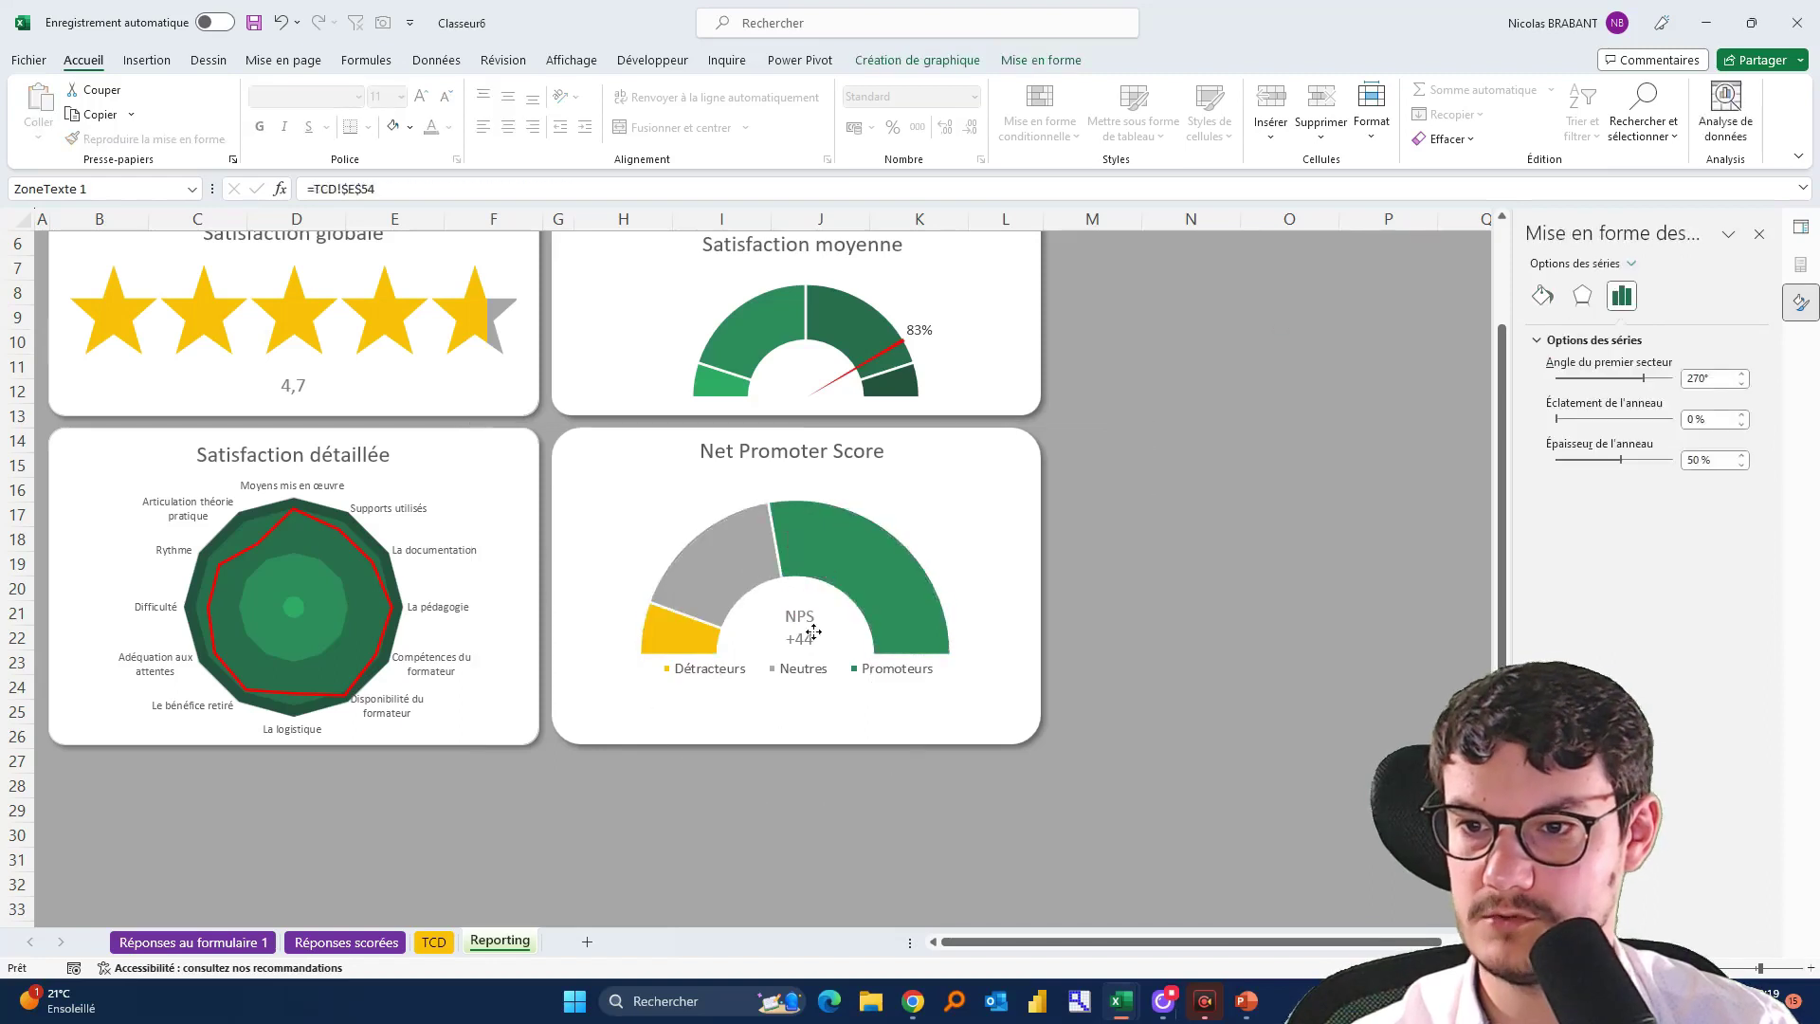
pyautogui.click(800, 621)
# Move the NPS legend slightly lower beneath the gauge, then go to the TCD sheet
pyautogui.click(811, 673)
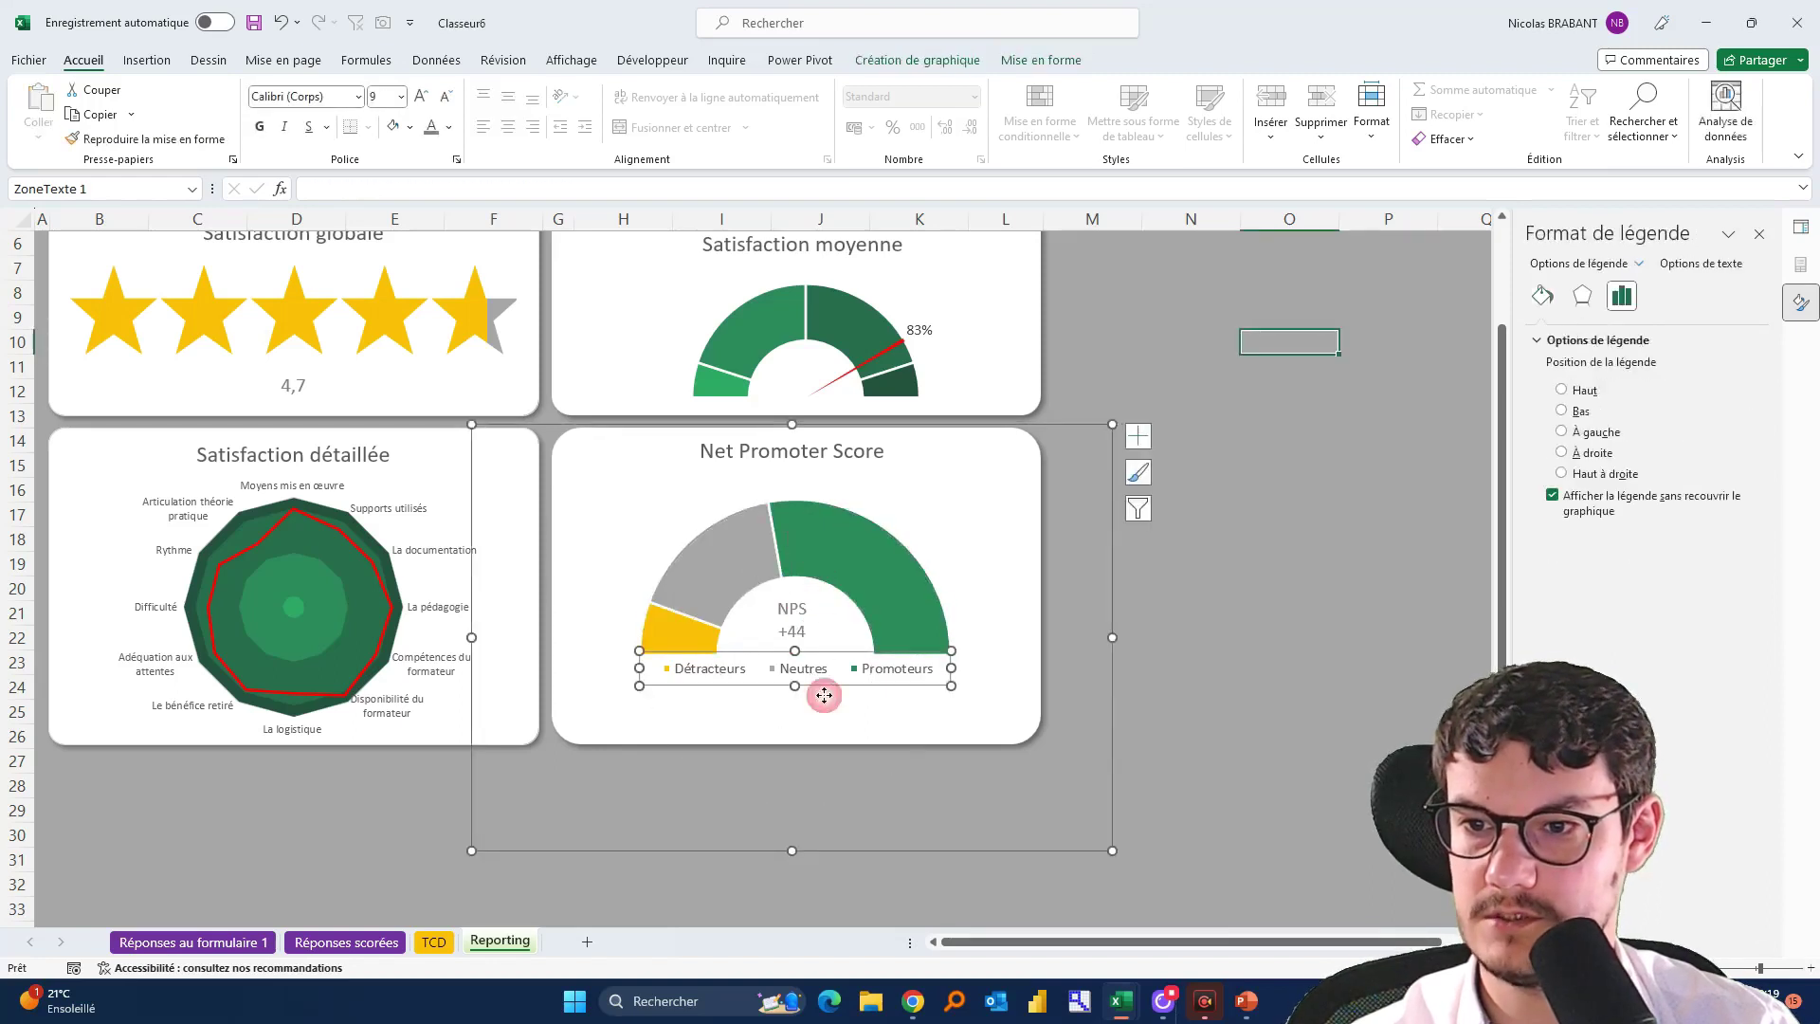
pyautogui.moveTo(810, 686); pyautogui.dragTo(810, 693)
pyautogui.click(1260, 598)
pyautogui.click(1321, 660)
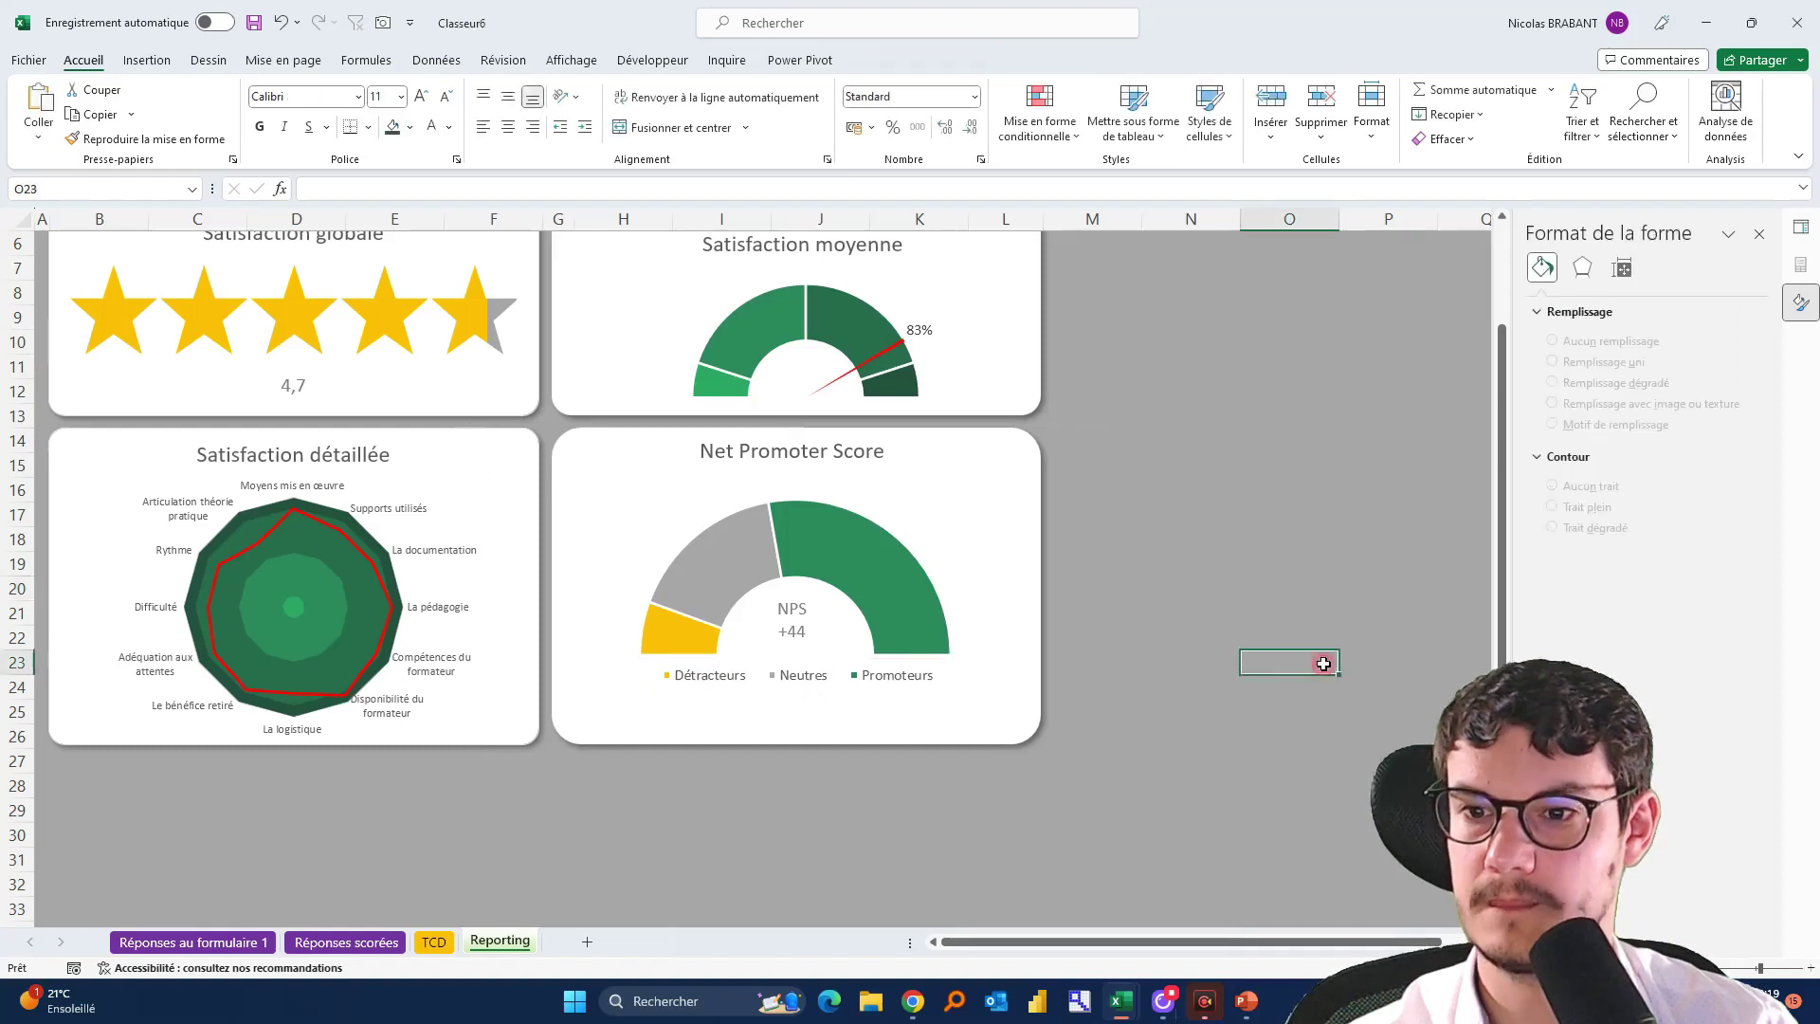
pyautogui.scroll(2, 1219, 616)
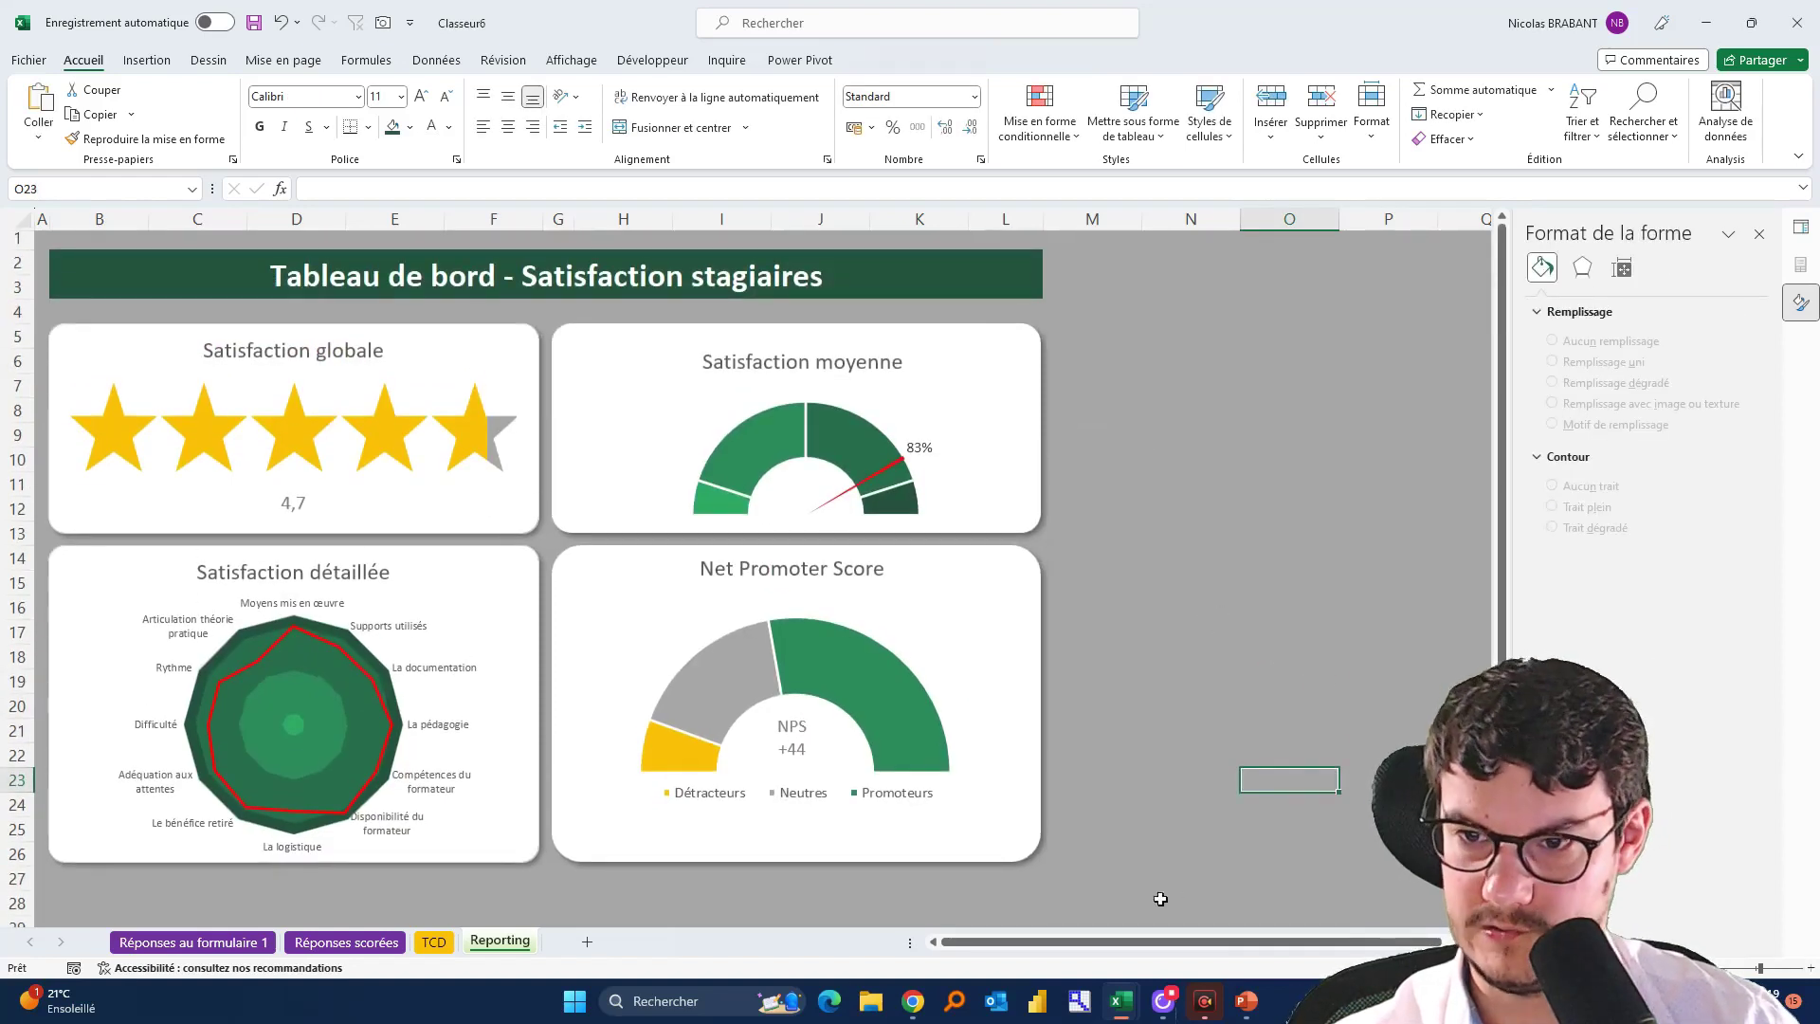
pyautogui.click(66, 877)
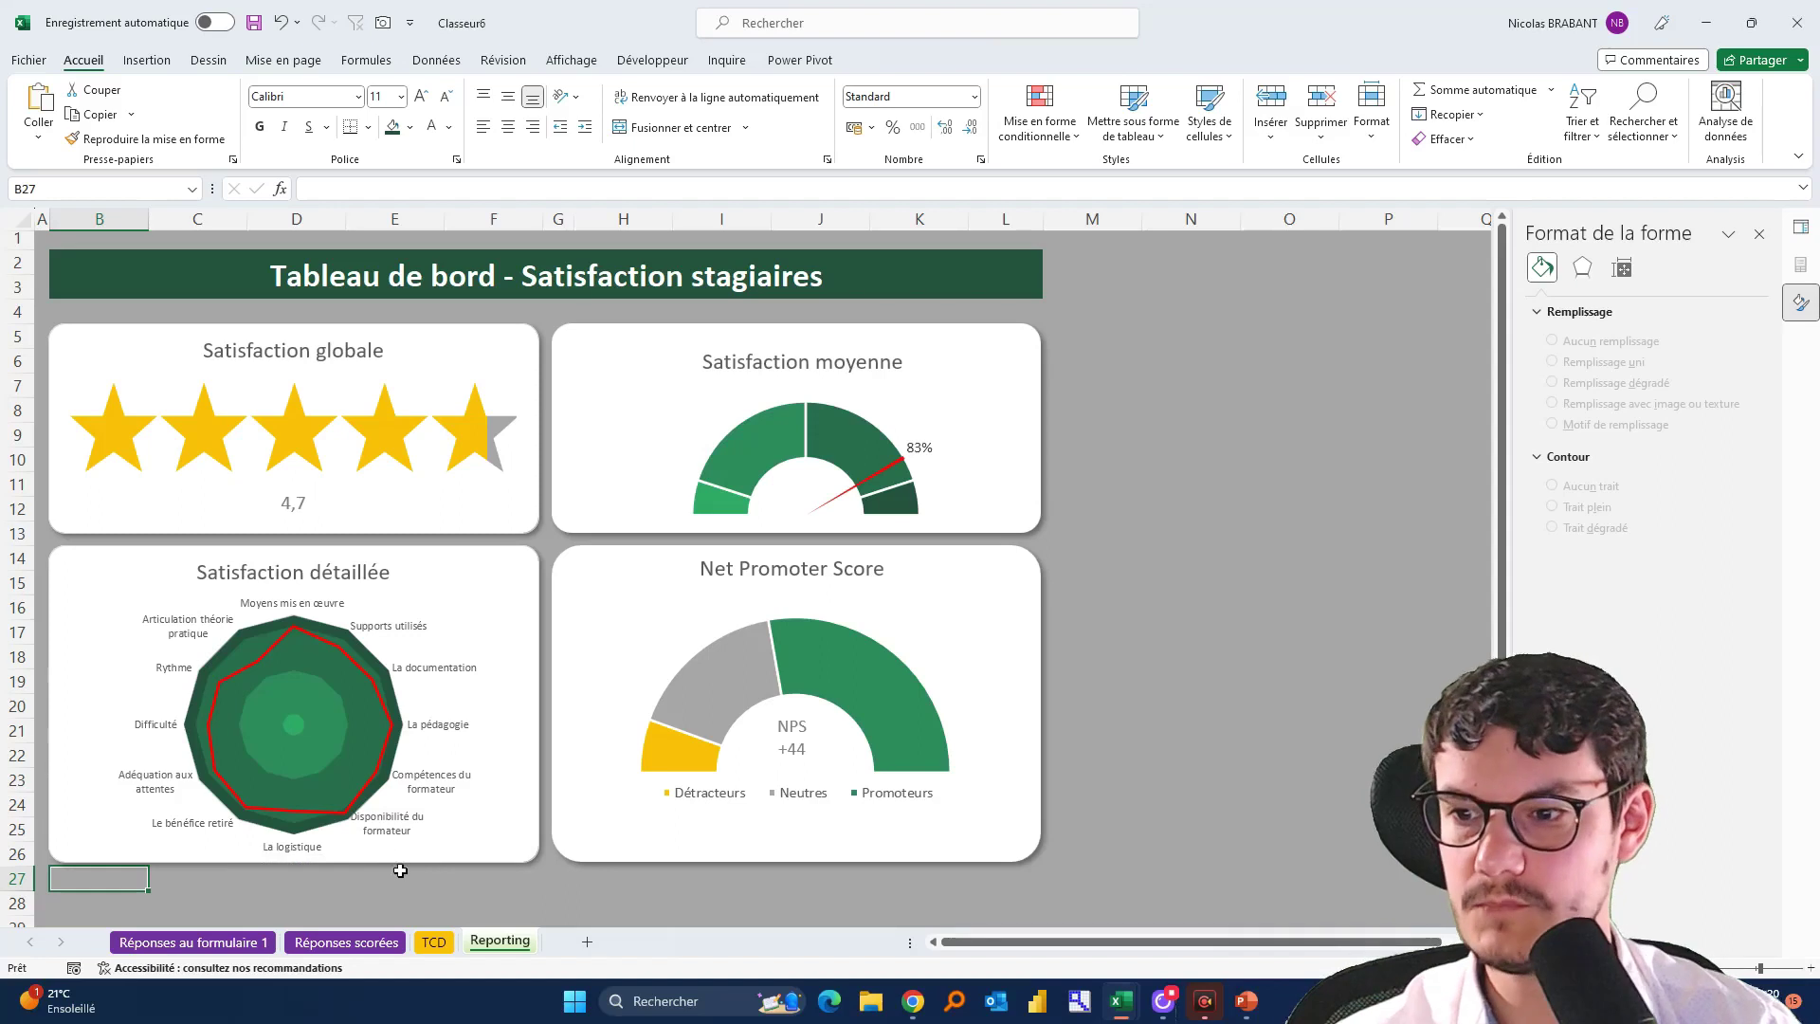
pyautogui.click(434, 942)
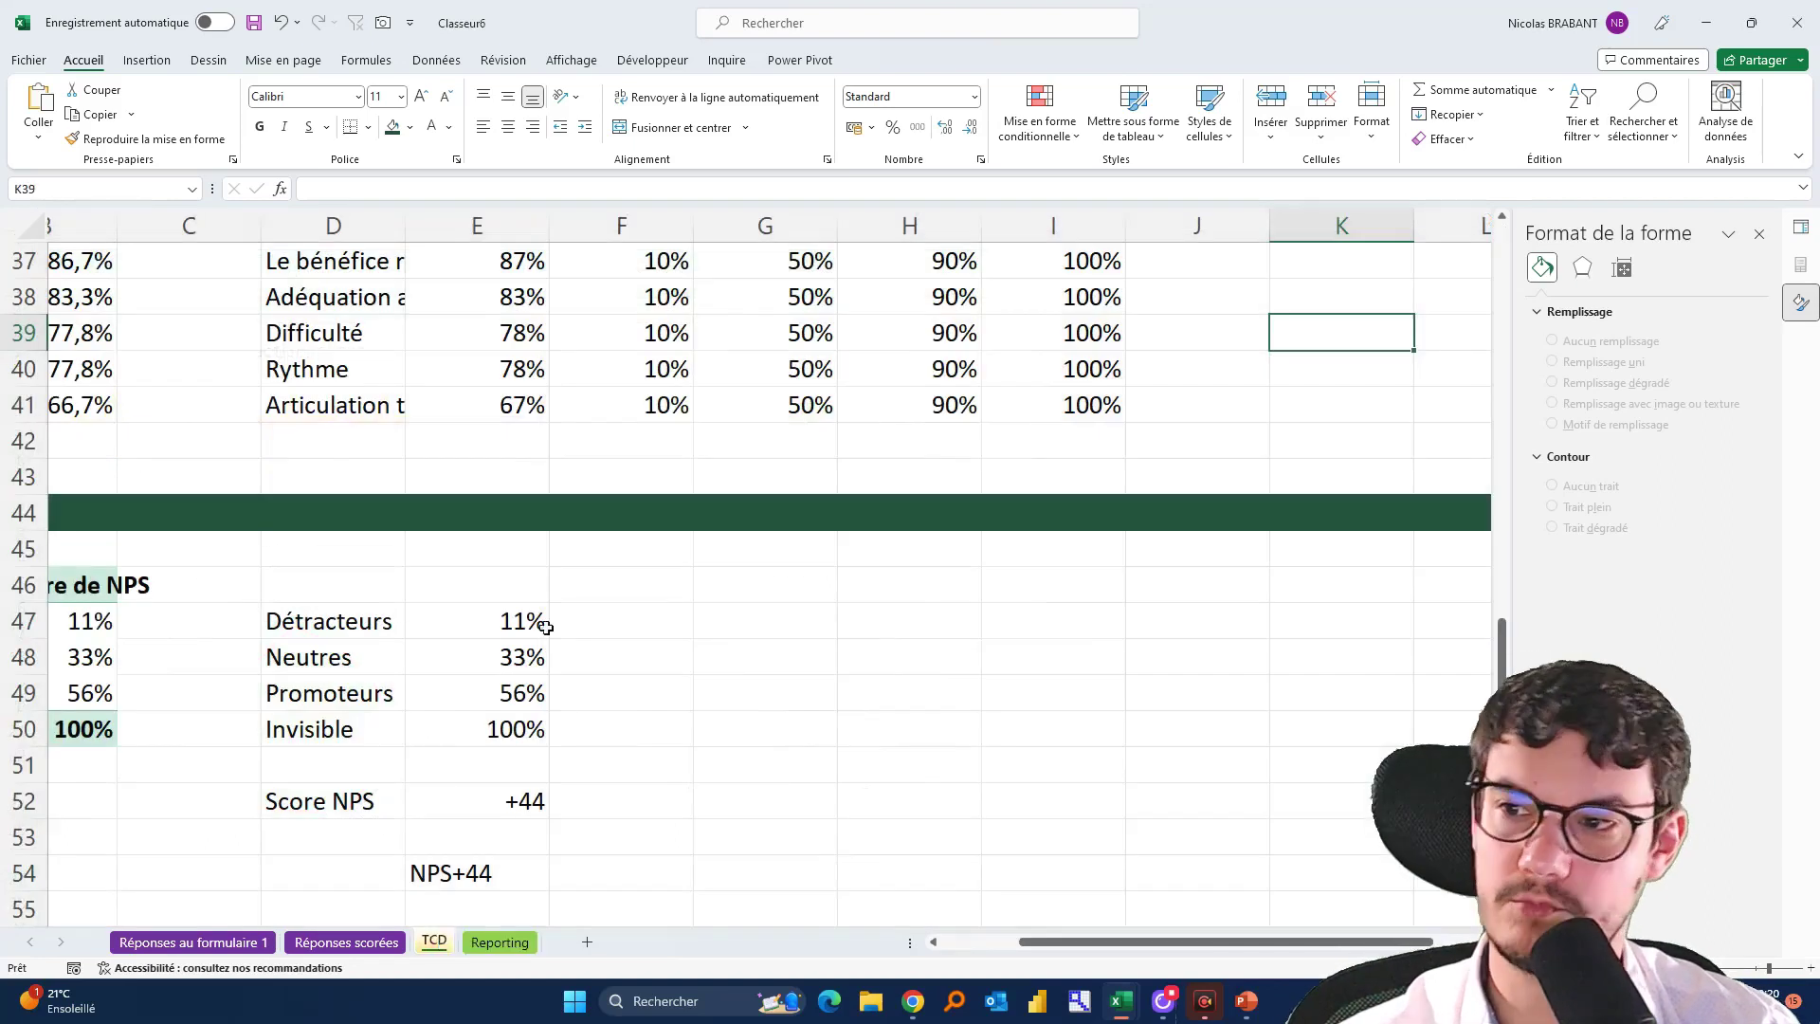
pyautogui.scroll(12, 597, 744)
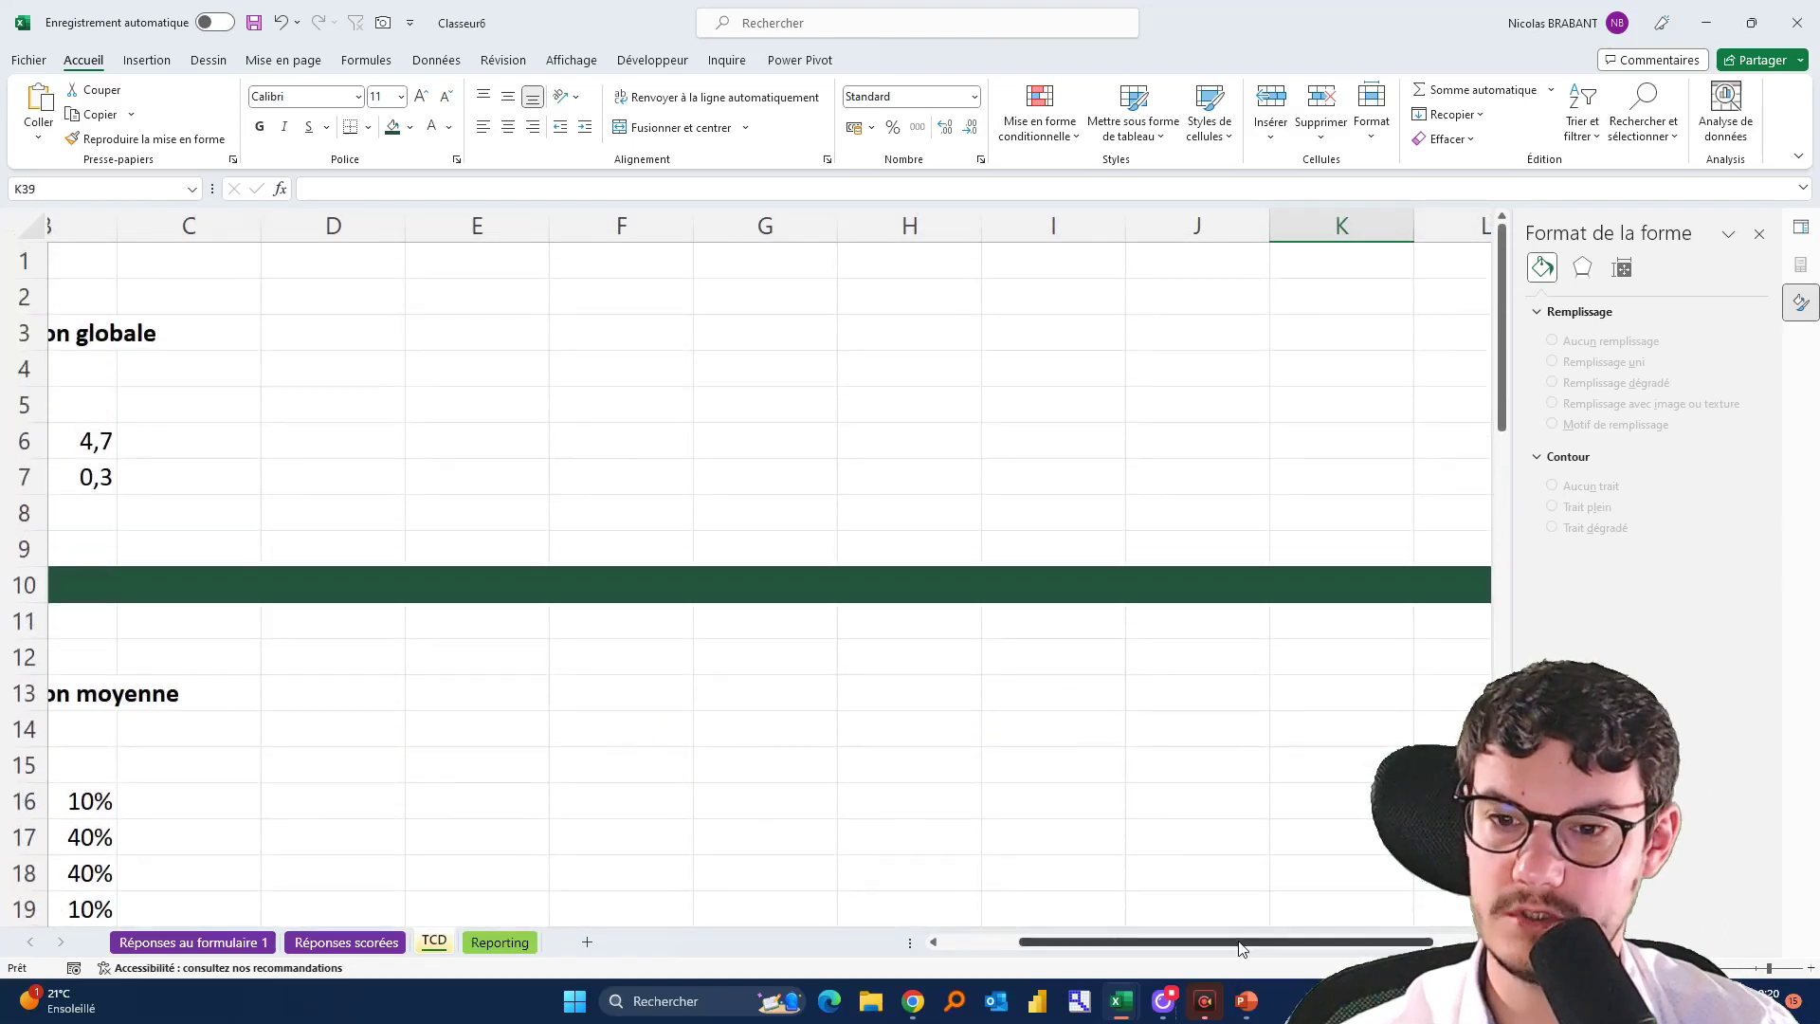
pyautogui.moveTo(1239, 942); pyautogui.dragTo(1037, 979)
pyautogui.scroll(-12, 514, 653)
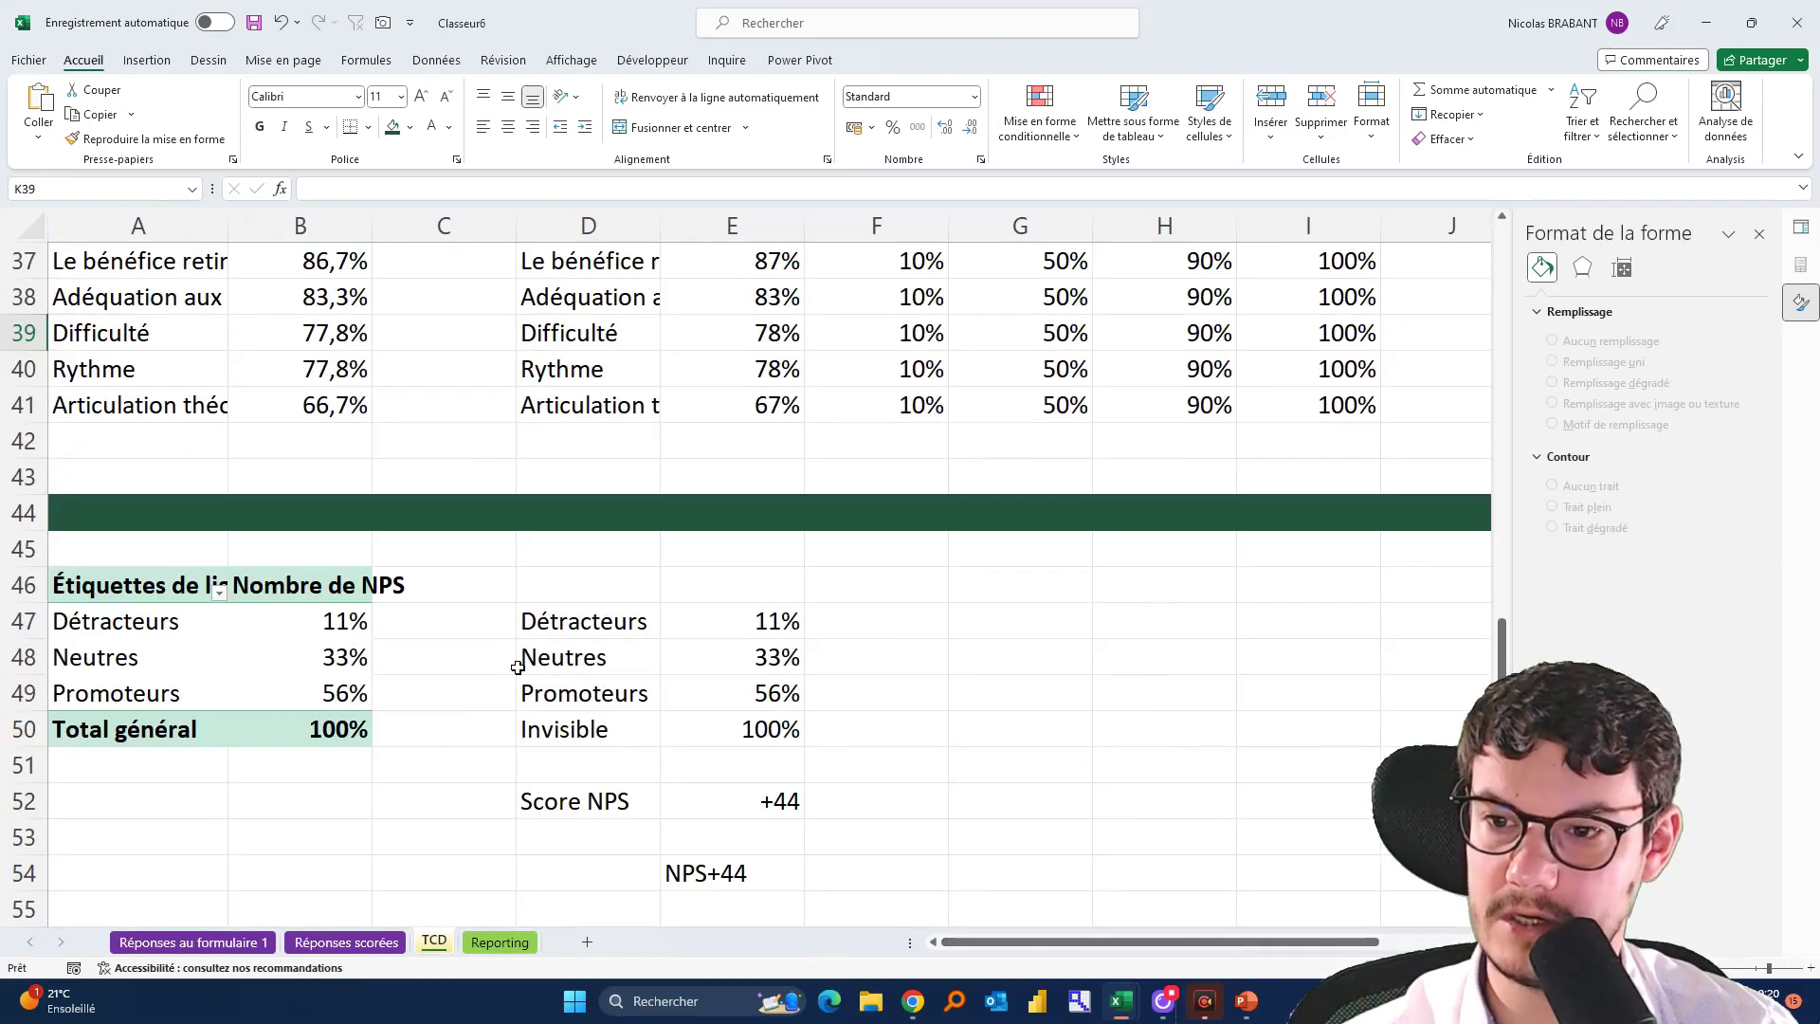
pyautogui.click(346, 942)
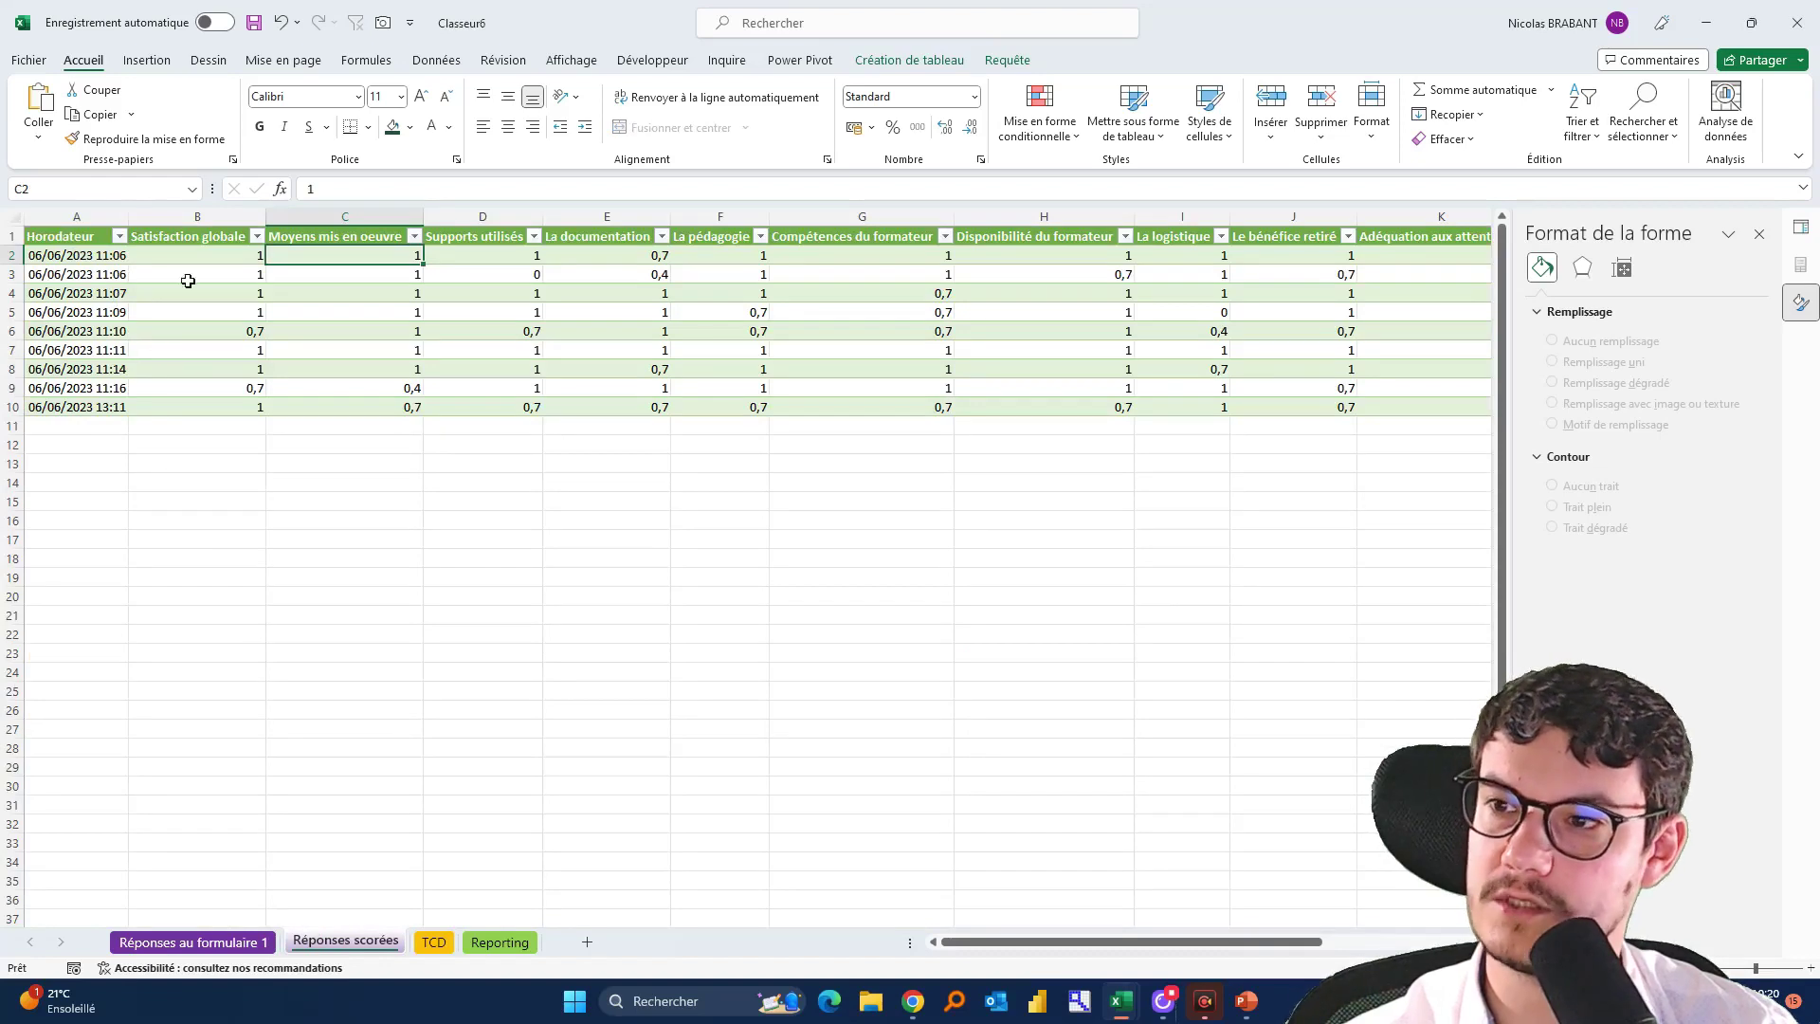
pyautogui.click(500, 942)
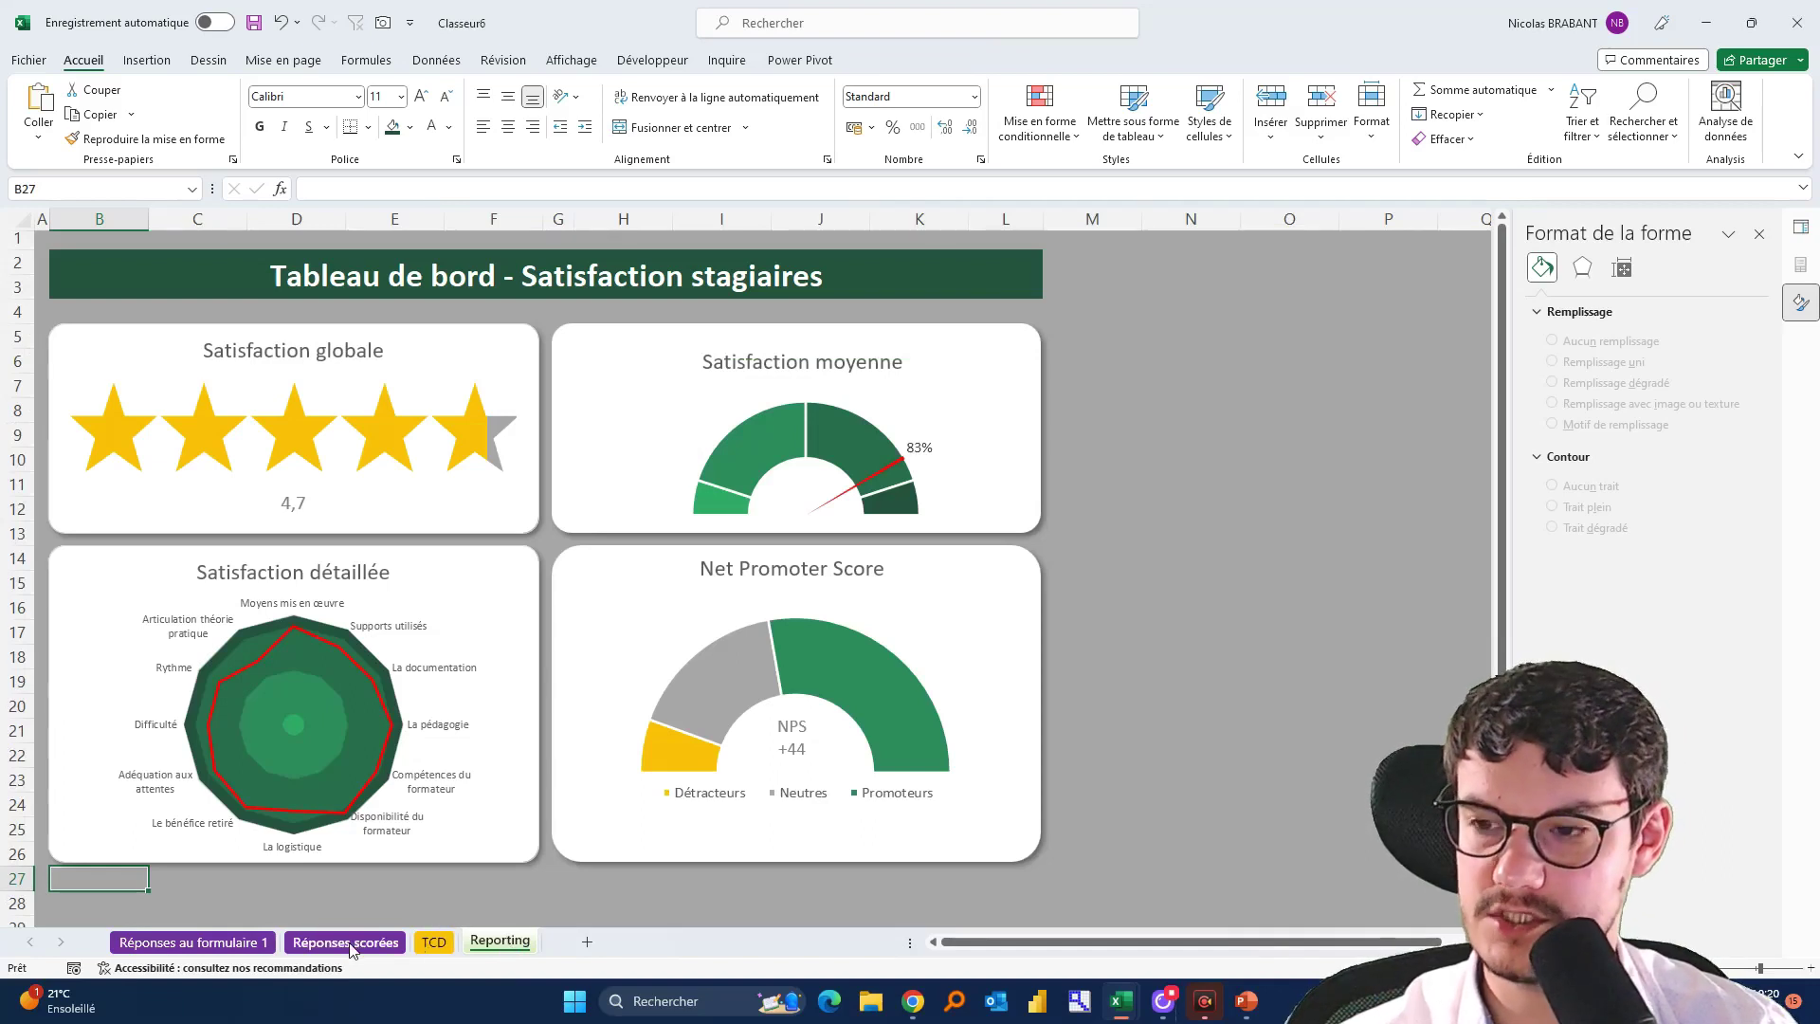
pyautogui.click(383, 943)
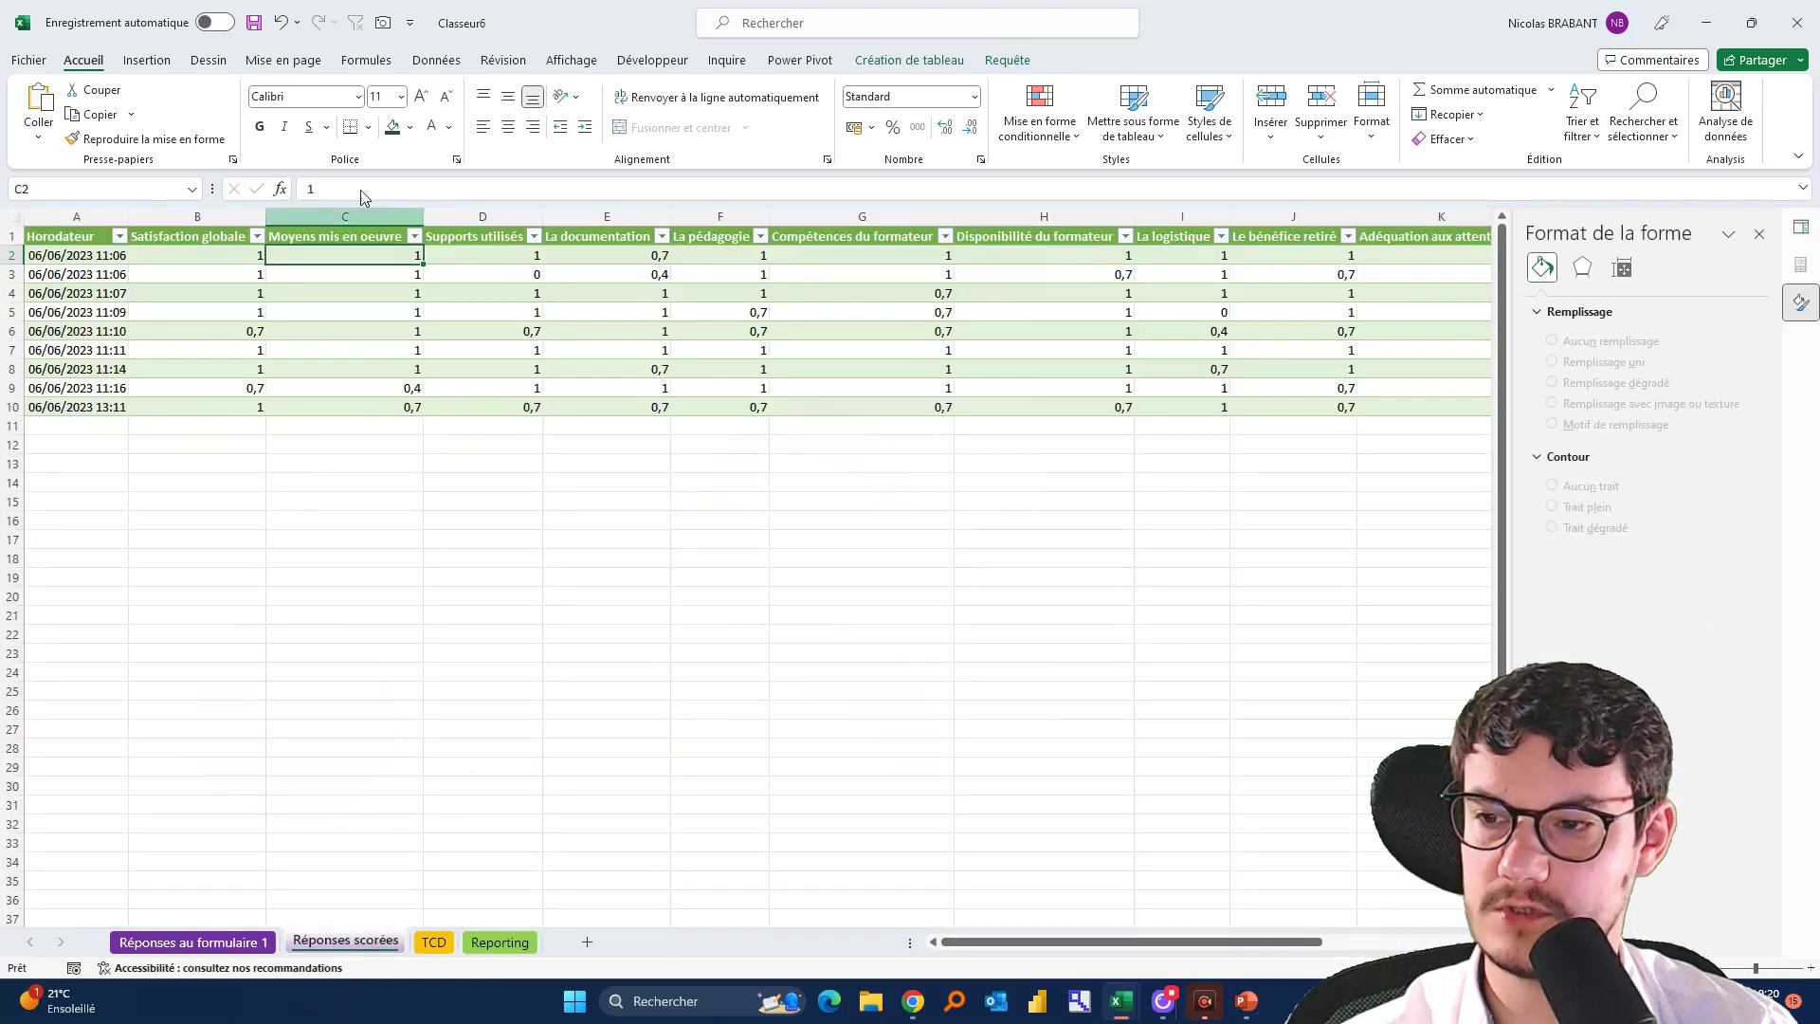
pyautogui.click(436, 942)
pyautogui.click(495, 945)
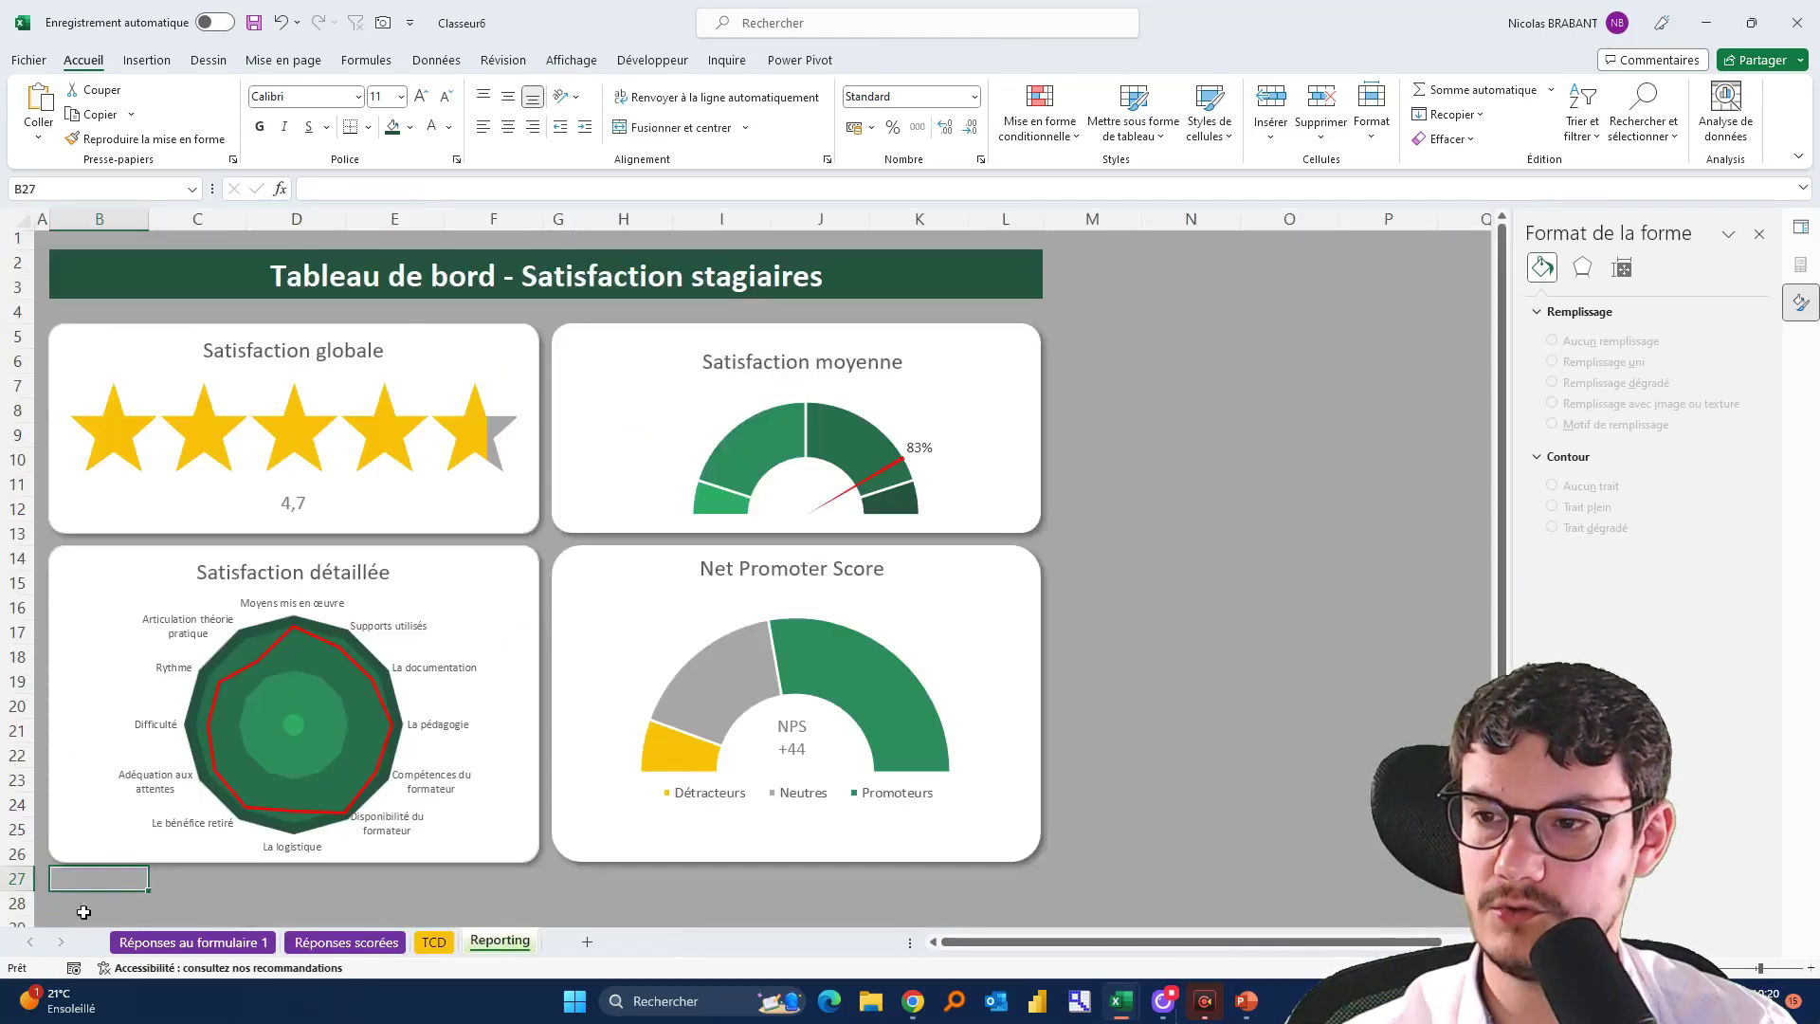
pyautogui.click(434, 942)
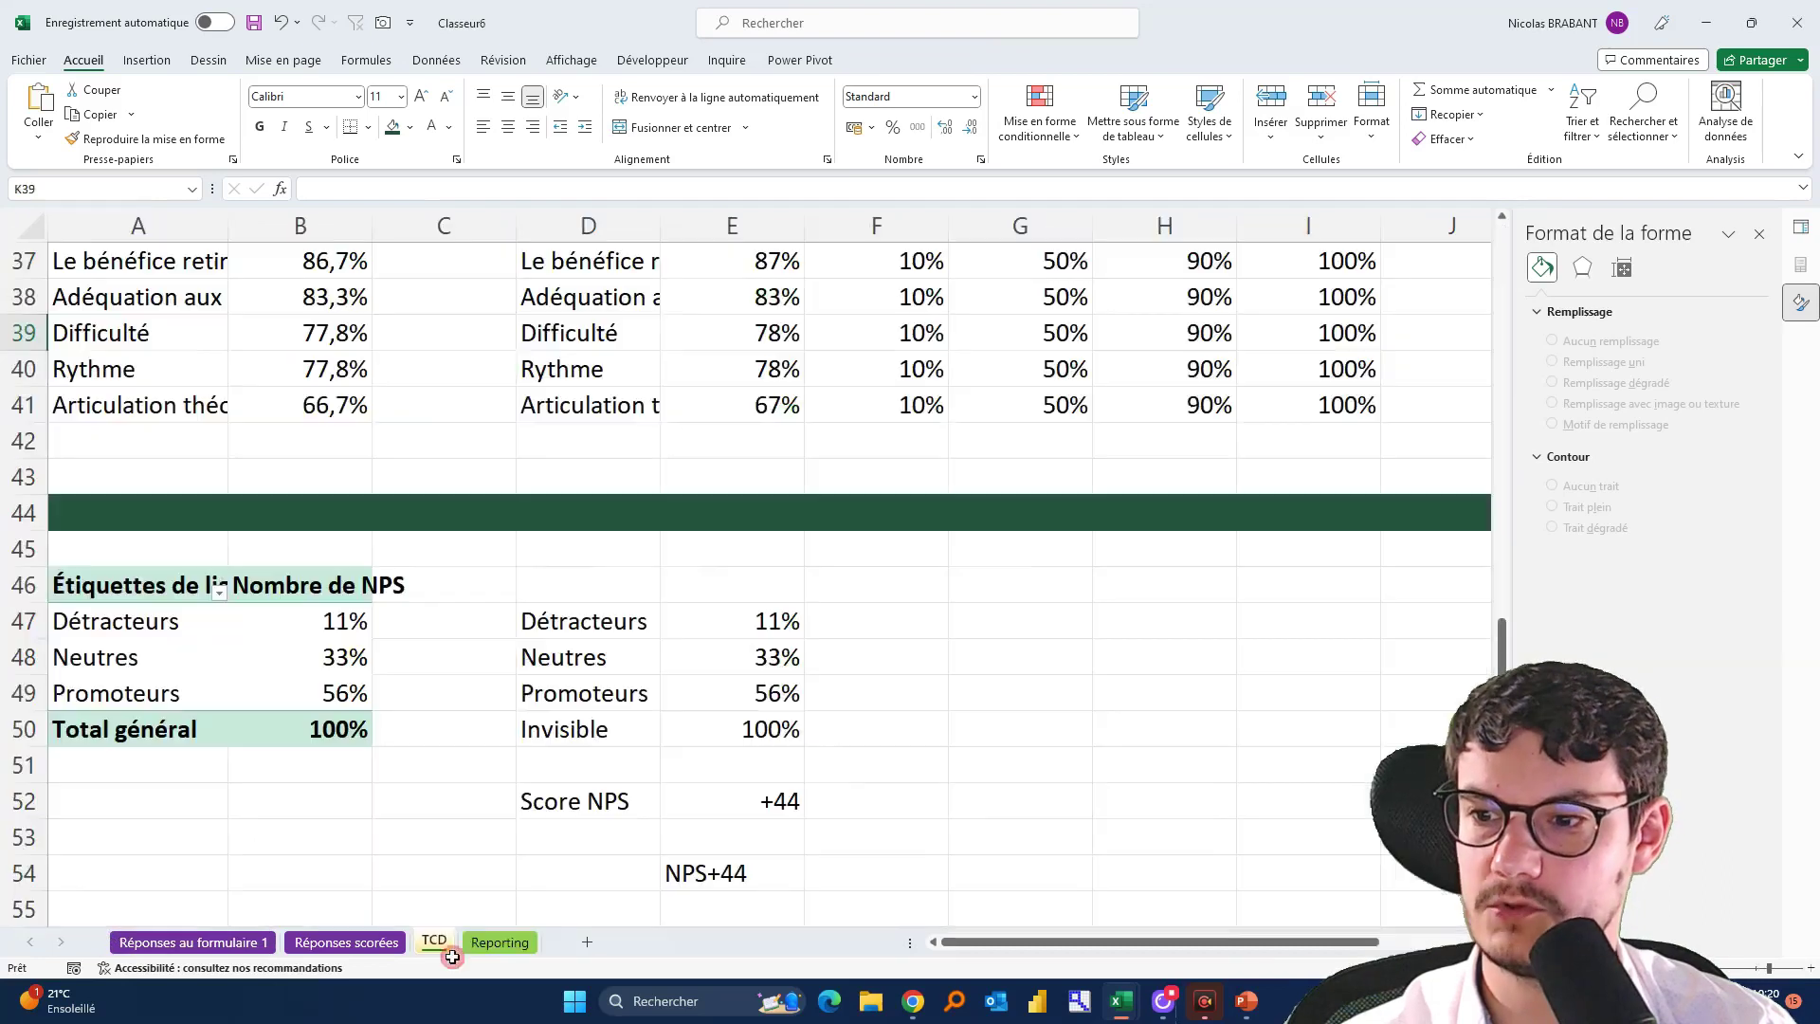
pyautogui.scroll(-4, 243, 683)
# Fill row 56 dark green to match the band above, then go to Réponses scorées
pyautogui.click(17, 512)
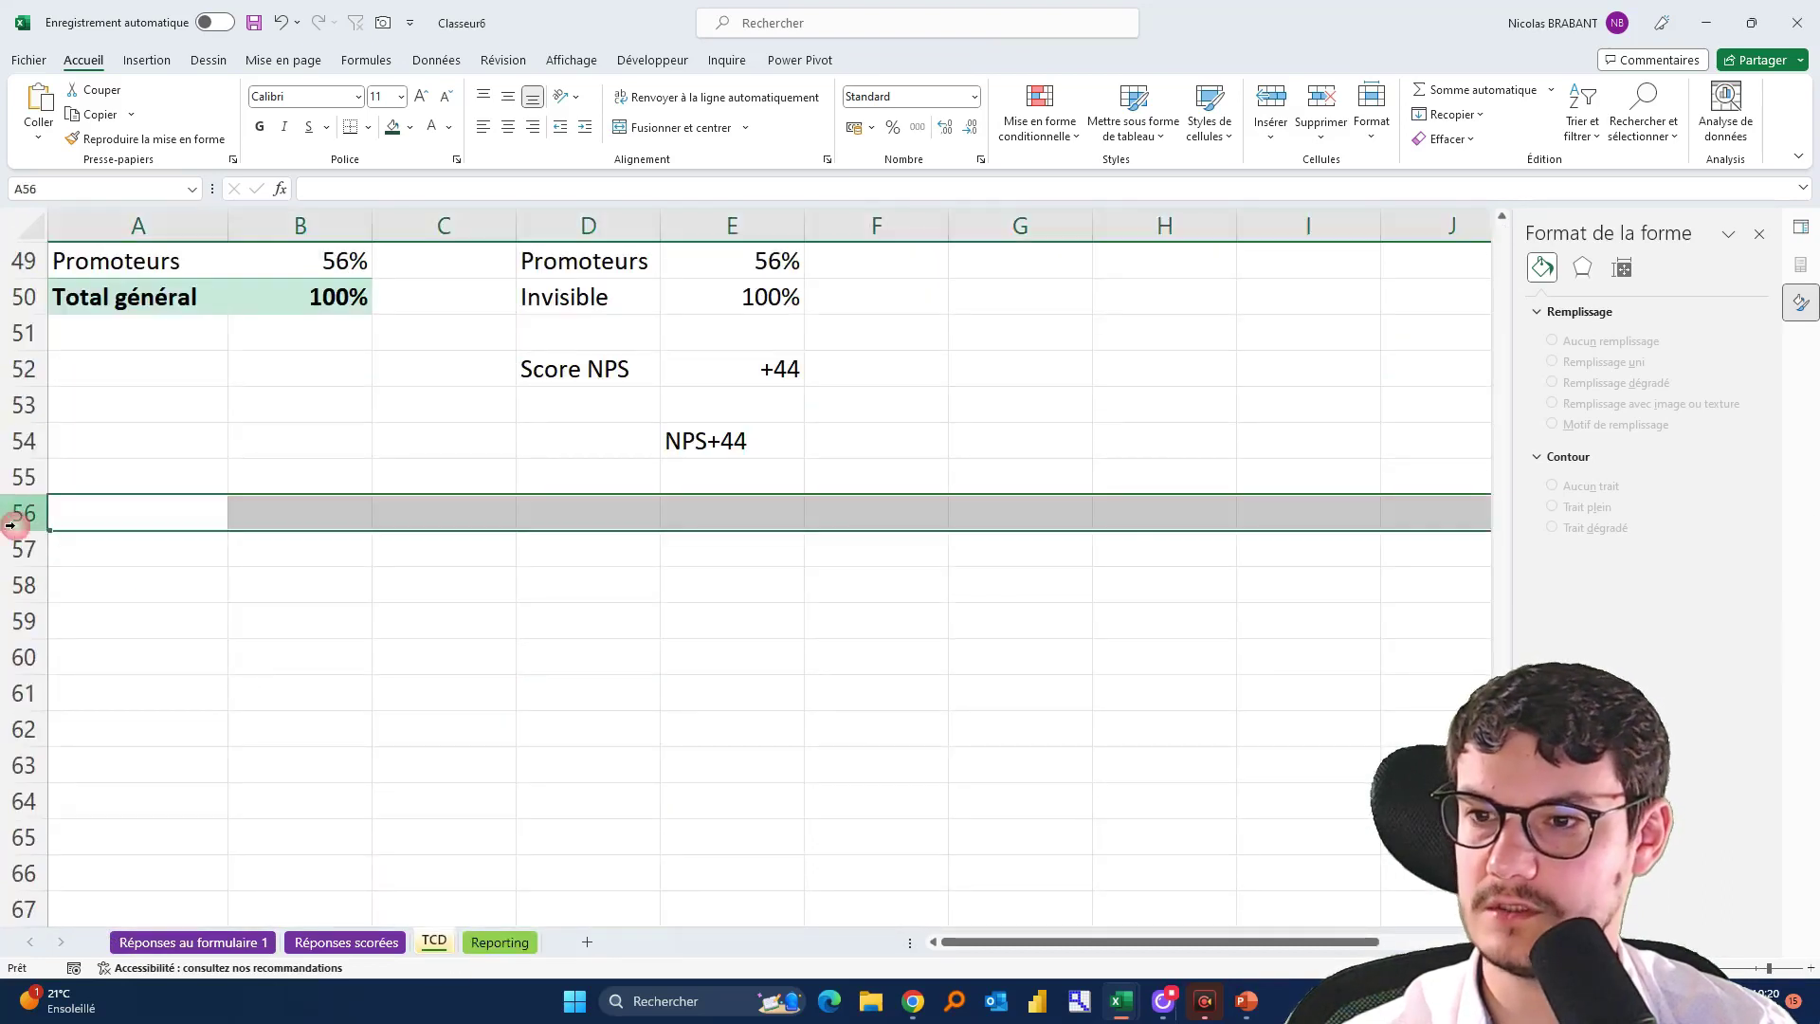
pyautogui.click(409, 126)
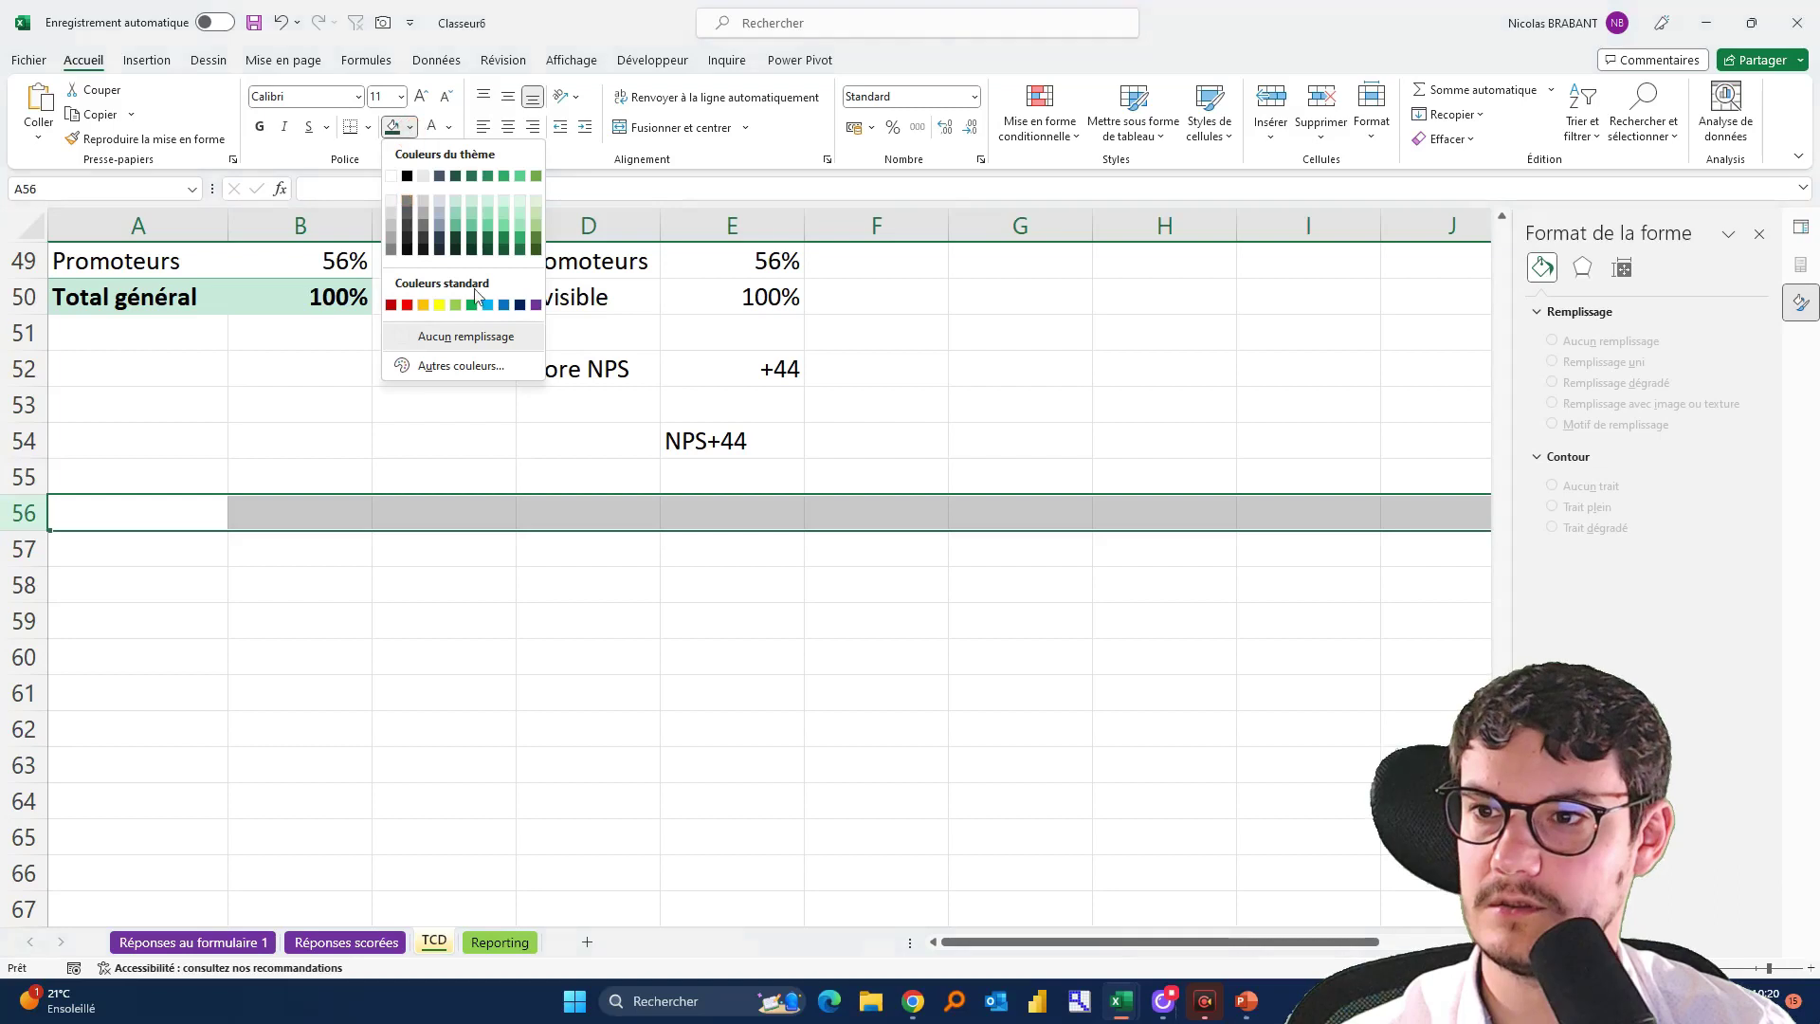
pyautogui.click(509, 309)
pyautogui.scroll(1, 520, 660)
pyautogui.scroll(3, 522, 657)
pyautogui.scroll(-4, 527, 654)
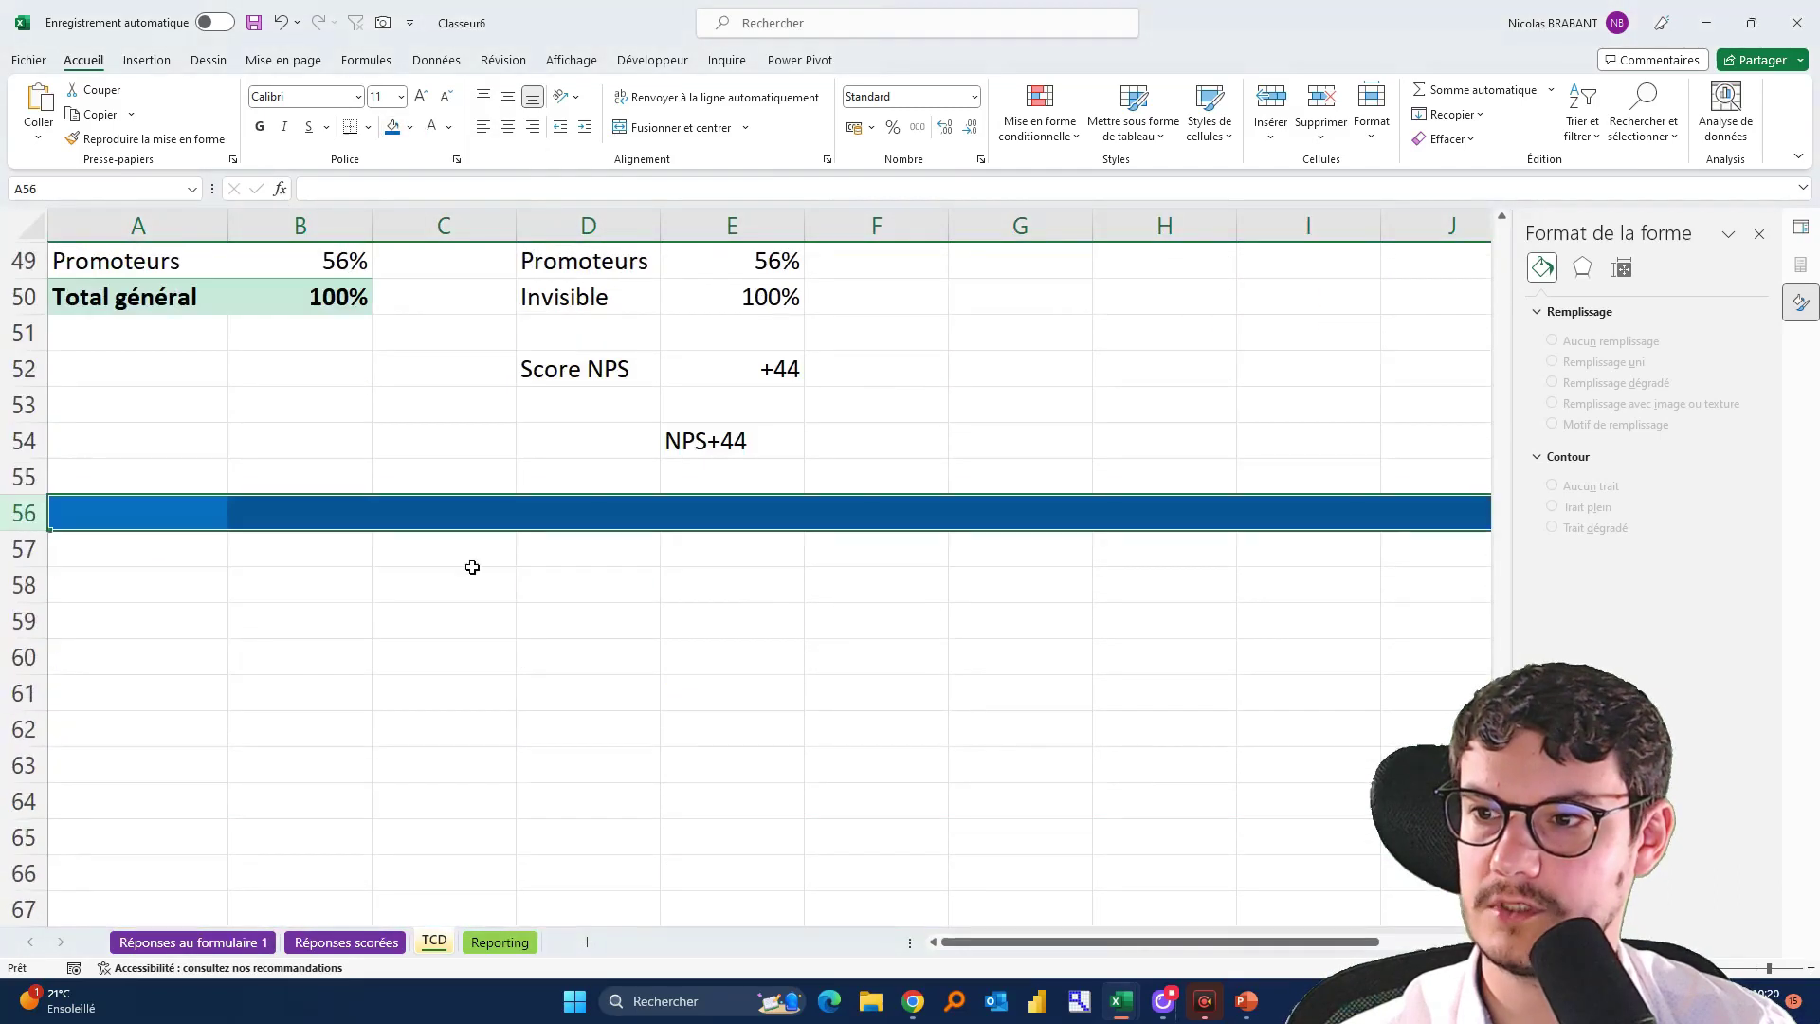
pyautogui.click(411, 135)
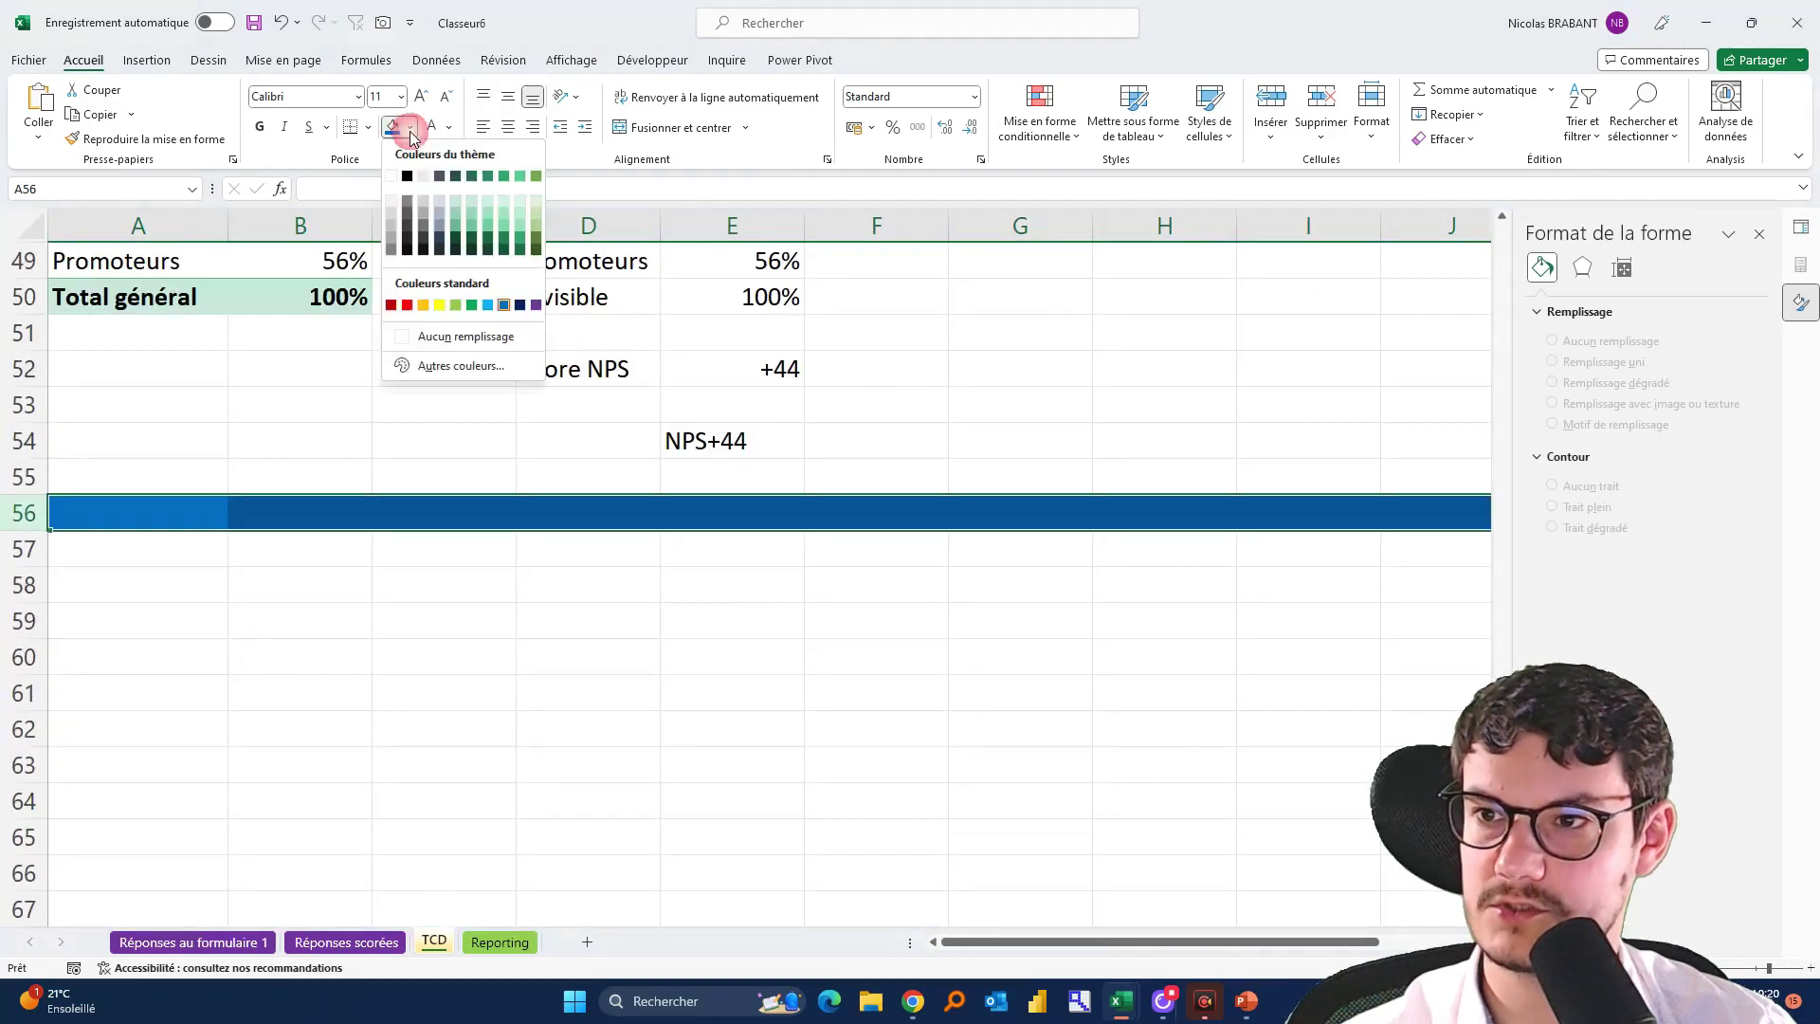
pyautogui.click(466, 176)
pyautogui.scroll(4, 516, 556)
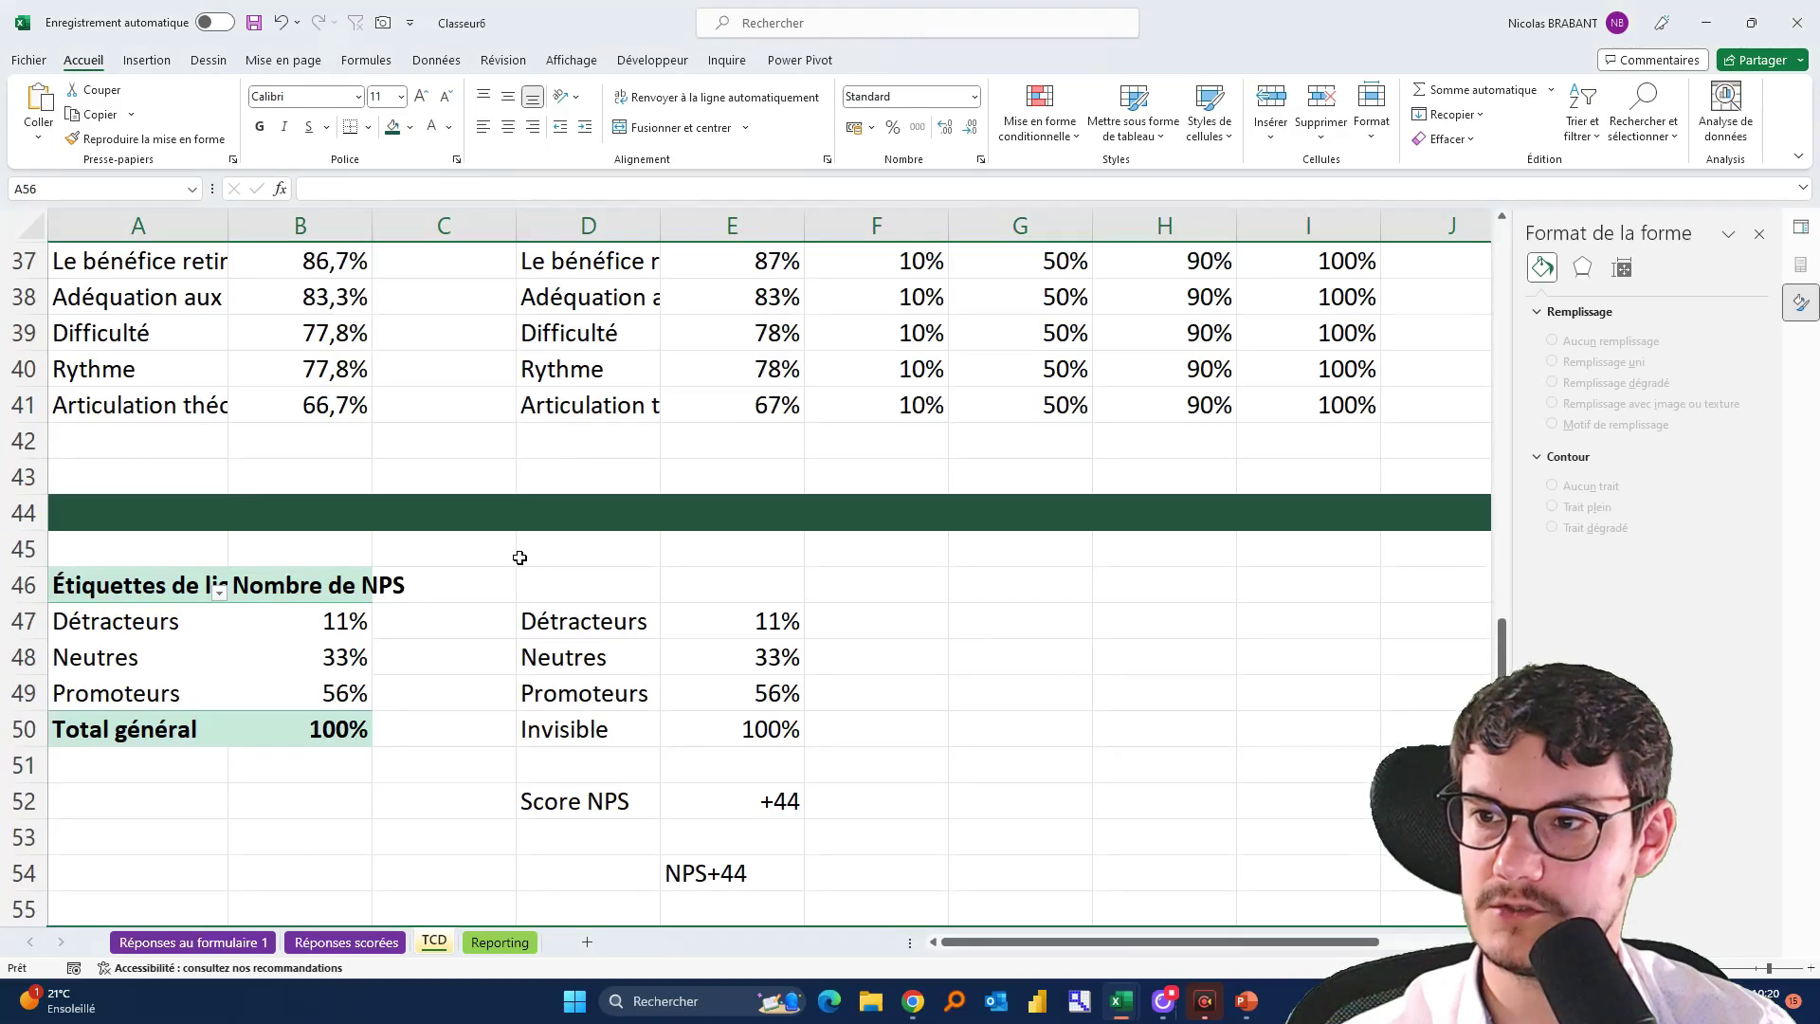
pyautogui.scroll(-2, 219, 796)
pyautogui.click(315, 941)
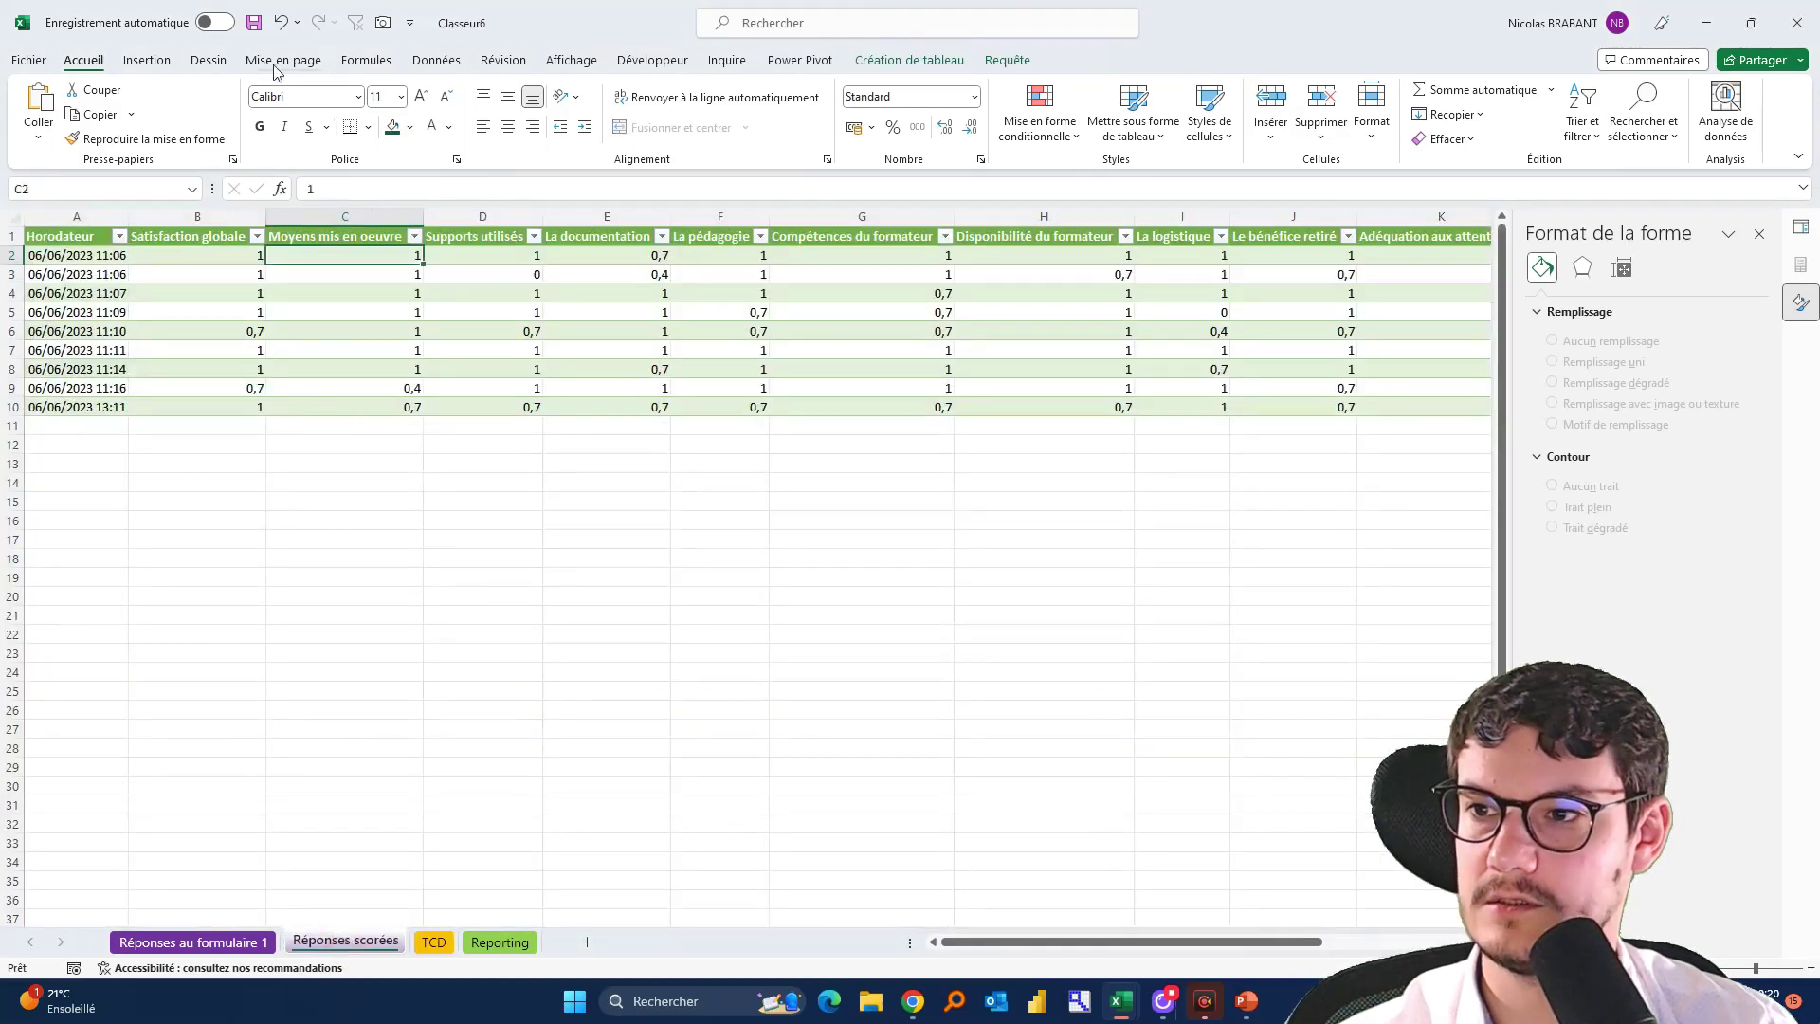
# Insert a pivot table from the scored responses table at cell A58 of the TCD sheet
pyautogui.click(163, 61)
pyautogui.click(55, 100)
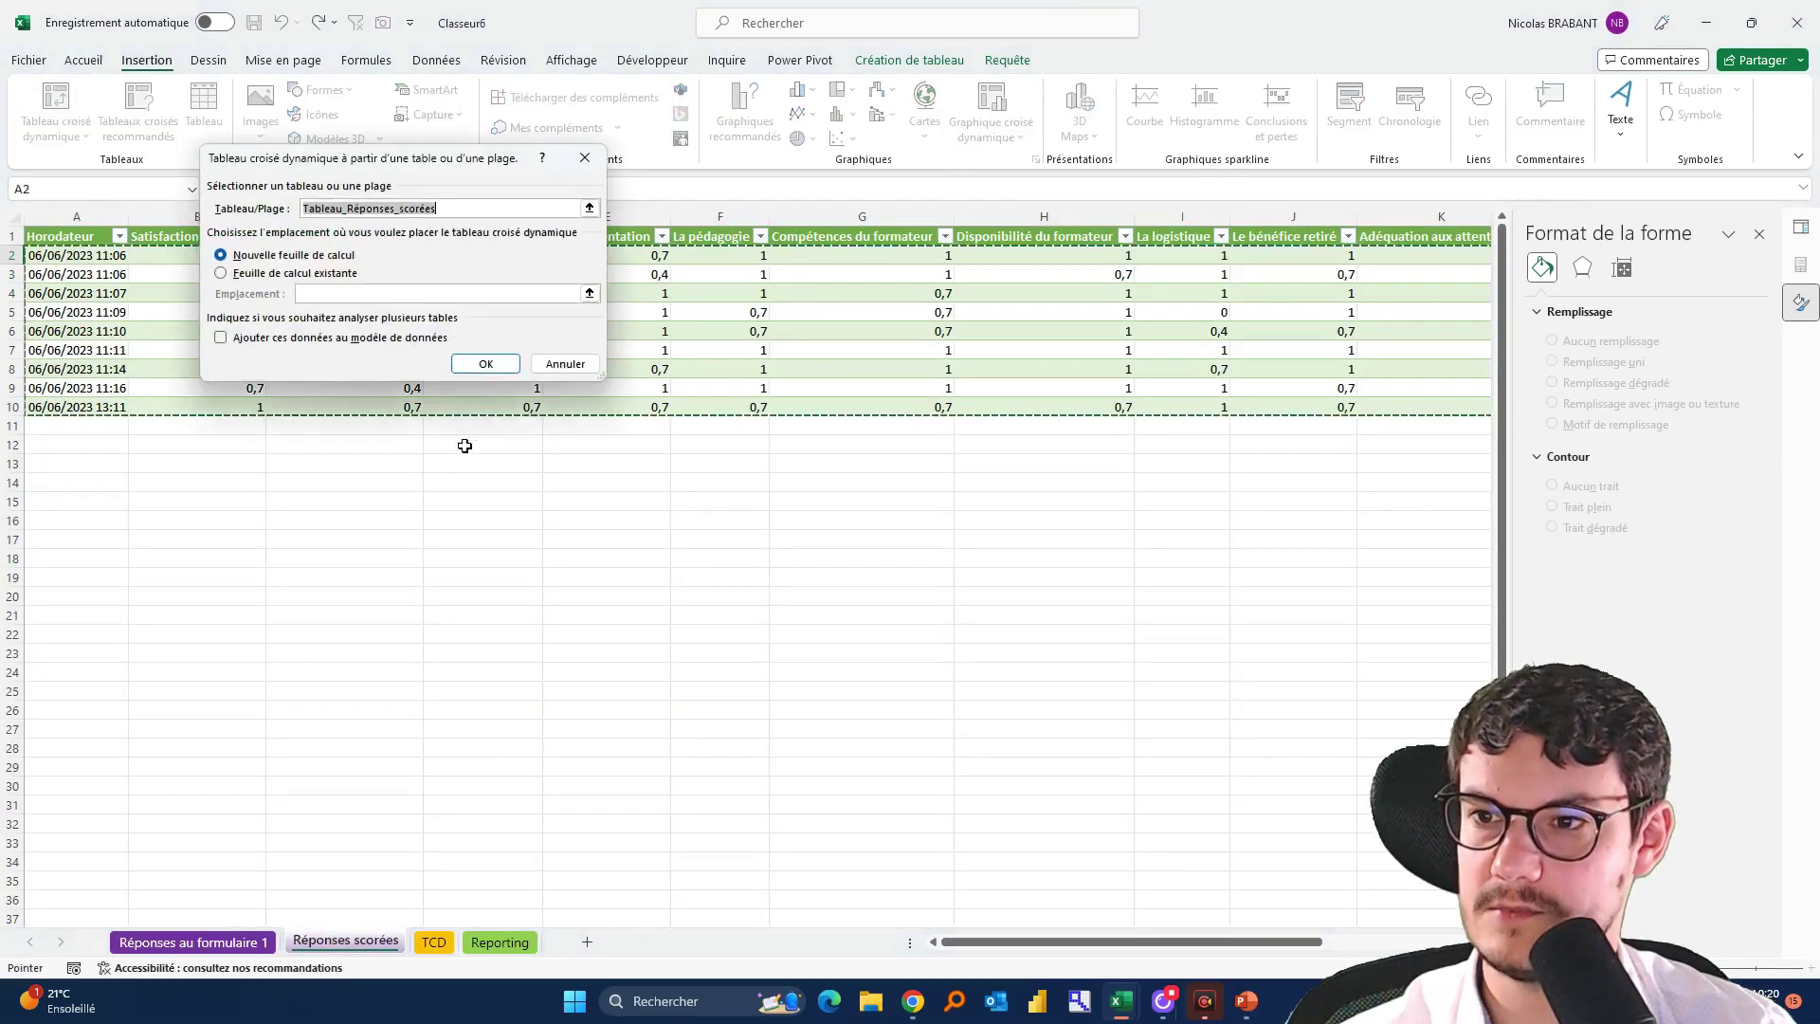
pyautogui.click(289, 273)
pyautogui.click(570, 295)
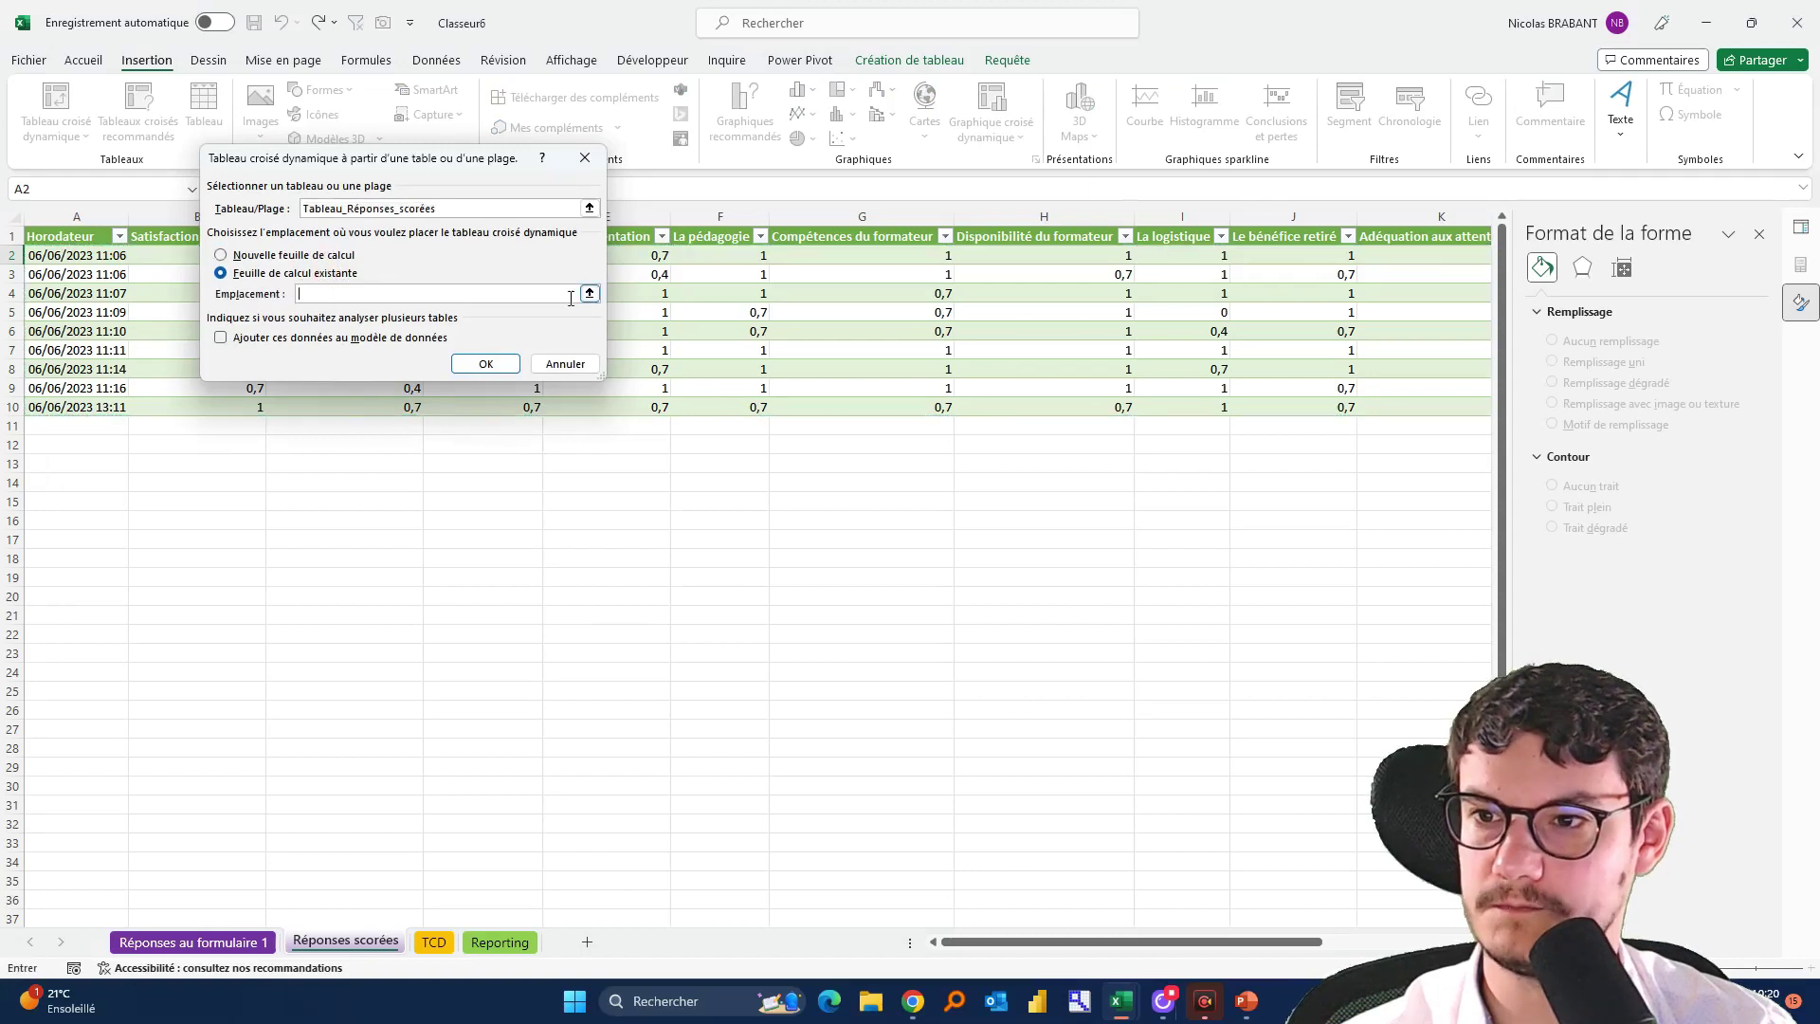
pyautogui.click(589, 294)
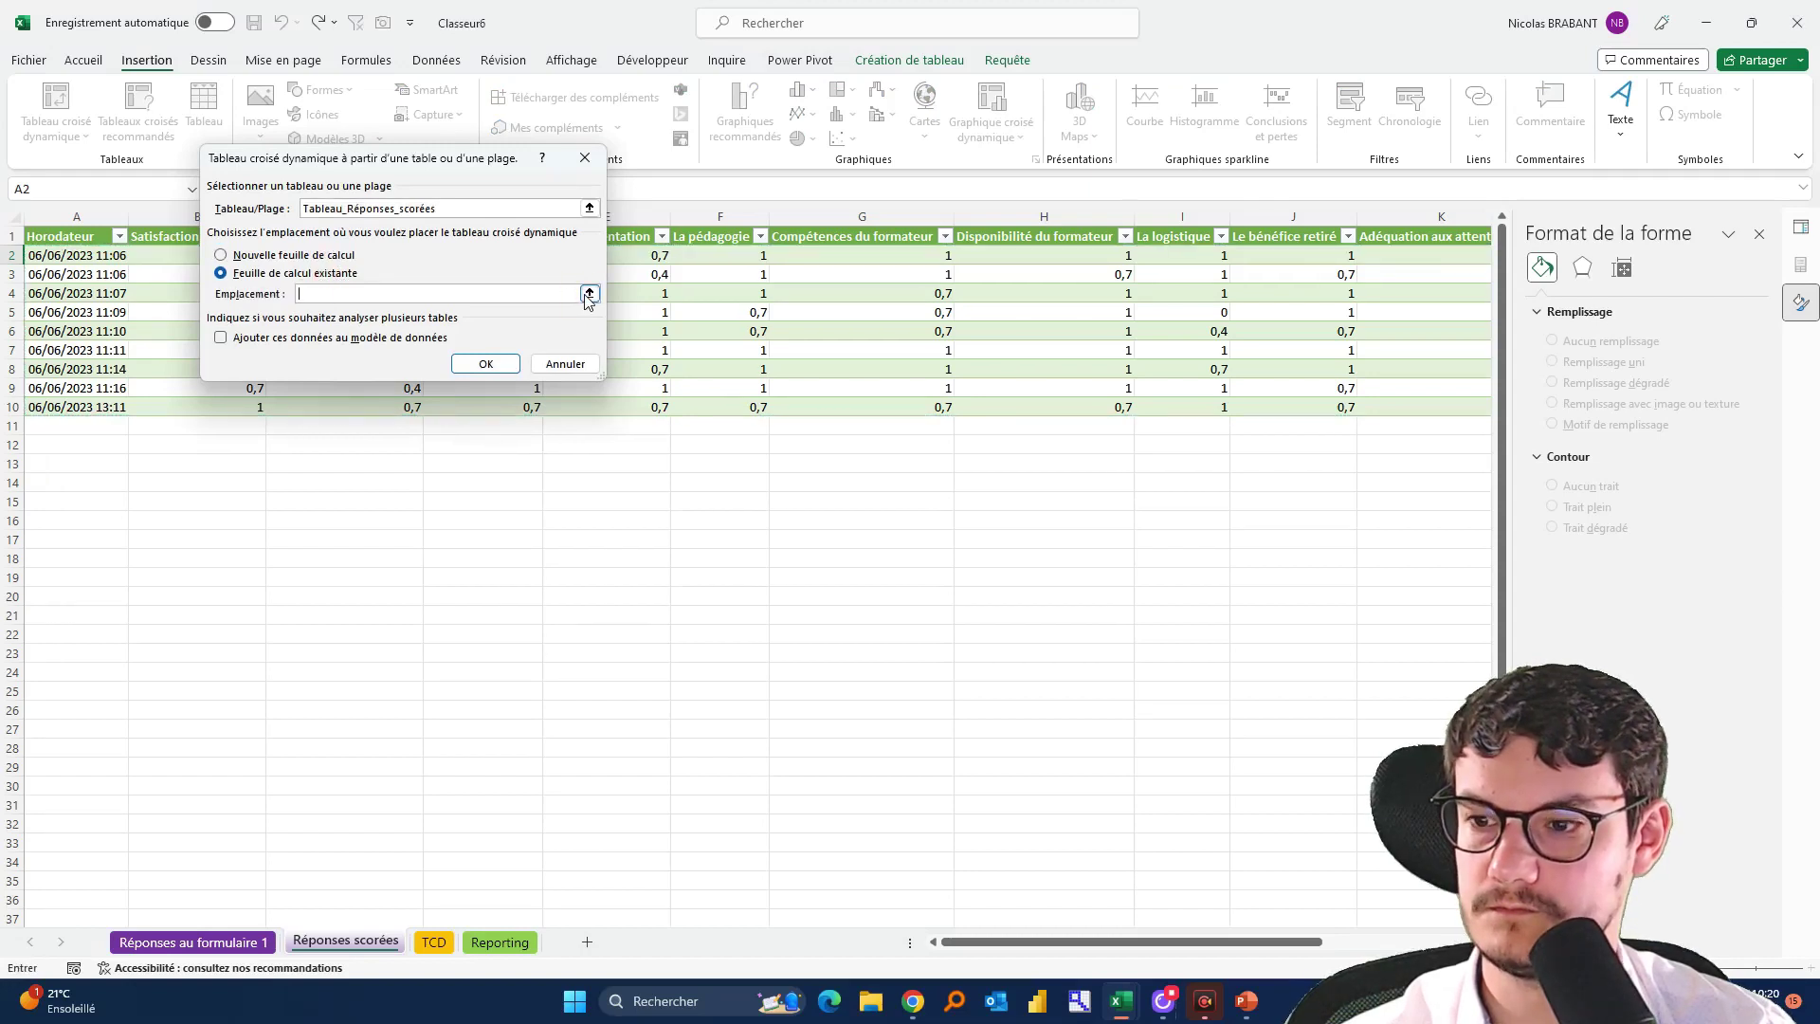
pyautogui.click(436, 939)
pyautogui.click(95, 800)
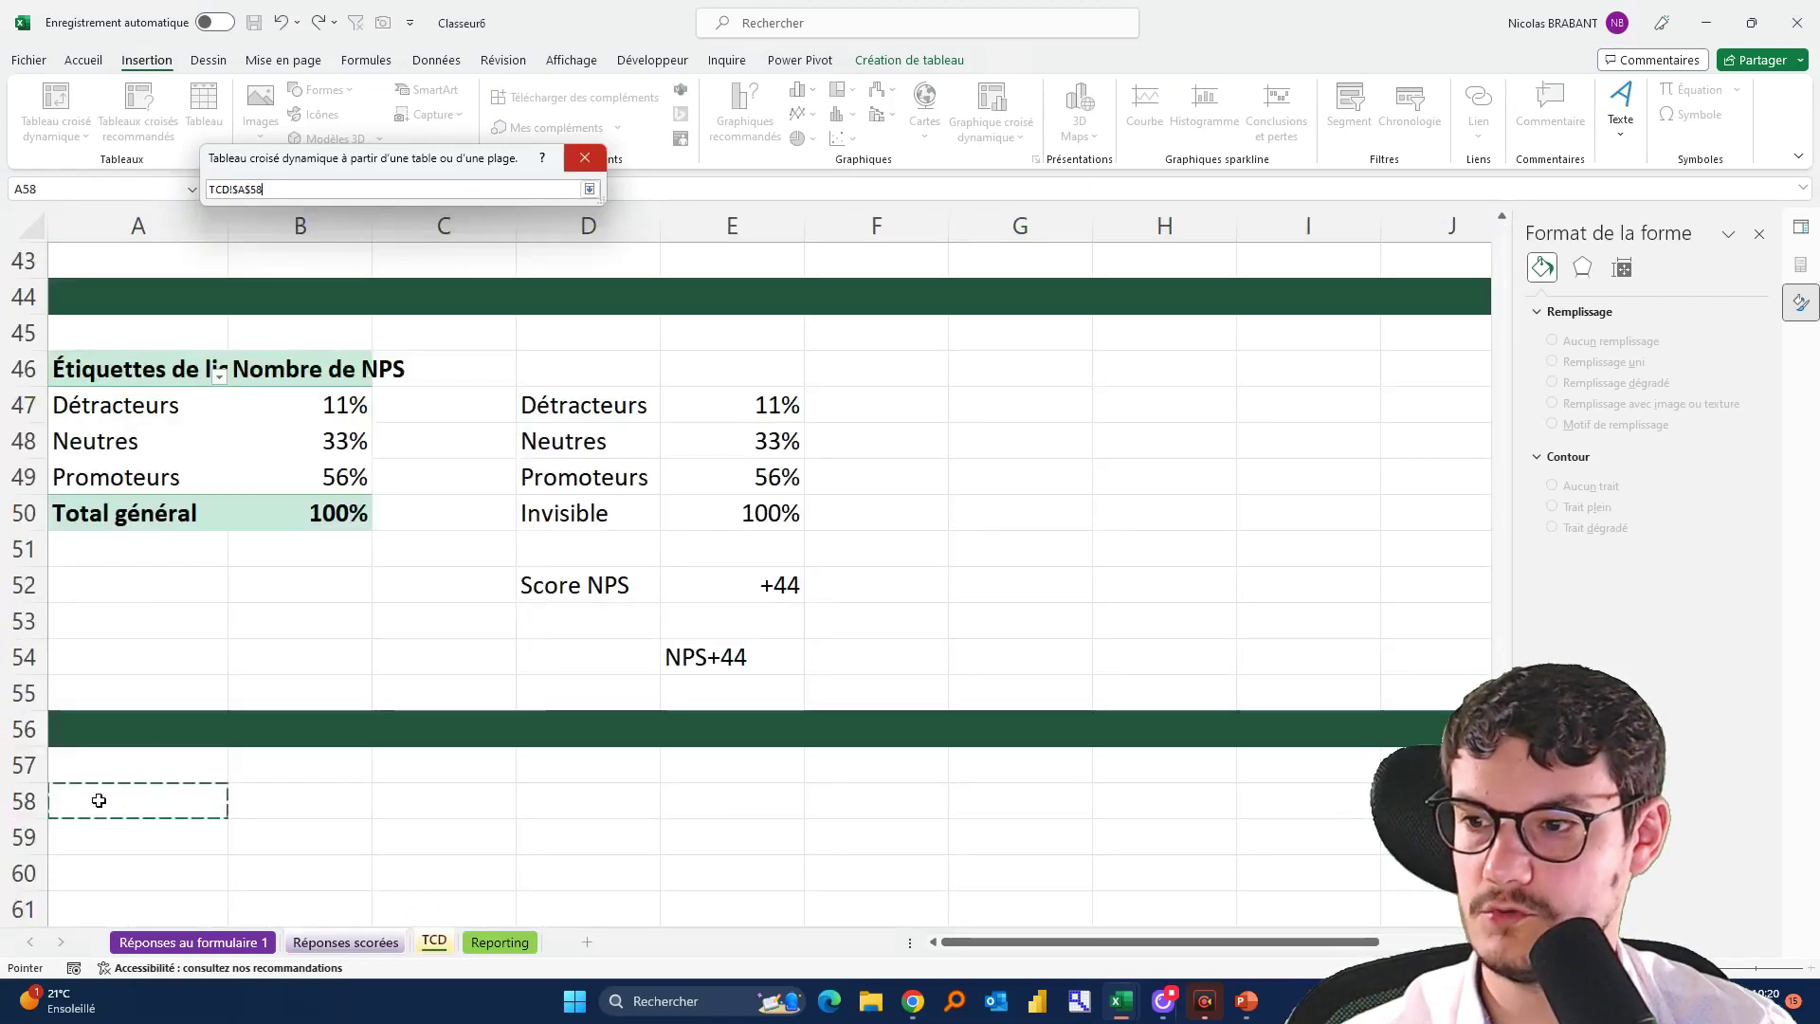
pyautogui.click(590, 190)
# Add Satisfaction globale to Values and summarize it by Count, showing 9
pyautogui.click(487, 362)
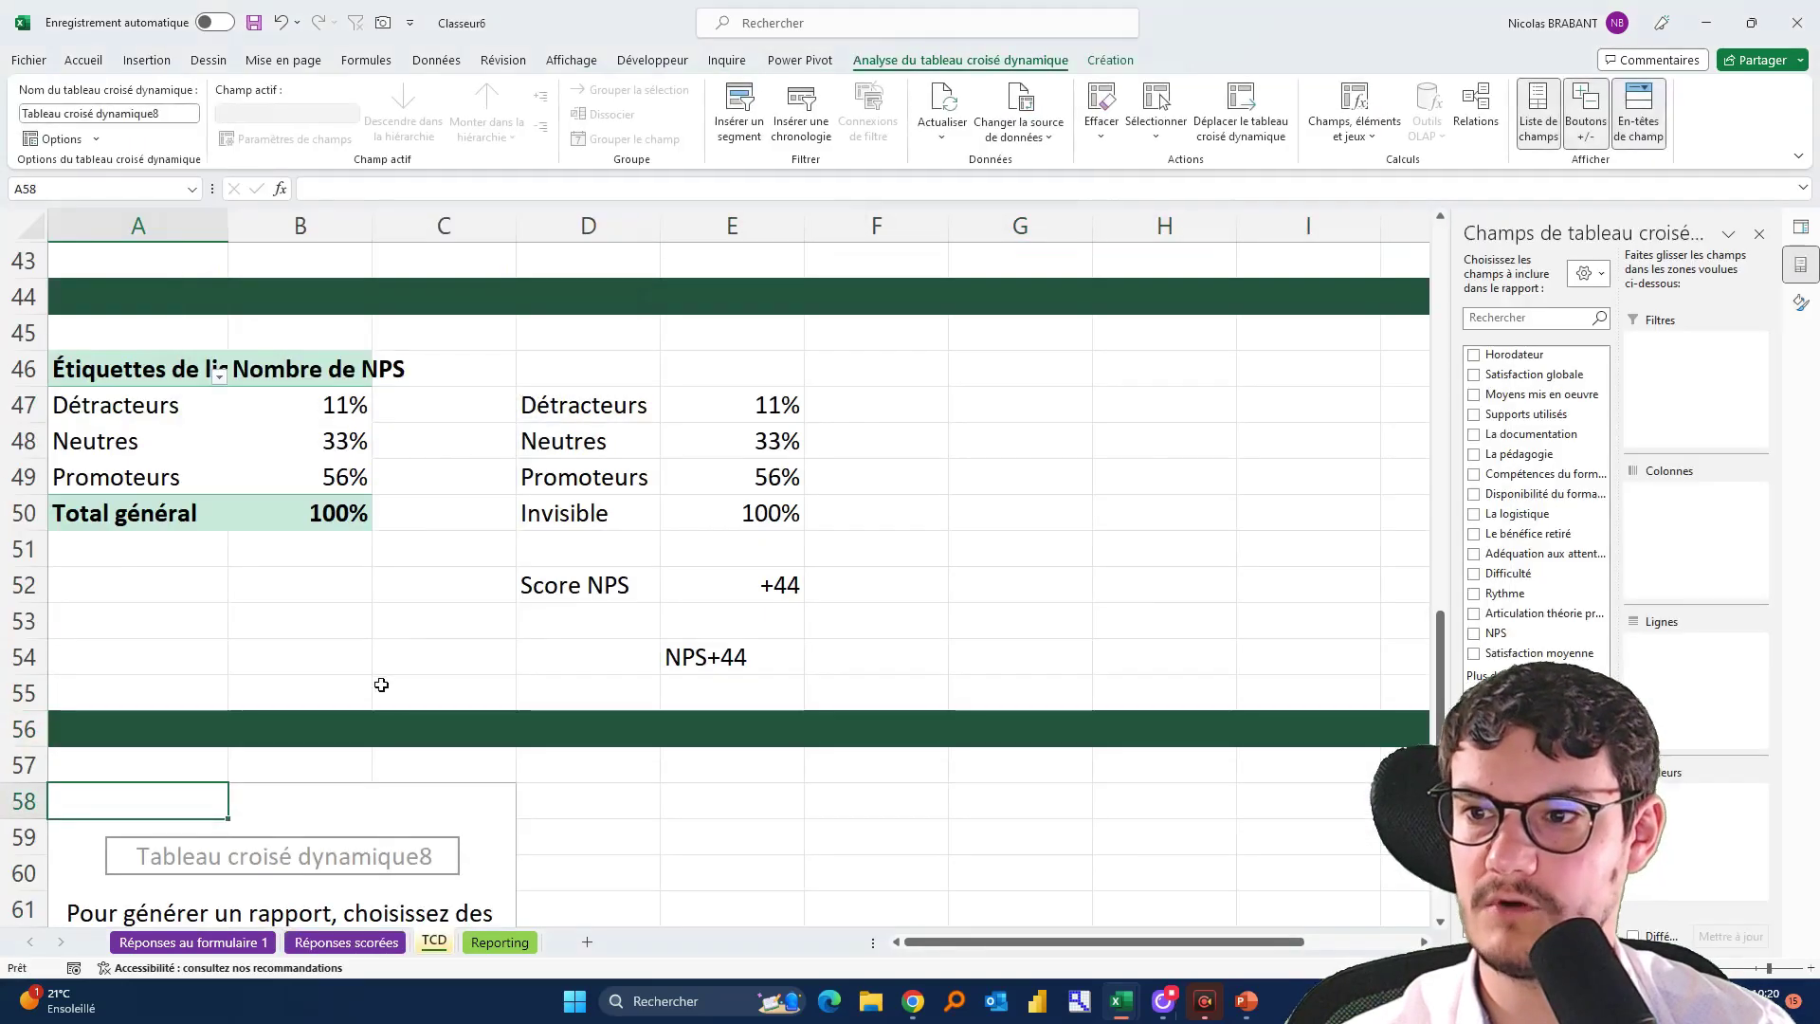
pyautogui.scroll(-4, 347, 720)
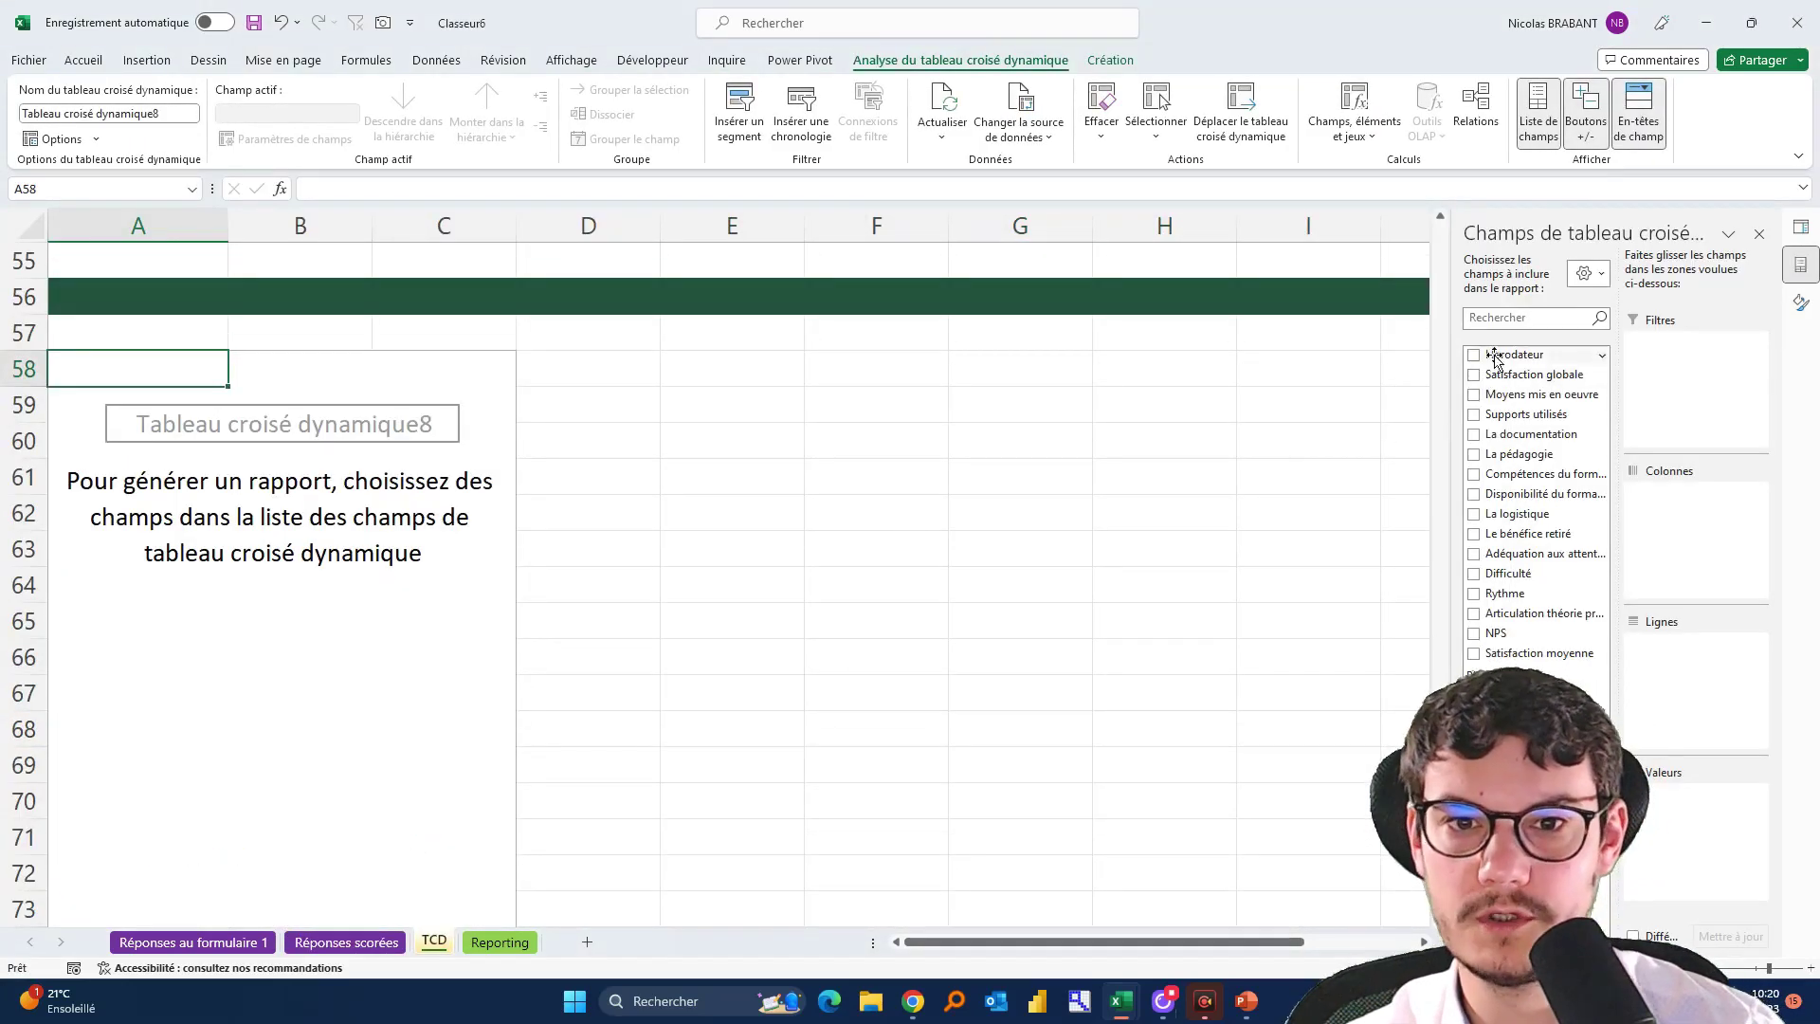
pyautogui.moveTo(1502, 377); pyautogui.dragTo(1626, 618)
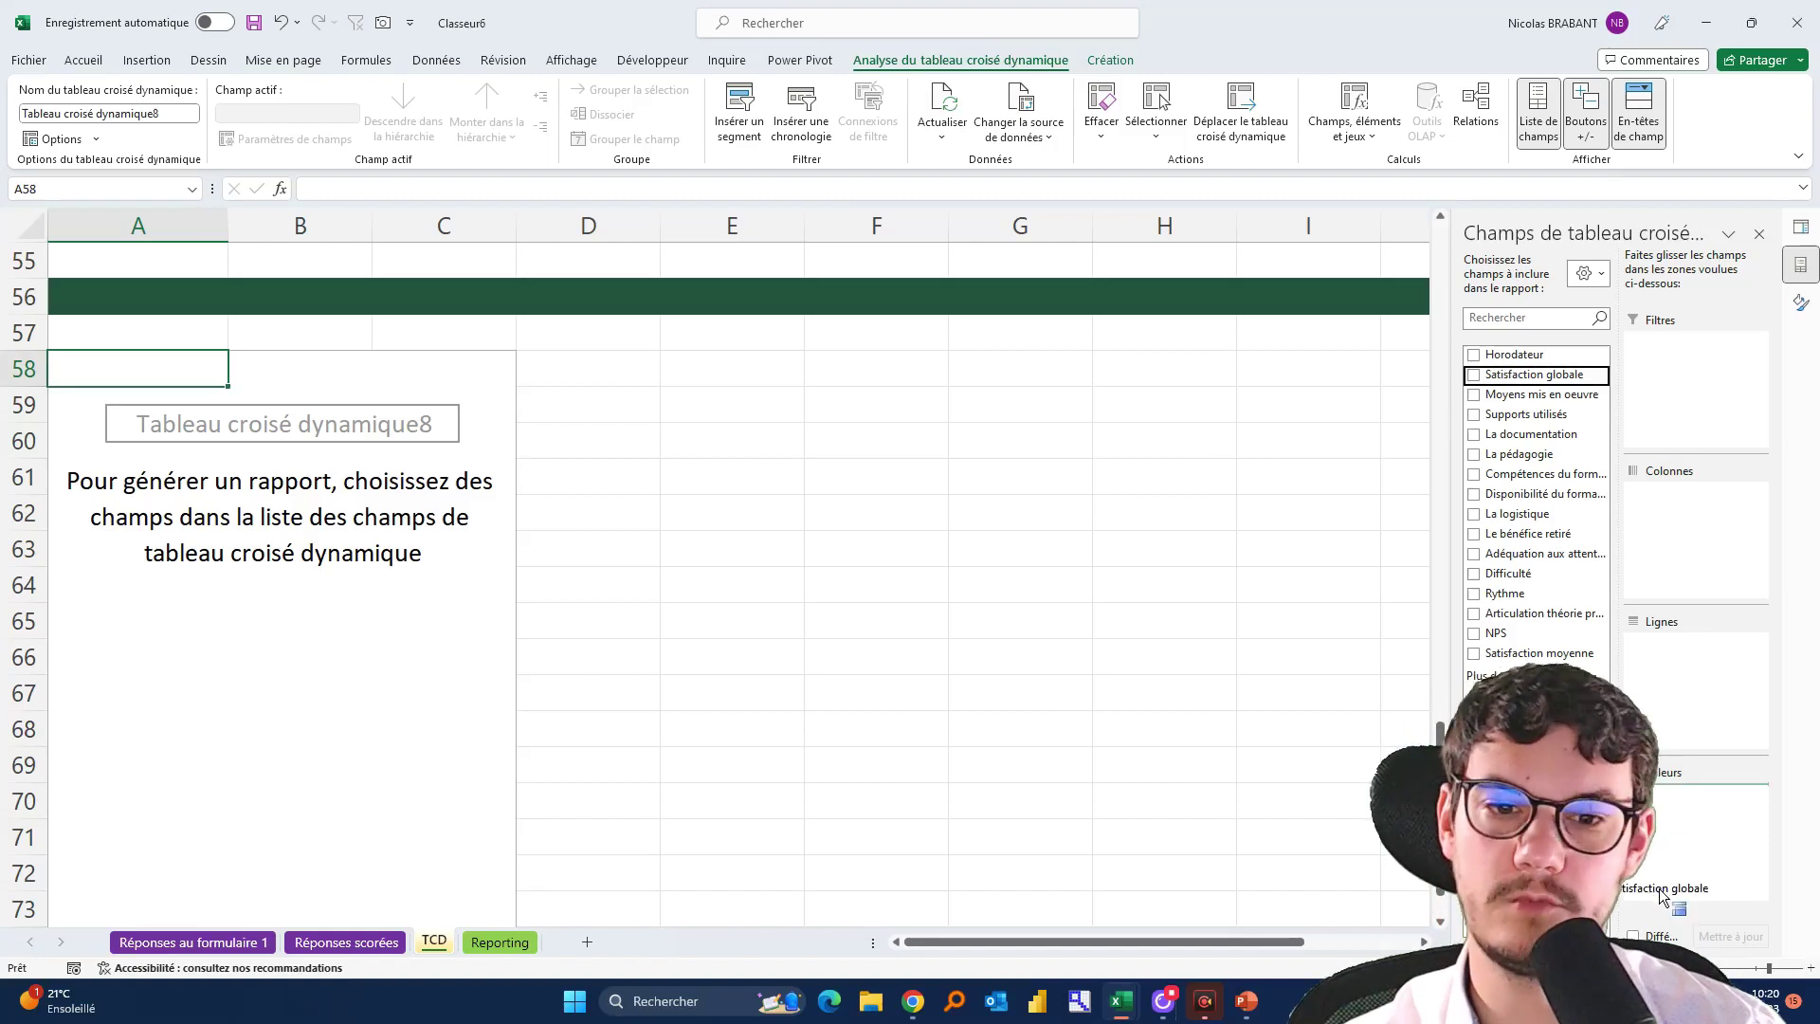
pyautogui.moveTo(1661, 865); pyautogui.dragTo(1664, 862)
pyautogui.click(214, 403)
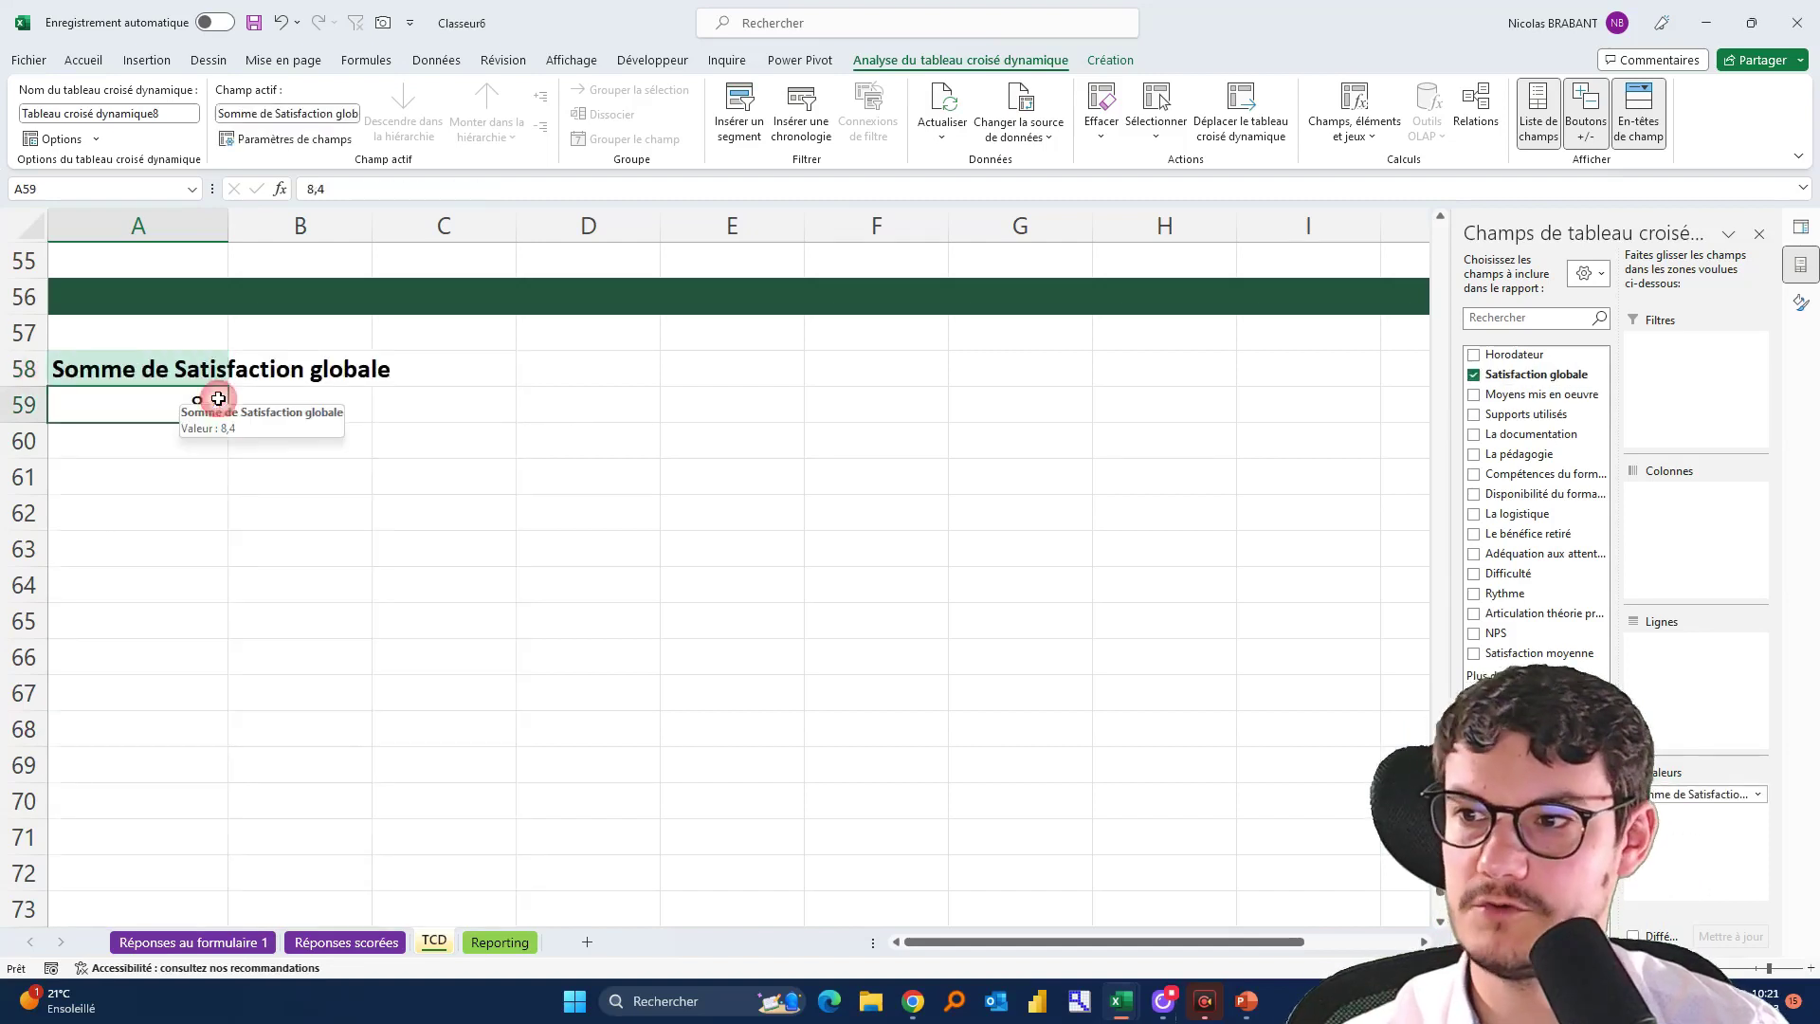
pyautogui.rightClick(193, 402)
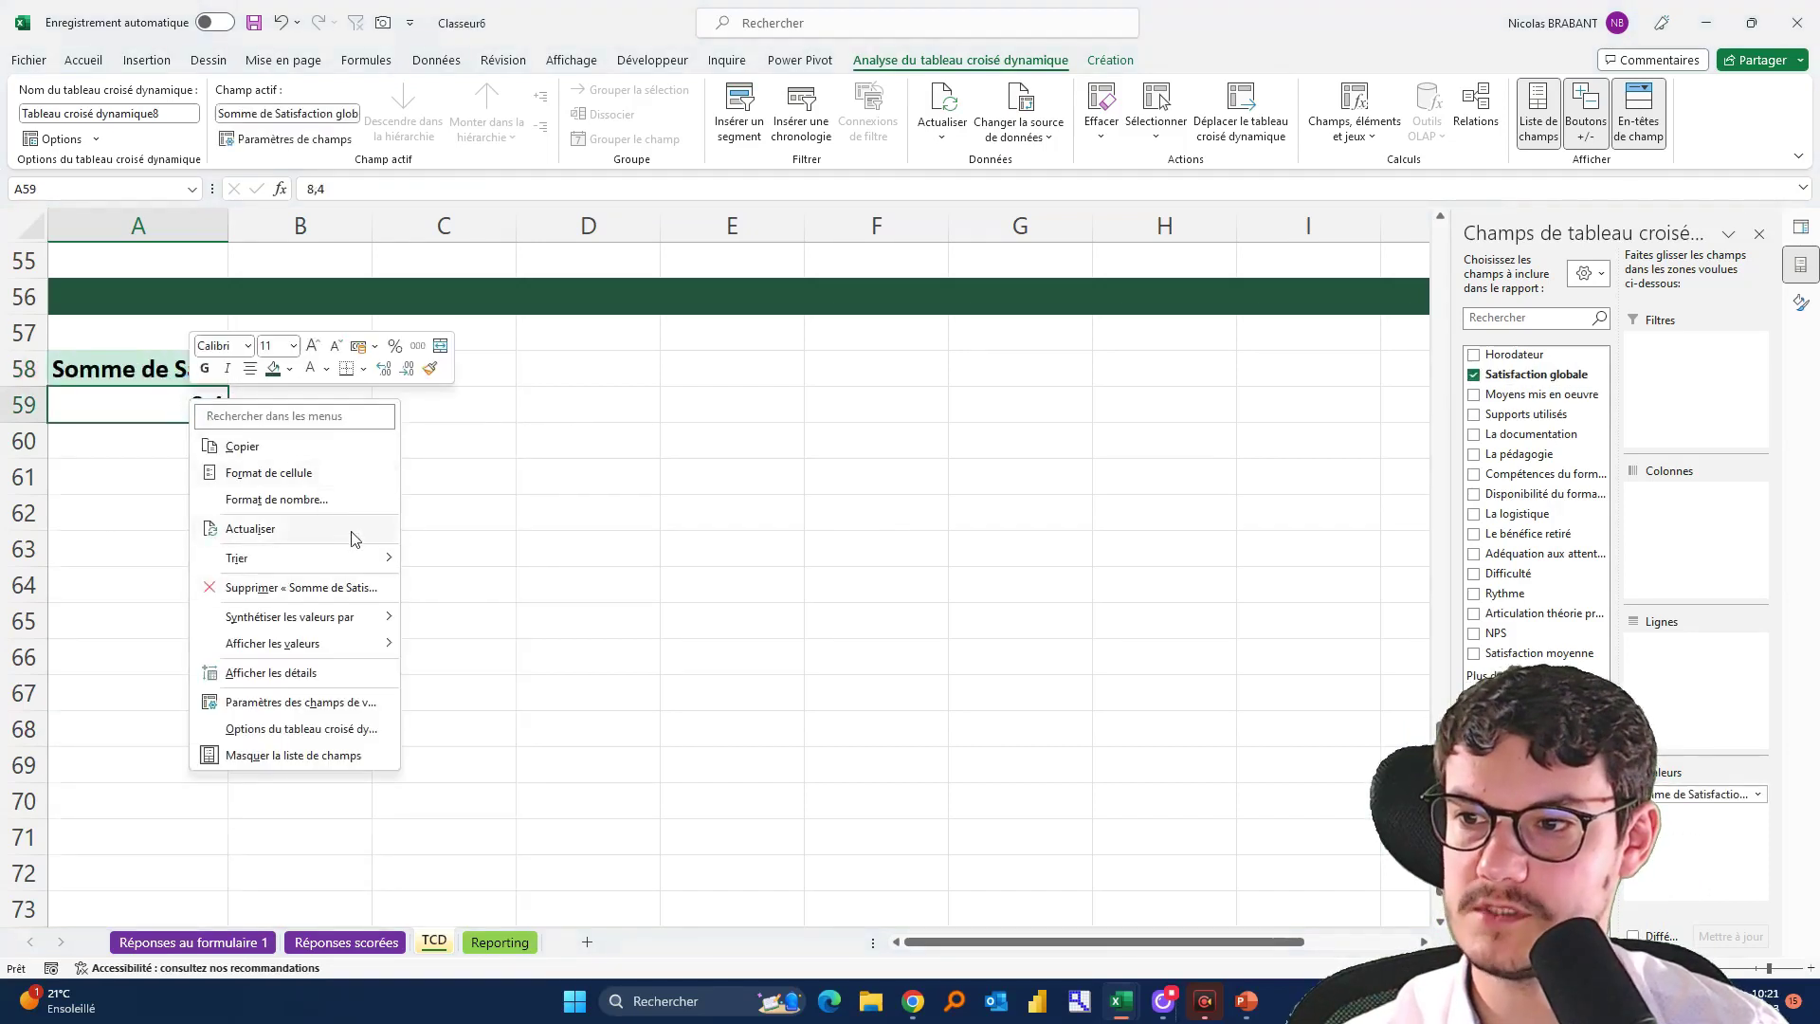
pyautogui.moveTo(336, 618)
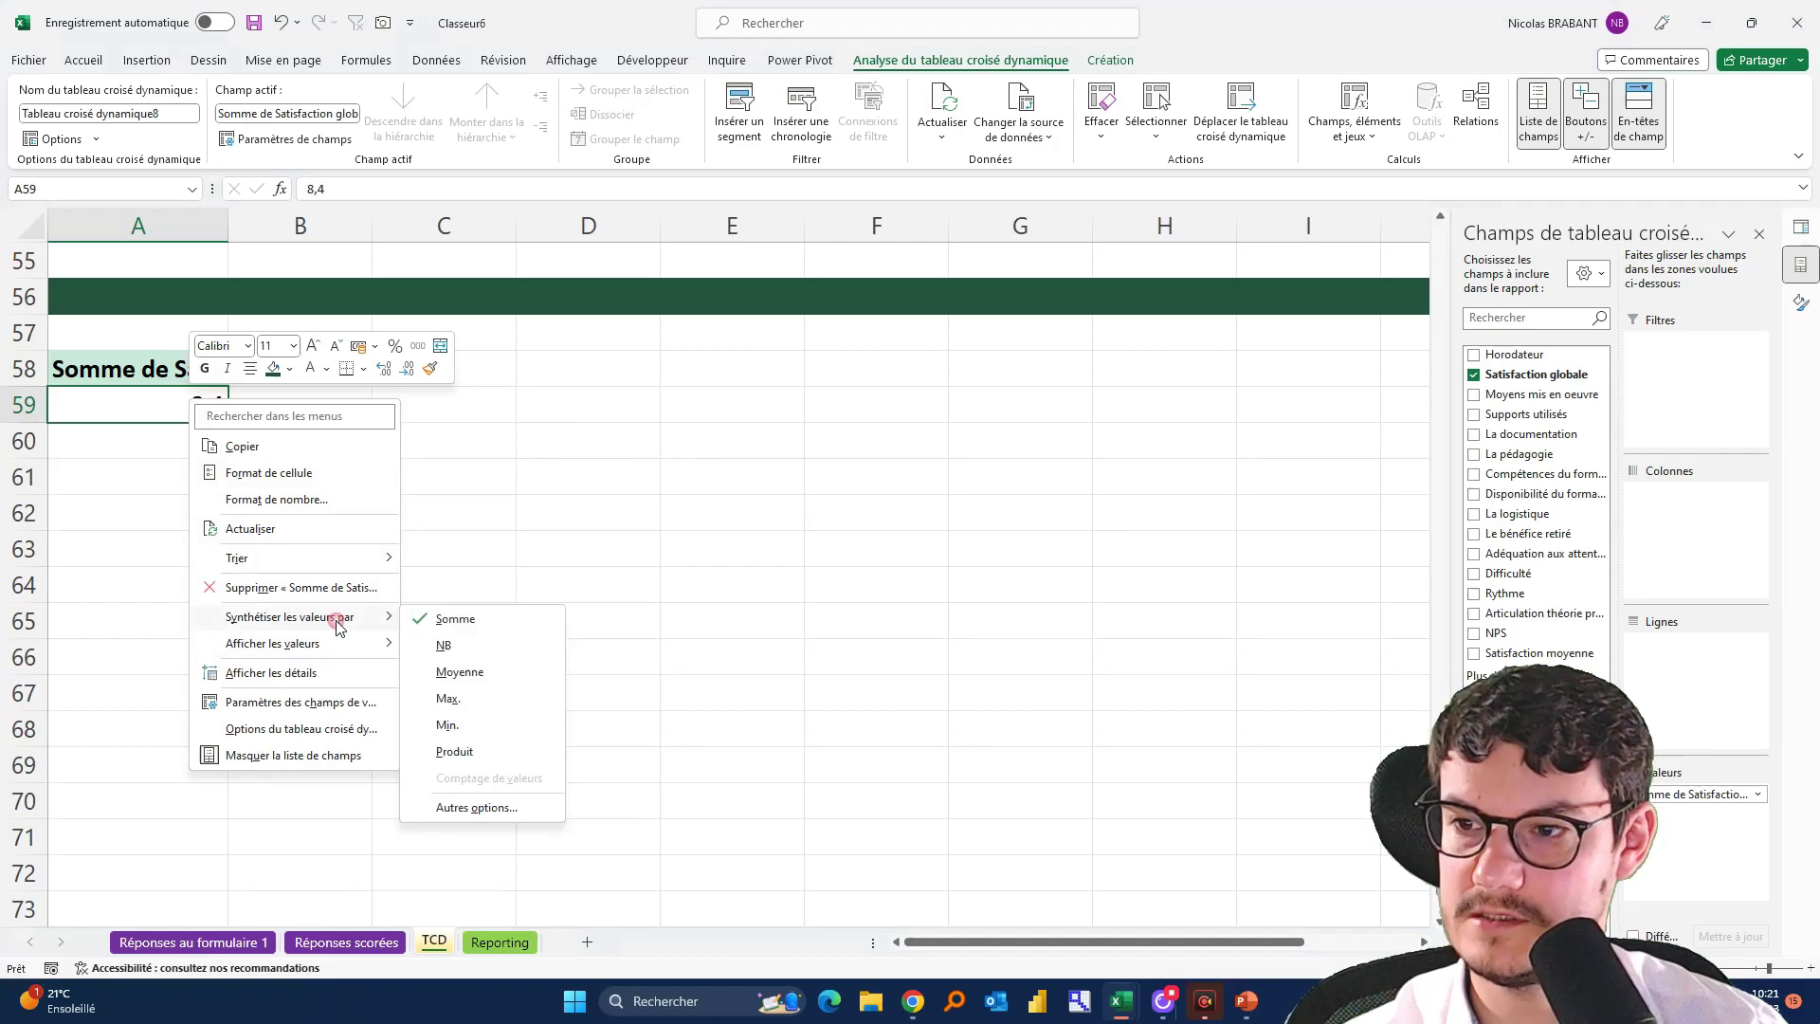
pyautogui.click(445, 645)
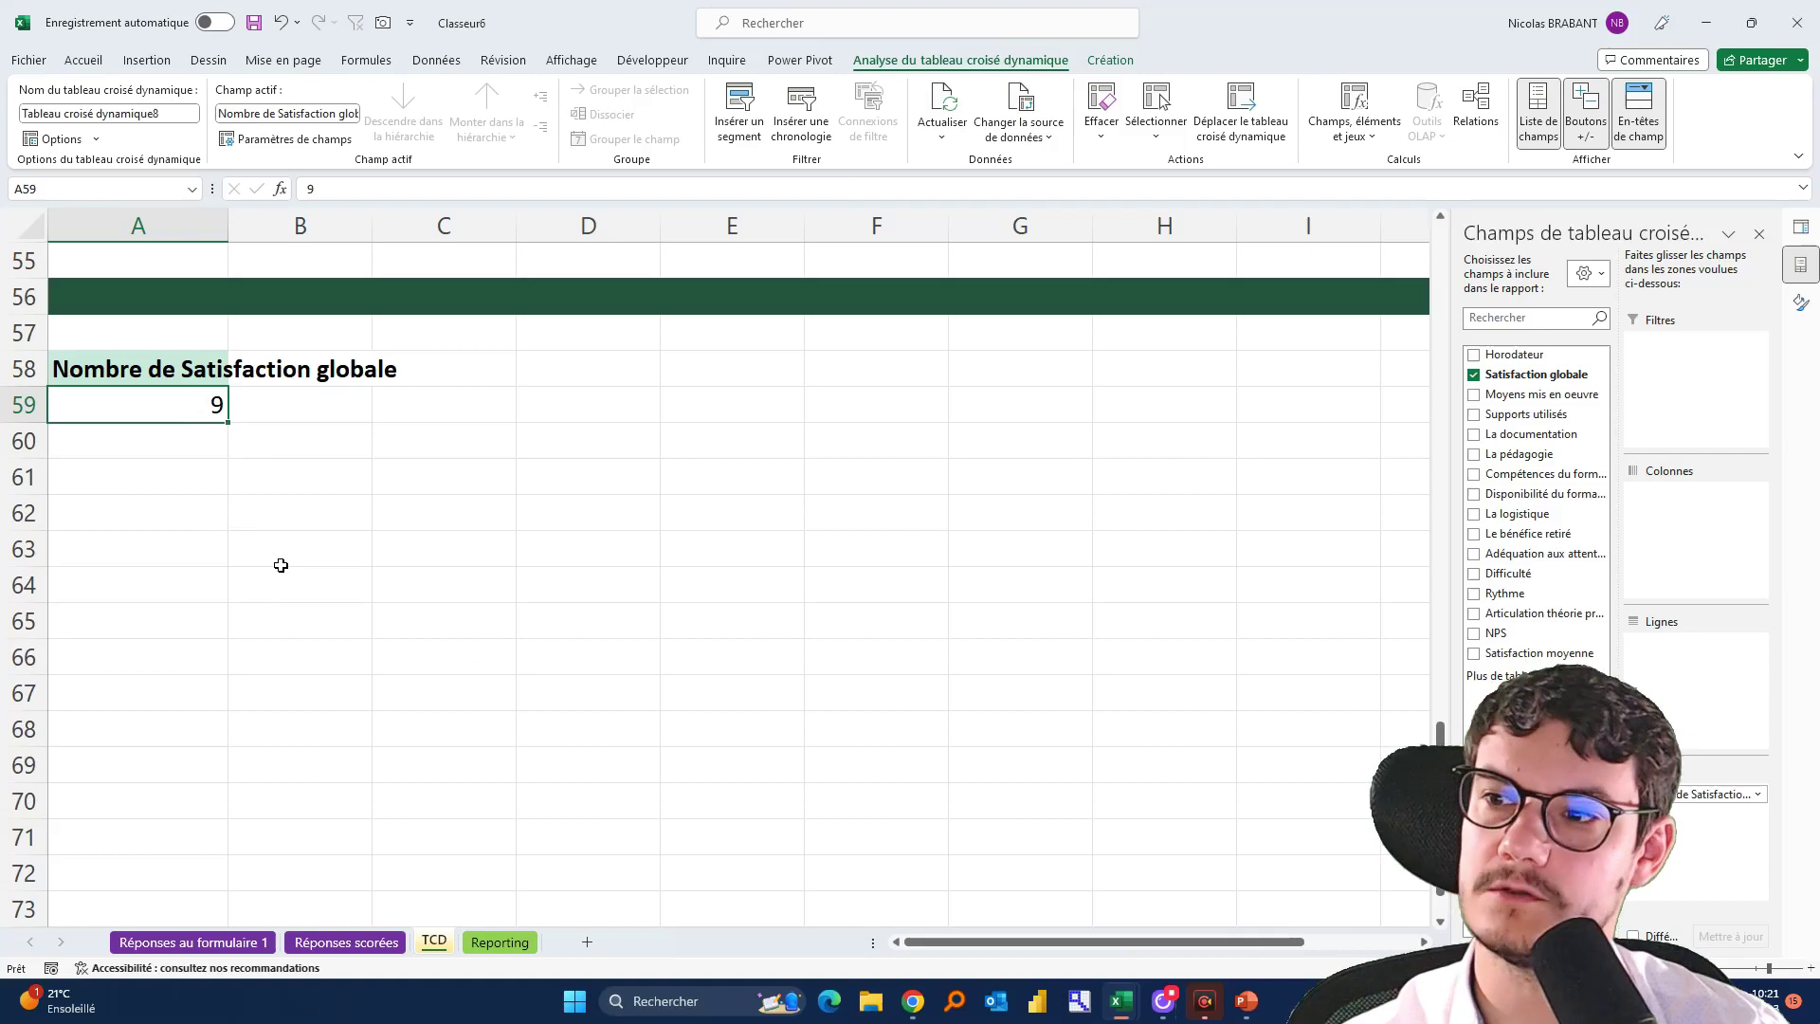
pyautogui.click(458, 403)
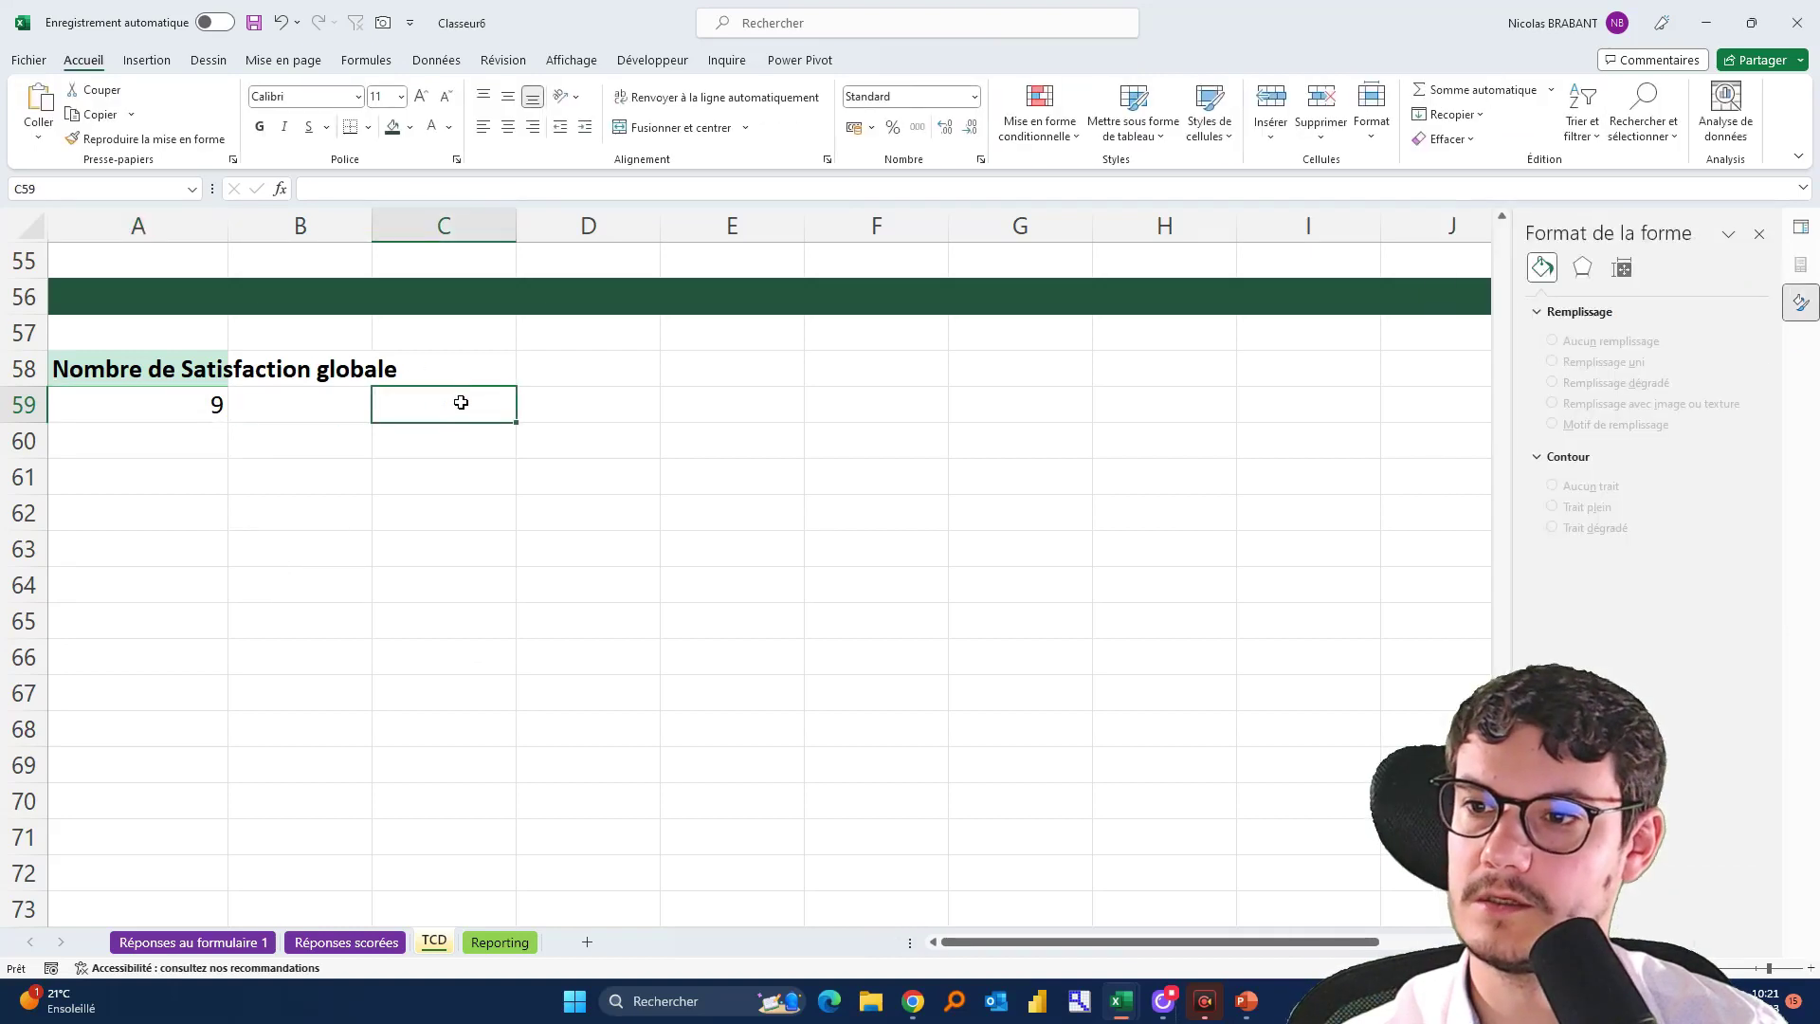
# On the Reporting dashboard, start a text formula =" in cell B27 below the cards
pyautogui.click(499, 941)
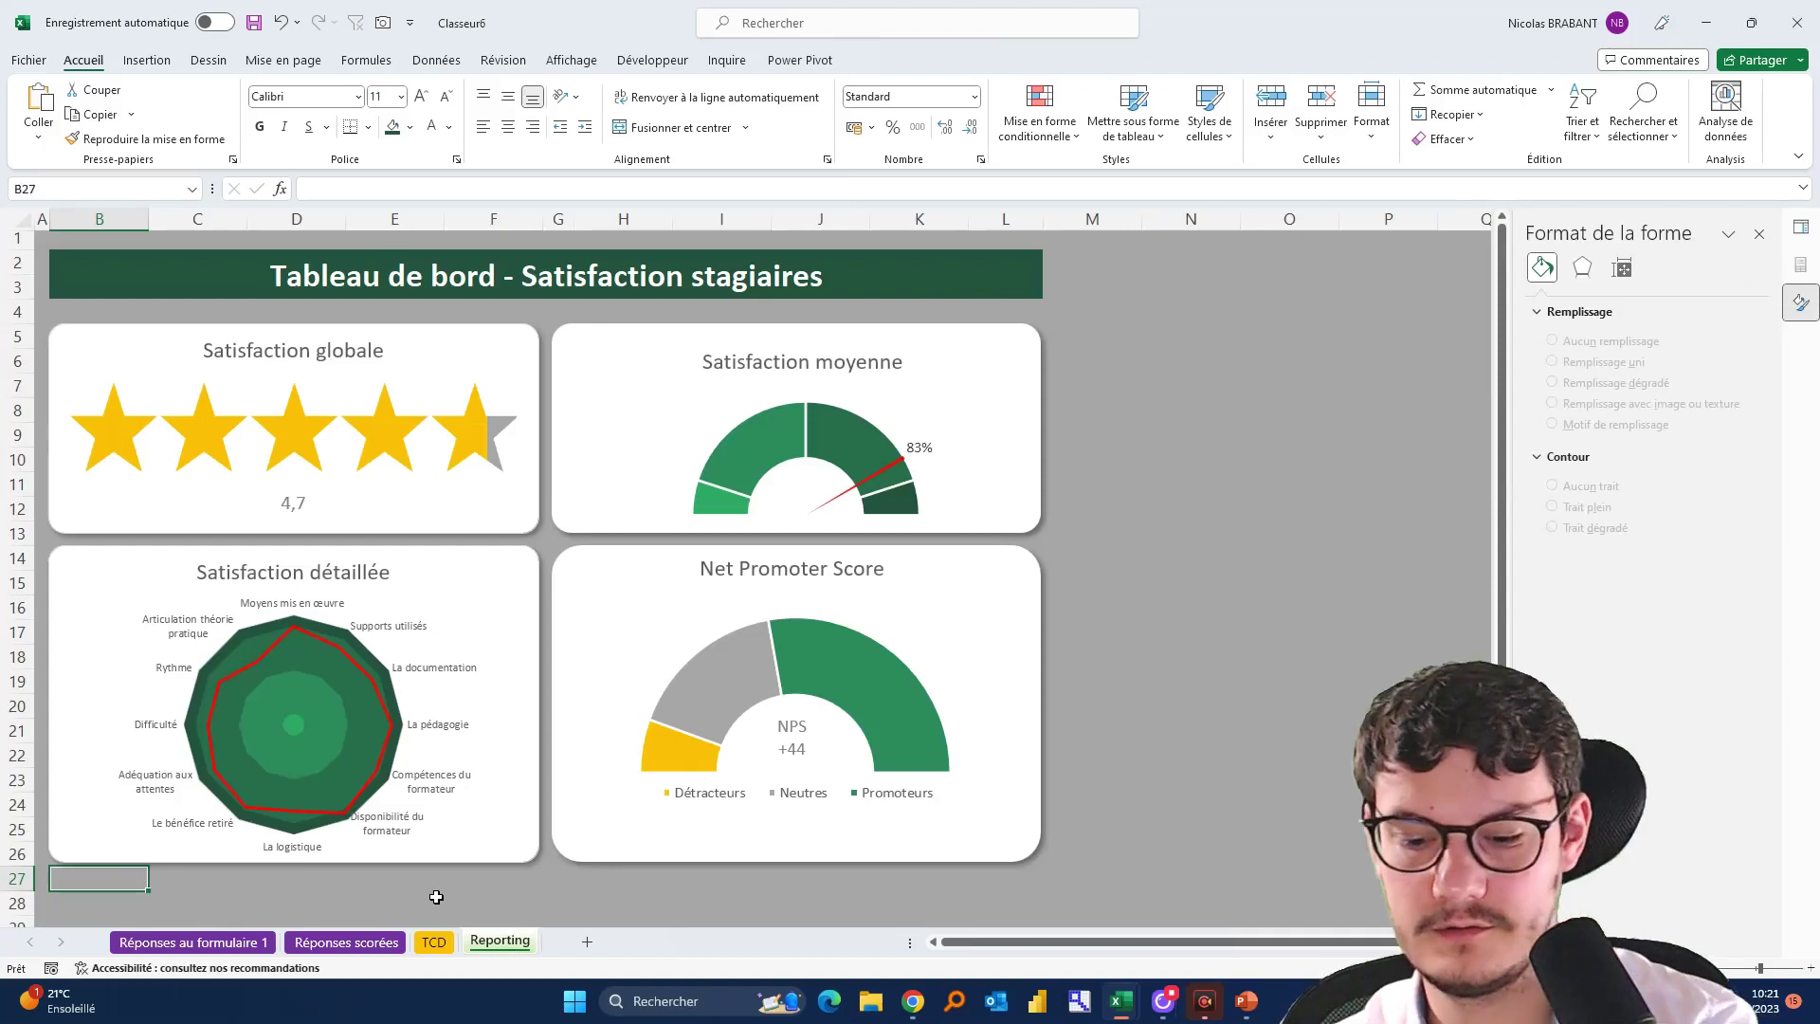
pyautogui.keyDown('ctrl'); pyautogui.scroll(3, 191, 791); pyautogui.keyUp('ctrl')
pyautogui.scroll(-6, 190, 792)
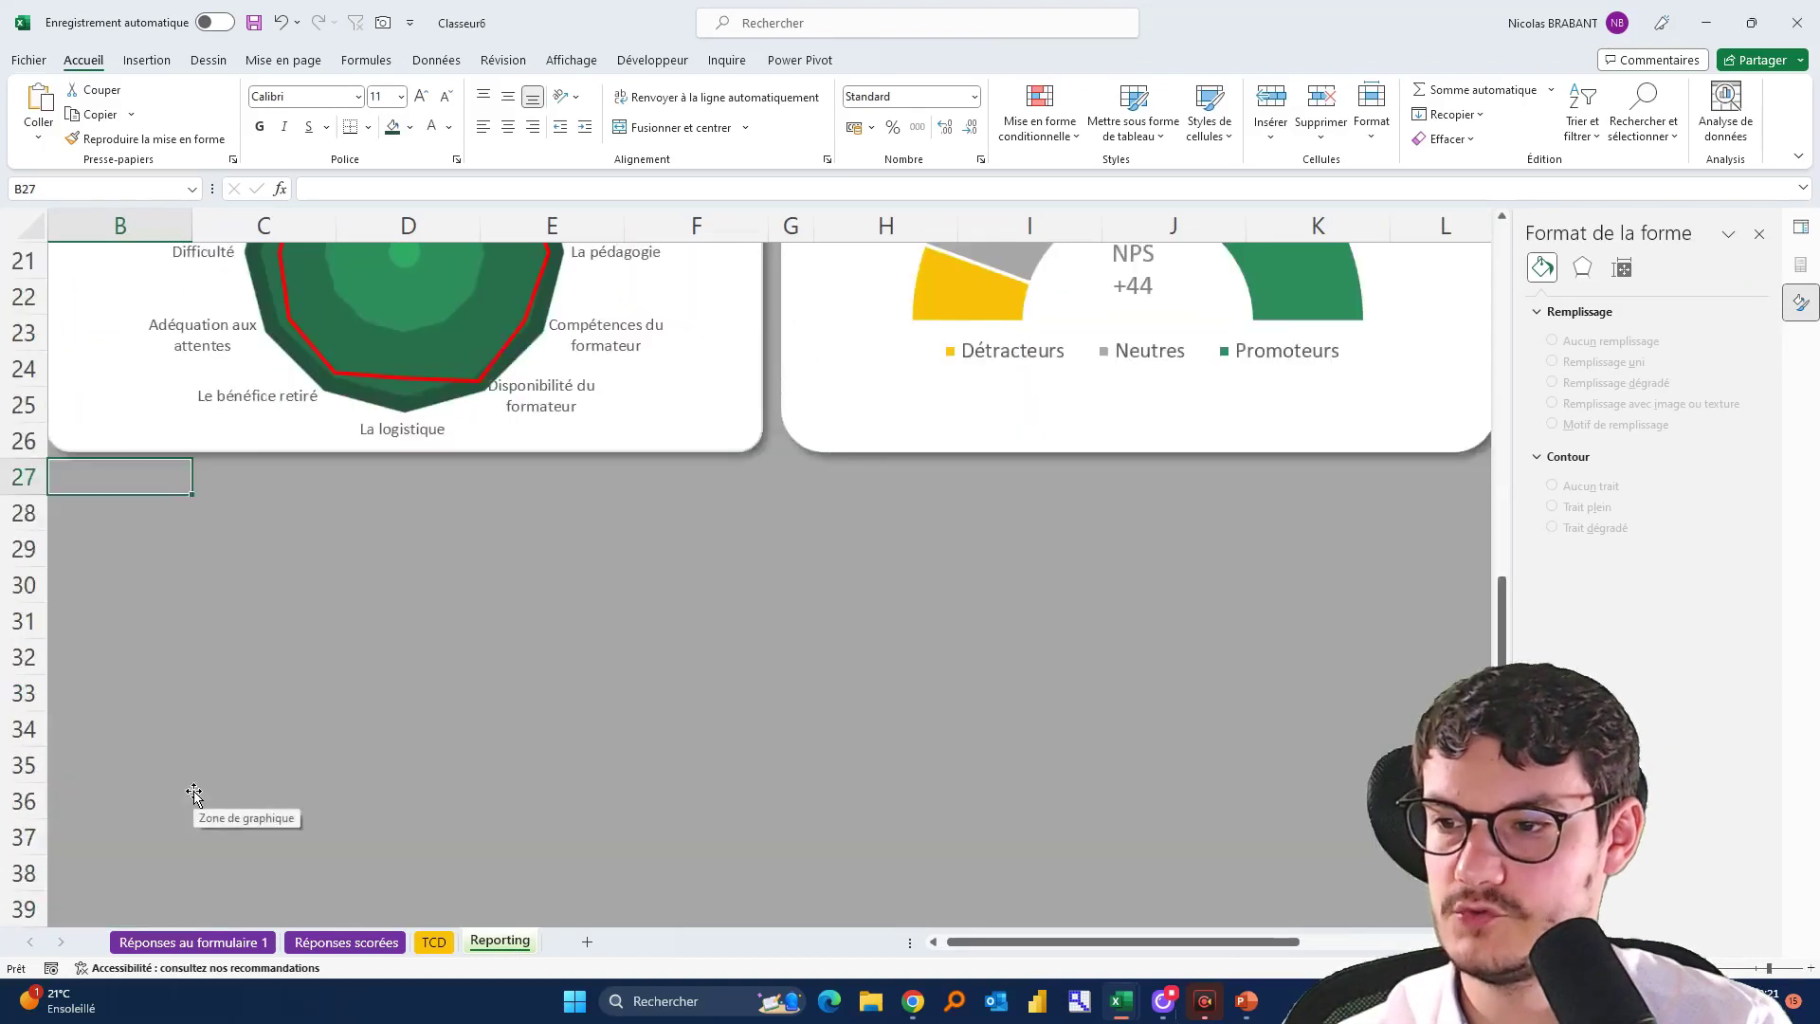
pyautogui.keyDown('ctrl'); pyautogui.scroll(2, 202, 737); pyautogui.keyUp('ctrl')
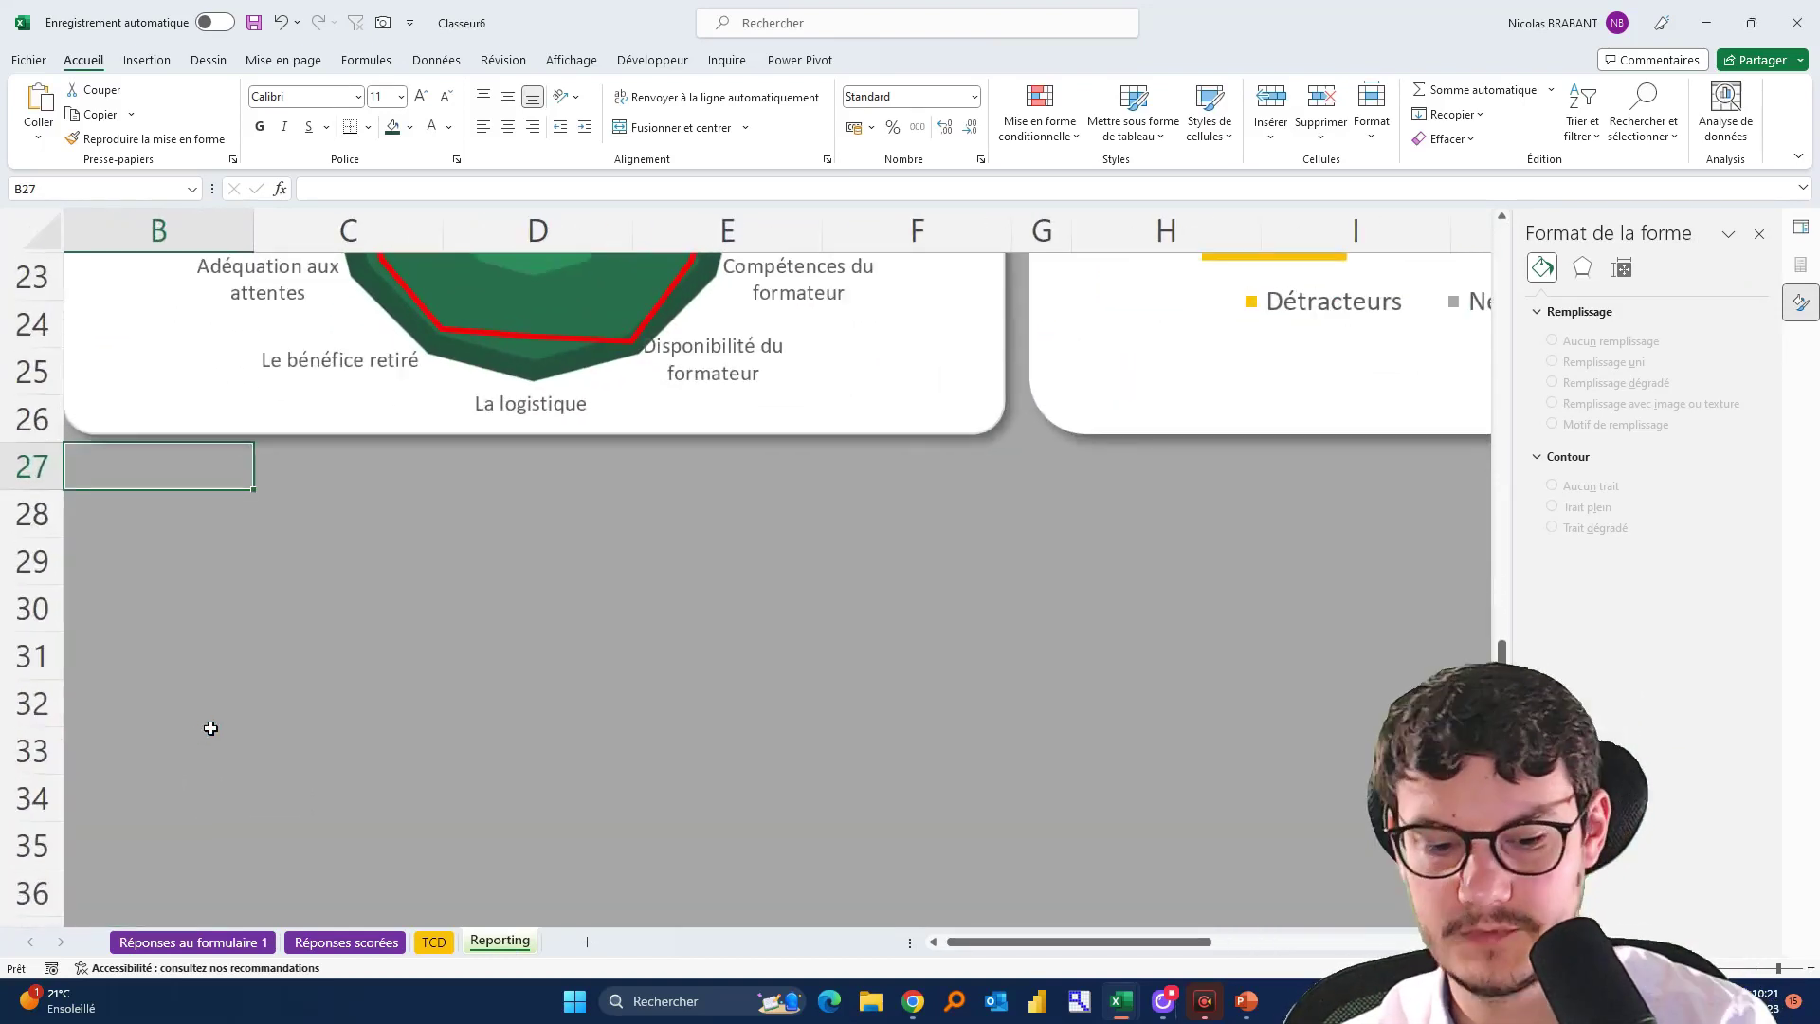
pyautogui.write('="b')
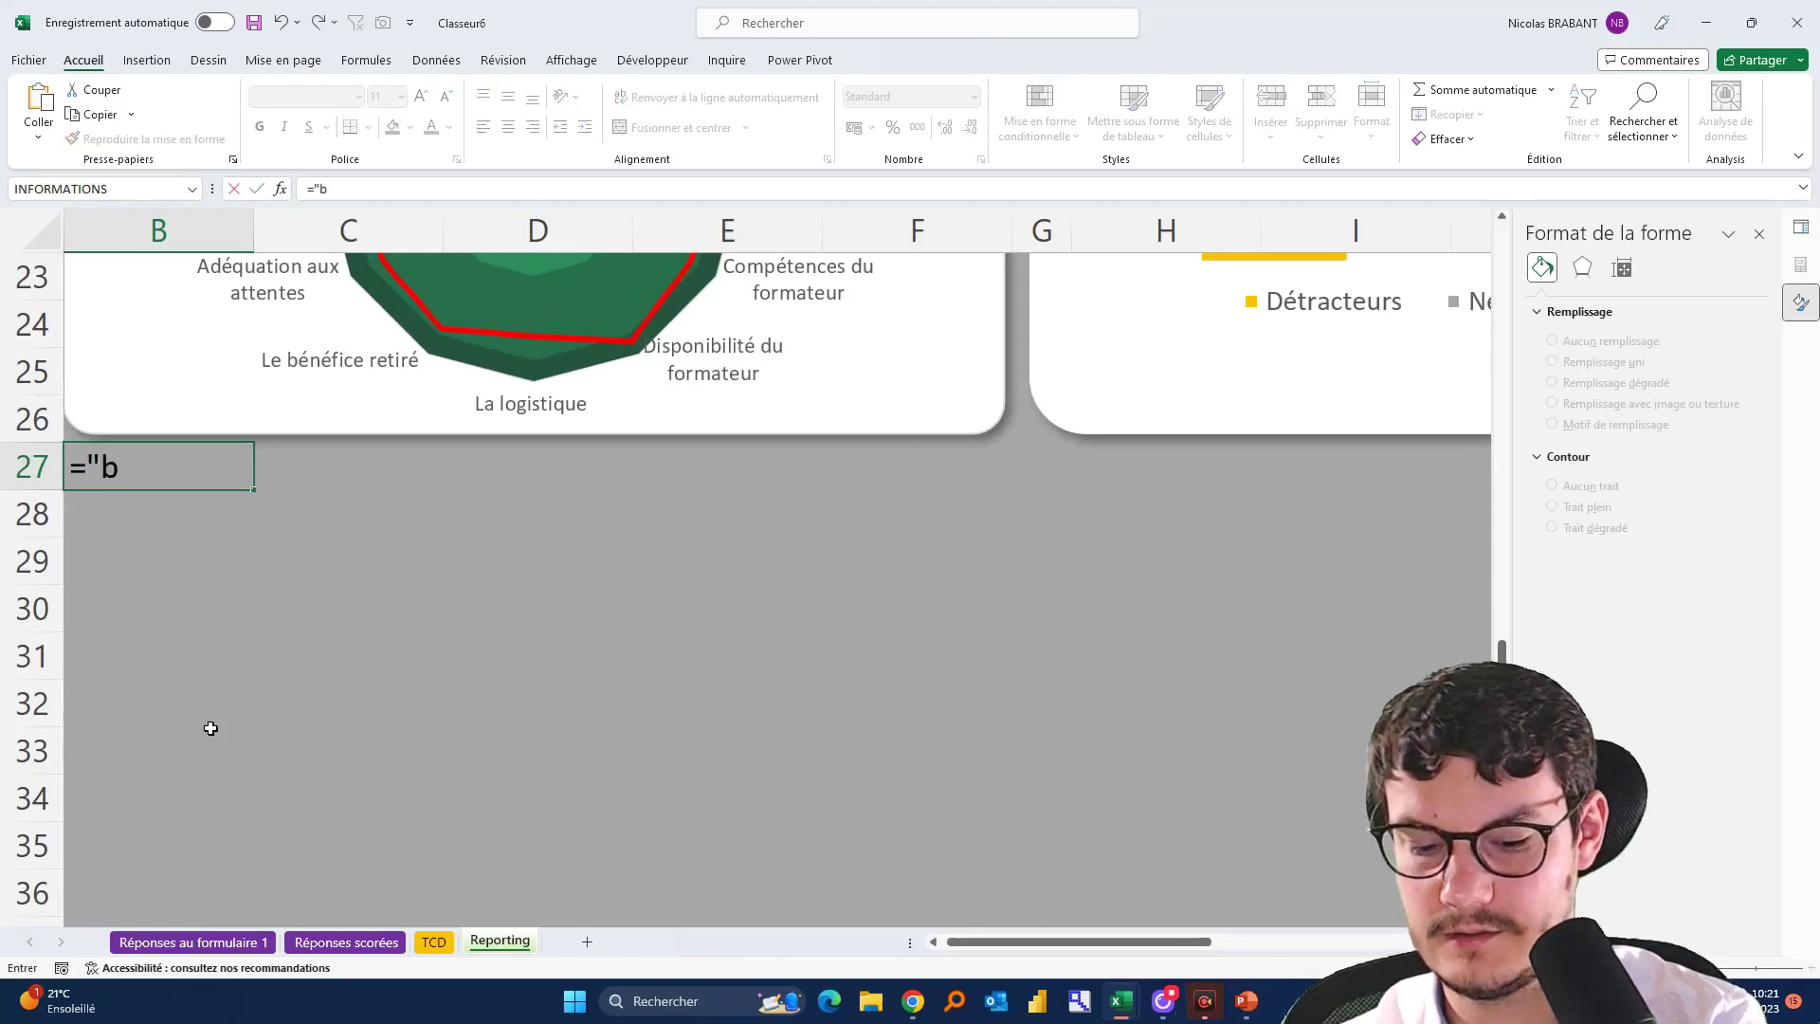